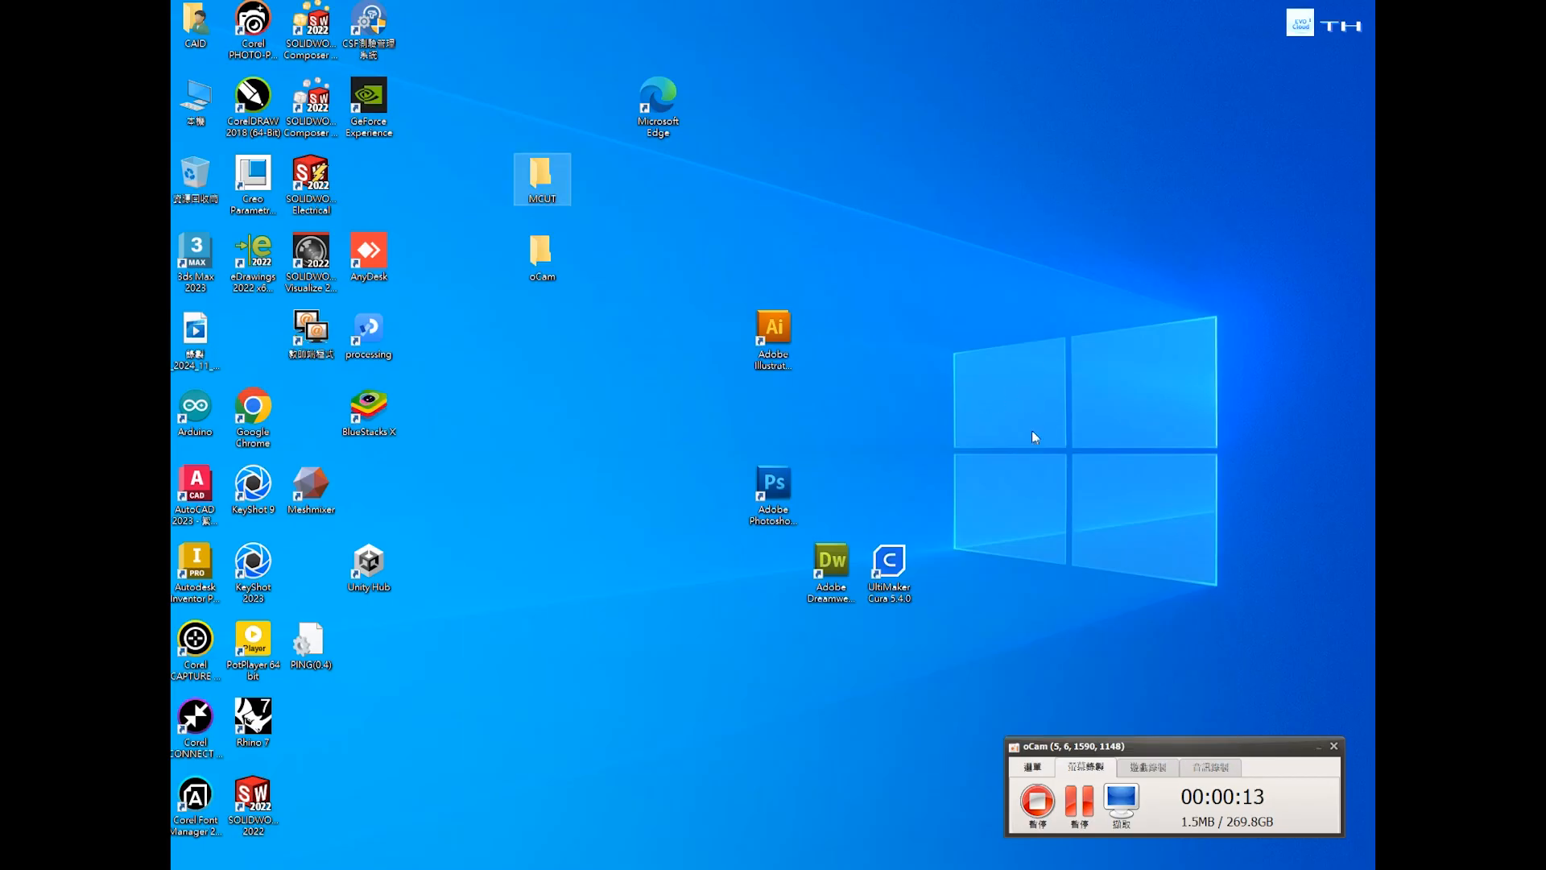
- Launch Creo Parametric and open the part coffee_grinder.prt from the Creo_10 folder
click(573, 511)
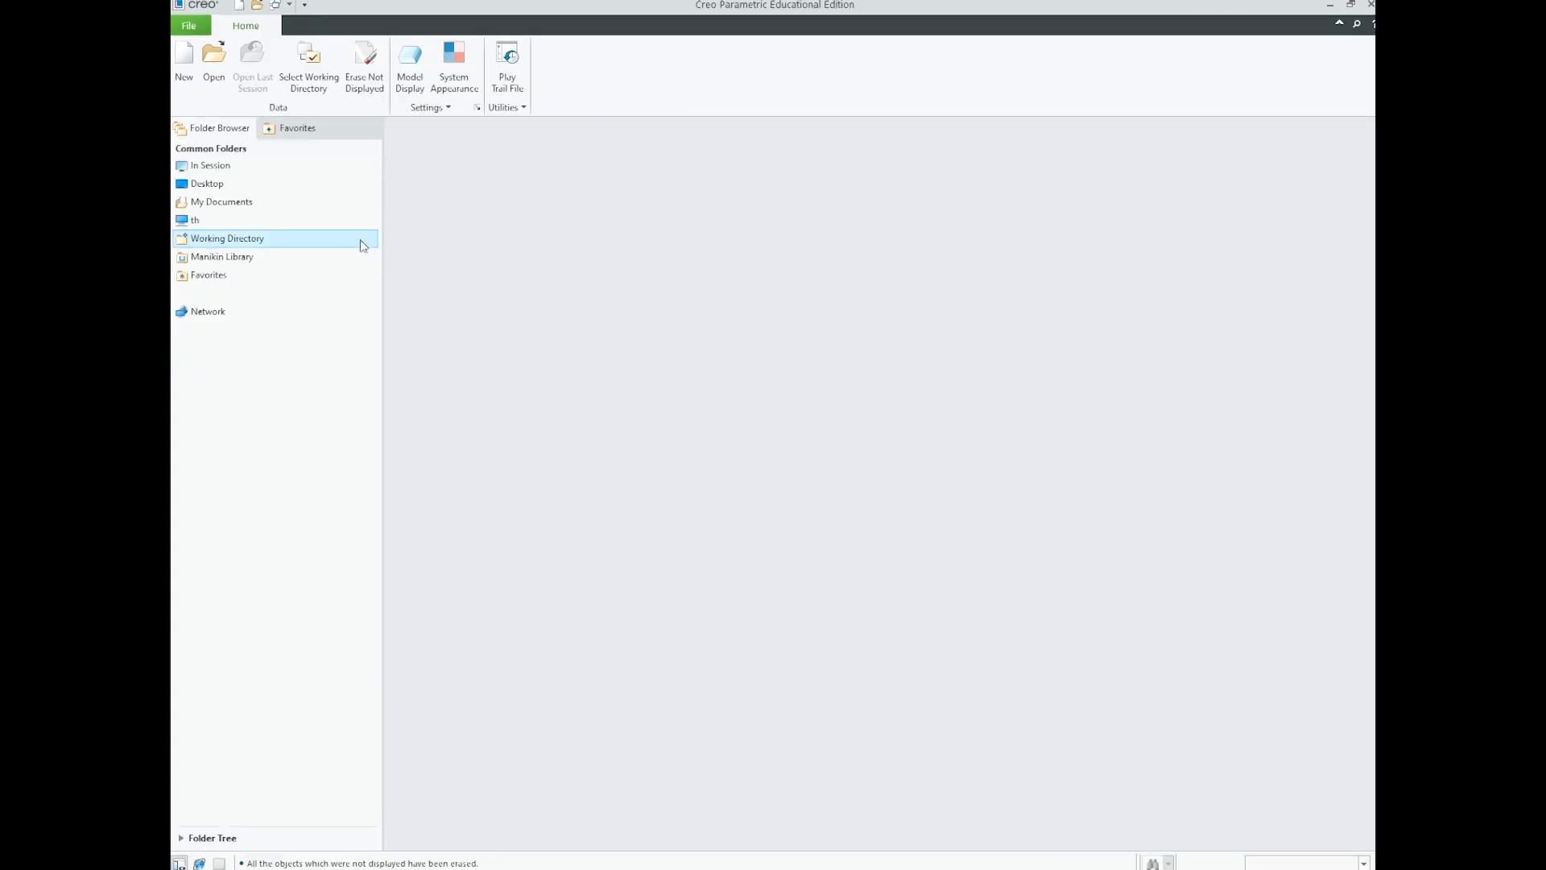
click(221, 79)
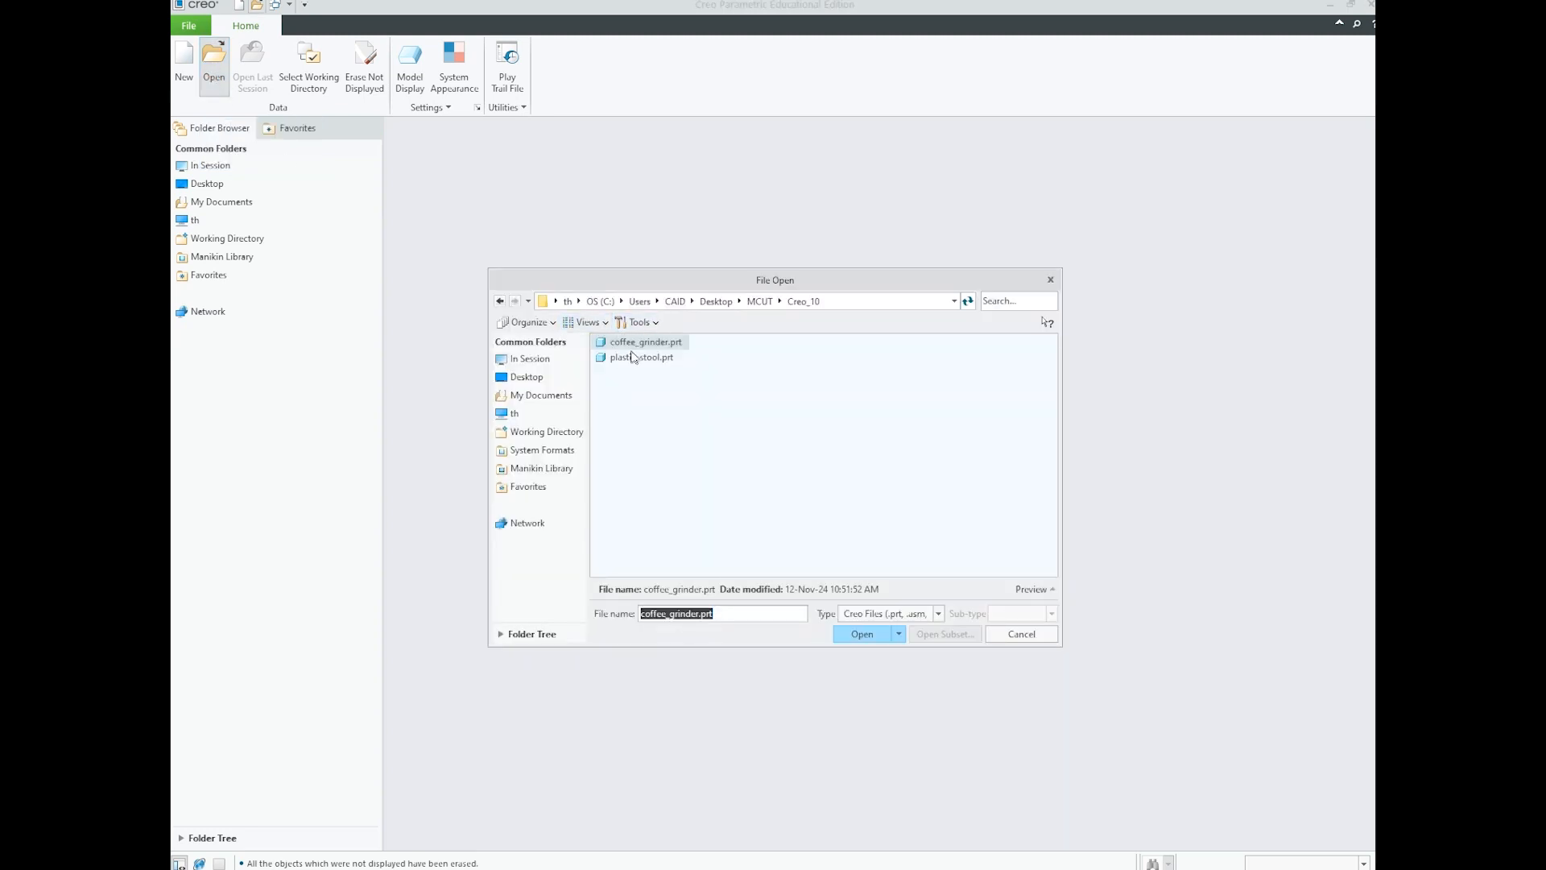
click(860, 635)
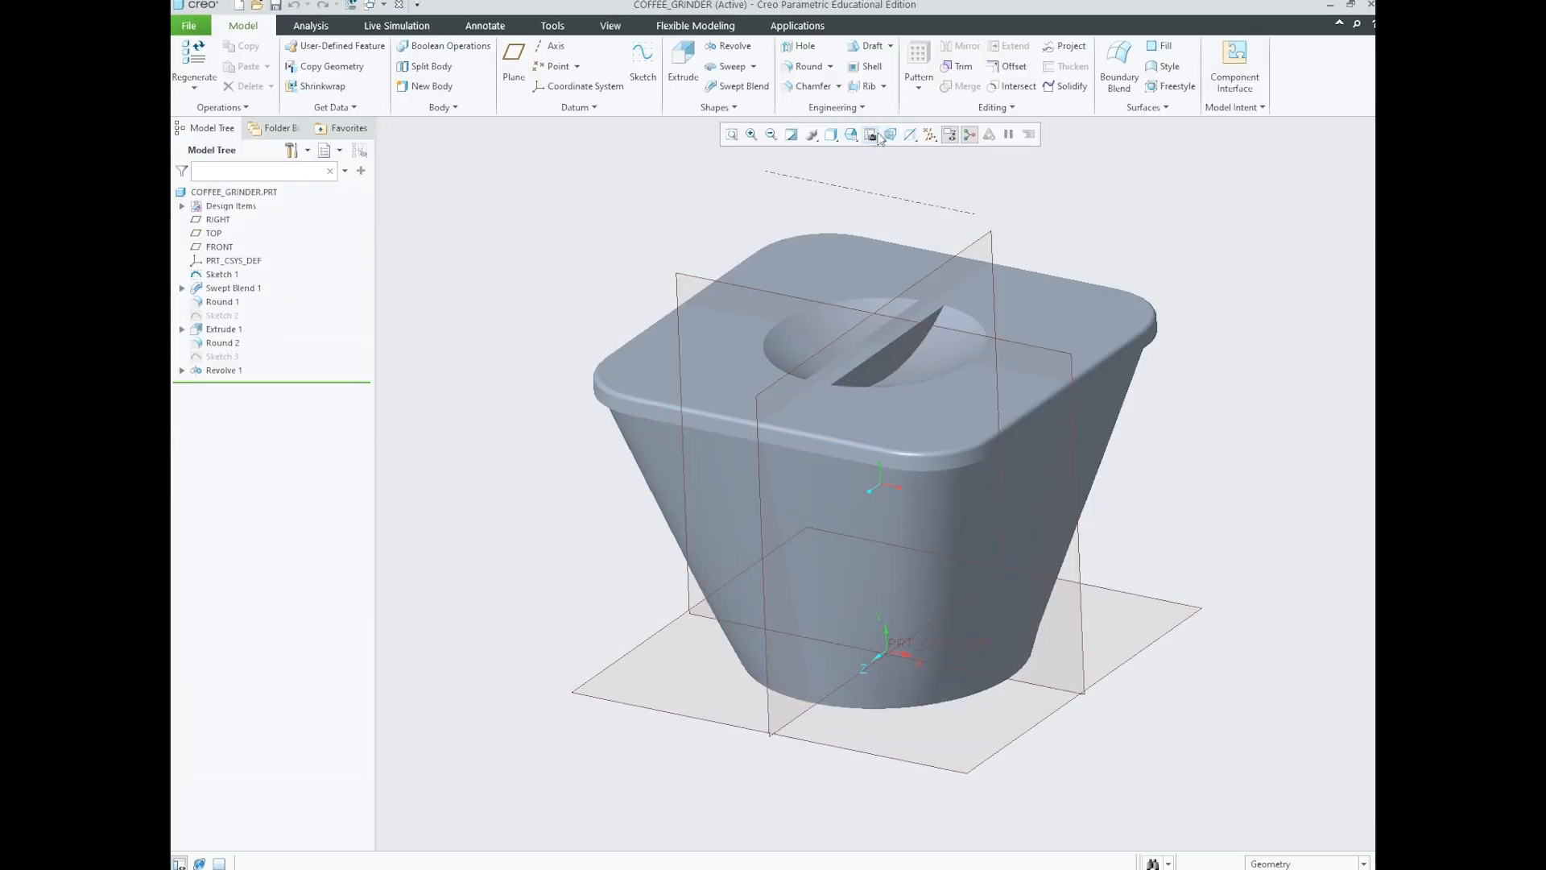
- Display the coffee grinder model shaded with edges
click(851, 134)
click(887, 166)
click(831, 134)
click(850, 167)
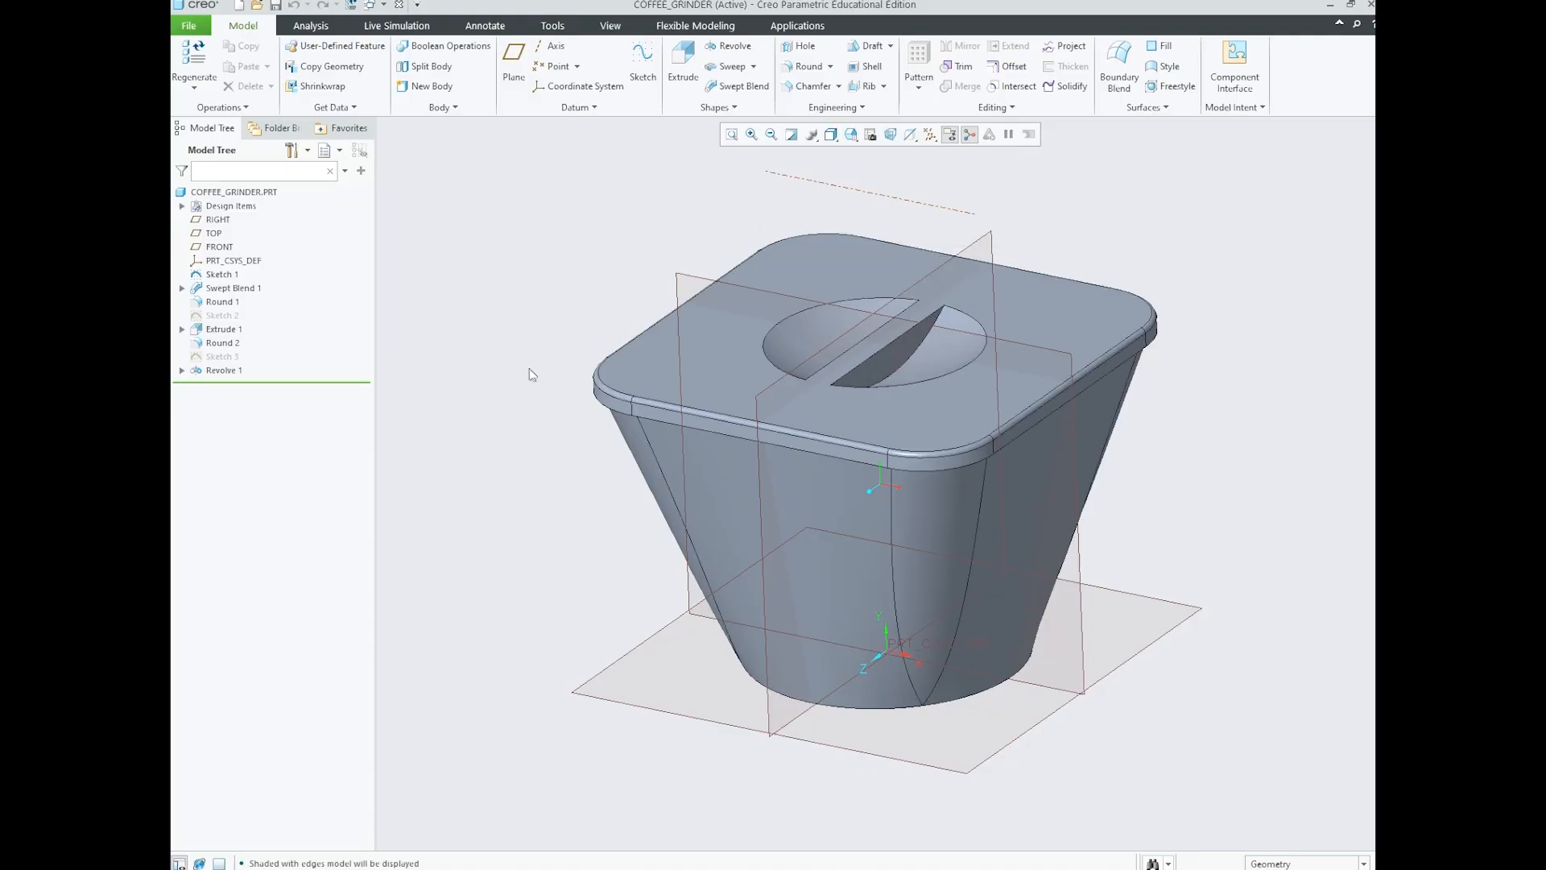
- Start a Round on the rim, straight and lower curved edges of both half-round recesses in the lid
scroll(660, 589, up, 1)
scroll(850, 459, down, 1)
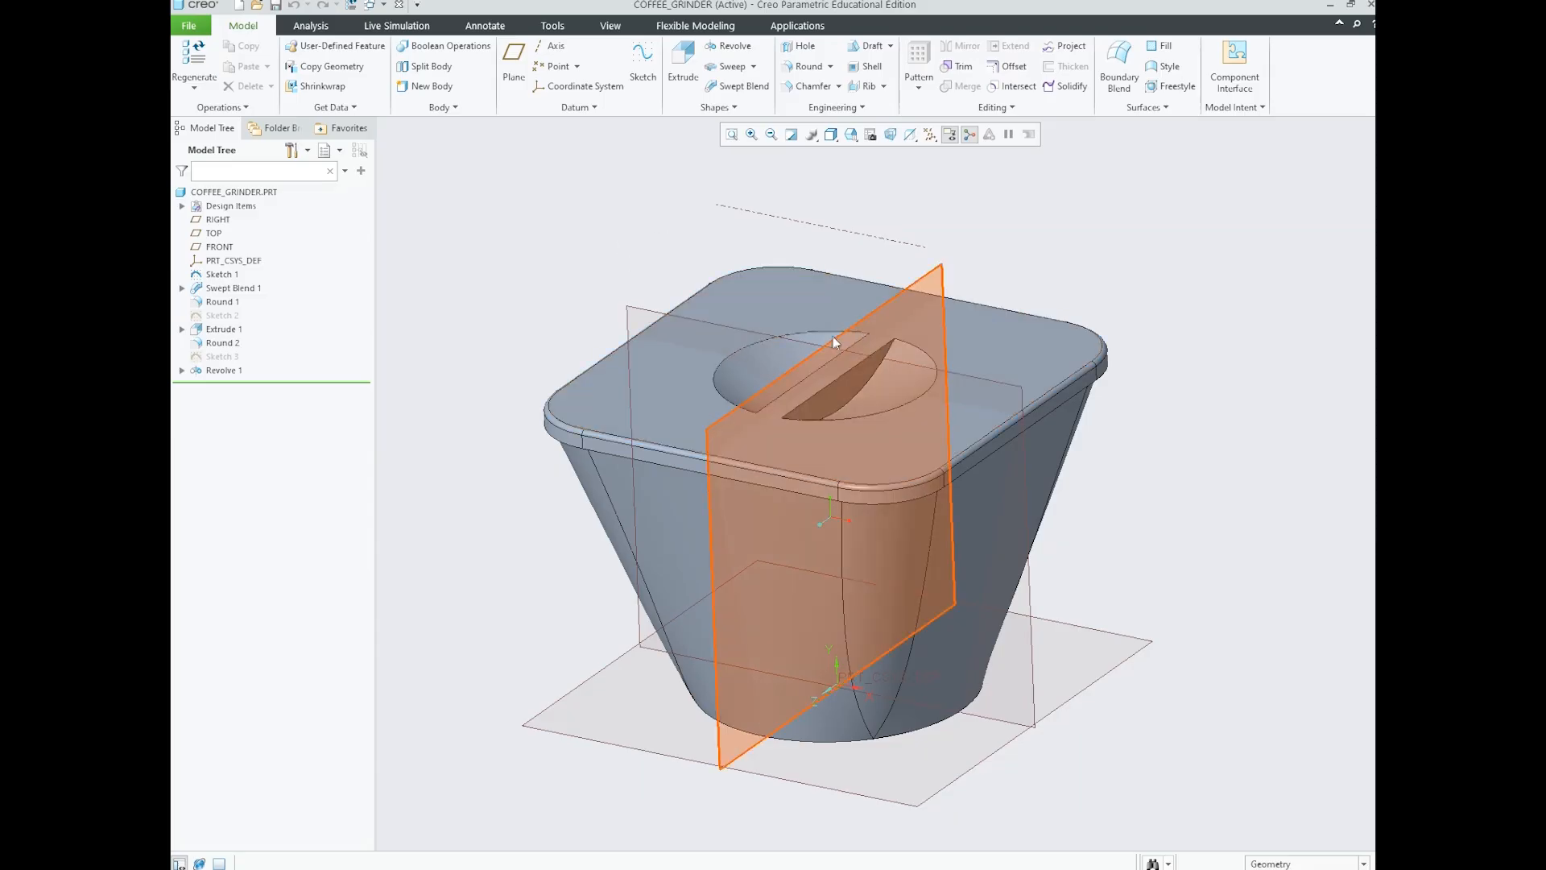
scroll(840, 298, up, 3)
scroll(839, 298, down, 5)
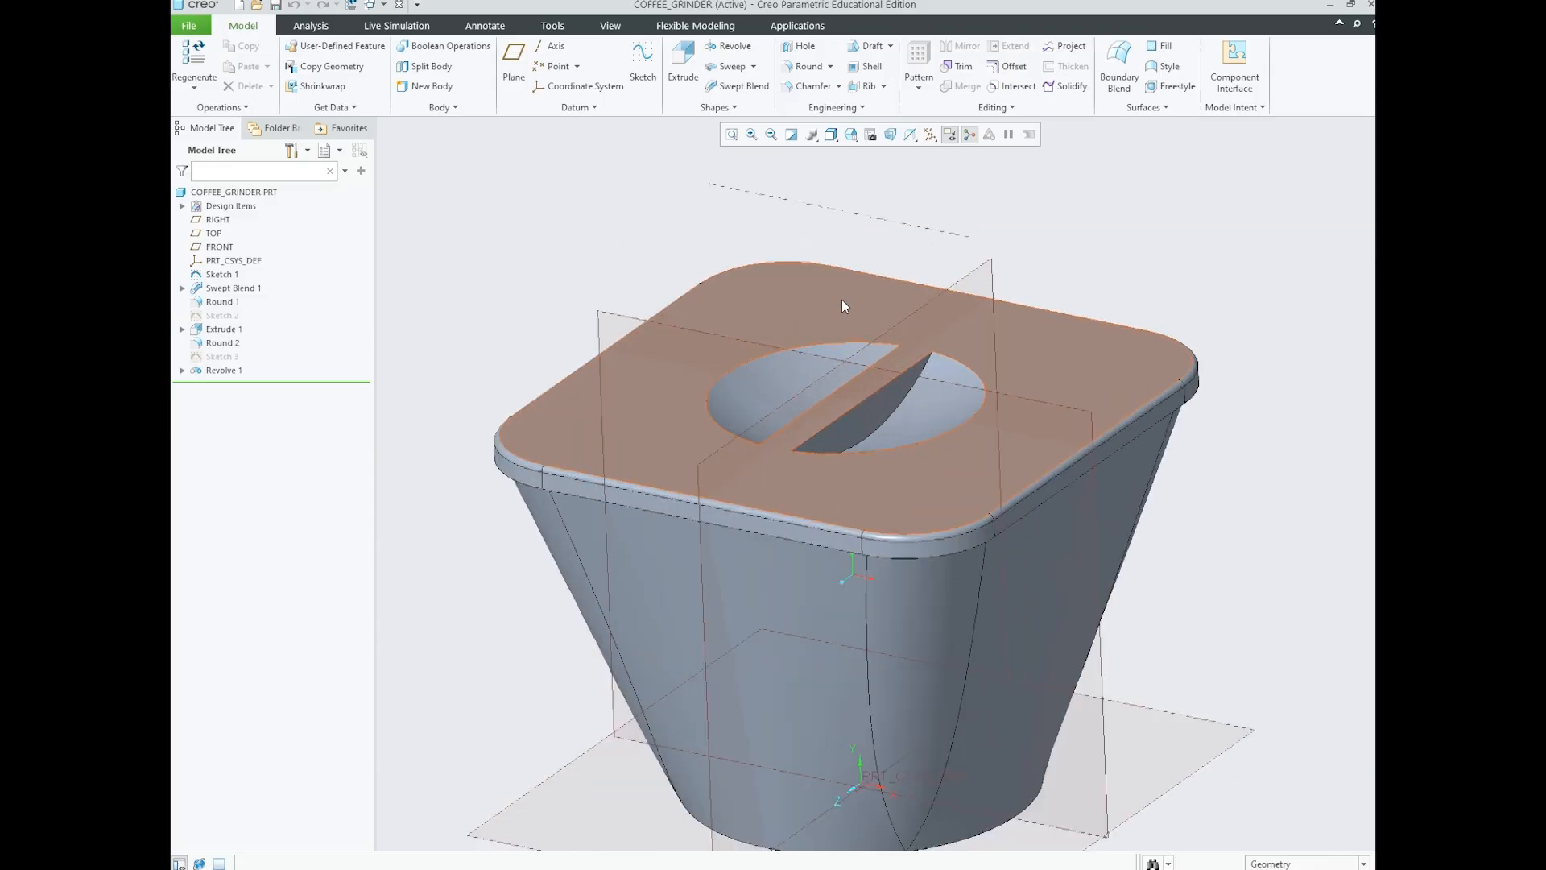
scroll(872, 451, down, 3)
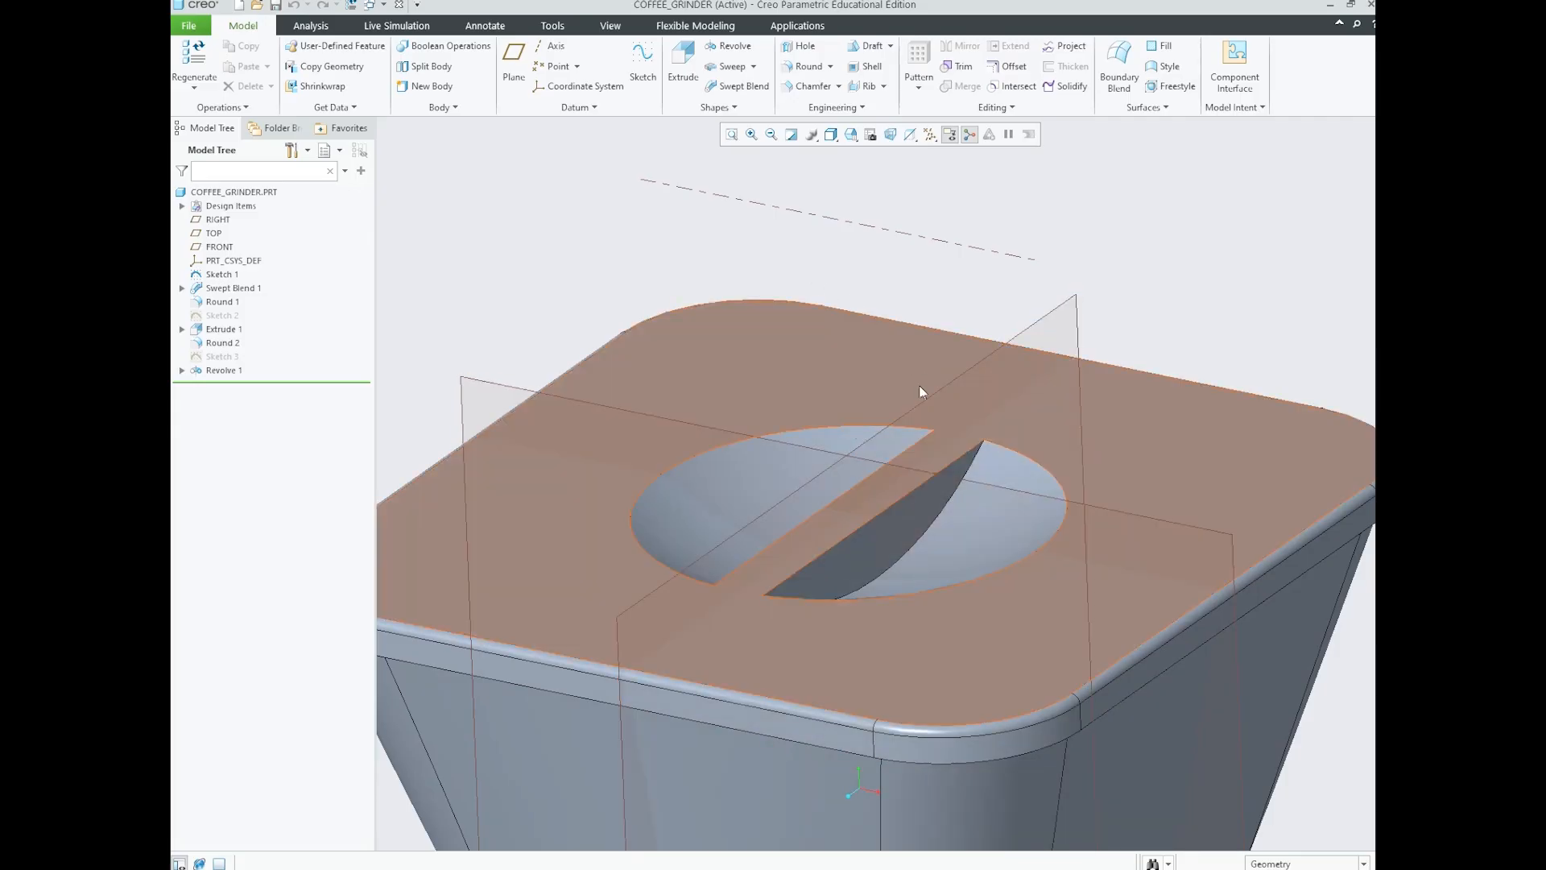
scroll(921, 449, down, 2)
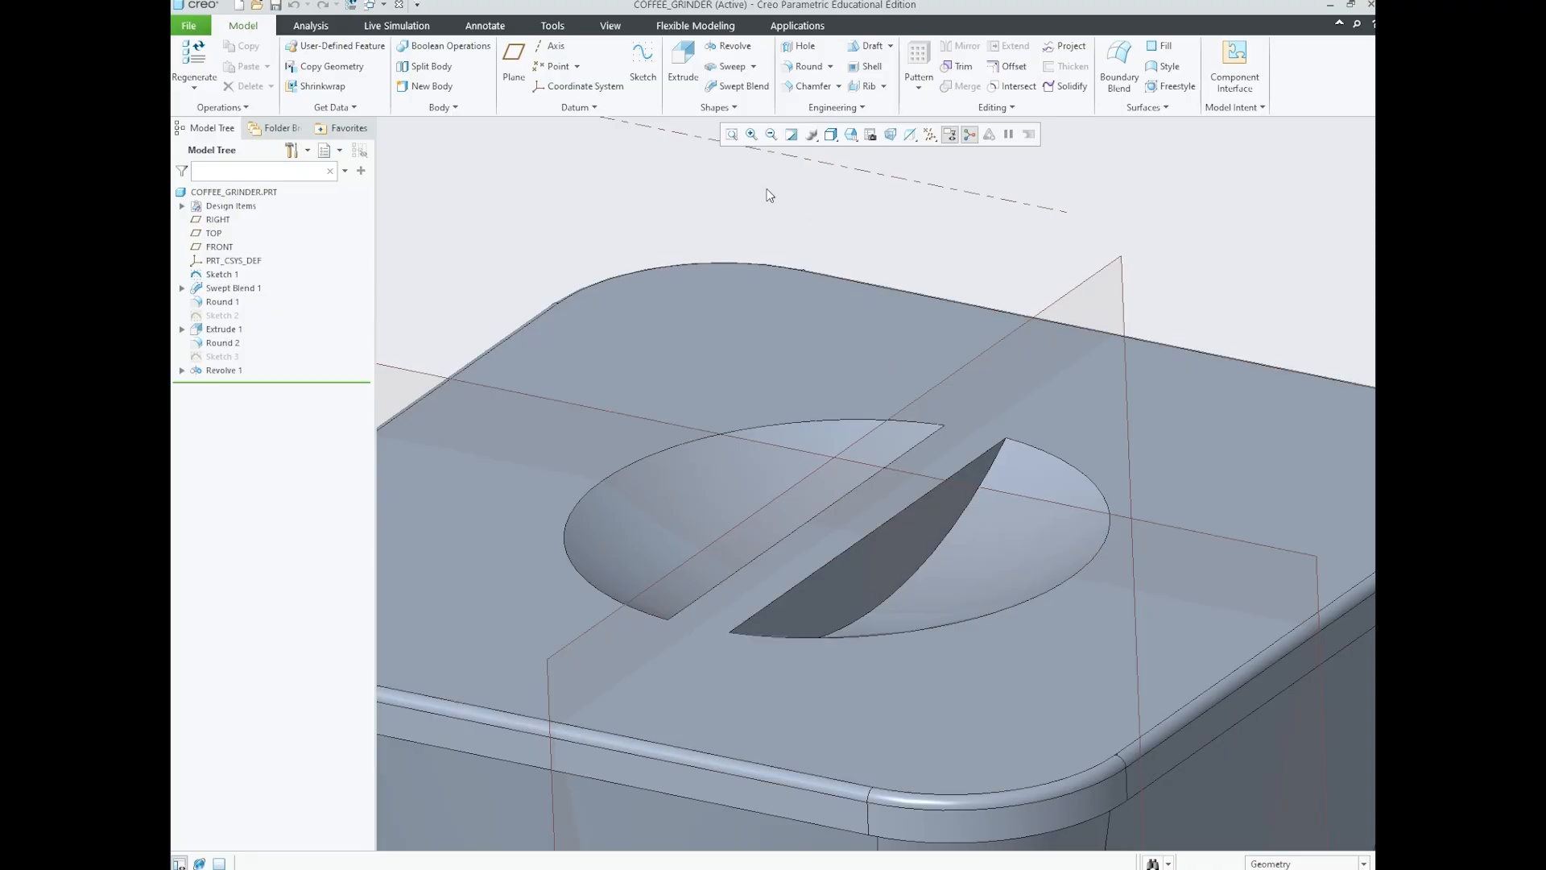
click(921, 430)
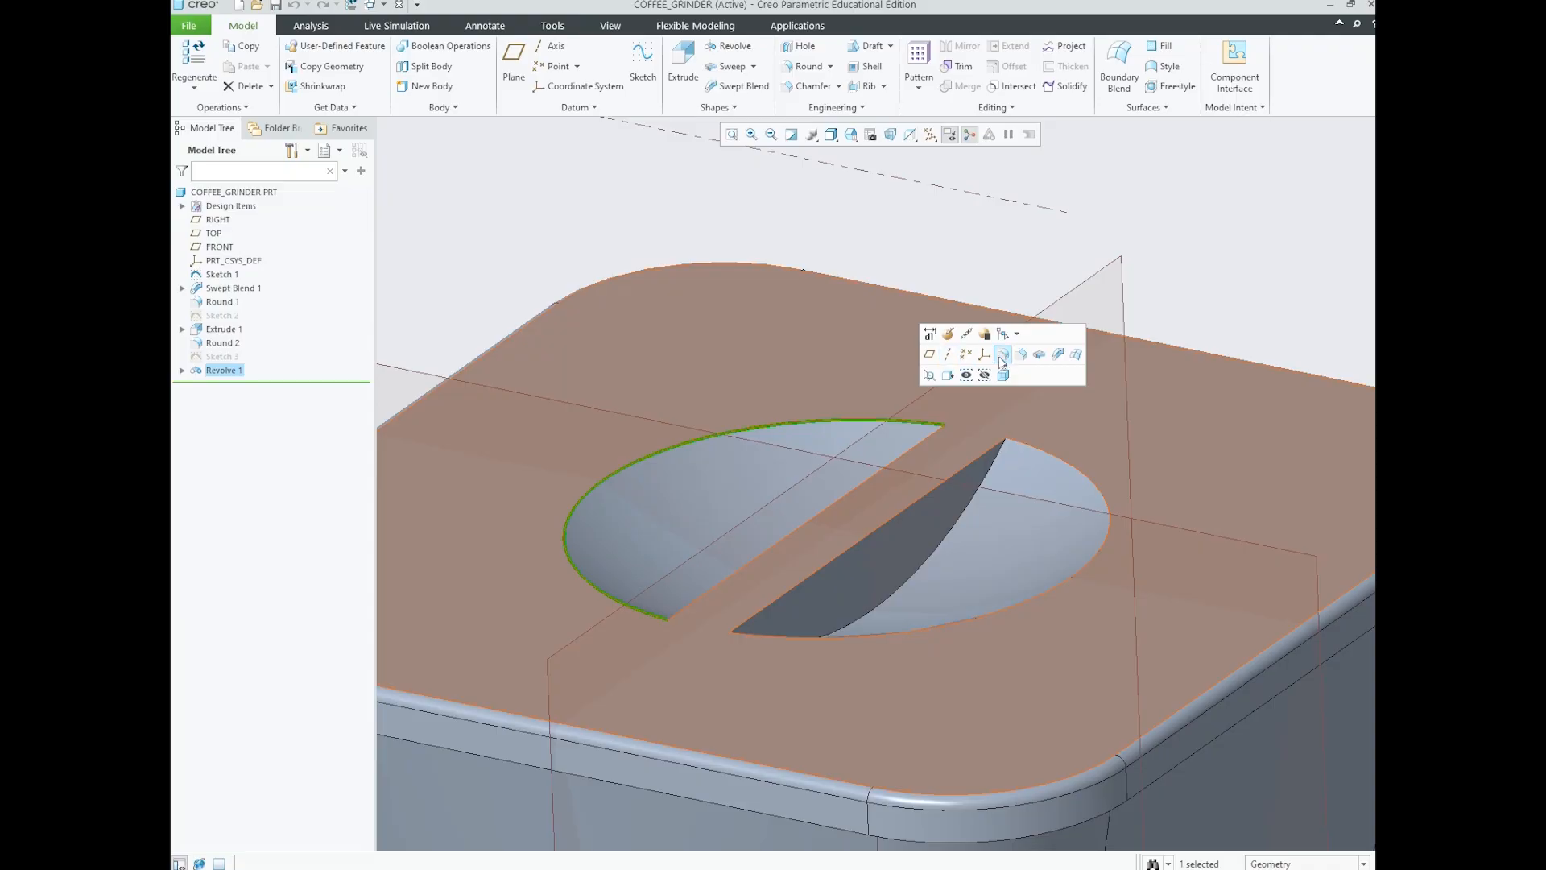
click(1003, 355)
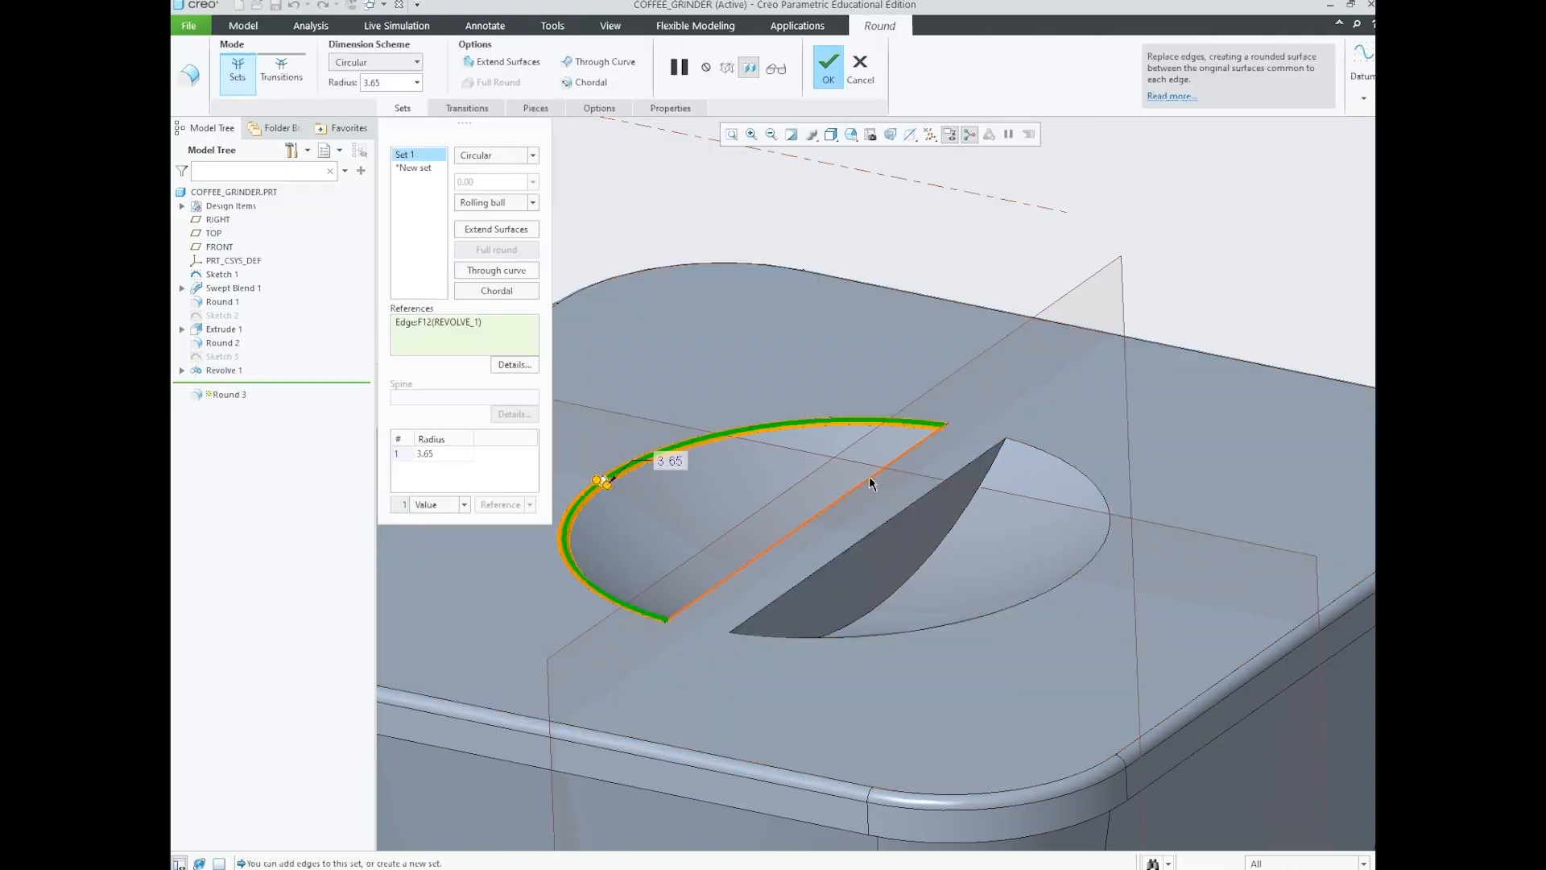
ctrl+click(868, 476)
ctrl+click(946, 488)
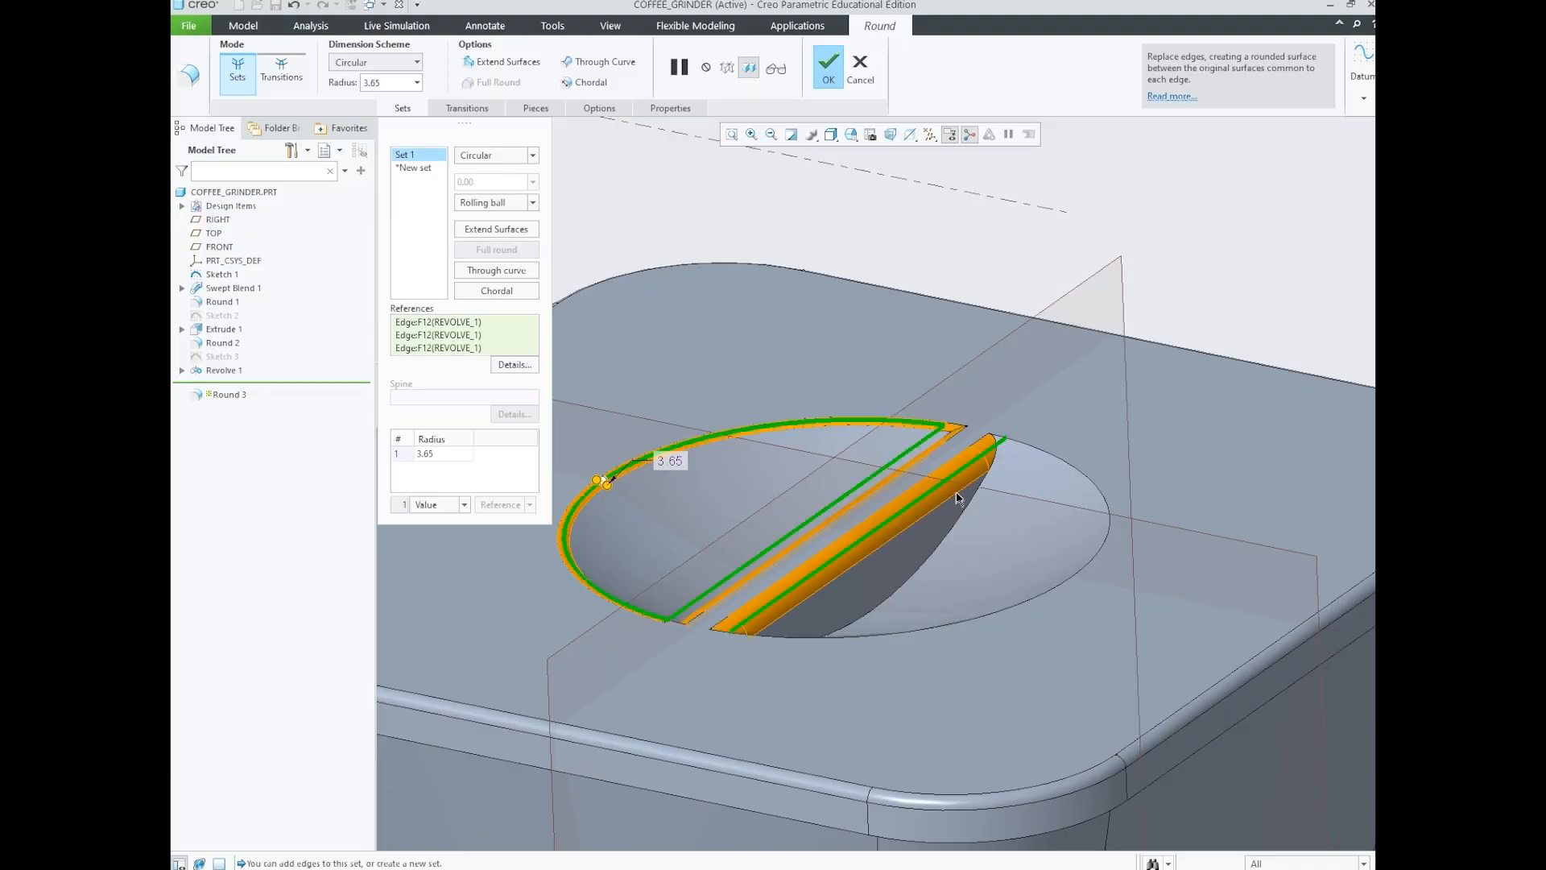
ctrl+click(972, 503)
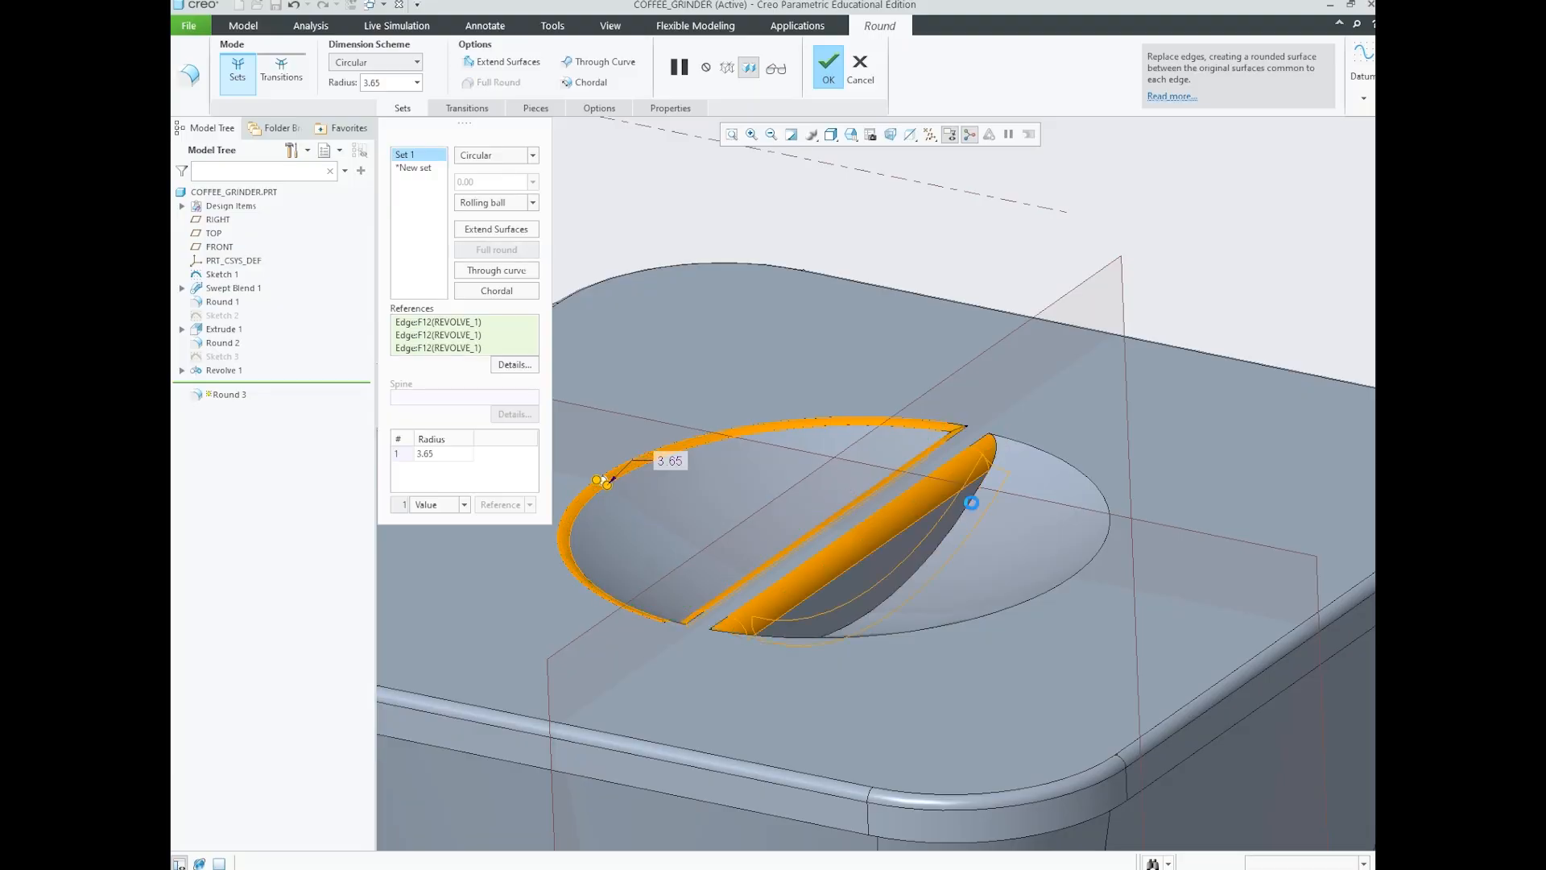
ctrl+click(1032, 456)
scroll(902, 435, up, 4)
middle_drag(952, 459, 983, 561)
scroll(983, 576, down, 5)
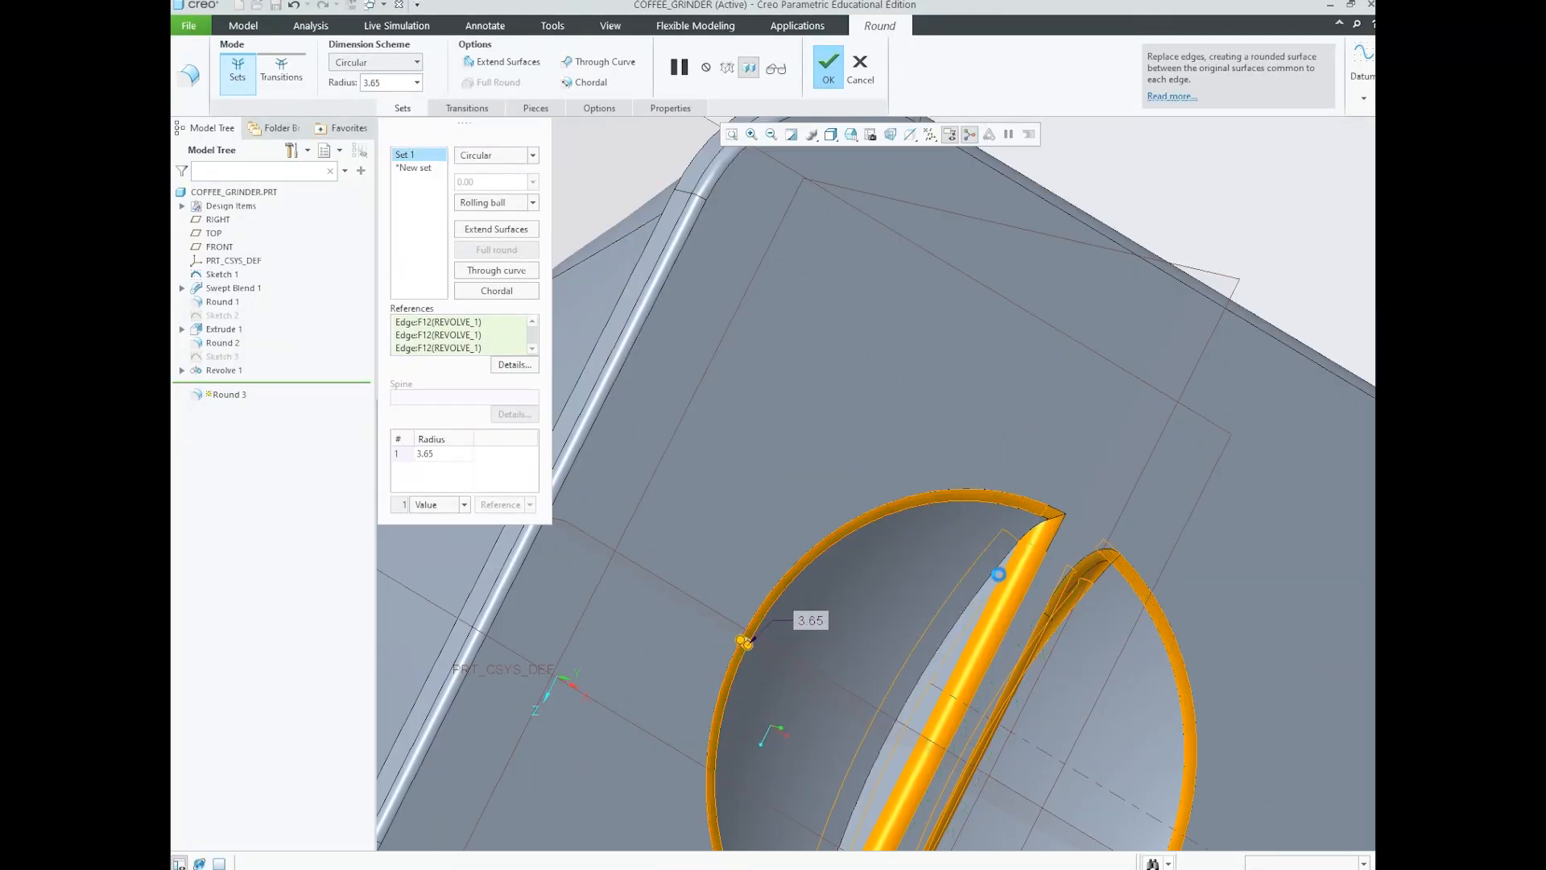
scroll(910, 459, up, 6)
middle_drag(992, 464, 910, 395)
scroll(897, 390, down, 6)
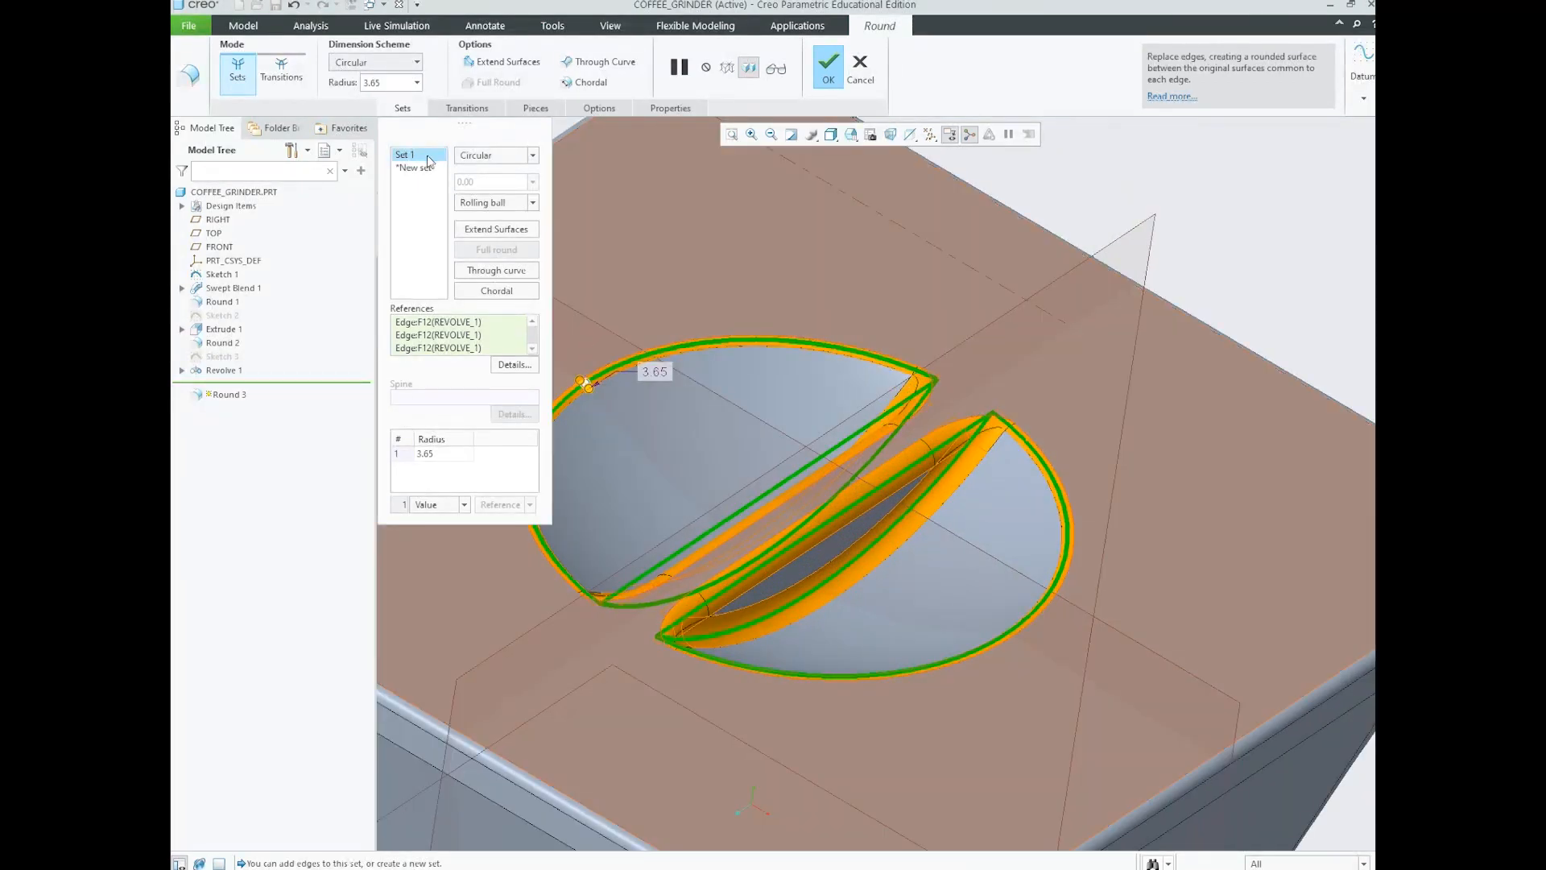
- Set the recess round's radius to 2 and complete the feature
double_click(378, 84)
text(2)
key(Return)
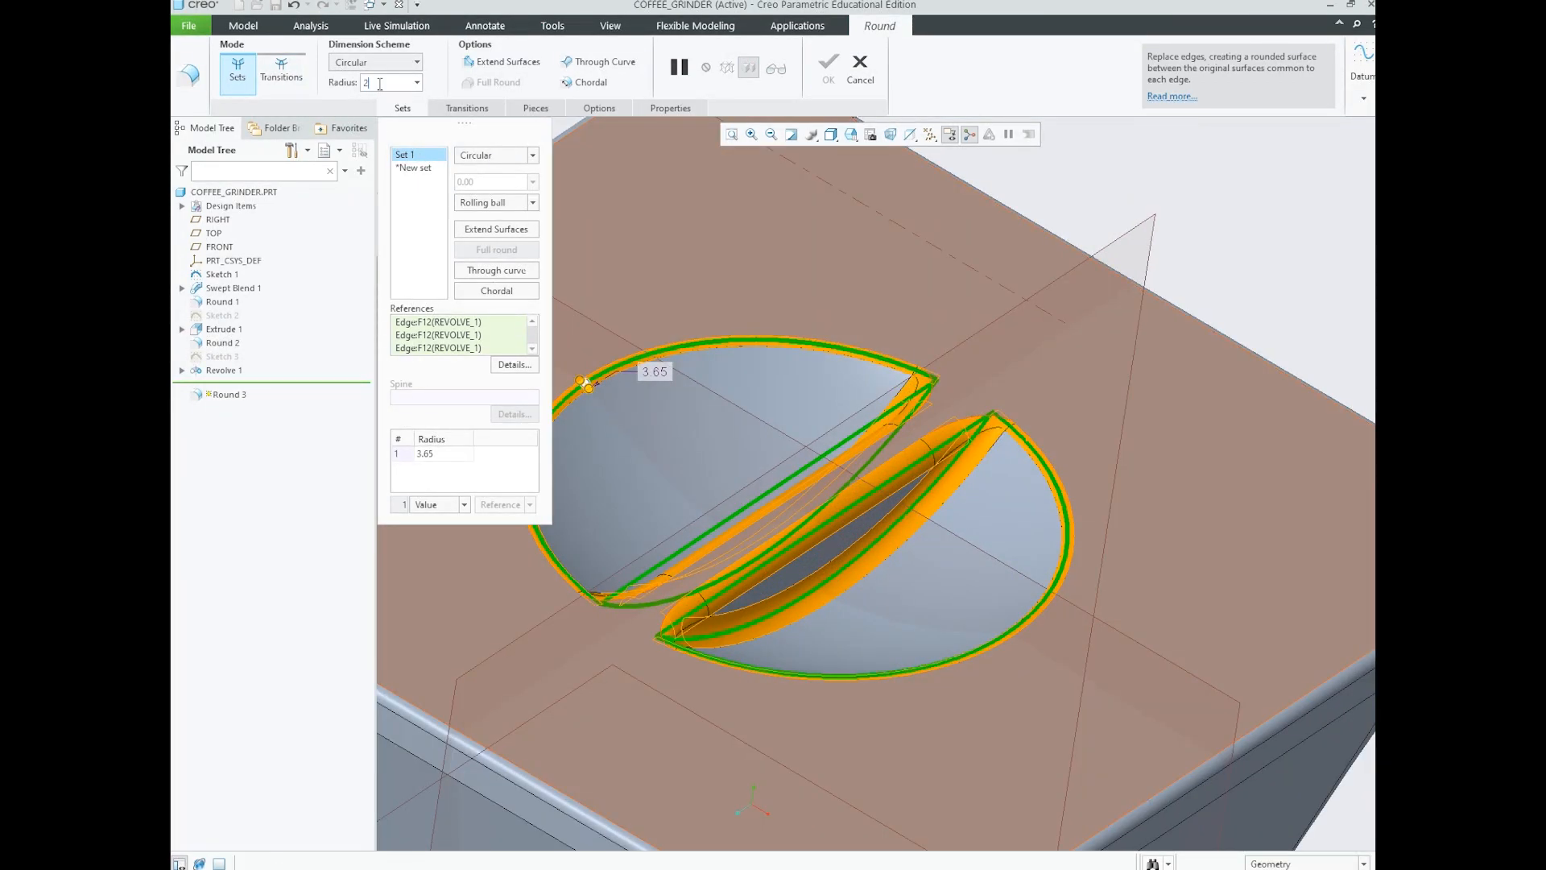
scroll(1007, 483, up, 3)
scroll(1035, 489, up, 2)
mouse_move(978, 483)
middle_down()
mouse_move(995, 379)
mouse_move(983, 473)
middle_up()
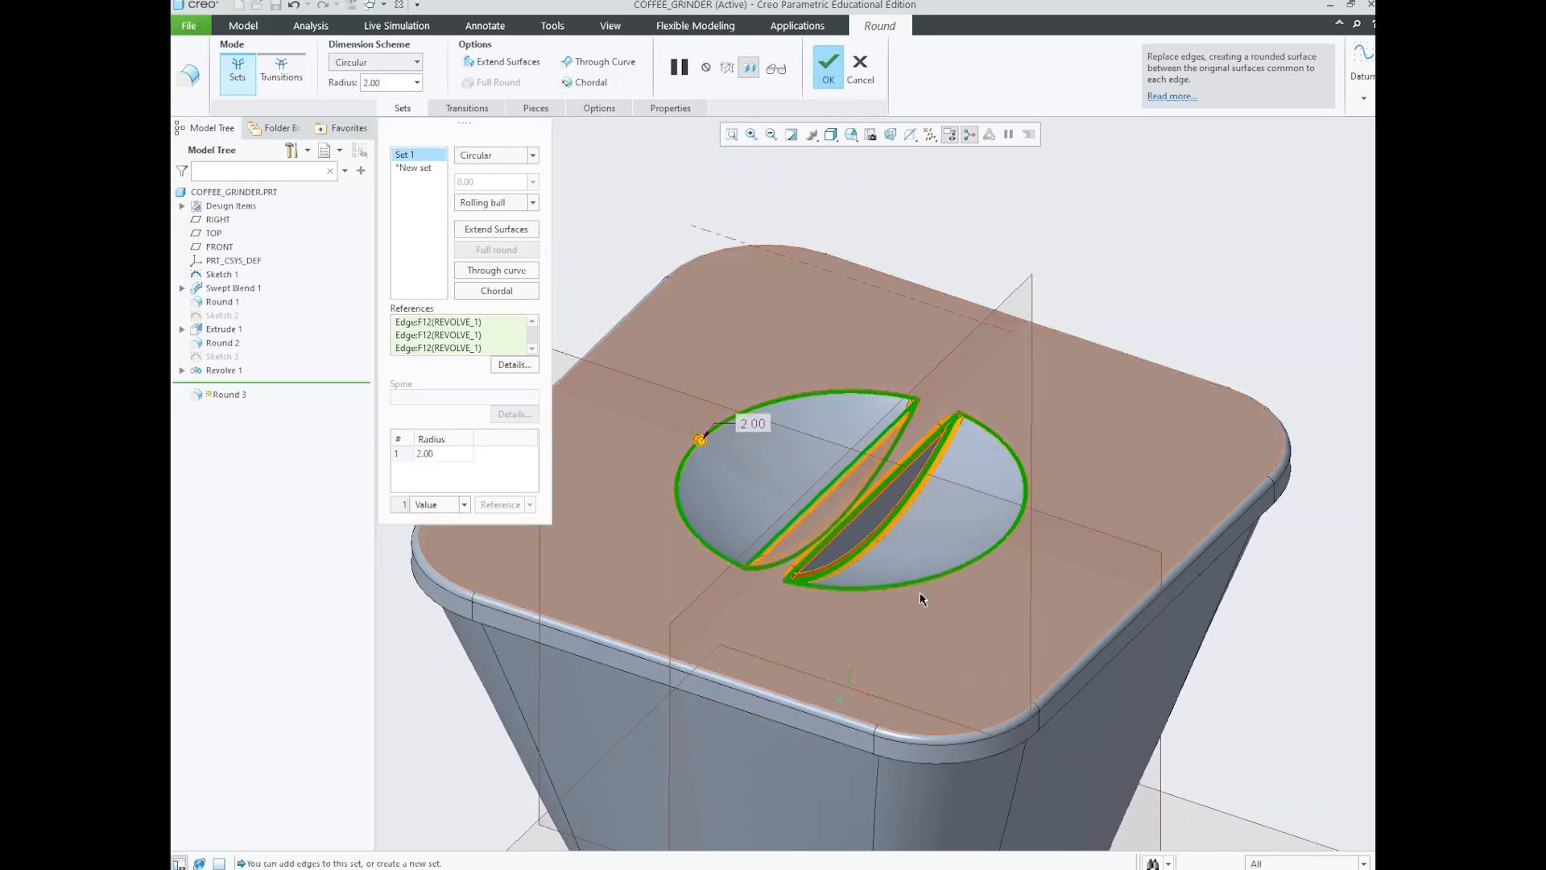
scroll(897, 580, down, 2)
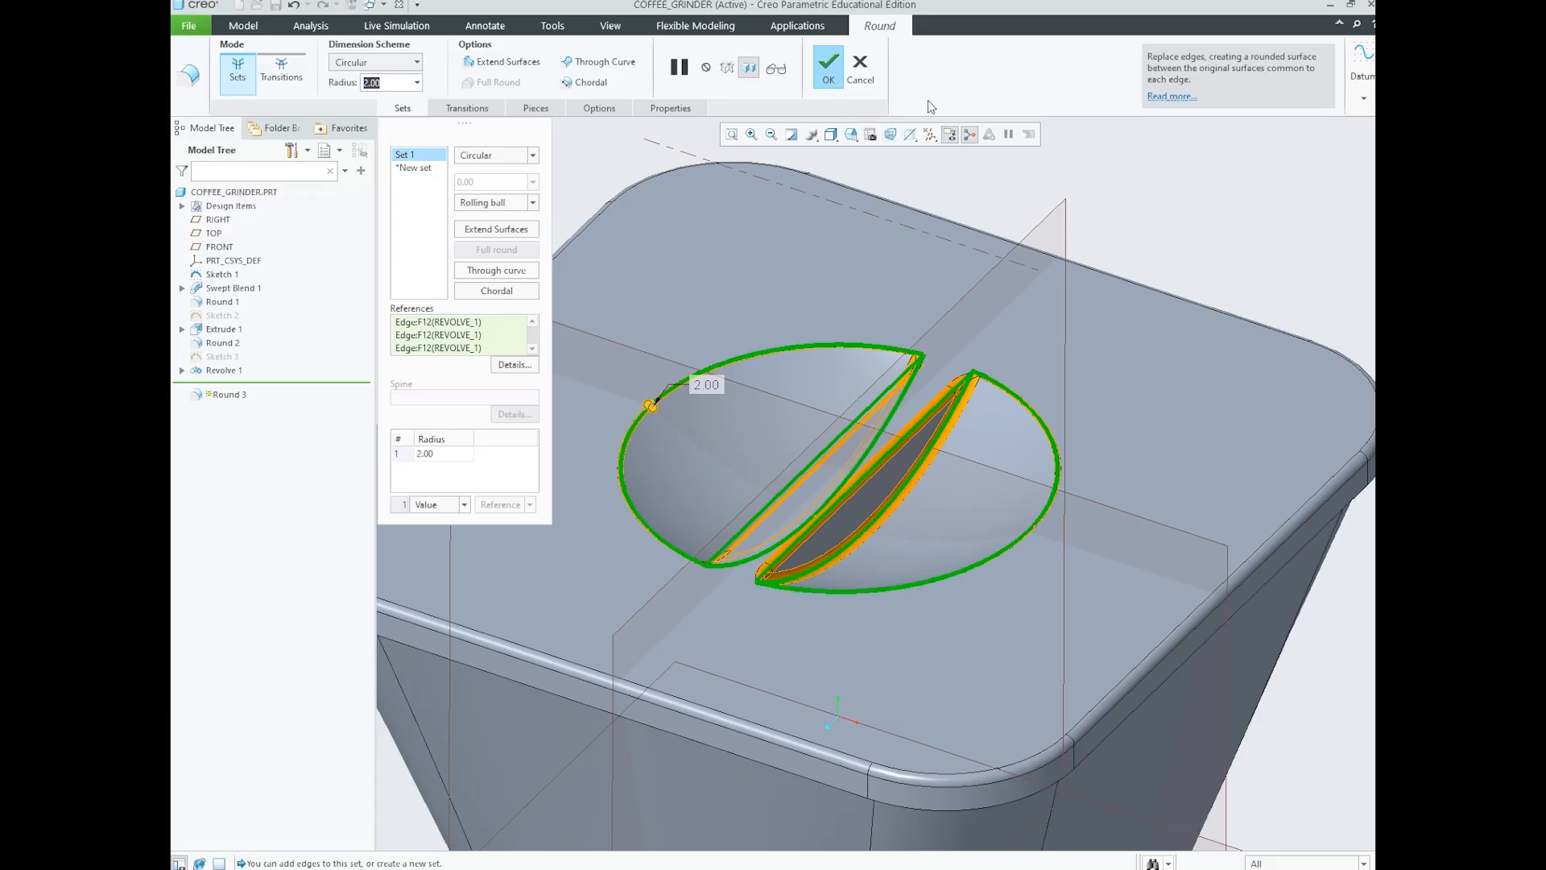
click(830, 78)
click(997, 173)
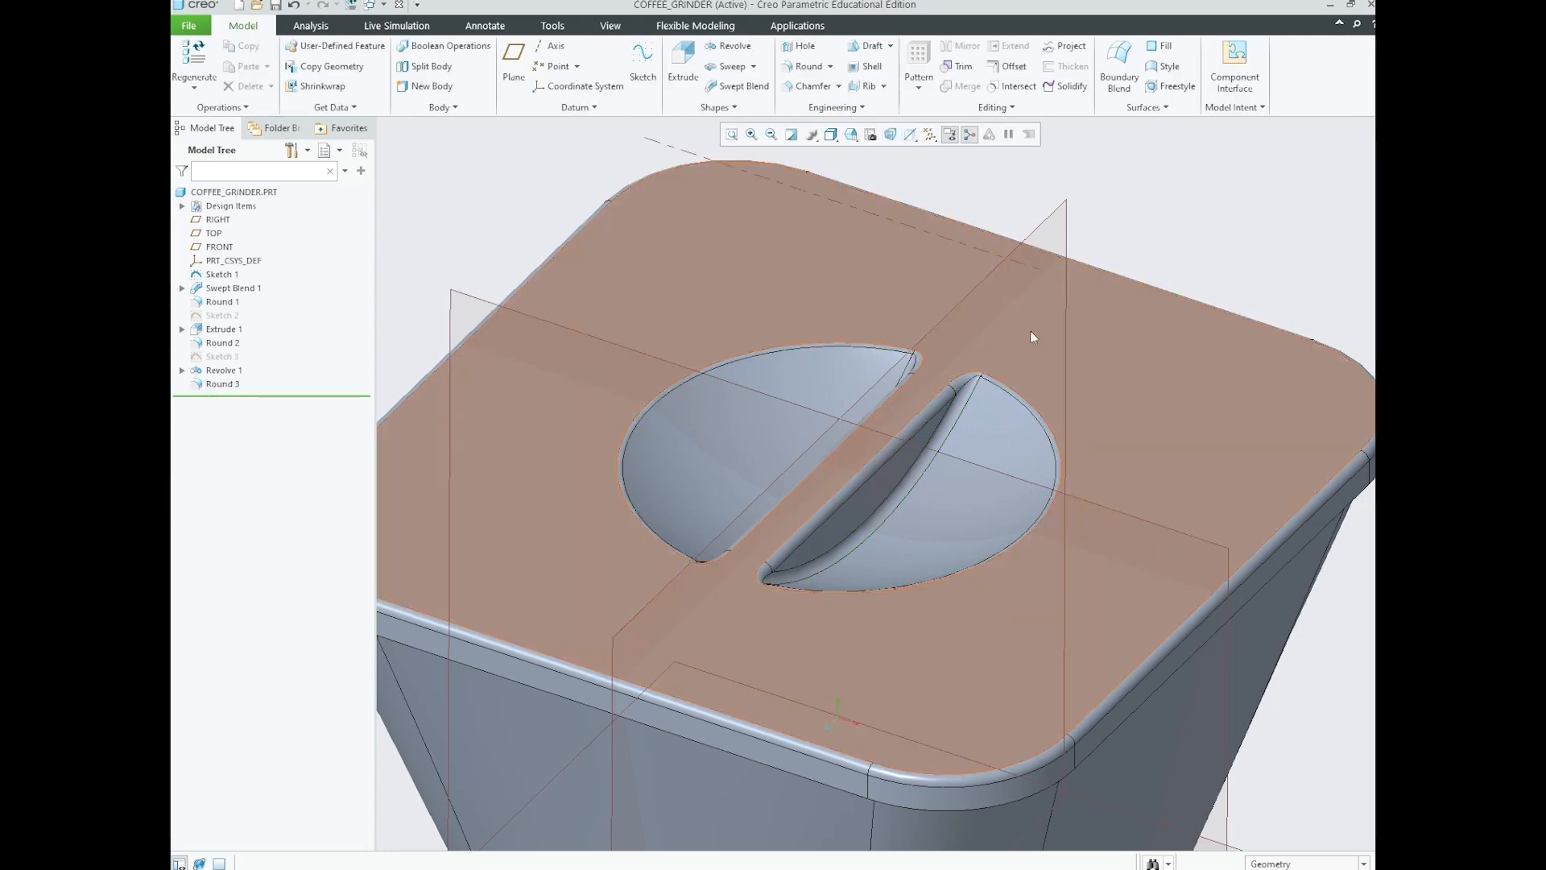
- Switch to the reference photo Coffee grinder.jpg and examine the ribbed collar beneath the bean hopper
scroll(1055, 355, down, 3)
scroll(1125, 376, down, 2)
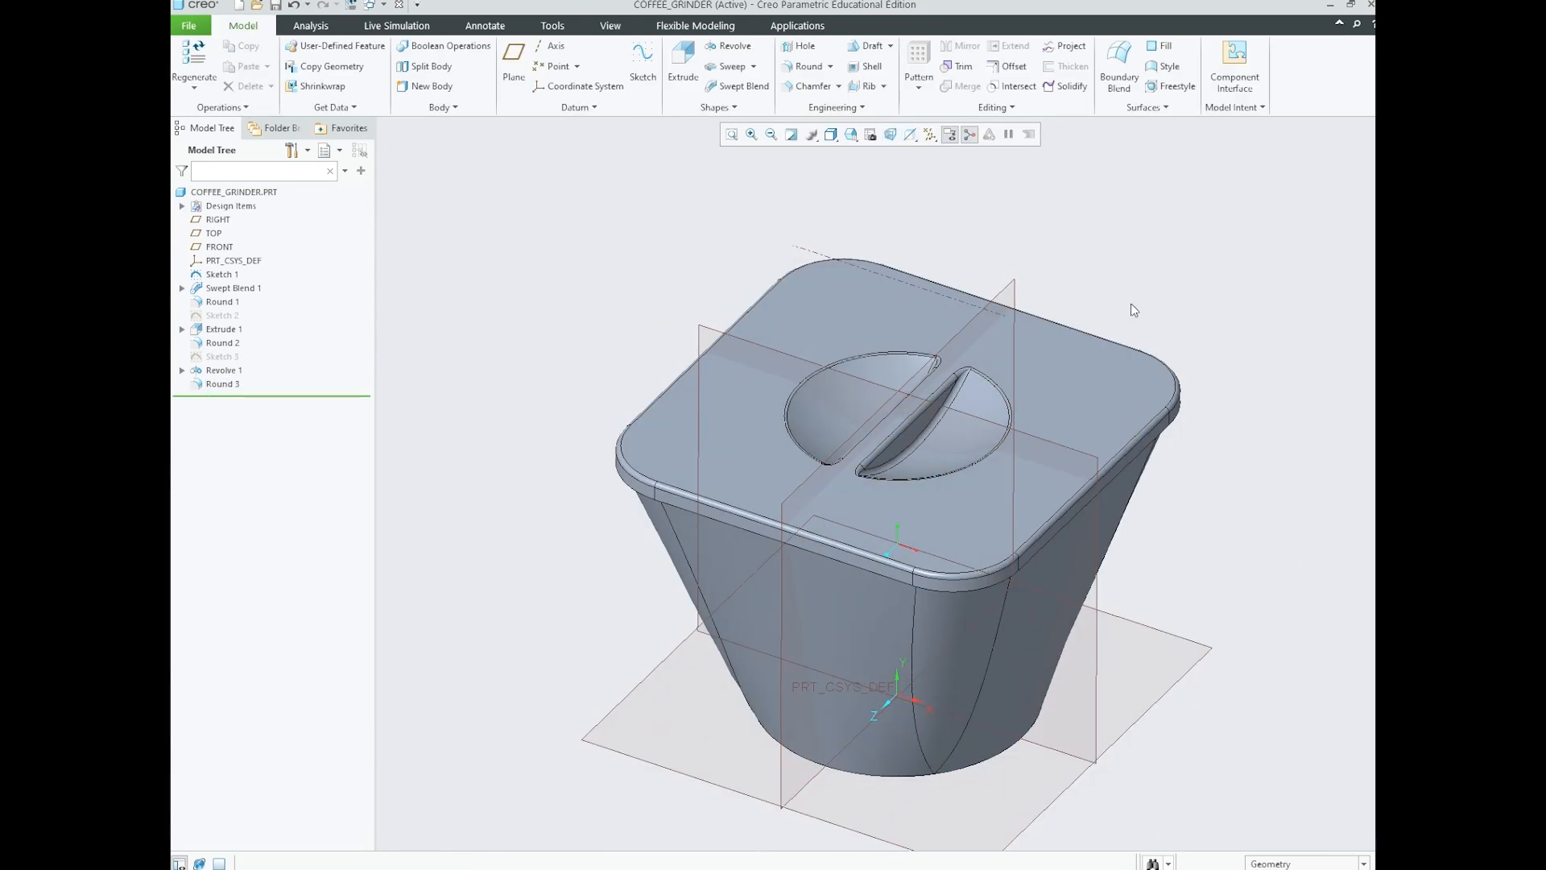
scroll(1119, 366, up, 2)
scroll(1223, 365, down, 2)
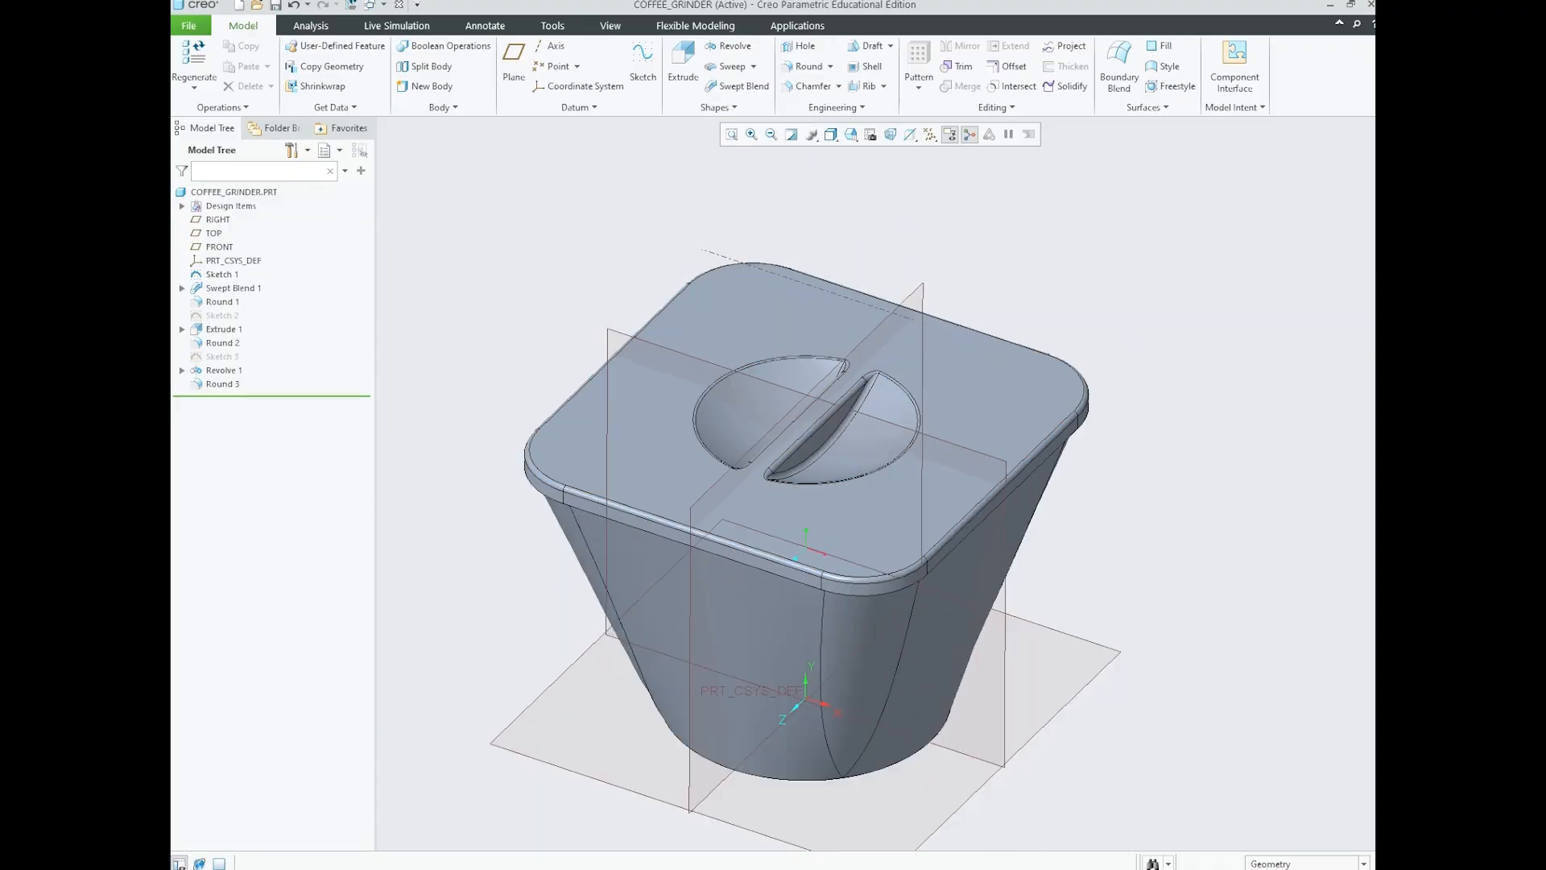
click(680, 781)
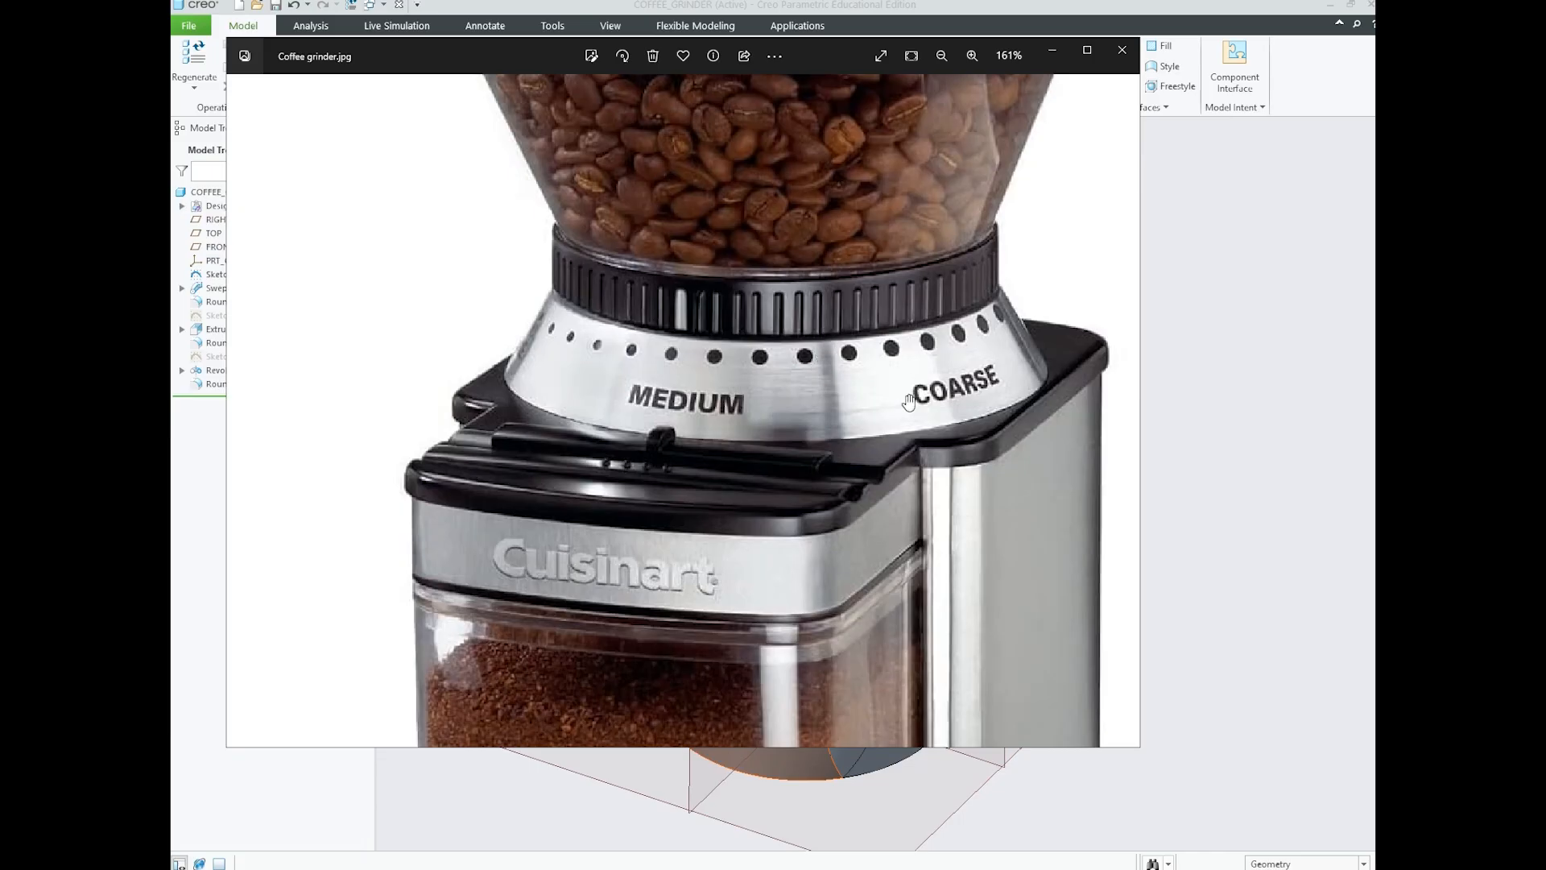
scroll(741, 370, down, 2)
scroll(845, 386, up, 3)
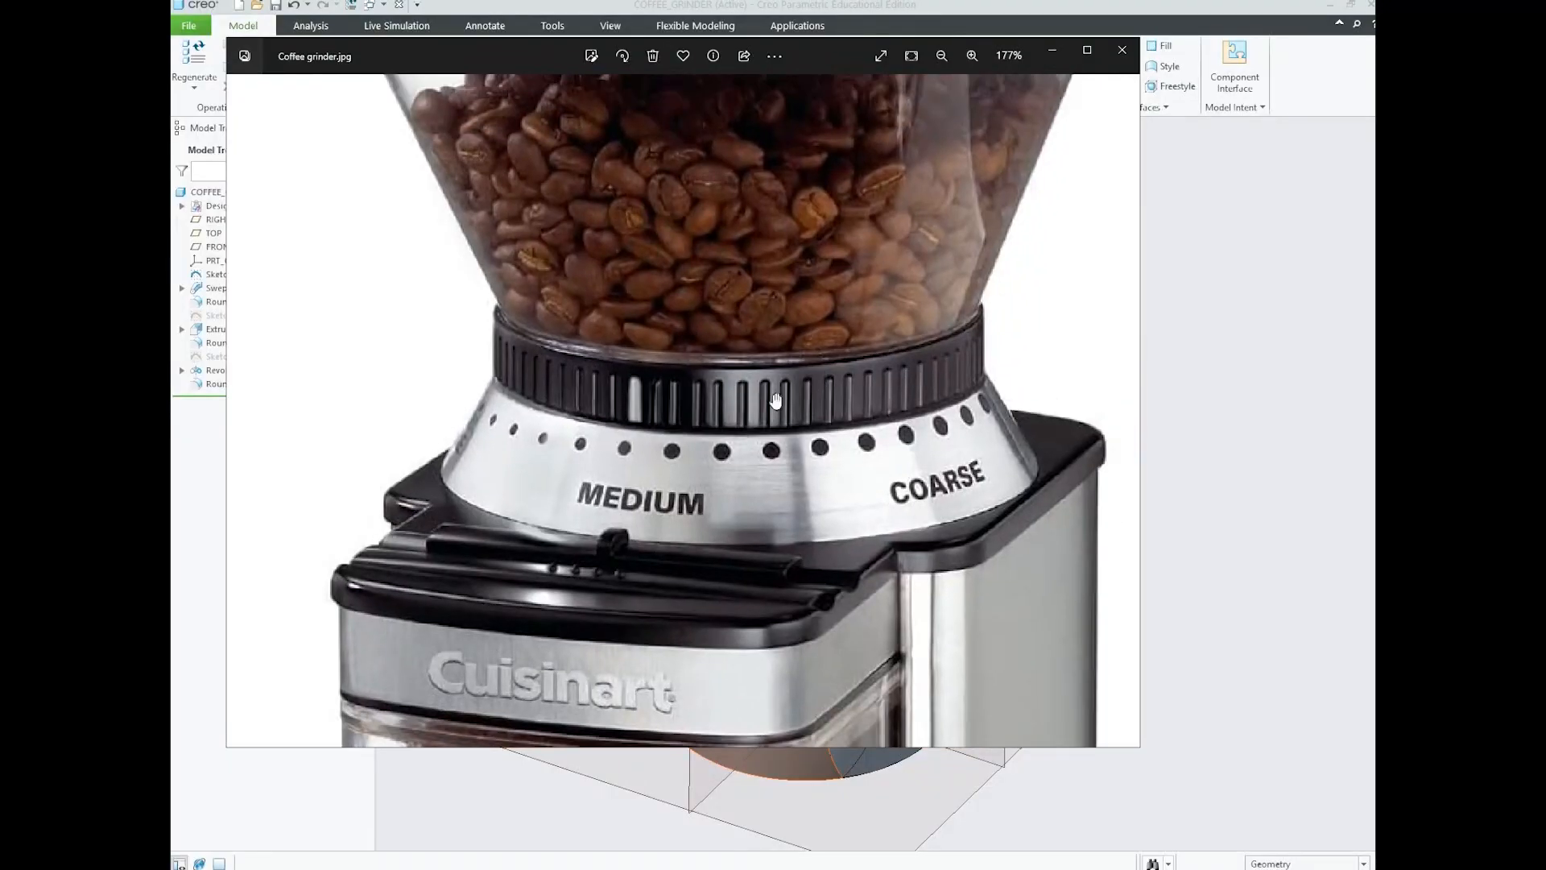
scroll(927, 319, down, 1)
scroll(747, 369, up, 1)
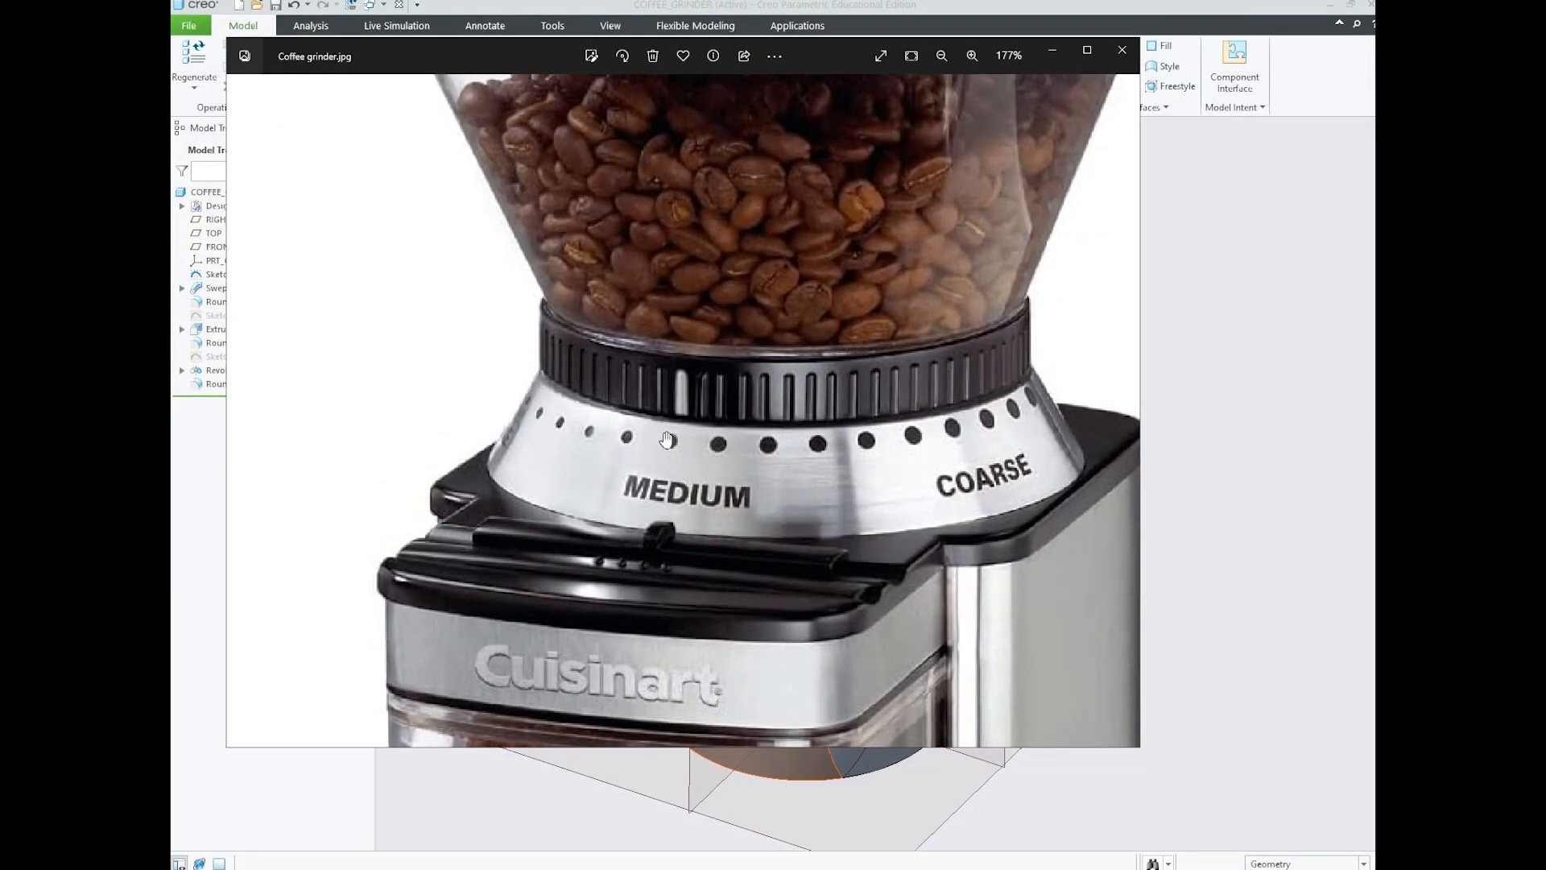
click(1053, 51)
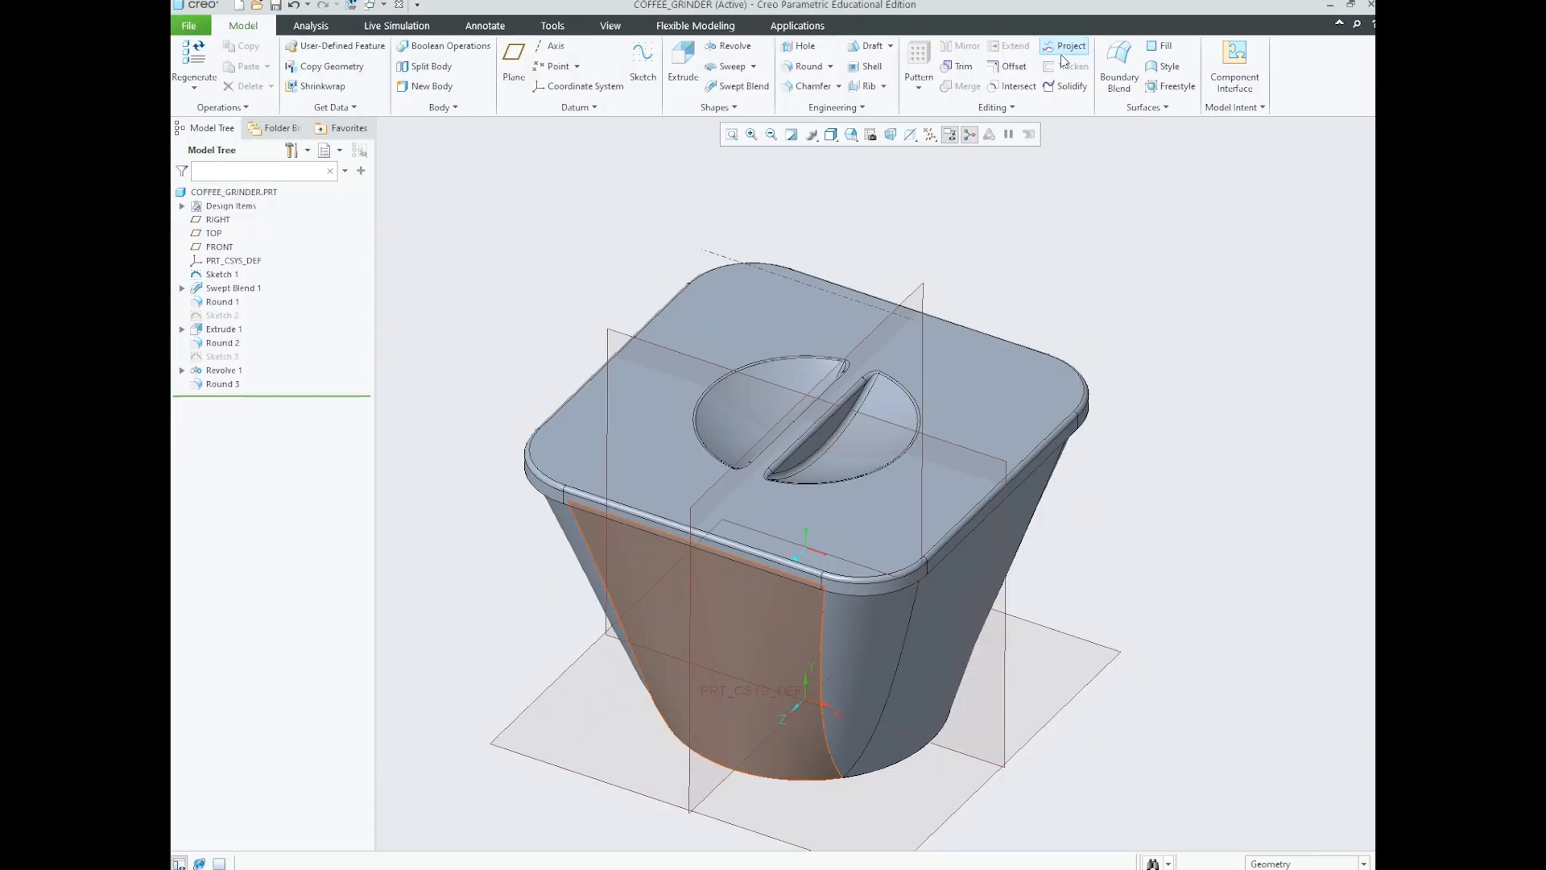
- Start a sketch on the circular bottom face of the hopper
scroll(879, 435, up, 3)
middle_drag(887, 434, 886, 536)
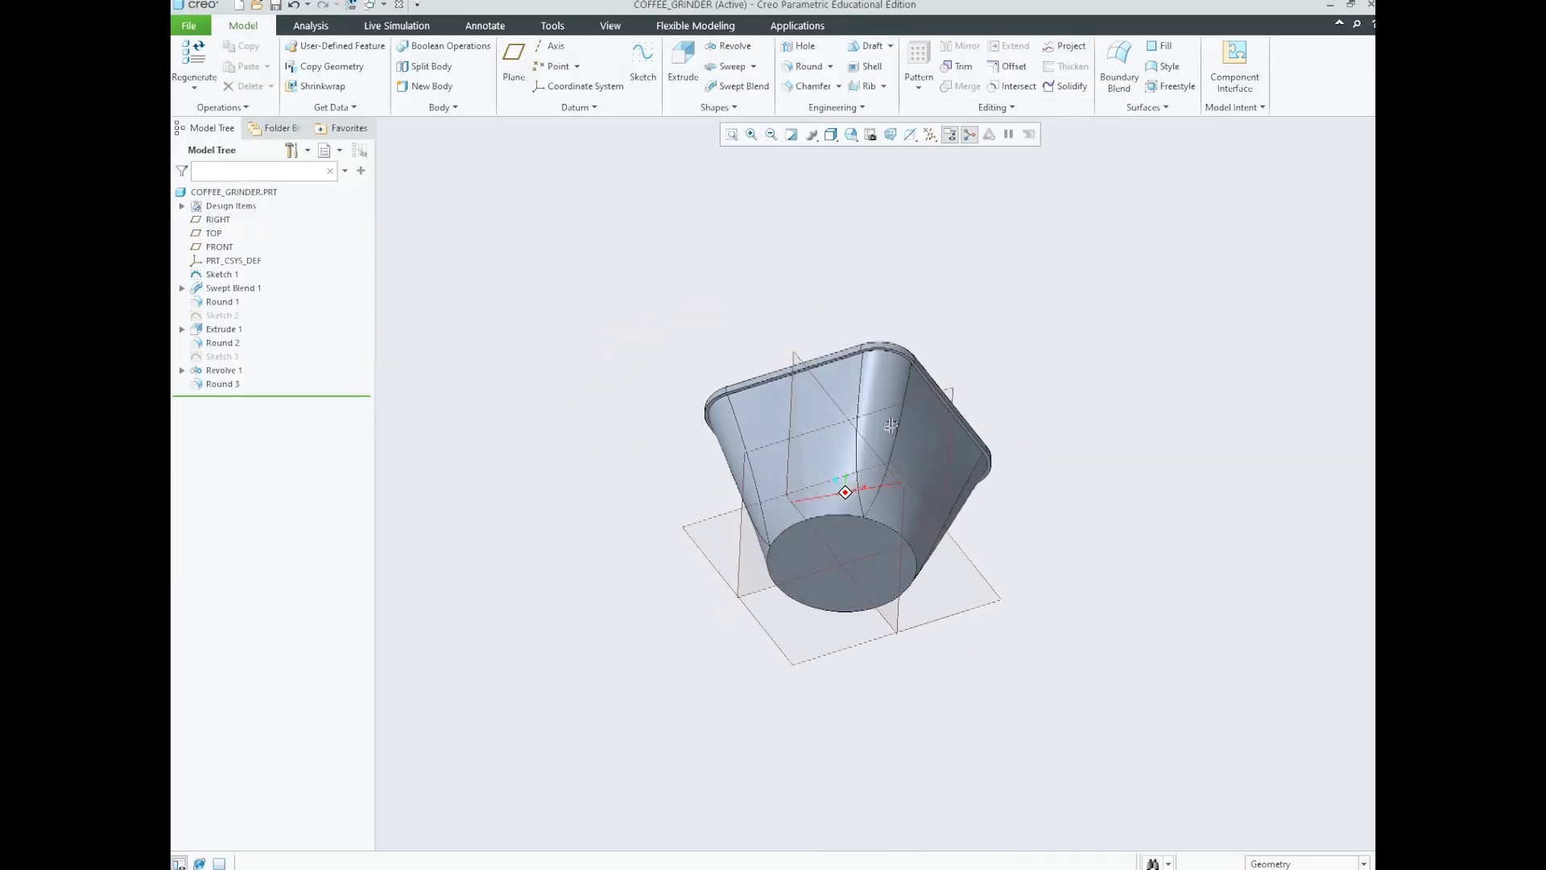
scroll(883, 550, down, 5)
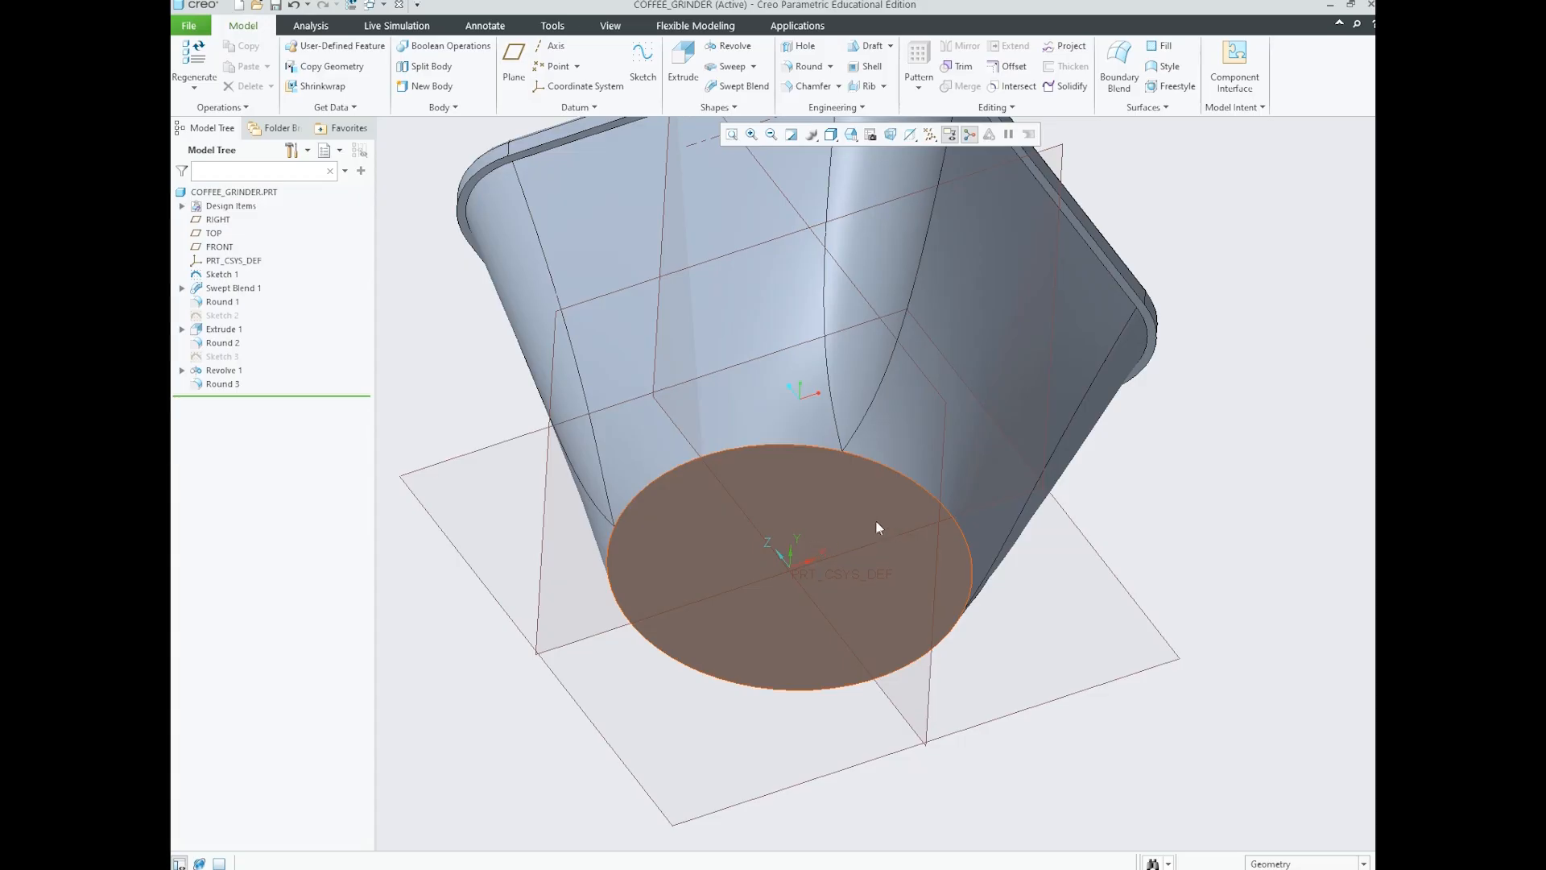
click(867, 500)
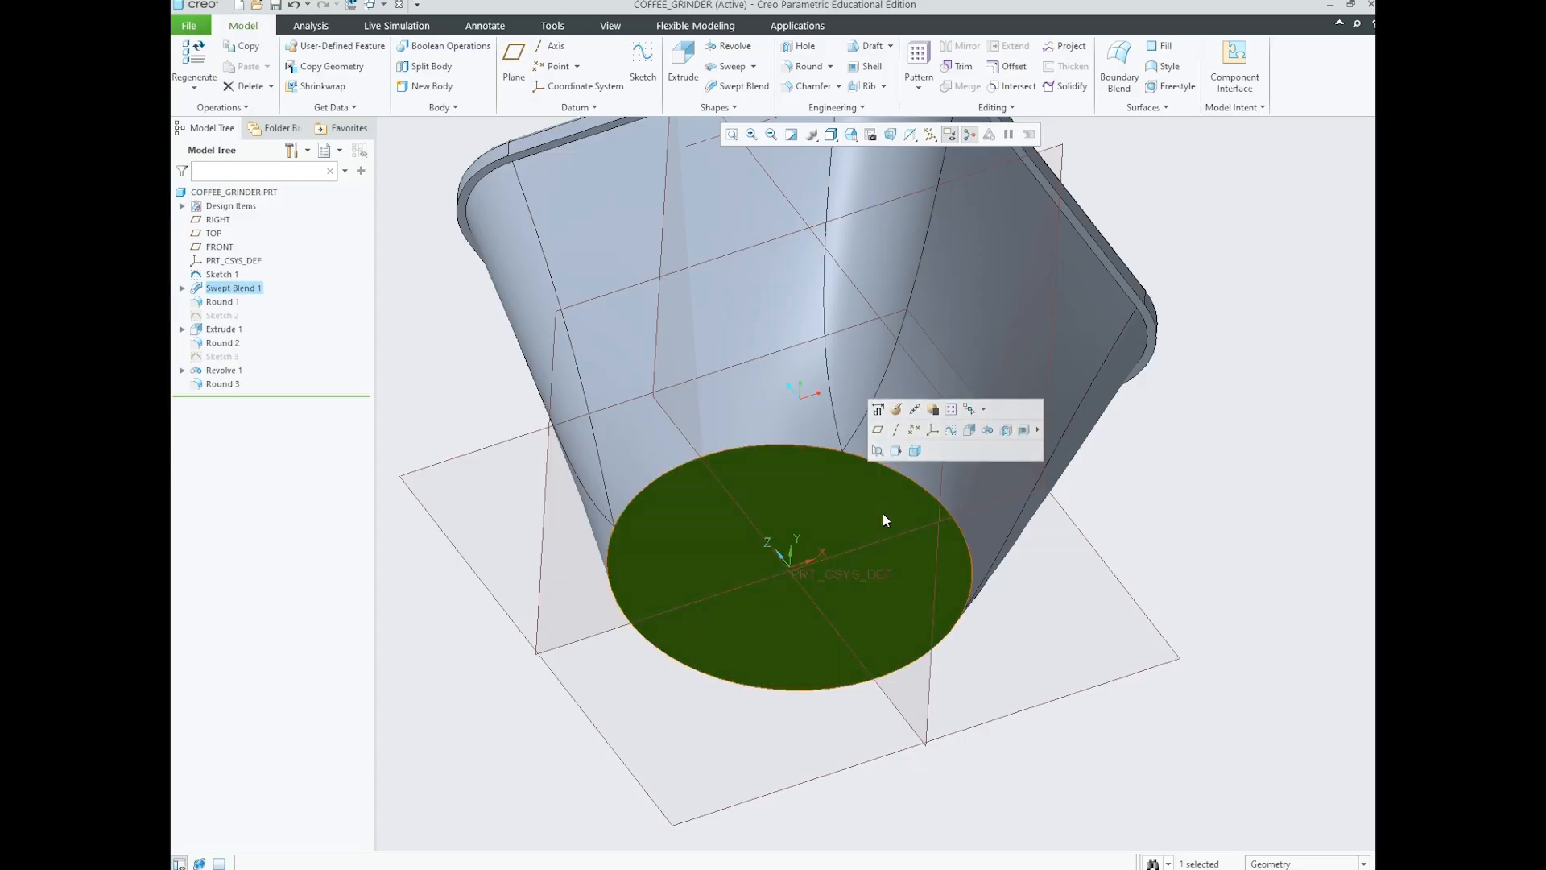
click(951, 431)
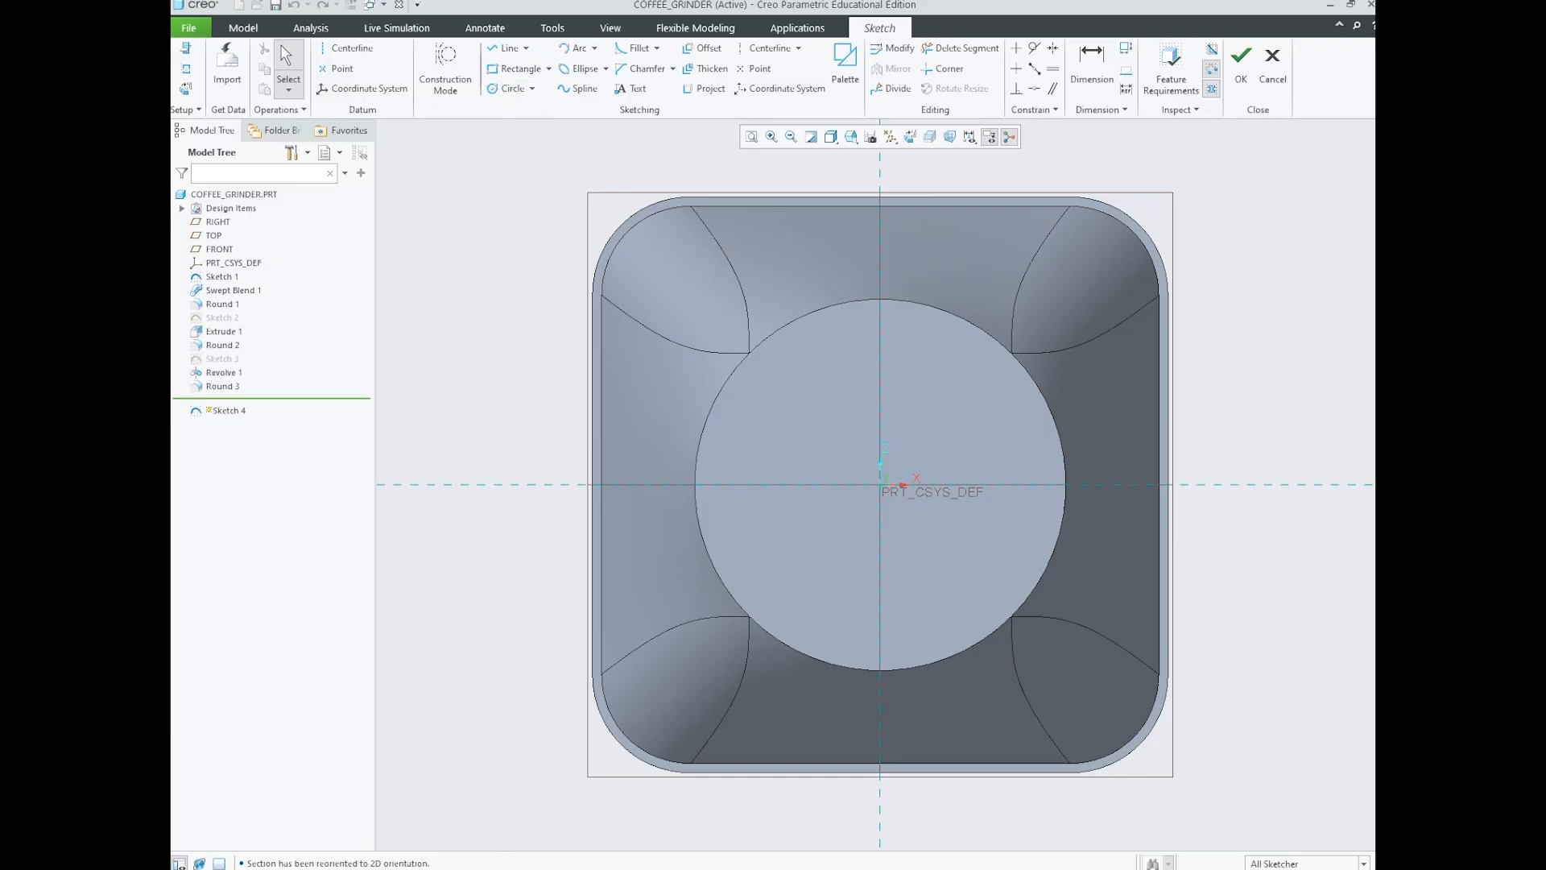
- Reopen the Coffee grinder.jpg photo and compare the ribbed collar's width with the hopper's lower end
mouse_move(559, 868)
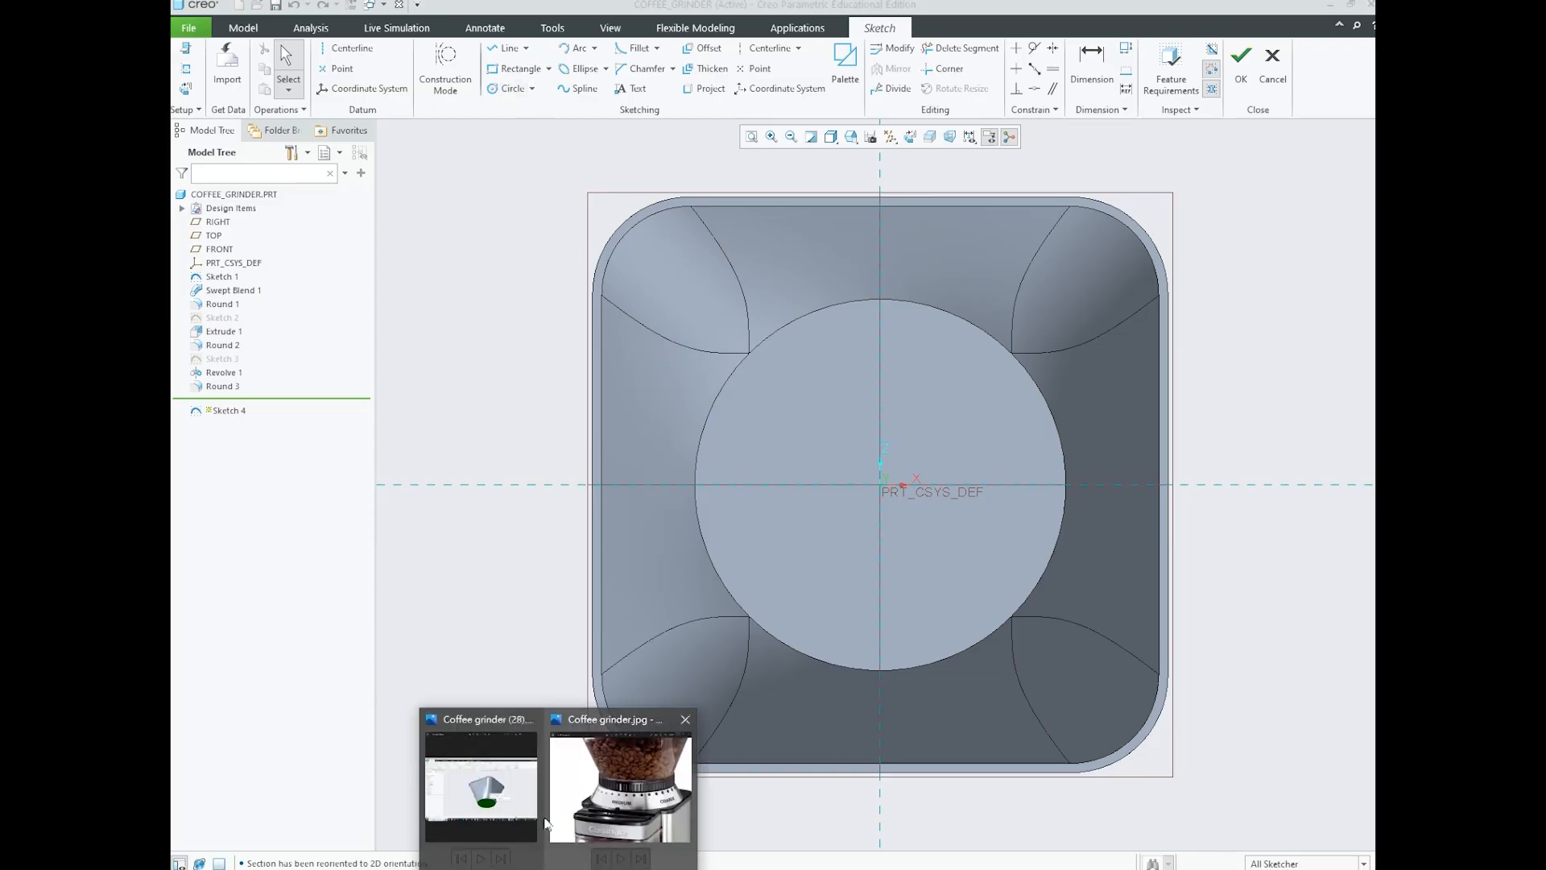
click(609, 794)
scroll(823, 402, up, 4)
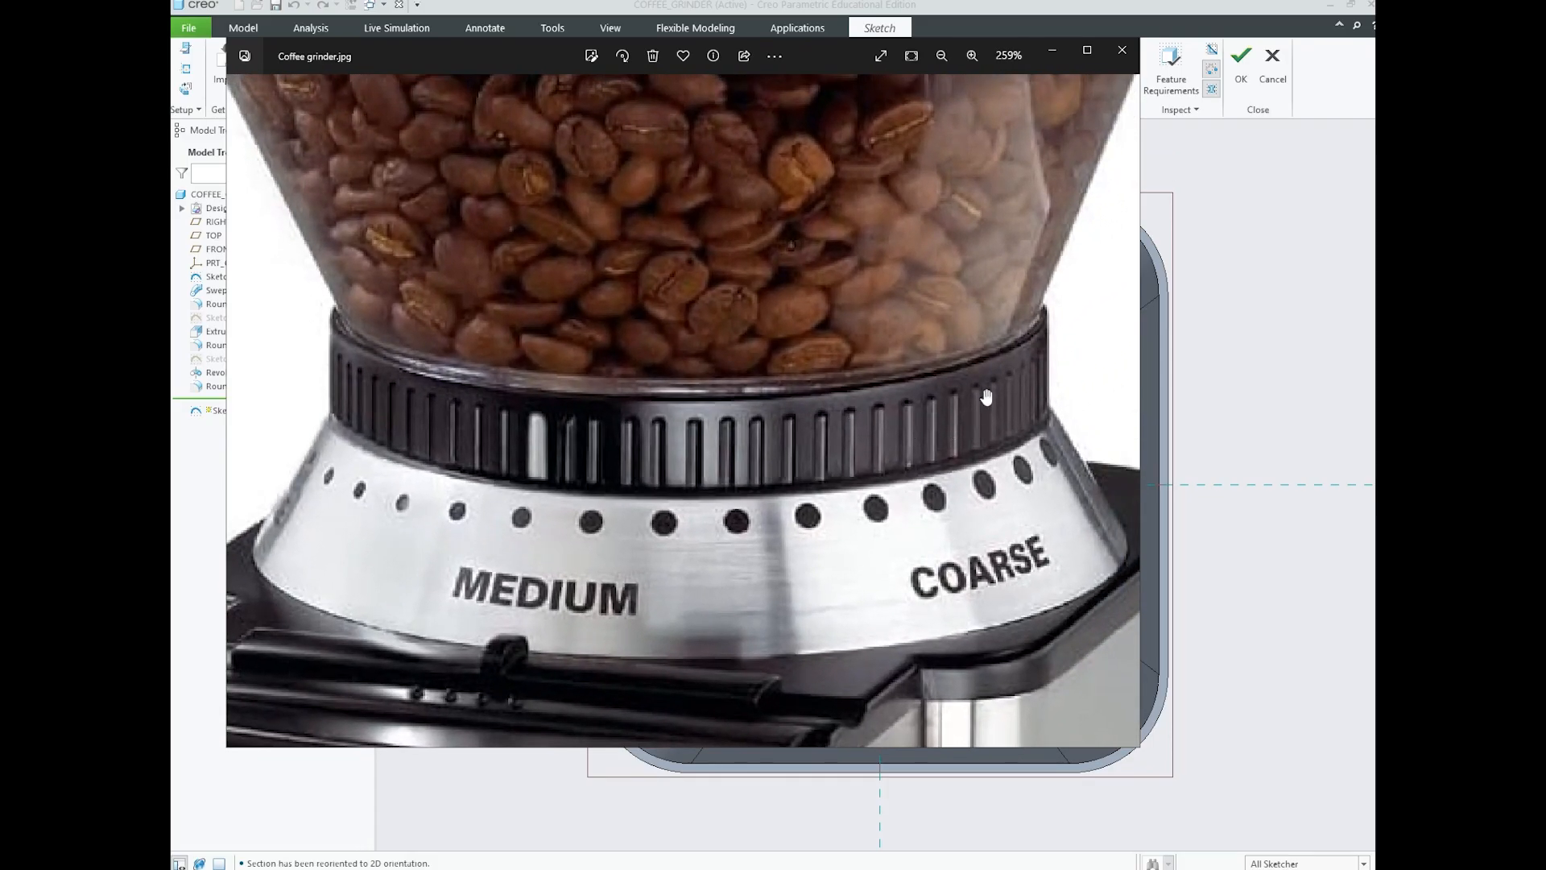
scroll(999, 369, up, 1)
drag(1050, 371, 1064, 391)
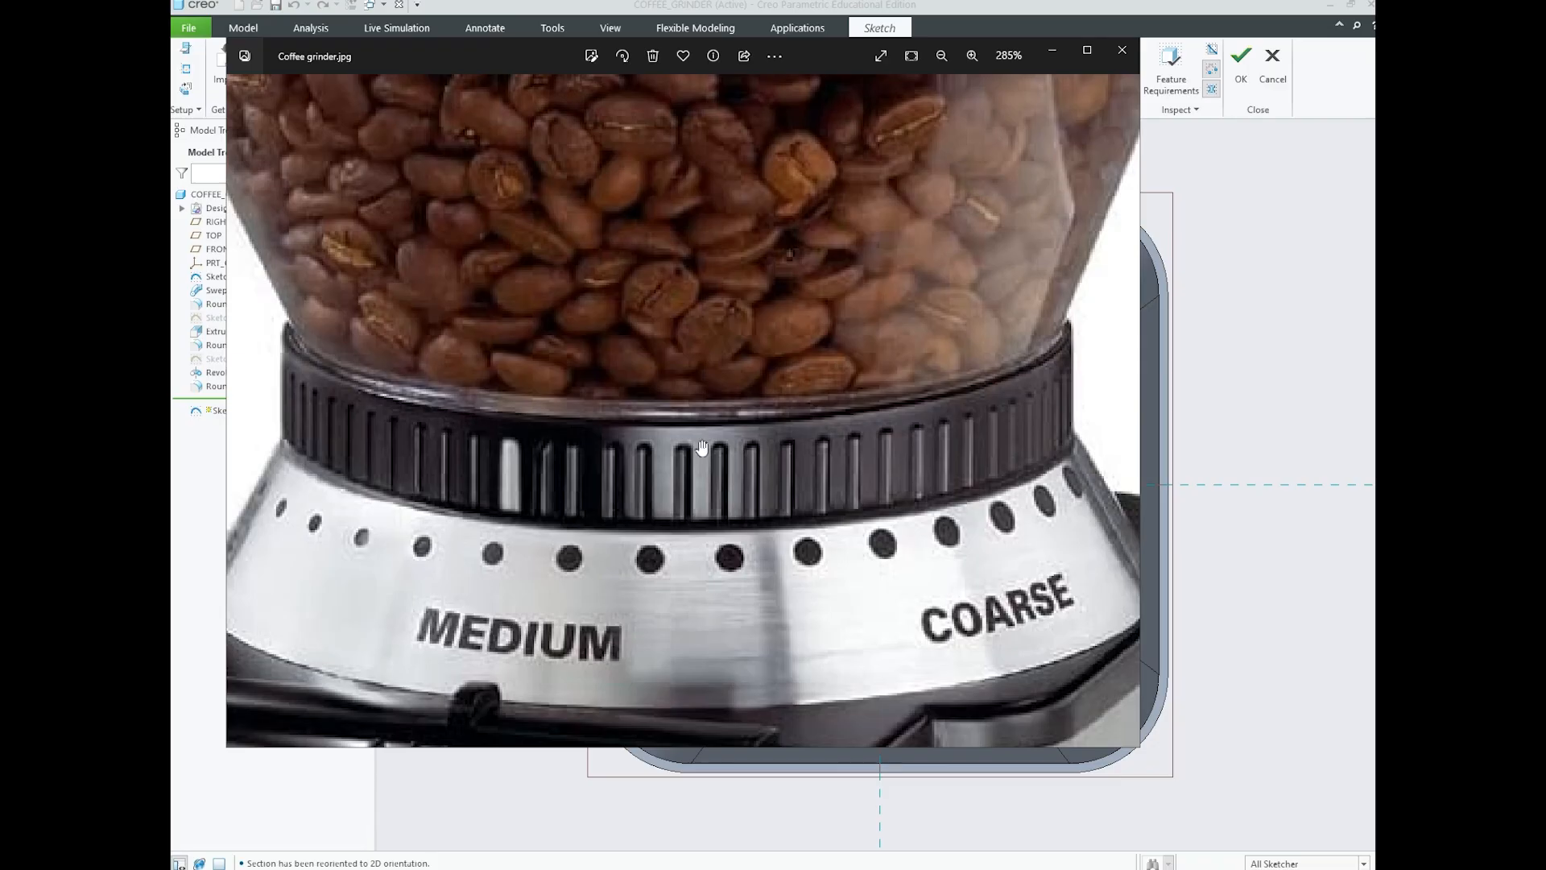
click(1051, 51)
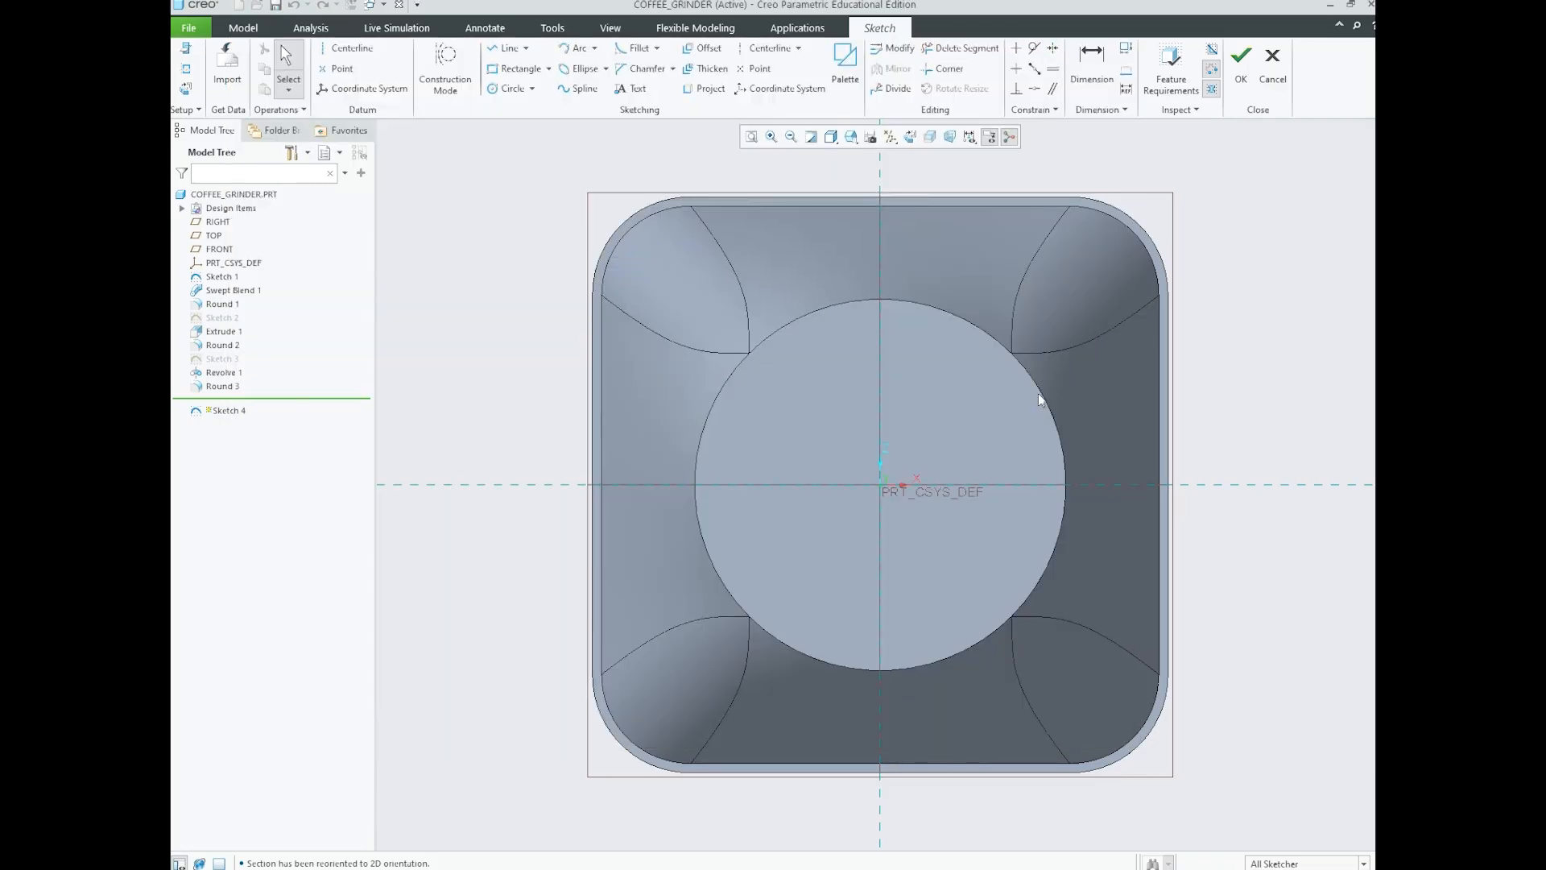
- Sketch a circle about 130 in diameter centred on the origin, slightly larger than the hopper's bottom face
click(506, 90)
click(506, 92)
click(881, 485)
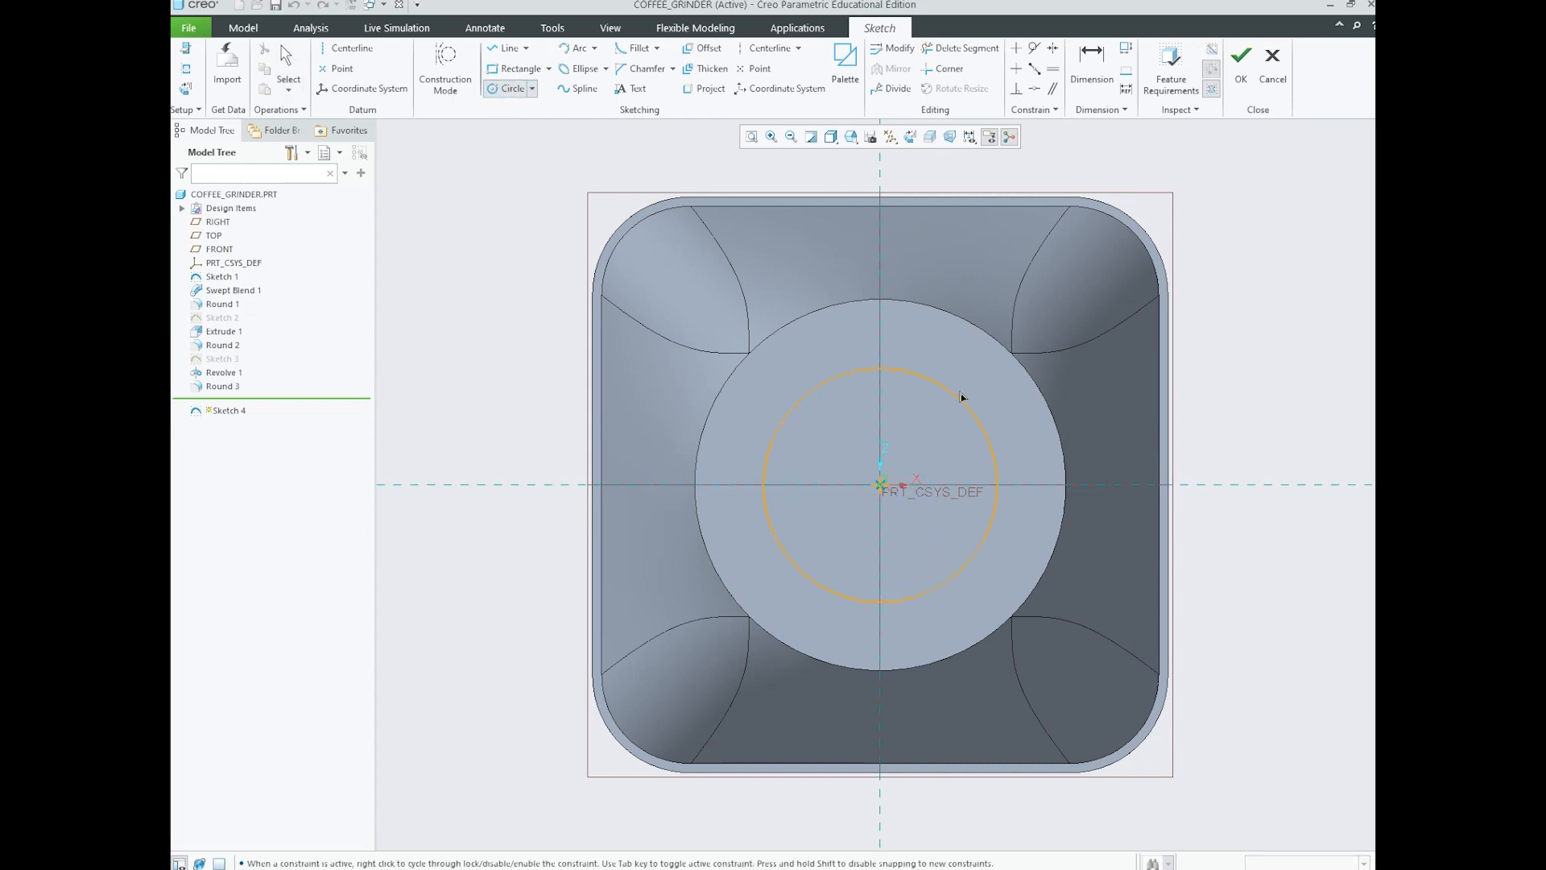
click(974, 308)
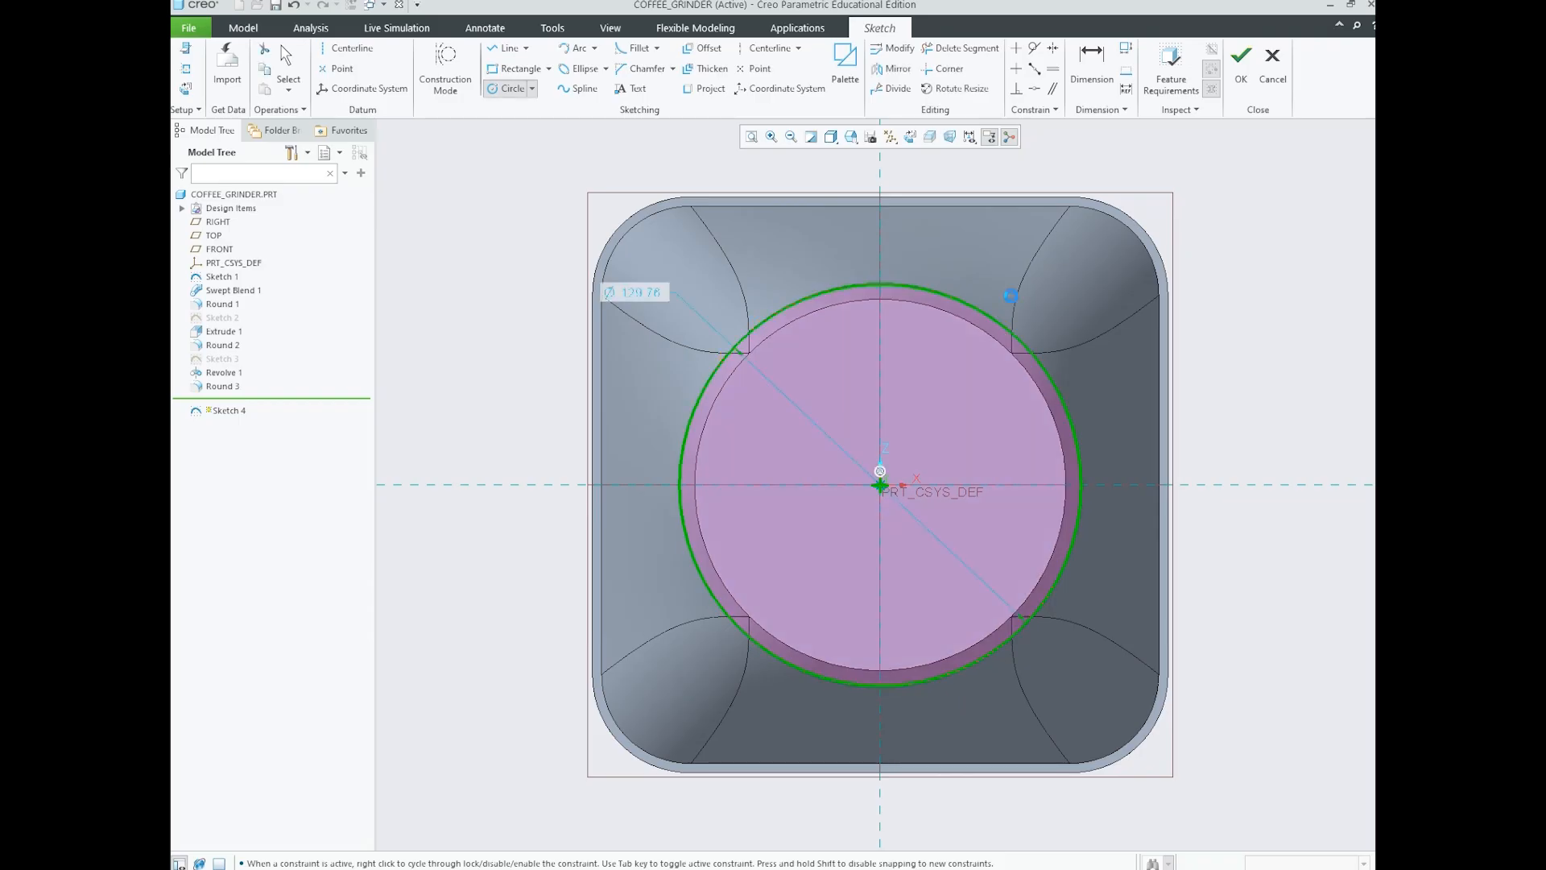
middle_click(1010, 297)
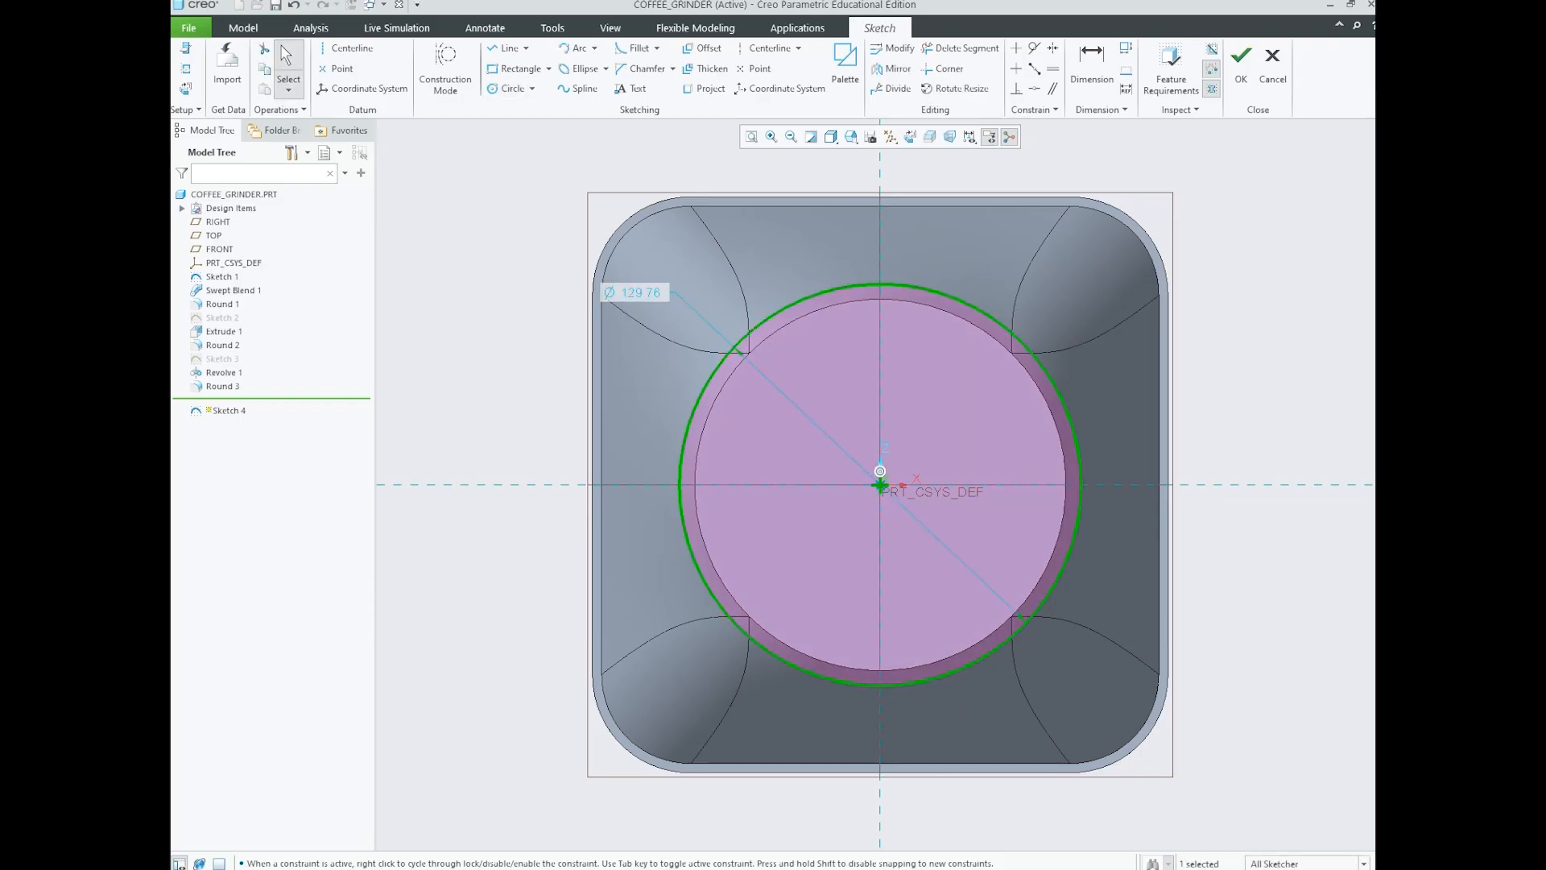
- Switch to the reference screenshots Coffee grinder (28).png to (30).png and examine how the collar sketch is offset from the hopper's bottom face
mouse_move(558, 868)
click(518, 798)
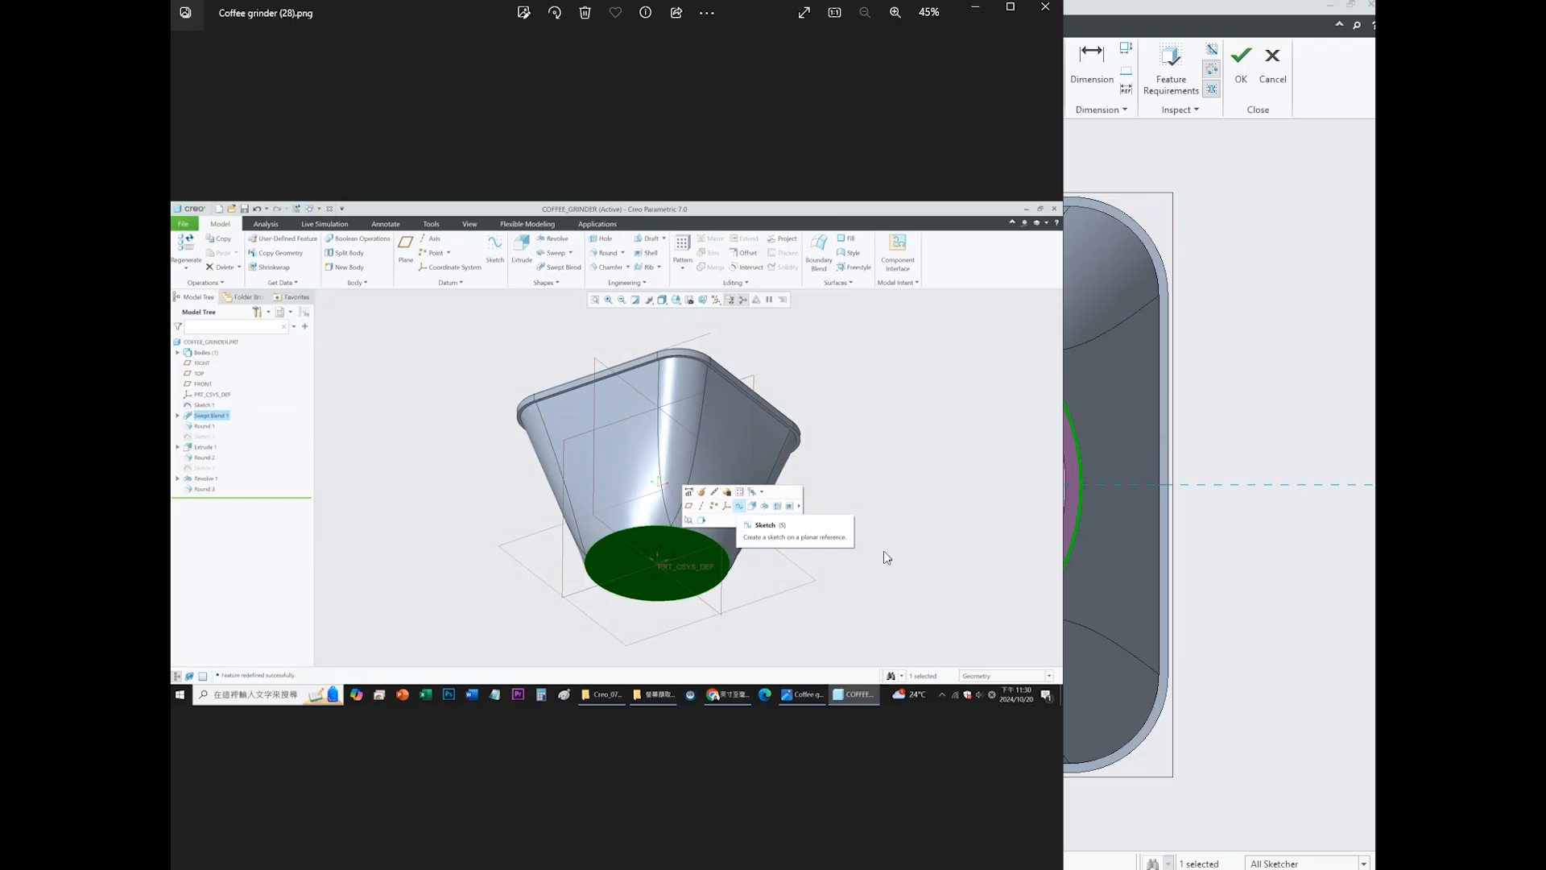
key(Right)
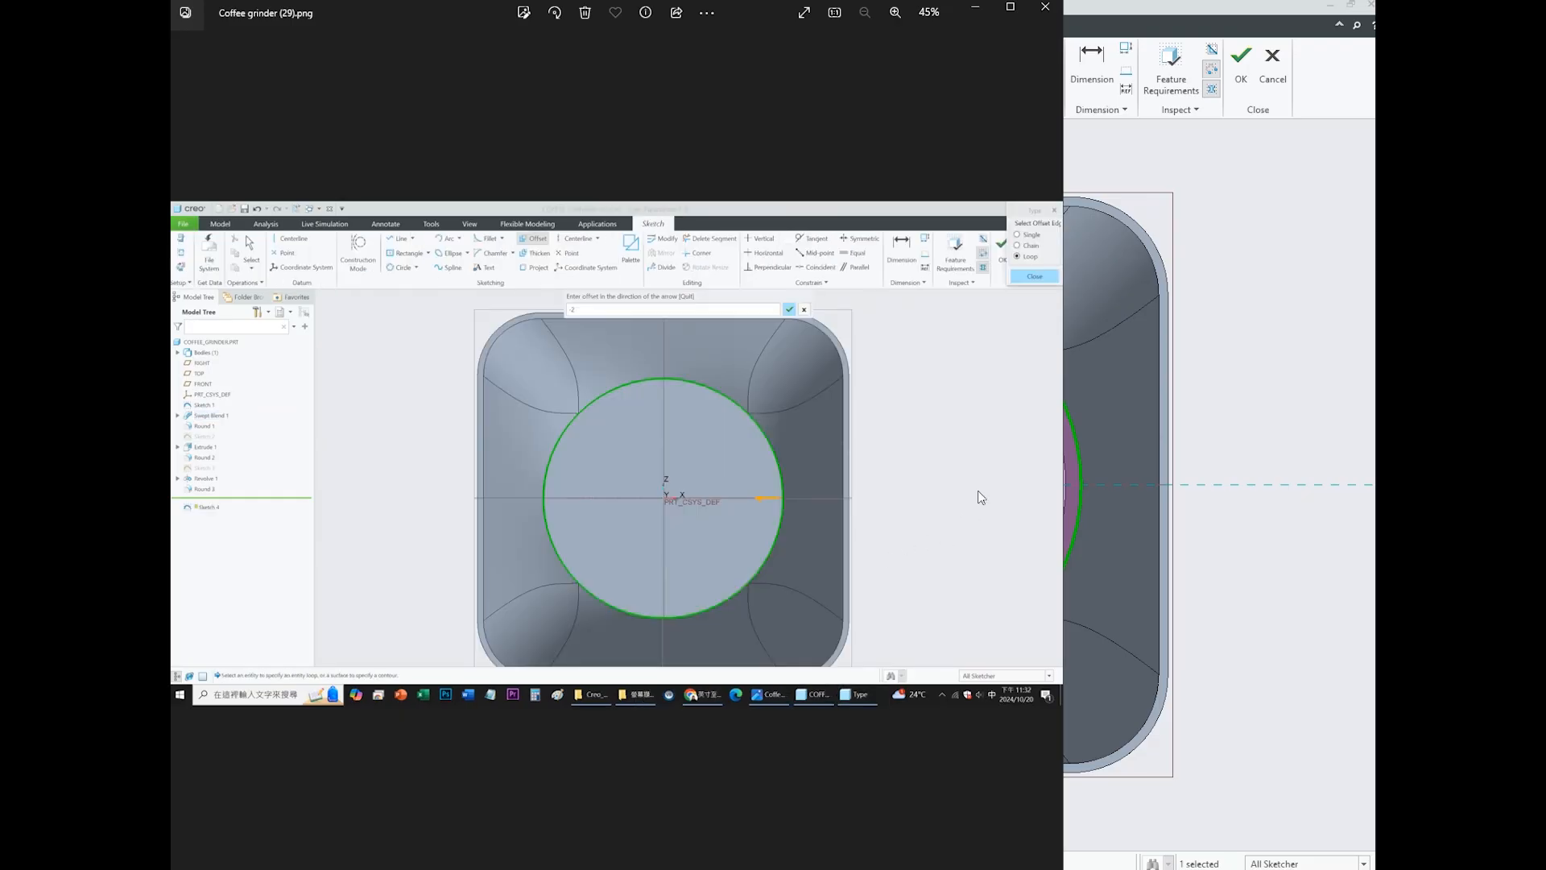
key(Right)
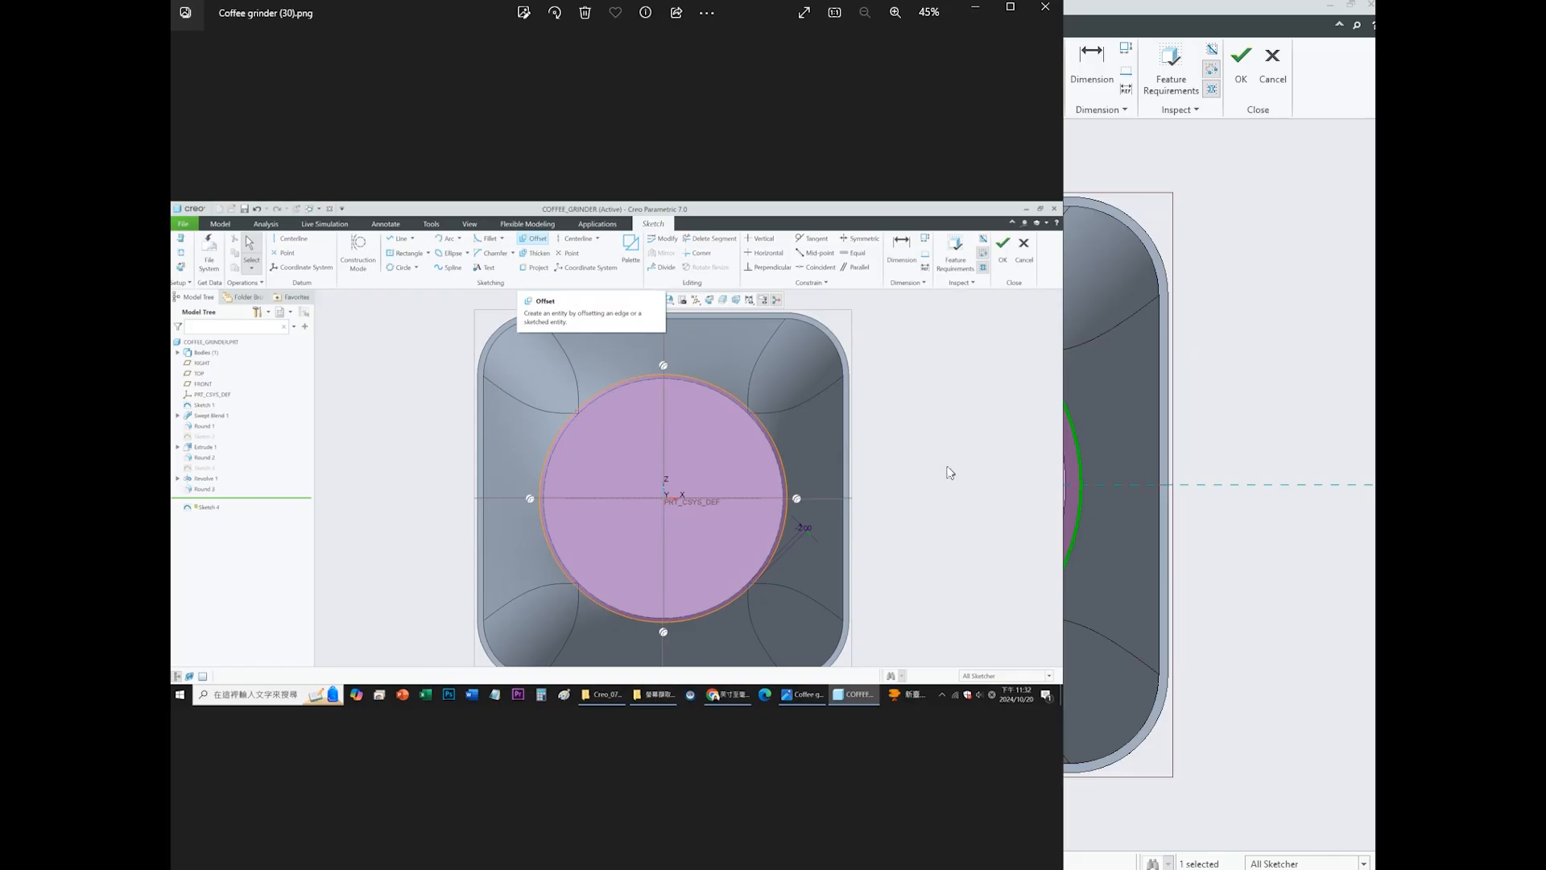
click(977, 11)
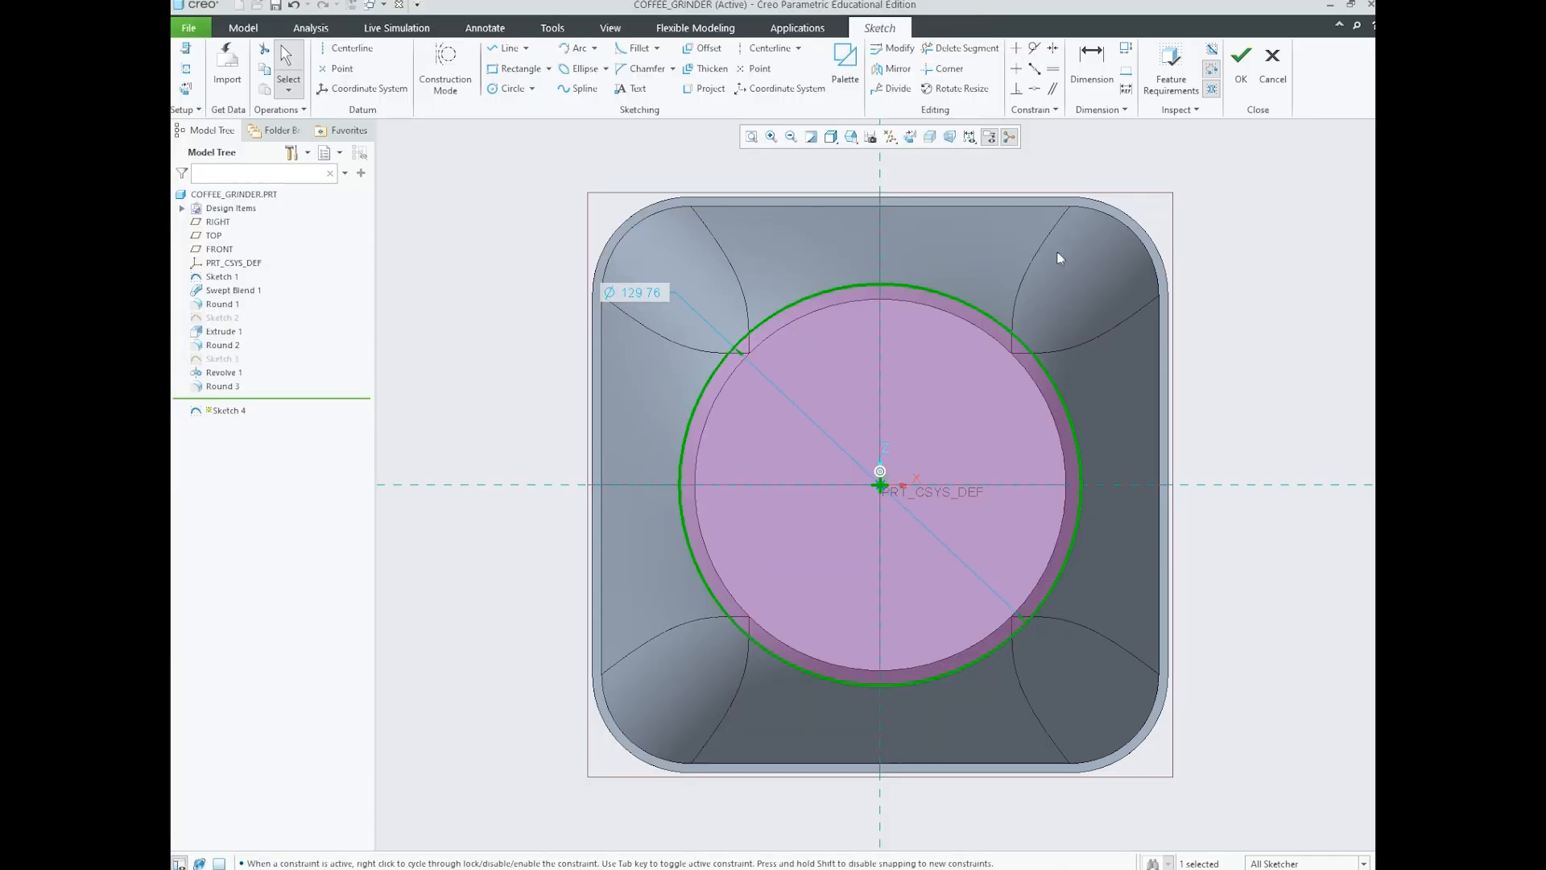
- Try to dimension the gap between the sketched circle and the edge of the hopper's bottom face
scroll(620, 514, up, 2)
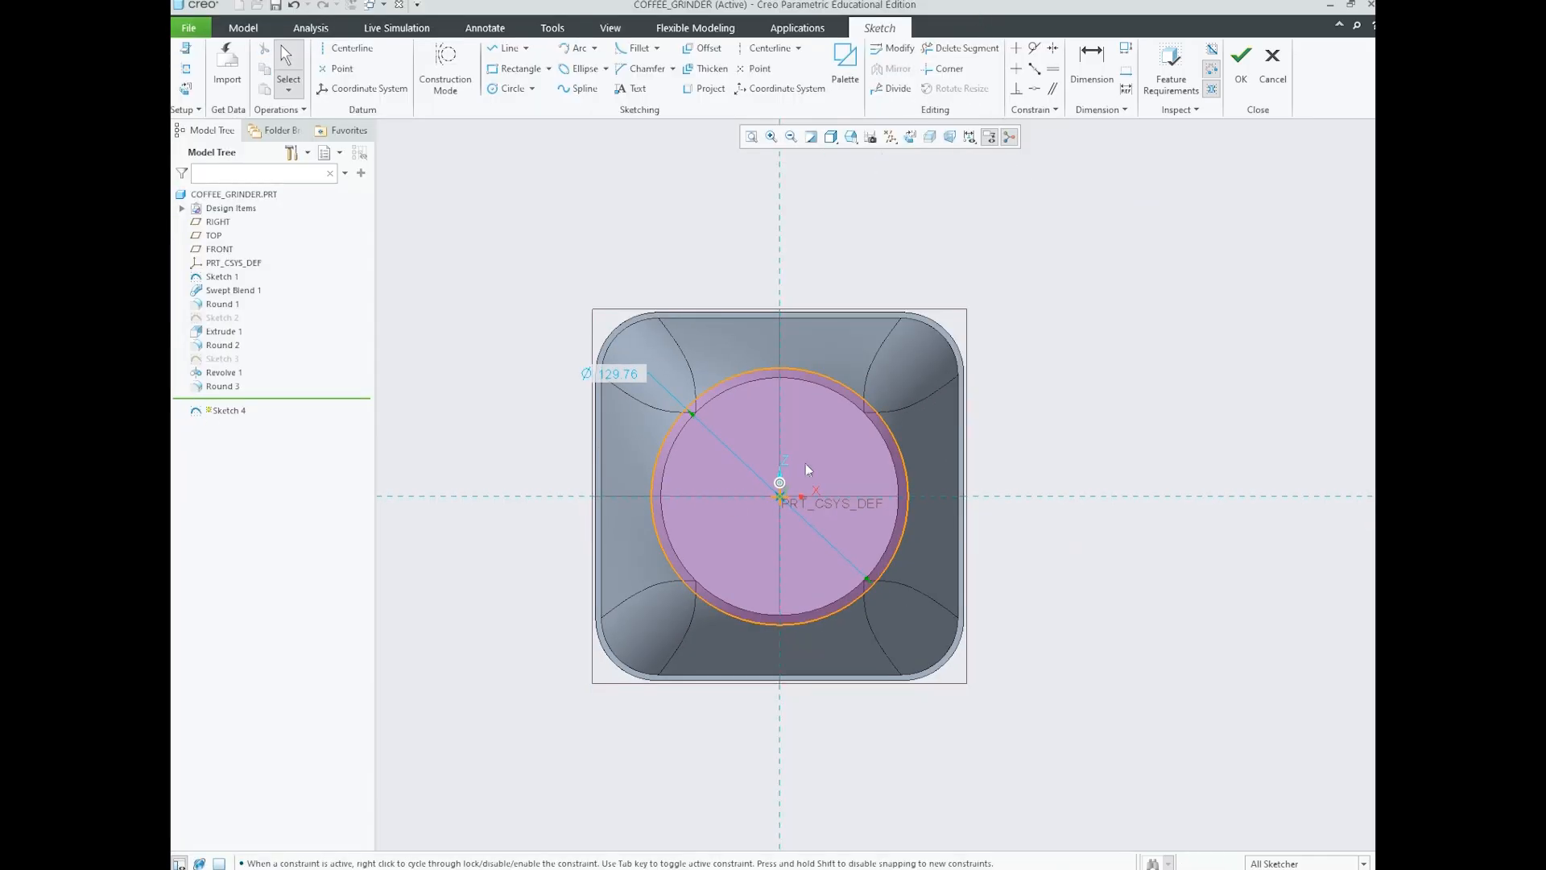
scroll(851, 453, down, 3)
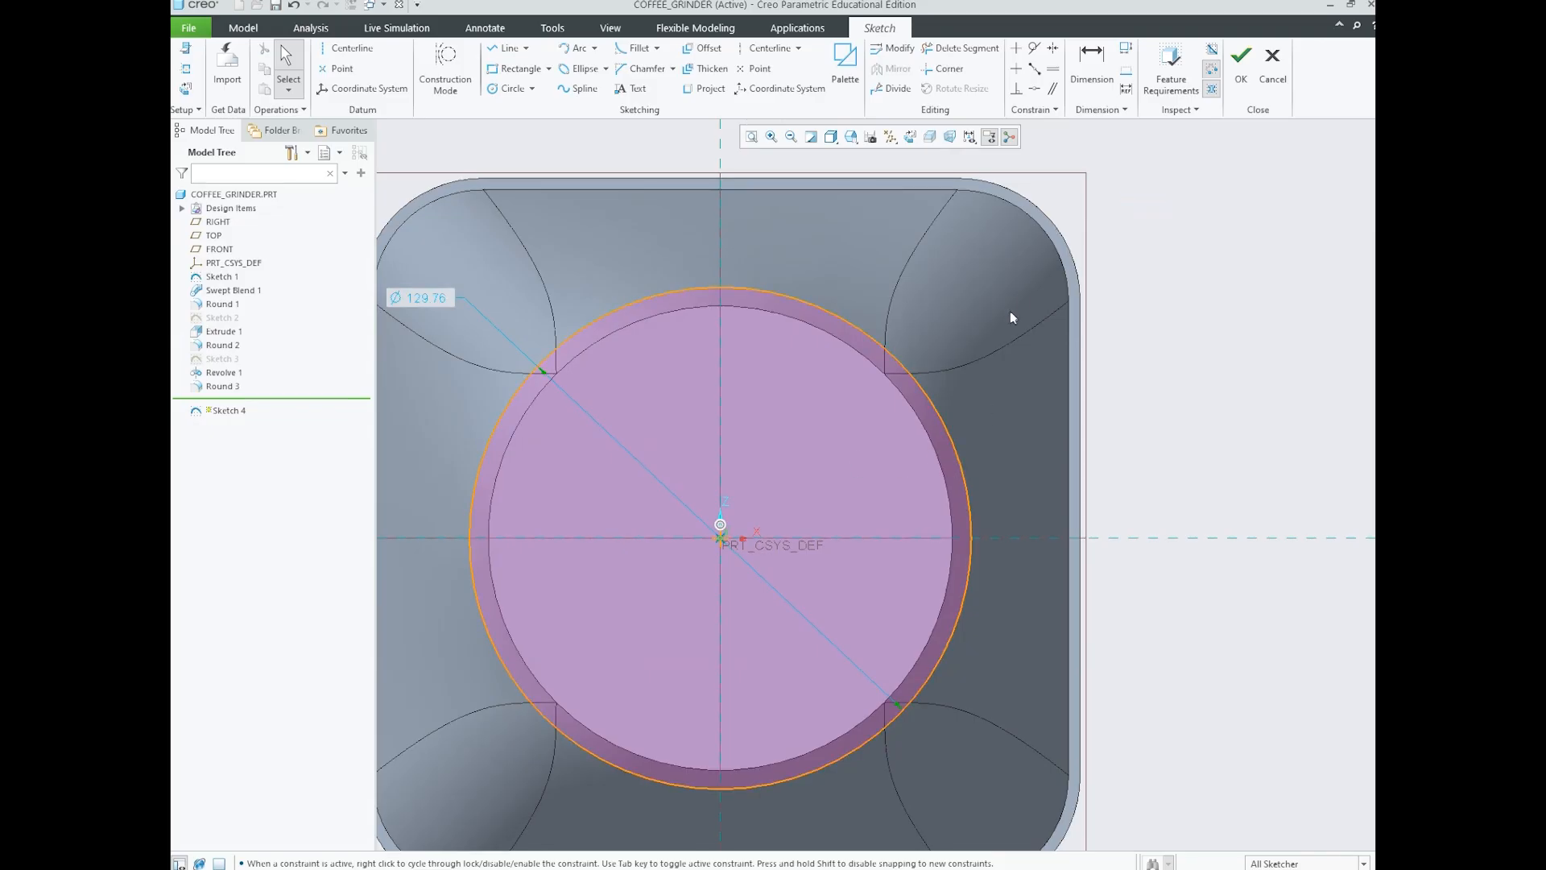
click(1091, 90)
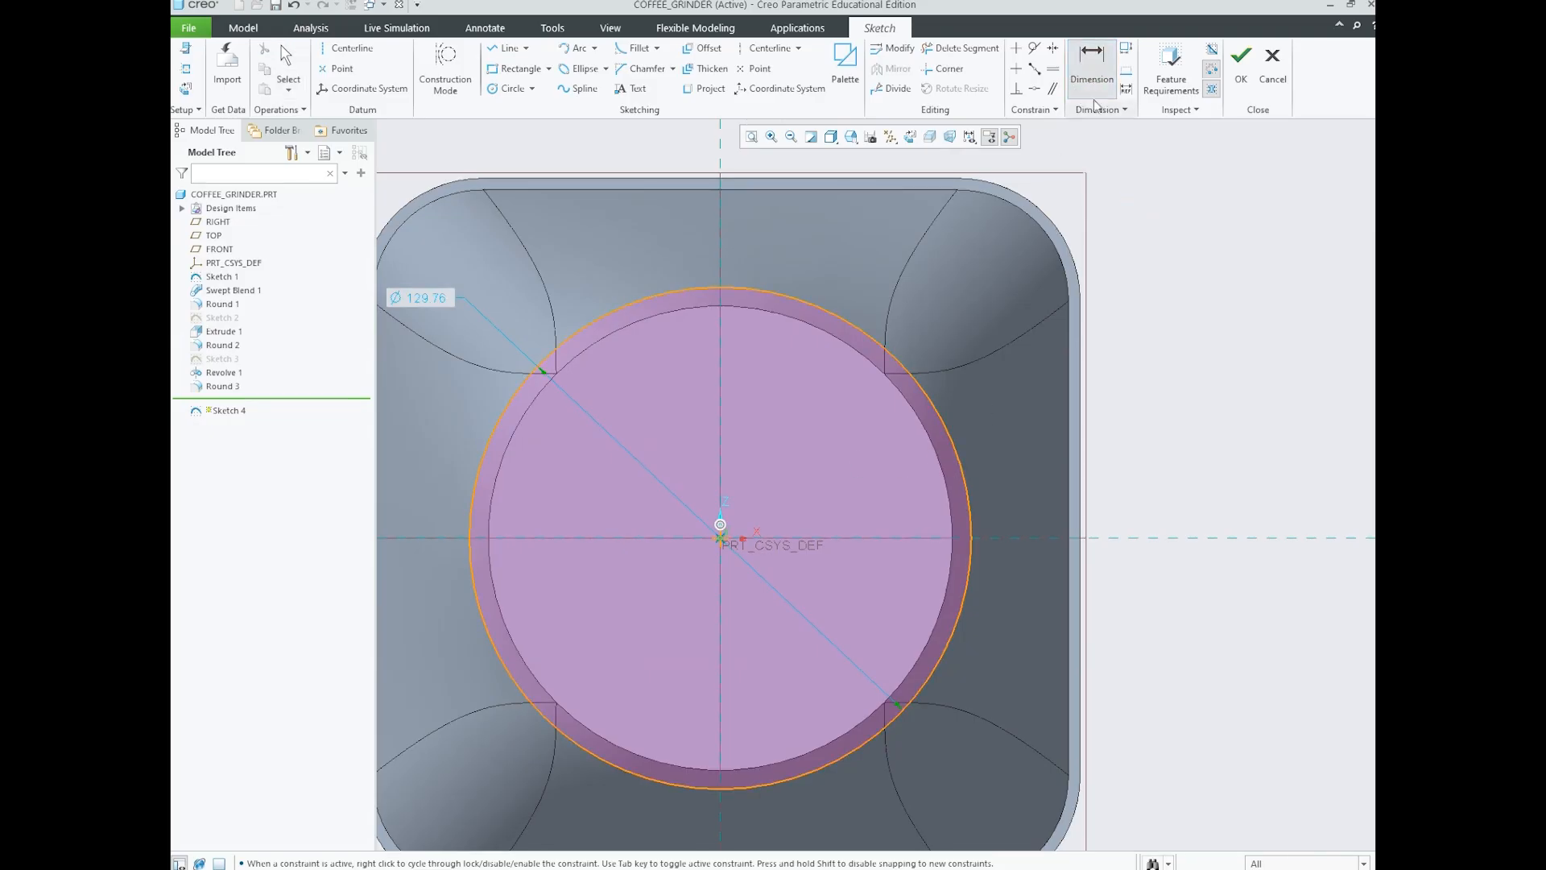
click(971, 508)
middle_click(1004, 470)
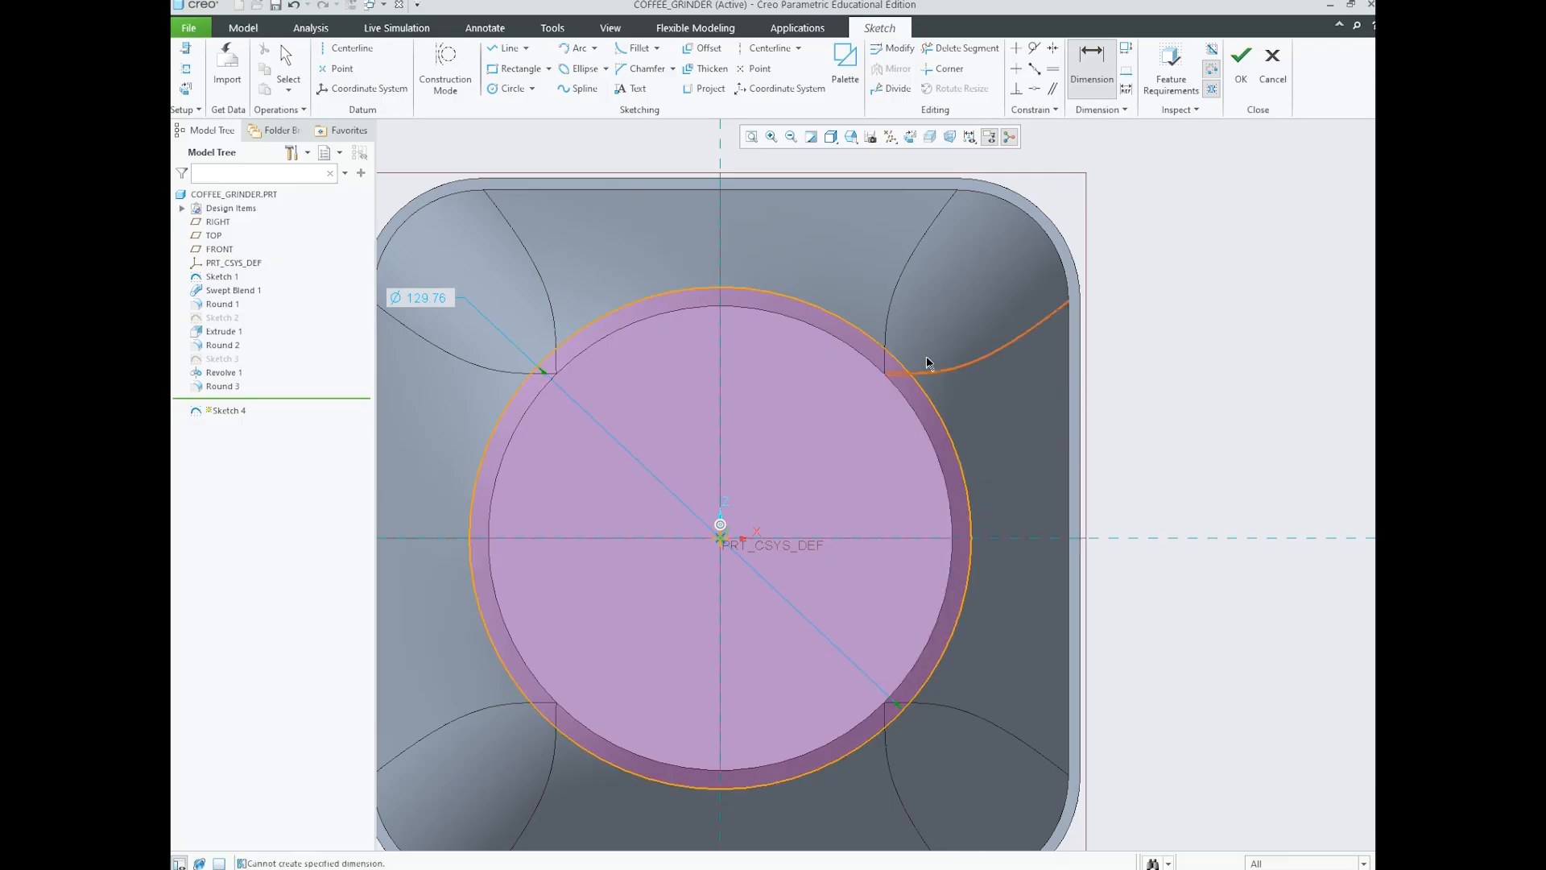
click(952, 443)
click(942, 462)
middle_click(1025, 480)
middle_click(1150, 320)
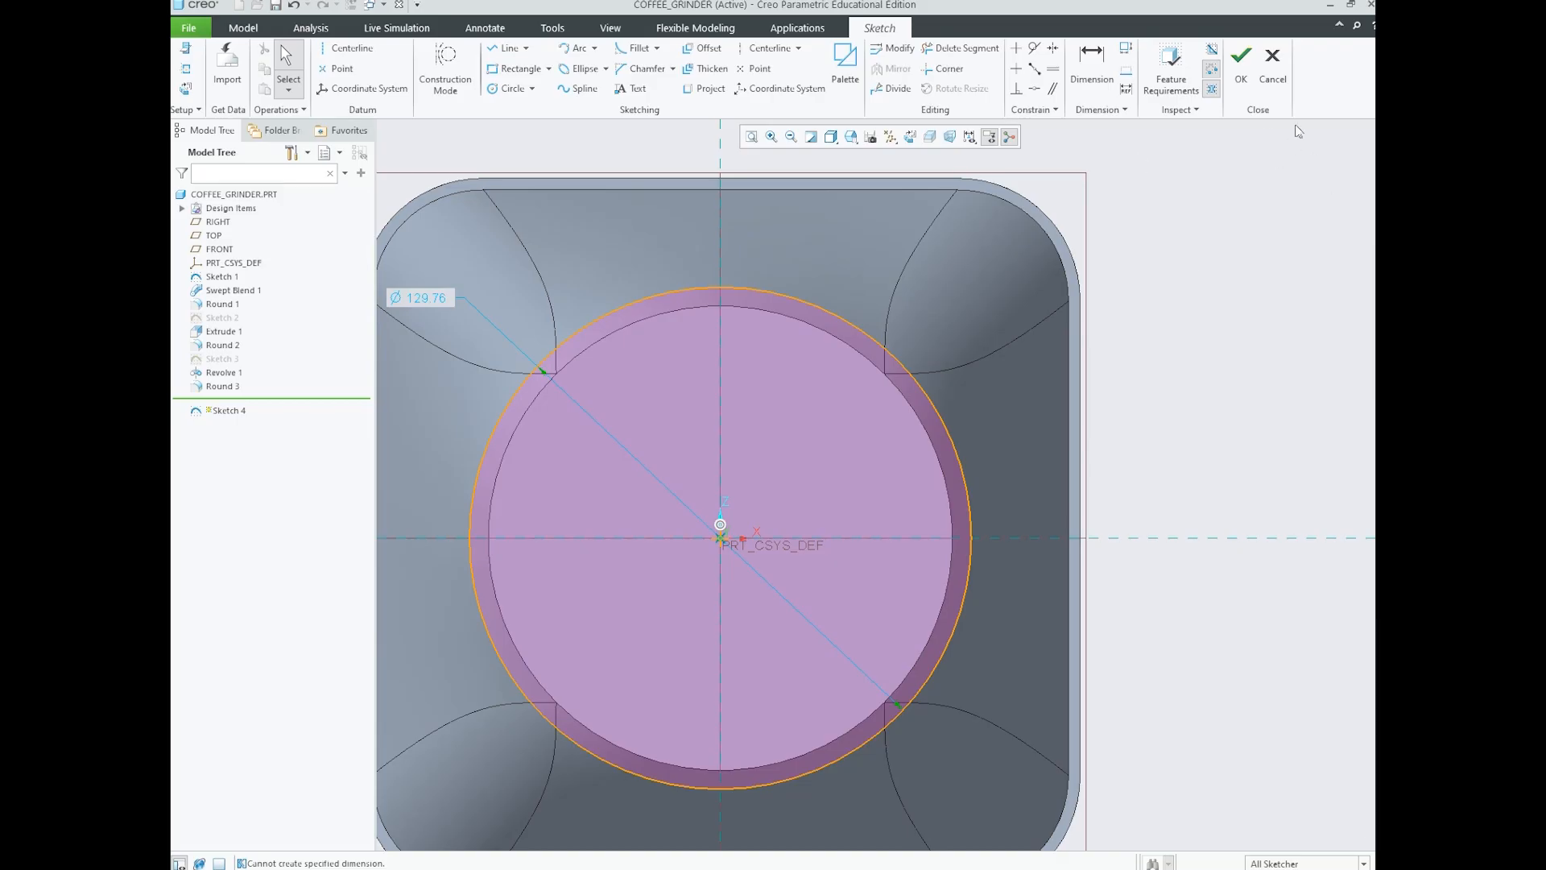
click(1098, 87)
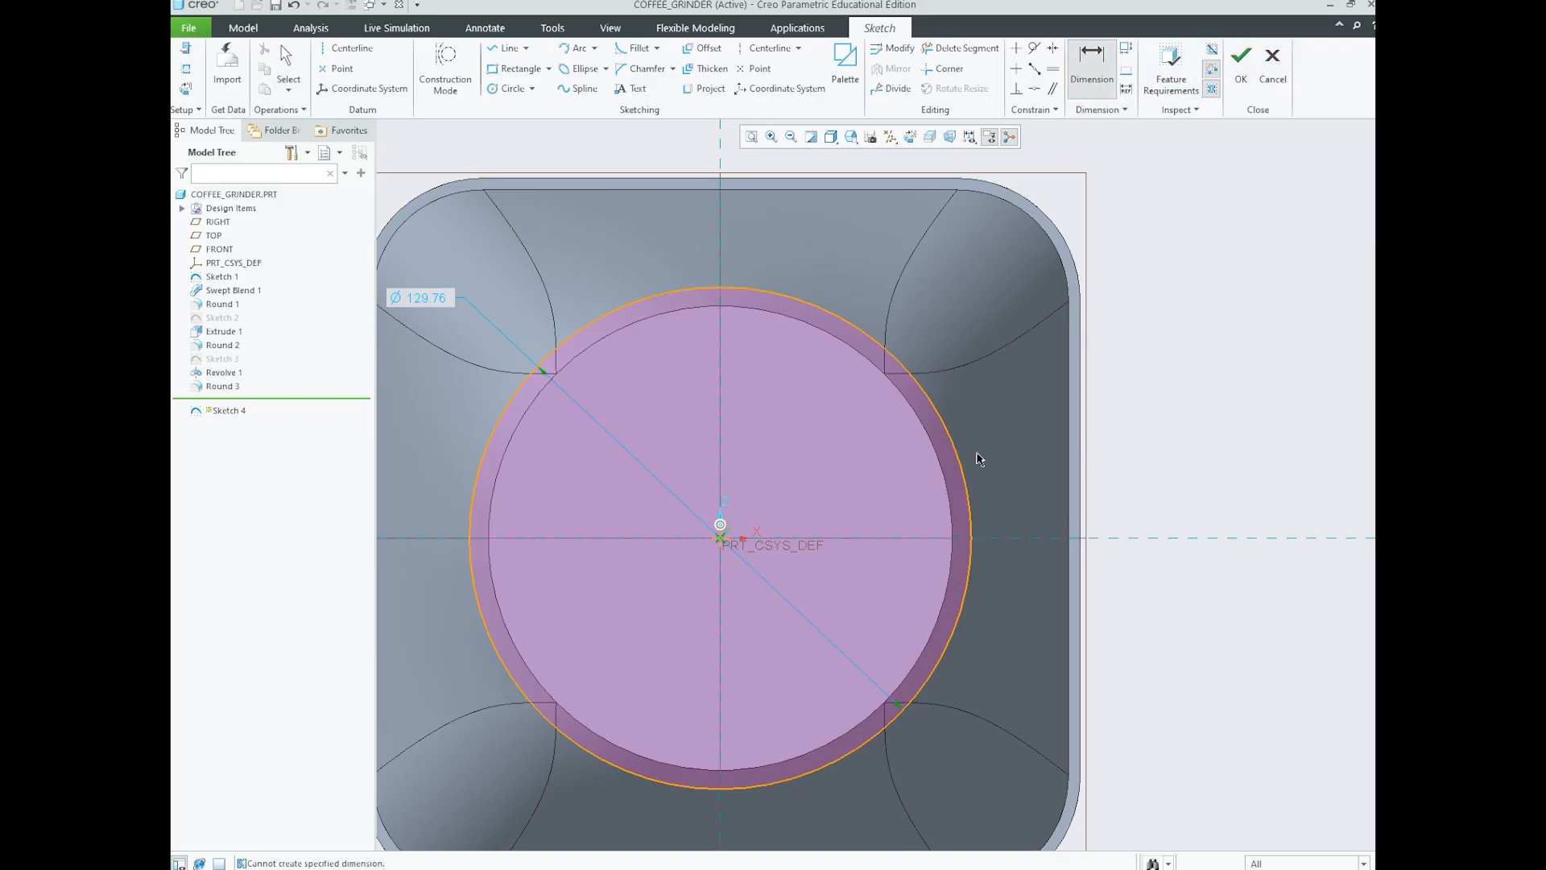
click(981, 524)
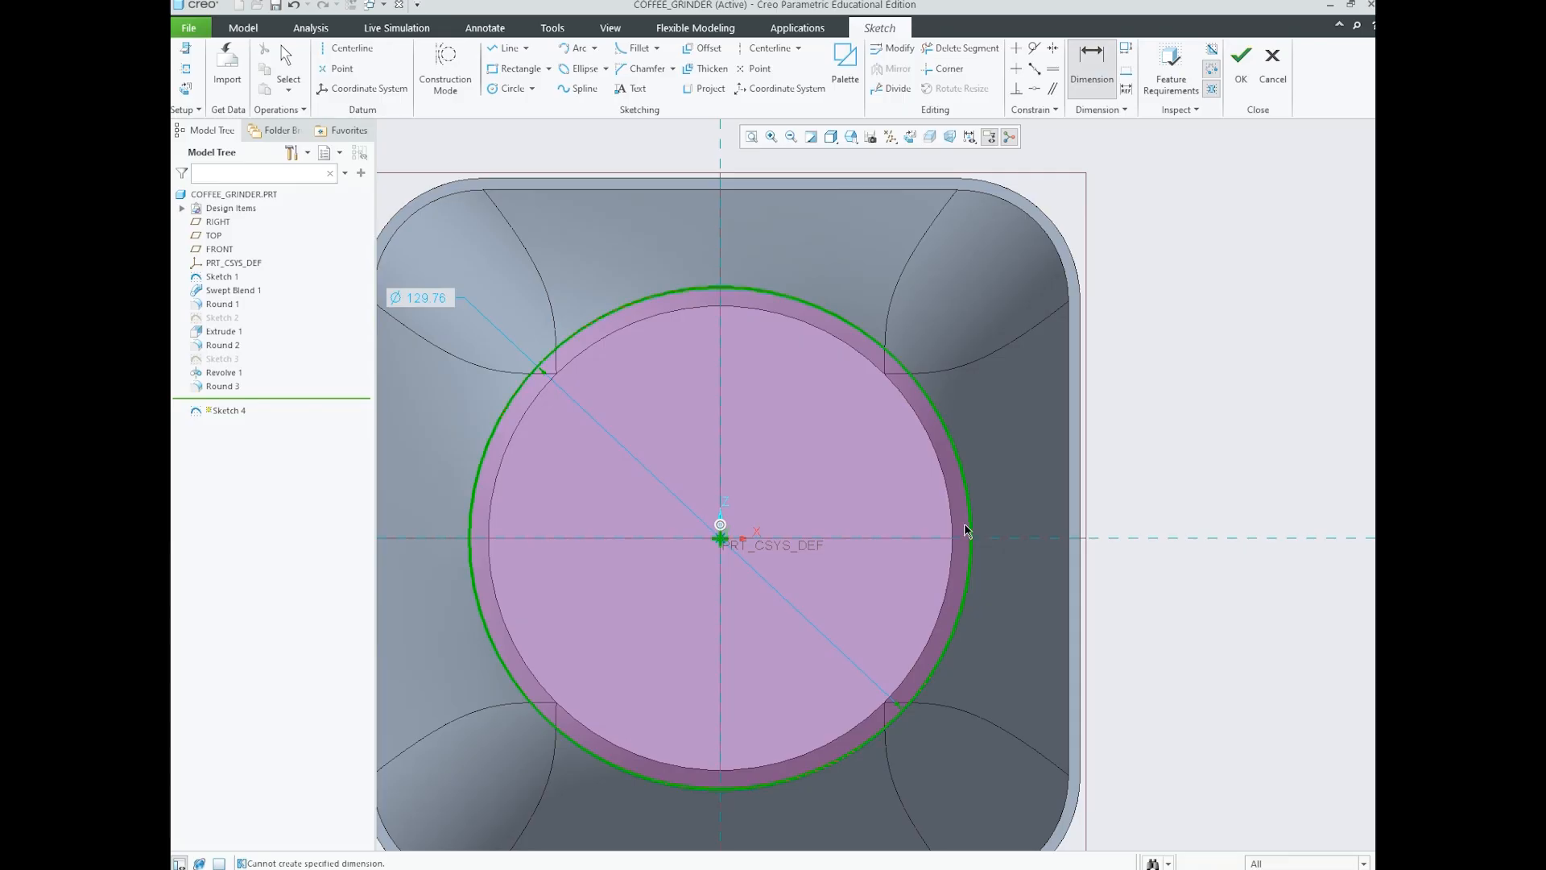
middle_click(1019, 538)
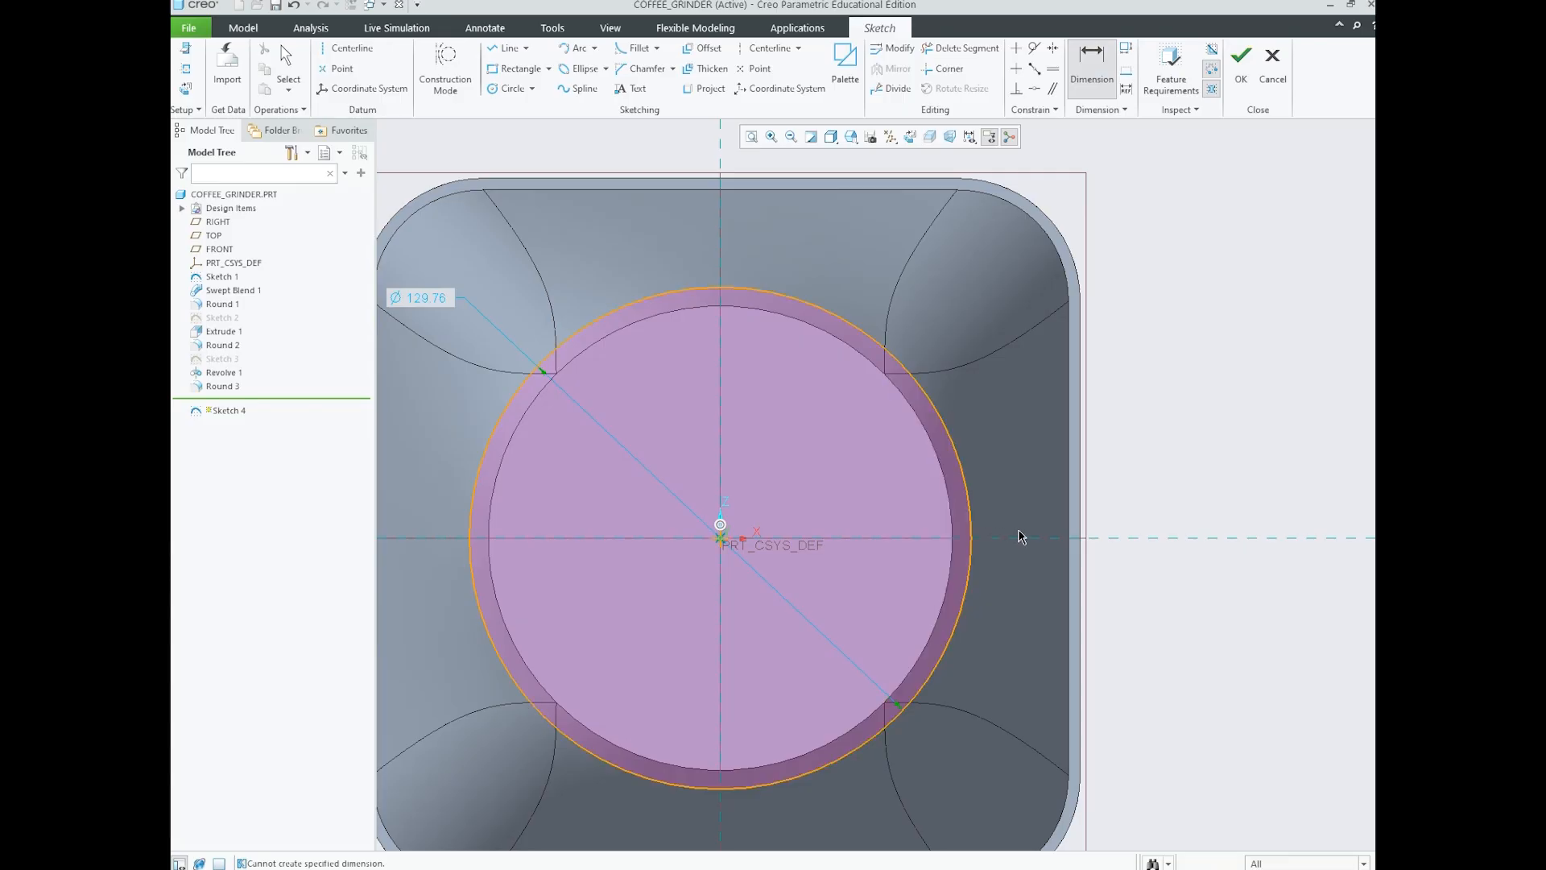
middle_click(1041, 476)
scroll(1148, 463, up, 3)
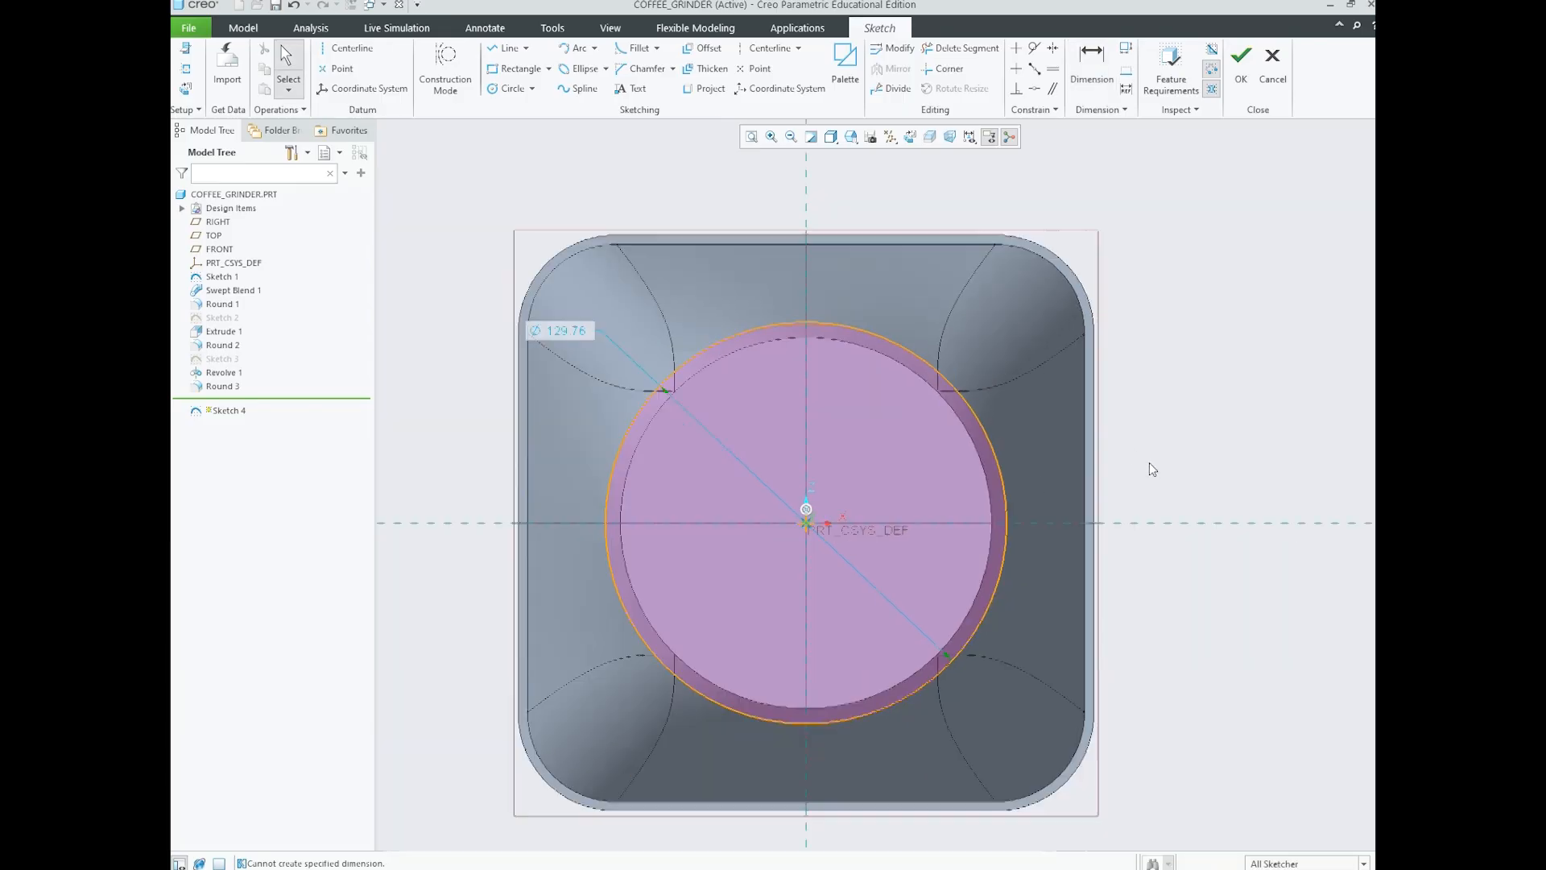
scroll(1023, 515, down, 2)
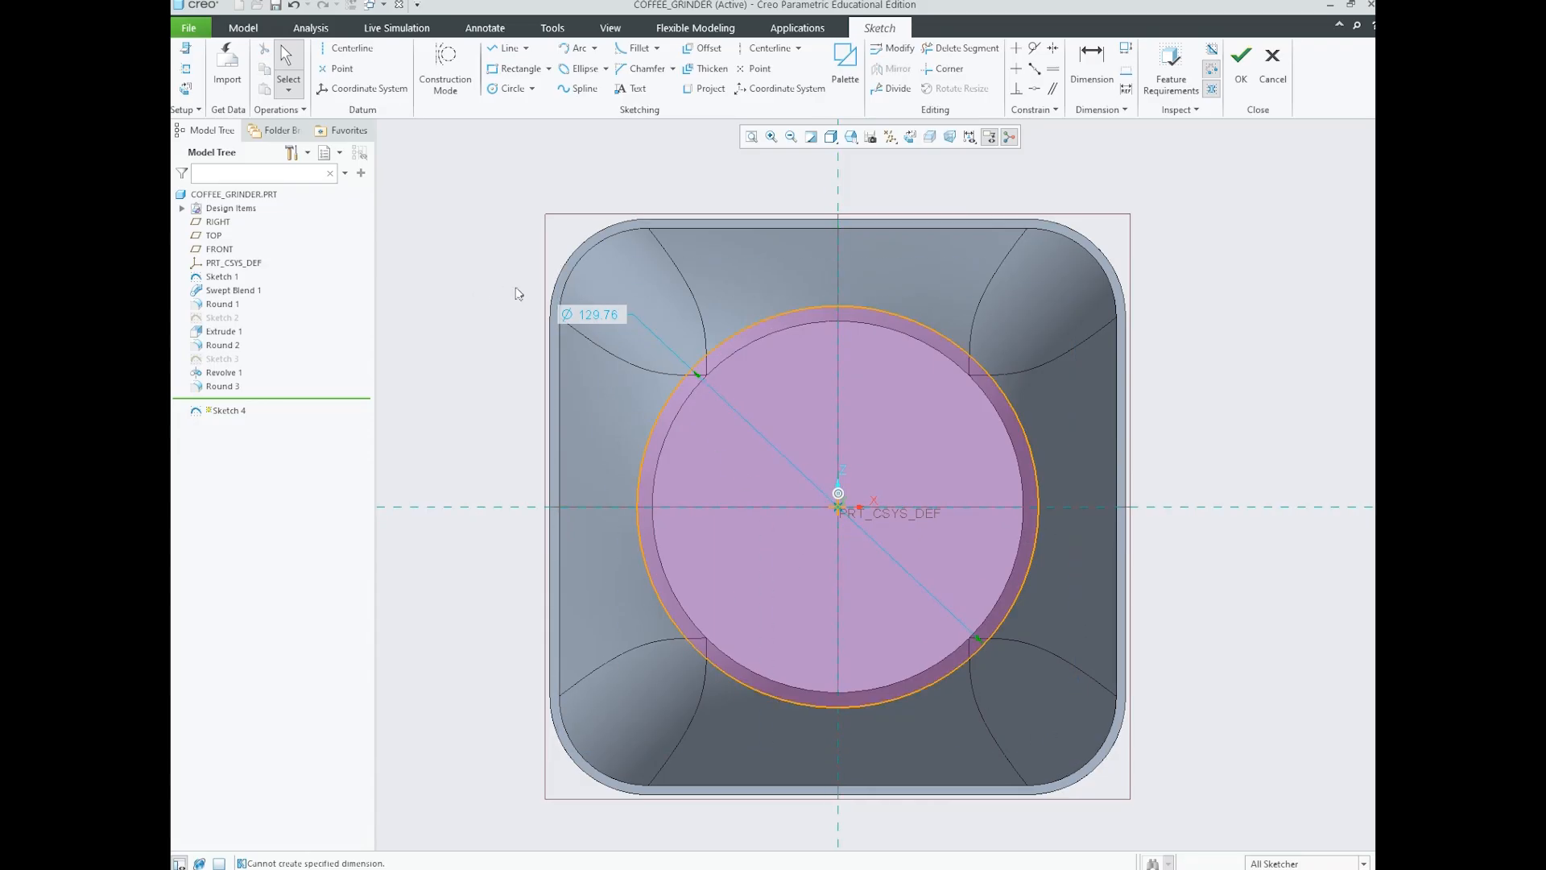
- Replace the sketched circle with a loop offset of -2 from the hopper's bottom face, outside its edge, and finish the sketch
click(910, 673)
key(Delete)
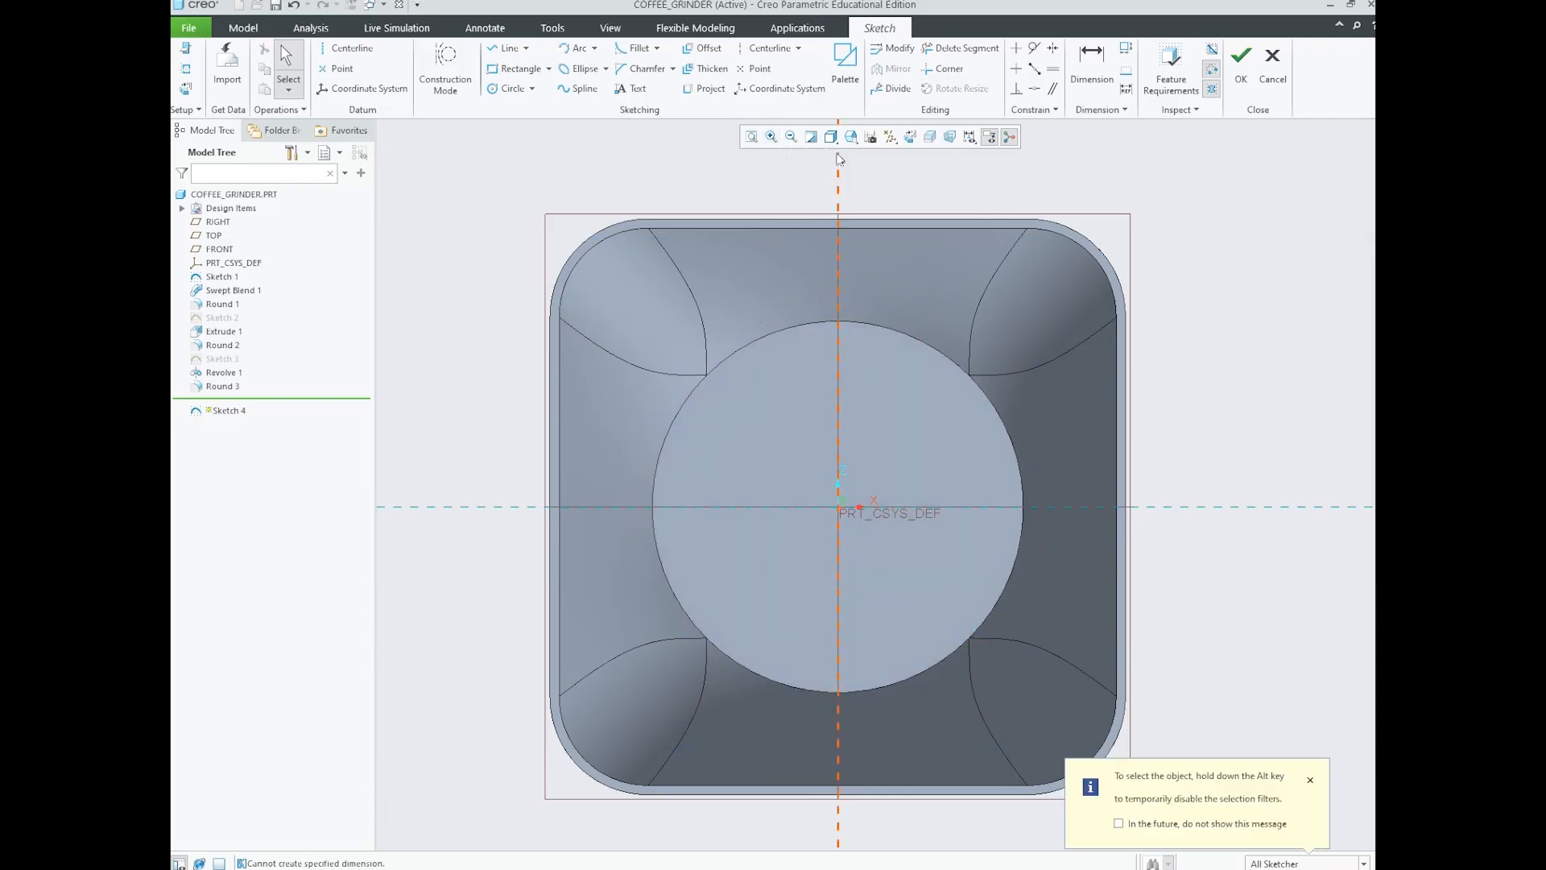
click(708, 51)
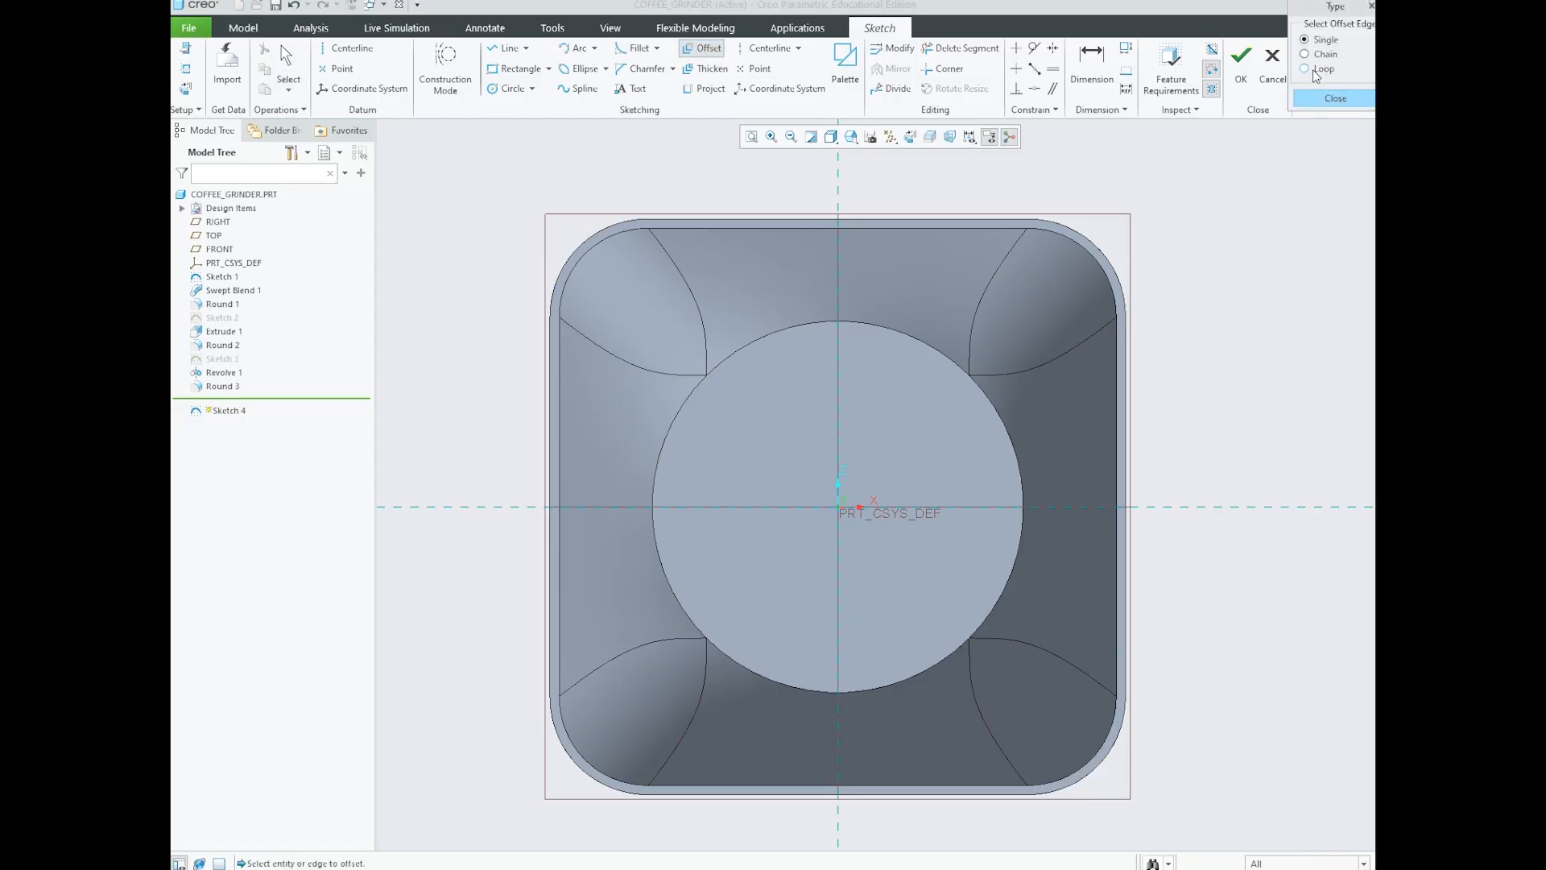
click(1317, 72)
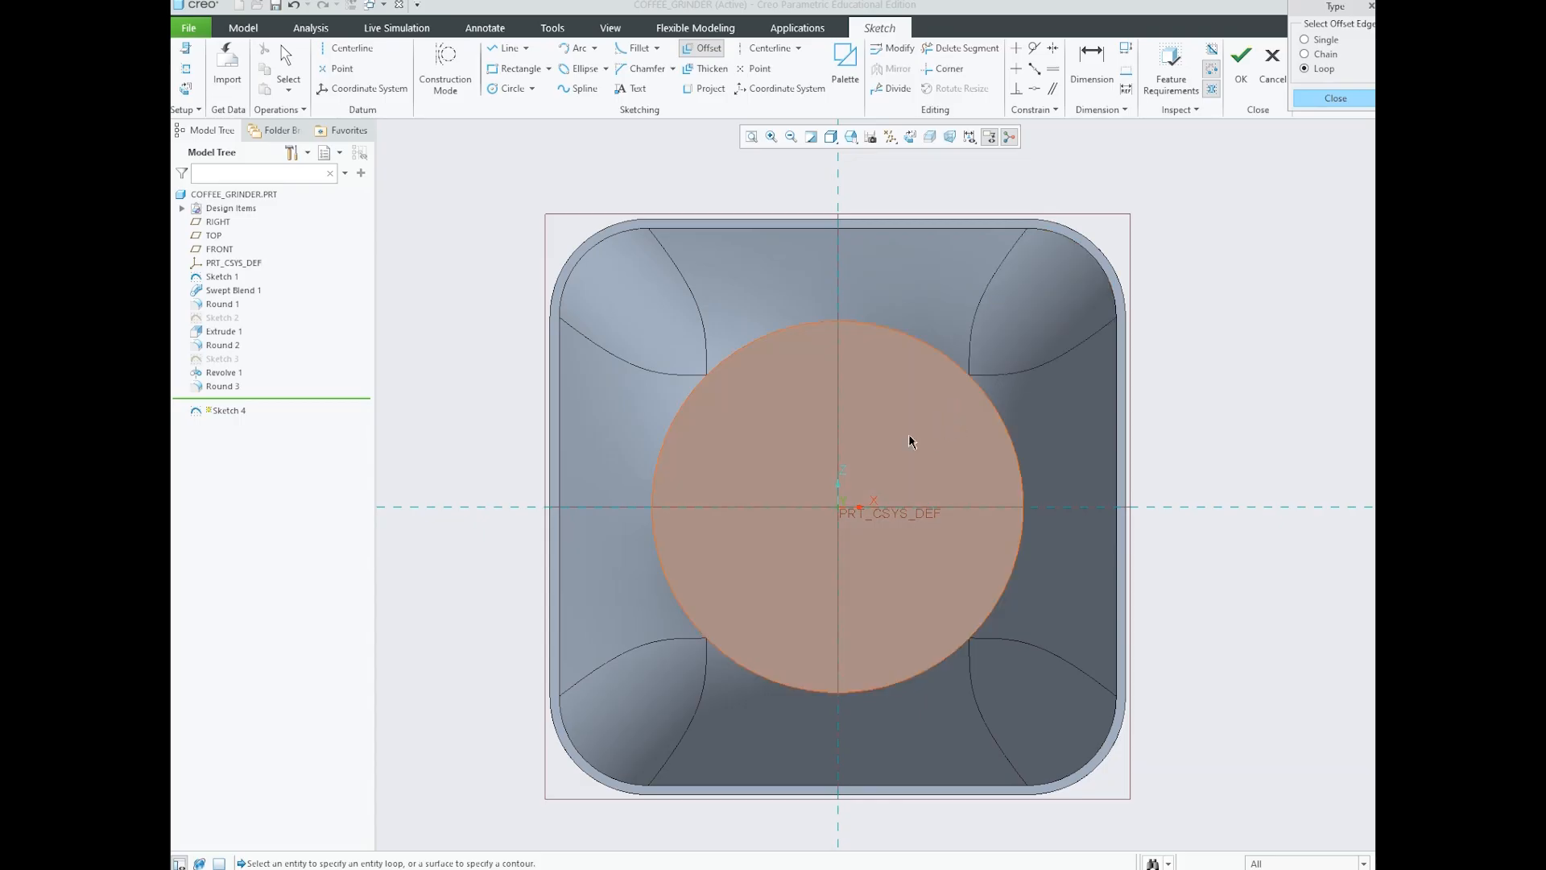
click(926, 421)
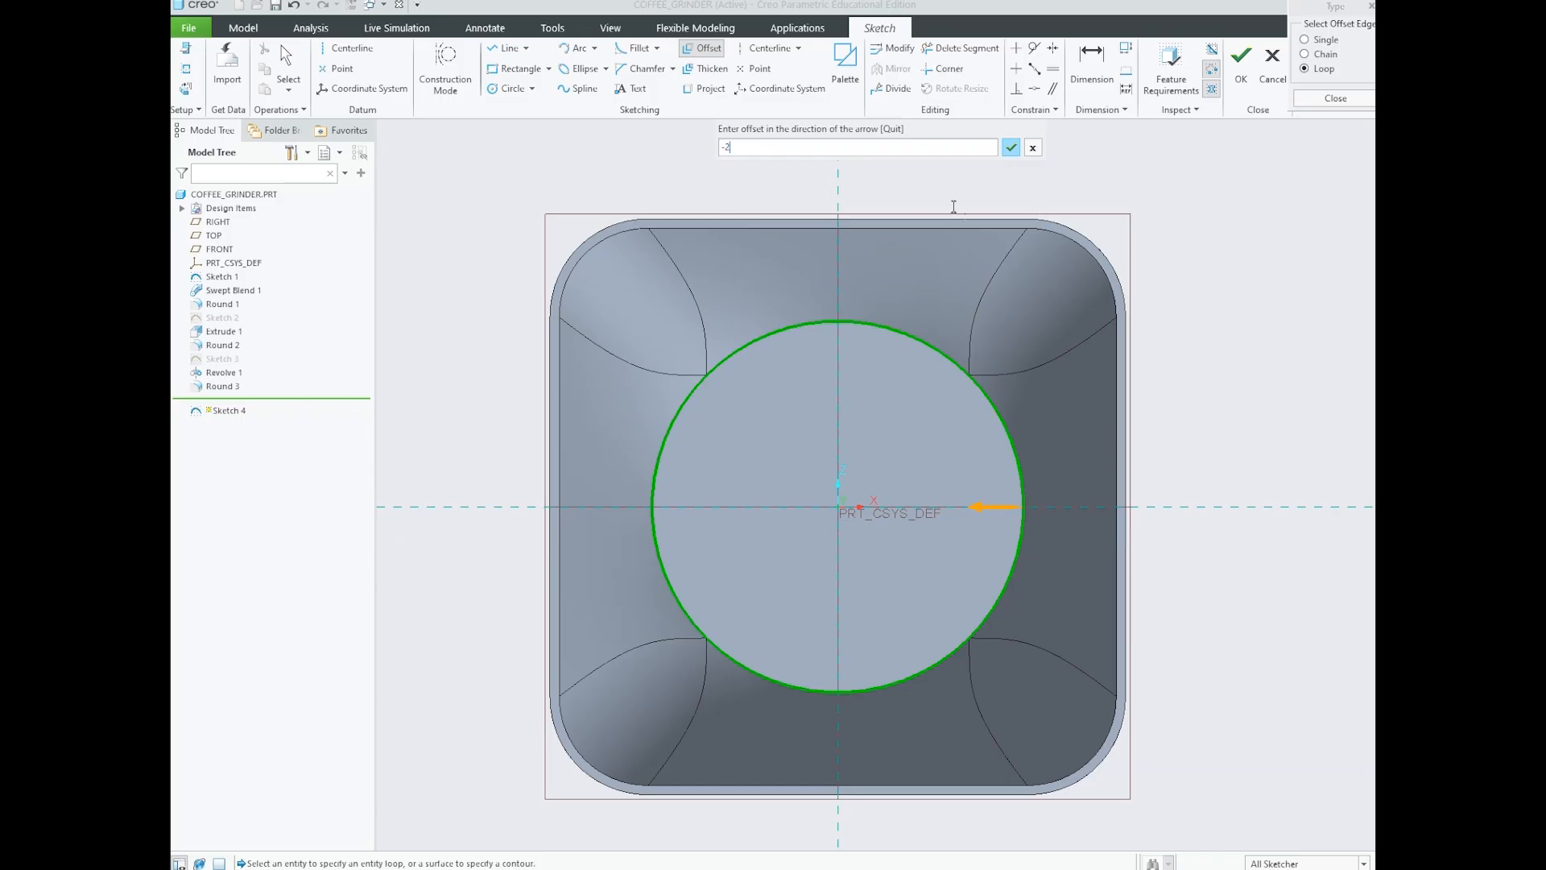
click(1011, 147)
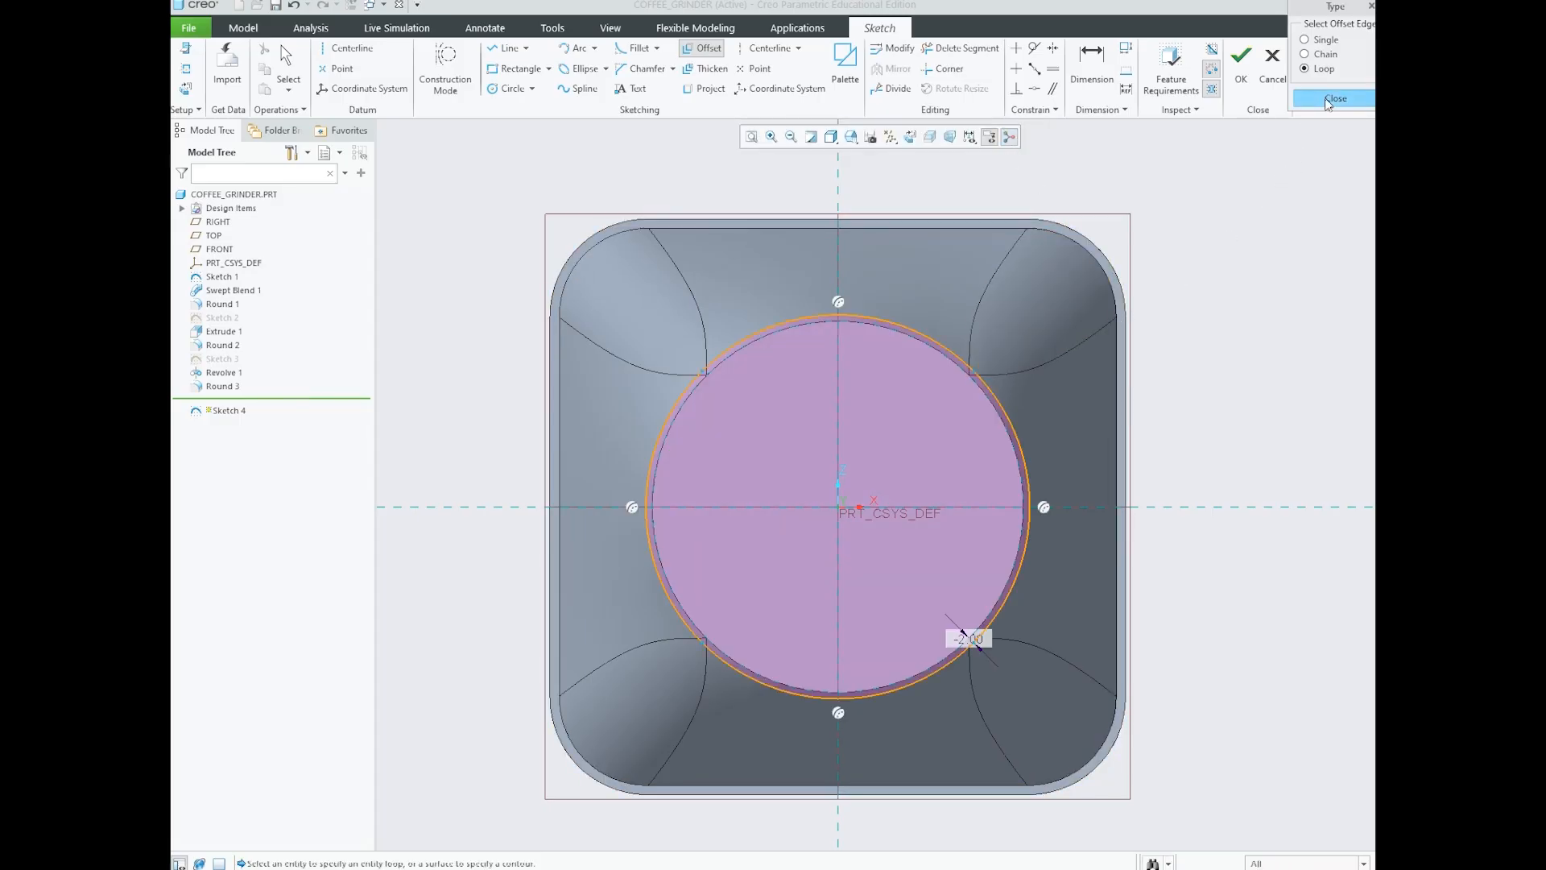
click(1326, 99)
scroll(1079, 523, up, 1)
scroll(991, 507, down, 3)
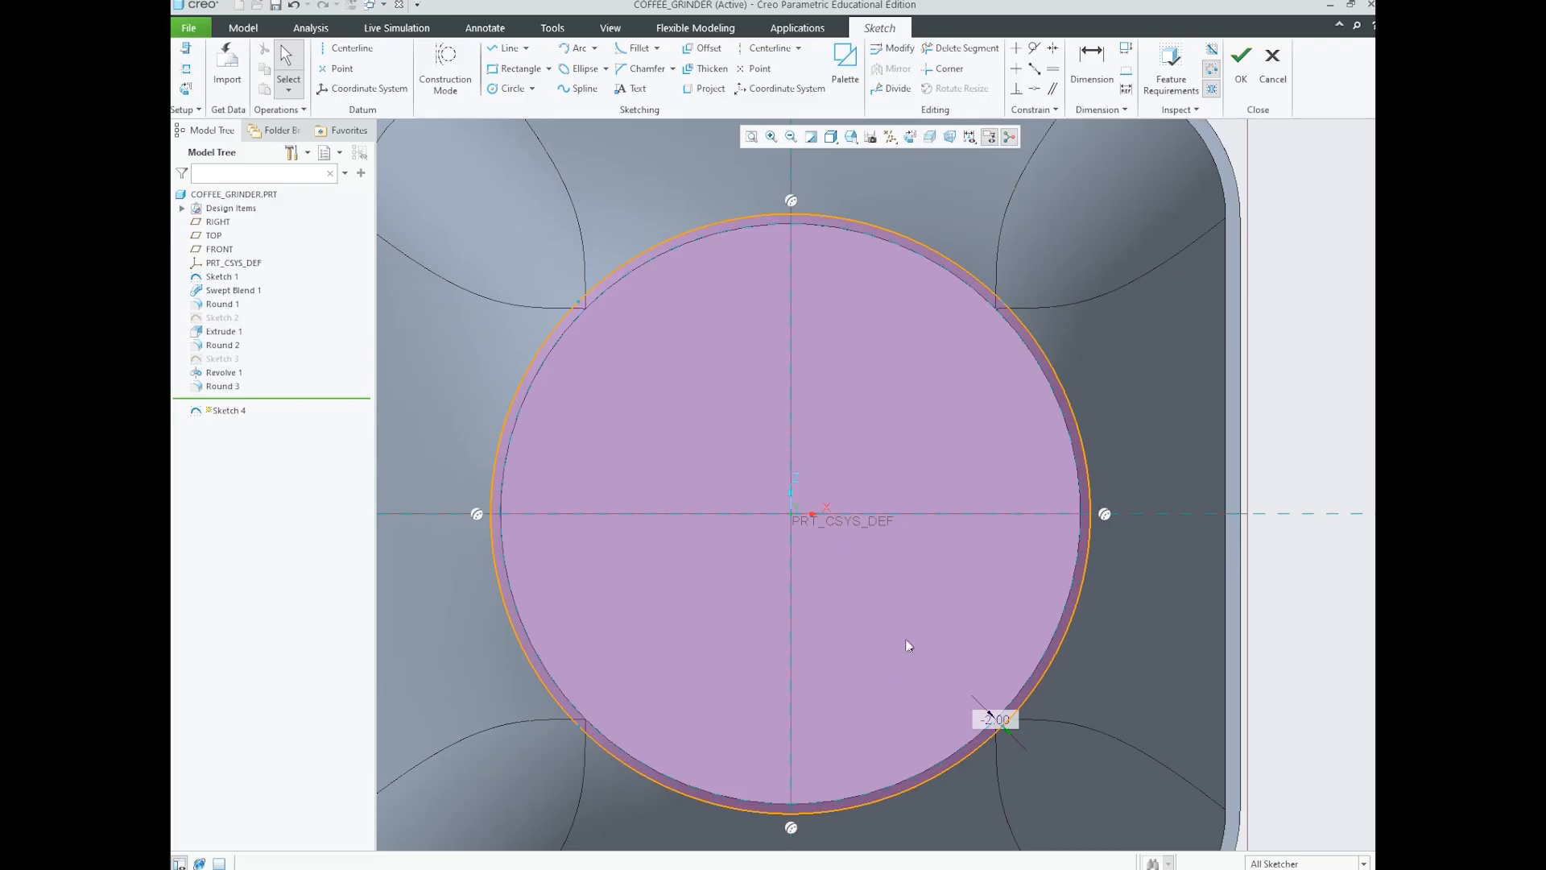
scroll(981, 462, up, 2)
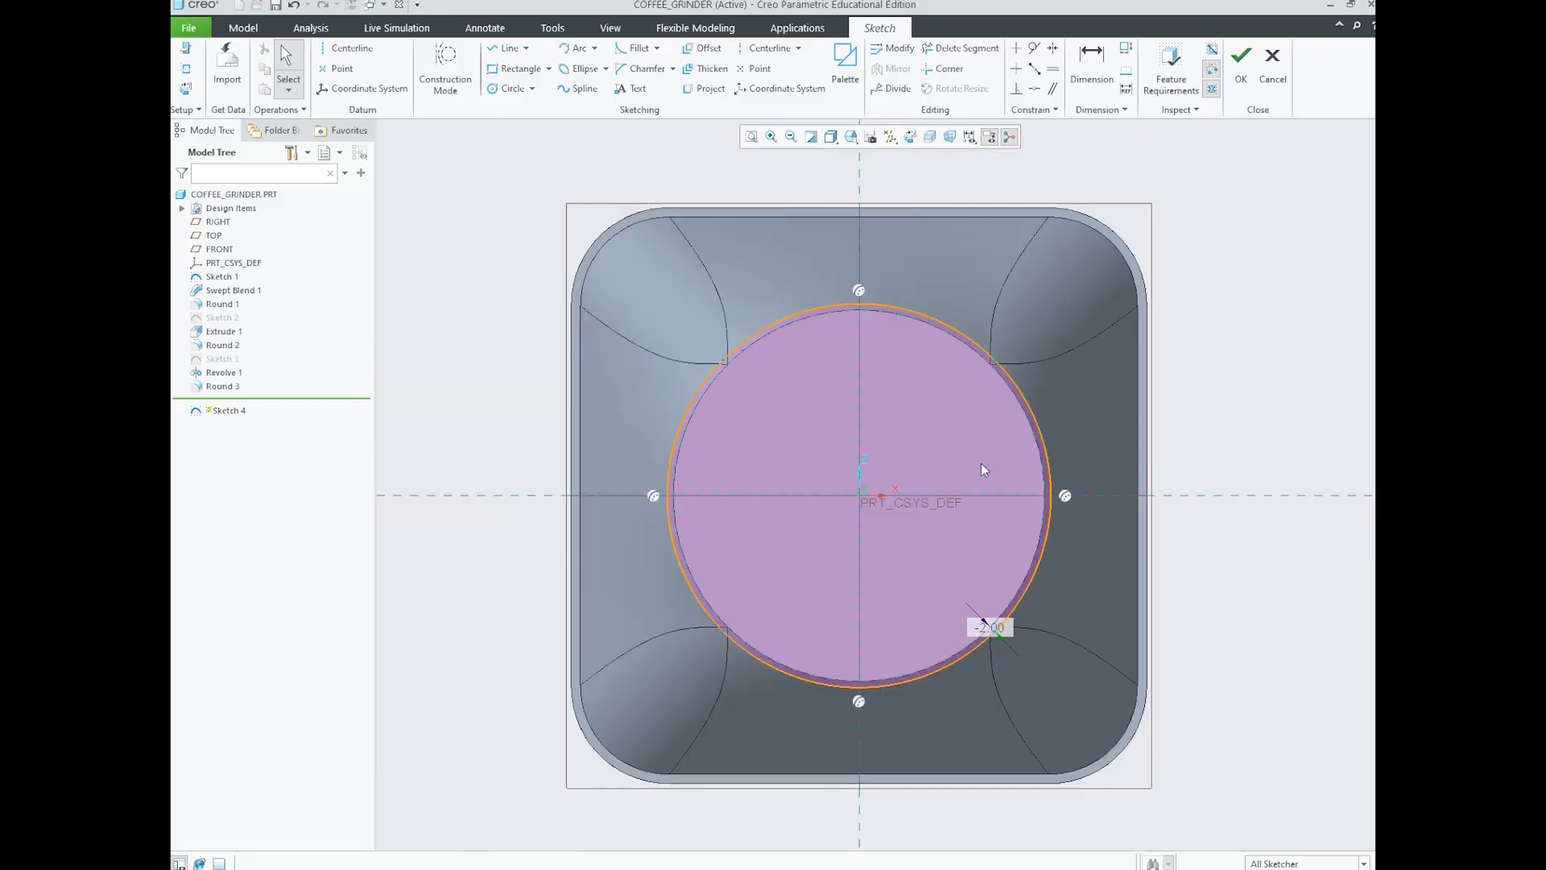
click(1241, 81)
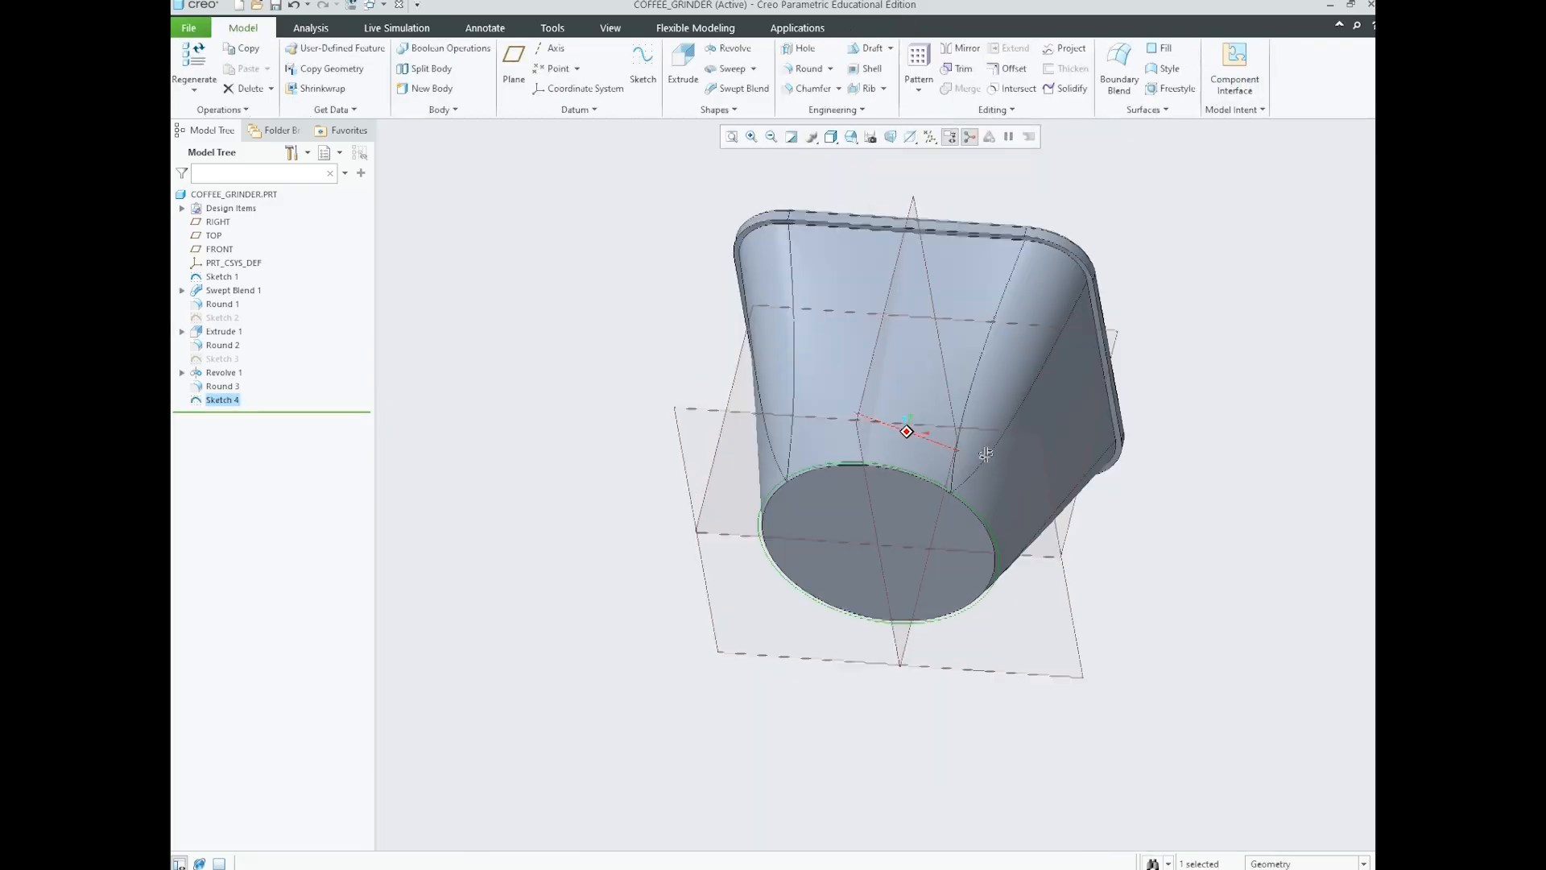
- Start a solid extrusion of the offset circle sketch downward from the hopper's bottom face
mouse_move(971, 512)
middle_down()
mouse_move(949, 481)
mouse_move(963, 520)
middle_up()
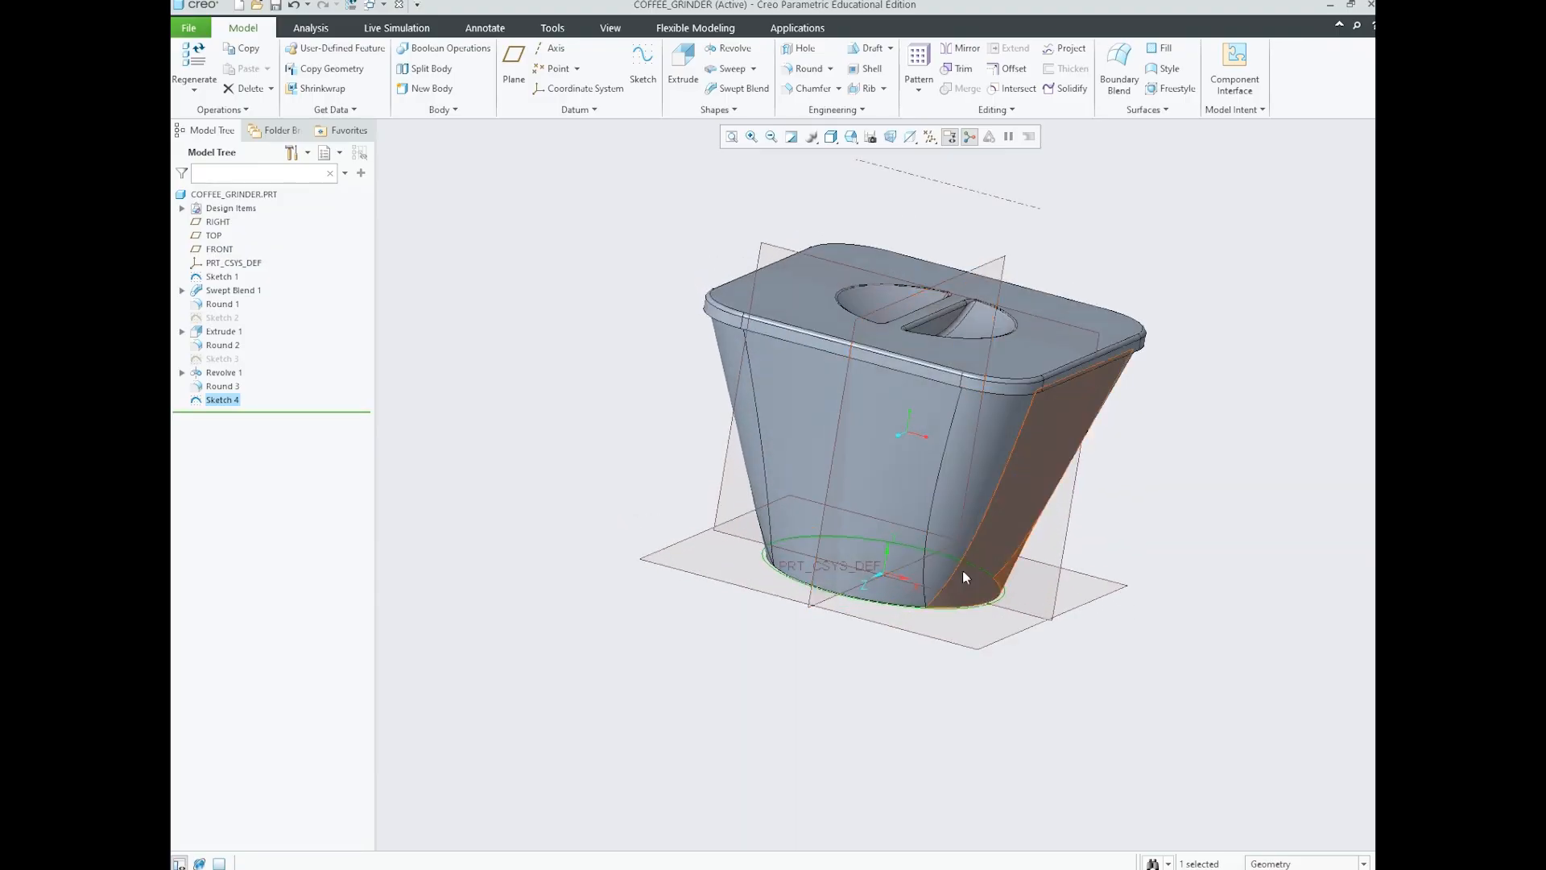
scroll(946, 578, down, 3)
scroll(867, 592, down, 2)
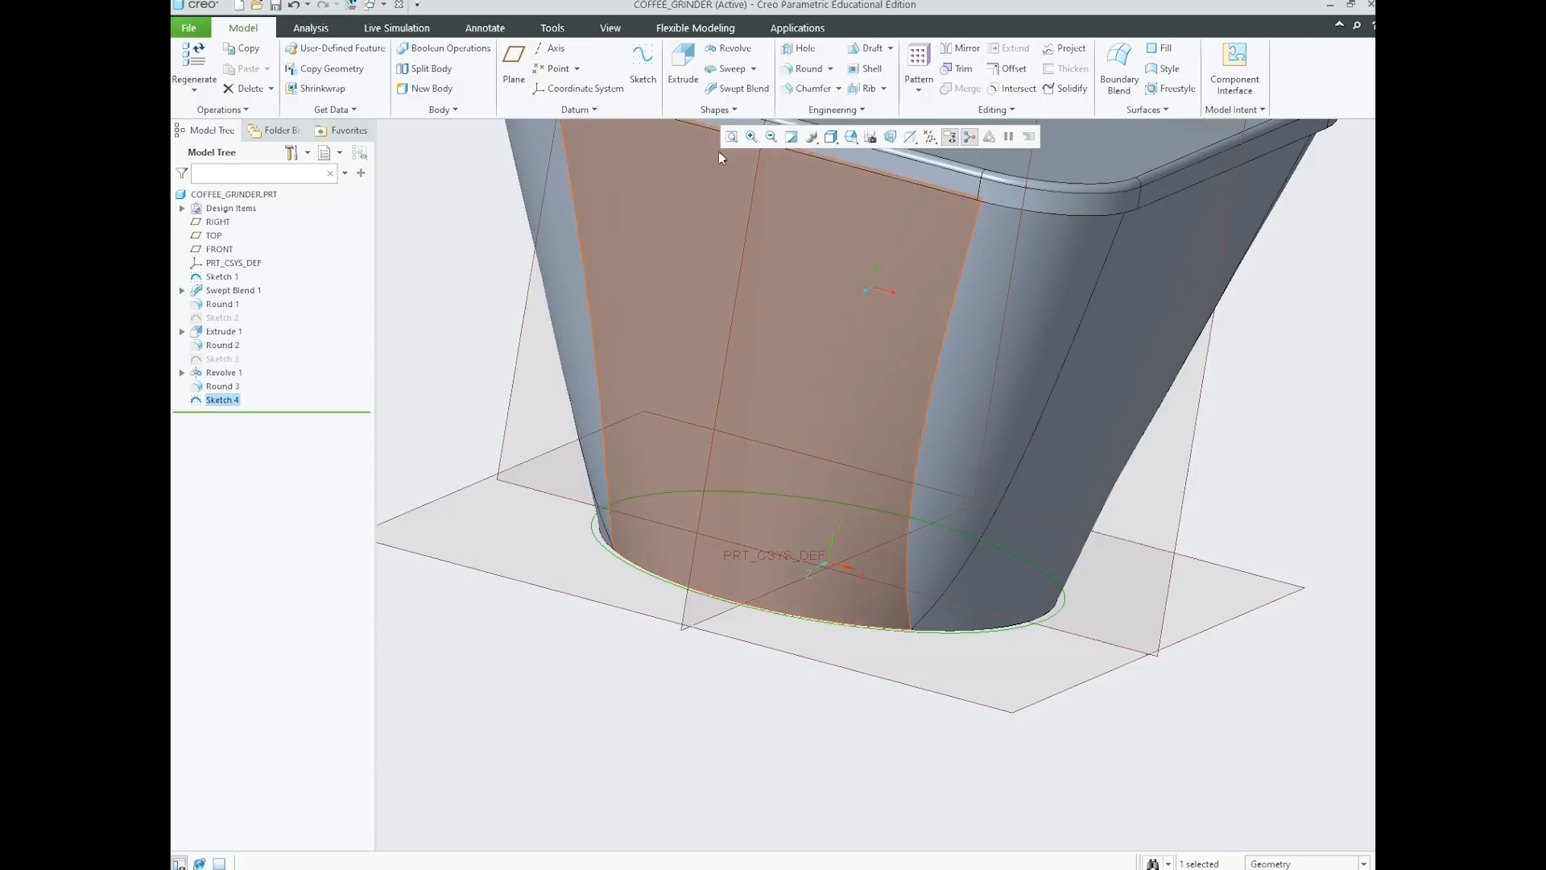
click(694, 87)
scroll(873, 426, down, 3)
scroll(870, 596, up, 2)
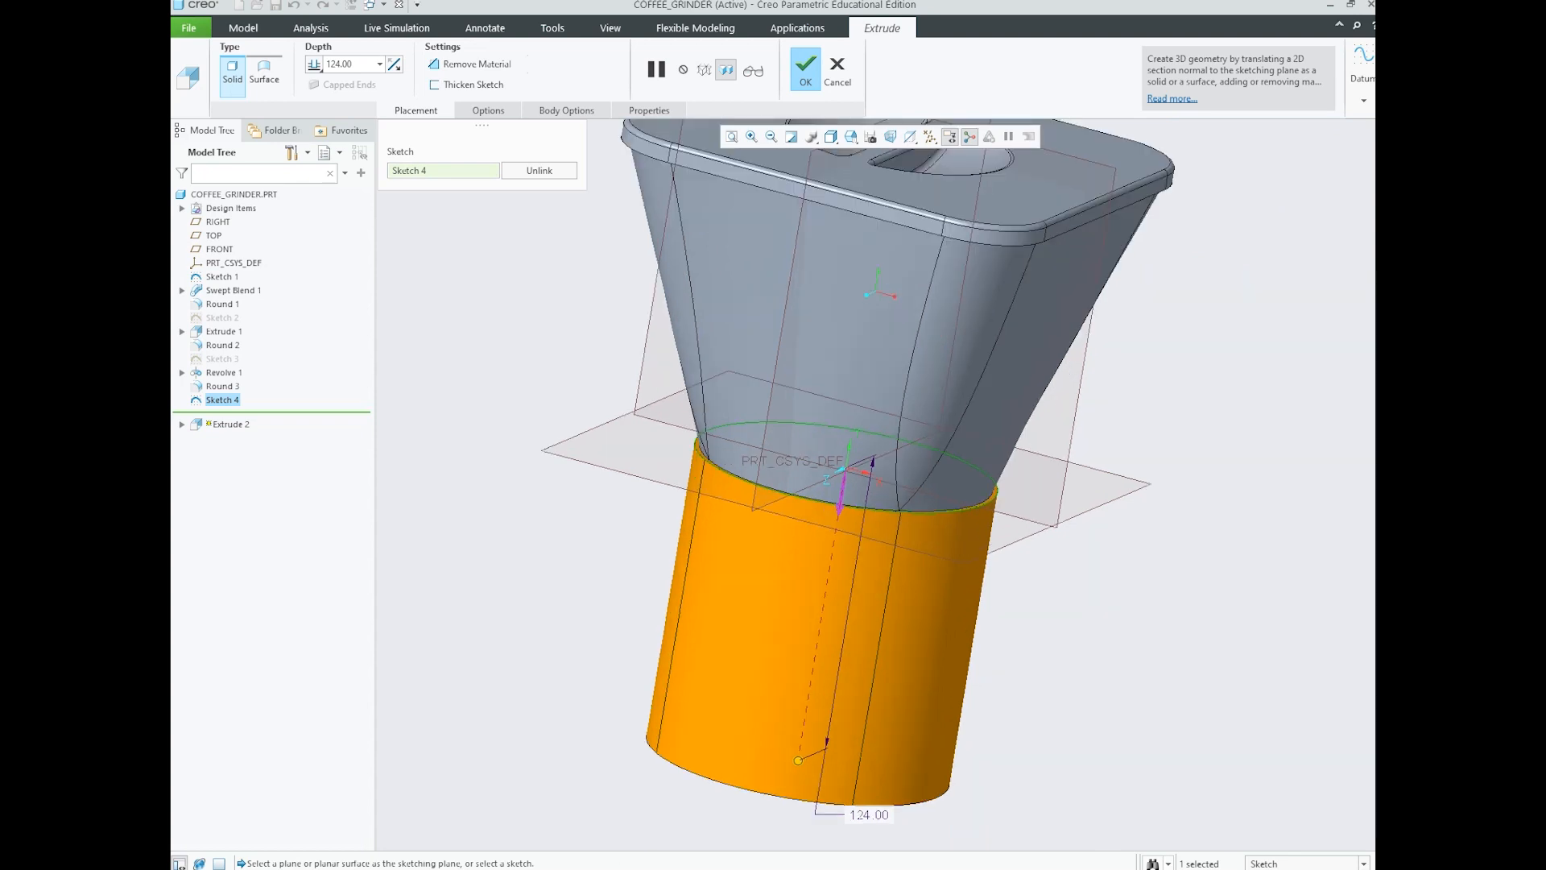
- Open the reference screenshot Coffee grinder (32).png and read the collar's extrusion depth
click(490, 787)
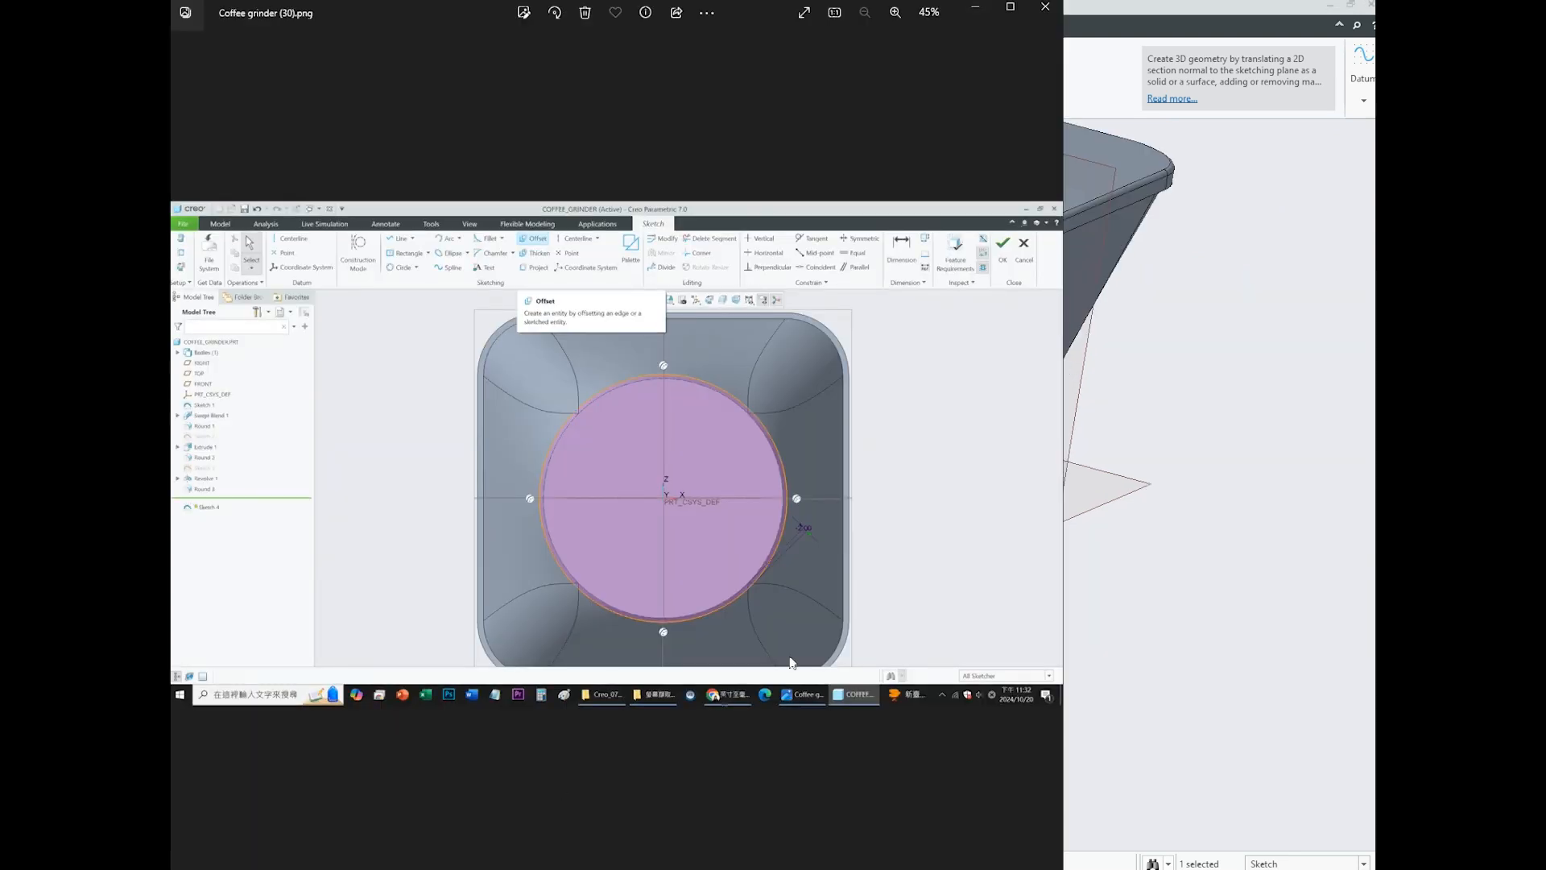
key(Right)
key(Right)
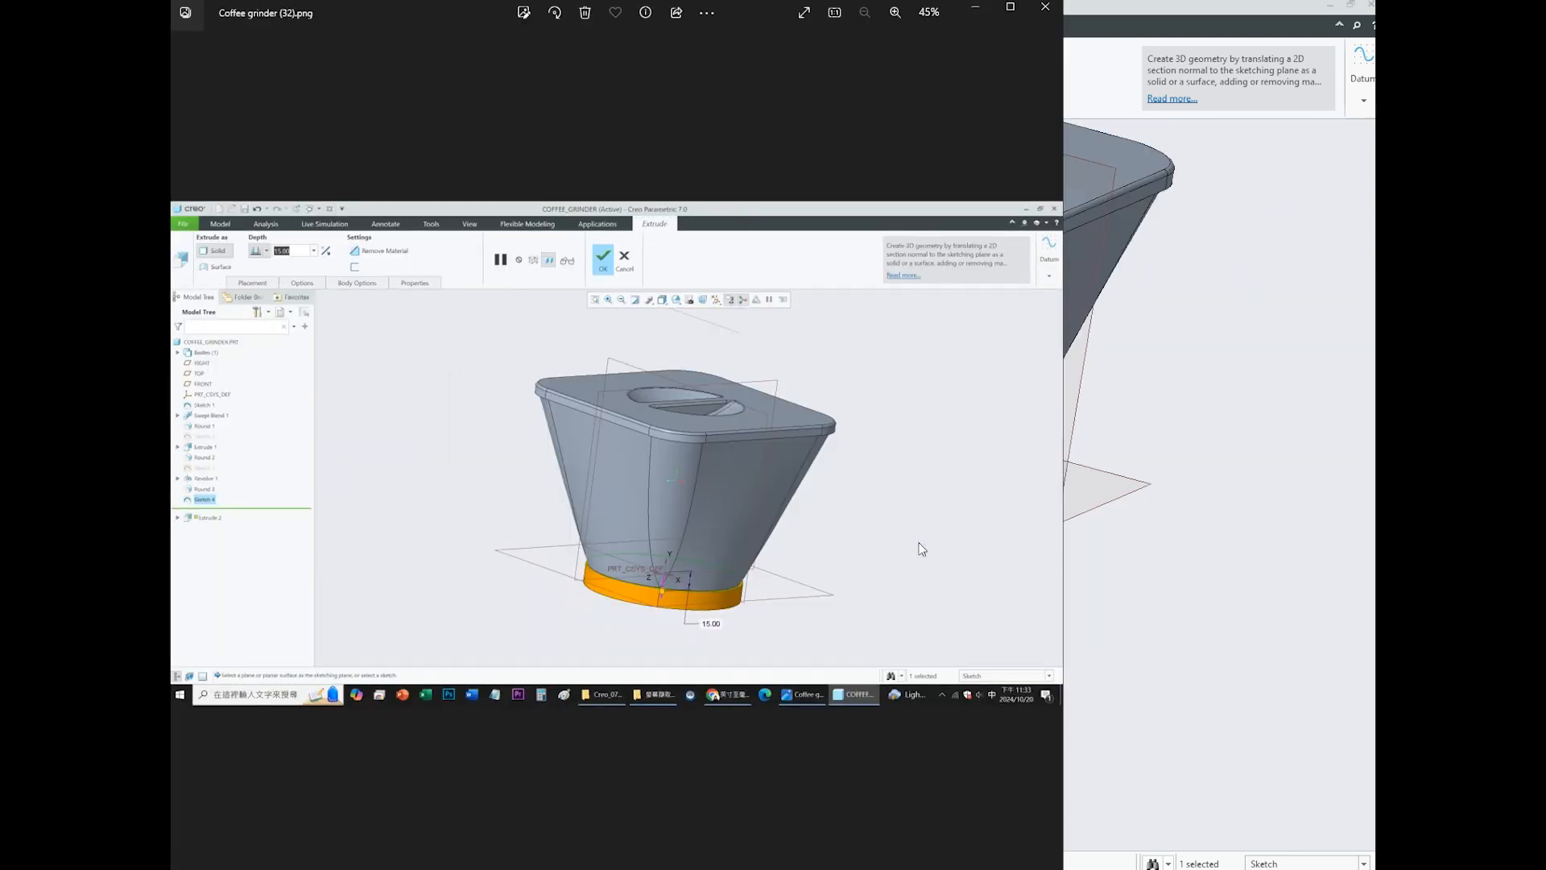
scroll(655, 621, up, 5)
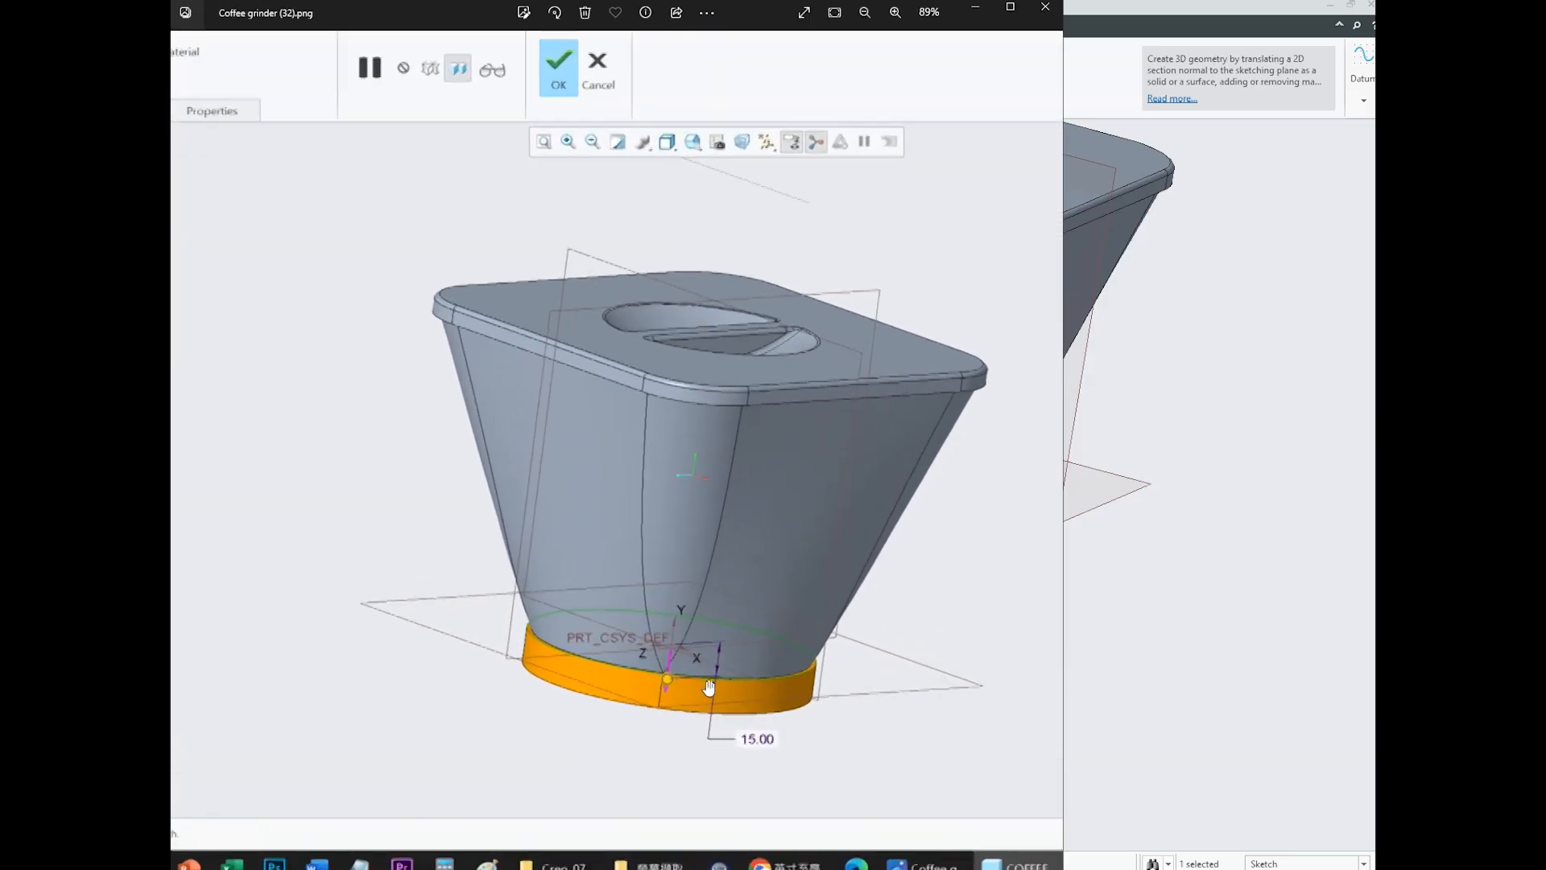
drag(777, 727, 758, 618)
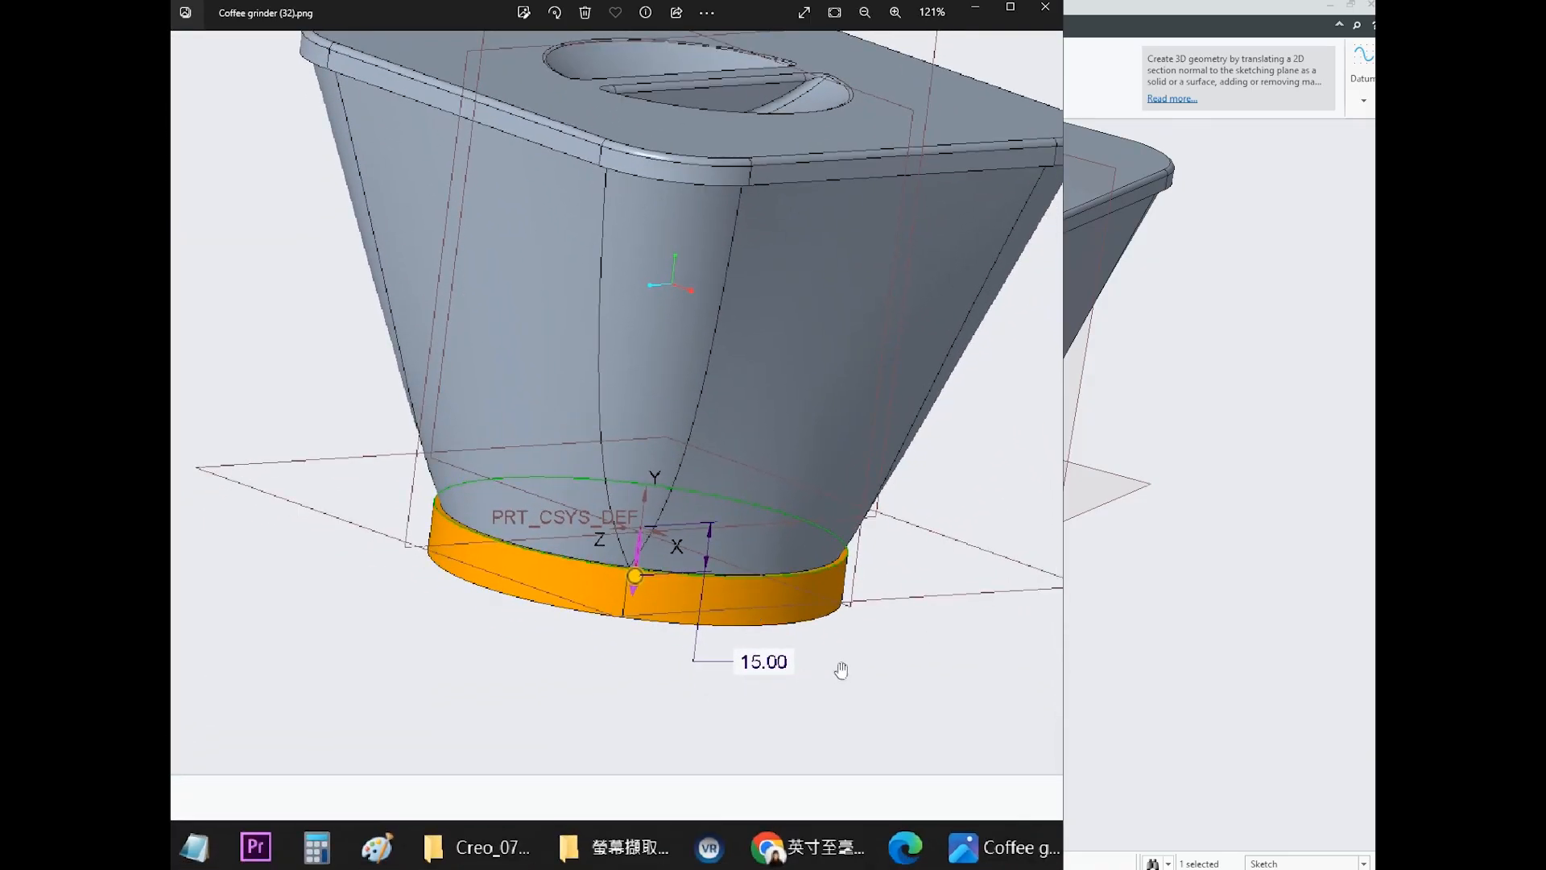
click(1172, 580)
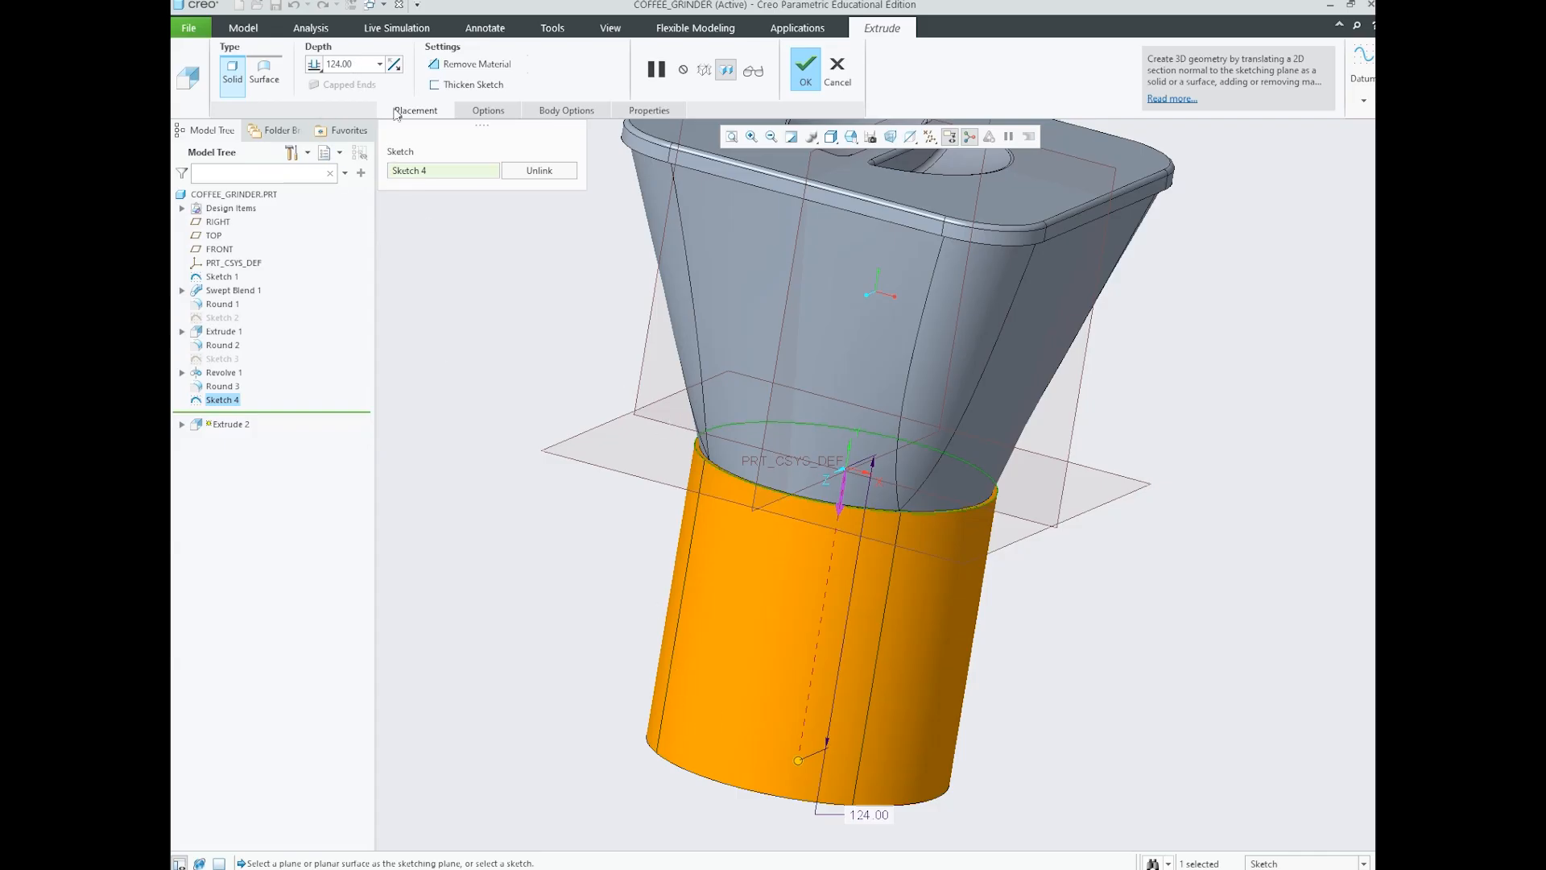
- Set the collar's extrusion depth to 15 and complete the extrusion
double_click(870, 814)
text(15)
key(Return)
scroll(831, 689, down, 2)
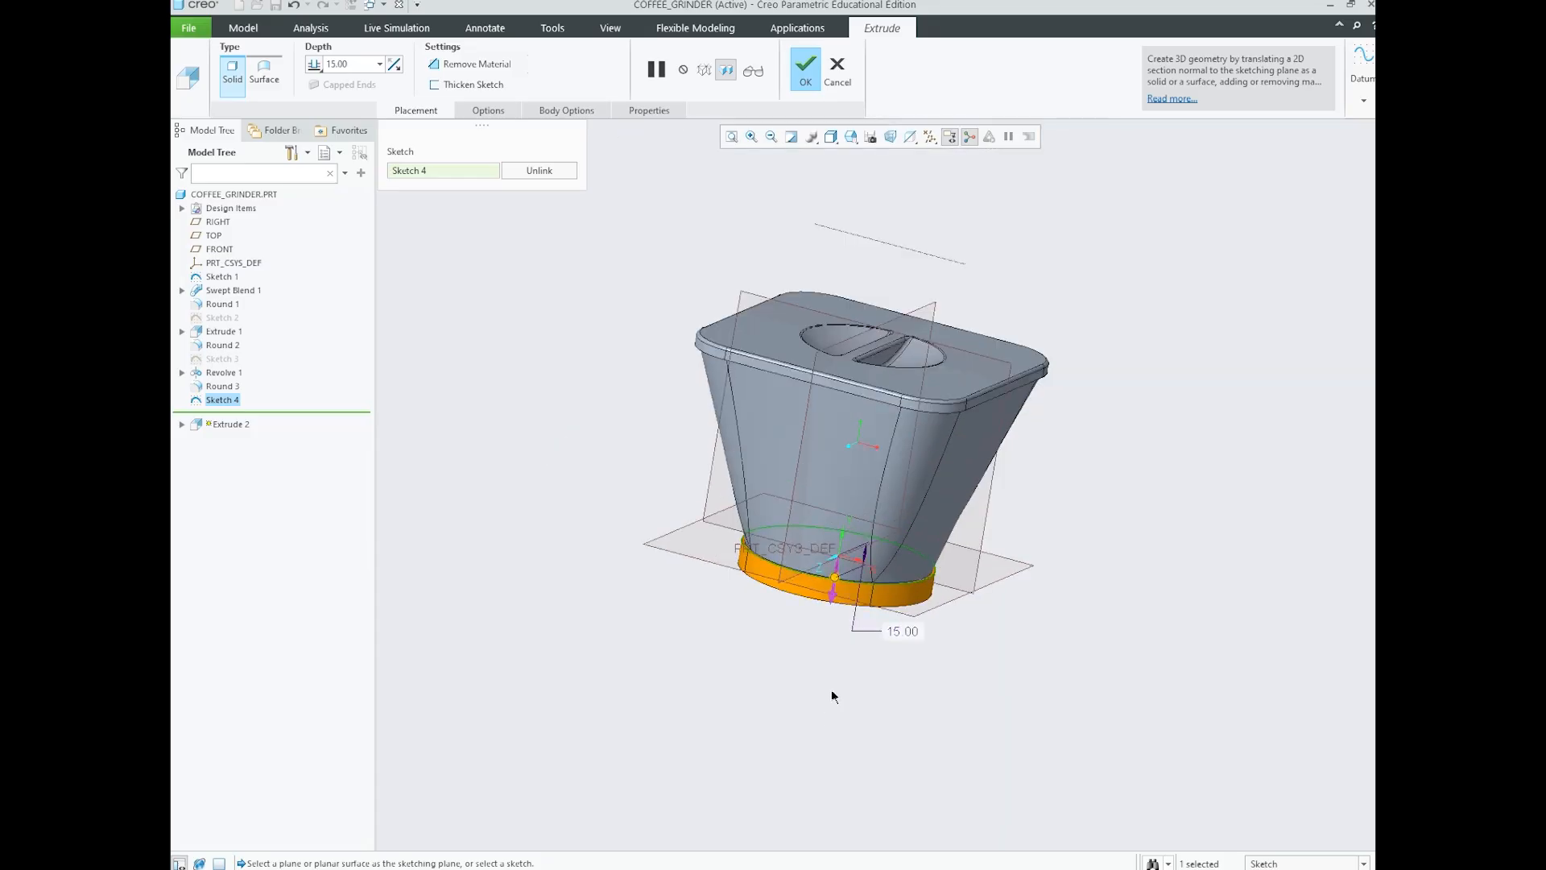
scroll(876, 532, up, 2)
mouse_move(932, 570)
middle_down()
mouse_move(881, 559)
mouse_move(915, 559)
middle_up()
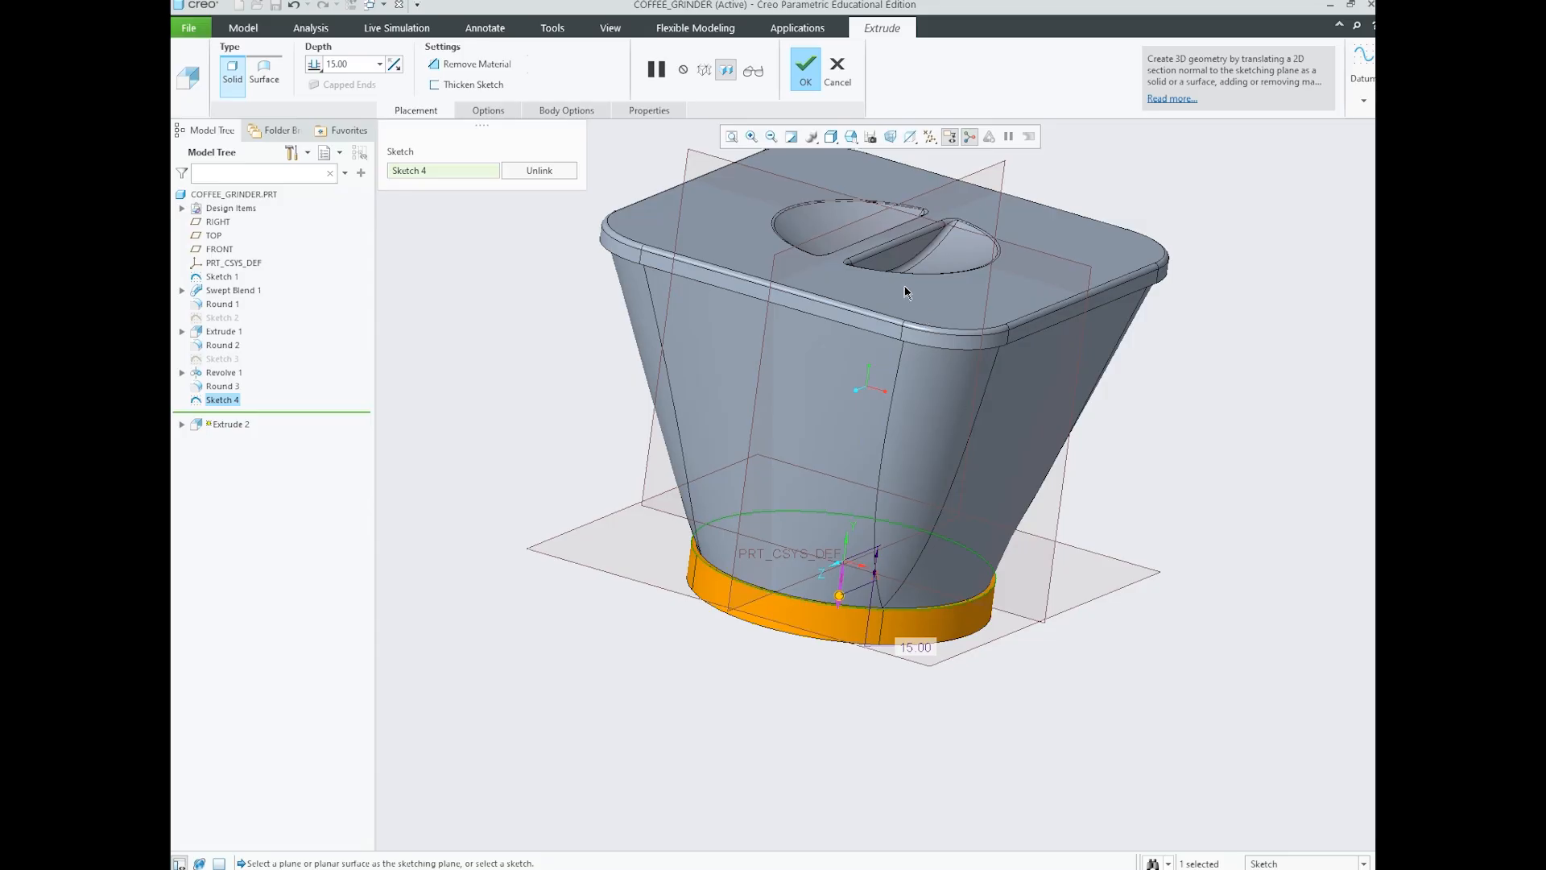
mouse_move(558, 869)
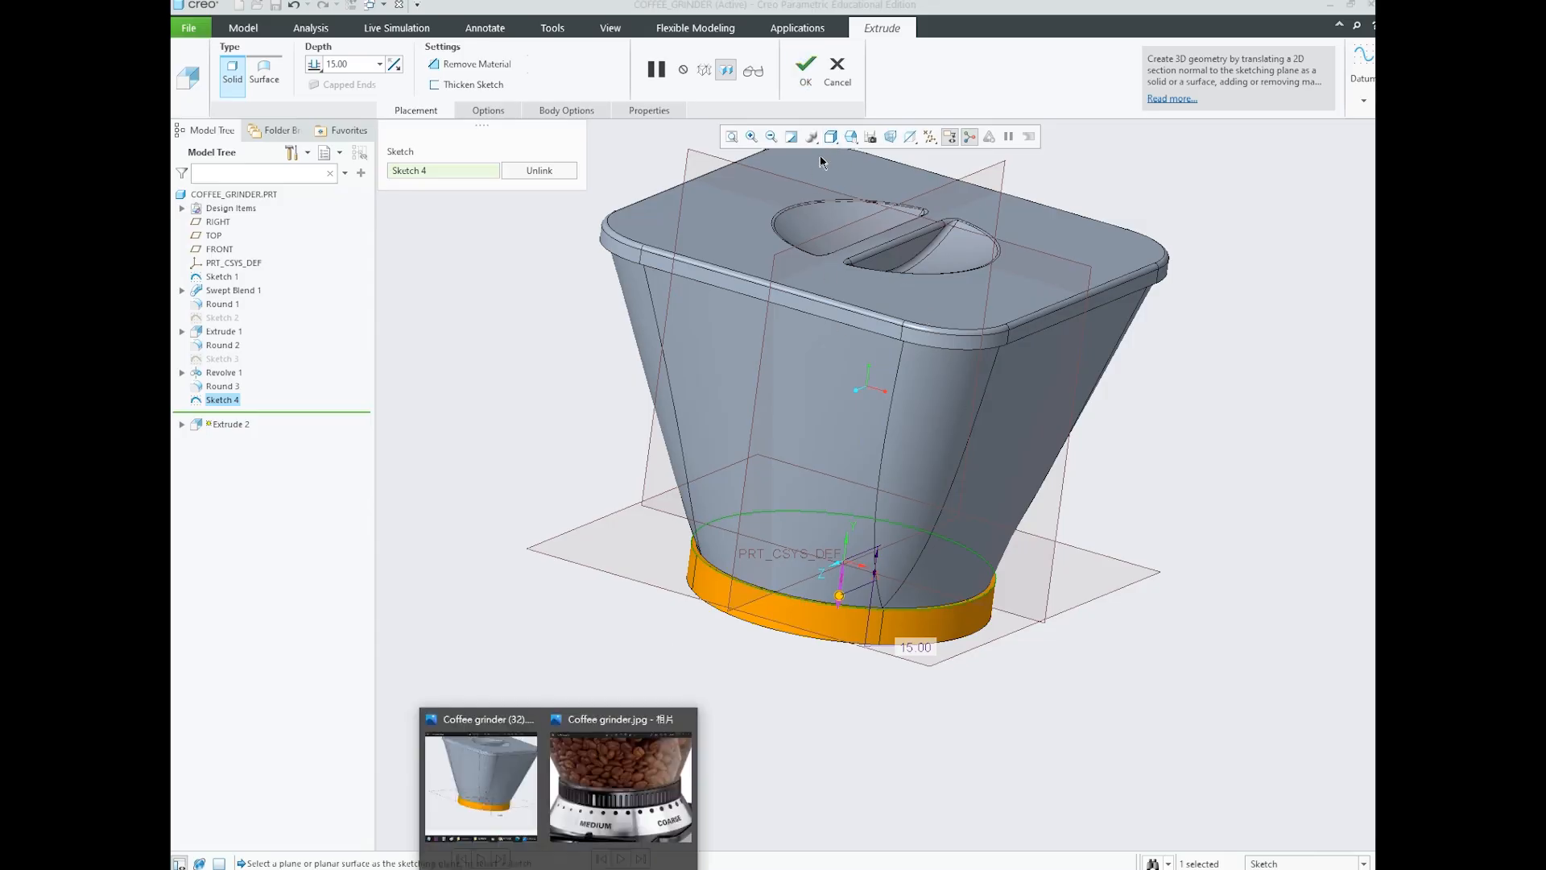
click(806, 75)
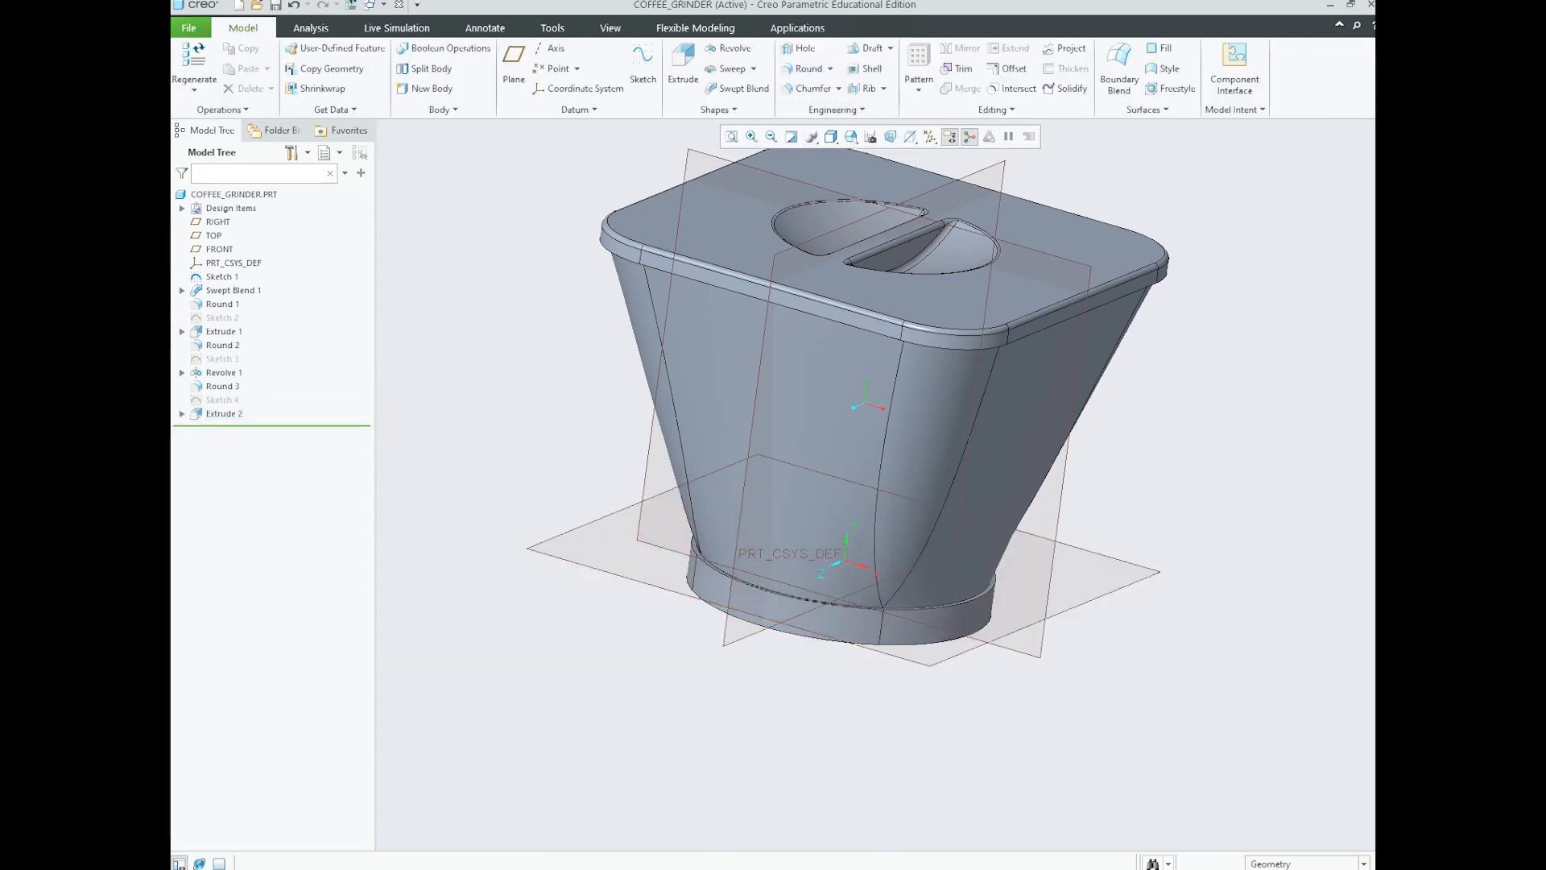
- Review the reference screenshots Coffee grinder (33).png to (35).png for the circle sketch on the collar's bottom face
mouse_move(556, 845)
click(554, 765)
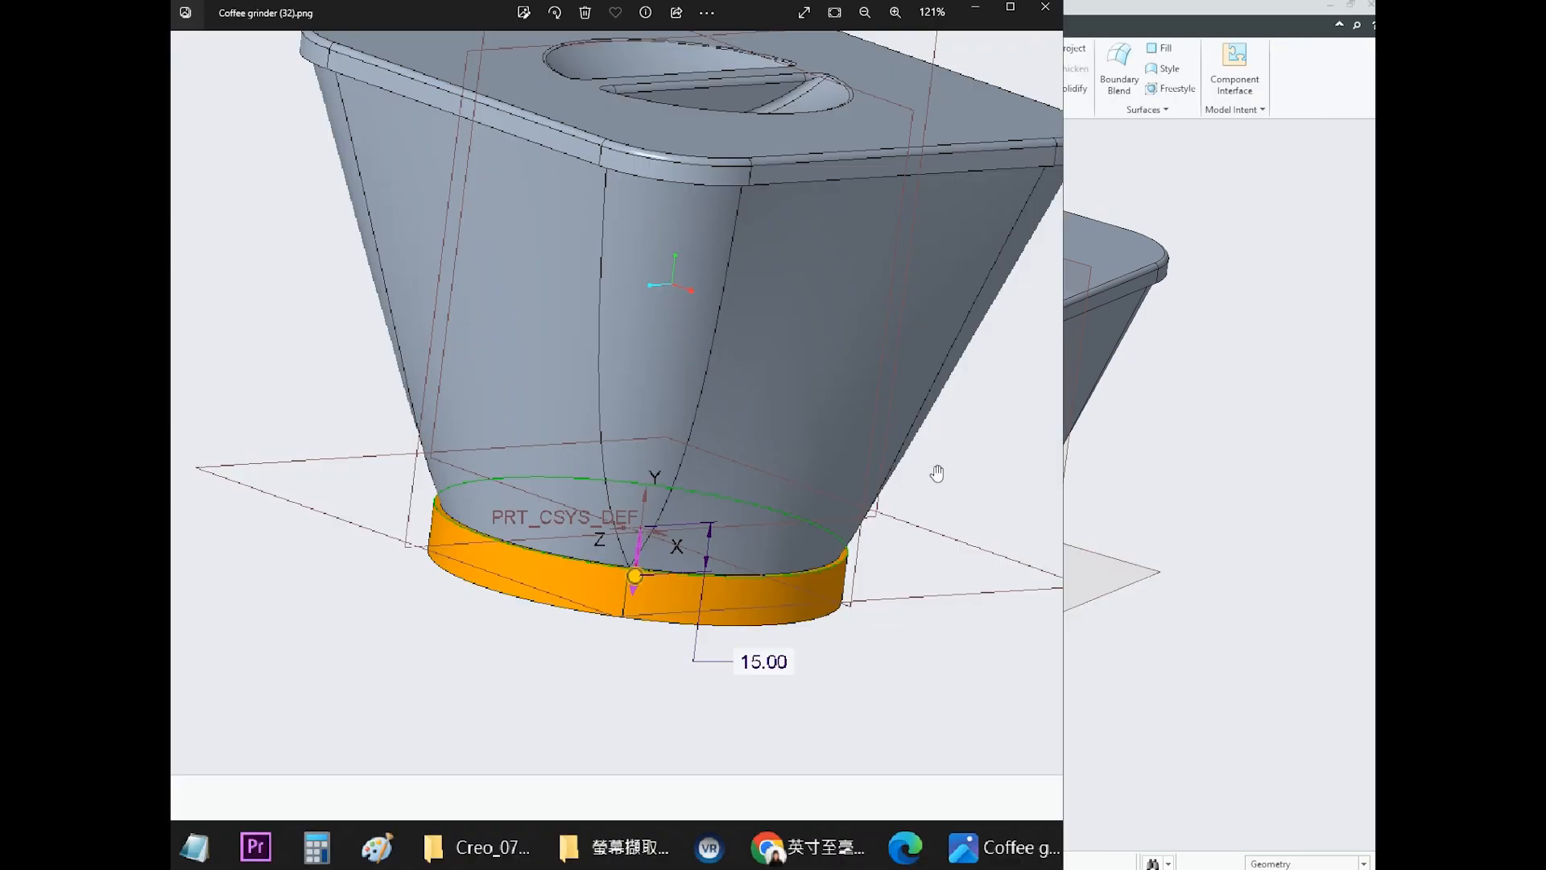
click(1049, 455)
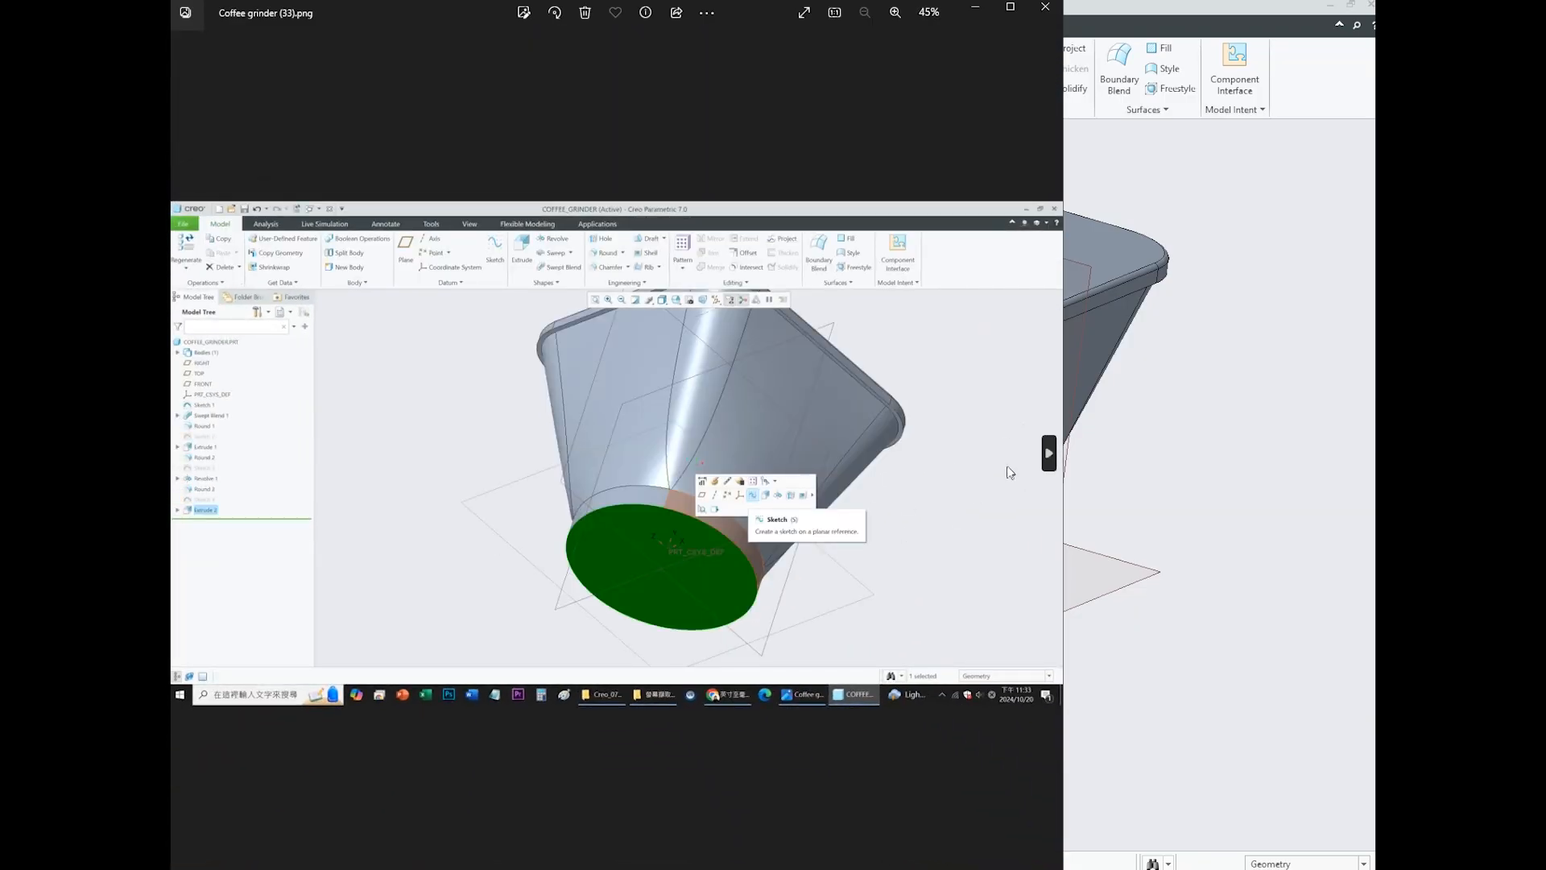
key(Right)
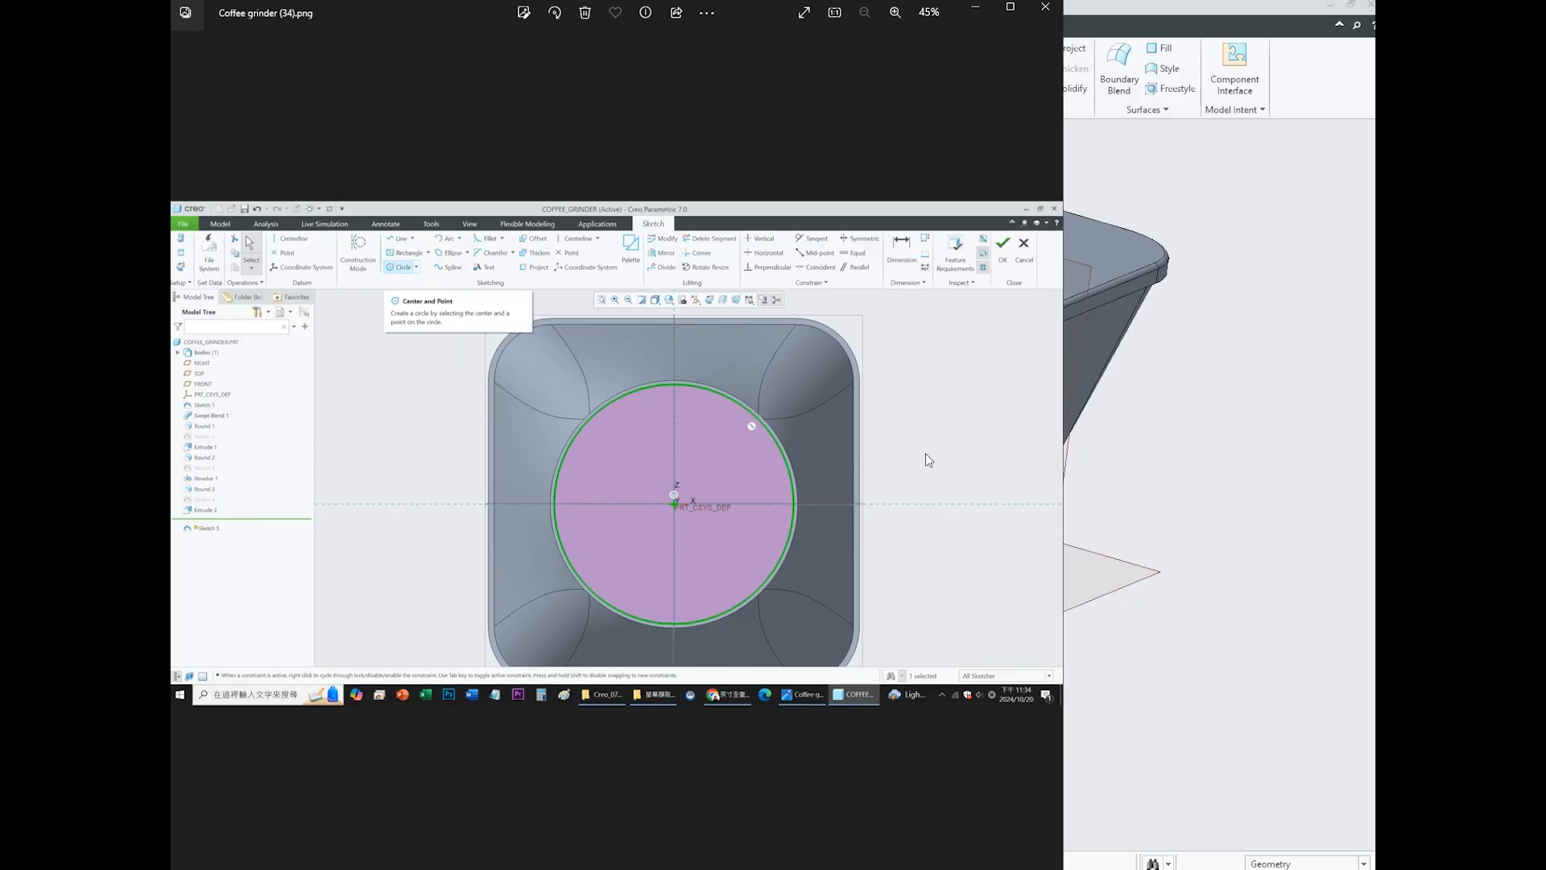
key(Left)
key(Right)
key(Right)
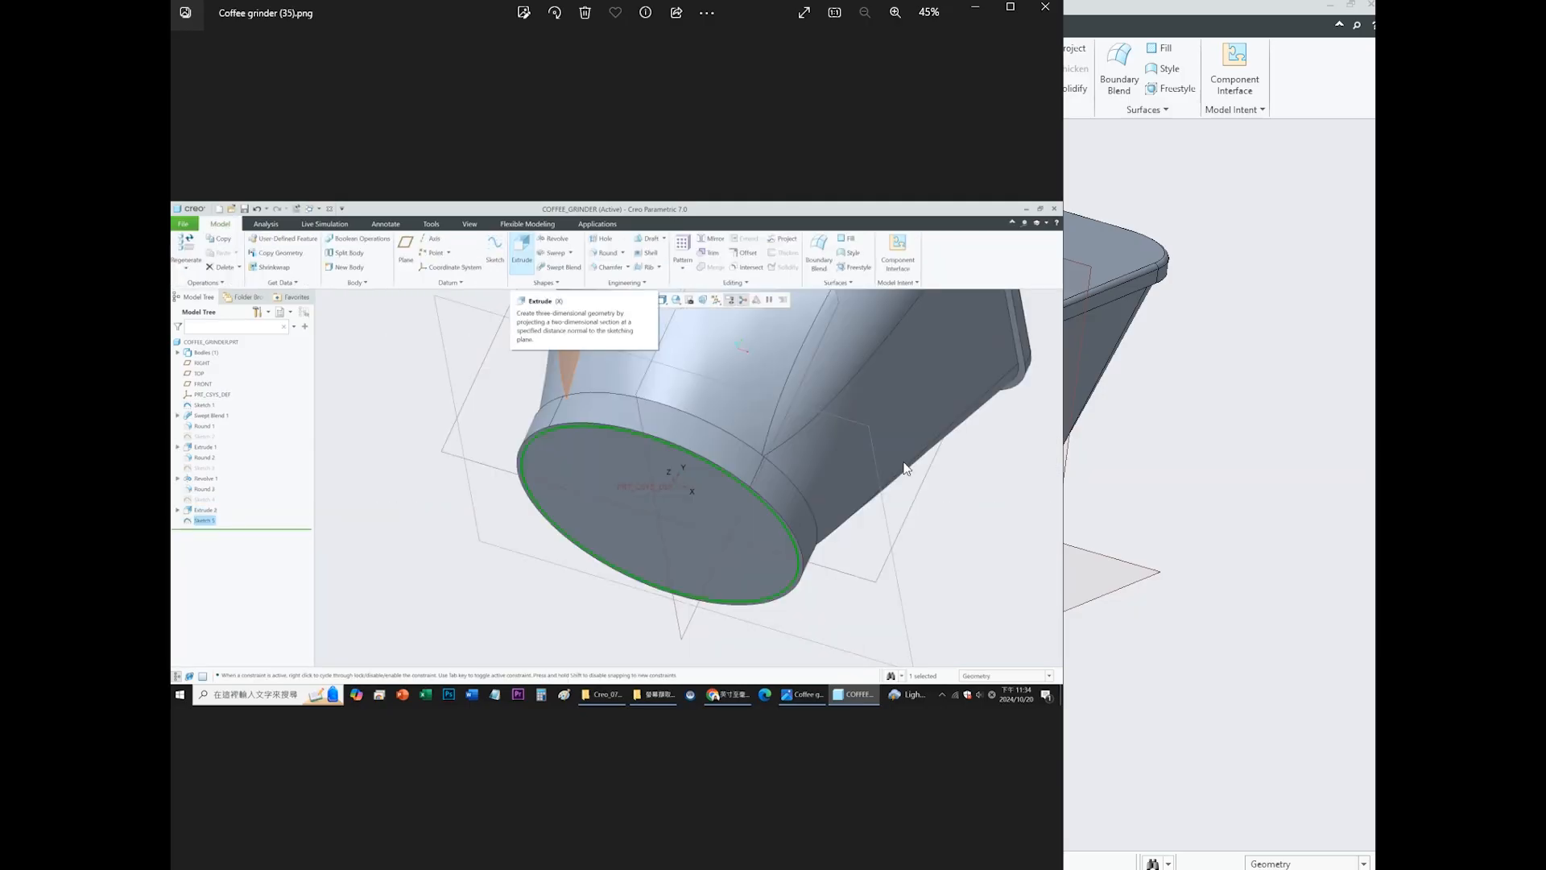
key(Left)
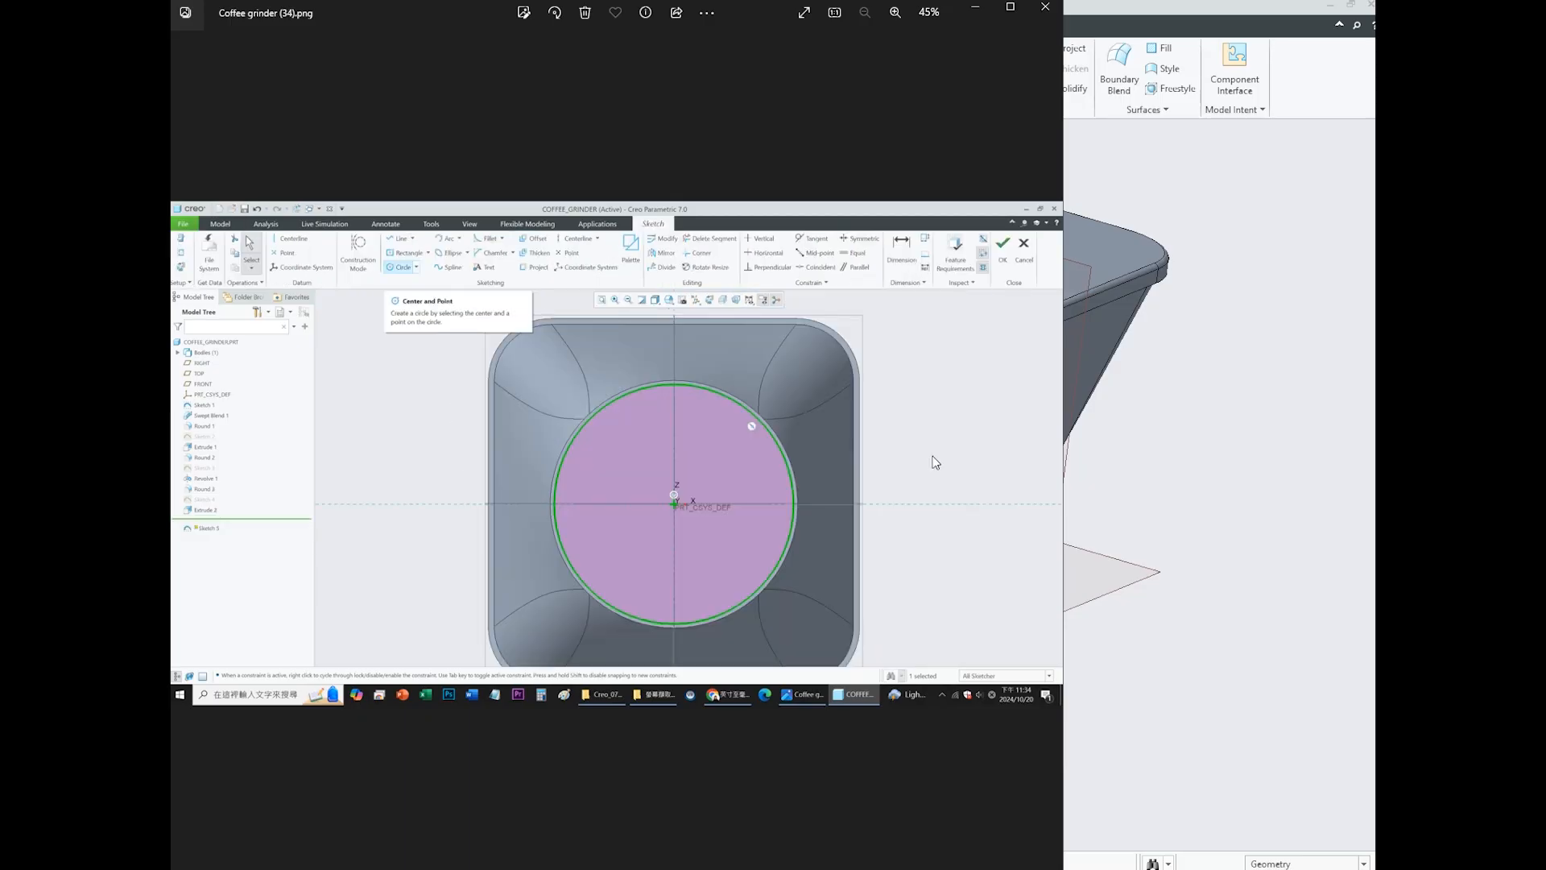
click(1139, 475)
- Start a new sketch on the collar's bottom face and orient the view parallel to the sketch plane
scroll(788, 641, down, 3)
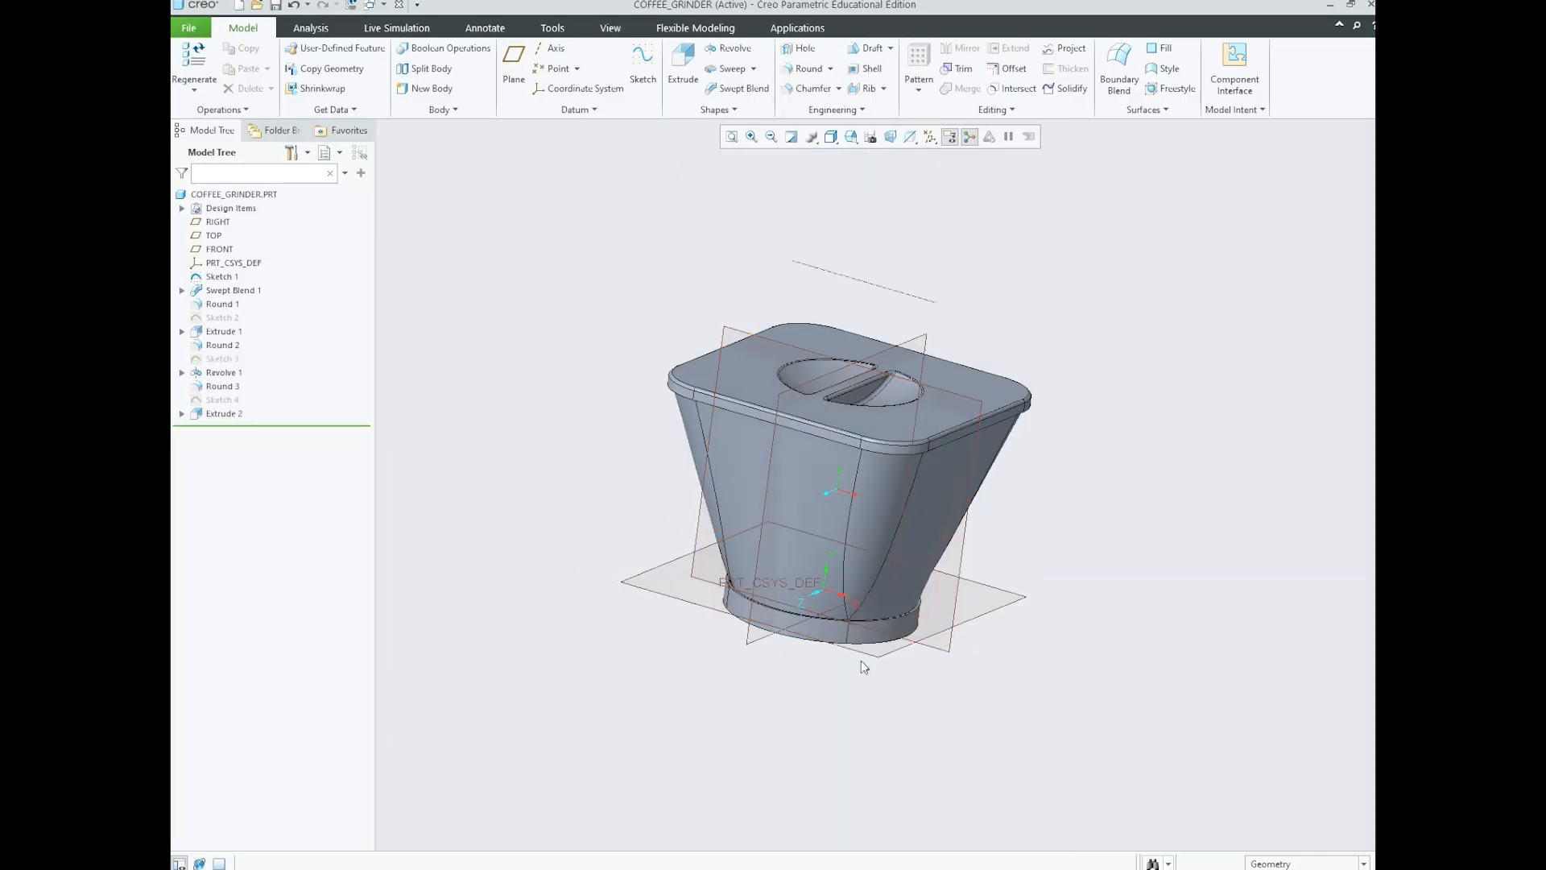
middle_drag(871, 628, 869, 544)
scroll(861, 533, up, 4)
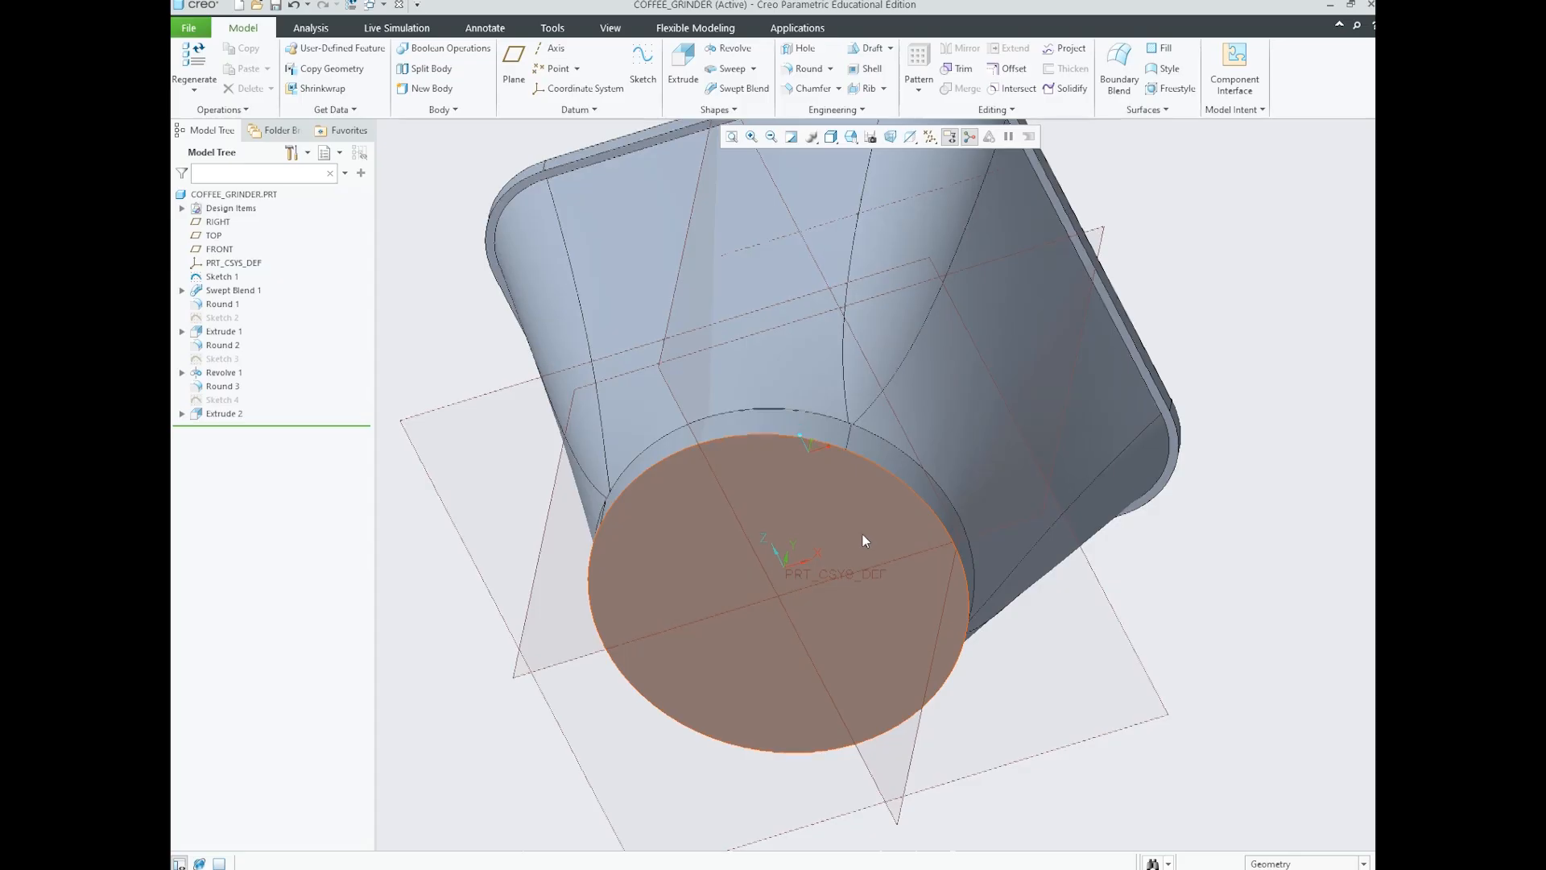
scroll(794, 546, down, 1)
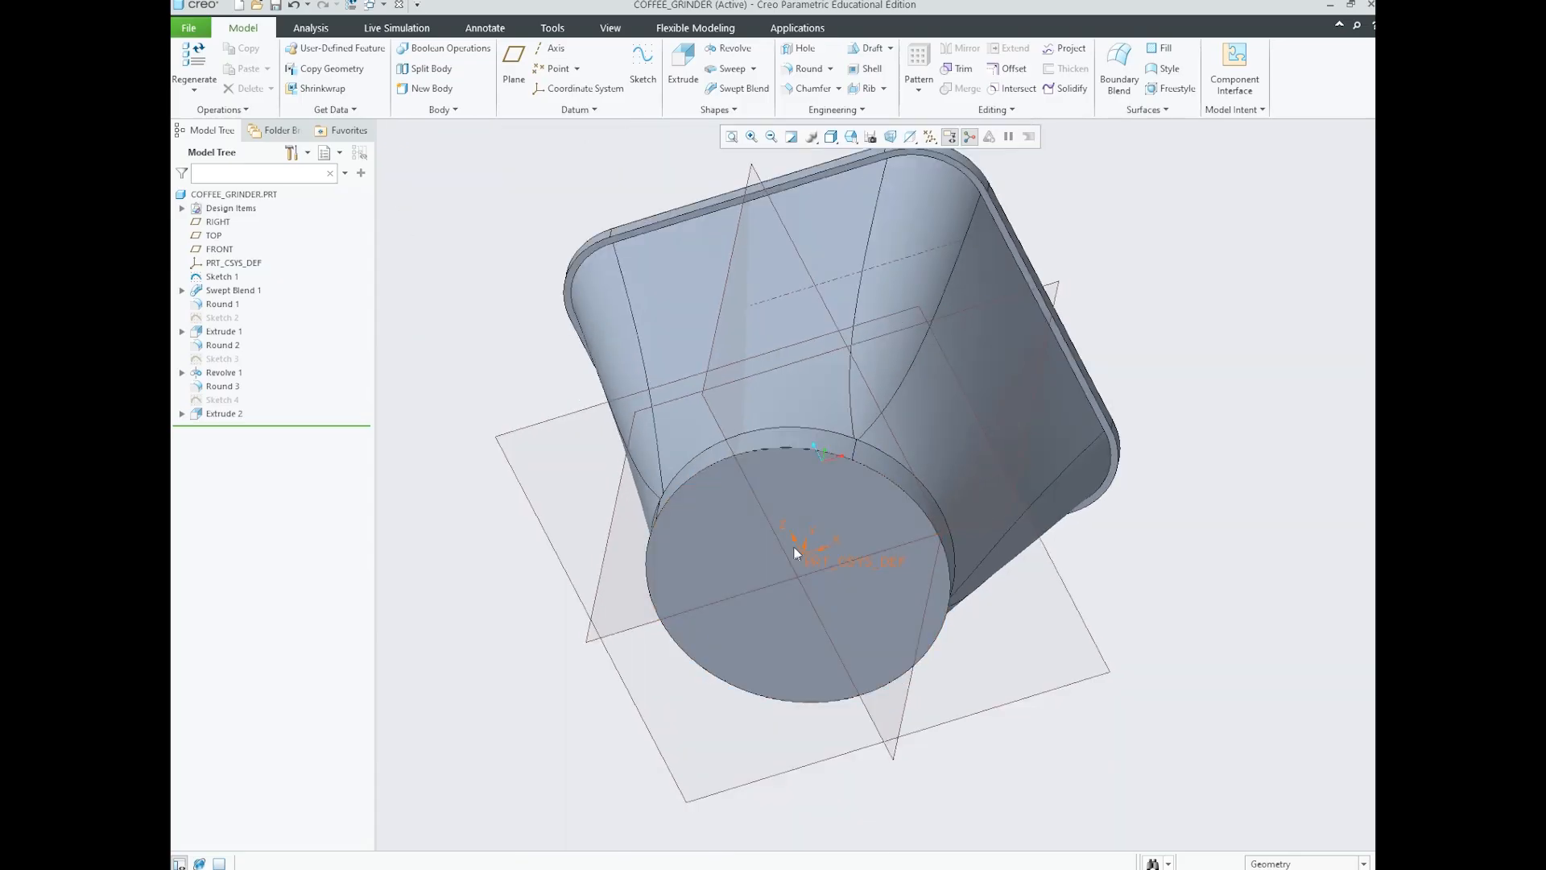
click(741, 533)
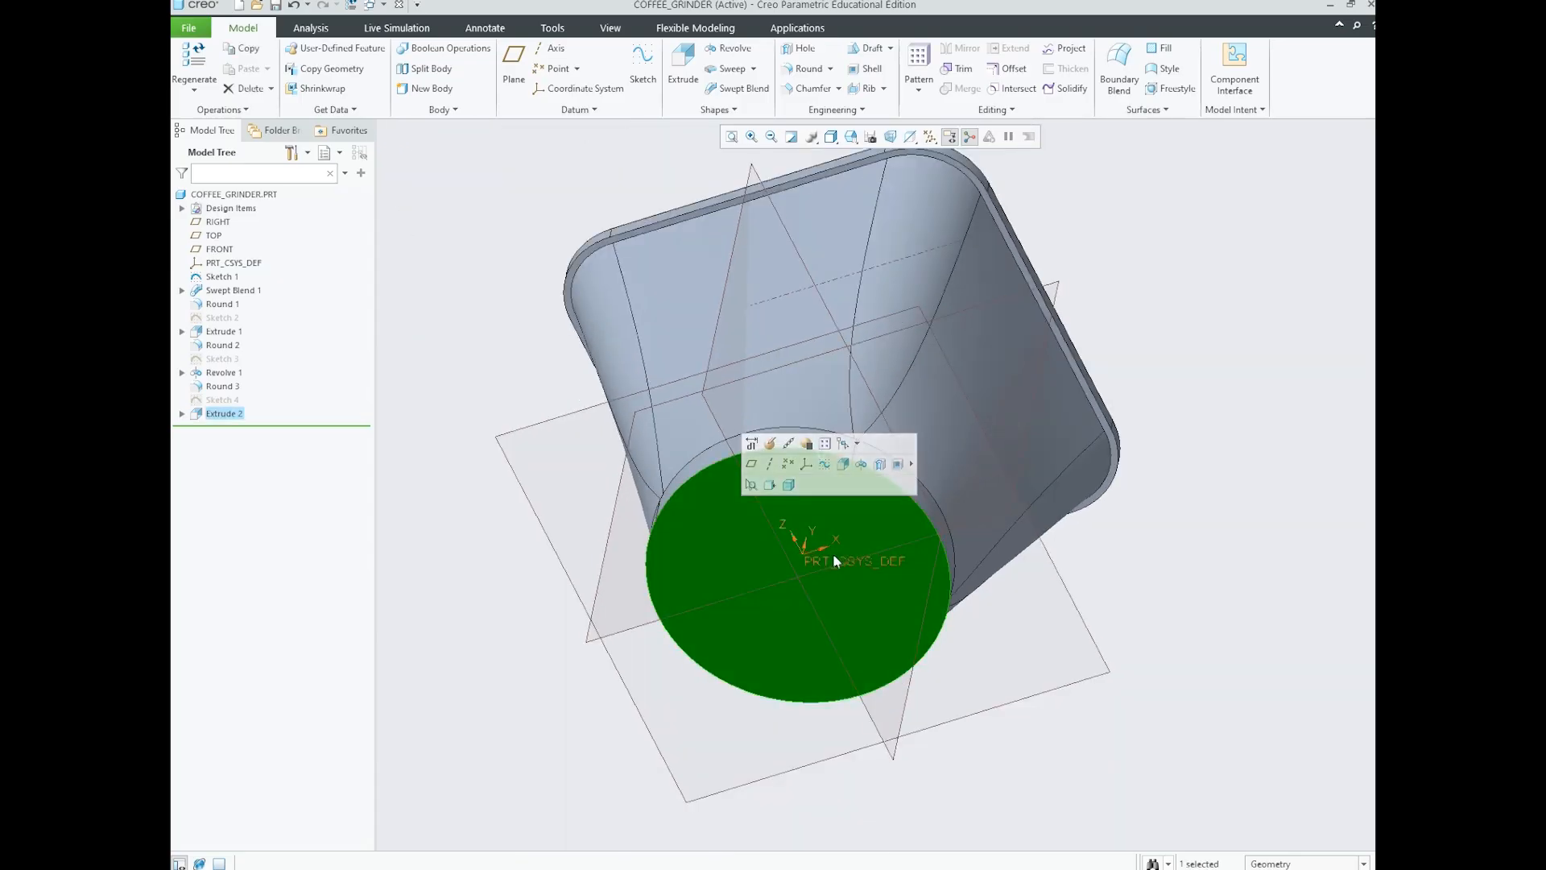
click(824, 465)
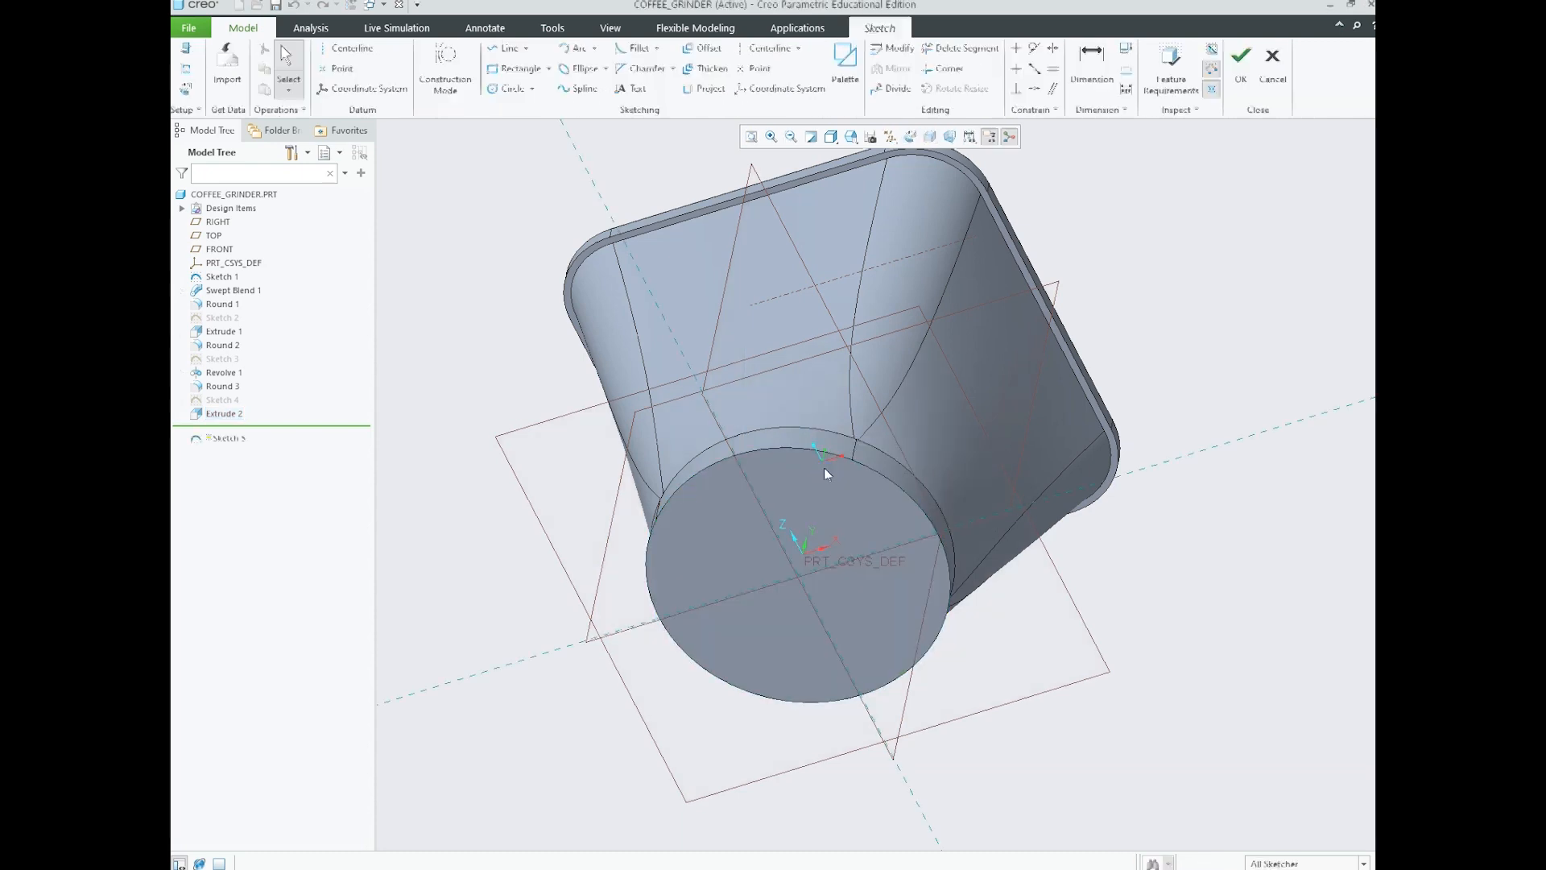
click(911, 136)
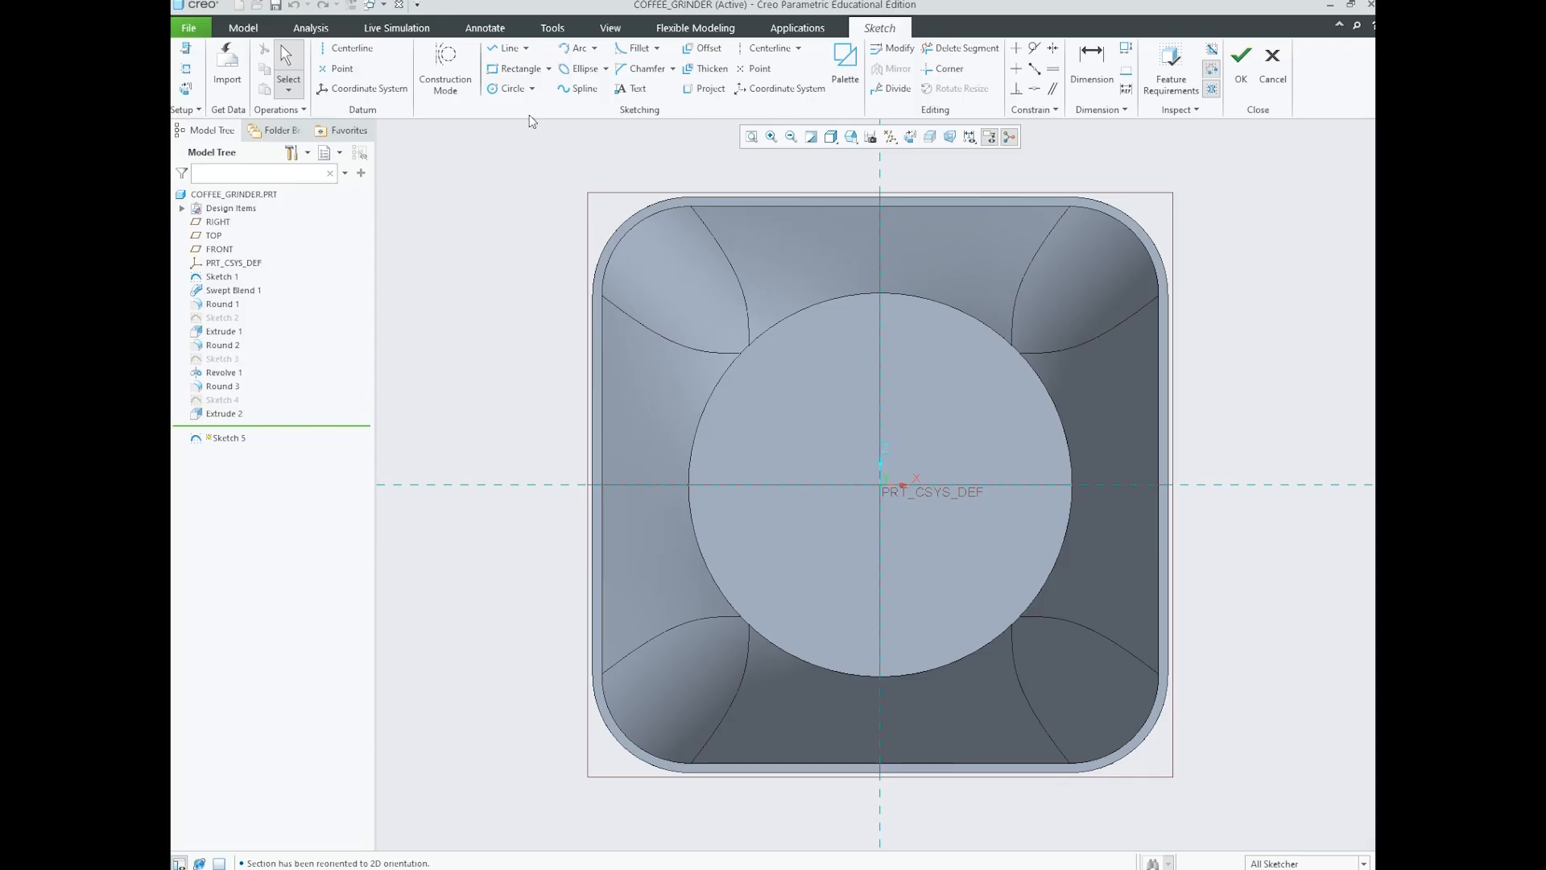
- Sketch a circle centred on the origin, slightly inside the edge of the collar's bottom face
click(500, 89)
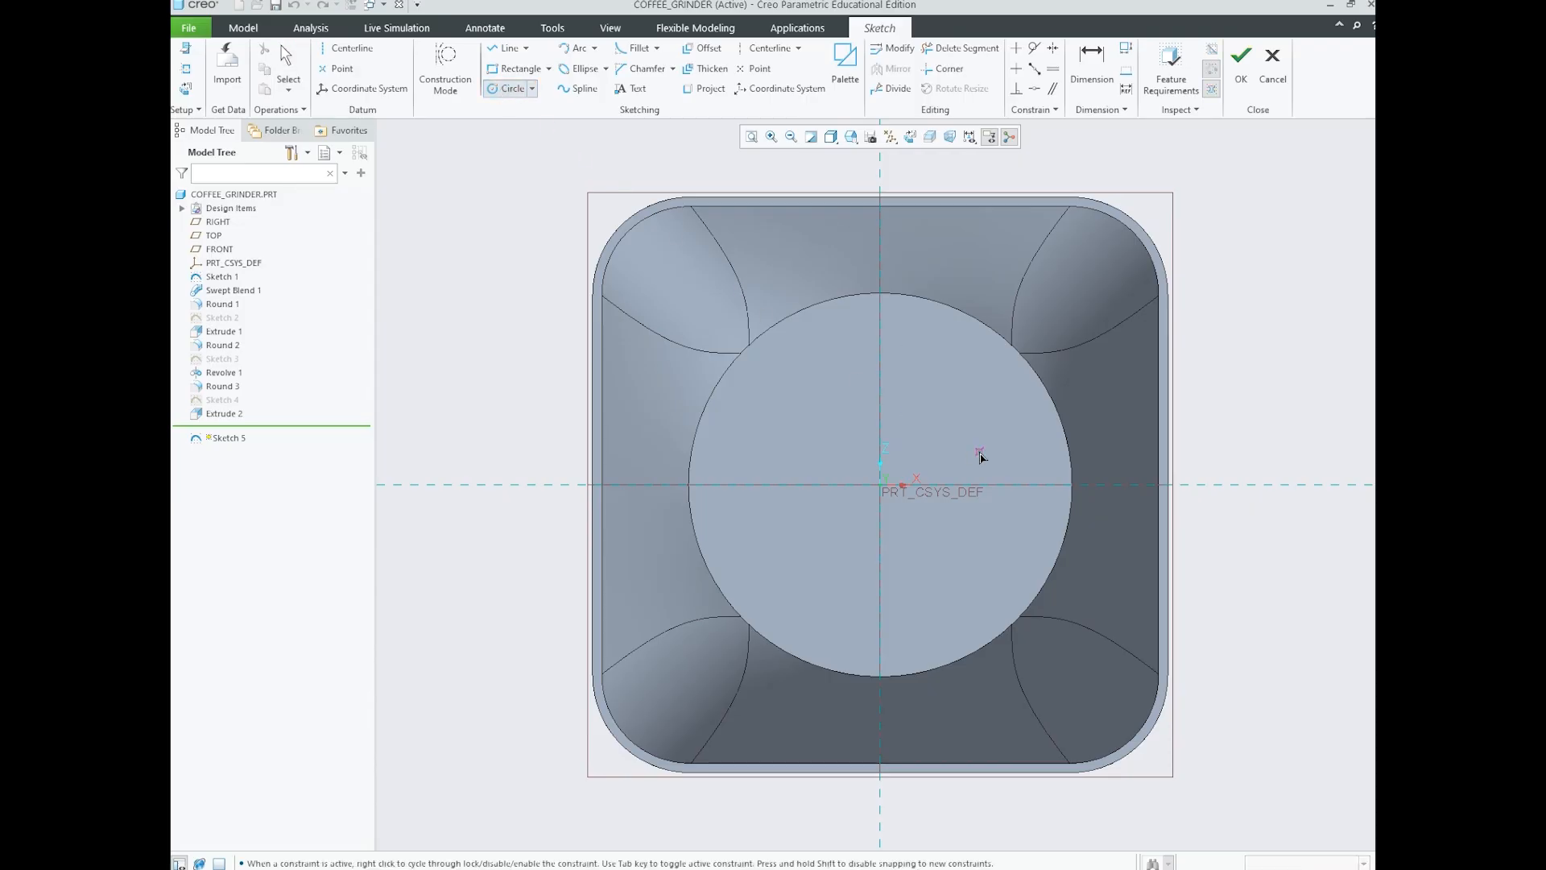
click(969, 333)
middle_click(1014, 331)
- Examine from several angles how the sketched circle sits inside the edge of the collar's bottom face
scroll(1051, 335, up, 2)
middle_drag(1080, 354, 1051, 418)
scroll(999, 457, down, 4)
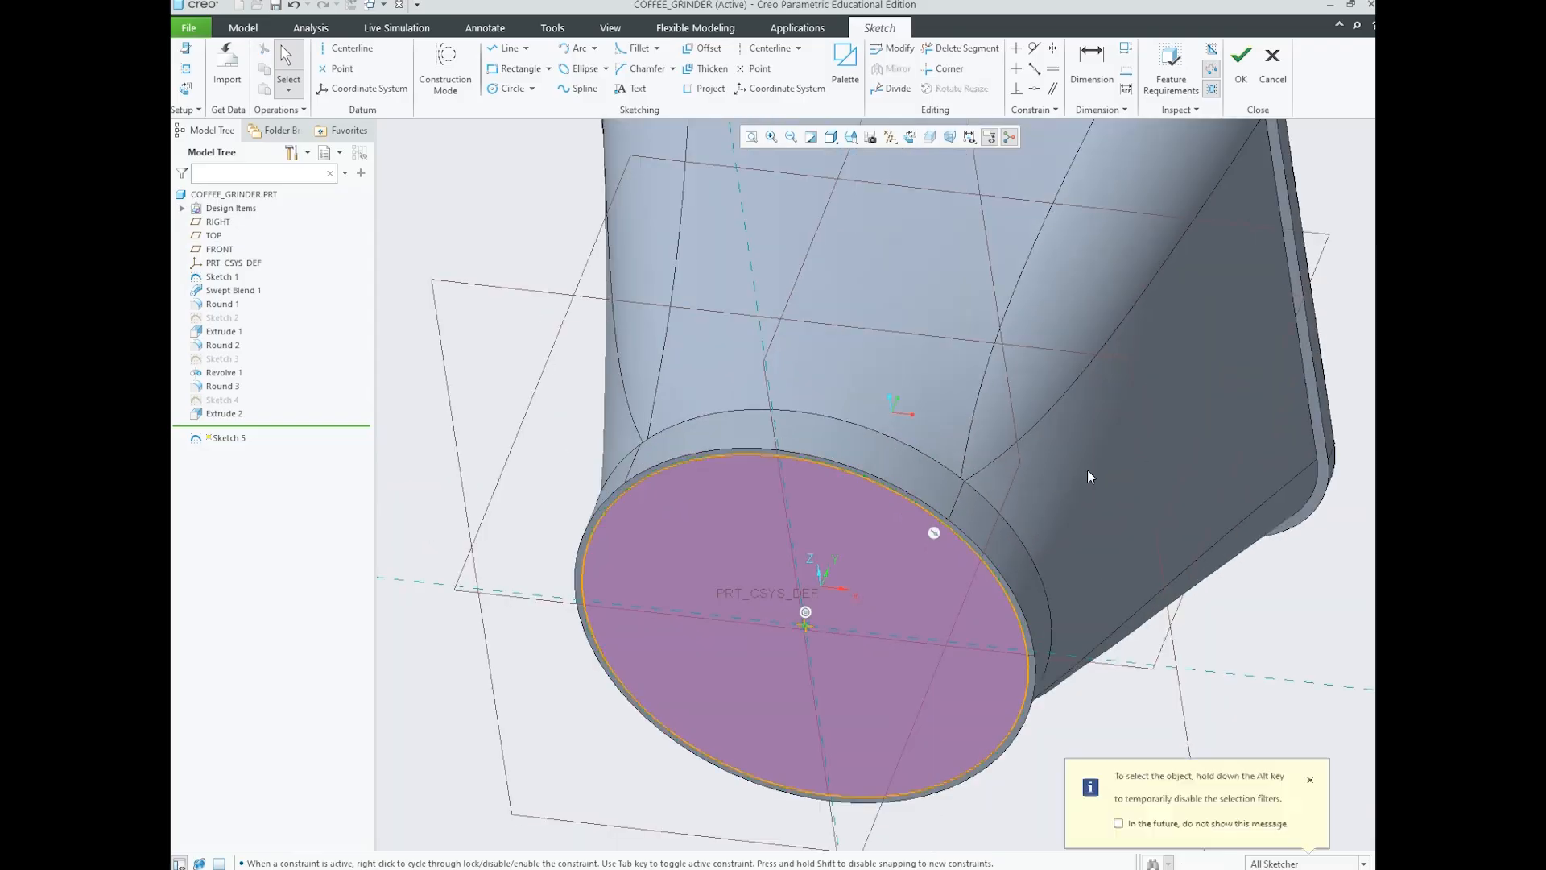
mouse_move(979, 499)
middle_down()
mouse_move(1001, 548)
mouse_move(992, 585)
middle_up()
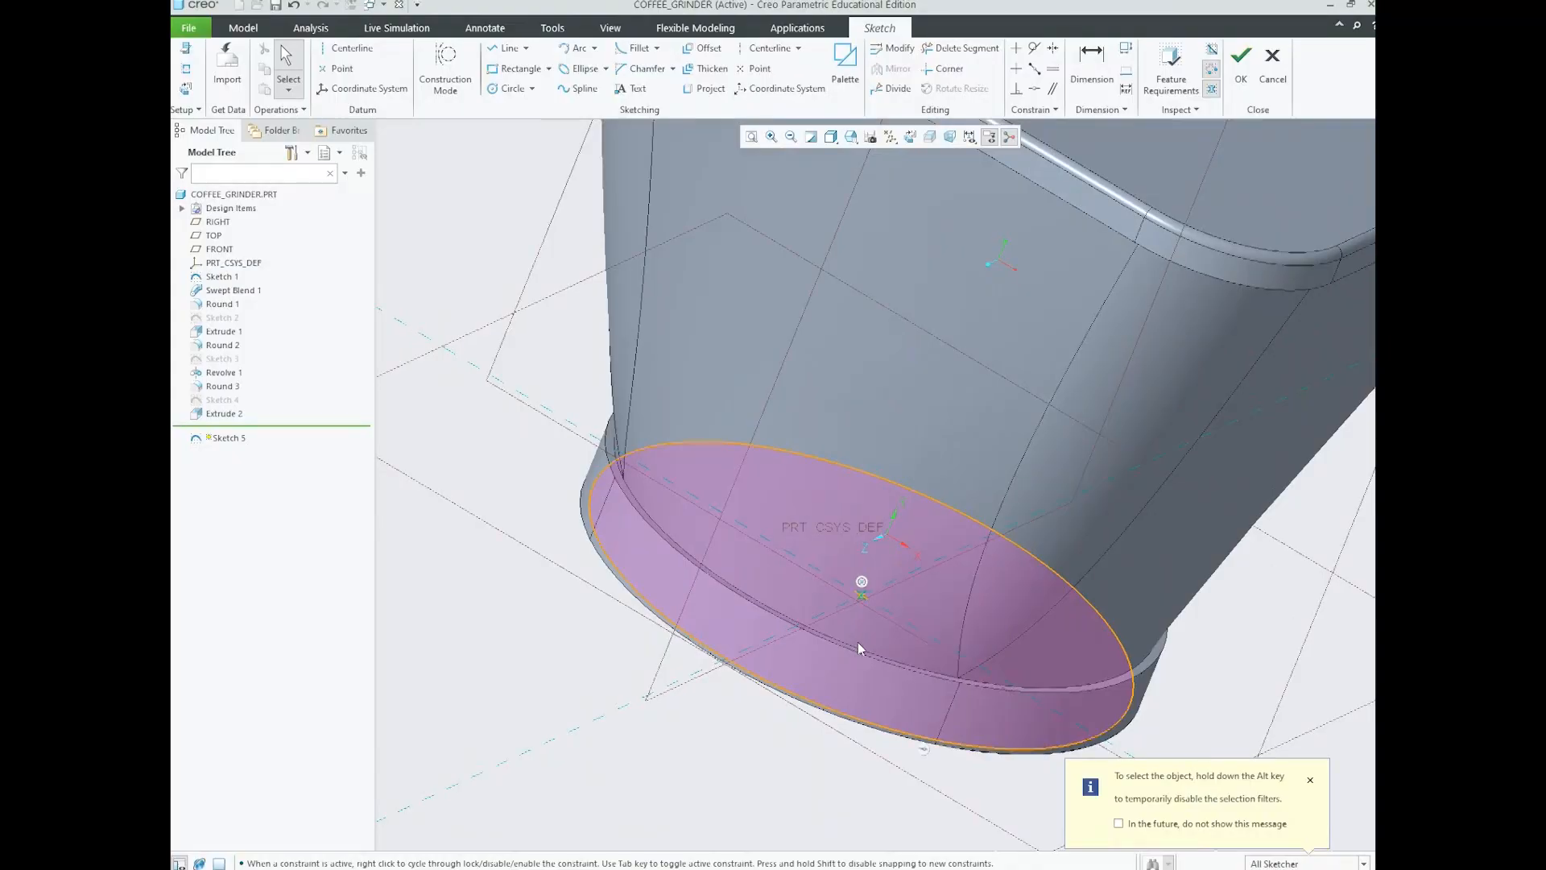
scroll(858, 641, up, 2)
scroll(859, 599, up, 5)
middle_drag(858, 599, 996, 401)
scroll(996, 401, down, 1)
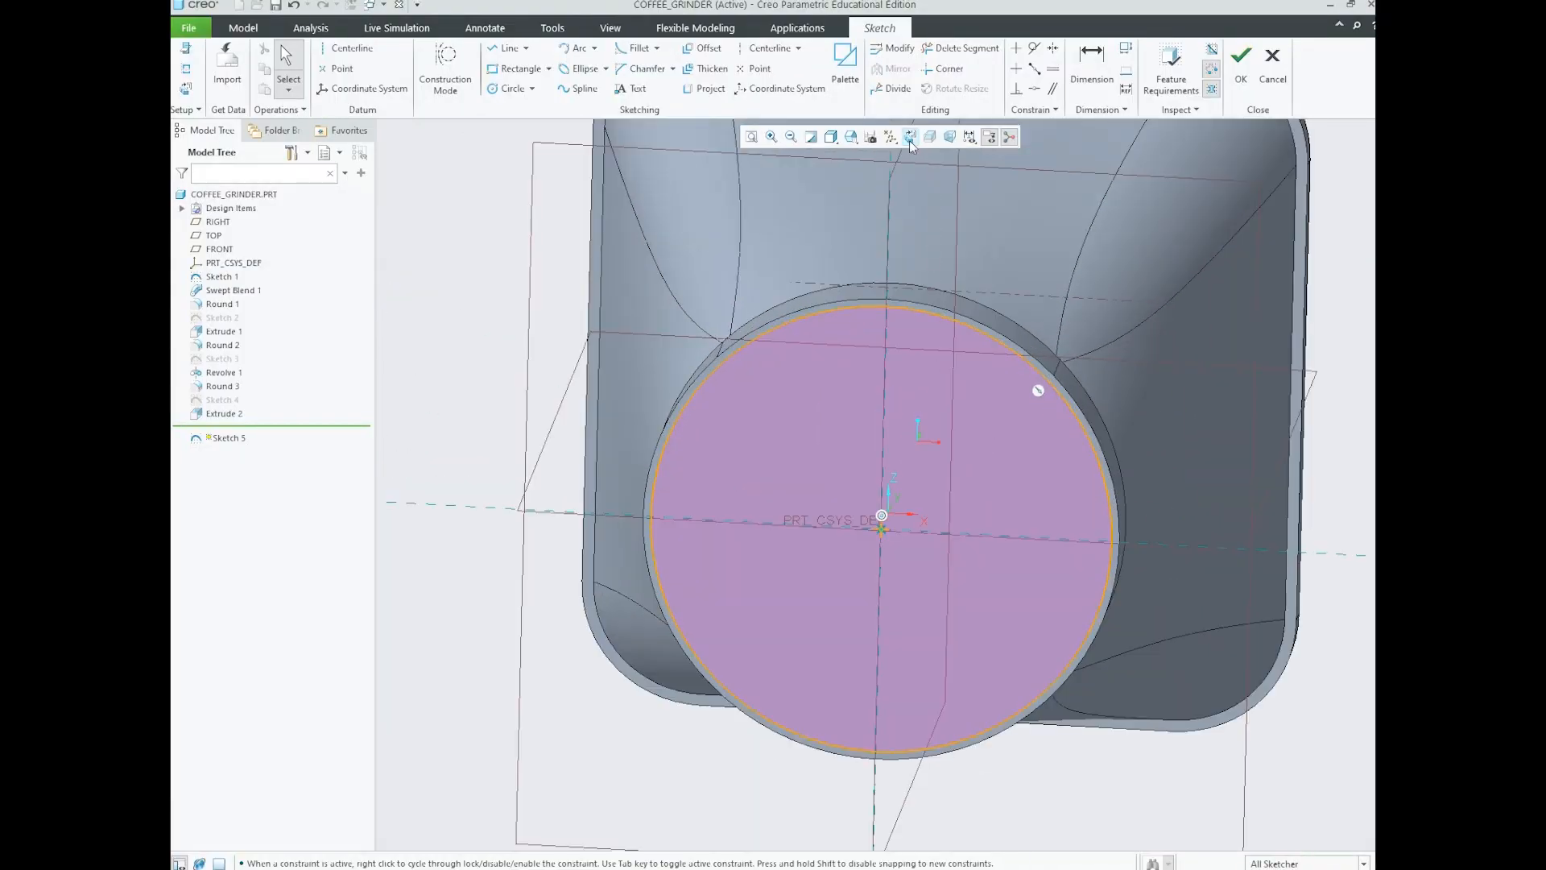
click(910, 137)
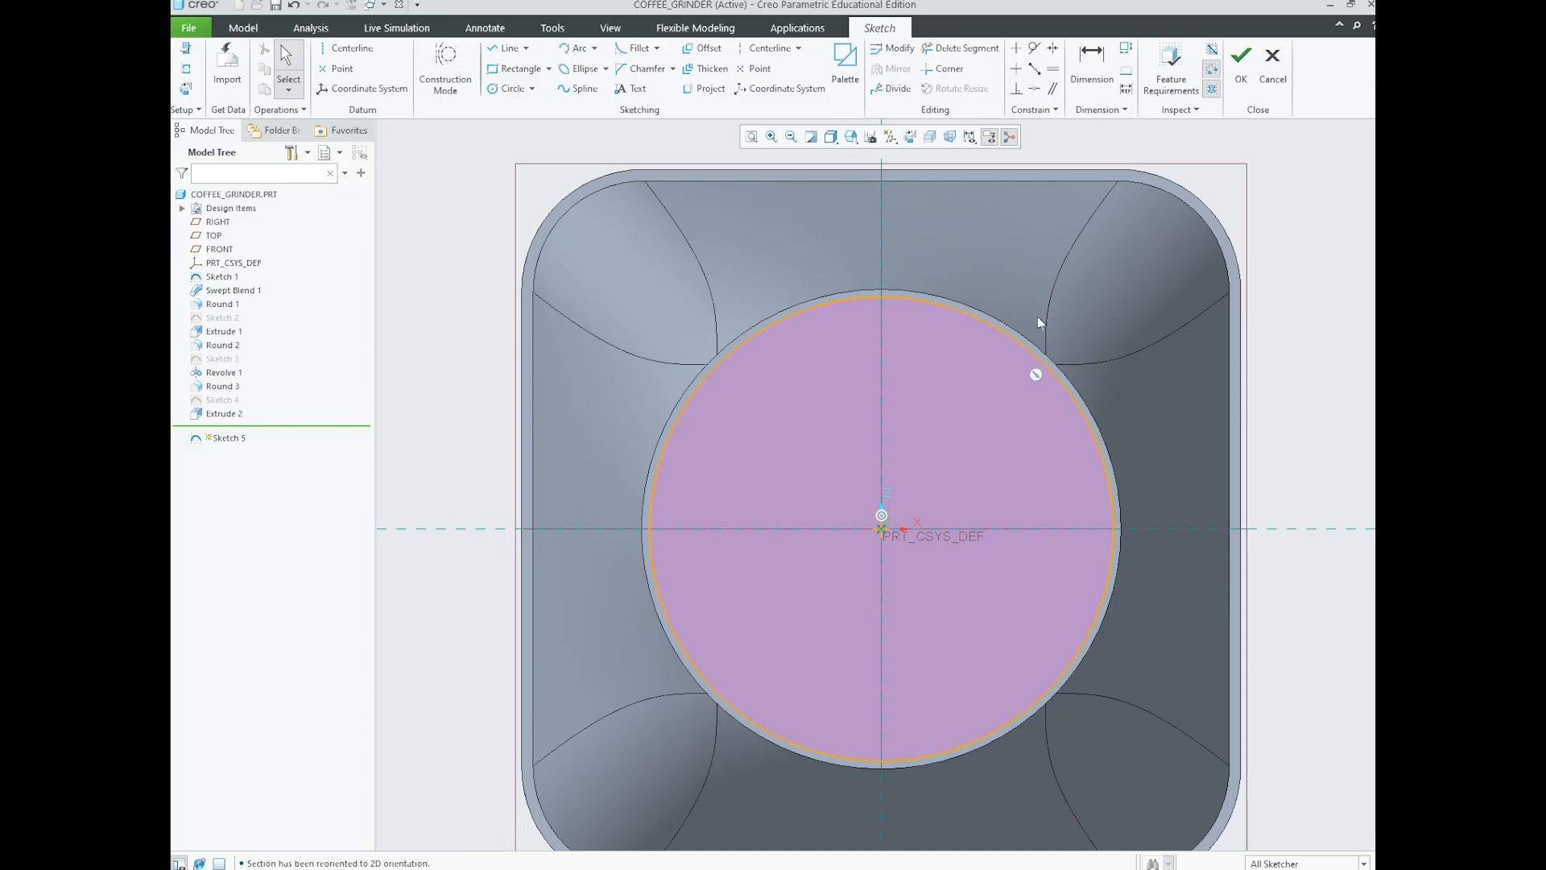
scroll(867, 298, down, 5)
middle_drag(877, 301, 904, 436)
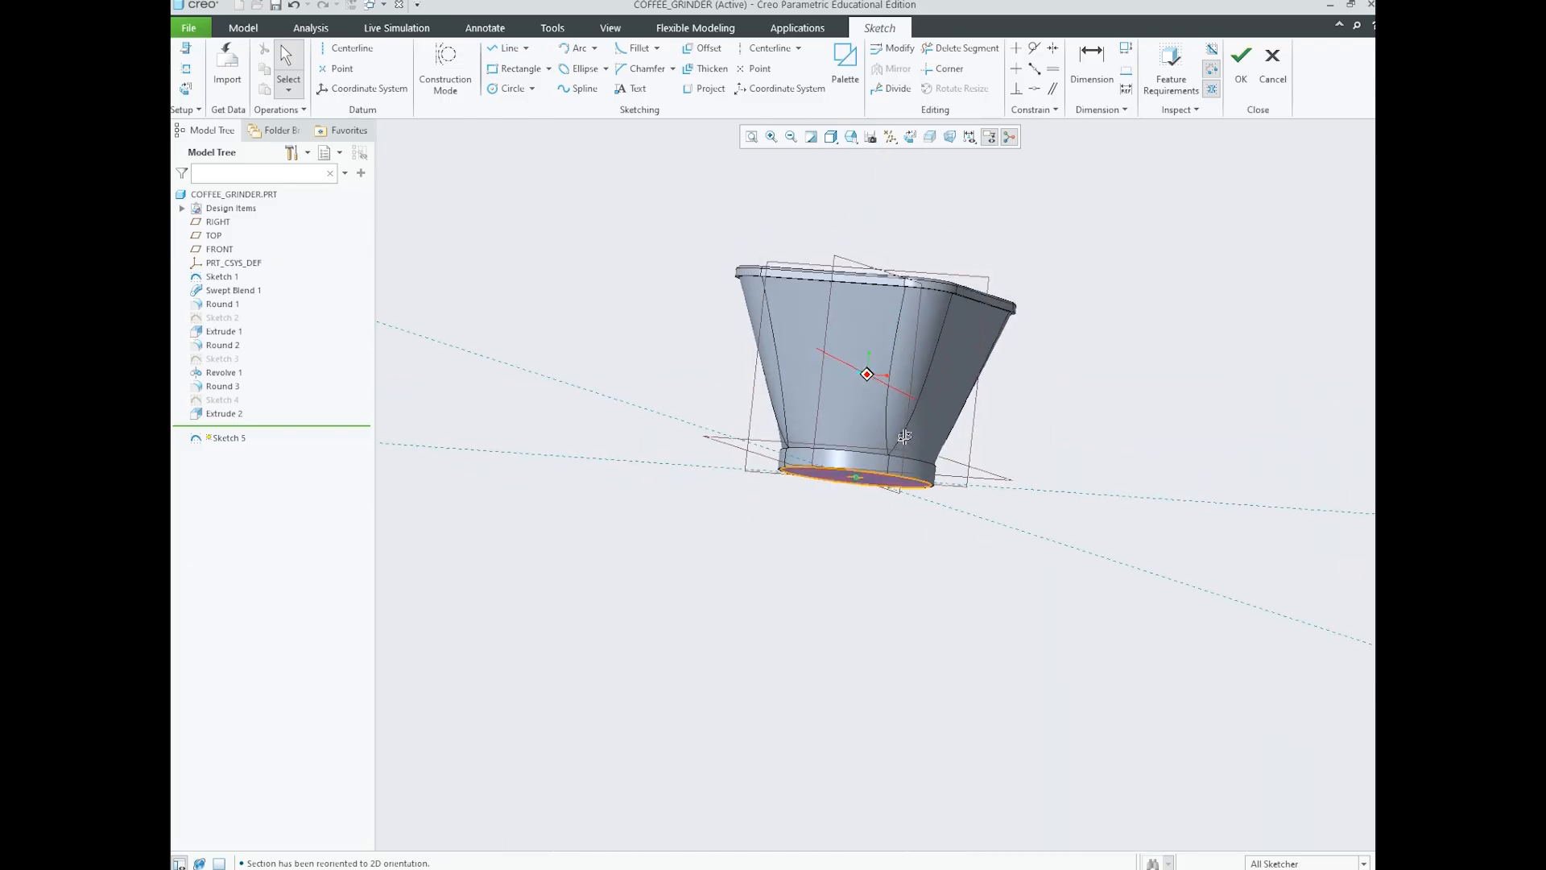
scroll(907, 432, up, 6)
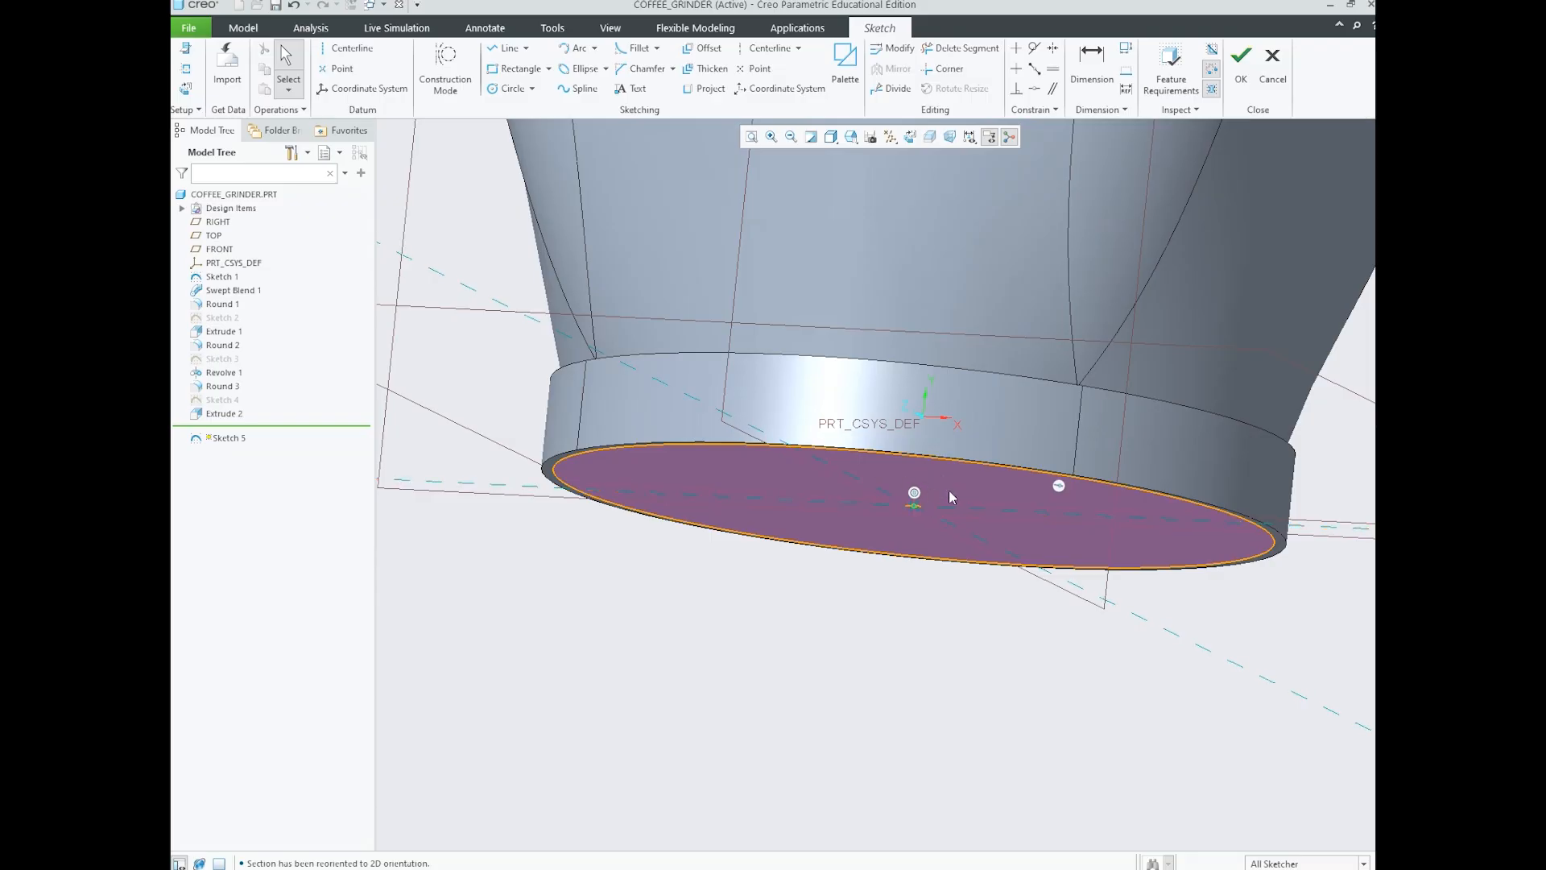
mouse_move(838, 513)
middle_down()
mouse_move(822, 493)
mouse_move(967, 477)
mouse_move(967, 426)
mouse_move(967, 478)
mouse_move(968, 440)
middle_up()
scroll(893, 423, up, 4)
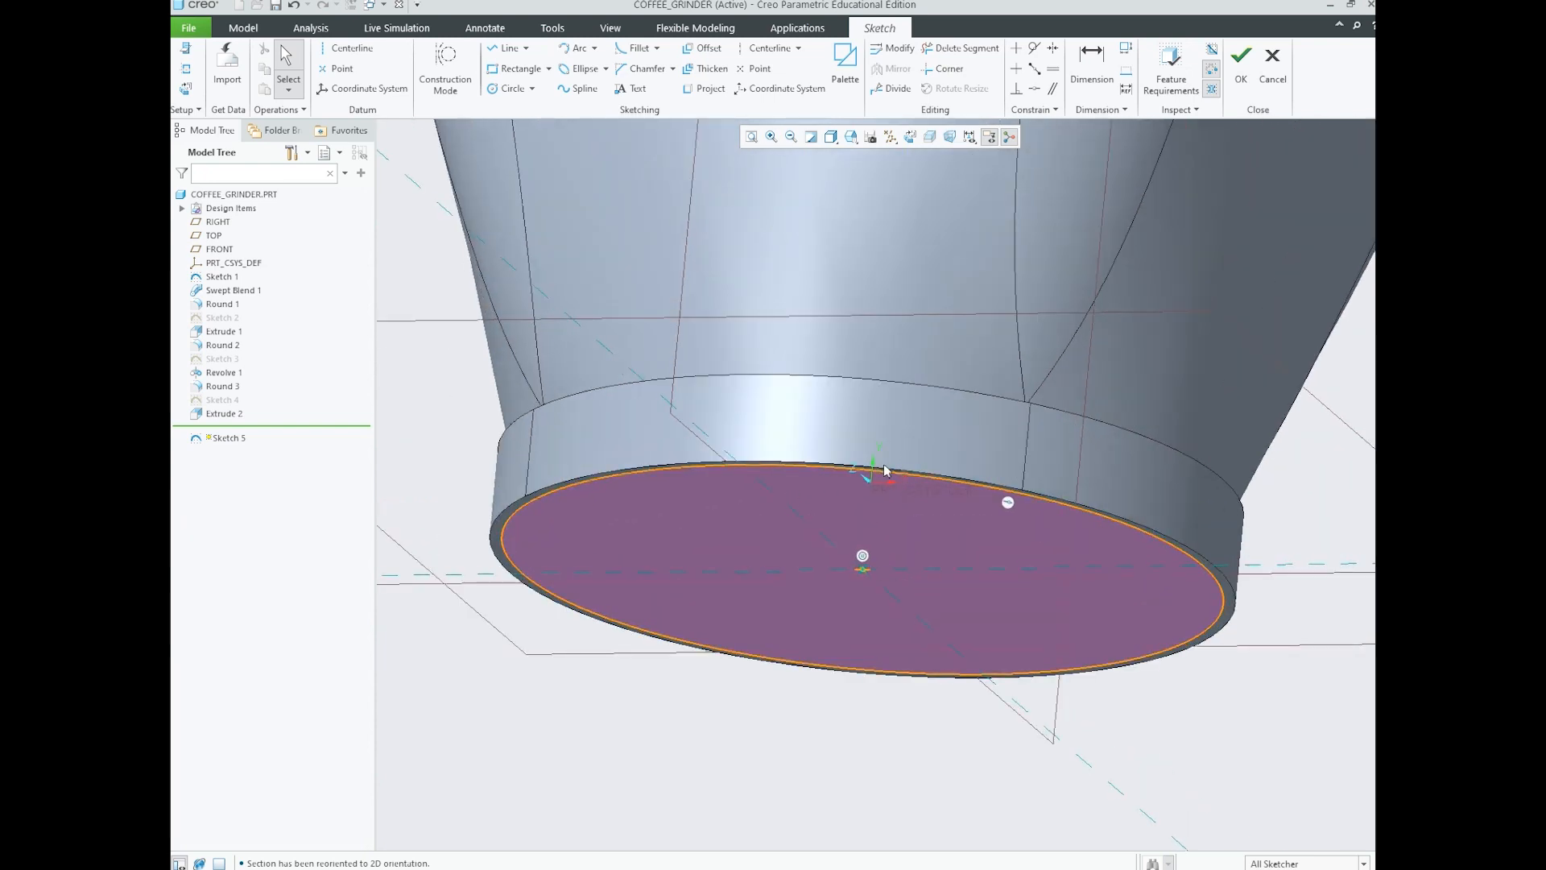
scroll(952, 409, down, 3)
middle_drag(953, 410, 959, 470)
scroll(925, 533, up, 3)
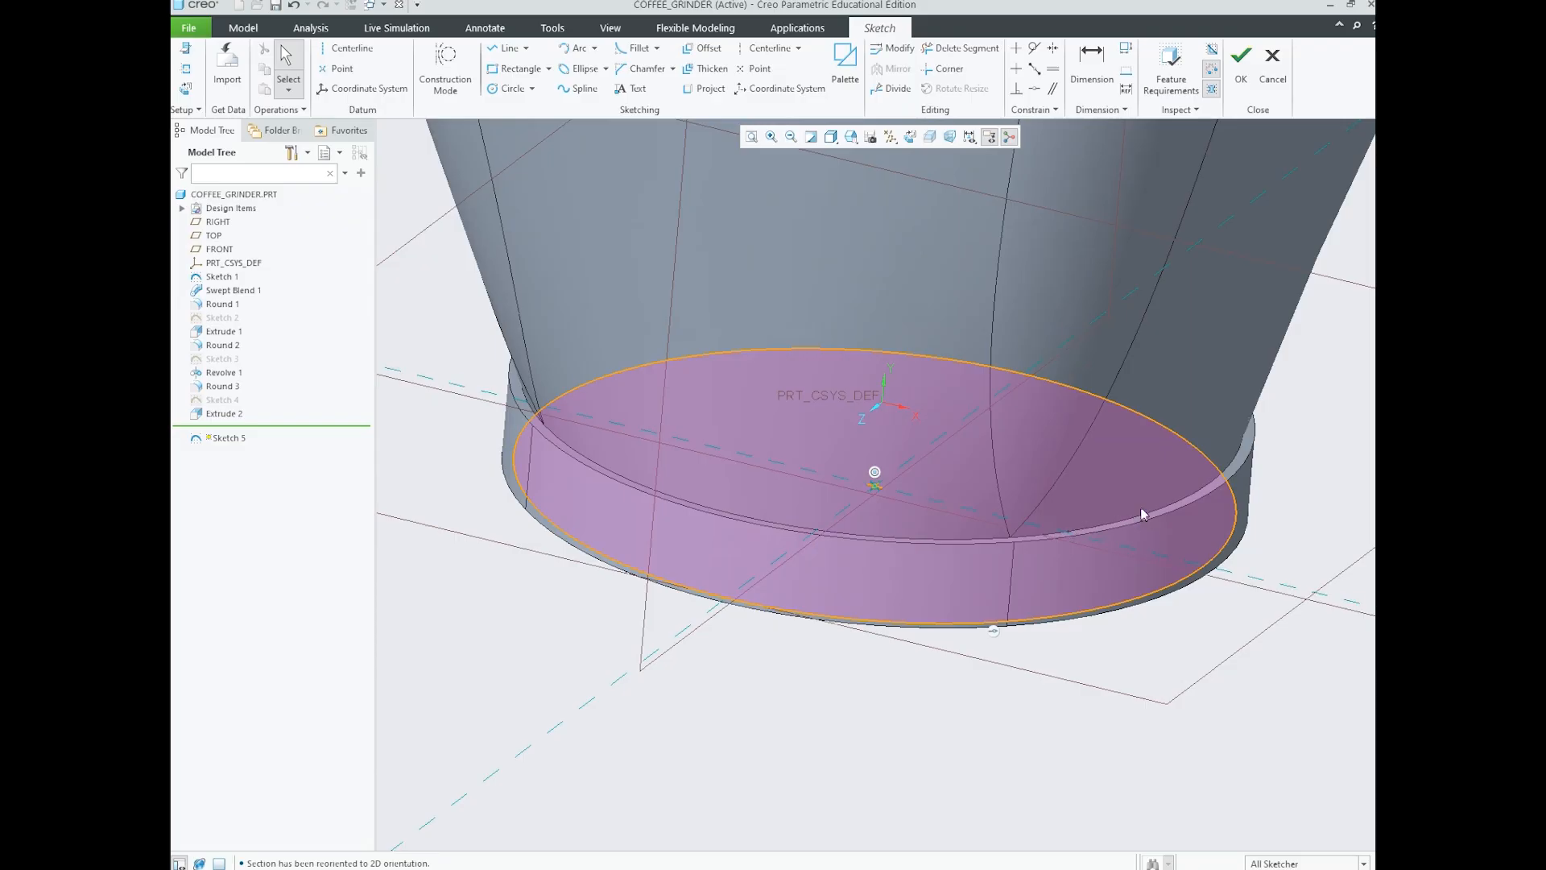
mouse_move(1130, 521)
middle_down()
mouse_move(955, 562)
mouse_move(1019, 508)
middle_up()
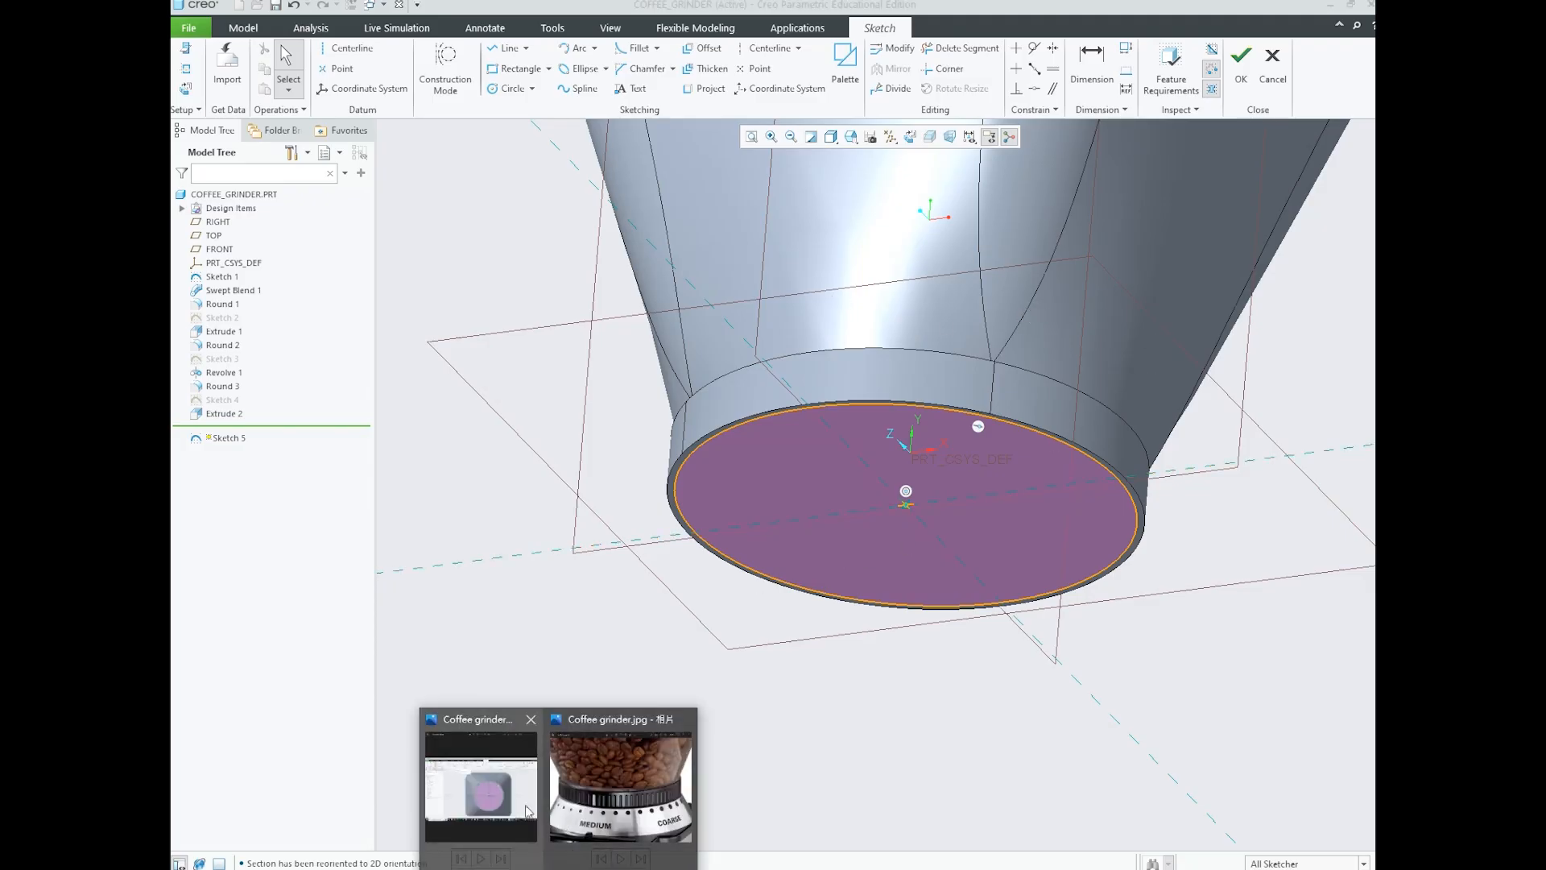
- Open the reference screenshot Coffee grinder (36).png and read the flared base's extrusion depth and taper angle
click(489, 802)
click(1051, 457)
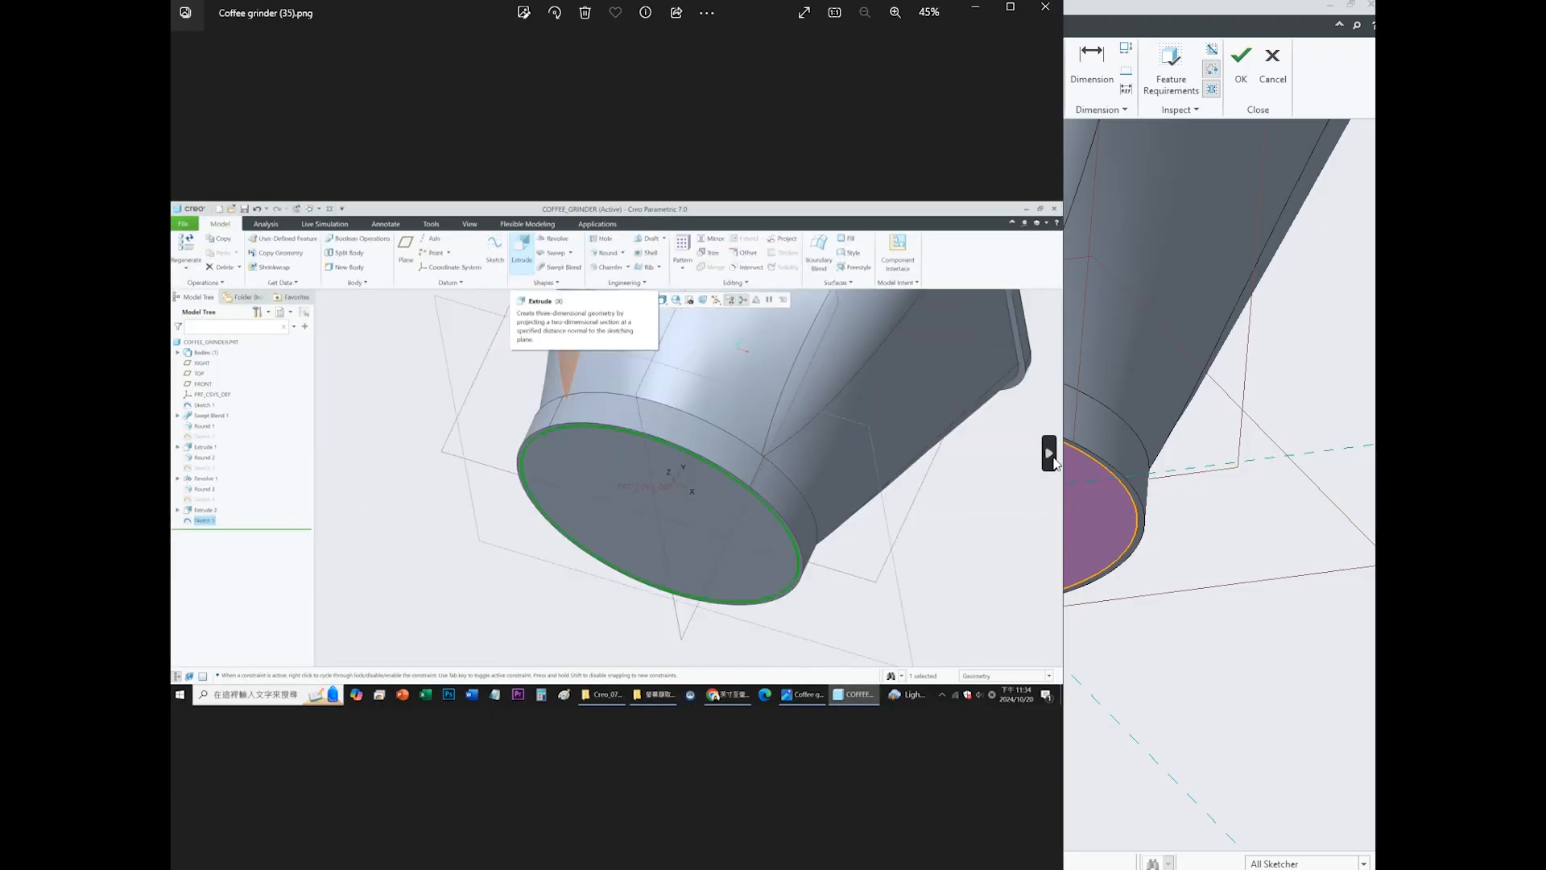
click(1050, 453)
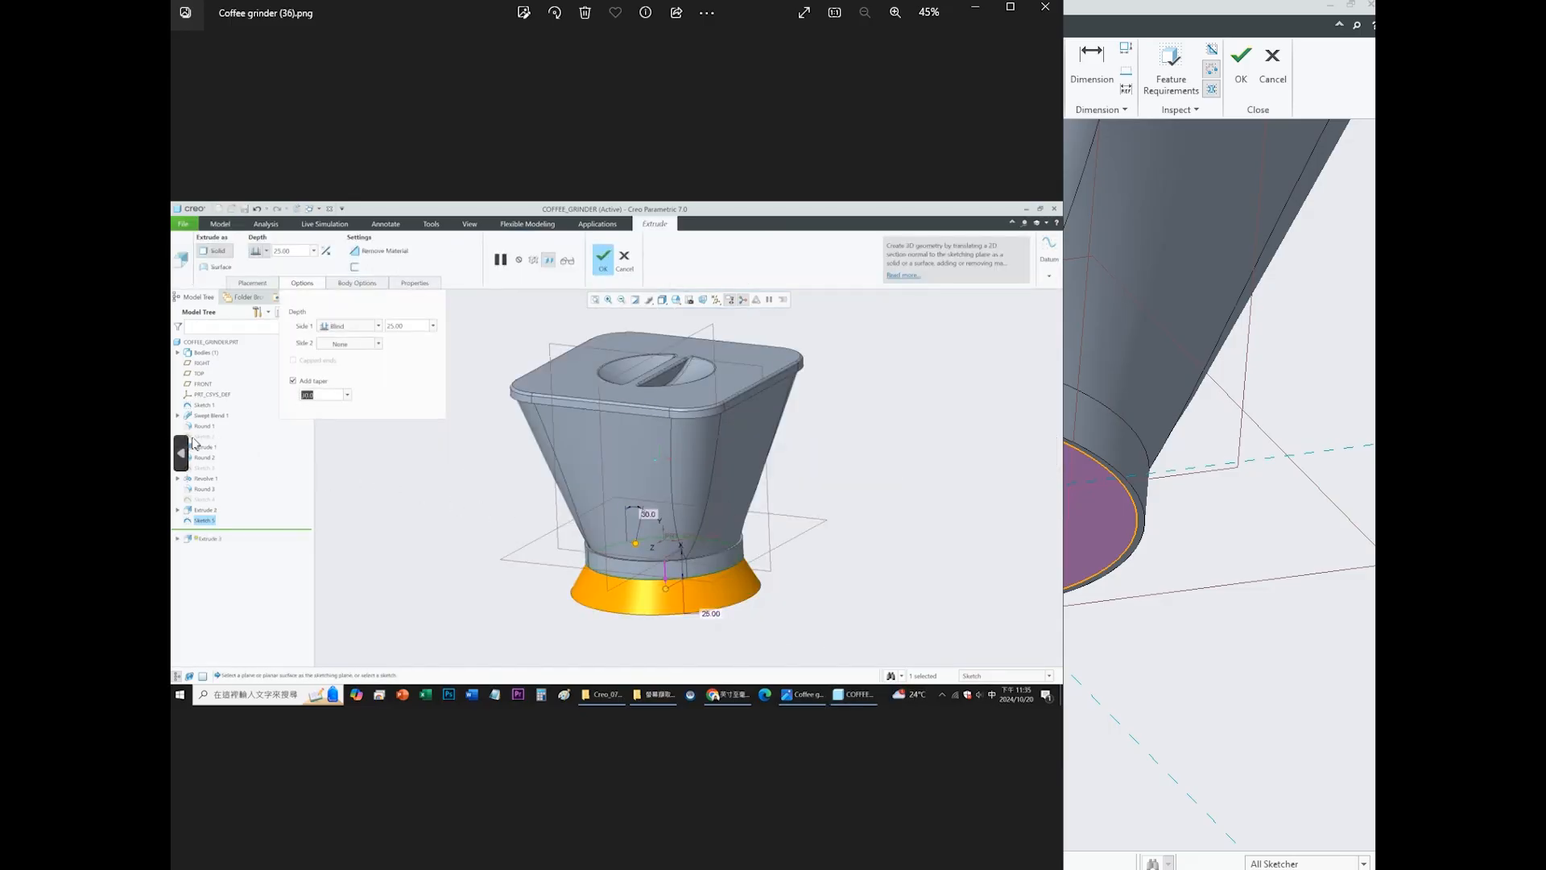
click(187, 451)
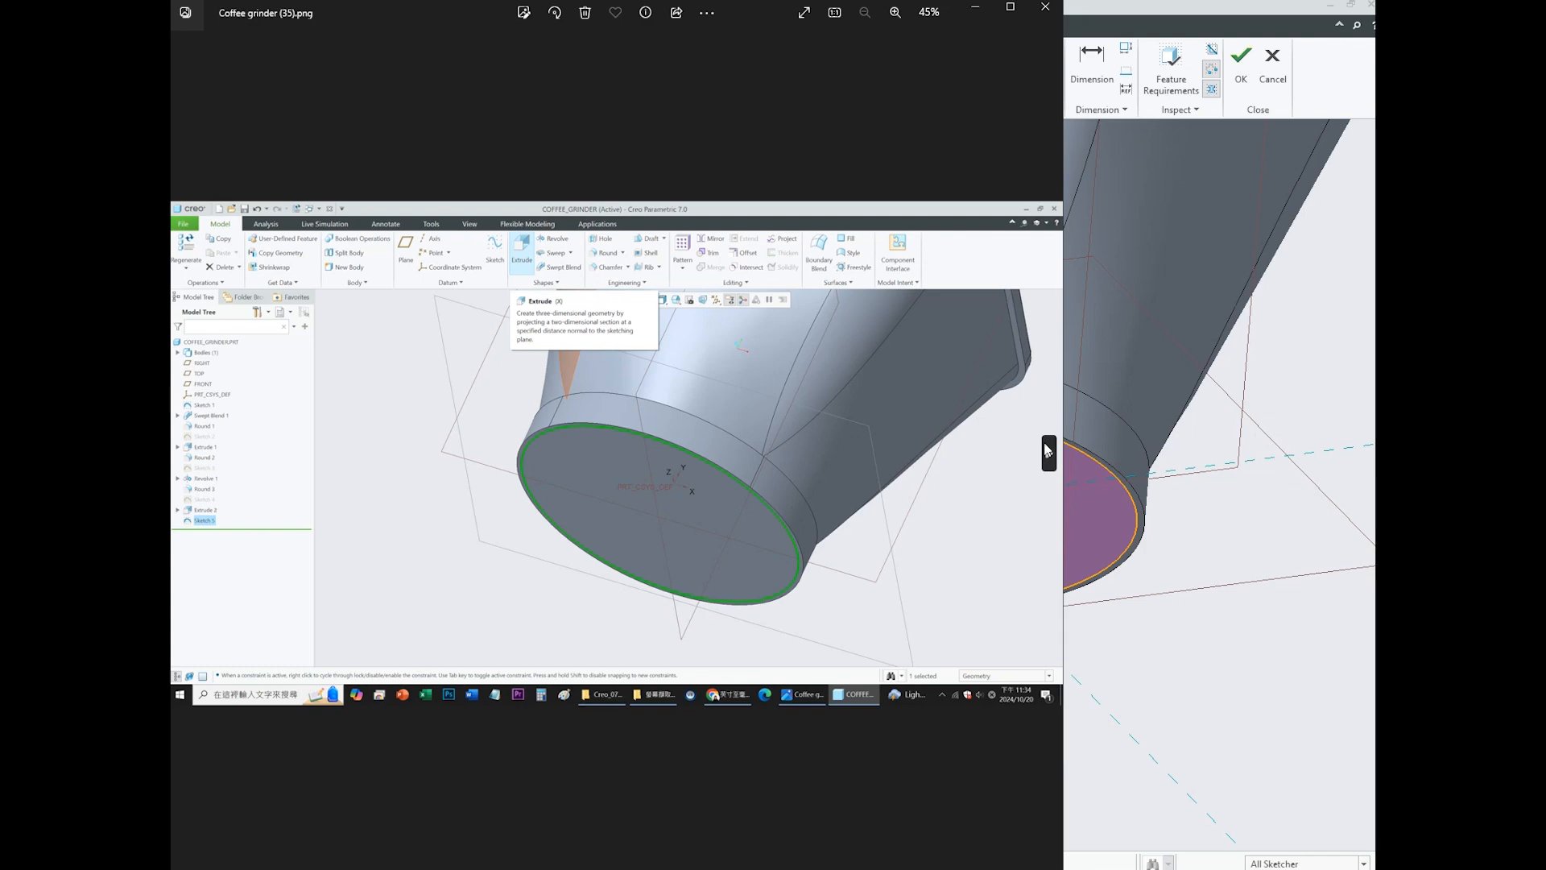
click(1047, 451)
scroll(685, 596, up, 2)
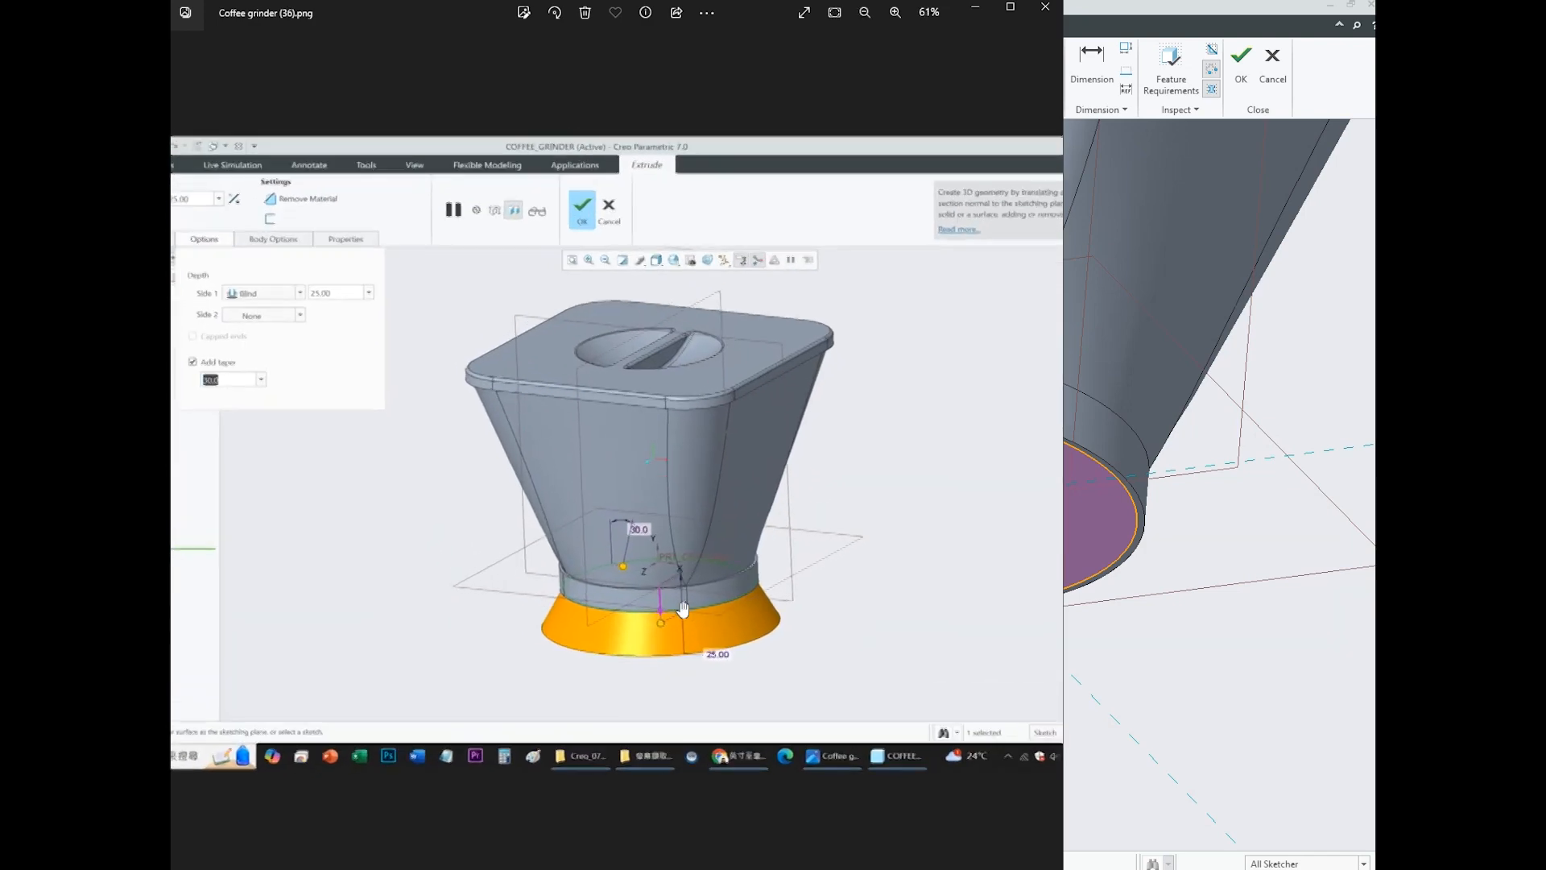
scroll(683, 610, up, 4)
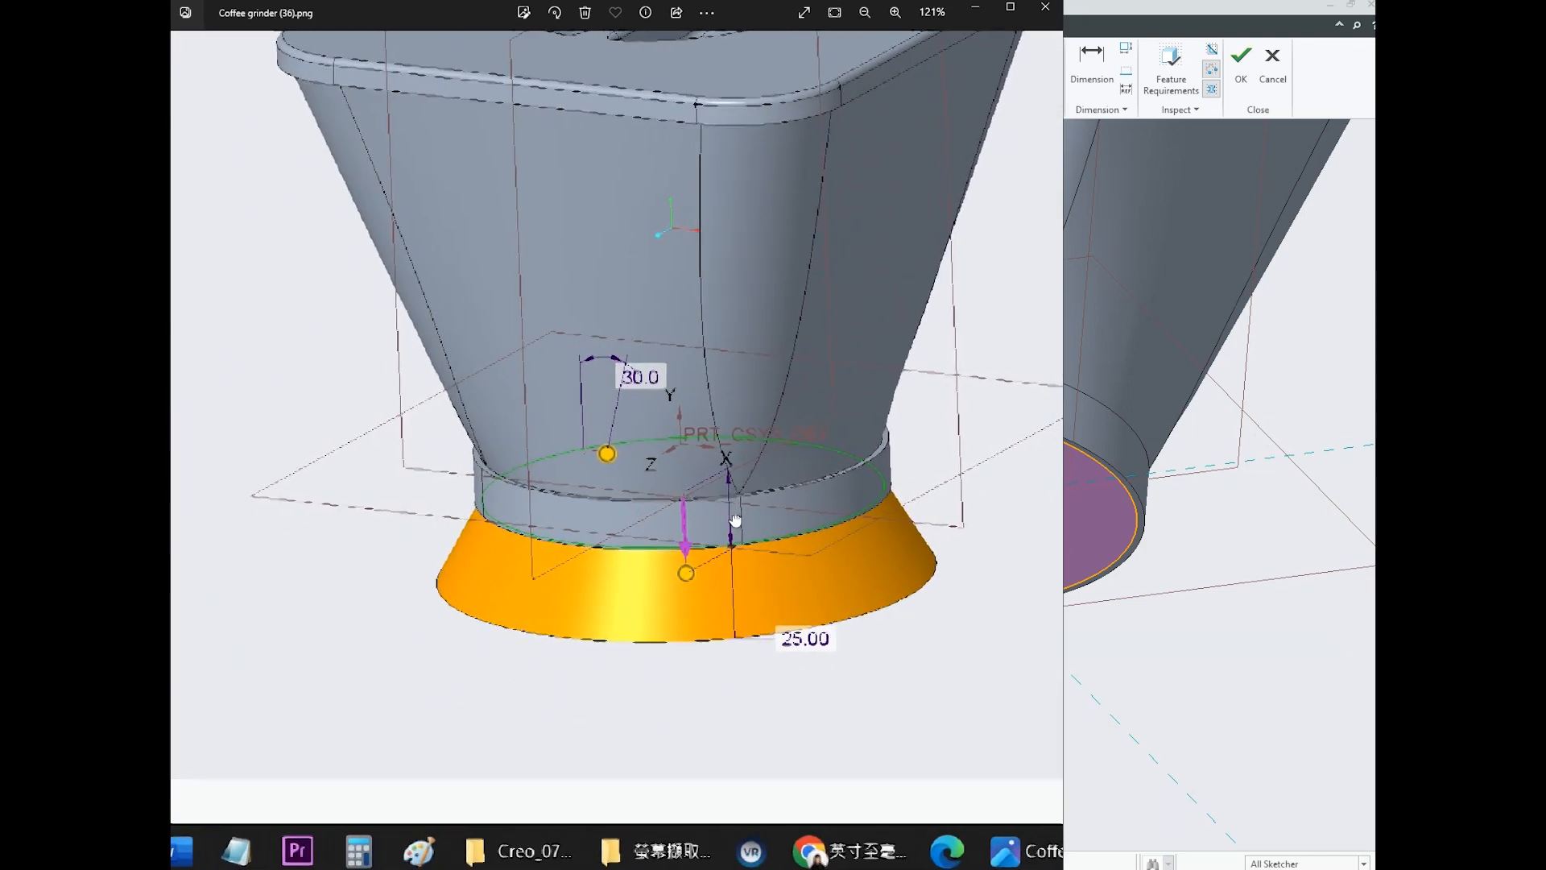
scroll(739, 522, up, 2)
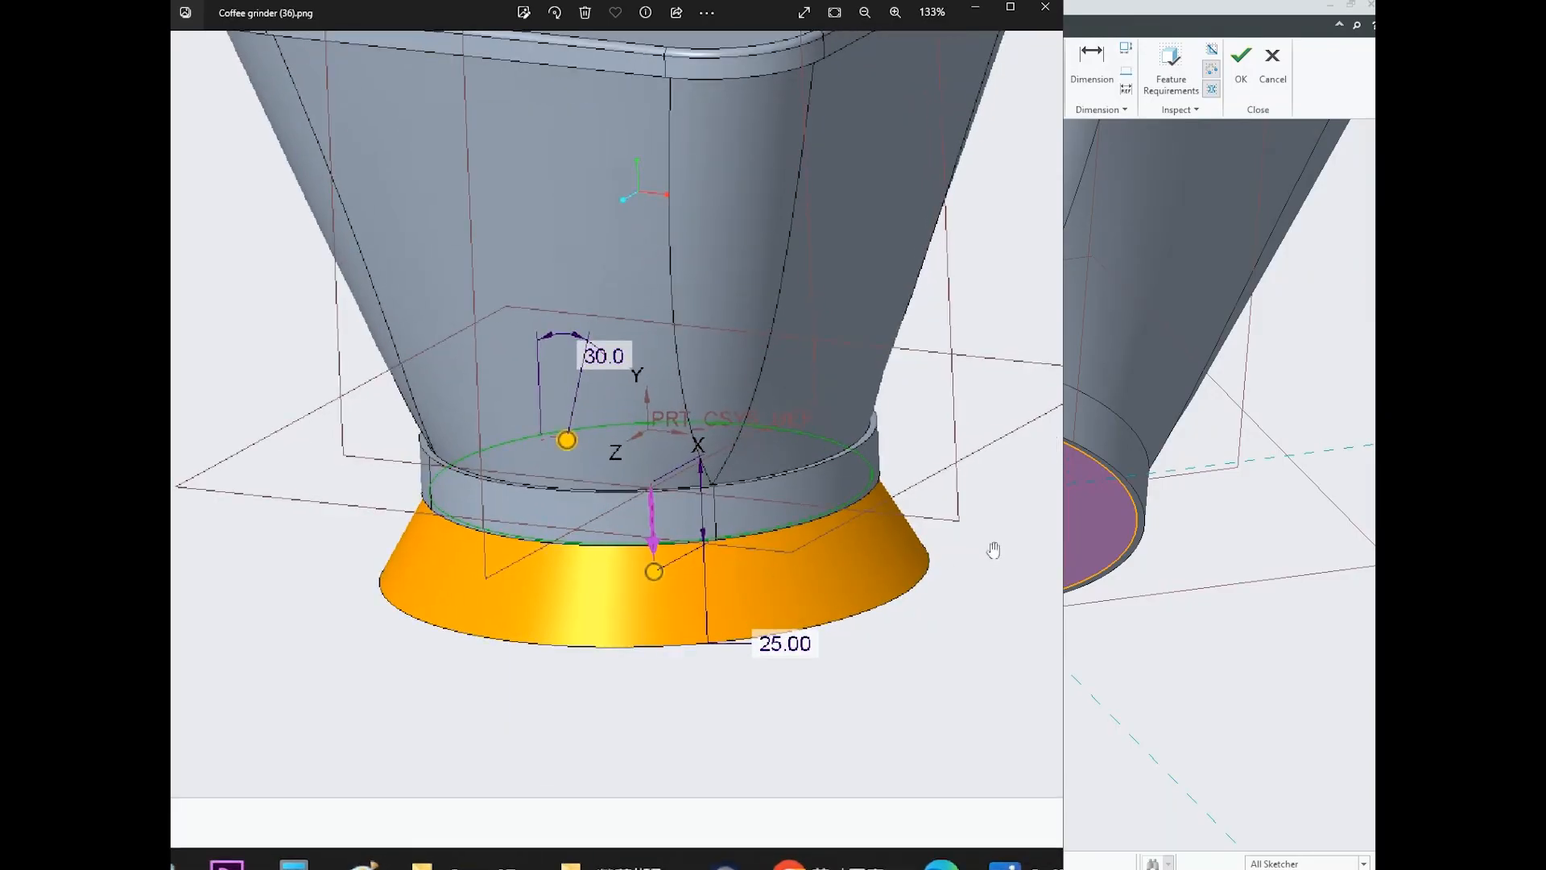
click(1217, 193)
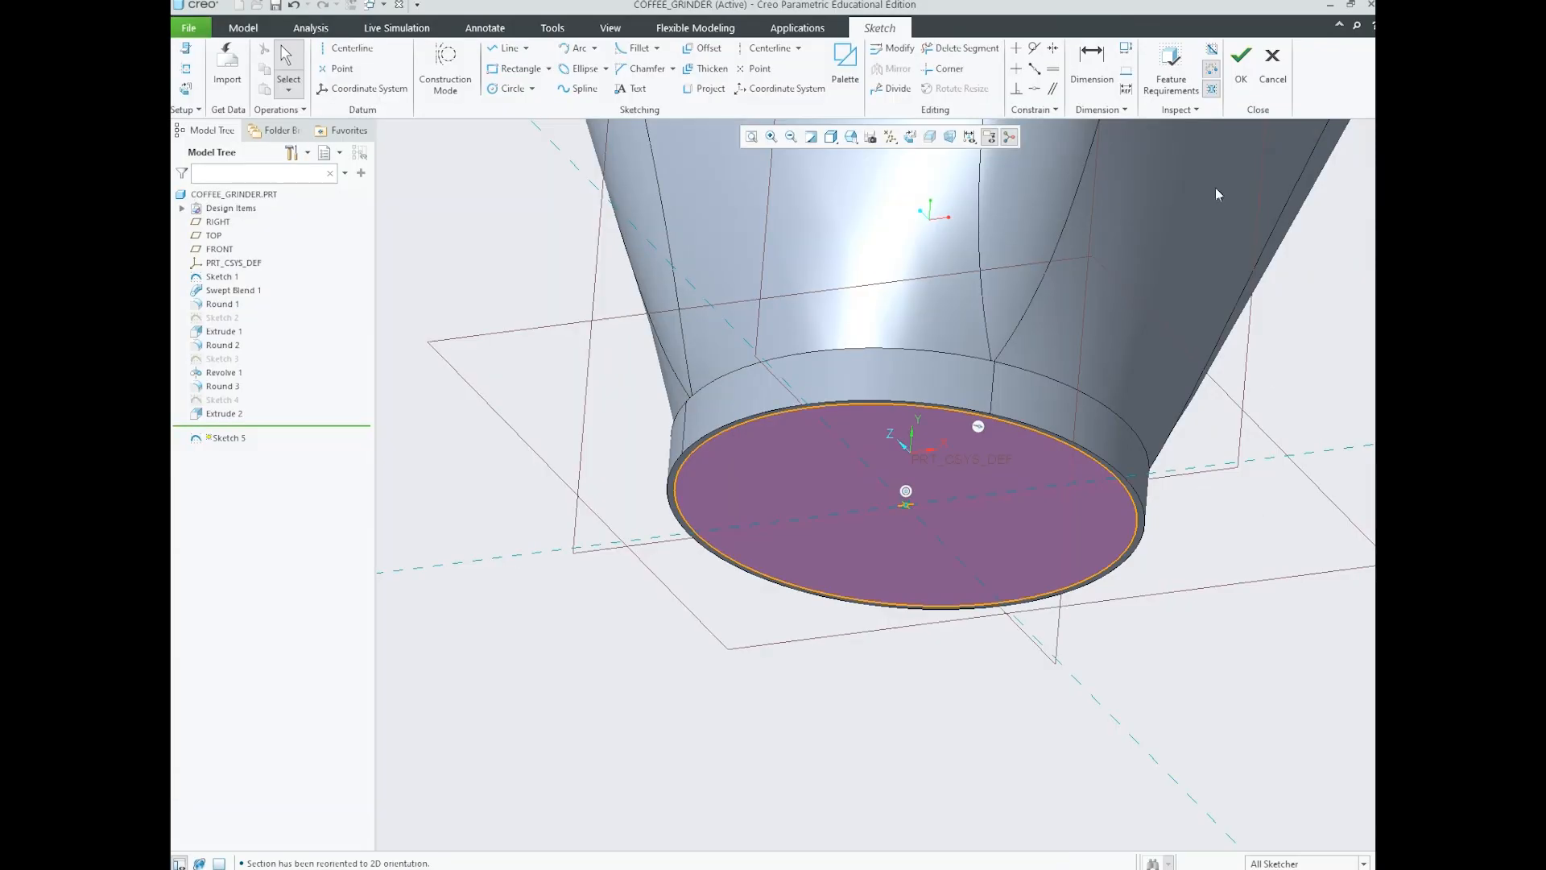
- Finish the circle sketch, start a solid extrusion of it downward from the collar, and open the extrusion's depth and taper options
click(1240, 76)
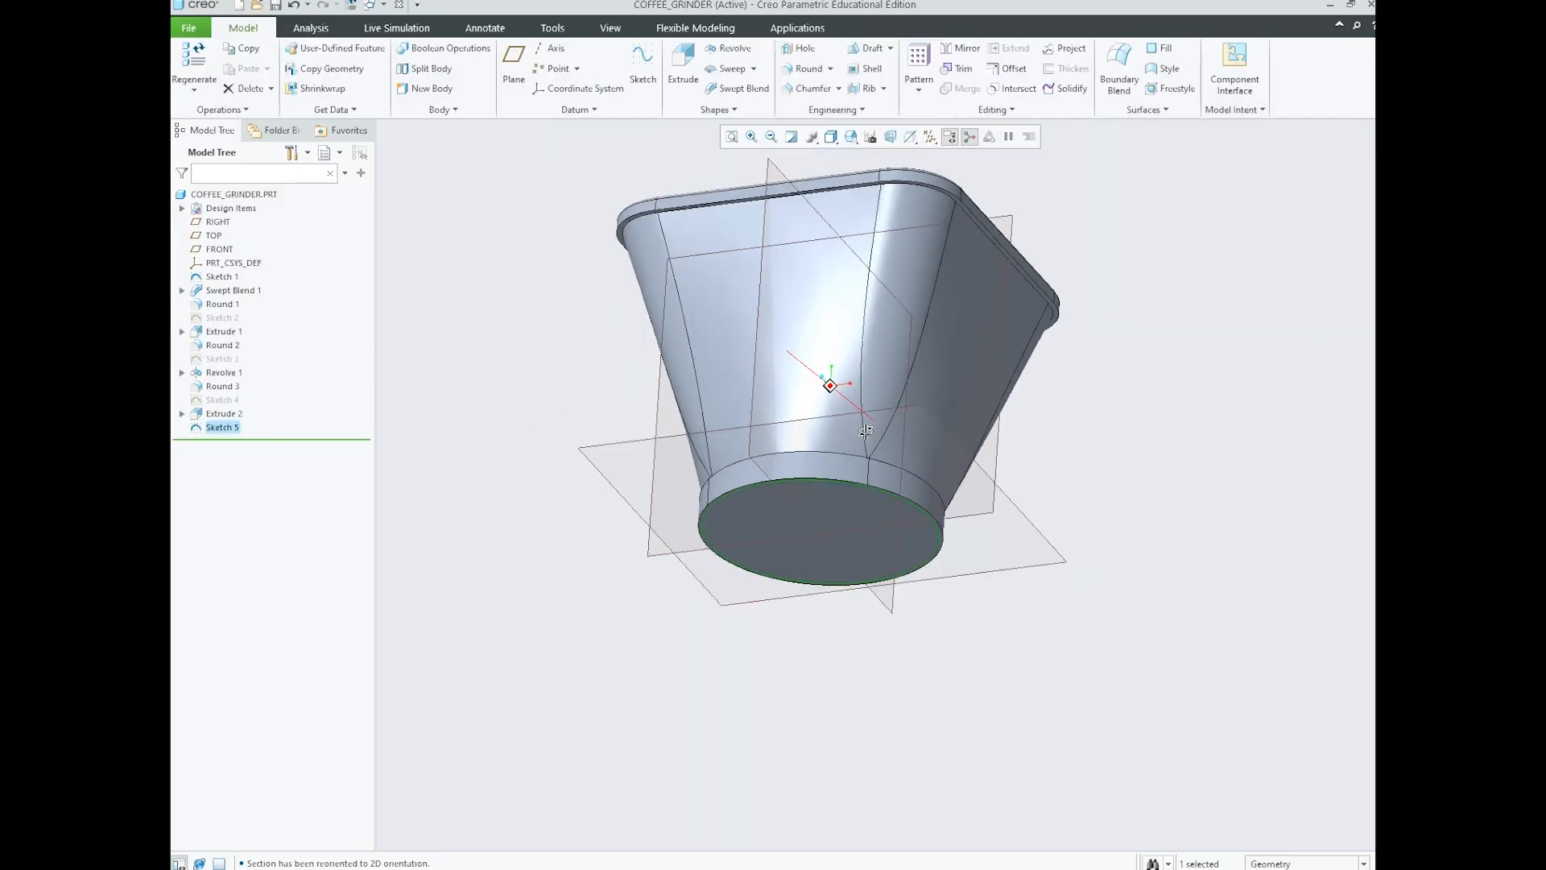
scroll(790, 491, up, 4)
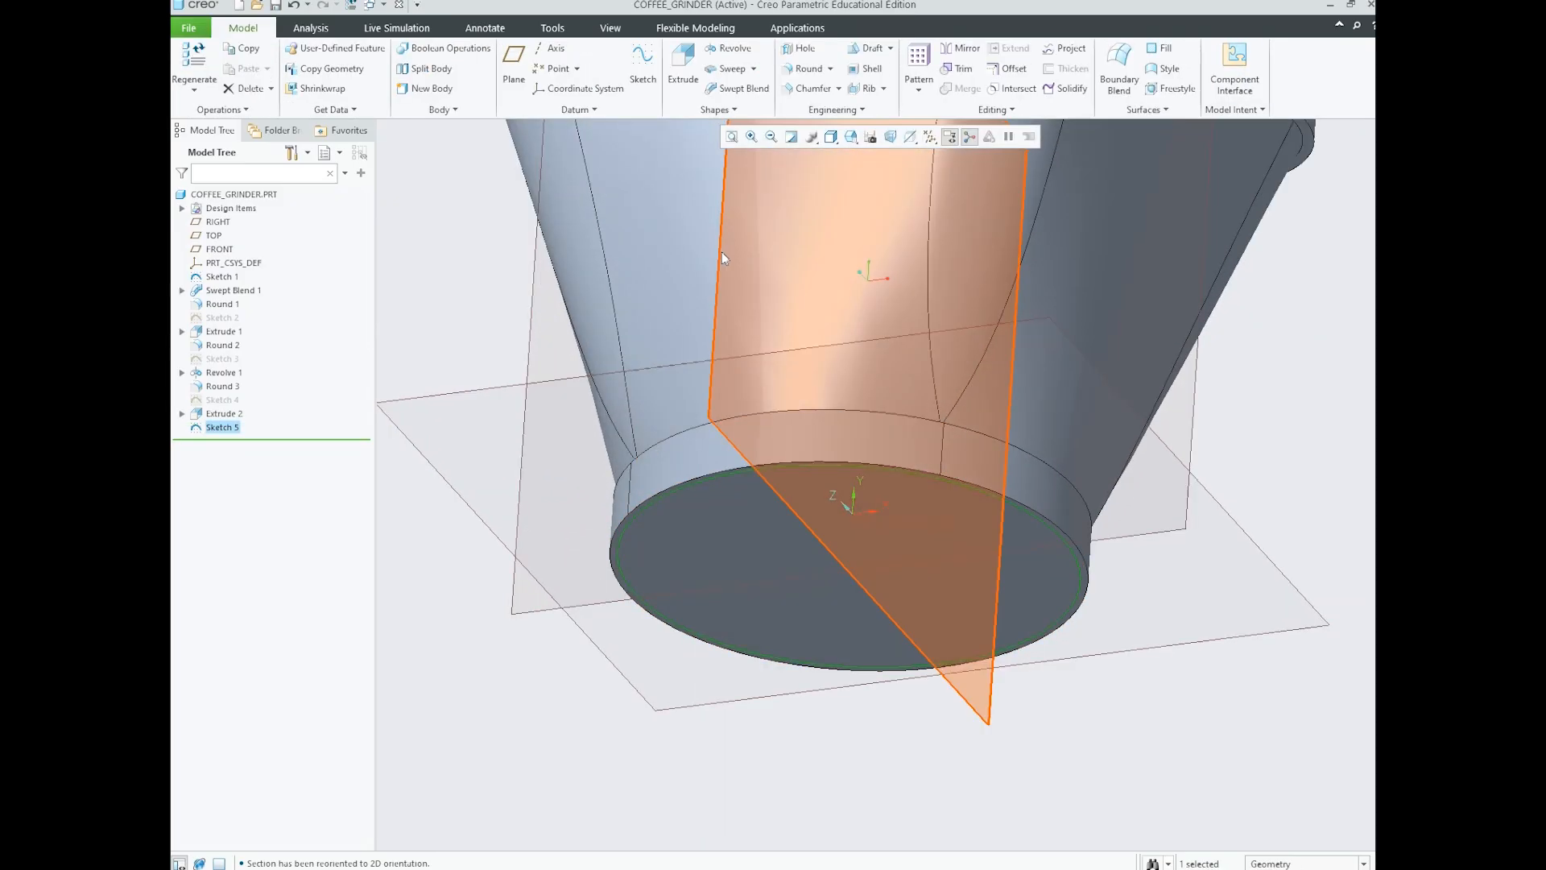
click(683, 68)
scroll(886, 496, down, 3)
scroll(855, 515, up, 2)
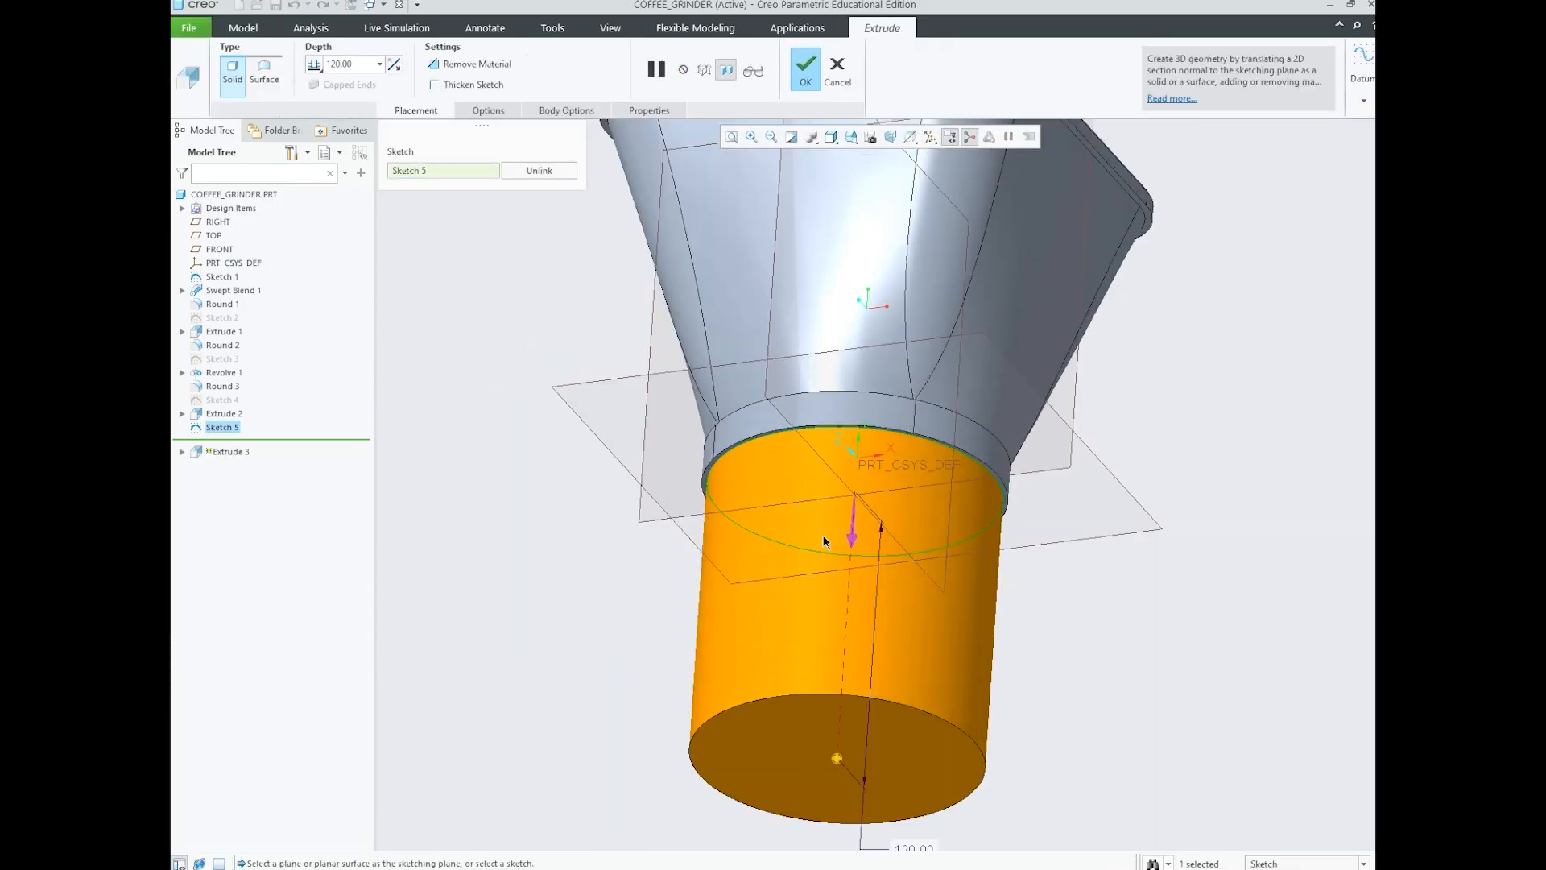
click(488, 110)
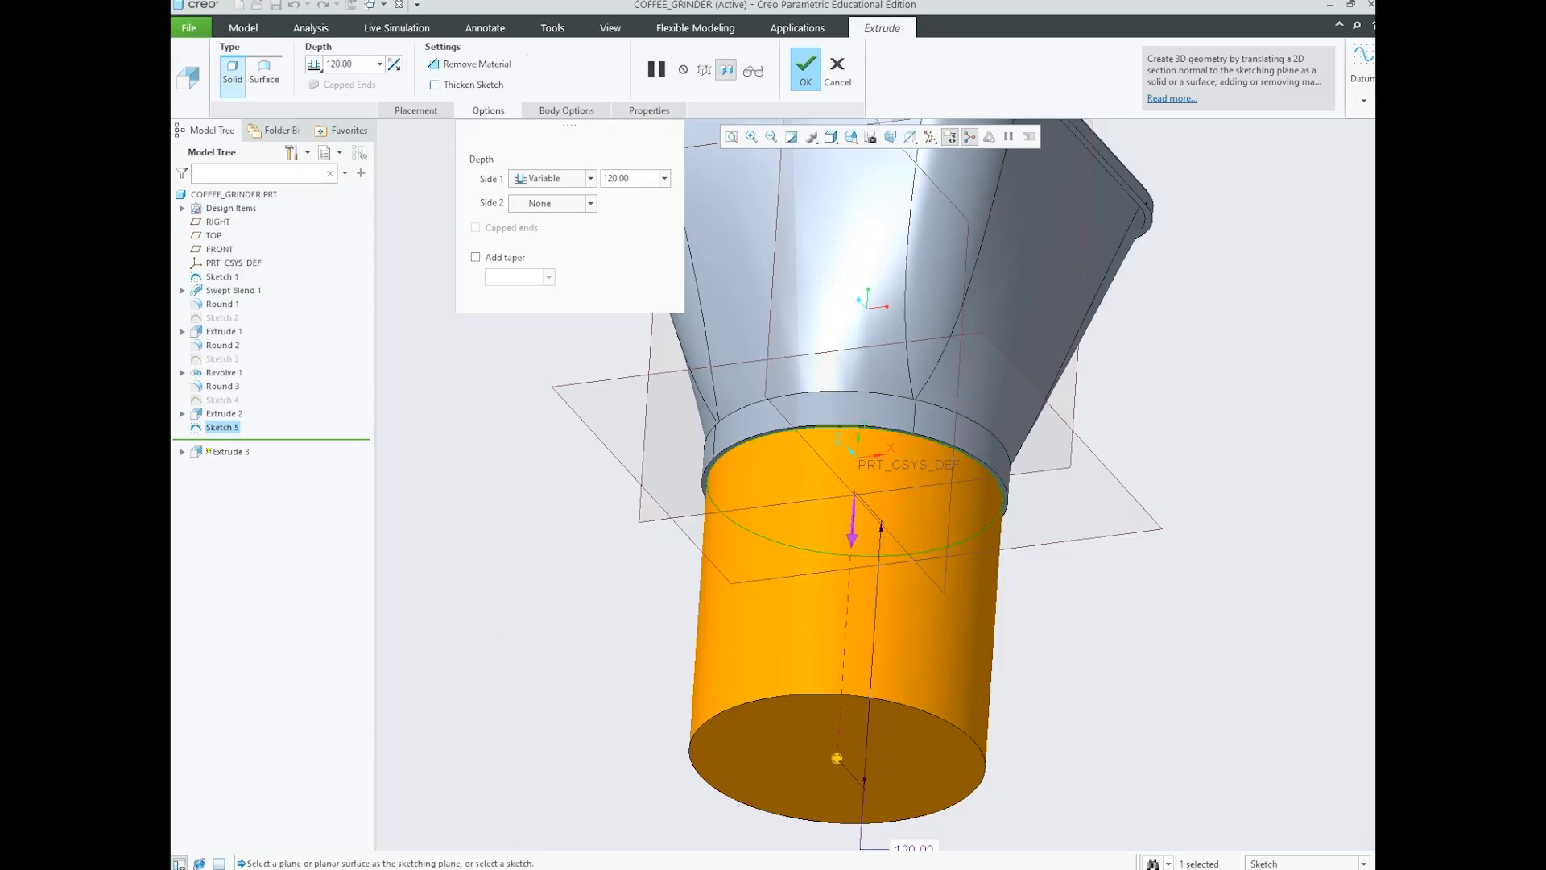
- Recheck the taper angle and depth dimensions of the tapered extrusion in Coffee grinder (36).png
click(480, 815)
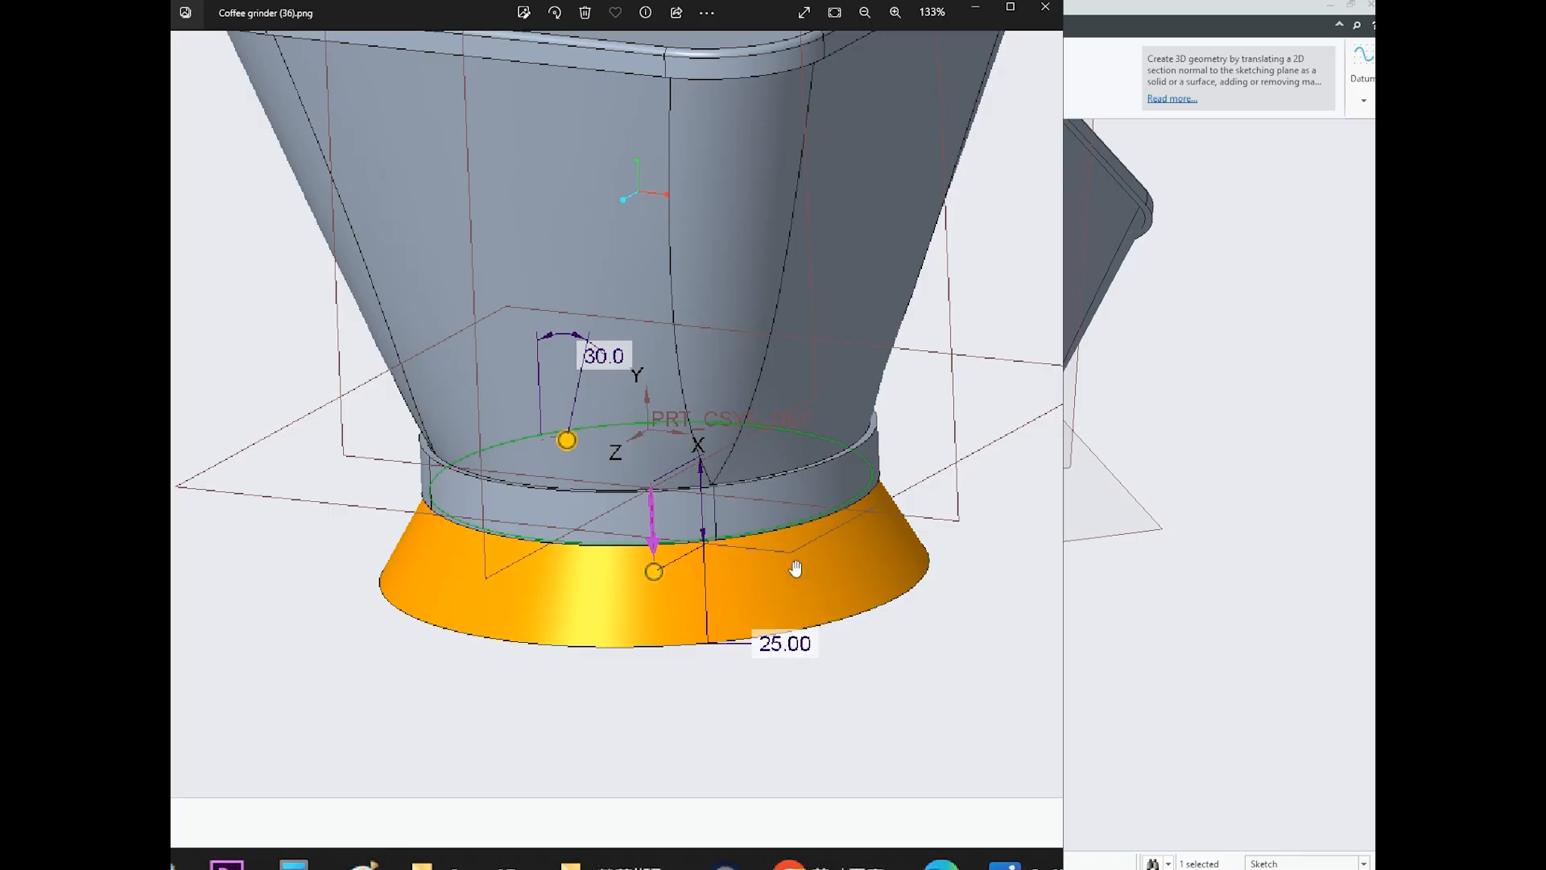
scroll(639, 449, up, 4)
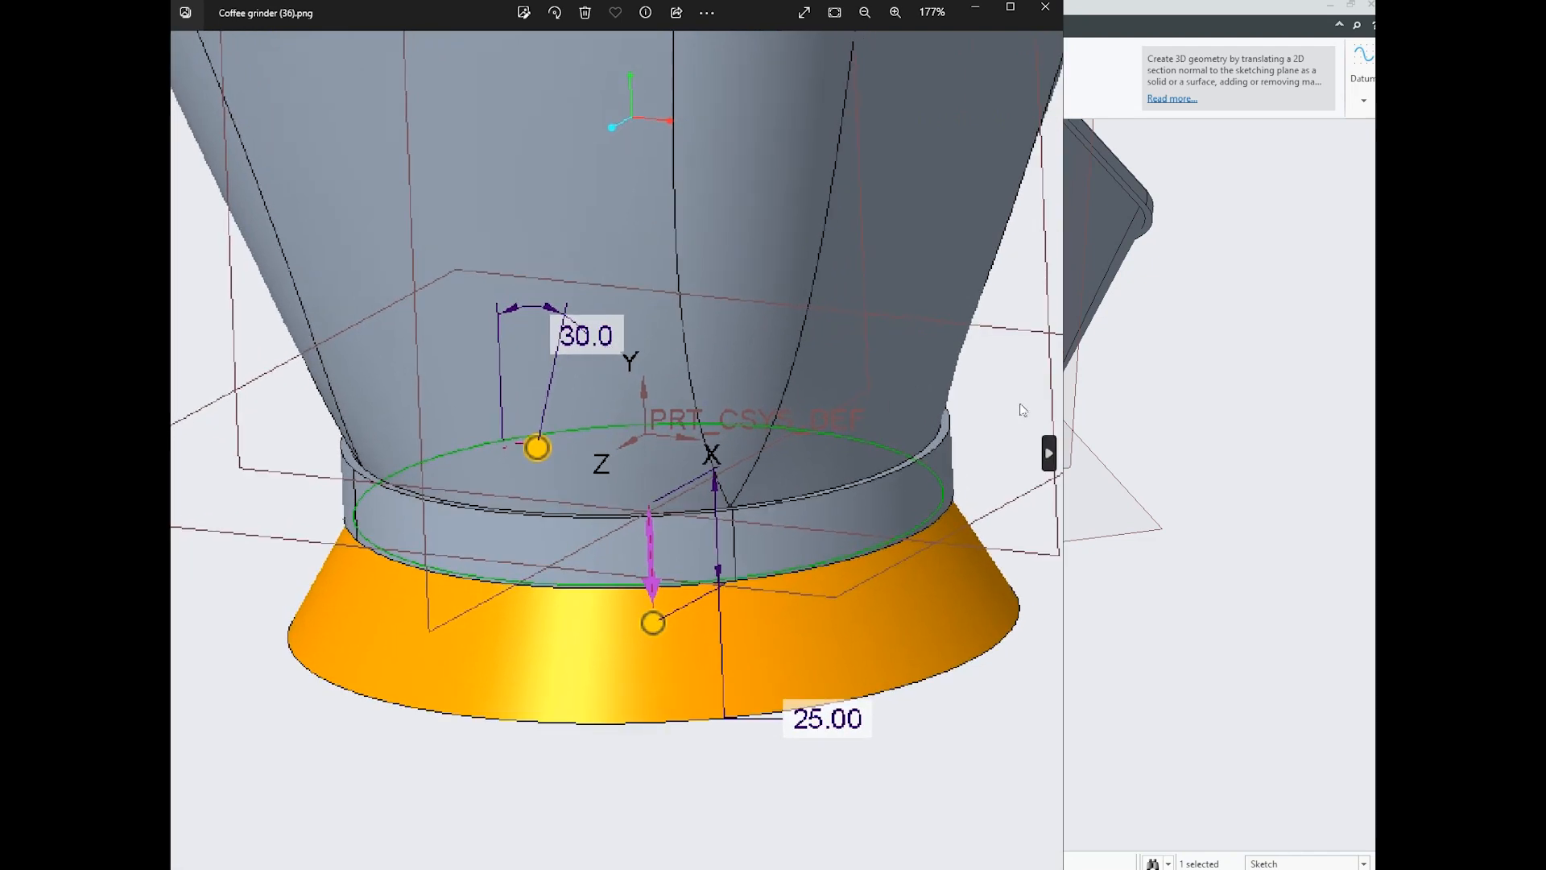
click(1162, 393)
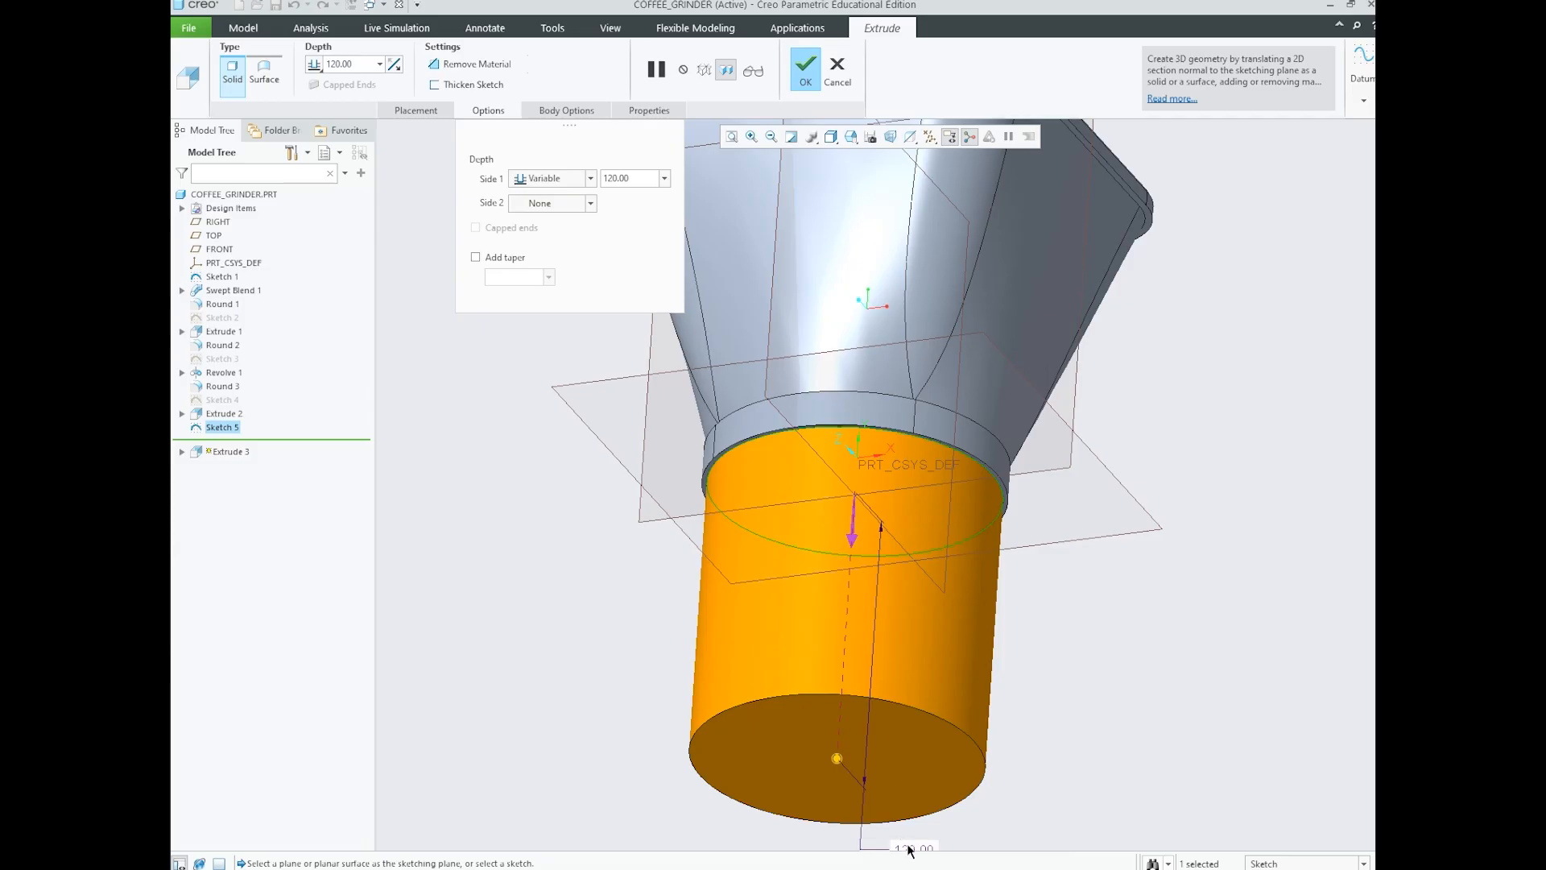
- Set the depth of the downward circle extrusion below the collar to 25
scroll(753, 396, down, 2)
click(338, 63)
text(25)
key(Return)
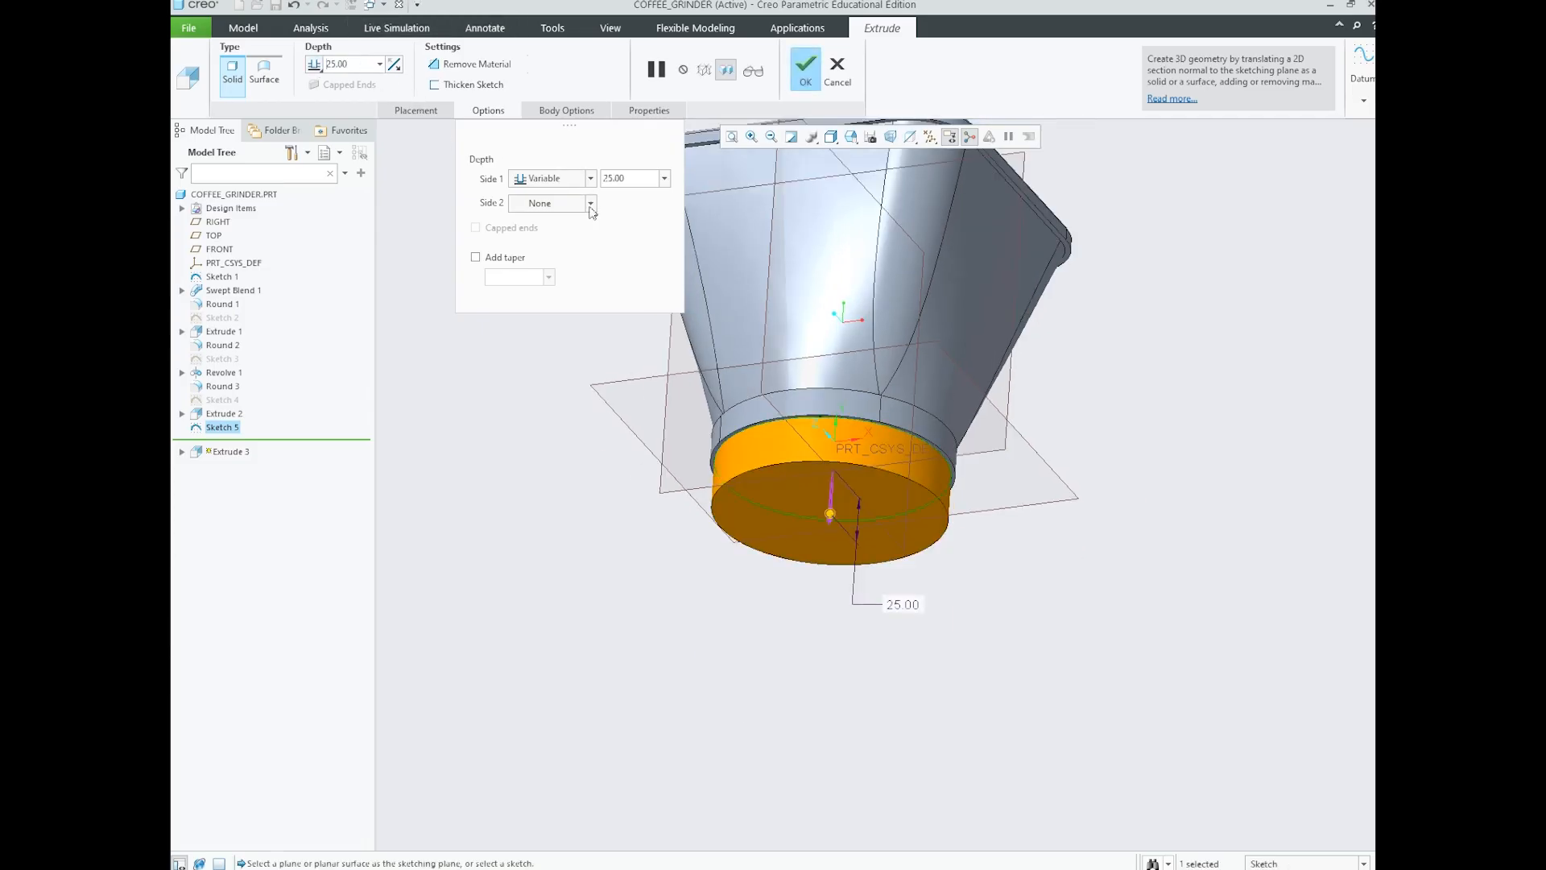
scroll(814, 432, up, 3)
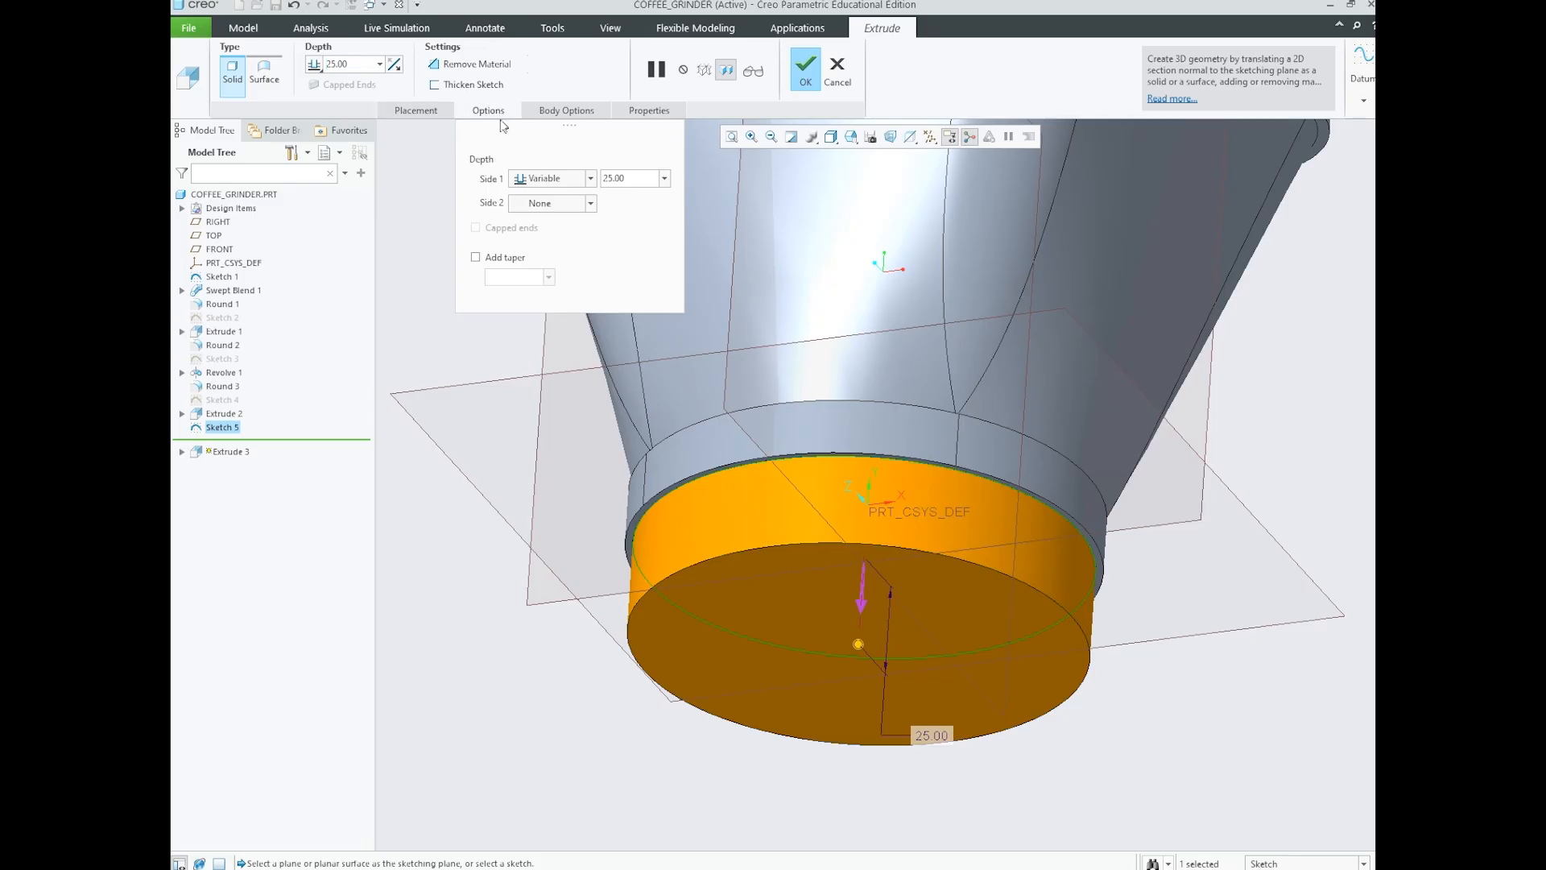
- Add a -30 degree taper so the base extrusion flares outward, and complete the feature
click(475, 257)
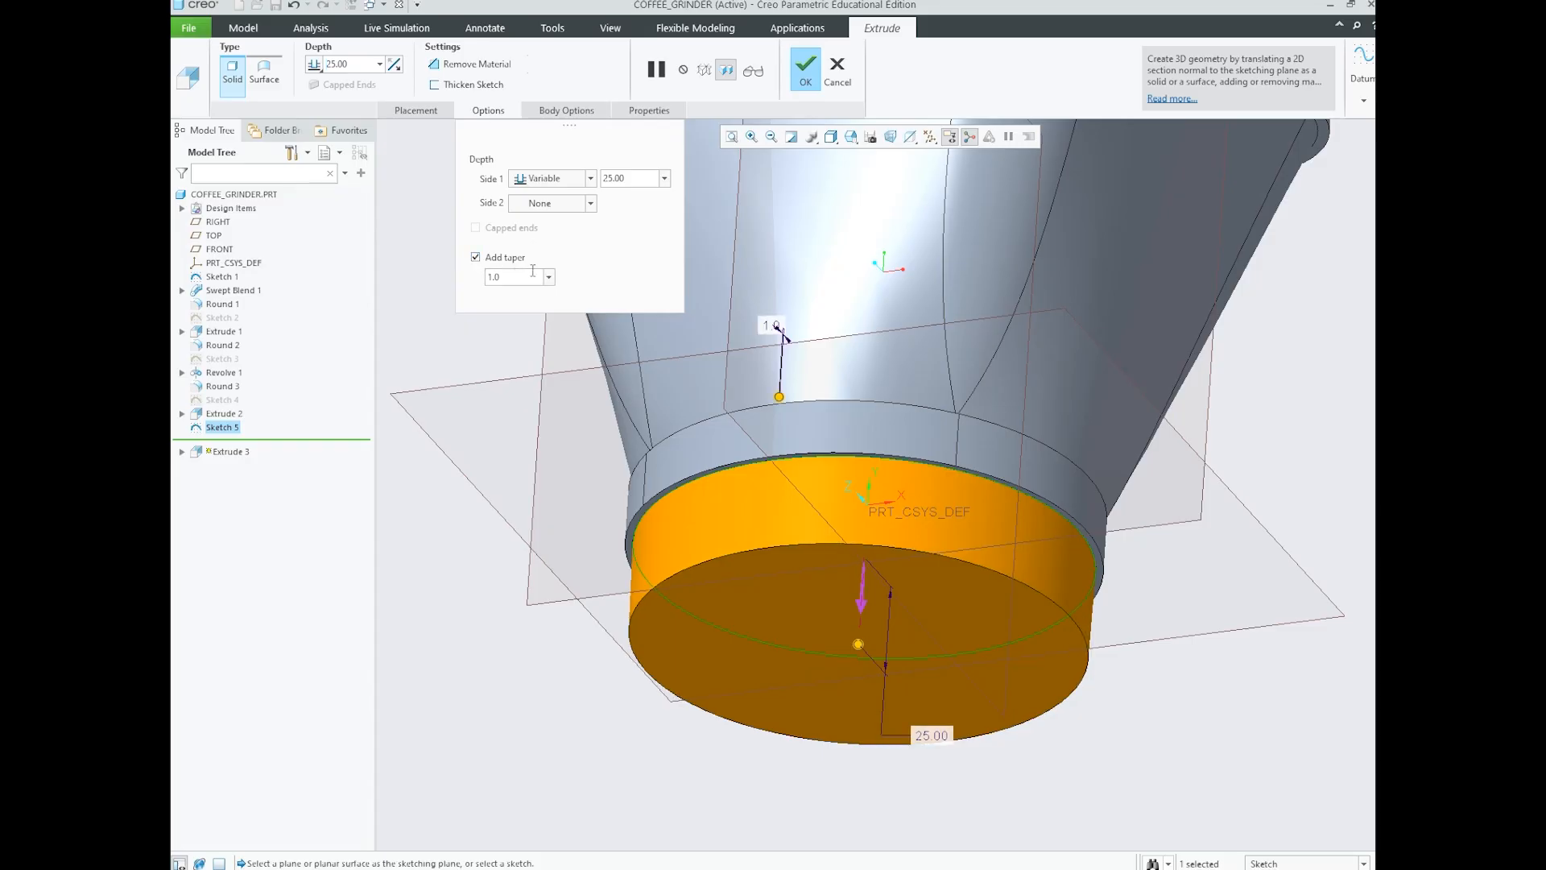
drag(516, 279, 455, 281)
text(30)
key(Return)
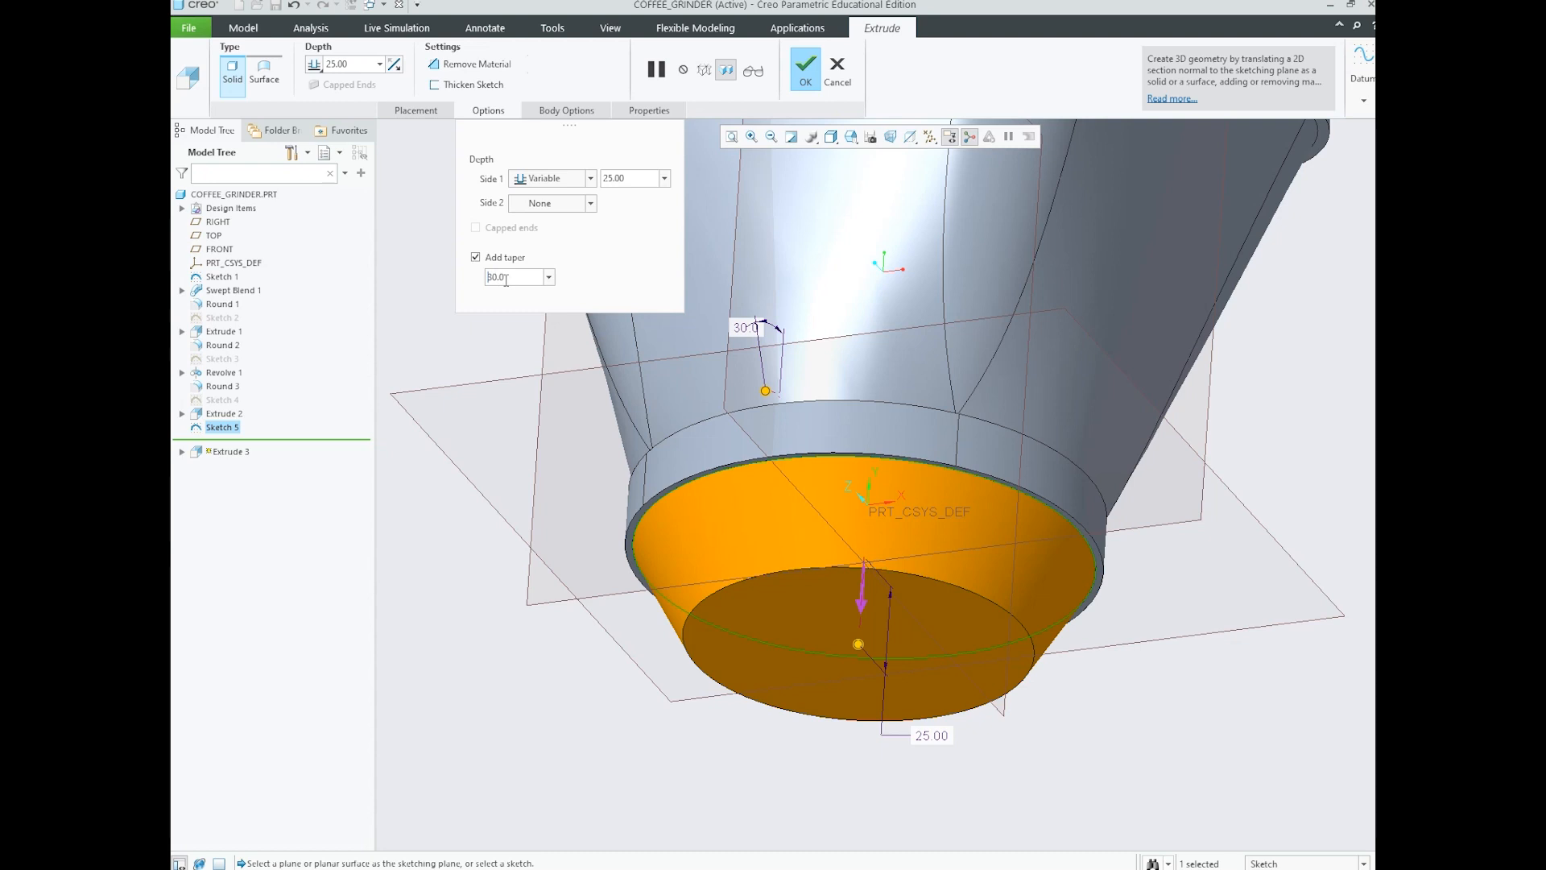
text(-)
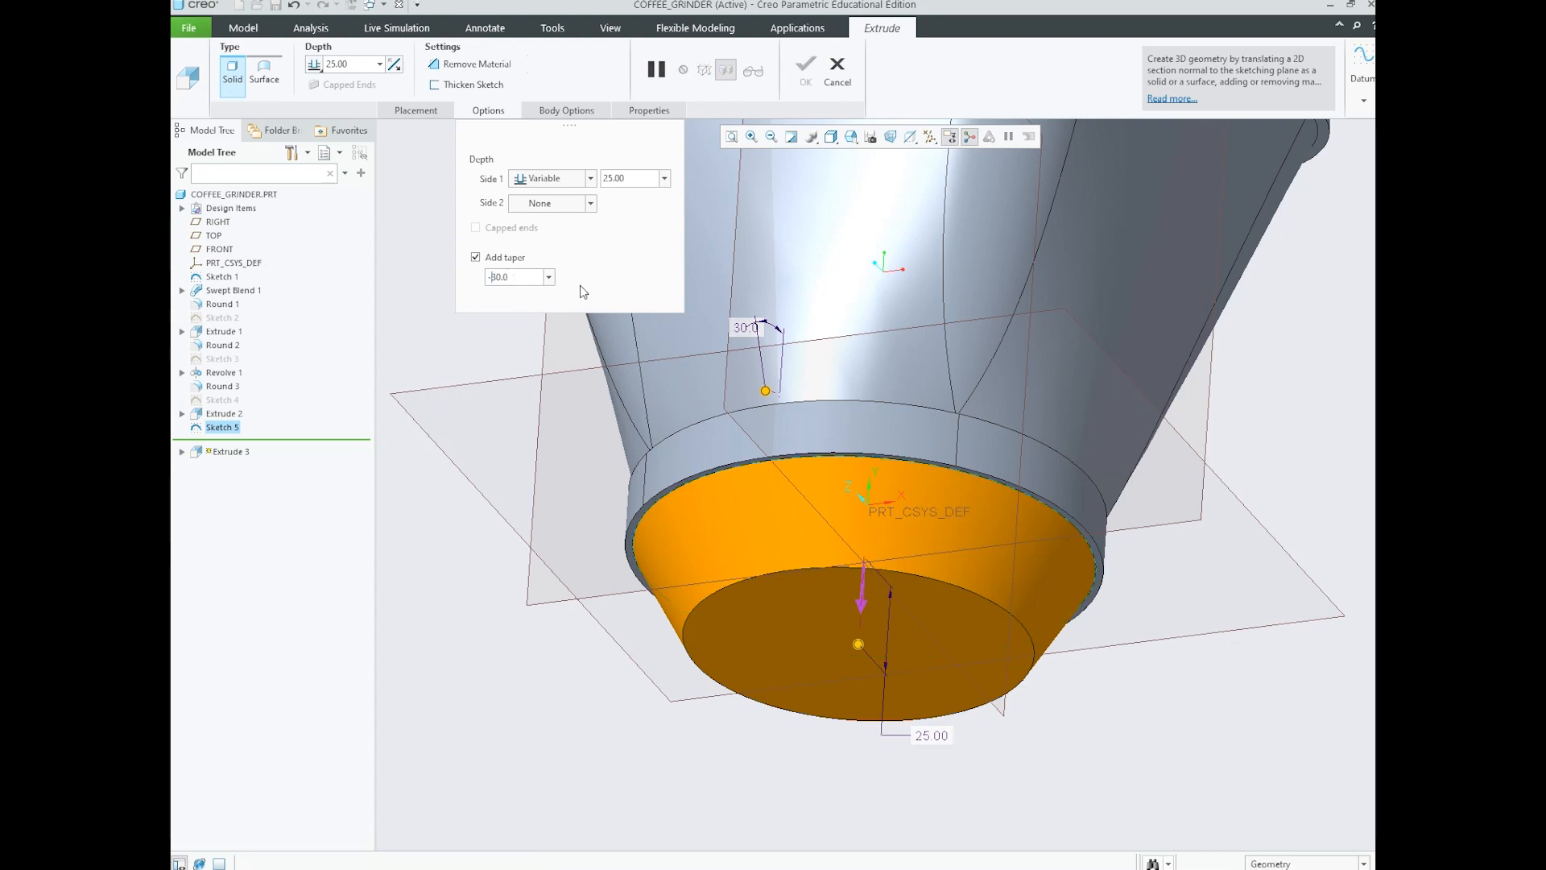
key(Return)
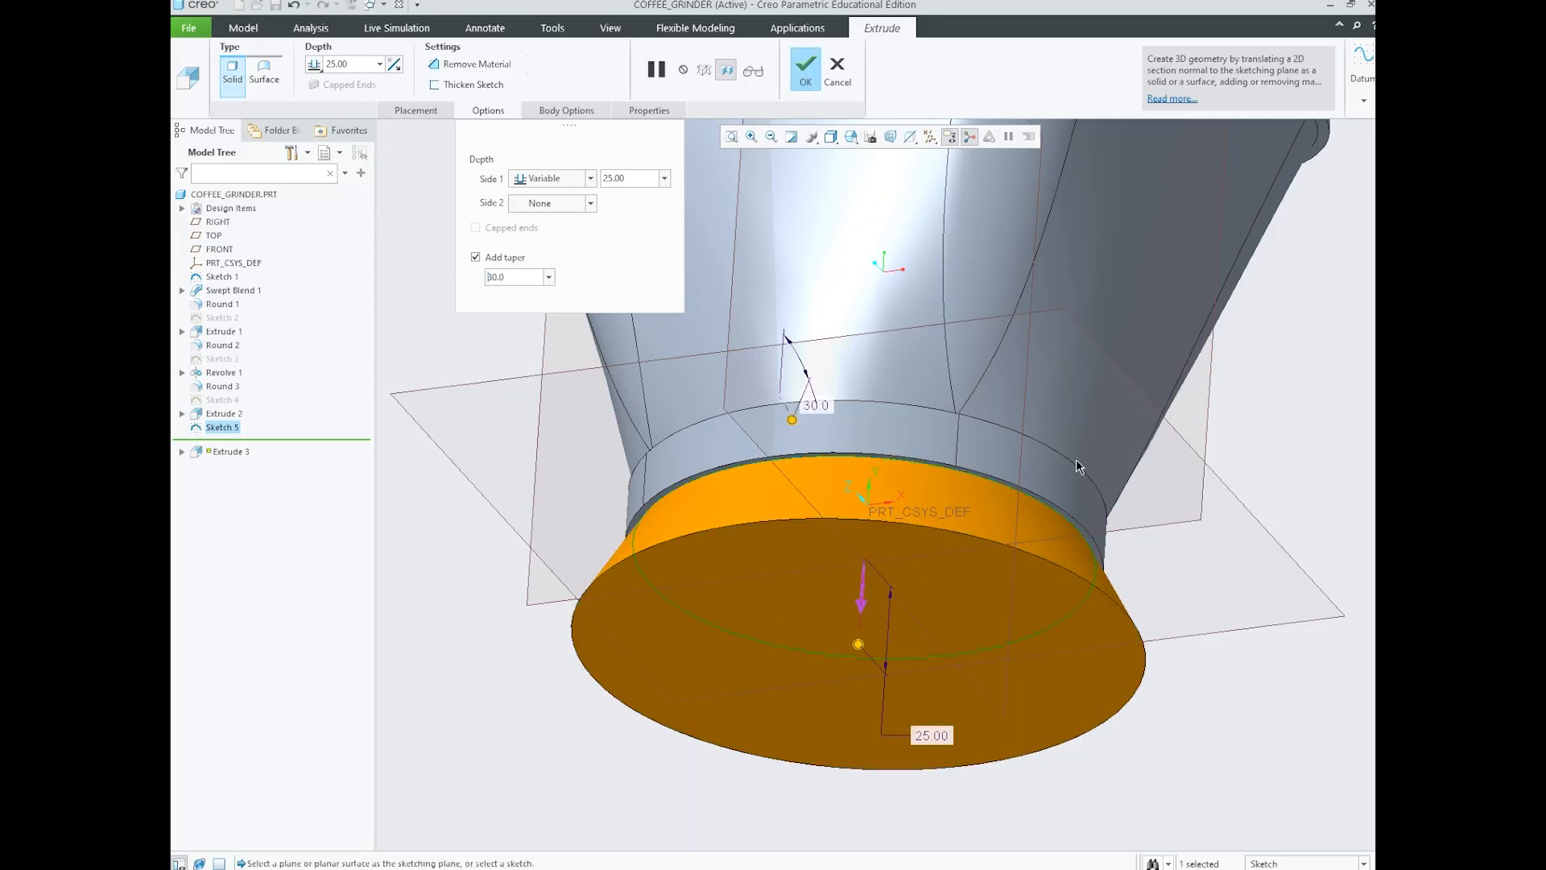
scroll(958, 462, down, 2)
mouse_move(959, 463)
middle_down()
mouse_move(999, 443)
mouse_move(989, 510)
mouse_move(950, 496)
middle_up()
scroll(951, 496, up, 3)
scroll(934, 520, up, 2)
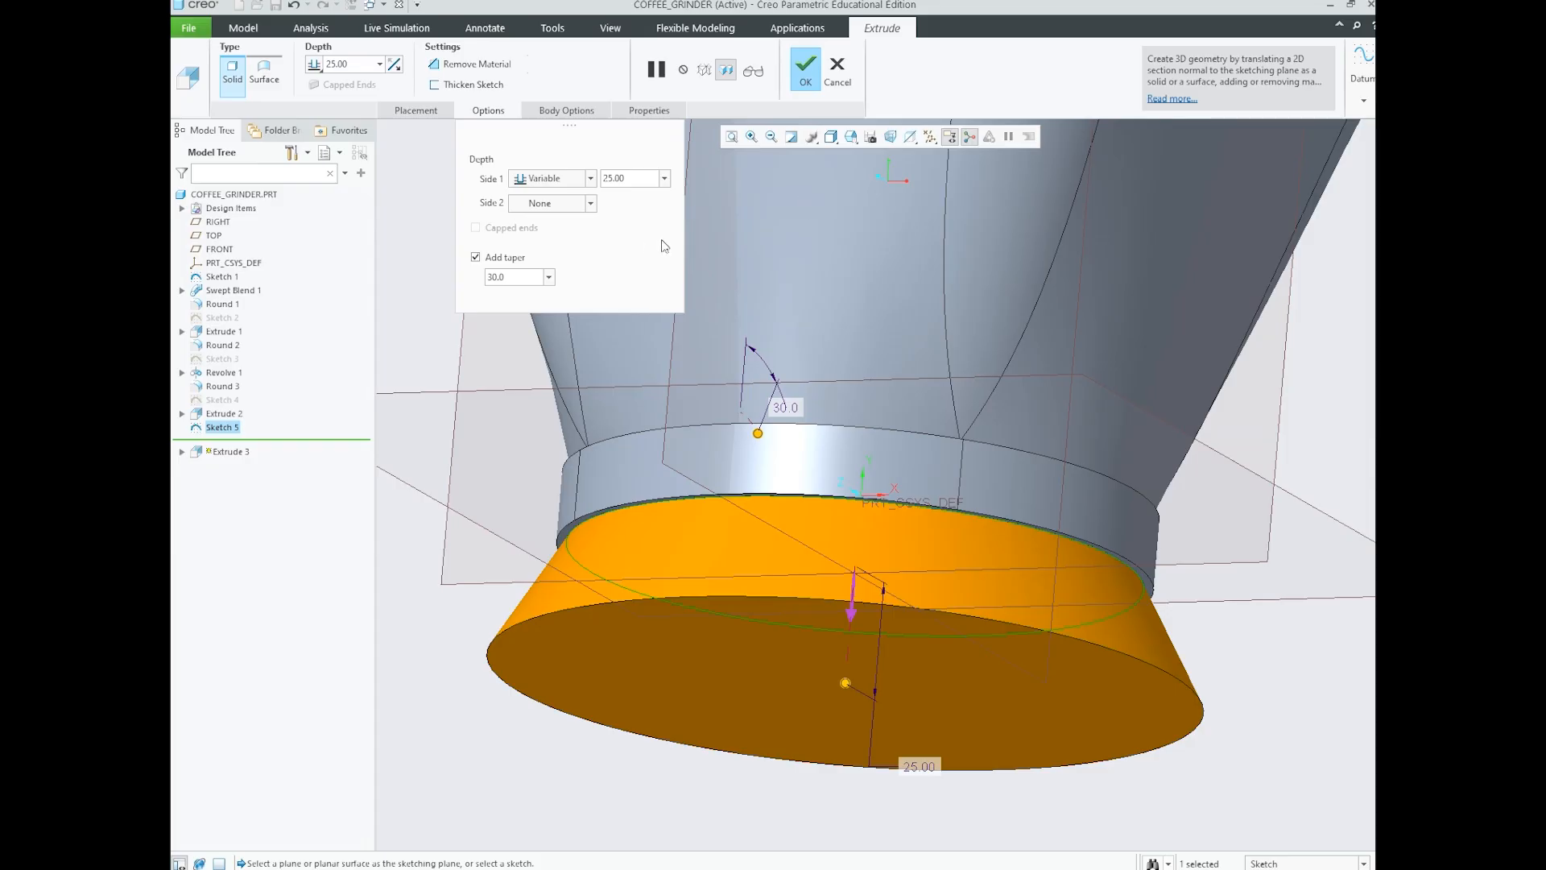
click(806, 71)
scroll(805, 493, up, 4)
click(796, 619)
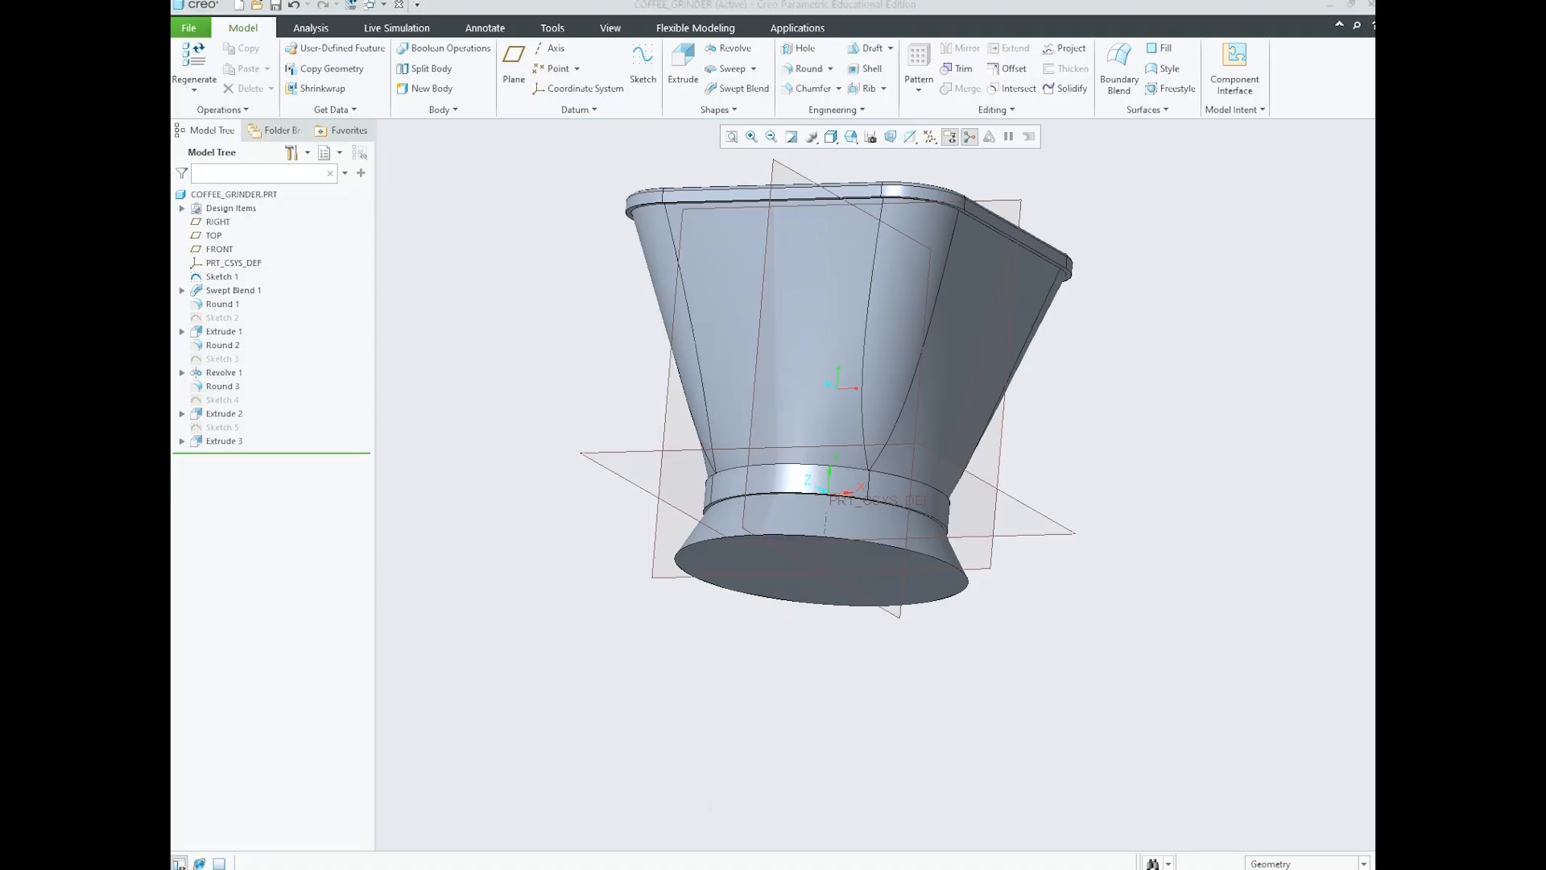
- Open the reference screenshot Coffee grinder (37).png and examine which collar edges are rounded
click(511, 761)
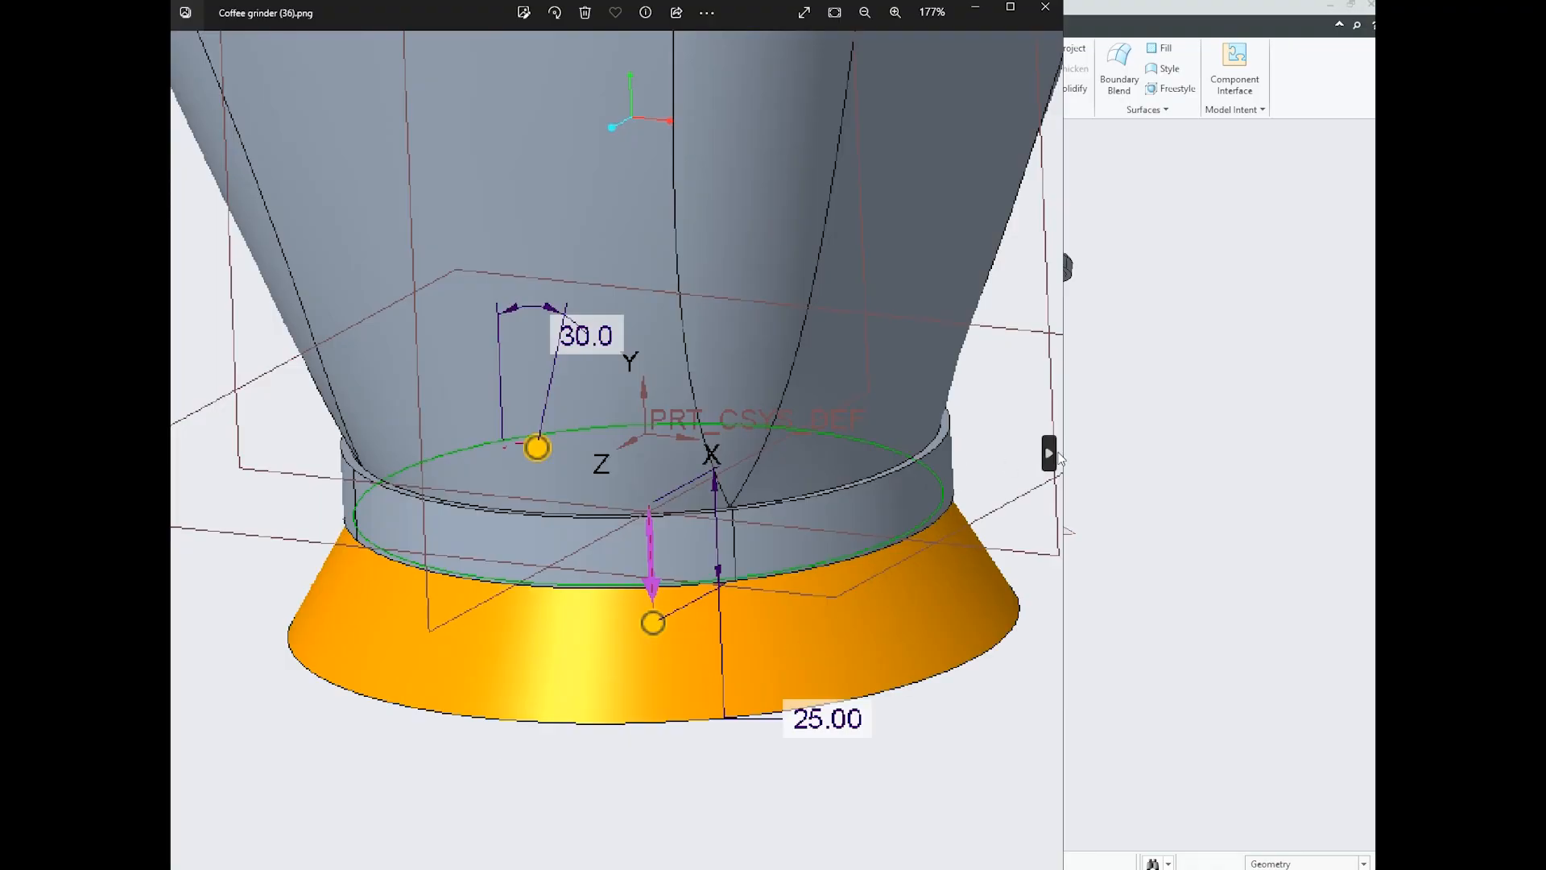
click(1057, 457)
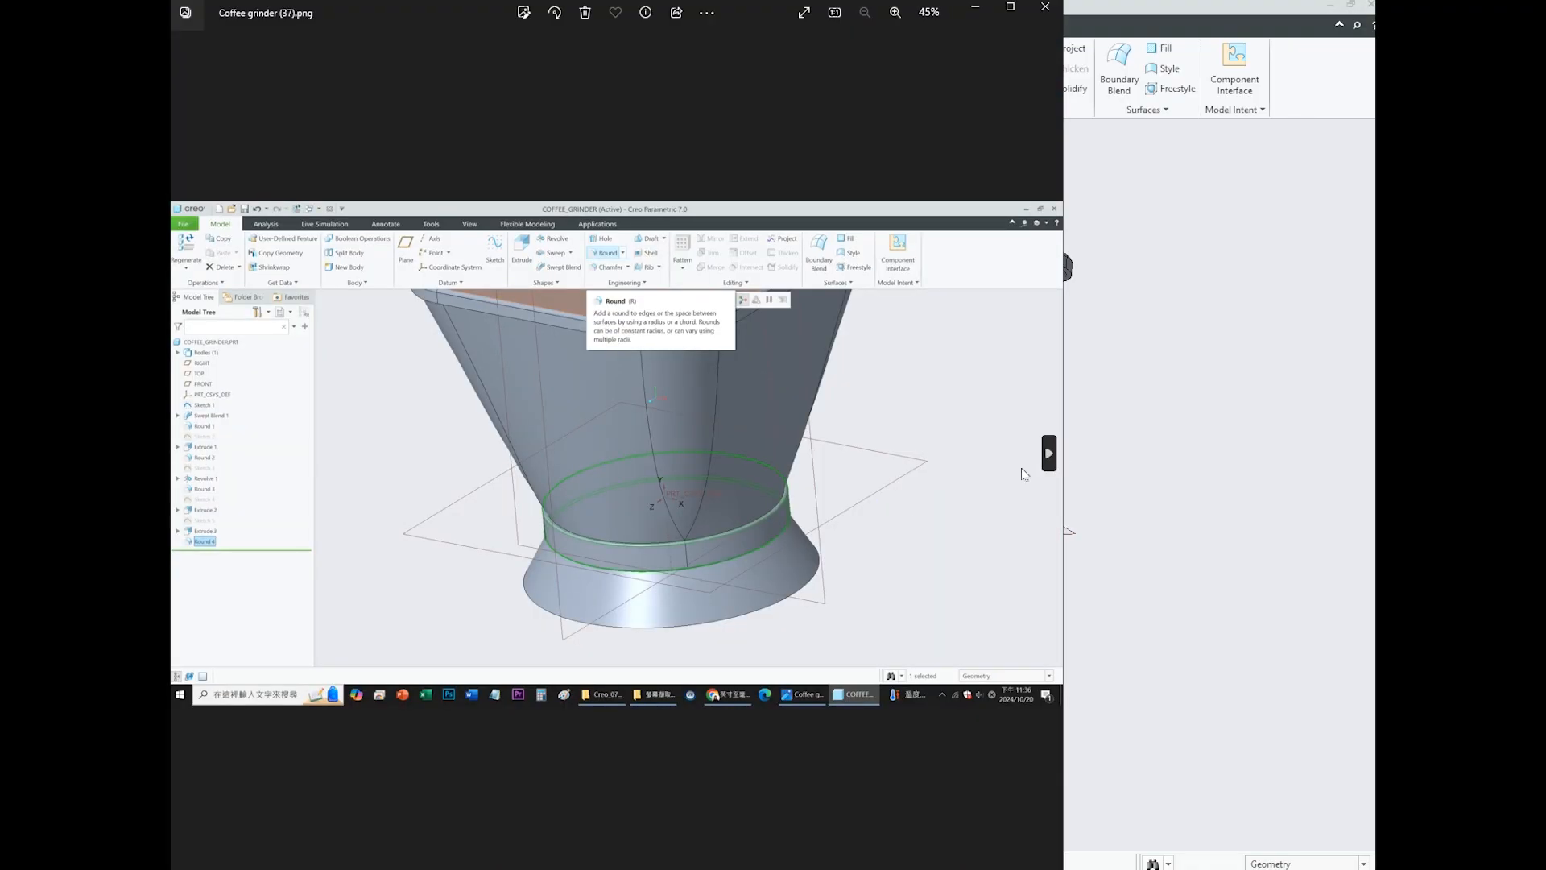
scroll(690, 563, up, 5)
drag(854, 631, 821, 589)
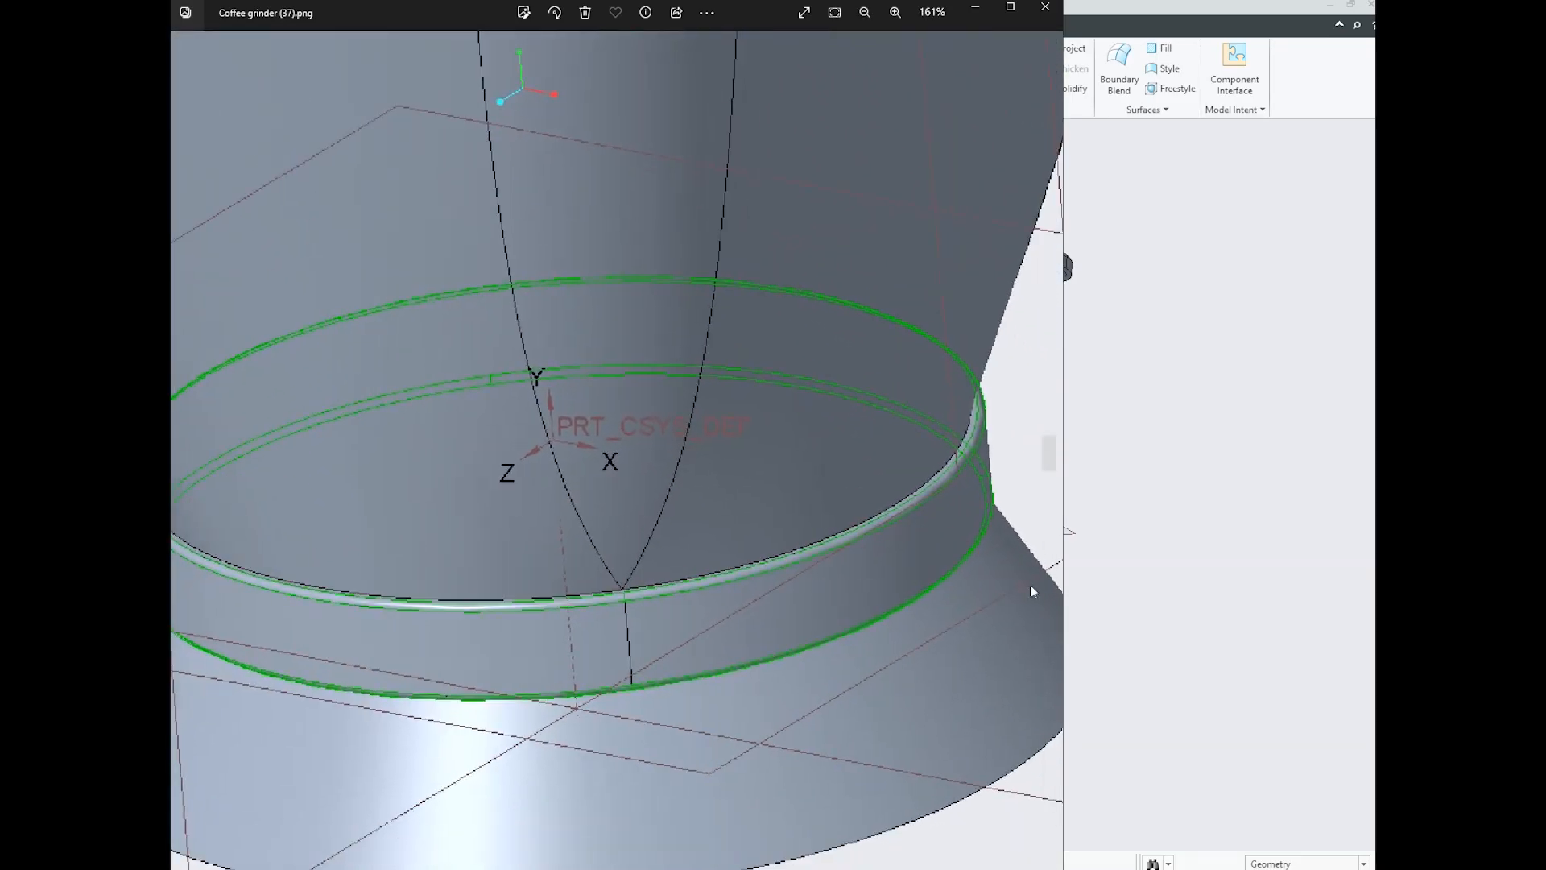
- Round the collar's upper and lower outer edges with a radius of 1
click(1146, 591)
scroll(825, 516, up, 2)
middle_drag(825, 519, 897, 560)
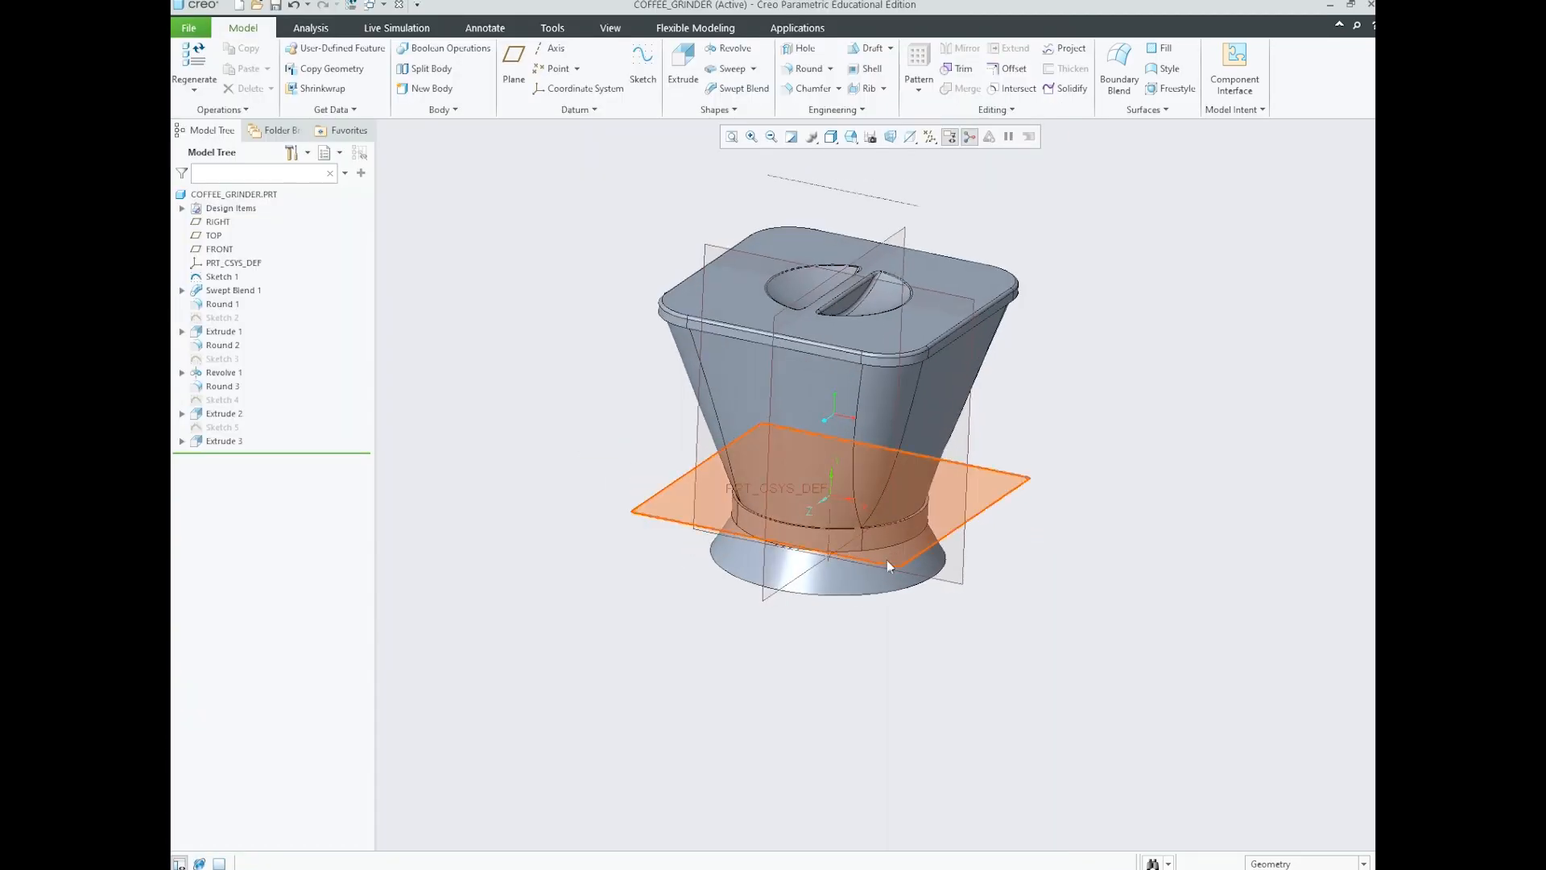
scroll(876, 531, down, 6)
scroll(1036, 509, down, 1)
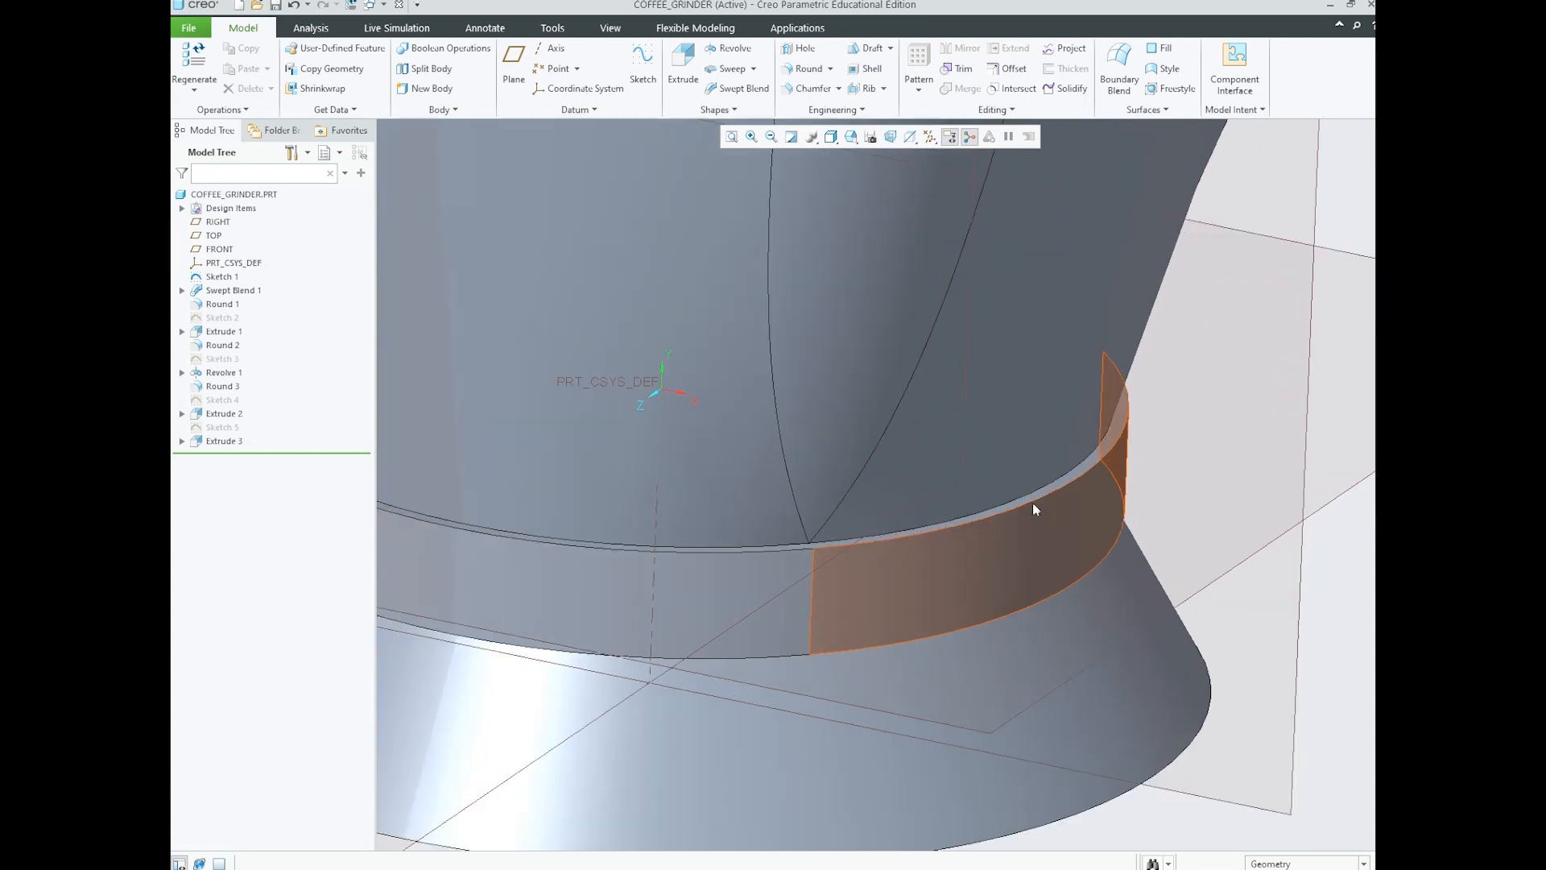
click(1026, 502)
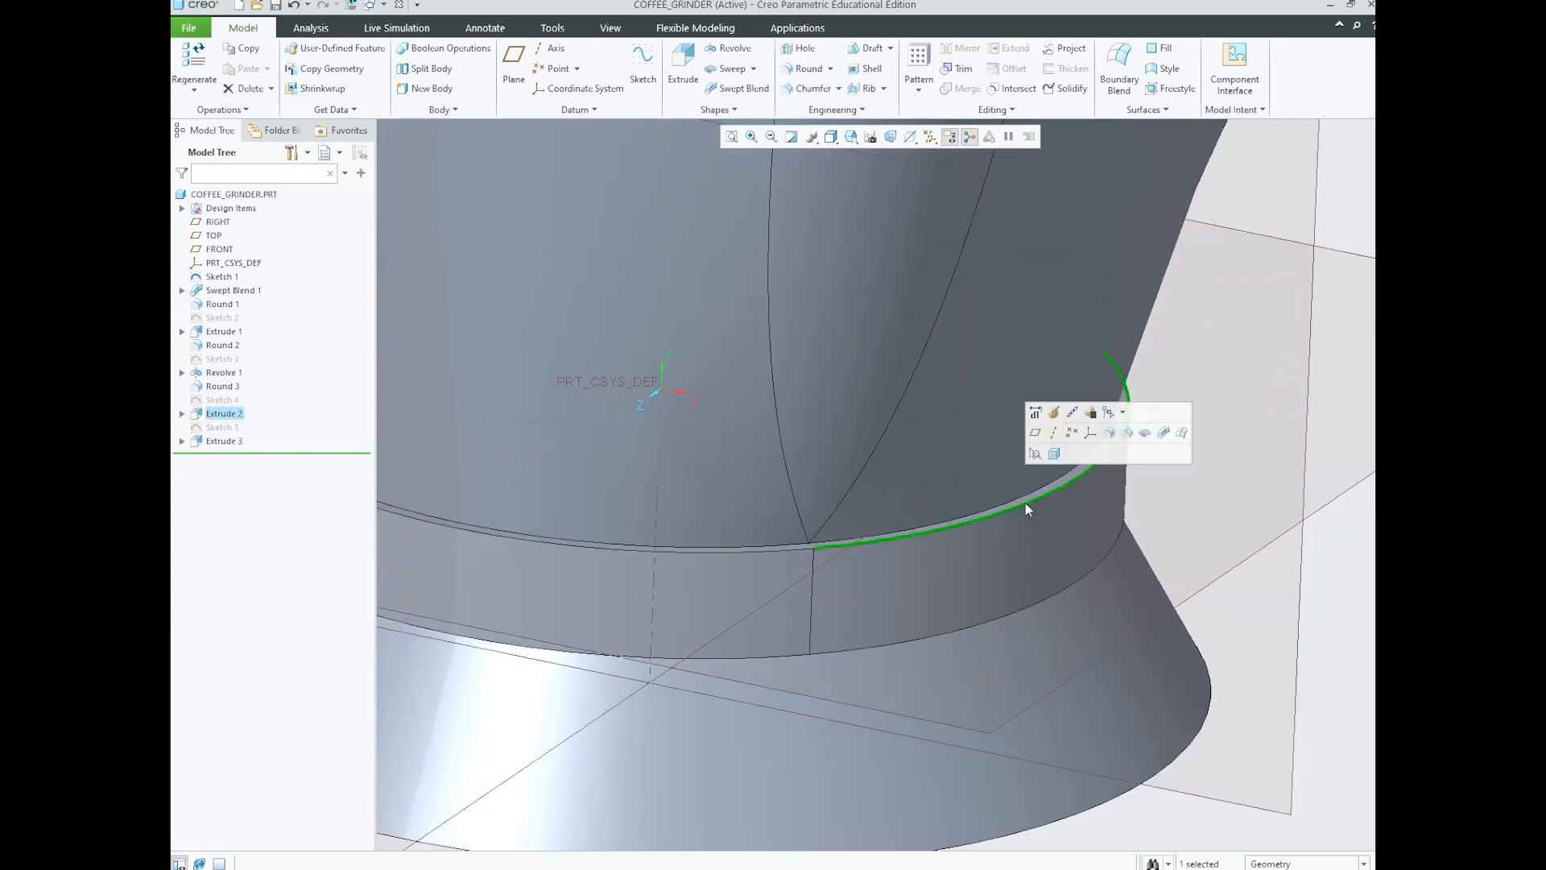
ctrl+click(1042, 600)
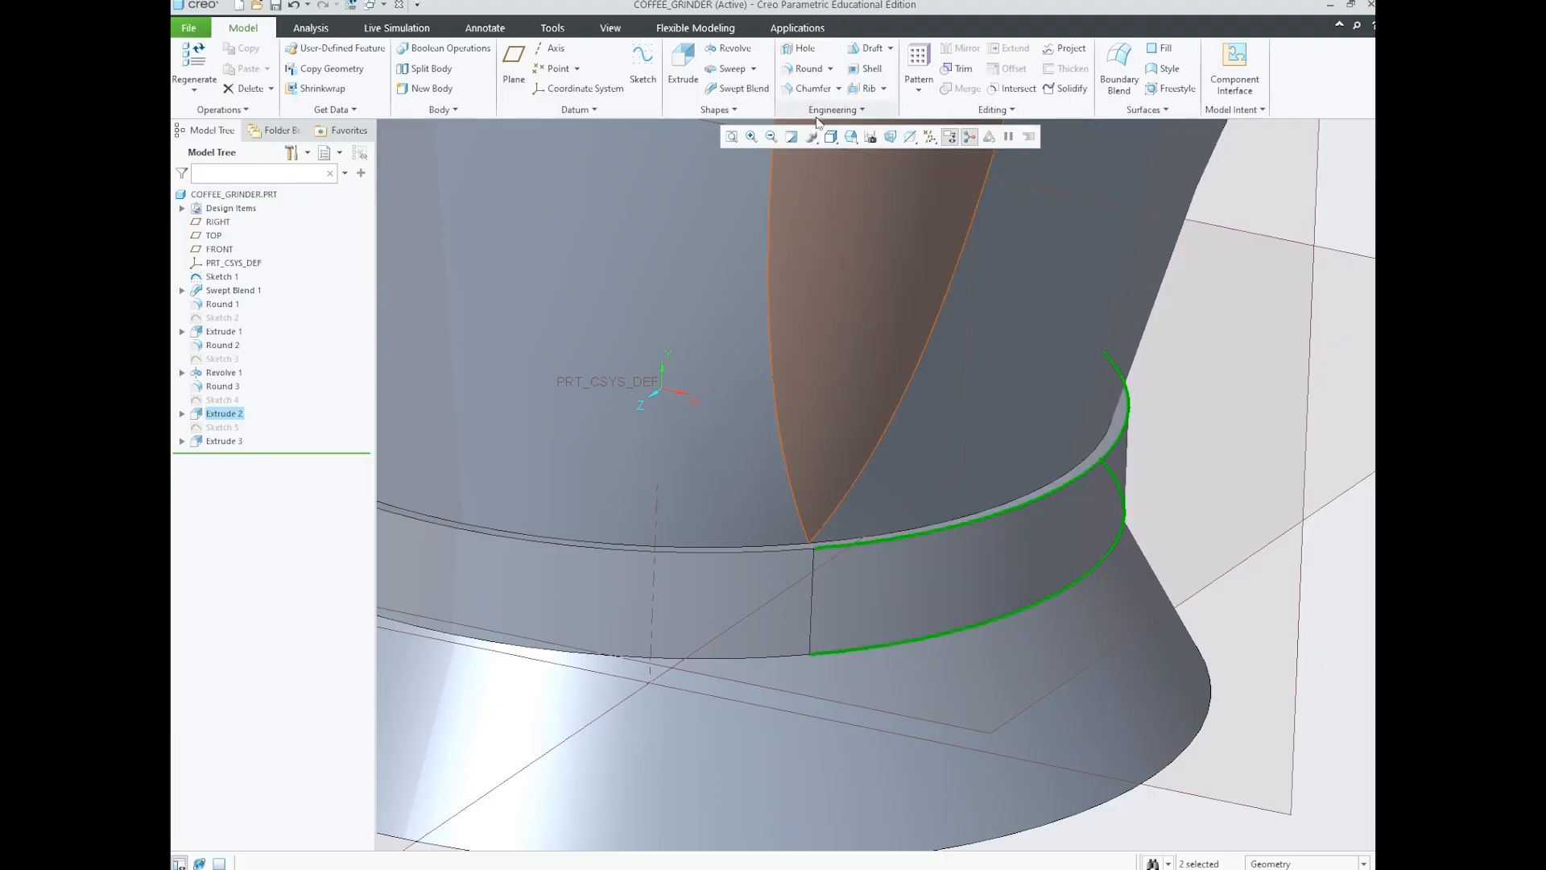
click(806, 68)
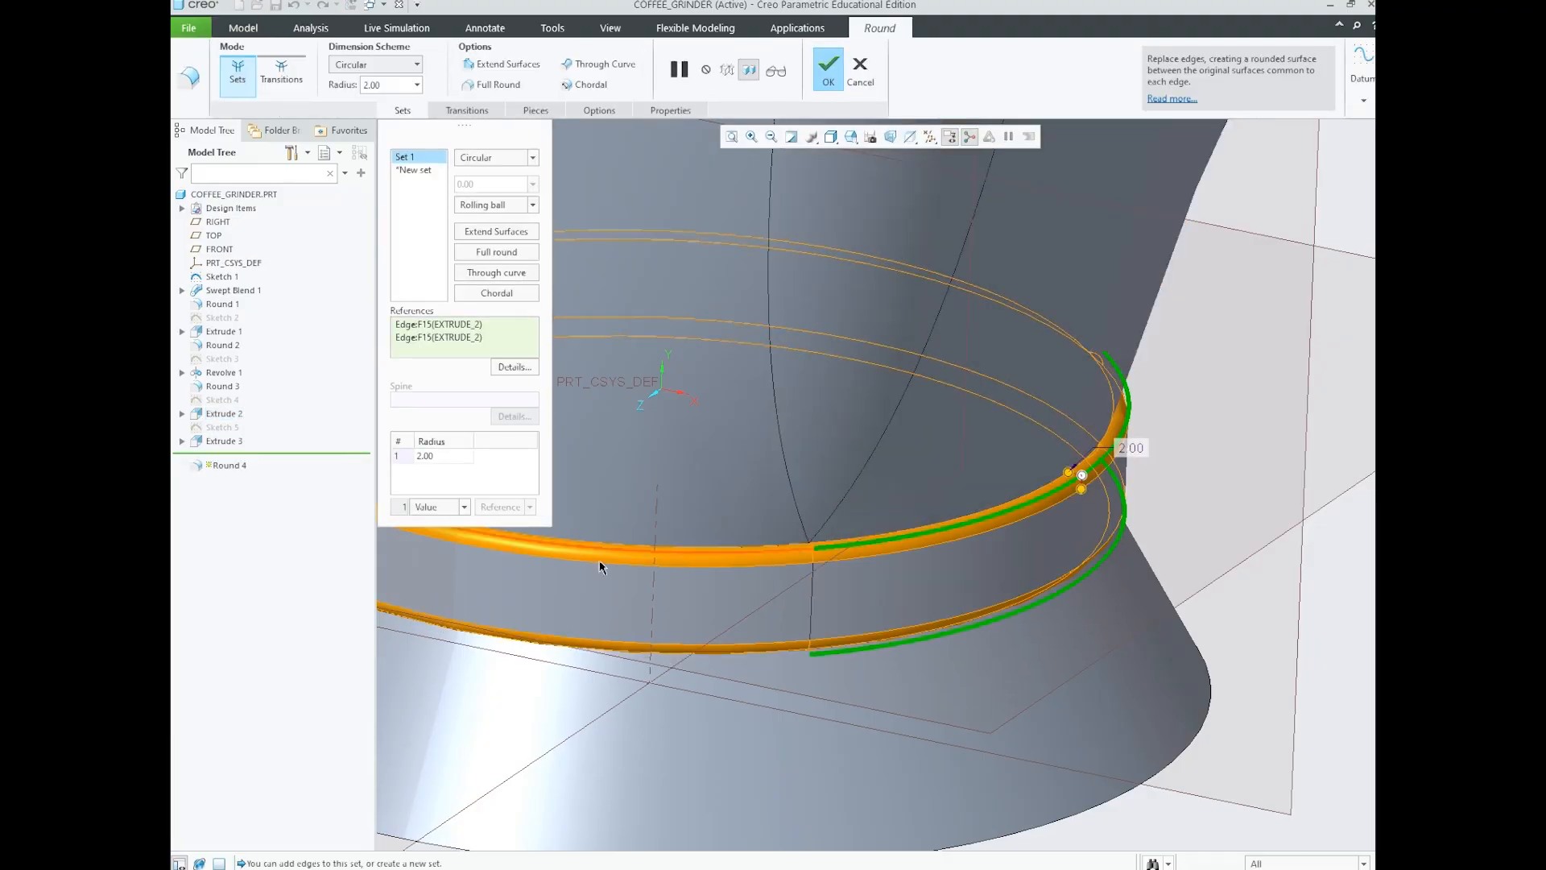
double_click(389, 84)
text(1)
key(Return)
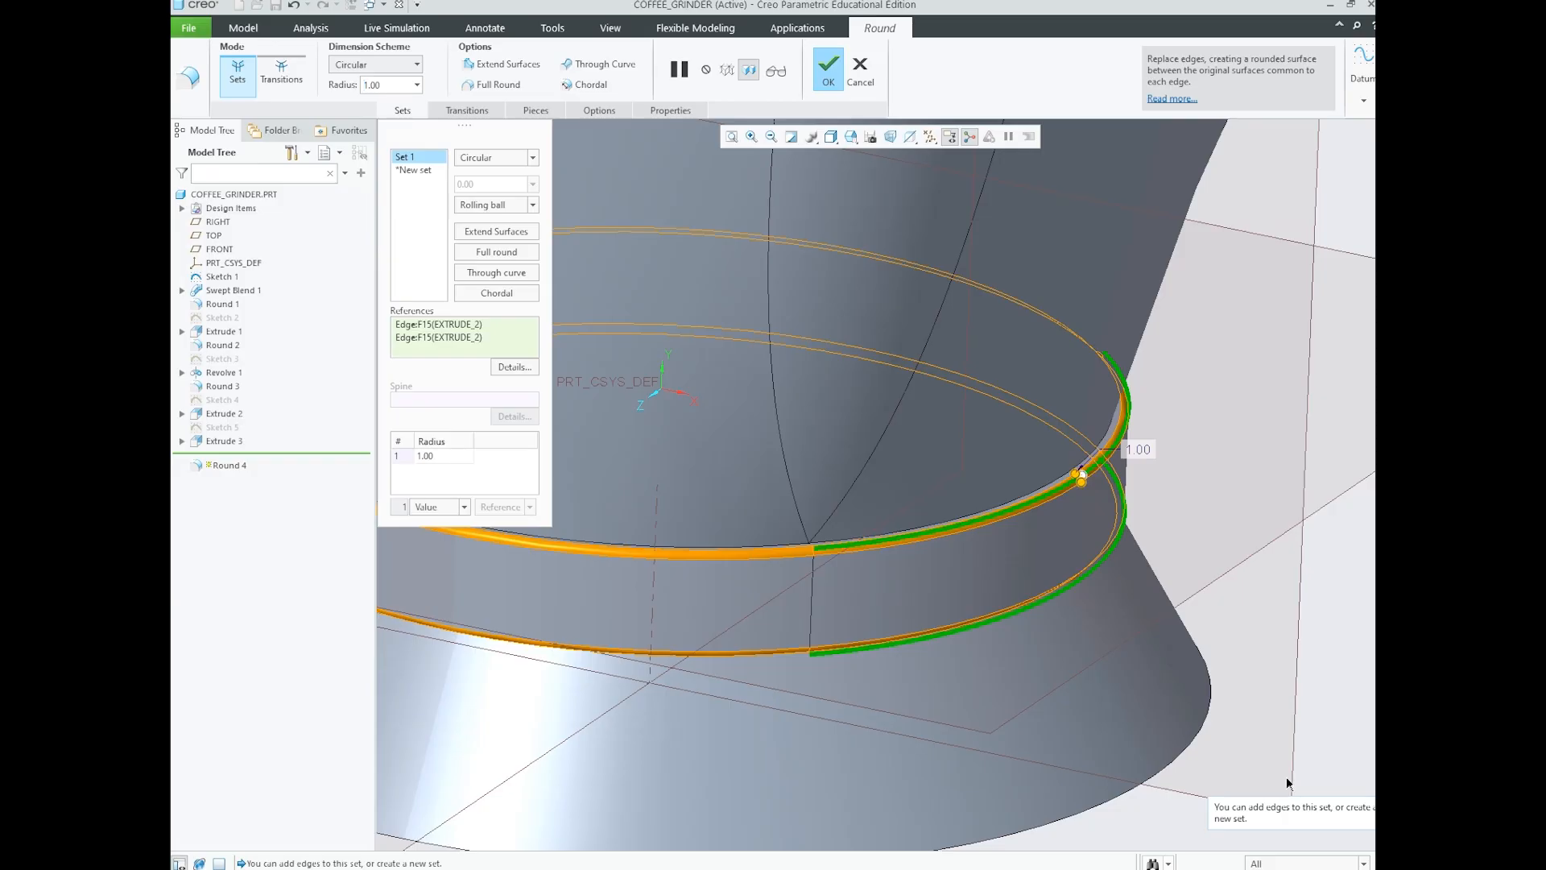
click(830, 77)
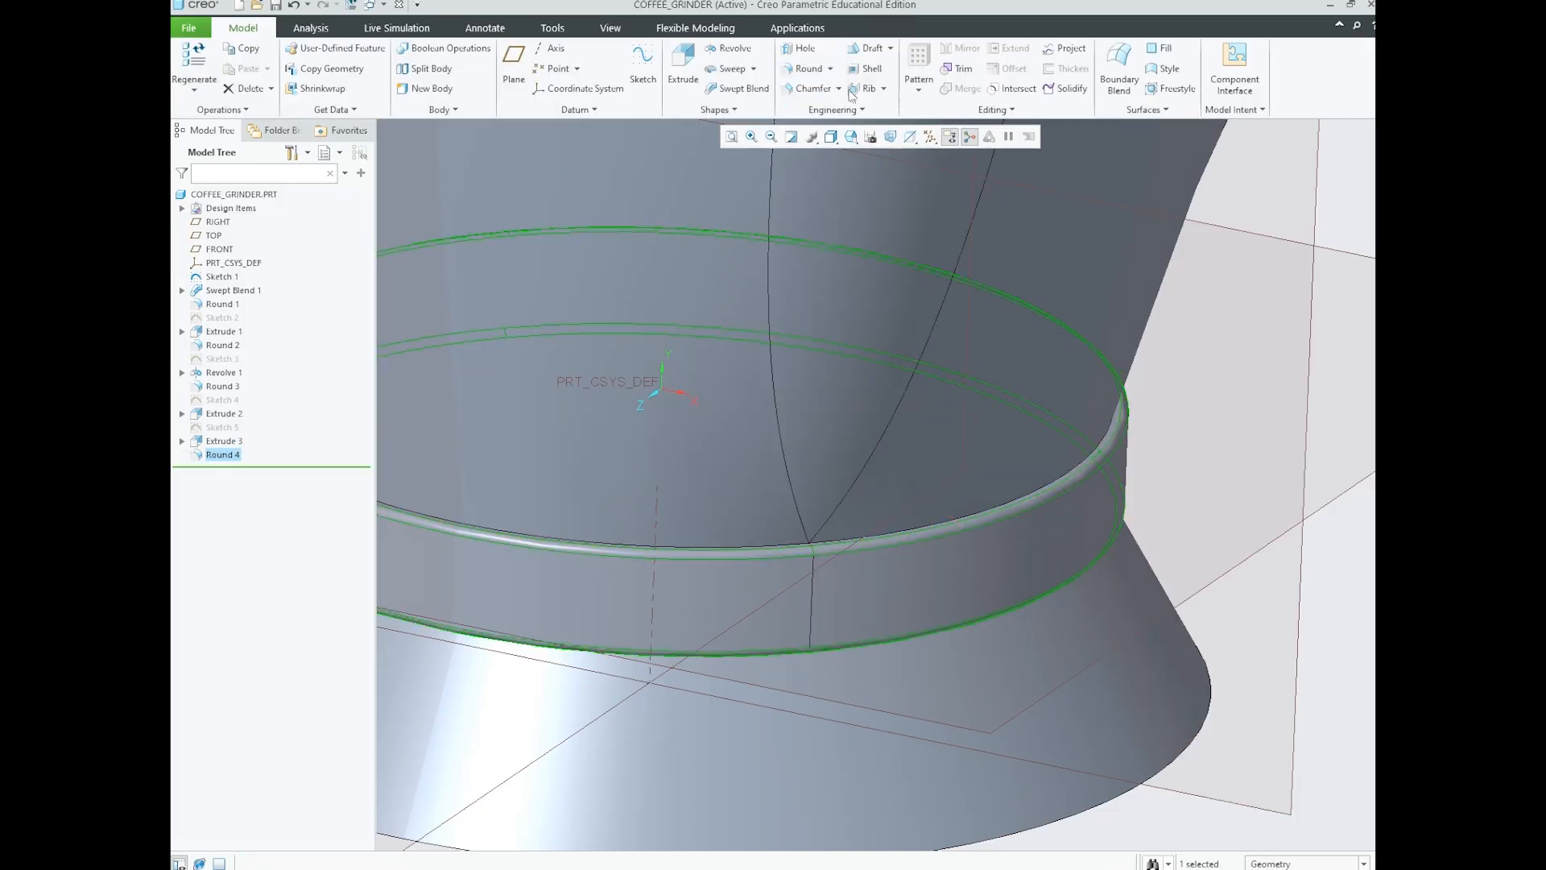
- Look at the model from below and browse the reference screenshots from Coffee grinder (37).png to (41).png for the next sketch
scroll(1186, 457, down, 5)
middle_drag(1039, 505, 924, 543)
scroll(925, 543, down, 3)
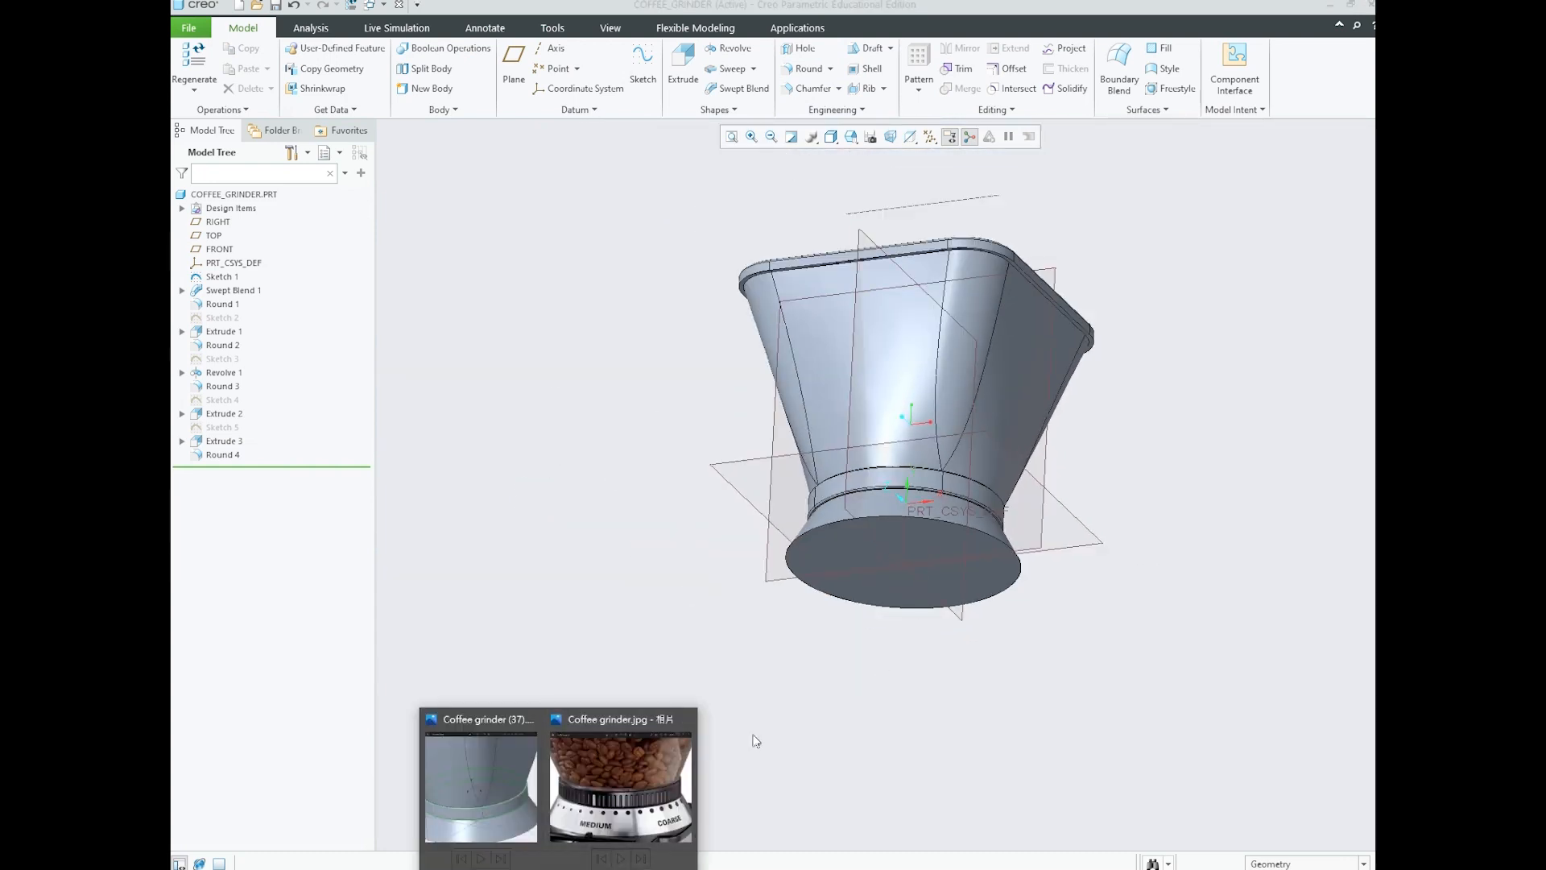
click(522, 800)
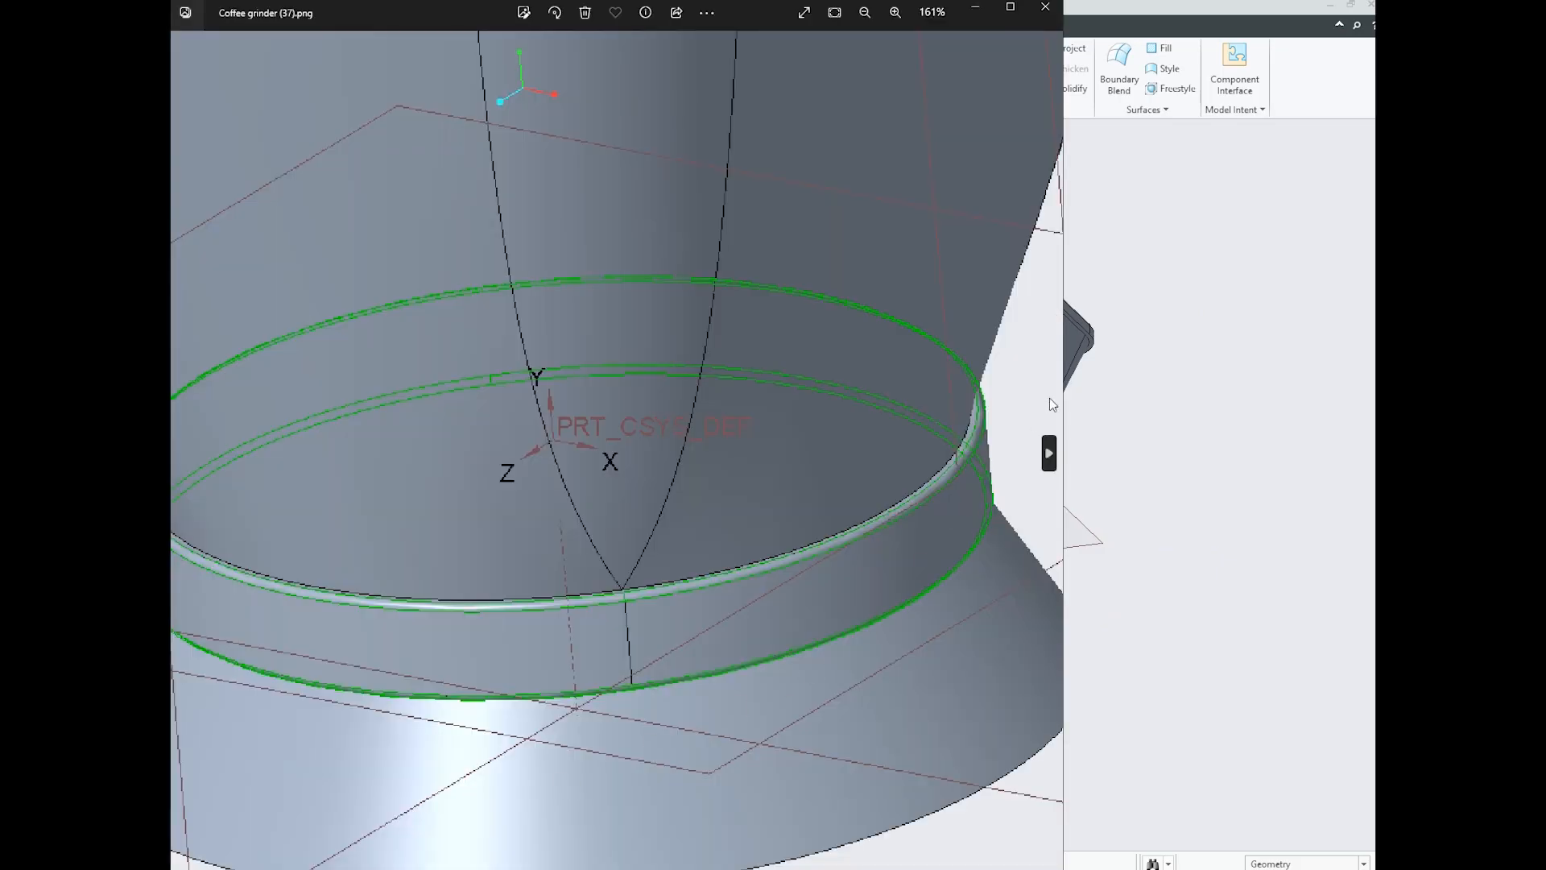
click(1048, 449)
click(1049, 449)
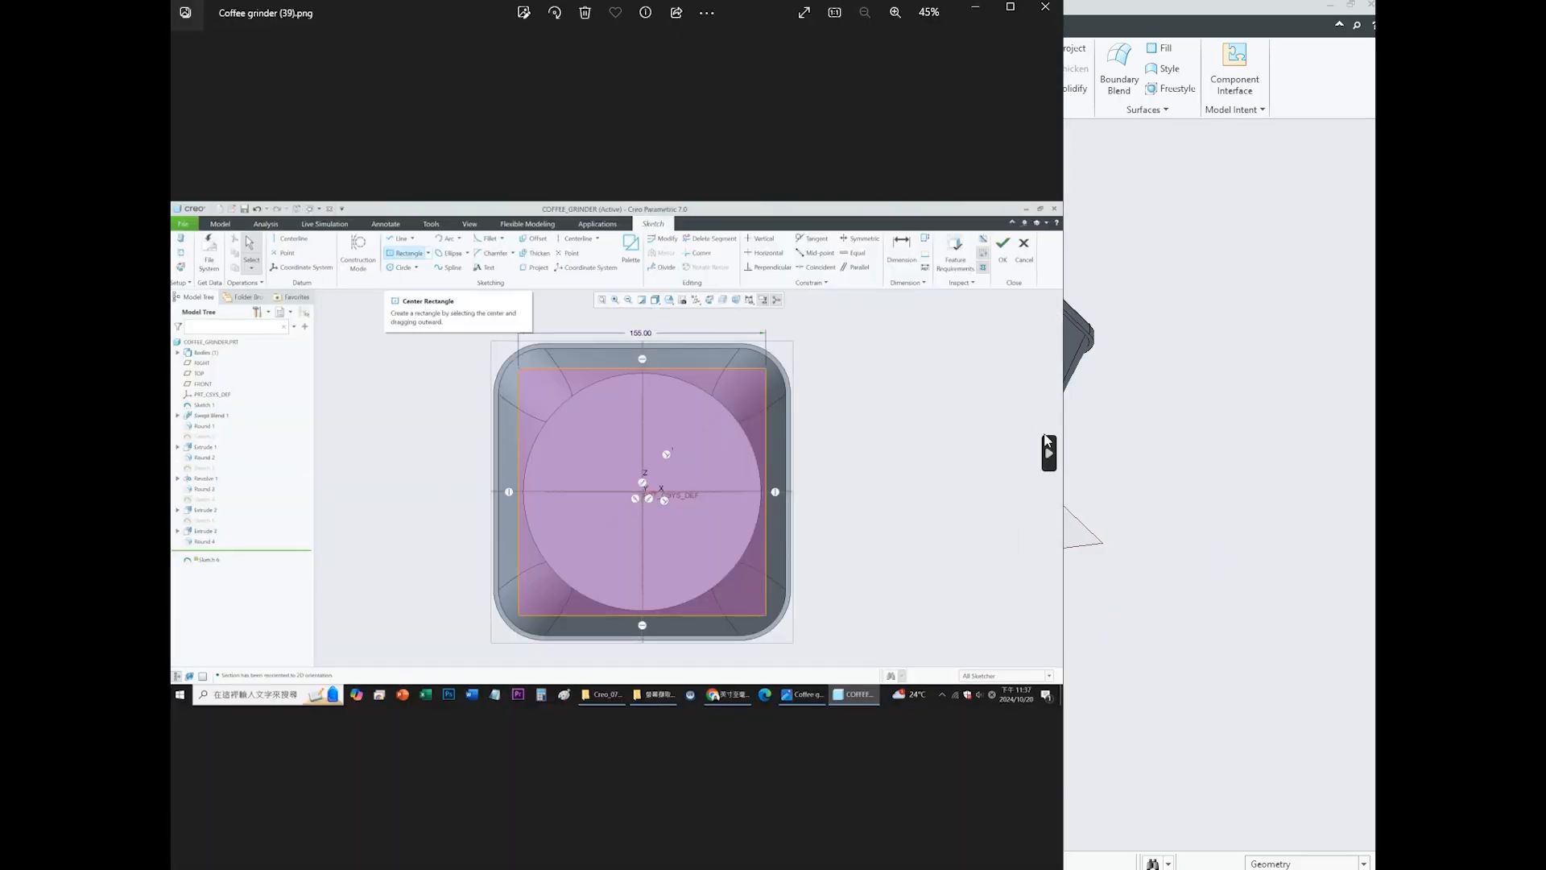
click(1049, 453)
click(1049, 453)
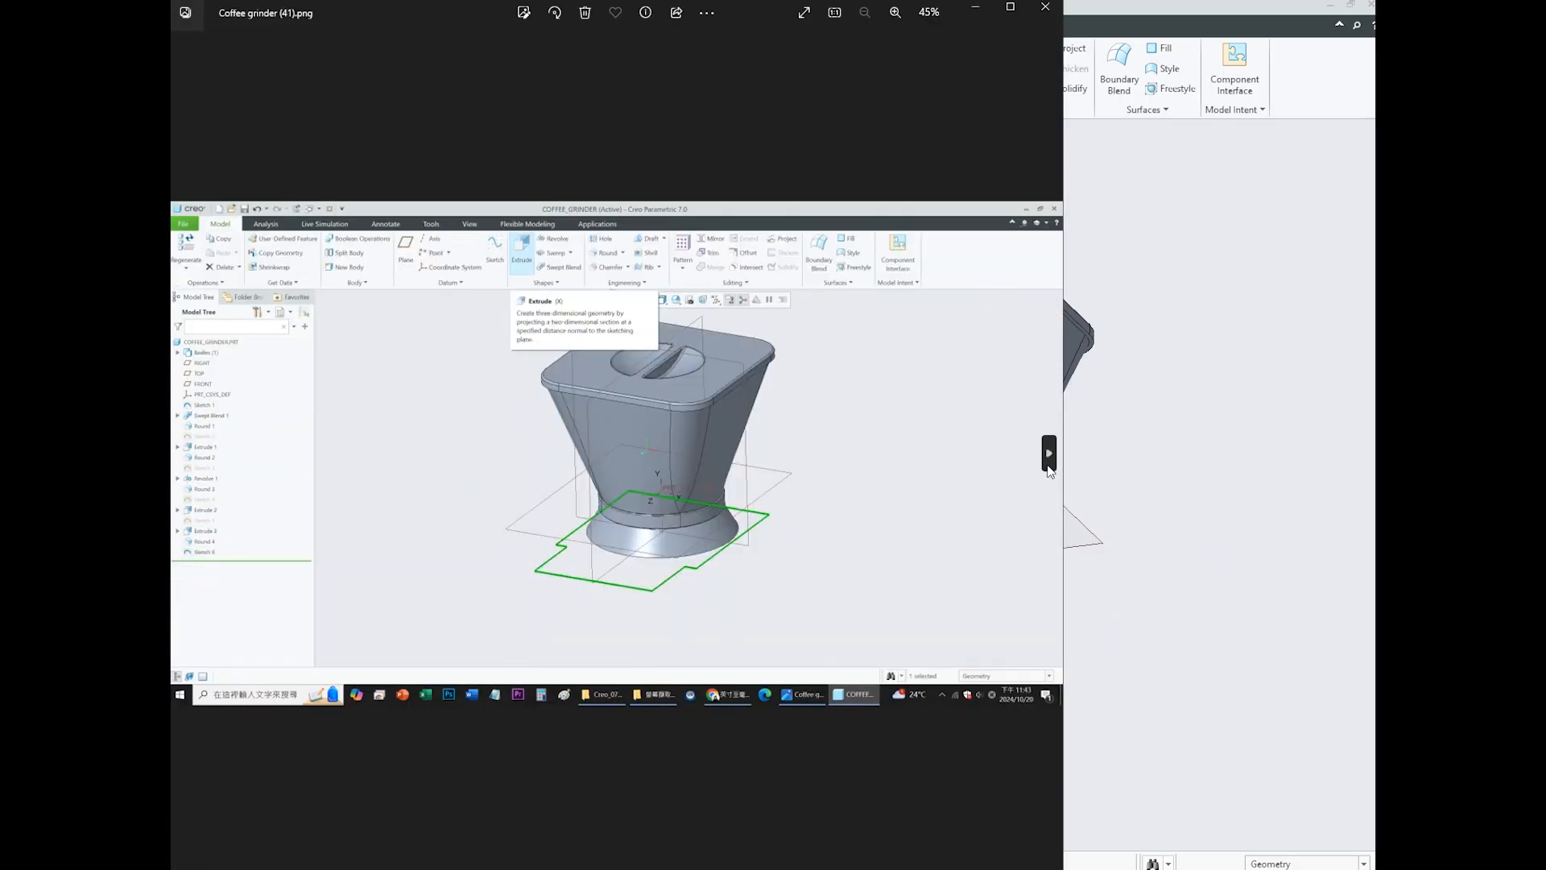
click(190, 465)
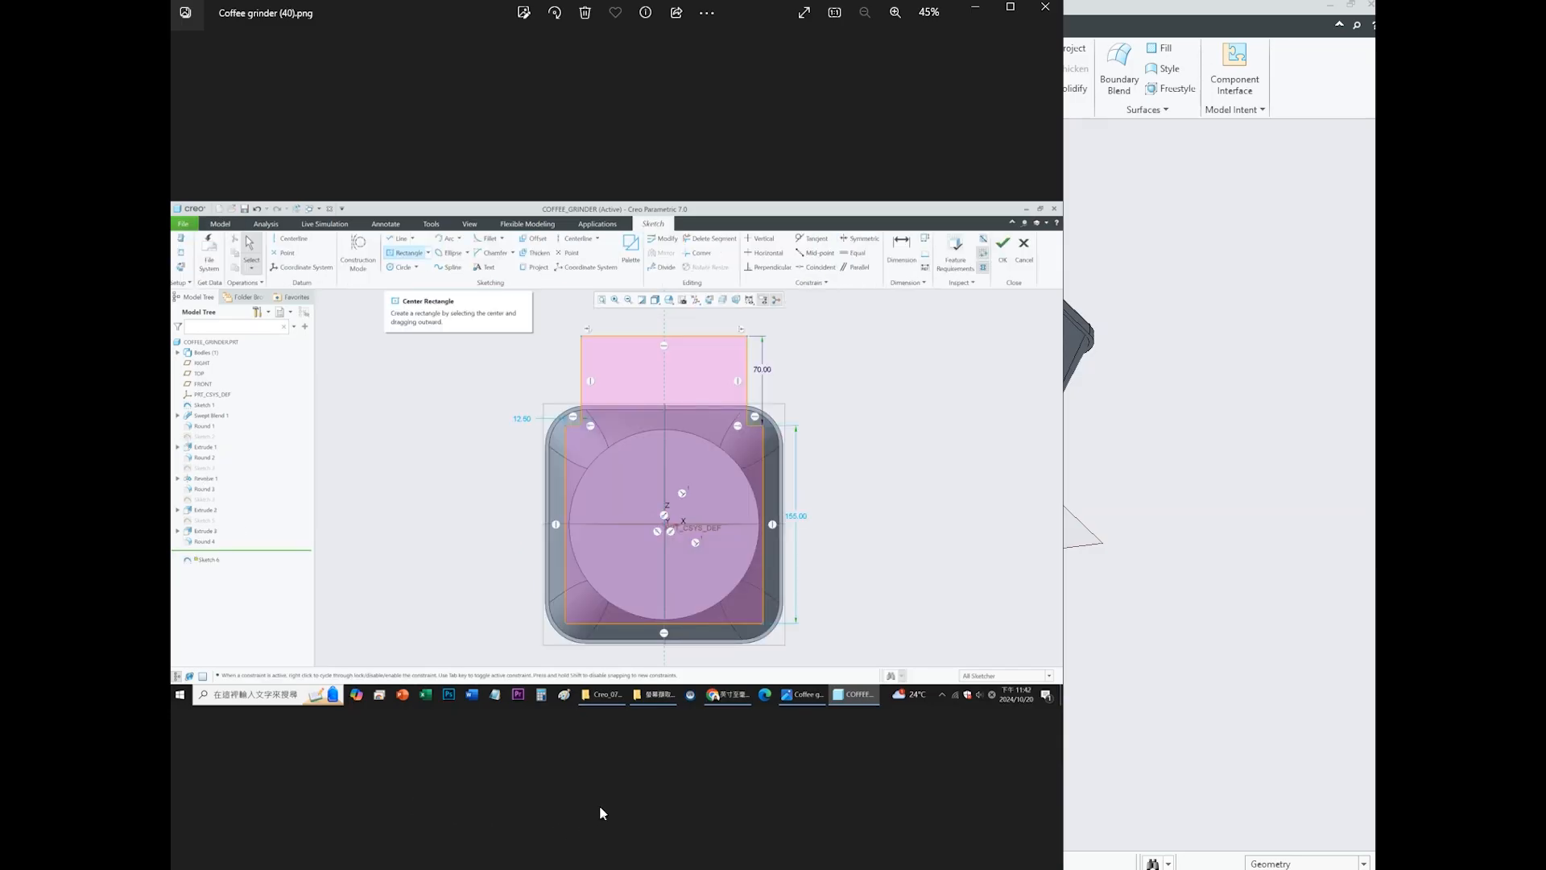
click(1049, 453)
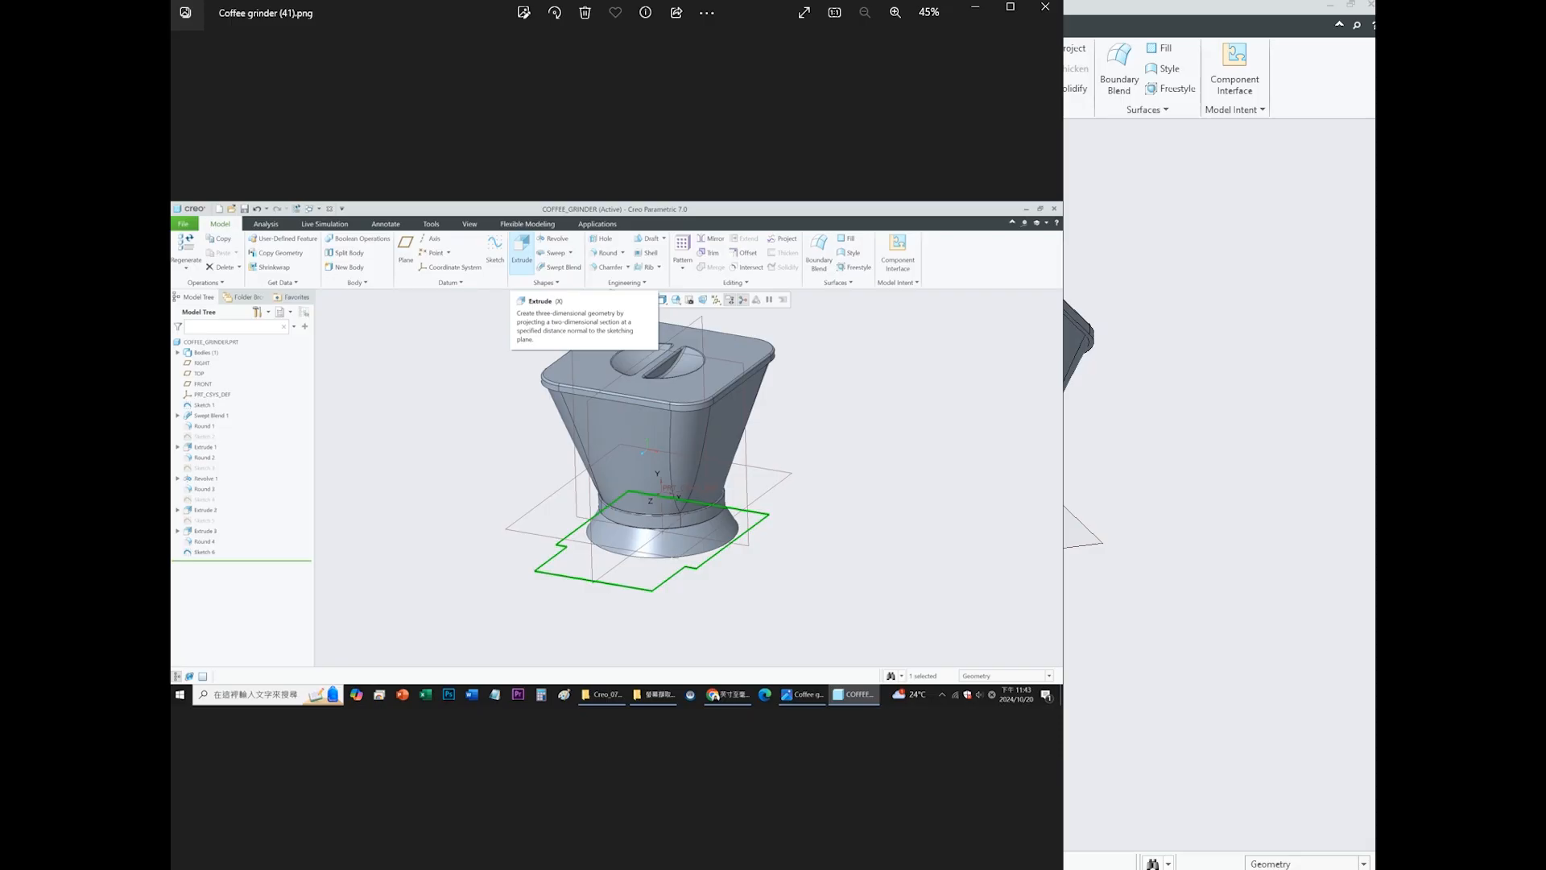
- Examine the shape of the grinder's lower body and container in the product photo Coffee grinder.jpg
click(616, 775)
drag(780, 635, 792, 249)
scroll(793, 250, down, 5)
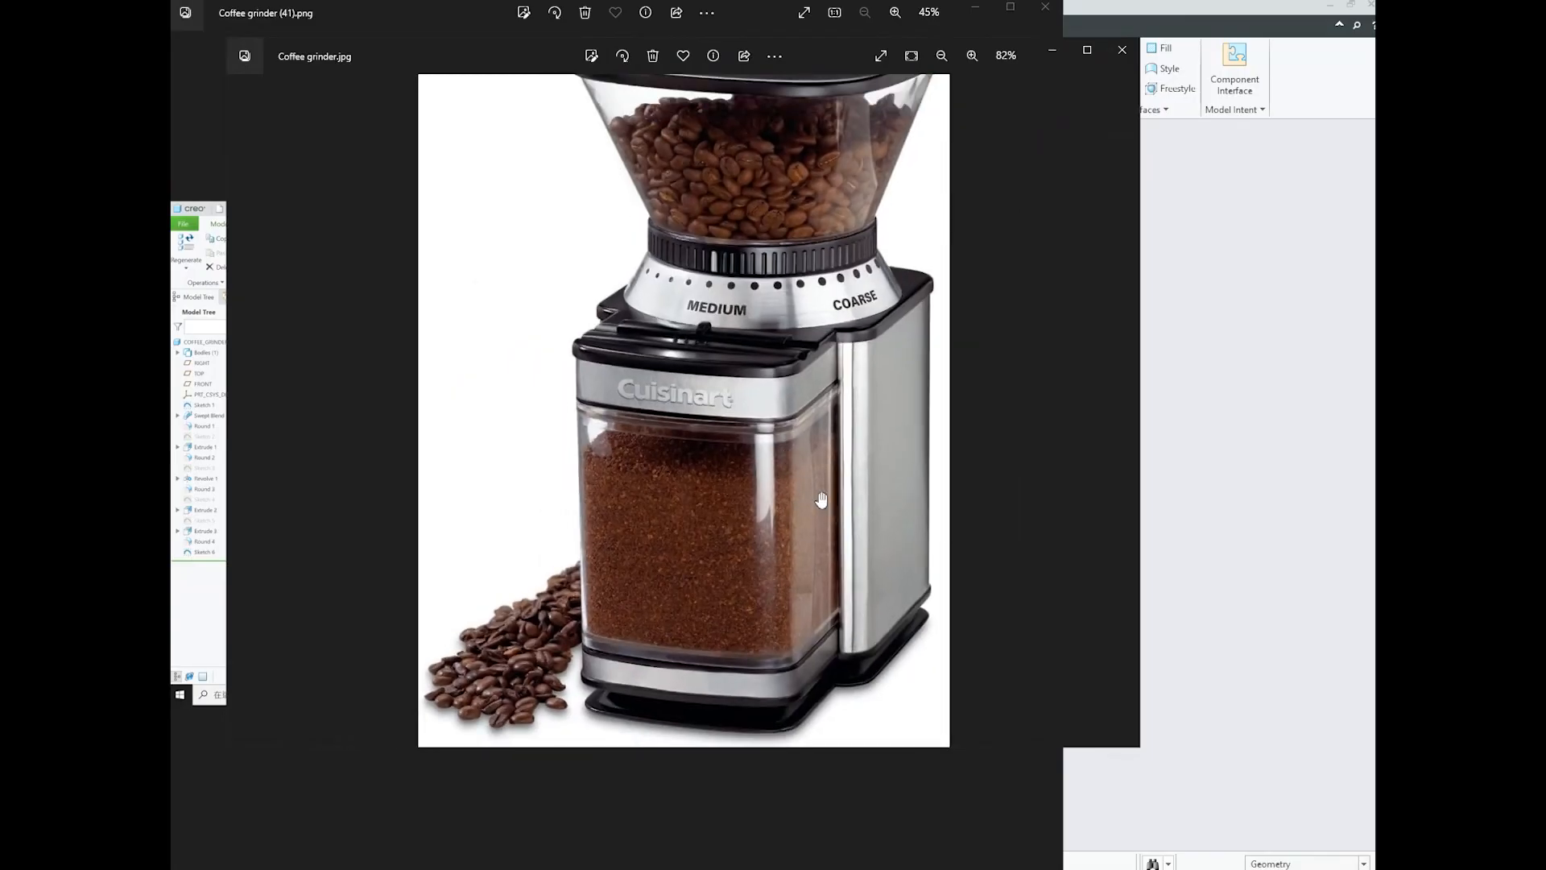
scroll(805, 515, up, 3)
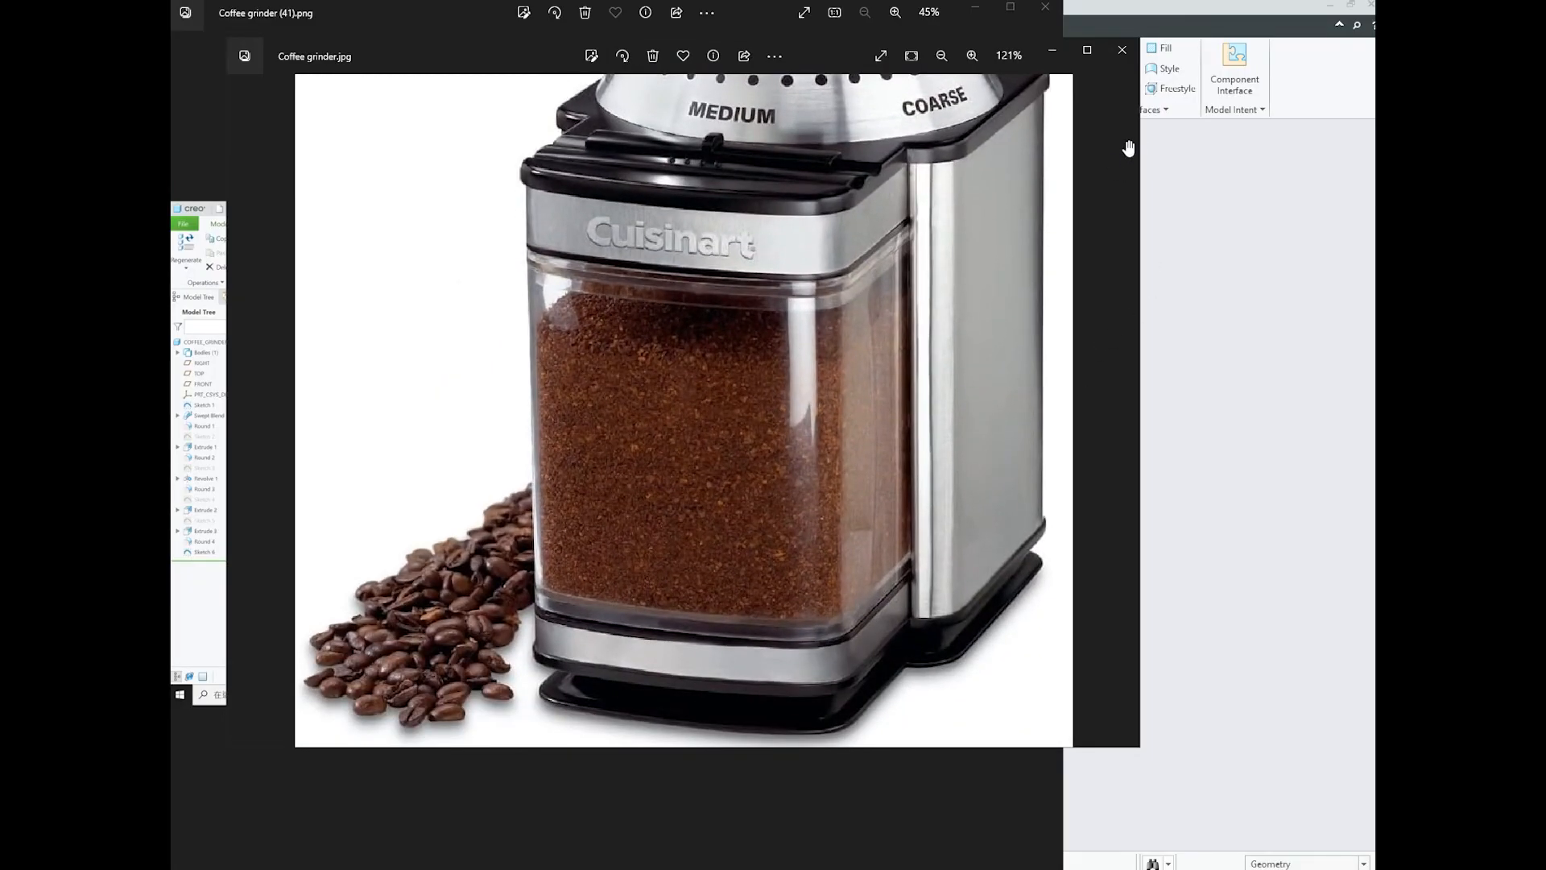
click(1050, 52)
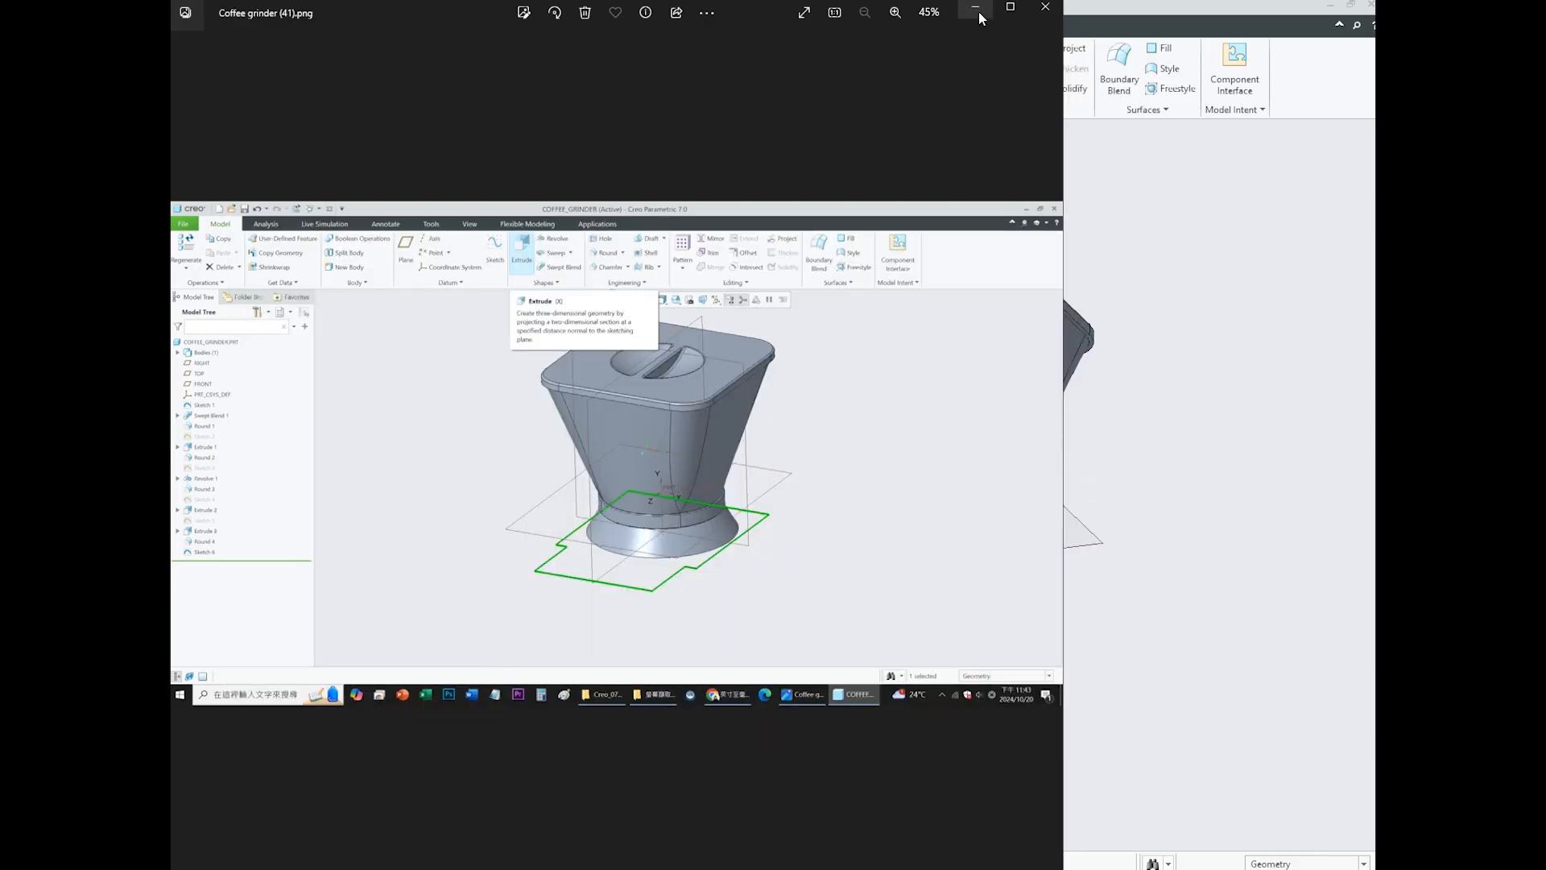
- Check the profile in Coffee grinder (41).png, start a sketch on the flared base's bottom face, and orient the view to the sketch plane
scroll(787, 433, up, 5)
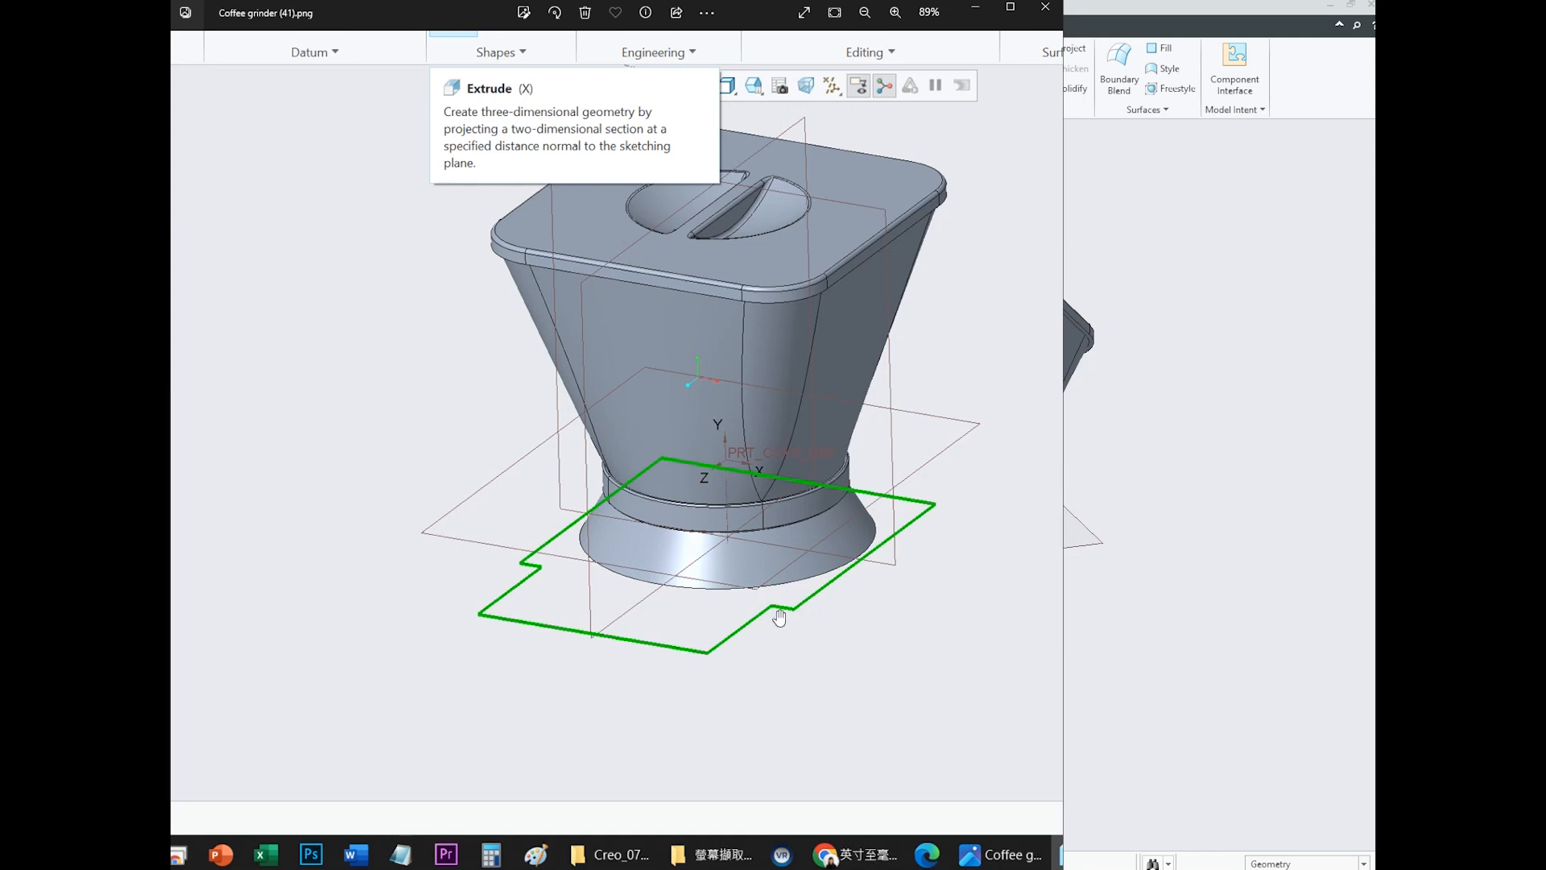
click(1186, 553)
middle_drag(906, 559, 983, 520)
click(1031, 554)
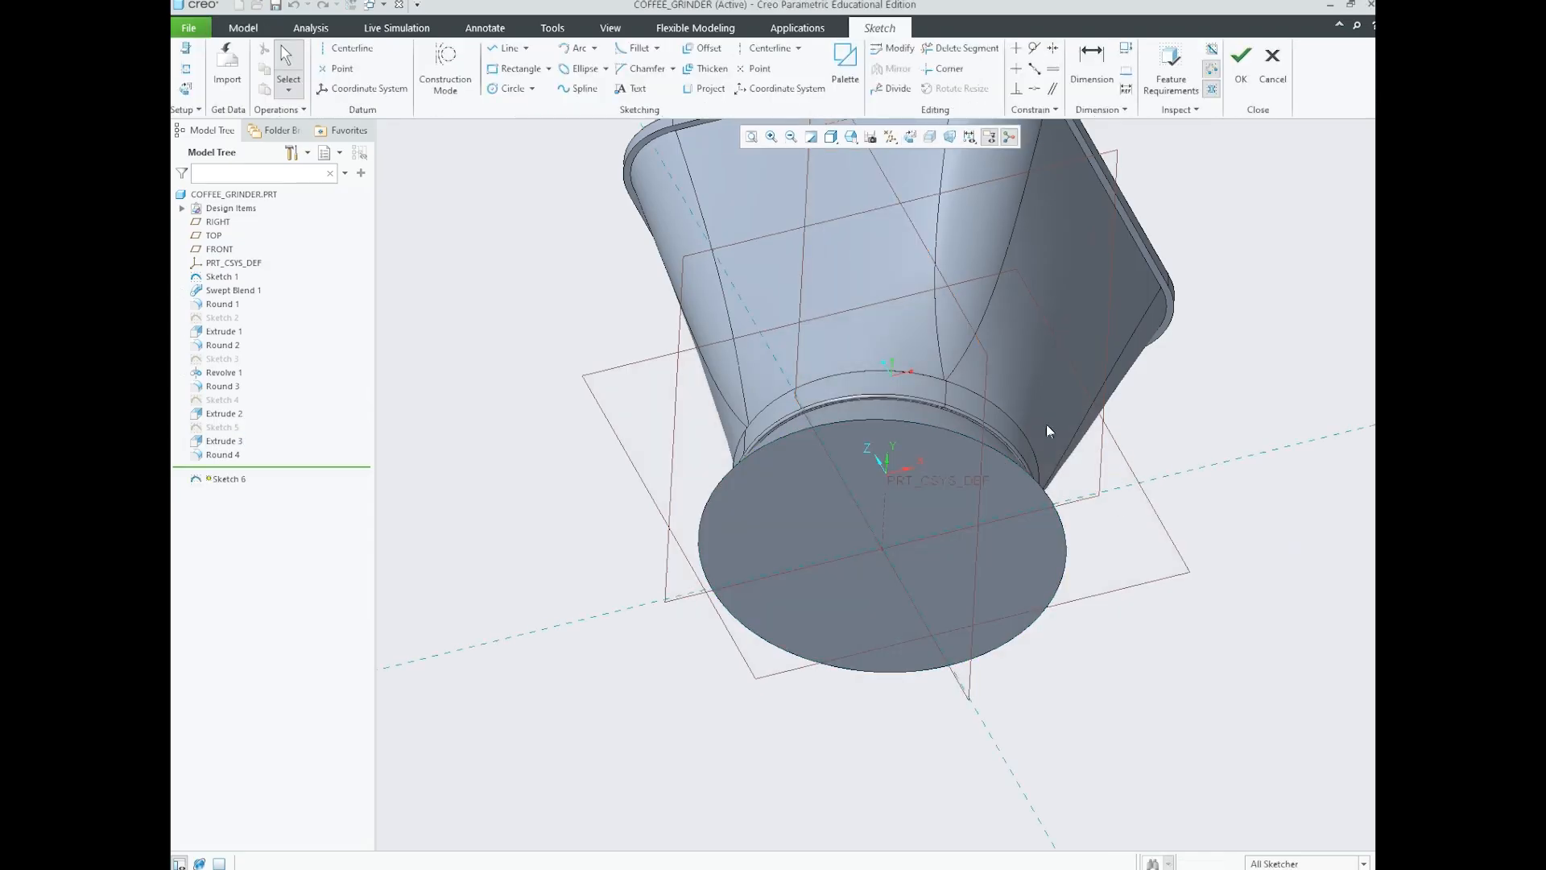
click(918, 143)
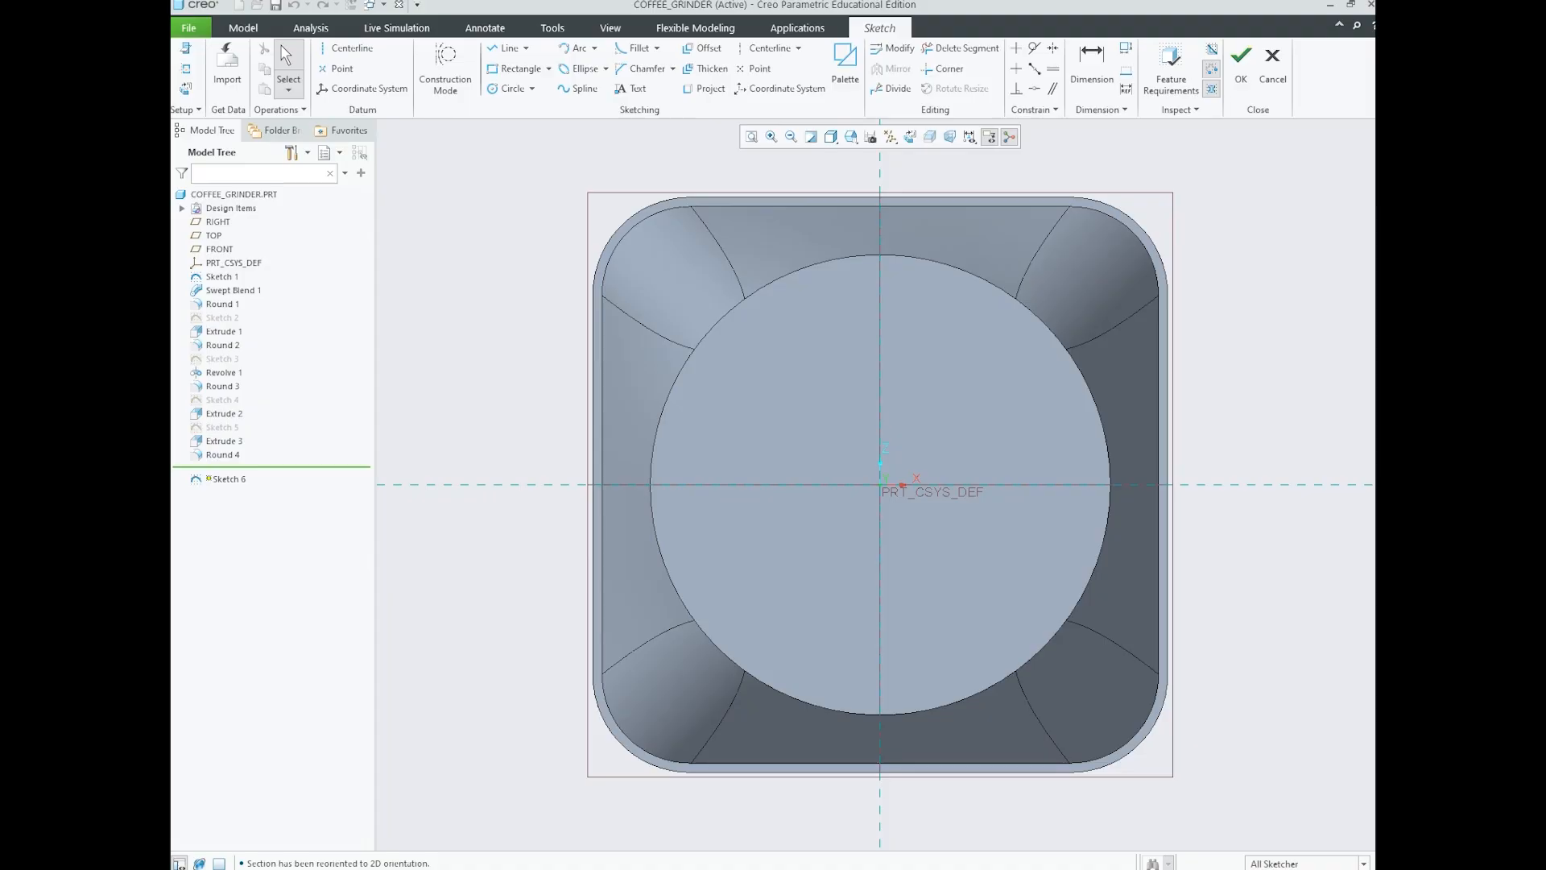
- Reopen the reference screenshot Coffee grinder (40).png and read the dimensions of the stepped body profile
mouse_move(535, 855)
click(496, 781)
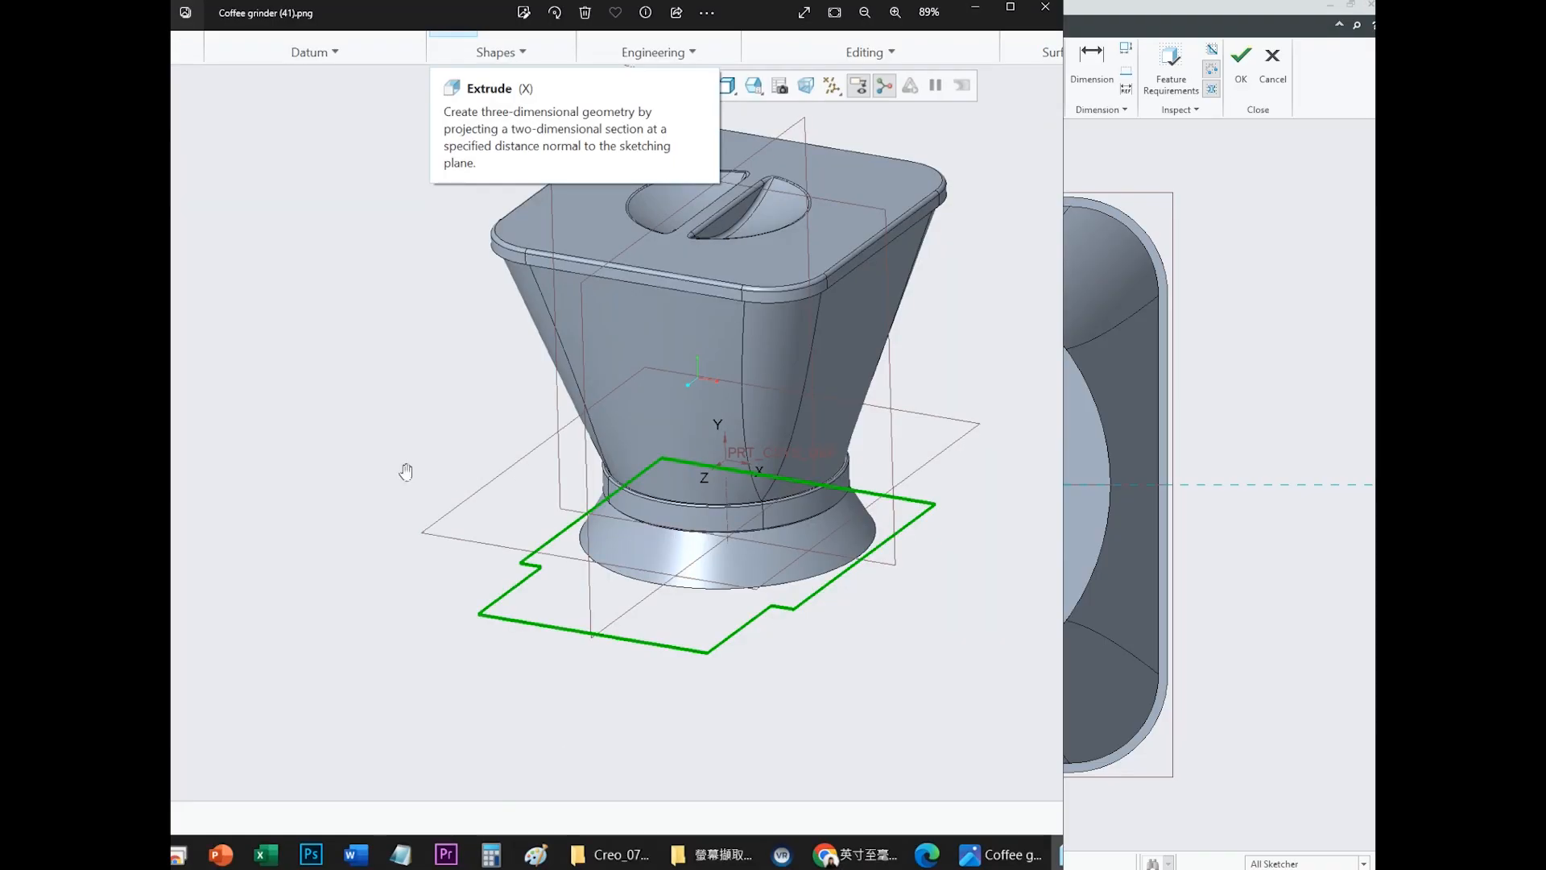
click(180, 453)
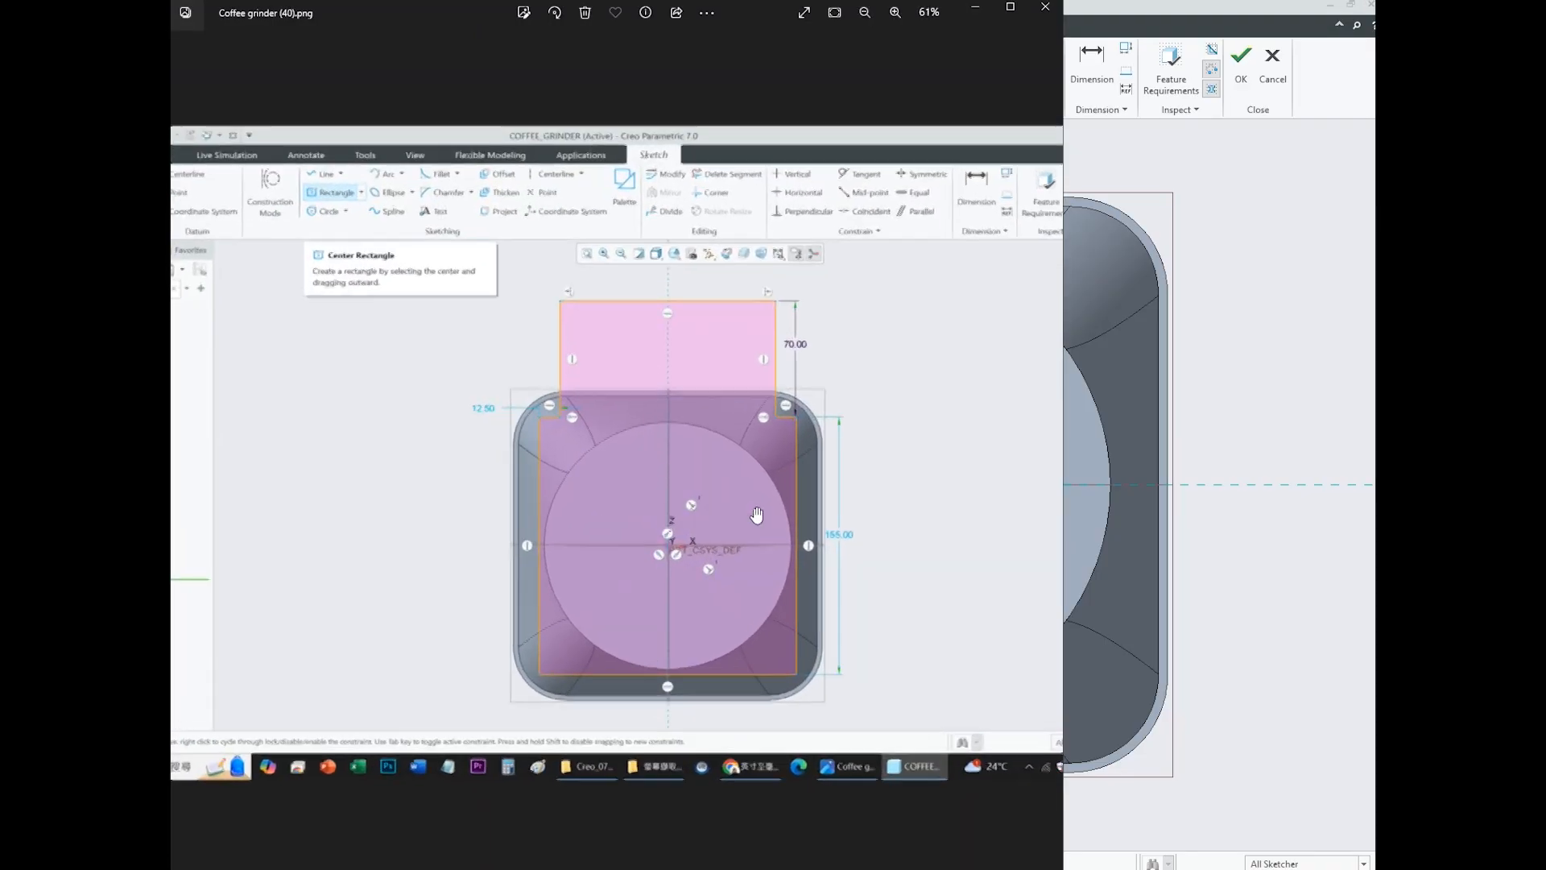
scroll(773, 511, up, 2)
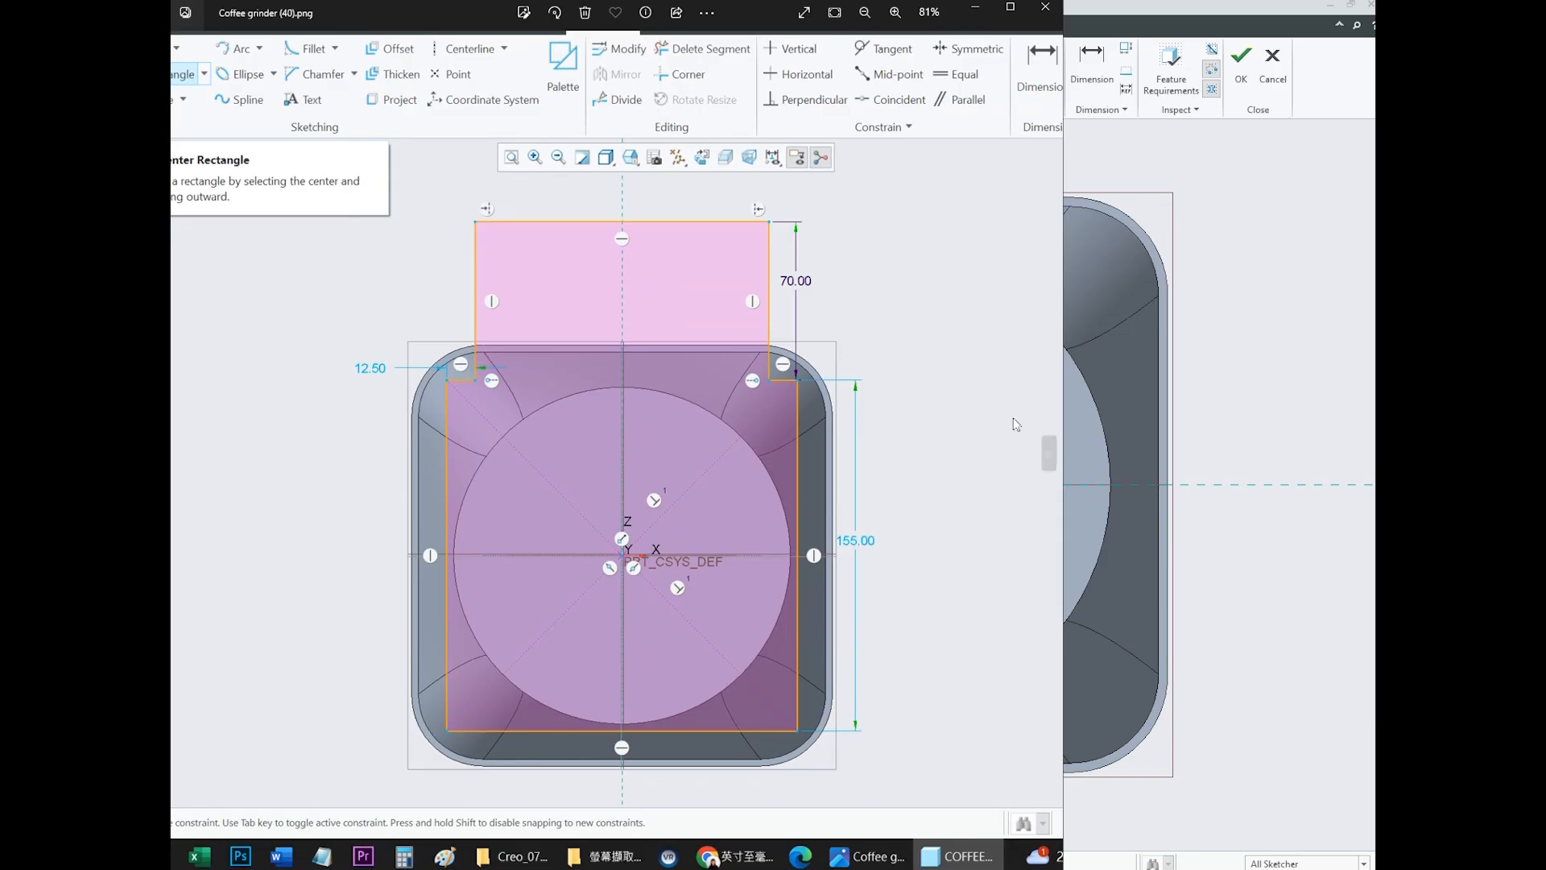
- Sketch a centre square on the origin and set its side length to 155
click(1249, 355)
click(548, 68)
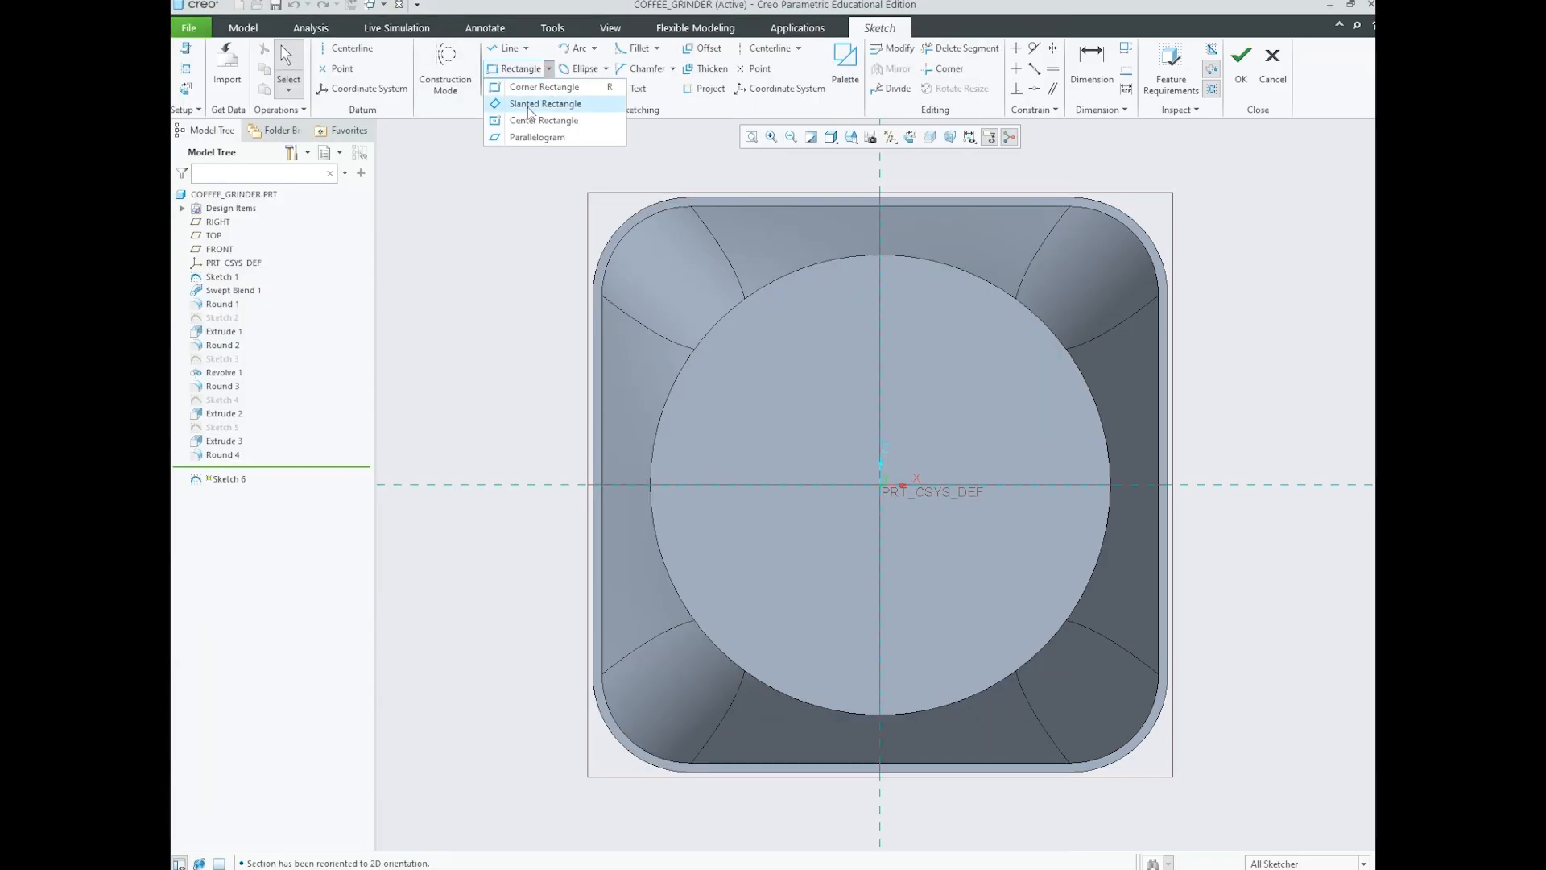
click(541, 120)
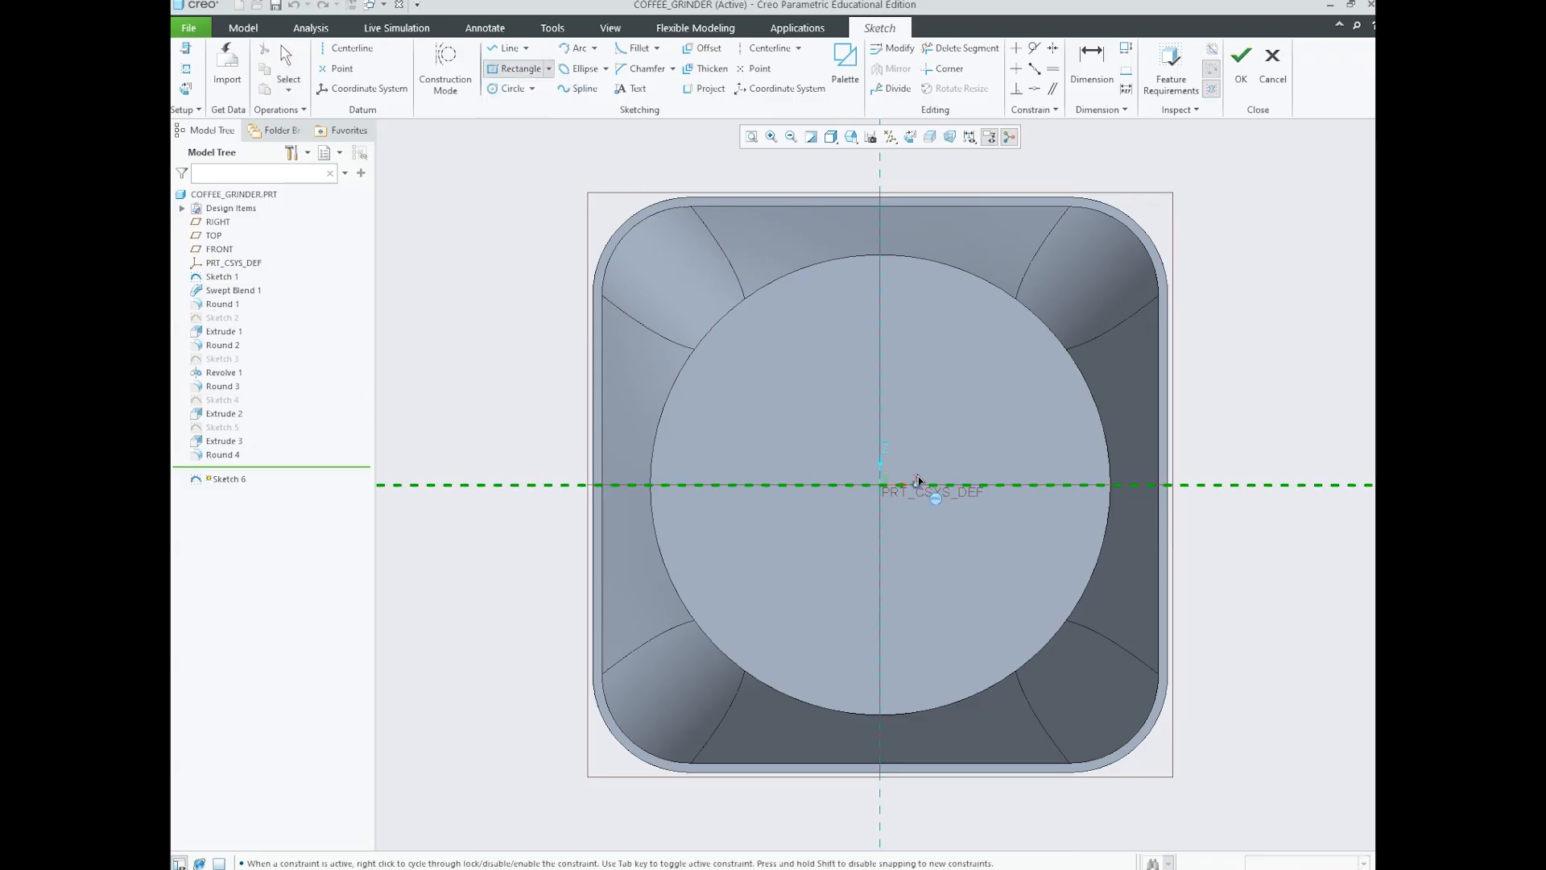
click(1105, 259)
middle_click(1197, 315)
double_click(829, 225)
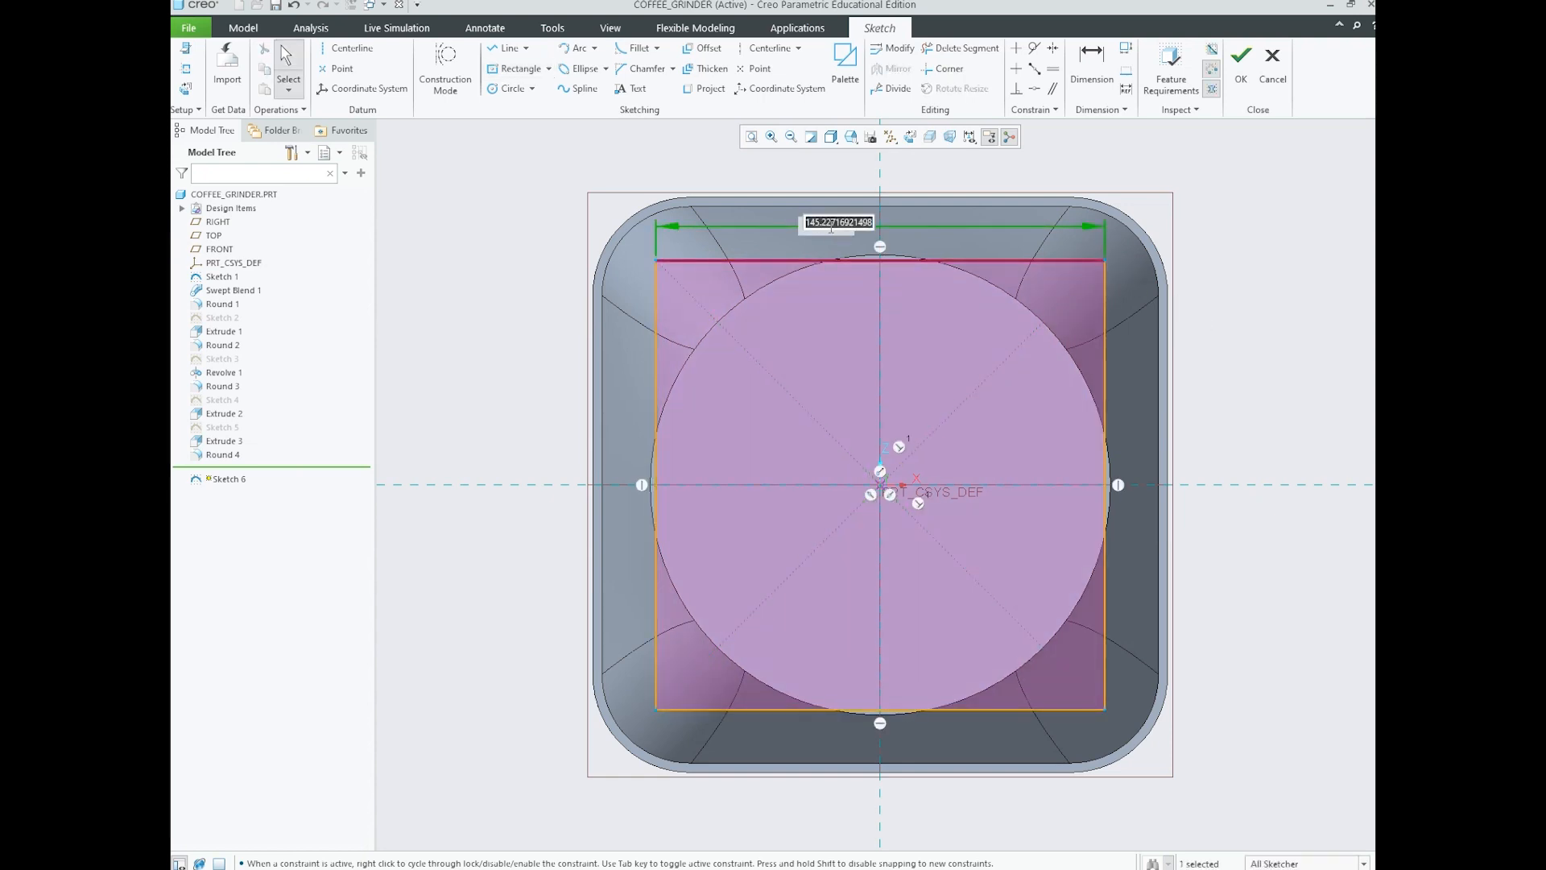
text(155)
key(Return)
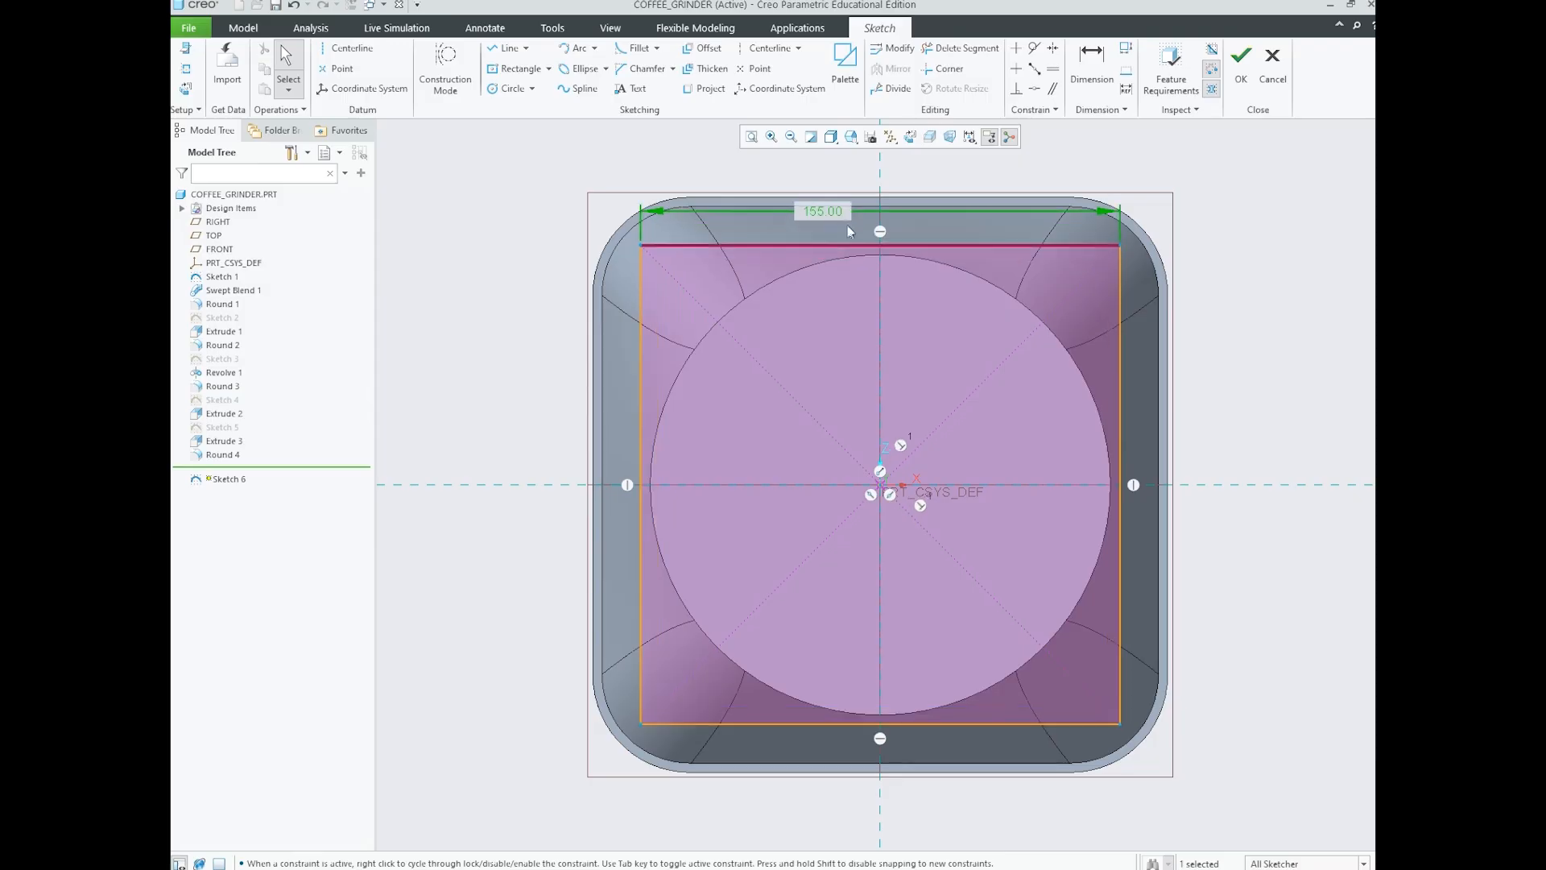
- Check Coffee grinder (40).png and draw a corner rectangle about 123 wide and 59 high, rising from the square's upper edge
scroll(758, 625, down, 4)
scroll(833, 489, up, 3)
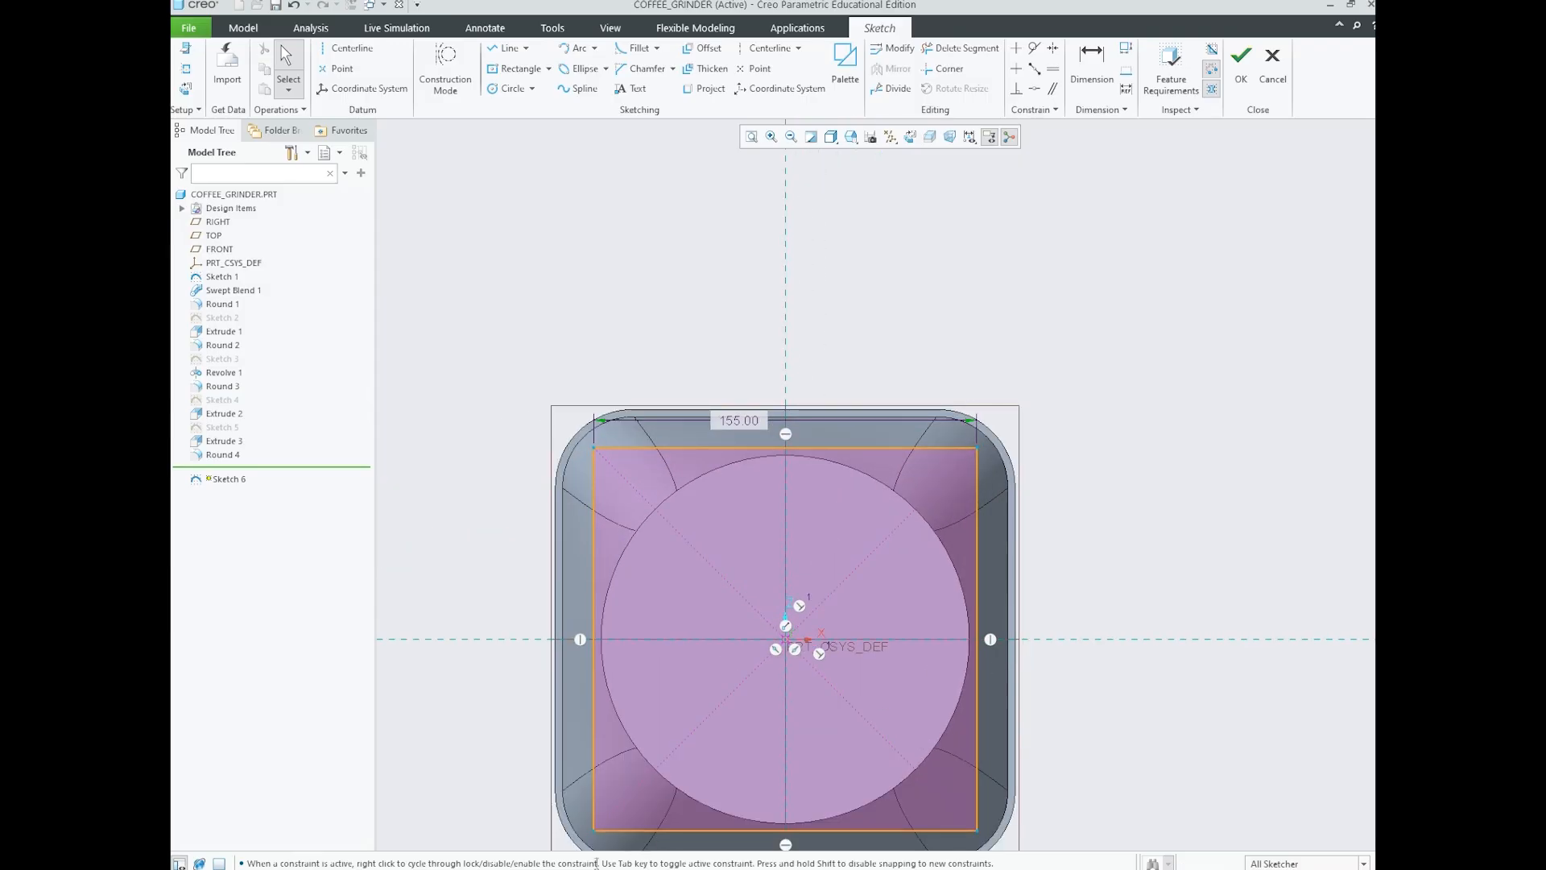
mouse_move(558, 869)
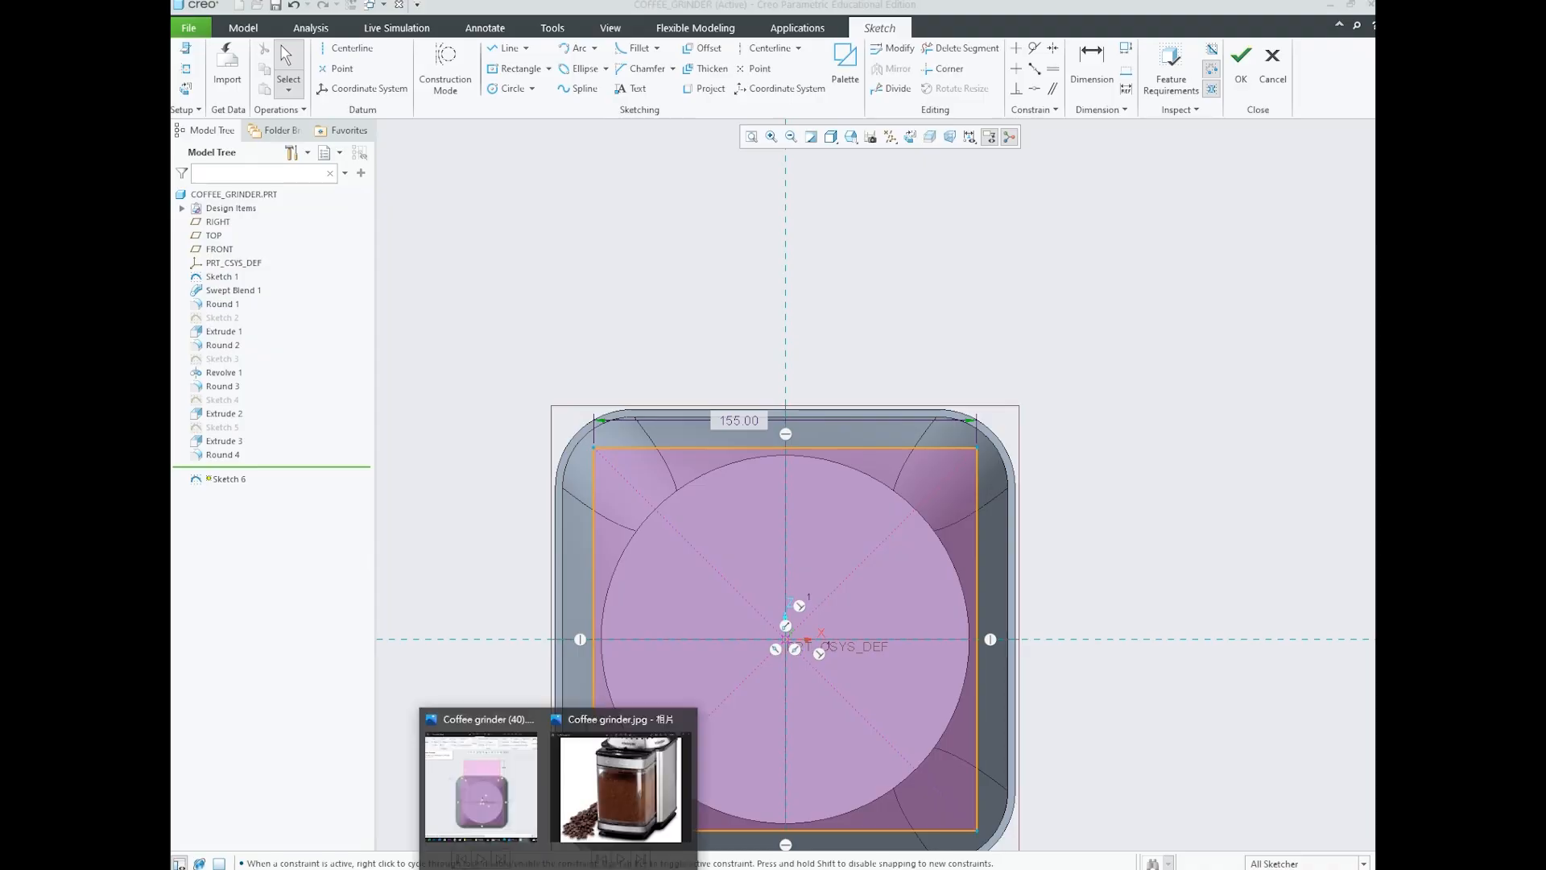
click(481, 786)
scroll(642, 341, up, 1)
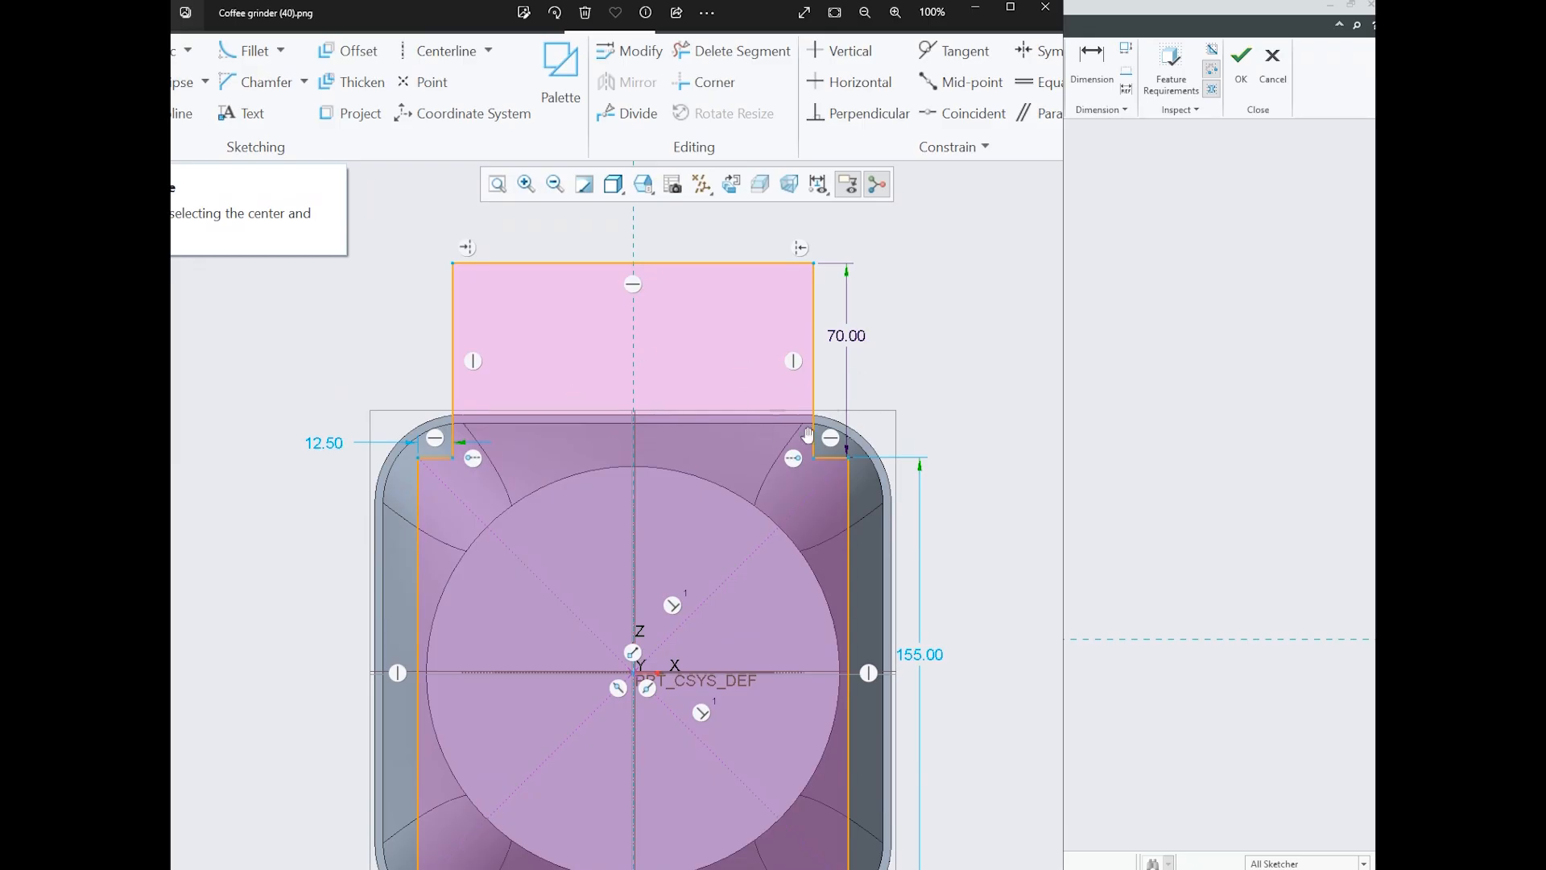
click(1160, 386)
click(549, 70)
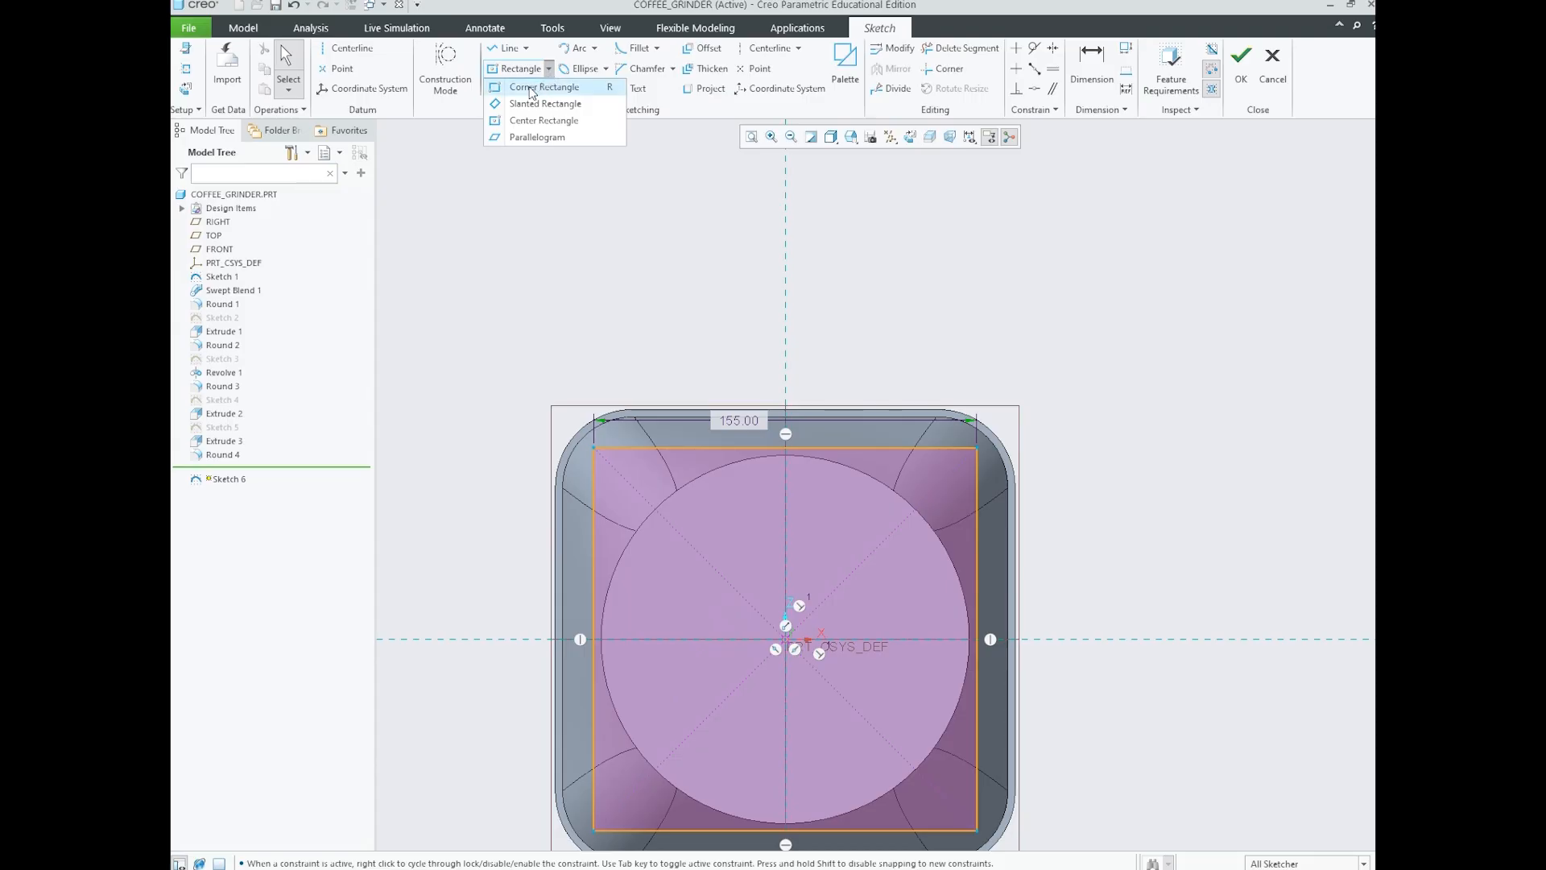
click(555, 89)
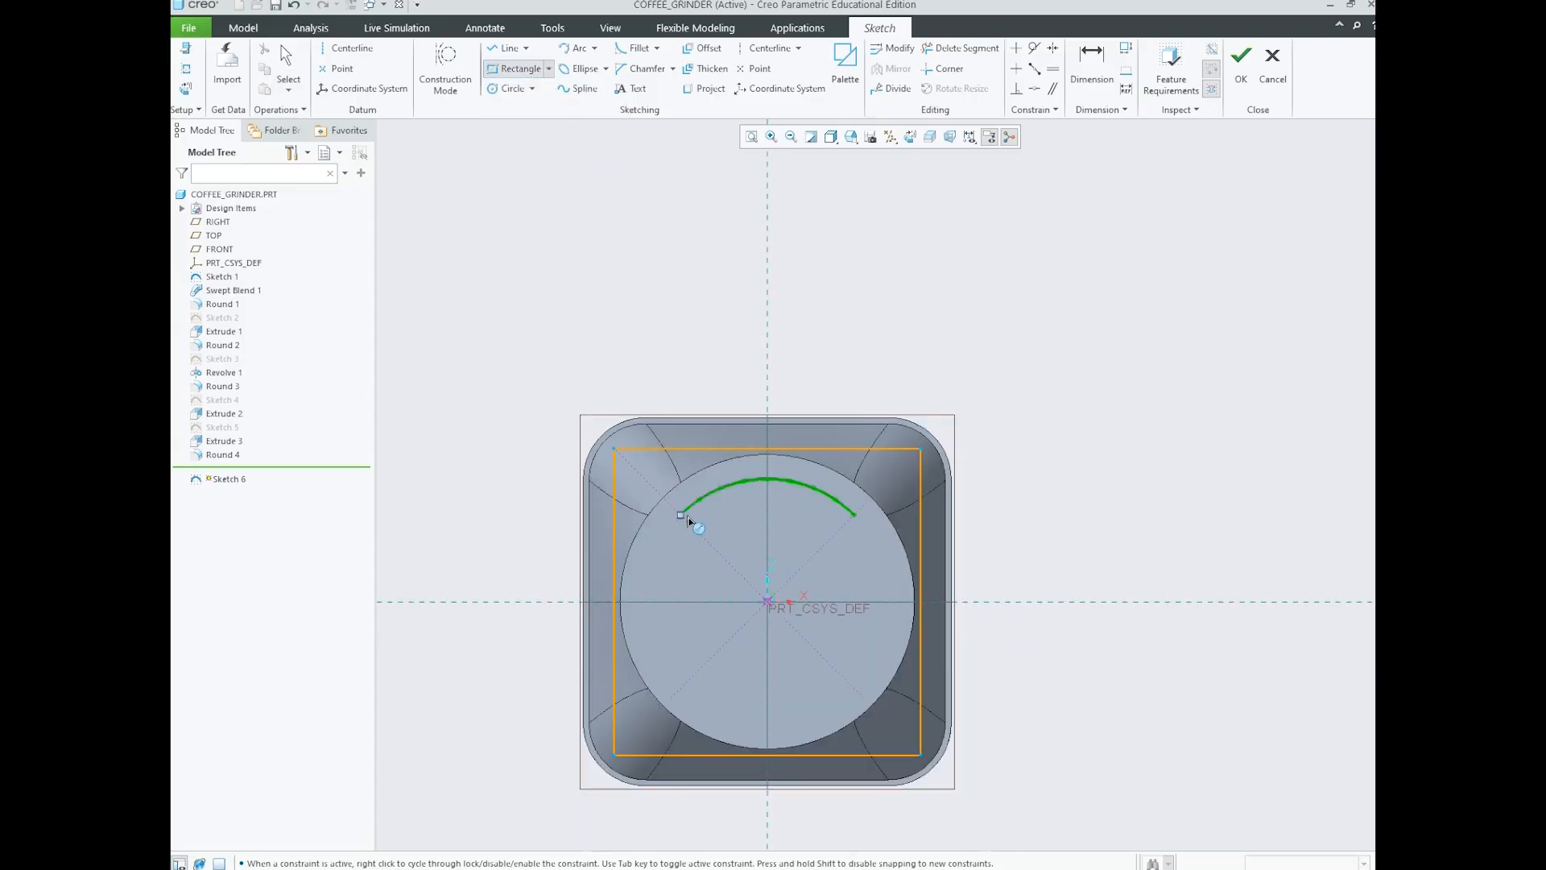
scroll(687, 428, down, 2)
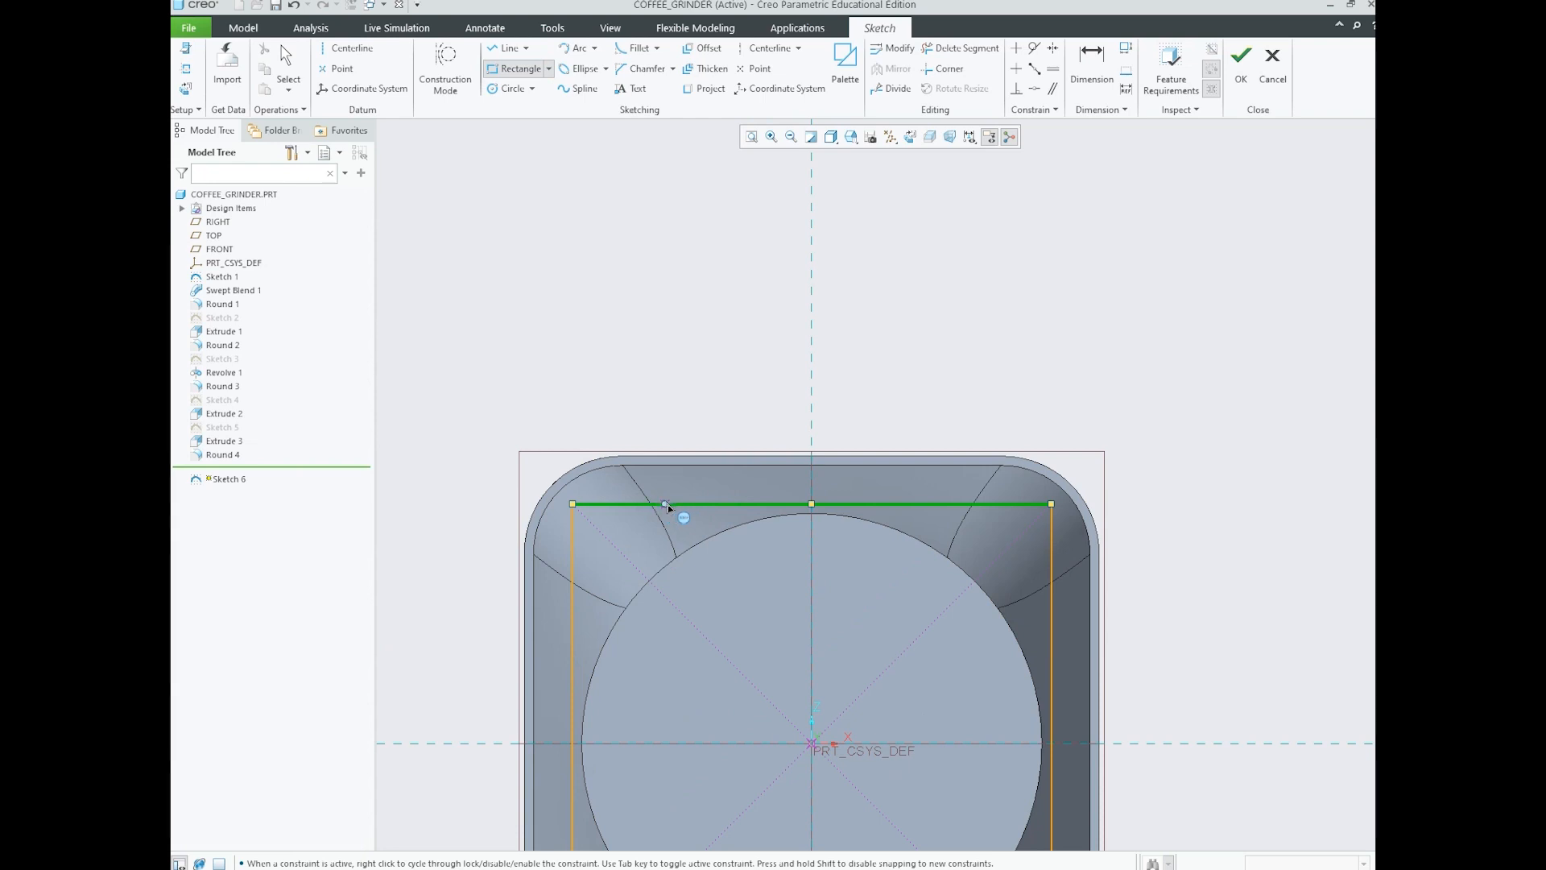
click(625, 505)
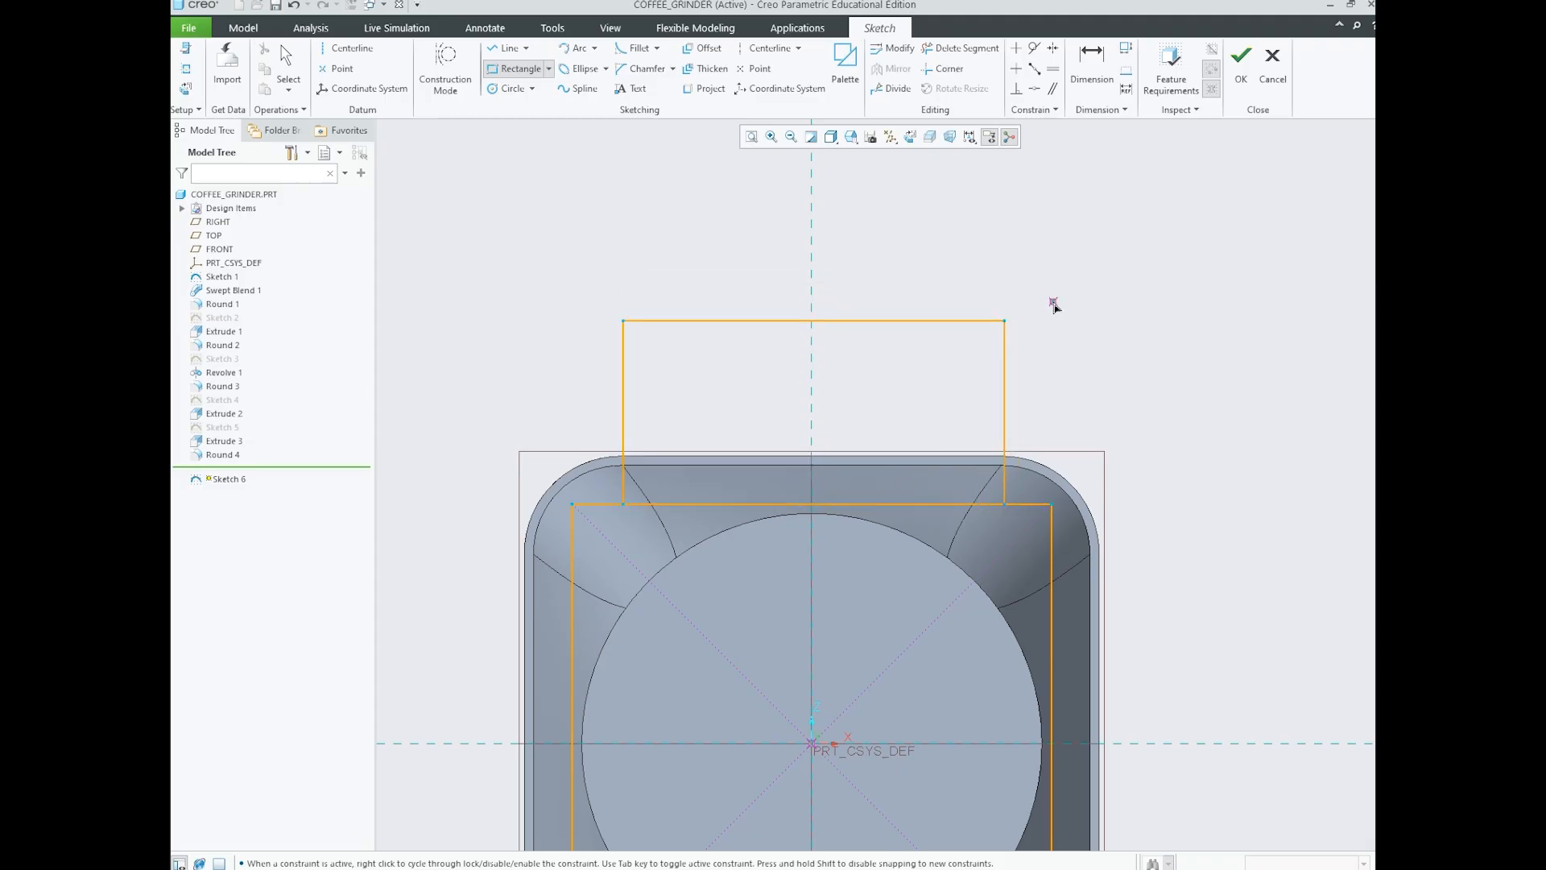
middle_click(1056, 305)
- Set the height of the upper rectangle to 70
double_click(997, 441)
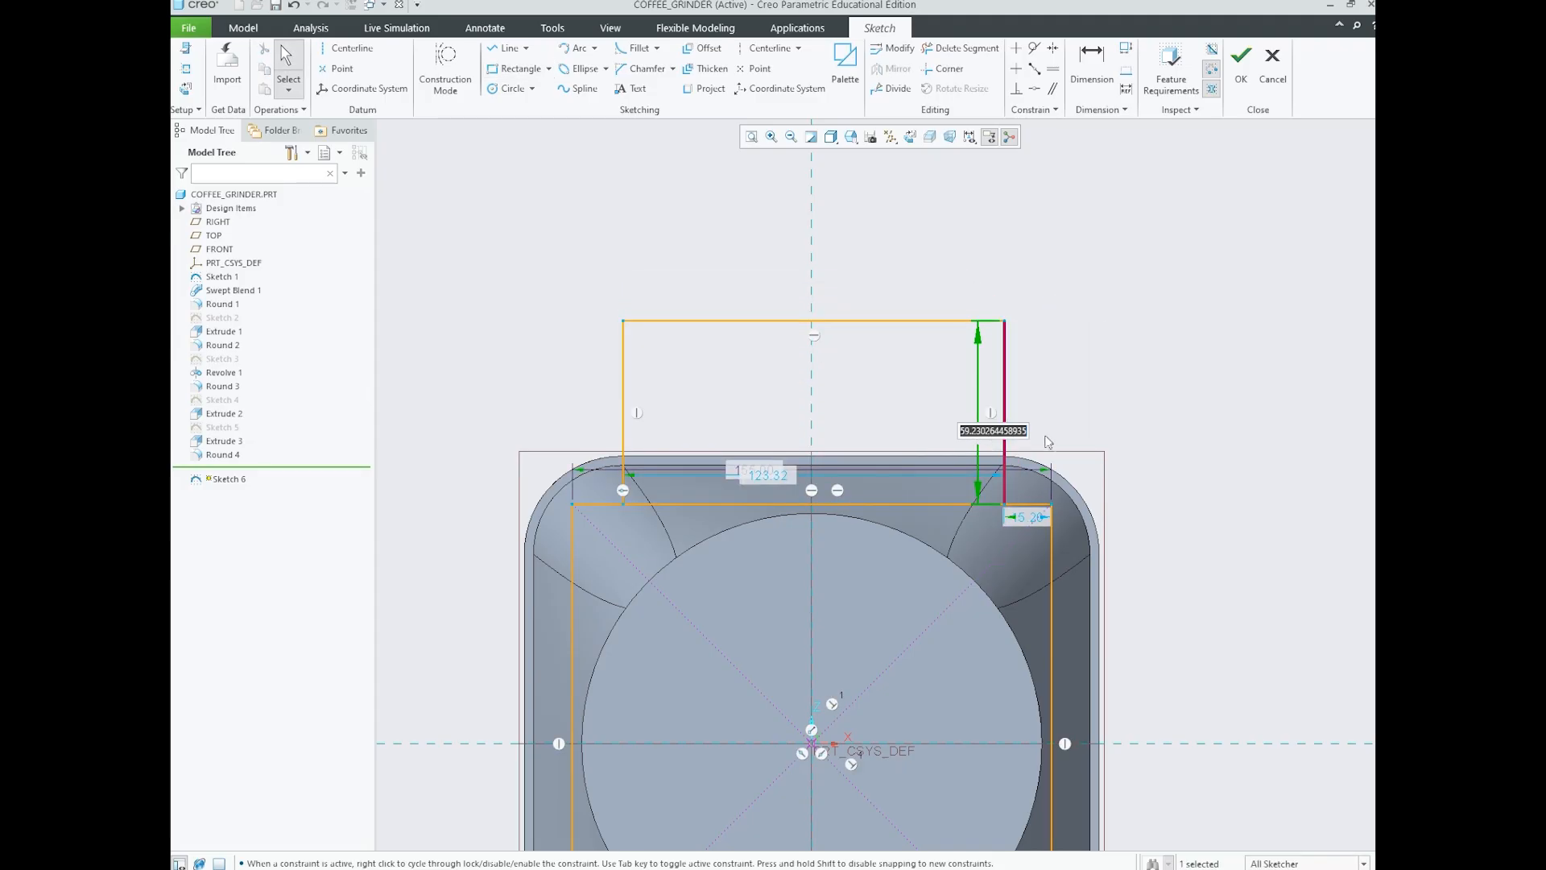
text(70)
key(Return)
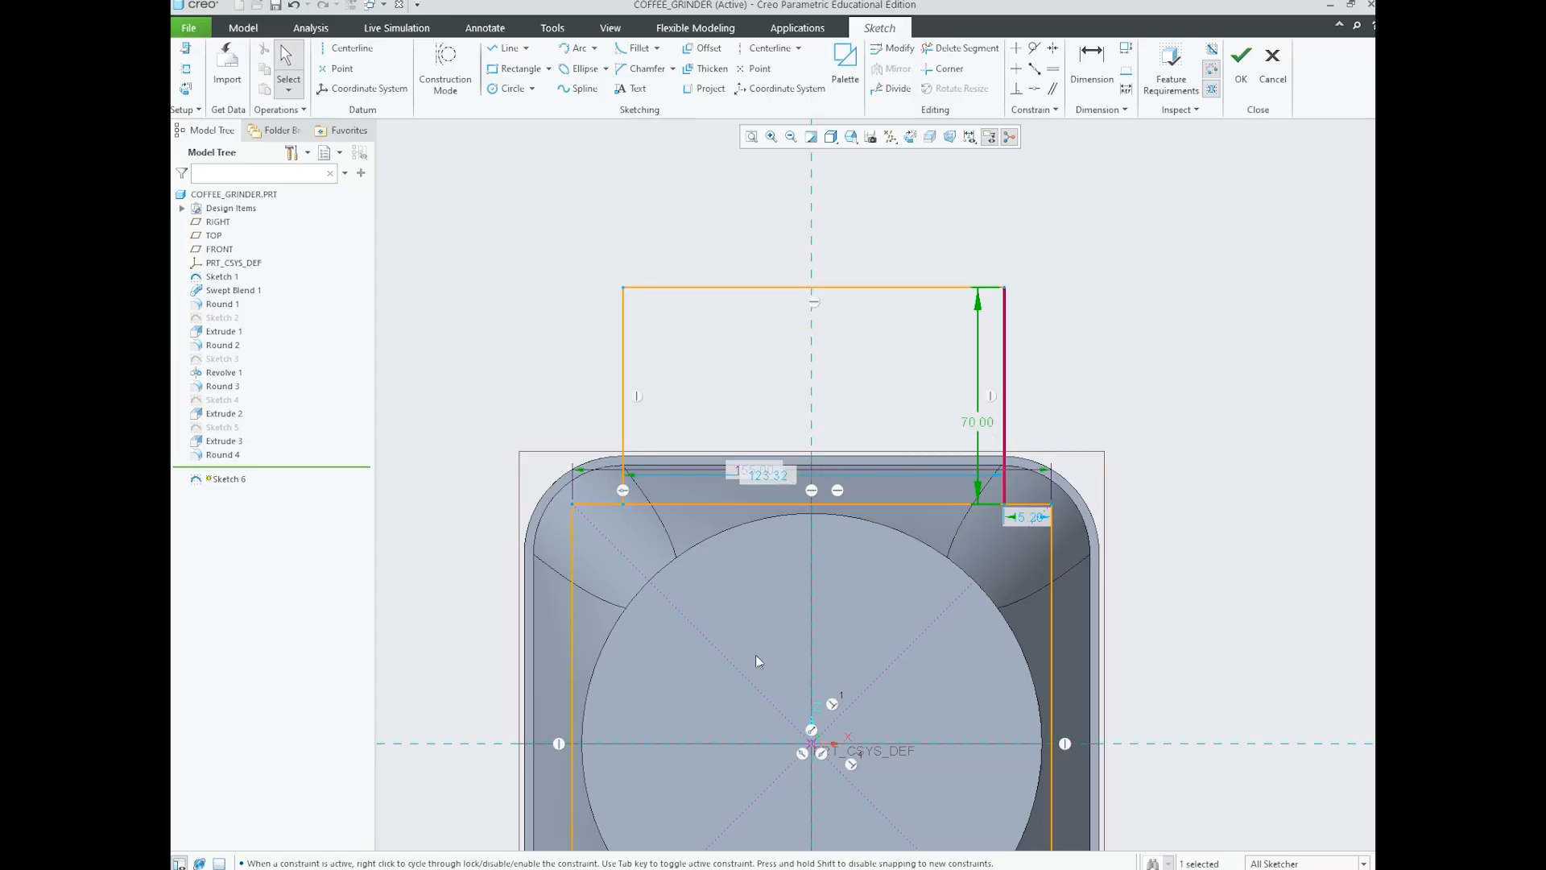
click(734, 438)
- Recheck Coffee grinder (40).png and move the upper rectangle's right side inward, making the rectangle about 112 wide
mouse_move(494, 824)
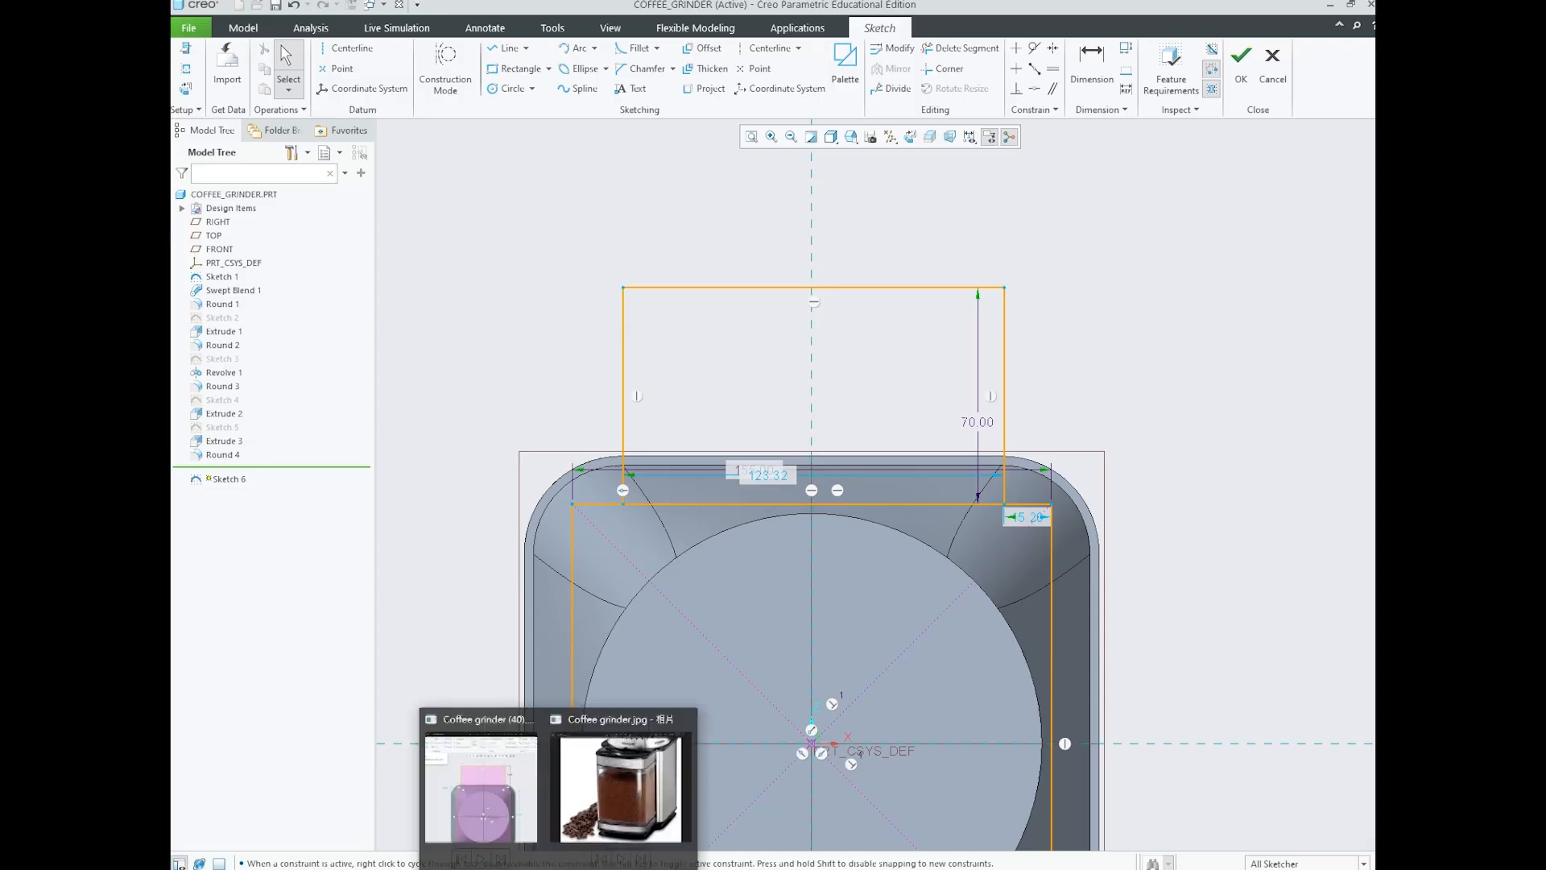
click(493, 824)
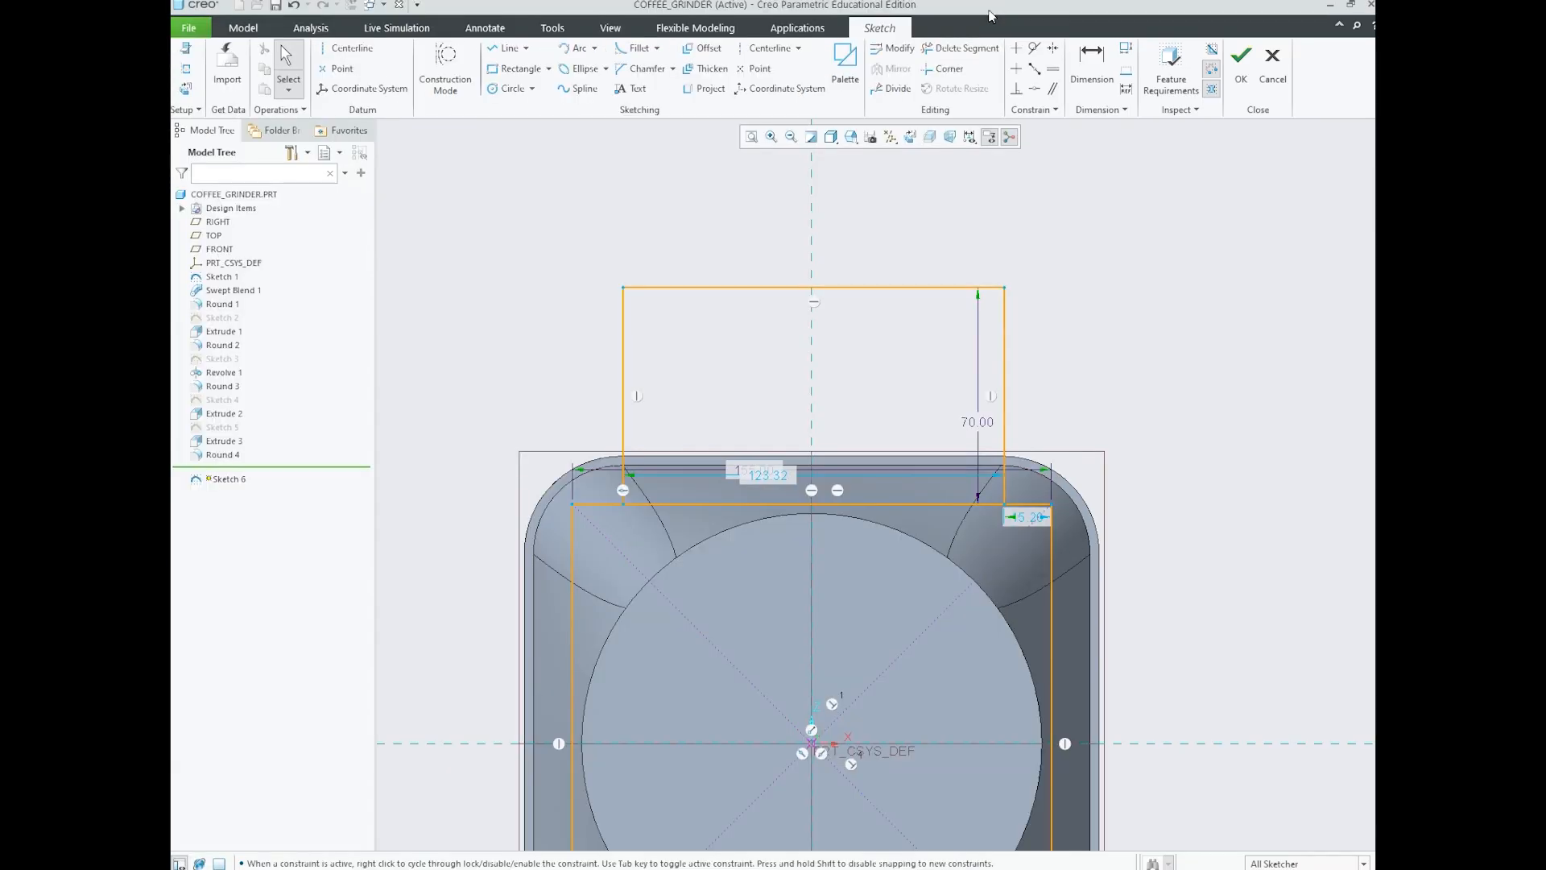
click(975, 7)
scroll(815, 362, down, 3)
scroll(834, 358, up, 3)
drag(998, 382, 968, 379)
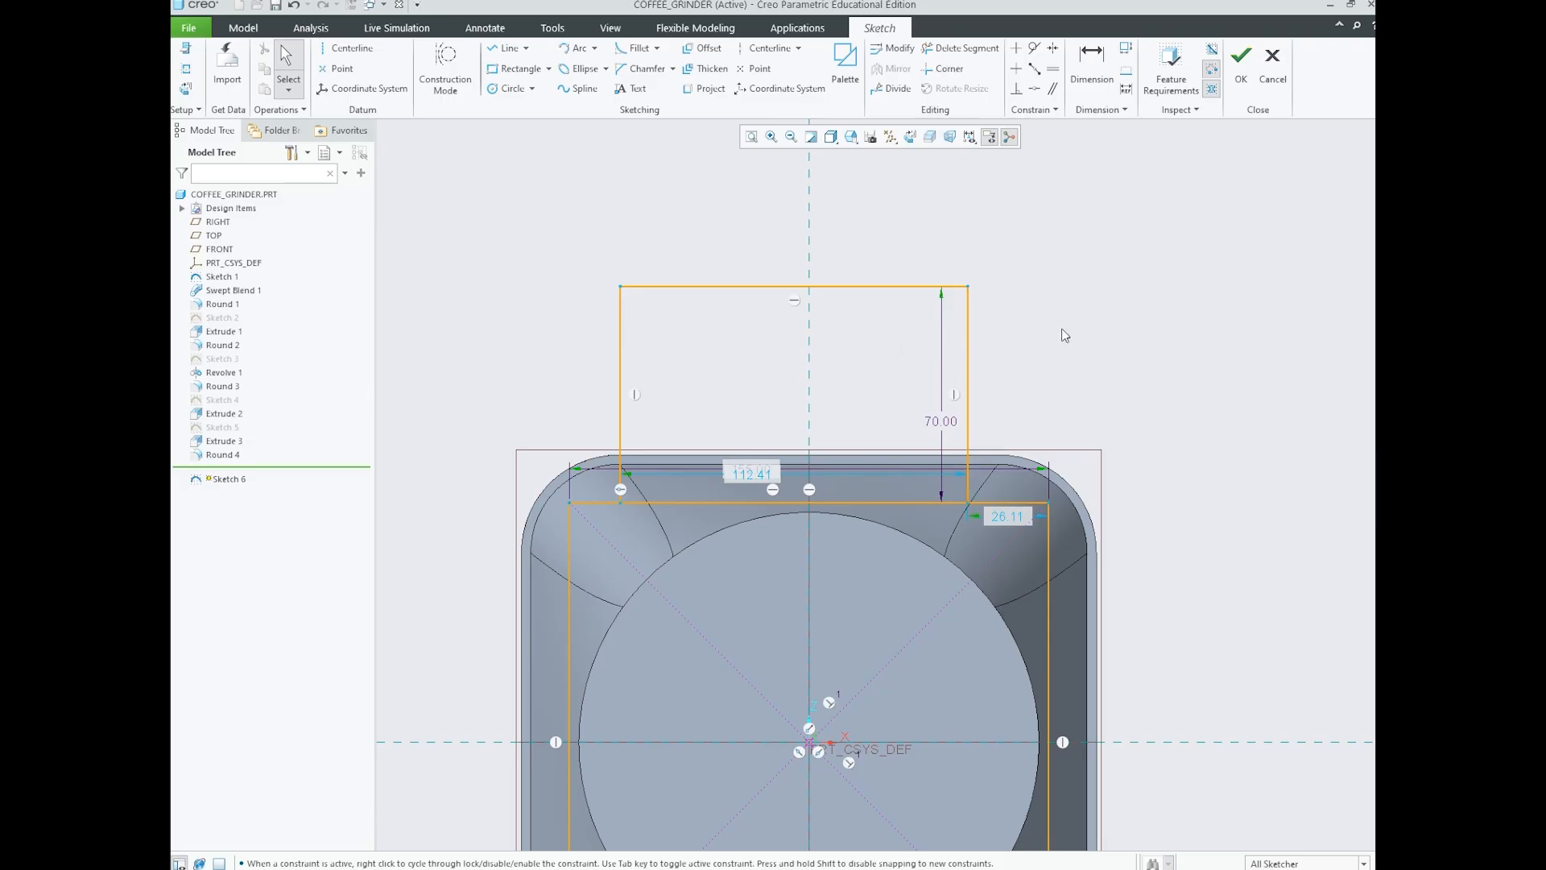
- Make the upper rectangle's two top corners symmetric about the vertical centreline
click(1054, 55)
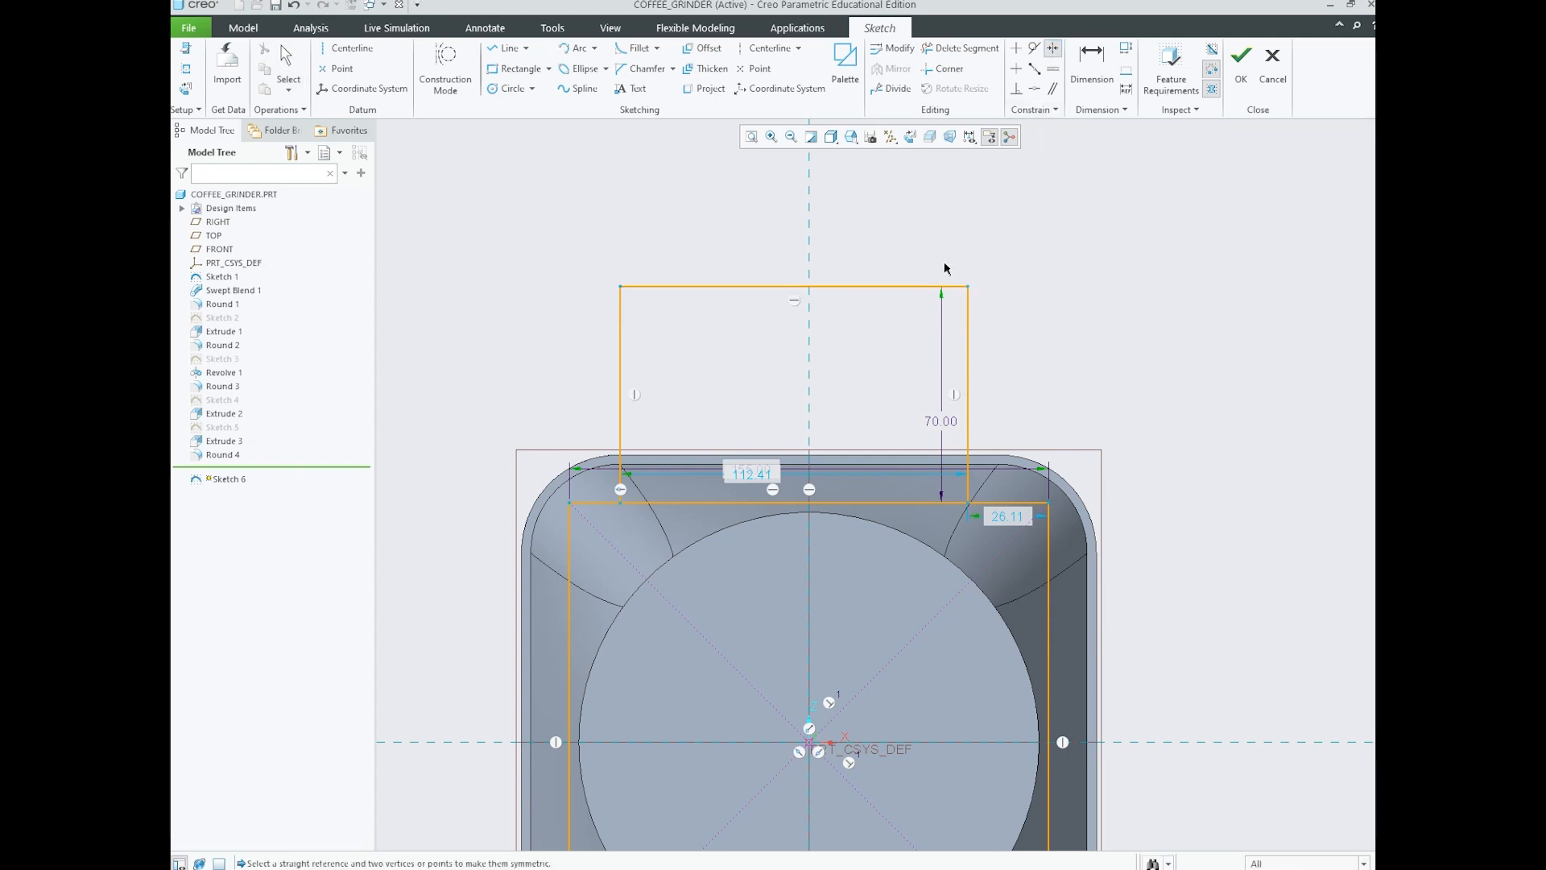
scroll(1034, 410, up, 2)
scroll(910, 278, down, 3)
scroll(995, 403, down, 1)
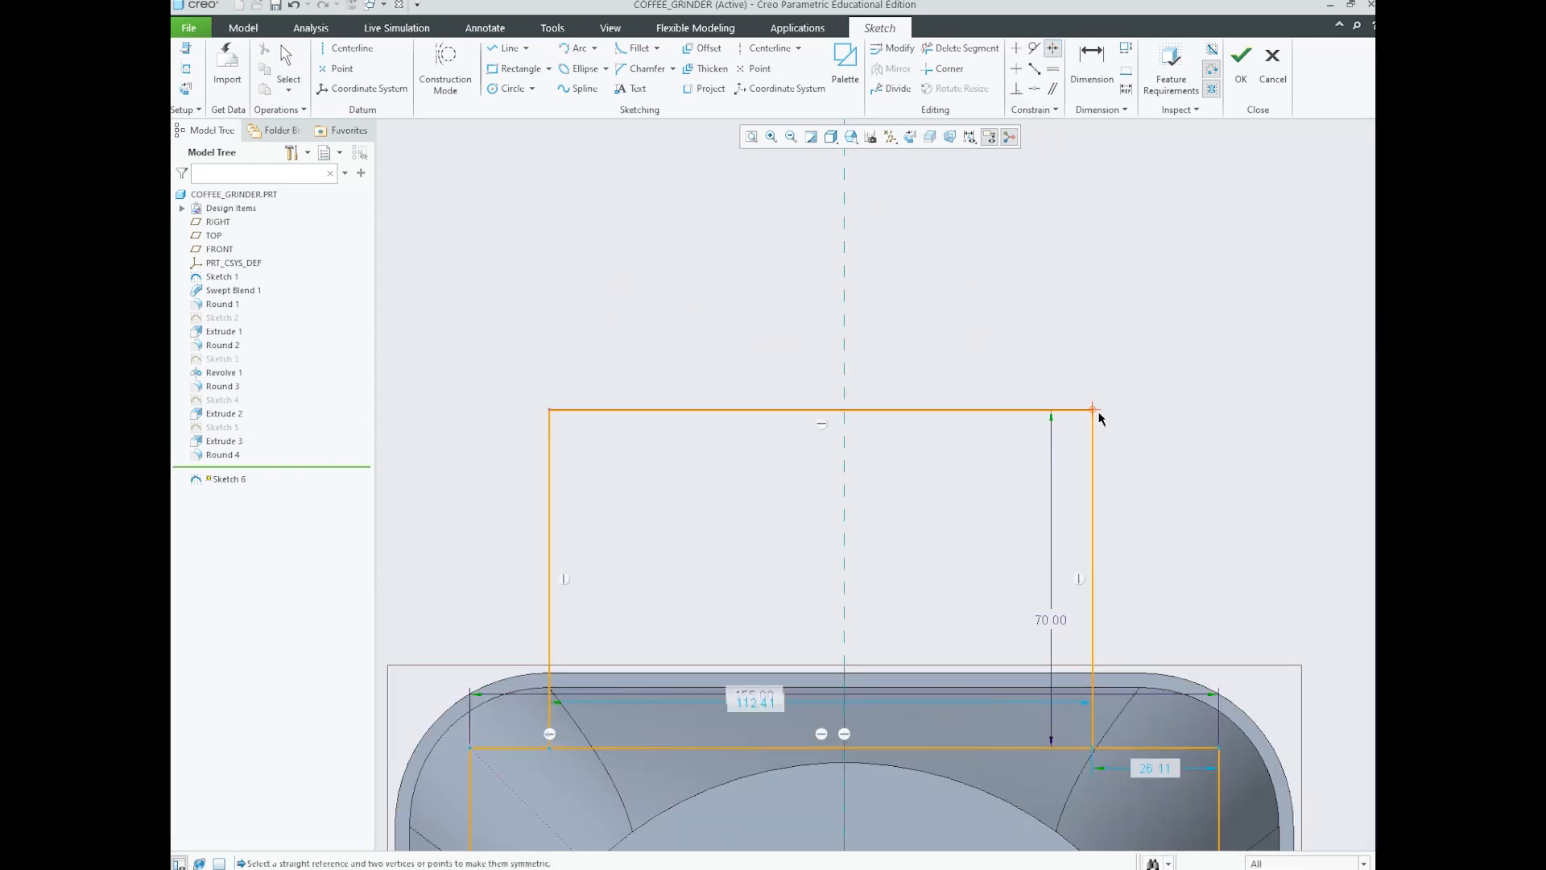
click(1093, 411)
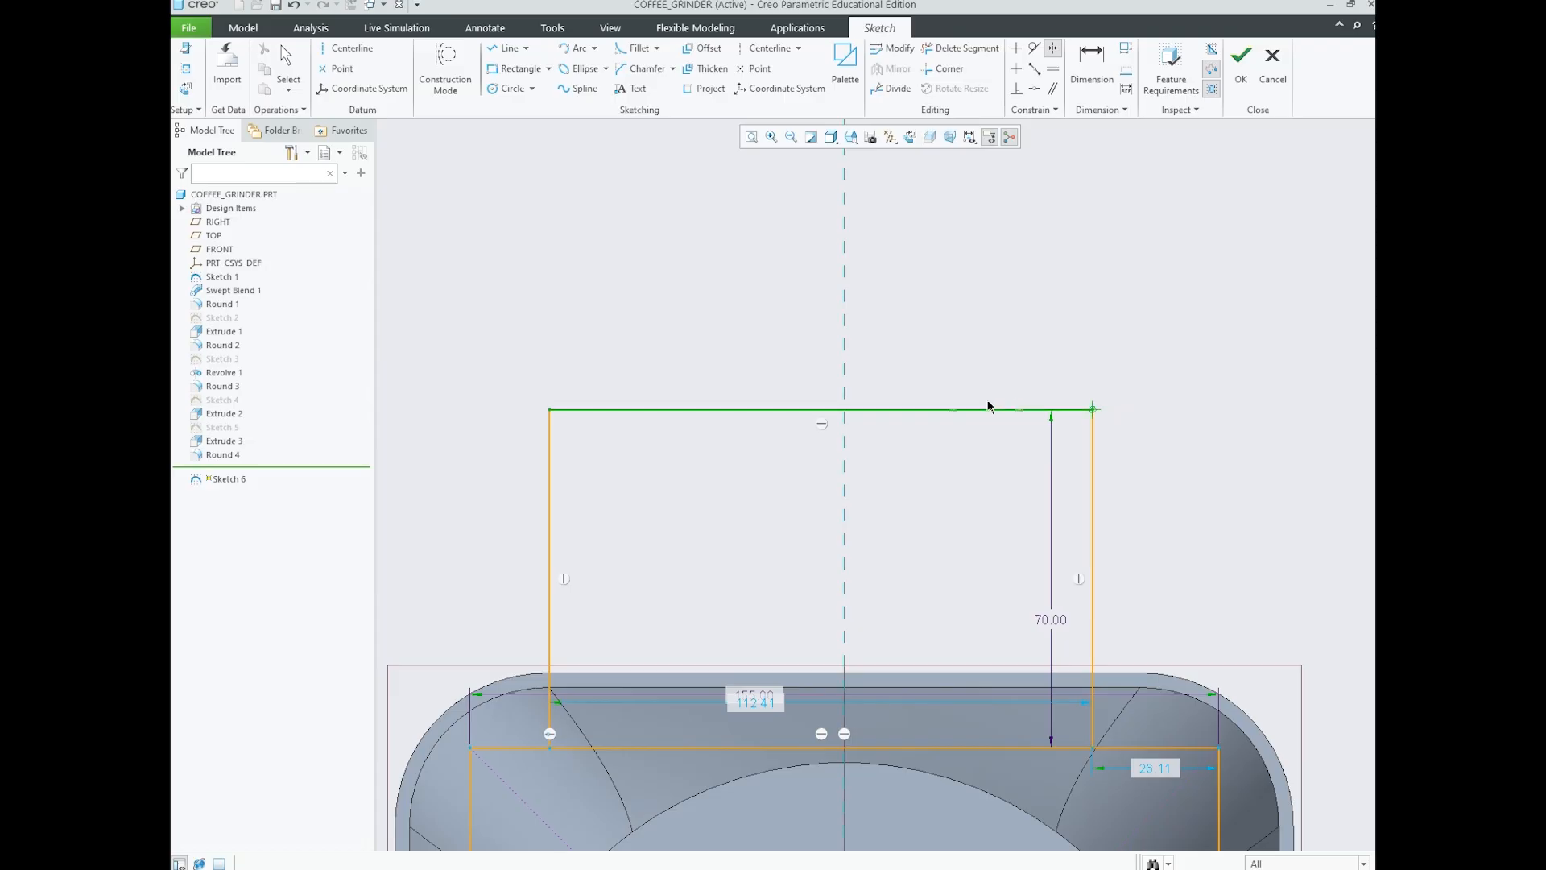
click(550, 410)
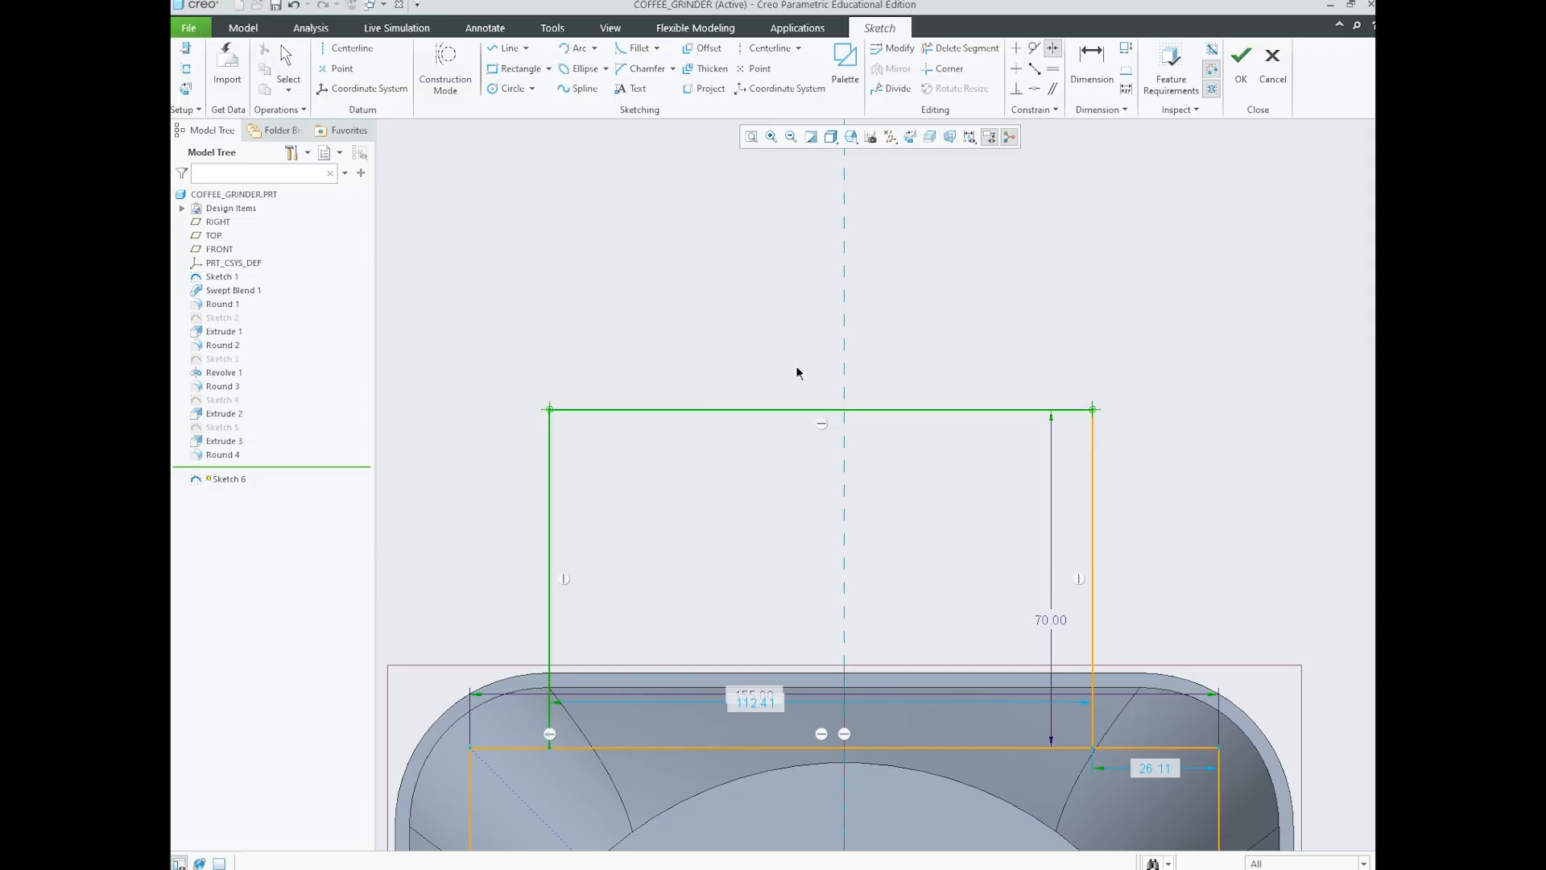
click(844, 279)
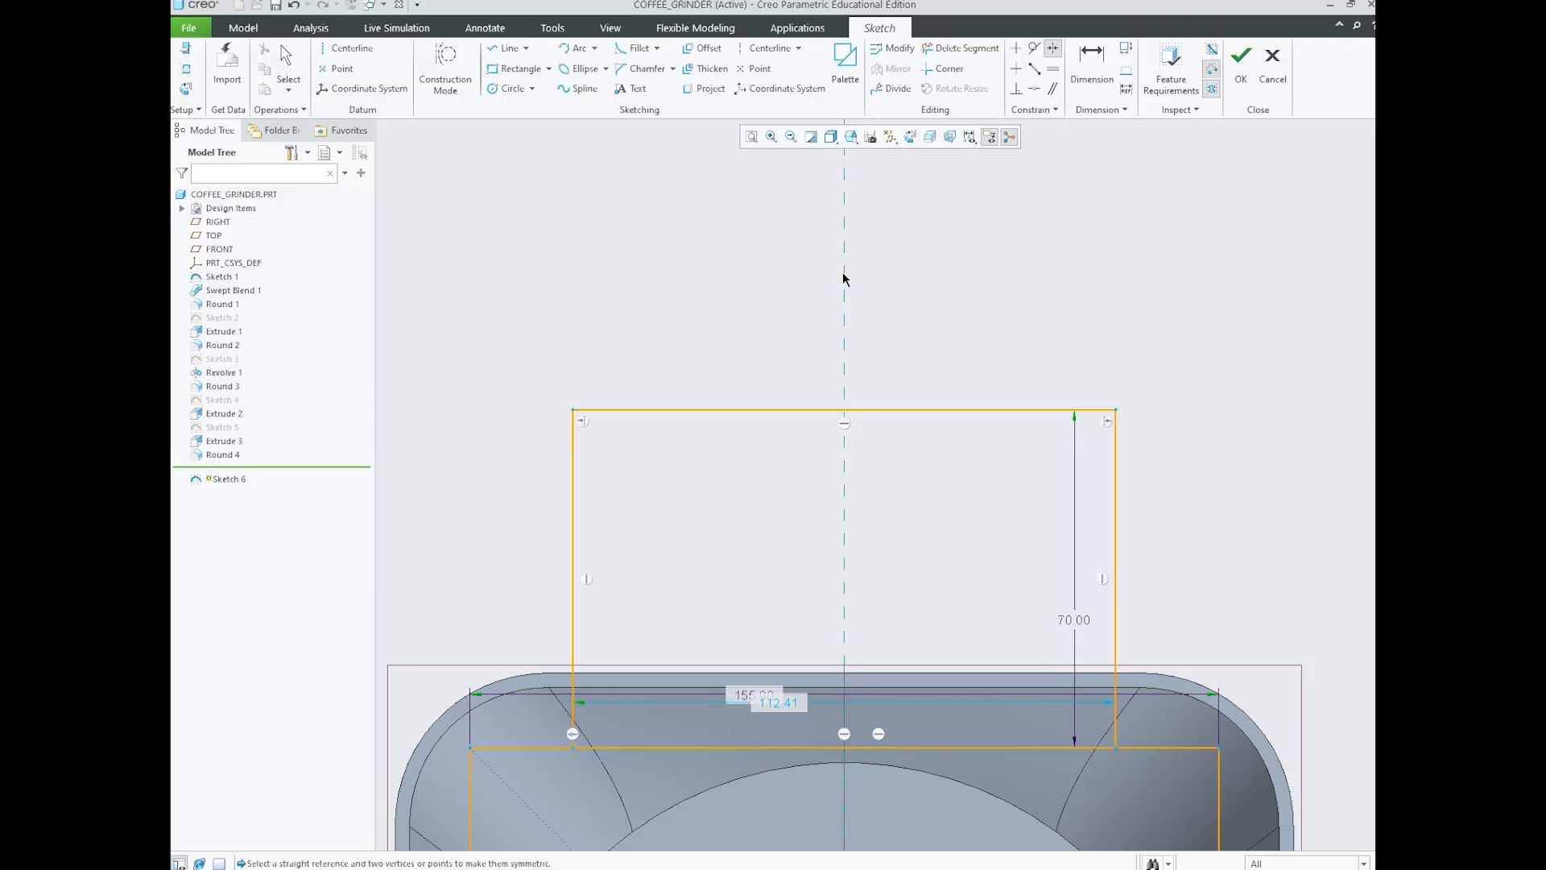
scroll(882, 345, up, 5)
scroll(883, 382, down, 5)
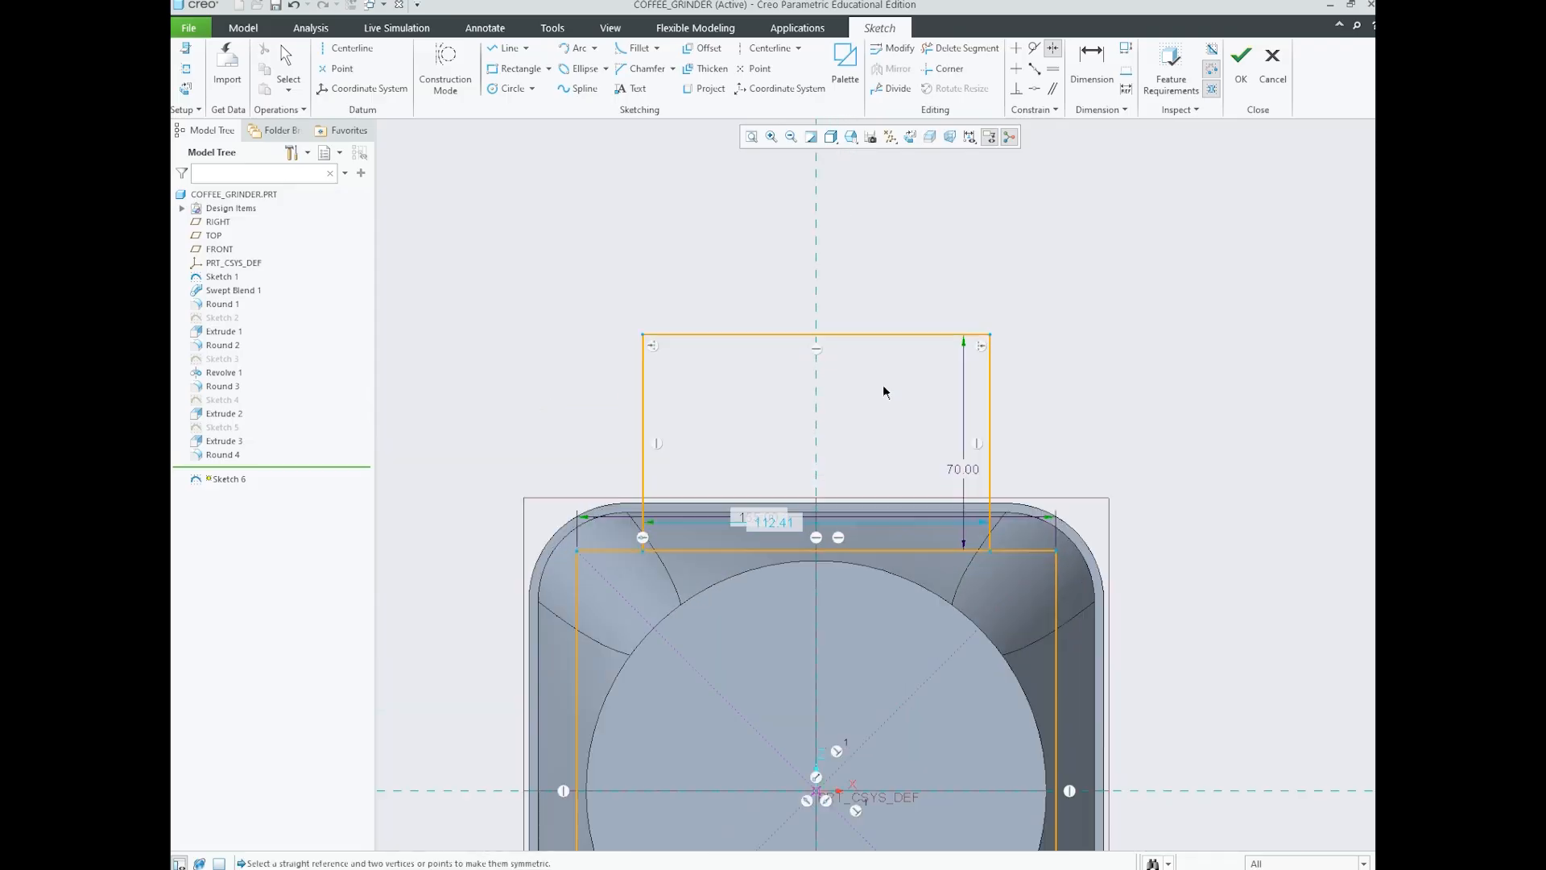
middle_click(932, 282)
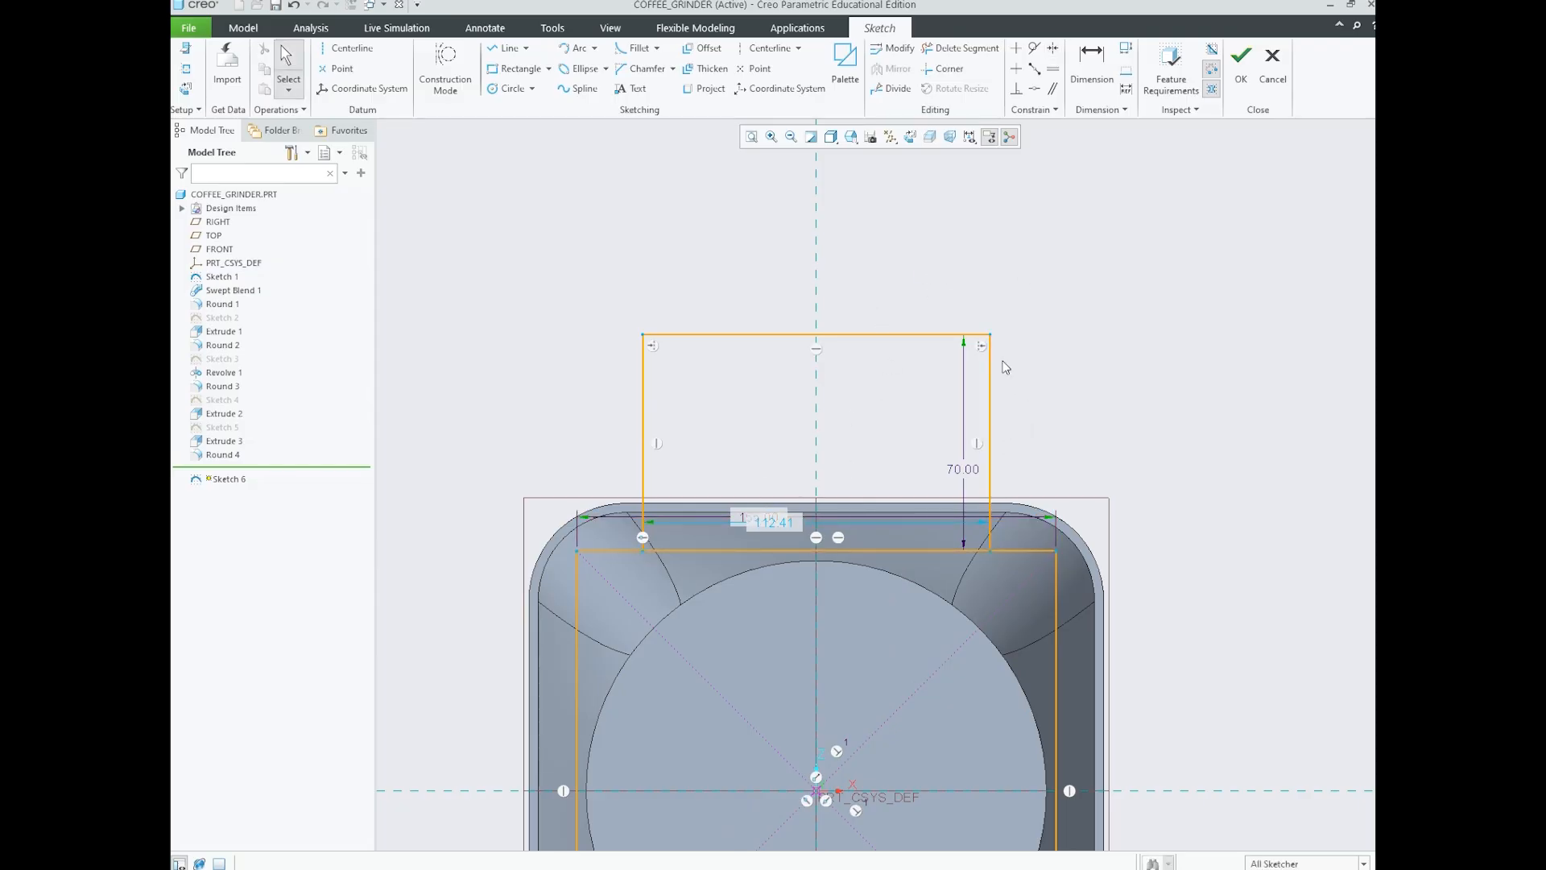
- Dimension the horizontal gap between the right sides of the upper rectangle and the square, and set it to 12.5
scroll(1110, 406, down, 3)
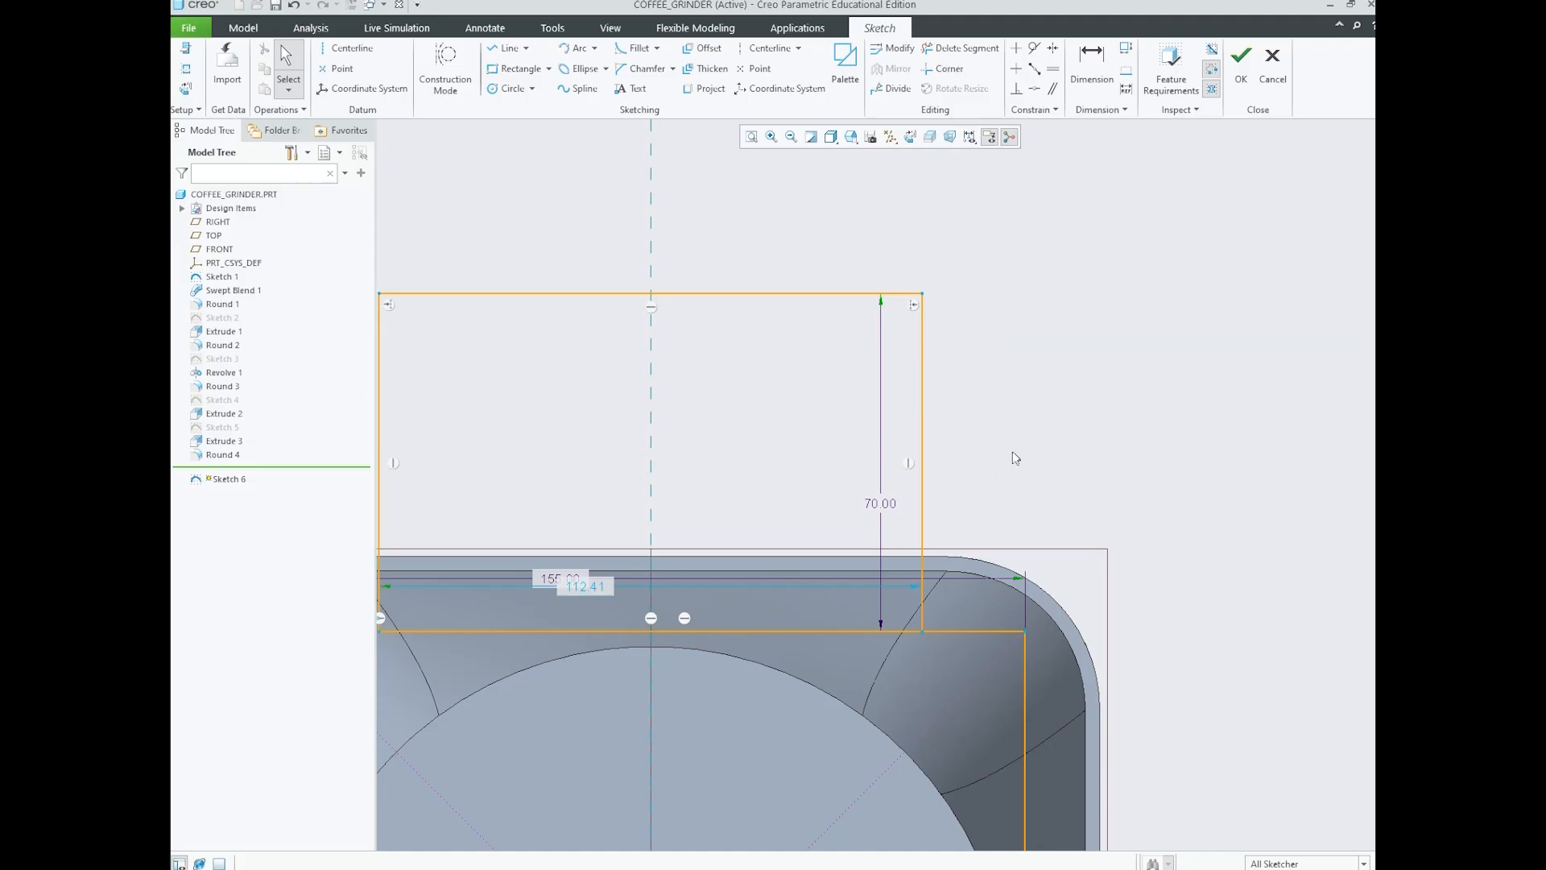
click(1093, 81)
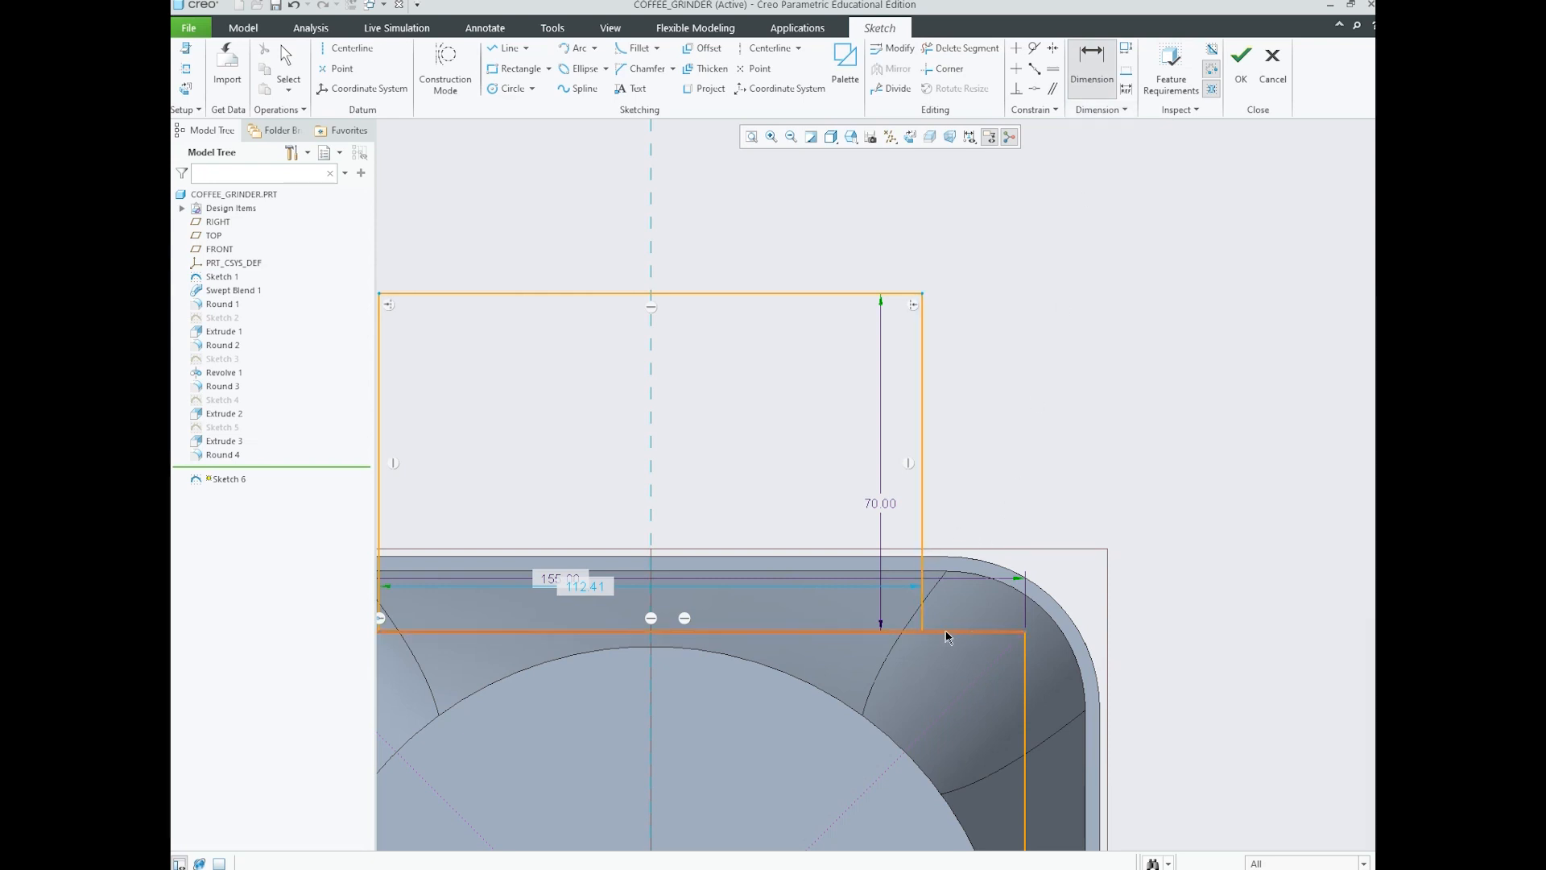
click(922, 509)
click(1027, 698)
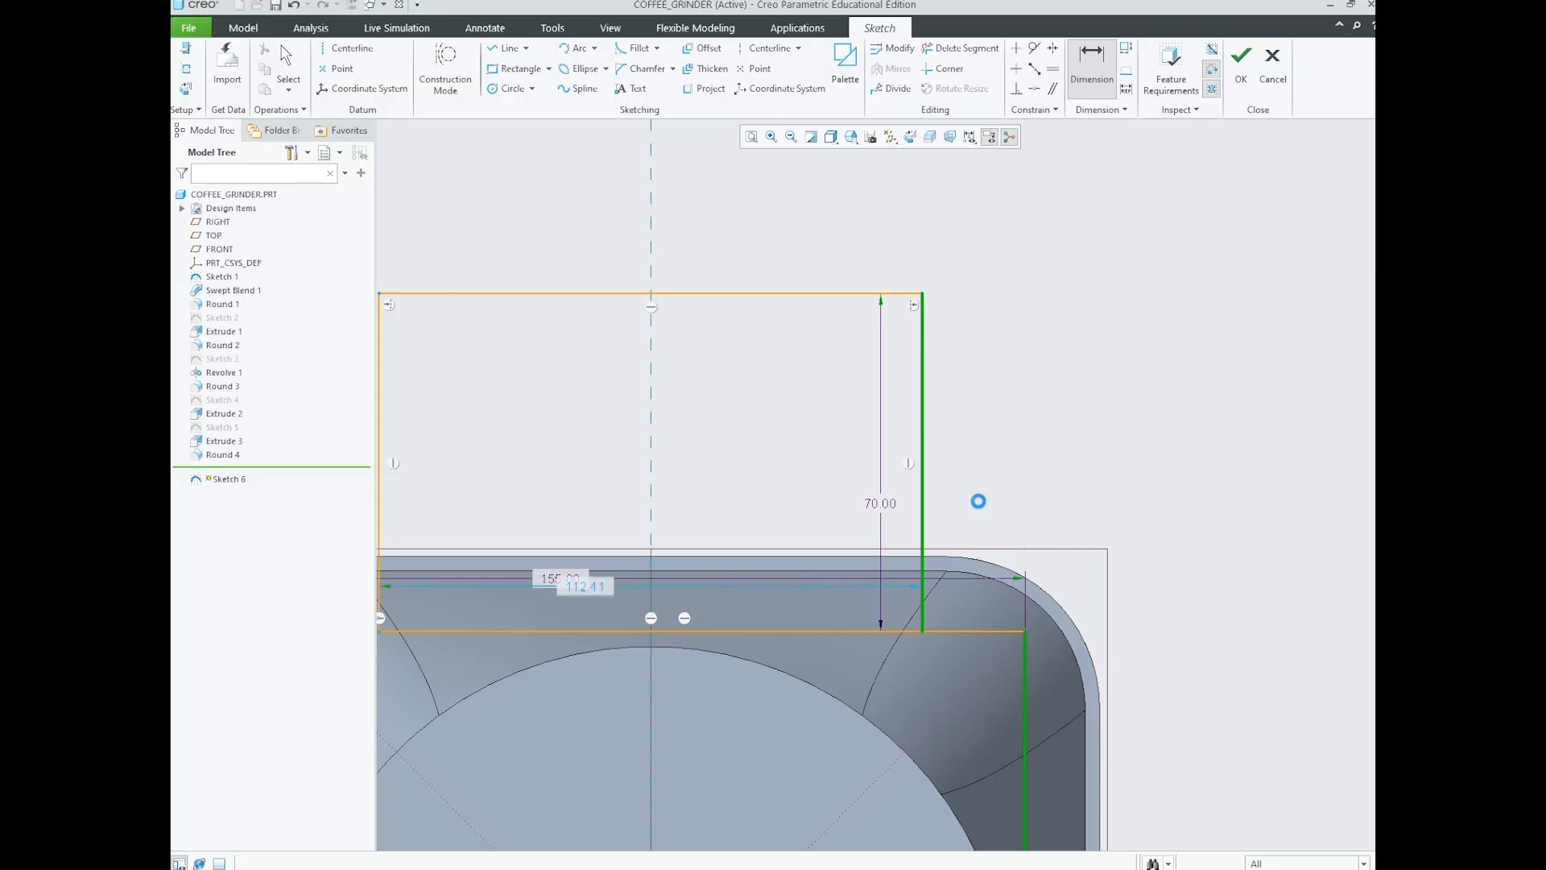
middle_click(980, 500)
text(12.5)
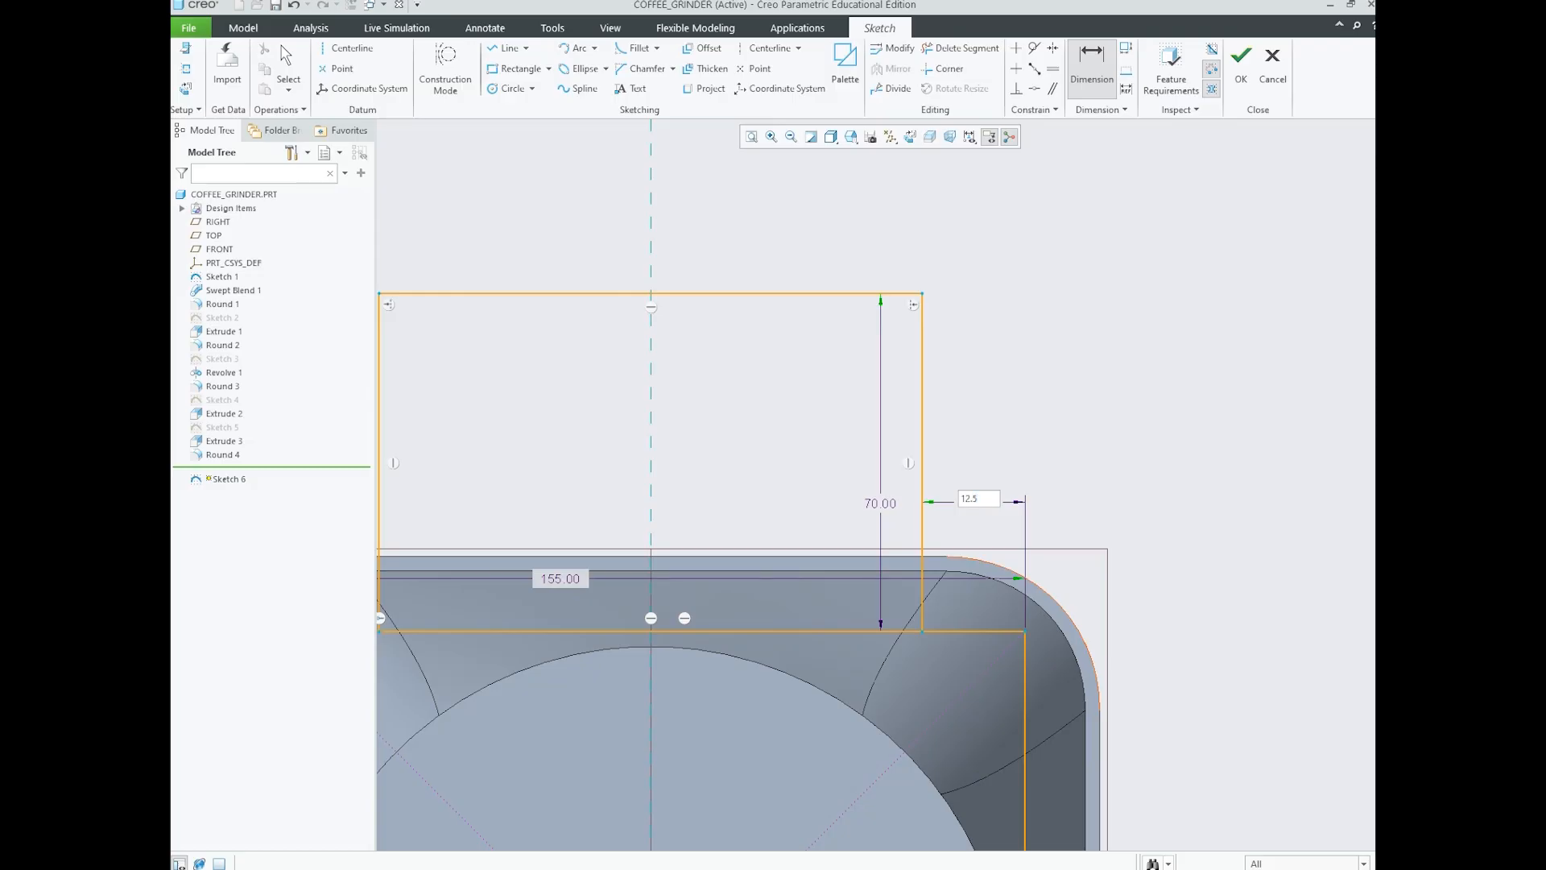
key(Return)
middle_click(1097, 448)
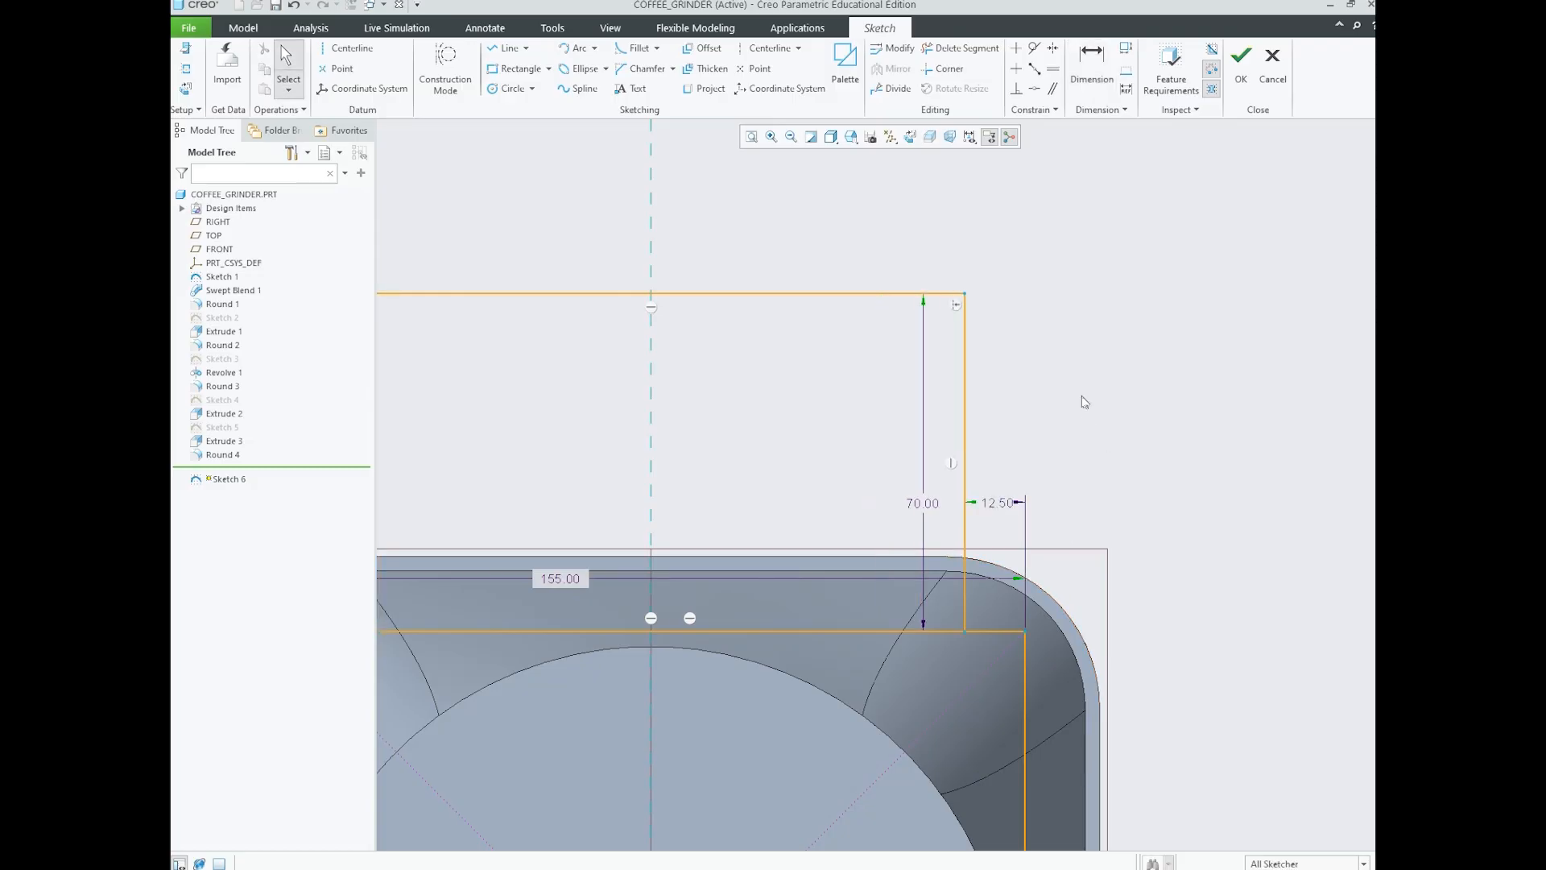
- Reposition the 155, 70 and 12.5 dimensions so that their labels are clear of each other
scroll(1080, 400, down, 2)
scroll(818, 340, down, 3)
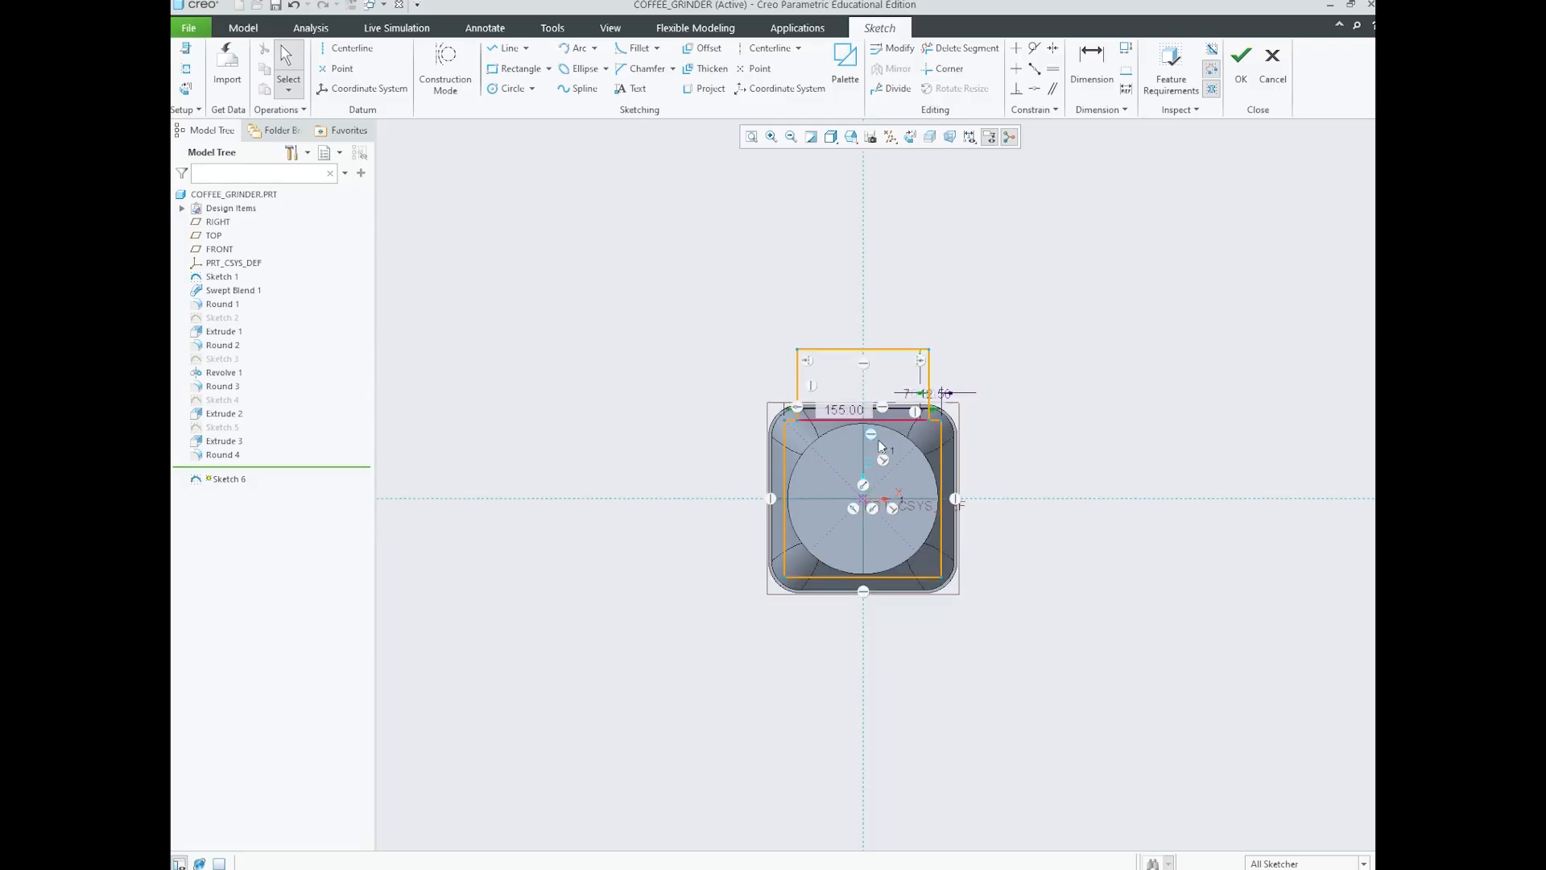
scroll(878, 422, up, 3)
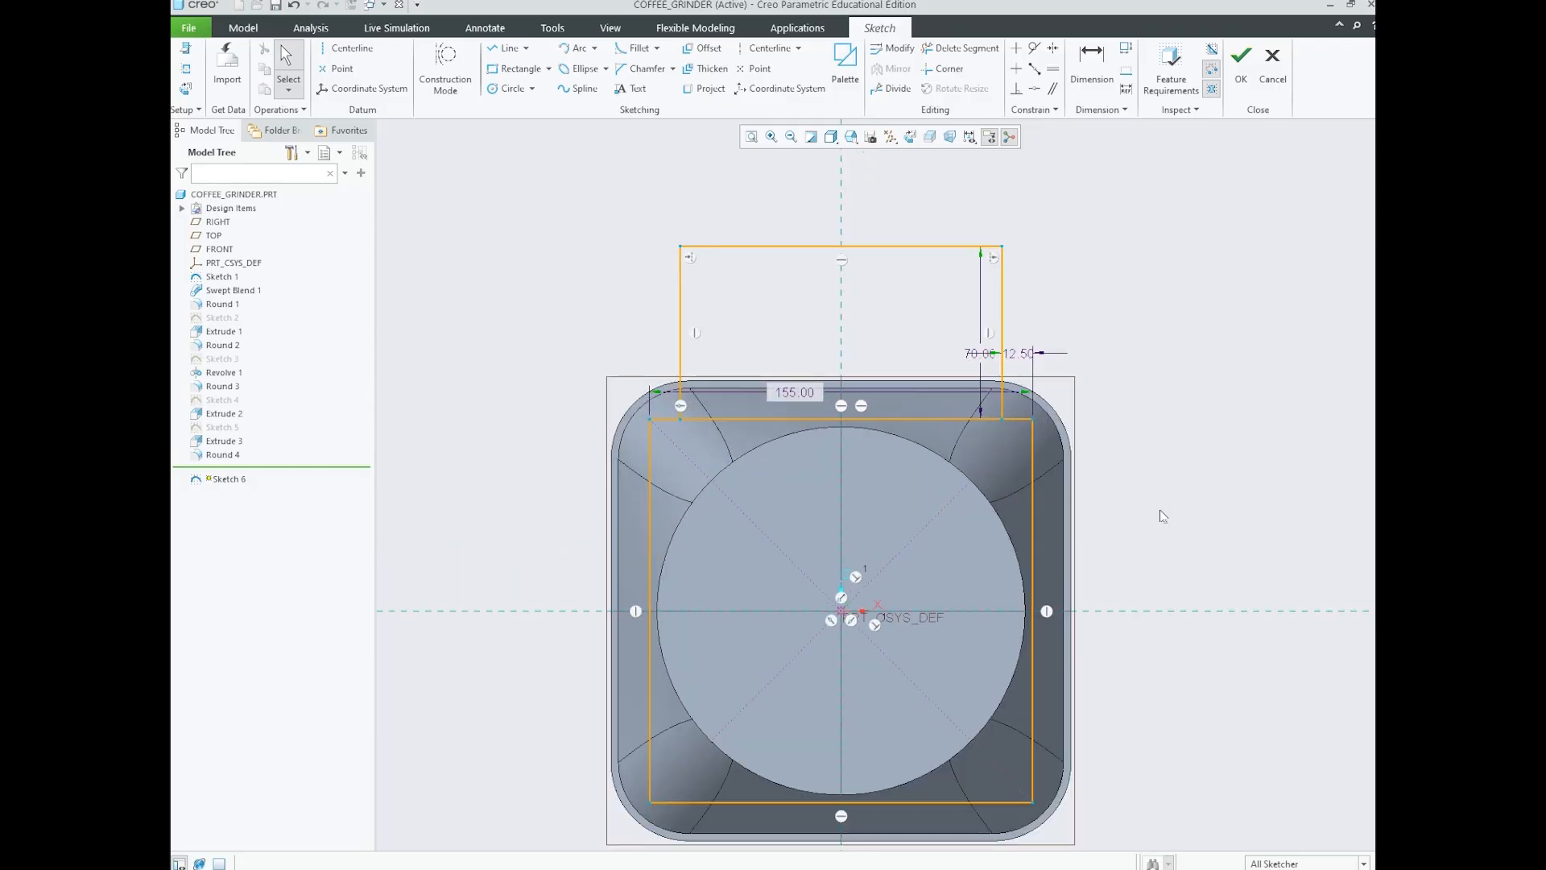
drag(979, 356, 1124, 357)
drag(799, 394, 842, 370)
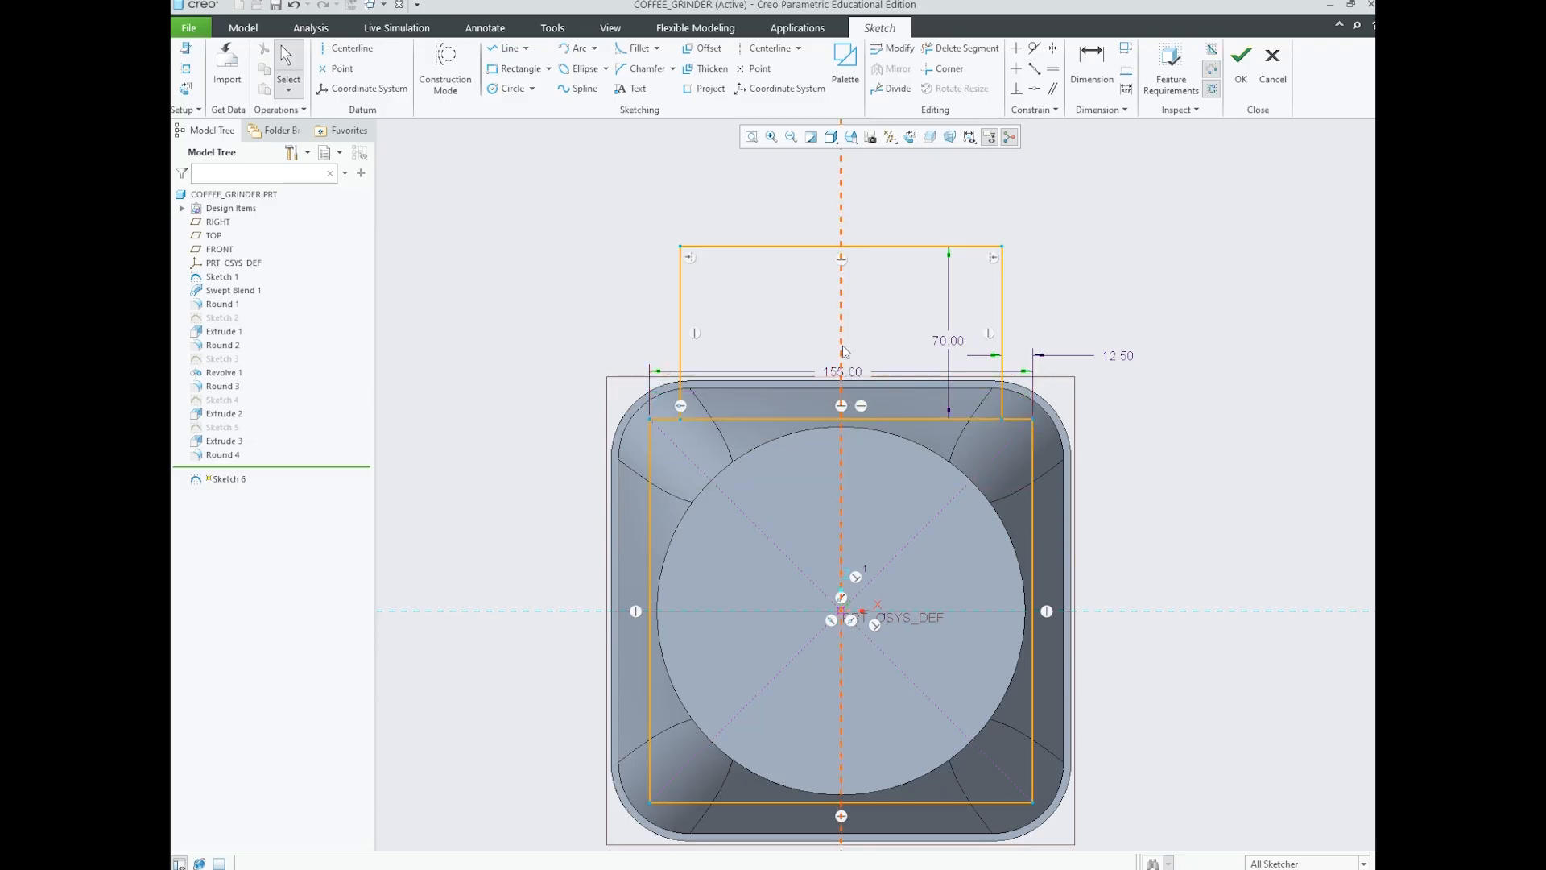
click(866, 320)
- Following Coffee grinder (40).png, trim away the shared edge between the upper rectangle and the square to leave one stepped outline
click(559, 869)
click(518, 834)
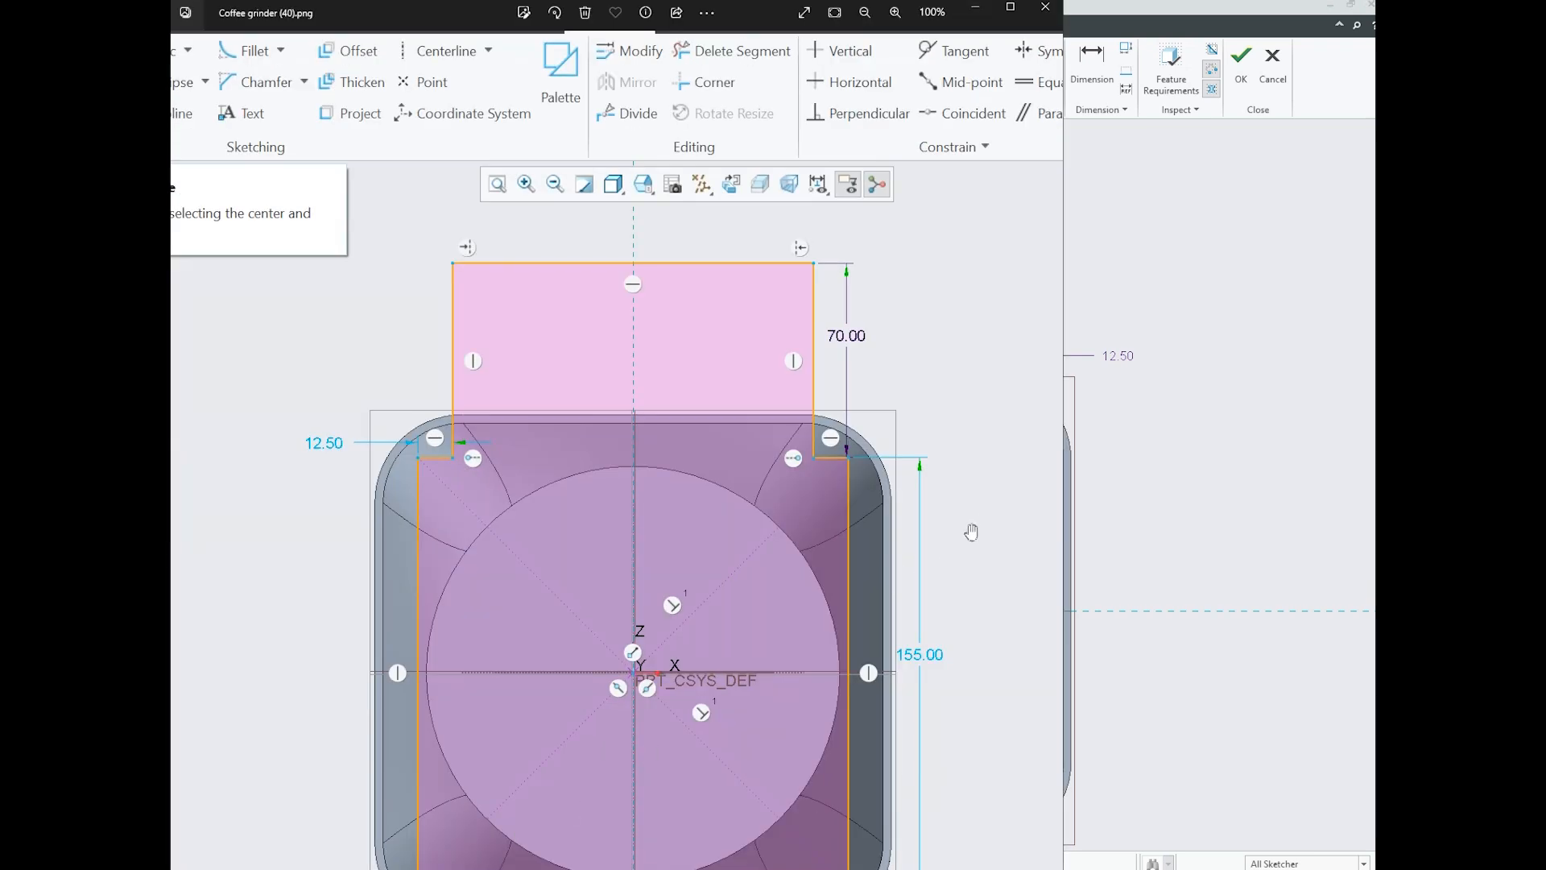
scroll(973, 532, down, 4)
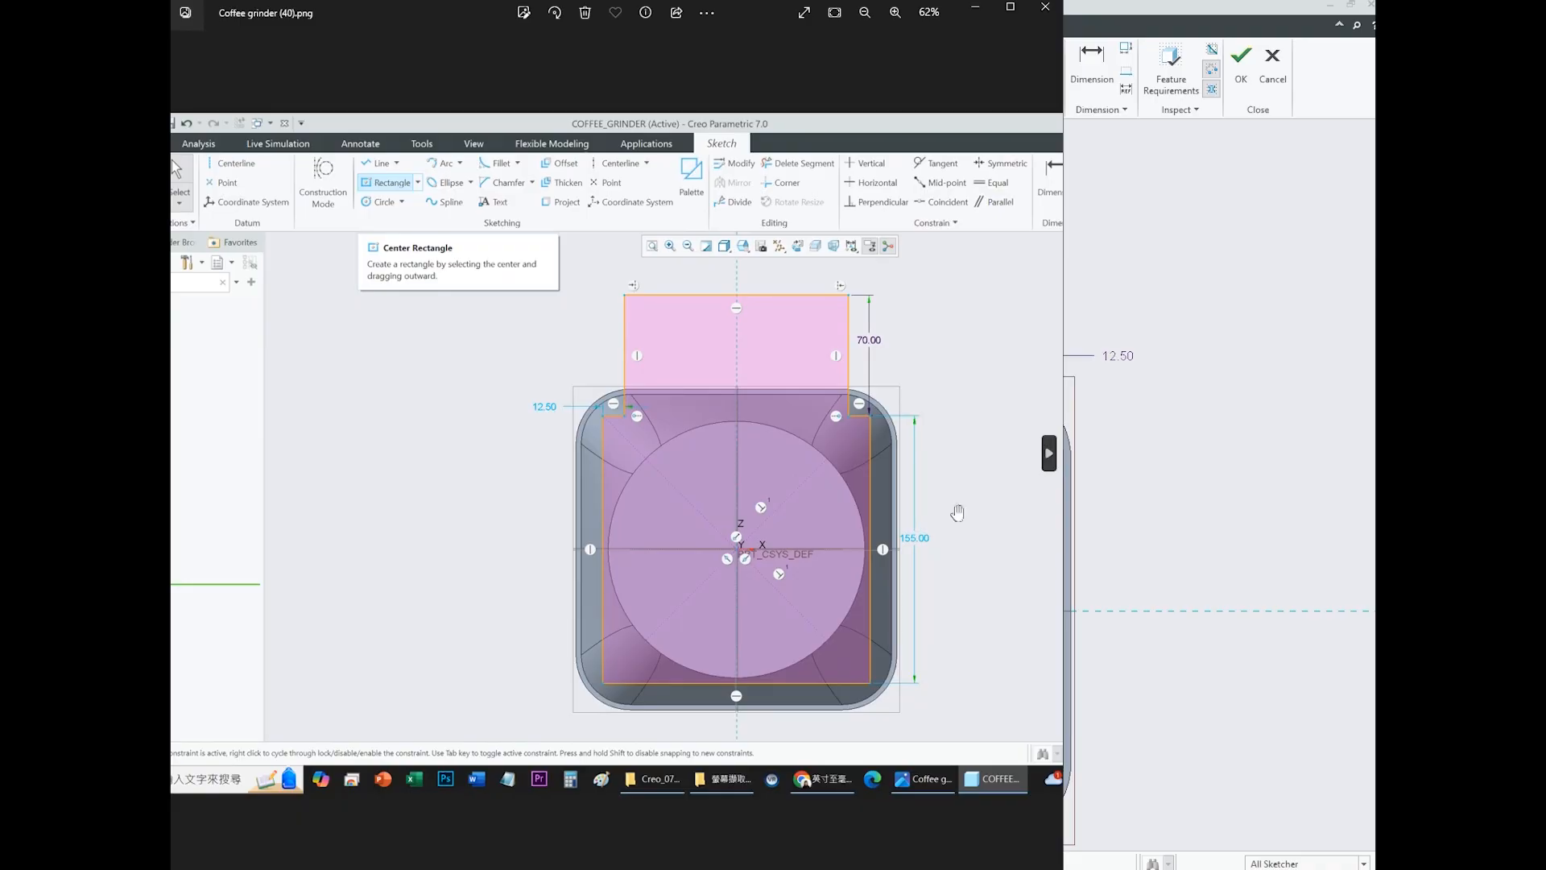
scroll(942, 524, up, 2)
click(1118, 497)
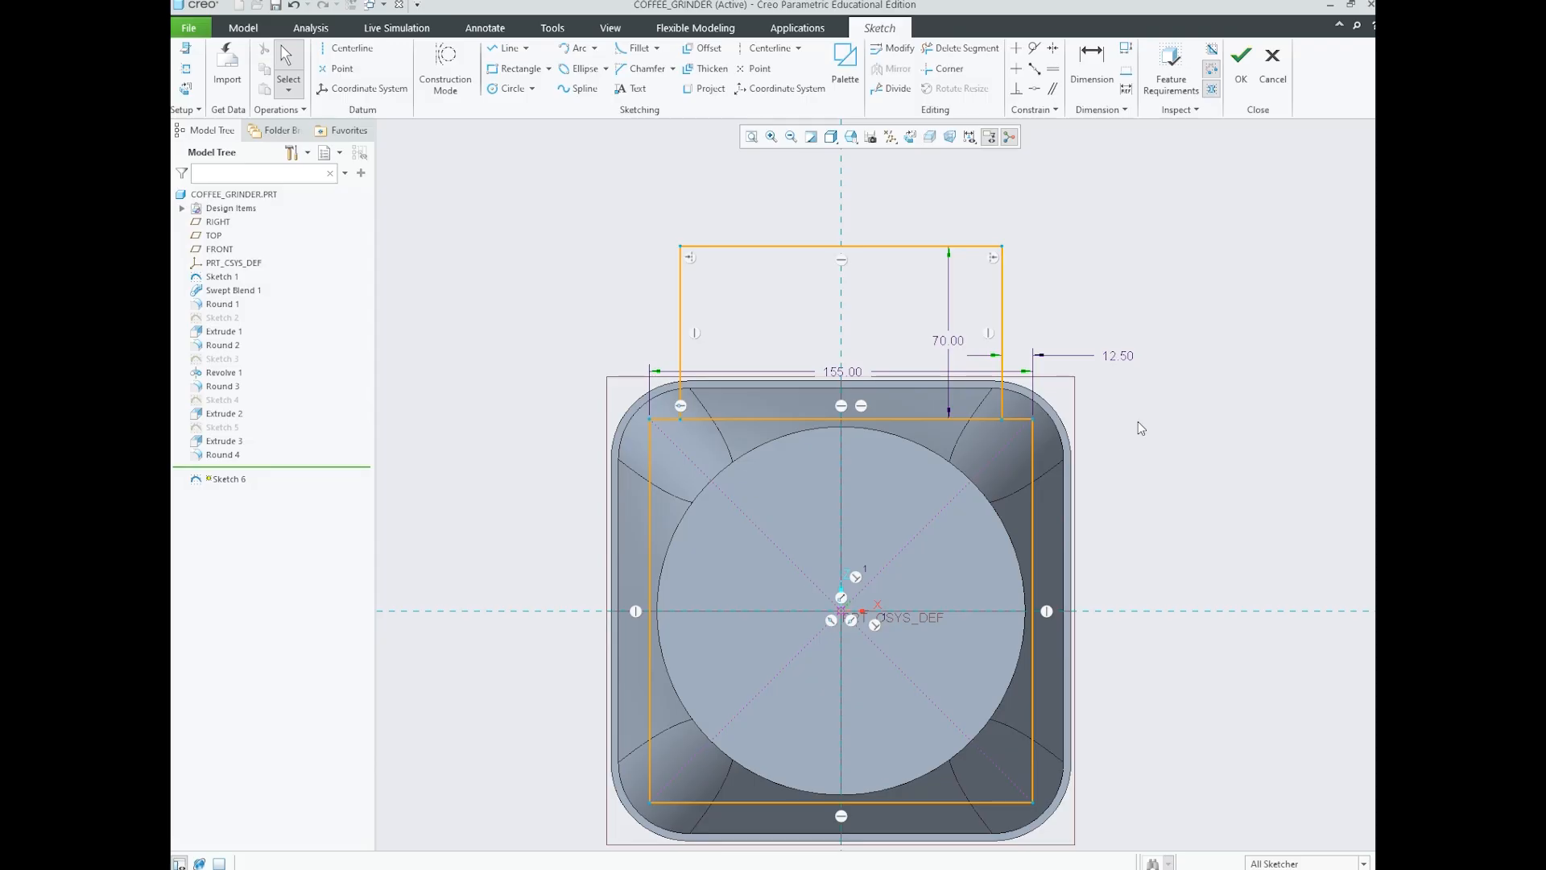
click(969, 51)
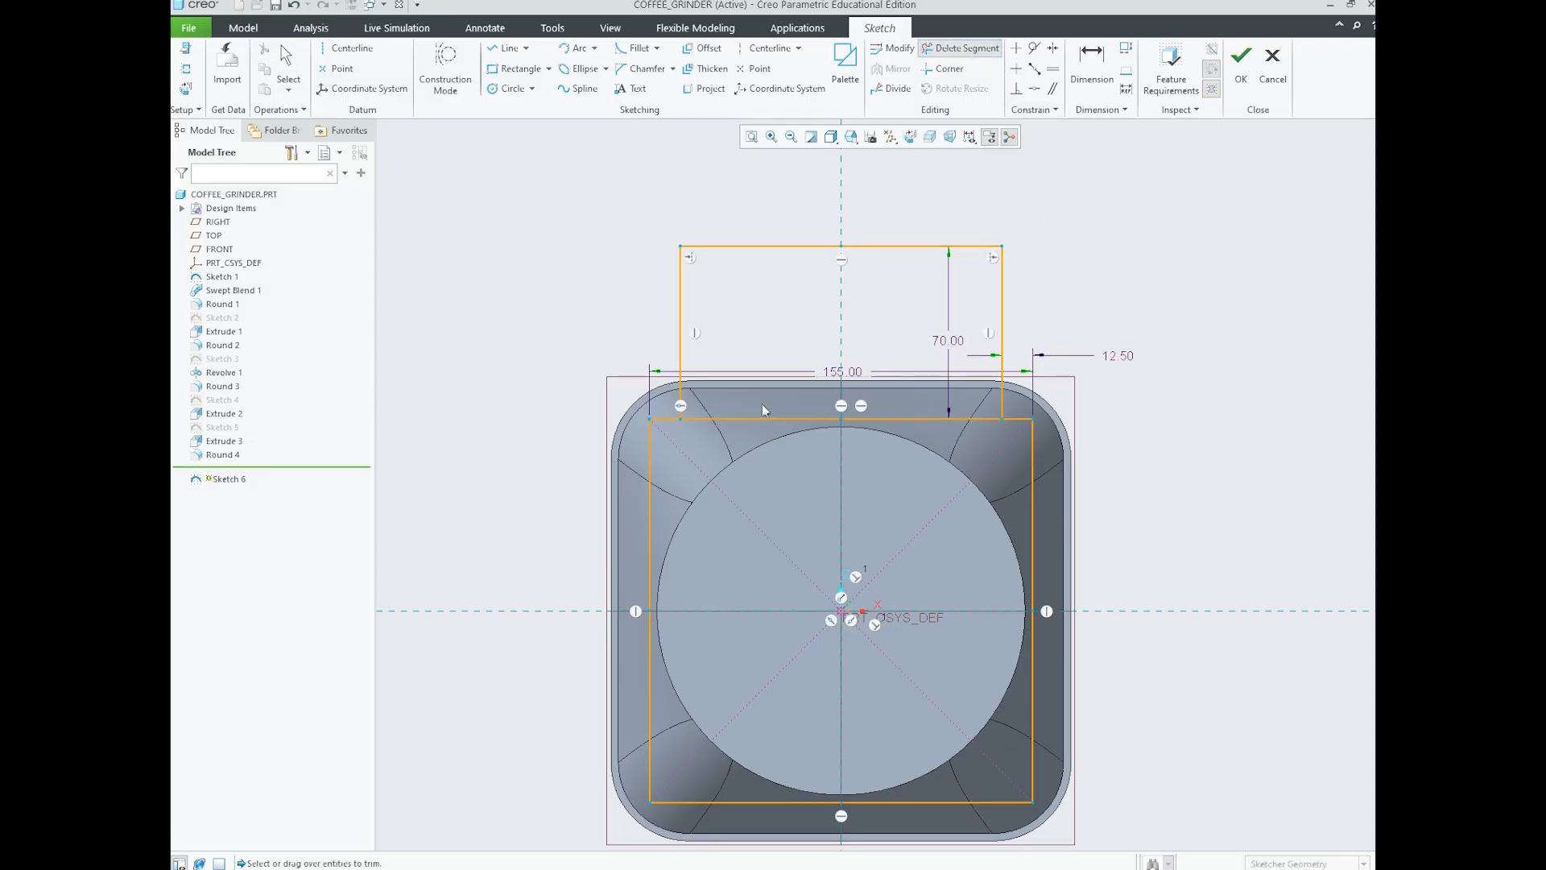
scroll(756, 437, down, 1)
mouse_move(738, 391)
mouse_down()
mouse_move(727, 425)
mouse_move(1018, 417)
mouse_up()
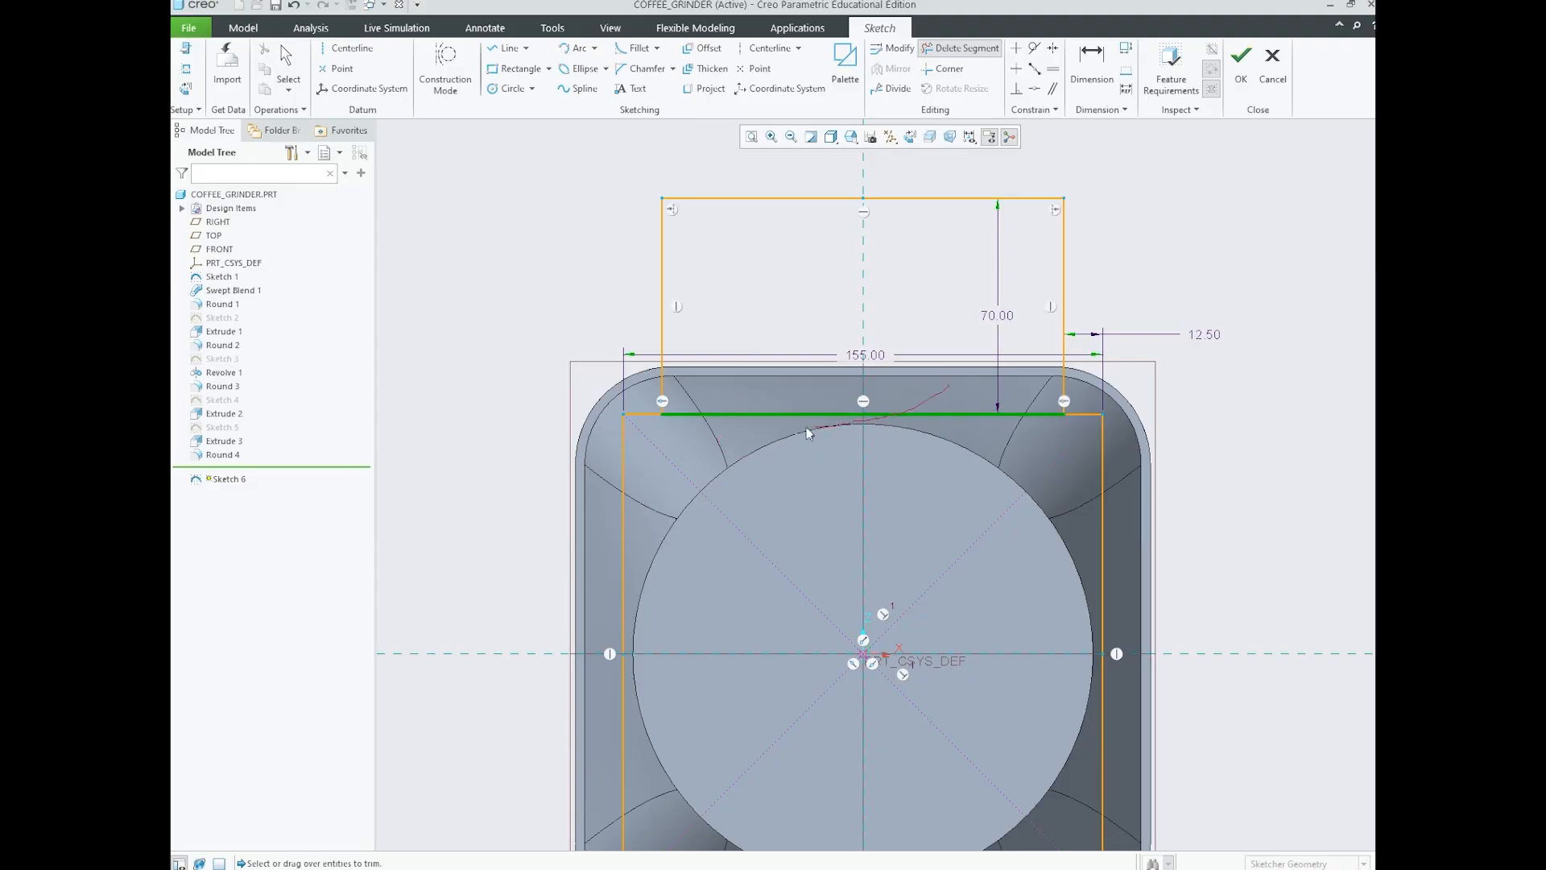
middle_click(839, 365)
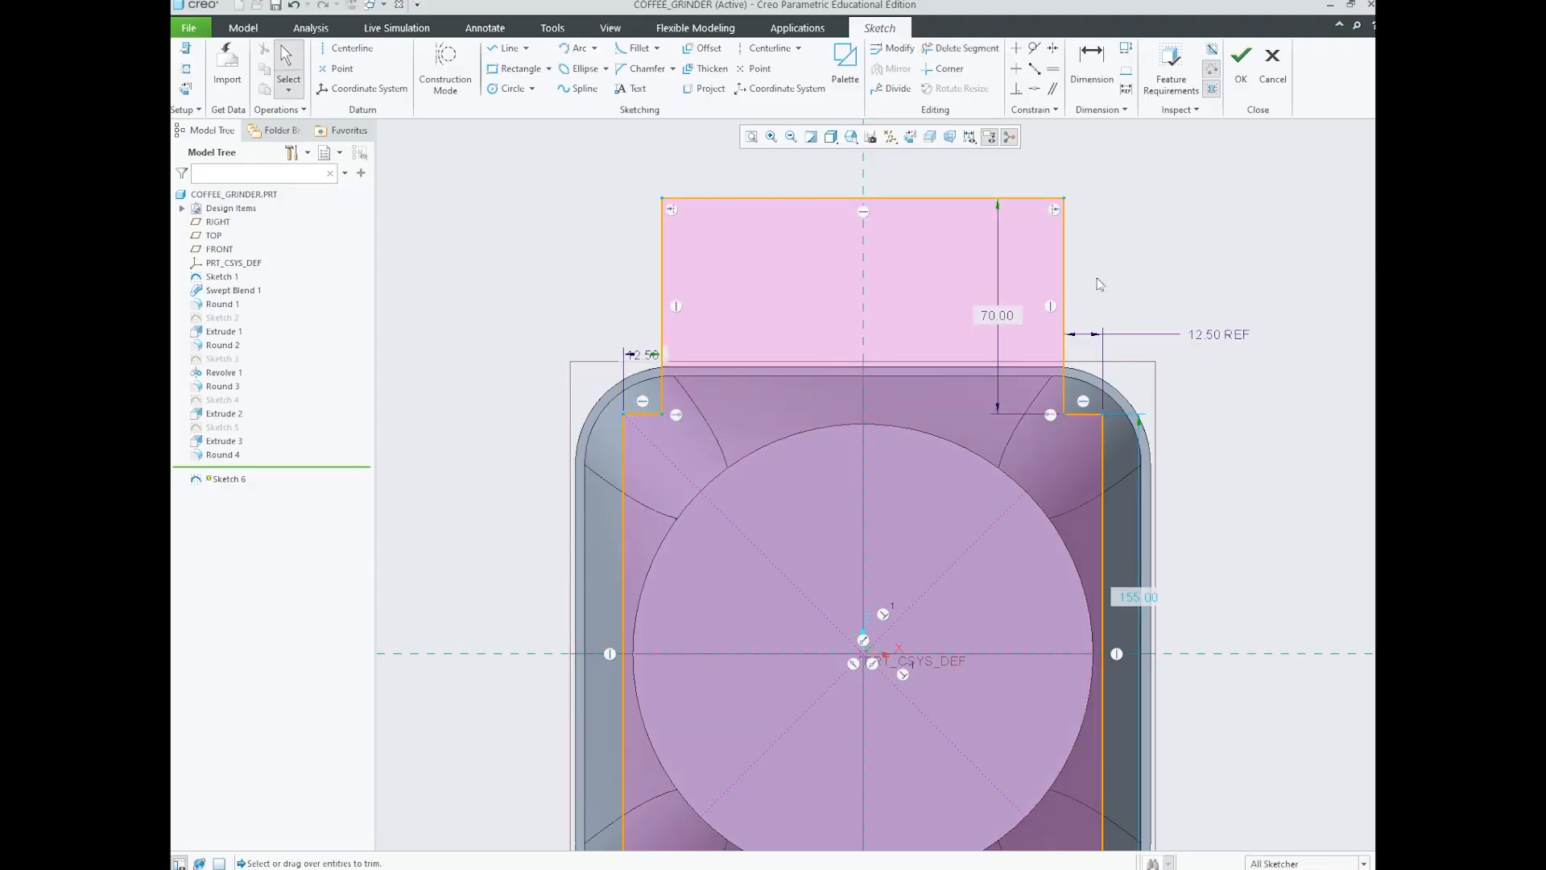
- Move the 155 dimension outward, clear of the square's right side, and finish the sketch
scroll(822, 315, up, 2)
scroll(833, 369, down, 1)
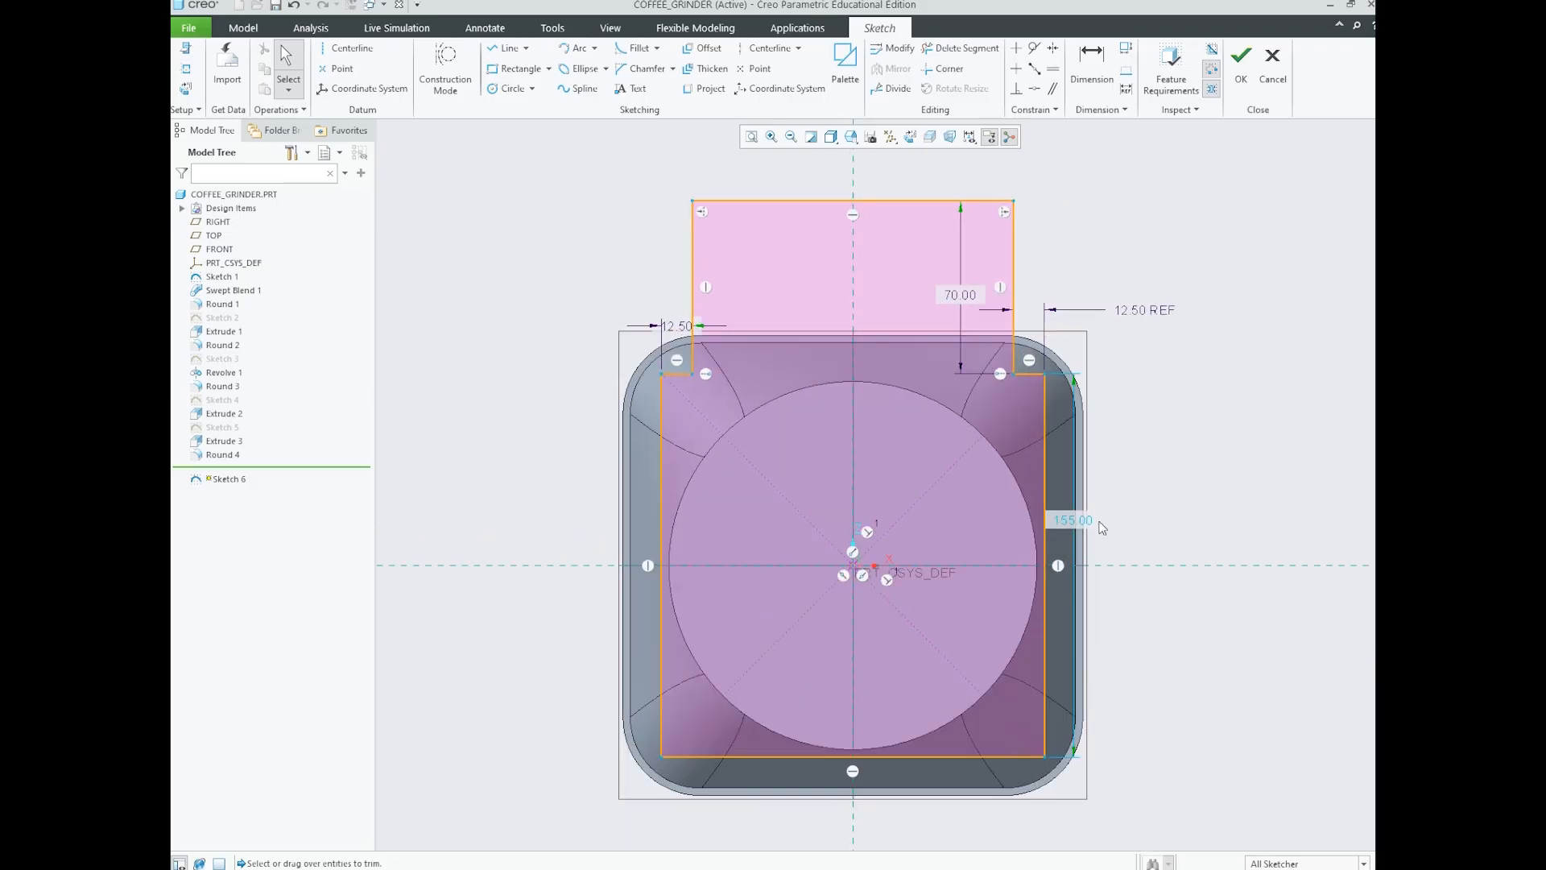
drag(1092, 527, 1160, 532)
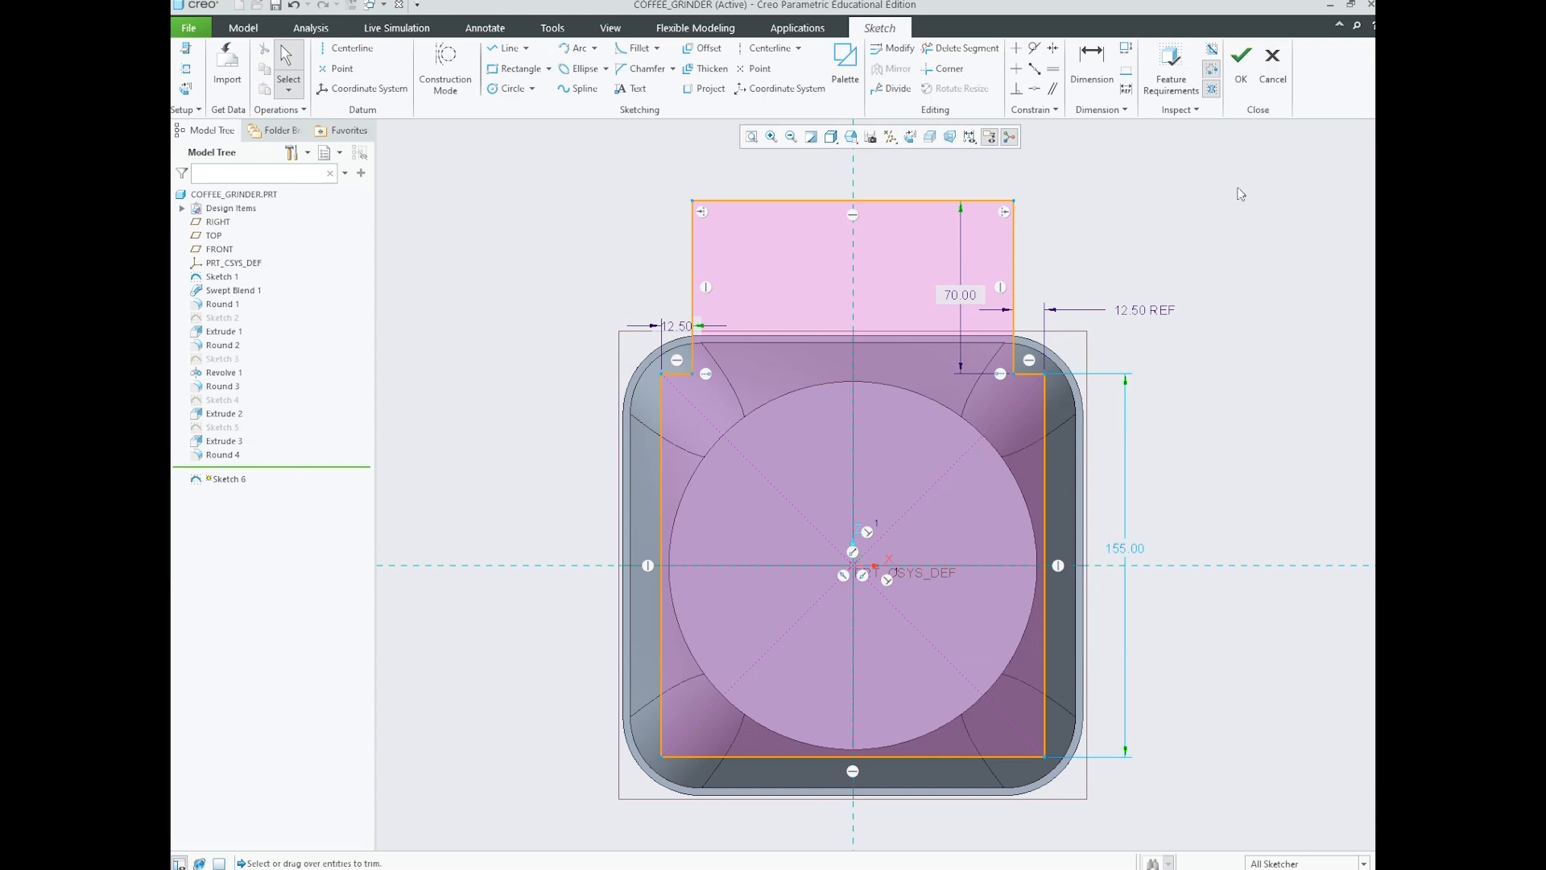
mouse_move(558, 869)
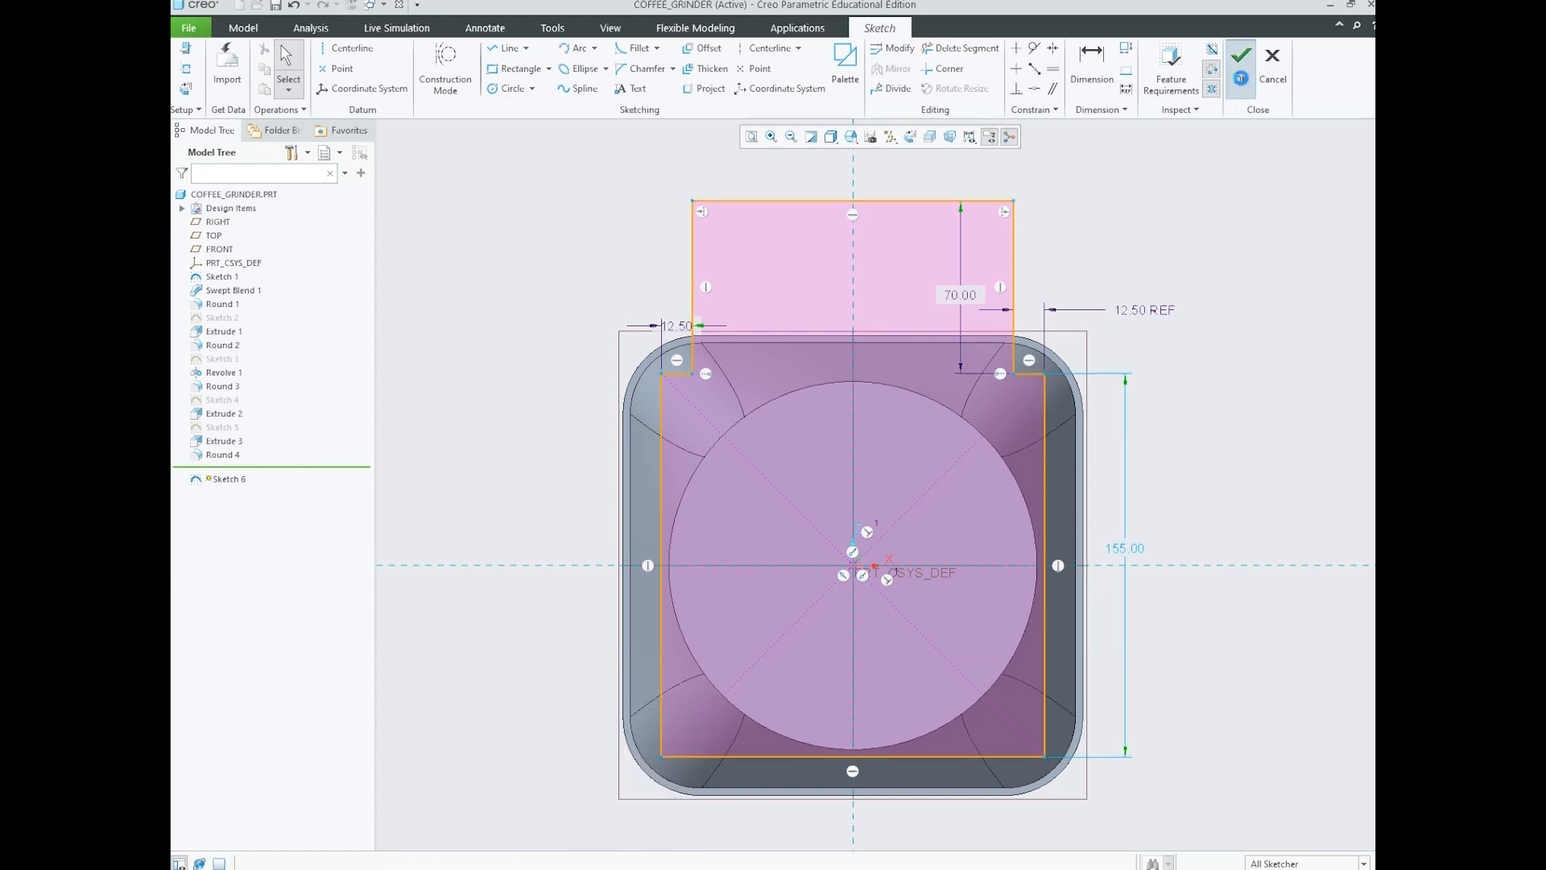
click(1241, 56)
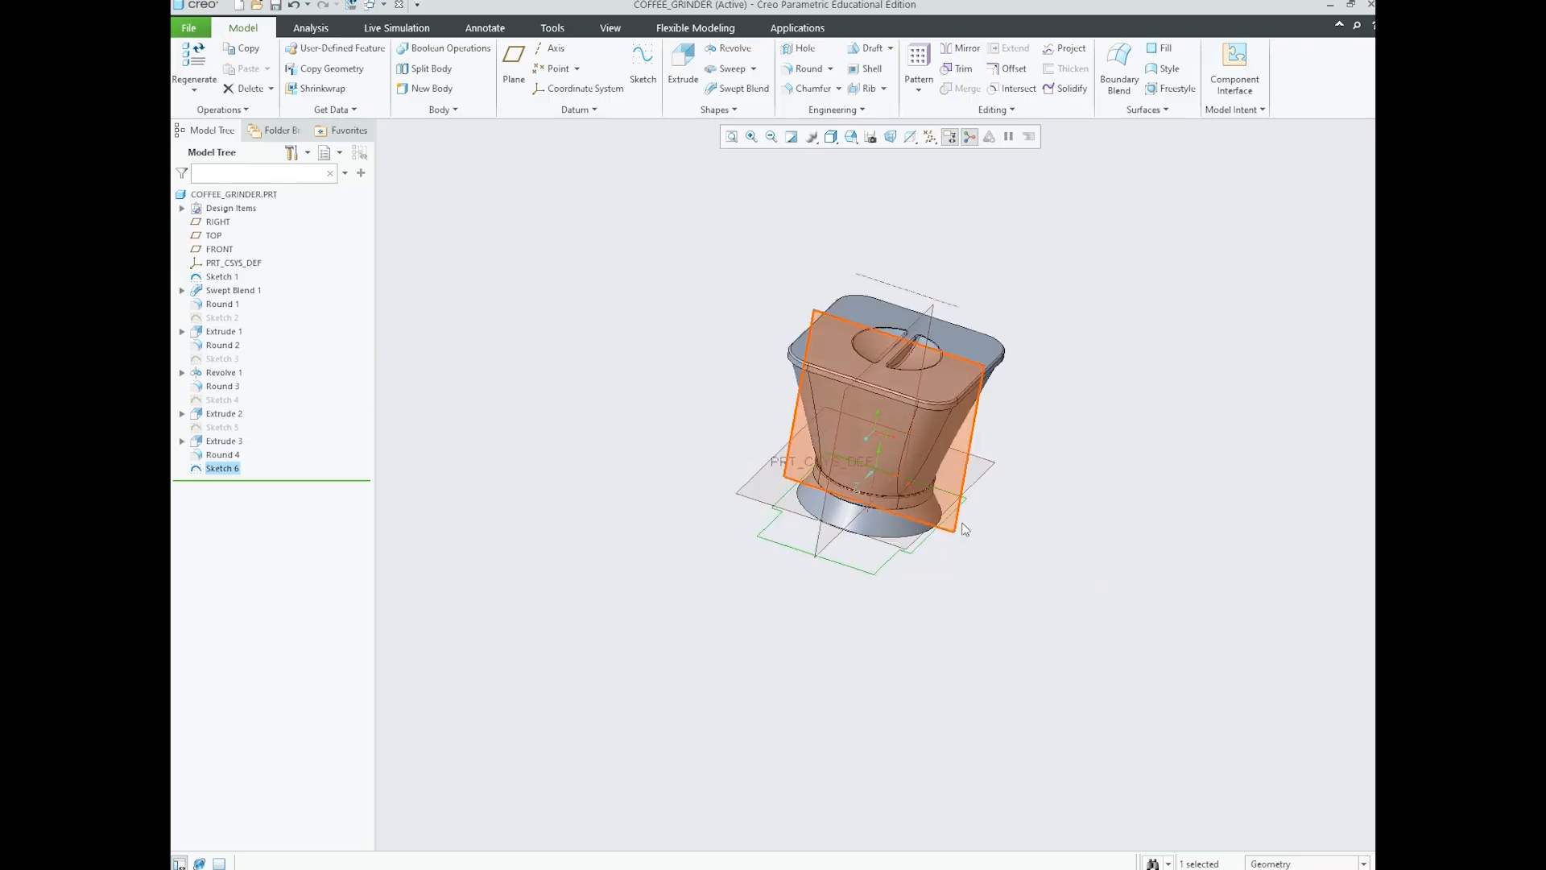
- Examine the base-plate extrusion and its depth in Coffee grinder (42).png, glancing ahead at Coffee grinder (43).png
scroll(943, 556, down, 3)
scroll(912, 548, up, 3)
scroll(896, 501, down, 3)
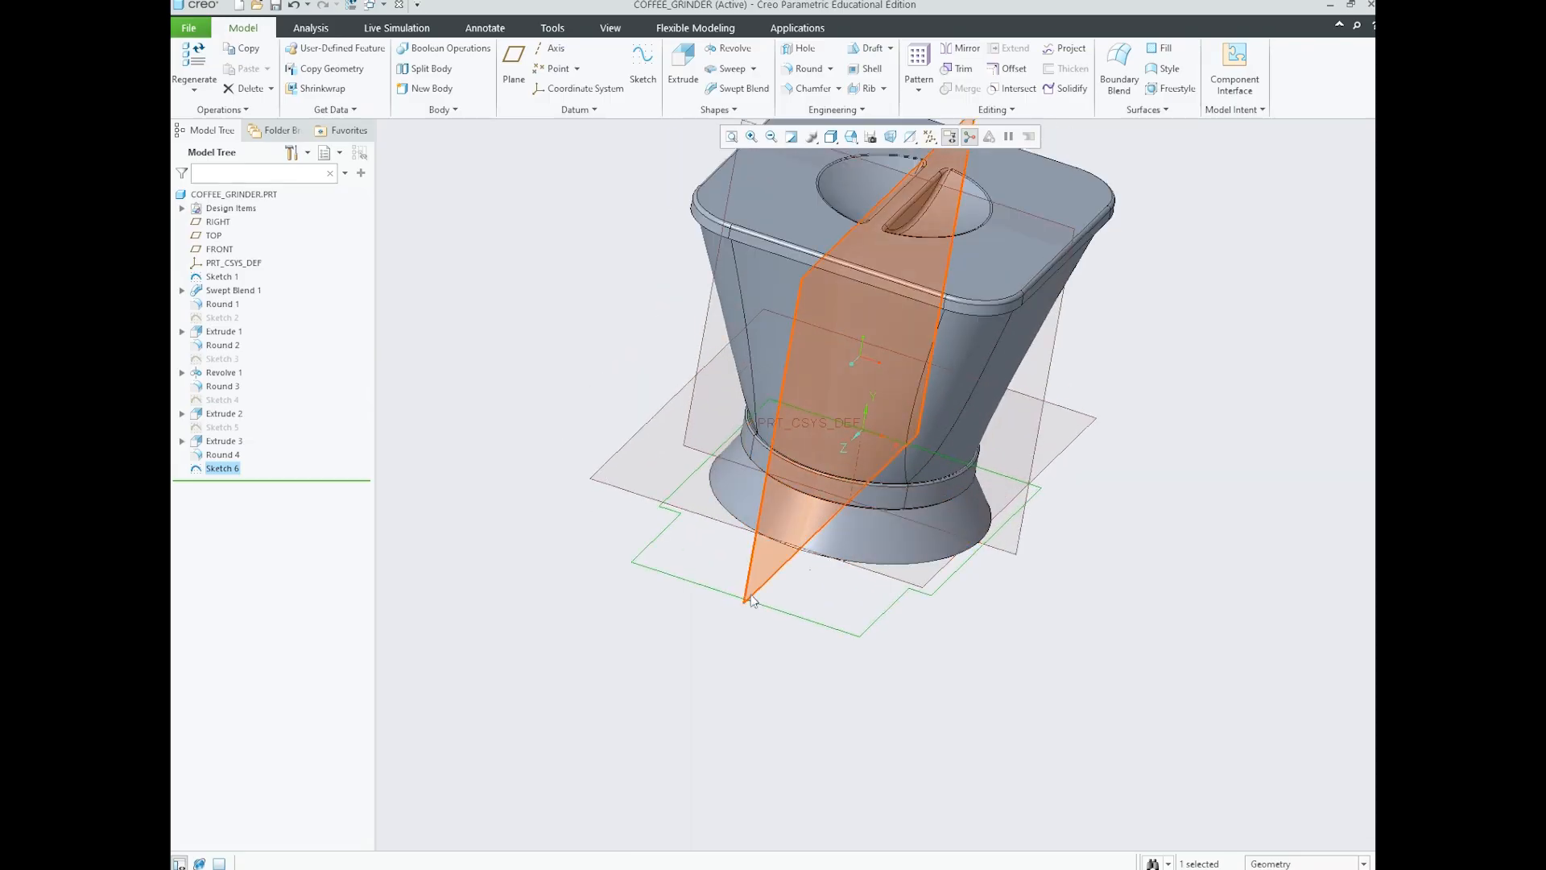
mouse_move(559, 861)
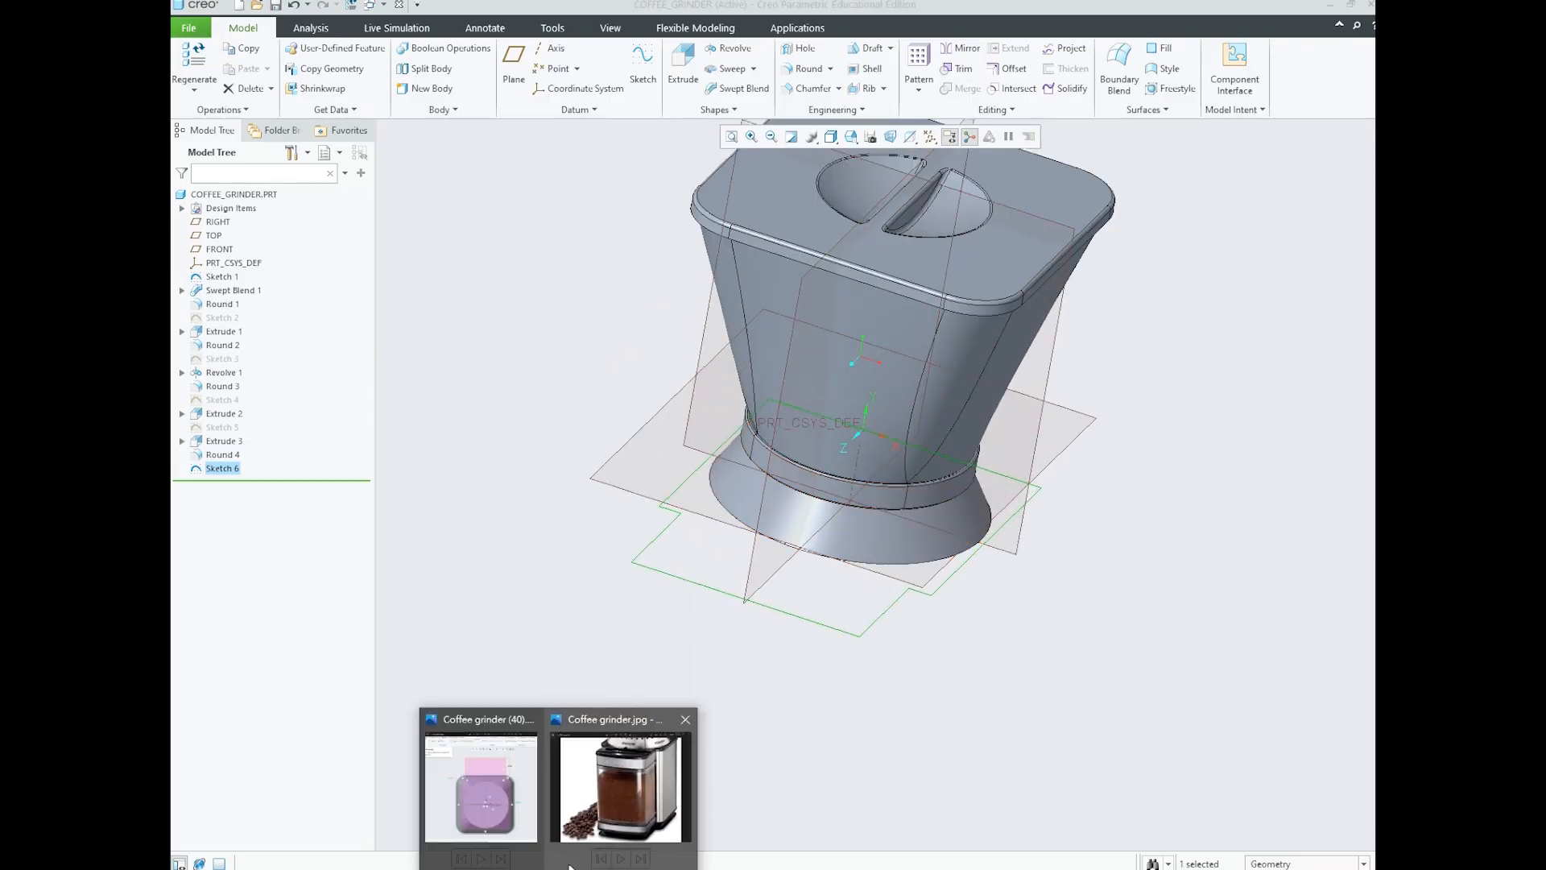
click(493, 806)
click(1039, 467)
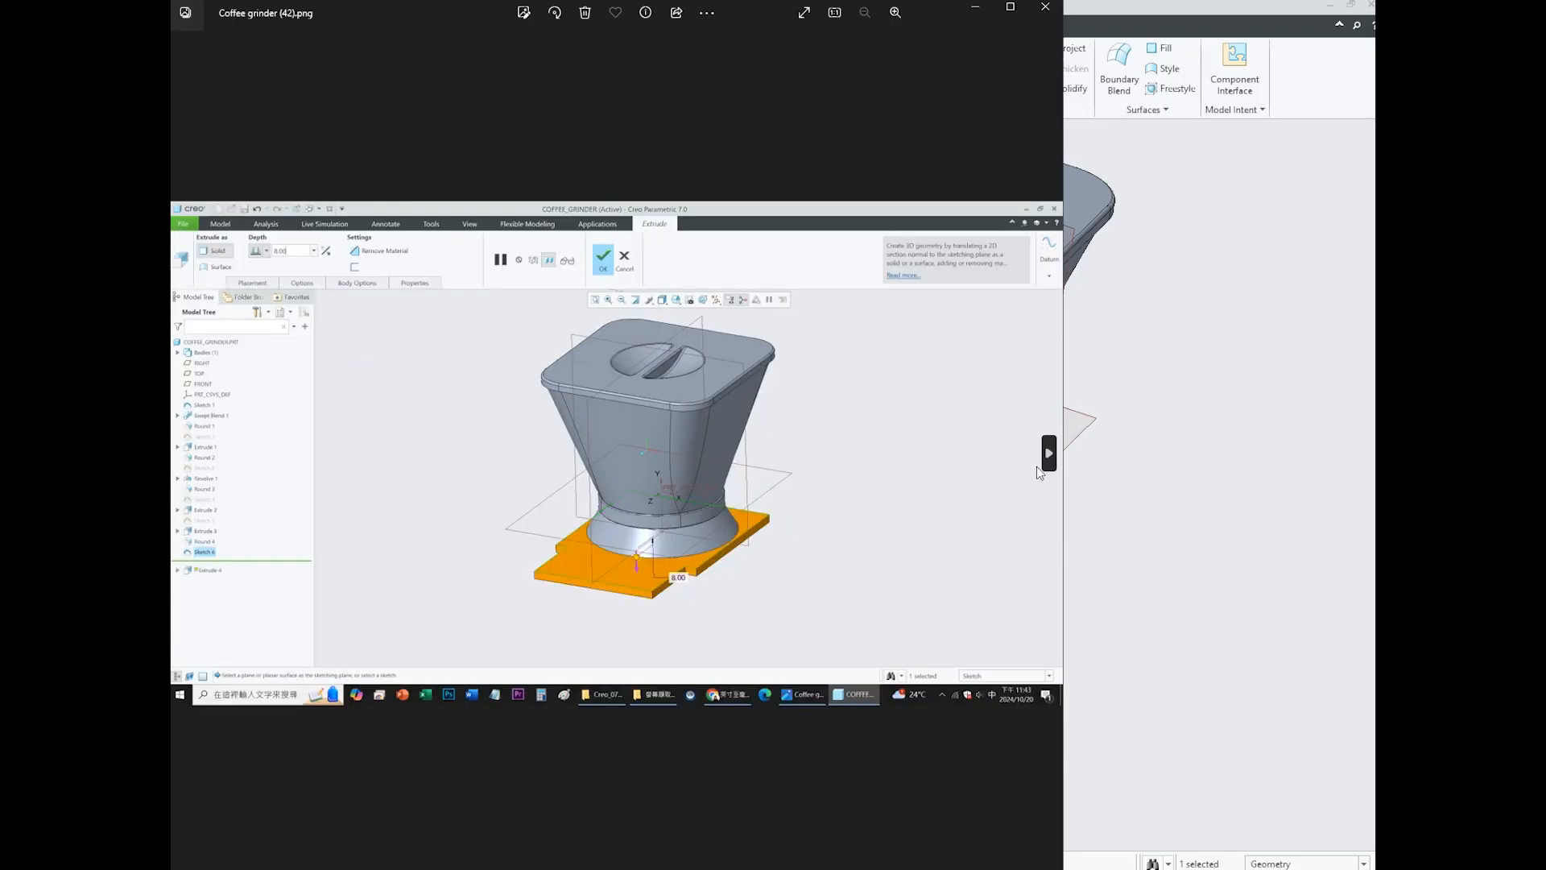
click(1037, 467)
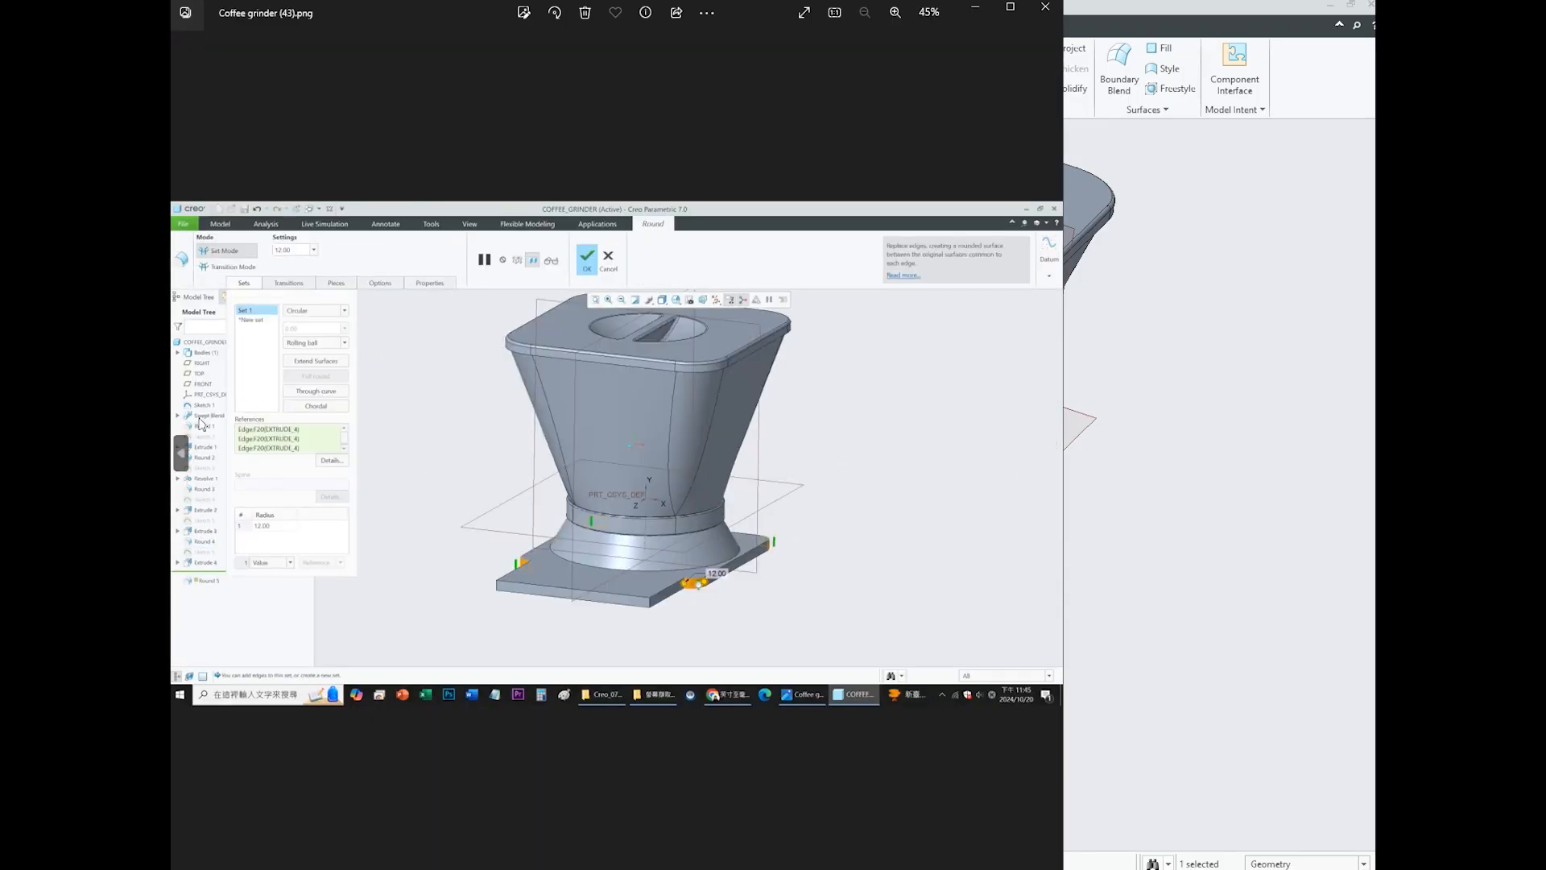
click(180, 452)
scroll(712, 510, up, 2)
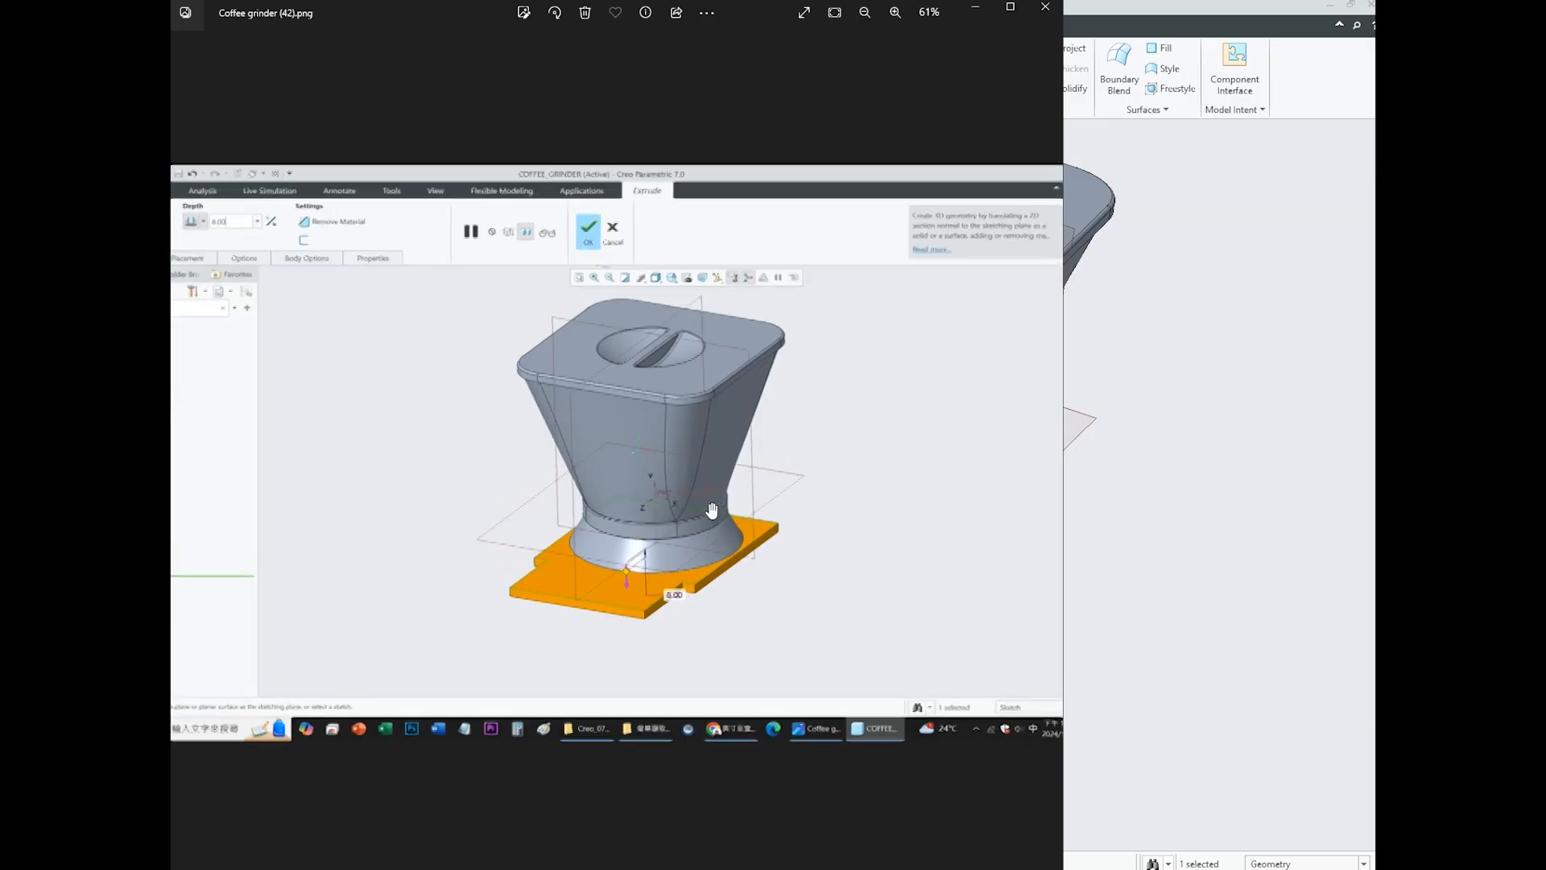
scroll(712, 510, up, 3)
click(1076, 563)
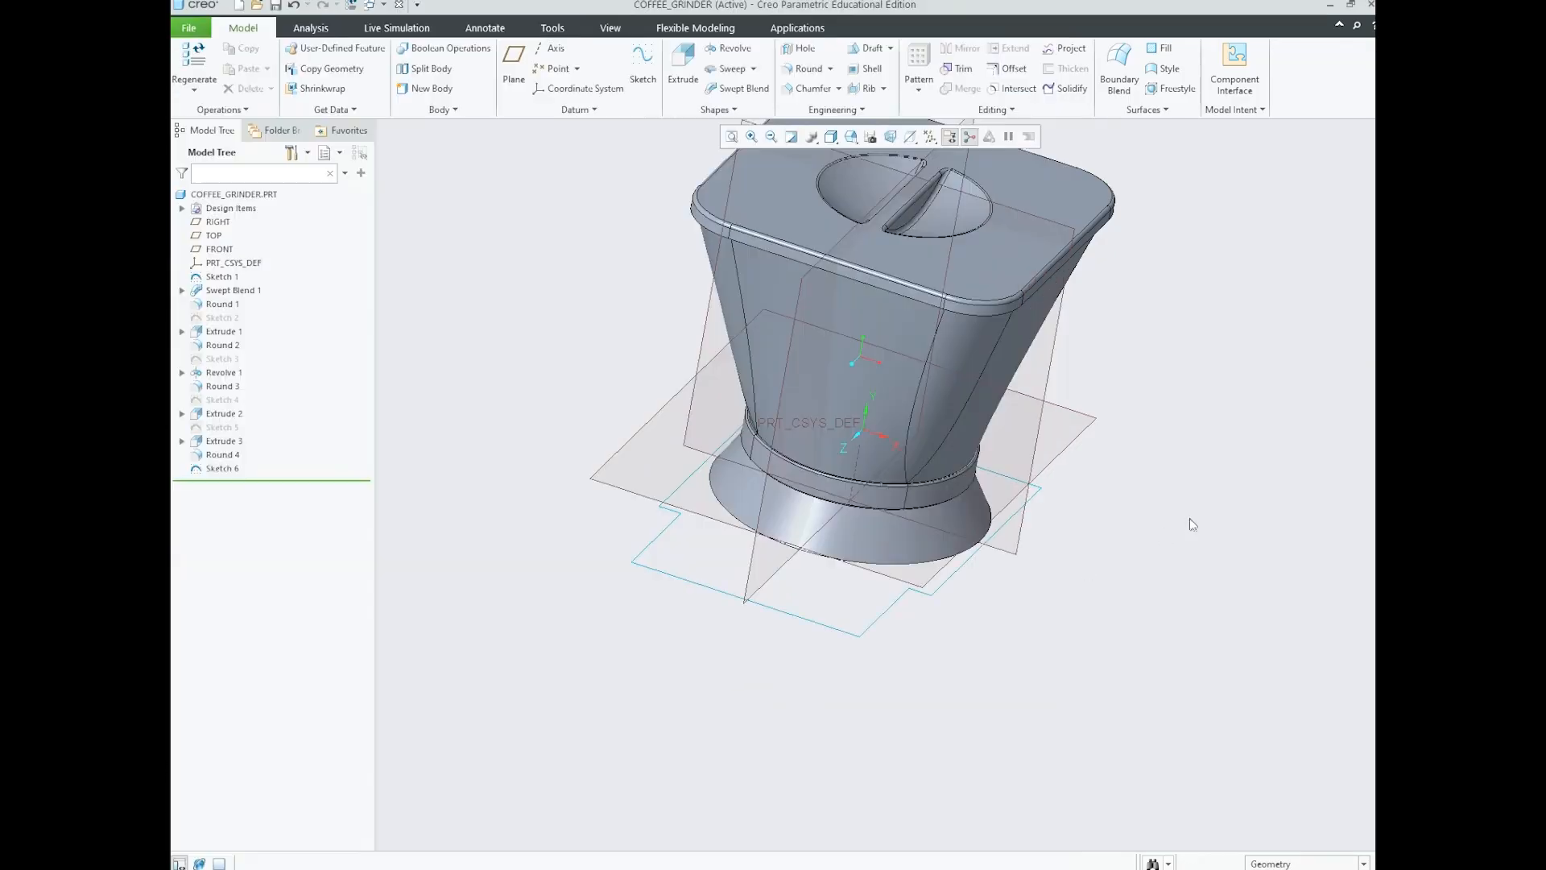
- Extrude the stepped outline sketch as a solid plate to a depth of 8 below the flared base
click(815, 622)
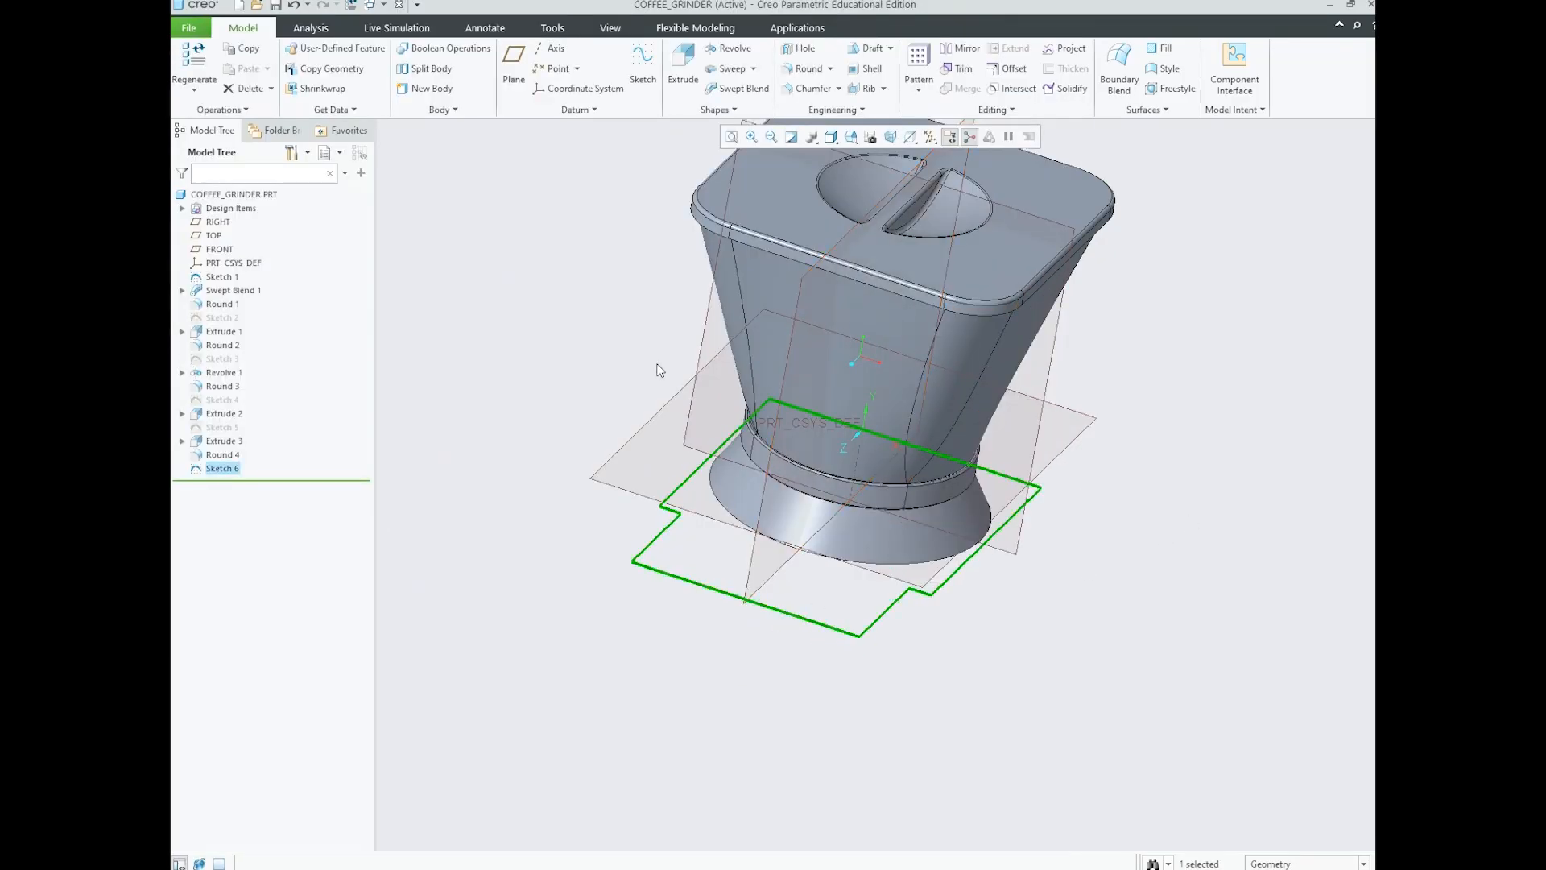
click(682, 79)
click(369, 65)
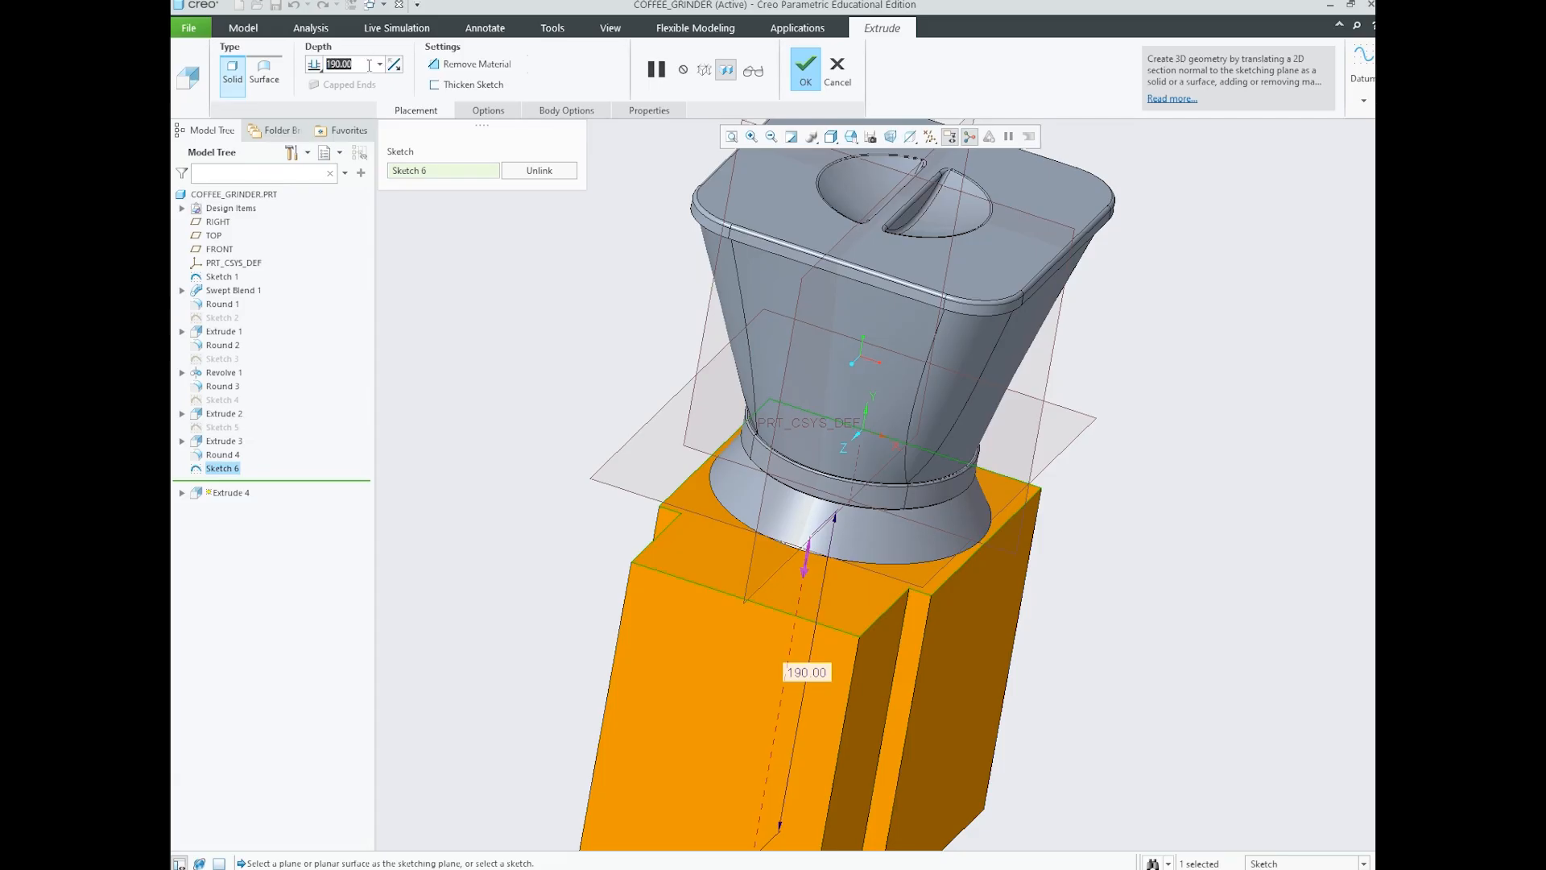
text(8)
key(Return)
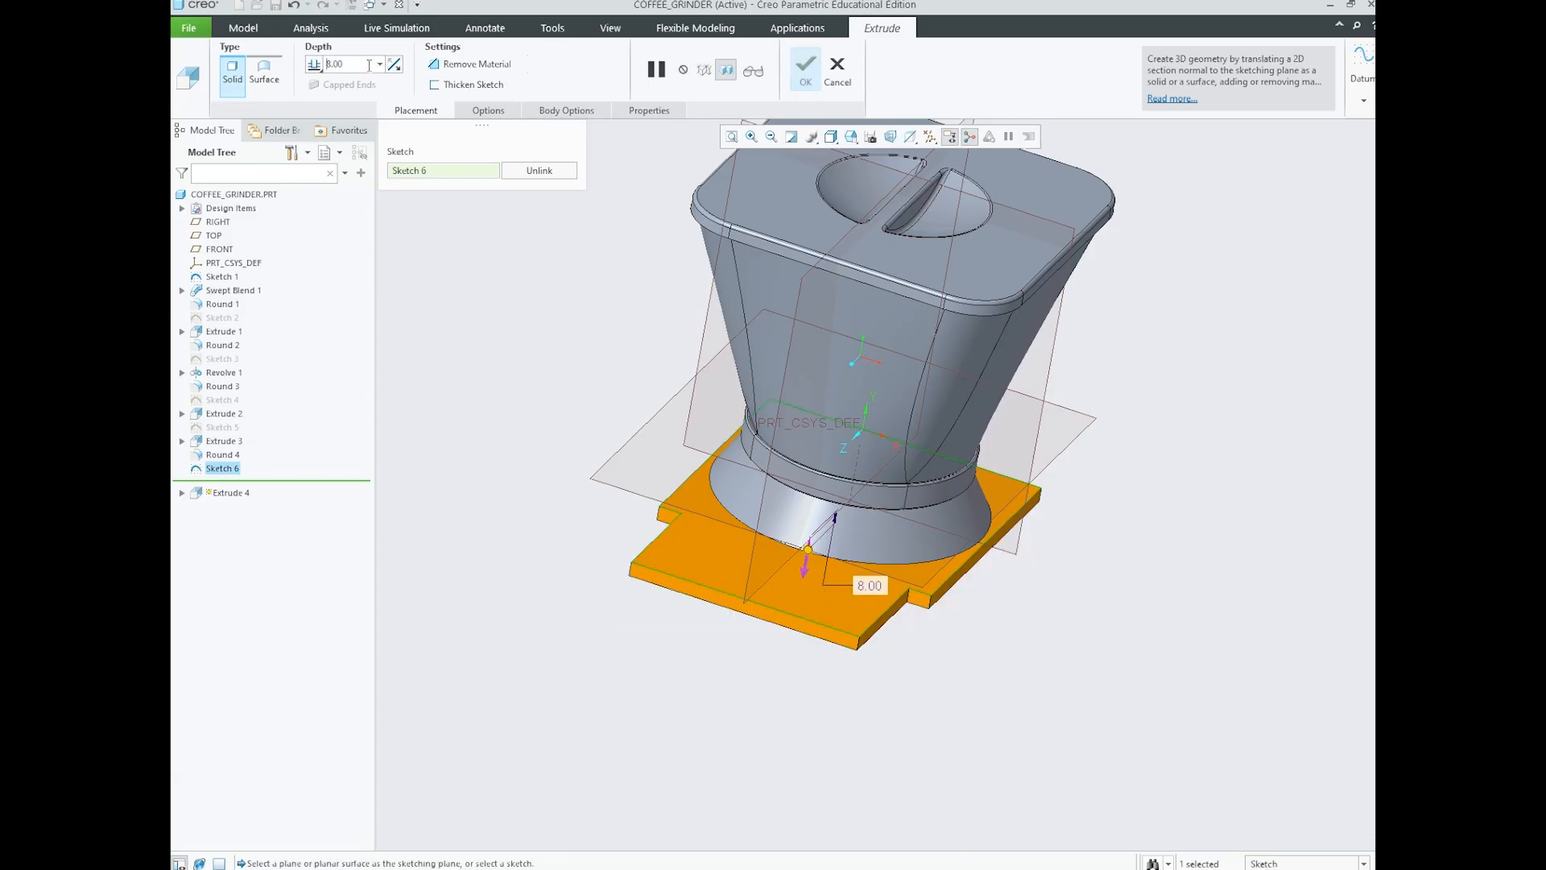
middle_drag(902, 419, 941, 458)
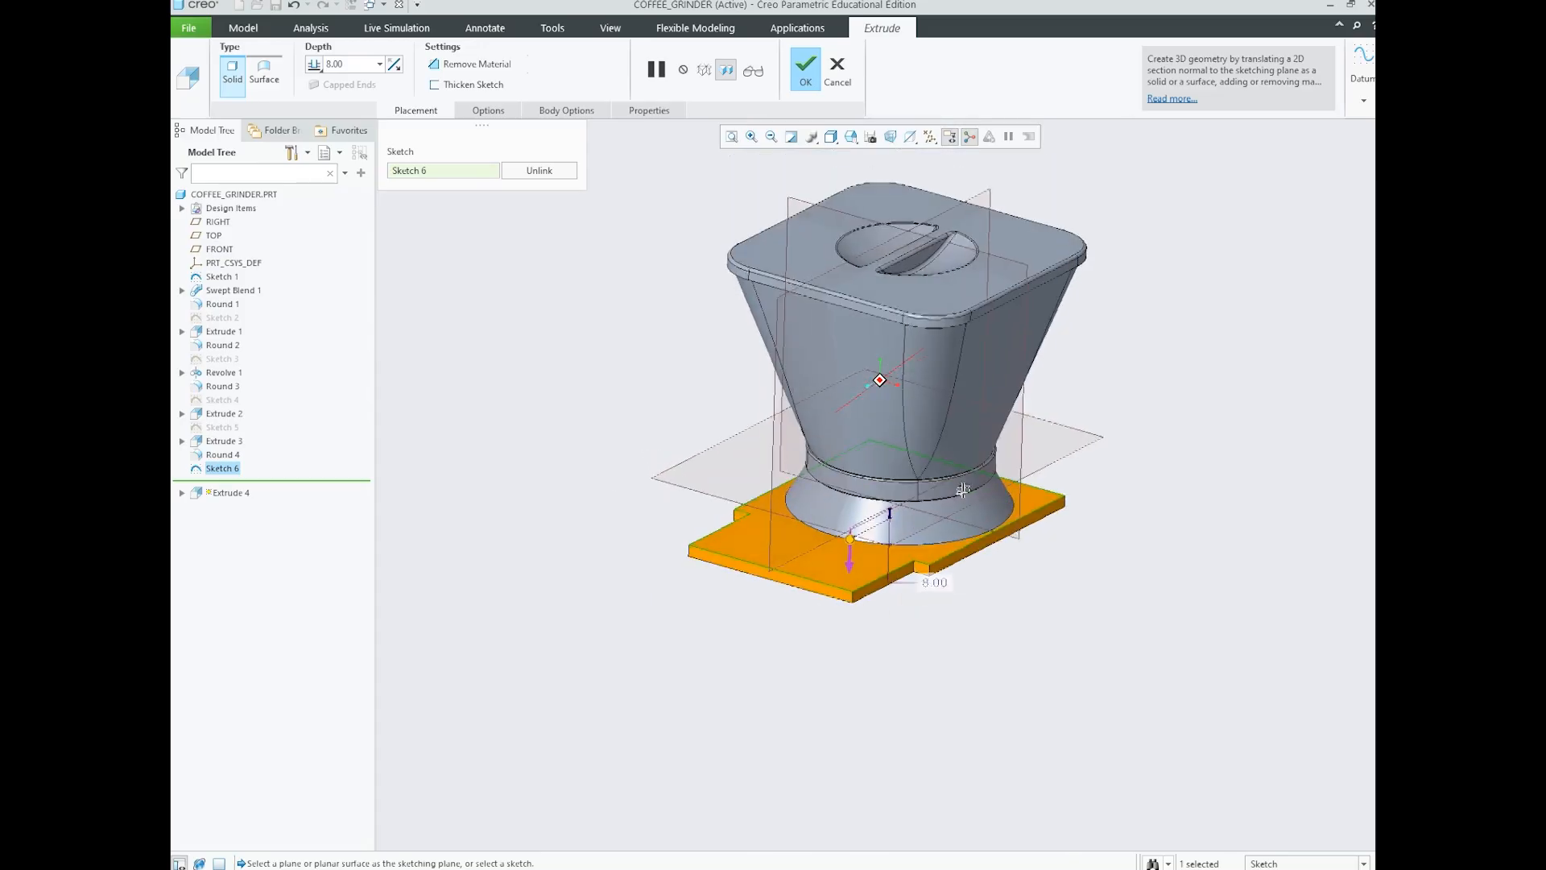
scroll(942, 475, up, 4)
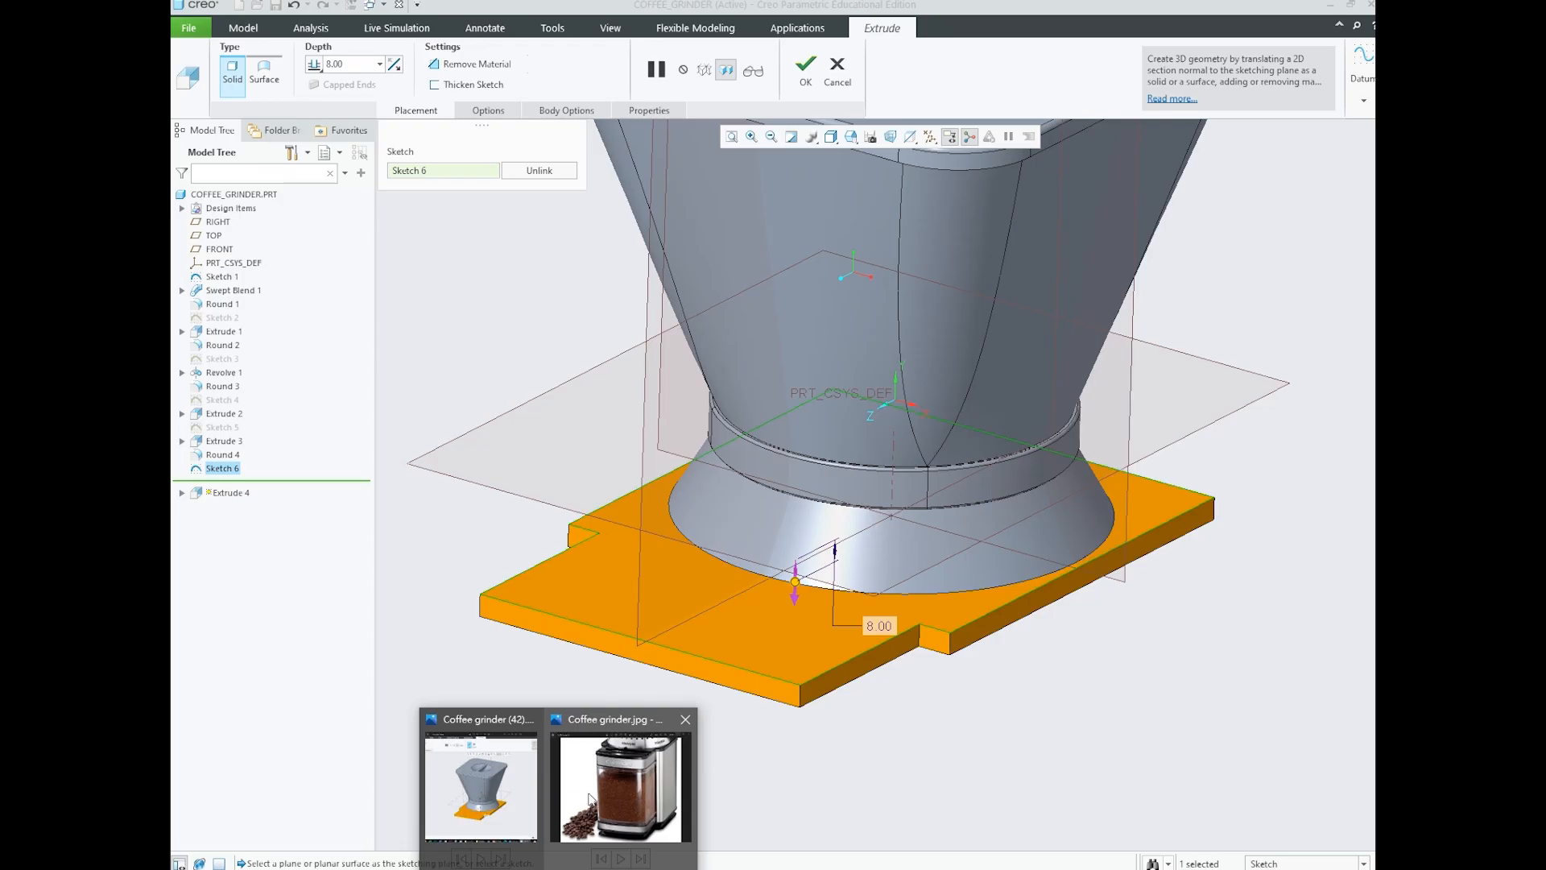
- Compare the plate preview with the body's top cover in Coffee grinder.jpg and accept the extrusion
click(620, 773)
scroll(797, 431, up, 2)
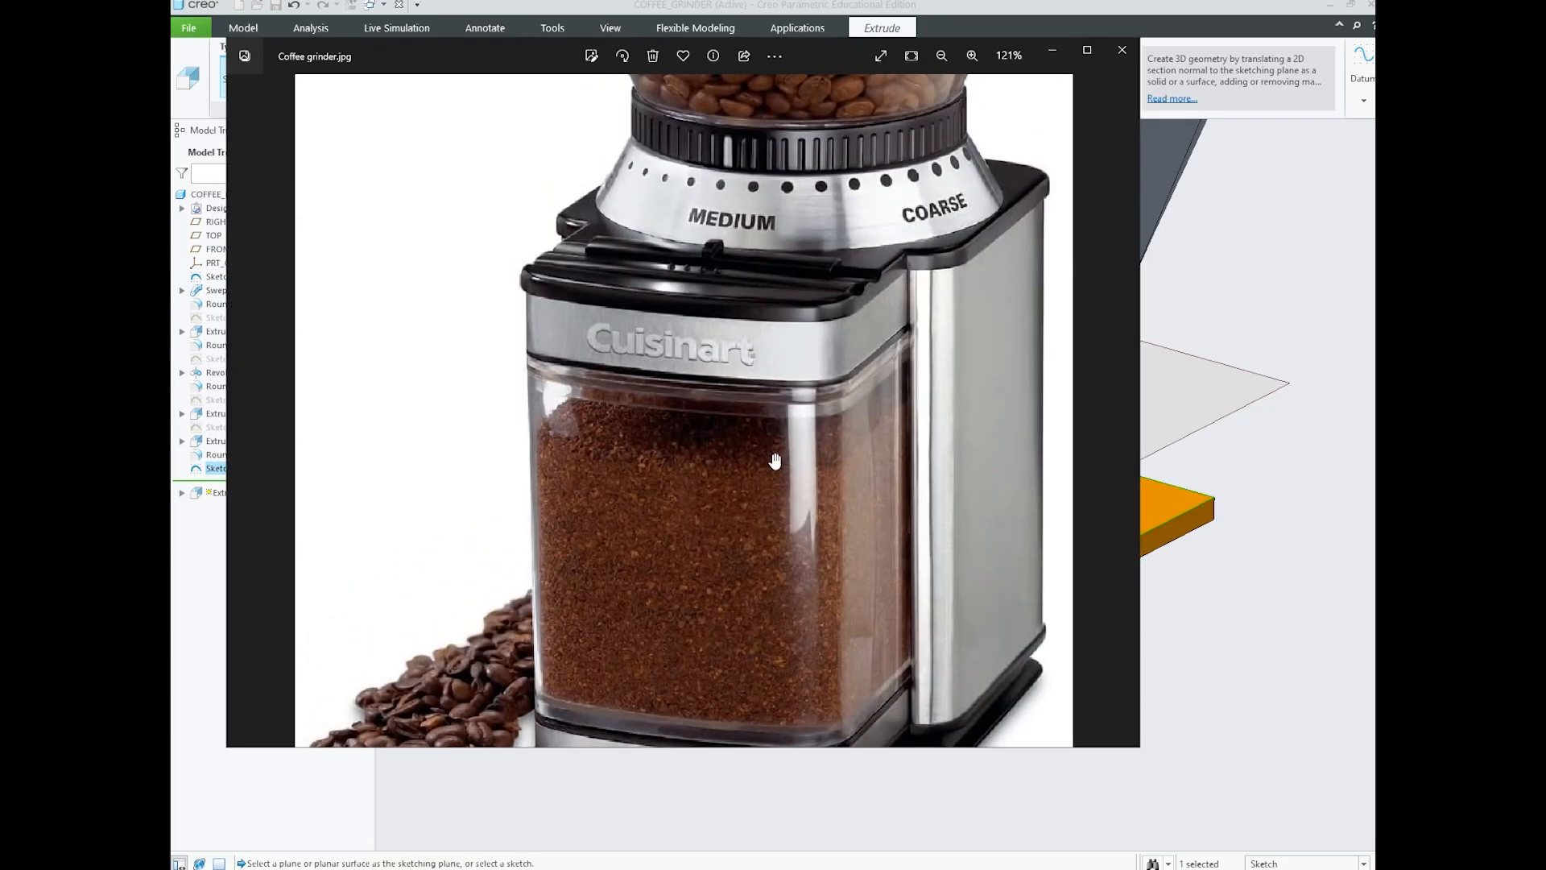
scroll(957, 272, up, 4)
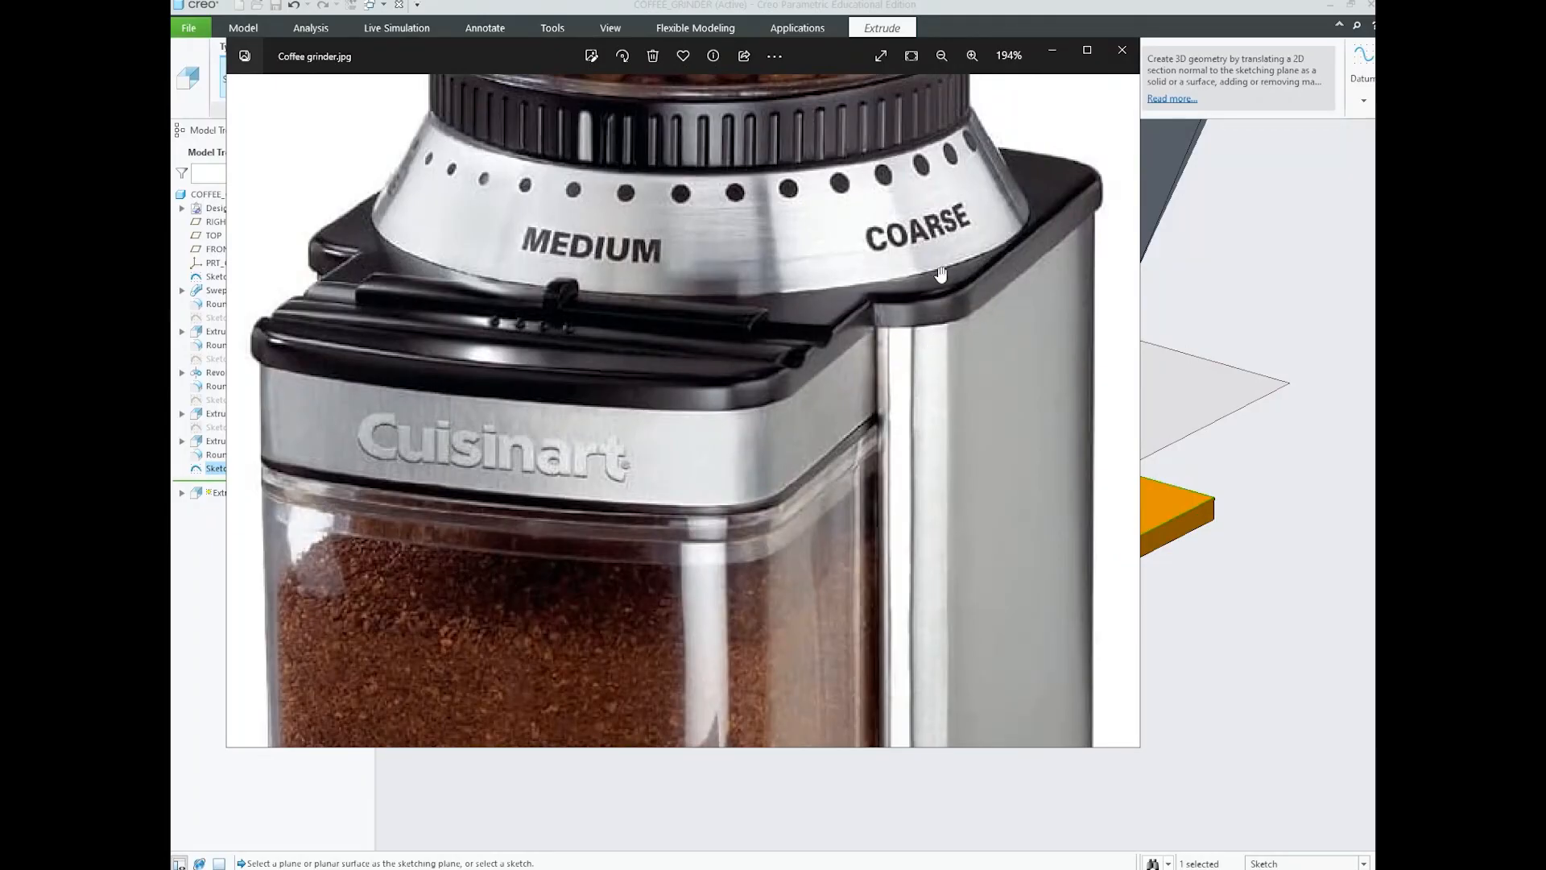
click(1283, 297)
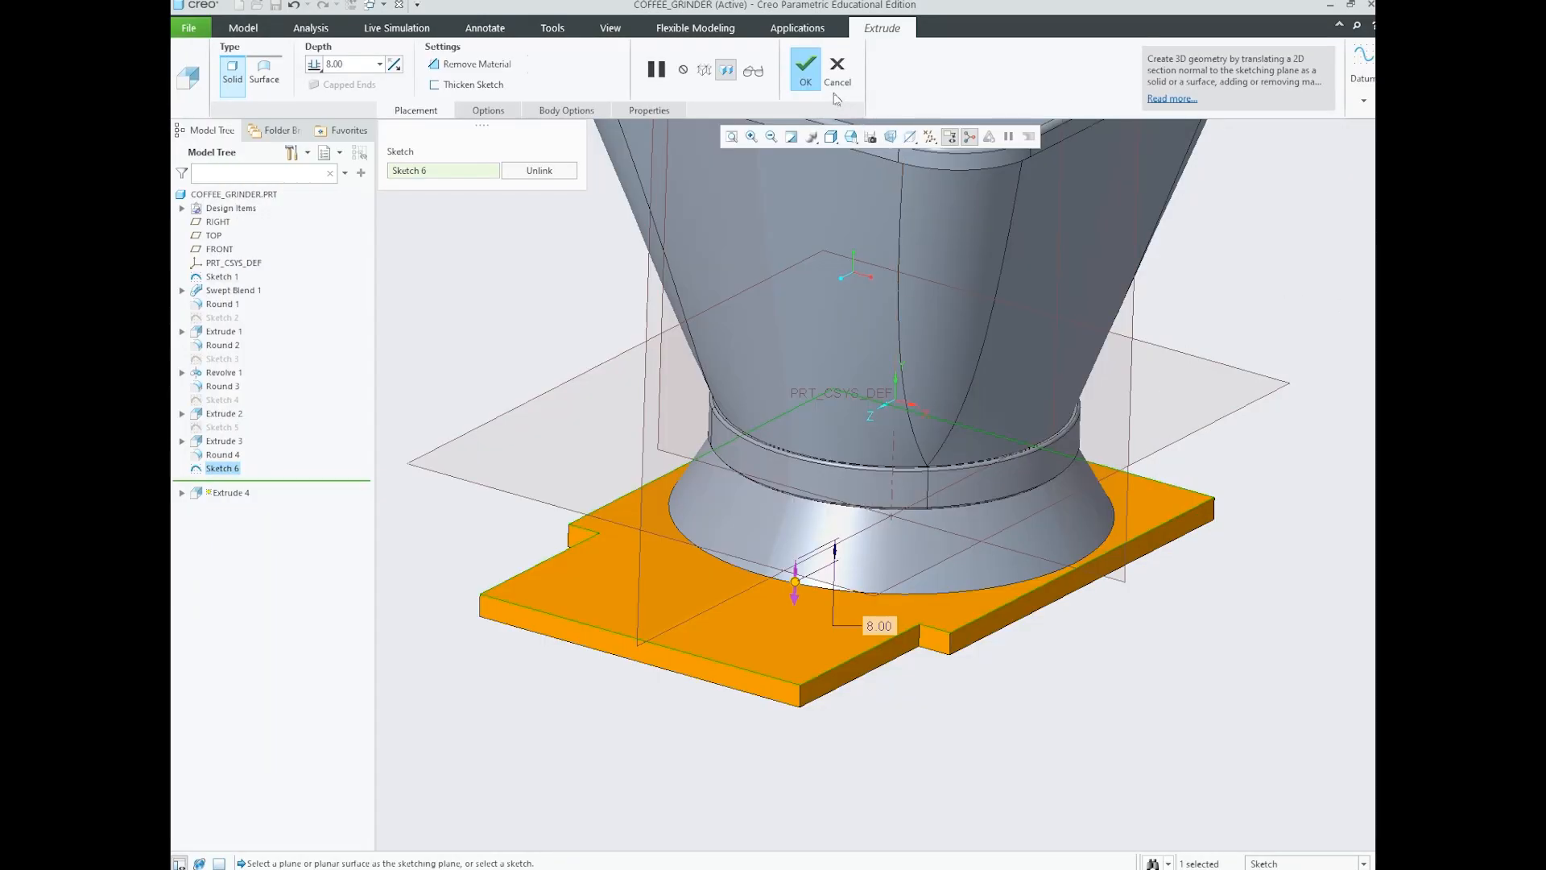
click(805, 69)
- Check the plate's corners from below and in Coffee grinder.jpg, and start a round on the outer vertical edge of its right-hand step
middle_drag(886, 483, 945, 523)
click(1100, 529)
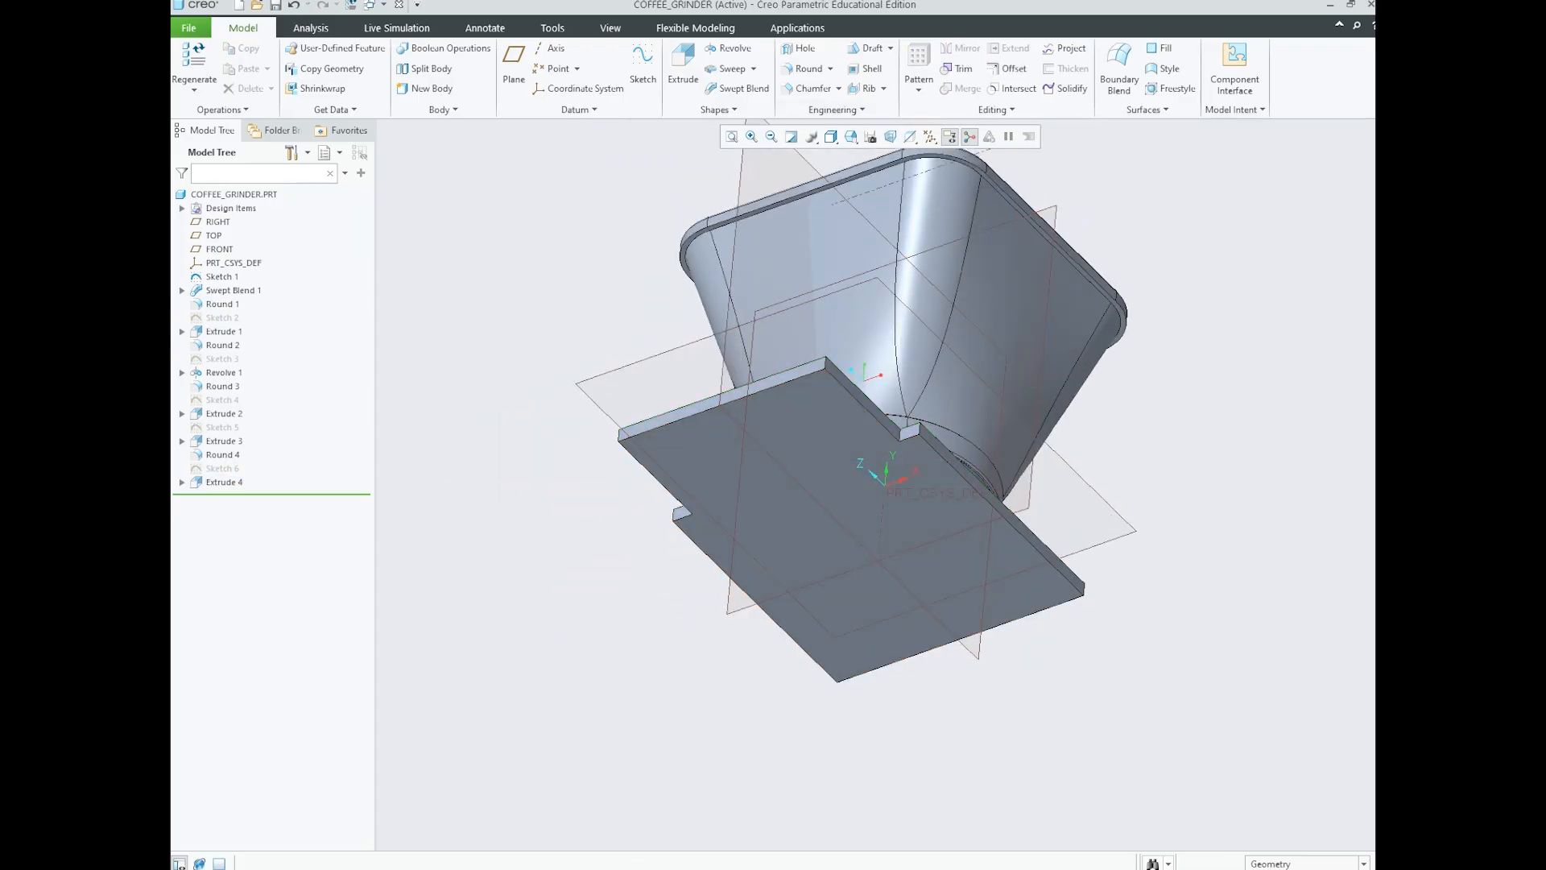
mouse_move(555, 852)
click(628, 813)
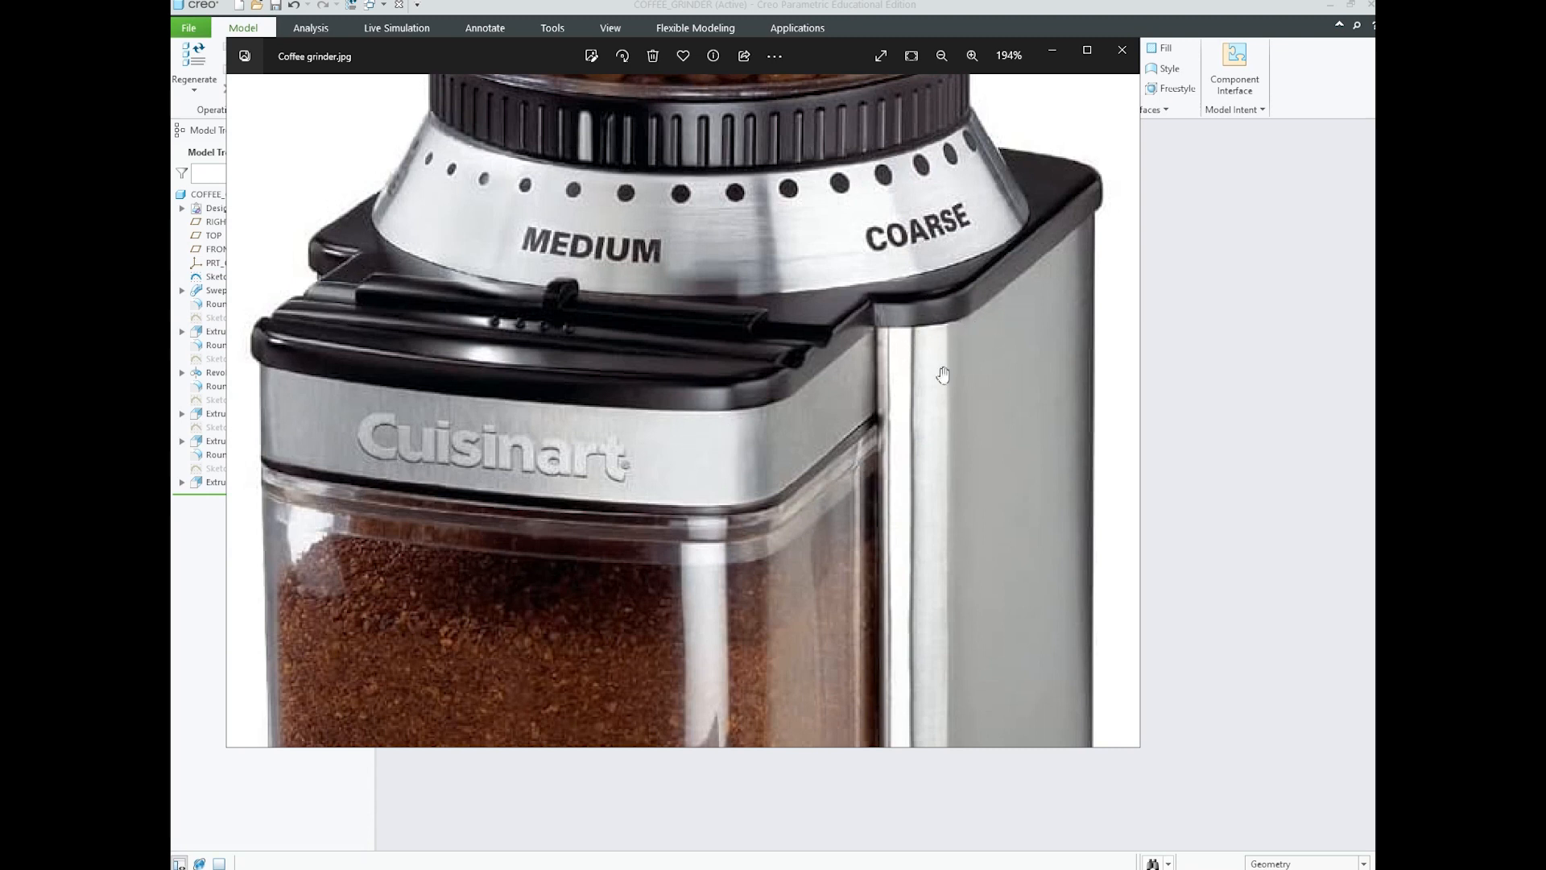
click(1172, 387)
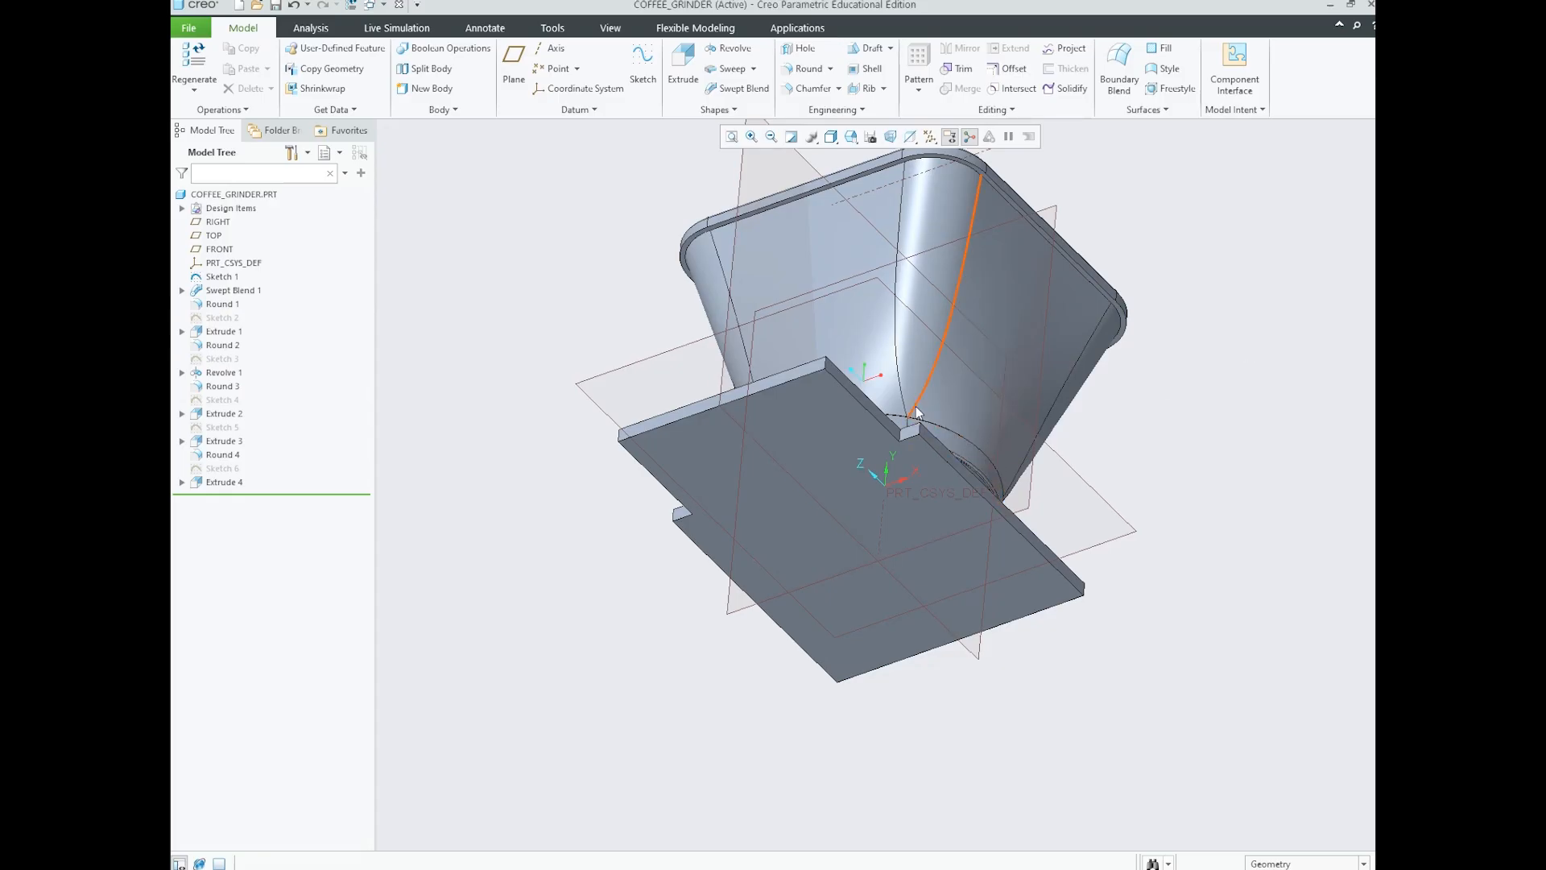
middle_drag(916, 406, 916, 503)
scroll(916, 503, down, 2)
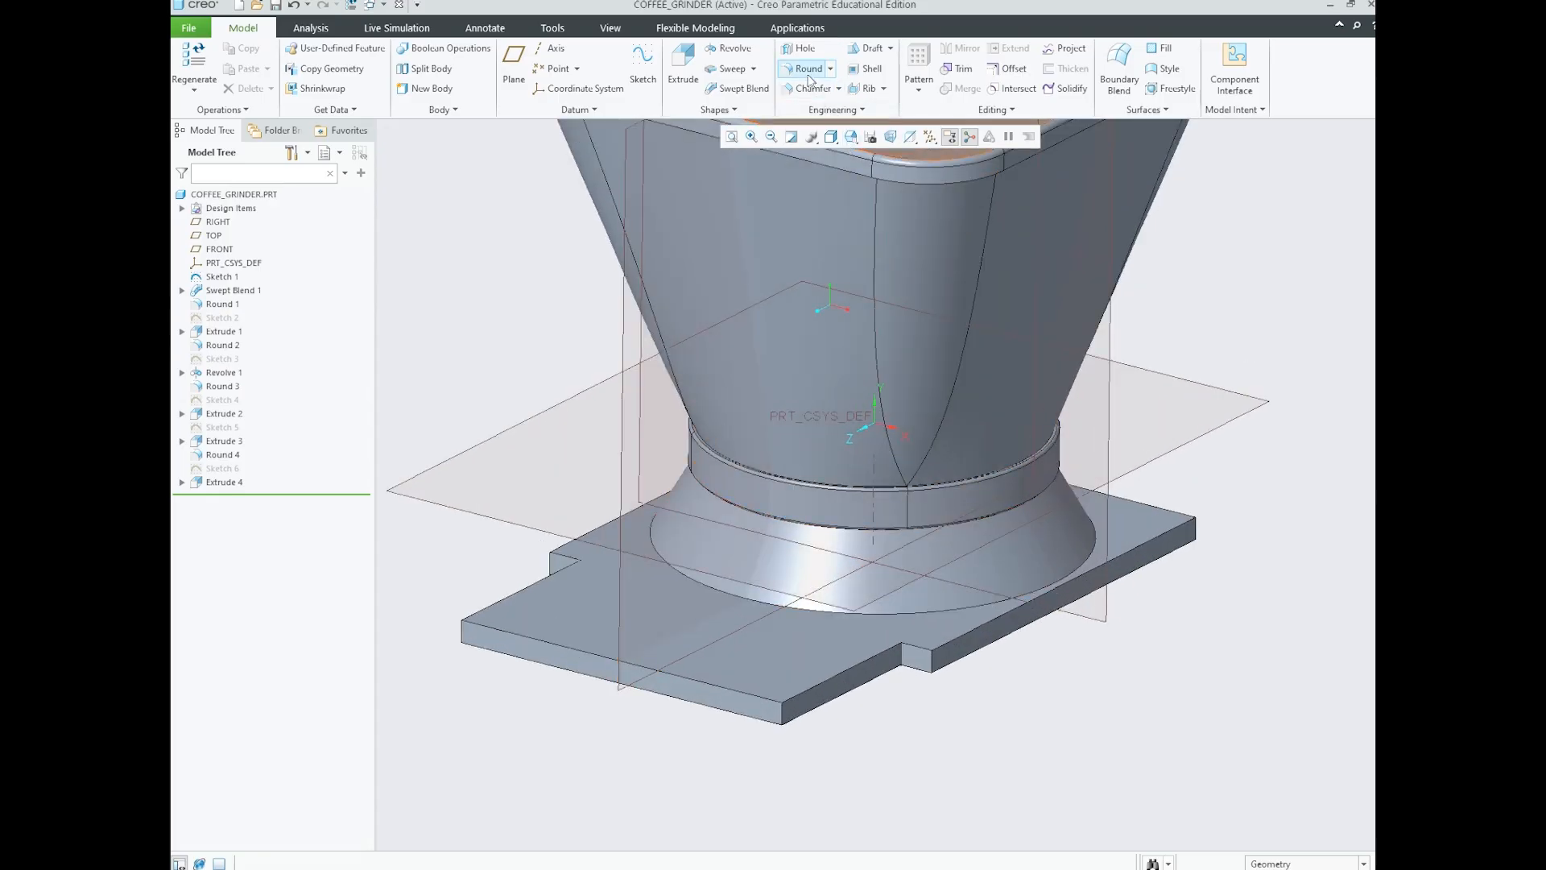
click(808, 69)
scroll(934, 663, down, 2)
click(930, 662)
- Examine the plate's corner rounds in Coffee grinder (43).png, glancing ahead at the front-end round in Coffee grinder (44).png
mouse_move(561, 862)
click(510, 770)
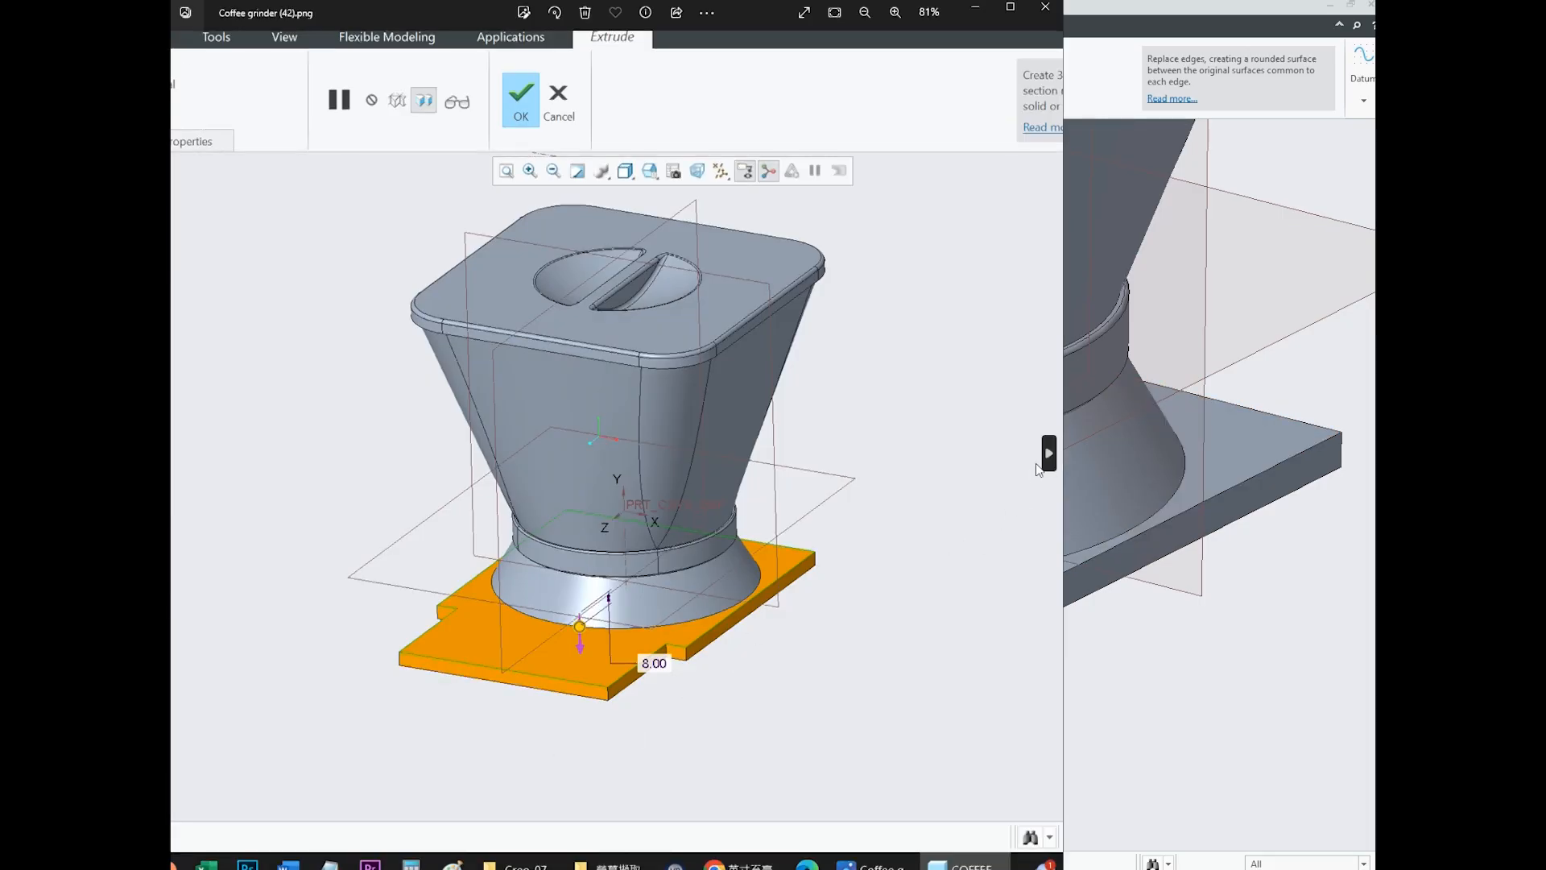
click(1039, 465)
scroll(709, 600, up, 8)
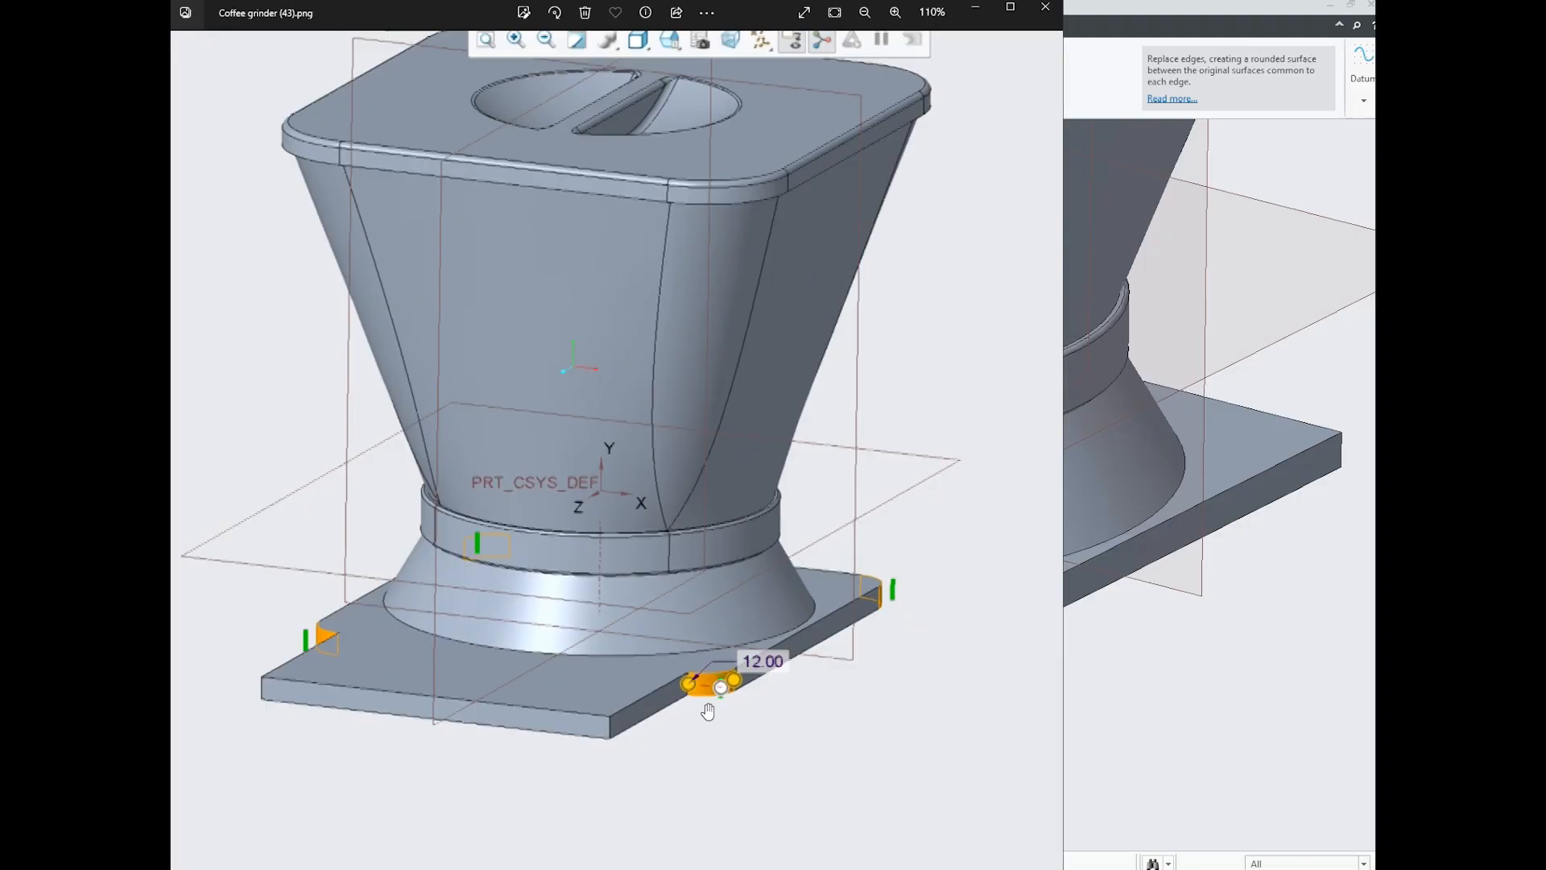
scroll(741, 606, up, 2)
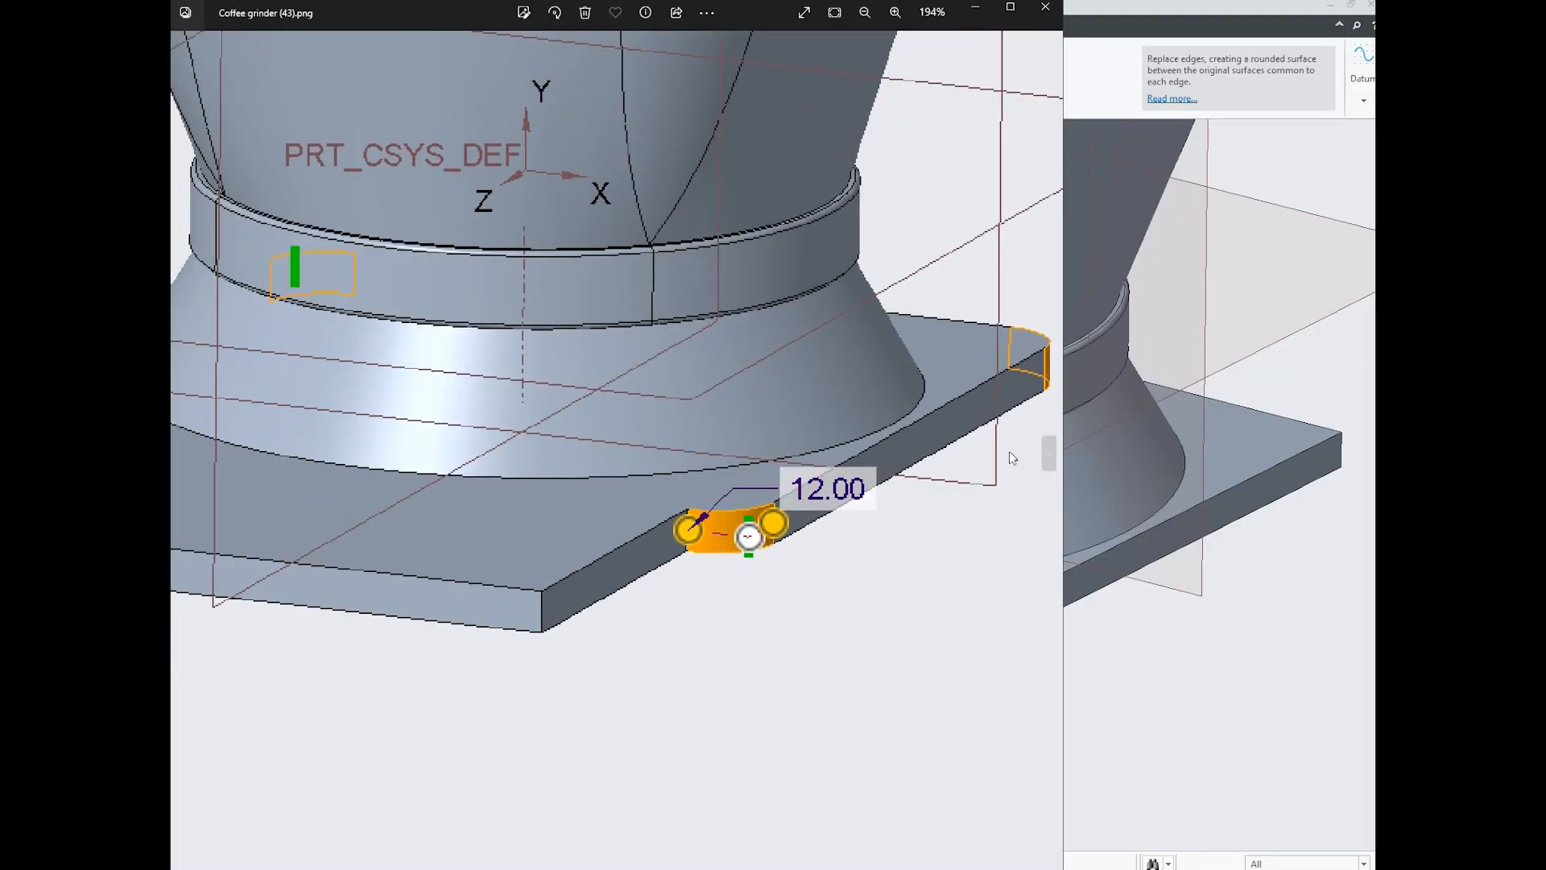
click(1050, 454)
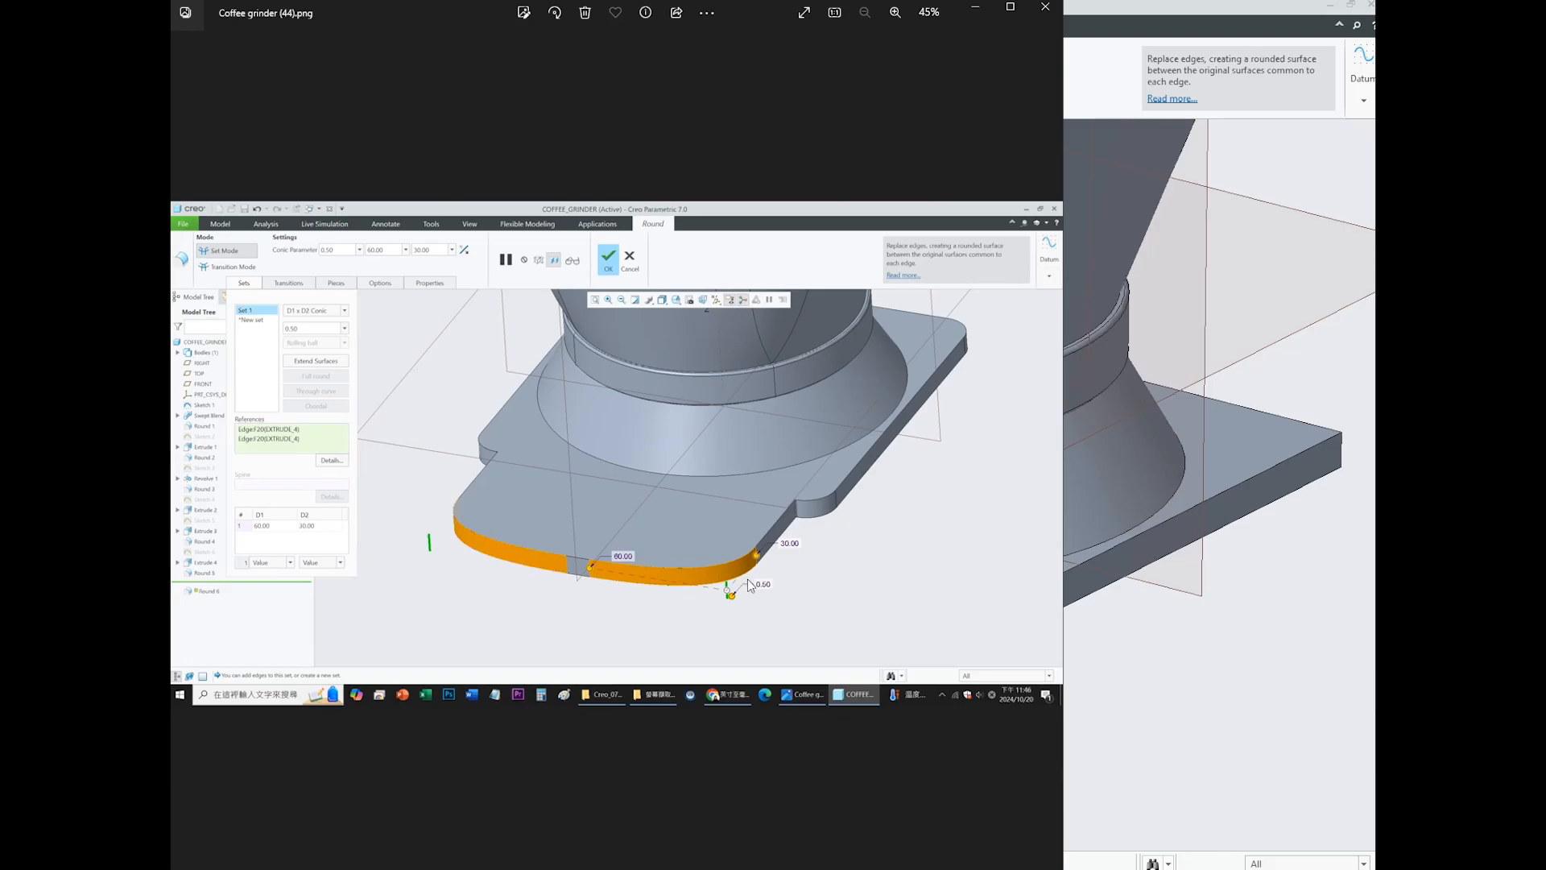
scroll(741, 588, up, 2)
scroll(642, 587, down, 3)
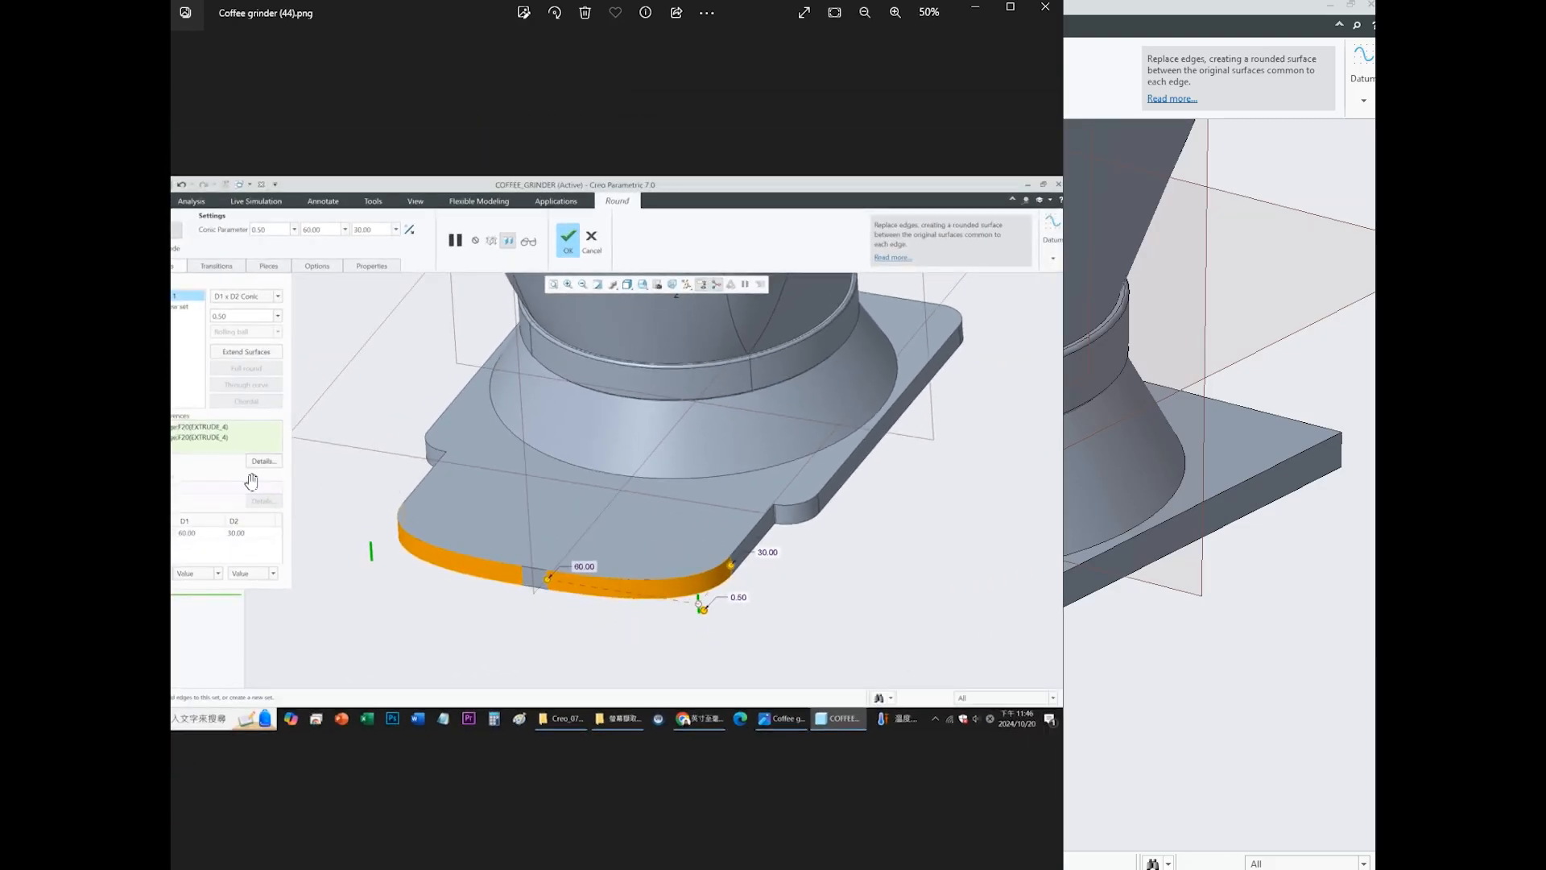
click(182, 455)
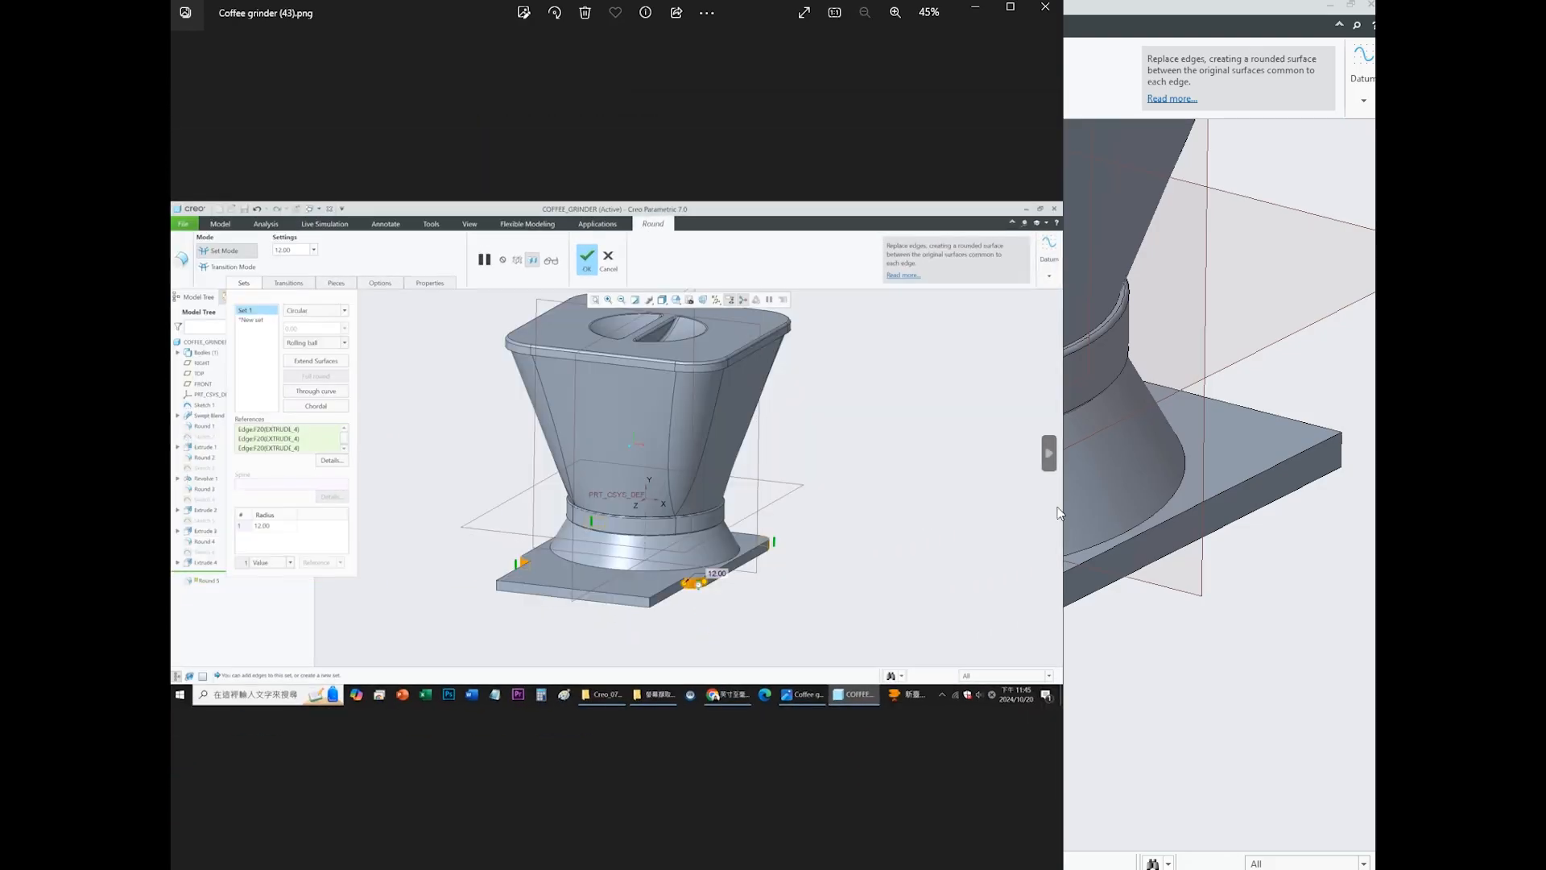
- Set the radius of the round on the right-hand step's outer vertical edge to 12
click(1297, 390)
drag(932, 656, 966, 637)
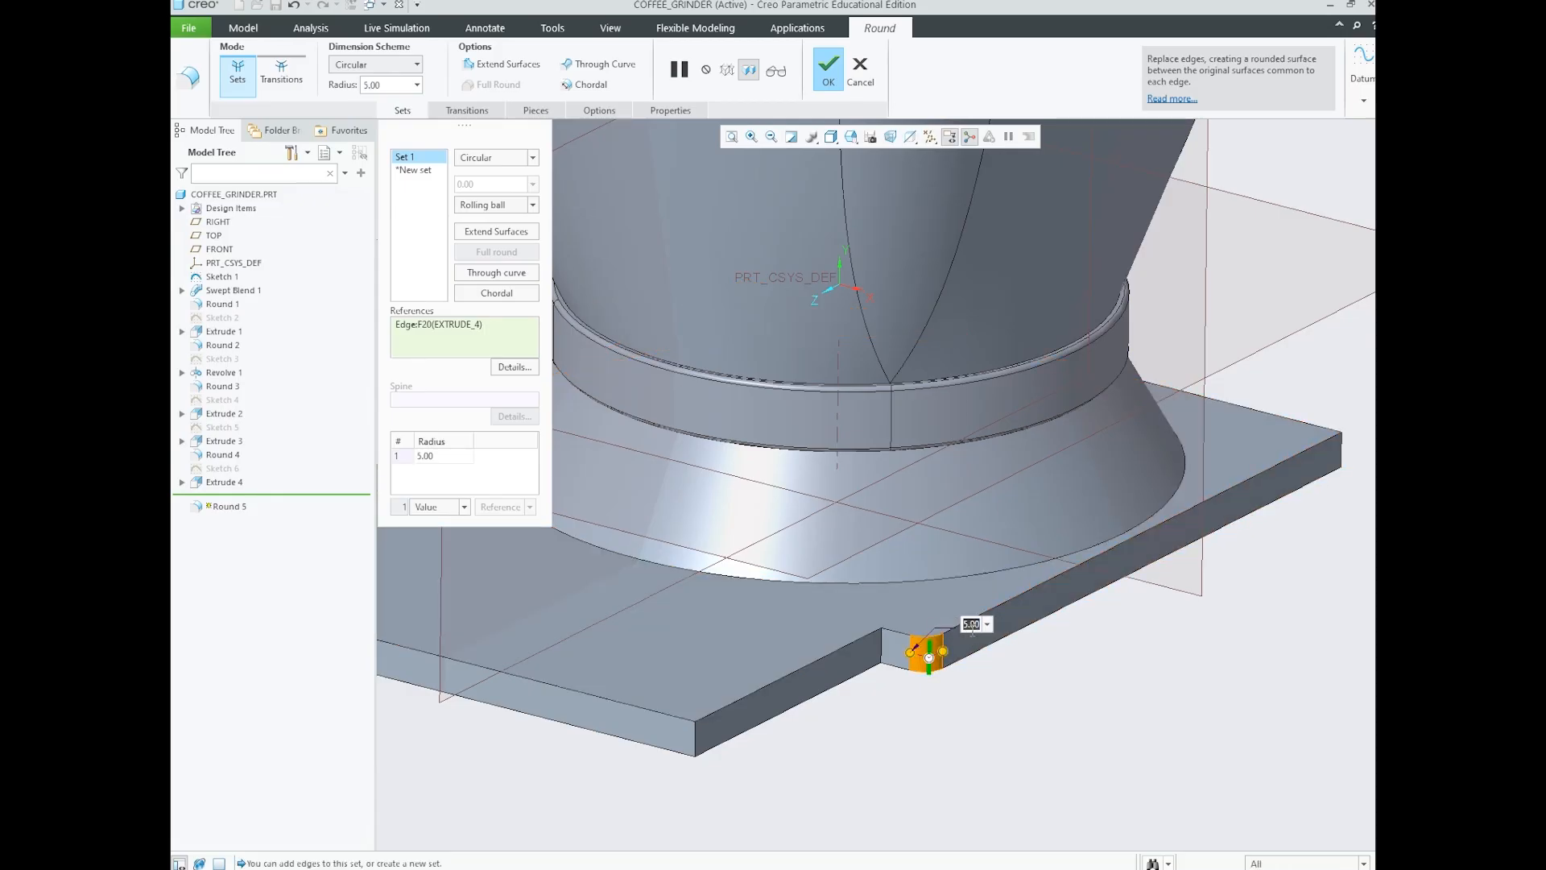
text(12)
key(Return)
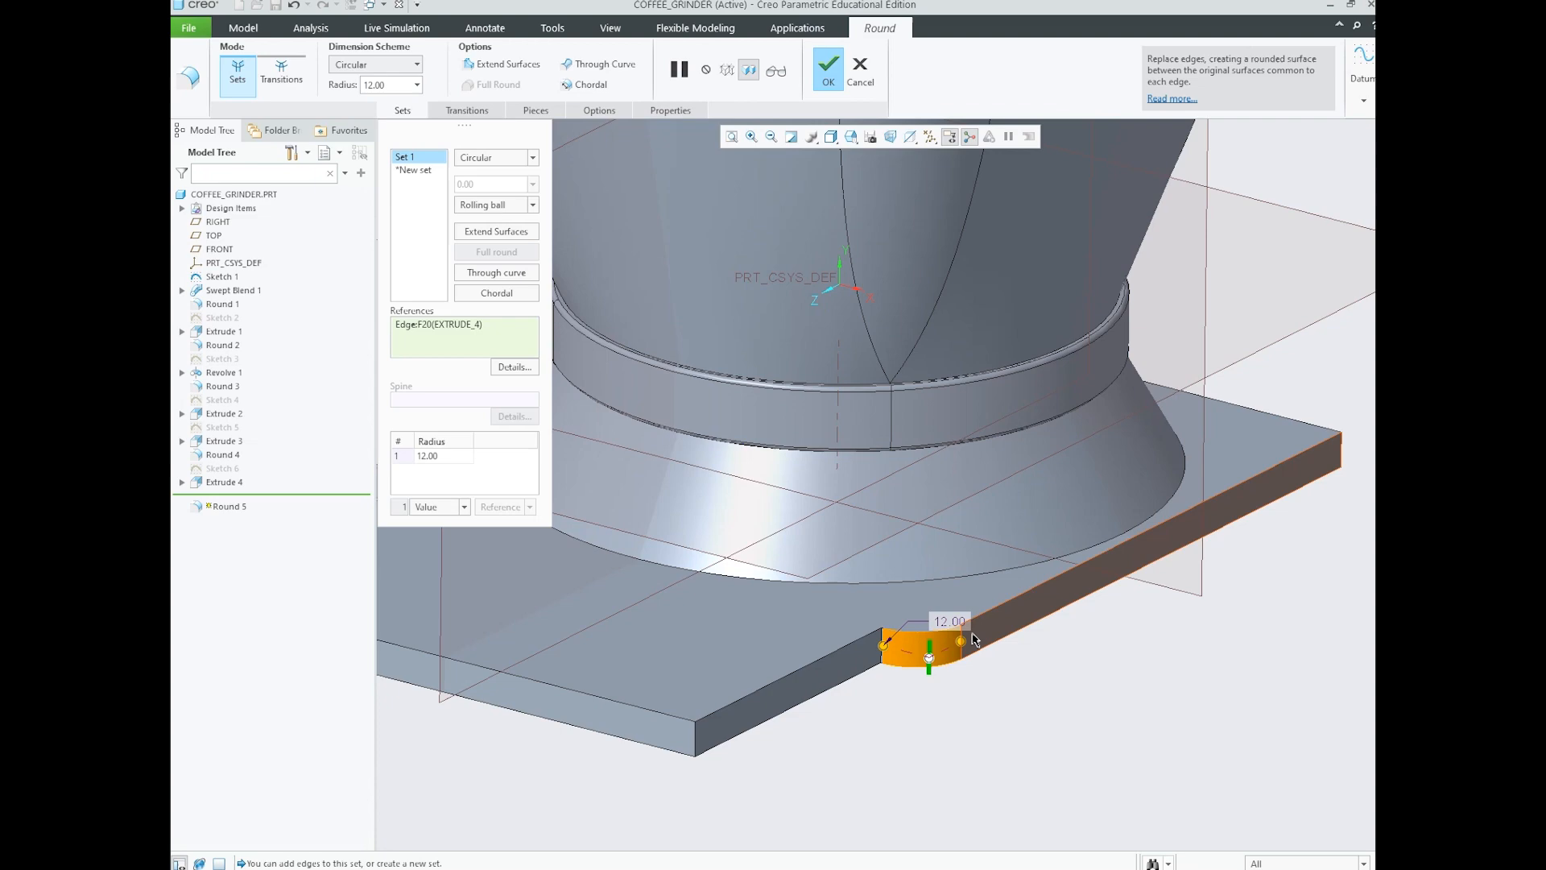
- Add the outer vertical edge of the plate's opposite step to the same round set
scroll(1078, 616, up, 4)
middle_drag(963, 573, 1028, 580)
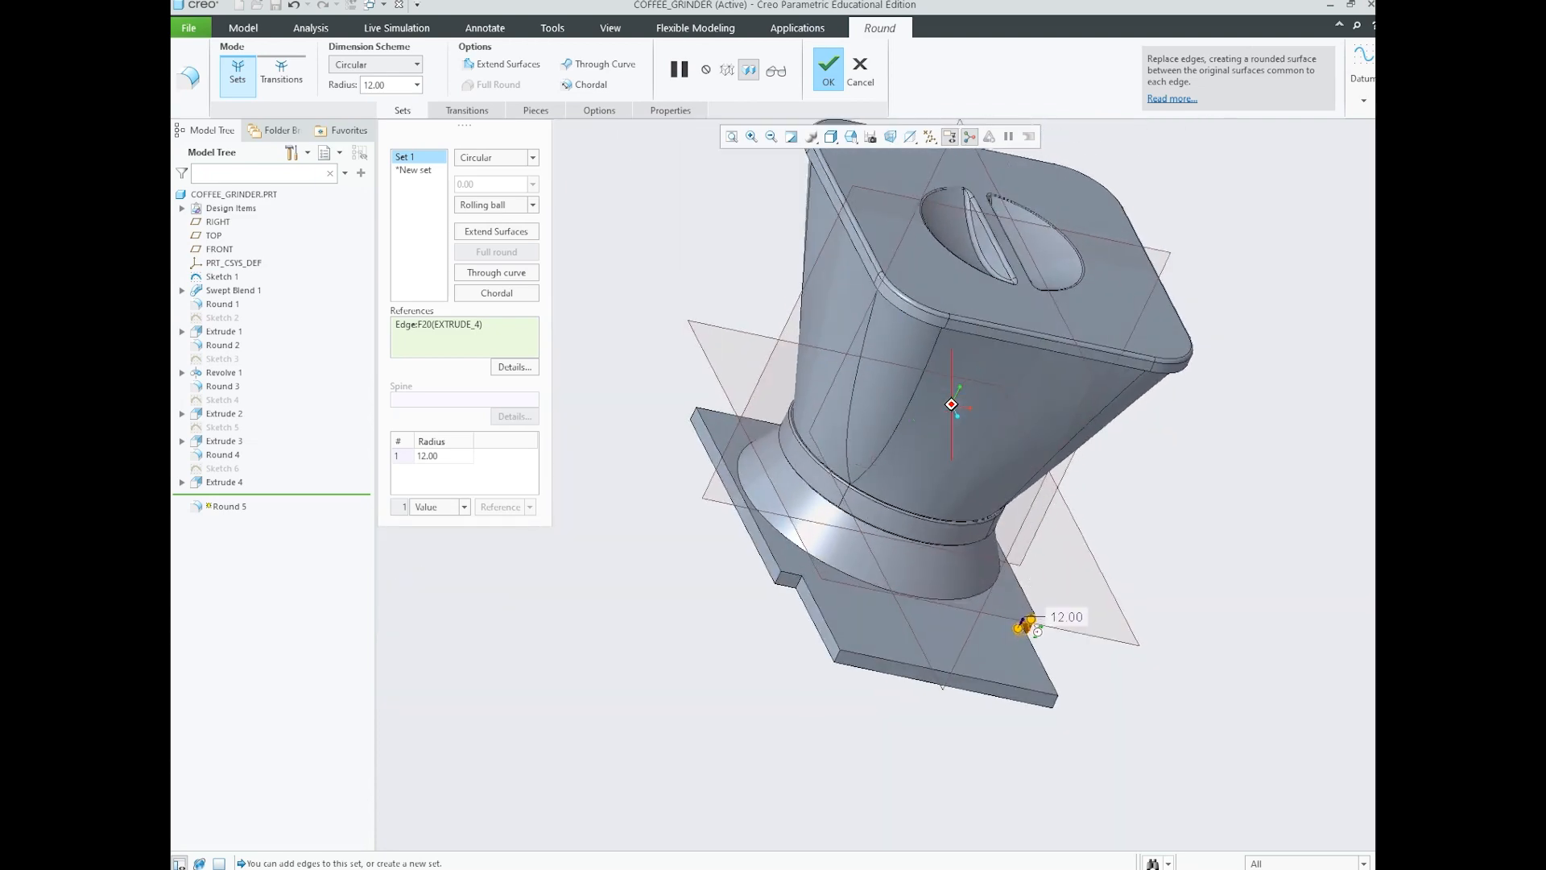
scroll(786, 605, down, 2)
scroll(786, 606, down, 5)
ctrl+click(755, 515)
scroll(749, 513, up, 5)
mouse_move(749, 513)
middle_down()
mouse_move(799, 508)
mouse_move(813, 529)
middle_up()
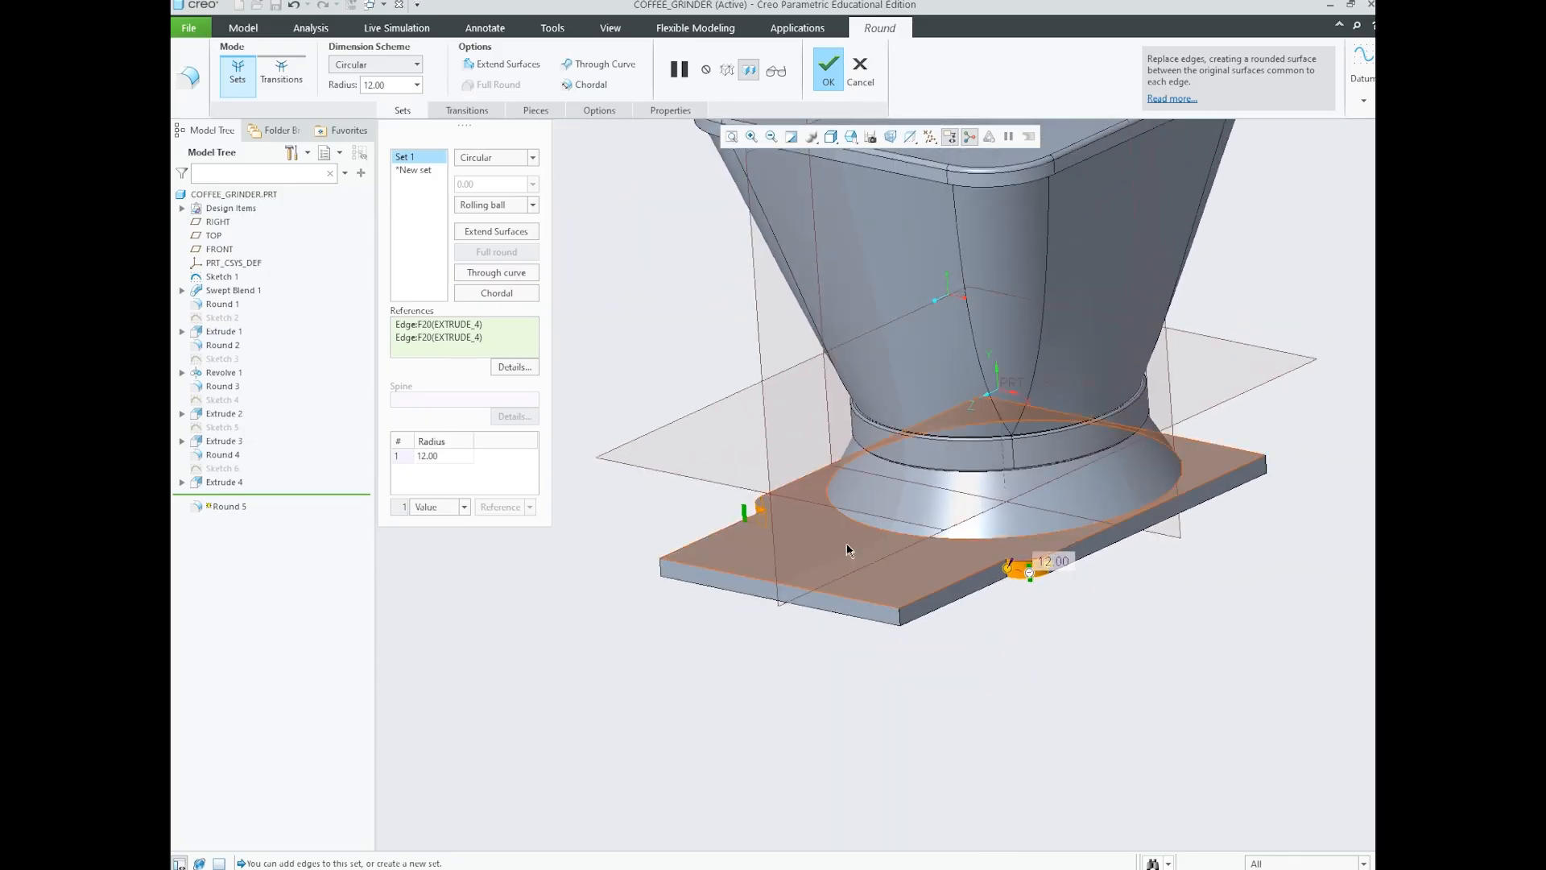
- Create a second round set on the vertical edge of the plate's front right corner
scroll(904, 590, up, 2)
scroll(964, 530, down, 3)
middle_drag(963, 532, 968, 529)
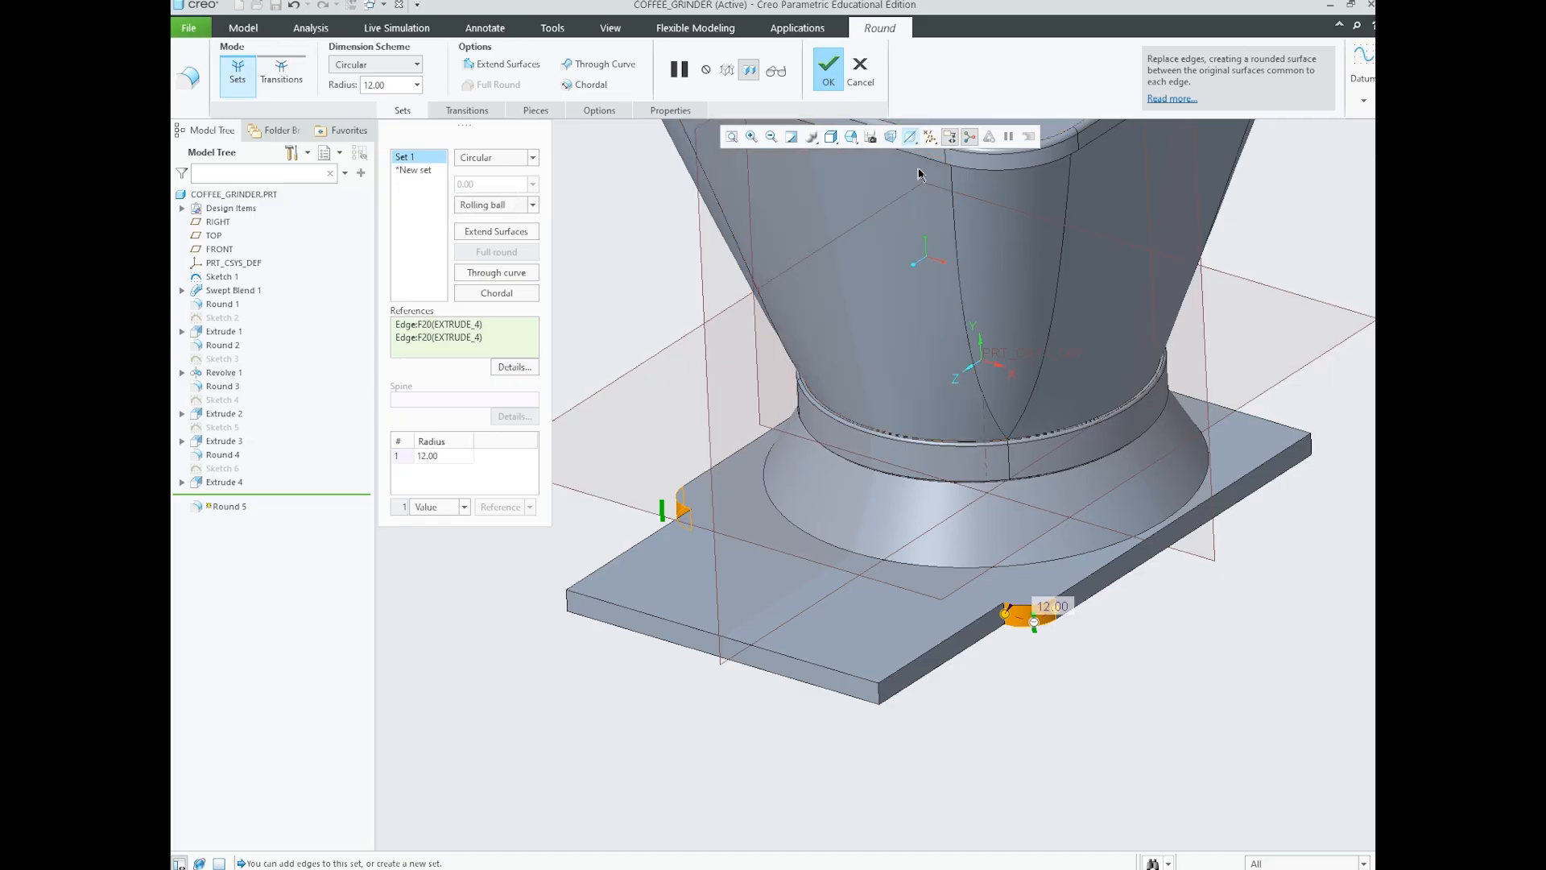
click(424, 171)
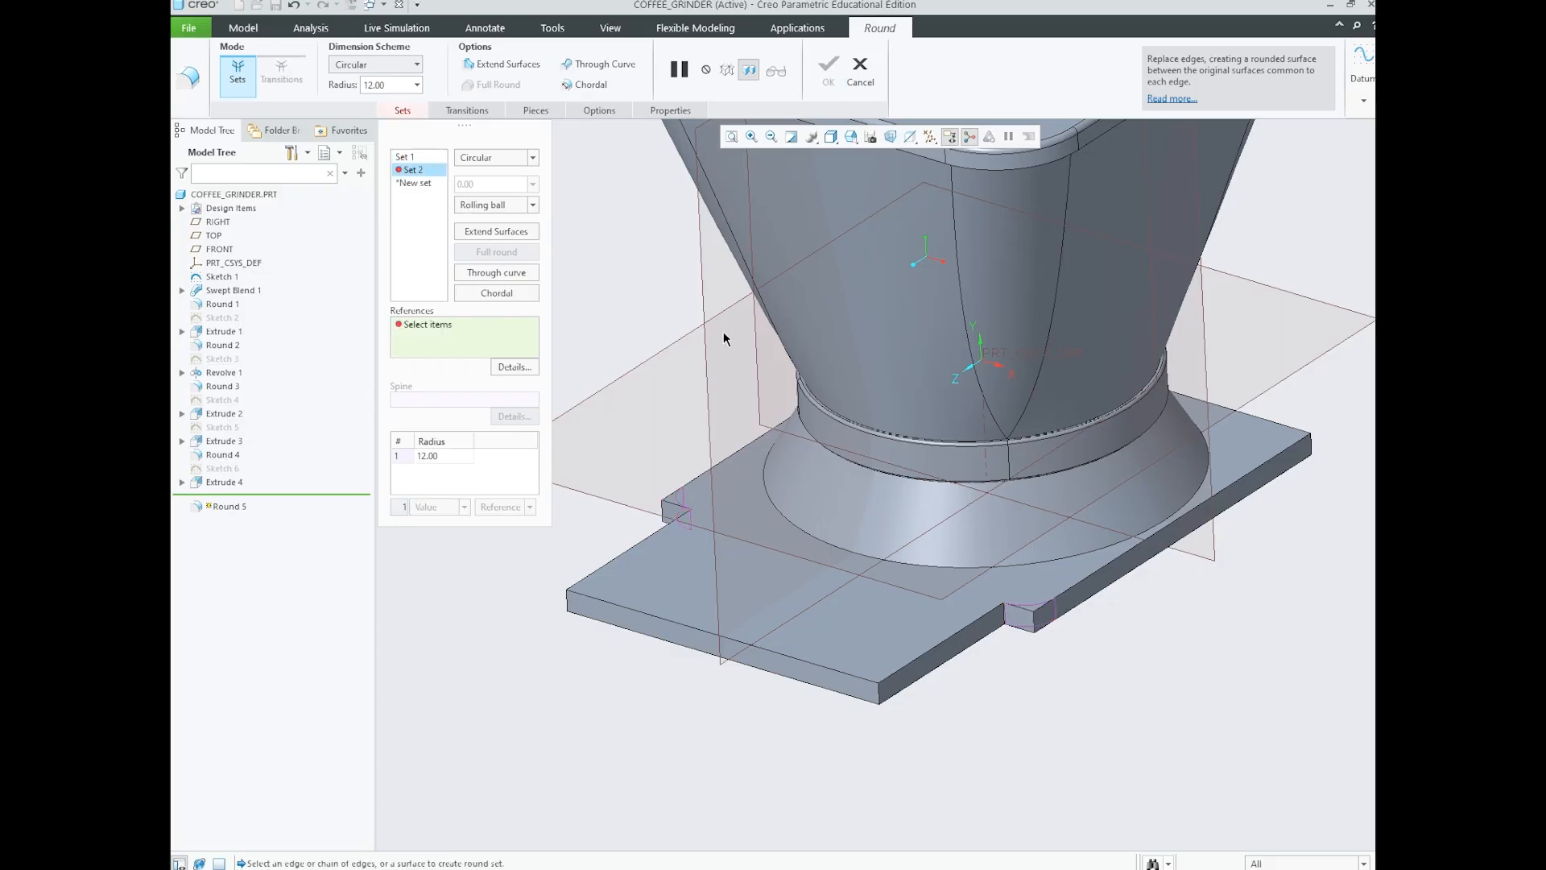
click(881, 693)
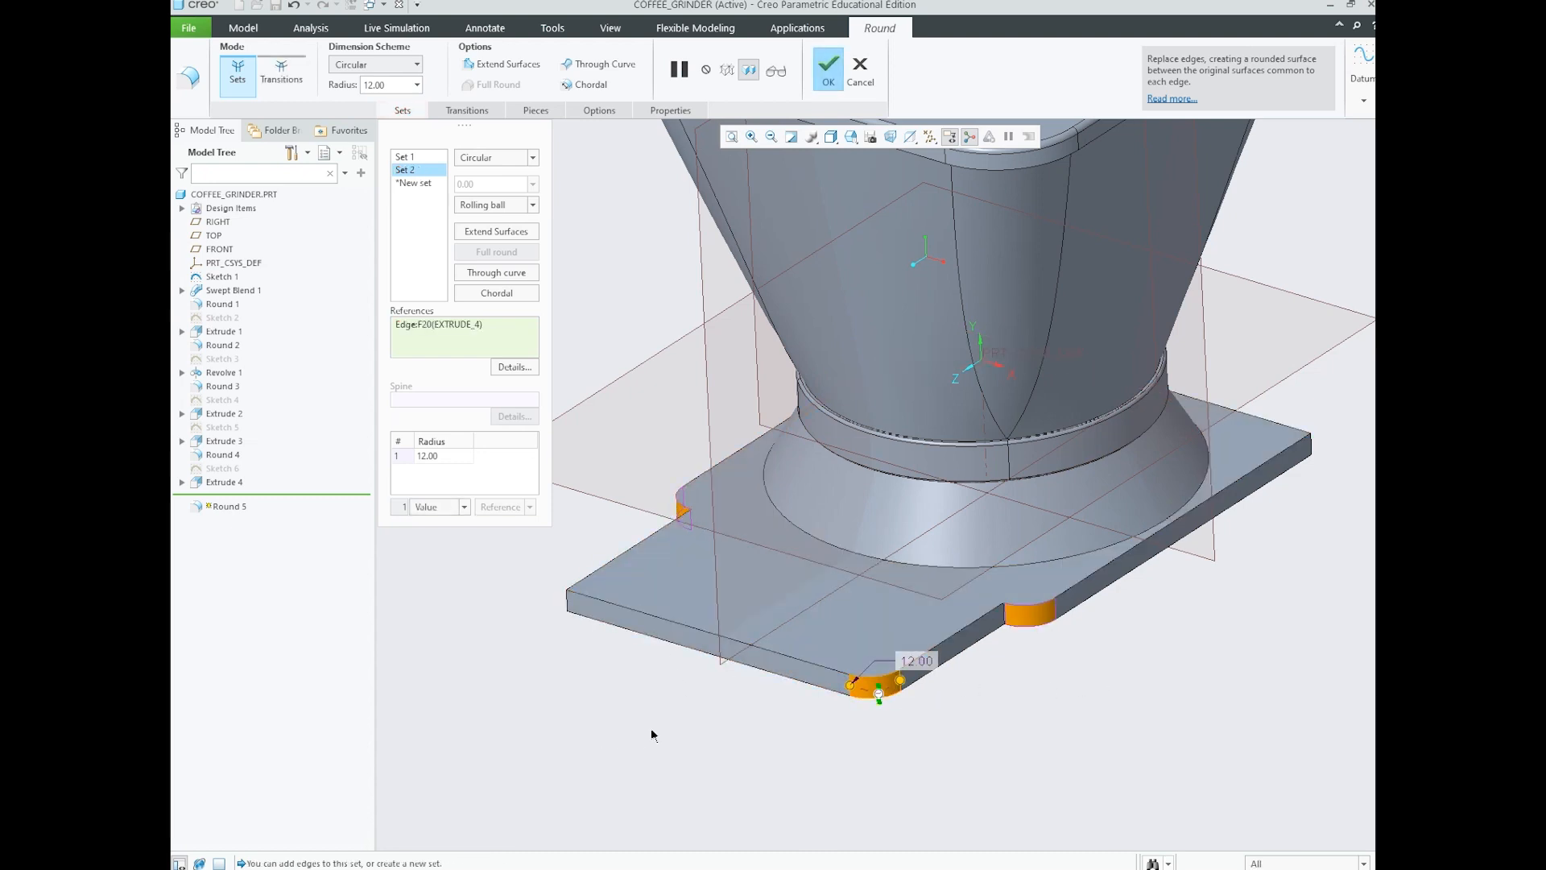
scroll(886, 688, up, 4)
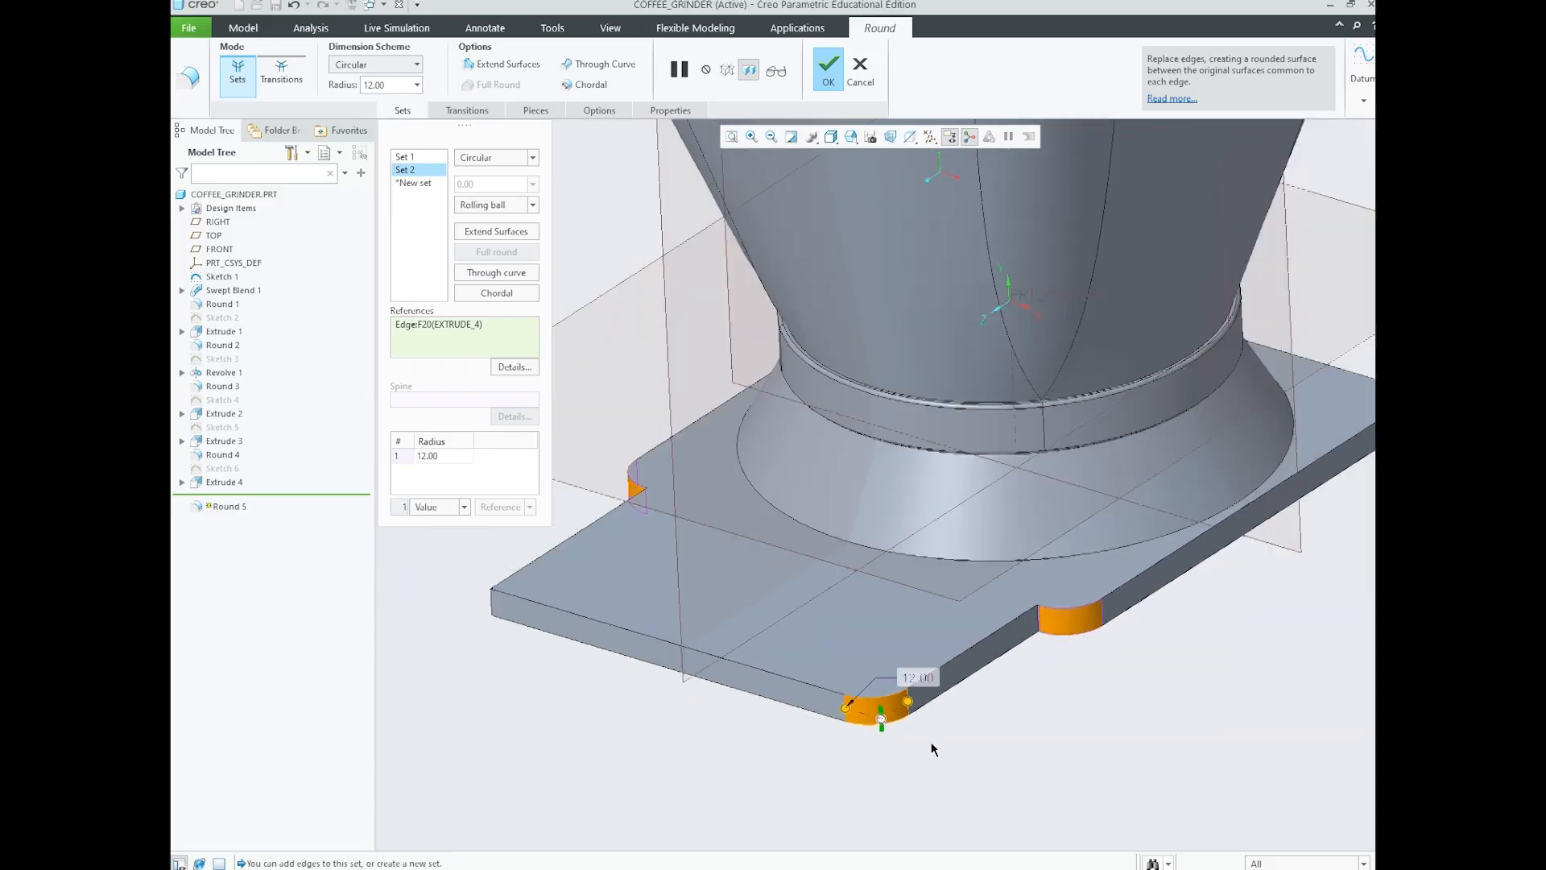
scroll(880, 741, up, 2)
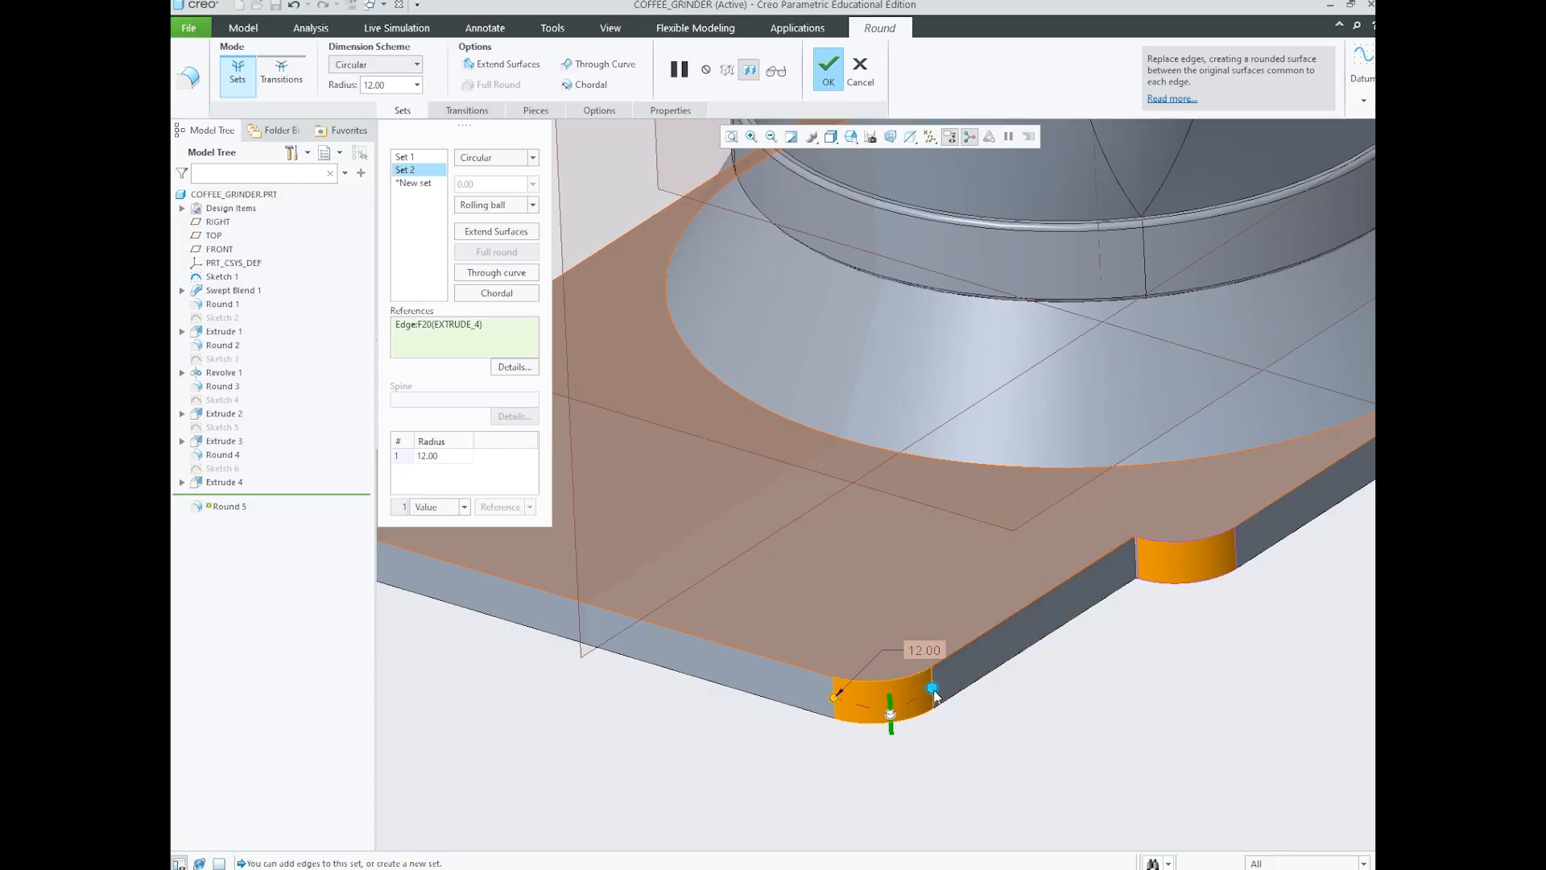
- Check the front-corner round in Coffee grinder (44).png and change the second set's shape to D1 x D2 C2
mouse_move(558, 869)
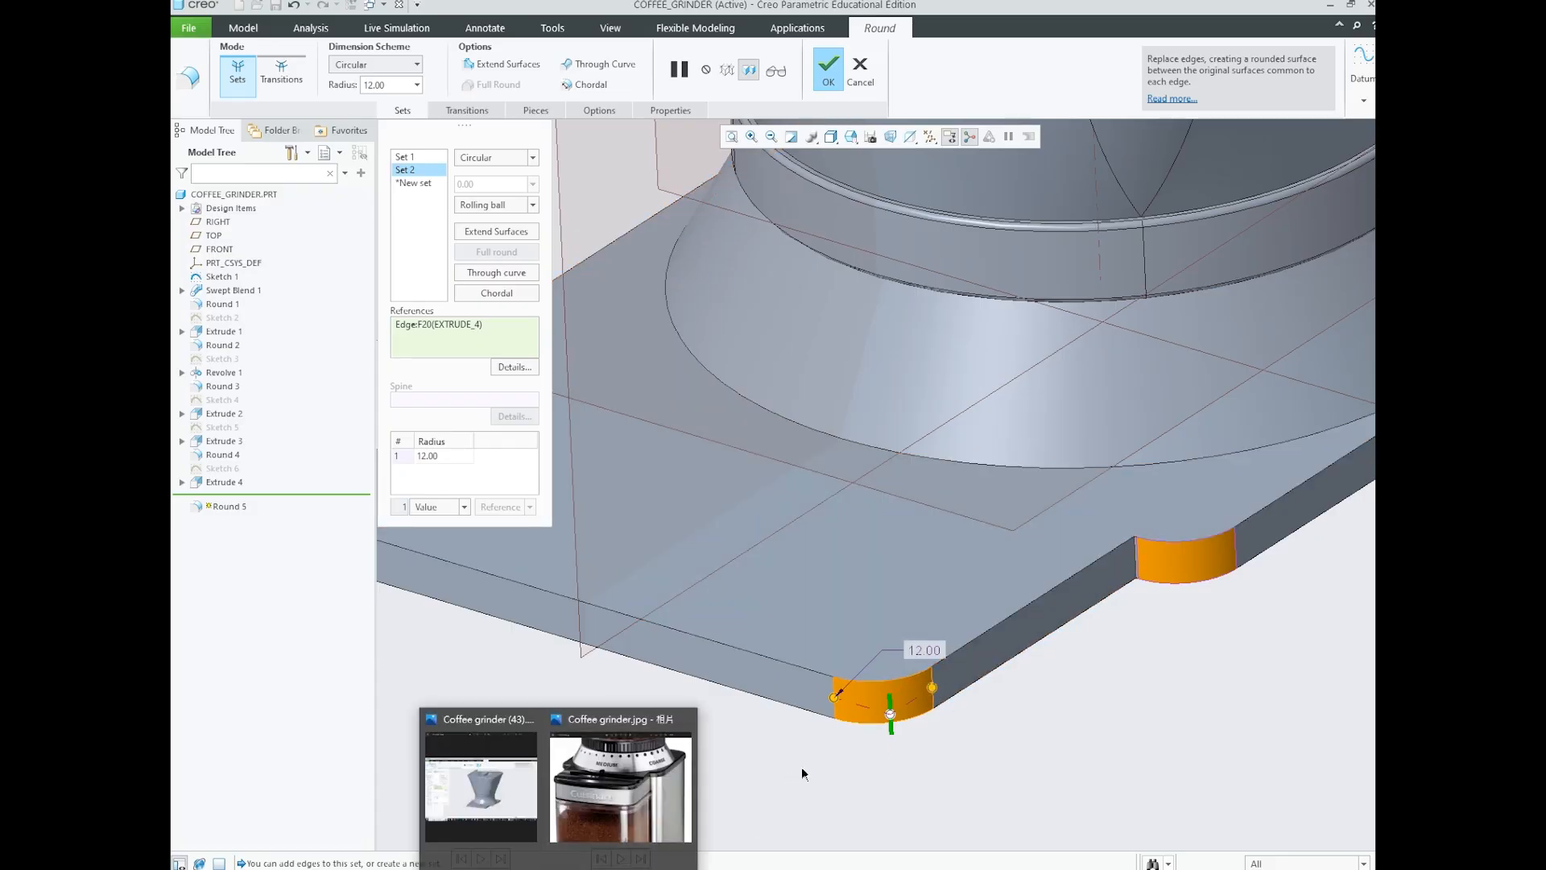
click(500, 801)
click(1048, 455)
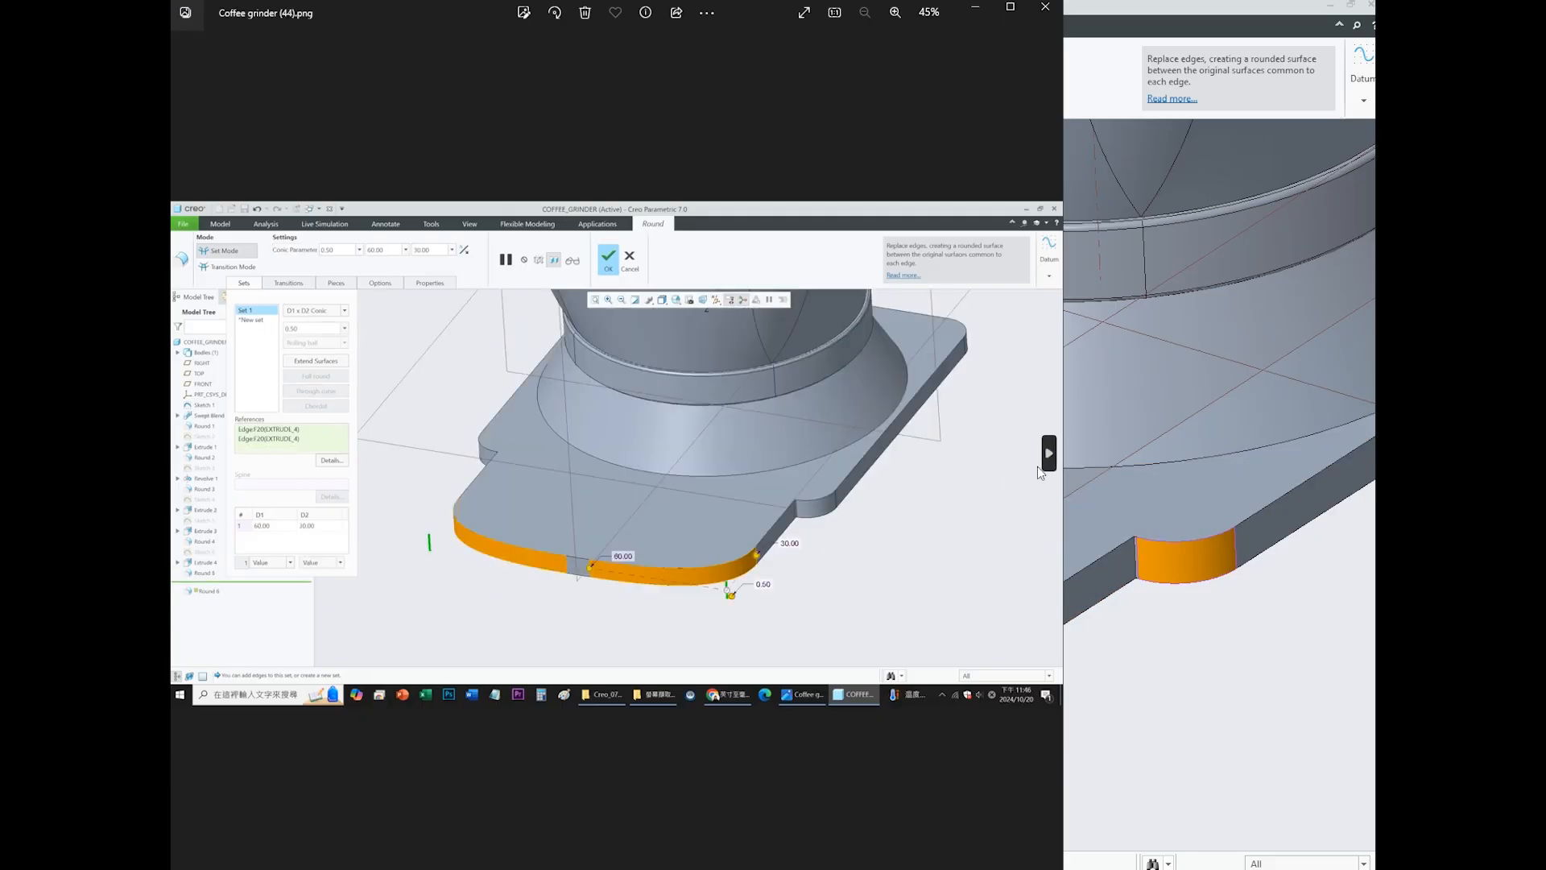
scroll(808, 590, up, 5)
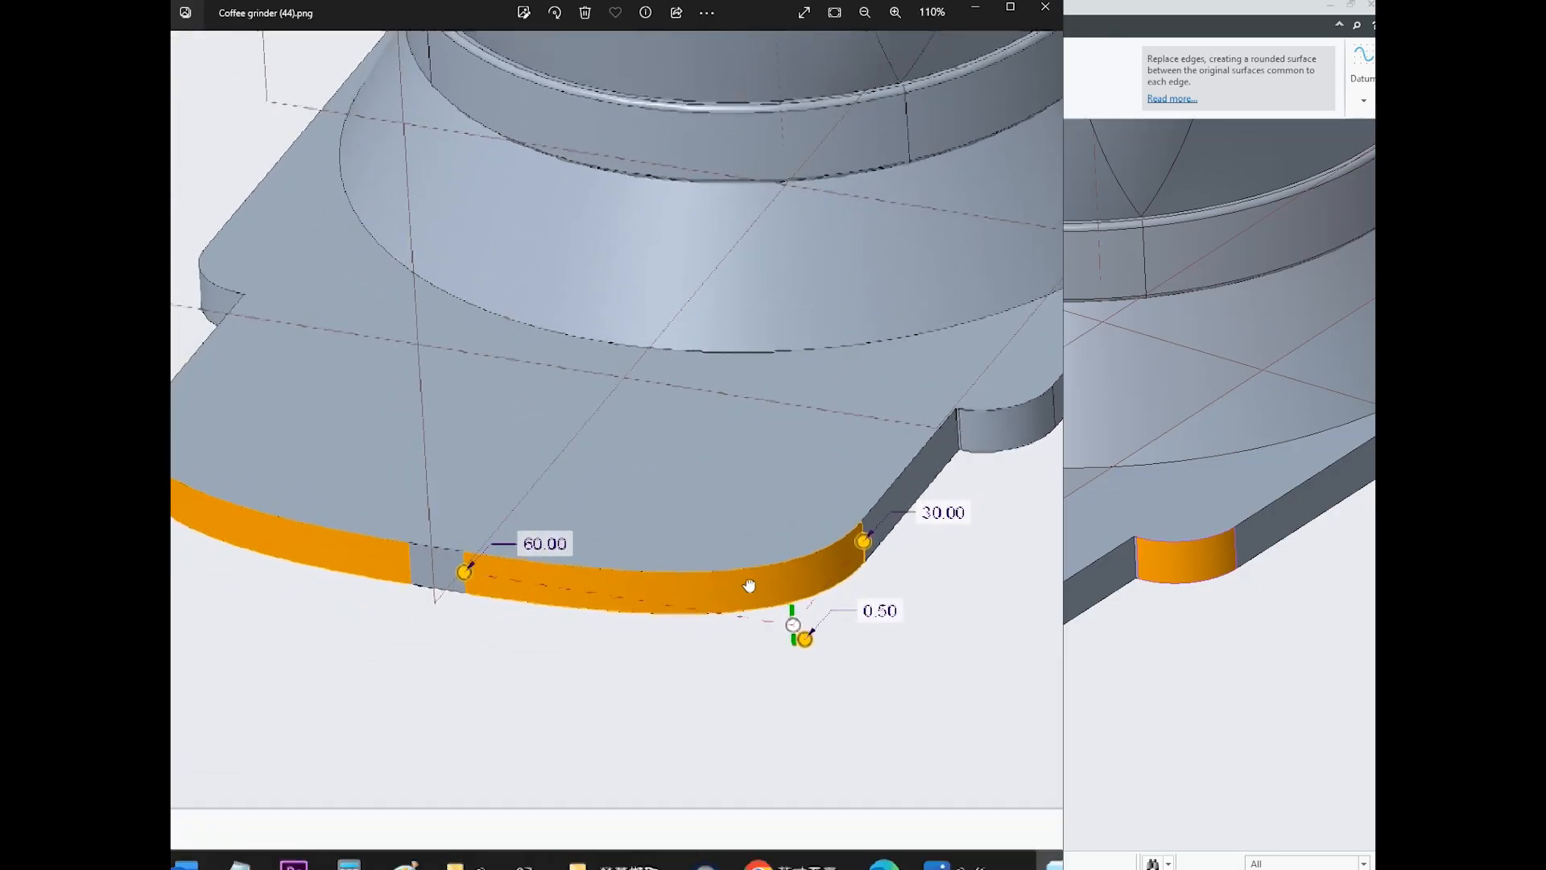
click(1099, 91)
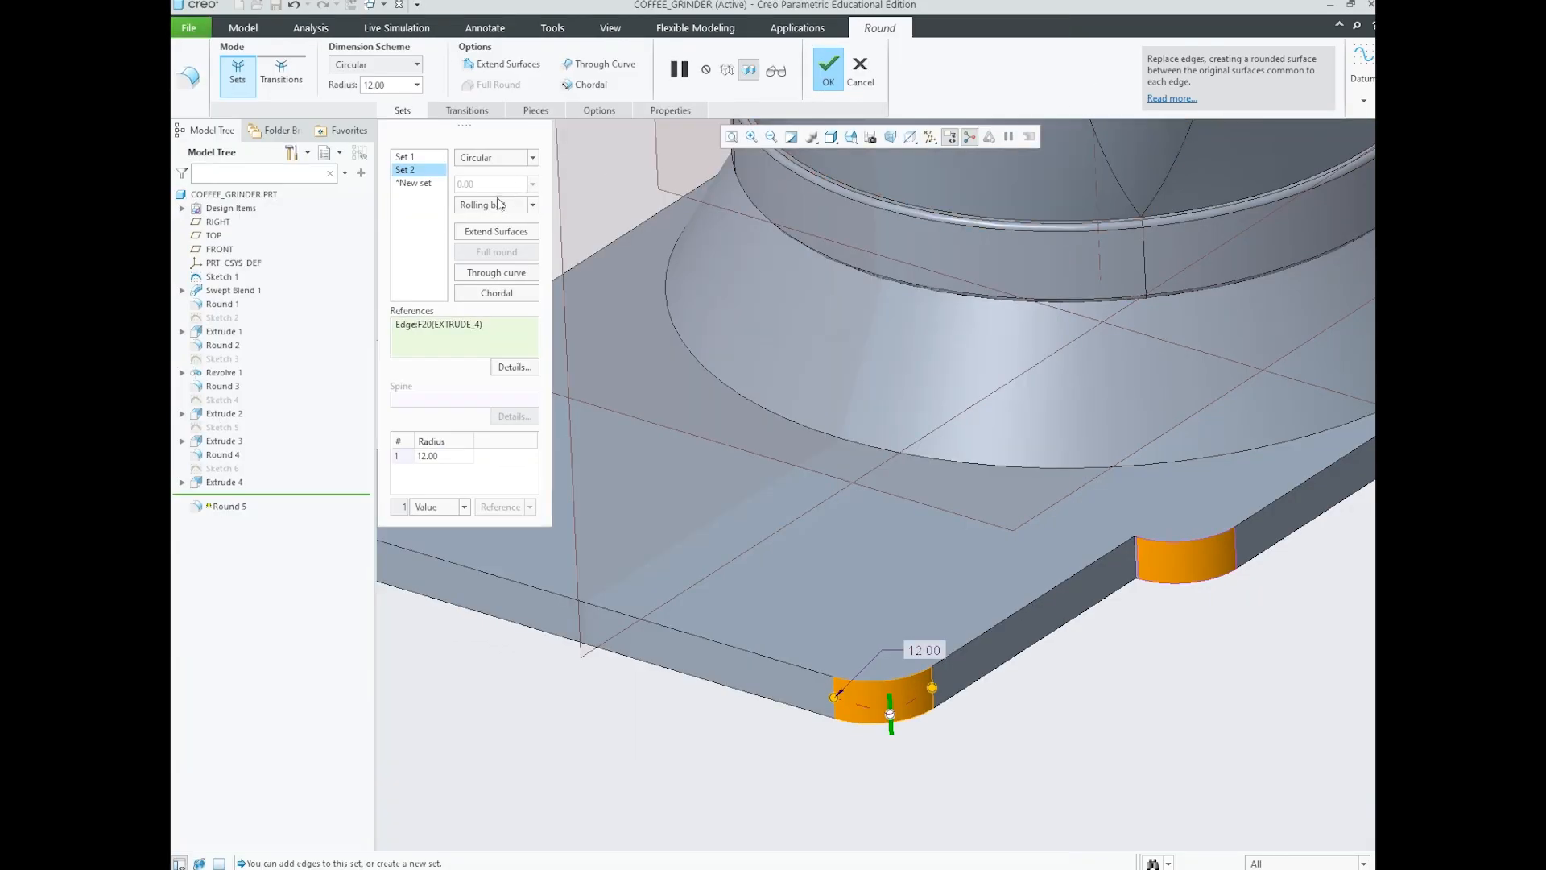
click(495, 158)
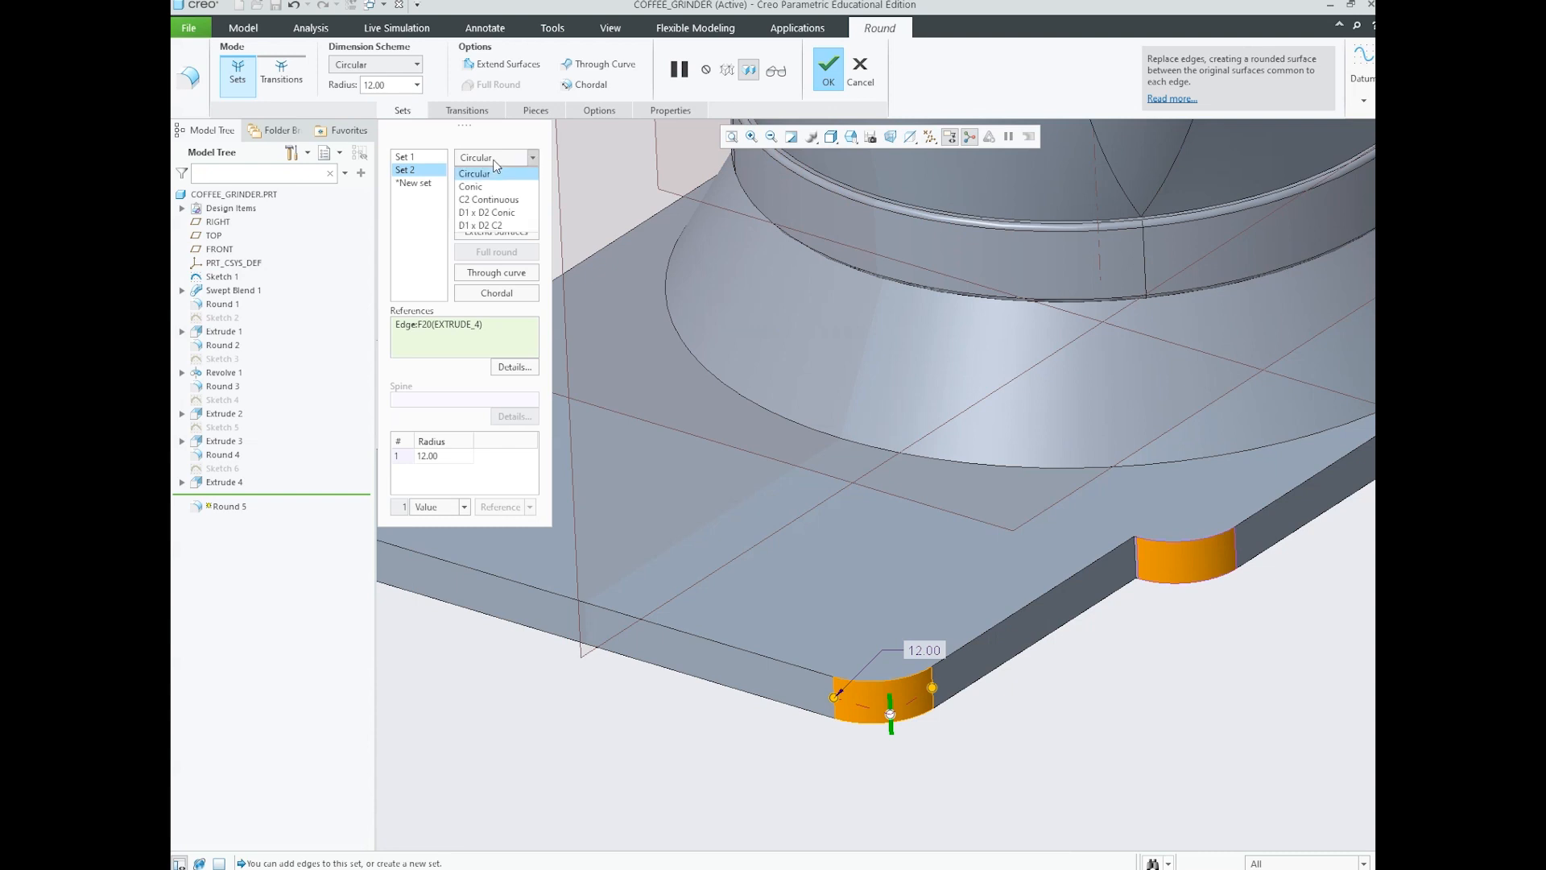
click(502, 229)
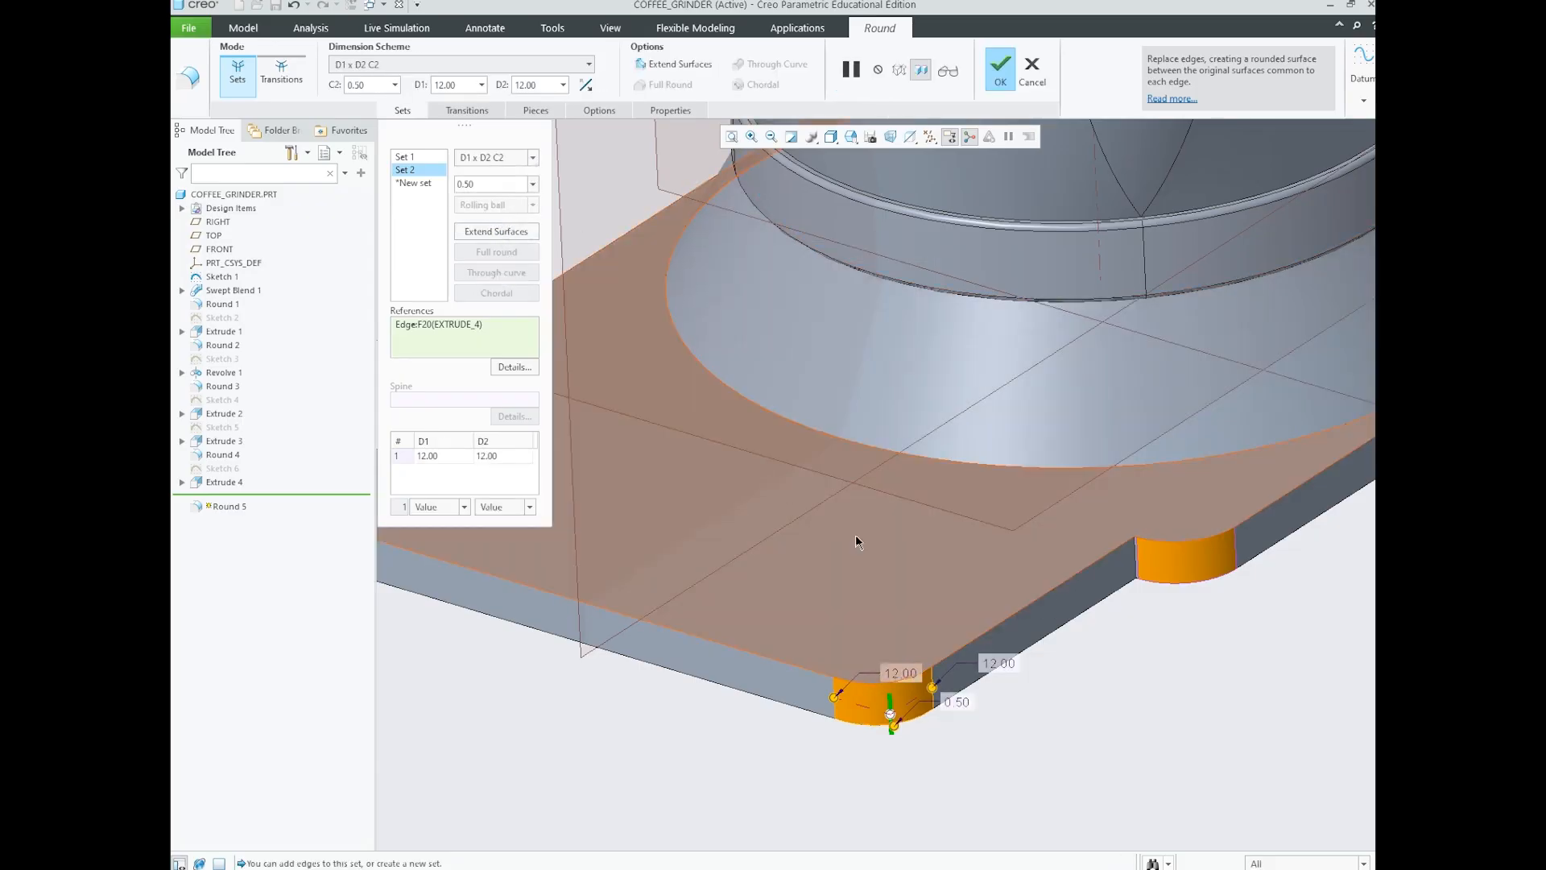
- Set the front corner round's distances to D2 30 along the side and D1 60 along the front edge
drag(934, 691, 1005, 654)
double_click(1044, 632)
text(30)
key(Return)
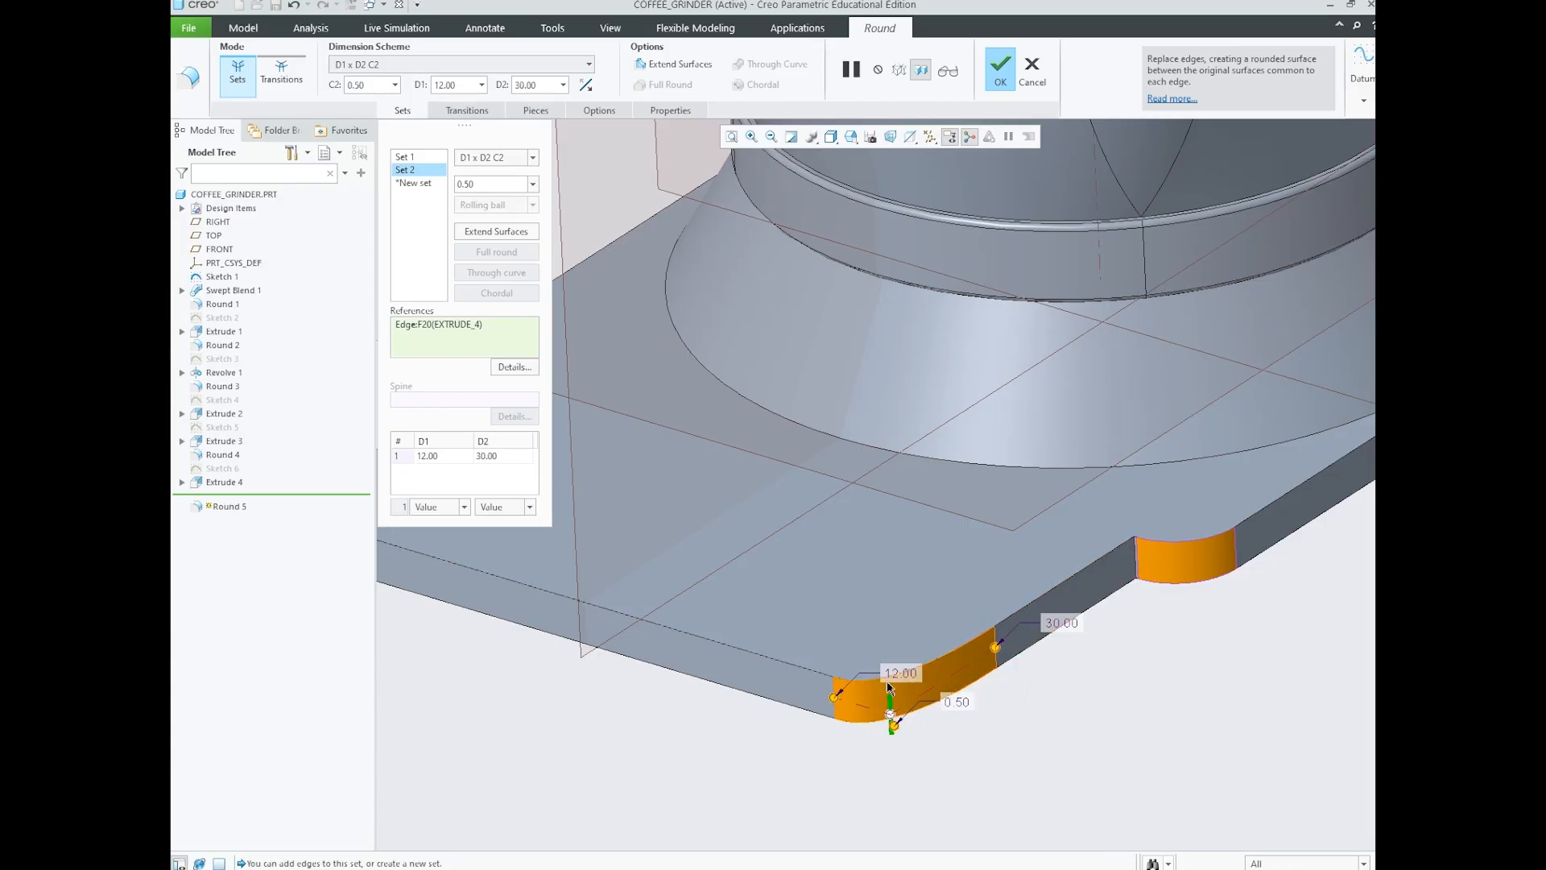
double_click(903, 675)
text(60)
key(Return)
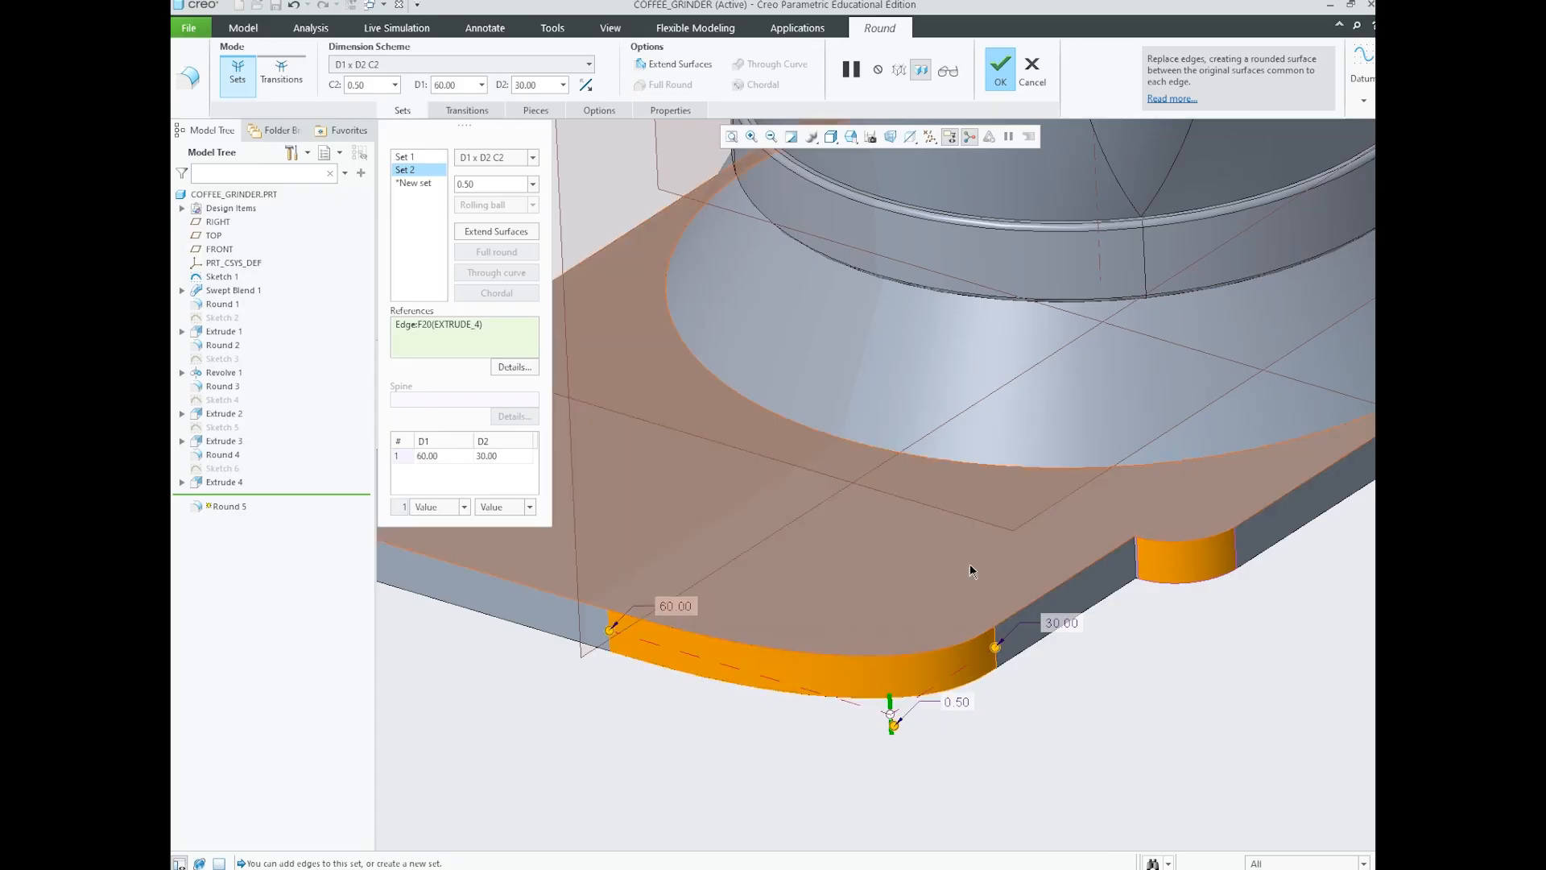
scroll(943, 625, down, 3)
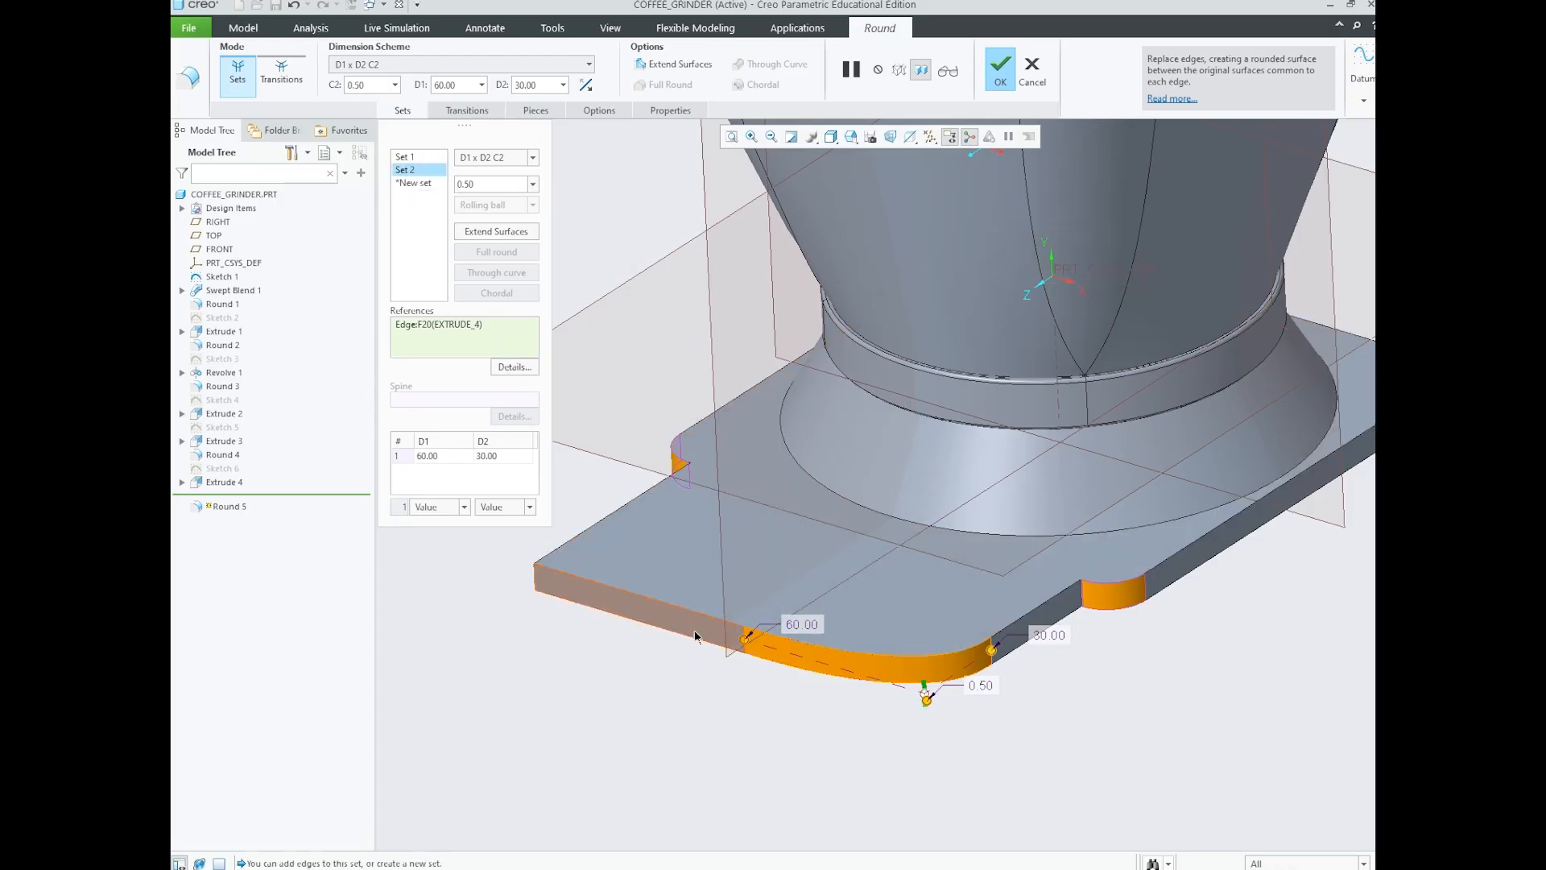
- Add the vertical edge of the opposite front corner to the D1 x D2 C2 round set
click(531, 158)
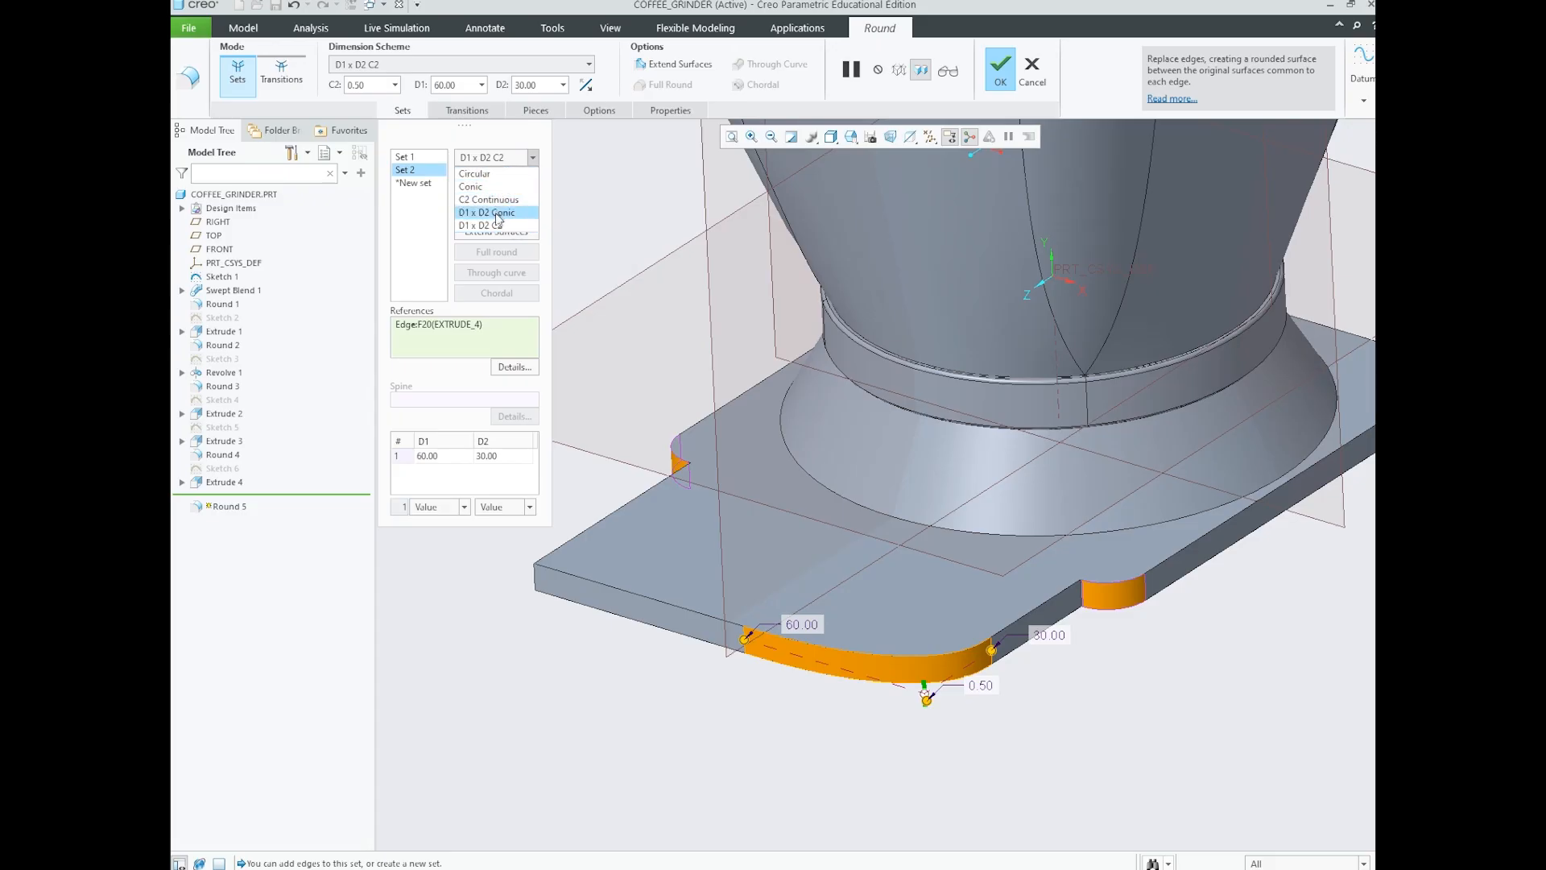
click(515, 148)
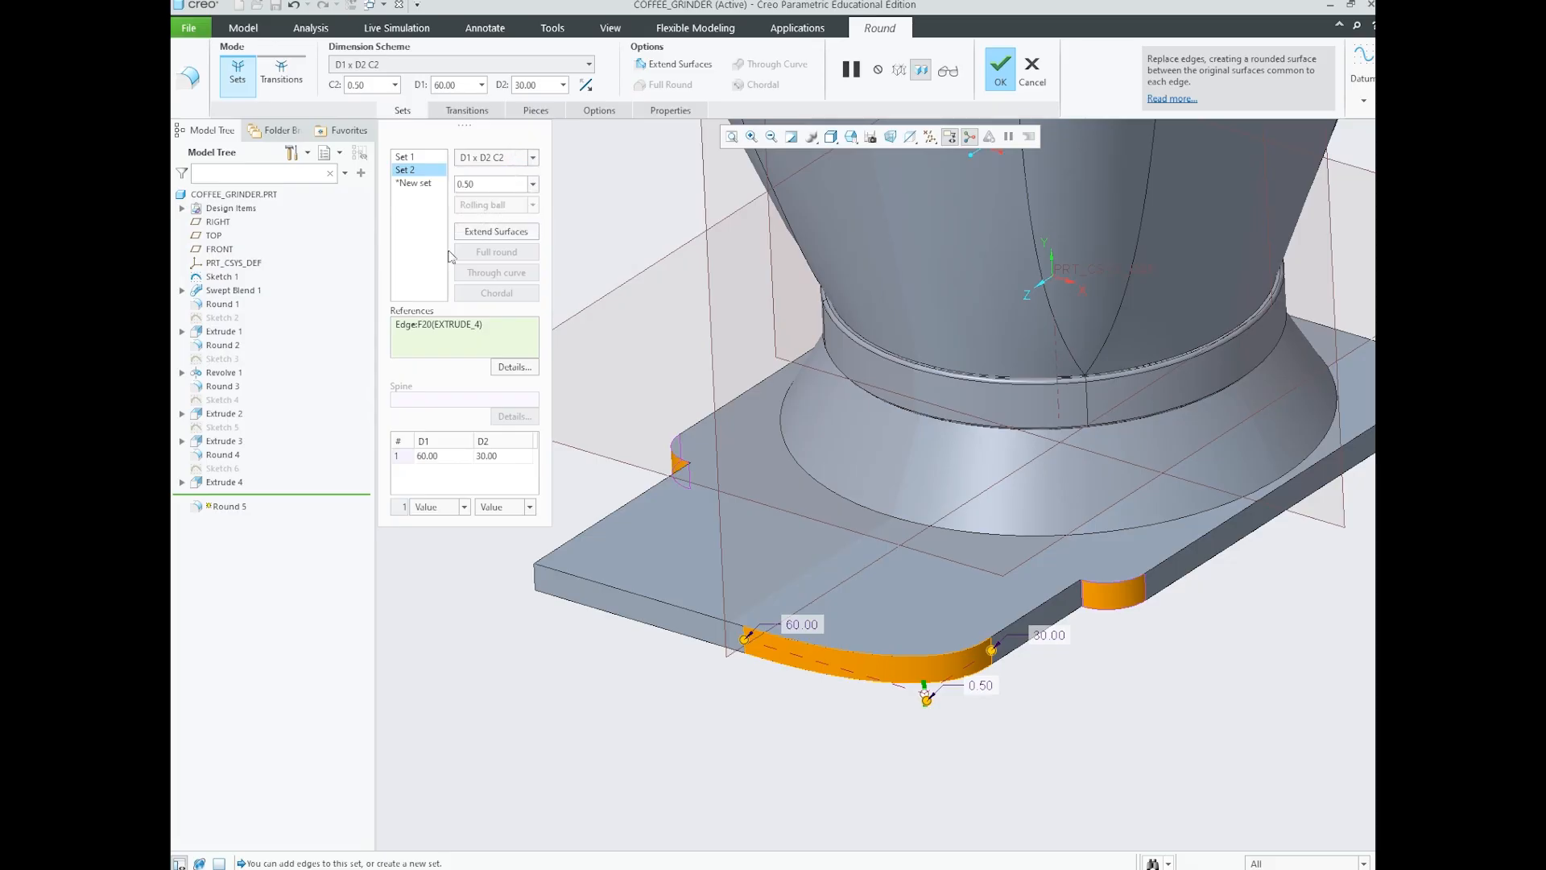
click(538, 579)
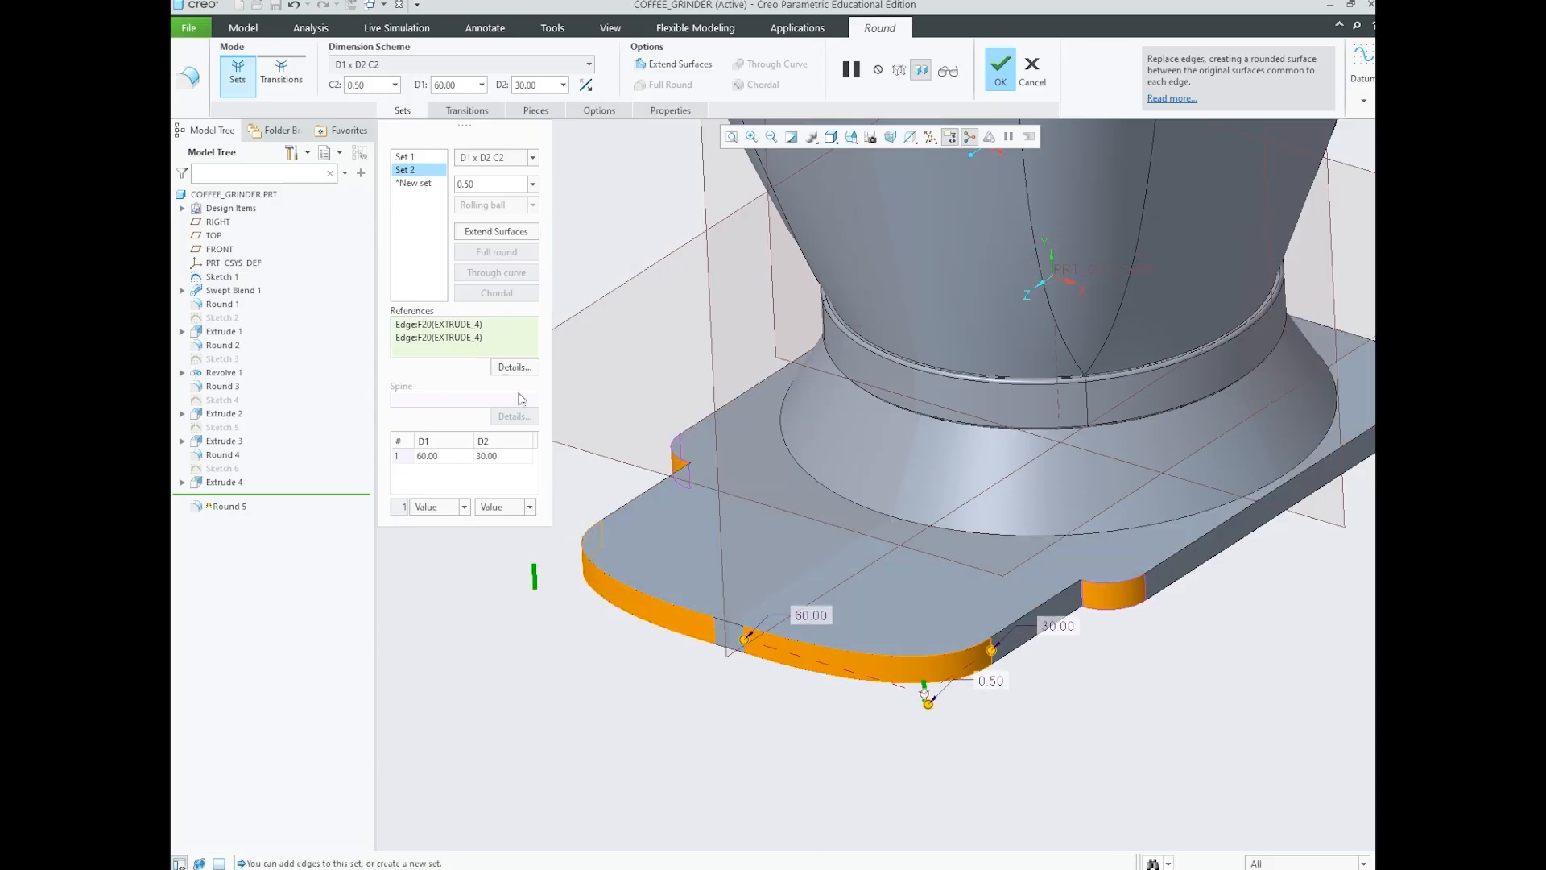
mouse_move(898, 589)
middle_down()
mouse_move(911, 567)
mouse_move(926, 578)
middle_up()
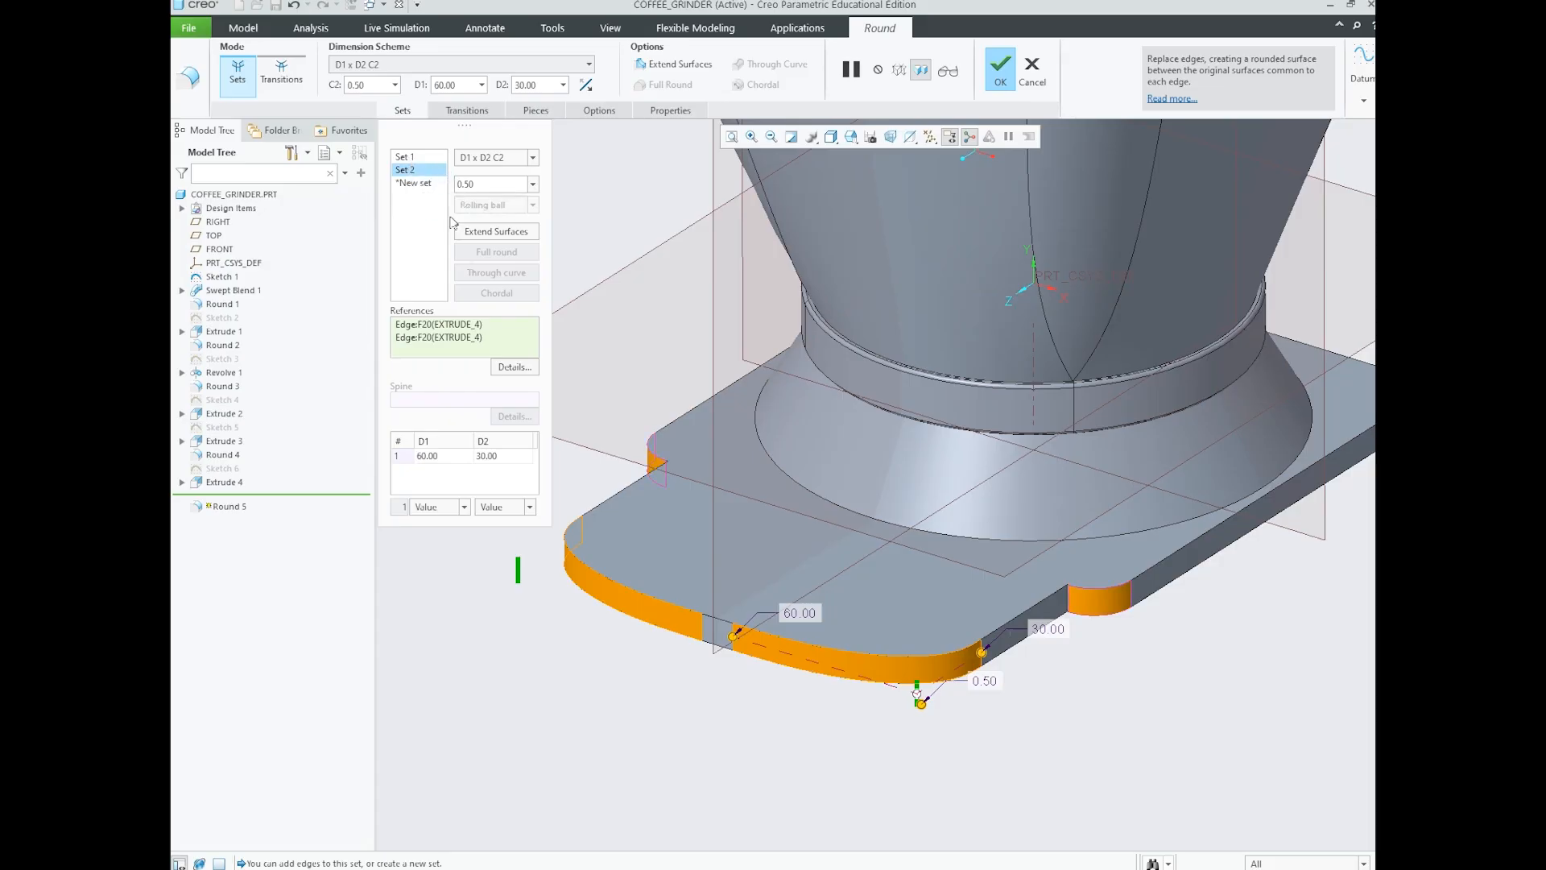
- Compare the settings of both round sets and accept the round feature
click(407, 158)
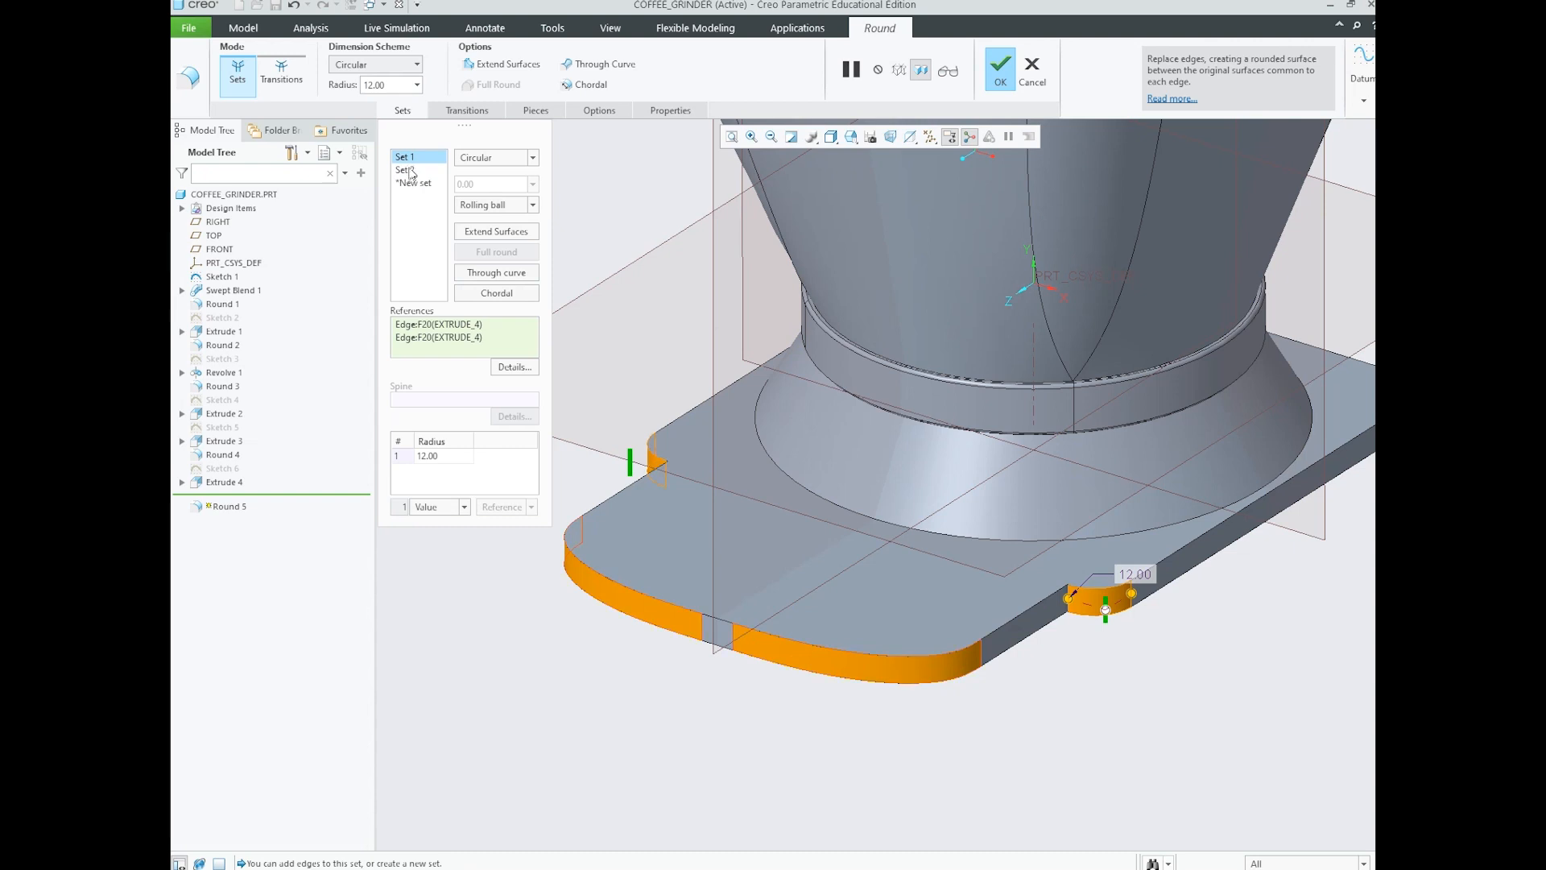
click(411, 170)
click(411, 158)
click(411, 169)
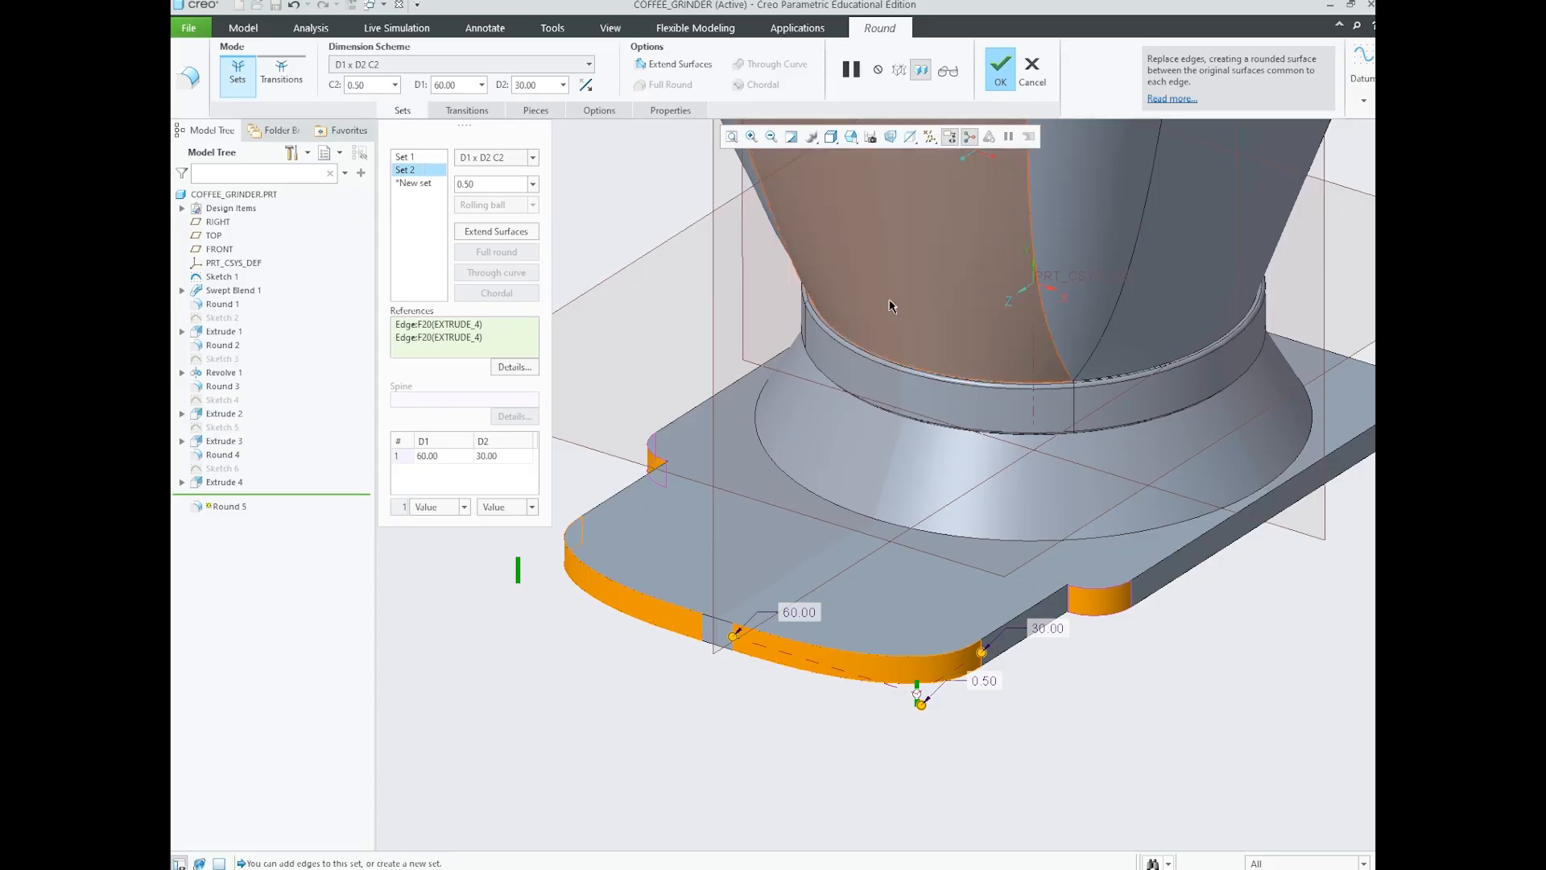
click(1000, 71)
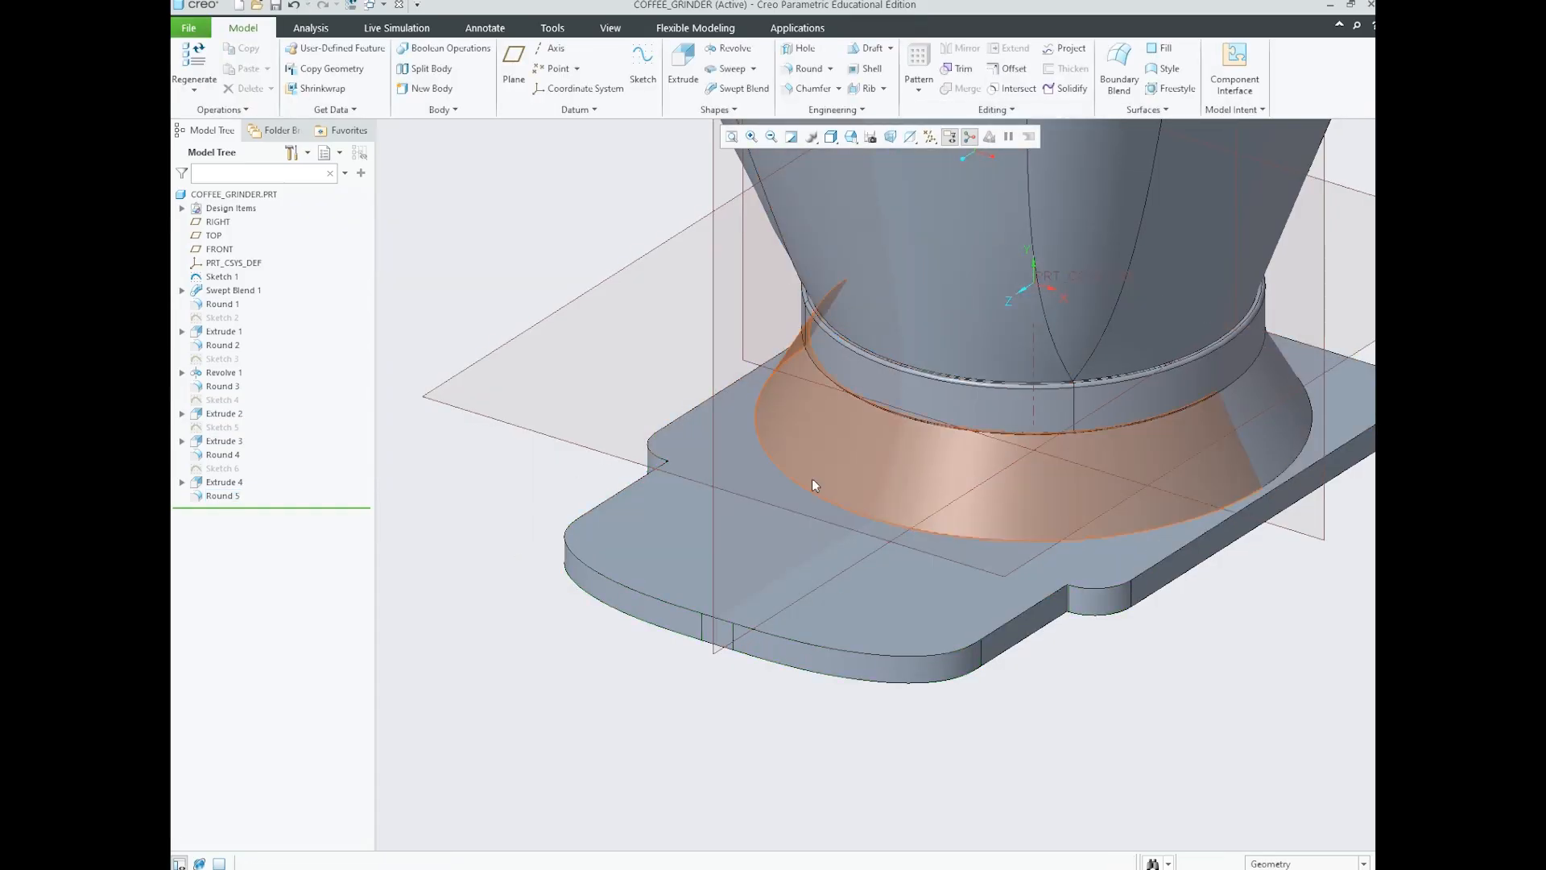
- Reopen the base plate's round feature for editing and select its circular Set 1 with radius 12
scroll(814, 486, down, 2)
middle_drag(814, 486, 983, 516)
scroll(973, 525, up, 3)
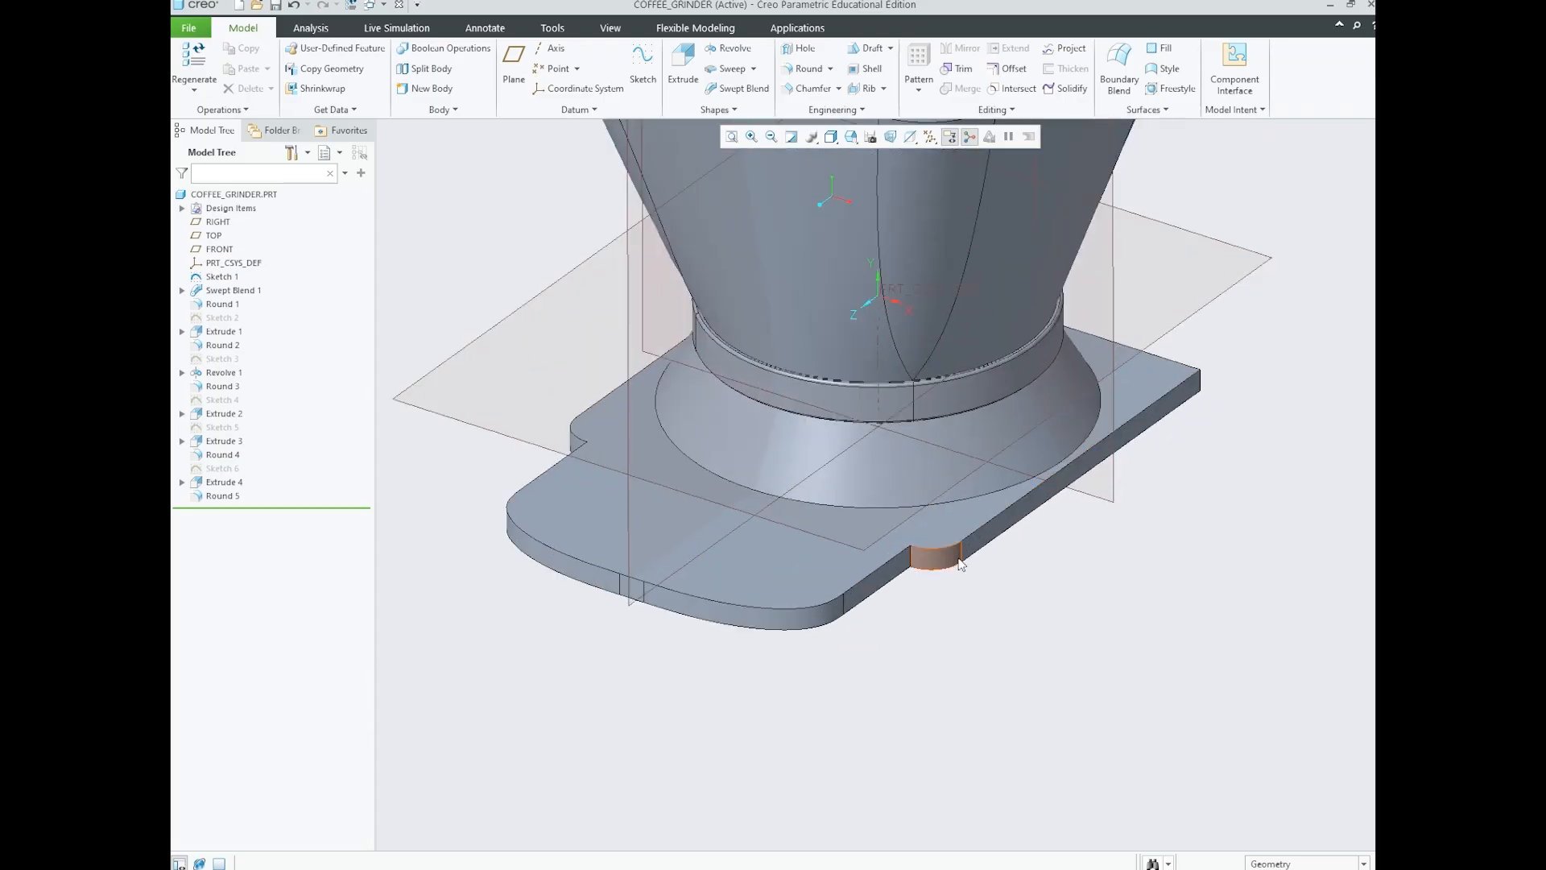
mouse_move(998, 542)
middle_down()
mouse_move(1042, 542)
mouse_move(1016, 521)
mouse_move(1036, 524)
mouse_move(998, 531)
mouse_move(1071, 527)
middle_up()
scroll(1149, 501, up, 3)
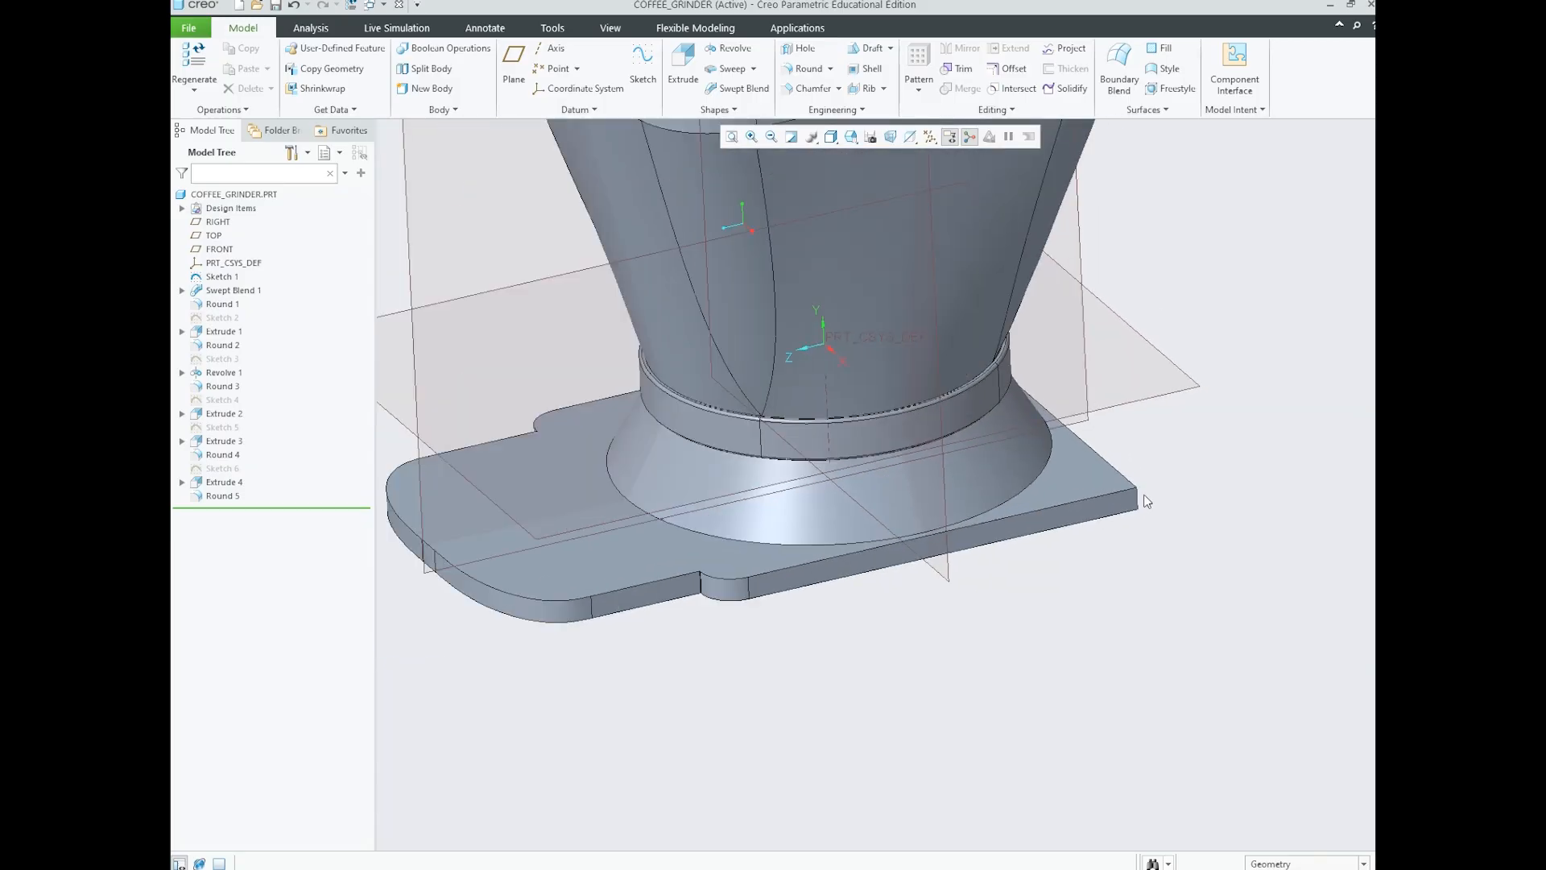
click(1150, 503)
scroll(1153, 509, down, 3)
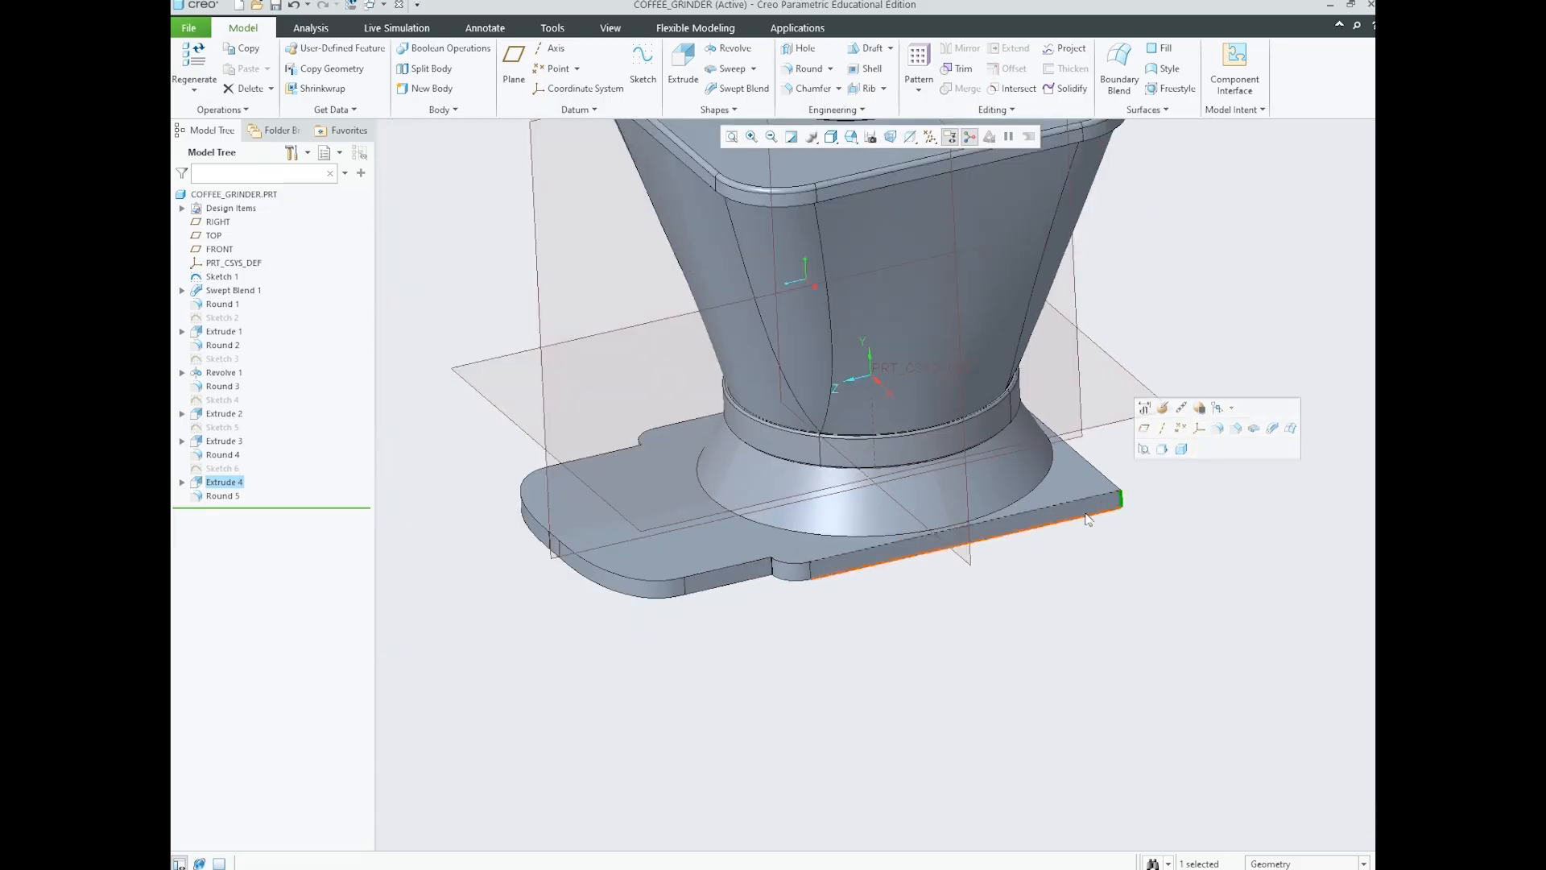
click(792, 569)
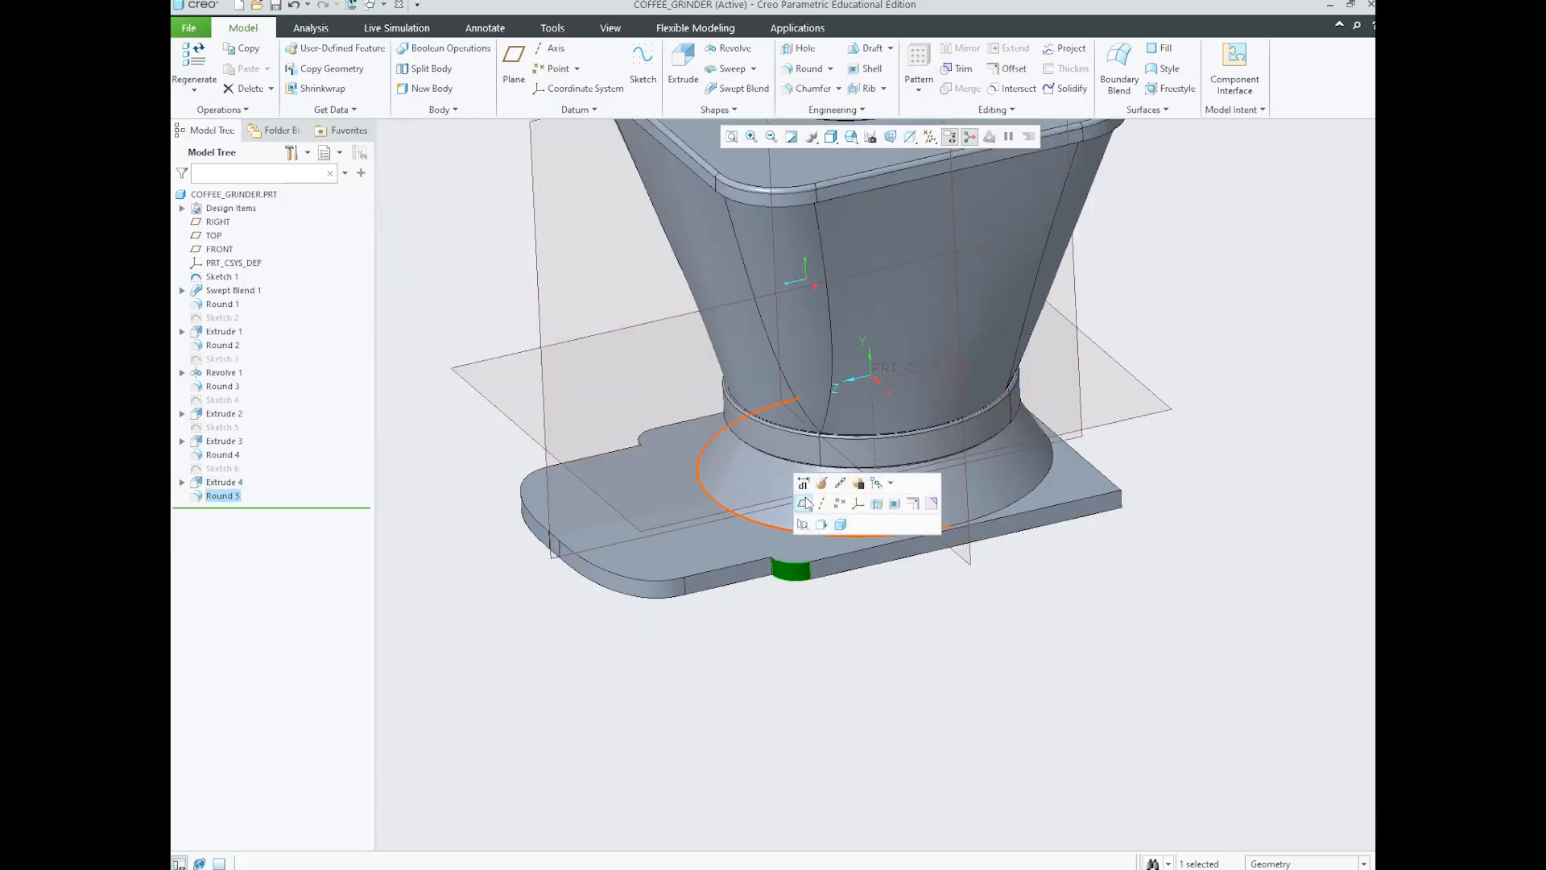
click(804, 504)
scroll(902, 475, down, 2)
scroll(958, 518, up, 3)
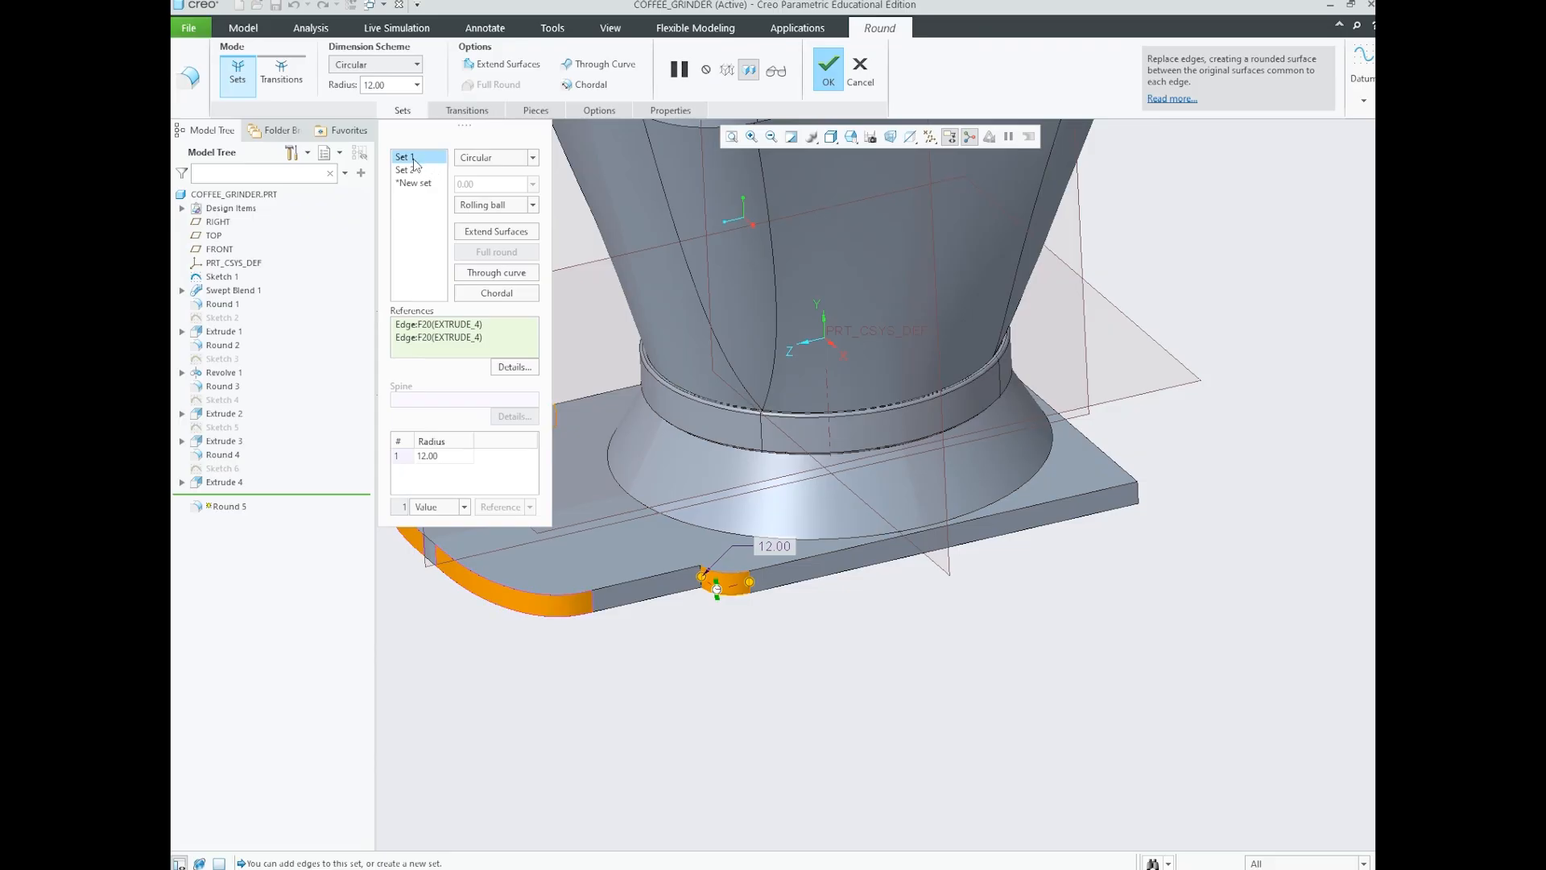
- Add the vertical edges of the base plate's two back corners to the radius 12 set and accept the round feature
middle_drag(902, 483, 970, 530)
ctrl+click(930, 574)
ctrl+click(1177, 415)
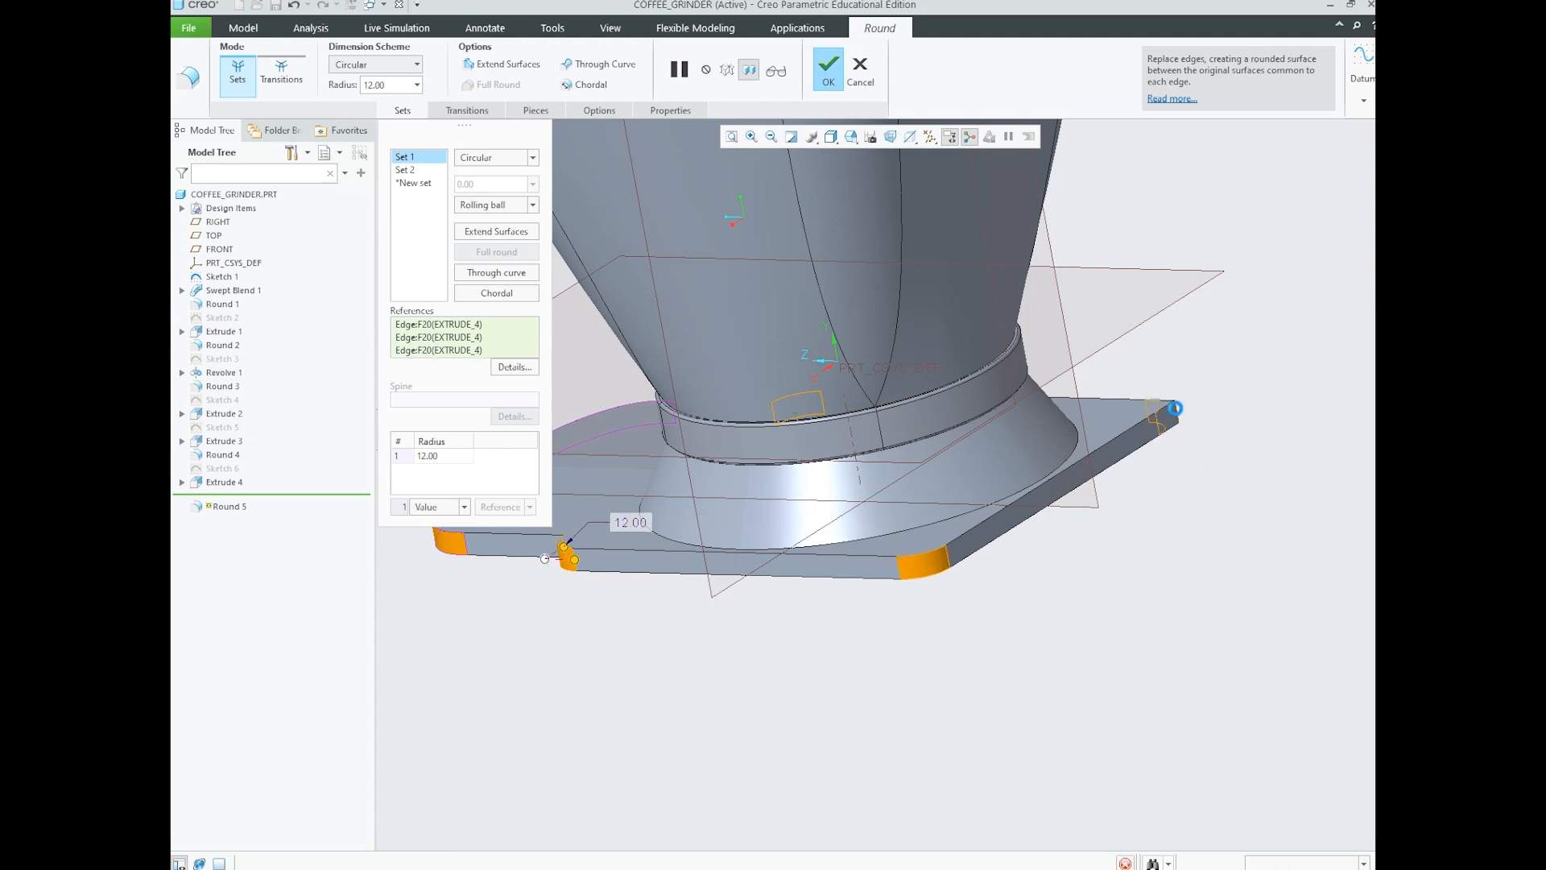
scroll(1111, 431, up, 3)
middle_drag(939, 463, 1021, 425)
scroll(1022, 424, down, 4)
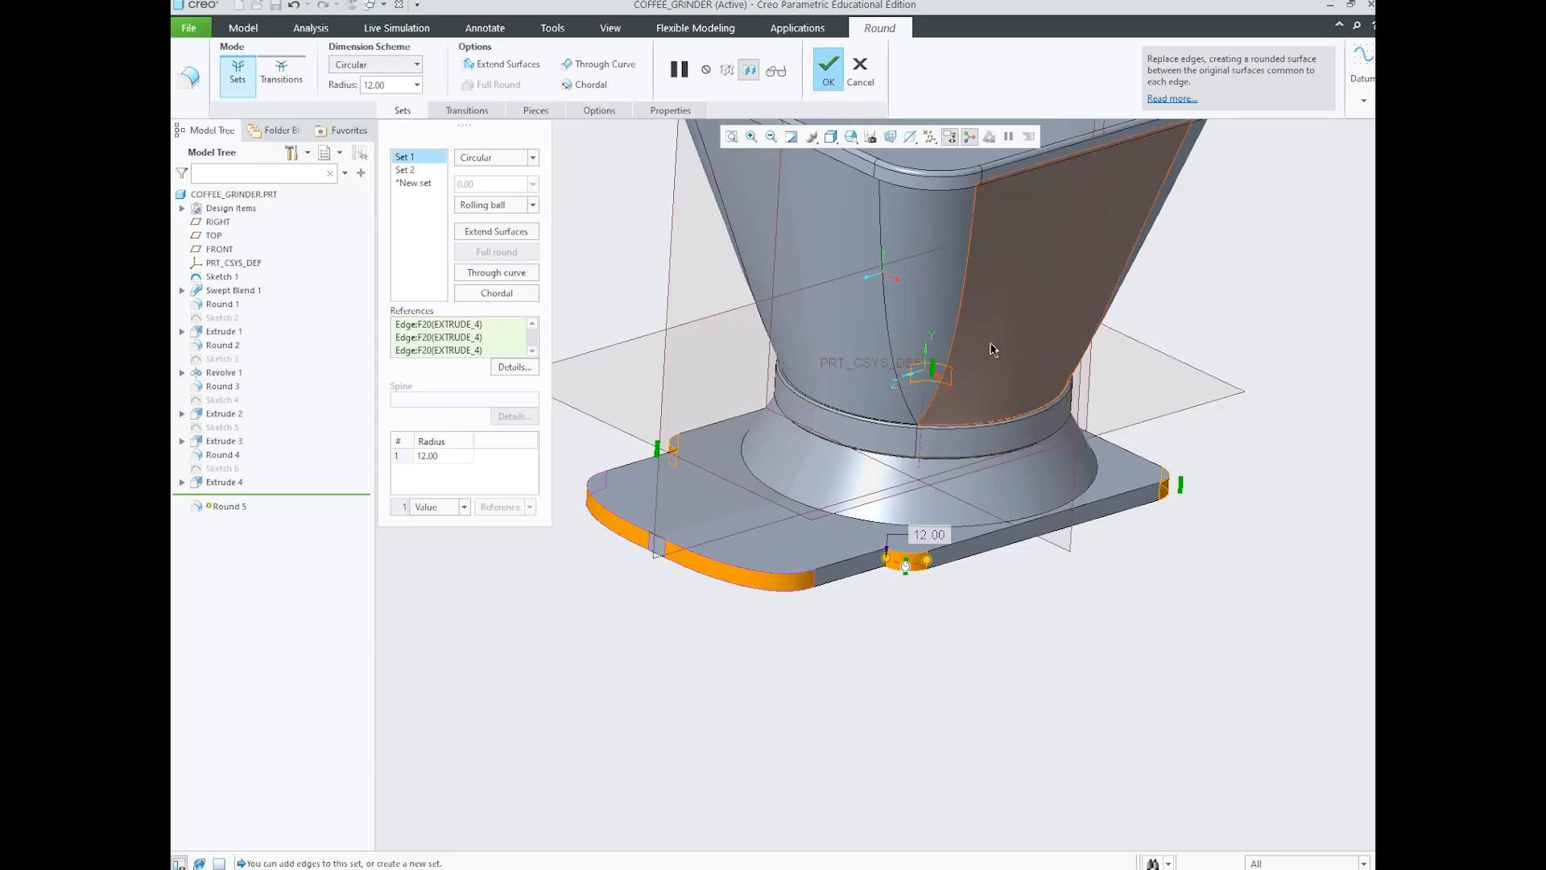
click(828, 79)
click(1208, 443)
scroll(962, 547, up, 3)
middle_drag(964, 544, 1037, 513)
- Browse the reference images up to Coffee grinder (48).png to check the offset sketch on the plate's underside, then close the viewer
mouse_move(561, 868)
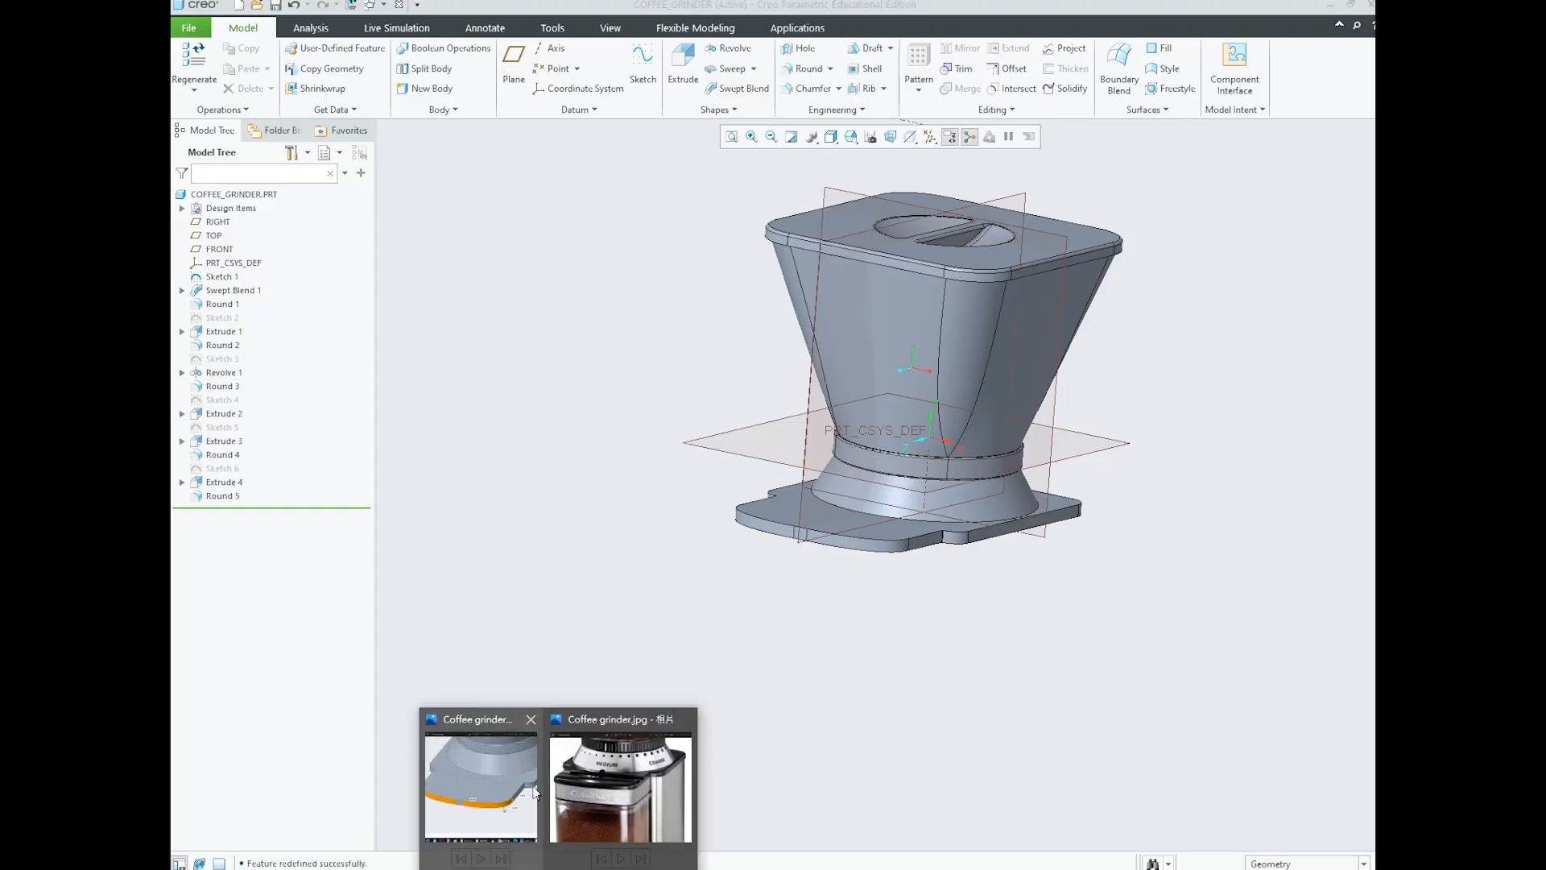
click(519, 789)
click(1048, 453)
key(Right)
key(Right)
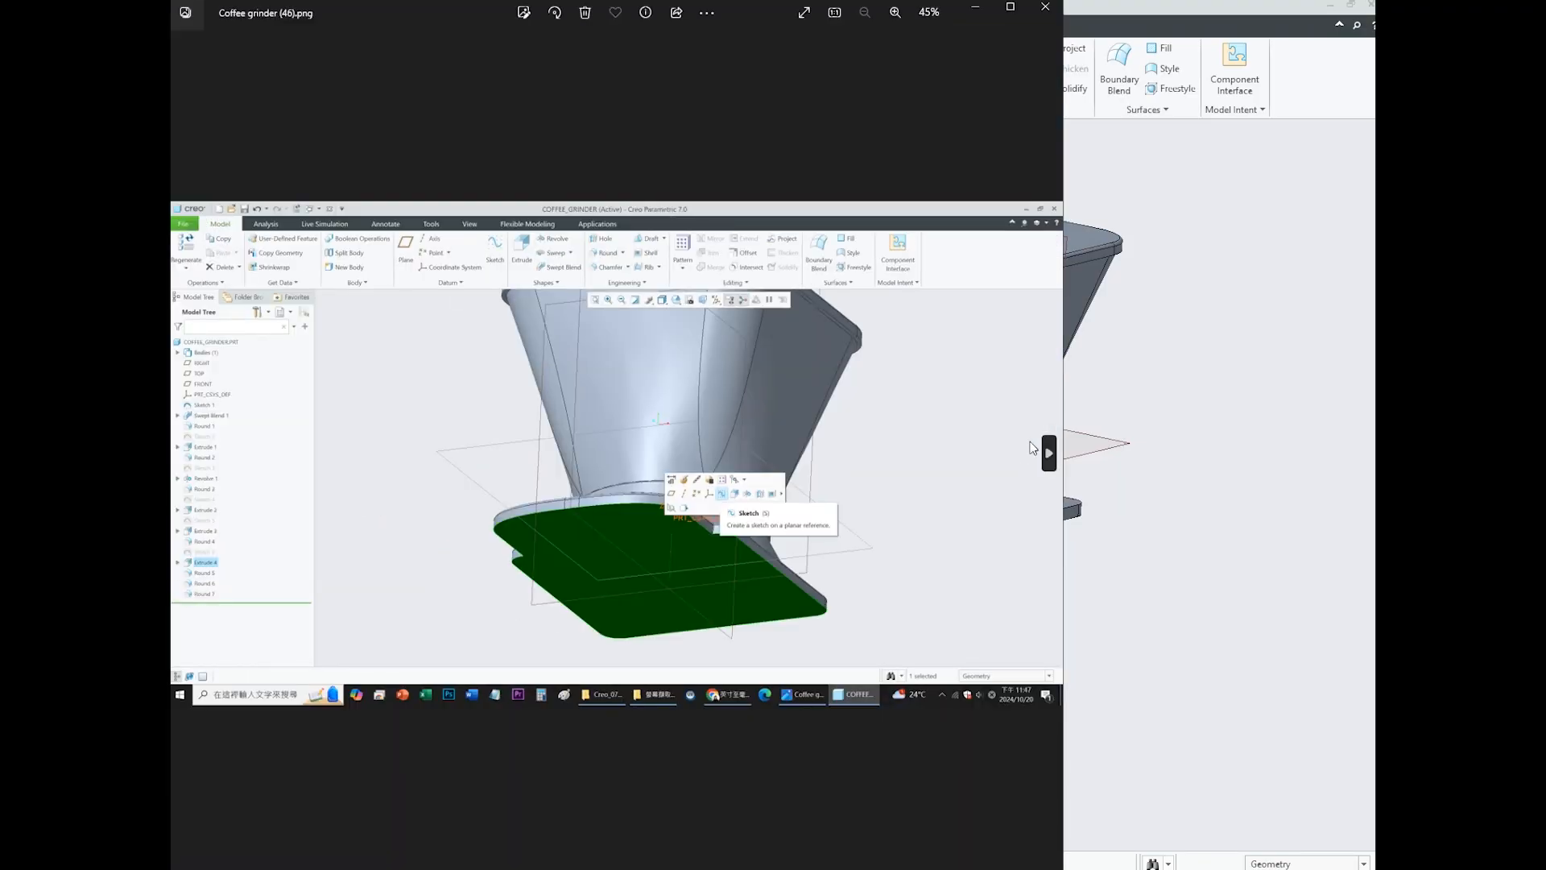
key(Right)
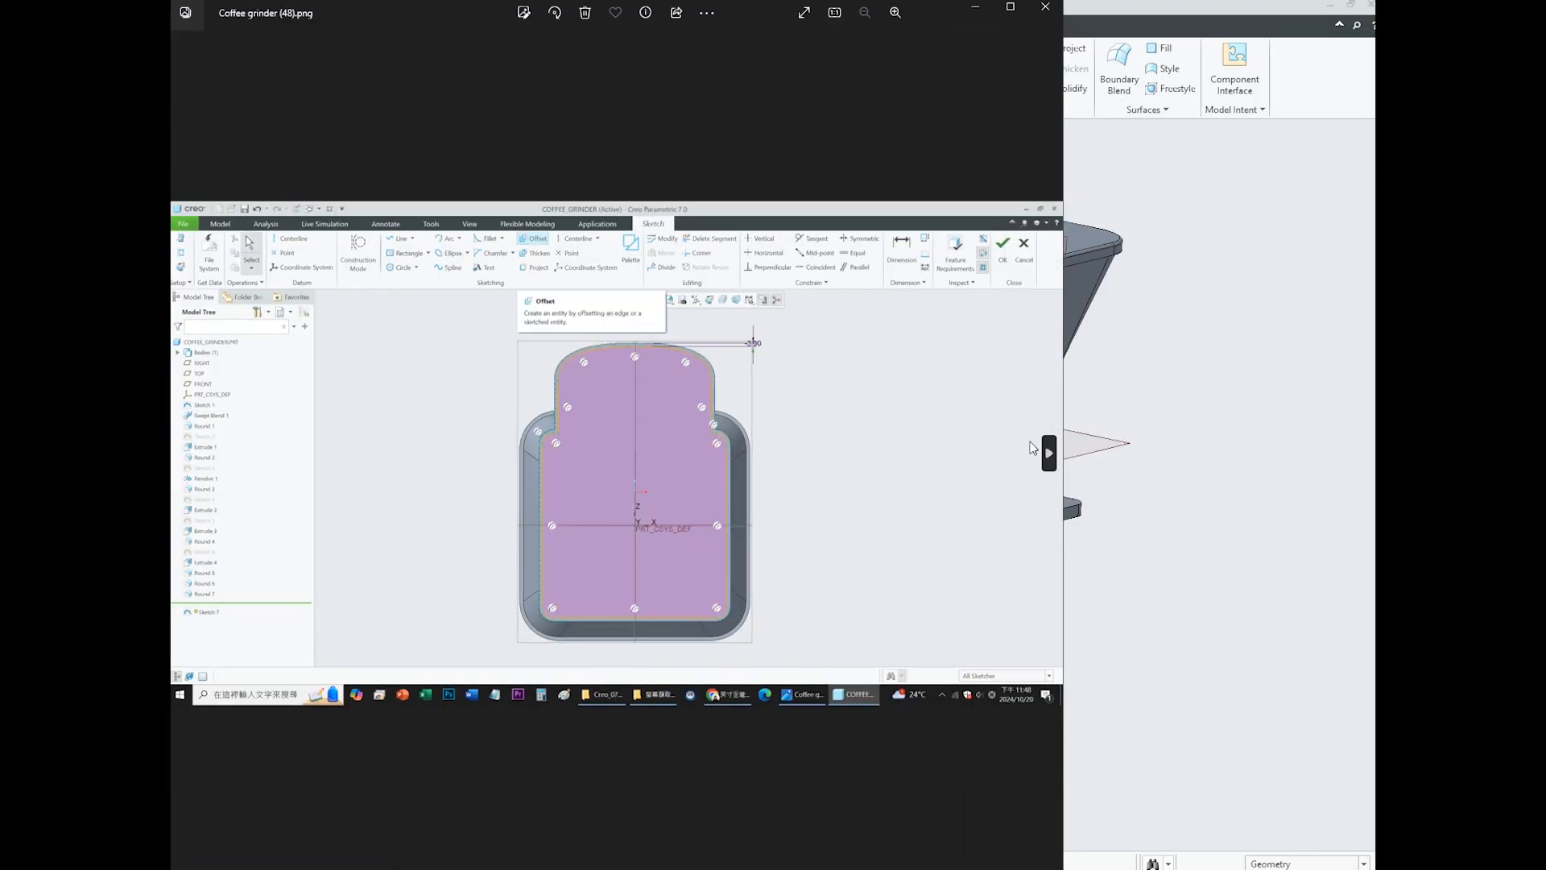
key(alt+F4)
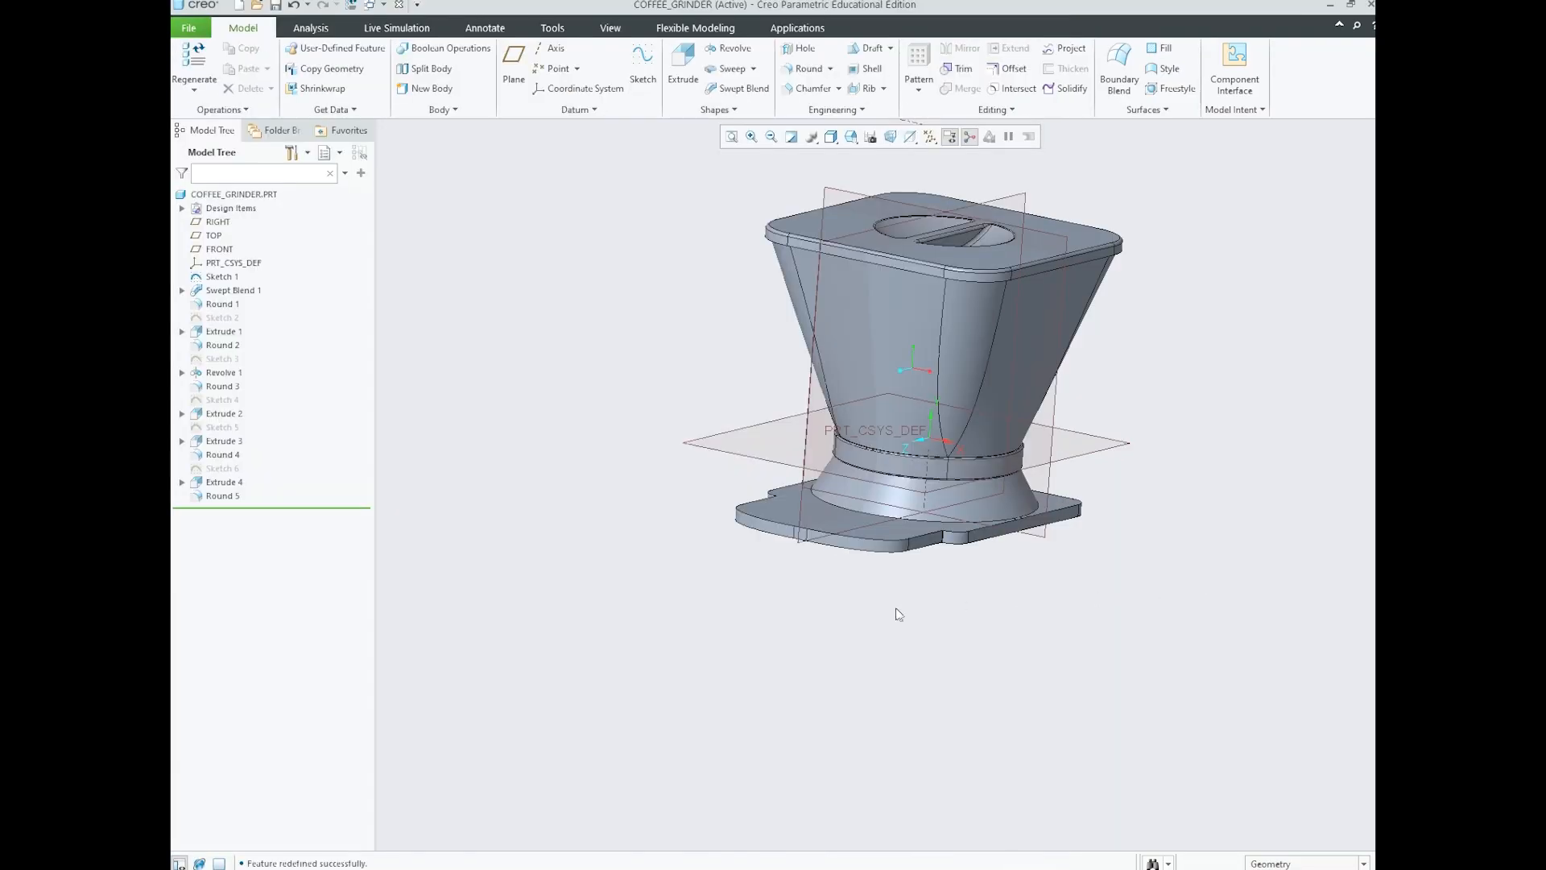
- Start a sketch on the underside of the base plate and orient the view square to the sketch plane
middle_drag(938, 604, 952, 490)
scroll(952, 491, down, 5)
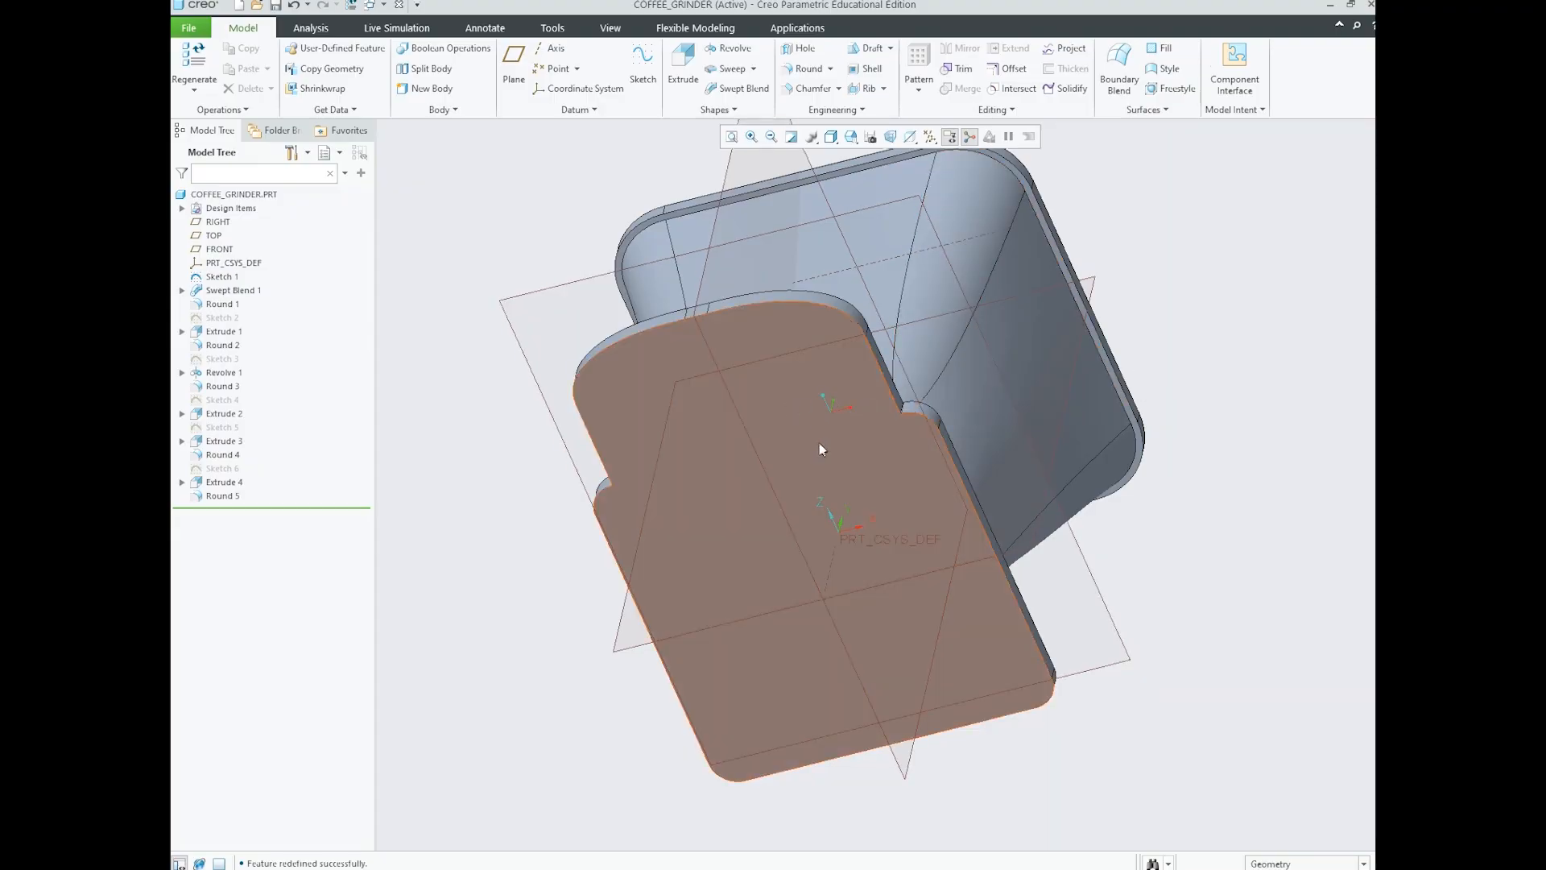
click(820, 427)
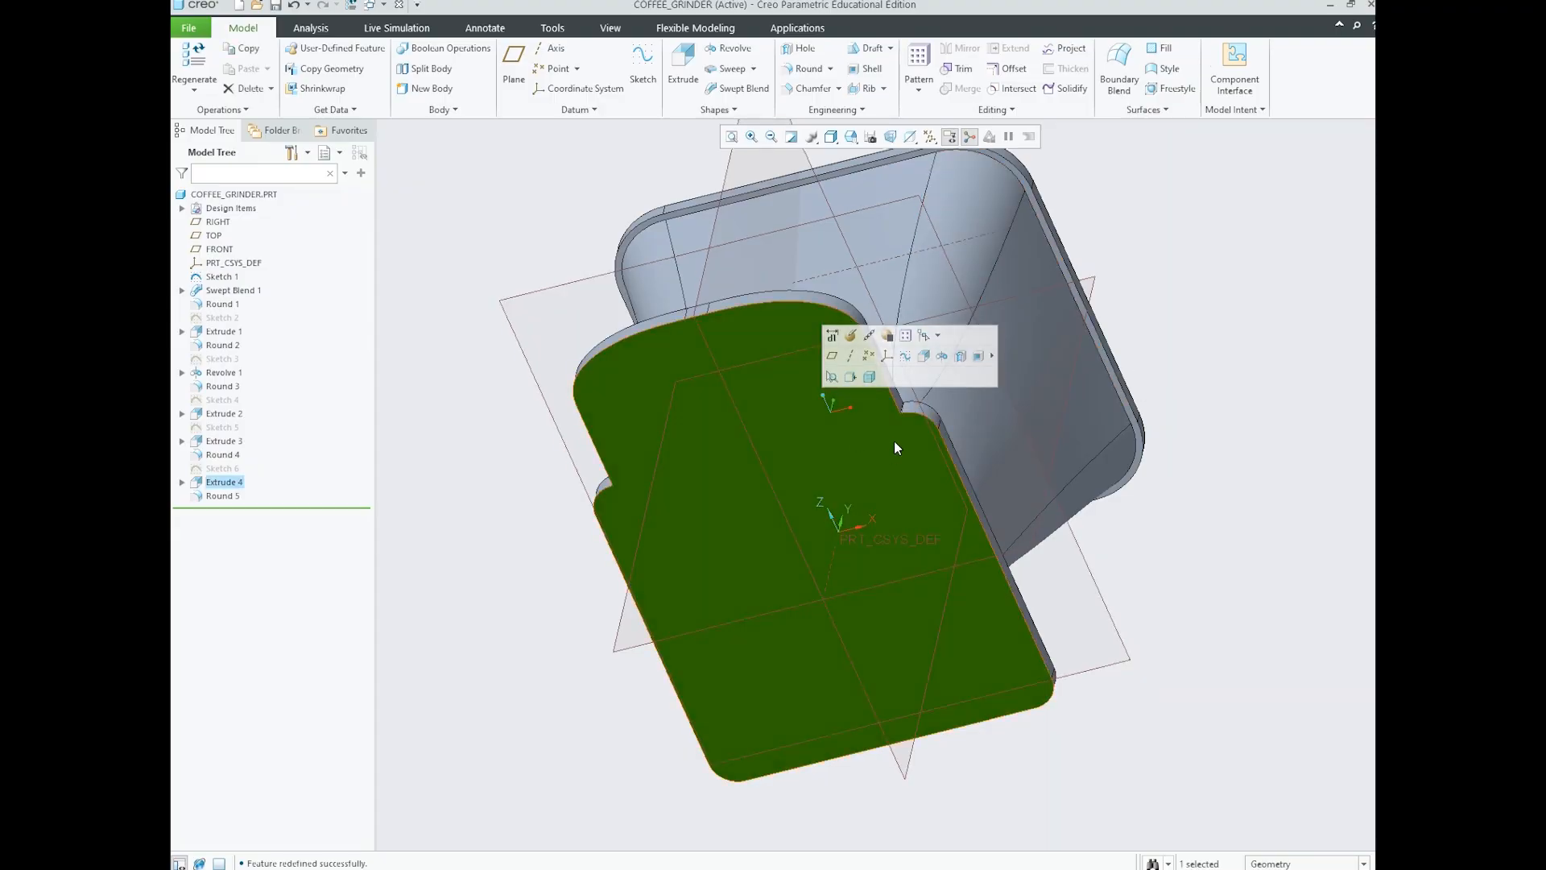
click(905, 357)
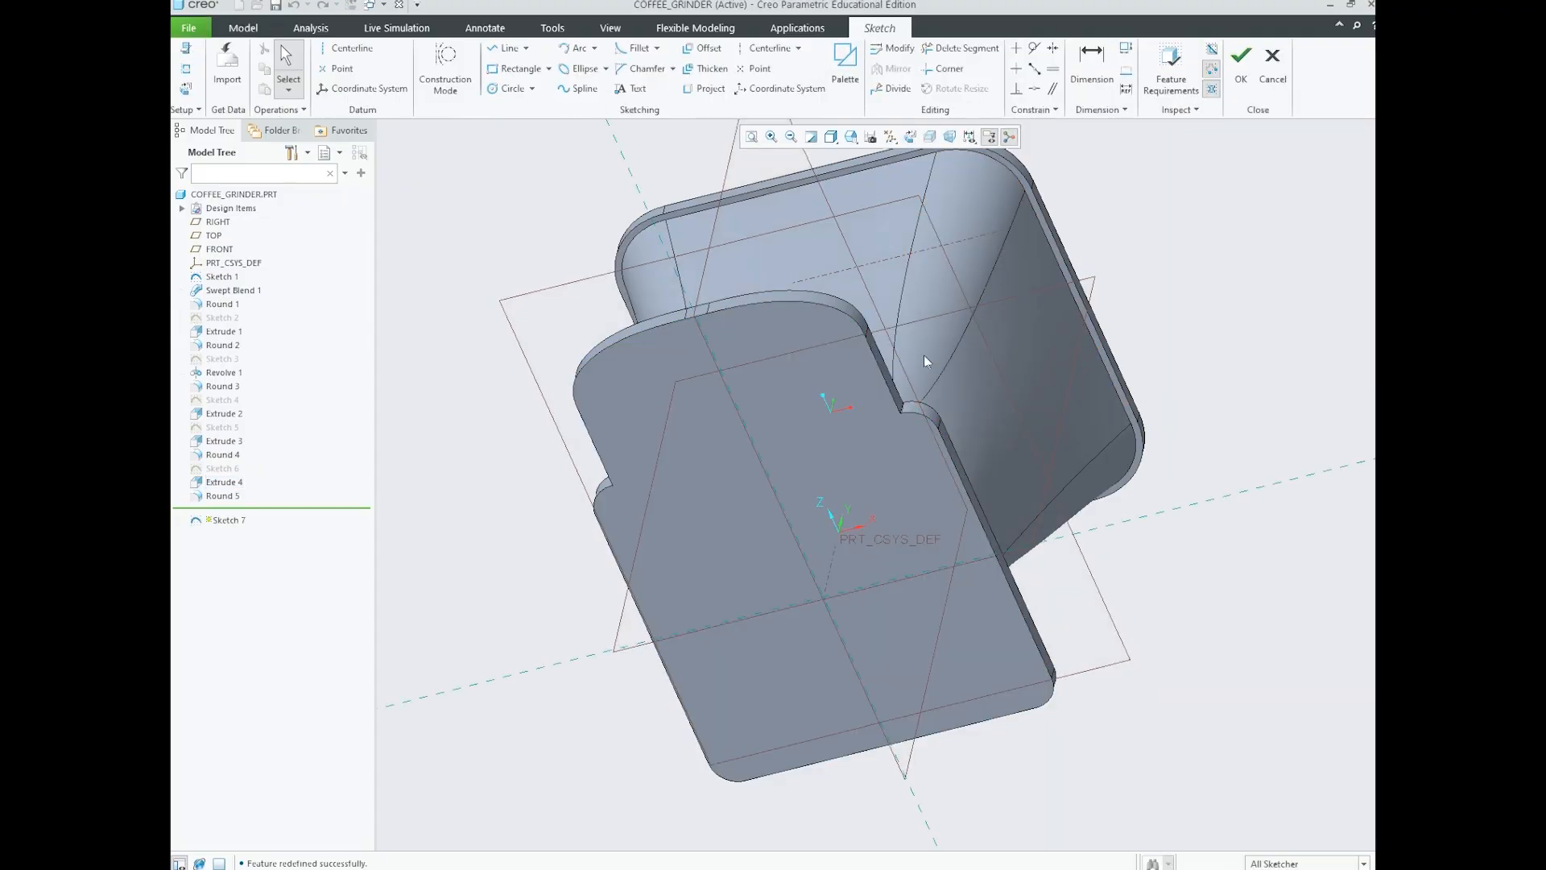
click(910, 137)
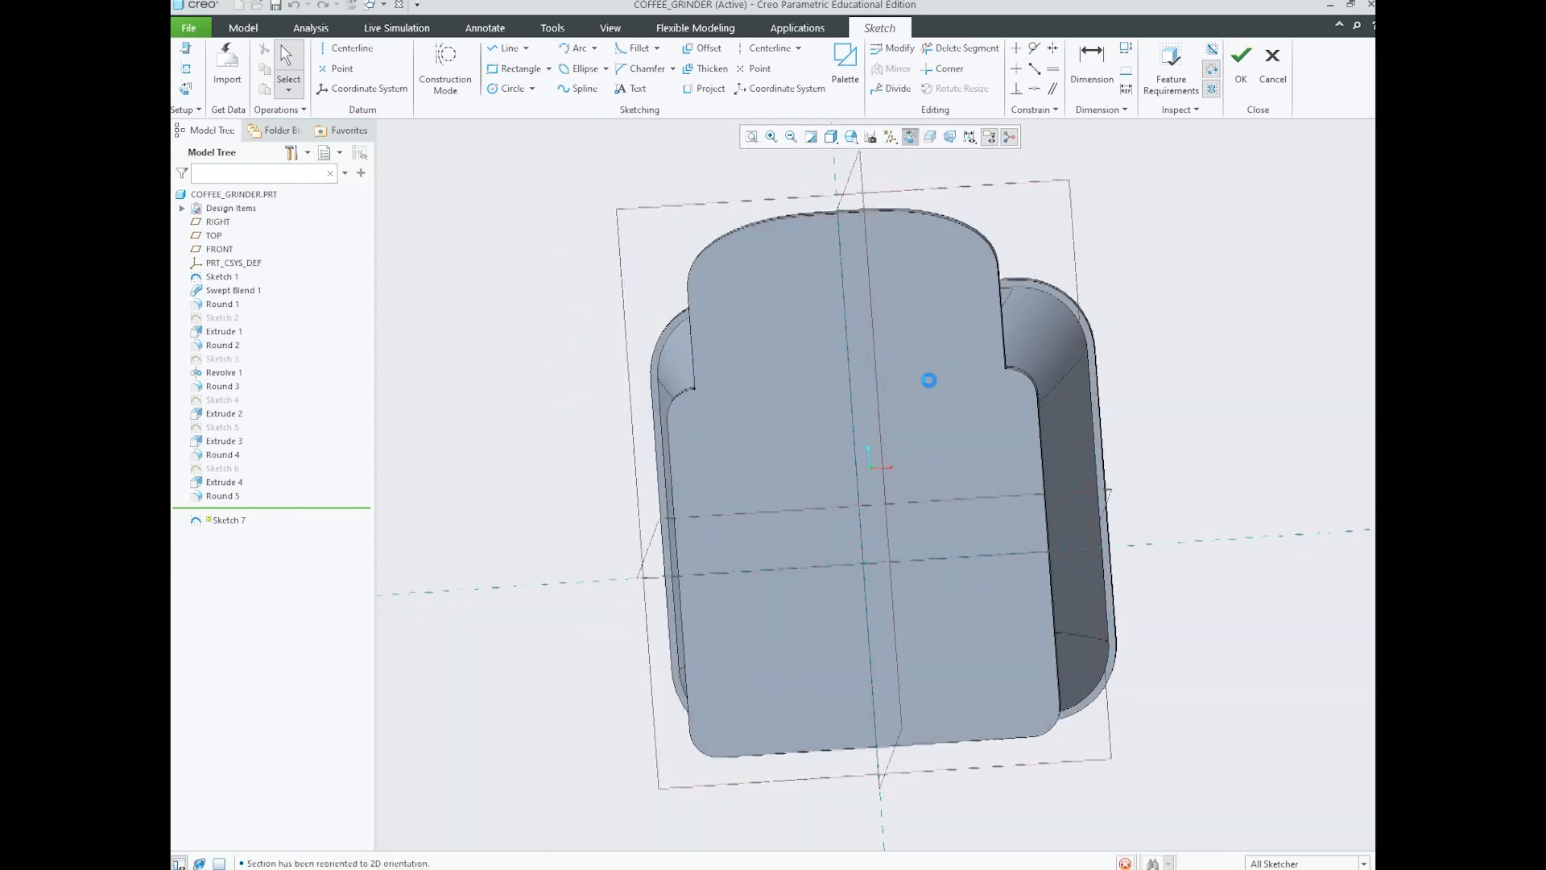
scroll(786, 423, down, 2)
scroll(907, 374, up, 2)
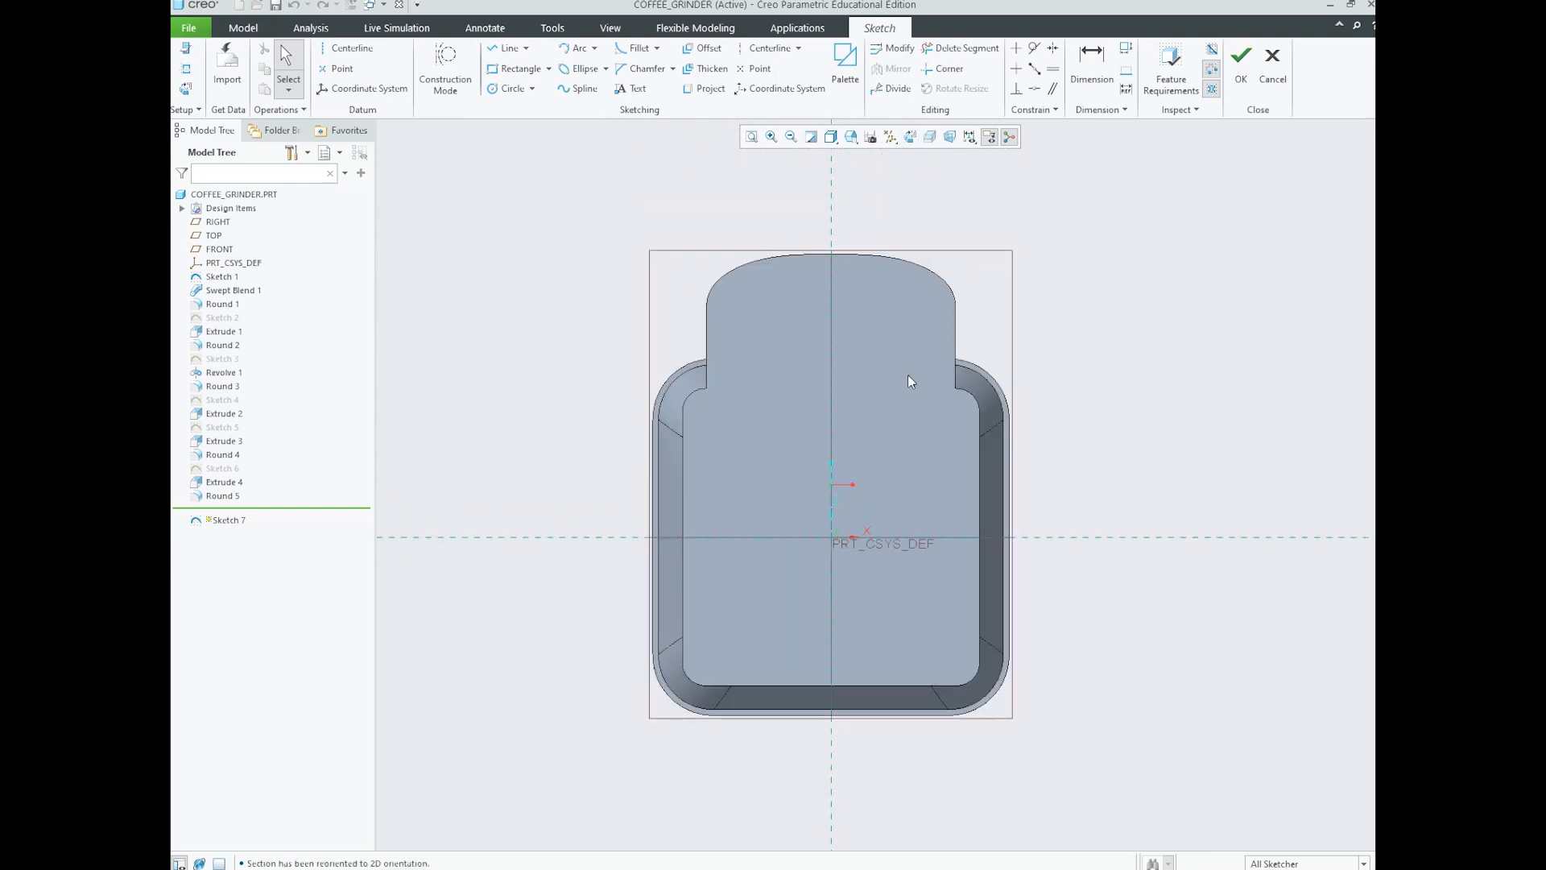
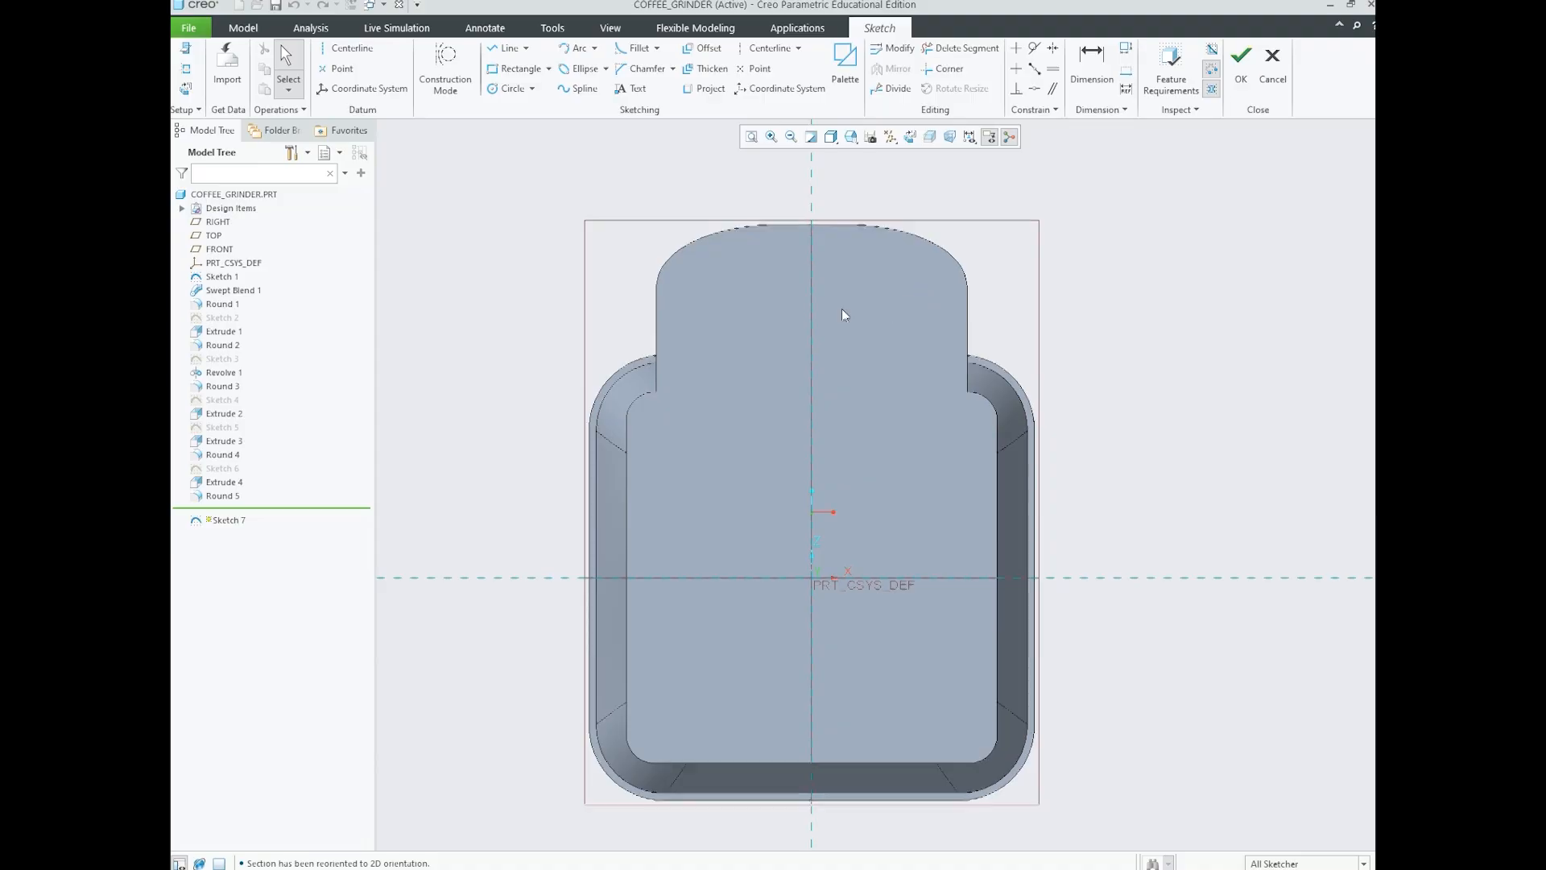
key(ctrl+d)
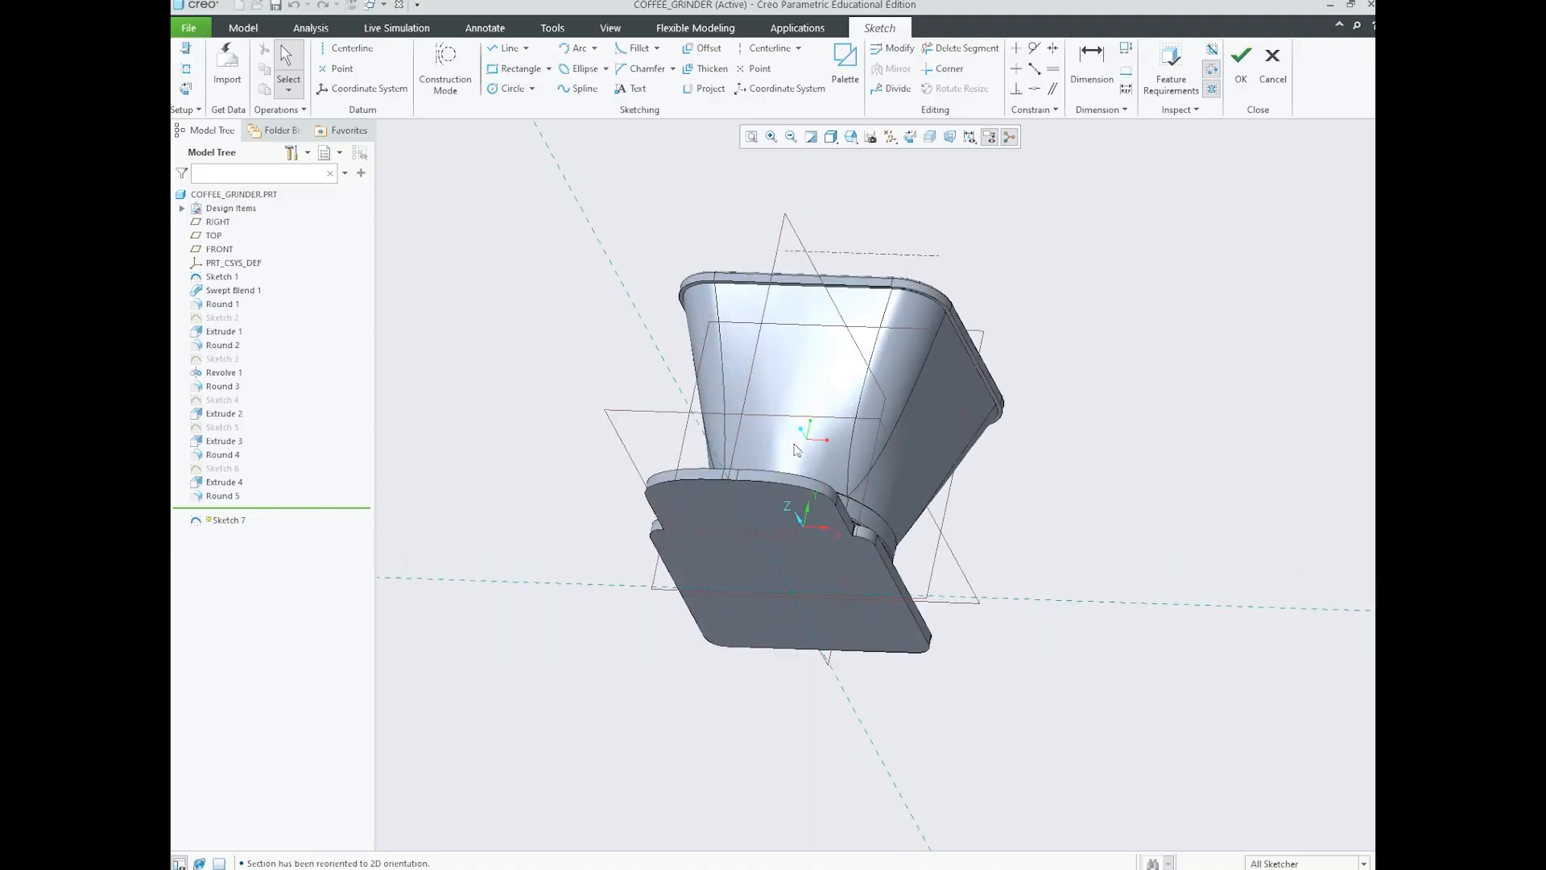
scroll(743, 546, up, 2)
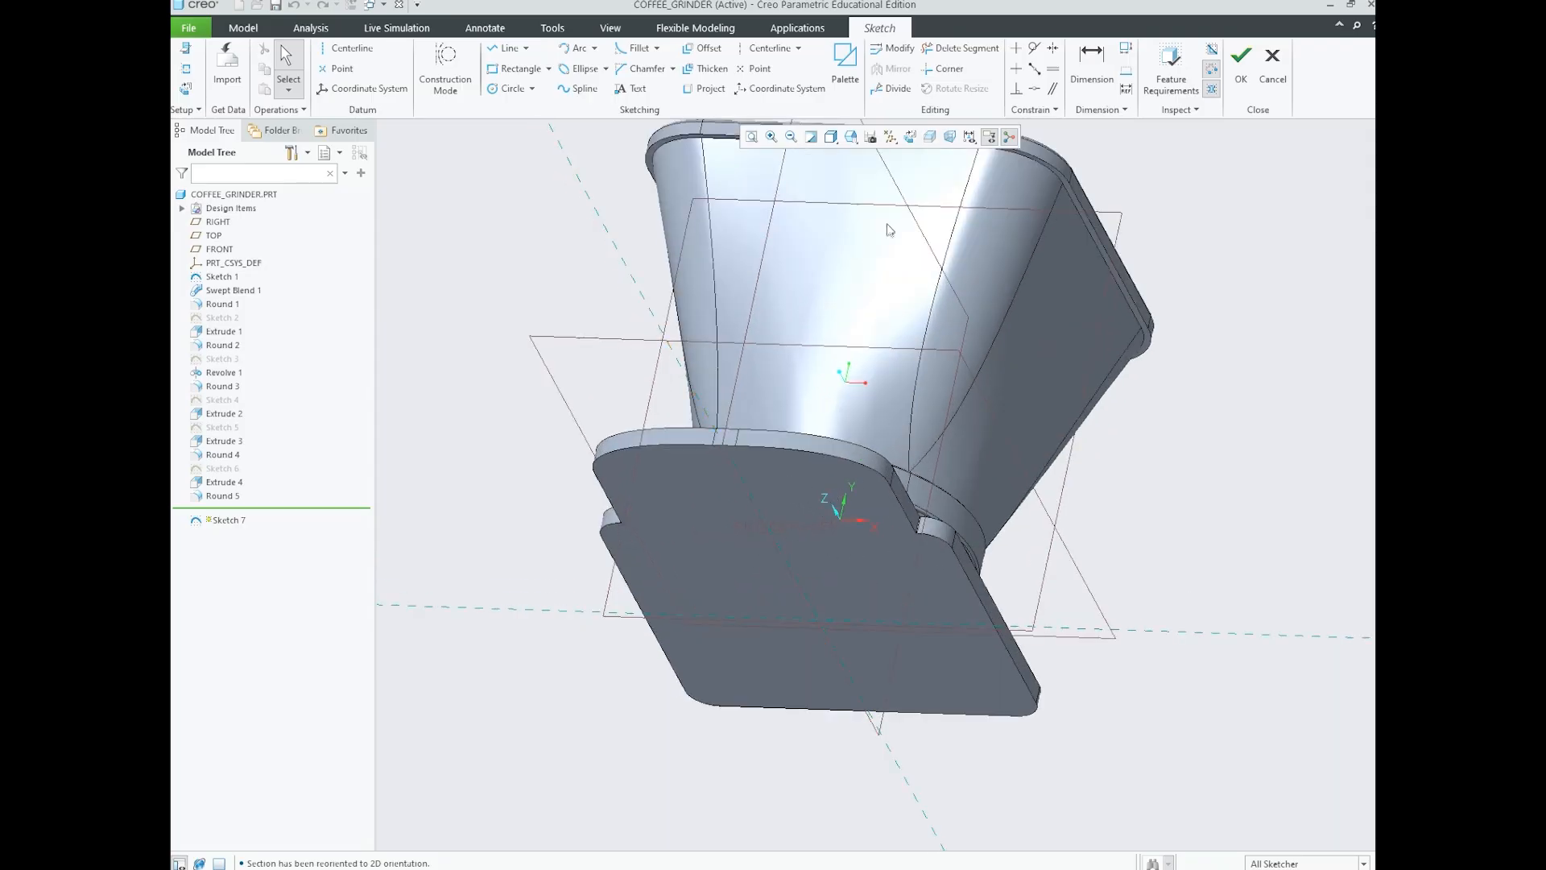
click(910, 138)
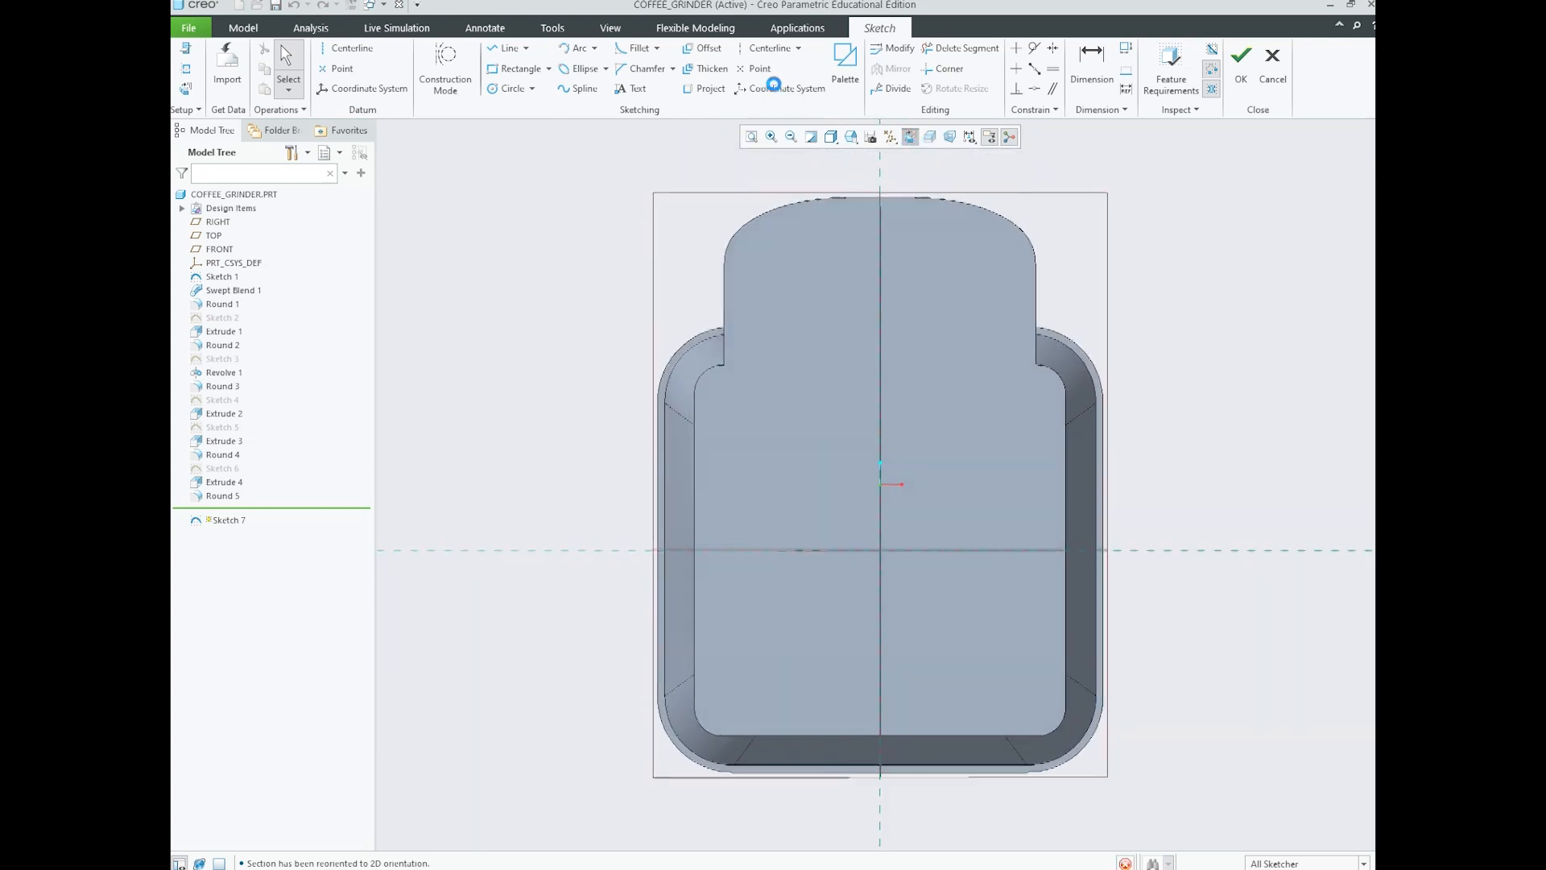
- Offset the entire underside outline of the base plate by -3 using the Loop option and finish the sketch
click(709, 50)
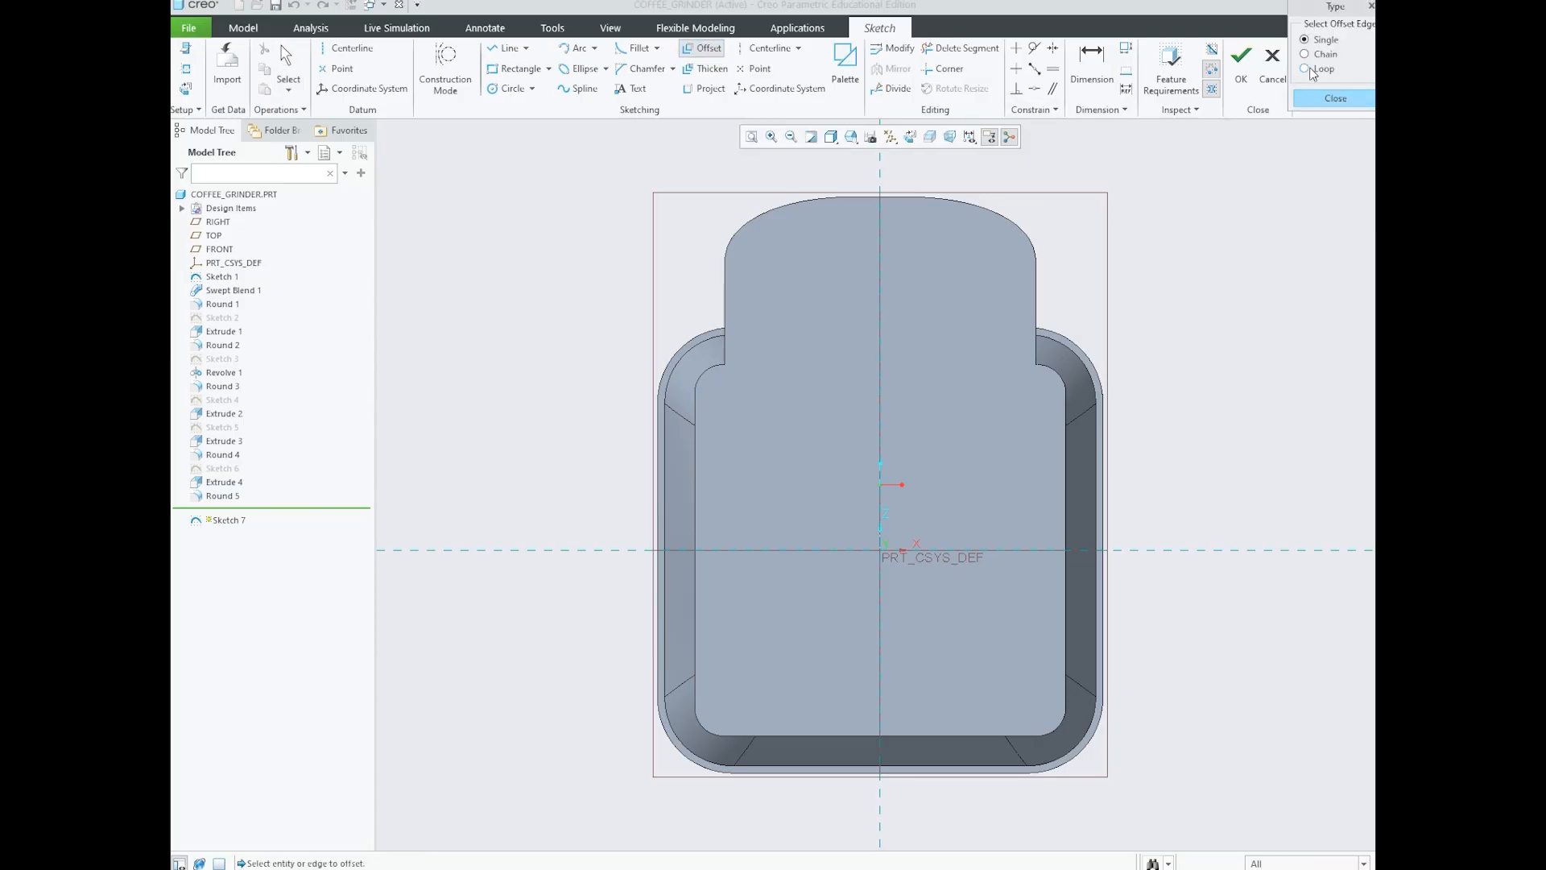
click(1312, 71)
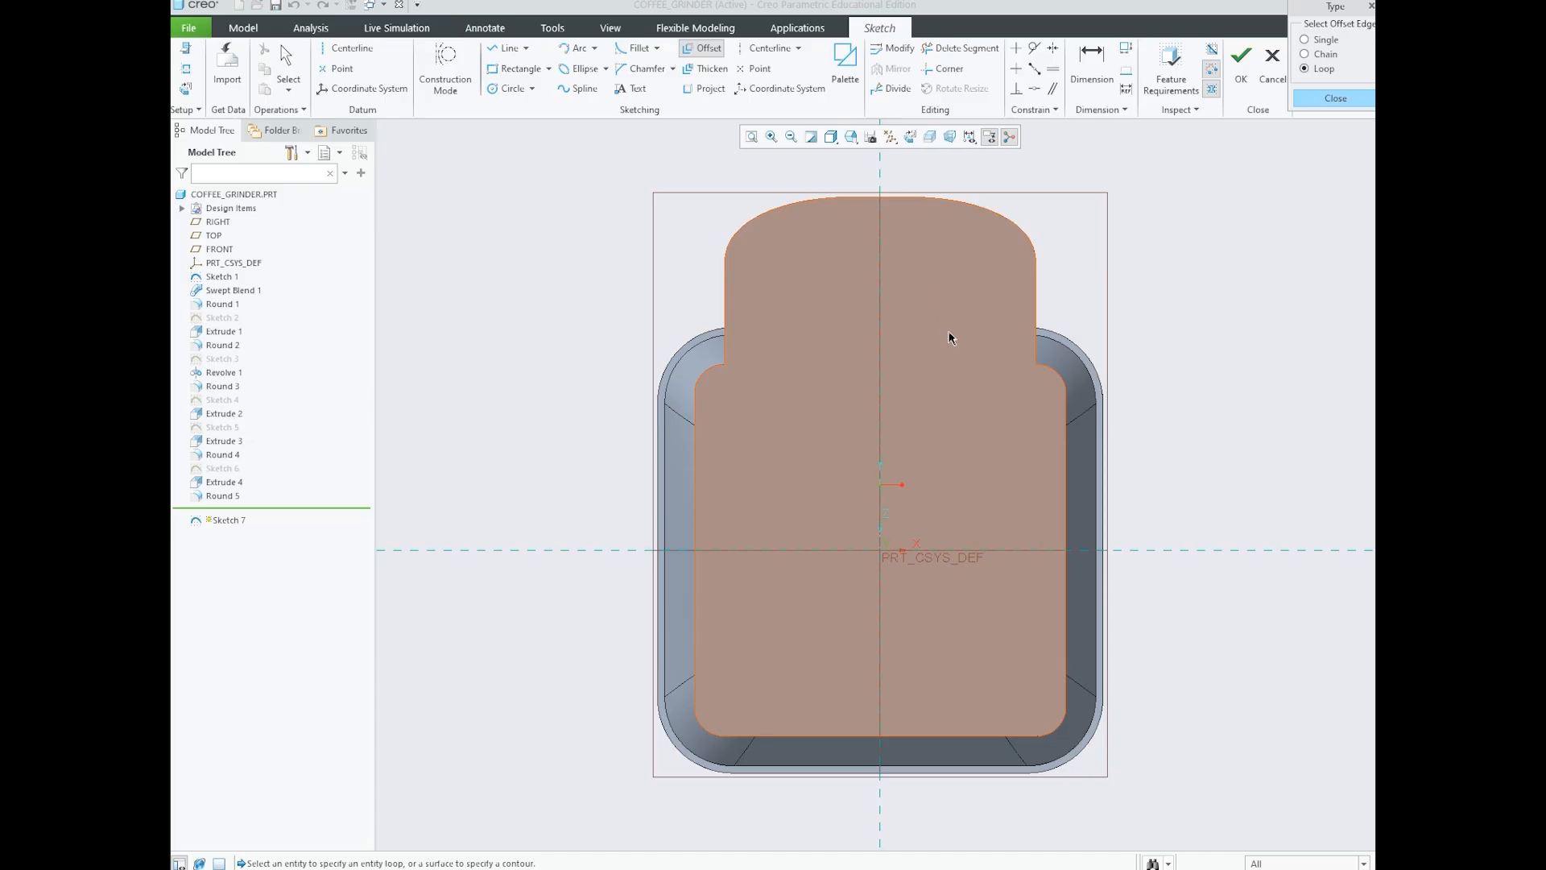
click(976, 354)
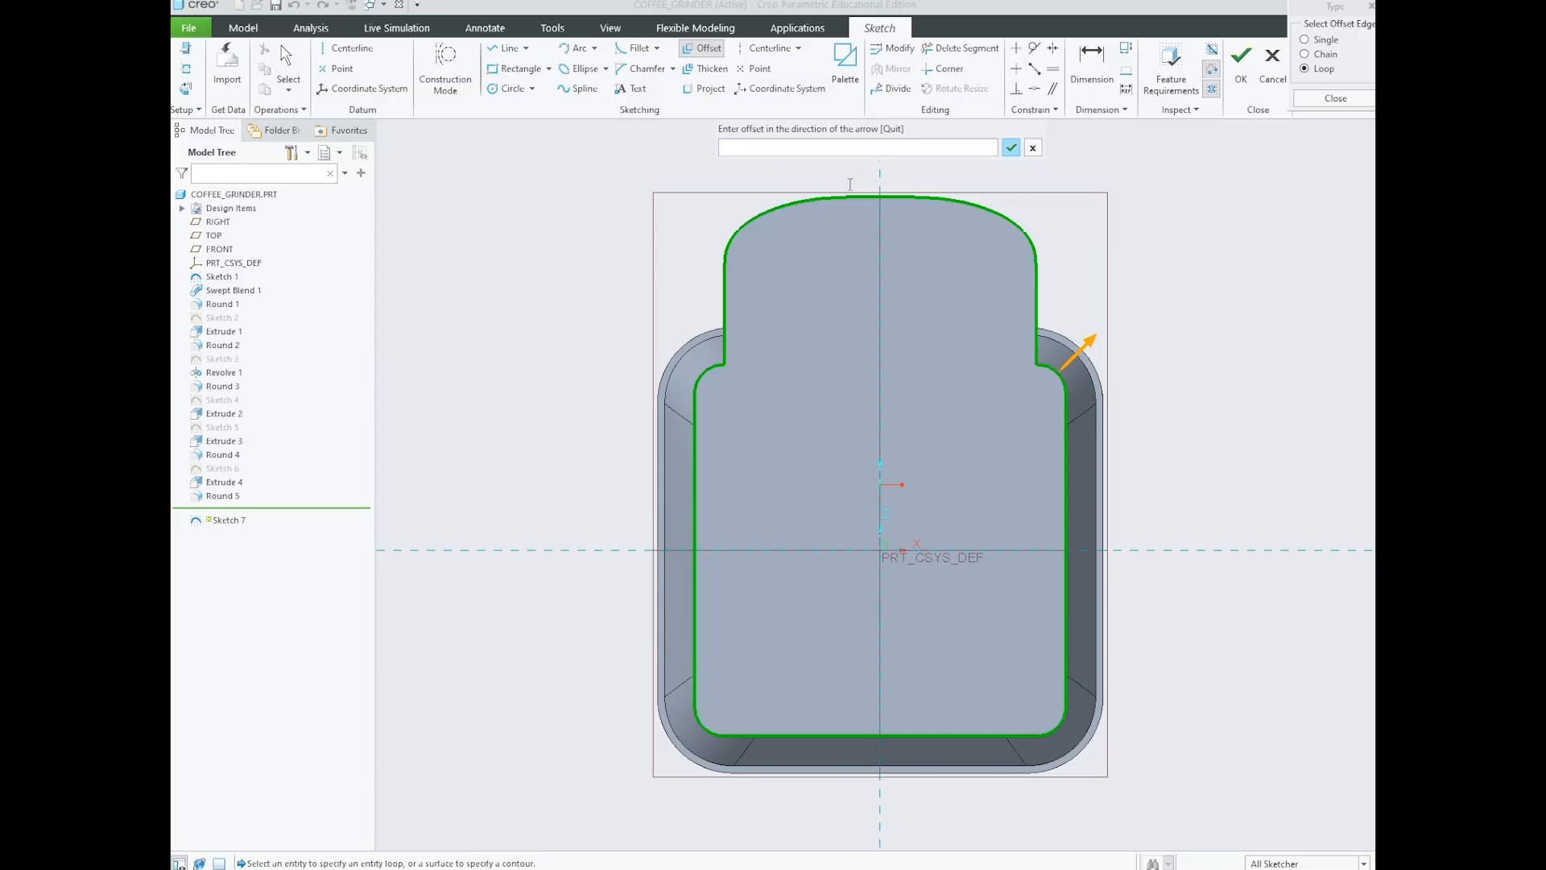
text(-3)
click(1011, 149)
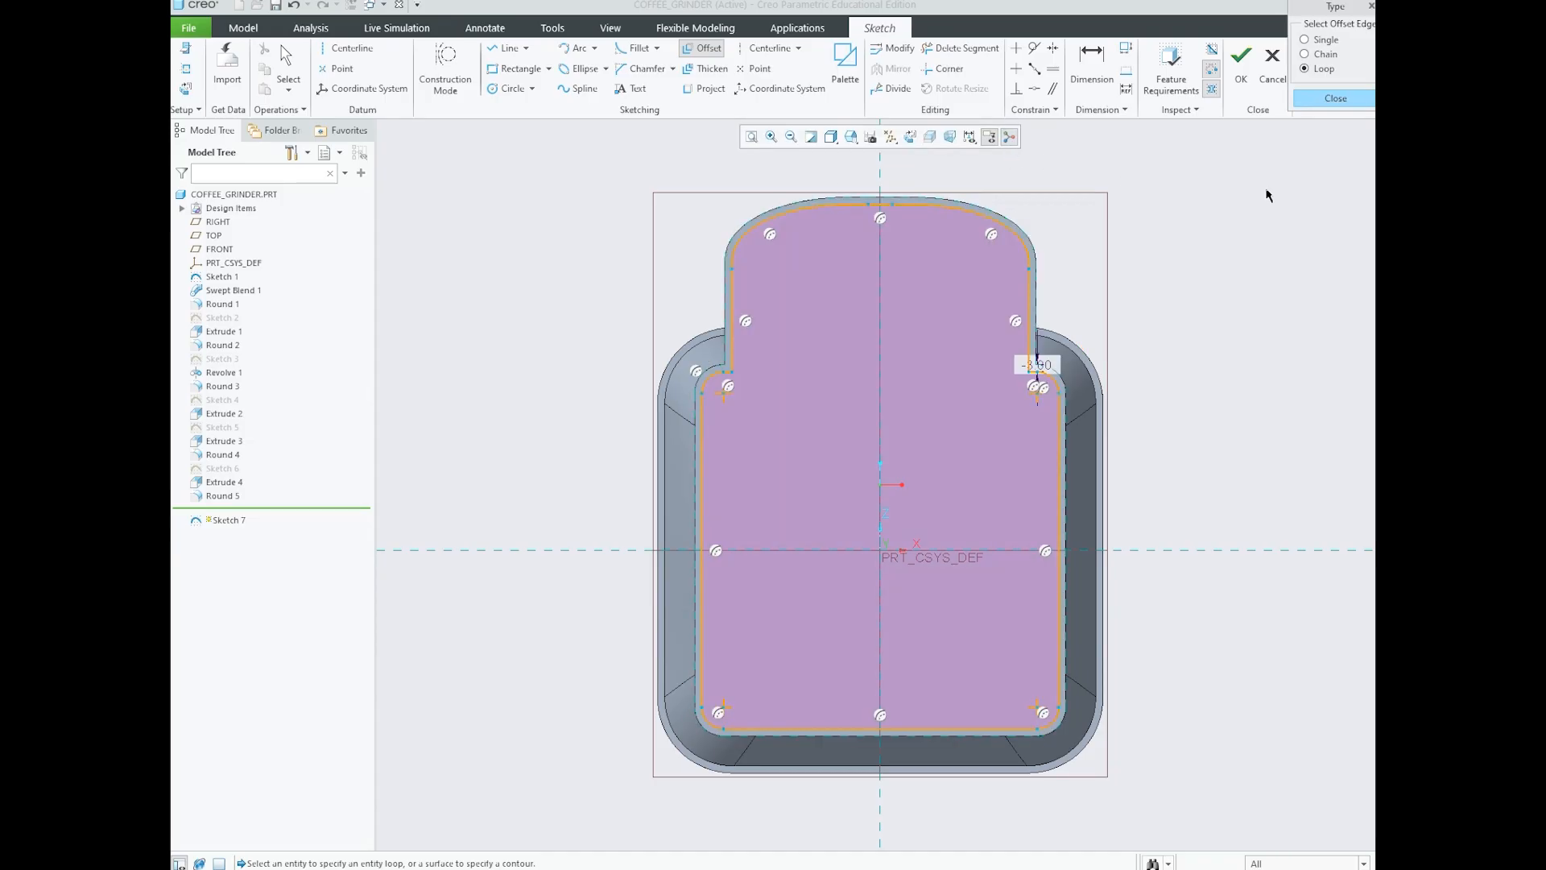
click(1322, 103)
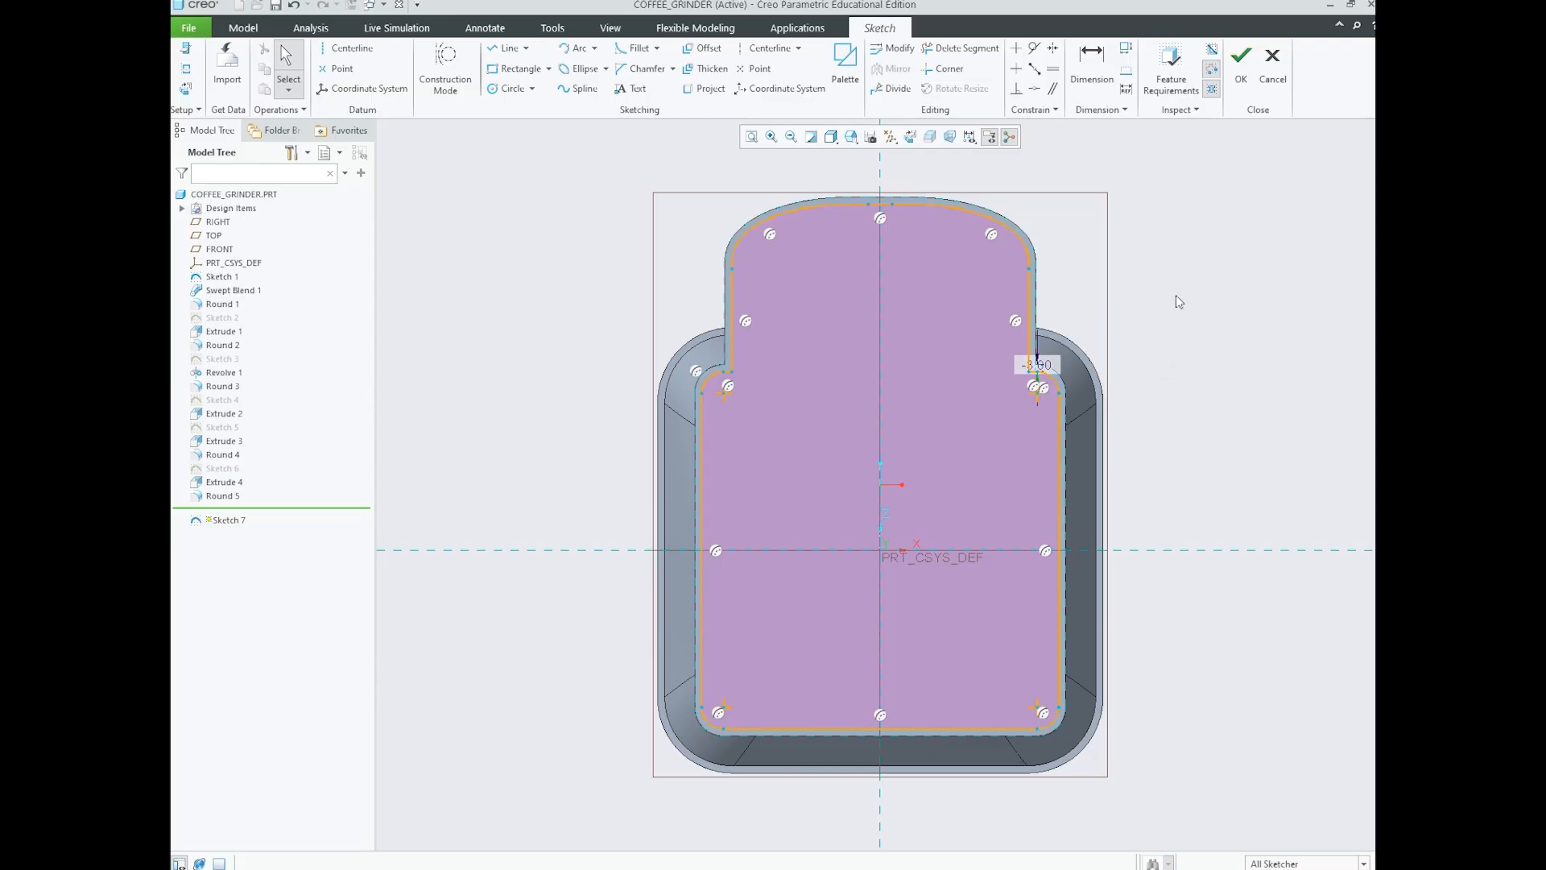
click(1241, 84)
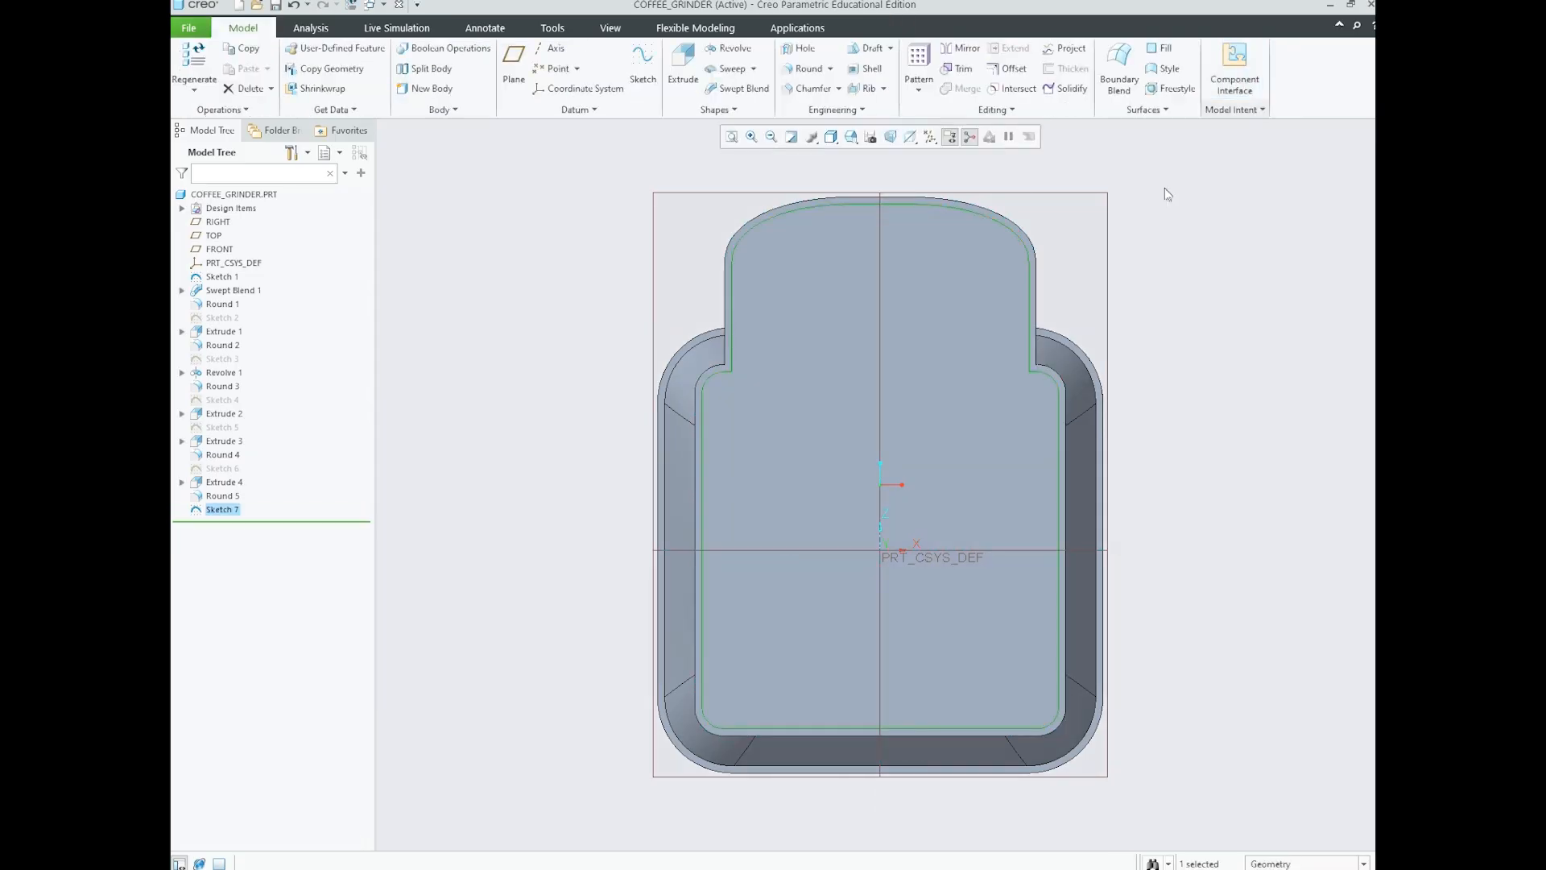
- Check the body extrusion's direction and depth in reference image Coffee grinder (50).png and return to the model
middle_drag(936, 554, 931, 488)
scroll(914, 600, up, 2)
scroll(895, 588, down, 5)
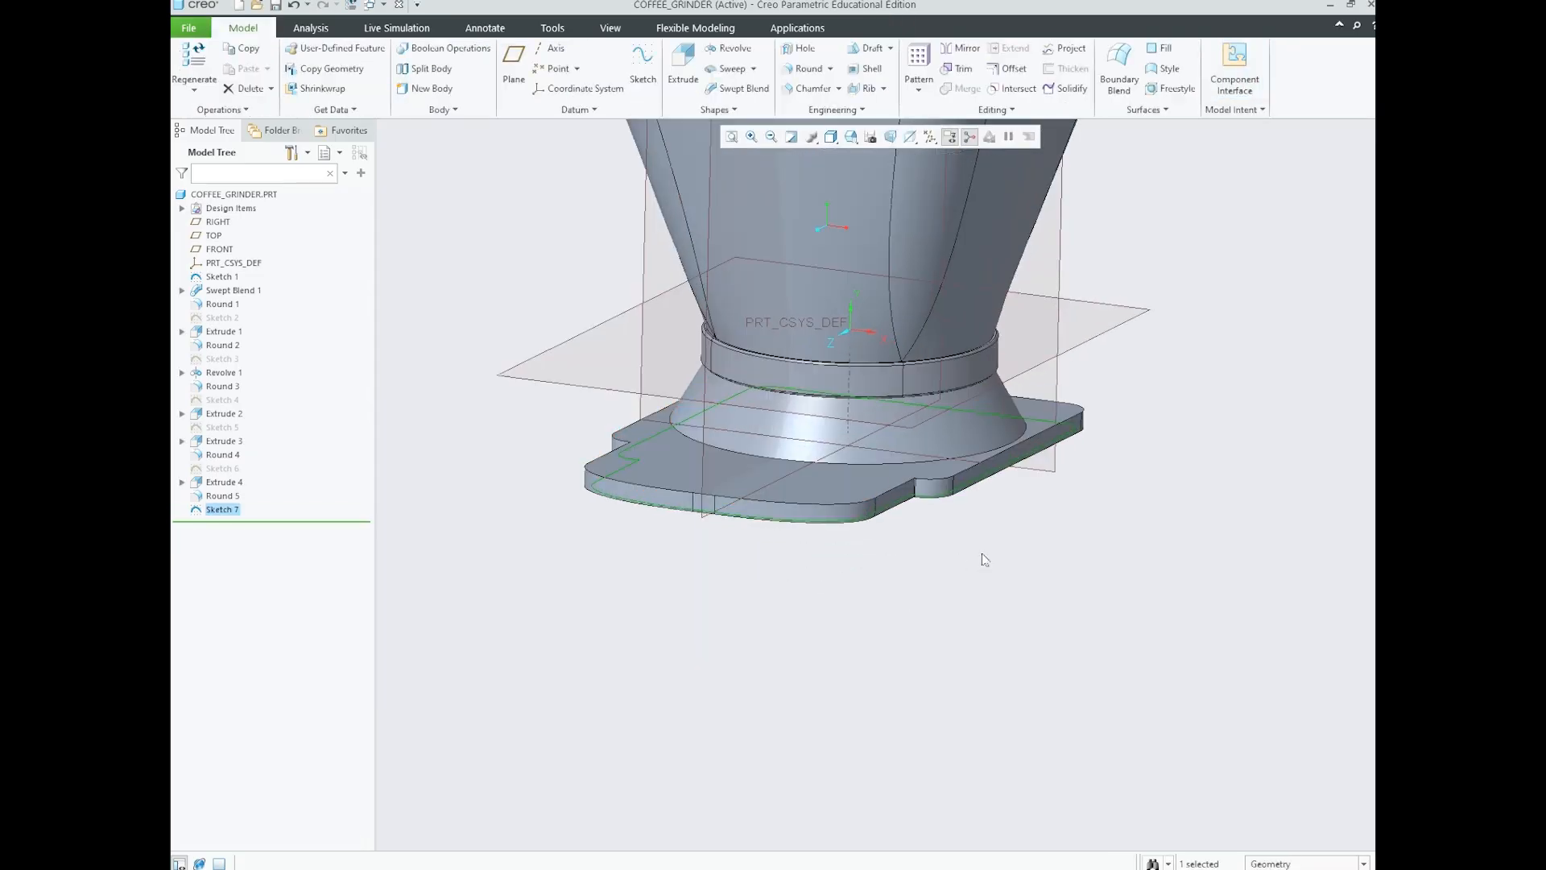
mouse_move(558, 860)
click(563, 757)
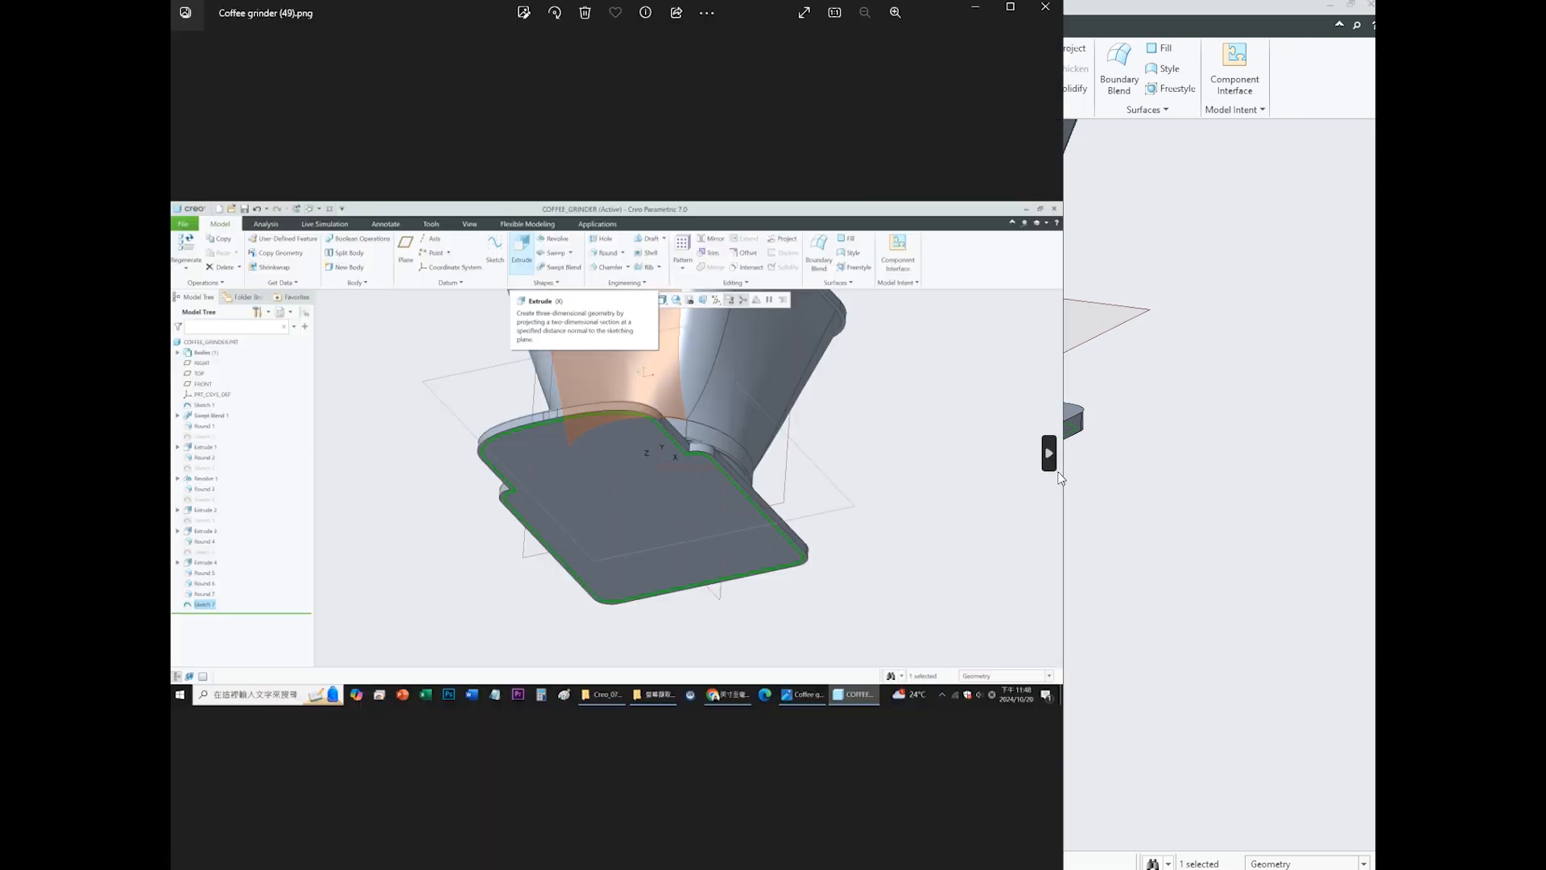
click(1050, 455)
click(1049, 455)
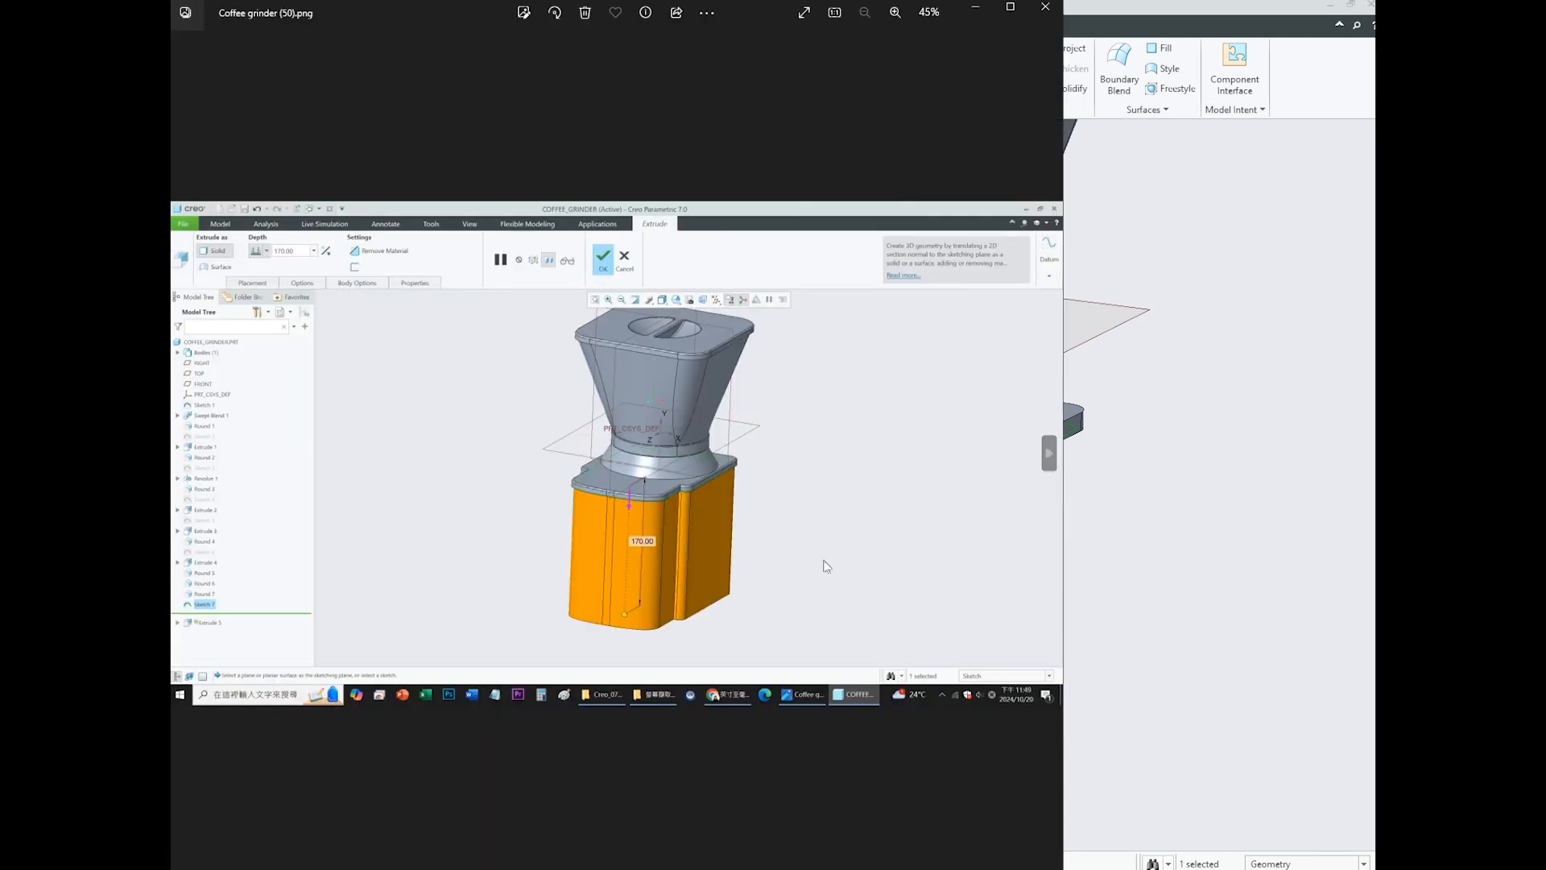
scroll(822, 566, up, 5)
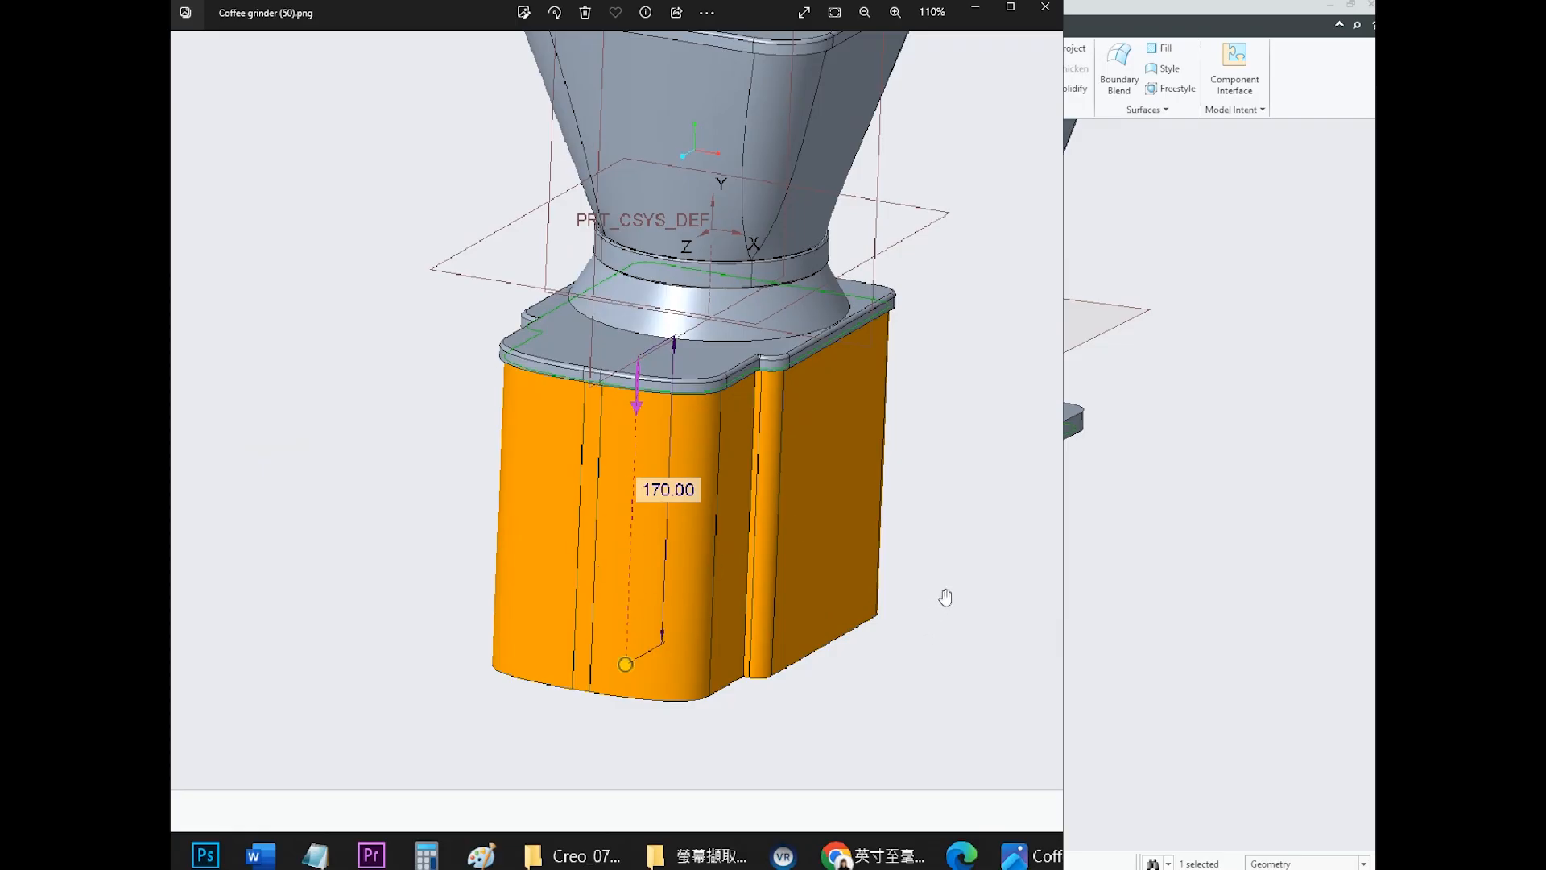
click(1181, 569)
- Extrude the offset outline sketch 170 downward from the base plate's underside as a solid main body
middle_drag(783, 503, 868, 311)
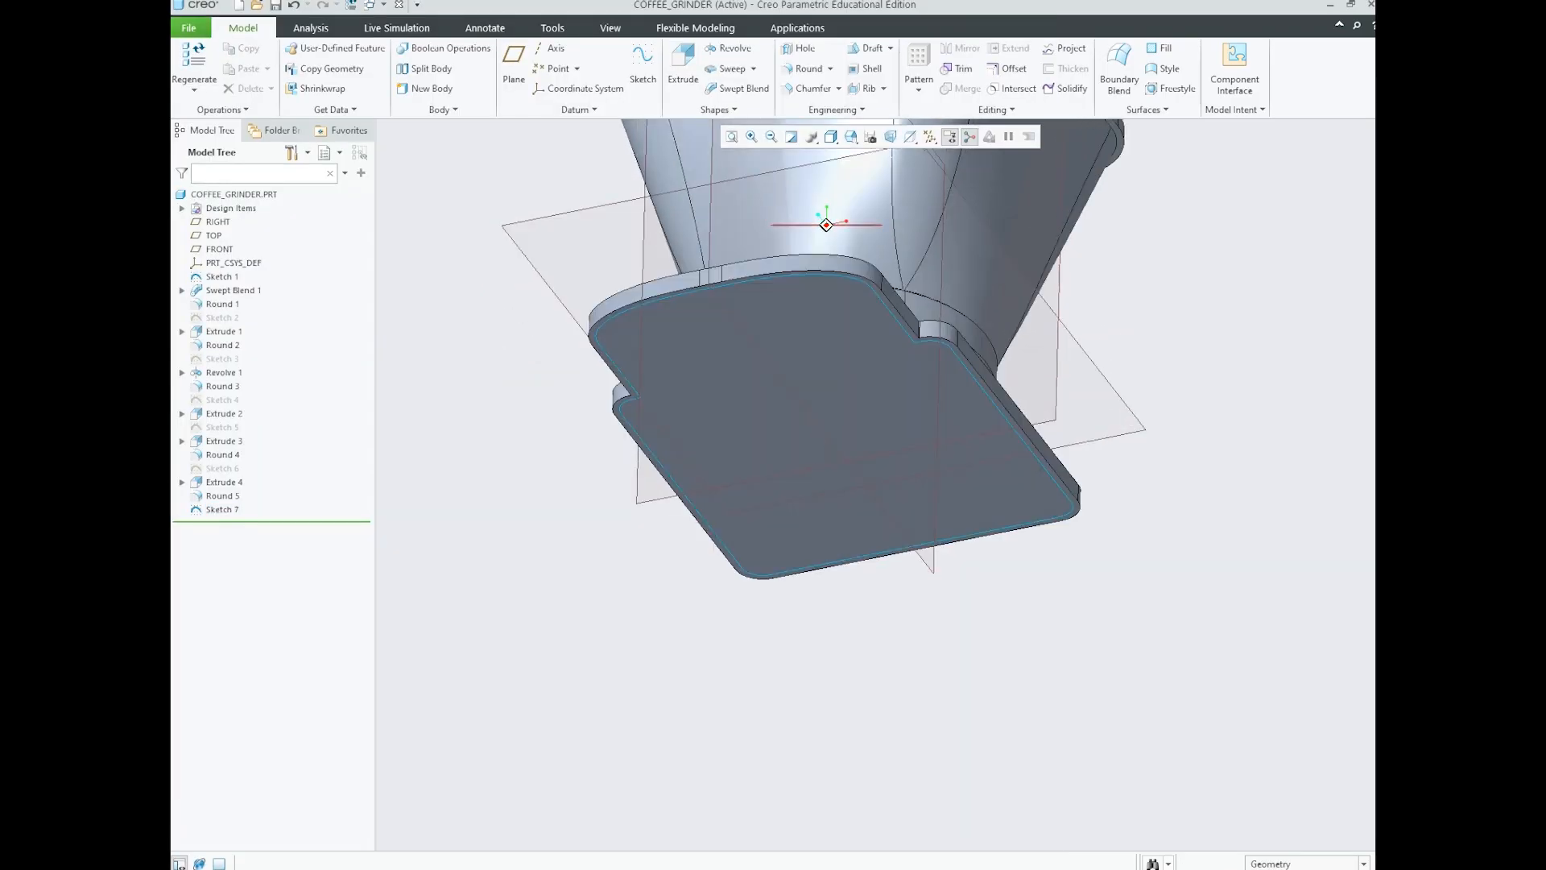
click(878, 305)
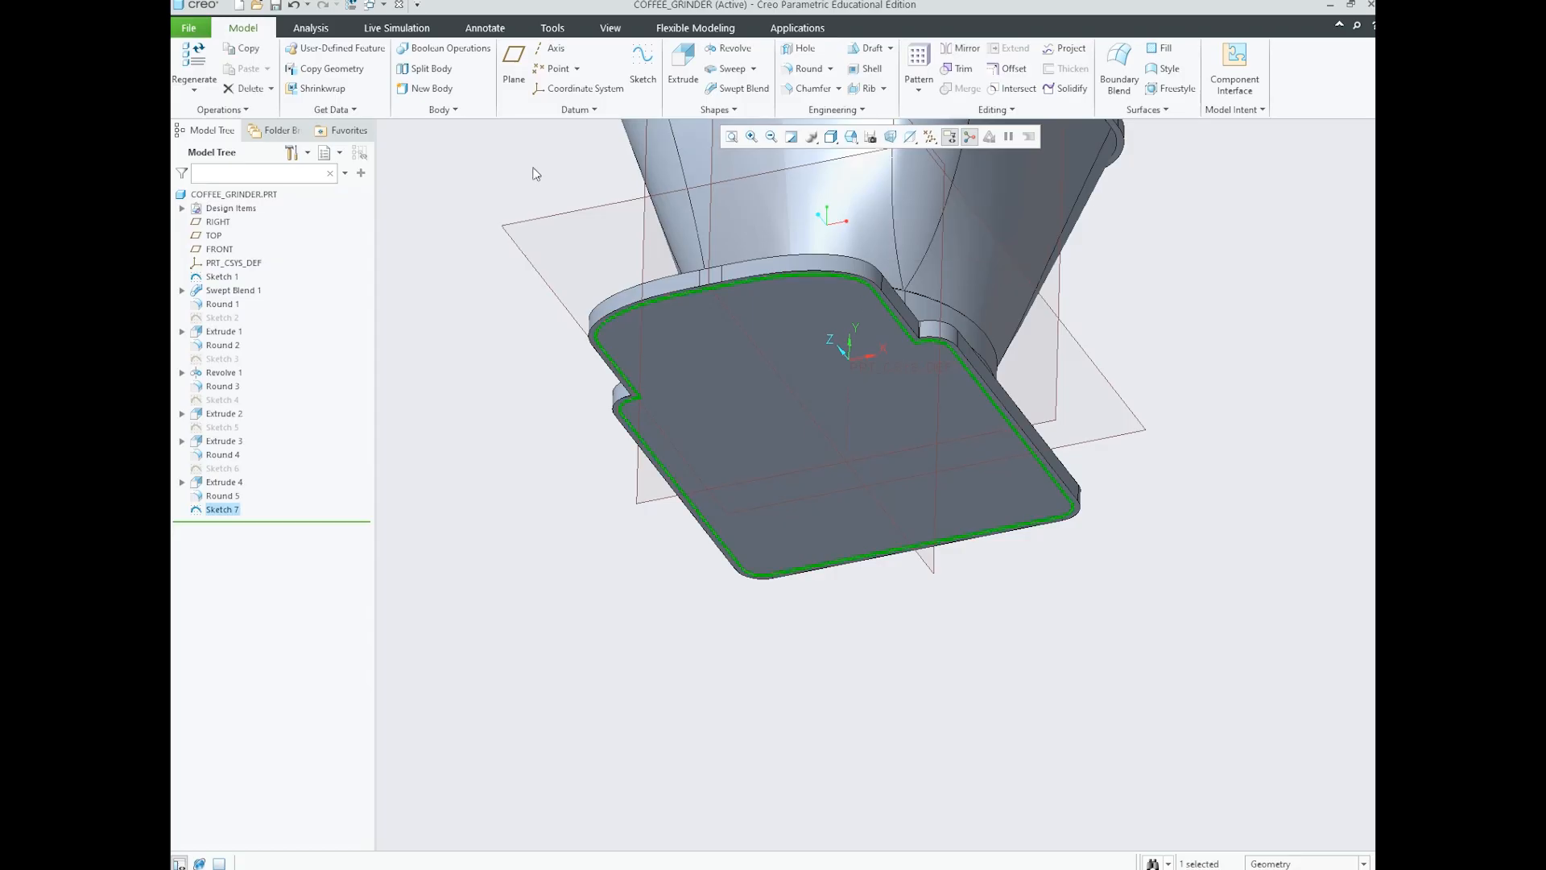
click(683, 60)
middle_drag(802, 429, 789, 549)
double_click(786, 534)
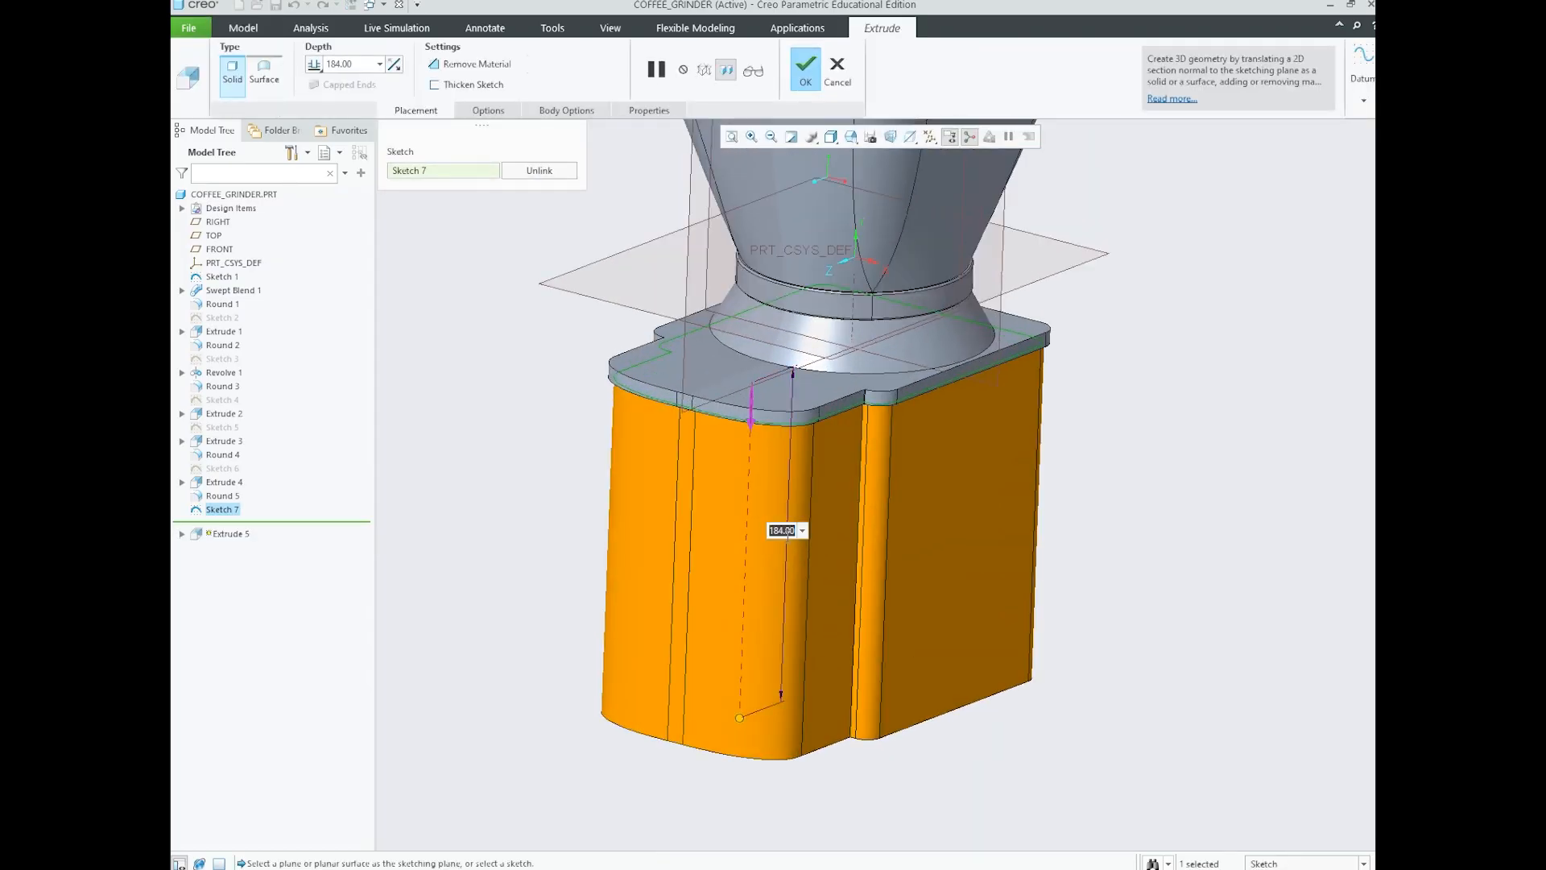
text(170)
key(Return)
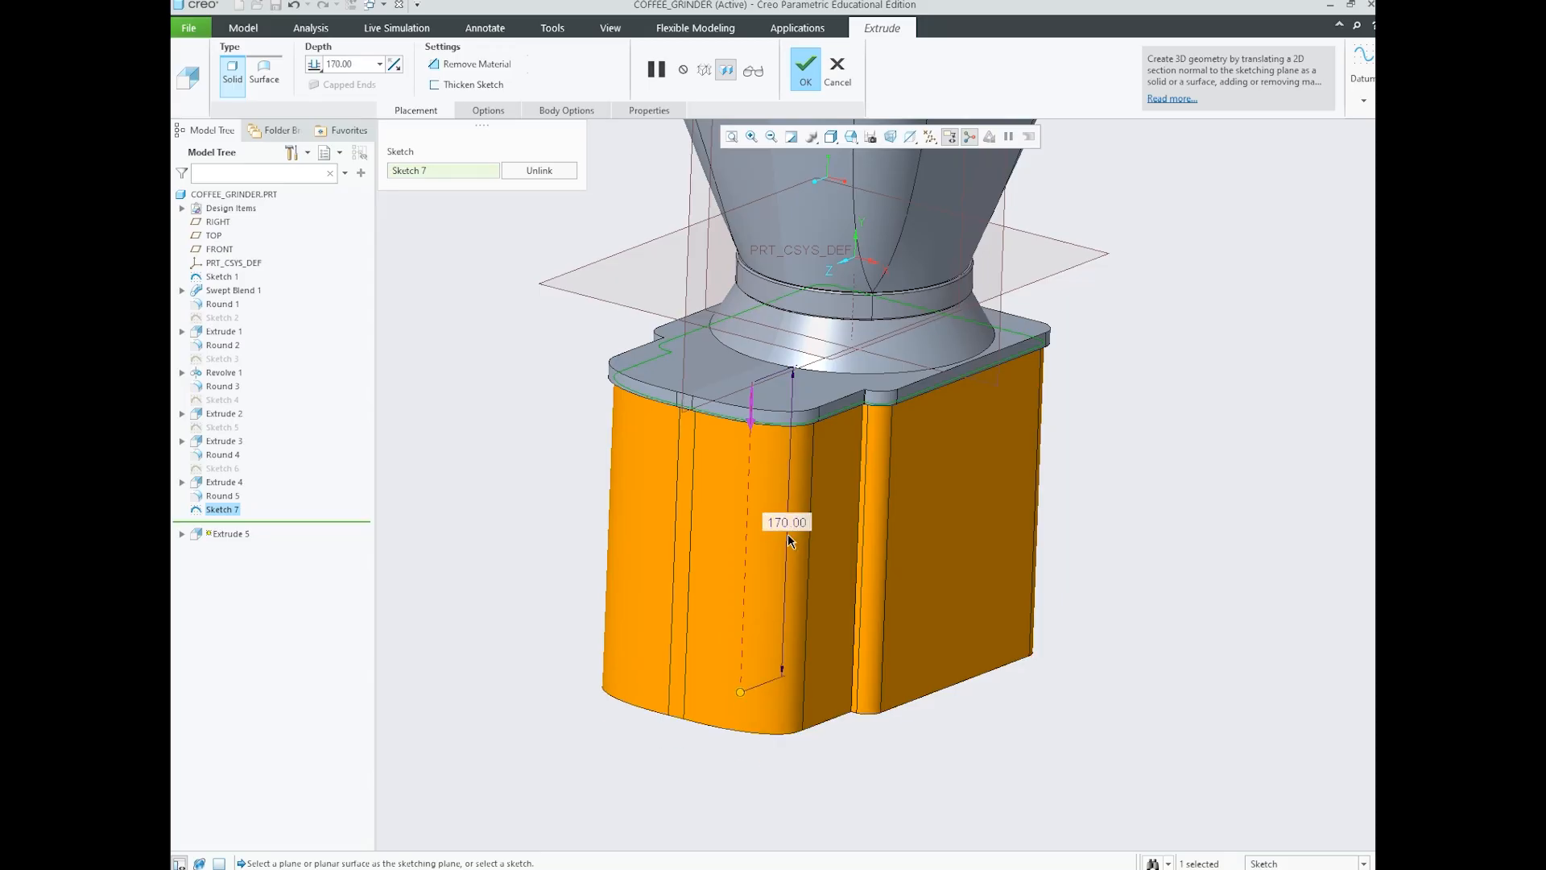
scroll(918, 525, down, 3)
scroll(915, 525, up, 2)
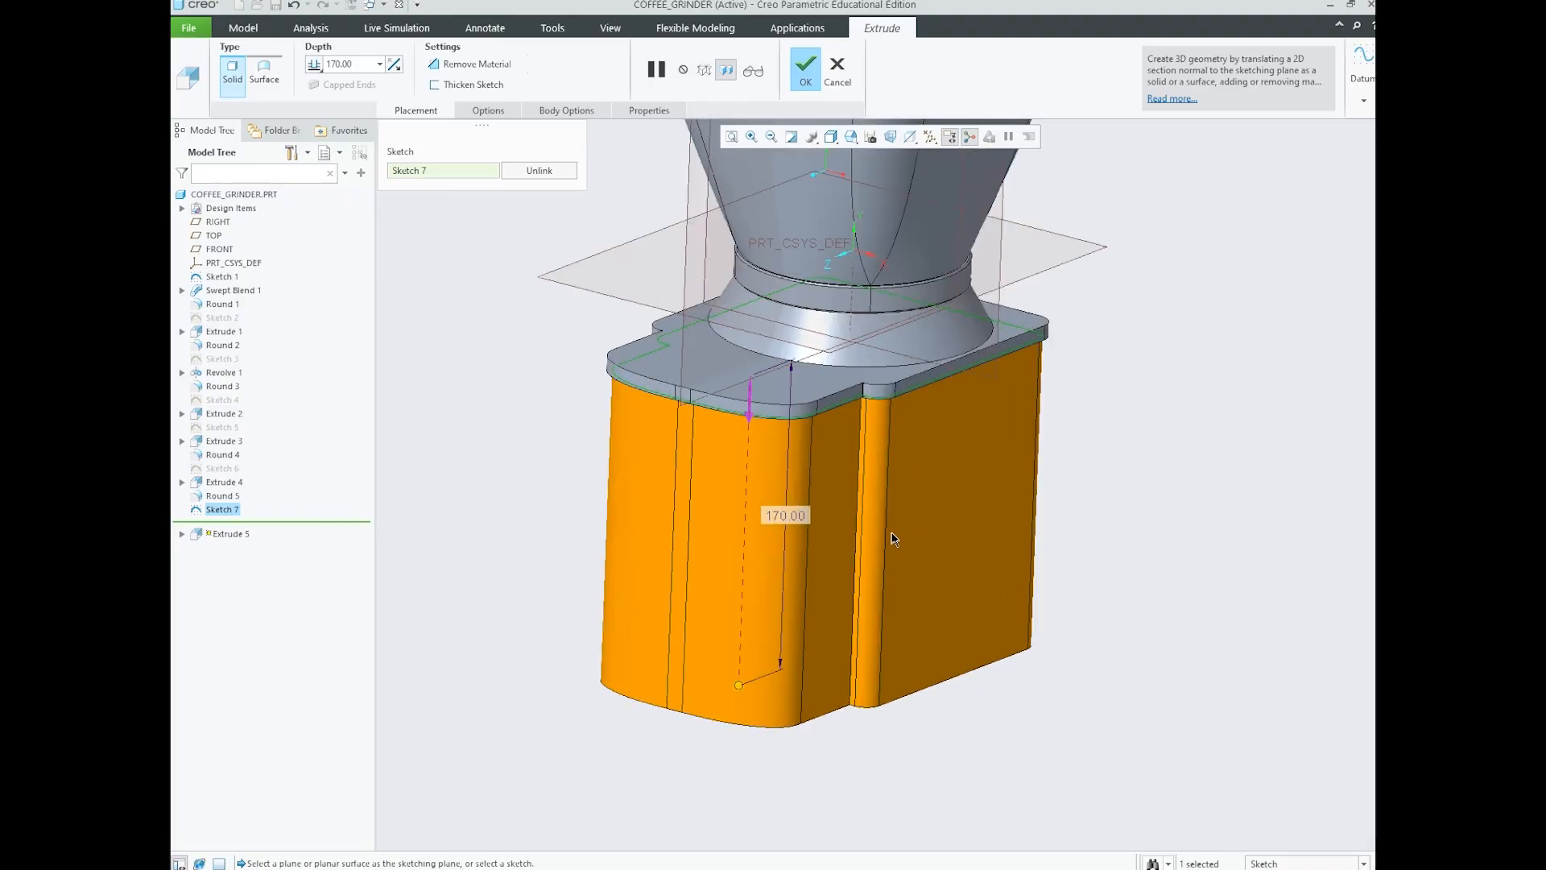
click(803, 69)
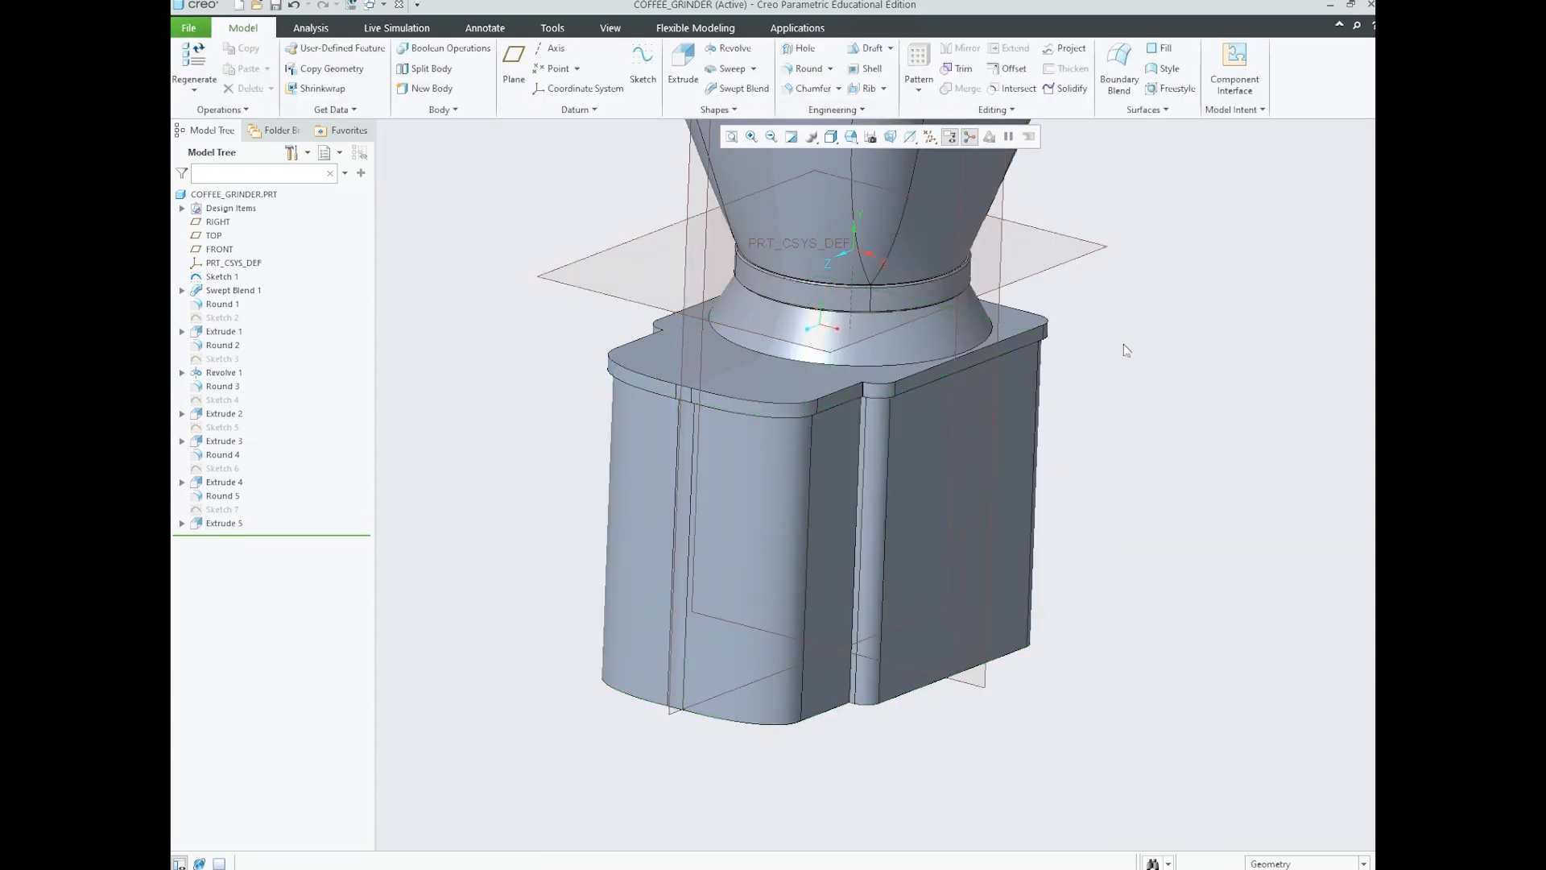
- Turn the model to its underside and browse reference images Coffee grinder (52).png to (55).png for the bottom rim's sketch and extrusion
scroll(940, 453, down, 3)
middle_drag(955, 476, 962, 389)
scroll(902, 524, down, 3)
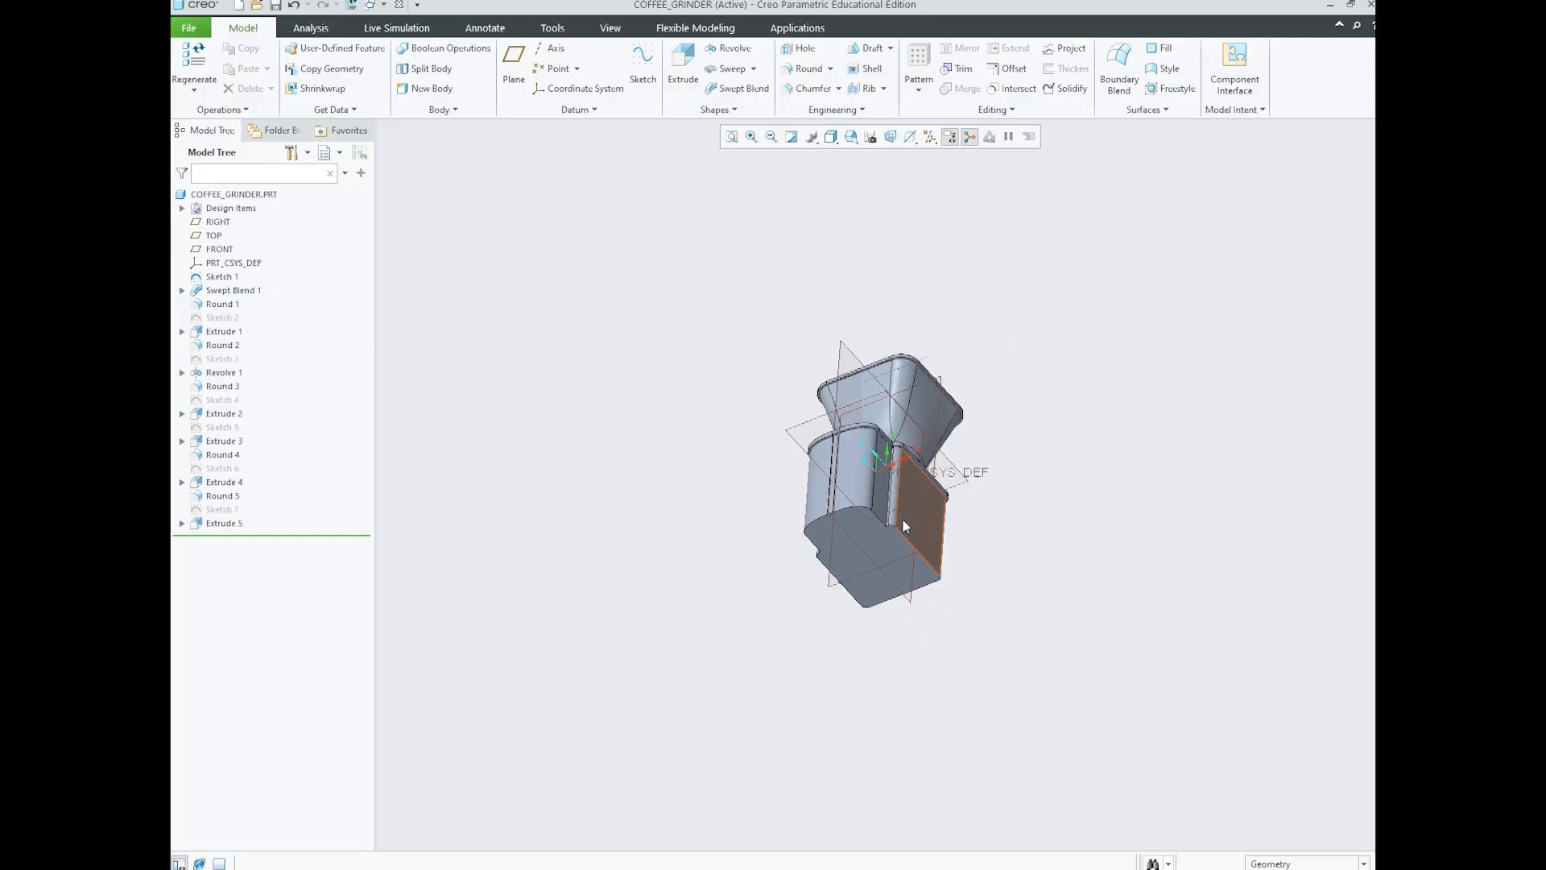
scroll(902, 519, up, 3)
mouse_move(520, 866)
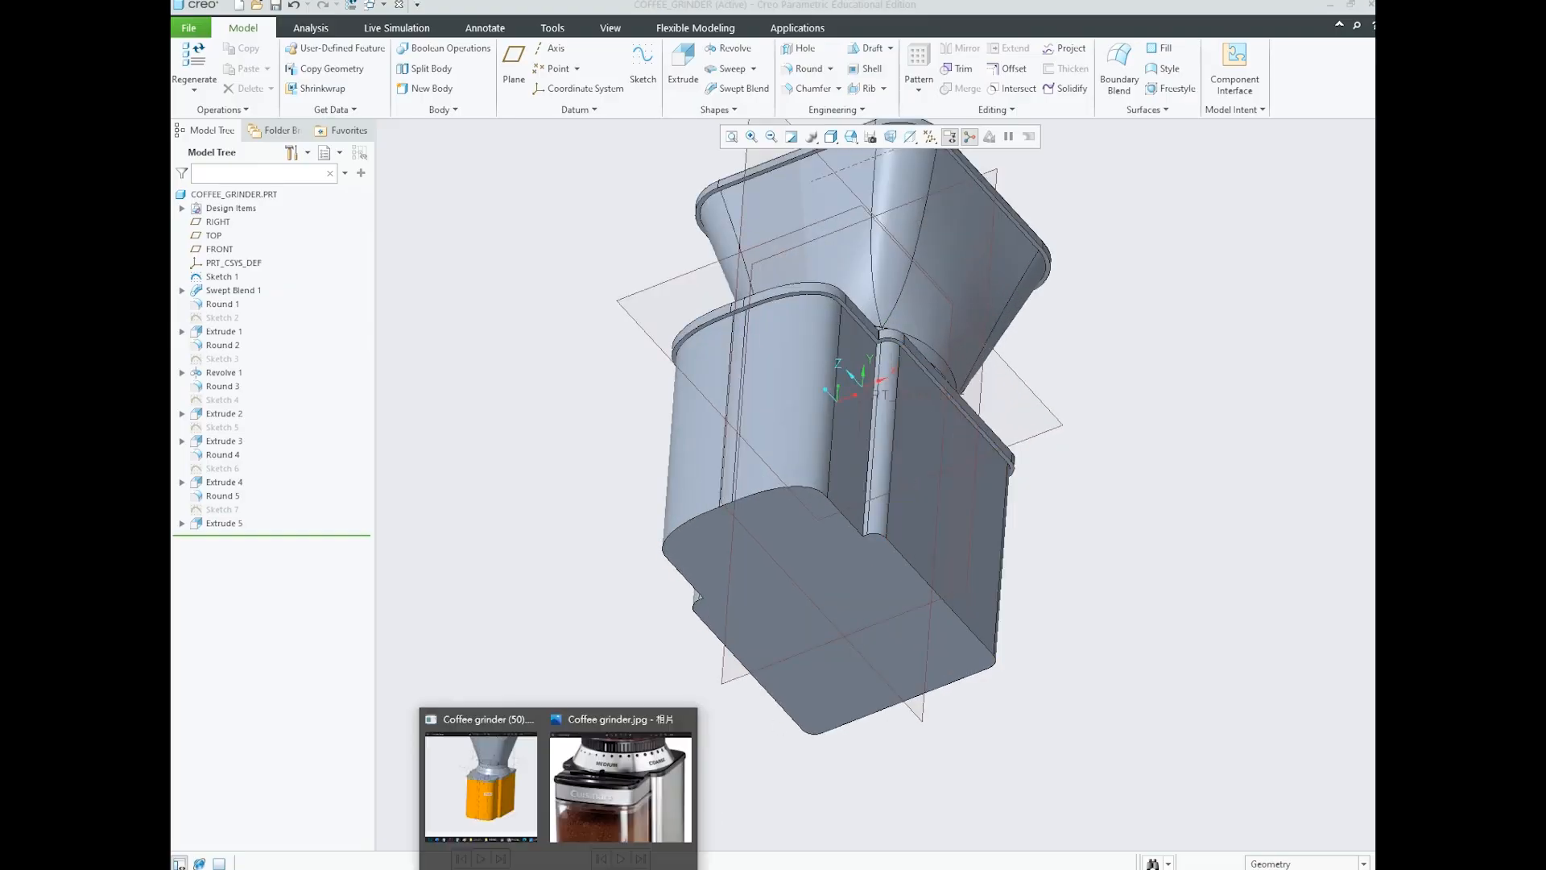
click(519, 838)
key(Right)
key(Right)
key(Right)
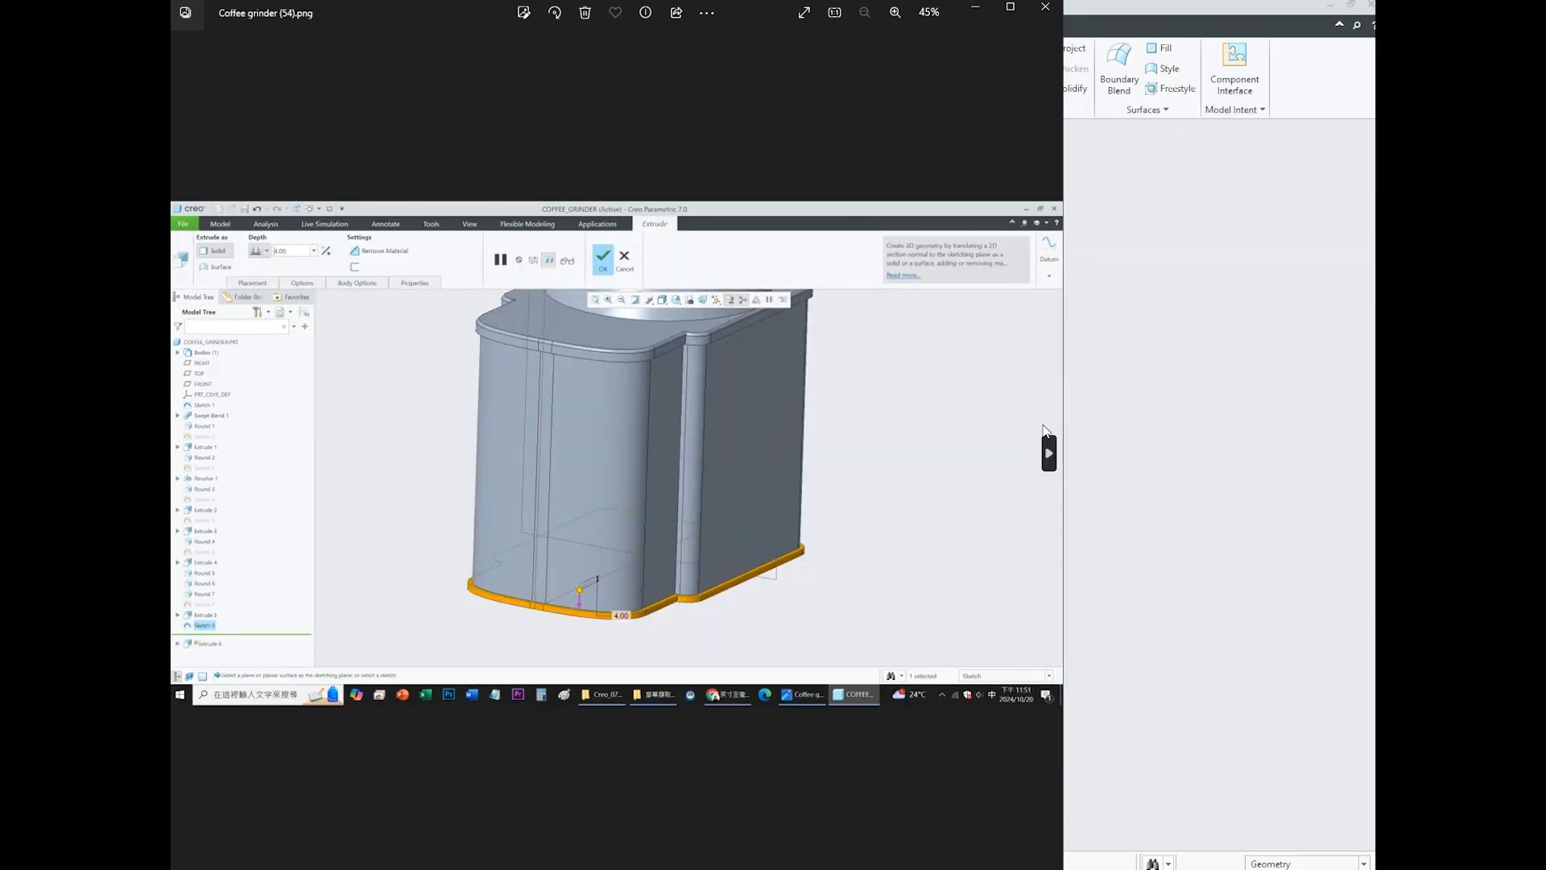
key(Right)
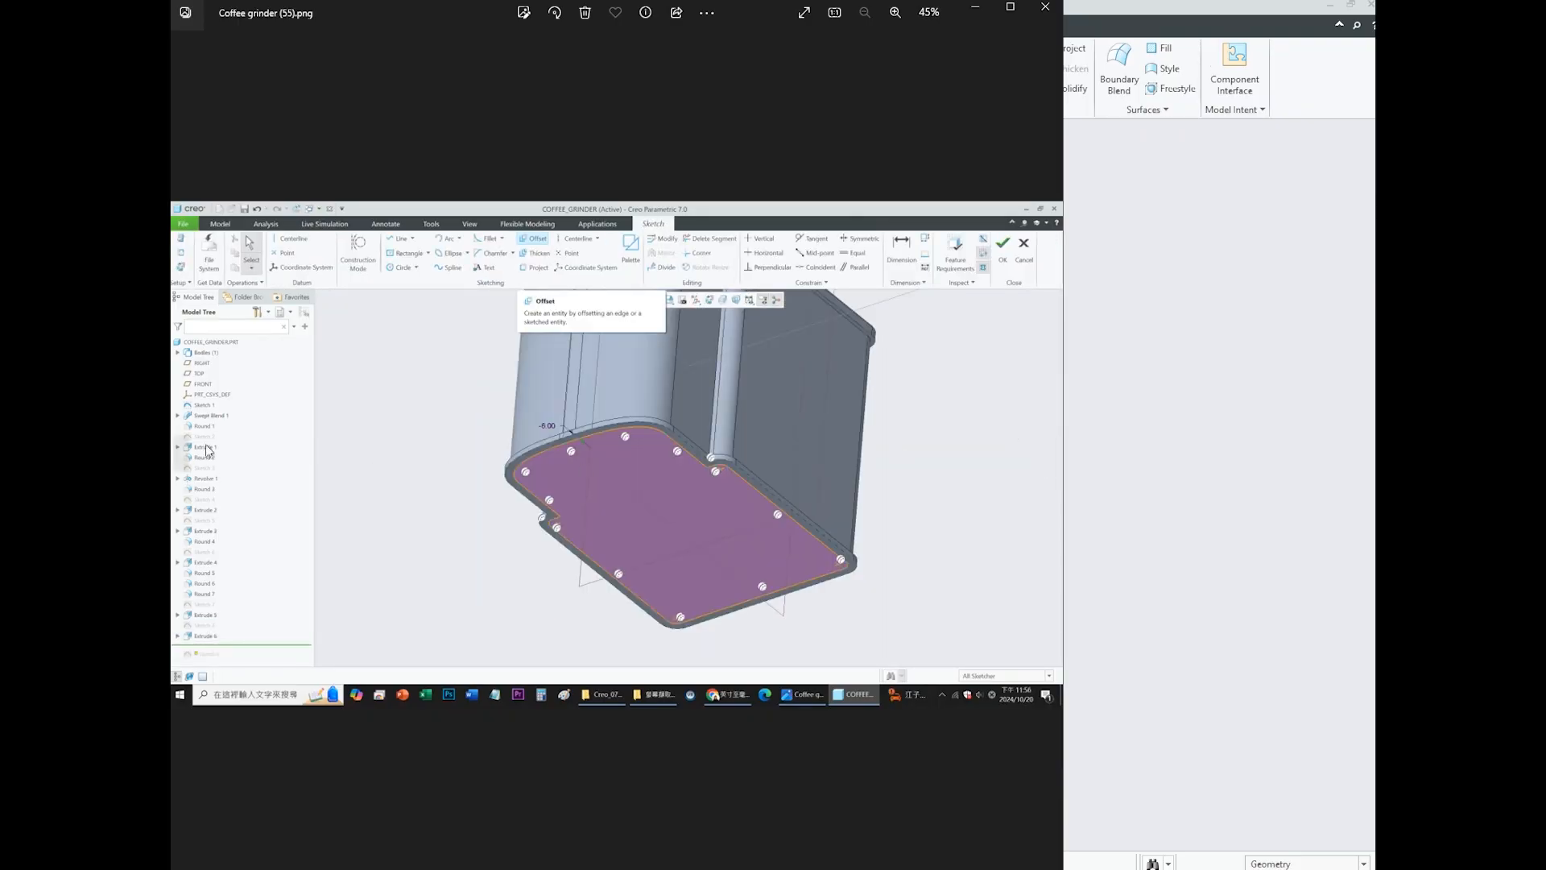
click(182, 451)
click(182, 451)
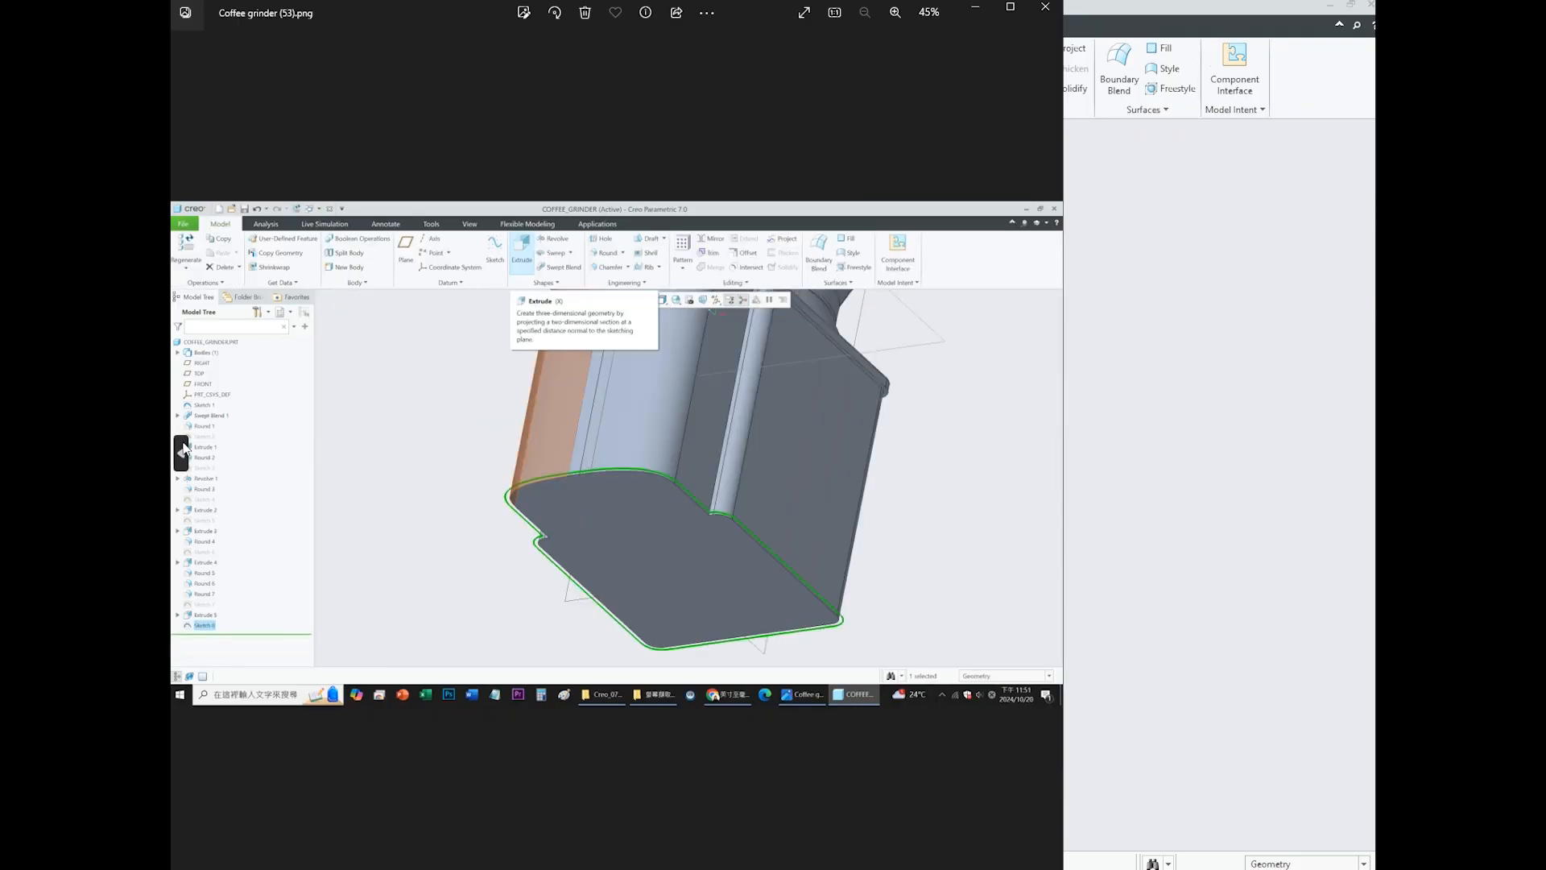
click(182, 451)
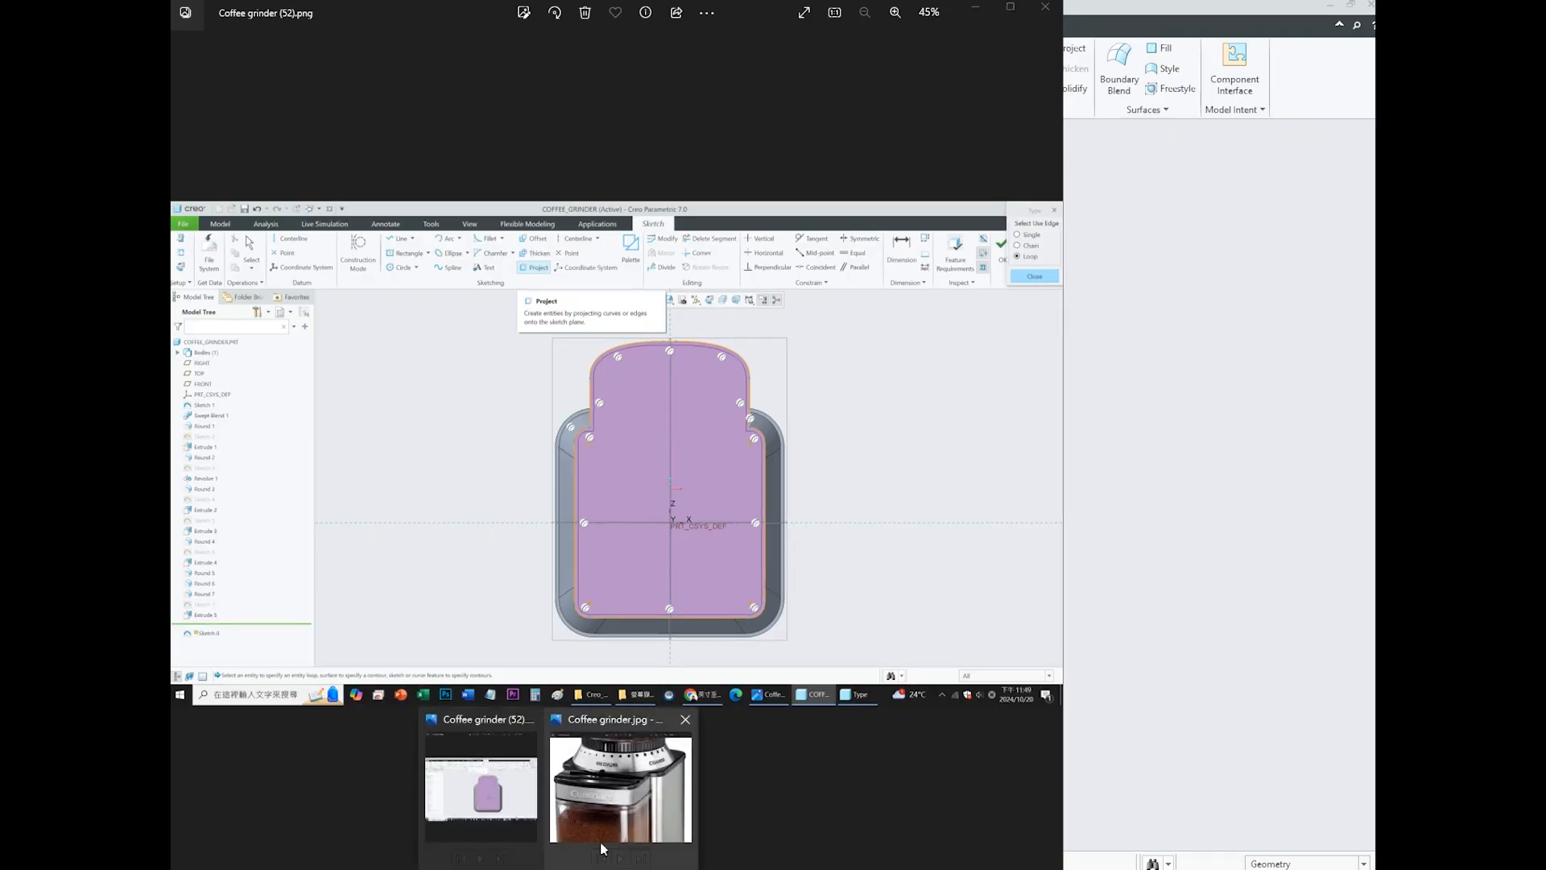
- Examine the black base and lower rim of the grinder in the product photo Coffee grinder.jpg, and return to the model
click(595, 849)
drag(783, 557, 808, 228)
drag(783, 733, 761, 508)
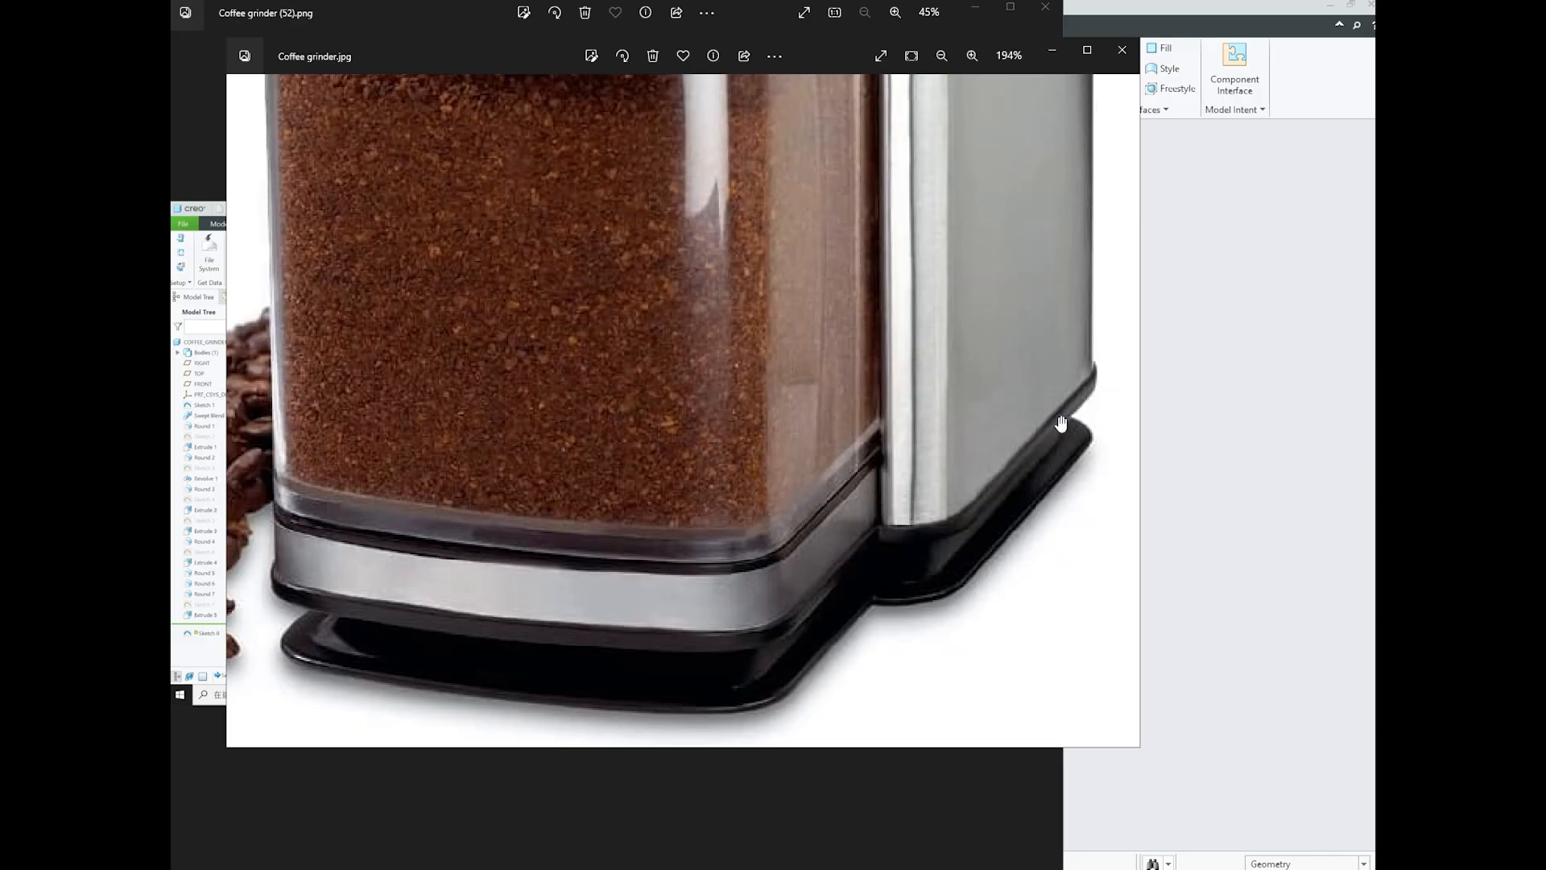
scroll(1079, 419, up, 2)
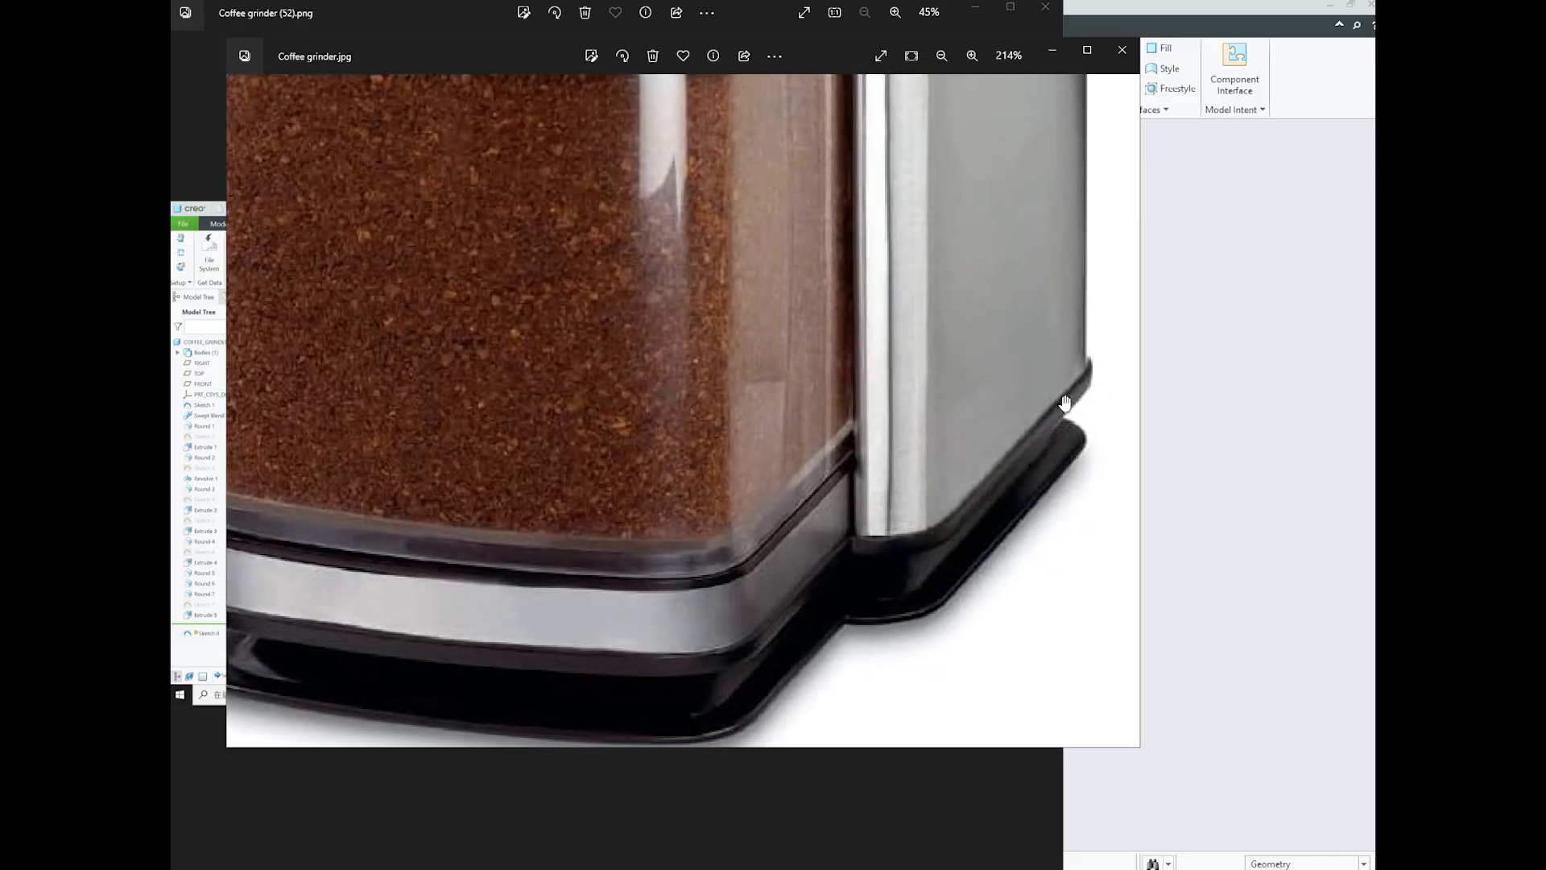
drag(1037, 474, 1012, 428)
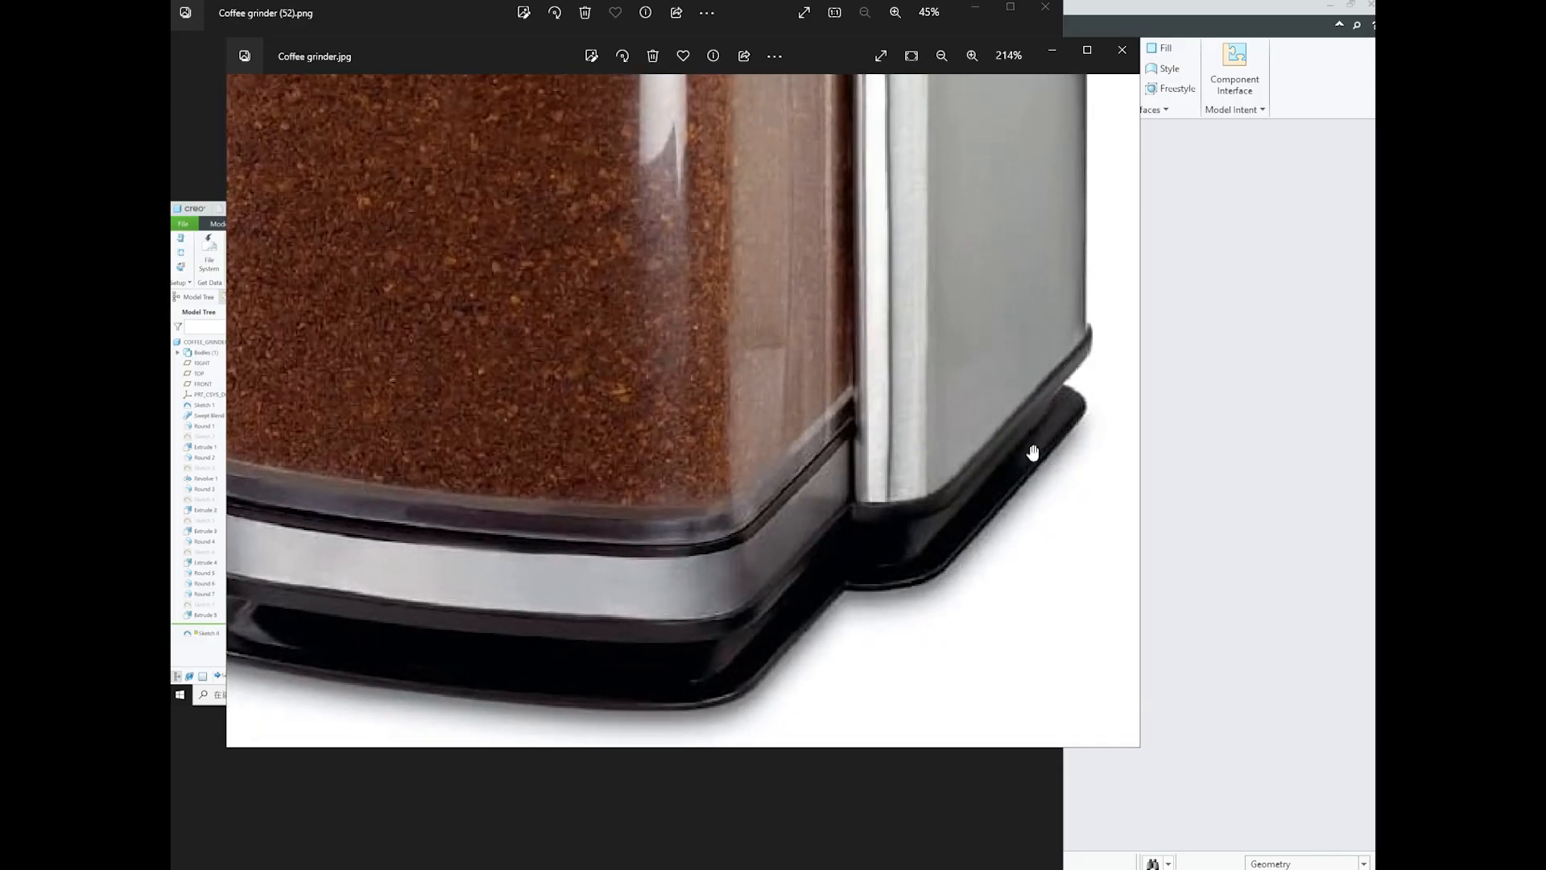
drag(655, 393, 592, 390)
click(1231, 395)
- Start a sketch on the bottom face of the extruded main body and orient the view square to the sketch plane
scroll(857, 574, down, 5)
scroll(889, 556, up, 3)
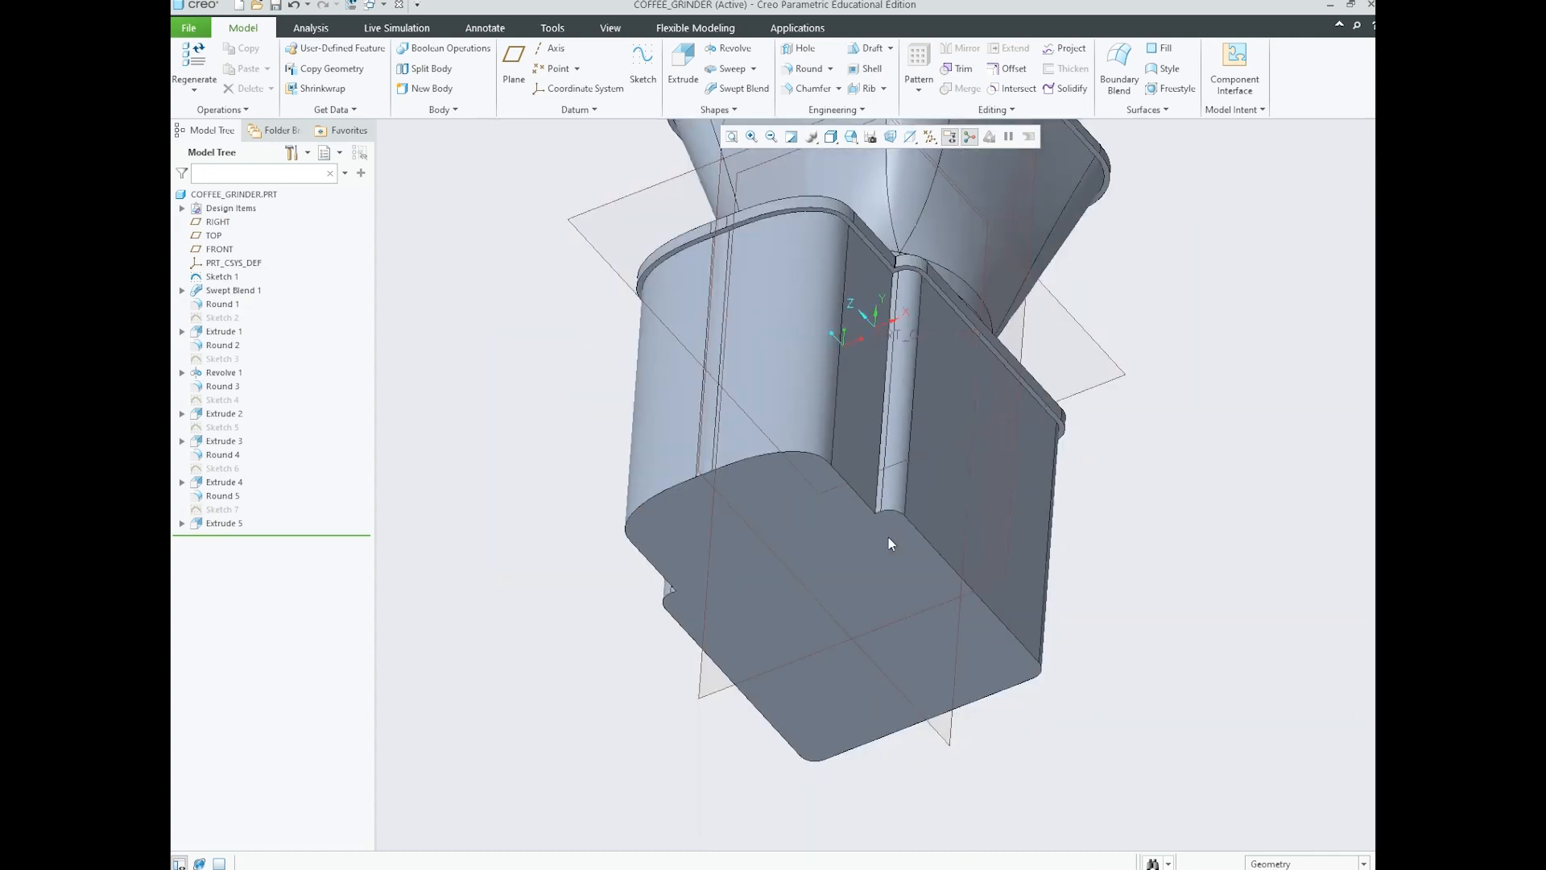
scroll(888, 538, down, 3)
click(897, 530)
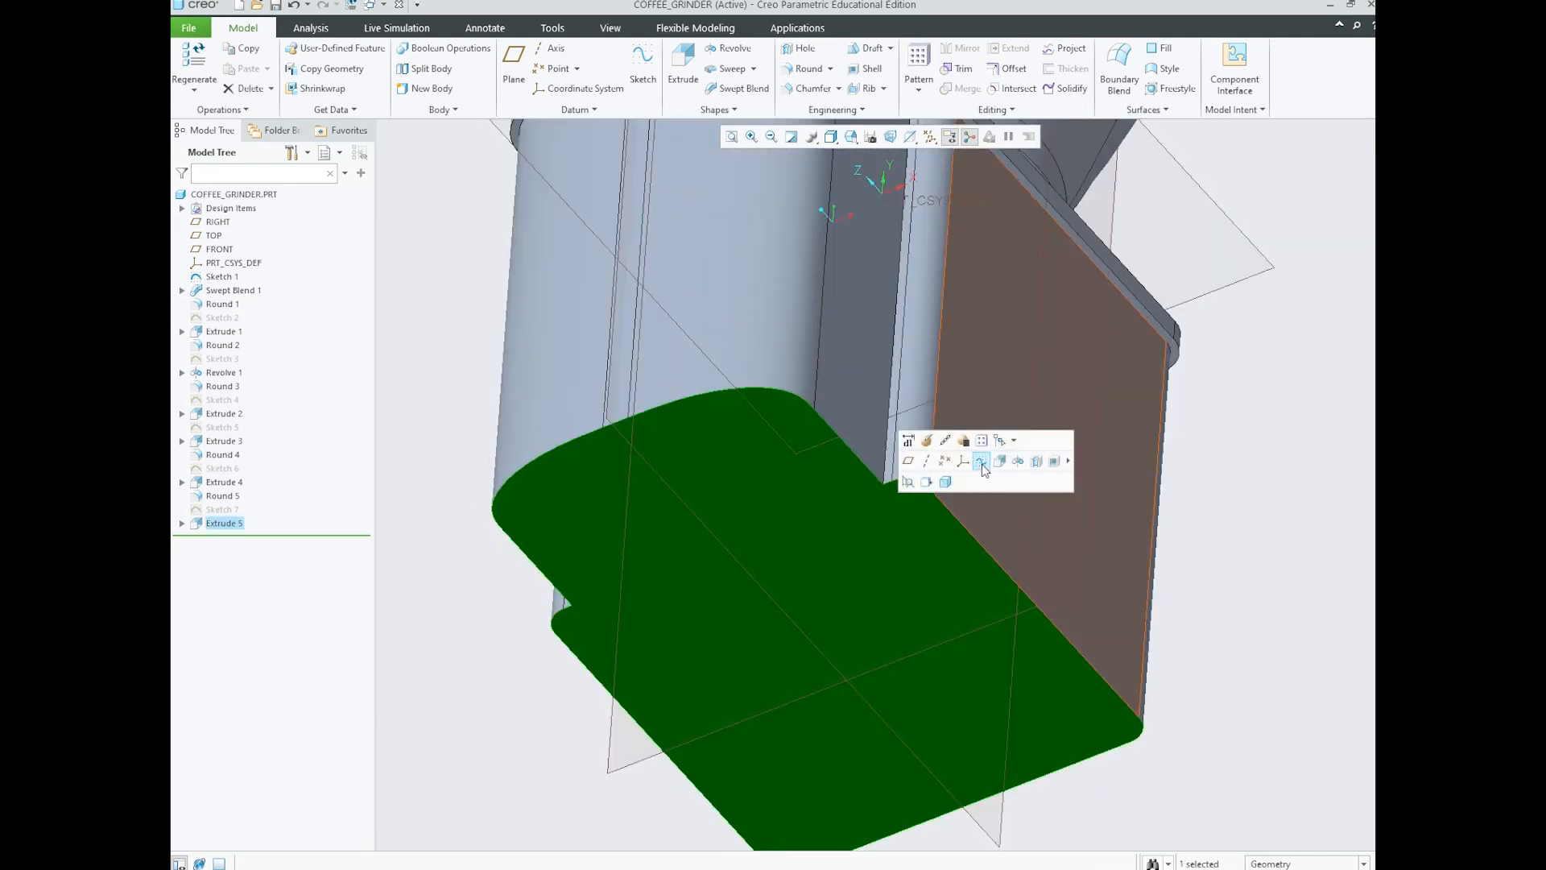
click(982, 462)
click(911, 137)
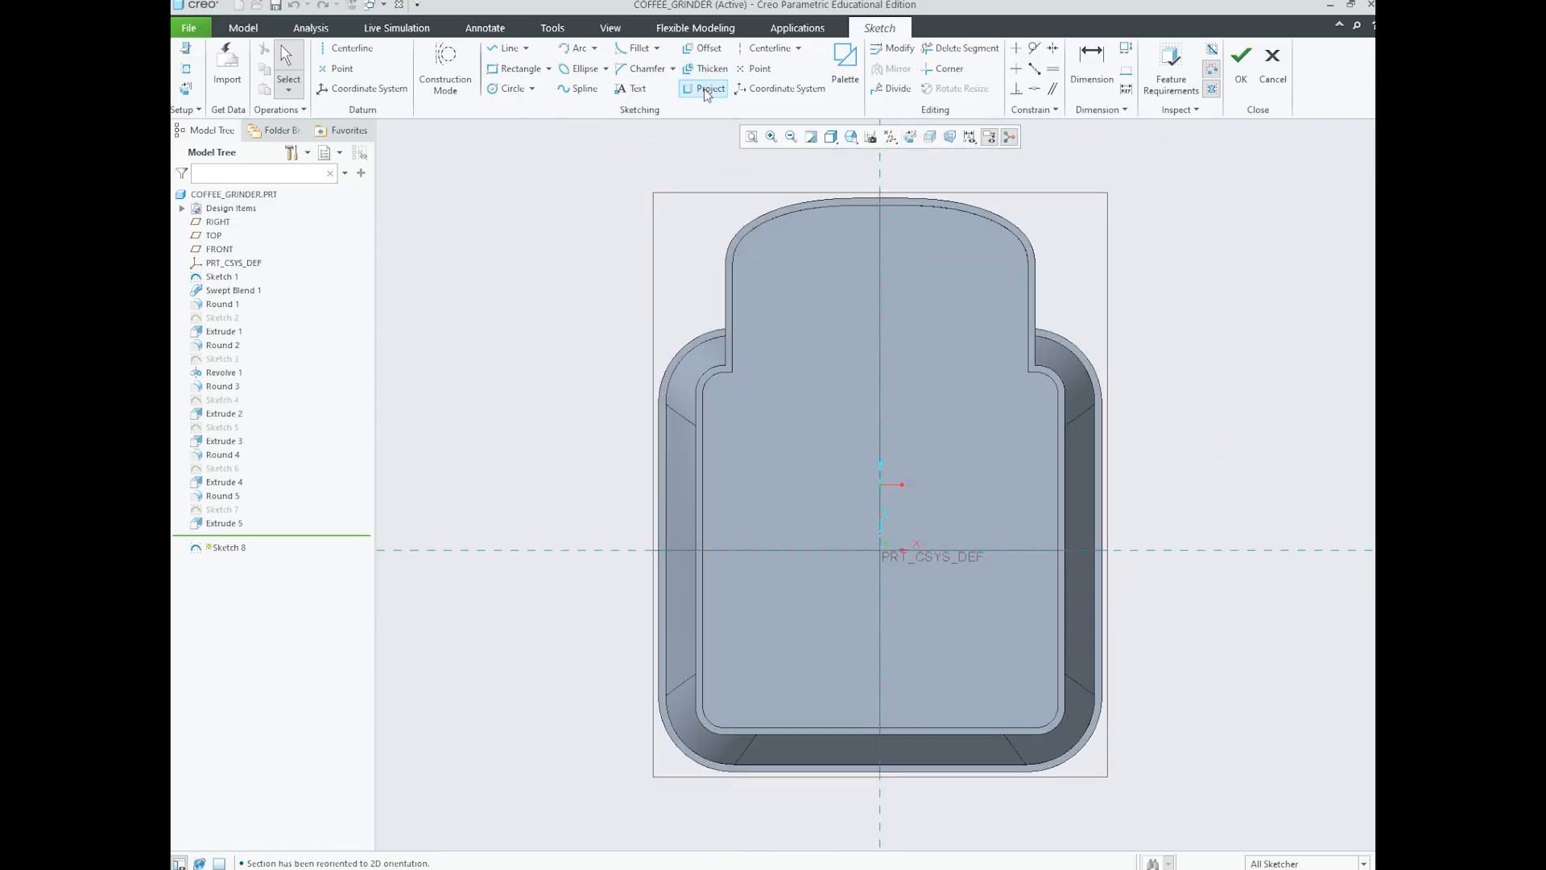
scroll(684, 290, up, 1)
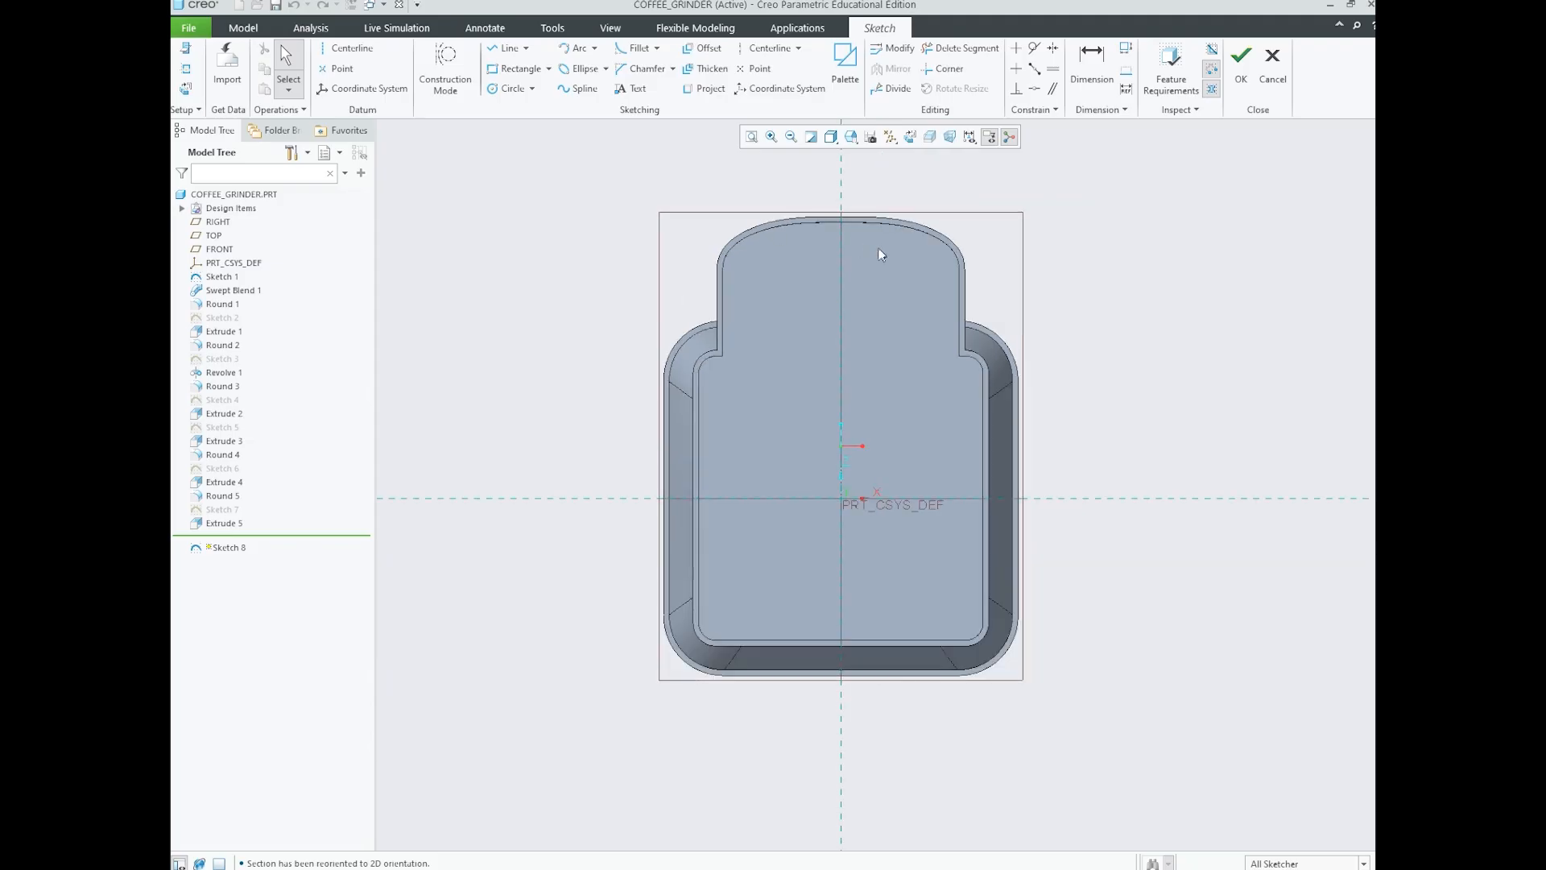
scroll(878, 248, down, 2)
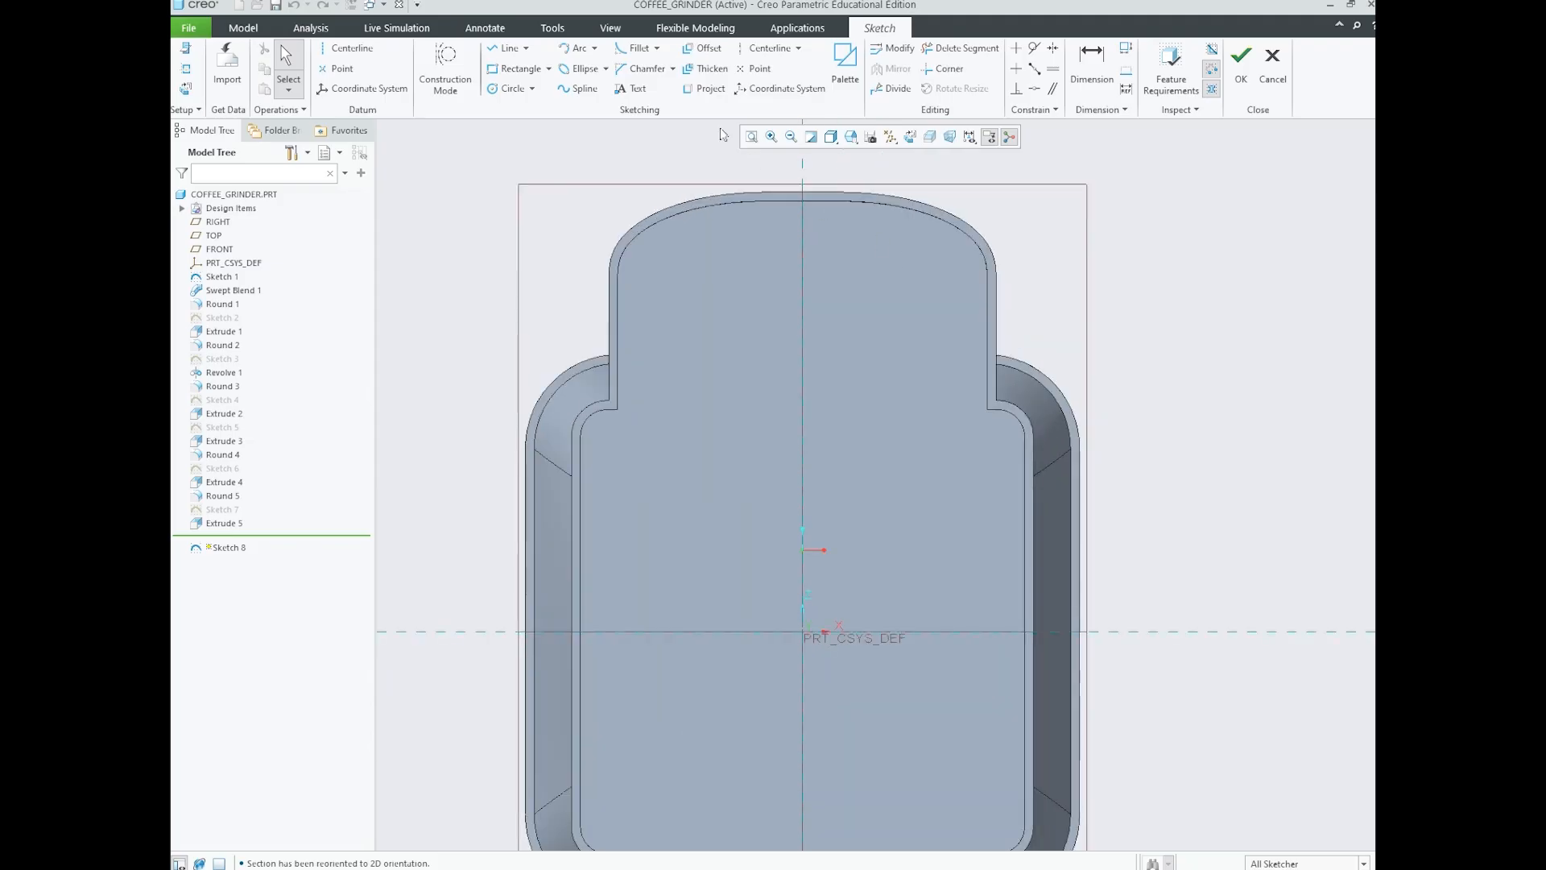
- Start the Project tool, check the base plate's underside rim edges in 3D, and return the view square to the sketch plane
click(708, 89)
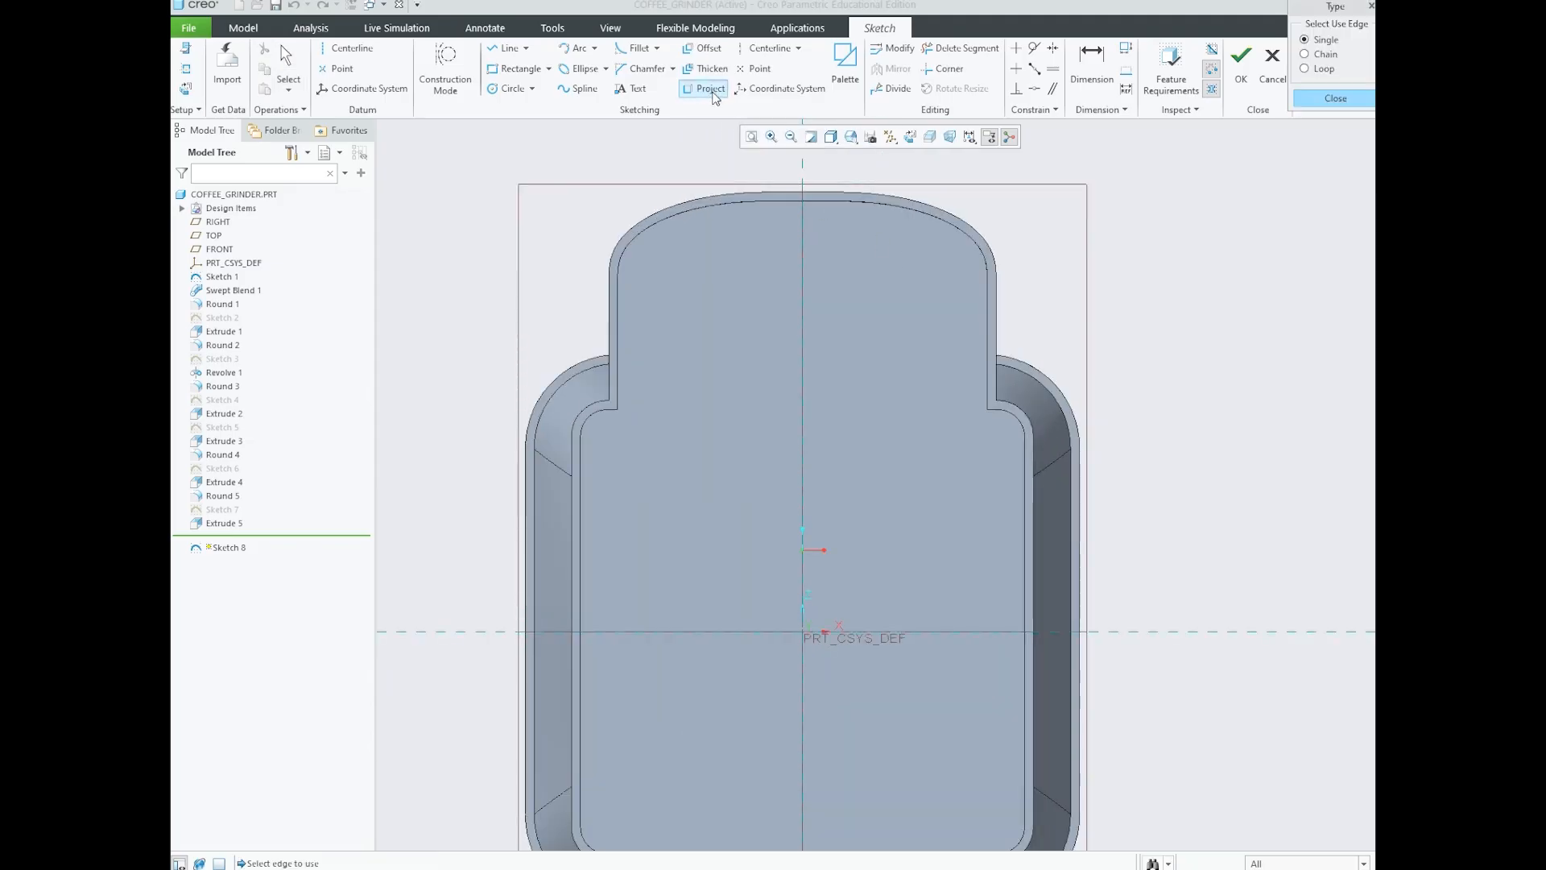
key(ctrl+d)
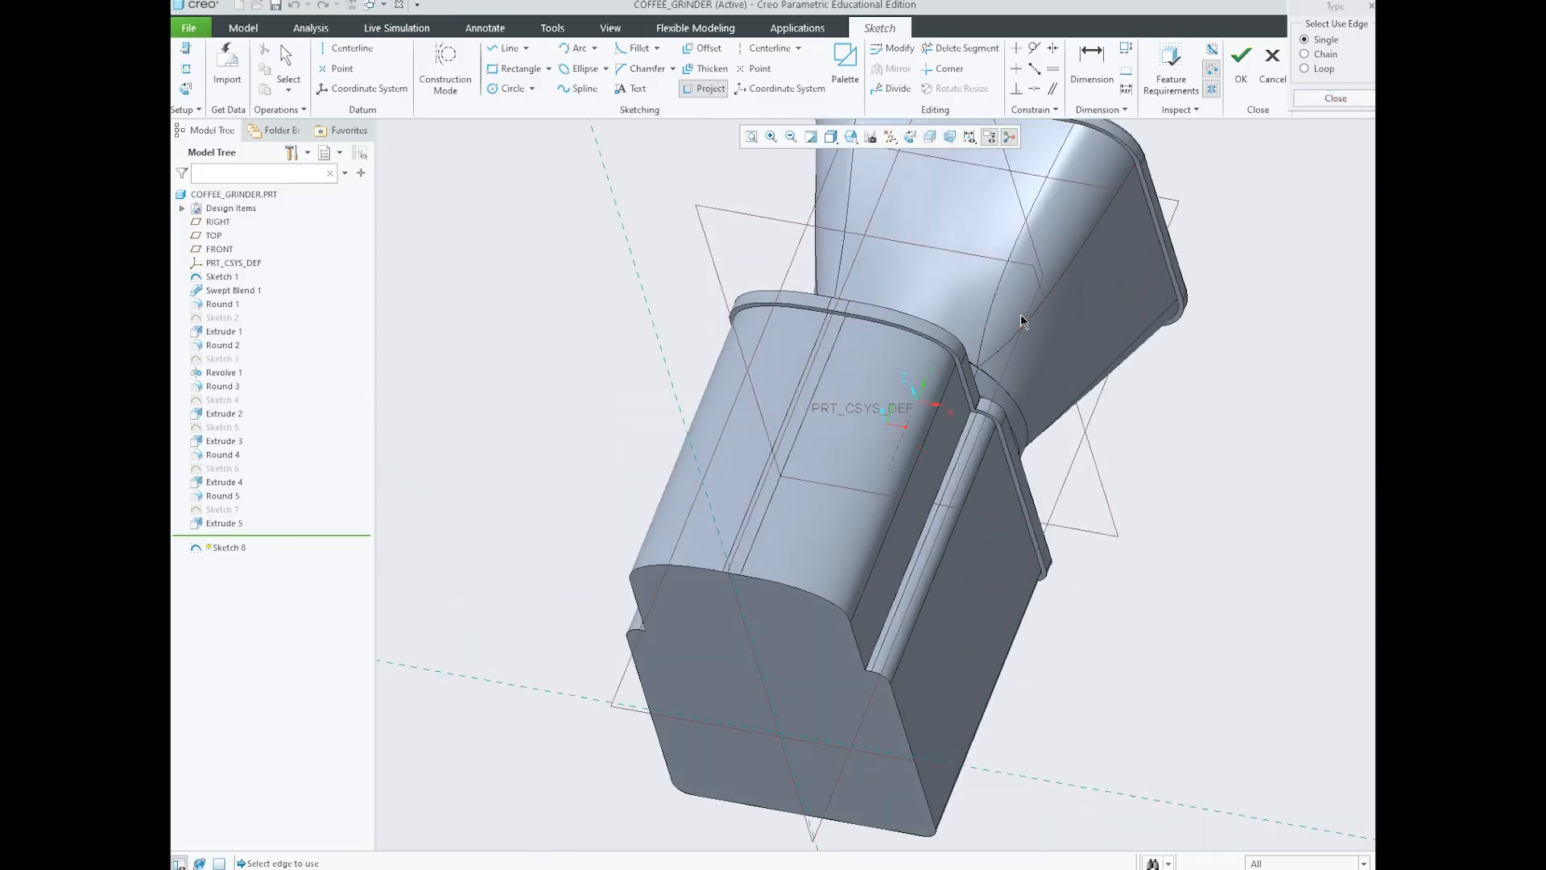
scroll(853, 394, down, 1)
scroll(822, 294, down, 1)
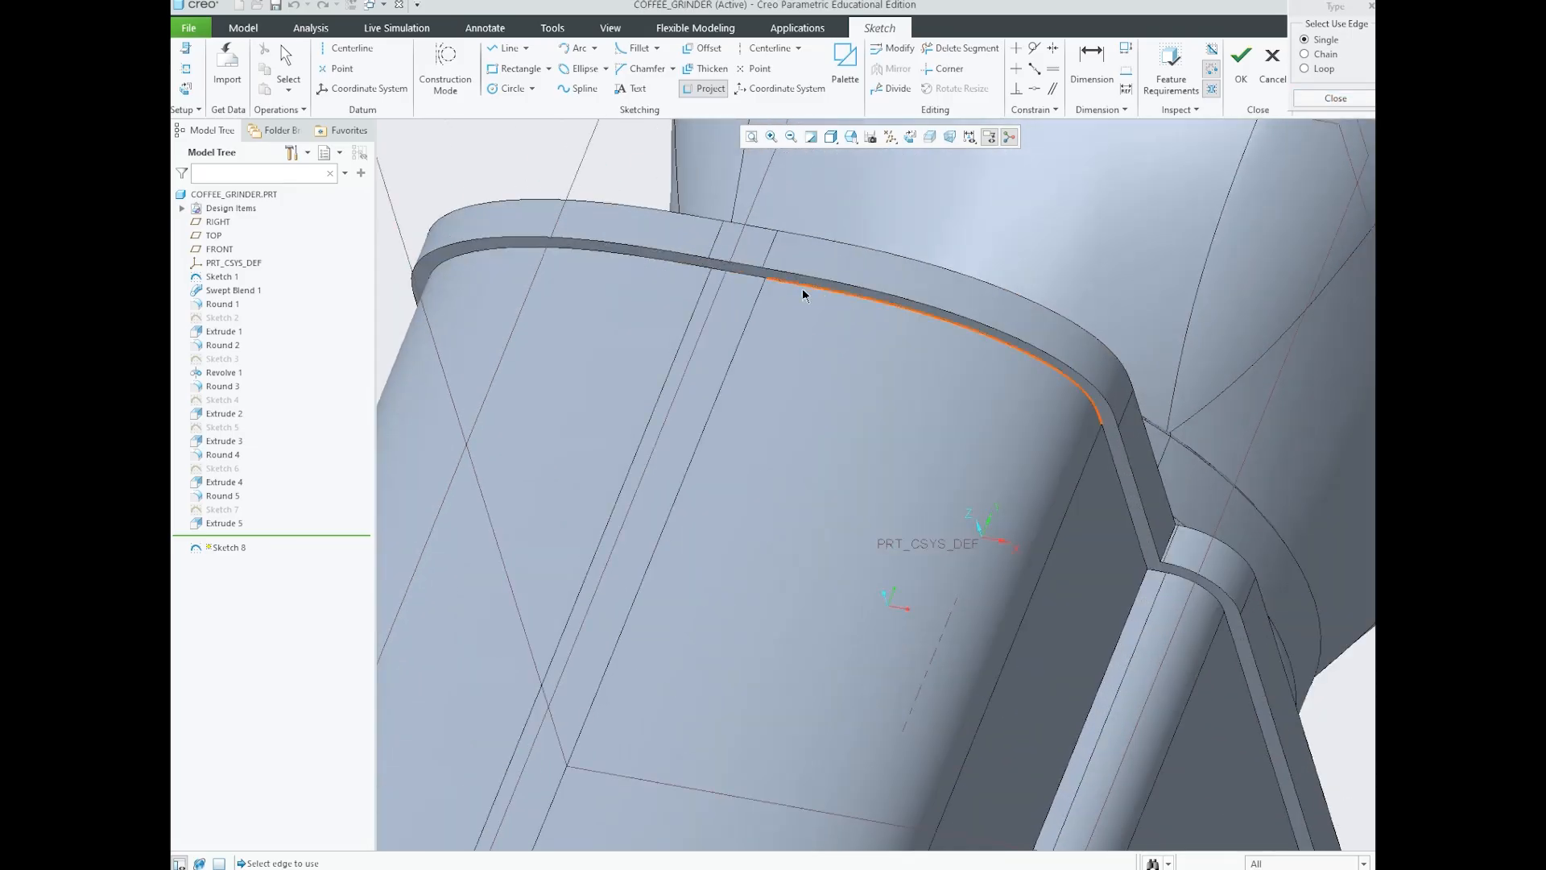
click(910, 138)
scroll(884, 257, down, 2)
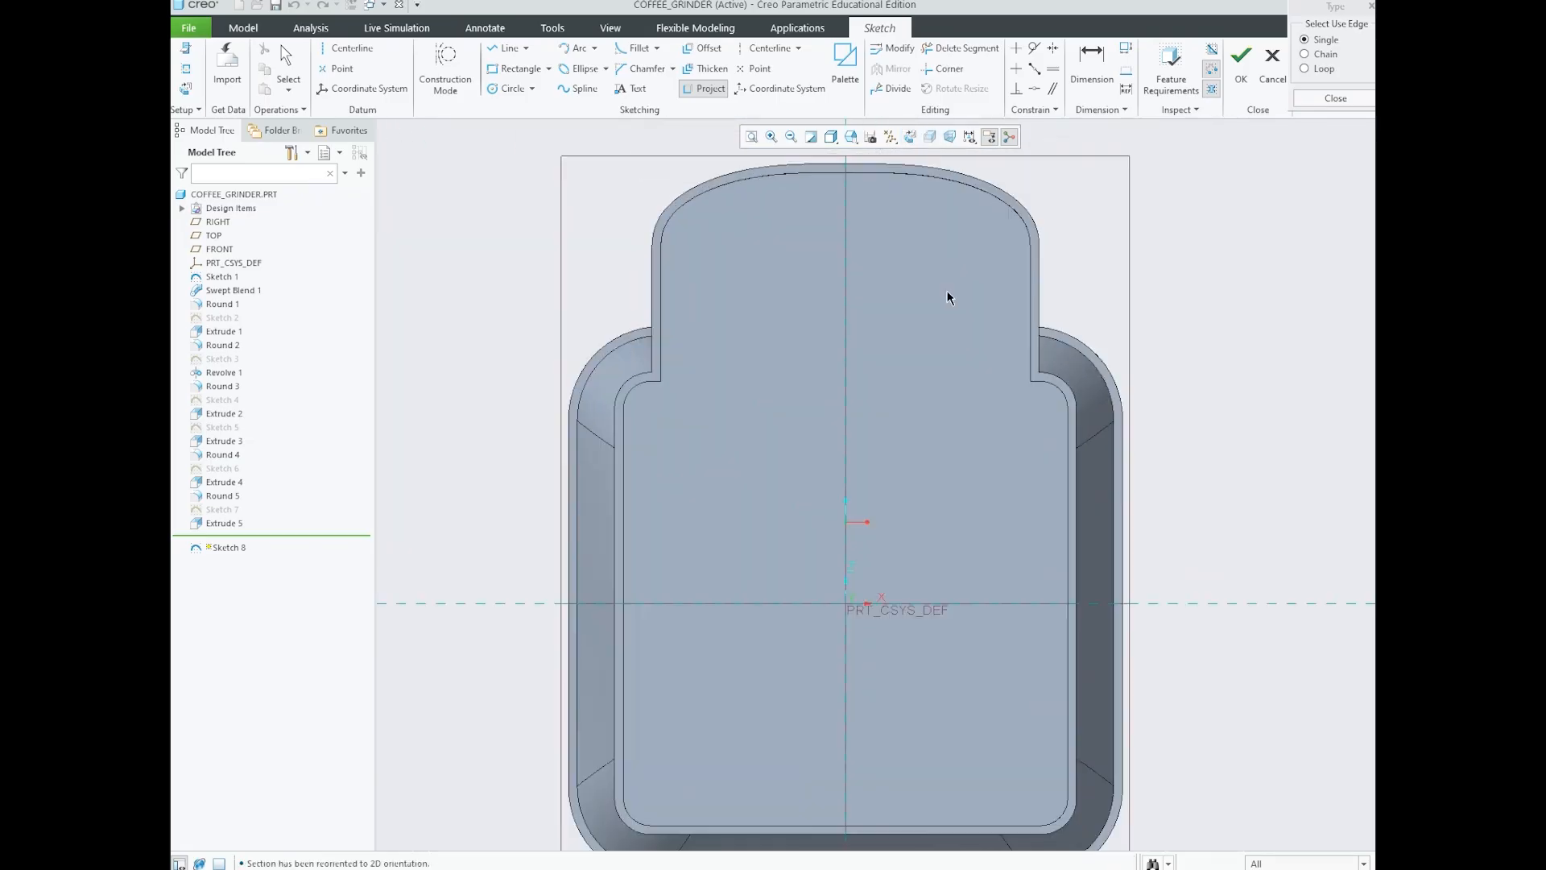
scroll(855, 201, up, 1)
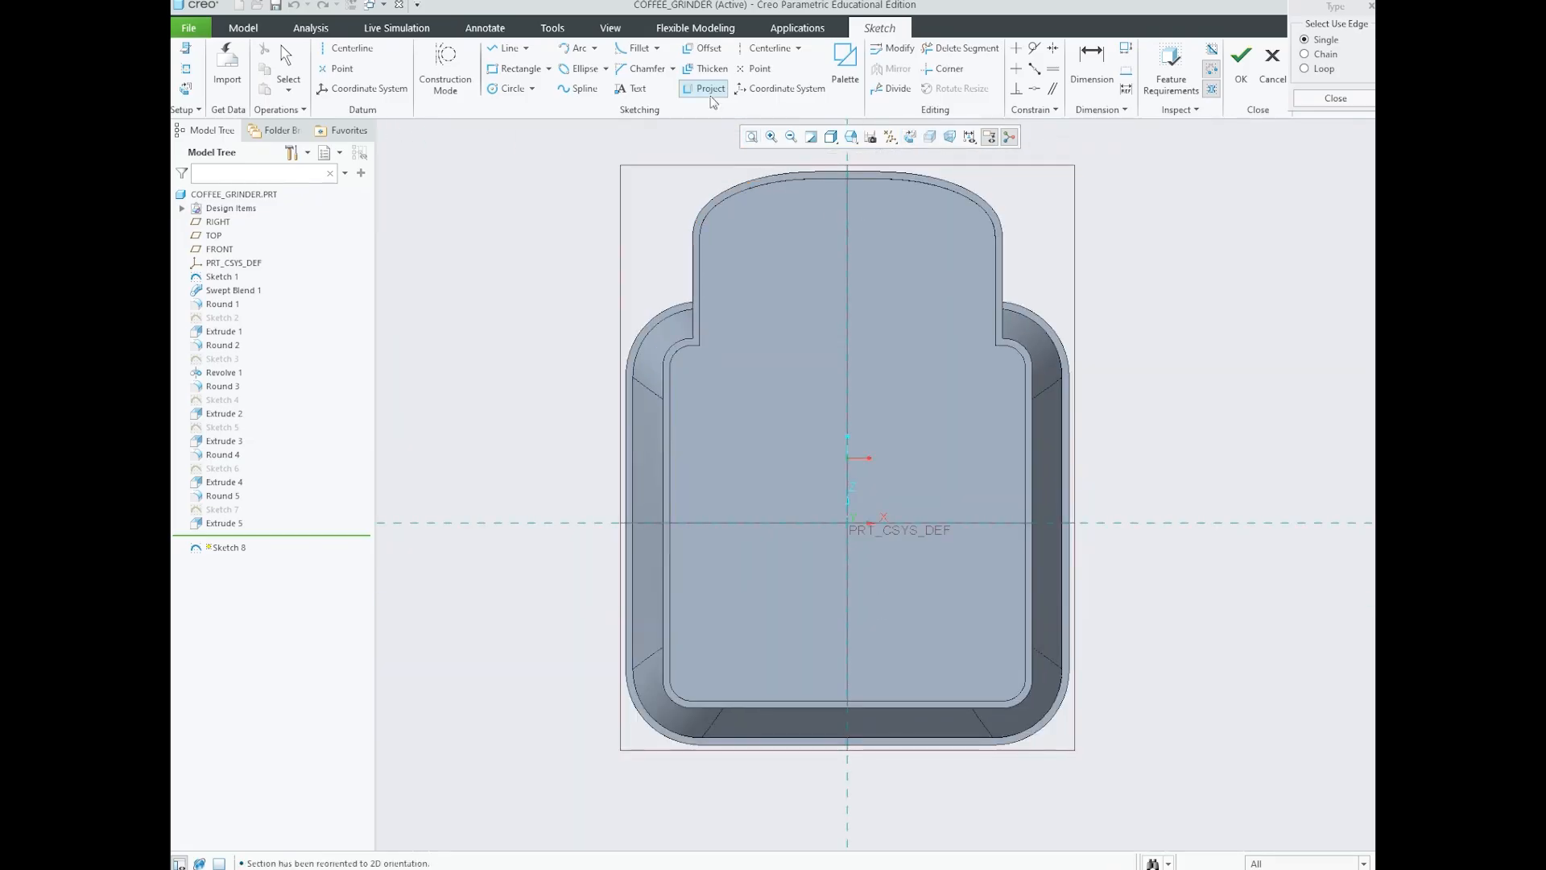
- Project the base plate's outer contour into the sketch with the Loop option, choosing the outer loop of its underside rim
click(1313, 71)
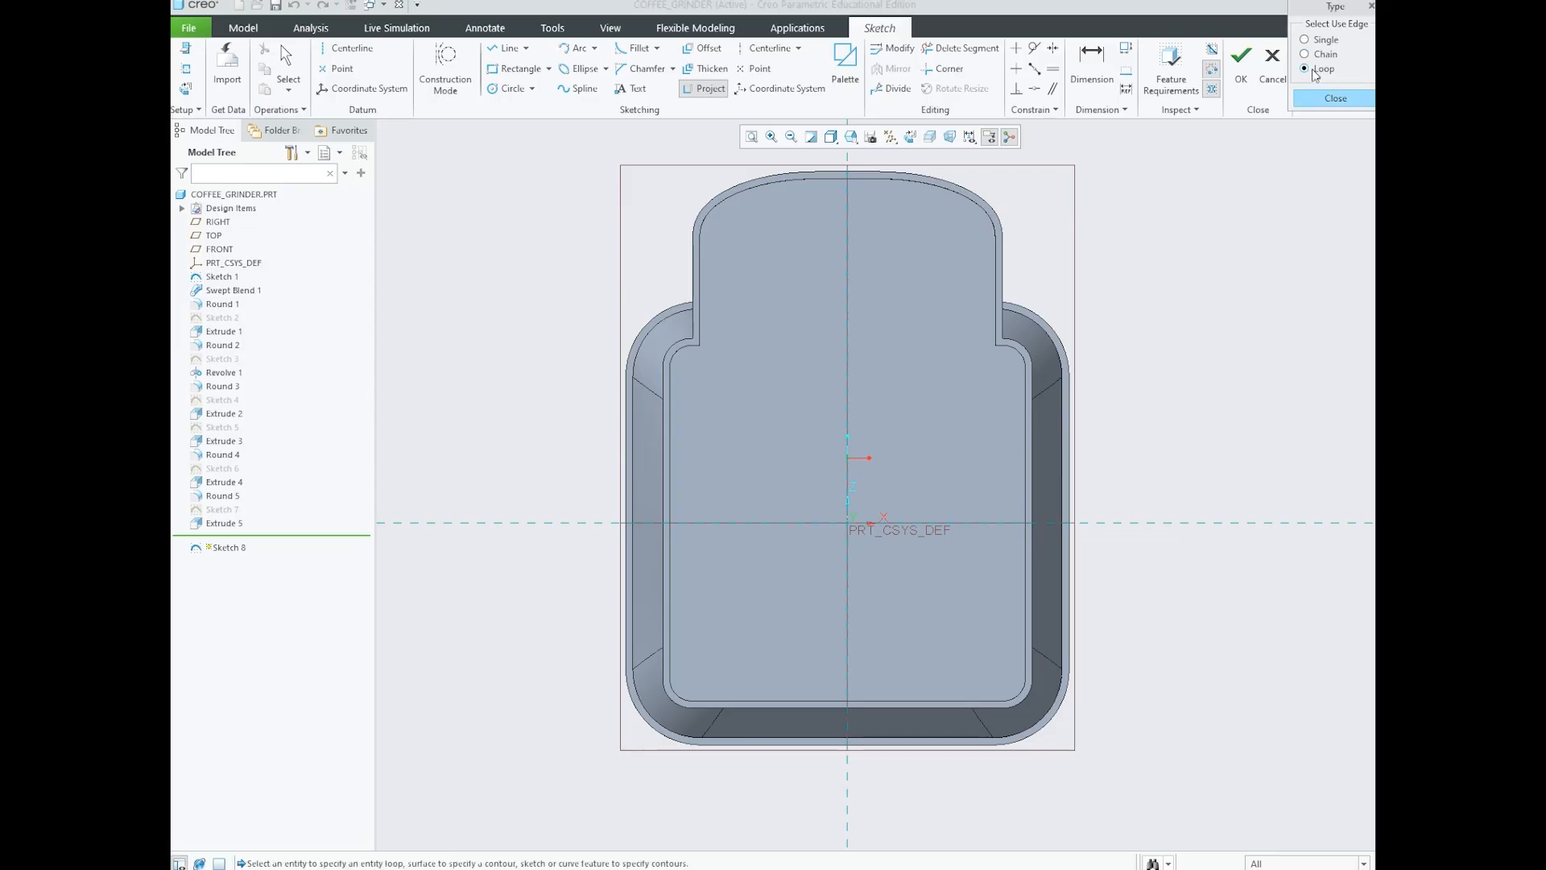
scroll(980, 222, down, 2)
scroll(980, 223, down, 2)
scroll(1002, 275, up, 2)
scroll(1047, 296, down, 2)
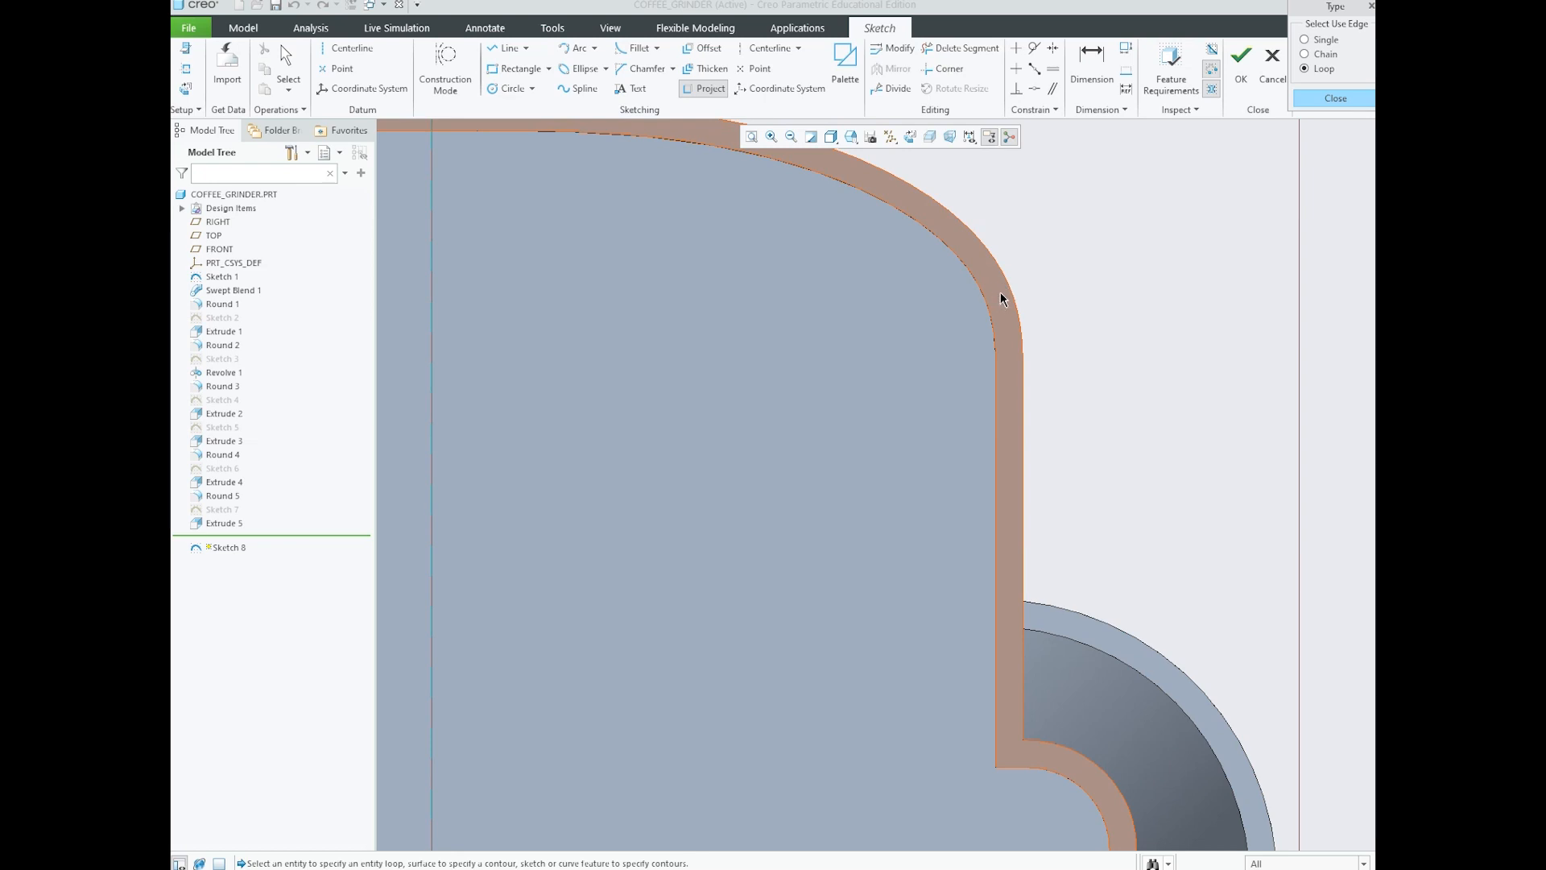
click(1000, 294)
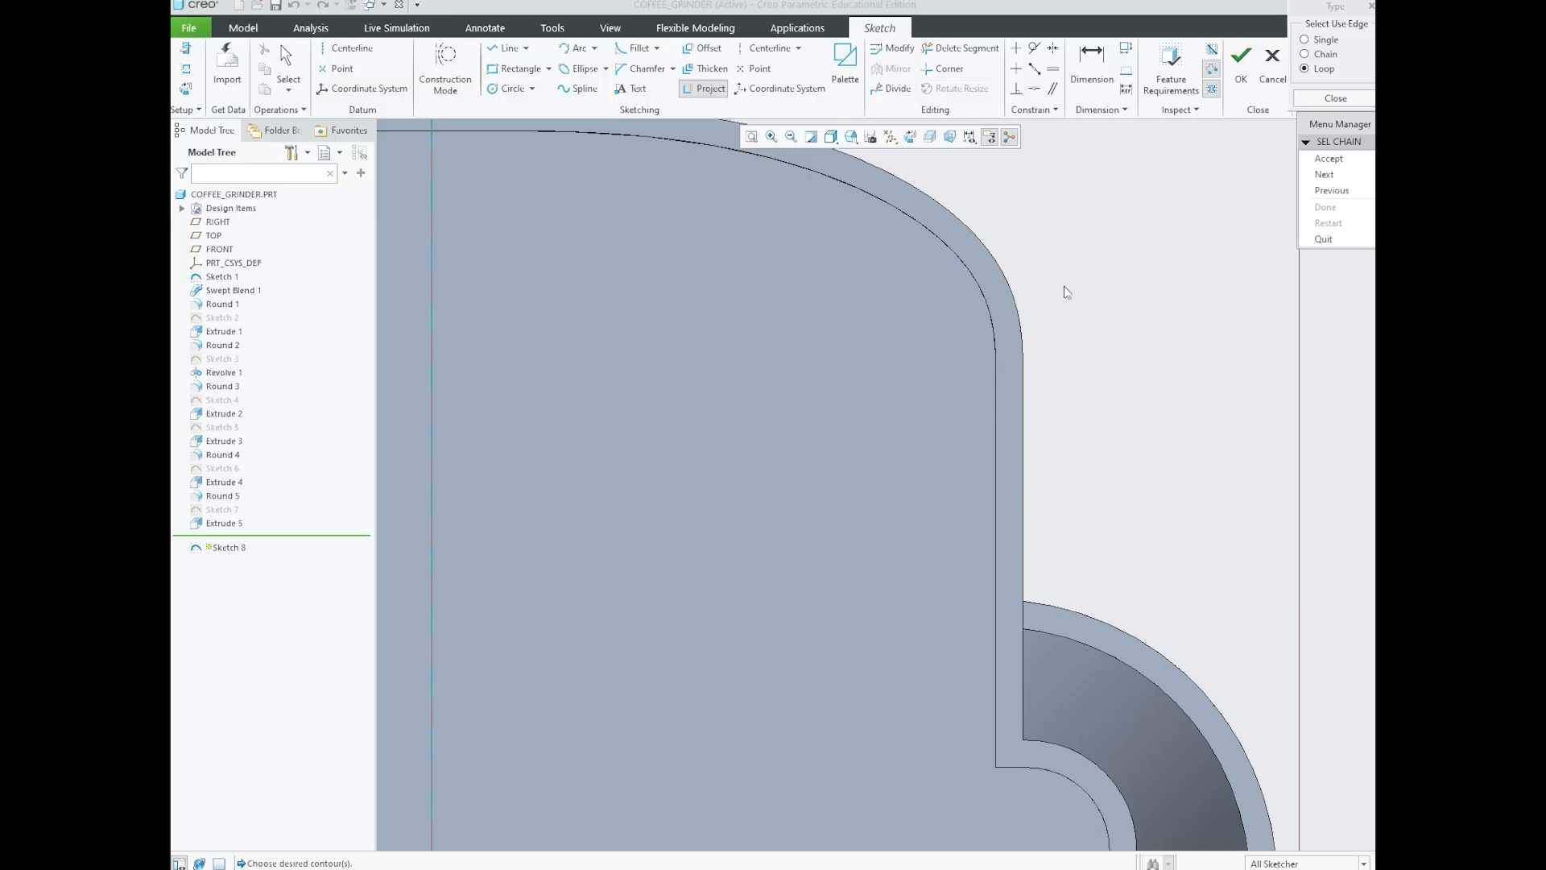
scroll(1020, 300, down, 2)
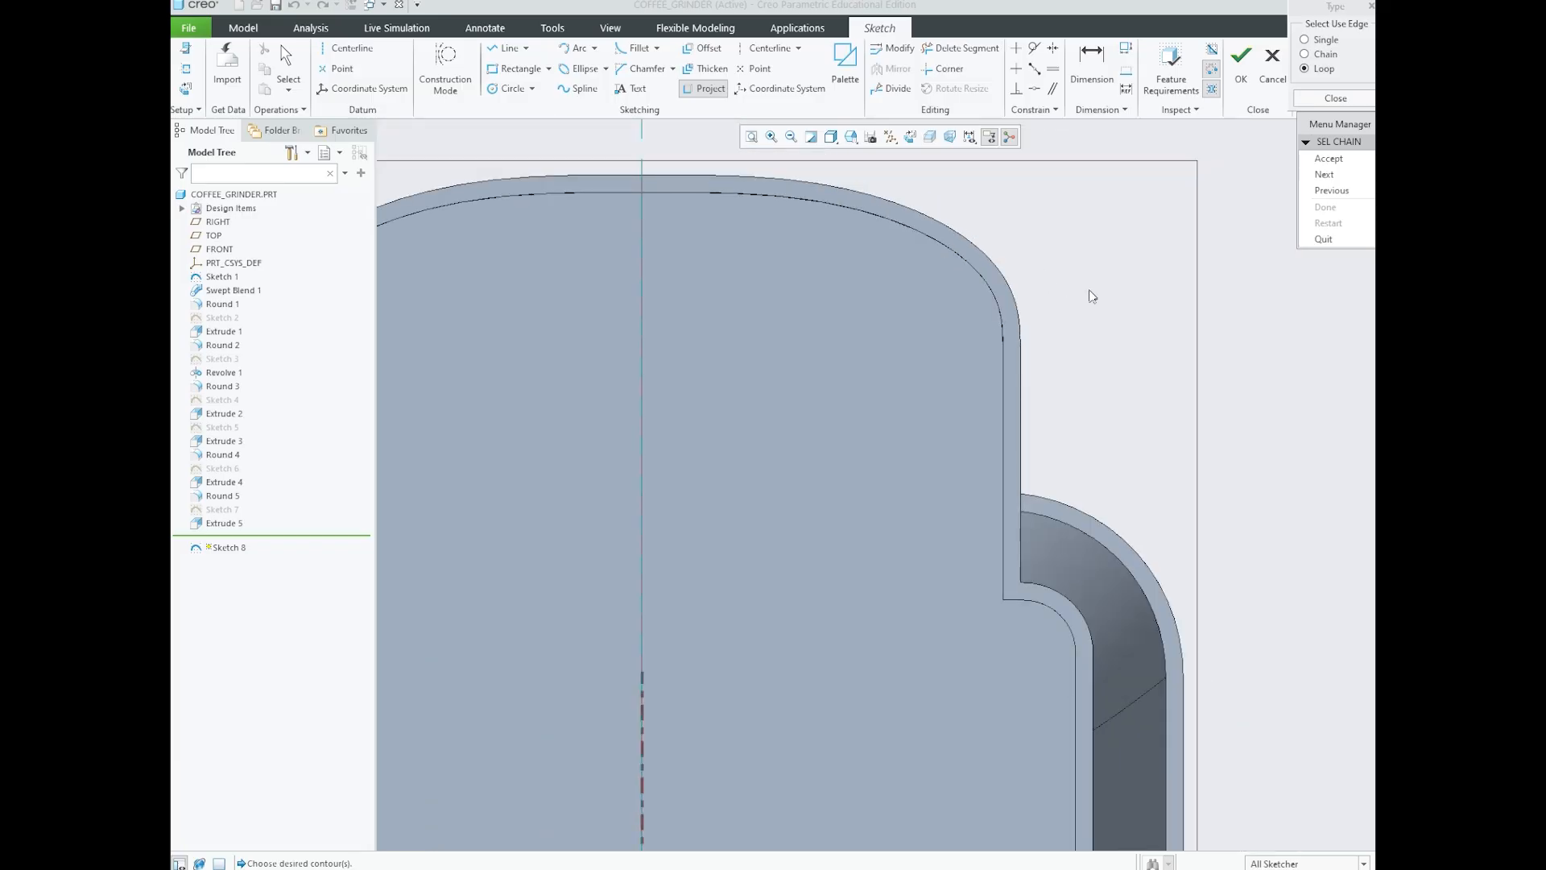
click(1340, 177)
click(1340, 178)
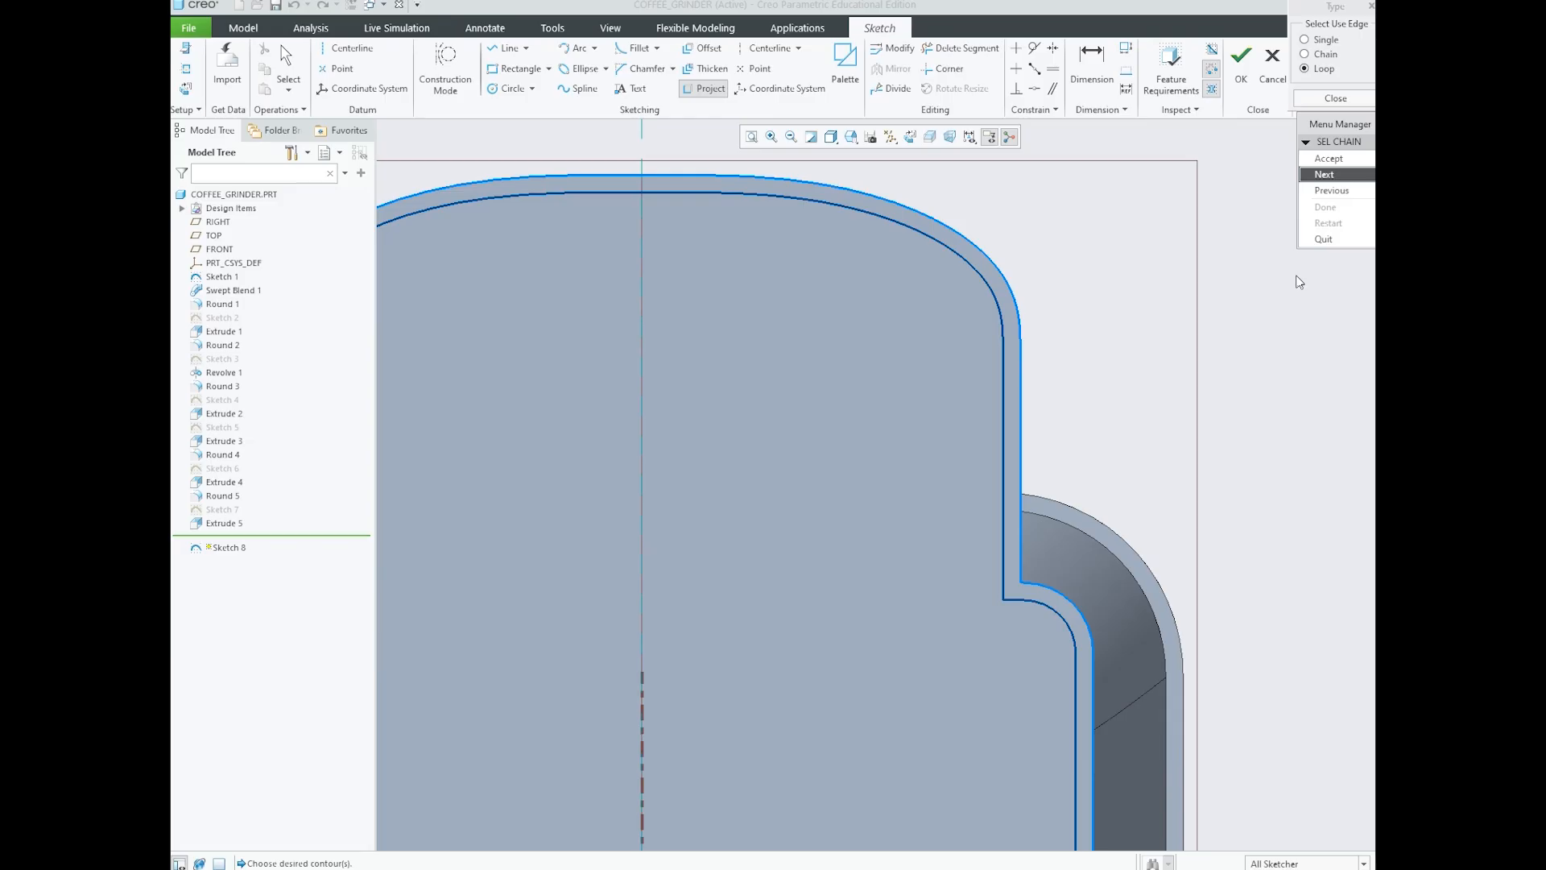
click(1329, 159)
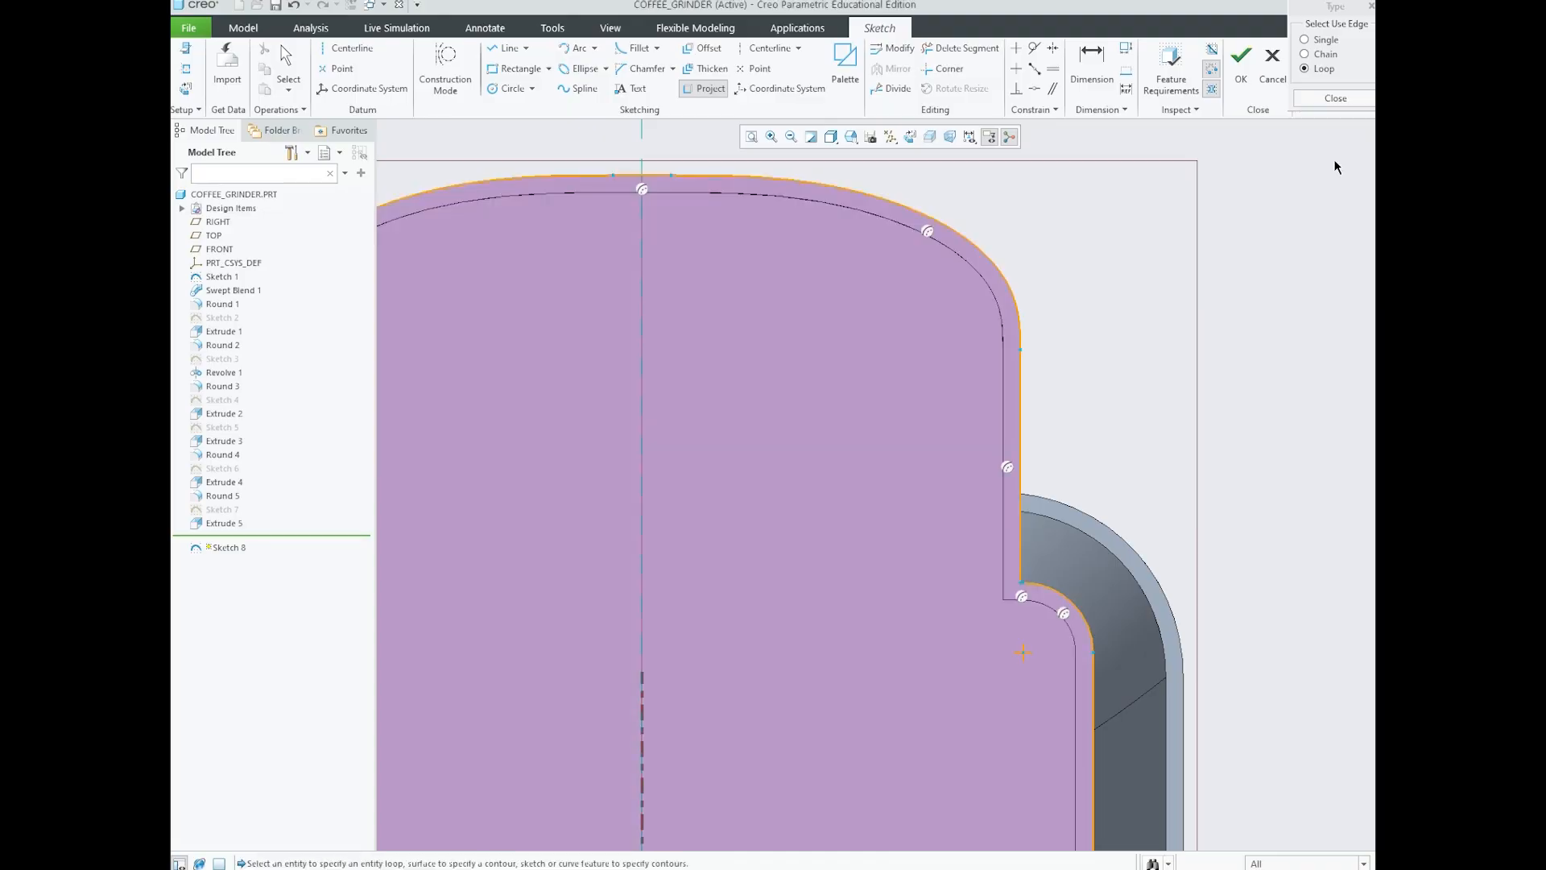
scroll(1126, 248, up, 3)
scroll(1197, 319, down, 1)
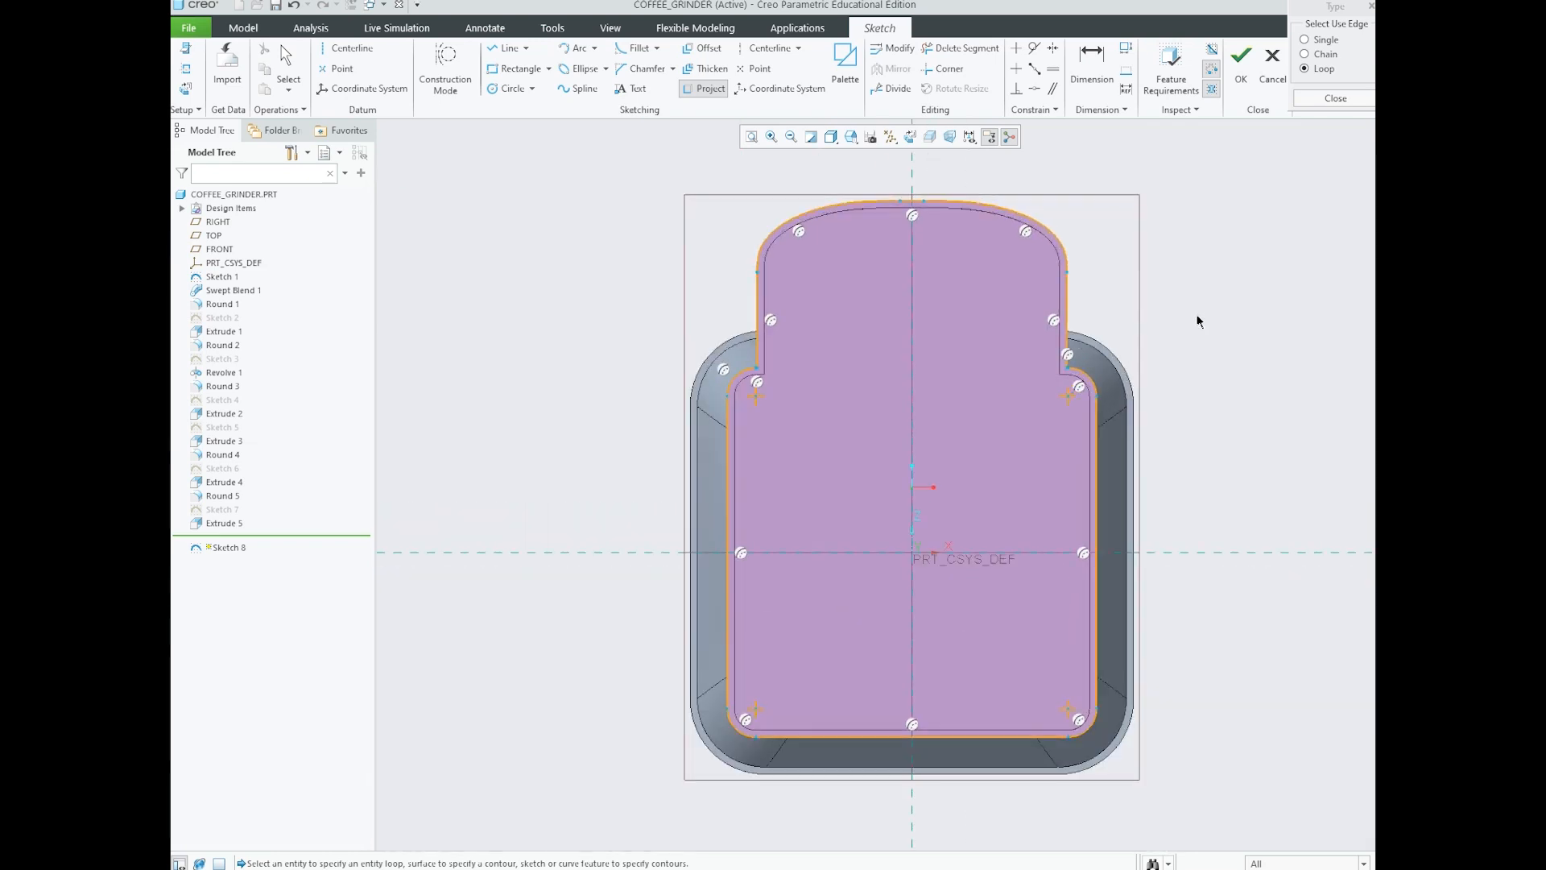
click(1323, 98)
scroll(782, 387, up, 2)
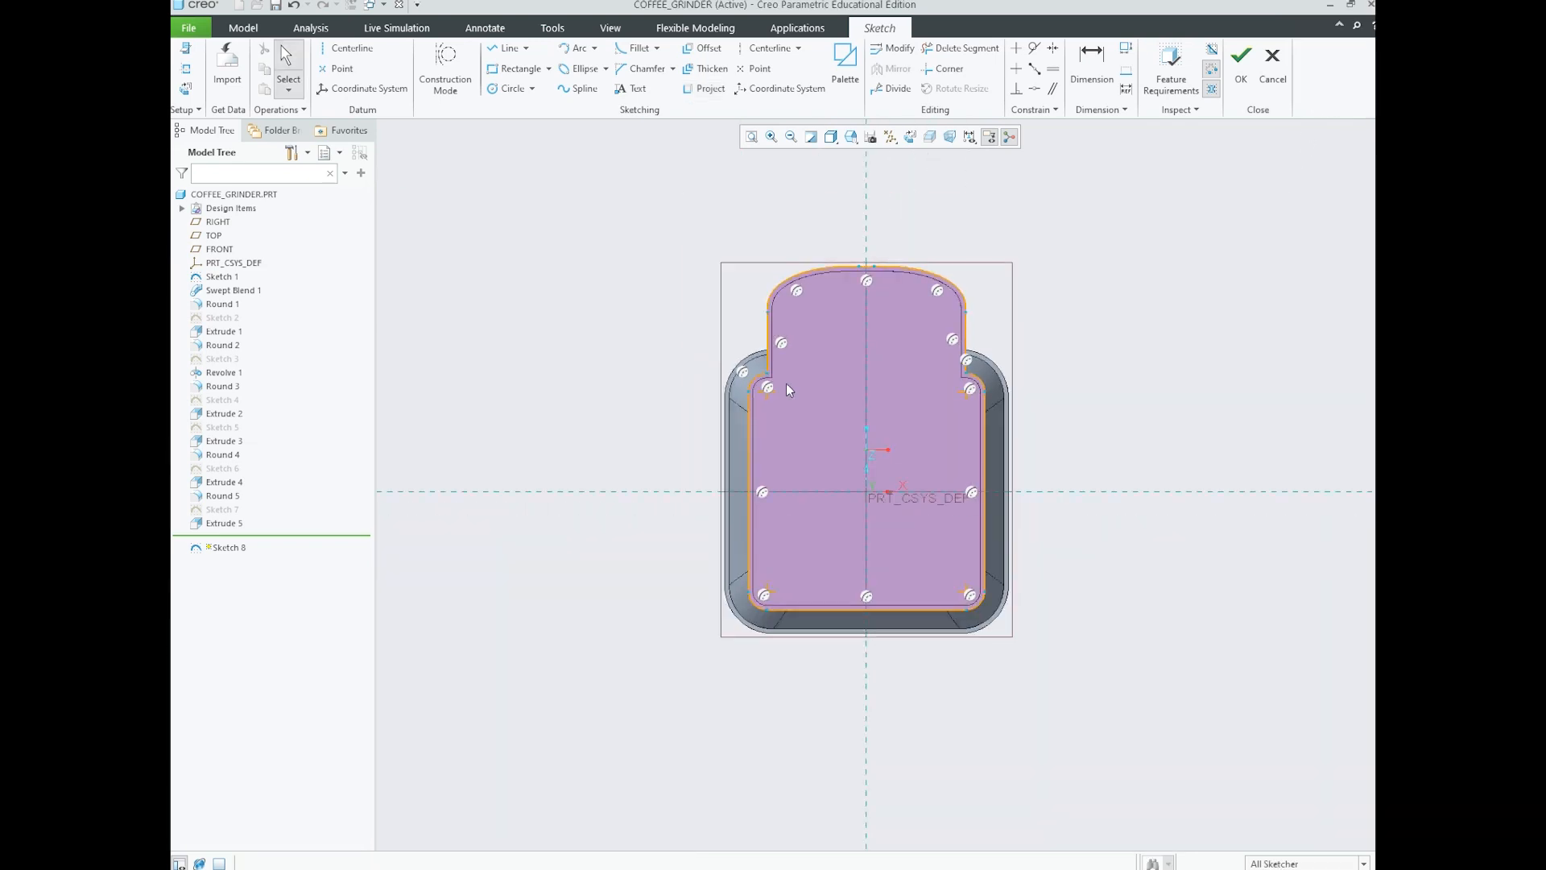
scroll(874, 419, down, 2)
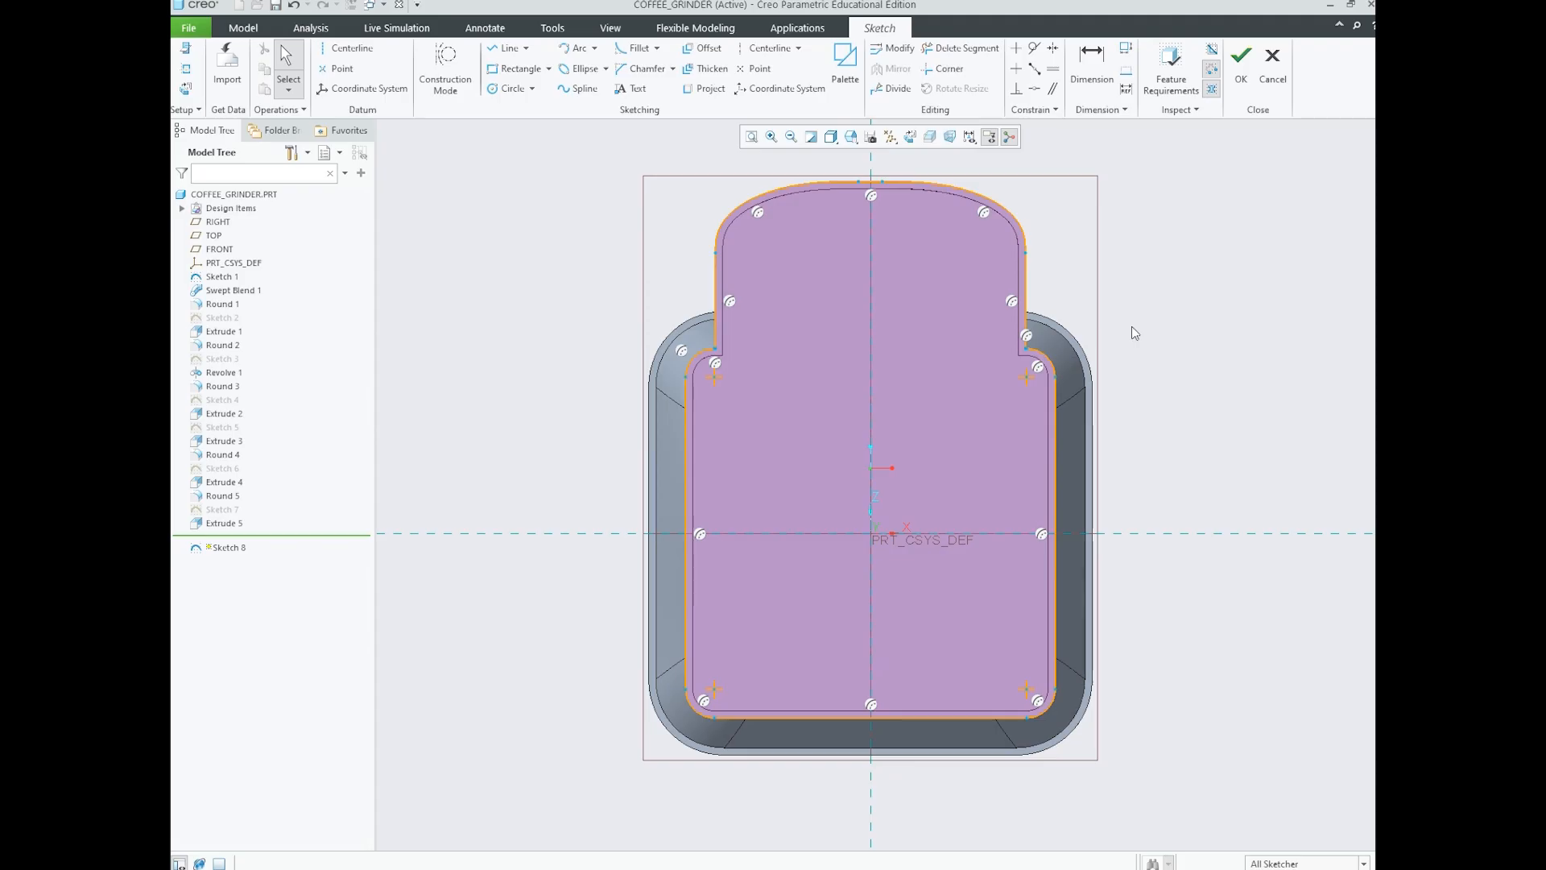
scroll(1126, 312, down, 1)
scroll(1127, 318, up, 1)
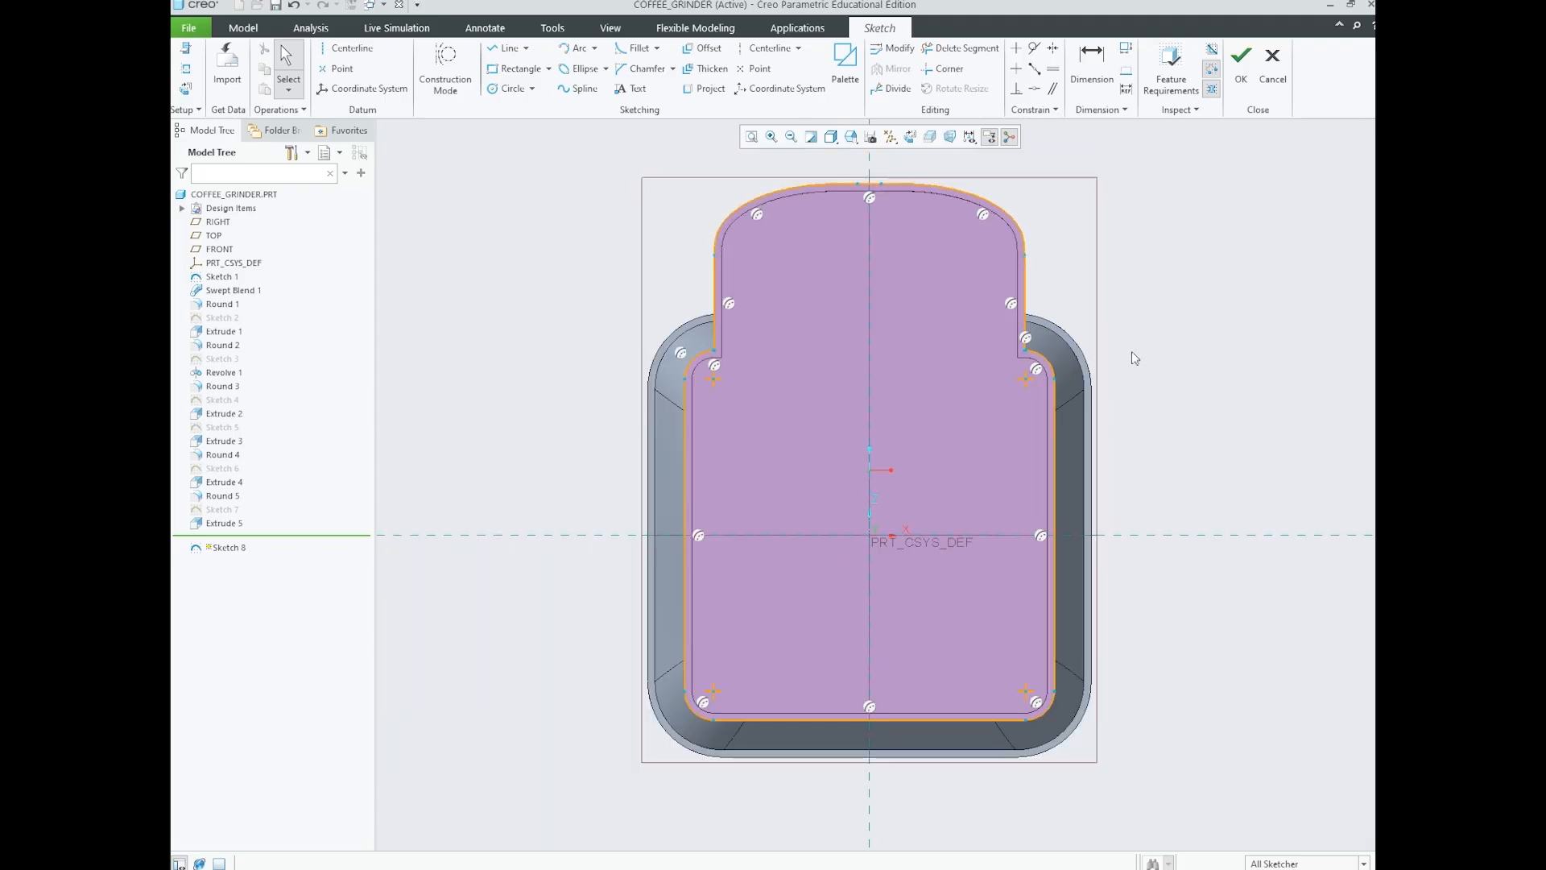
- Finish the bottom sketch containing the projected outer contour and turn the model to a 3D view
scroll(823, 558, up, 1)
scroll(854, 433, down, 1)
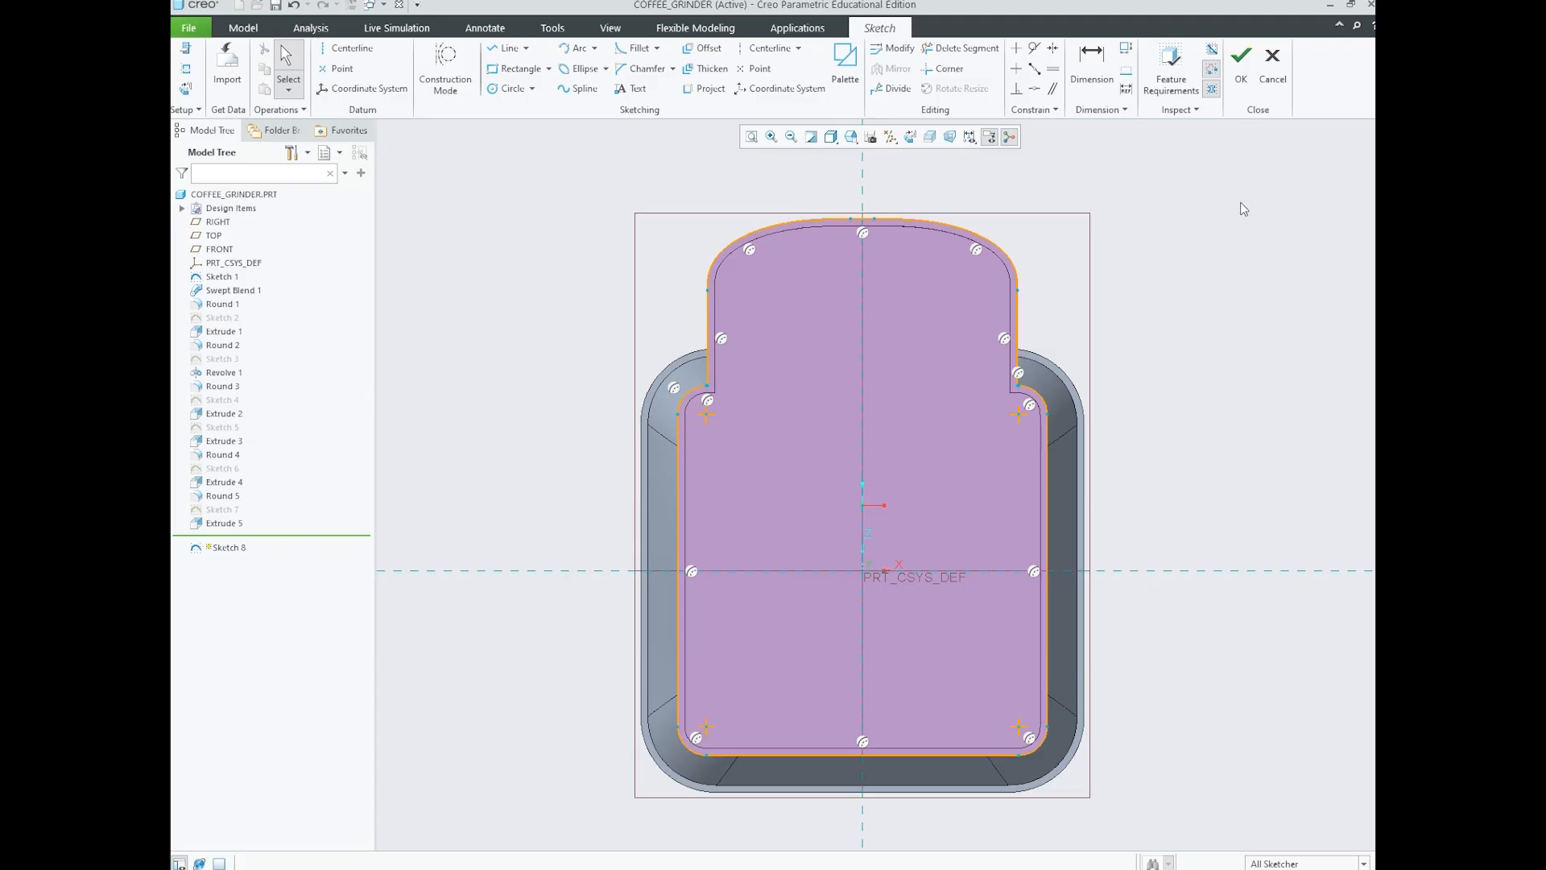
click(1241, 72)
middle_drag(1116, 504, 1014, 596)
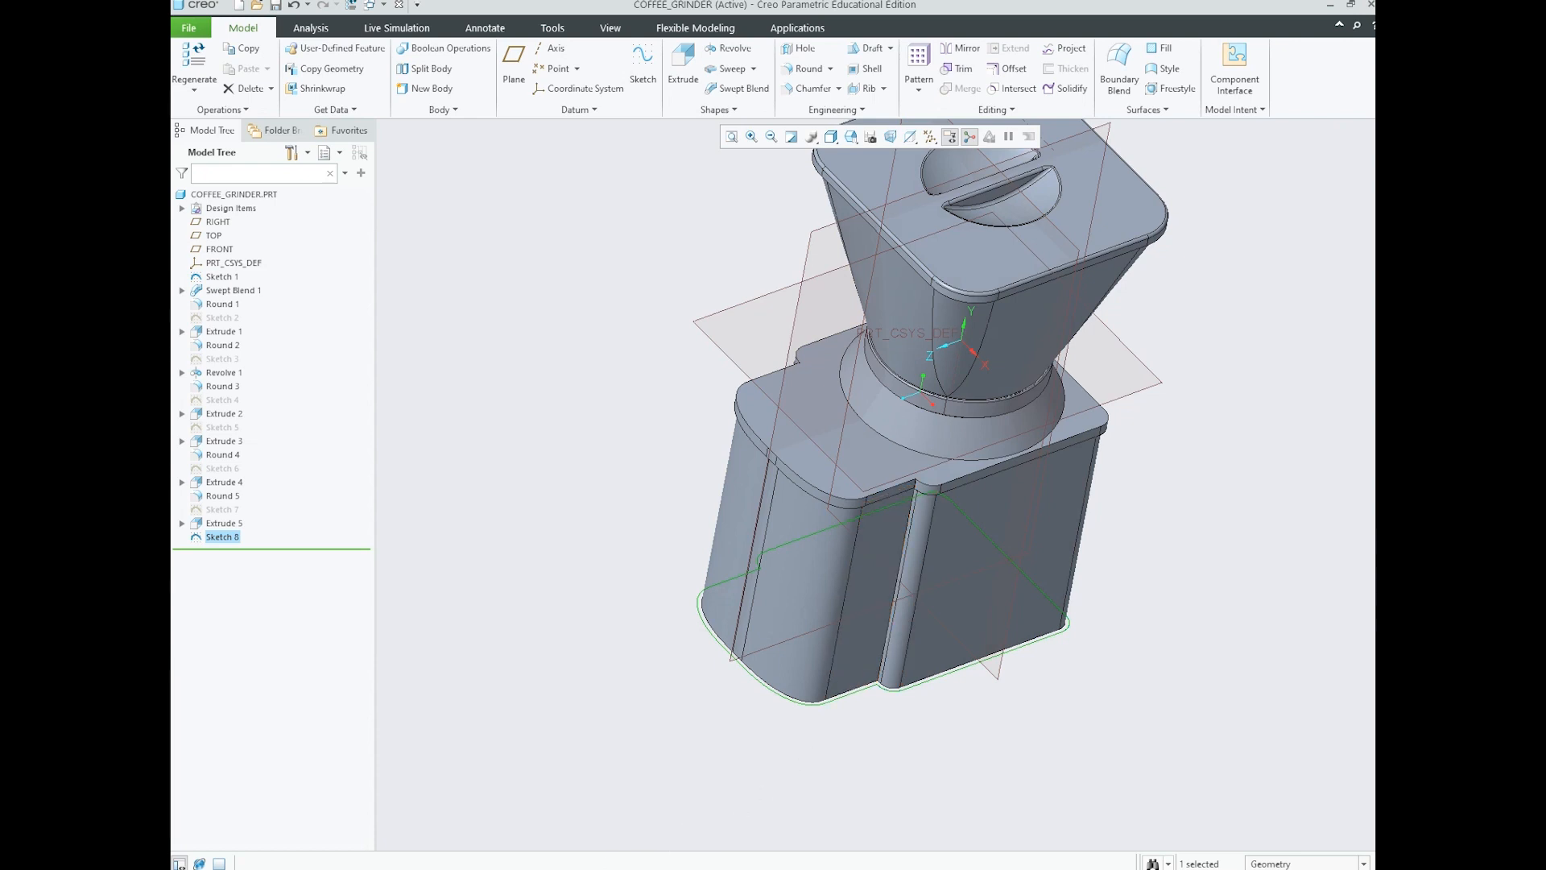
- Examine the lower rim in Coffee grinder.jpg and the extrusion shown in Coffee grinder (53).png and (54).png, and return to the model
mouse_move(558, 869)
click(600, 823)
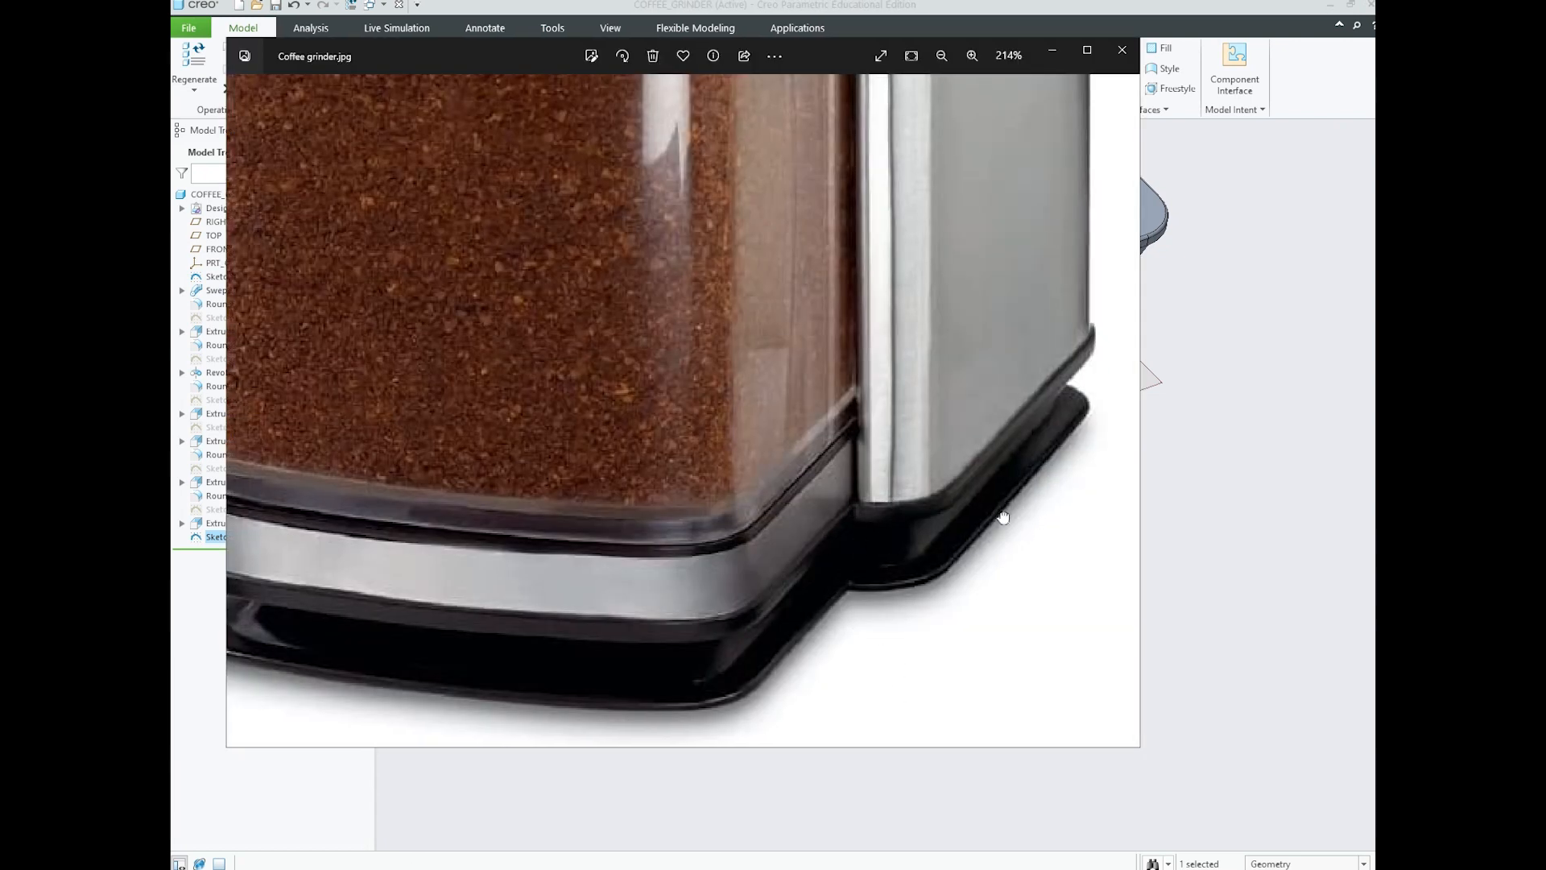
click(1052, 51)
click(507, 810)
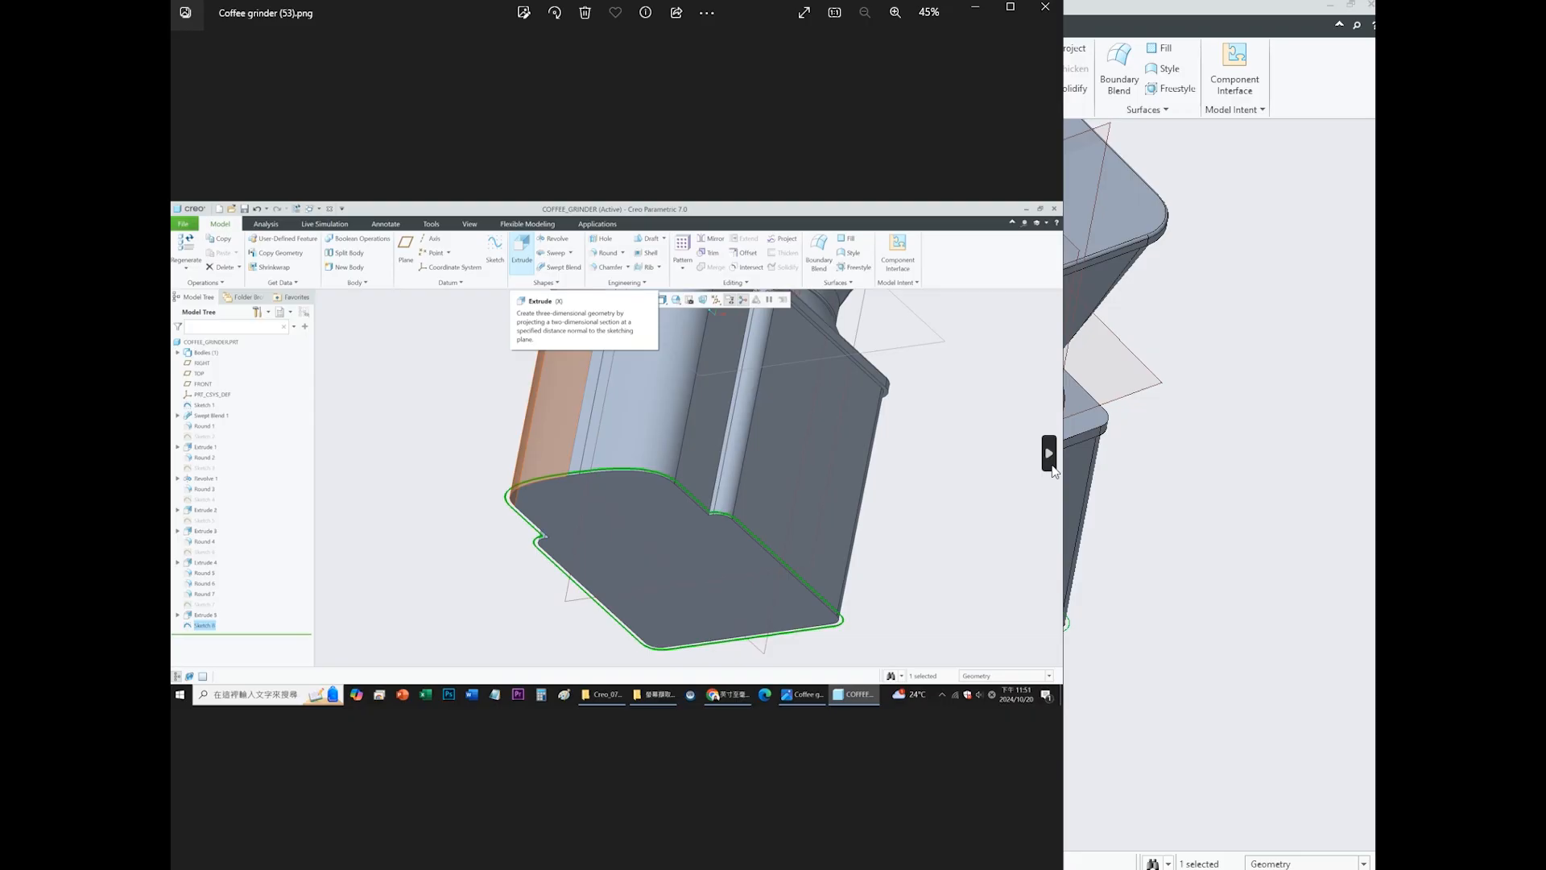
click(1051, 465)
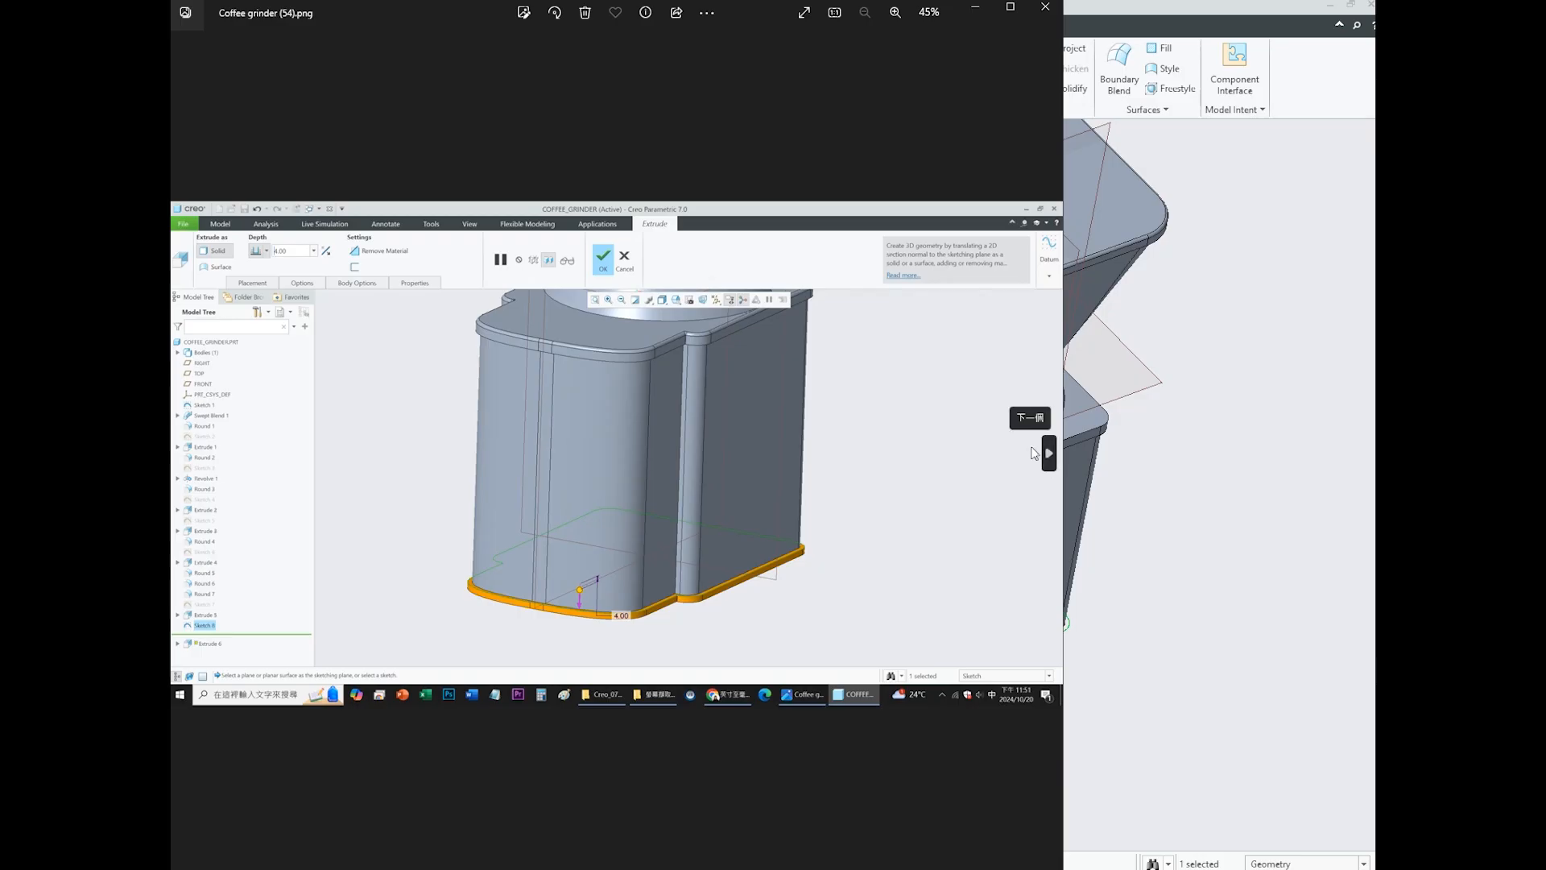
click(1167, 466)
- Extrude the projected contour sketch downward from the body's bottom face as a solid, checking Coffee grinder (54).png and setting the depth to 4
scroll(908, 565, up, 1)
mouse_move(938, 576)
middle_down()
mouse_move(950, 559)
mouse_move(964, 572)
middle_up()
scroll(925, 707, down, 3)
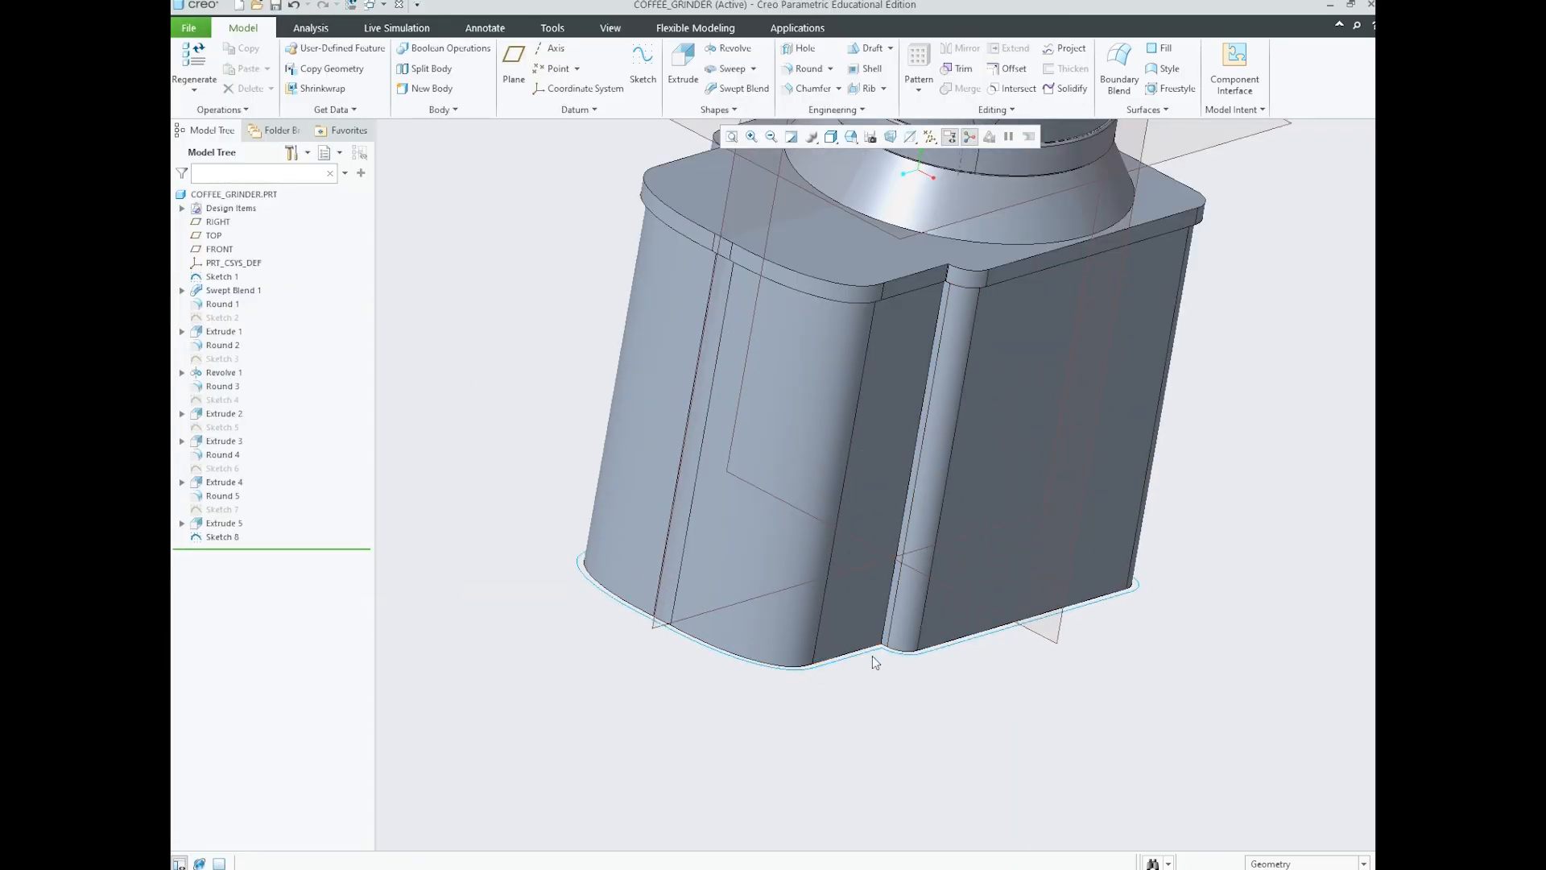
click(868, 654)
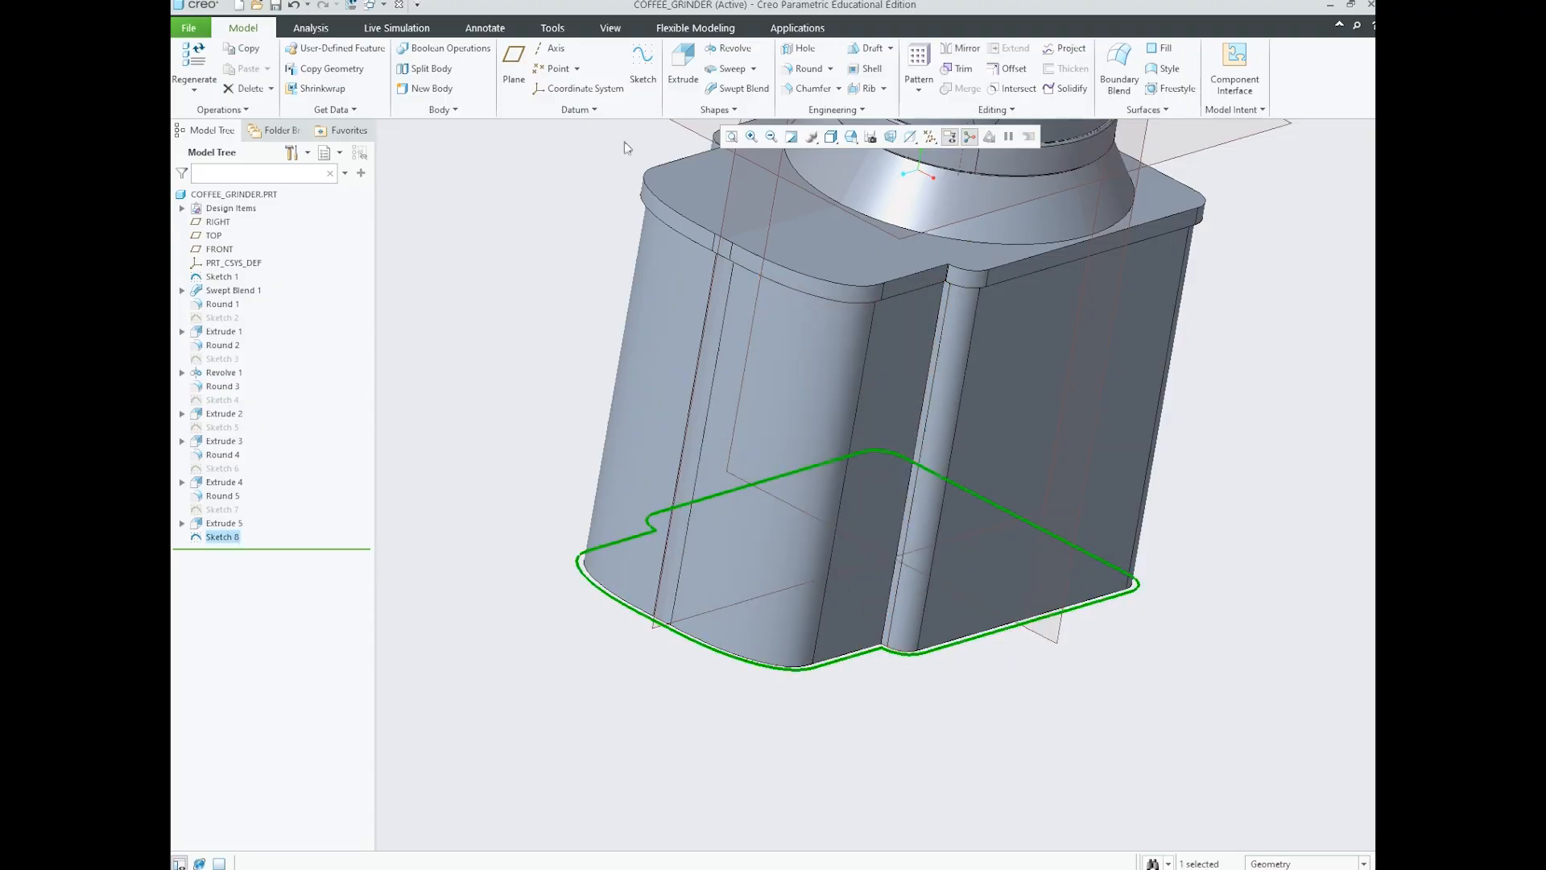
click(683, 68)
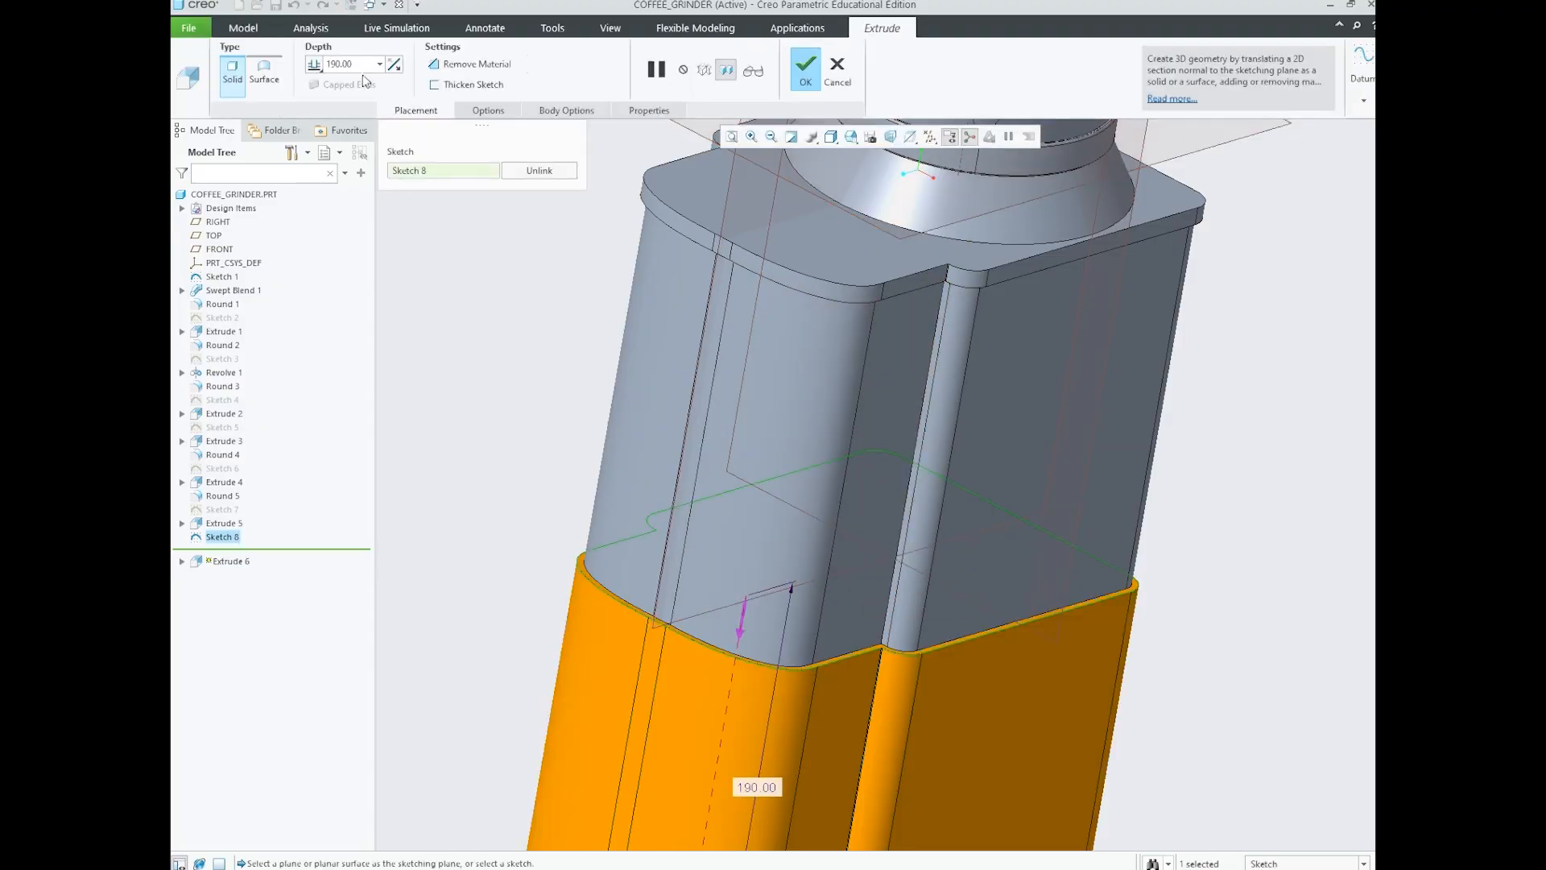
mouse_move(556, 836)
click(466, 788)
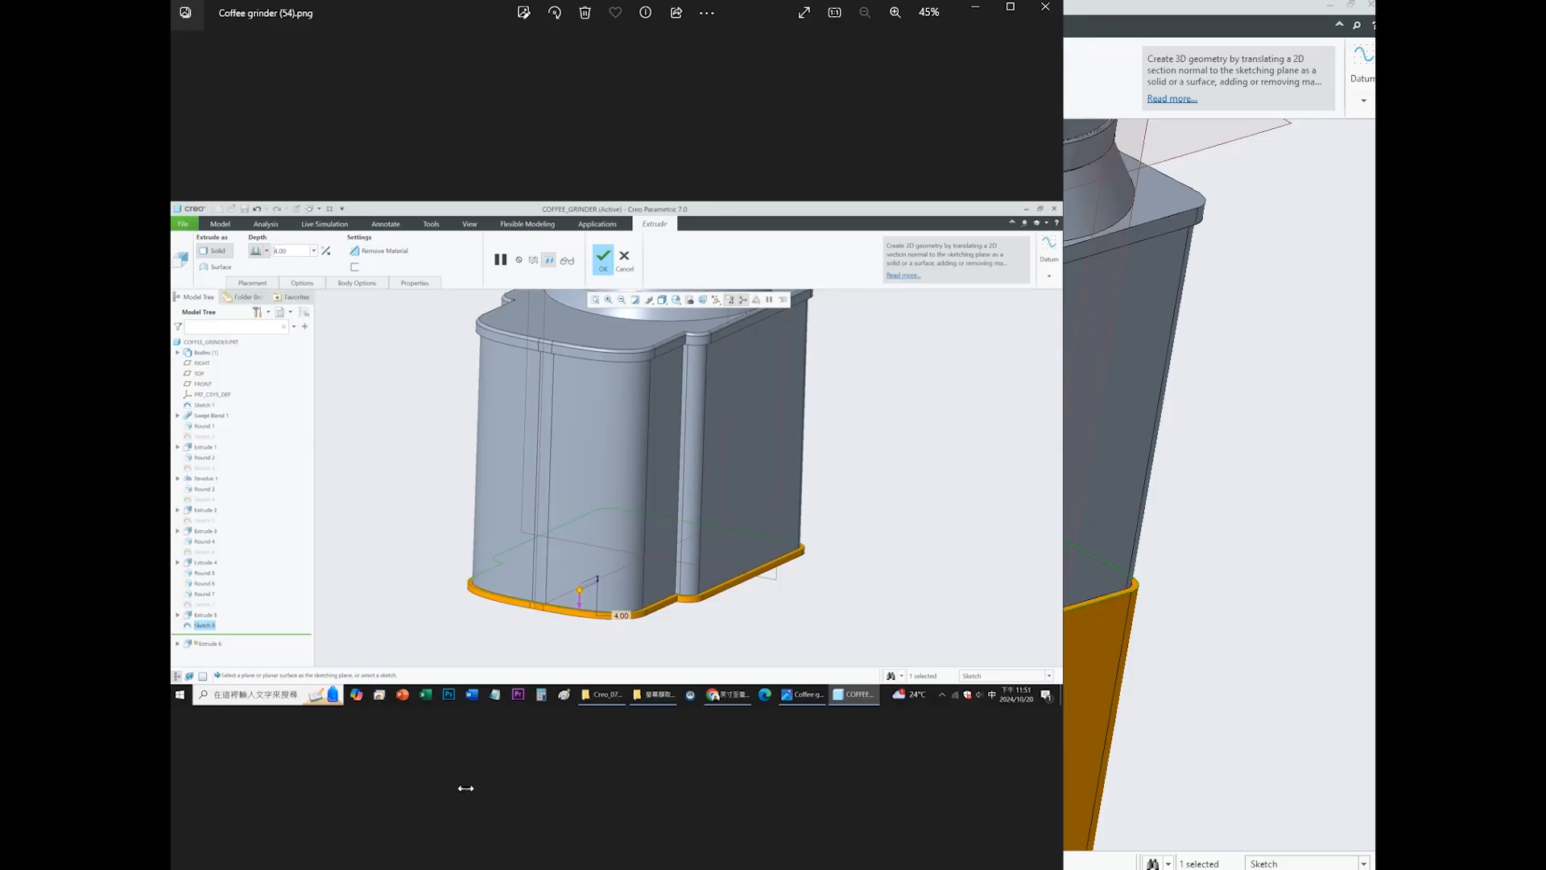
click(1158, 628)
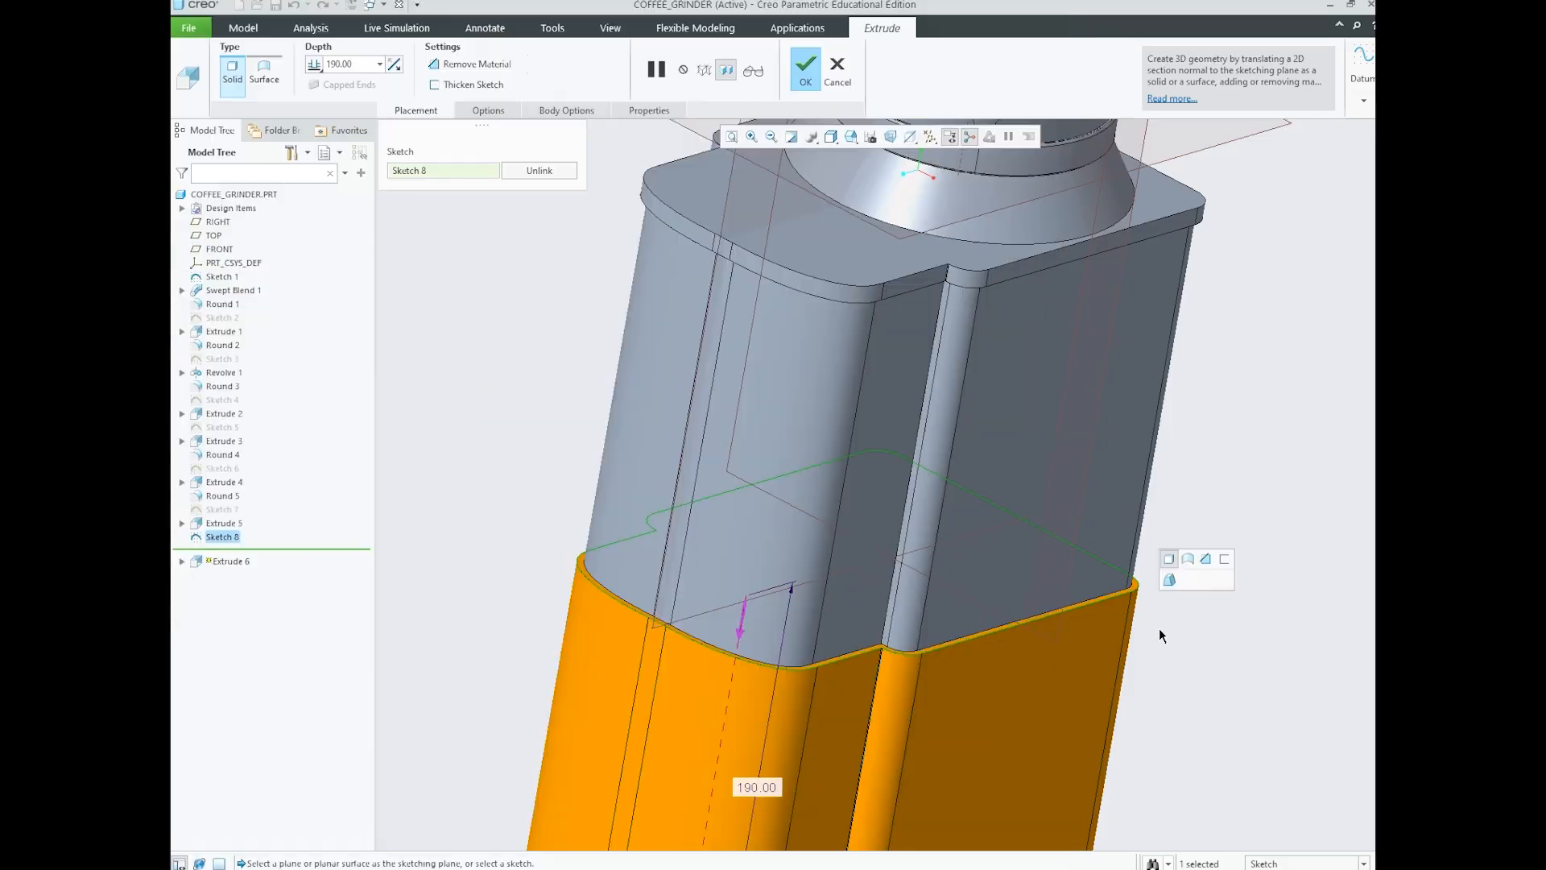
double_click(757, 784)
text(4)
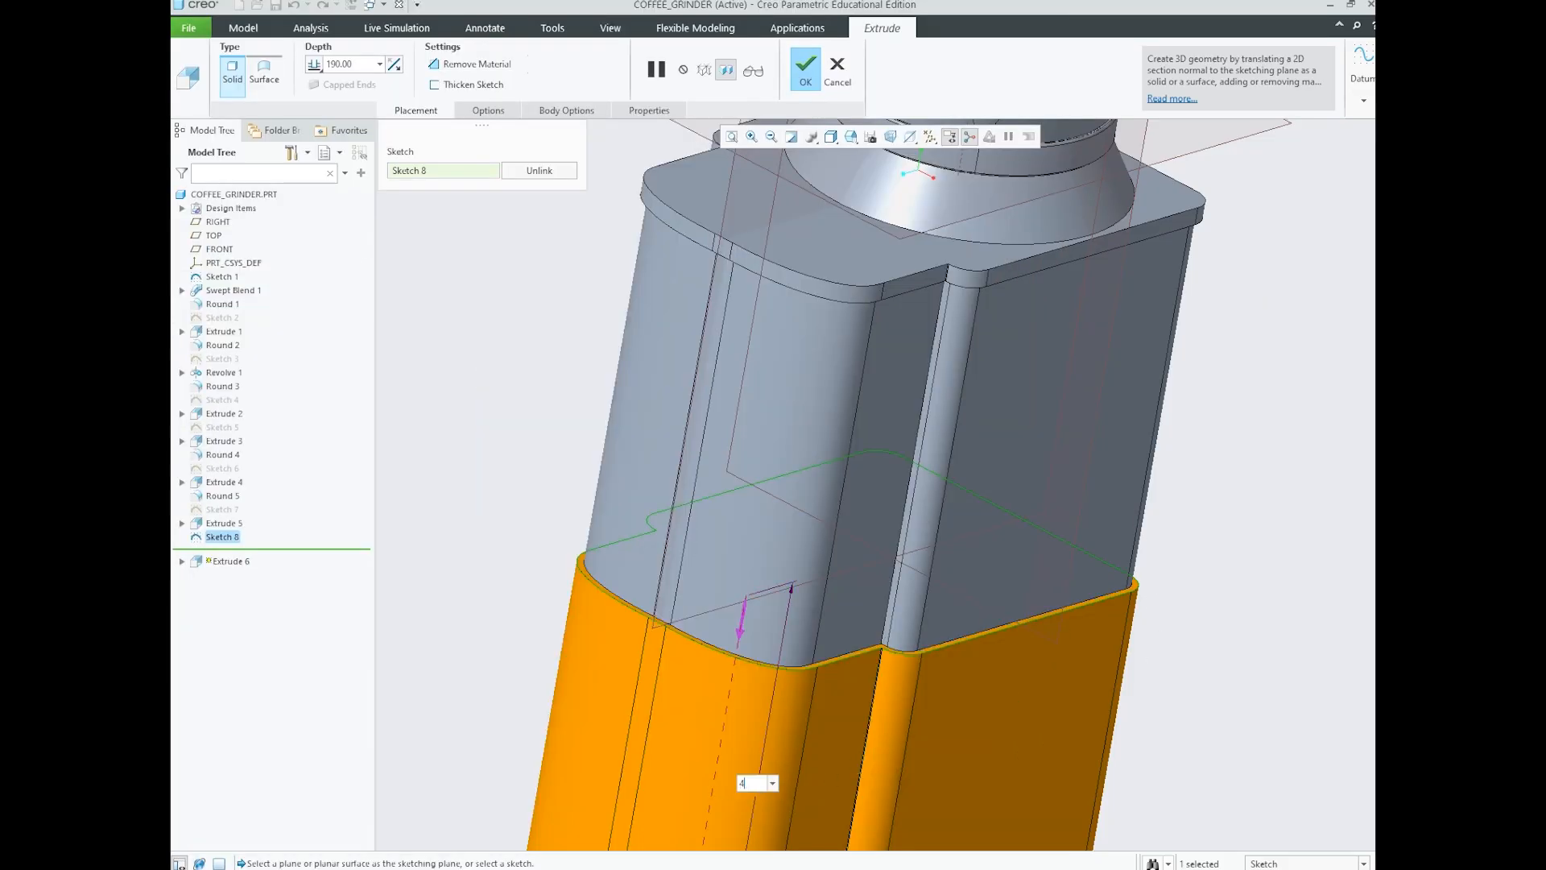
key(Return)
scroll(912, 669, up, 2)
scroll(800, 654, down, 4)
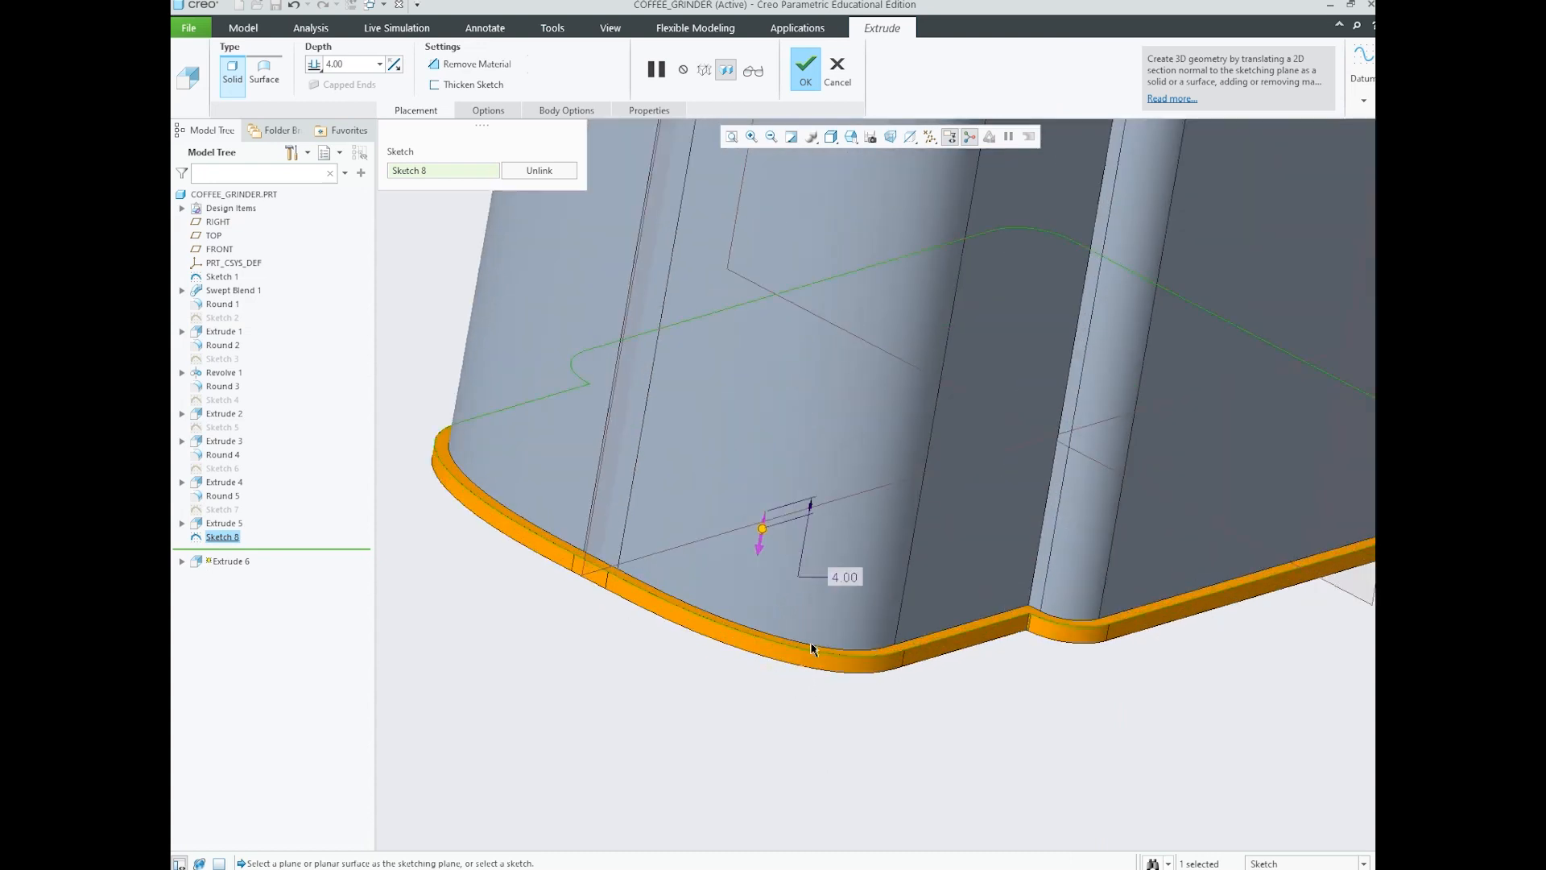
- Accept the 4 mm downward extrusion of the base profile and orbit to the underside of the grinder body
scroll(691, 751, up, 2)
scroll(691, 752, down, 1)
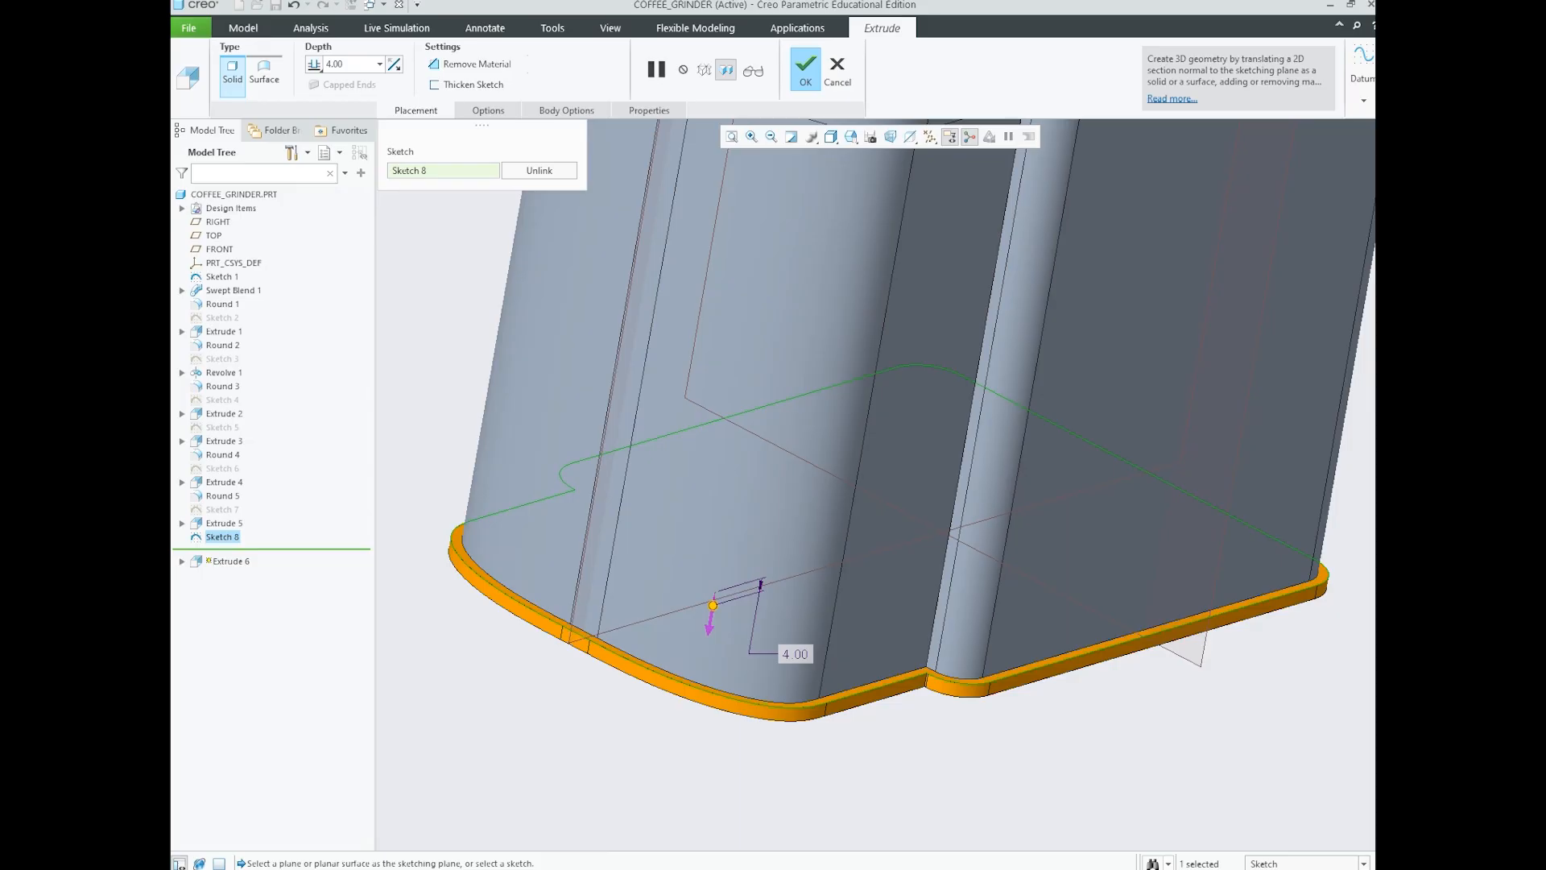
mouse_move(558, 869)
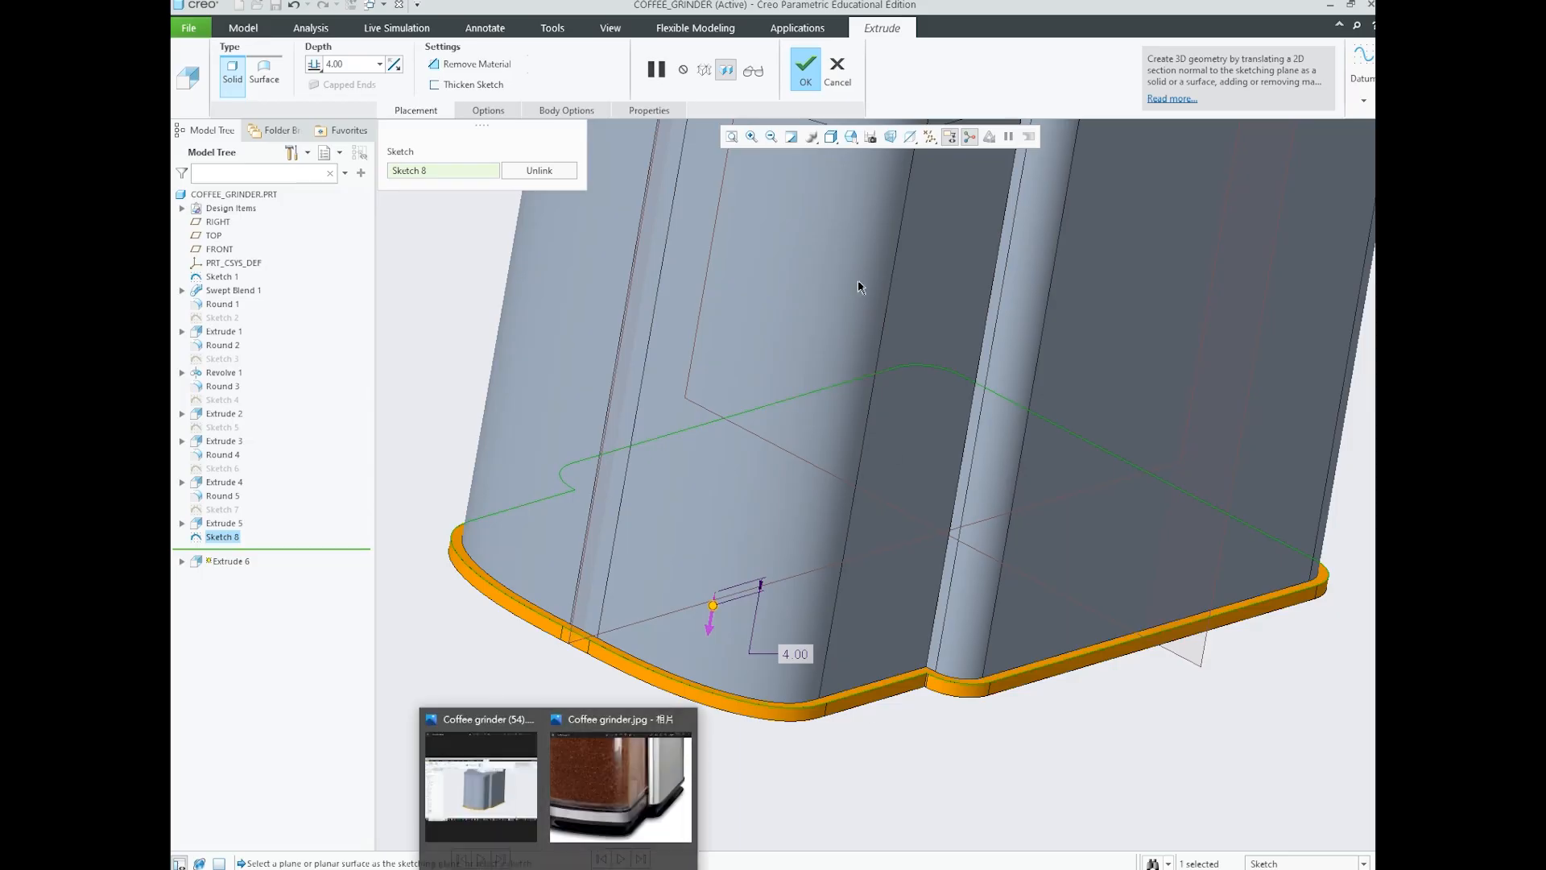
click(806, 79)
middle_drag(766, 535, 708, 660)
click(651, 814)
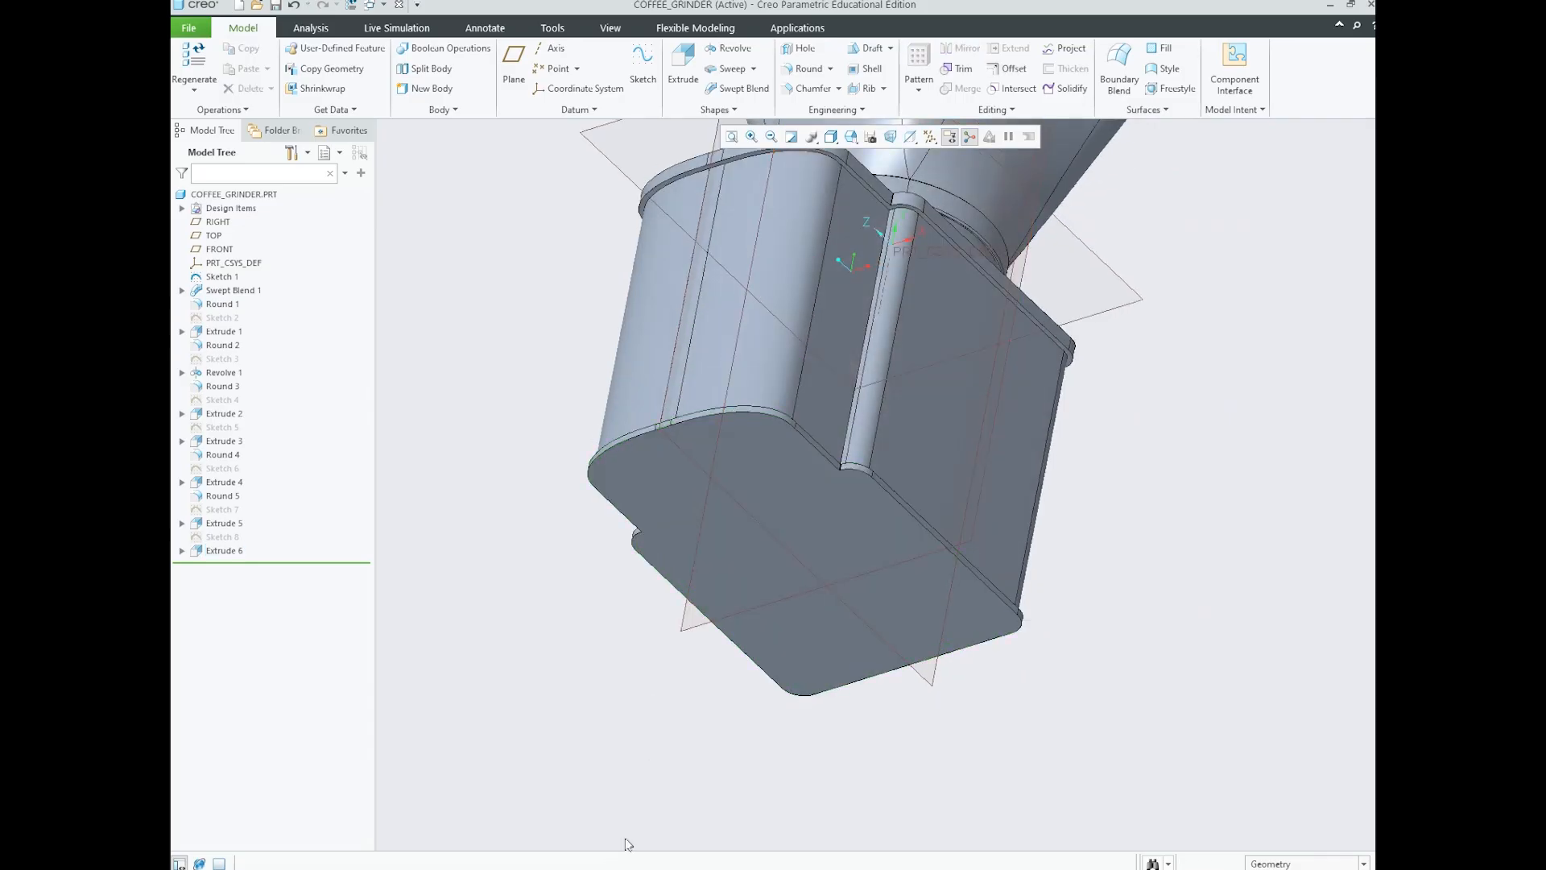
- Start a new sketch on the bottom face of the base rim and check the reference image Coffee grinder (55).png
middle_drag(707, 740, 724, 703)
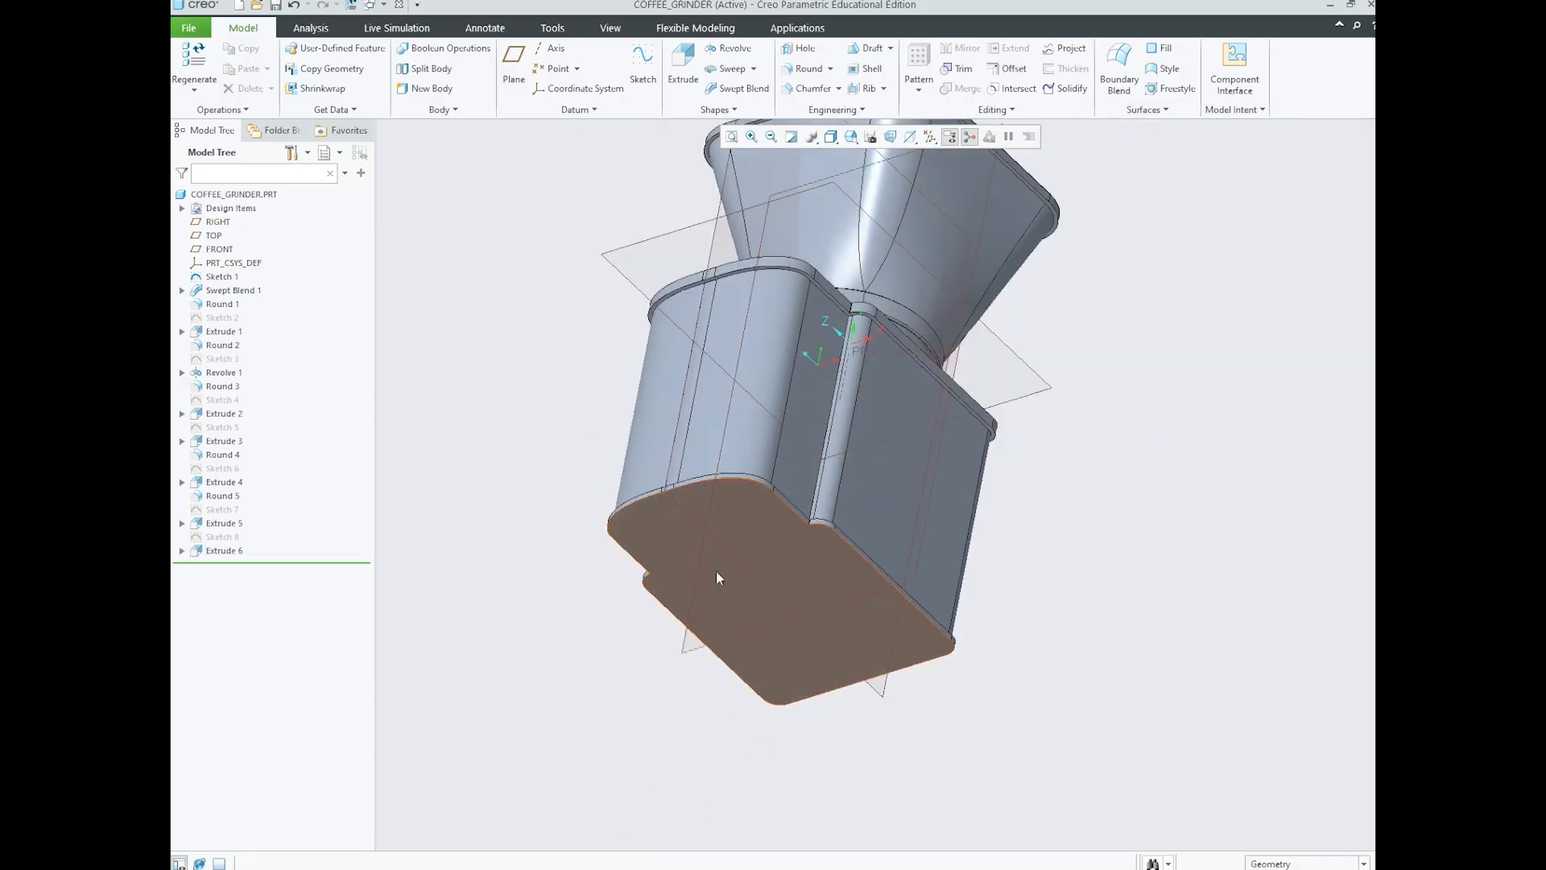
scroll(755, 520, up, 3)
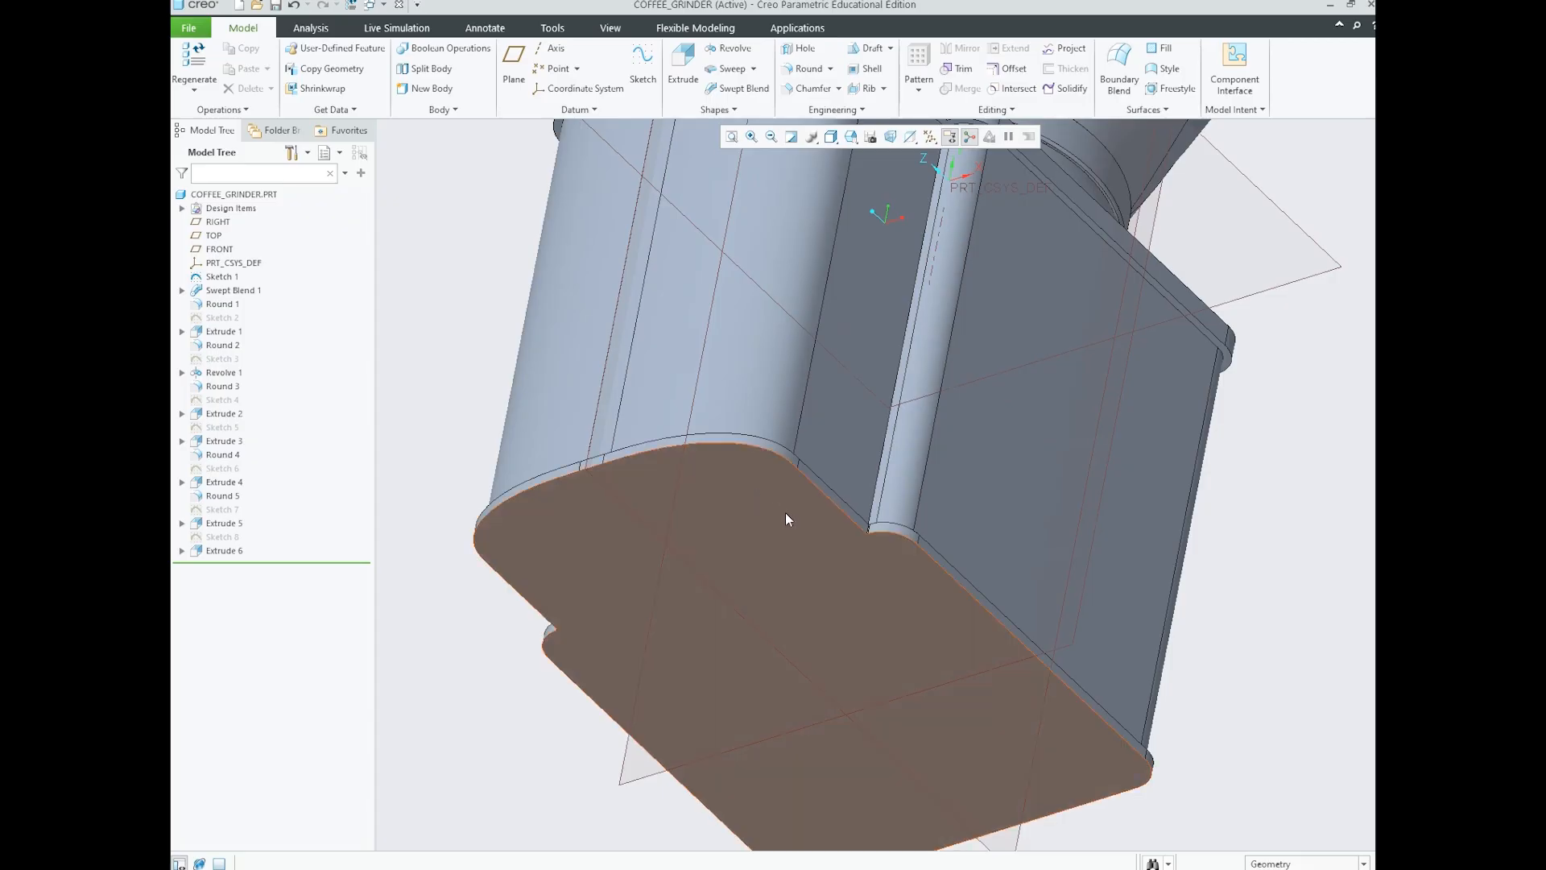
click(786, 512)
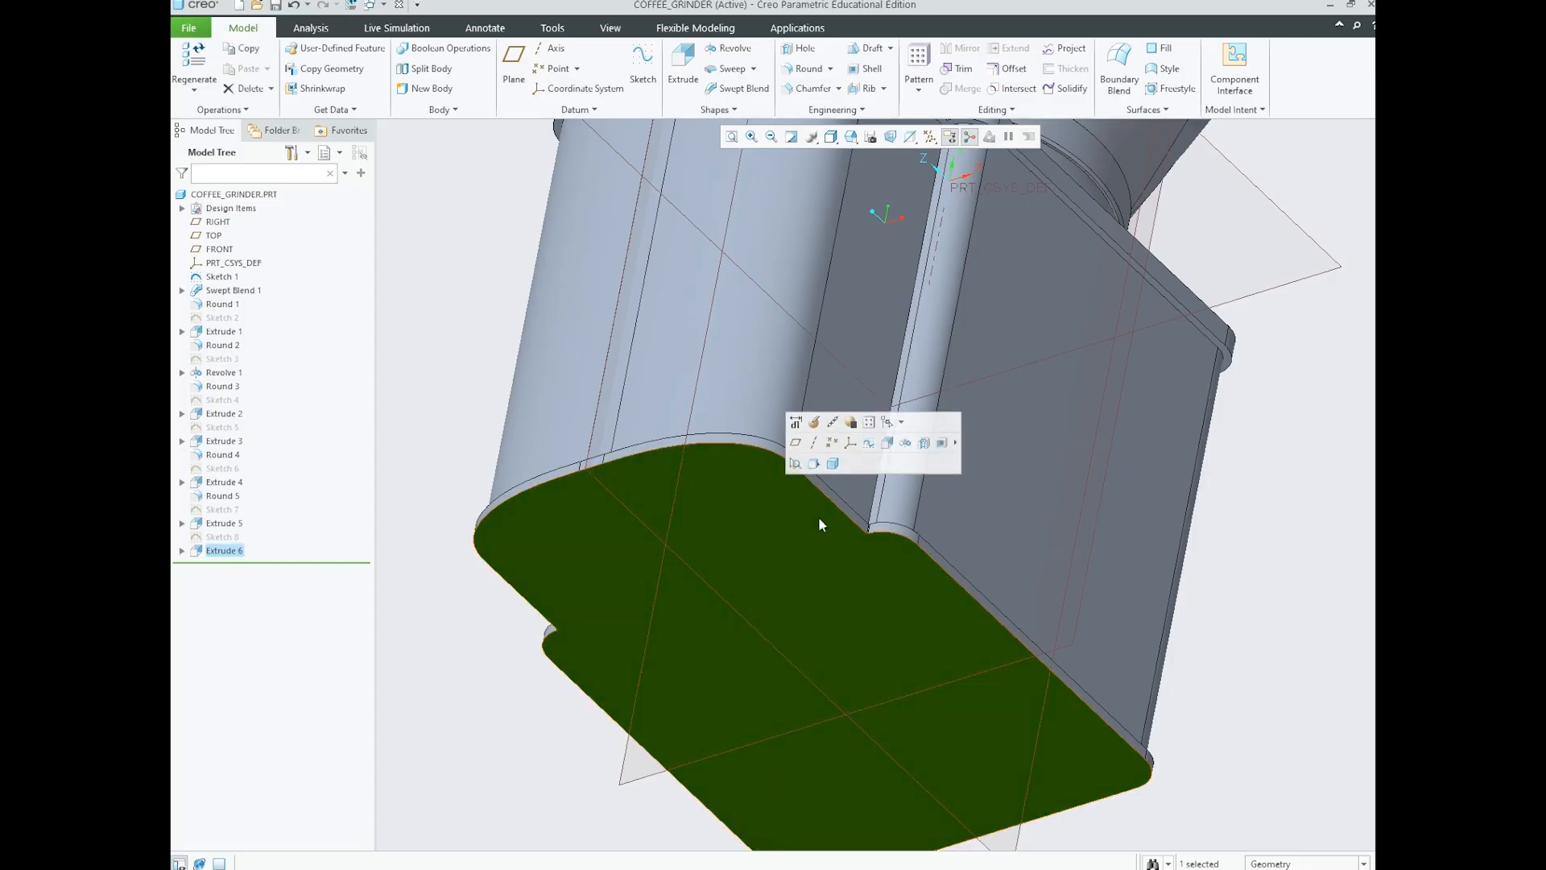
click(868, 442)
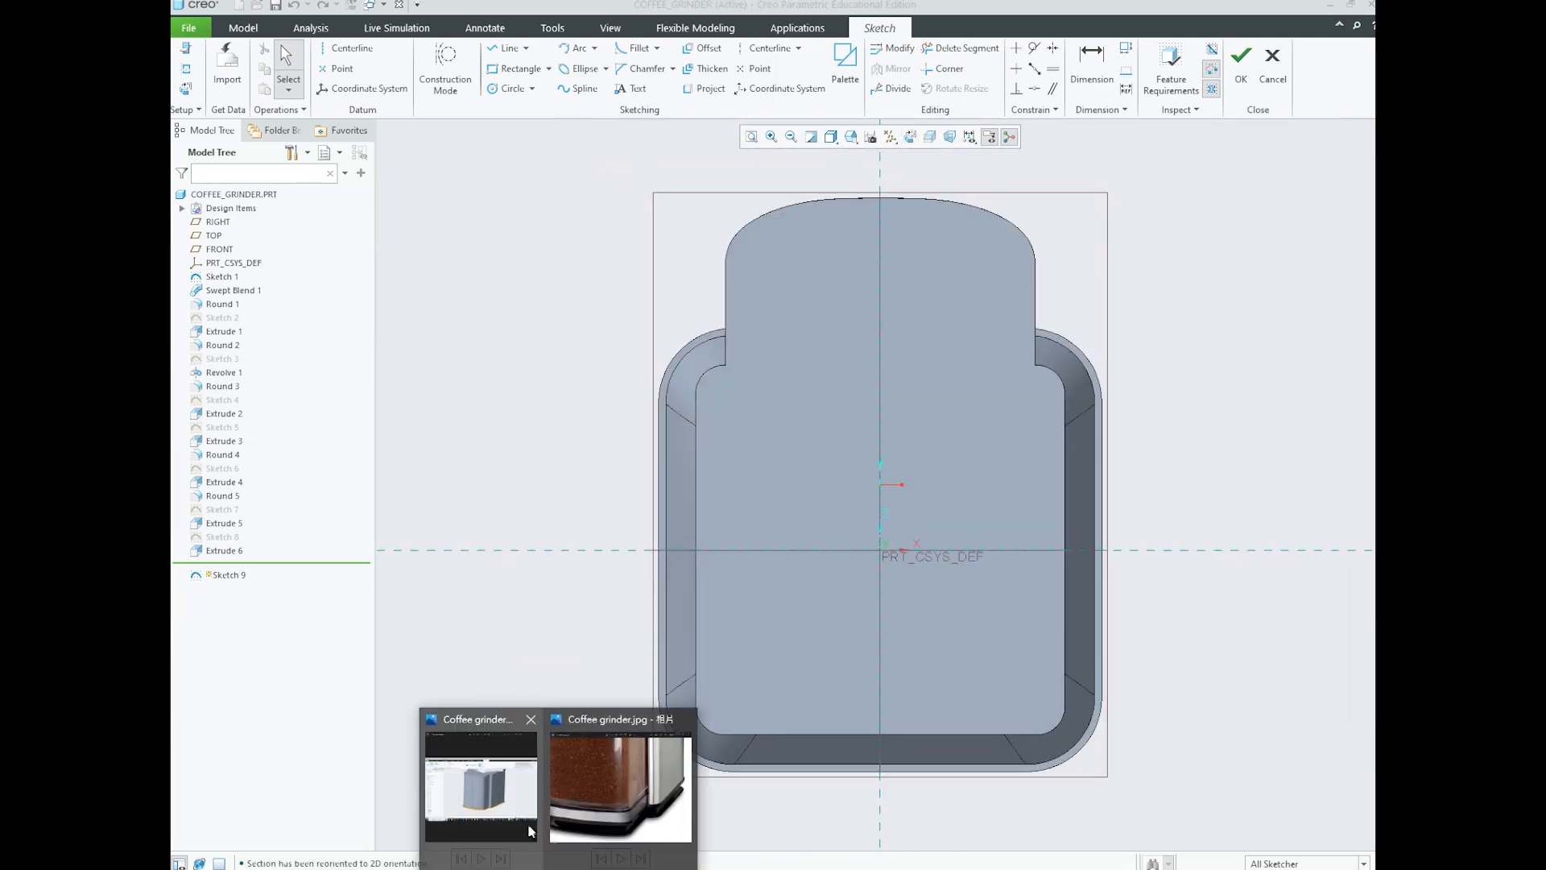
click(483, 777)
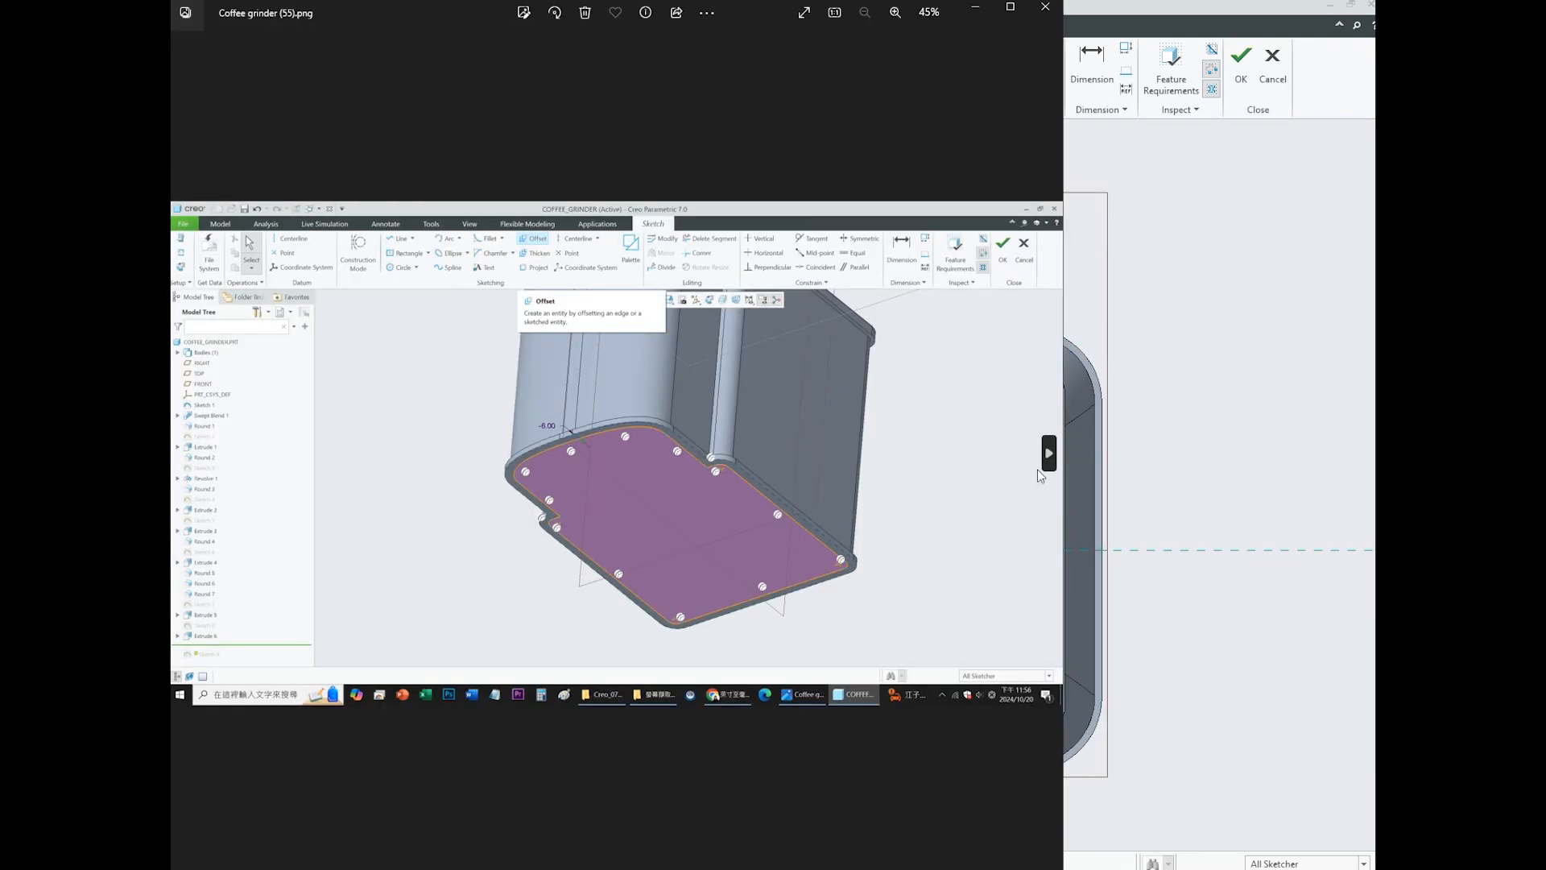
scroll(625, 466, up, 4)
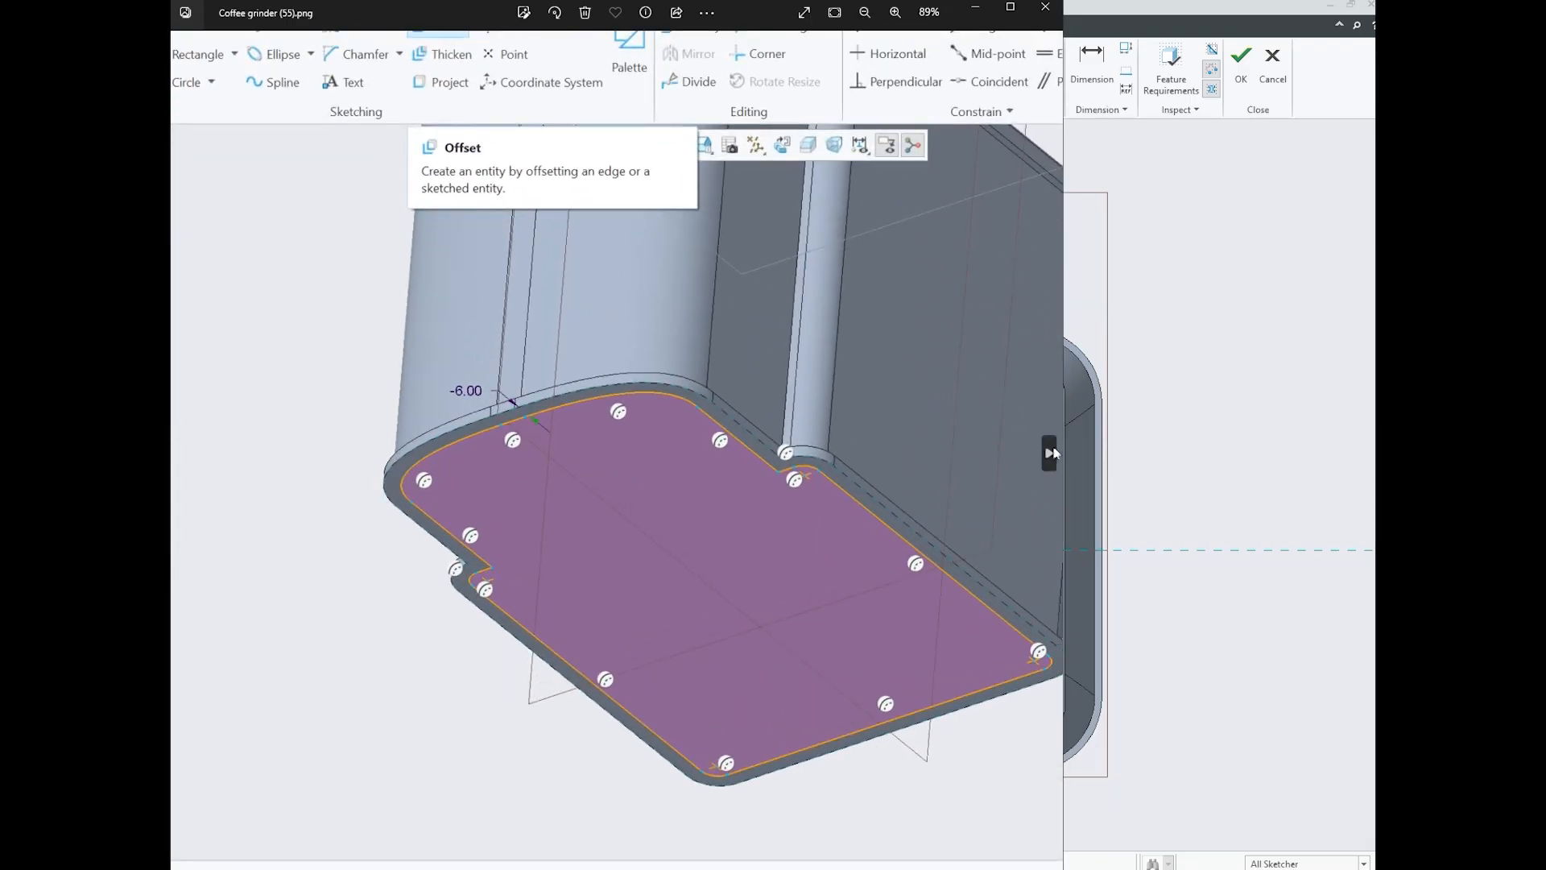
click(1124, 448)
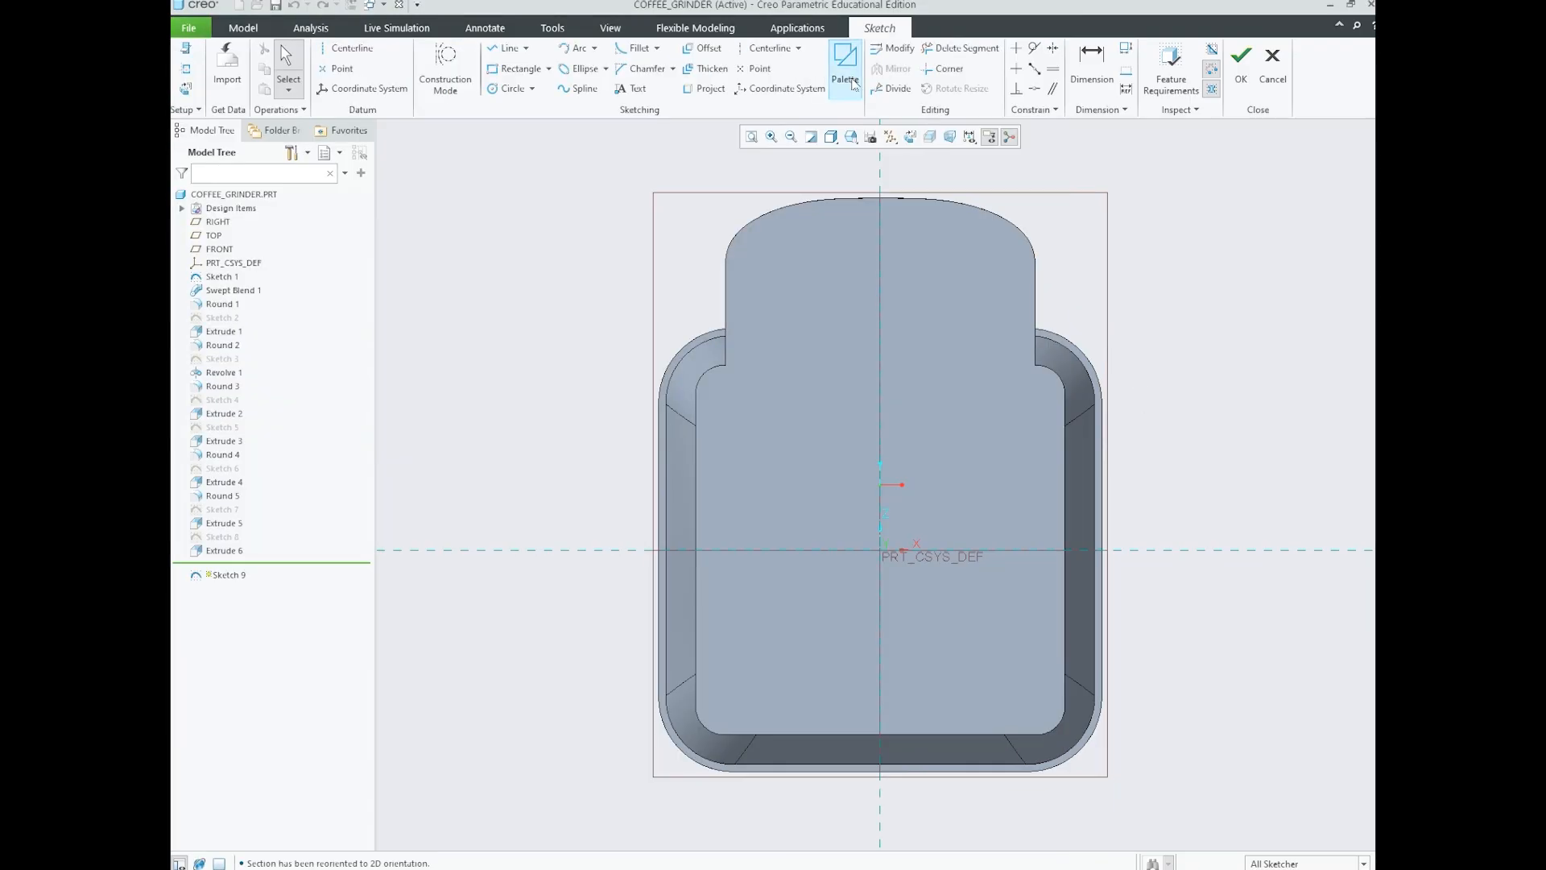
- Offset the bottom face's complete edge loop inward by entering -6, after checking the offset value in the reference image
click(702, 53)
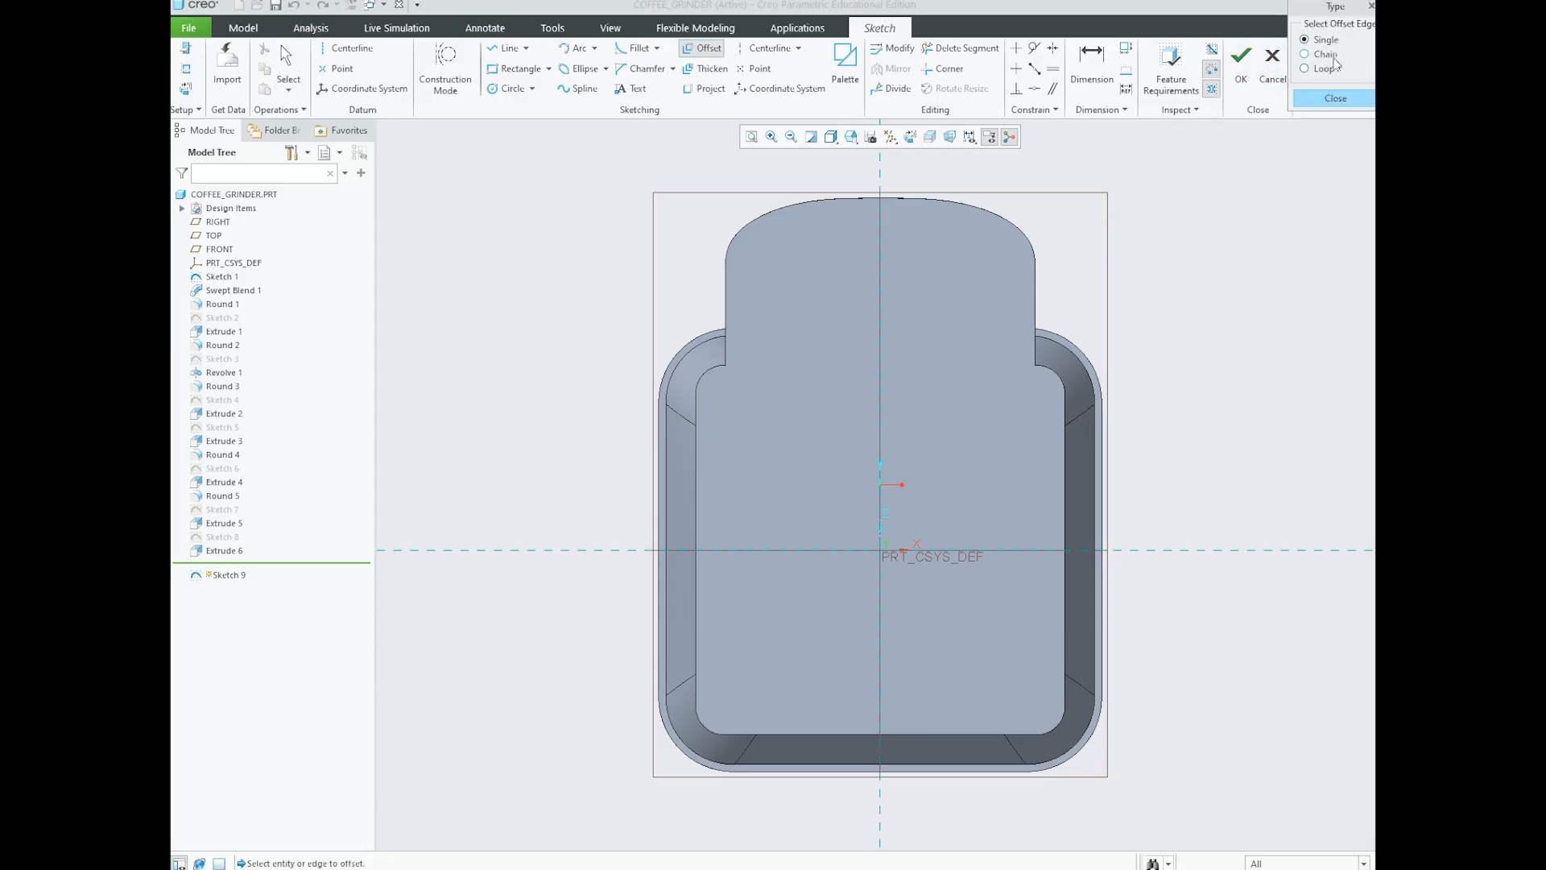
click(1321, 70)
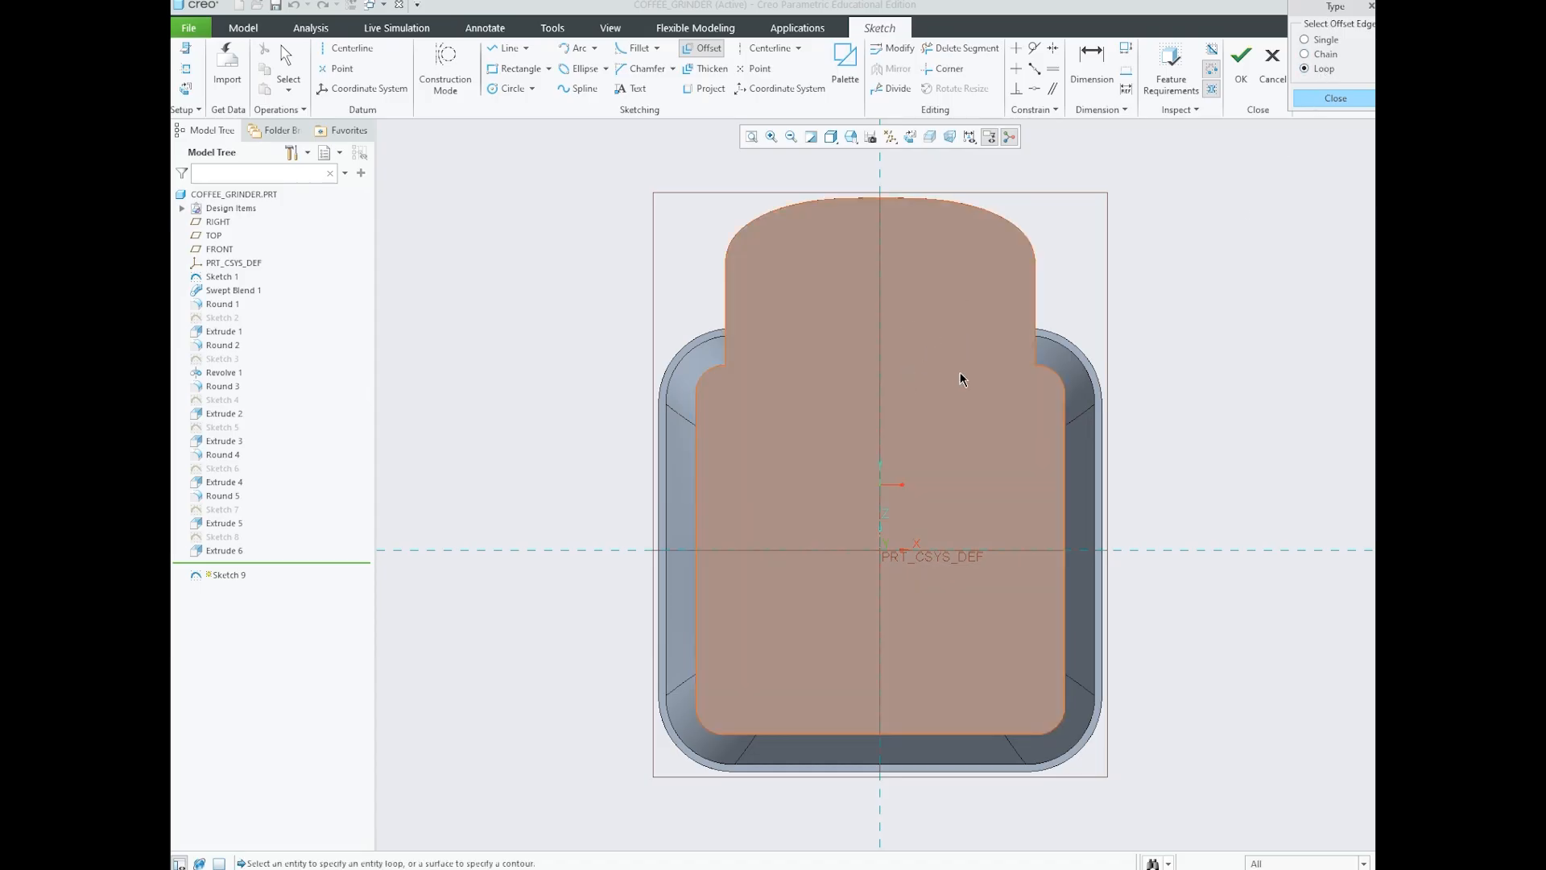
click(979, 307)
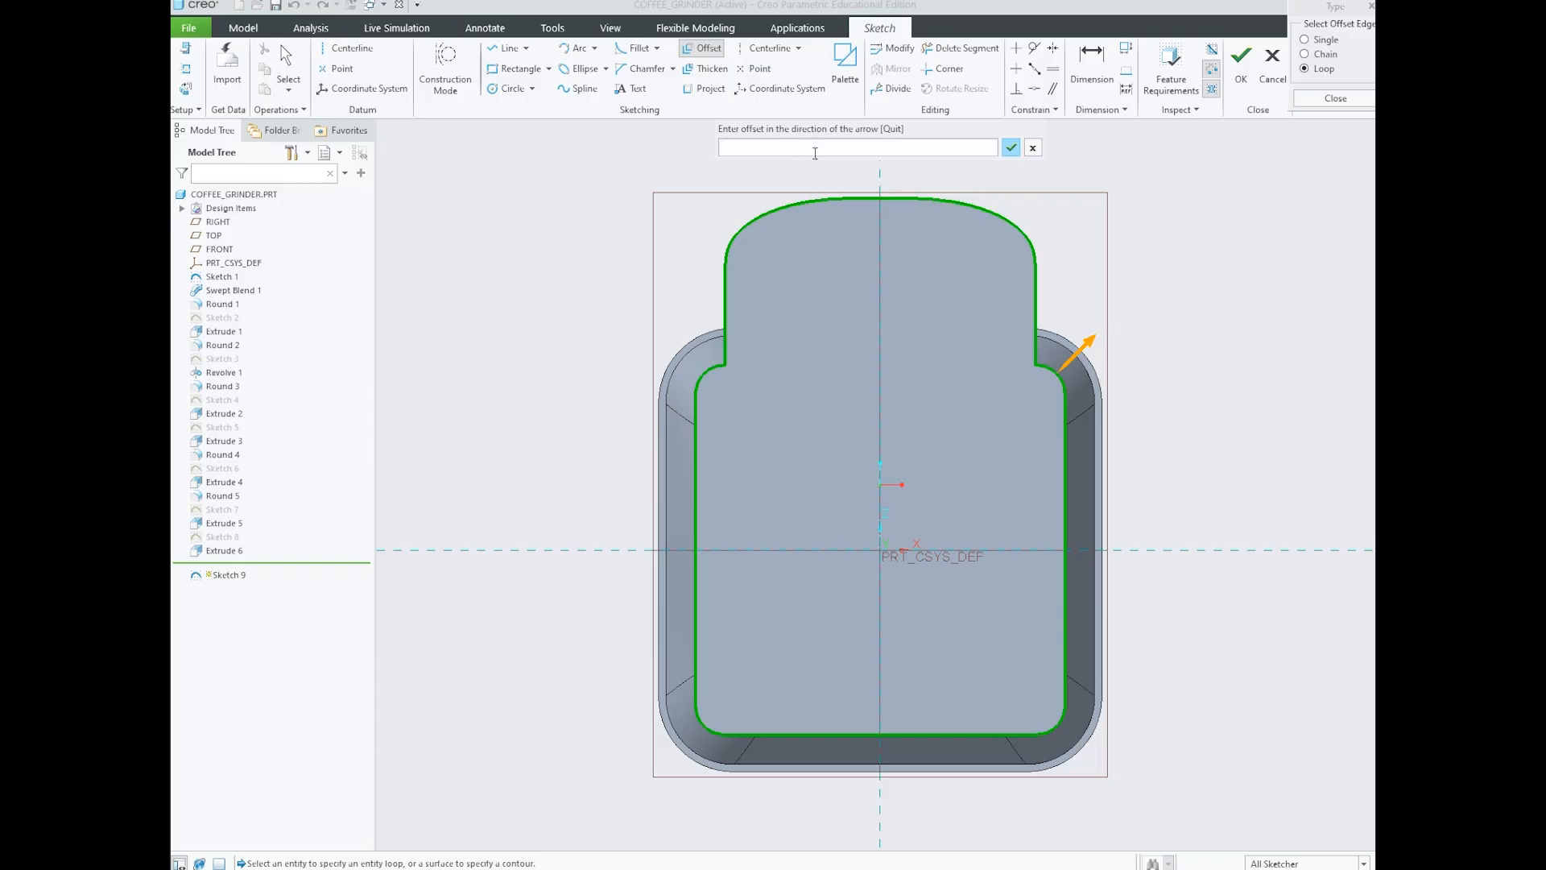
text(-5)
mouse_move(558, 869)
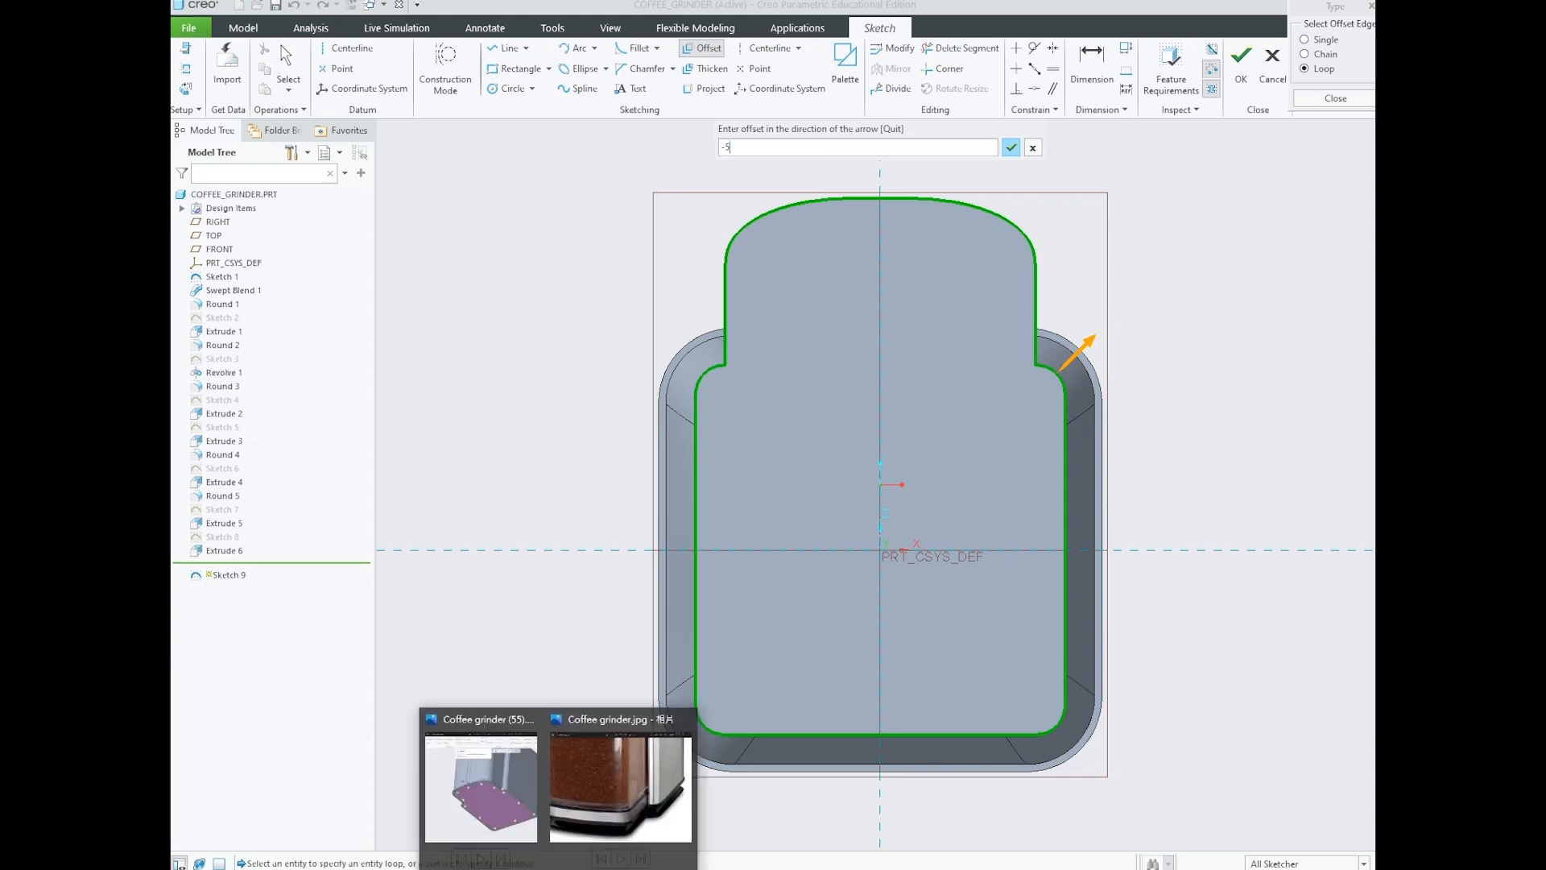
click(480, 777)
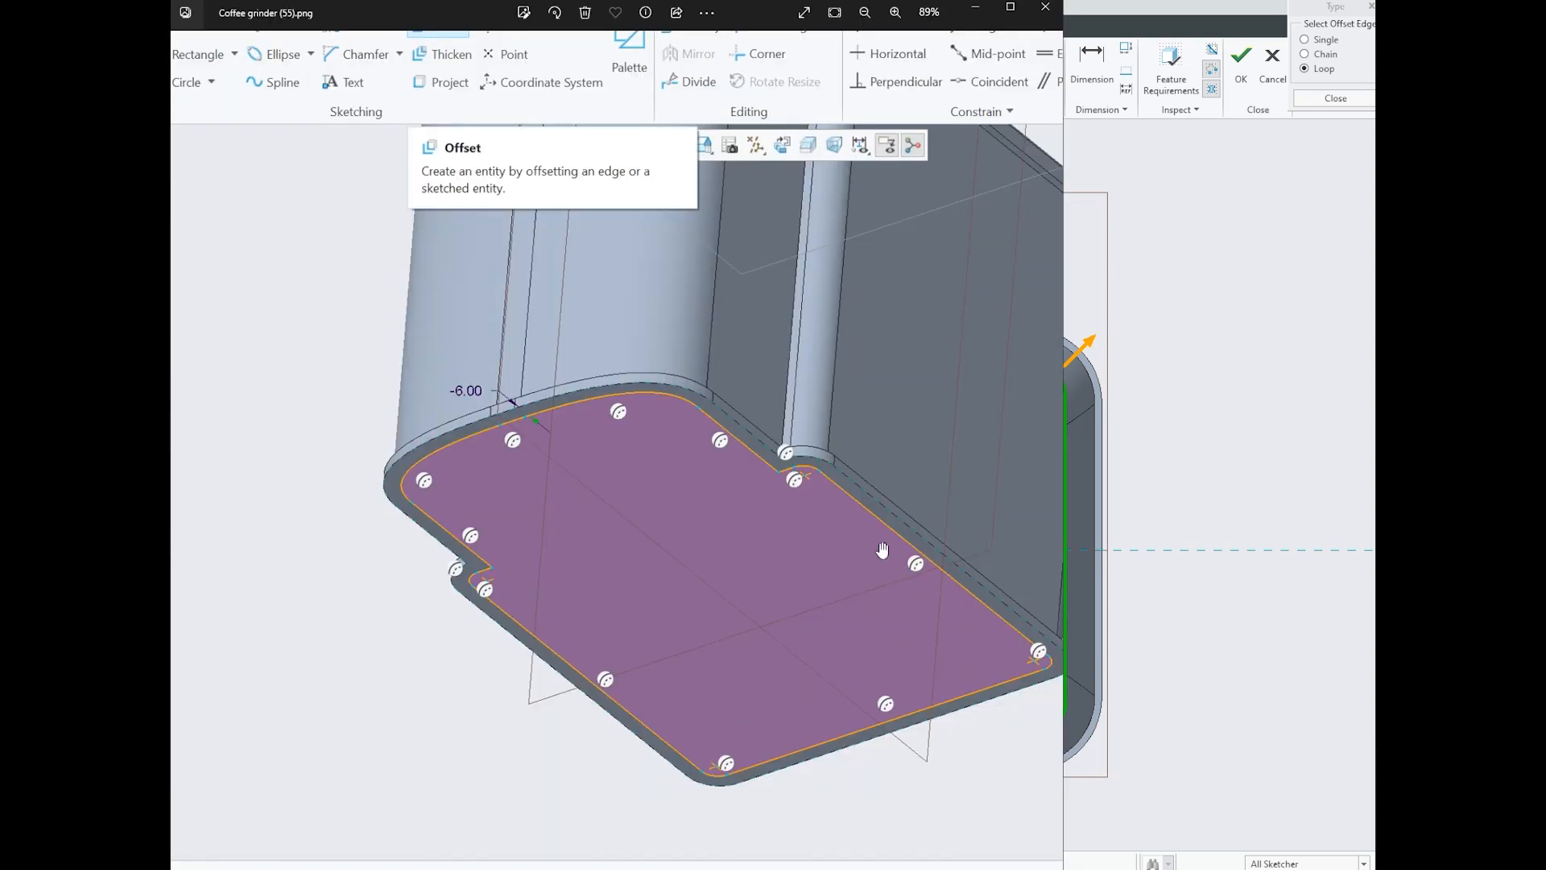
click(1047, 449)
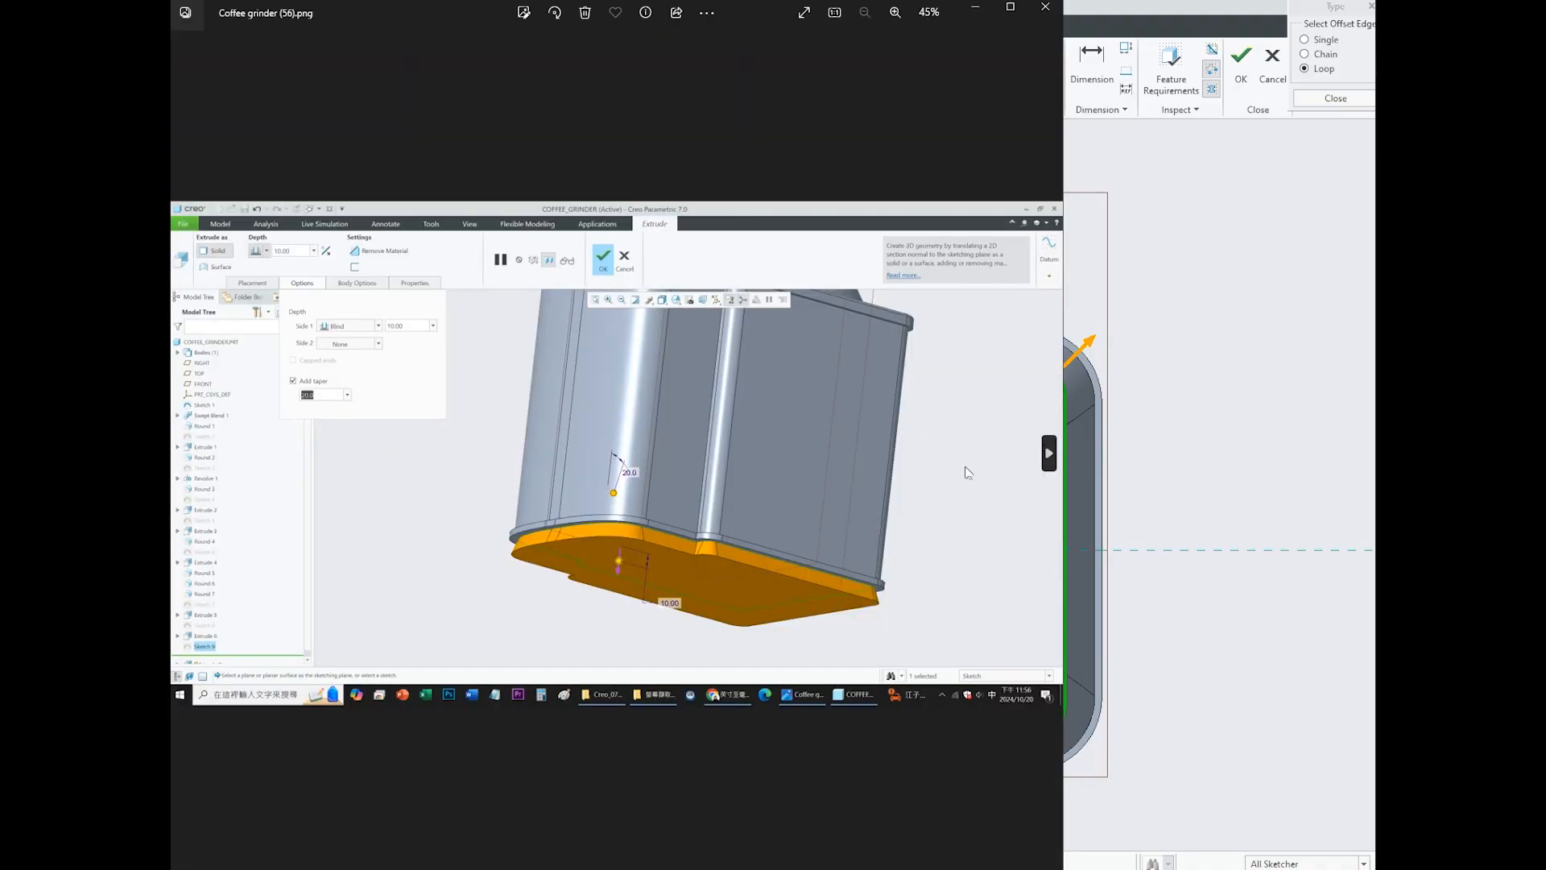
click(190, 463)
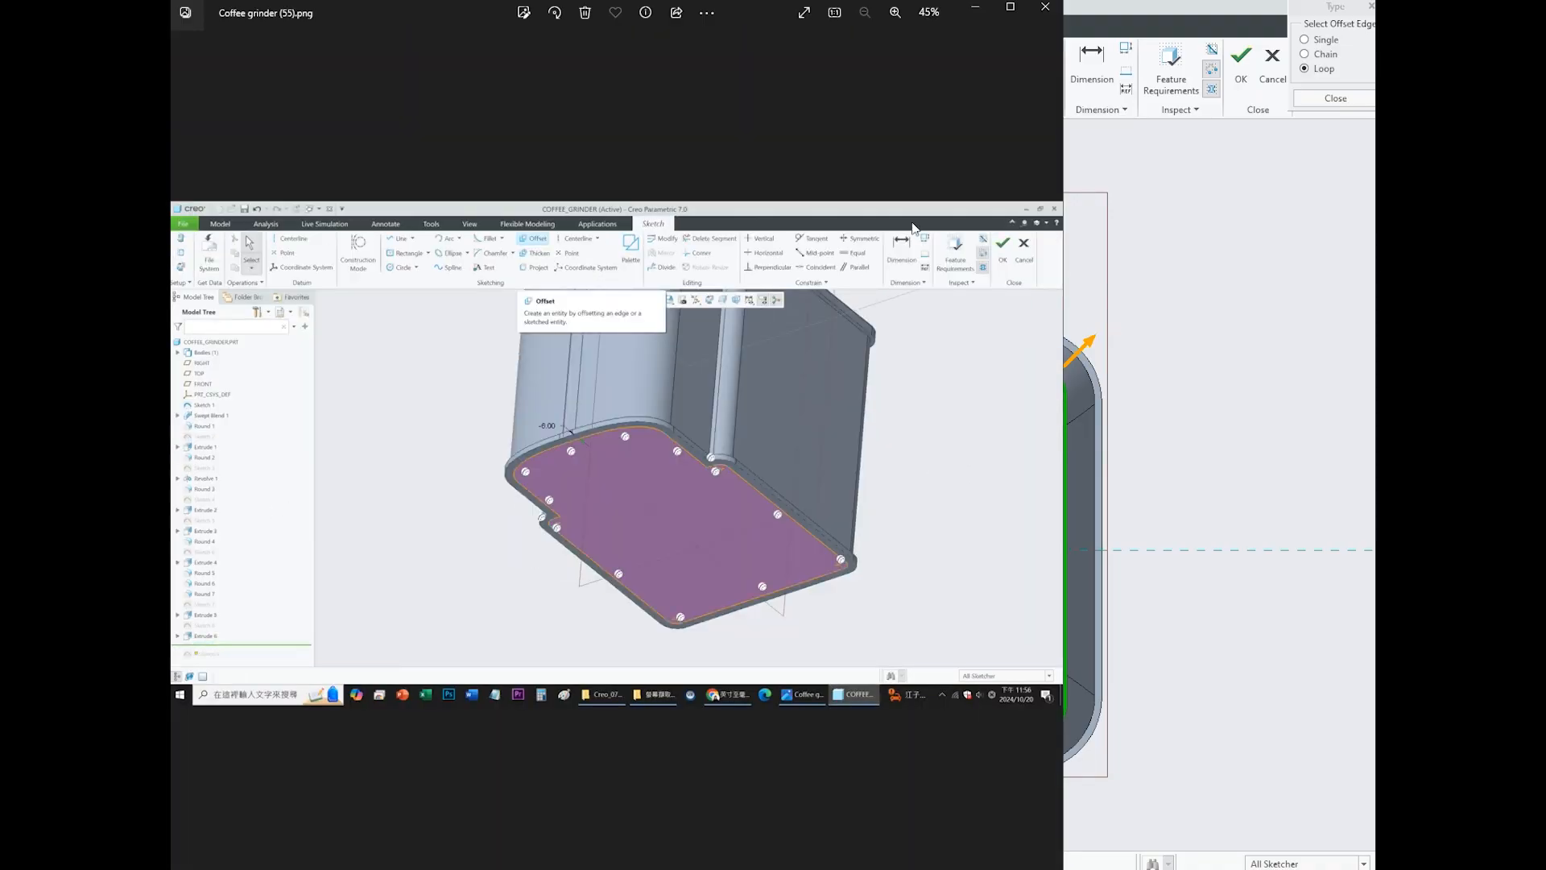
click(984, 9)
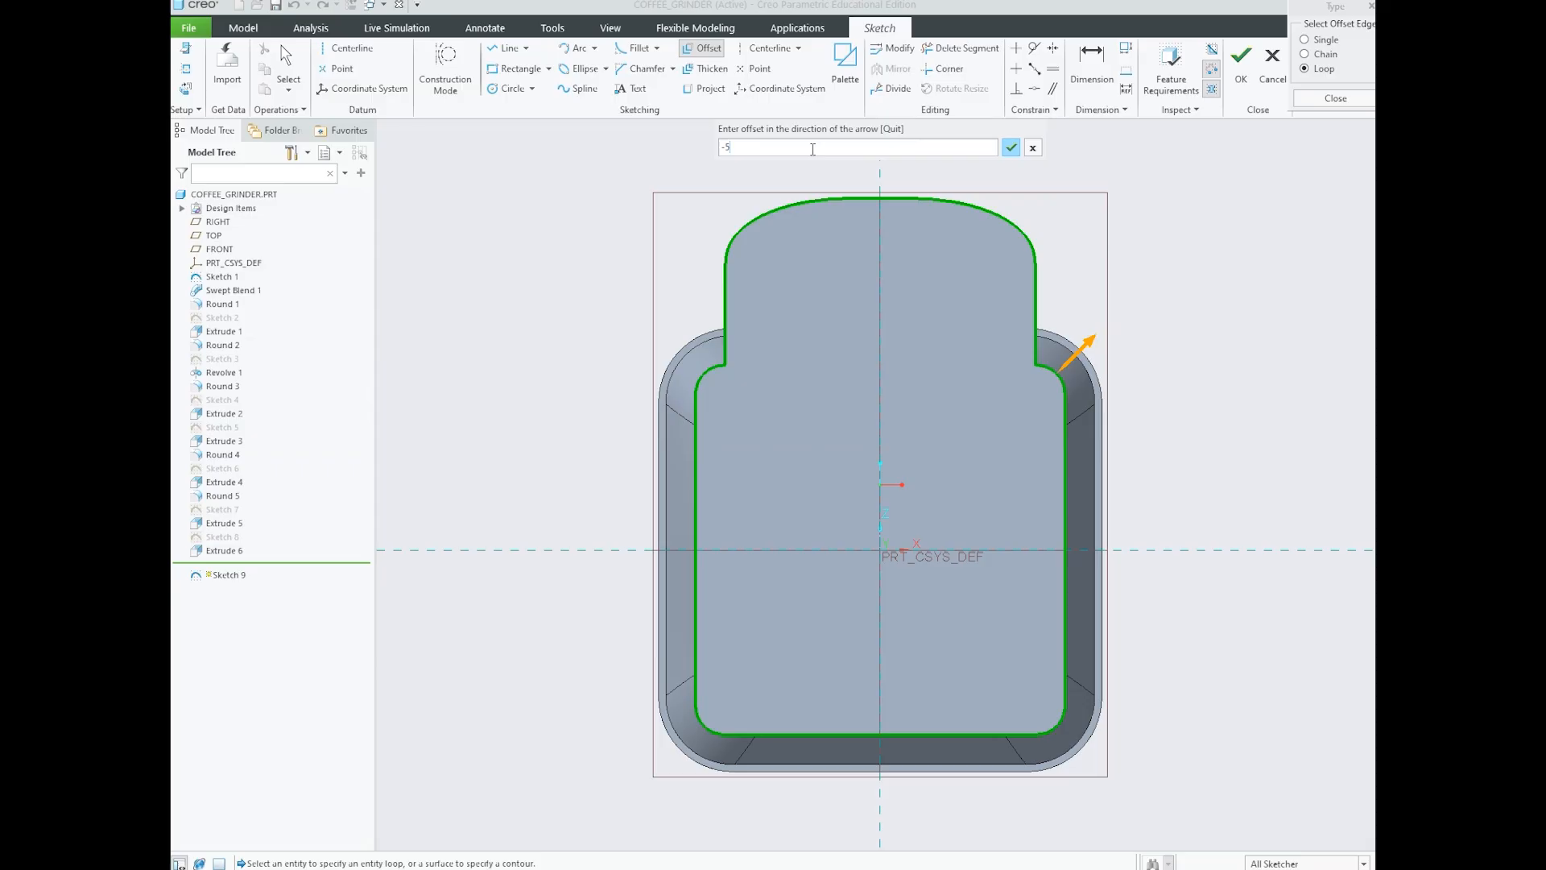
key(Return)
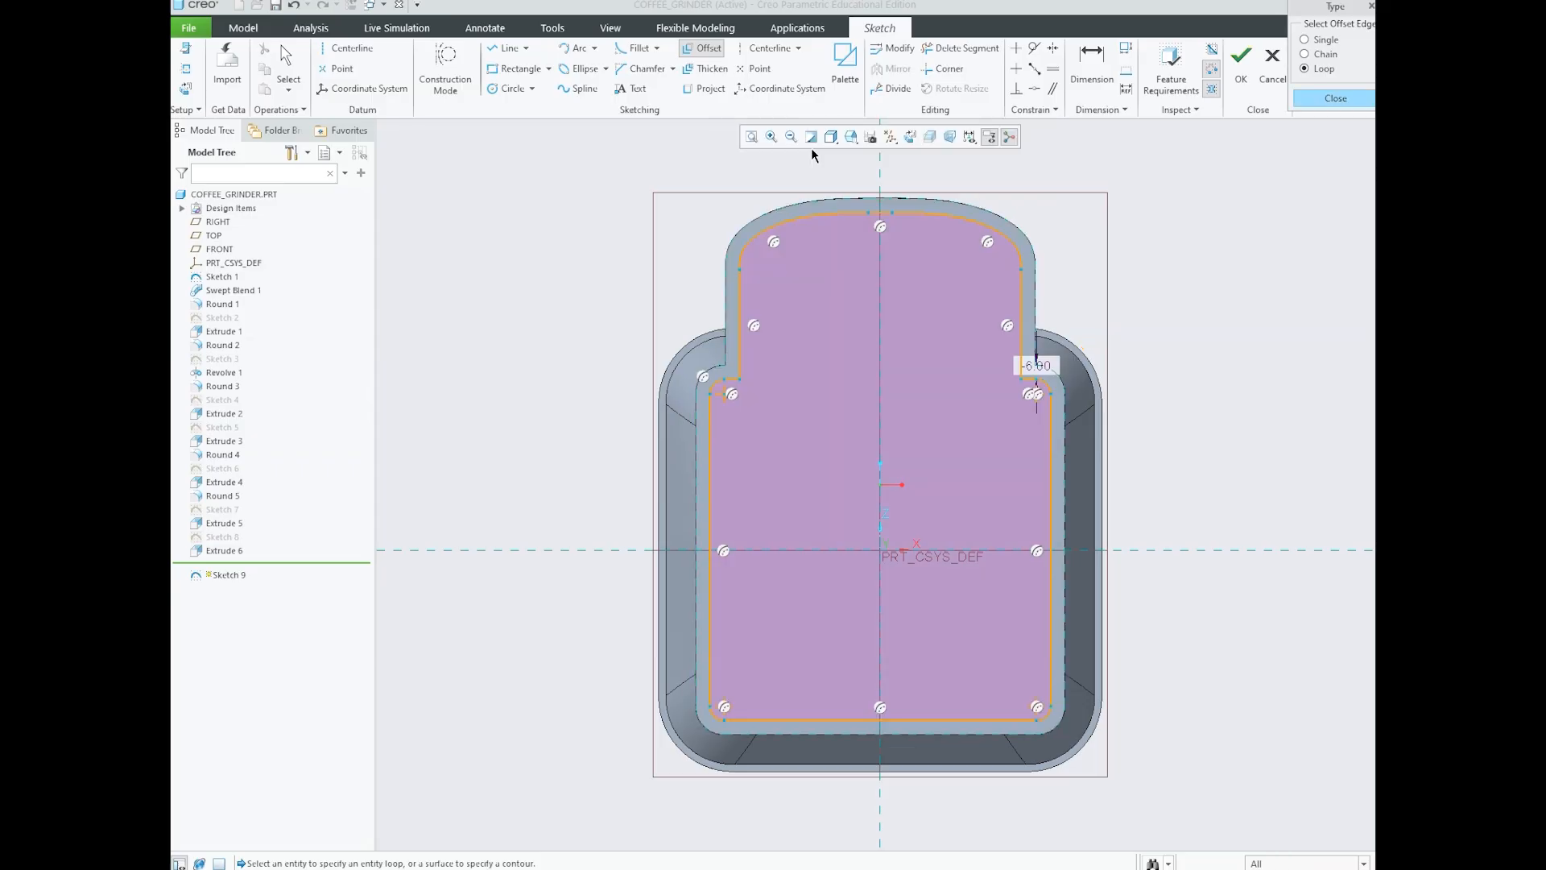
click(1335, 98)
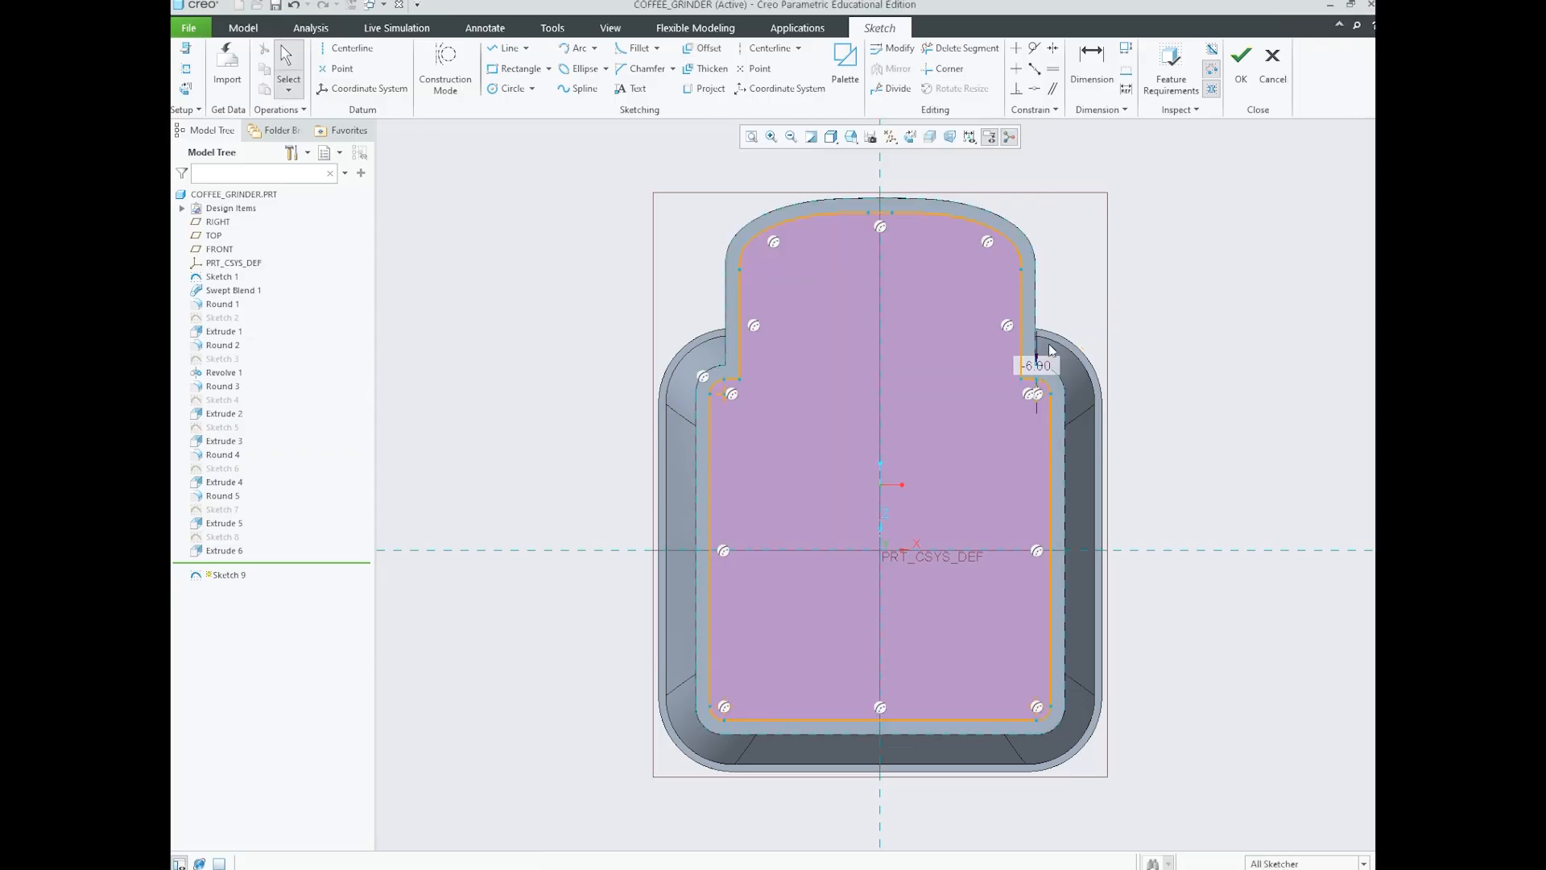
- Complete the sketch containing the offset loop on the bottom face
scroll(894, 348, up, 1)
scroll(1000, 363, down, 1)
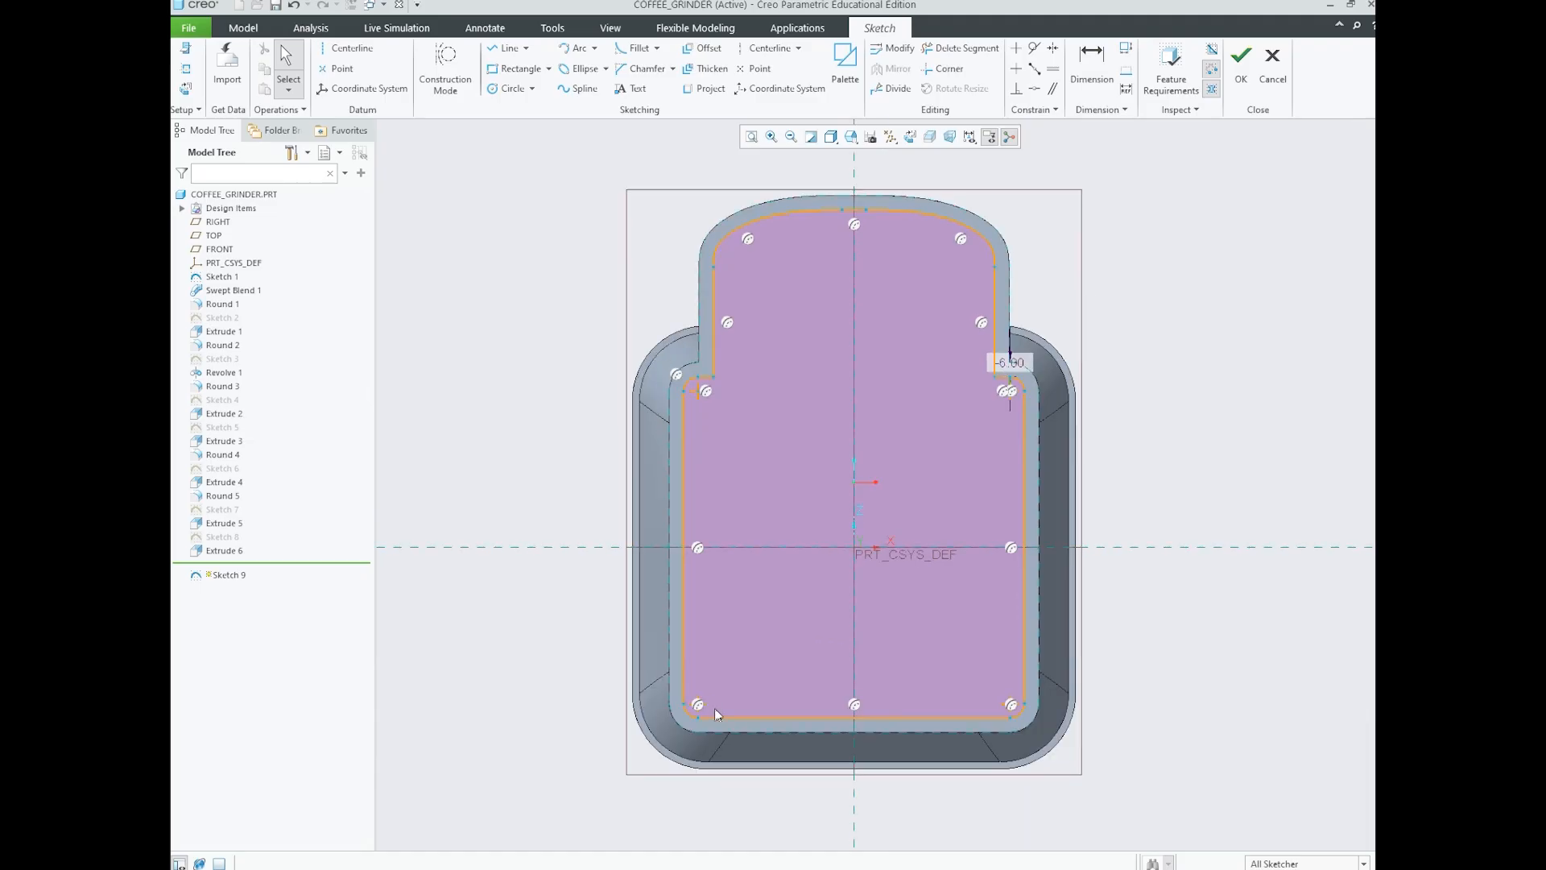
scroll(789, 614, up, 3)
scroll(790, 619, up, 1)
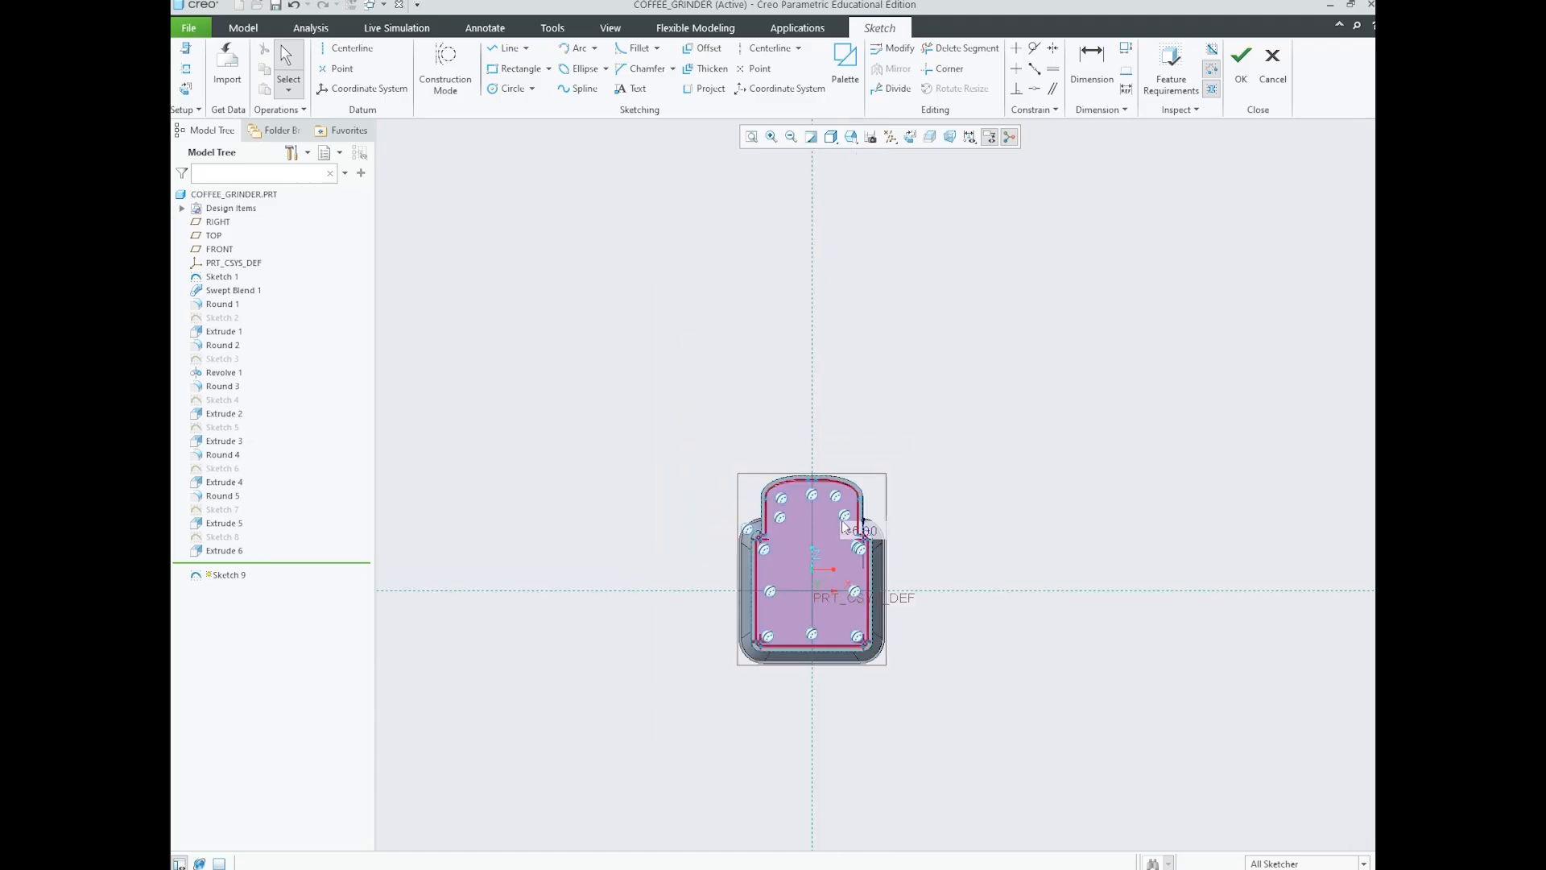
scroll(788, 598, down, 3)
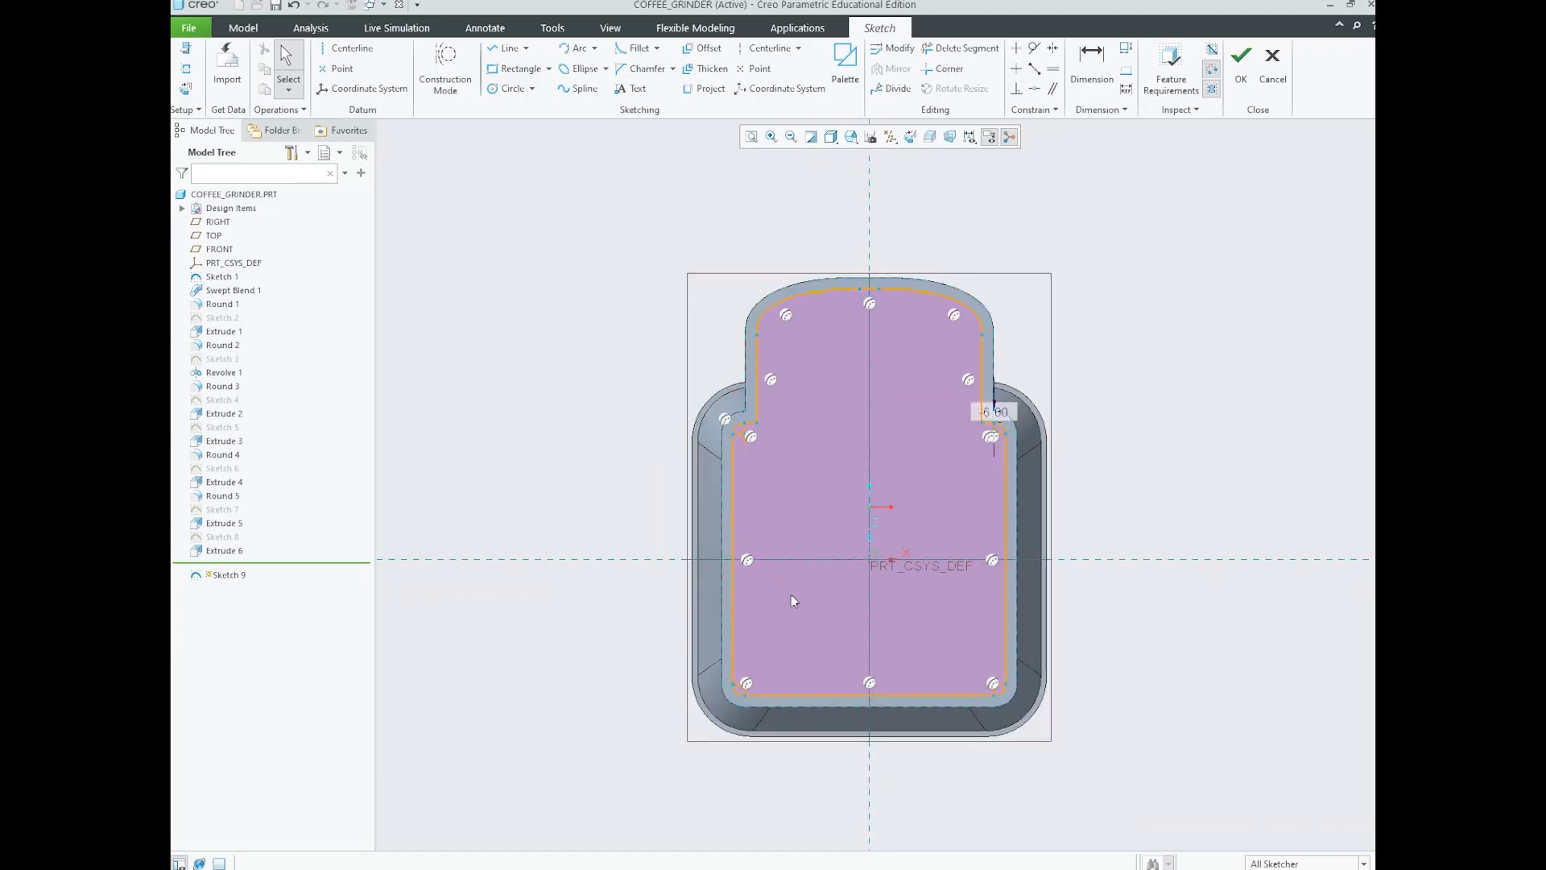
click(1241, 57)
- Extrude the offset loop sketch 10 mm downward from the base, using the depth shown in reference image Coffee grinder (56).png
middle_drag(1090, 425, 1069, 548)
scroll(884, 479, up, 2)
scroll(901, 639, down, 4)
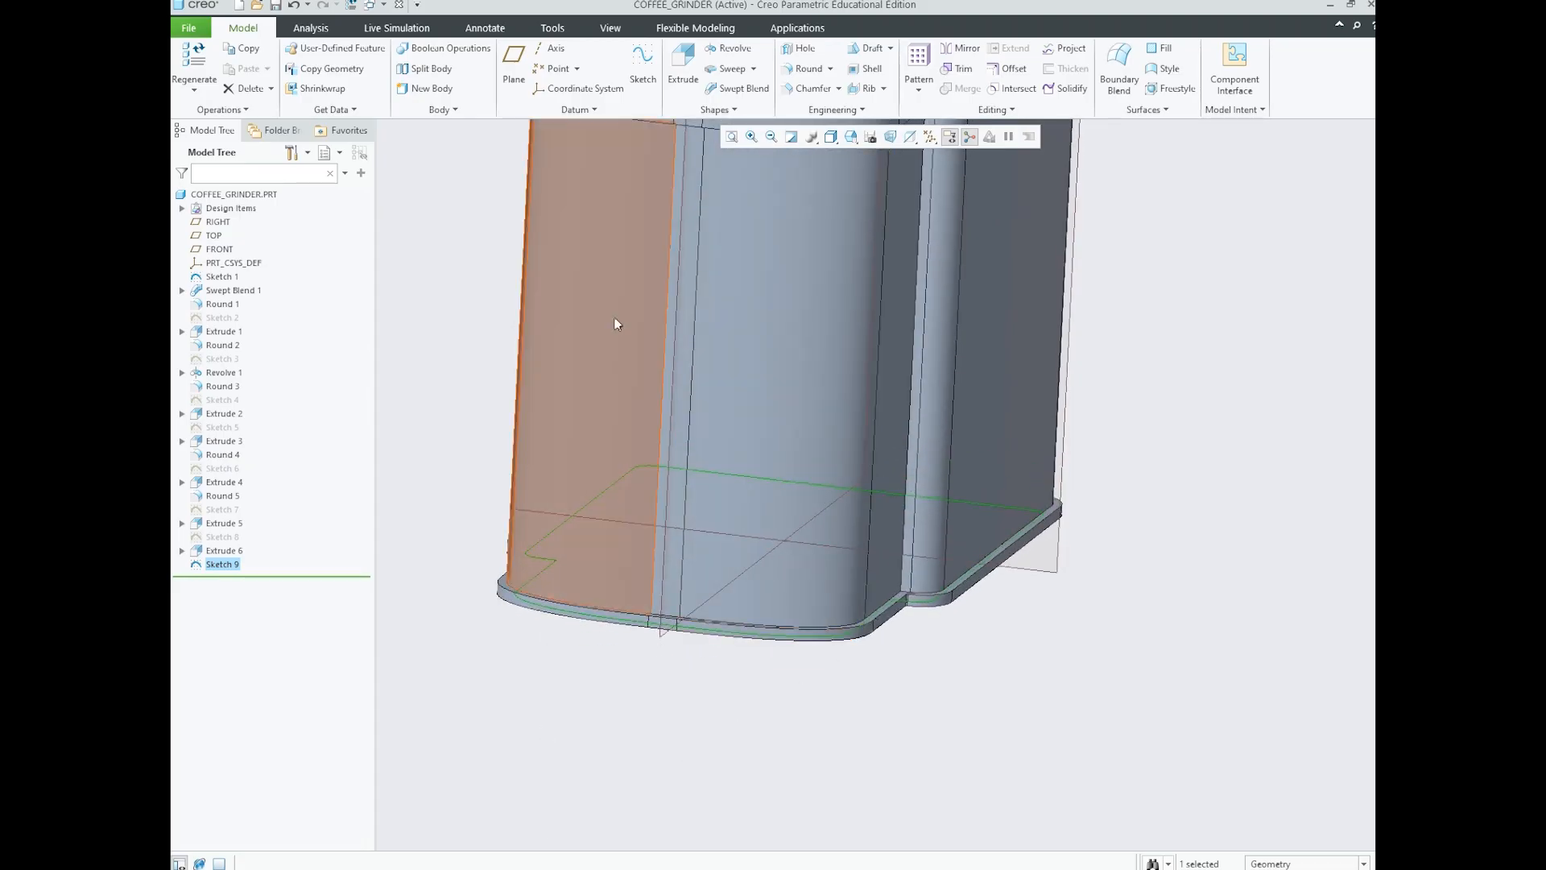
click(683, 80)
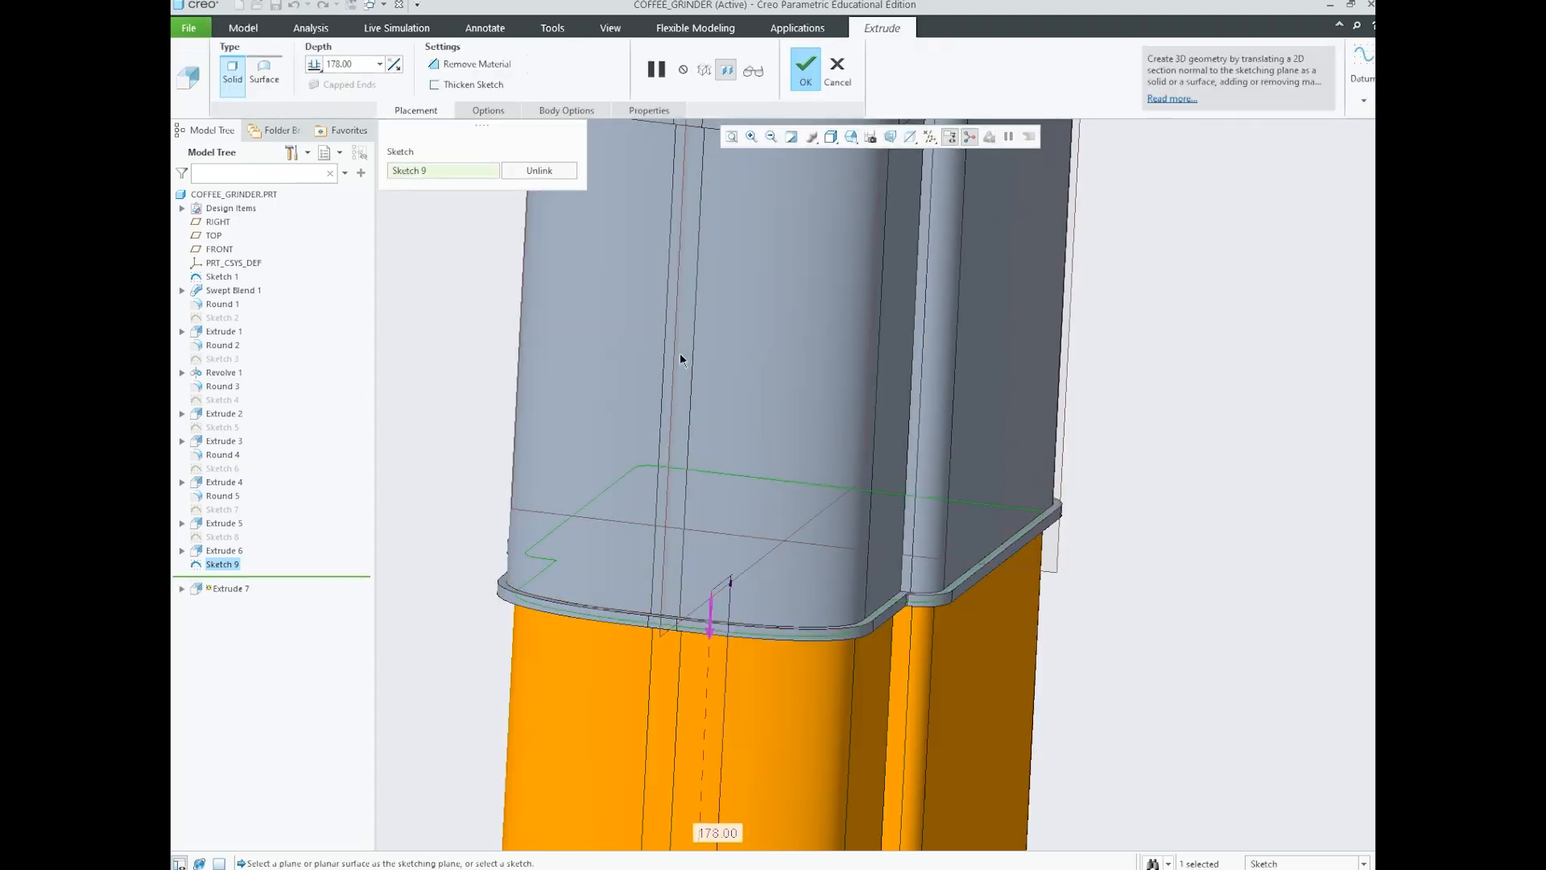
click(494, 112)
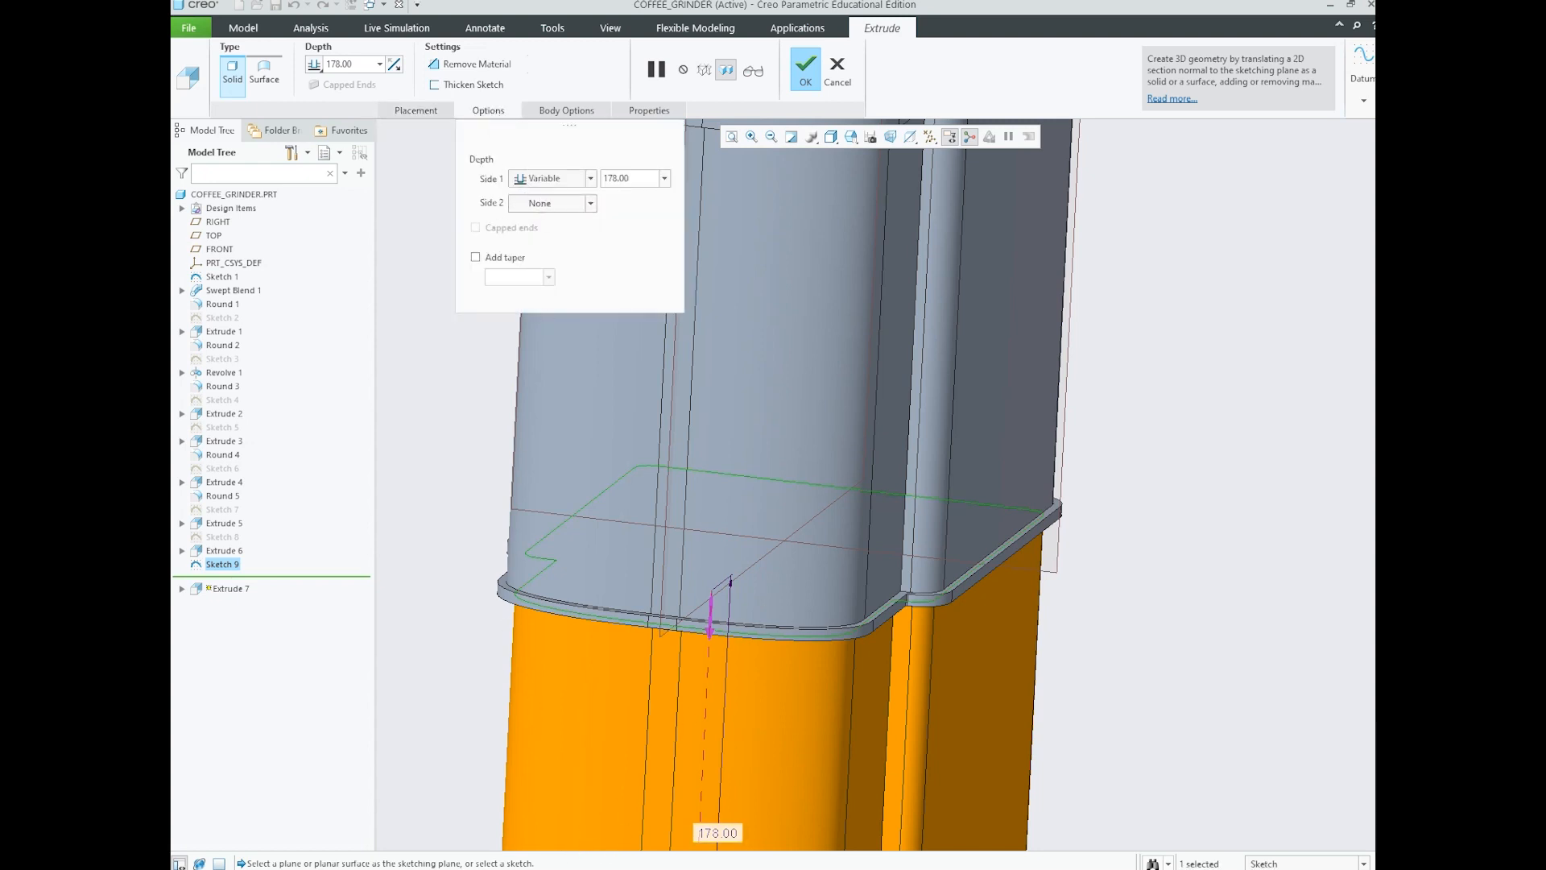
mouse_move(563, 868)
click(508, 806)
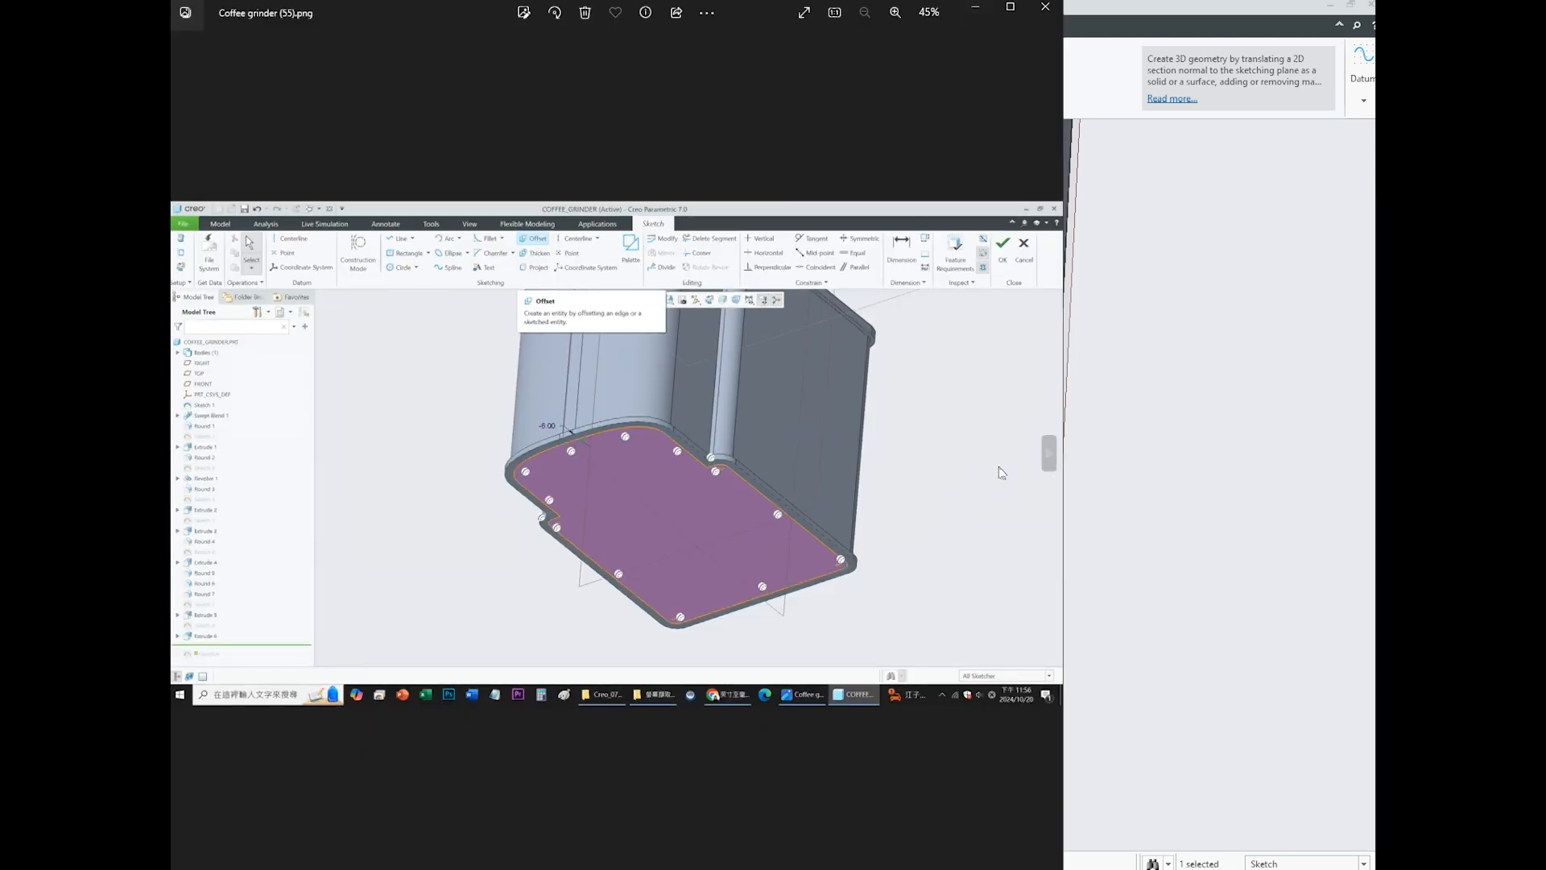
click(1049, 455)
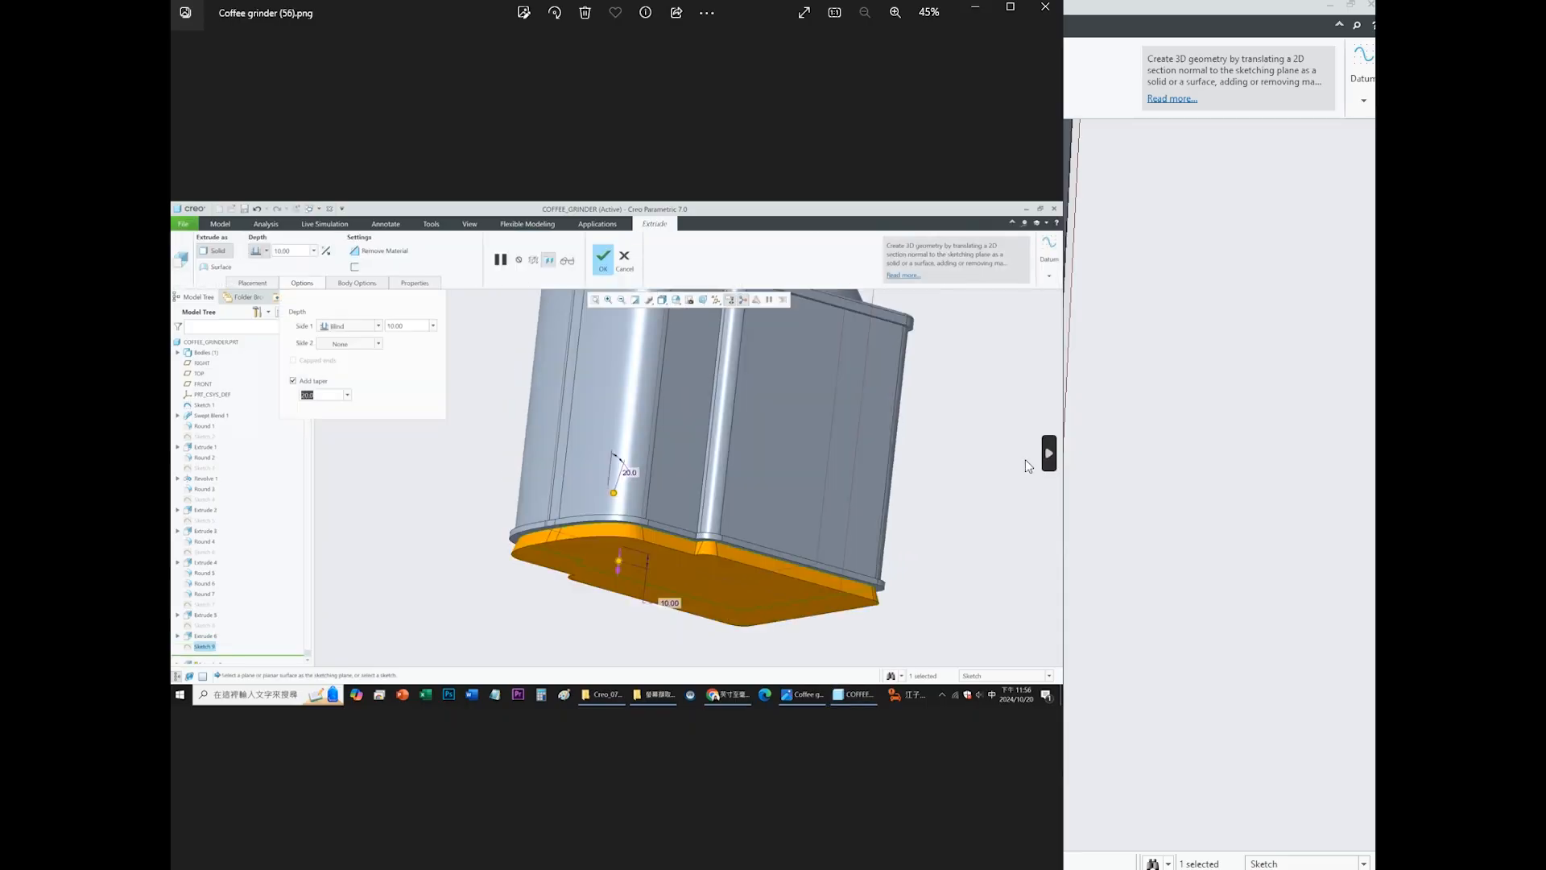
click(1144, 467)
double_click(718, 836)
text(10)
key(Return)
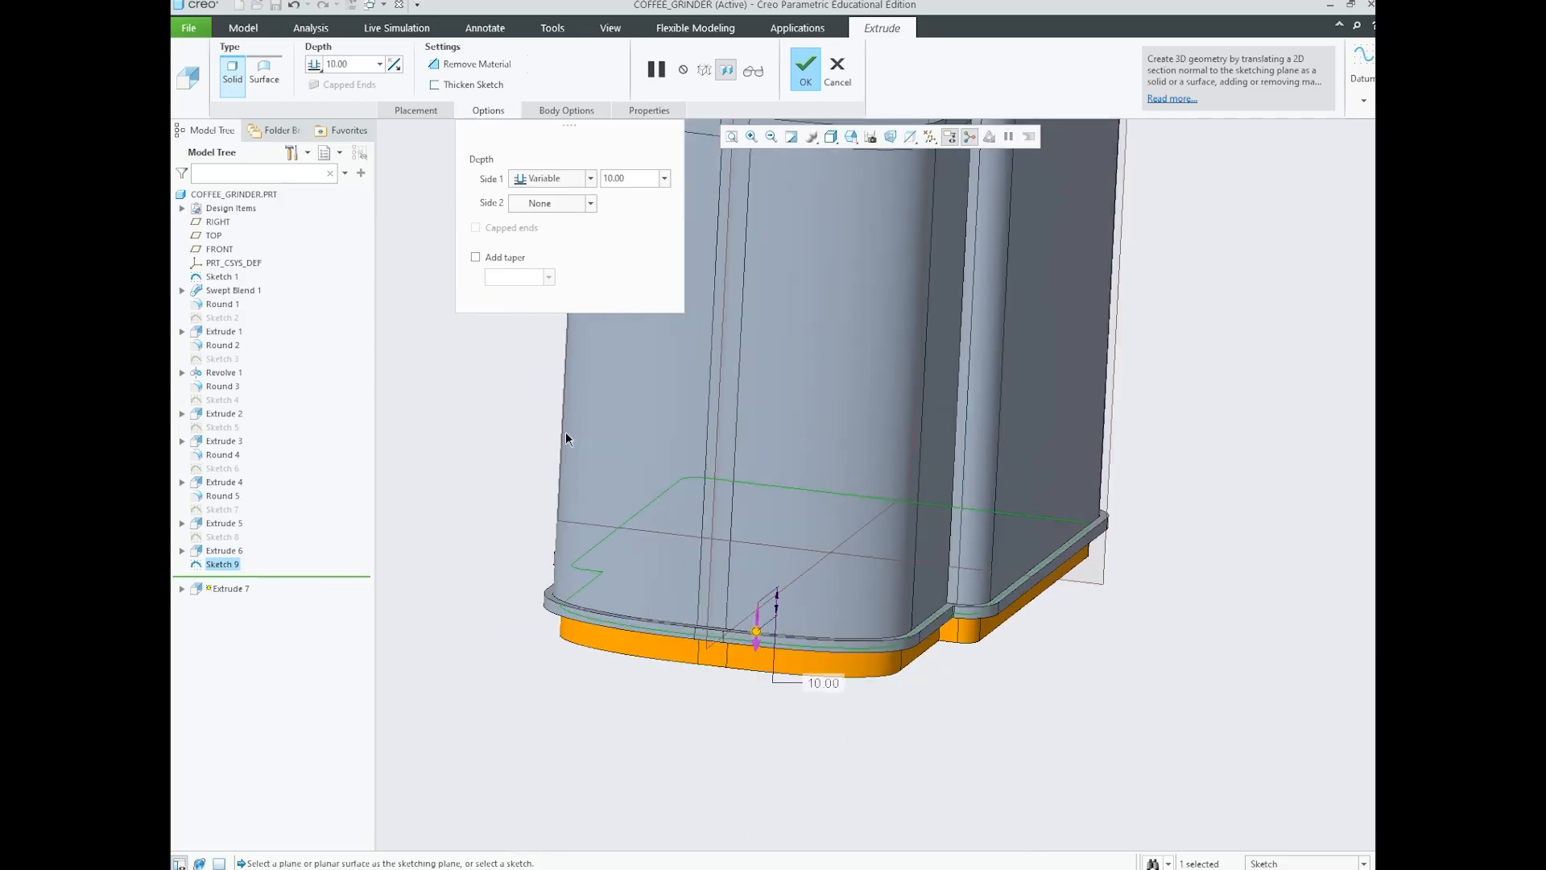
- Add a 20° taper to the base extrusion and reverse its sign so the walls flare outward
click(475, 257)
double_click(527, 283)
text(20)
key(Return)
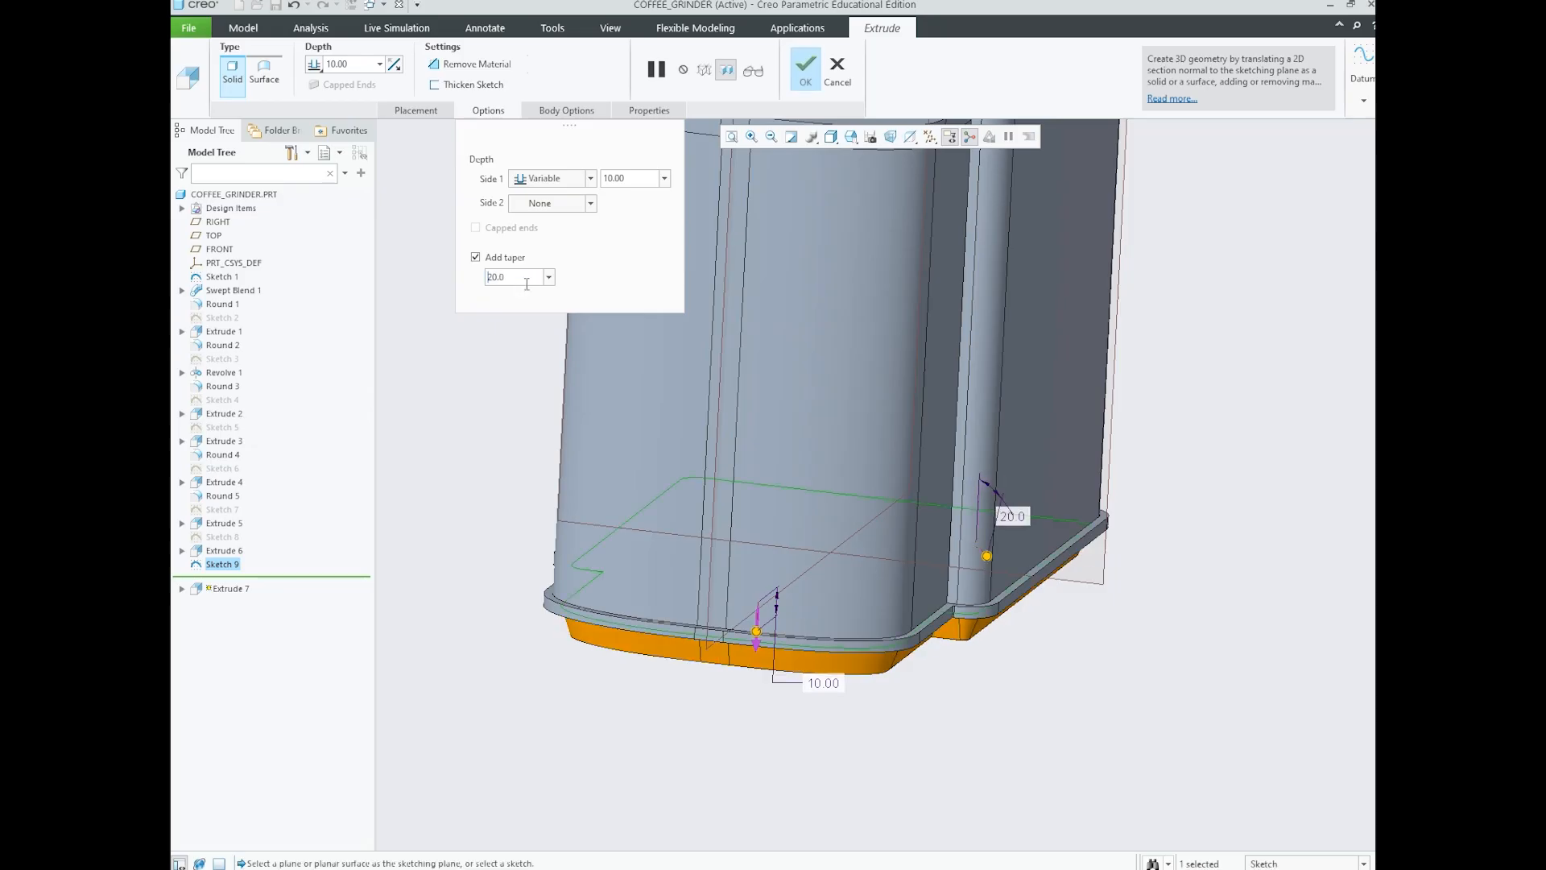
text(-)
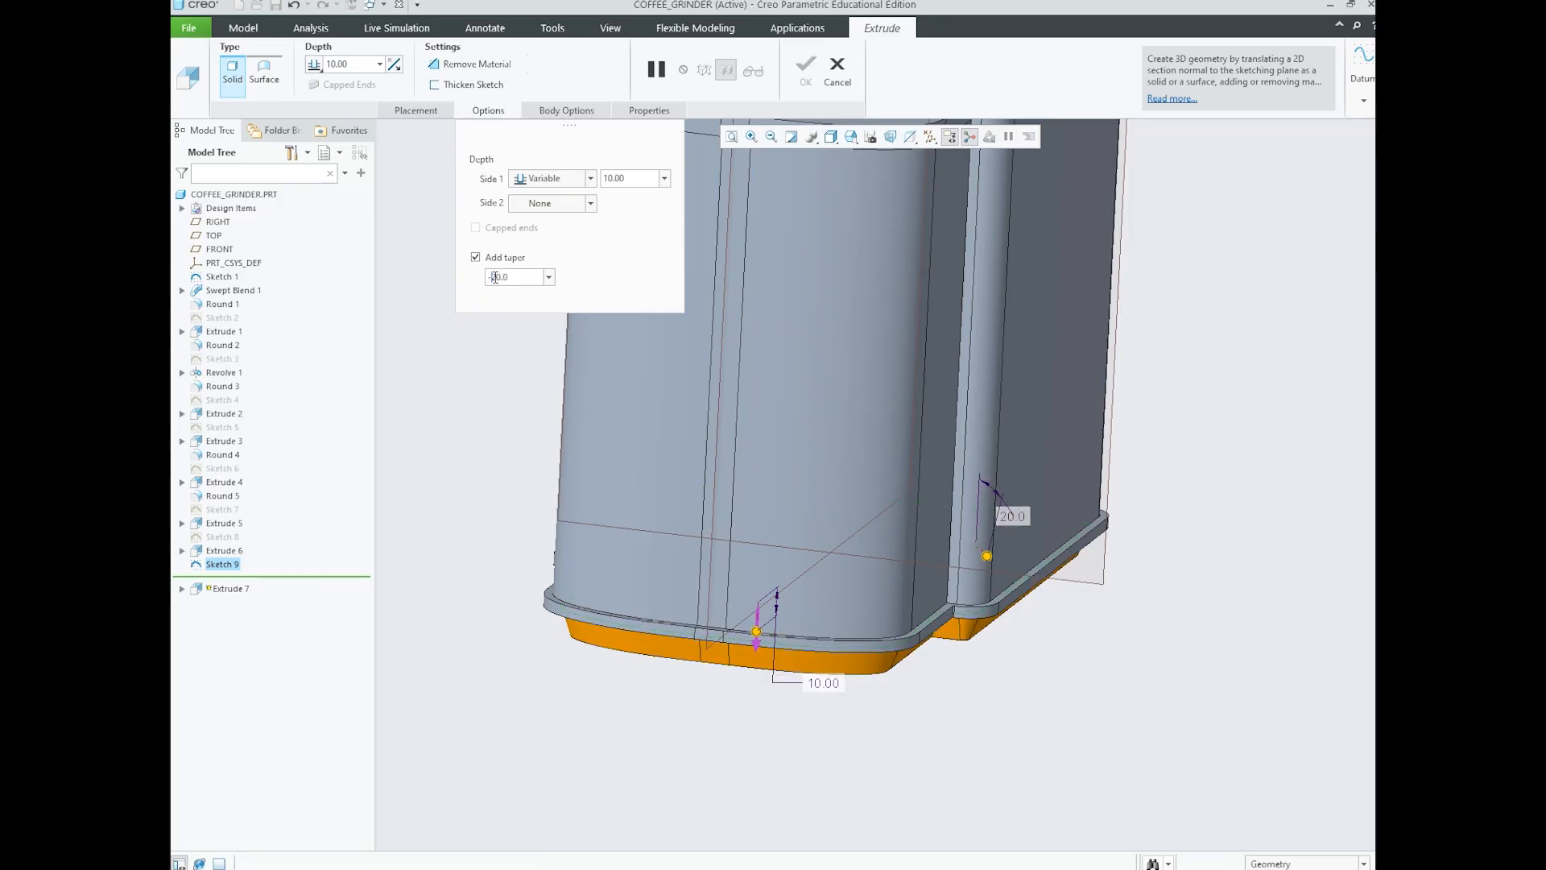
key(Return)
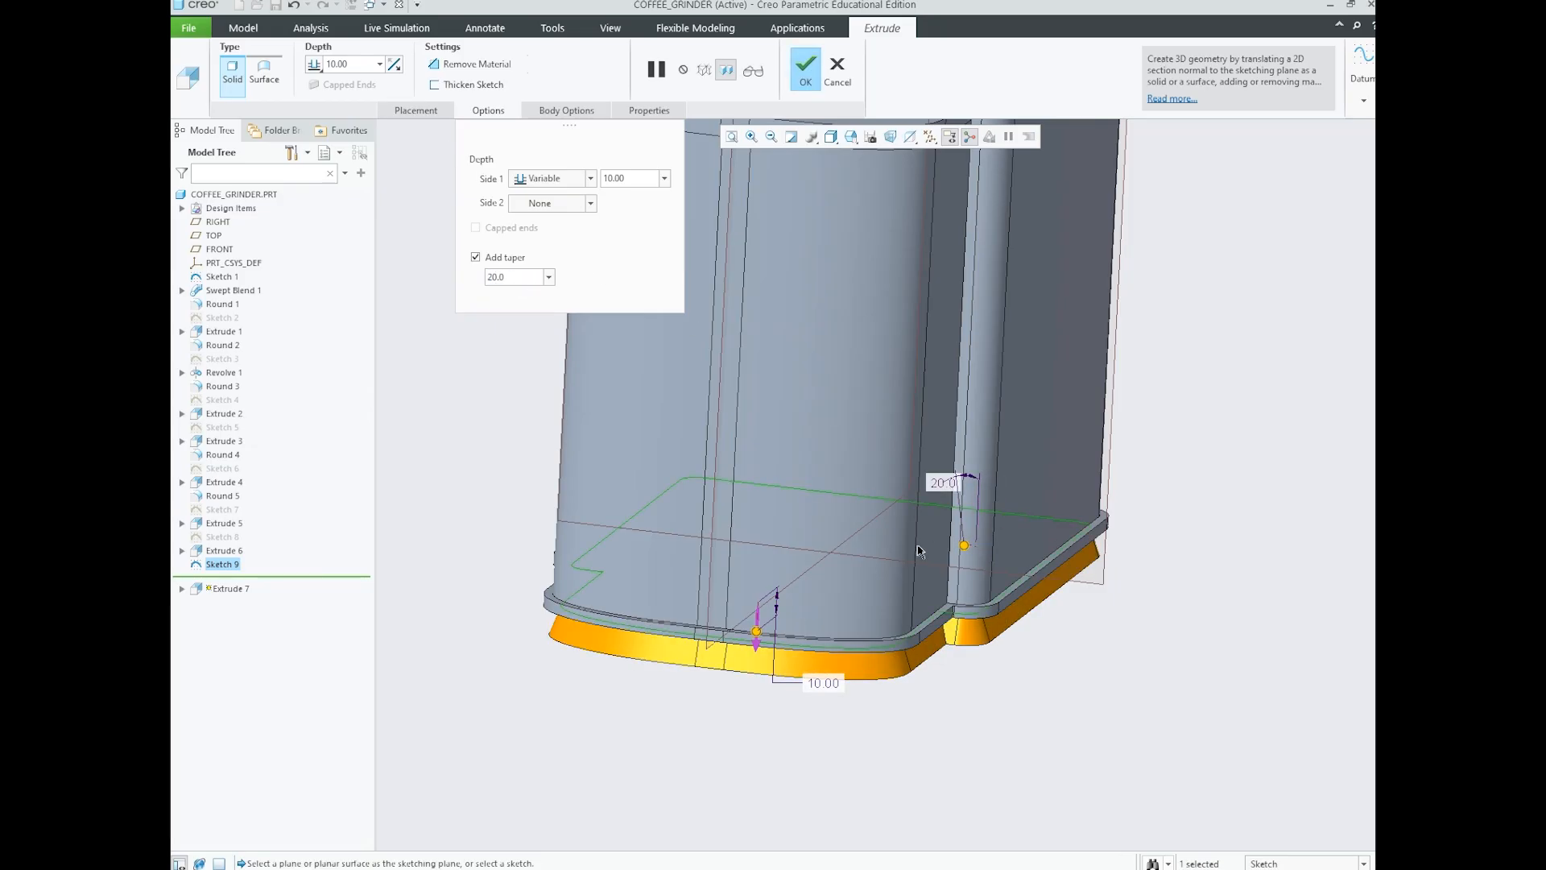
- Compare the tapered base preview with reference image Coffee grinder (57).png, examining the lower edge of the body
scroll(918, 548, down, 2)
scroll(806, 519, up, 1)
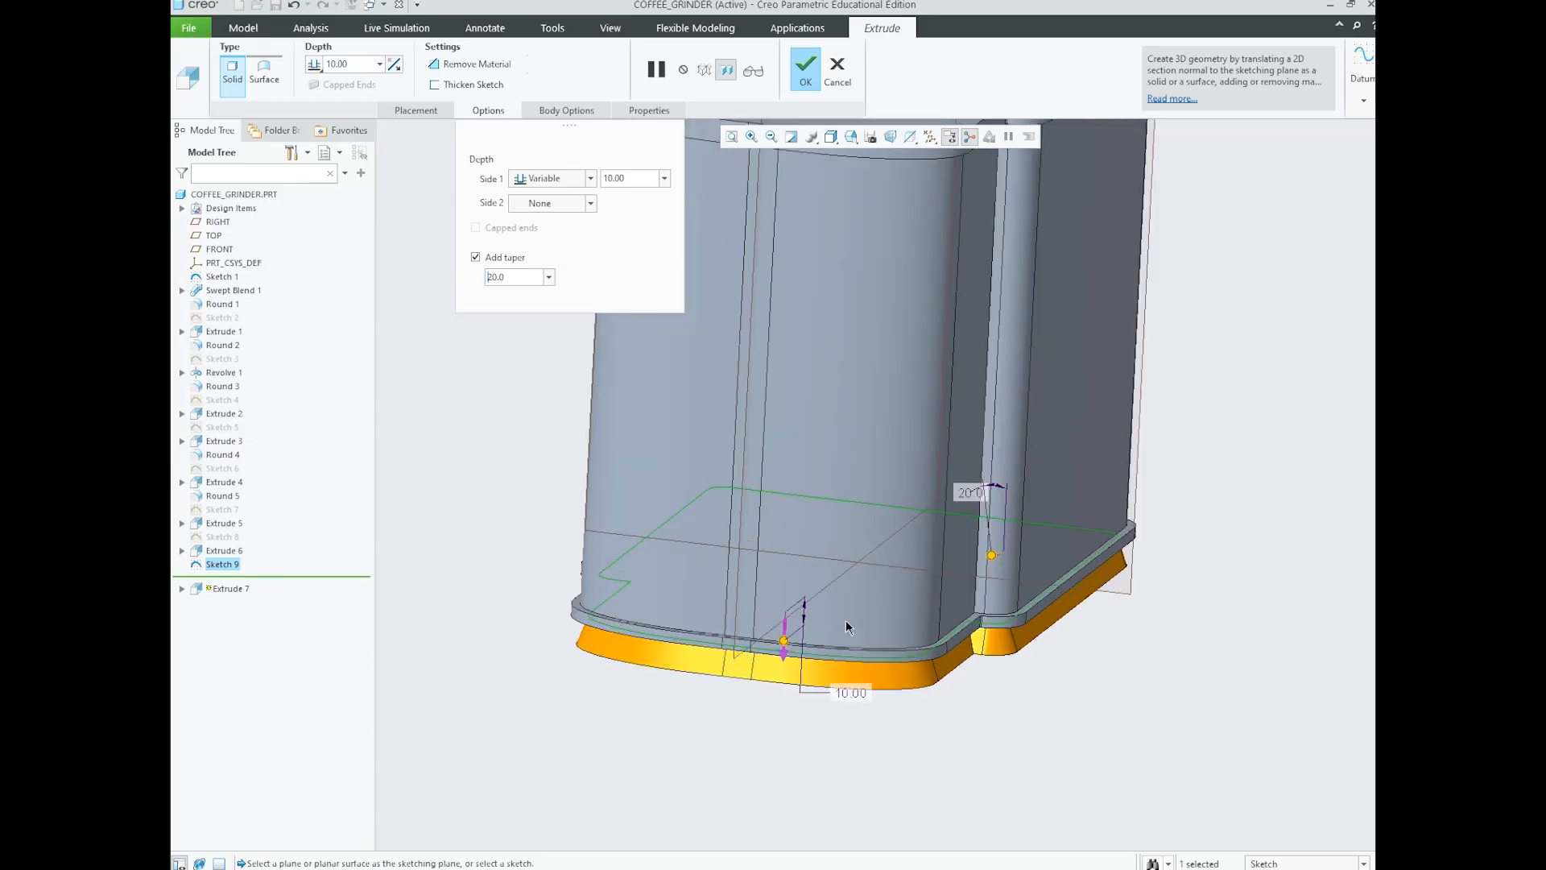
middle_drag(853, 611, 849, 612)
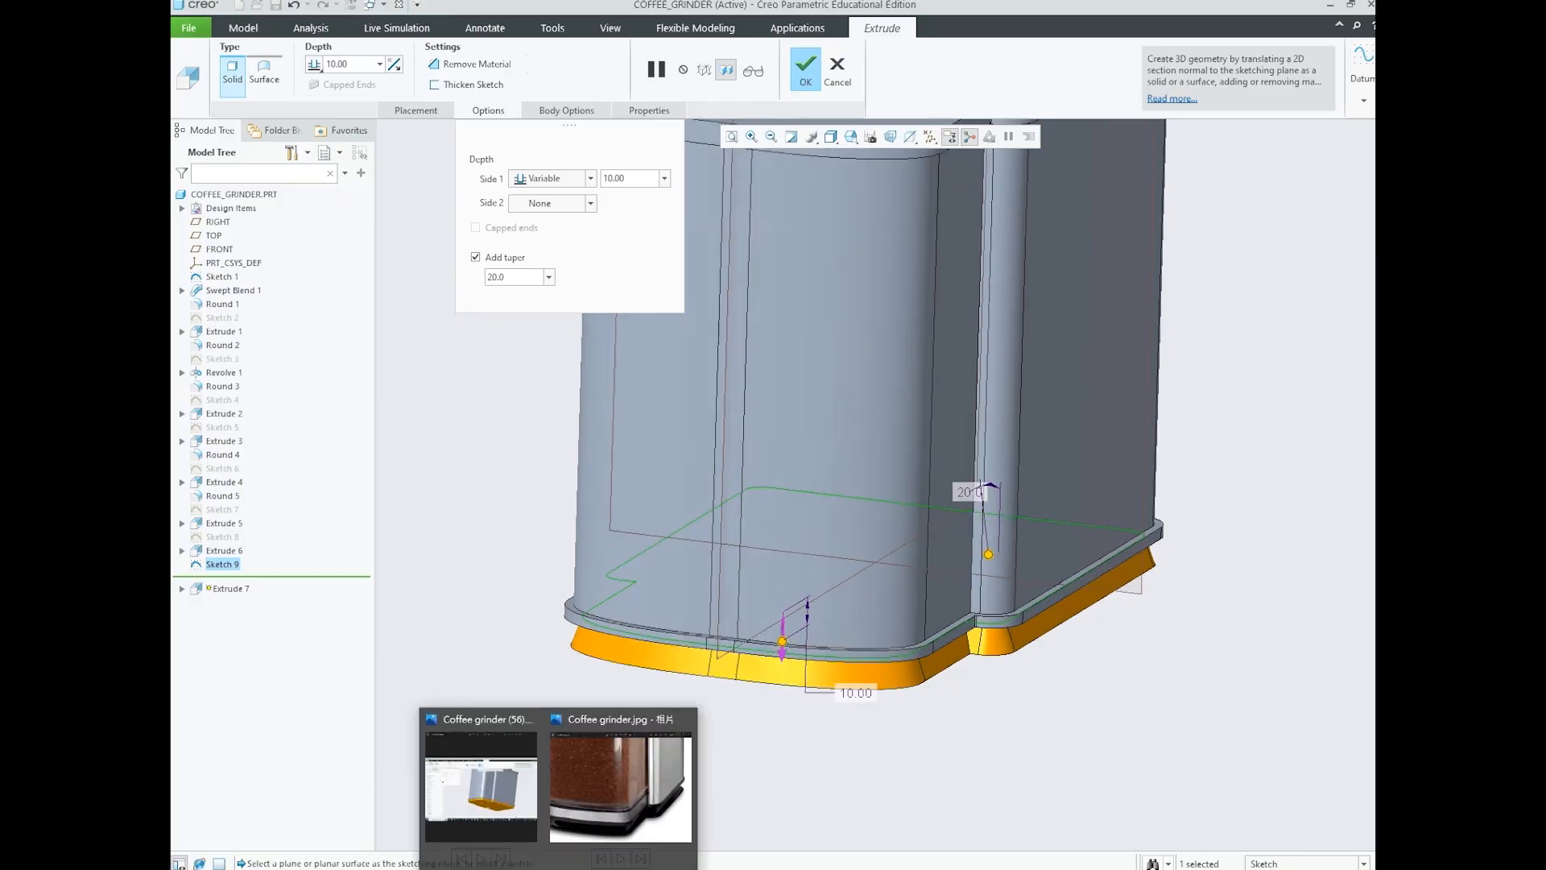
click(501, 820)
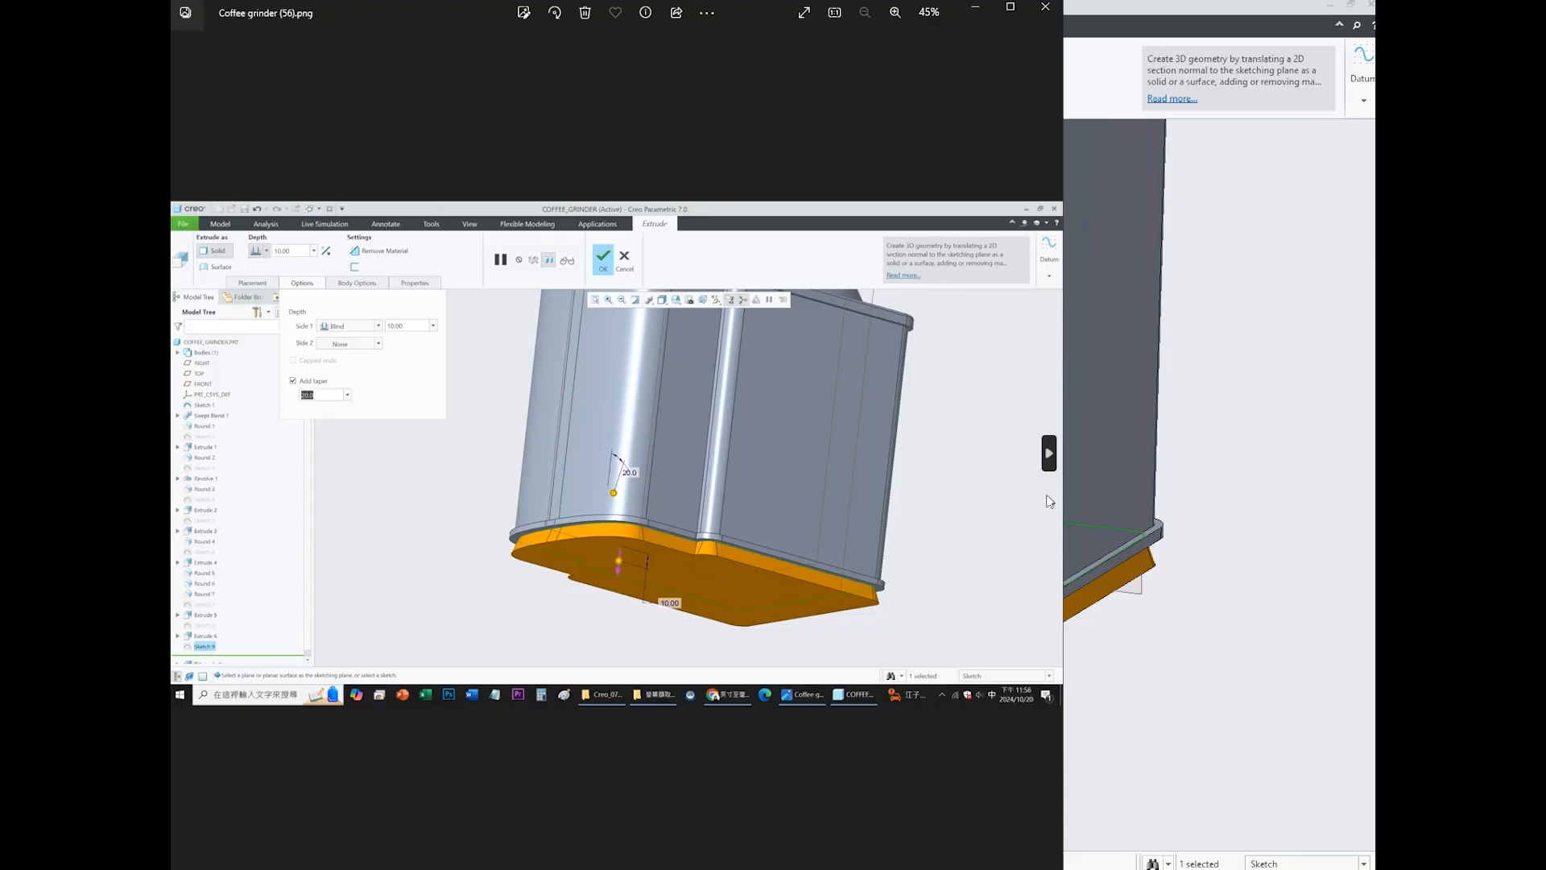
click(1046, 475)
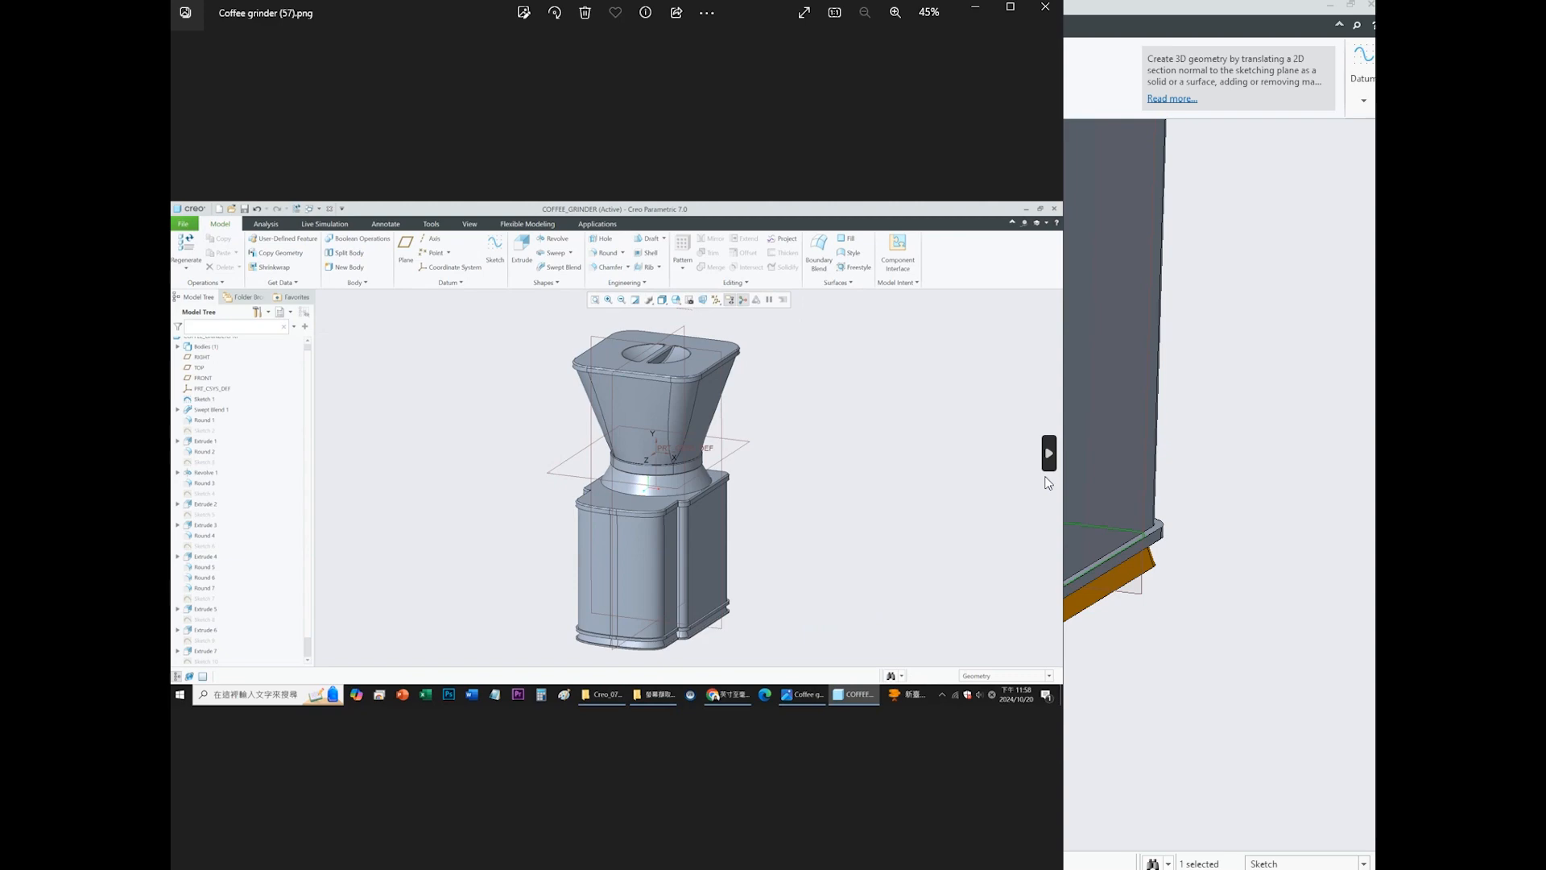
scroll(691, 677, up, 5)
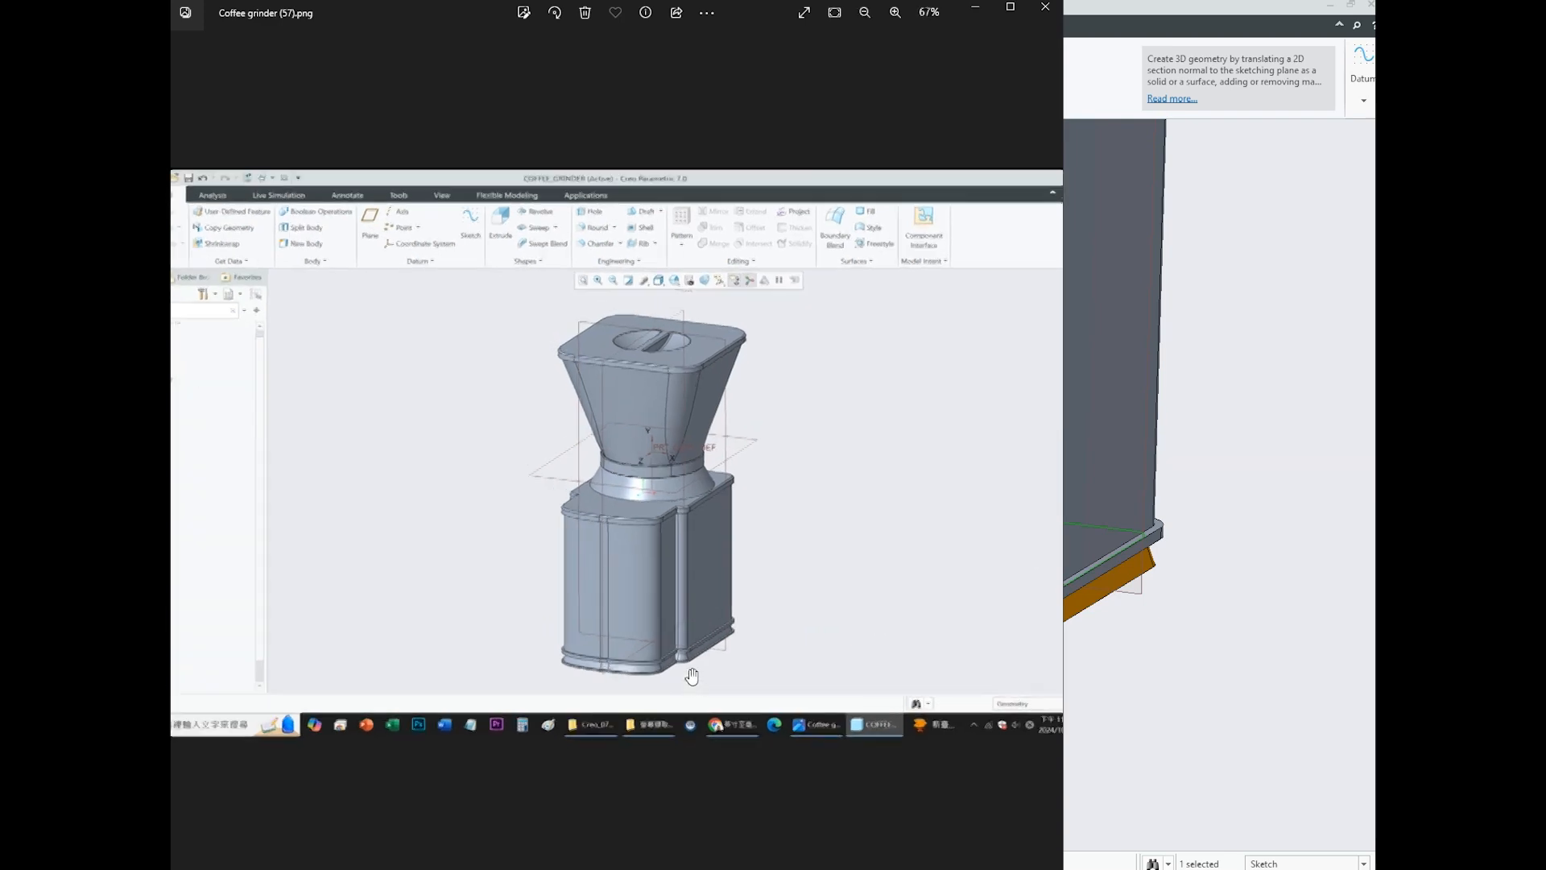
scroll(686, 691, up, 1)
scroll(781, 762, up, 3)
drag(782, 762, 826, 597)
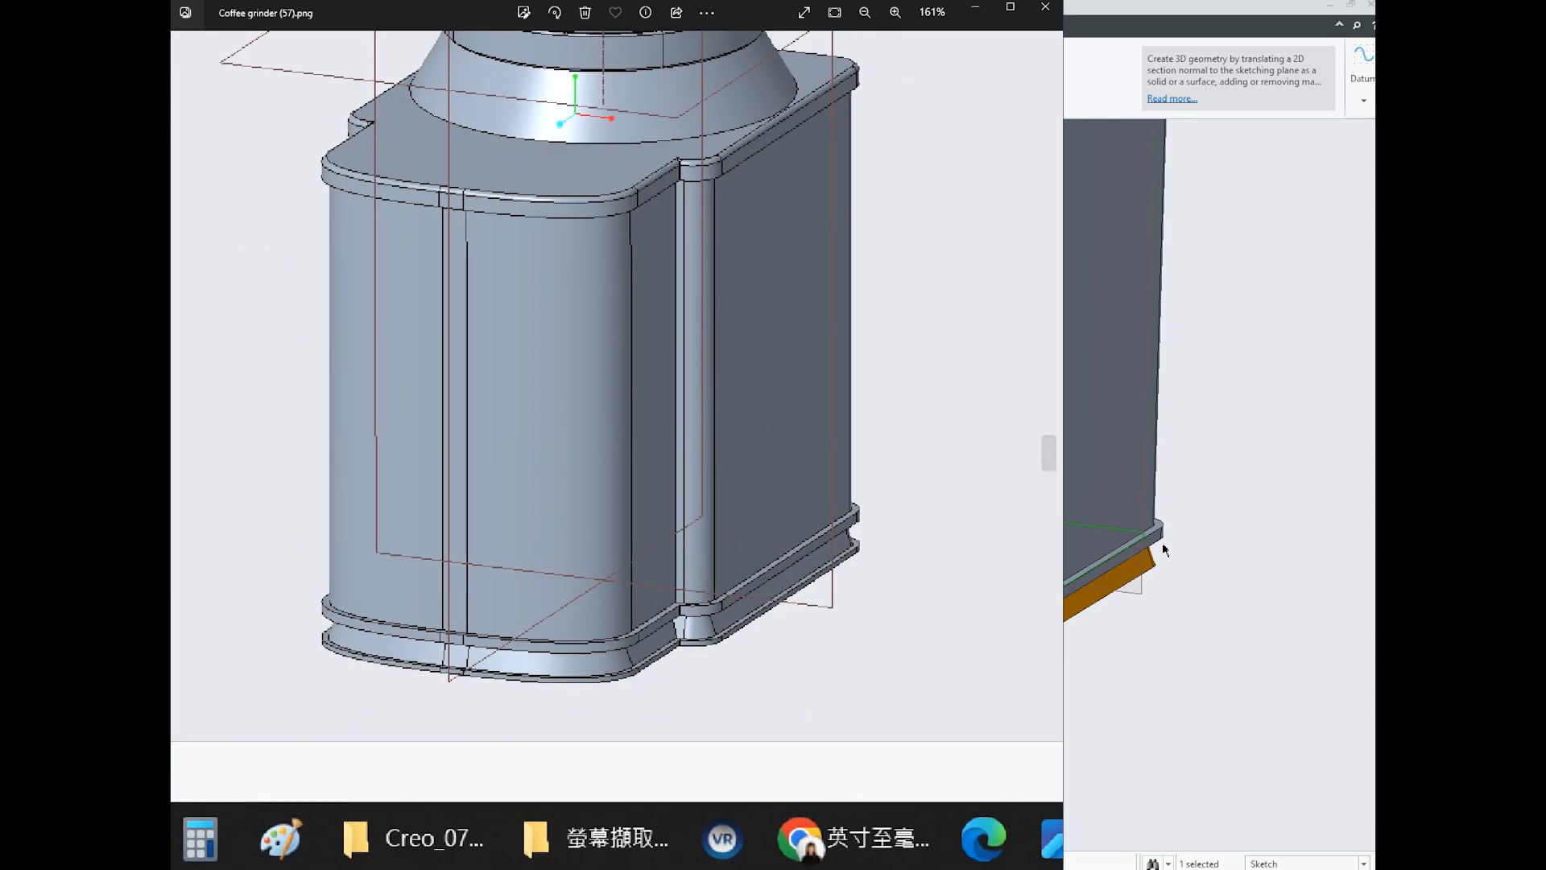
- Accept the tapered base extrusion beneath the body
click(1171, 491)
click(806, 74)
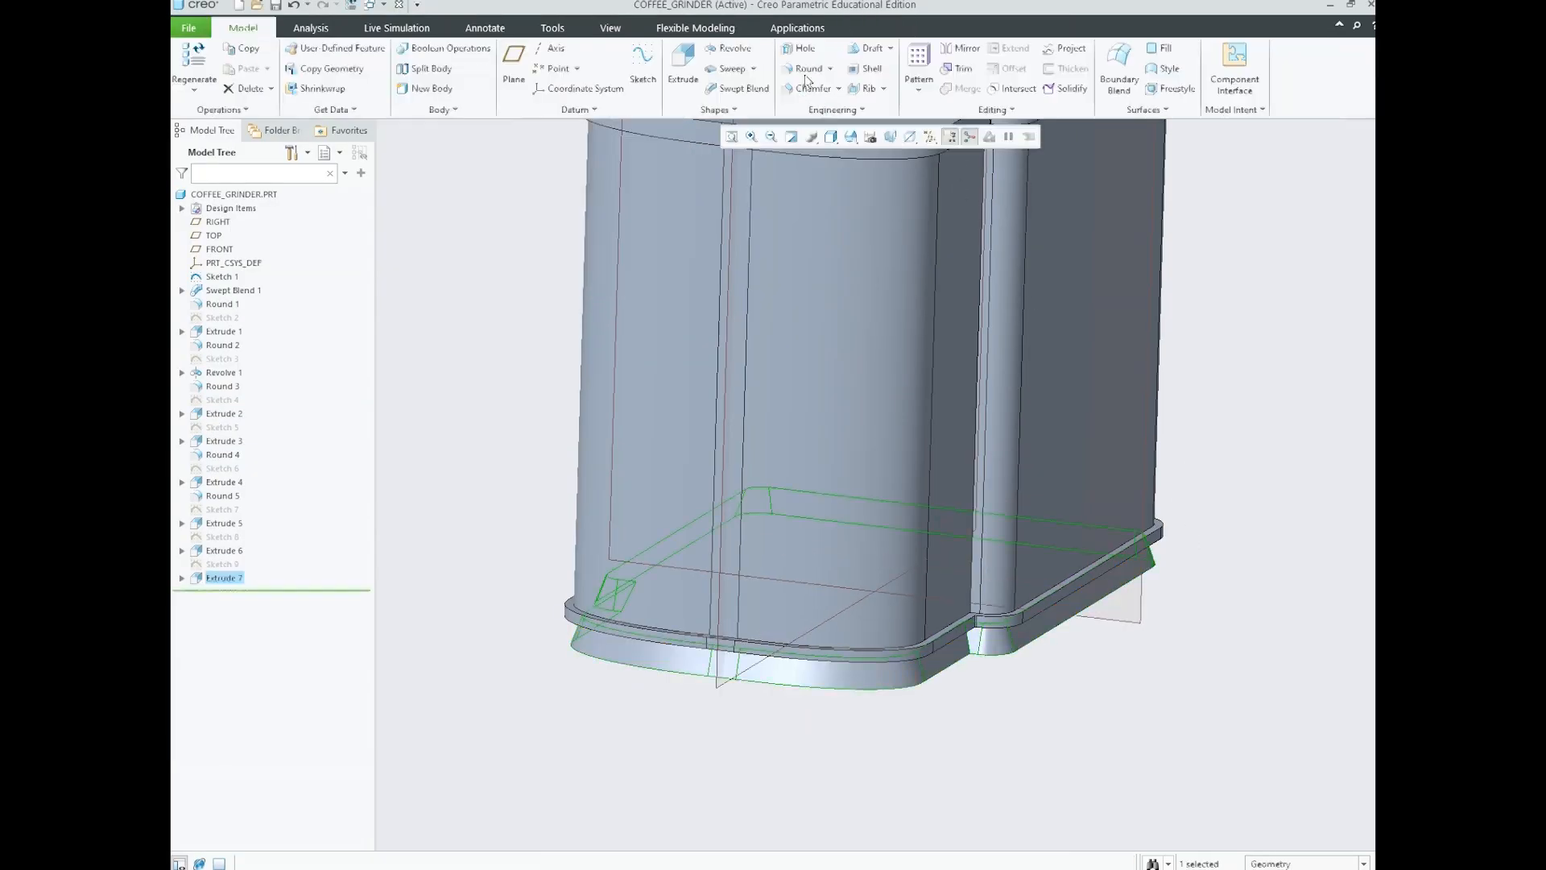
scroll(818, 698, up, 4)
scroll(818, 698, down, 5)
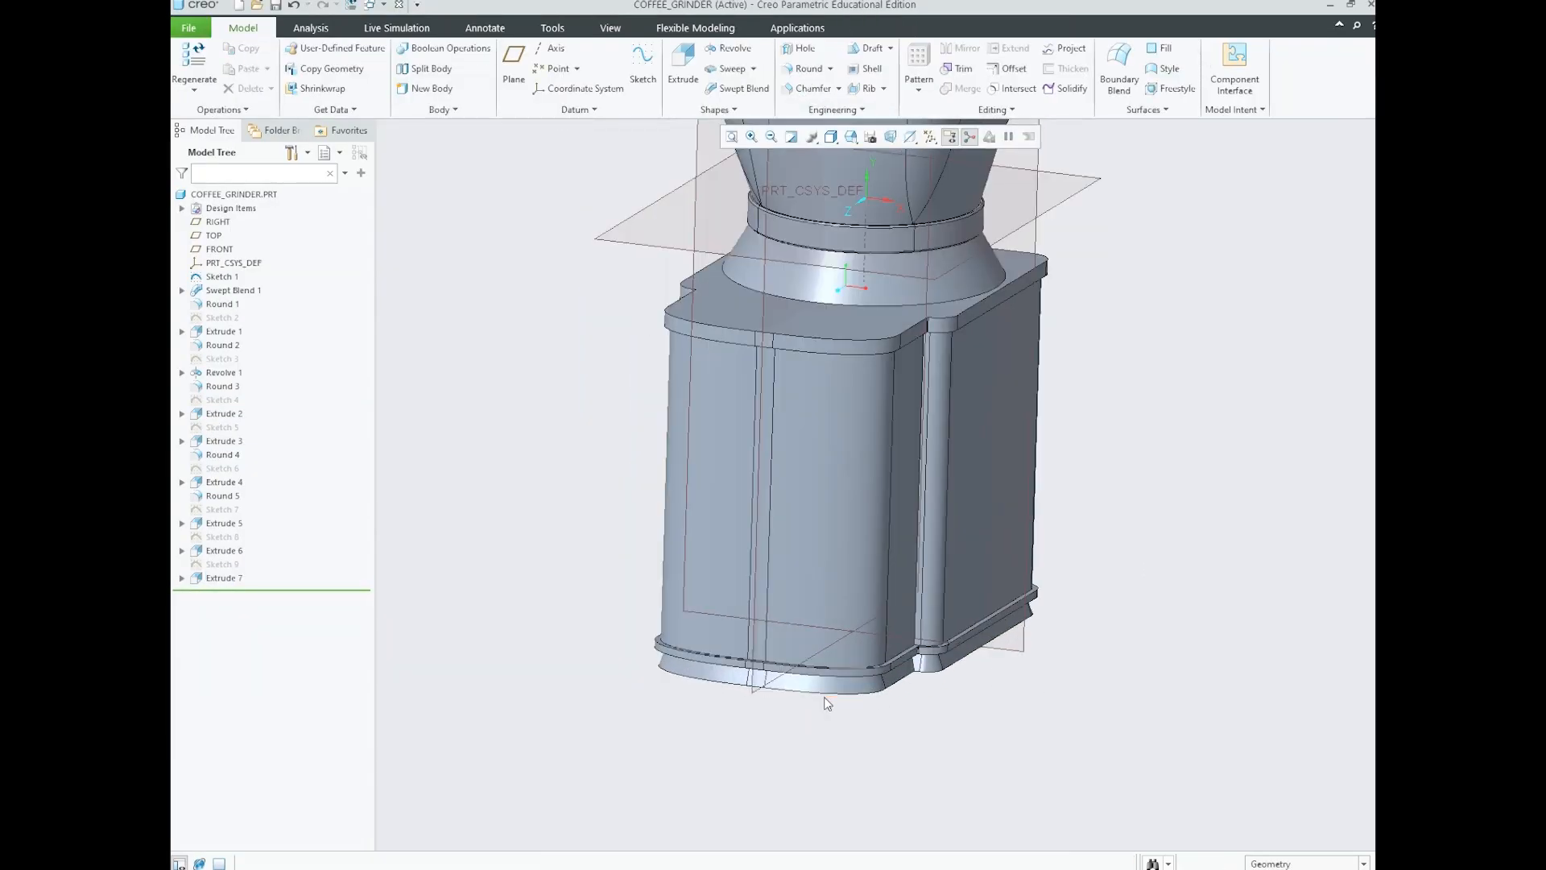
scroll(1050, 672, down, 4)
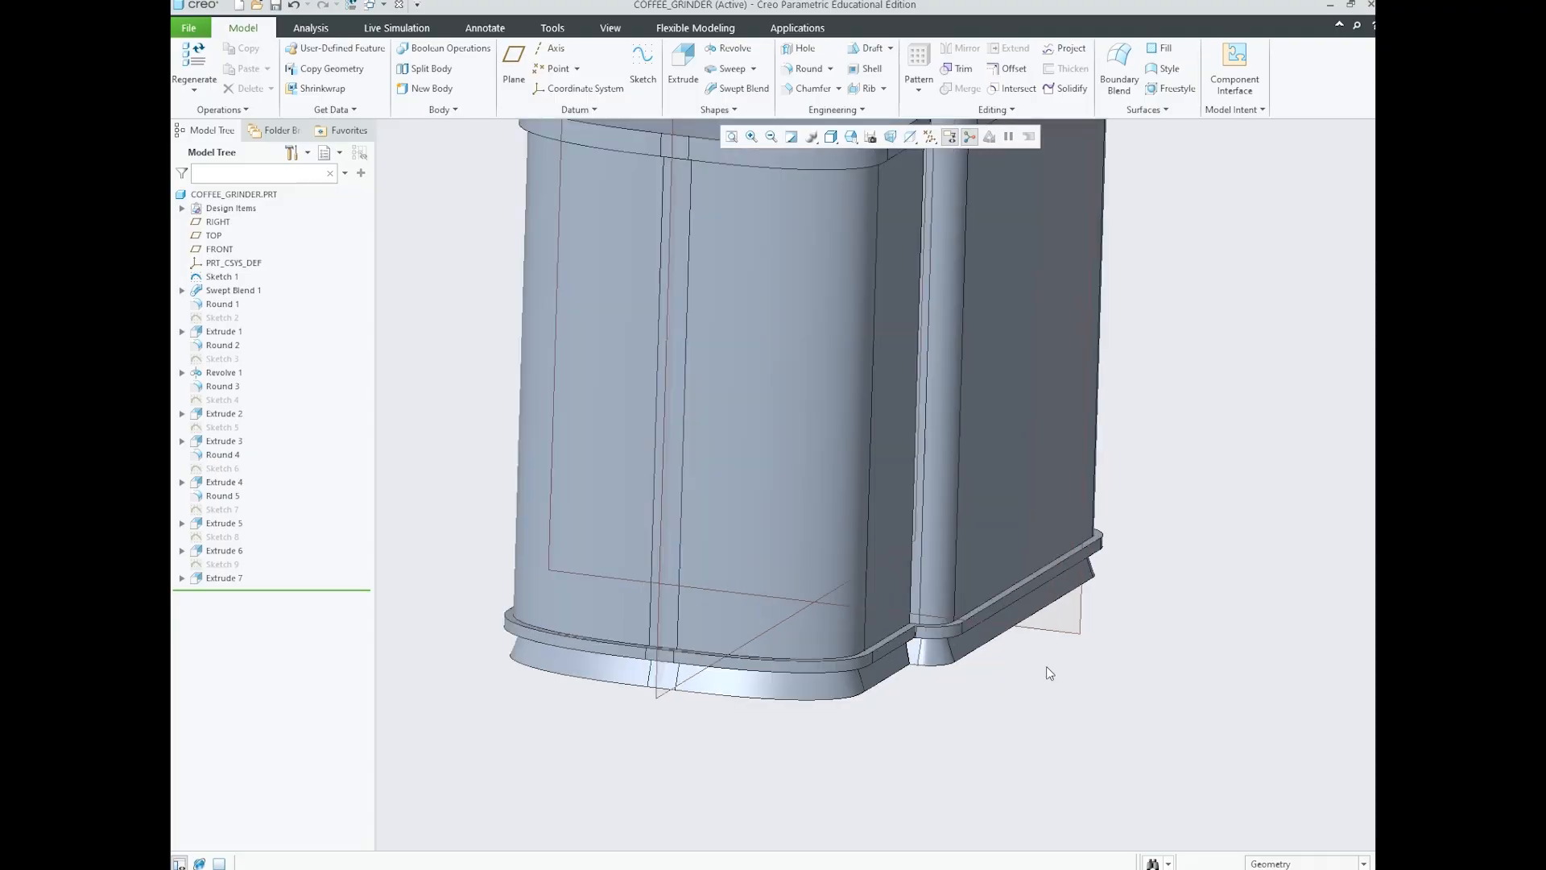
- Examine the thin lip below the tapered base in Coffee grinder (57).png, also consulting the product photo Coffee grinder.jpg
click(560, 868)
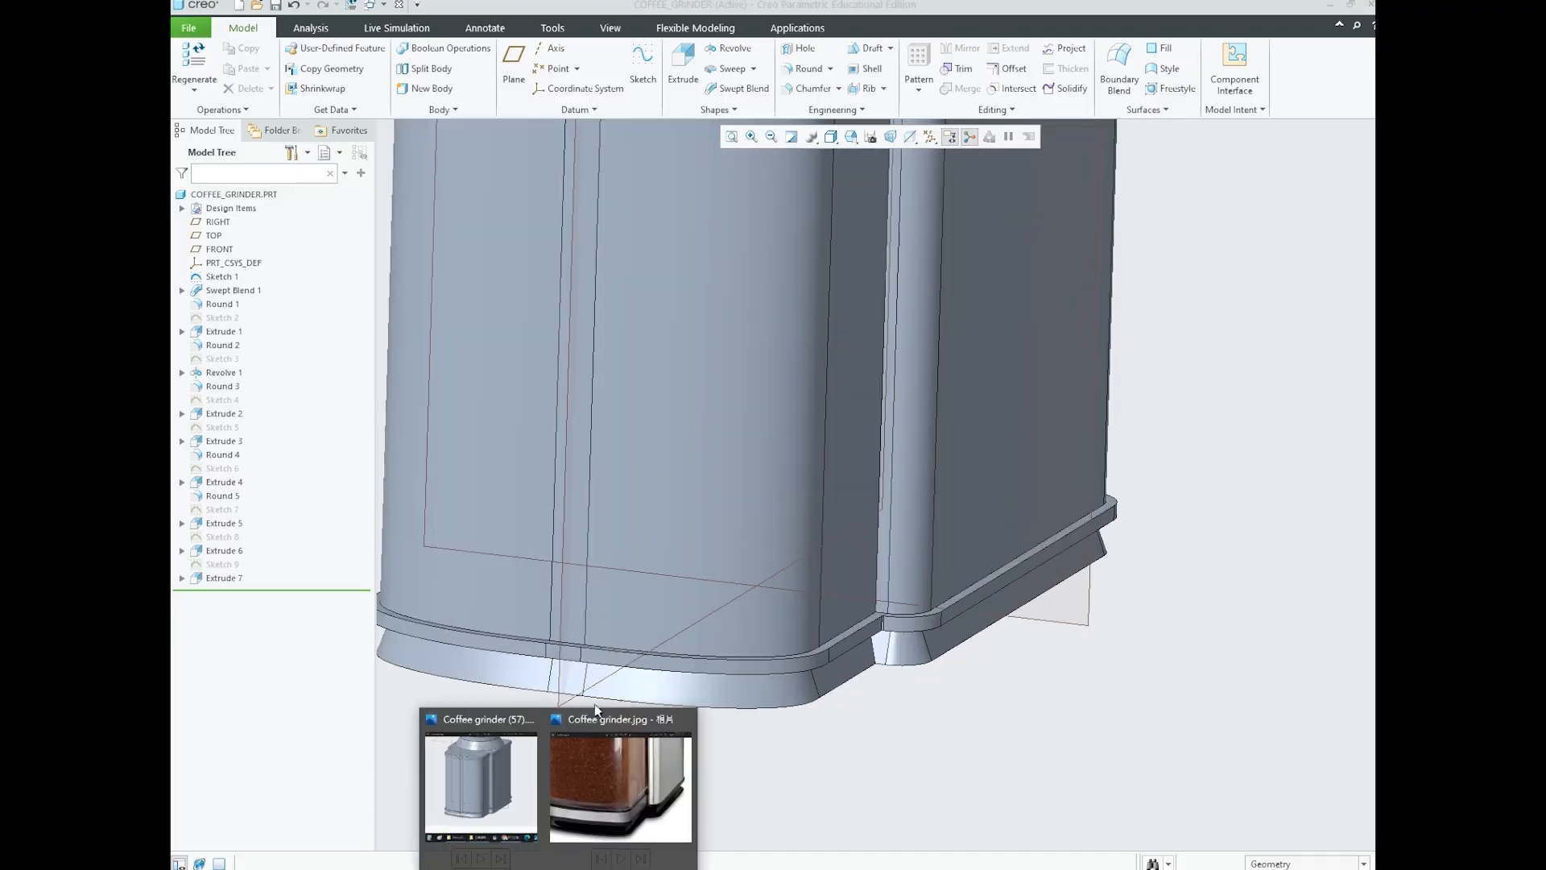
click(509, 792)
scroll(642, 680, down, 2)
scroll(1040, 398, up, 5)
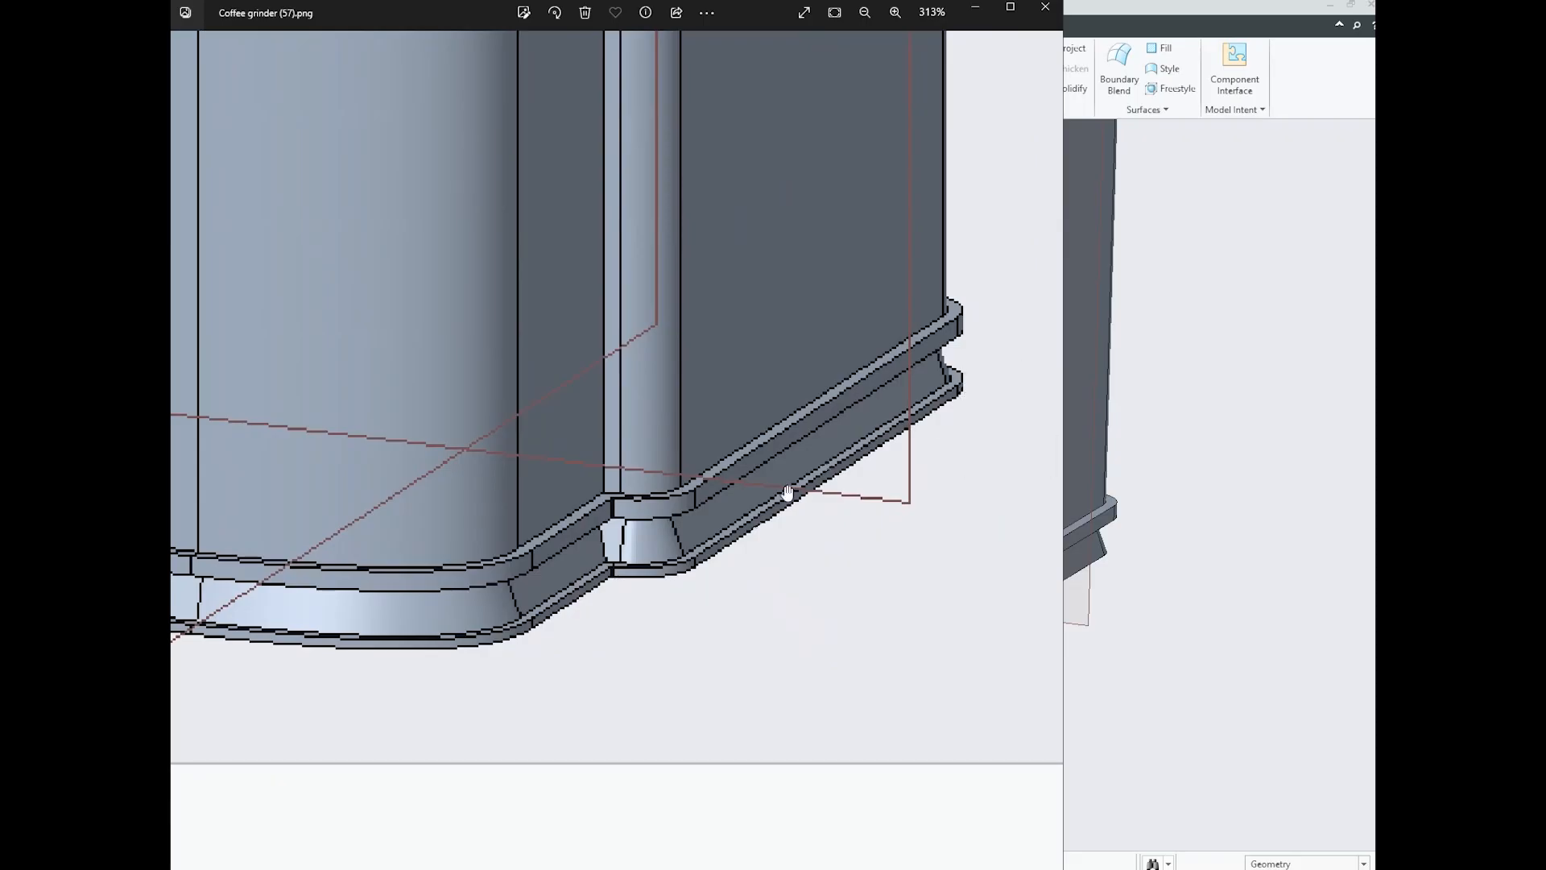
drag(255, 626, 594, 606)
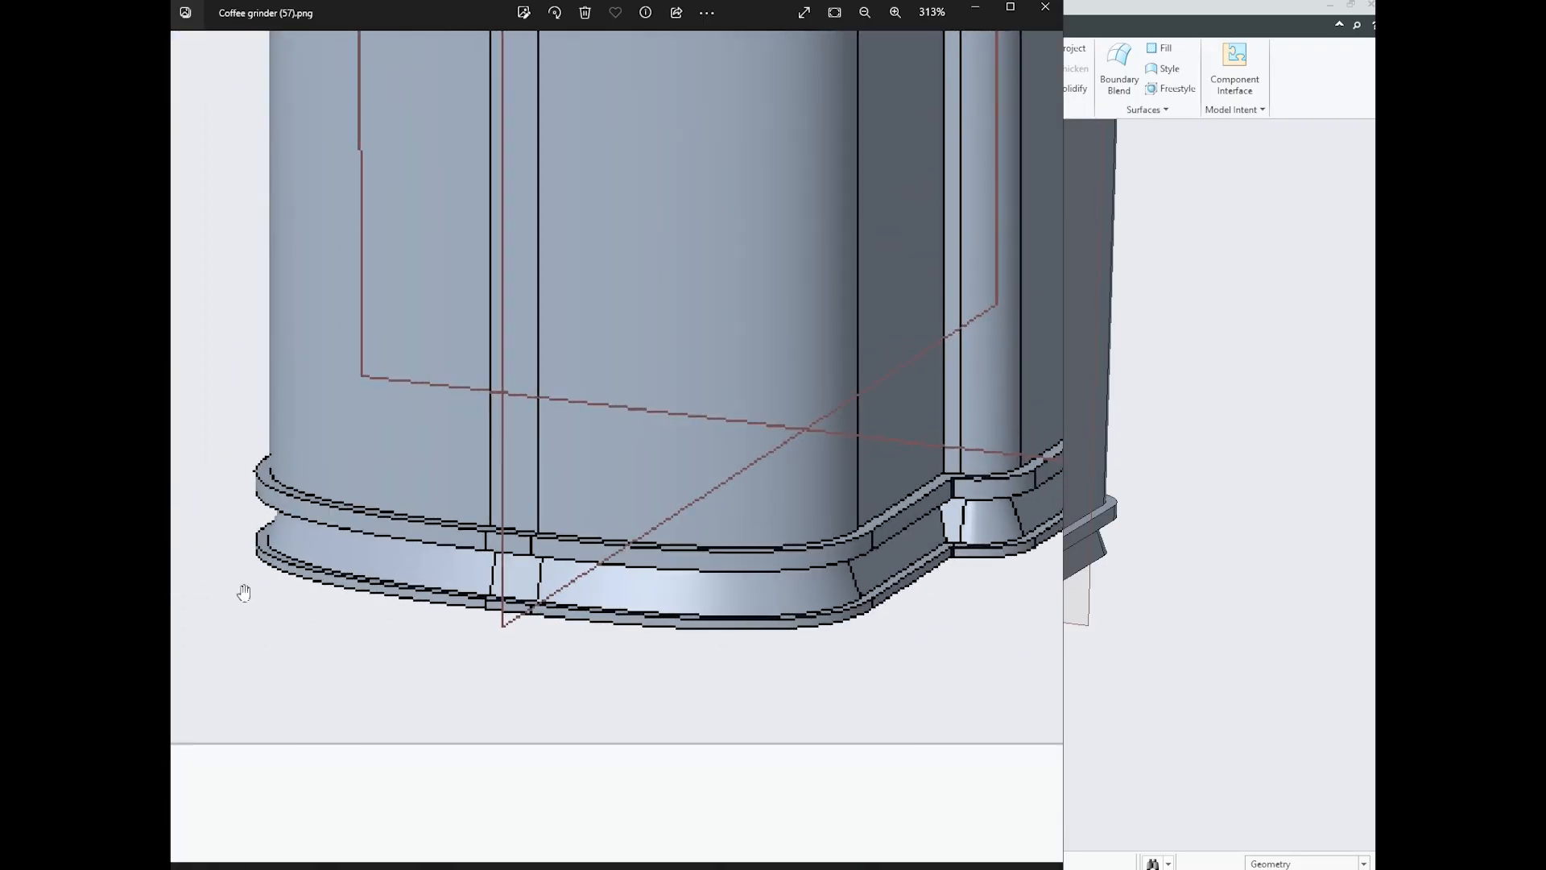
drag(939, 566, 657, 634)
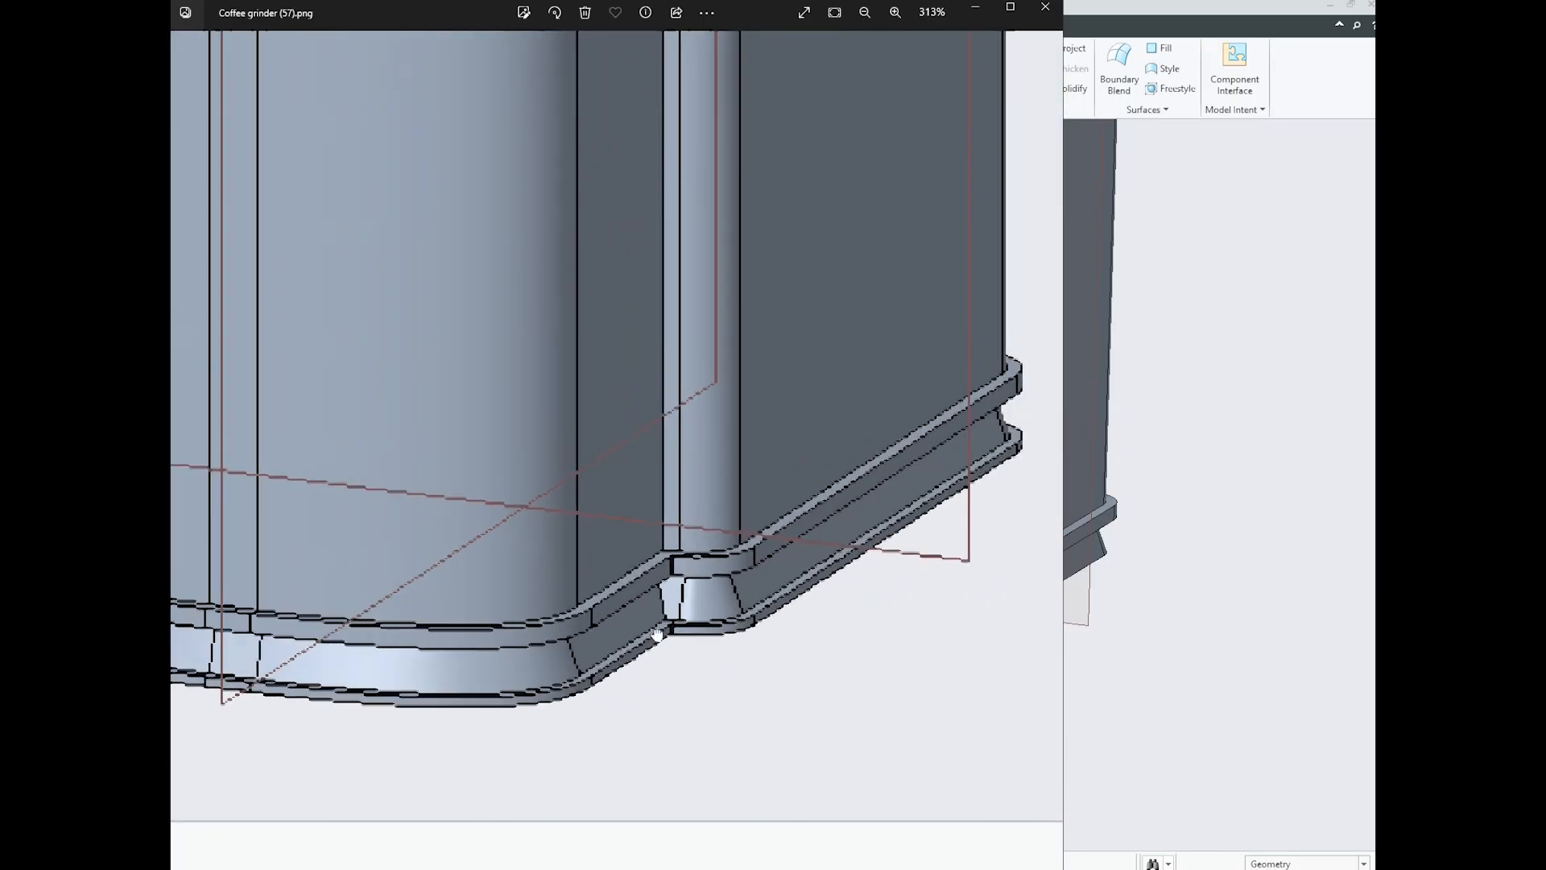
click(1016, 457)
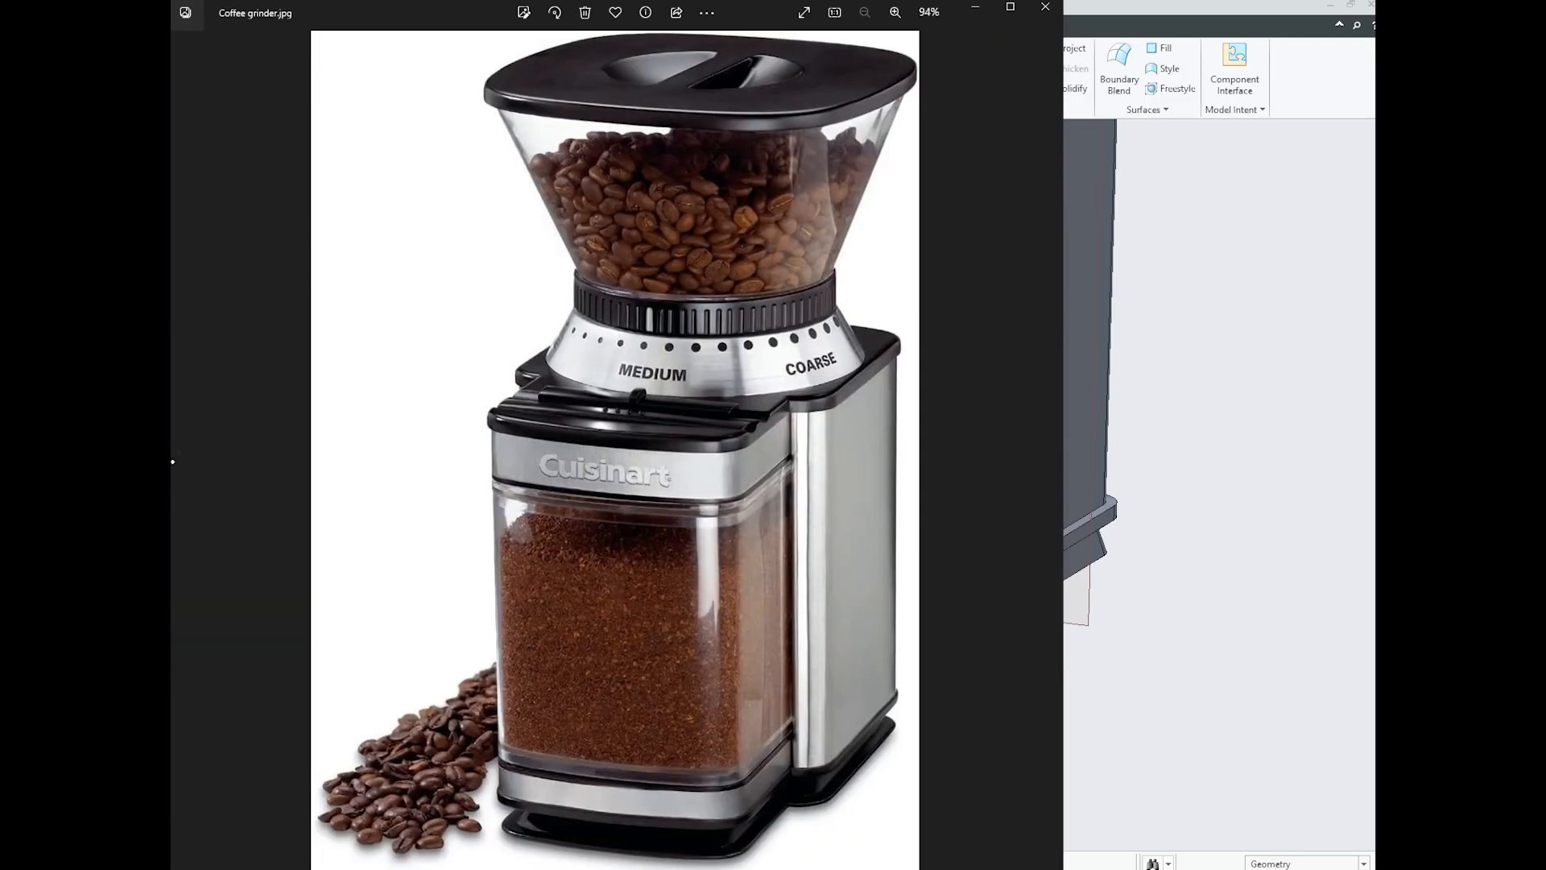
click(182, 454)
scroll(753, 725, up, 5)
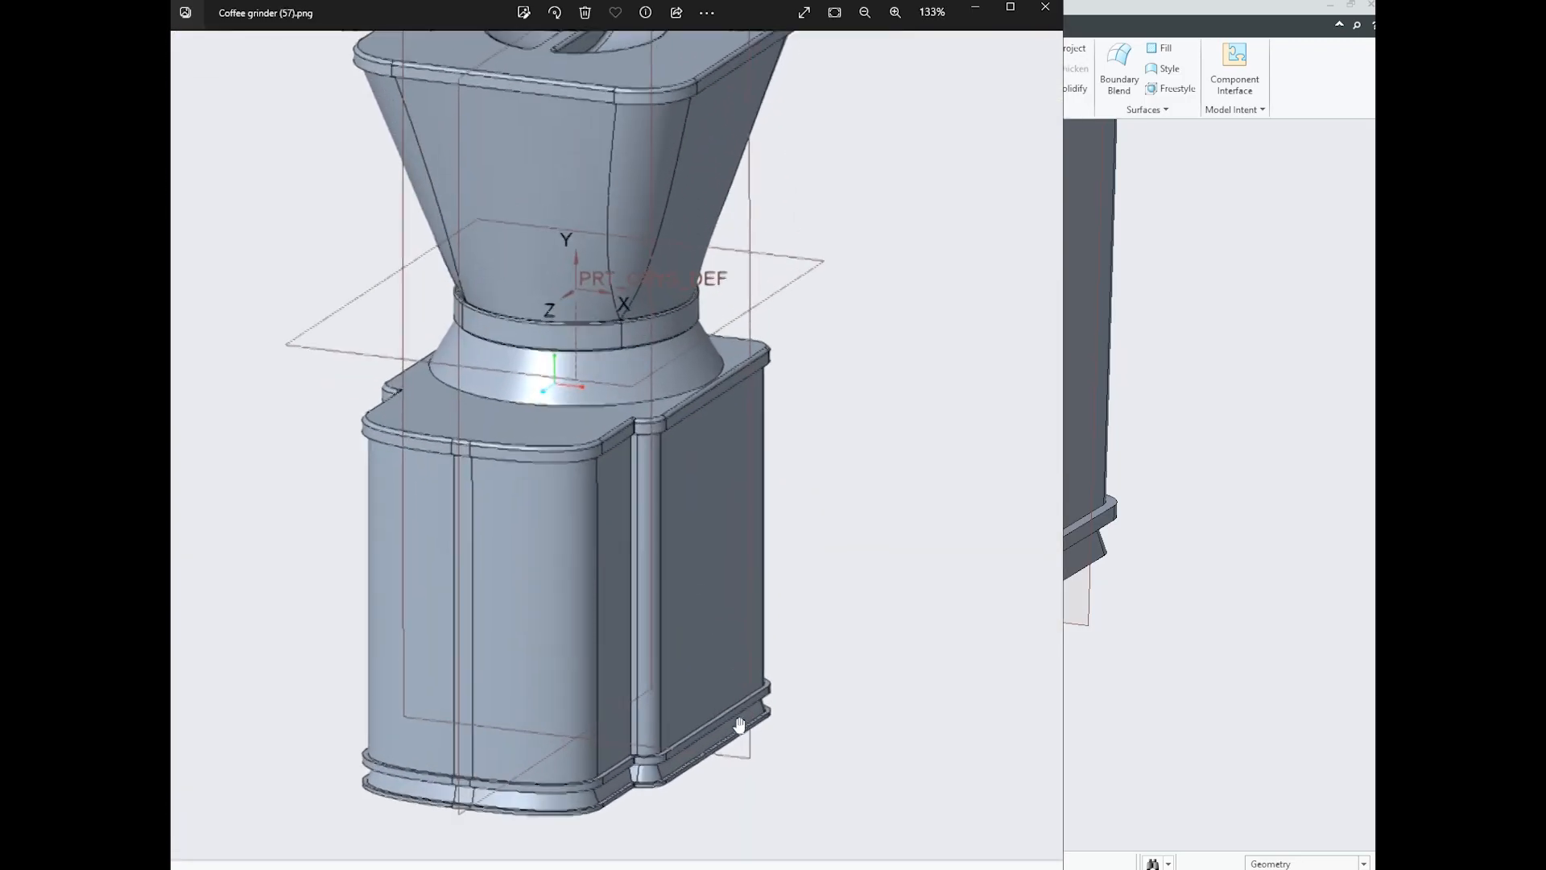
drag(757, 757, 822, 518)
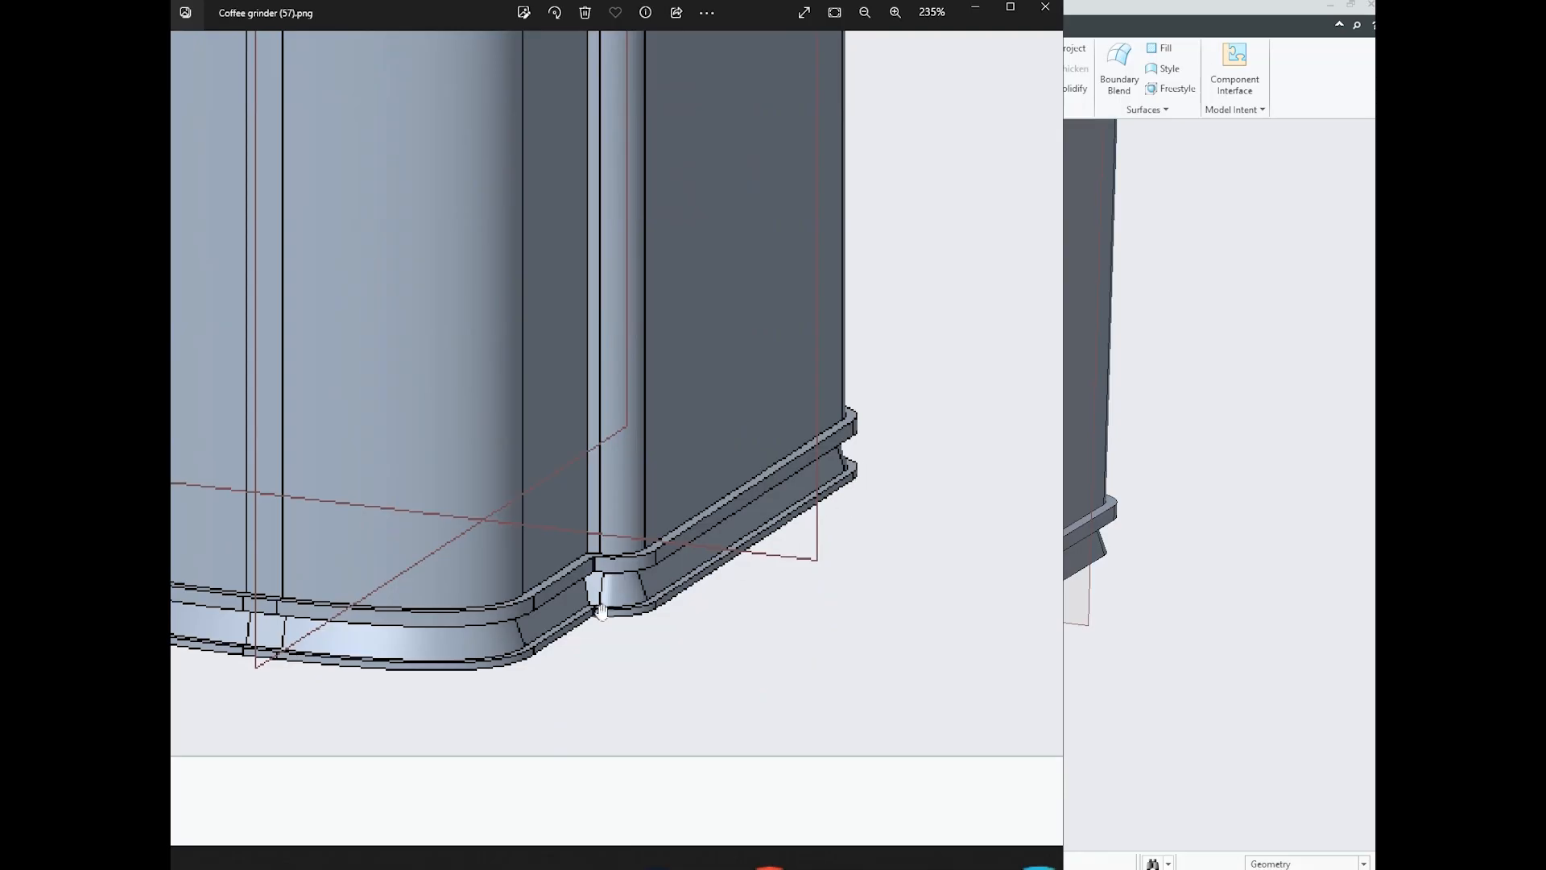
drag(603, 612, 729, 527)
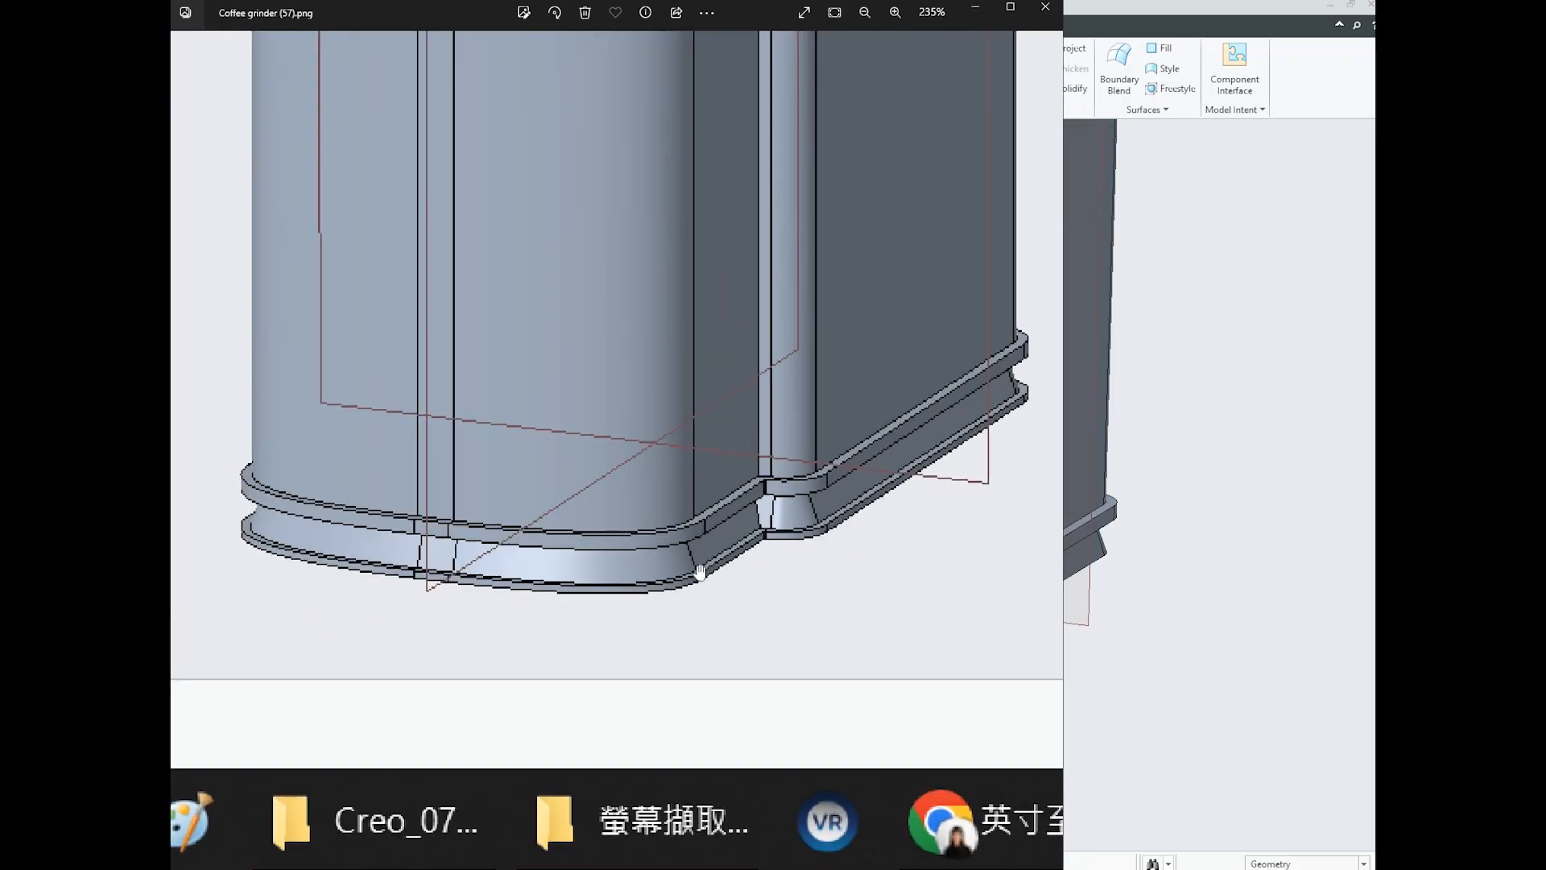
scroll(655, 563, up, 3)
drag(887, 535, 868, 545)
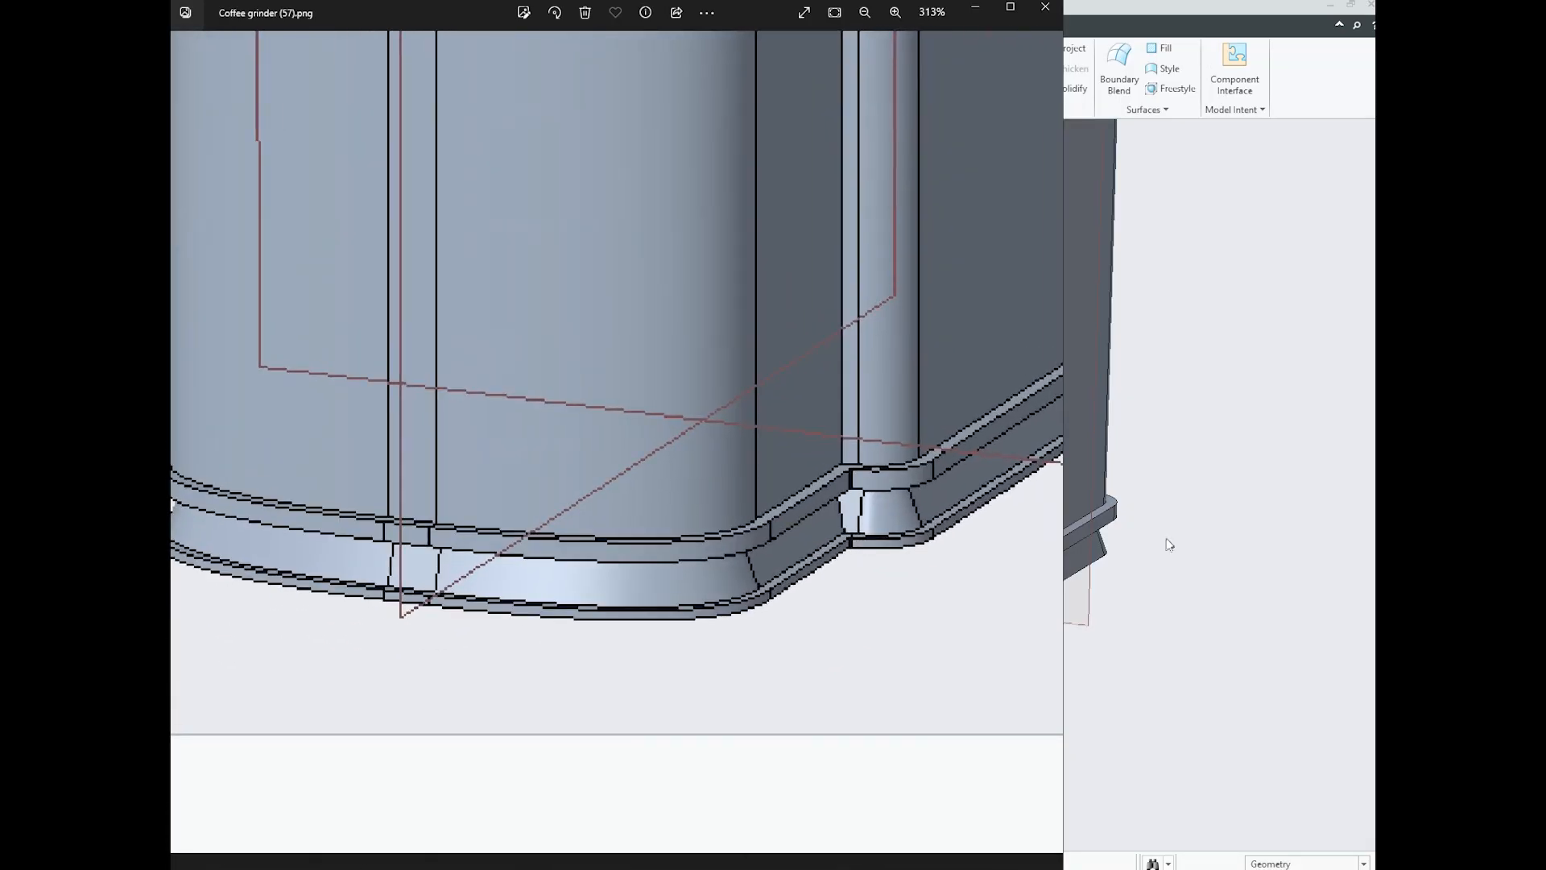
- Start a sketch on the bottom face of the tapered base and orient the view to the sketch plane
click(1136, 615)
scroll(853, 671, up, 5)
middle_drag(853, 671, 812, 529)
scroll(780, 501, down, 5)
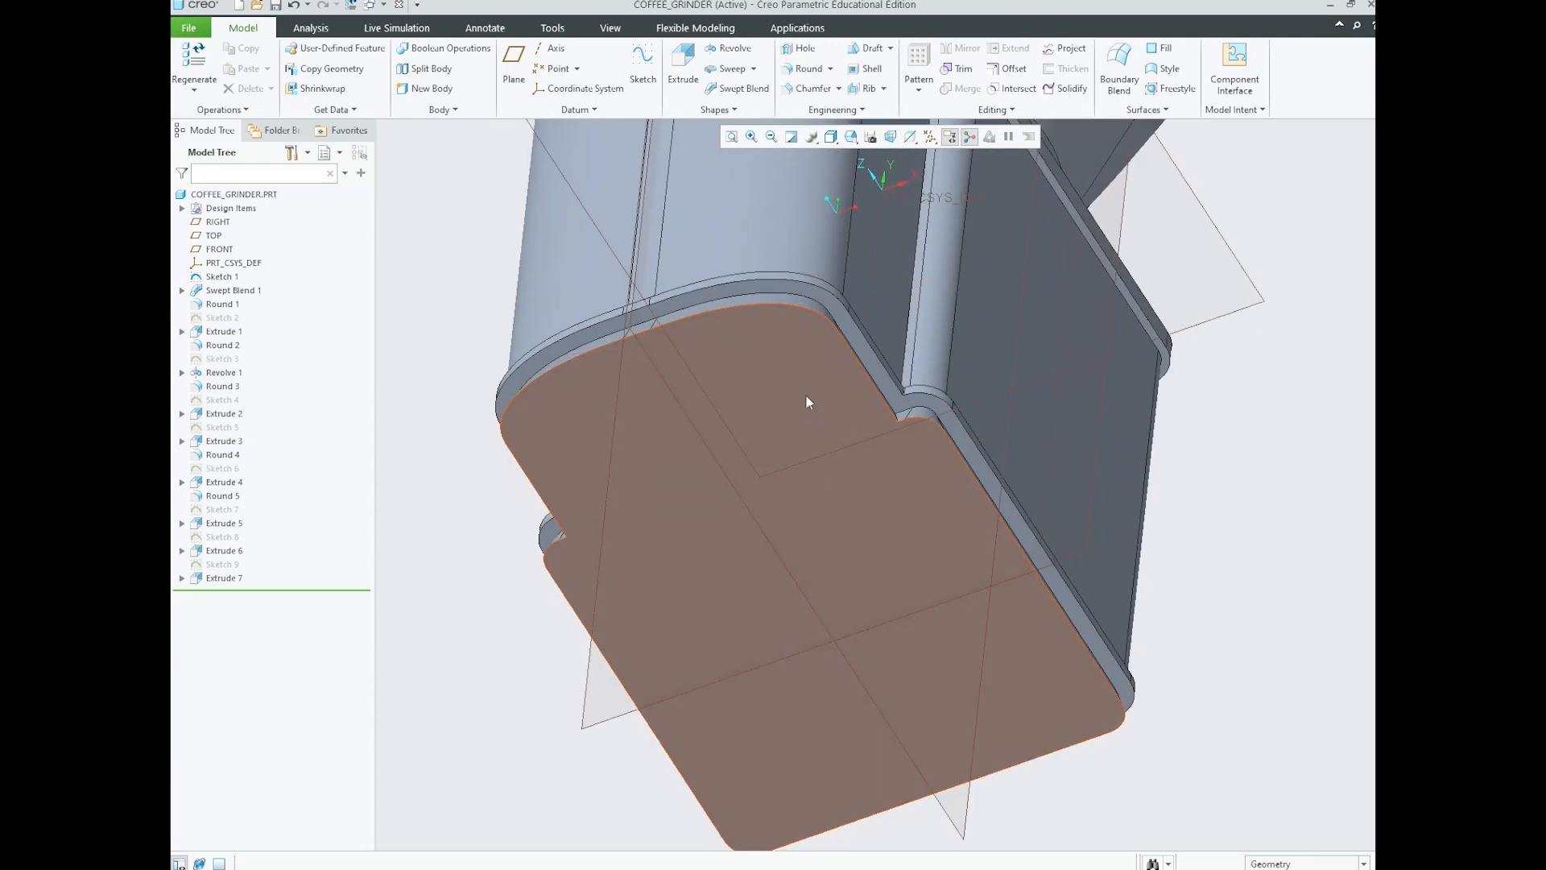
click(811, 398)
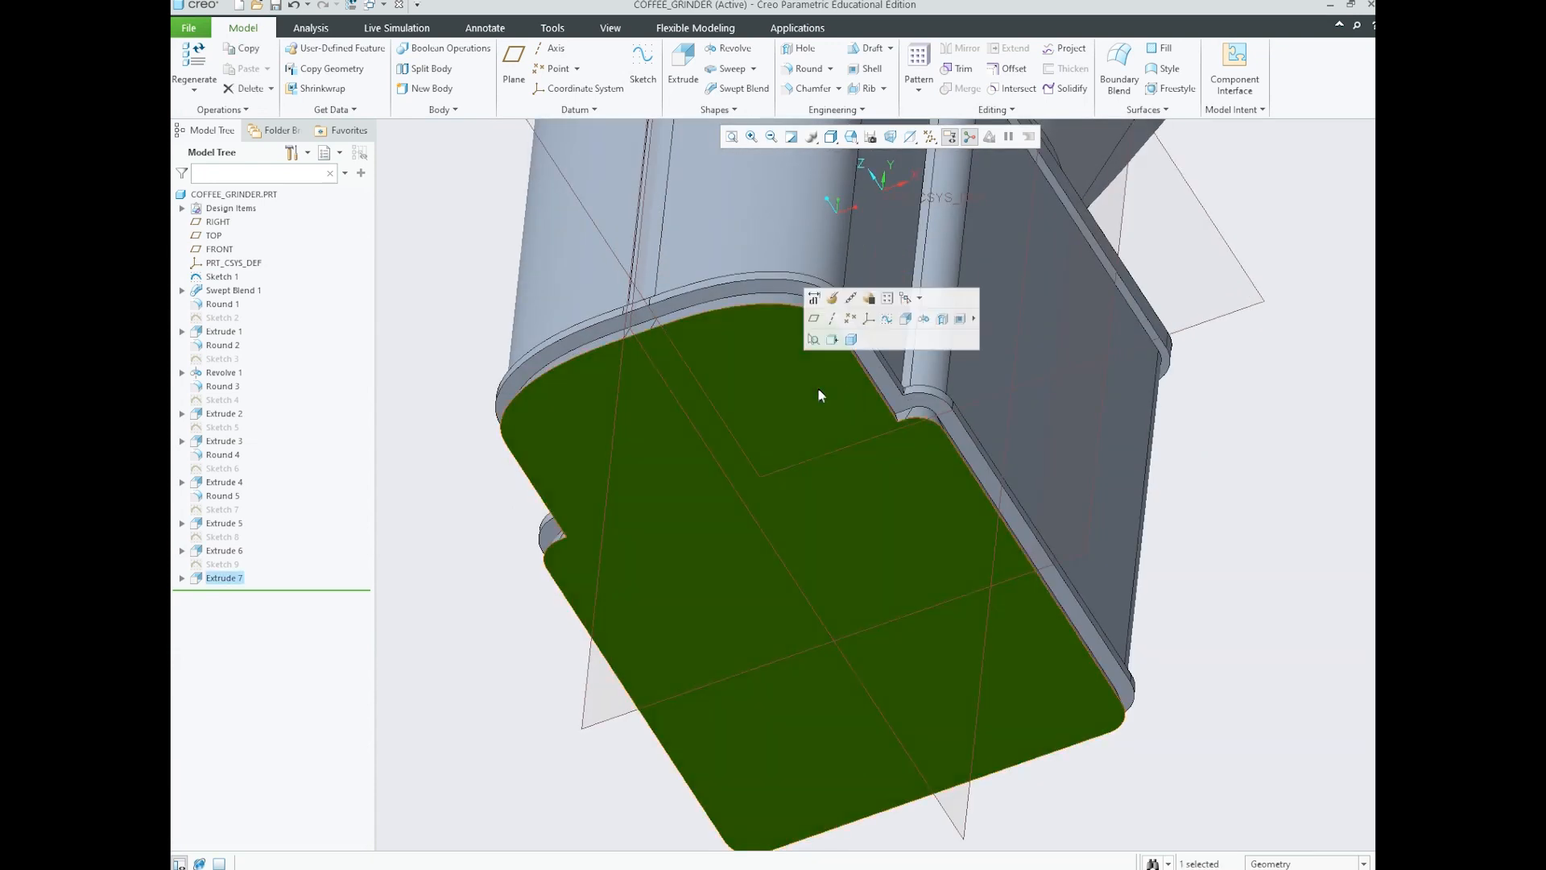
click(886, 320)
click(916, 138)
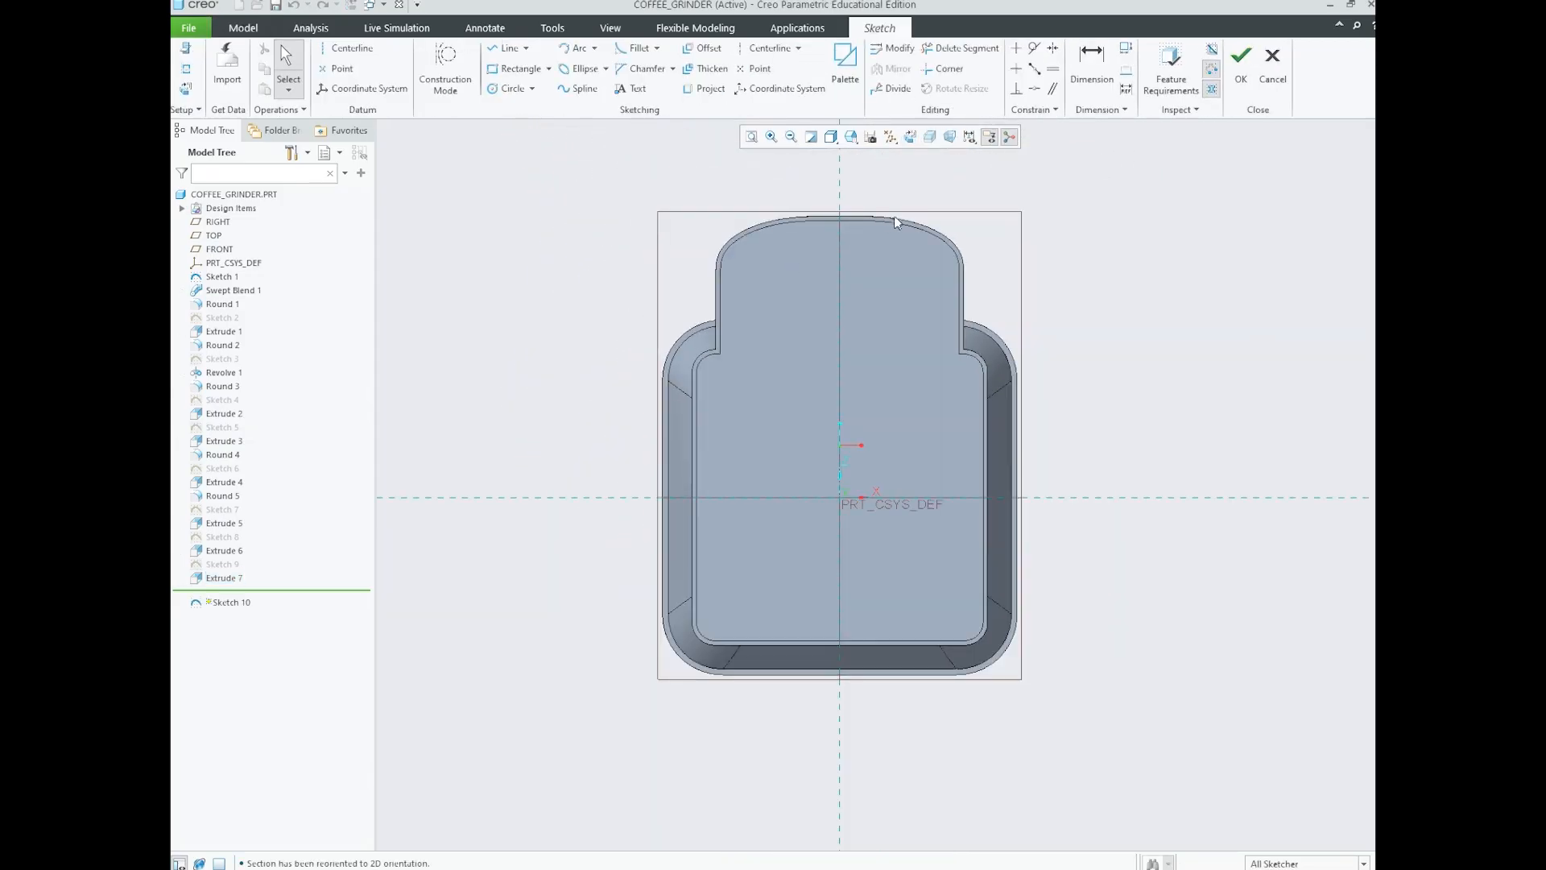
- Start projecting edges with the Loop type and pick the ledge face of Extrude 6 surrounding the tapered base
scroll(924, 230, down, 5)
scroll(939, 230, down, 2)
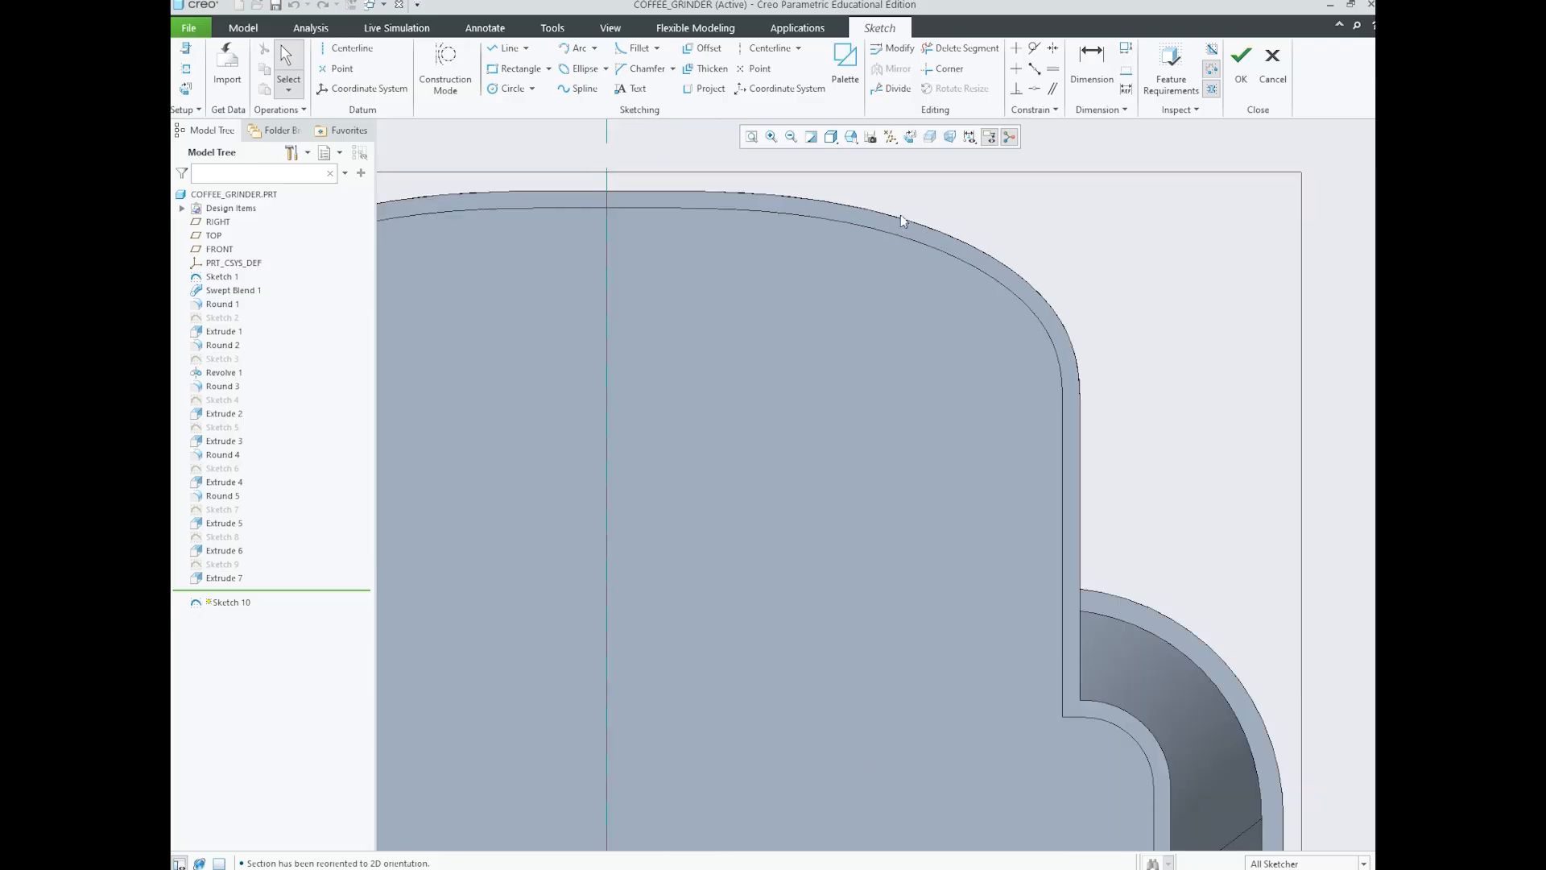
click(709, 88)
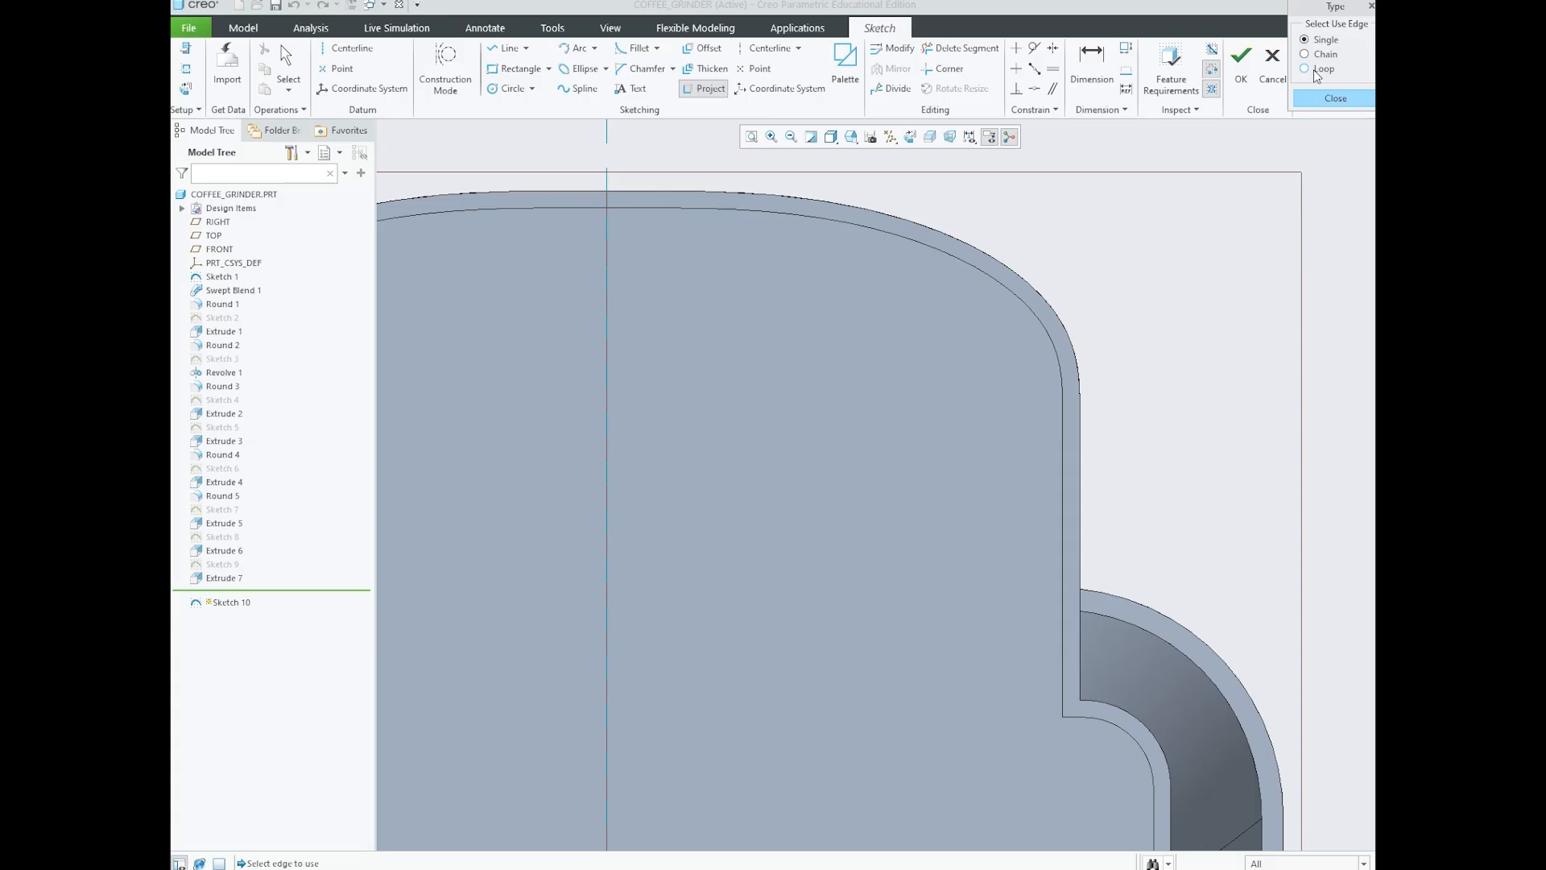
click(1315, 73)
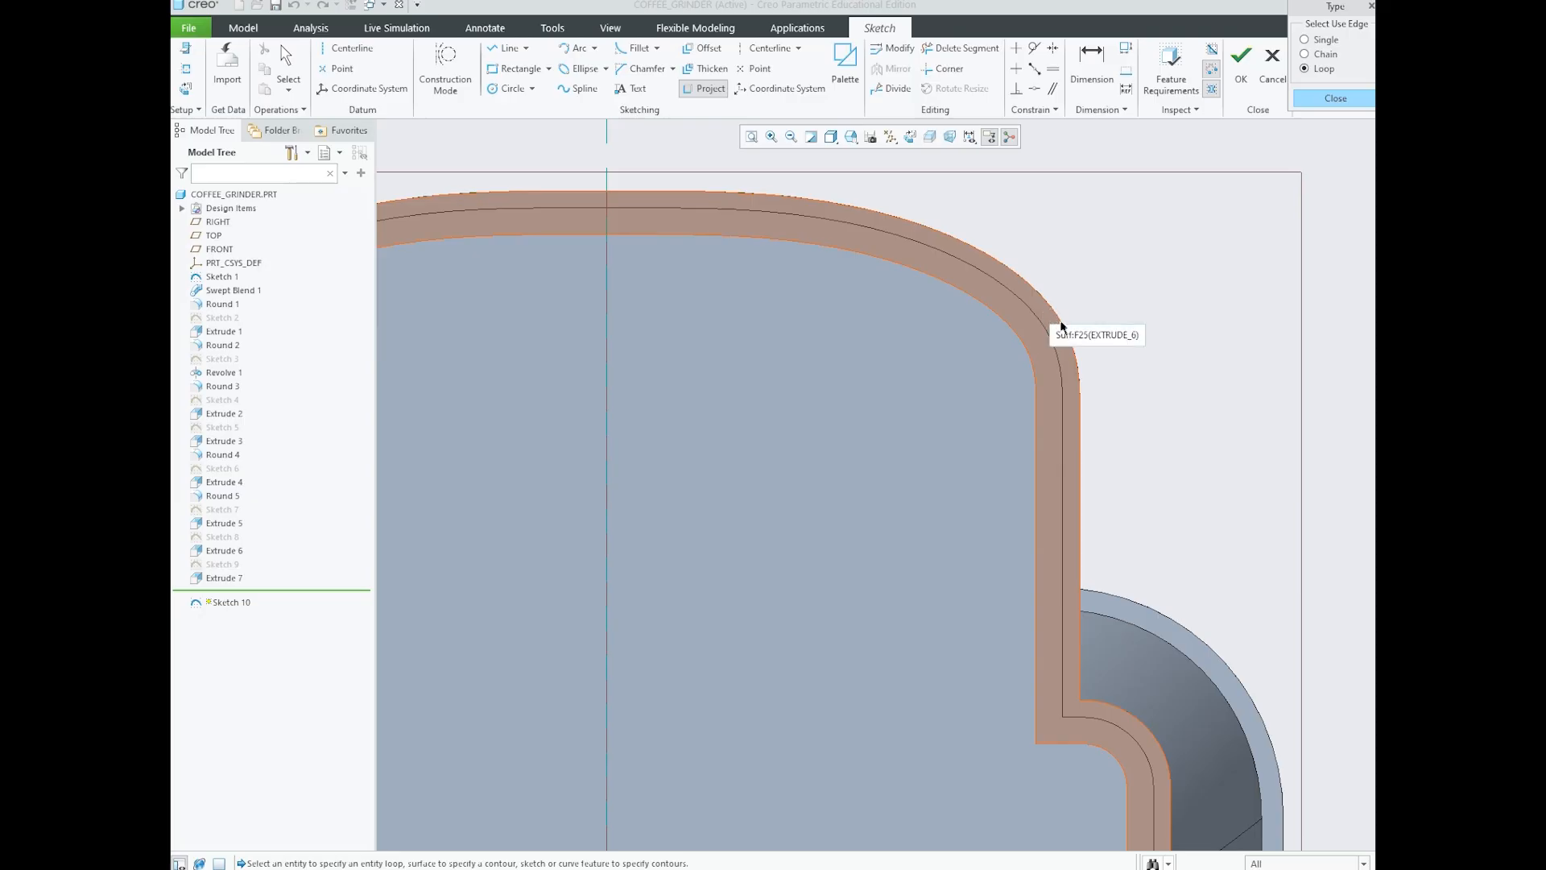
scroll(1047, 304, down, 3)
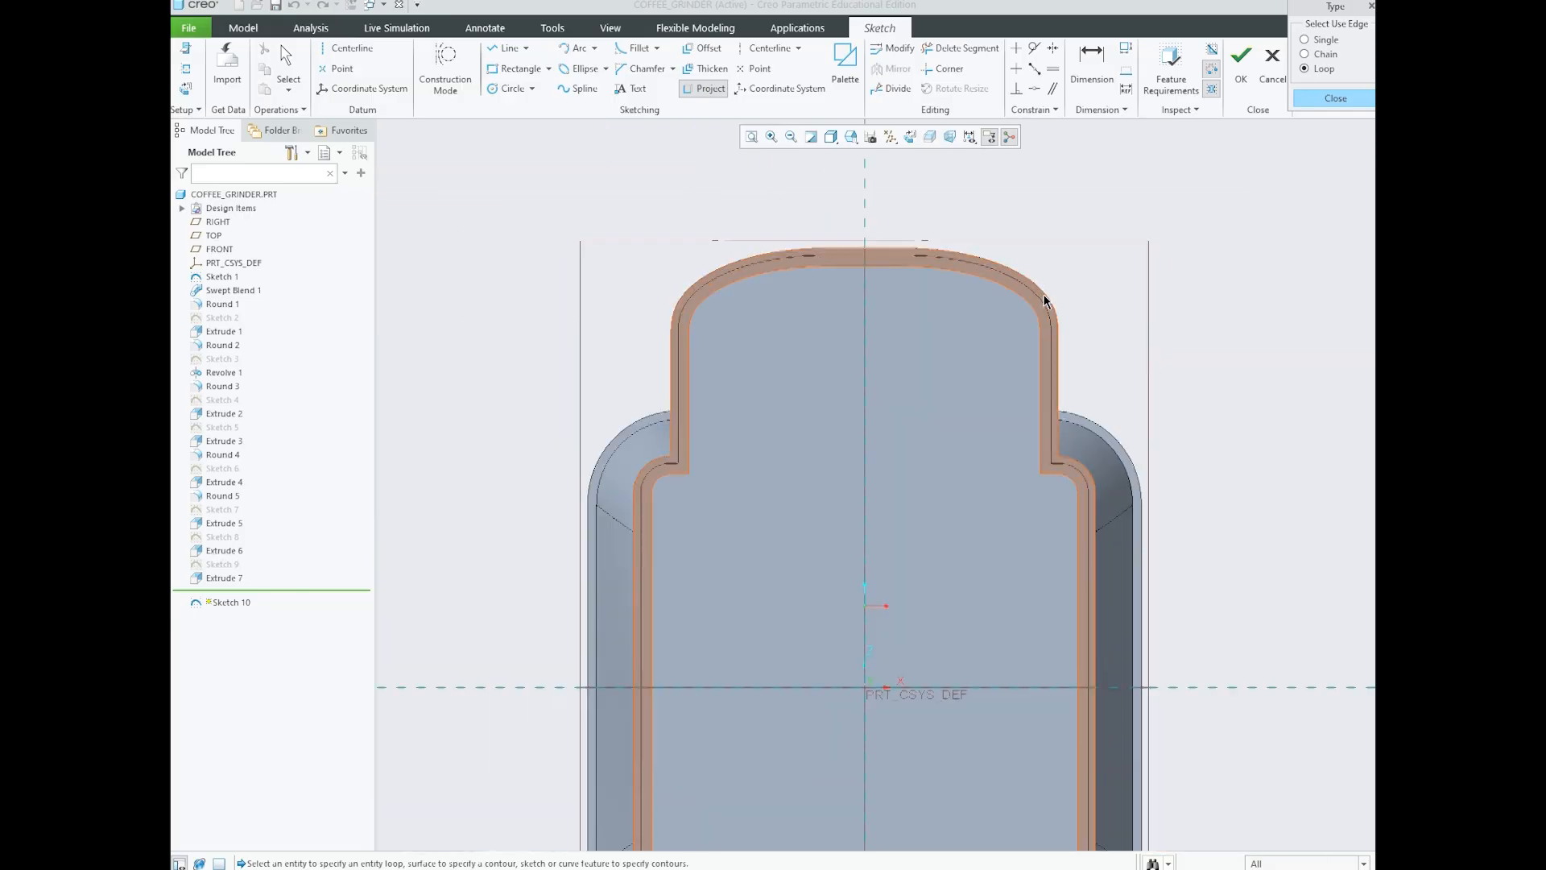
scroll(1044, 301, up, 3)
click(1053, 311)
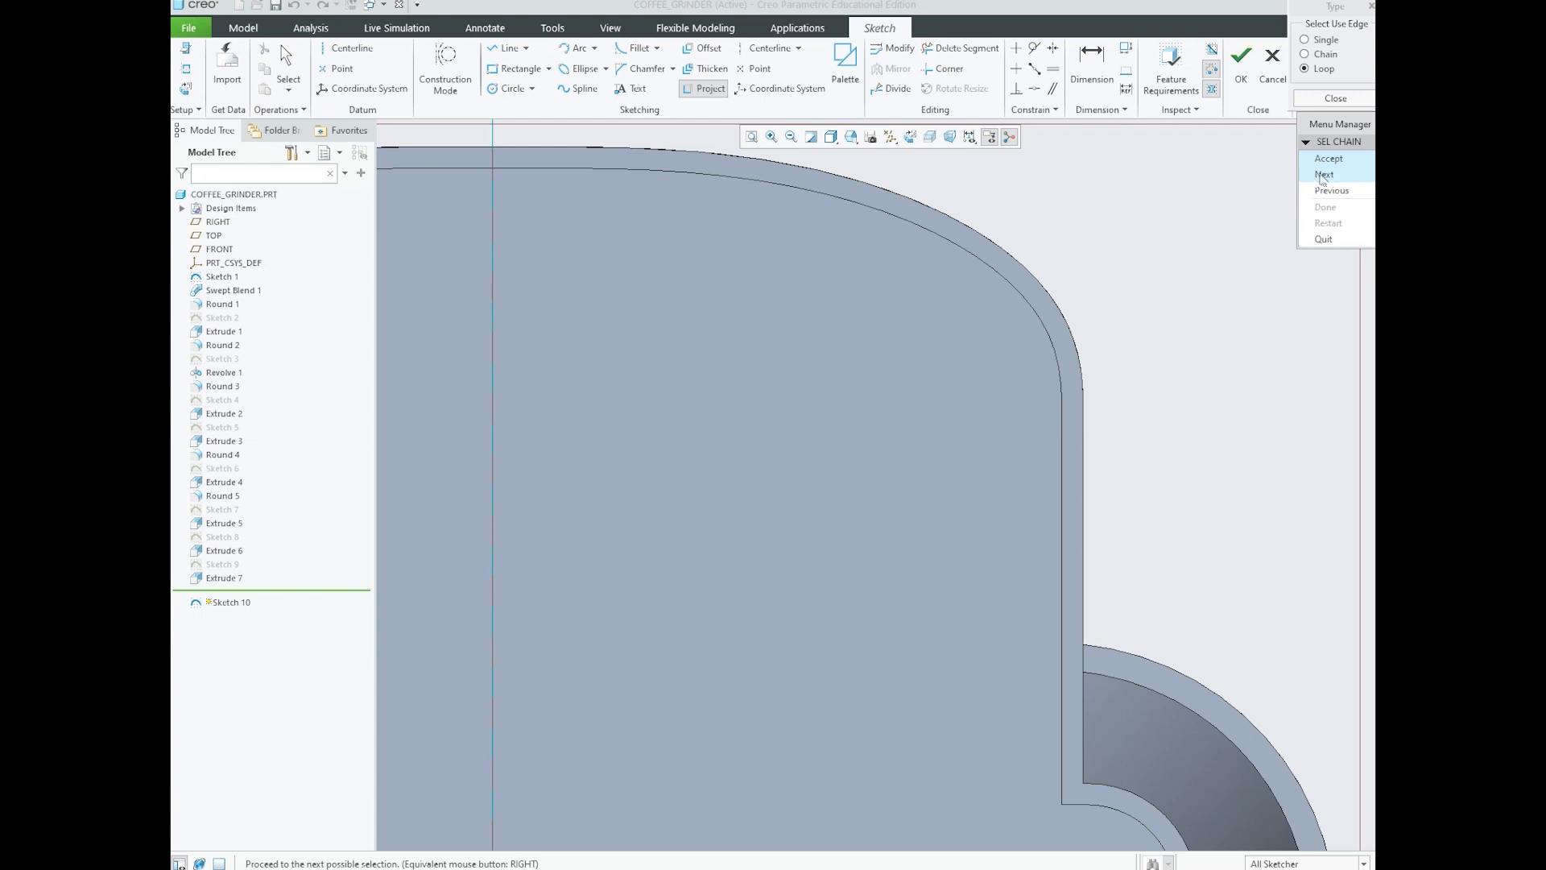
- Choose the ledge's outer contour instead of its inner one and project it into the sketch as a closed loop
click(1336, 175)
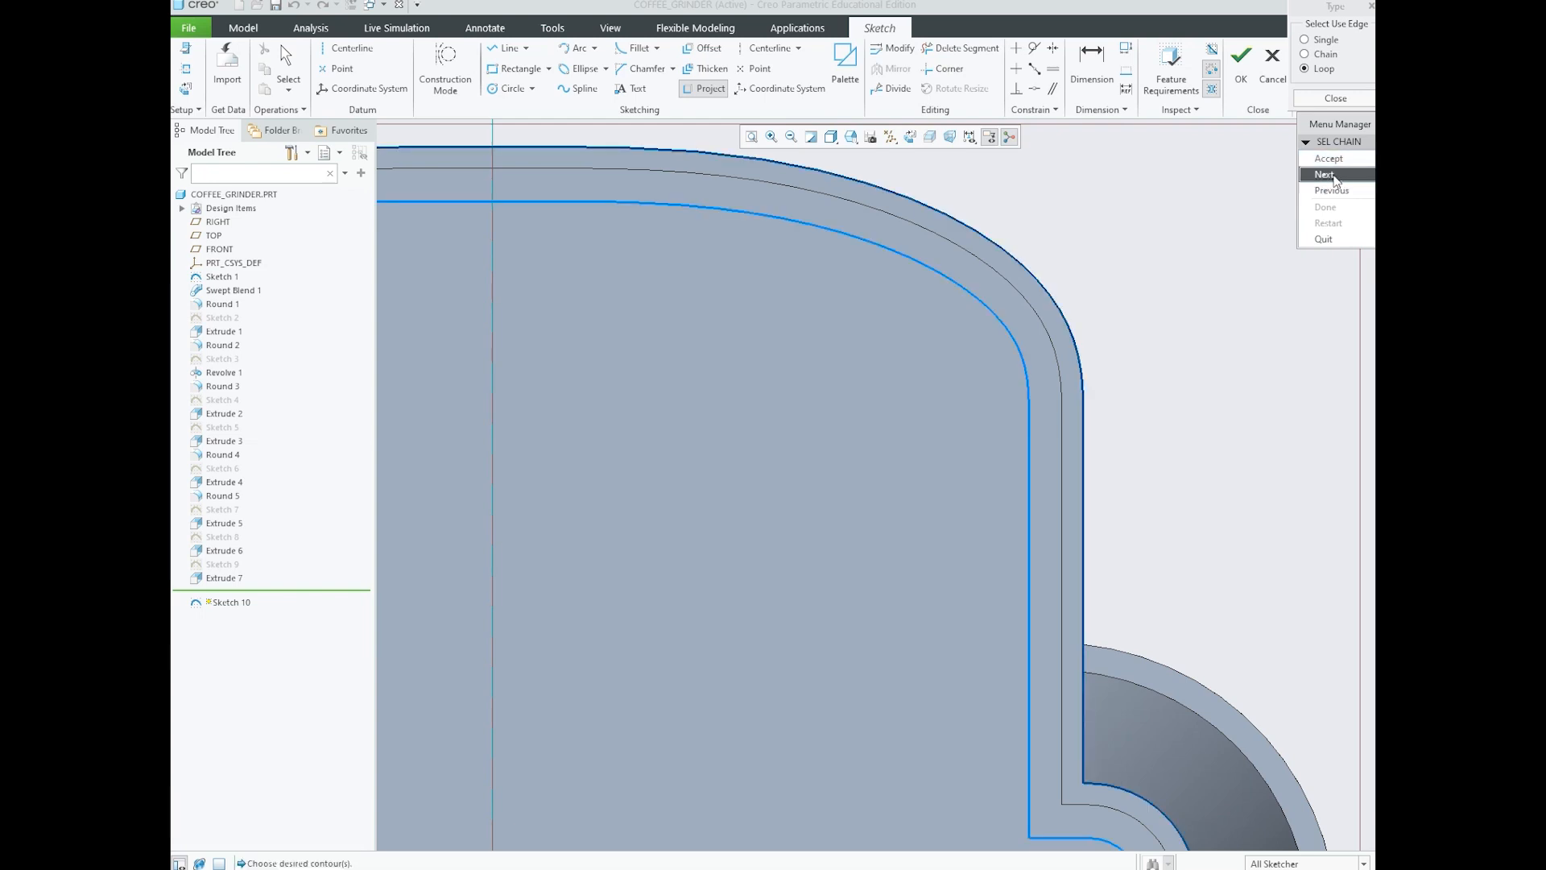
click(1329, 174)
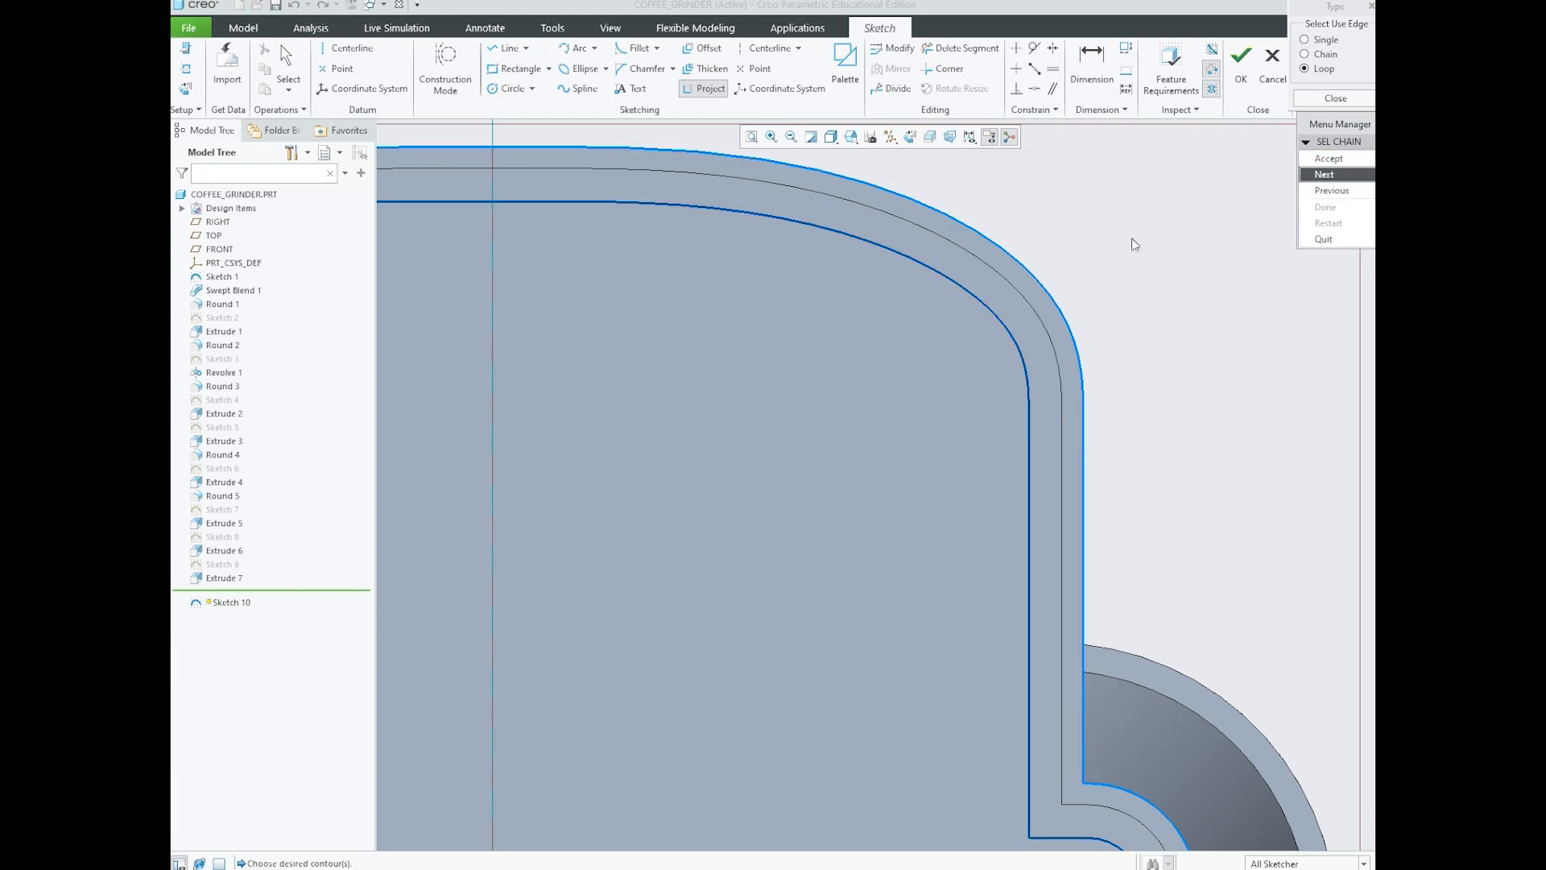
scroll(1138, 270, up, 3)
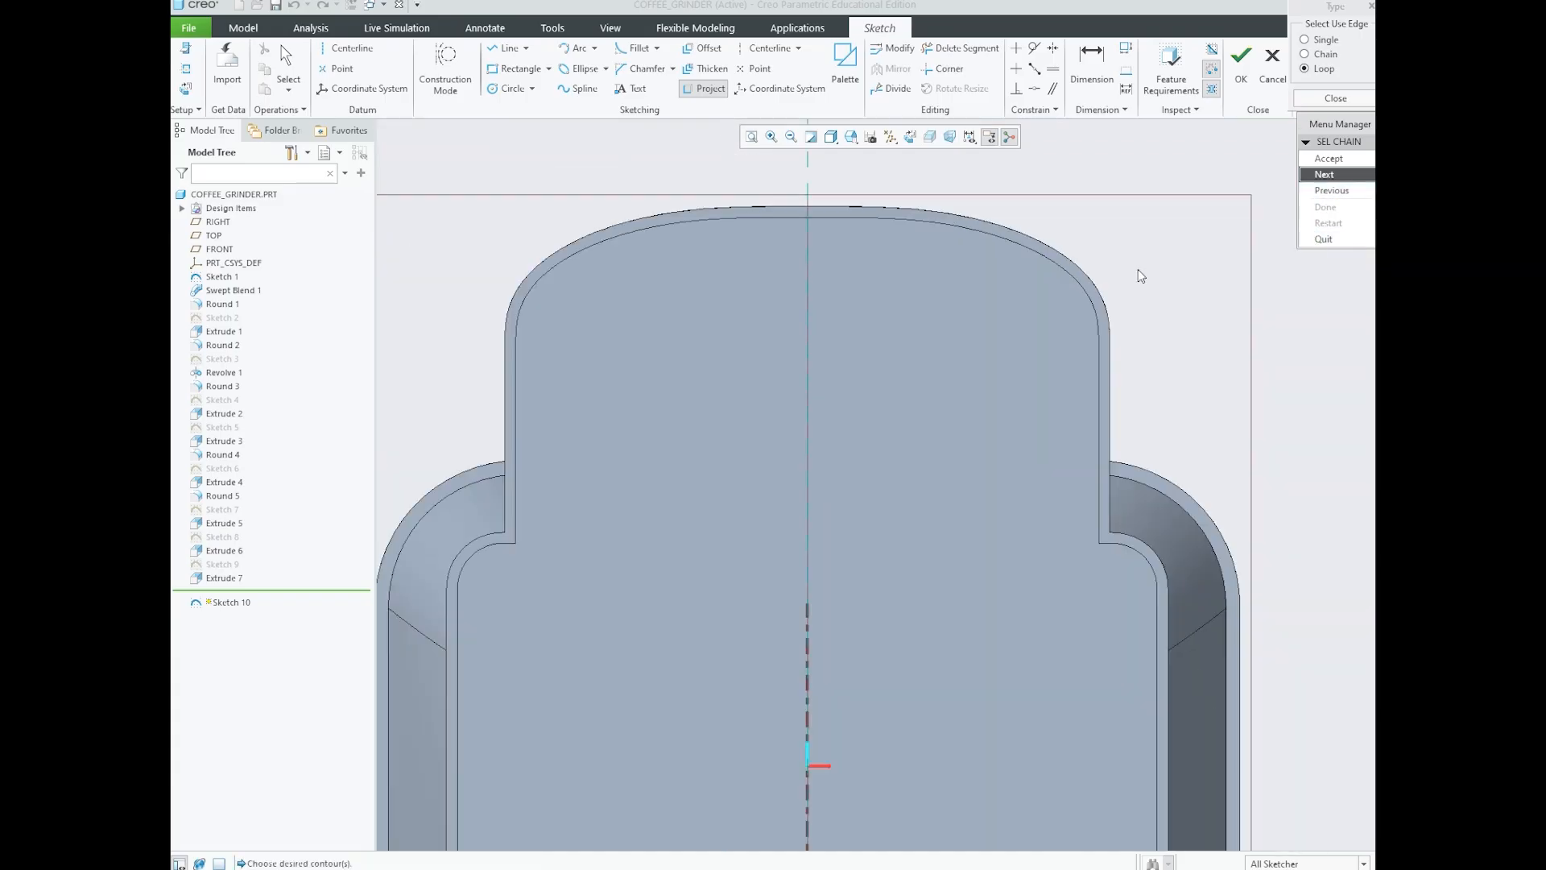
scroll(1138, 270, down, 2)
click(1329, 175)
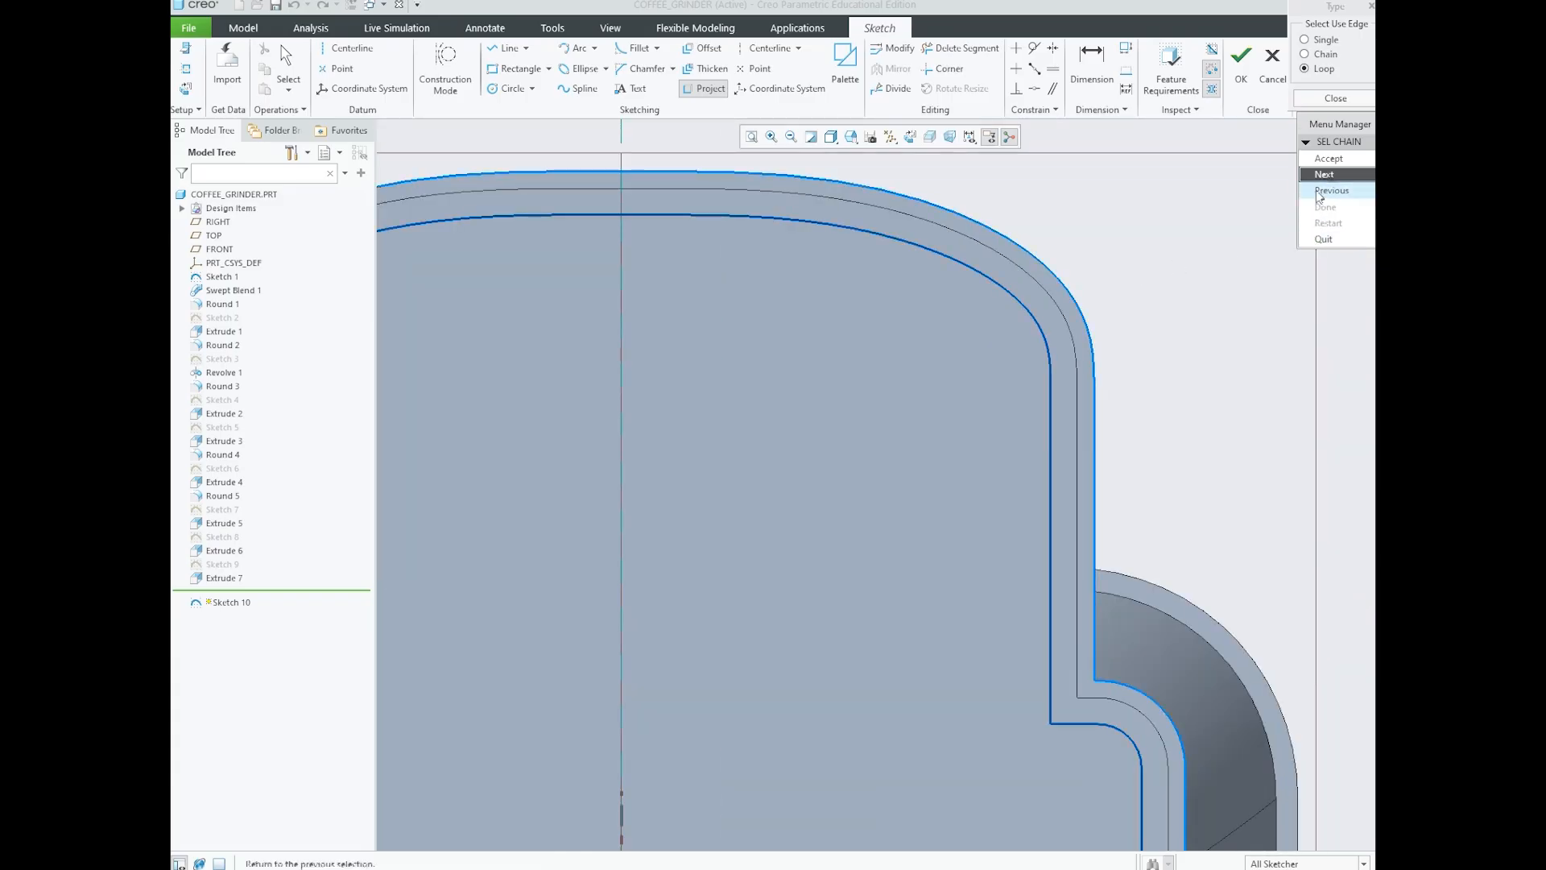
click(1329, 158)
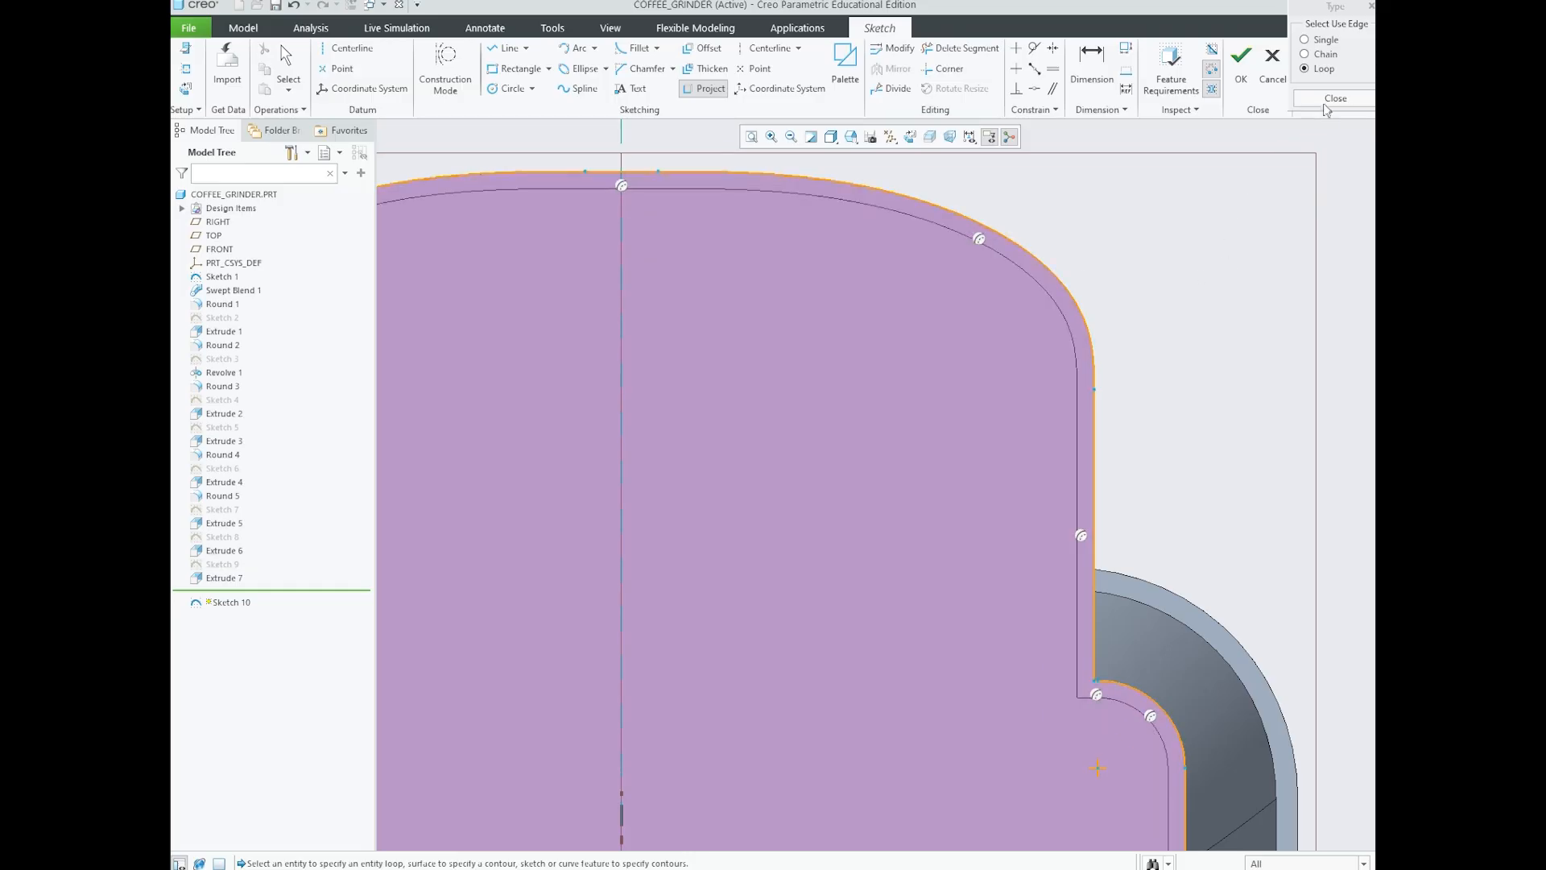
click(1327, 104)
- Complete the sketch with the projected outer contour on the base's bottom face
scroll(1013, 340, up, 4)
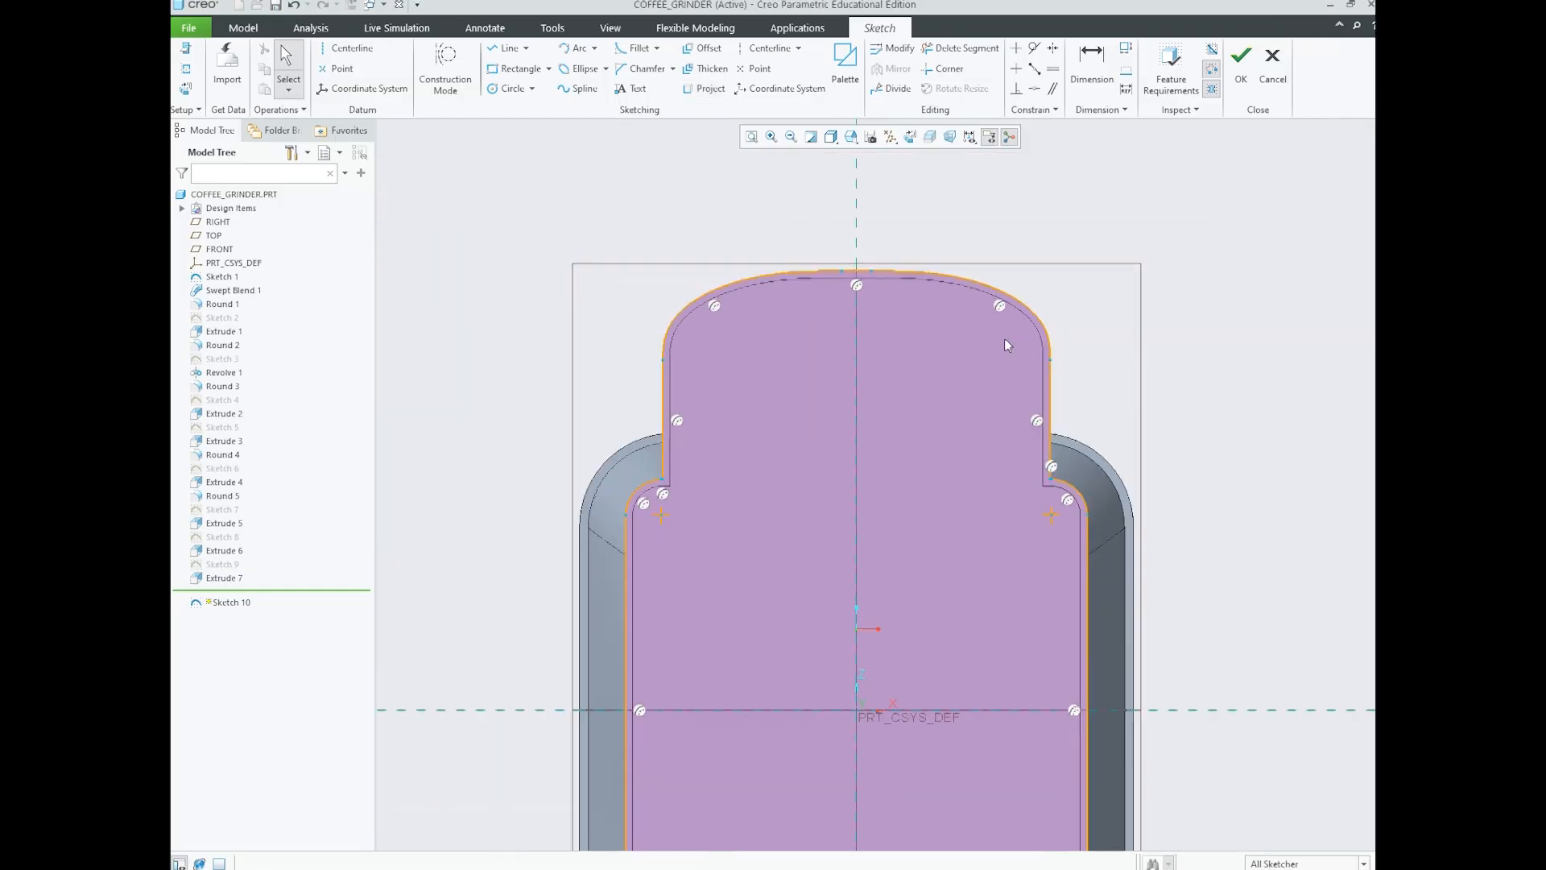
scroll(1039, 435, down, 2)
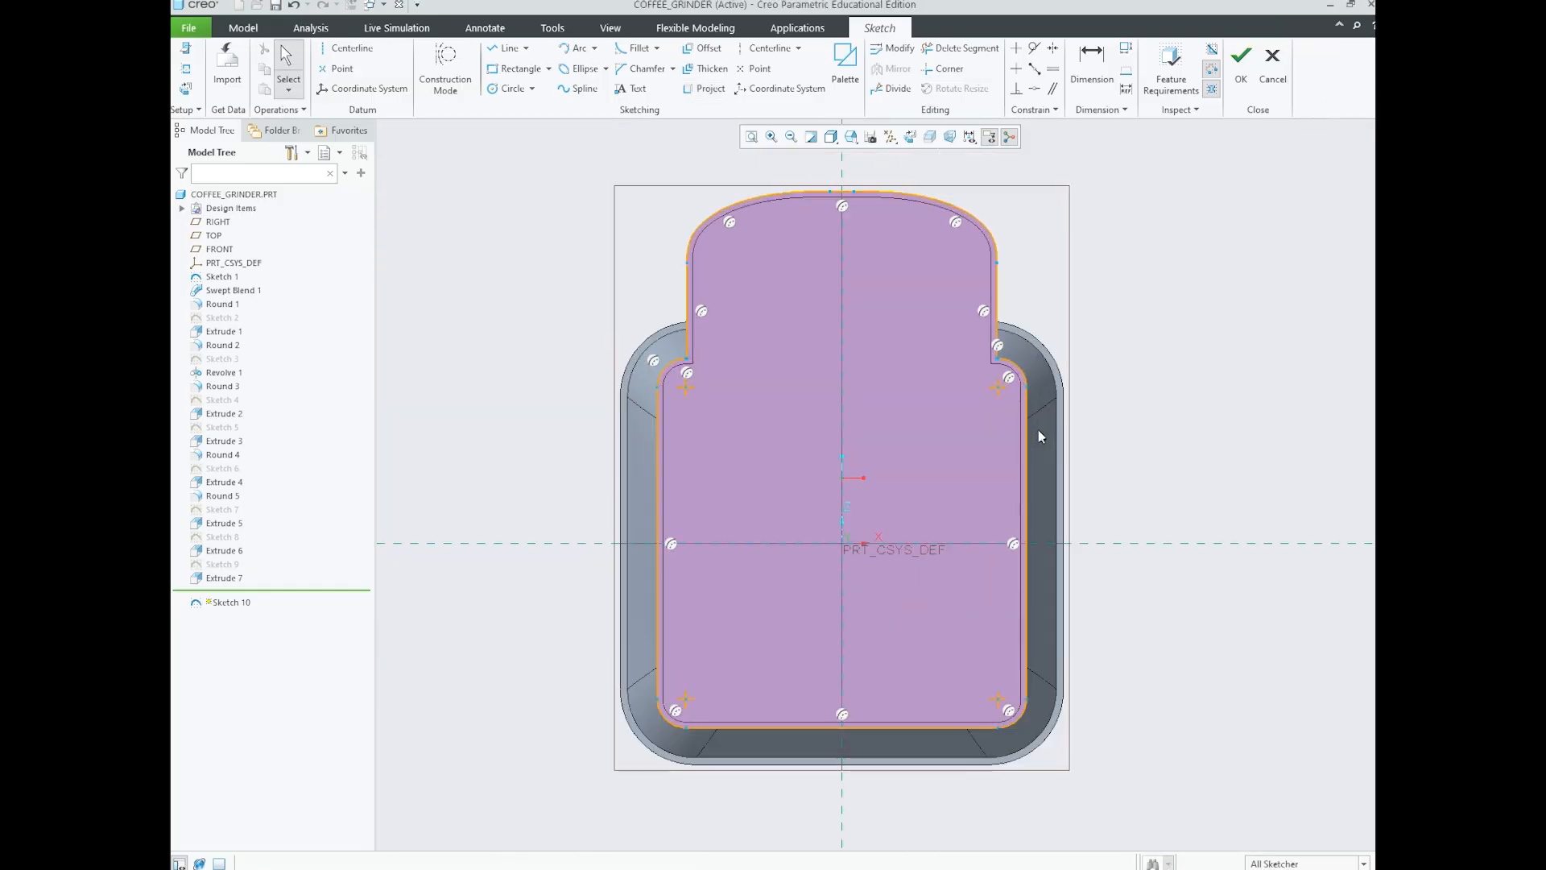
click(1240, 72)
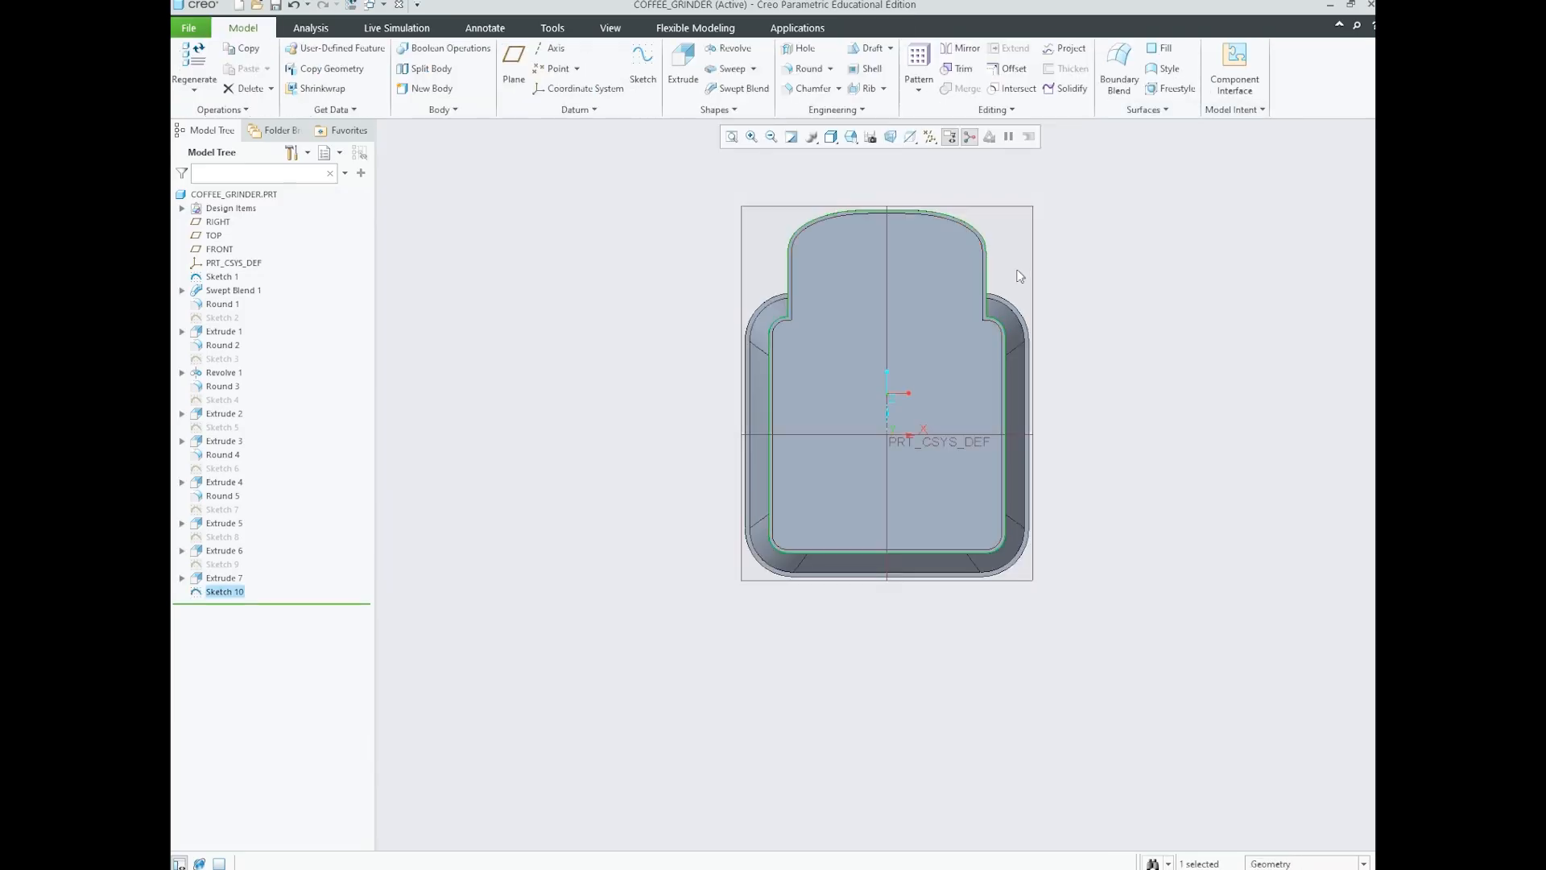
scroll(931, 733, down, 5)
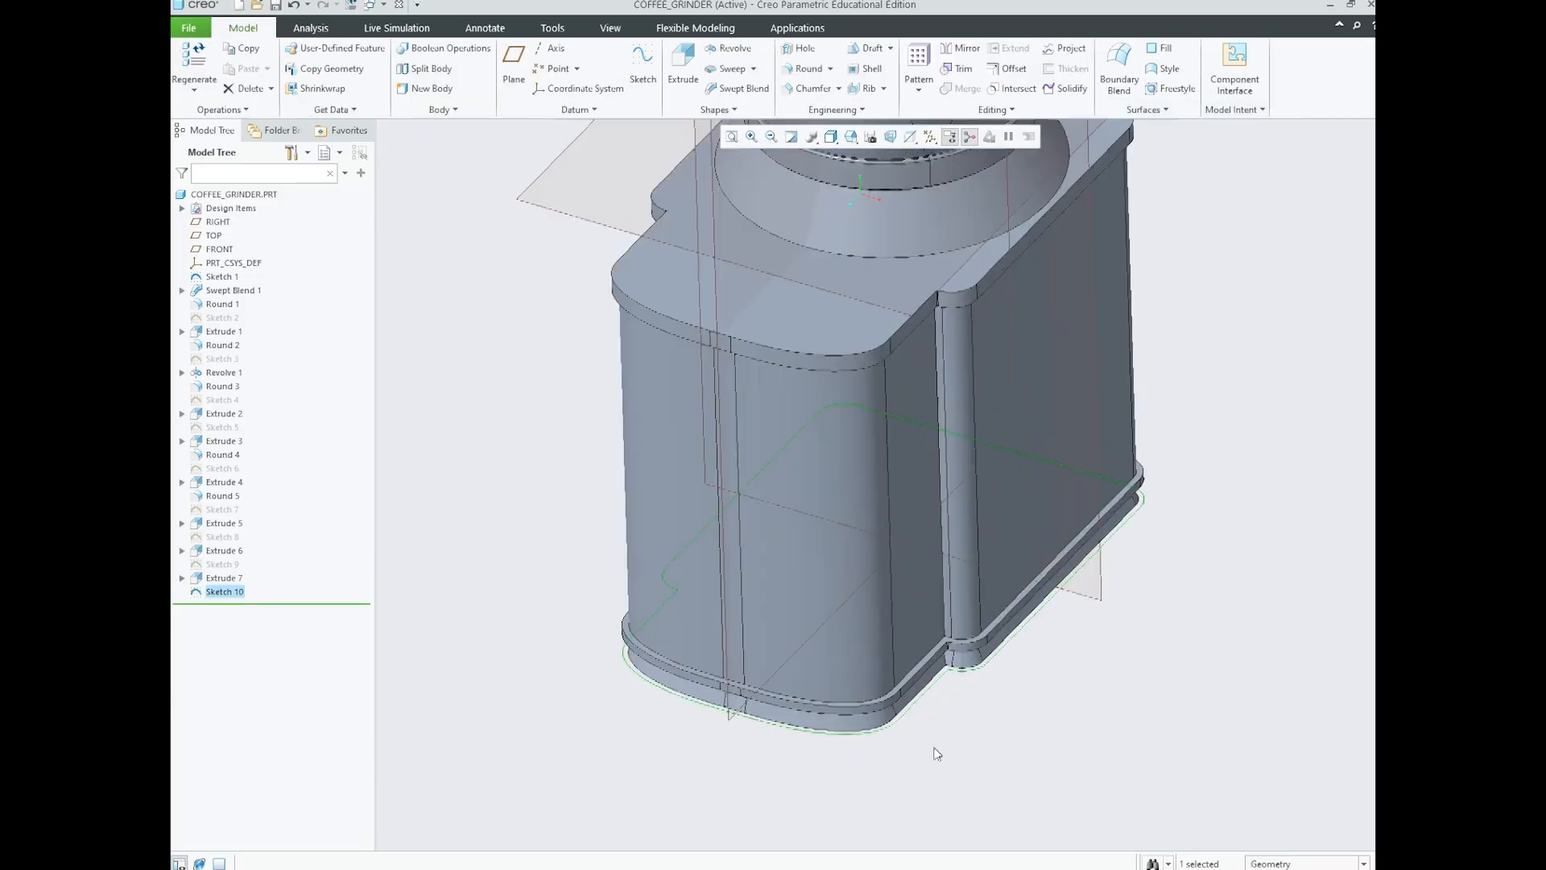
- Extrude the projected contour 3 mm downward as a solid bottom lip beneath the tapered base, checking the coffee grinder reference image
middle_drag(1008, 632, 957, 615)
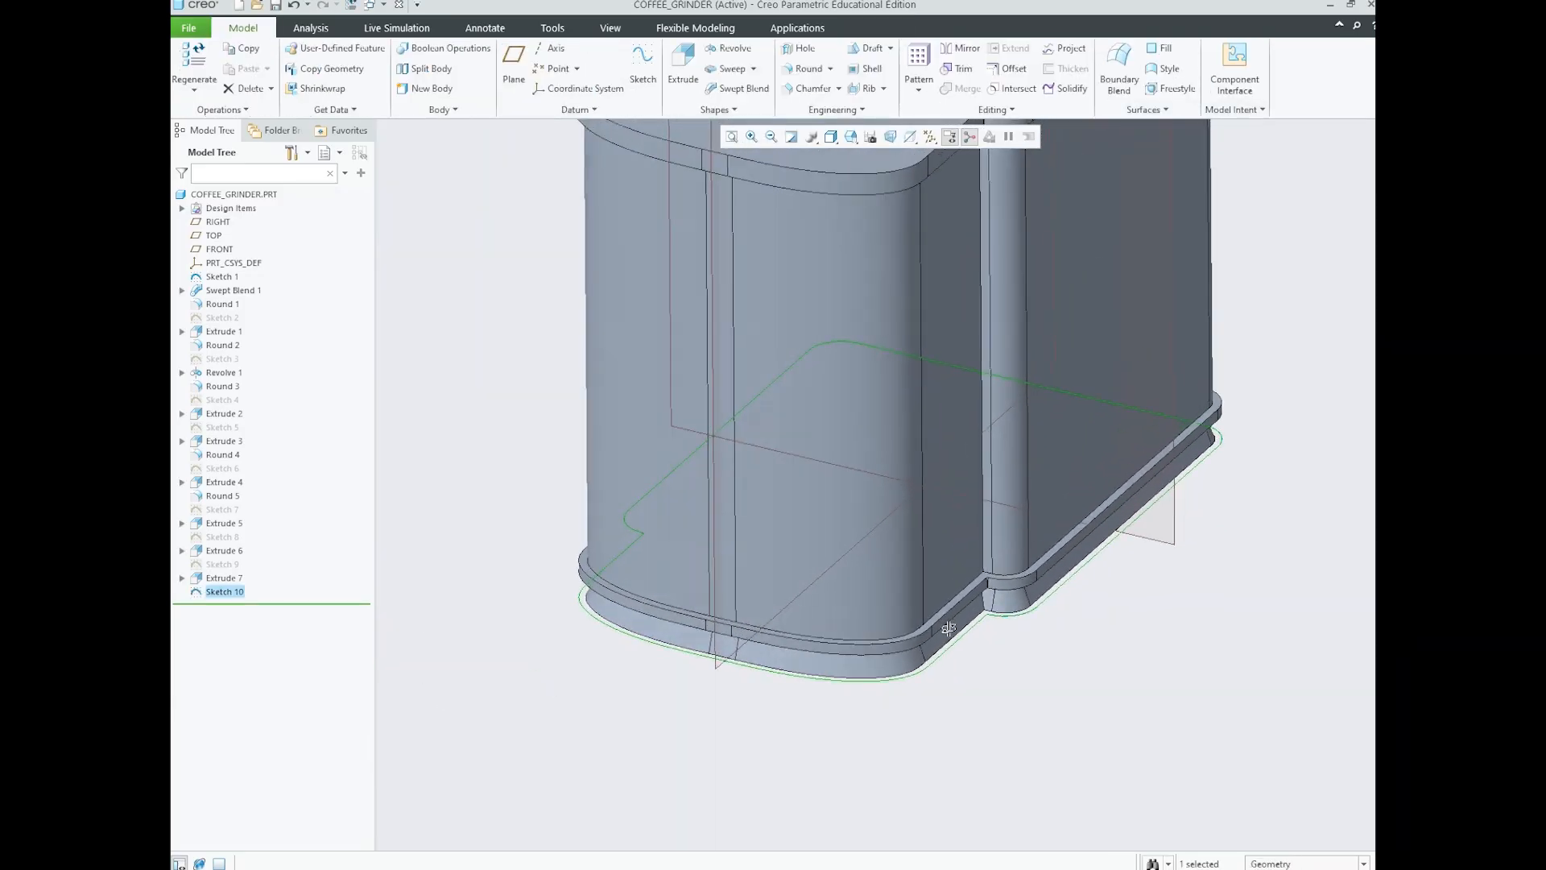
click(683, 71)
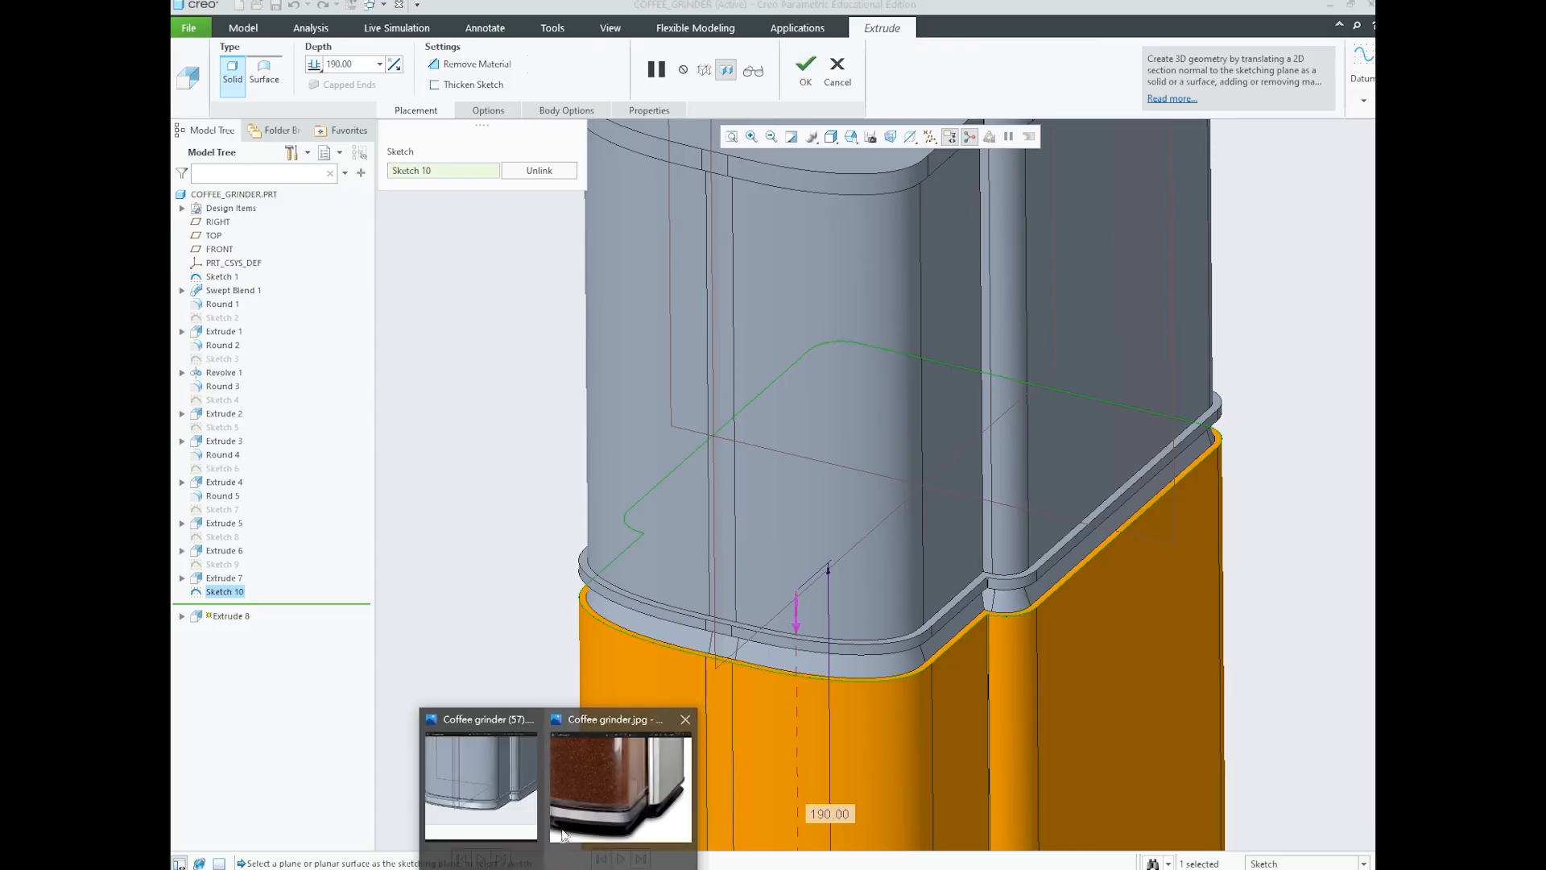
click(486, 801)
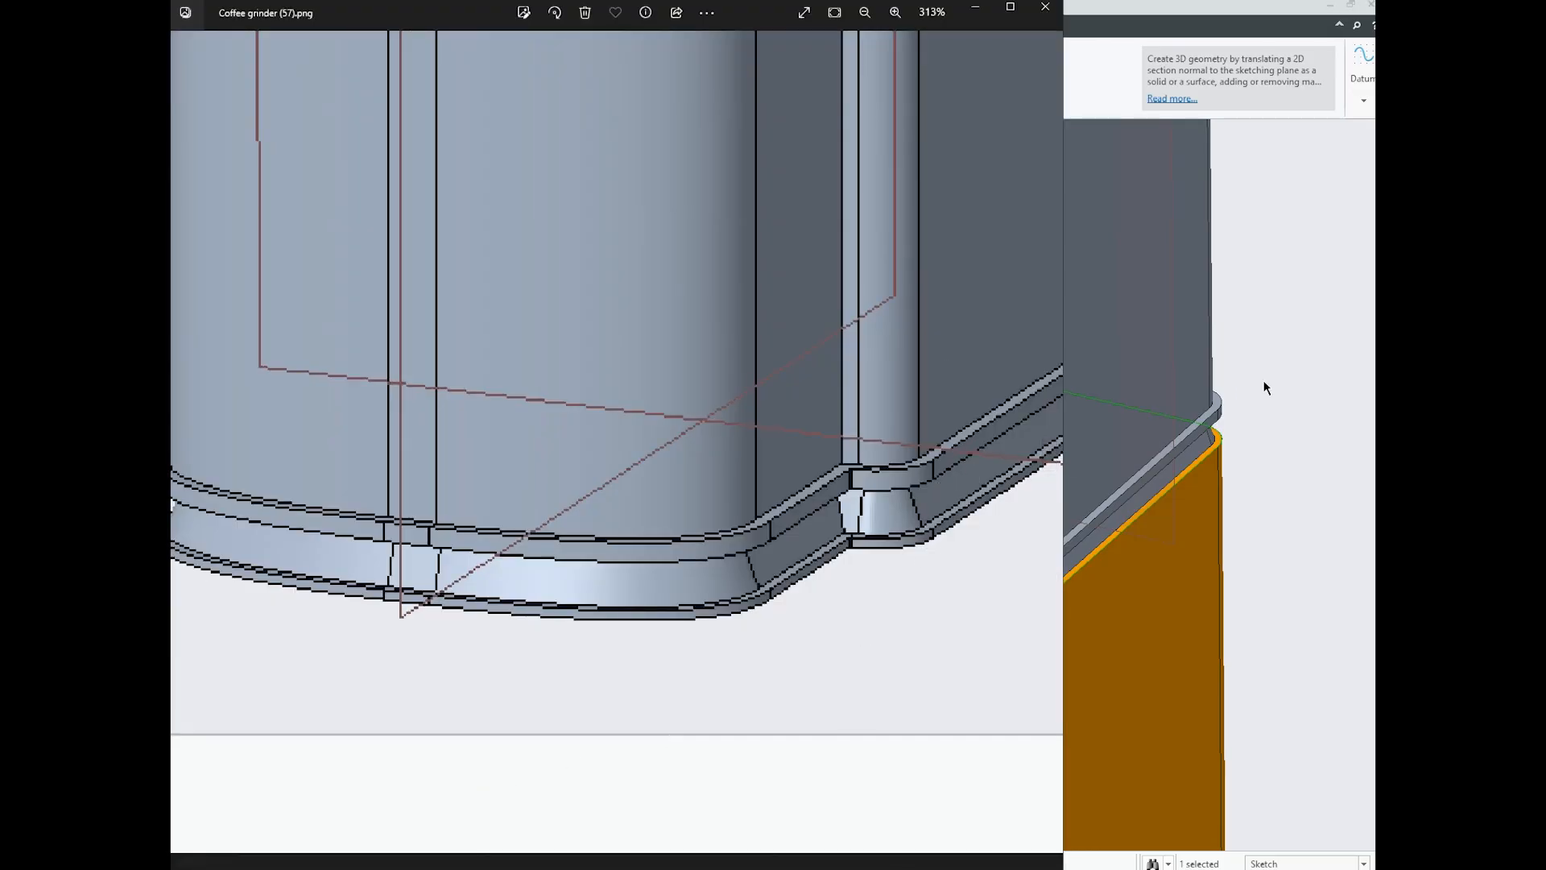
click(1300, 345)
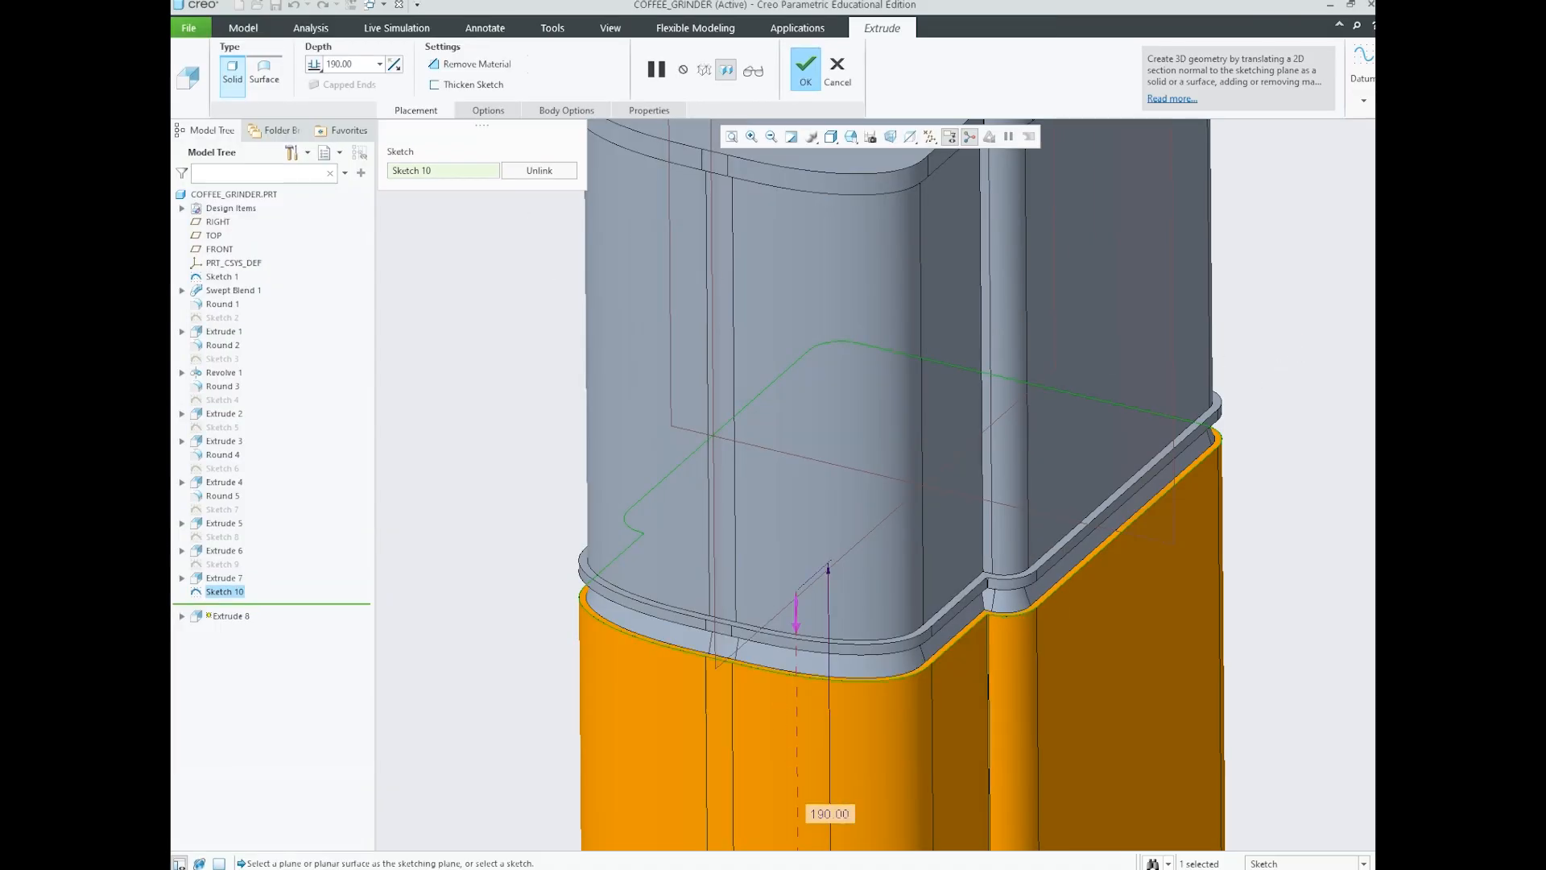
double_click(839, 814)
text(3)
key(Return)
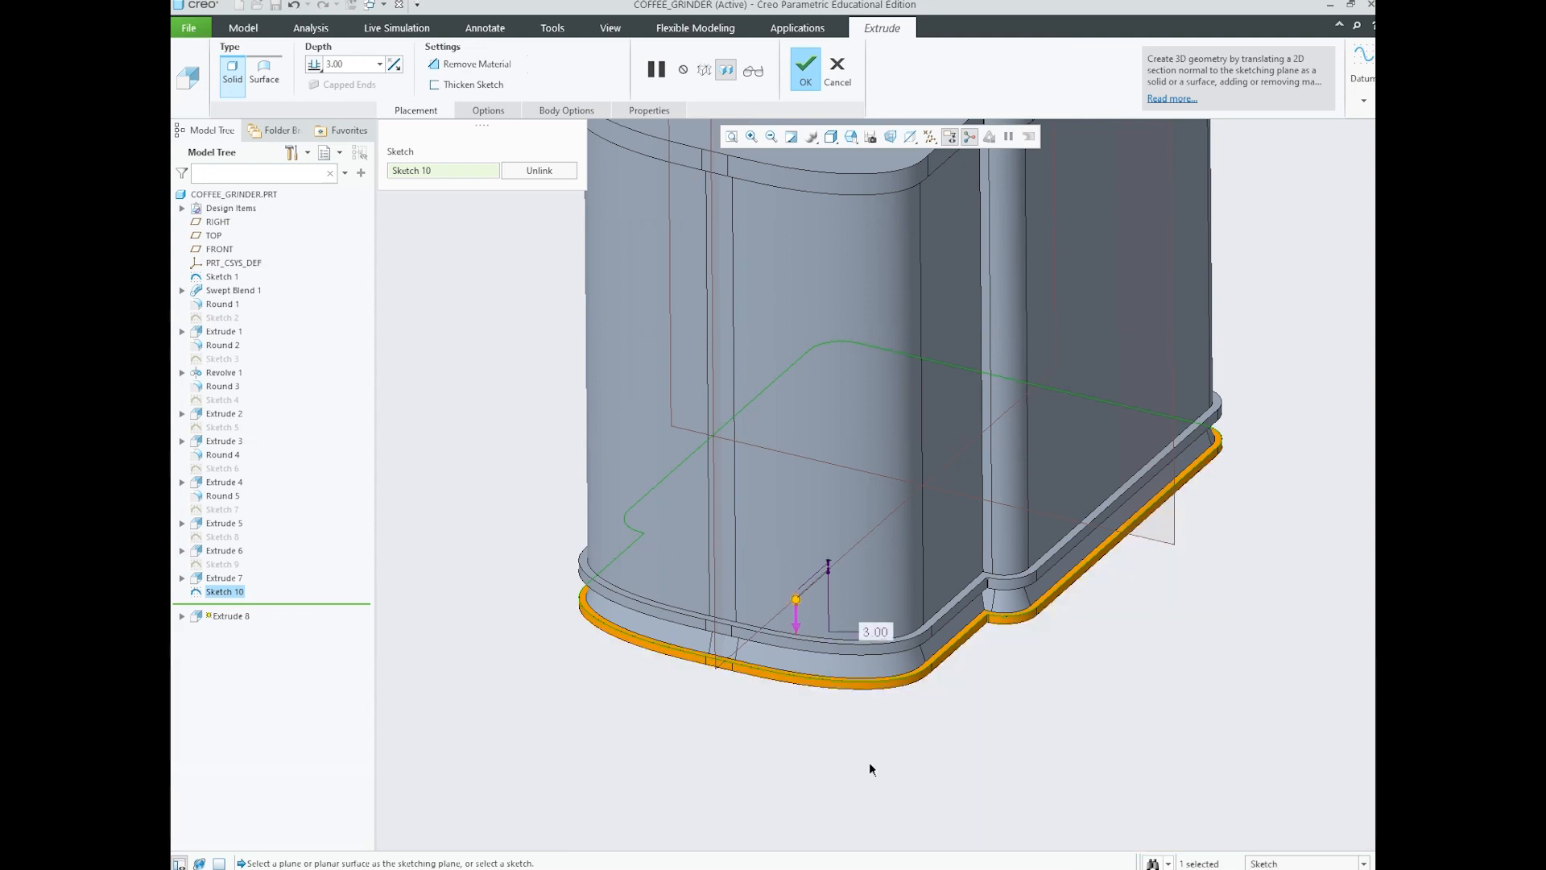
mouse_move(873, 697)
middle_down()
mouse_move(959, 631)
mouse_move(878, 428)
middle_up()
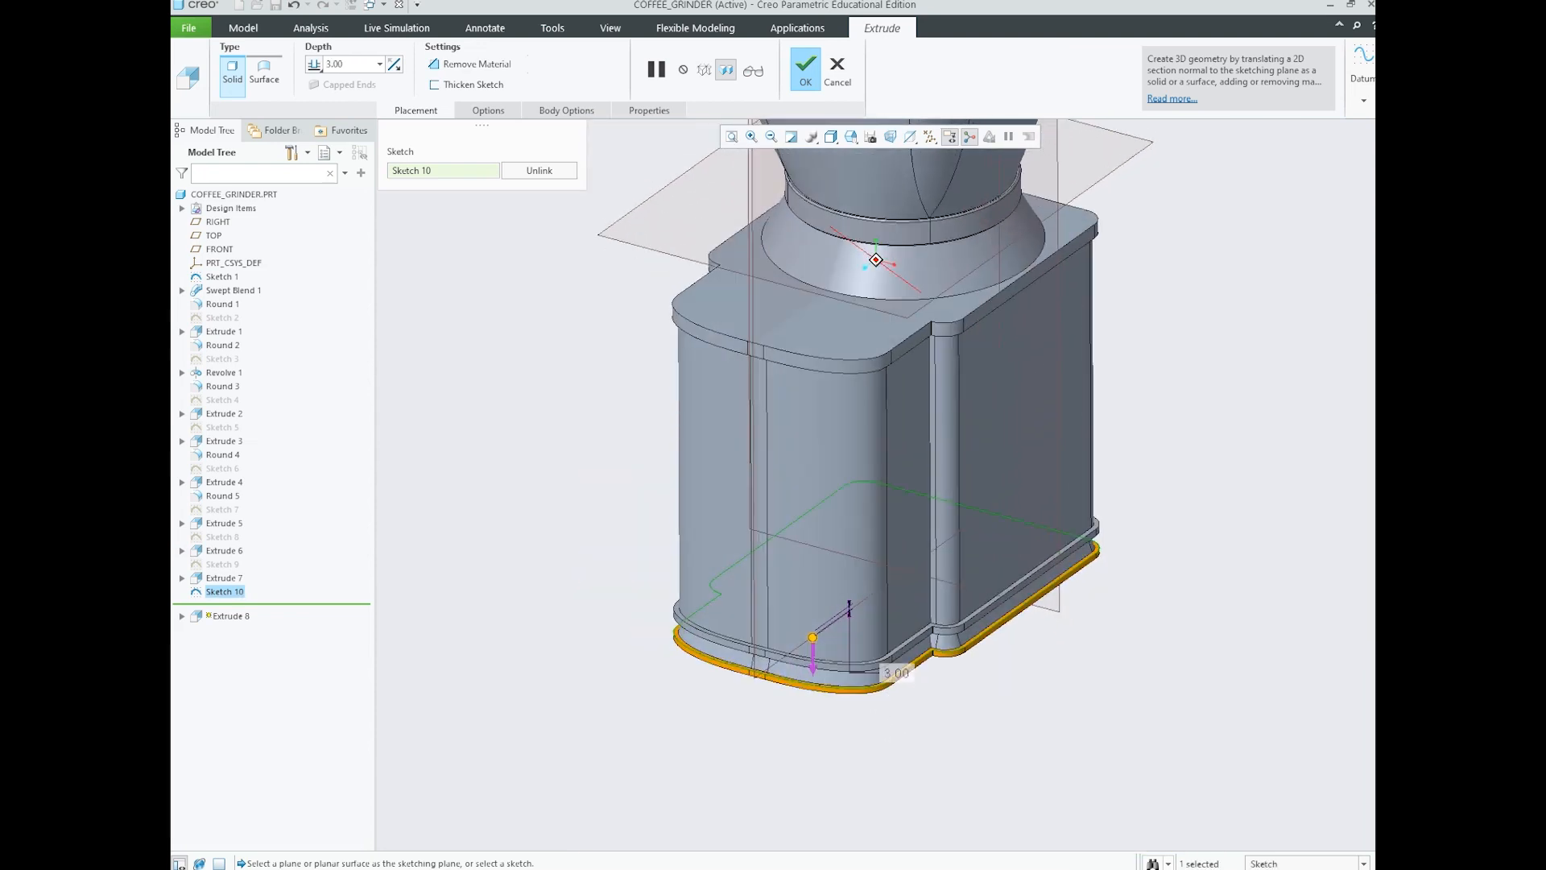
click(804, 70)
key(ctrl+d)
mouse_move(905, 639)
middle_down()
mouse_move(1037, 542)
mouse_move(1004, 575)
mouse_move(896, 519)
mouse_move(1028, 504)
mouse_move(953, 515)
mouse_move(996, 578)
middle_up()
scroll(995, 578, up, 1)
scroll(933, 521, down, 1)
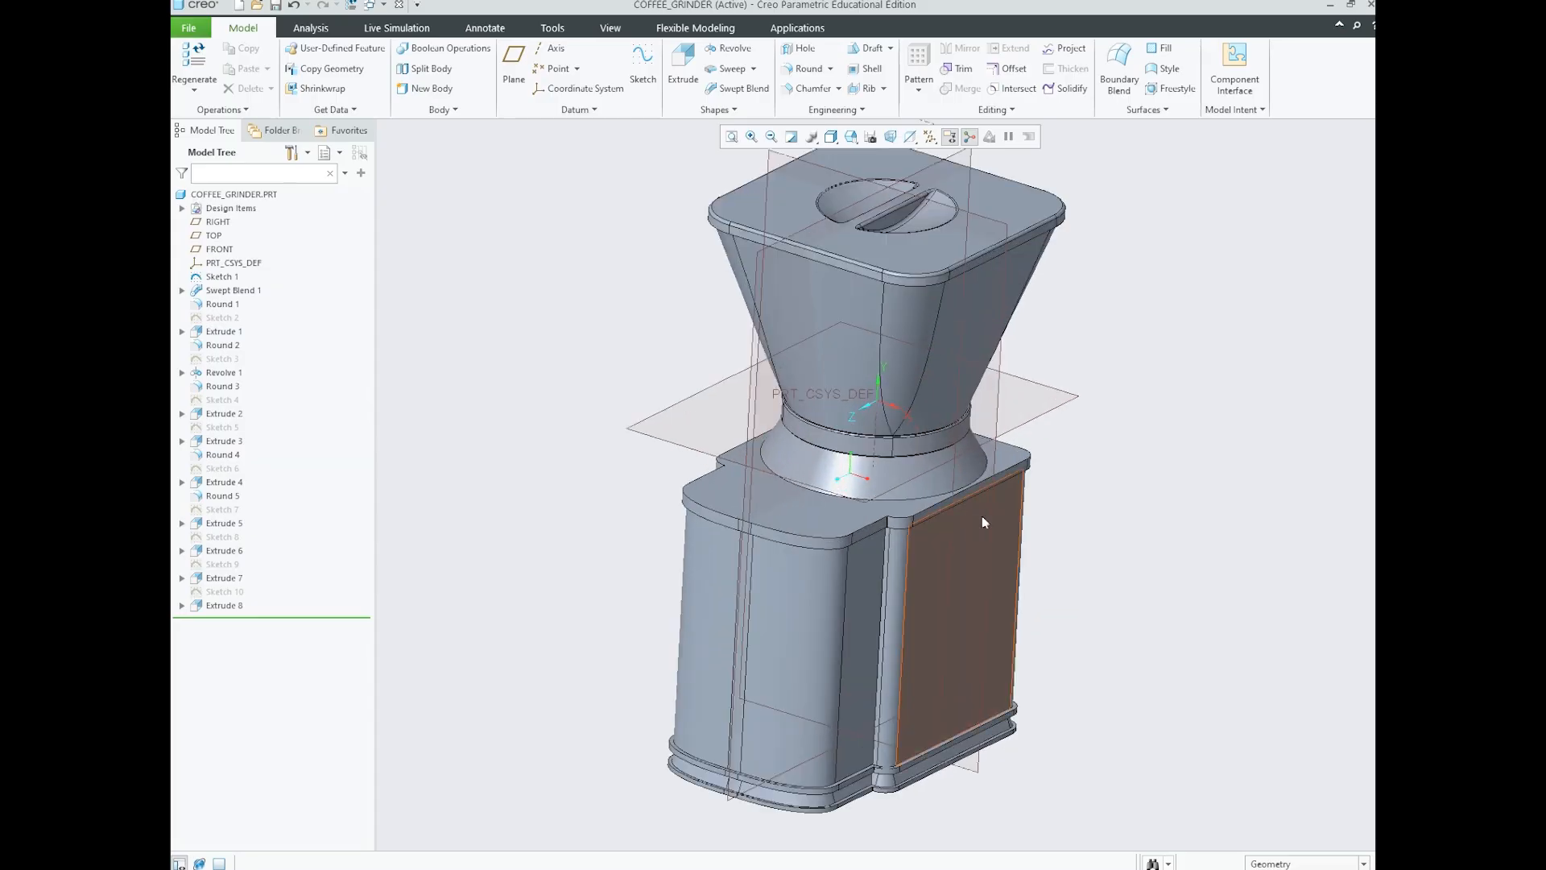
scroll(1005, 568, up, 1)
scroll(941, 549, down, 1)
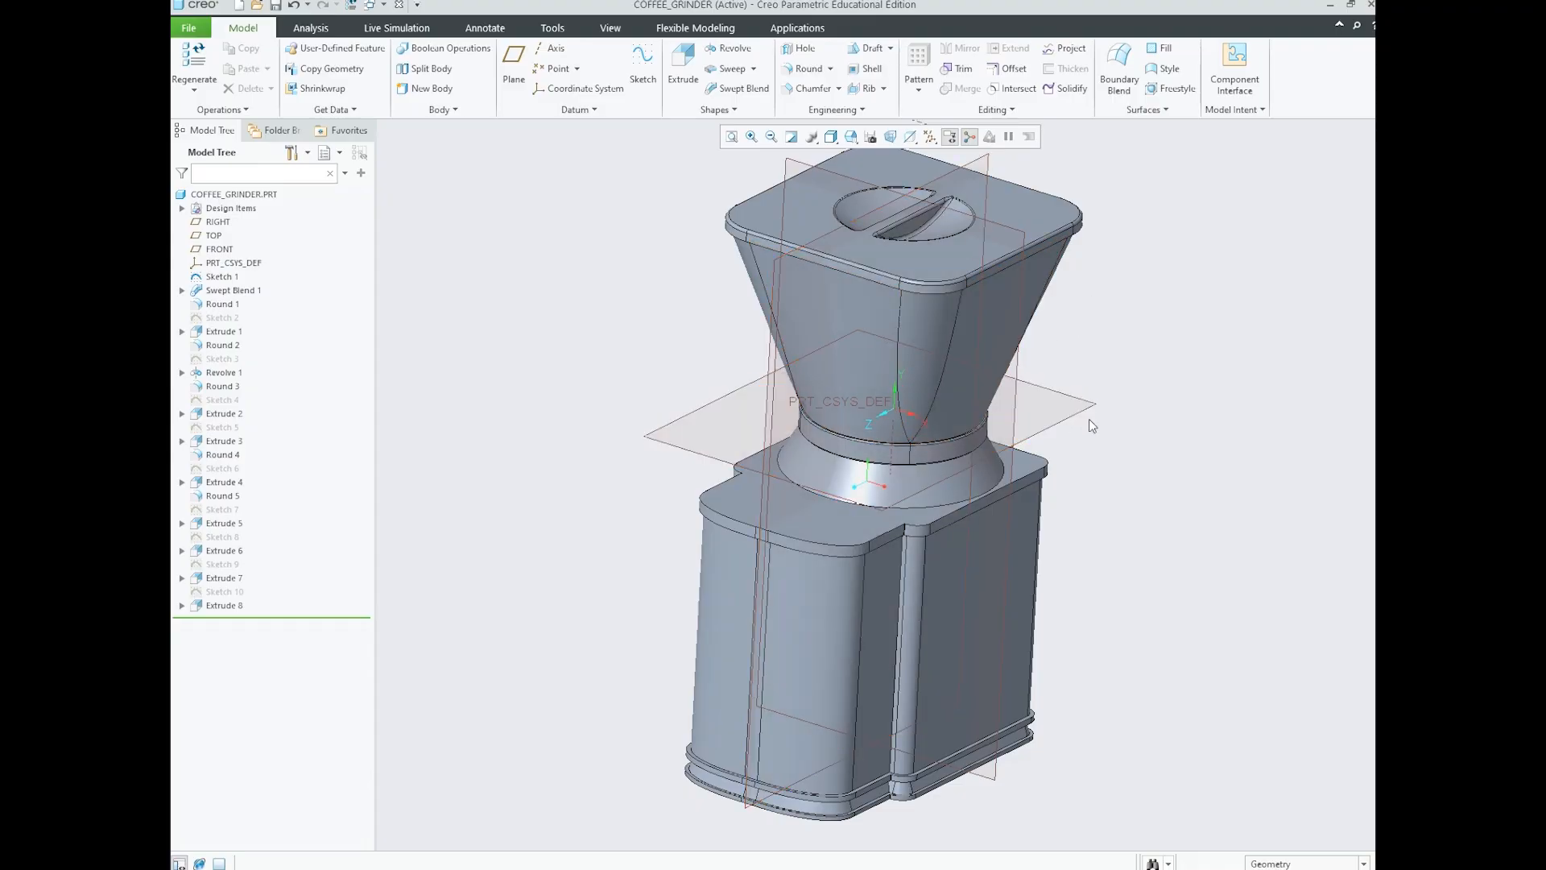
middle_drag(1158, 413, 991, 415)
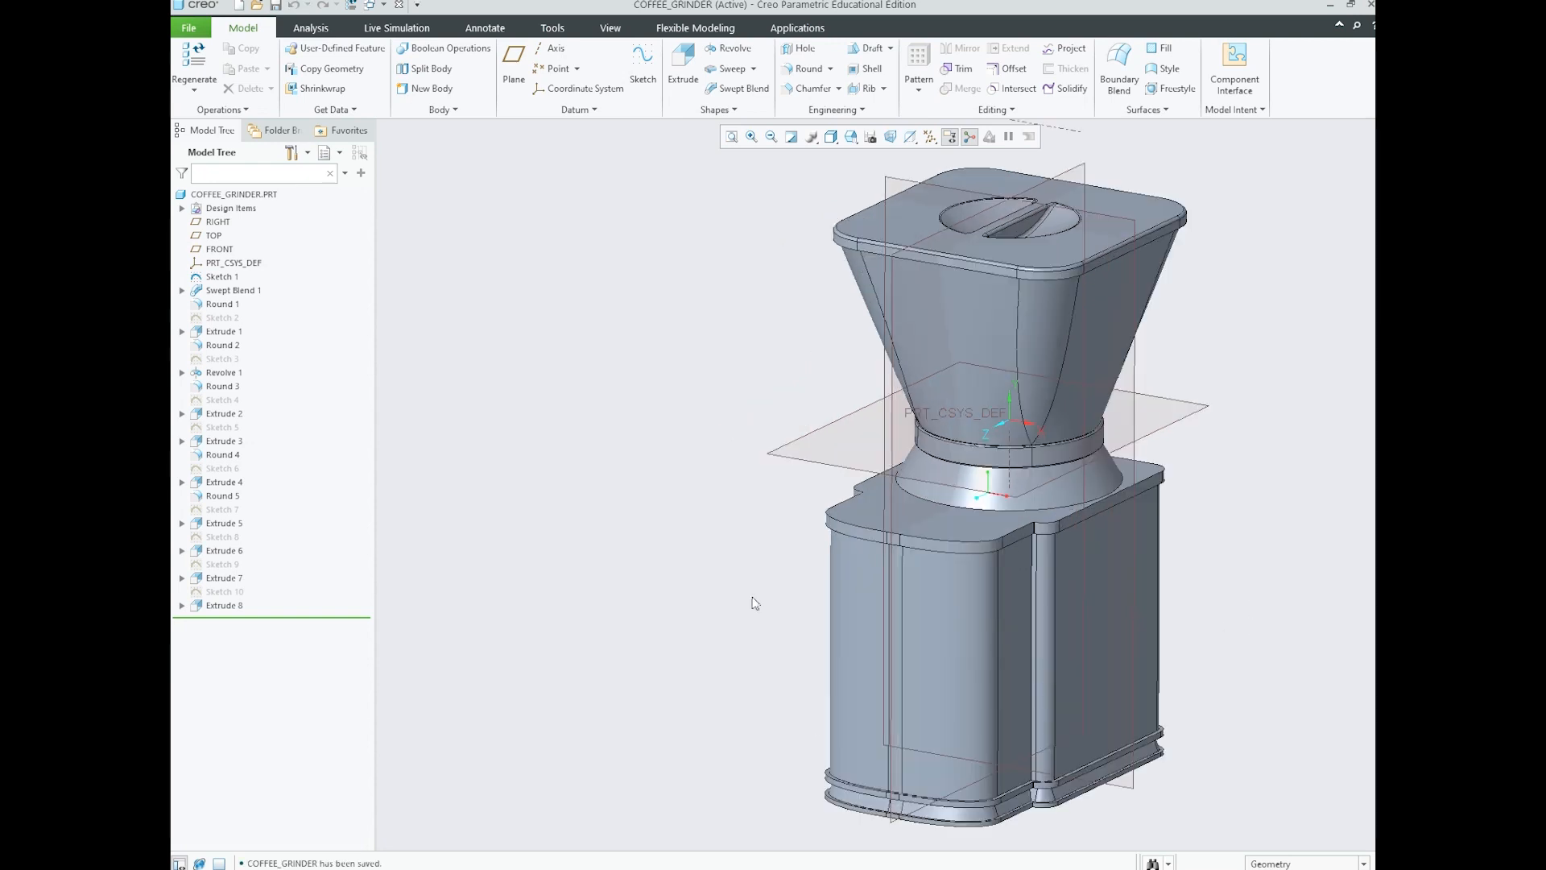
- Round the upper outer edge loop of the grinder body's shoulder with a 2 mm radius
scroll(995, 566, down, 5)
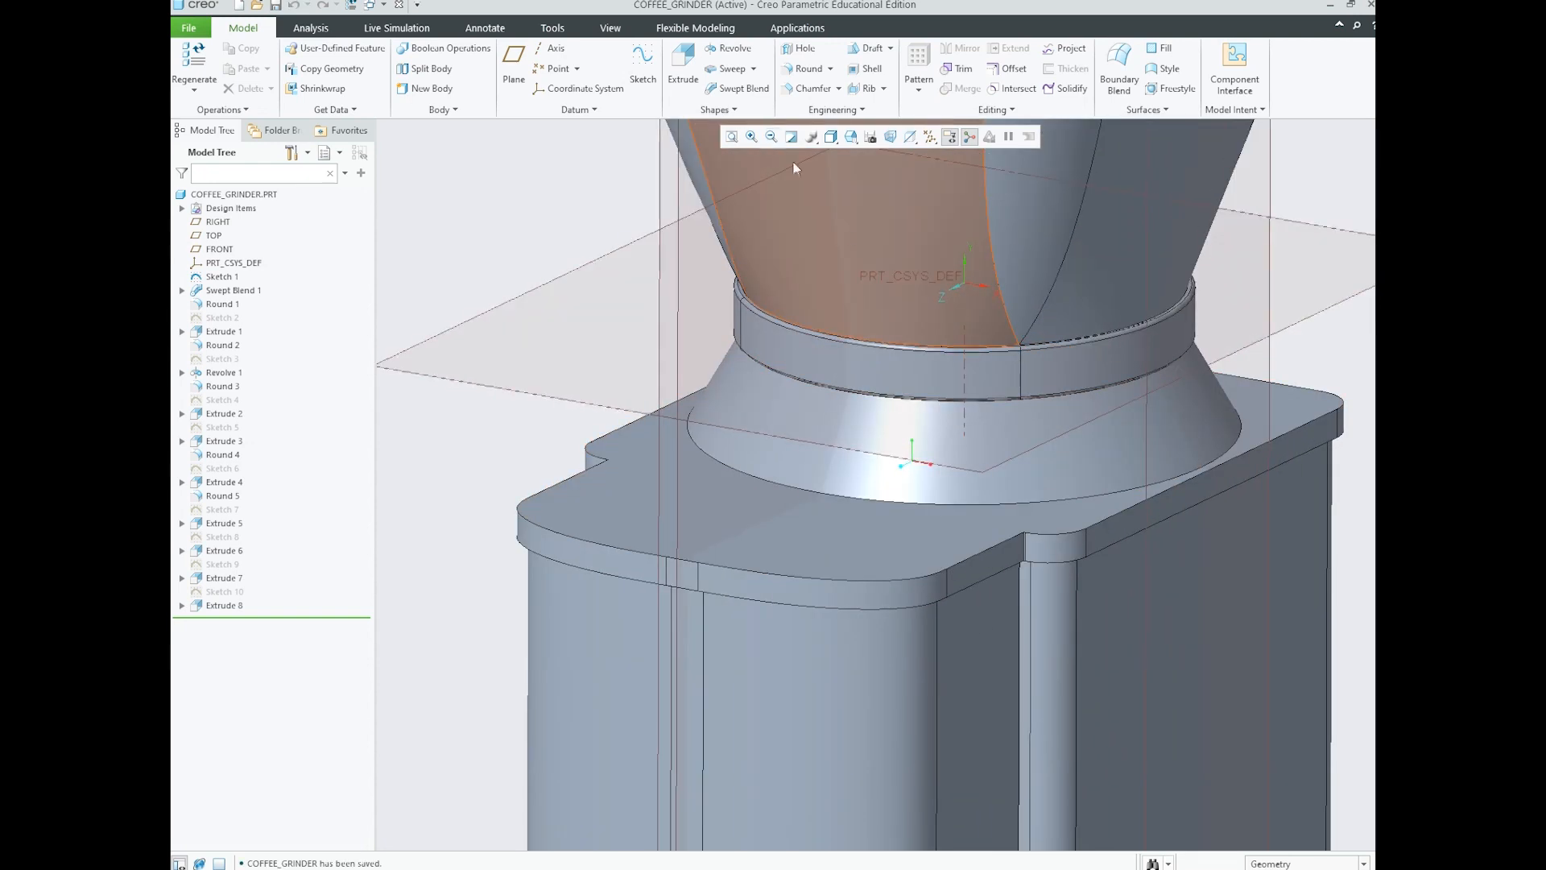
click(802, 69)
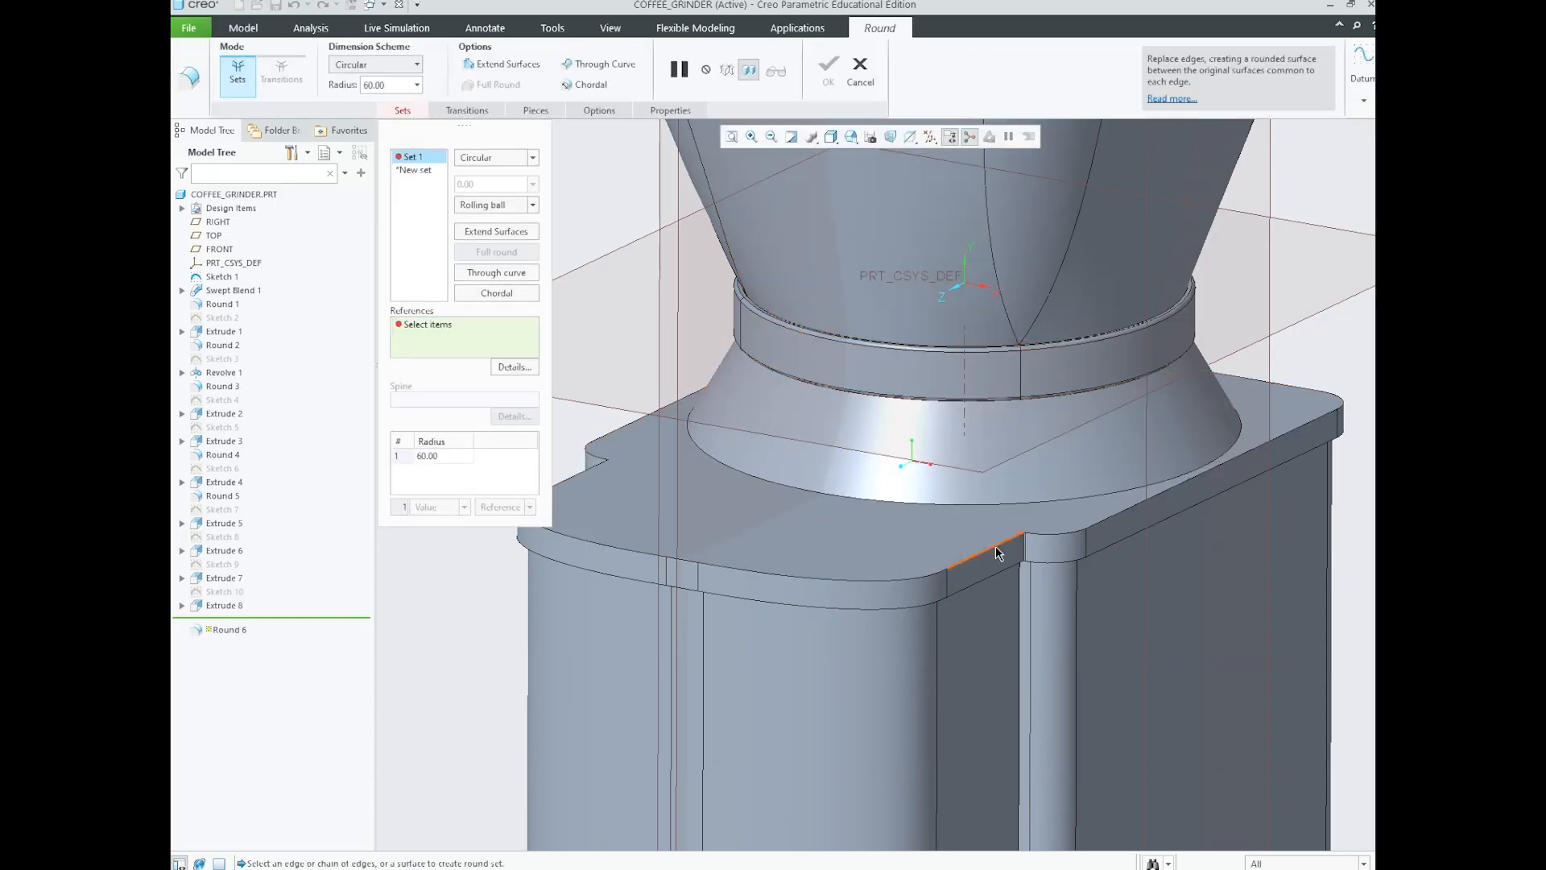
click(996, 549)
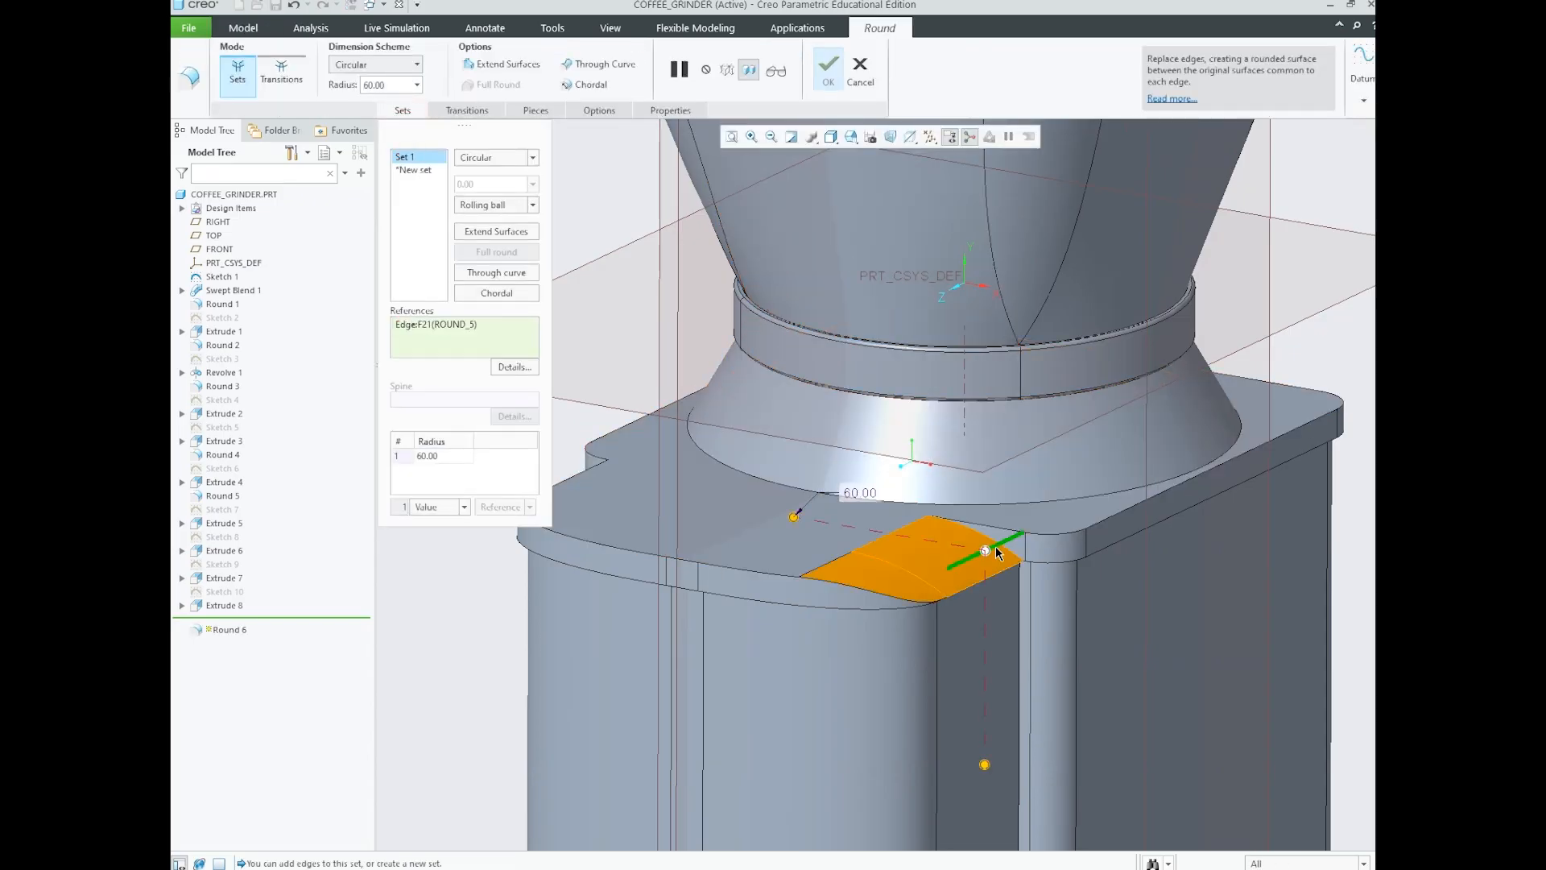
ctrl+click(1036, 533)
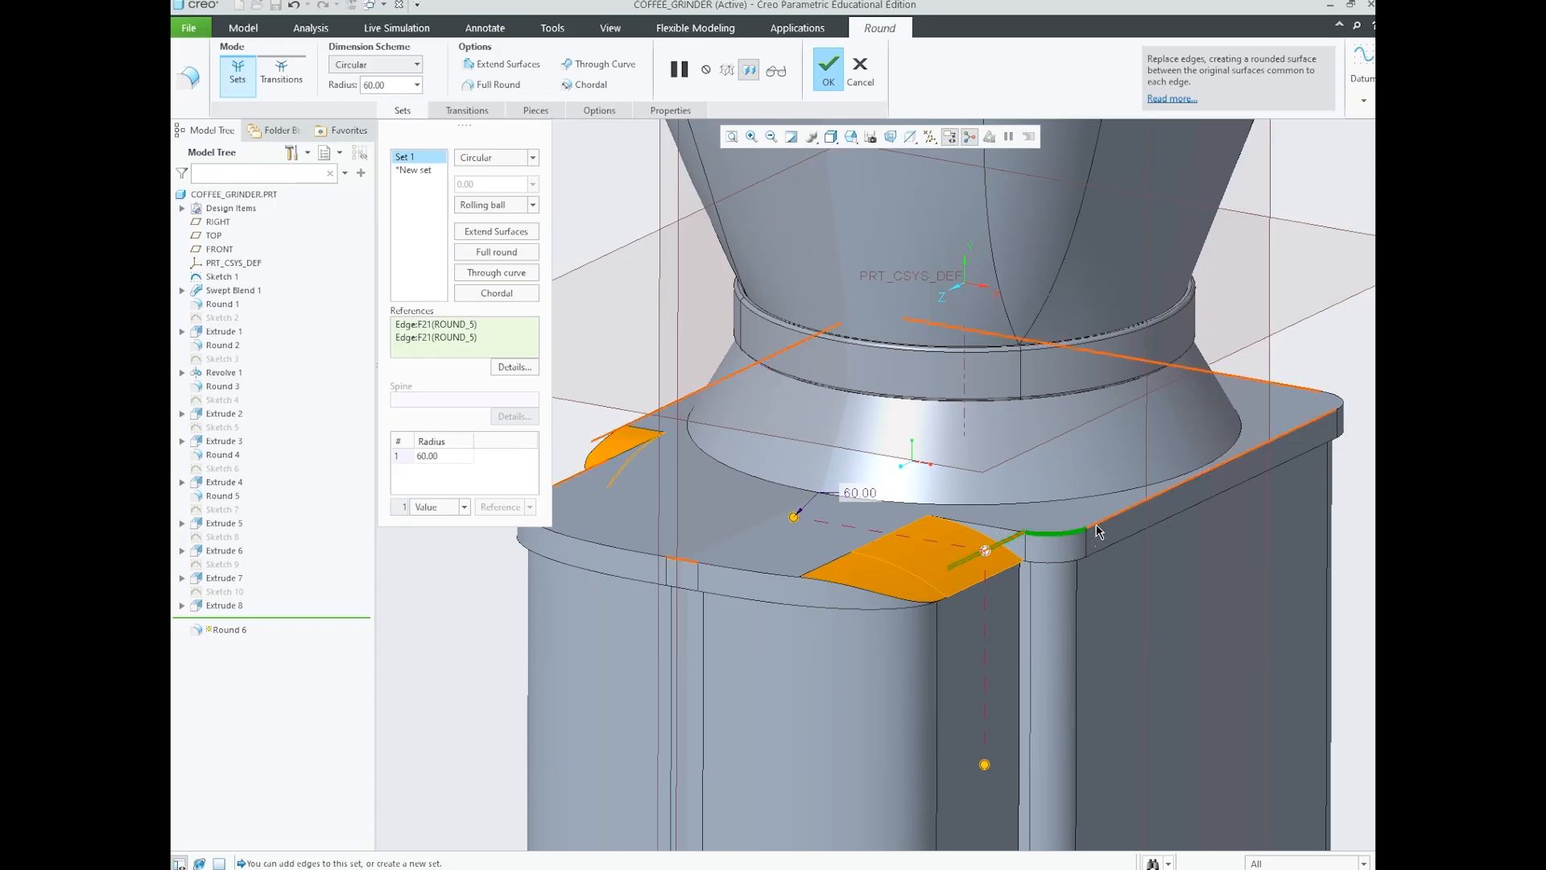
text(1)
key(Return)
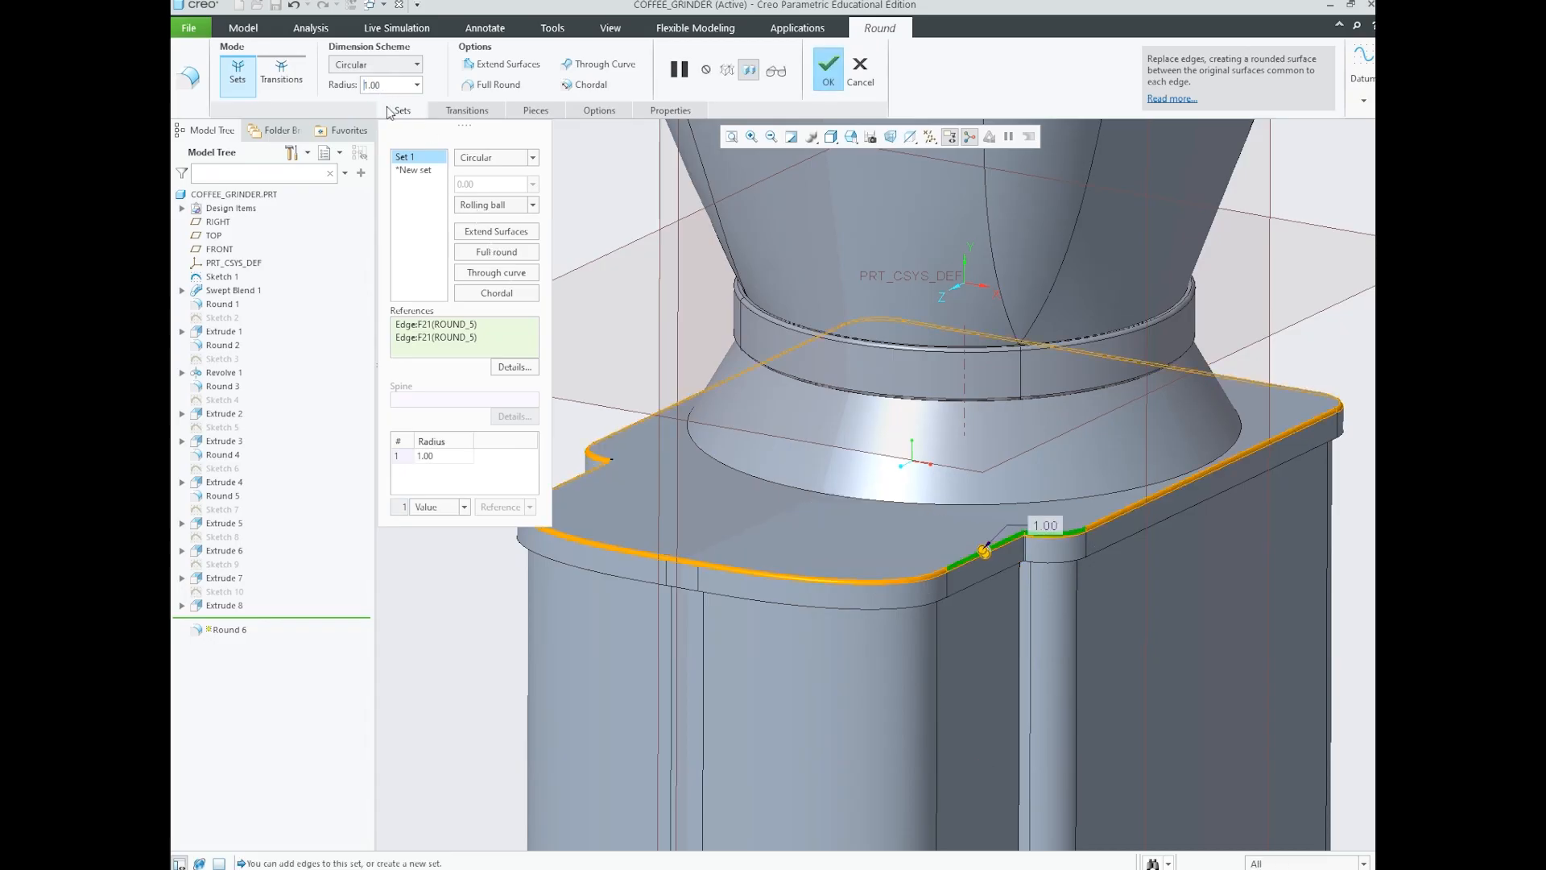
text(2)
key(Return)
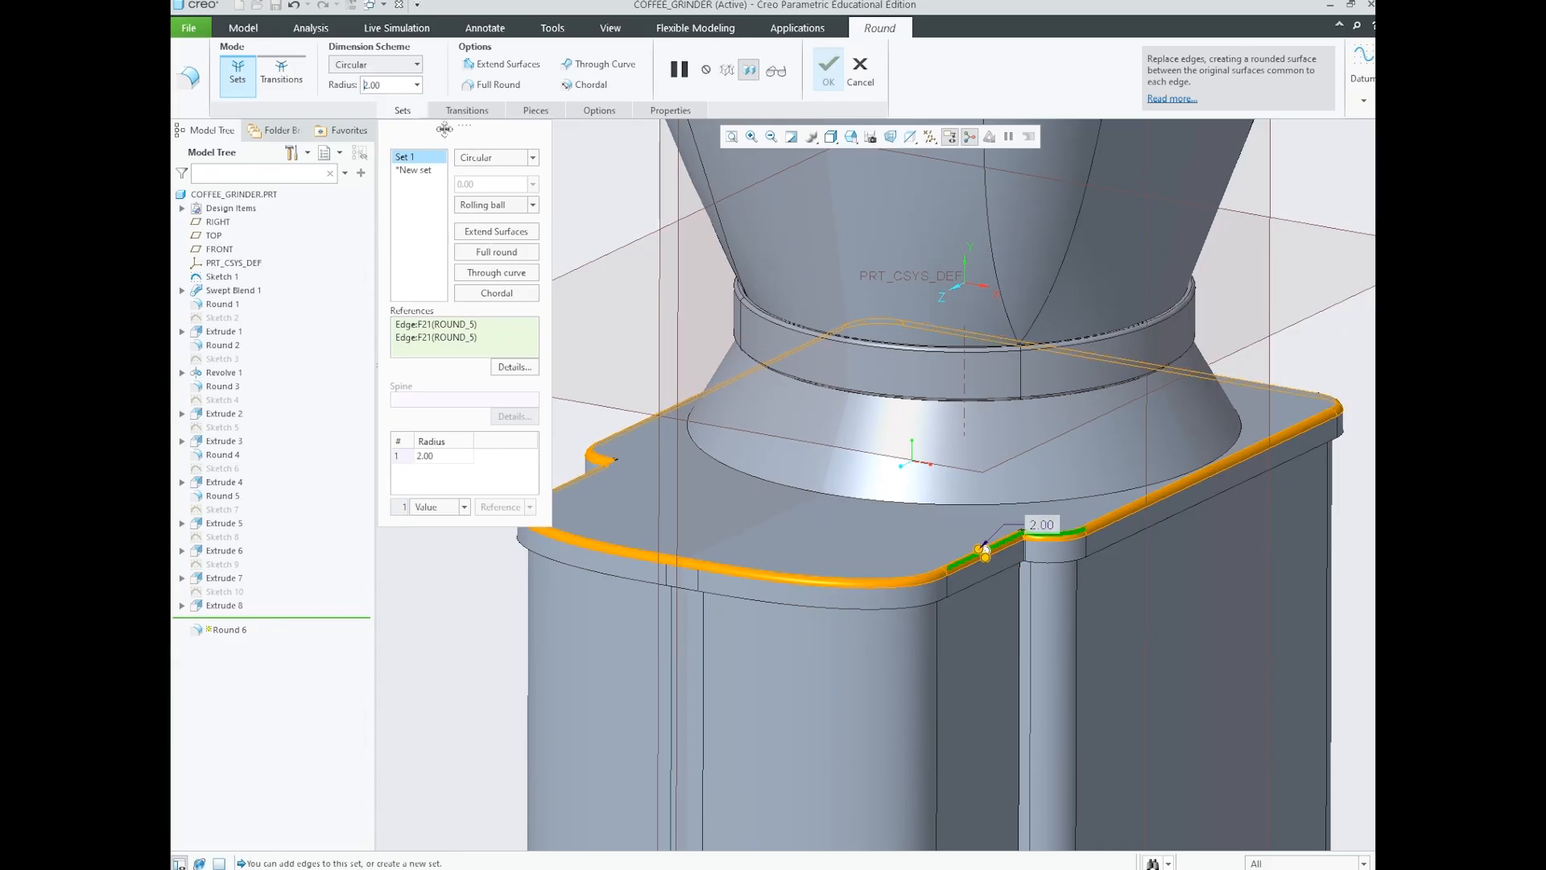
scroll(877, 316, up, 3)
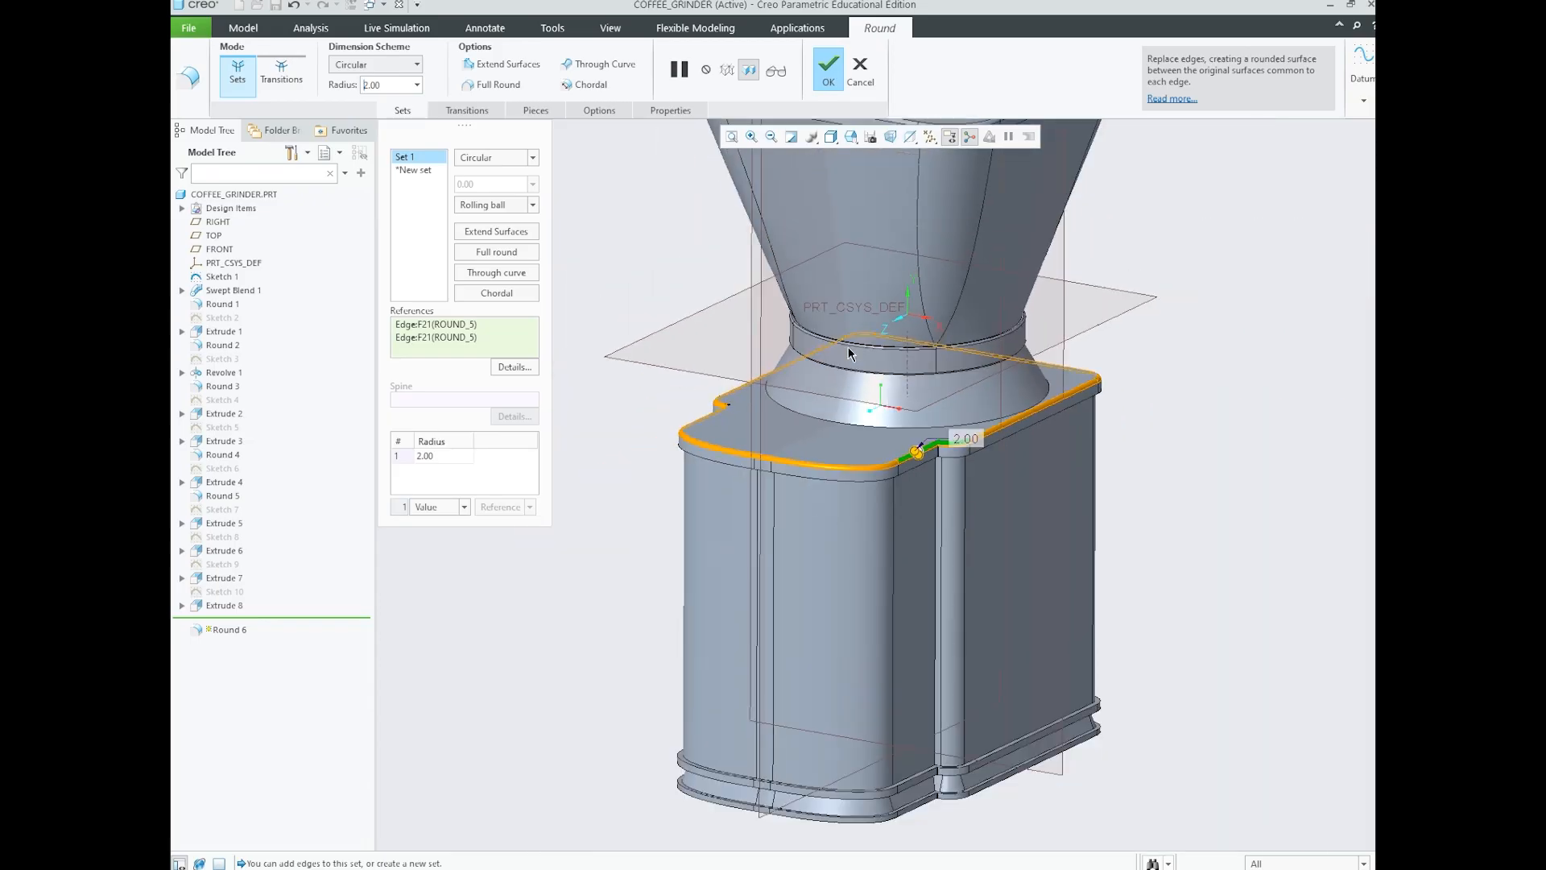
click(828, 71)
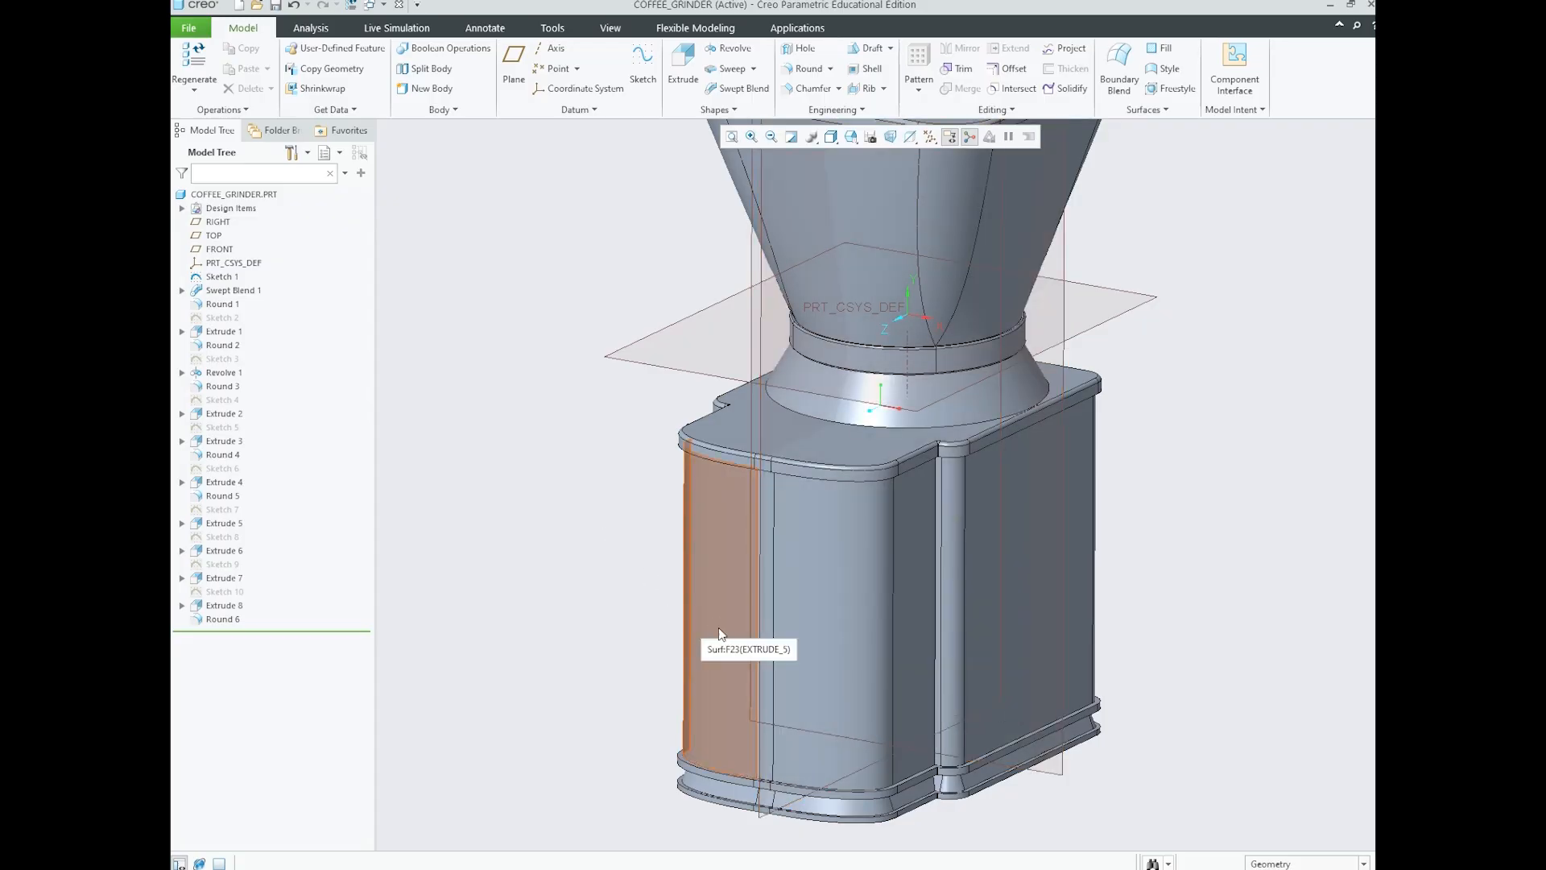
scroll(718, 627, up, 3)
scroll(802, 623, down, 2)
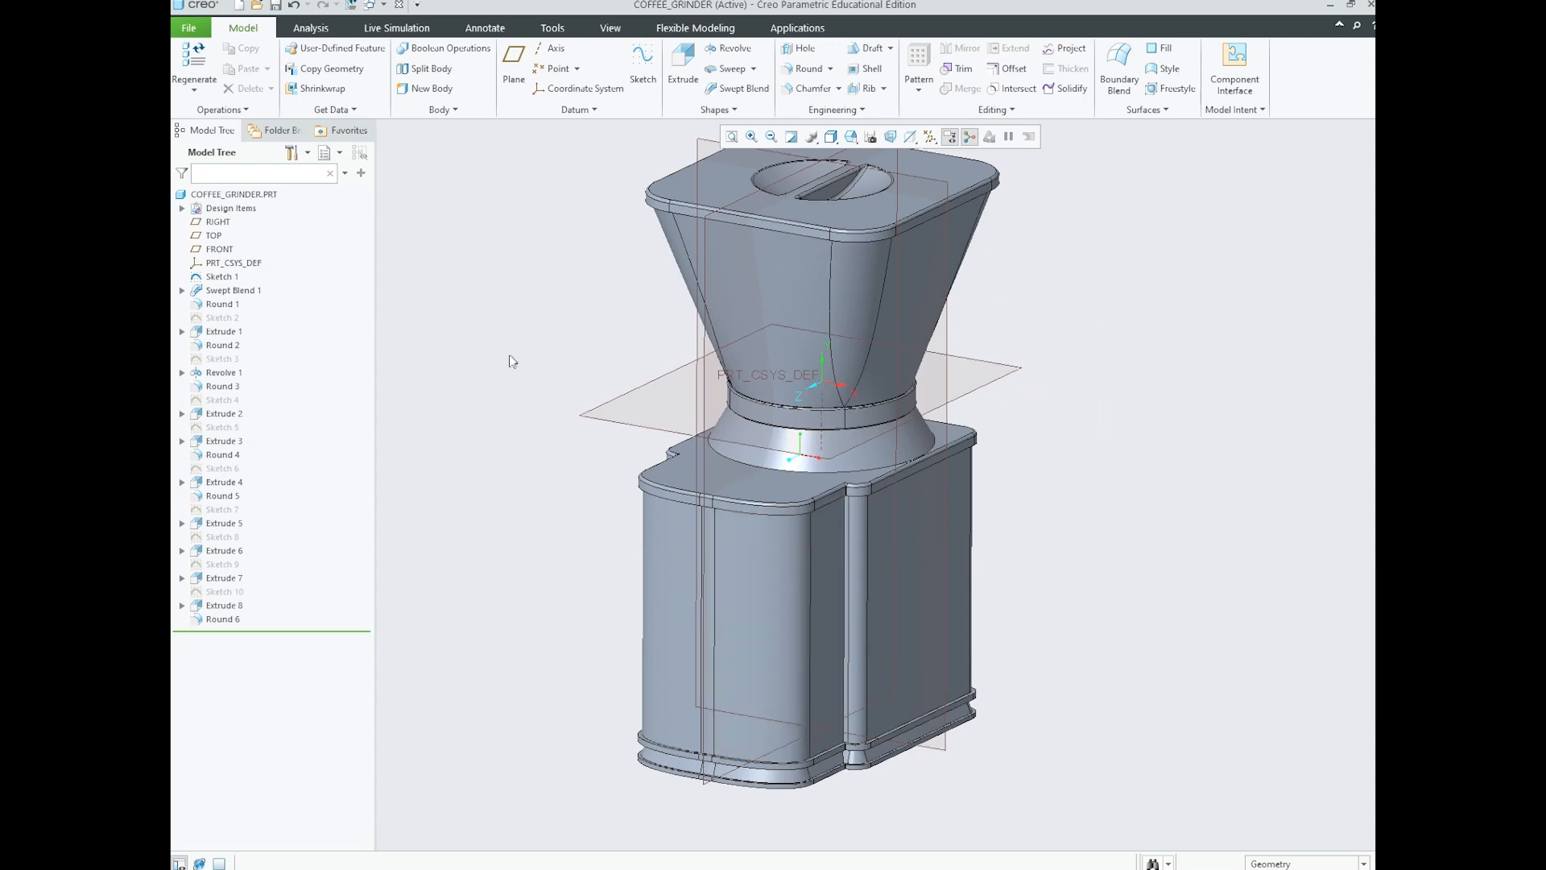
scroll(733, 680, up, 2)
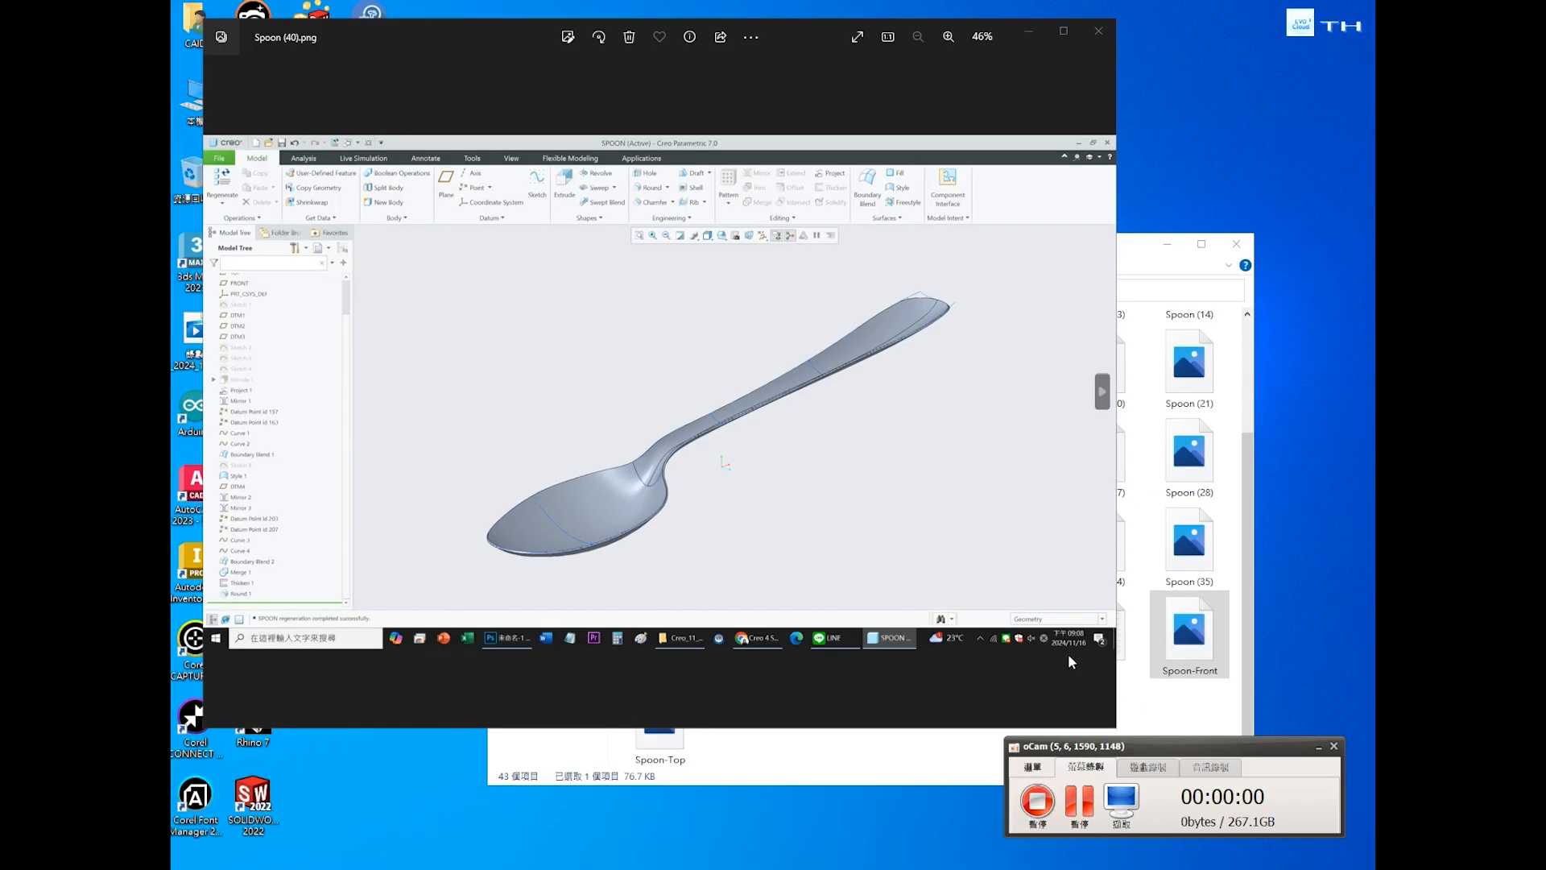
- Minimize the image folder window, examine the finished spoon reference picture up close and close it
click(1132, 692)
click(885, 169)
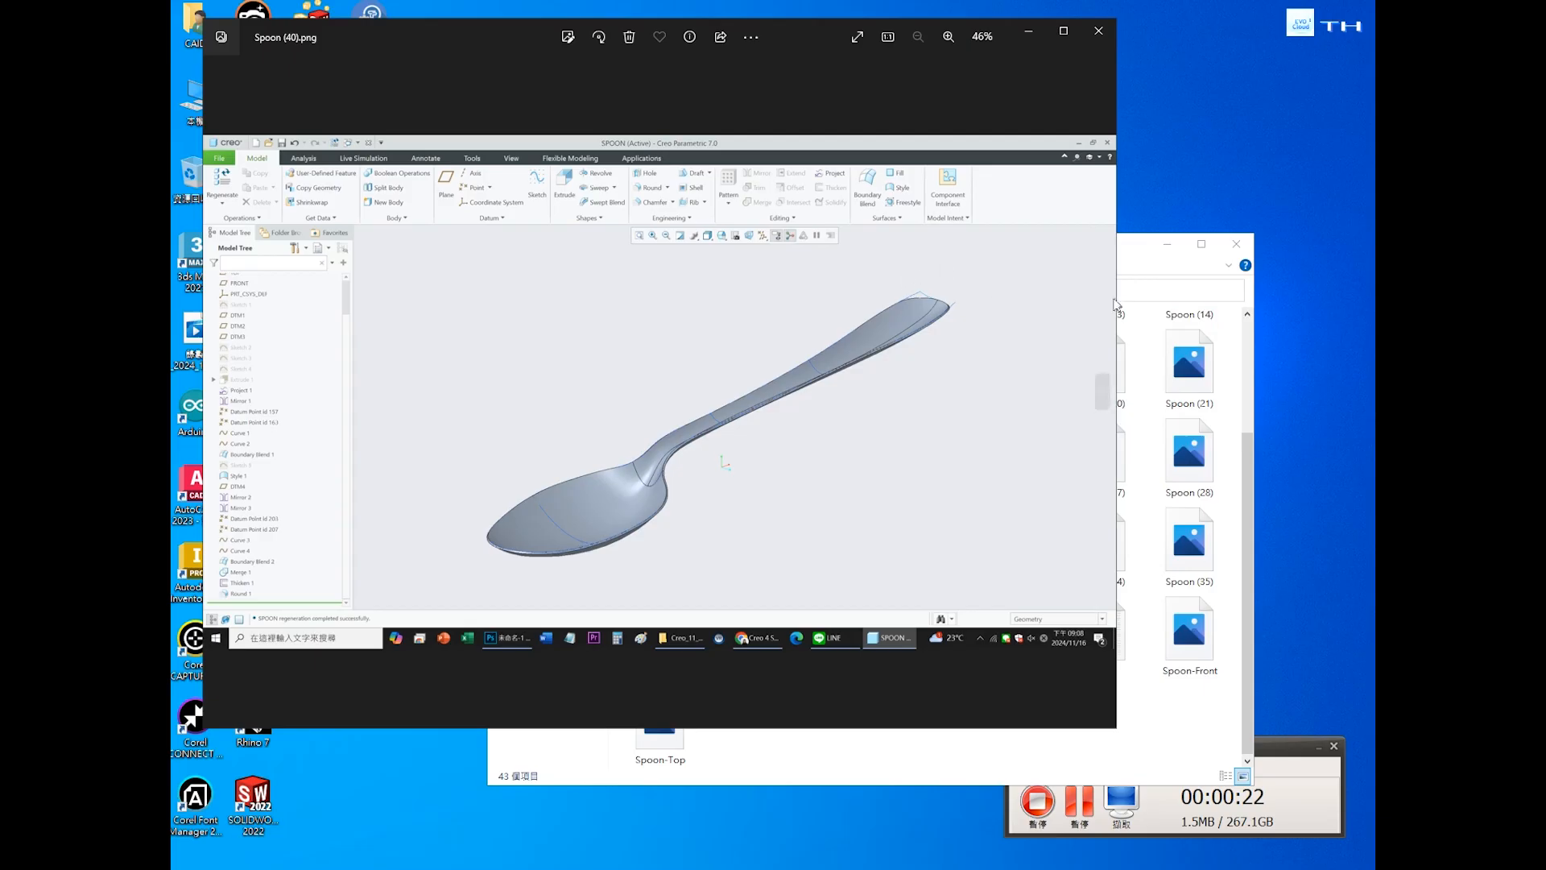
click(1161, 251)
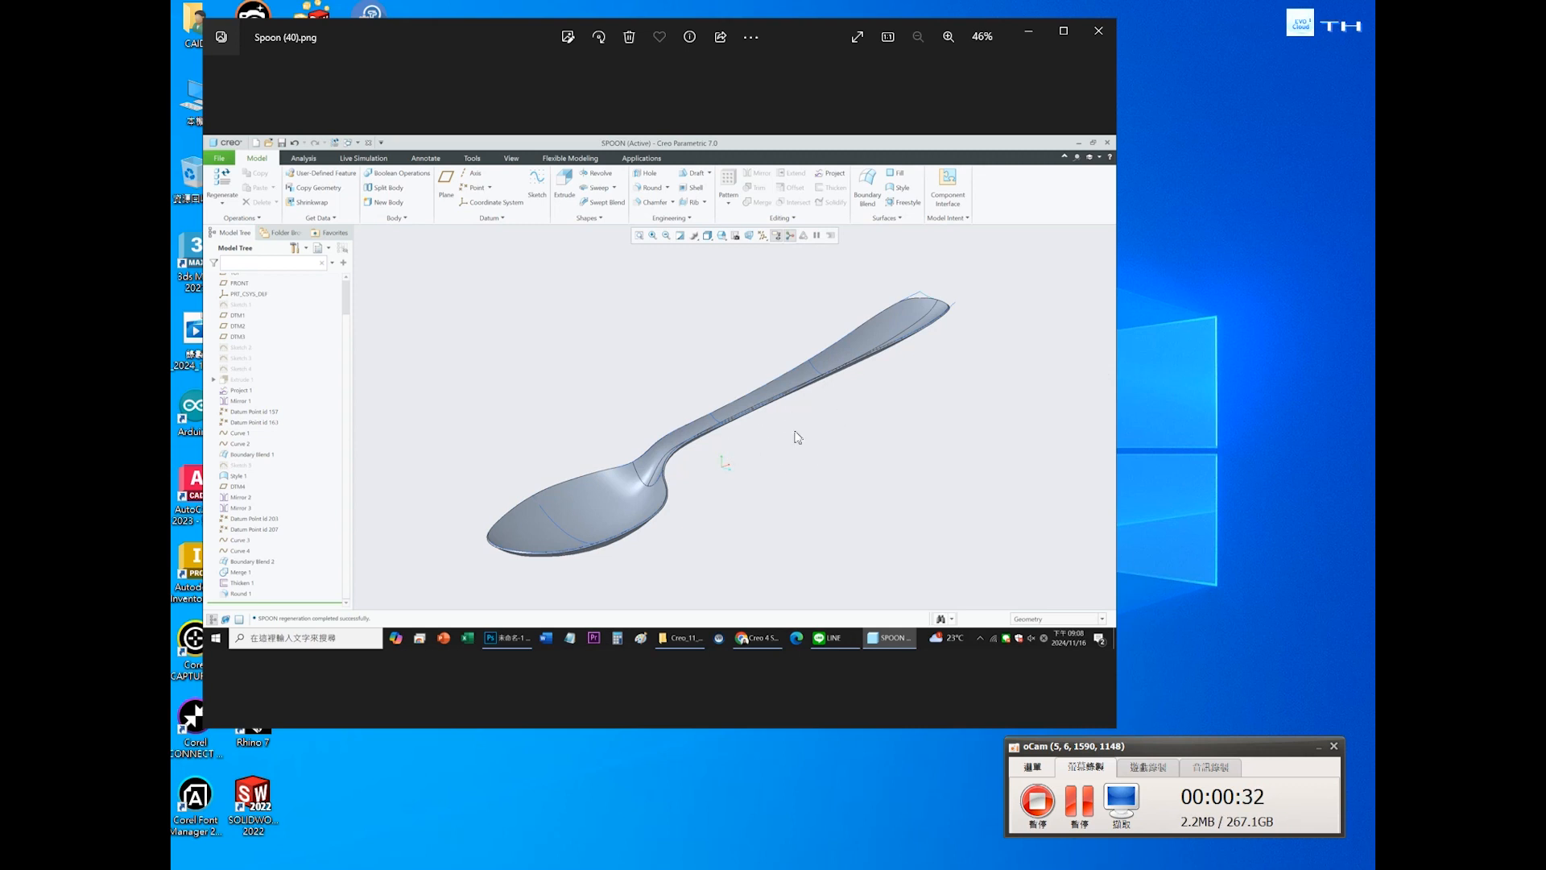
scroll(802, 471, up, 3)
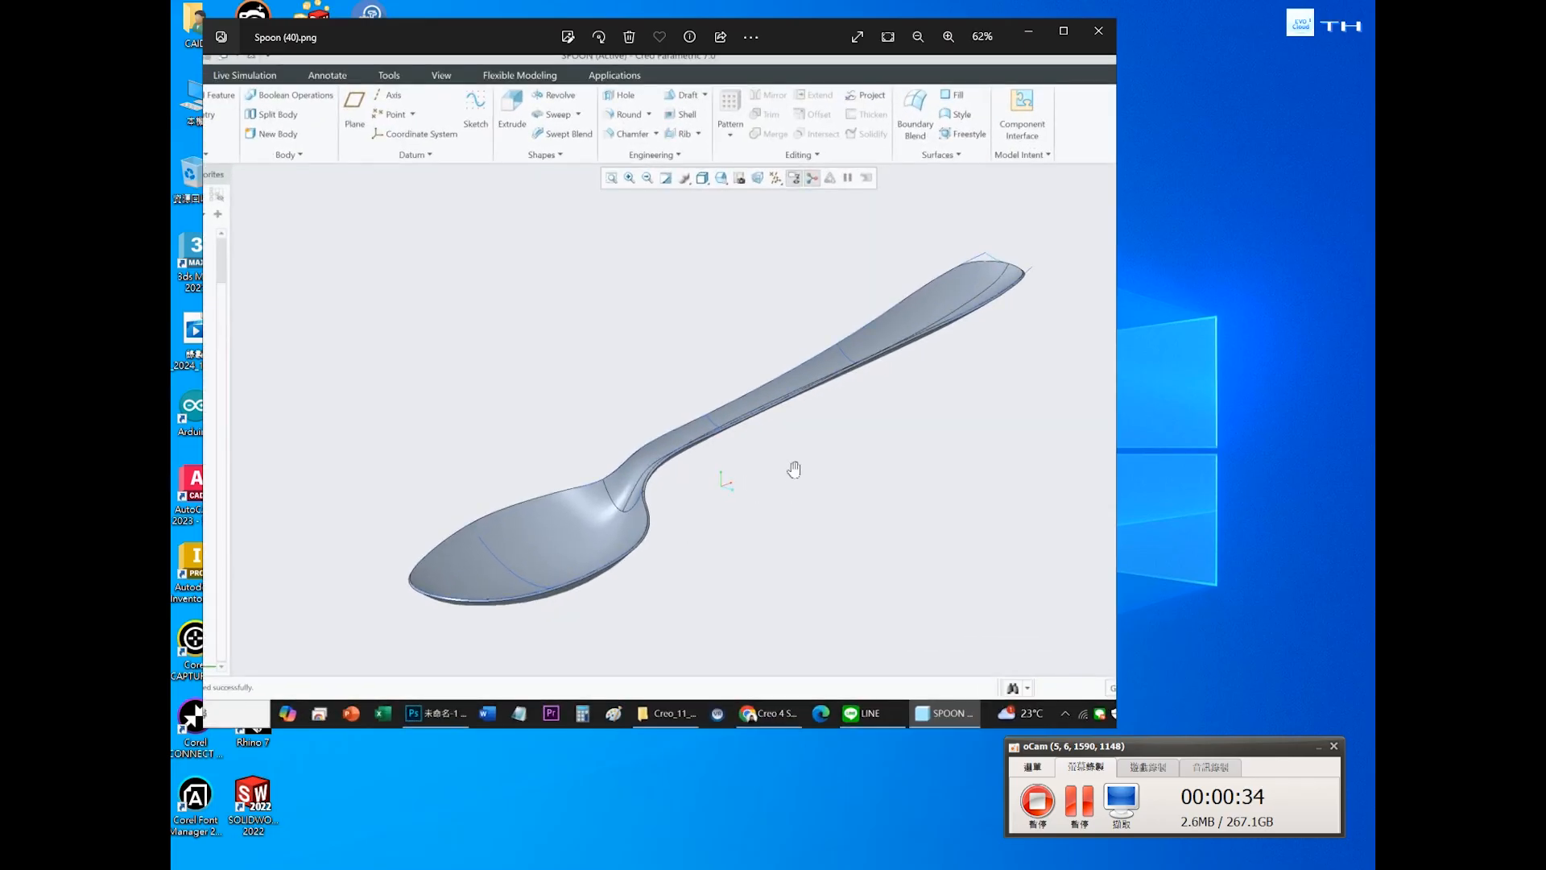
scroll(896, 415, down, 1)
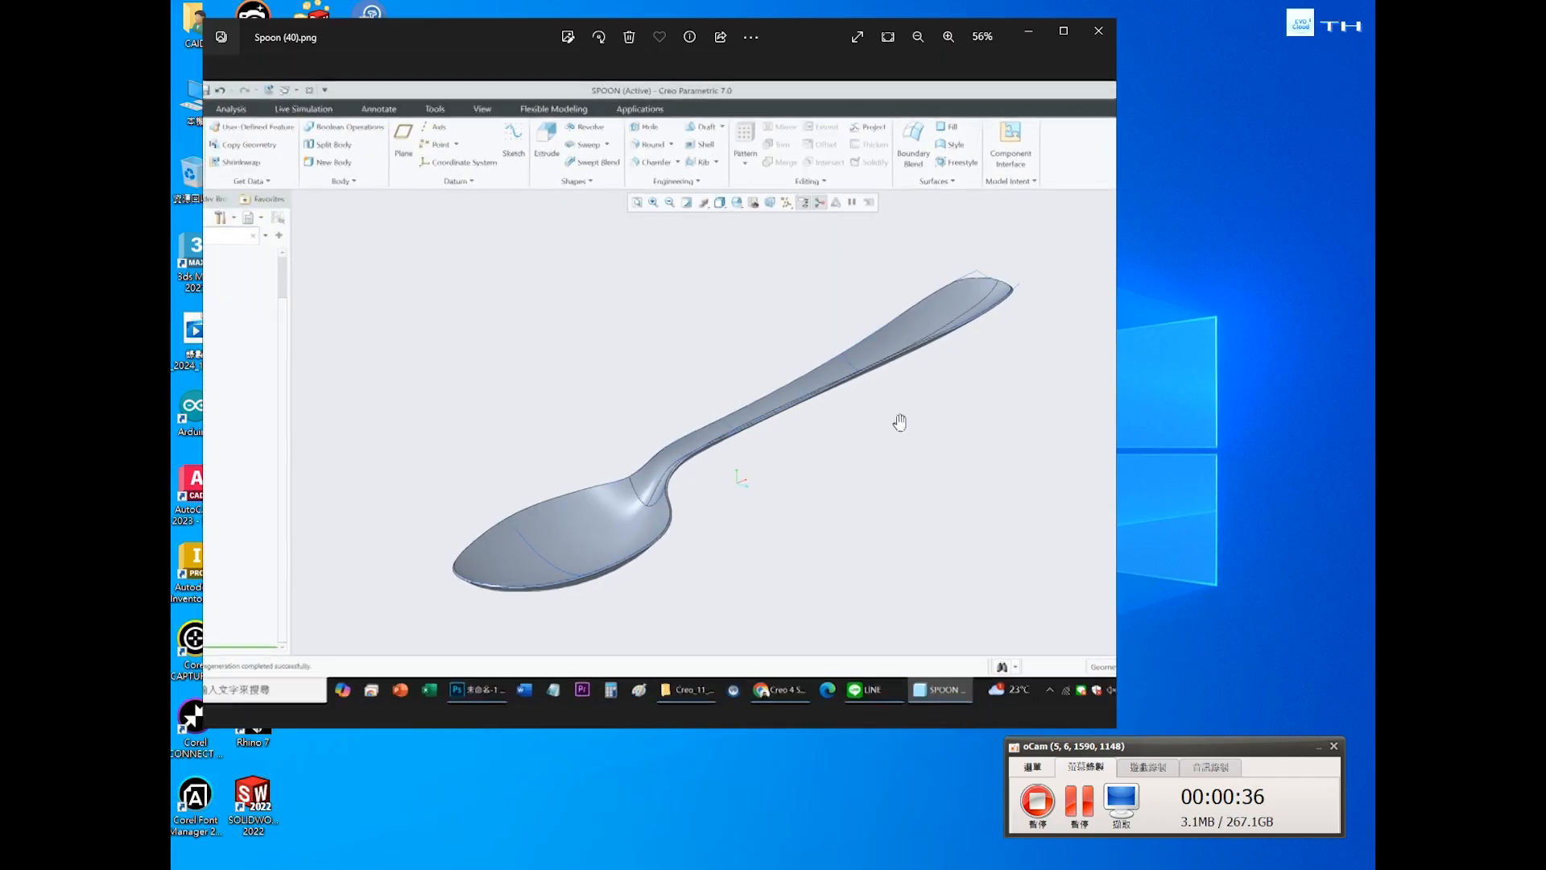
click(1098, 34)
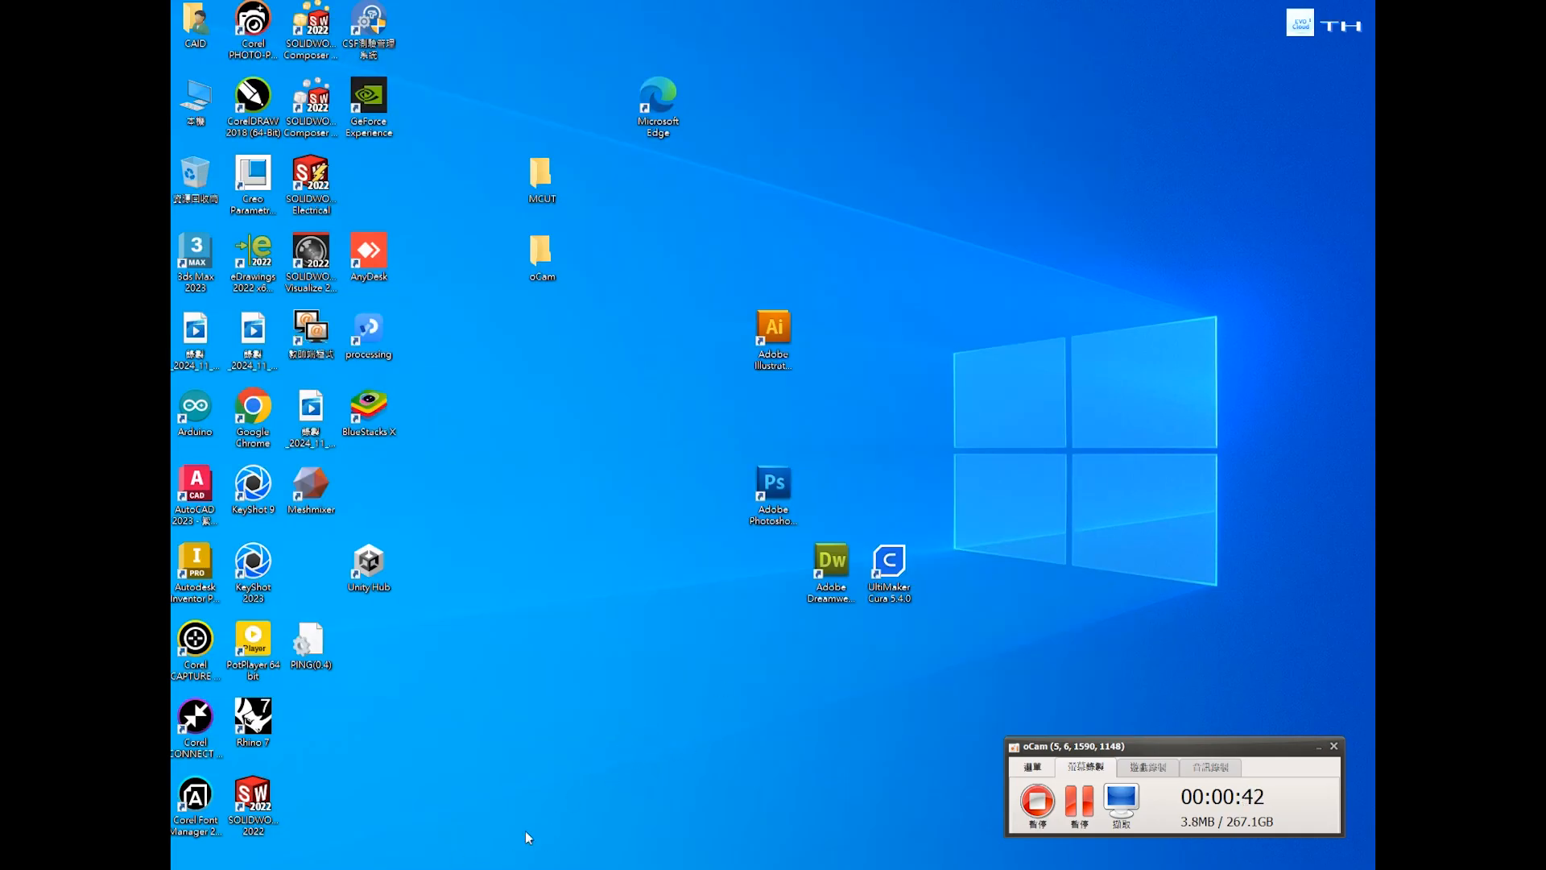
- Switch to Creo Parametric and create a new solid part from the mmns_part_solid_abs template instead of the default one
click(433, 867)
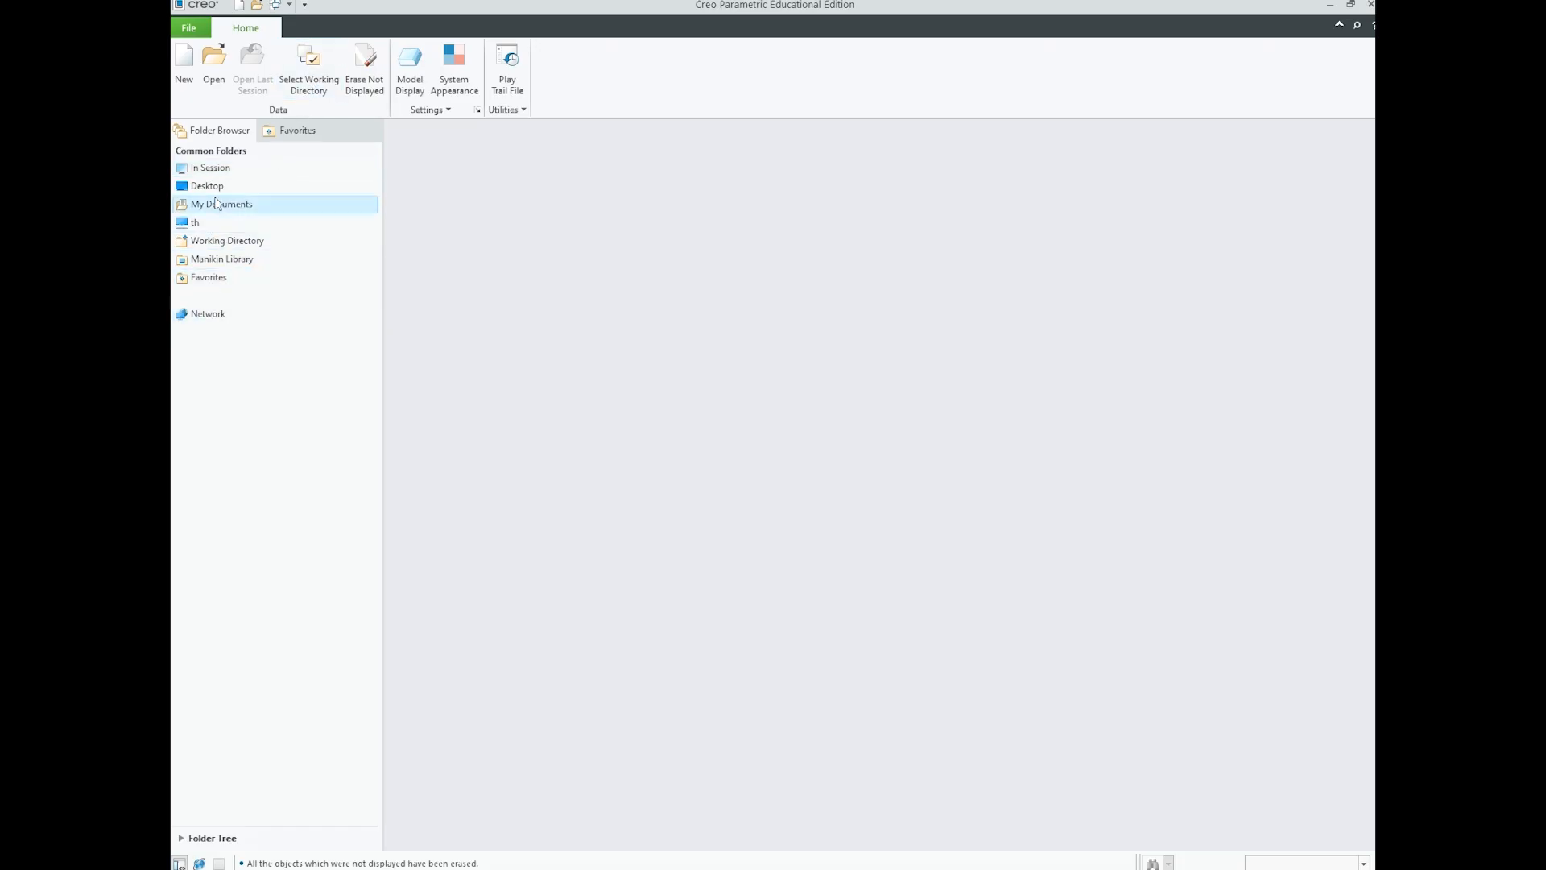
click(185, 64)
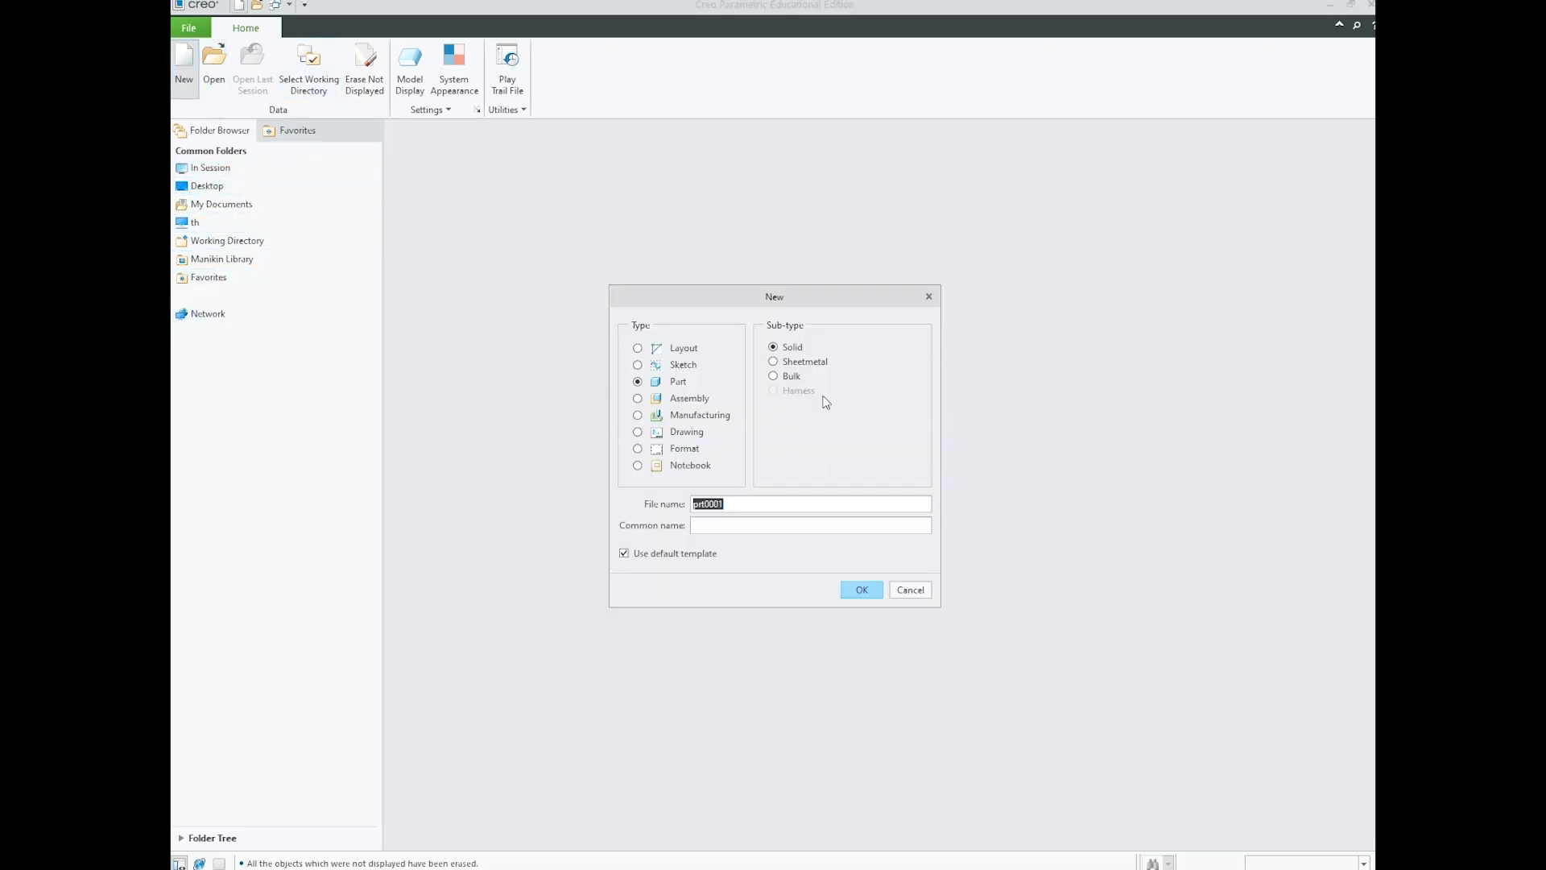
click(699, 559)
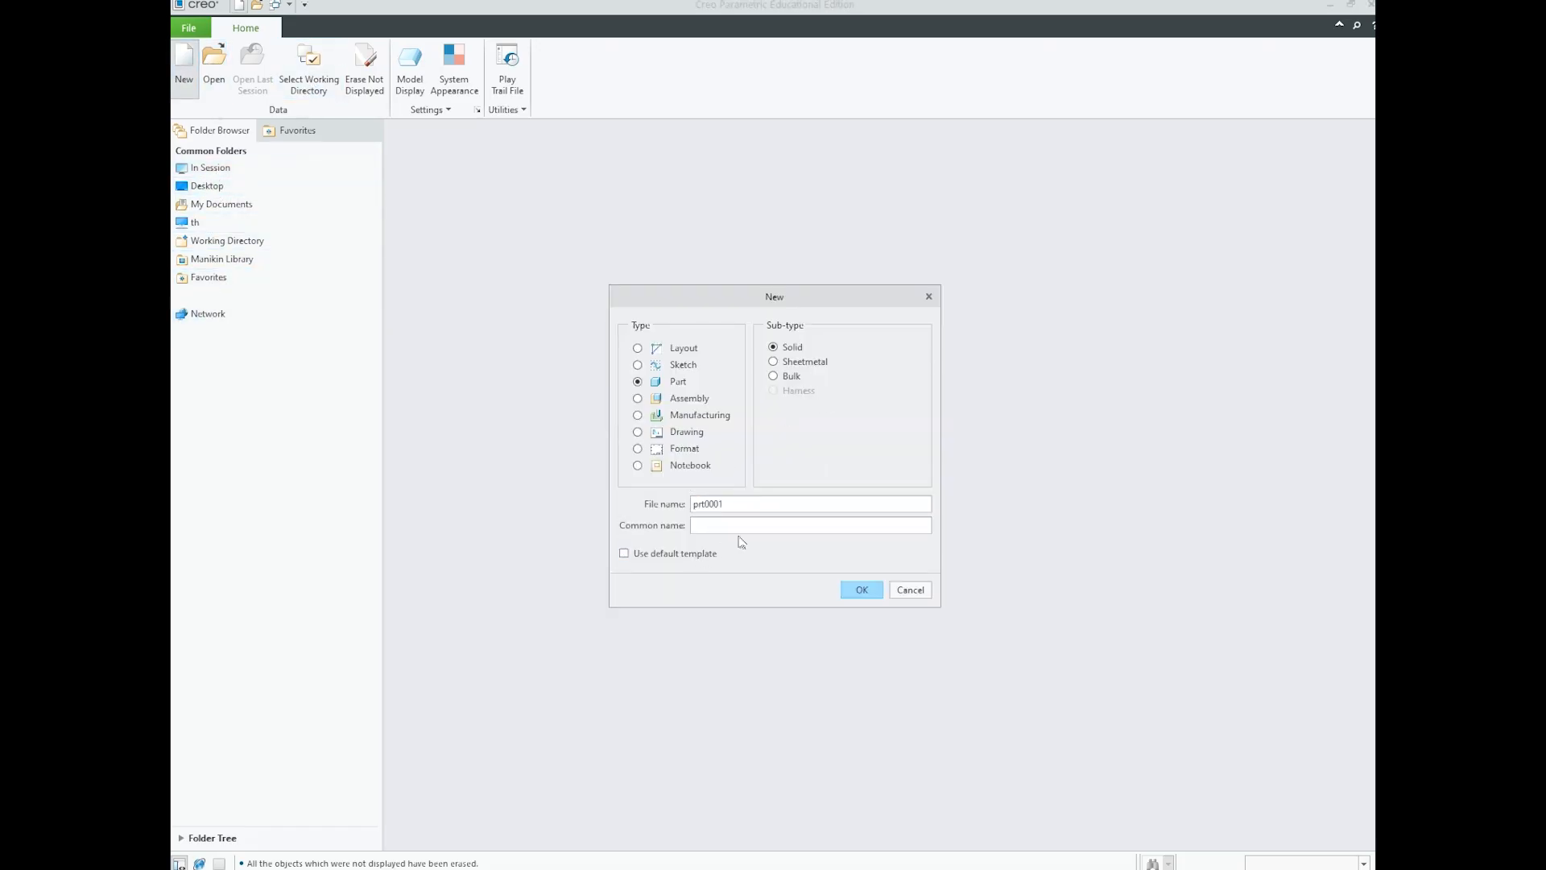
click(862, 590)
scroll(715, 401, down, 3)
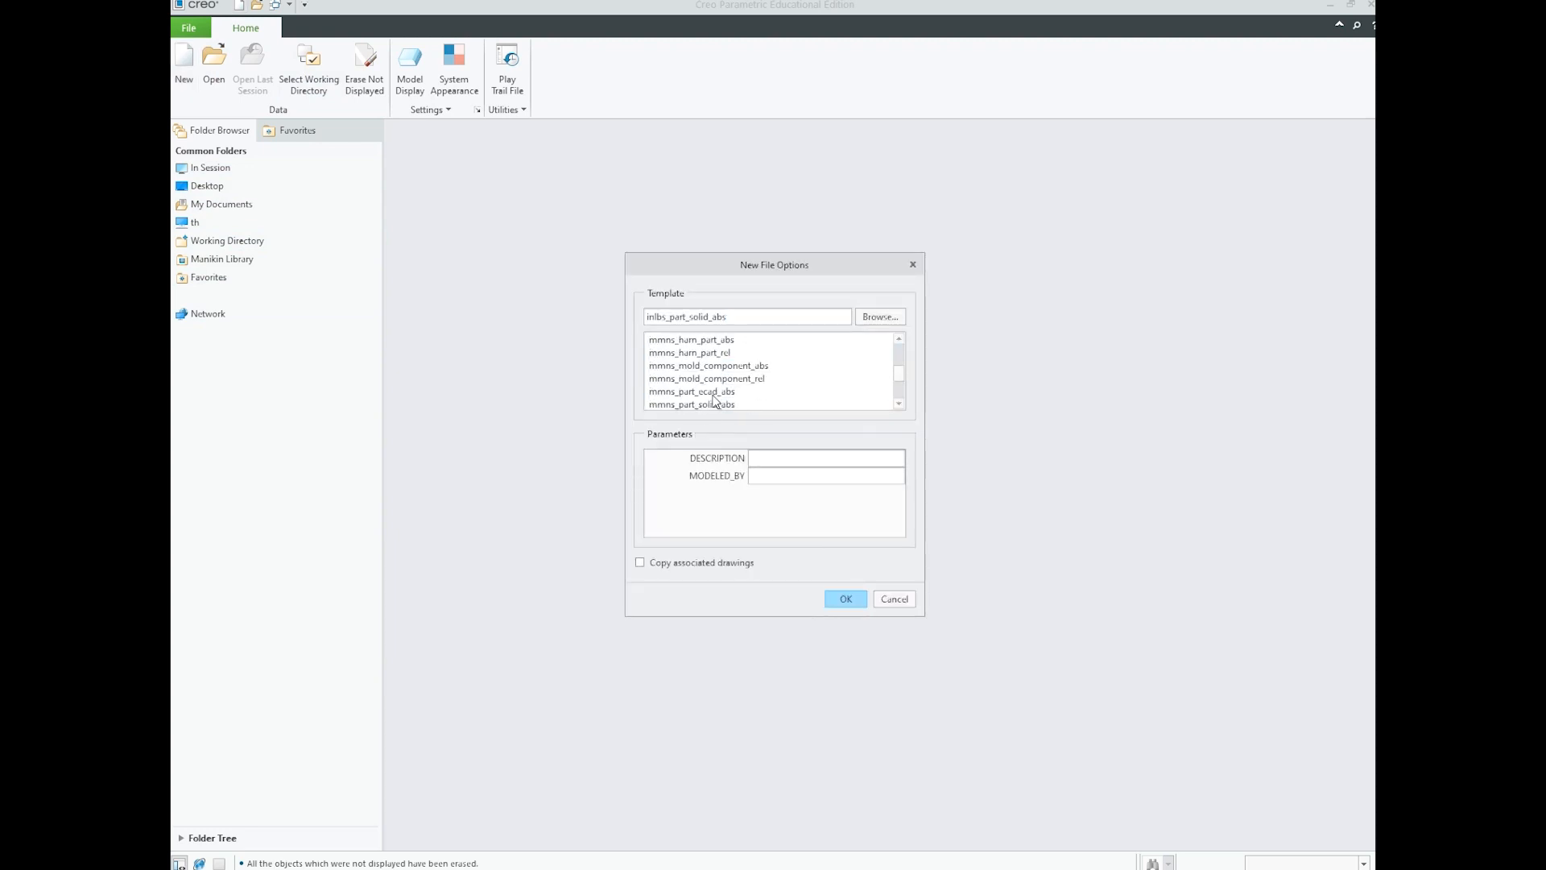
click(729, 342)
click(723, 393)
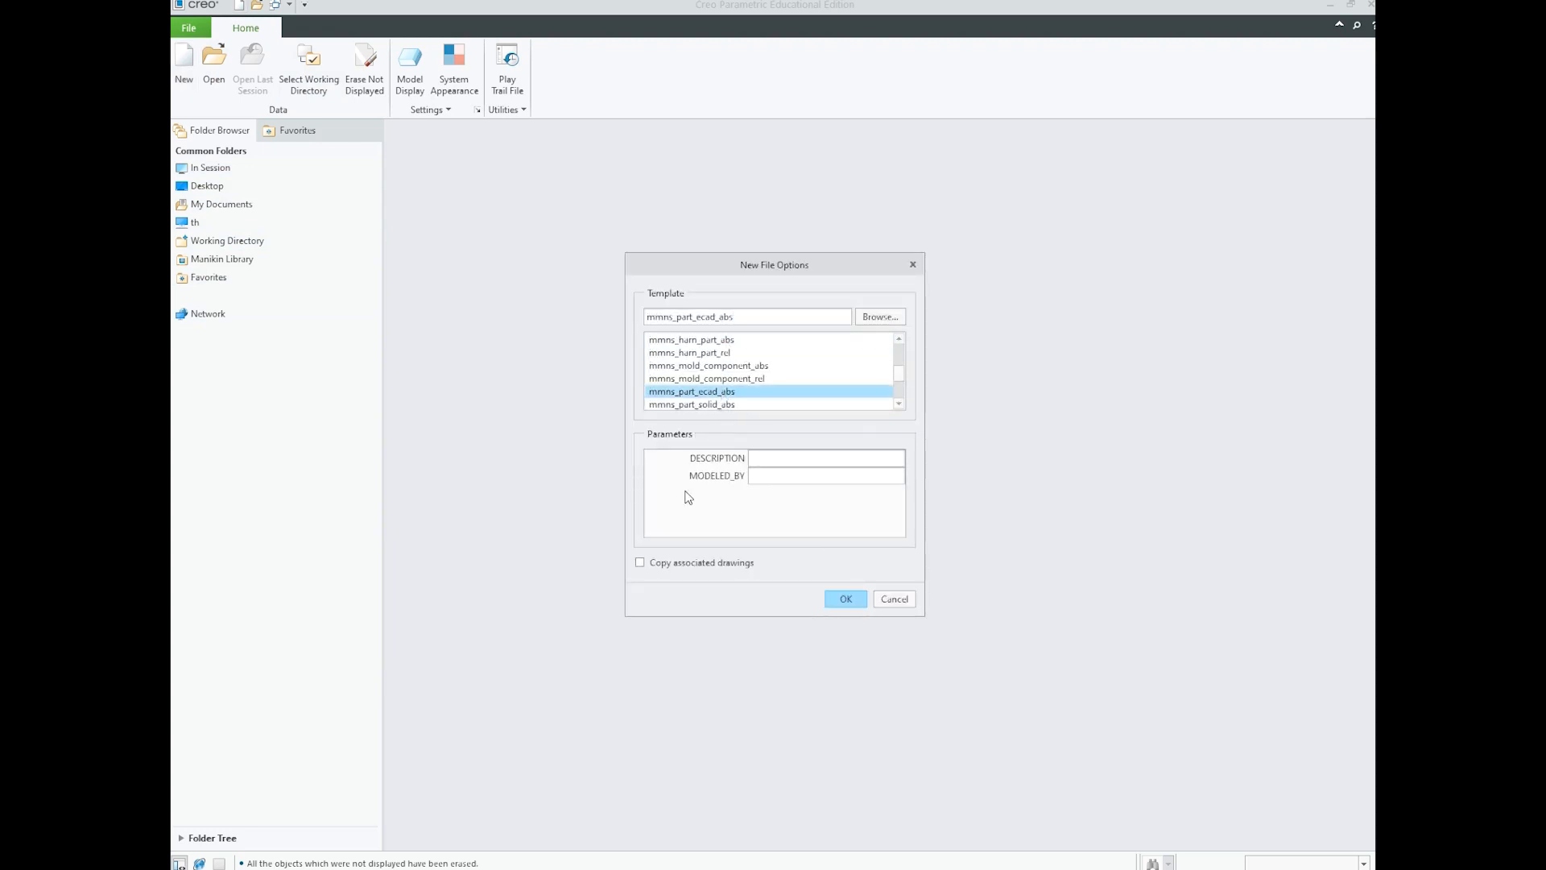
click(726, 405)
click(846, 599)
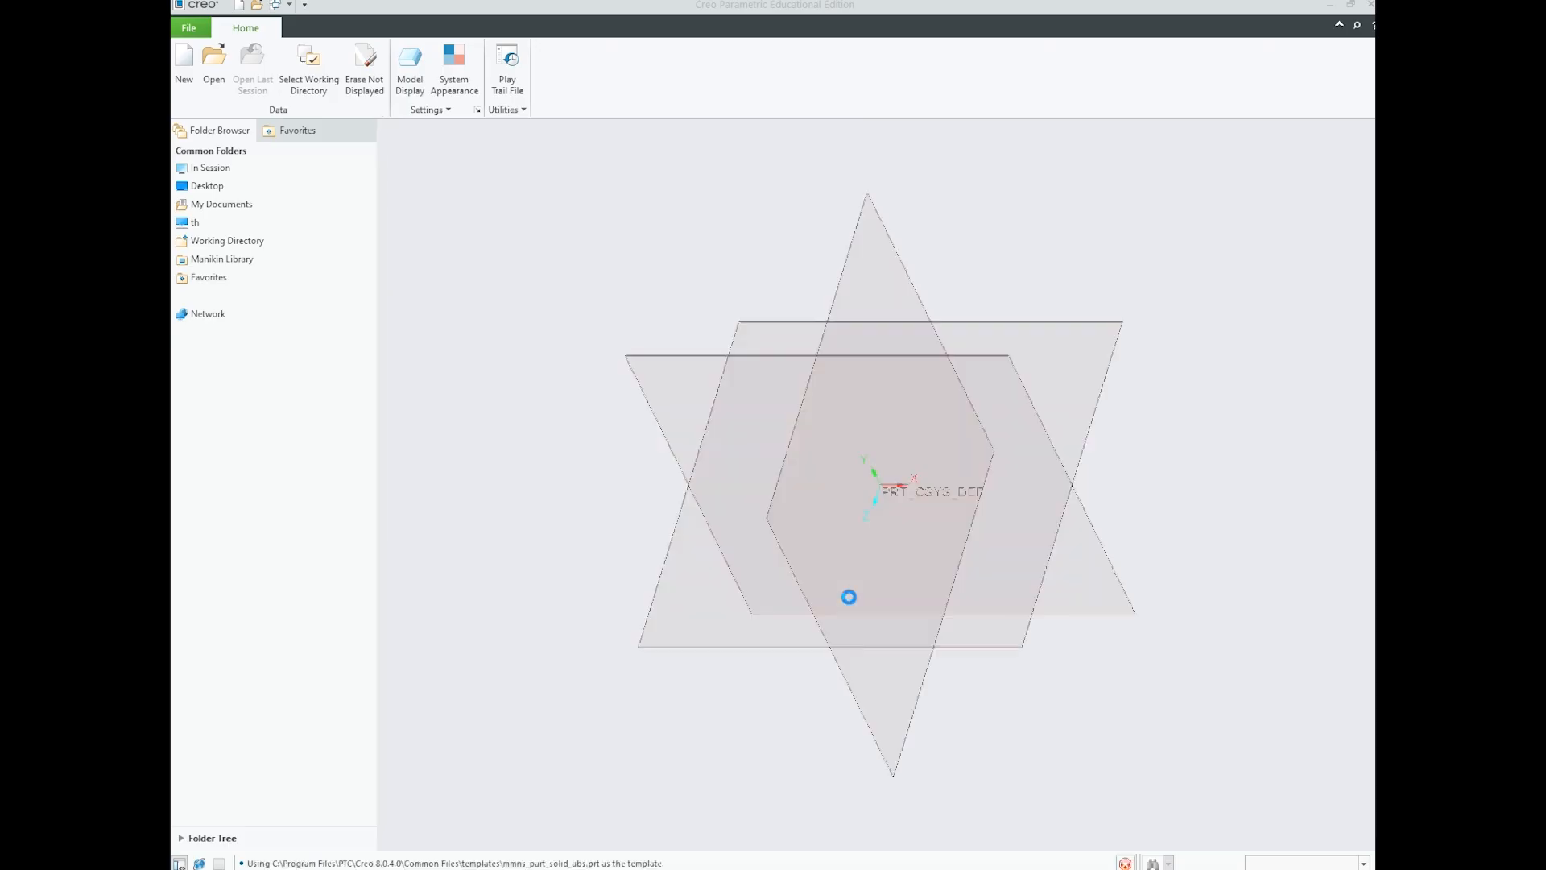
- Start a sketch on the FRONT datum plane
click(736, 325)
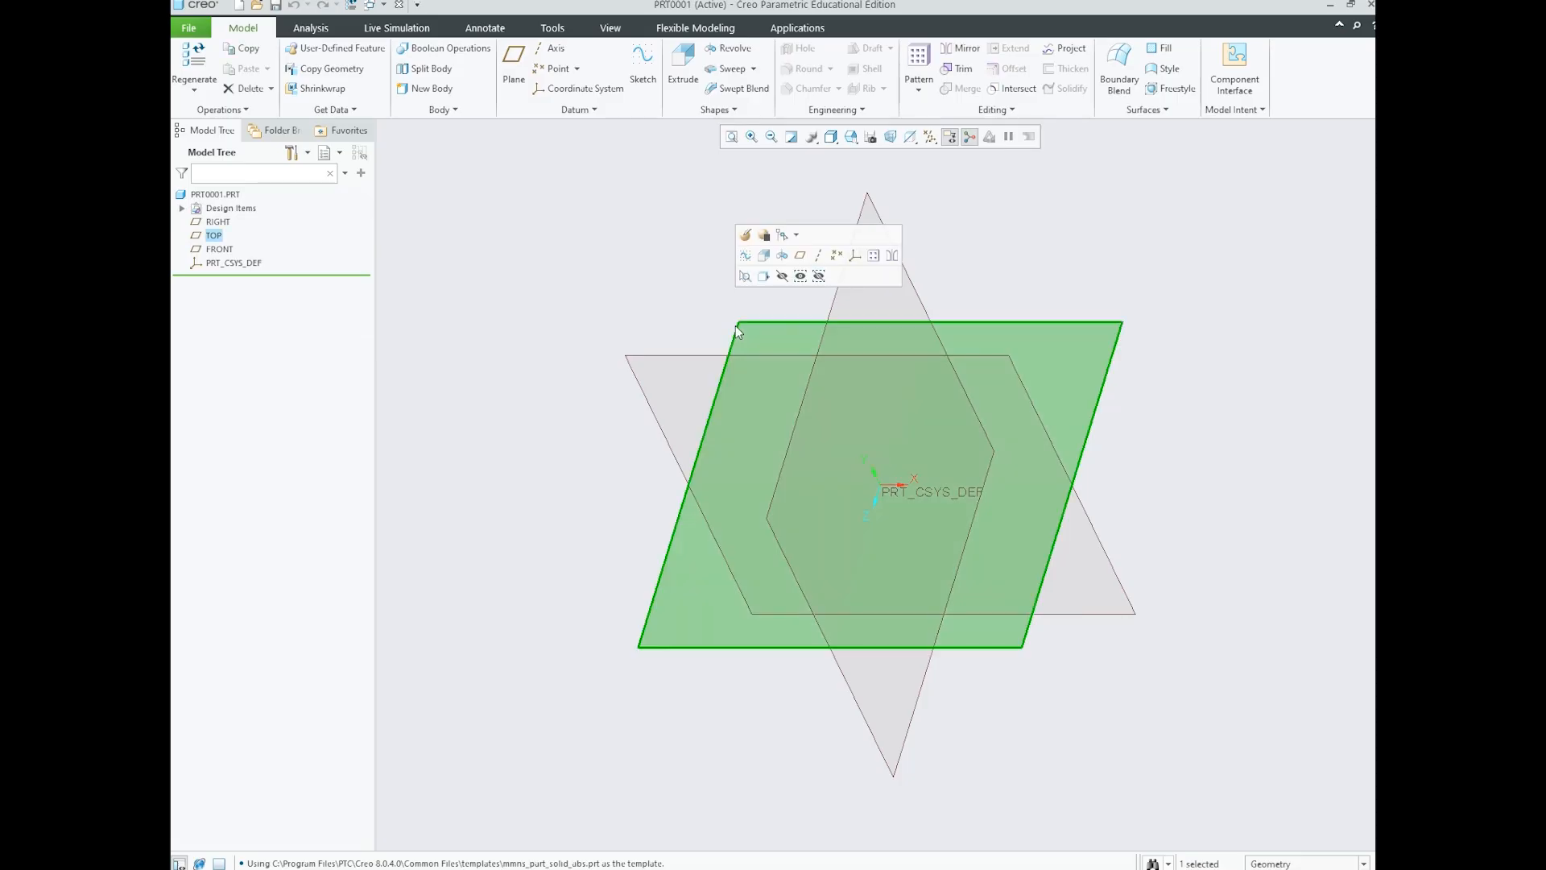
click(655, 393)
scroll(722, 497, up, 1)
middle_drag(767, 470, 785, 363)
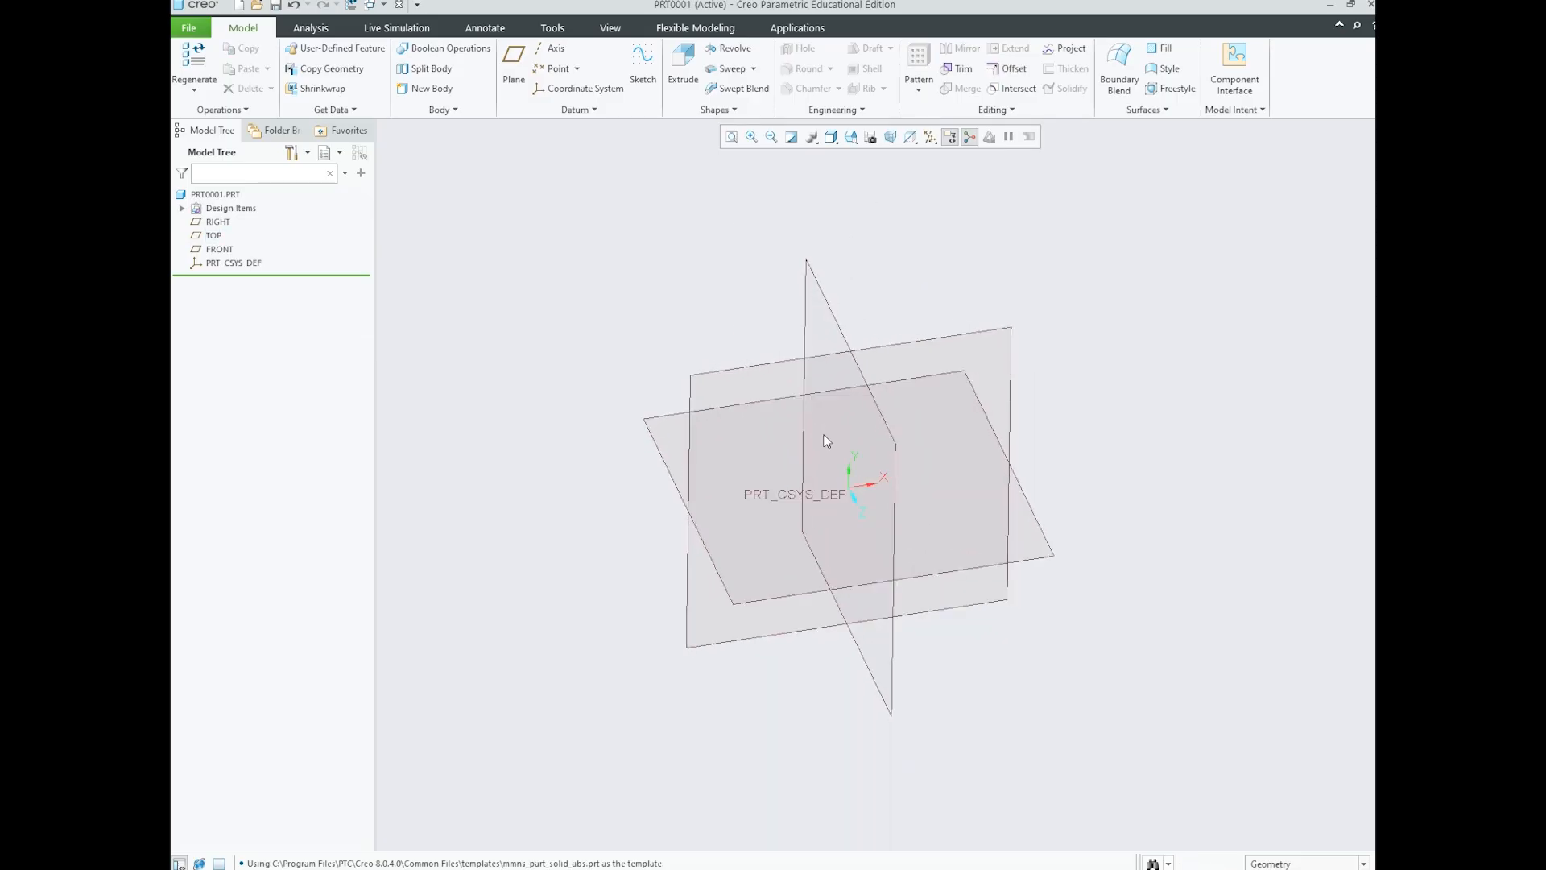
click(786, 361)
click(800, 296)
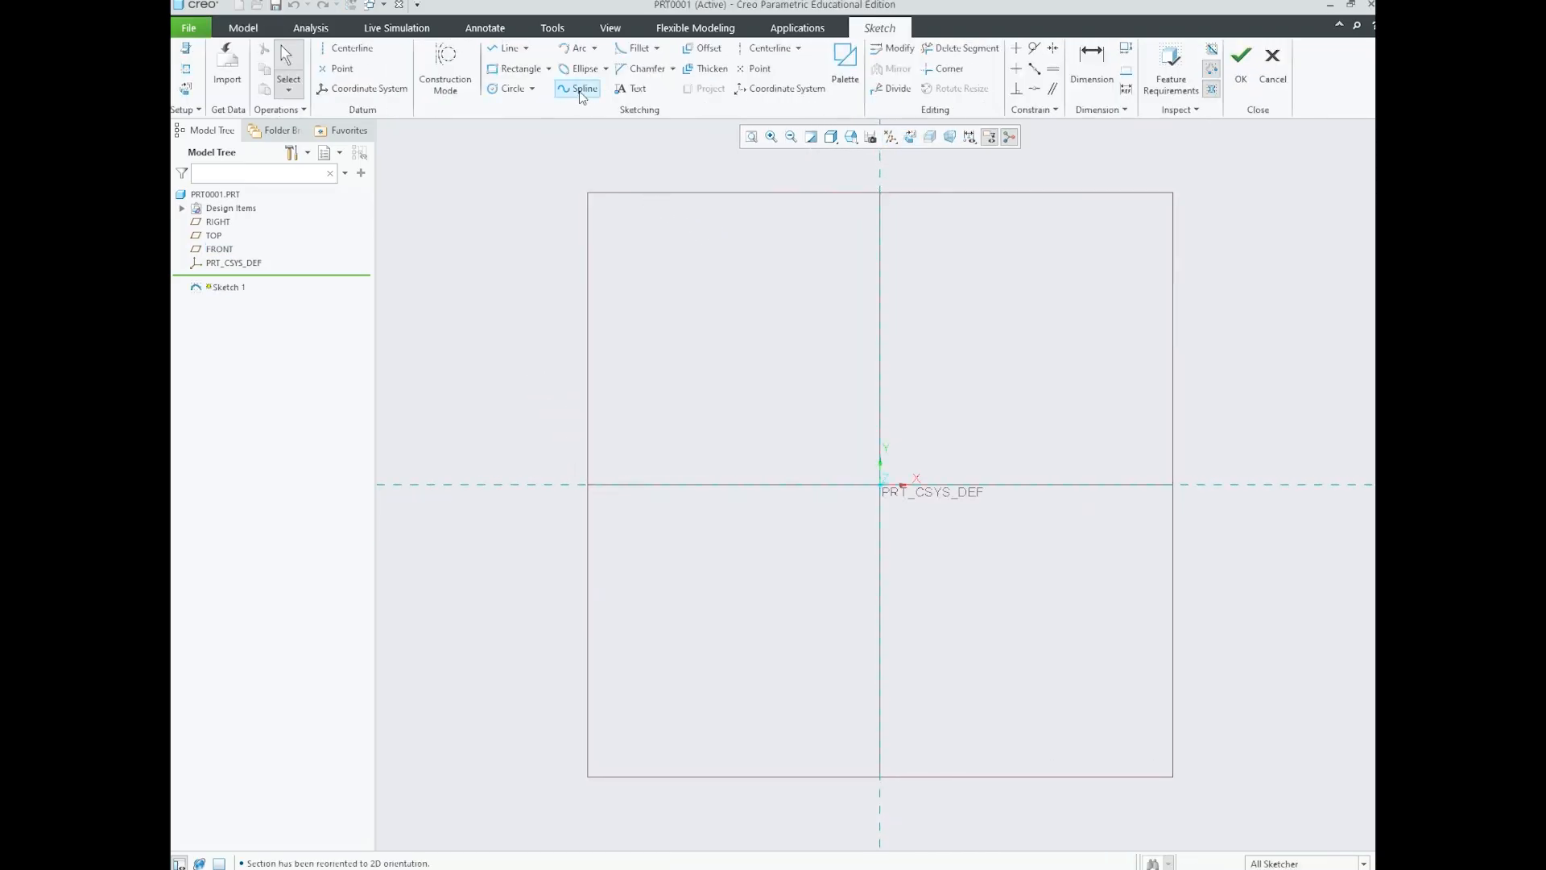
- Sketch a four-point S-shaped spline above the horizontal axis, from about 234 mm left to about 310 mm right of the vertical axis
click(580, 90)
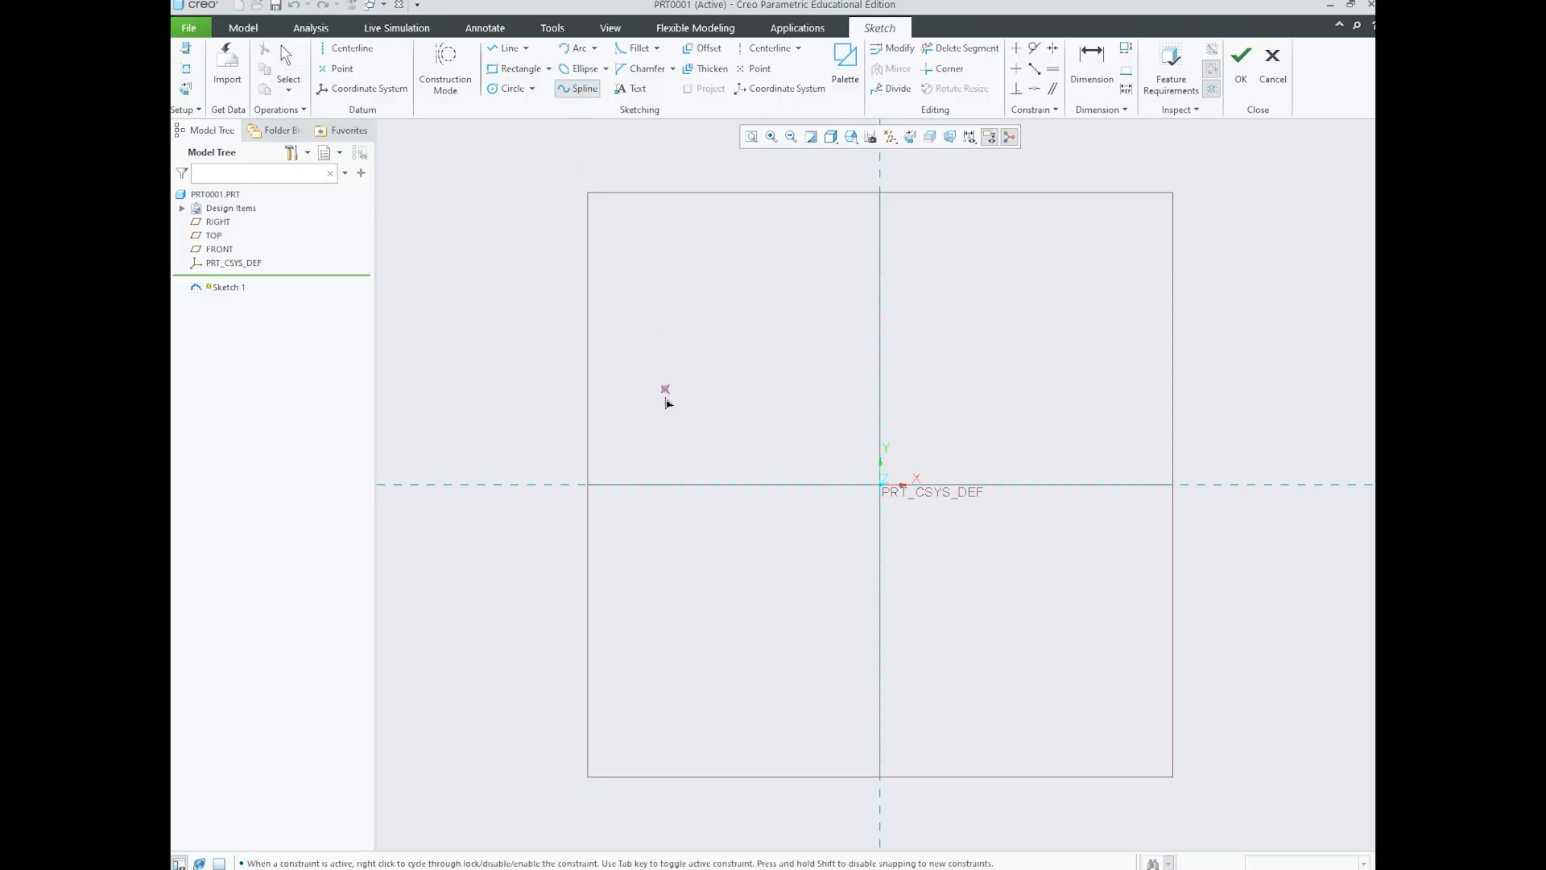
click(819, 371)
click(1020, 443)
click(1237, 352)
middle_click(1238, 353)
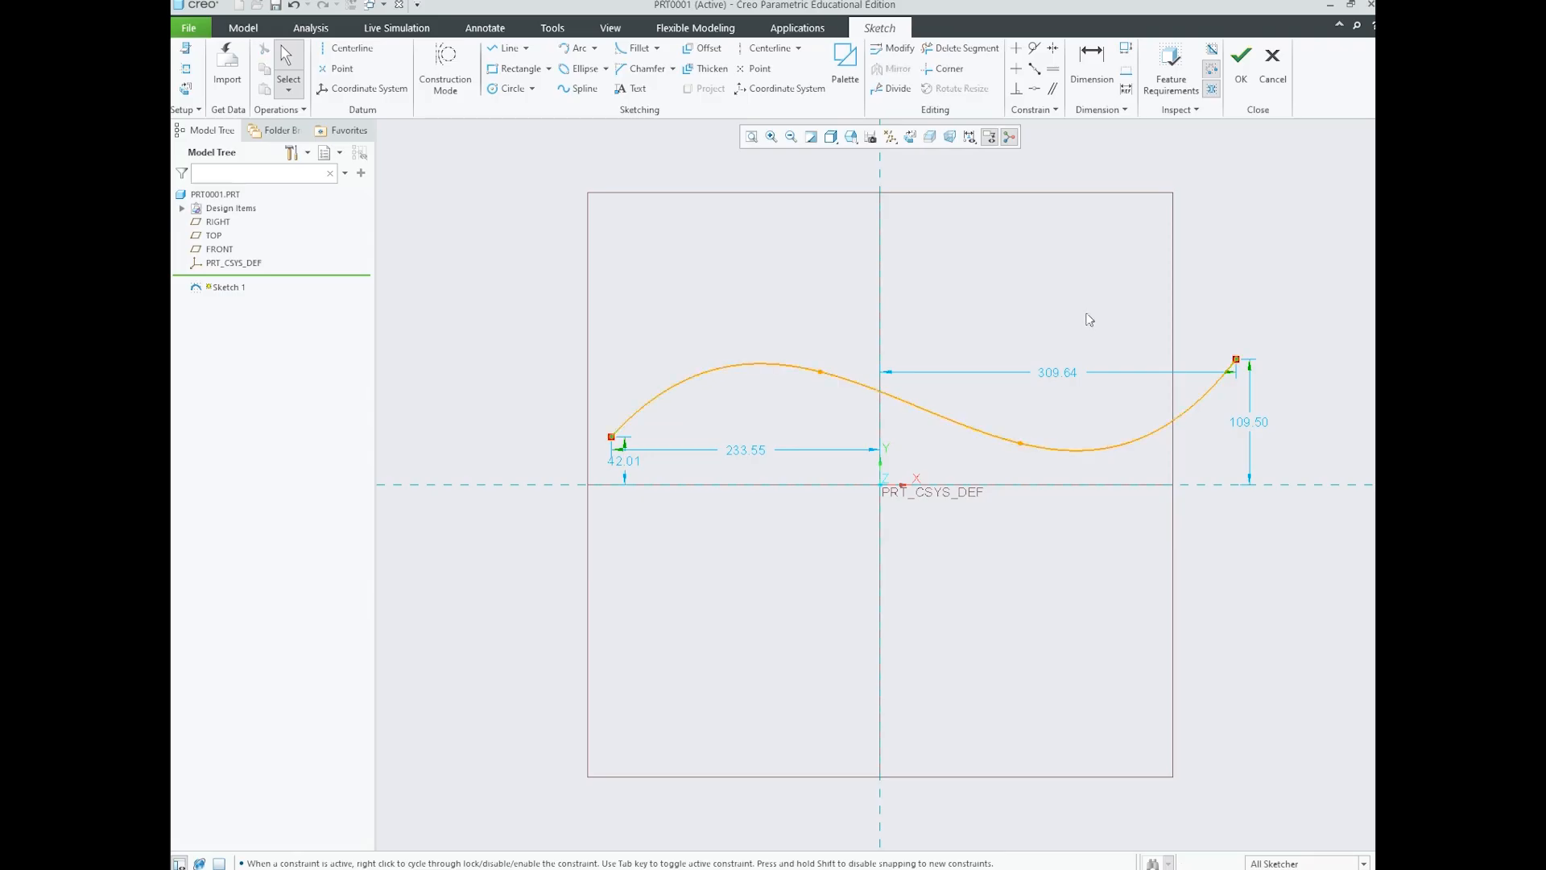
- Accept the S-shaped spline sketch on the FRONT plane
click(1239, 73)
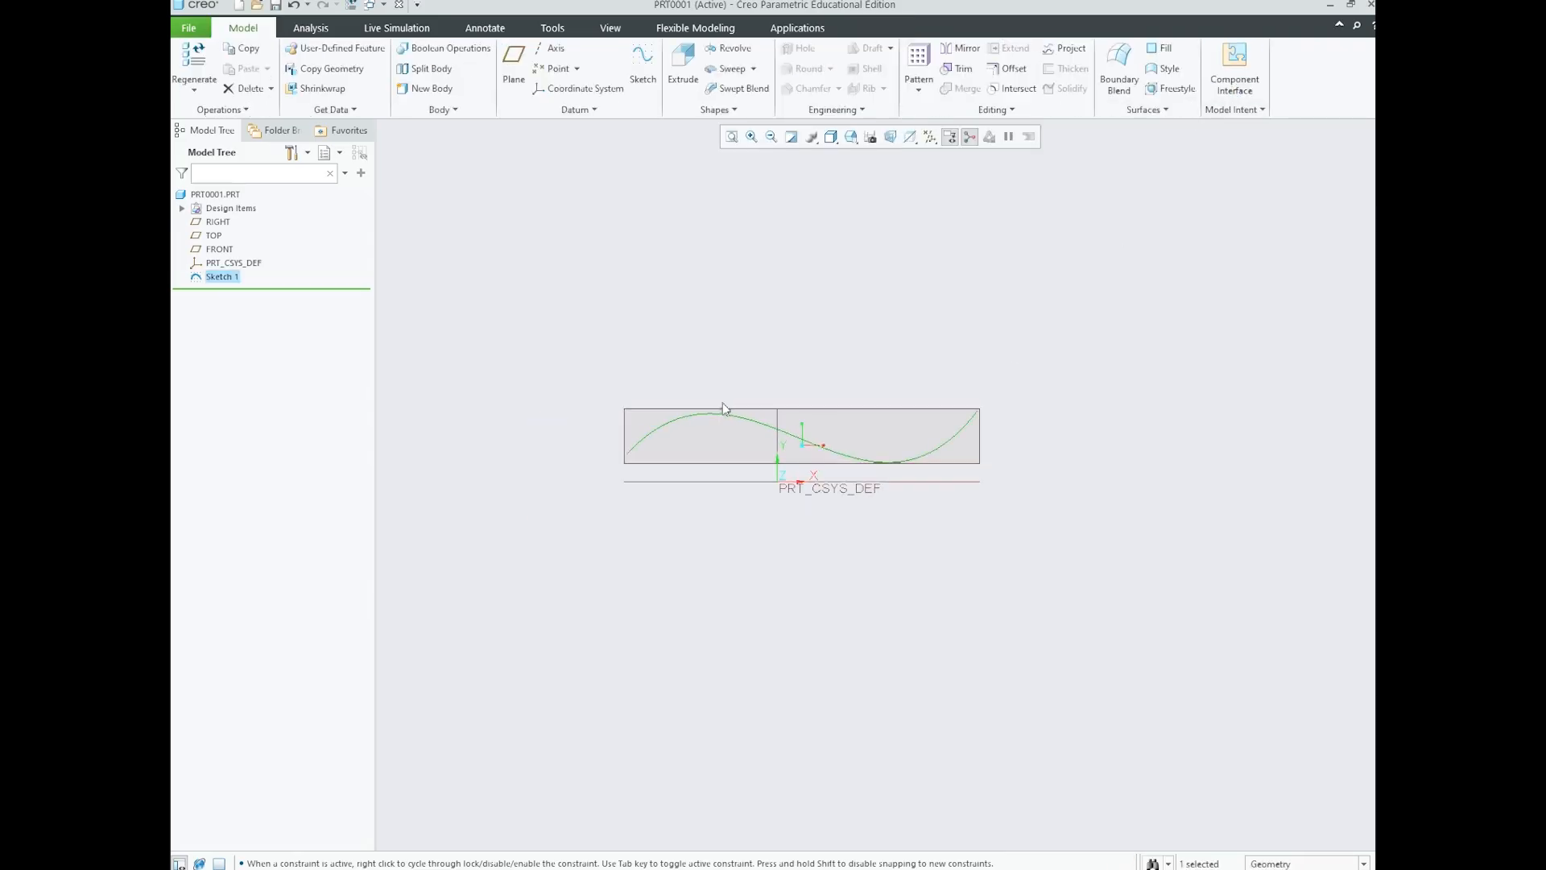
click(1011, 513)
scroll(835, 451, up, 2)
scroll(834, 452, up, 1)
middle_drag(900, 451, 900, 453)
scroll(828, 473, down, 1)
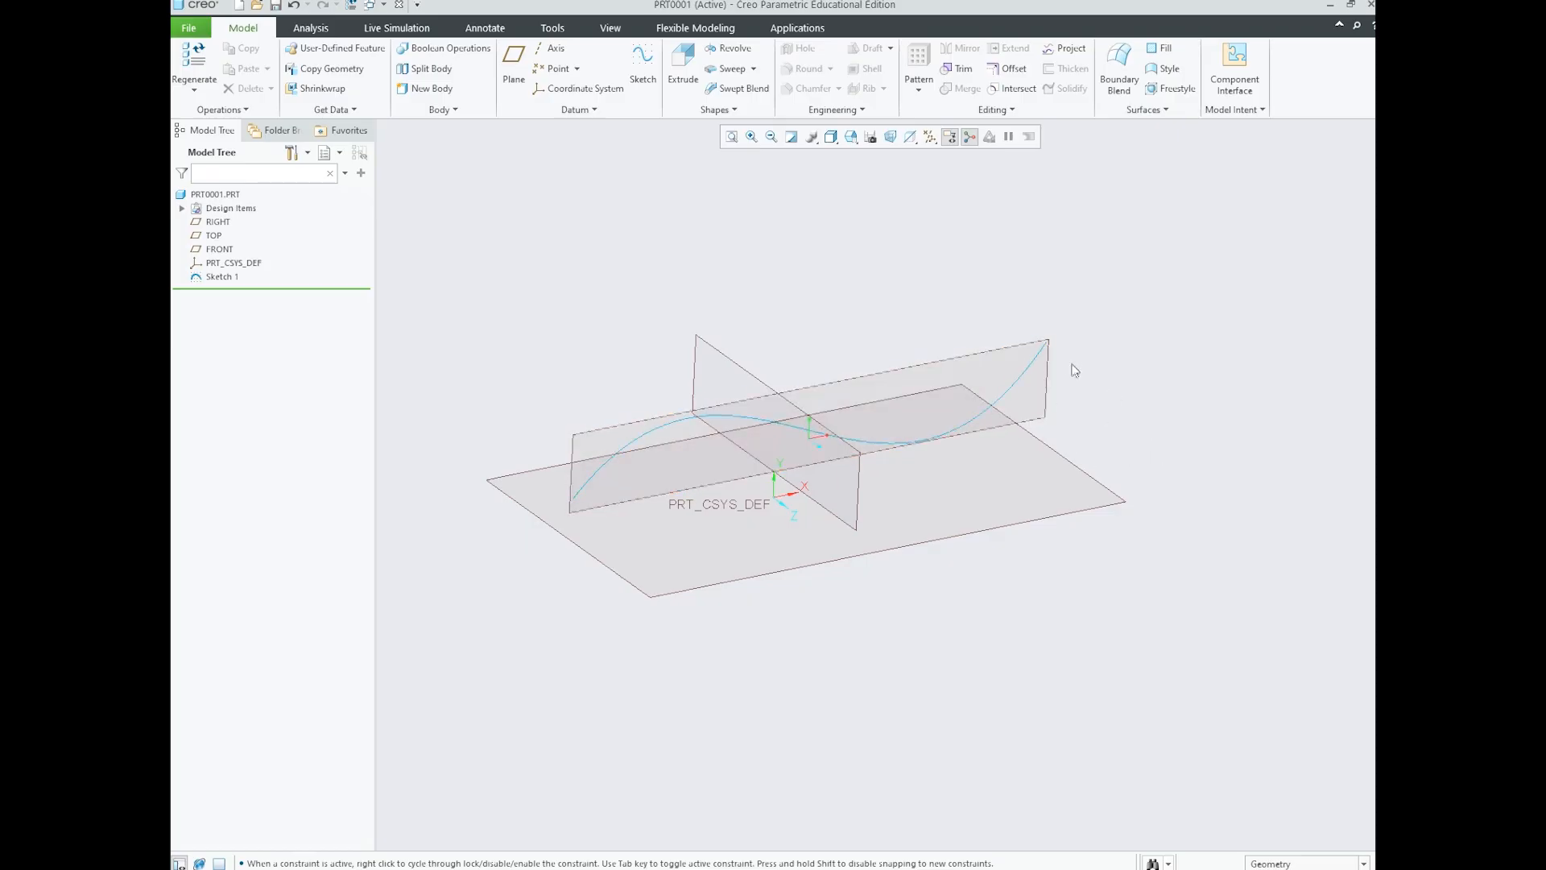
click(1008, 393)
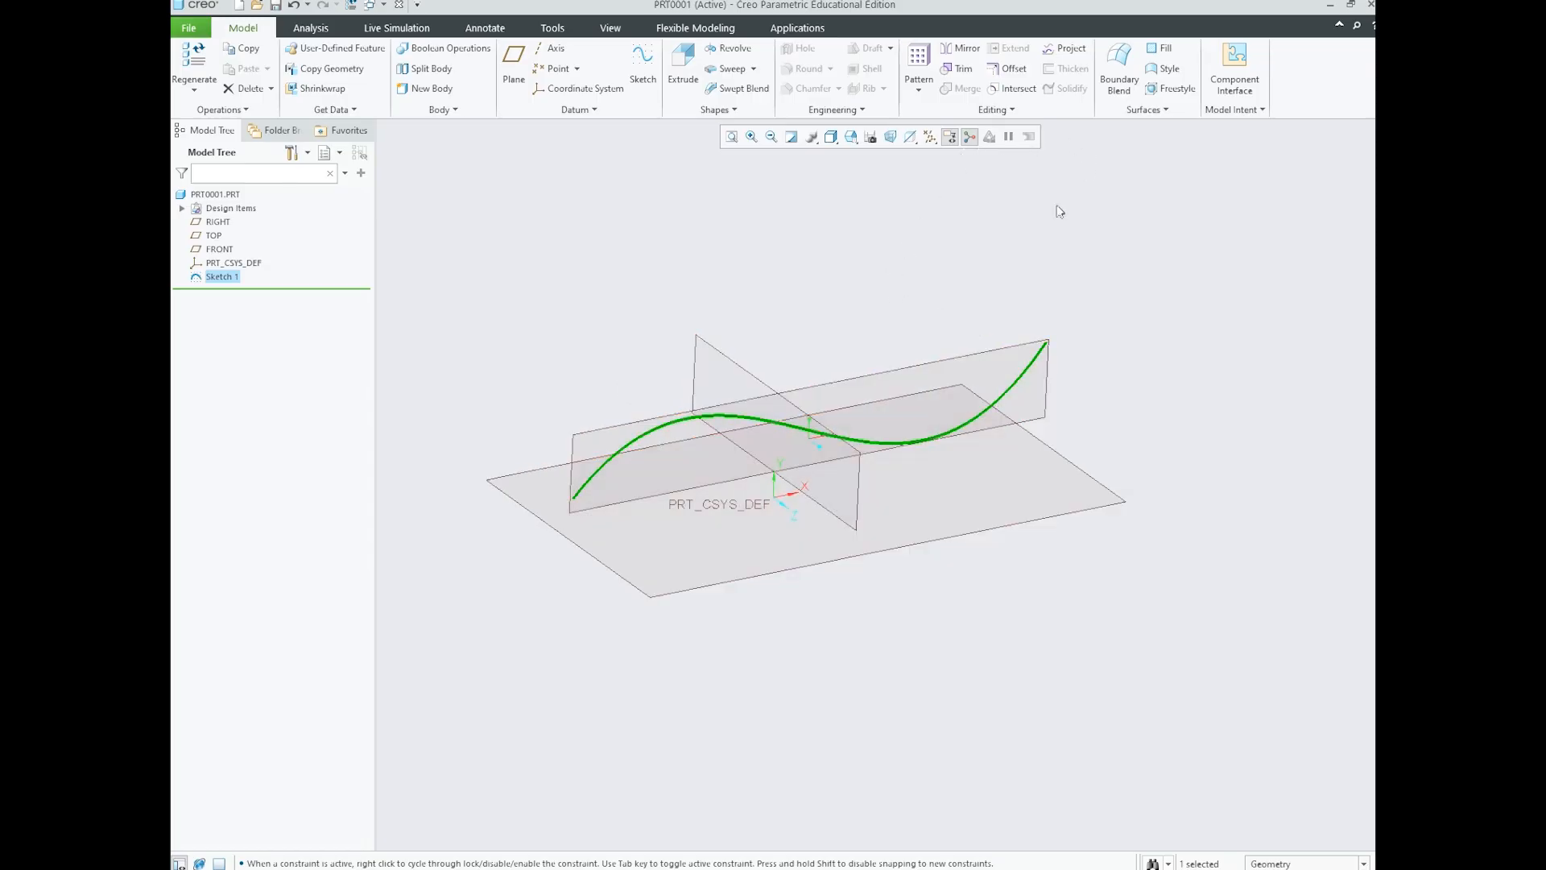
click(870, 282)
middle_drag(871, 282, 871, 321)
scroll(844, 341, down, 2)
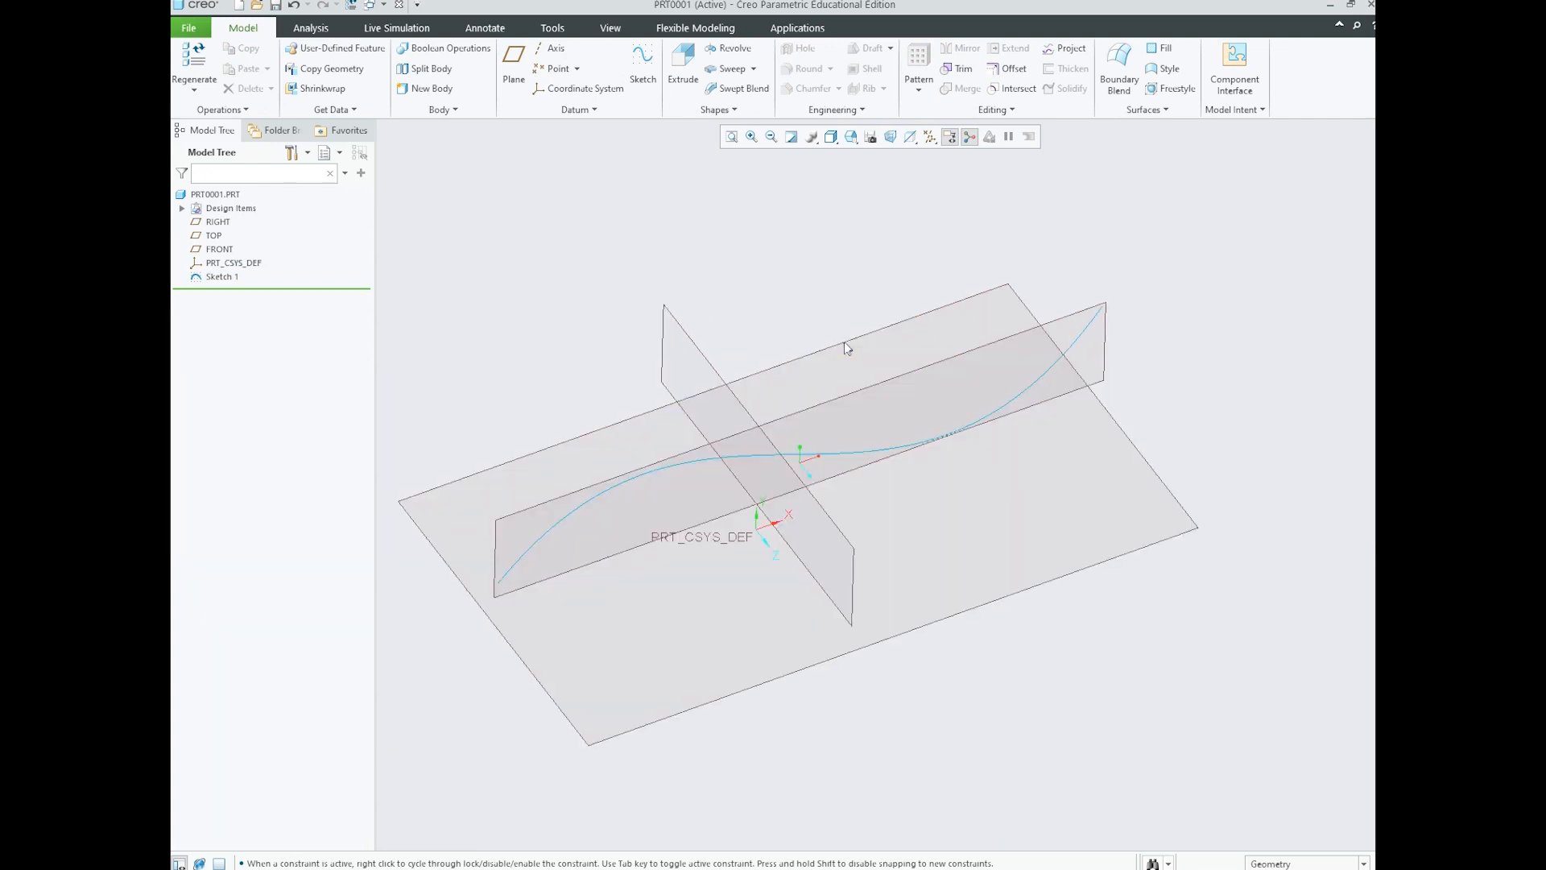
scroll(977, 419, up, 1)
middle_drag(977, 418, 970, 403)
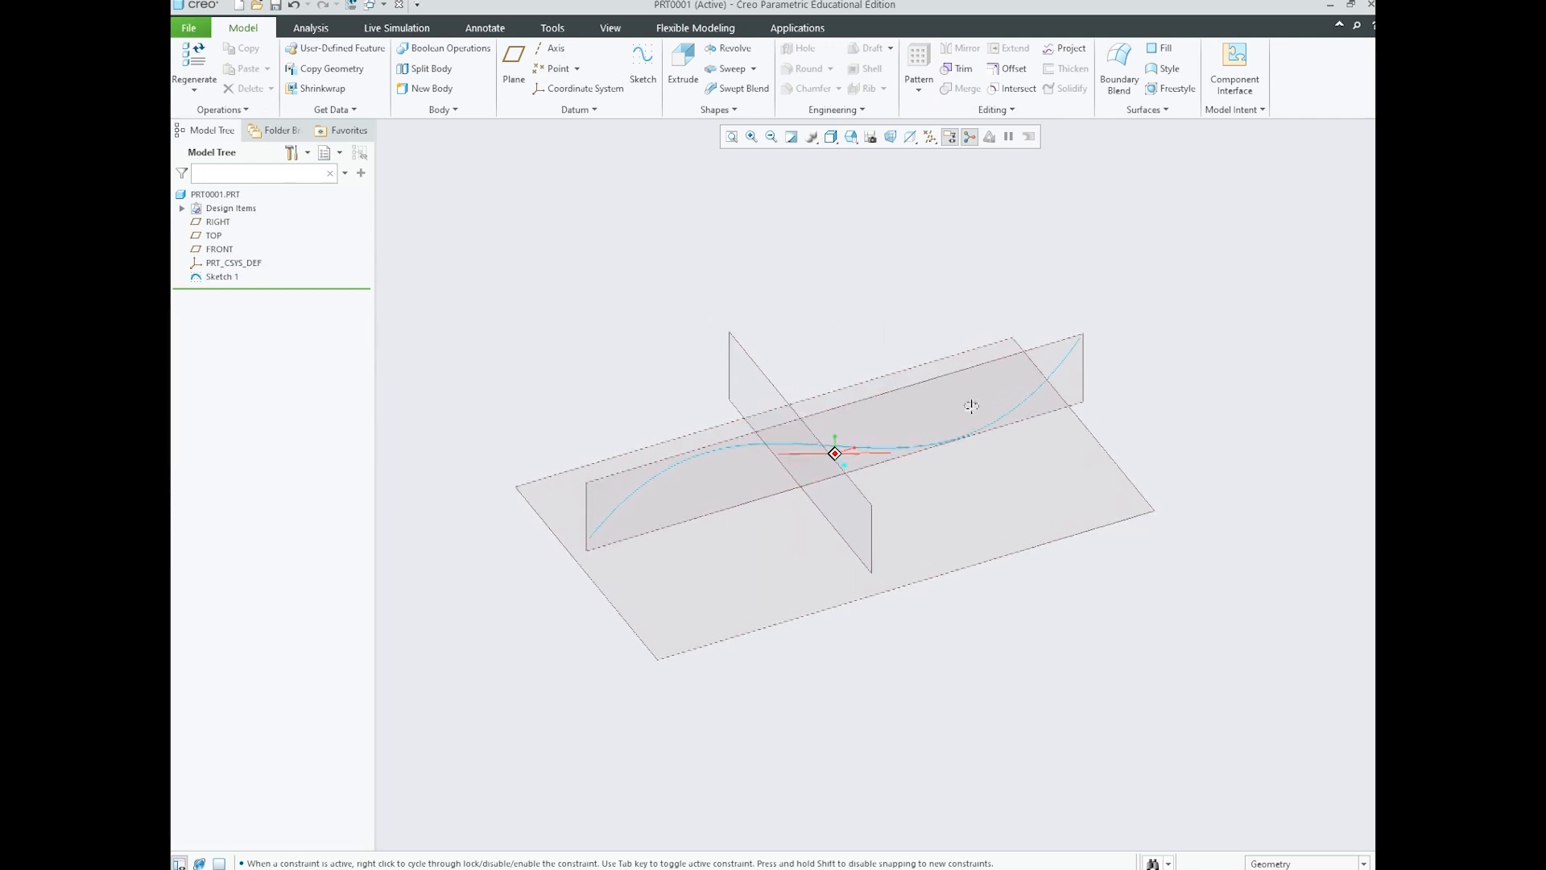
scroll(842, 440, down, 1)
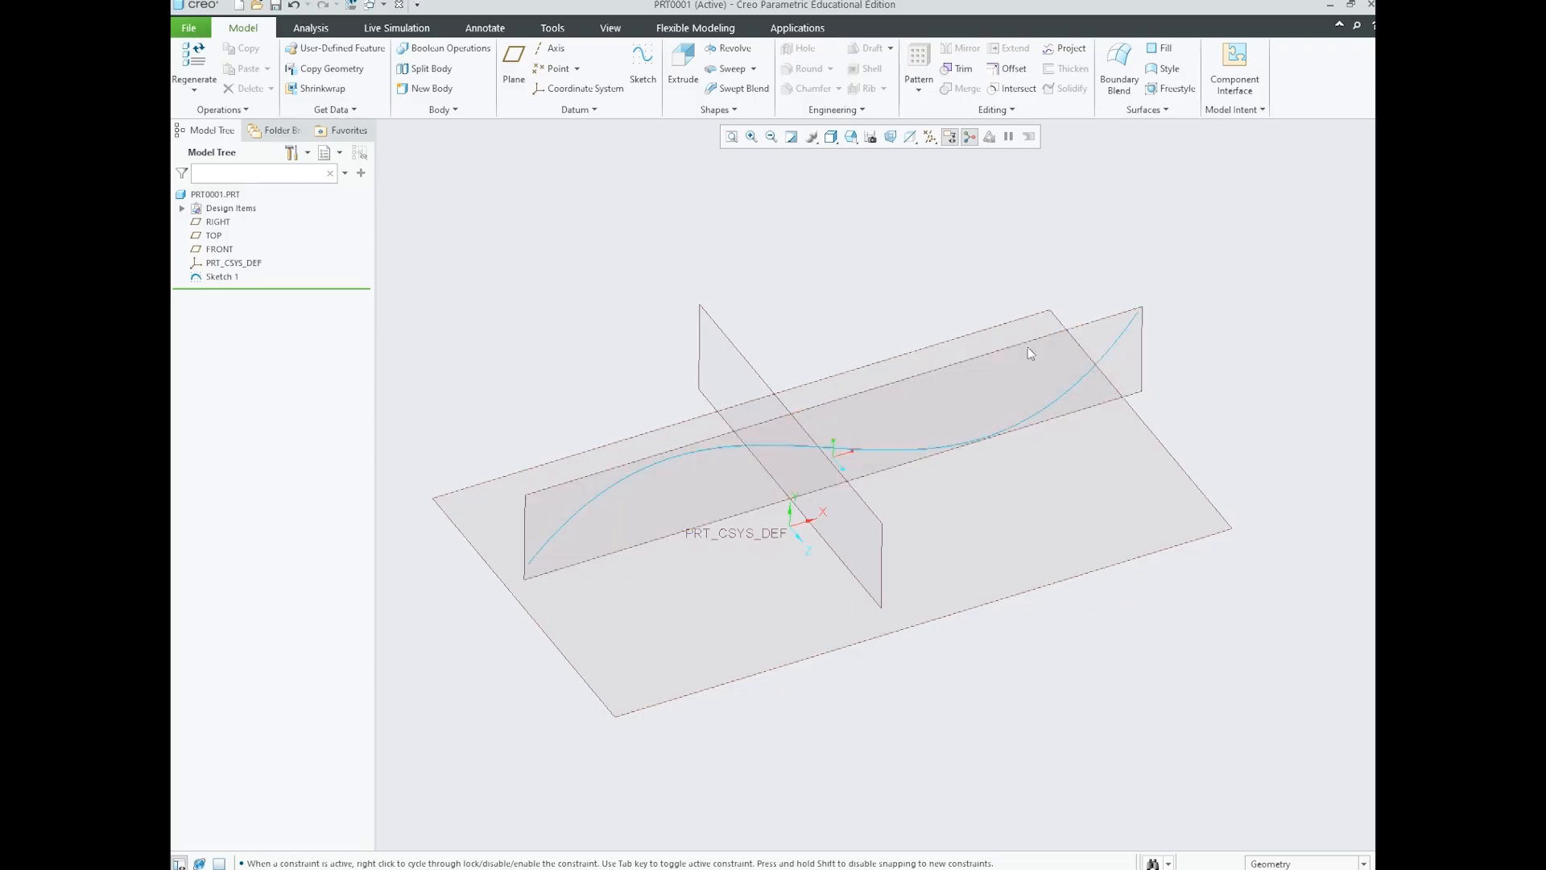
- Create a datum plane parallel to RIGHT, passing through the spline's end point on the positive X side
click(736, 345)
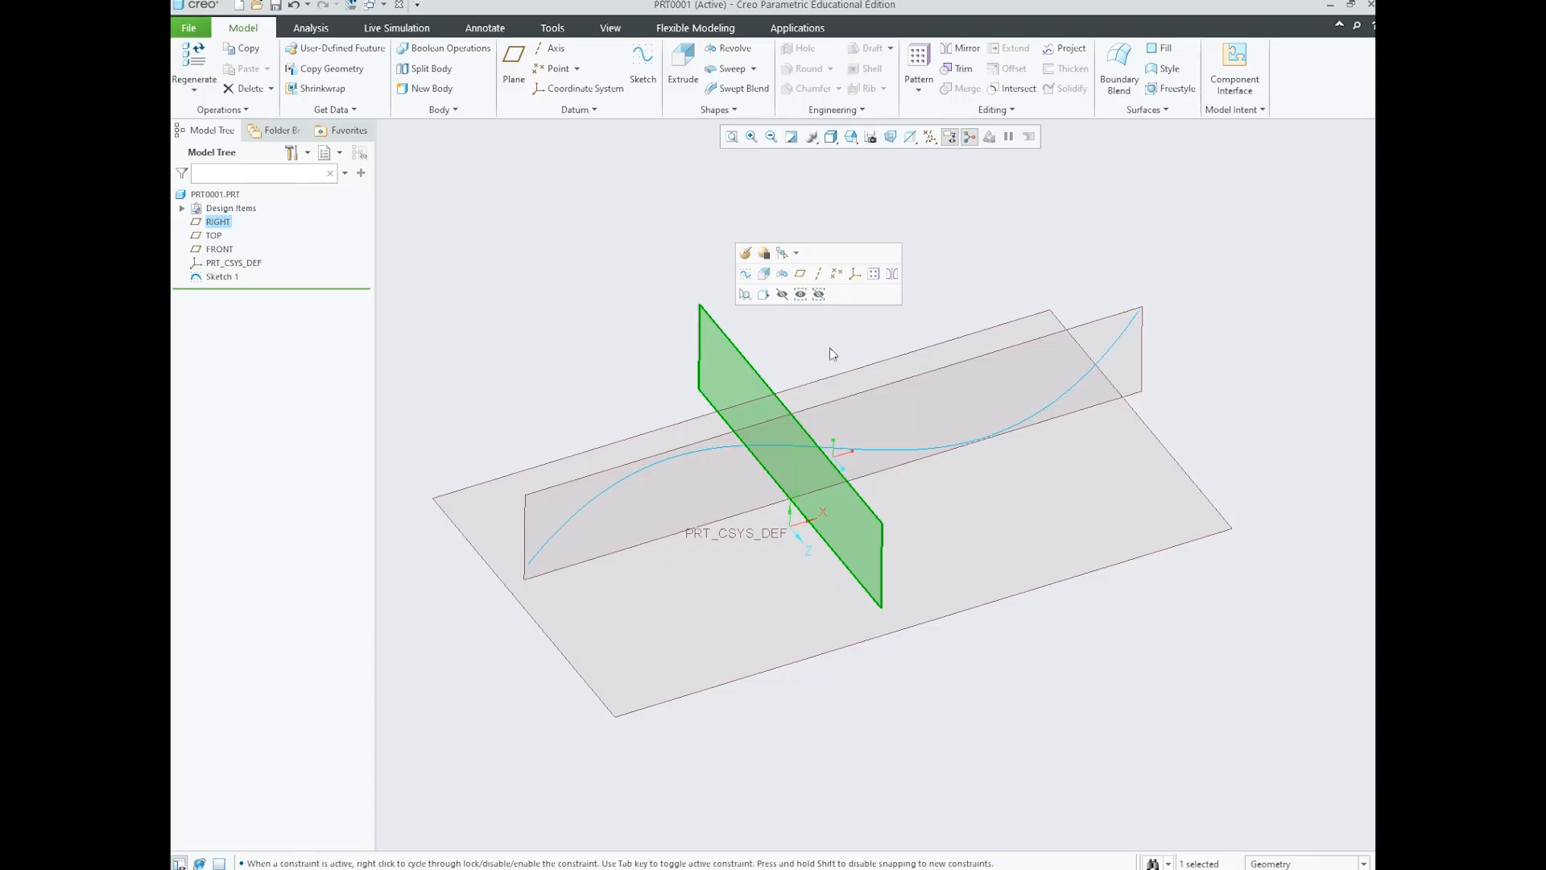
click(800, 274)
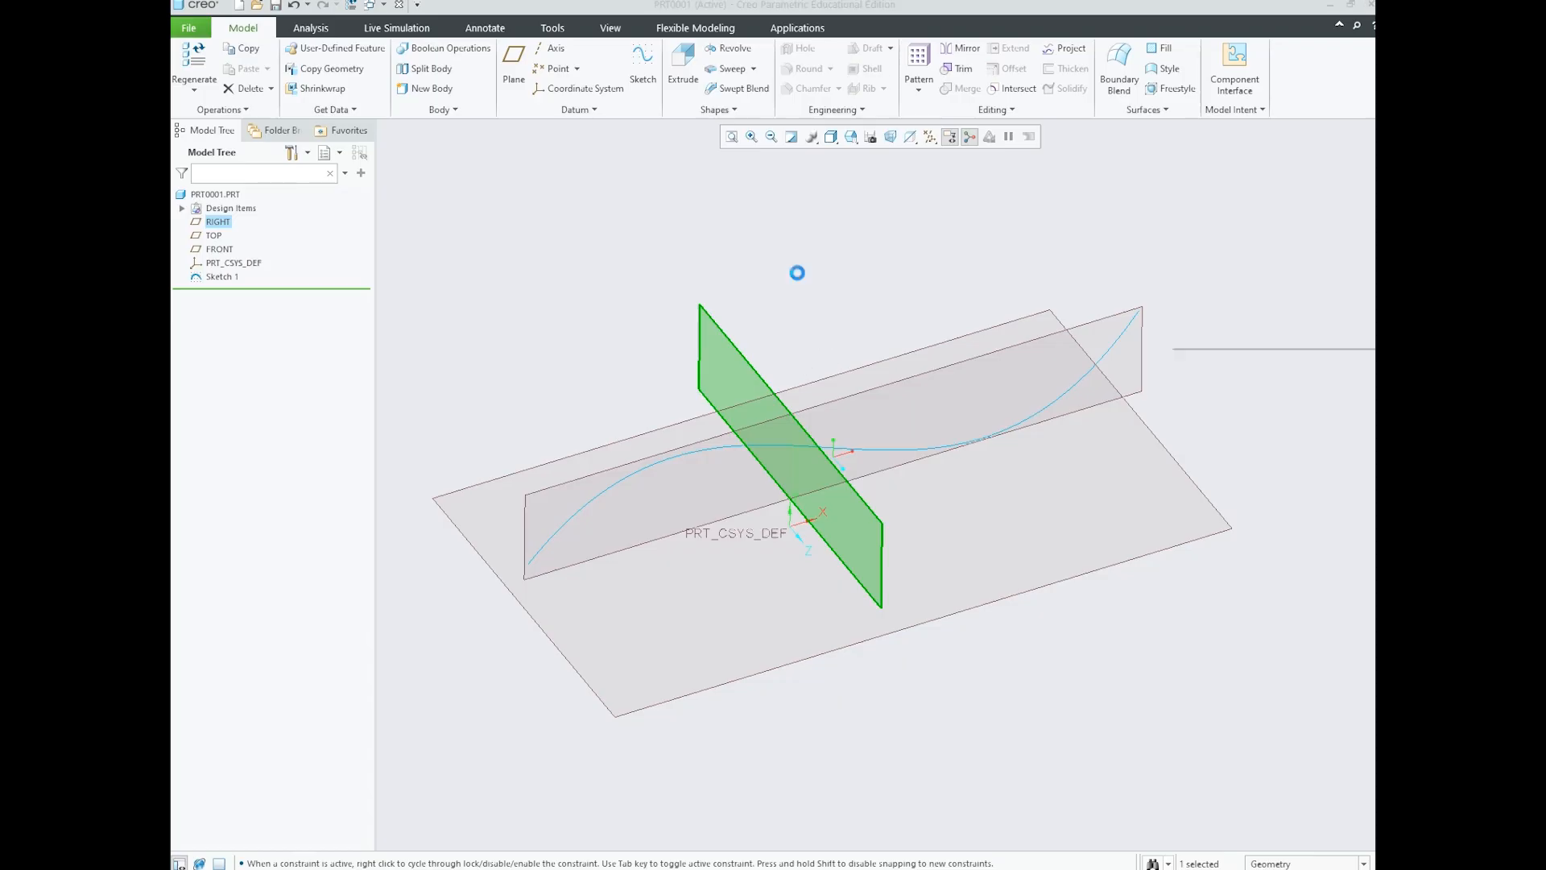
scroll(1144, 315, up, 5)
scroll(1125, 328, up, 2)
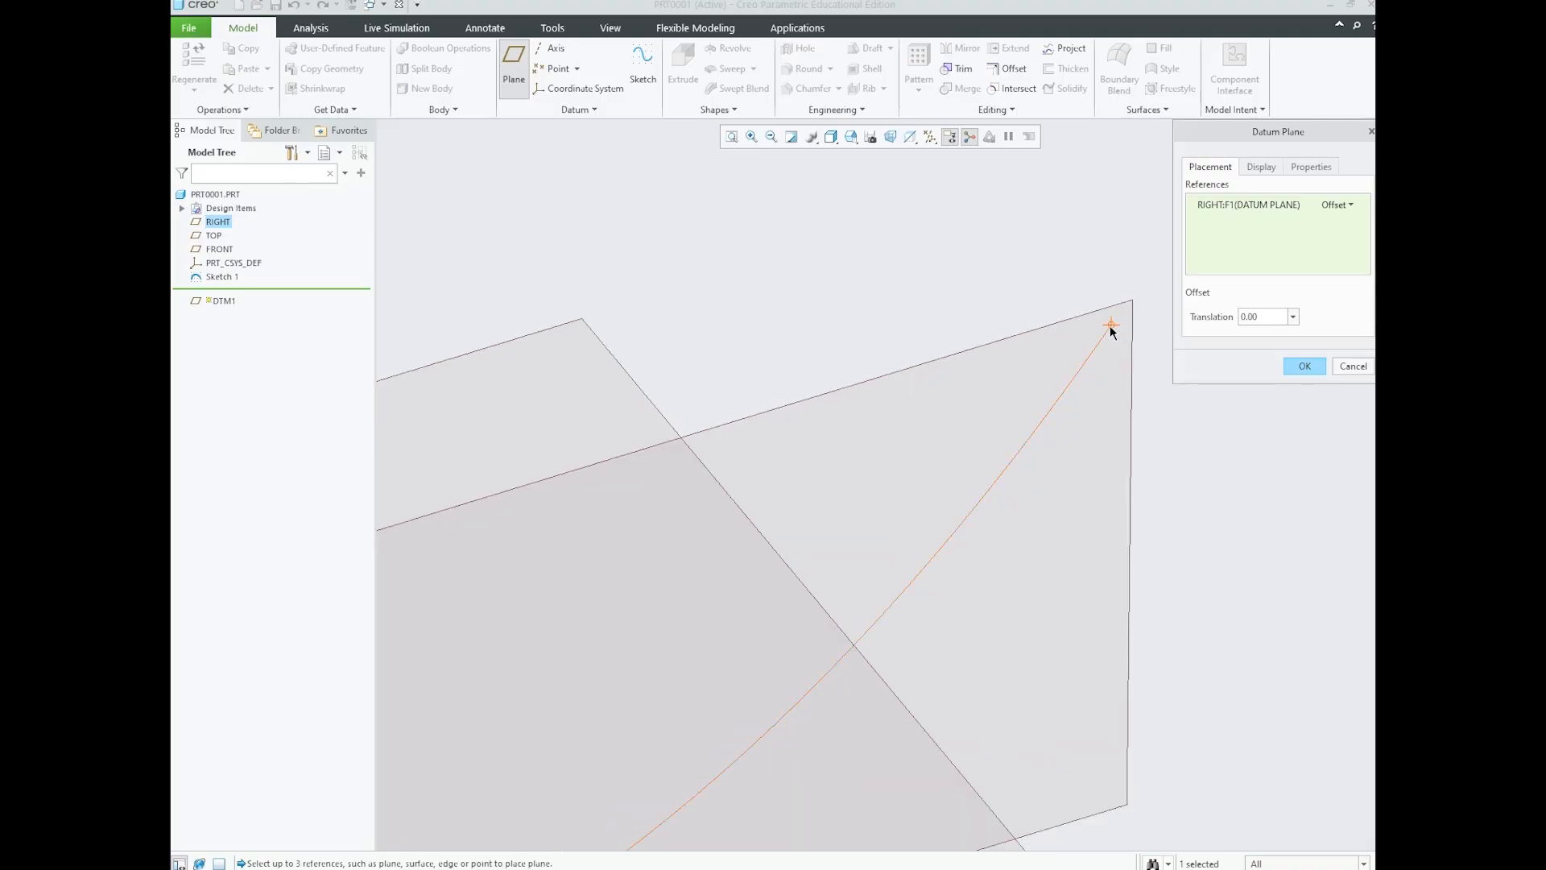
ctrl+click(1110, 330)
scroll(1105, 330, down, 5)
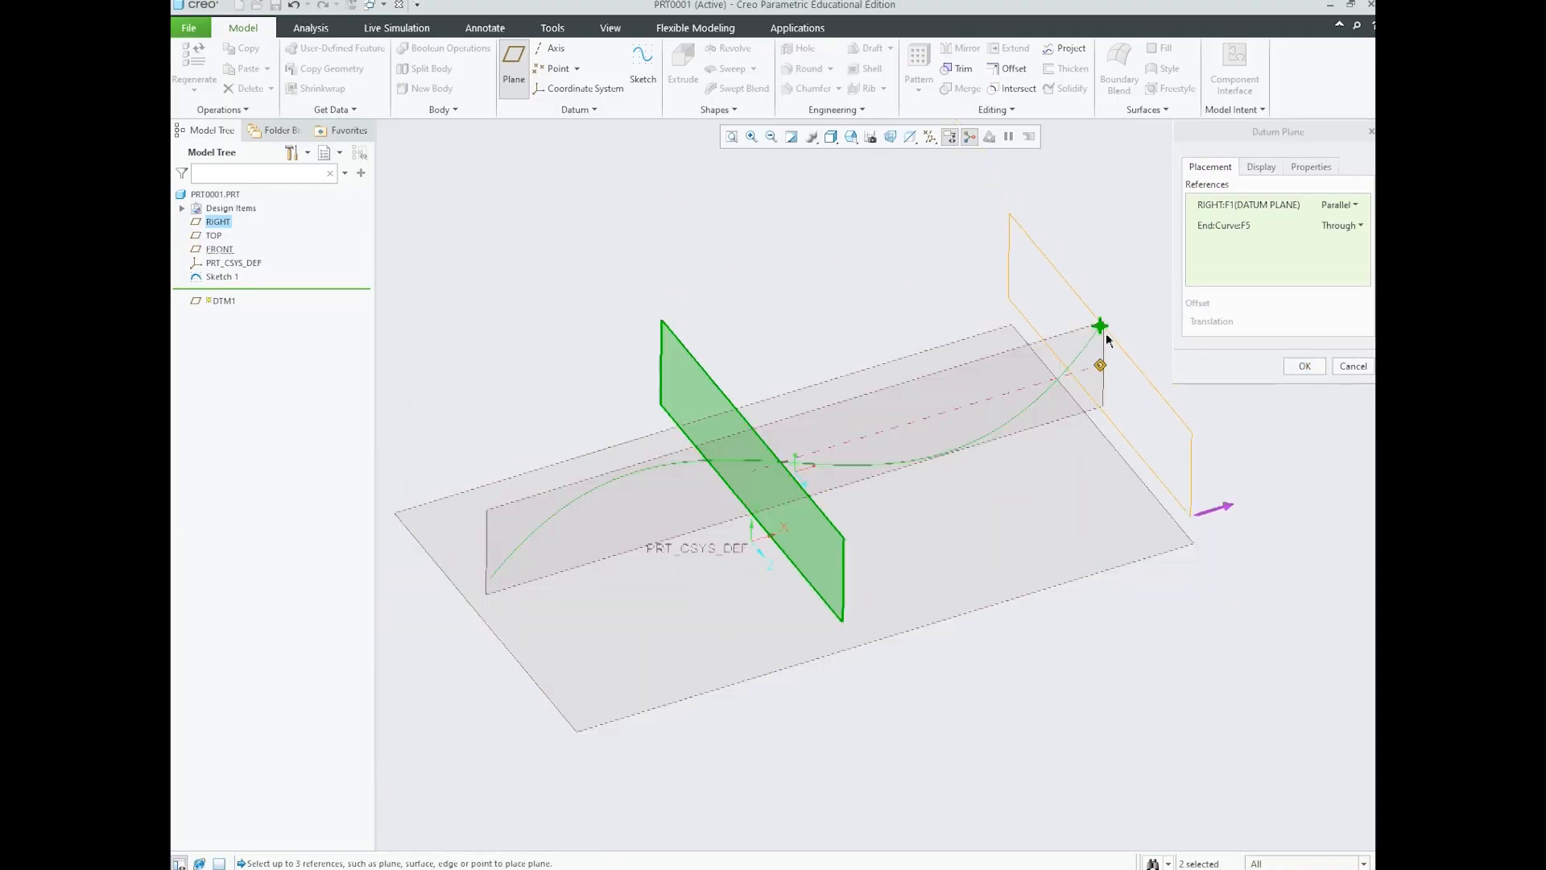
click(1288, 367)
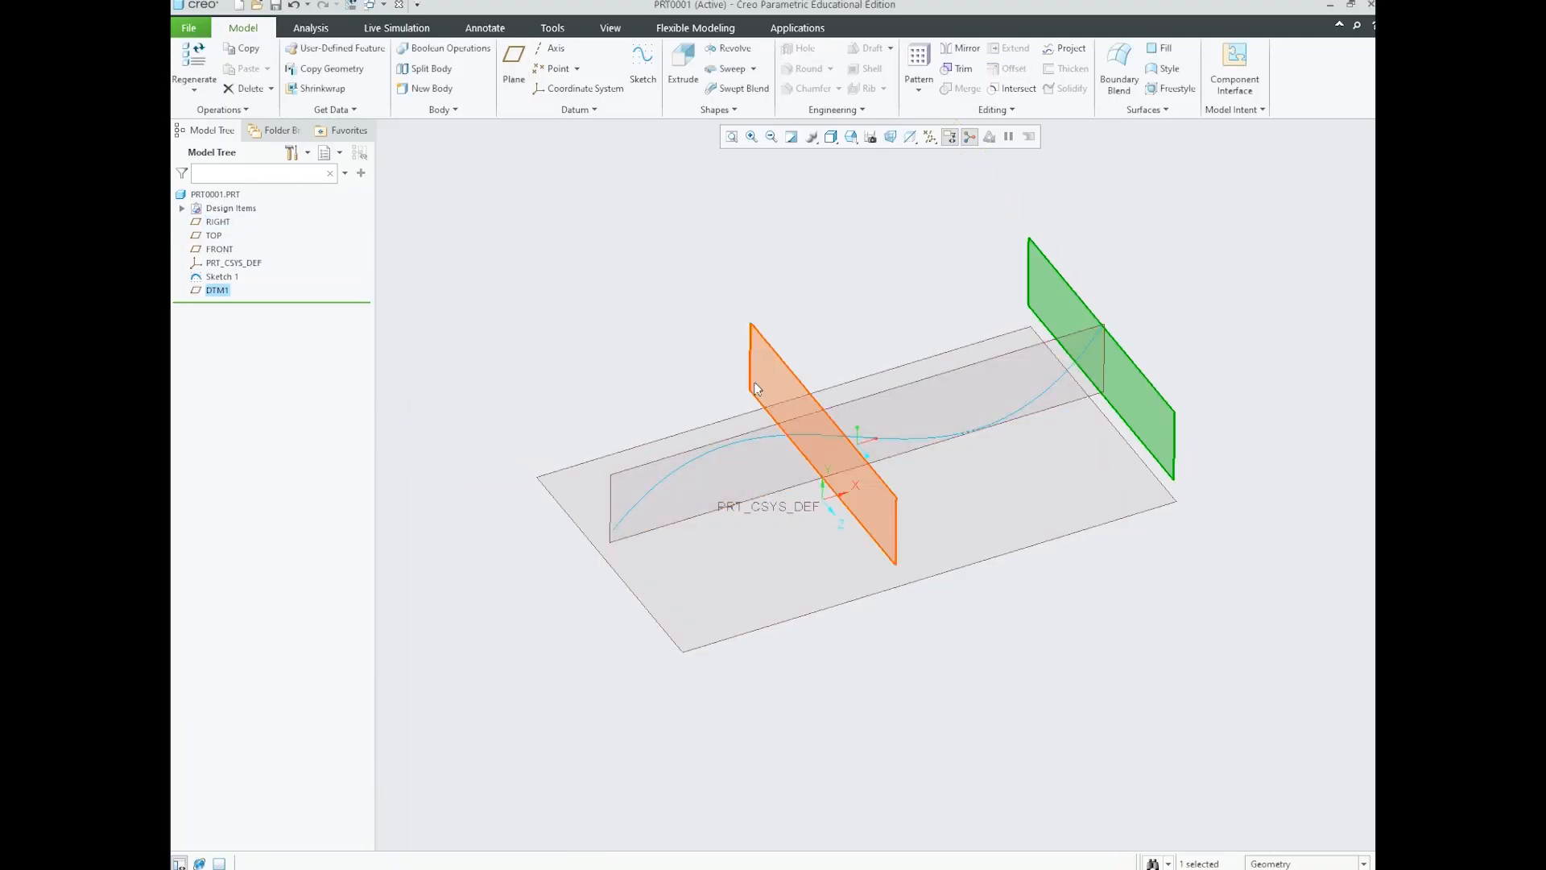
- Create a second datum plane parallel to RIGHT, passing through the spline's end point on the negative X side
scroll(707, 381, up, 1)
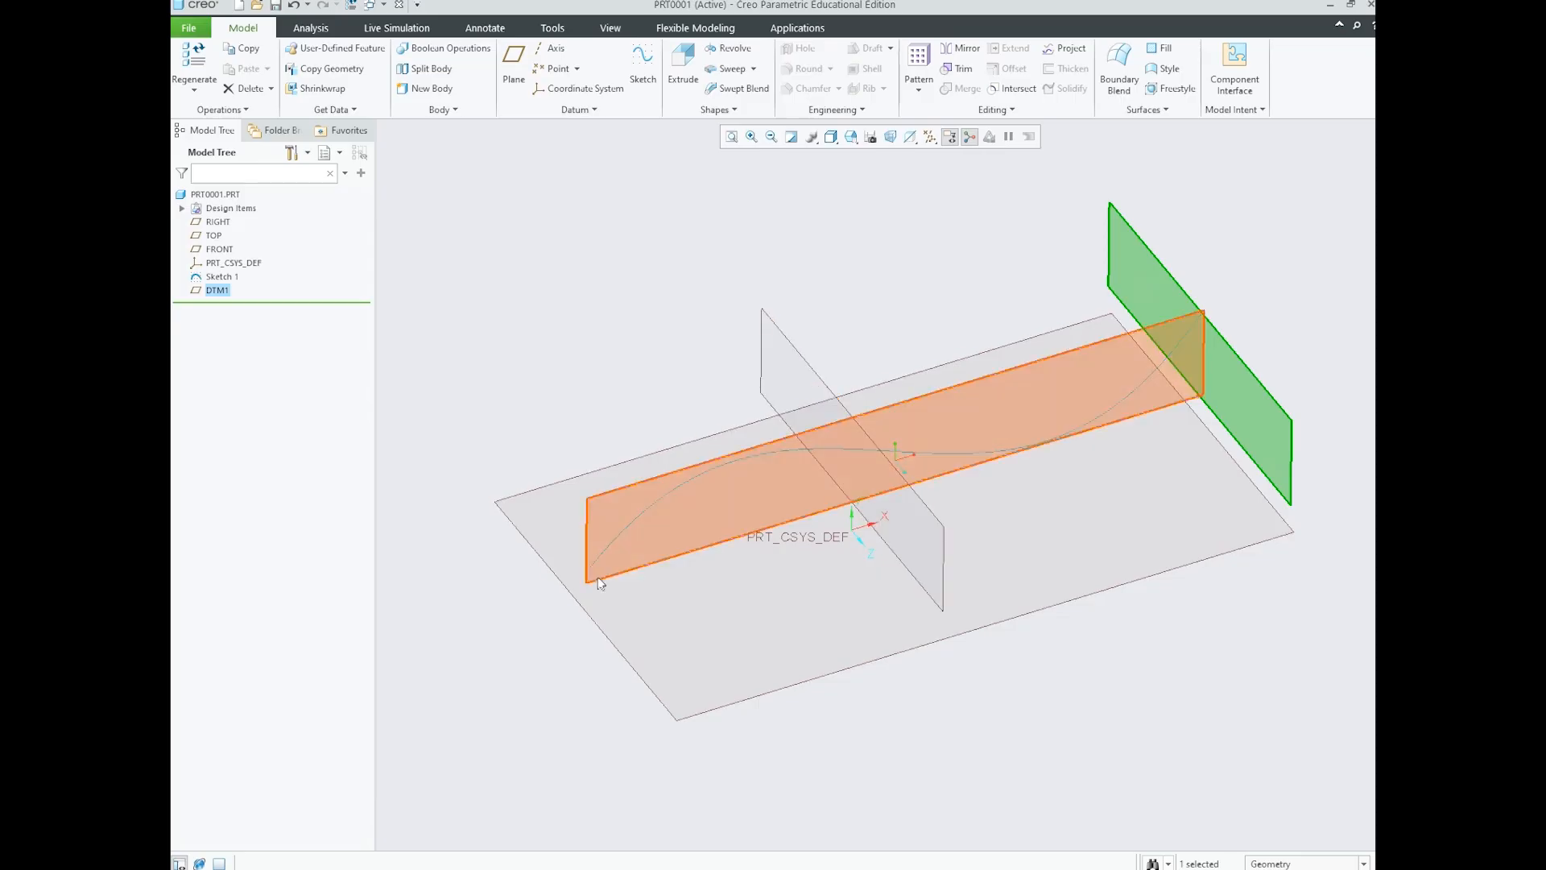
click(792, 351)
click(857, 282)
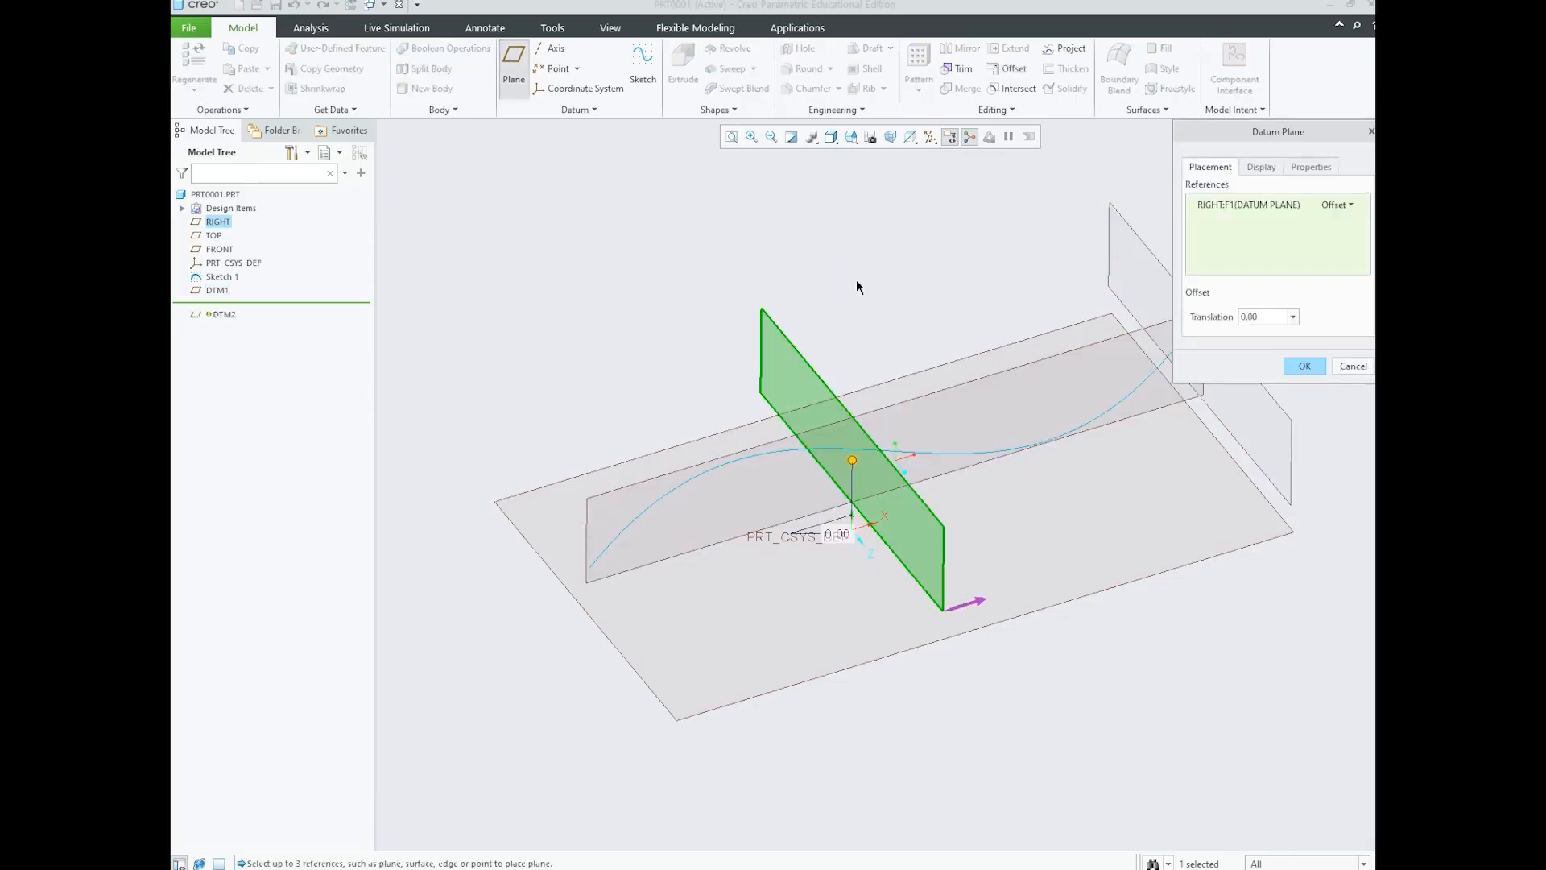
scroll(543, 559, up, 4)
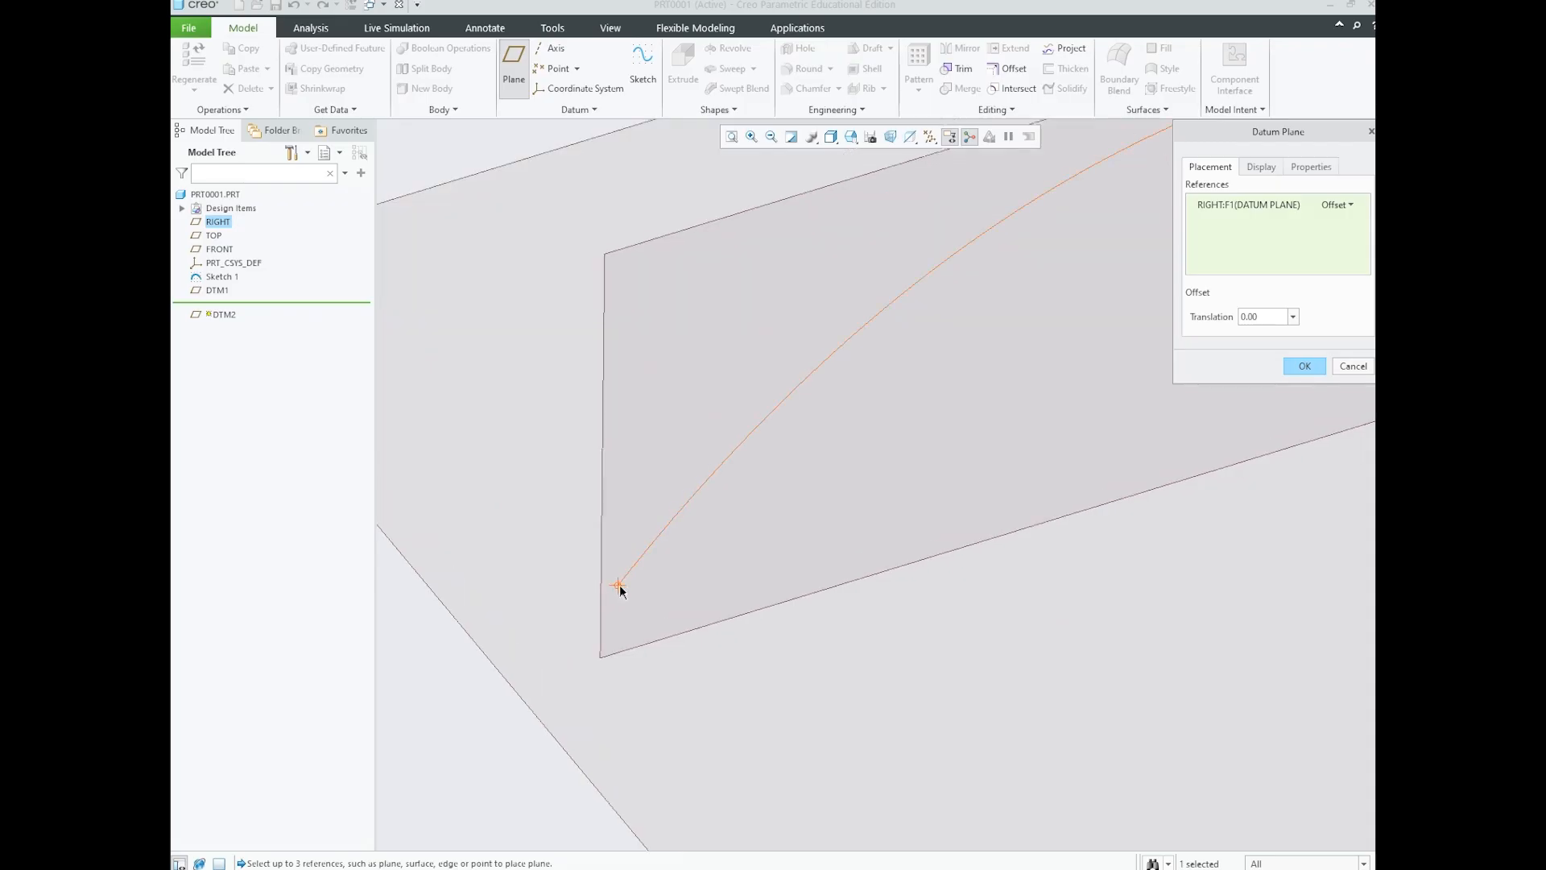
ctrl+click(619, 587)
scroll(663, 559, down, 5)
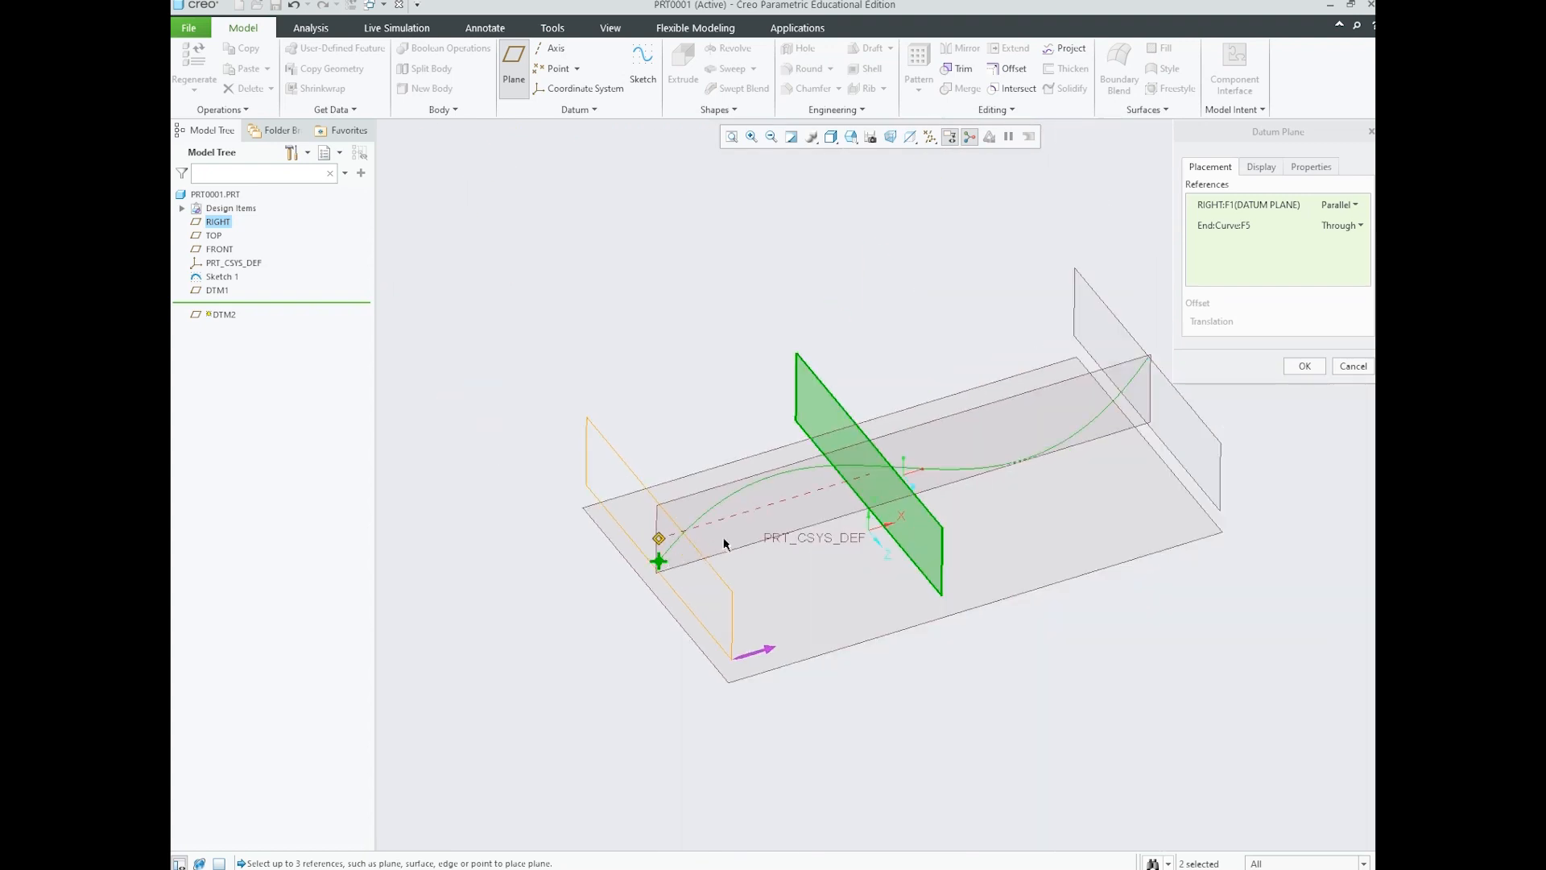
scroll(724, 540, up, 2)
scroll(728, 538, down, 2)
scroll(749, 522, up, 3)
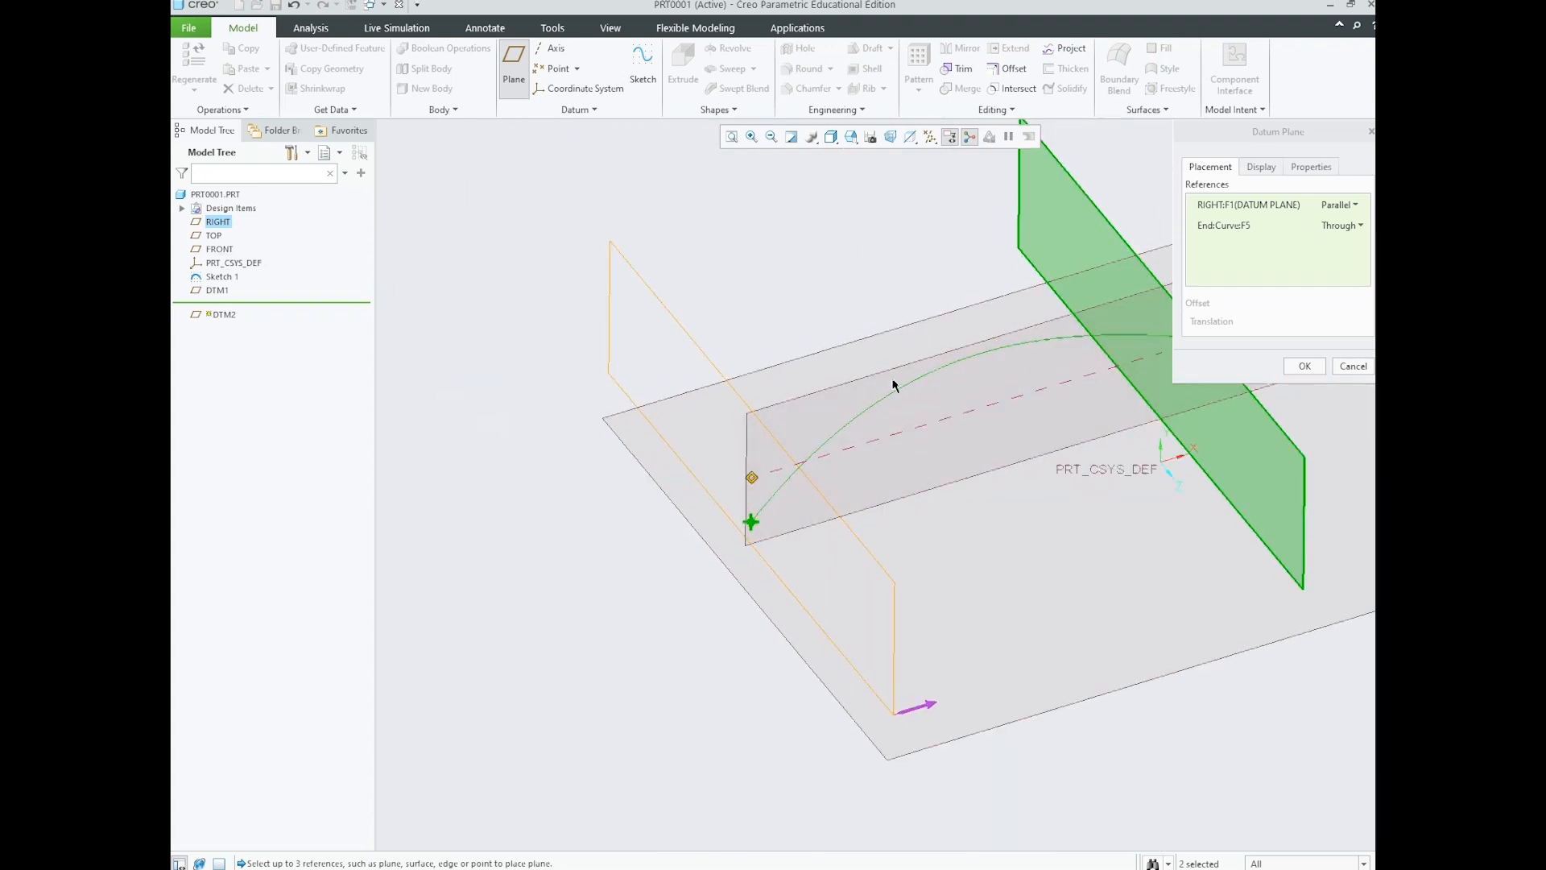
scroll(893, 385, down, 2)
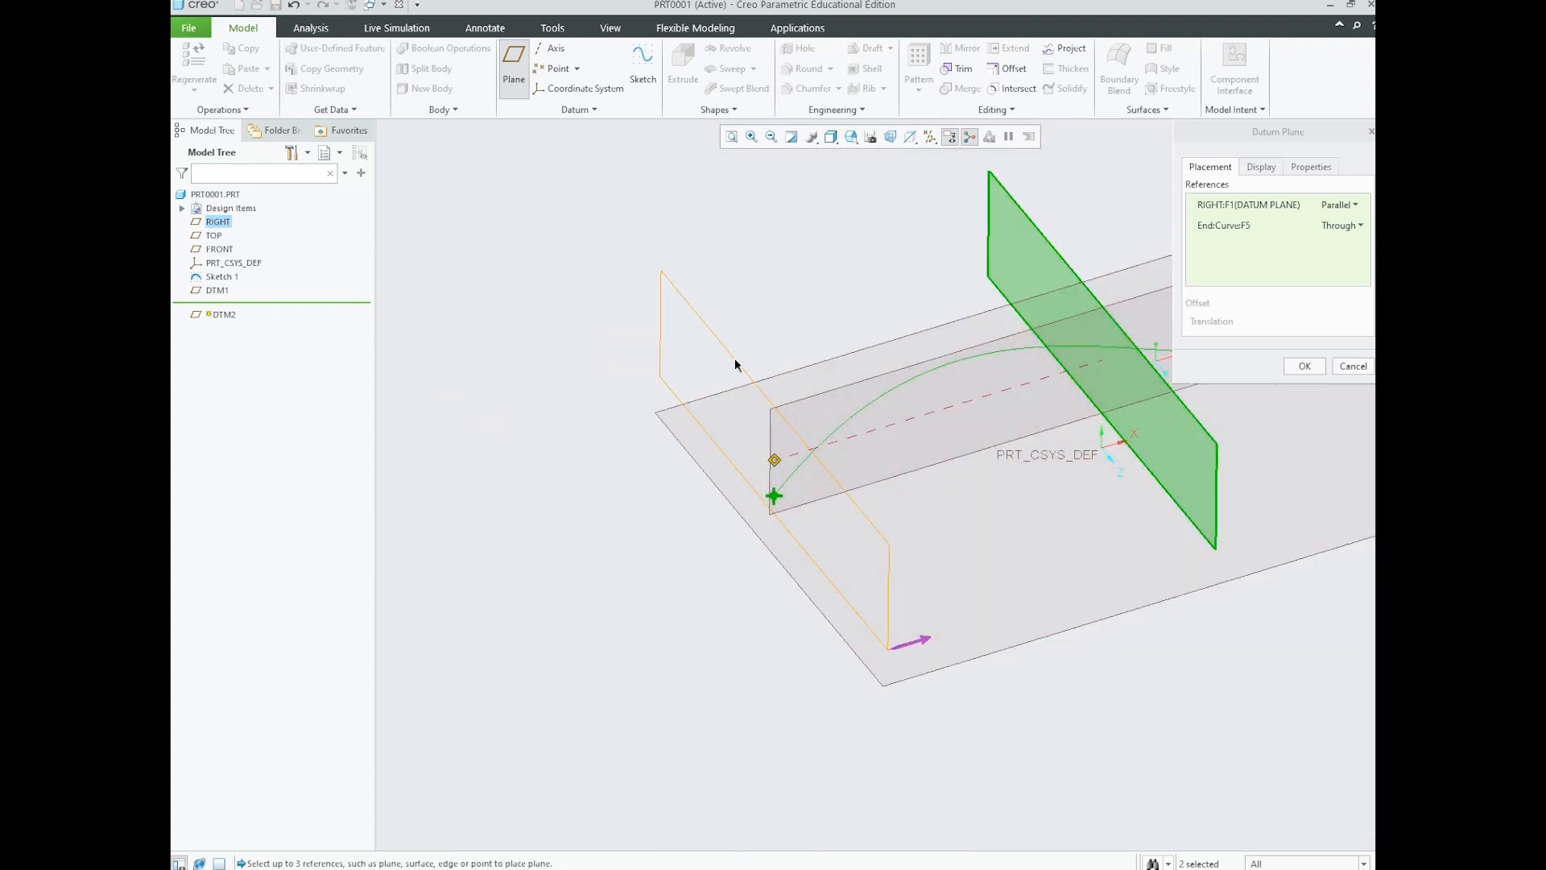
scroll(797, 489, up, 2)
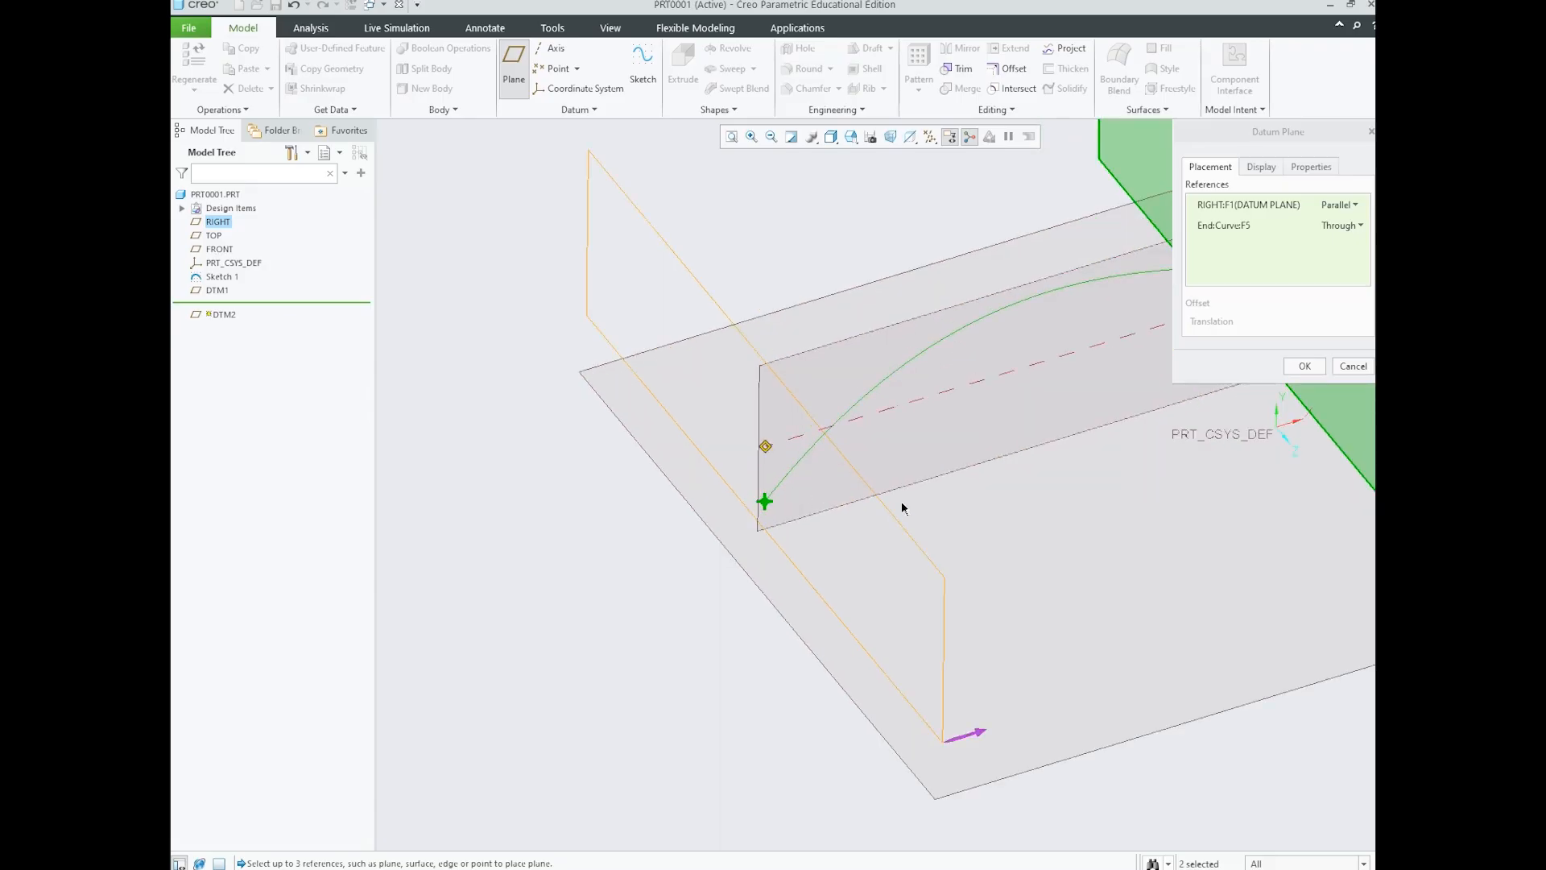
click(1302, 366)
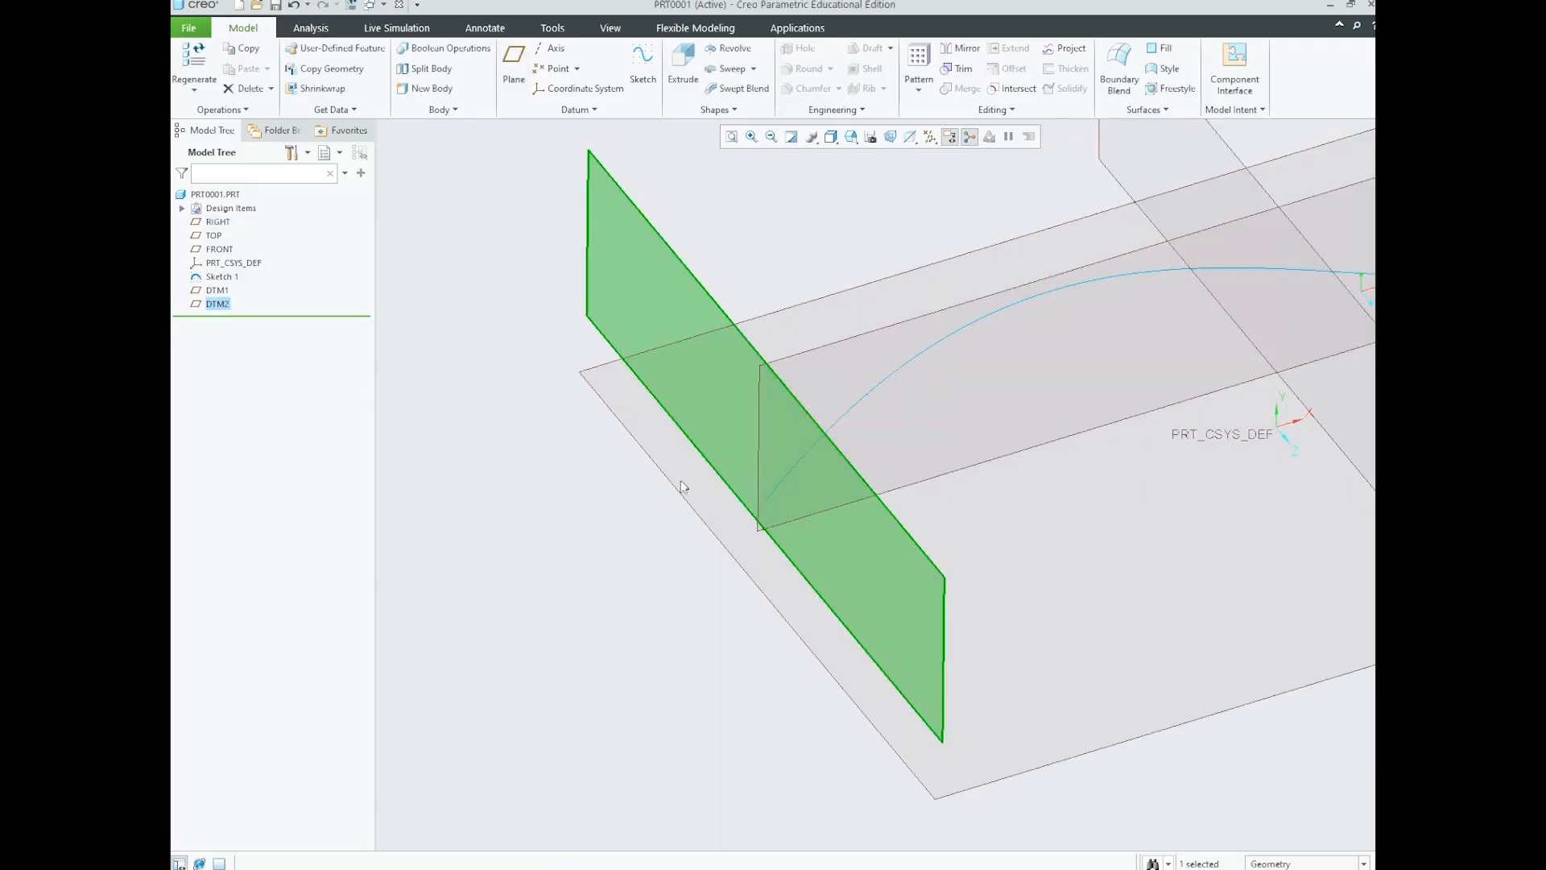
- Start a sketch on datum plane DTM1 at the spline's positive X end
scroll(737, 475, down, 4)
scroll(901, 388, up, 3)
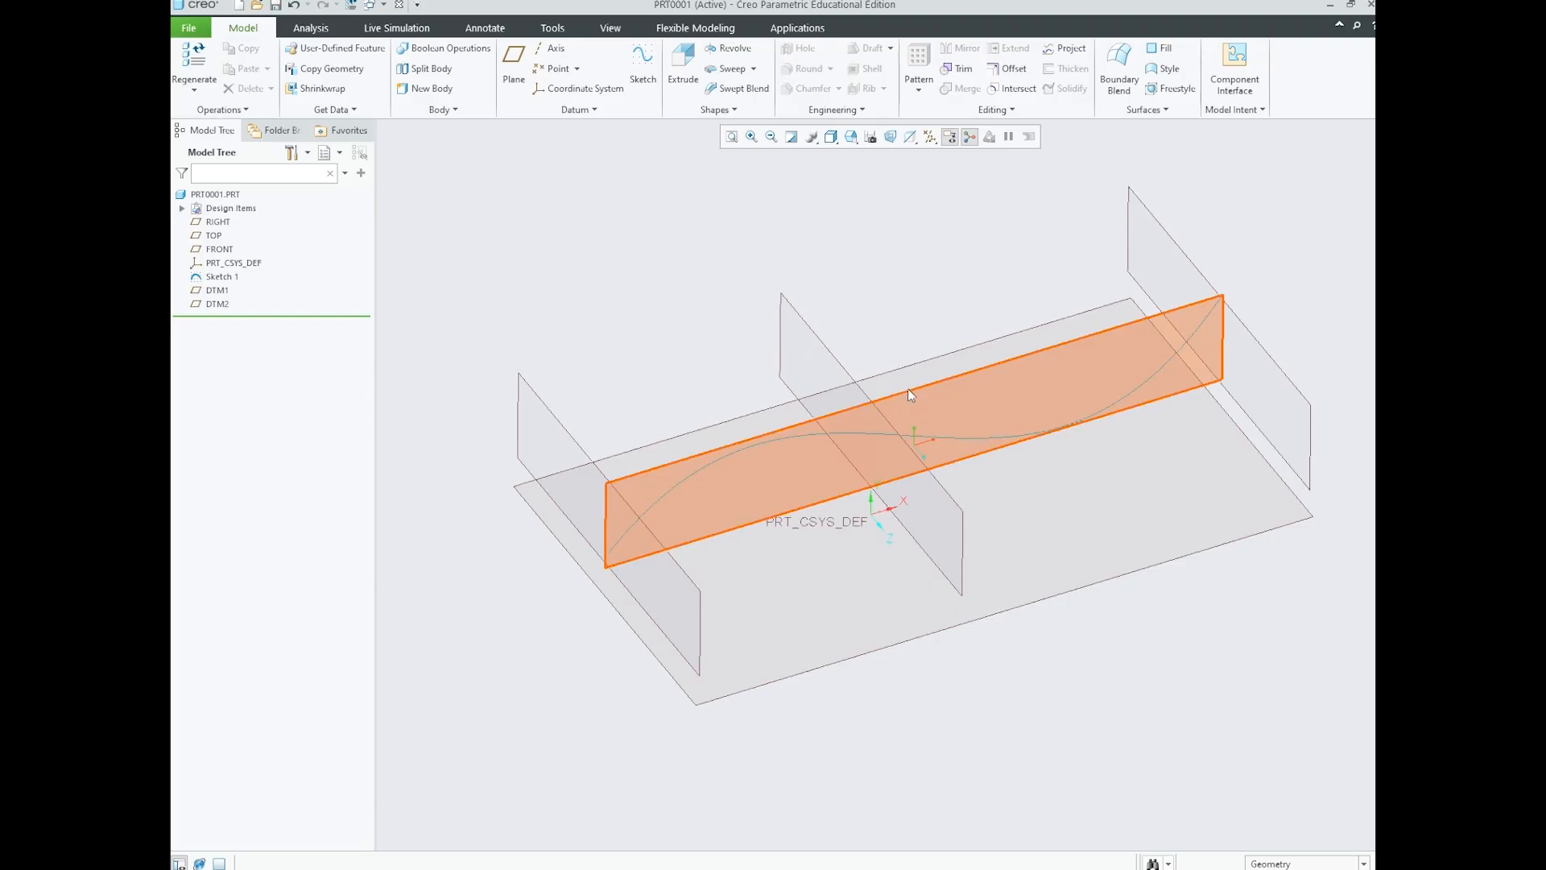
click(1250, 336)
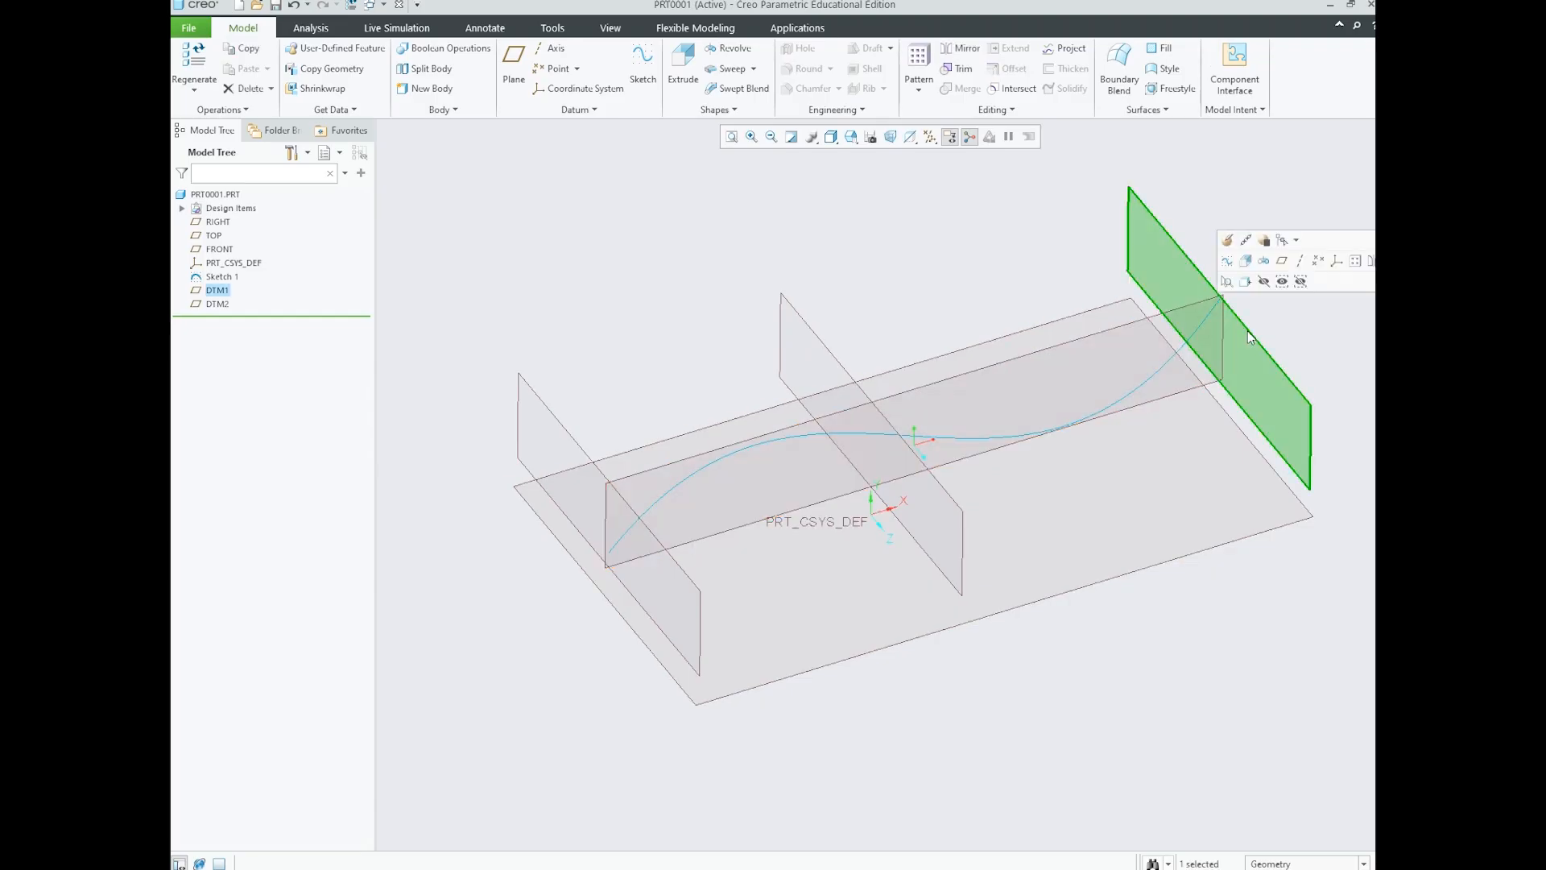
click(1227, 261)
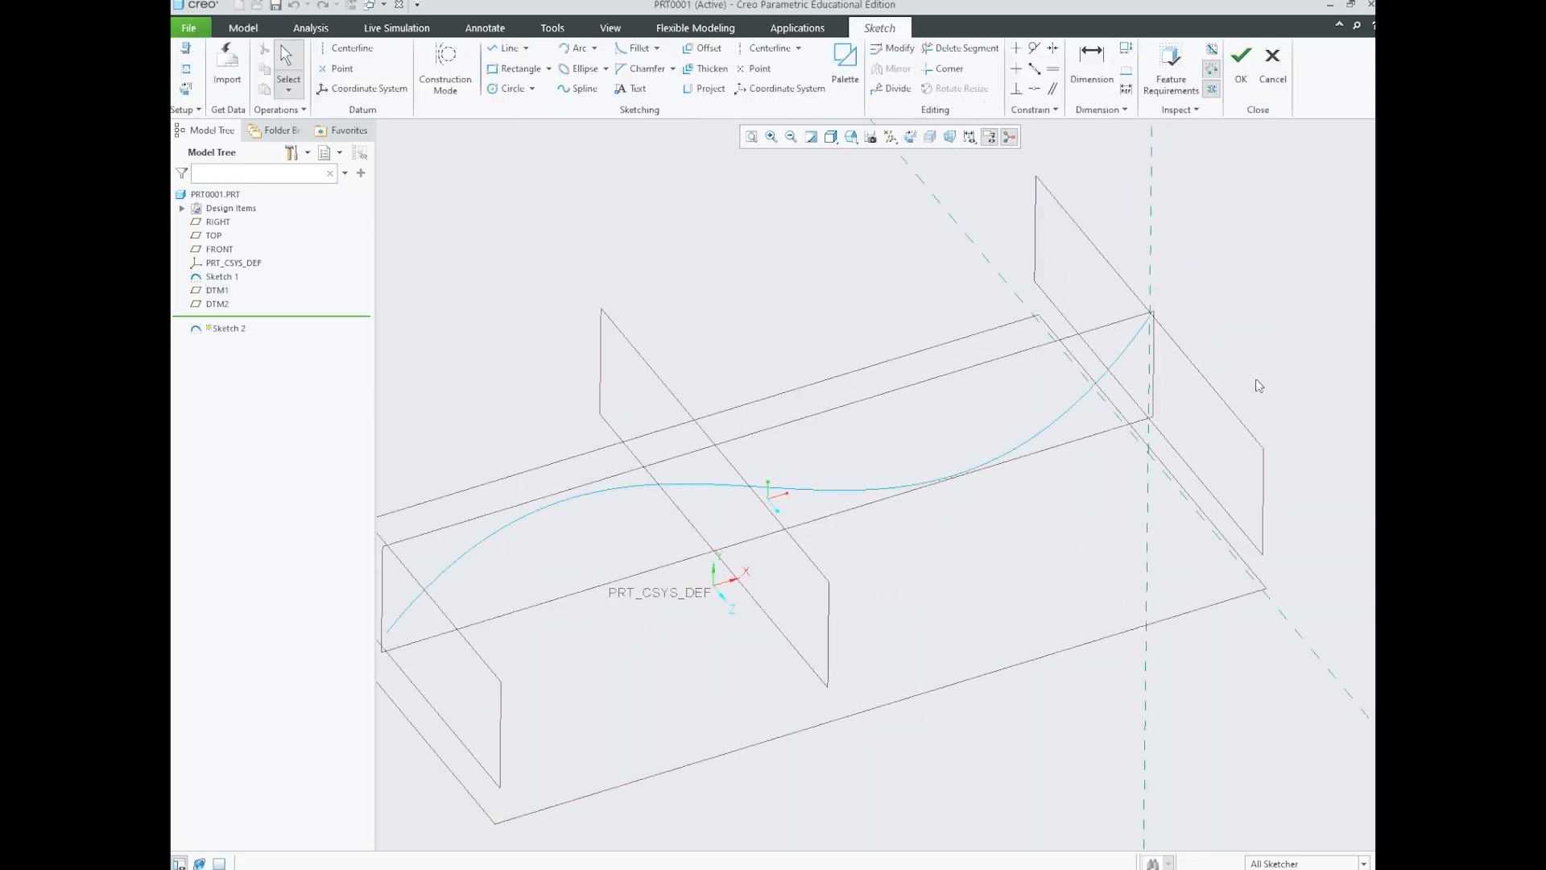
click(910, 136)
mouse_move(863, 245)
middle_down()
mouse_move(742, 266)
mouse_move(1011, 290)
mouse_move(1105, 258)
mouse_move(1115, 238)
mouse_move(1115, 256)
mouse_move(1077, 215)
mouse_move(1017, 329)
mouse_move(1049, 338)
mouse_move(1032, 384)
mouse_move(1011, 376)
mouse_move(1114, 418)
mouse_move(1125, 377)
mouse_move(1123, 398)
middle_up()
scroll(1114, 418, up, 1)
scroll(1157, 356, down, 4)
scroll(1128, 330, down, 3)
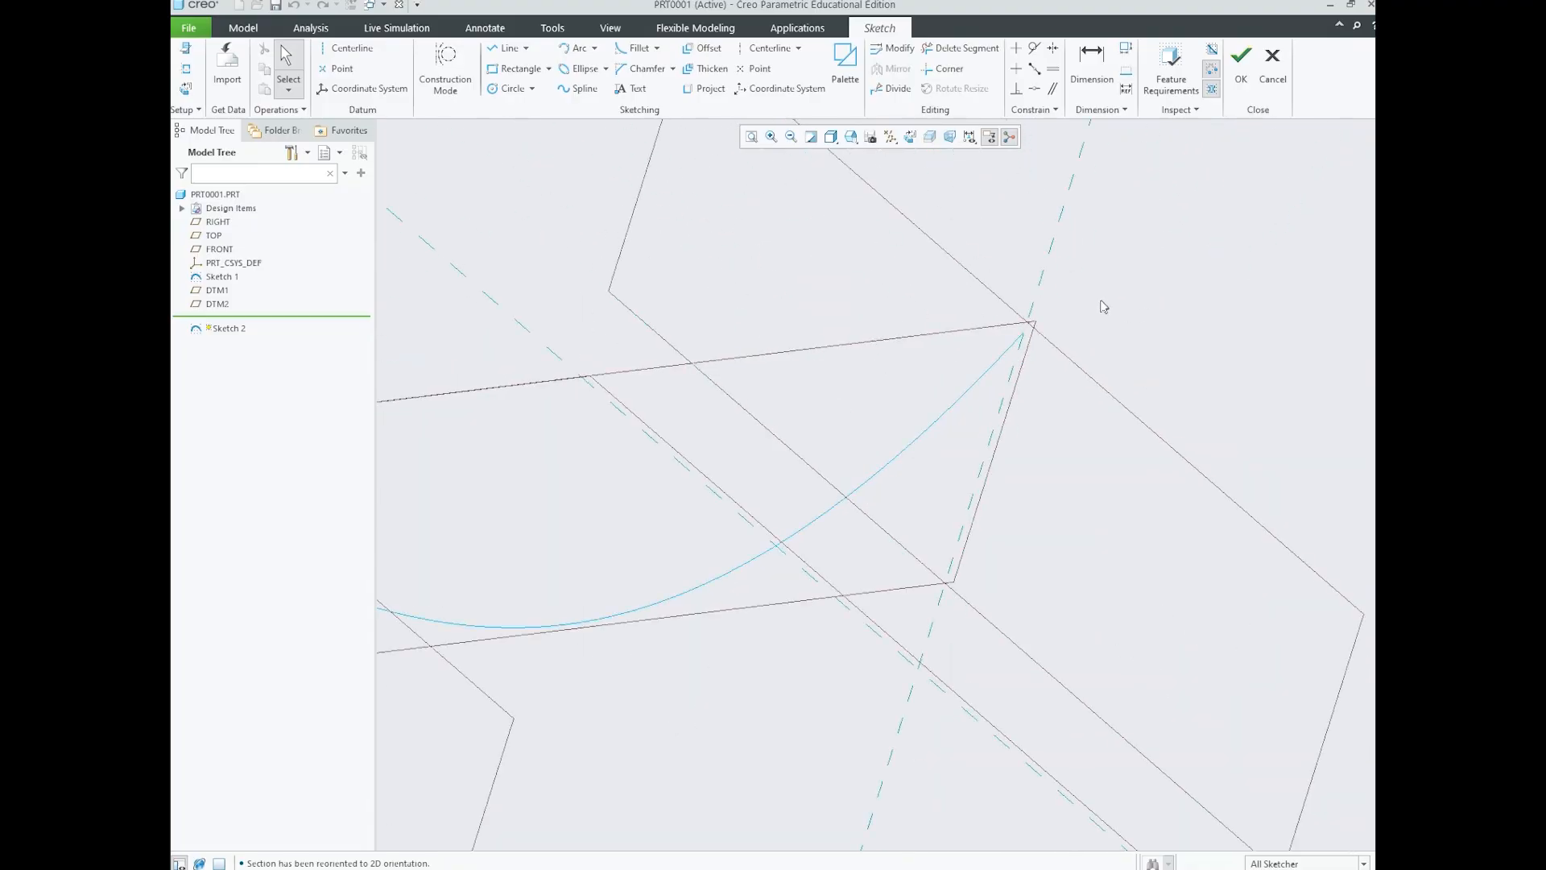
- Add the end point of the S-shaped curve as a reference for the sketch on DTM1
click(194, 75)
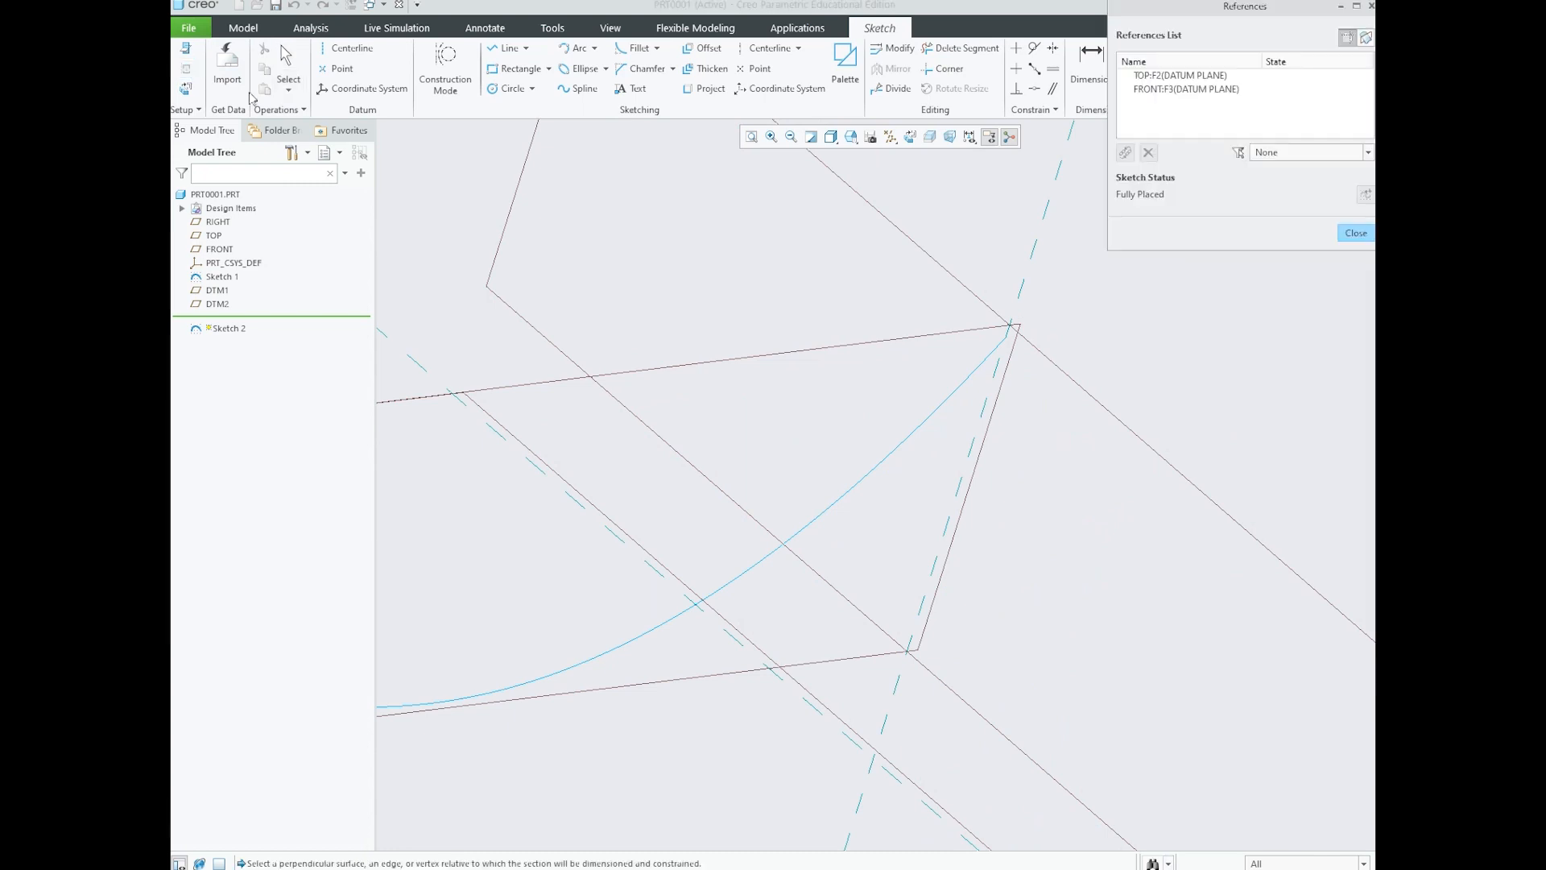
scroll(1013, 334, down, 4)
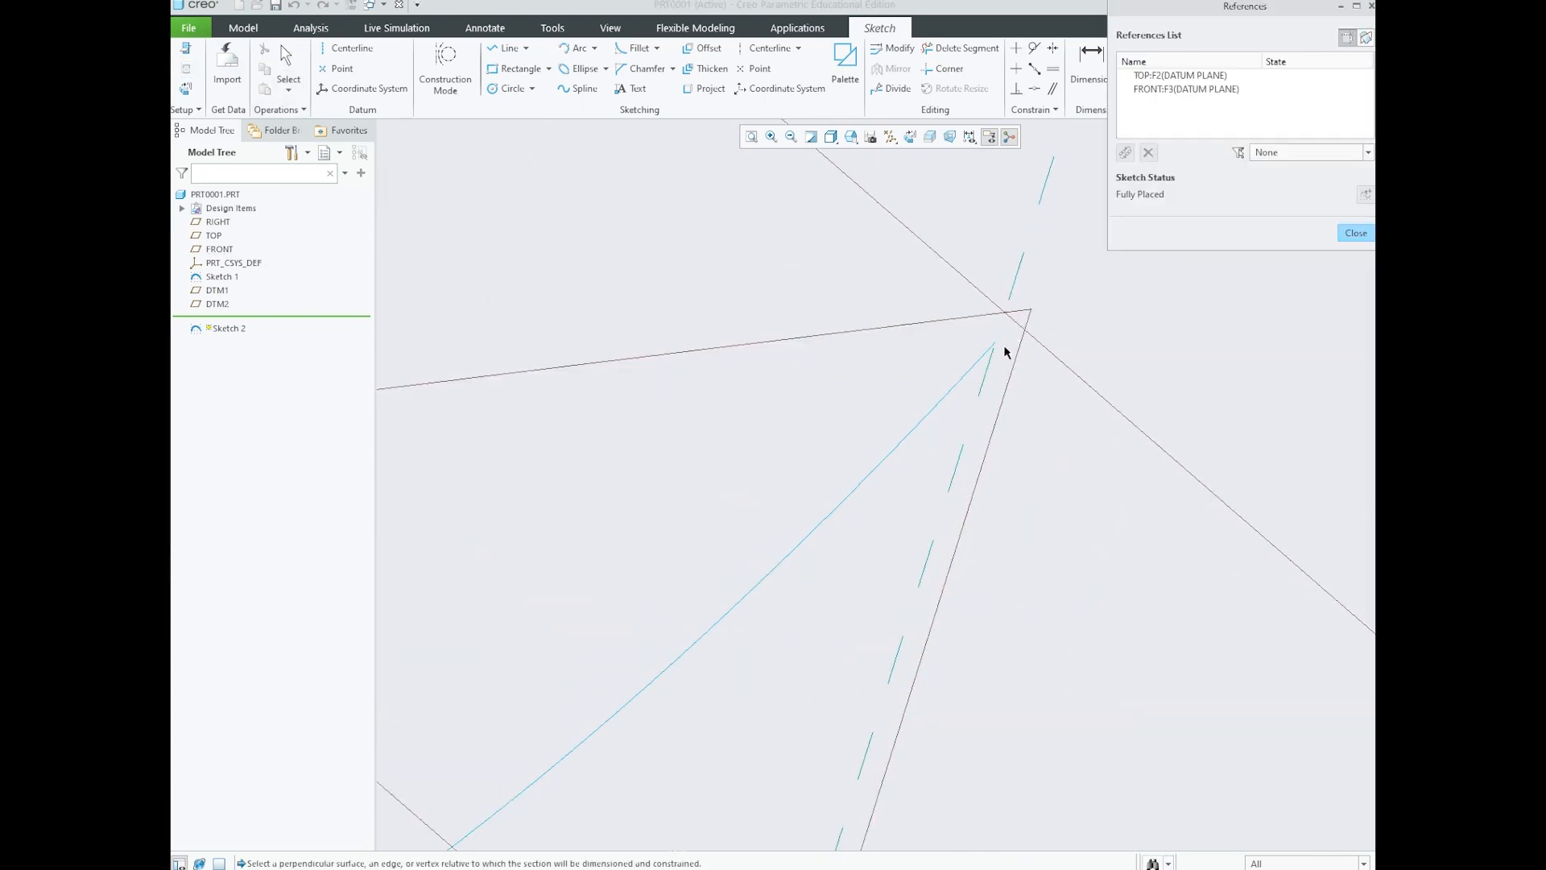
click(996, 342)
click(1353, 233)
- Sketch a three-point spline from the referenced curve end to about 138 mm sideways and 100 mm above the TOP plane, and accept the sketch
scroll(579, 172, up, 3)
scroll(737, 263, up, 2)
click(577, 88)
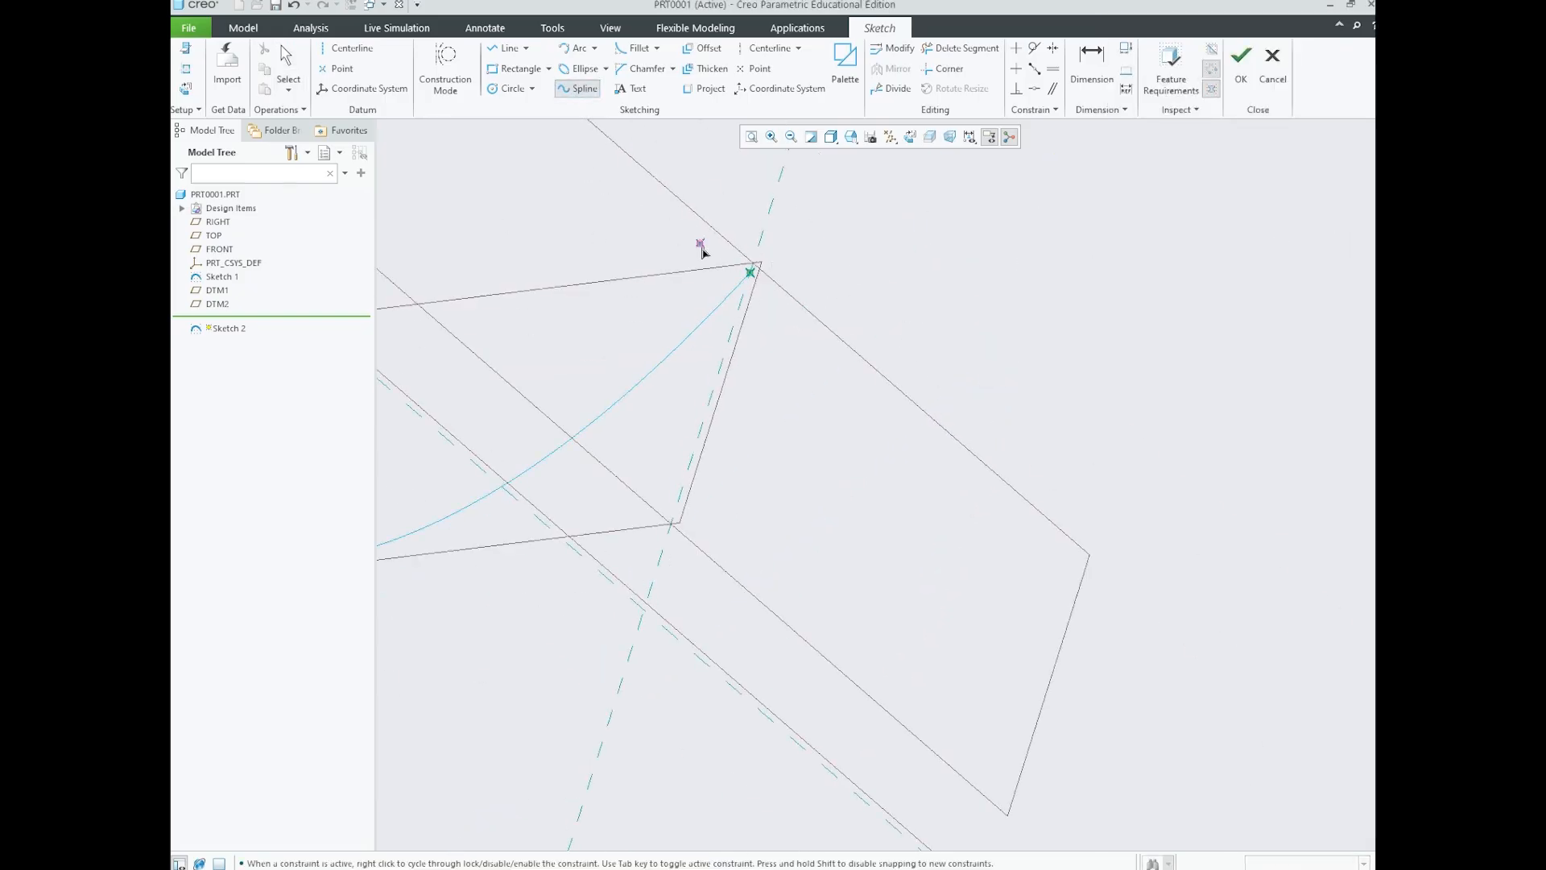
click(750, 274)
click(847, 484)
click(1033, 555)
middle_click(1084, 535)
middle_click(1182, 463)
click(1186, 439)
middle_drag(1187, 435, 1019, 451)
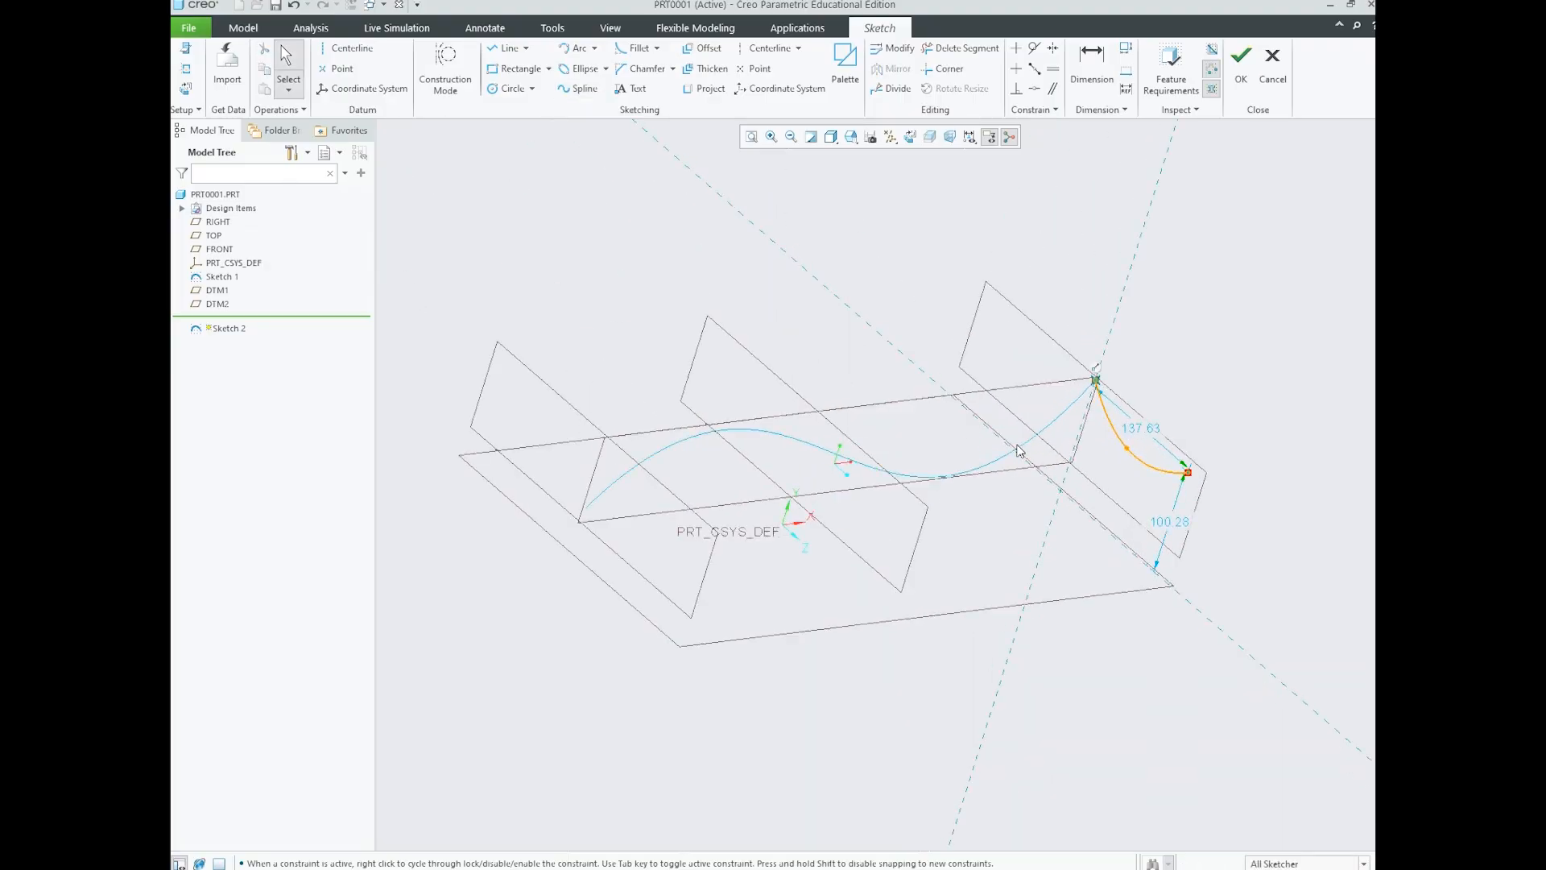
click(1238, 91)
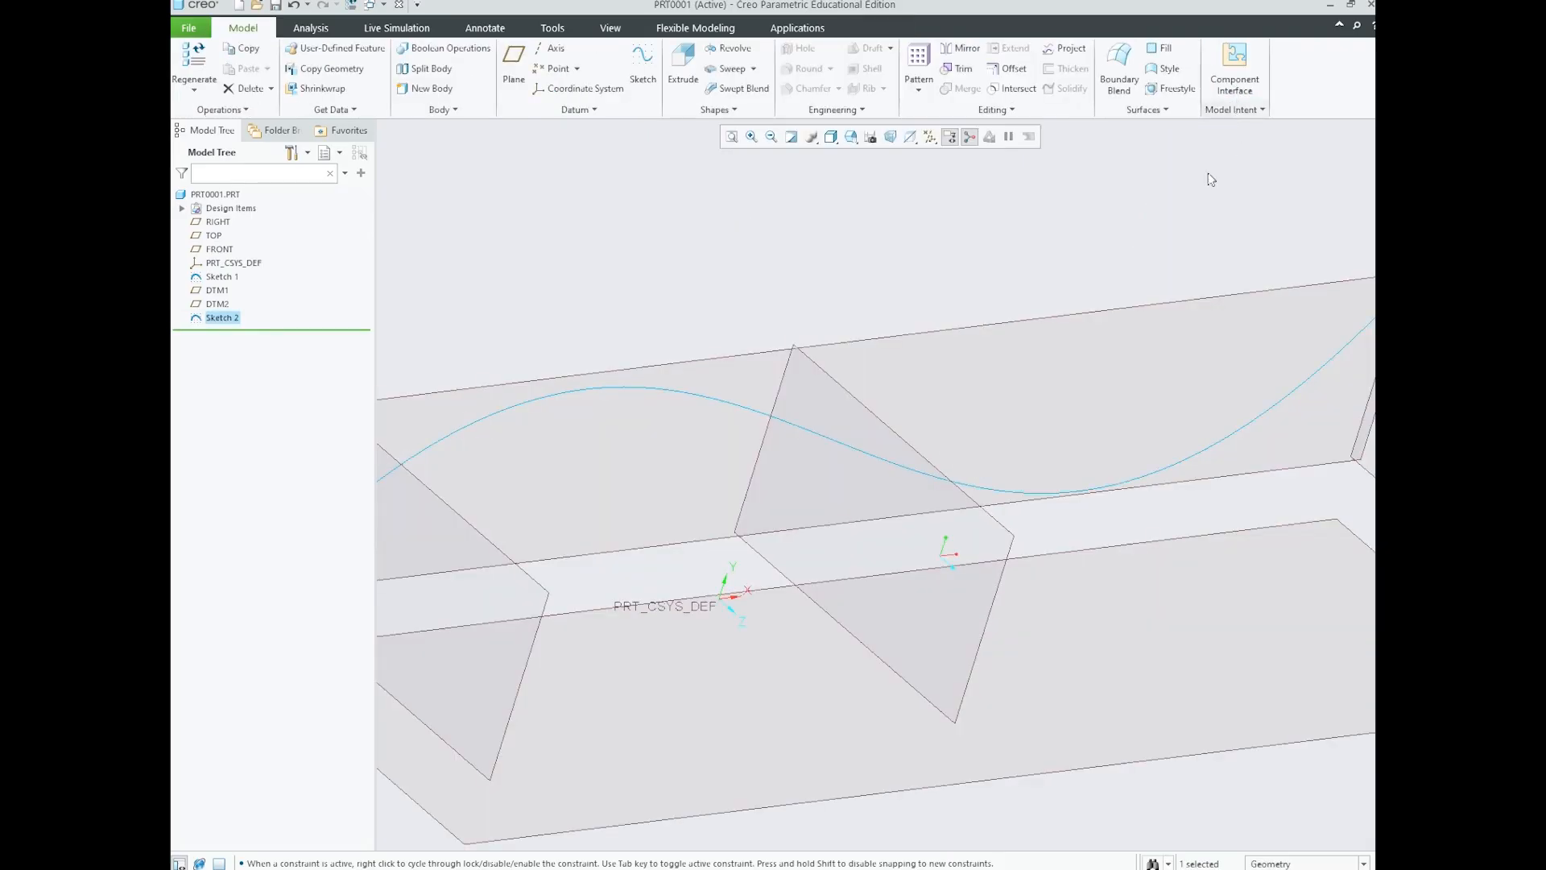
click(1208, 345)
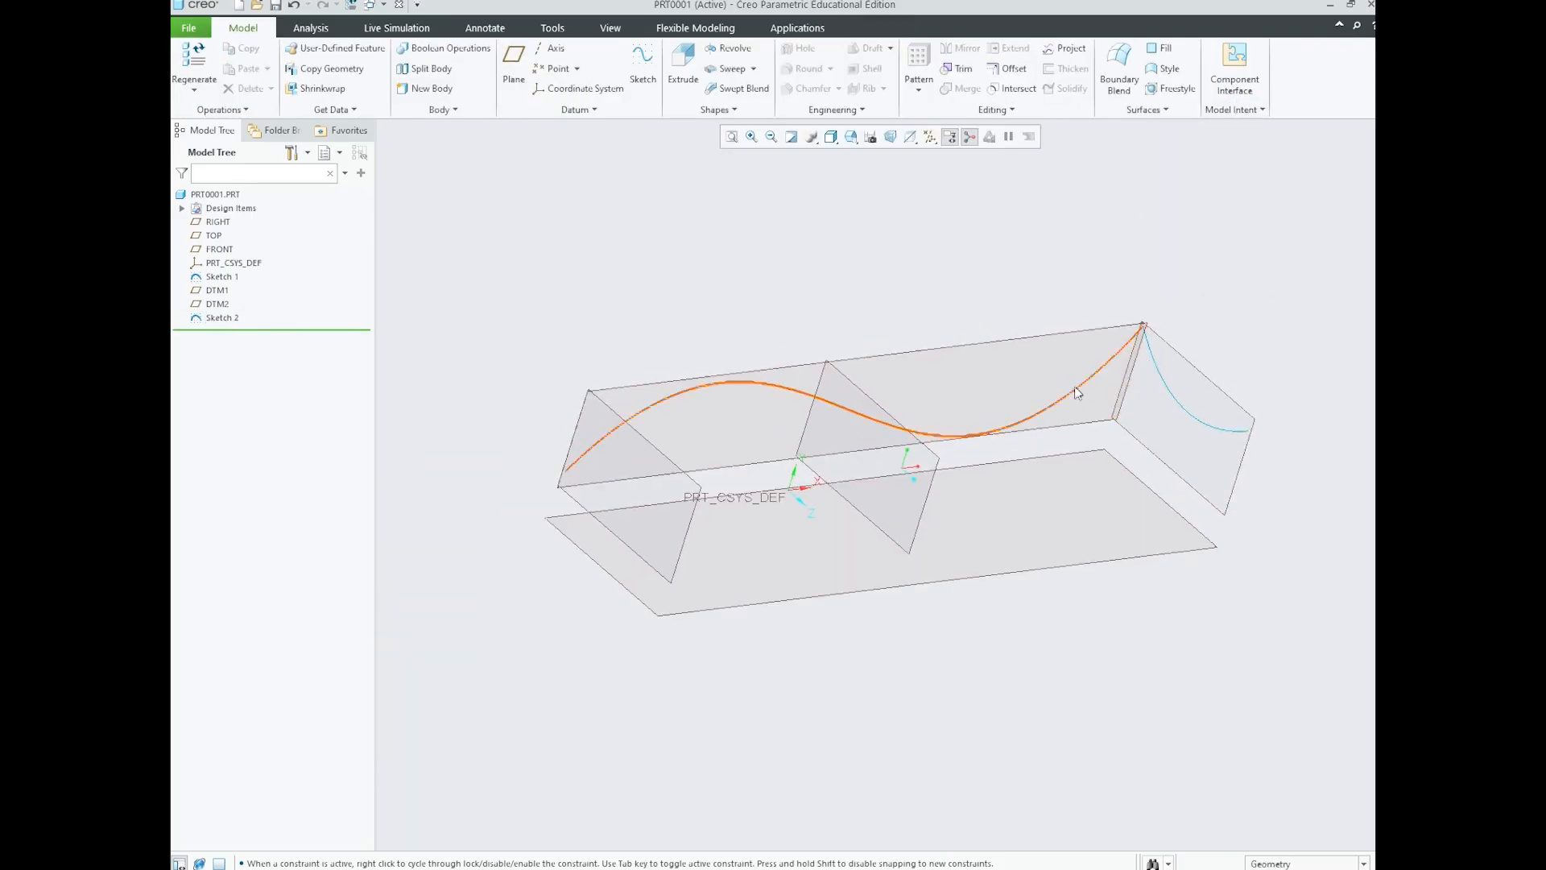
- Start a sketch on datum plane DTM2 at the S-shaped curve's negative X end
scroll(712, 450, down, 1)
middle_drag(666, 469, 582, 451)
scroll(505, 409, up, 1)
click(507, 411)
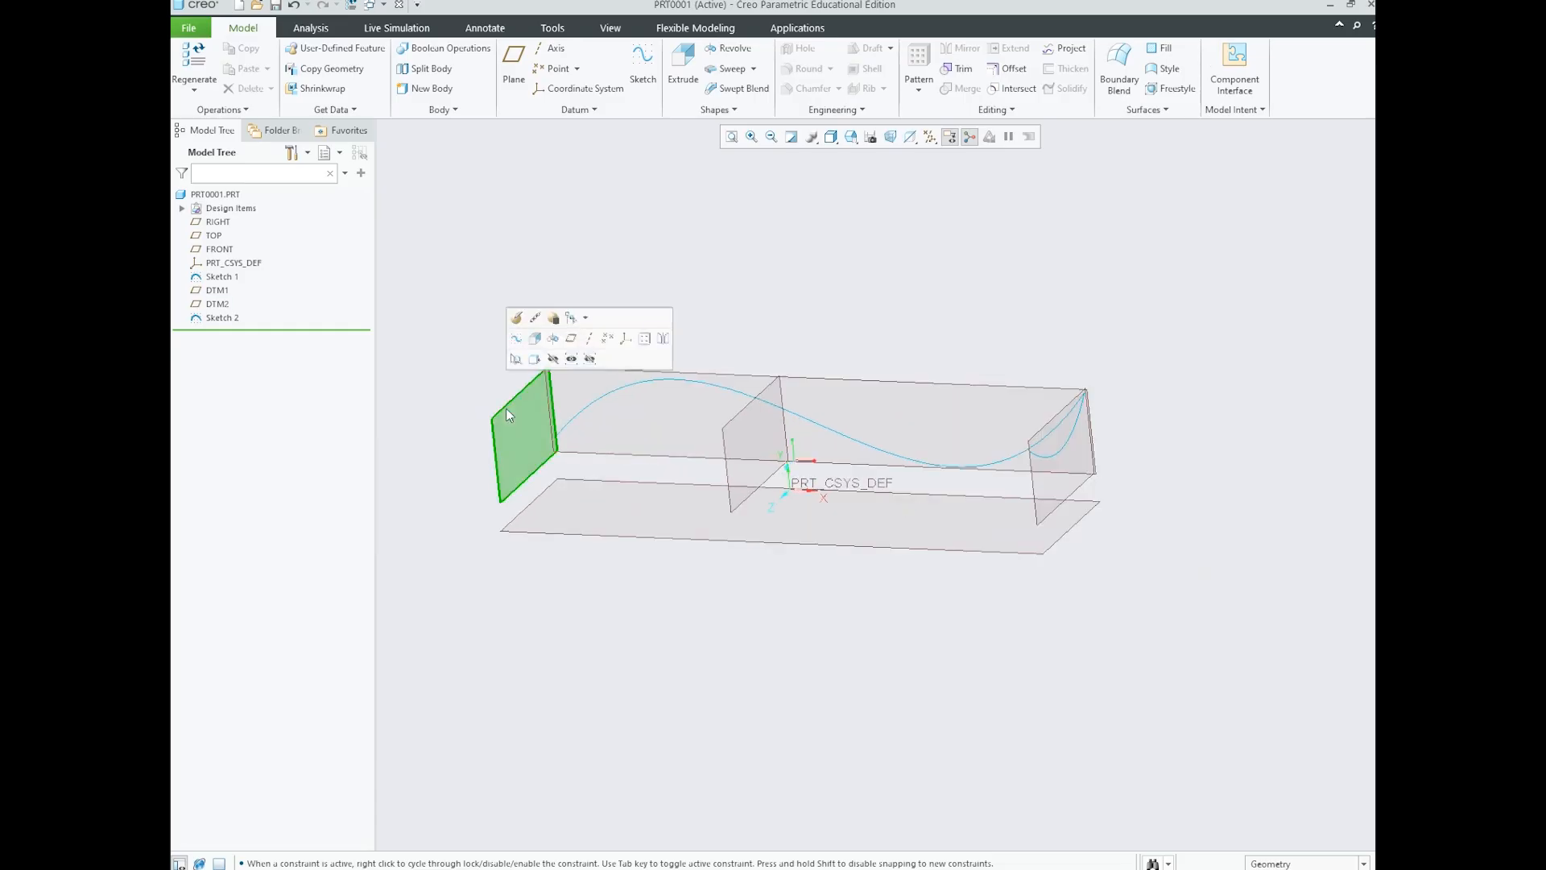
click(516, 347)
mouse_move(593, 369)
middle_down()
mouse_move(656, 421)
mouse_move(638, 437)
middle_up()
scroll(584, 387, down, 5)
scroll(792, 435, up, 2)
scroll(833, 368, down, 4)
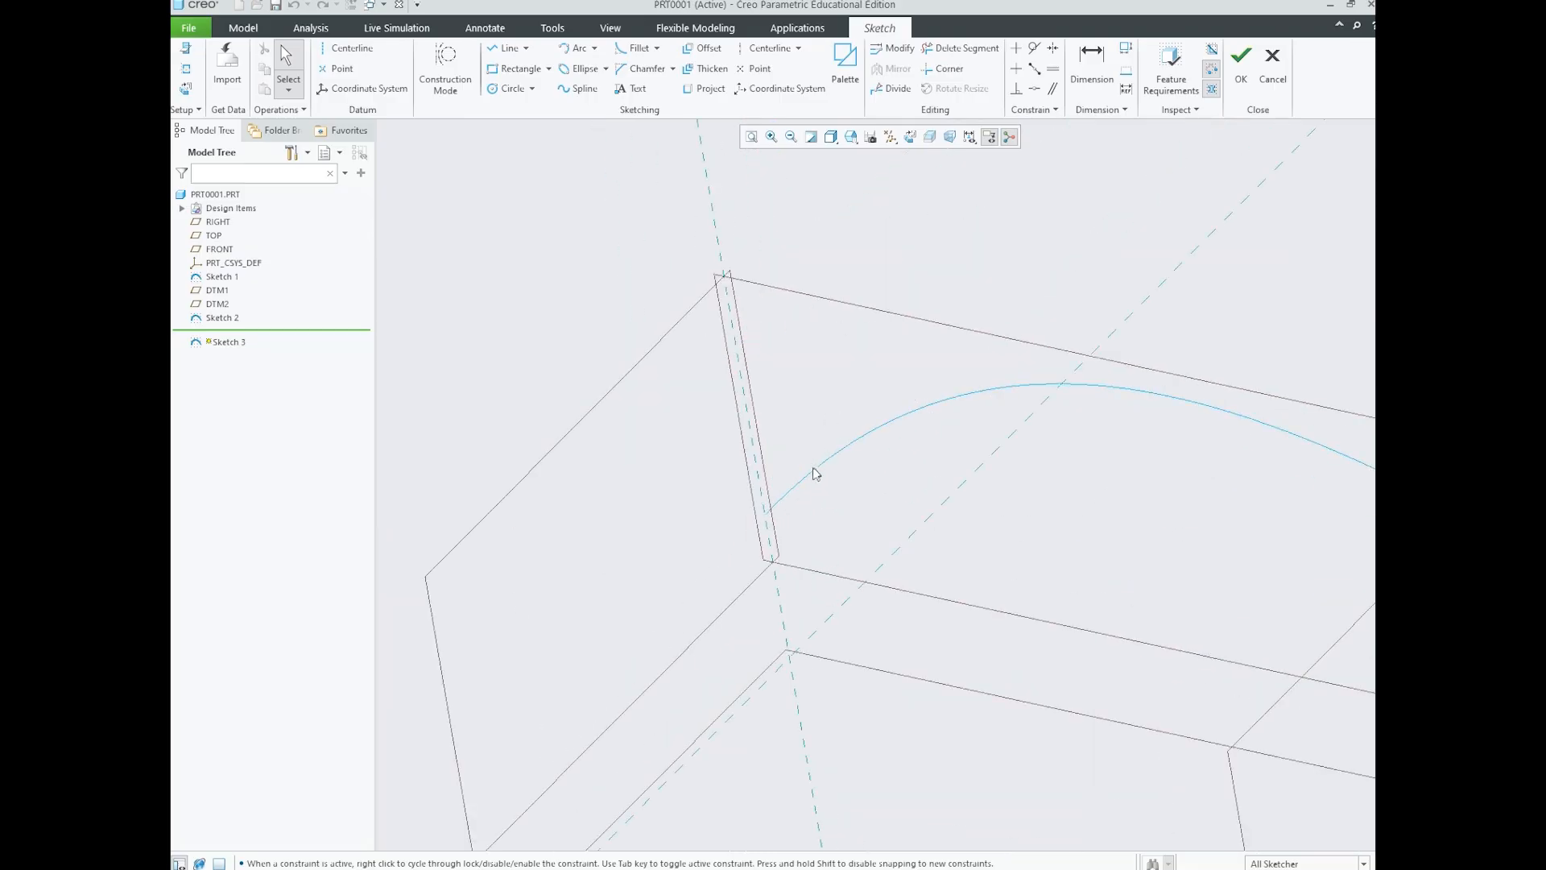
- Add the S-shaped curve's end point as a reference for the sketch on DTM2
click(186, 87)
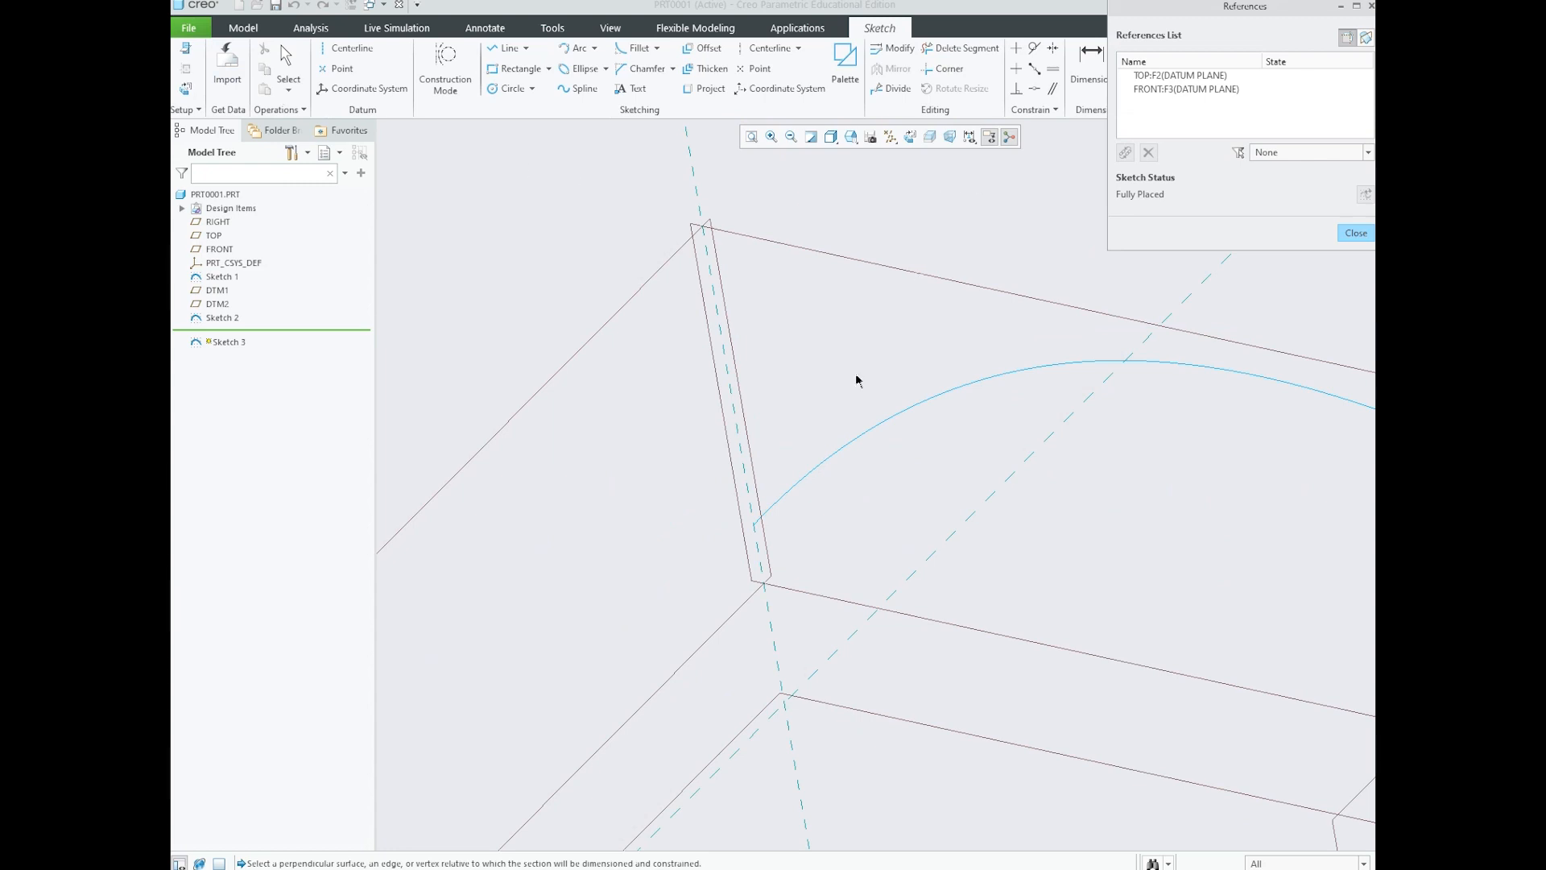
click(753, 526)
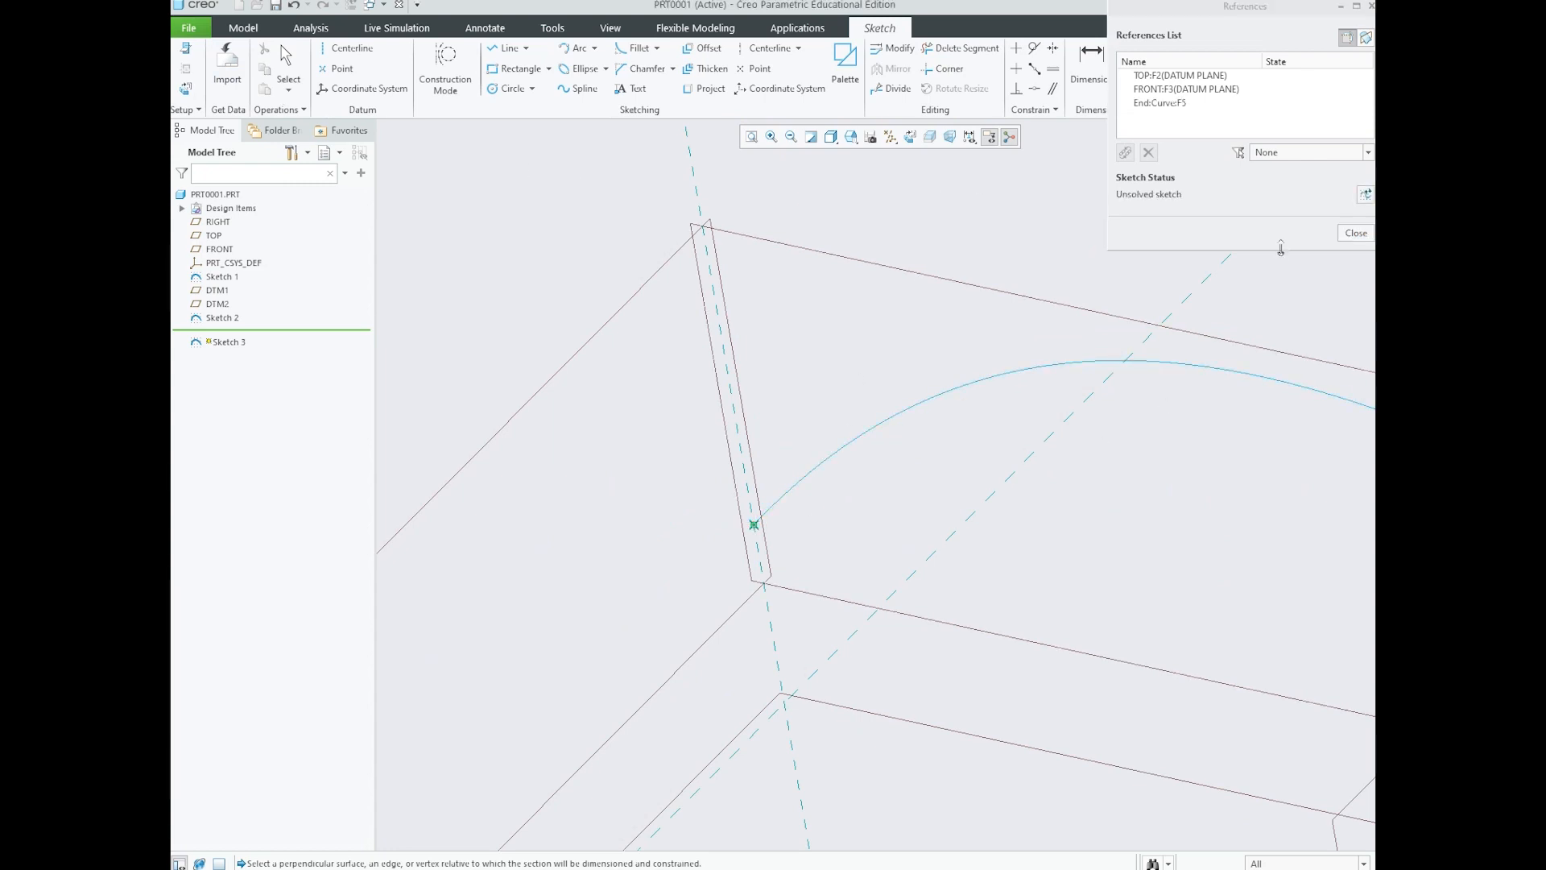
click(1355, 234)
- Sketch a three-point spline on DTM2 from the referenced curve end to about 117 mm sideways and 58 mm above the TOP plane, and accept the sketch
mouse_move(847, 393)
middle_down()
mouse_move(715, 442)
mouse_move(596, 287)
middle_up()
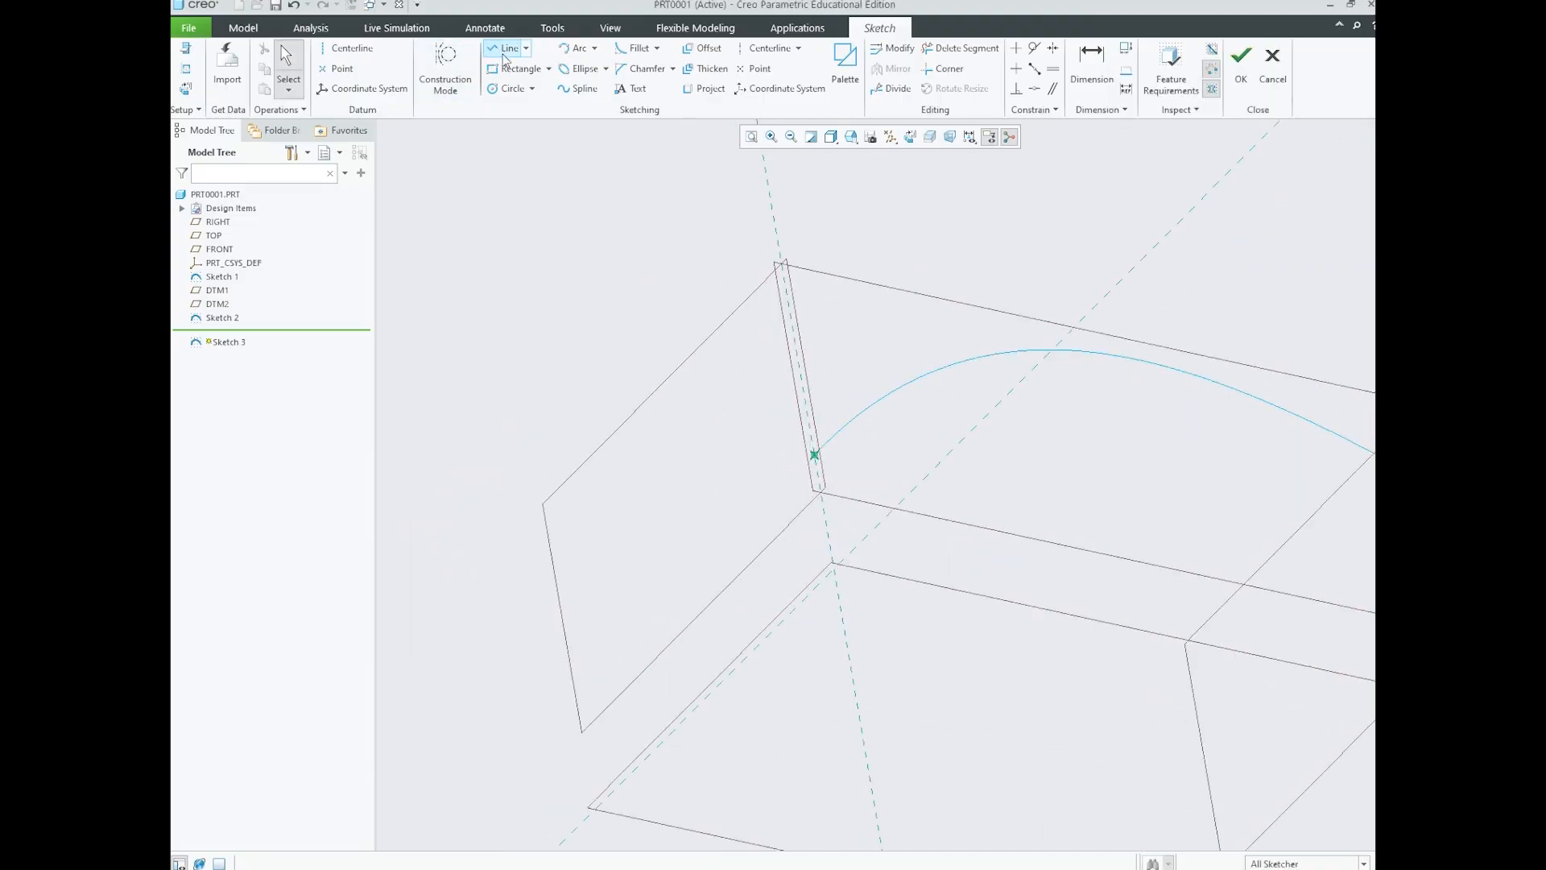
click(575, 90)
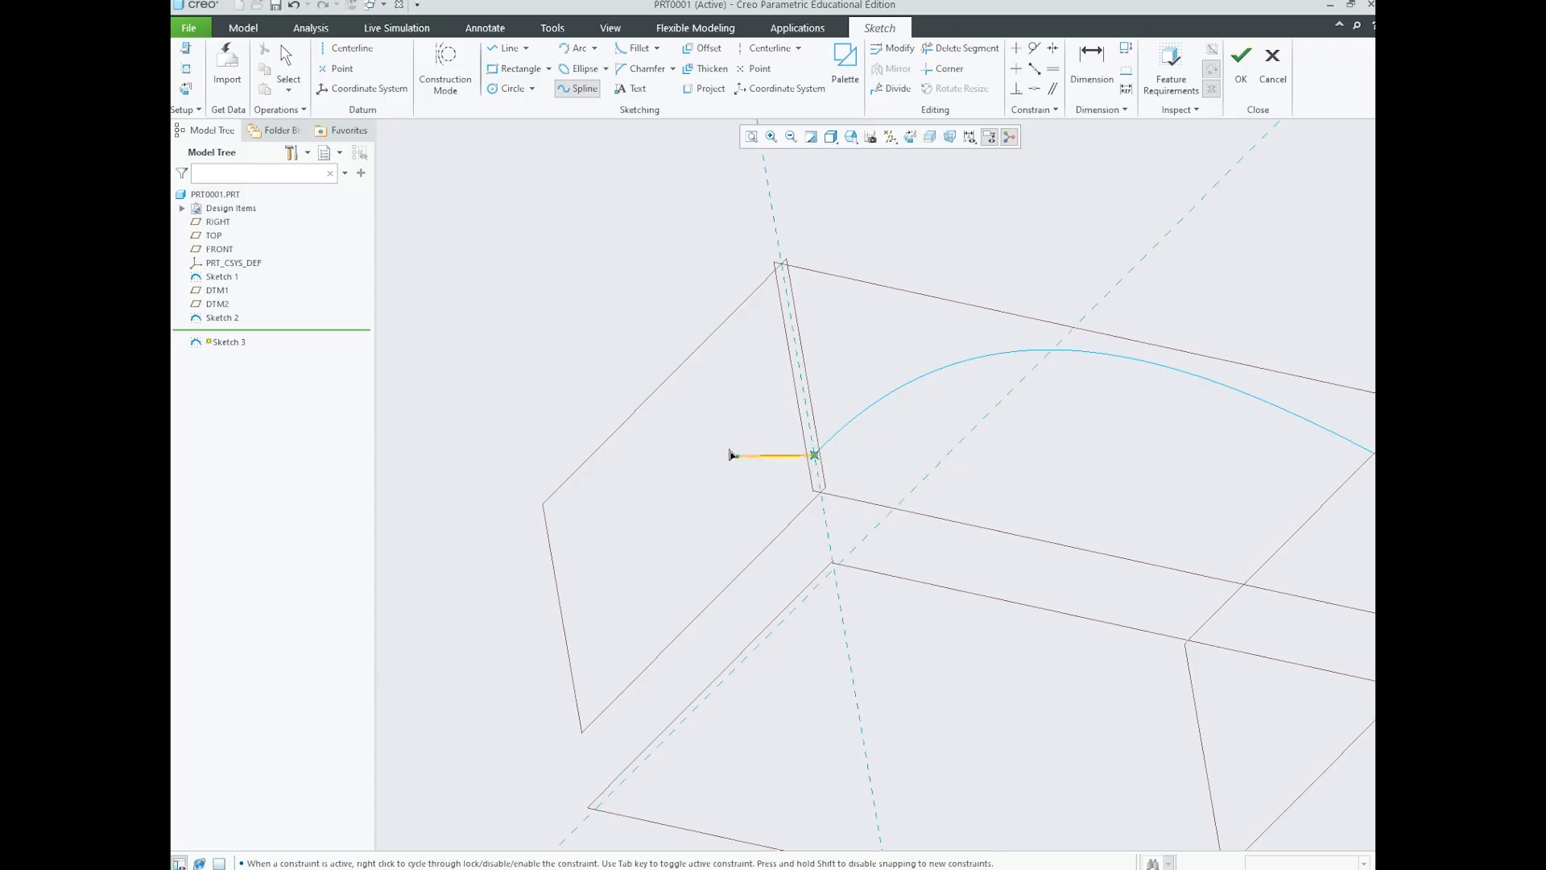
click(687, 465)
click(609, 612)
middle_click(612, 548)
middle_click(608, 418)
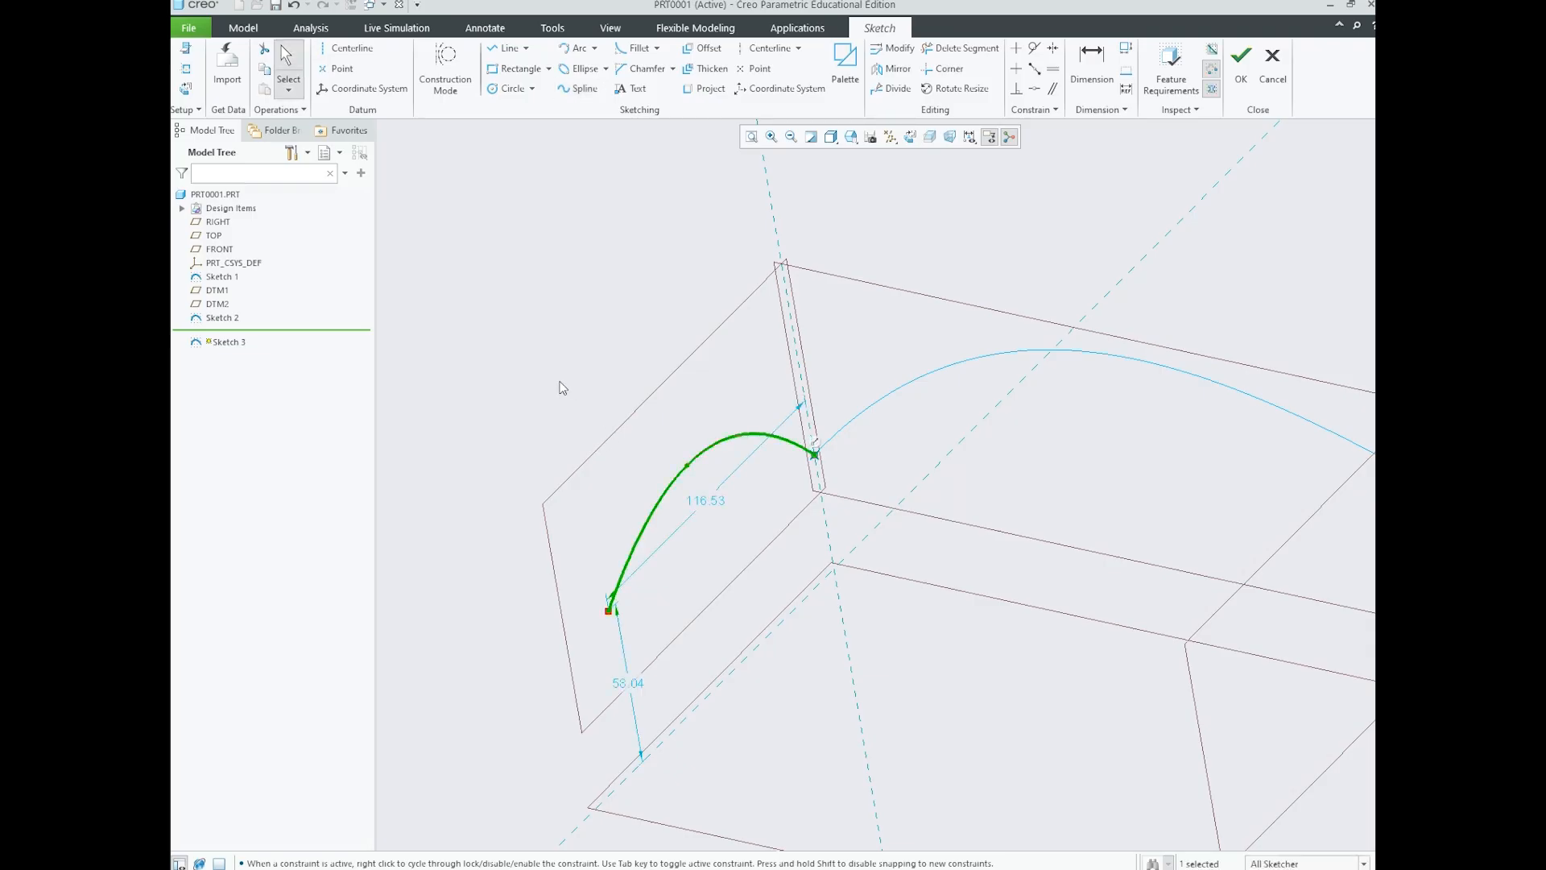
middle_drag(632, 345, 699, 382)
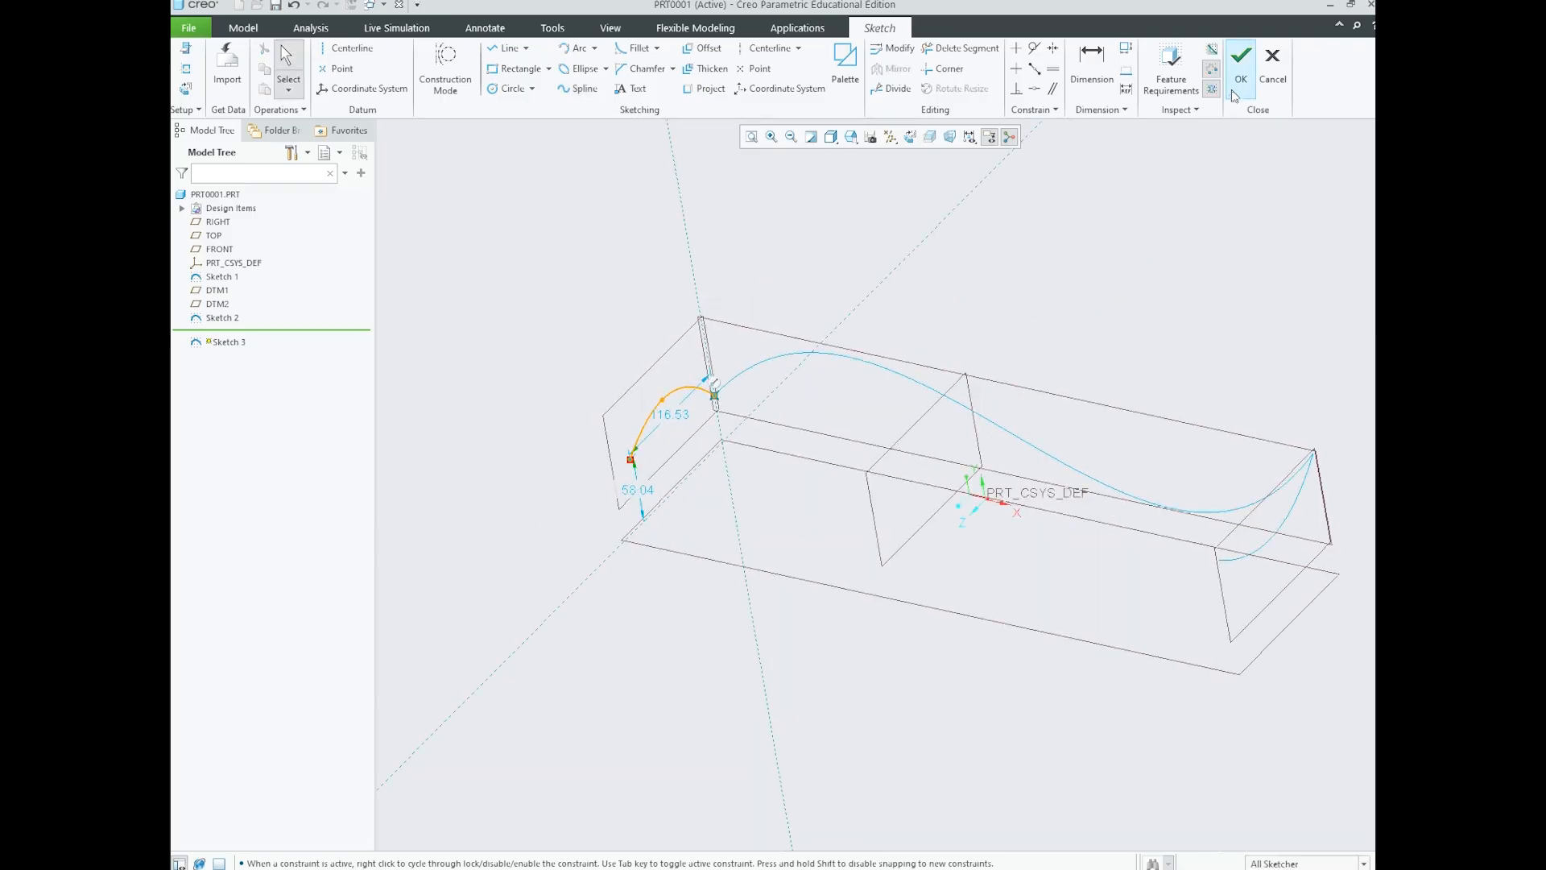
click(1241, 58)
- Examine the two end cross-section curves against each other, both in the RIGHT view and in perspective along the S-shaped curve
middle_drag(843, 416, 1034, 439)
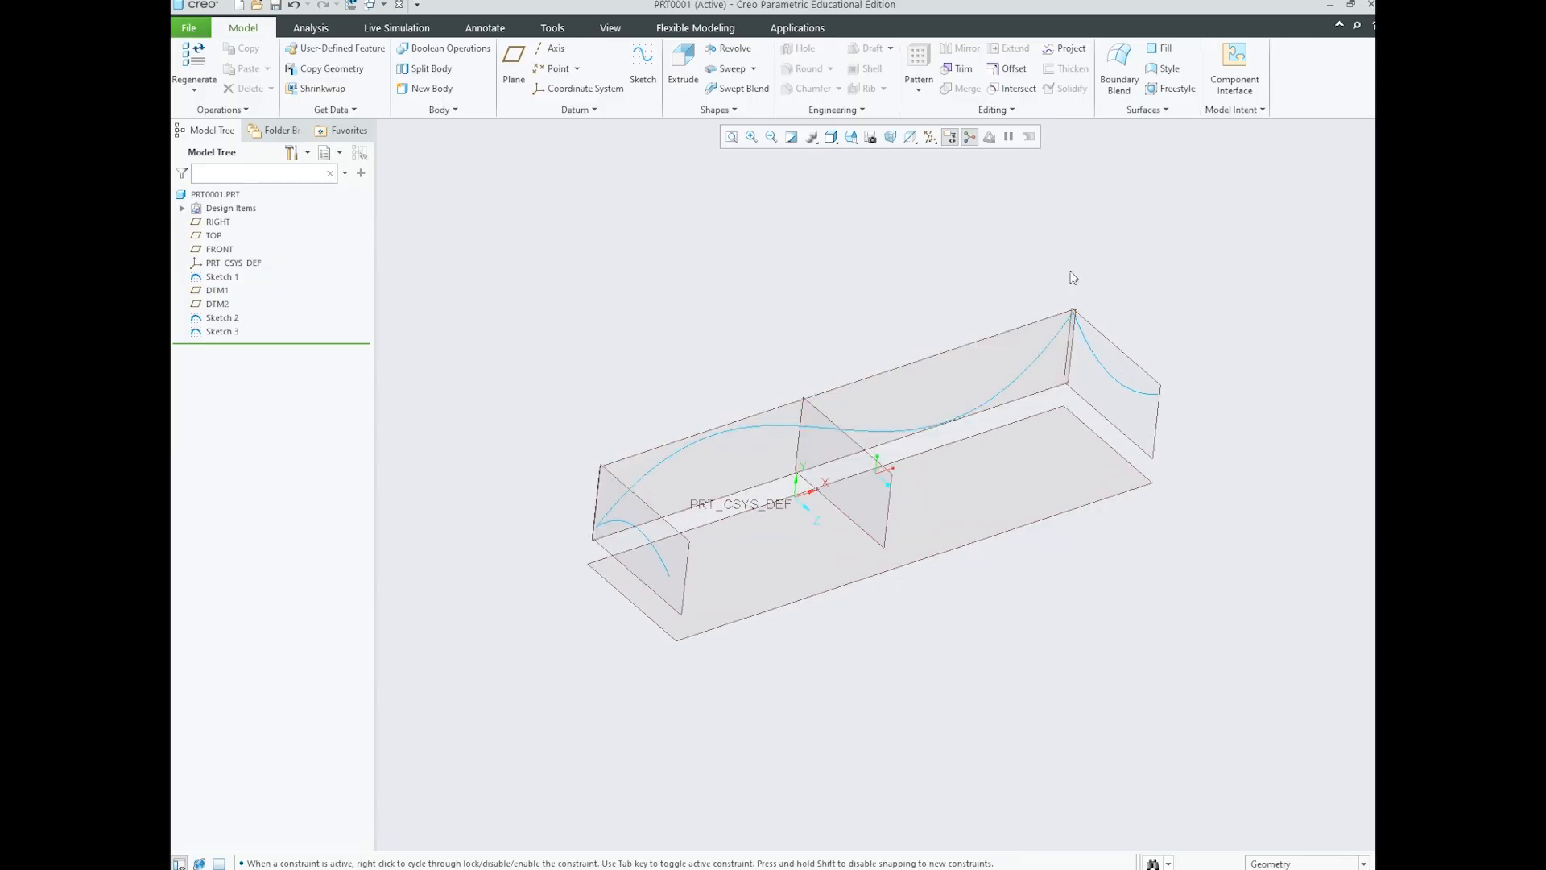
middle_drag(1020, 463, 1097, 430)
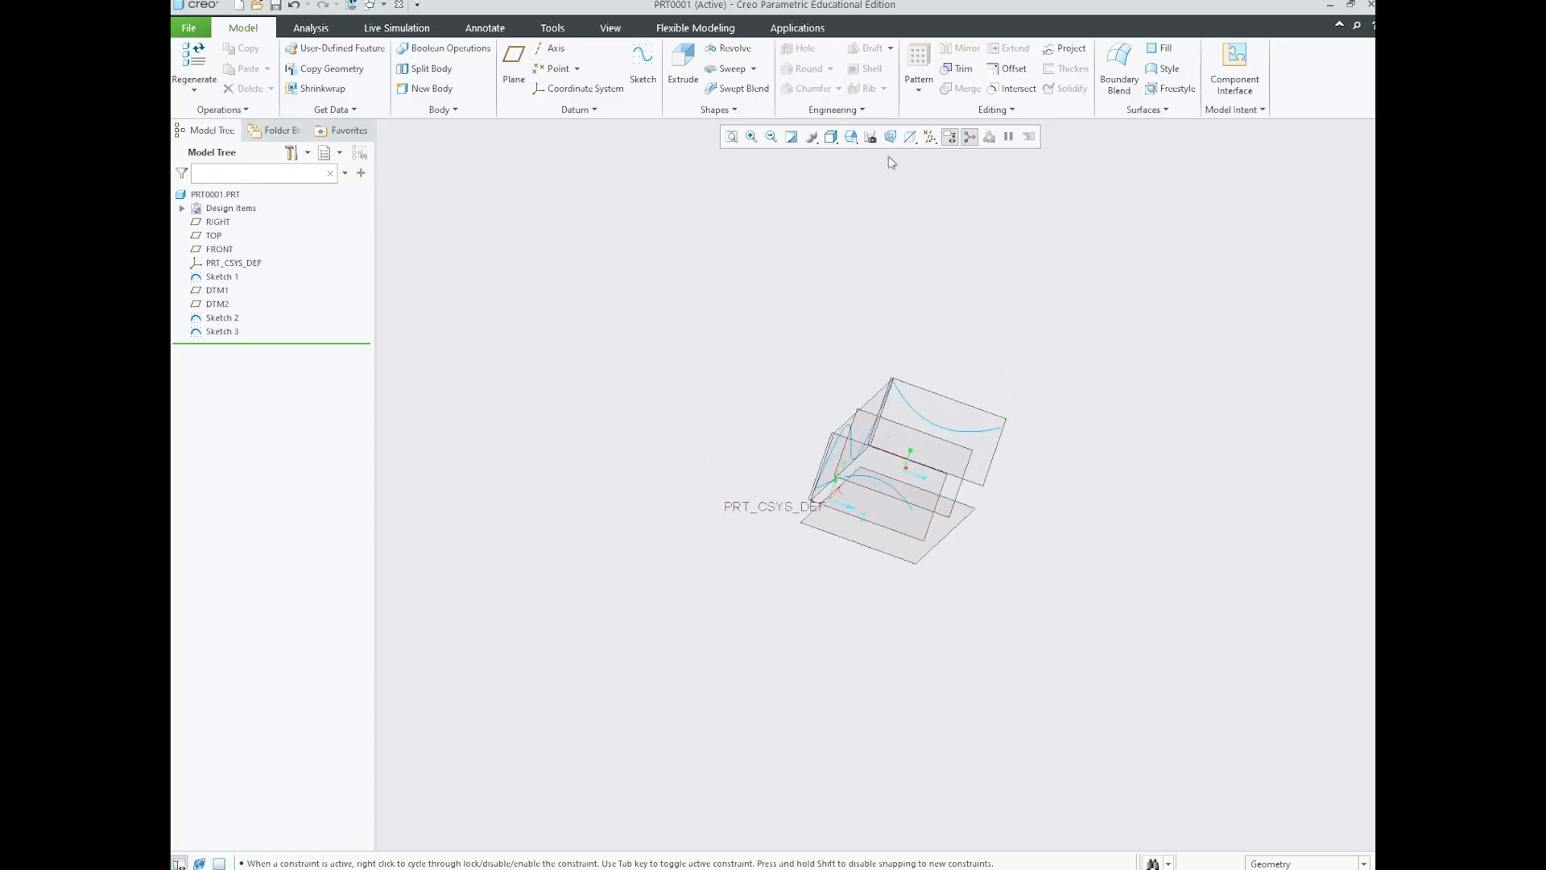
click(850, 141)
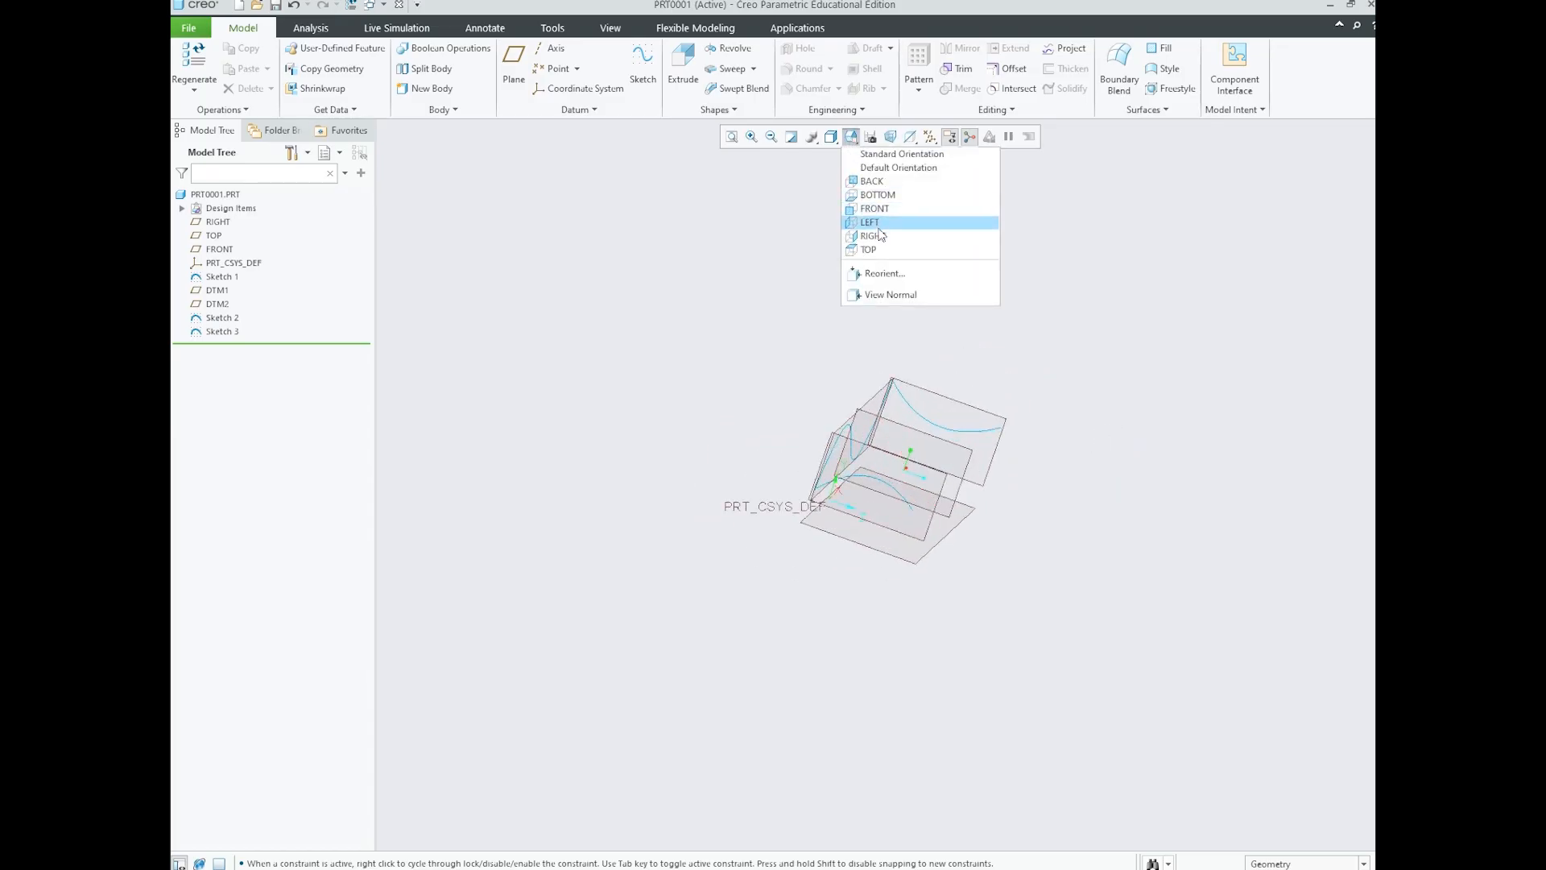
click(879, 232)
scroll(839, 459, down, 5)
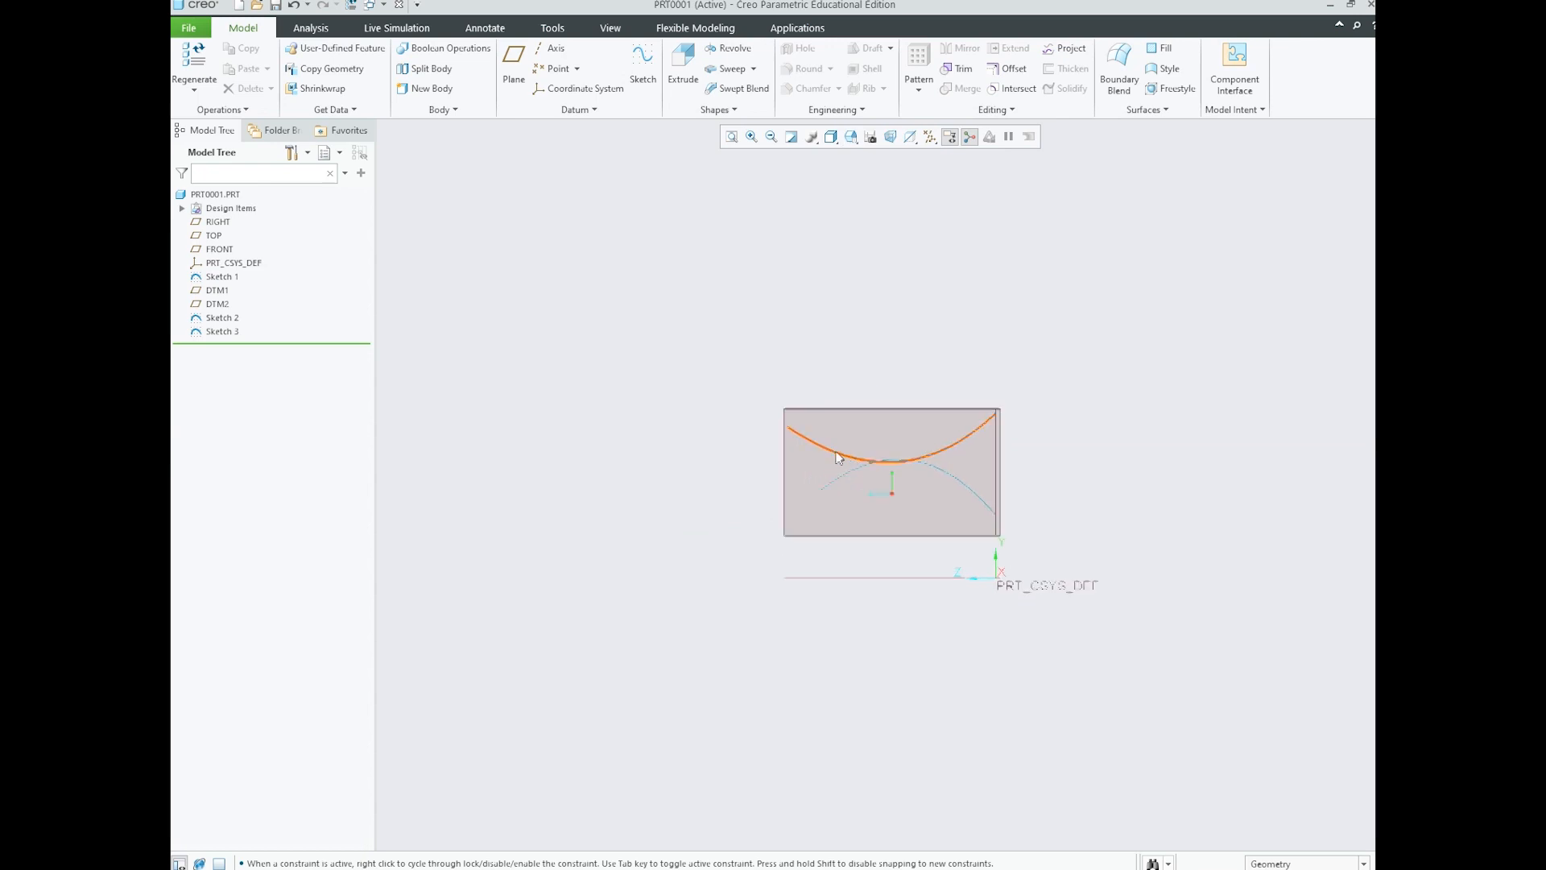
scroll(832, 469, down, 1)
click(702, 371)
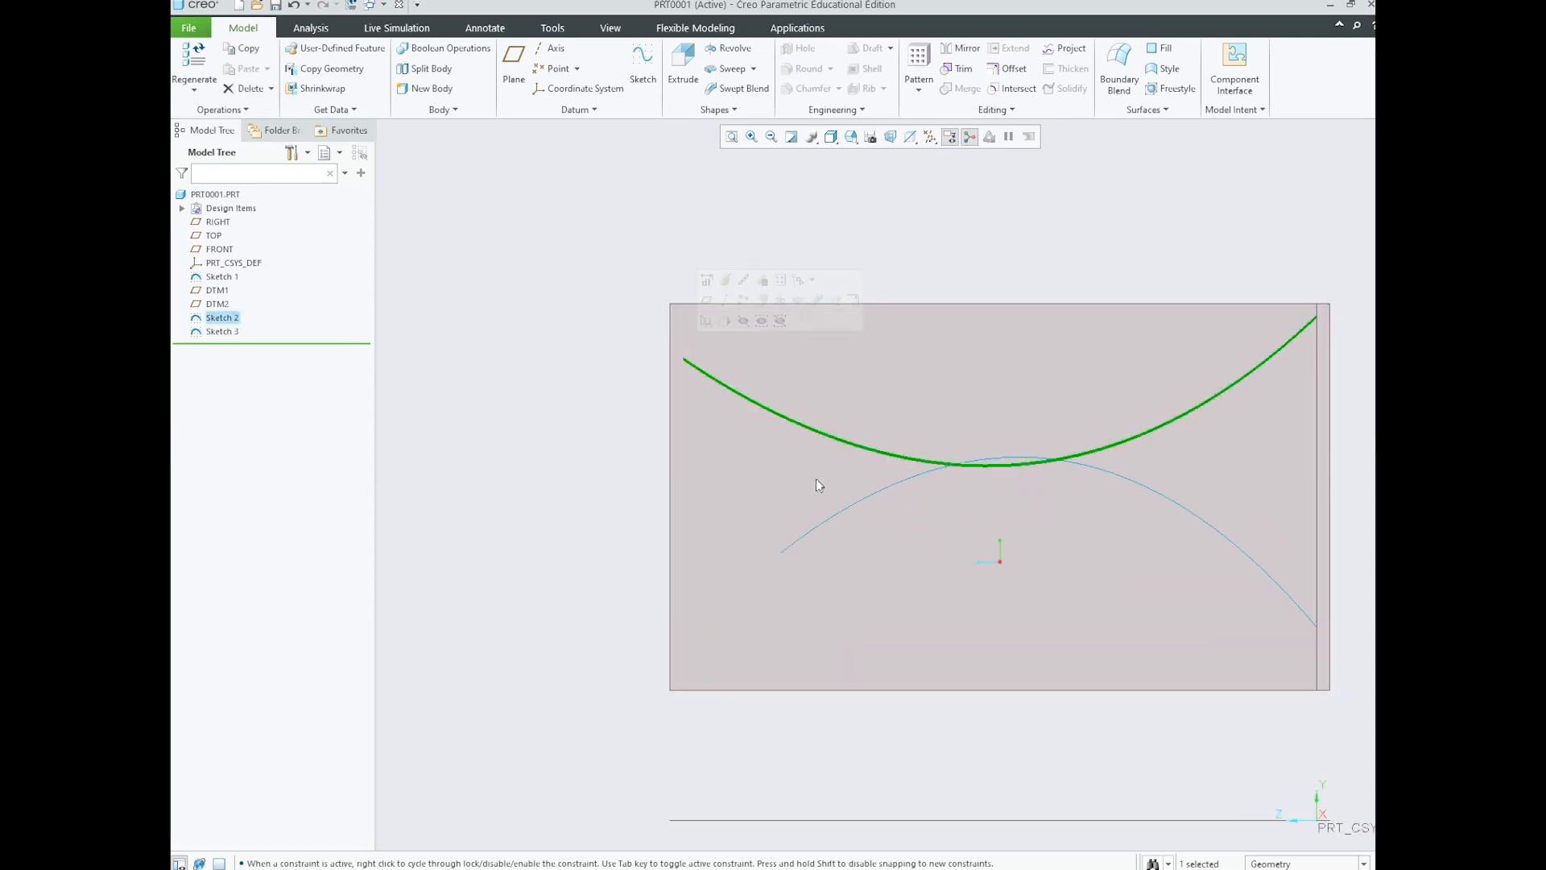
click(837, 508)
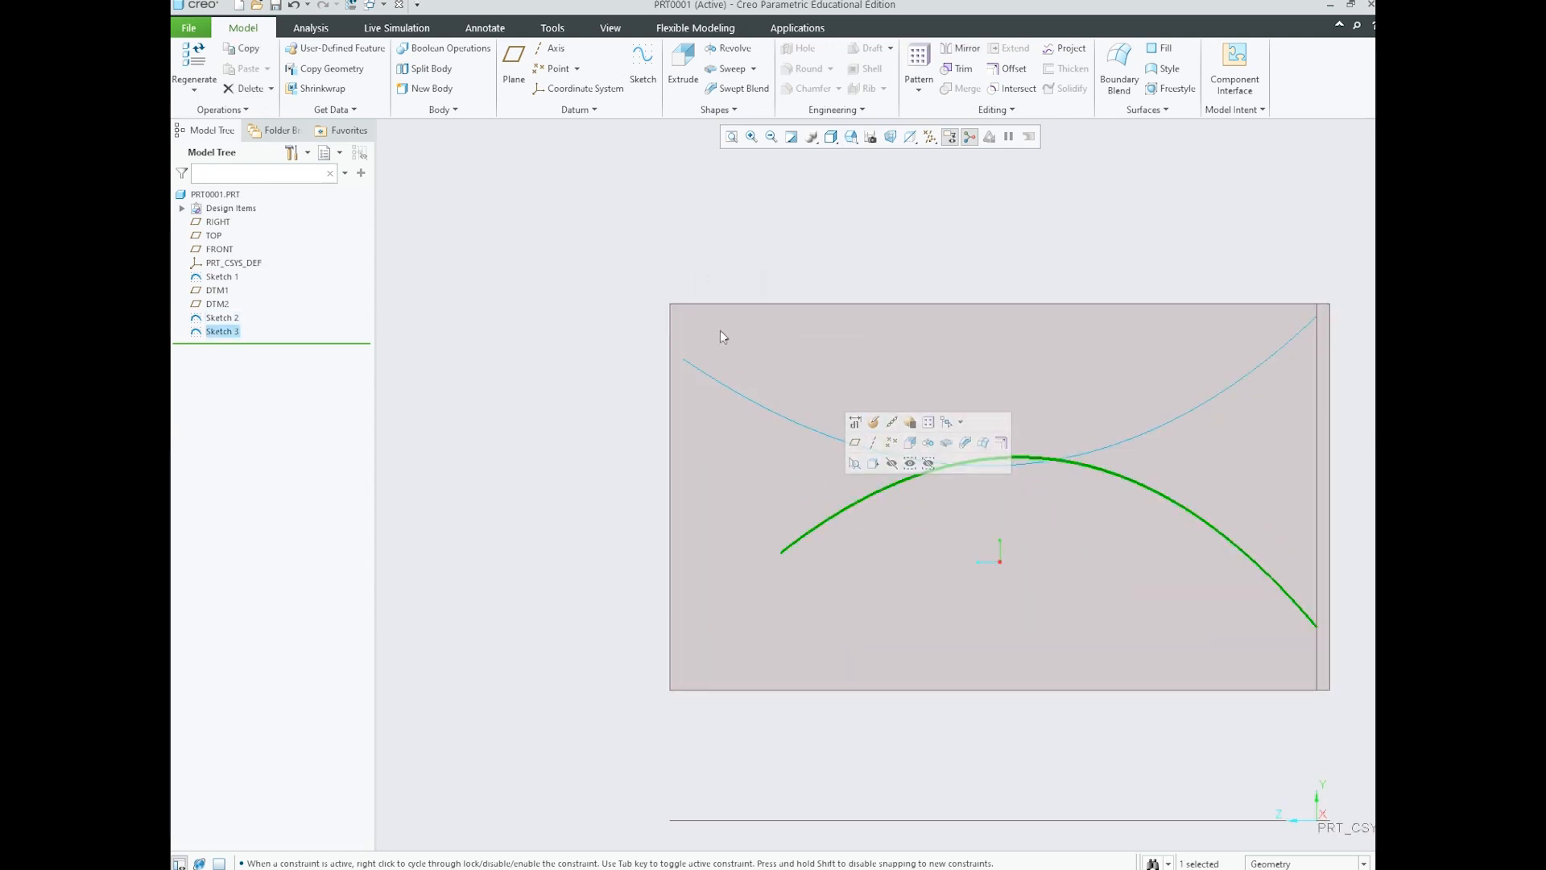
click(1167, 278)
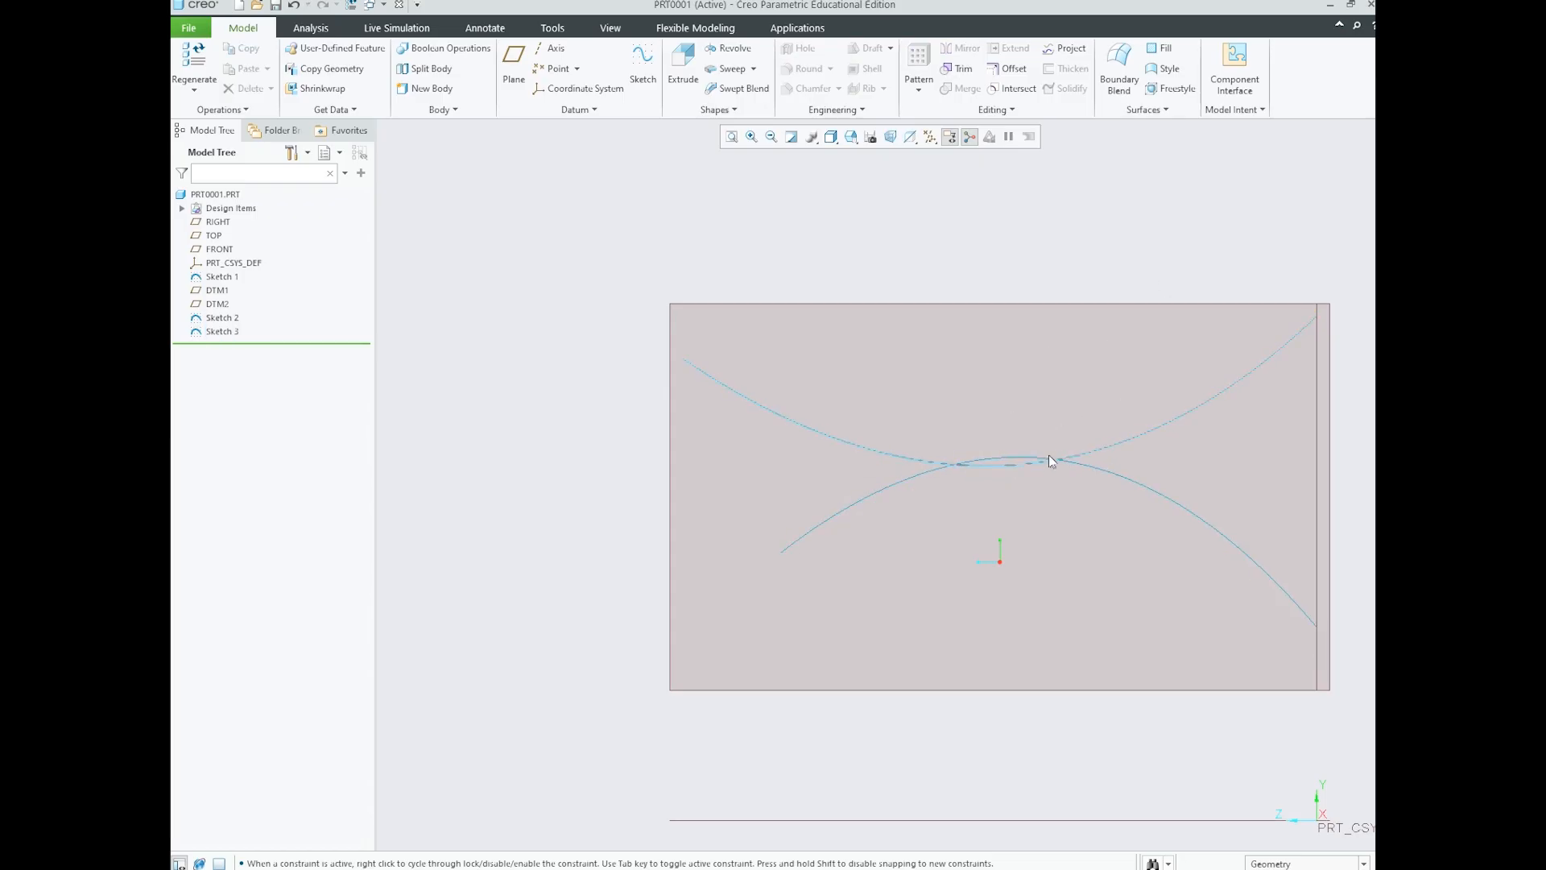
scroll(793, 399, up, 3)
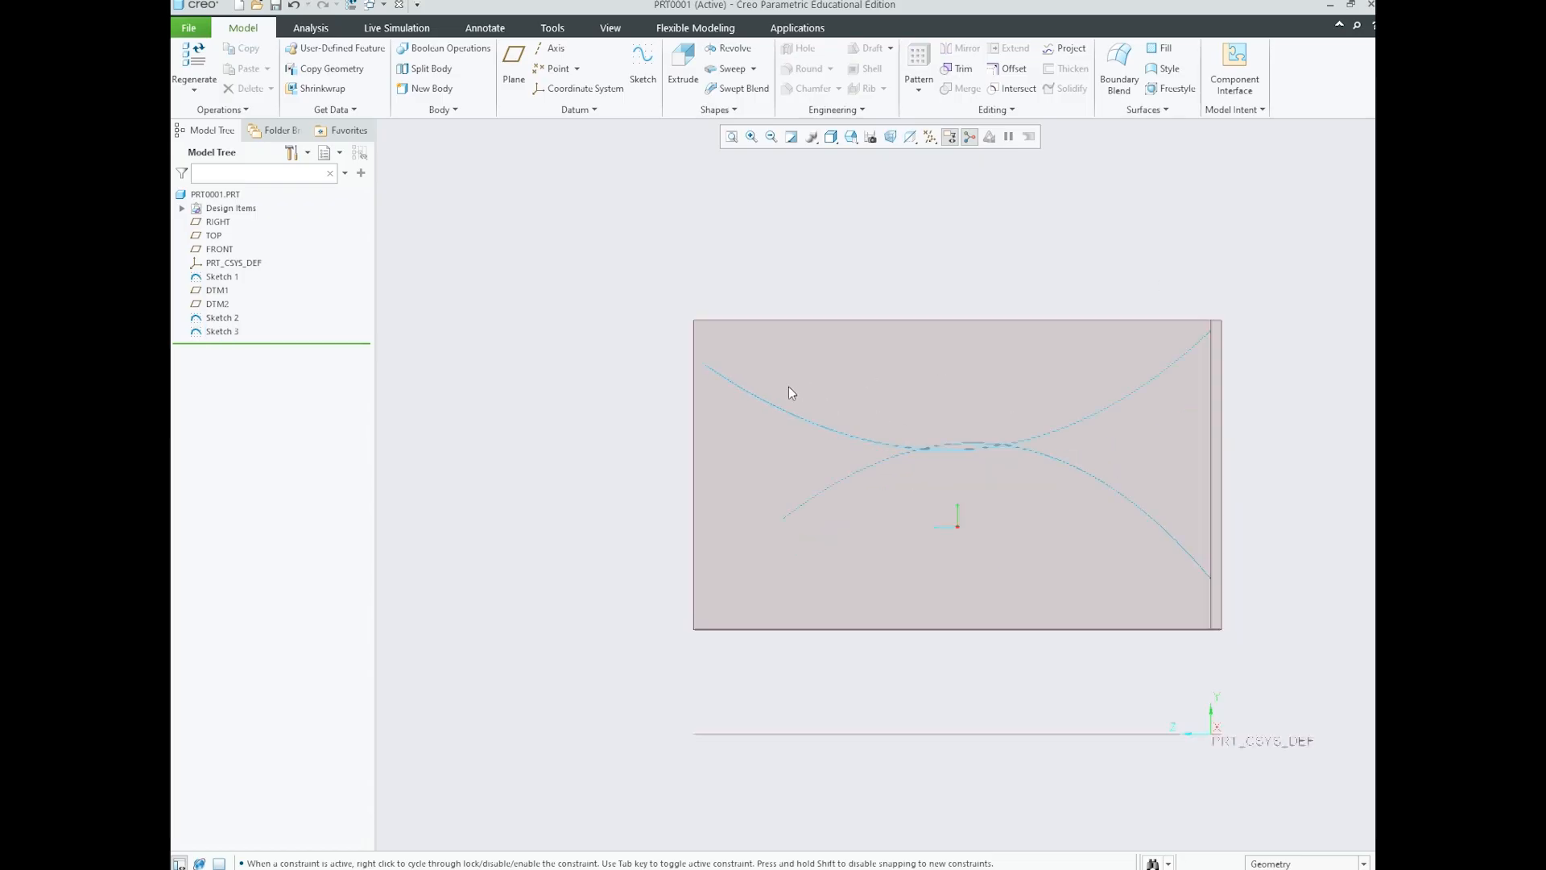
mouse_move(817, 405)
middle_down()
mouse_move(977, 404)
mouse_move(1023, 446)
mouse_move(967, 452)
middle_up()
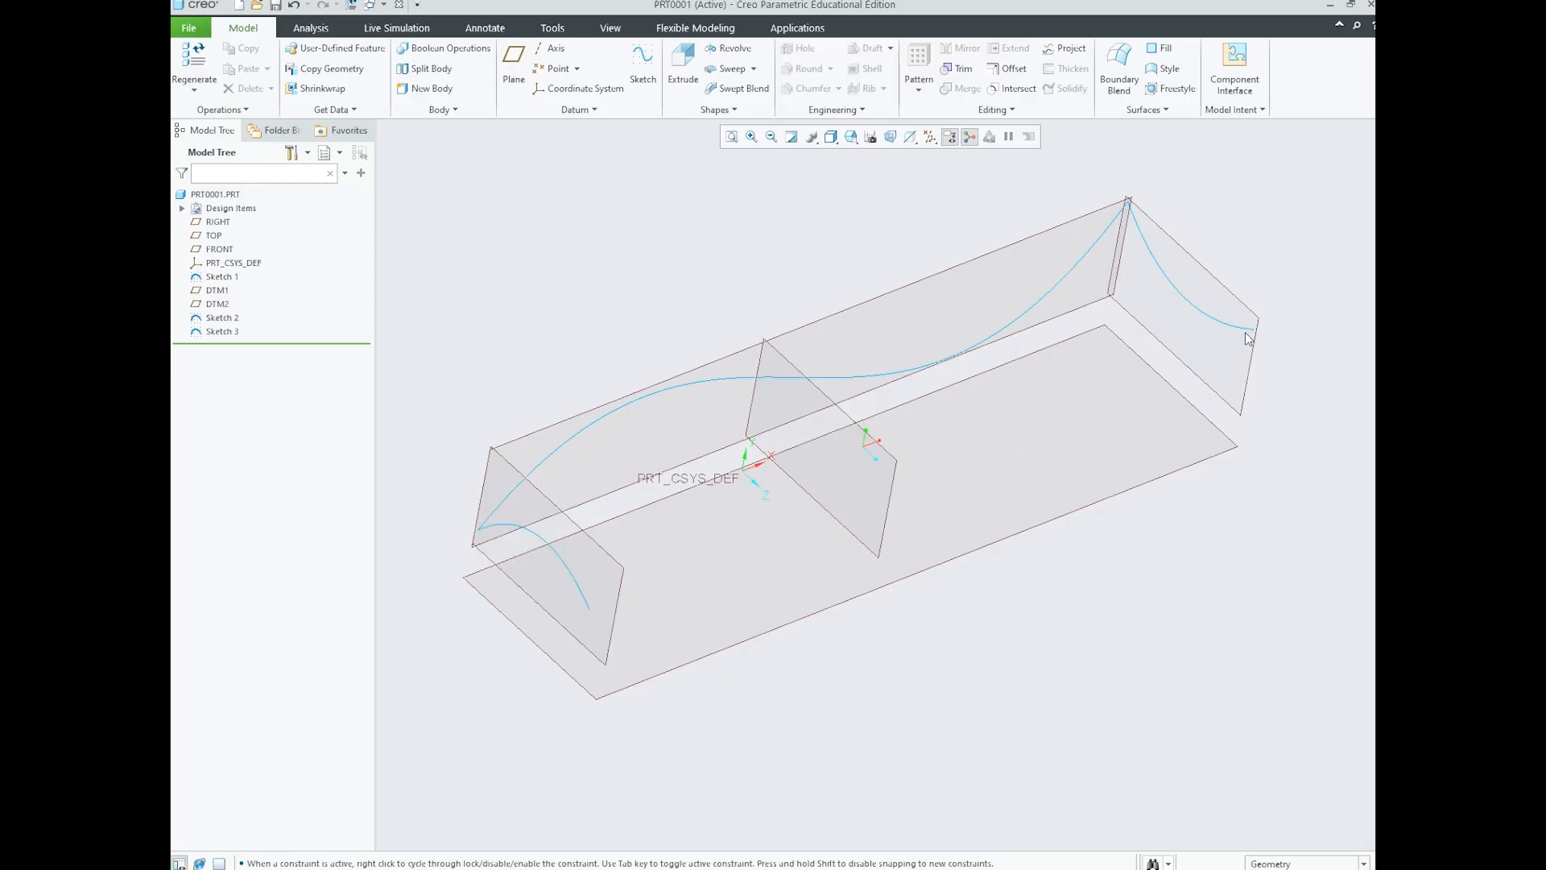
- Start a Style feature and create a four-point free curve in the TOP view, running lengthwise near the outer edge of the TOP plane
click(1165, 70)
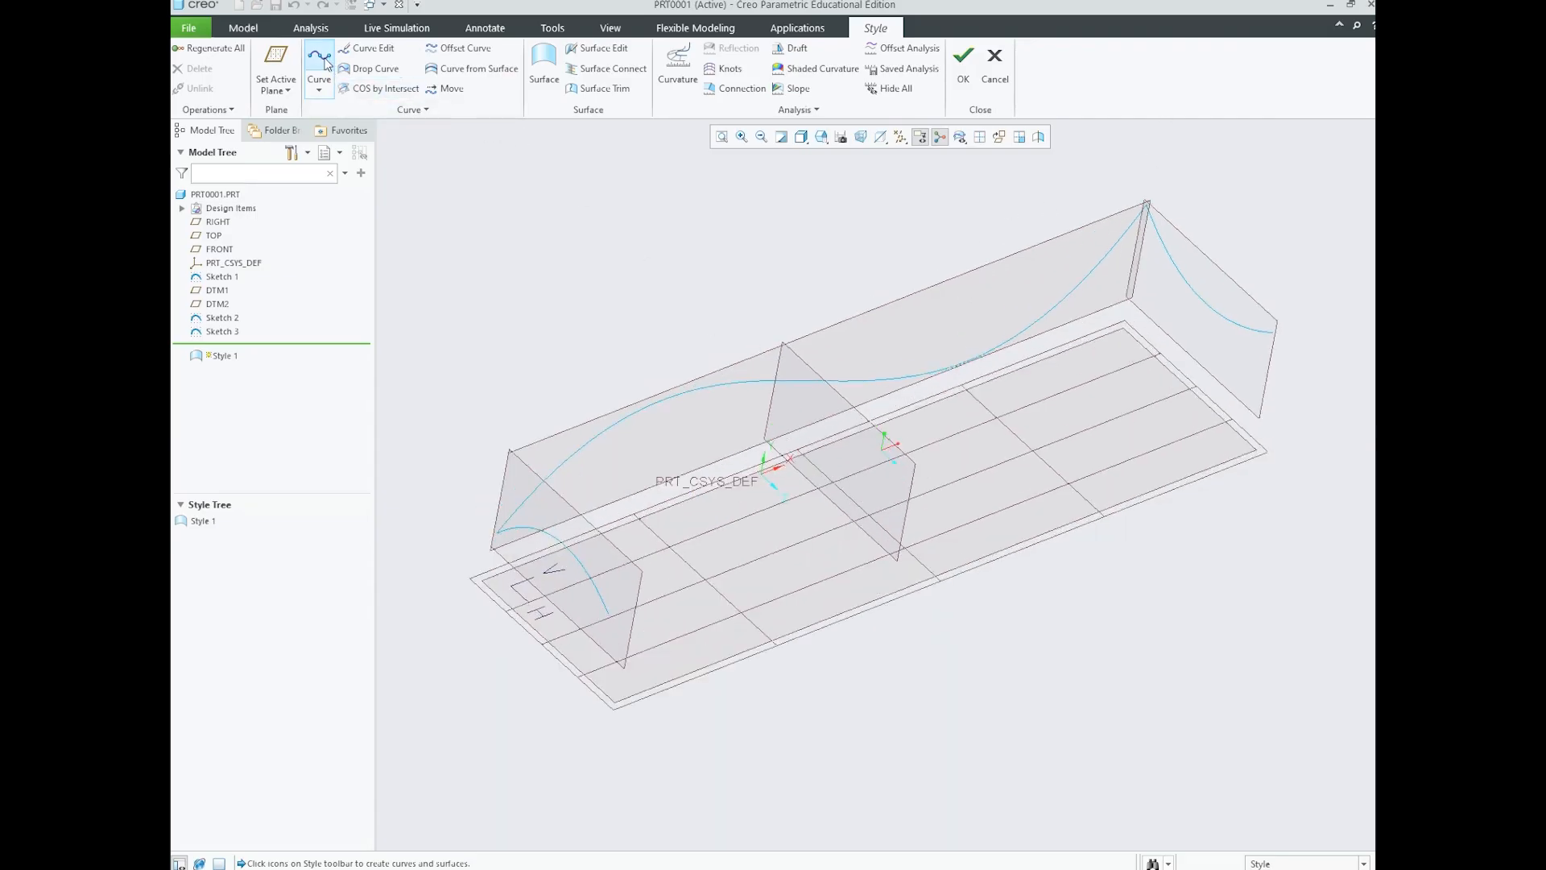
click(325, 62)
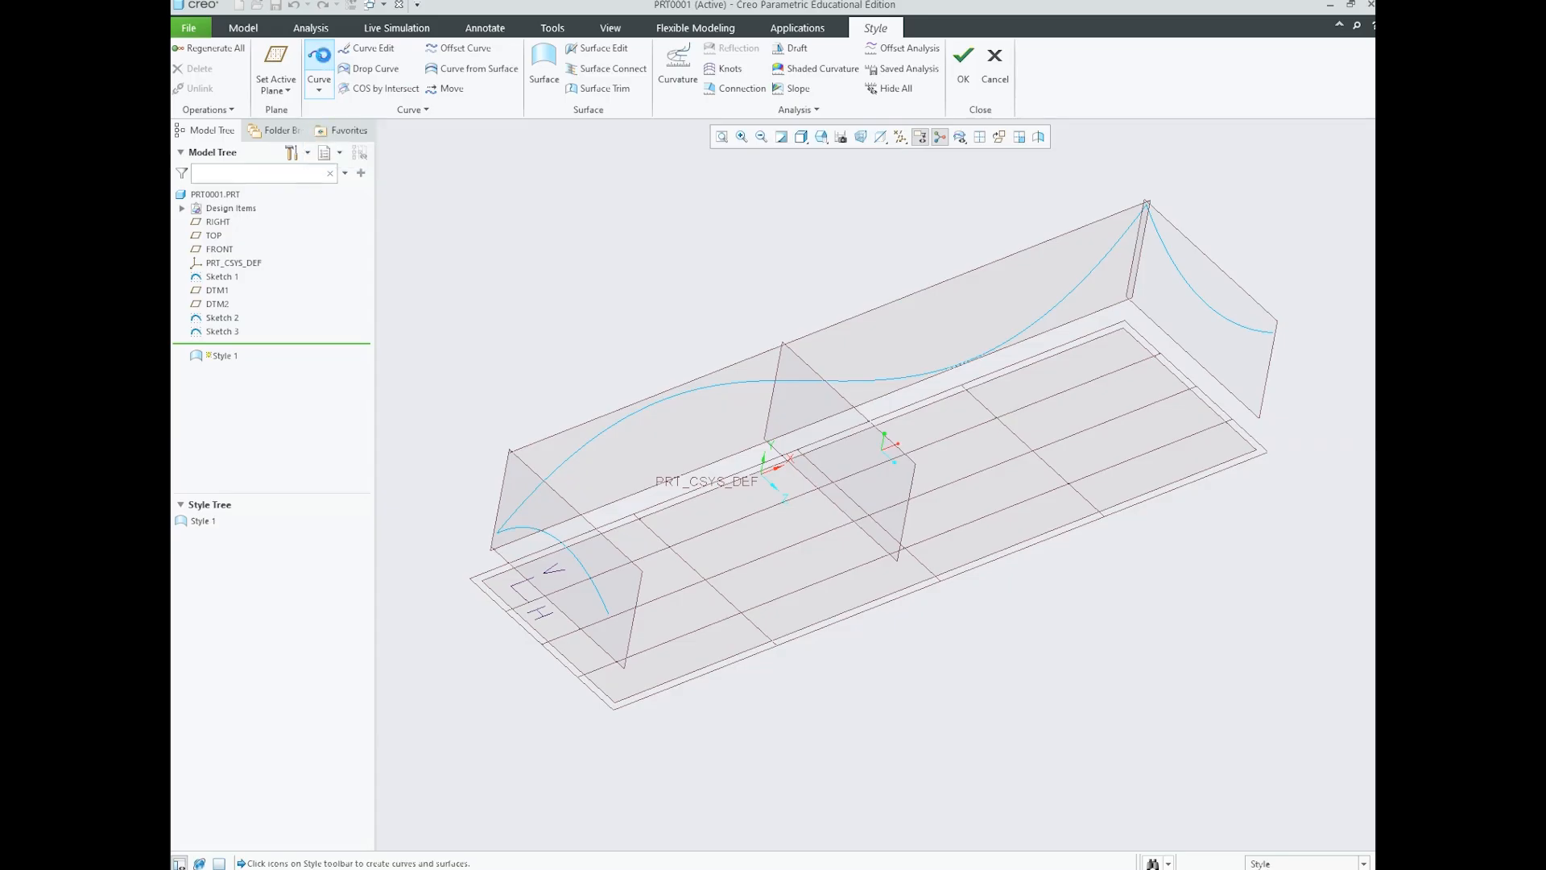
click(823, 139)
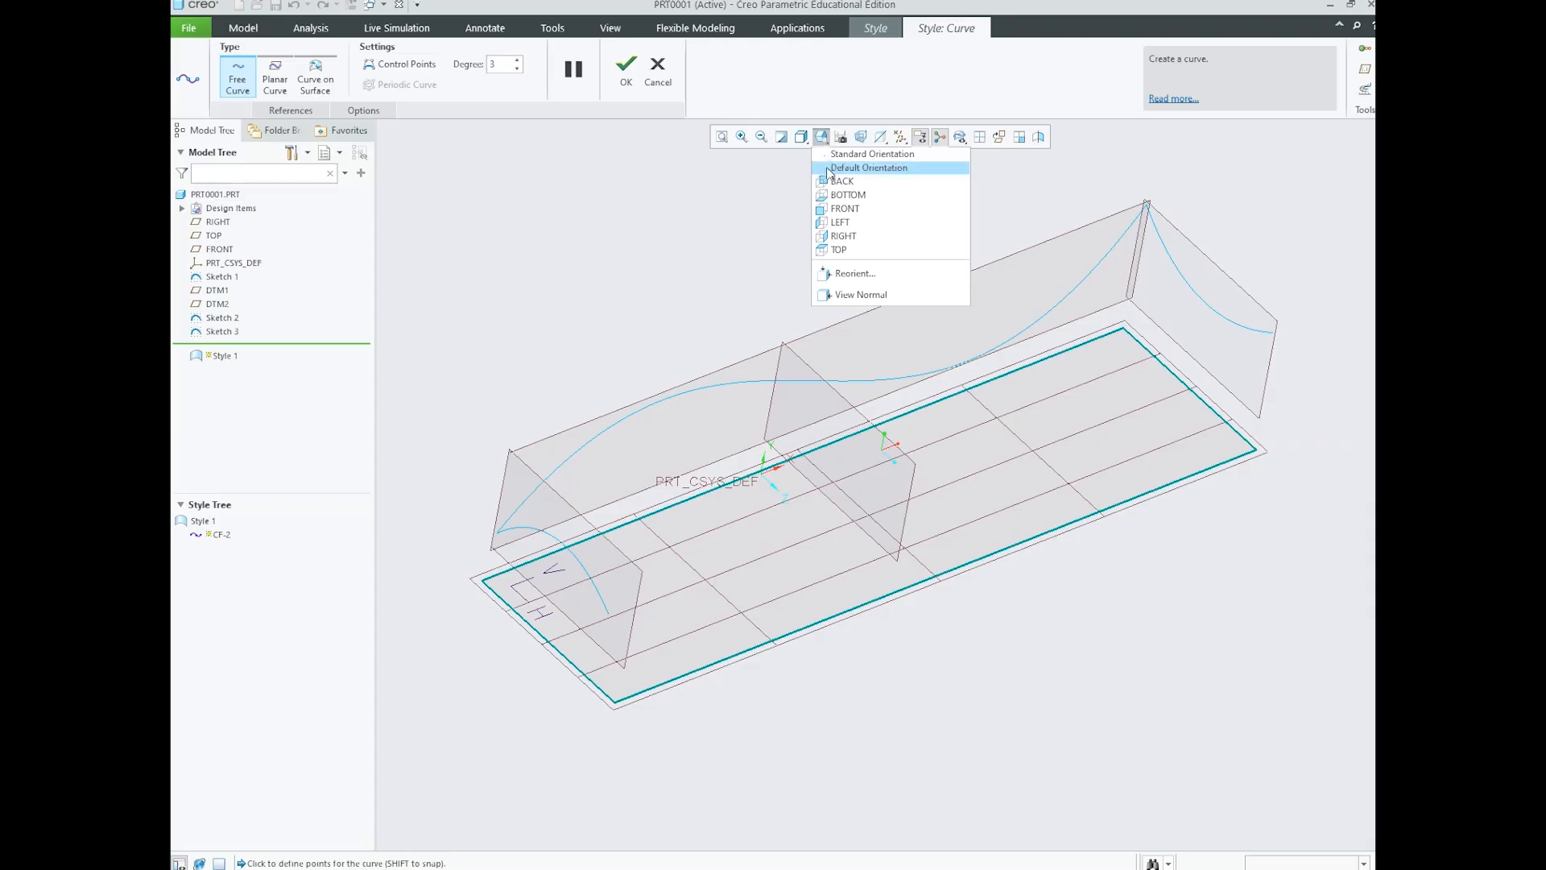
click(831, 244)
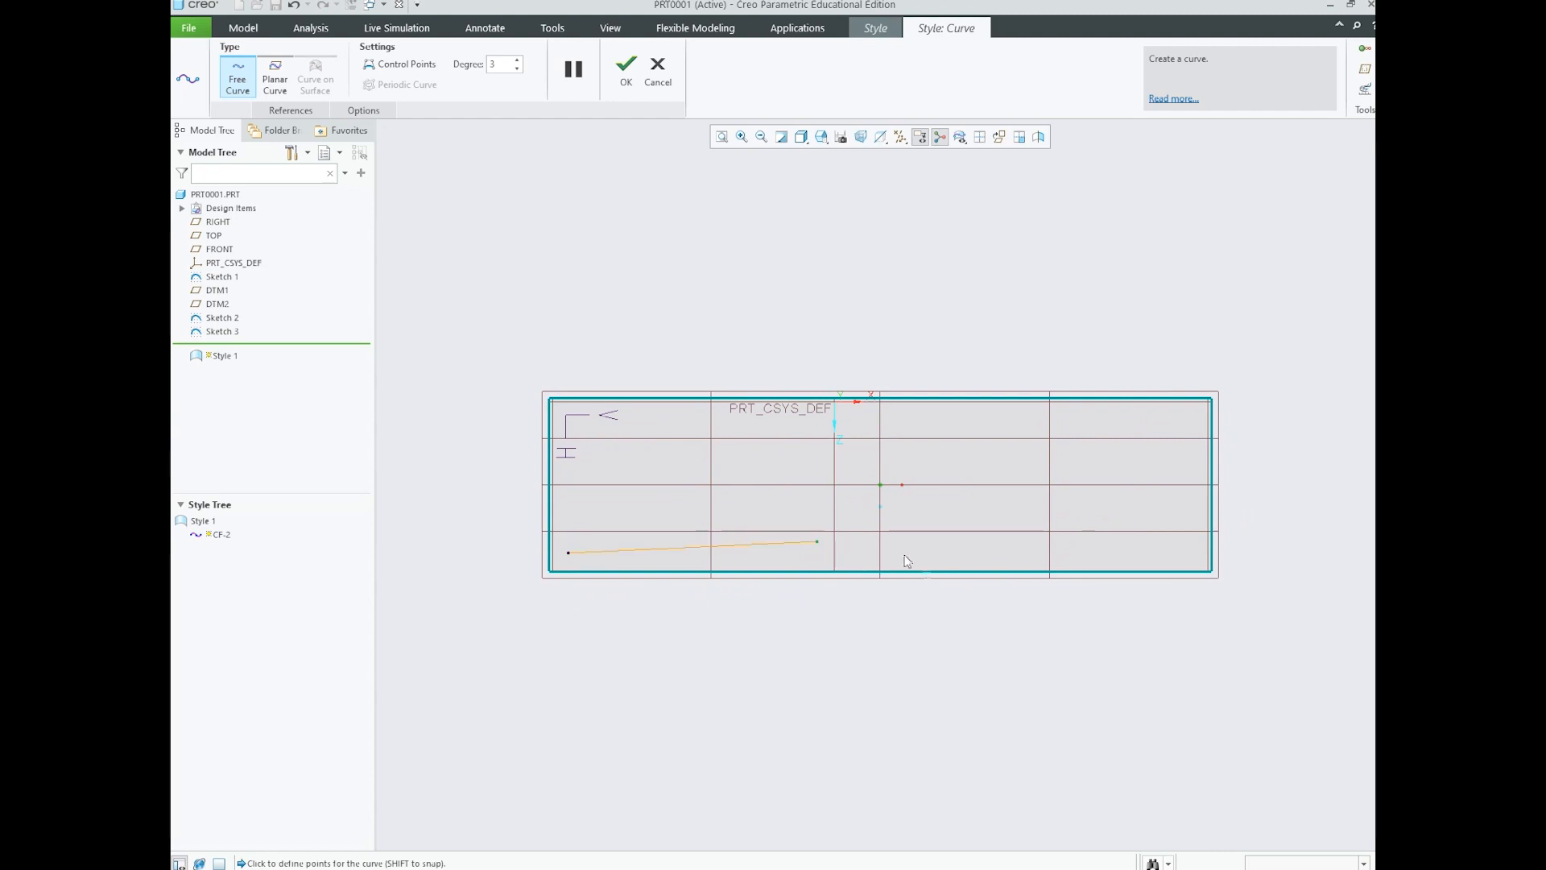
click(1075, 571)
click(1196, 547)
middle_click(1200, 498)
scroll(967, 518, down, 2)
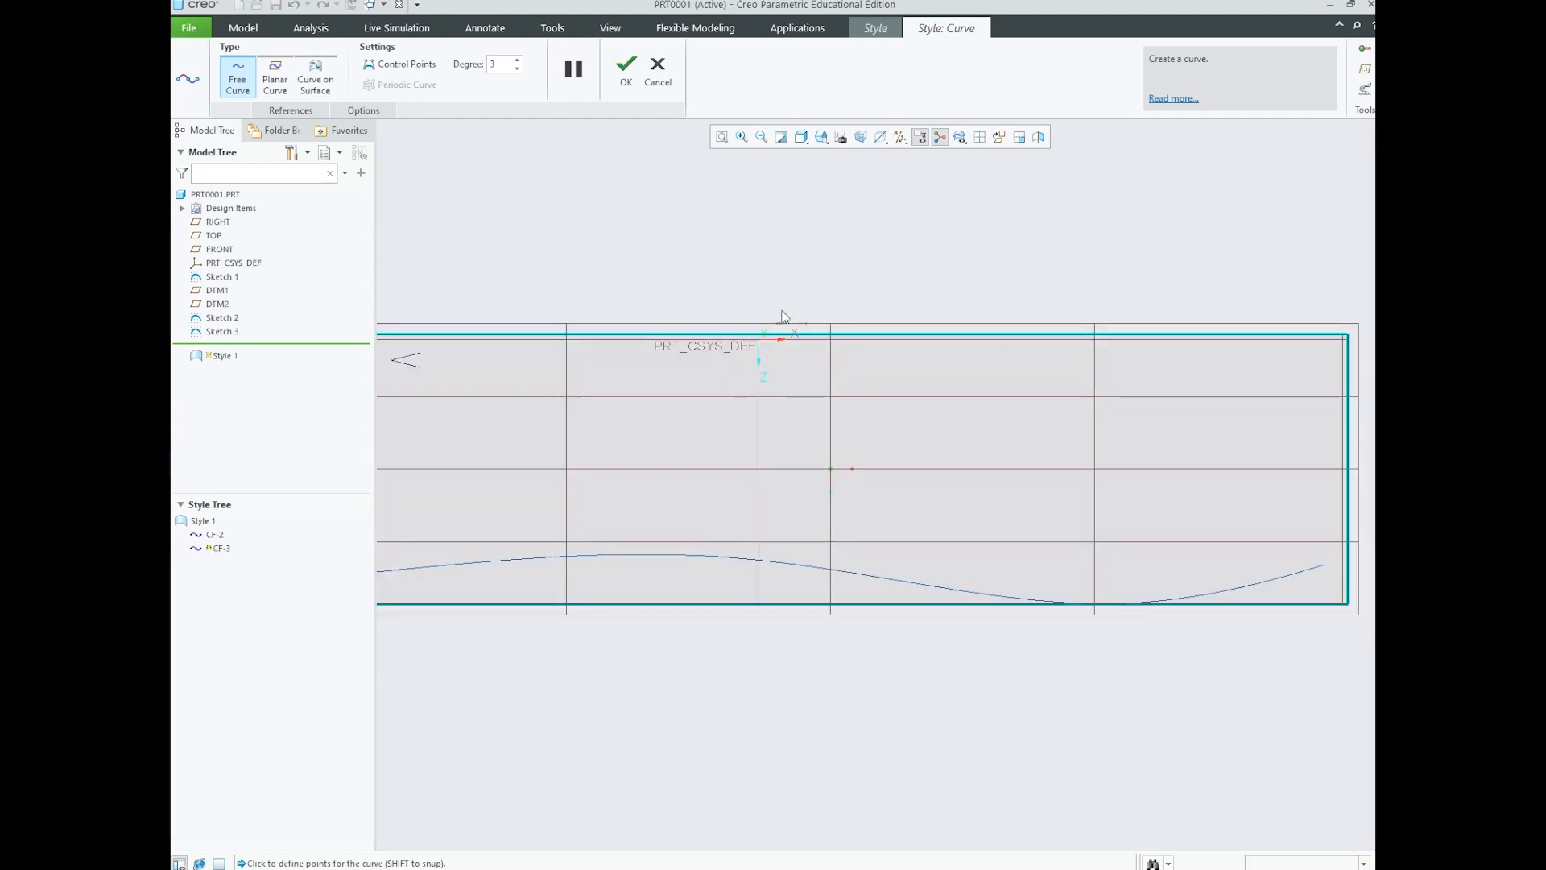
scroll(881, 346, up, 1)
click(625, 71)
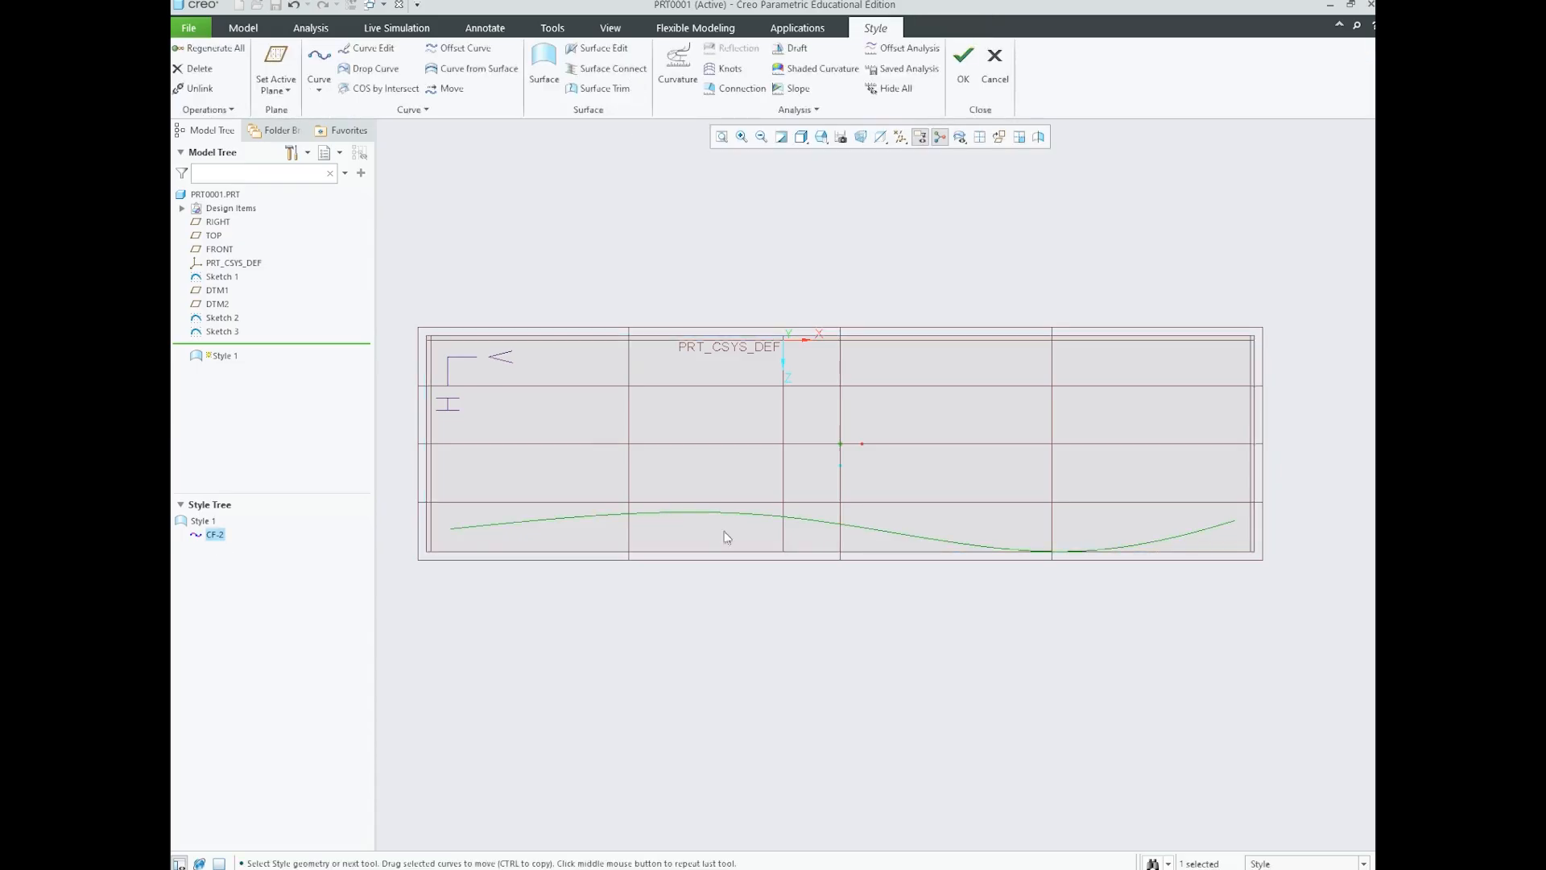
- Edit the free curve and snap its negative X end point to the outer end of the cross-section spline on DTM2
middle_drag(778, 527, 744, 435)
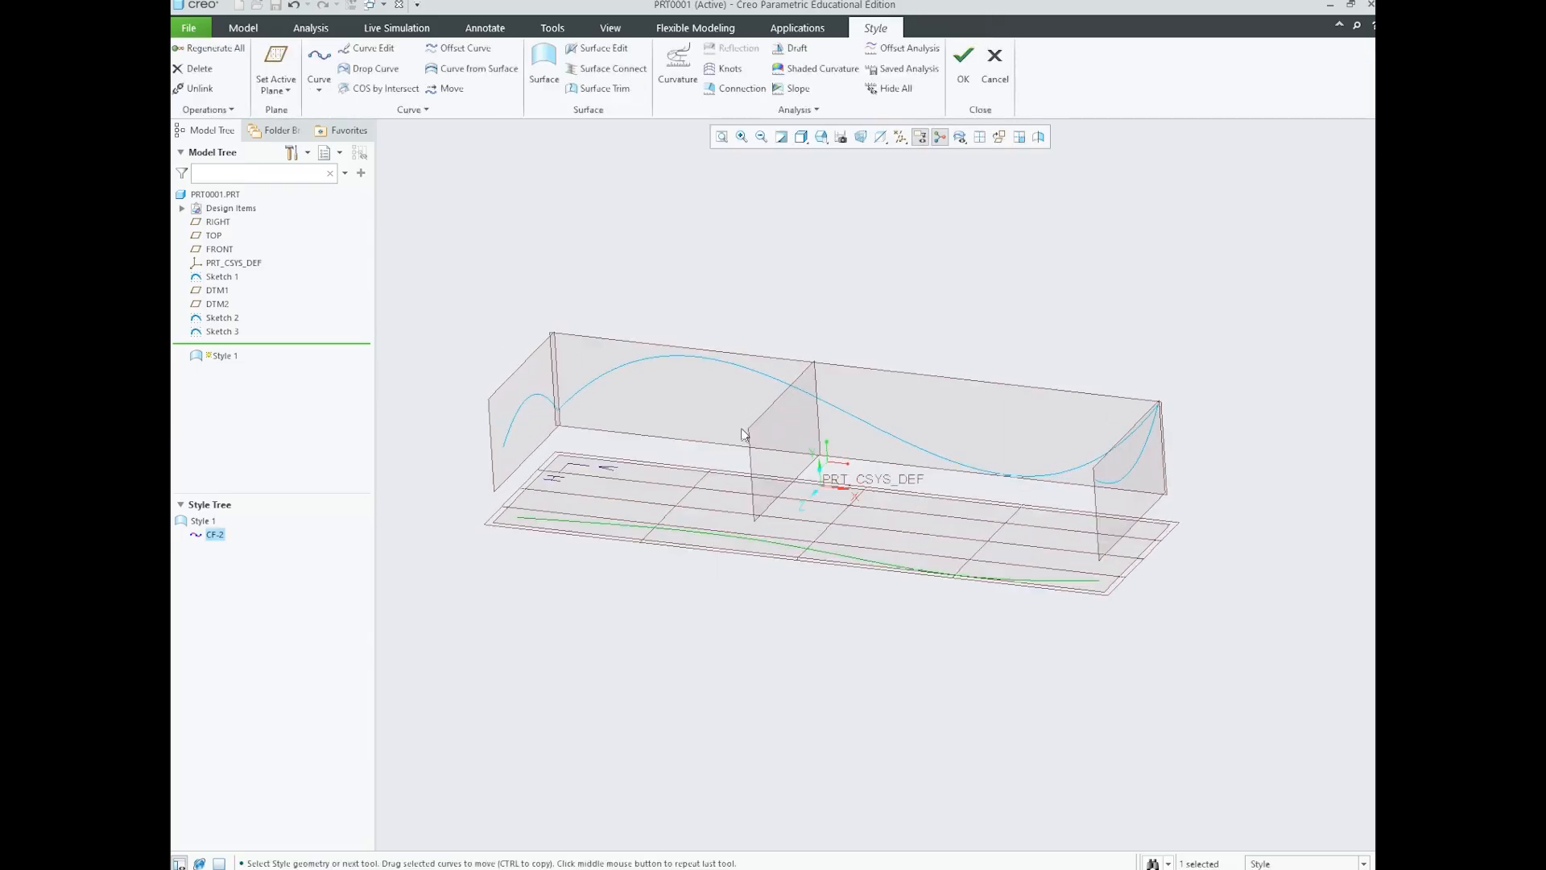
scroll(644, 503, down, 3)
click(719, 568)
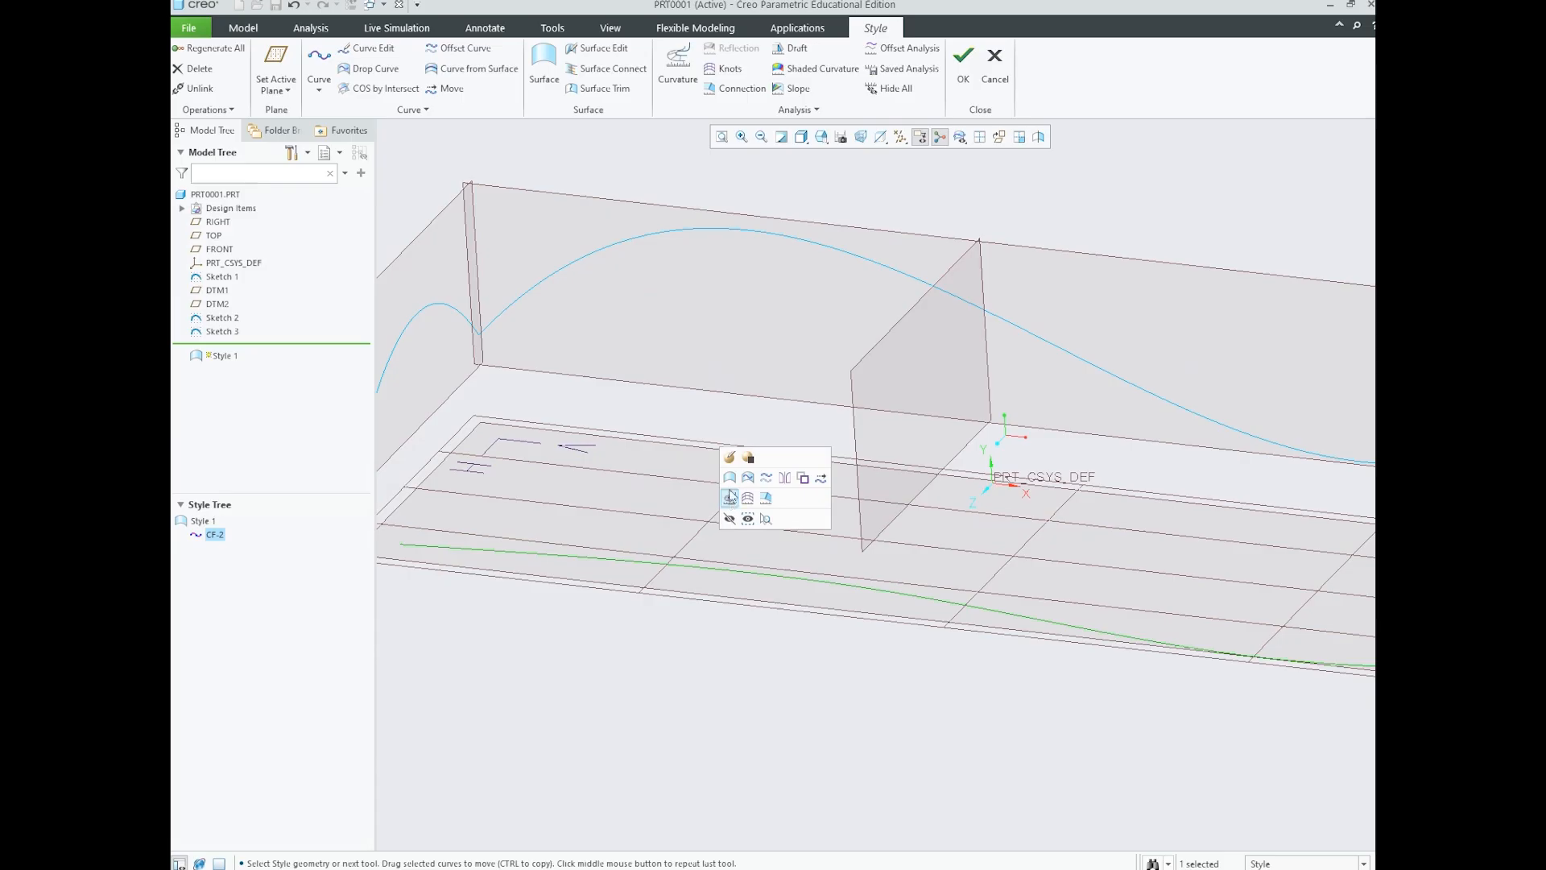
click(733, 453)
scroll(728, 540, up, 1)
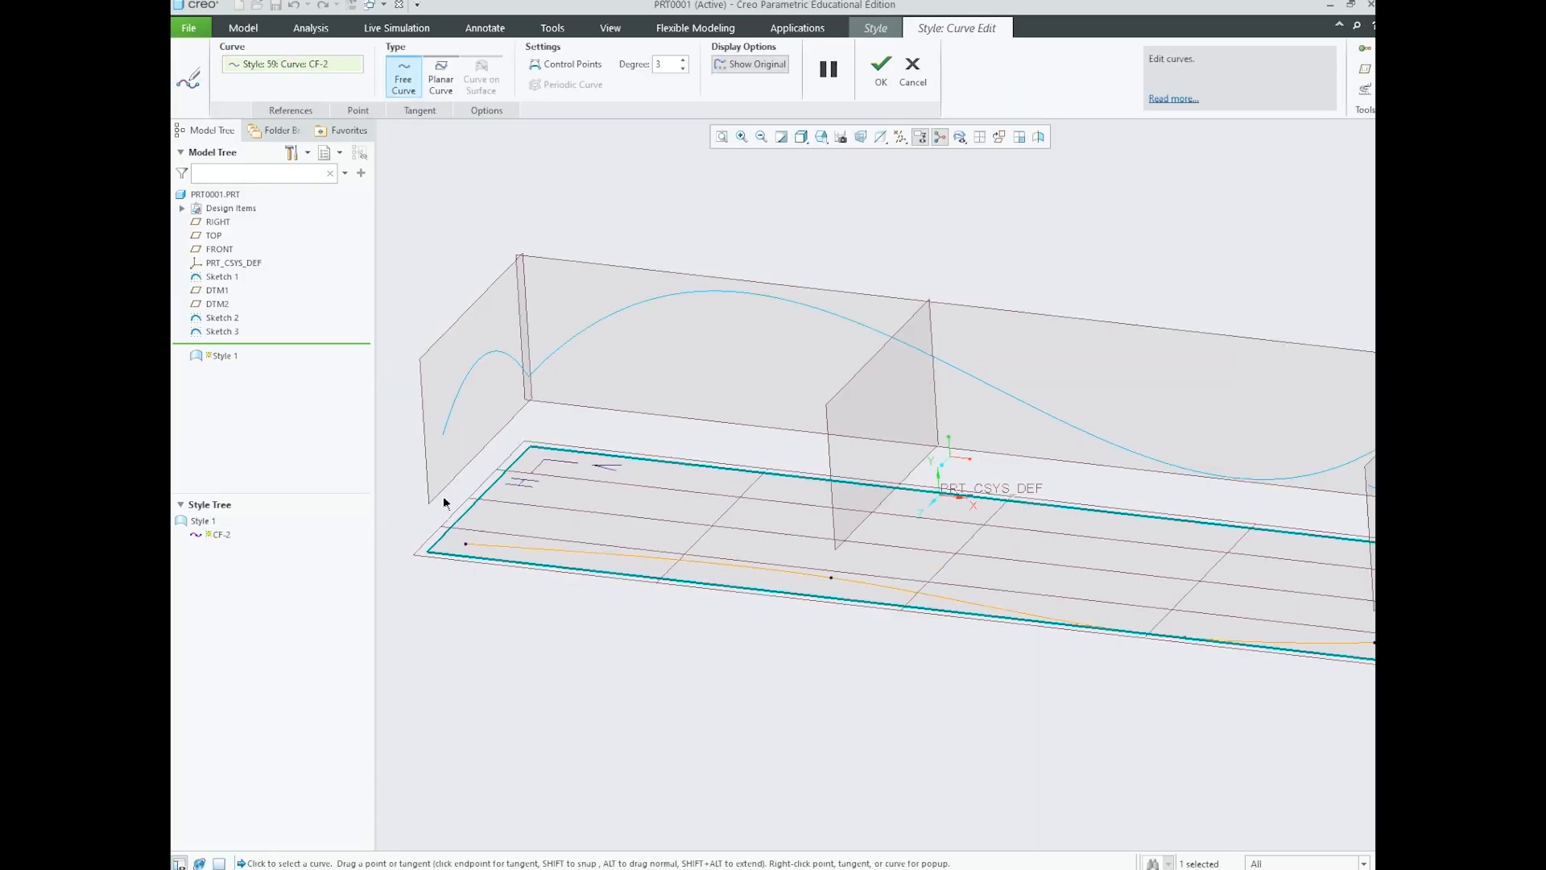
scroll(633, 599, down, 3)
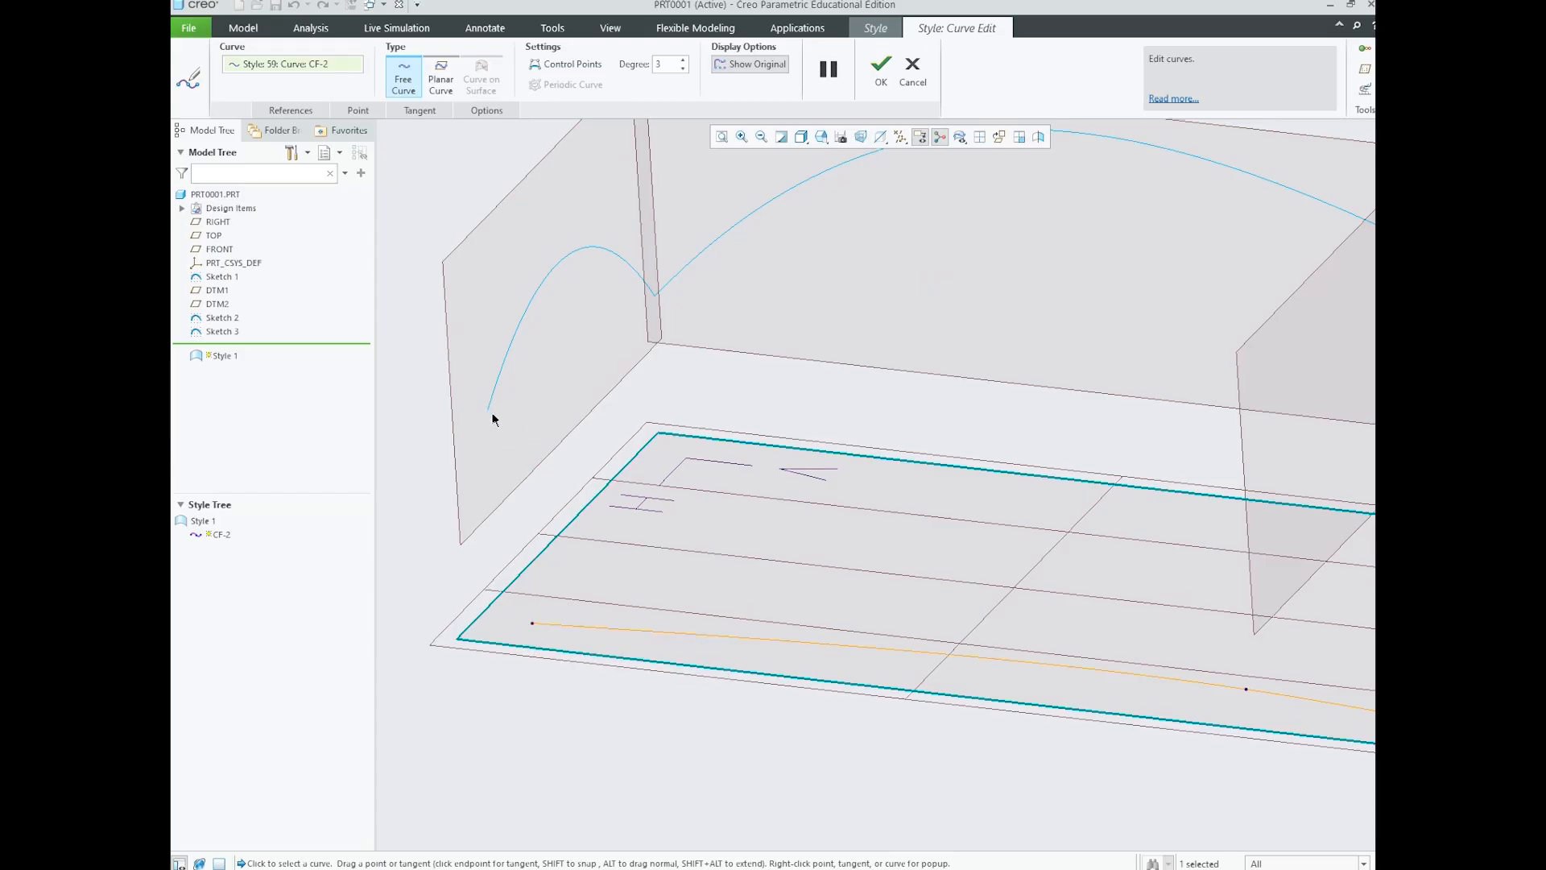
click(534, 627)
drag(531, 629, 486, 408)
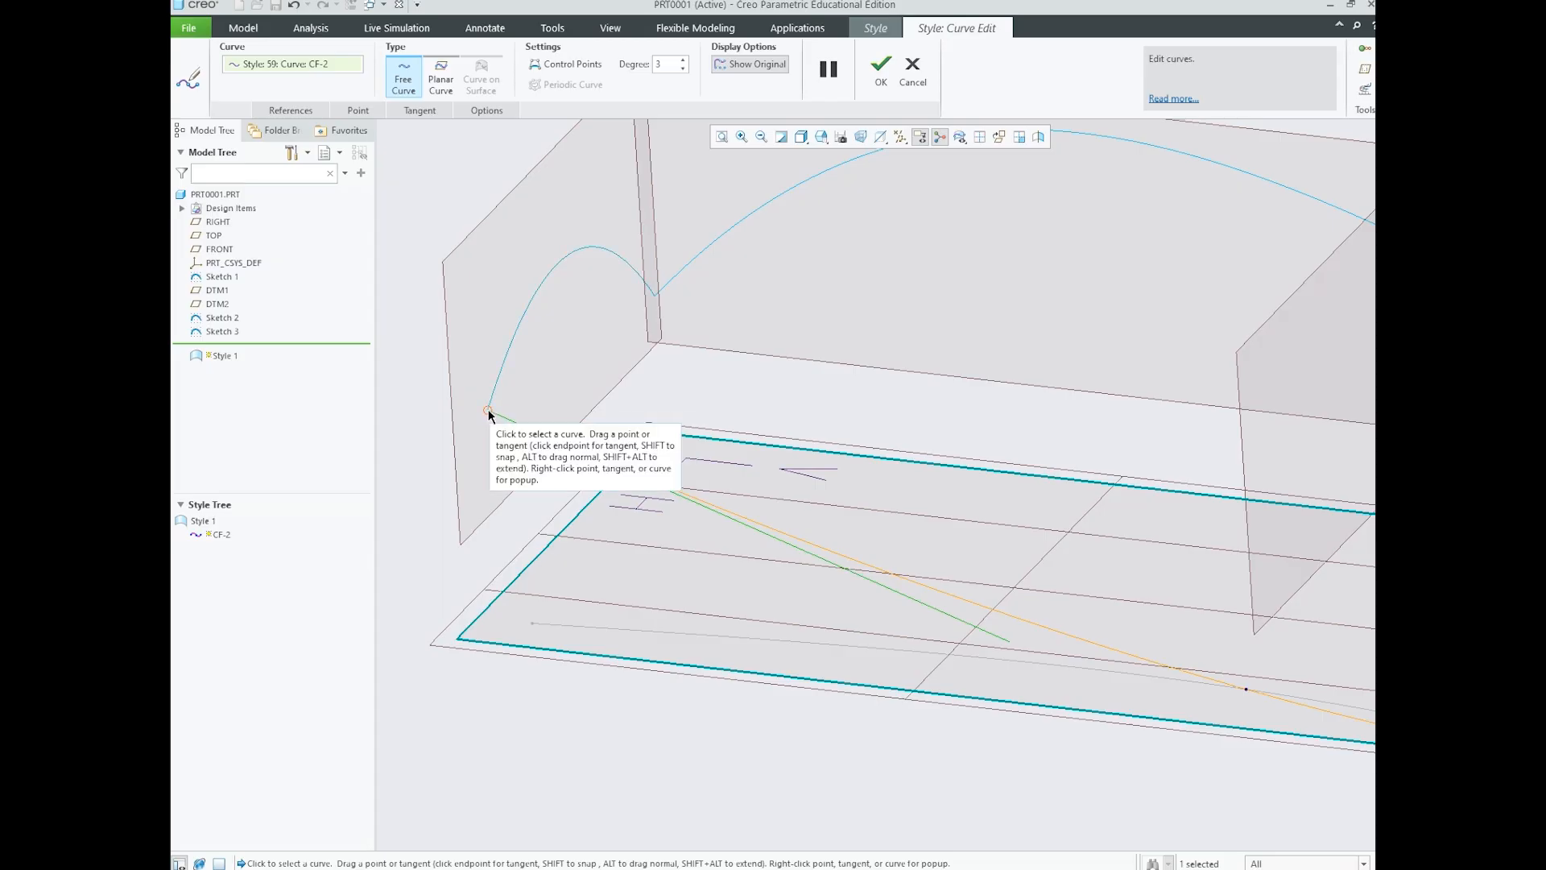
scroll(528, 488, up, 2)
scroll(508, 444, down, 6)
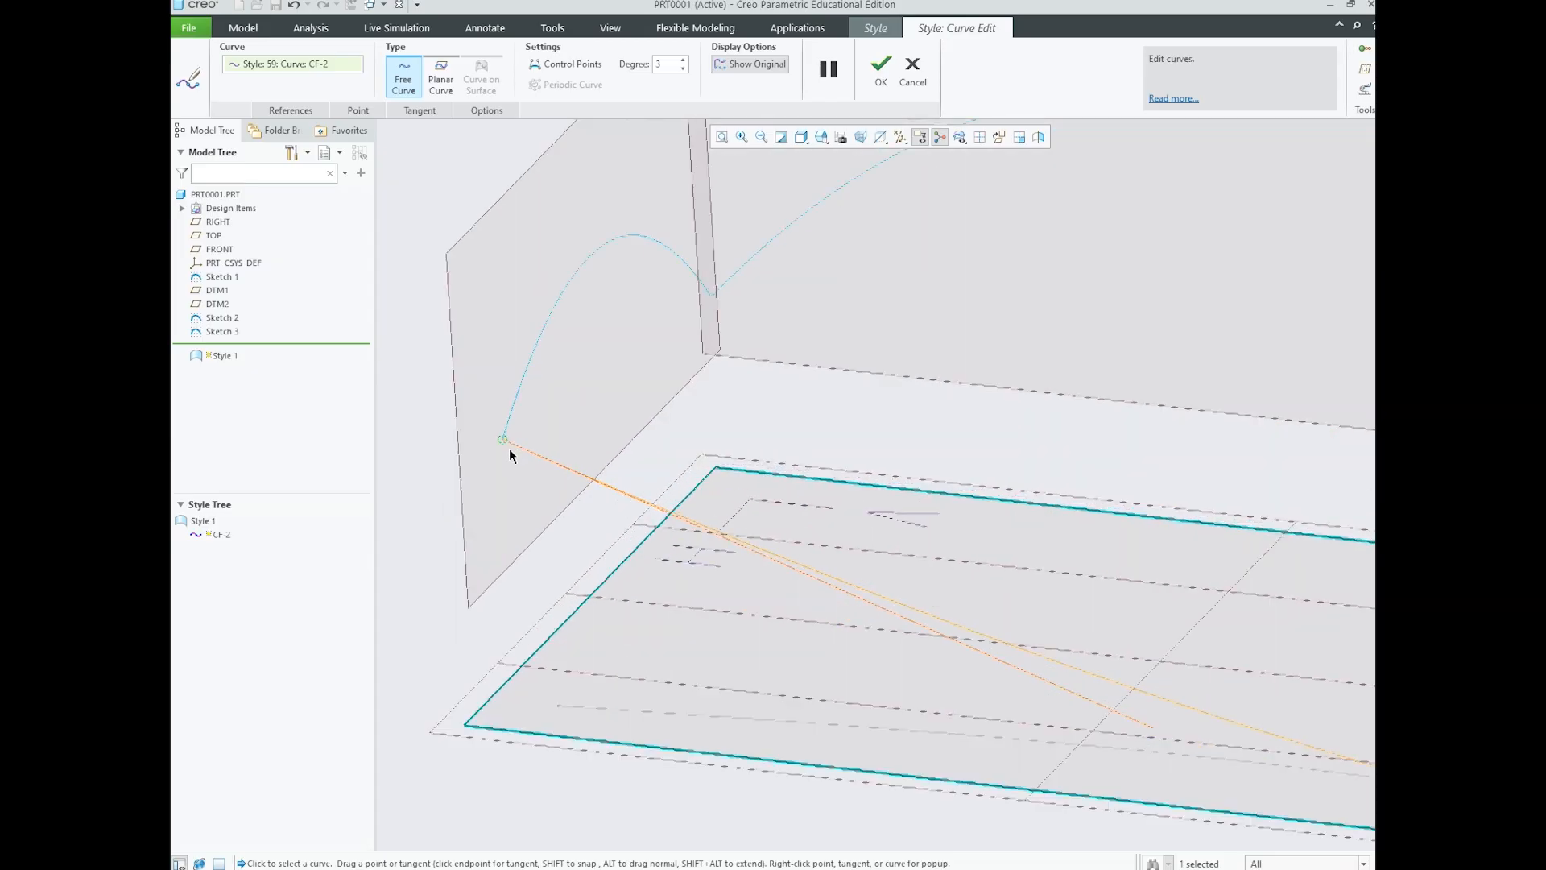
scroll(501, 447, down, 1)
scroll(657, 515, up, 1)
scroll(550, 470, down, 1)
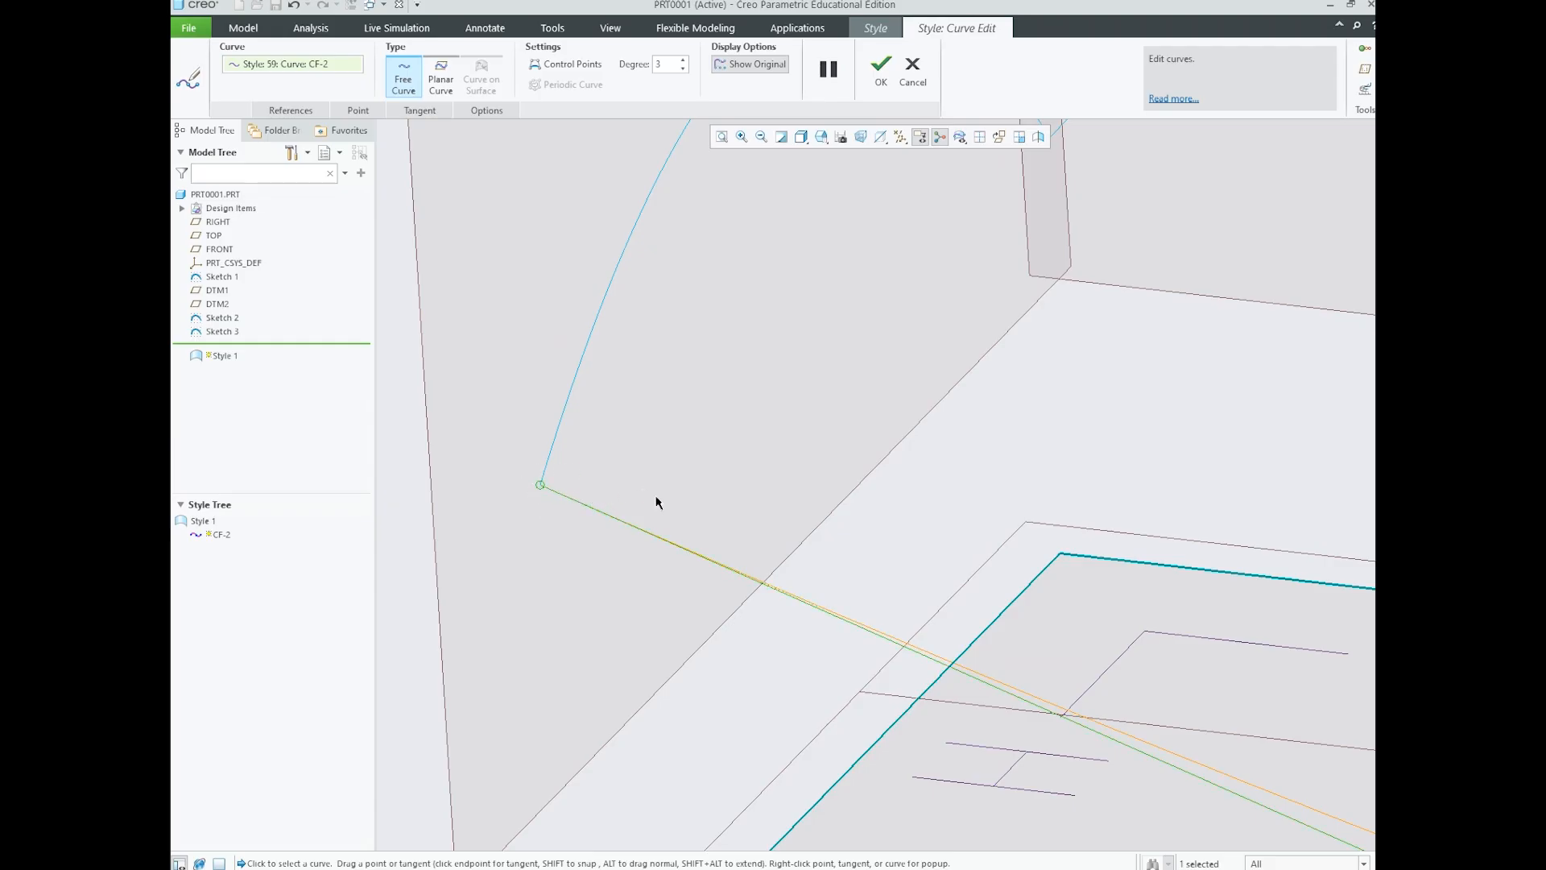
scroll(510, 475, up, 7)
- Snap the free curve's positive X end point to the outer end of the cross-section spline on DTM1
middle_drag(676, 523, 870, 576)
scroll(1173, 552, down, 5)
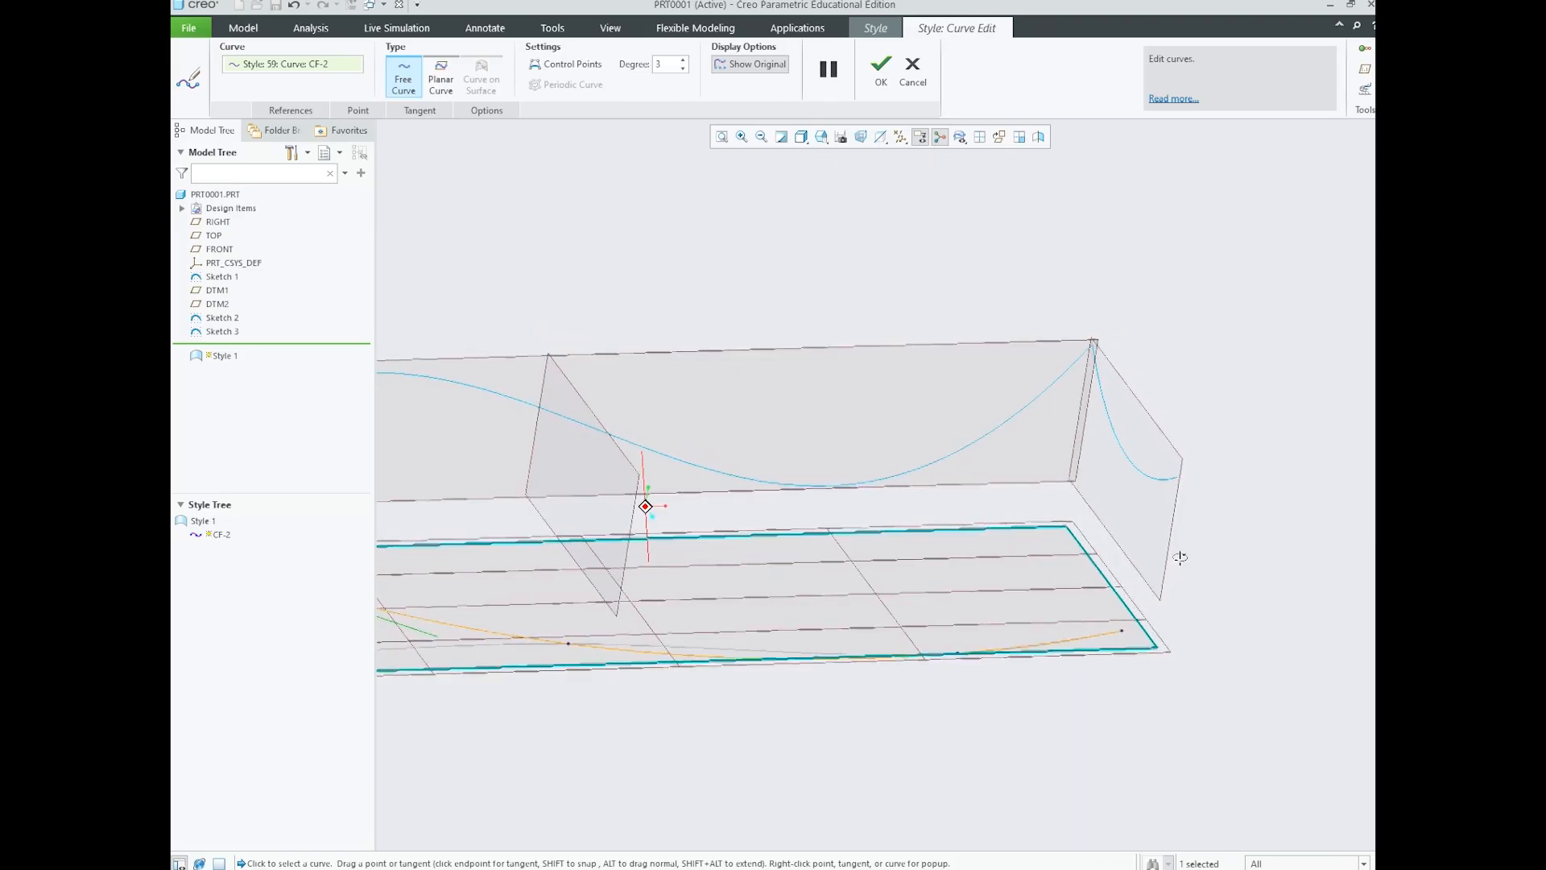
scroll(1174, 588, down, 1)
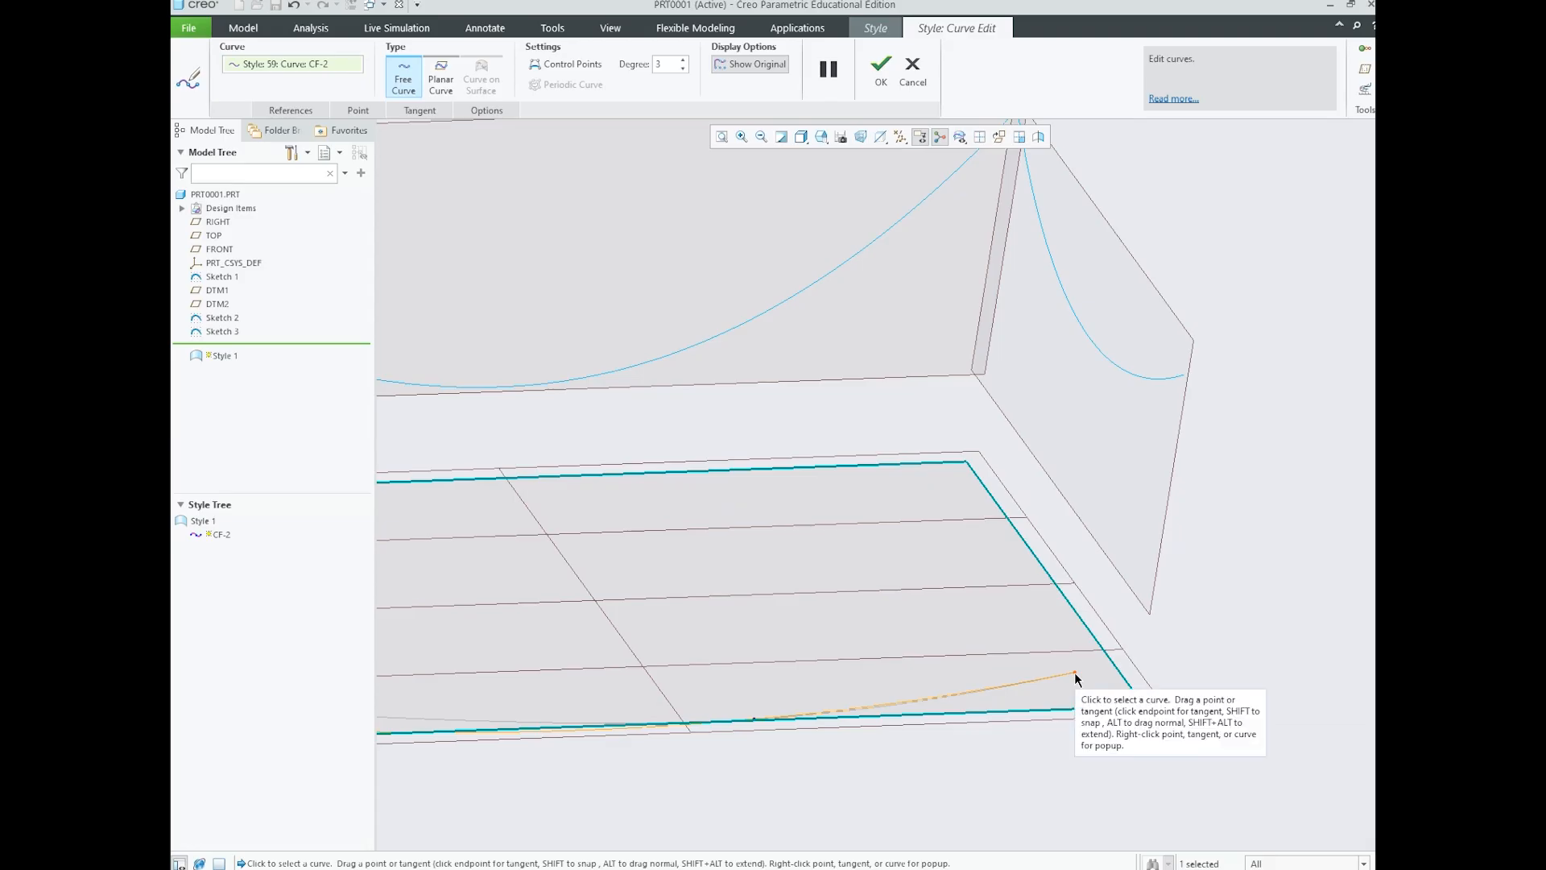
drag(1075, 672, 1195, 382)
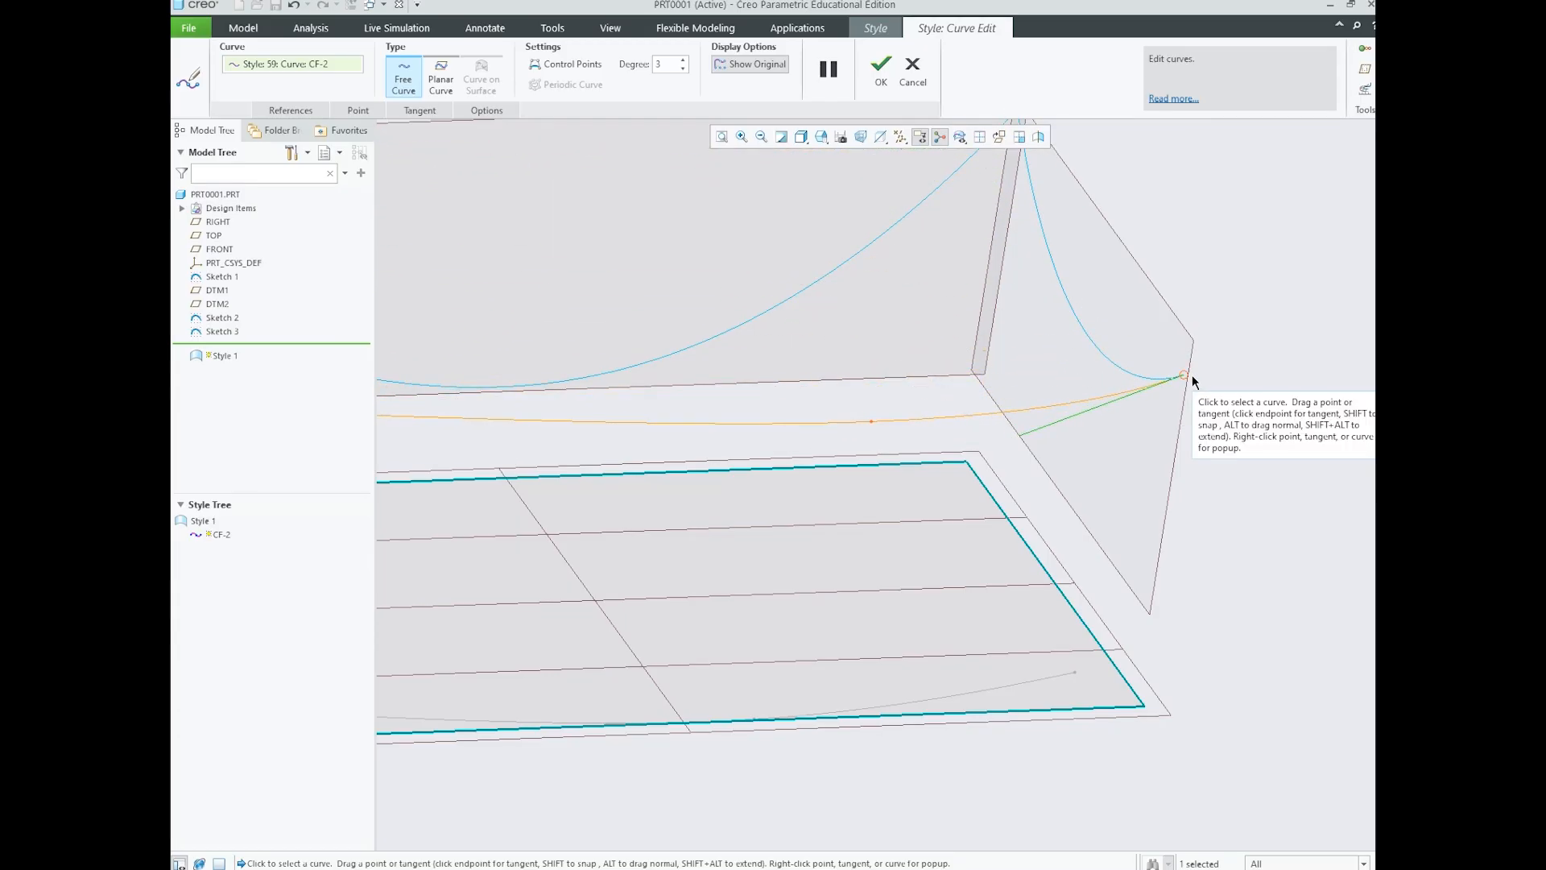
middle_drag(1174, 337, 1073, 385)
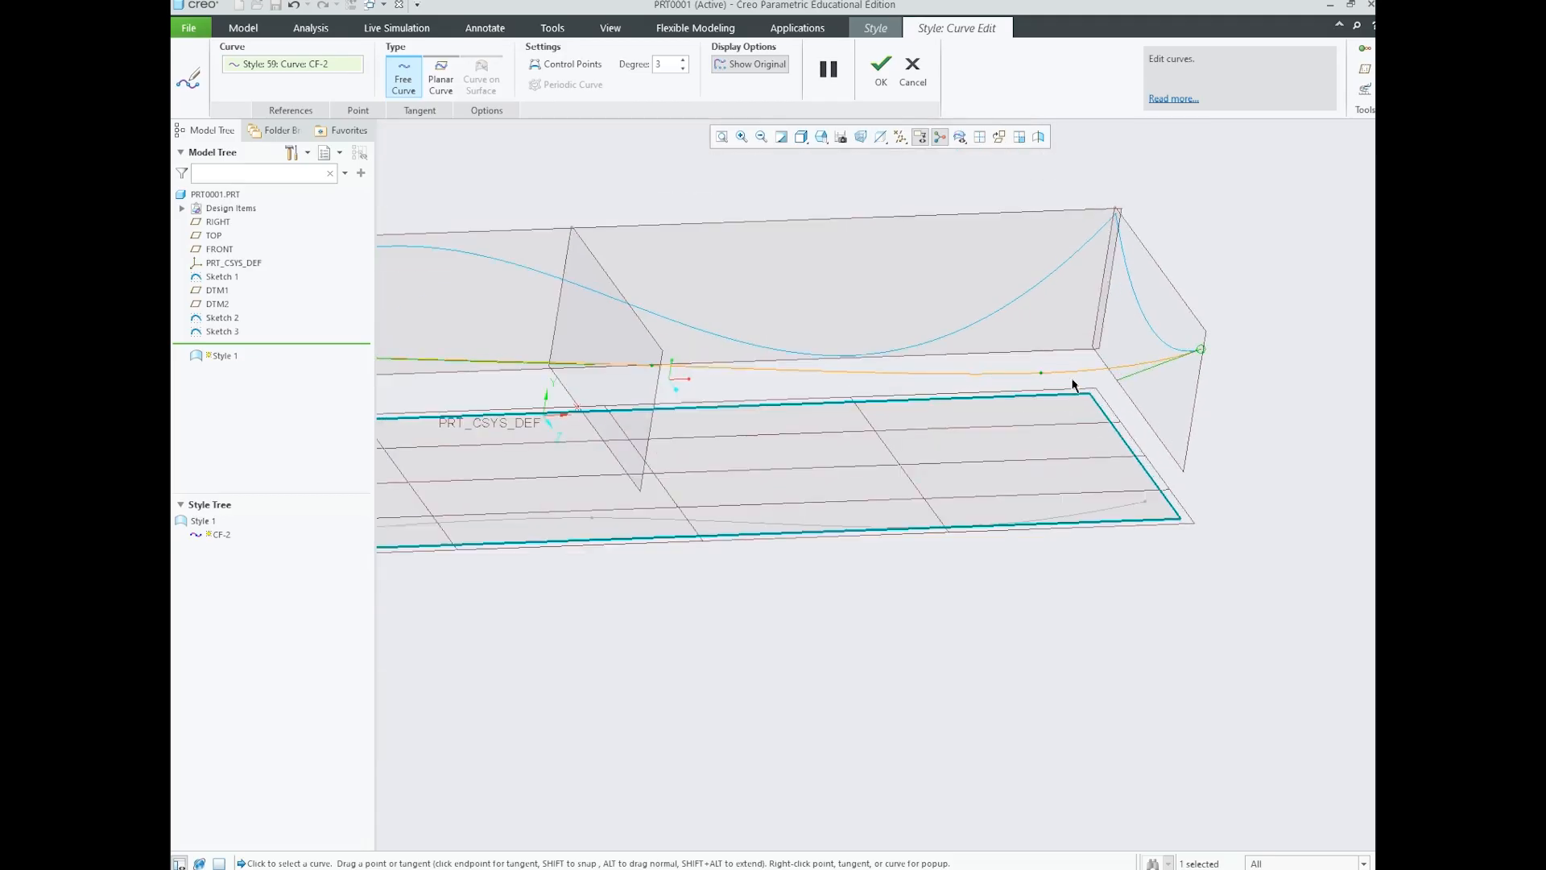
- Shift the free curve's two middle points toward the negative X end in the FRONT view, and check the curve's shape in perspective
middle_drag(948, 272, 901, 308)
click(822, 137)
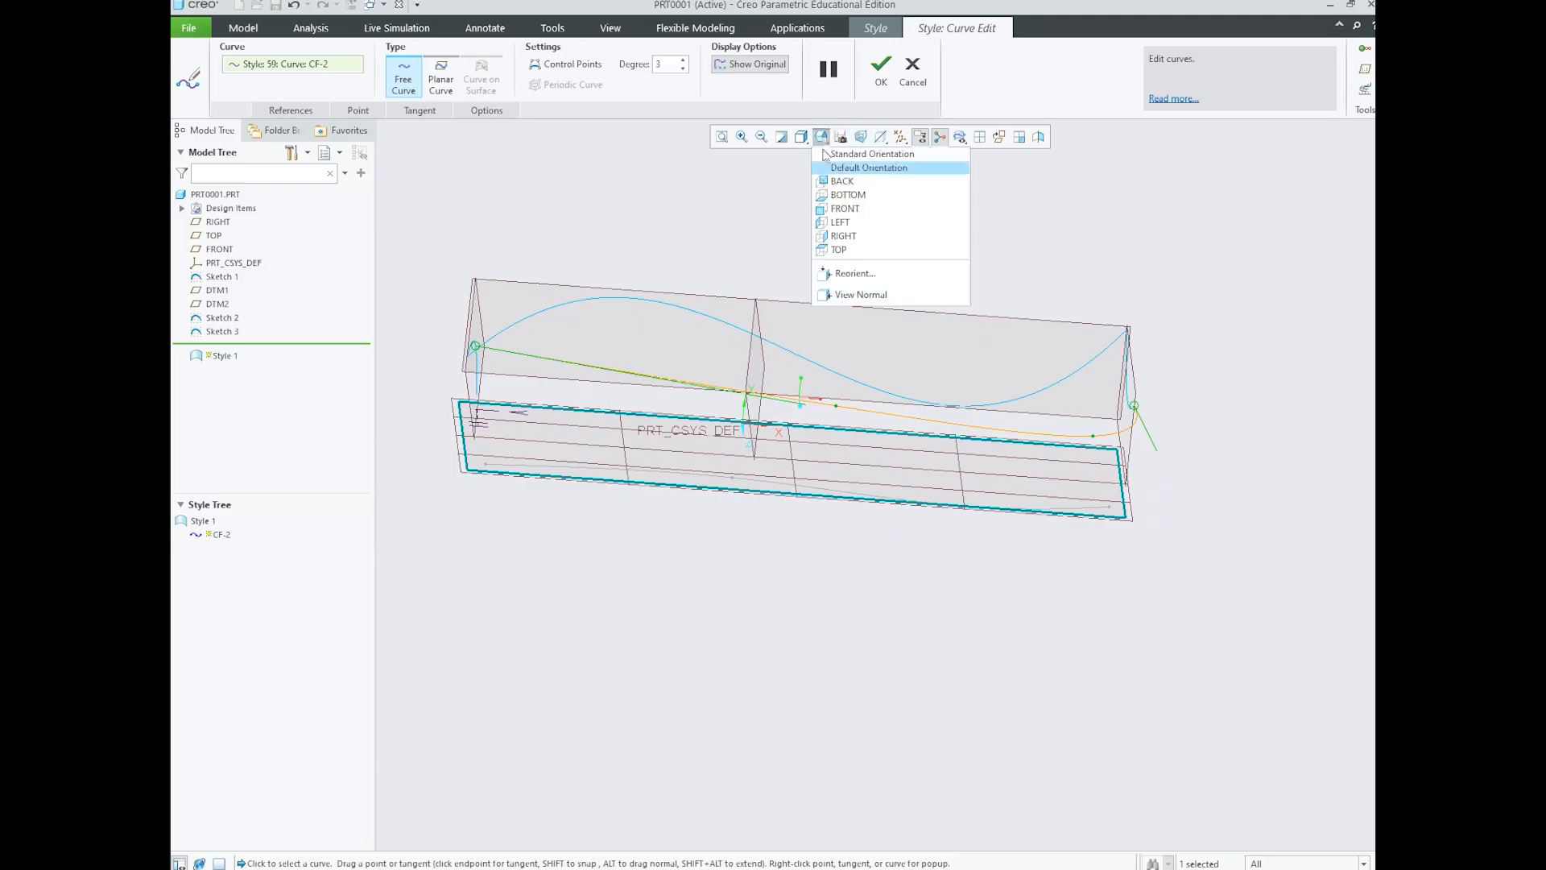
click(845, 207)
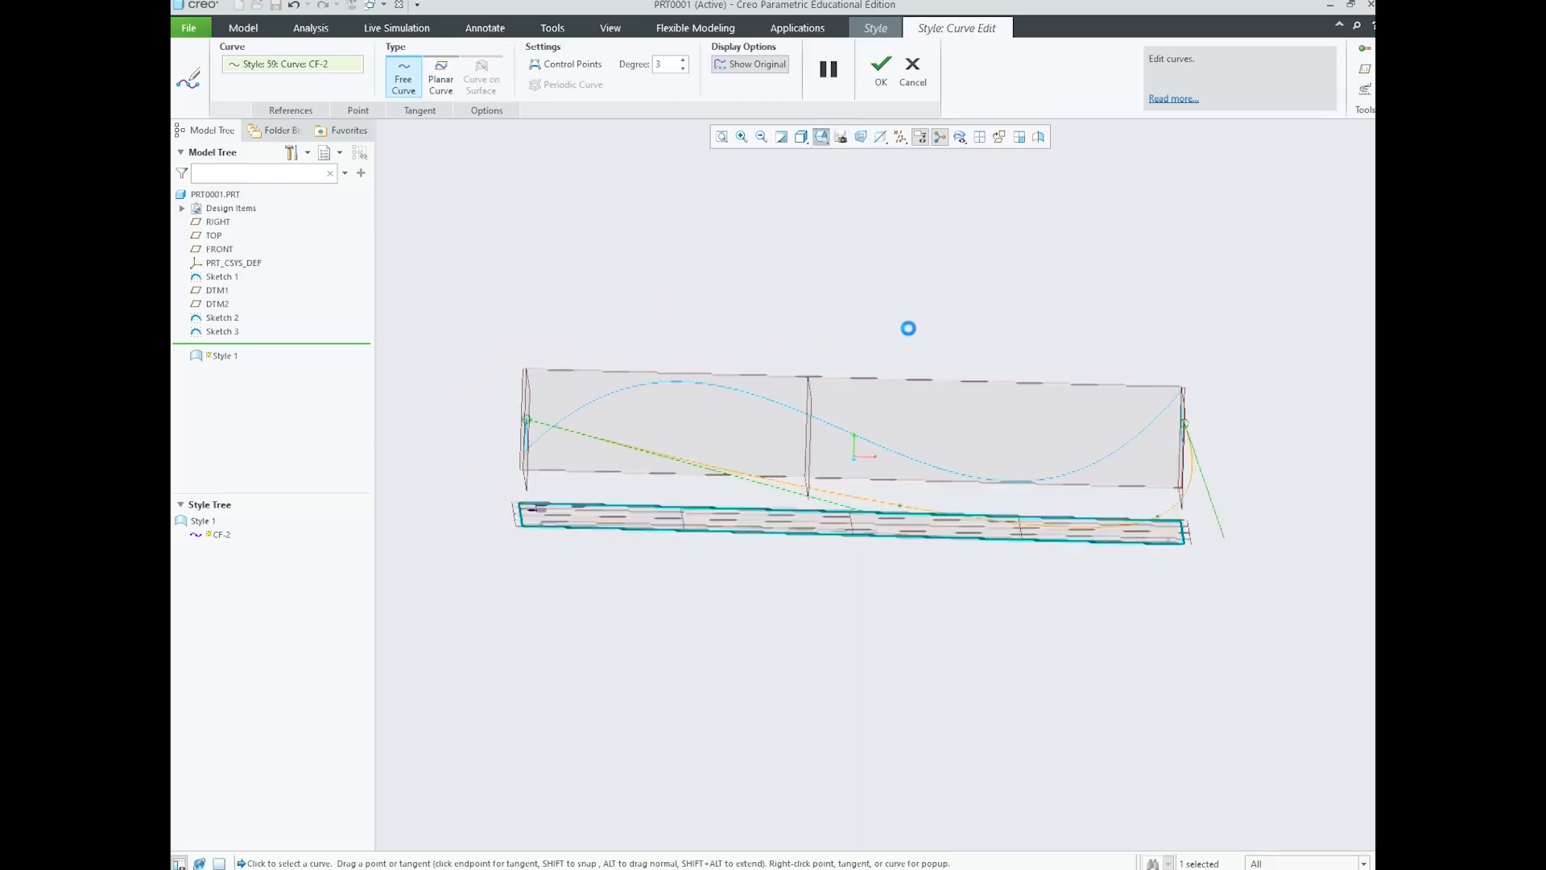
drag(934, 558, 787, 562)
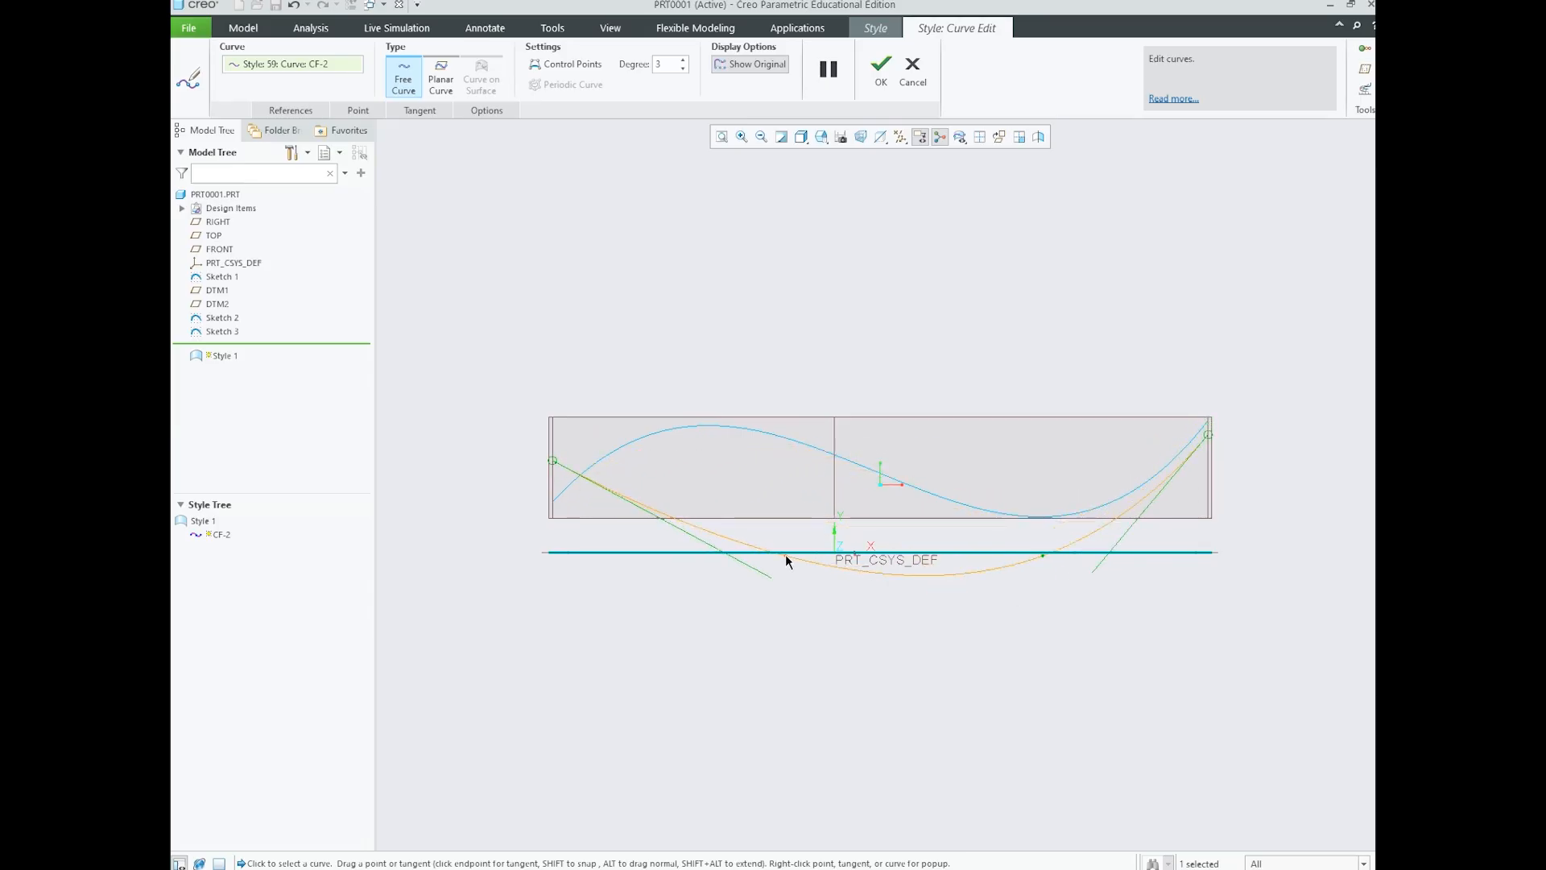
middle_drag(983, 476, 804, 453)
scroll(799, 430, down, 1)
drag(769, 357, 680, 493)
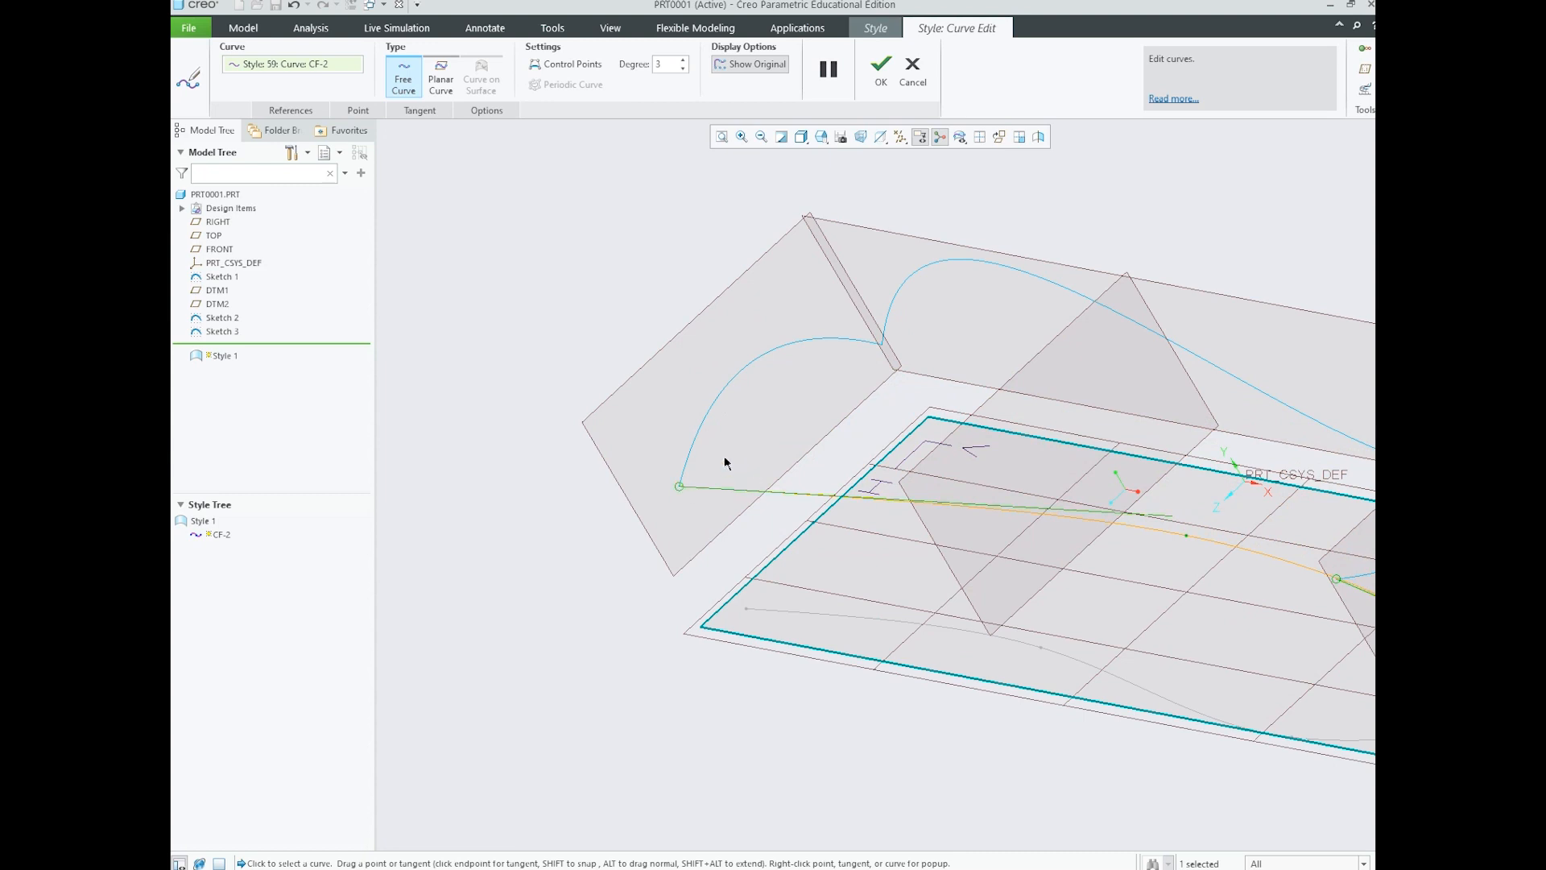
scroll(725, 458, up, 3)
middle_drag(841, 448, 990, 459)
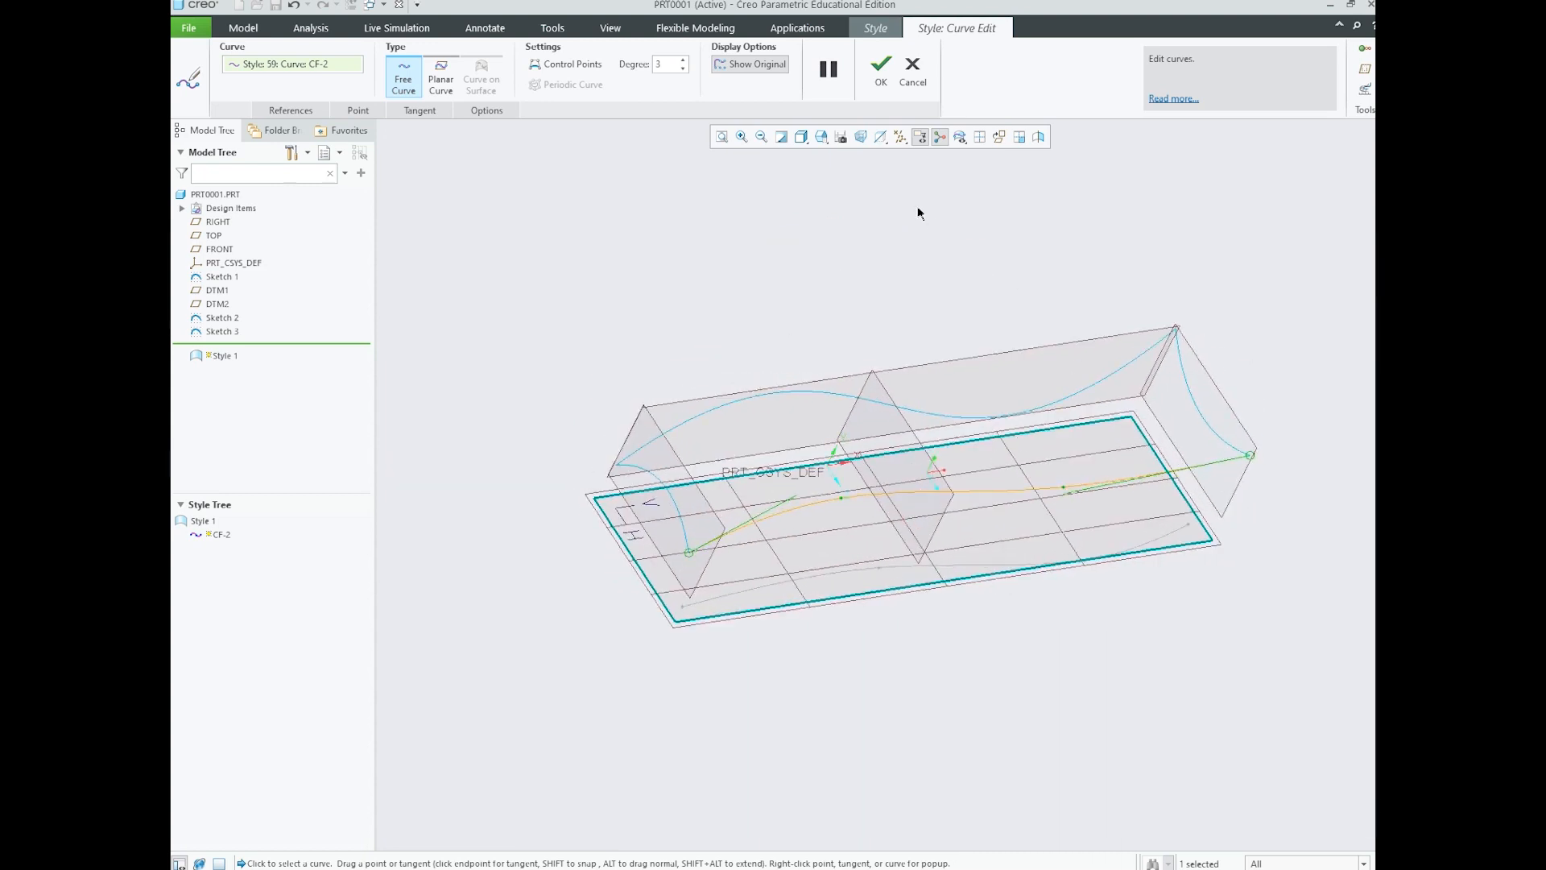
- Accept the free curve's edits, complete the Style feature and deselect it in the model
click(881, 68)
click(963, 71)
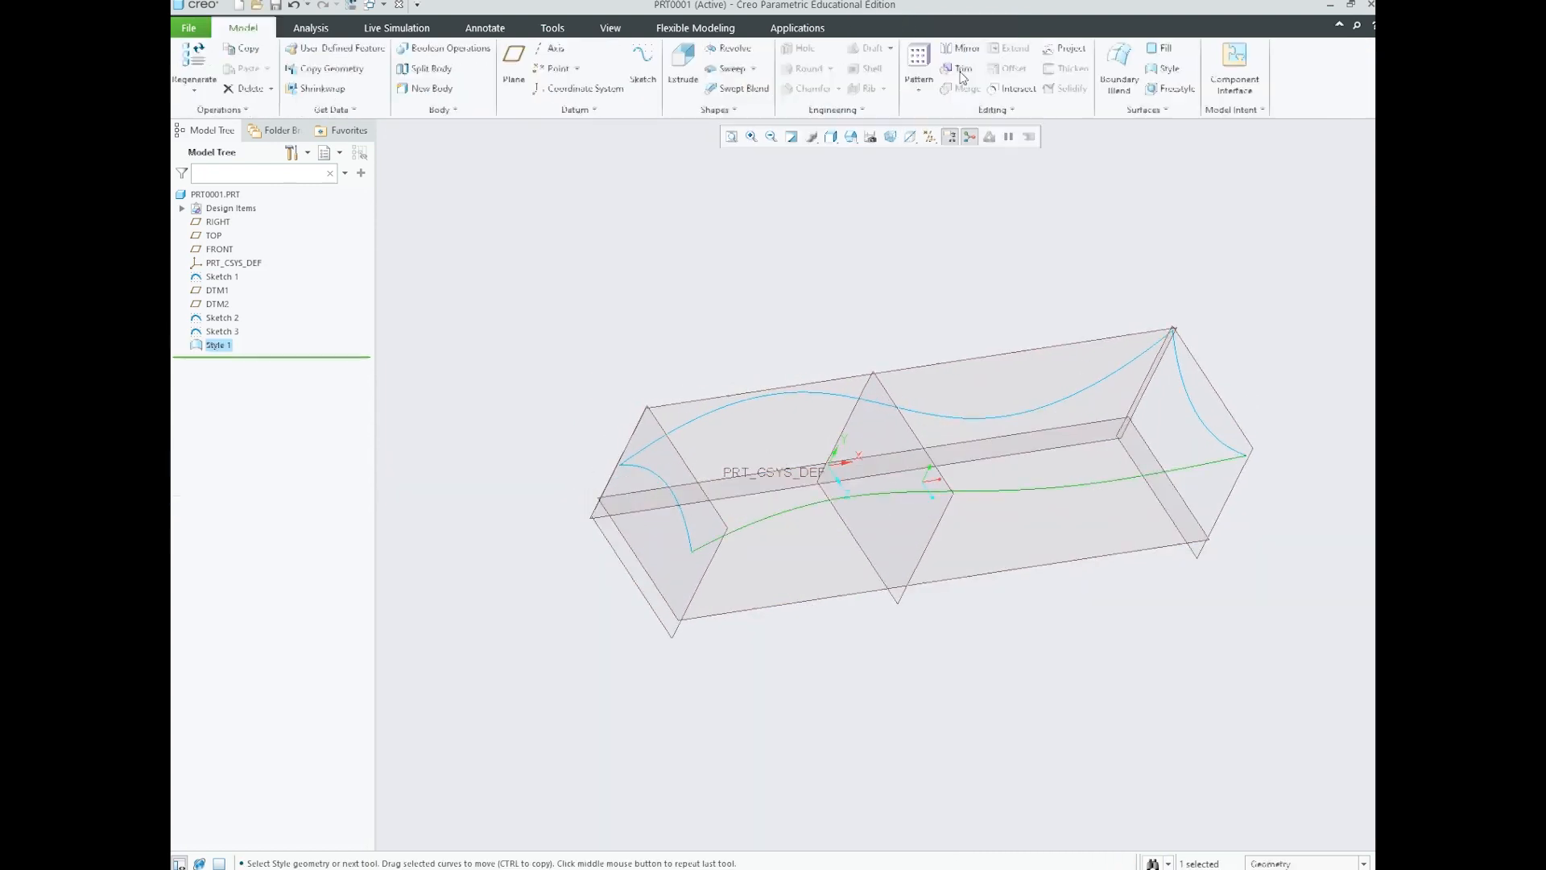
middle_drag(857, 377, 980, 418)
scroll(1088, 435, up, 3)
middle_drag(1090, 427, 992, 460)
click(1081, 499)
scroll(1080, 439, up, 2)
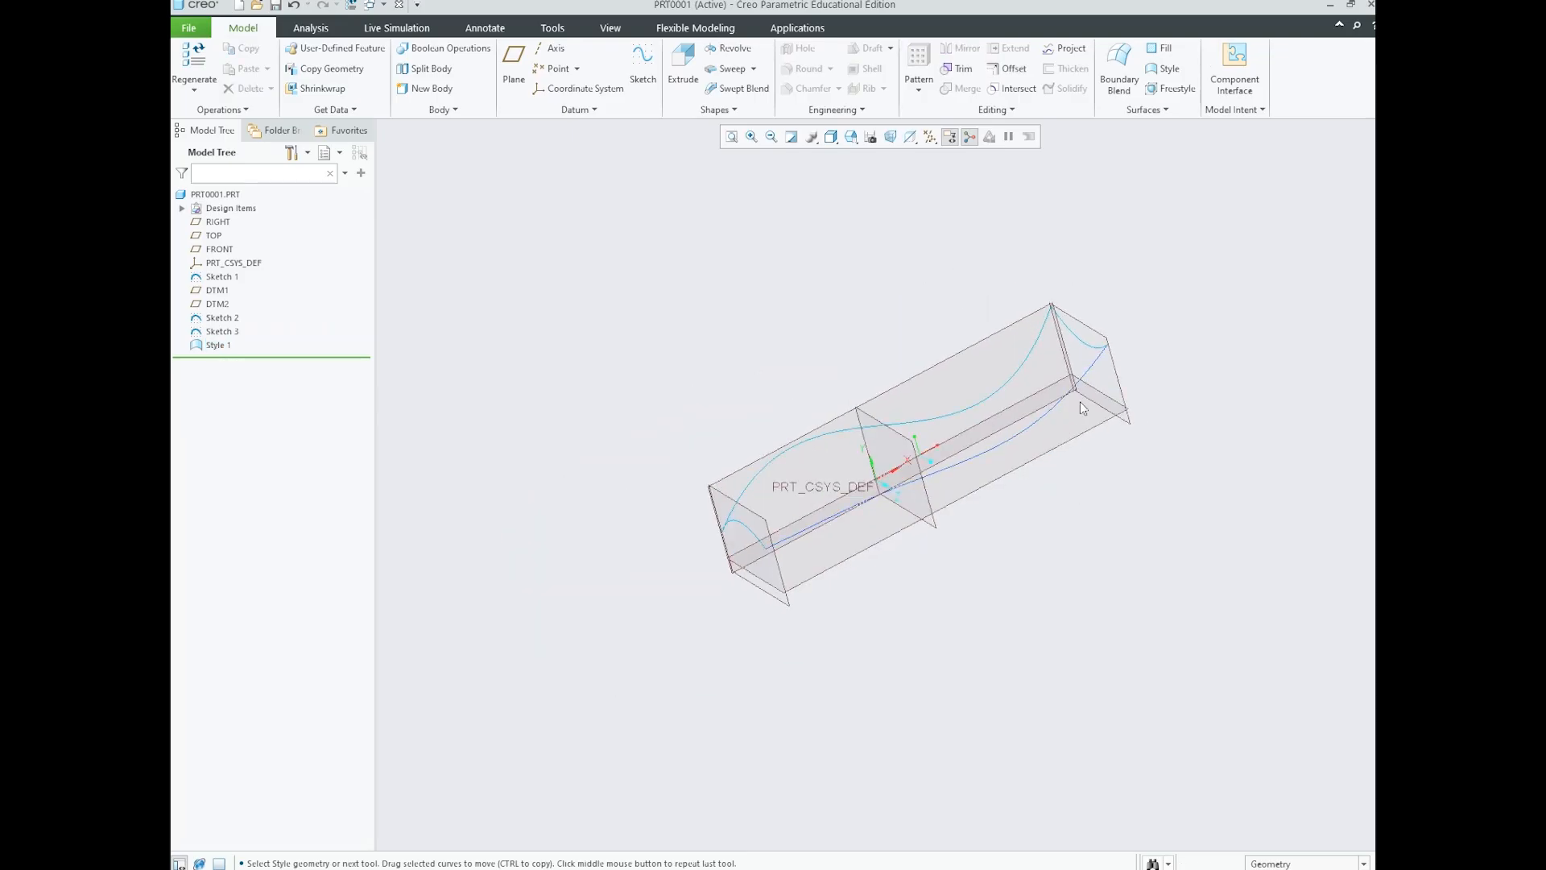
scroll(1008, 360, down, 3)
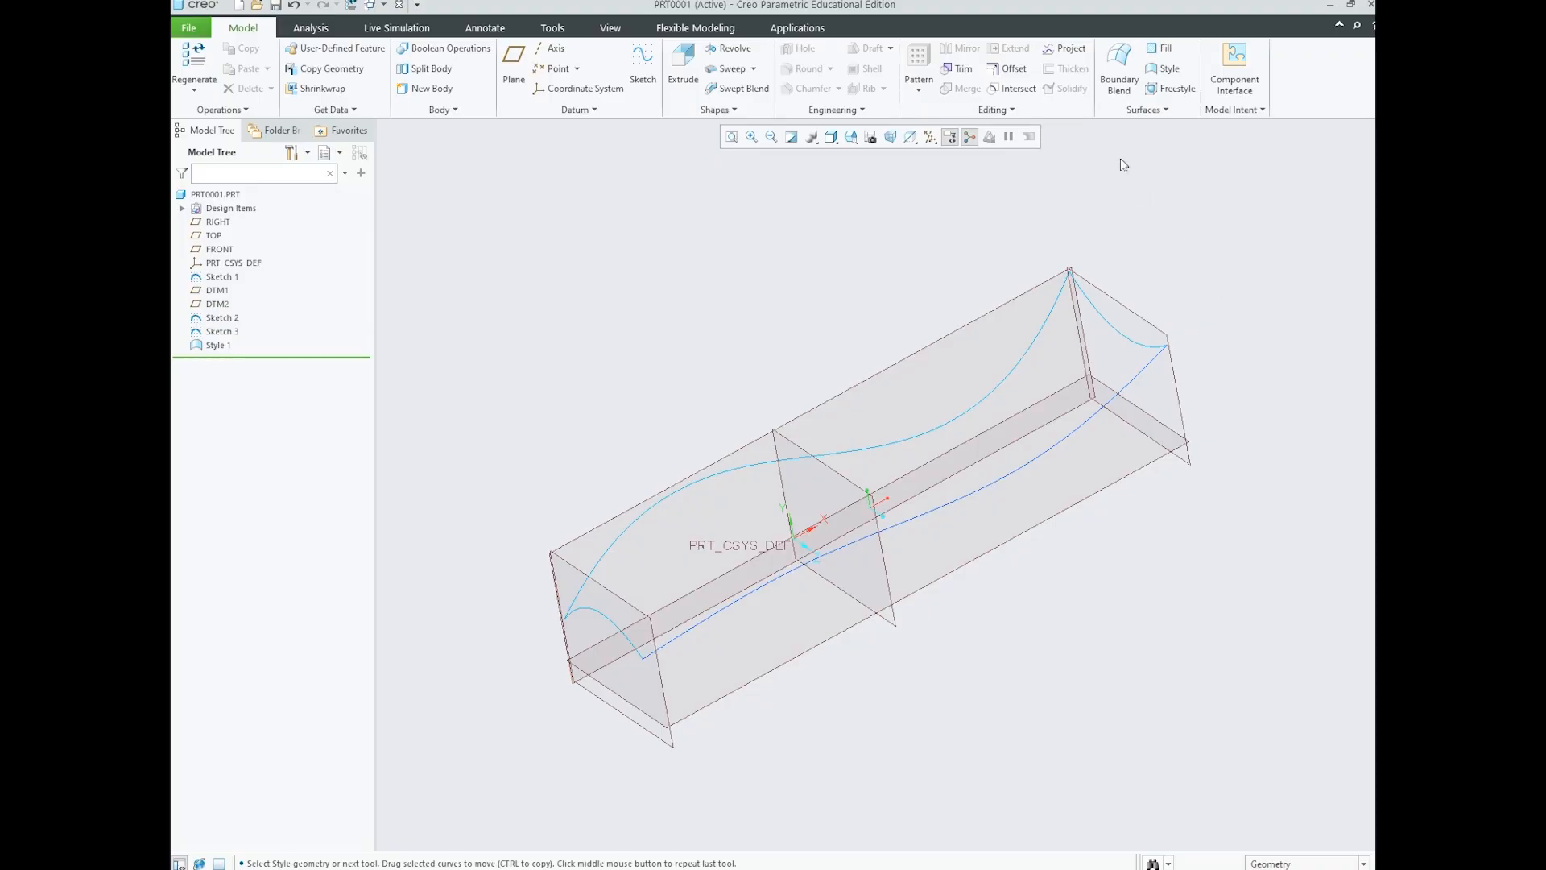
- Start a Boundary Blend with the S-shaped spline and the Style side curve as the first-direction chains
click(1126, 94)
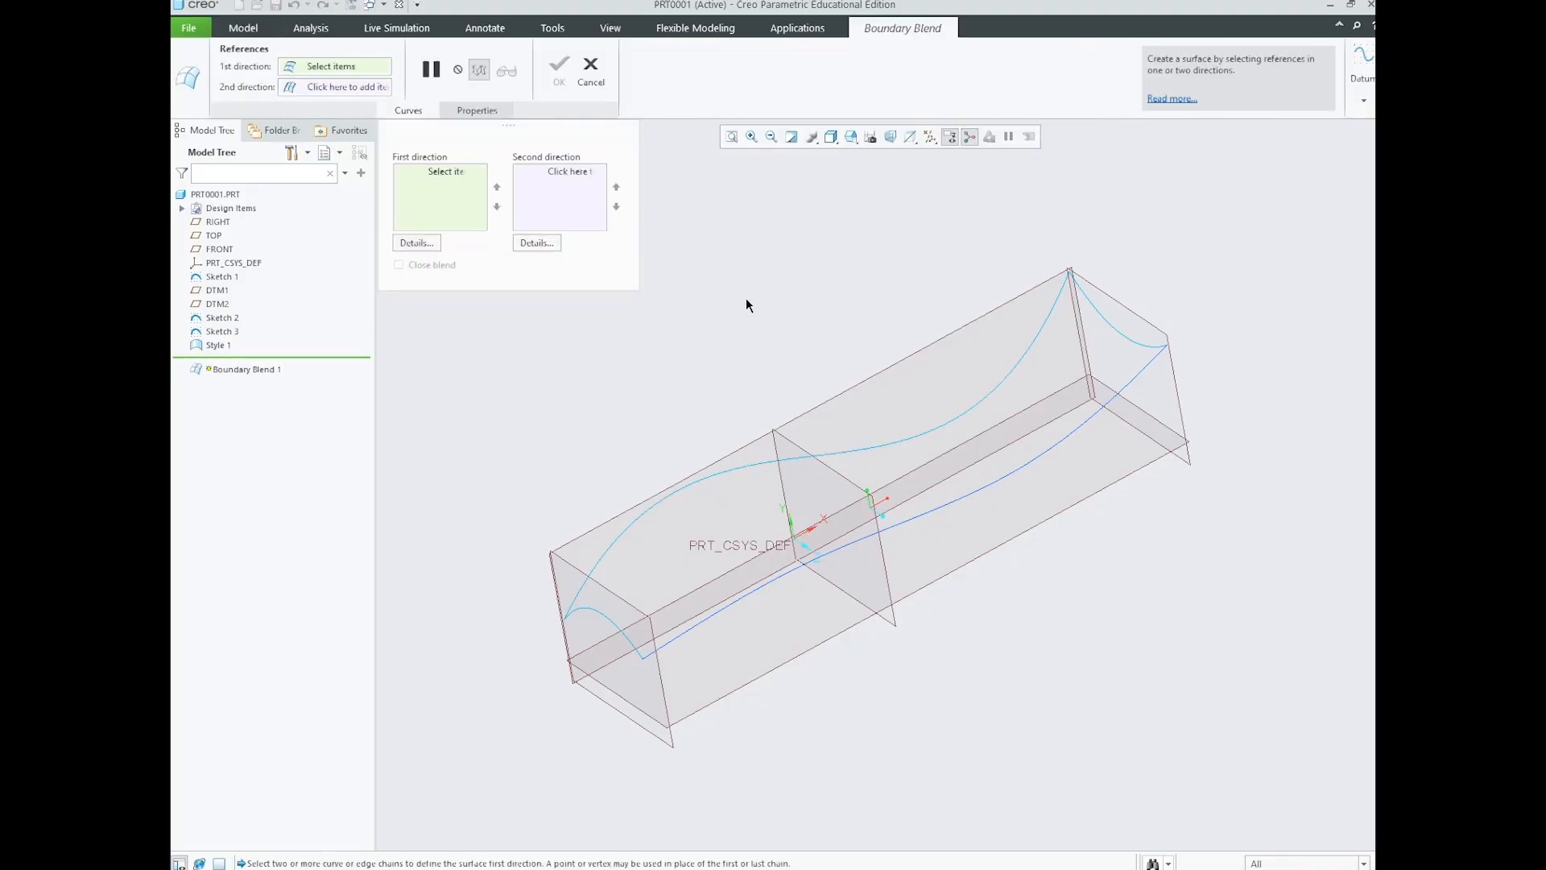
scroll(820, 436, down, 2)
middle_drag(786, 482, 725, 426)
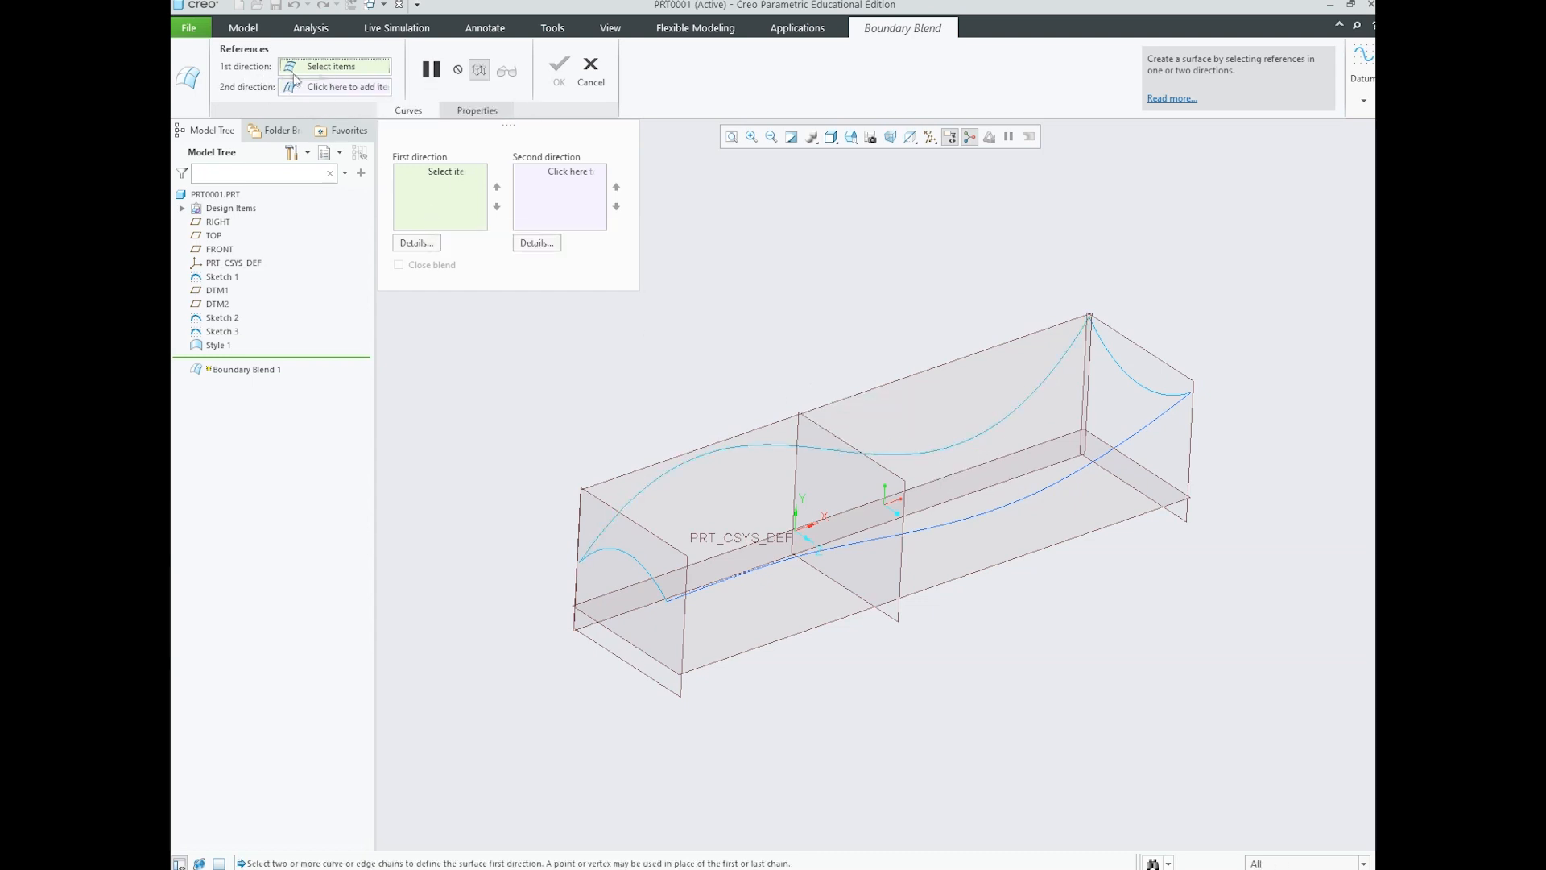
click(893, 455)
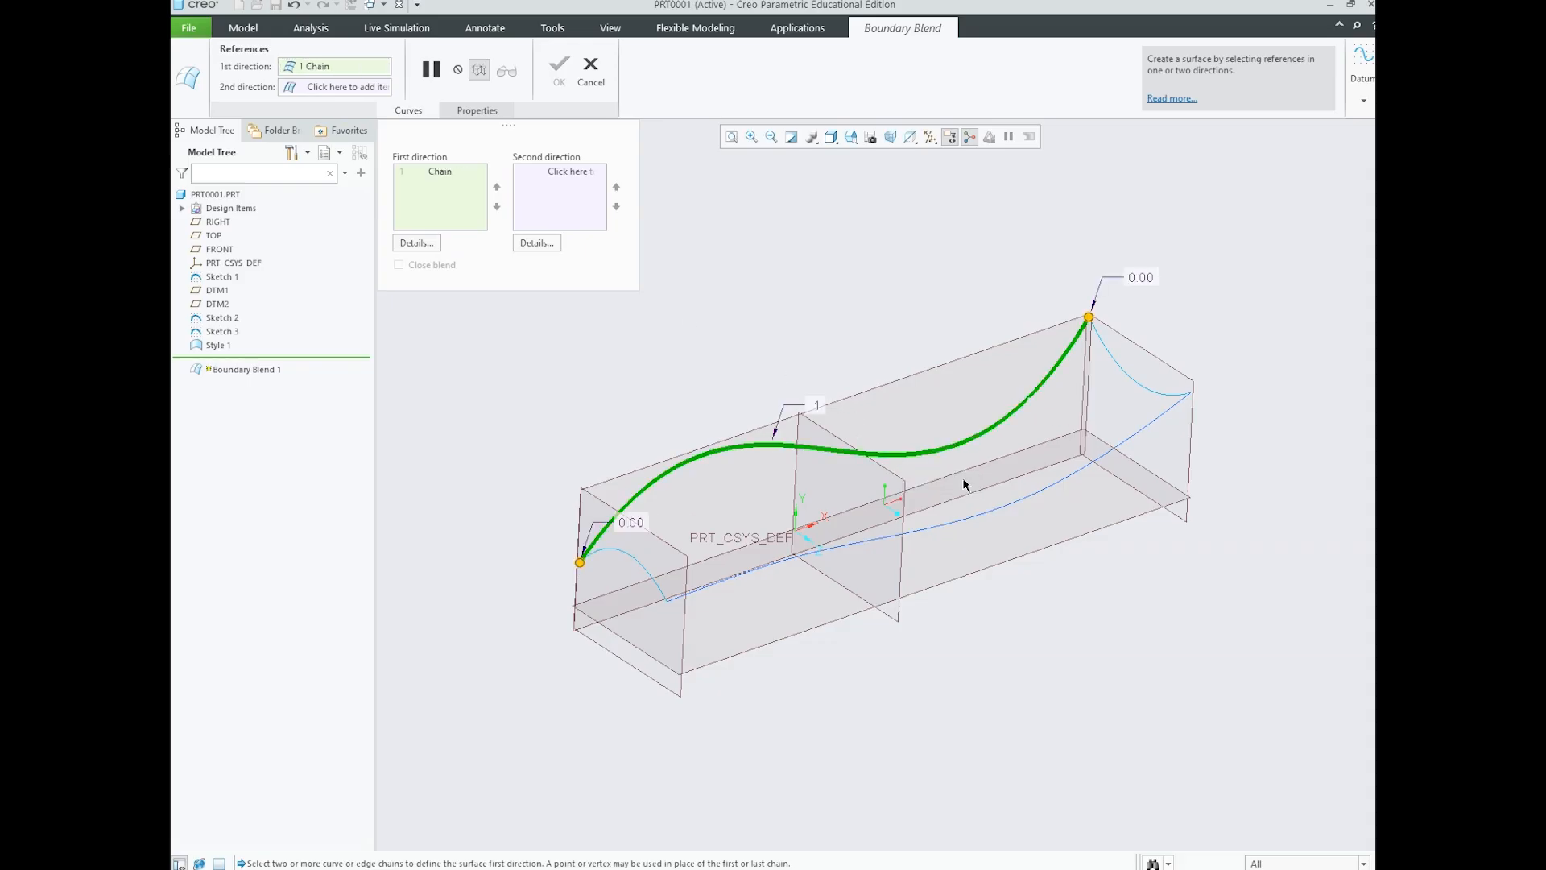
ctrl+click(961, 528)
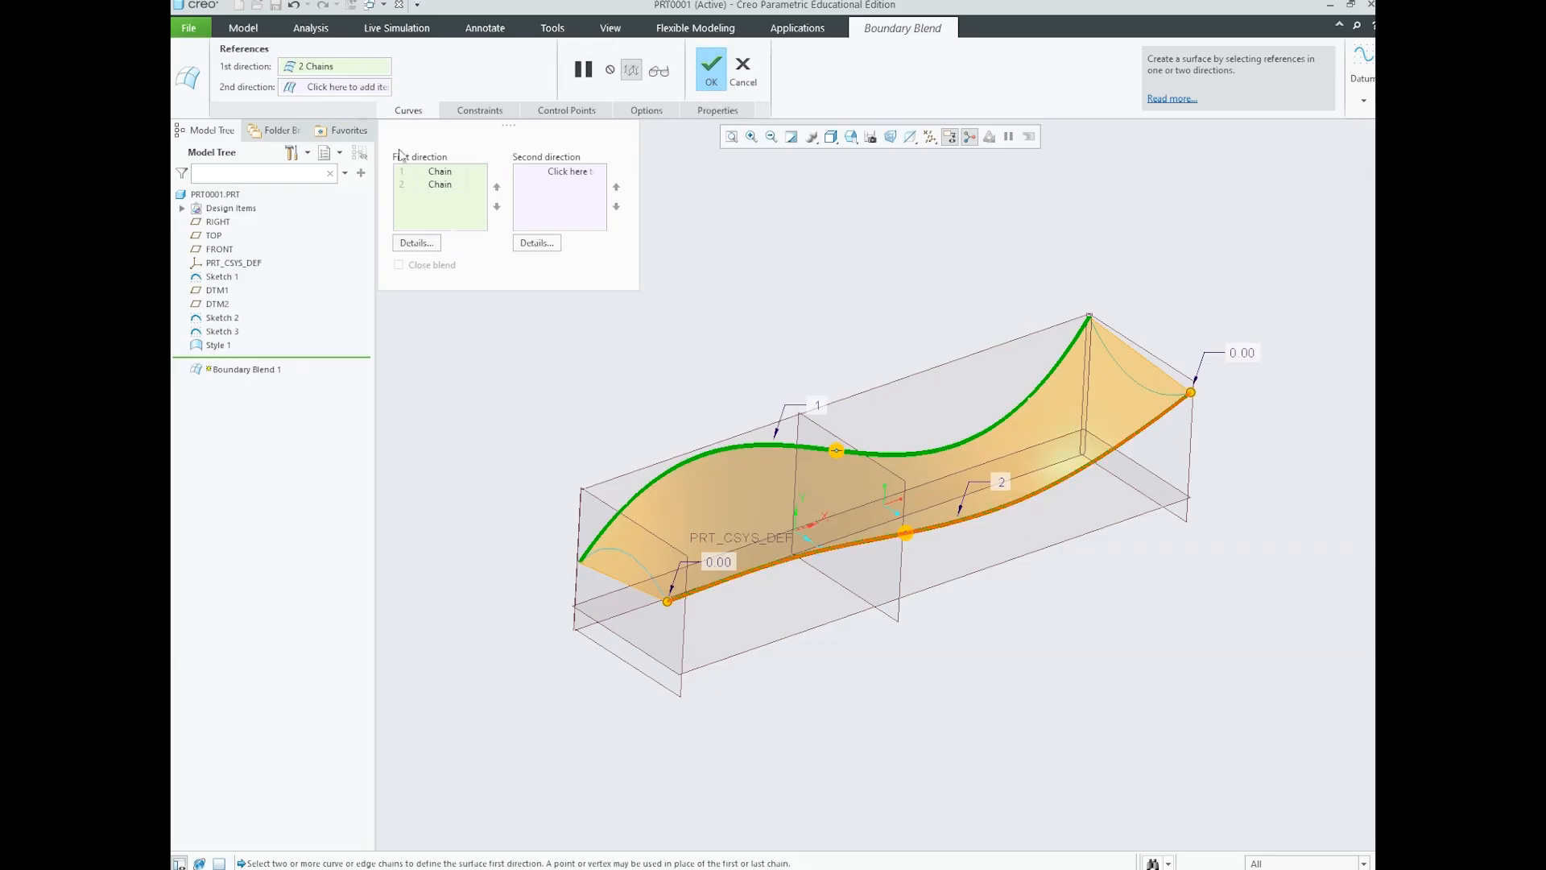
- Set the two end cross-section splines as the second-direction chains, complete the Boundary Blend and inspect the surface
click(313, 91)
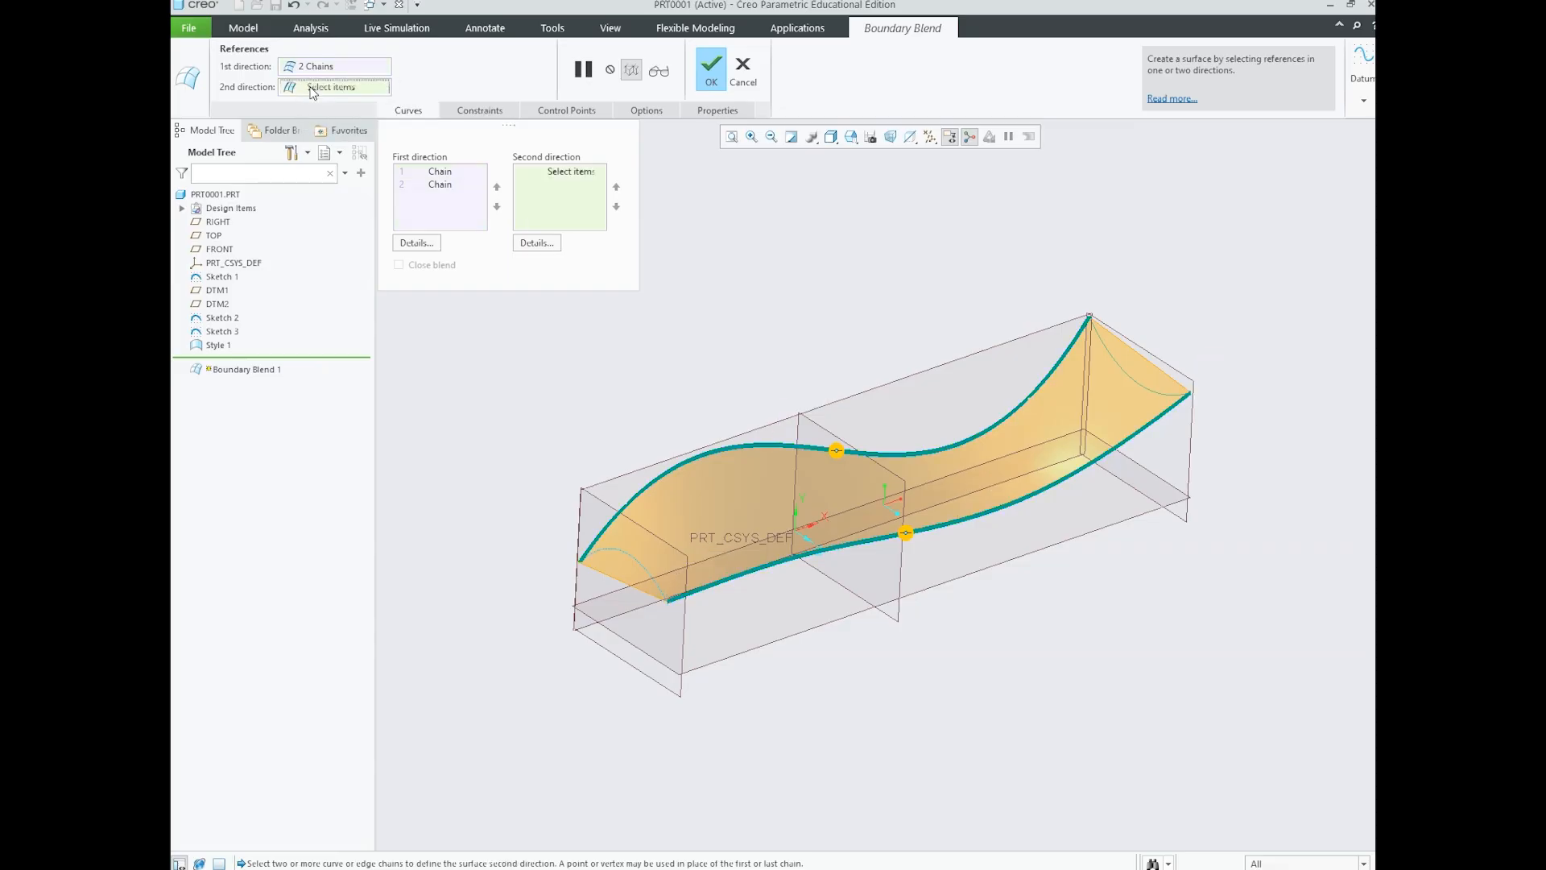
scroll(551, 612, up, 1)
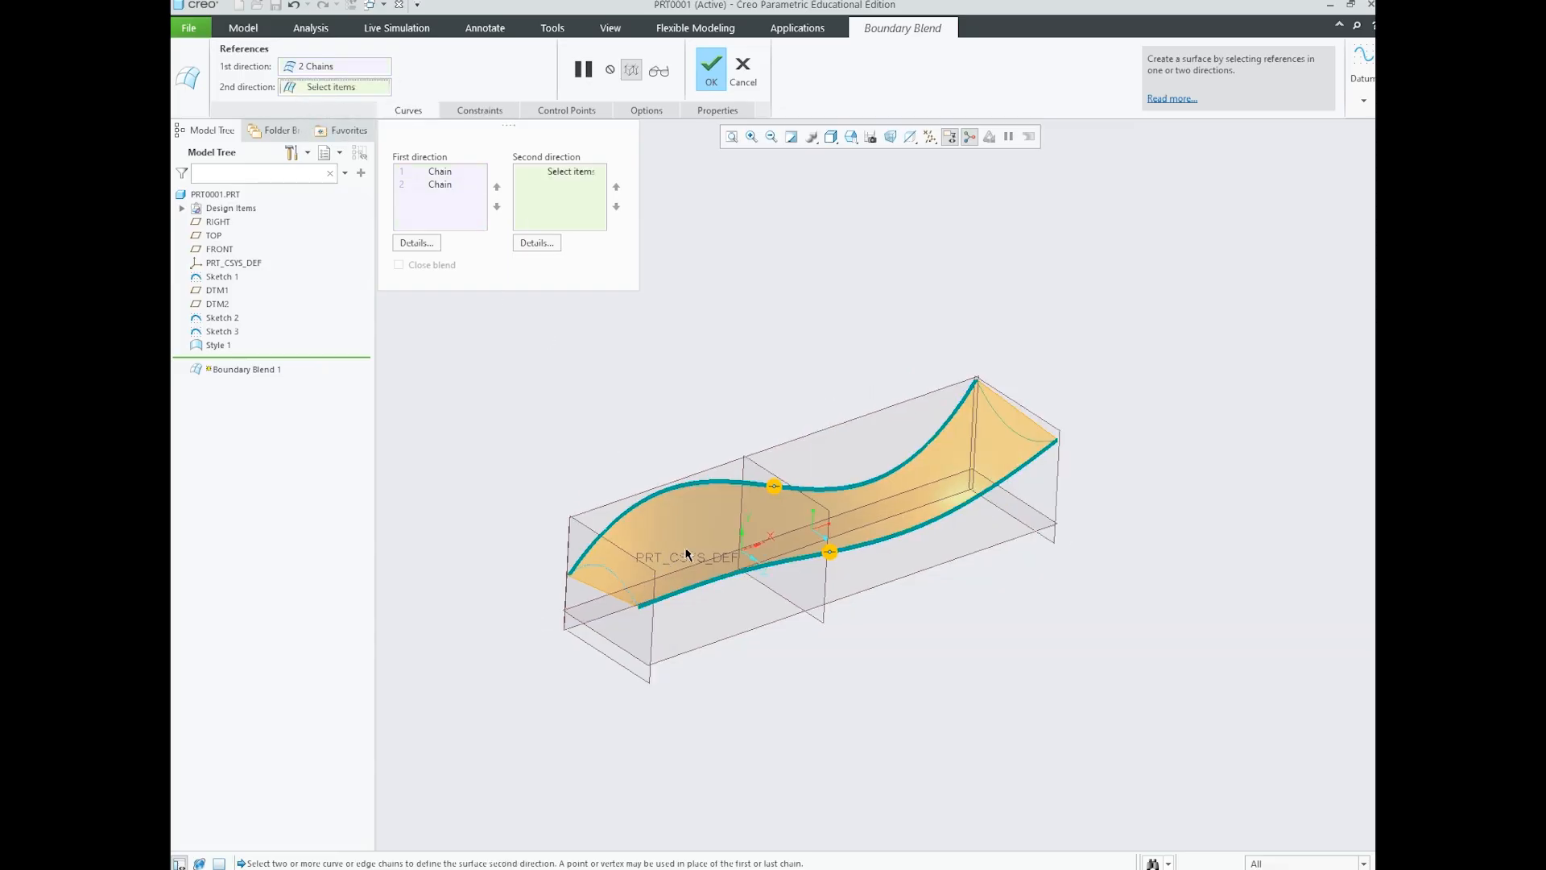
scroll(687, 547, down, 1)
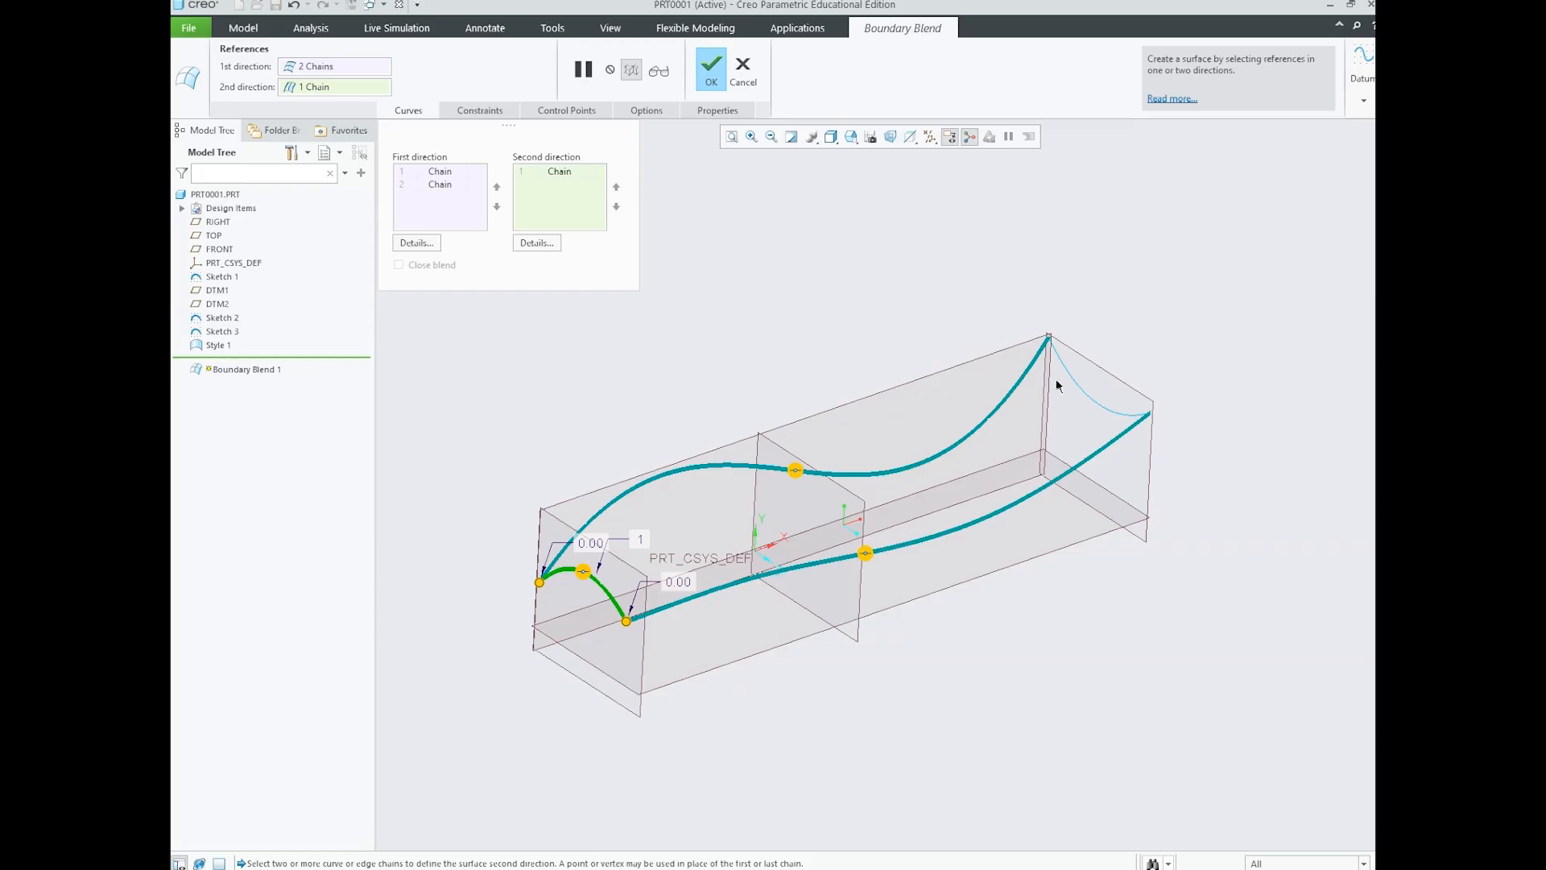
click(1089, 395)
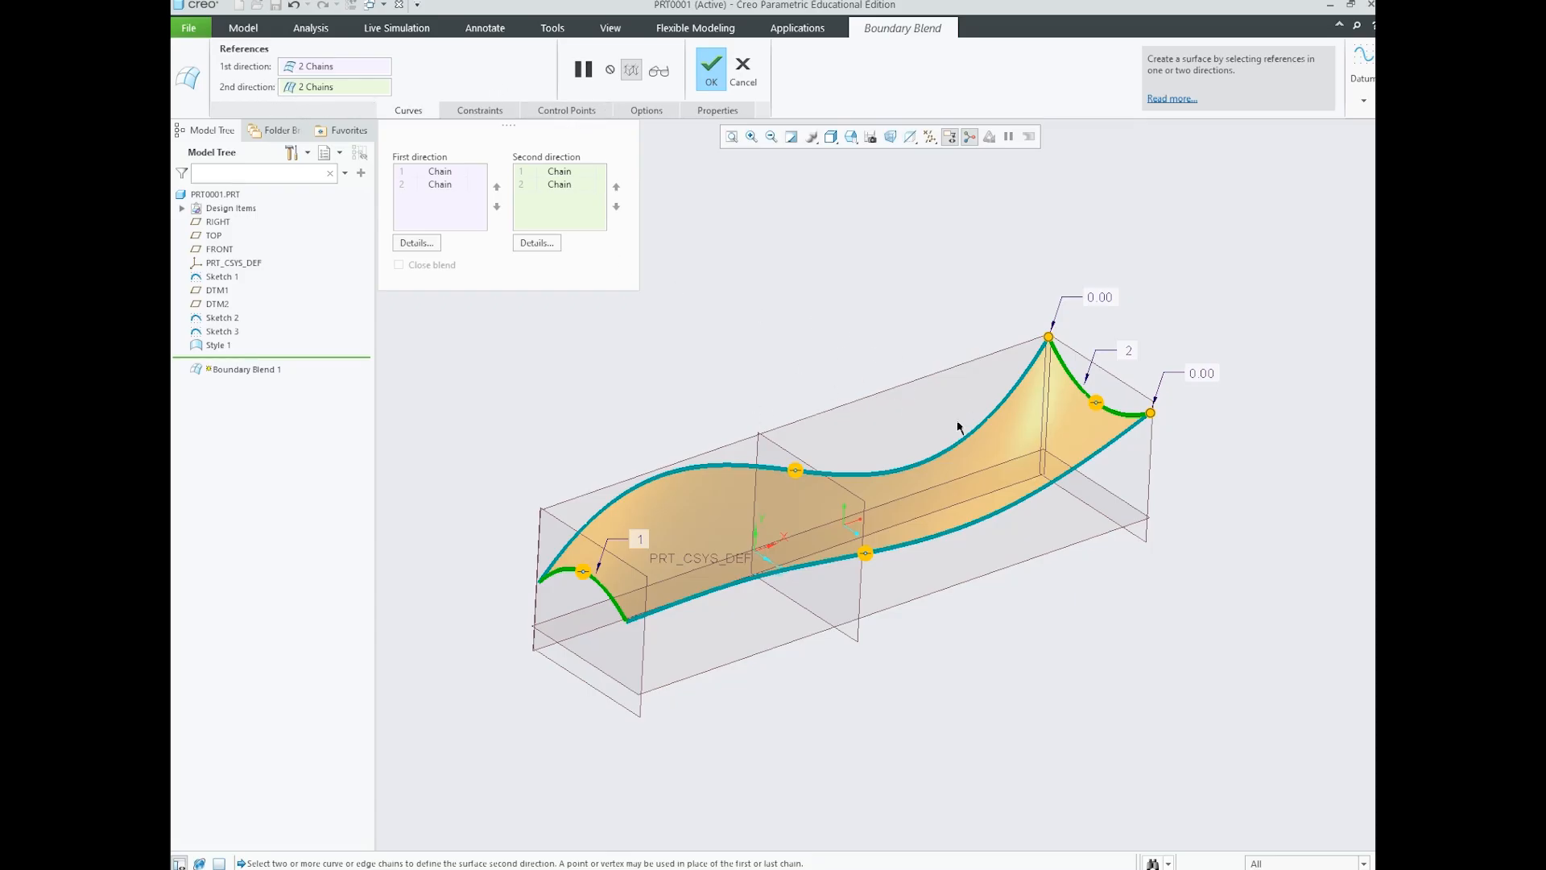
click(709, 80)
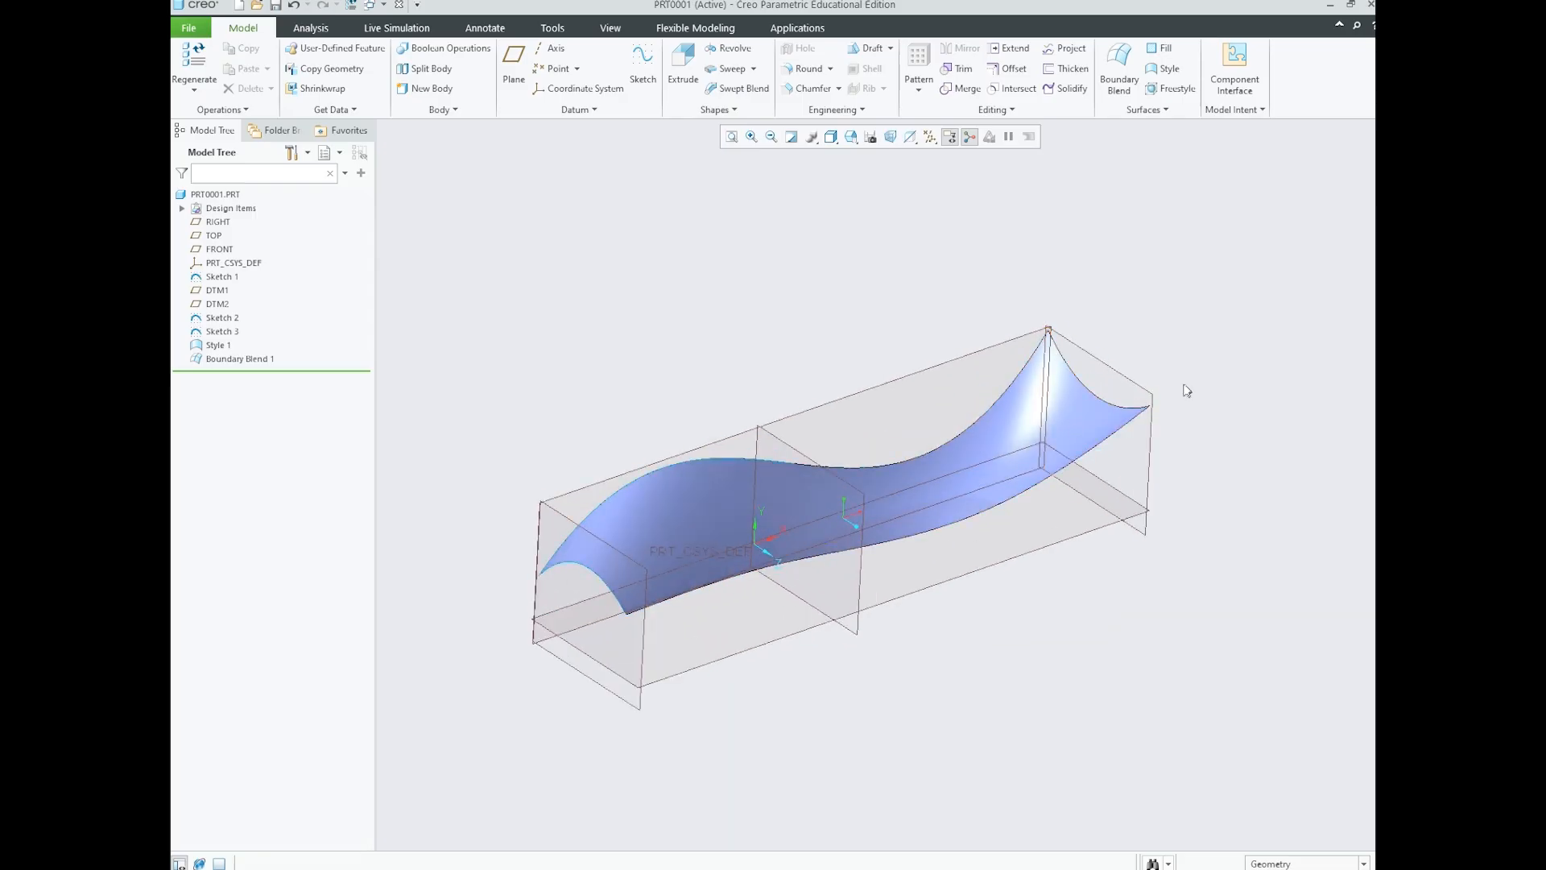
mouse_move(939, 545)
middle_down()
mouse_move(1015, 462)
mouse_move(1072, 486)
mouse_move(977, 505)
middle_up()
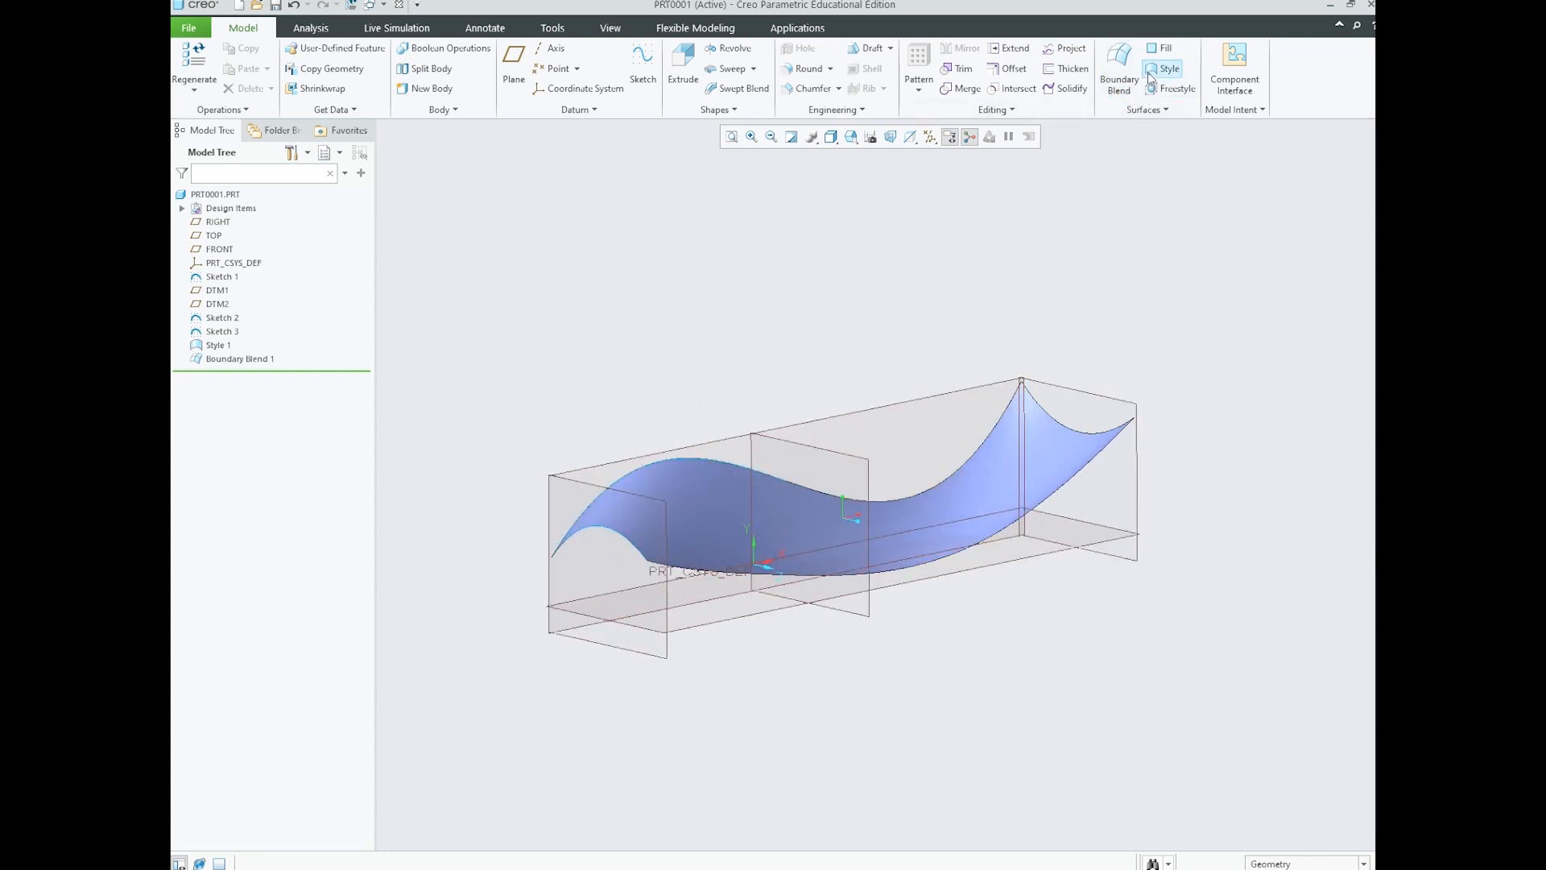
middle_drag(876, 399, 861, 432)
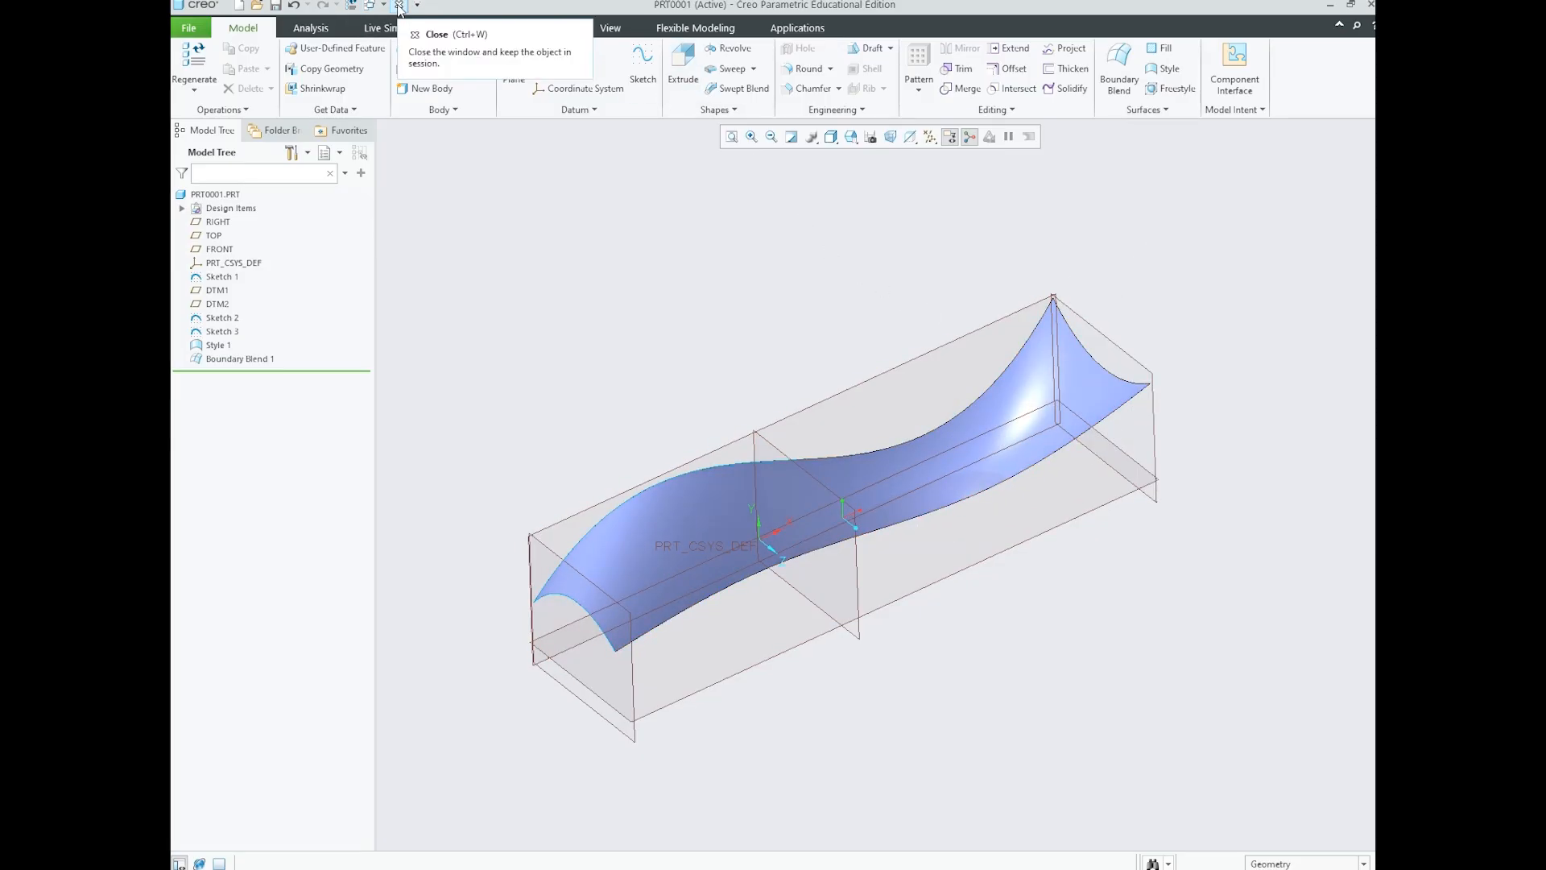
- Switch to the Spoon folder in File Explorer and compare the reference images Spoon-Front.jpg and Spoon-Top.jpg in the image viewer
click(568, 866)
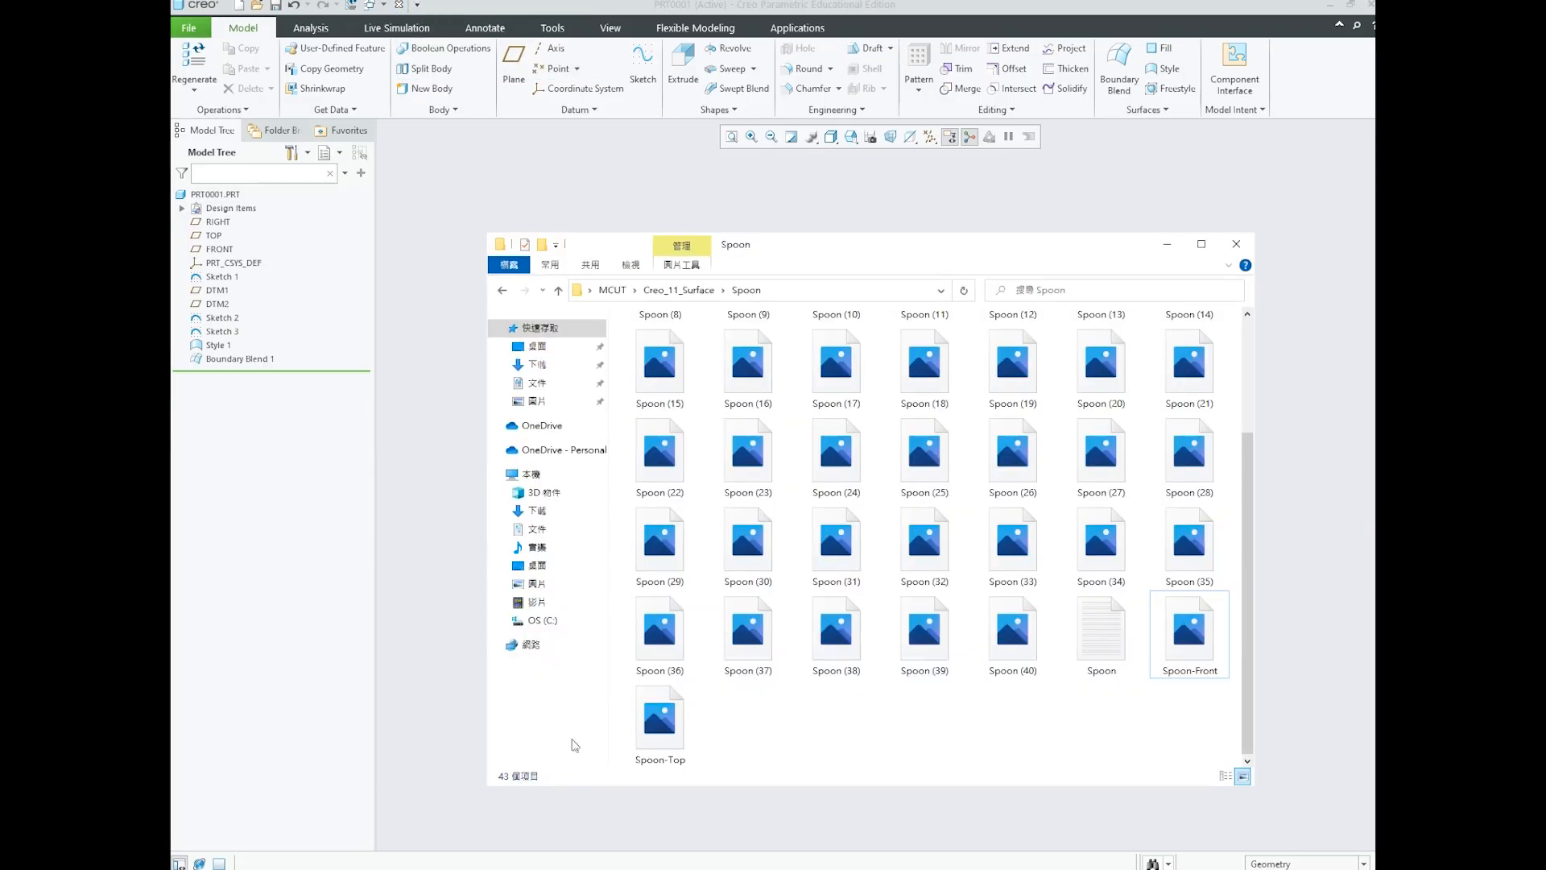
scroll(859, 647, up, 3)
scroll(946, 661, down, 3)
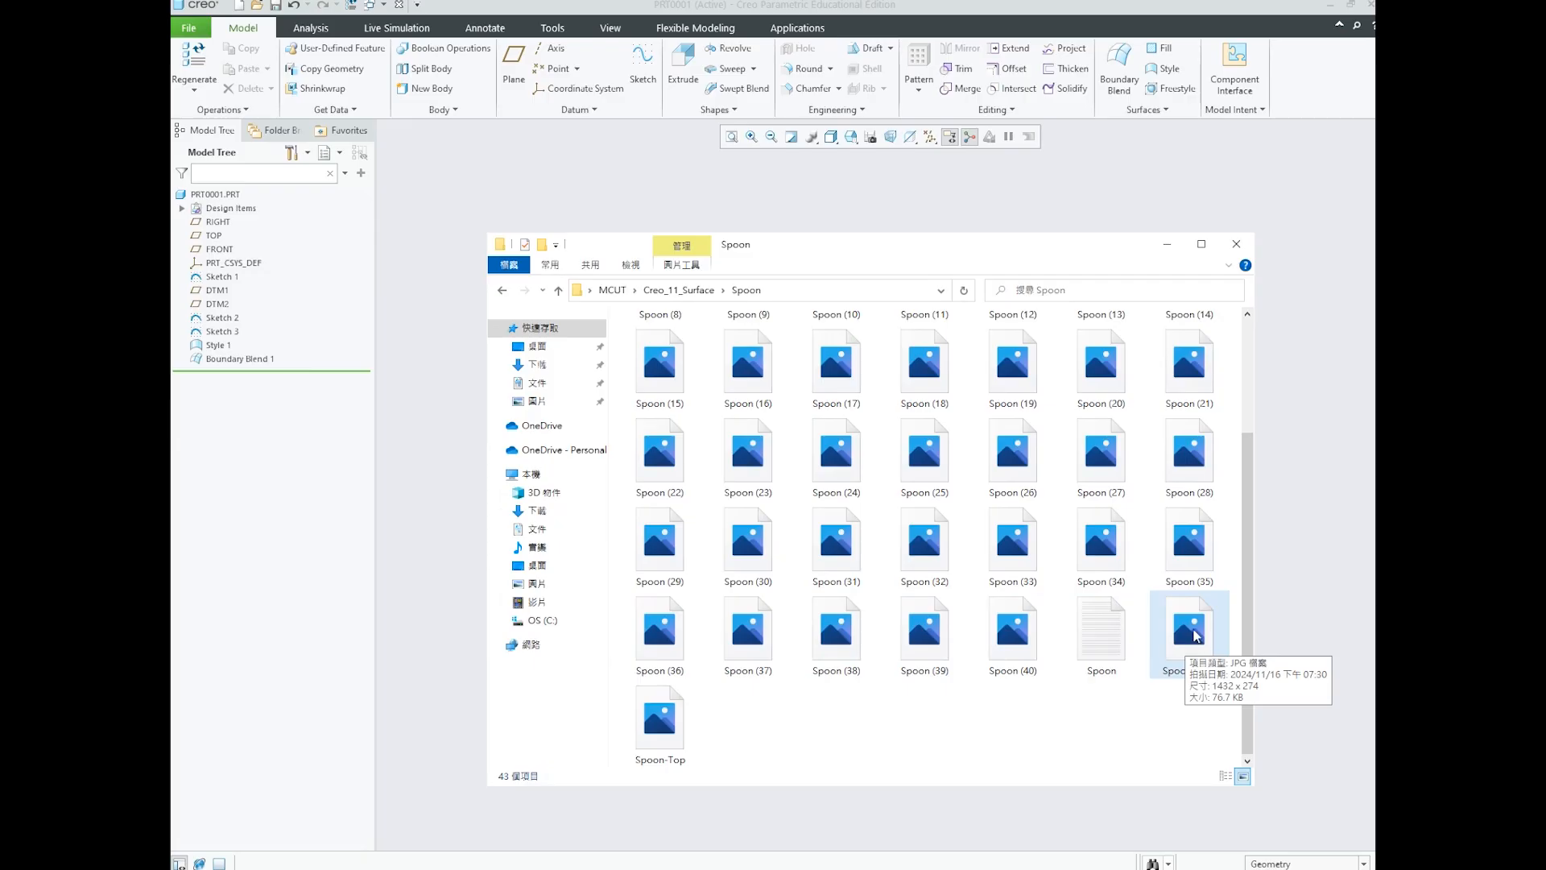
click(1198, 641)
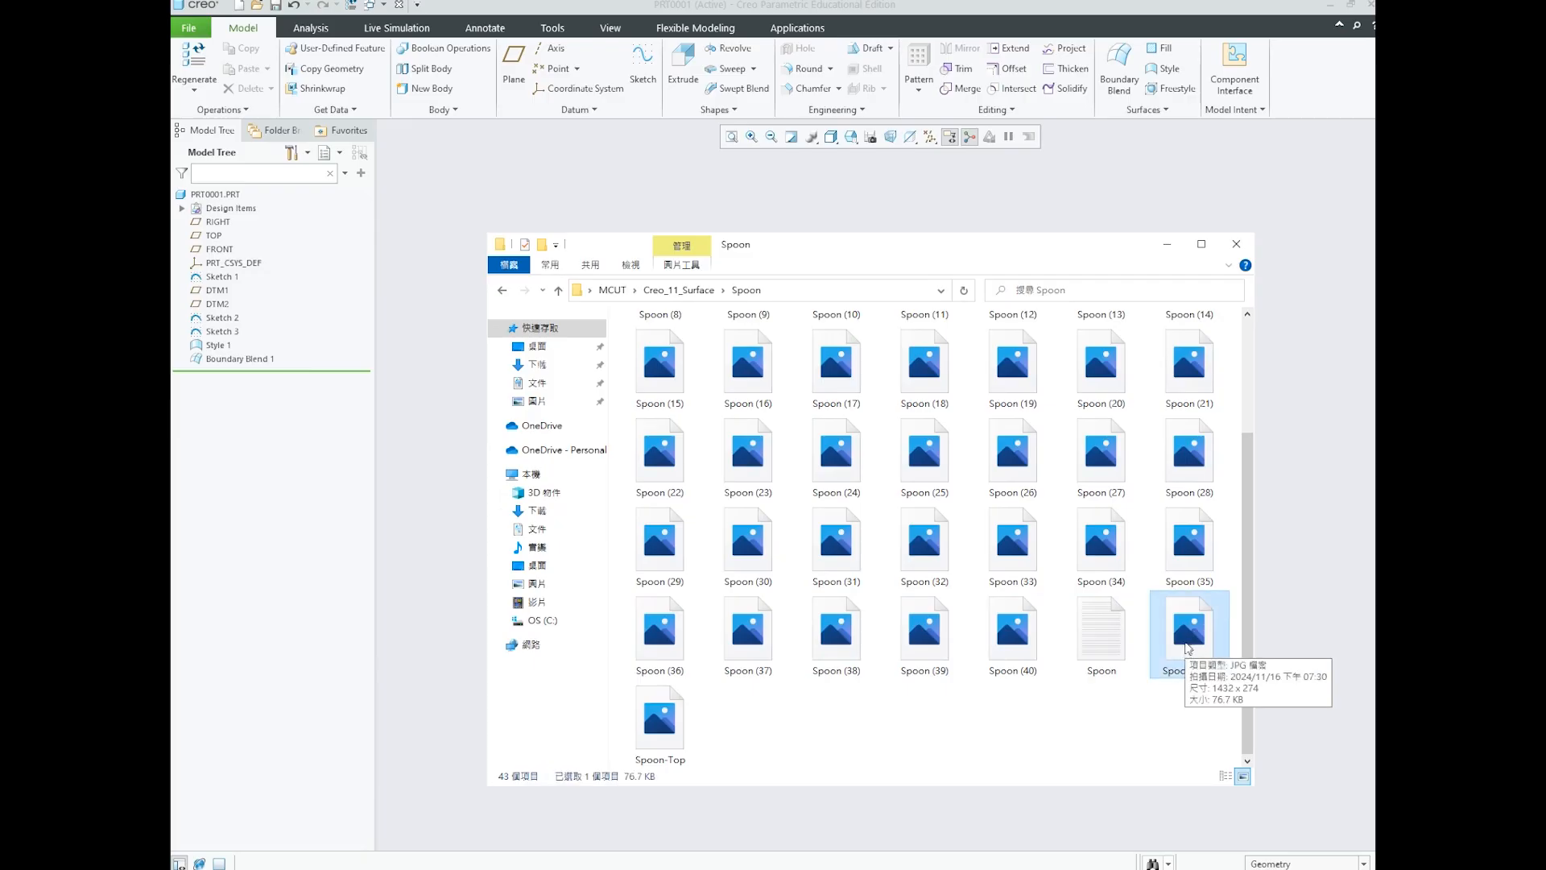
double_click(1200, 638)
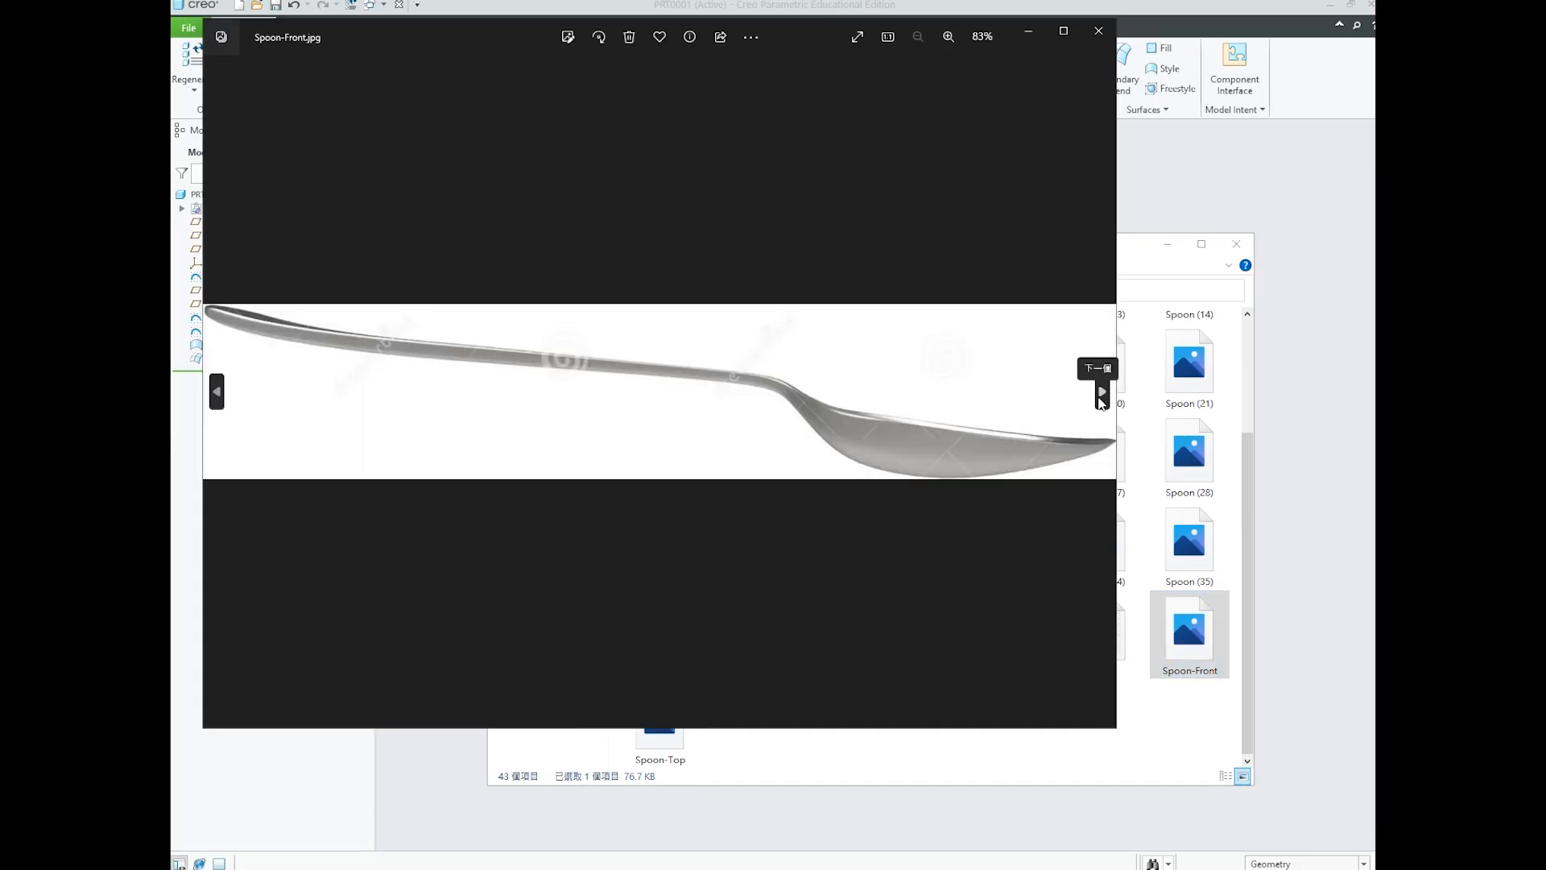
click(1101, 392)
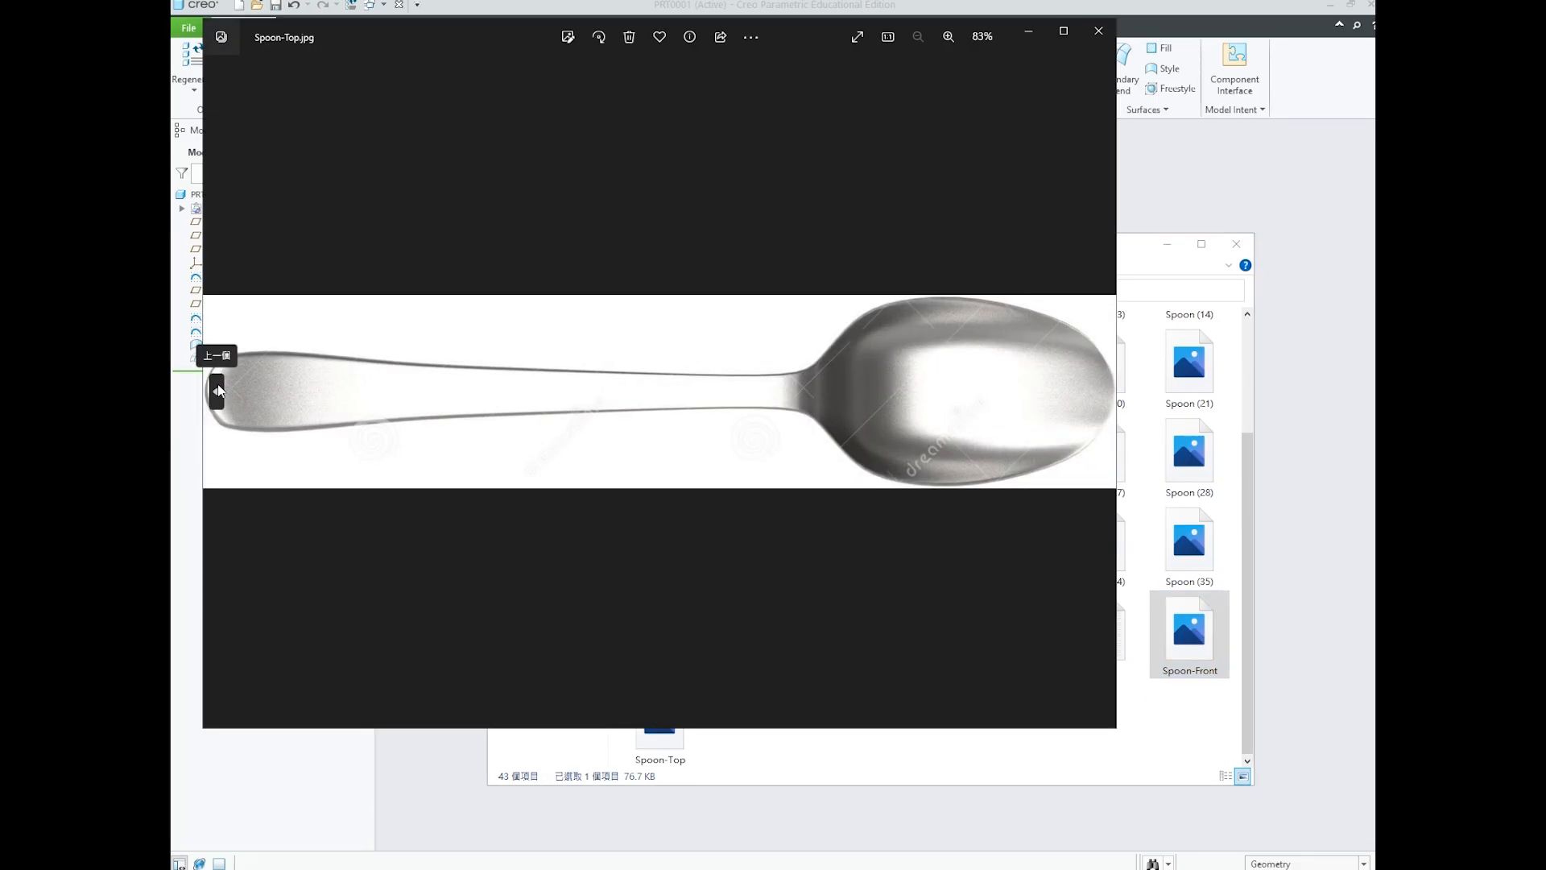
click(218, 390)
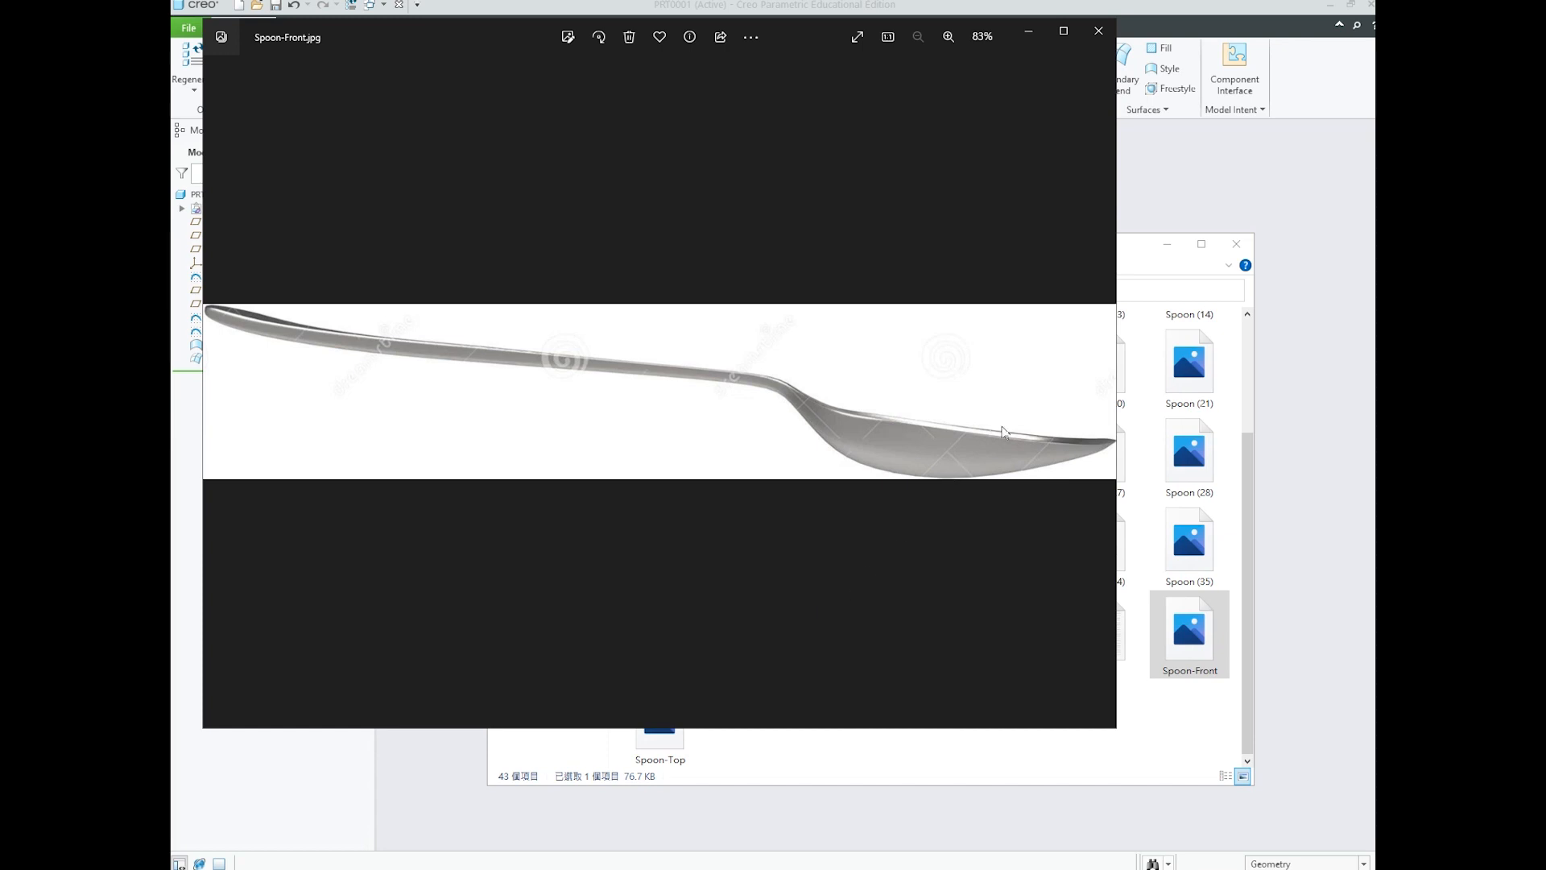
click(1100, 391)
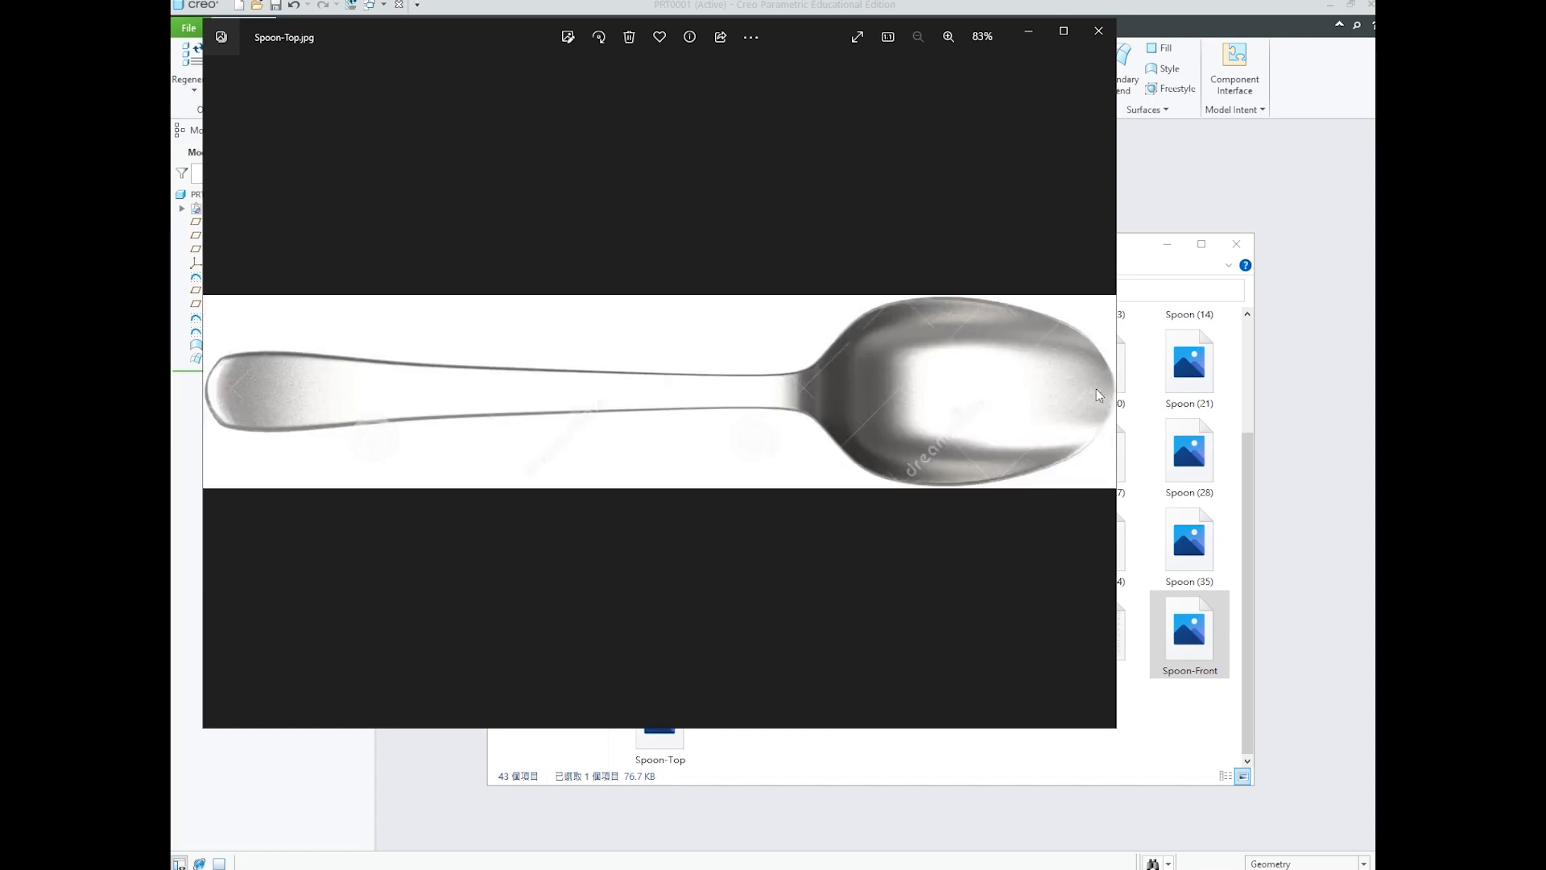
click(216, 391)
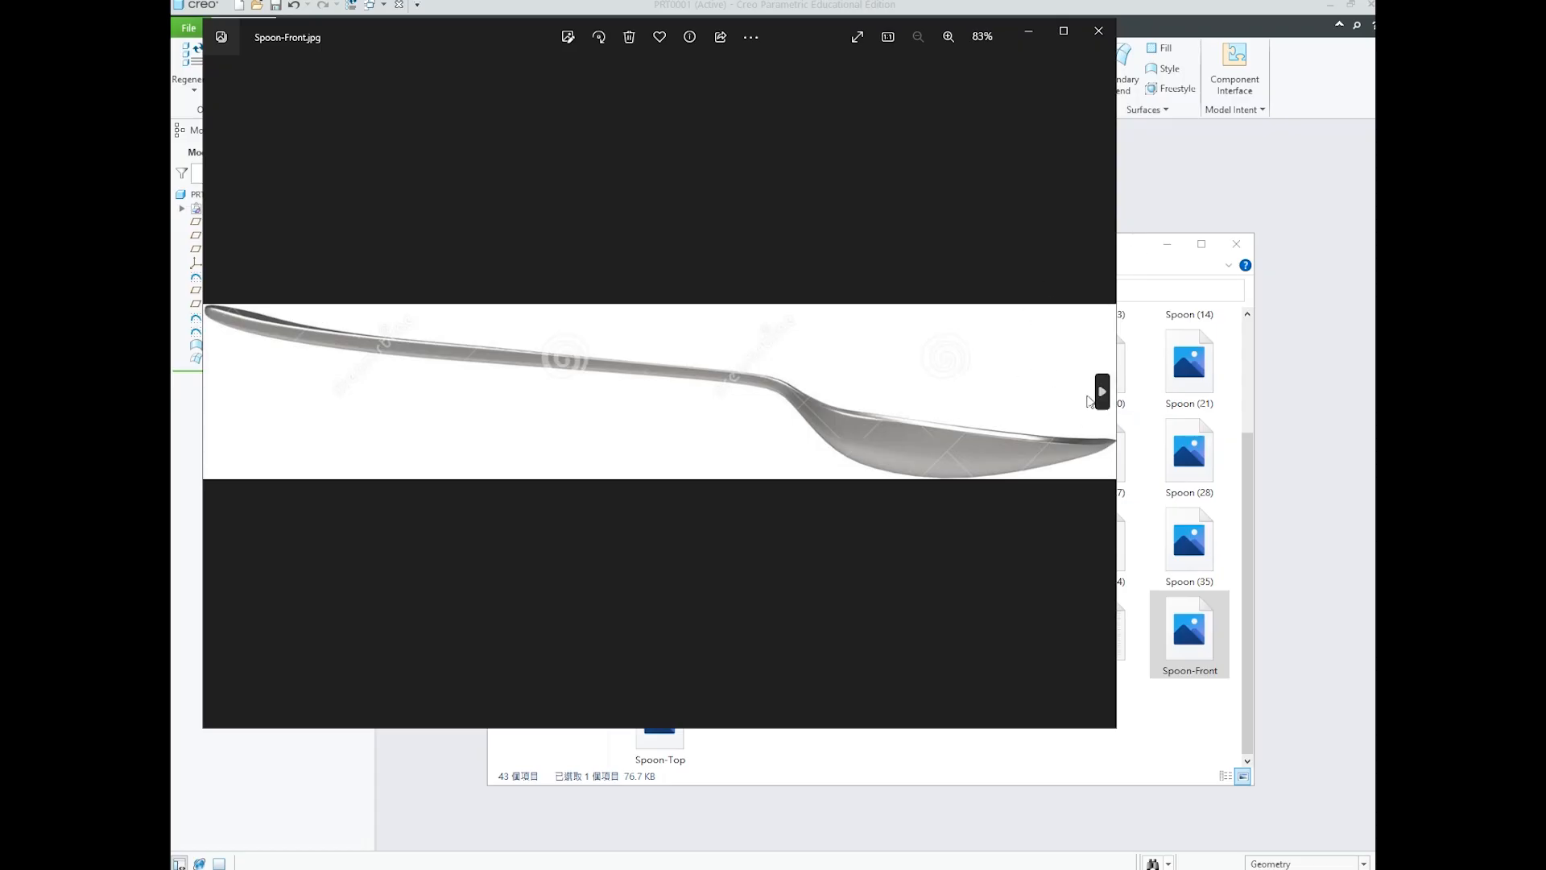
drag(797, 39, 895, 79)
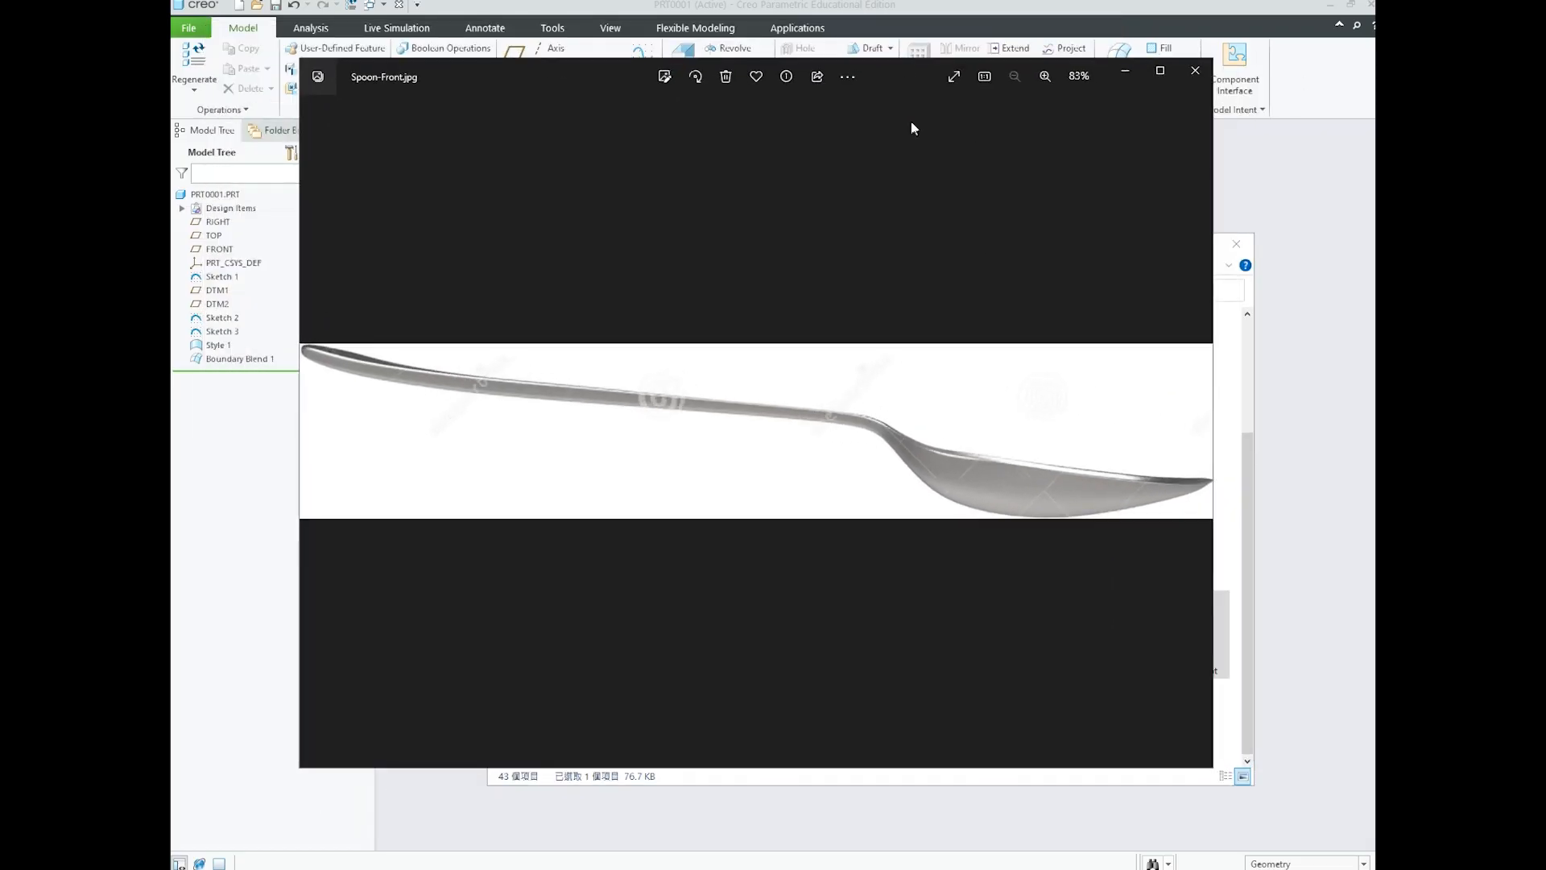
click(1195, 71)
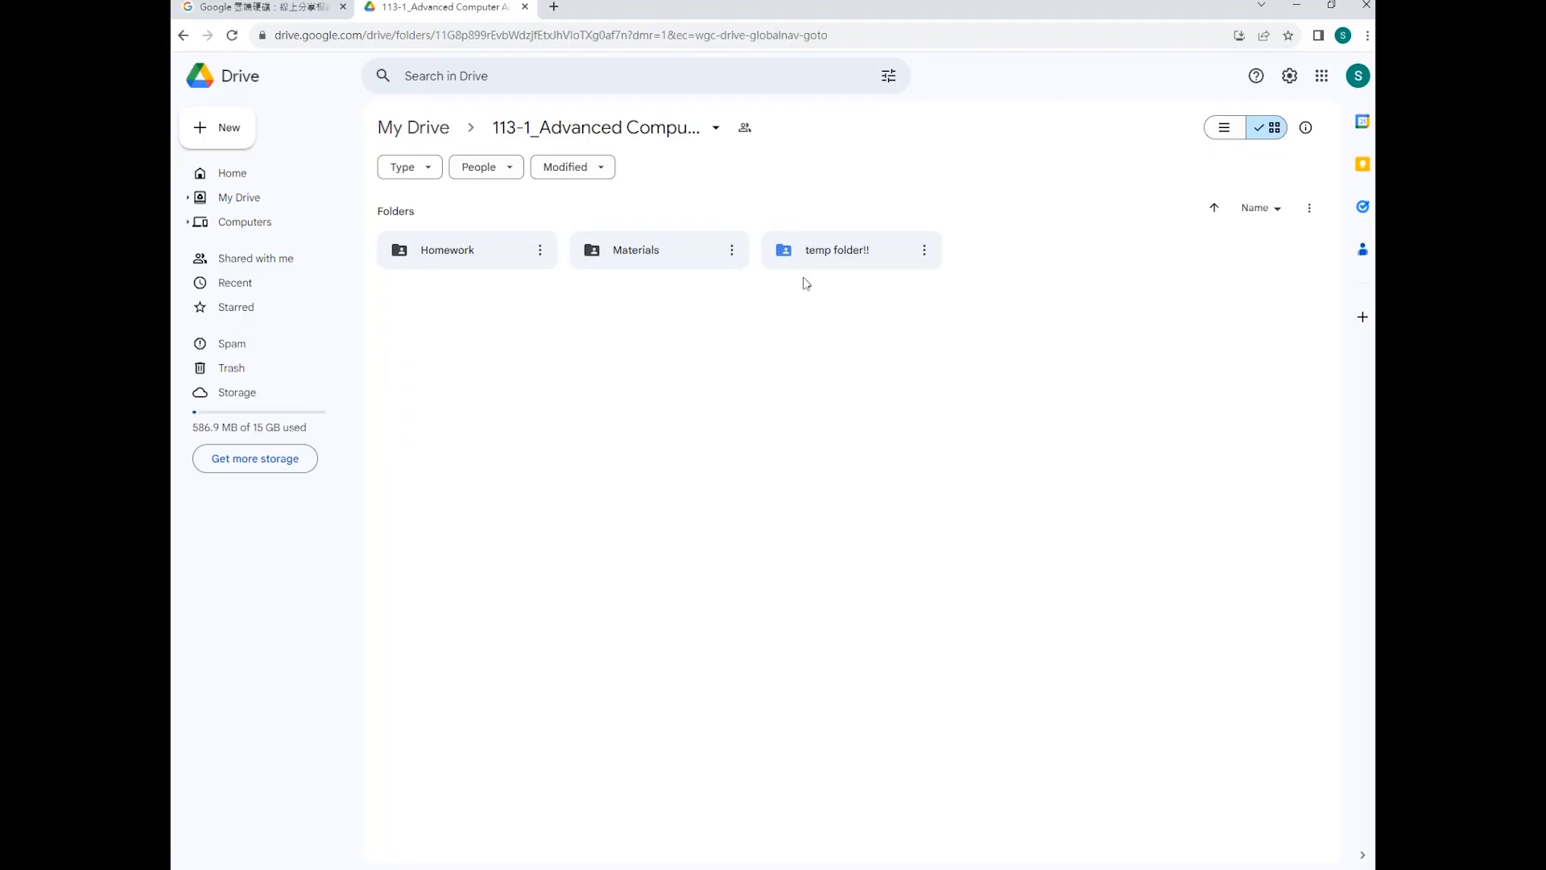
- Check the contents of "temp folder!!" in Google Drive and minimize the open windows to reach the desktop
double_click(857, 256)
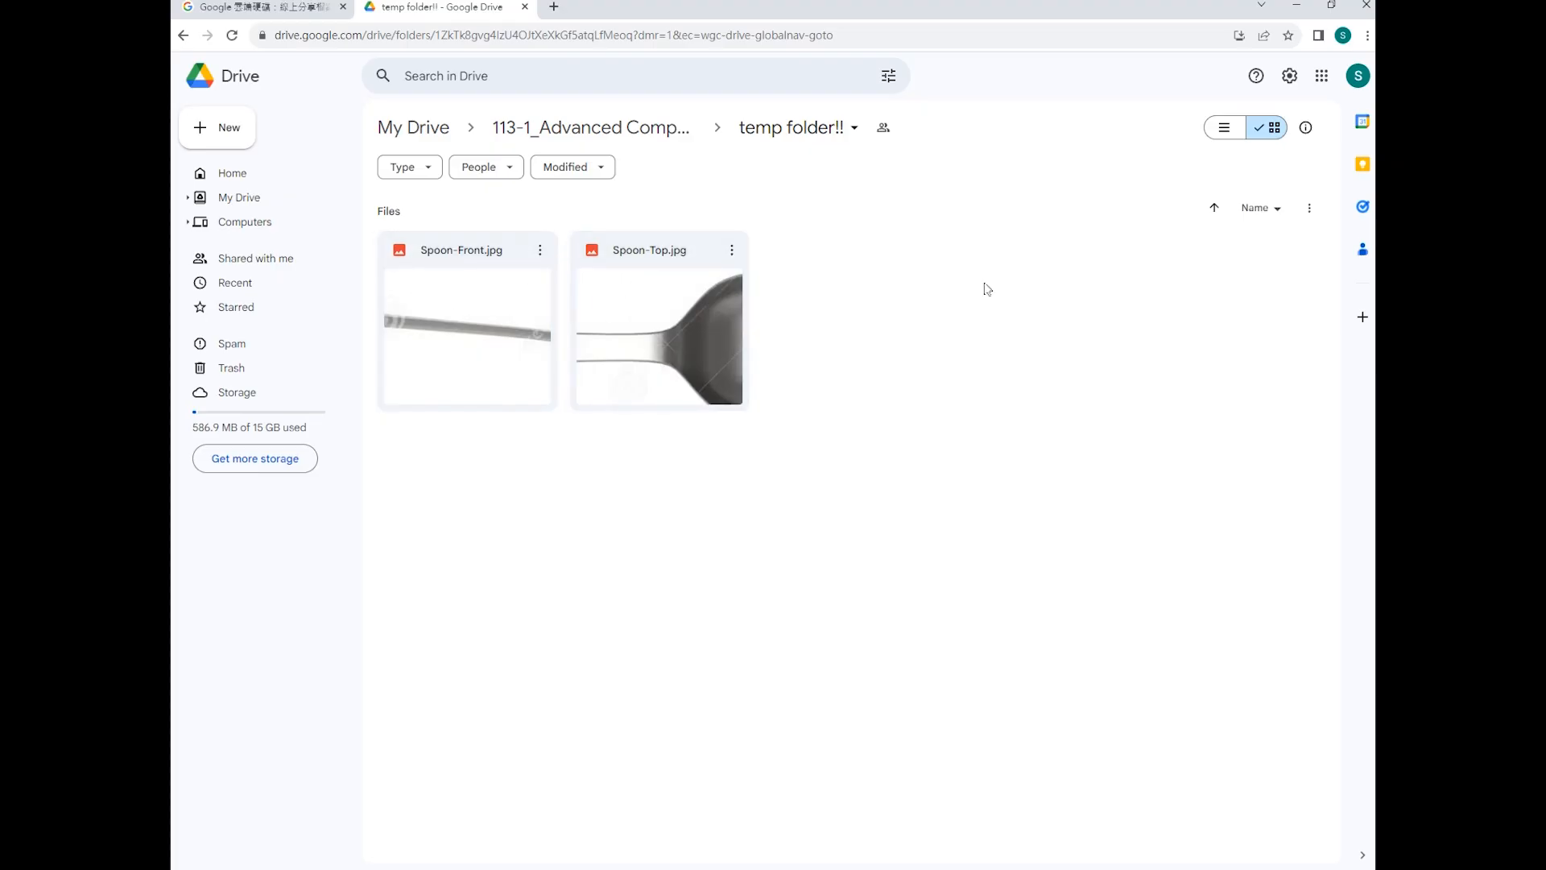
click(1300, 12)
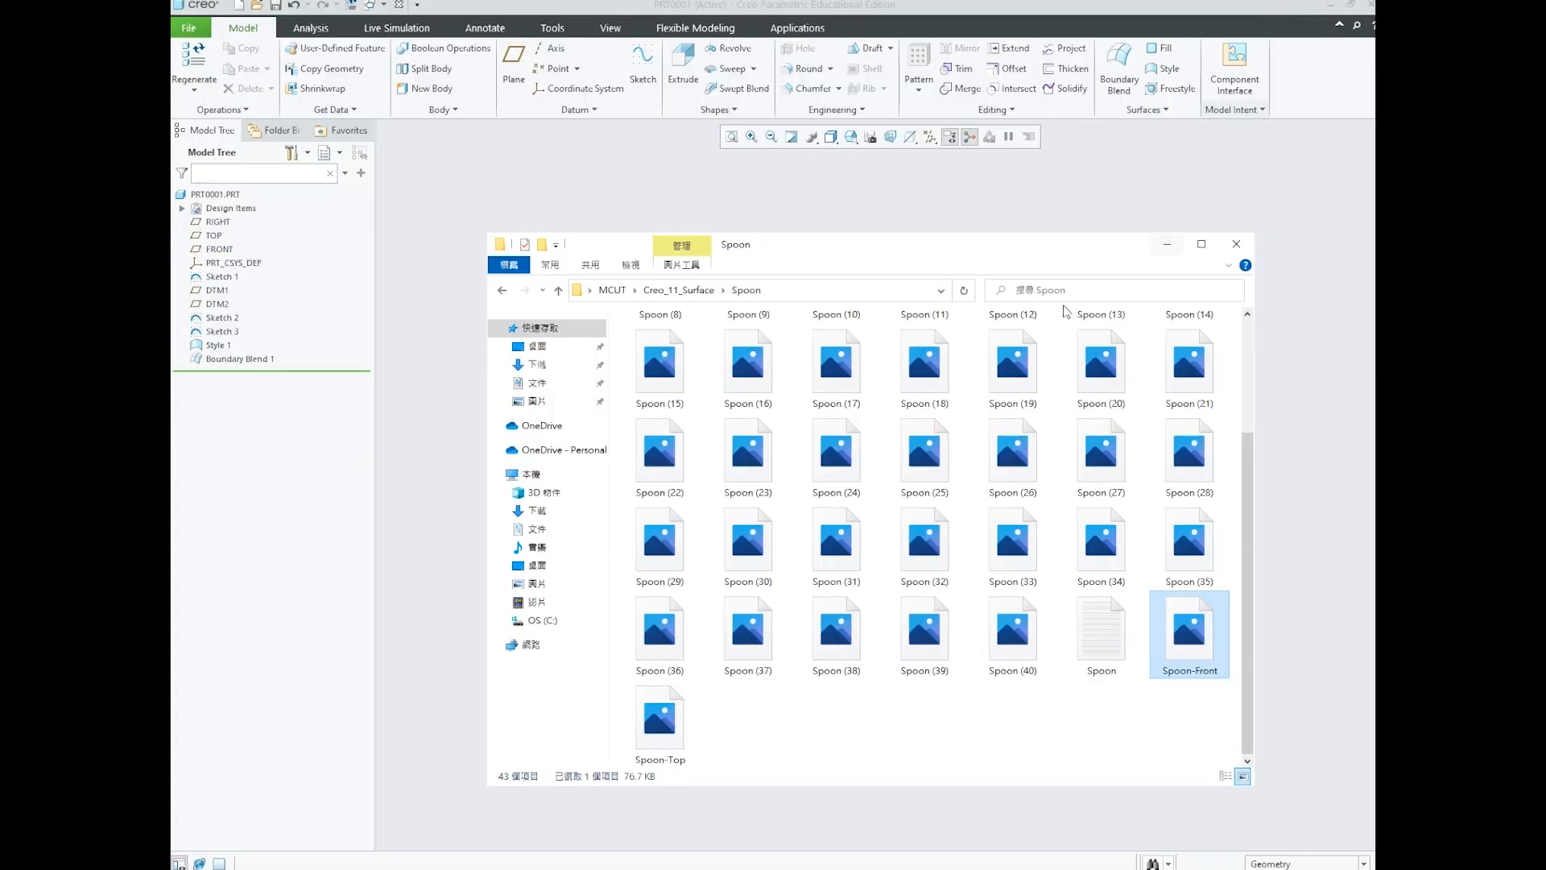
click(1165, 244)
click(1330, 7)
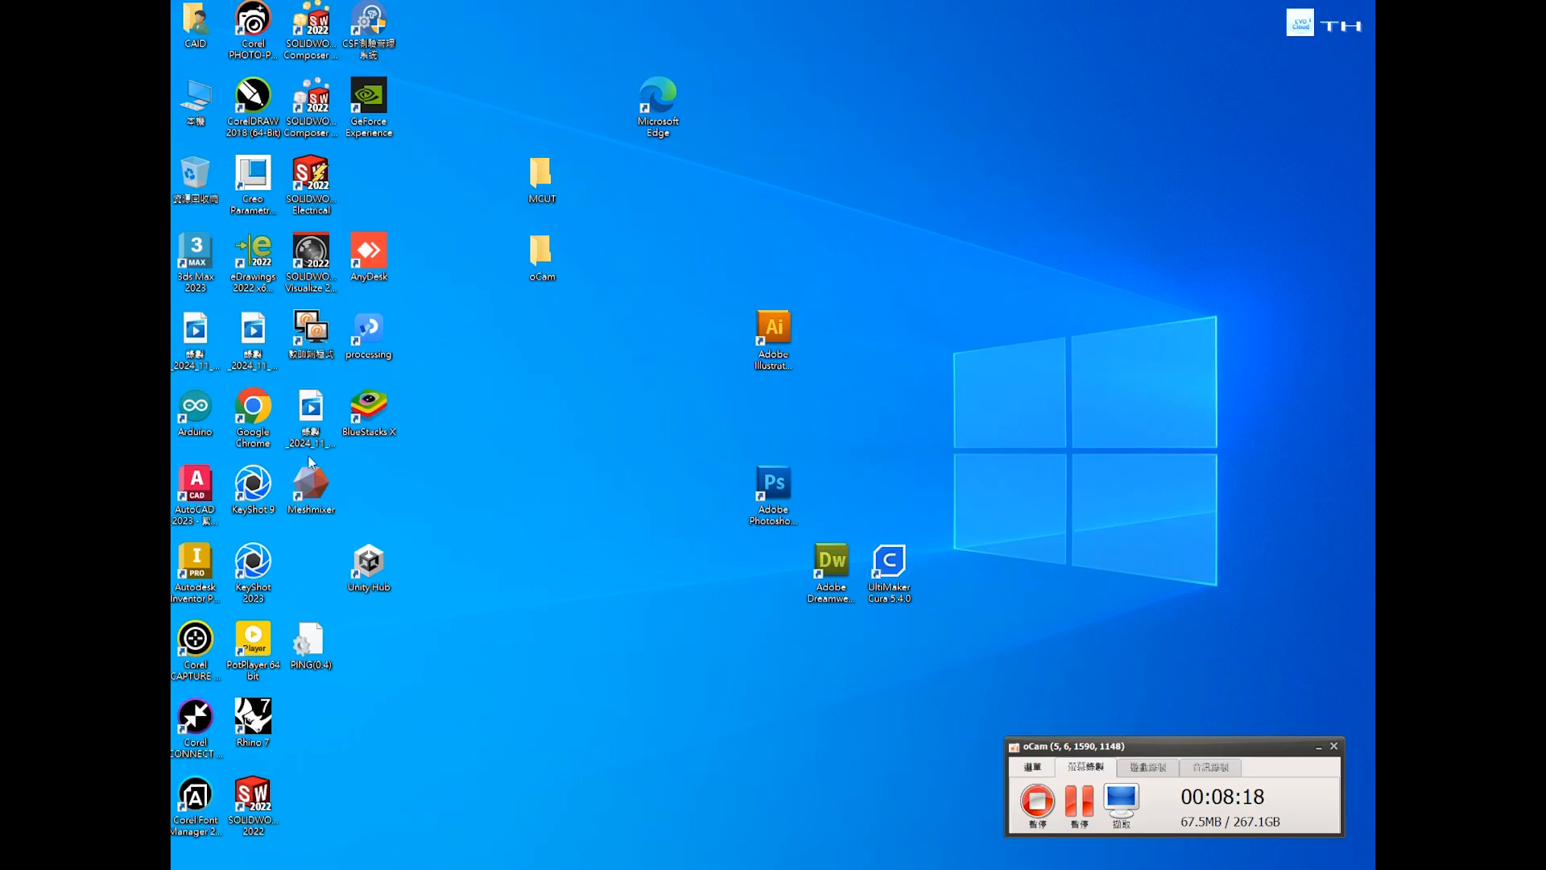
- Switch to the TRBS10.0 classroom broadcasting system, log in, and open file distribution for all listed student computers
double_click(322, 332)
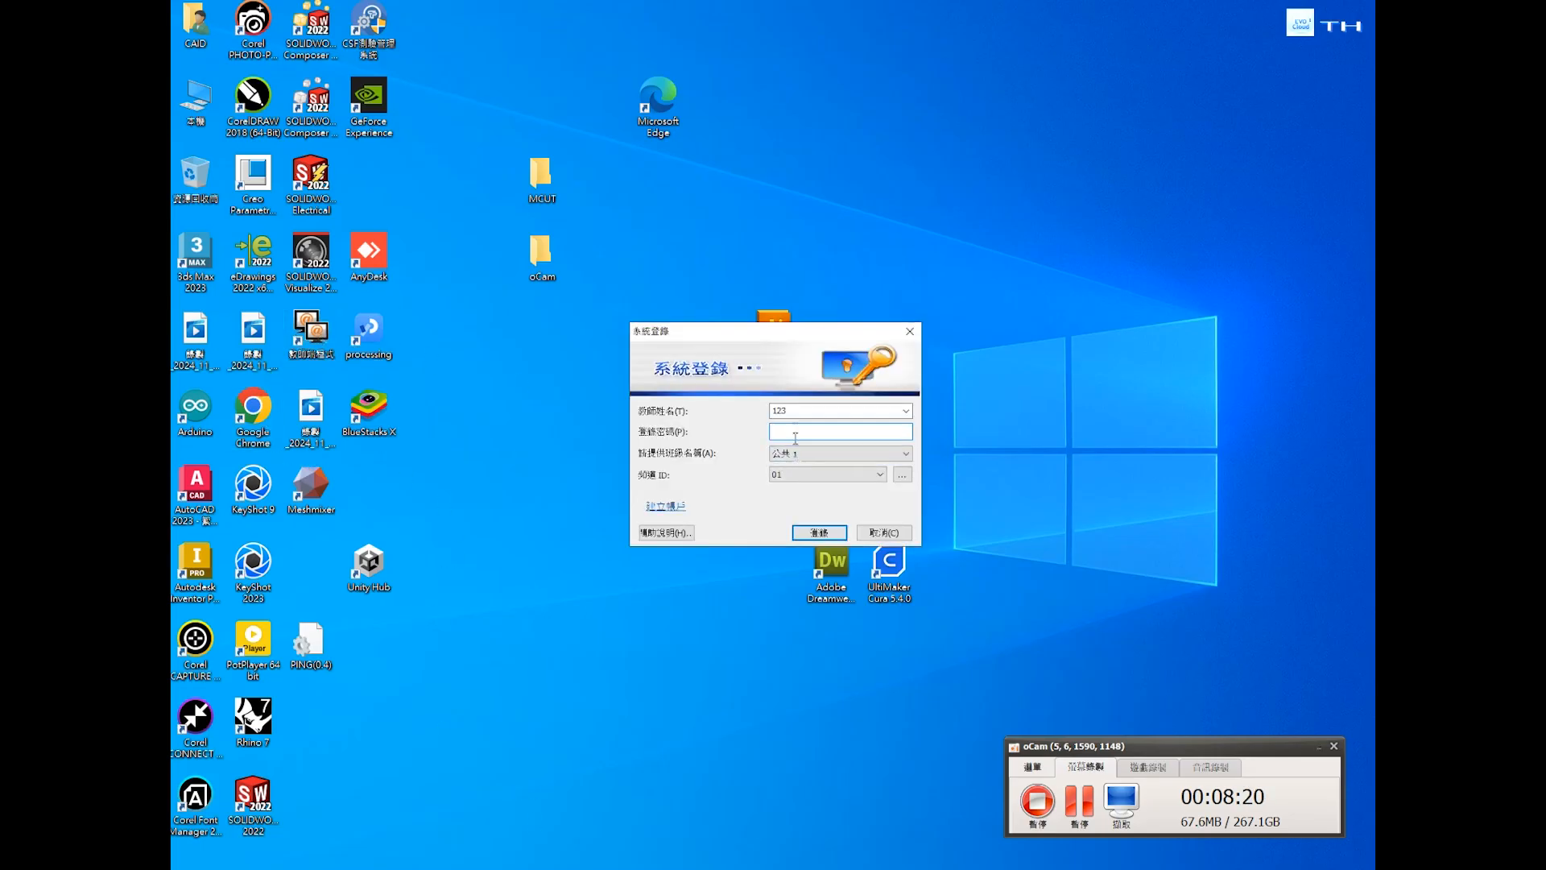
click(819, 533)
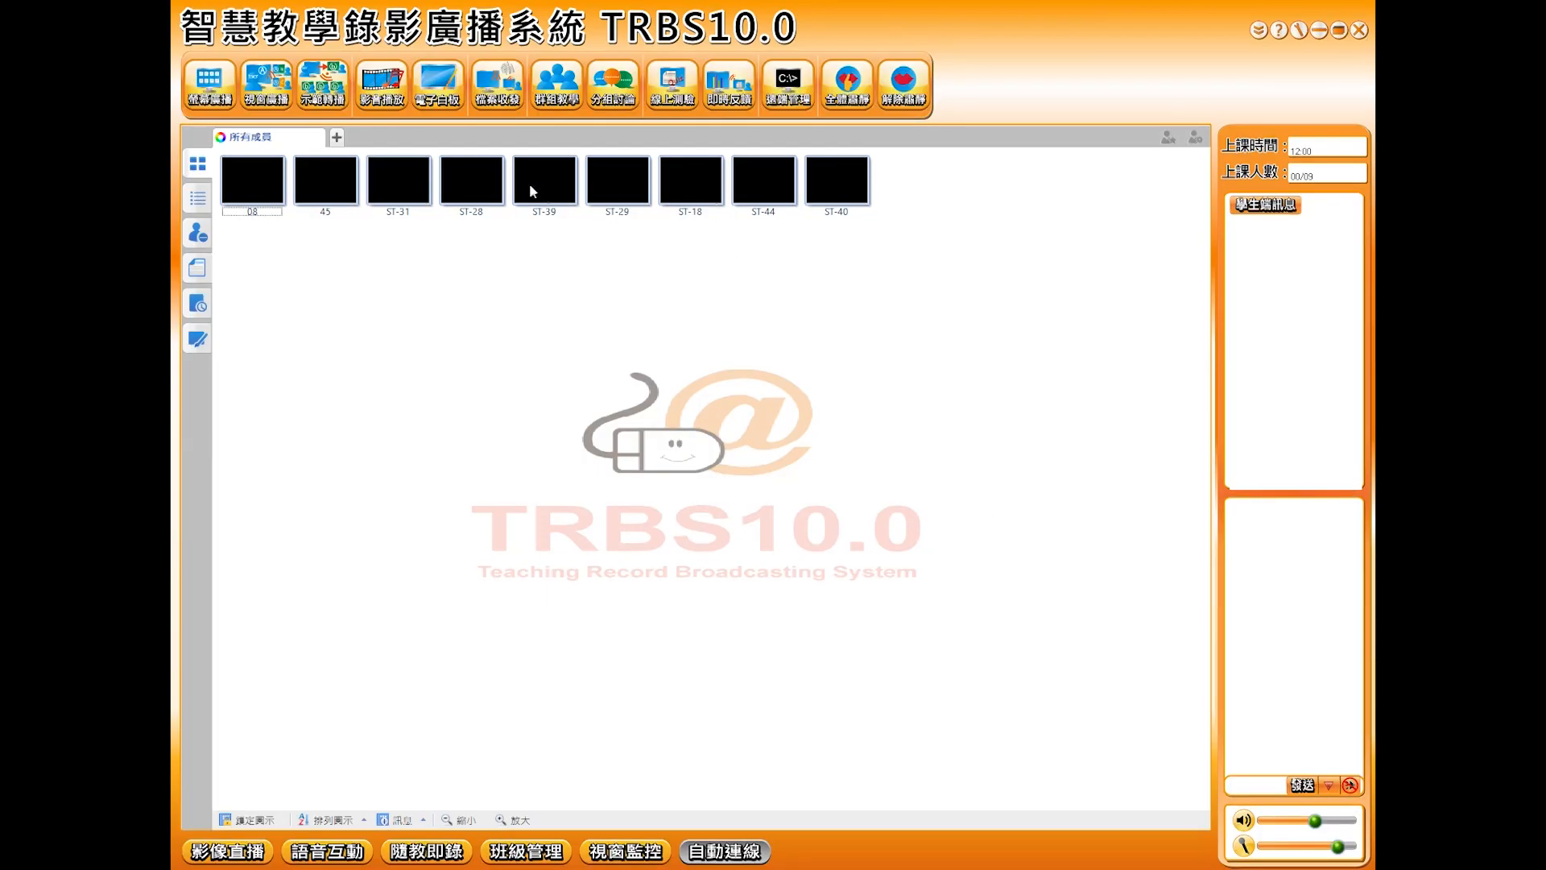
shift+click(843, 175)
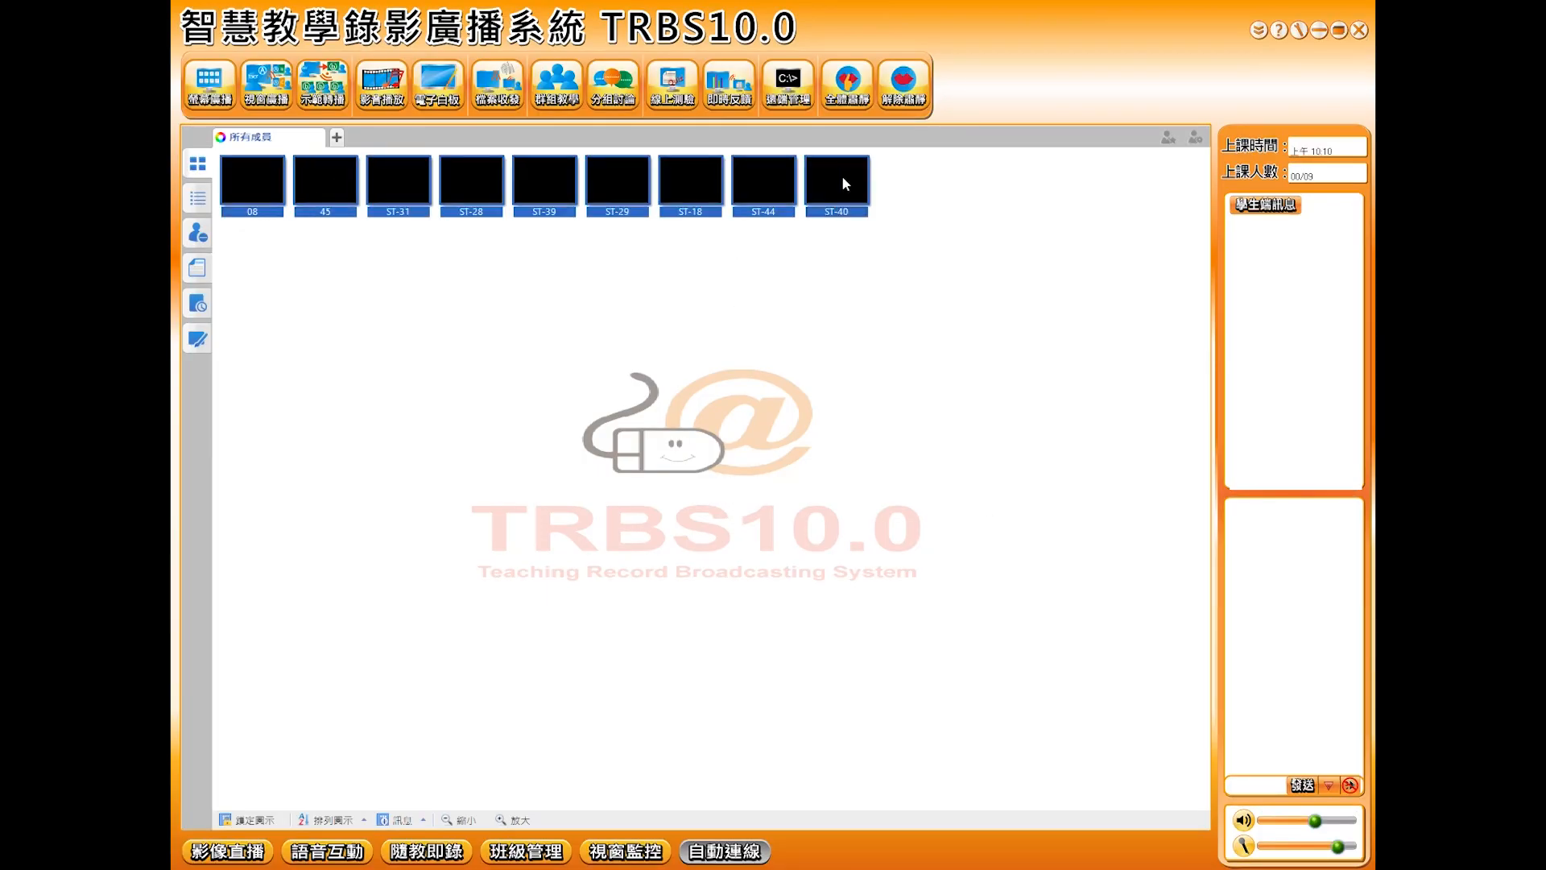
click(510, 93)
click(506, 131)
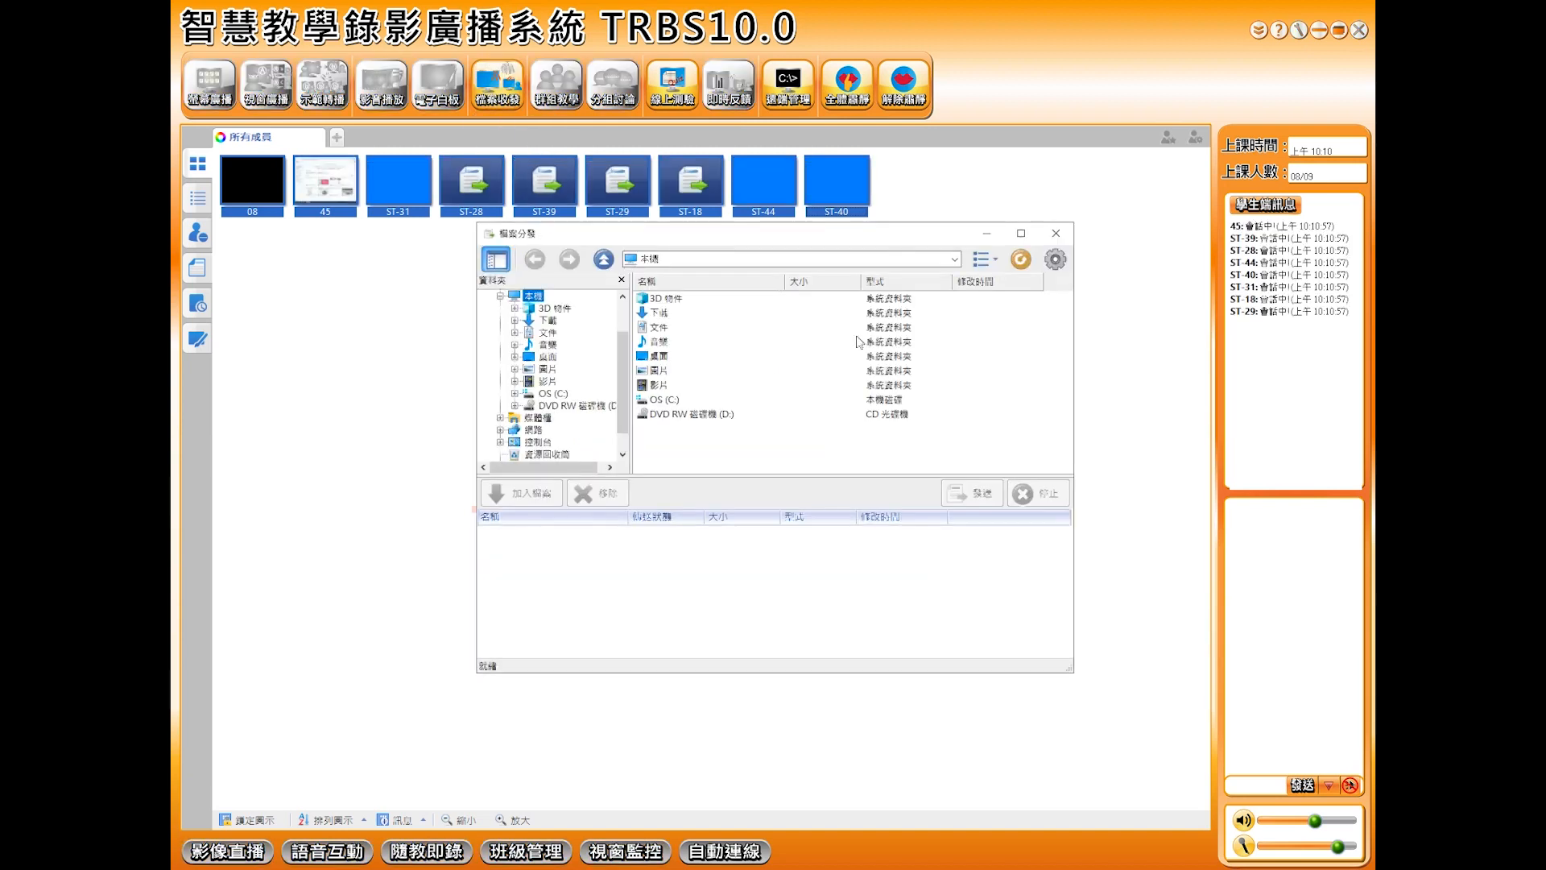
- Browse the file distribution window from the desktop to the MCUT\Creo_11_Surface\Spoon folder
scroll(581, 351, up, 2)
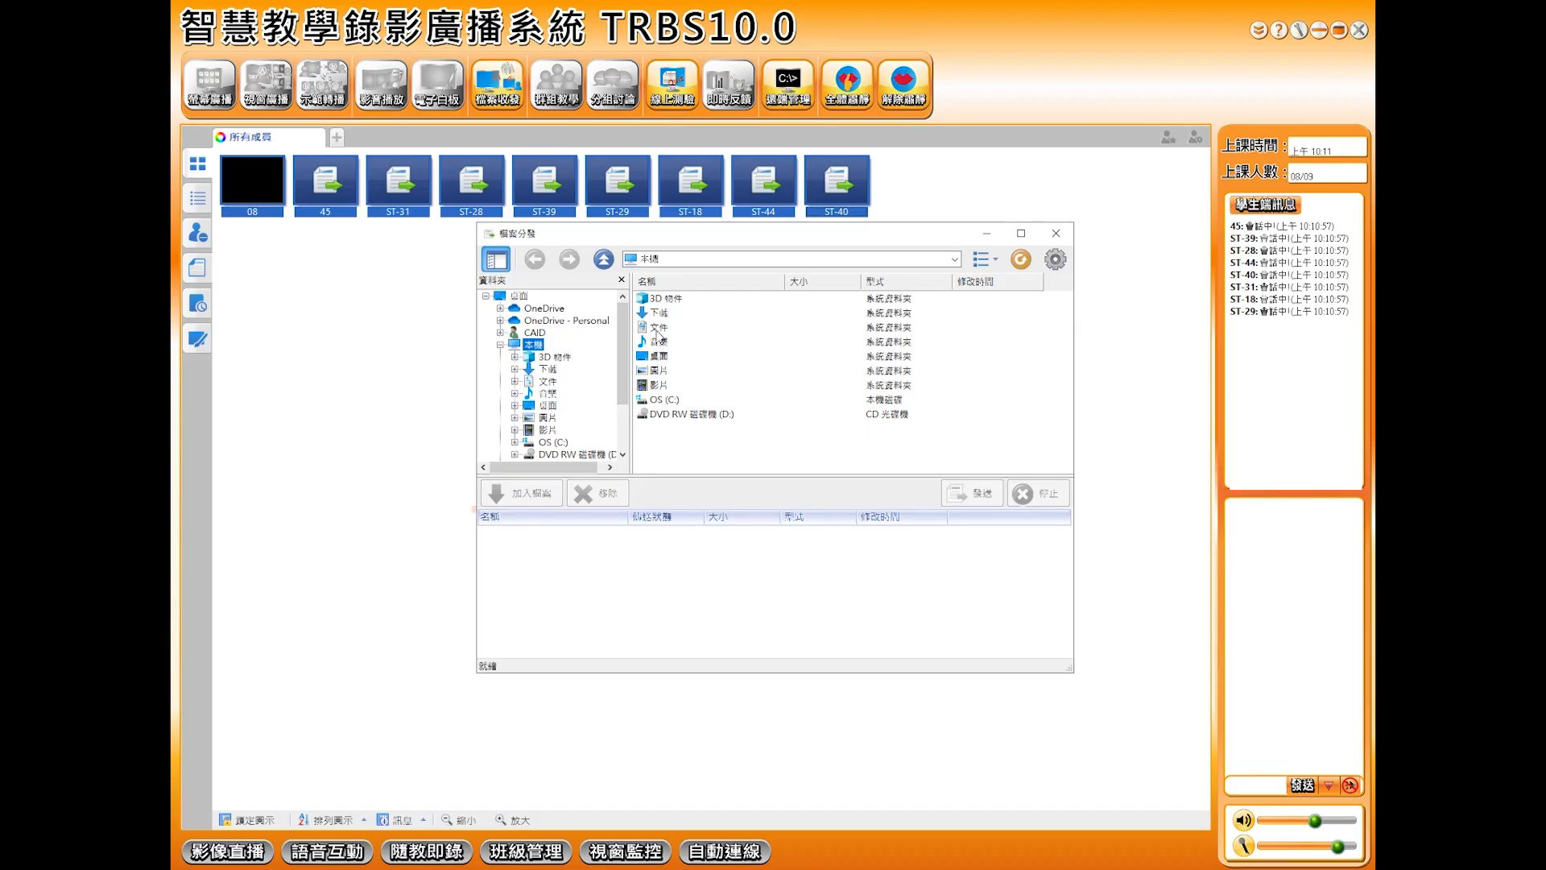
click(658, 313)
click(524, 297)
scroll(671, 374, down, 5)
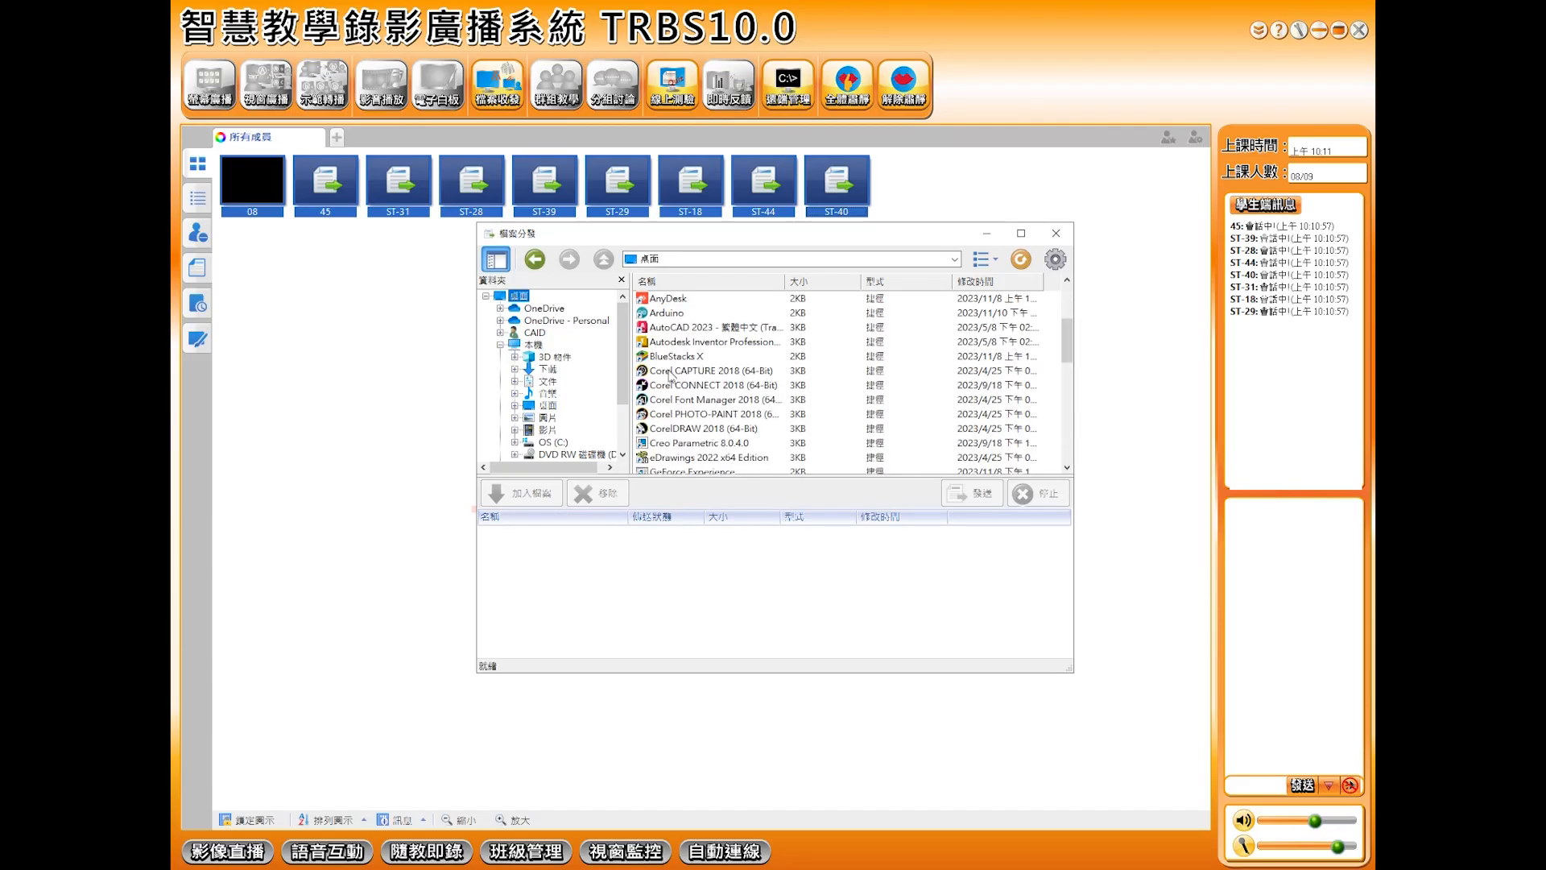
scroll(671, 372, down, 4)
click(673, 358)
double_click(673, 357)
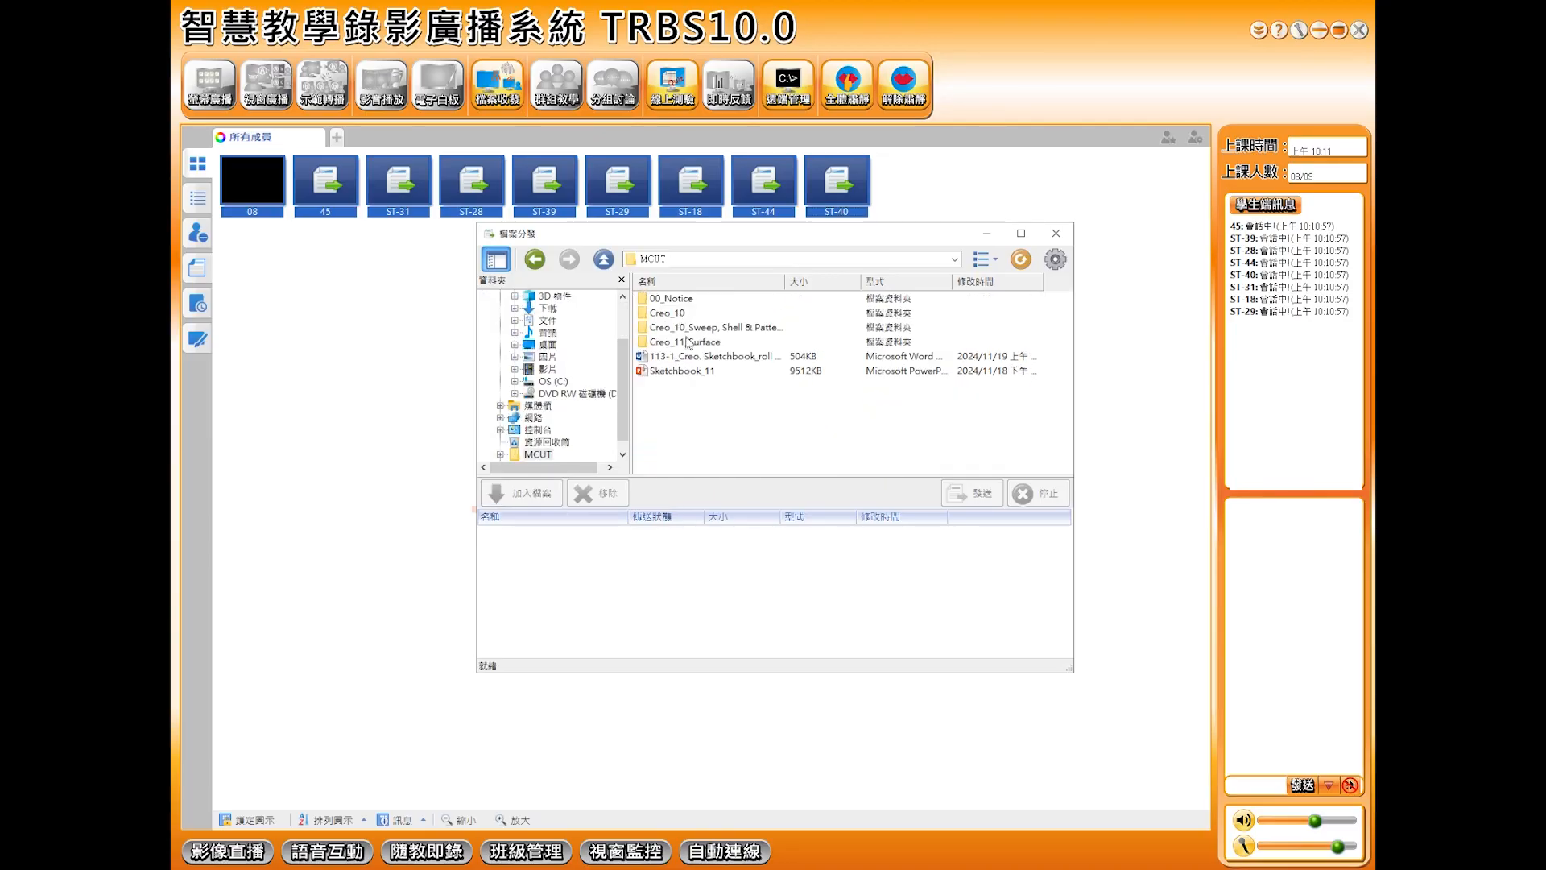
double_click(687, 341)
double_click(663, 299)
- Add Spoon-Front and Spoon-Top to the distribution list and send them to the selected student computers
scroll(749, 414, down, 10)
click(701, 444)
shift+click(699, 458)
click(544, 495)
click(975, 492)
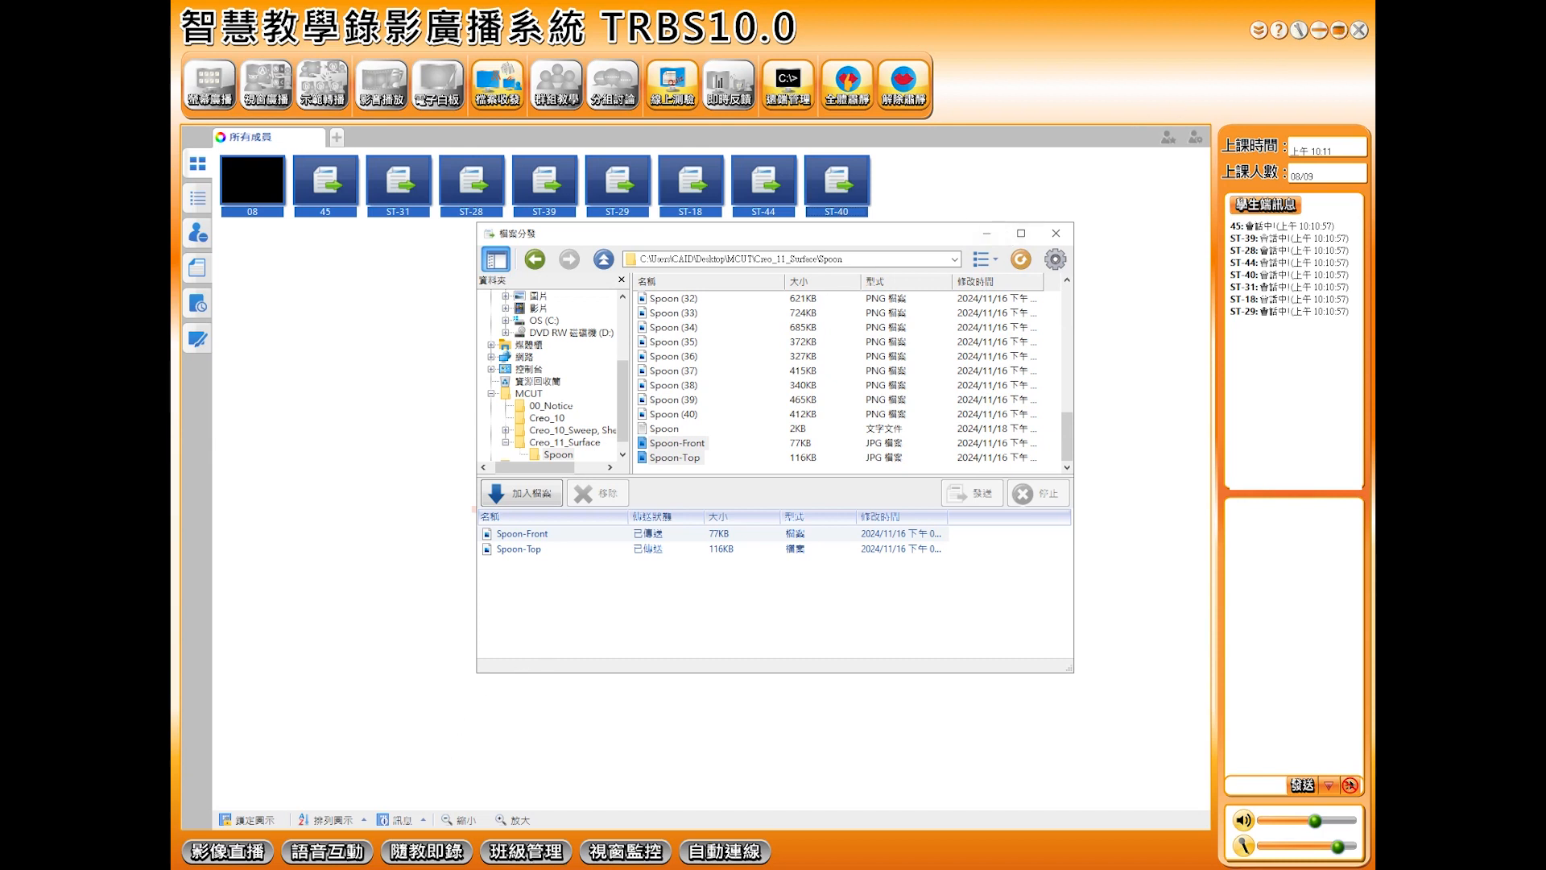
- Switch to Creo Parametric and erase the non-displayed part PRT0001 from the session
mouse_move(409, 868)
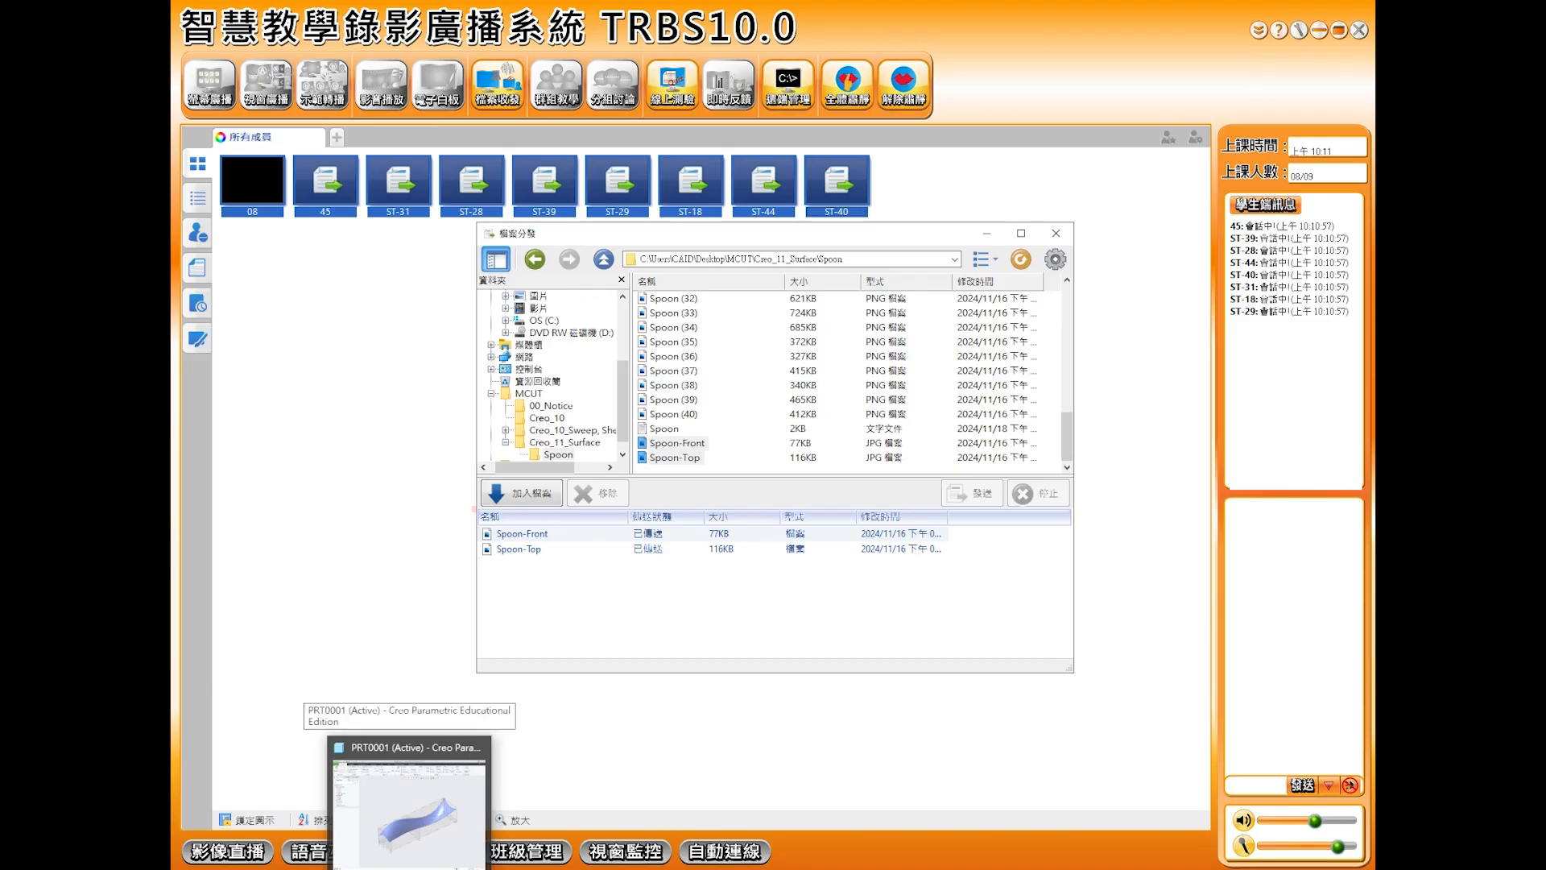
click(409, 814)
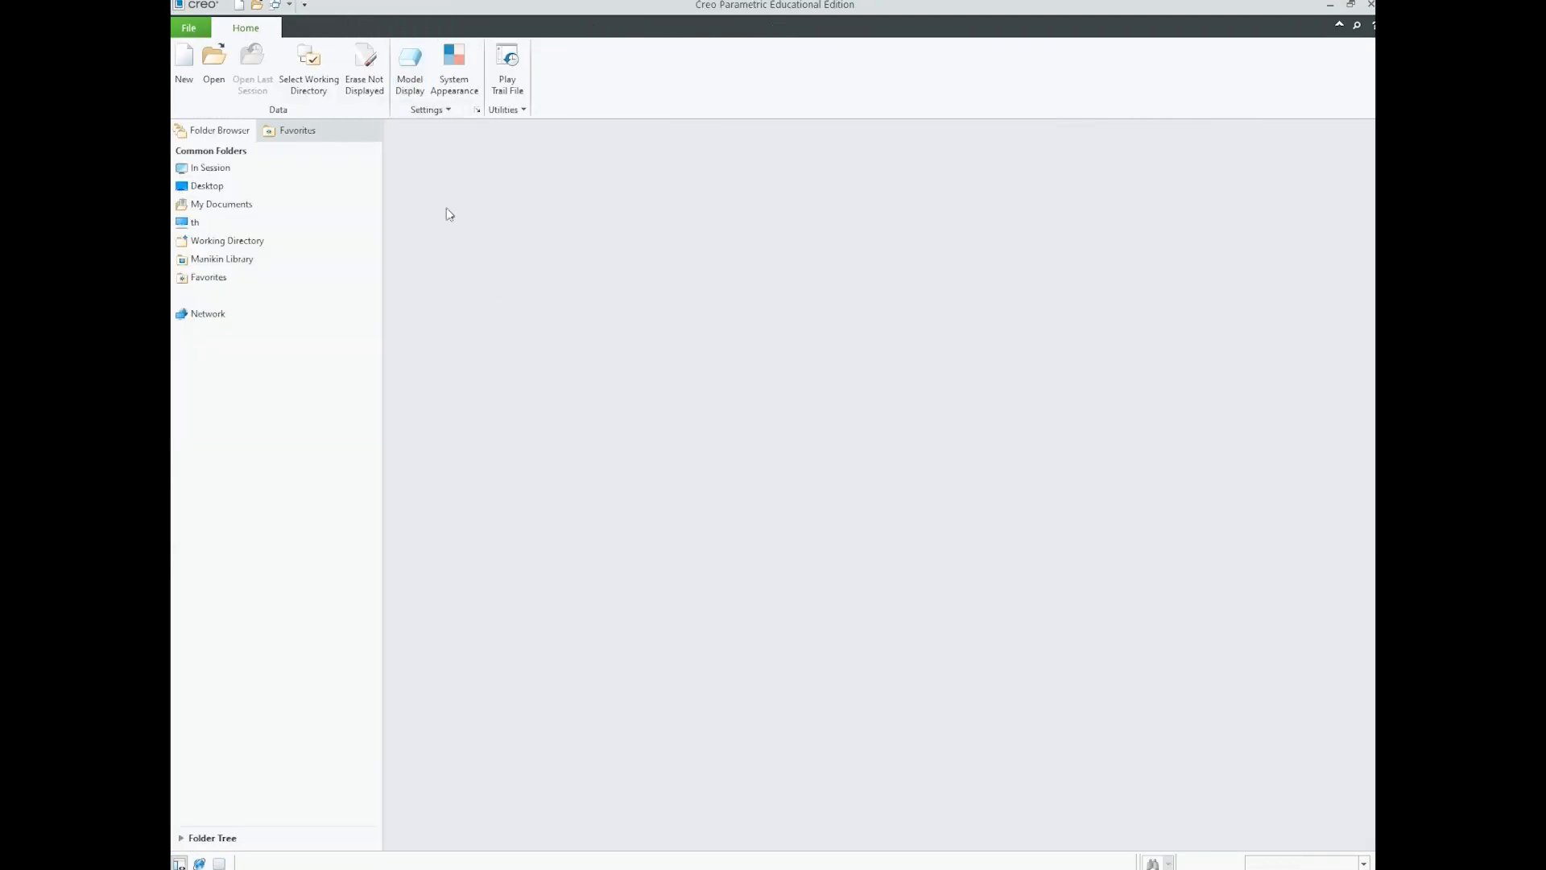
click(365, 66)
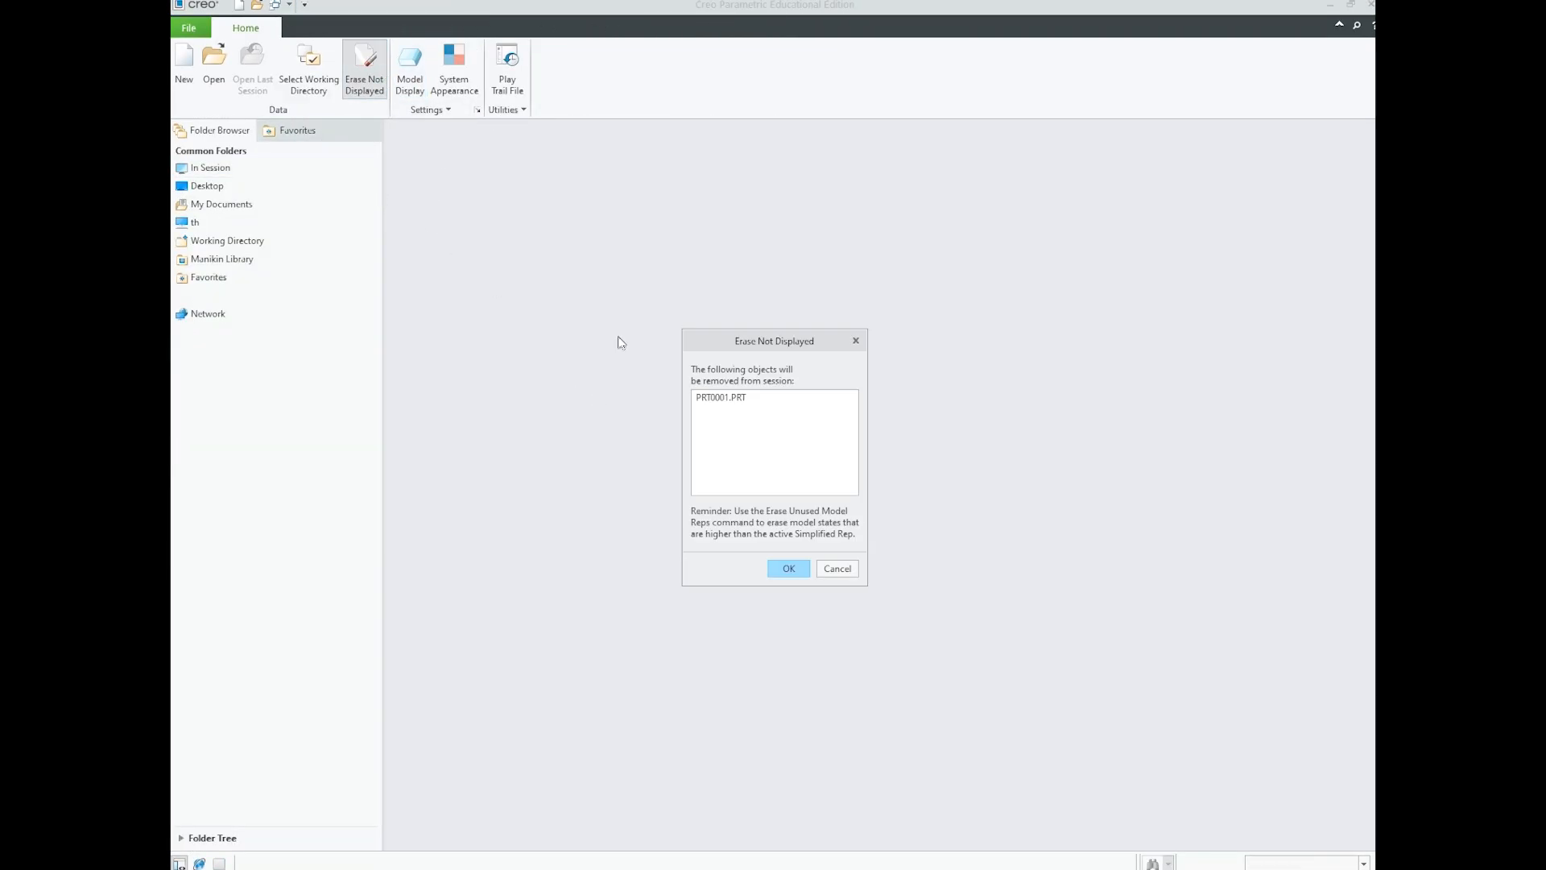
click(776, 569)
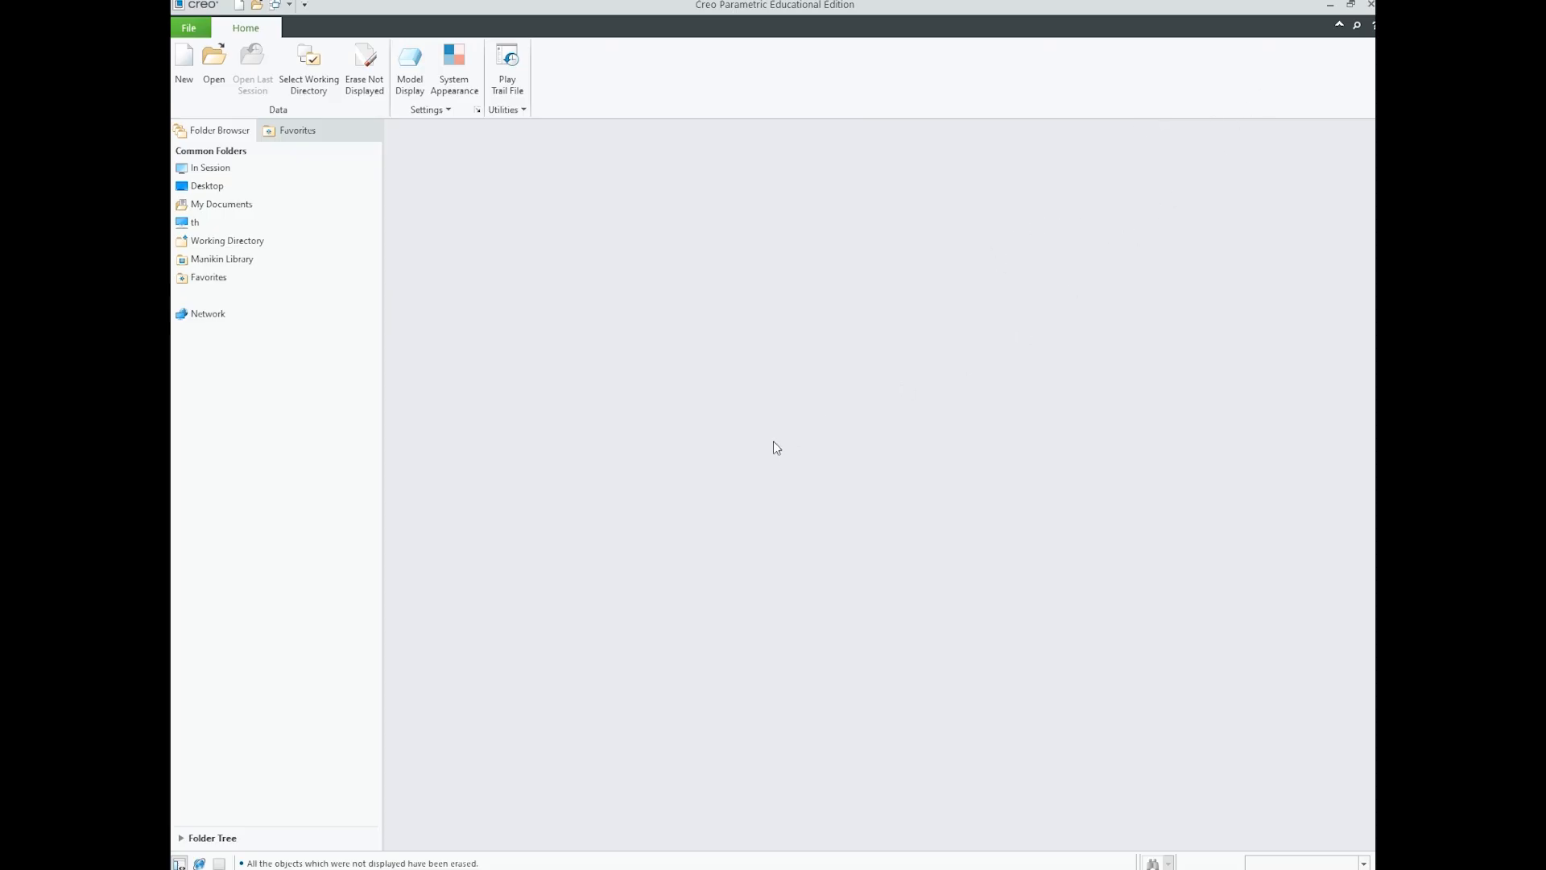
- Minimize Creo Parametric and create a new folder named Creo_11 on the desktop
click(1331, 6)
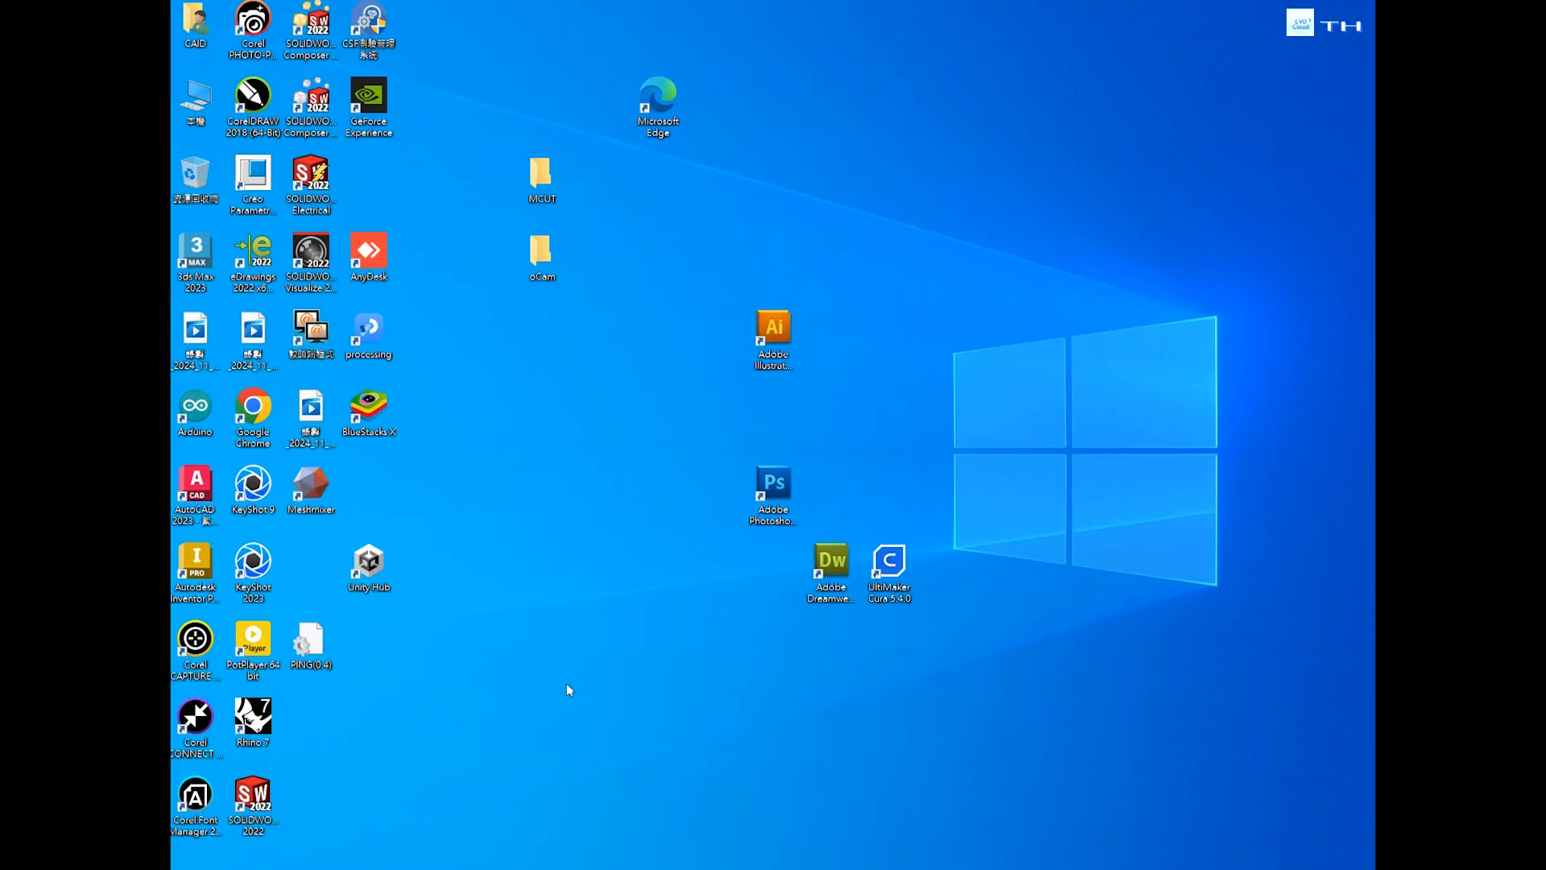
right_click(349, 730)
click(403, 695)
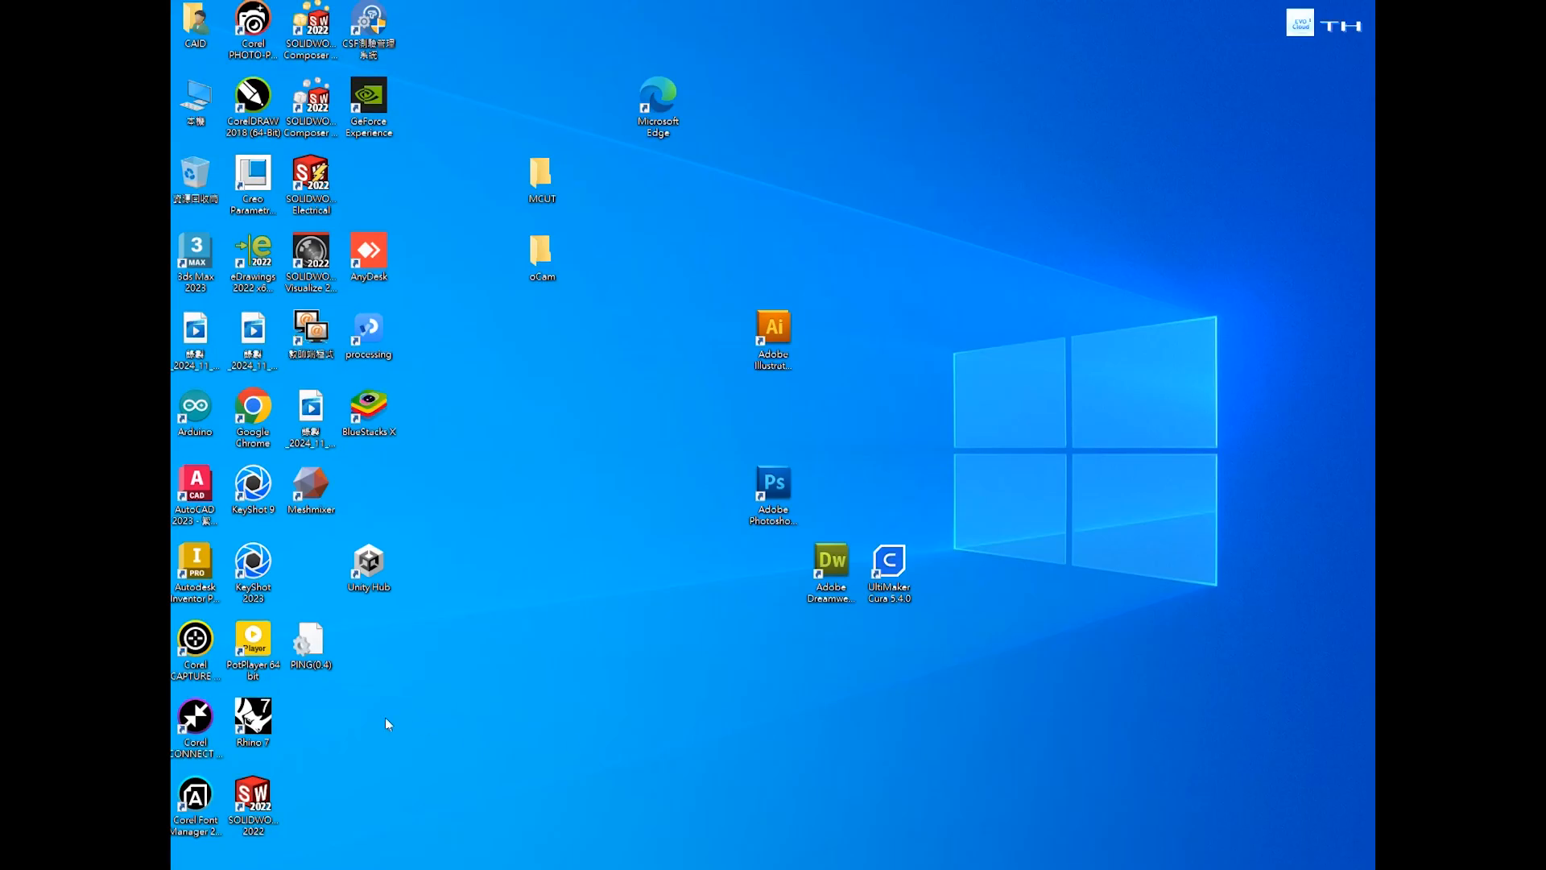
right_click(355, 730)
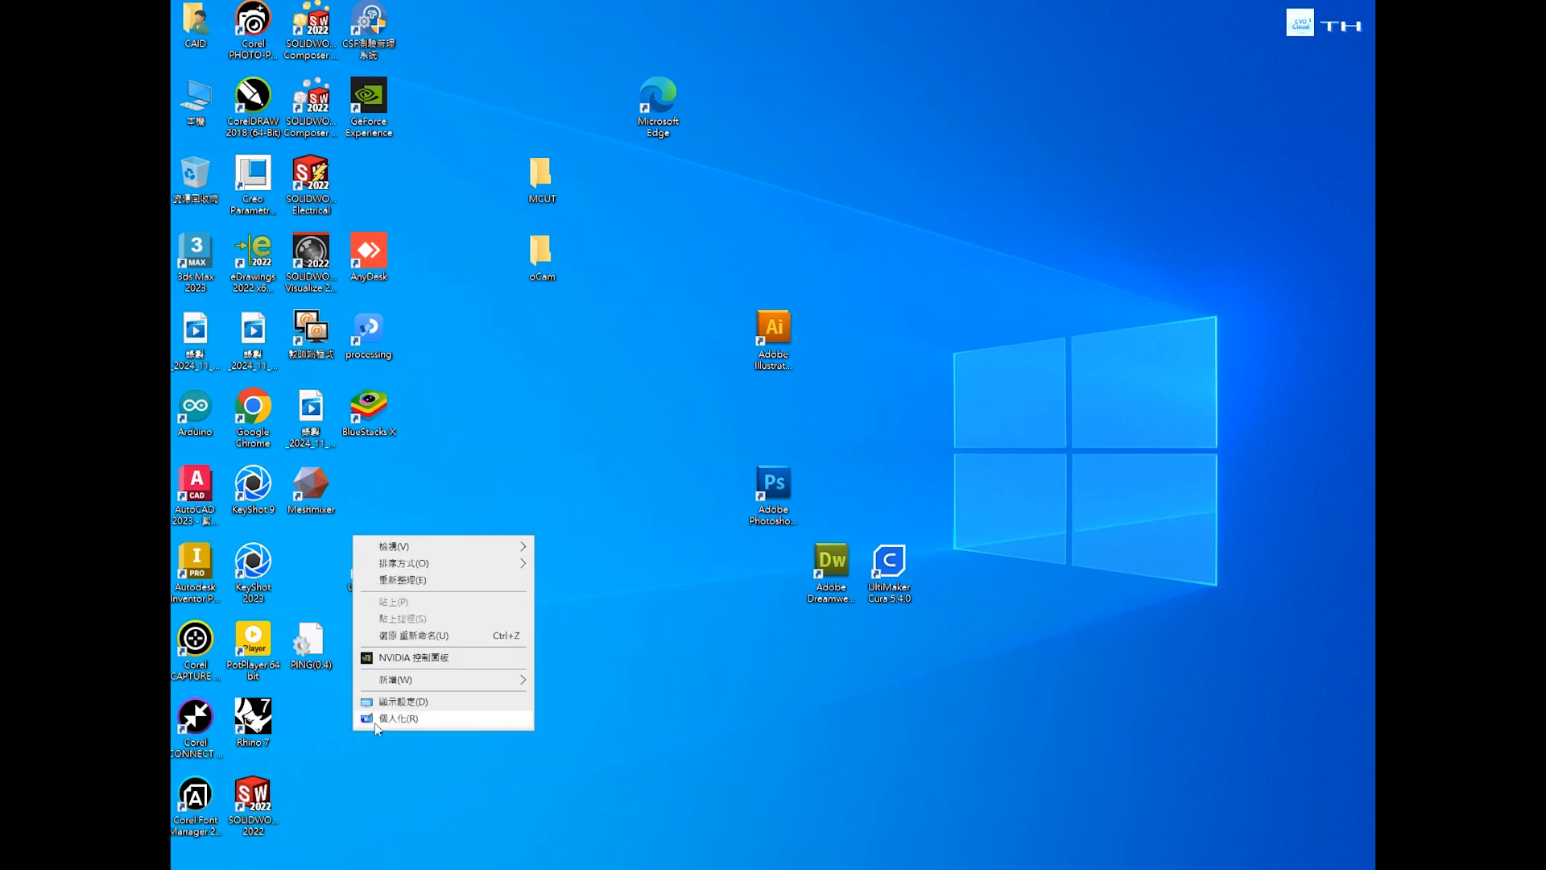
mouse_move(414, 684)
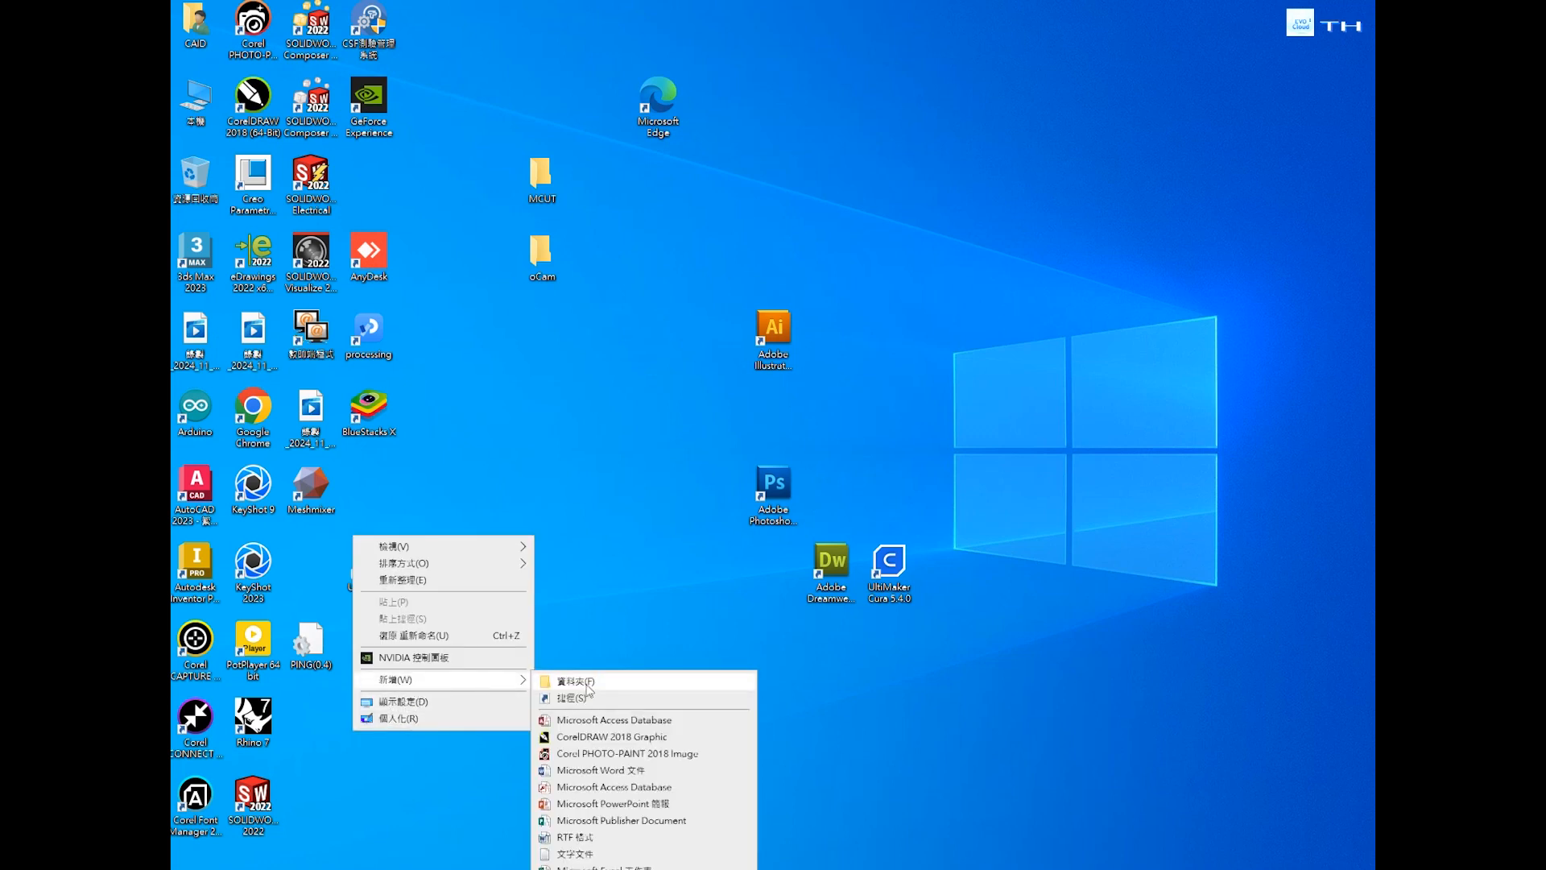
click(587, 683)
mouse_move(596, 869)
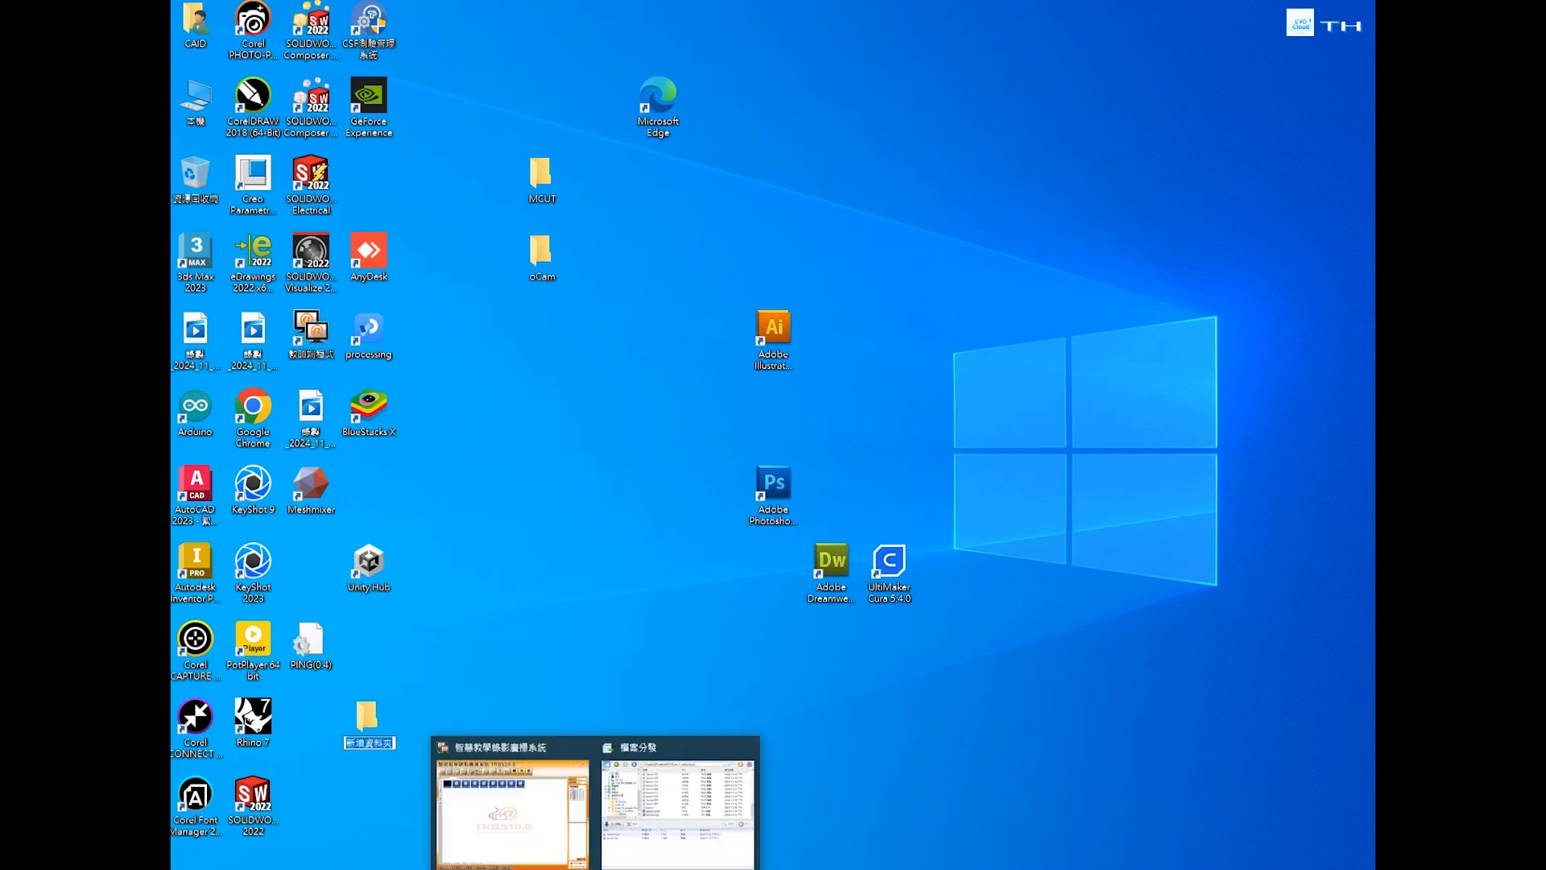
text(c)
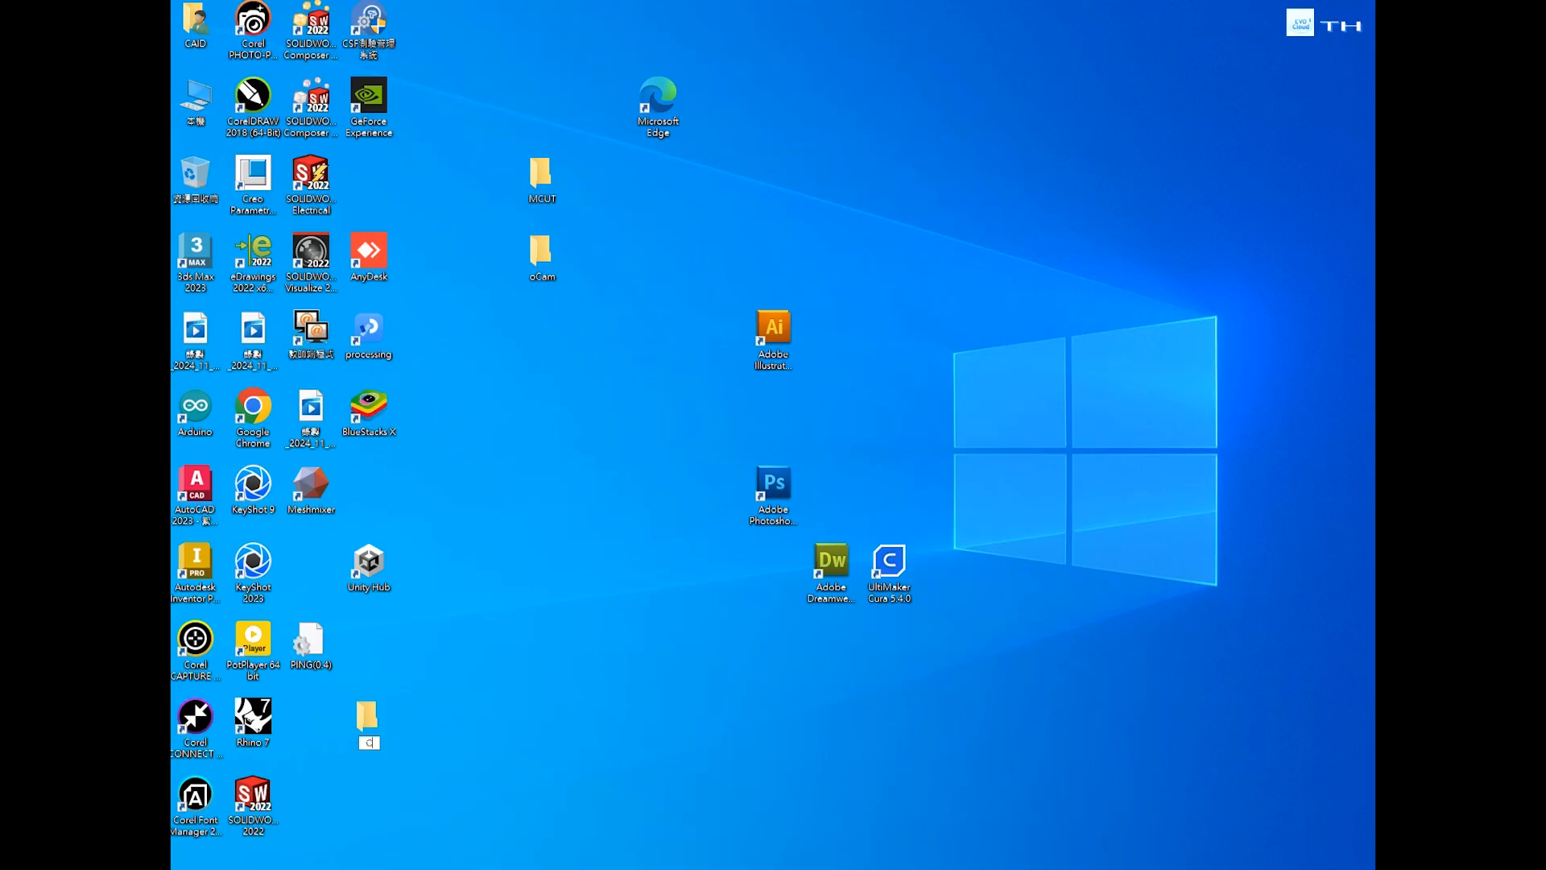
text(reo_11)
key(Return)
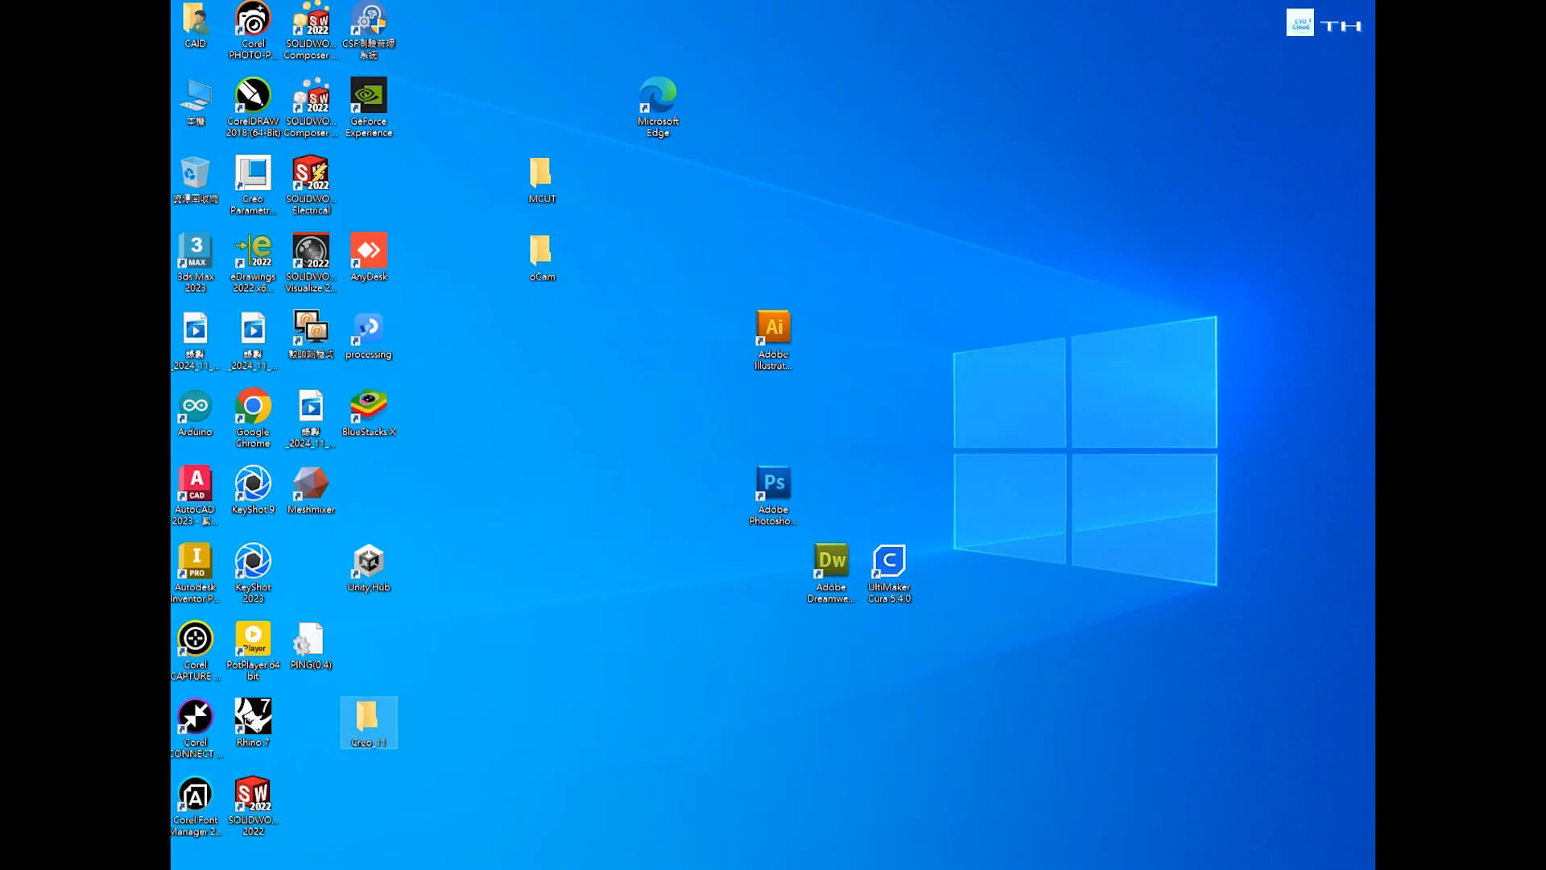
click(449, 662)
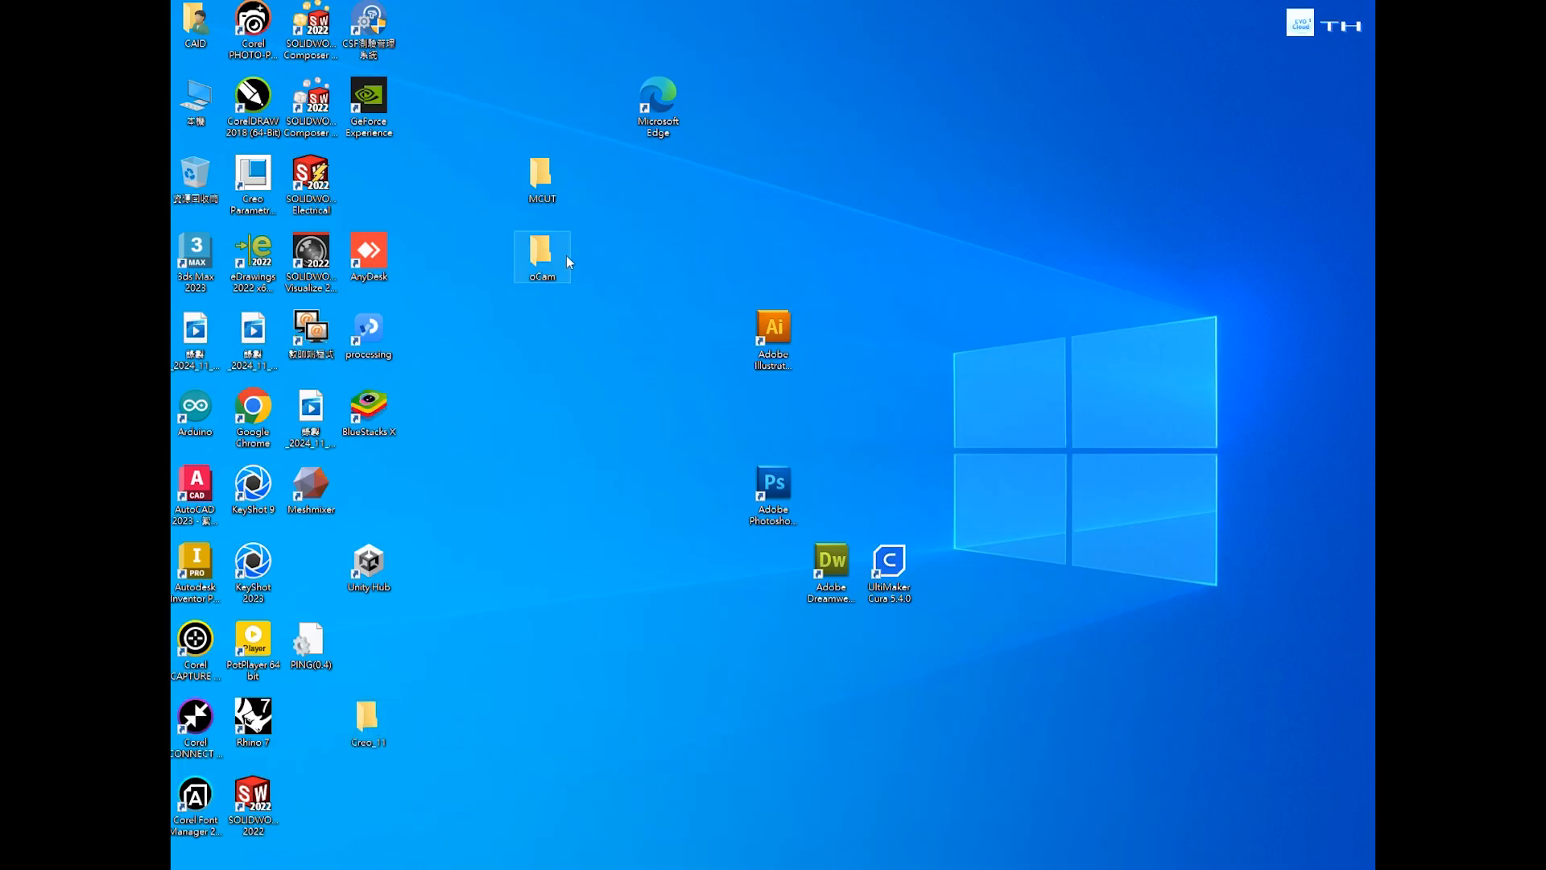
- Open the Spoon folder inside MCUT\Creo_11_Surface from the desktop
double_click(555, 193)
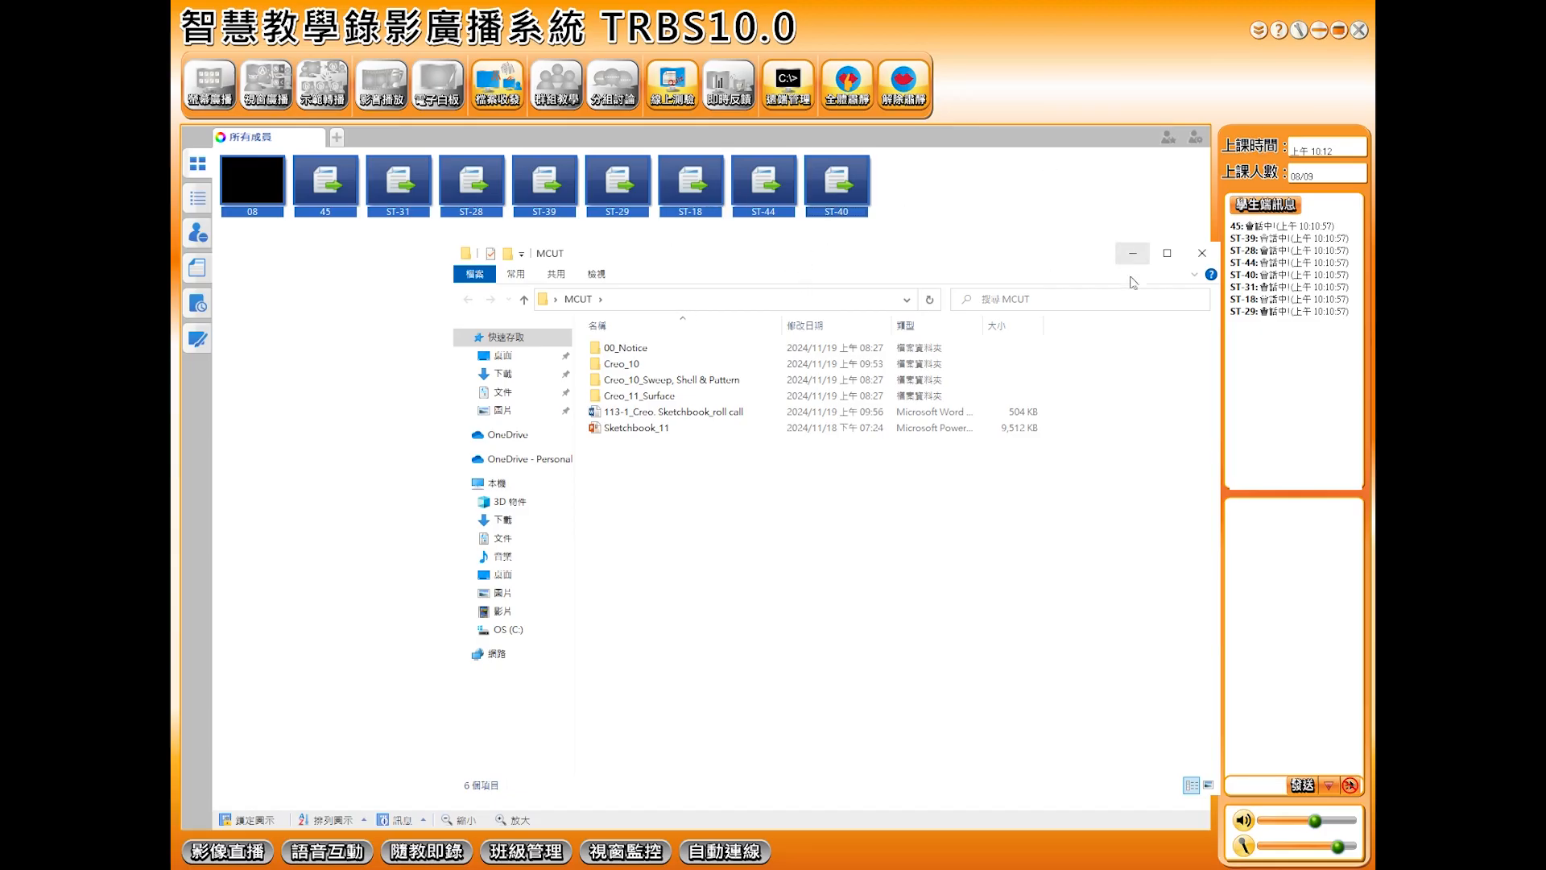
click(638, 366)
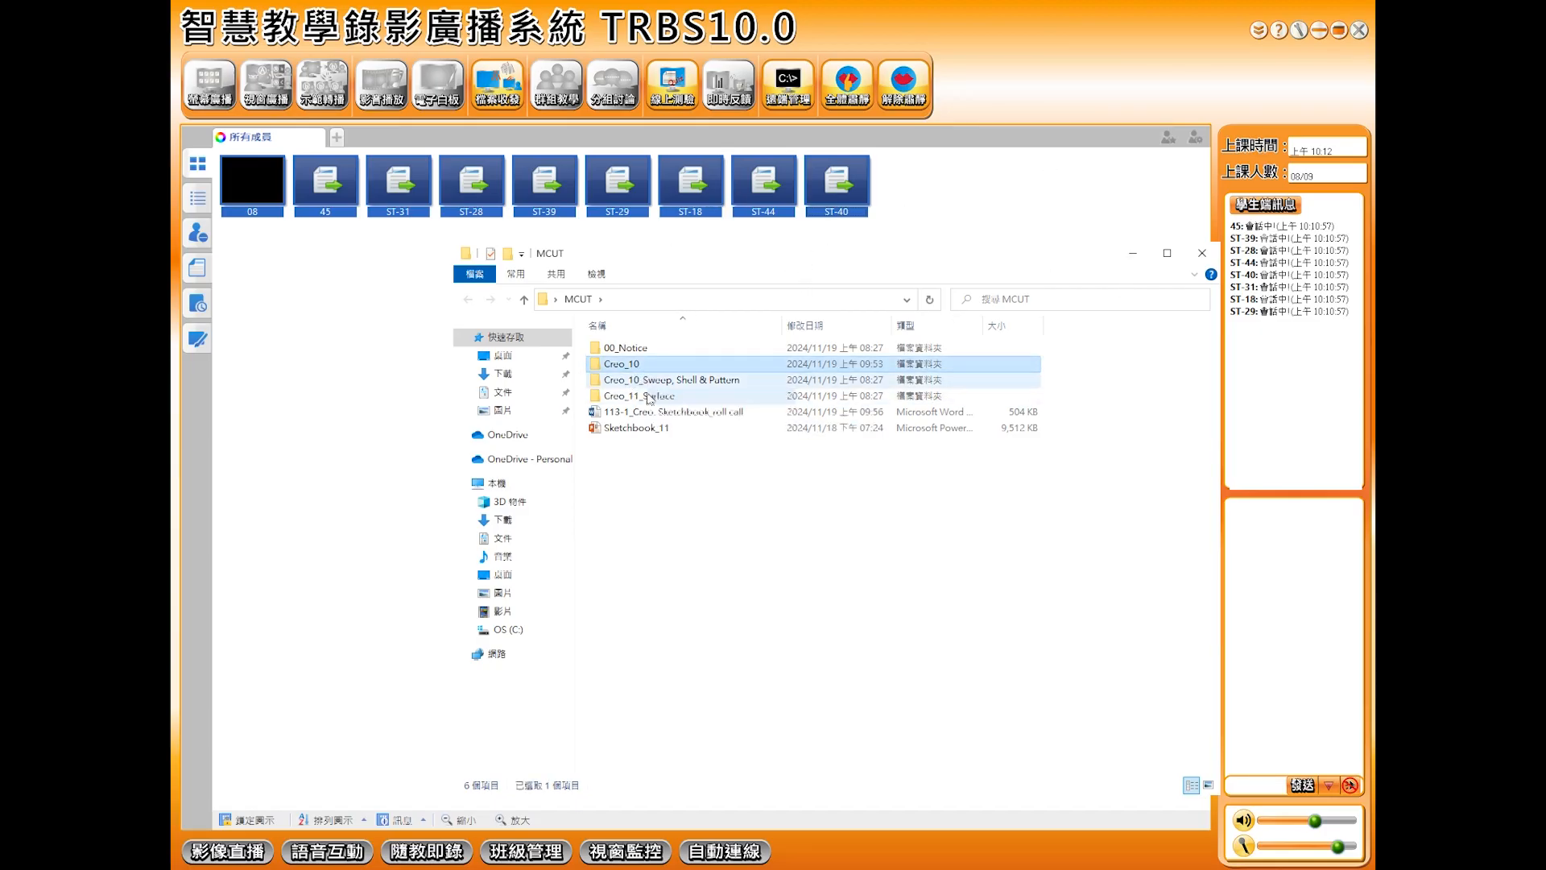
click(649, 399)
double_click(650, 399)
double_click(632, 349)
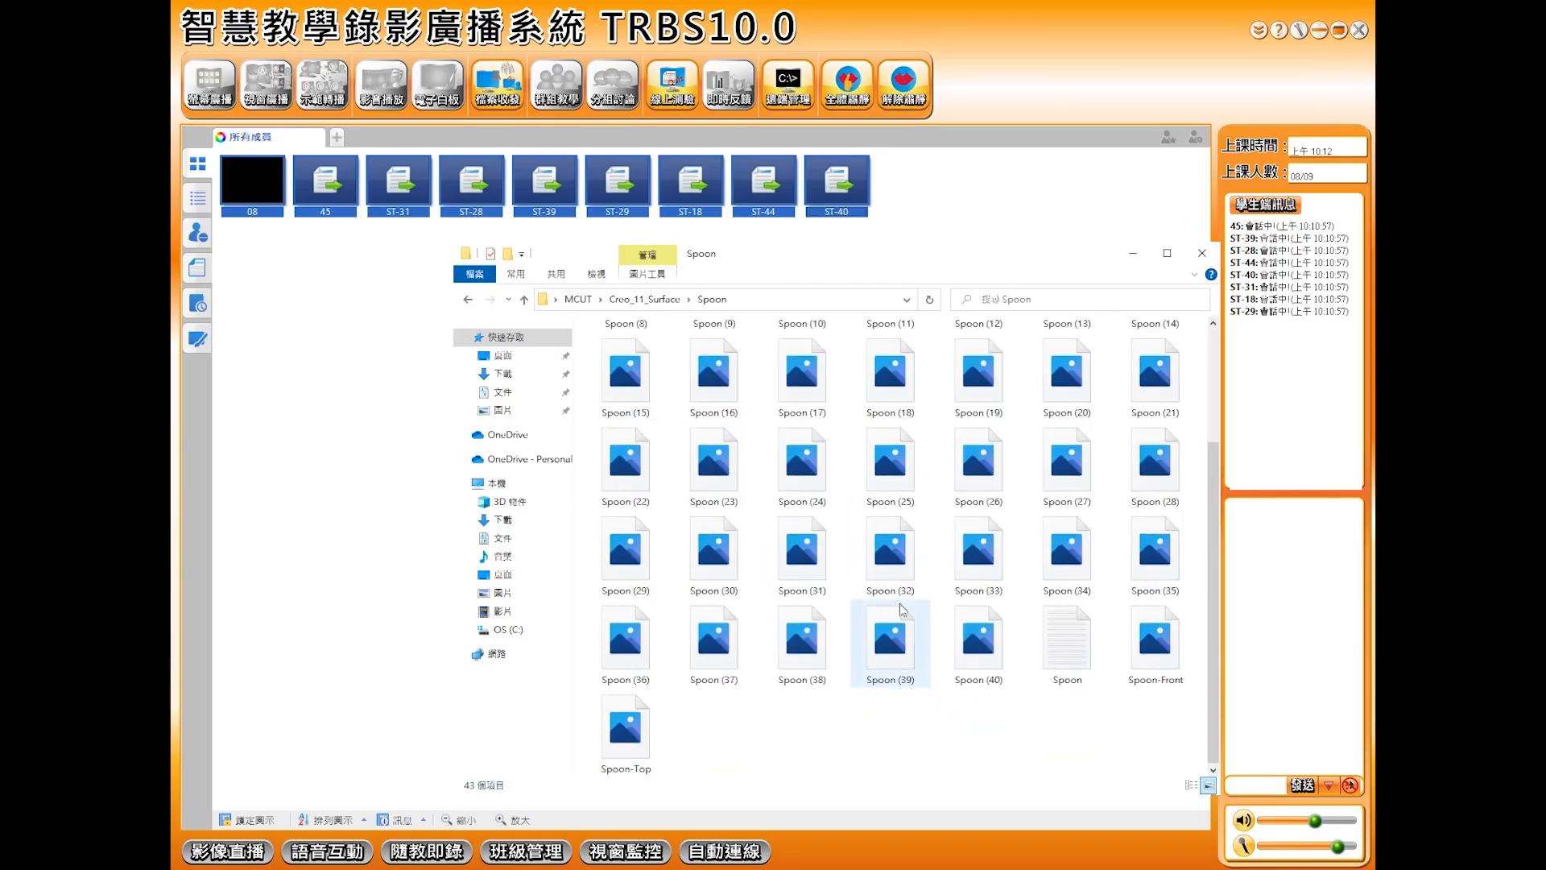
- Copy the Spoon-Front and Spoon-Top images and minimize the open windows to return to the desktop
ctrl+click(640, 753)
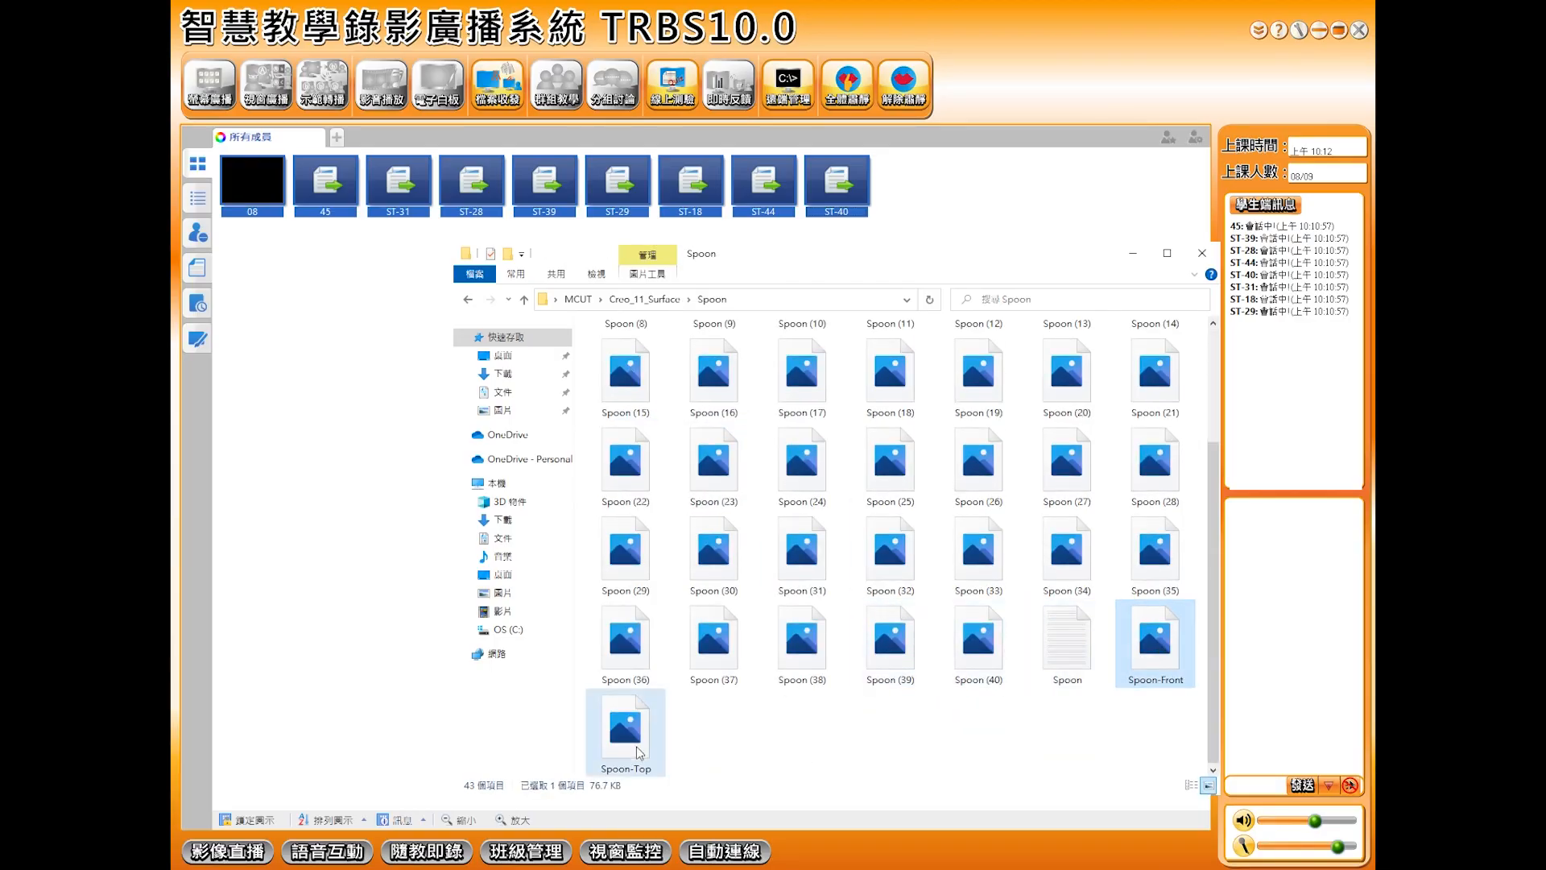
right_click(1153, 651)
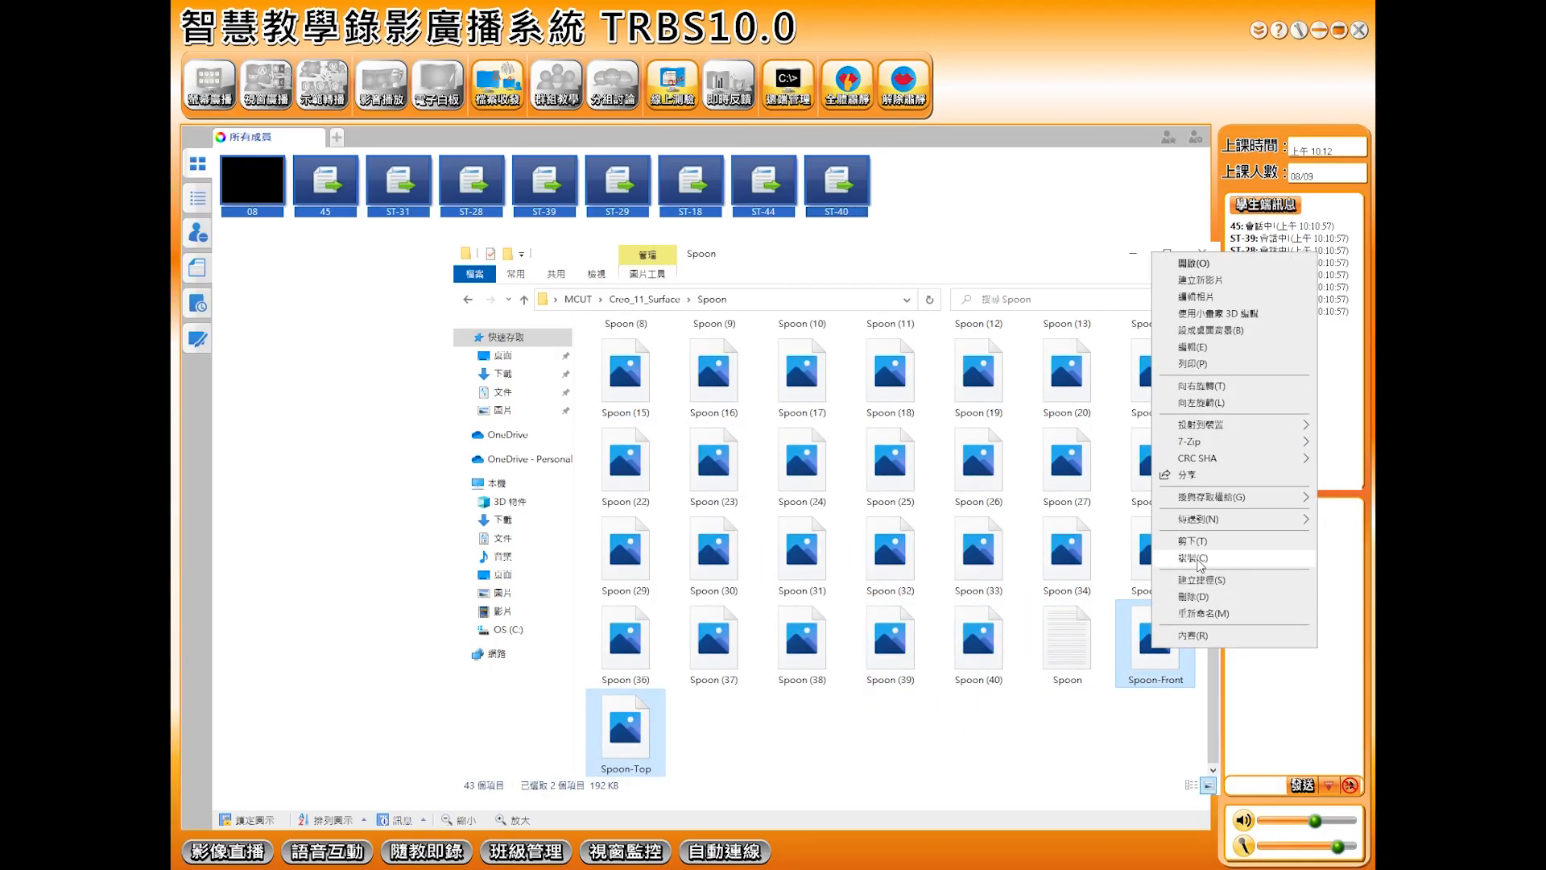
click(1202, 557)
click(1135, 253)
click(1319, 30)
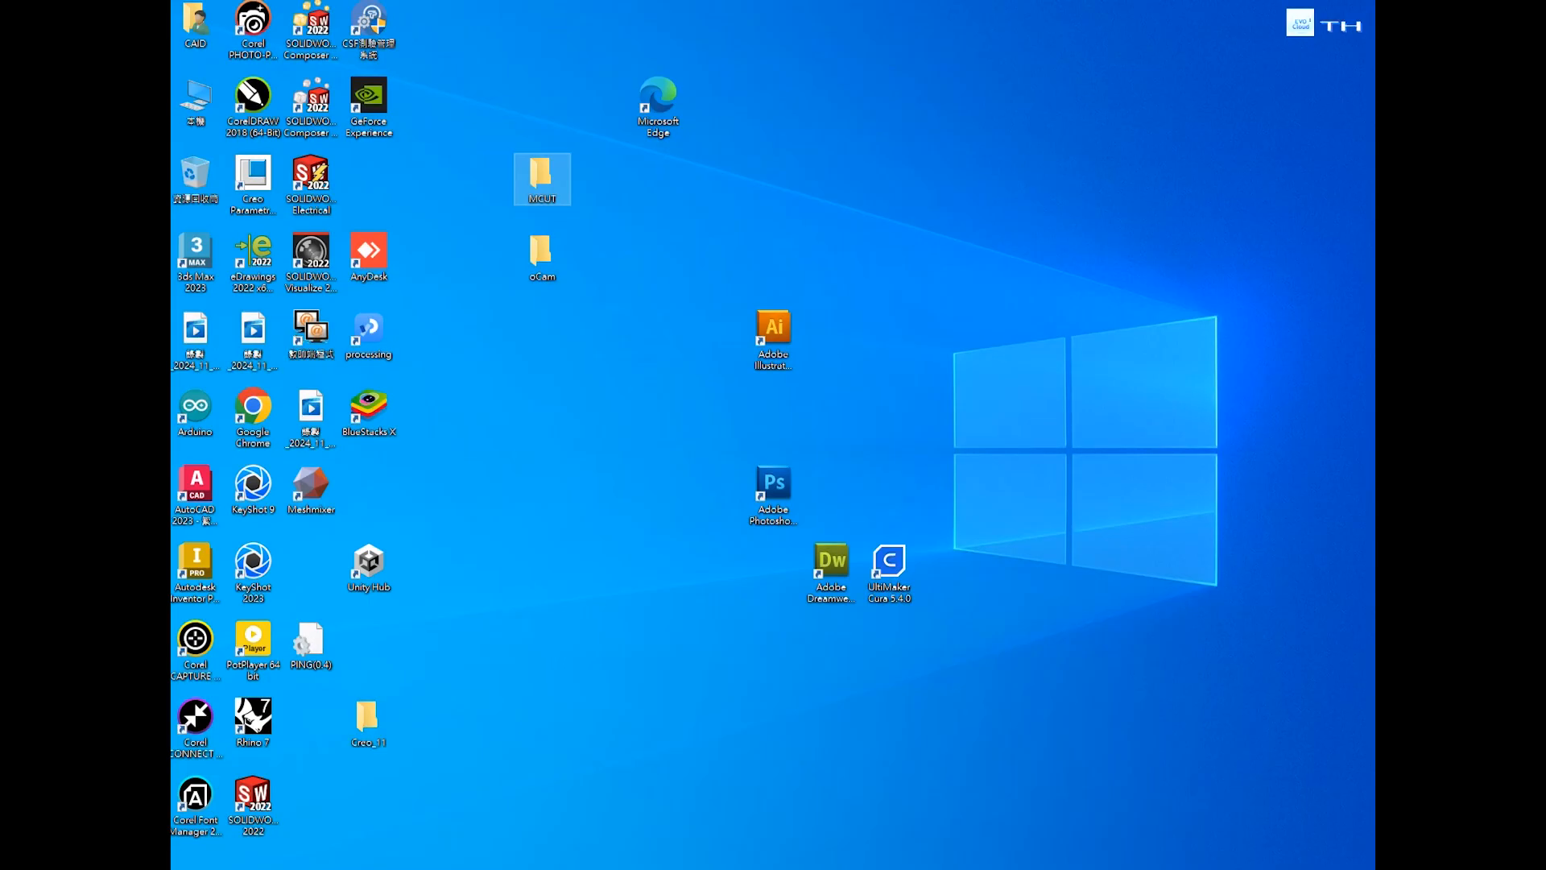
- Paste the copied Spoon-Front and Spoon-Top images into the desktop's Creo_11 folder, keeping the details view
click(366, 719)
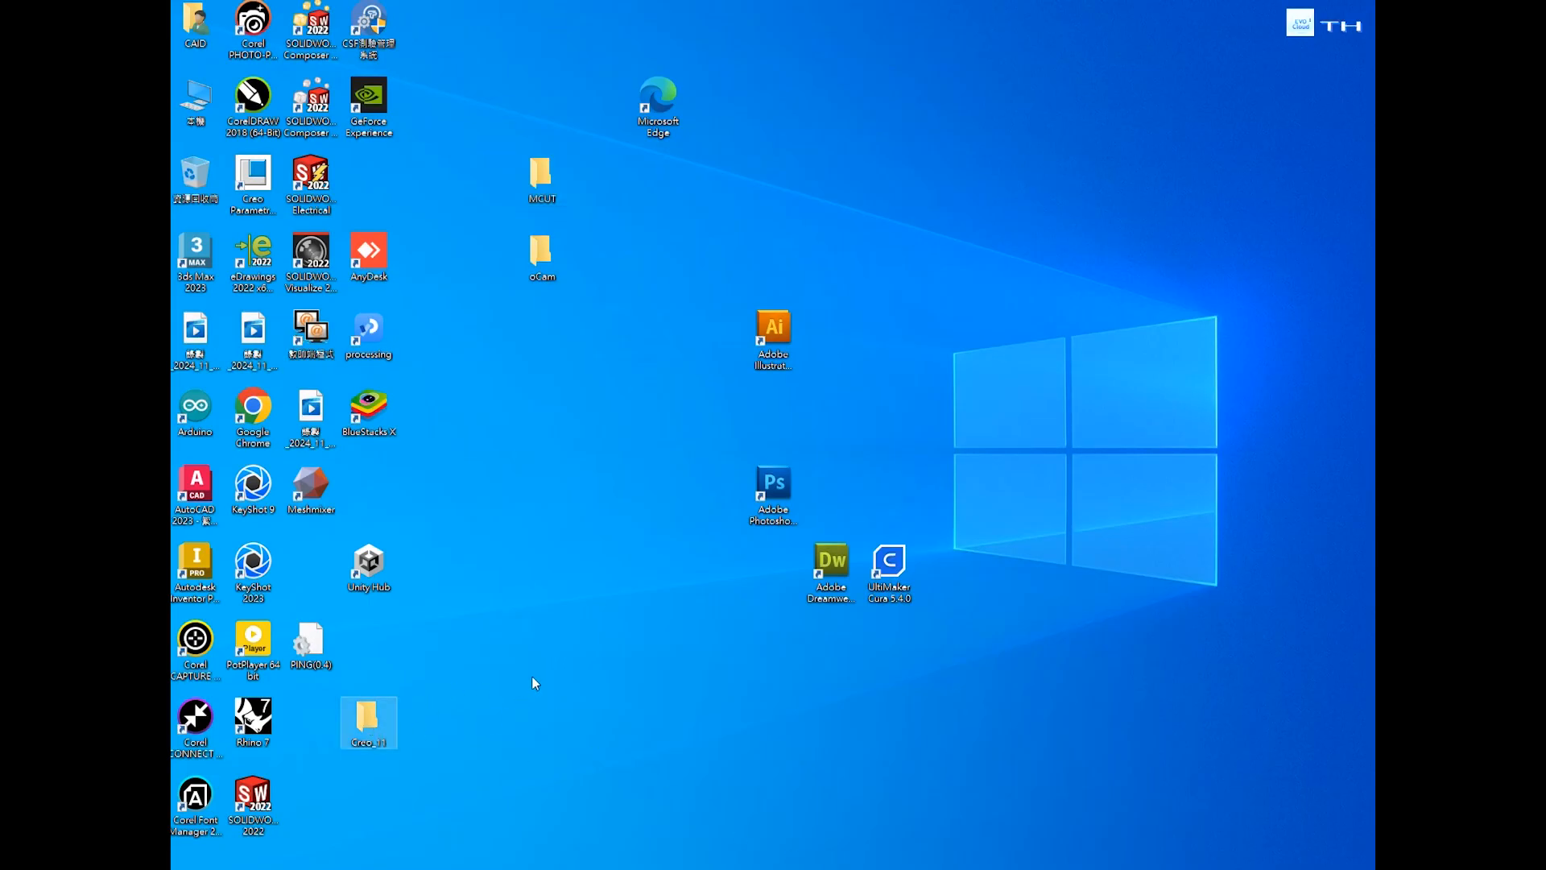
double_click(366, 719)
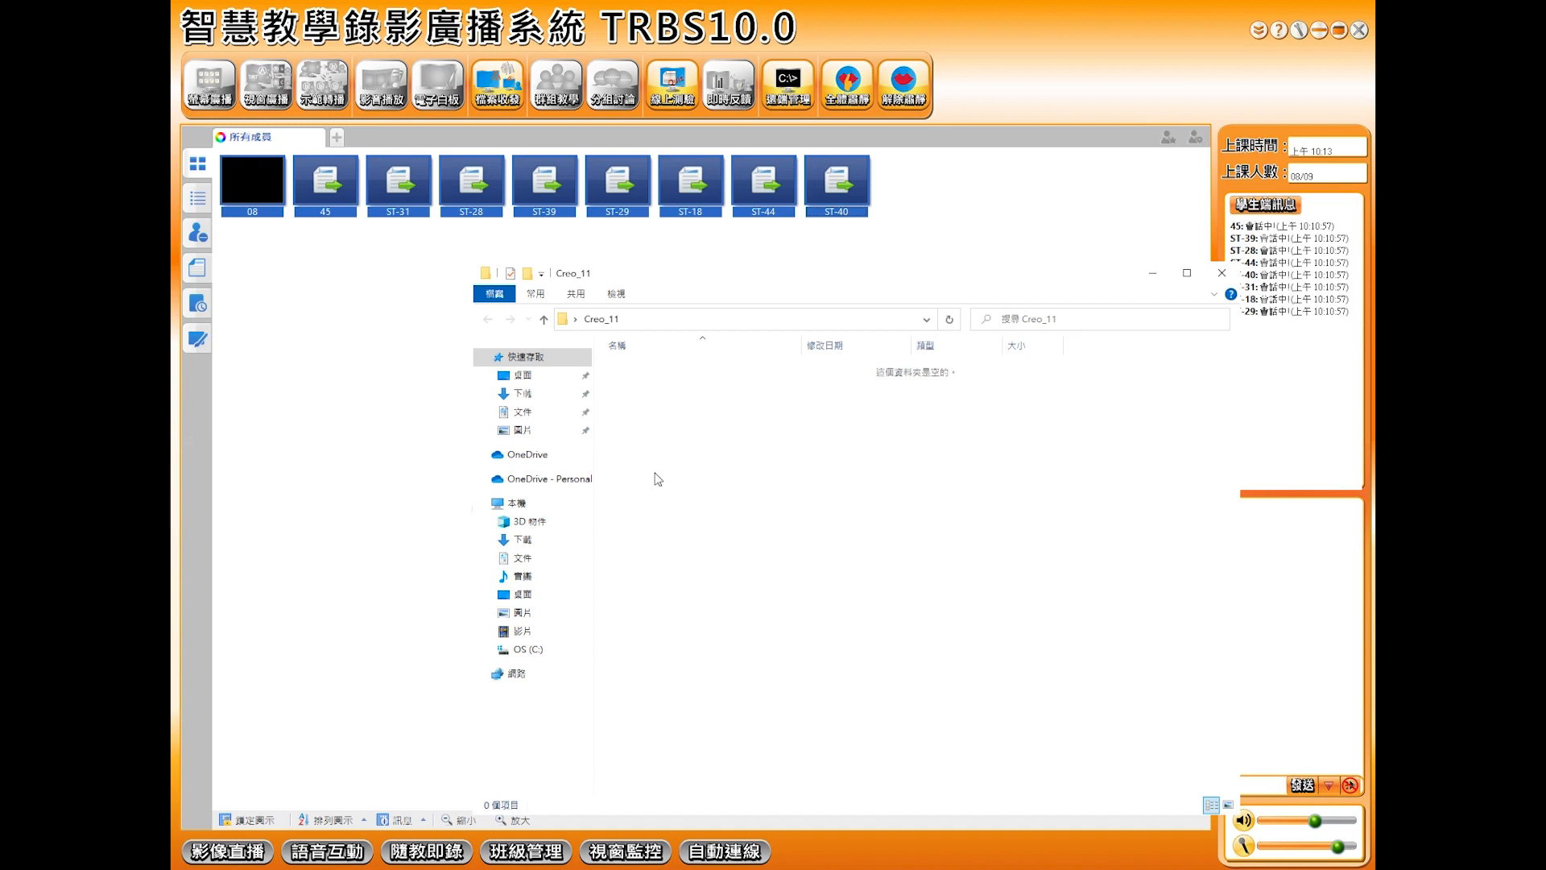
right_click(724, 433)
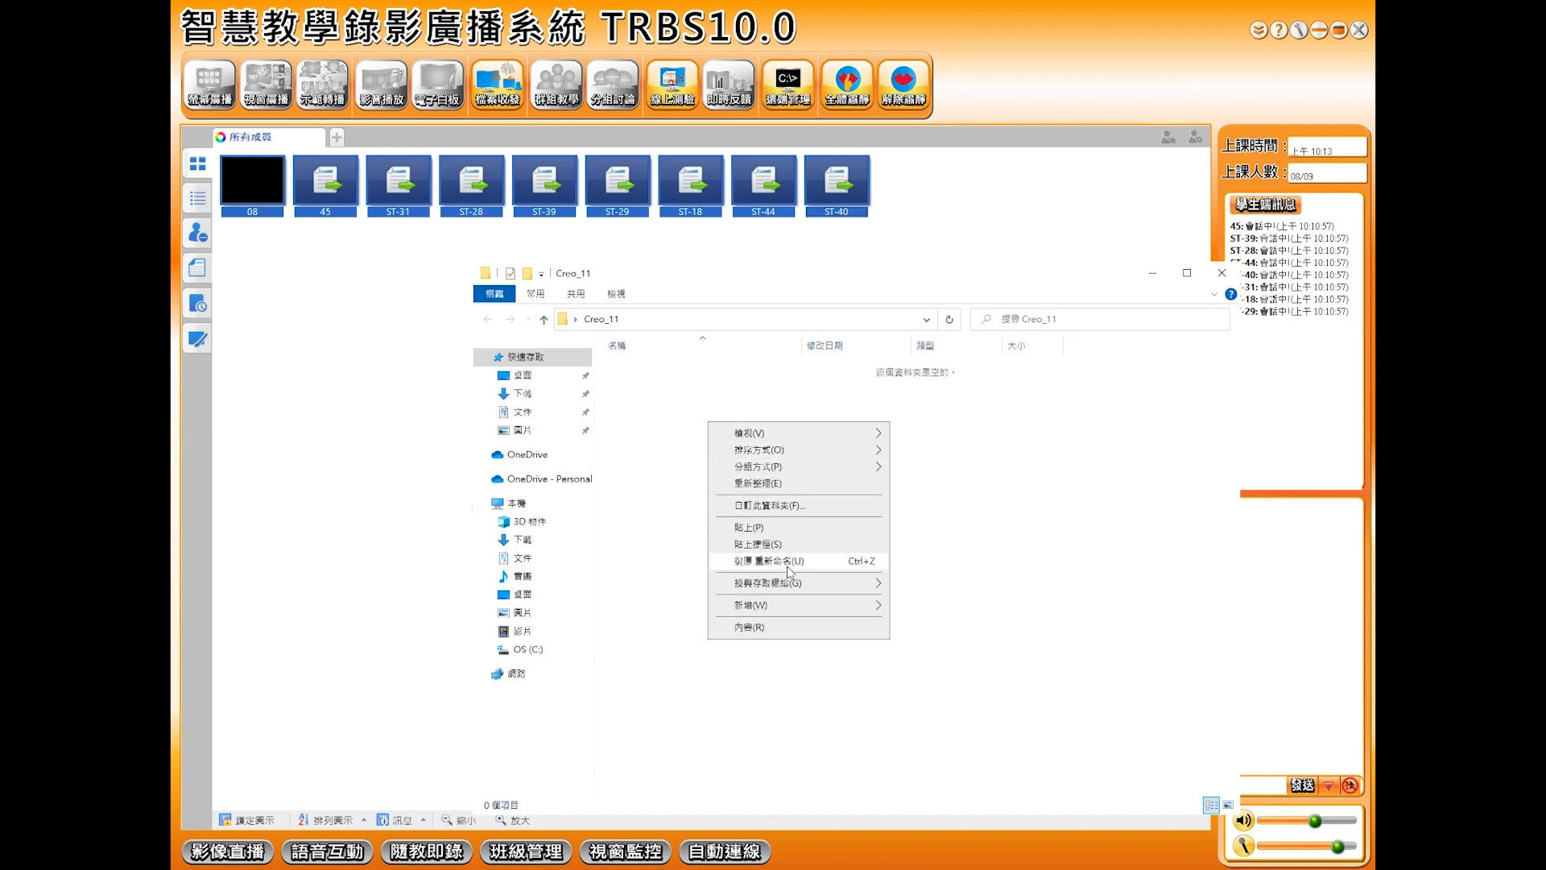
click(749, 527)
click(885, 537)
click(1228, 804)
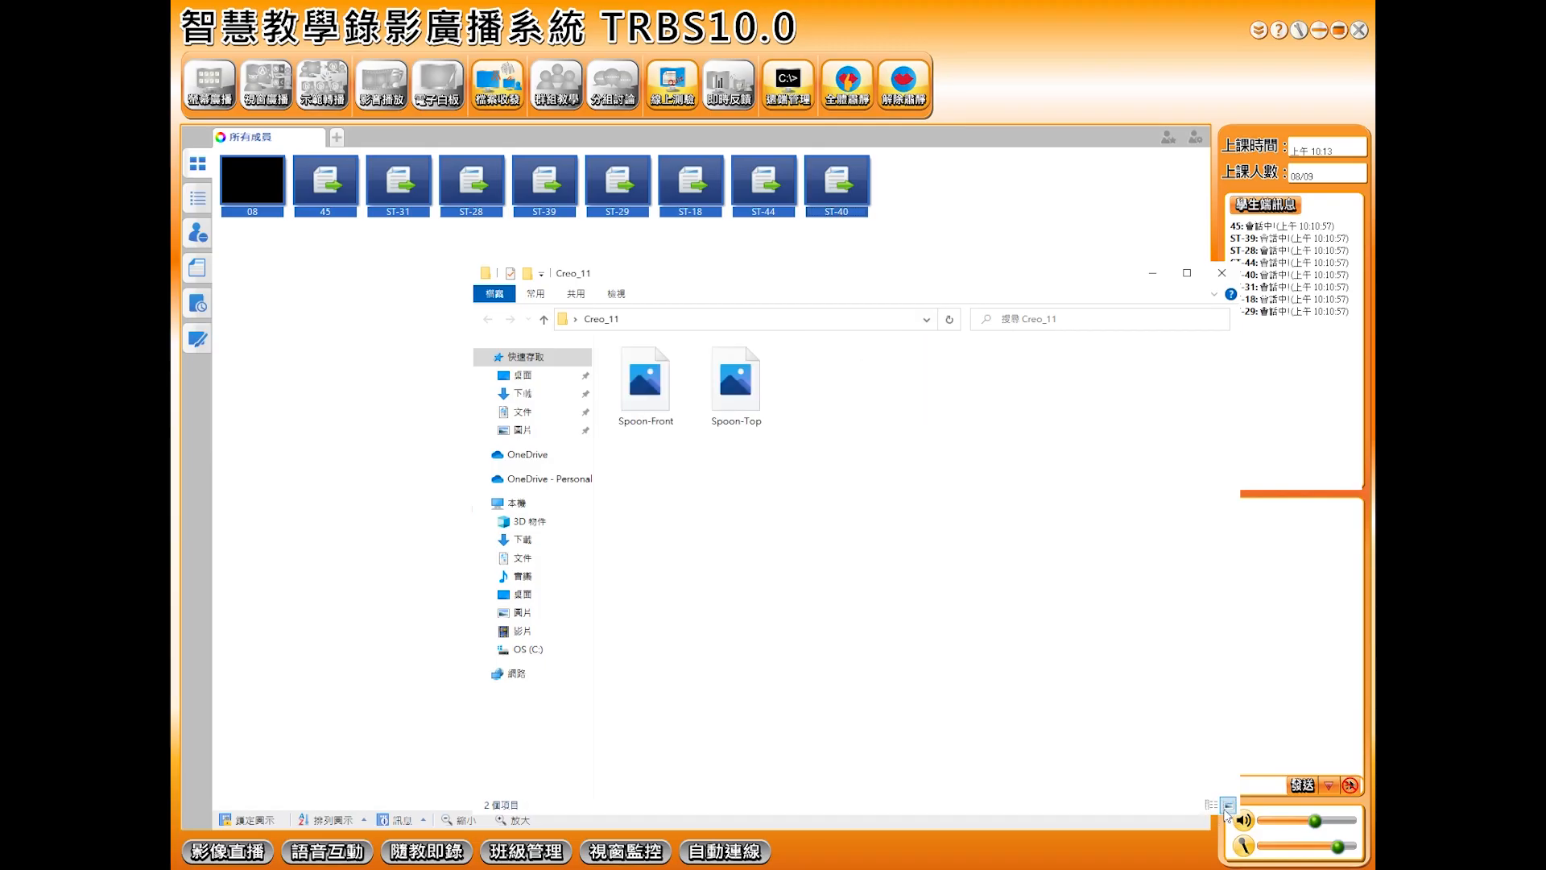
click(1211, 804)
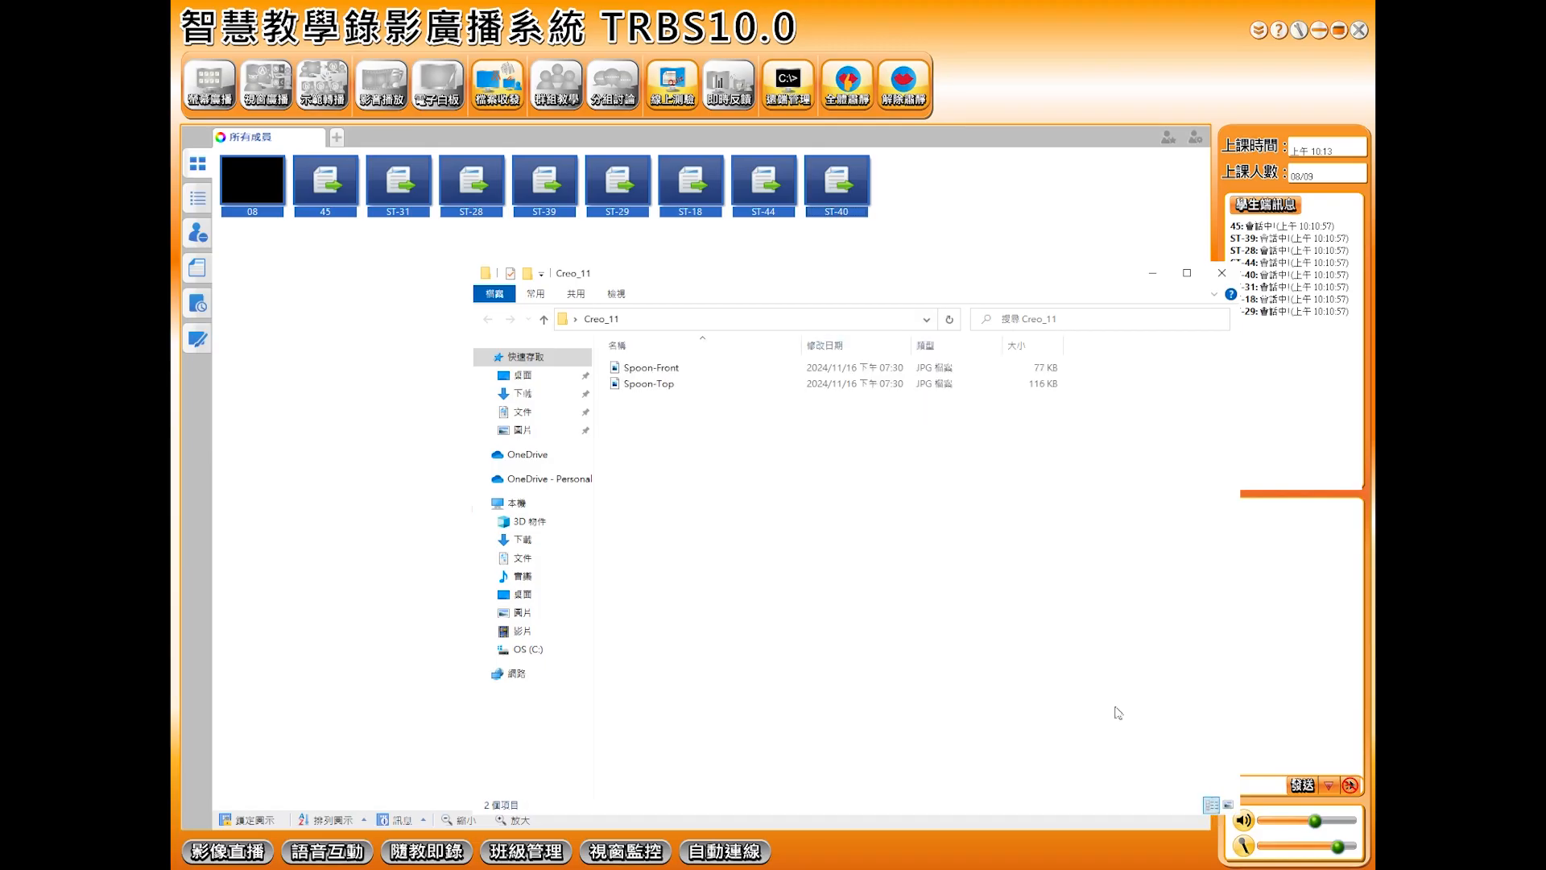
- Minimize the folder window, switch to Creo Parametric and set the working directory to Creo_11 on the desktop
click(1150, 274)
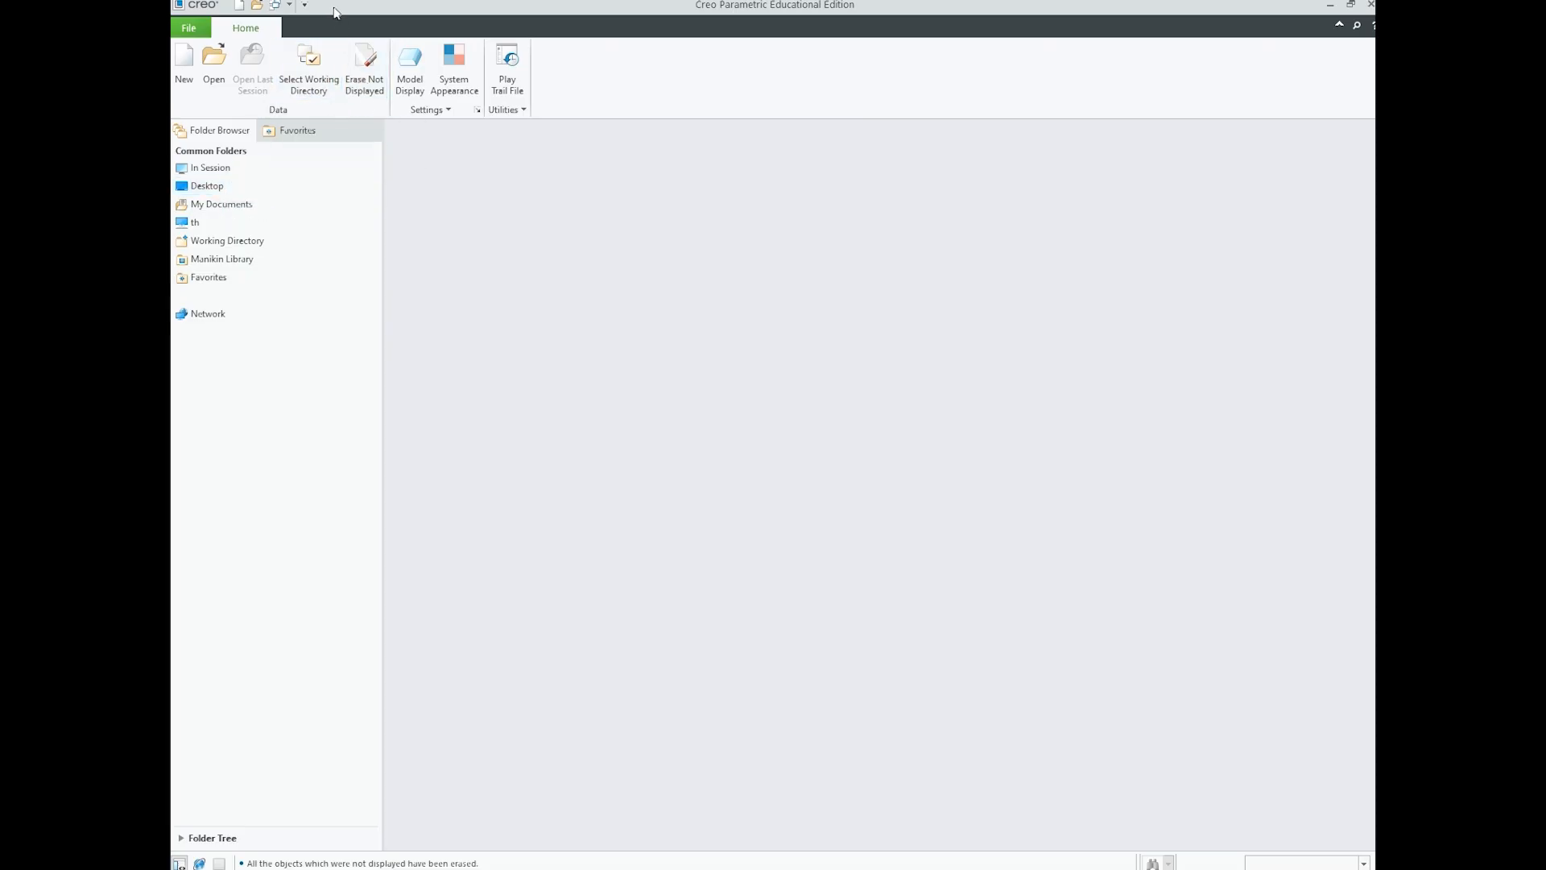
click(320, 83)
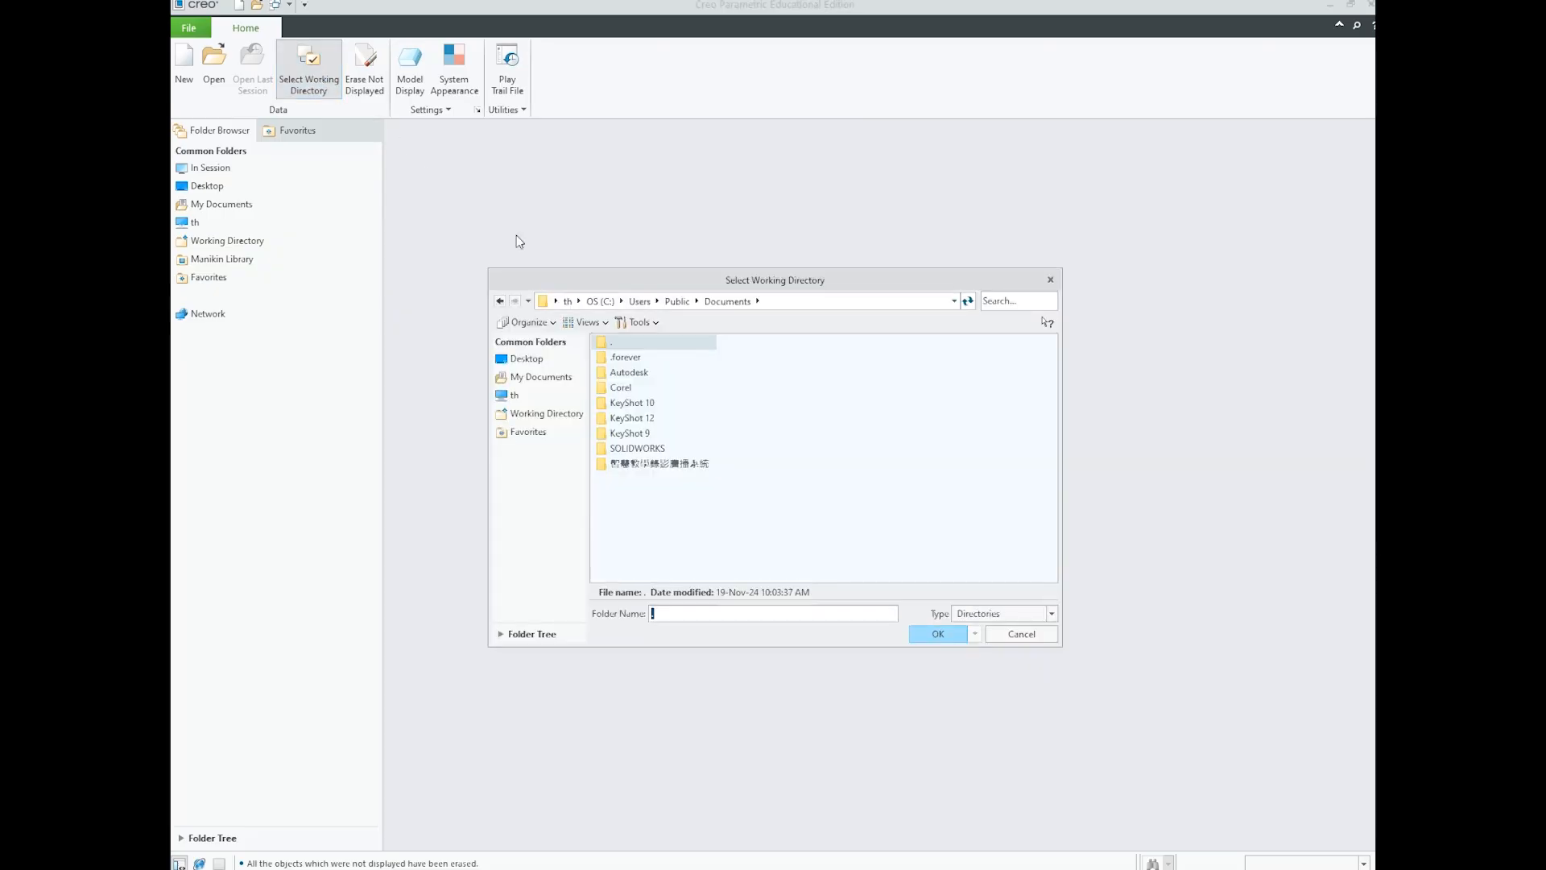
click(540, 364)
click(634, 364)
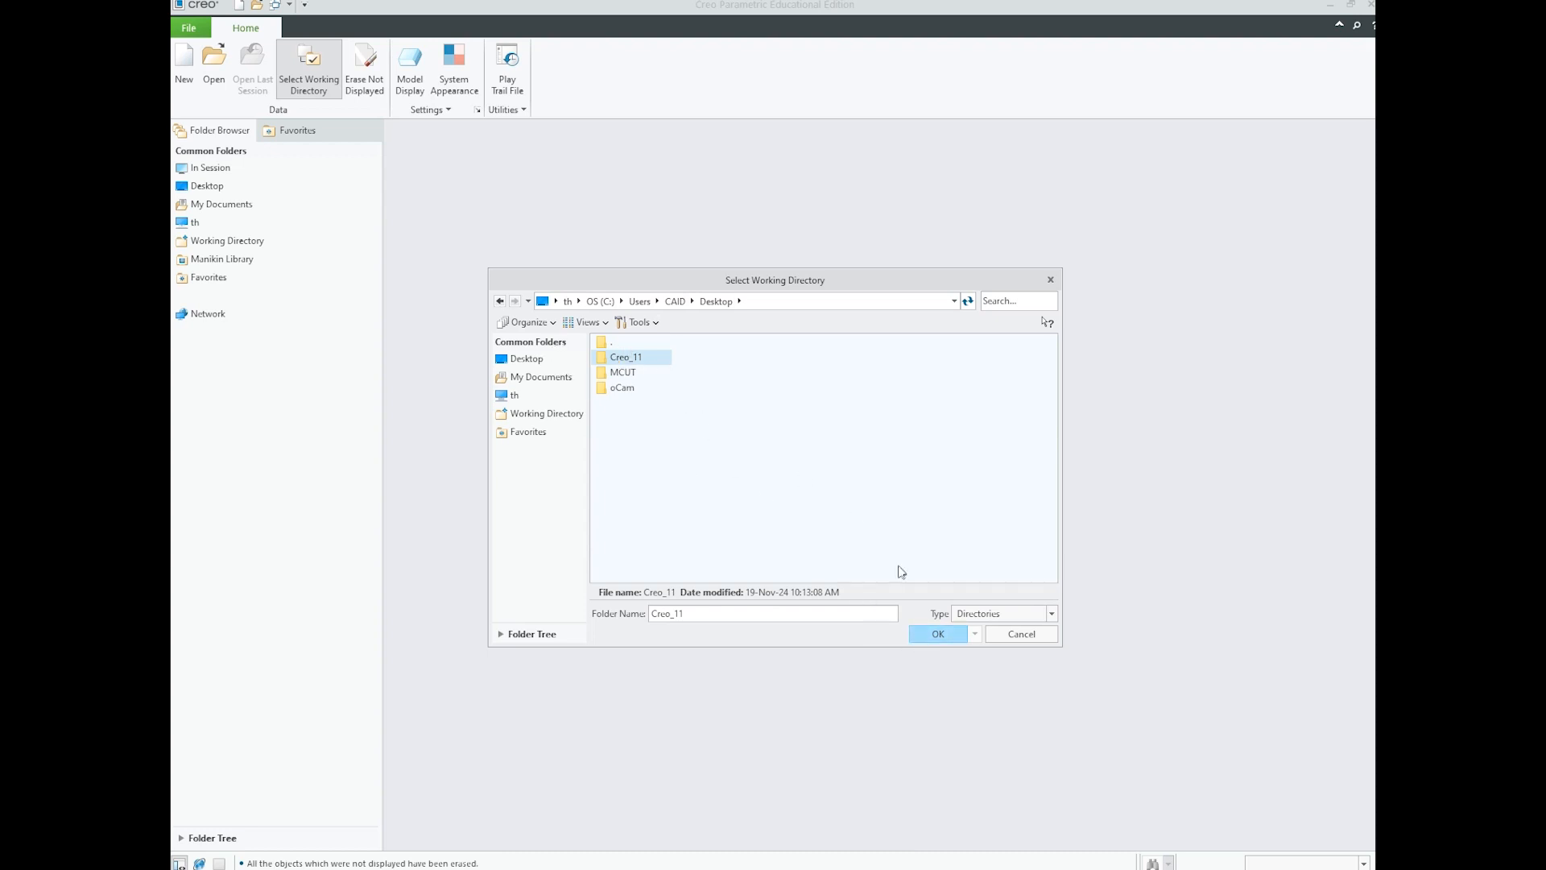
click(939, 634)
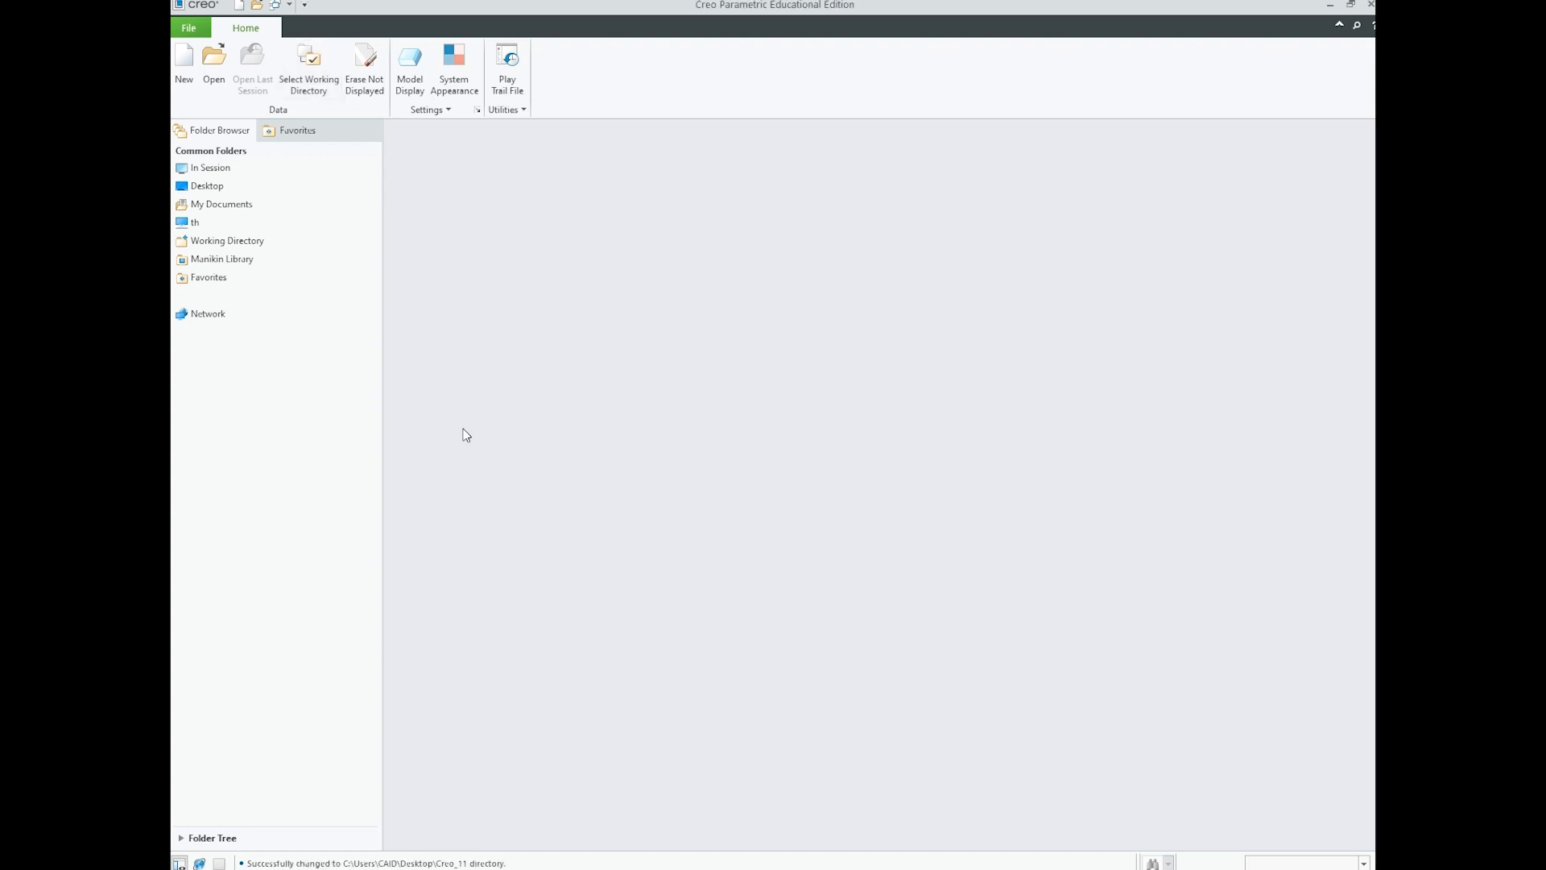
- Check which folder is set as the working directory, leaving the selection unchanged
click(262, 245)
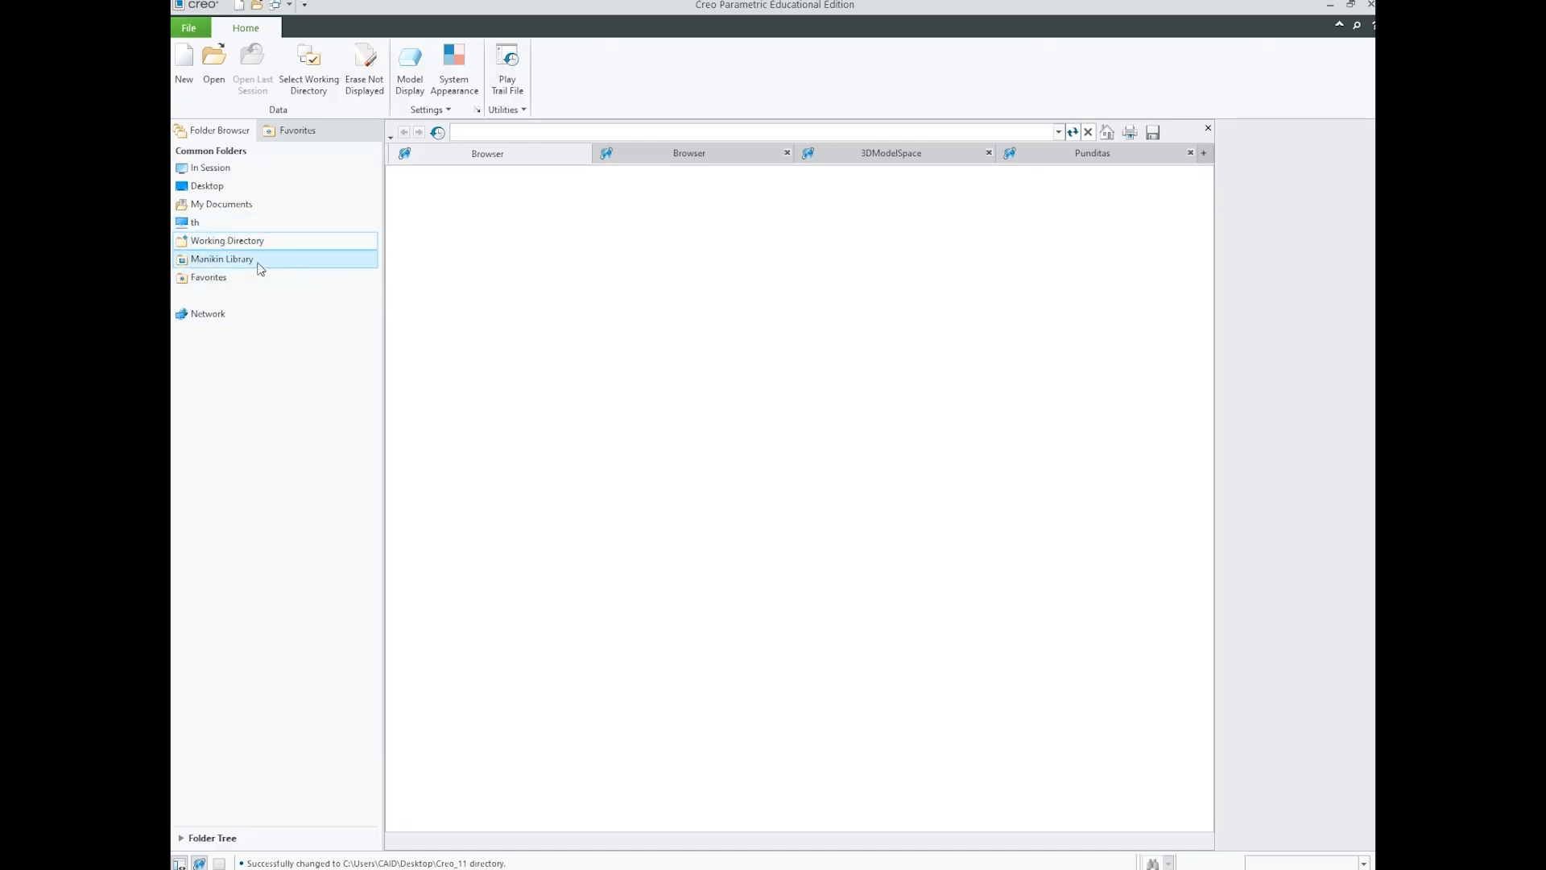
click(316, 84)
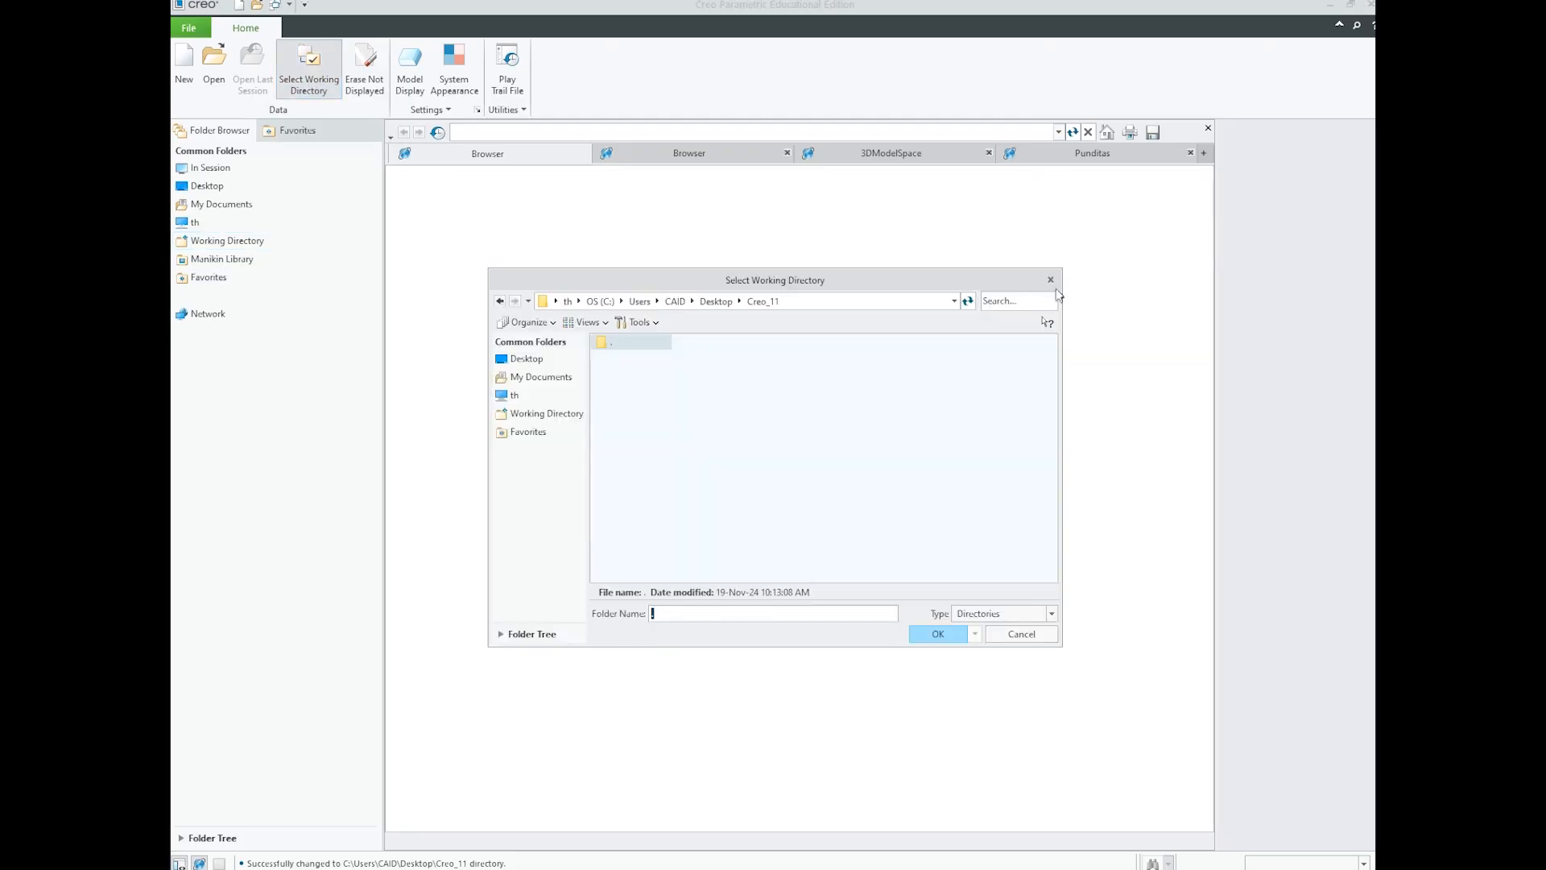
click(1050, 280)
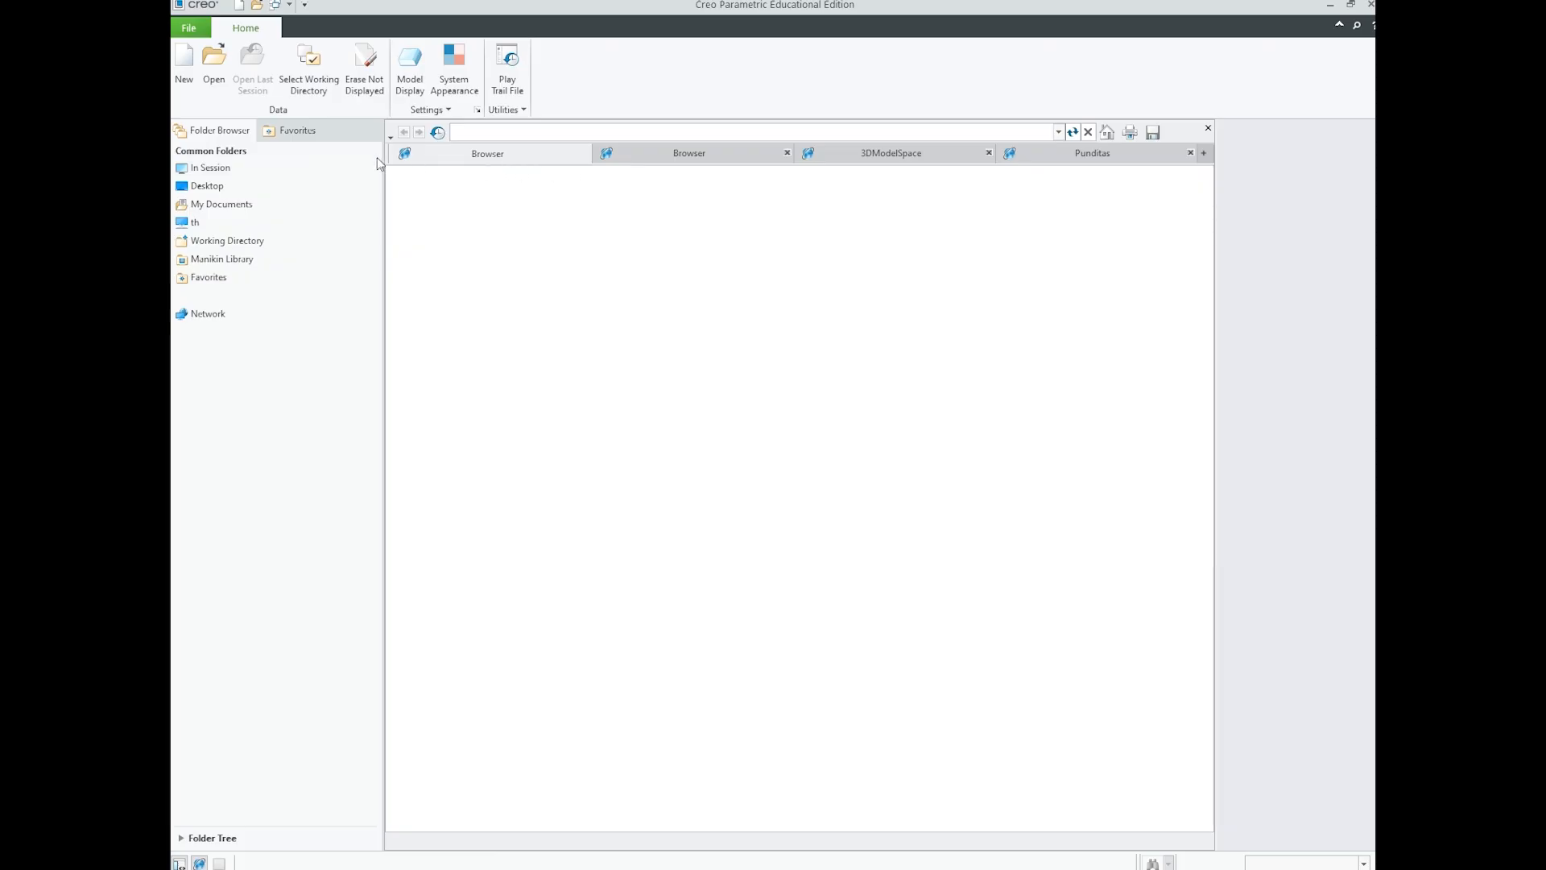
- Create a new solid part file named Spoon with the default template turned off
click(186, 68)
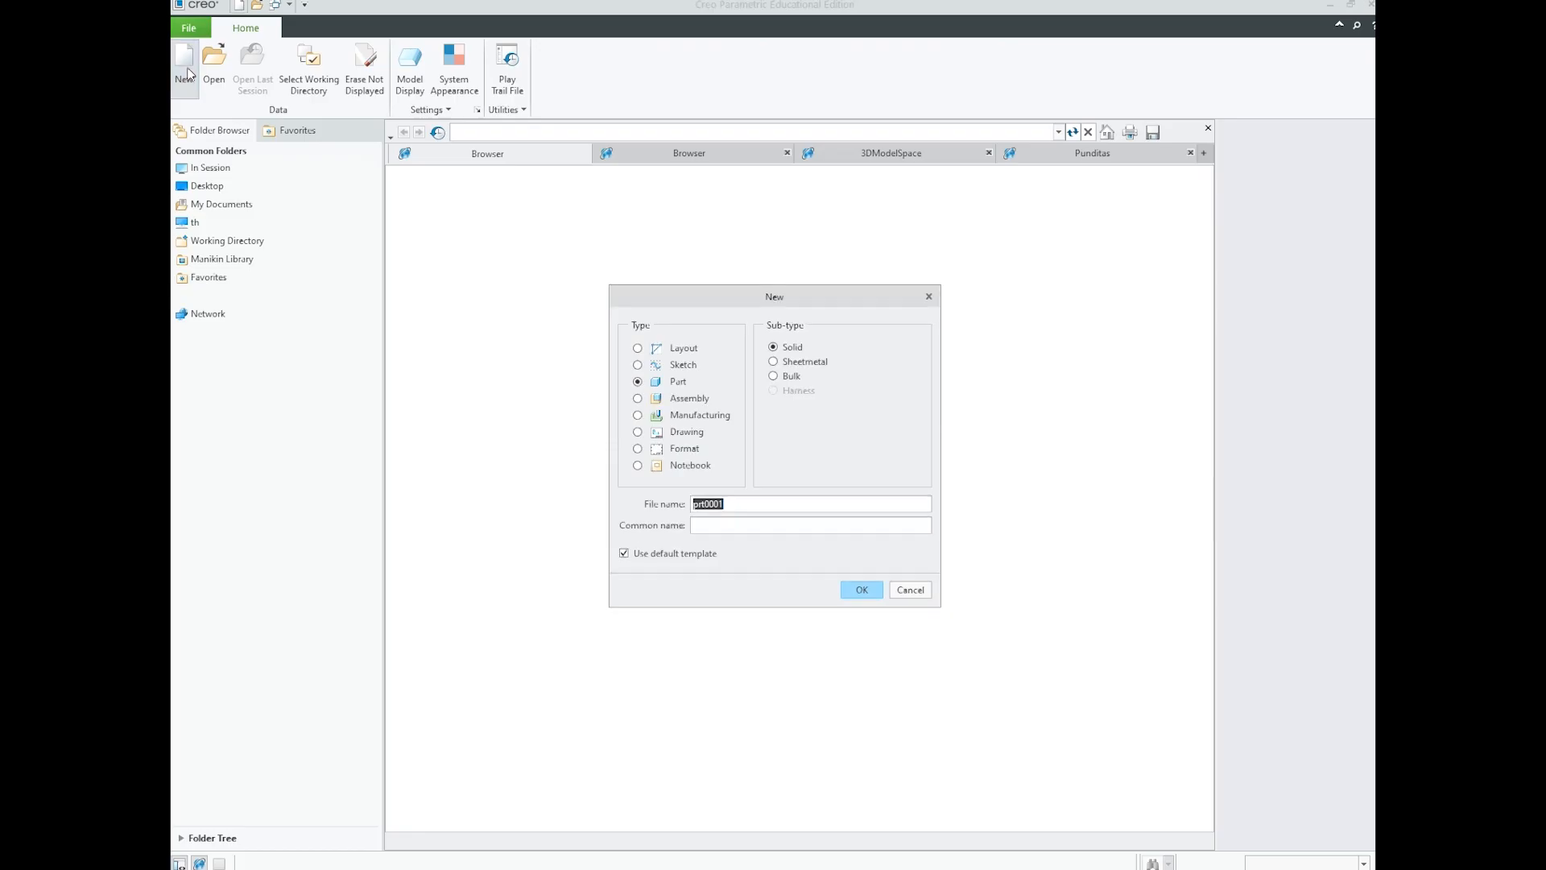
click(654, 551)
double_click(753, 502)
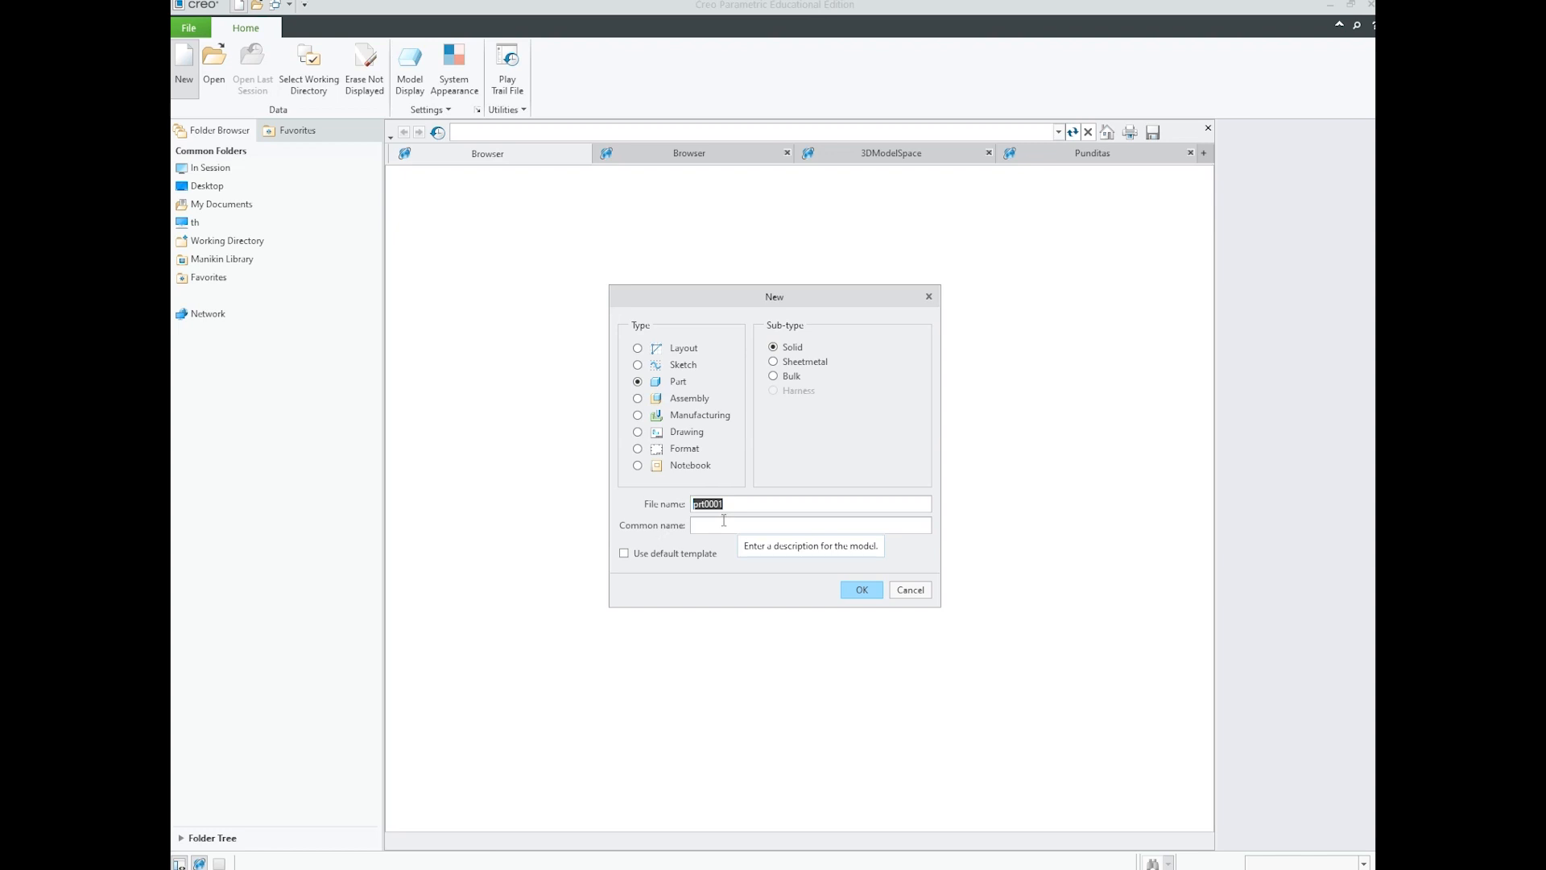
text(S)
key(BackSpace)
text(poon)
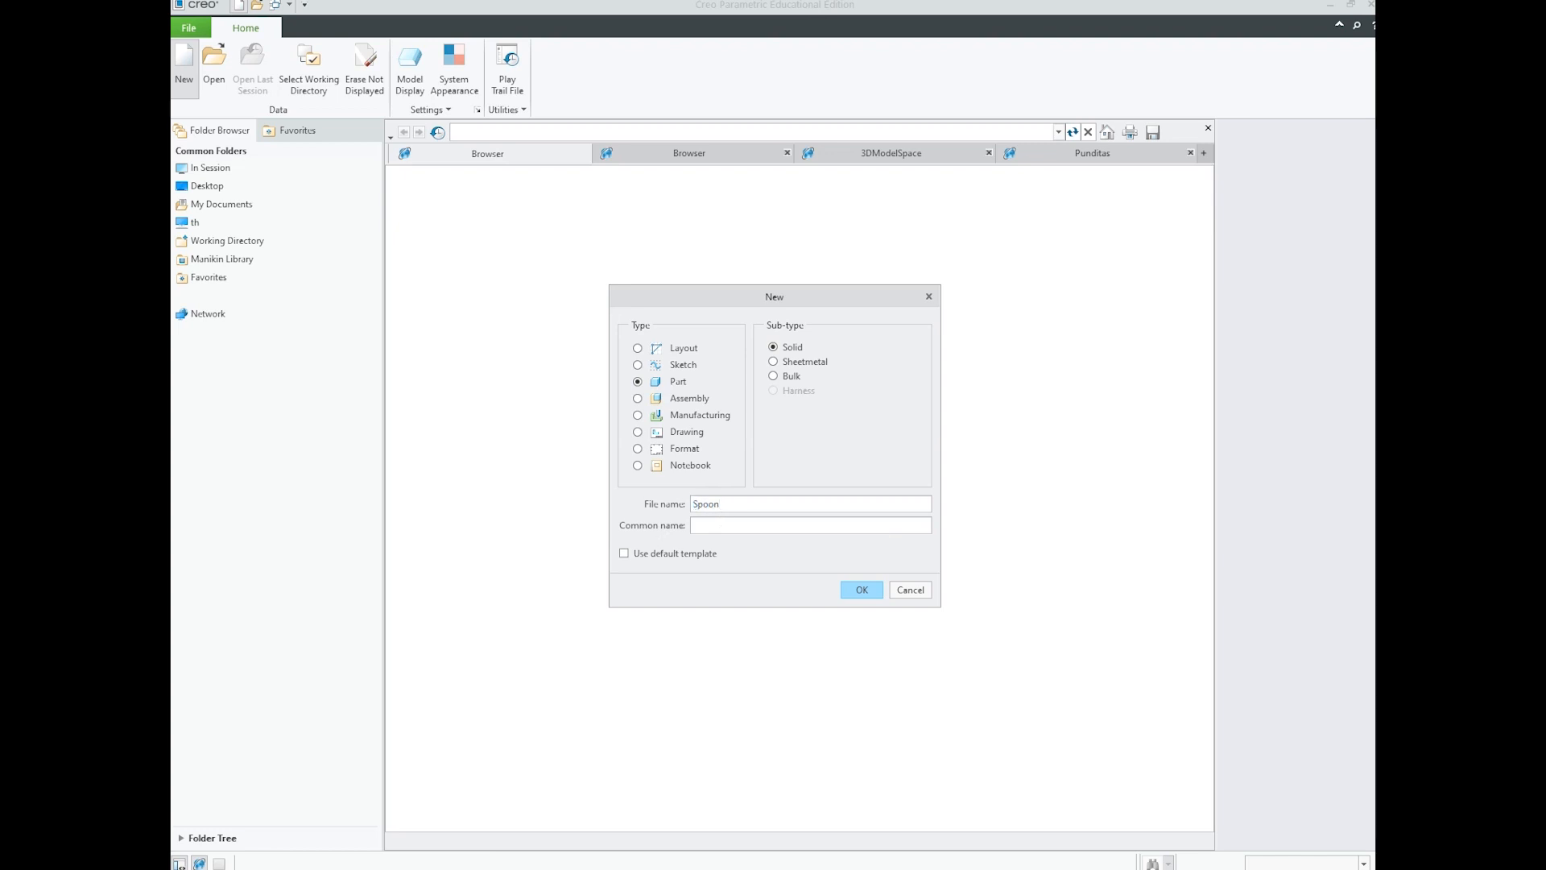
click(861, 591)
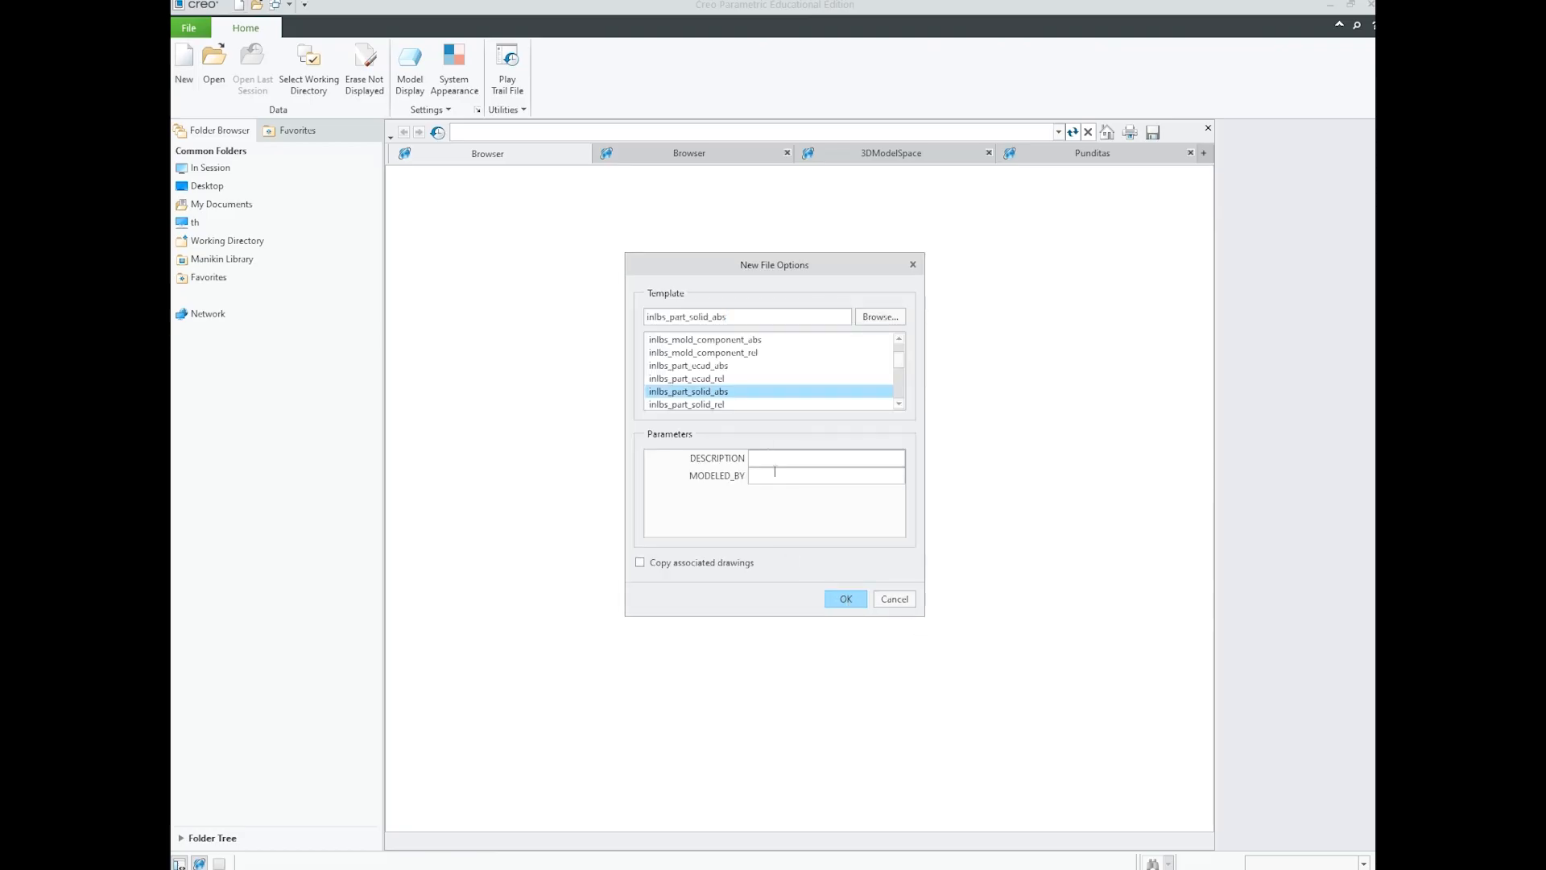
- Choose the mmns_part_solid_abs template, enable copying of associated drawings, and create the part
scroll(714, 385, down, 1)
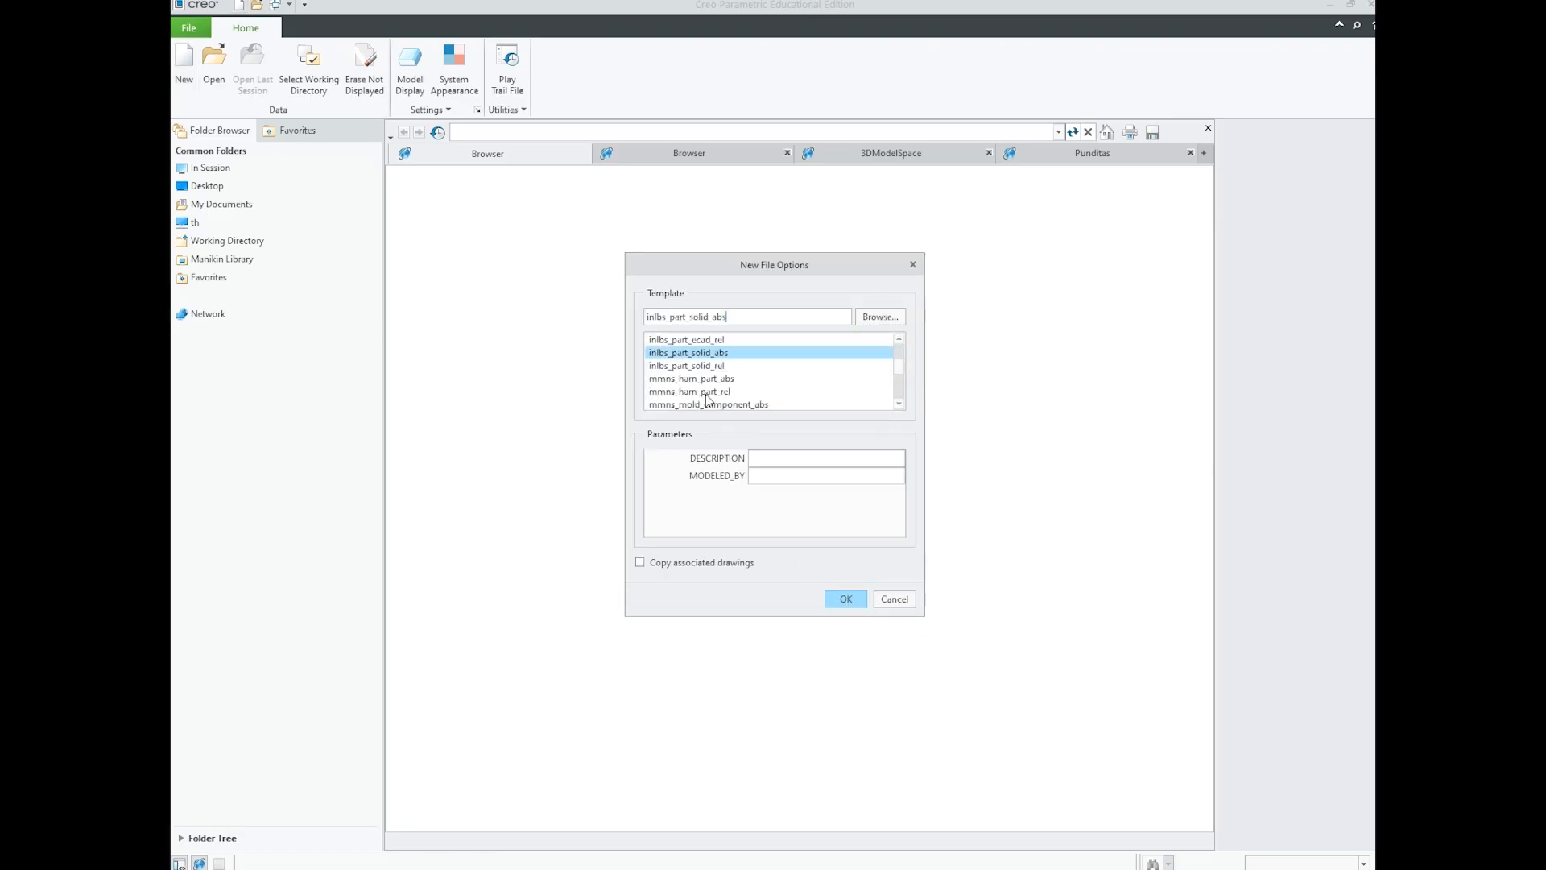
scroll(707, 400, down, 1)
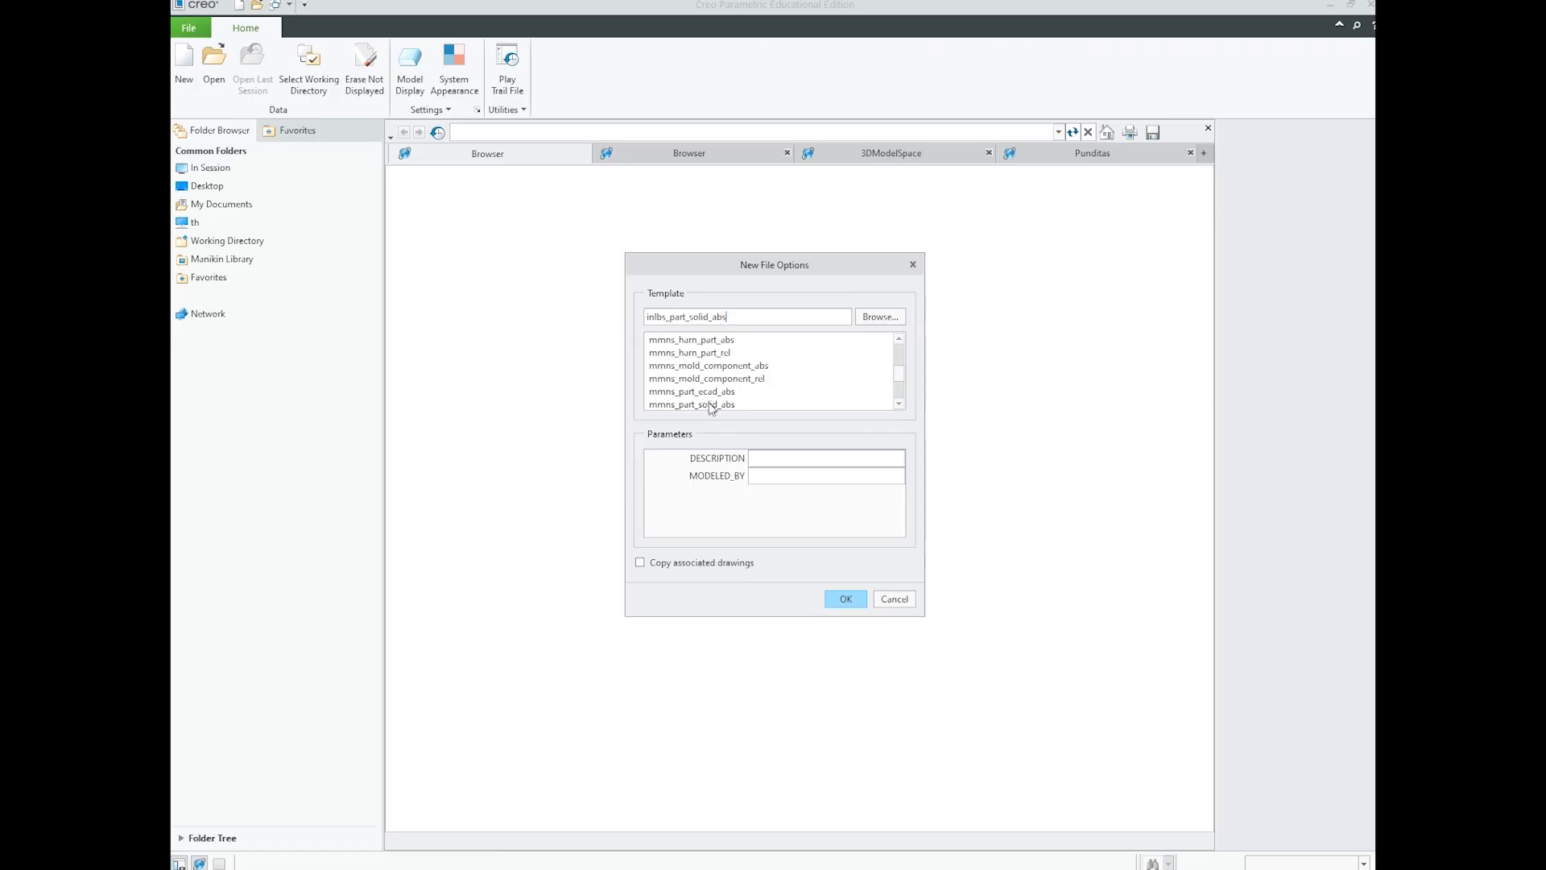
click(709, 404)
click(675, 562)
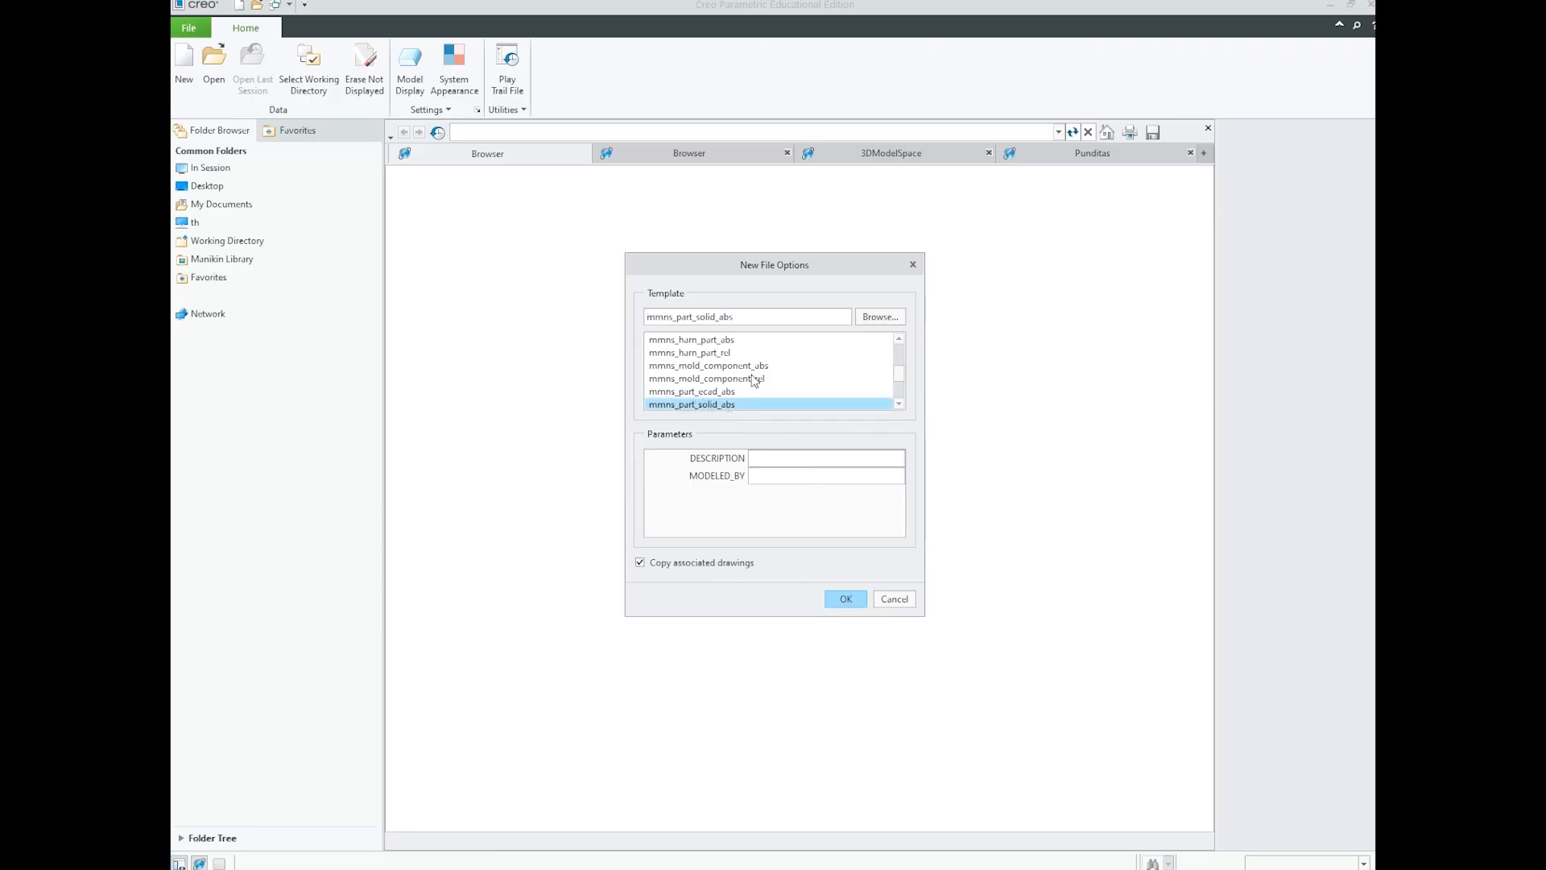
scroll(754, 380, down, 1)
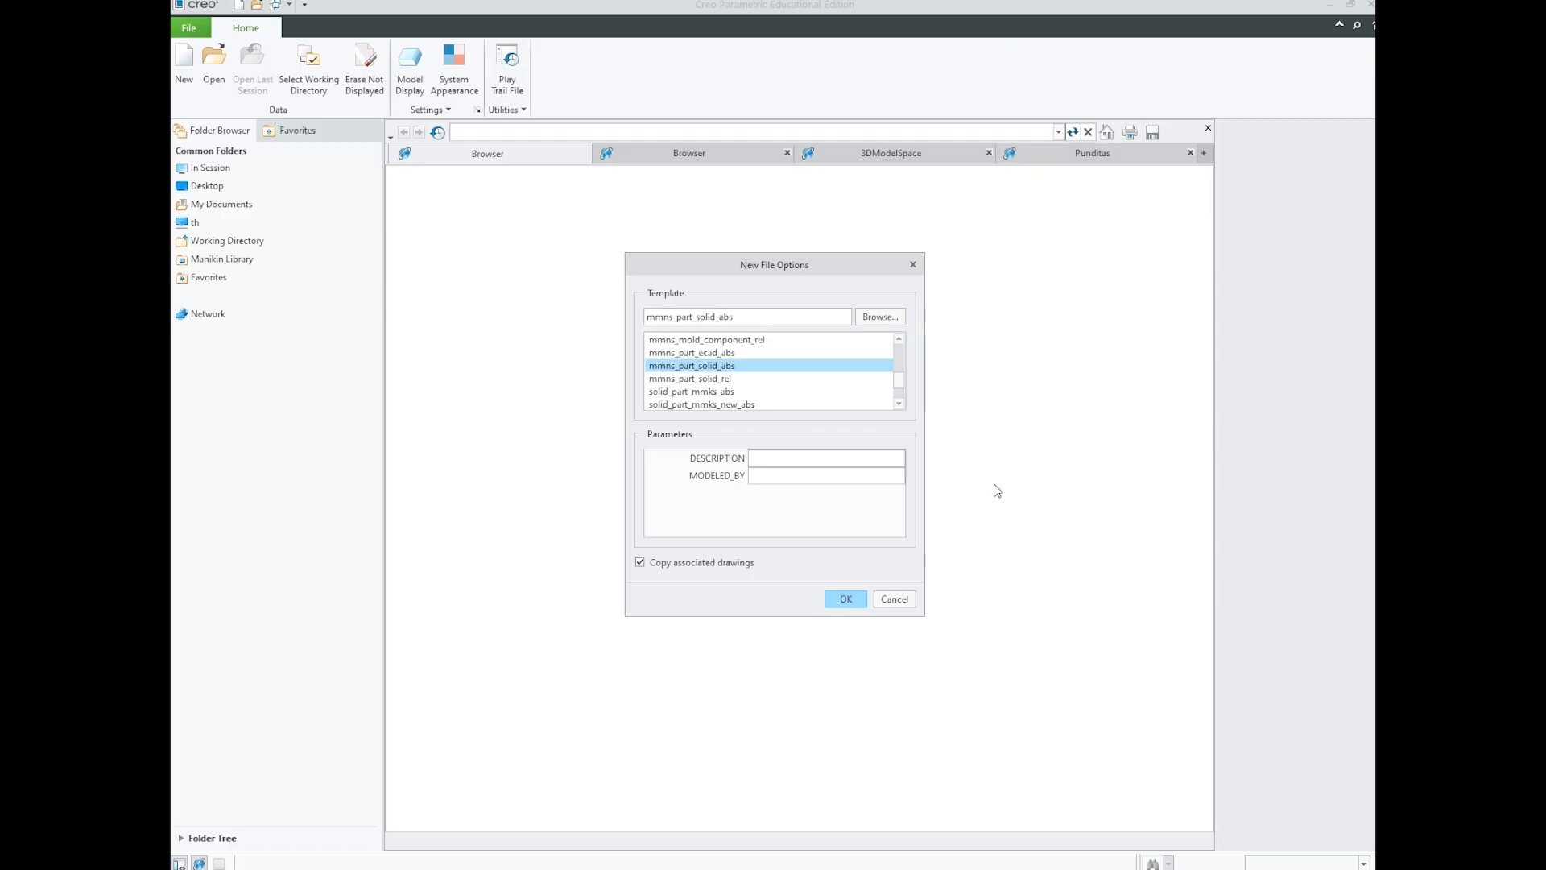
click(852, 599)
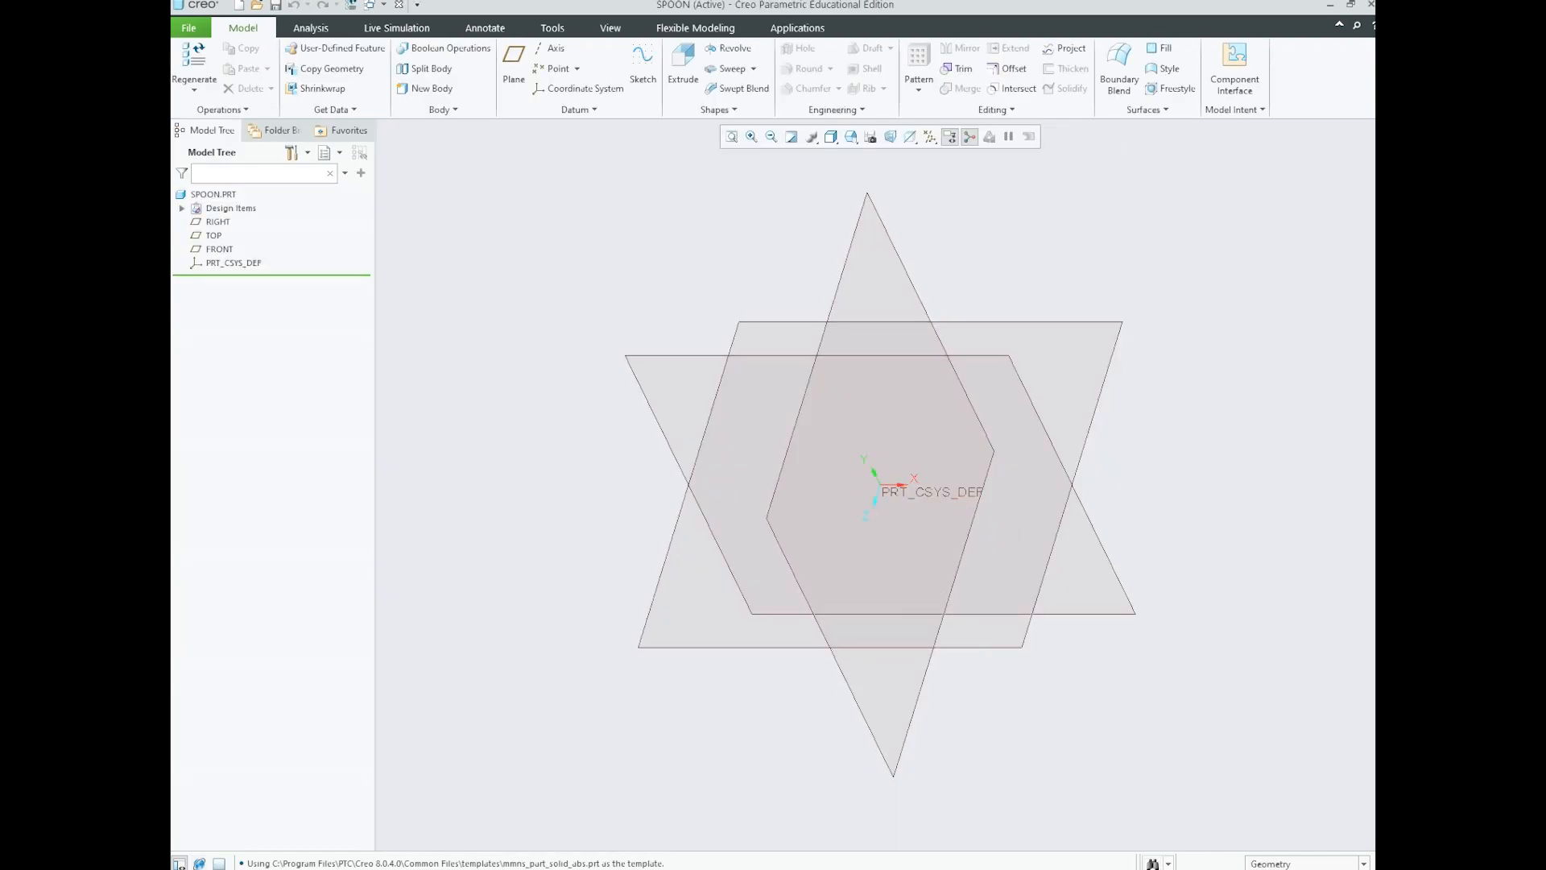
- Close one of the duplicate Spoon folder windows and open the Spoon (1) image and the Spoon text file from the other
click(521, 869)
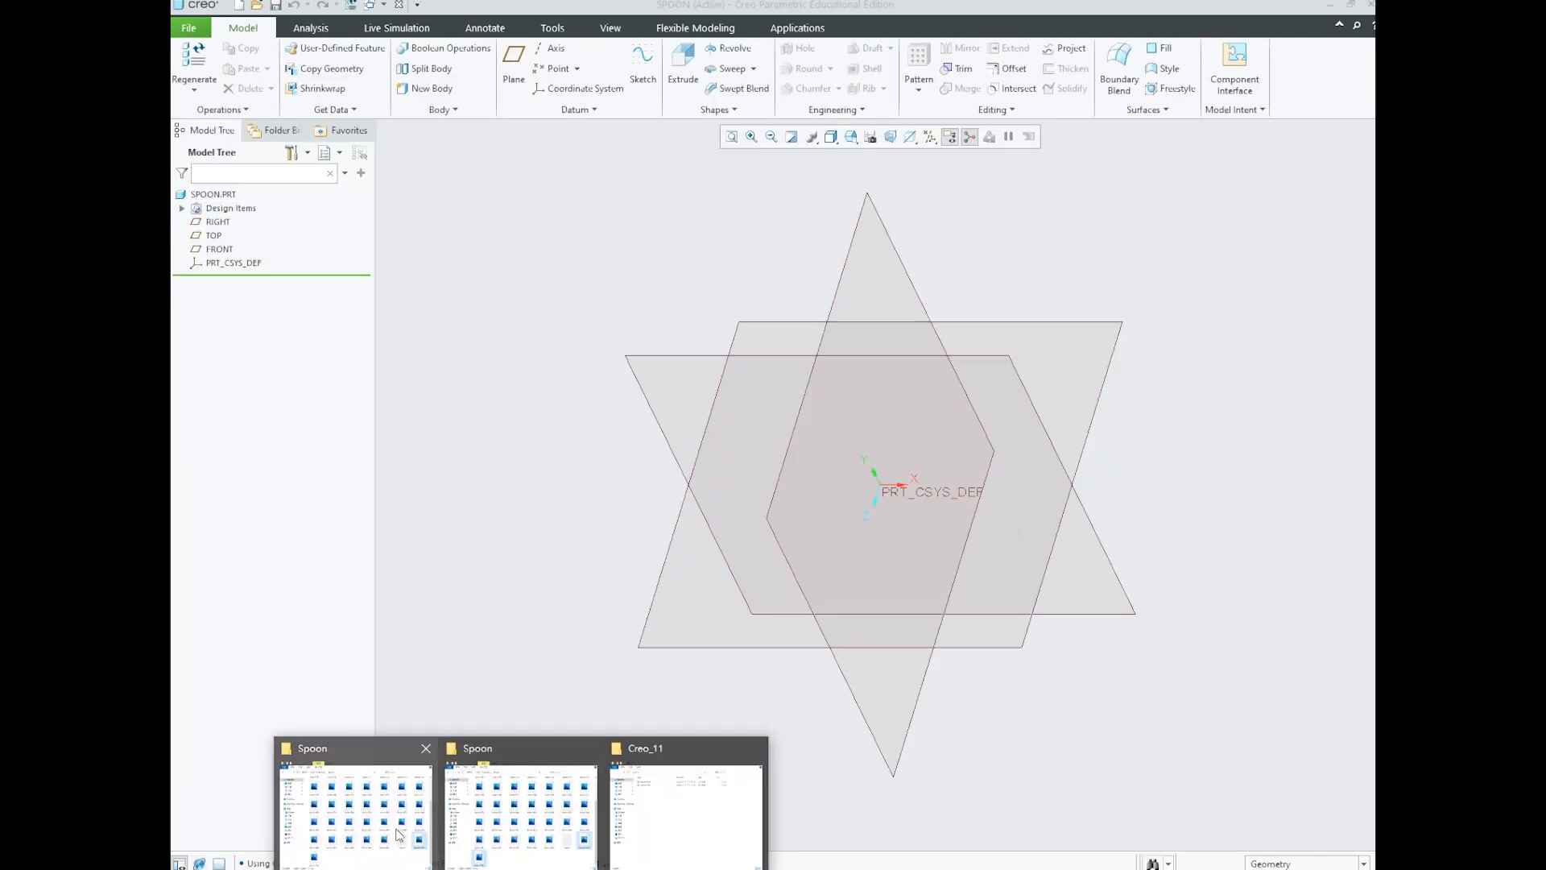
click(423, 748)
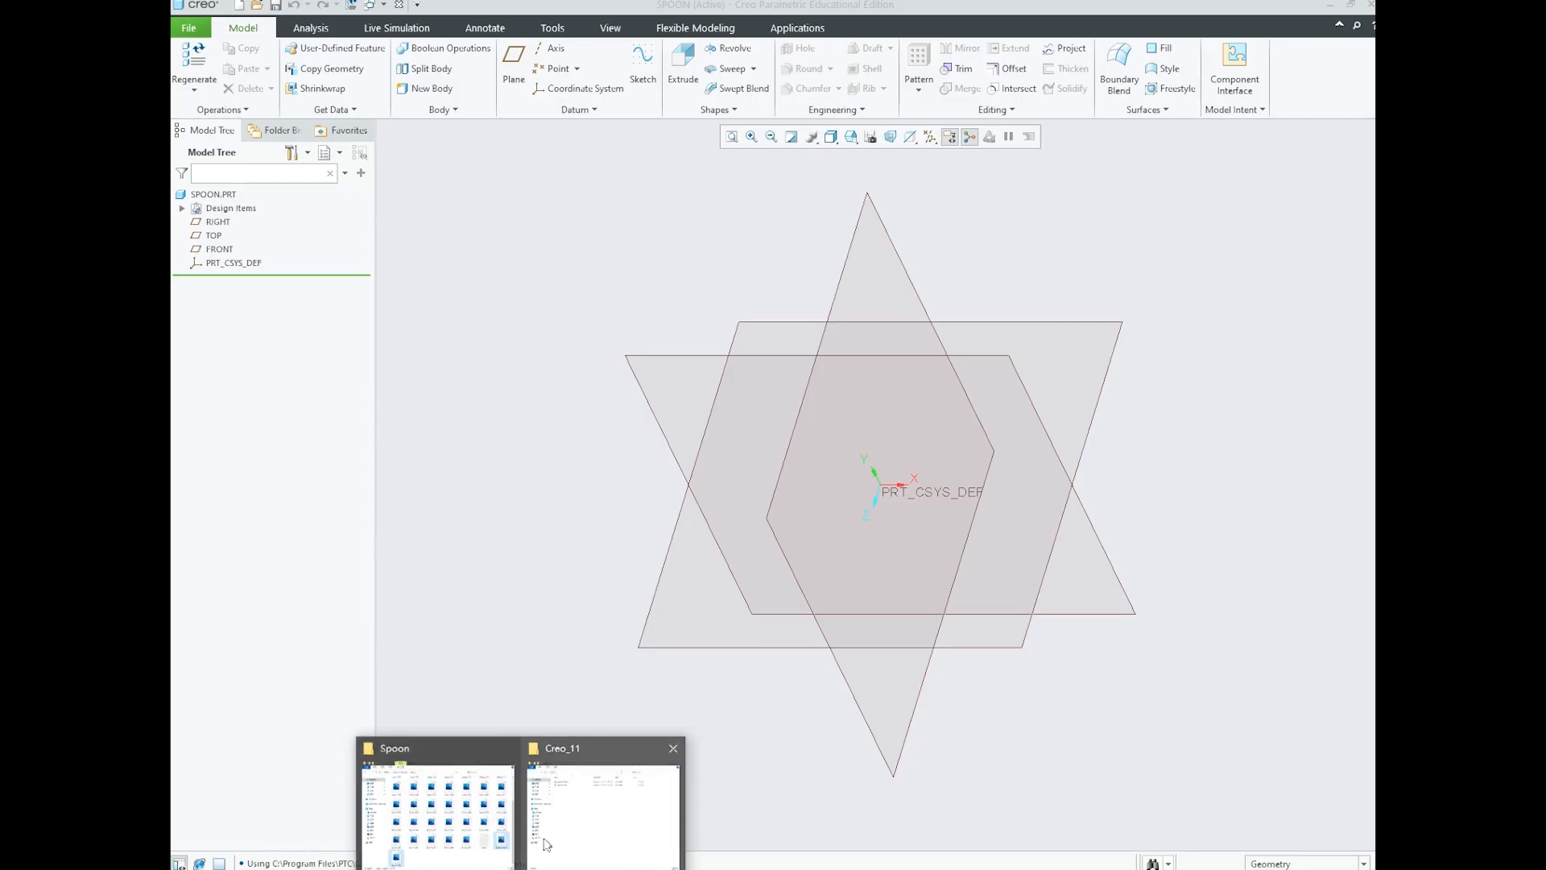
click(437, 813)
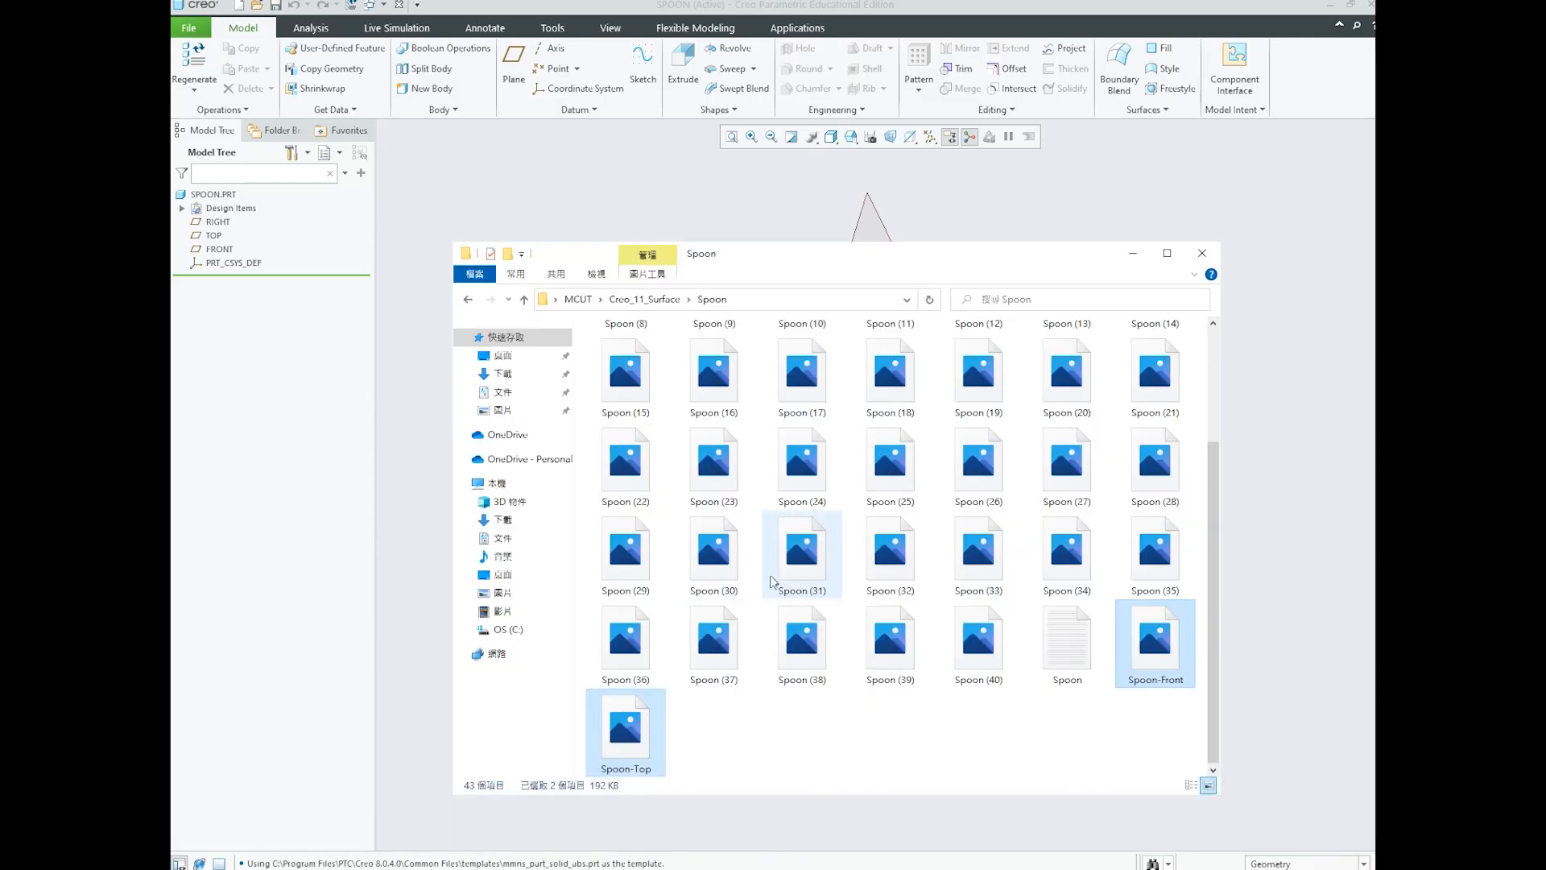
scroll(682, 438, down, 1)
double_click(637, 372)
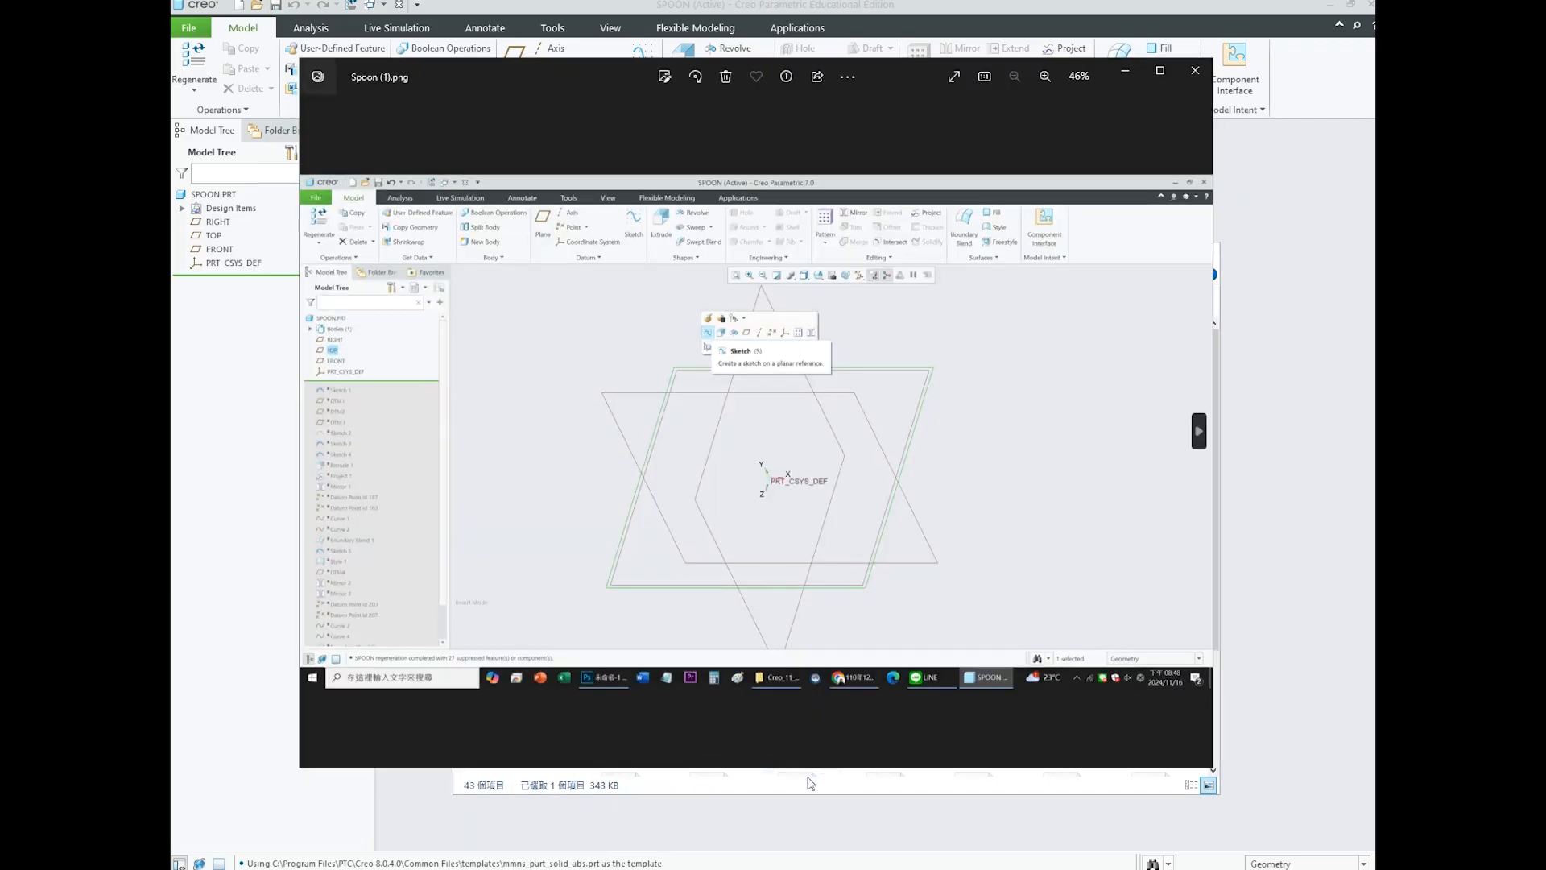
click(812, 781)
scroll(887, 707, down, 2)
double_click(1067, 618)
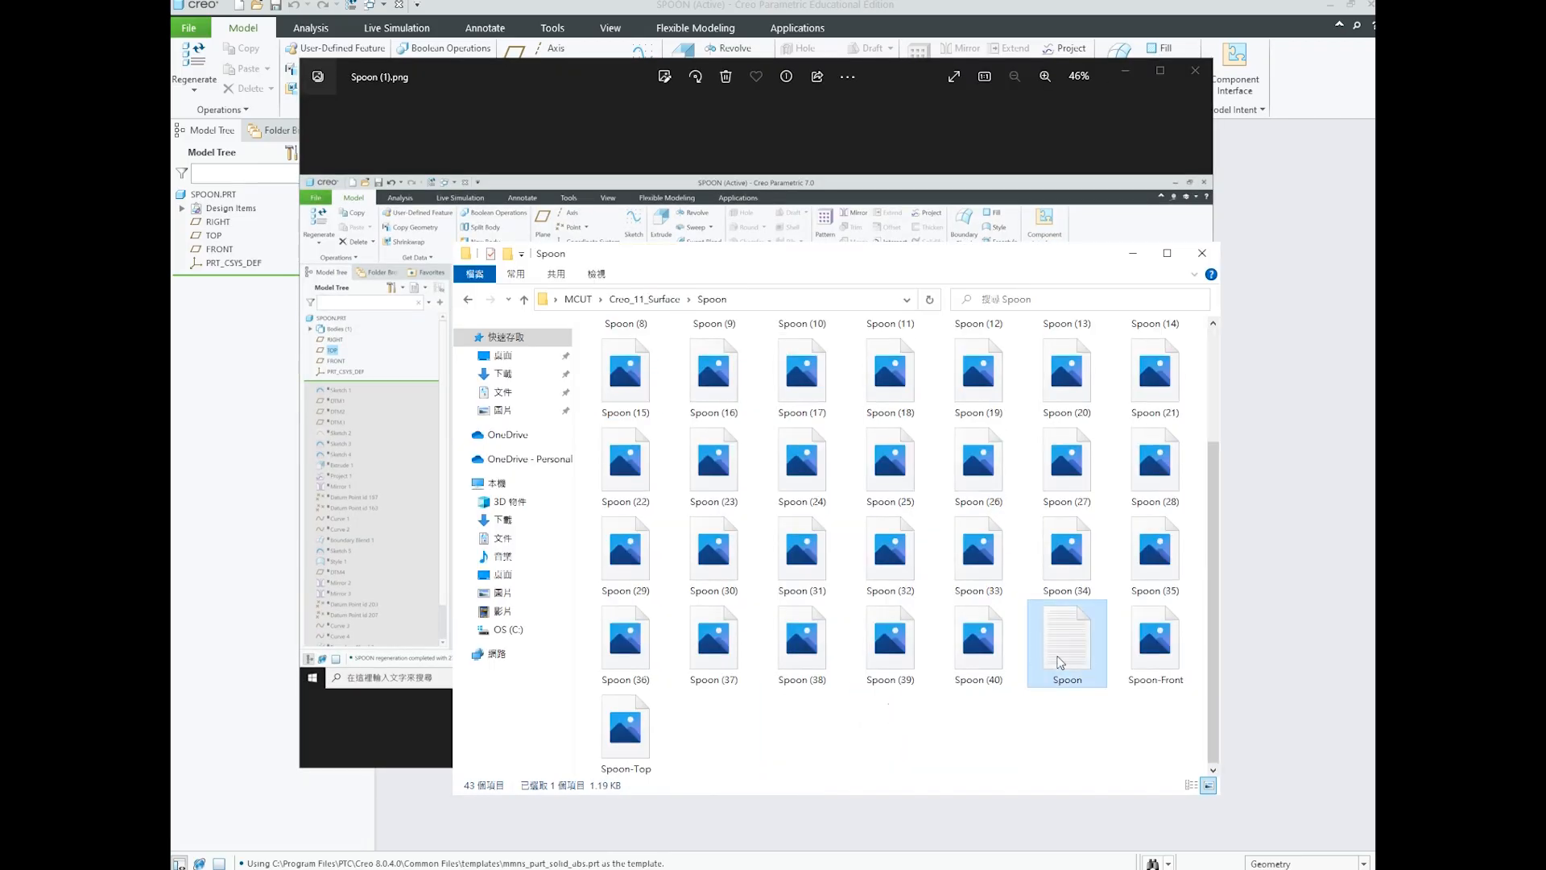
- Arrange the Spoon (1) image and the Spoon notes side by side, giving the image the wider share of the screen
drag(699, 264, 997, 190)
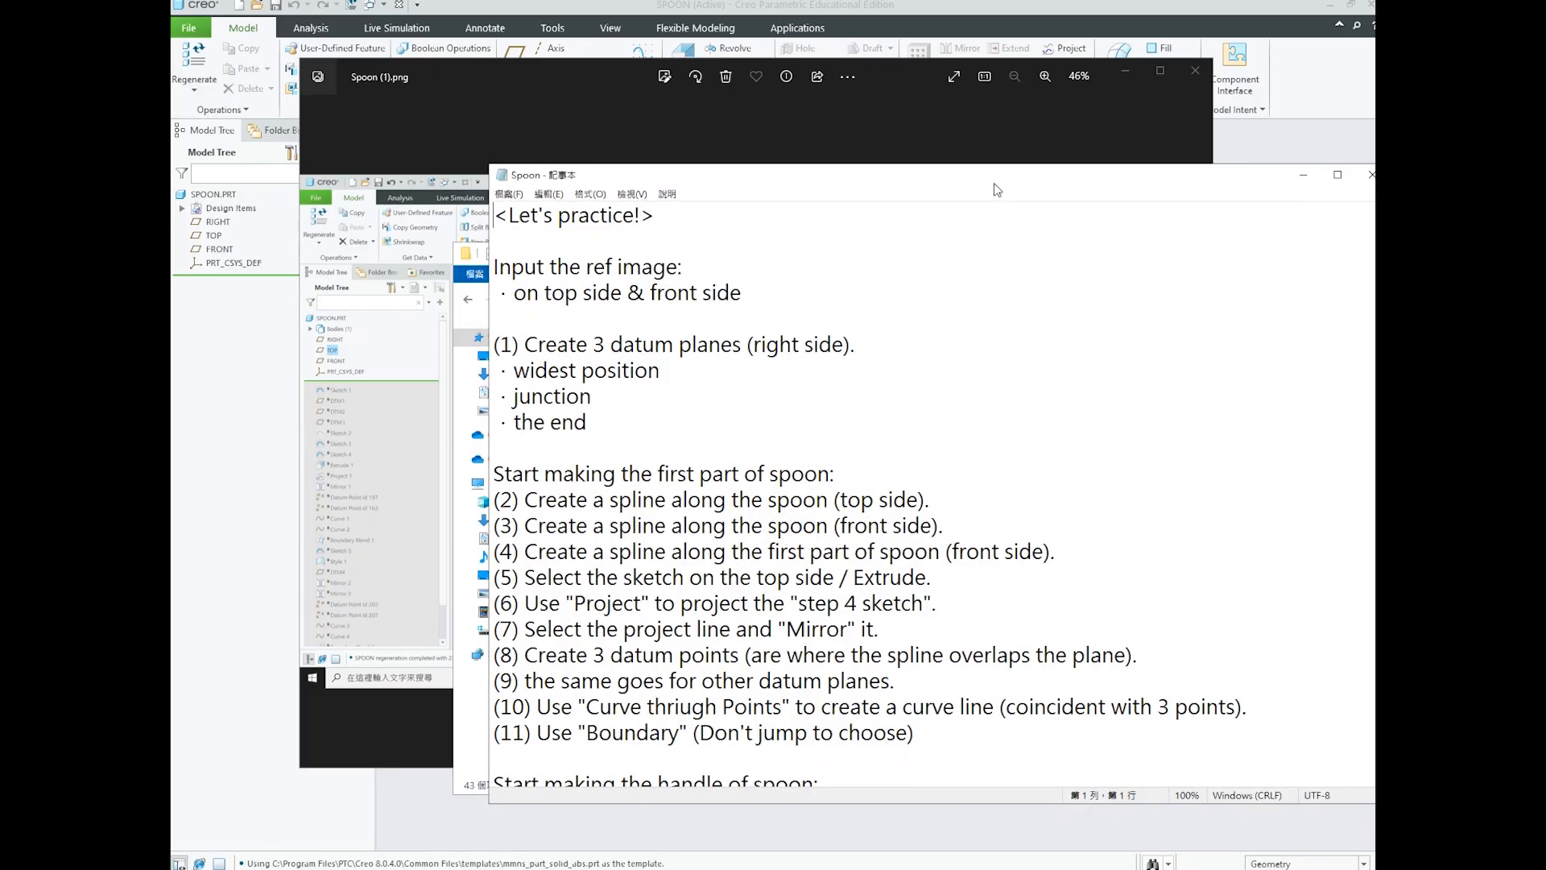
drag(890, 84, 171, 295)
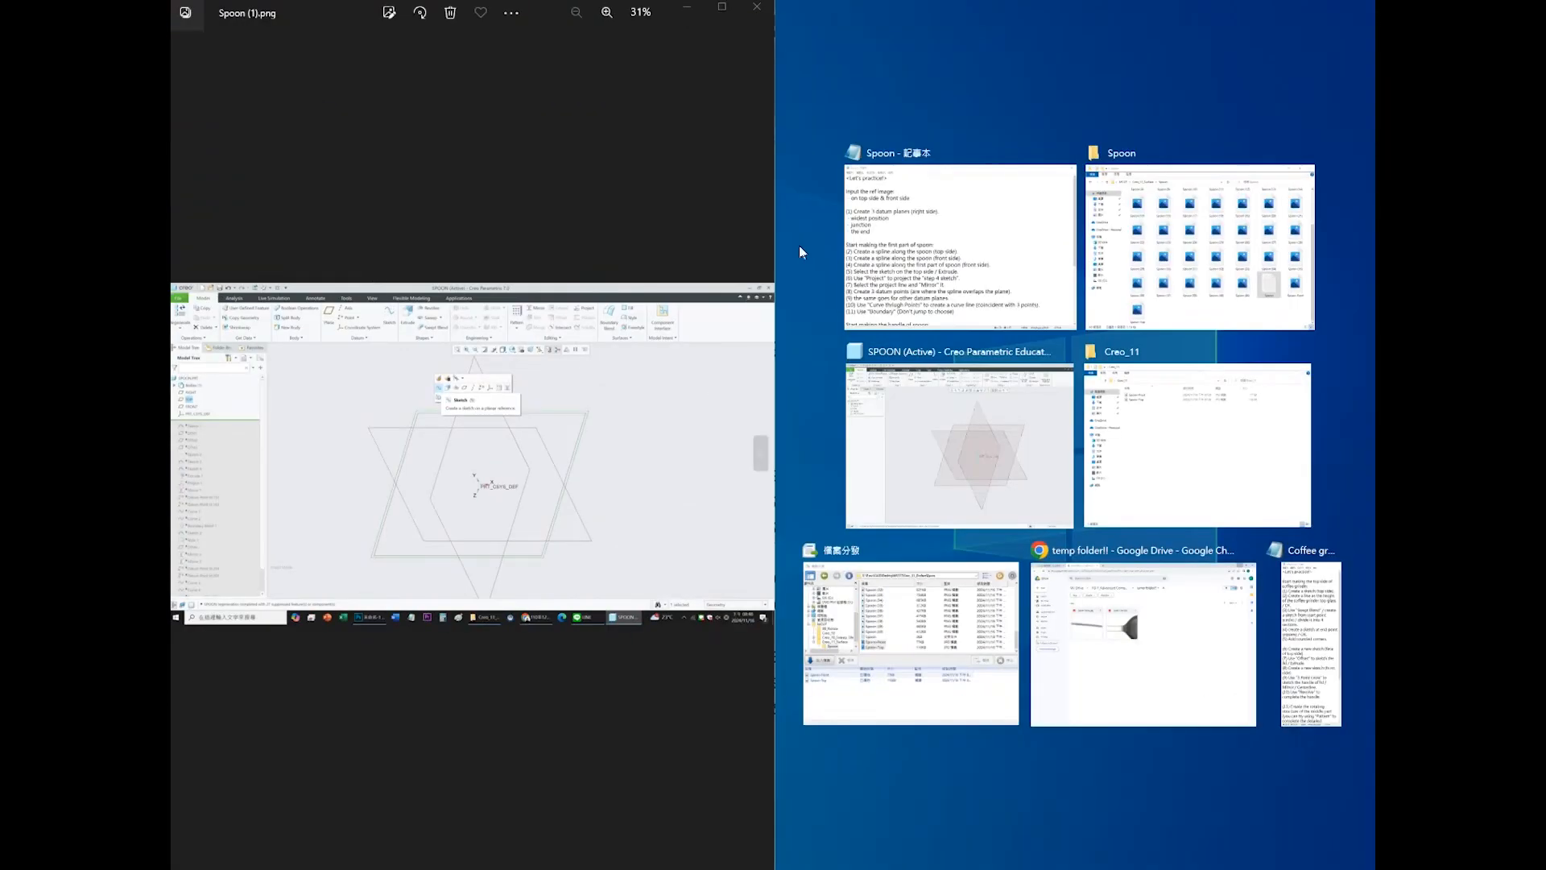
click(995, 250)
drag(777, 279, 1017, 279)
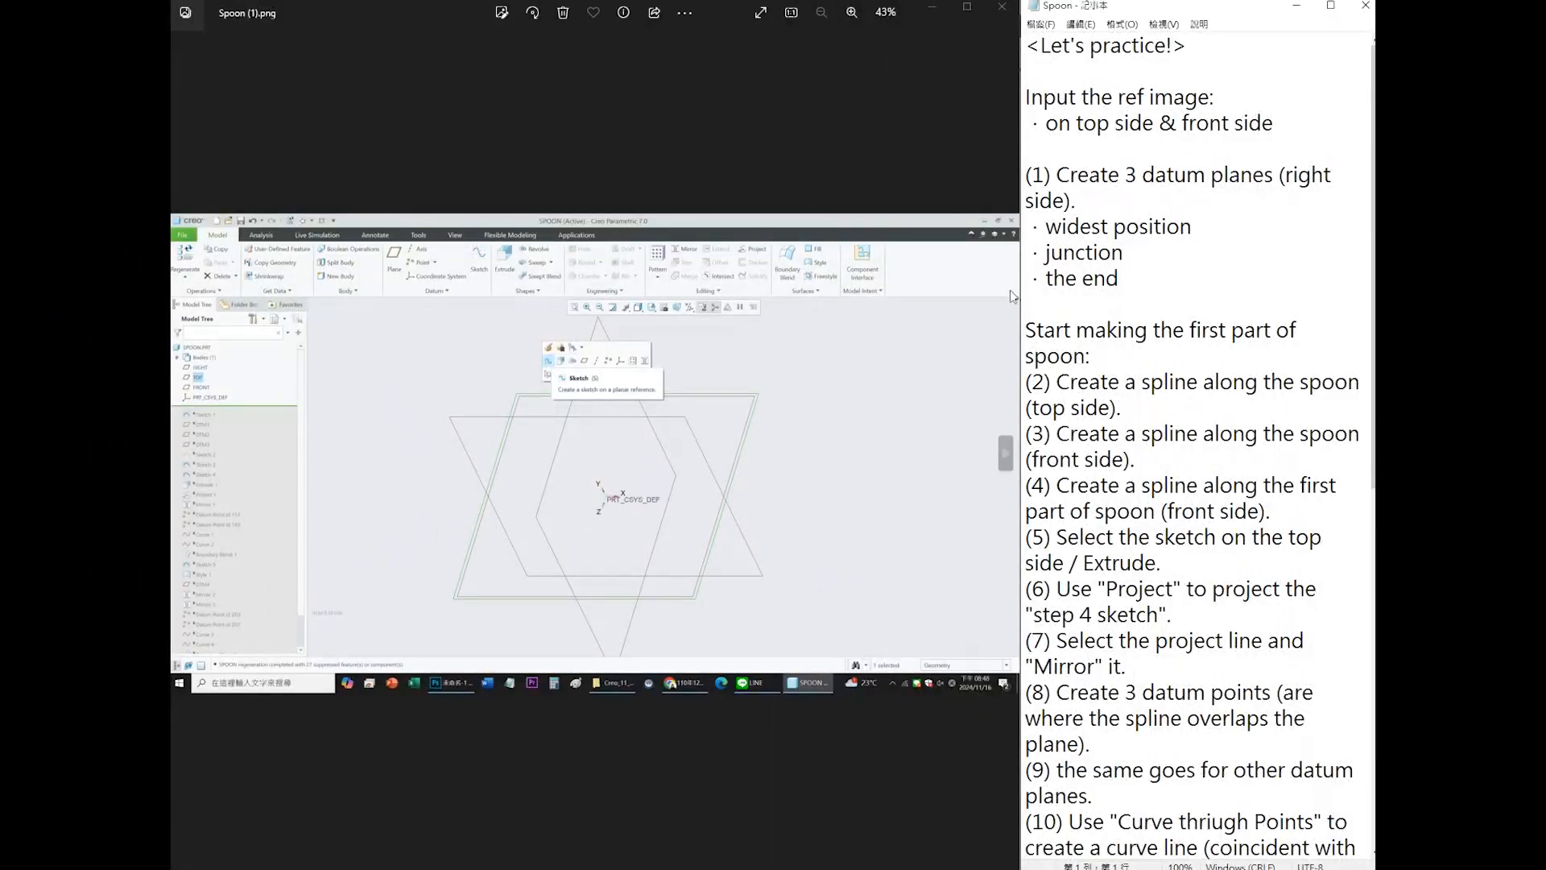
- Examine the Spoon (1) and Spoon (2) images alongside the notes on where to place the reference images
key(Right)
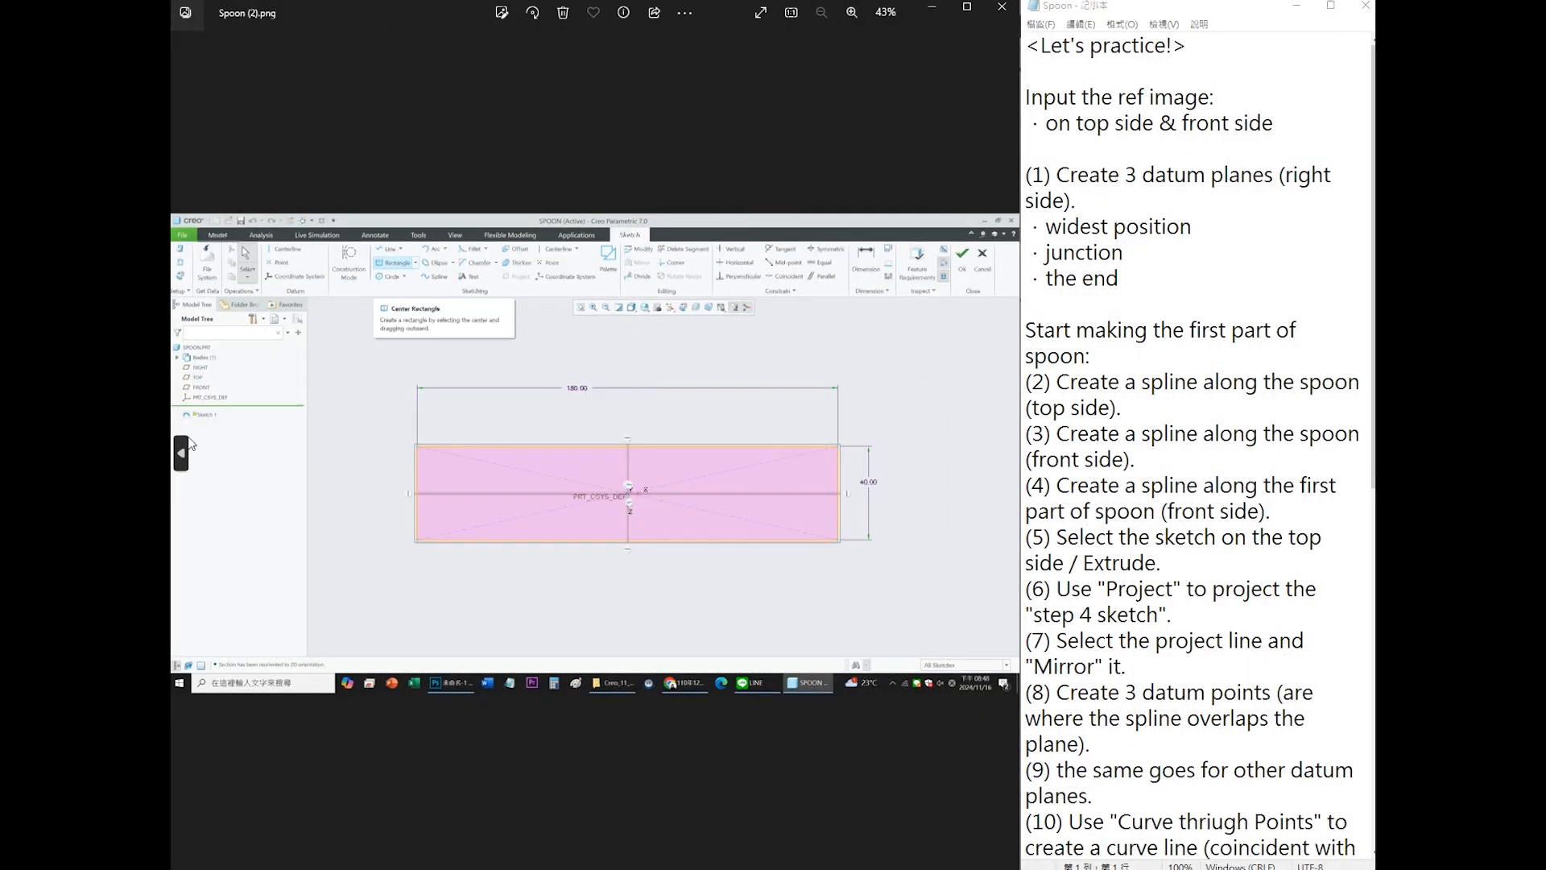
click(189, 446)
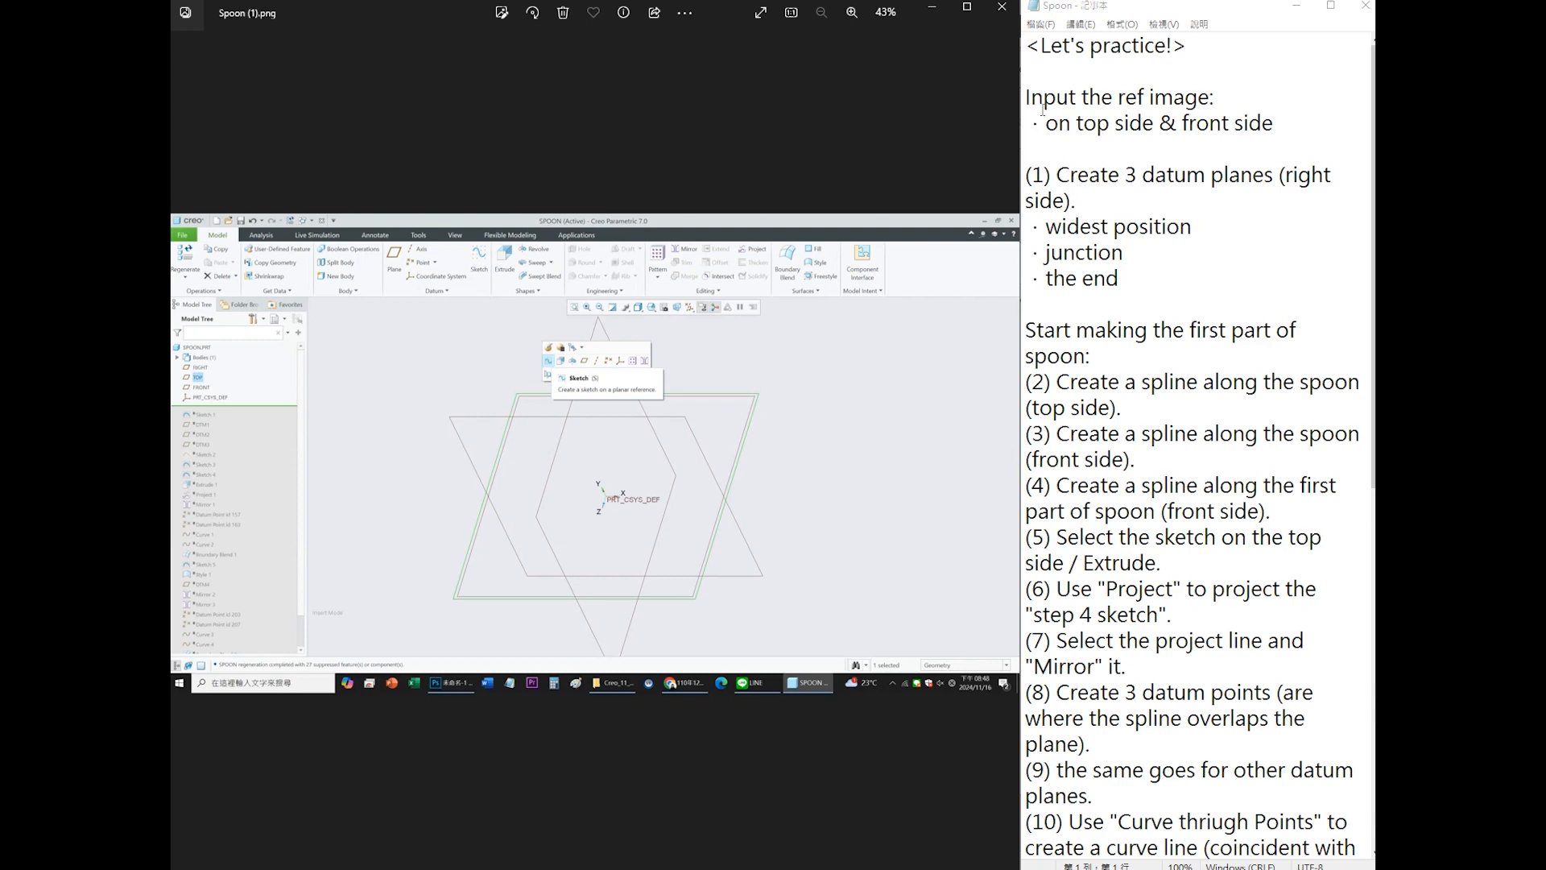
drag(1031, 97, 1212, 97)
click(1212, 97)
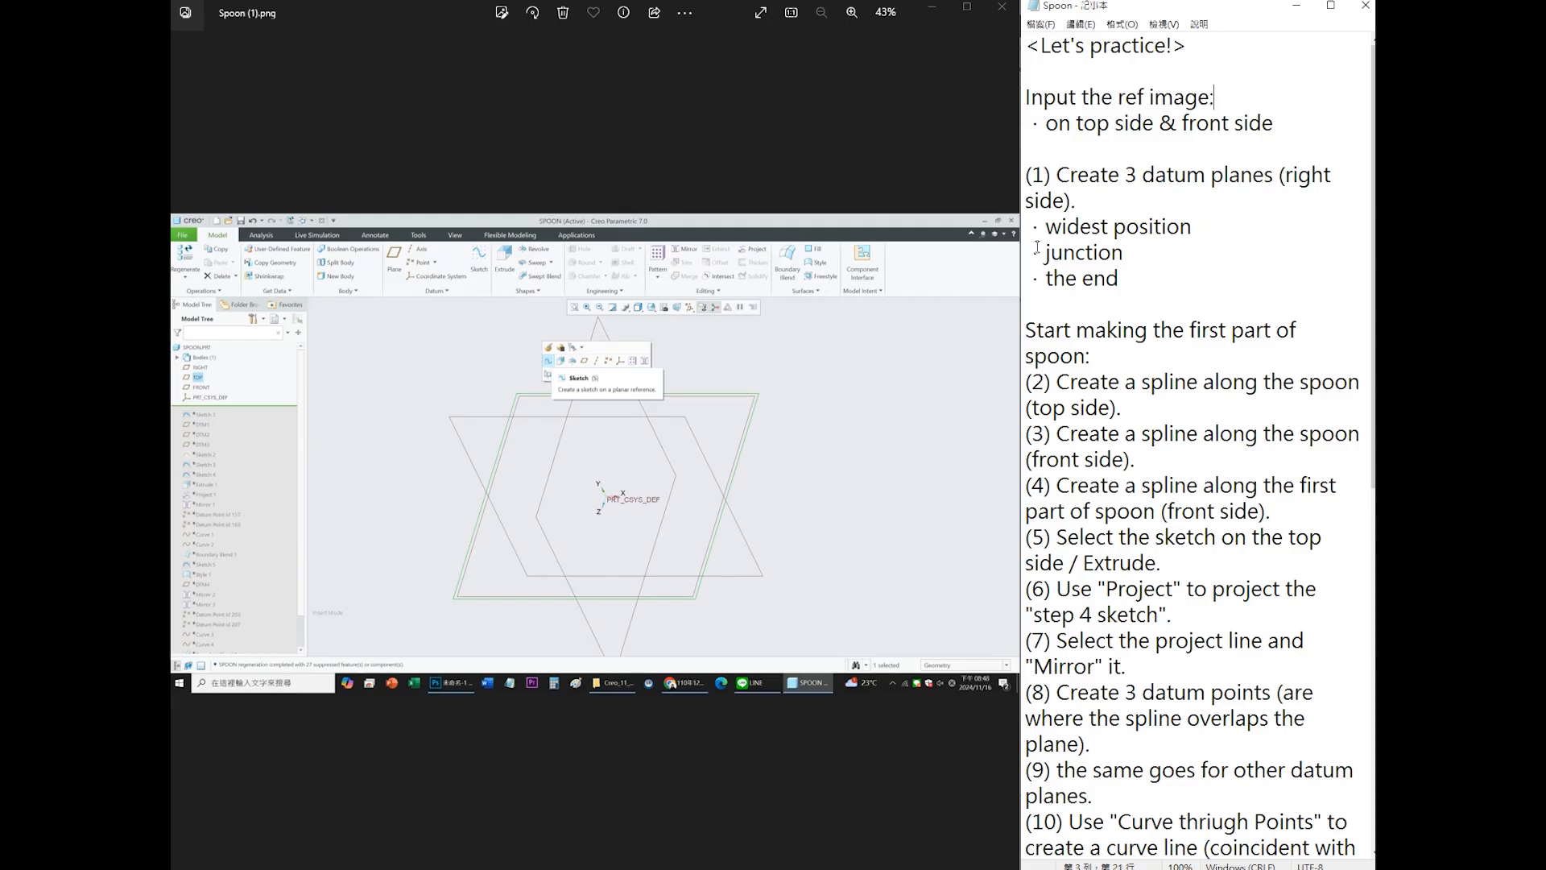
drag(1050, 124, 1275, 127)
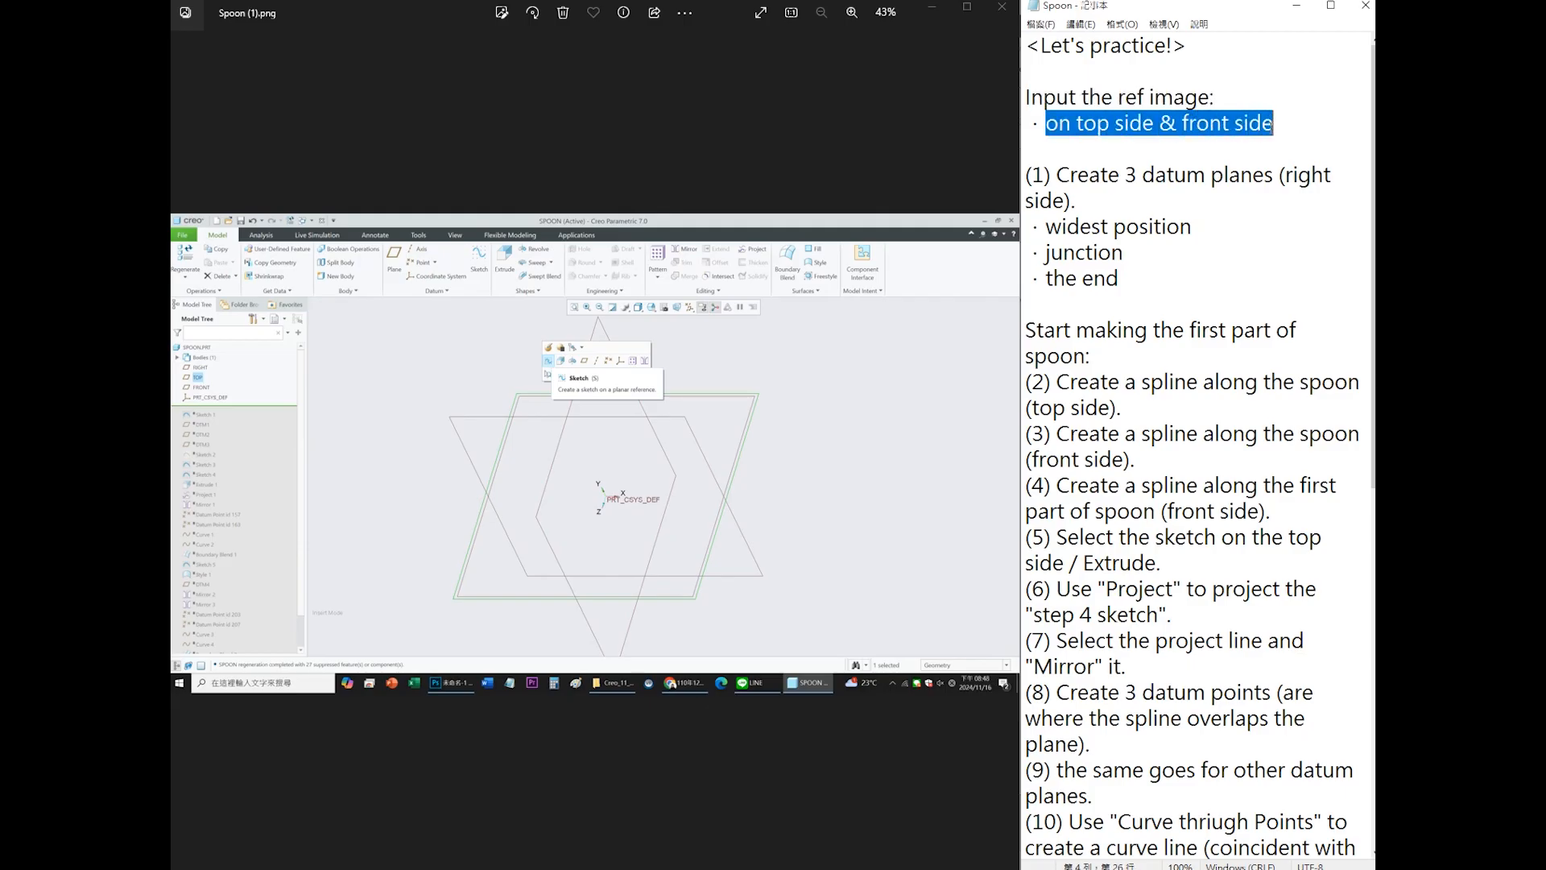
click(1275, 126)
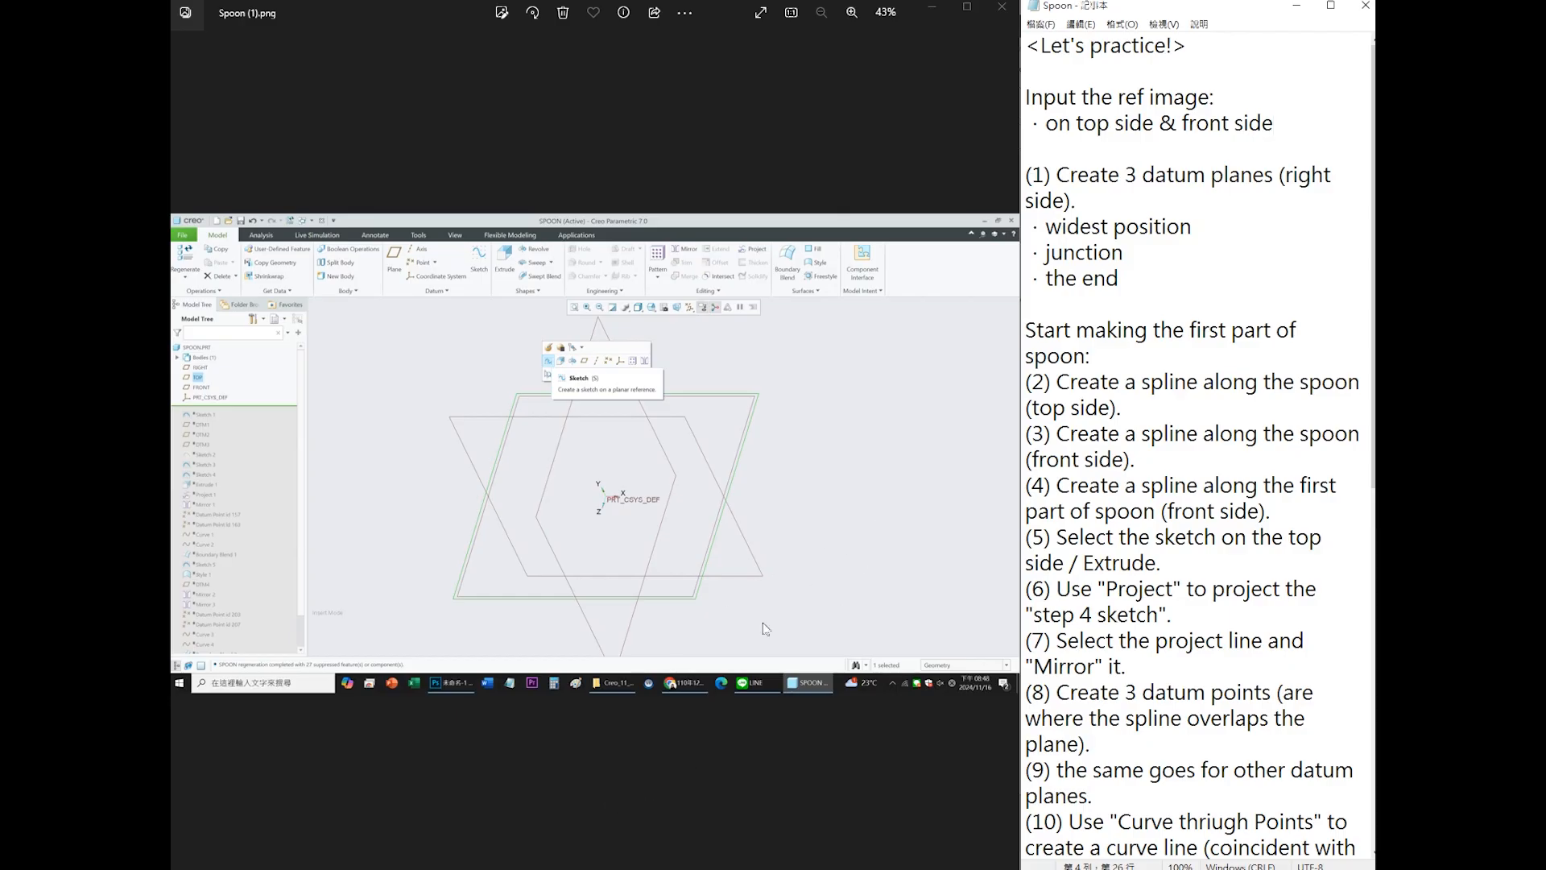
click(1006, 459)
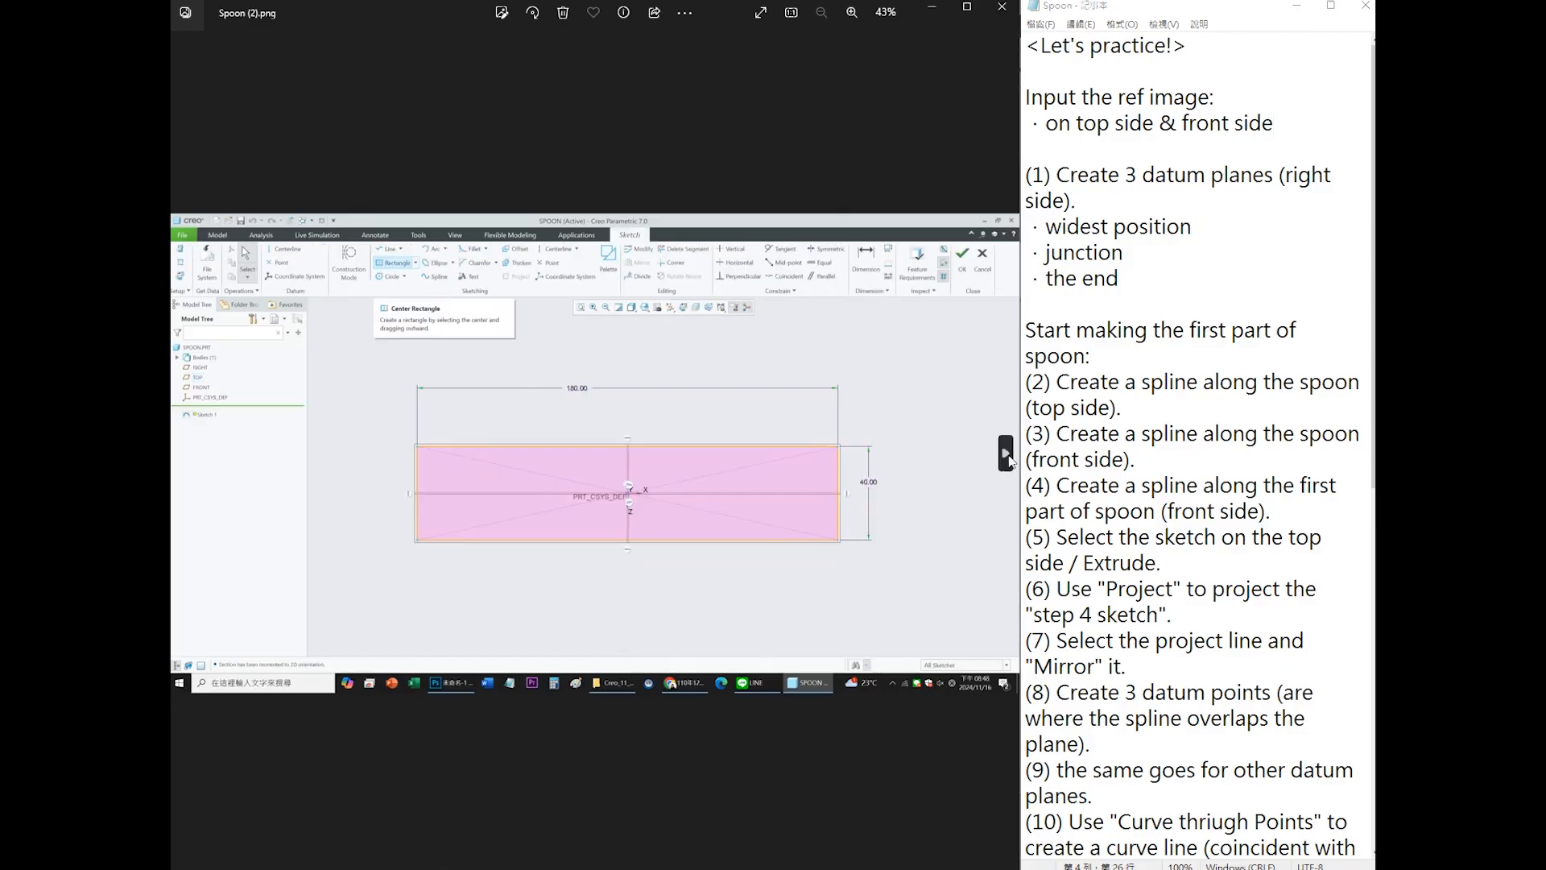
scroll(537, 500, up, 3)
scroll(686, 561, up, 2)
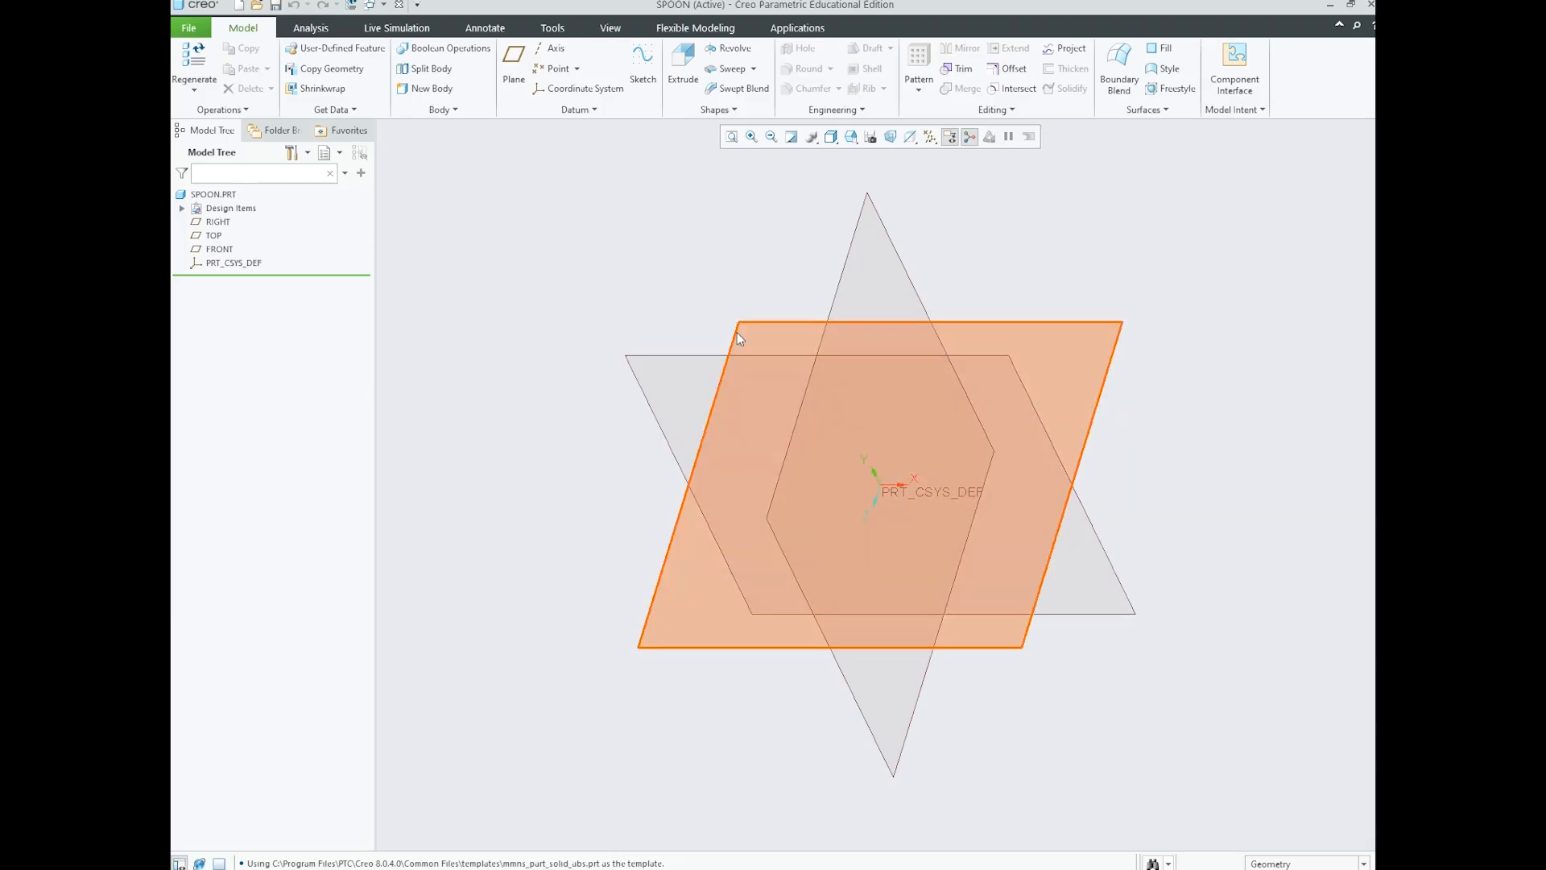
- Start a sketch on the TOP plane and draw a center rectangle about 475 by 91 mm on the origin
click(737, 333)
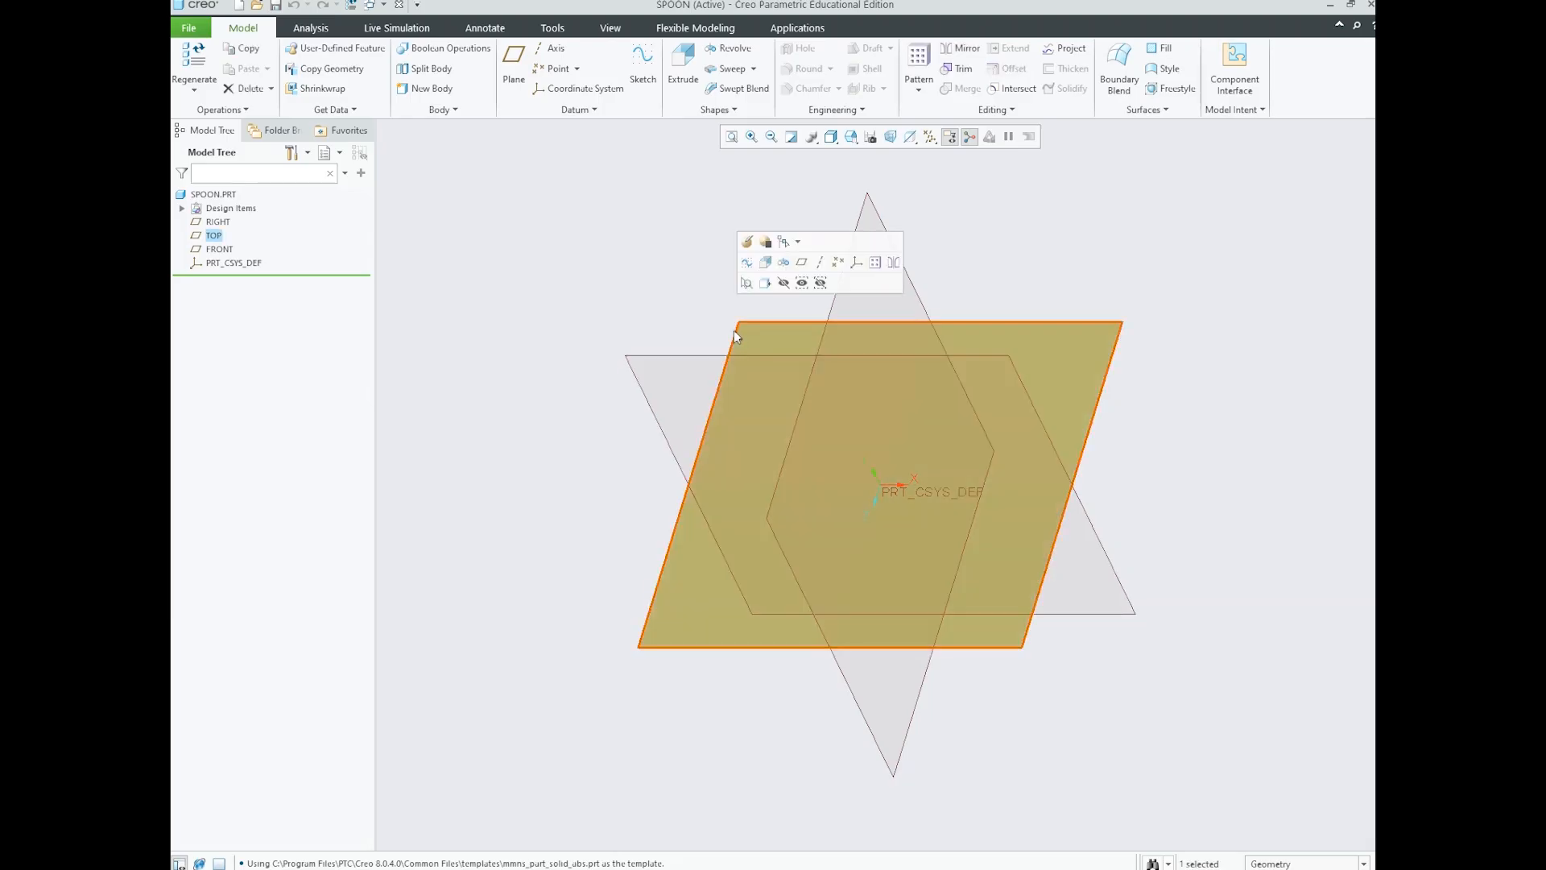
click(747, 263)
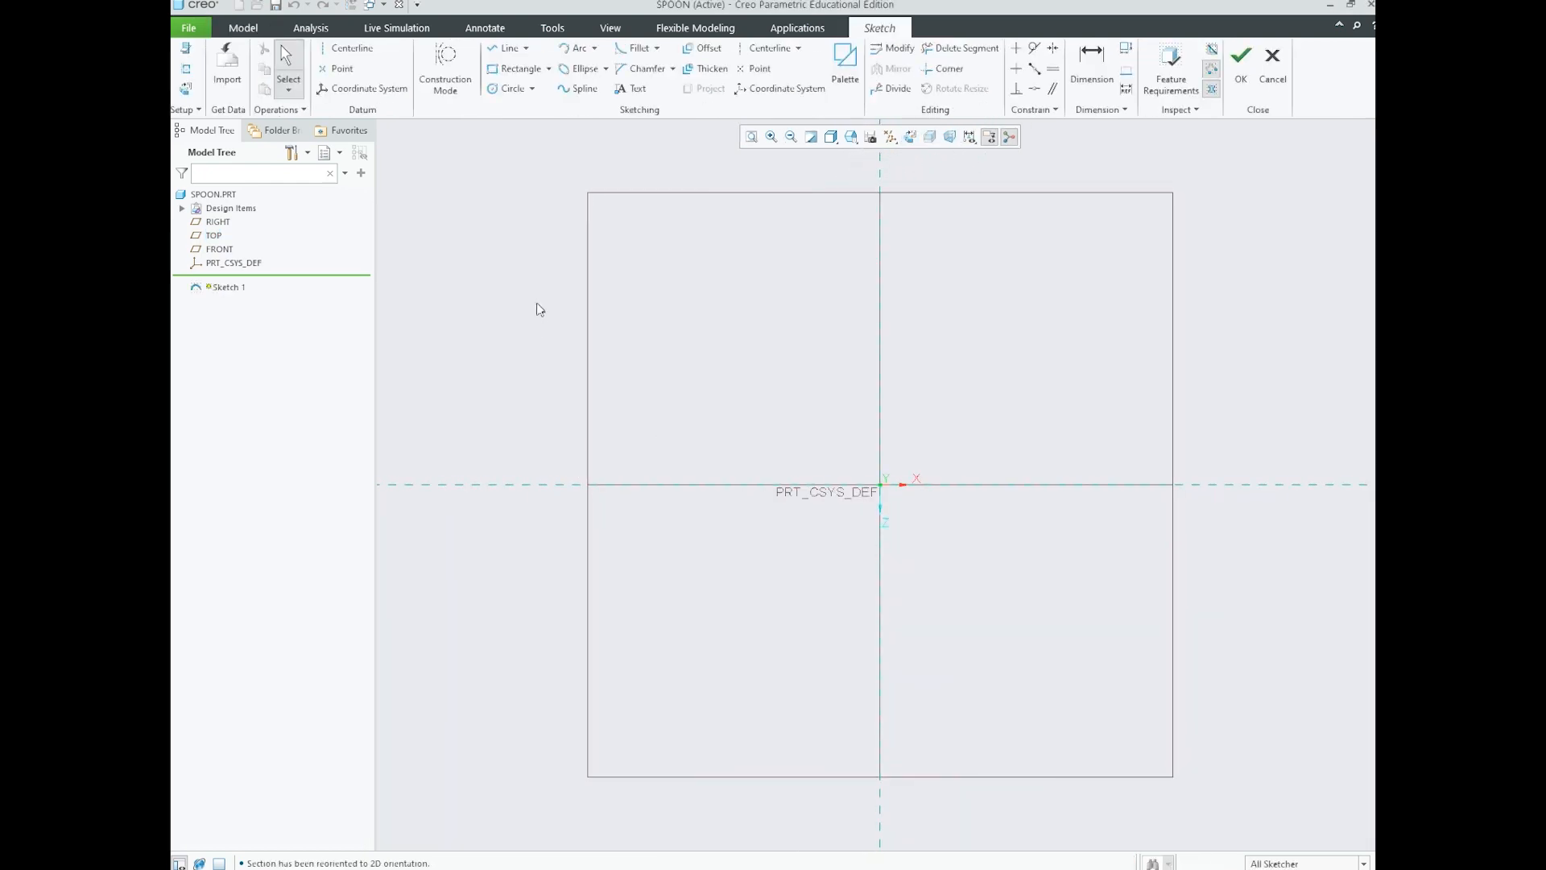
click(549, 68)
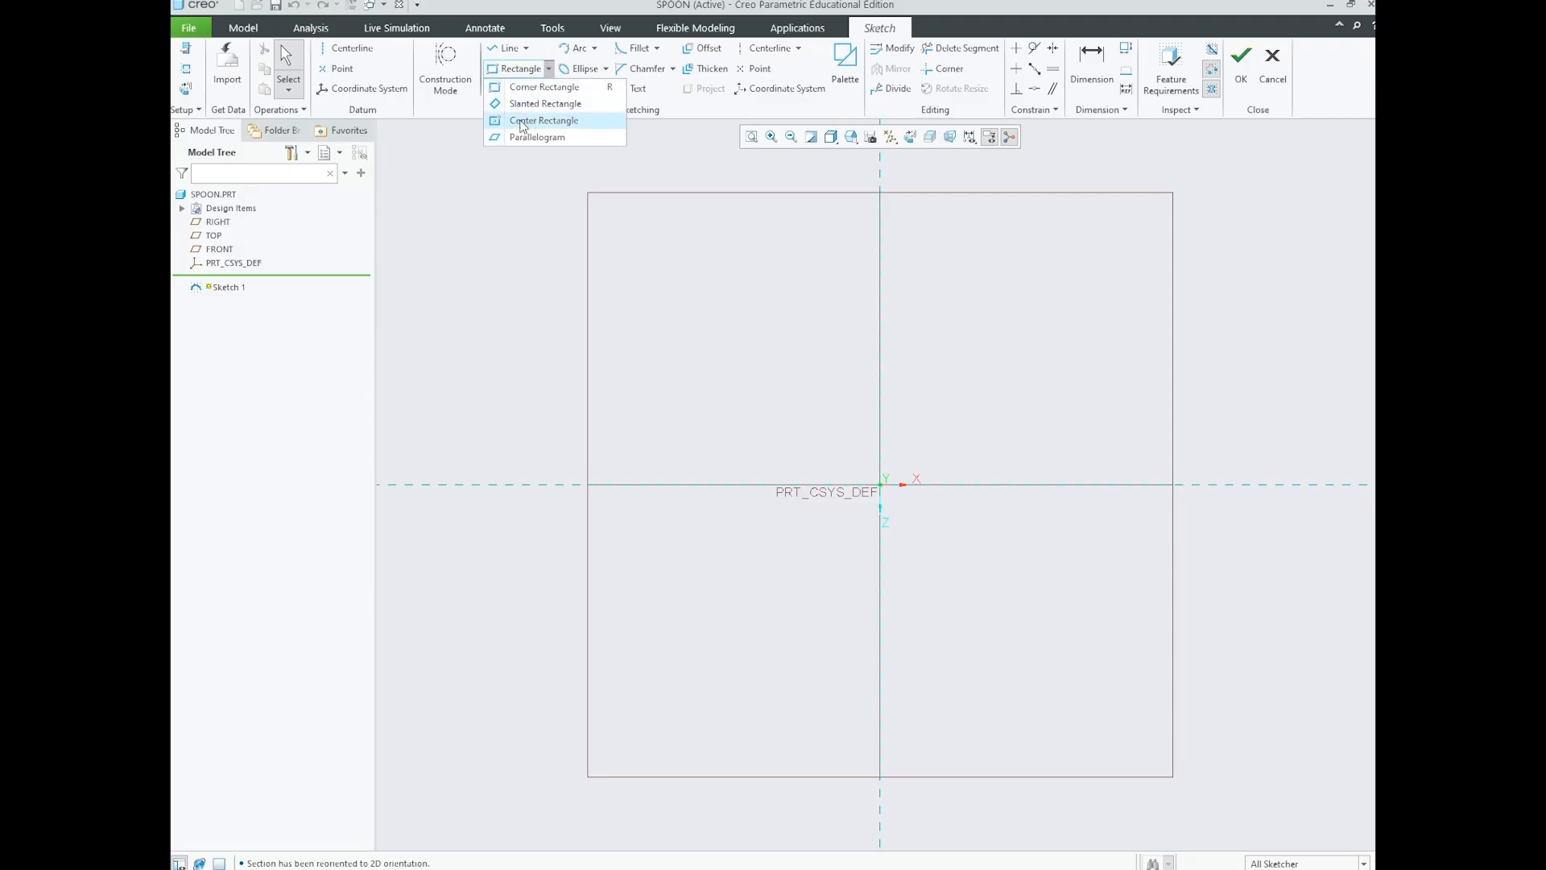
click(536, 121)
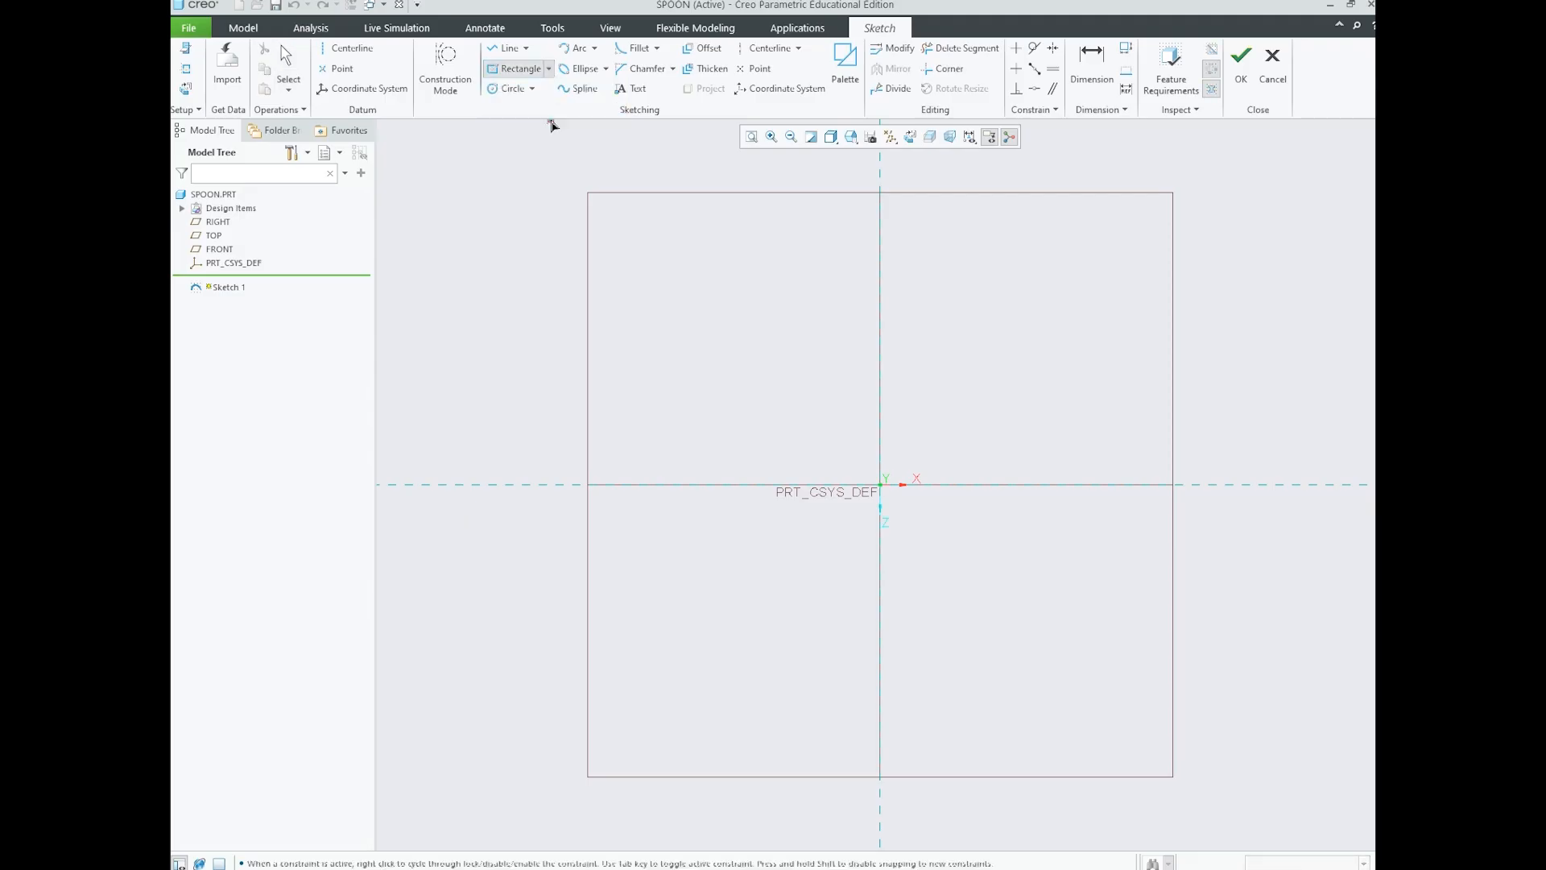
click(881, 485)
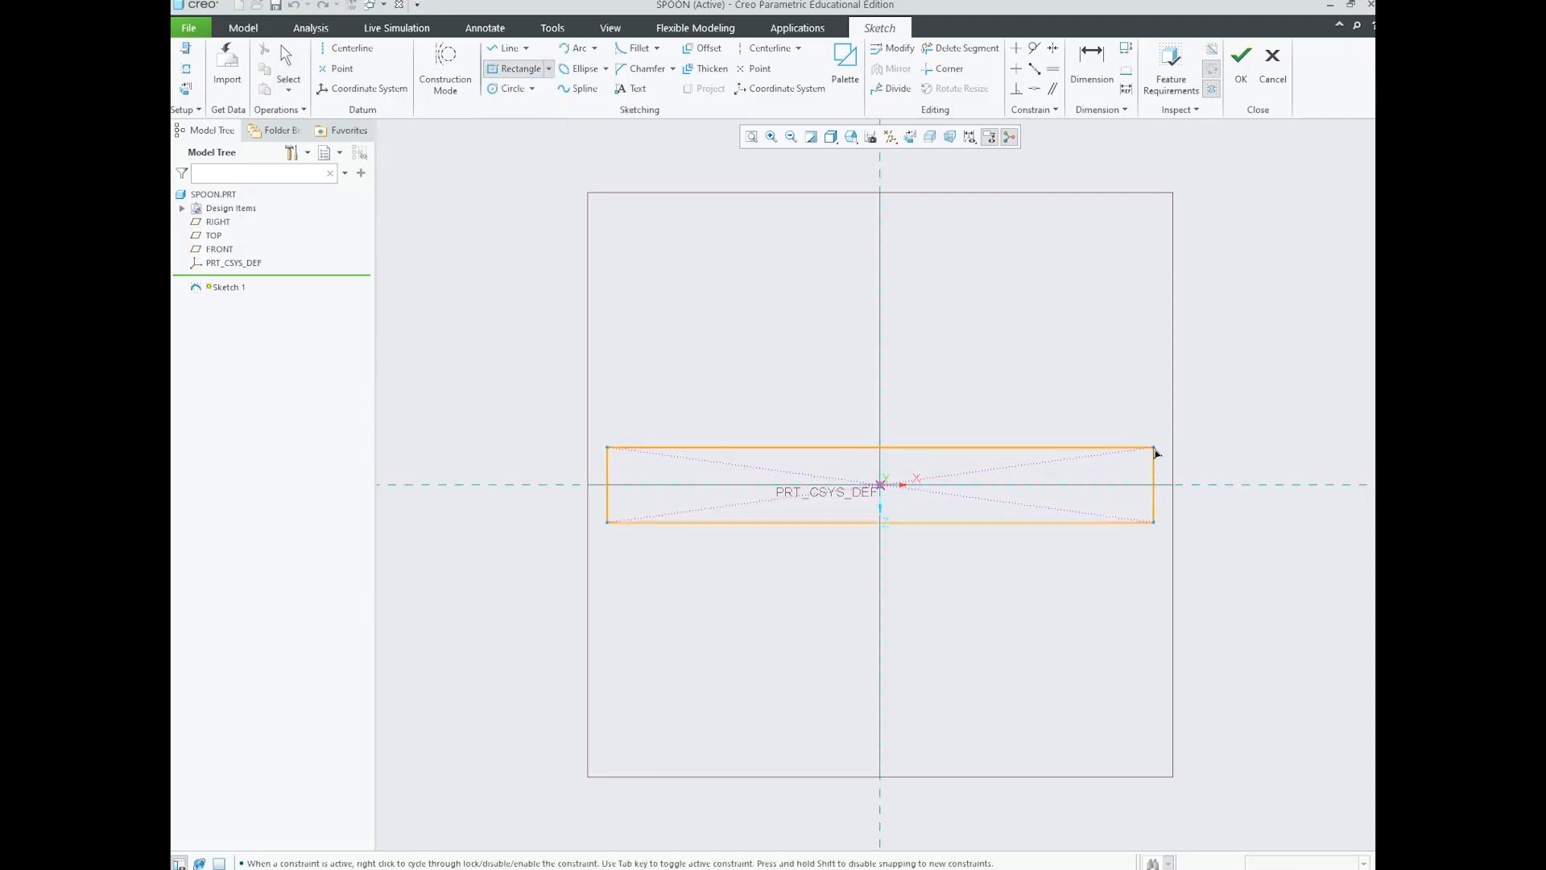
click(1154, 432)
middle_click(1207, 430)
scroll(1186, 449, down, 1)
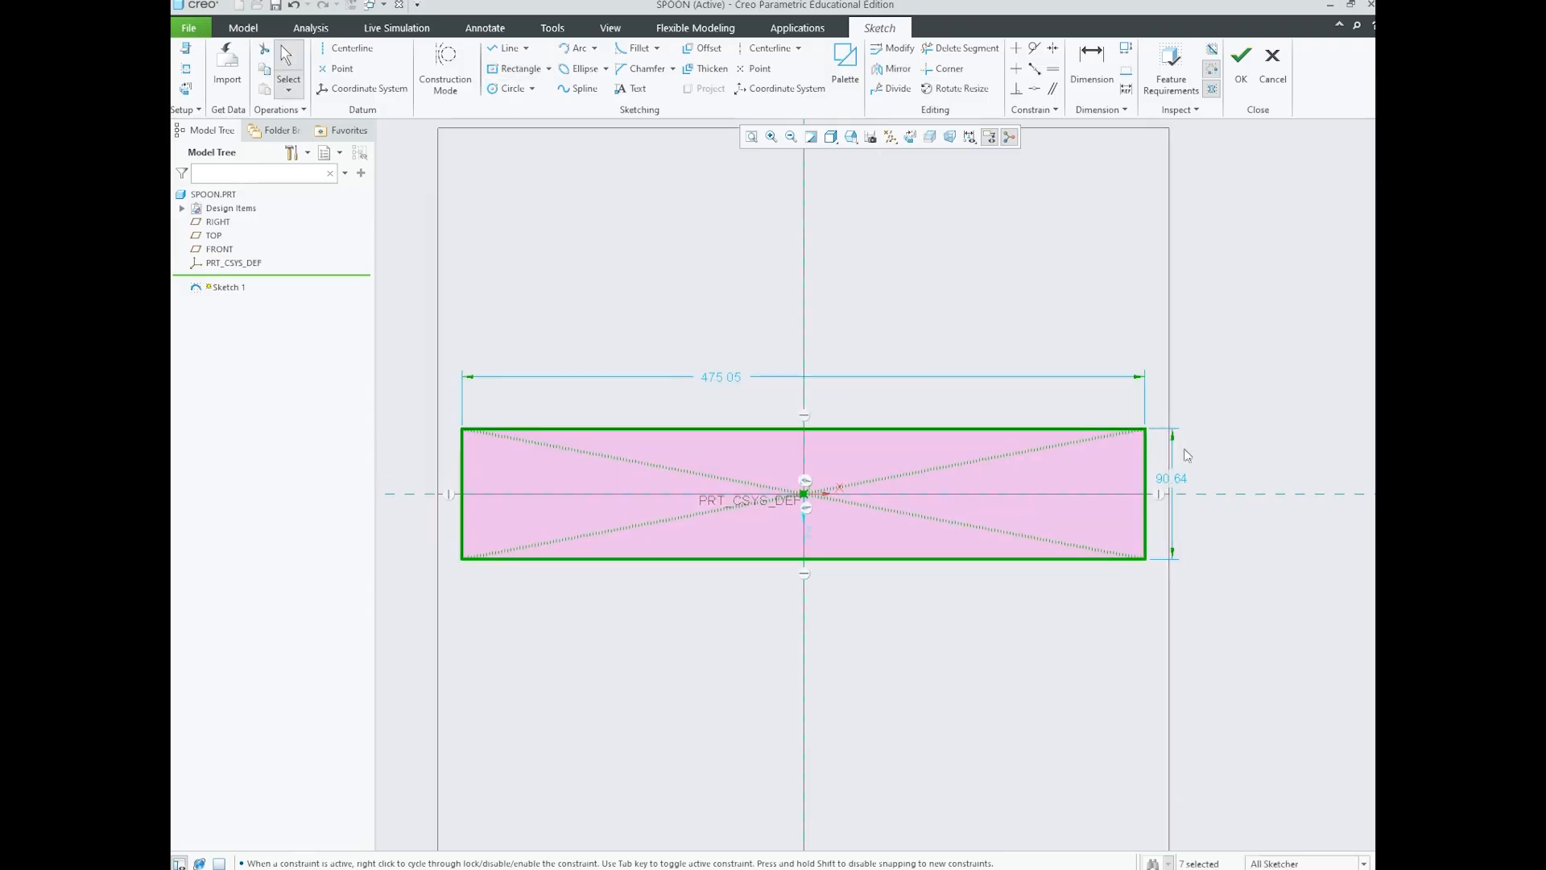
- Set the rectangle's horizontal length to 180 mm
double_click(728, 376)
text(1)
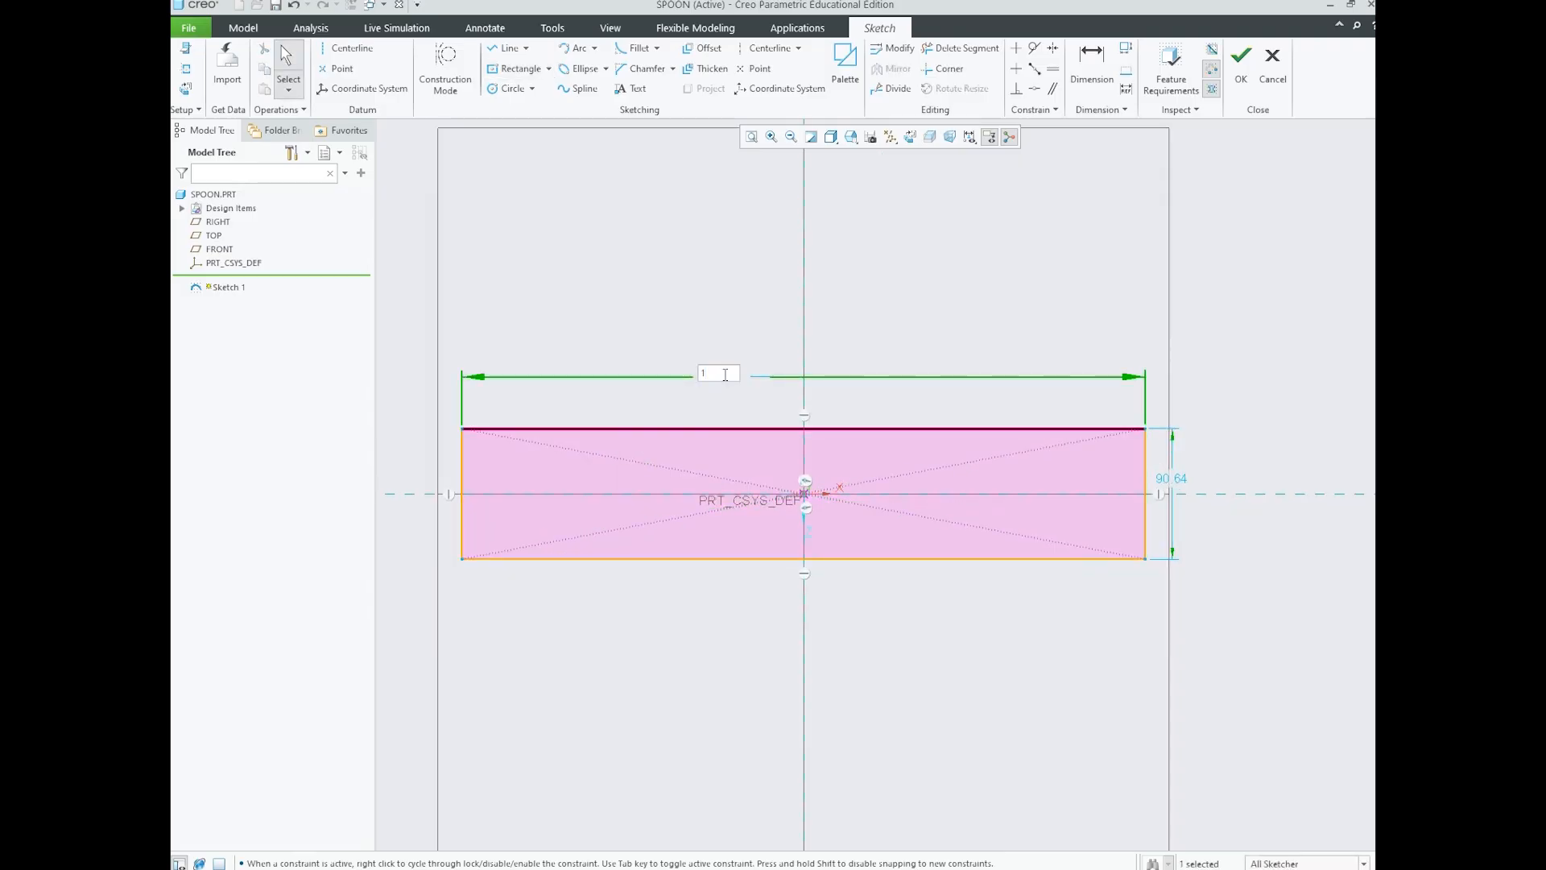
text(80)
key(Return)
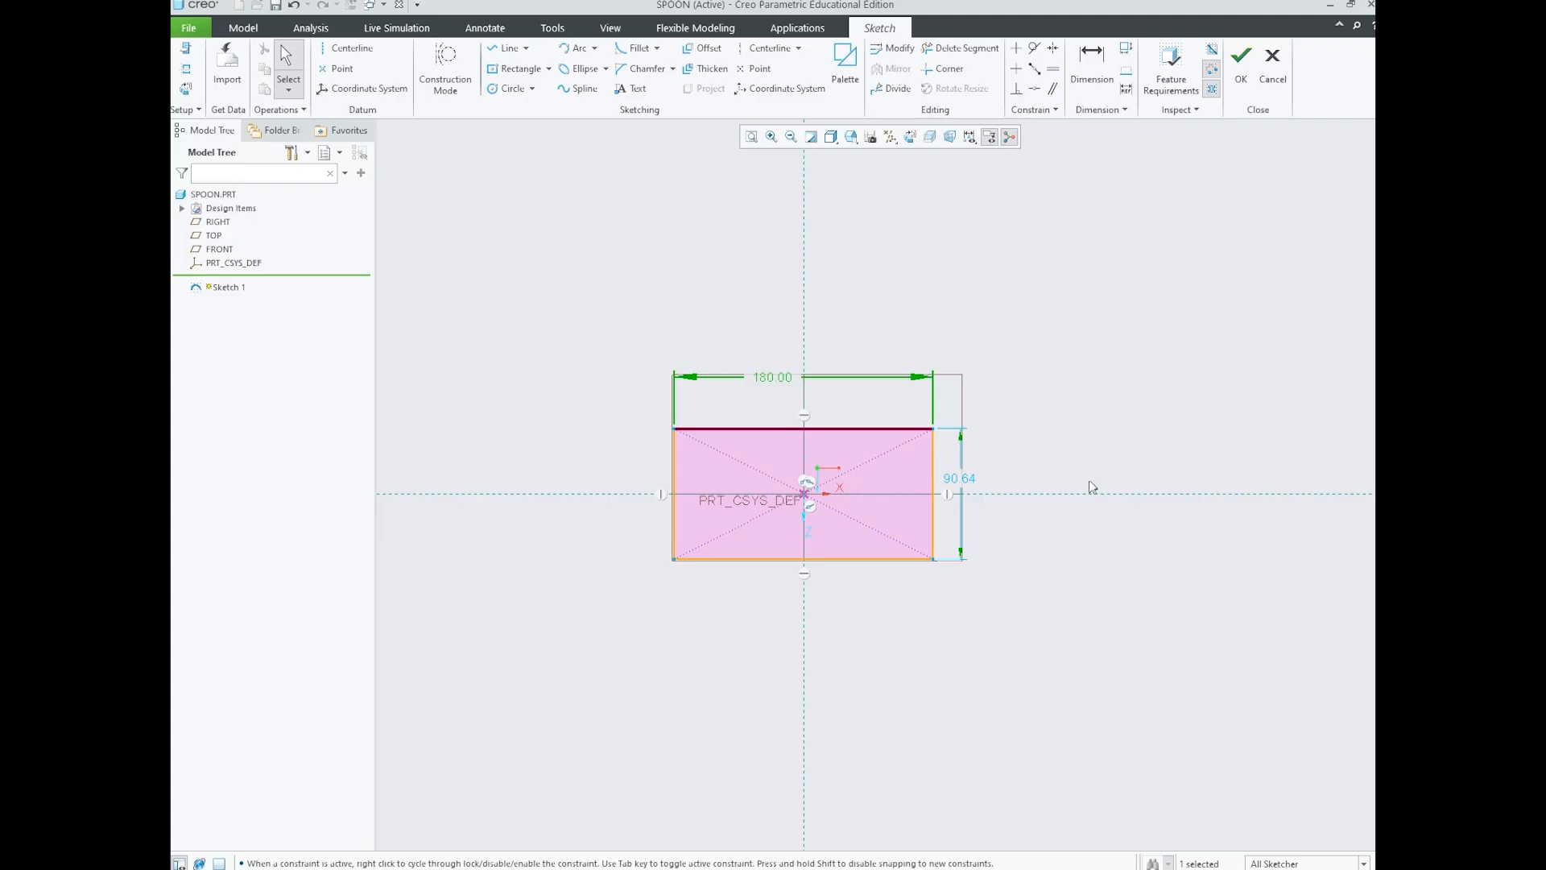
- Set the rectangle's height to 40 mm and finish the sketch
scroll(953, 484, down, 1)
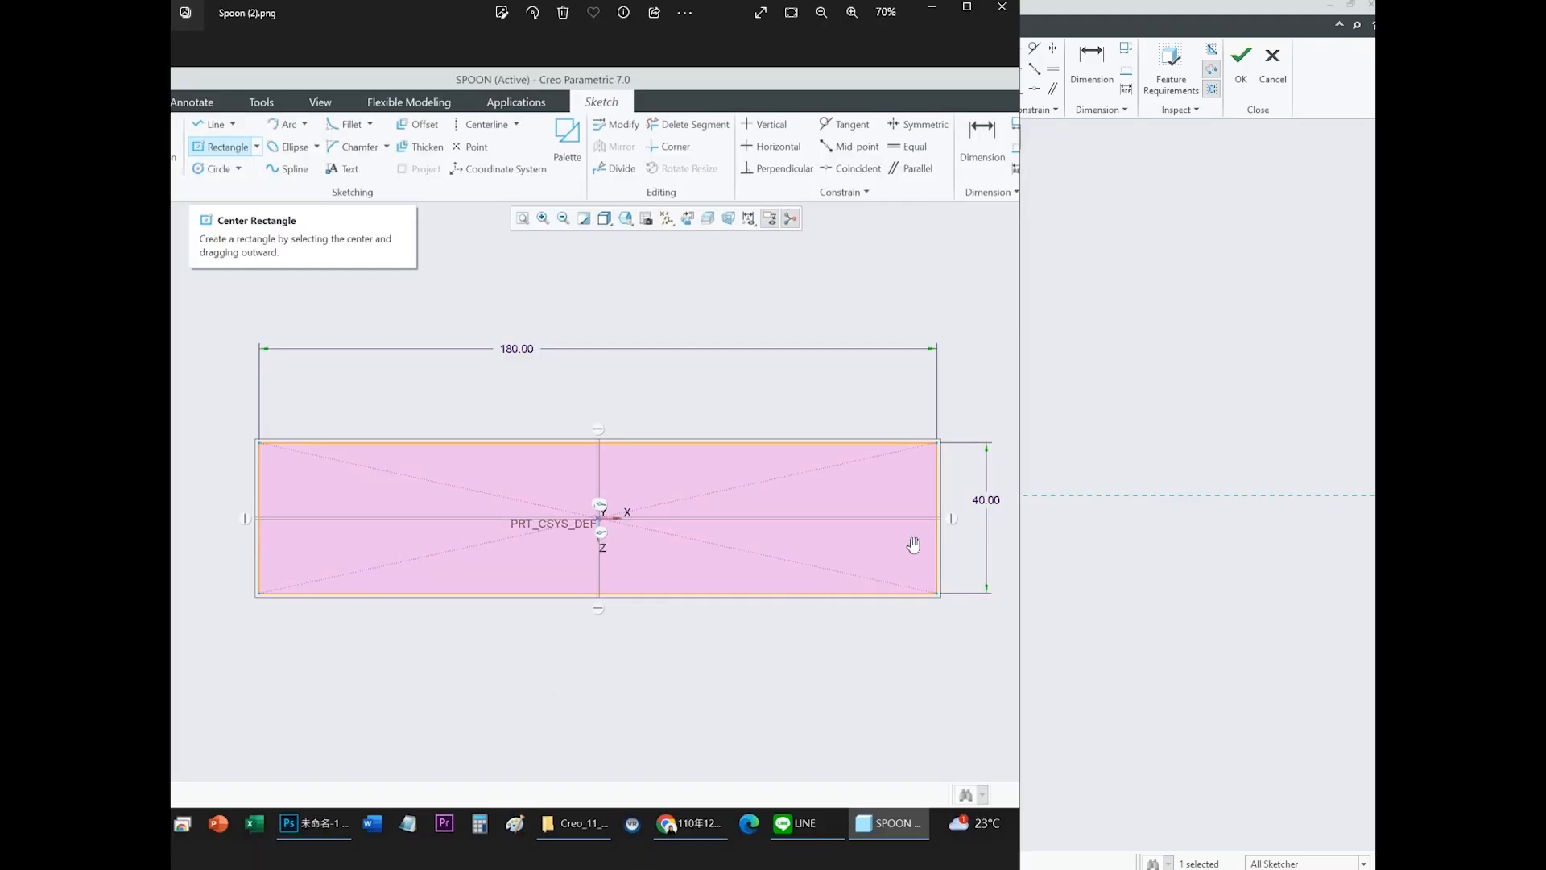
click(1144, 464)
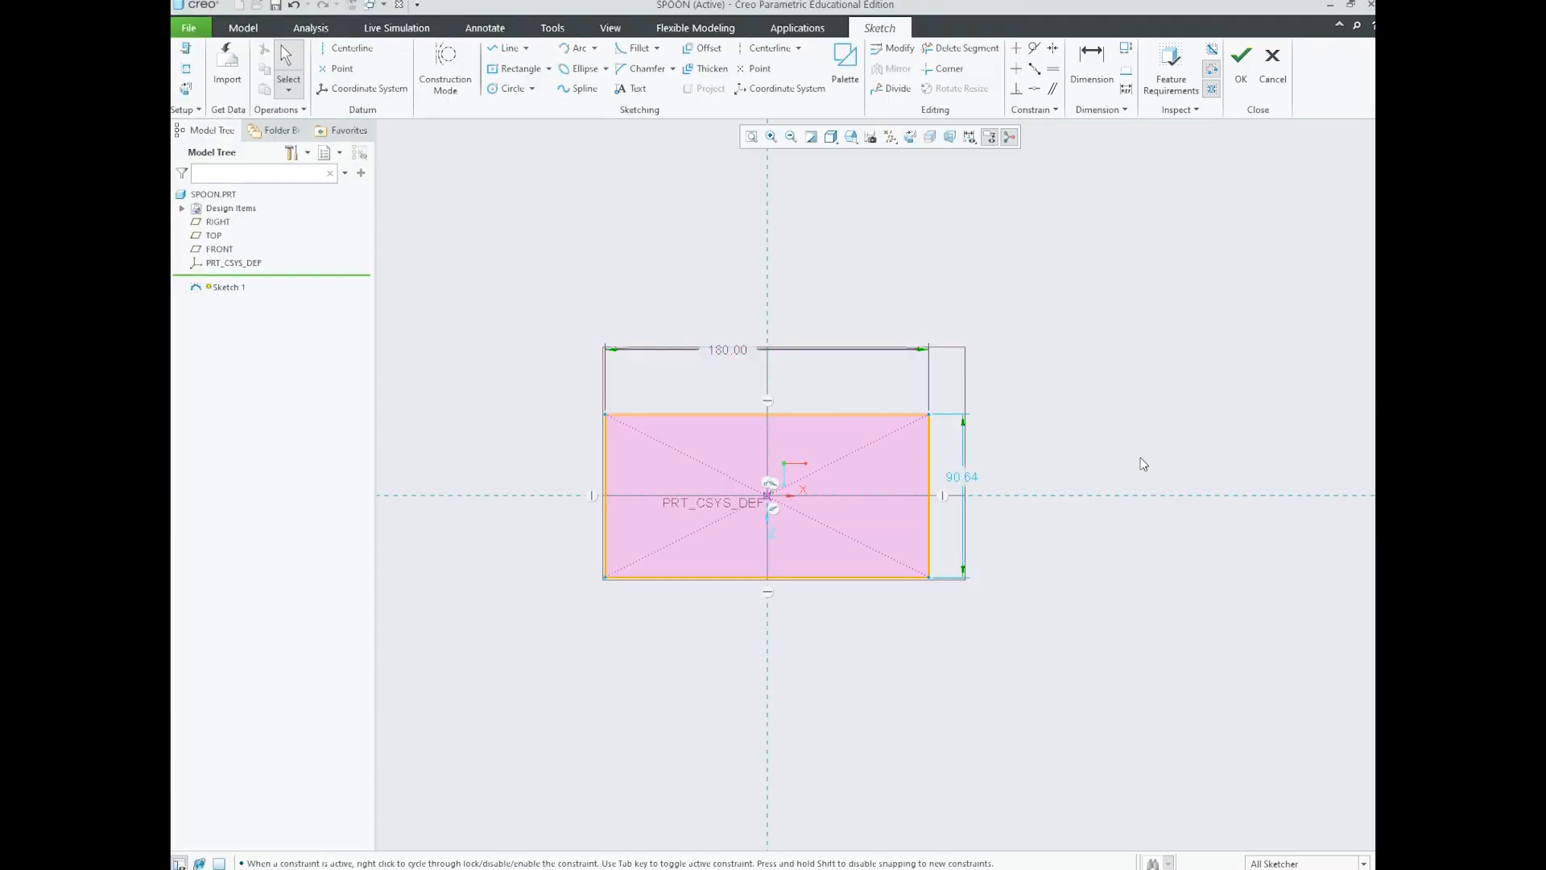
double_click(963, 476)
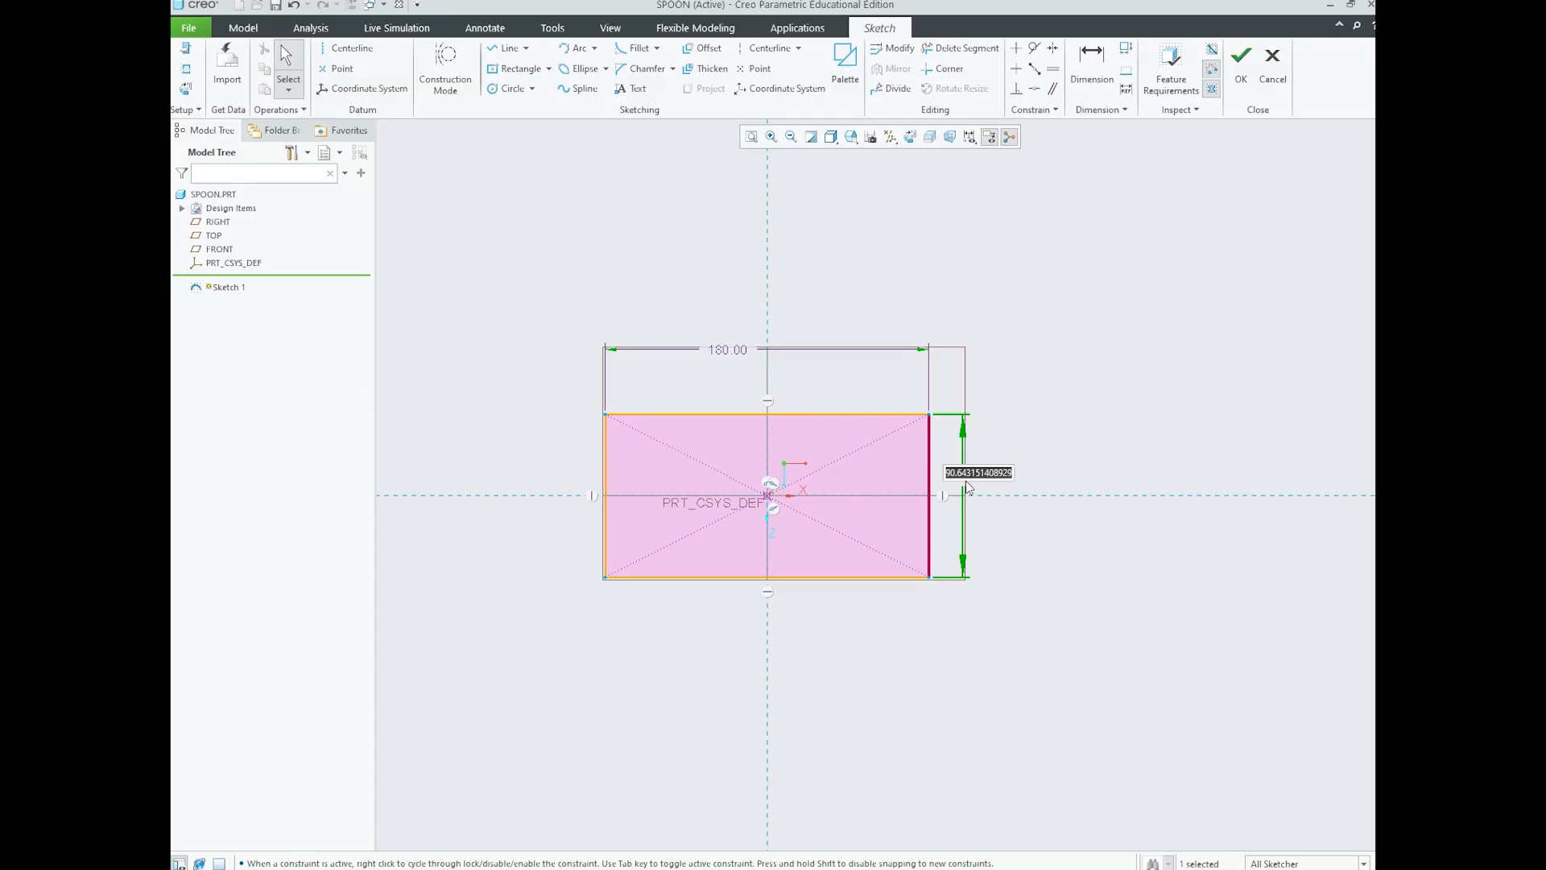
text(40)
key(Return)
click(958, 551)
scroll(979, 554, up, 2)
scroll(850, 521, down, 4)
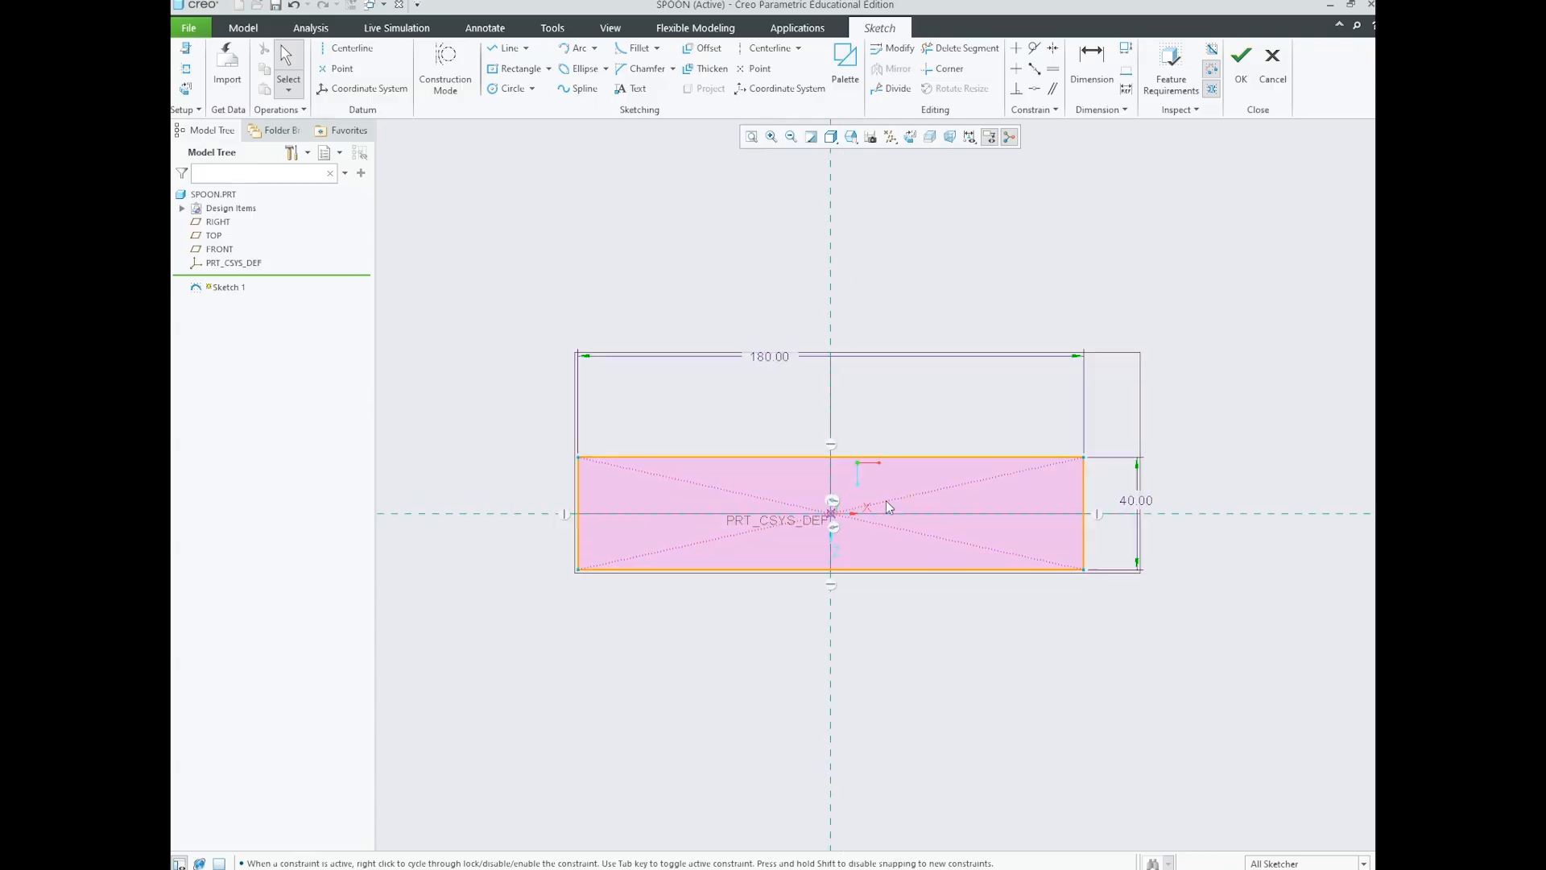
scroll(933, 506, down, 2)
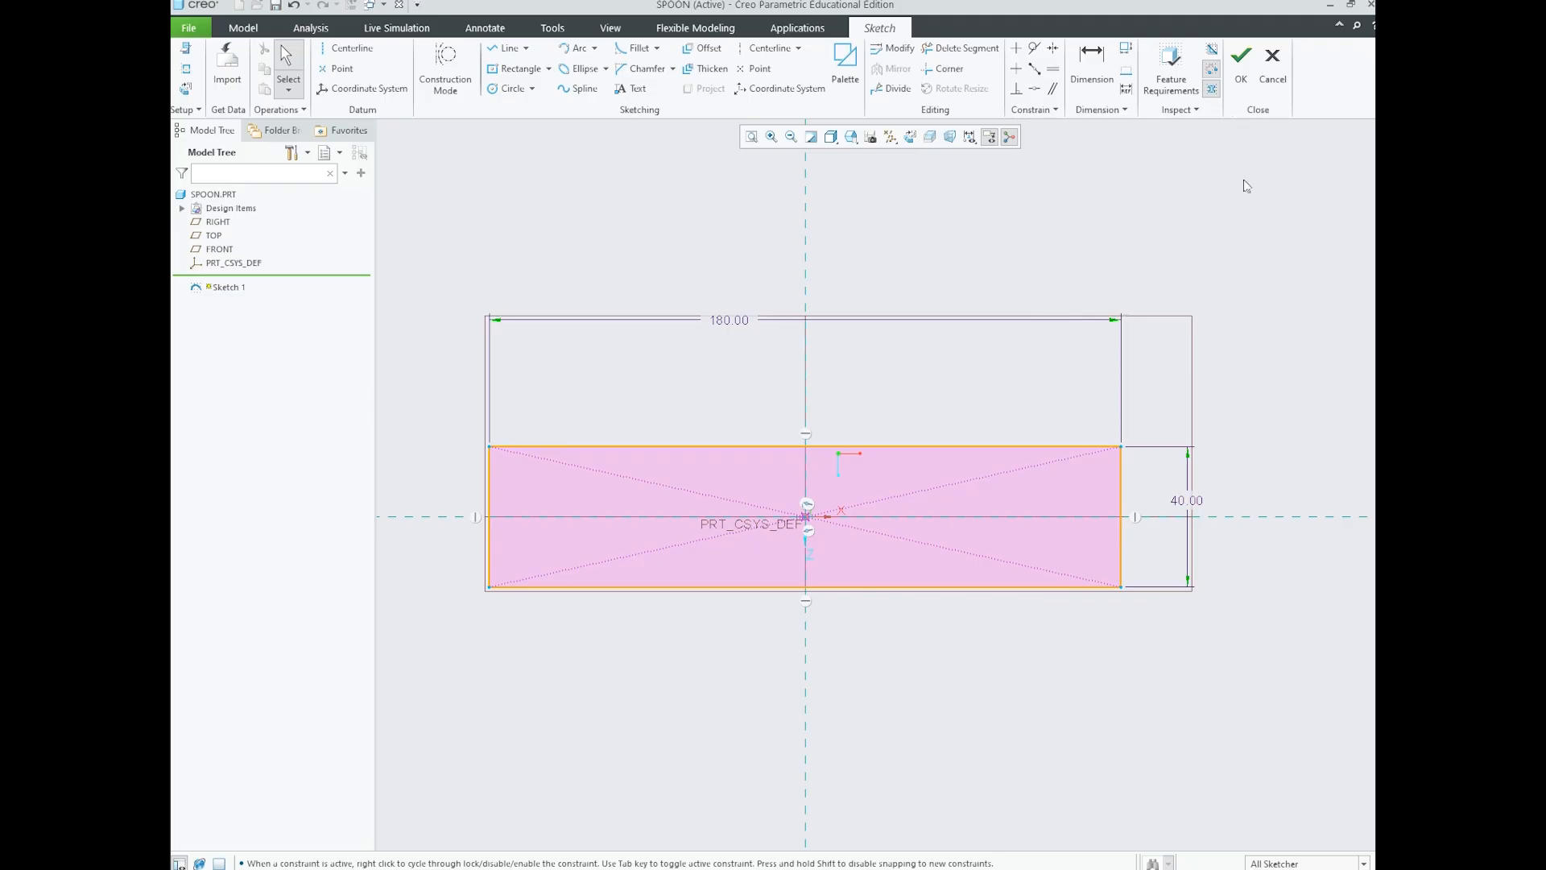
click(1246, 80)
middle_drag(977, 446, 962, 398)
scroll(924, 427, down, 4)
click(954, 355)
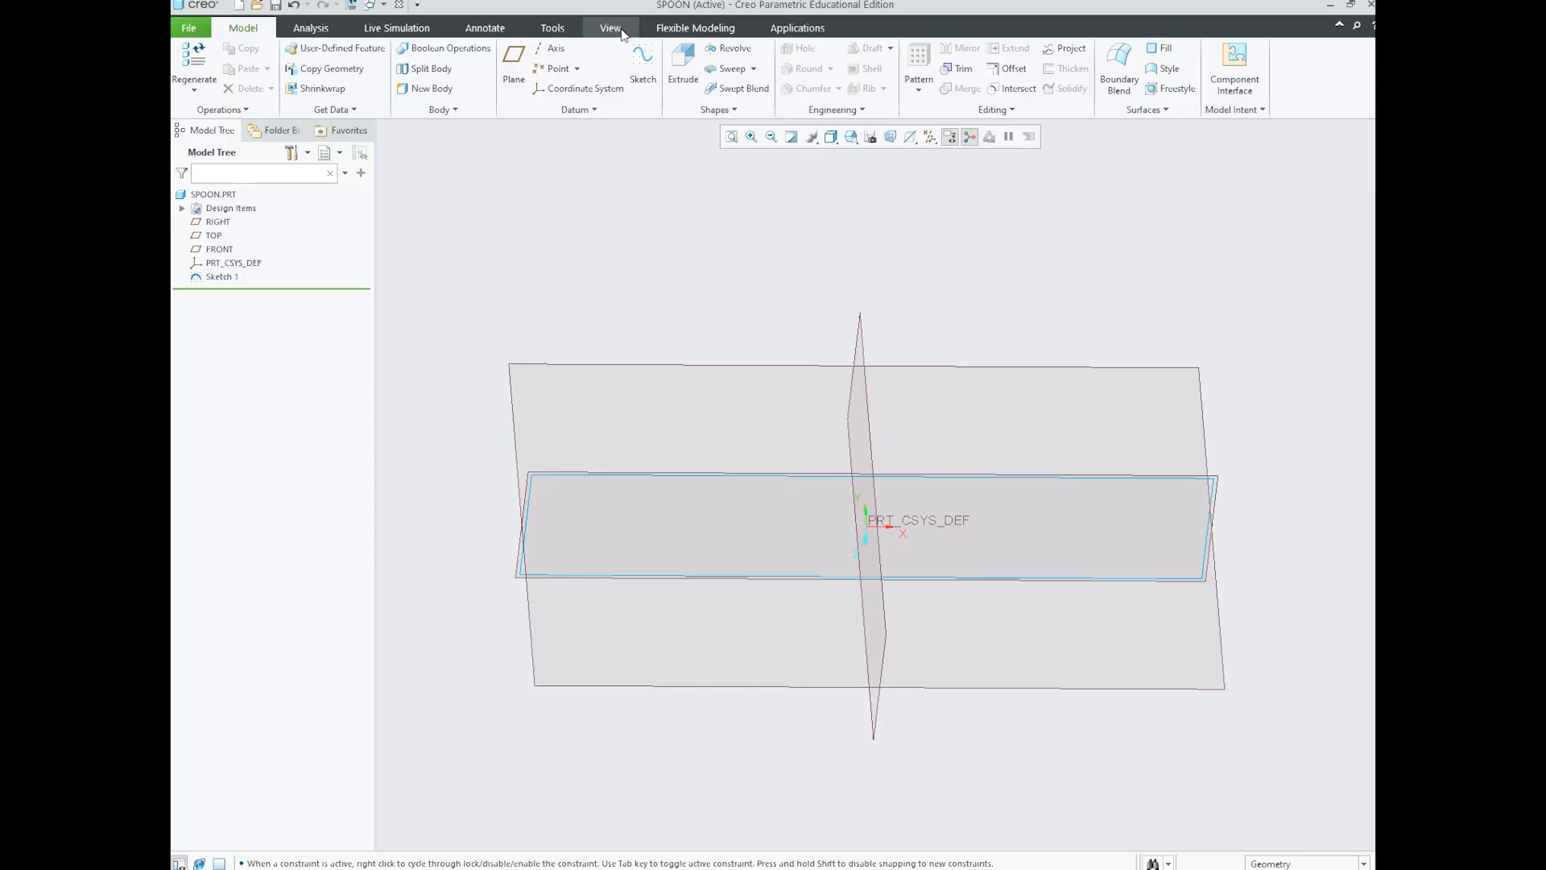
- Import Spoon-Top.jpg from the working directory as a reference image on the TOP plane
click(617, 31)
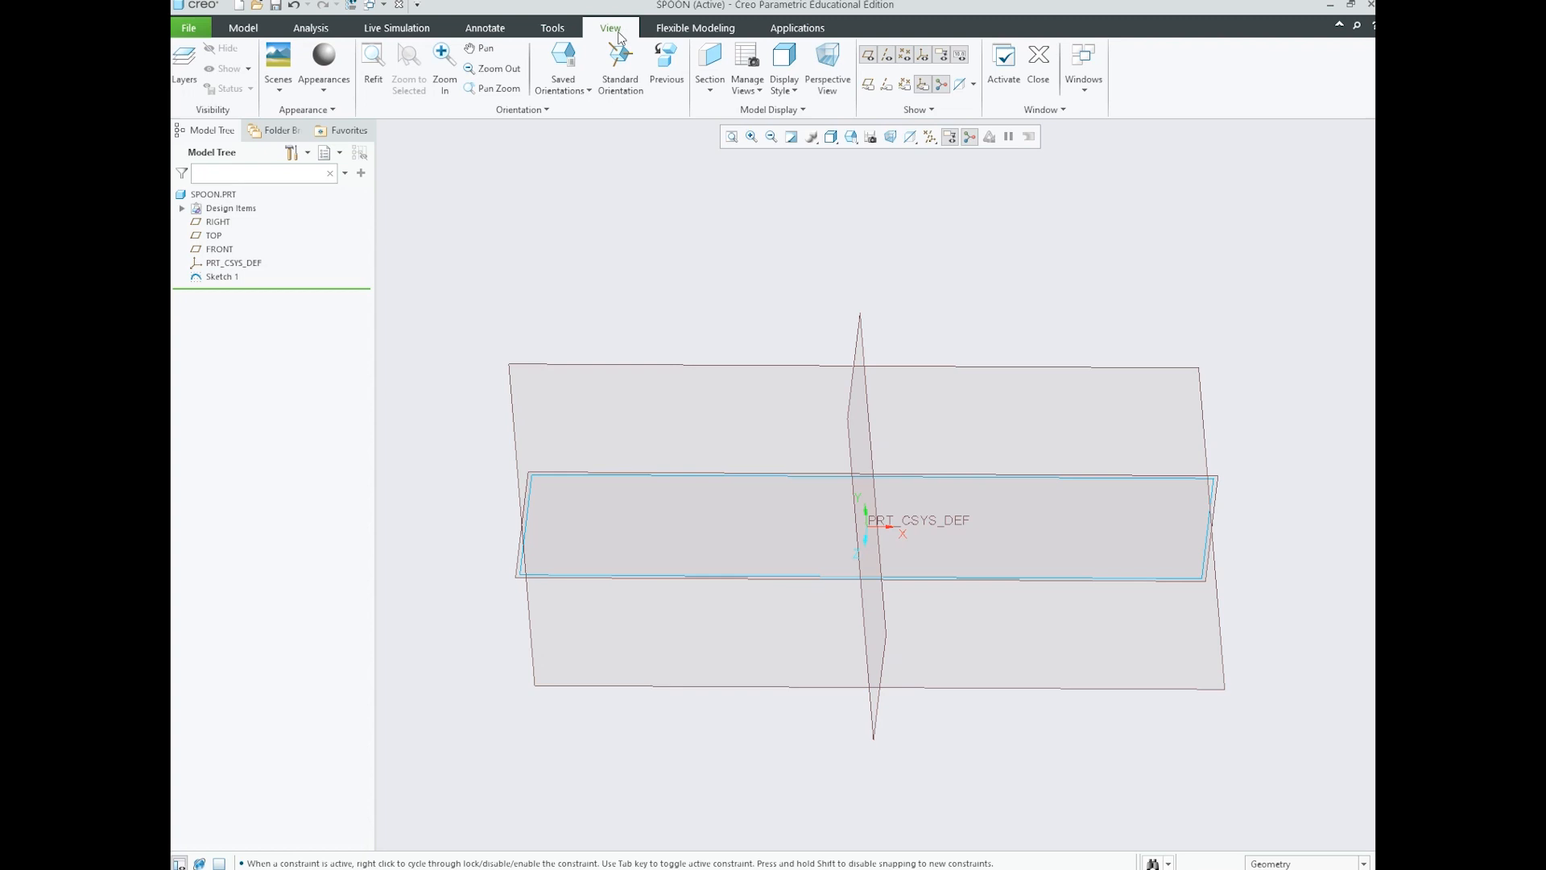
click(771, 111)
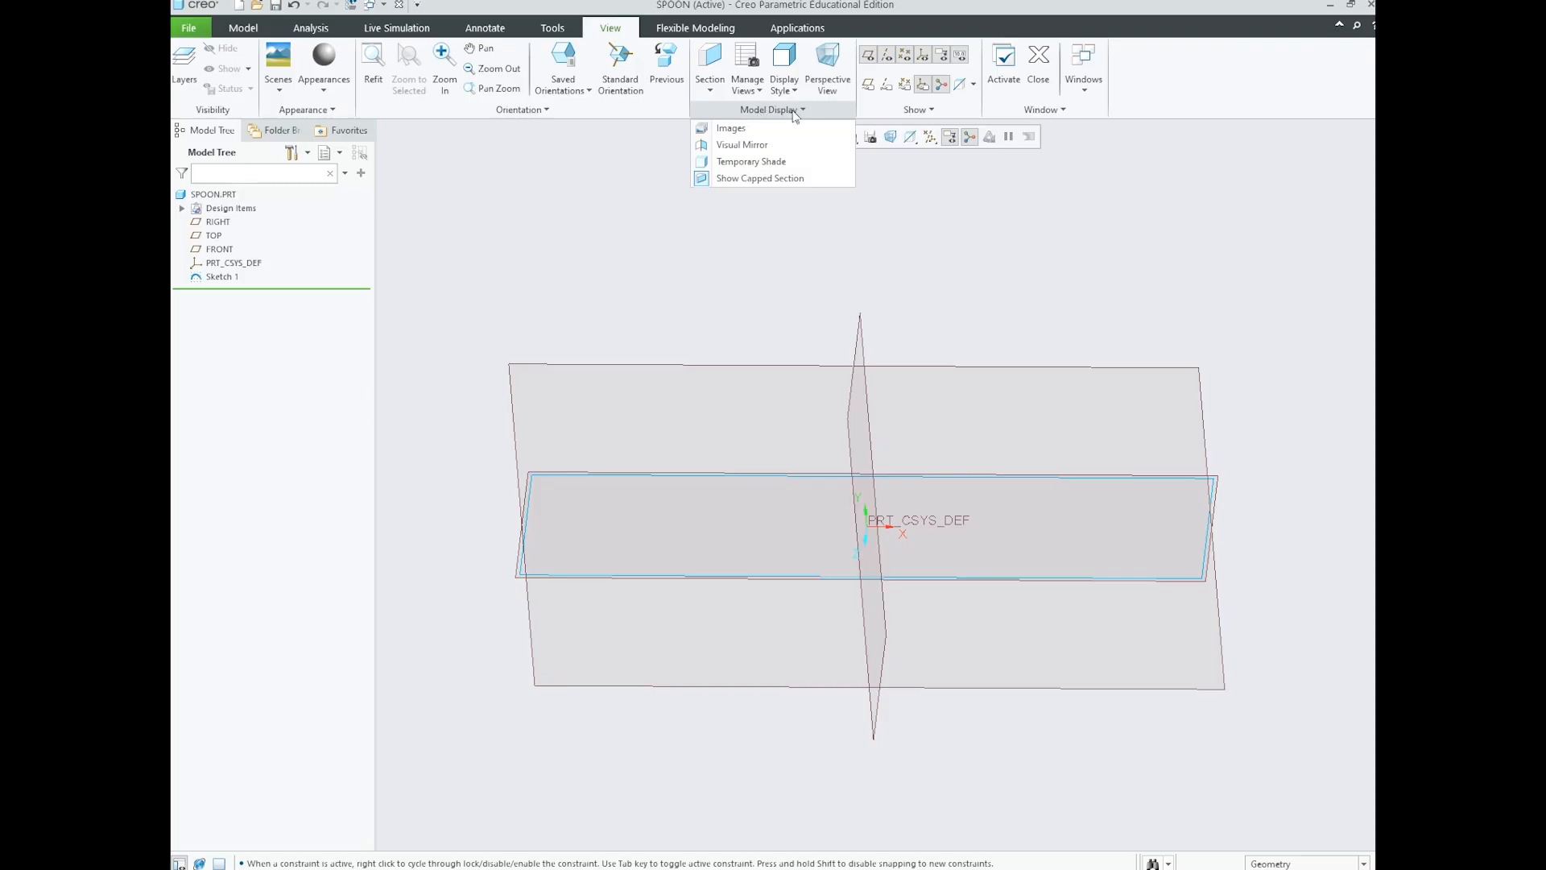
click(746, 131)
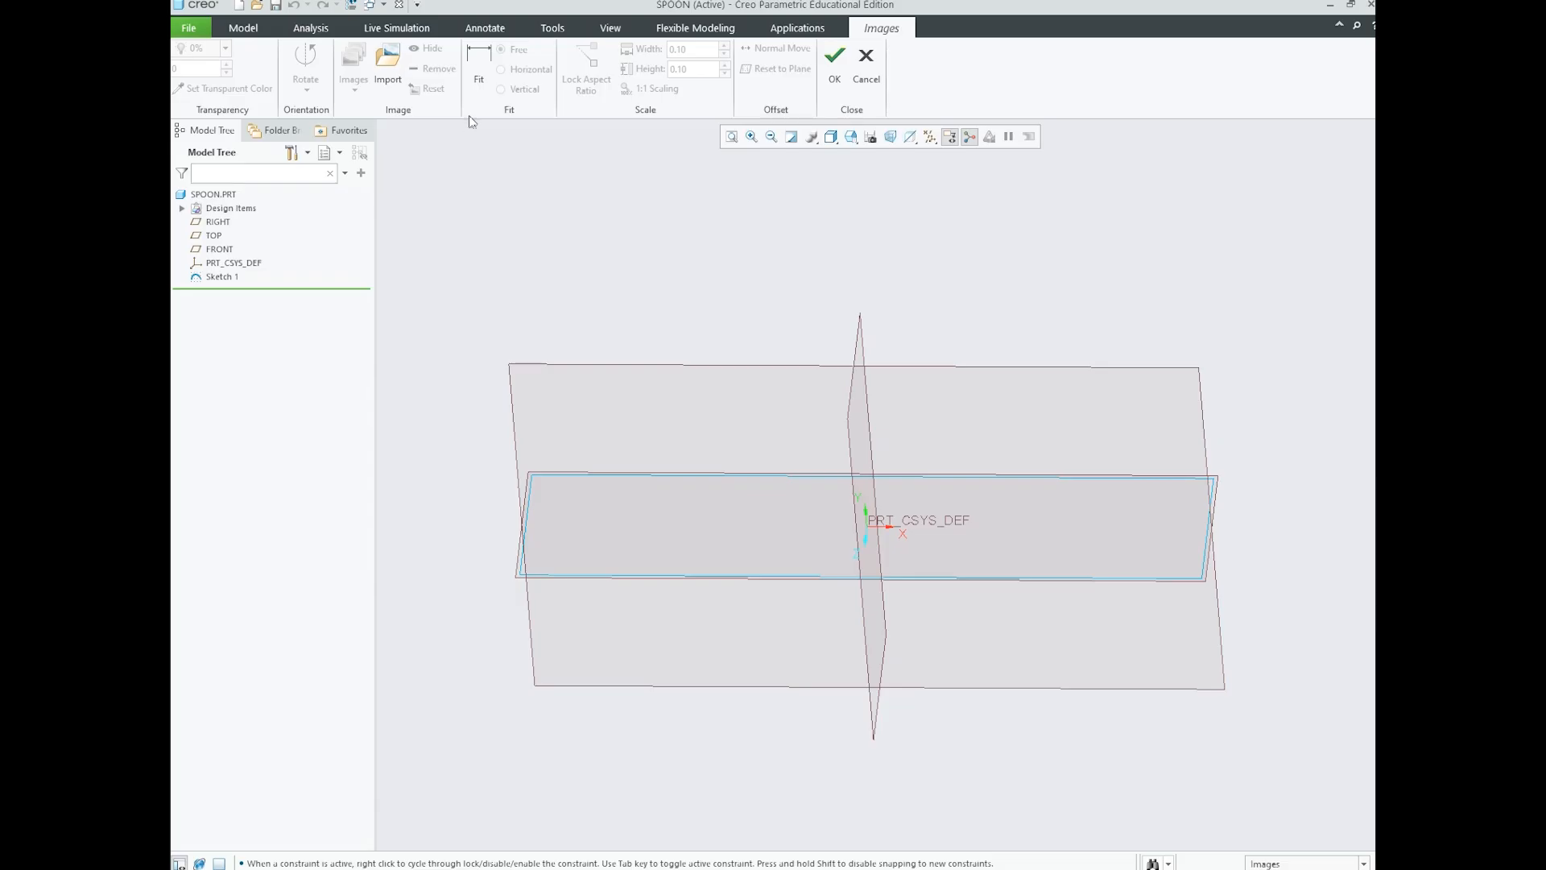
click(394, 80)
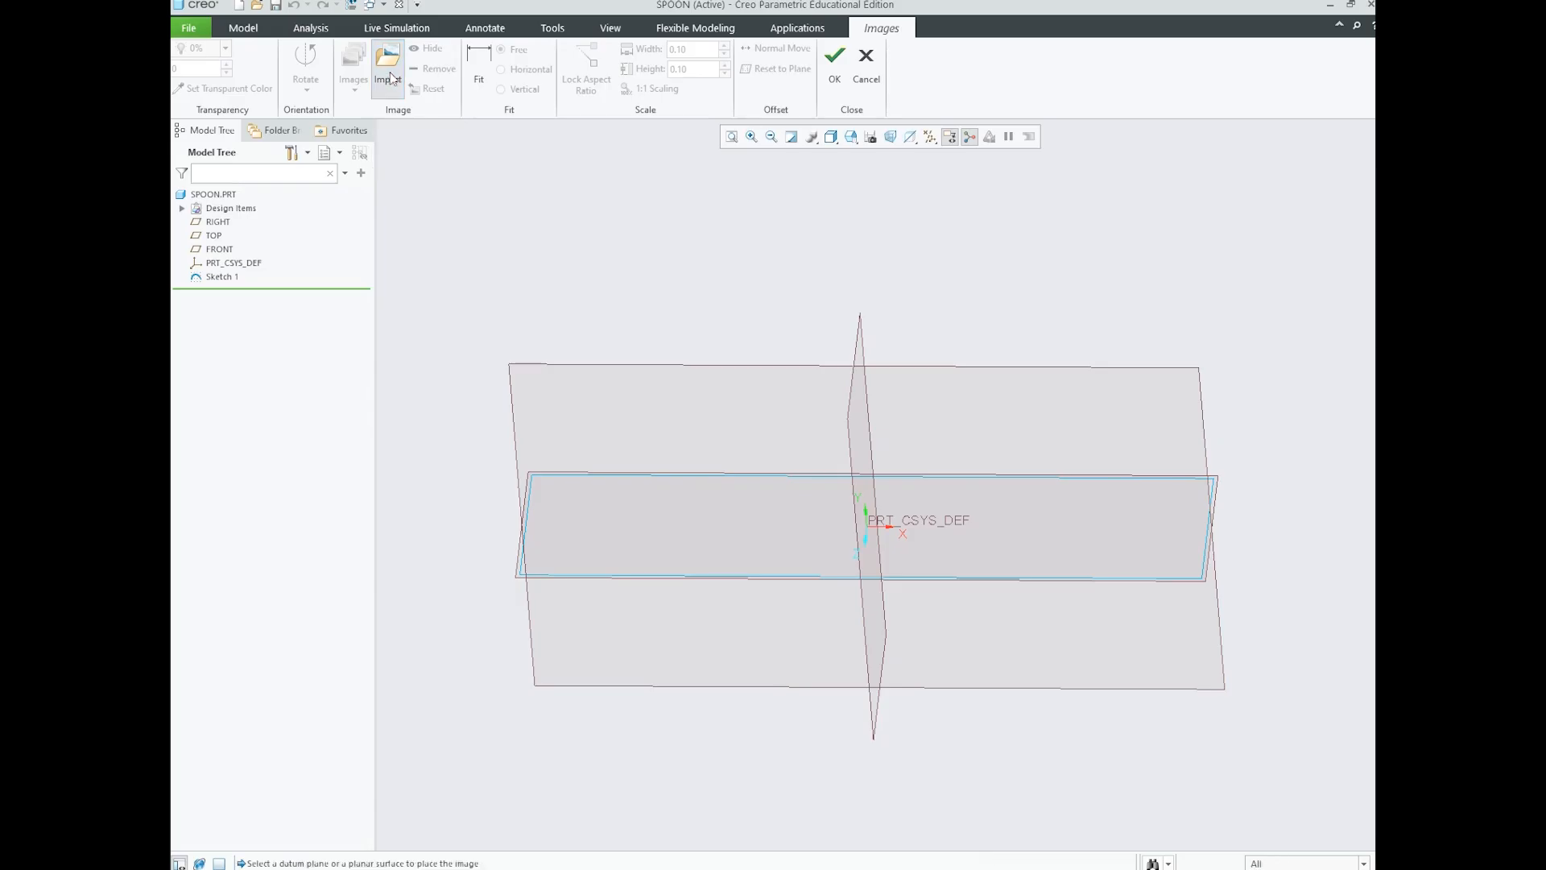
scroll(790, 337, up, 1)
middle_drag(794, 345, 782, 348)
scroll(749, 382, down, 1)
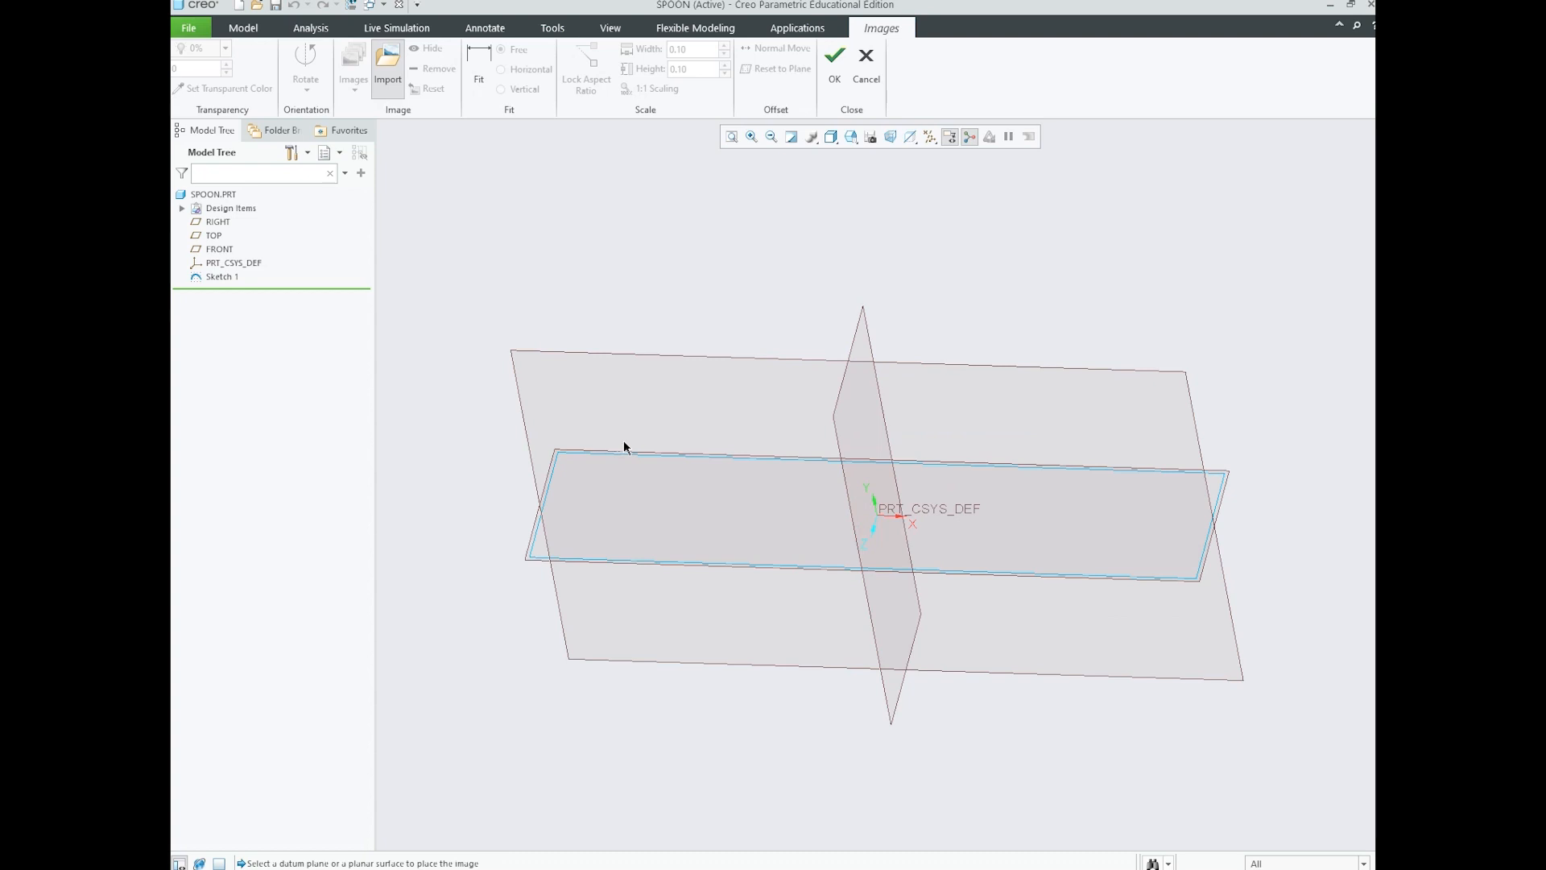
click(539, 530)
click(534, 538)
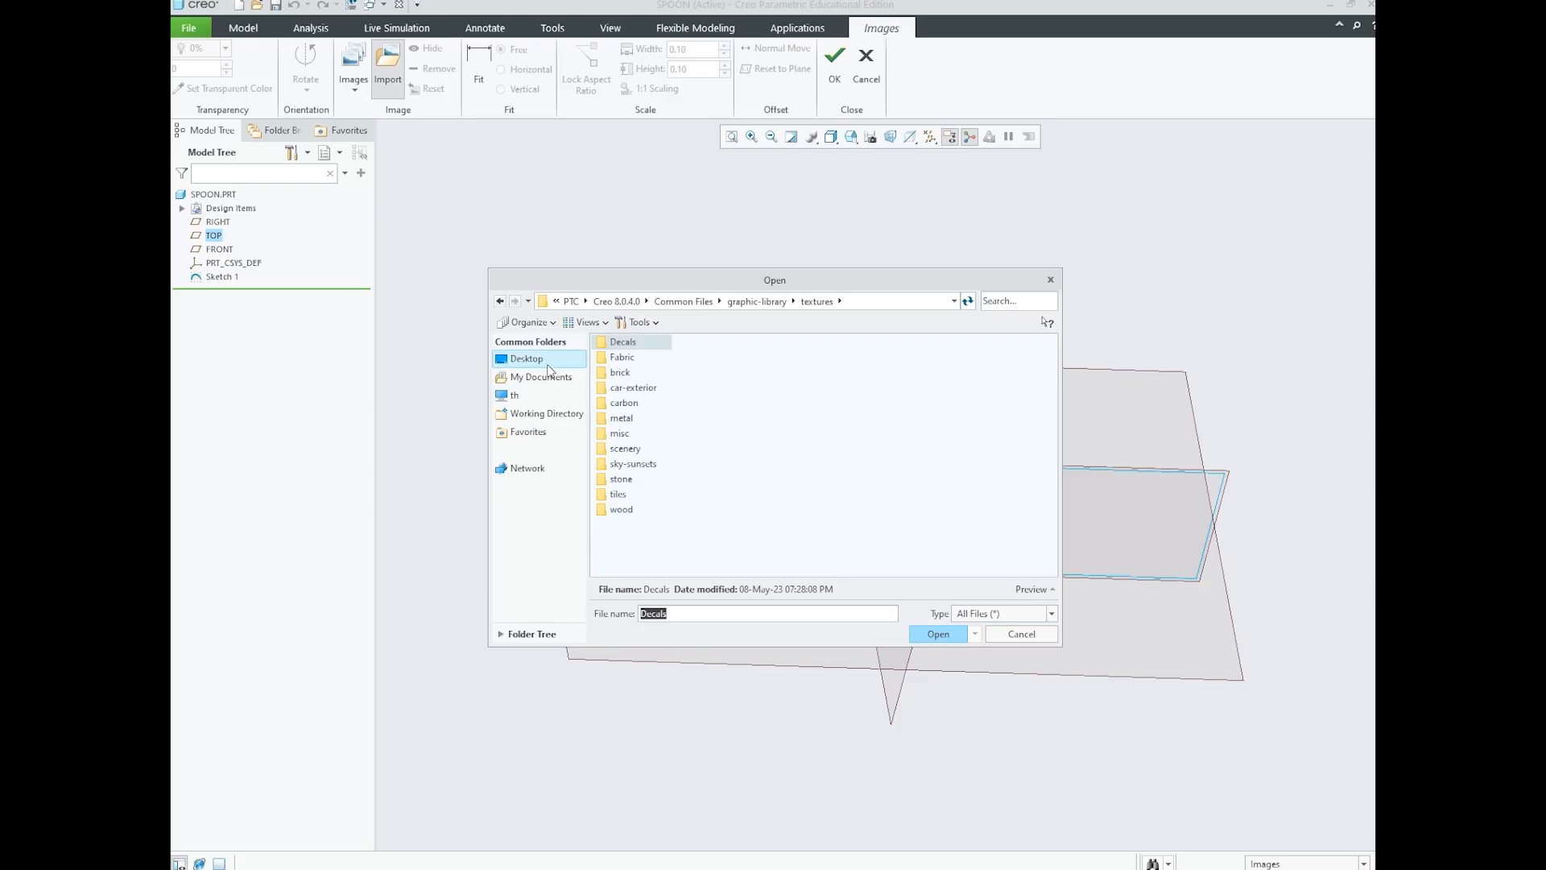
click(534, 416)
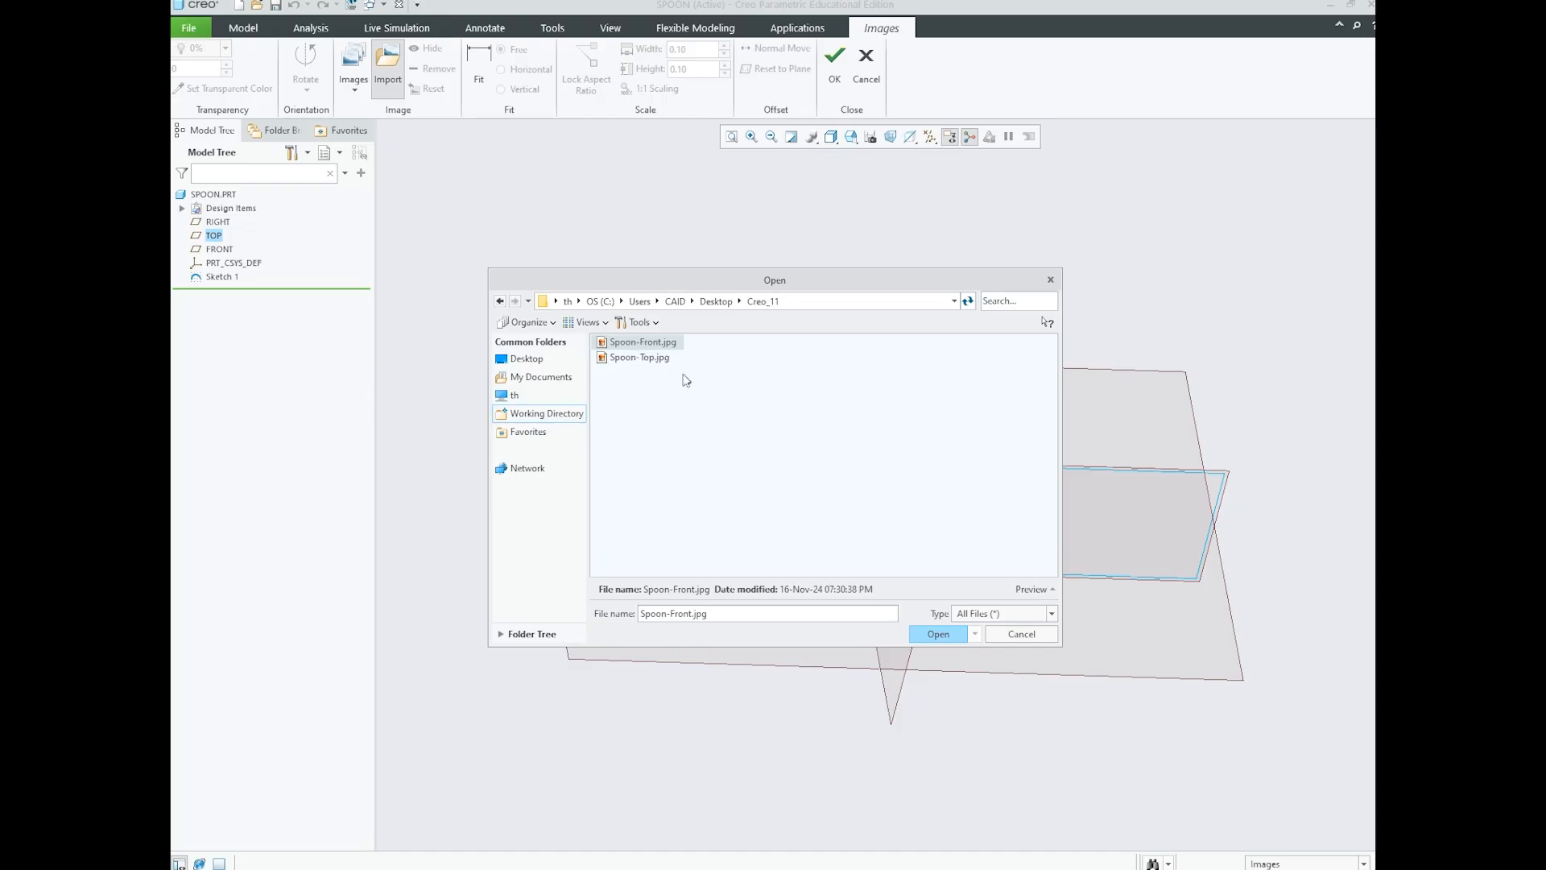
click(654, 359)
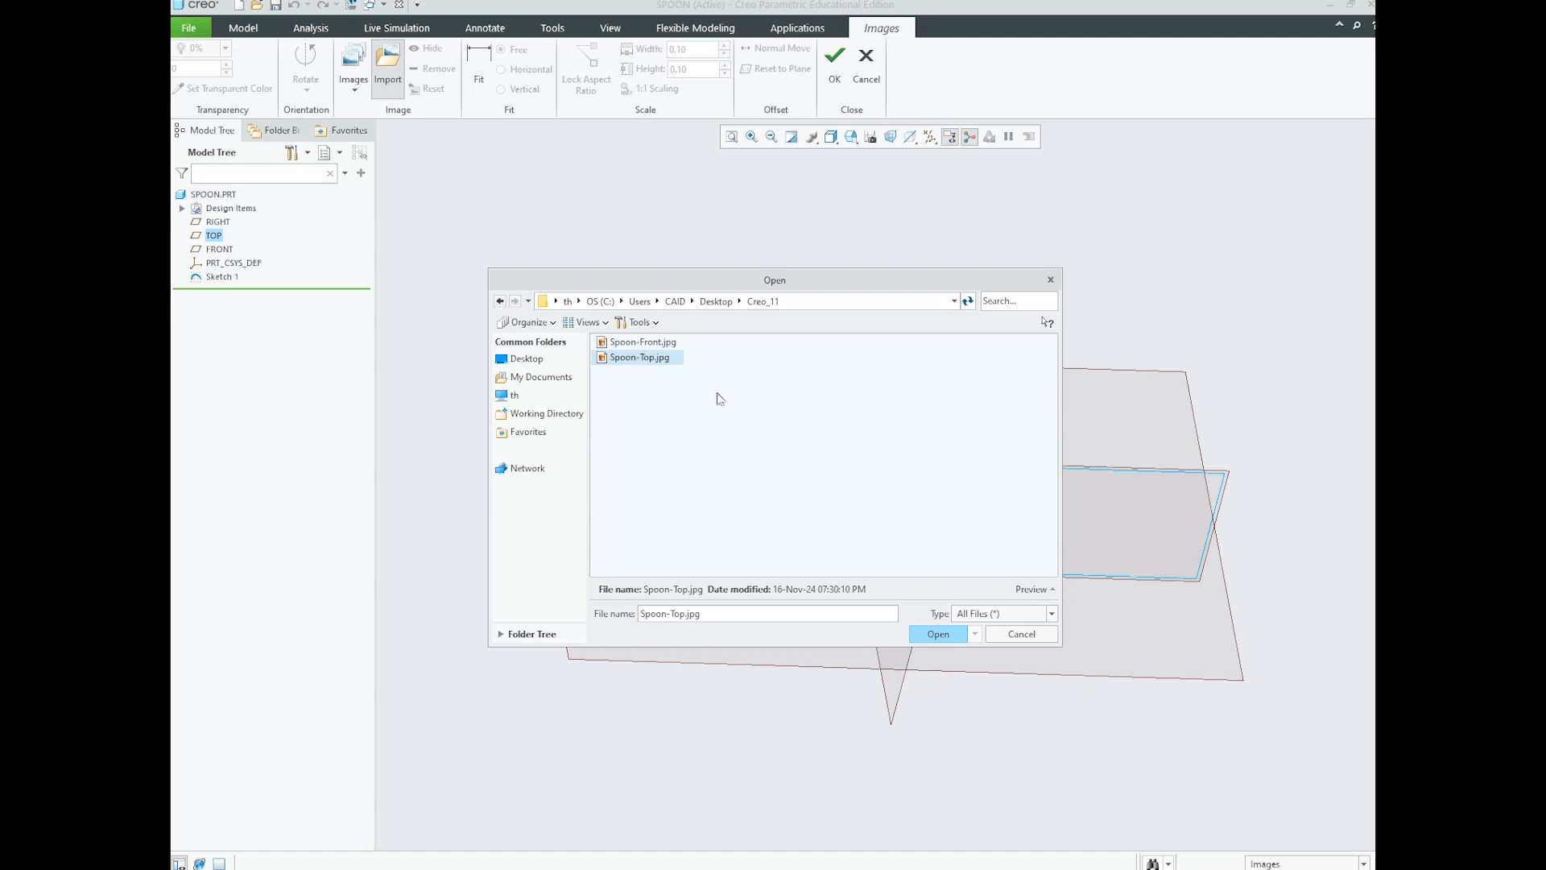
click(935, 637)
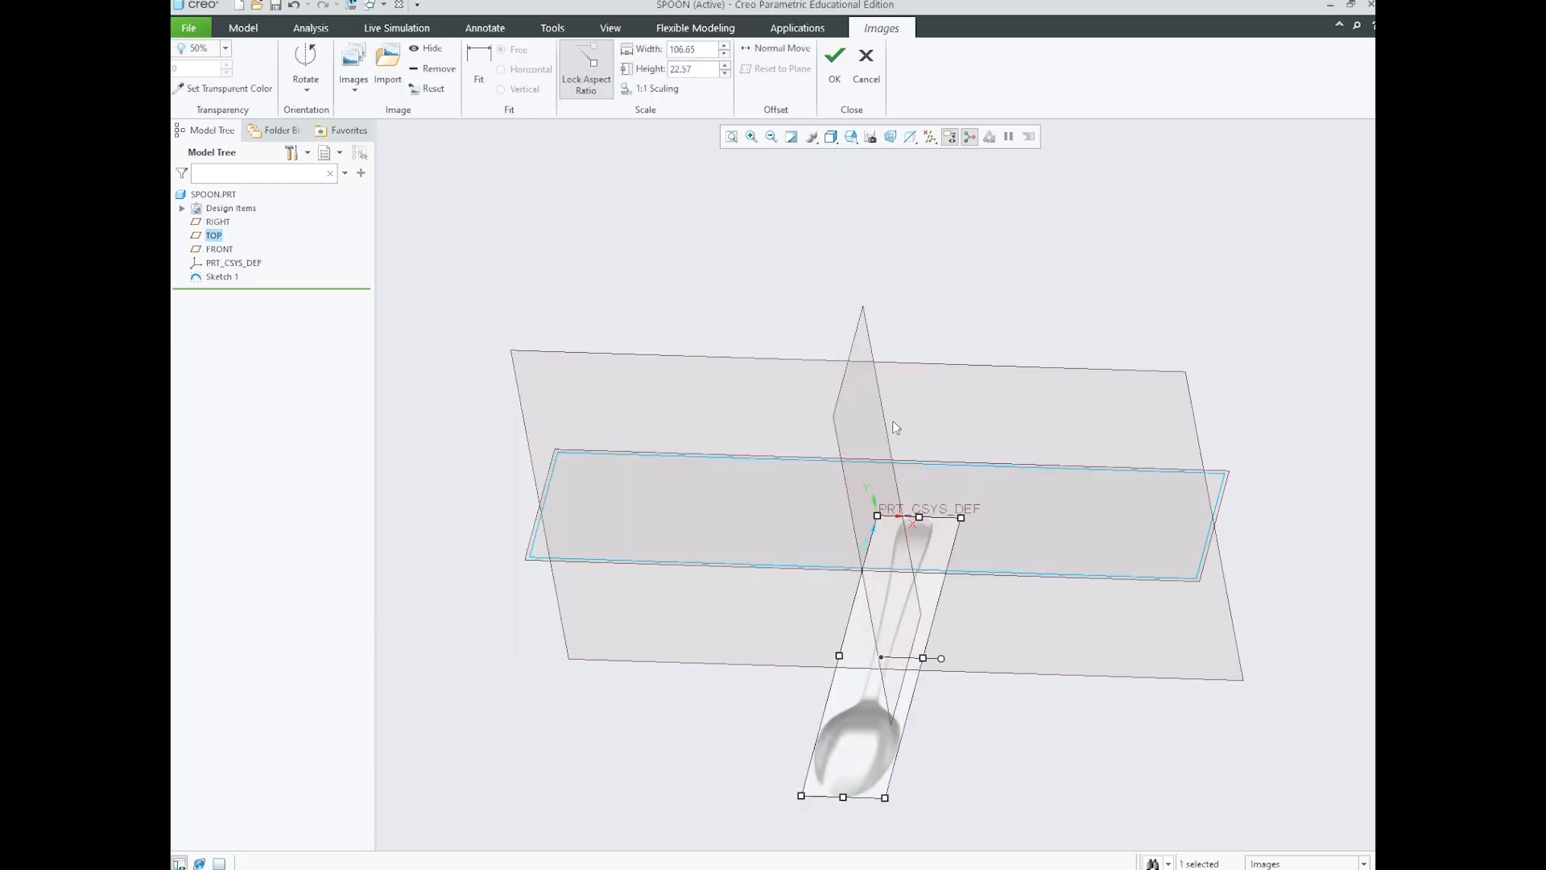
- Rotate the spoon image a quarter turn so it runs along the X axis with the bowl toward negative X
scroll(859, 482, up, 1)
scroll(960, 497, down, 1)
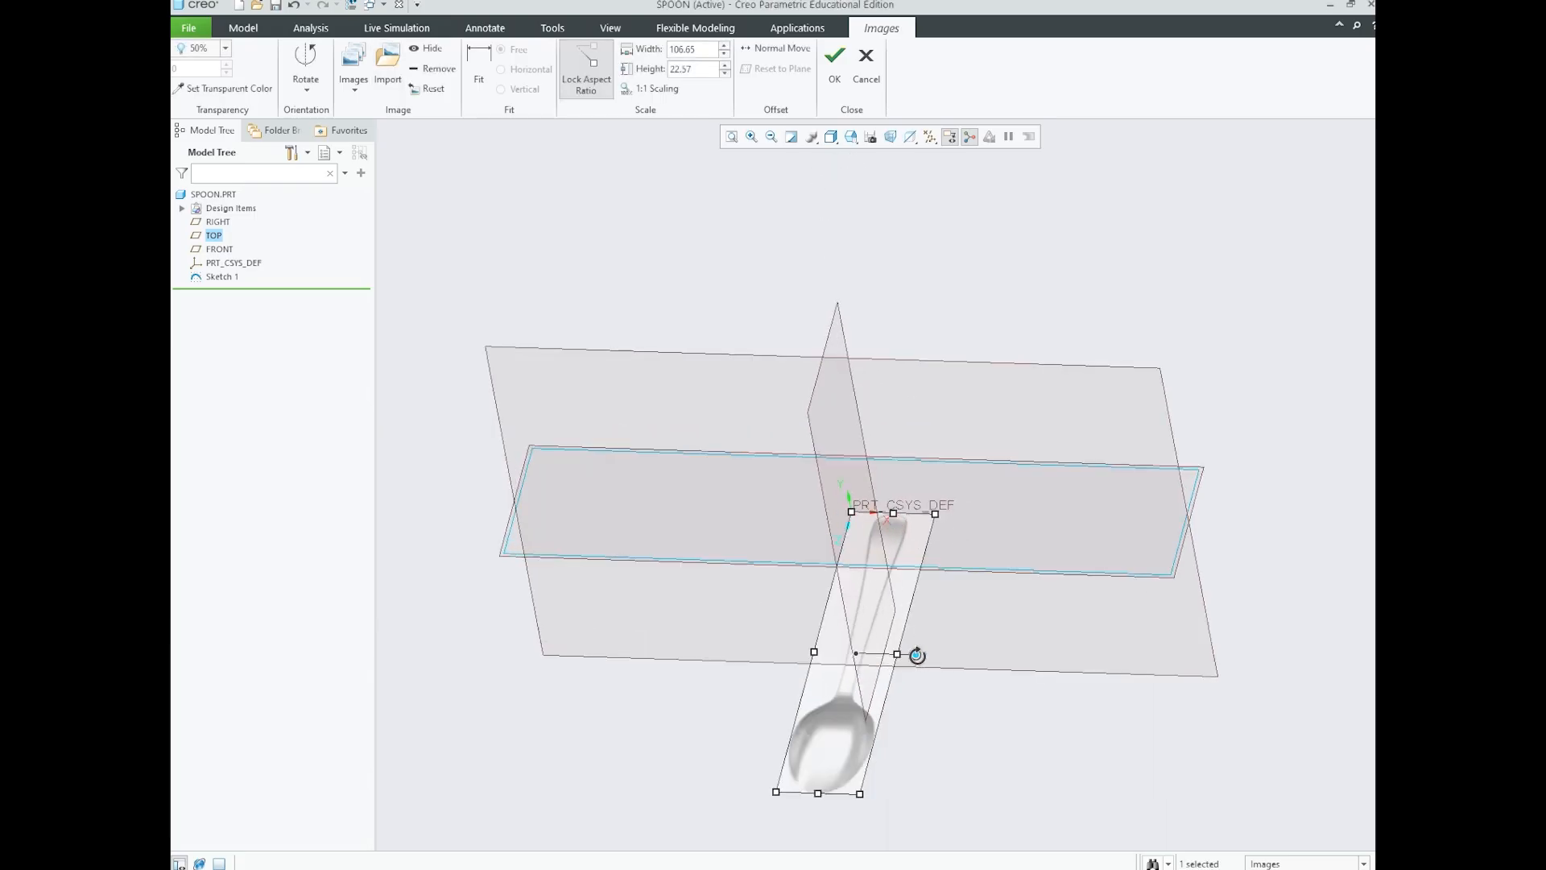
drag(917, 656, 850, 691)
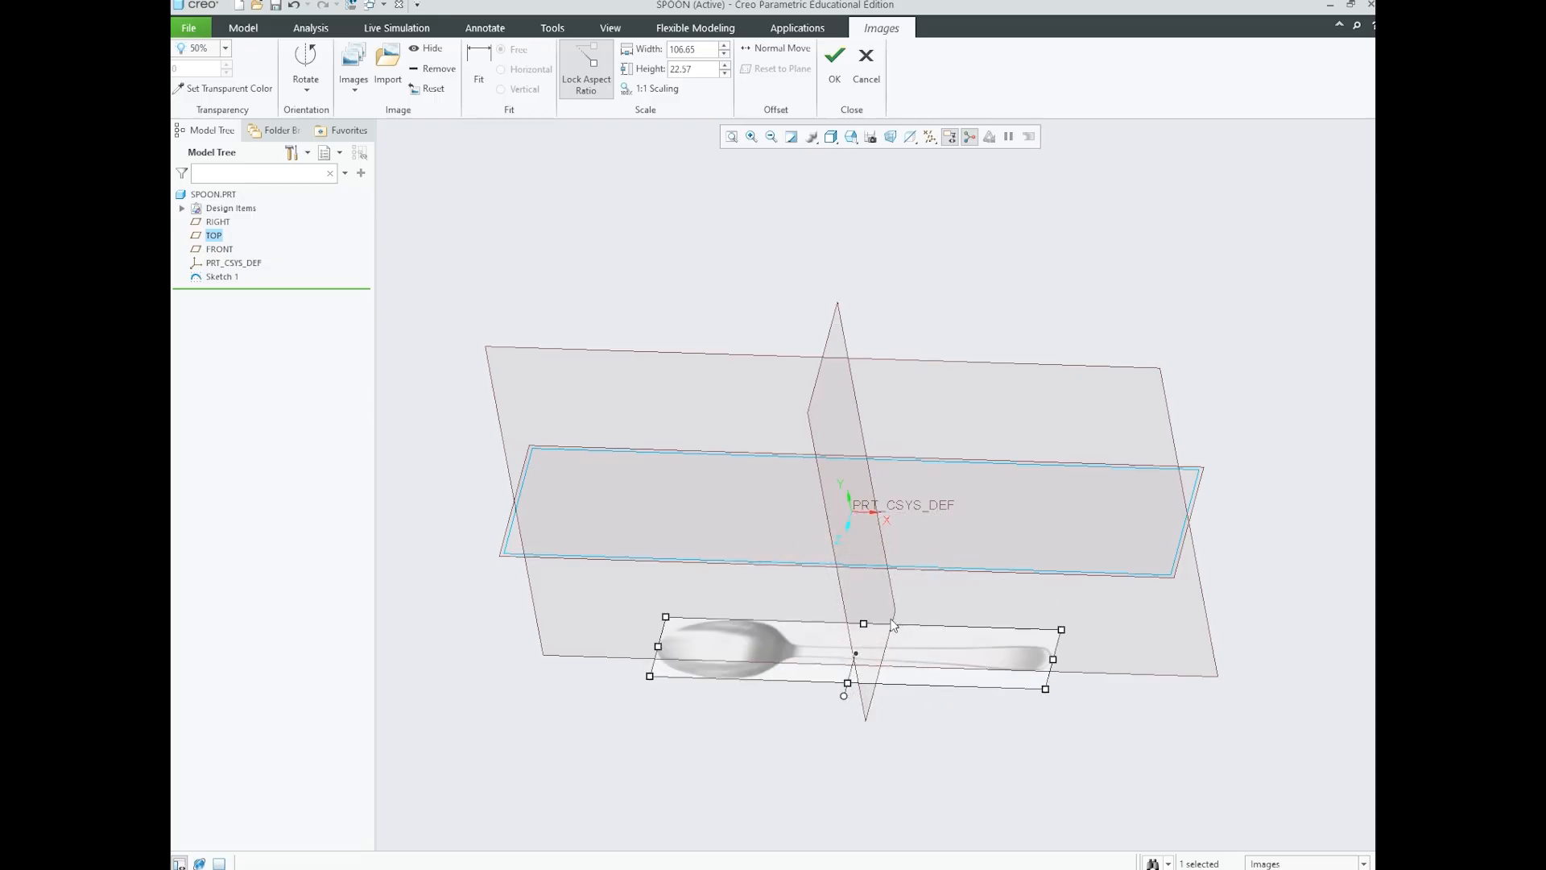
- Move the spoon image onto the sketched rectangle and enlarge it to about 180 mm wide
scroll(891, 636, up, 1)
scroll(891, 642, down, 1)
drag(788, 643, 780, 494)
drag(684, 468, 554, 441)
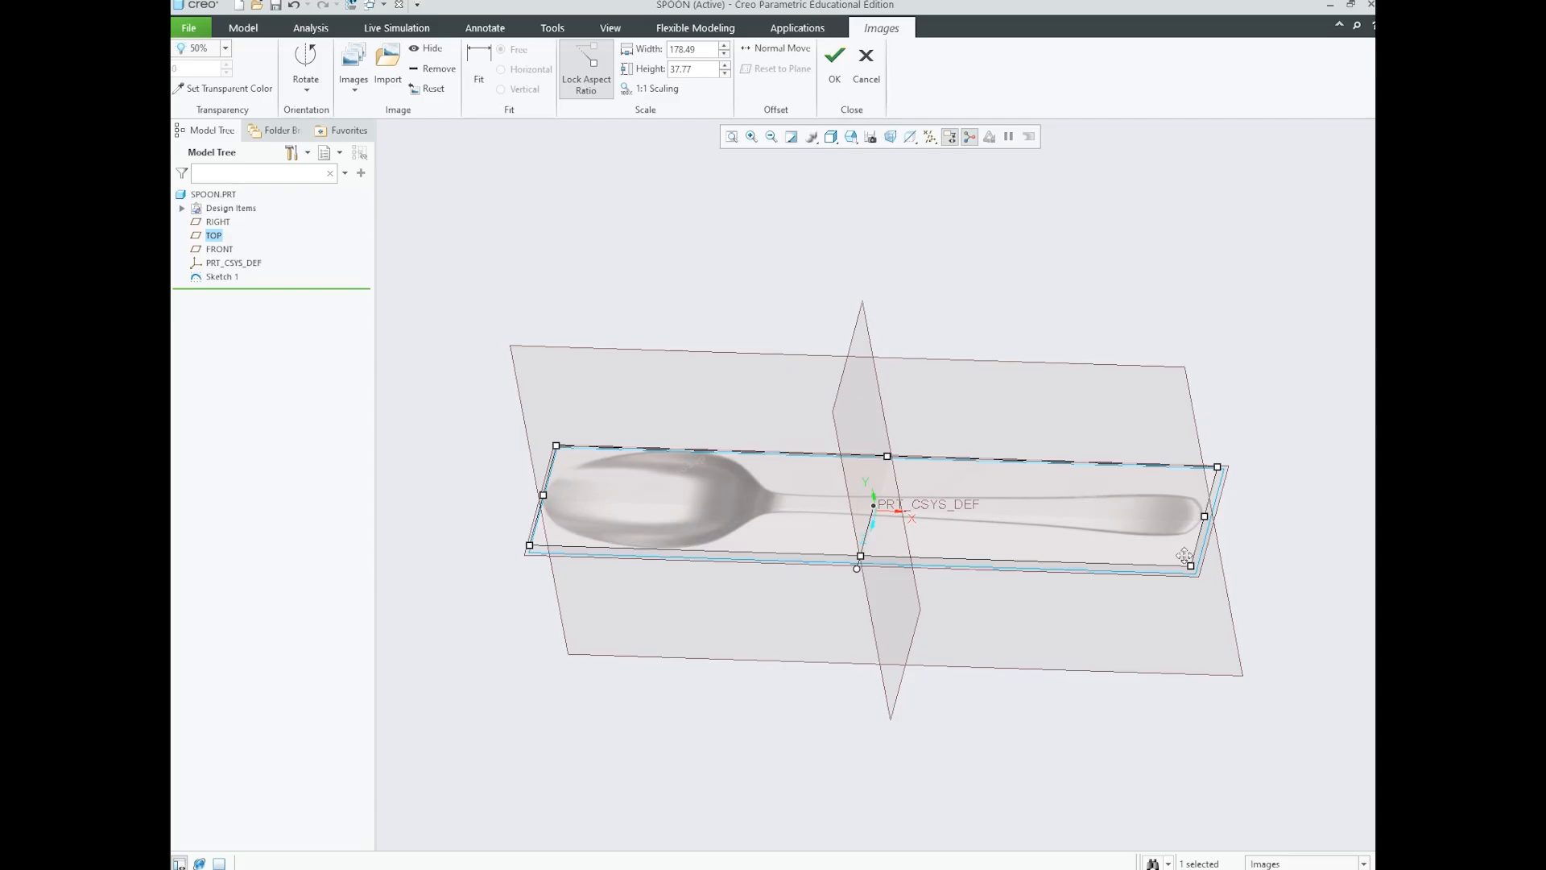
drag(1189, 563, 1195, 566)
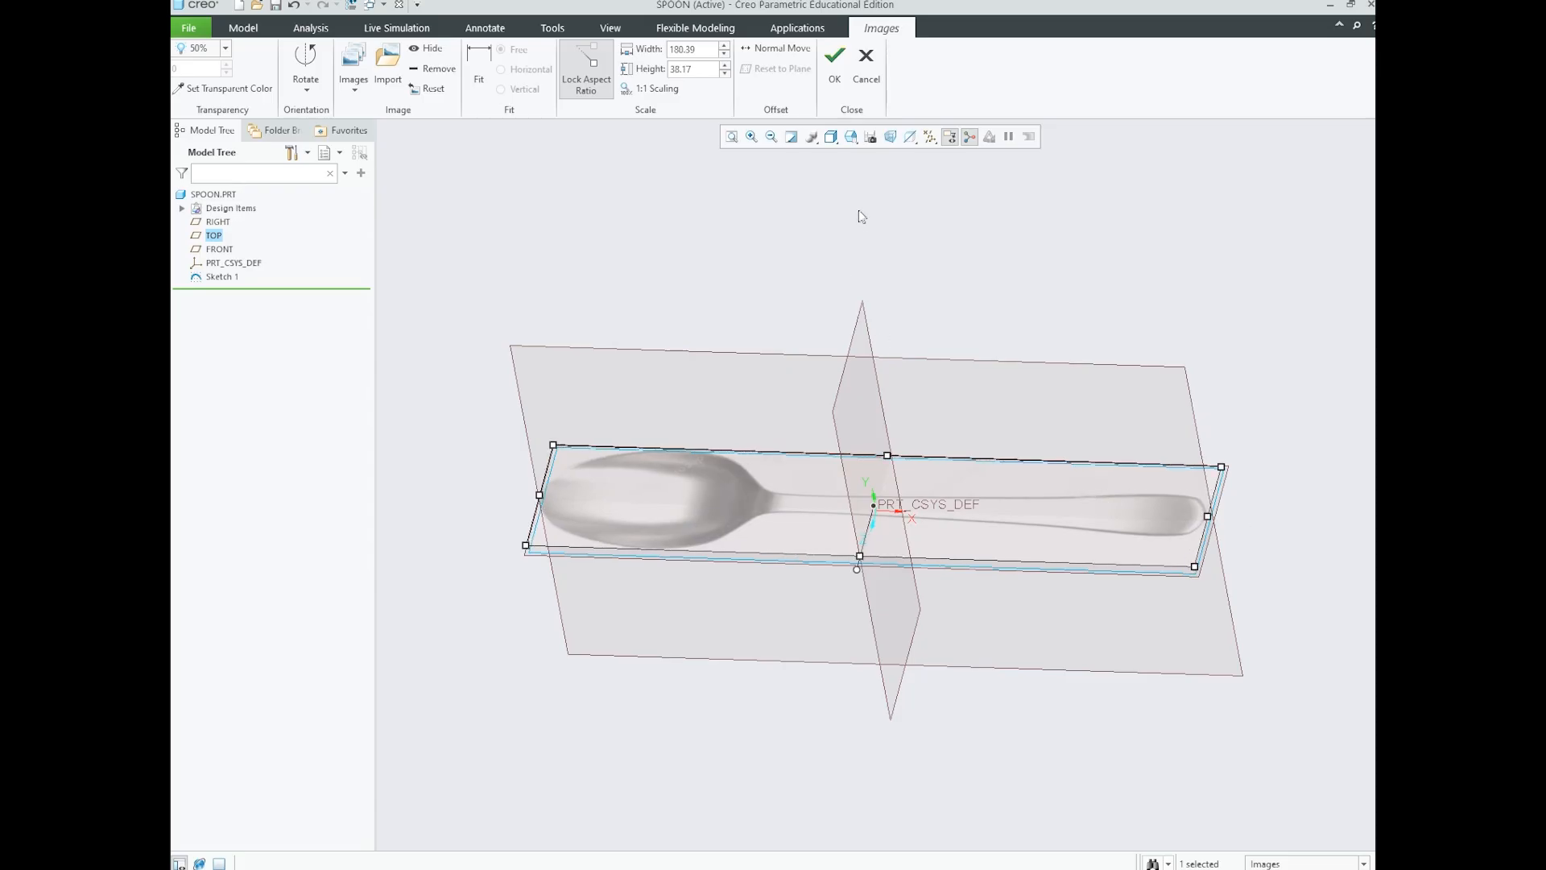
- Show the model in the TOP view and set the spoon image's width to 180 with the aspect ratio locked
click(851, 136)
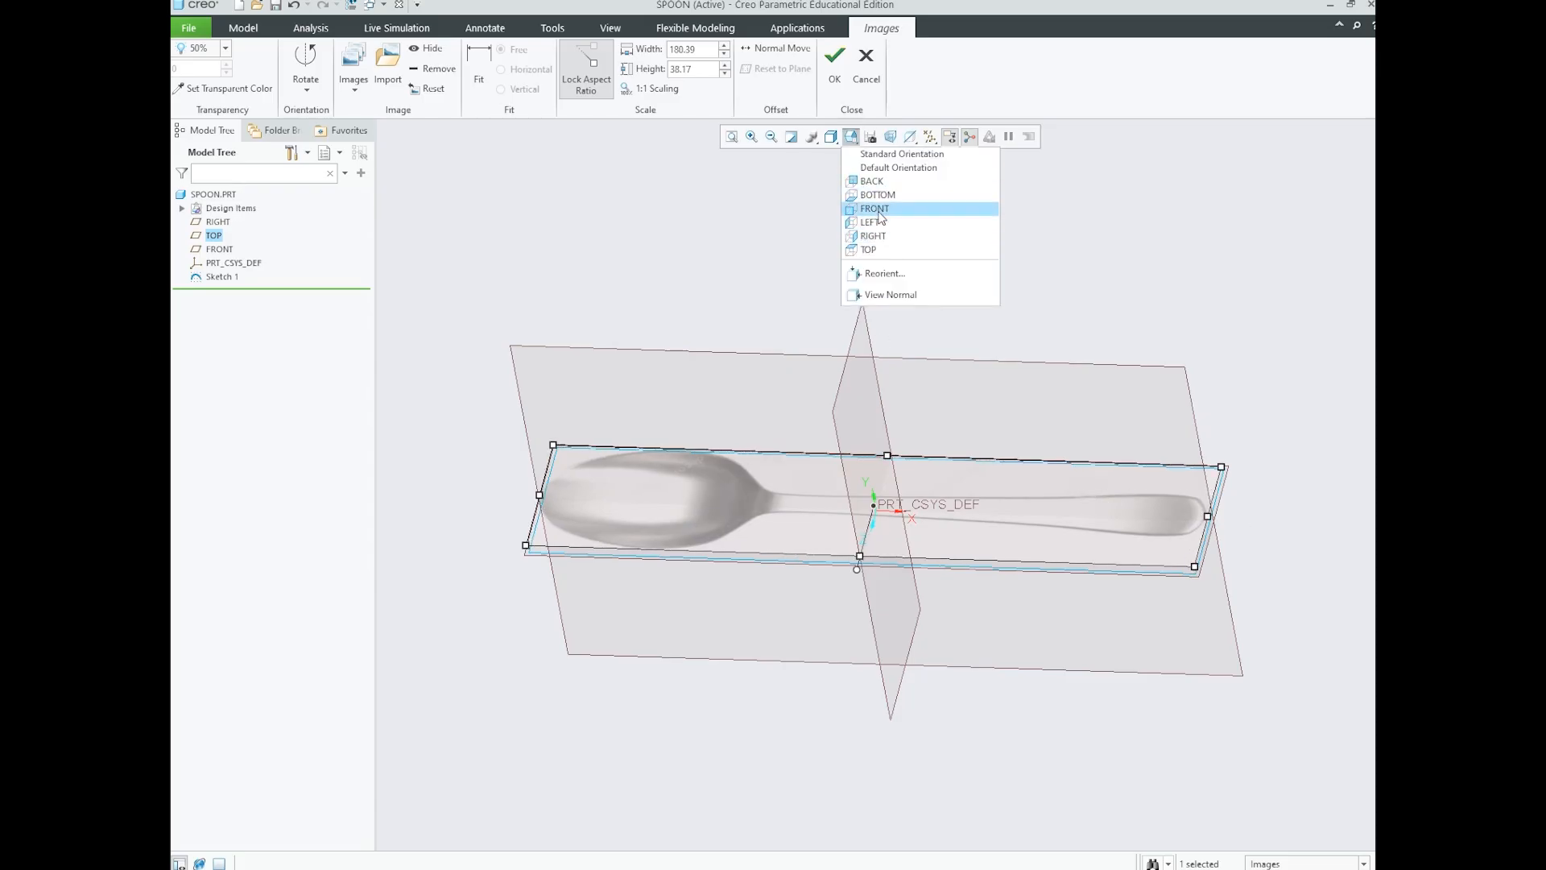
click(874, 250)
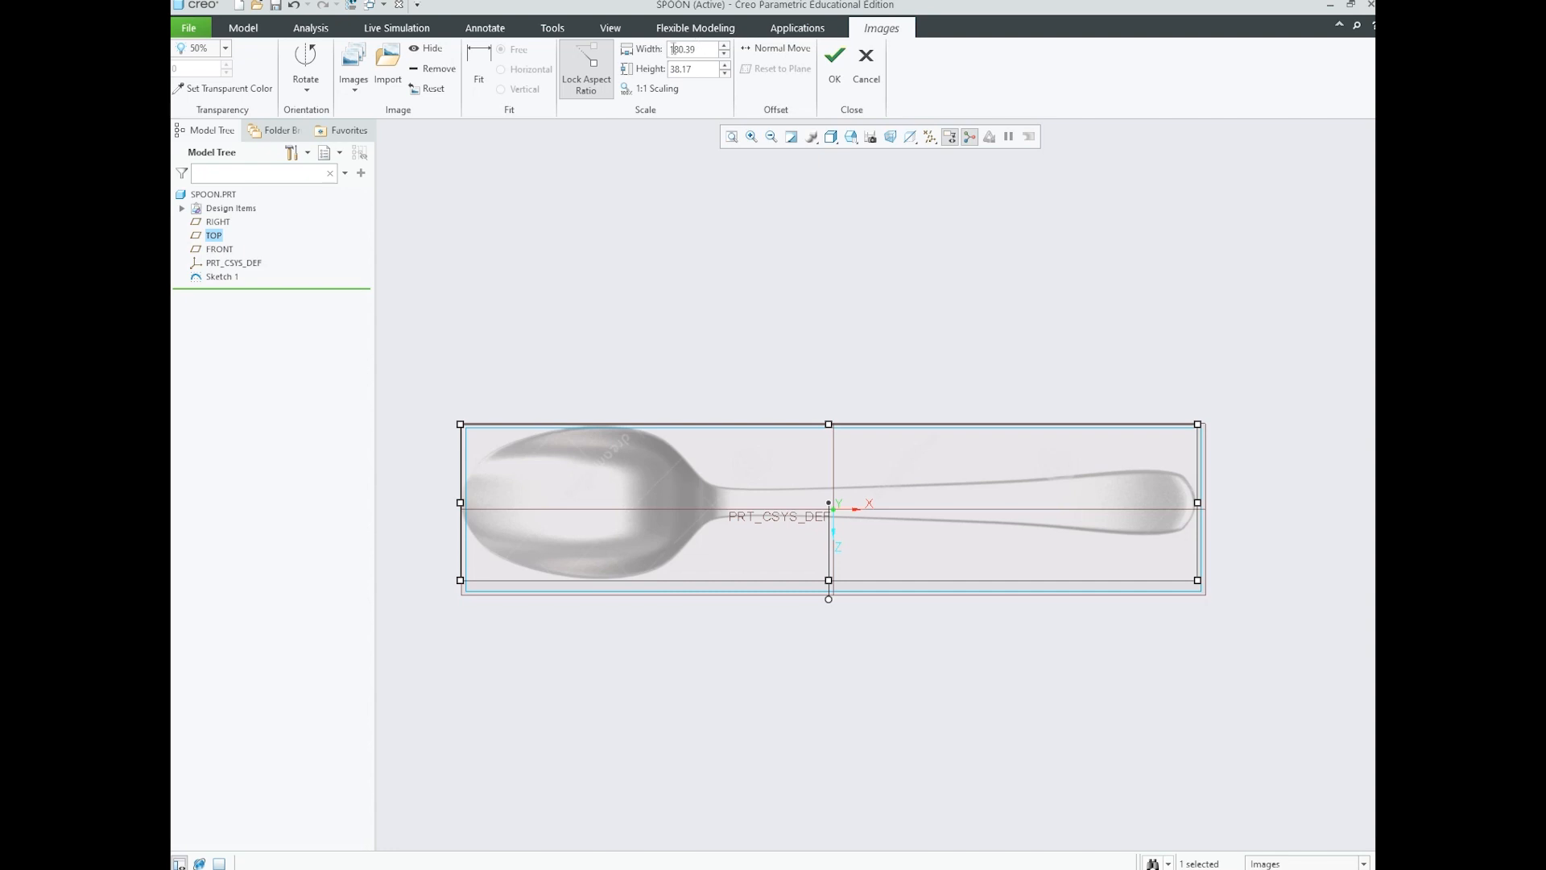
double_click(701, 48)
text(180)
key(Return)
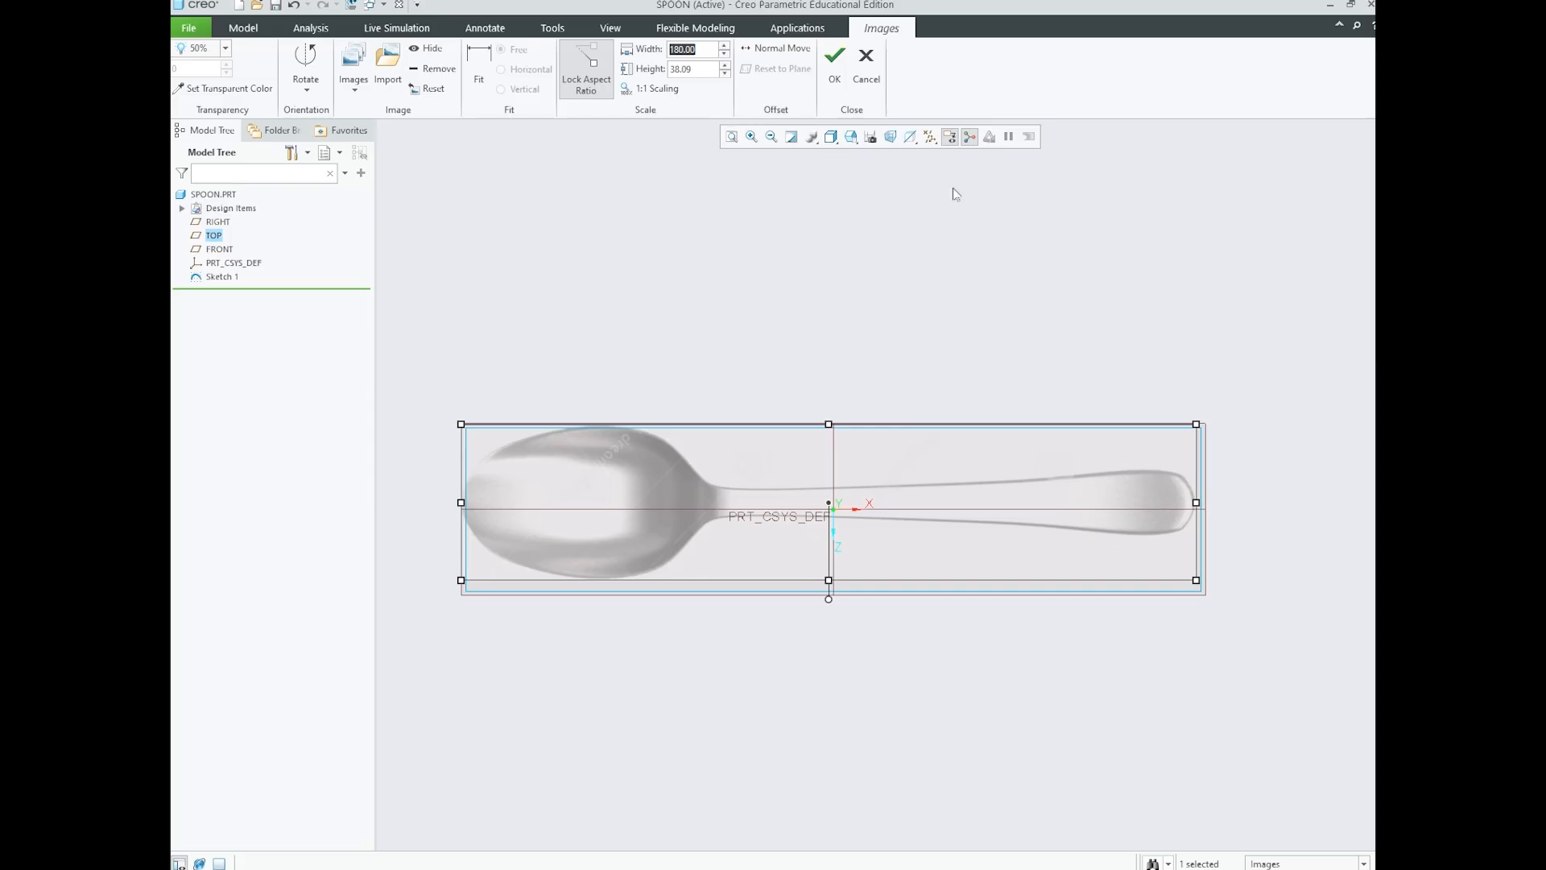
click(708, 71)
- Reposition the spoon image so its center lies on the origin and its ends match the sketched rectangle
scroll(898, 480, down, 1)
scroll(712, 476, up, 1)
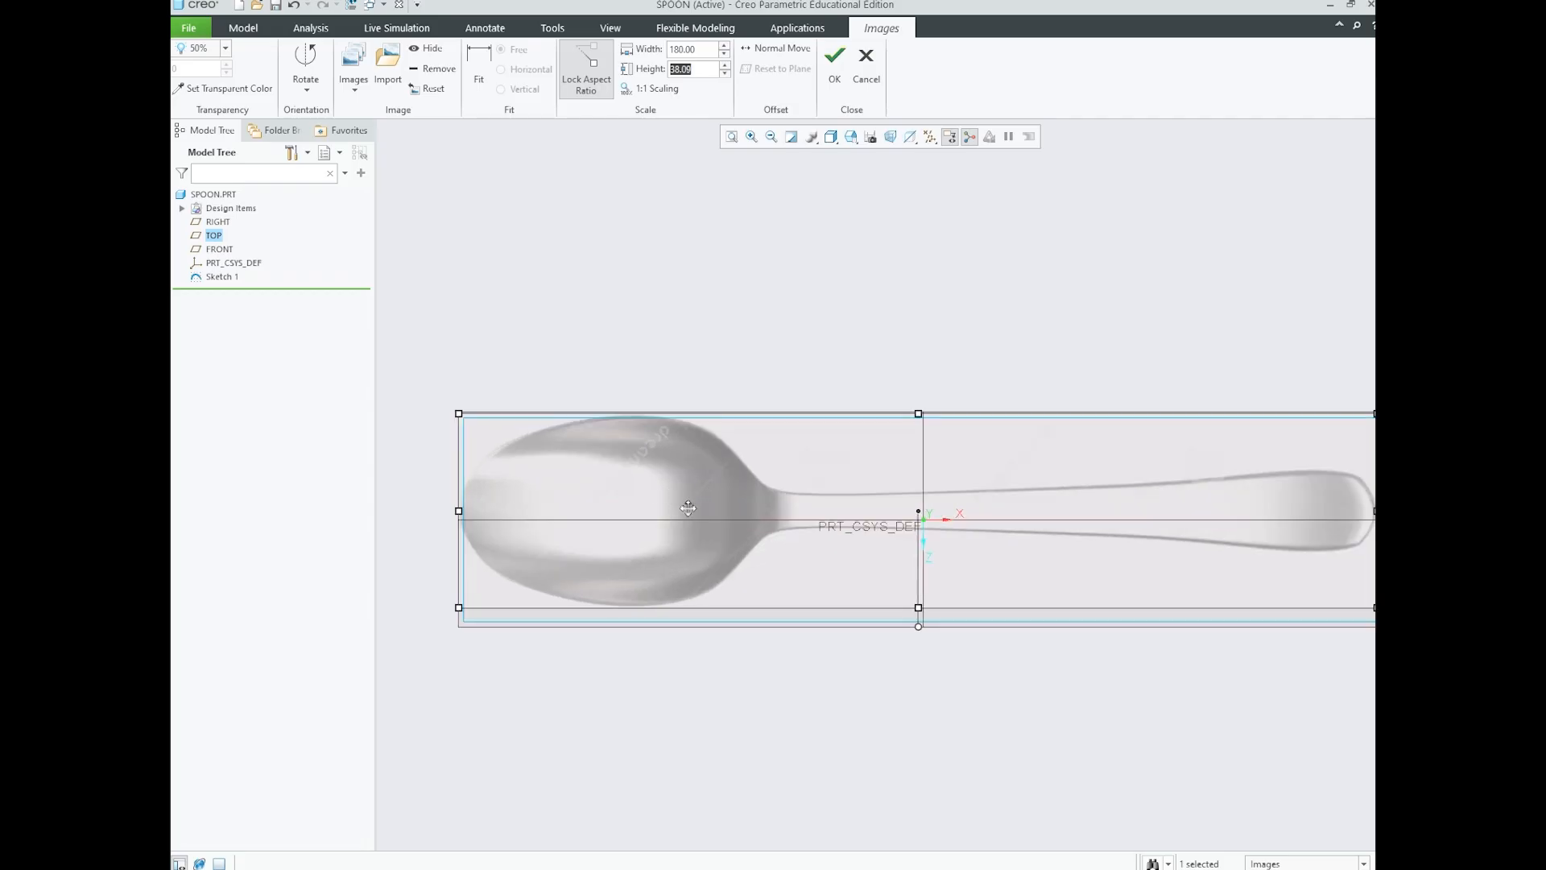
scroll(515, 513, up, 3)
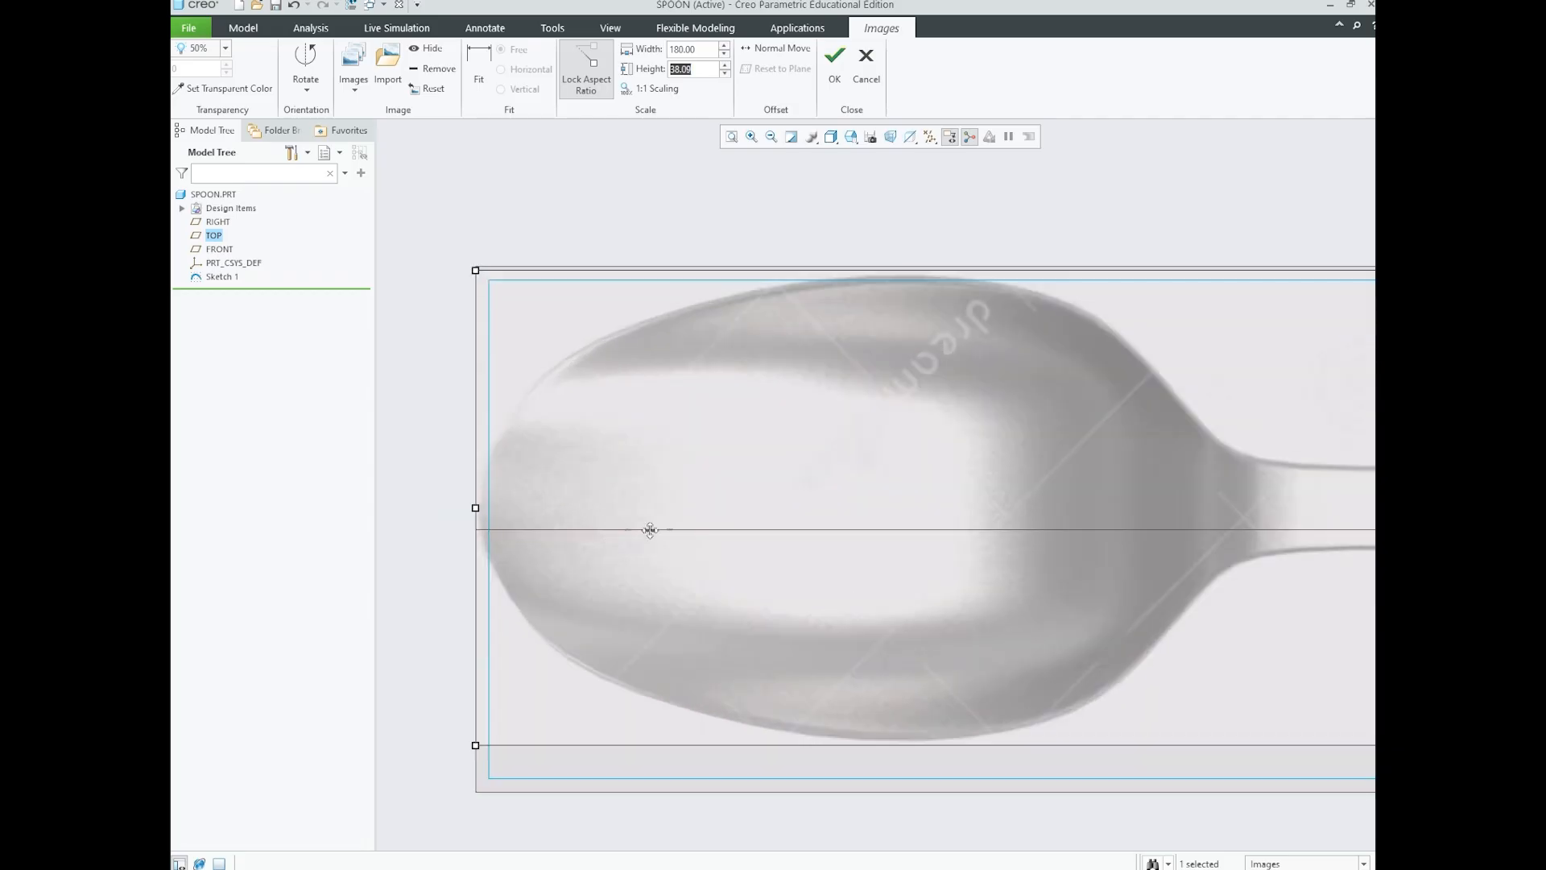
drag(714, 472, 725, 483)
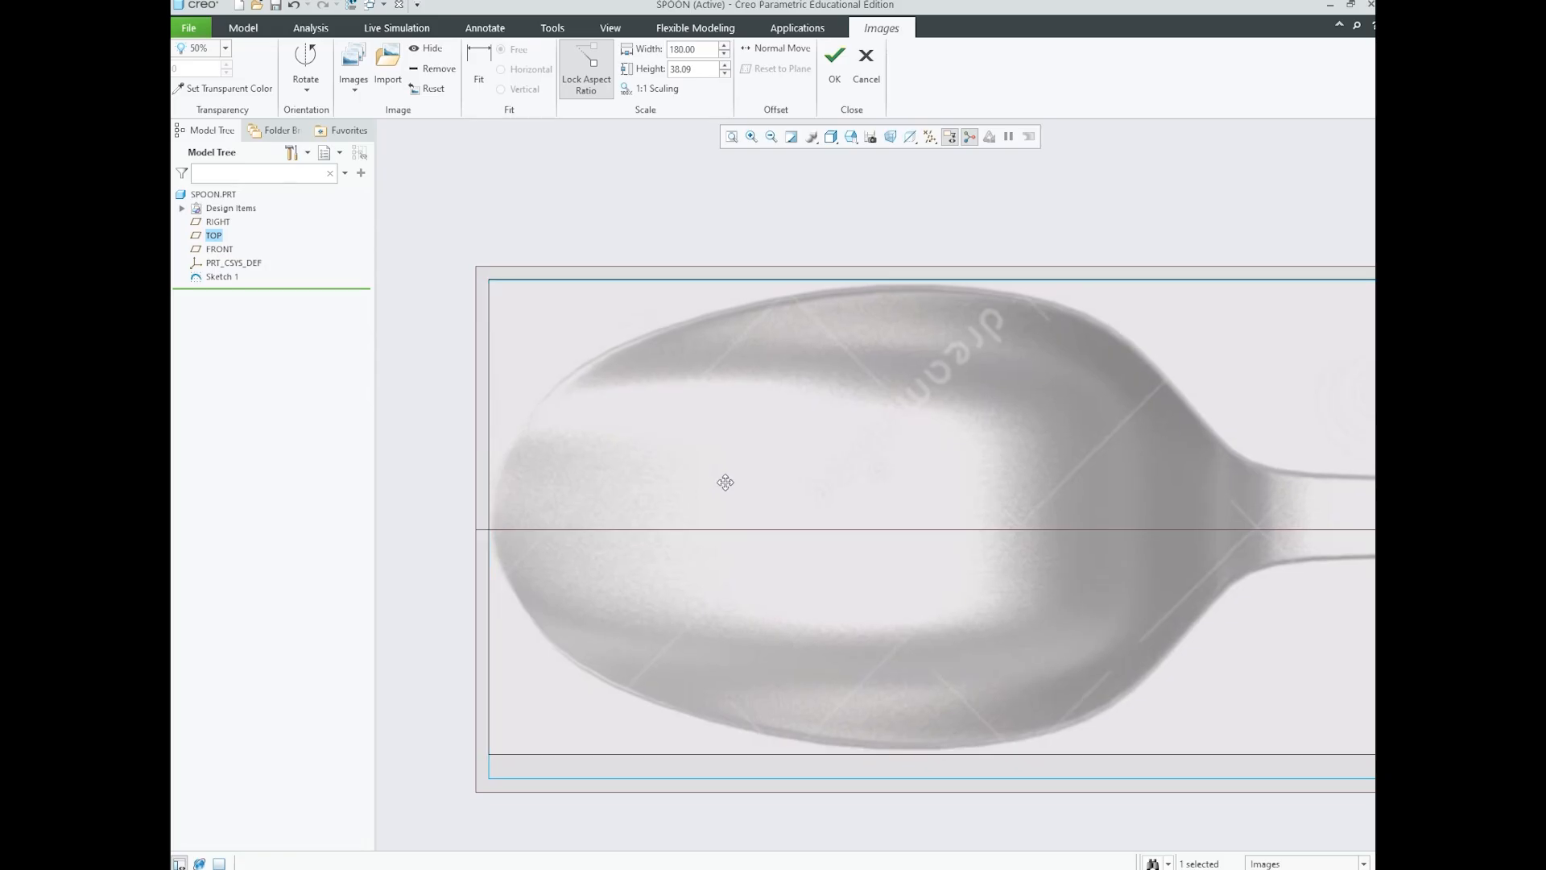
drag(725, 481, 725, 482)
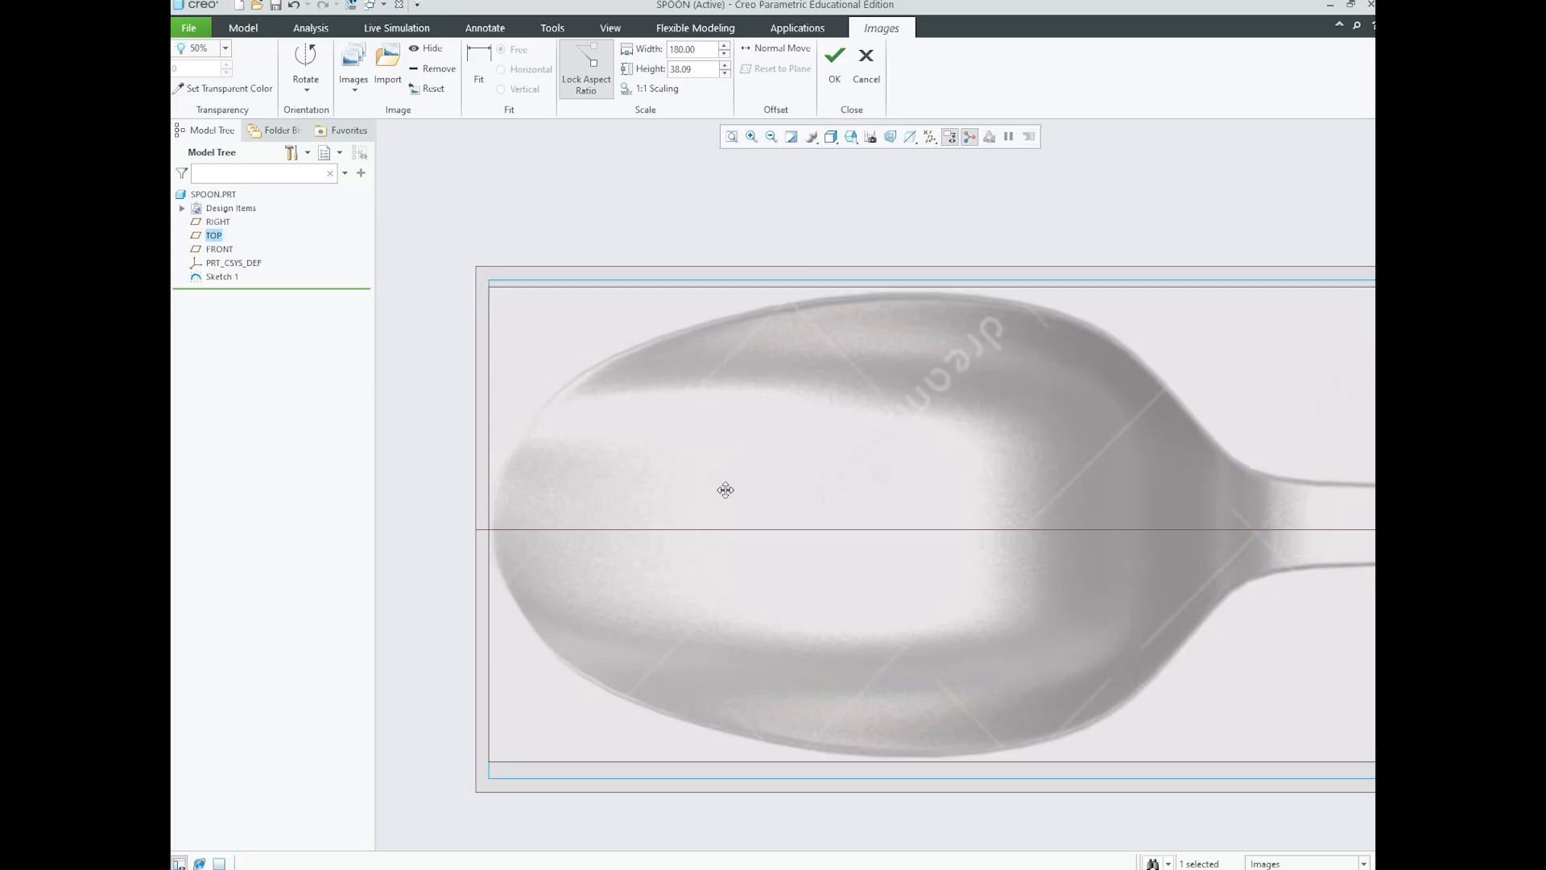
scroll(644, 499, down, 3)
scroll(682, 510, up, 6)
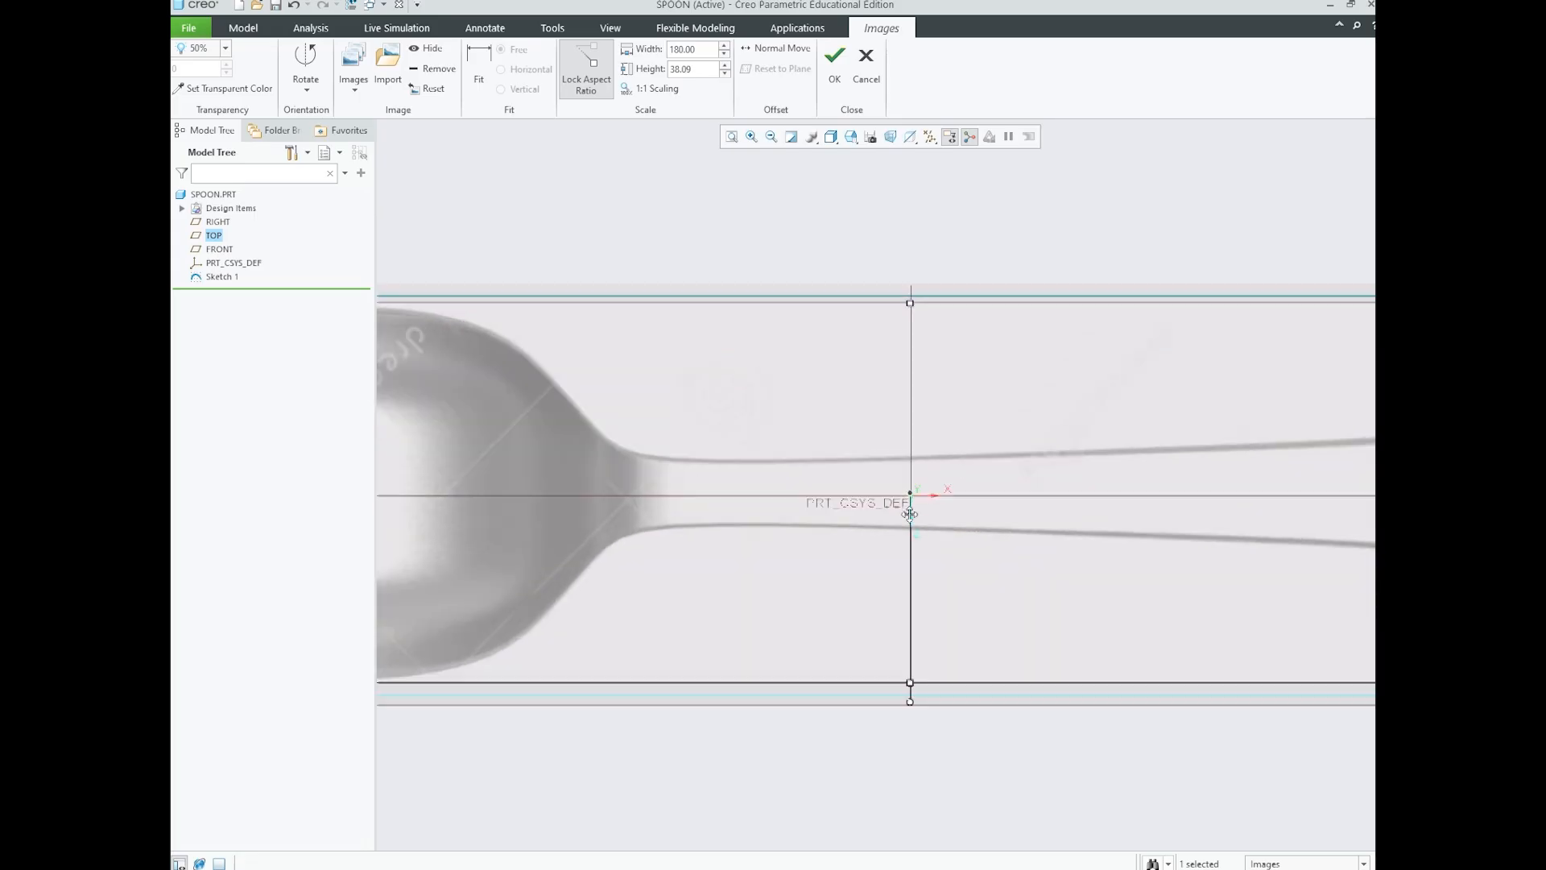
scroll(934, 499, up, 5)
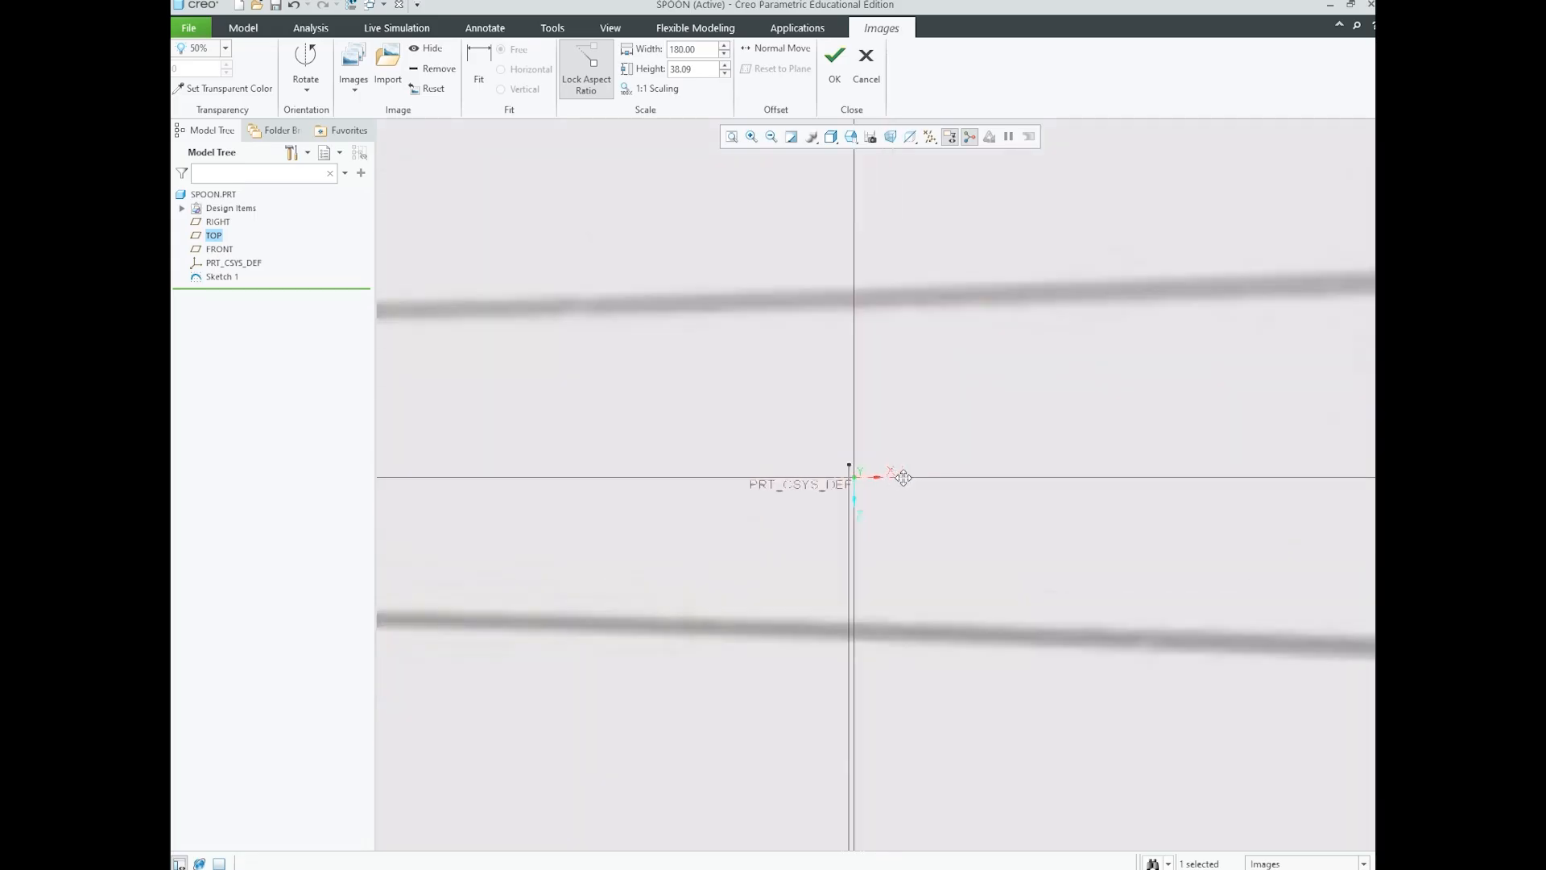
scroll(877, 489, down, 2)
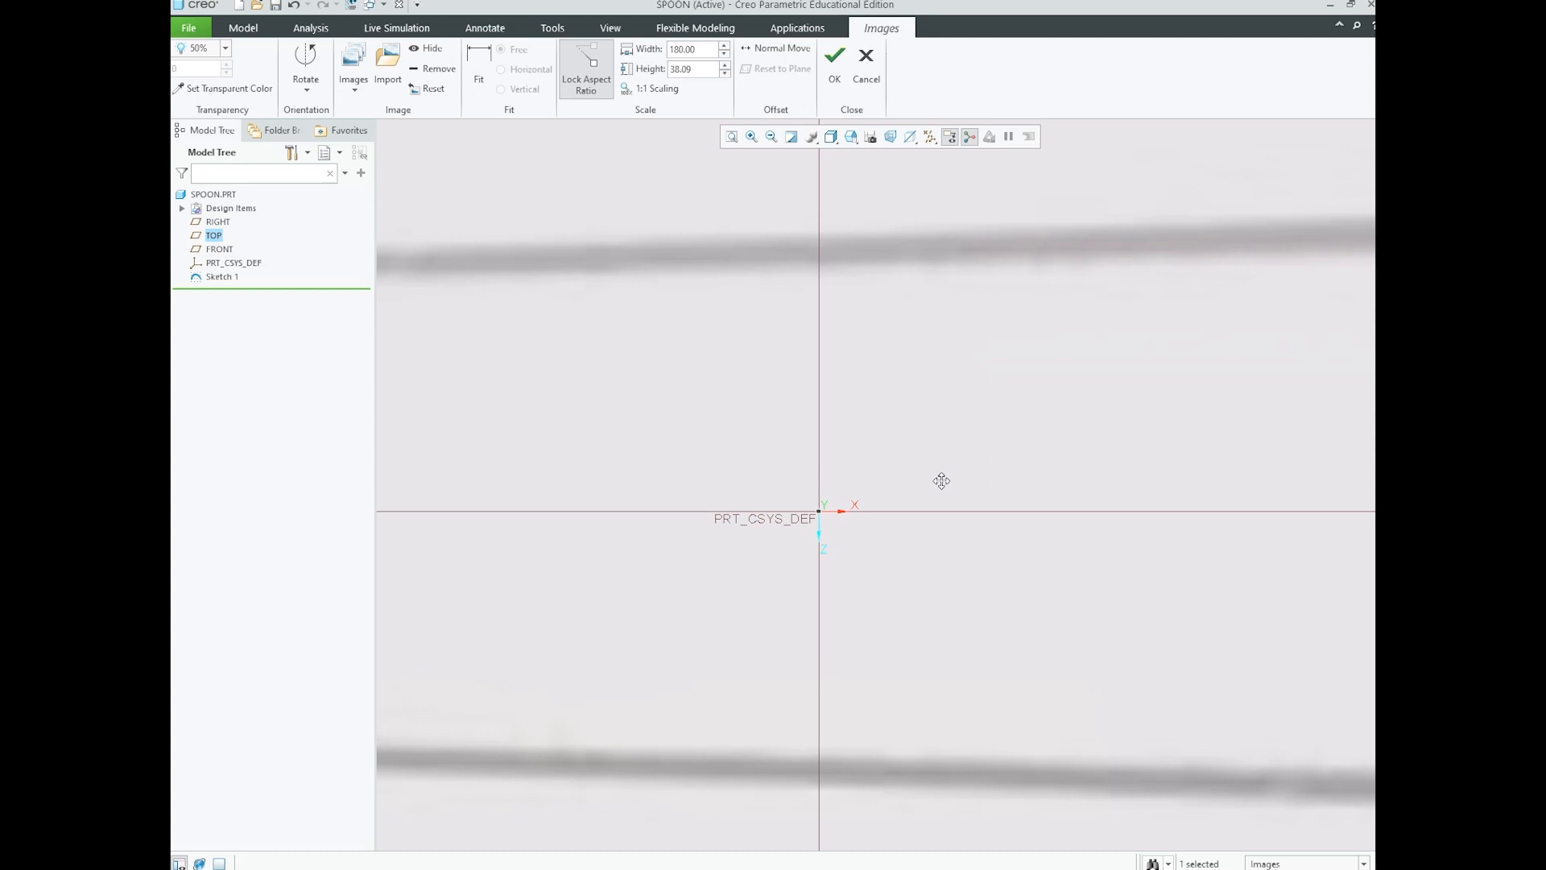
- Examine how the bowl and handle ends of the spoon image align with the sketched rectangle
scroll(941, 484, down, 8)
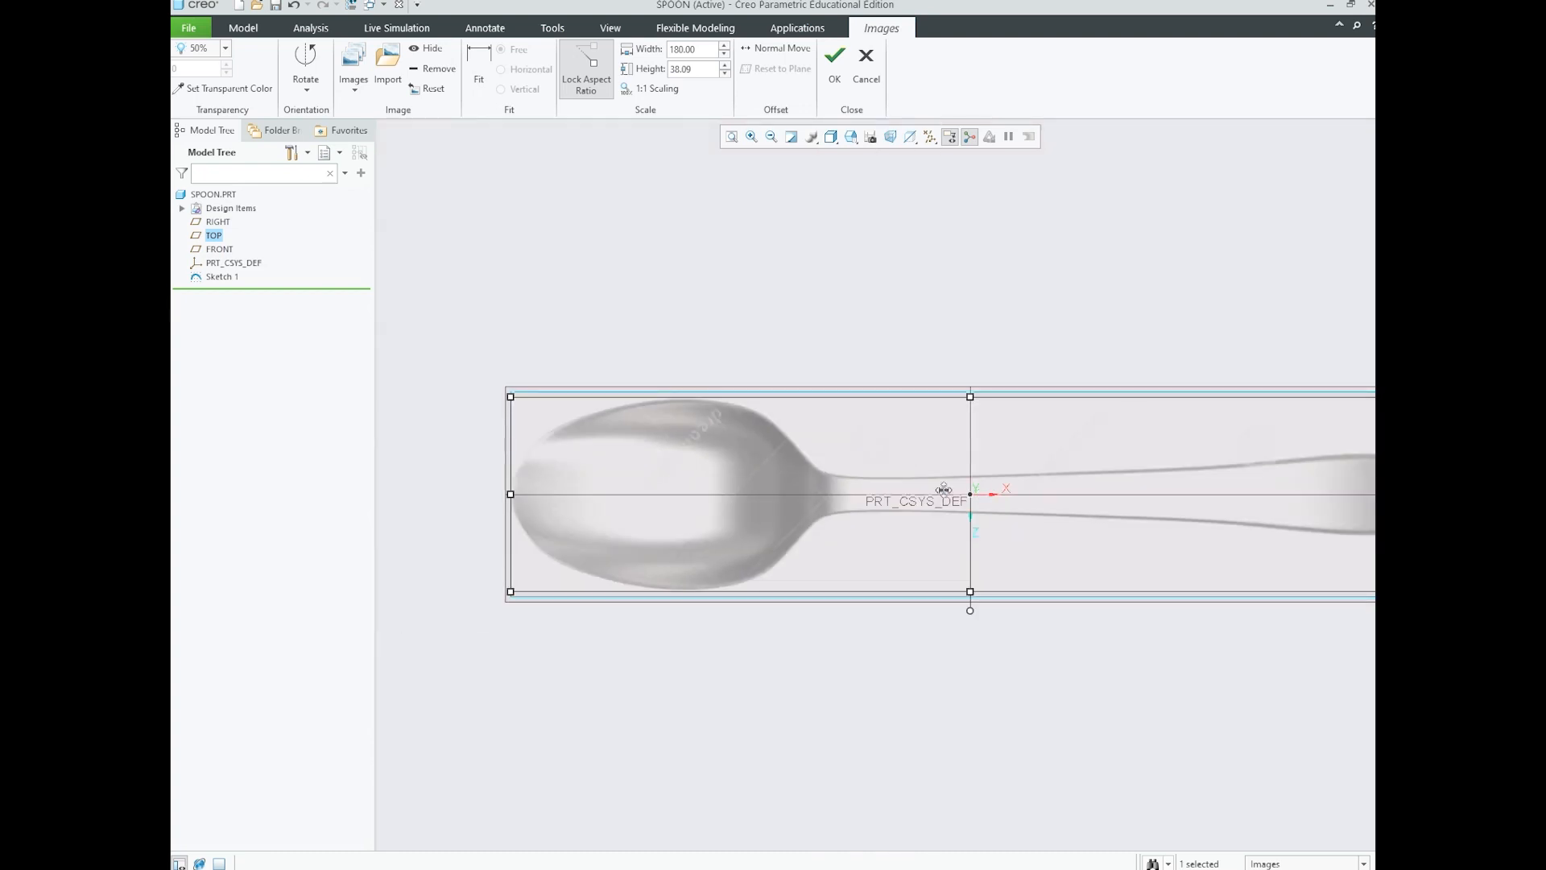
scroll(908, 476, up, 3)
scroll(1296, 503, up, 6)
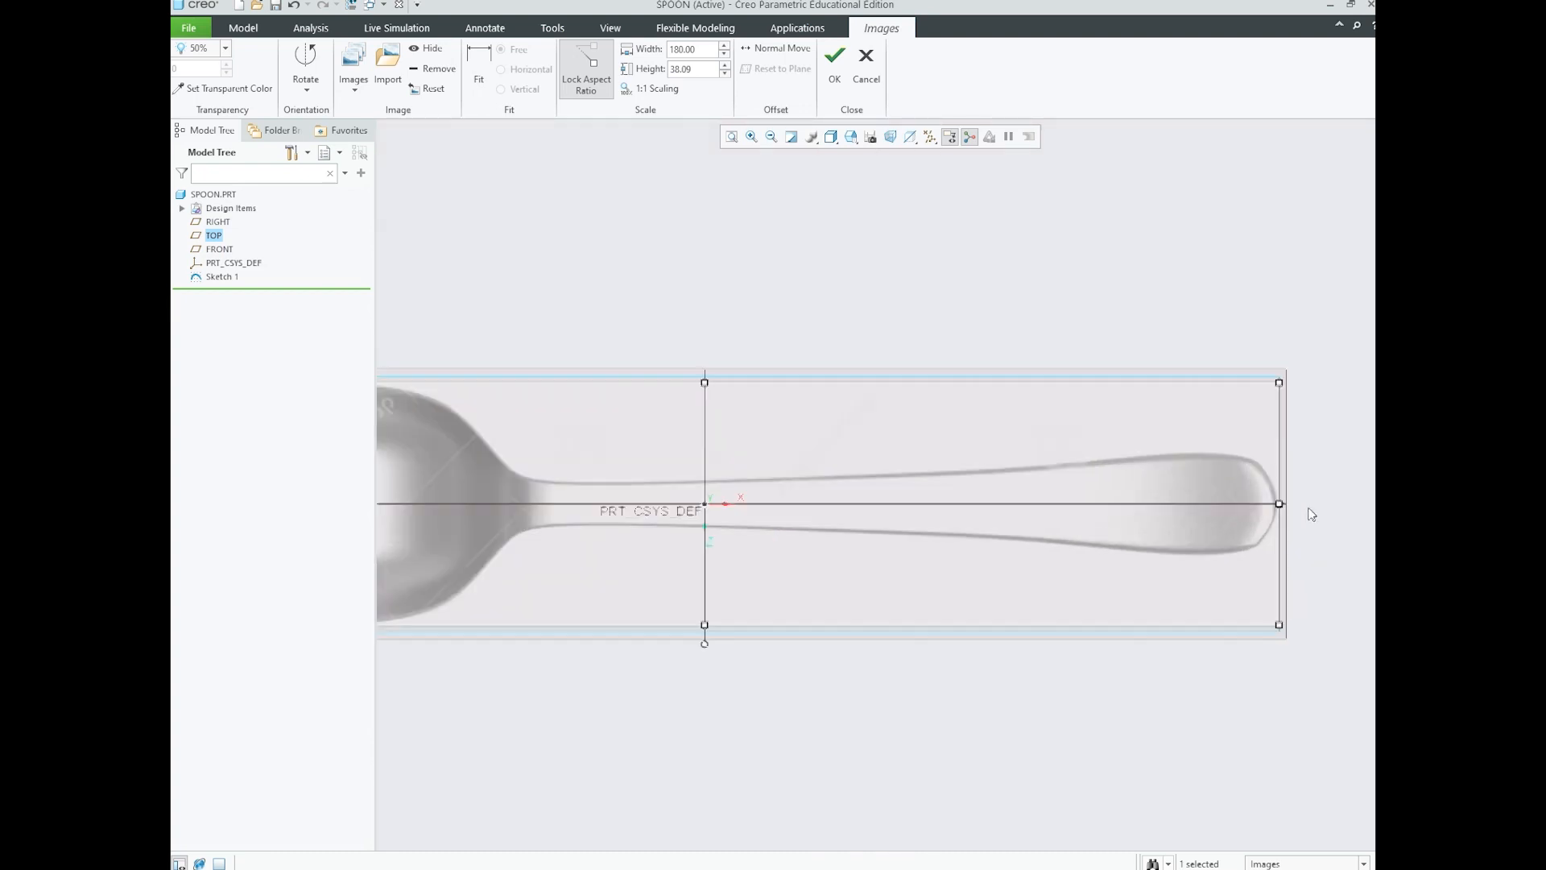
scroll(1285, 503, down, 7)
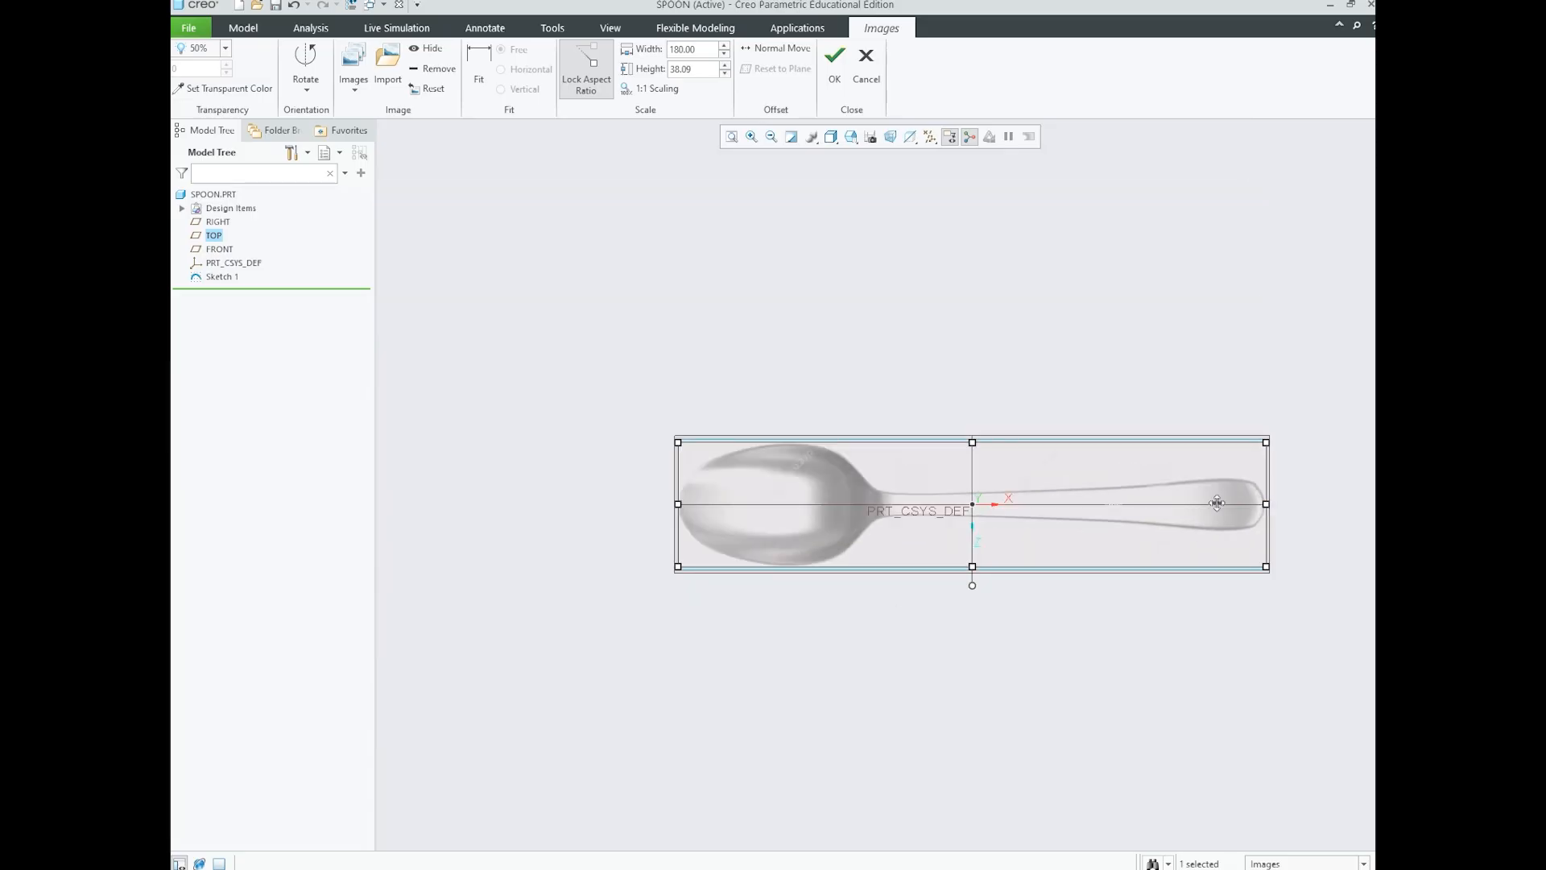
scroll(685, 504, up, 3)
scroll(661, 506, up, 3)
scroll(620, 507, down, 6)
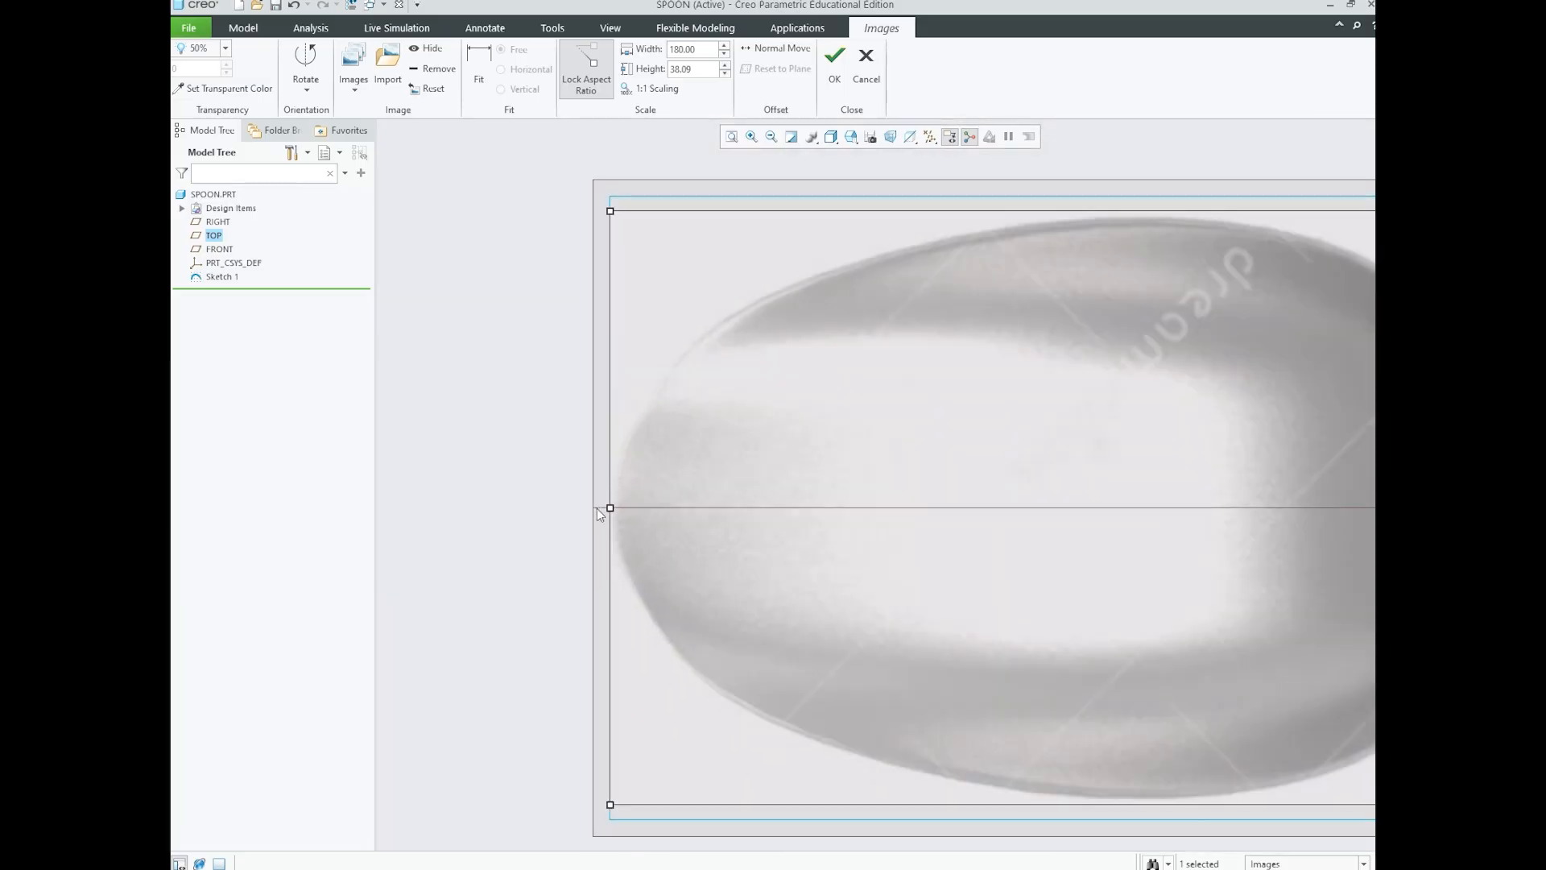
scroll(839, 501, up, 3)
scroll(834, 499, down, 2)
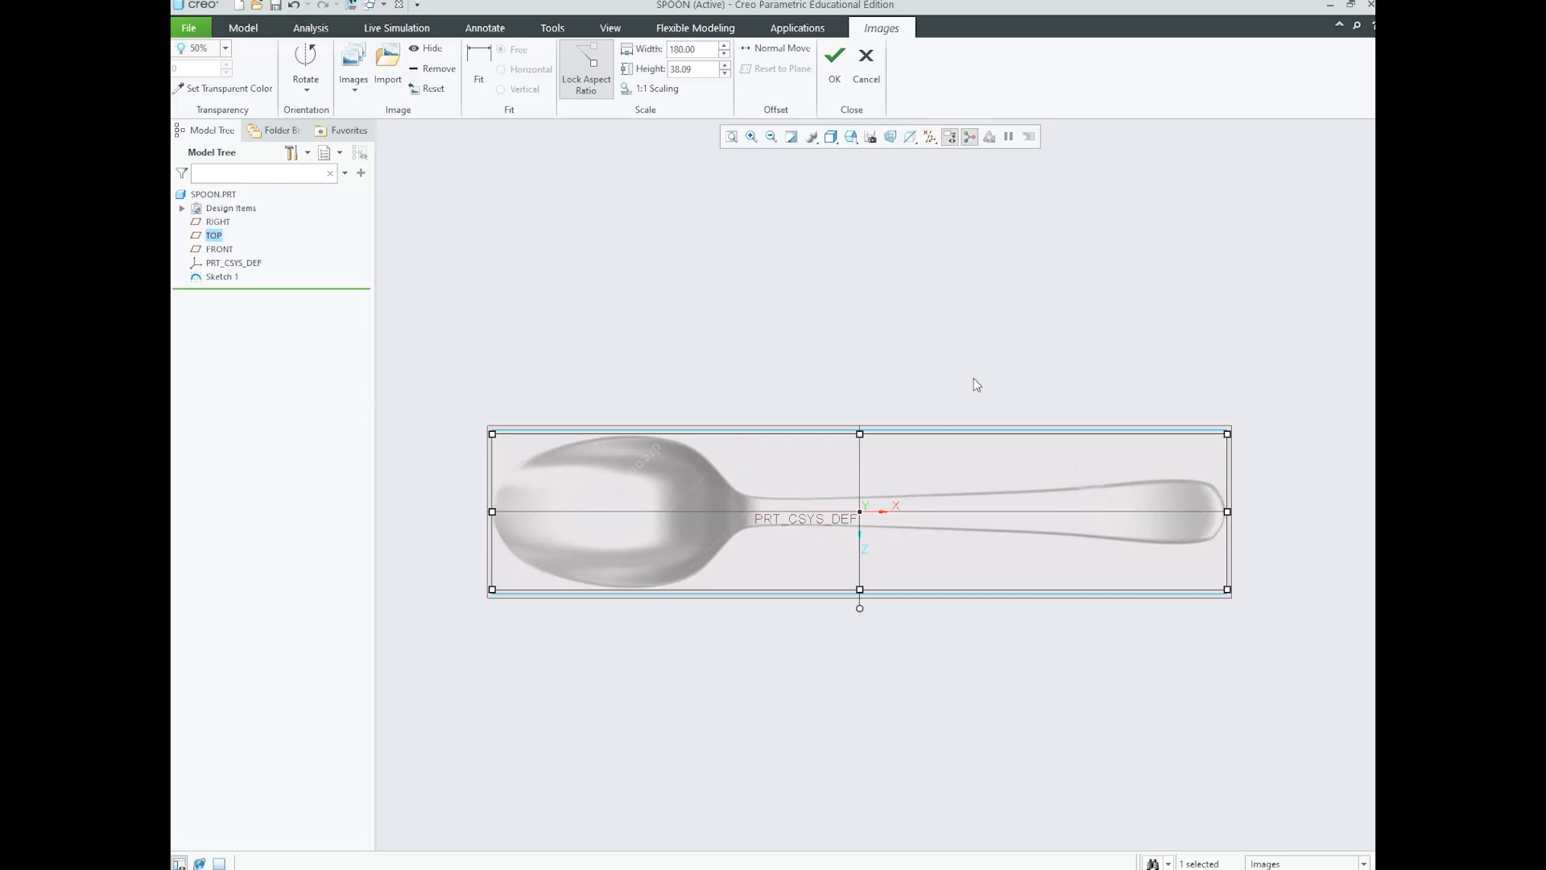
- Deselect the top-view spoon image and start importing a second reference image
click(658, 216)
scroll(845, 575, down, 1)
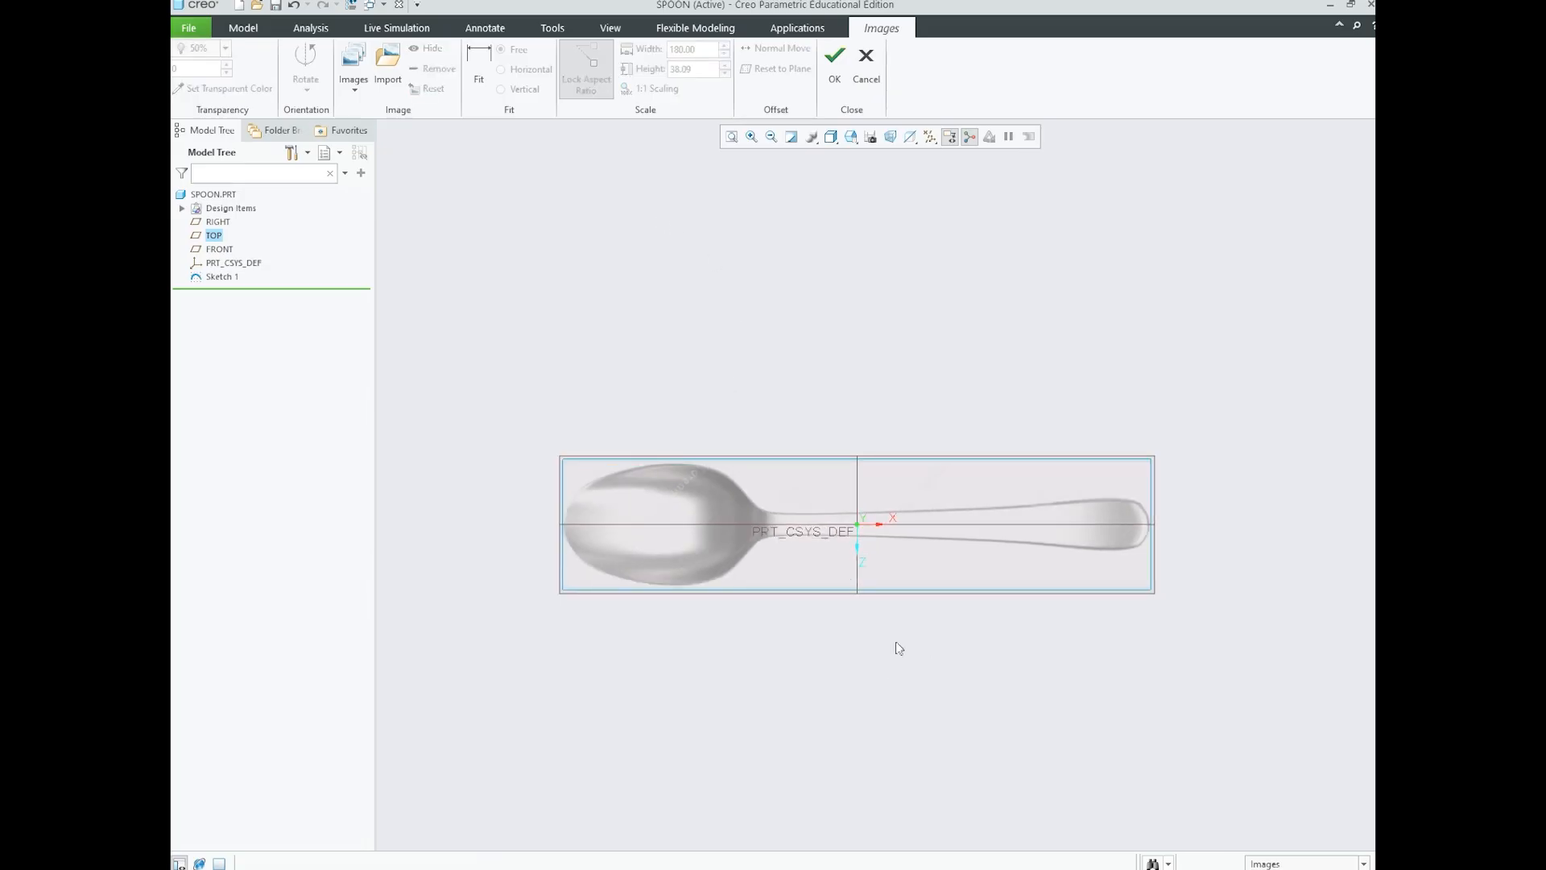
middle_drag(962, 631, 943, 536)
scroll(906, 489, down, 1)
scroll(873, 504, up, 1)
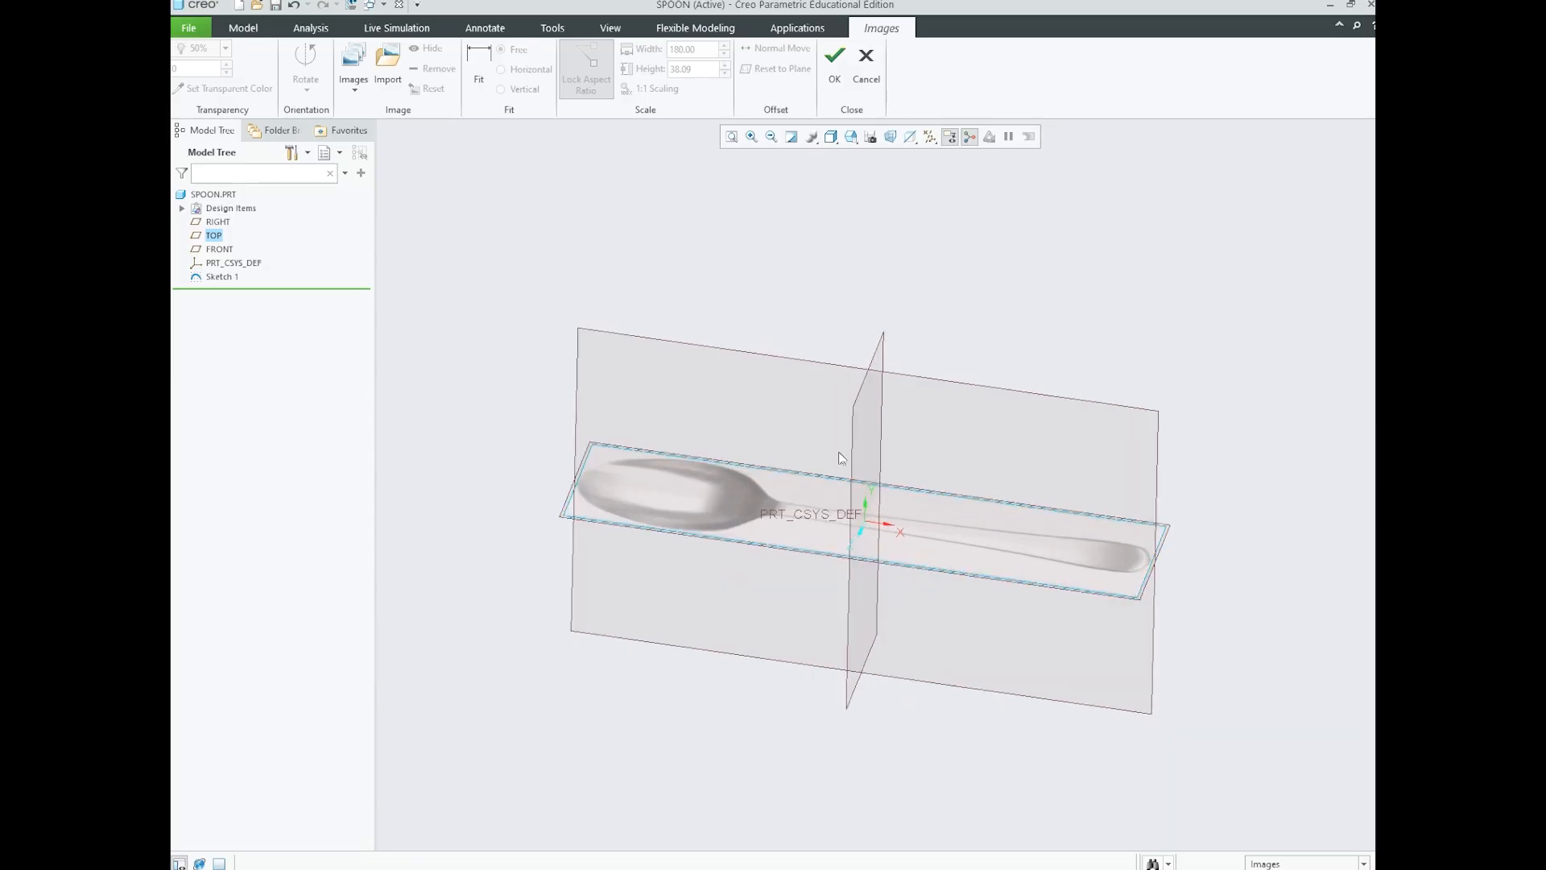
click(391, 80)
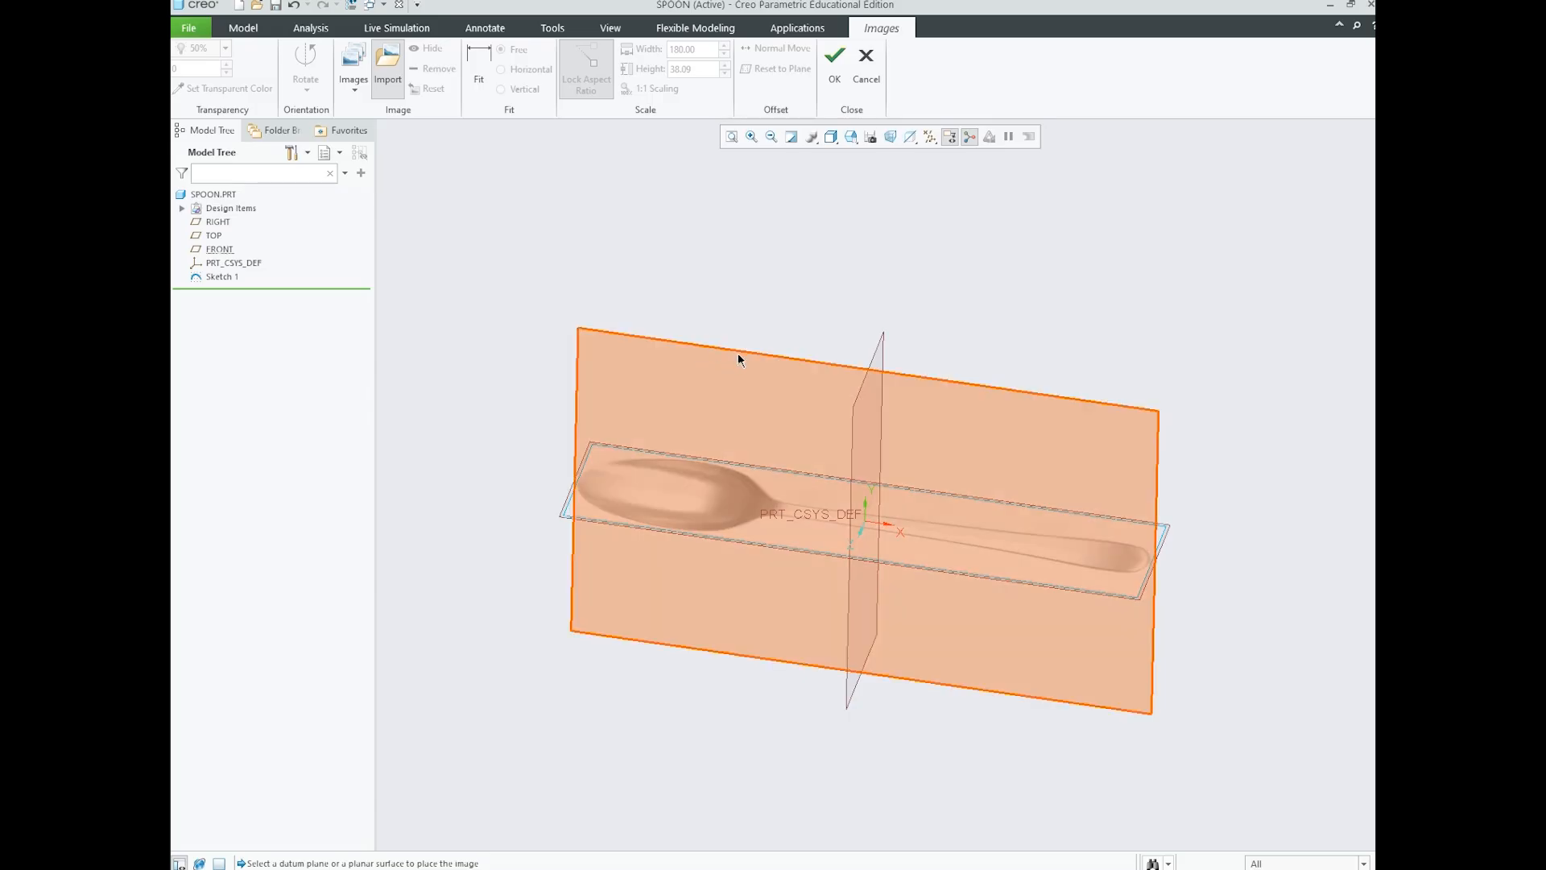
- Import the image Spoon-Front.jpg from the working directory onto the FRONT datum plane
click(736, 352)
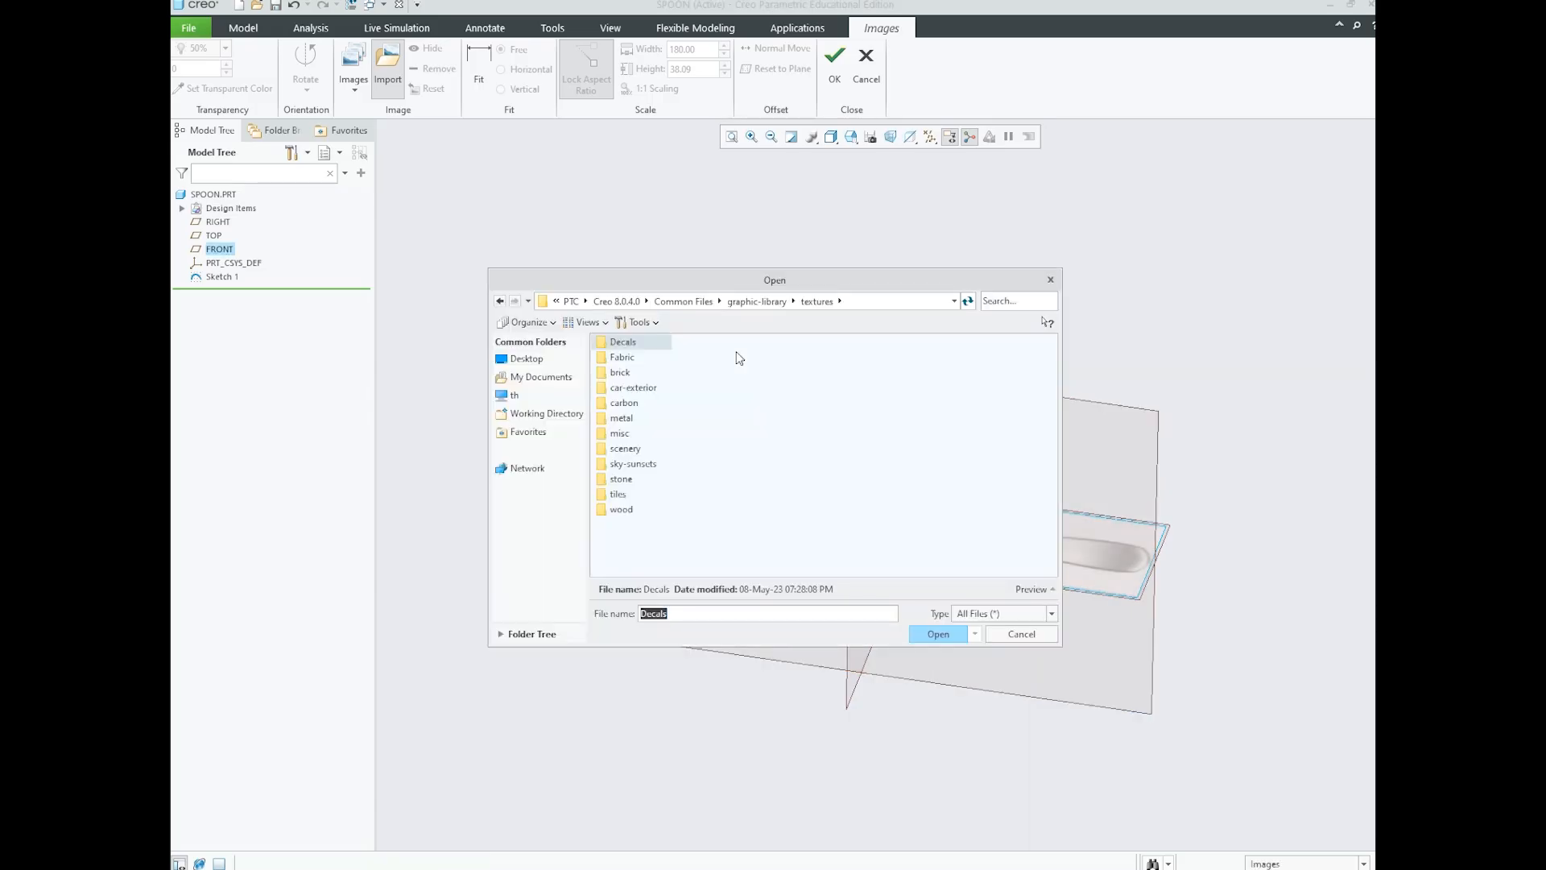
click(1047, 282)
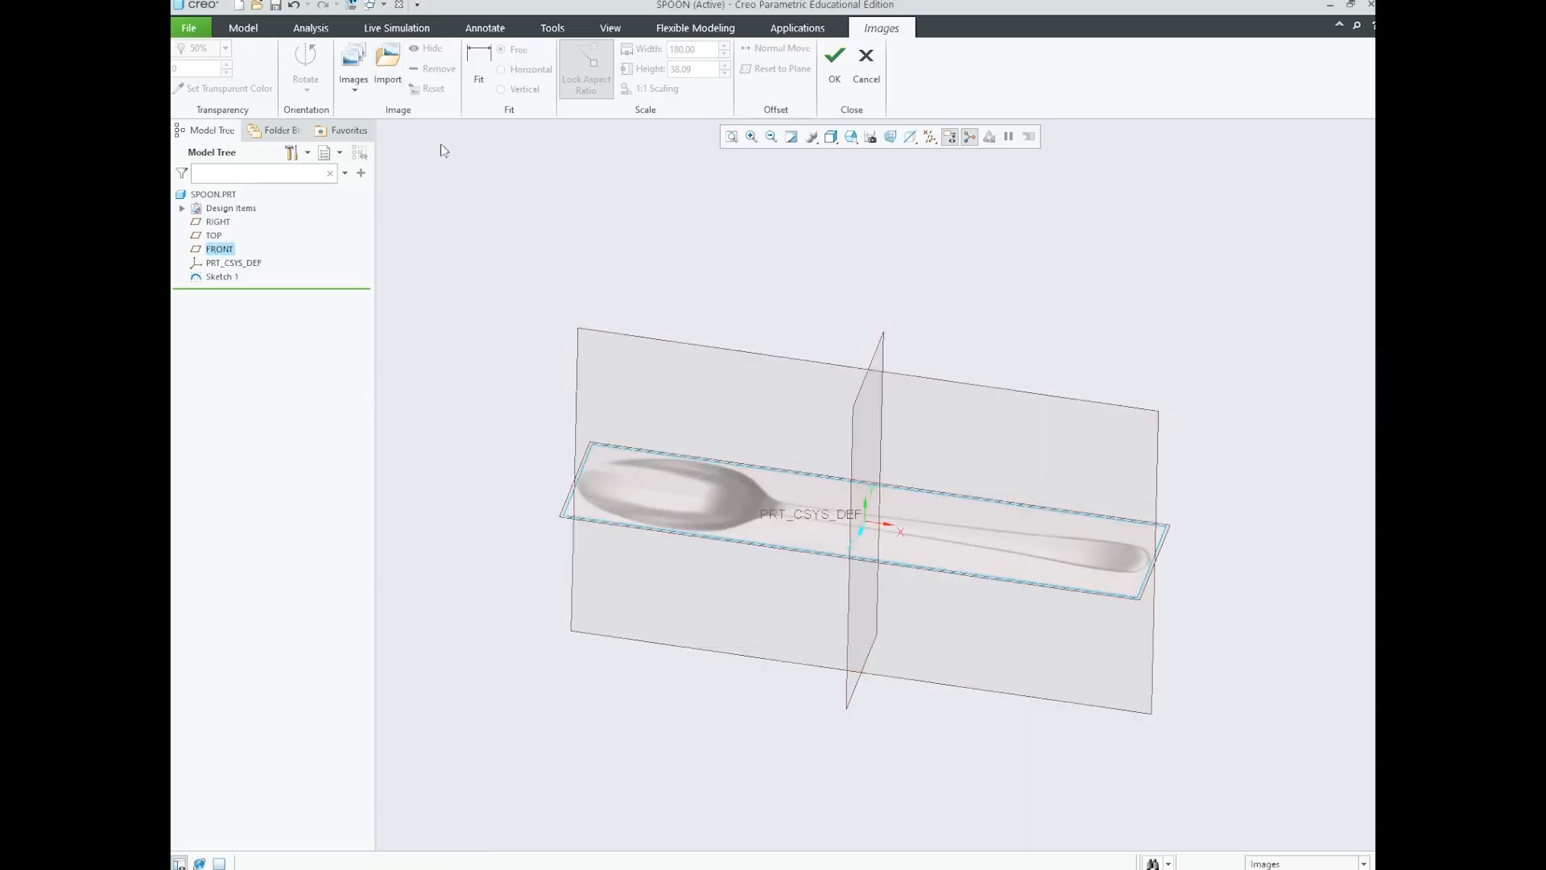
click(393, 76)
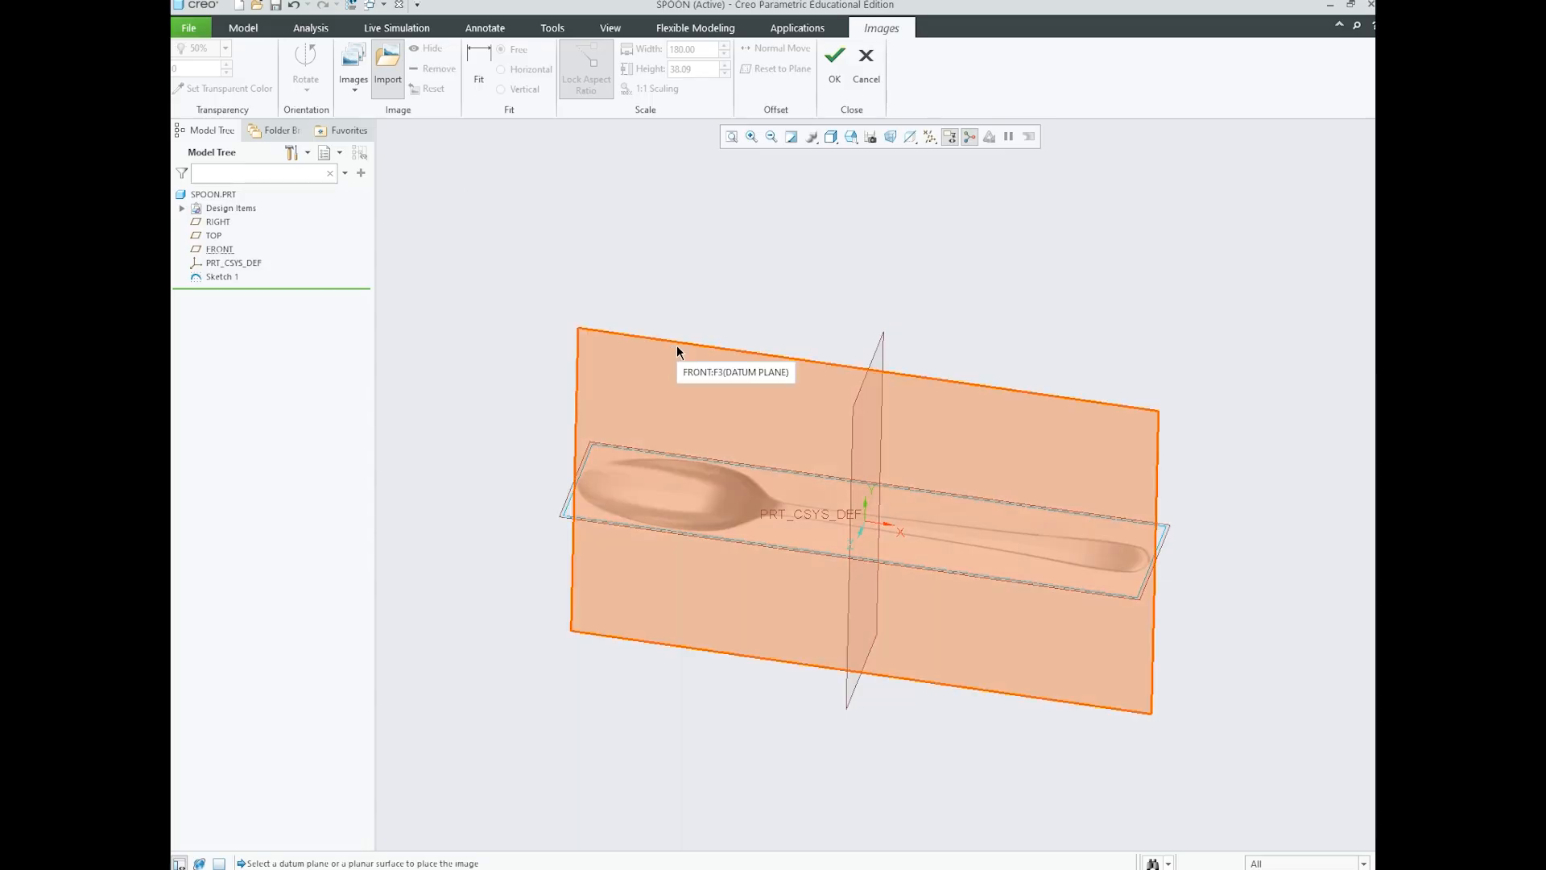
click(677, 352)
click(547, 414)
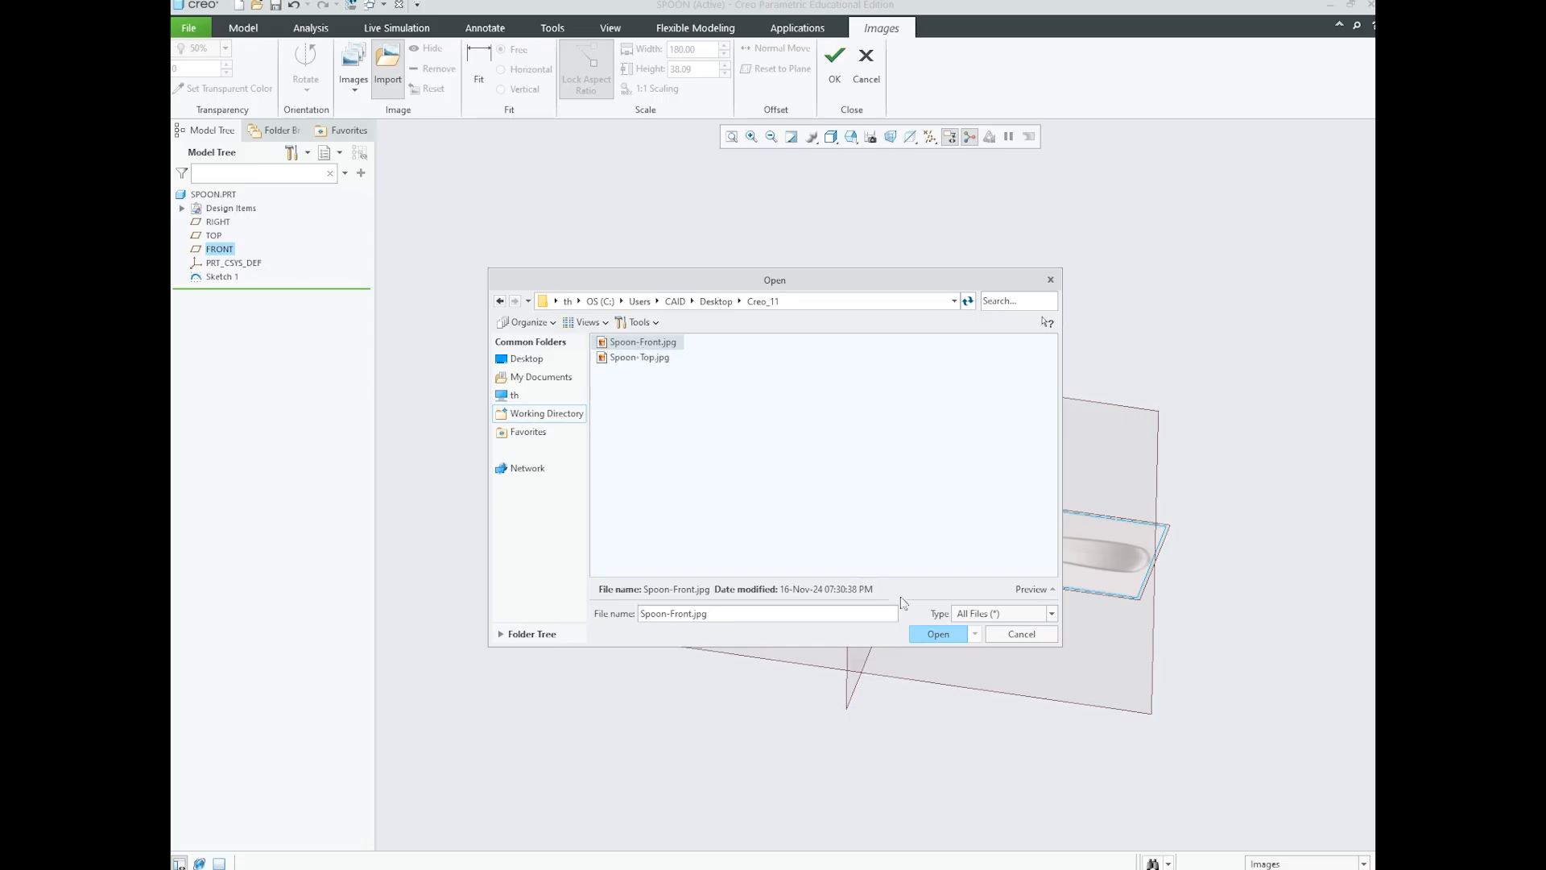
click(936, 634)
scroll(848, 356, up, 1)
scroll(888, 388, down, 1)
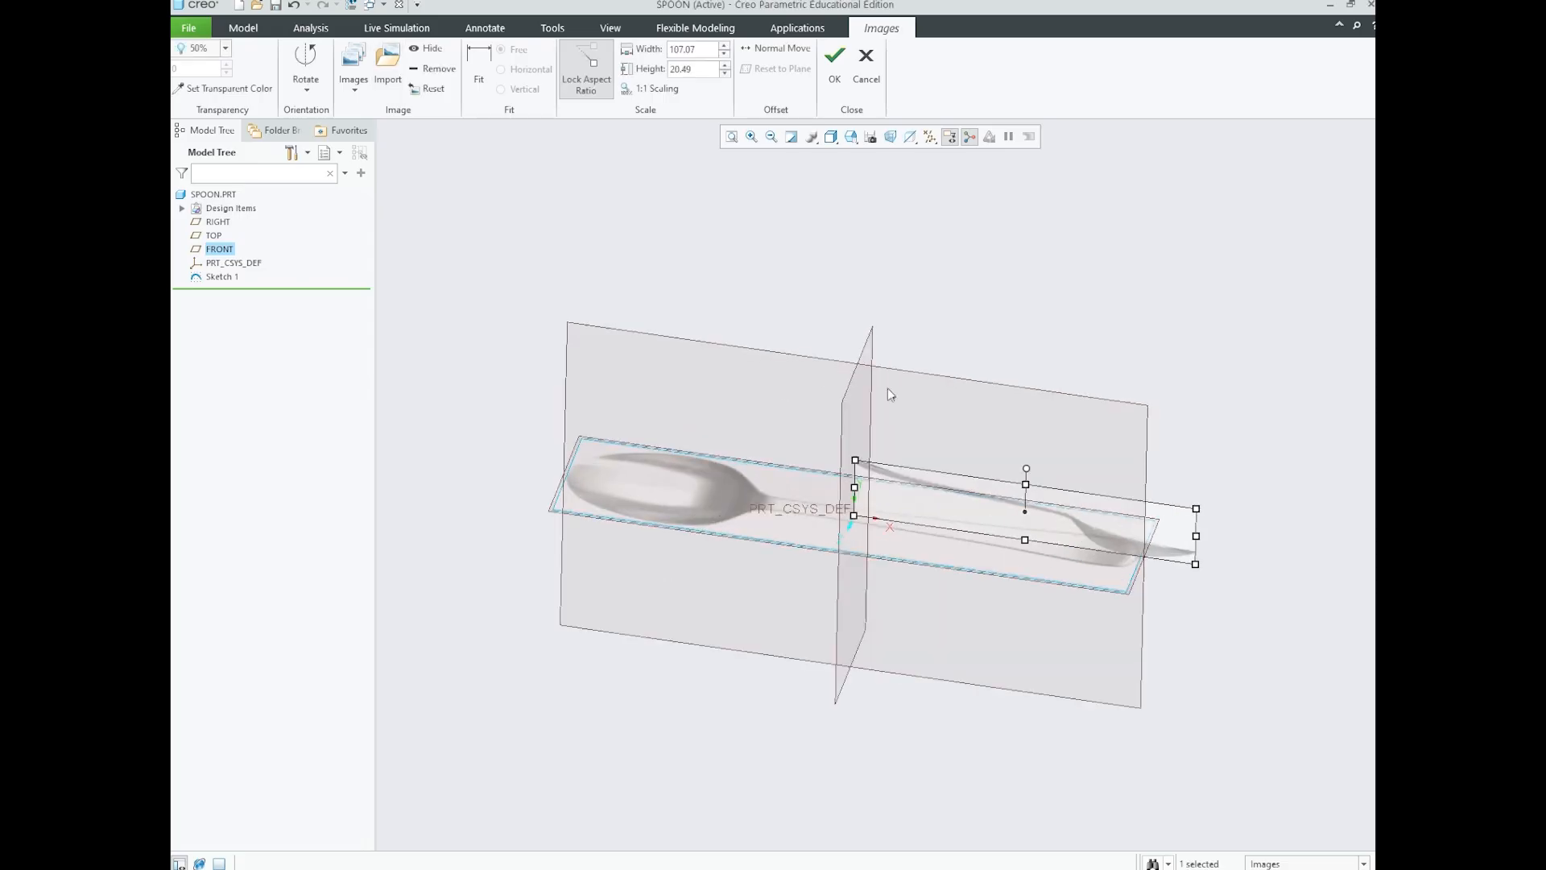
- Move the side-view spoon image above the top-view image and set its width to 180 with the aspect ratio locked
drag(954, 477, 828, 401)
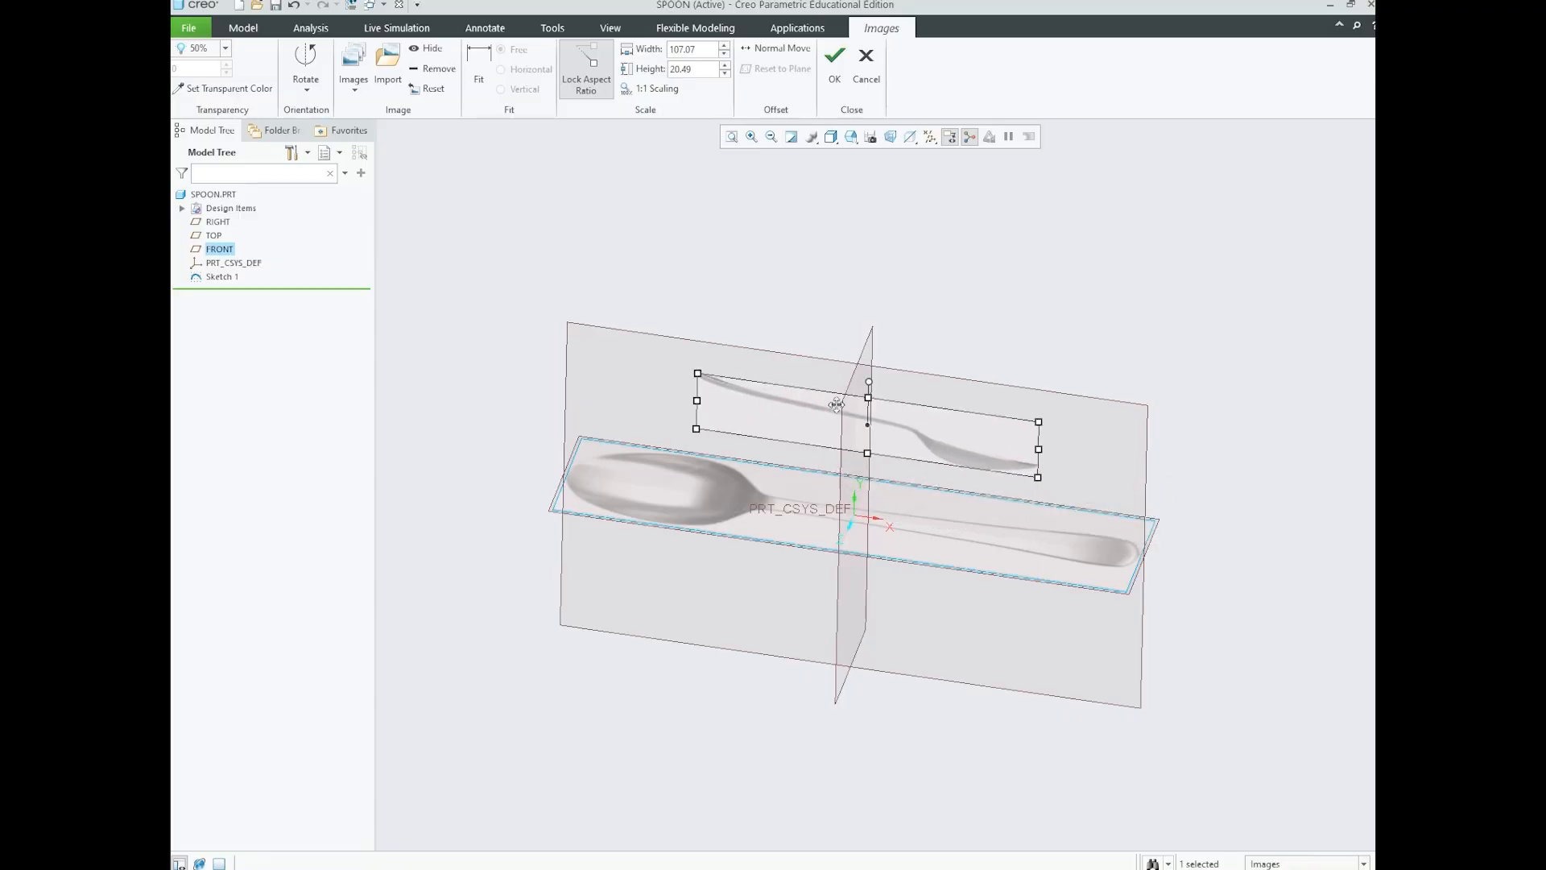
scroll(828, 400, down, 2)
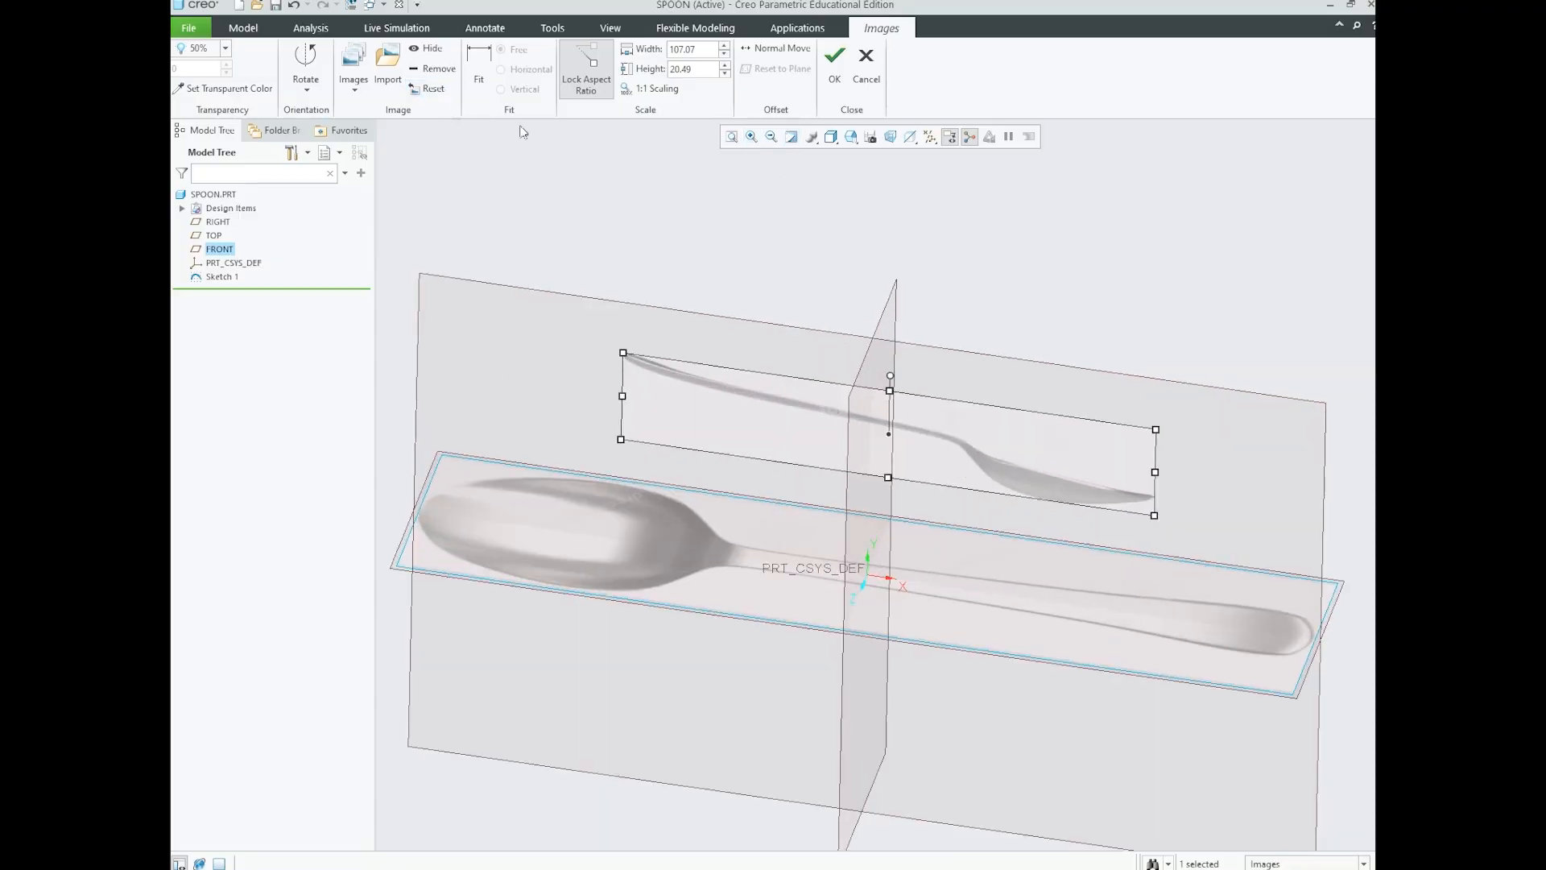
double_click(704, 50)
text(180)
key(Return)
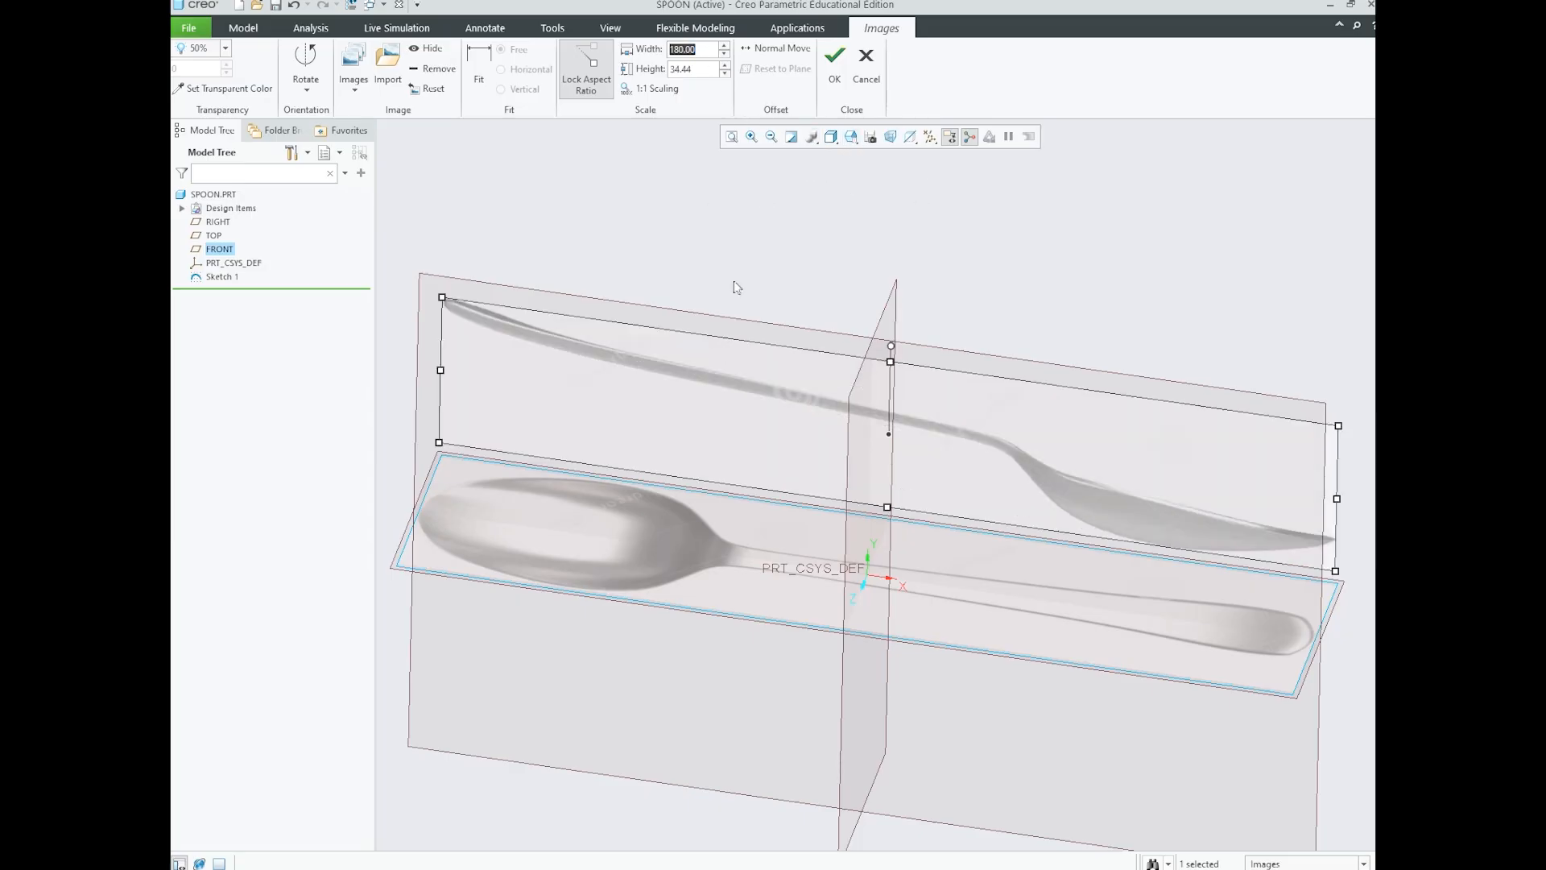
- Apply Flip Vertical to the side-view image so its bowl faces the same way as the top-view spoon
middle_drag(749, 362, 765, 431)
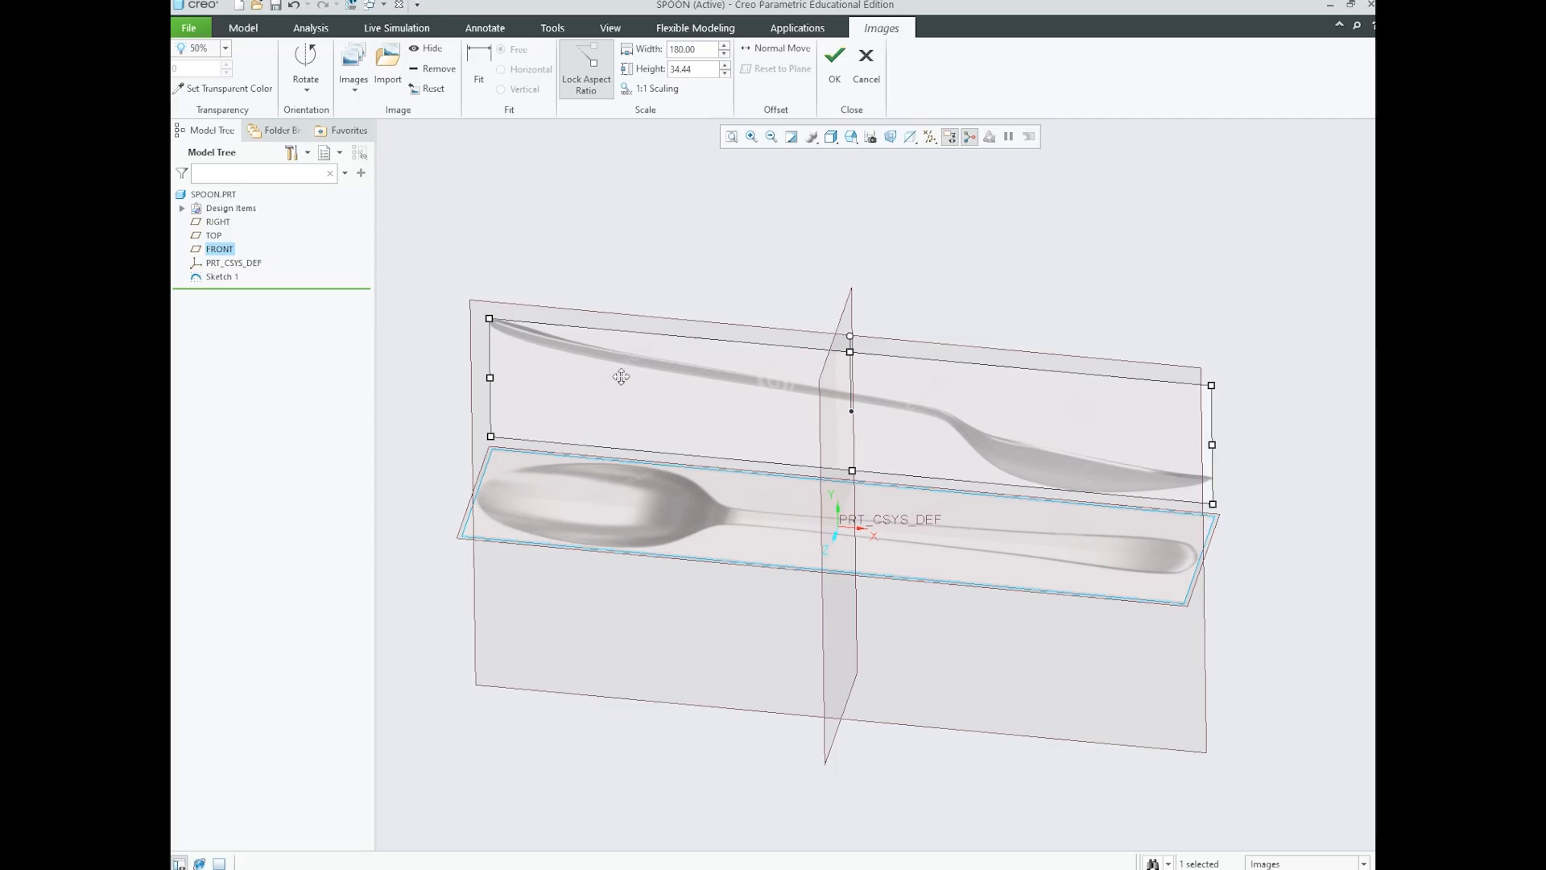
click(311, 95)
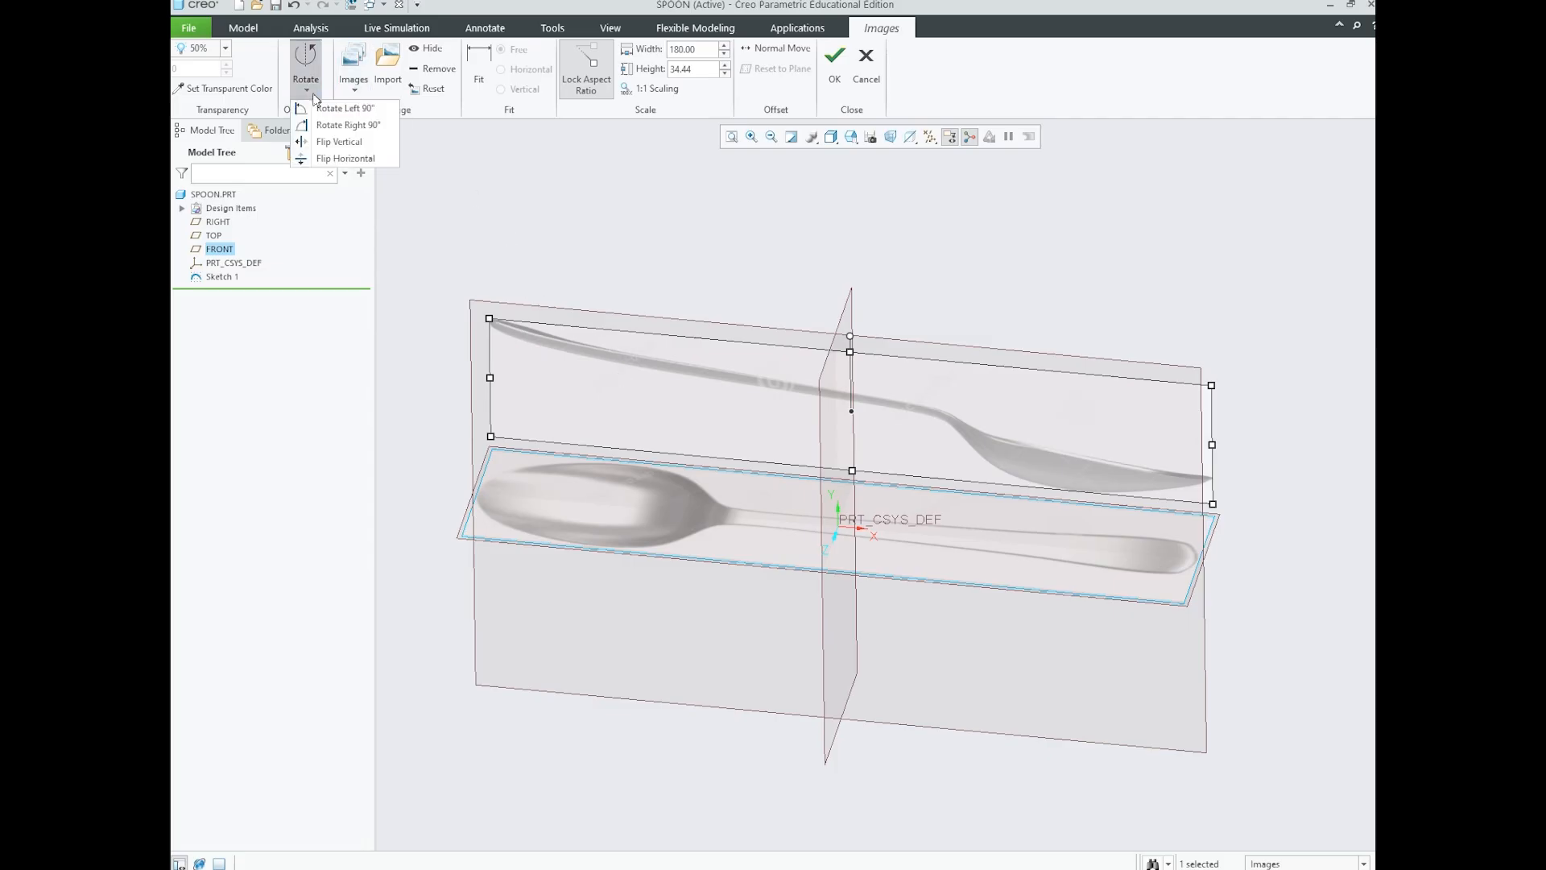
click(352, 150)
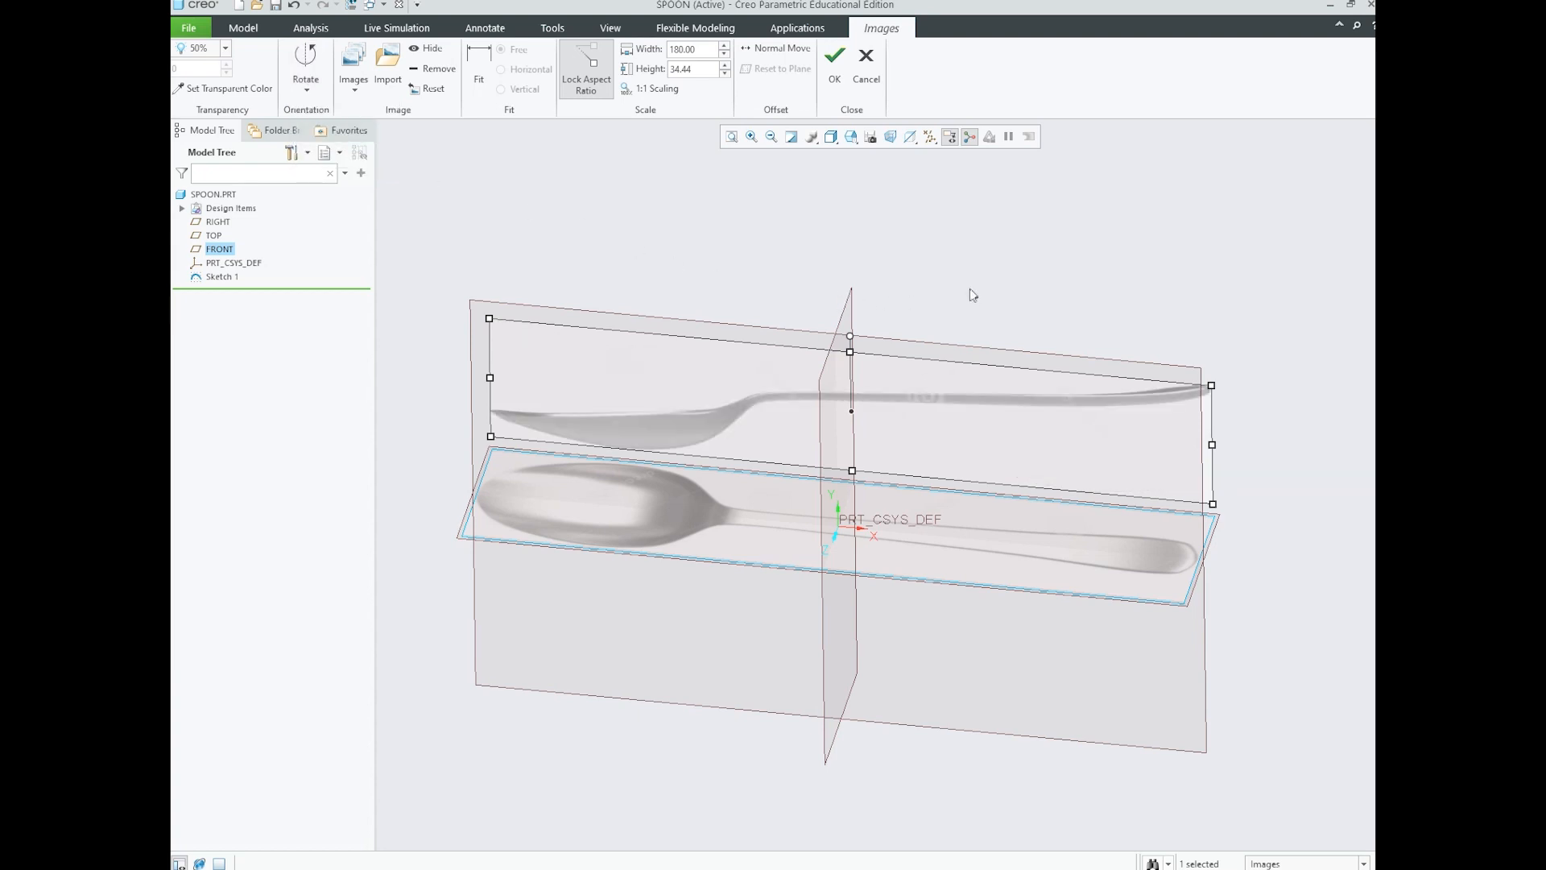
click(307, 91)
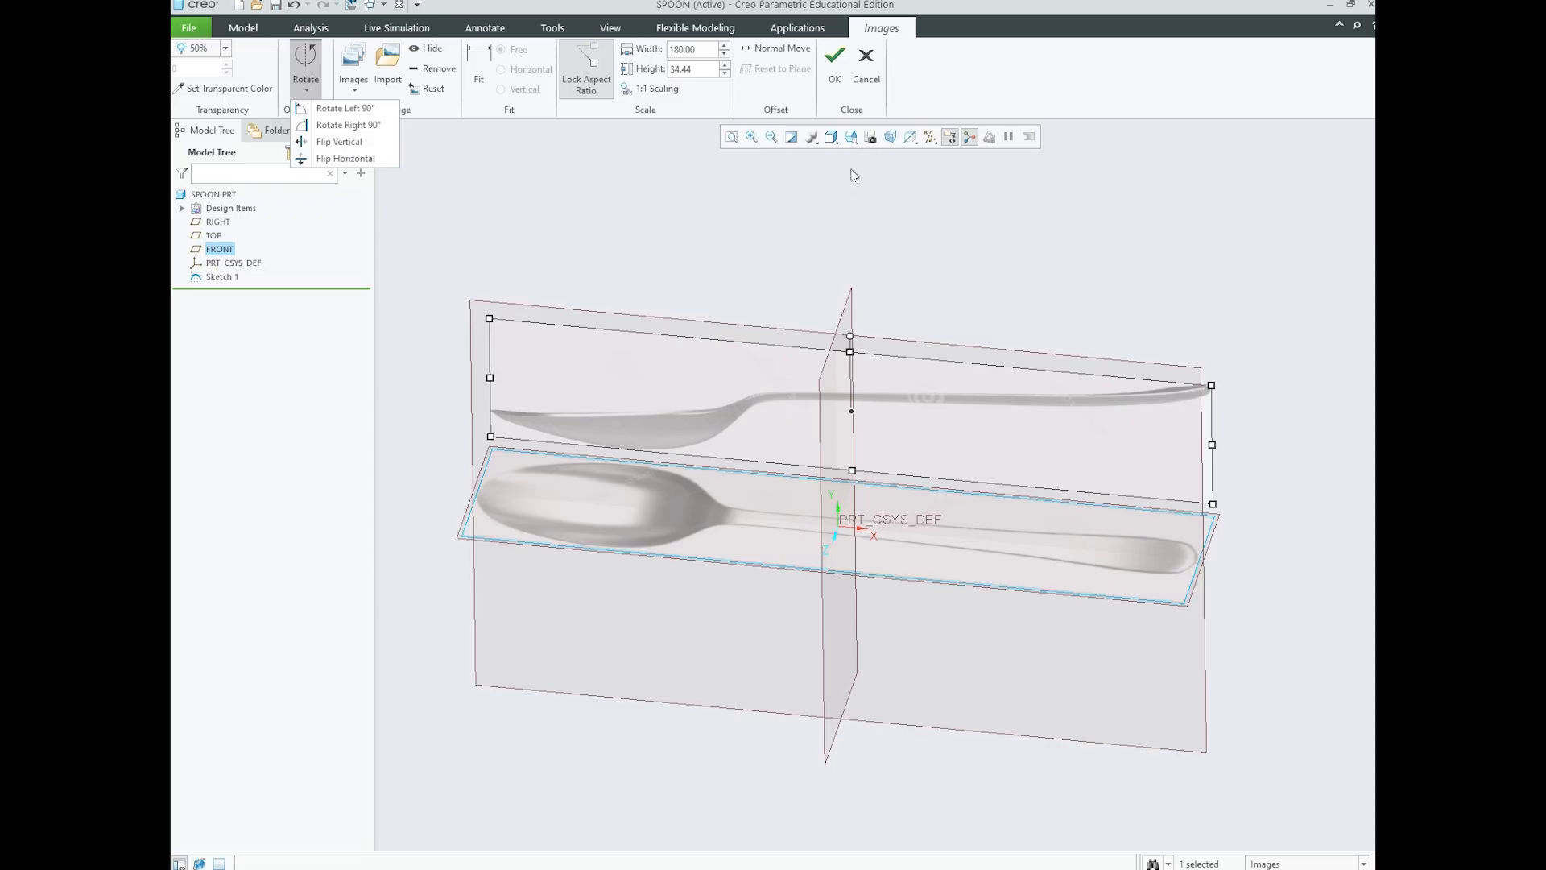
- Switch to the FRONT view and move the side-view image down so the bowl tip lies on the TOP plane at the FRONT plane's edge
click(851, 136)
click(851, 137)
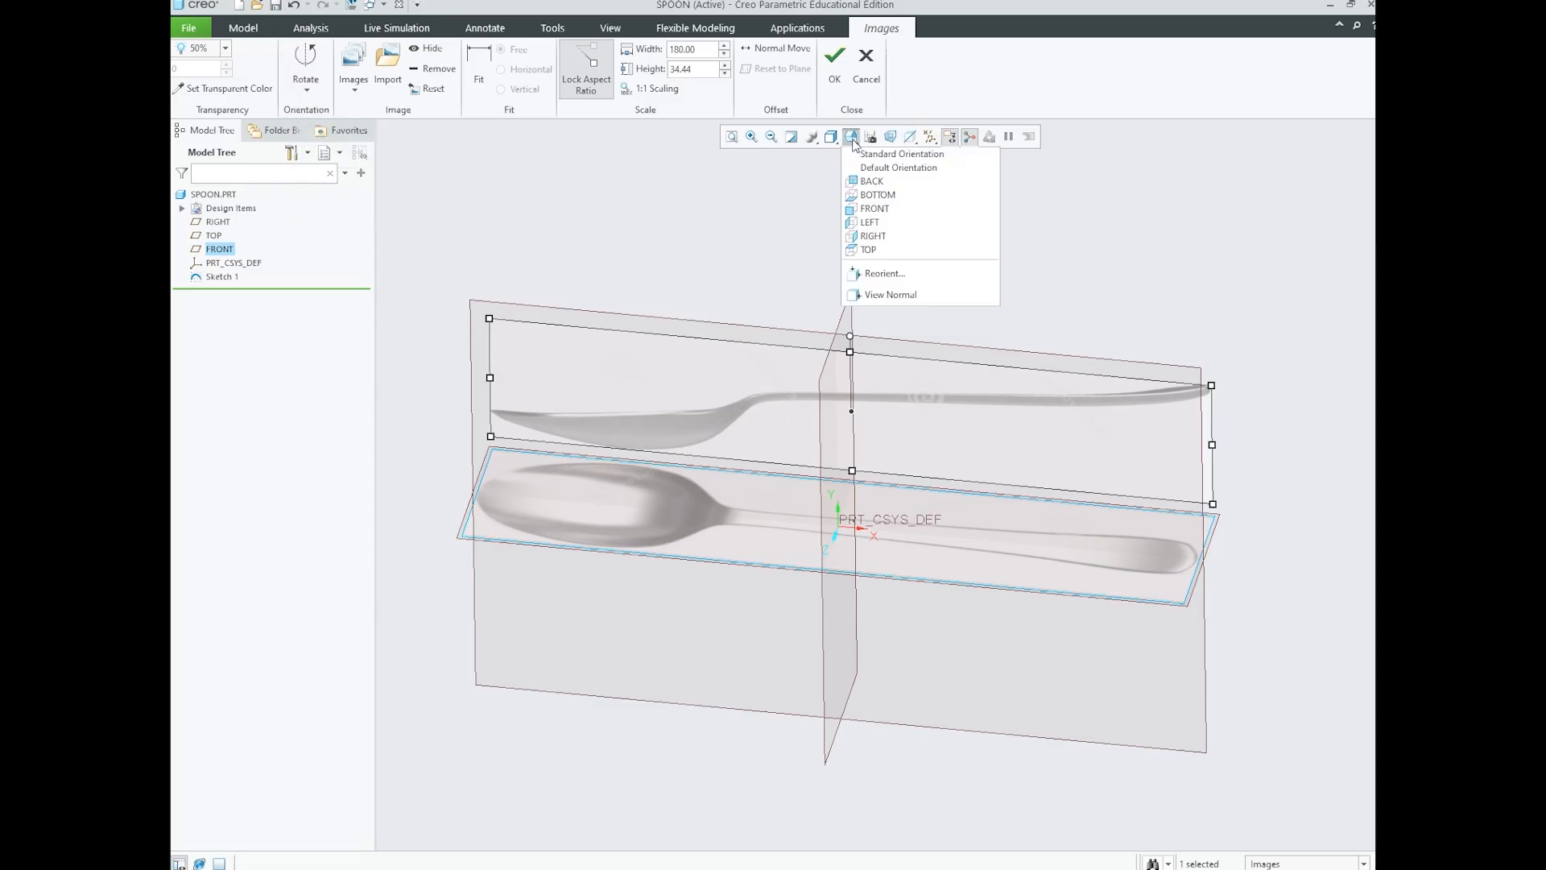
click(875, 209)
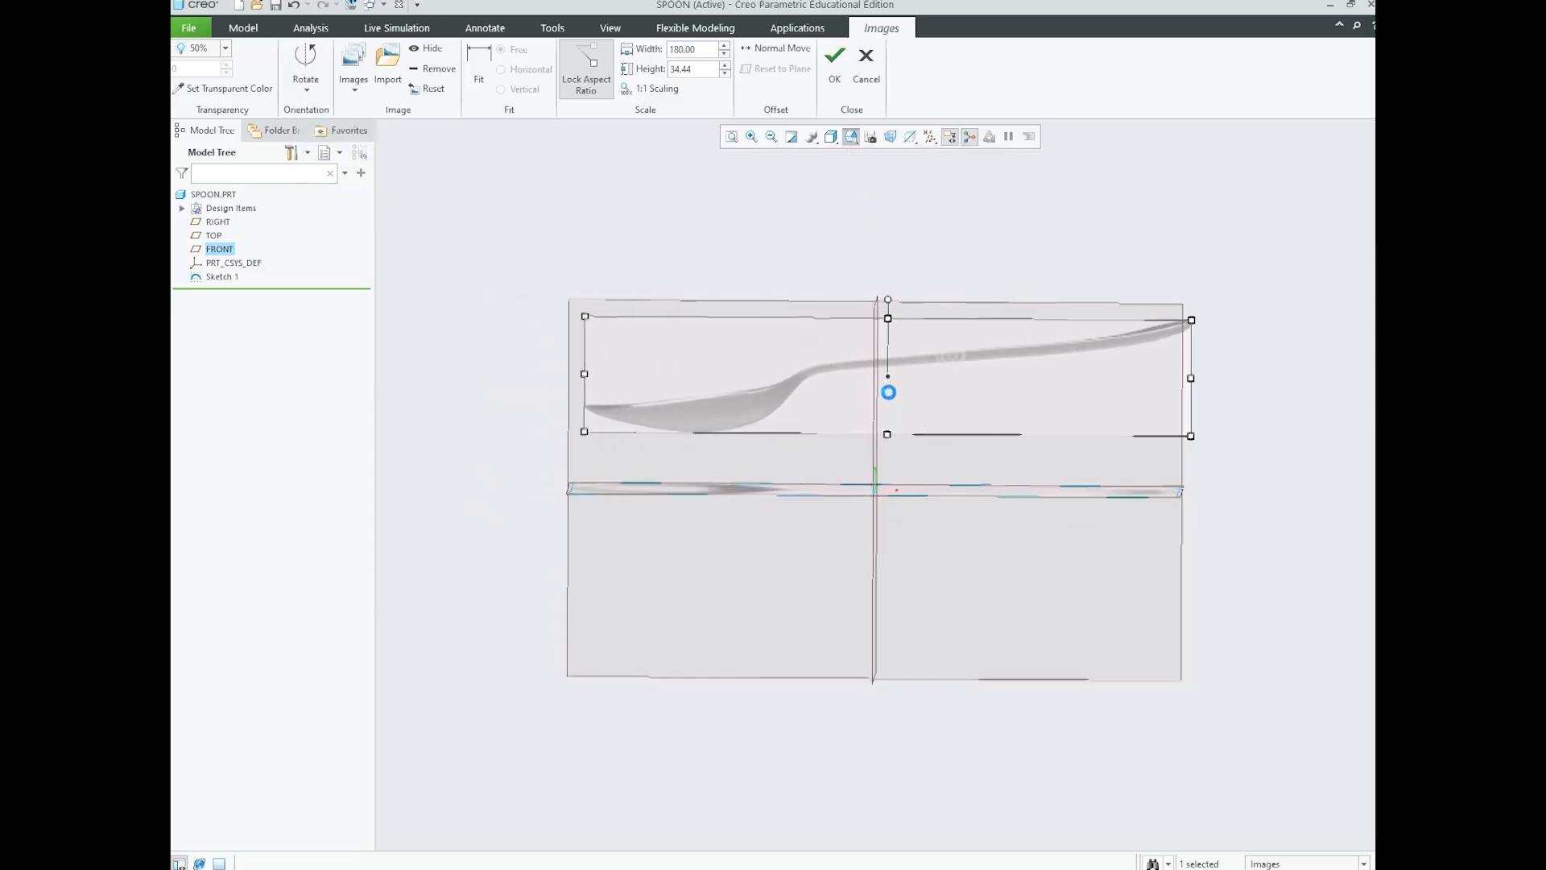
scroll(885, 406, down, 3)
scroll(939, 443, up, 2)
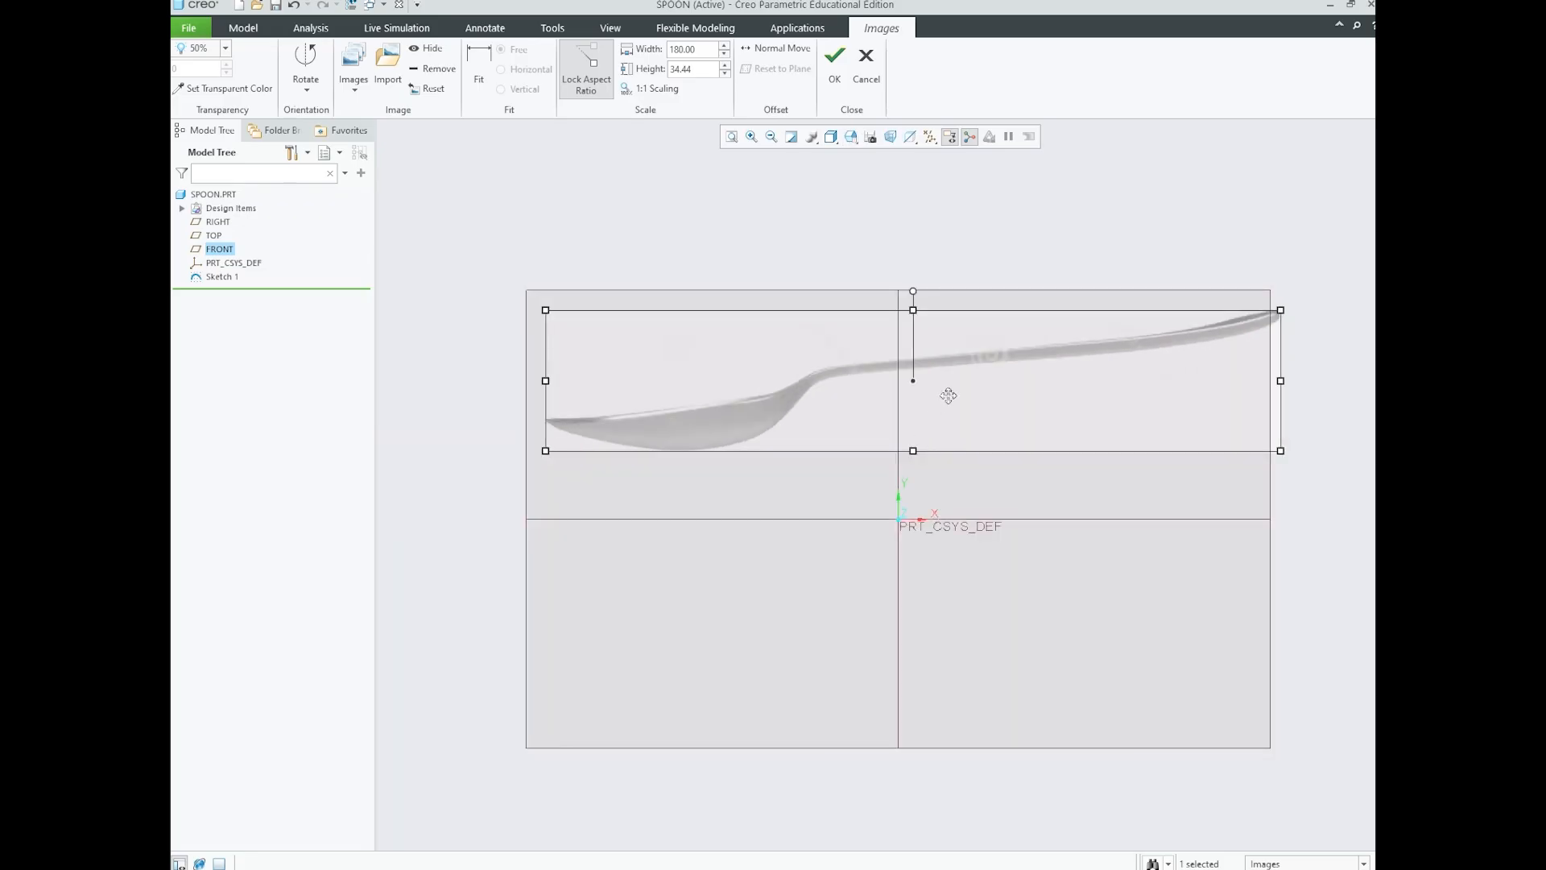
drag(766, 392, 744, 491)
- Compare the side-view bowl tip with the top-view image in a tilted view and nudge the side-view image into line
scroll(692, 474, down, 3)
scroll(715, 477, up, 2)
middle_drag(715, 477, 754, 476)
scroll(602, 502, up, 4)
scroll(576, 505, down, 4)
scroll(571, 501, up, 5)
scroll(594, 493, down, 2)
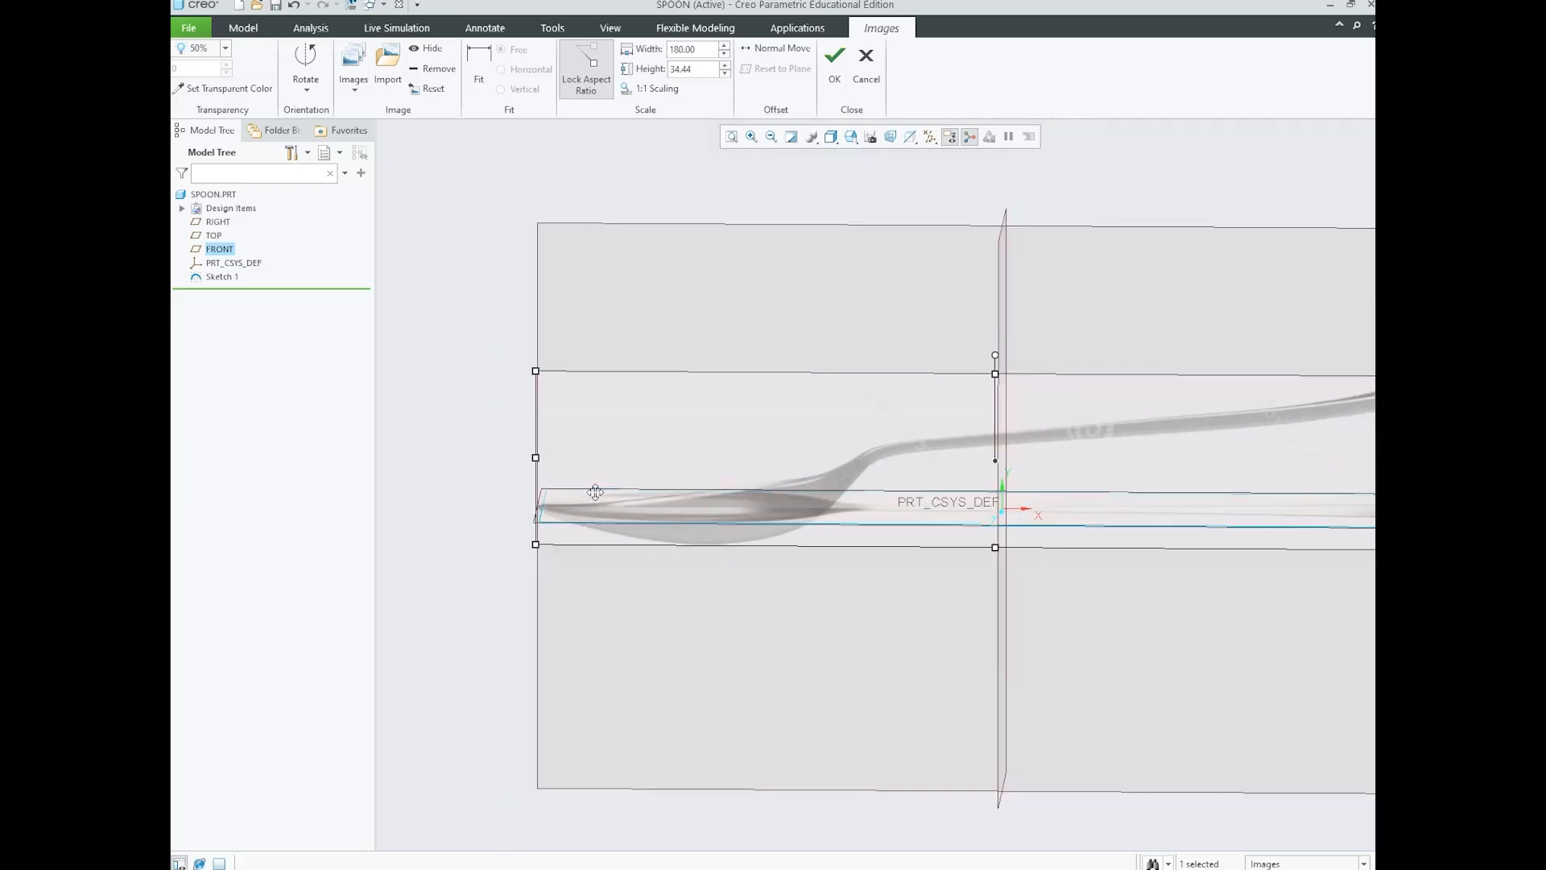
scroll(585, 491, down, 3)
scroll(586, 490, up, 5)
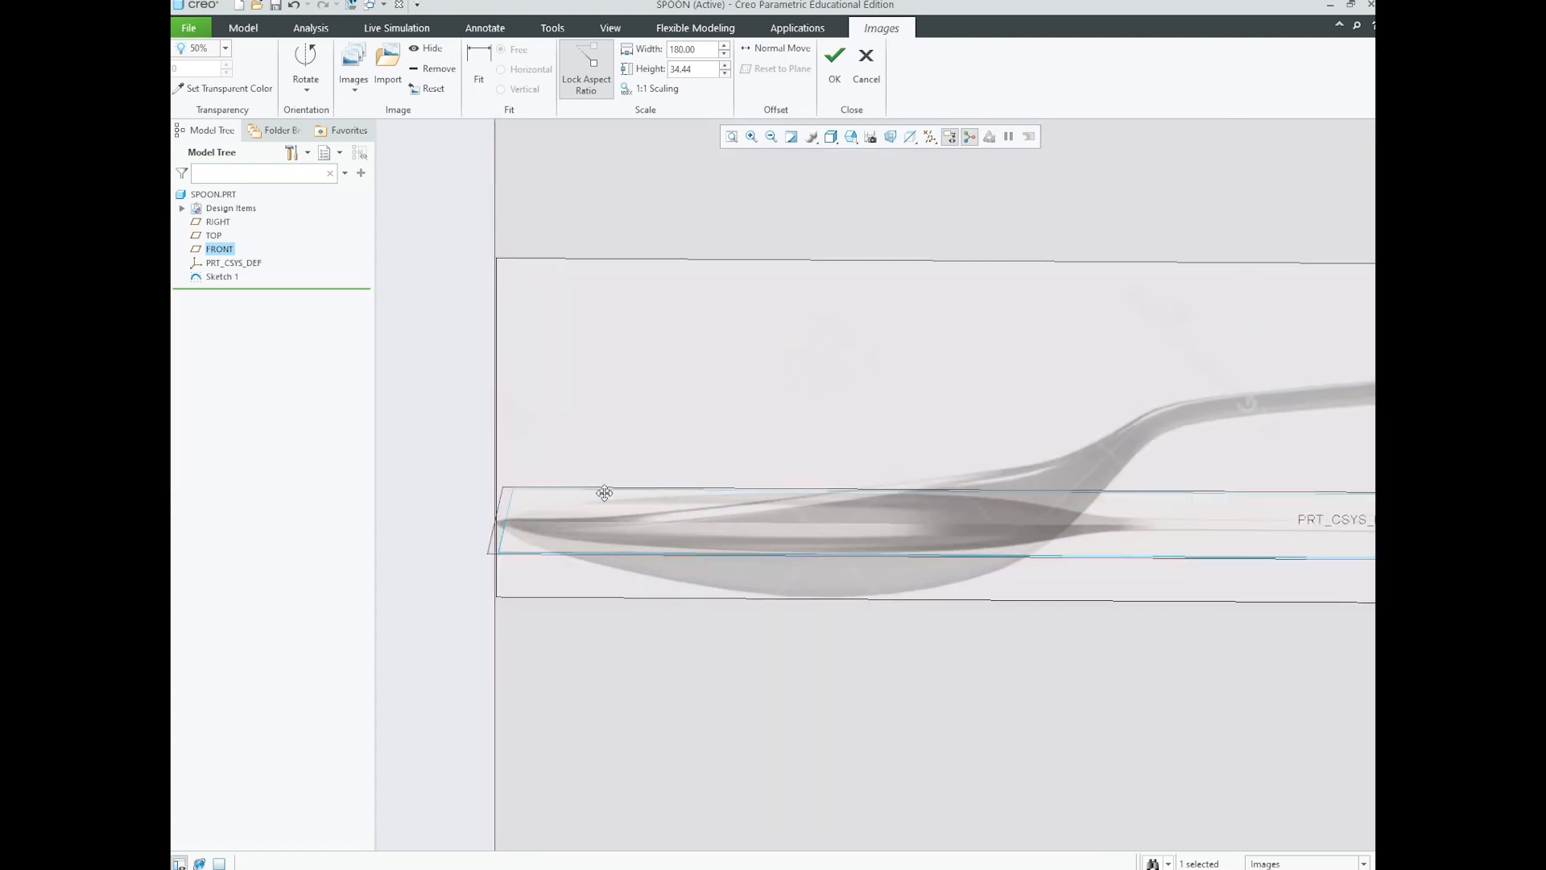
drag(604, 493, 603, 494)
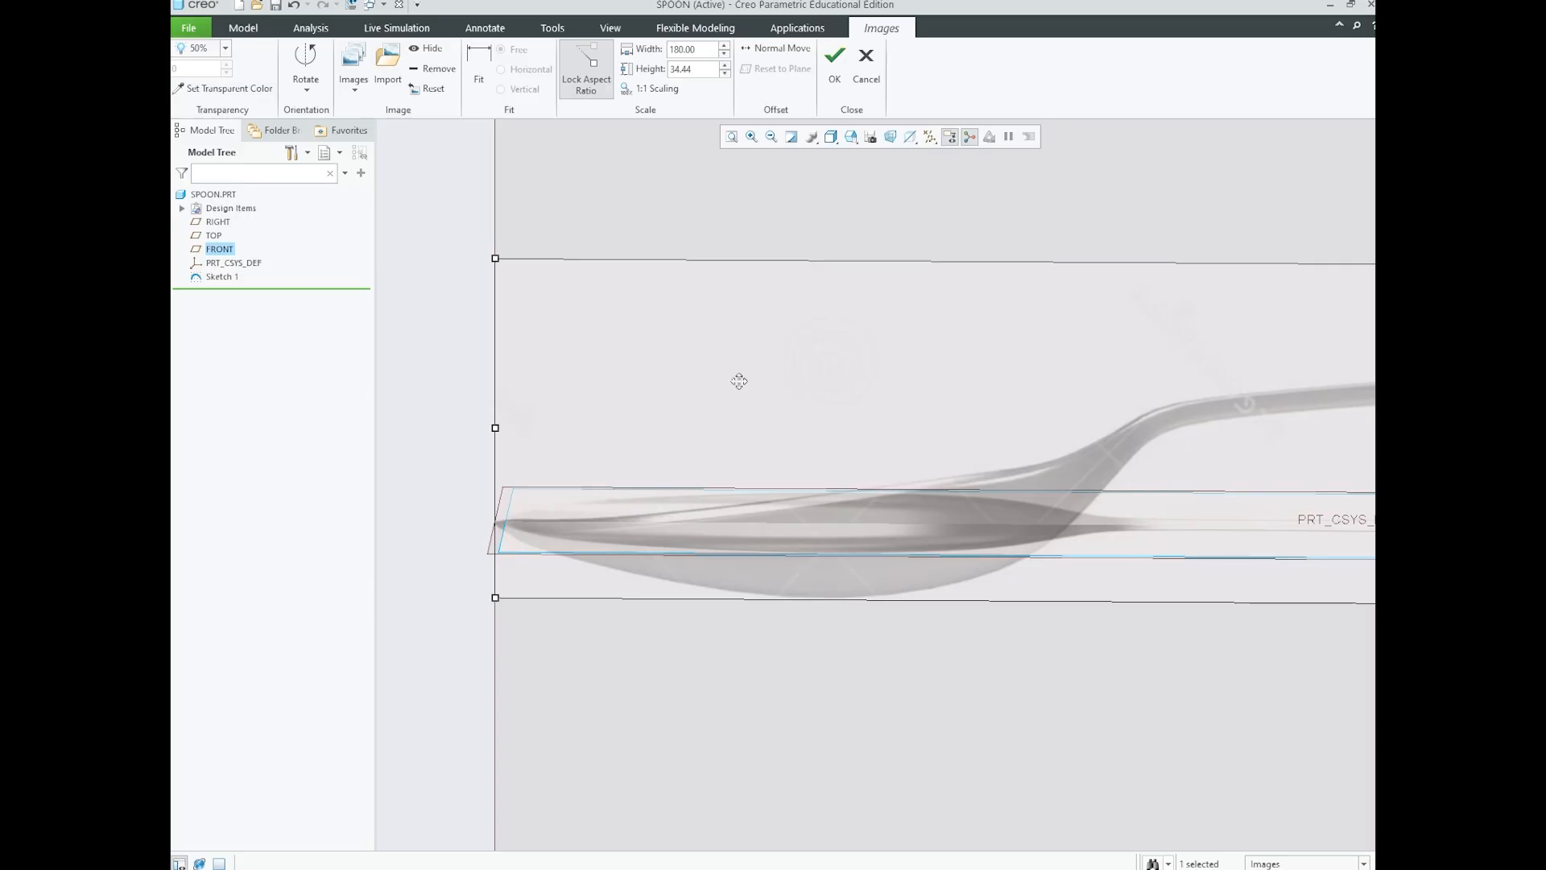
- Return to the FRONT view and shift the side-view image so its centre lies on the RIGHT datum plane
click(852, 137)
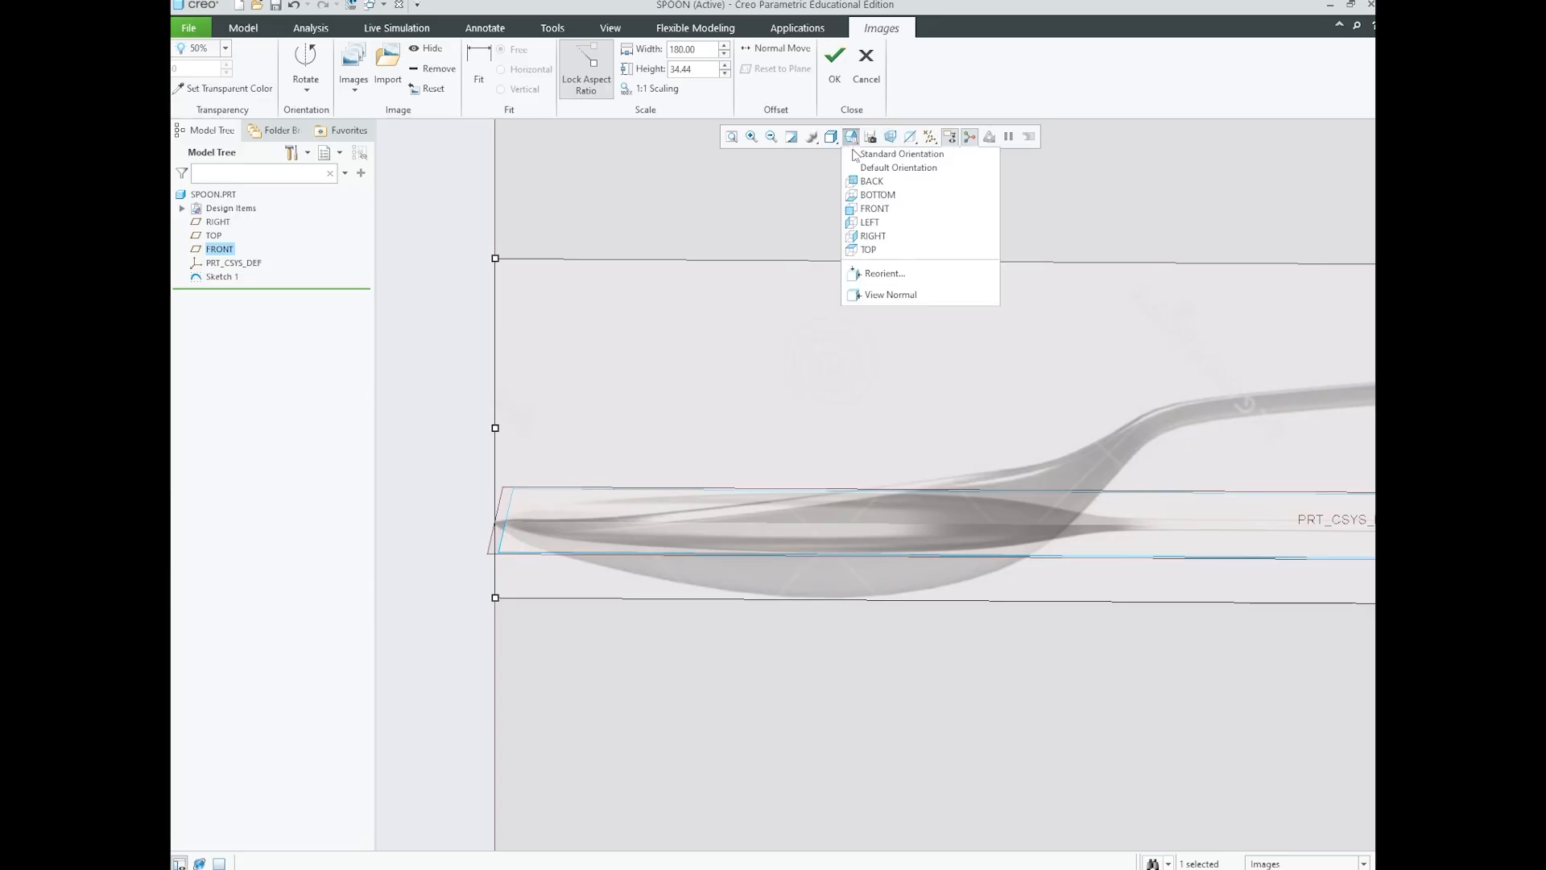
click(875, 208)
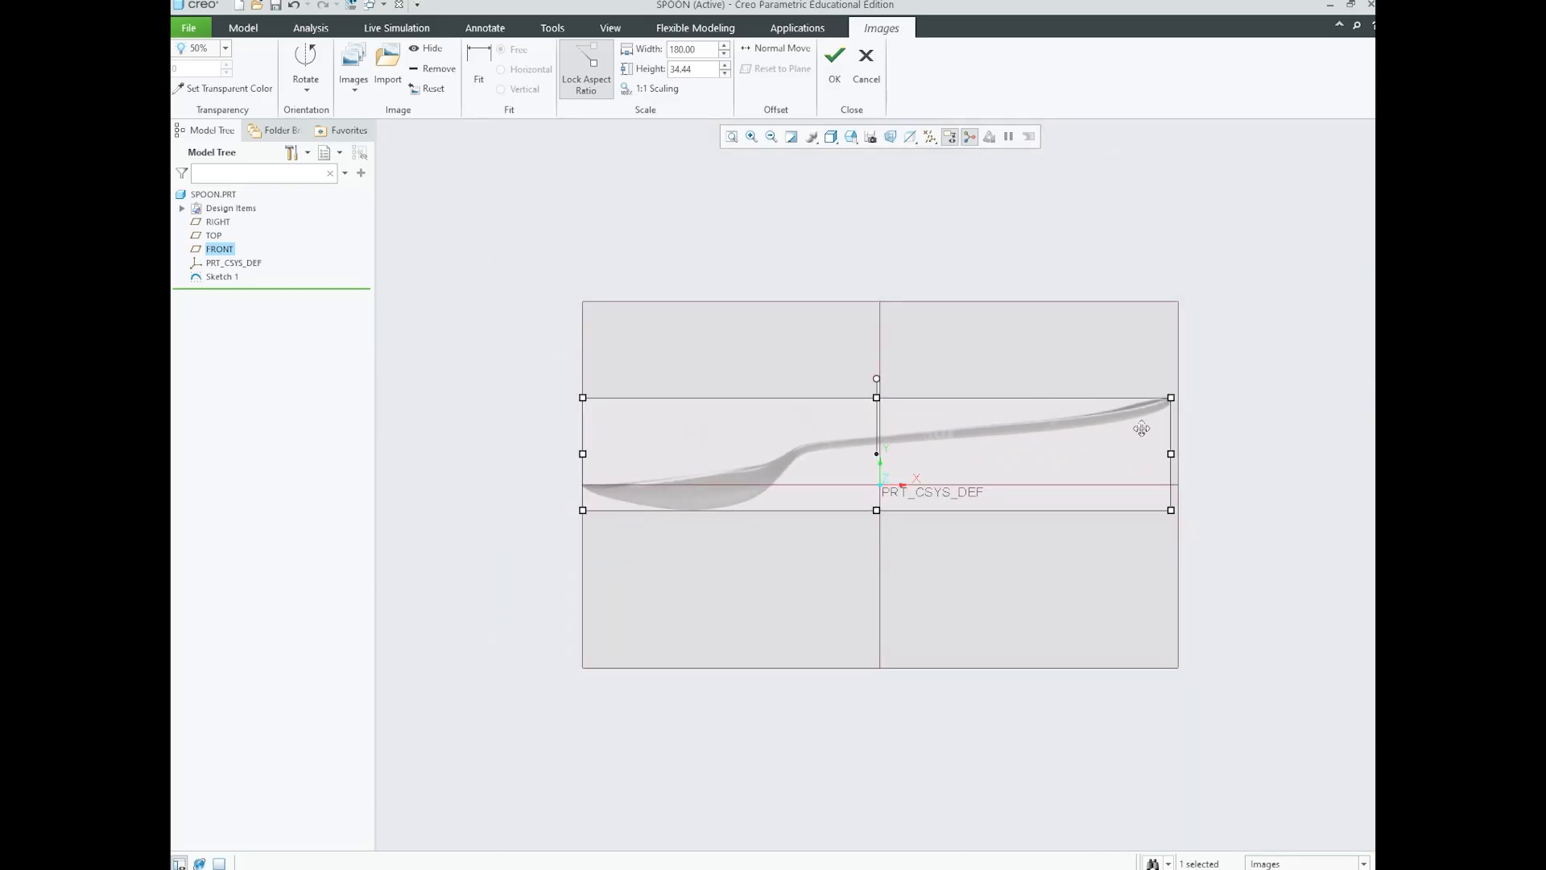
scroll(628, 491, up, 3)
scroll(601, 491, up, 2)
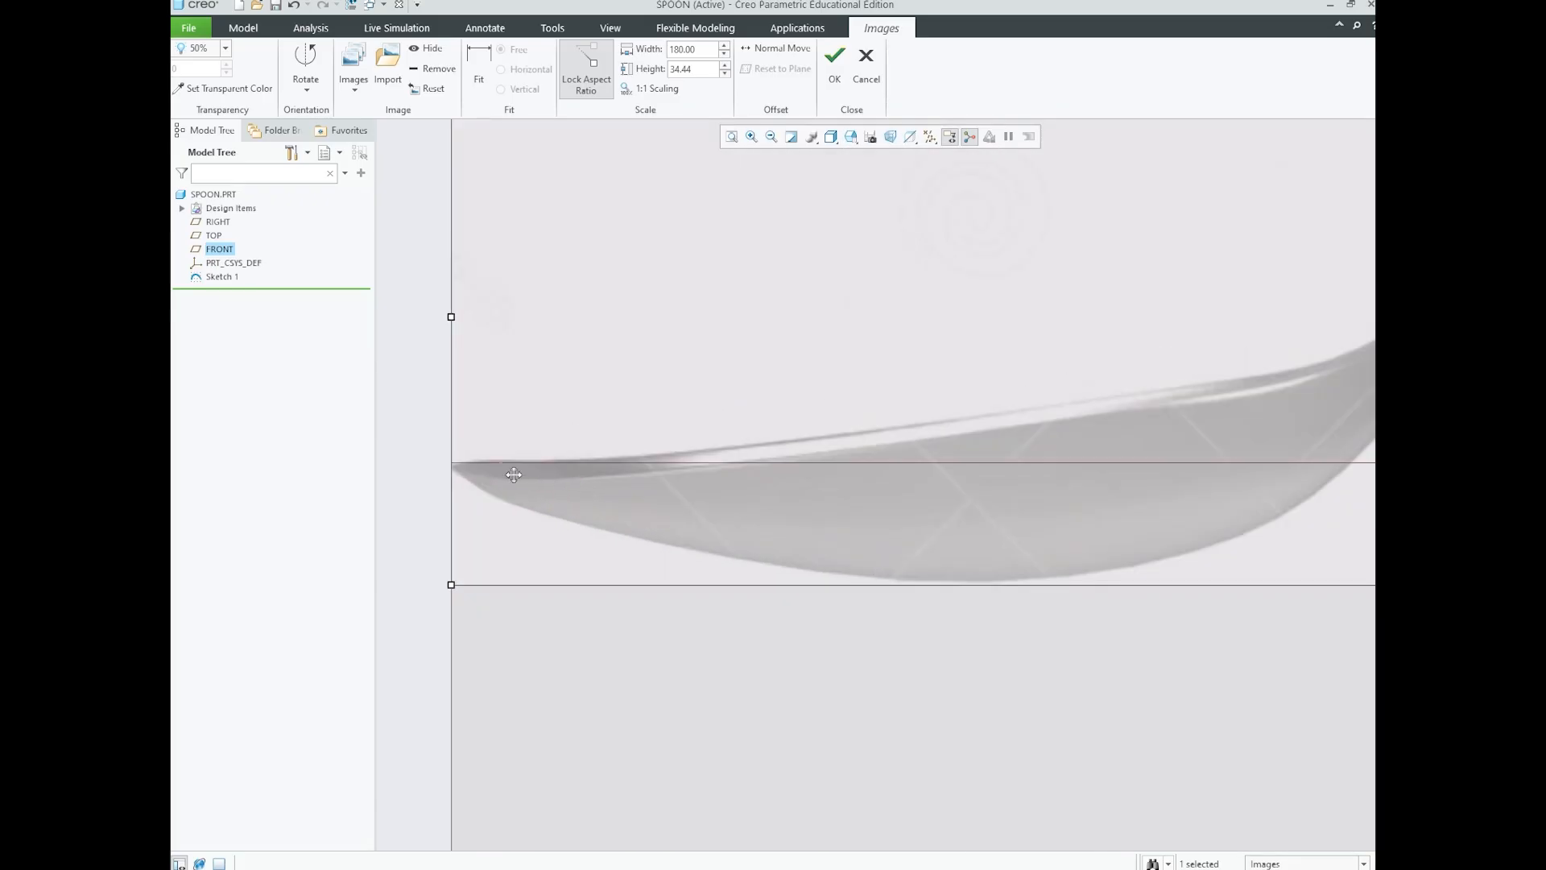
scroll(559, 487, down, 2)
scroll(562, 494, down, 3)
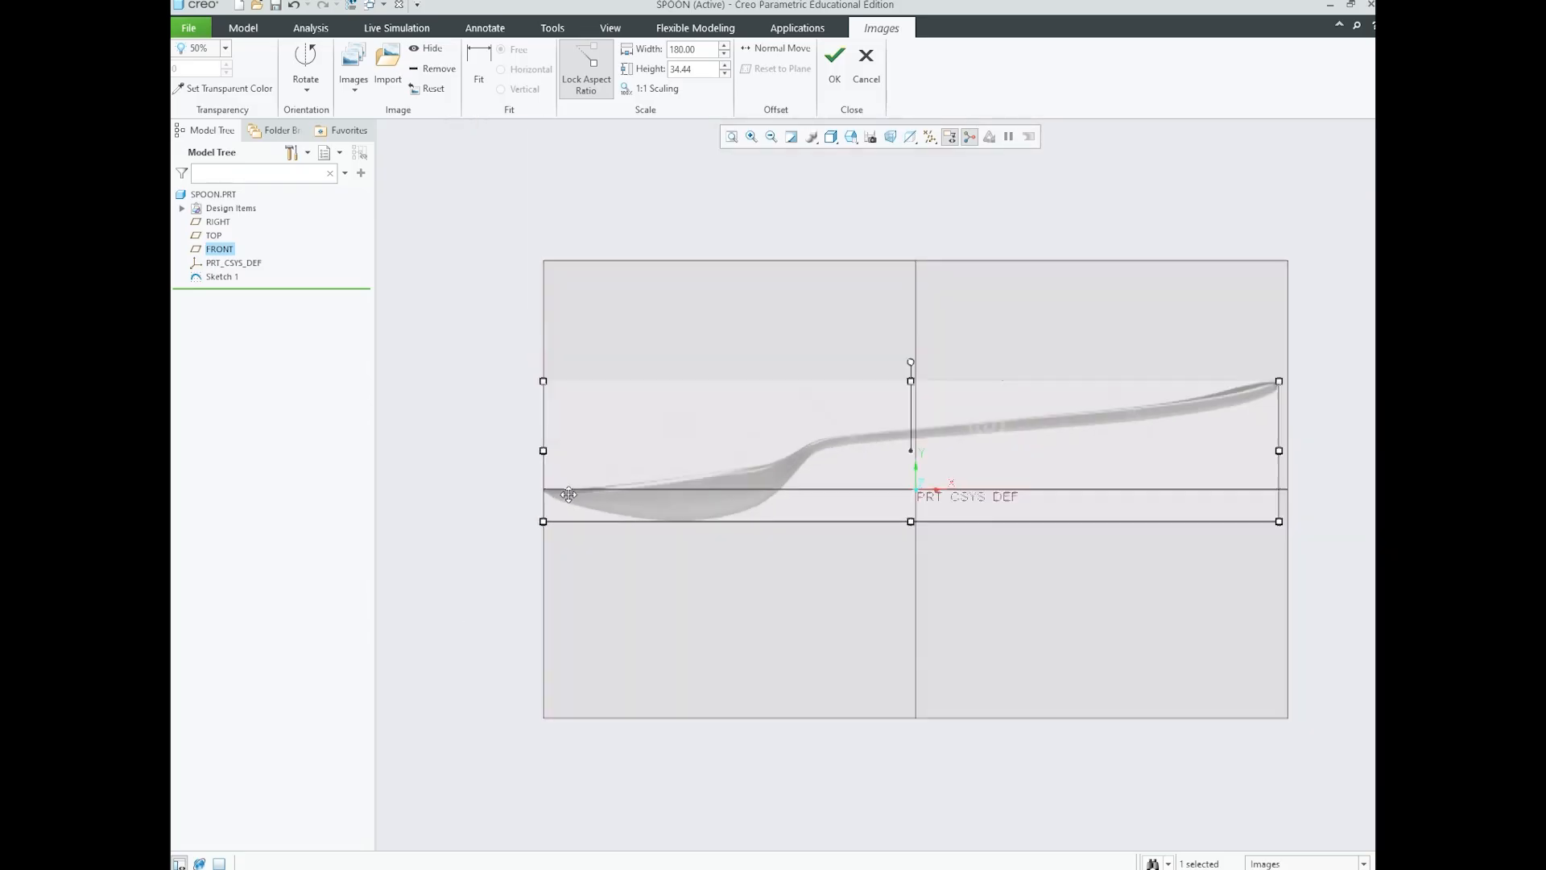
scroll(819, 477, up, 2)
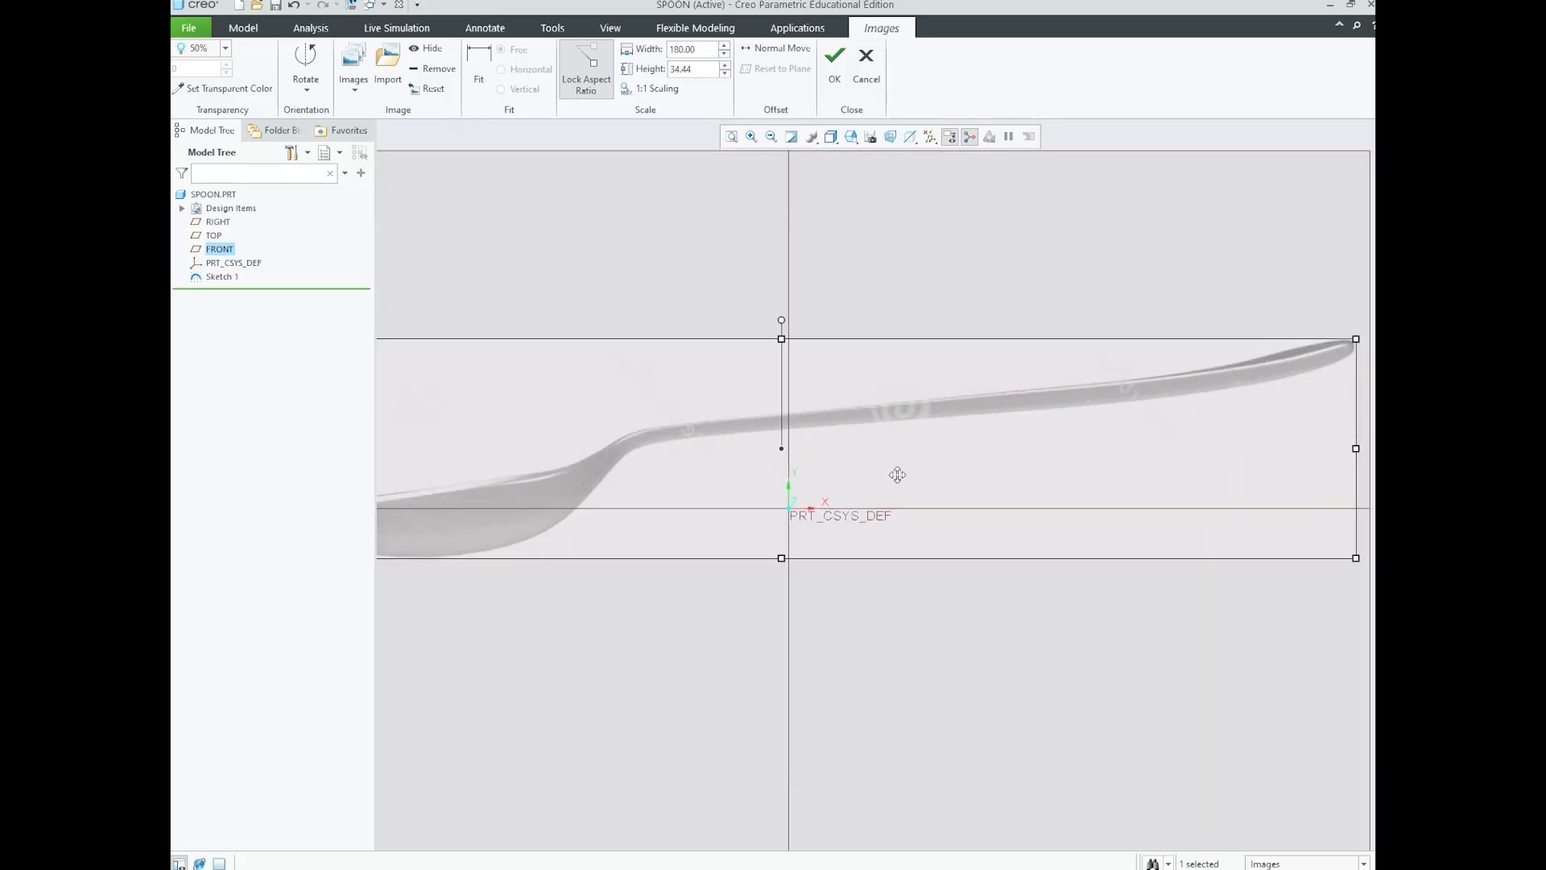
scroll(782, 462, up, 4)
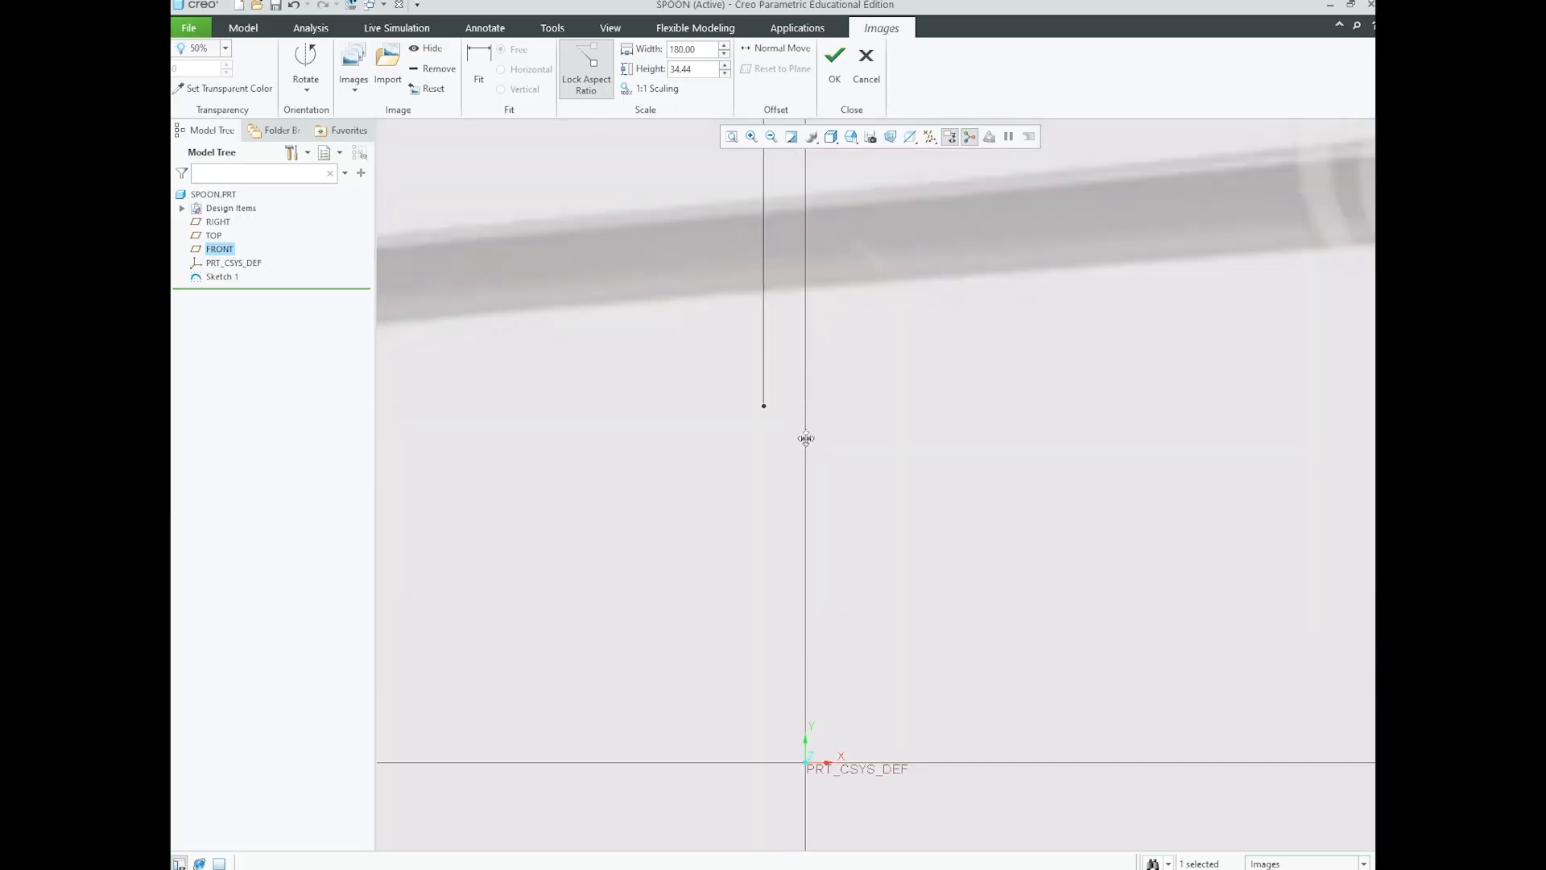
drag(854, 434, 862, 433)
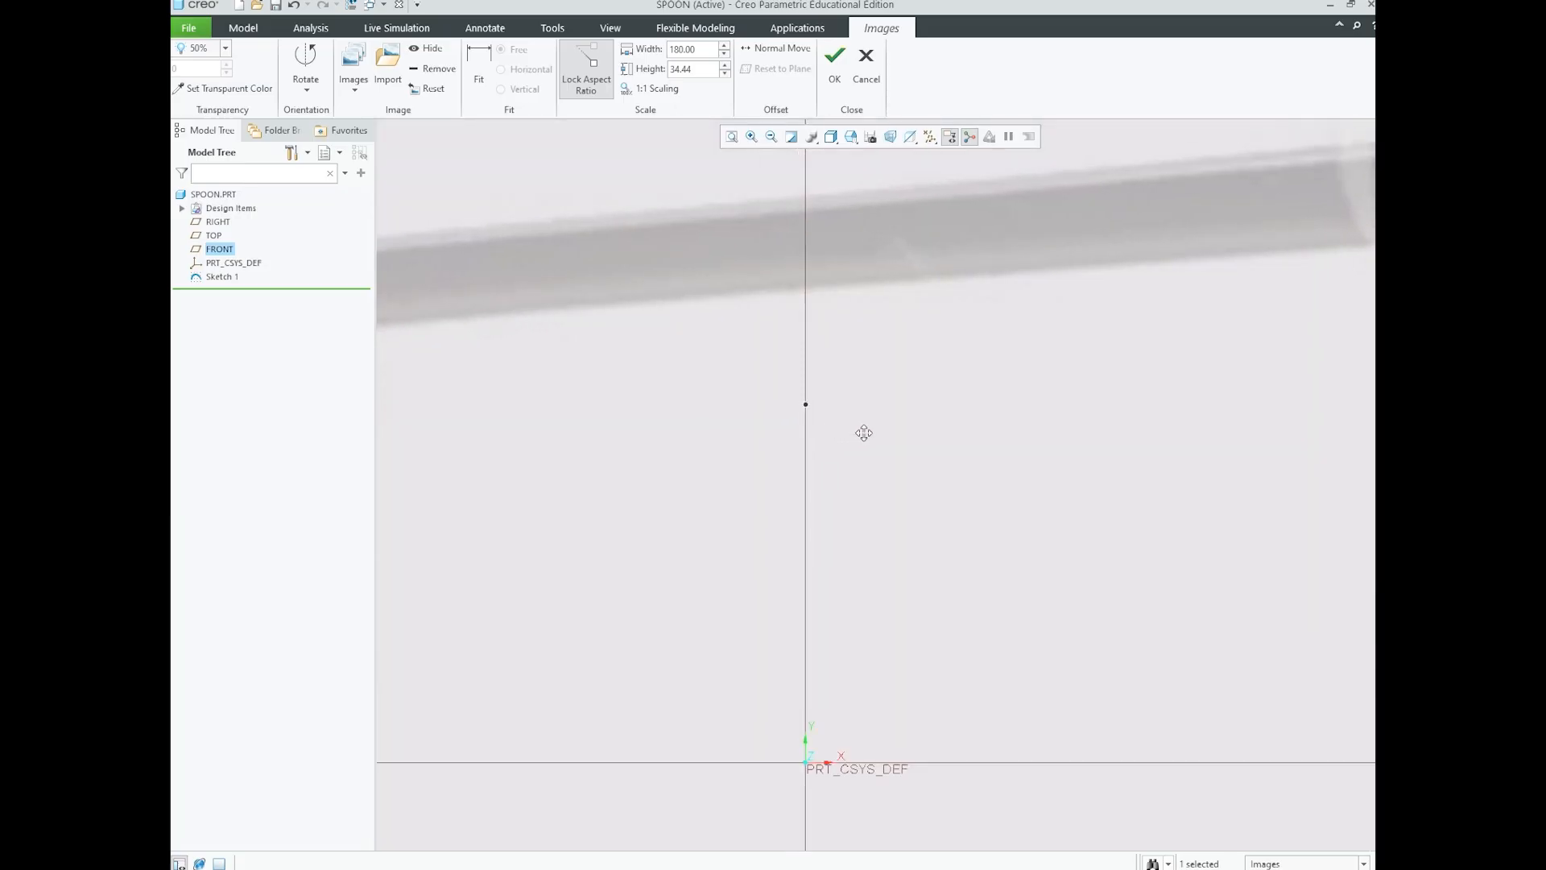
- Increase the side-view image's width to 182 so it spans the full FRONT plane, and deselect it
scroll(898, 462, down, 3)
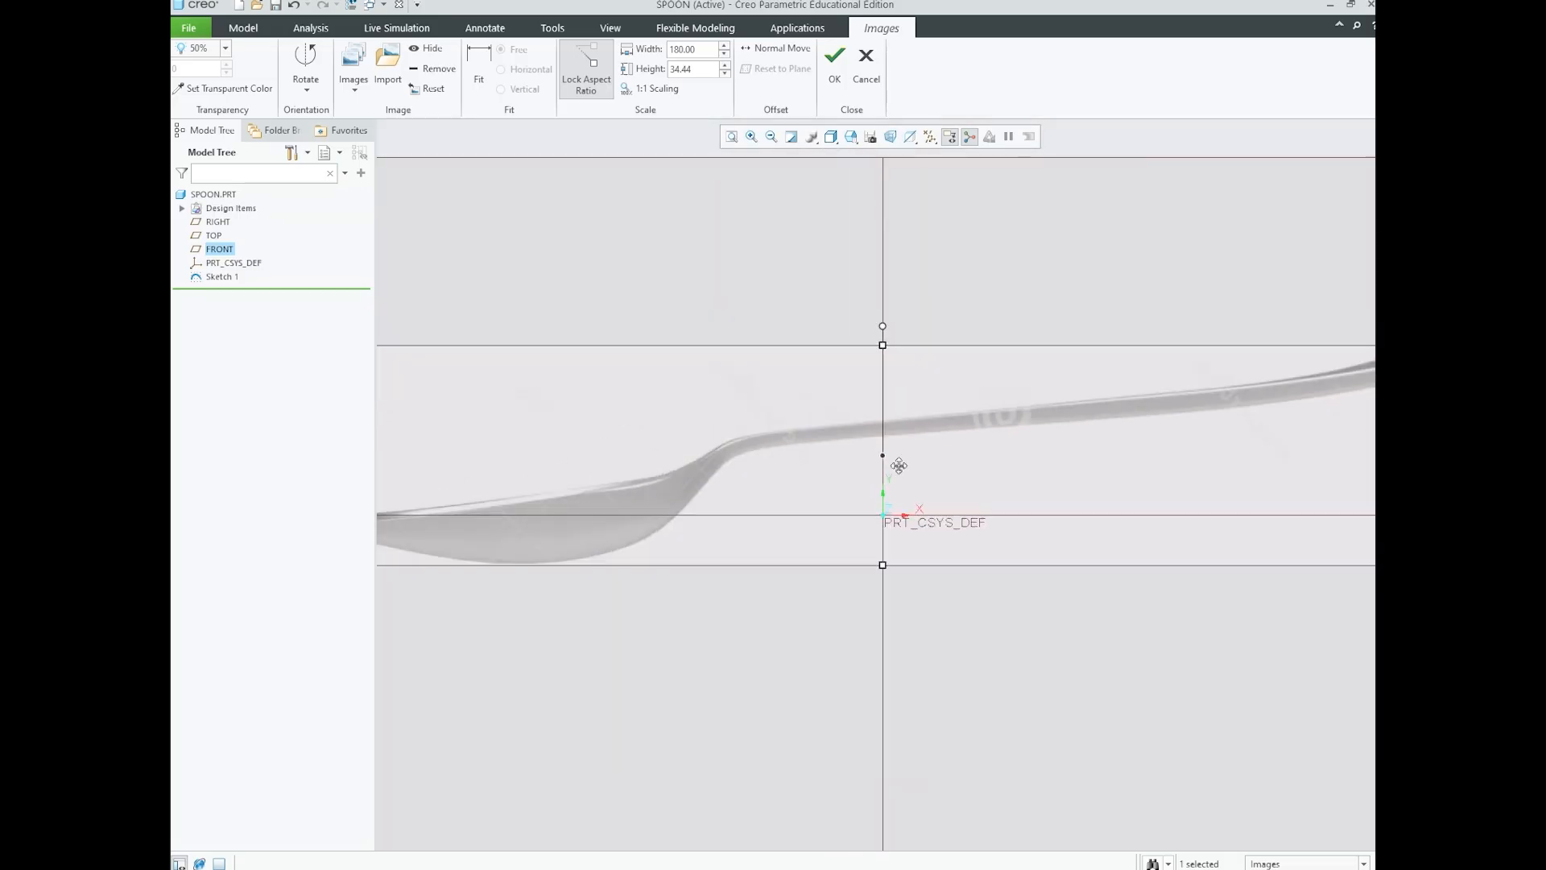
scroll(701, 483, down, 2)
scroll(653, 492, up, 3)
scroll(604, 498, up, 1)
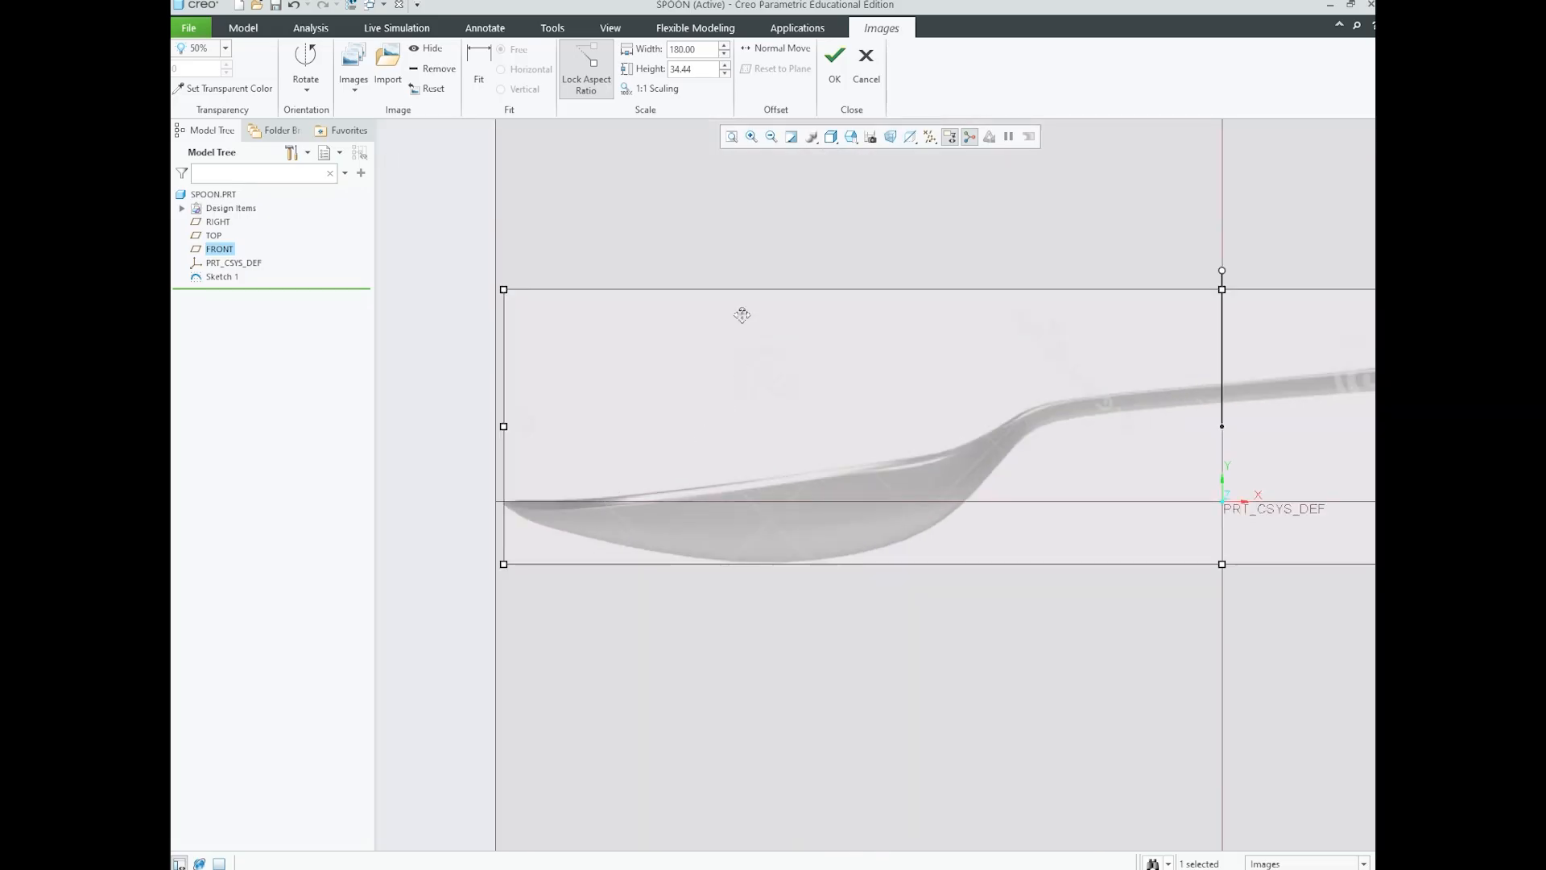
double_click(685, 50)
click(724, 46)
click(724, 46)
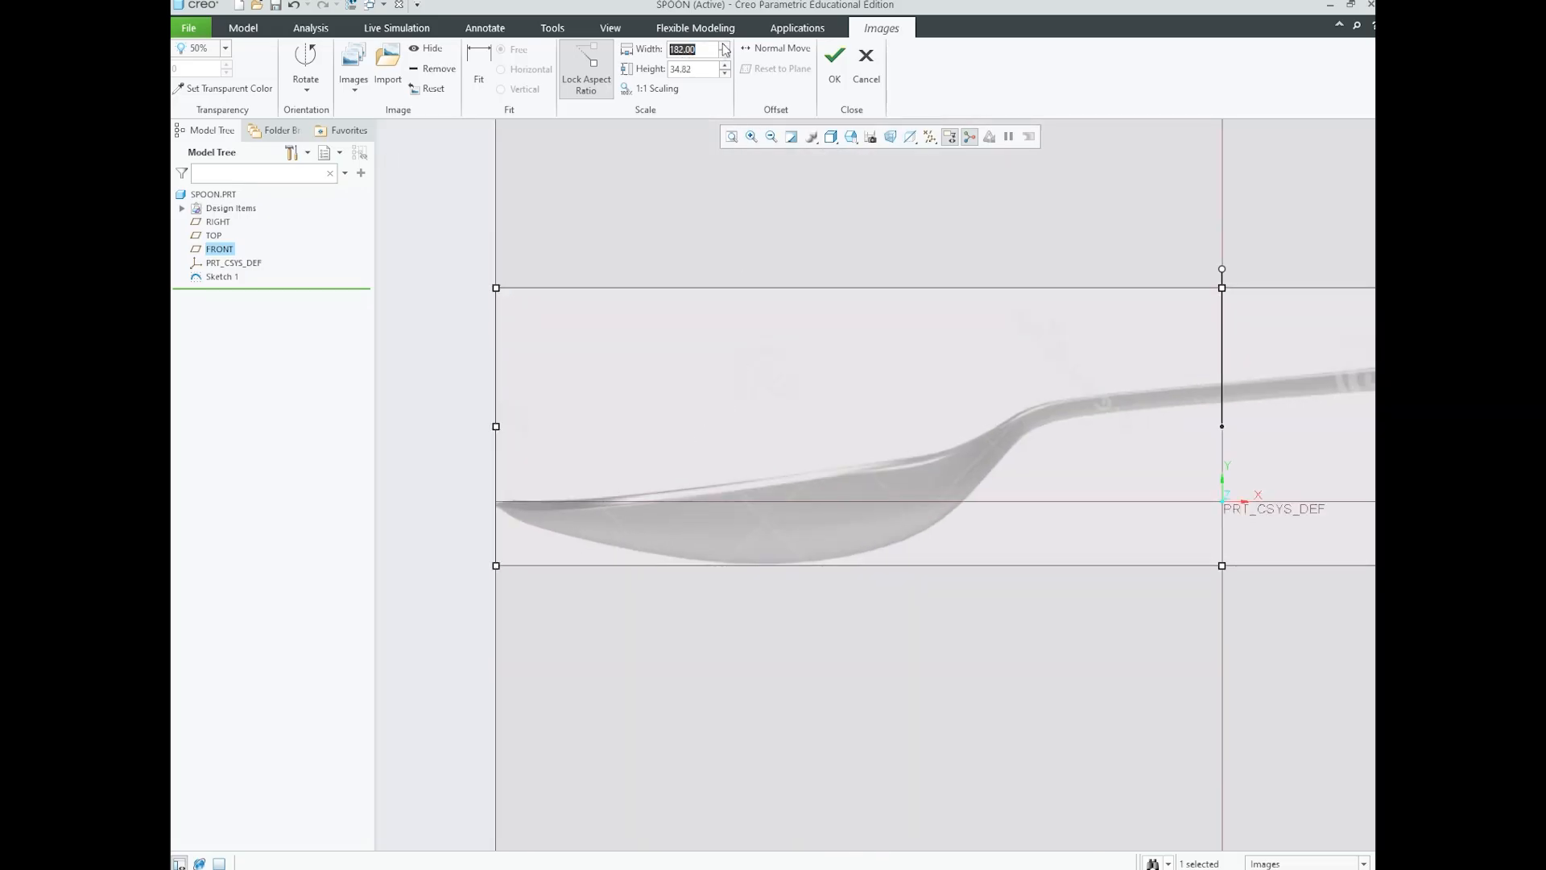
click(457, 333)
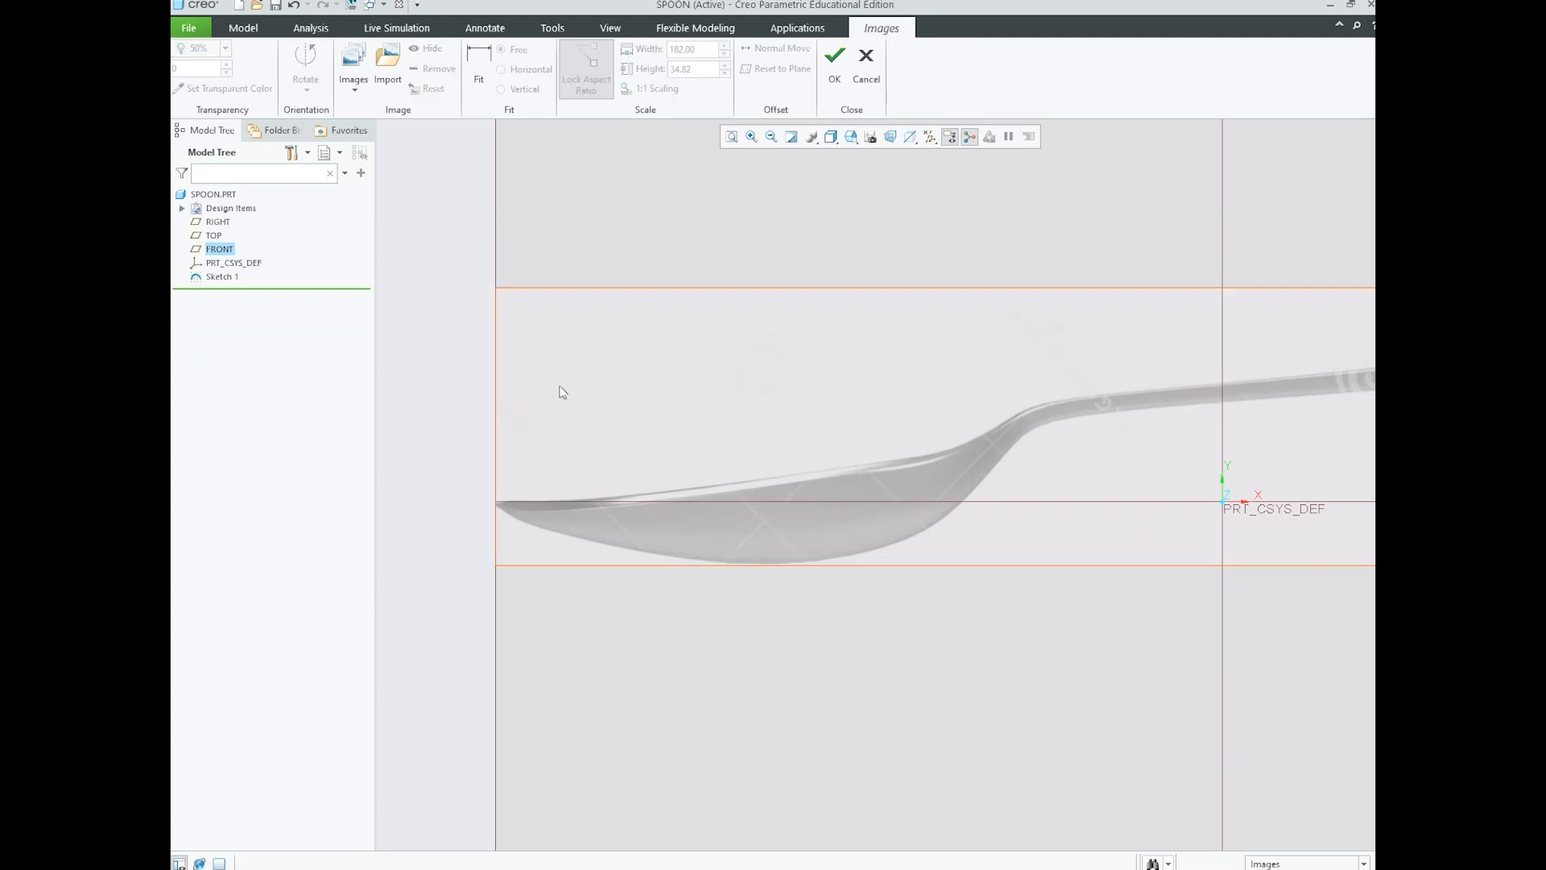
- Examine how both ends of the side-view image line up with the datum planes
scroll(532, 435, down, 4)
scroll(1131, 422, up, 3)
scroll(1134, 435, down, 3)
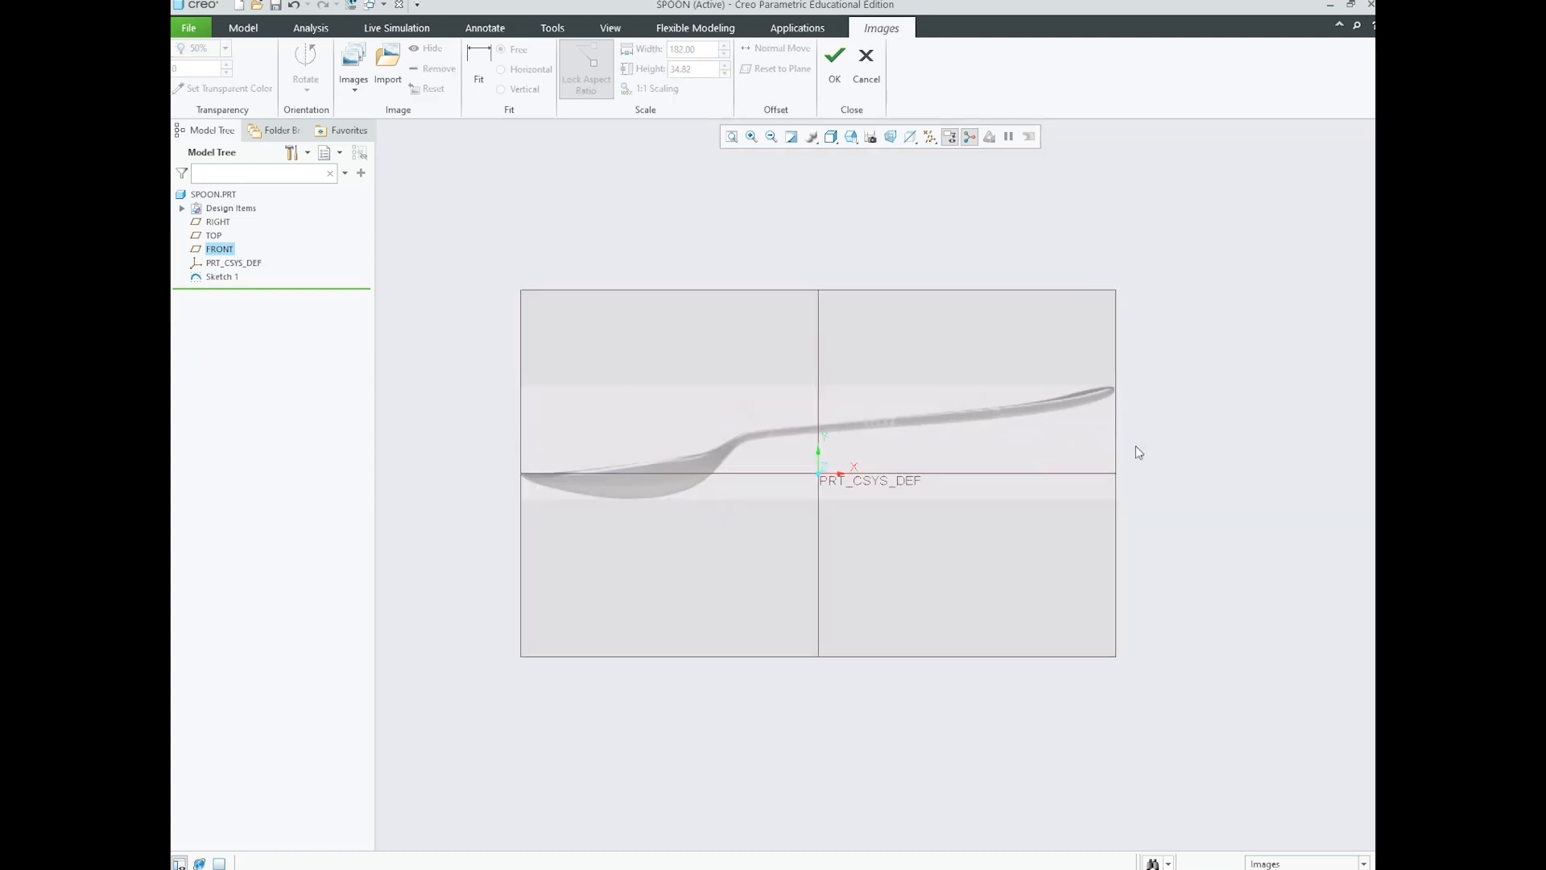
scroll(752, 448, up, 4)
click(686, 436)
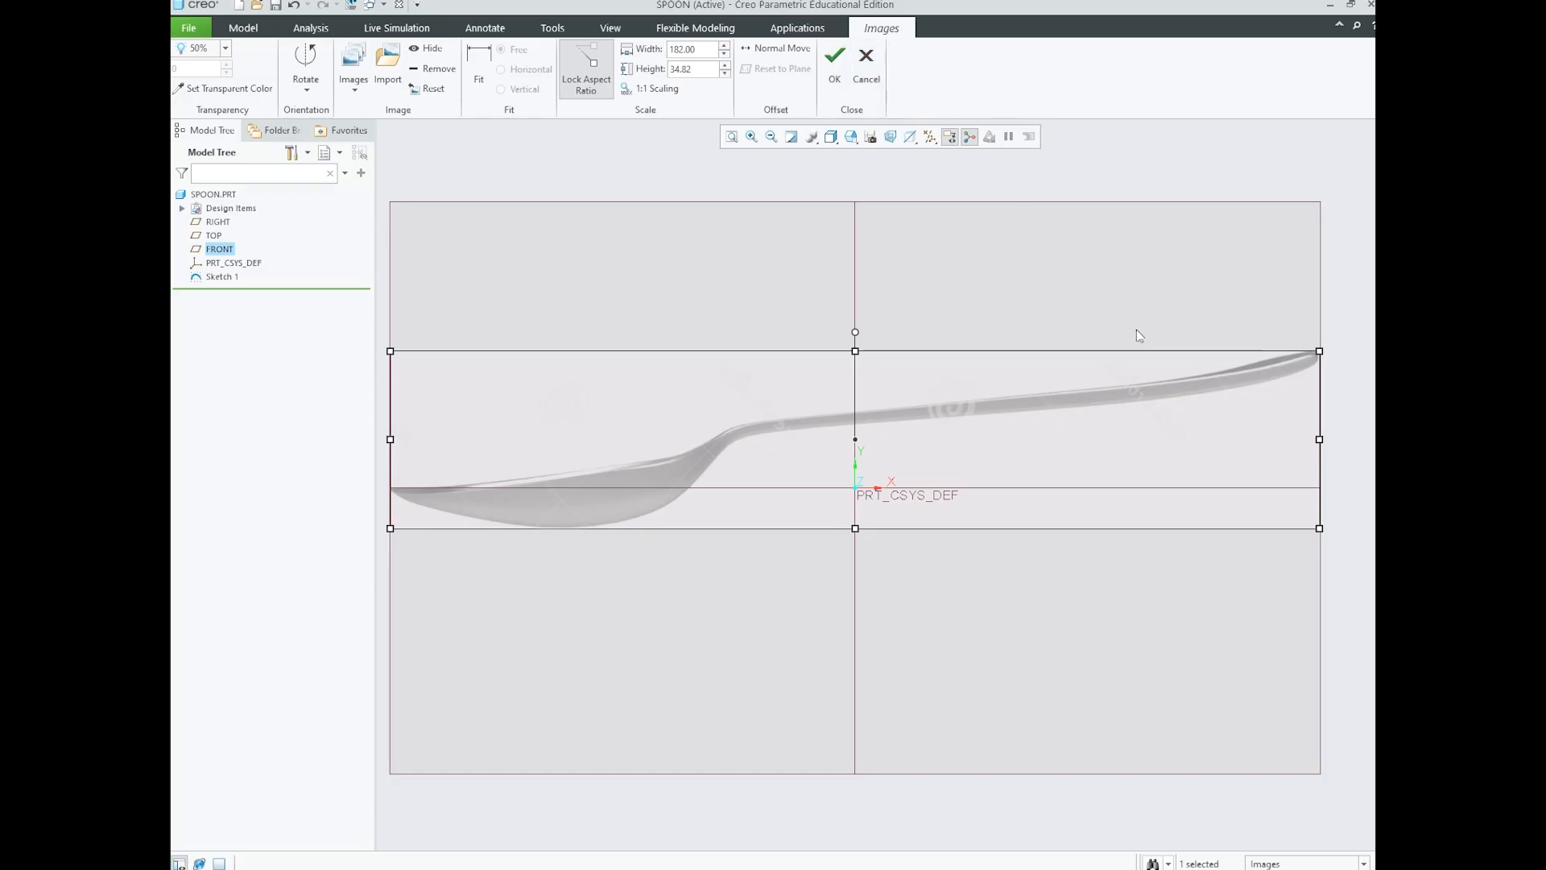
scroll(1184, 361, down, 1)
scroll(589, 455, up, 1)
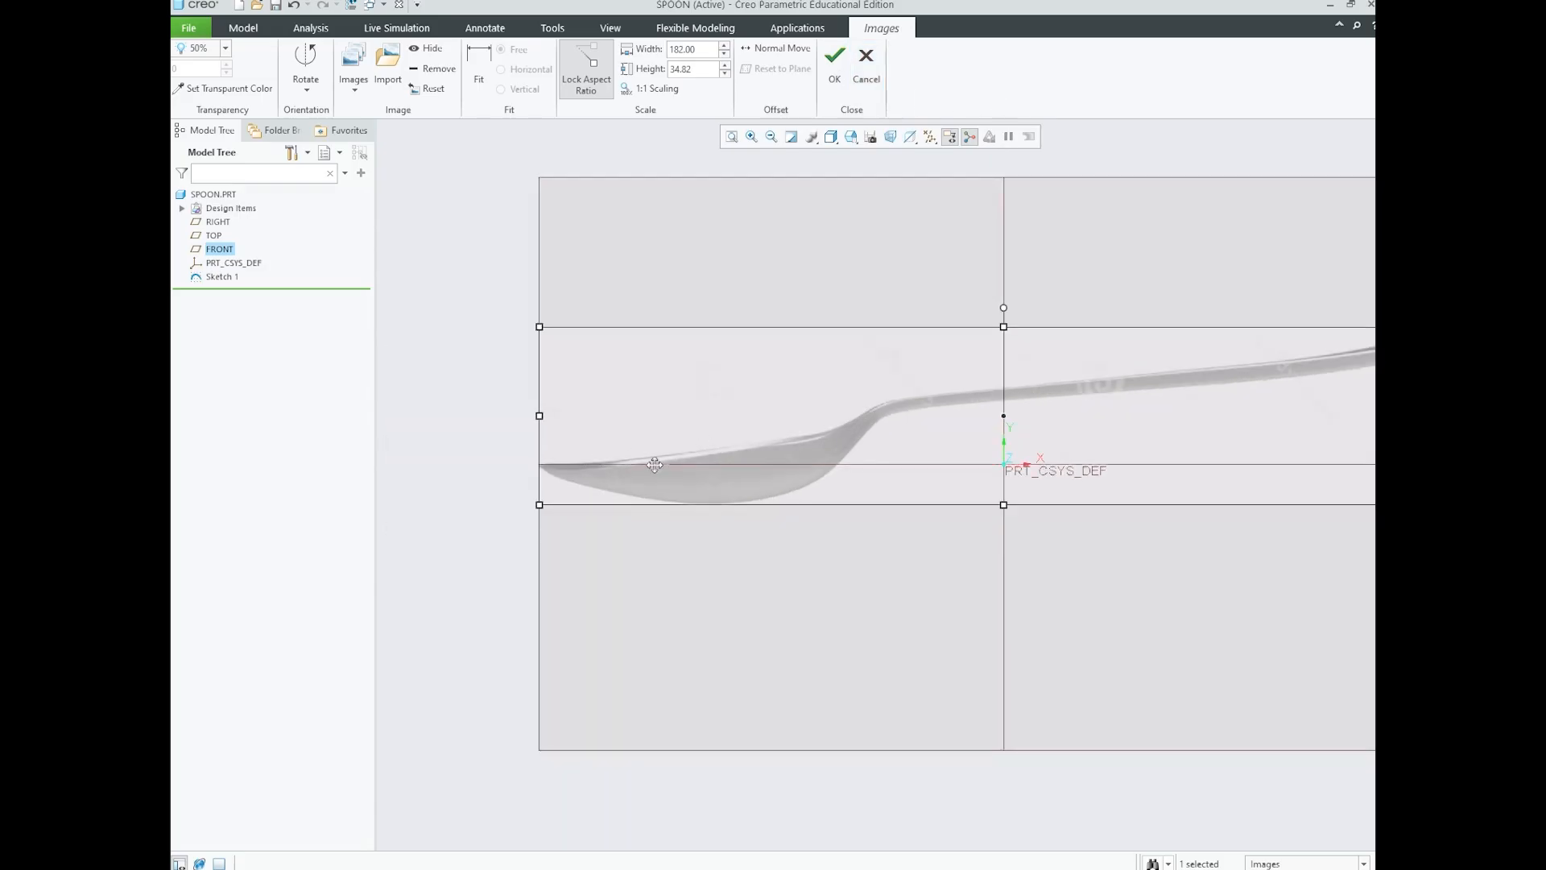
scroll(632, 438, up, 1)
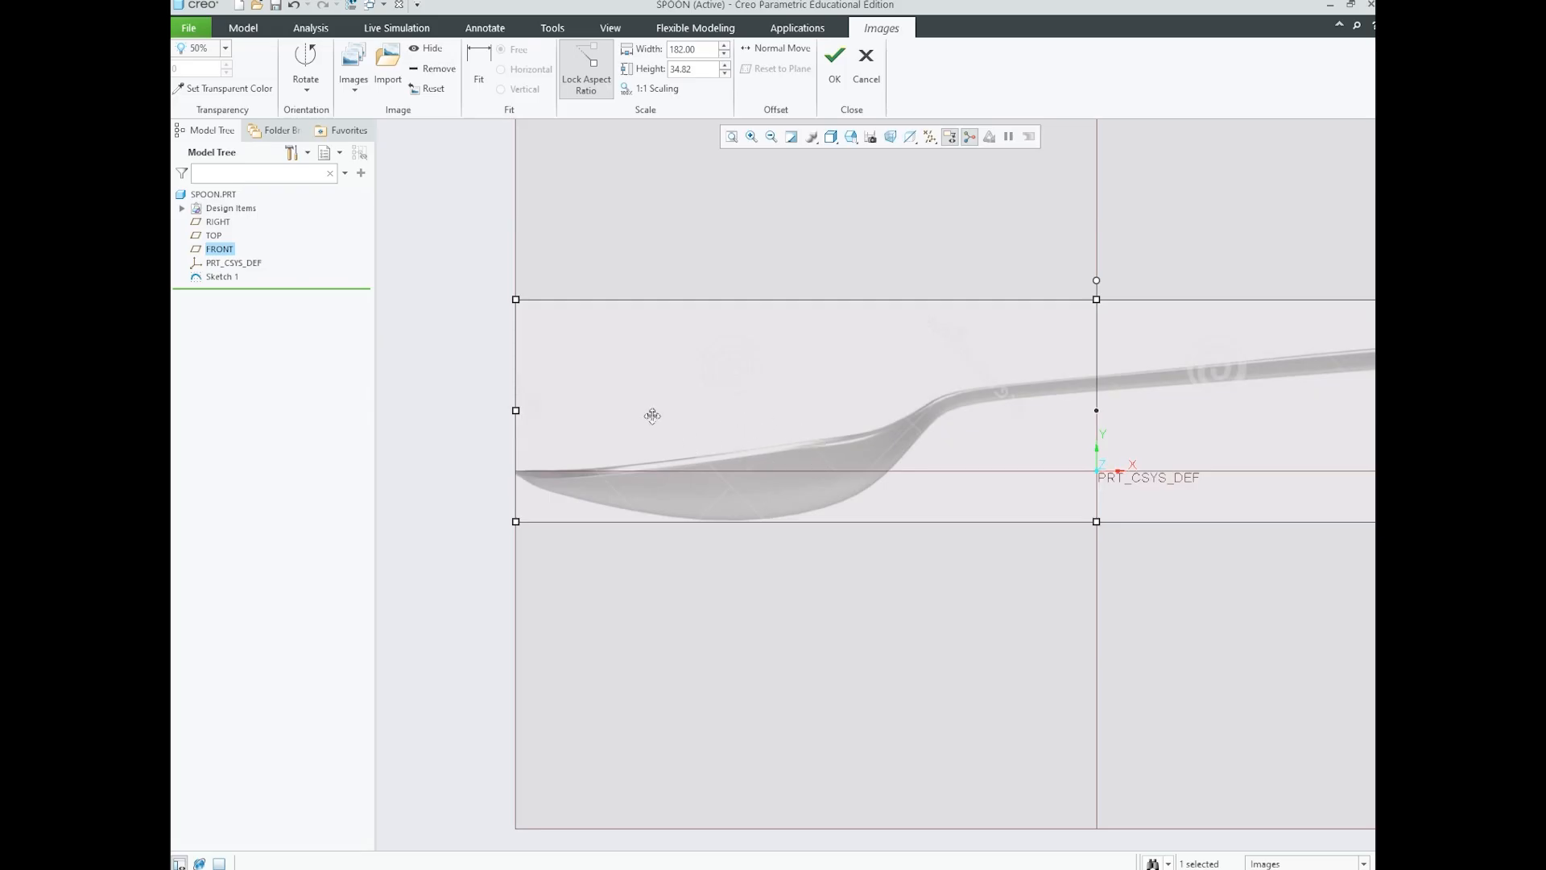
scroll(607, 466, down, 4)
scroll(766, 458, up, 2)
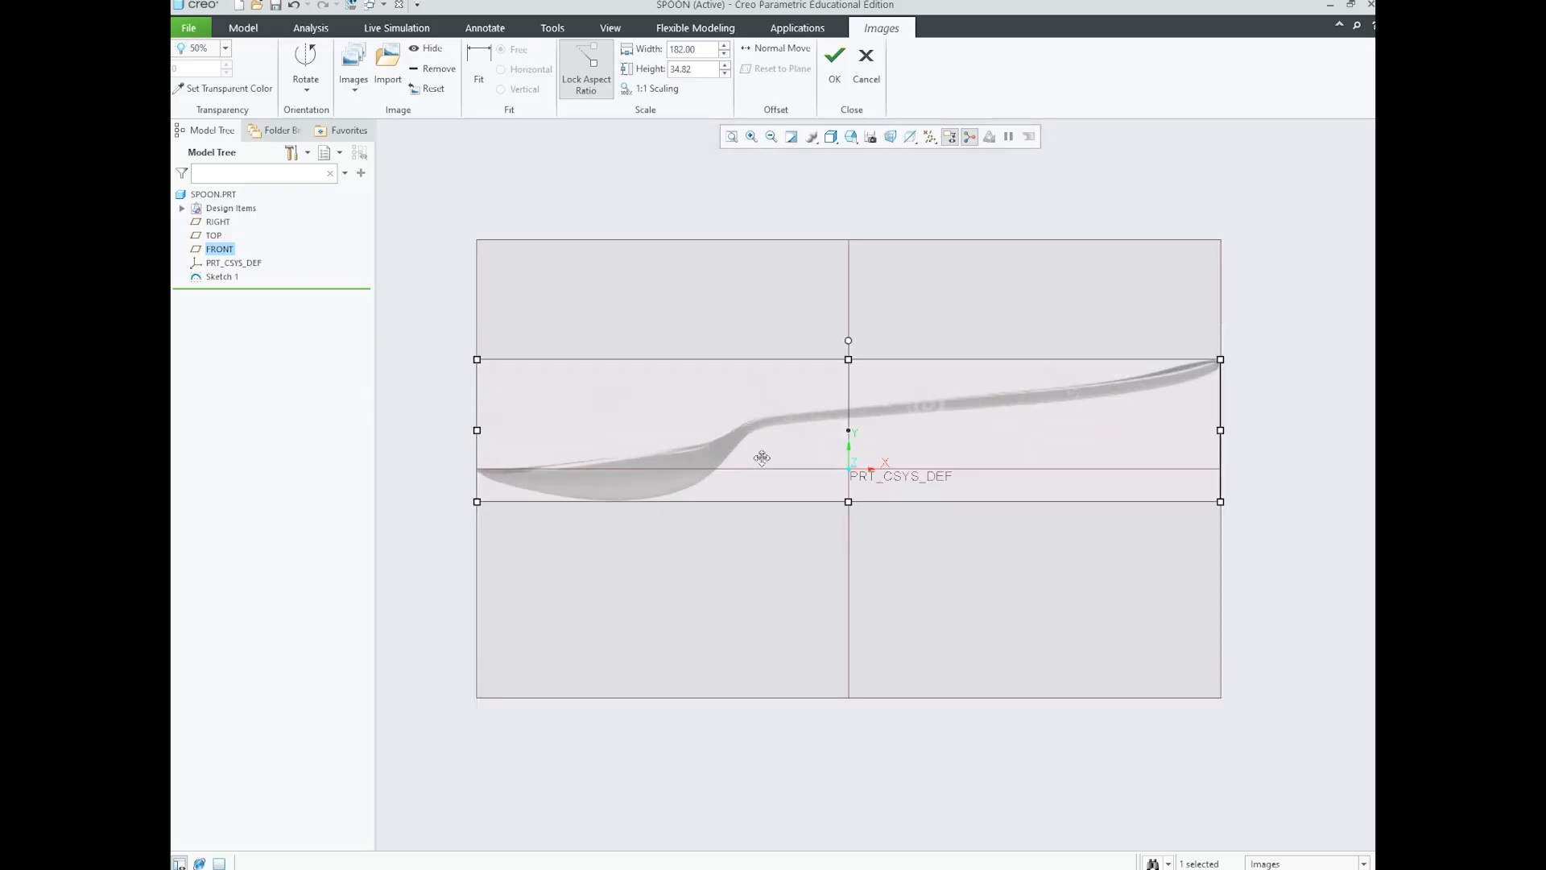
click(492, 321)
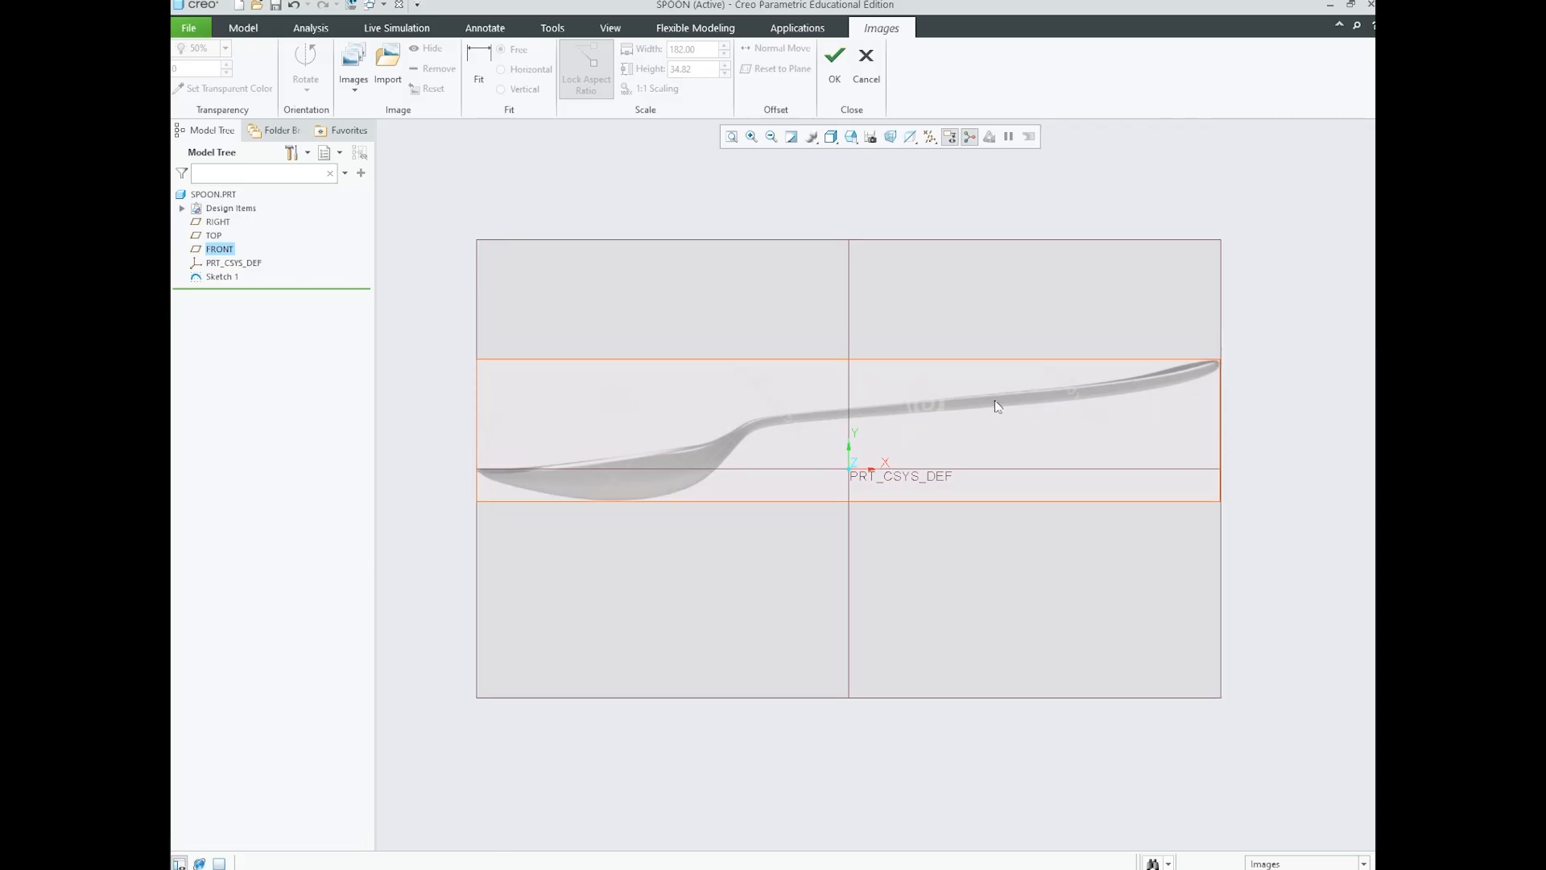
- Examine in a tilted view how the side-view and top-view images line up, especially at the bowl tip
mouse_move(942, 331)
middle_down()
mouse_move(907, 370)
mouse_move(918, 341)
mouse_move(991, 335)
middle_up()
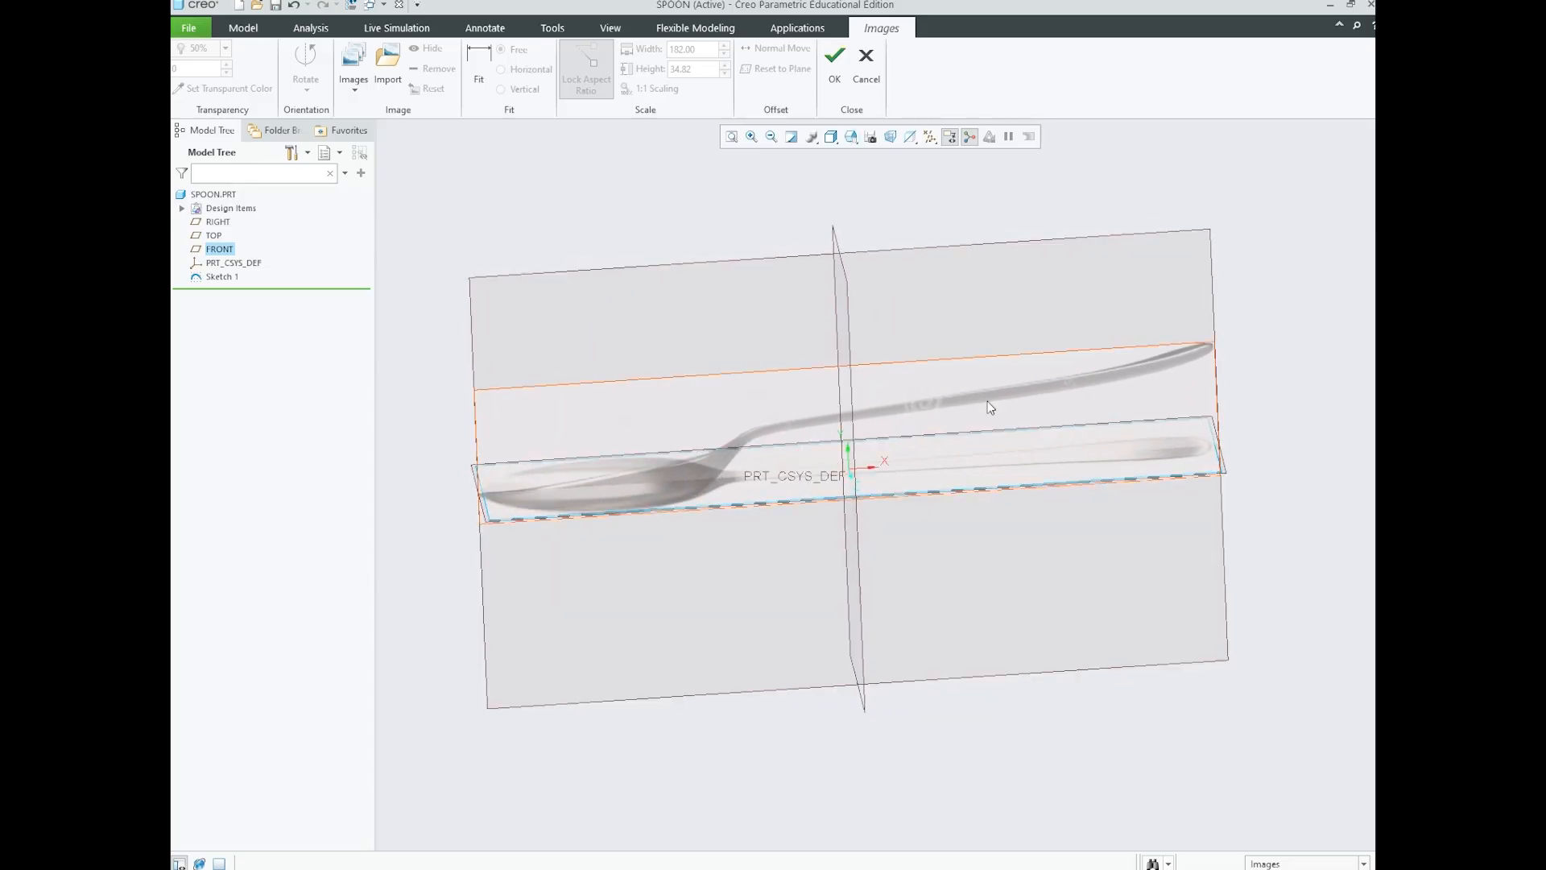
scroll(891, 335, up, 2)
middle_drag(567, 456, 515, 443)
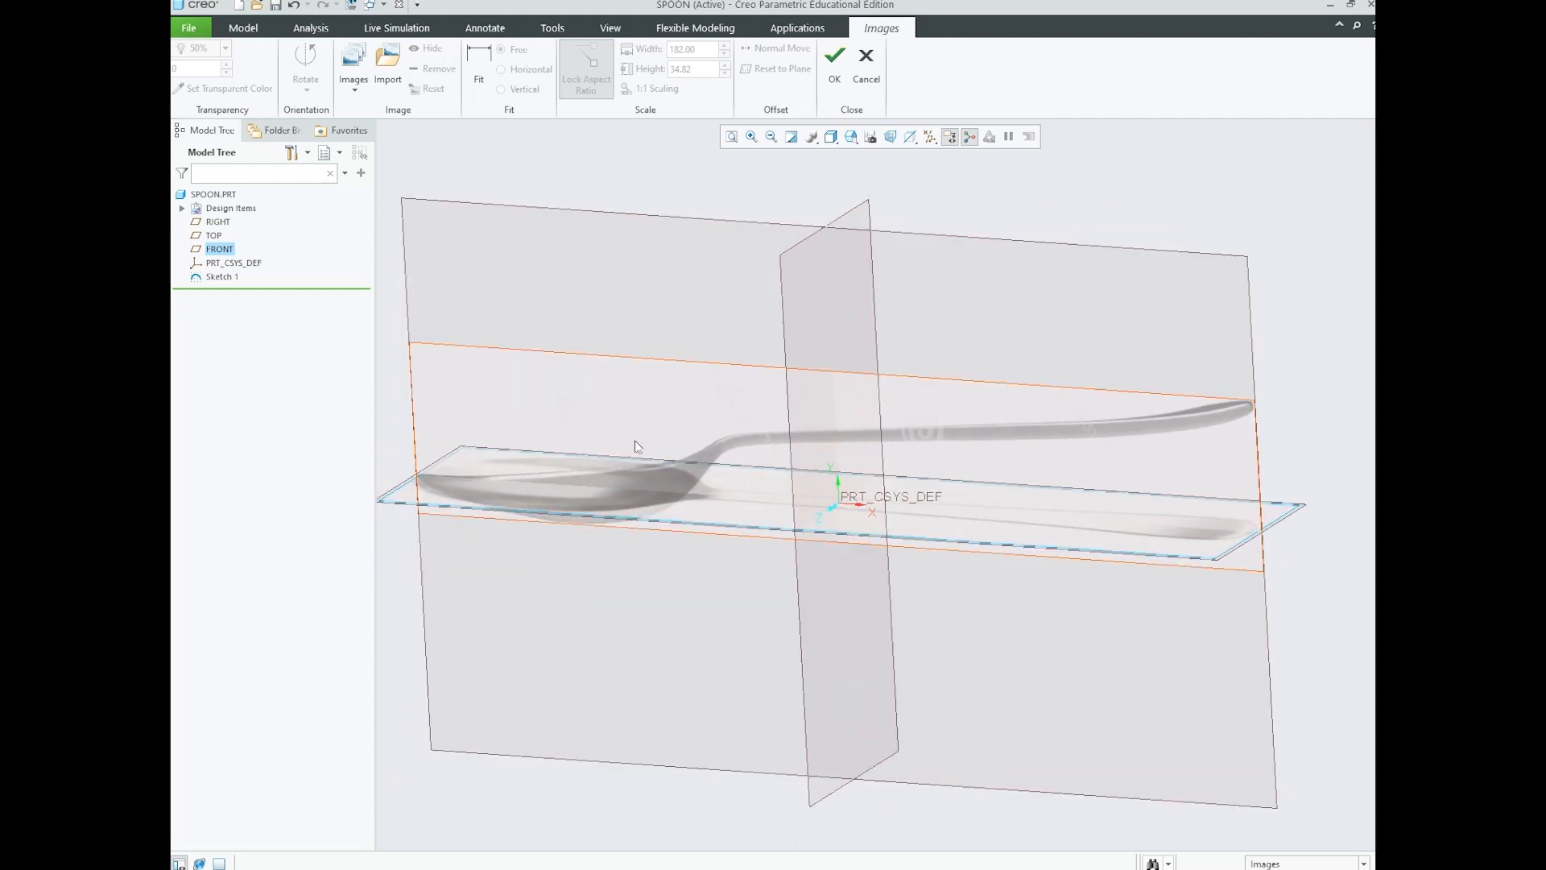
scroll(893, 327, down, 1)
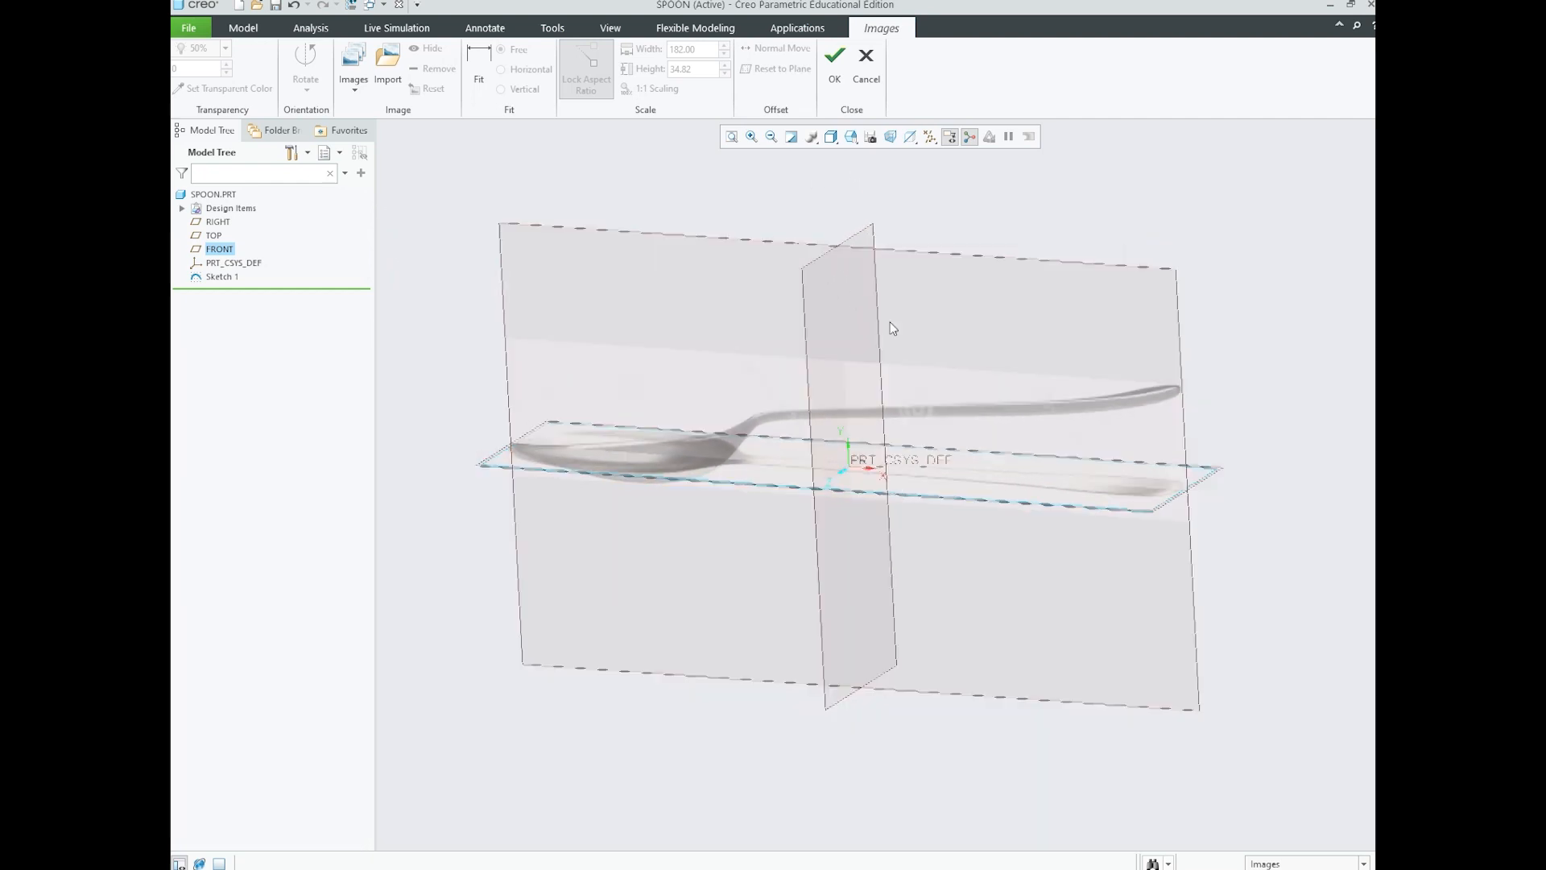
scroll(562, 438, up, 5)
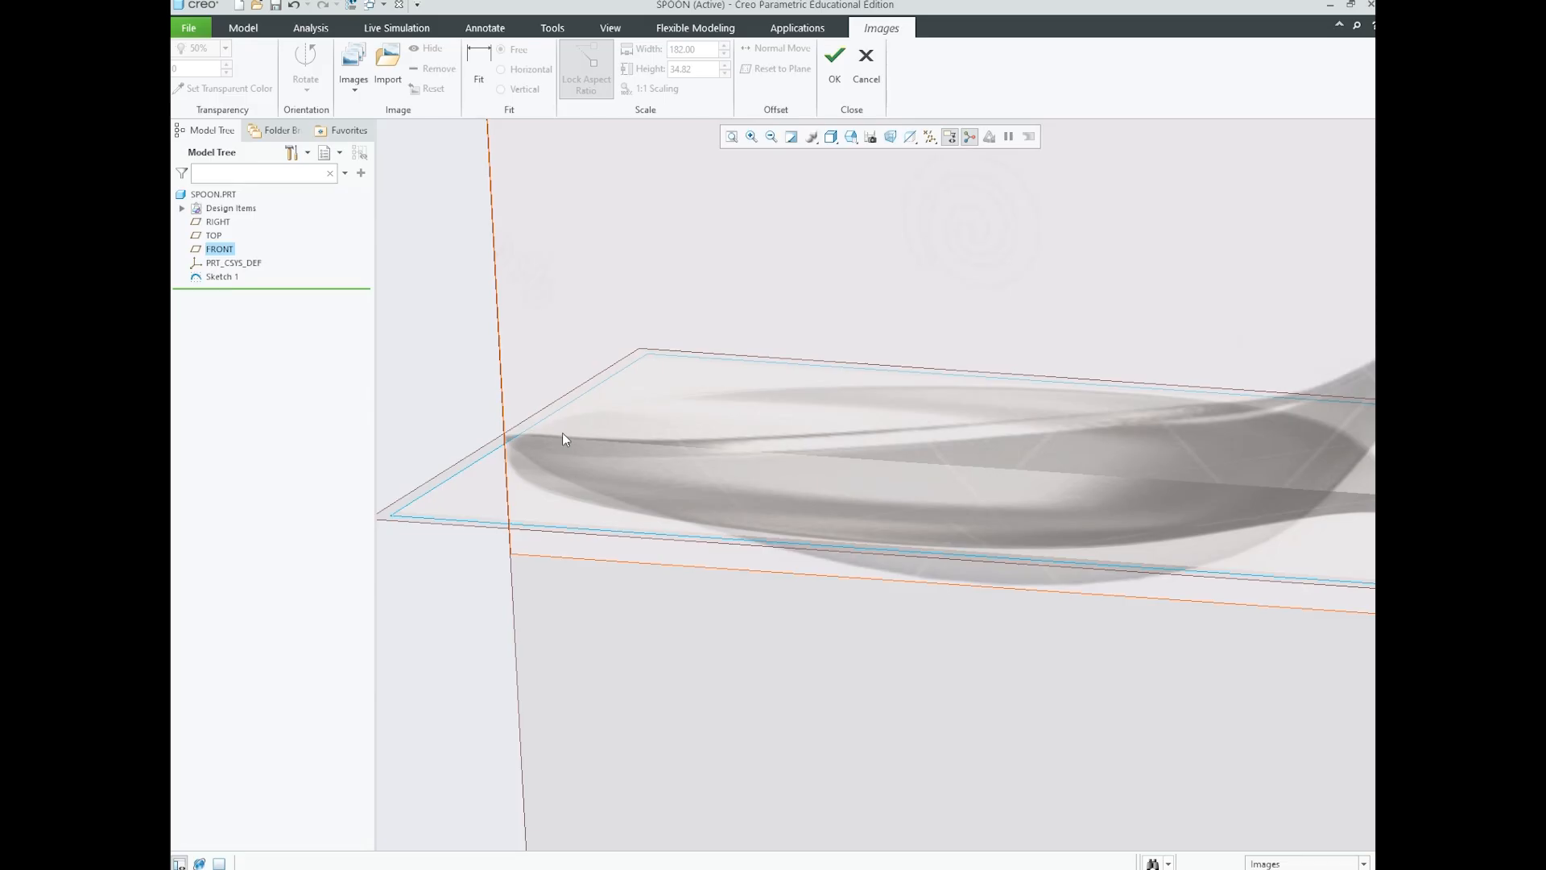
scroll(563, 432, down, 5)
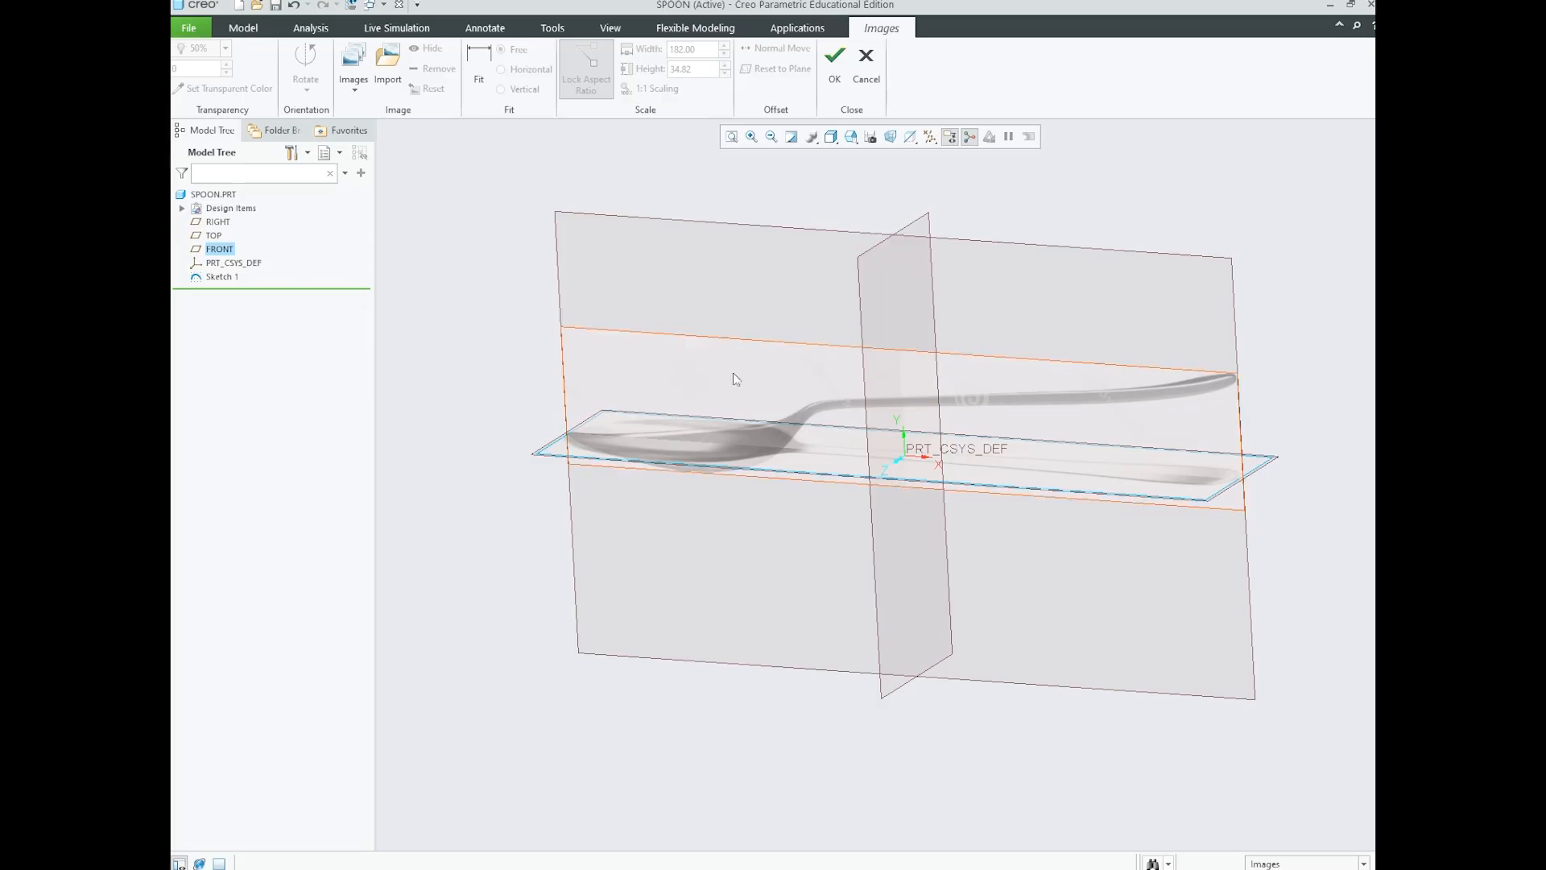
scroll(630, 408, up, 2)
scroll(717, 324, down, 3)
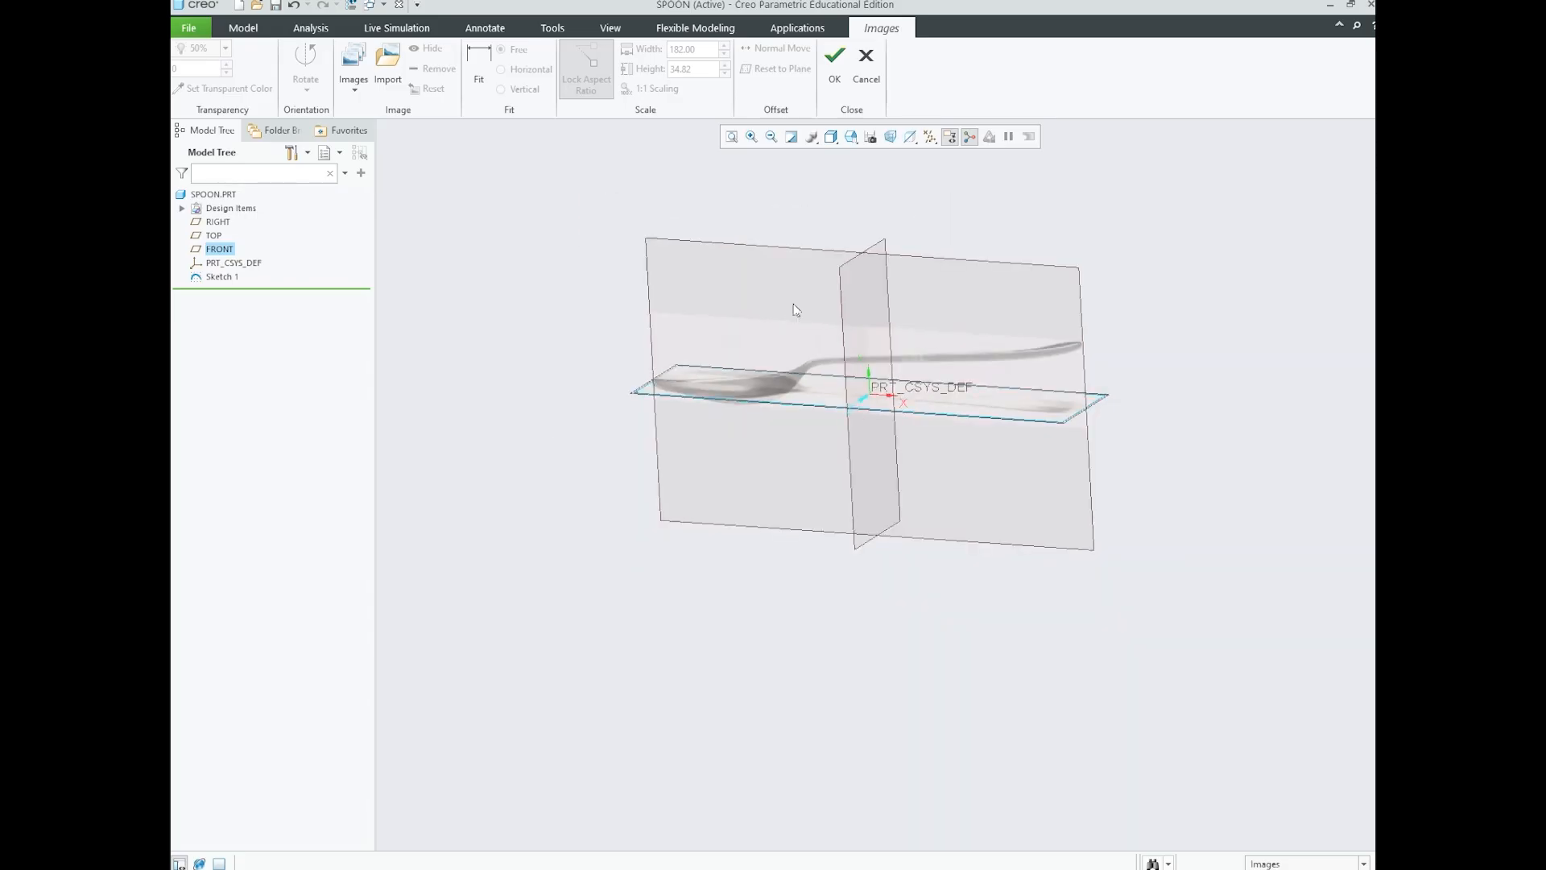
scroll(796, 308, up, 1)
- Accept the reference image placement and return to the modelling commands, with the planes shown at an angle
click(835, 64)
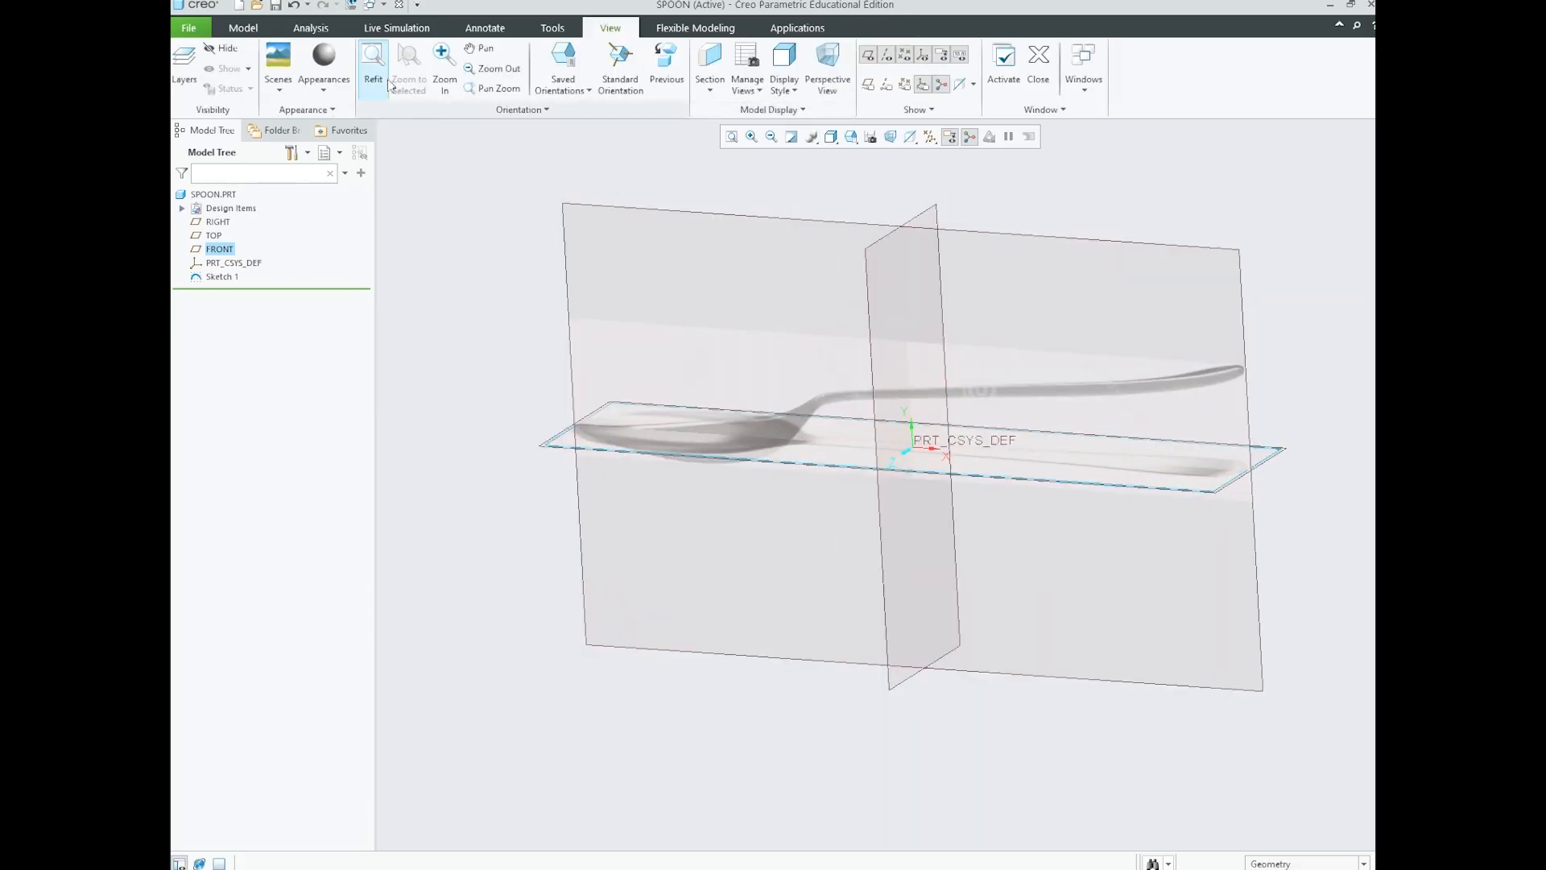
click(244, 28)
middle_drag(680, 352, 779, 358)
scroll(814, 281, down, 2)
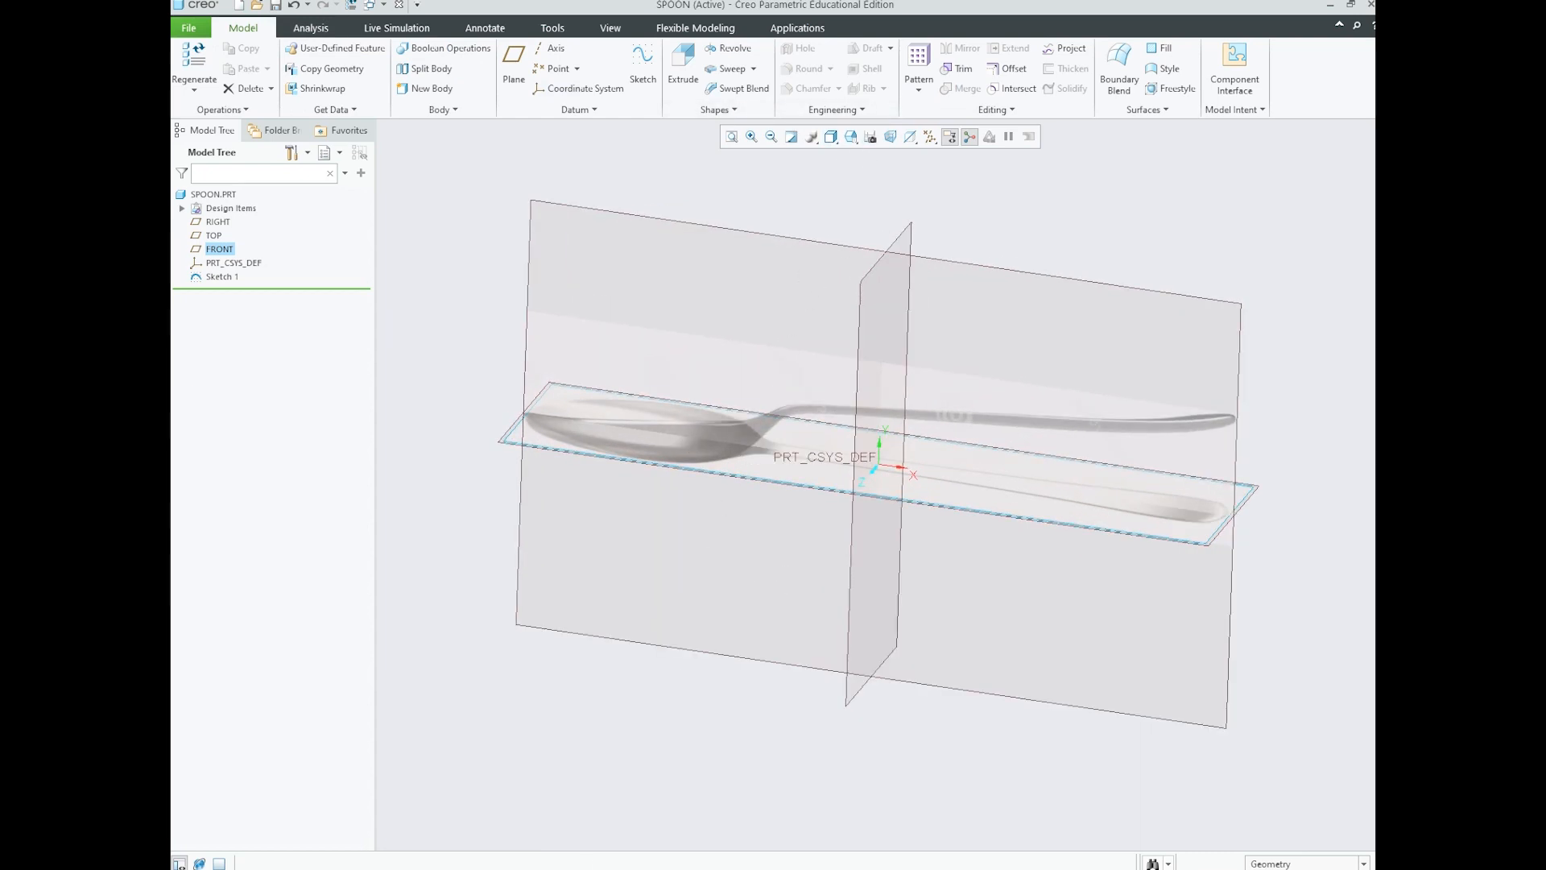
- Switch to the image viewer, review the reference screenshots Spoon (3).png and Spoon (4).png, and return to Creo
click(602, 869)
click(1005, 454)
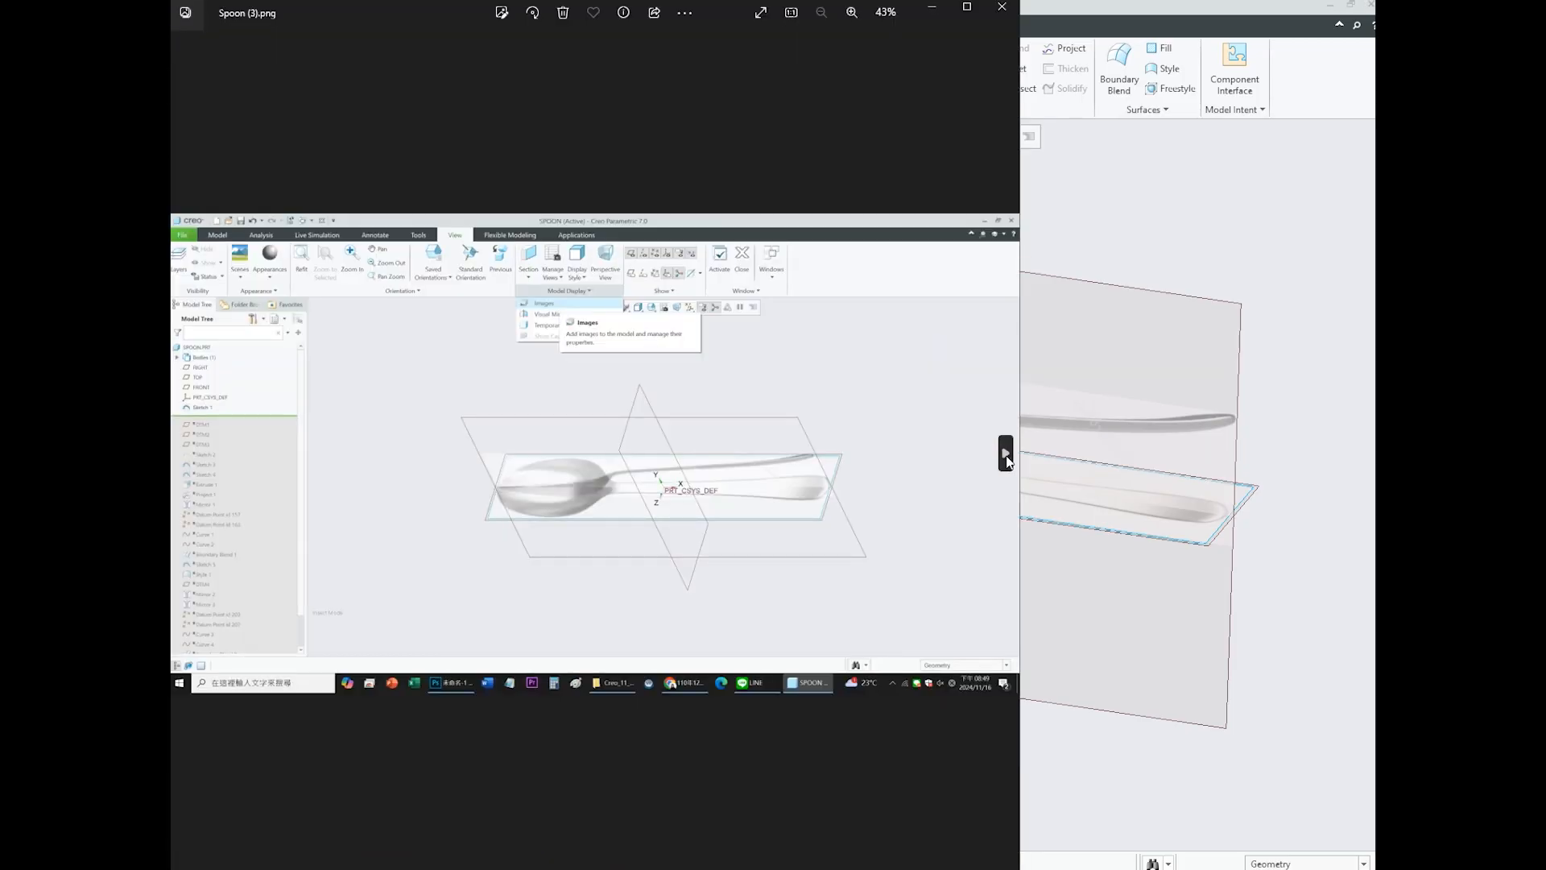
click(1006, 456)
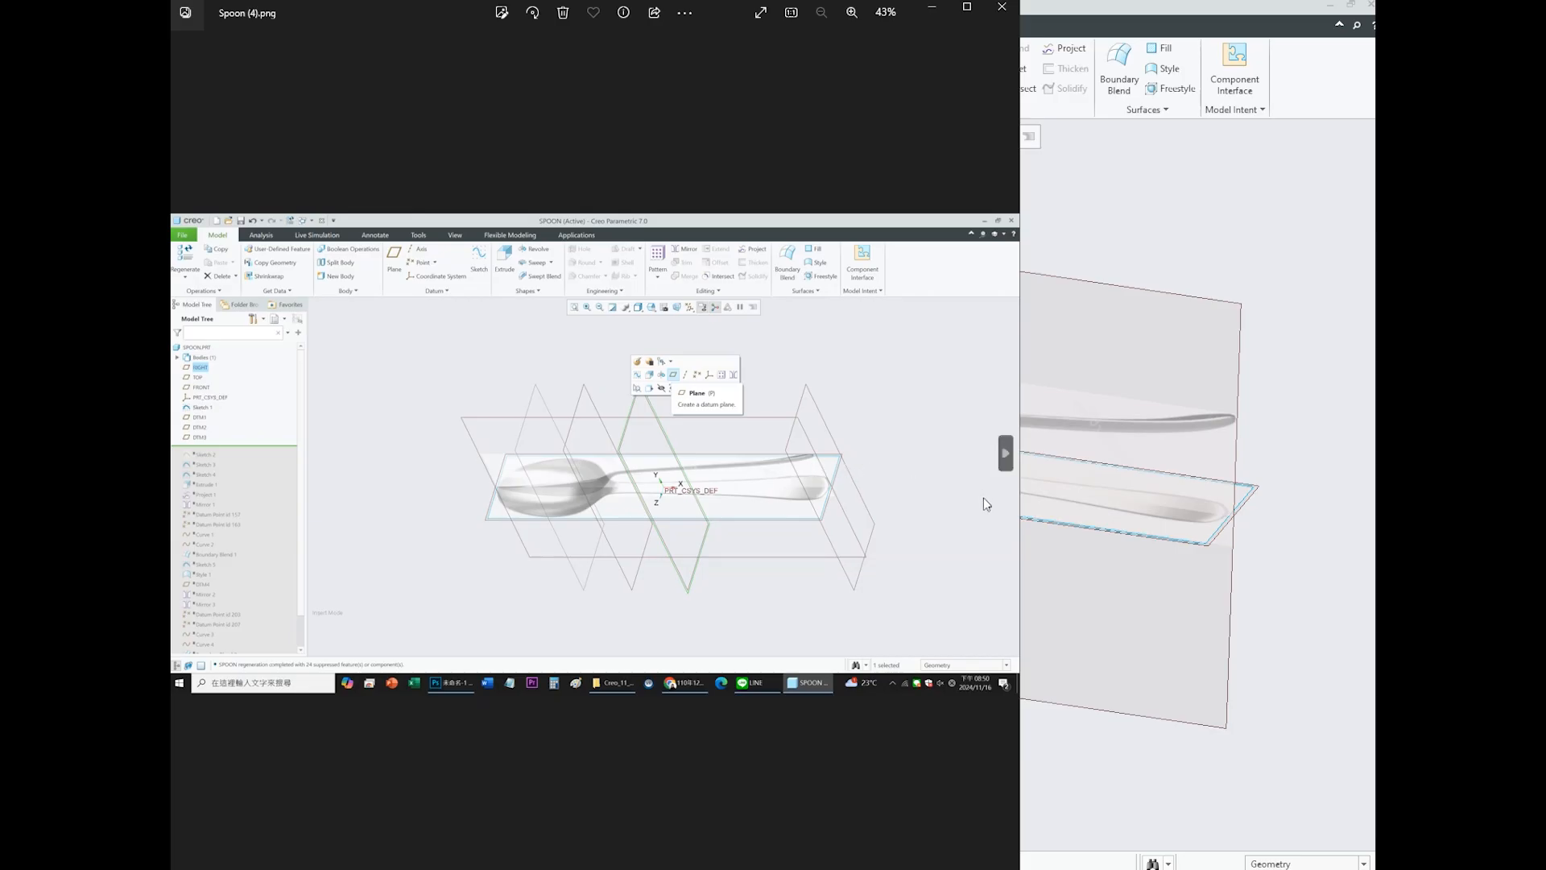
click(1250, 426)
- Start a datum plane offset from RIGHT and, in the TOP view, place it about 30.4 towards the bowl, where the neck begins
scroll(797, 381, up, 3)
middle_drag(798, 381, 977, 531)
key(ctrl+d)
scroll(871, 383, down, 3)
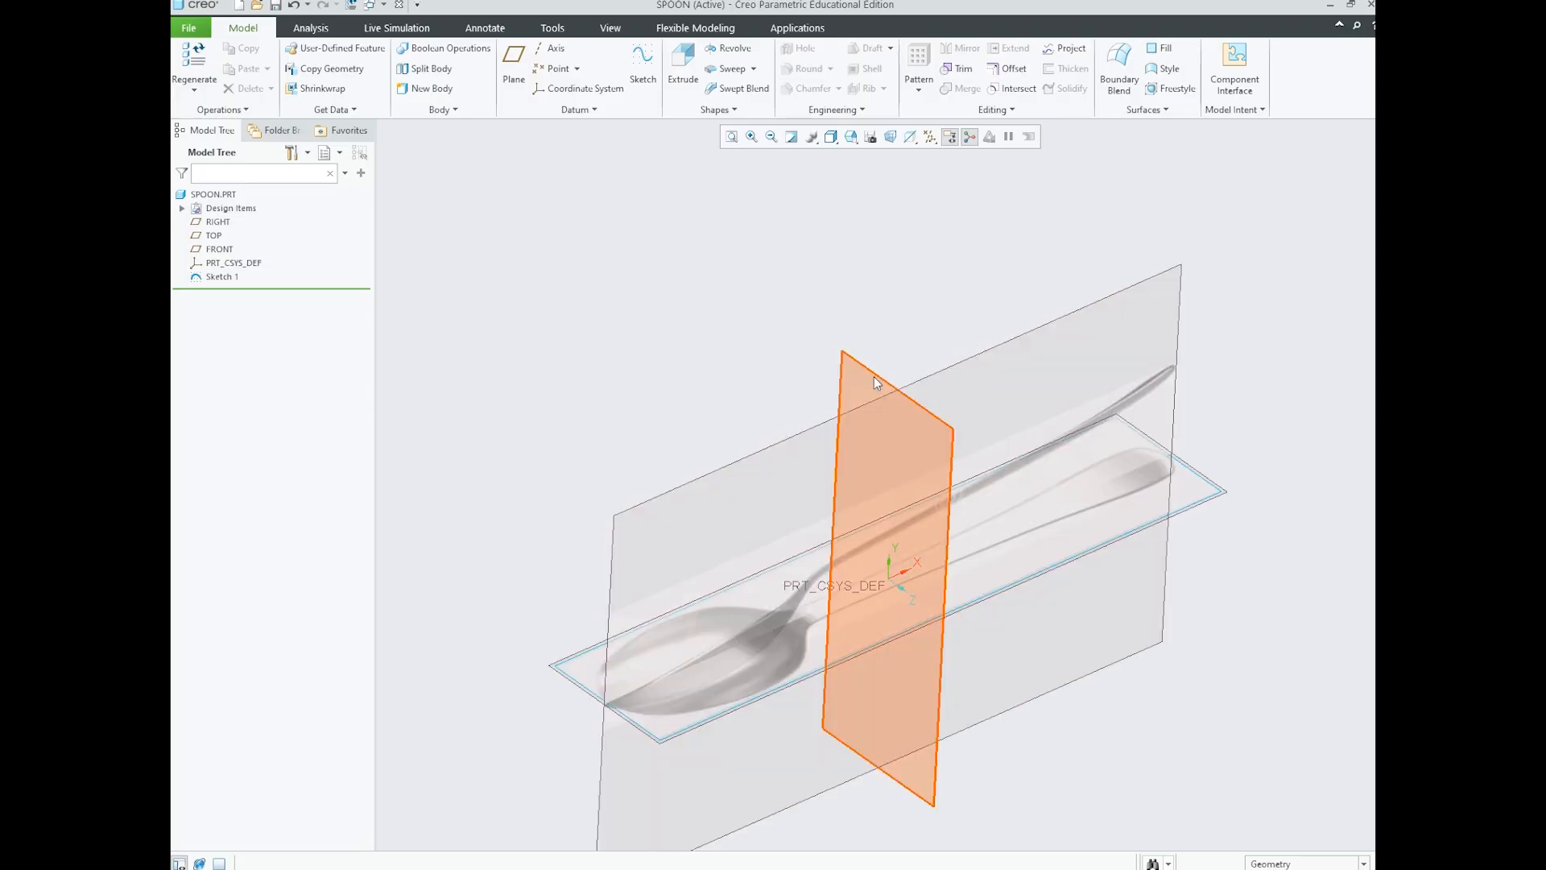
click(876, 382)
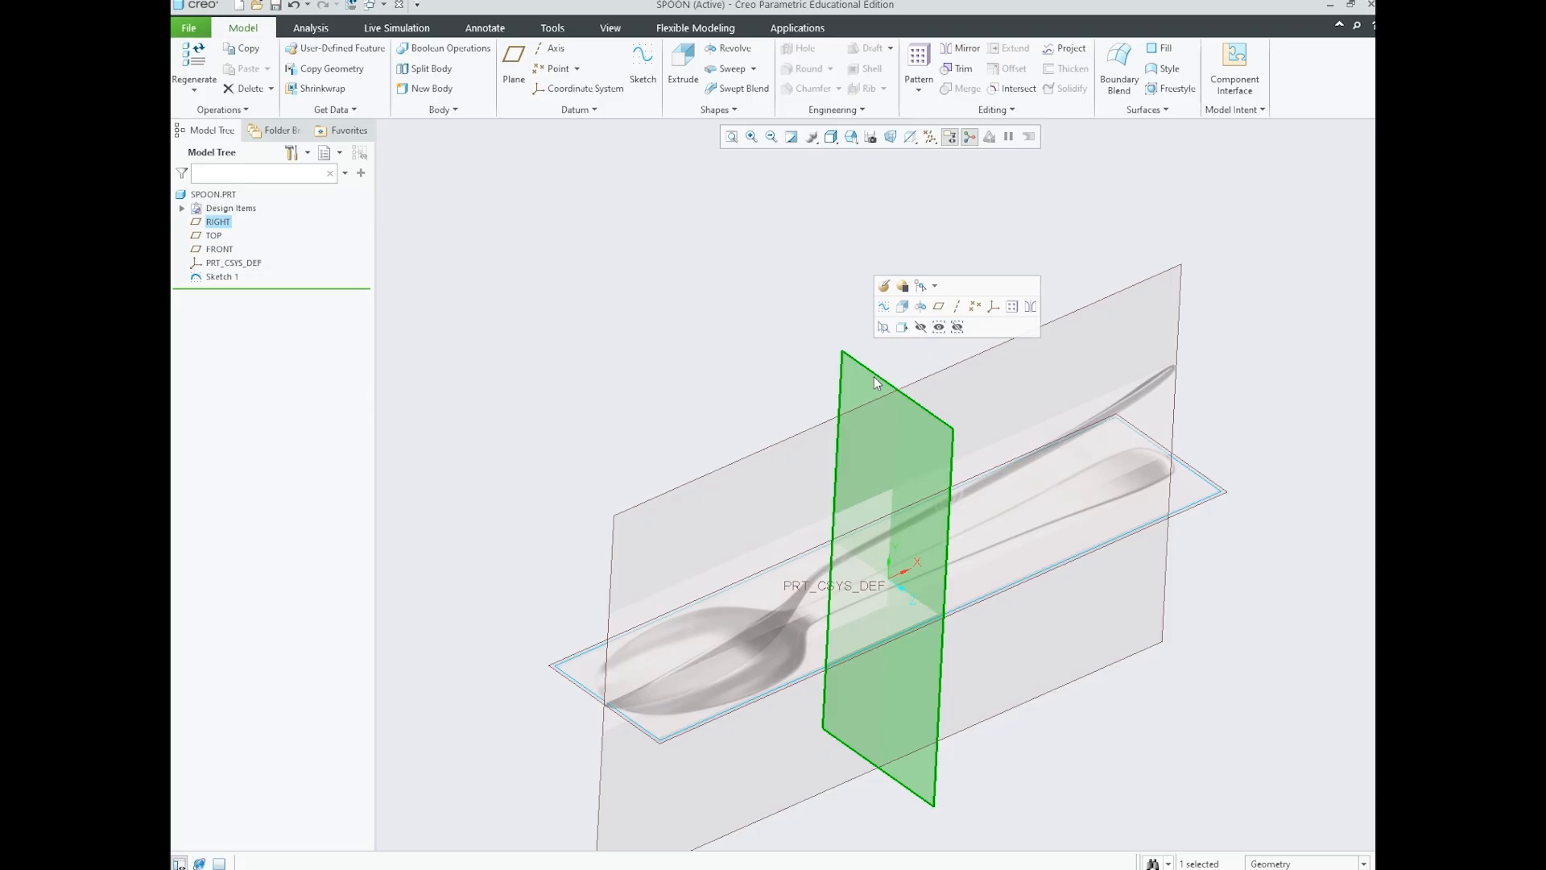
click(937, 314)
scroll(908, 328, down, 2)
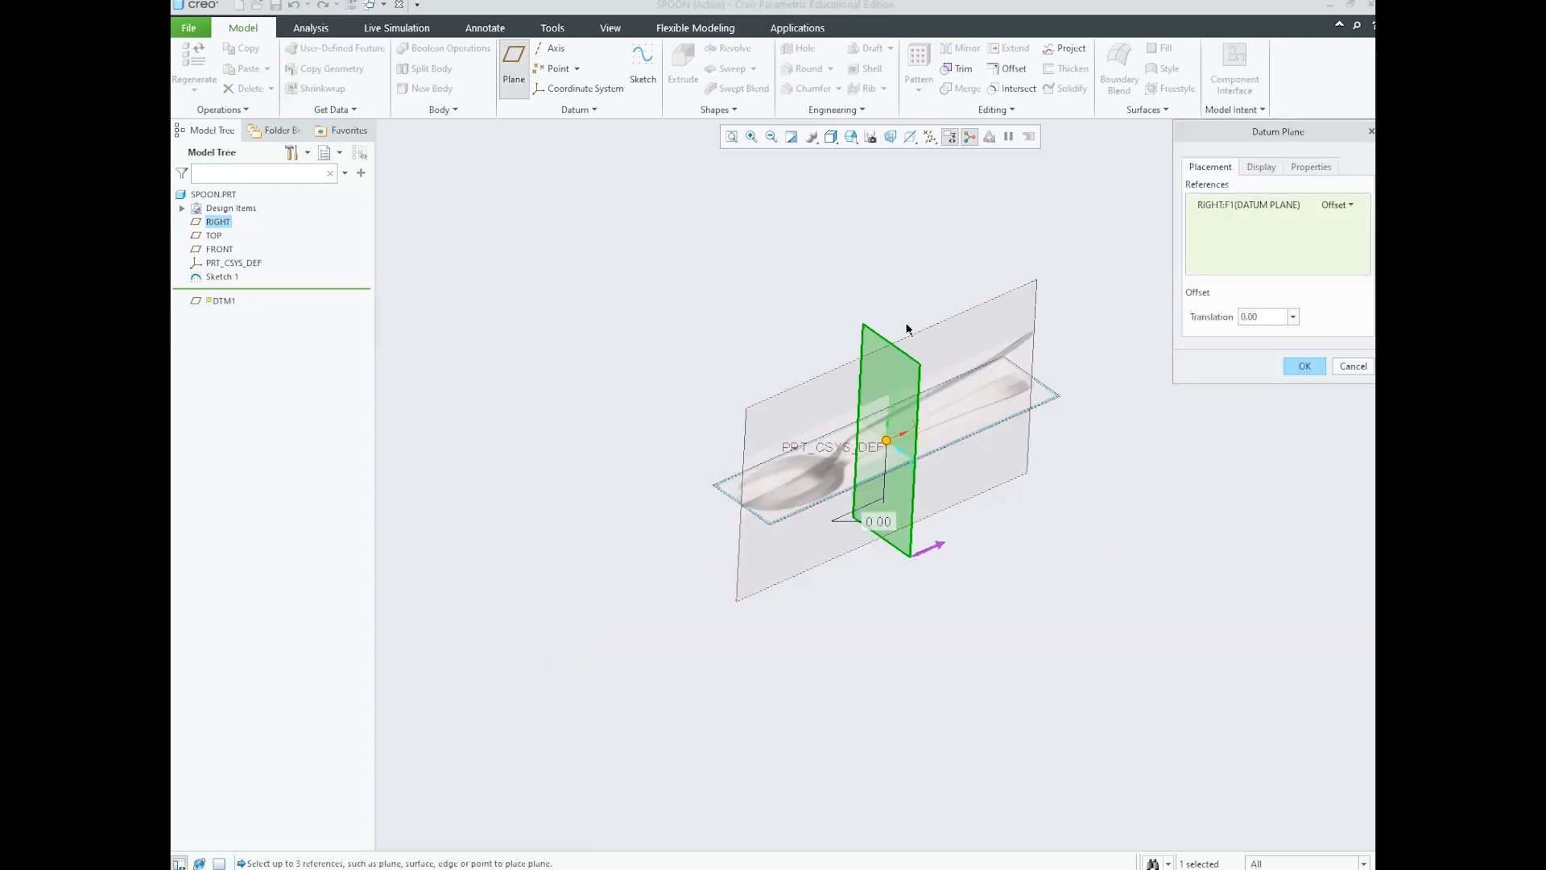
click(851, 137)
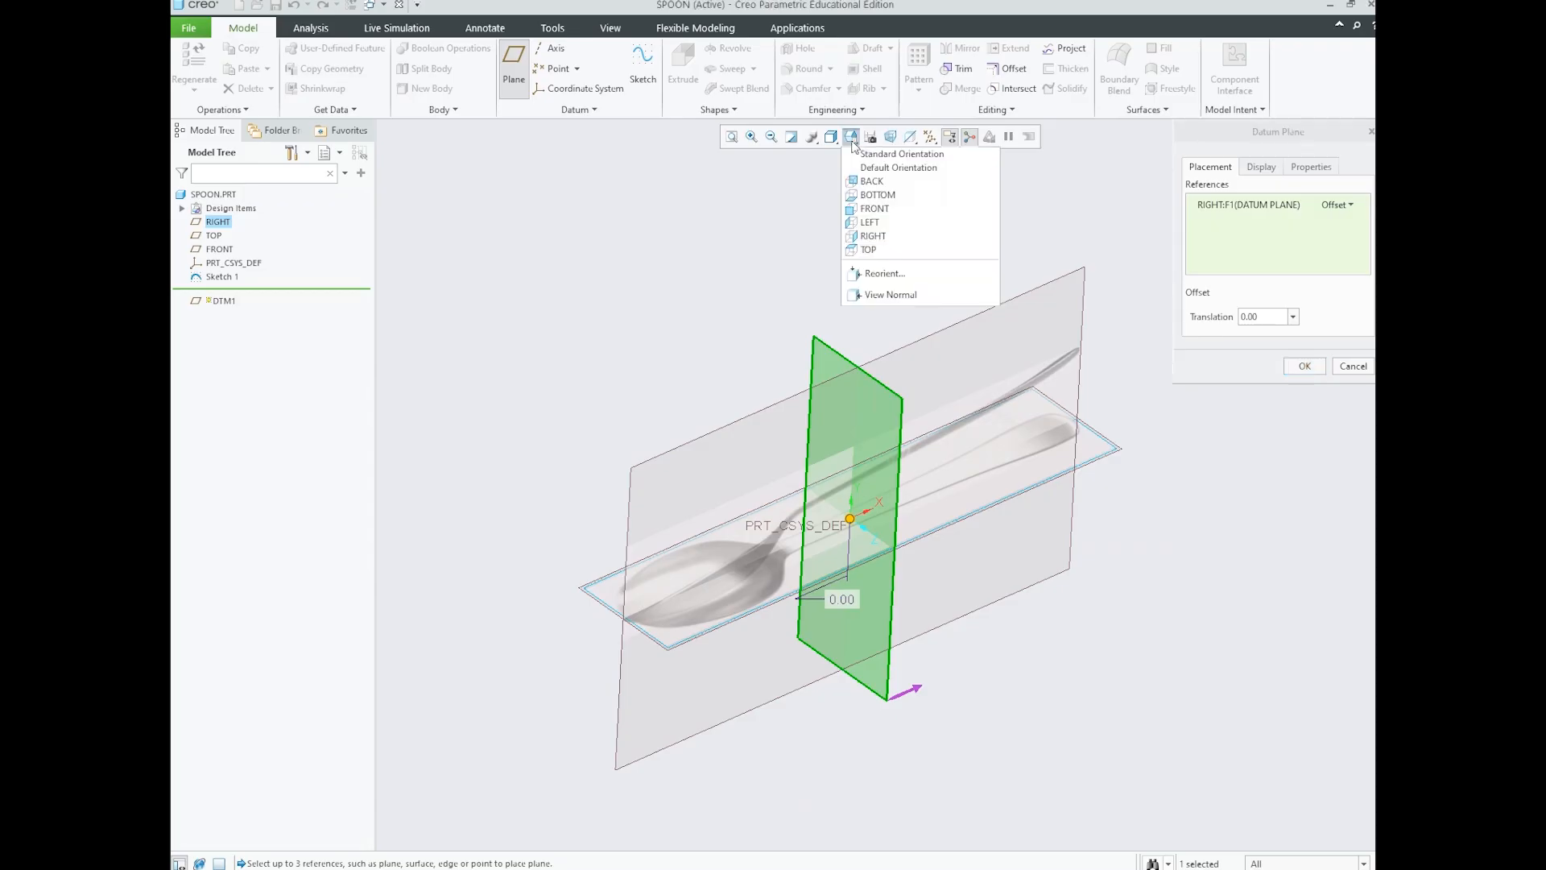
click(868, 249)
scroll(830, 487, up, 2)
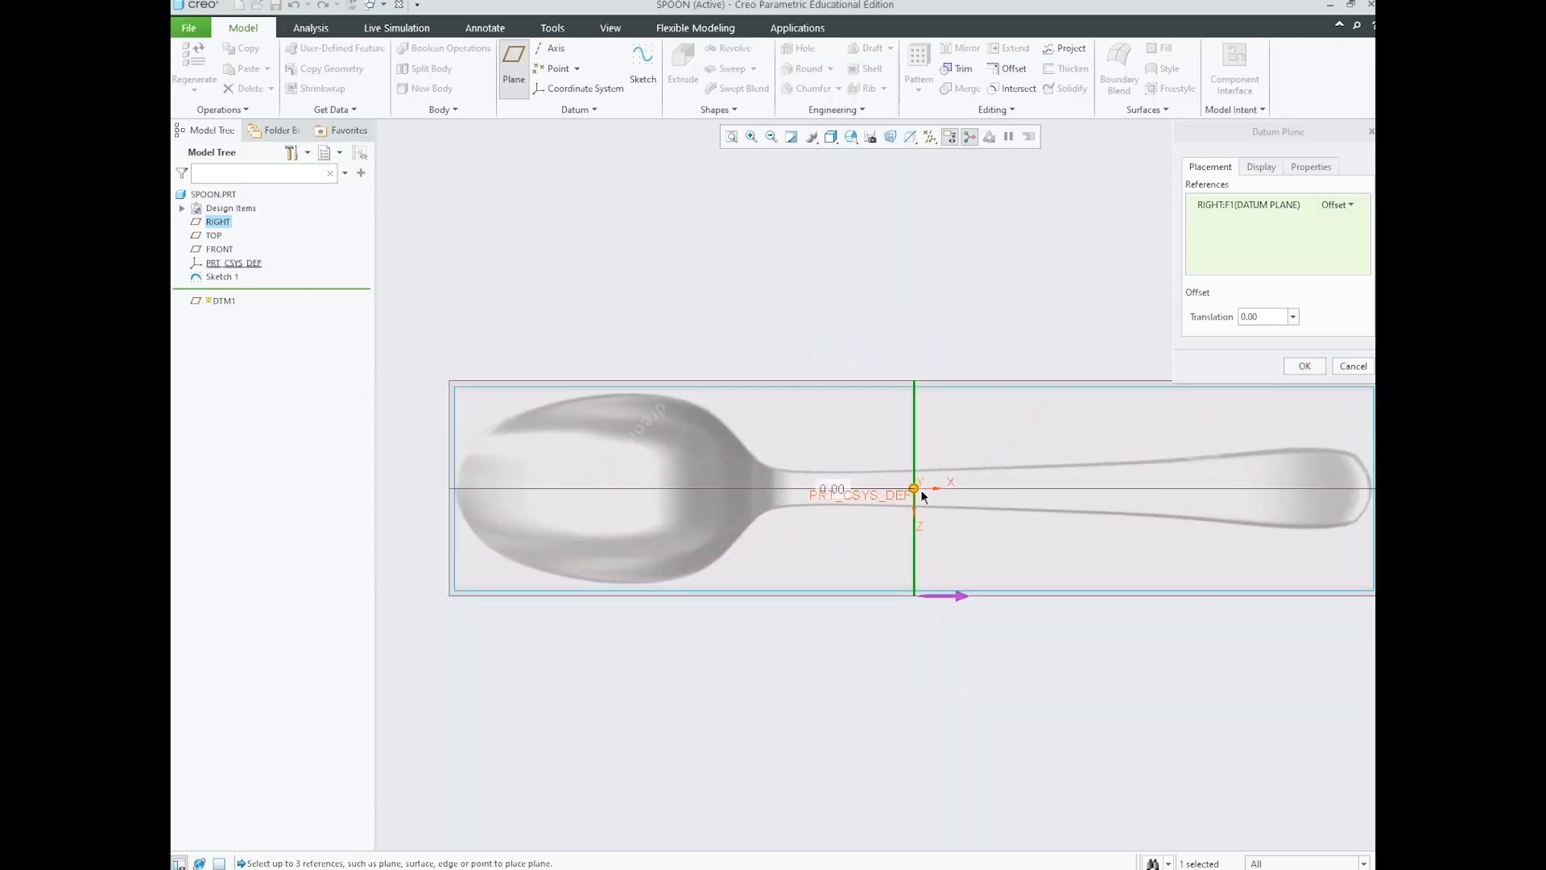
drag(914, 489, 758, 494)
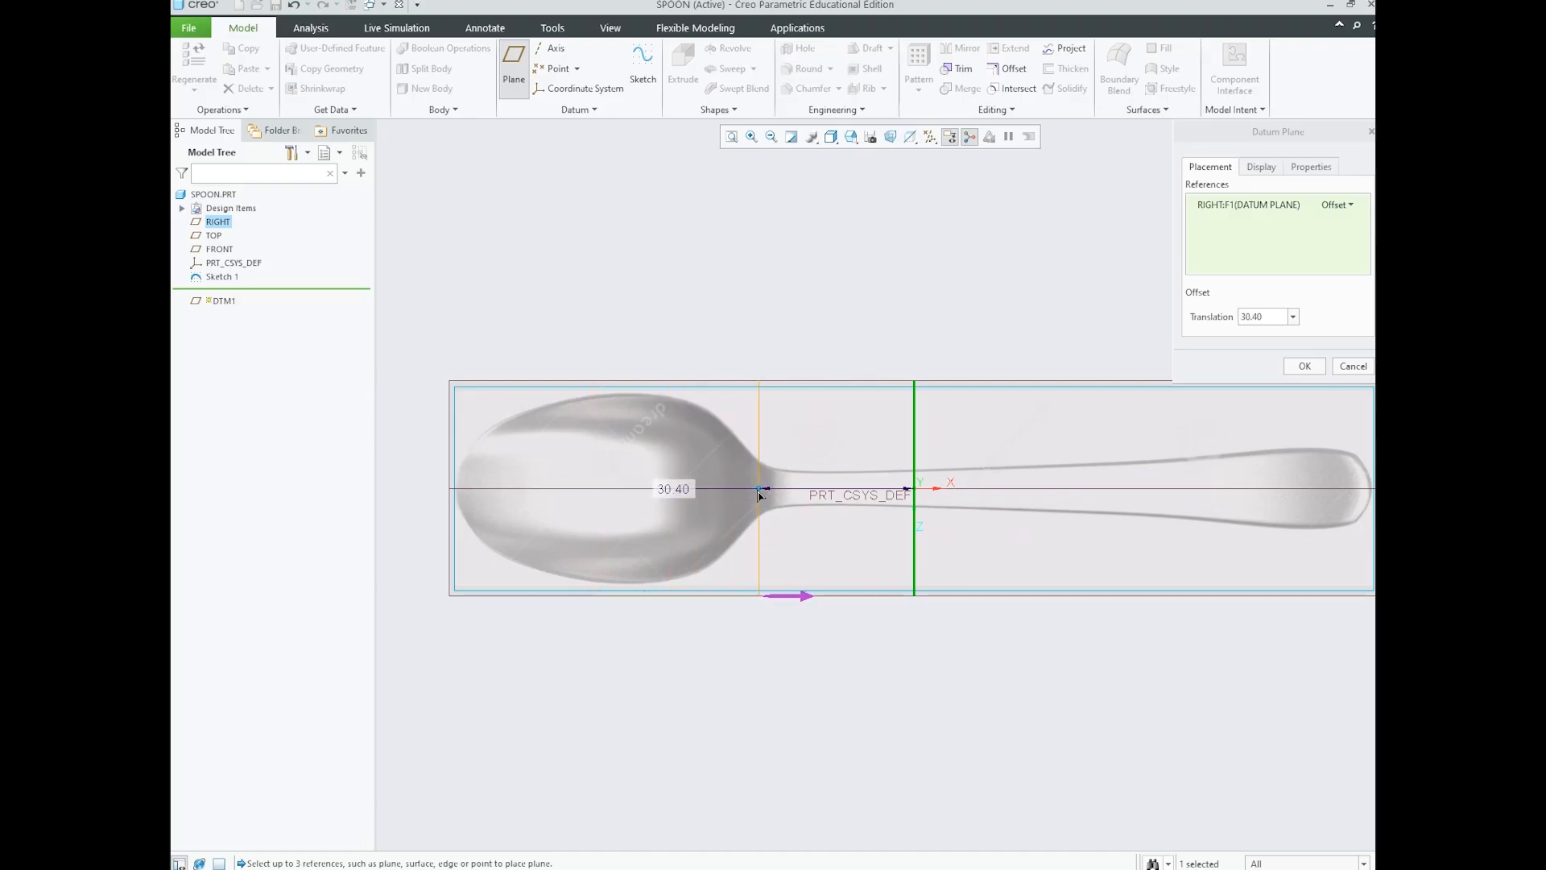
- Shift the new datum plane to an offset of about 28.7, closer to the narrow neck in the top-view image
scroll(886, 479, up, 3)
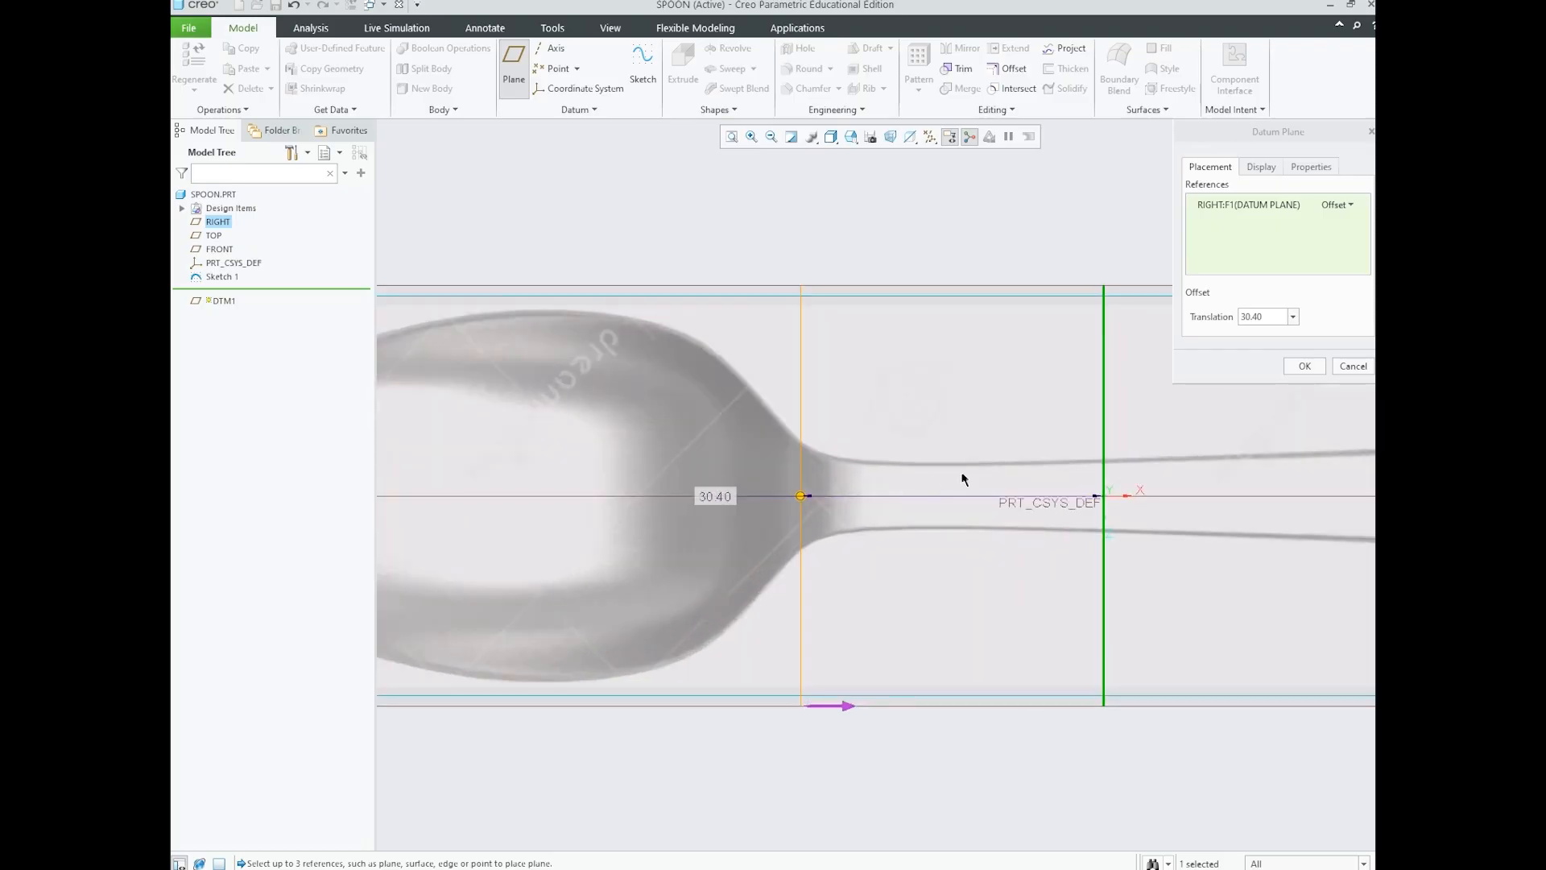
scroll(933, 483, down, 3)
scroll(867, 462, up, 3)
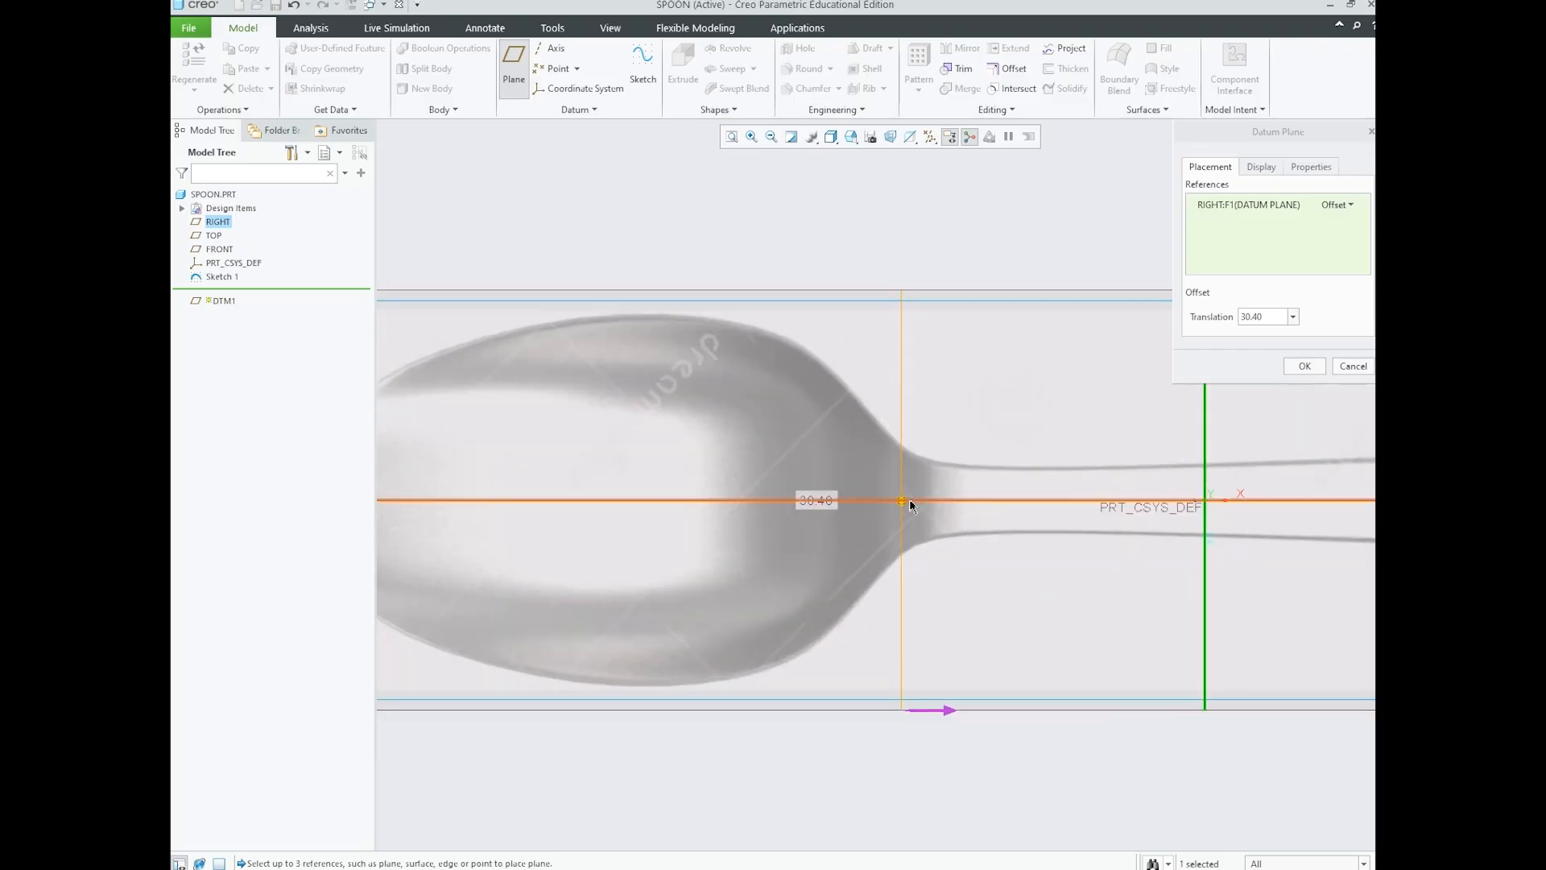
scroll(894, 495, down, 3)
scroll(861, 495, up, 3)
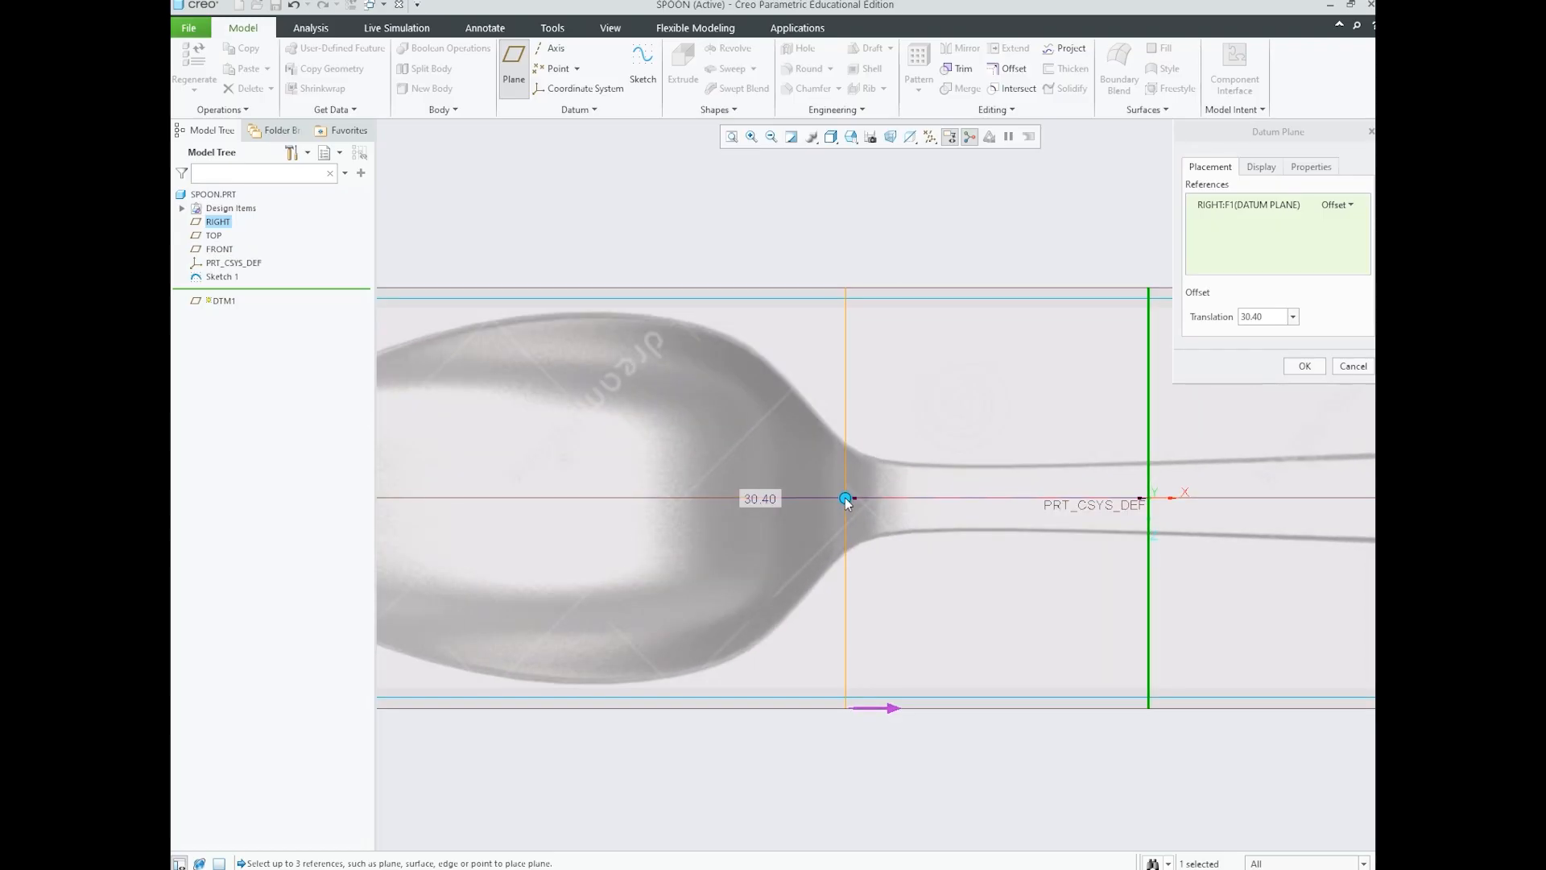
drag(845, 499, 864, 501)
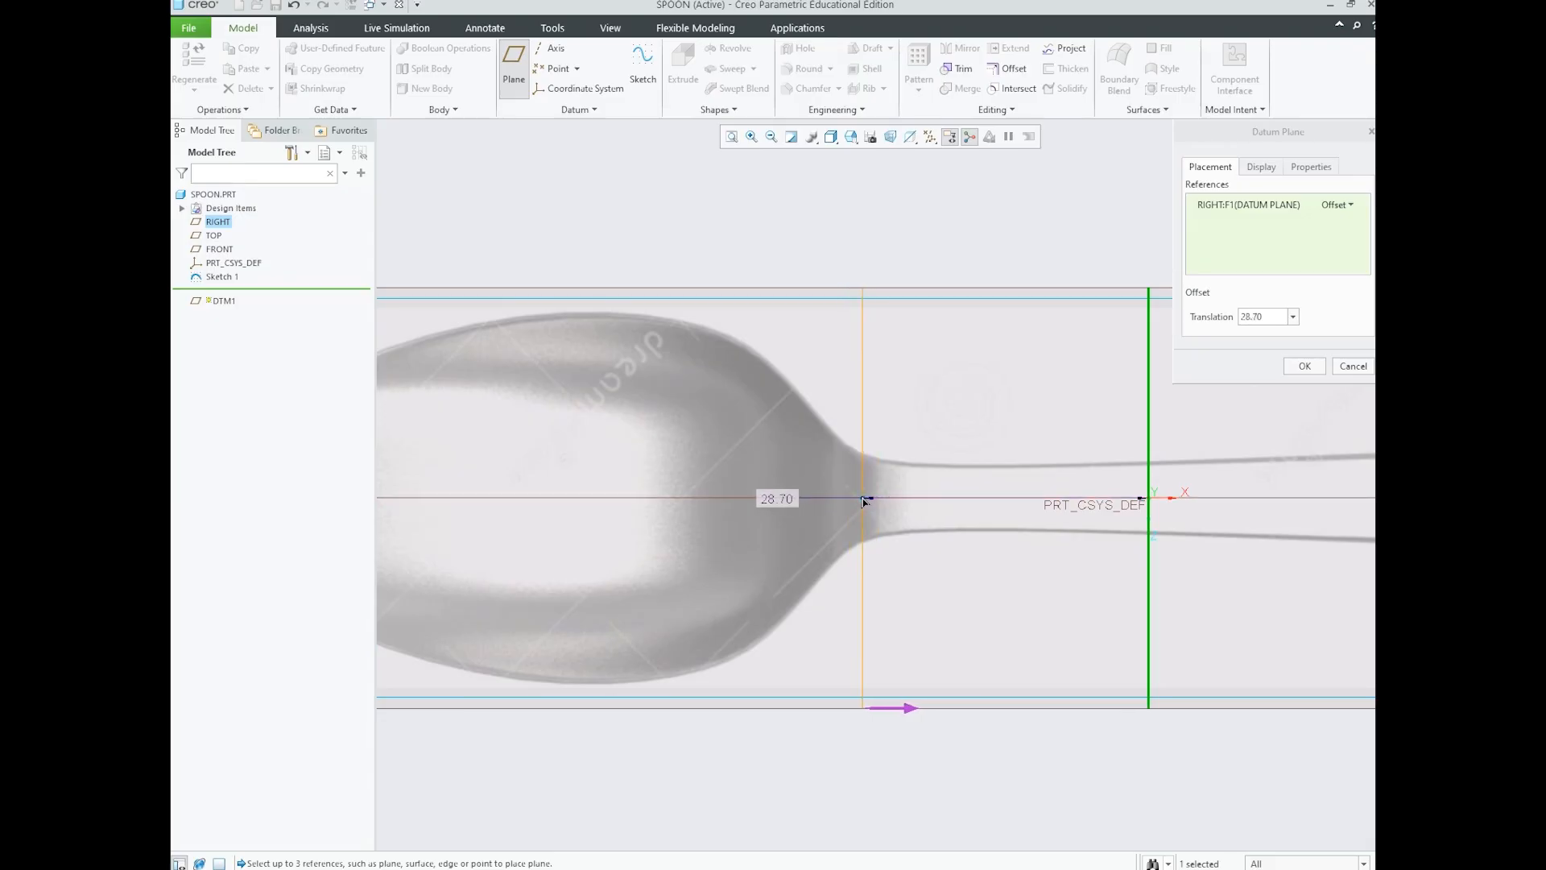
scroll(838, 424, down, 2)
scroll(828, 451, up, 2)
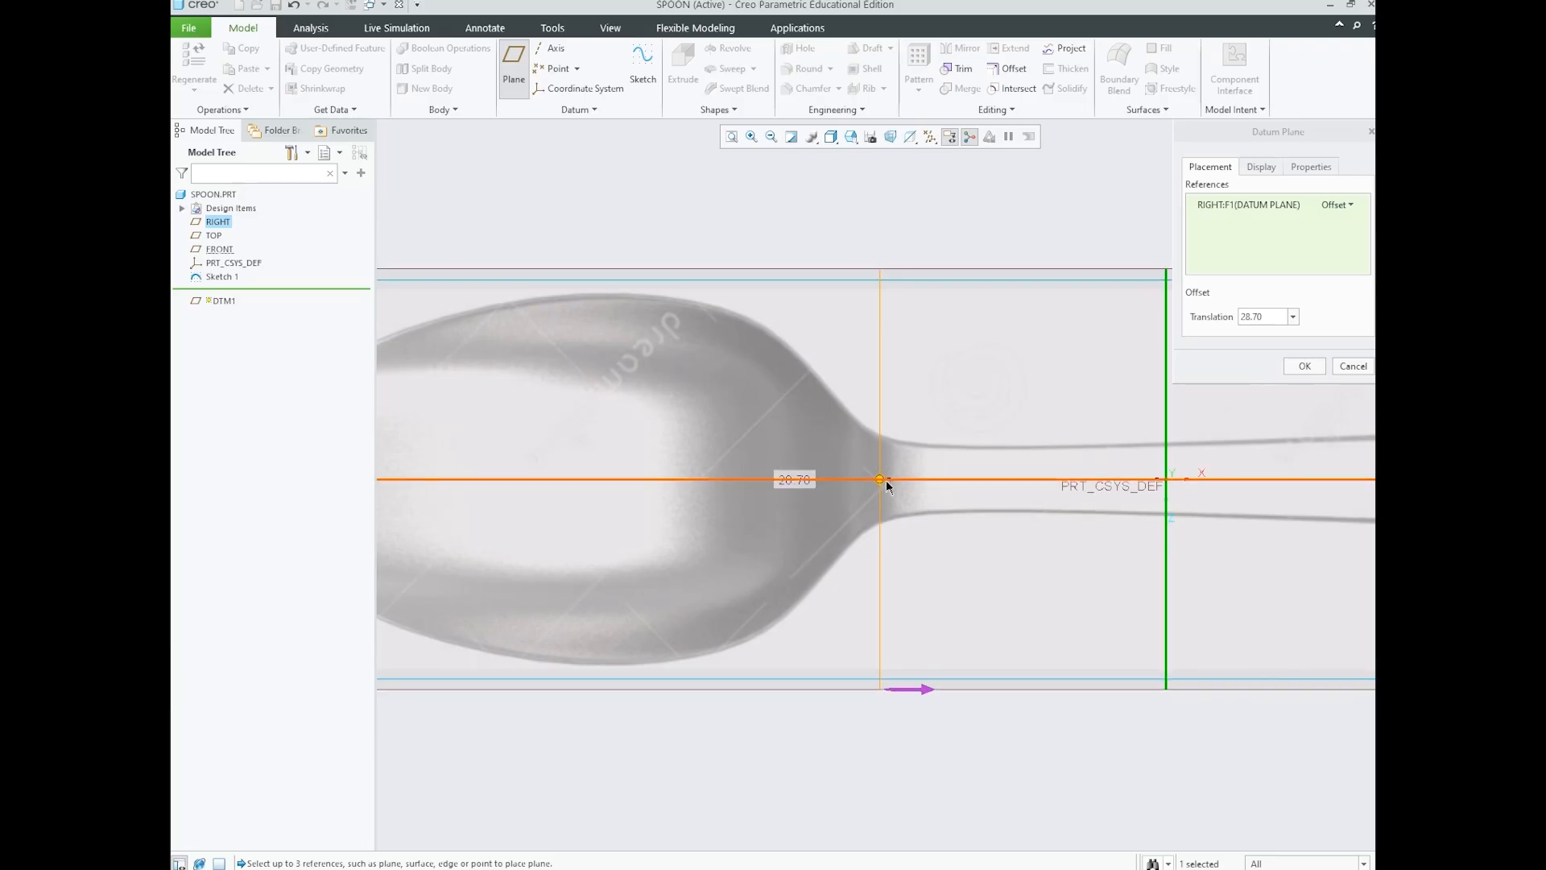
scroll(817, 465, down, 2)
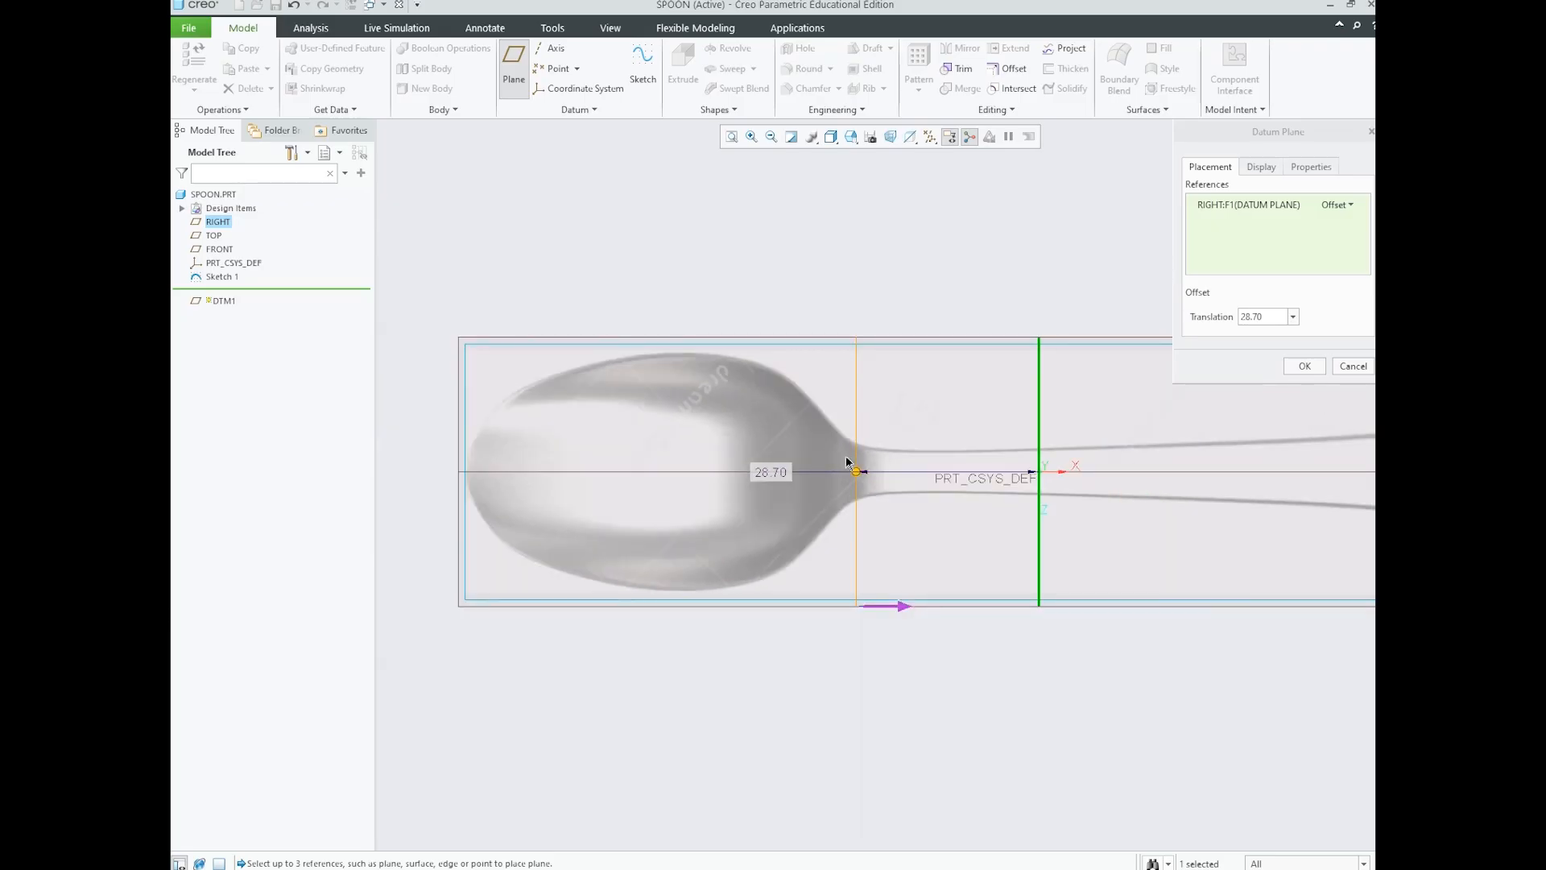
scroll(891, 462, up, 2)
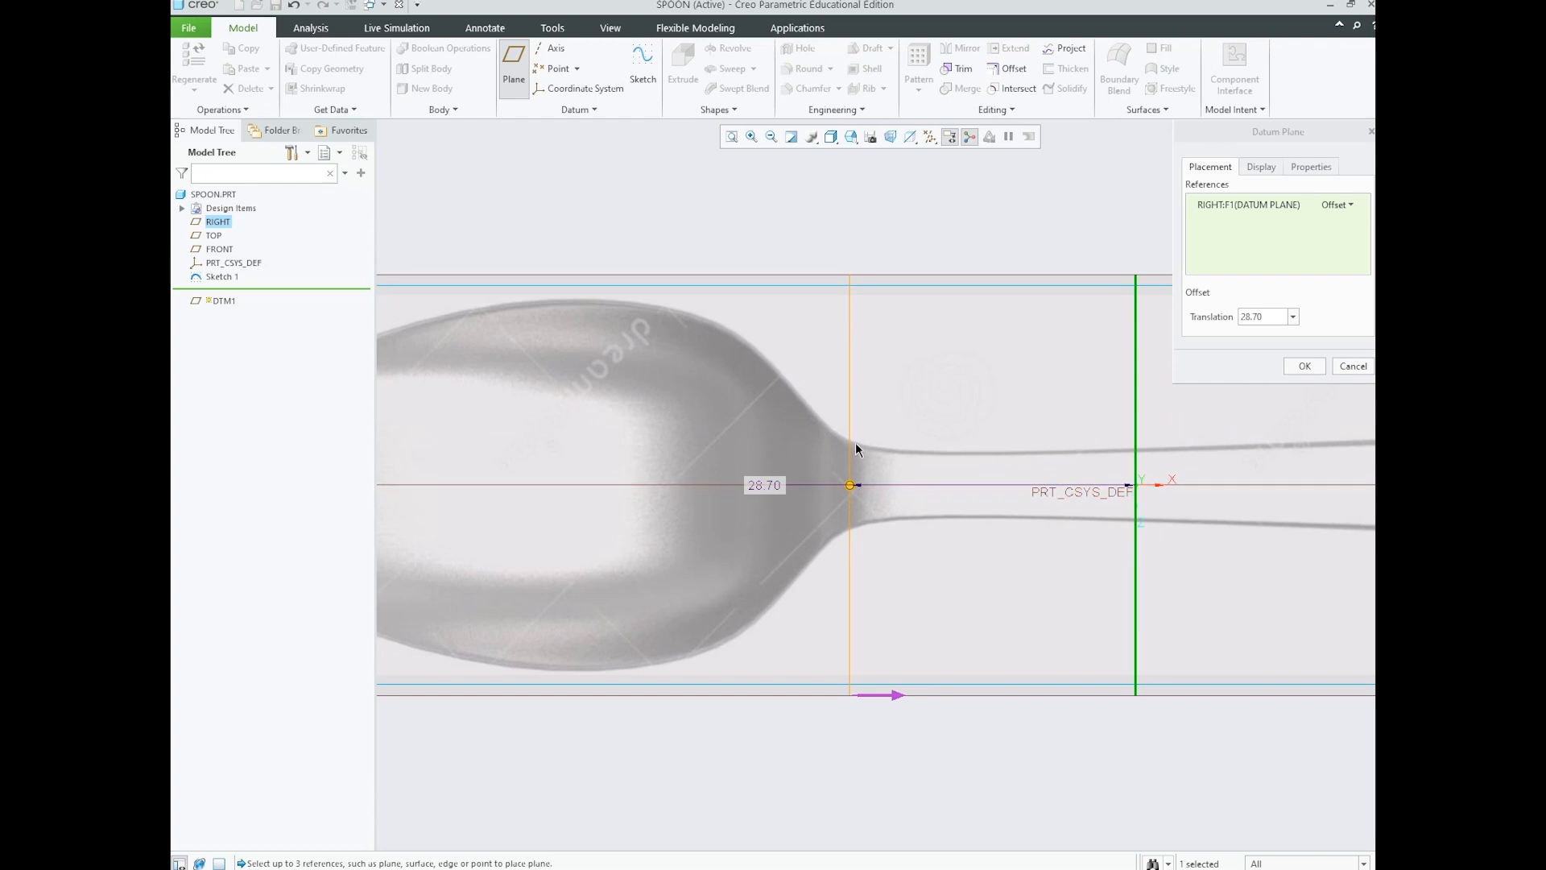
- Compare the new plane with the side-view image in the FRONT view and reduce its offset to about 27.7
scroll(869, 455, up, 3)
middle_drag(913, 459, 894, 367)
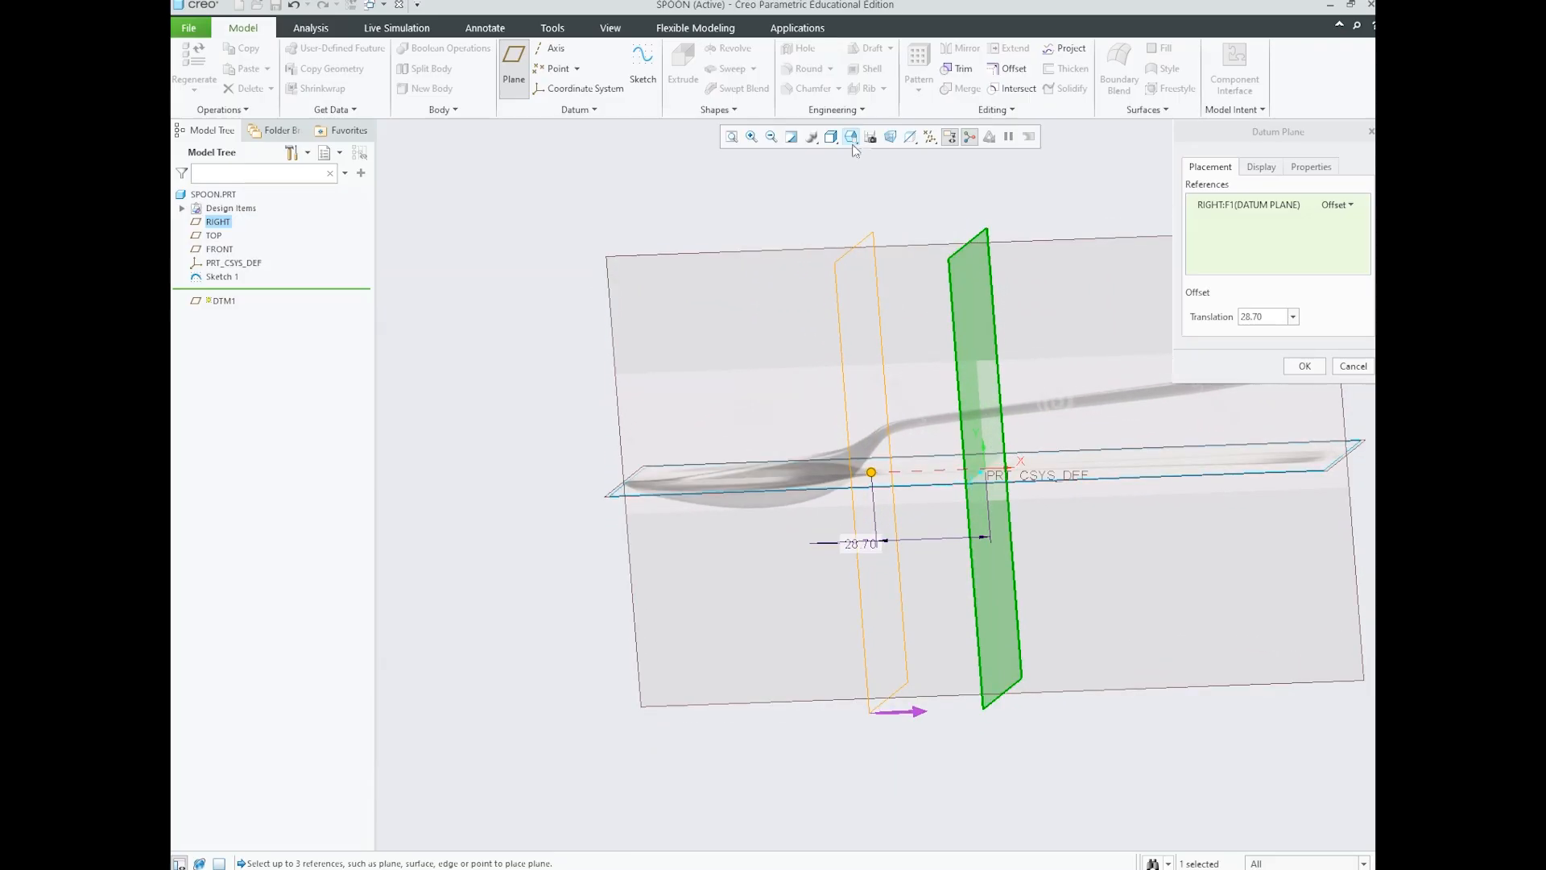
click(851, 137)
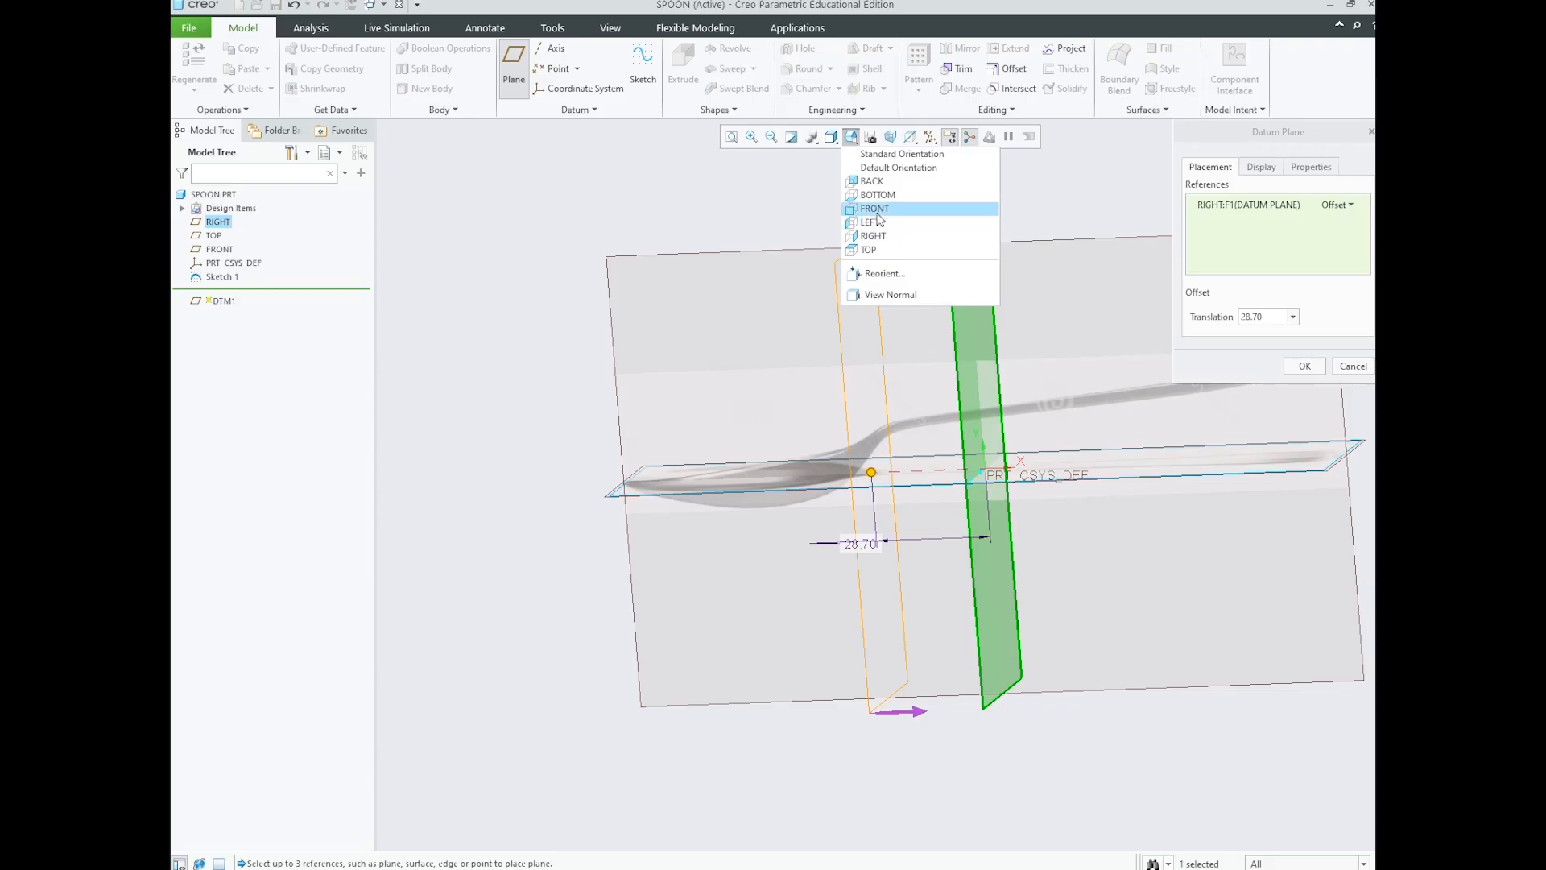
click(874, 209)
scroll(803, 473, down, 2)
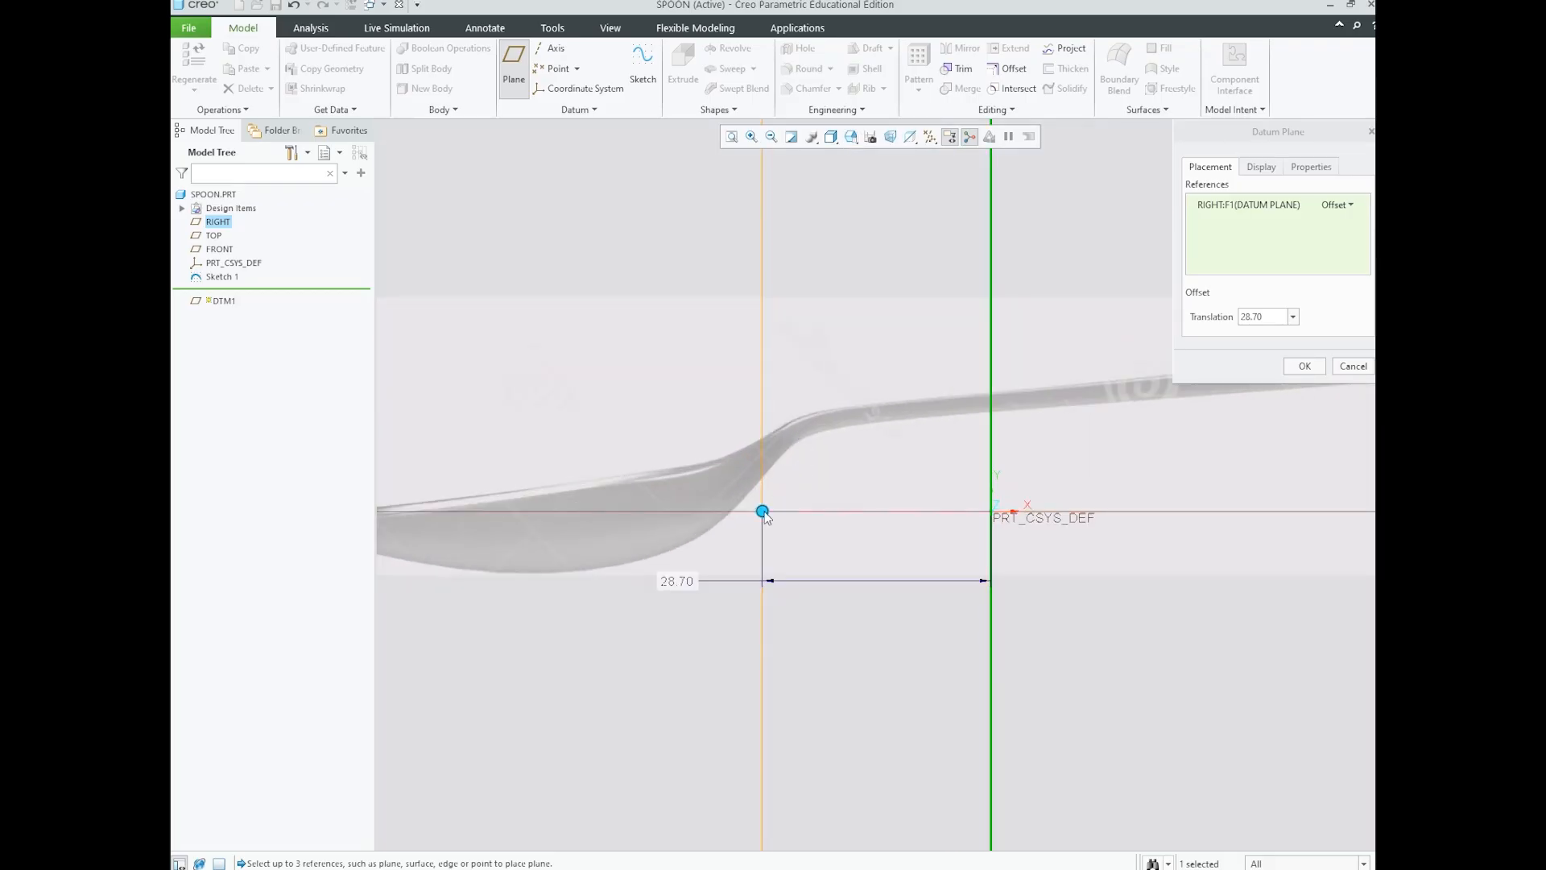
drag(762, 511, 770, 512)
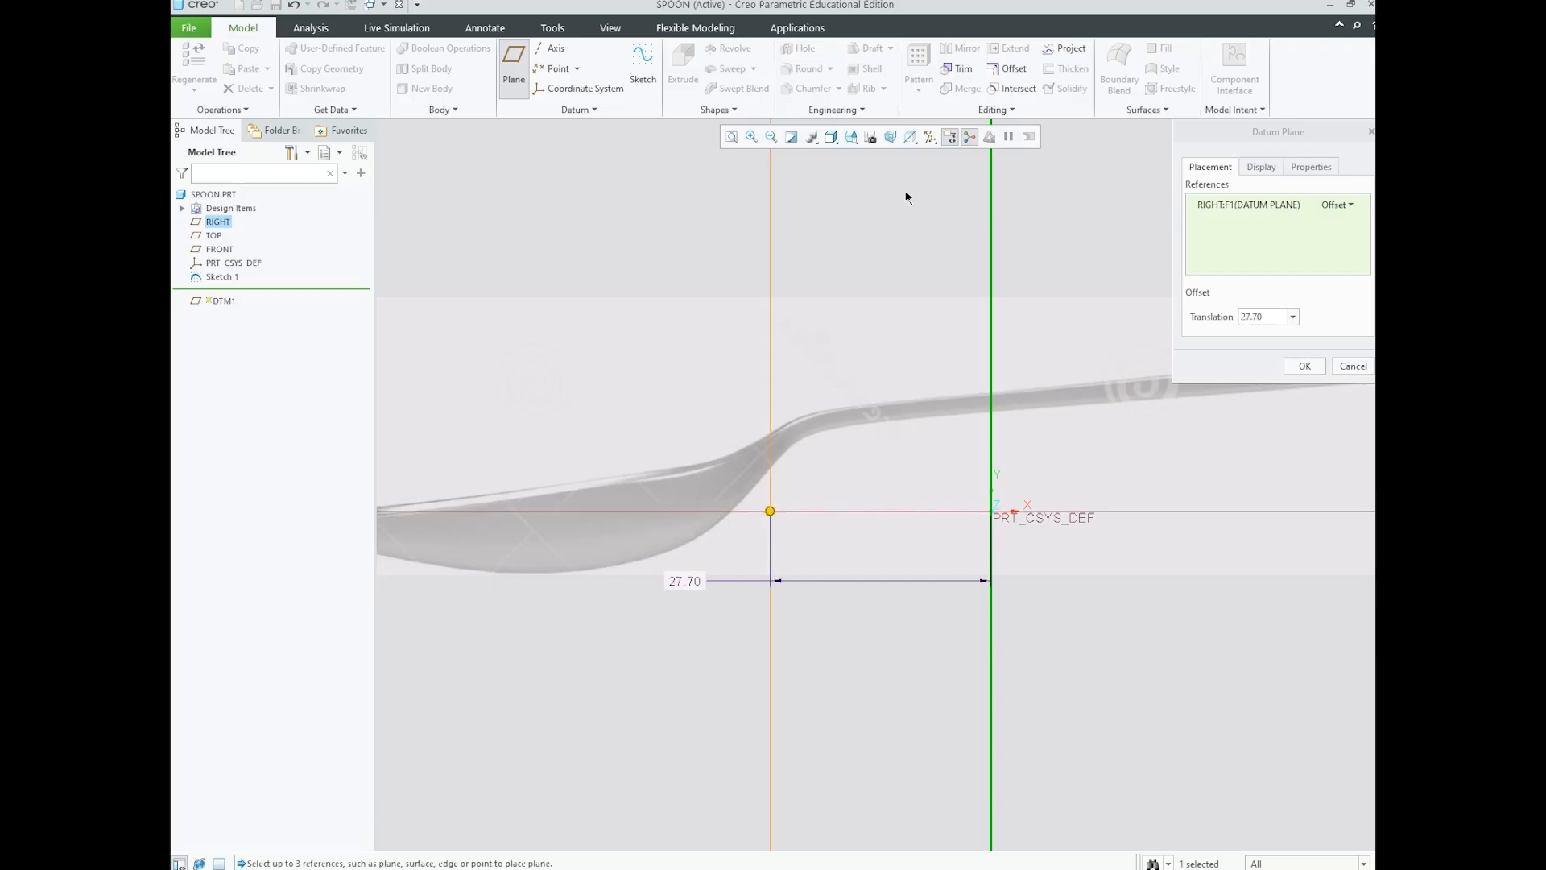
- Check the neck plane against the top-view image in the TOP view and accept the datum plane
click(856, 141)
click(880, 252)
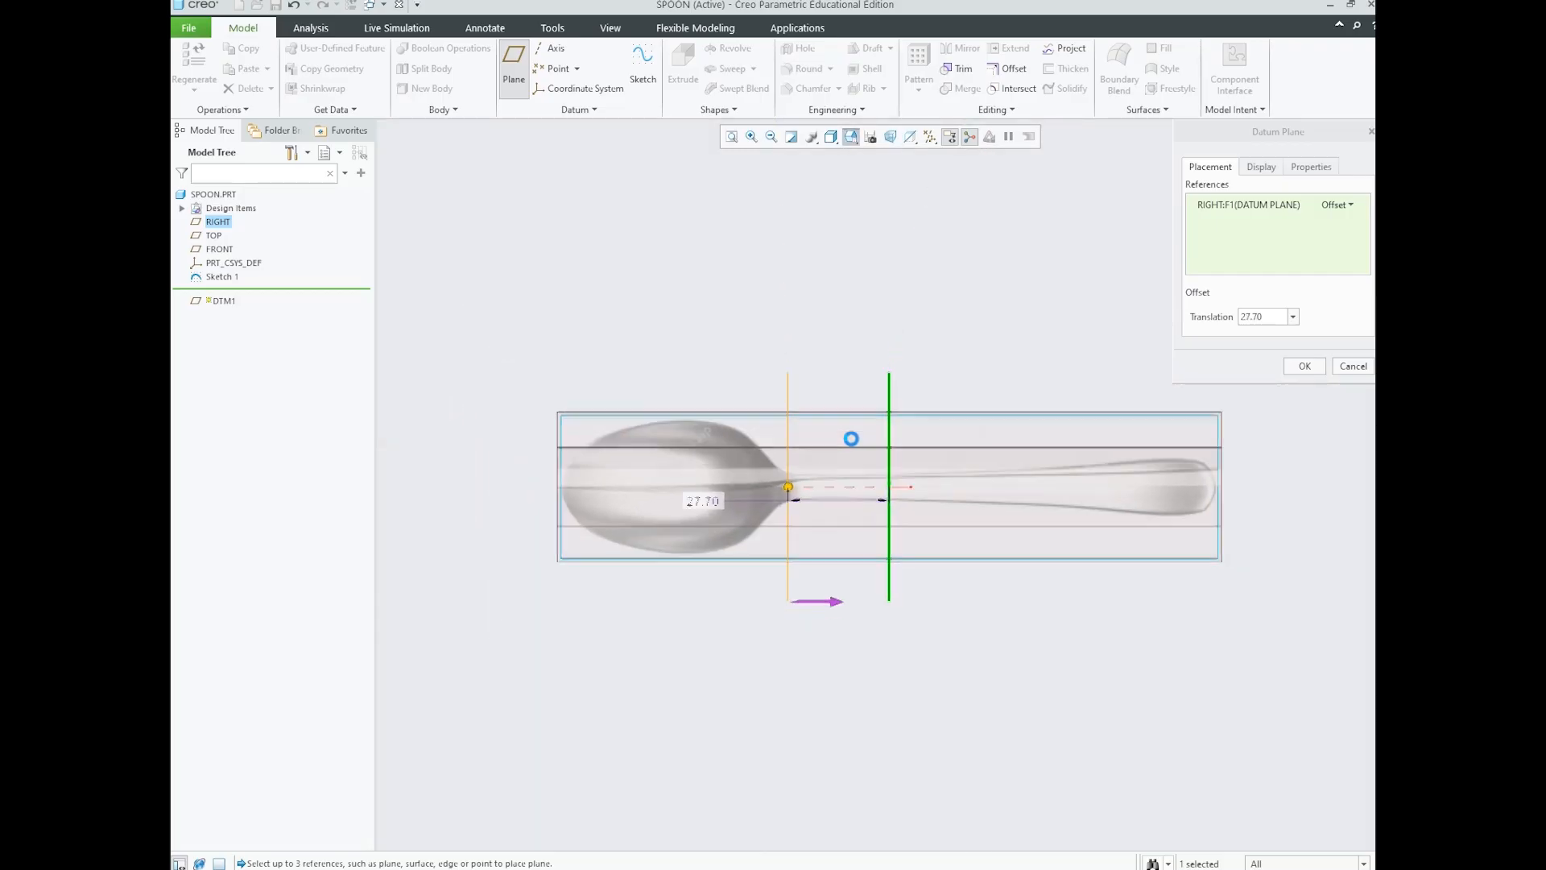
scroll(811, 501, down, 5)
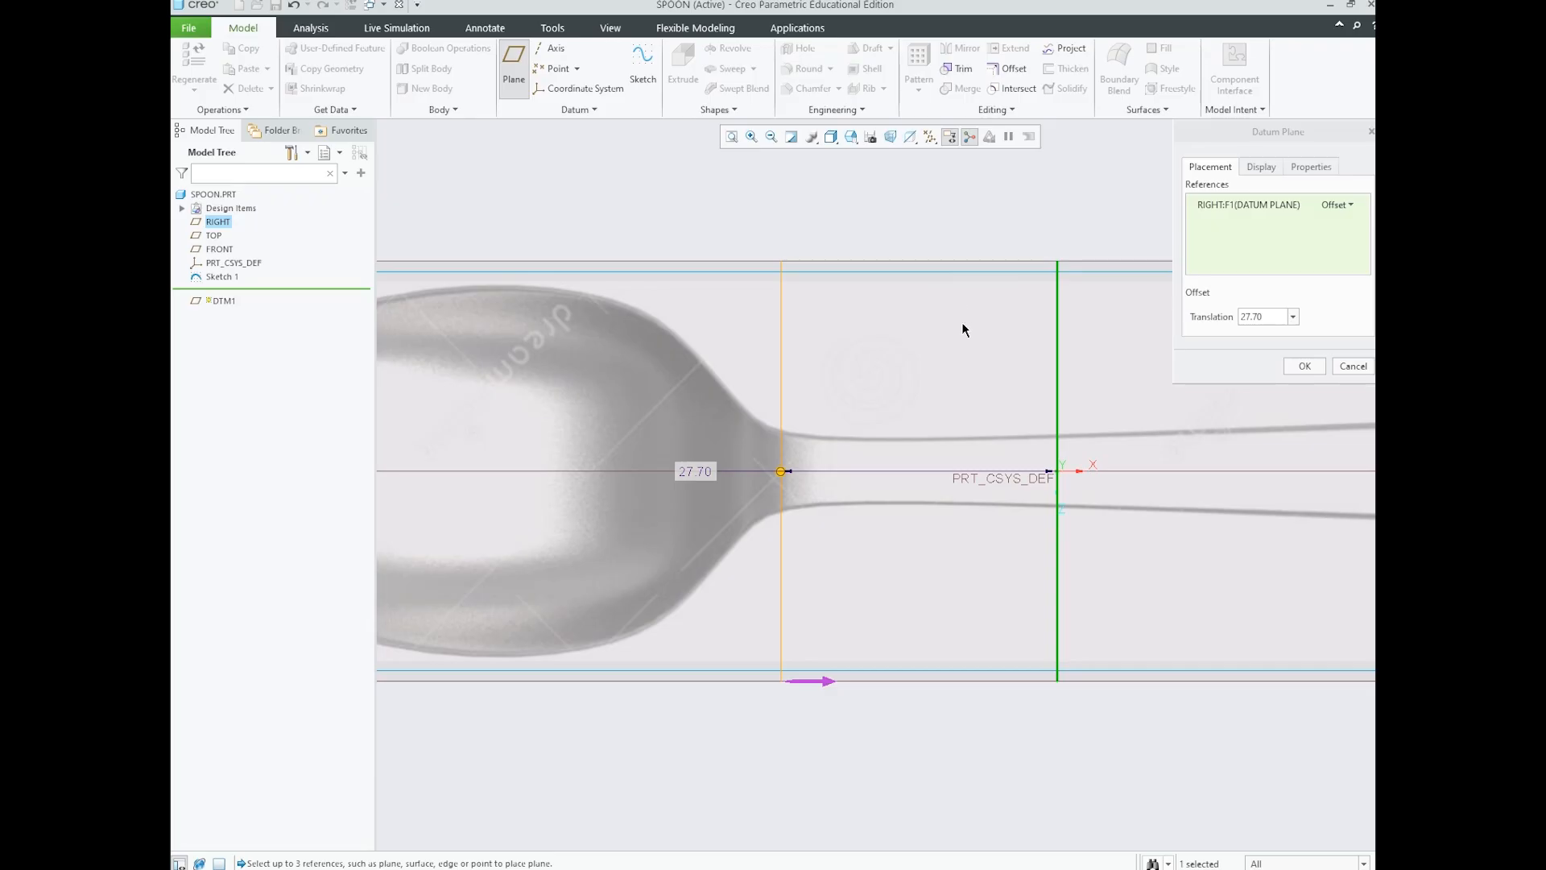
click(1301, 368)
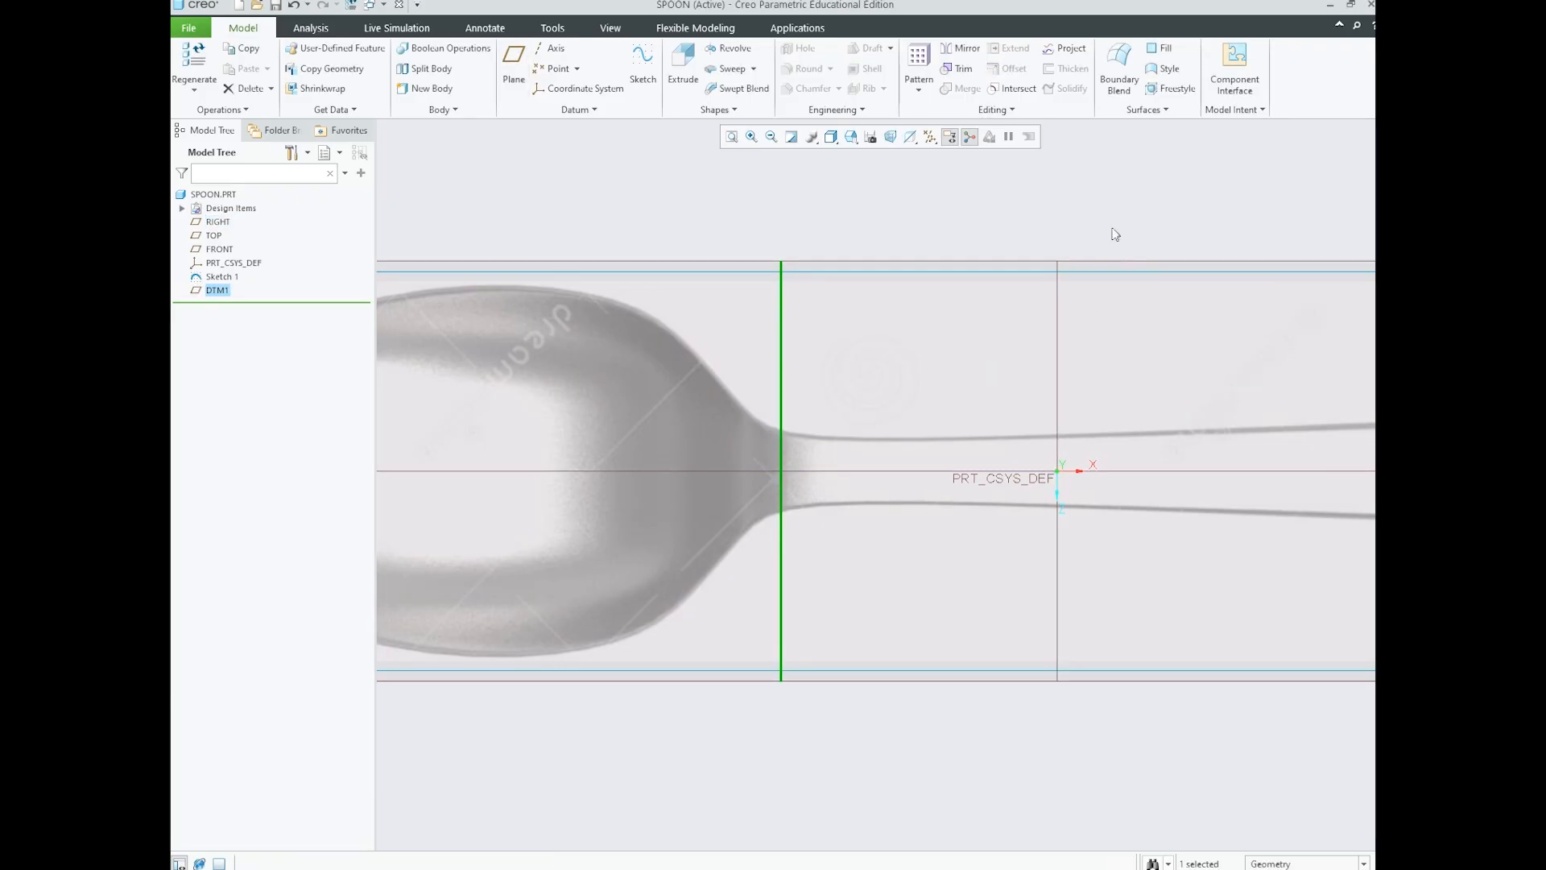
- Start a datum plane offset from RIGHT and place it about 56.6 towards the bowl, at the bowl's widest section
scroll(1027, 375, down, 3)
scroll(1031, 375, down, 2)
scroll(995, 371, up, 4)
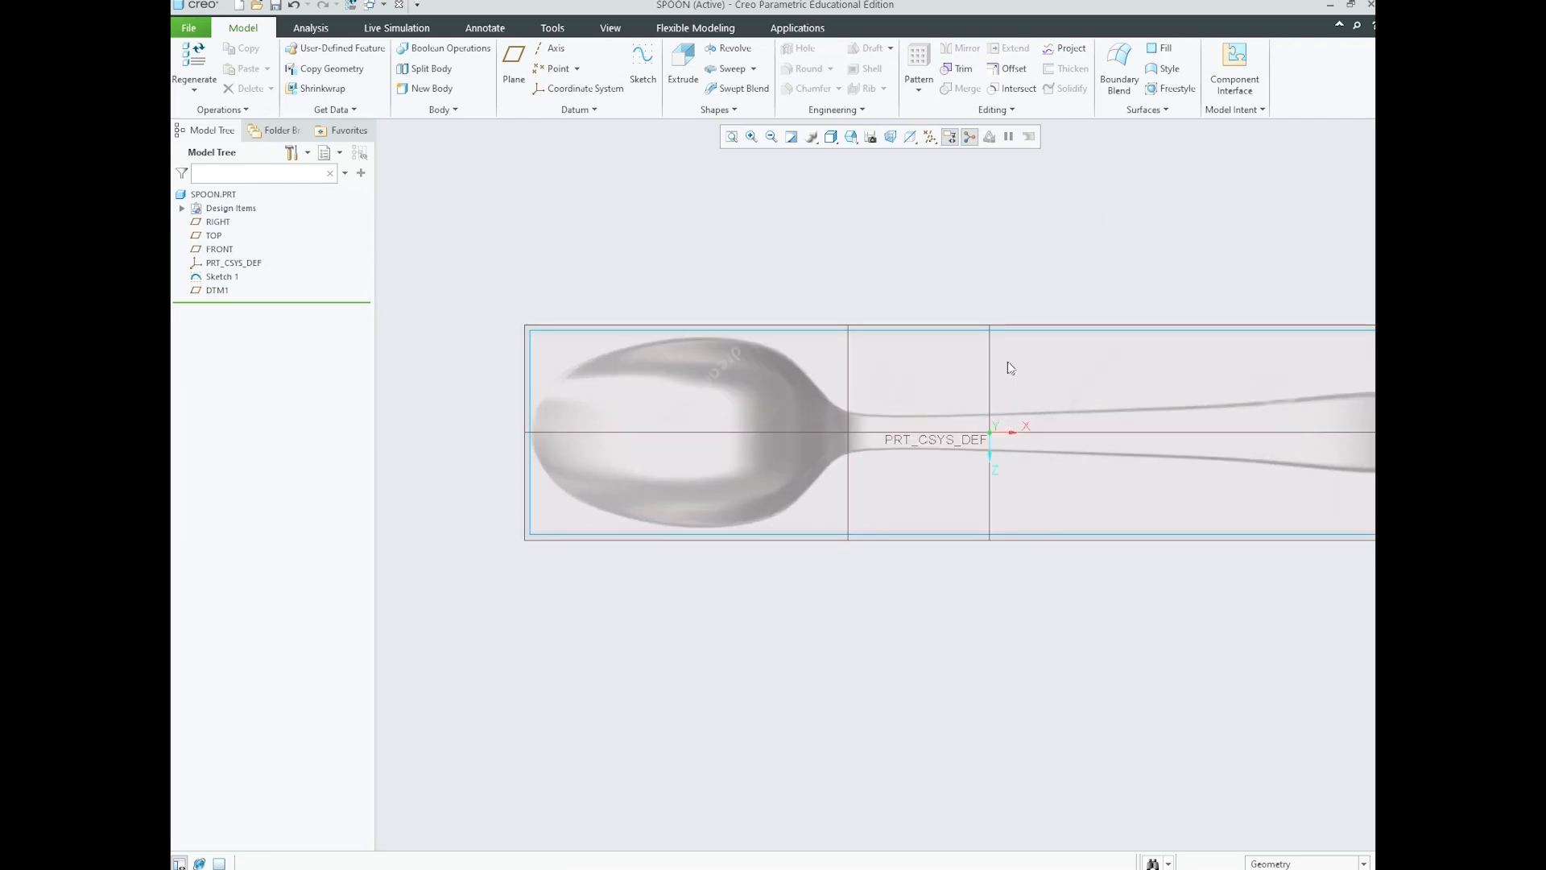
click(992, 372)
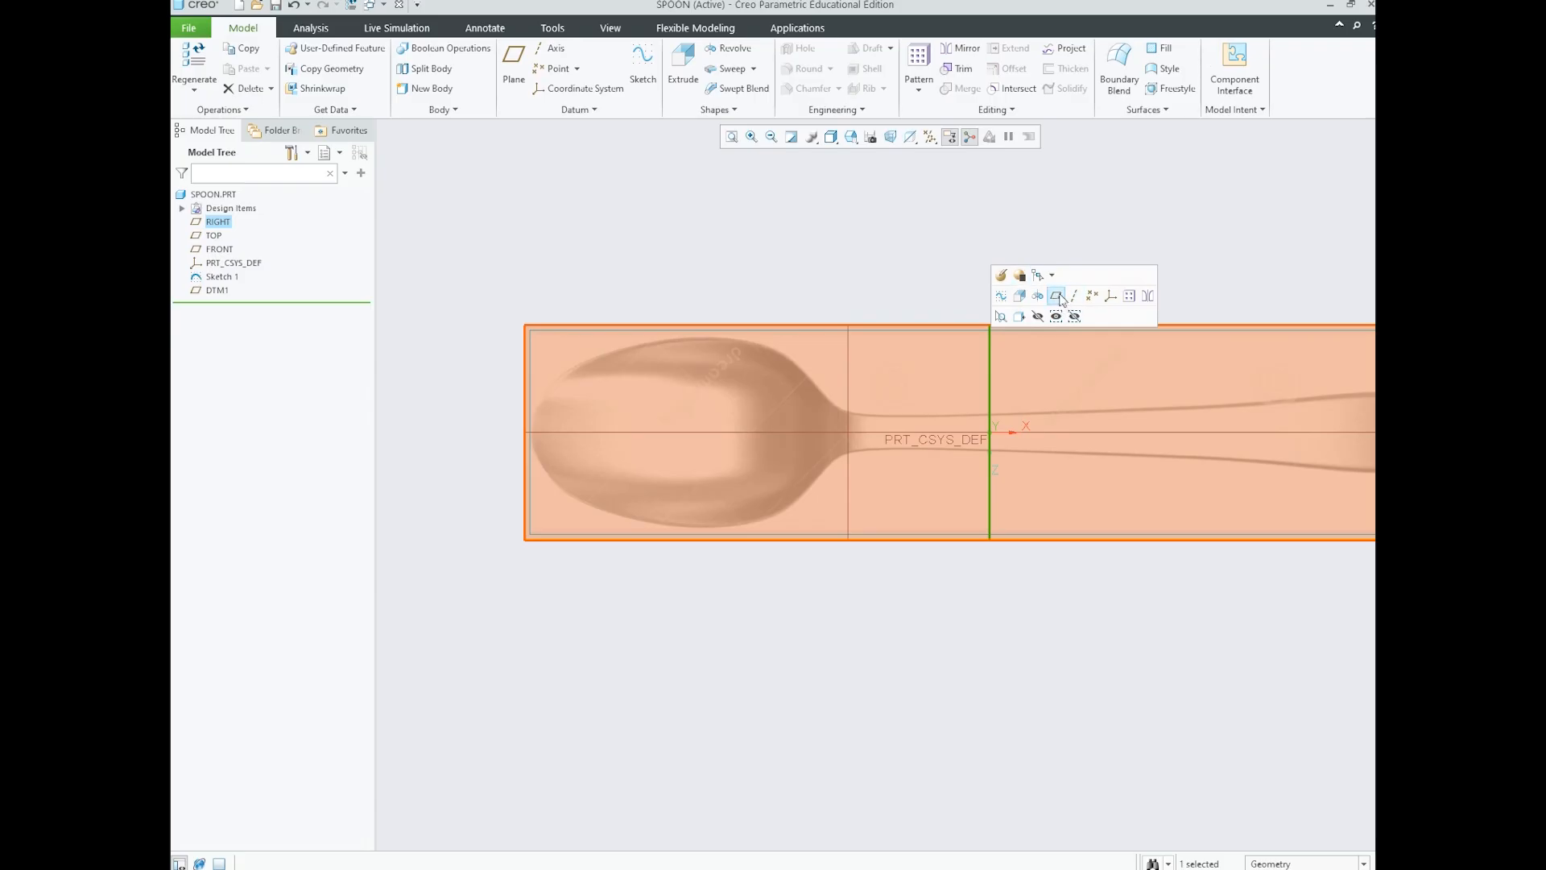
click(1057, 297)
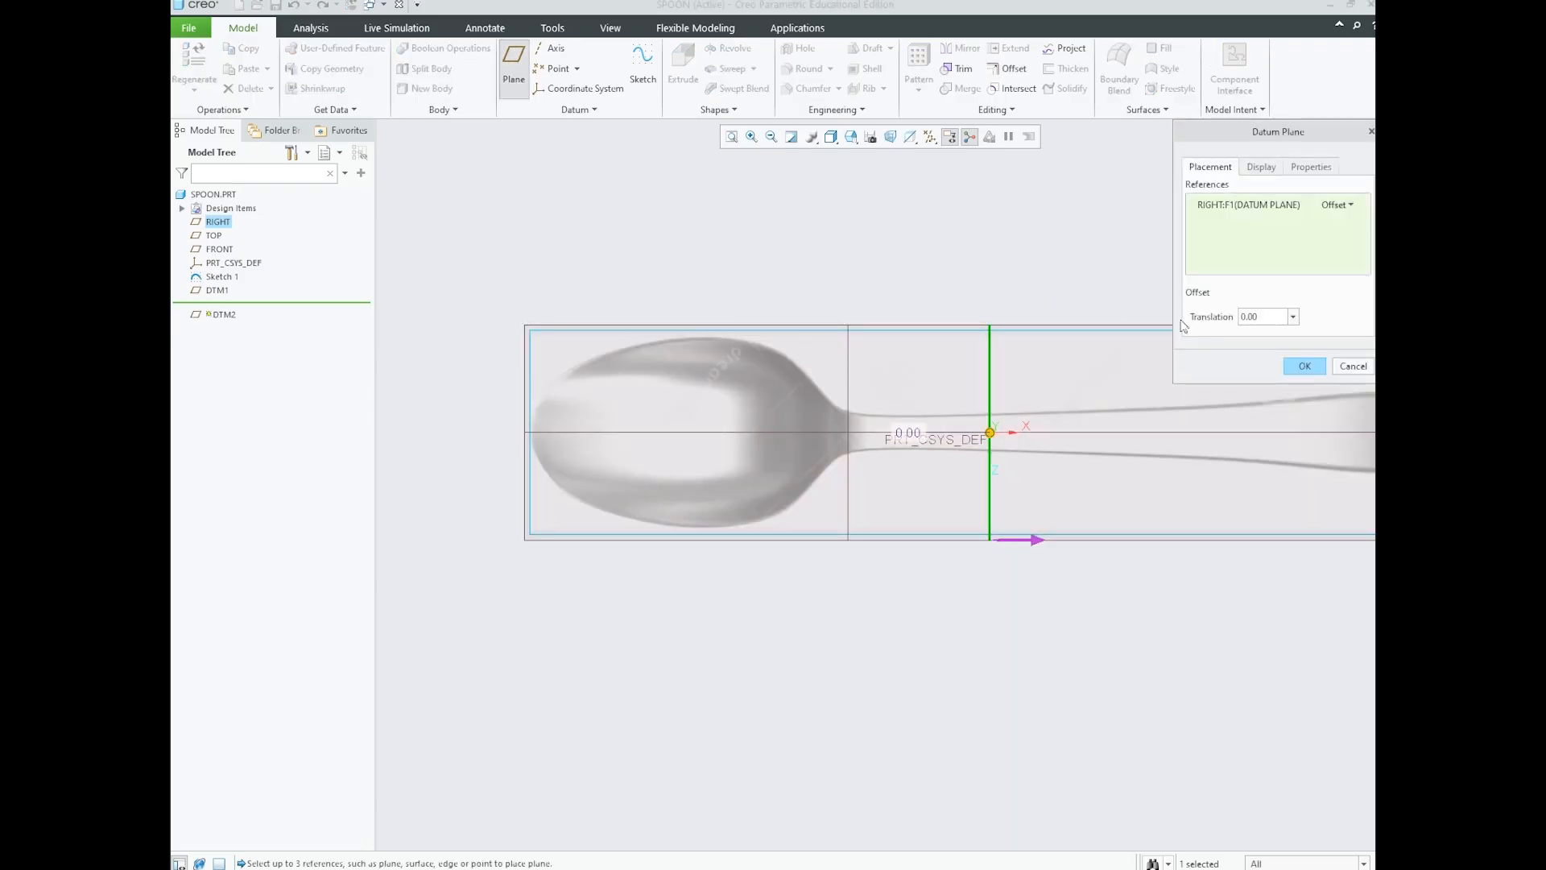
scroll(737, 439, up, 2)
scroll(757, 449, down, 1)
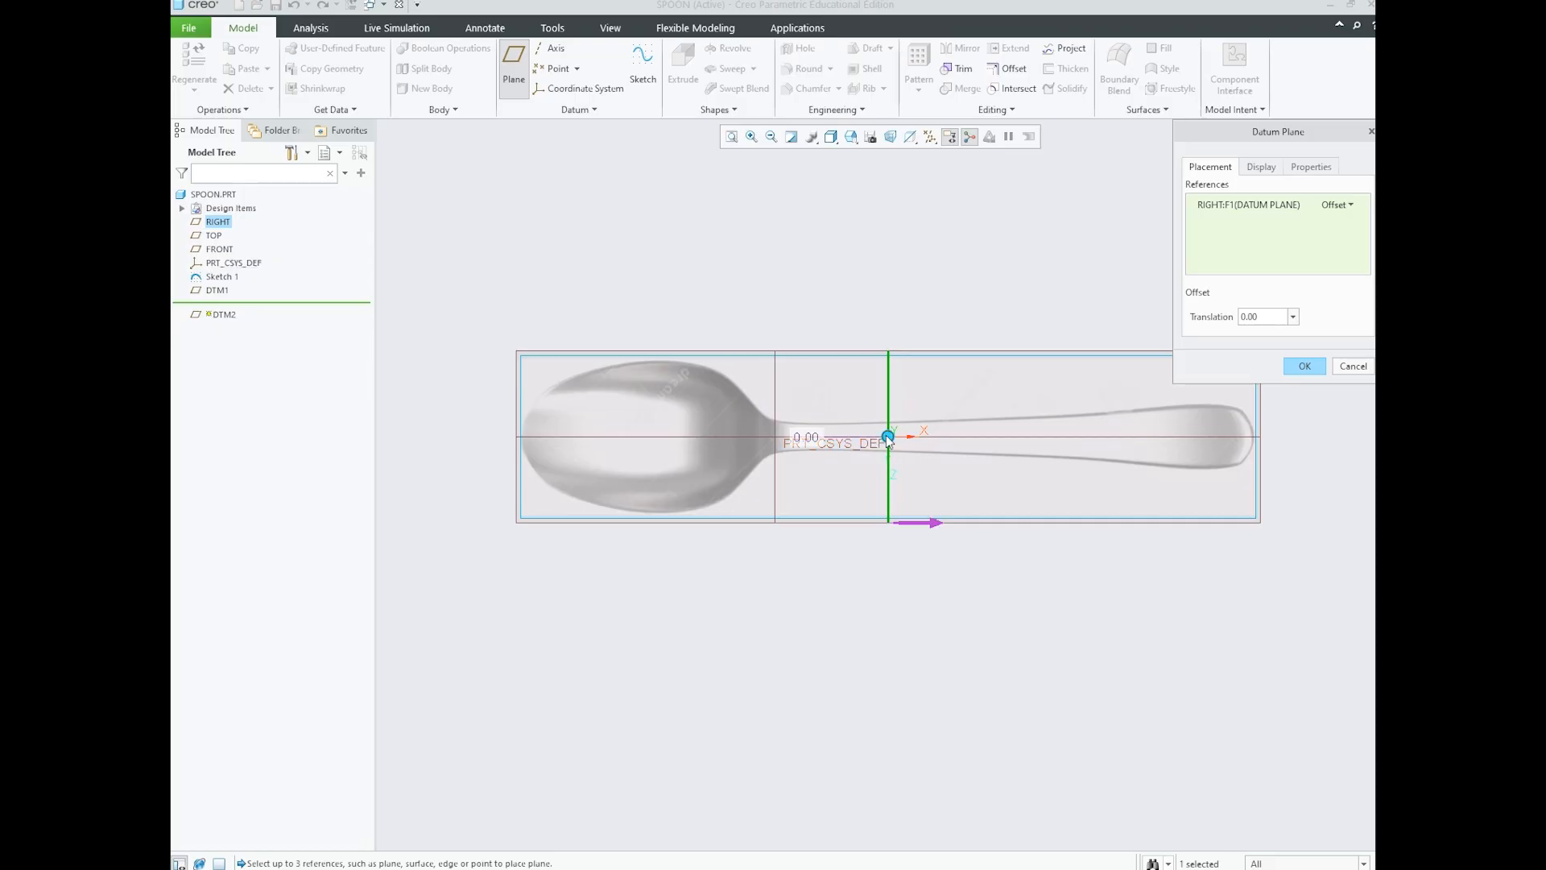
drag(886, 438, 658, 447)
scroll(643, 403, down, 1)
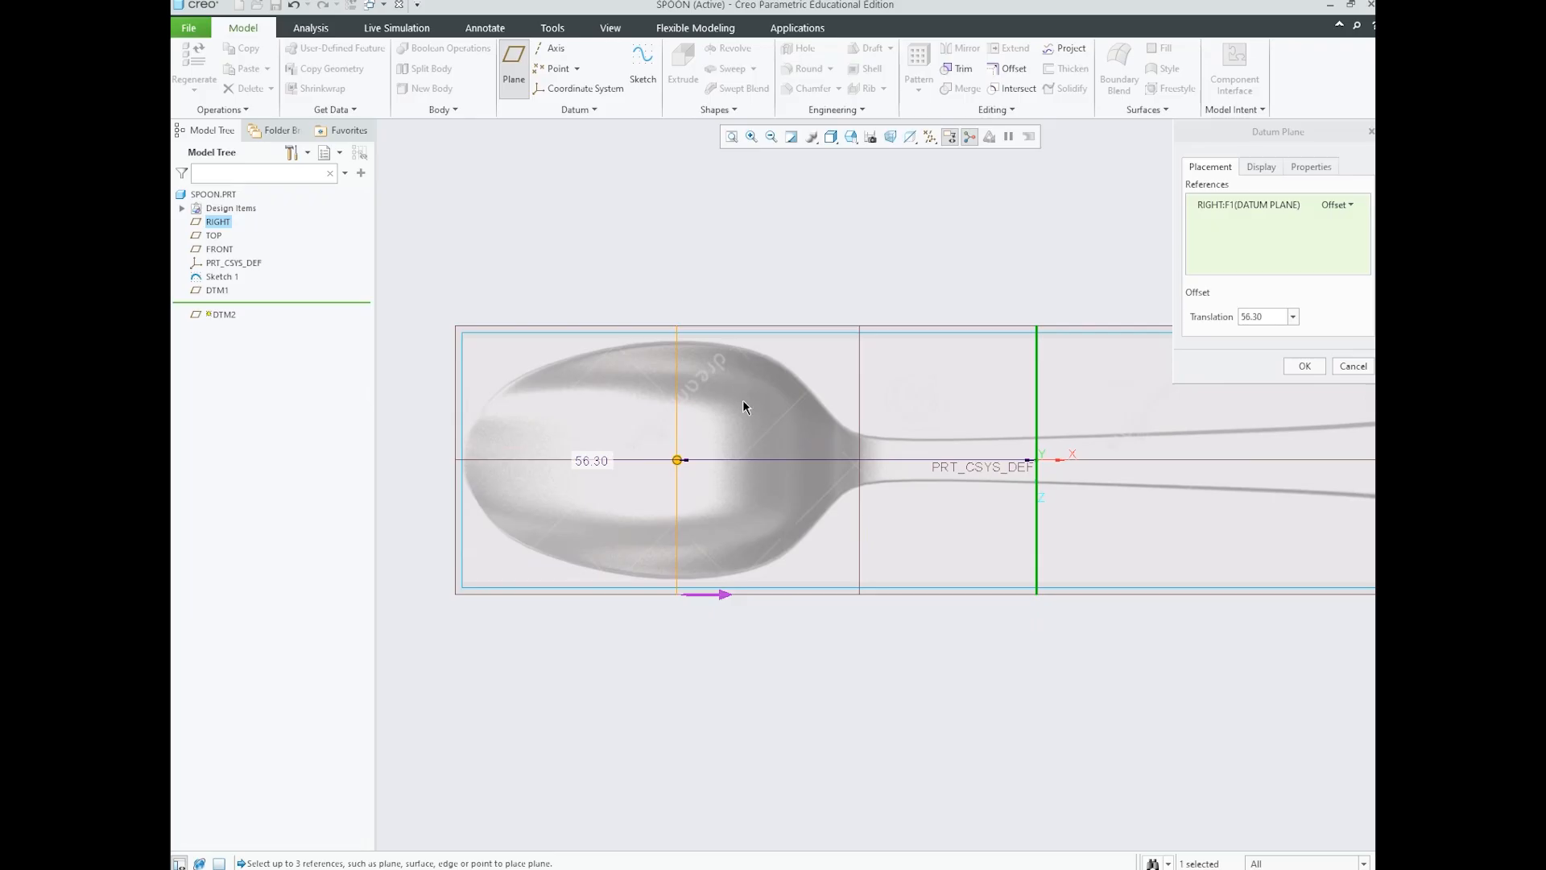
scroll(662, 439, down, 1)
drag(691, 464, 687, 477)
- Check the bowl plane against the reference images in the FRONT and TOP views and accept the datum plane
click(852, 136)
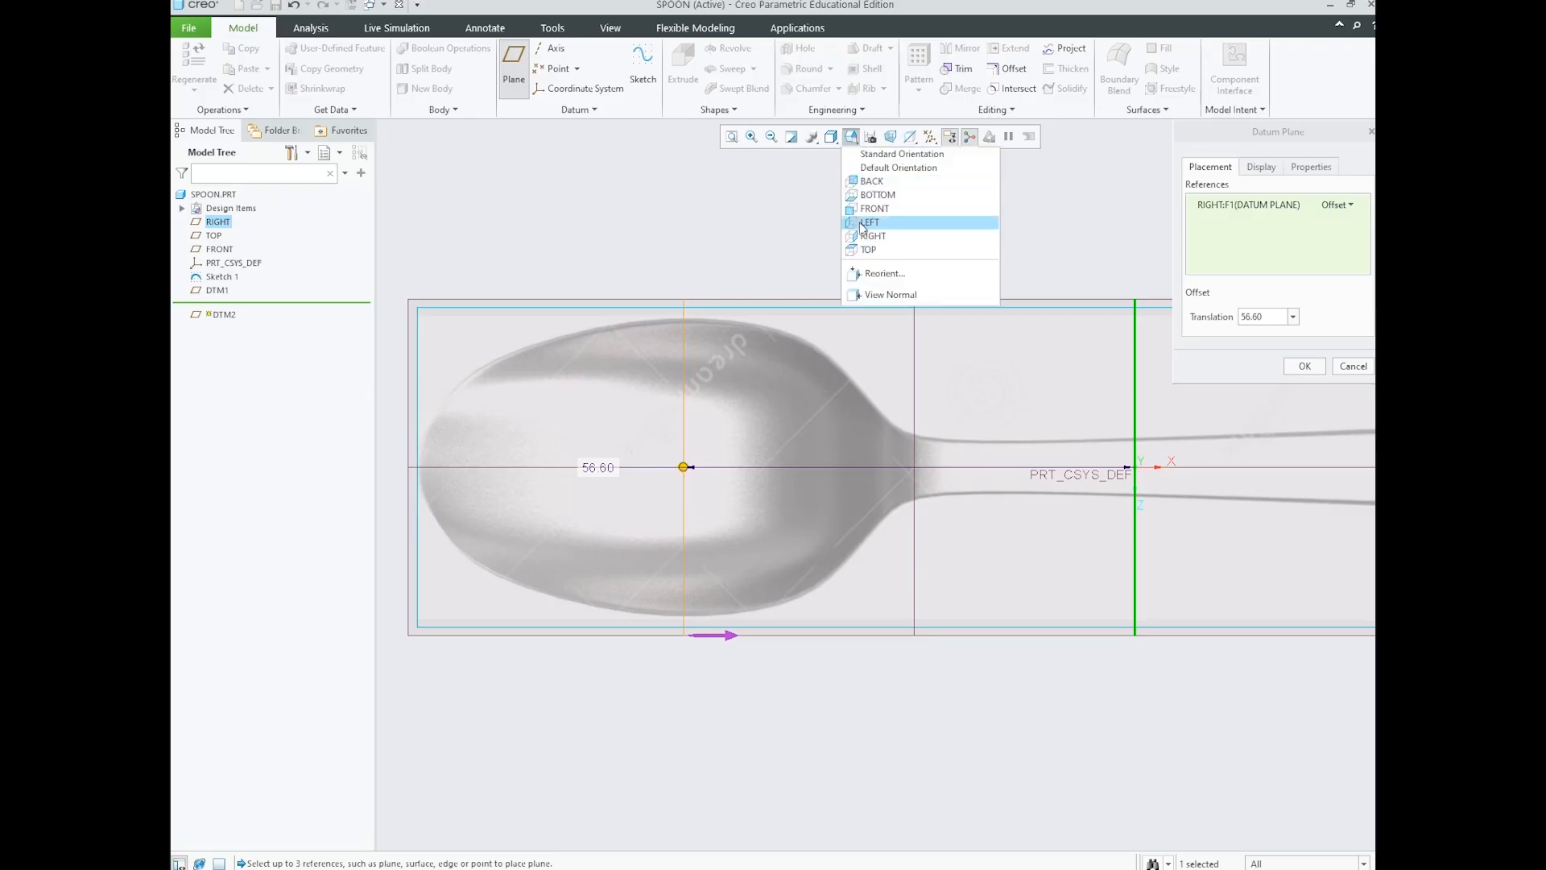
click(874, 209)
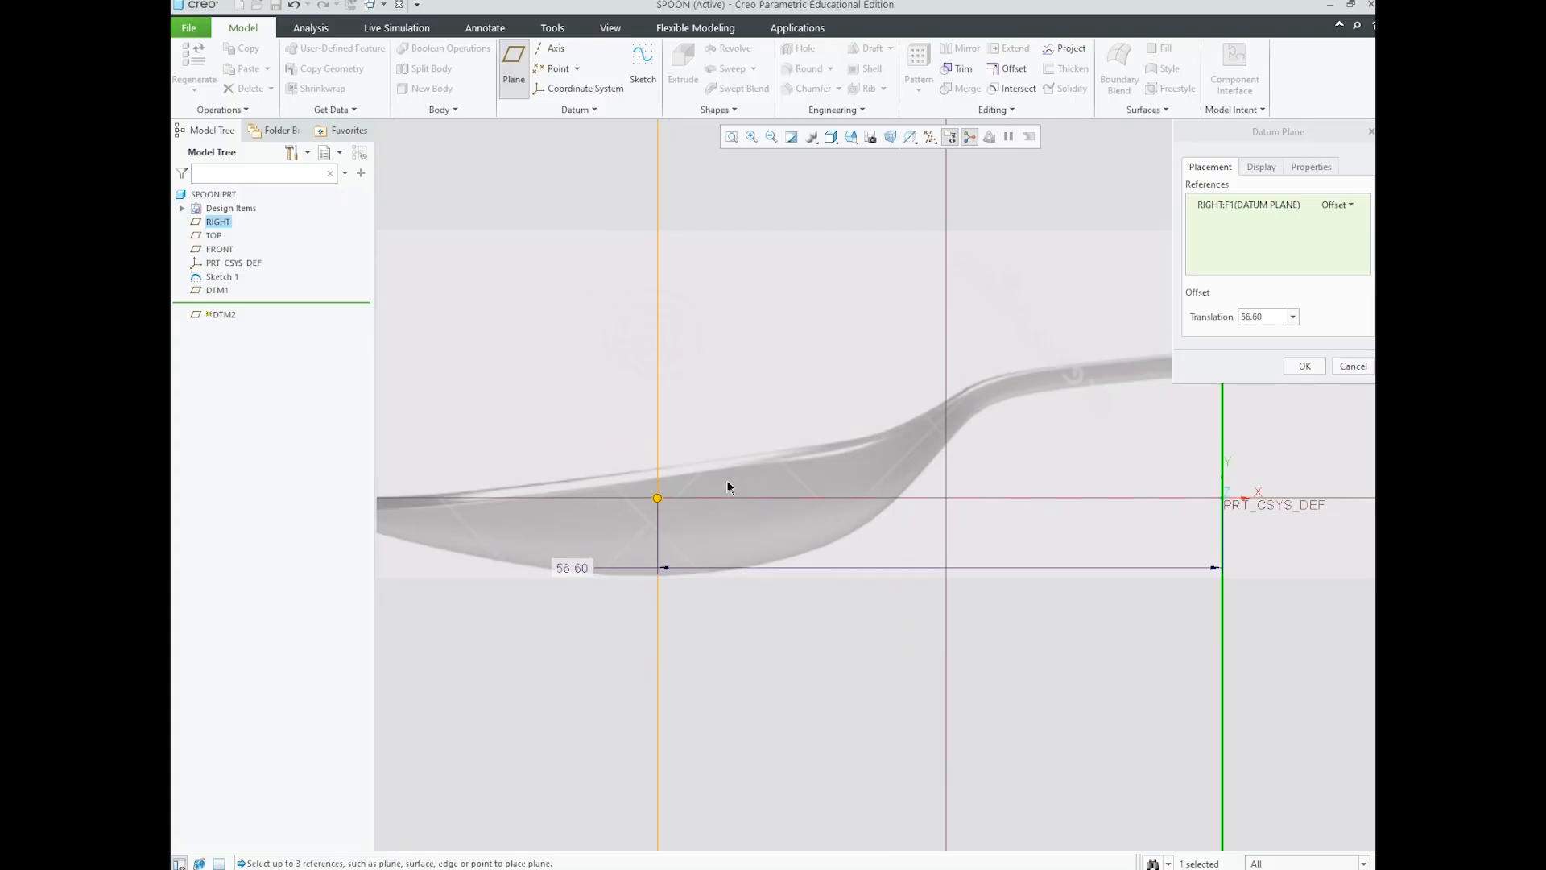
click(851, 136)
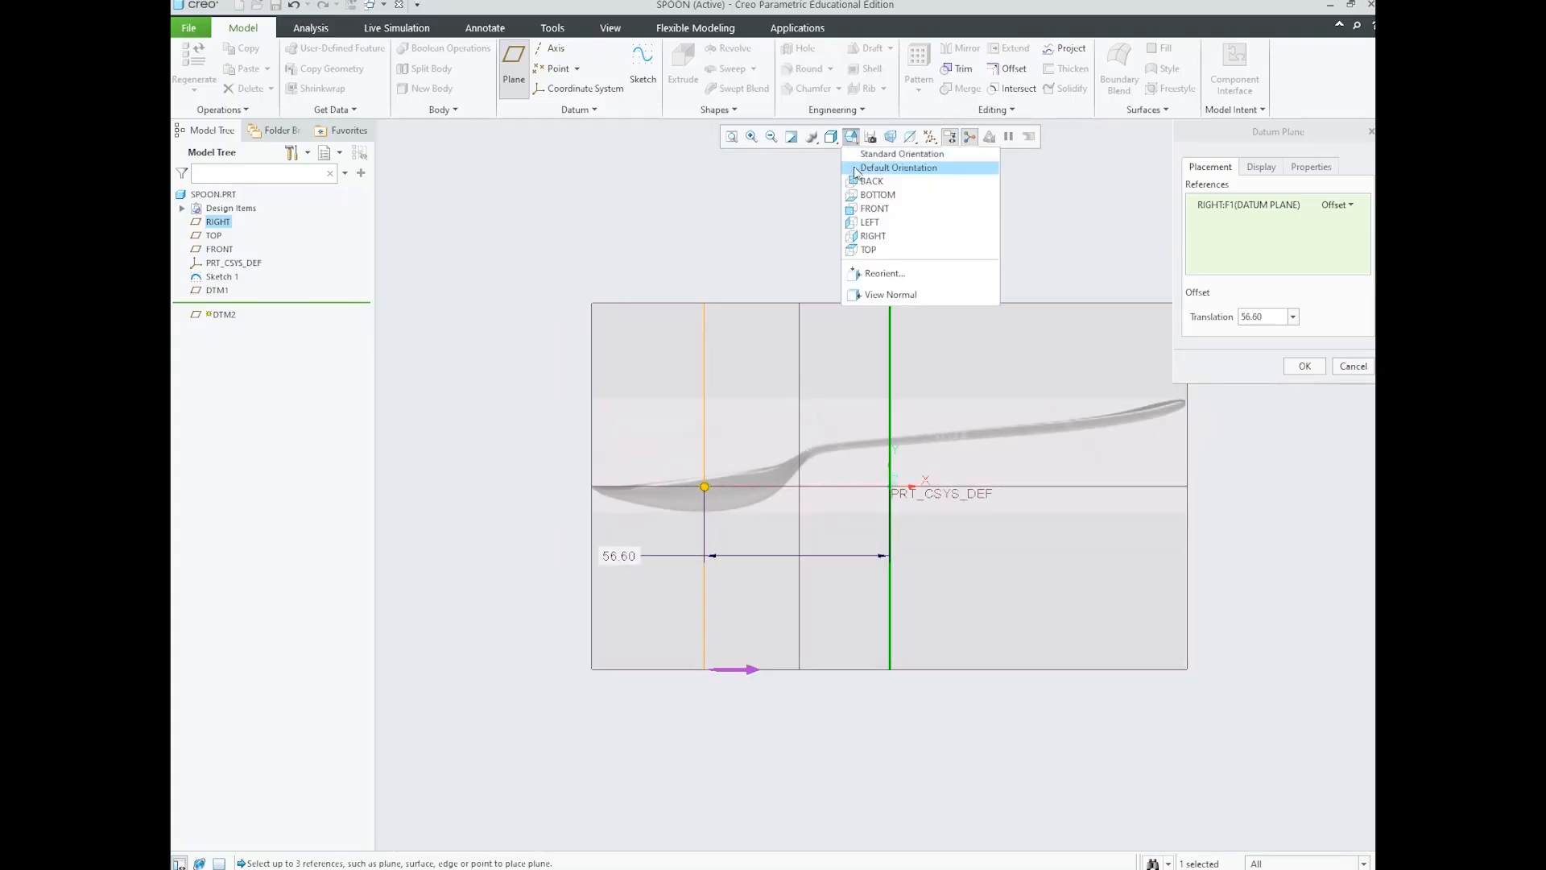
click(870, 250)
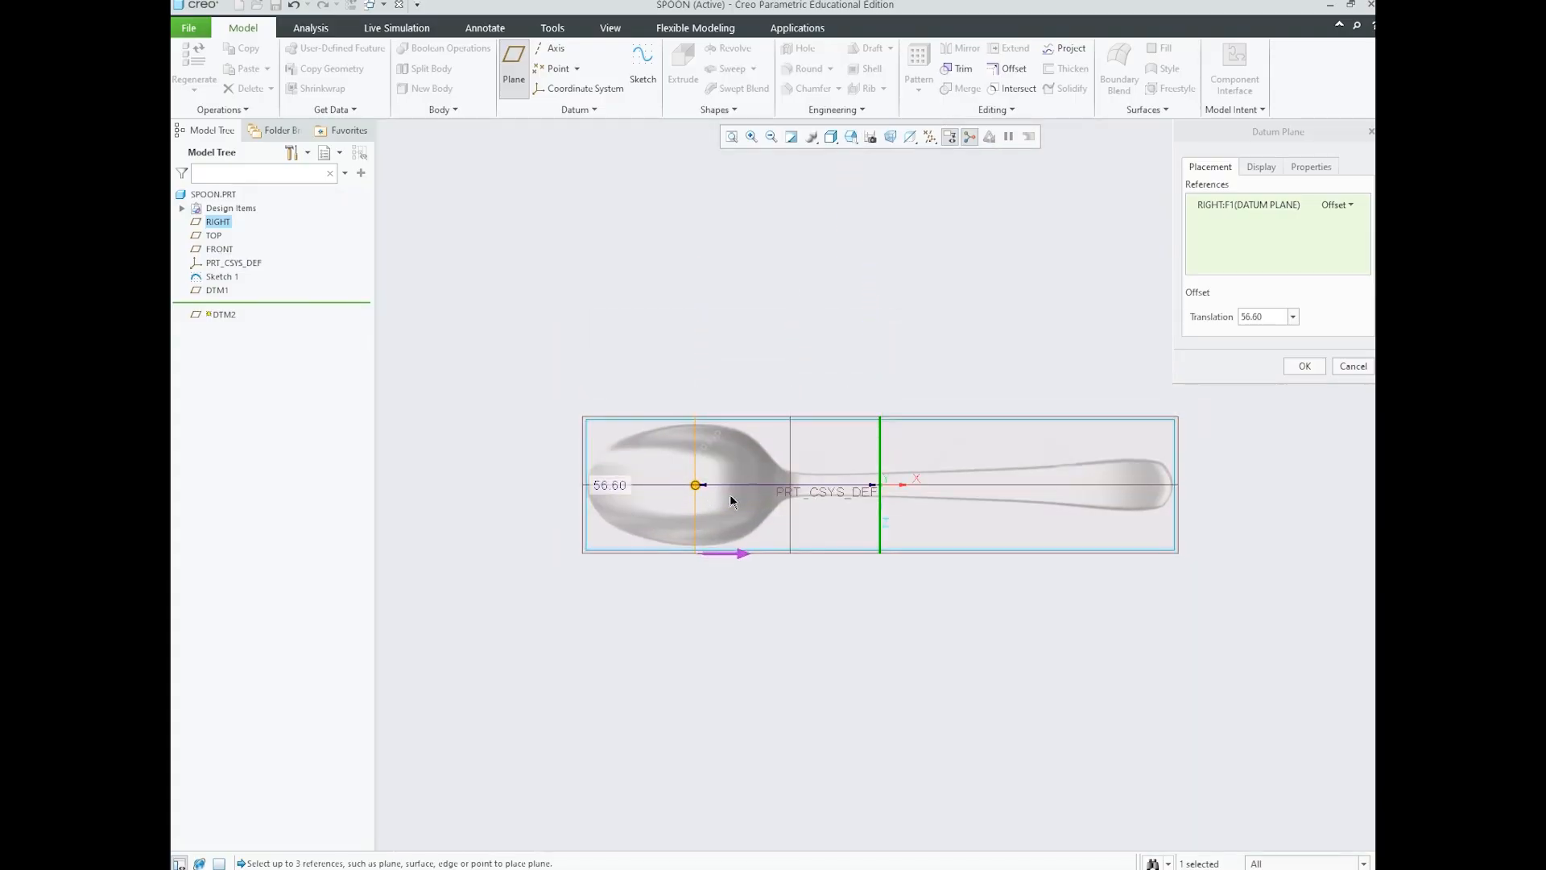
scroll(616, 496, up, 1)
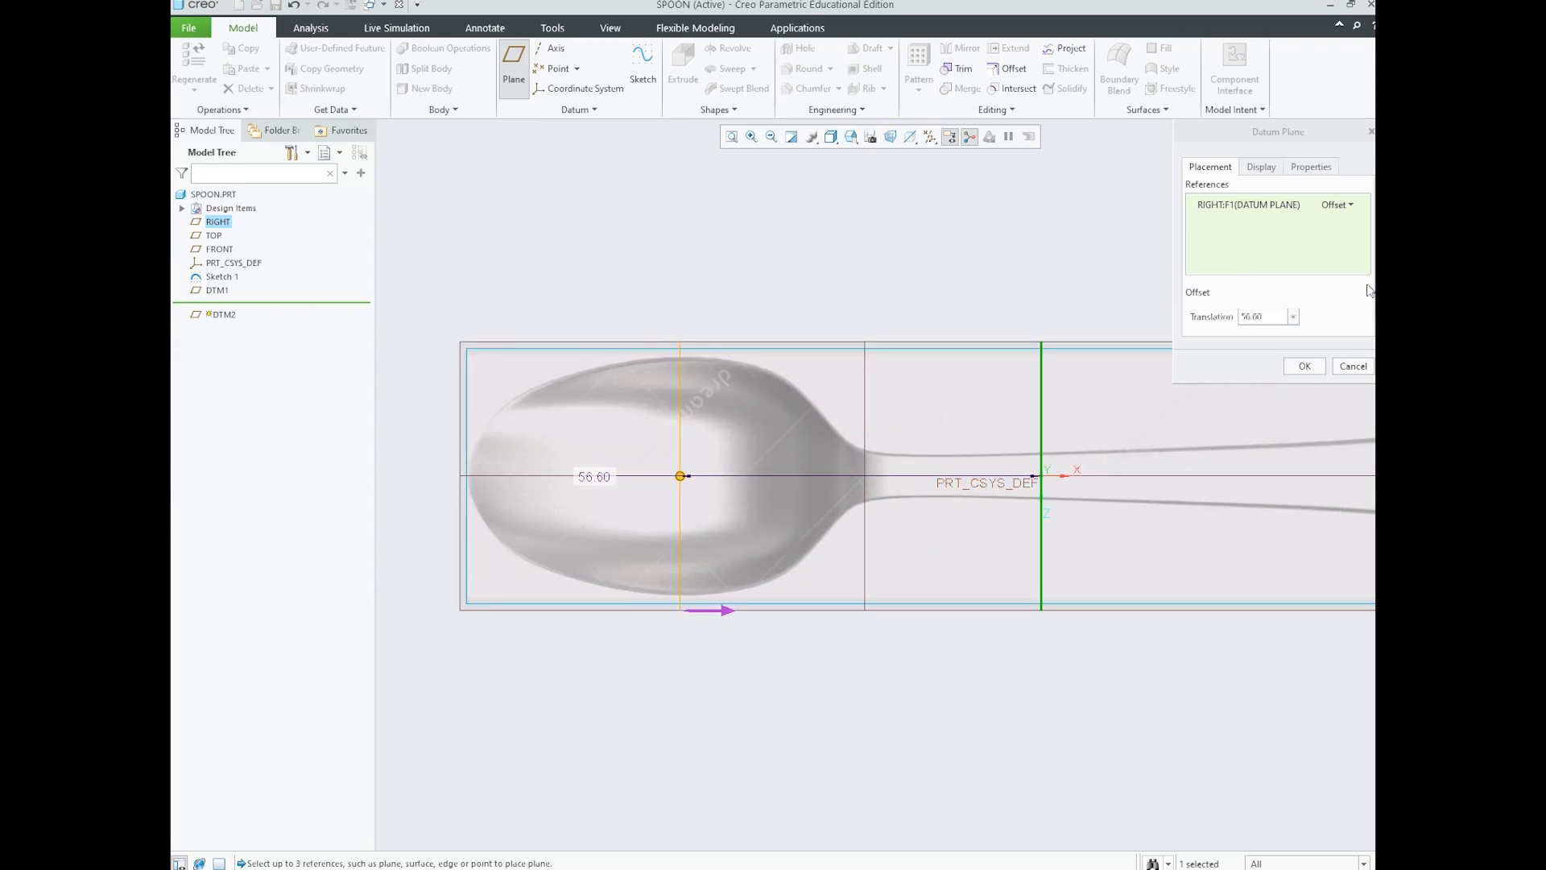
click(1306, 365)
- Start another datum plane from RIGHT and add the Sketch 1 edge at the handle end as a Through reference
scroll(652, 451, up, 4)
middle_drag(863, 506, 900, 437)
scroll(934, 503, up, 2)
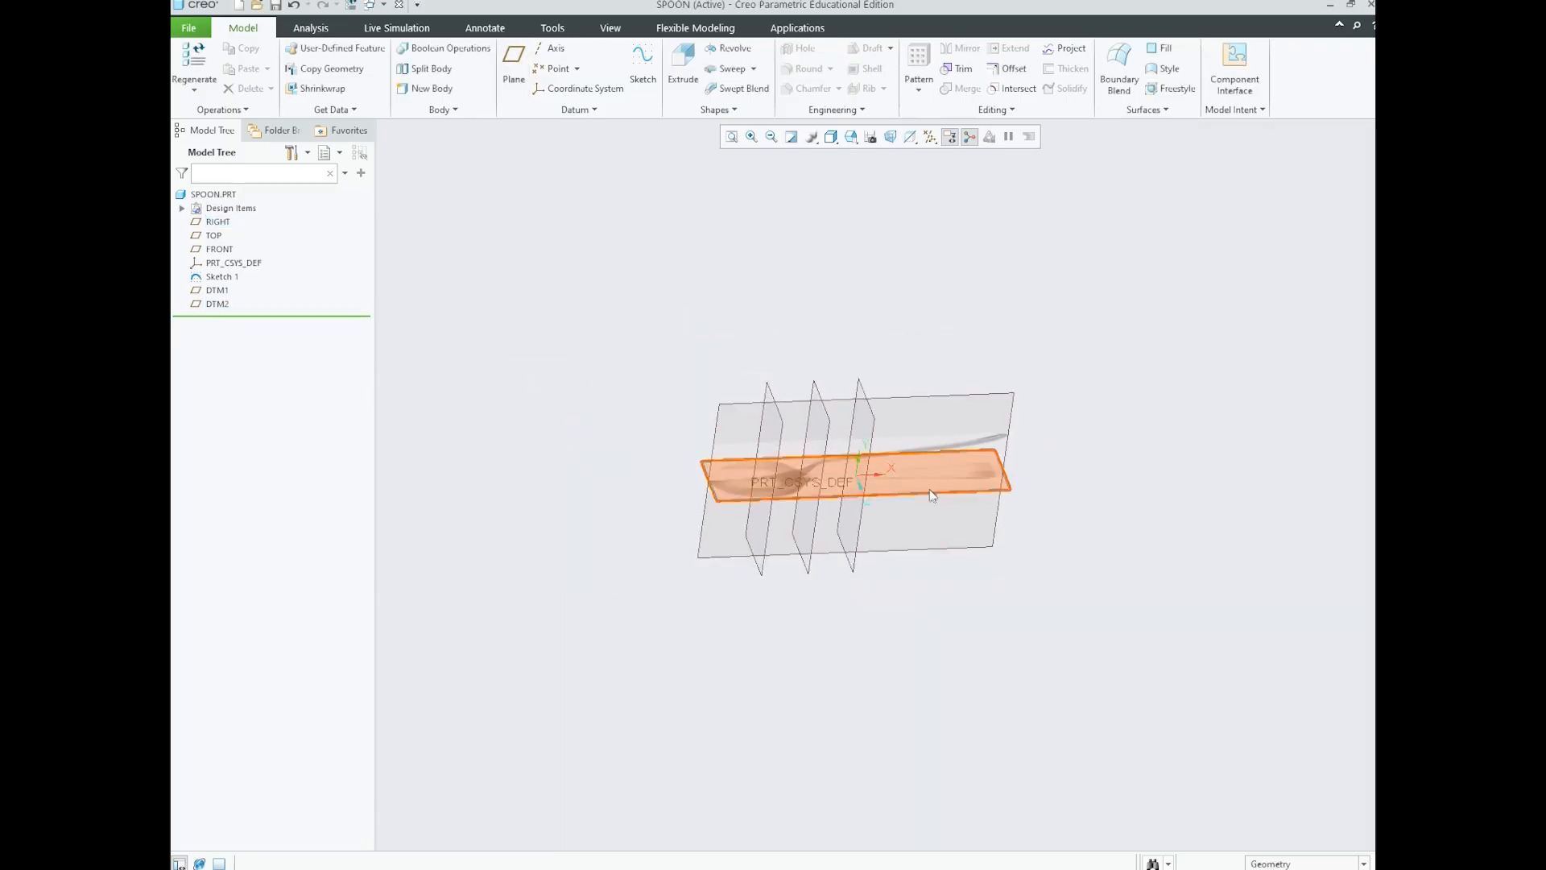
scroll(890, 410, down, 3)
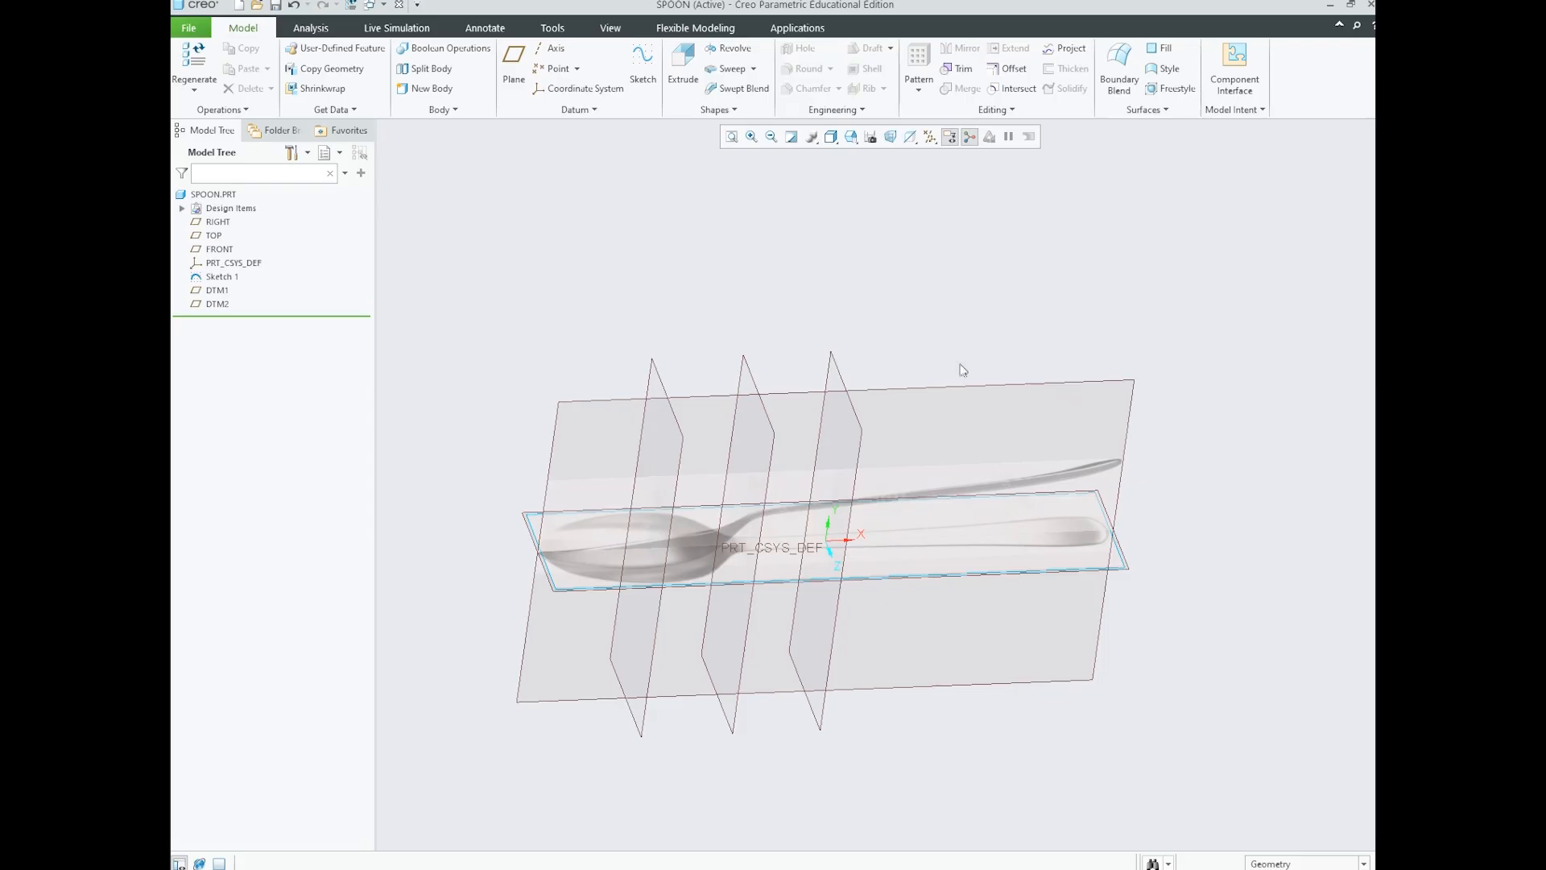
click(845, 385)
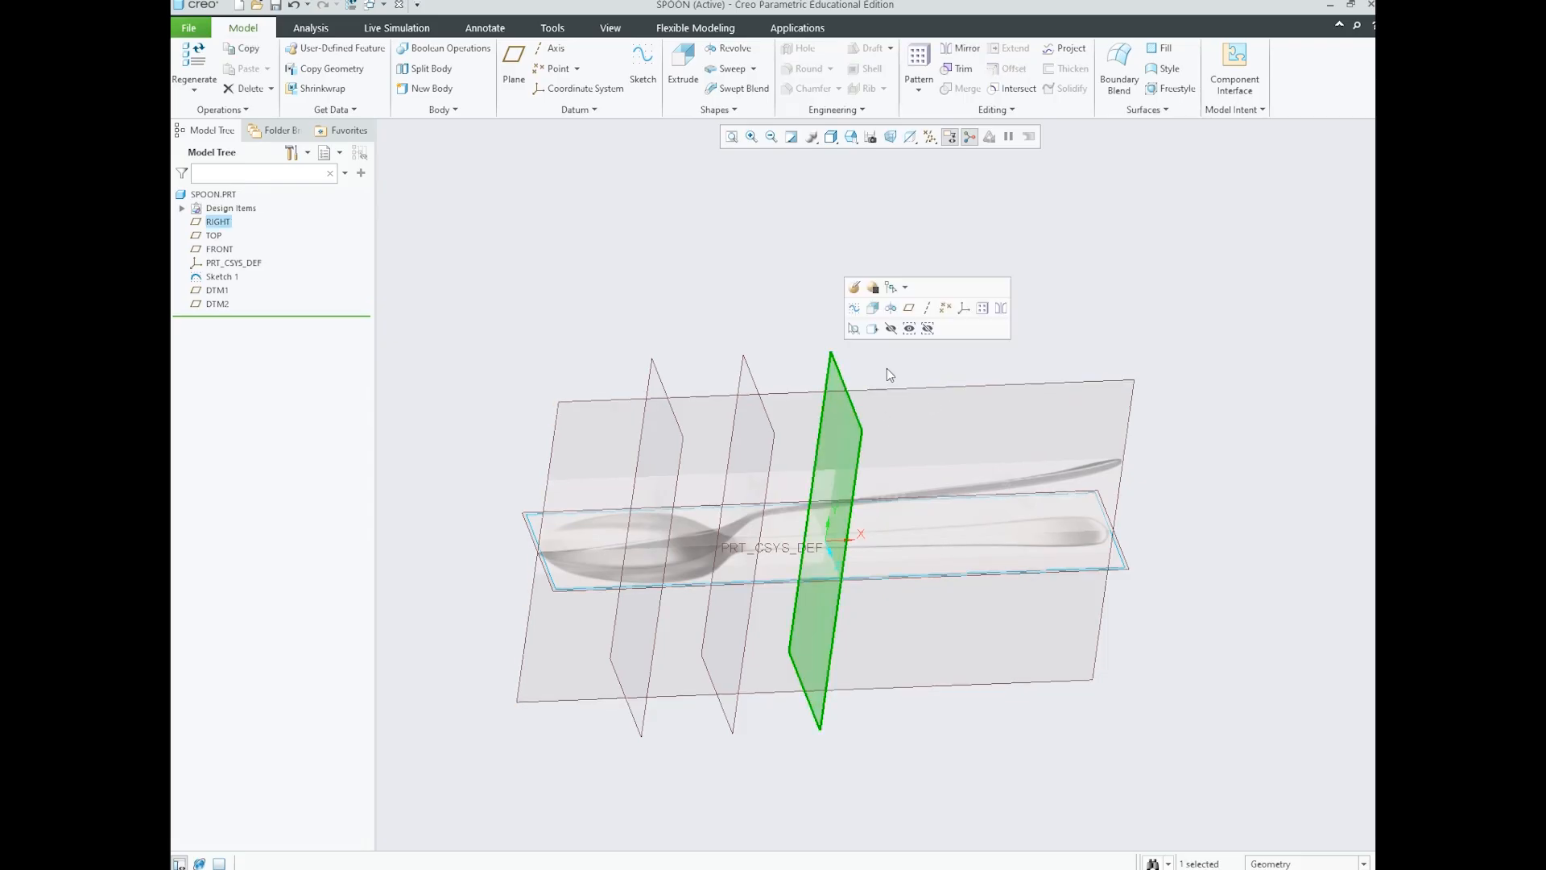
click(909, 307)
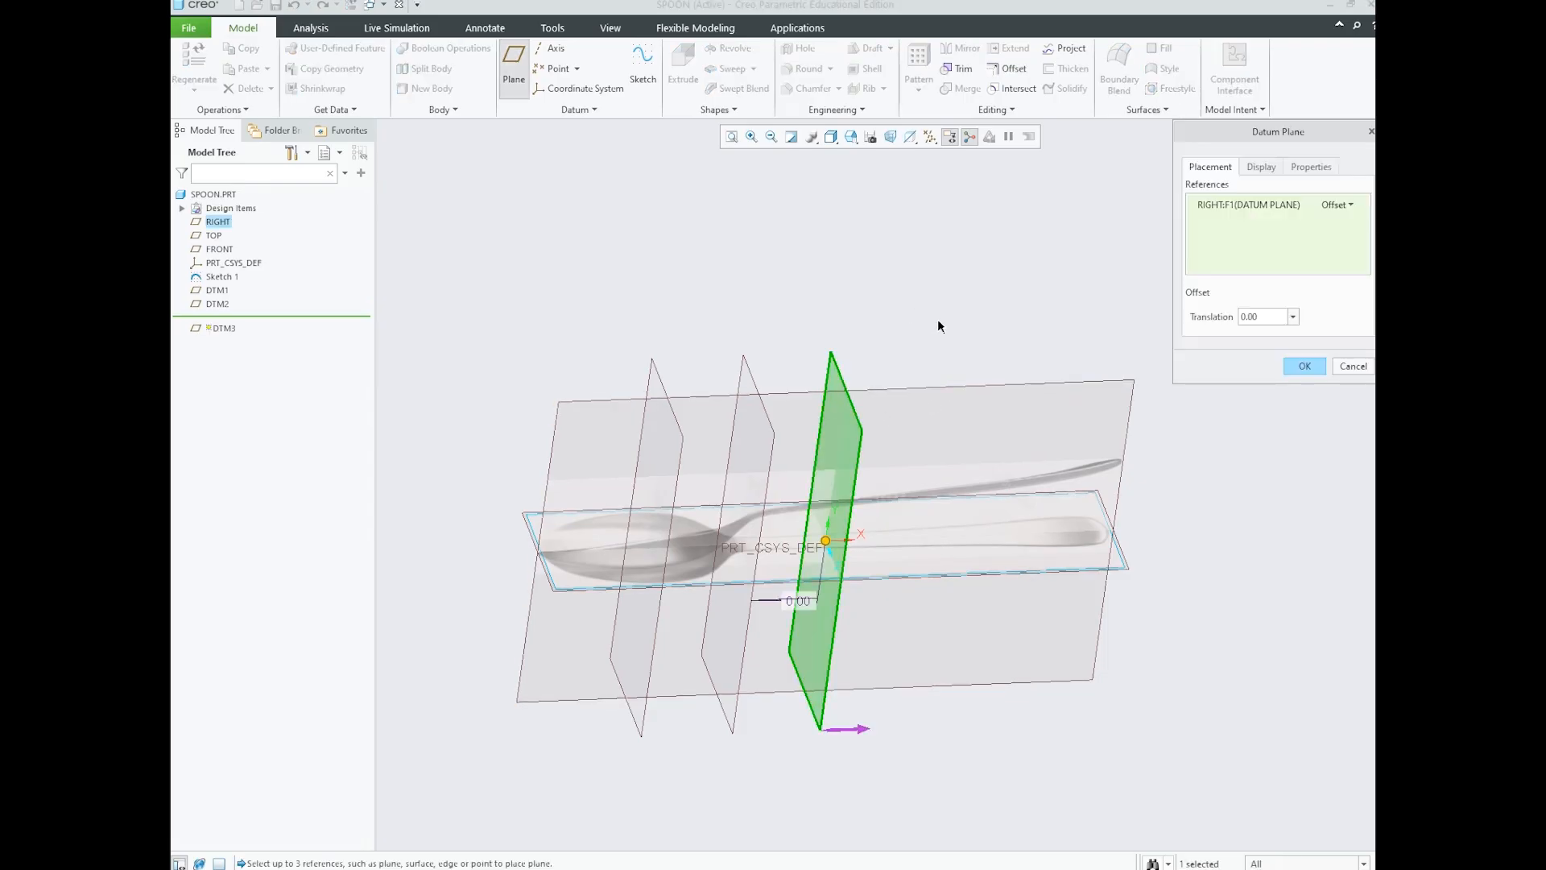
scroll(1118, 475, up, 4)
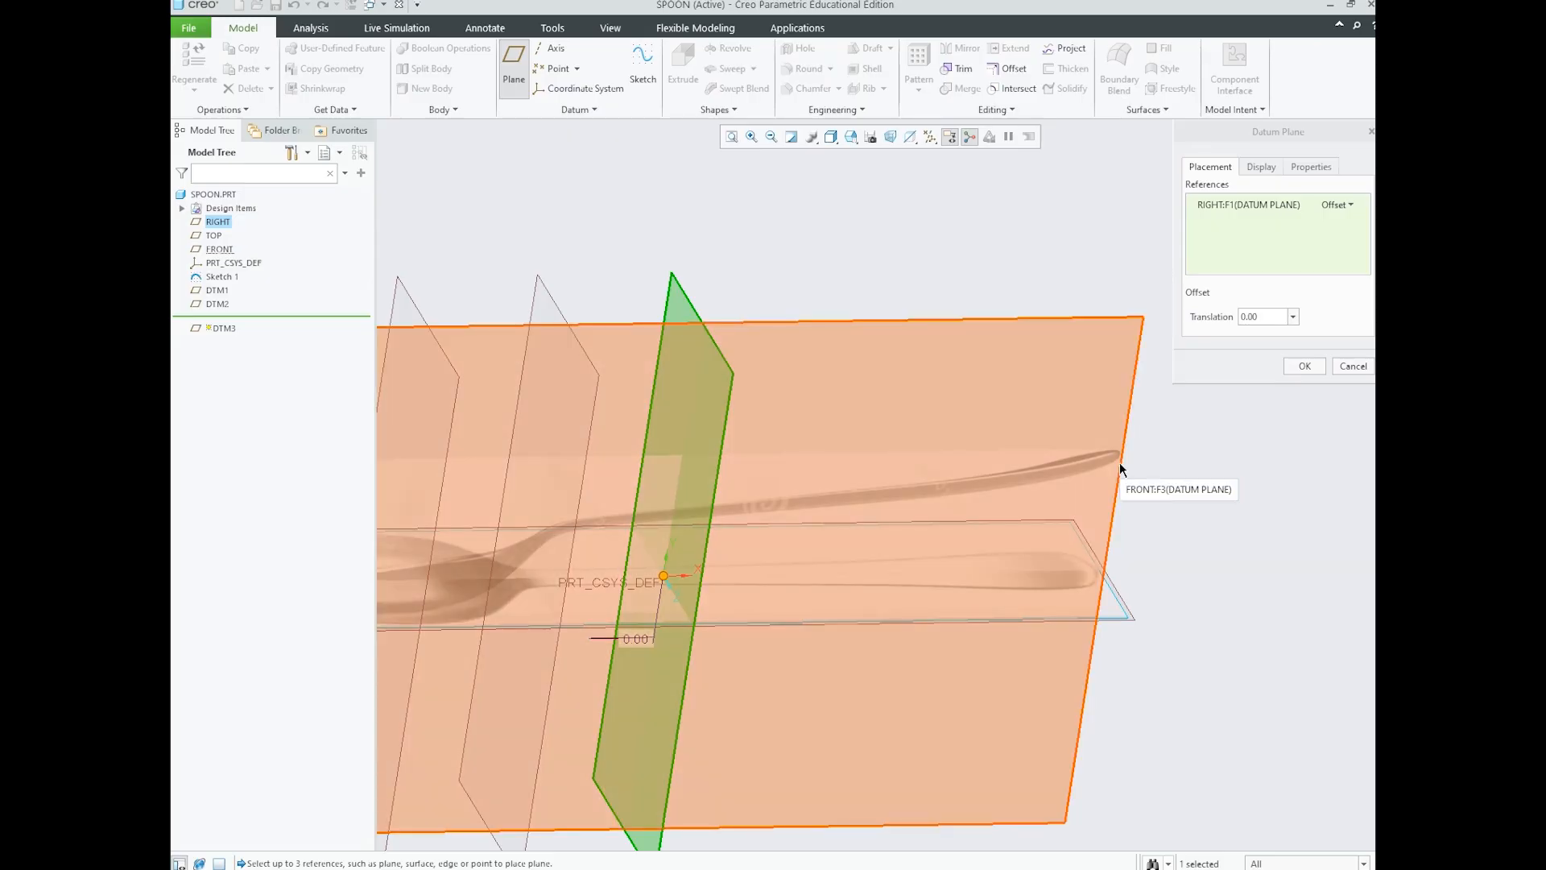
scroll(1120, 462, up, 1)
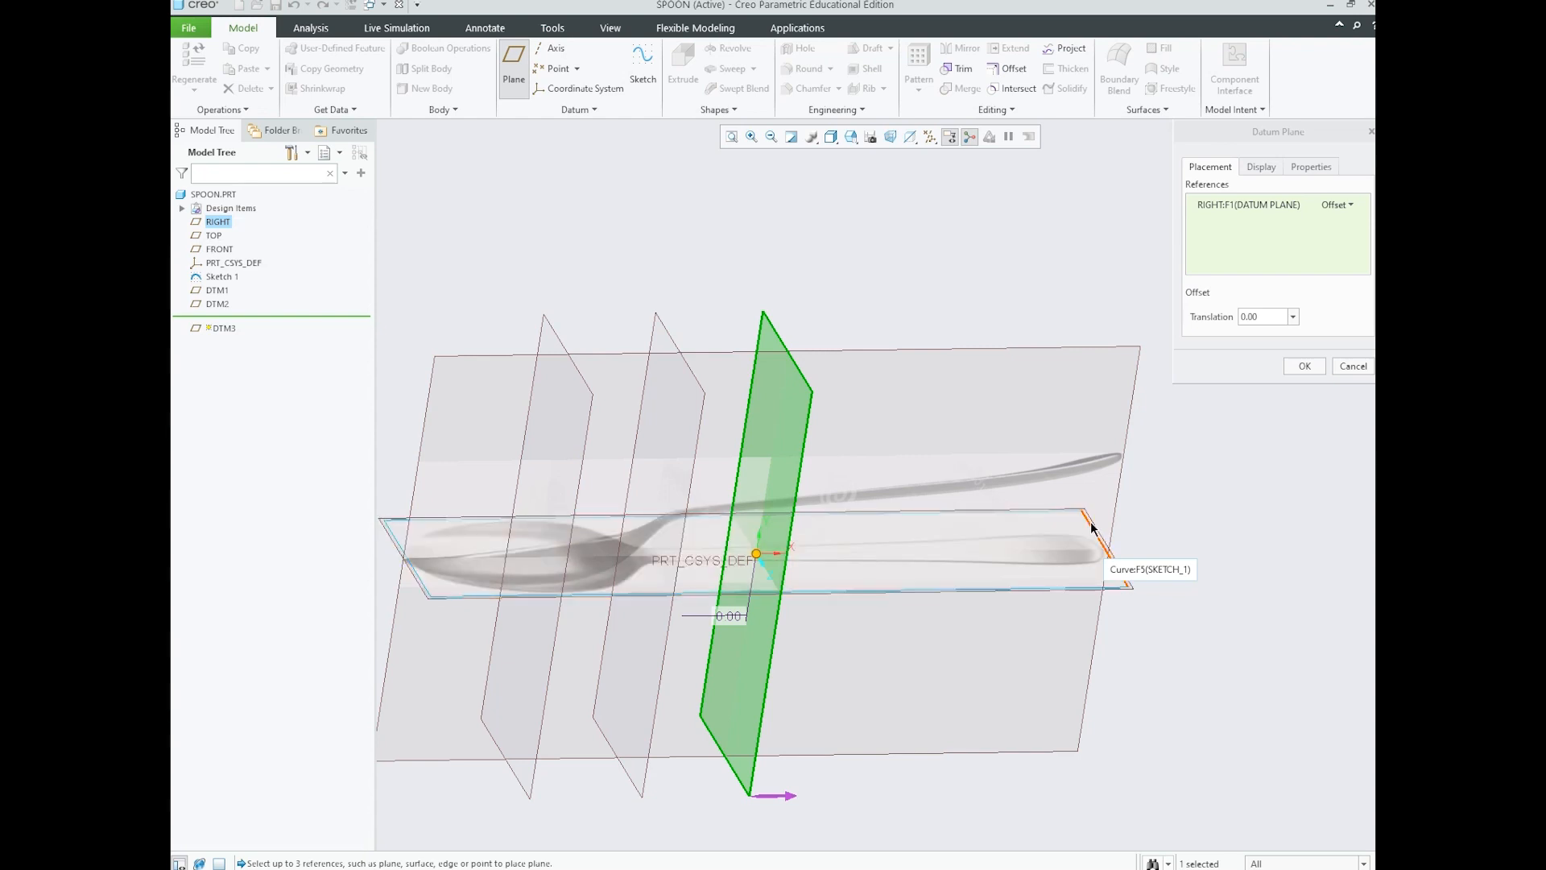
scroll(1092, 533, up, 4)
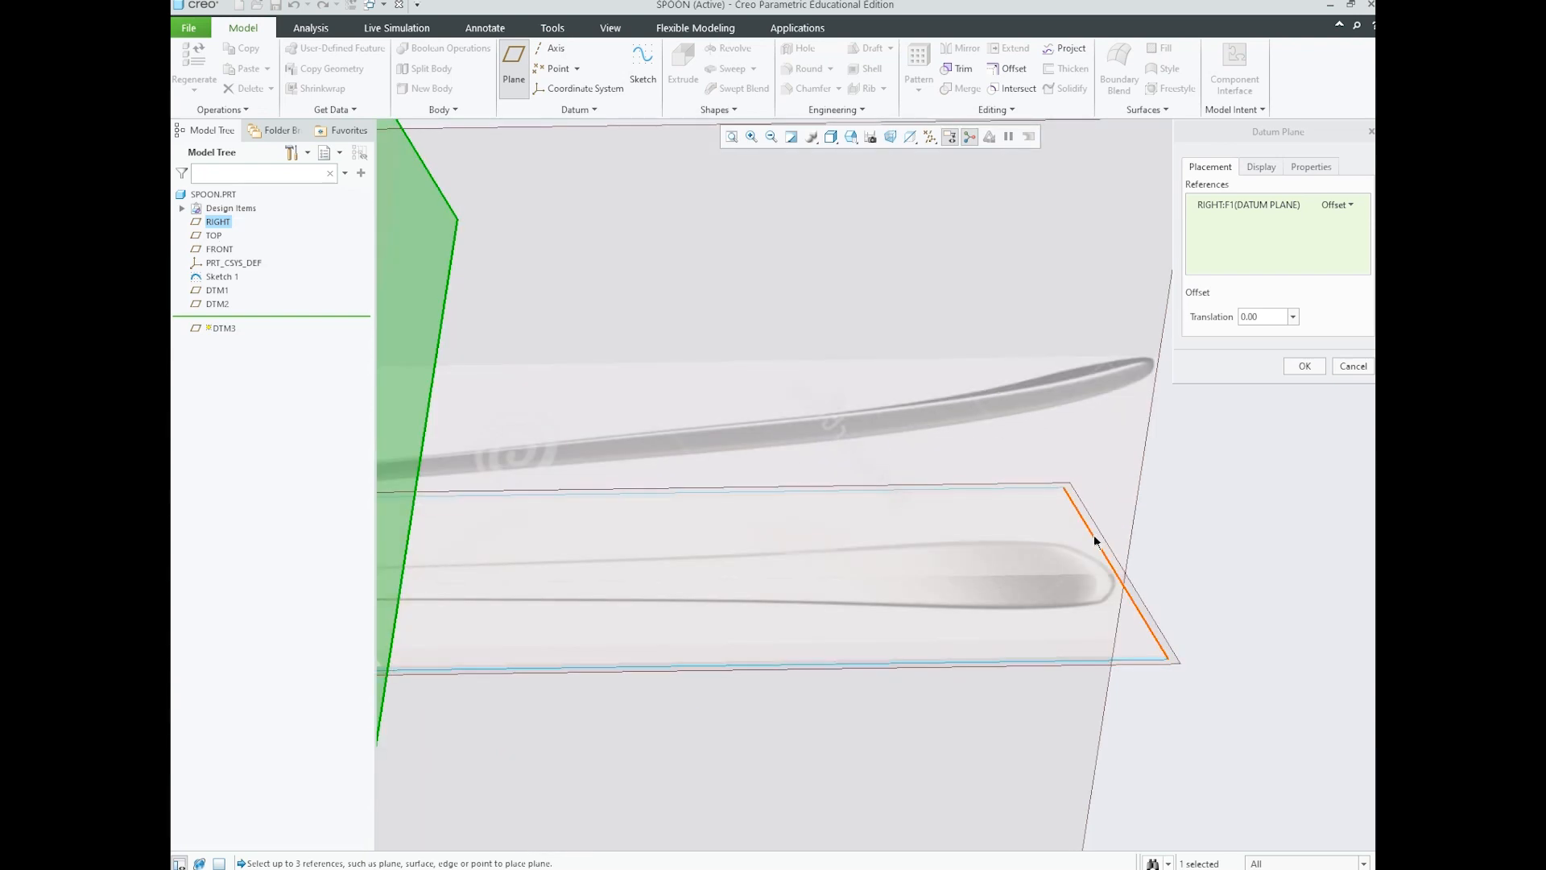
ctrl+click(1093, 534)
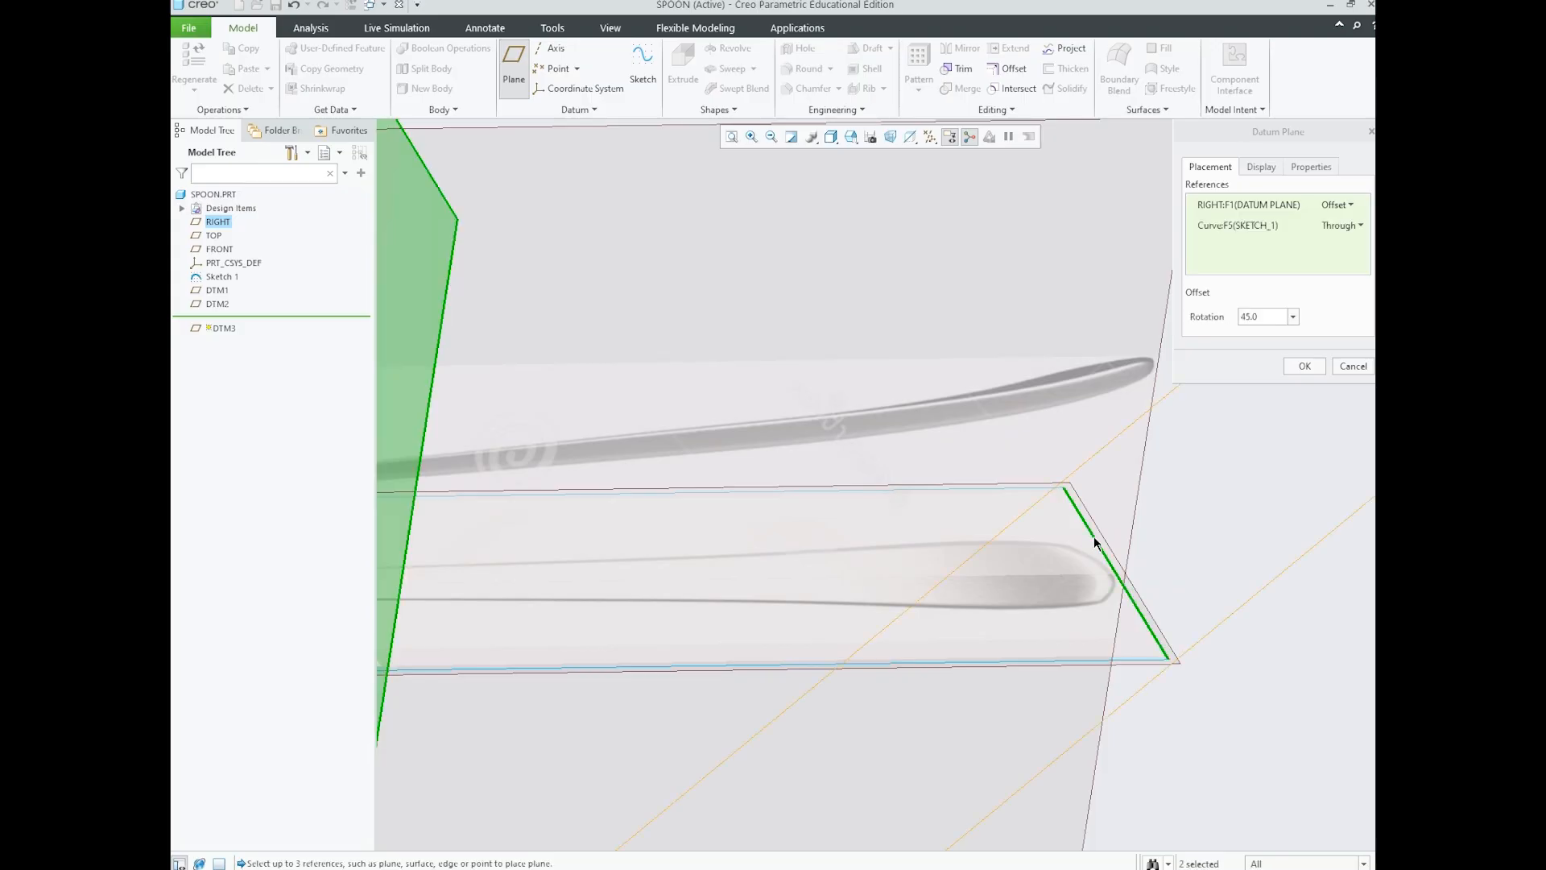
- Set the handle-end plane's rotation to 0 so it is parallel to RIGHT, and accept the datum plane
scroll(1072, 552, down, 3)
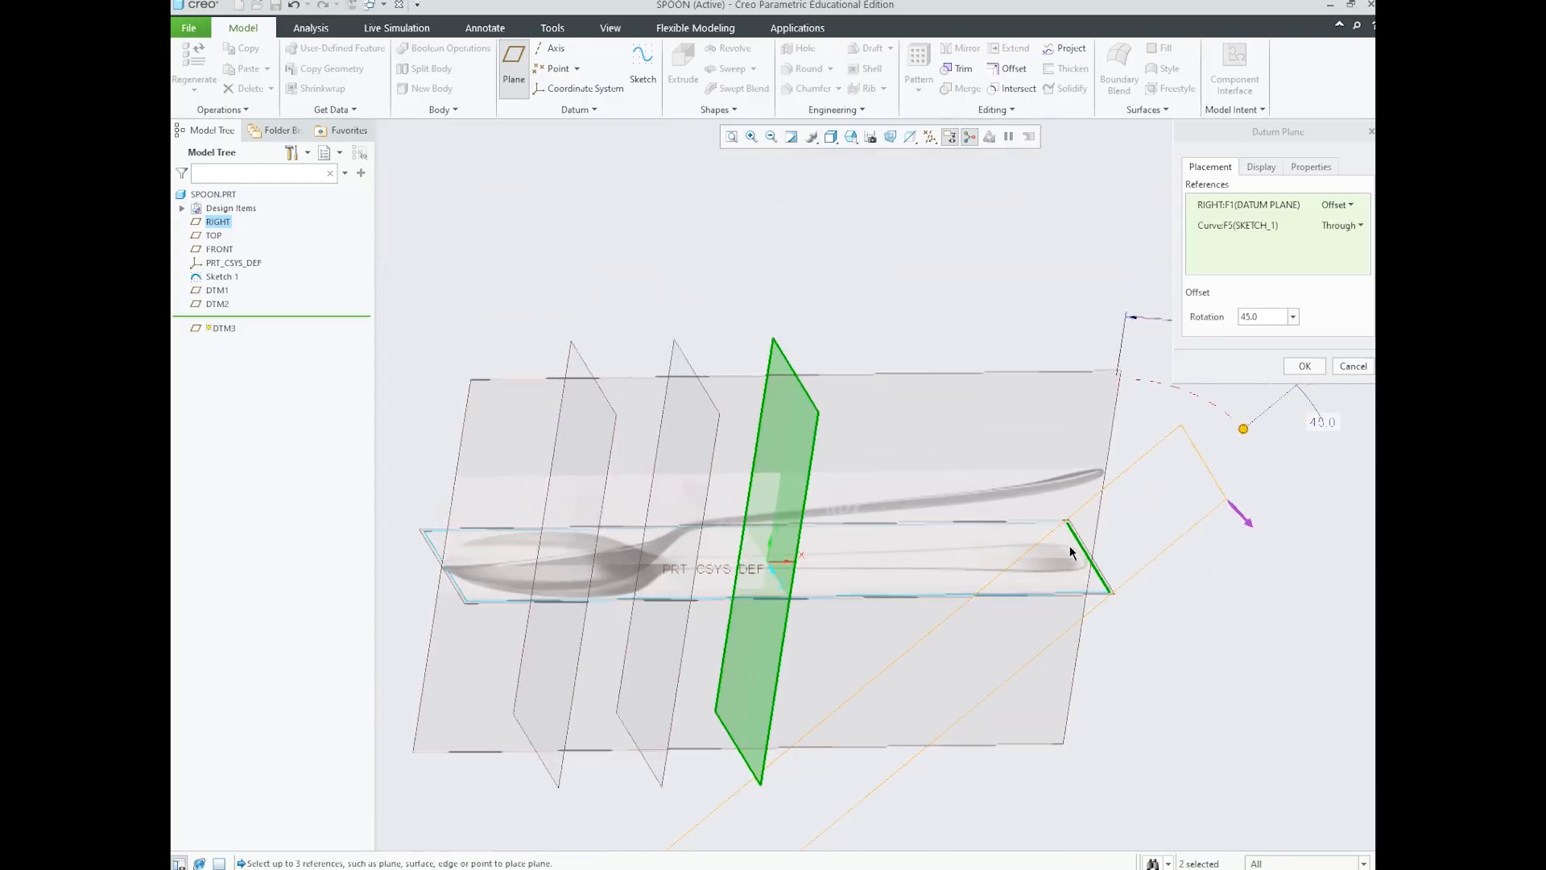
scroll(1071, 552, down, 3)
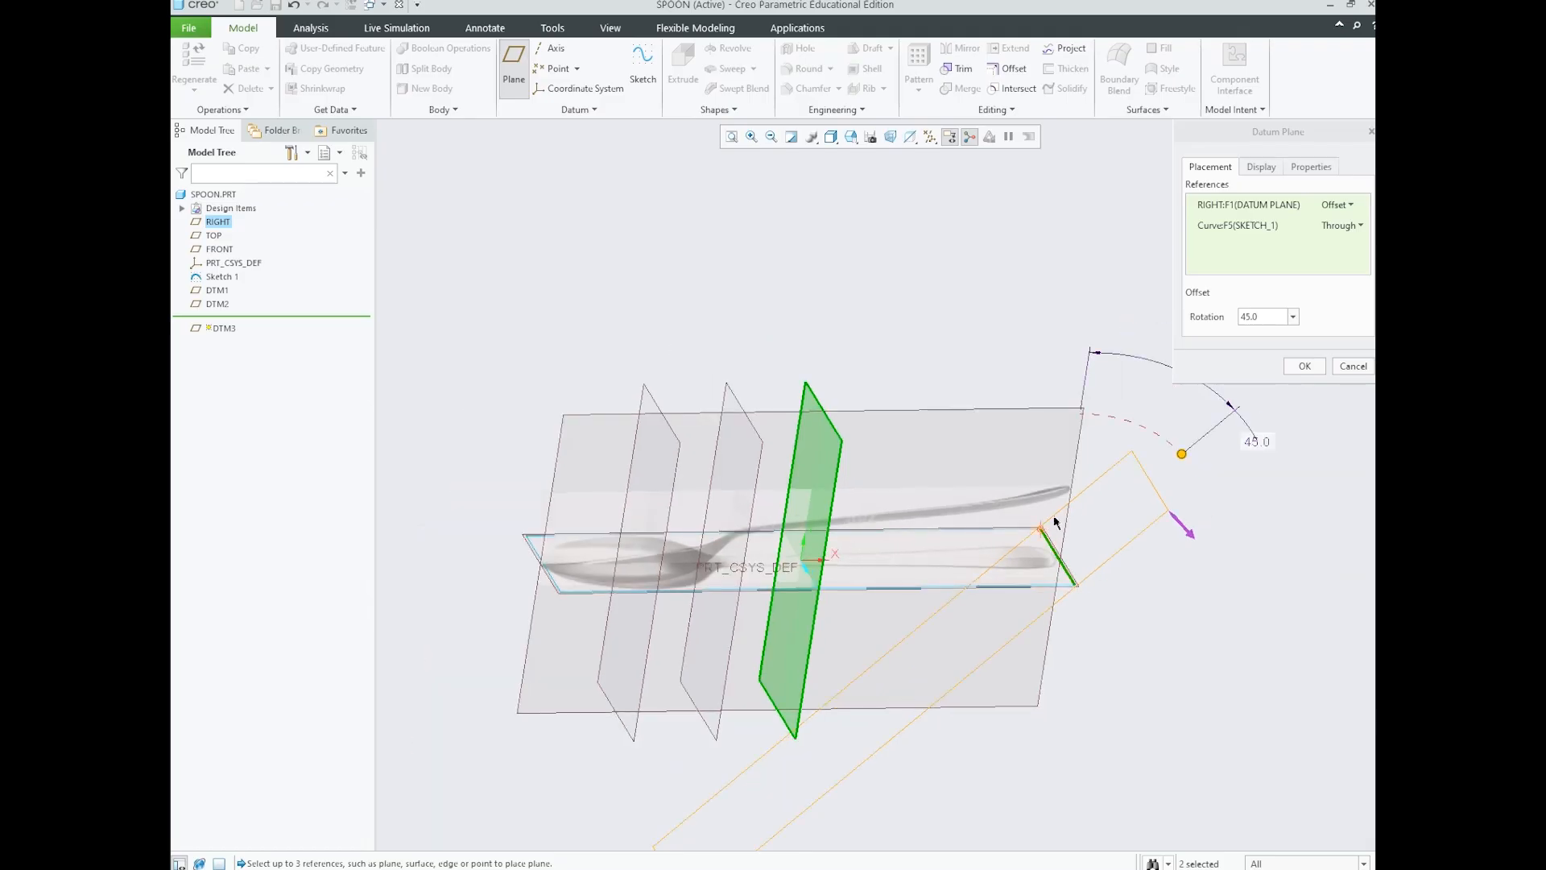
scroll(1055, 521, up, 1)
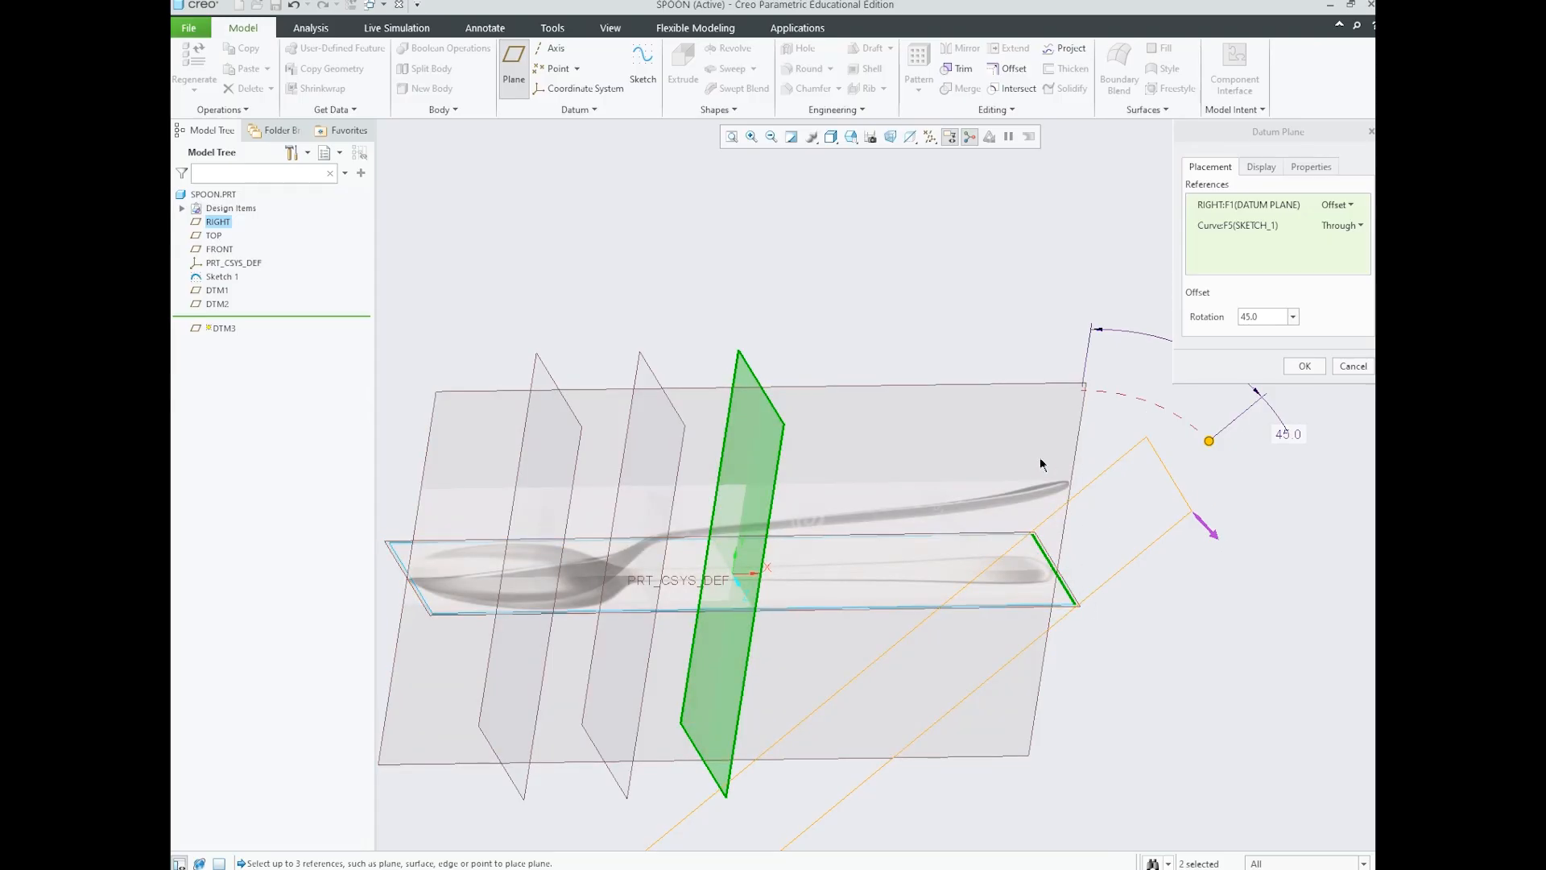
scroll(1037, 453, up, 2)
scroll(1079, 454, down, 1)
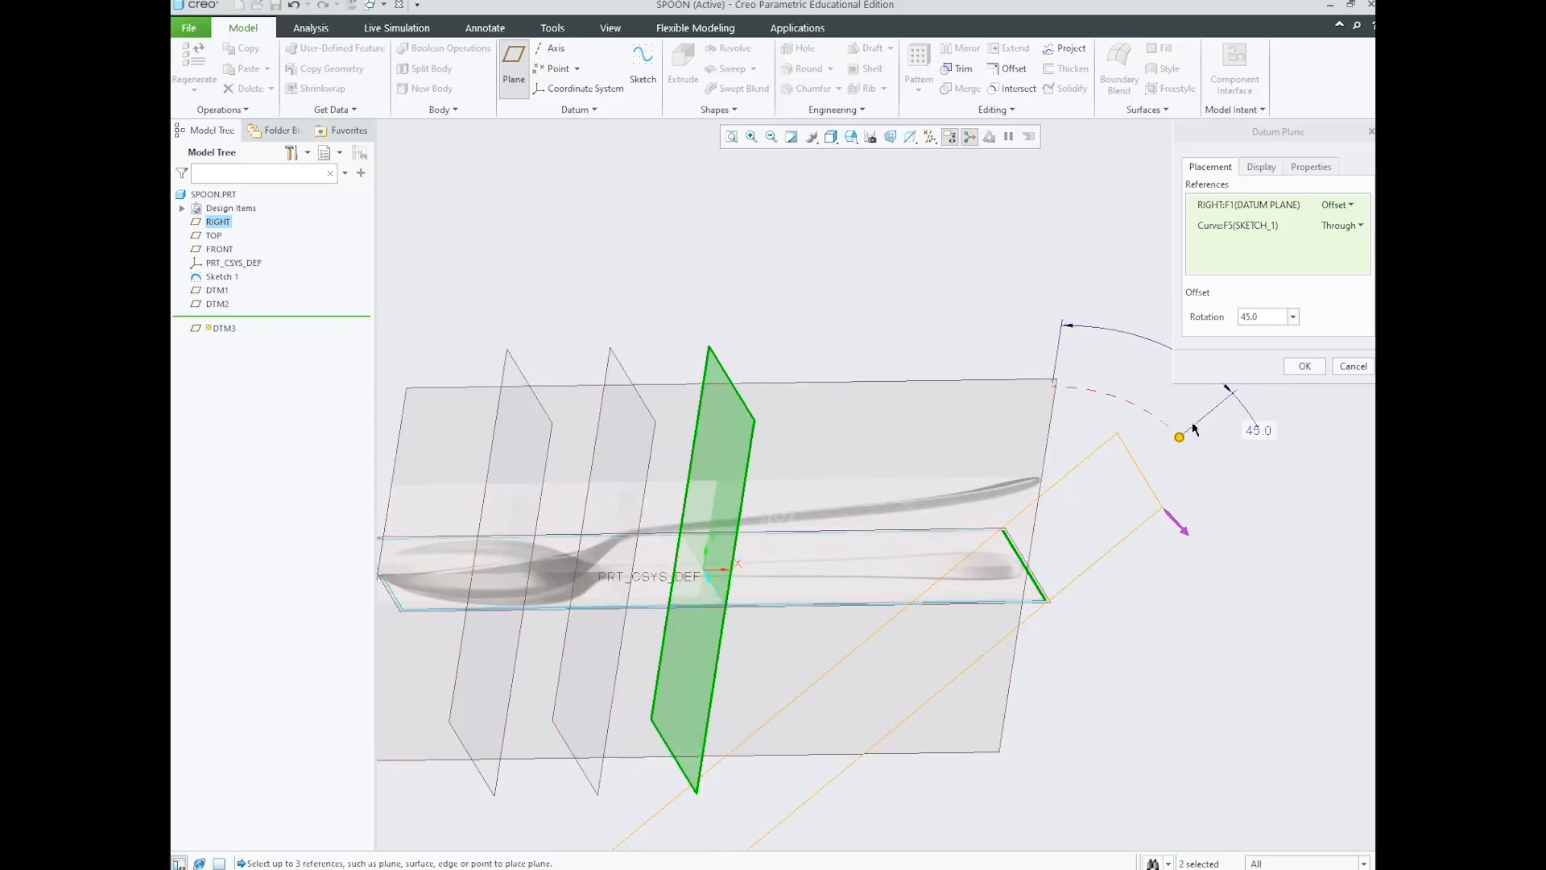
click(1271, 315)
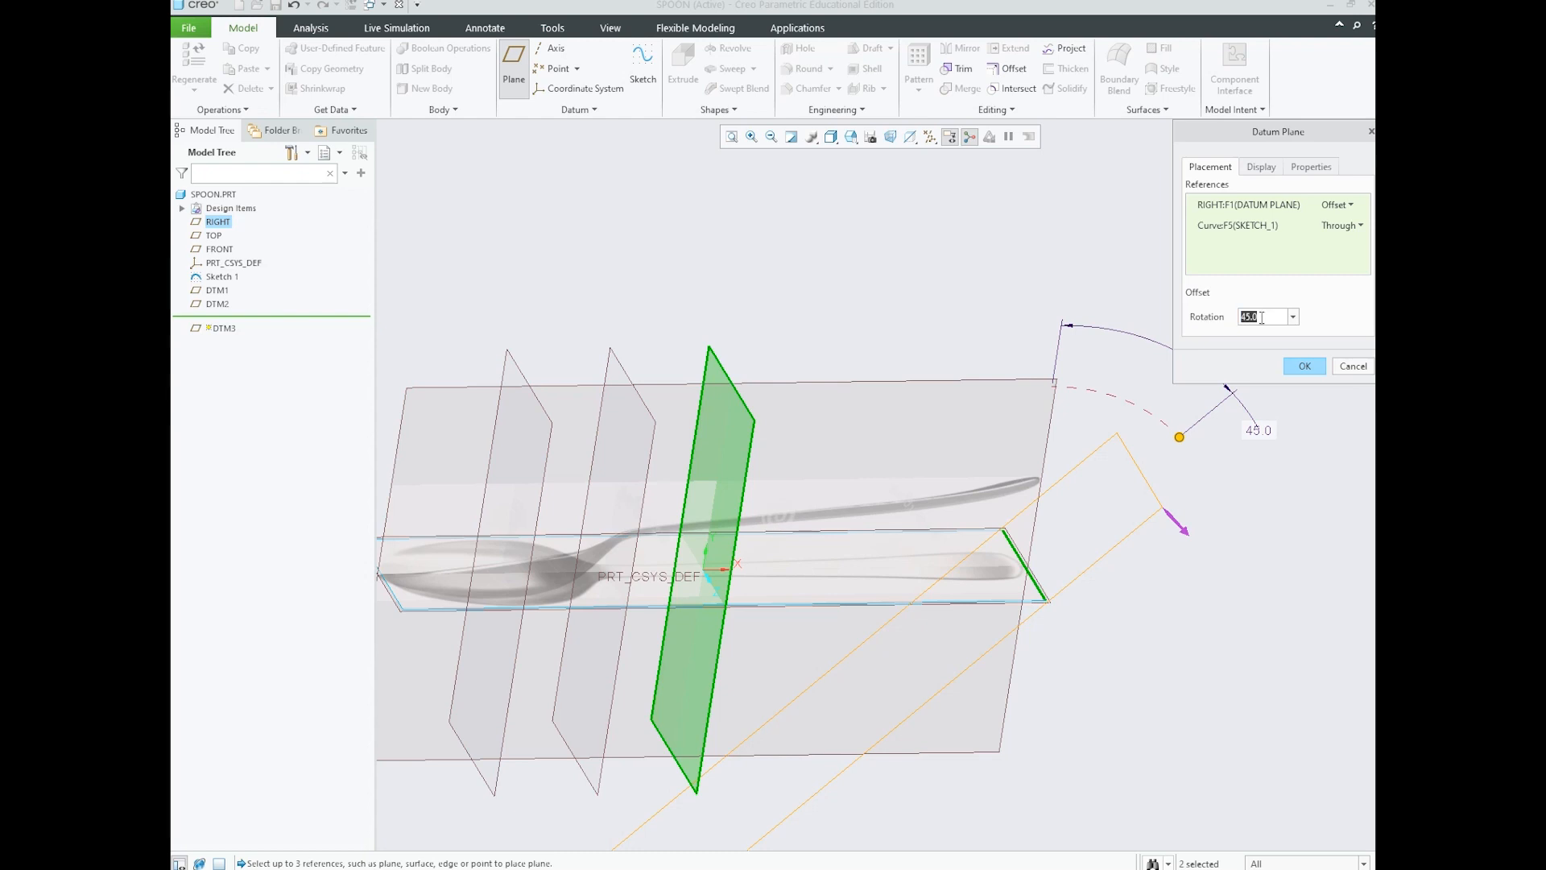
text(0)
key(Return)
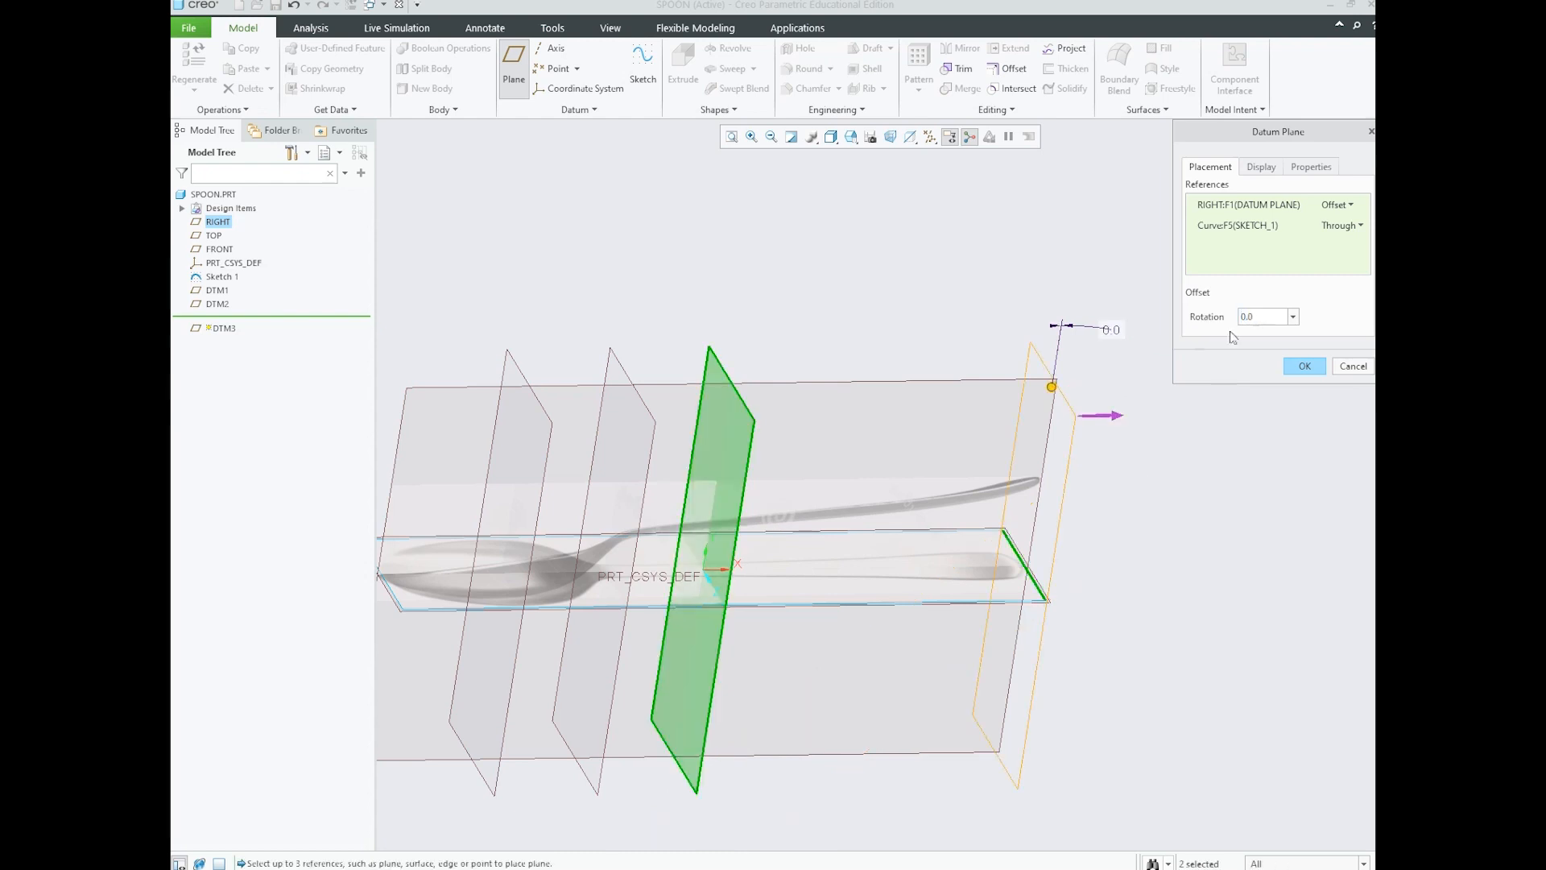
middle_drag(1101, 467, 1111, 462)
scroll(1095, 430, up, 1)
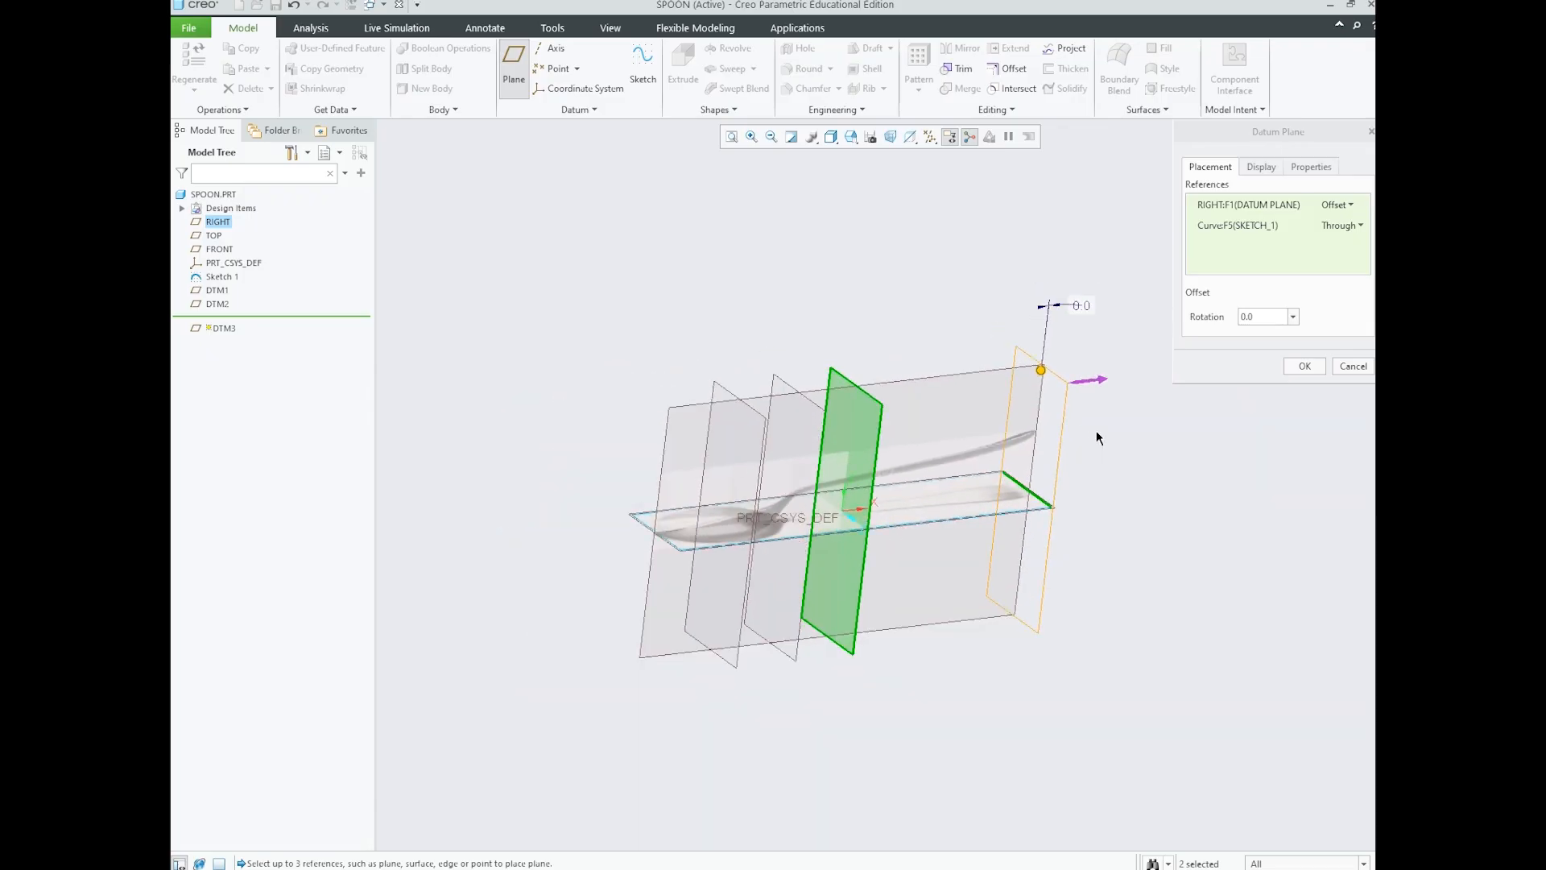
scroll(1027, 428, down, 1)
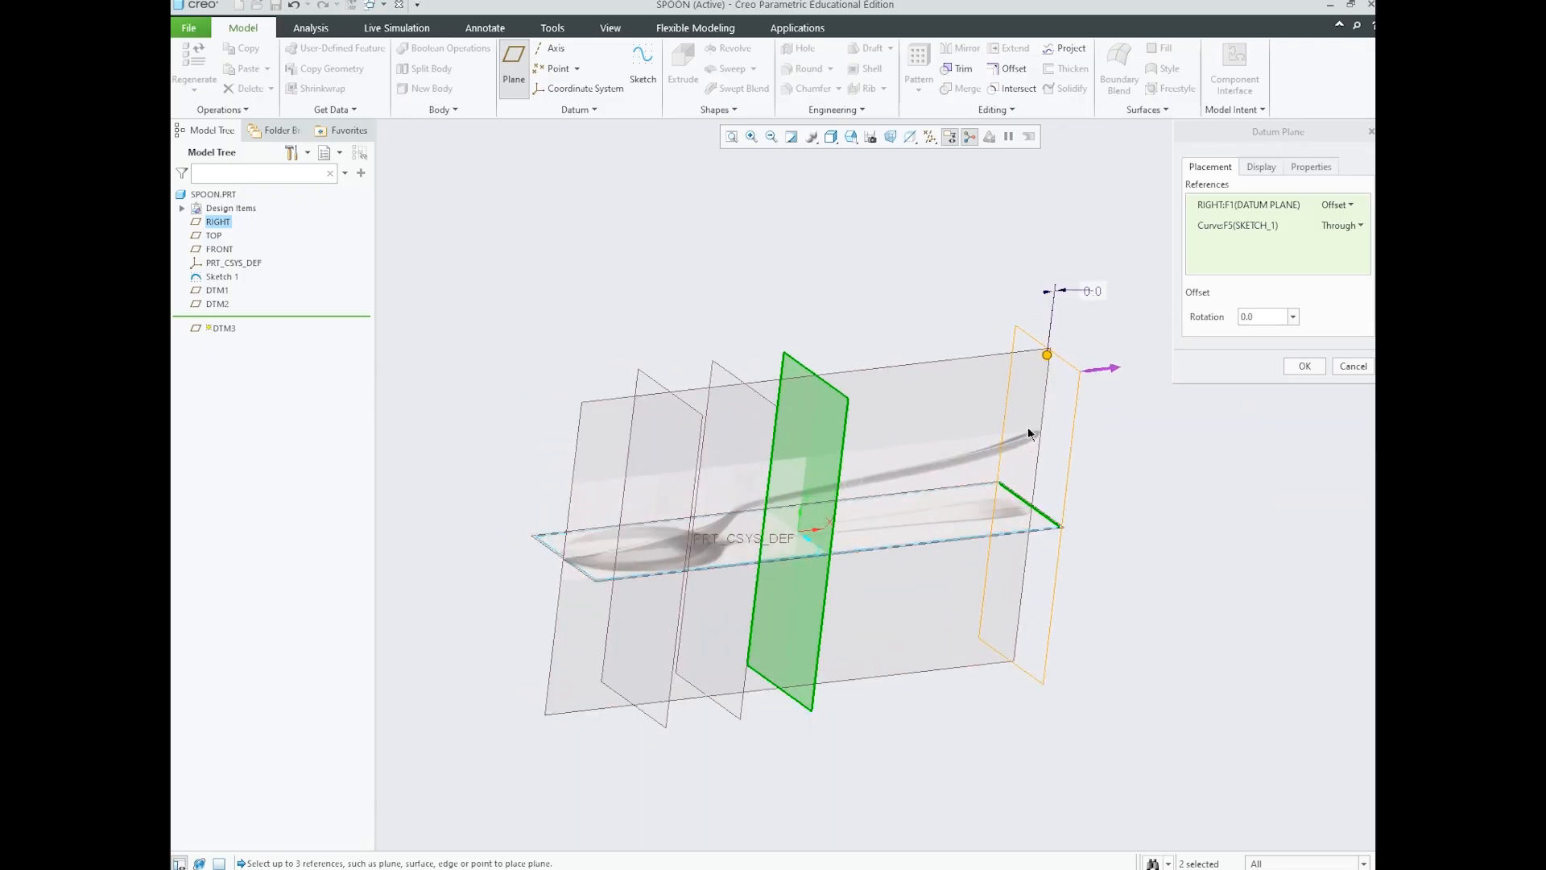
click(1303, 366)
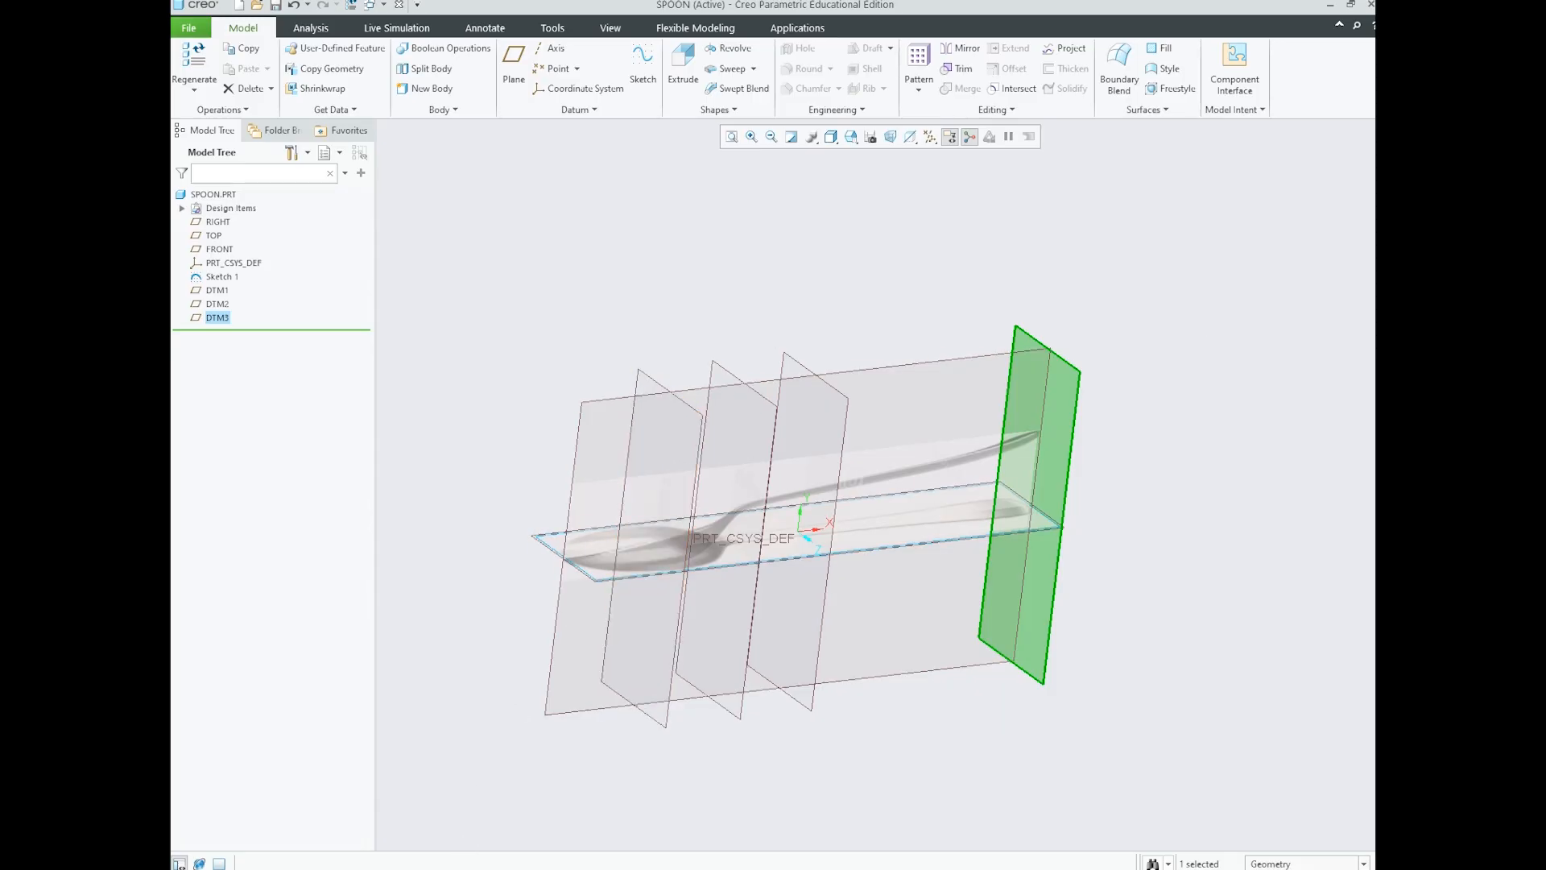
- Switch to the image viewer with the spoon tutorial screenshots and advance to Spoon (6).png
click(634, 868)
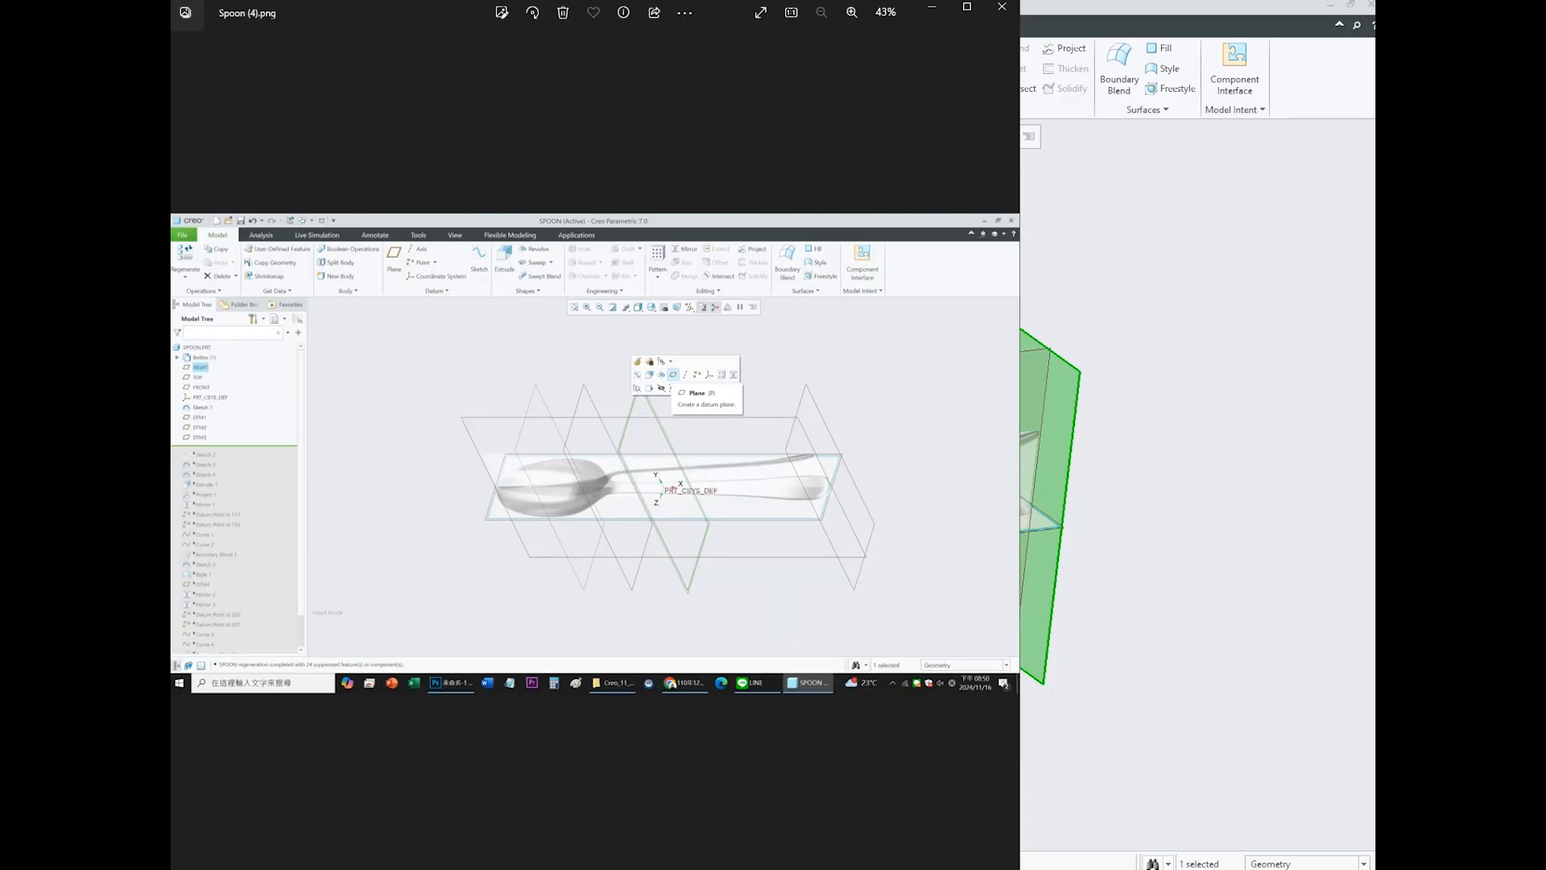
click(1007, 467)
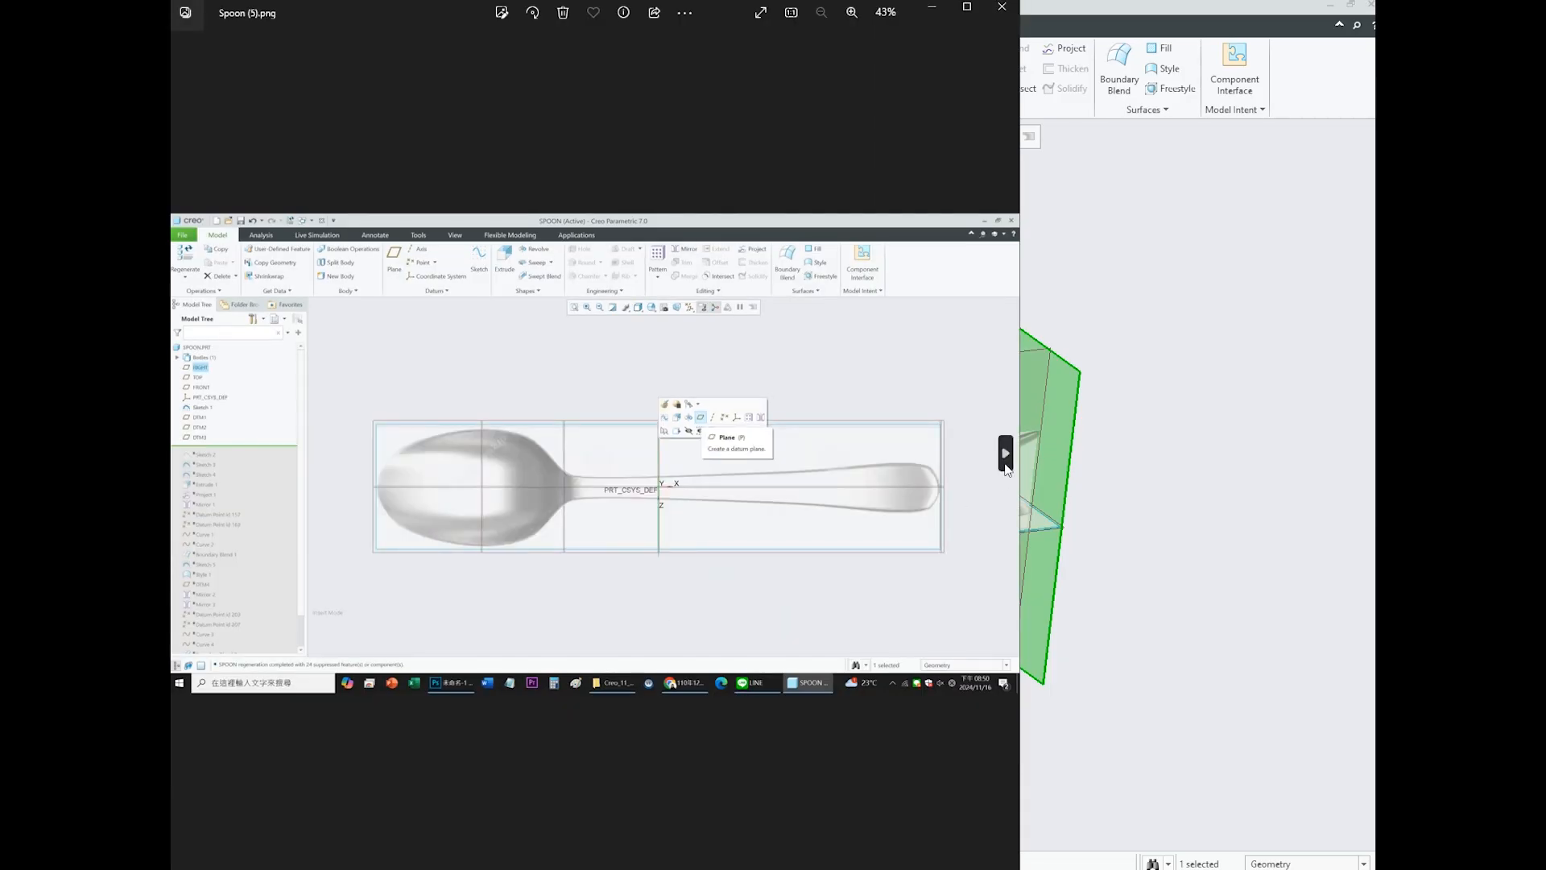
click(1006, 467)
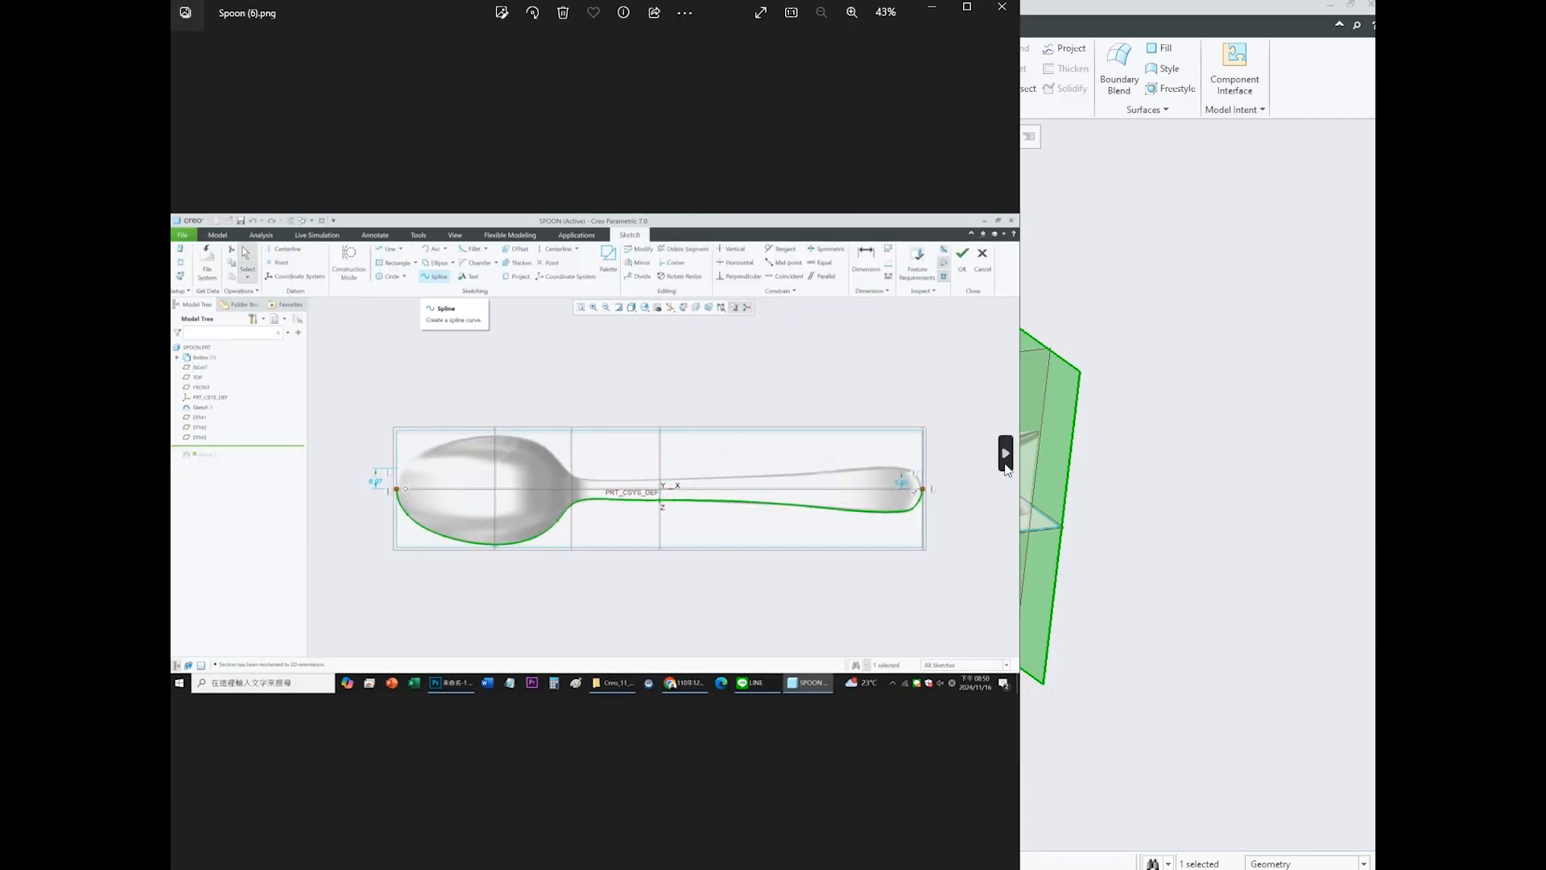
- Examine the half-outline spline in Spoon (6).png, from the bowl tip along the lower edge to the handle end
scroll(717, 486, up, 3)
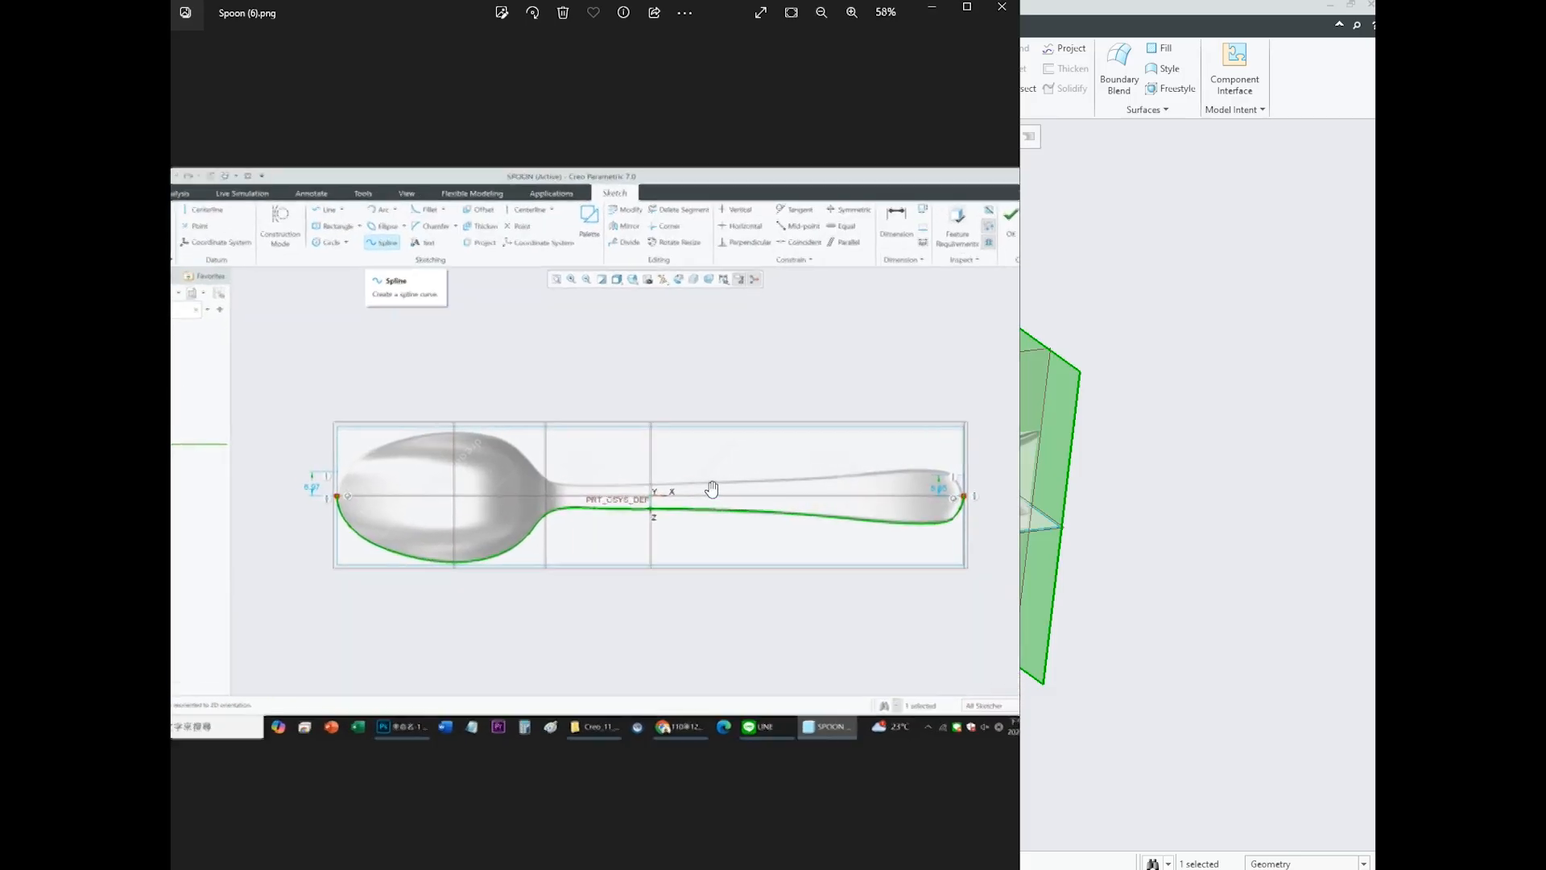
scroll(665, 499, up, 2)
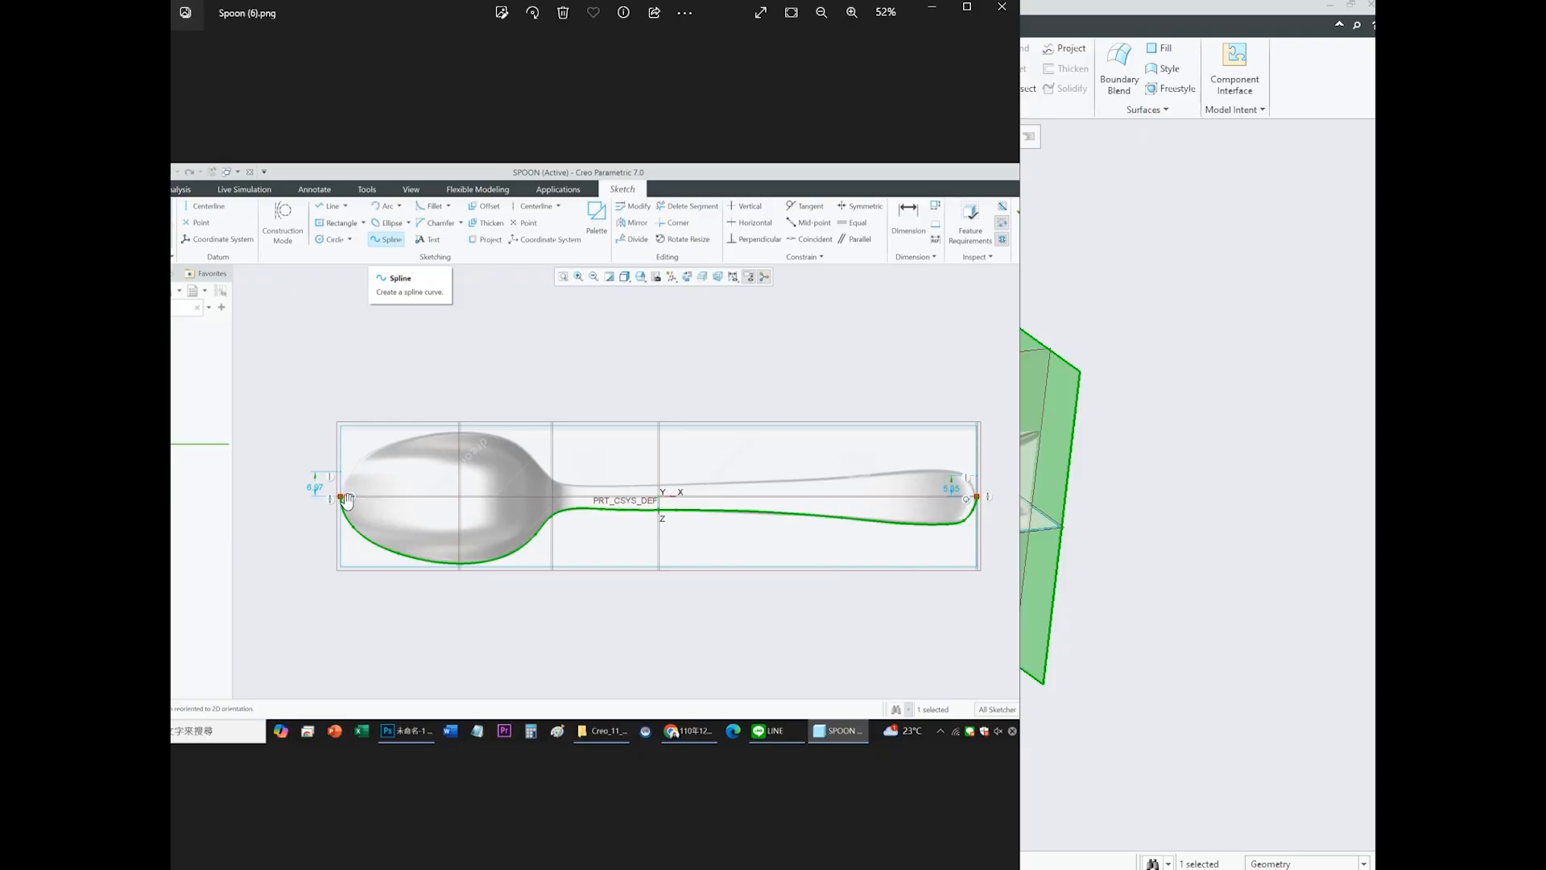
scroll(425, 517, up, 5)
scroll(487, 517, up, 2)
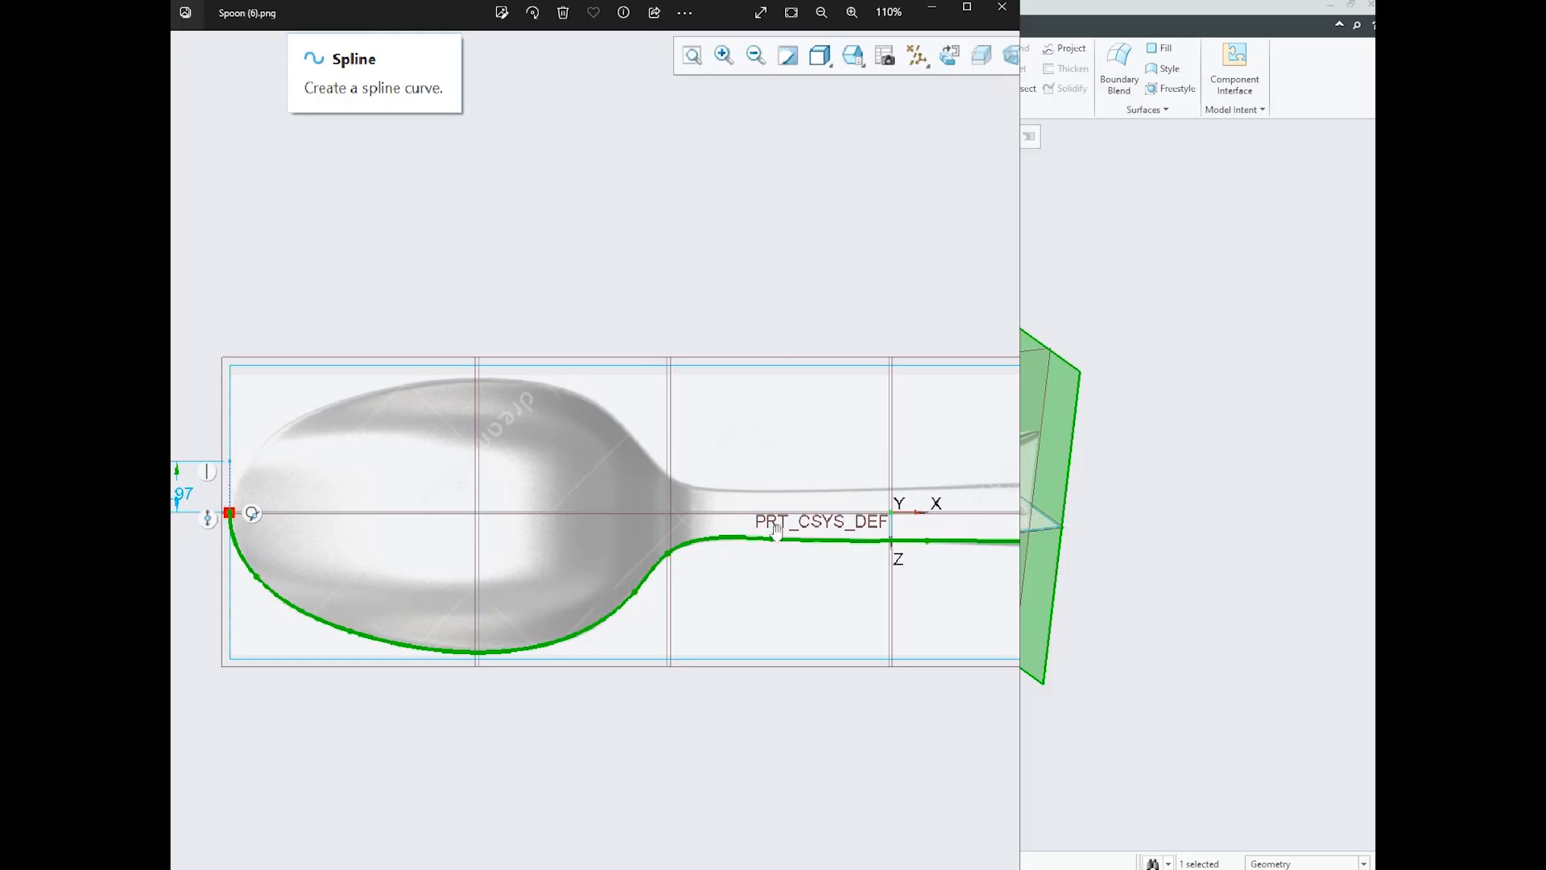
drag(765, 512, 487, 505)
scroll(623, 536, down, 3)
scroll(624, 536, down, 3)
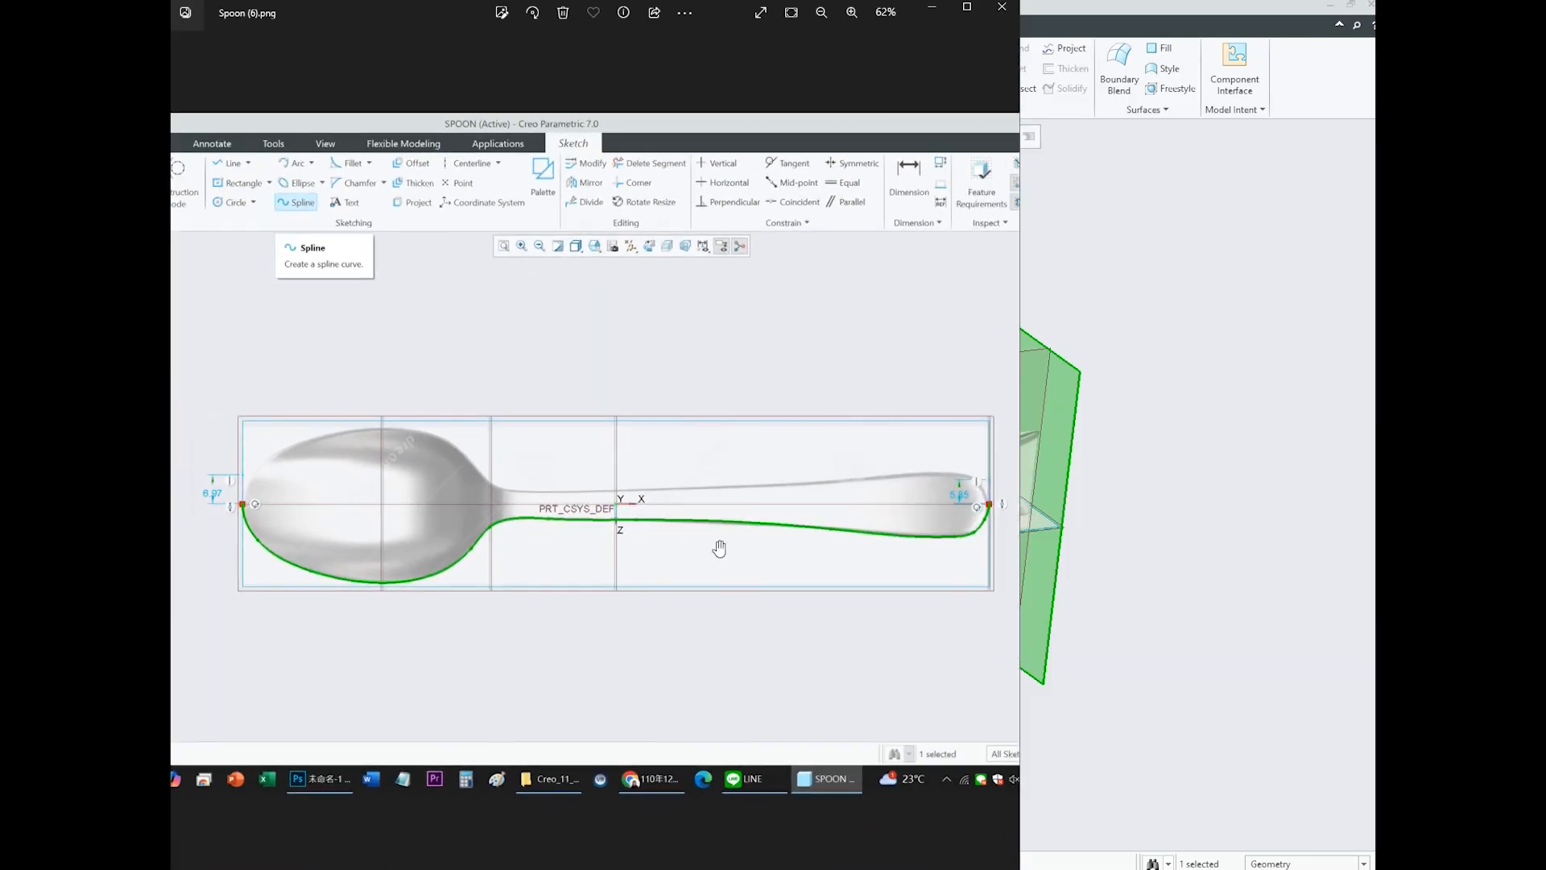
scroll(822, 535, down, 2)
- Switch back to the spoon model in Creo Parametric and inspect the reference images and datum planes from an angle
click(1152, 489)
scroll(871, 506, up, 2)
scroll(872, 508, down, 2)
middle_drag(873, 509, 802, 528)
scroll(588, 553, down, 2)
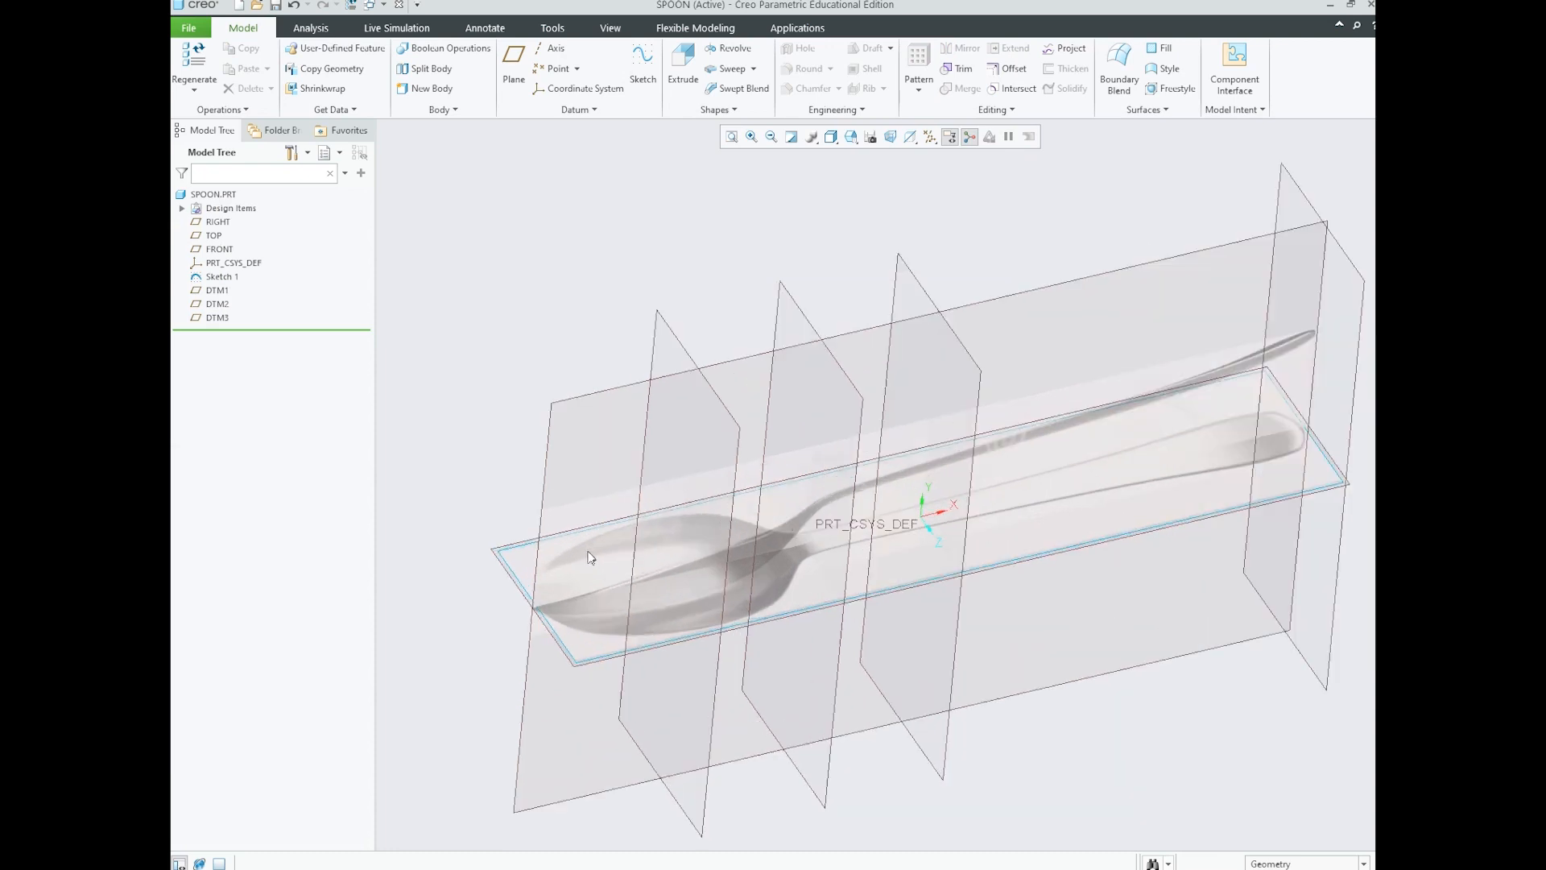
- Start a new sketch on the TOP datum plane and orient the view to face the sketch plane
click(500, 553)
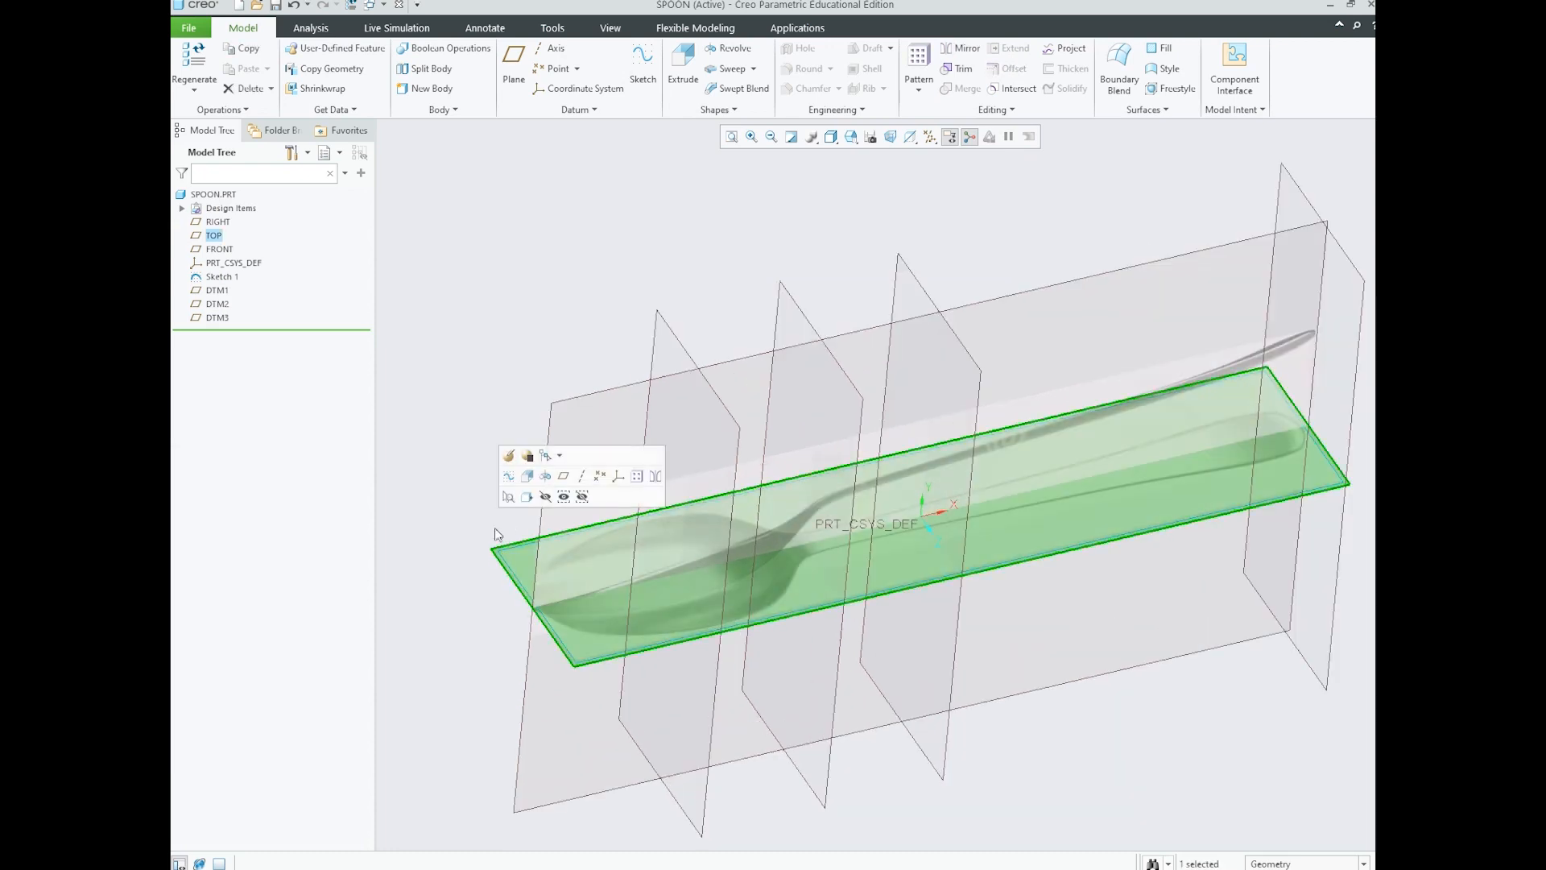
click(510, 477)
click(907, 136)
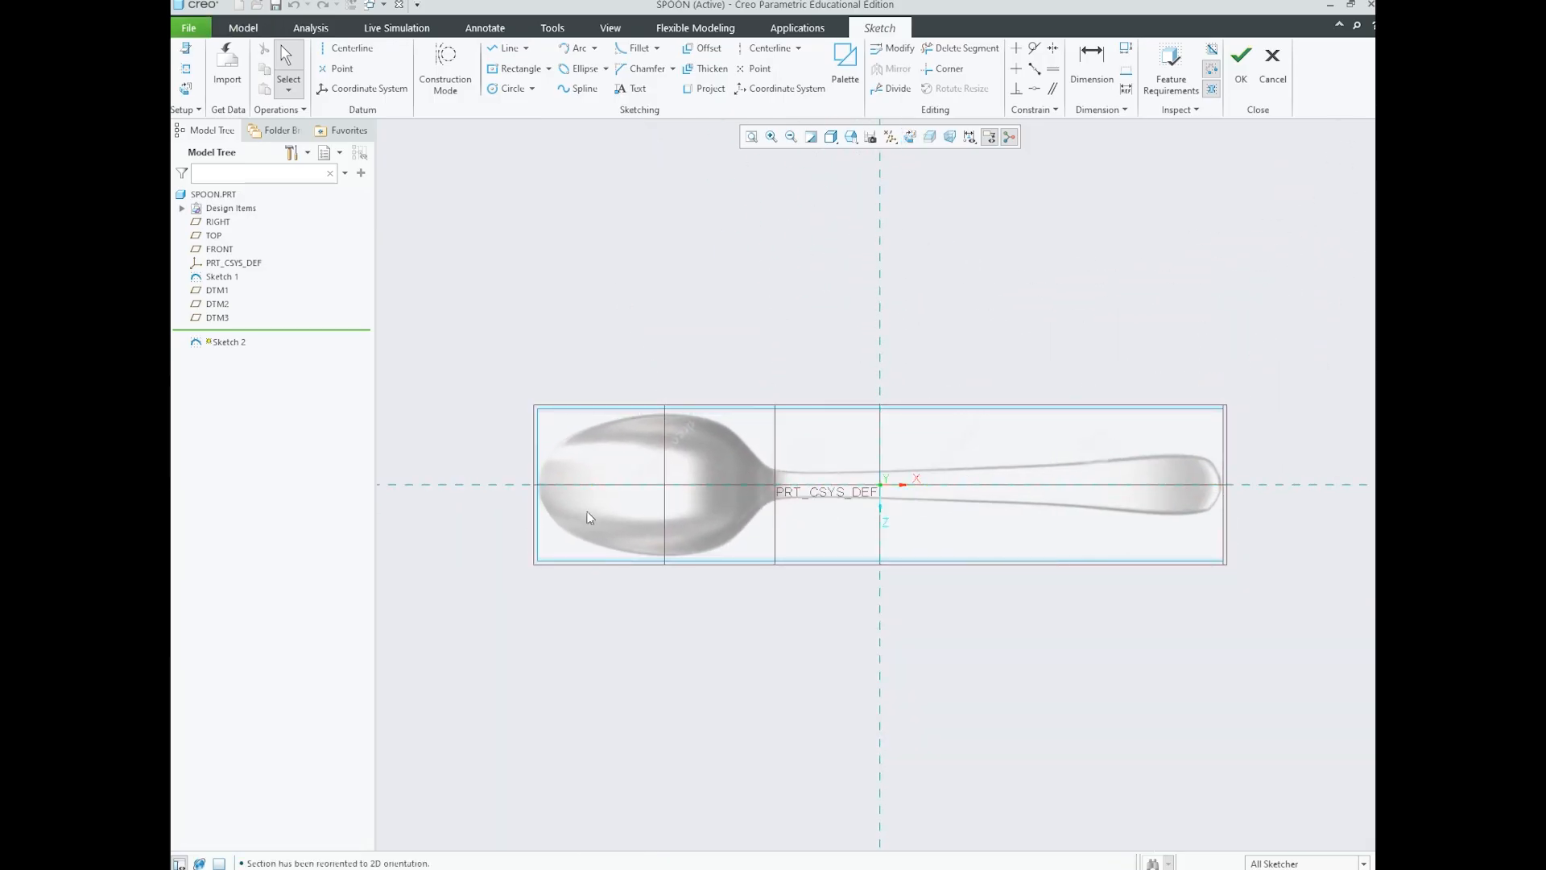
- Start a spline where the horizontal axis meets the reference rectangle's bowl-side edge, and trace the bowl's lower edge to its widest point
scroll(609, 510, up, 3)
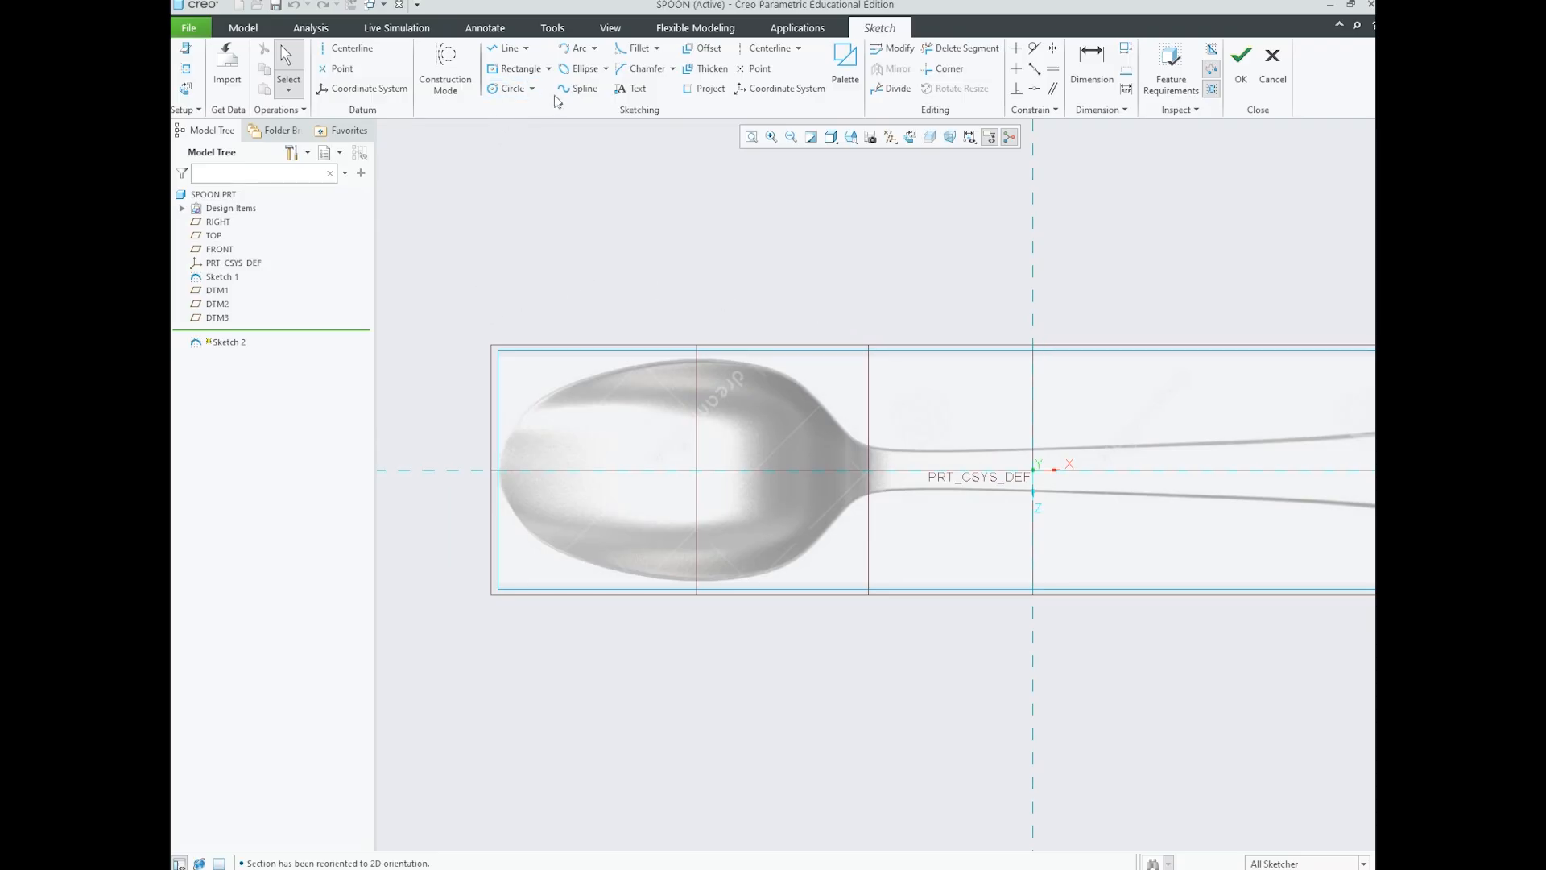
click(580, 89)
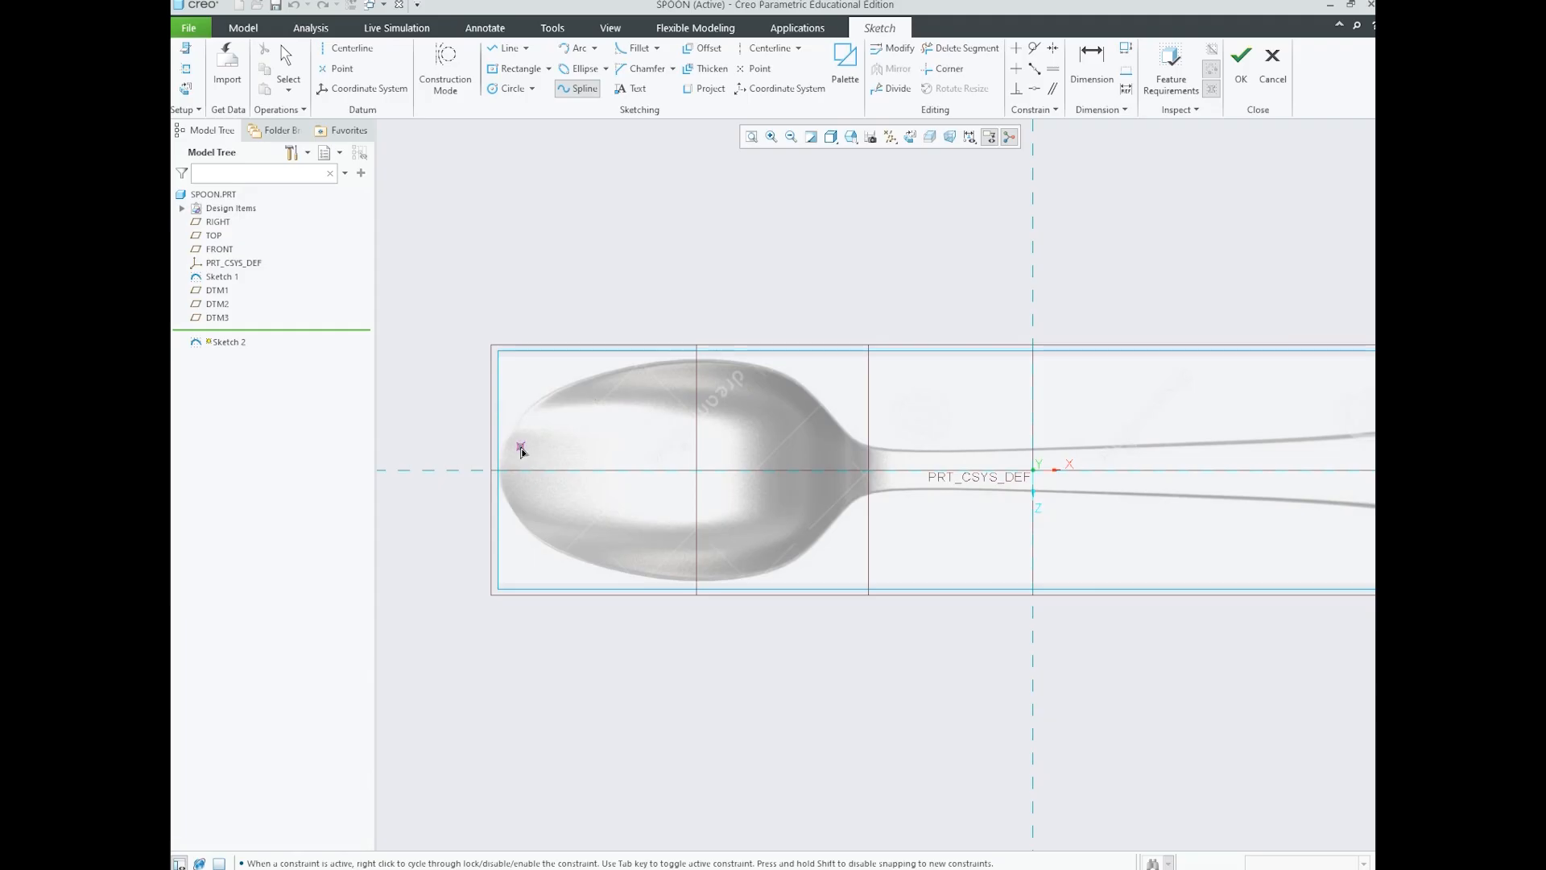
scroll(510, 487, down, 4)
scroll(507, 460, down, 1)
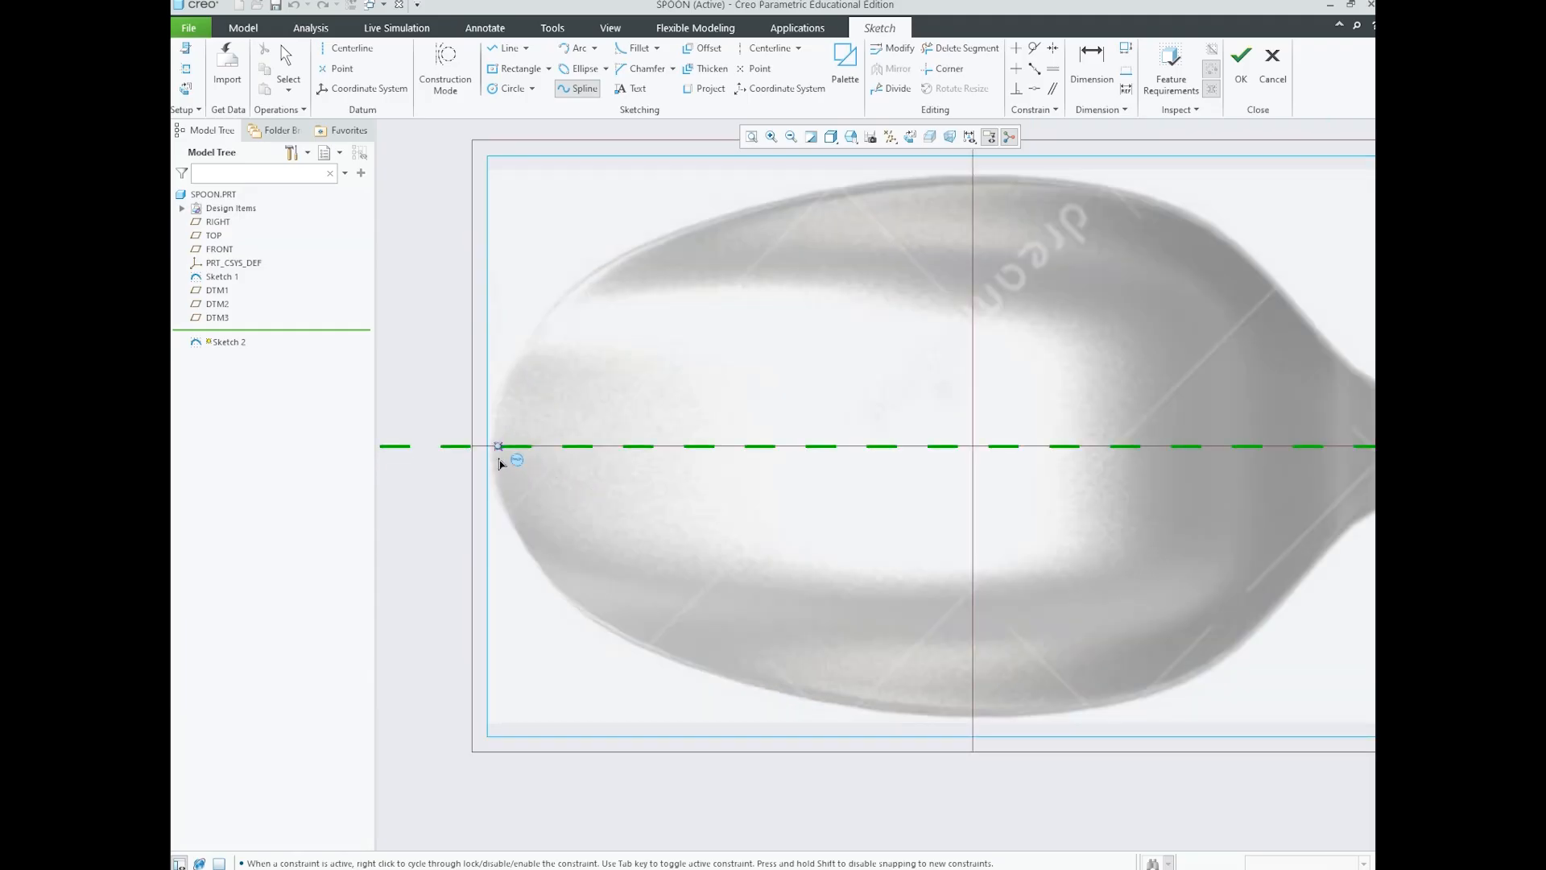
scroll(486, 458, down, 1)
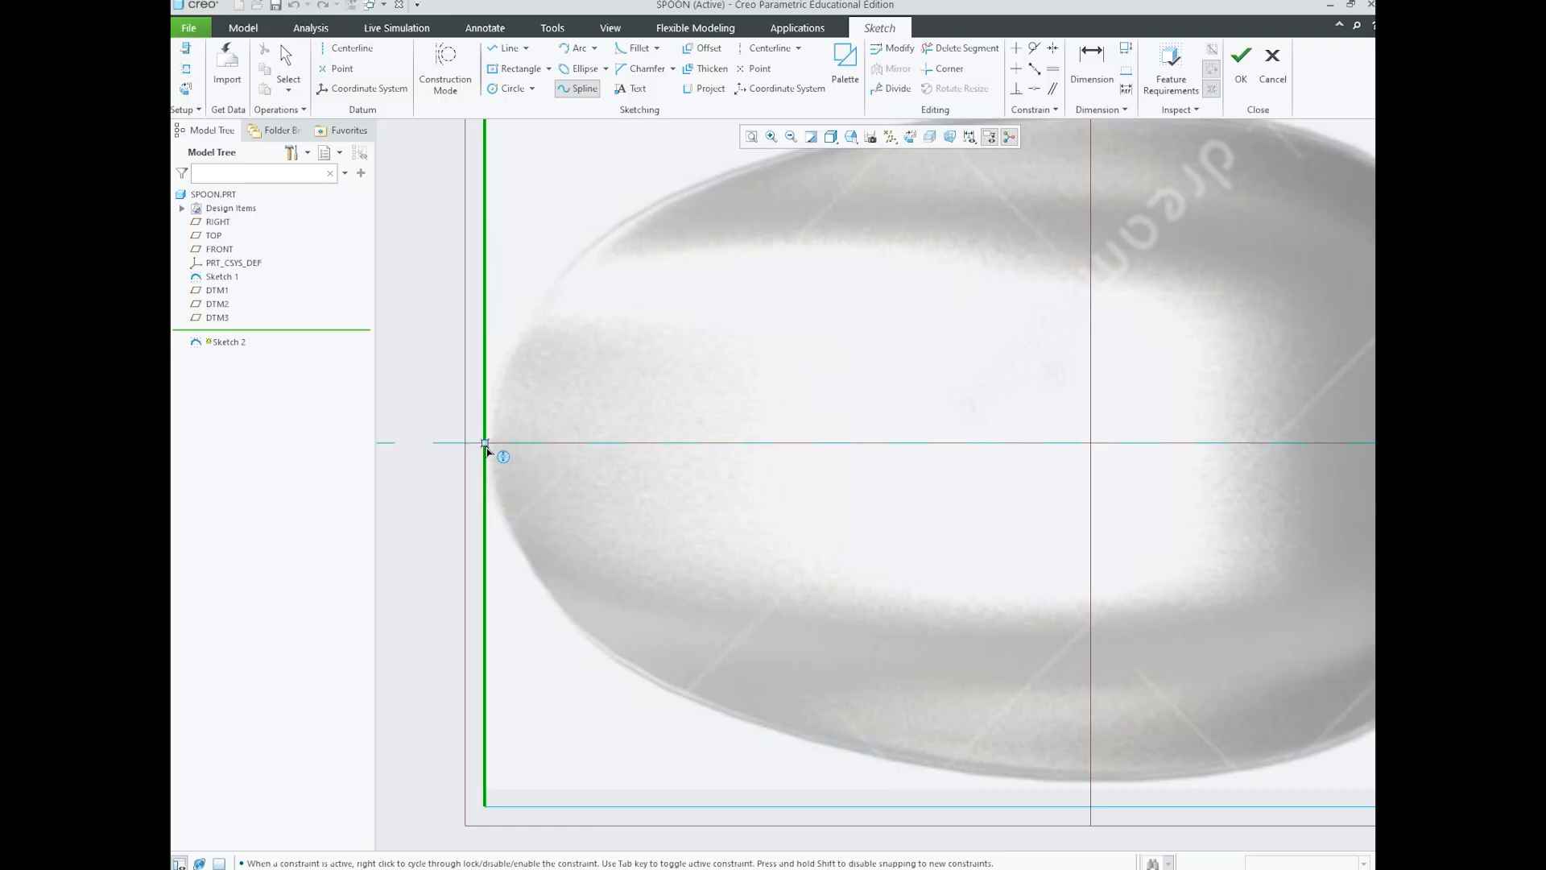
click(485, 444)
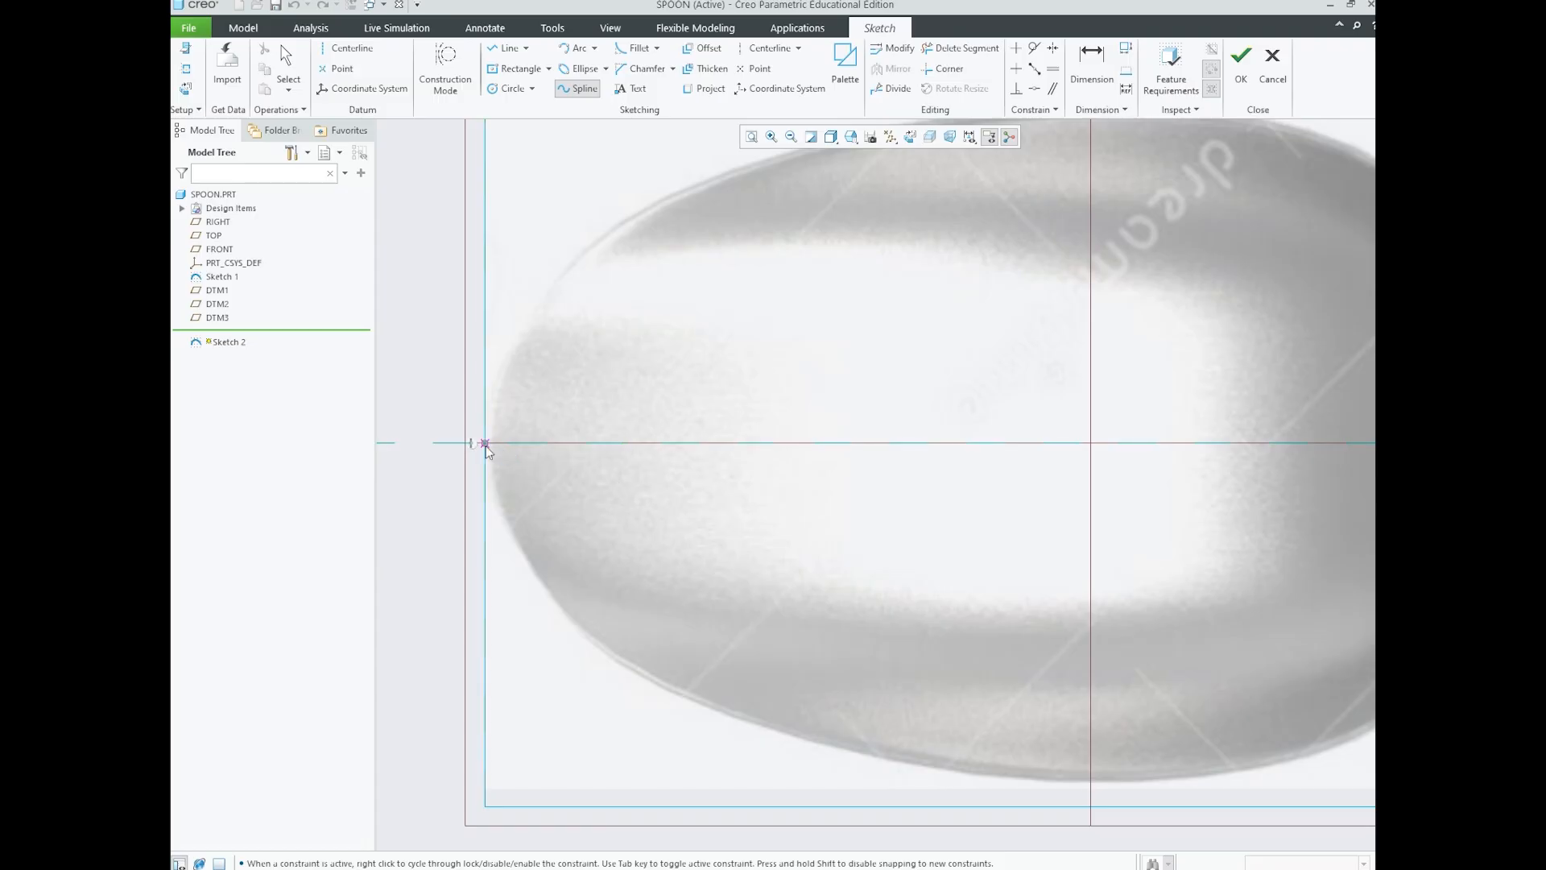
click(551, 589)
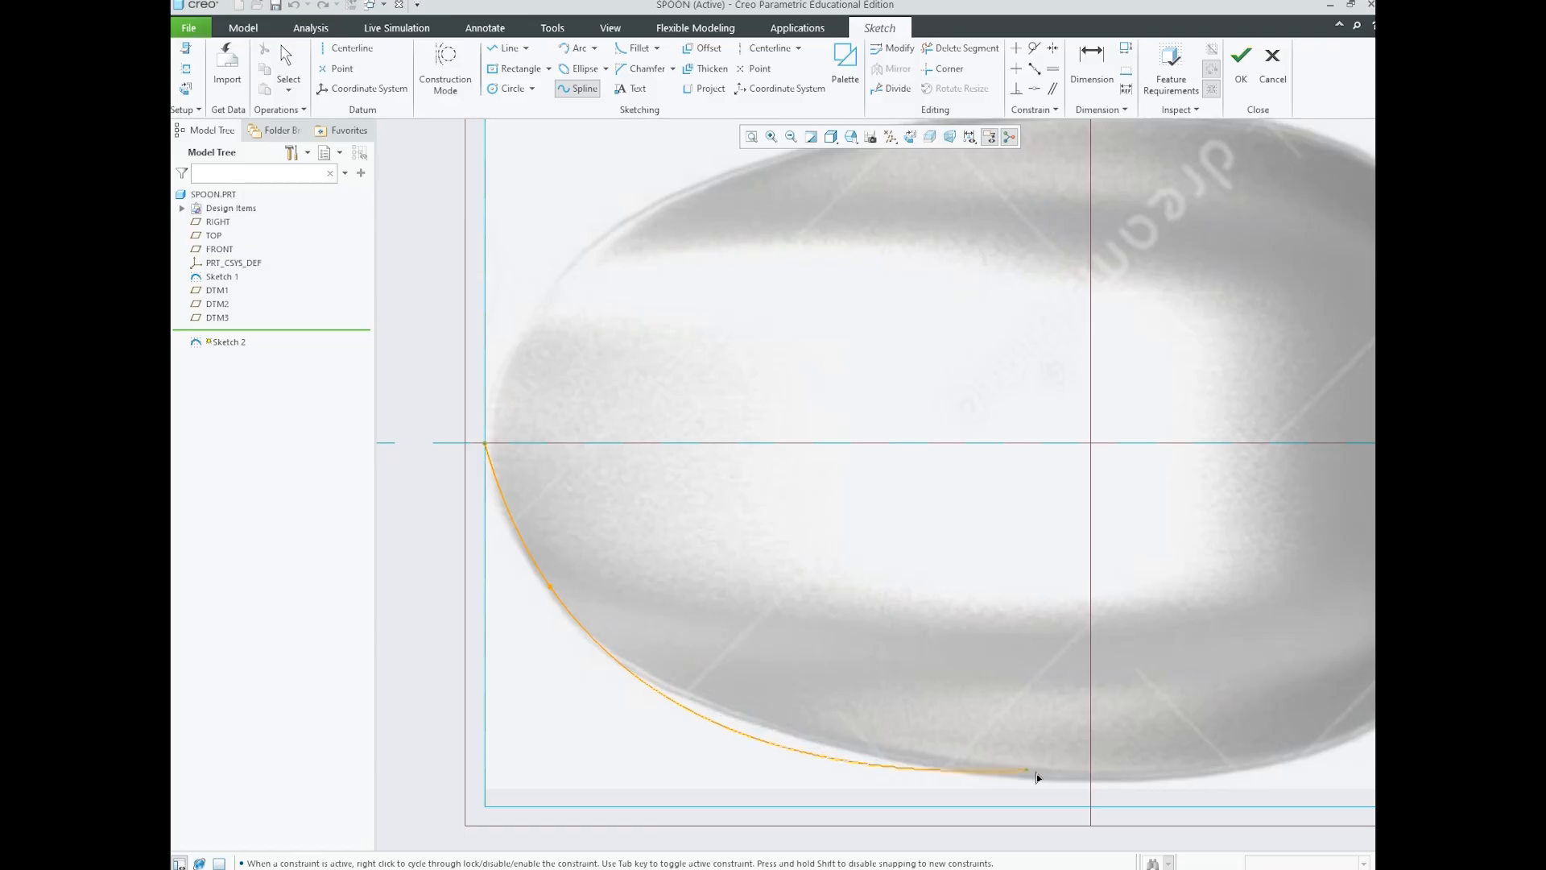
click(1084, 783)
- Continue the spline from the bowl's widest point, around its rear curve, through the neck and onto the start of the handle
scroll(805, 753, down, 3)
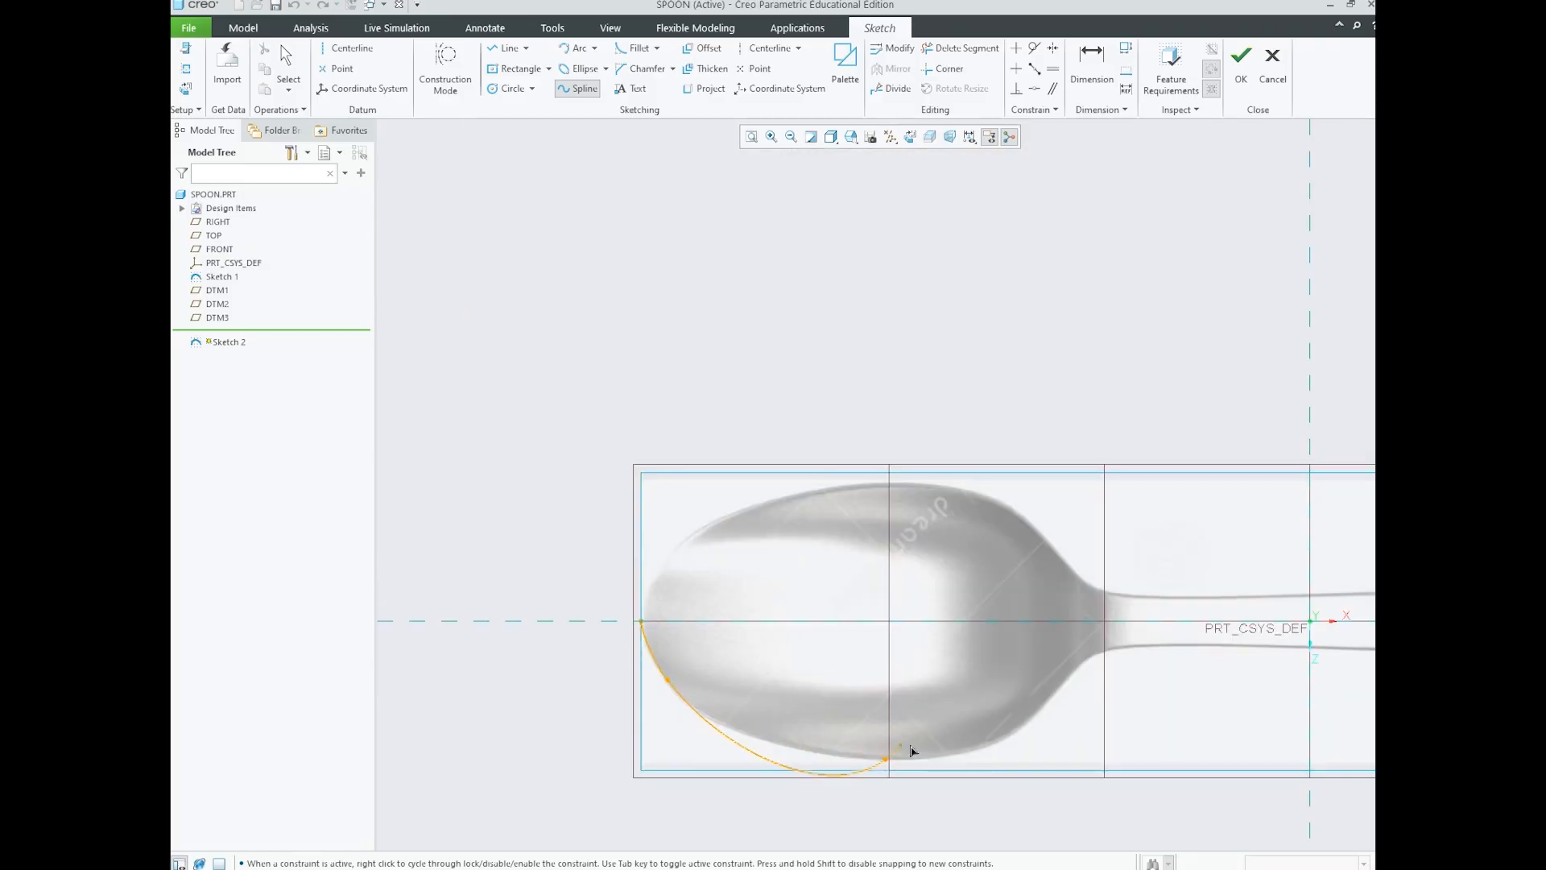
scroll(873, 746, up, 3)
click(1018, 707)
scroll(994, 708, down, 4)
scroll(980, 670, up, 3)
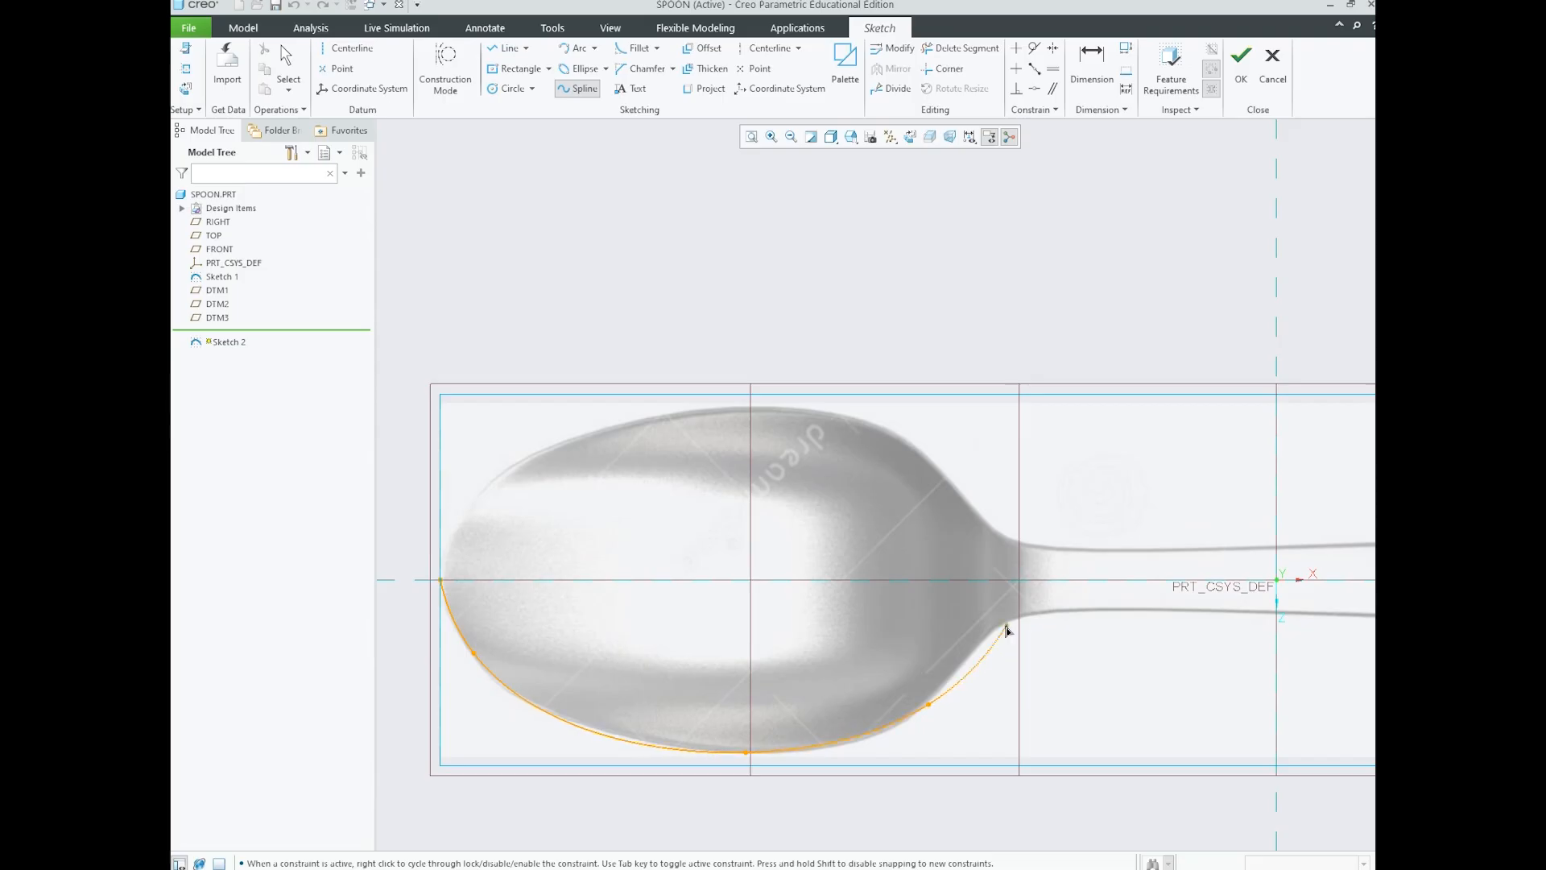
click(1001, 627)
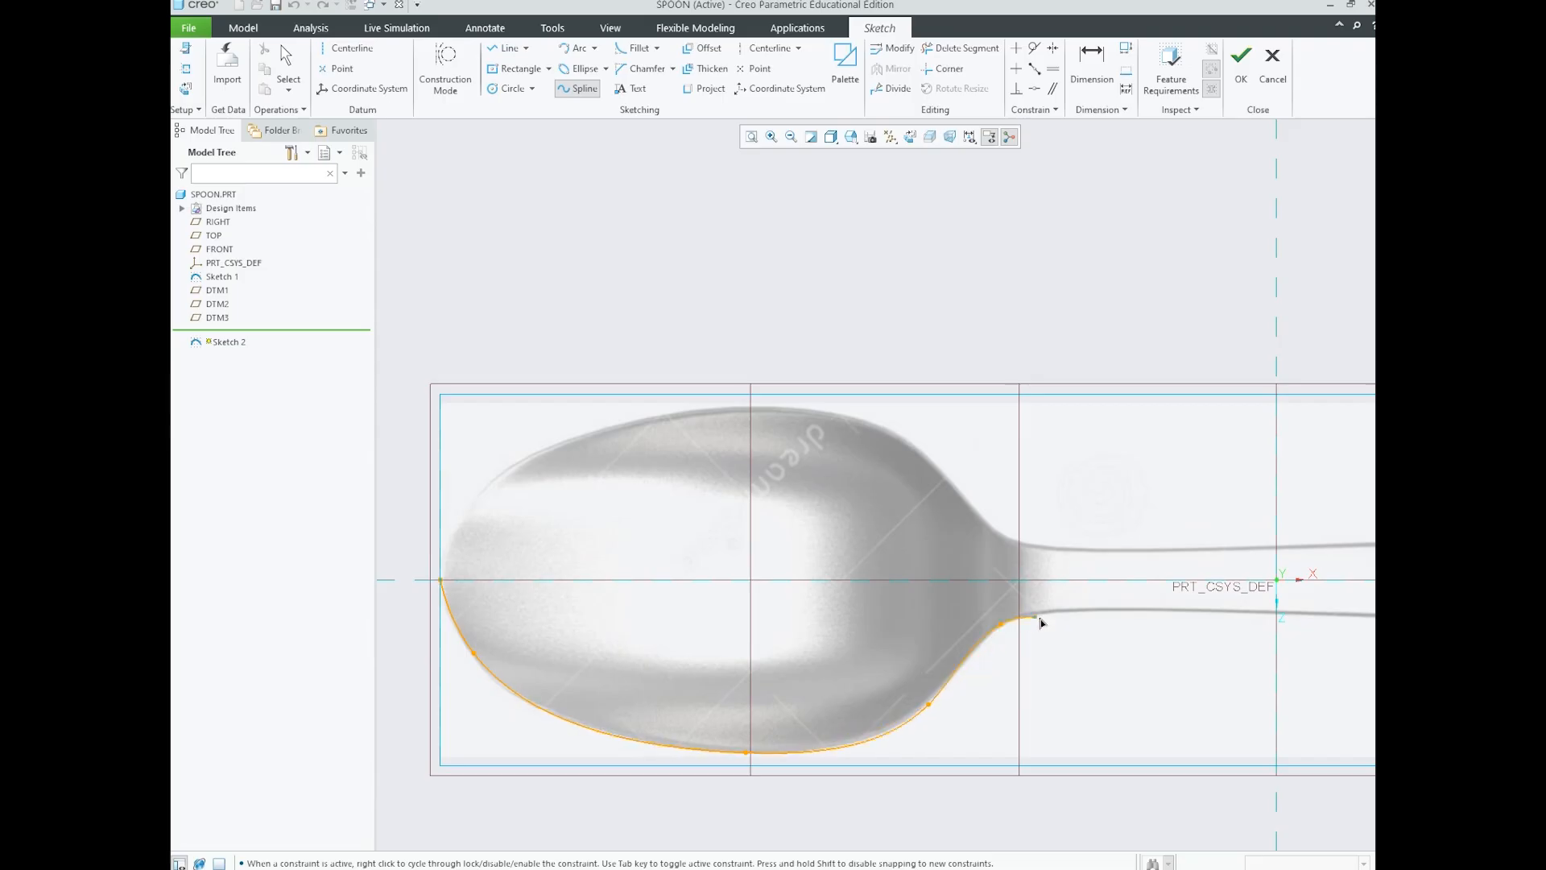
click(1098, 617)
- Extend the spline along the handle's lower edge to the wide section near the handle end
scroll(843, 615, down, 5)
scroll(999, 617, up, 3)
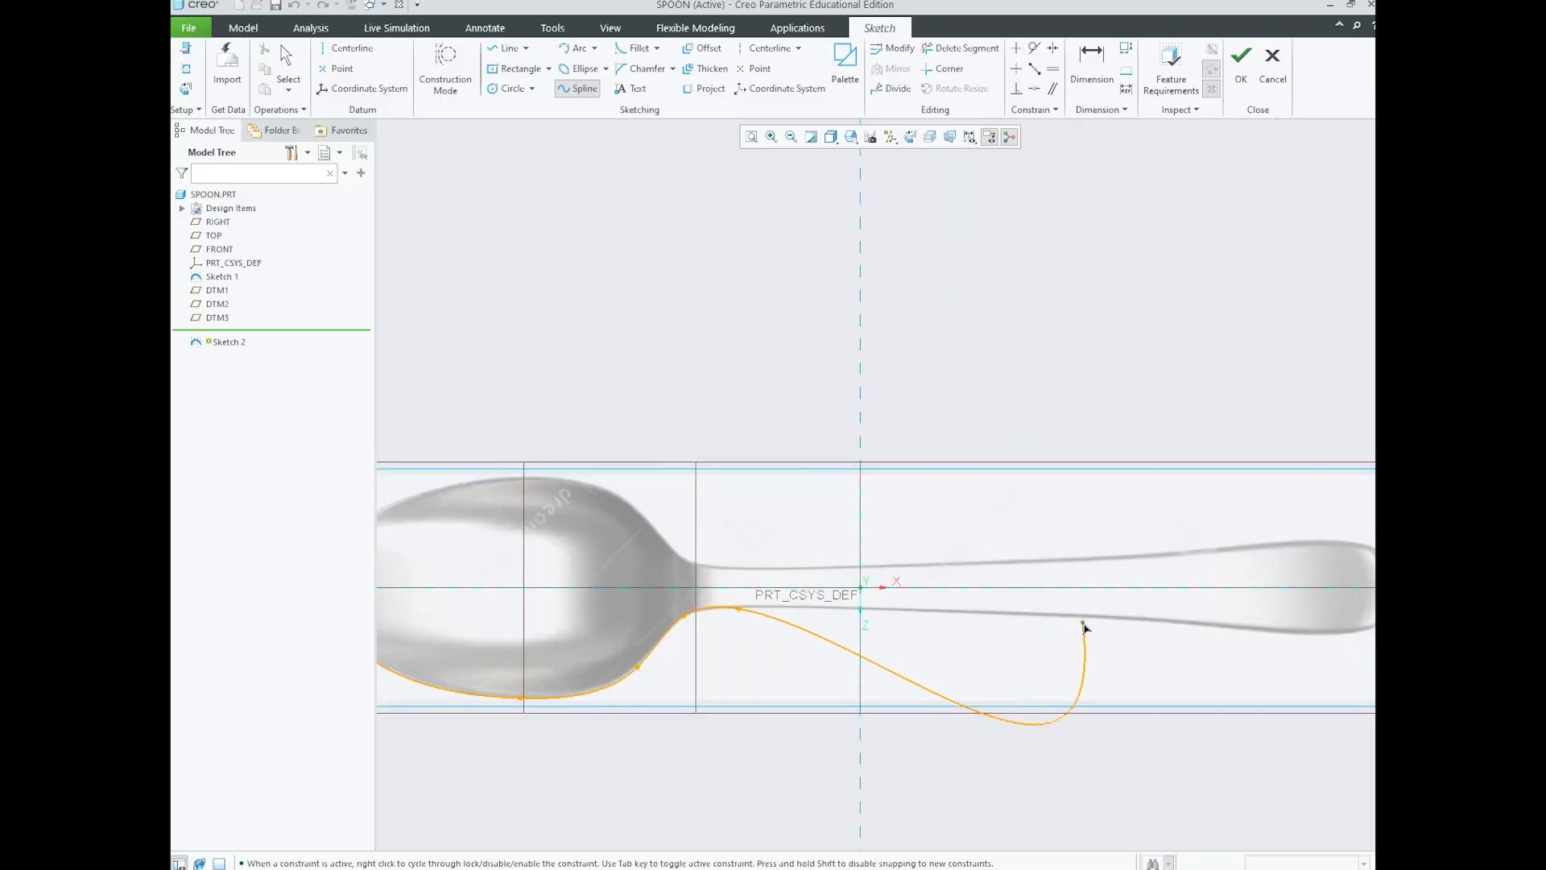
click(1014, 616)
middle_click(1014, 616)
scroll(1056, 621, down, 5)
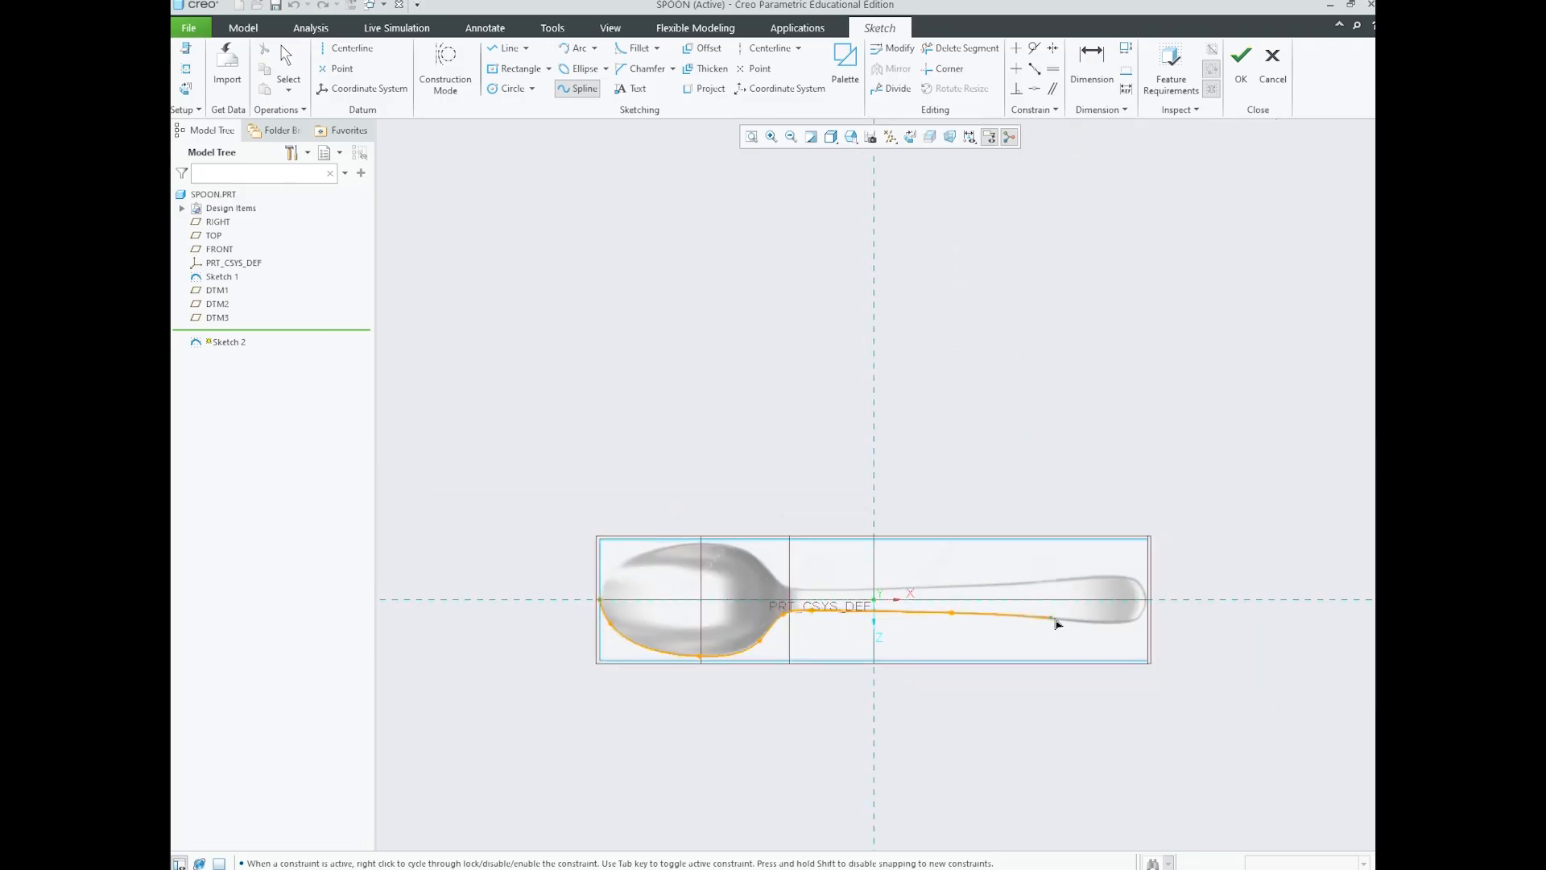
scroll(1112, 625, up, 6)
click(1056, 618)
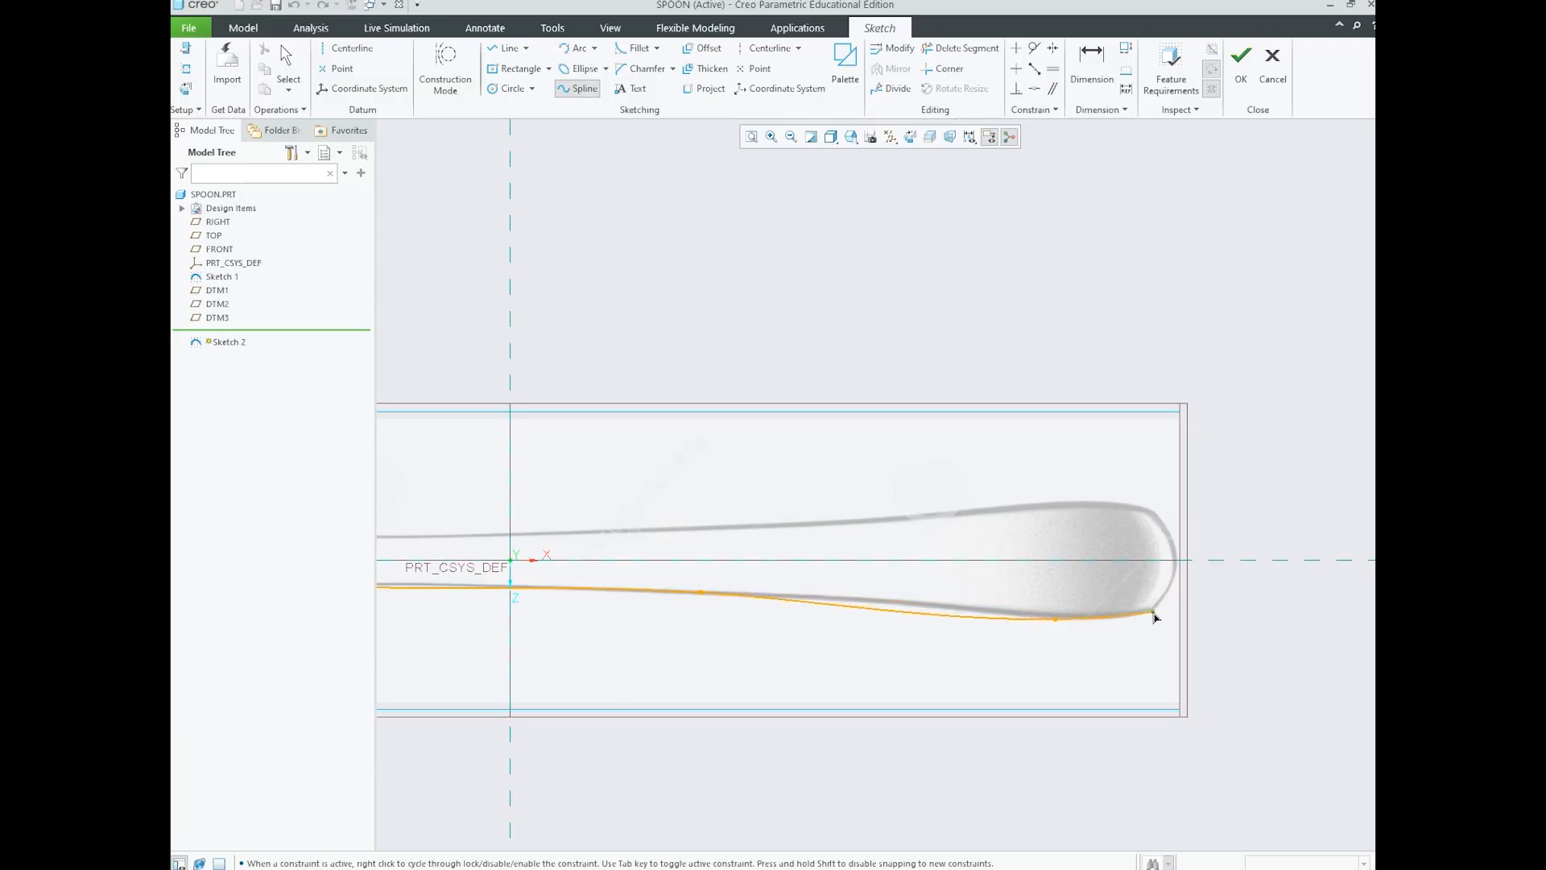
- Trace the spline around the rounded handle end, finish it on the horizontal axis at the handle-end reference line, and leave the Spline tool
scroll(1154, 618, up, 2)
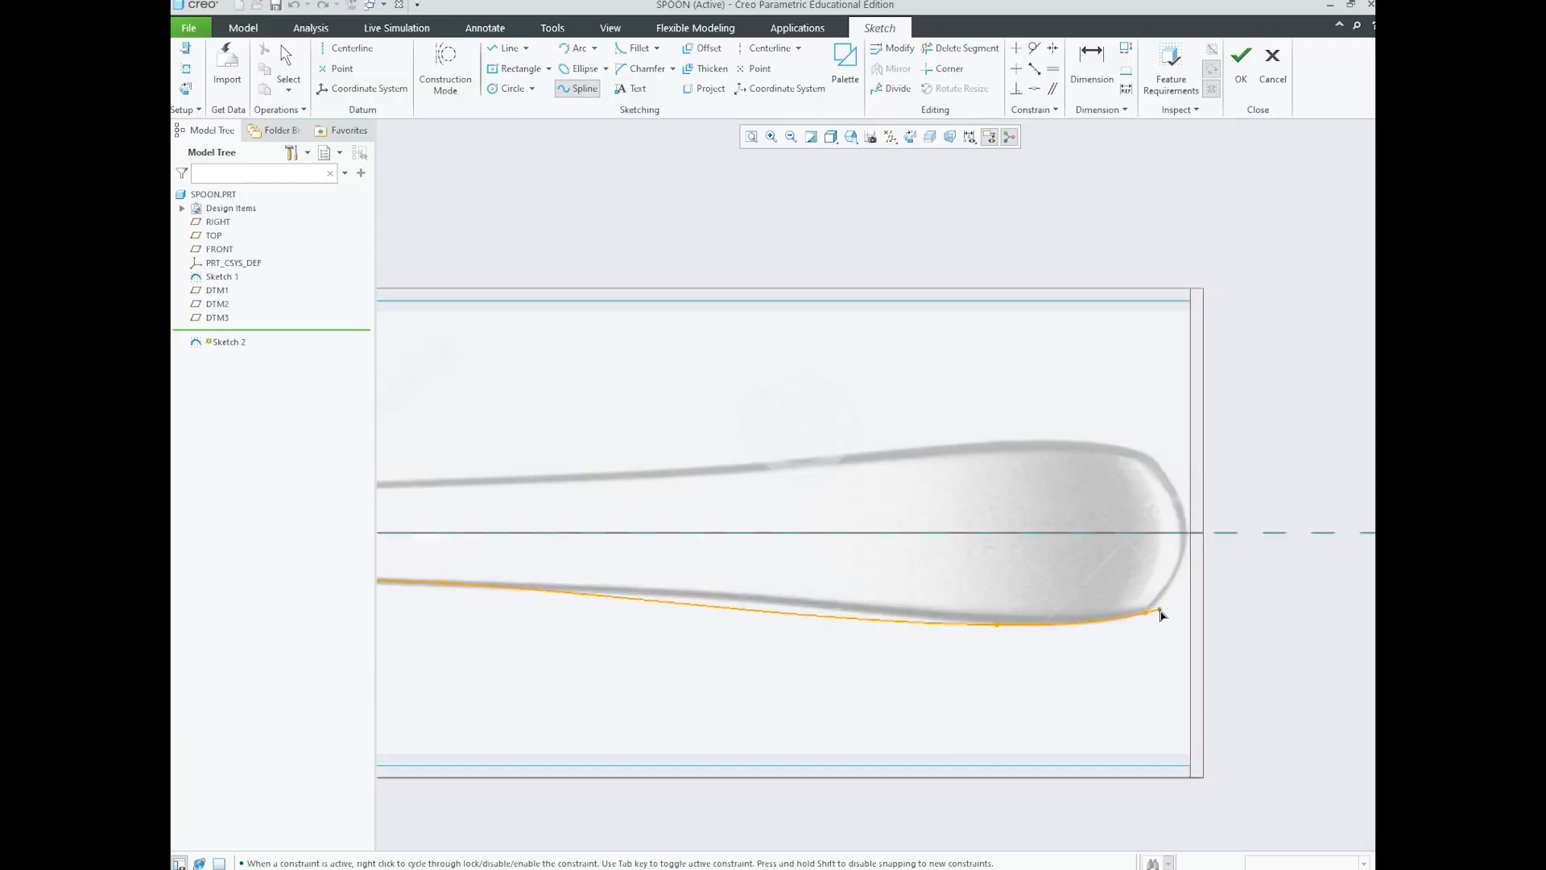
scroll(1160, 614, up, 2)
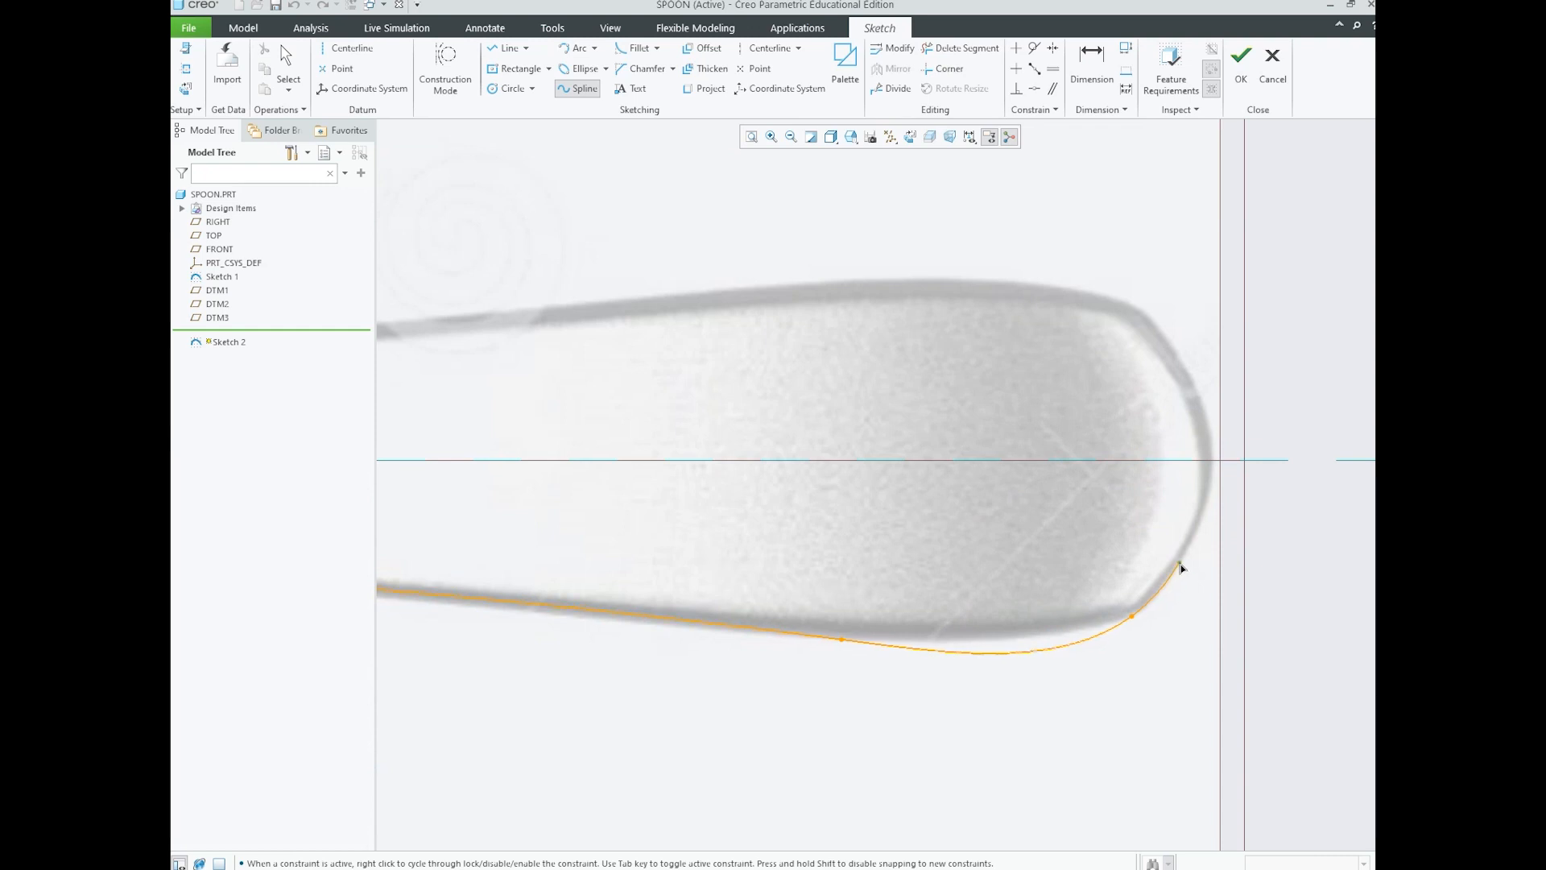
click(1187, 550)
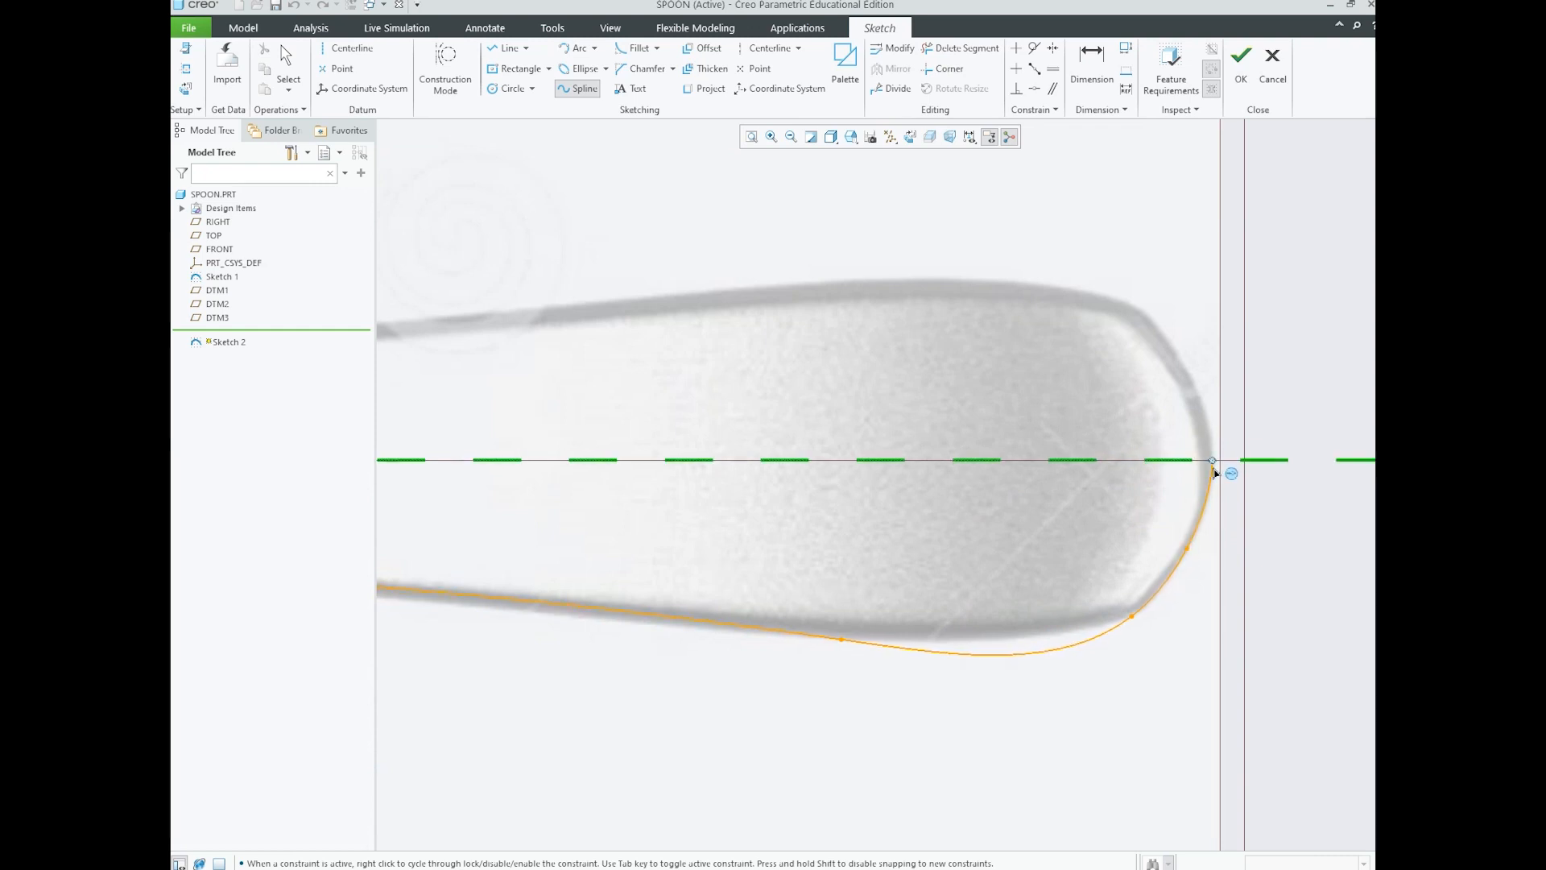
click(1221, 460)
middle_click(1270, 435)
middle_click(1276, 438)
click(1276, 438)
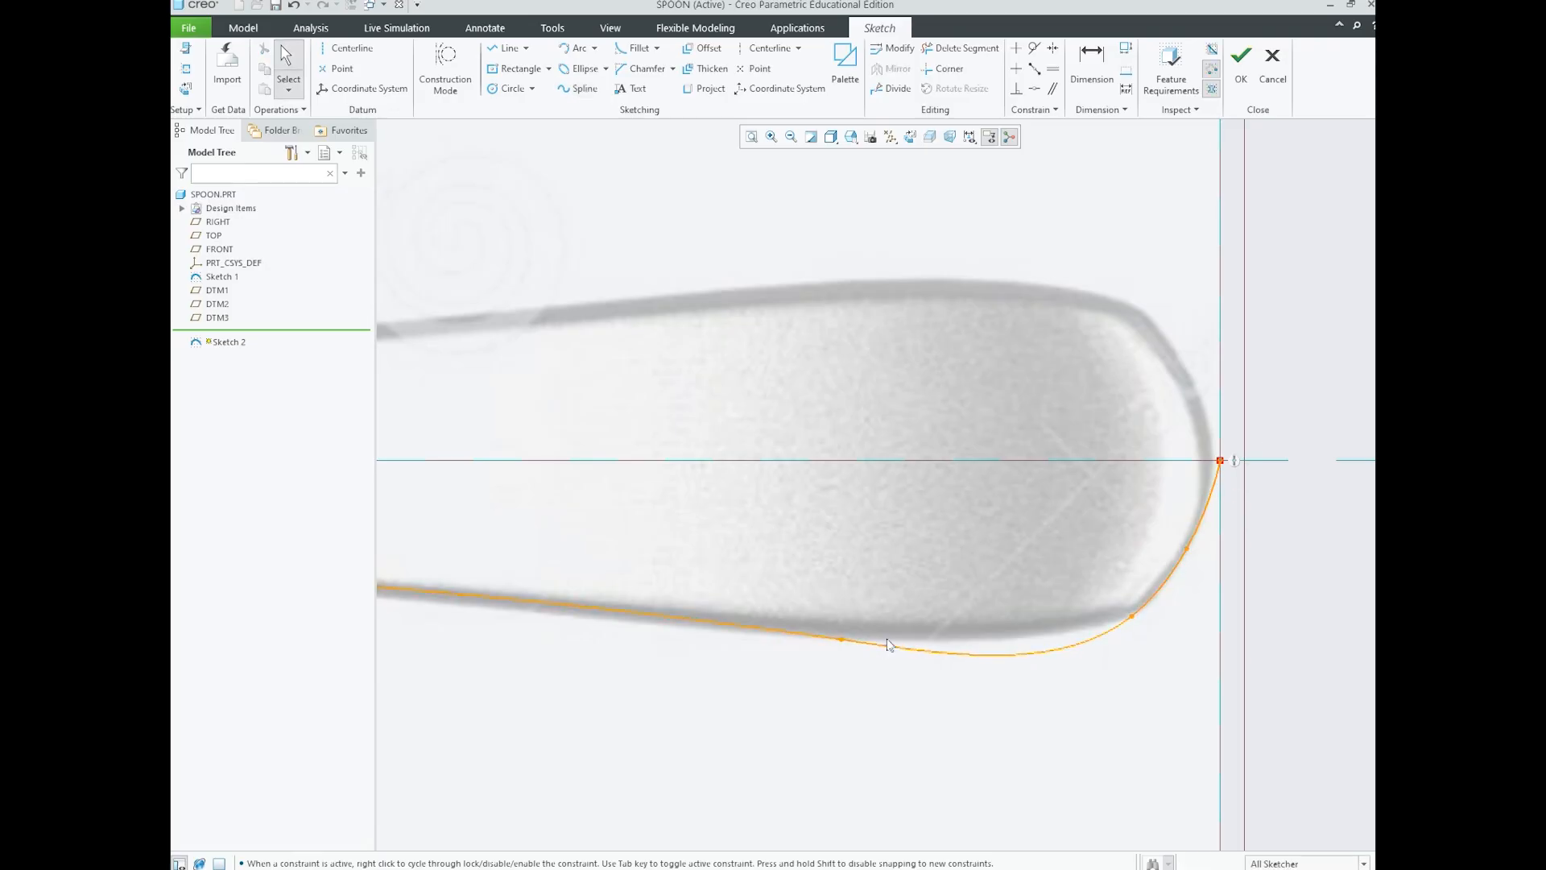
- Move the spline points on the handle's wide lower edge and the bowl's rear curve to follow the reference outline
drag(843, 643, 965, 643)
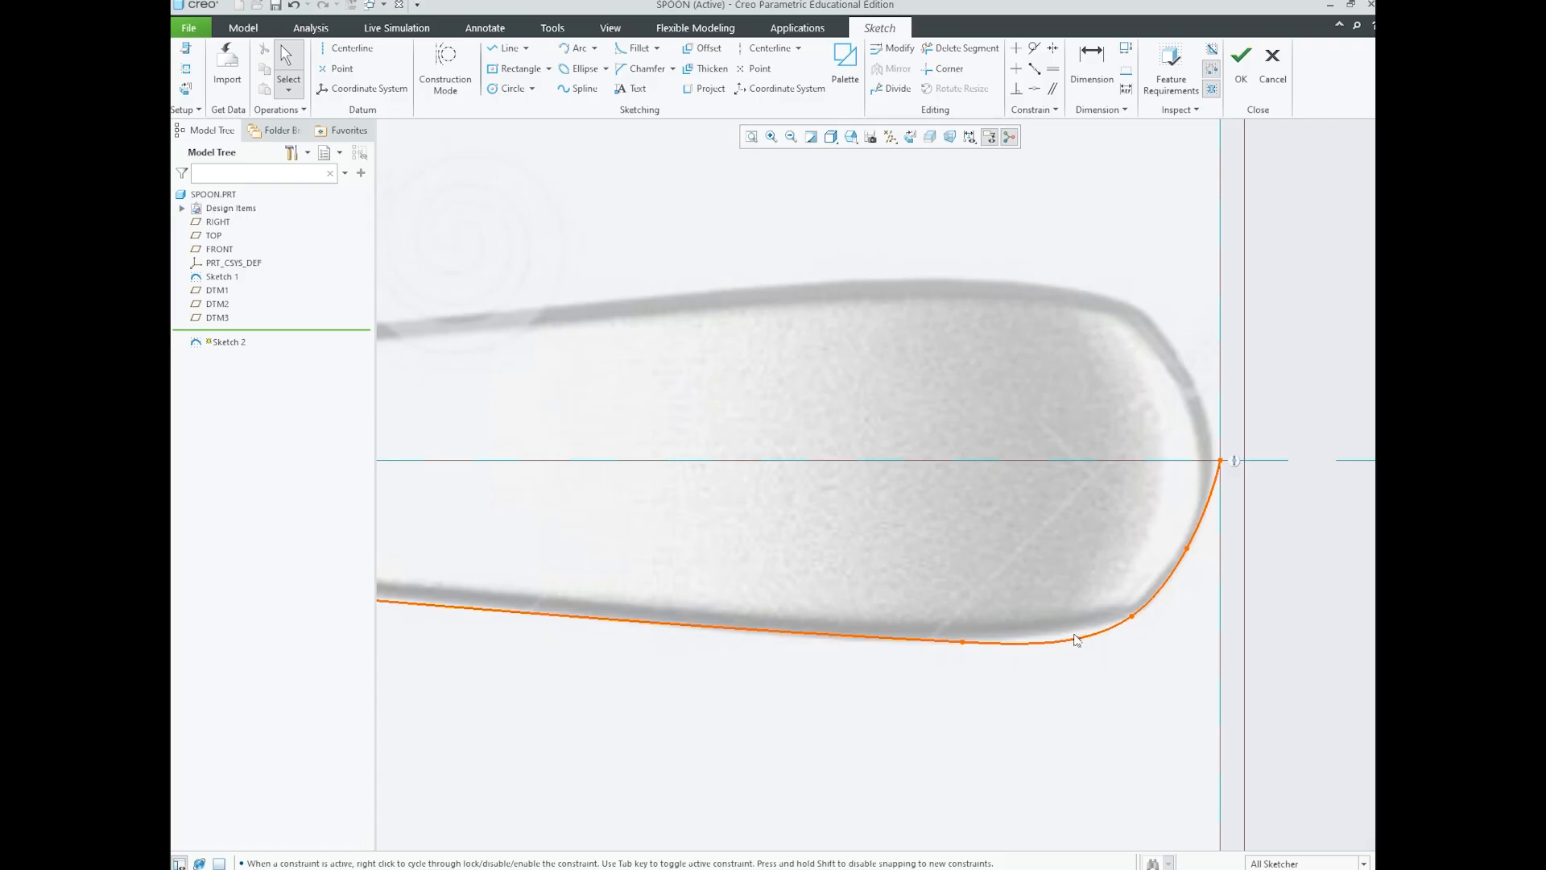
scroll(1077, 638, up, 10)
scroll(794, 645, down, 10)
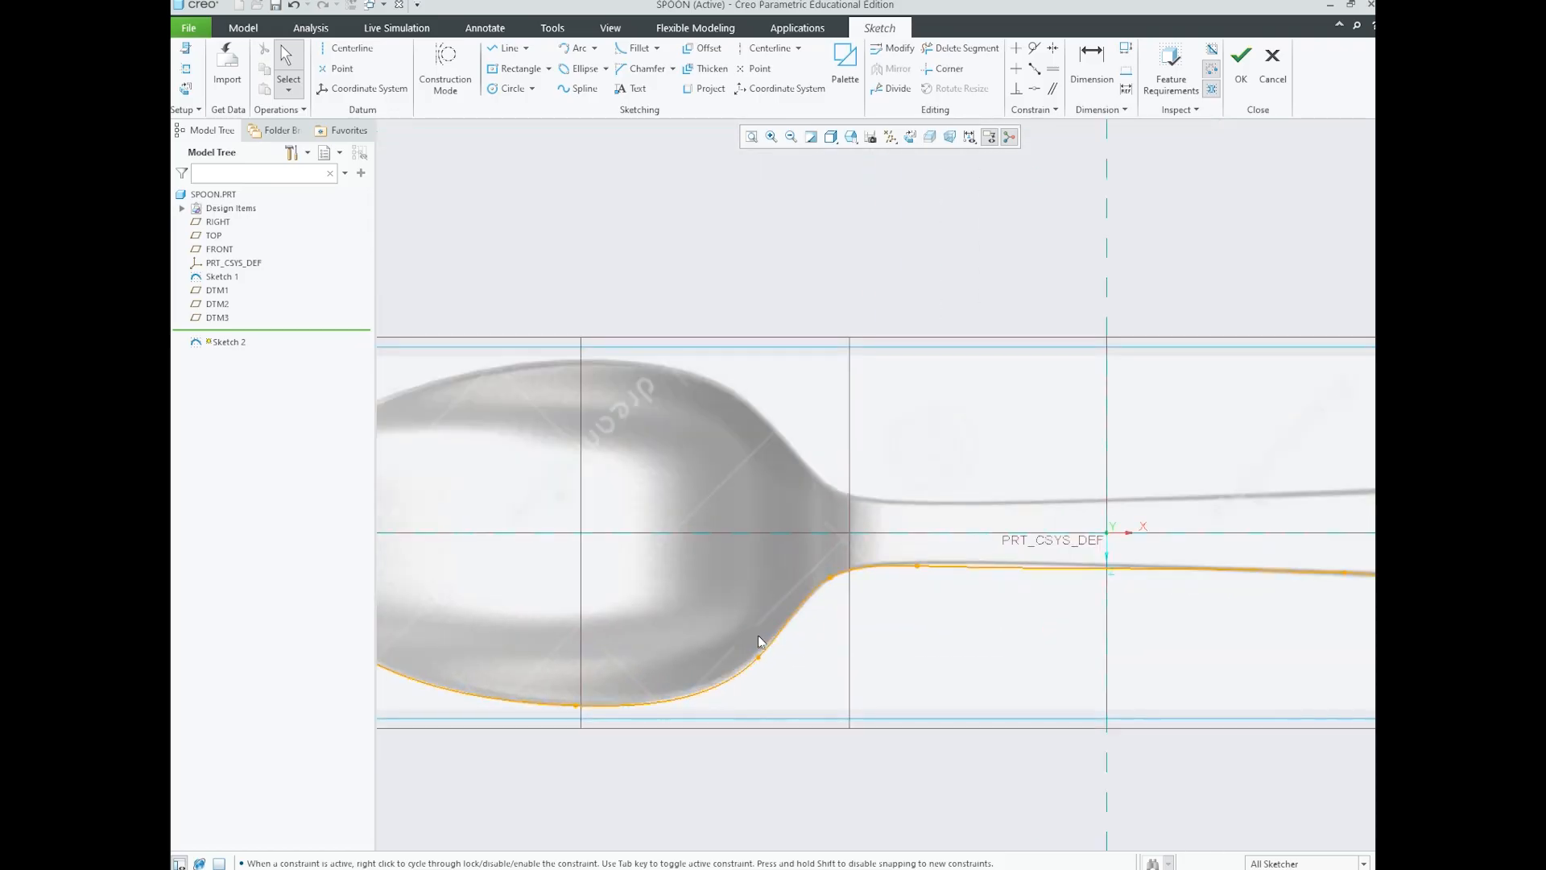
click(759, 664)
drag(760, 665, 753, 671)
scroll(858, 604, up, 6)
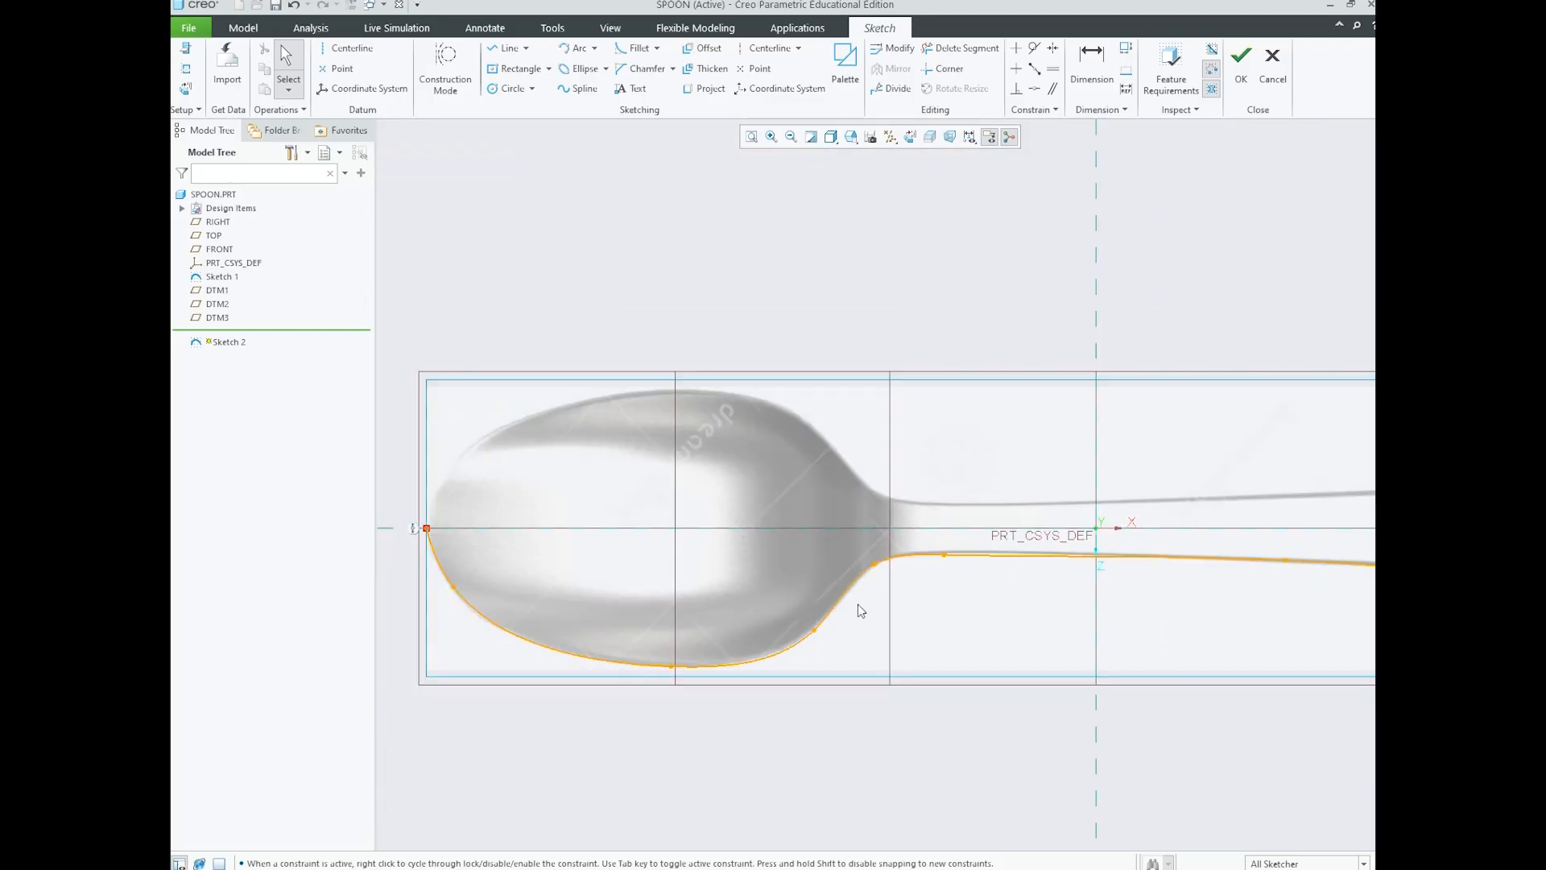
- Check the spline's fit against the reference image around the bowl tip and along the whole spoon
scroll(640, 596, down, 4)
scroll(640, 594, down, 3)
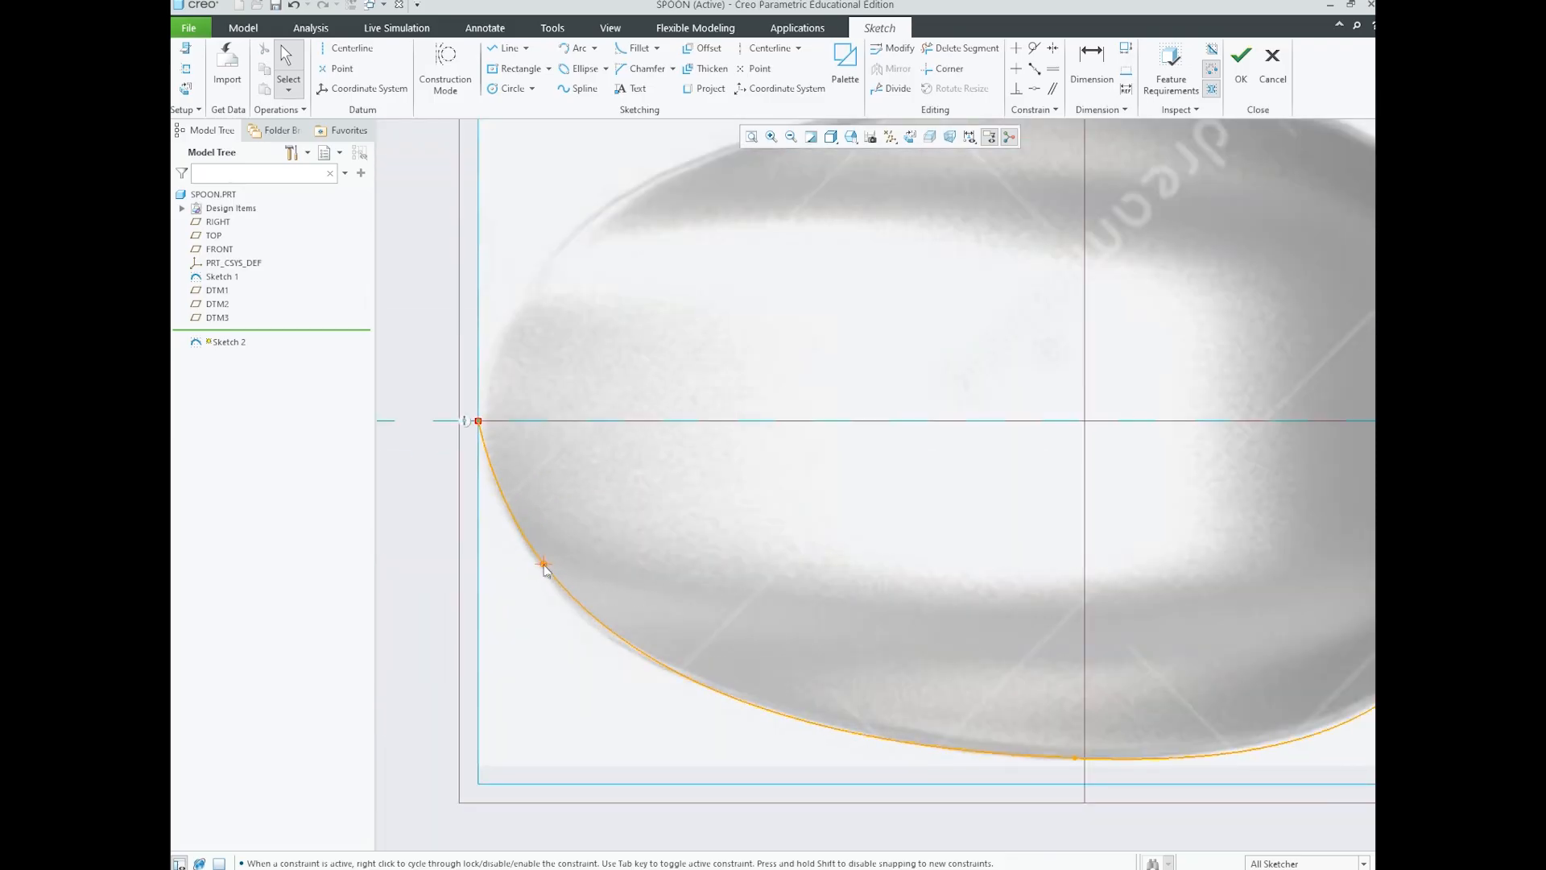
scroll(496, 622, up, 4)
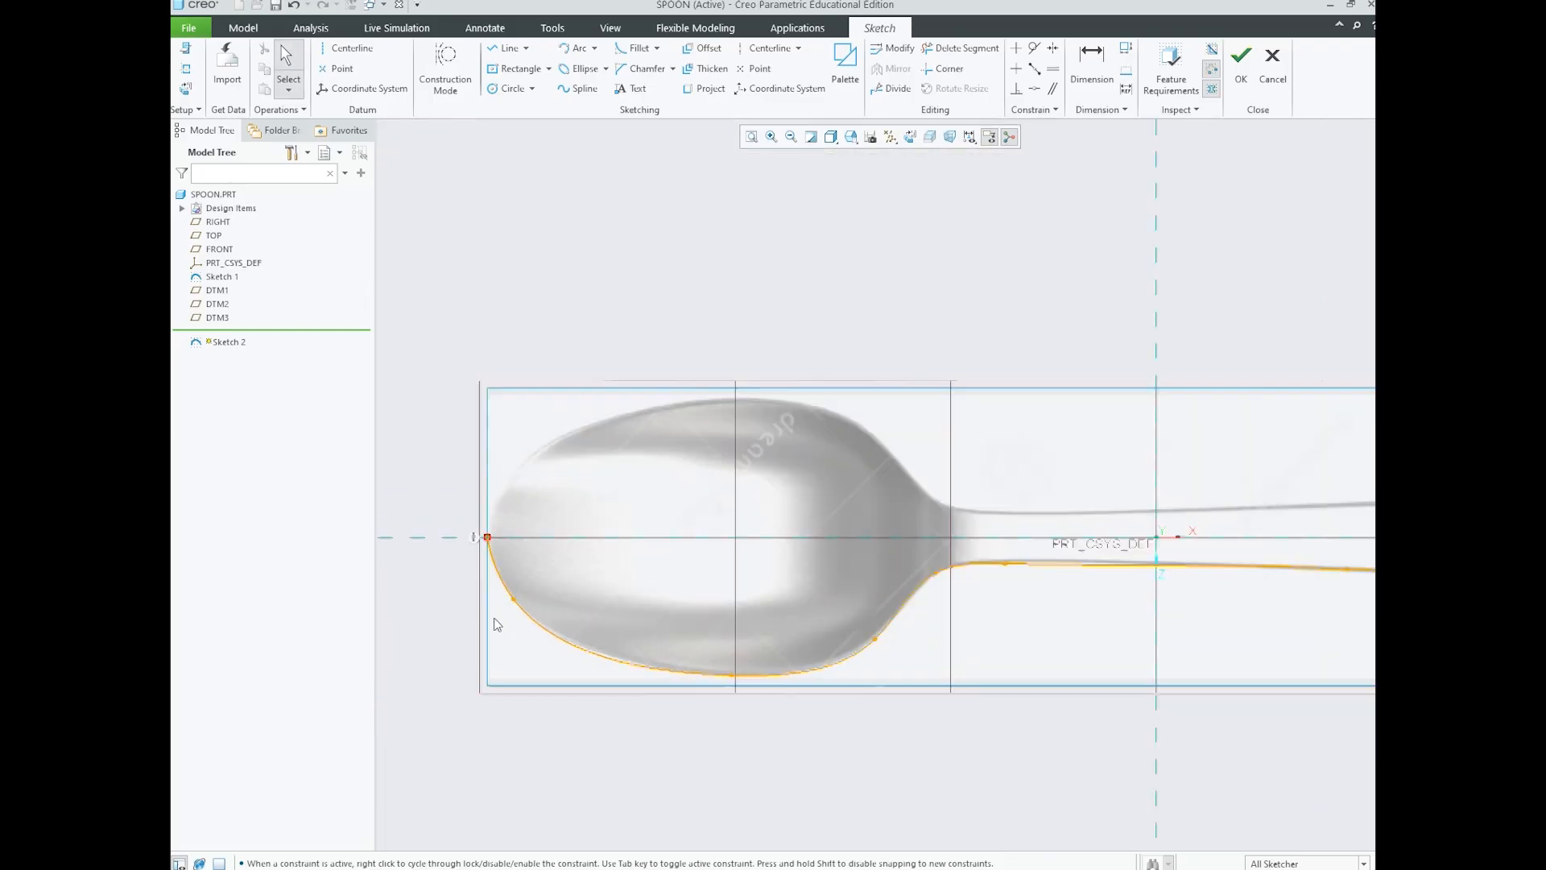
scroll(511, 625, up, 3)
scroll(822, 620, up, 1)
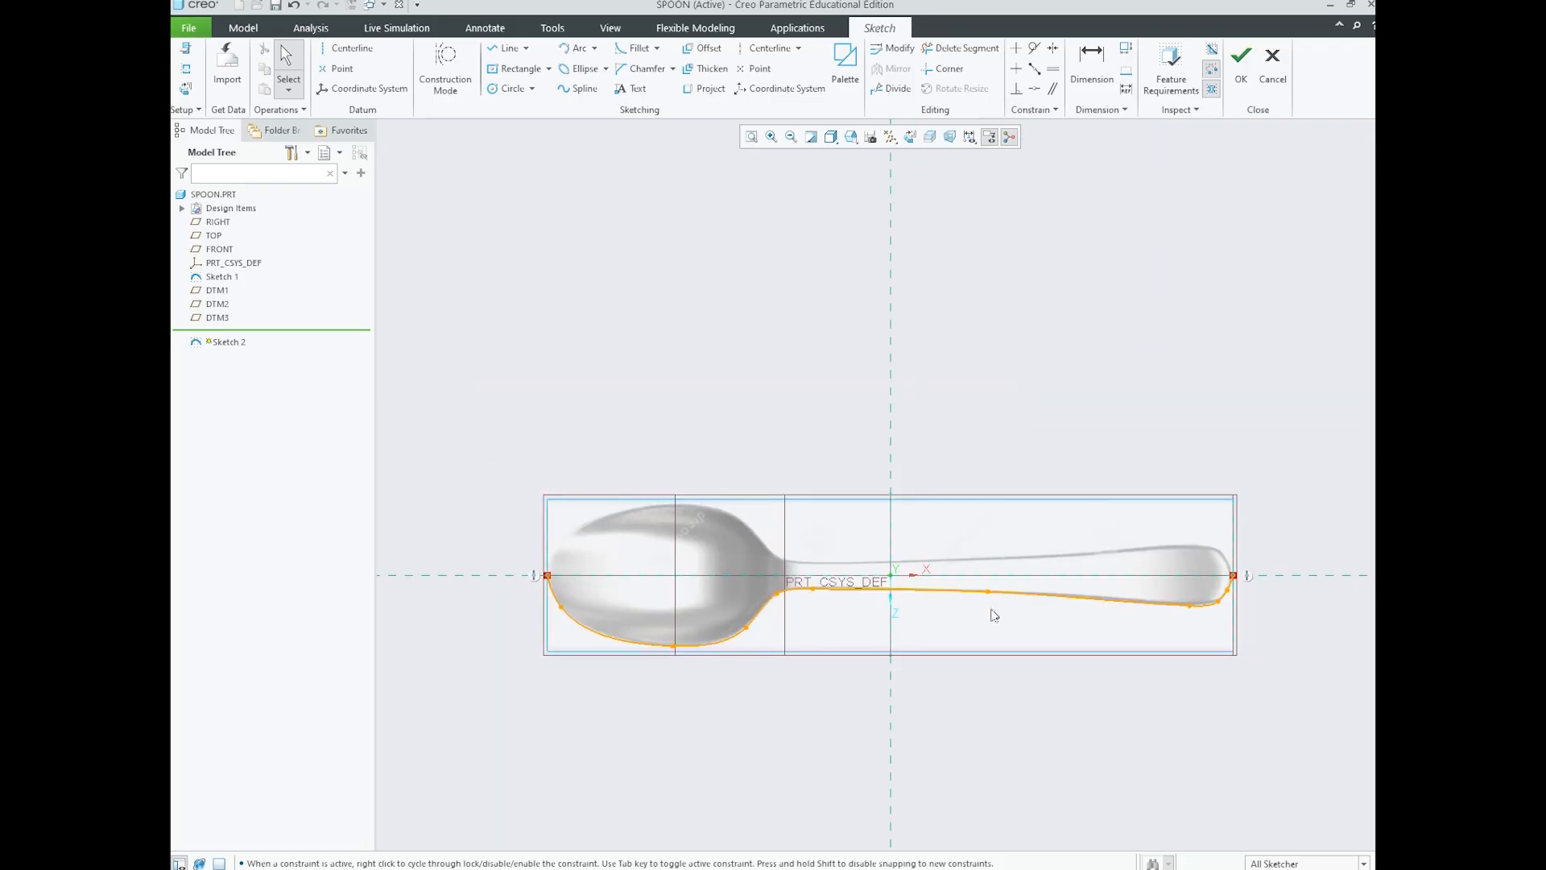
scroll(1191, 593, down, 1)
scroll(924, 615, up, 1)
- Examine the constraints that hold the spline's endpoints at the bowl tip and the handle end
click(485, 587)
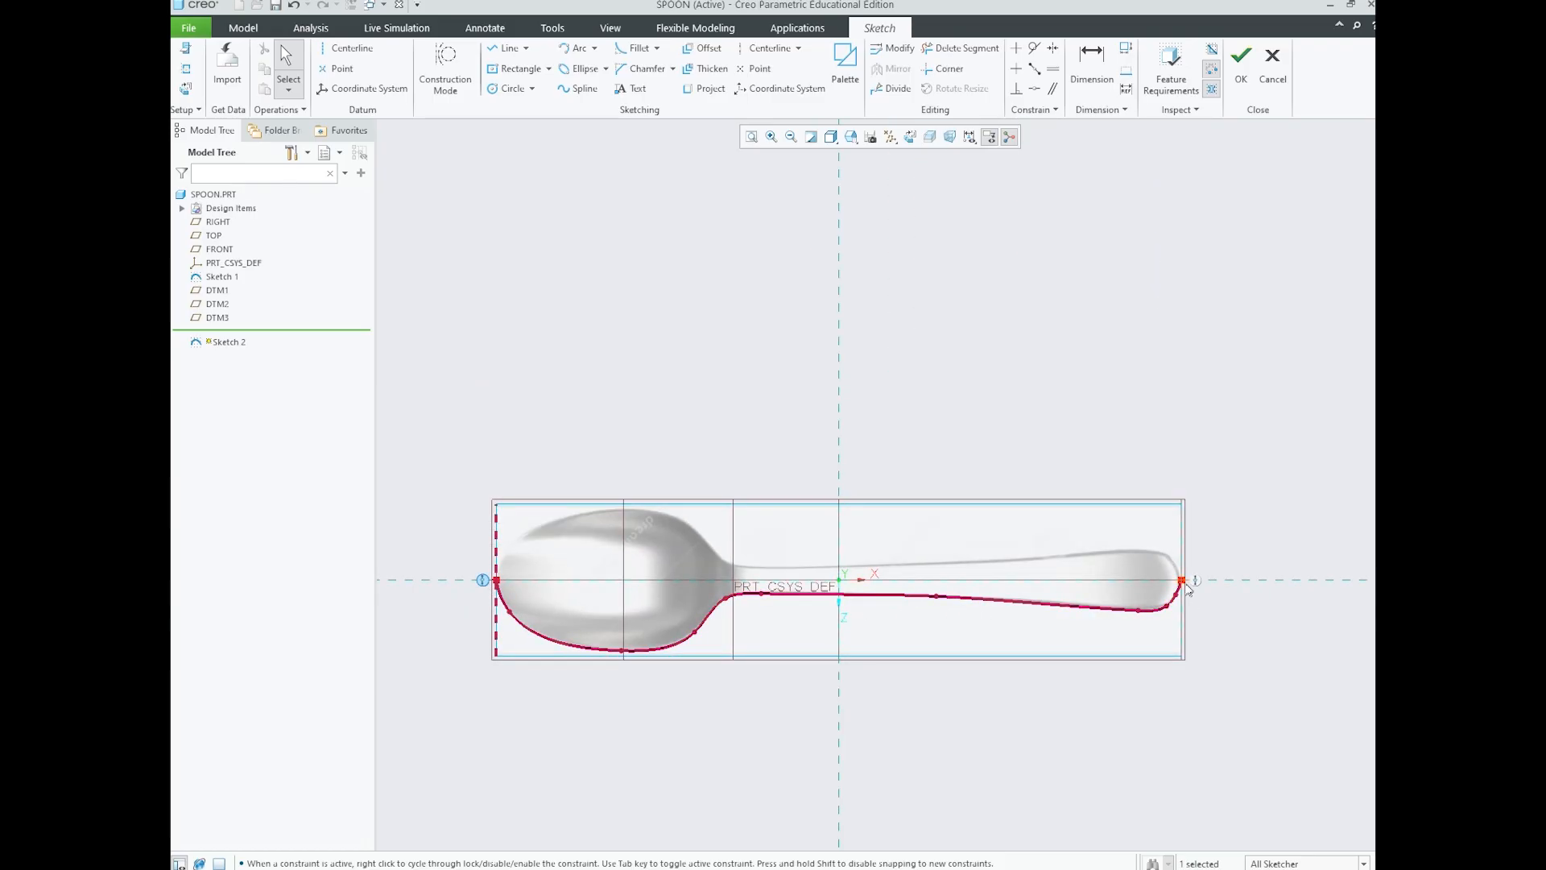
click(1182, 591)
click(996, 659)
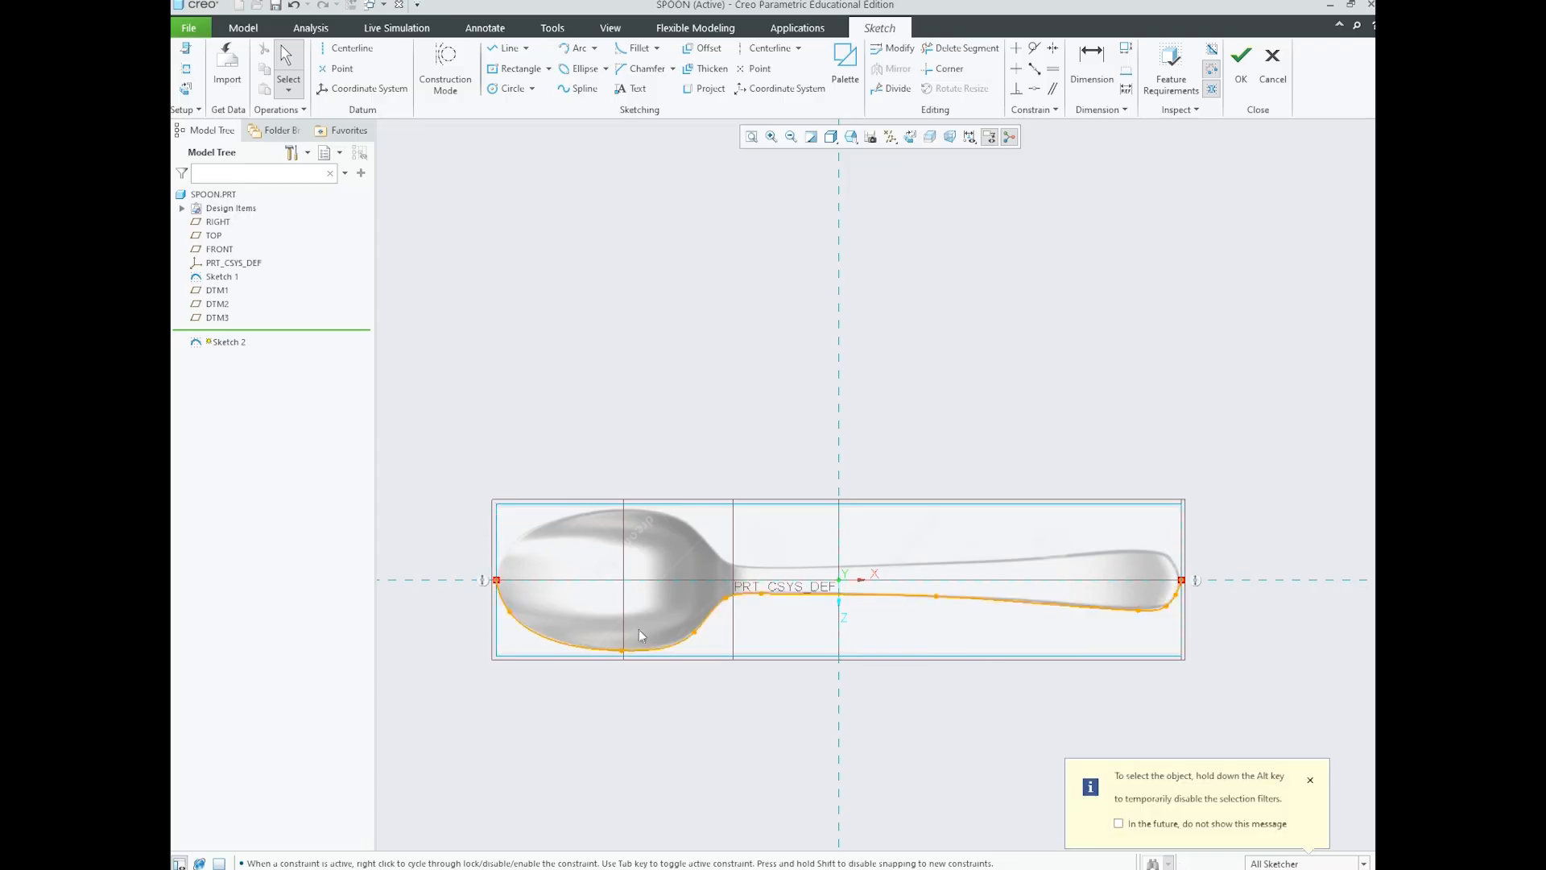
scroll(627, 599, down, 1)
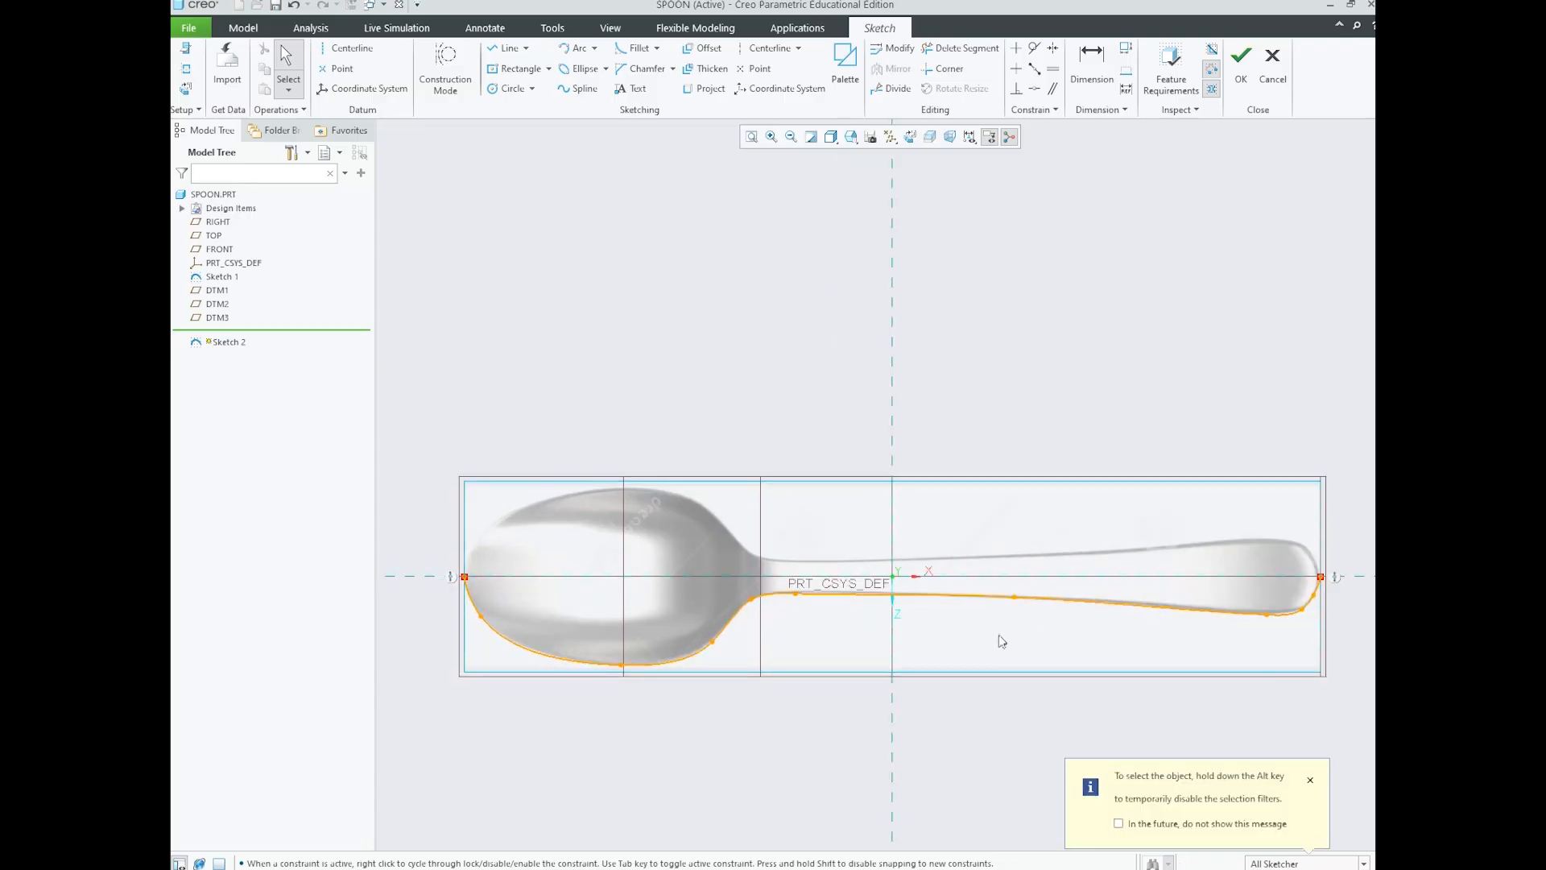
click(451, 578)
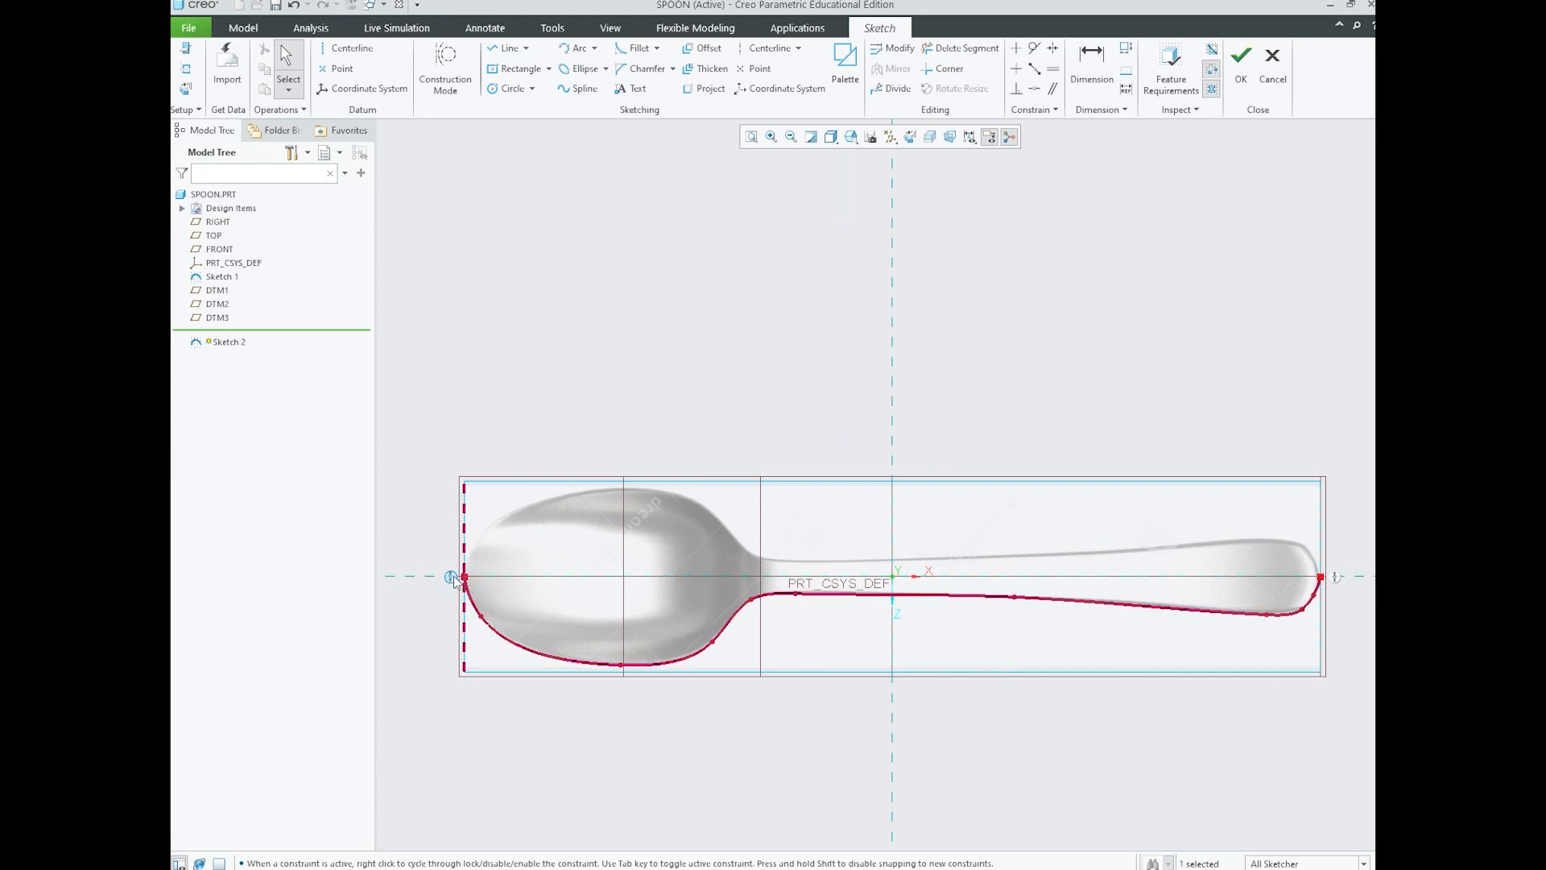
click(1333, 579)
click(451, 578)
click(455, 580)
click(829, 697)
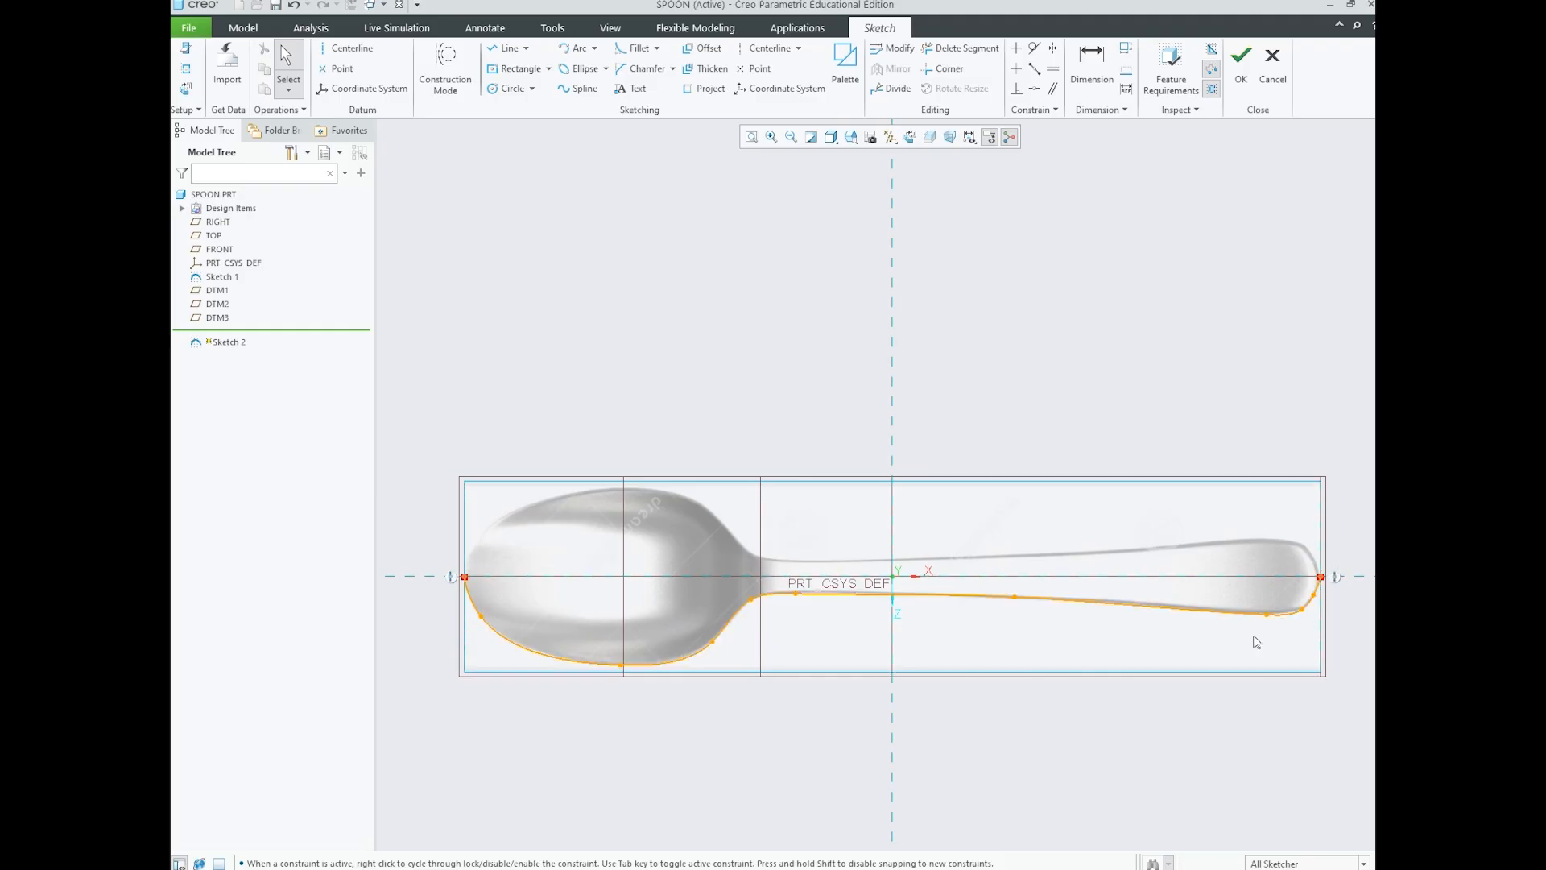
- Reposition the three spline points around the rounded handle end to smooth the curve along the reference outline
scroll(1258, 640, down, 6)
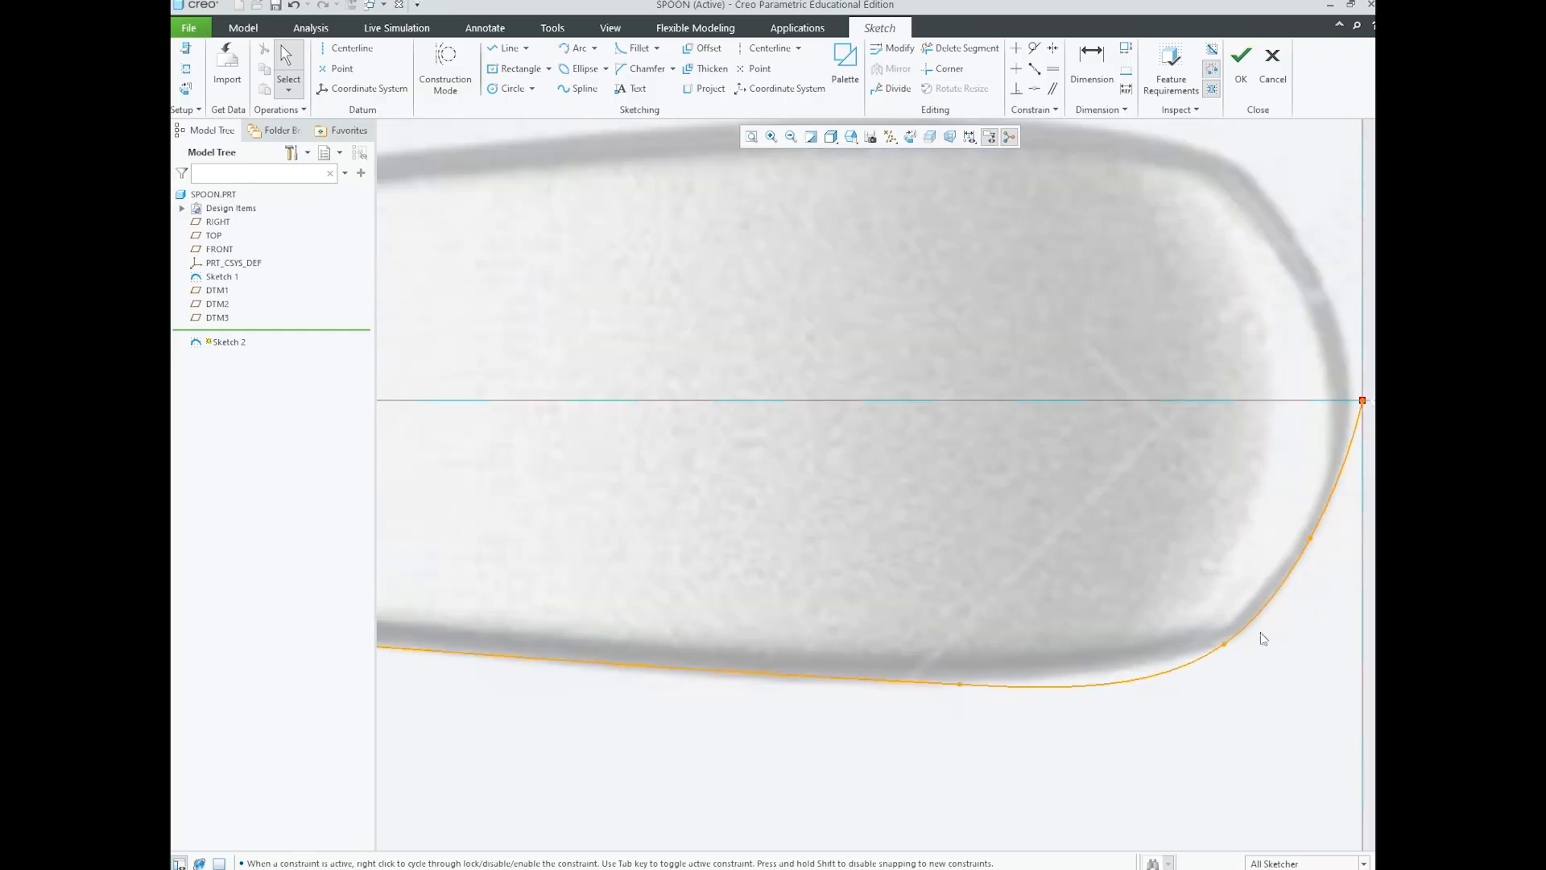
drag(1226, 645, 1253, 627)
drag(1312, 537, 1320, 545)
drag(962, 685, 973, 683)
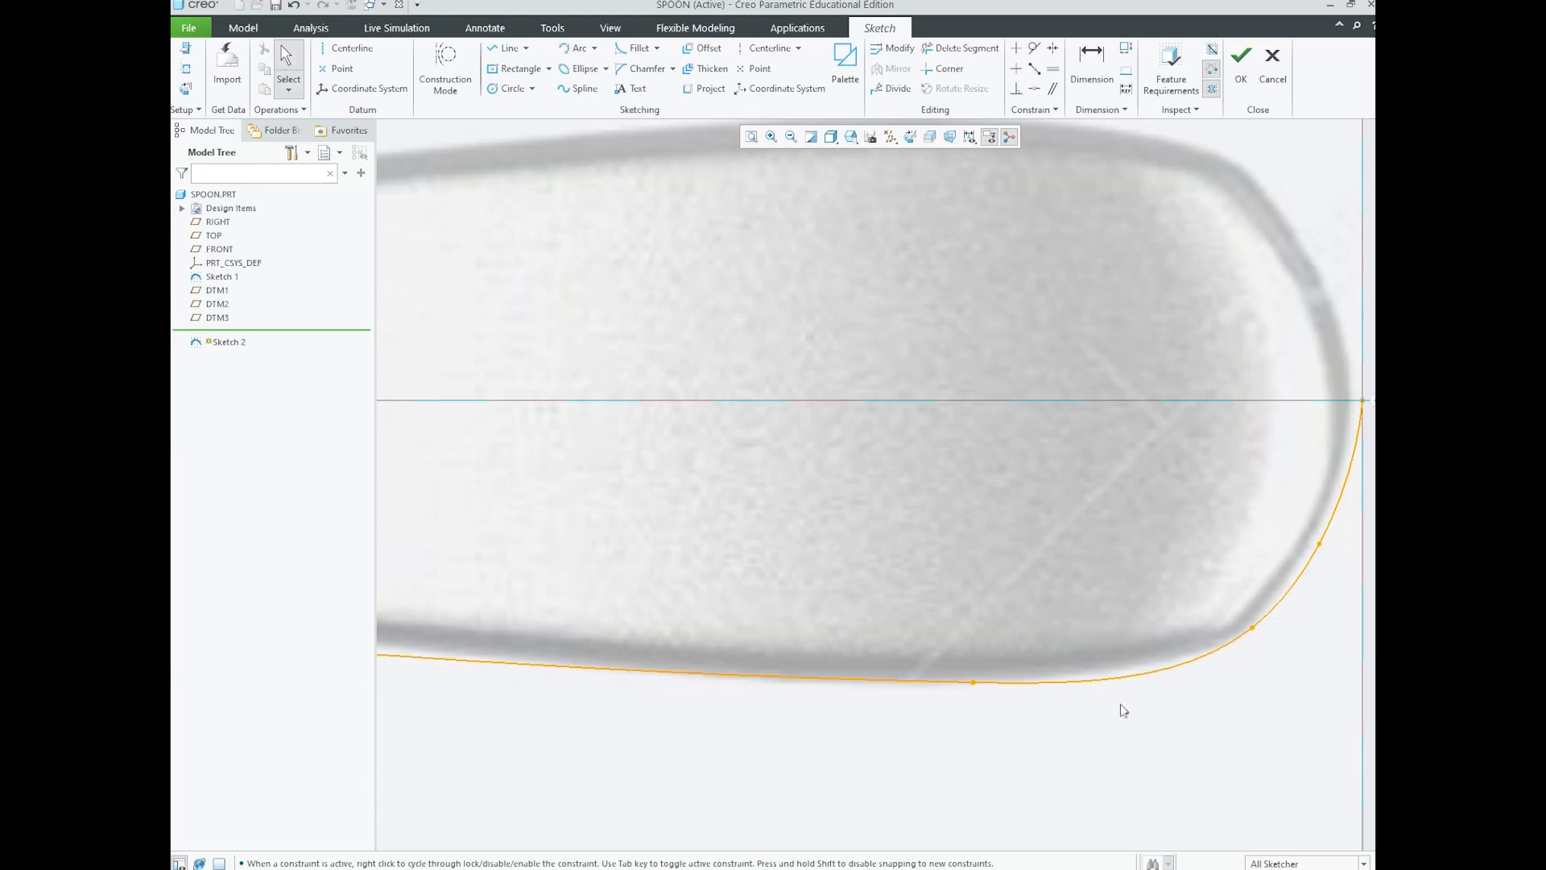
scroll(1149, 662, down, 10)
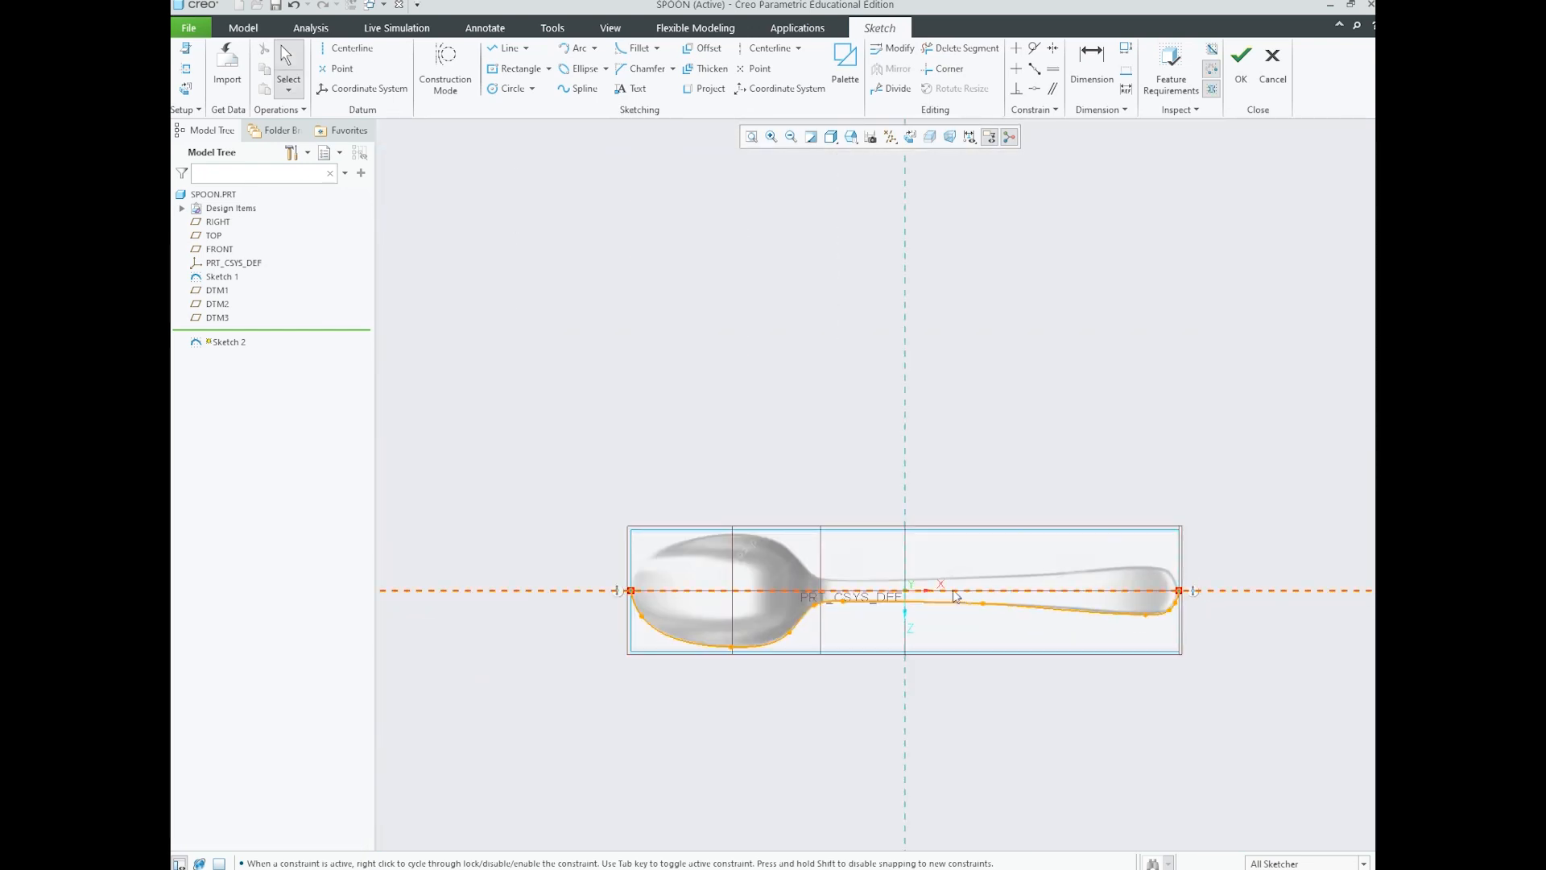
scroll(967, 596, up, 2)
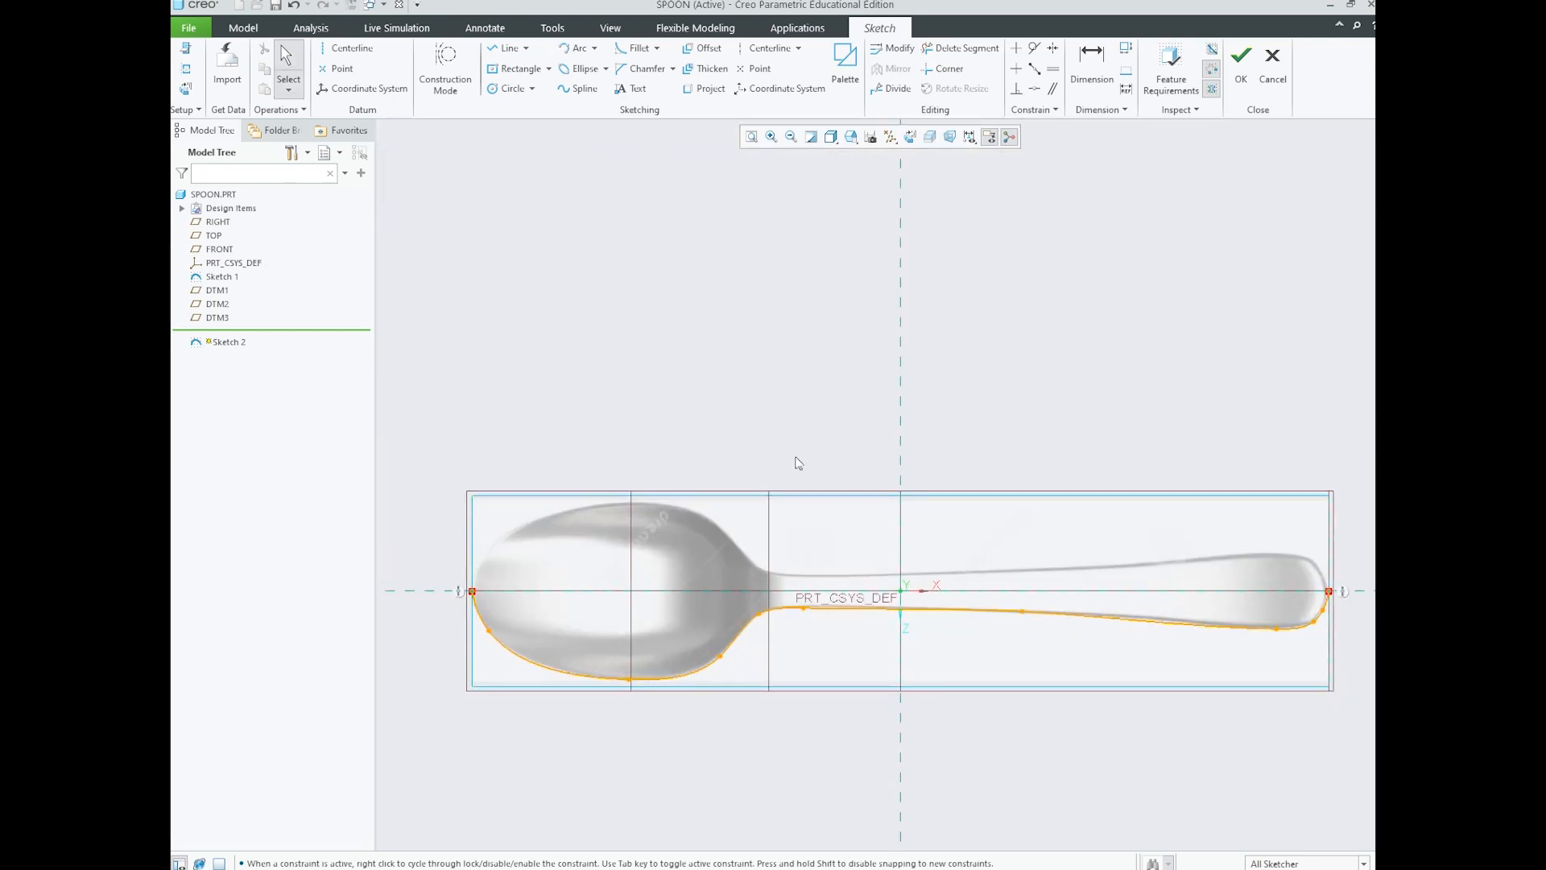
scroll(788, 465, down, 1)
scroll(919, 592, up, 1)
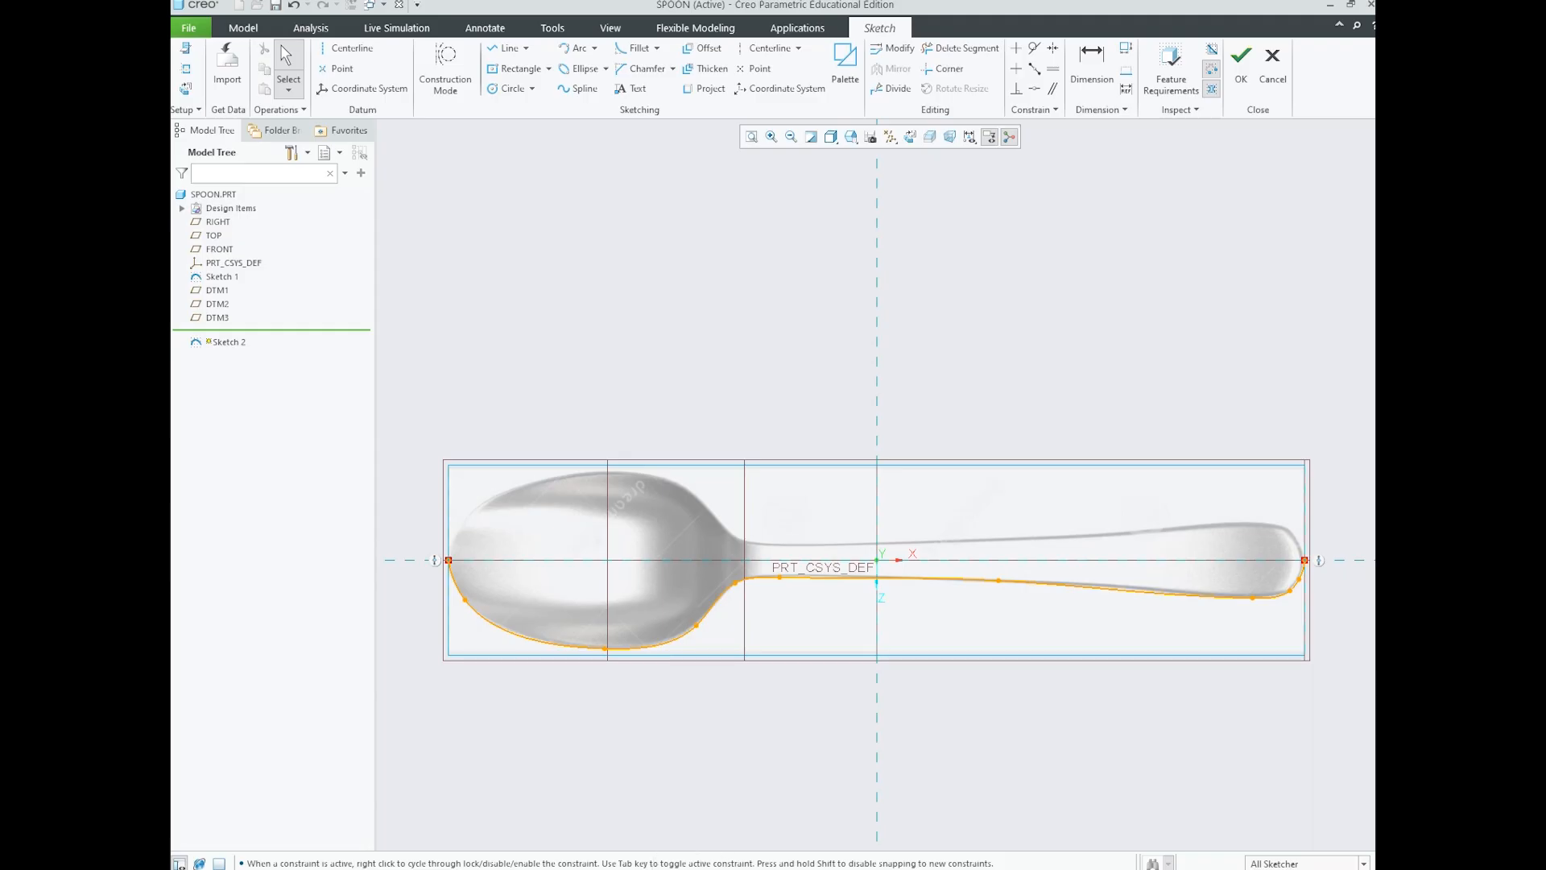
- Switch to the image viewer with the spoon tutorial screenshots and advance to Spoon (7).png
click(685, 868)
click(1003, 459)
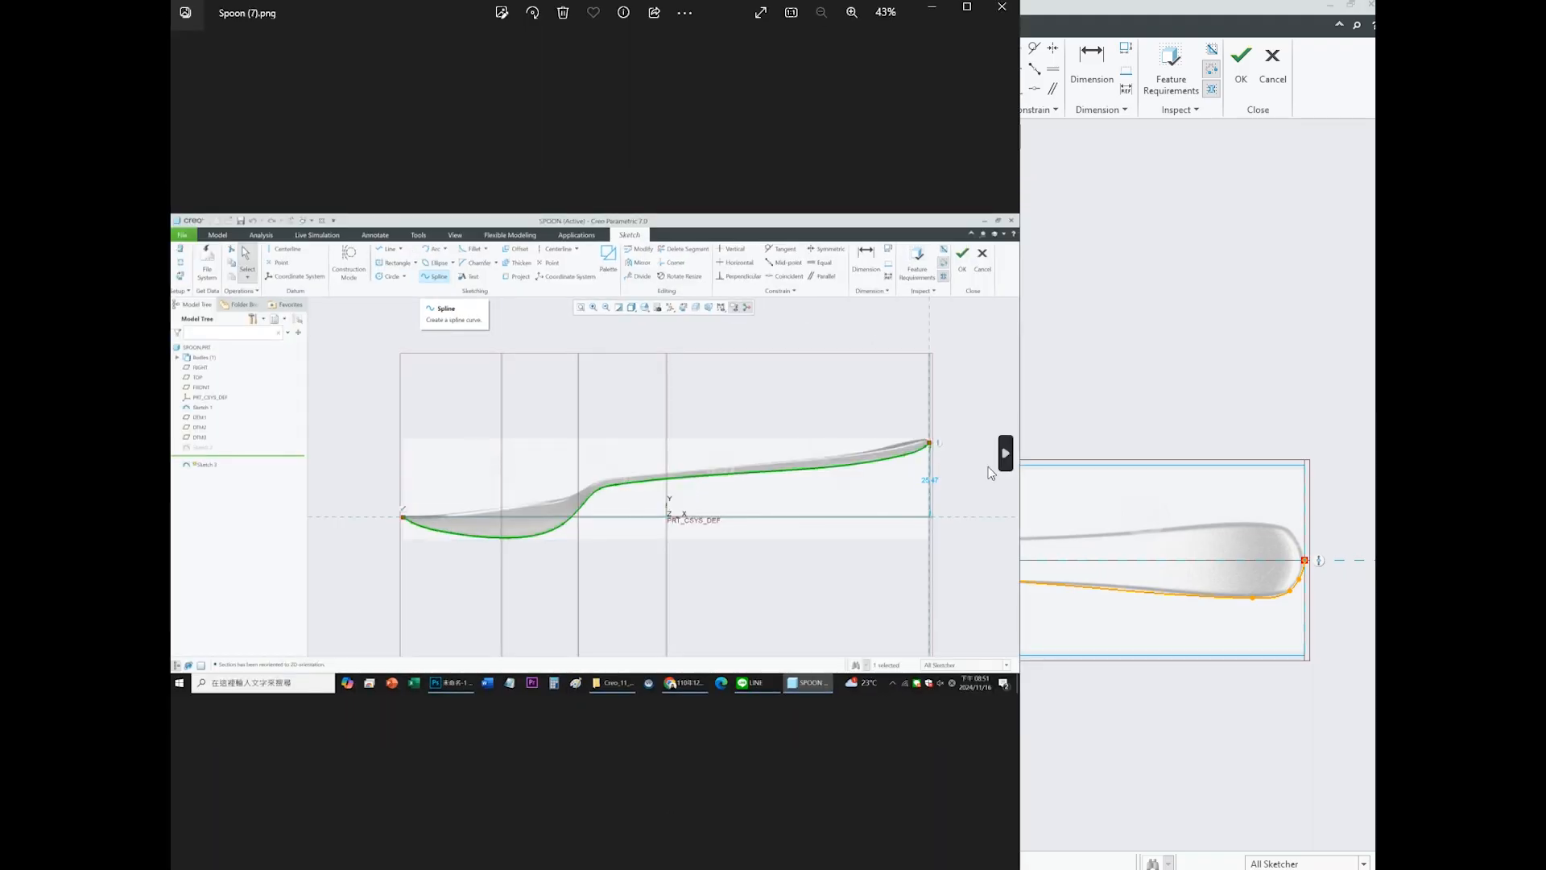
- Switch back to Creo and finish the top-plane sketch of the spoon's half outline
click(1105, 374)
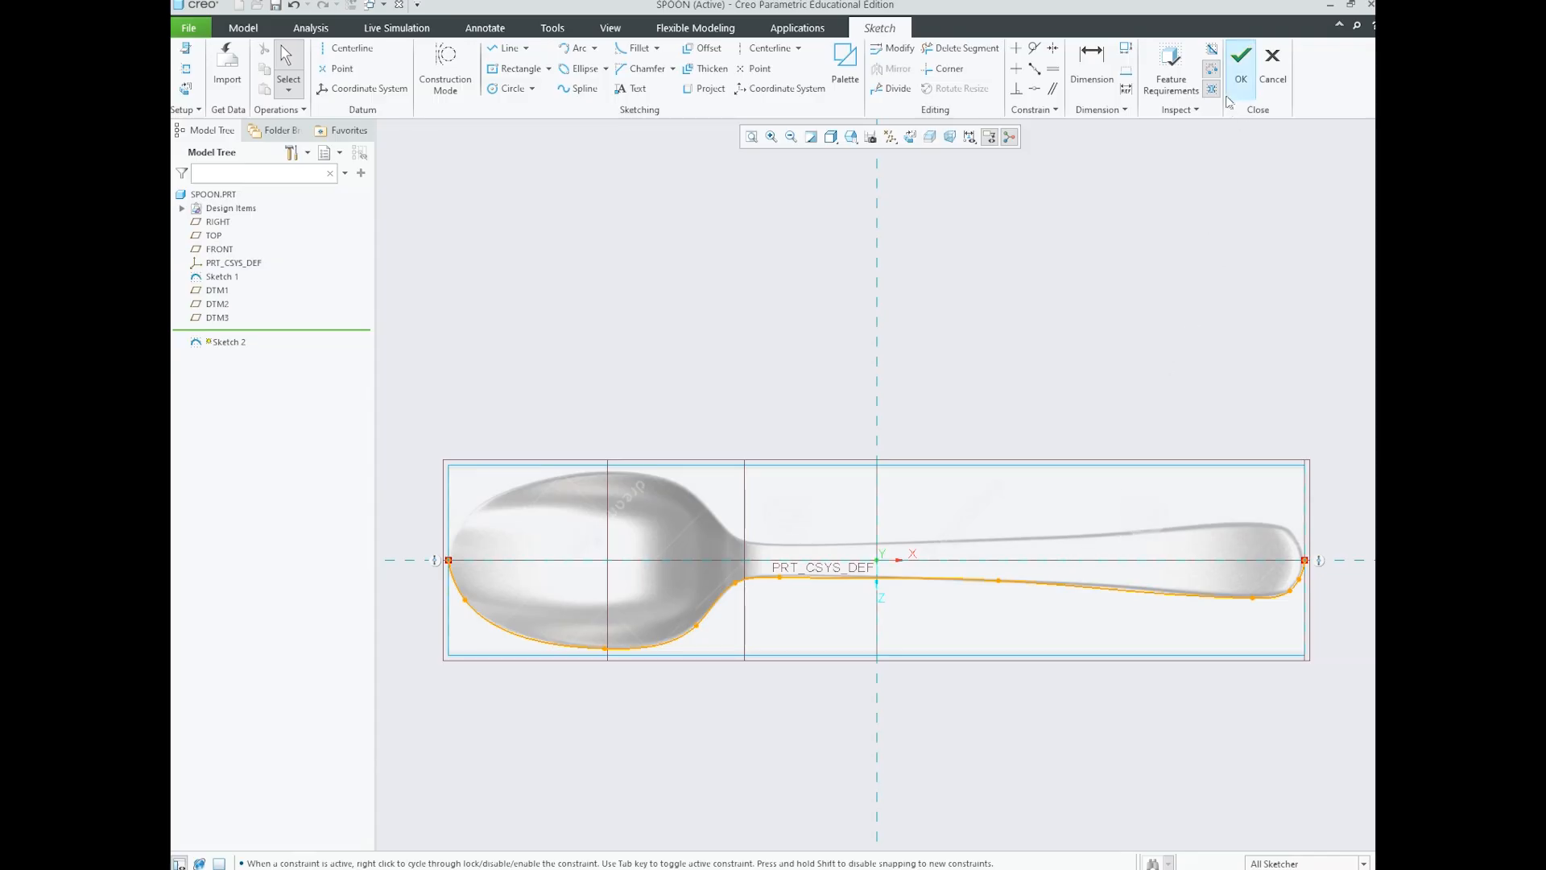
click(1239, 68)
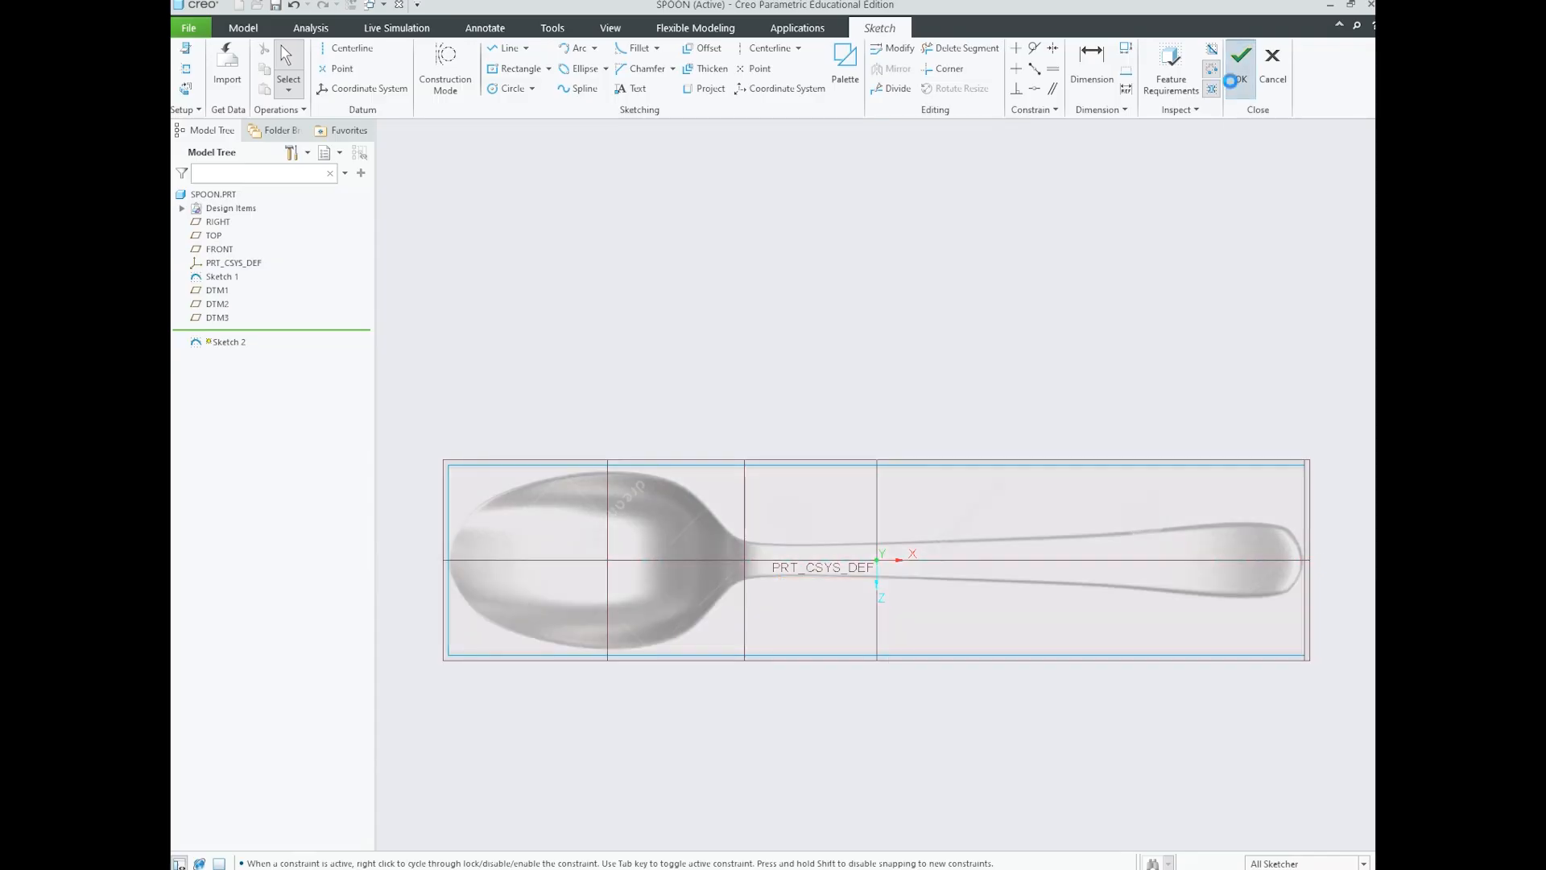
mouse_move(1012, 368)
middle_down()
mouse_move(1035, 417)
mouse_move(1034, 403)
middle_up()
click(1198, 483)
scroll(960, 509, down, 3)
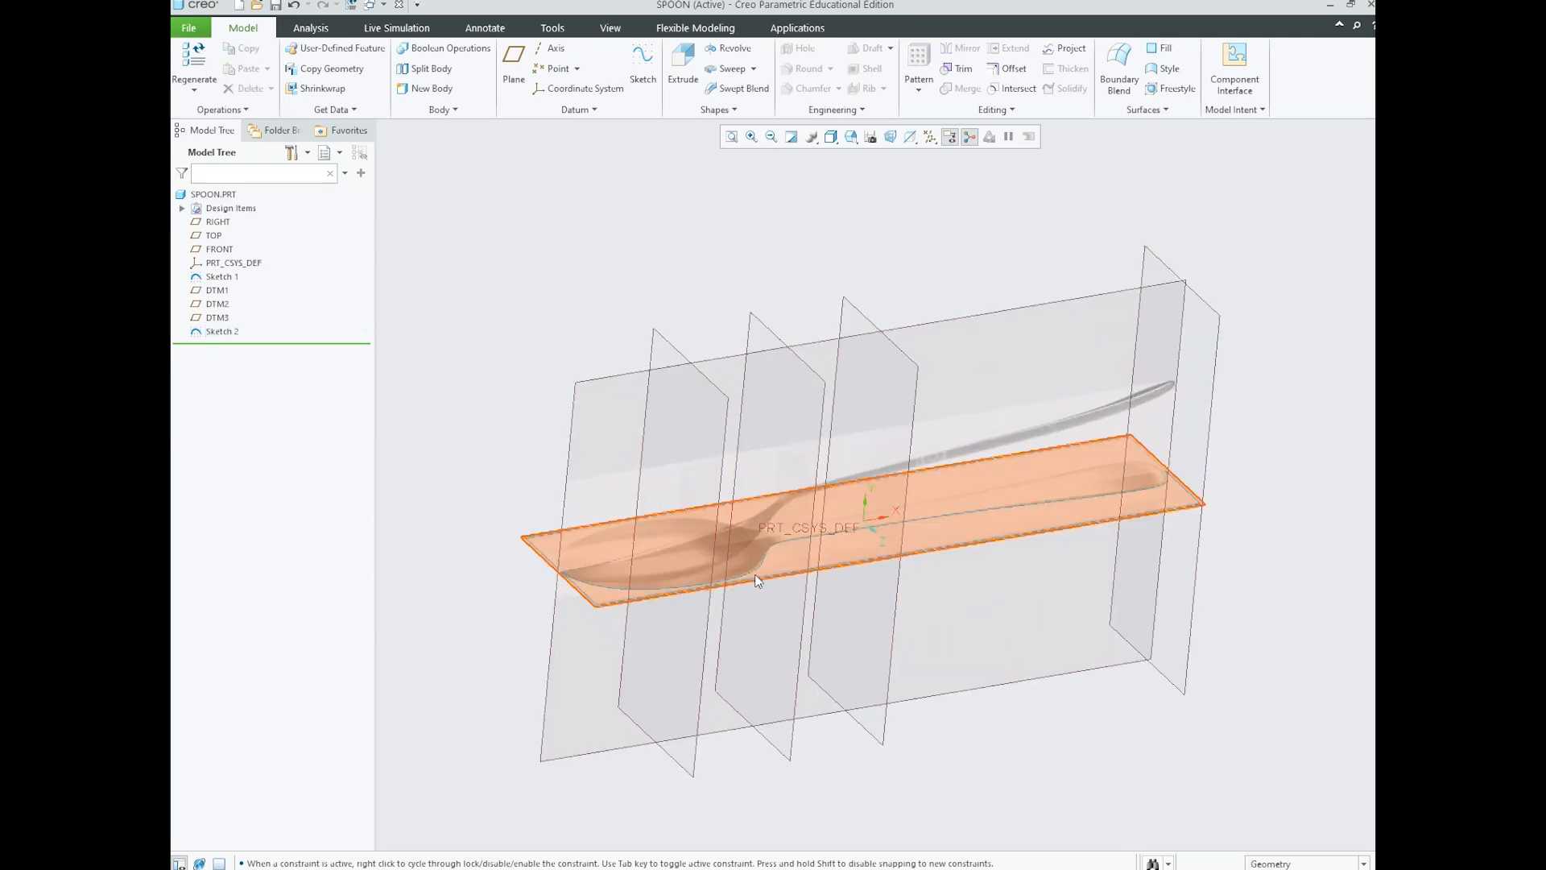
click(839, 534)
click(1325, 475)
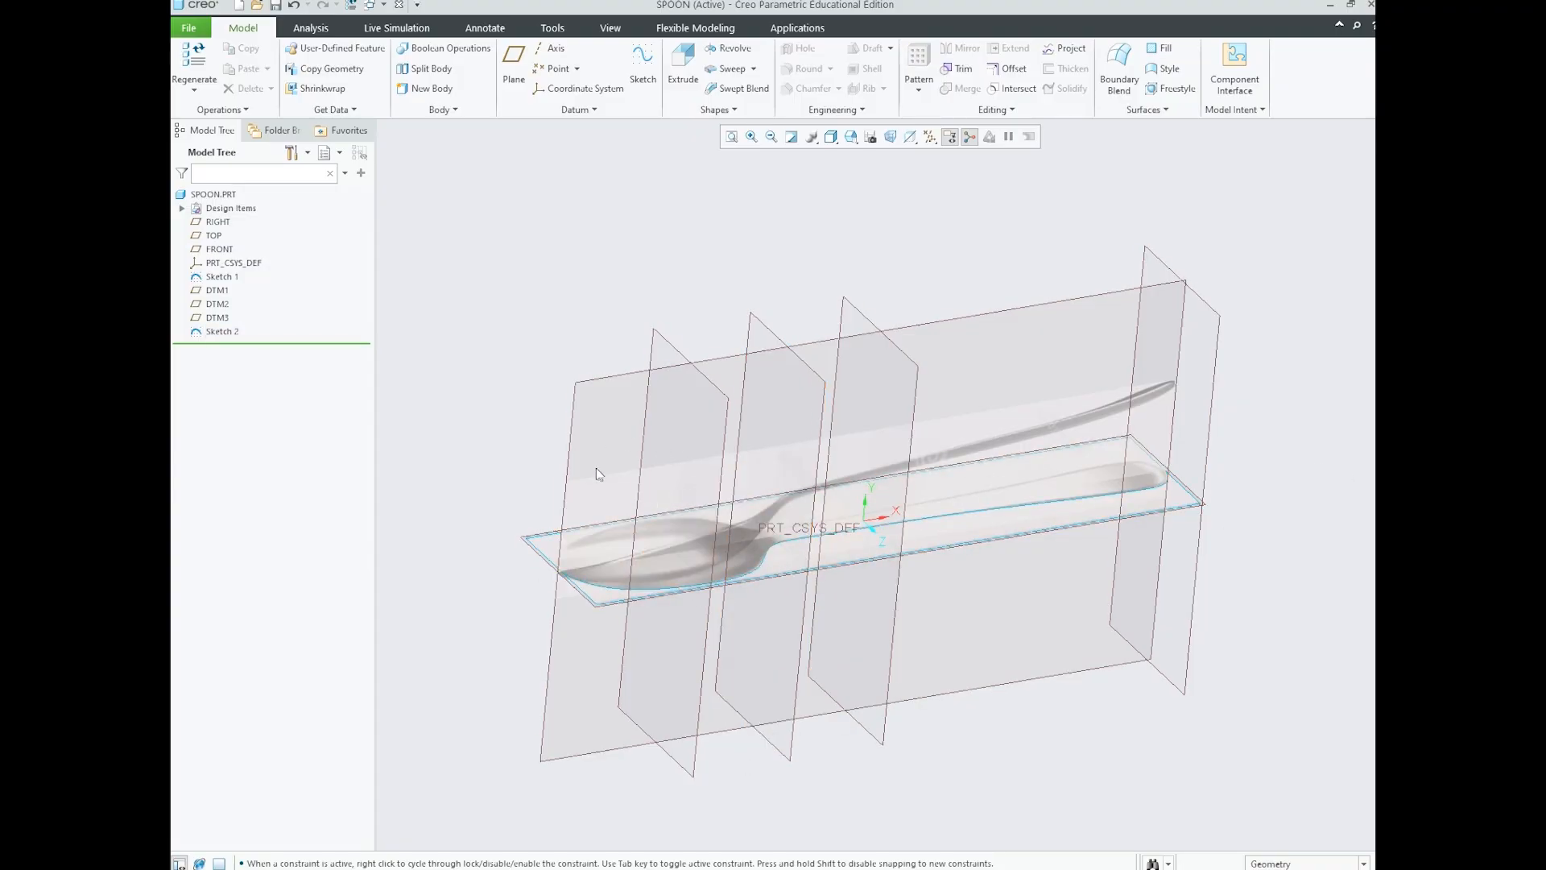
- Start a new sketch on the FRONT plane and orient the view normal to it
mouse_move(878, 499)
middle_down()
mouse_move(894, 449)
mouse_move(906, 508)
middle_up()
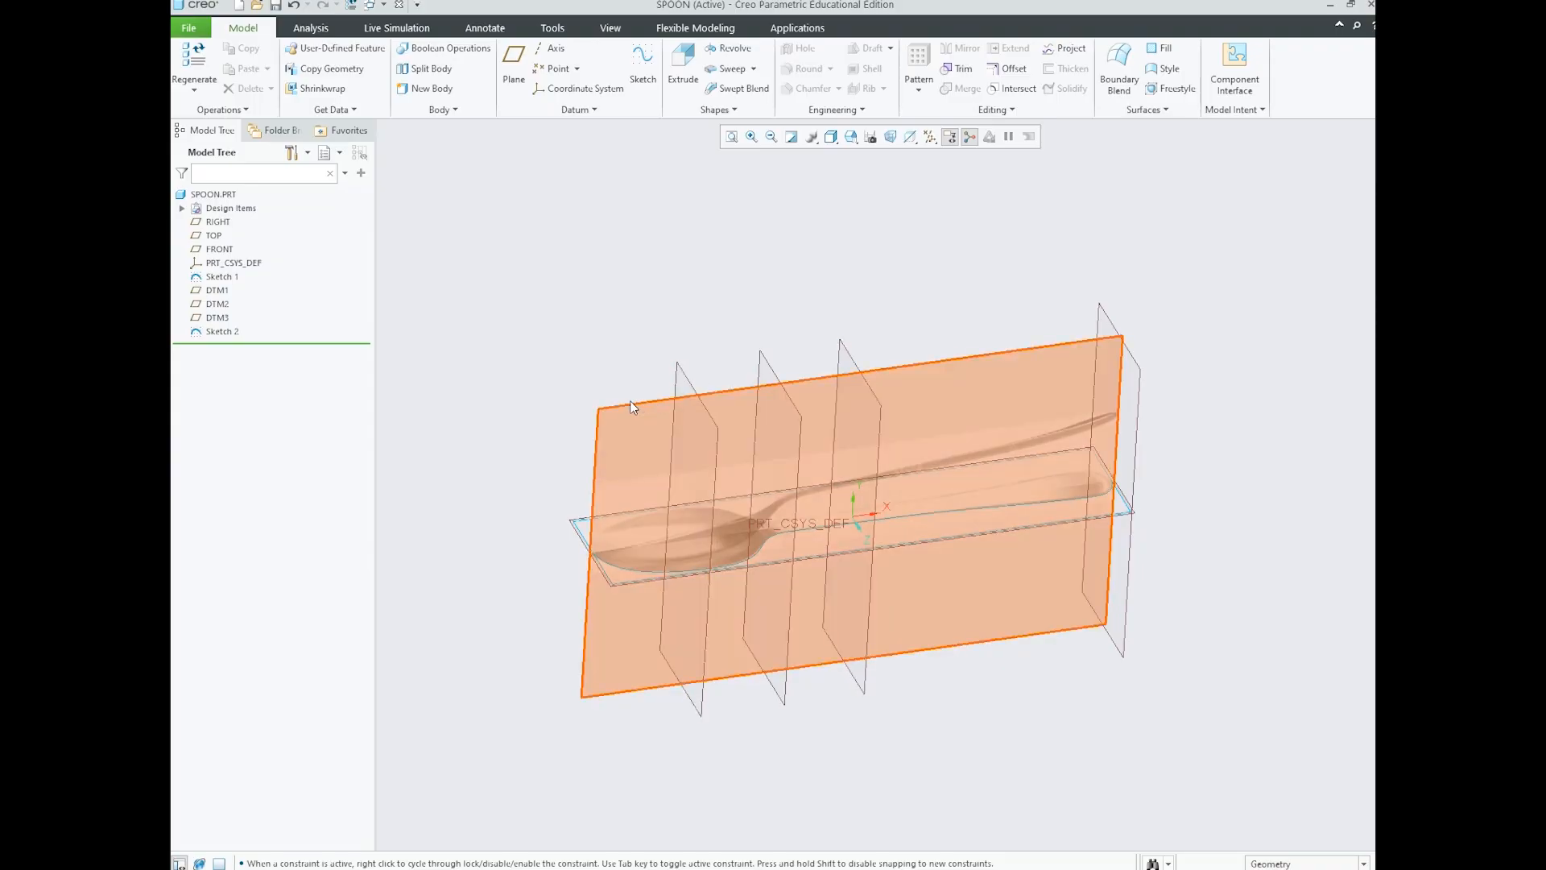
click(631, 401)
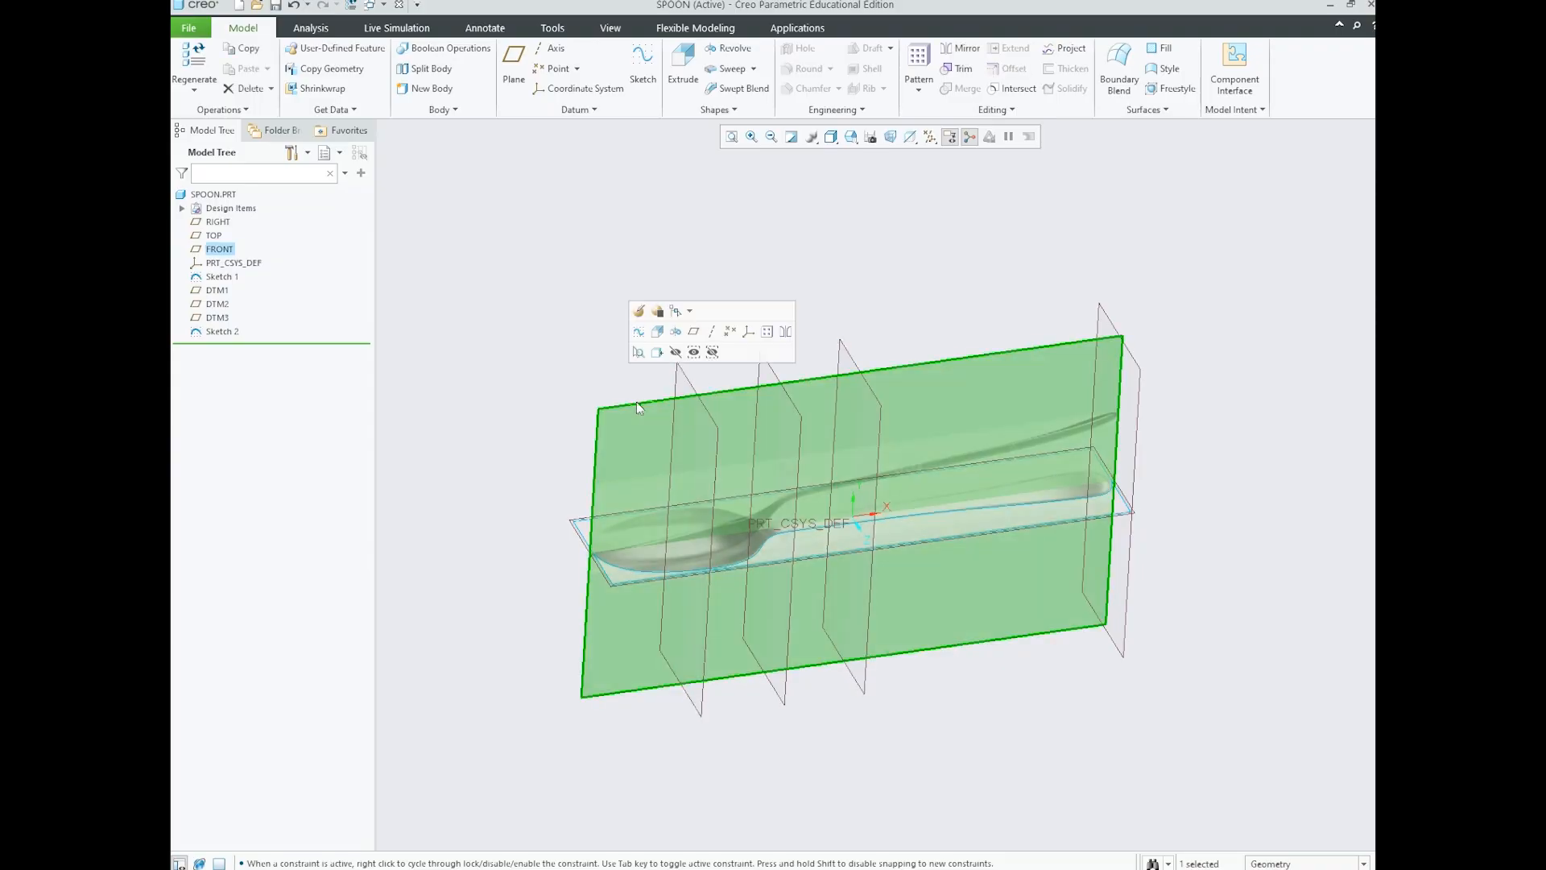
click(638, 332)
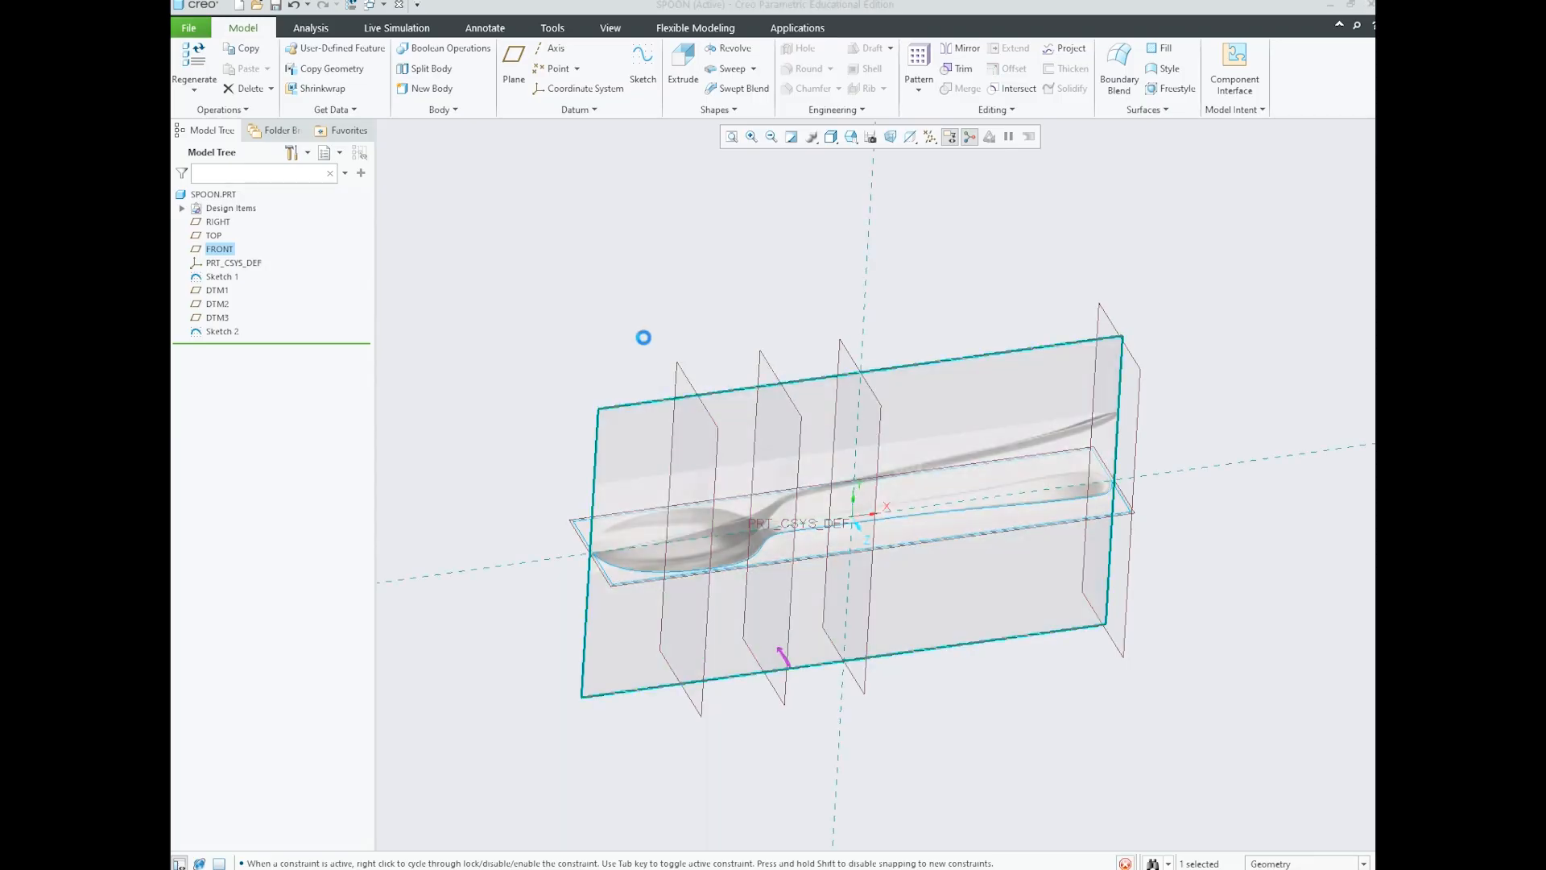
click(911, 138)
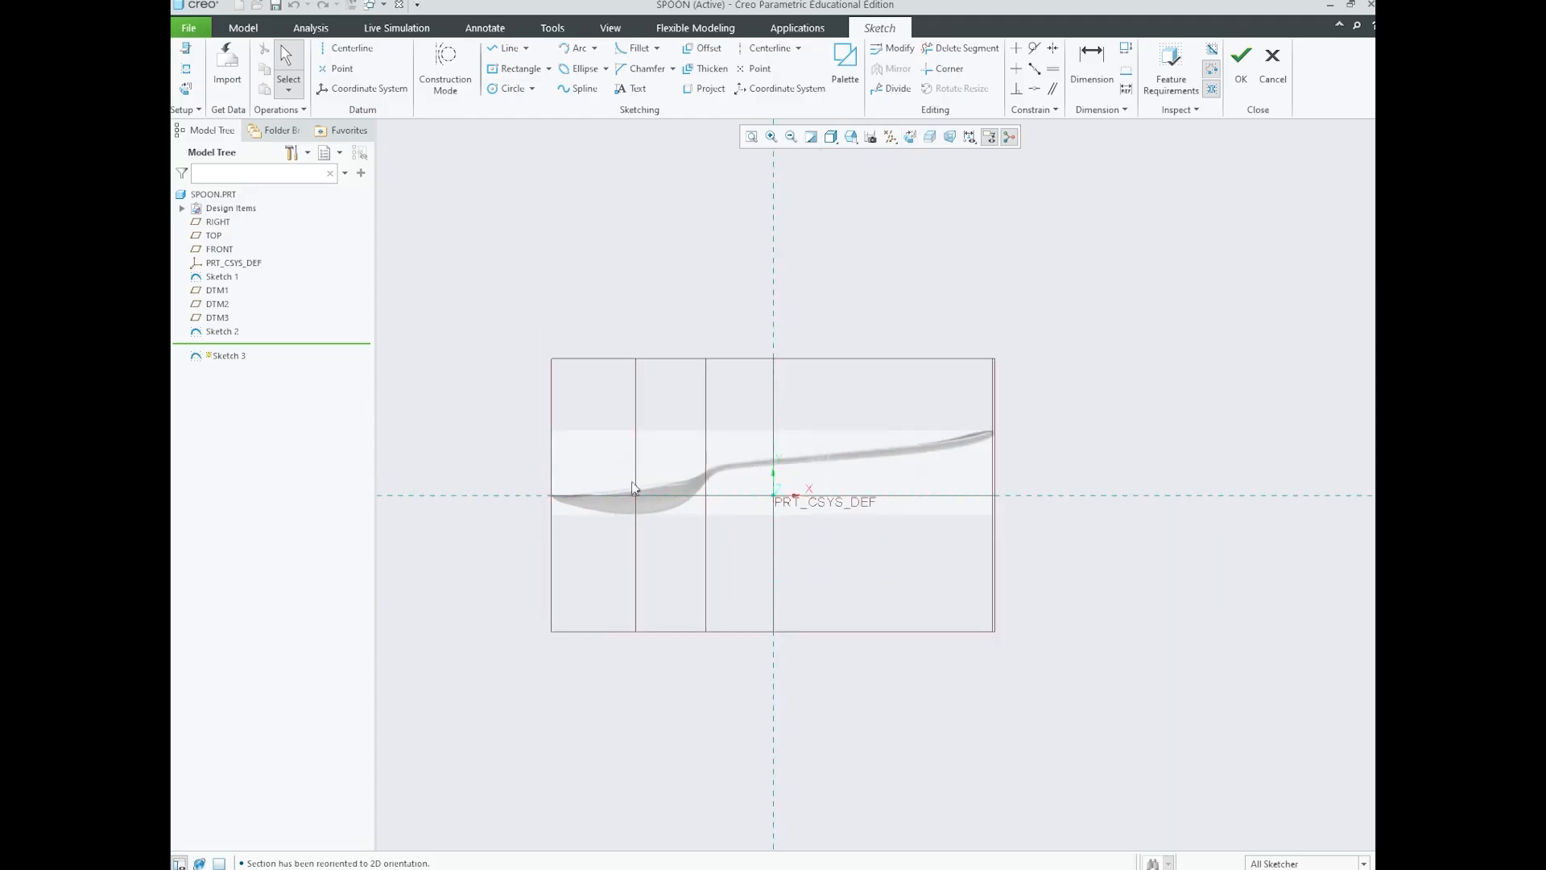
scroll(624, 502, up, 2)
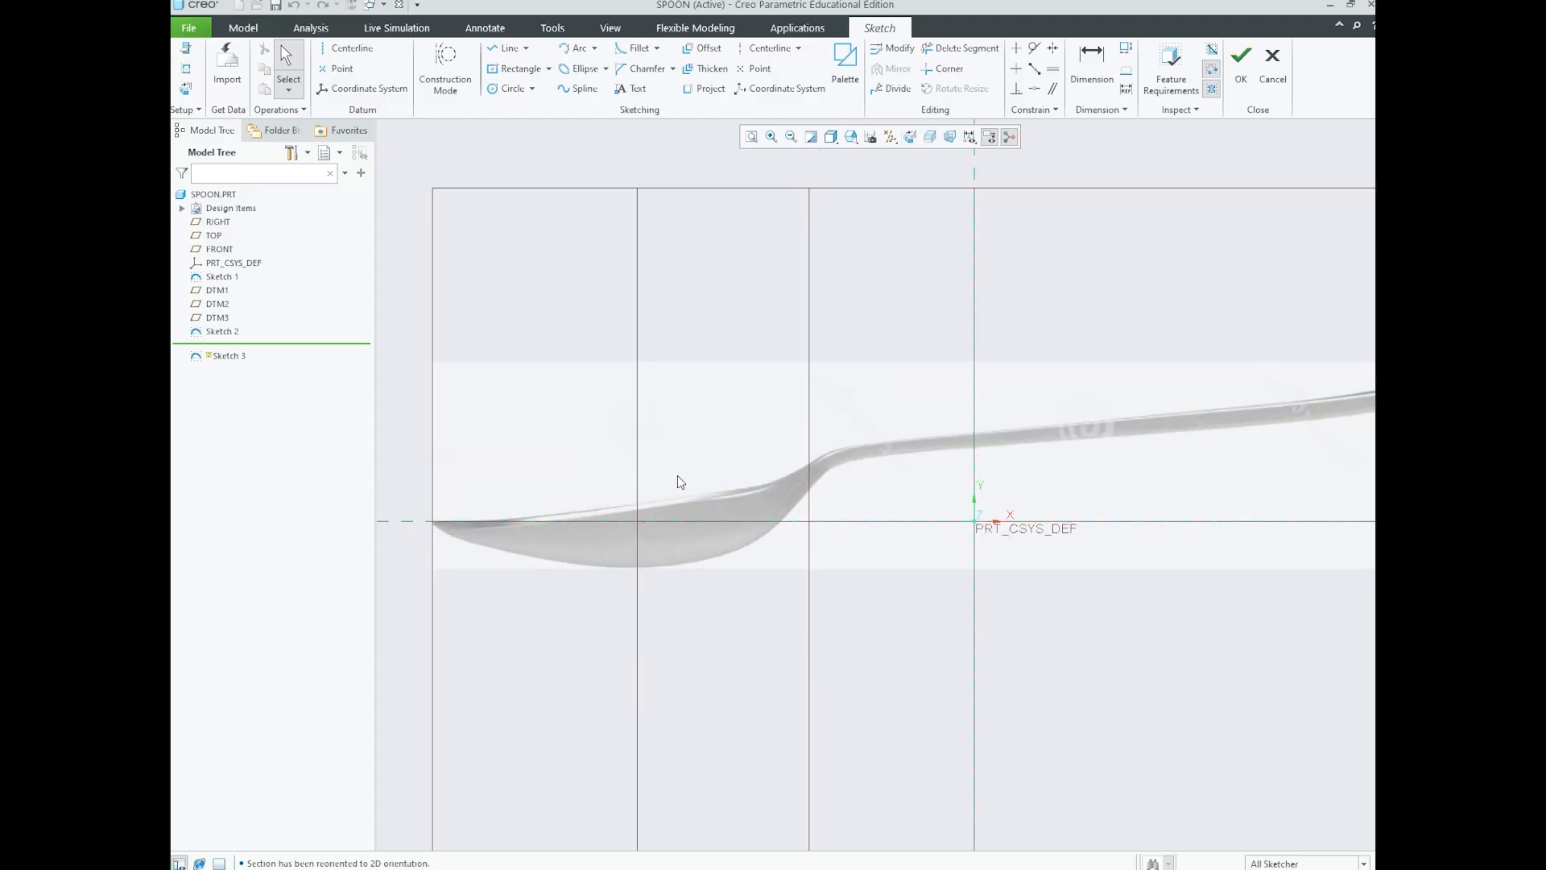
scroll(706, 489, down, 1)
scroll(685, 487, up, 2)
scroll(616, 501, up, 1)
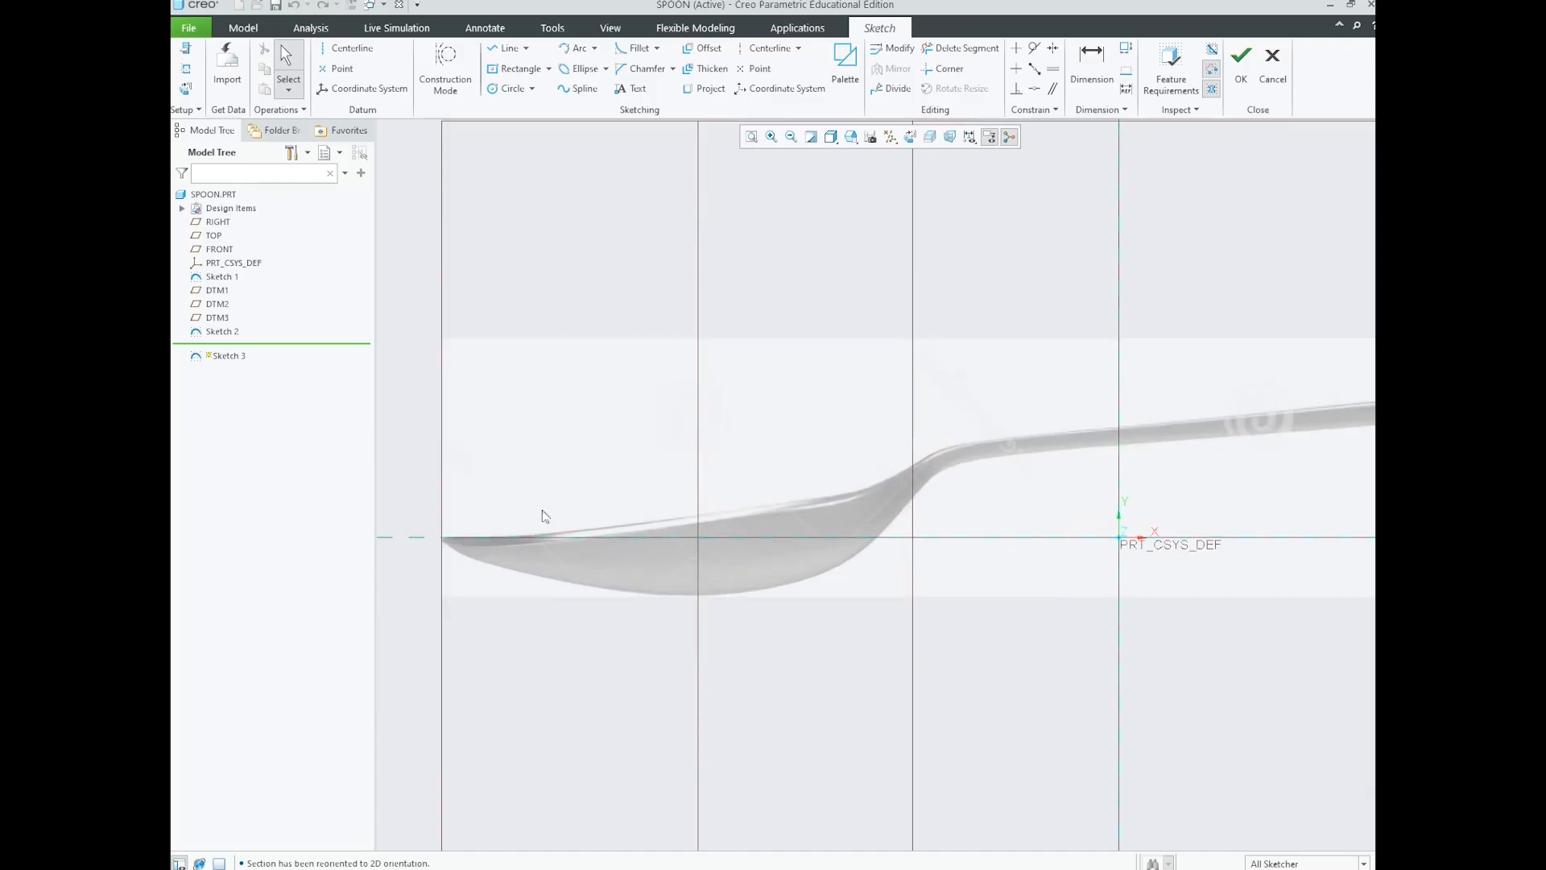
click(578, 90)
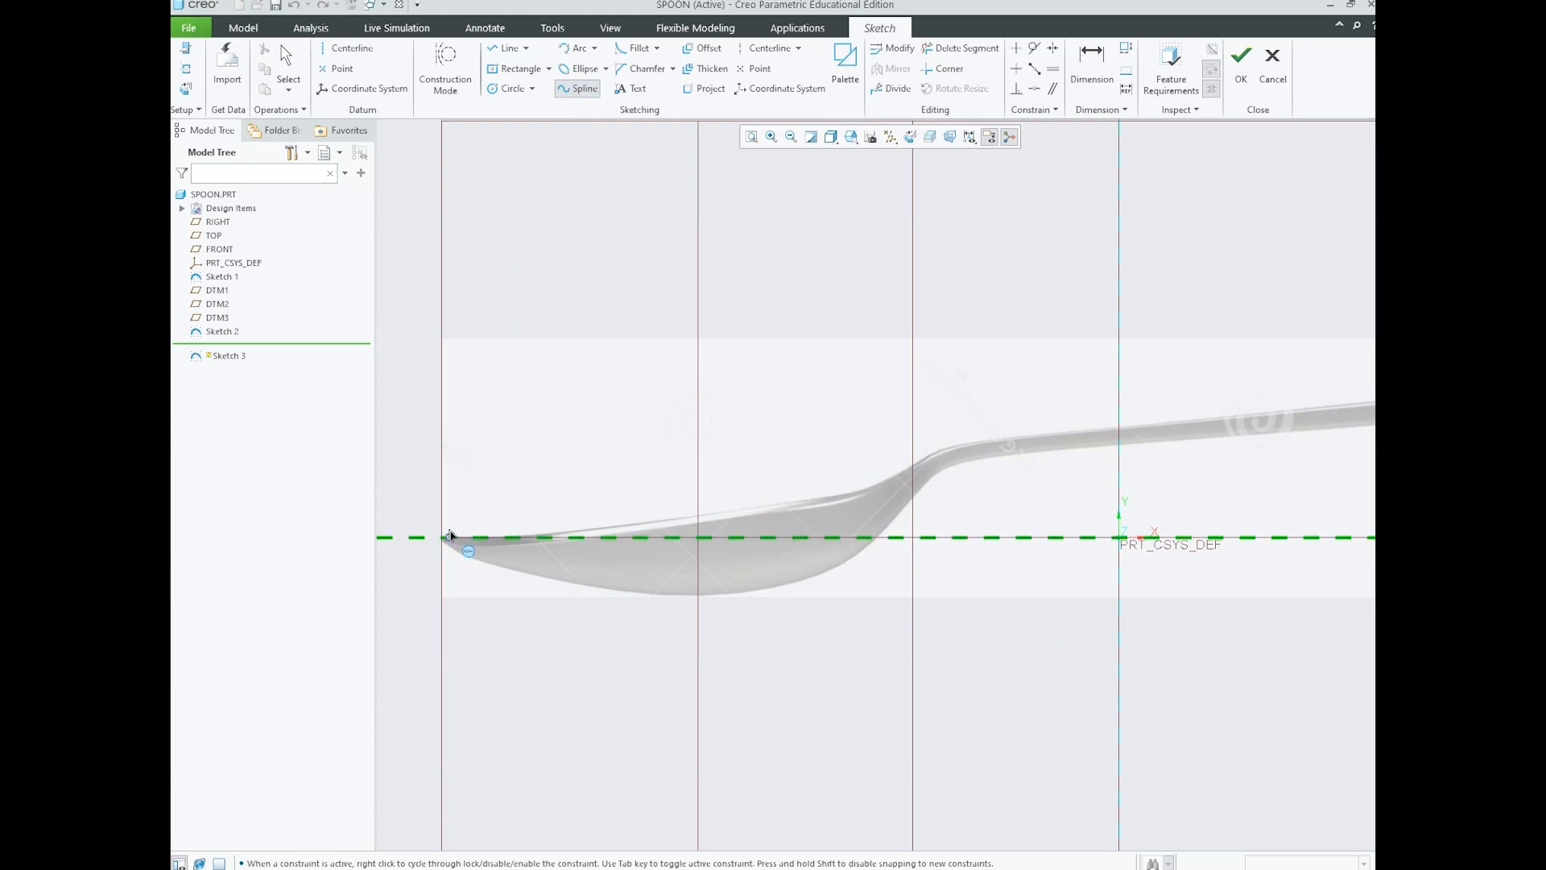
scroll(443, 540, down, 2)
scroll(444, 551, up, 2)
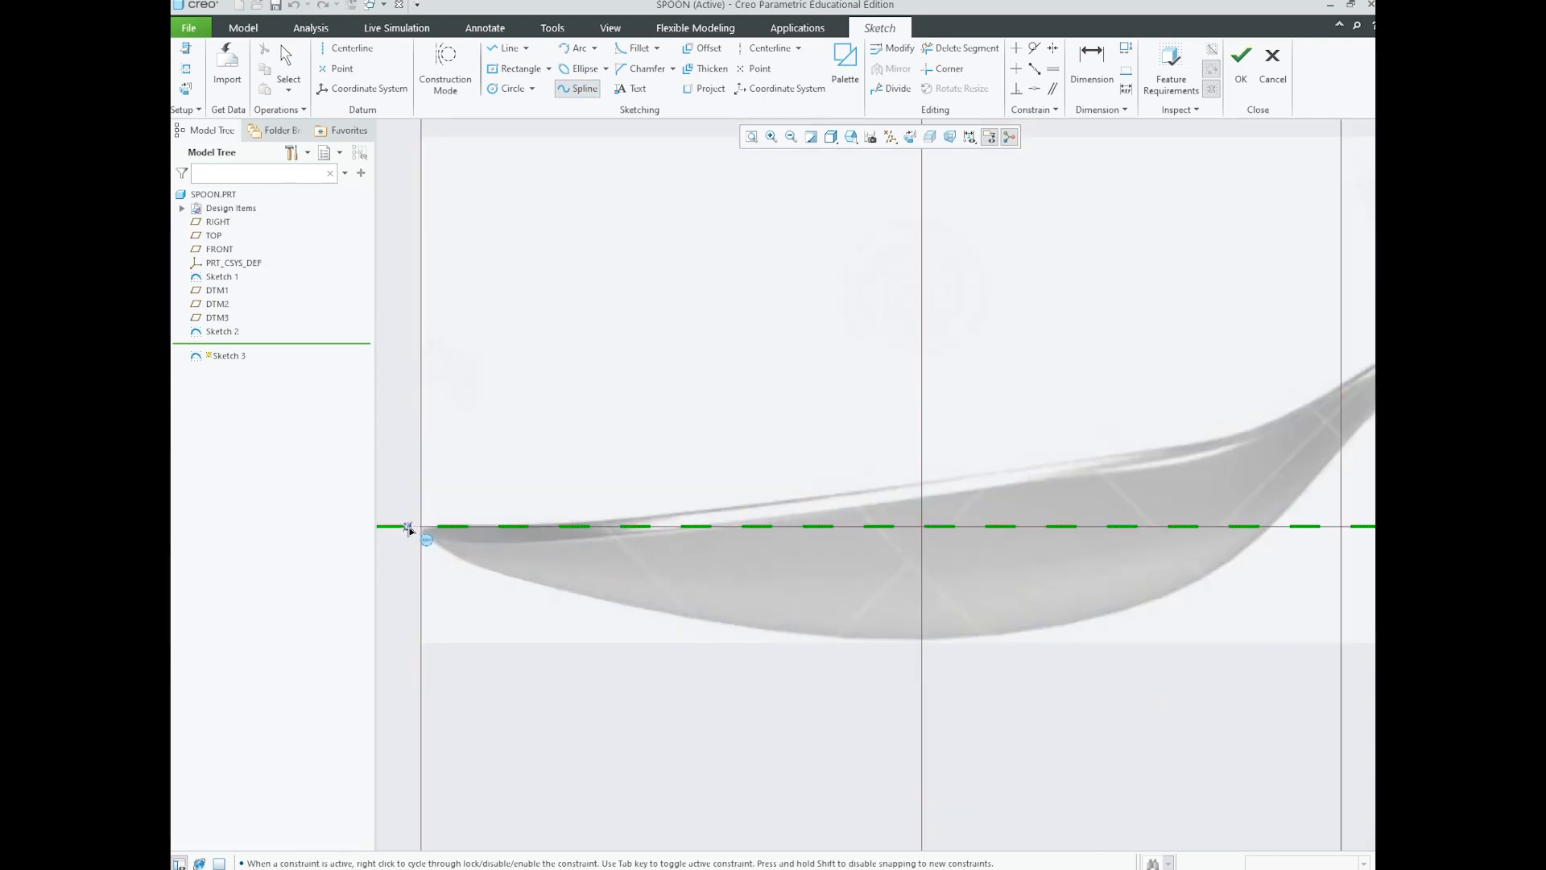
middle_click(570, 448)
scroll(563, 453, down, 6)
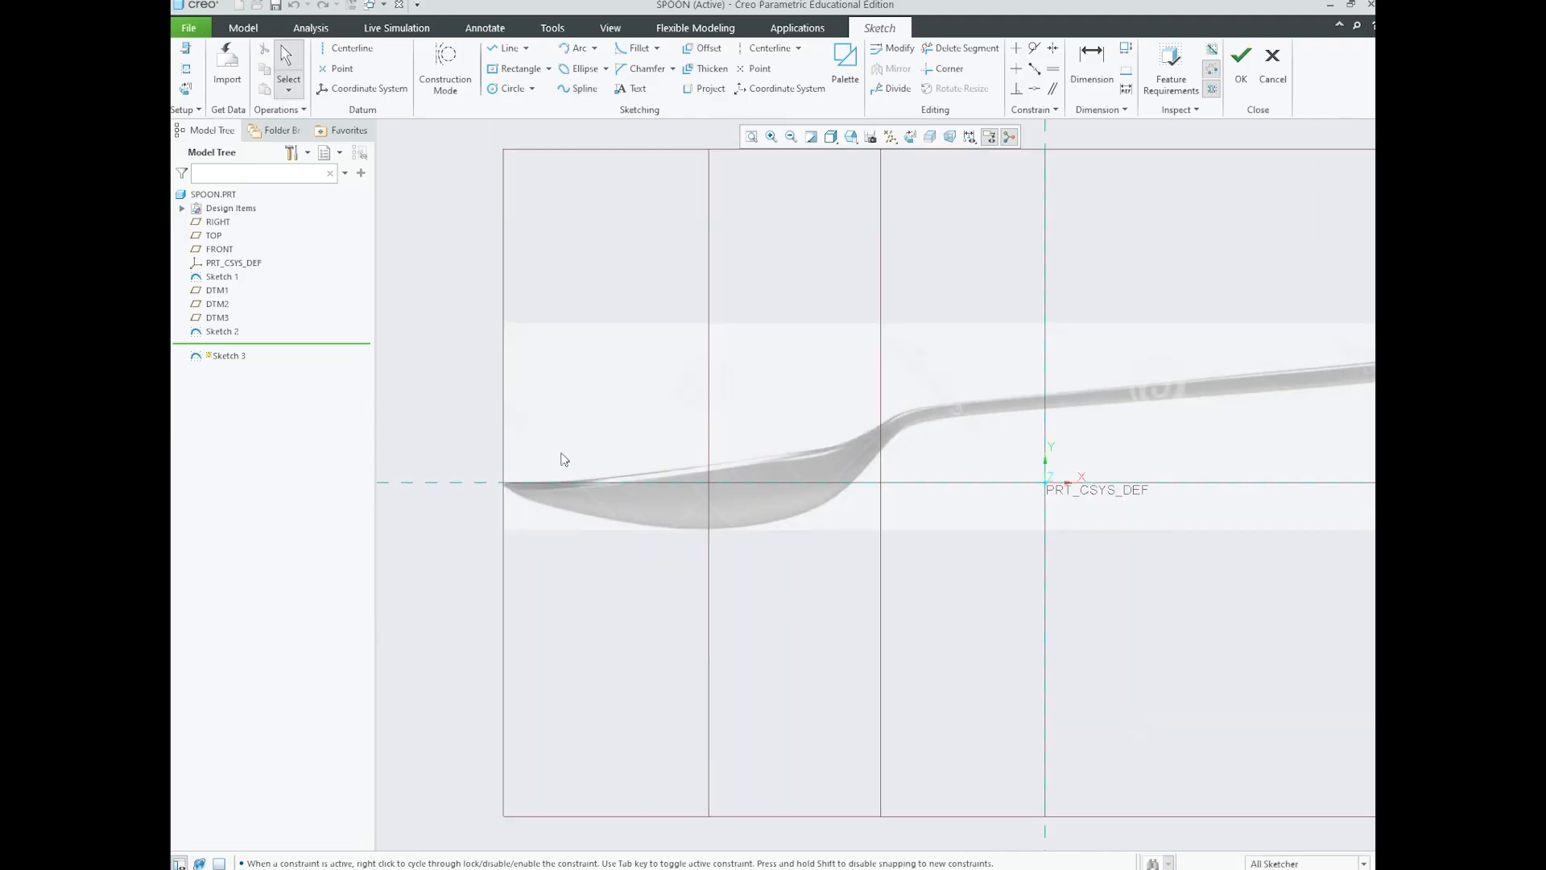
- Add the outline curve's endpoint at the bowl tip as a reference of the front-plane sketch
scroll(625, 427, up, 1)
middle_drag(597, 439, 573, 450)
scroll(536, 456, up, 2)
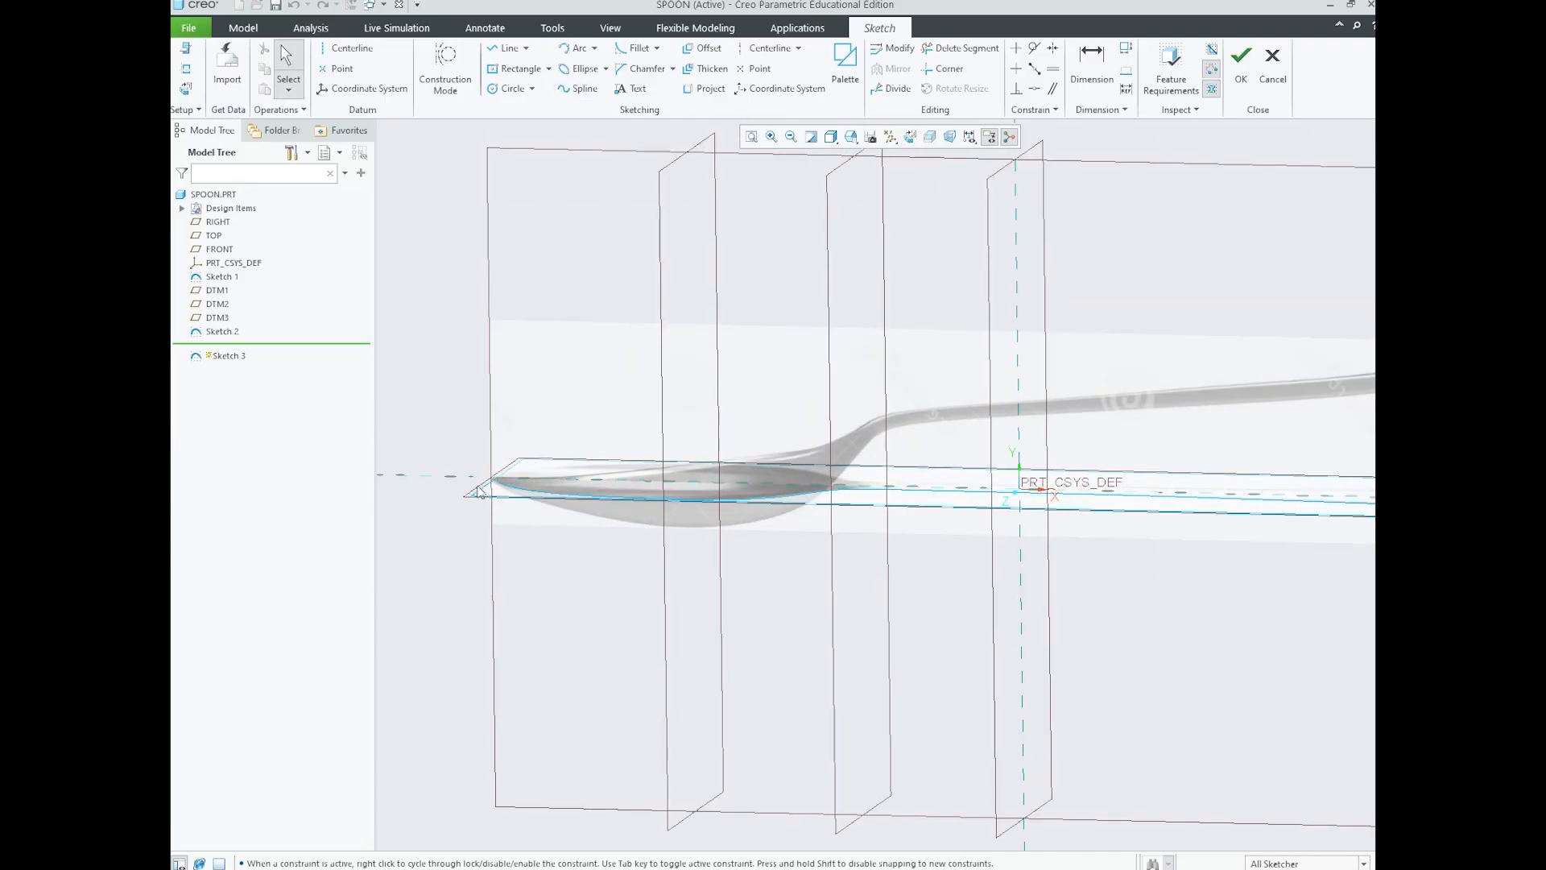
click(910, 136)
scroll(594, 484, up, 3)
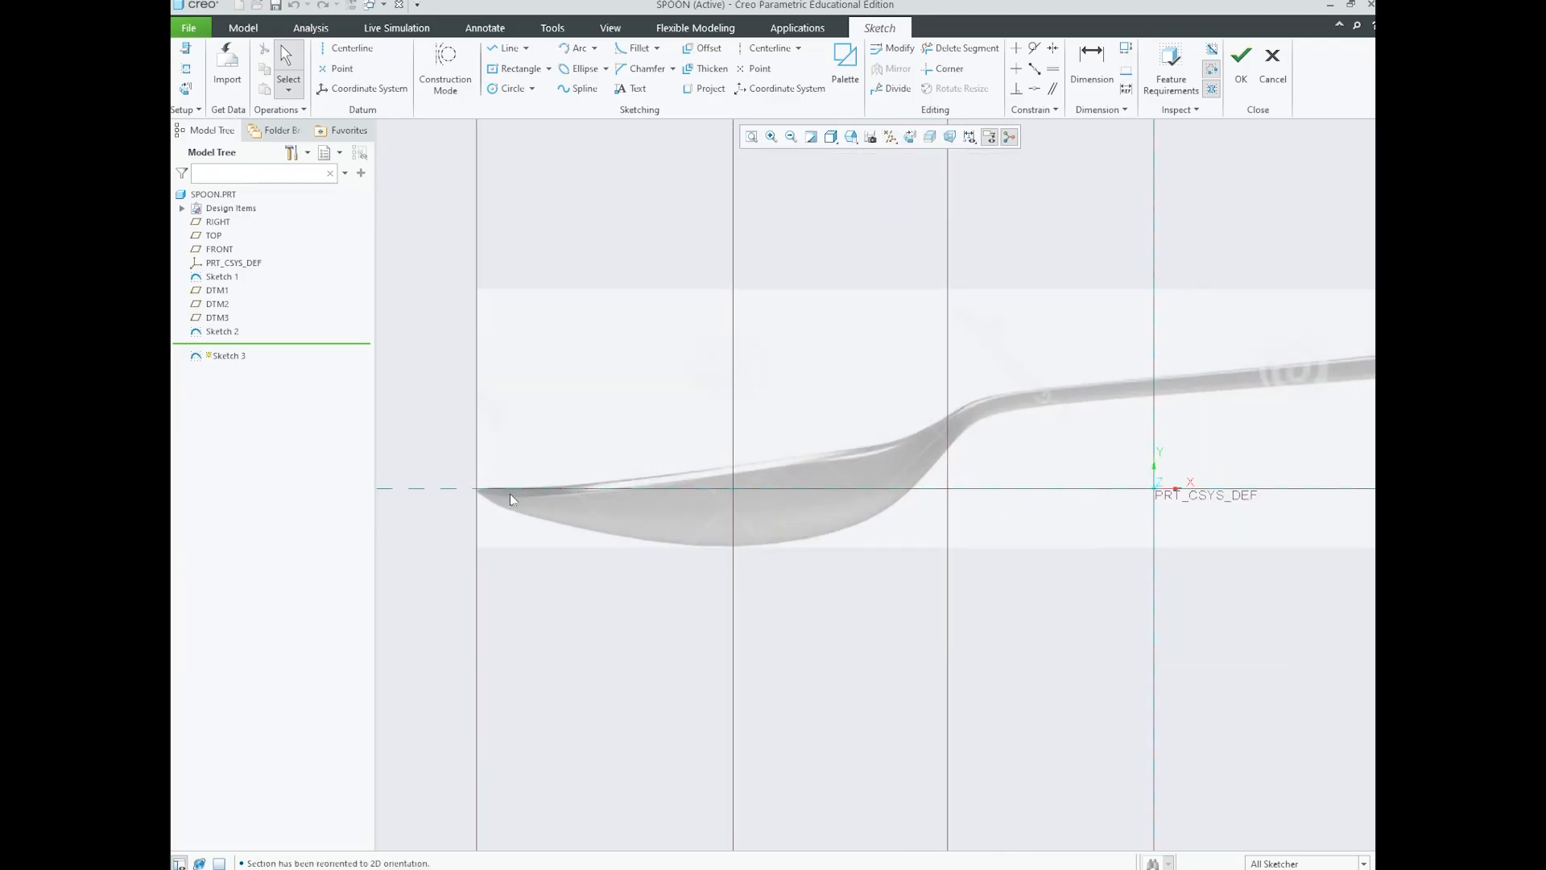
key(ctrl+d)
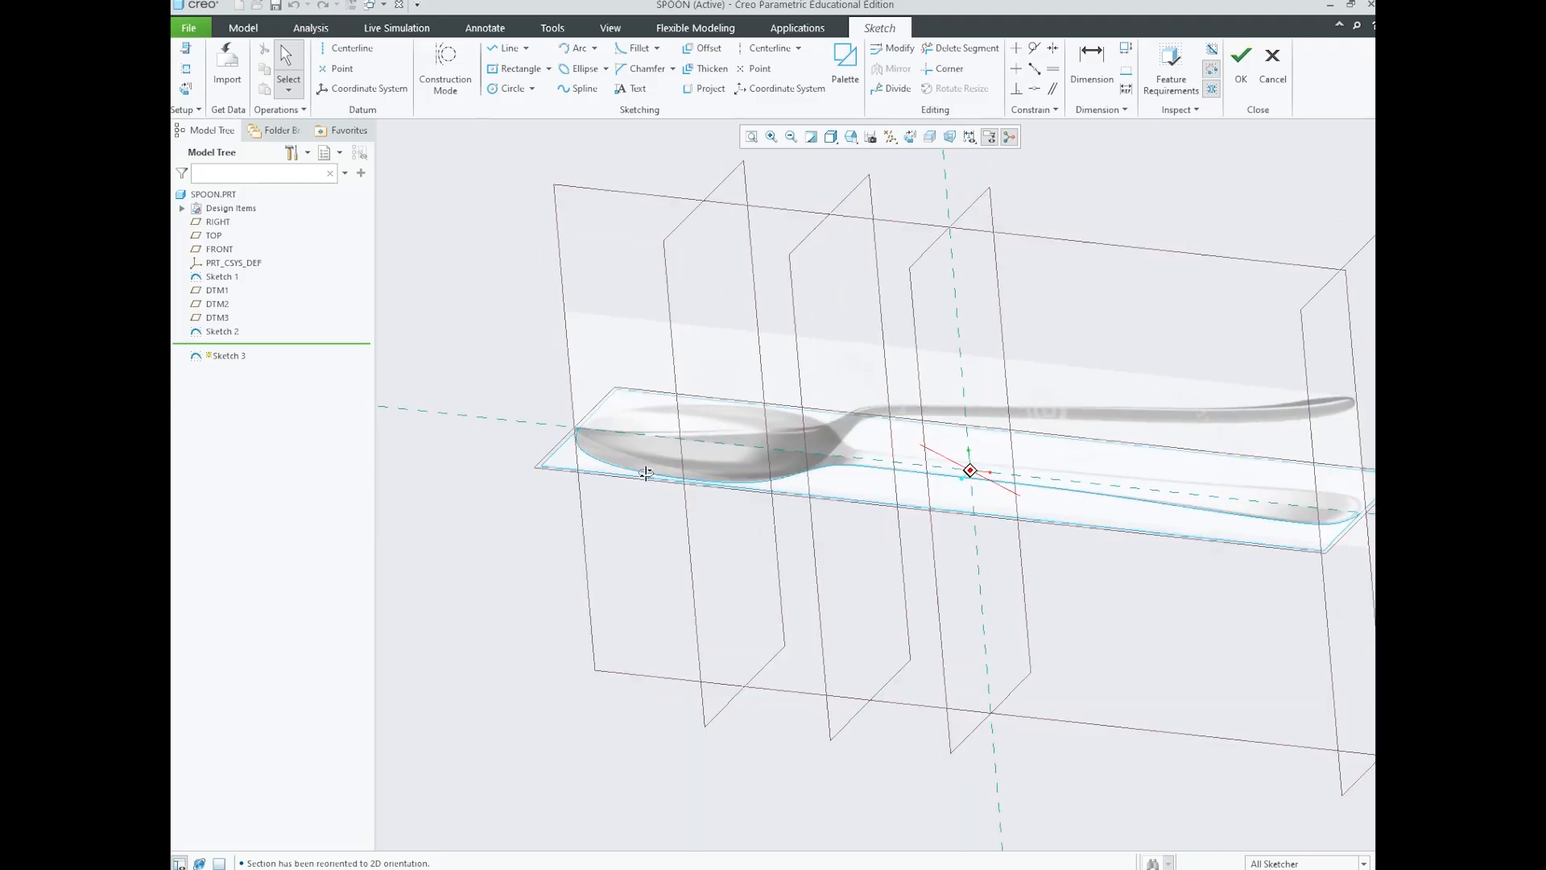
scroll(568, 439, up, 6)
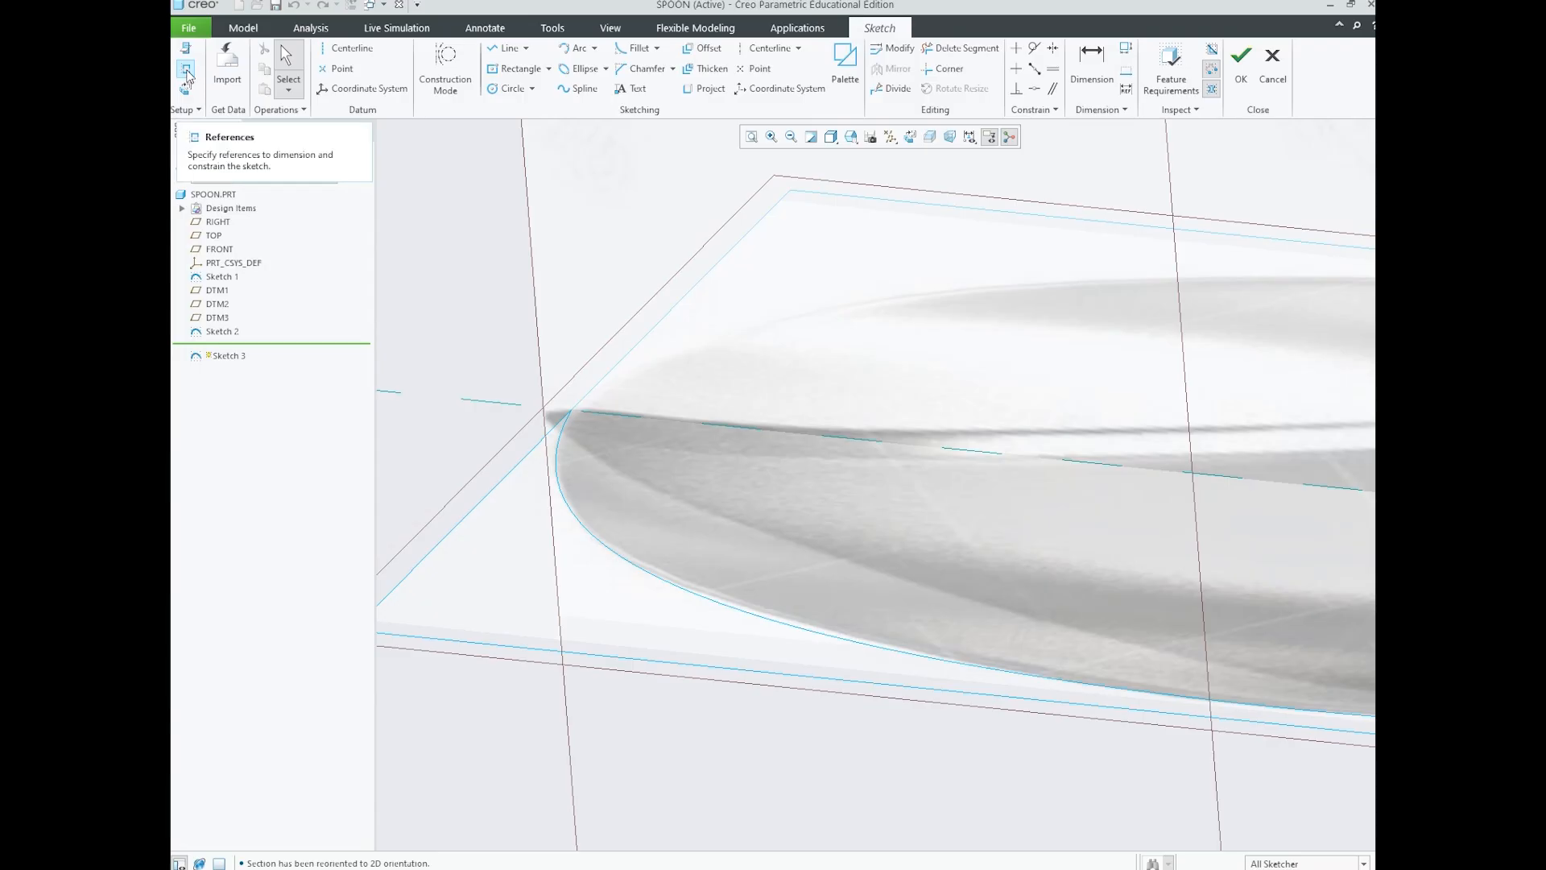
click(186, 72)
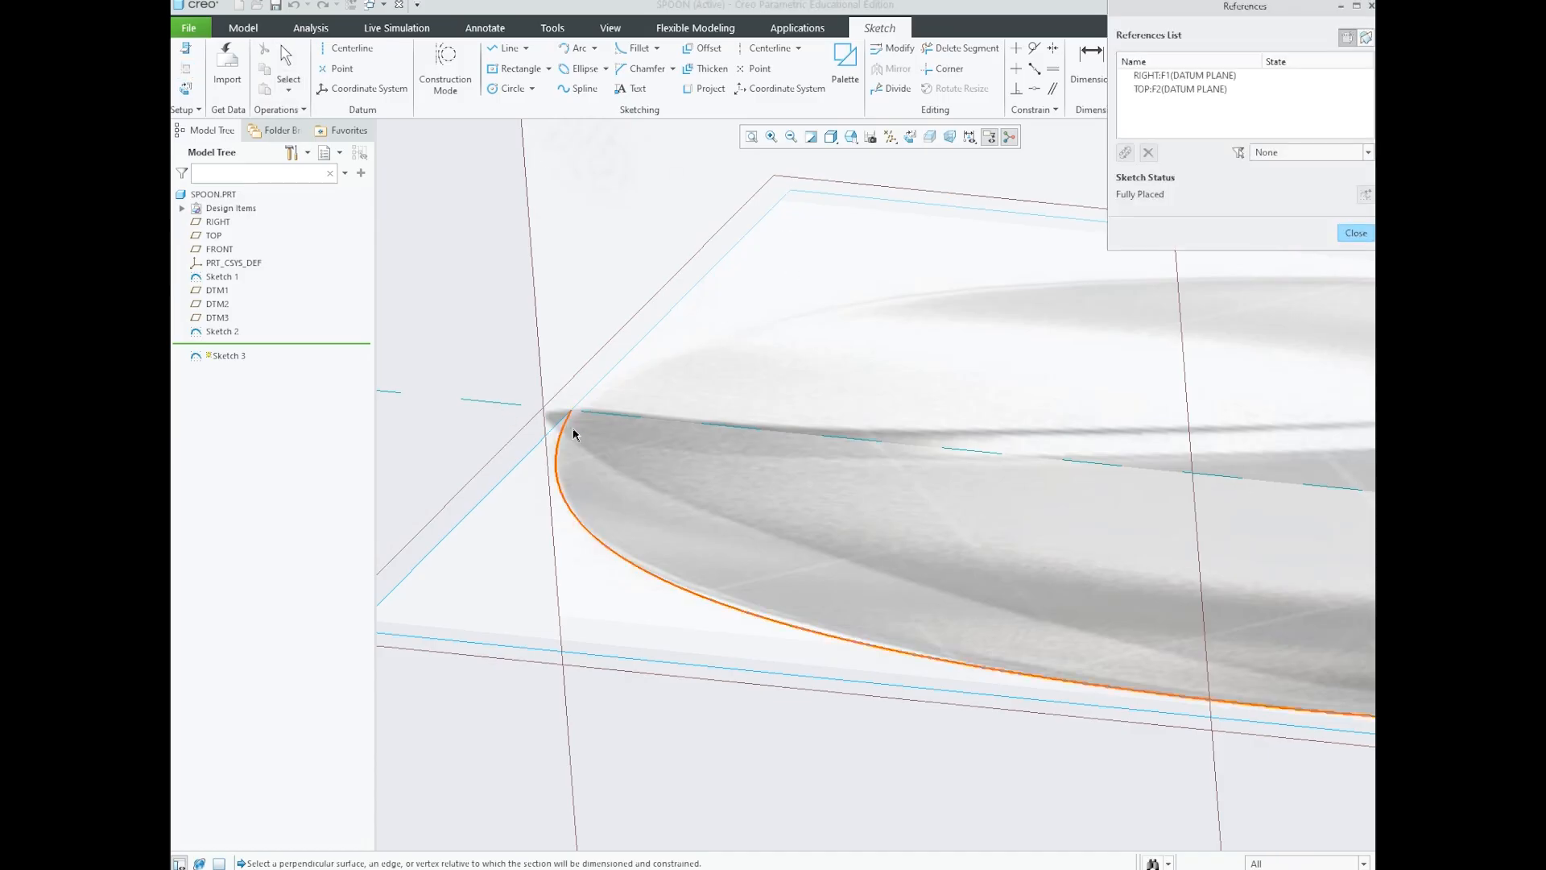
scroll(567, 423, up, 3)
click(606, 391)
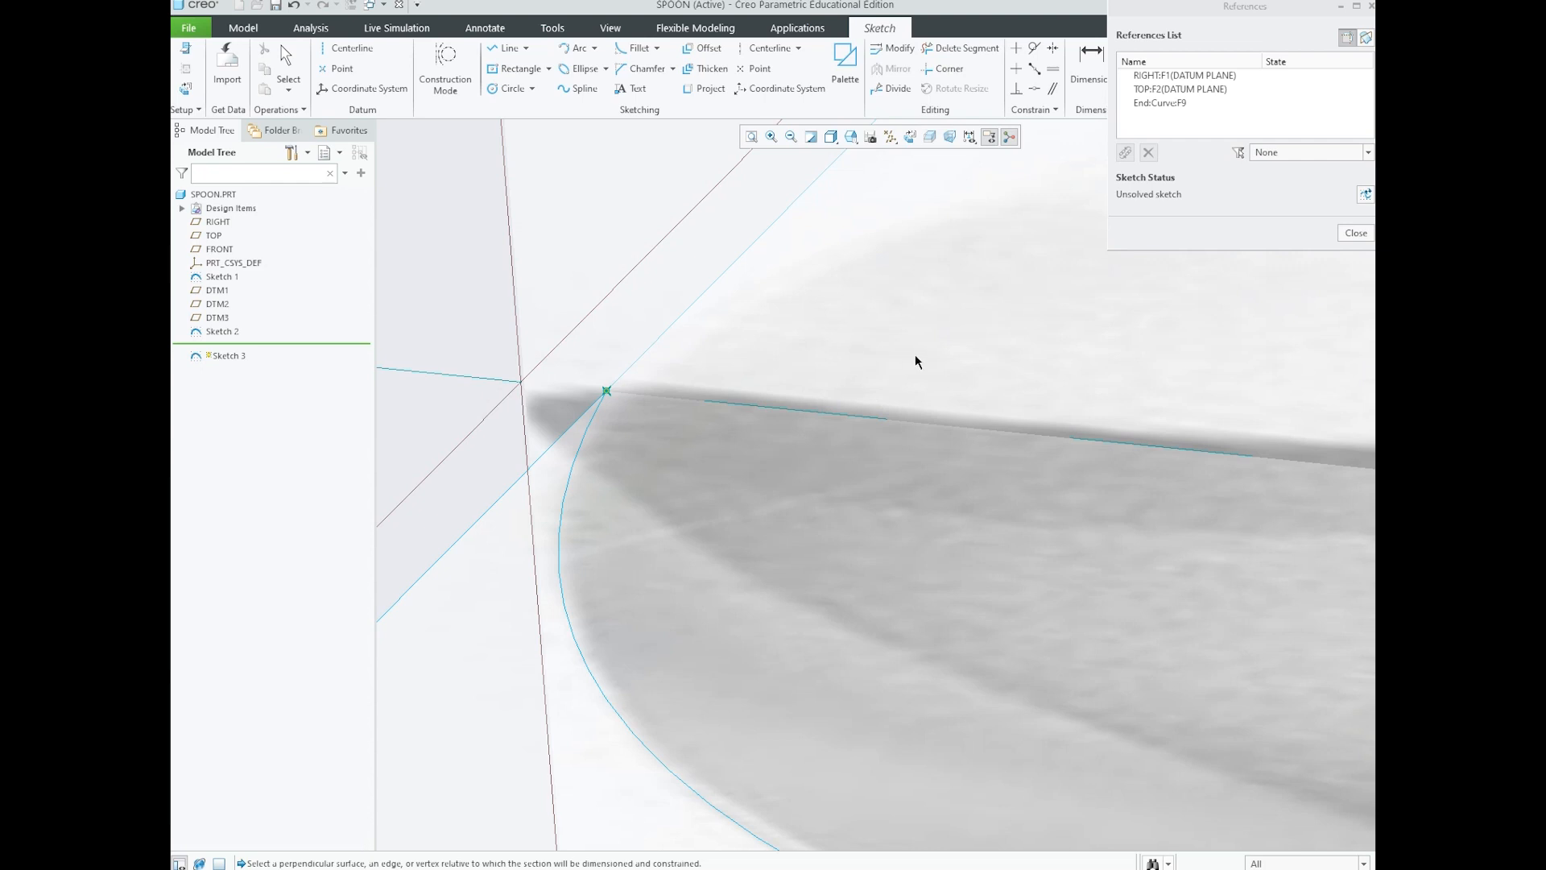
click(1353, 233)
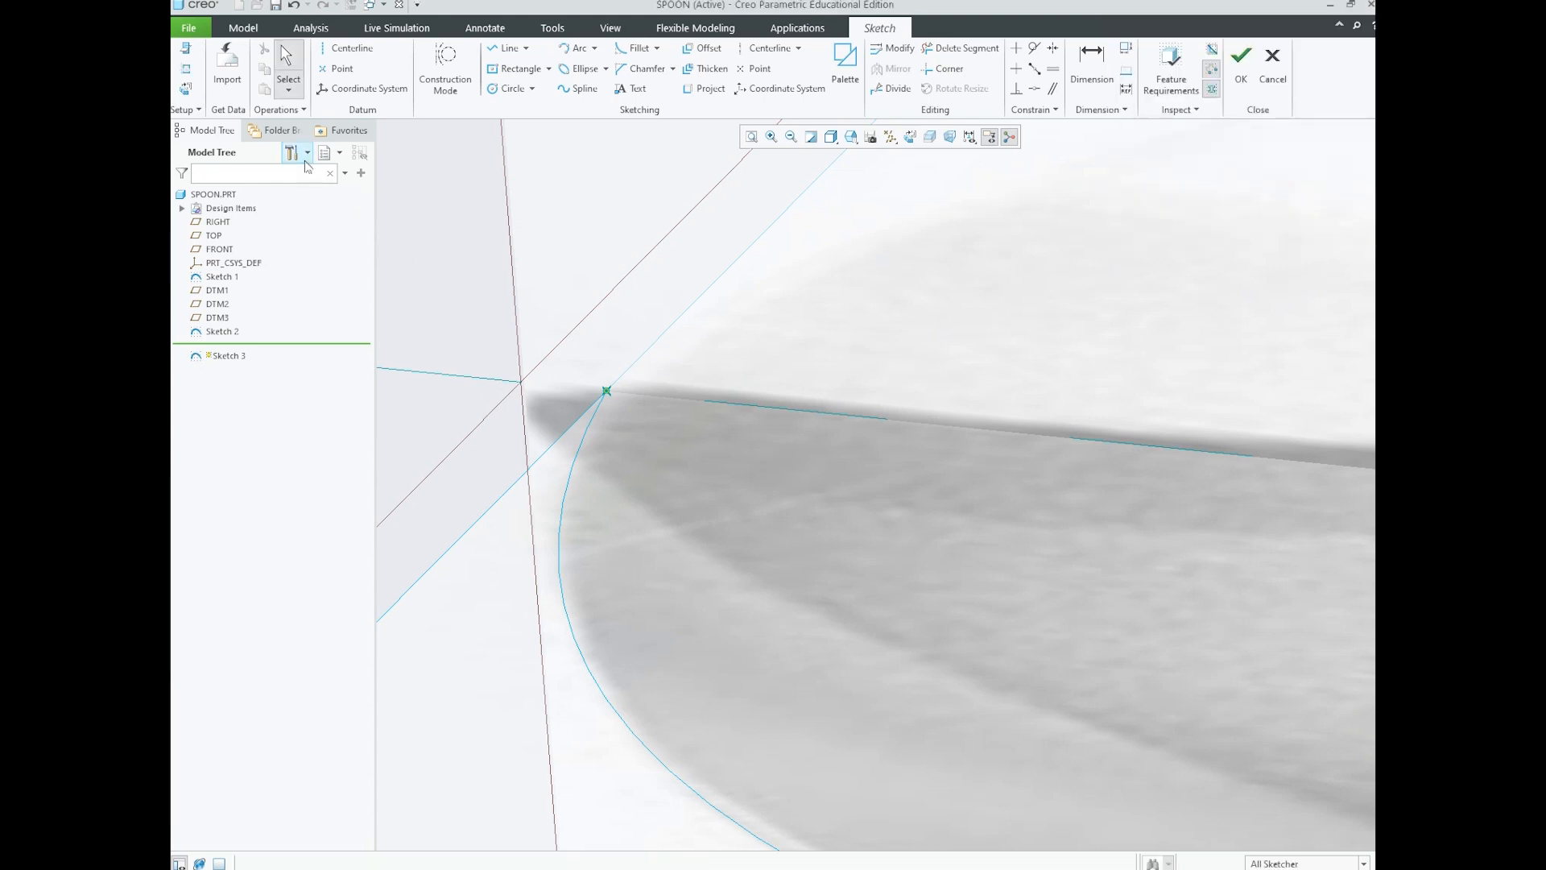
- Reopen the sketch references and check from several angles how the bowl-tip reference sits on the outline curve's endpoint
click(187, 71)
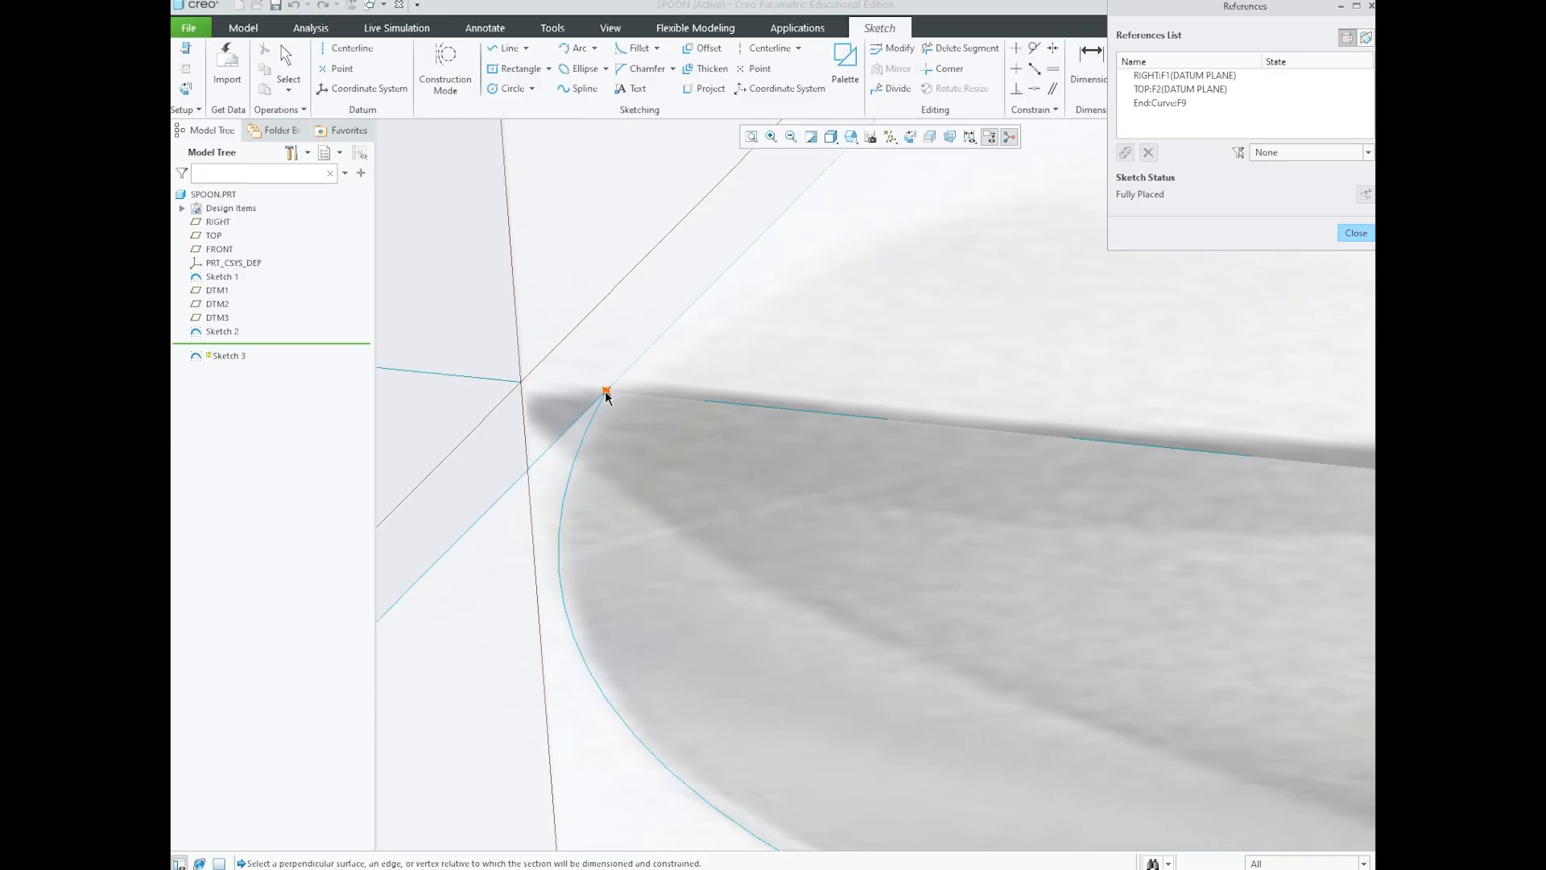
scroll(548, 380, down, 5)
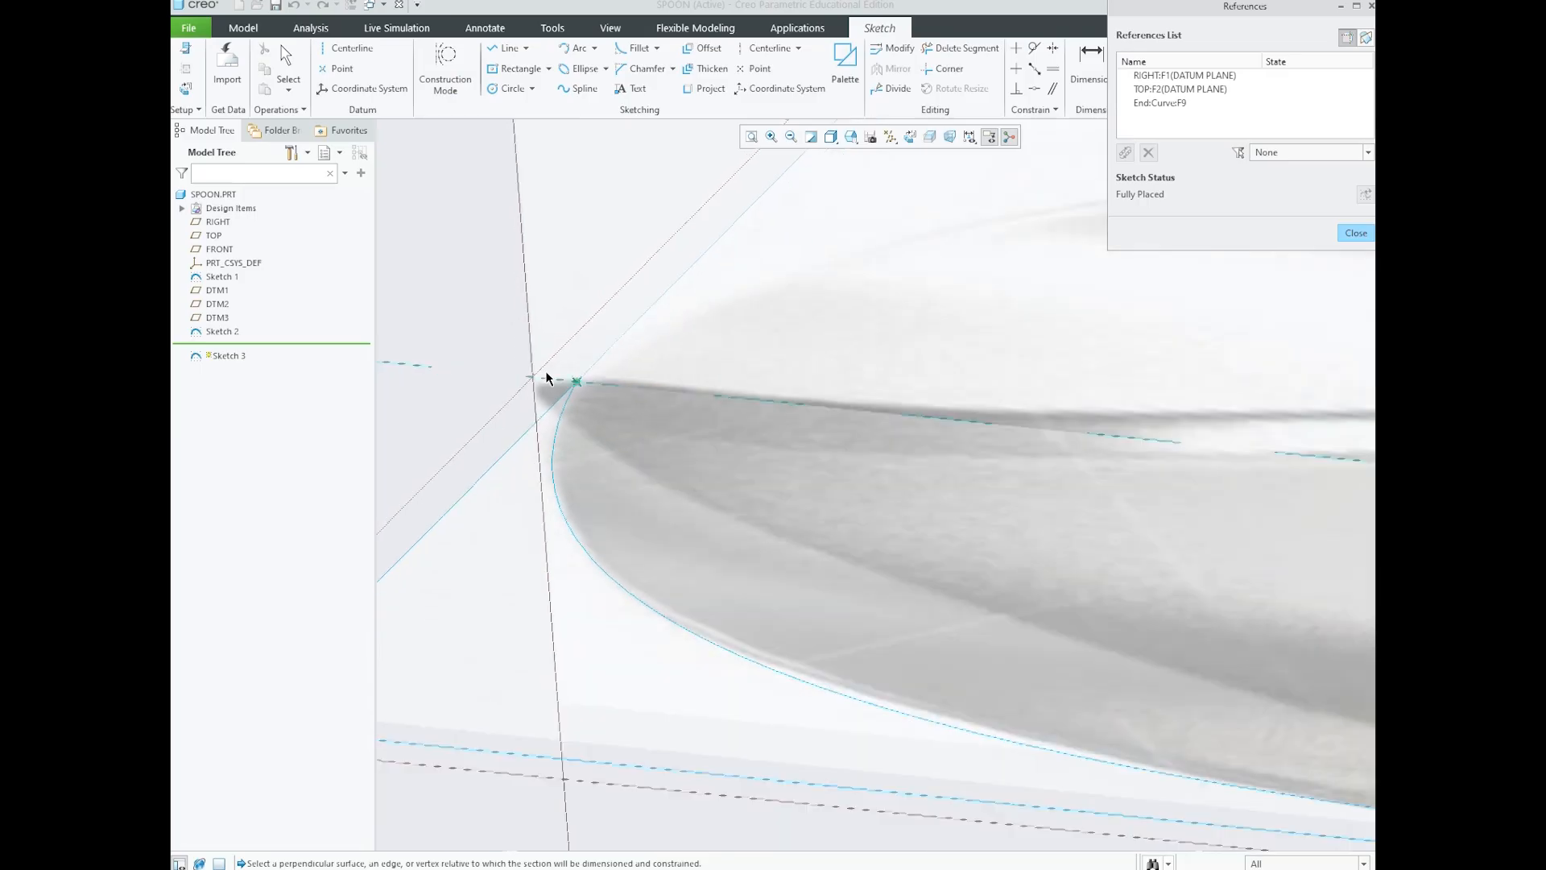
scroll(546, 380, down, 5)
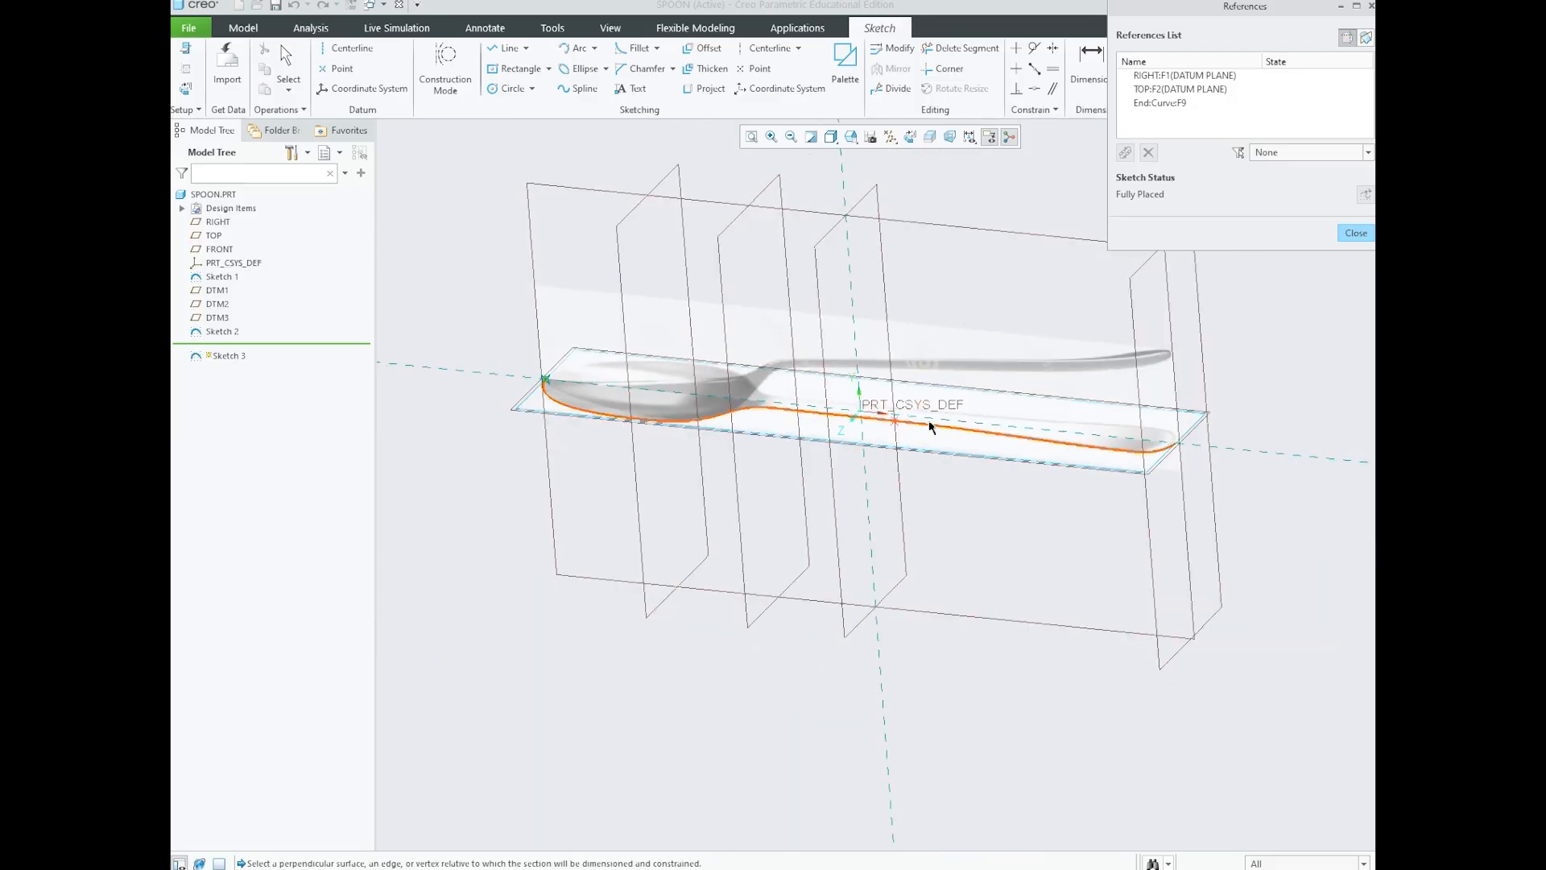
middle_drag(946, 424, 1005, 416)
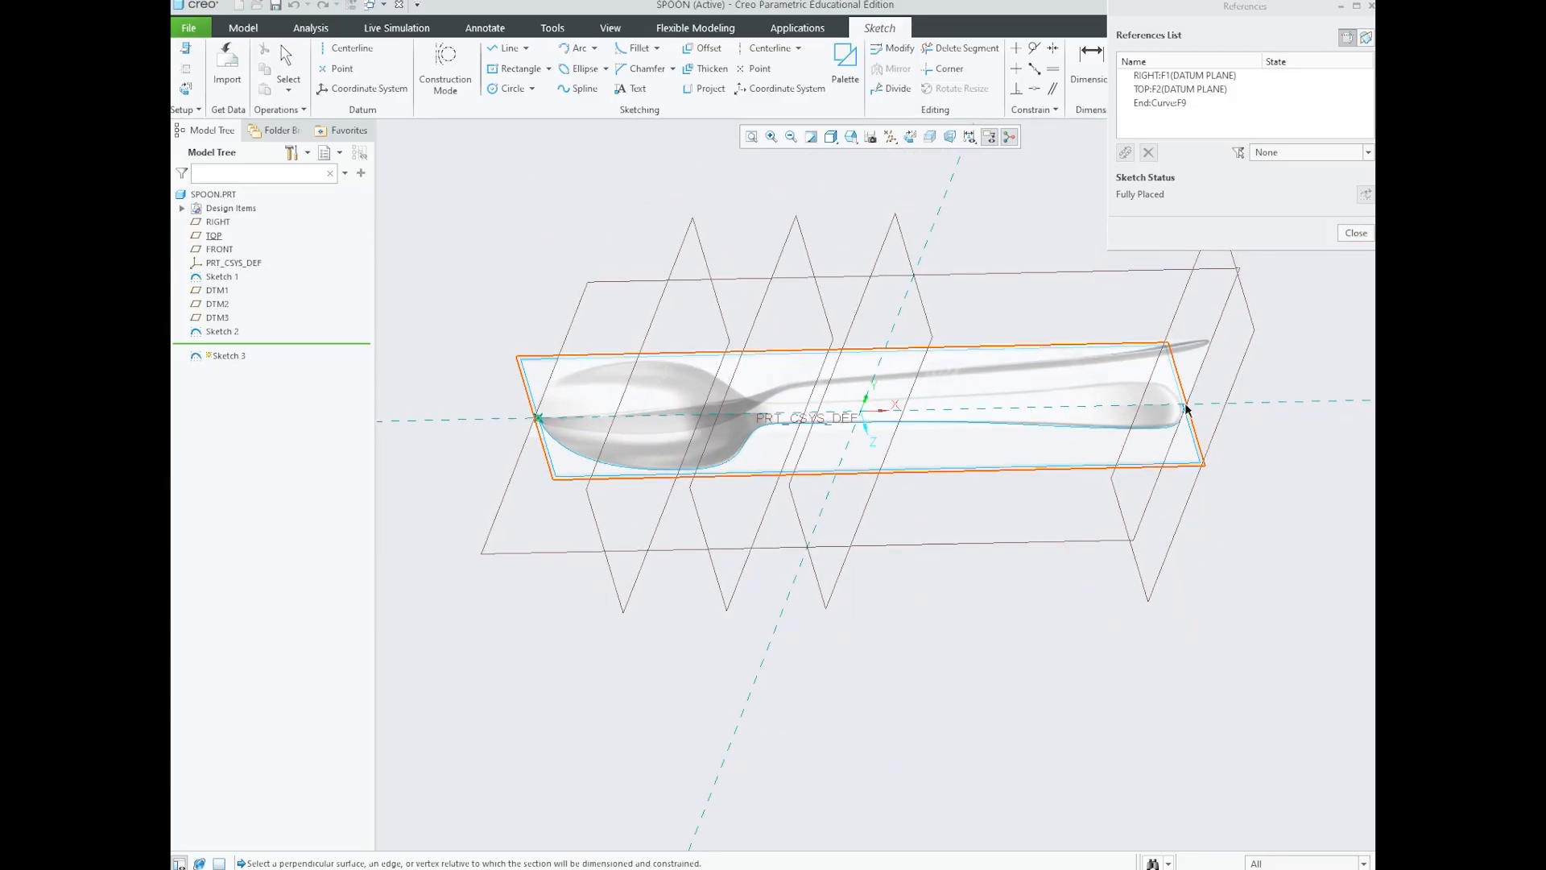
middle_drag(597, 418, 661, 403)
scroll(535, 356, up, 8)
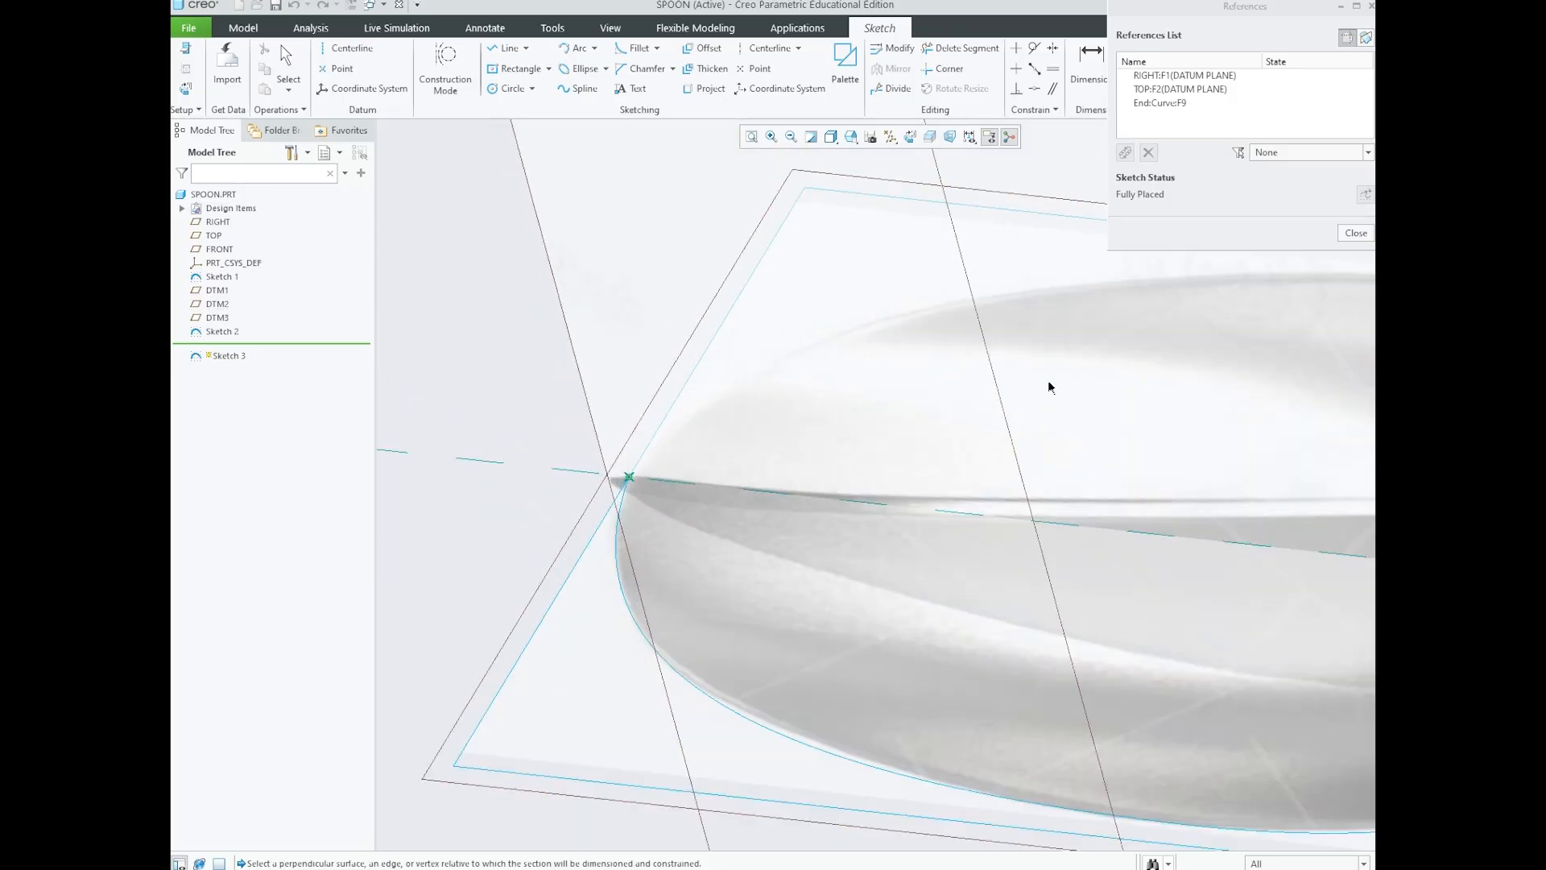
click(1356, 232)
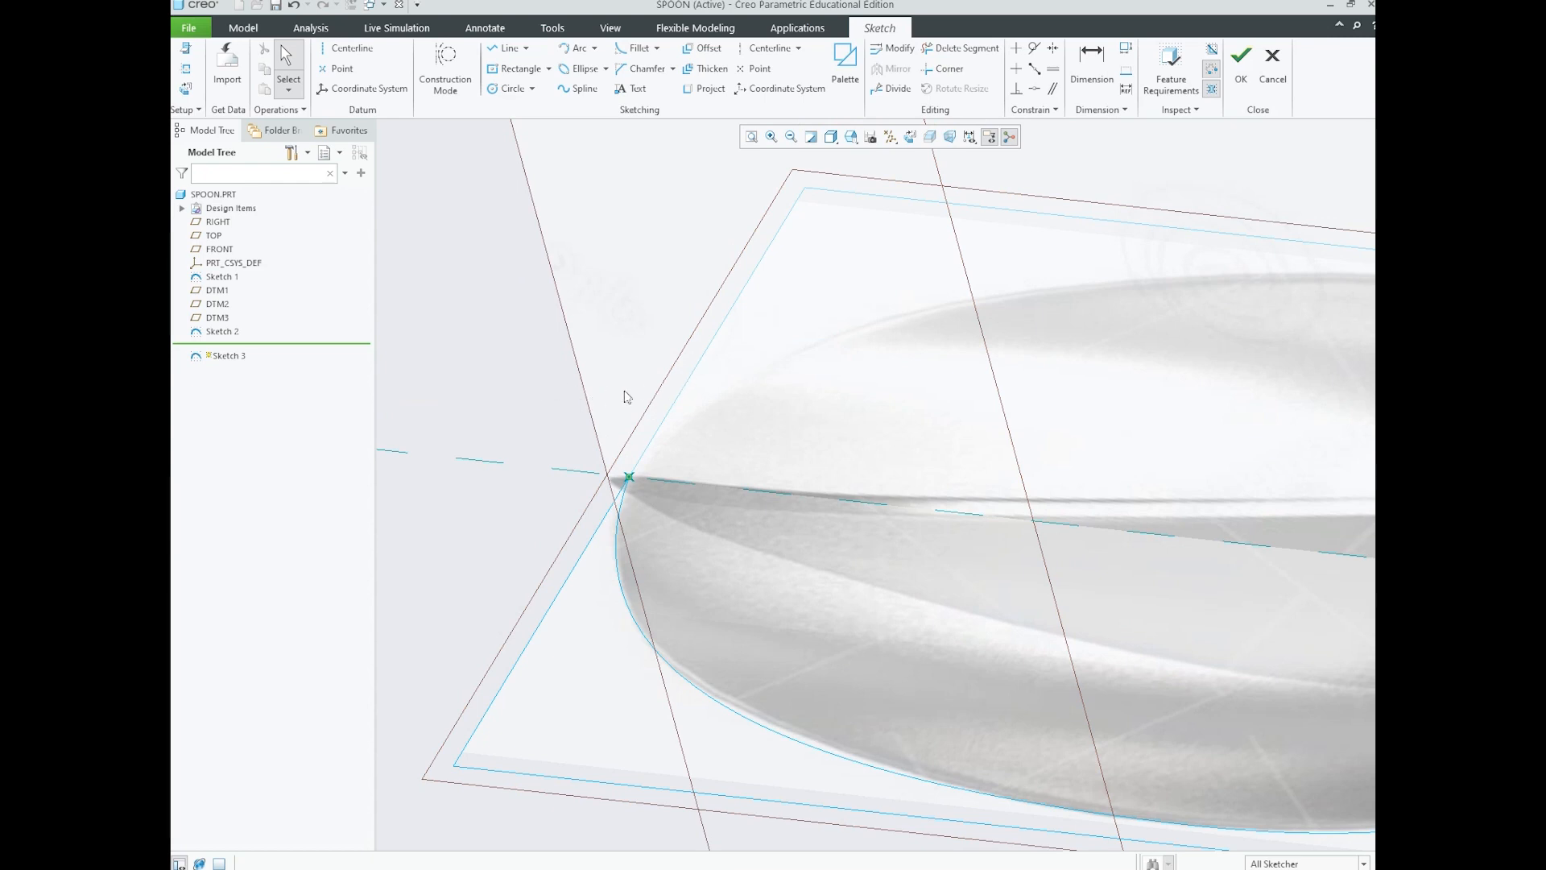
scroll(599, 393, down, 6)
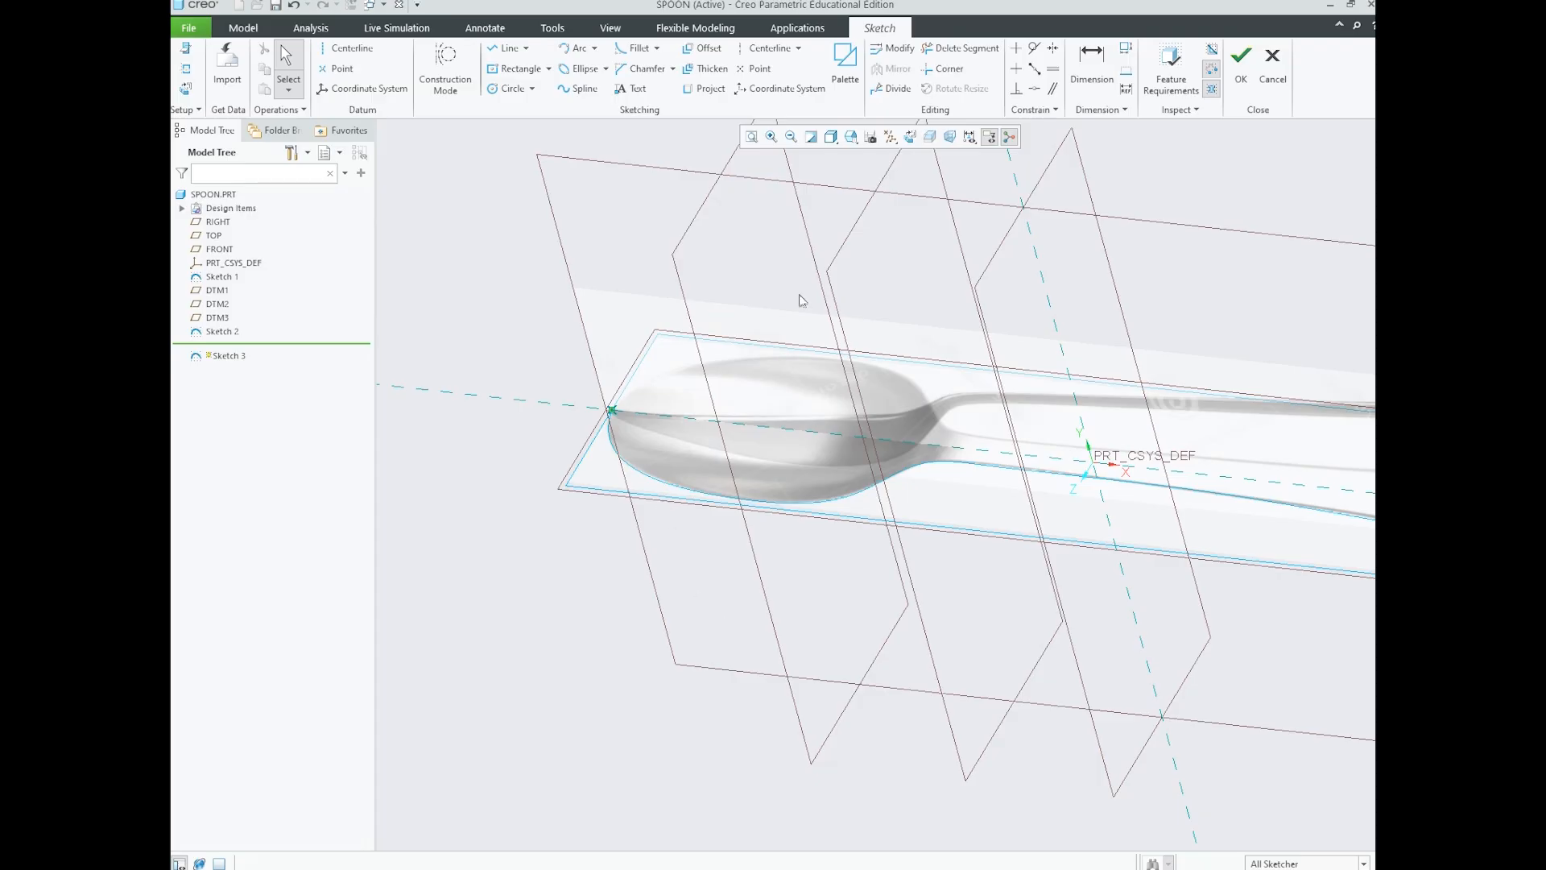
scroll(604, 439, up, 2)
scroll(657, 401, up, 2)
scroll(649, 431, down, 2)
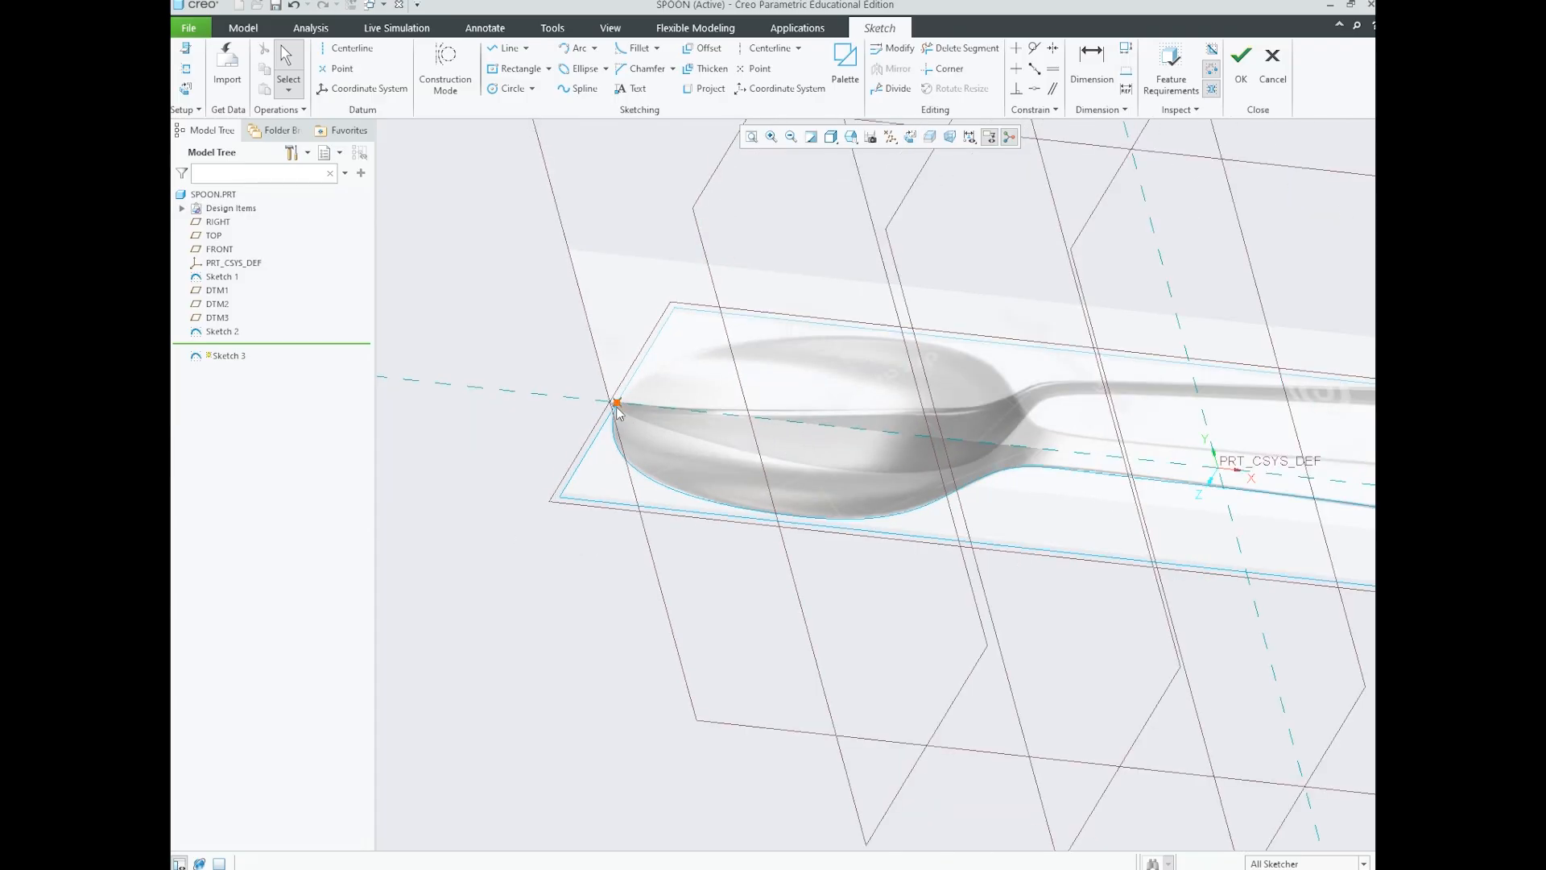
scroll(617, 407, up, 3)
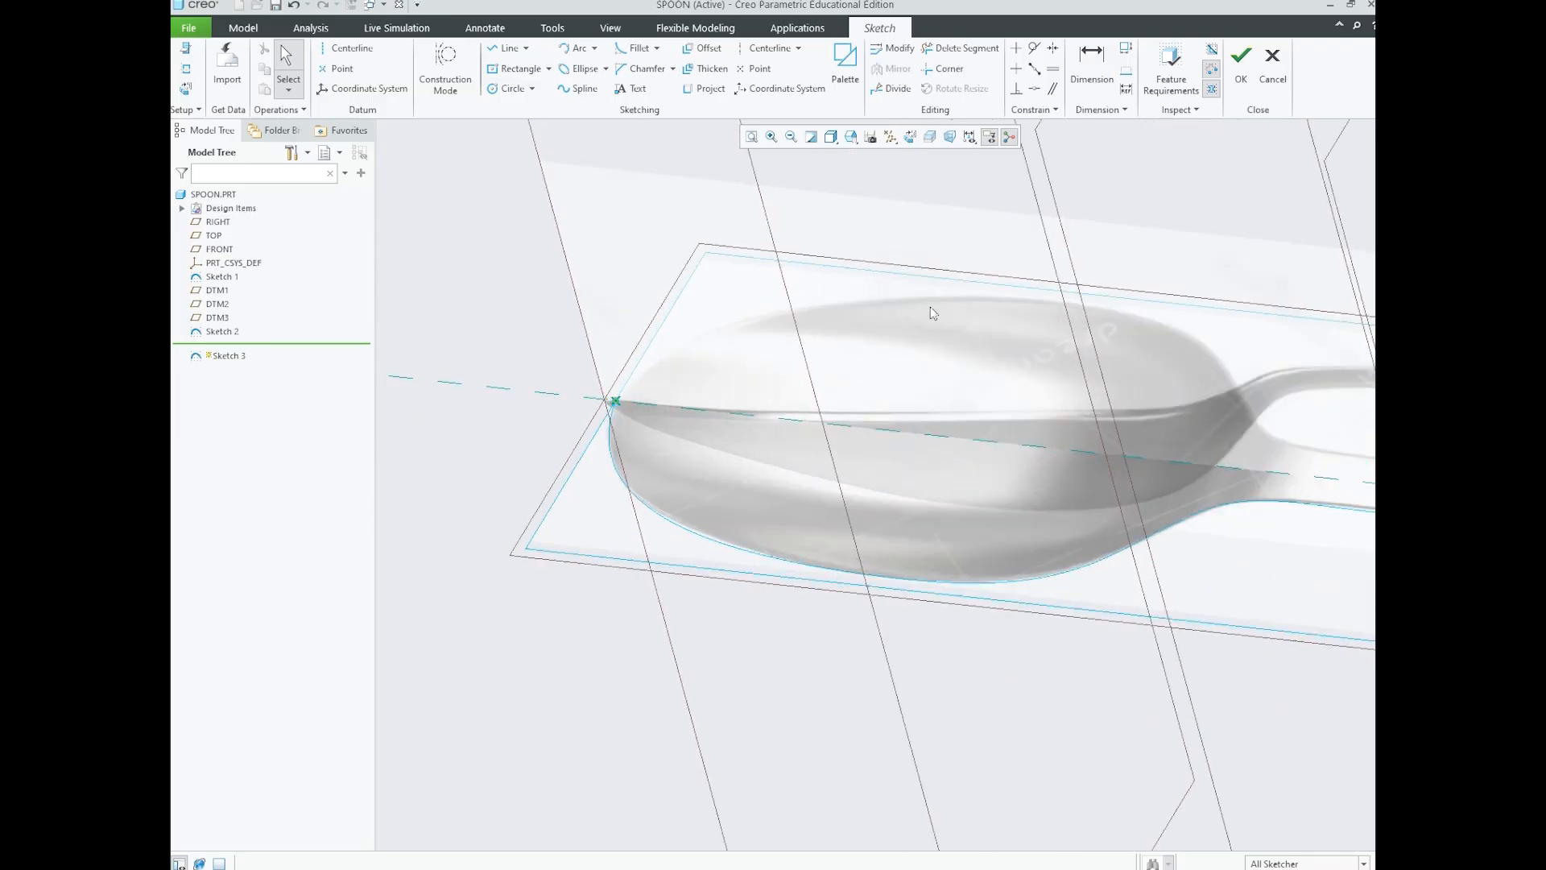
- Return to the 2D sketch view and start a spline at the bowl-tip reference point
click(910, 137)
scroll(539, 431, up, 2)
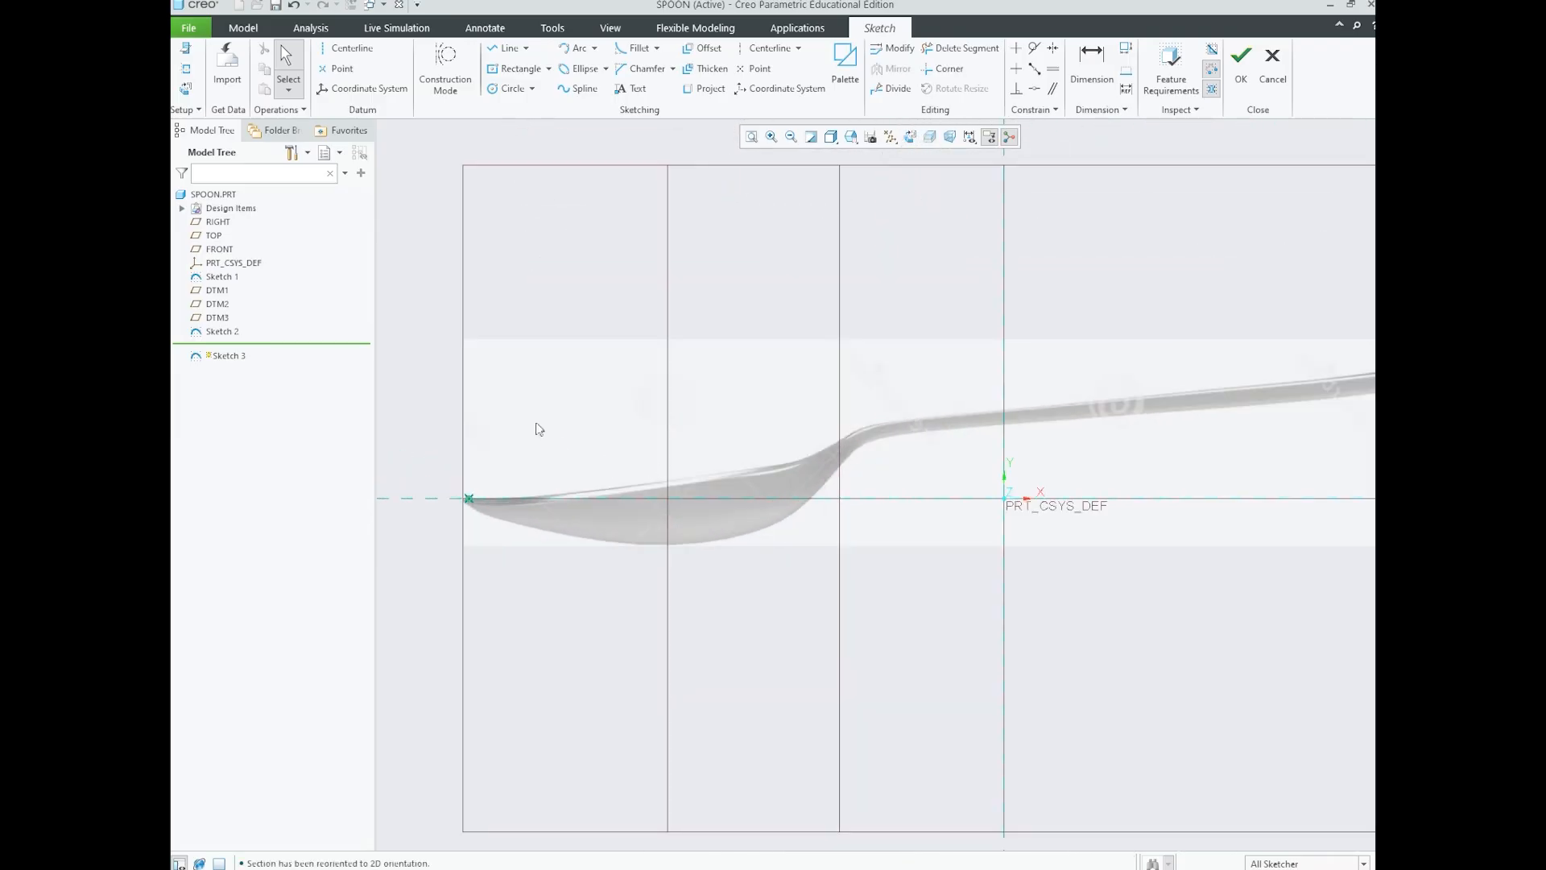
click(578, 89)
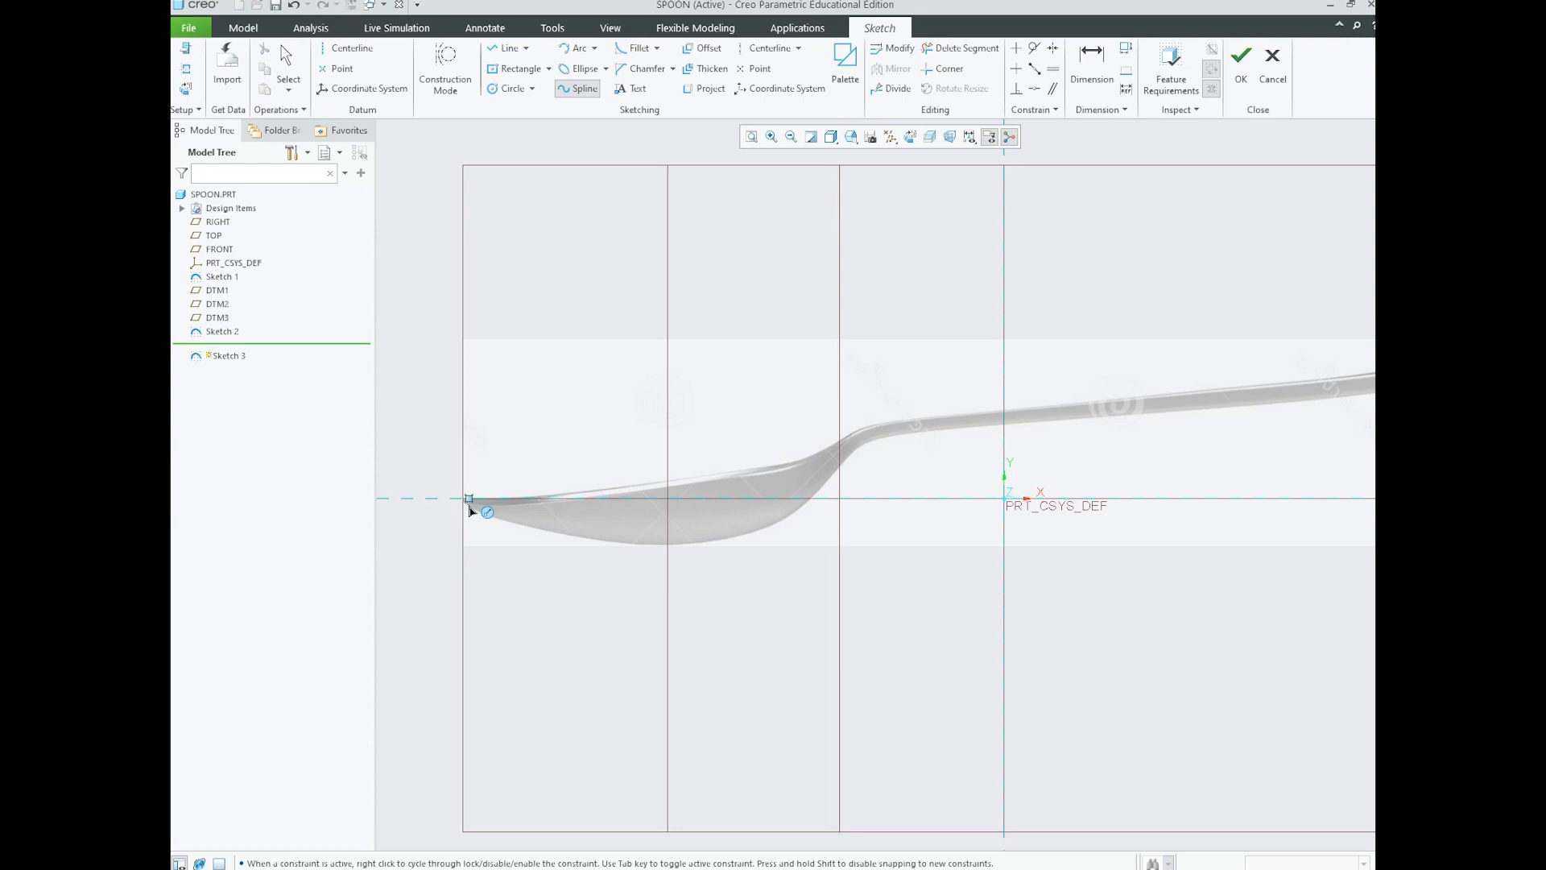
click(470, 499)
scroll(471, 503, up, 3)
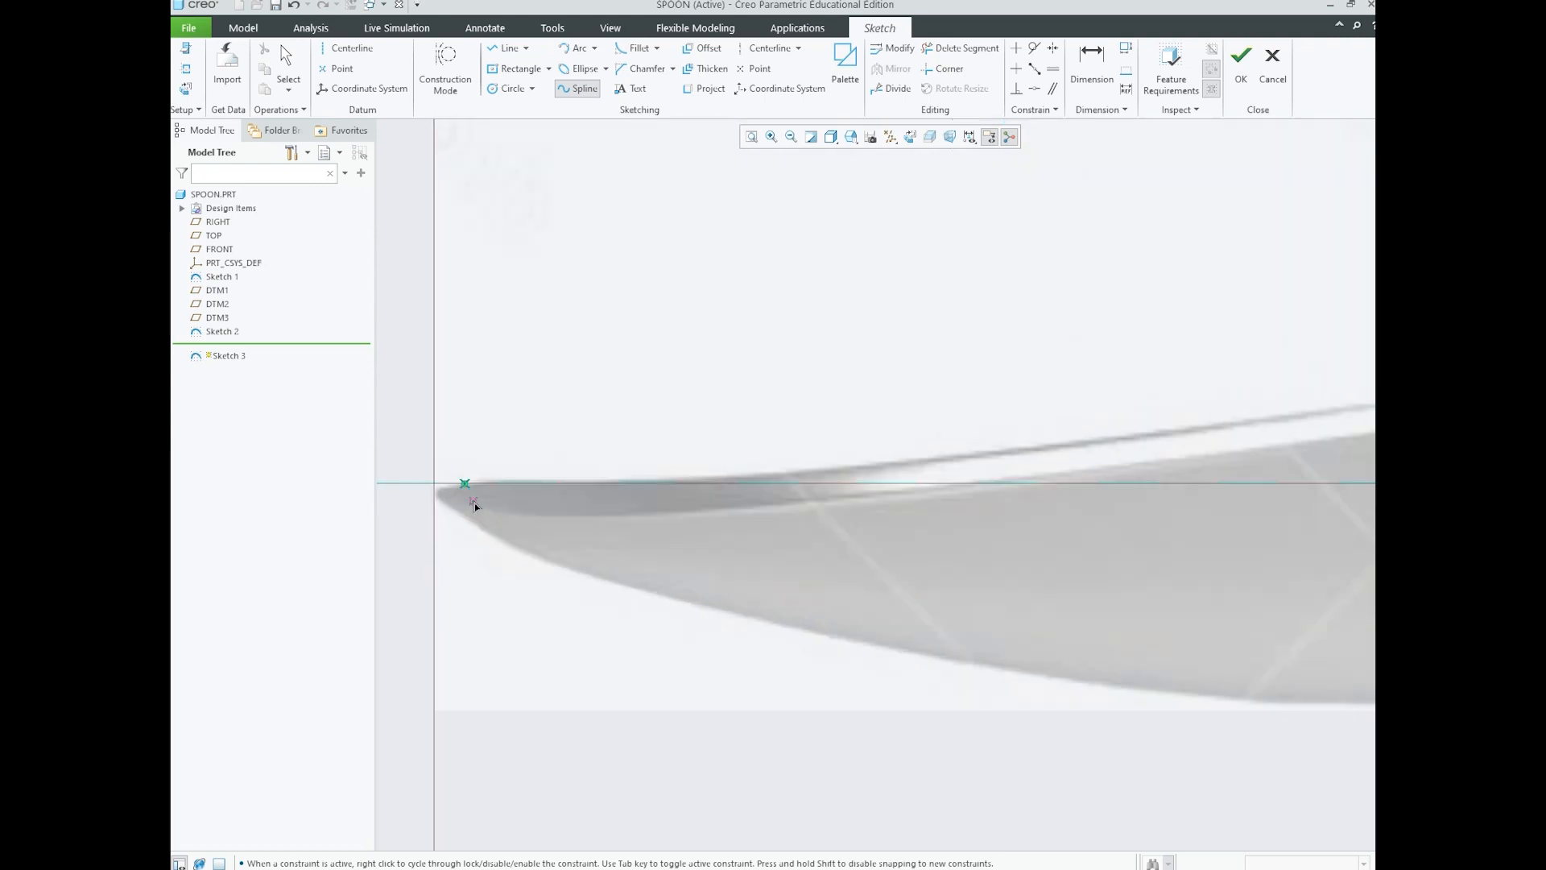
scroll(452, 493, up, 2)
scroll(462, 494, down, 2)
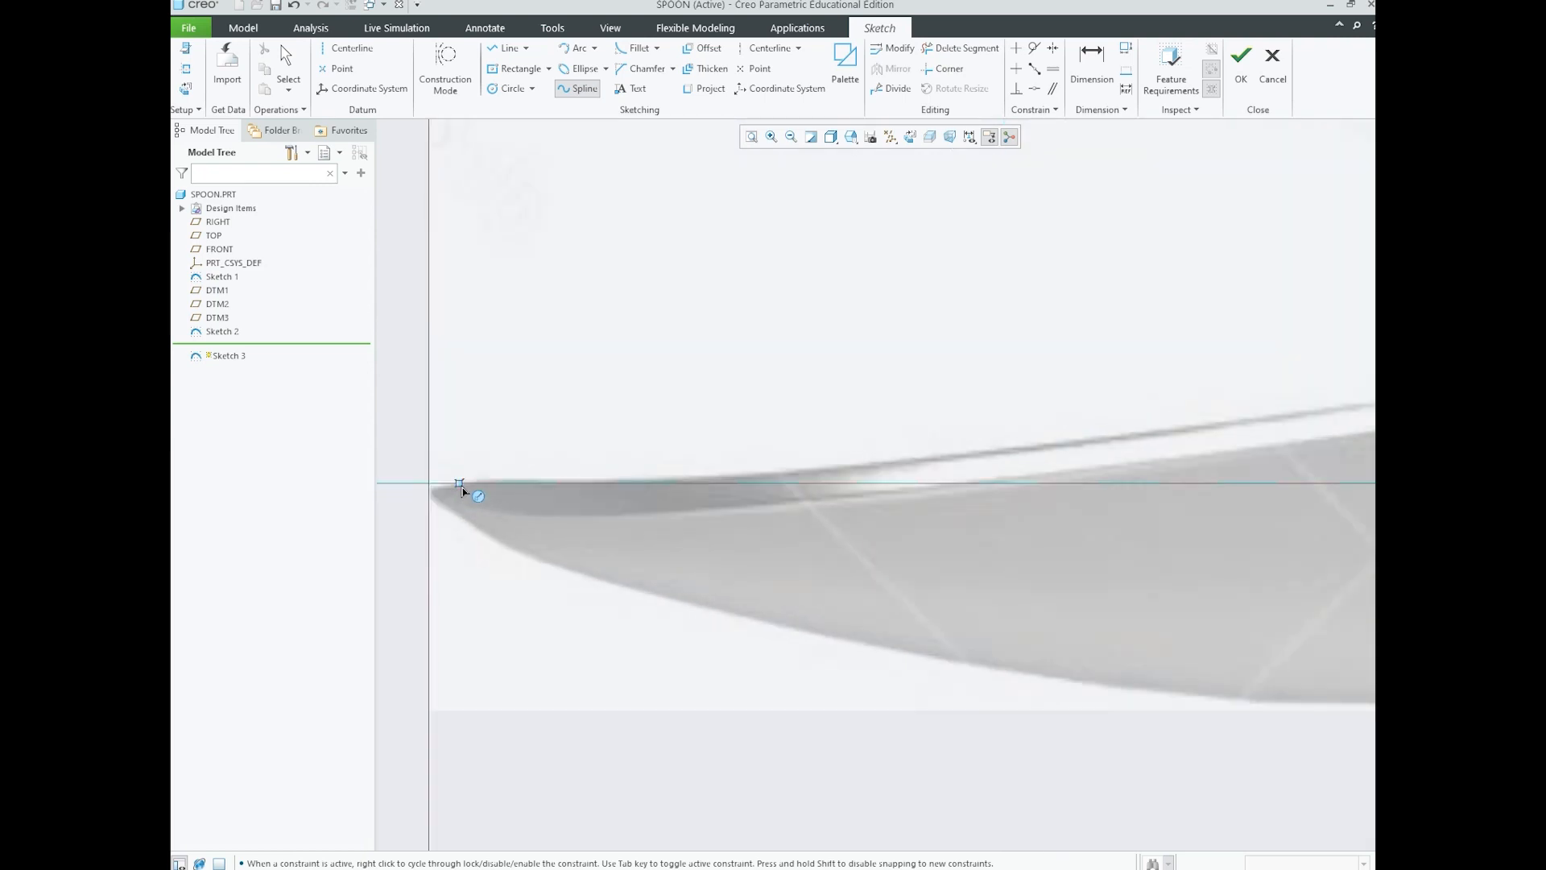
click(461, 485)
- Trace the spline along the underside of the bowl and up through the neck of the spoon in the side image
scroll(496, 573, down, 3)
scroll(524, 580, up, 2)
click(544, 582)
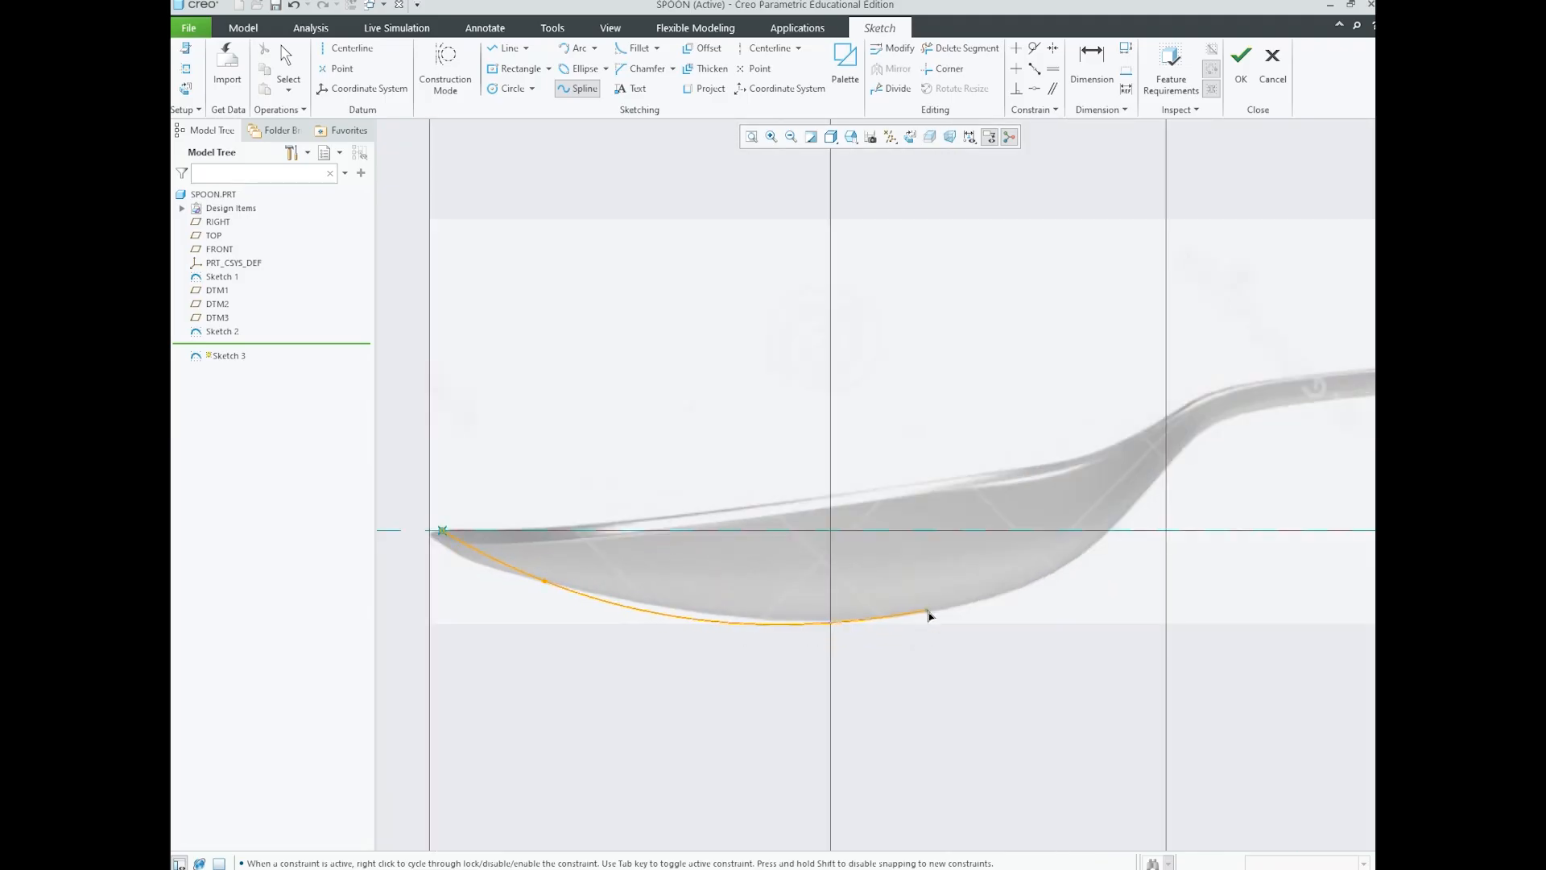
click(858, 620)
scroll(858, 622, down, 3)
scroll(853, 628, up, 2)
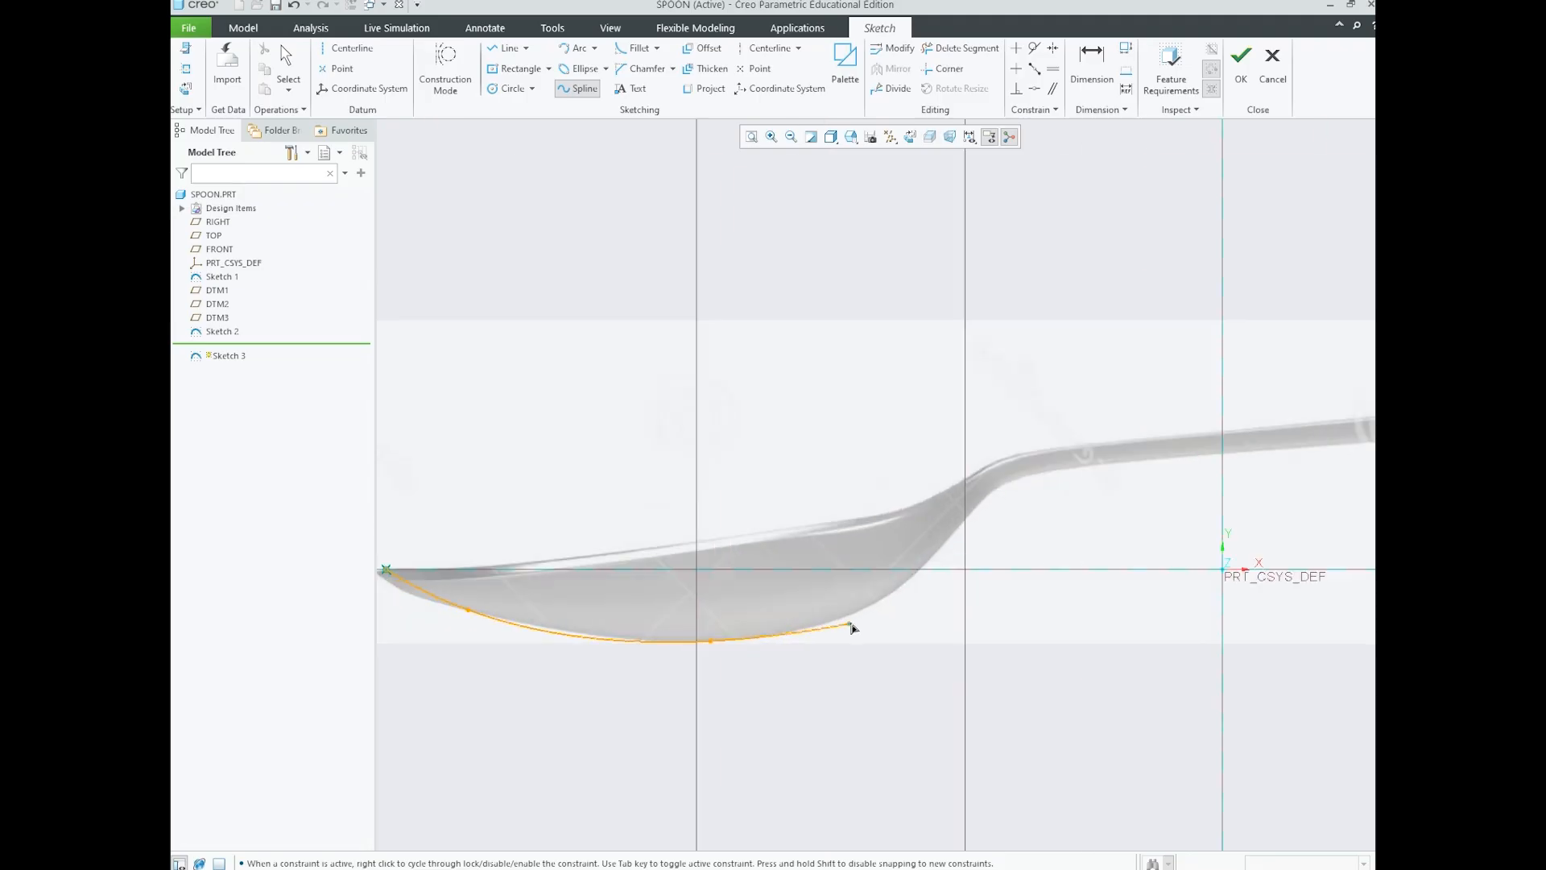
click(902, 592)
click(969, 516)
click(1023, 477)
scroll(1023, 476, down, 3)
scroll(1115, 500, up, 2)
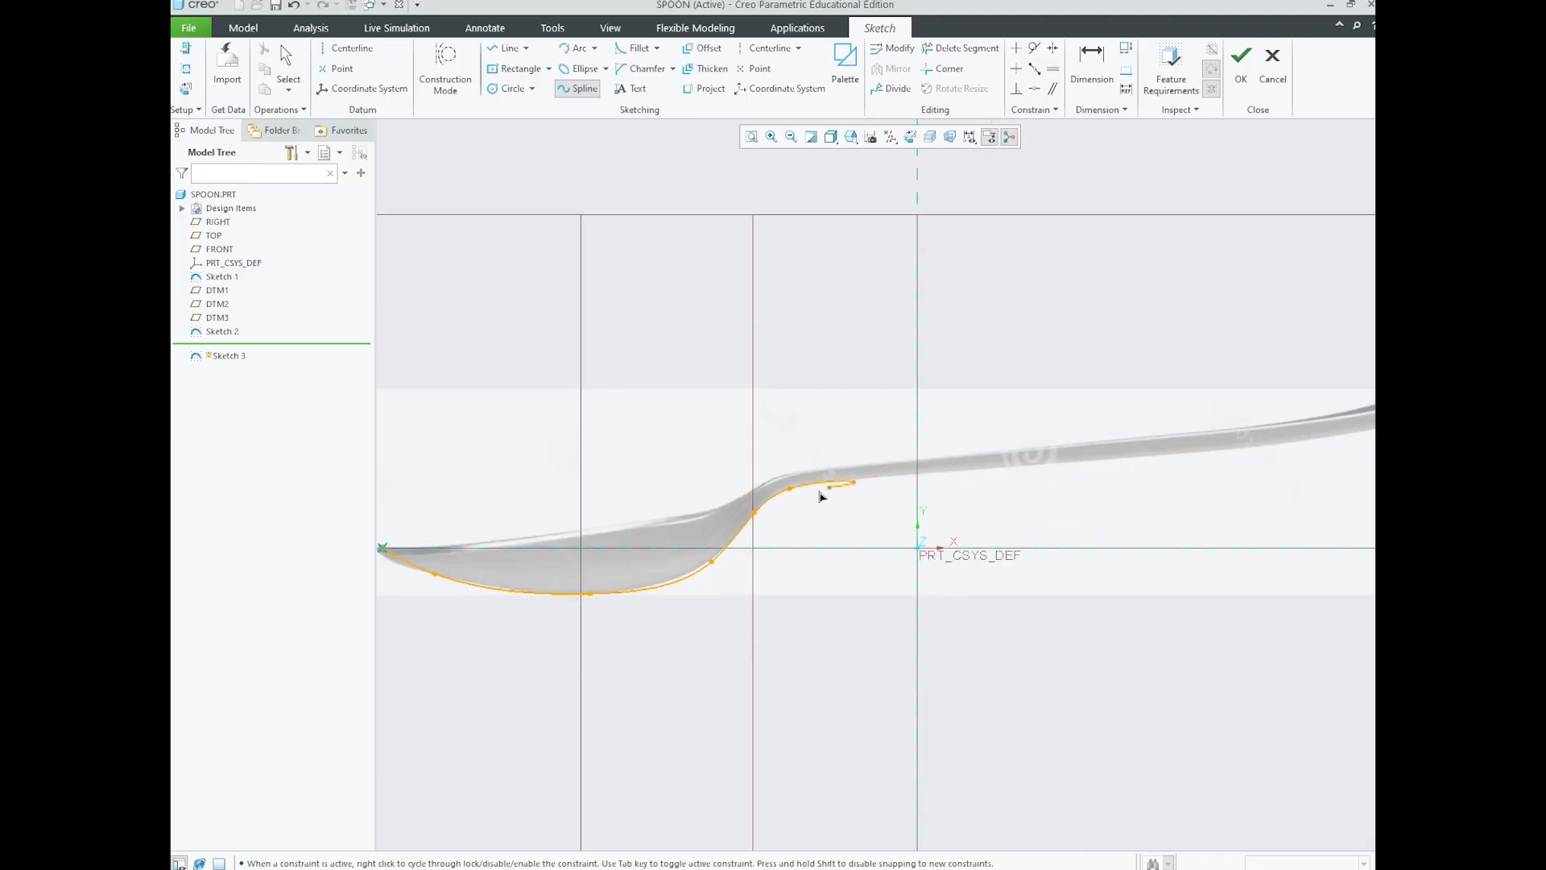
- Continue the spline along the handle's underside and finish it at the handle tip, about 90.68 horizontally and 25.94 vertically from the origin
click(852, 484)
scroll(852, 483, down, 3)
scroll(805, 495, up, 4)
click(926, 485)
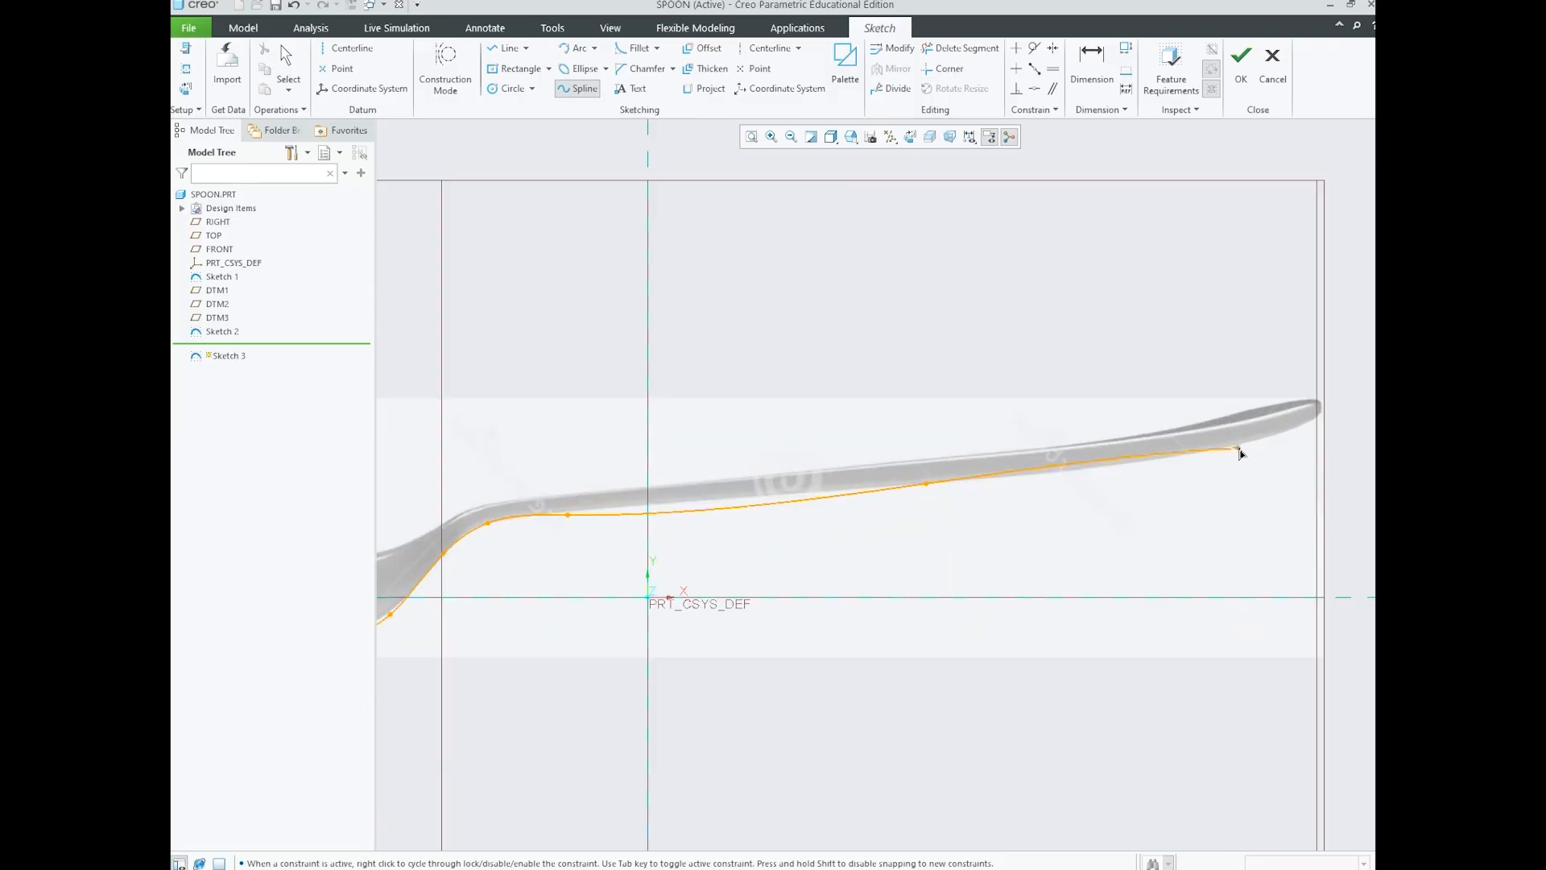
click(1170, 457)
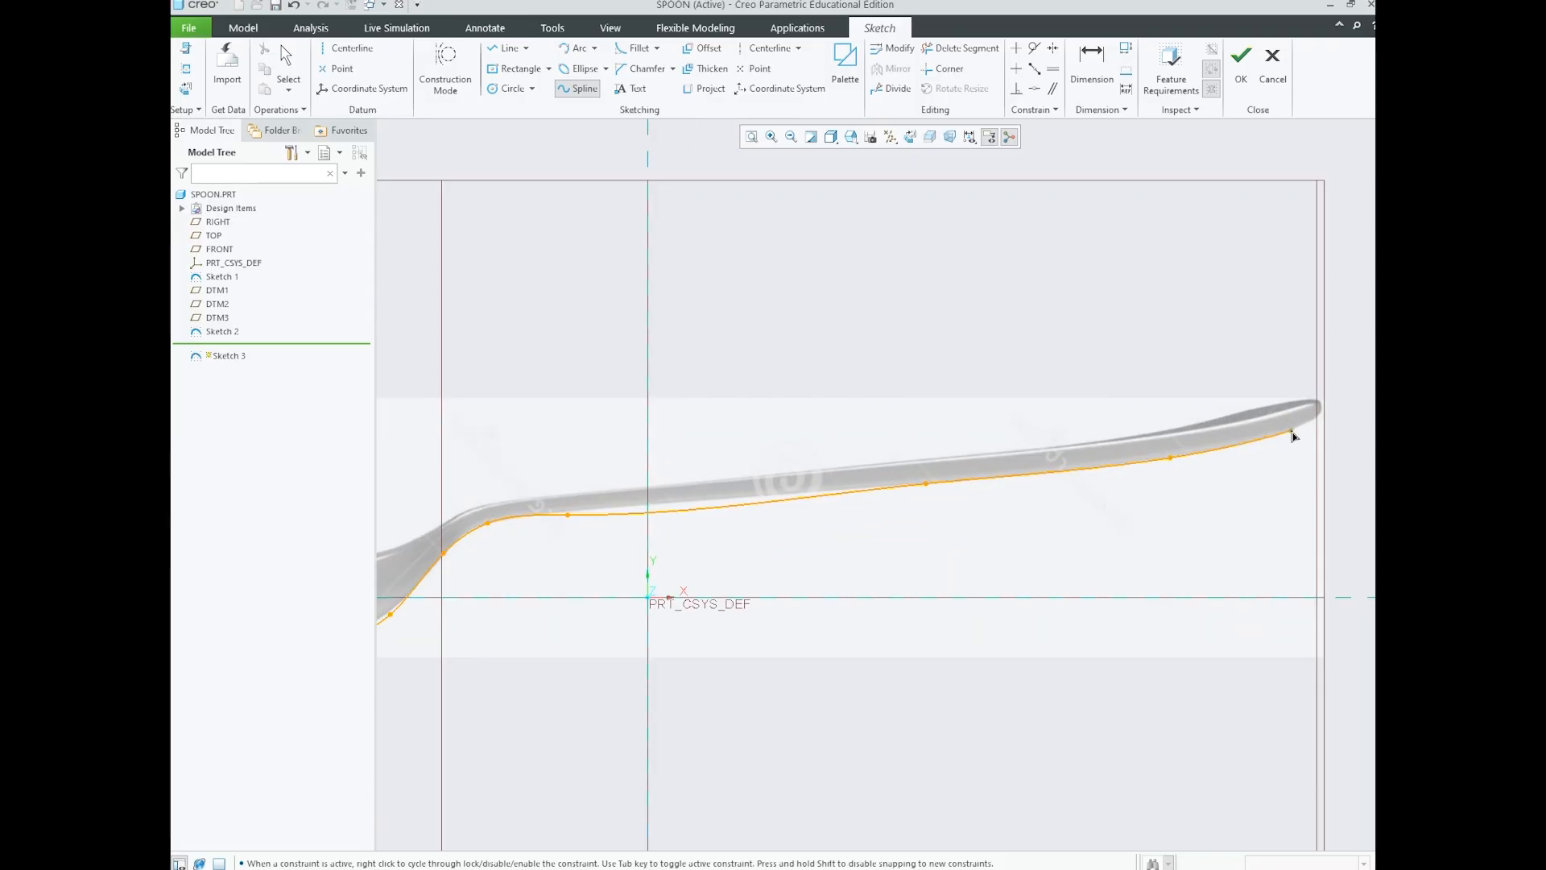
scroll(1302, 427, down, 4)
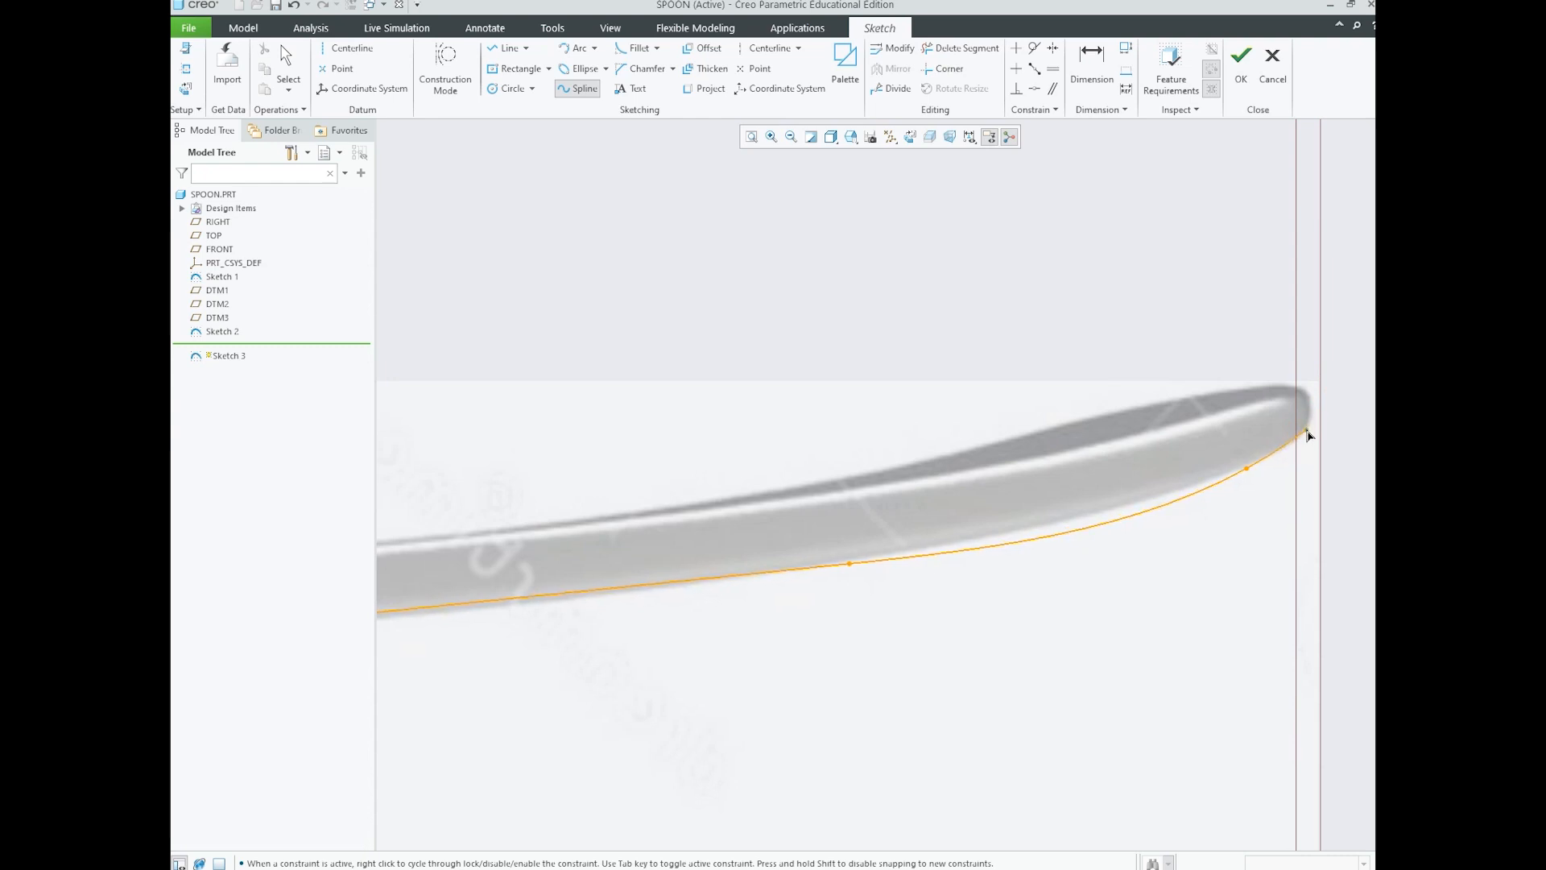
click(1306, 431)
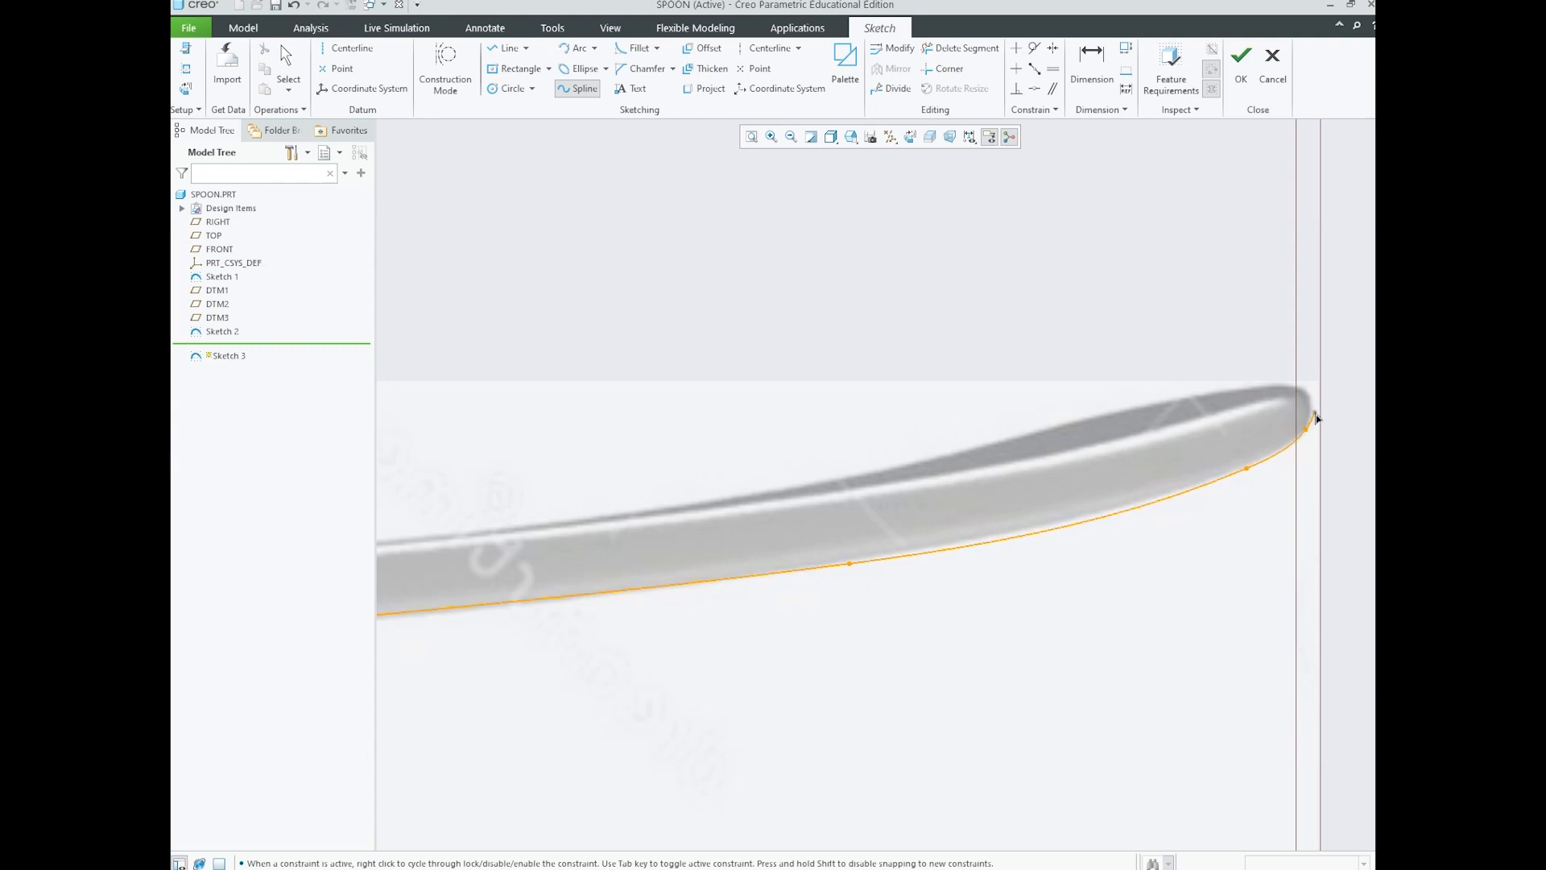
click(1312, 401)
middle_click(1312, 401)
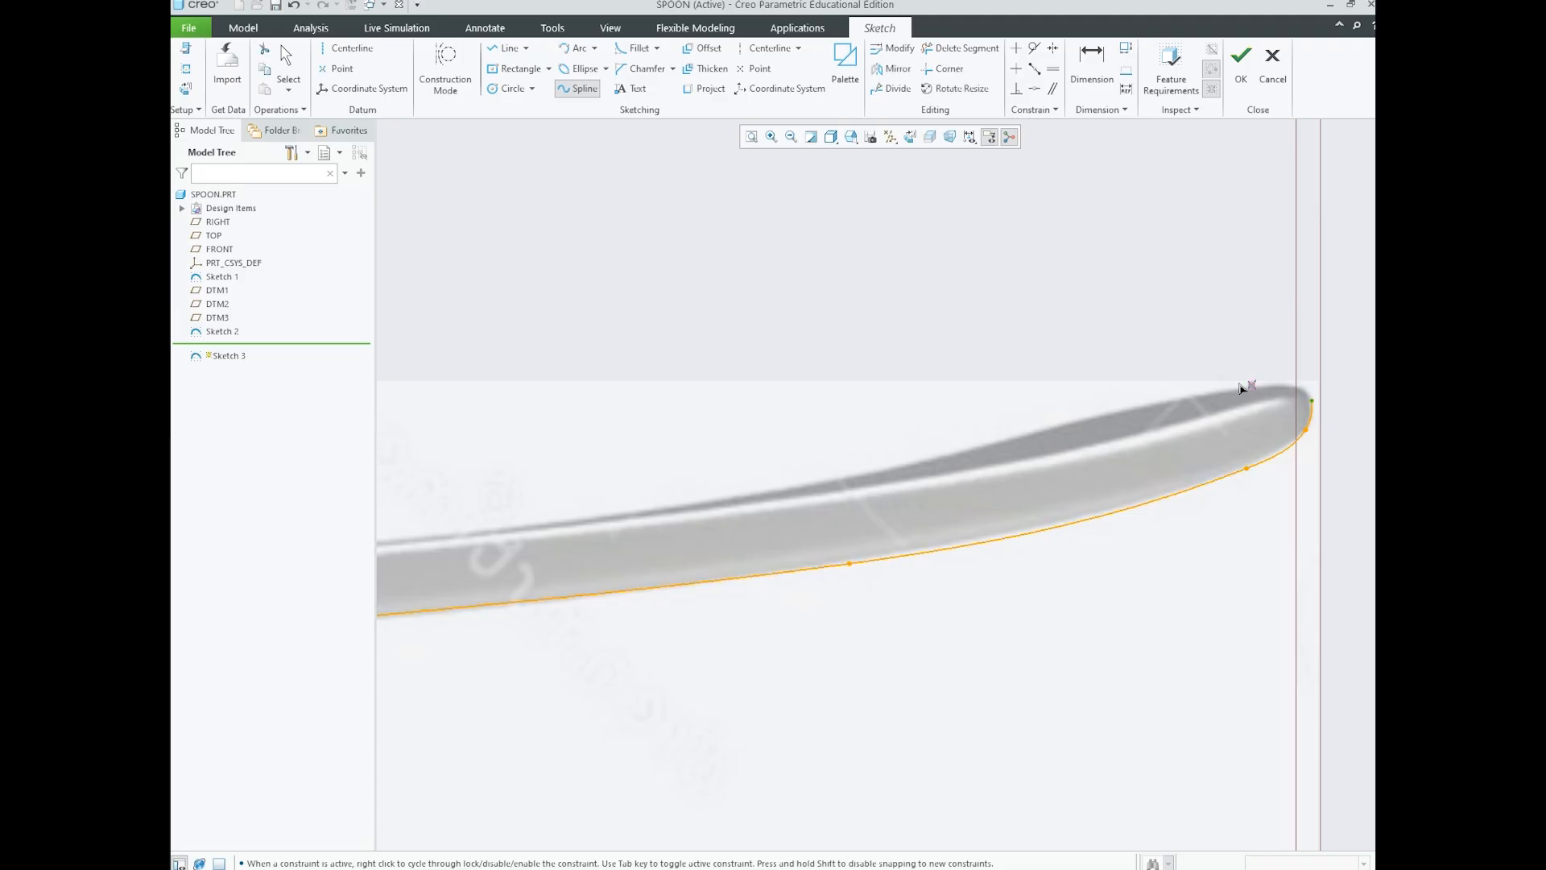
middle_click(1128, 377)
click(1071, 368)
scroll(1069, 373, down, 6)
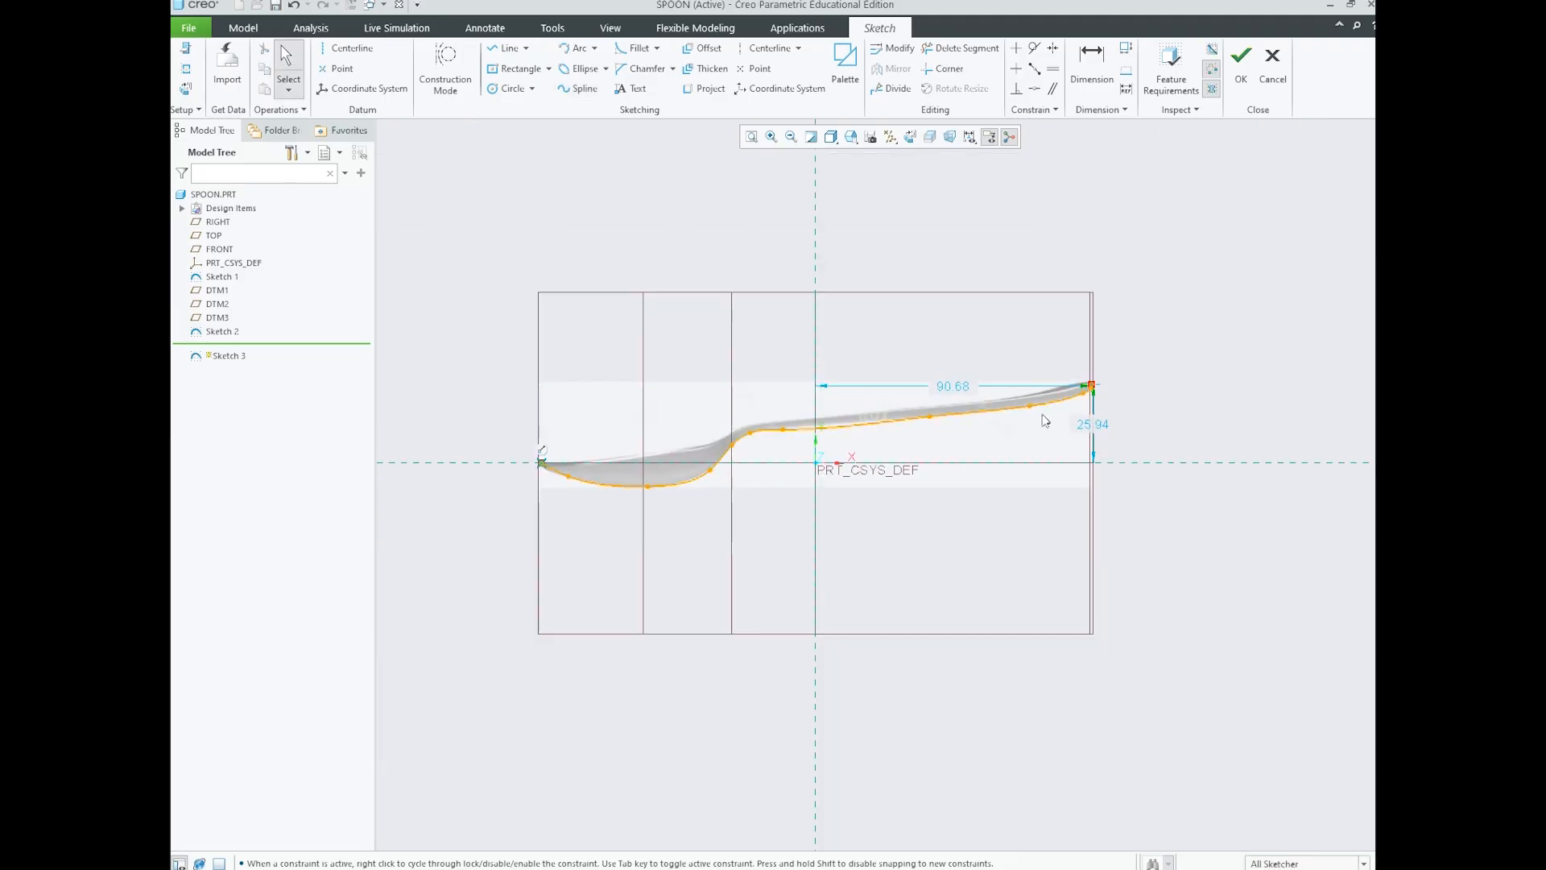
- Examine from several angles how the spline's handle end lines up with the top outline and the datum plane at the handle tip
scroll(997, 390, up, 1)
mouse_move(1061, 474)
middle_down()
mouse_move(1091, 480)
mouse_move(1071, 338)
middle_up()
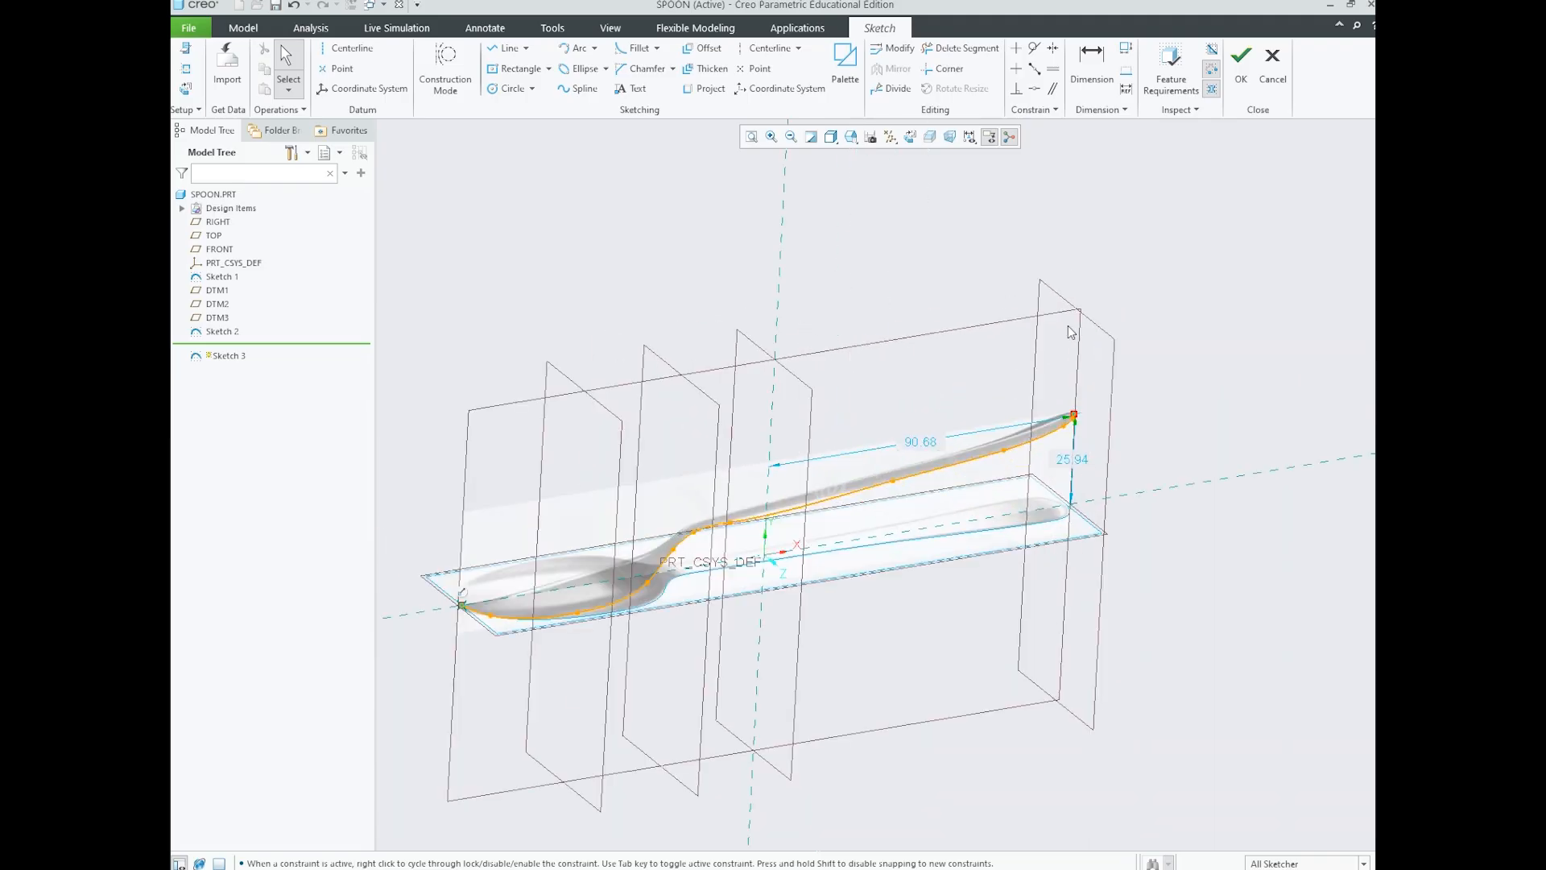
scroll(1071, 338, up, 3)
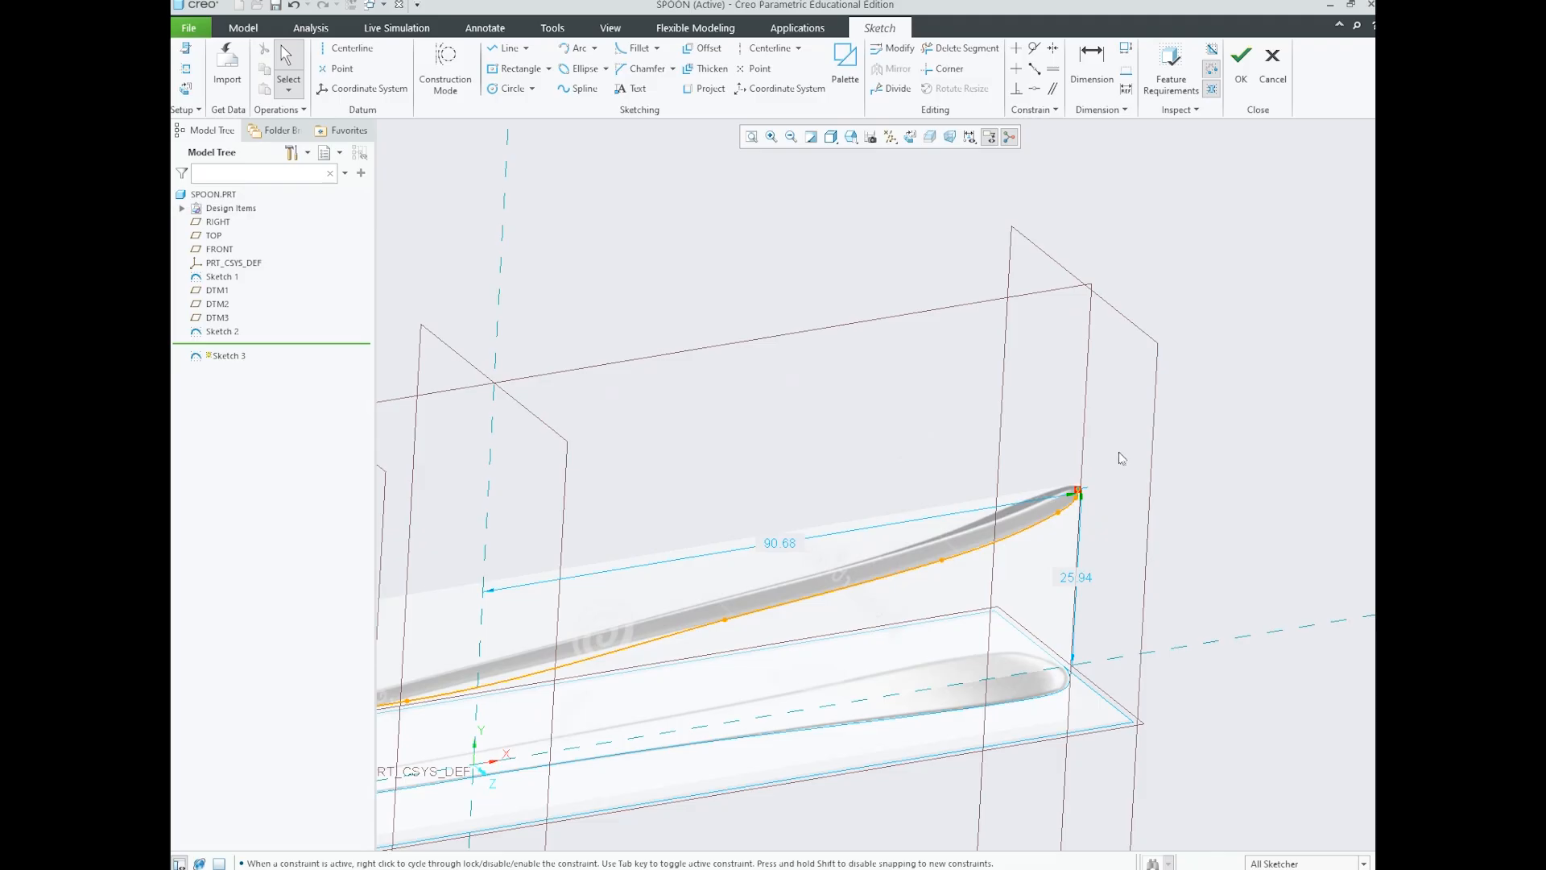
scroll(1127, 417, down, 3)
scroll(1131, 422, up, 2)
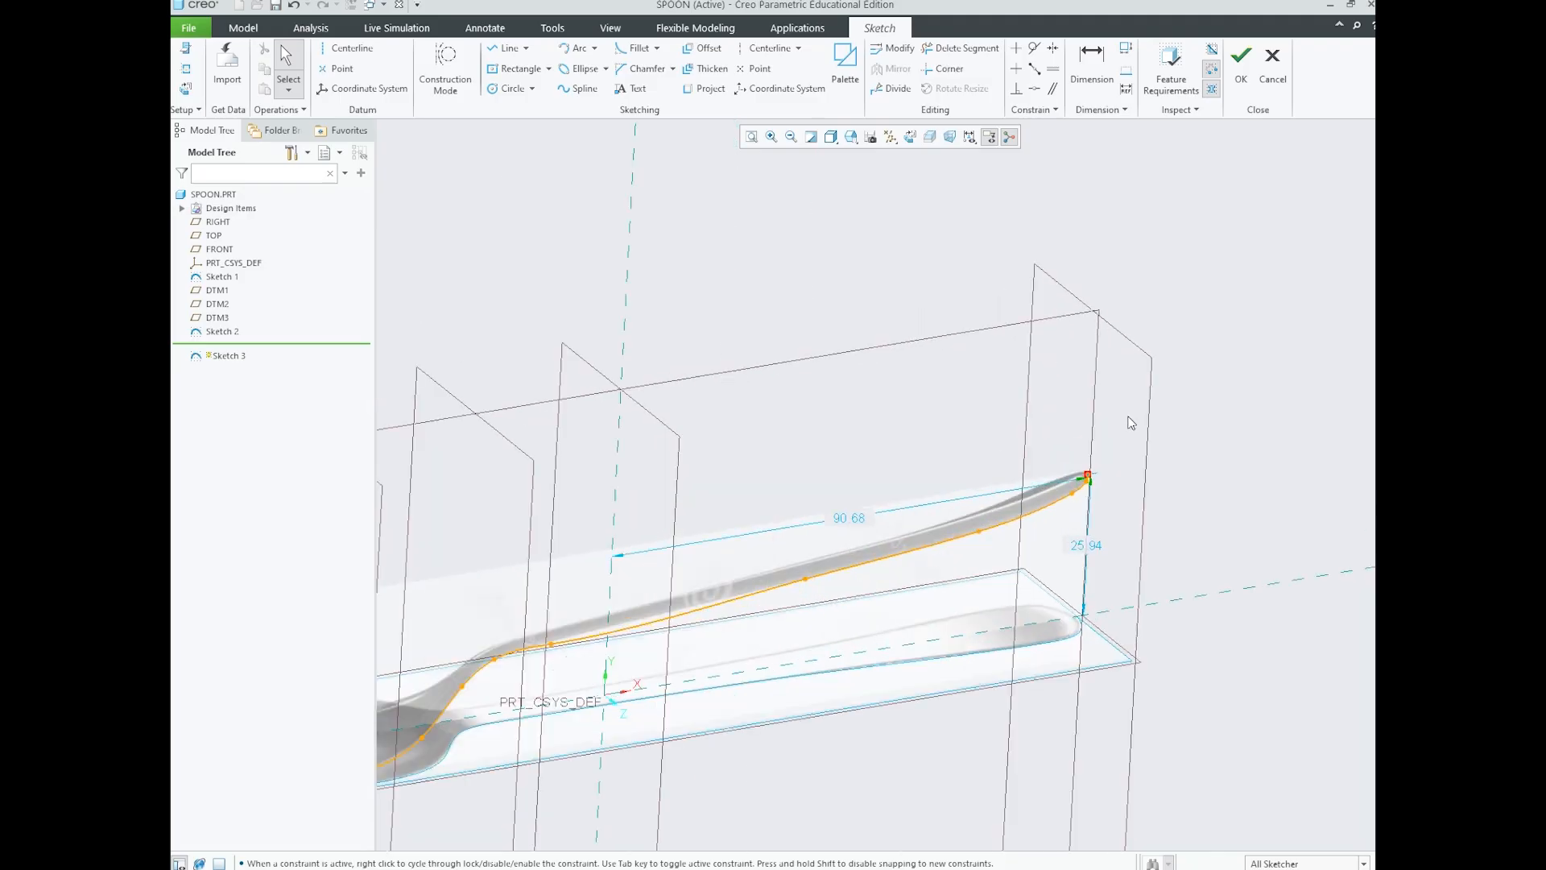
scroll(1131, 423, up, 2)
scroll(1131, 422, down, 3)
scroll(1131, 422, up, 4)
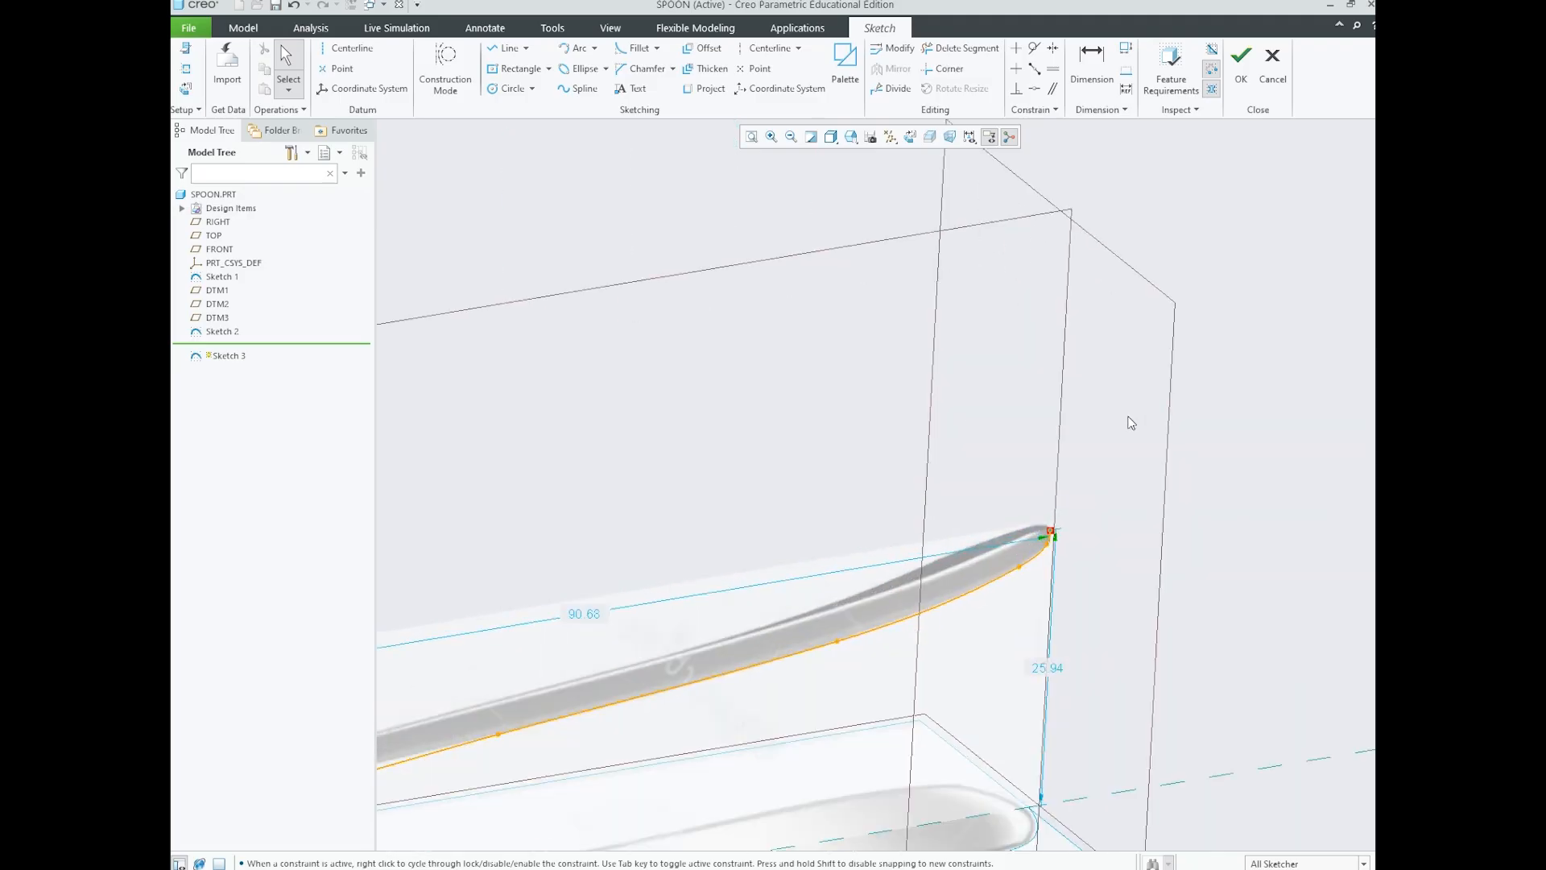
scroll(1123, 420, down, 4)
mouse_move(1113, 443)
middle_down()
mouse_move(1032, 408)
mouse_move(1073, 414)
mouse_move(1090, 453)
middle_up()
scroll(1090, 447, up, 2)
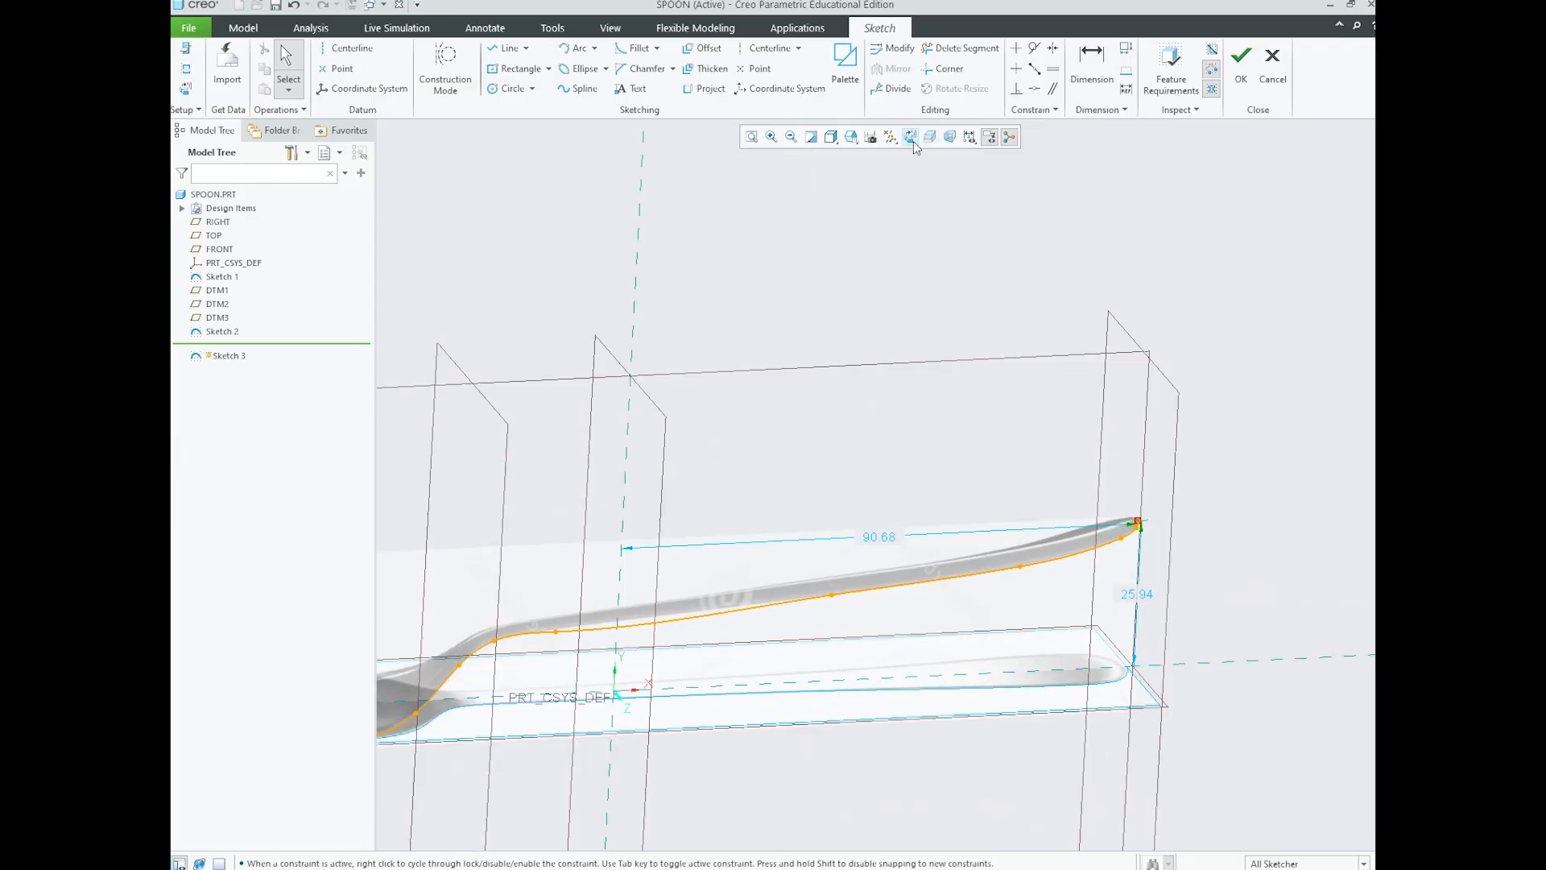
mouse_move(1131, 505)
middle_down()
mouse_move(1126, 520)
mouse_move(1103, 476)
mouse_move(1142, 506)
middle_up()
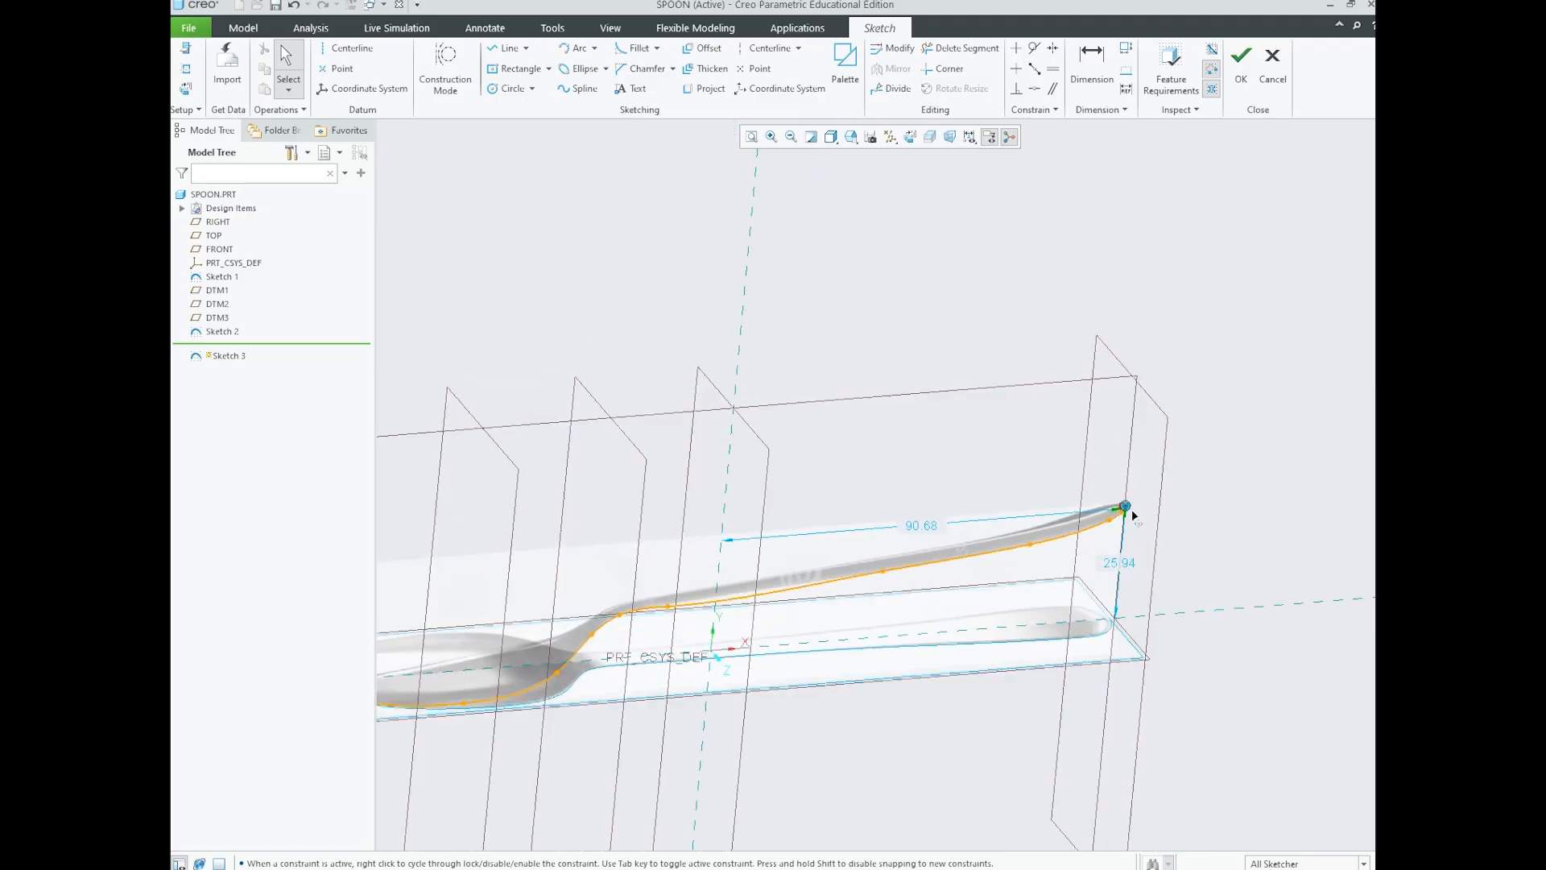
- Add datum plane DTM3 at the handle tip as a sketch reference and return to the 2D sketch orientation
click(185, 69)
middle_drag(1054, 315, 1230, 372)
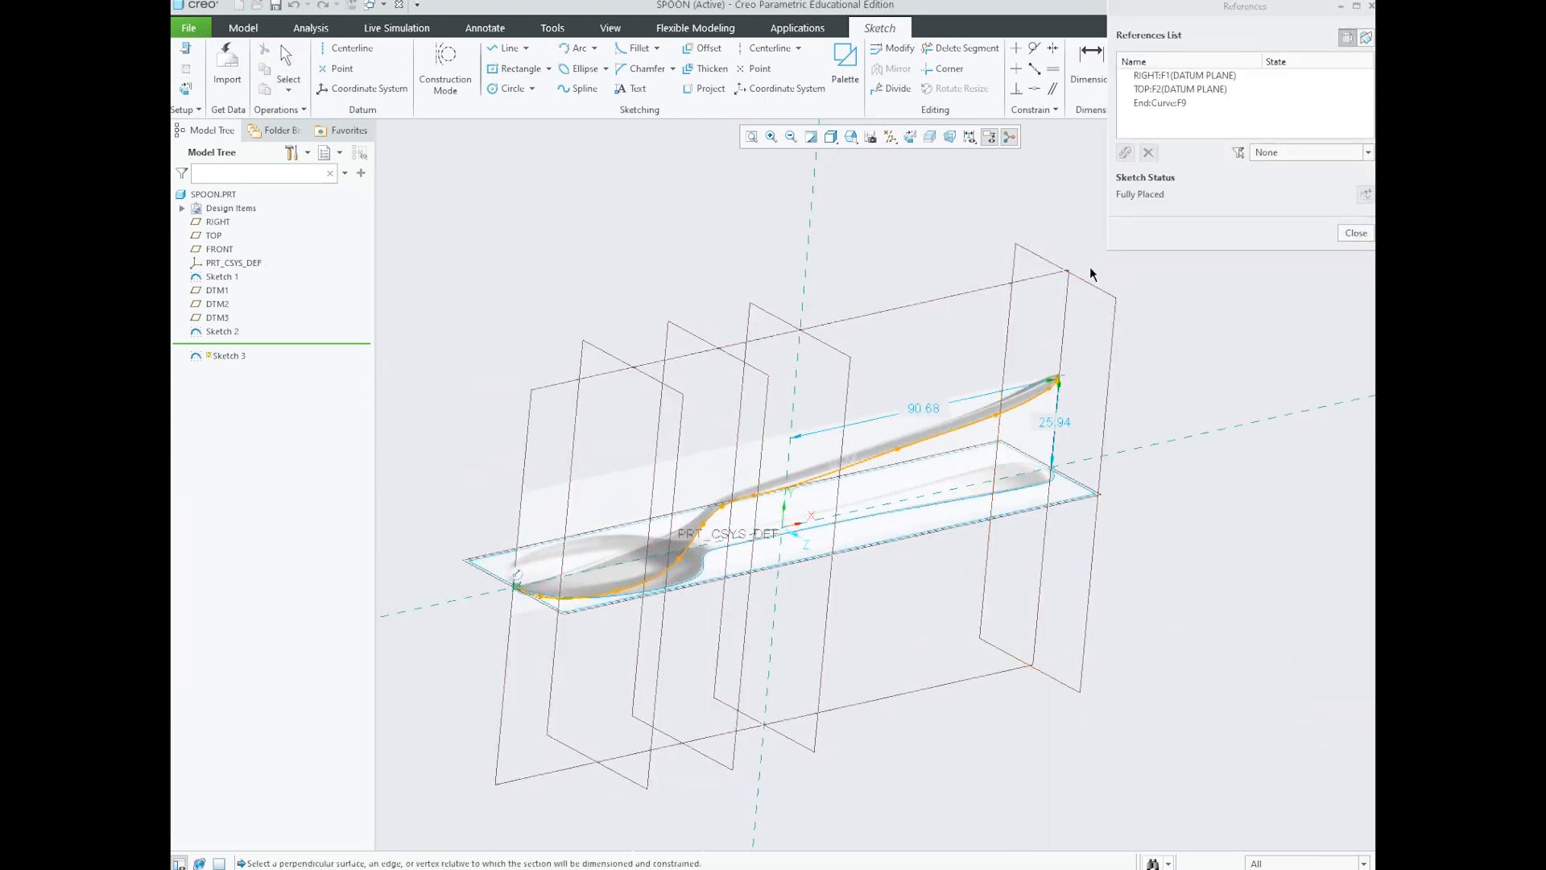
scroll(1090, 267, down, 2)
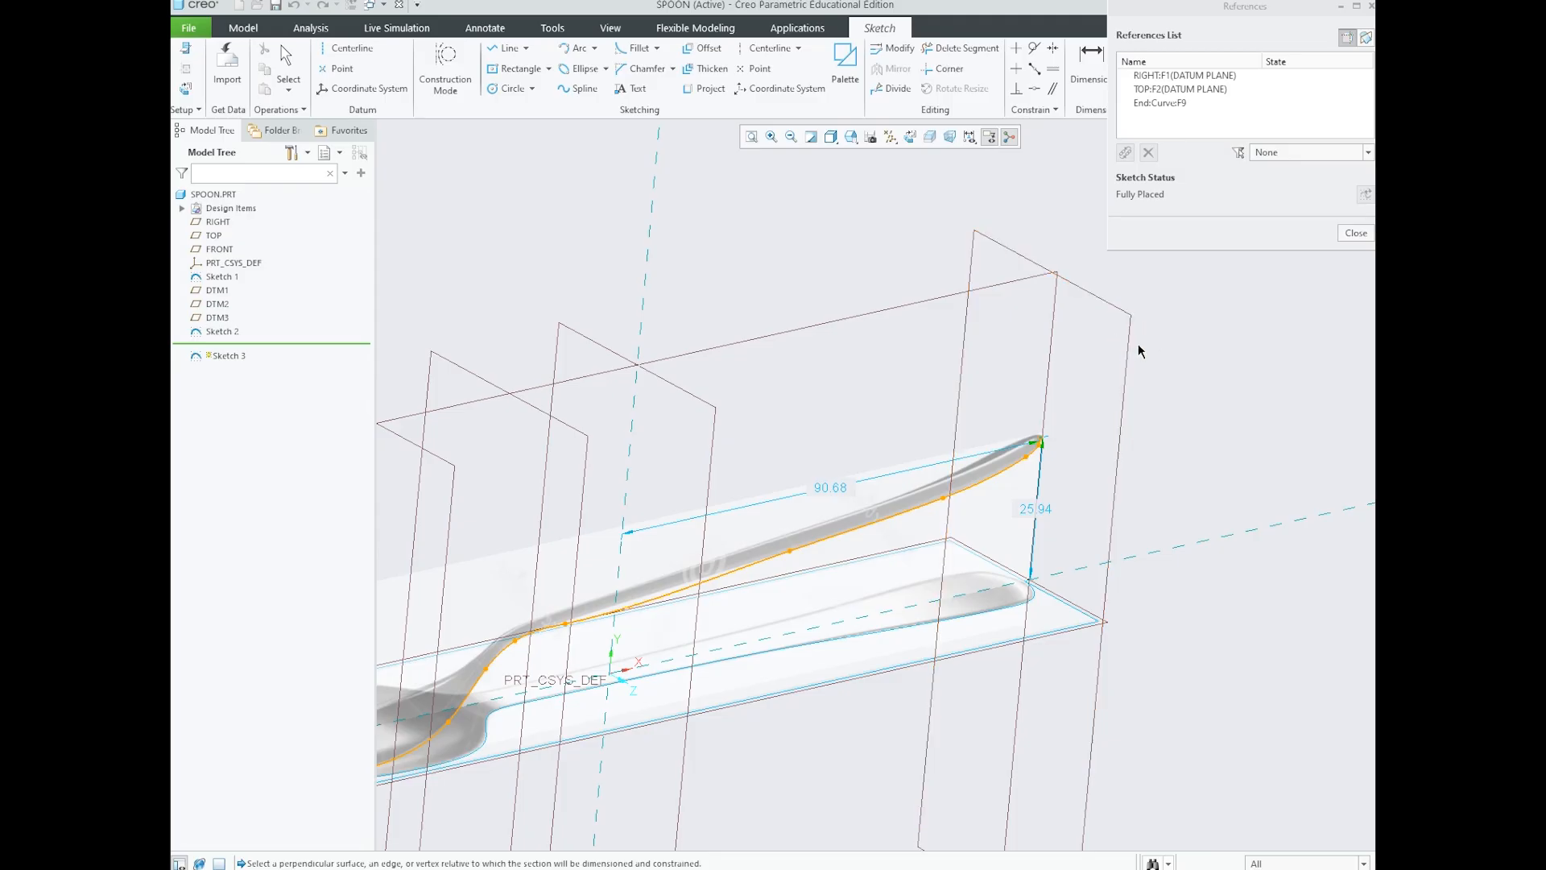
click(1087, 302)
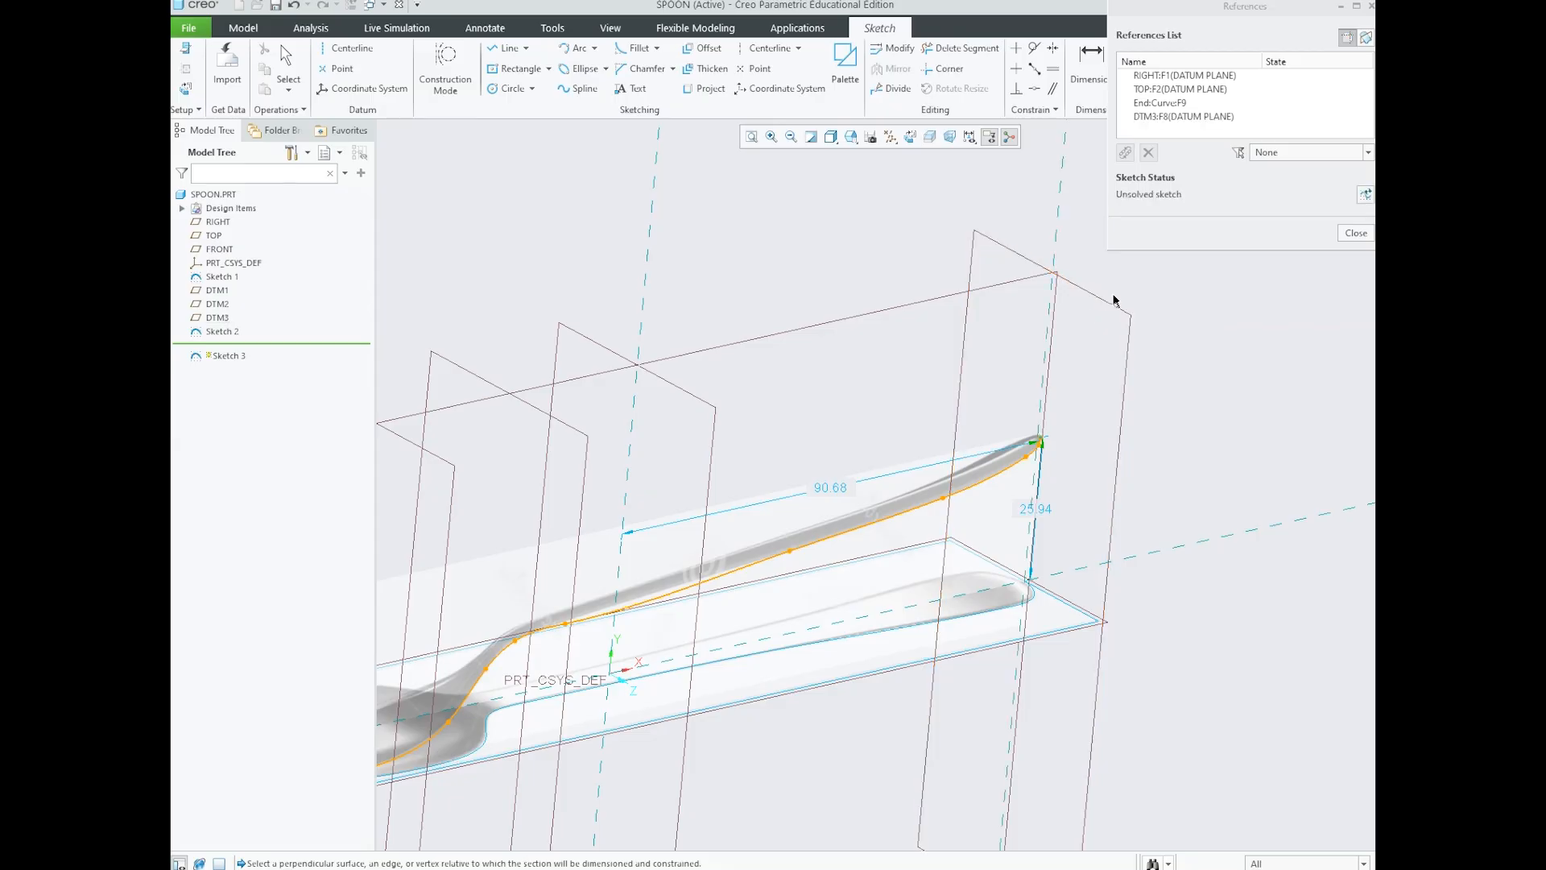
click(1356, 234)
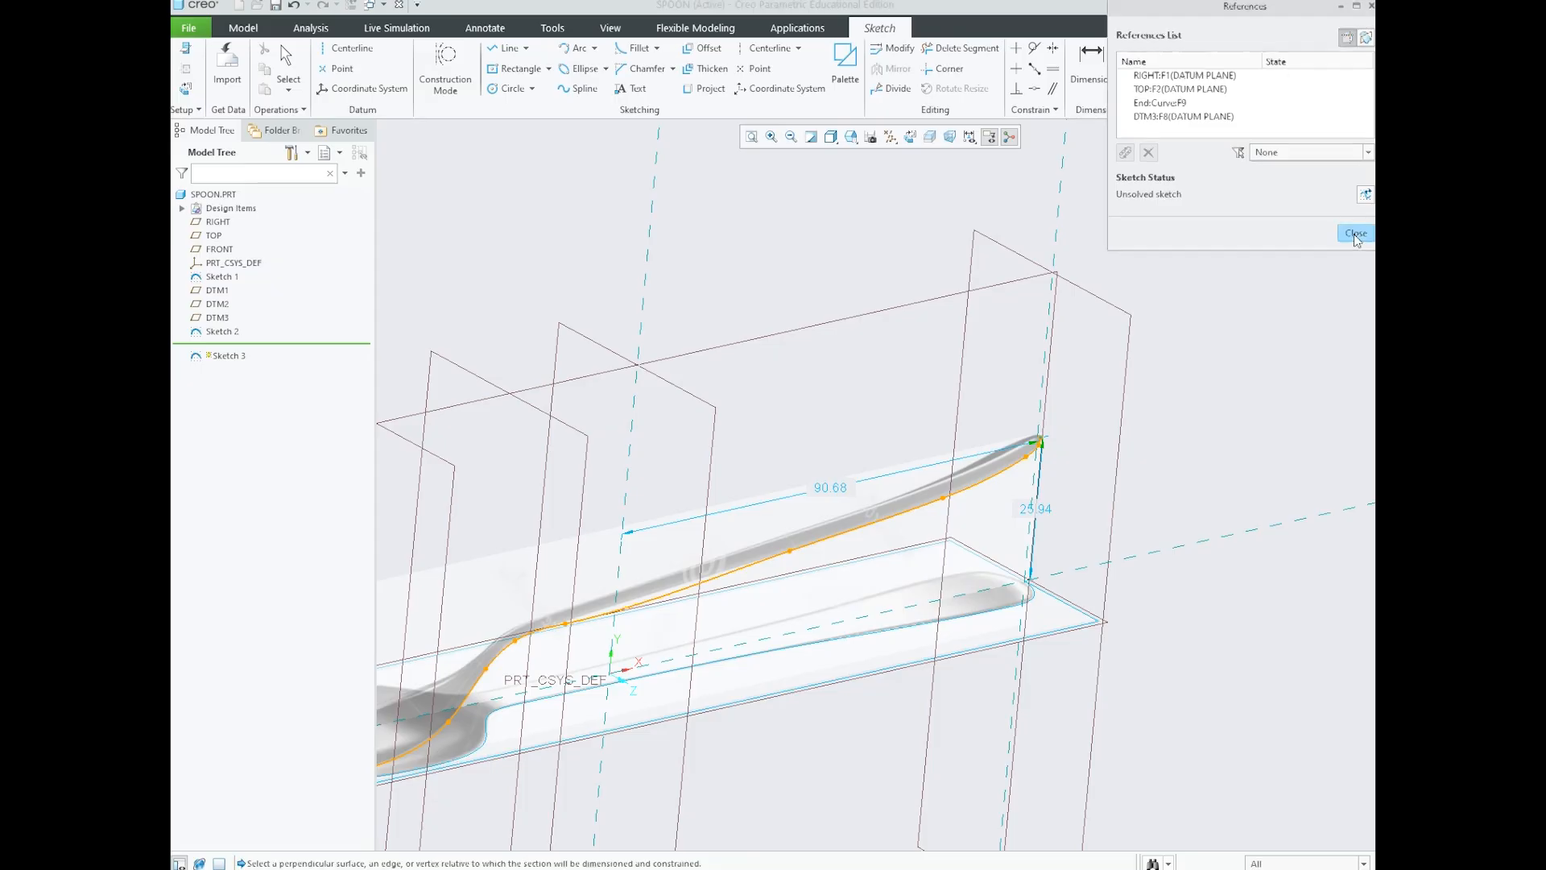
click(905, 138)
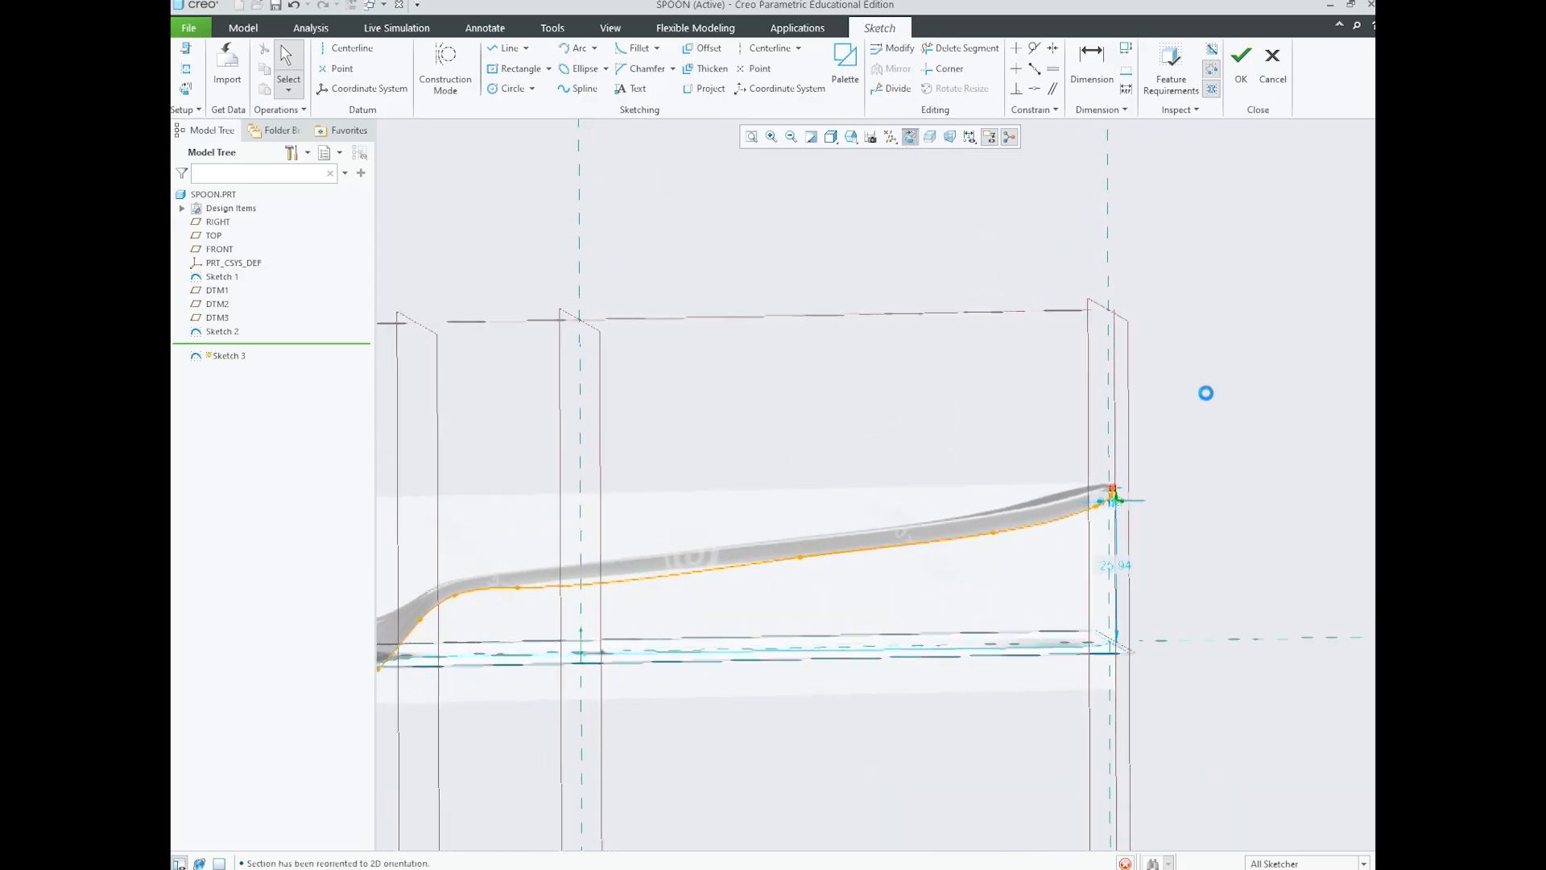
- Constrain the spline's handle endpoint coincident with the DTM3 reference line
scroll(1124, 492, down, 9)
scroll(1045, 476, down, 1)
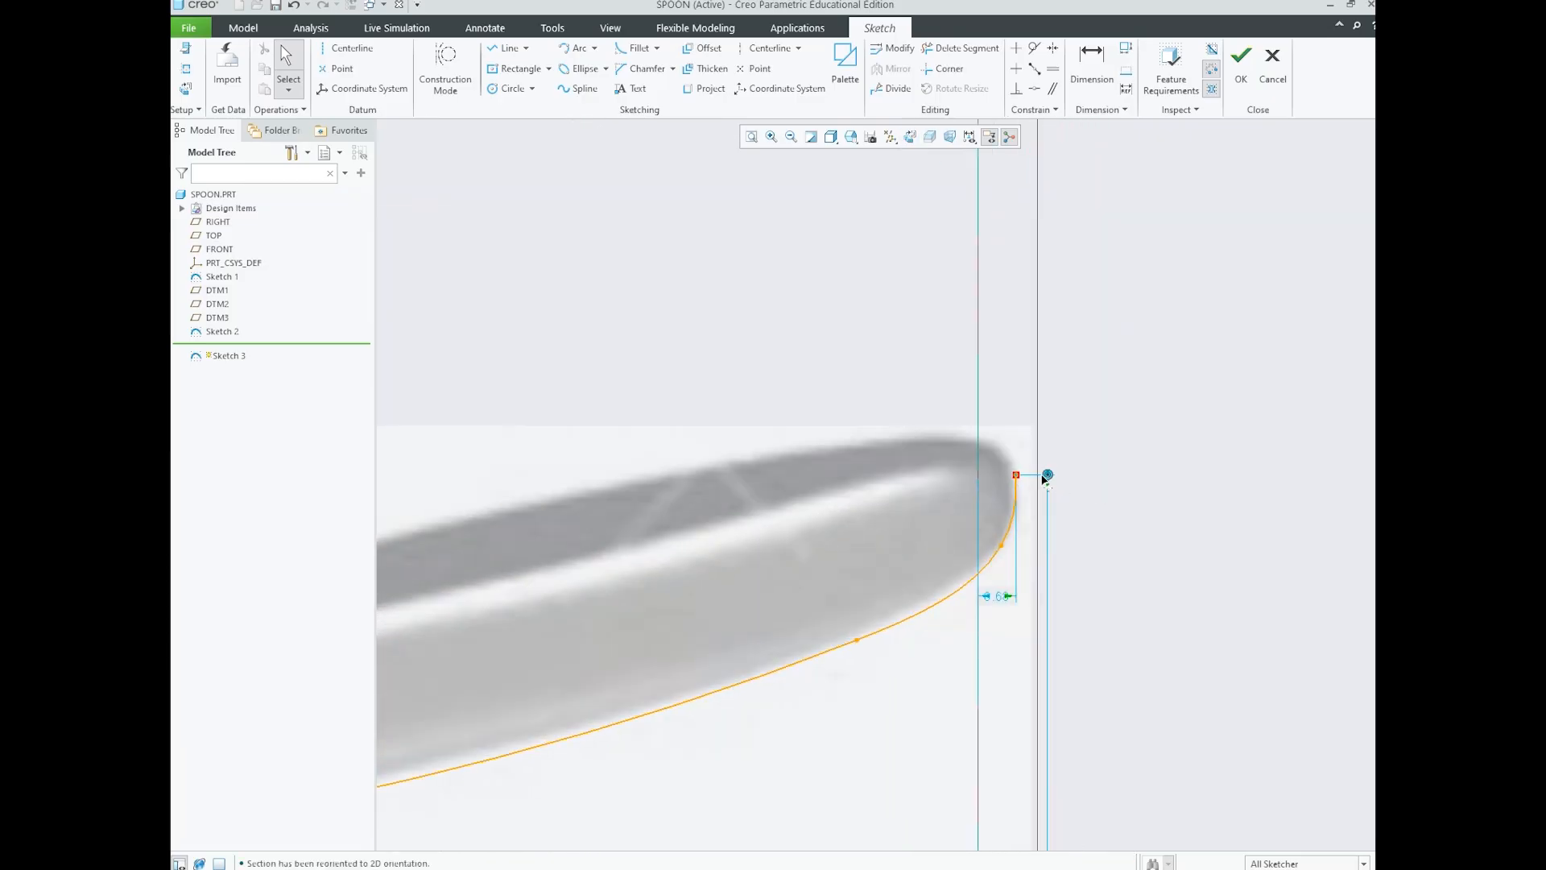
scroll(1044, 456, up, 8)
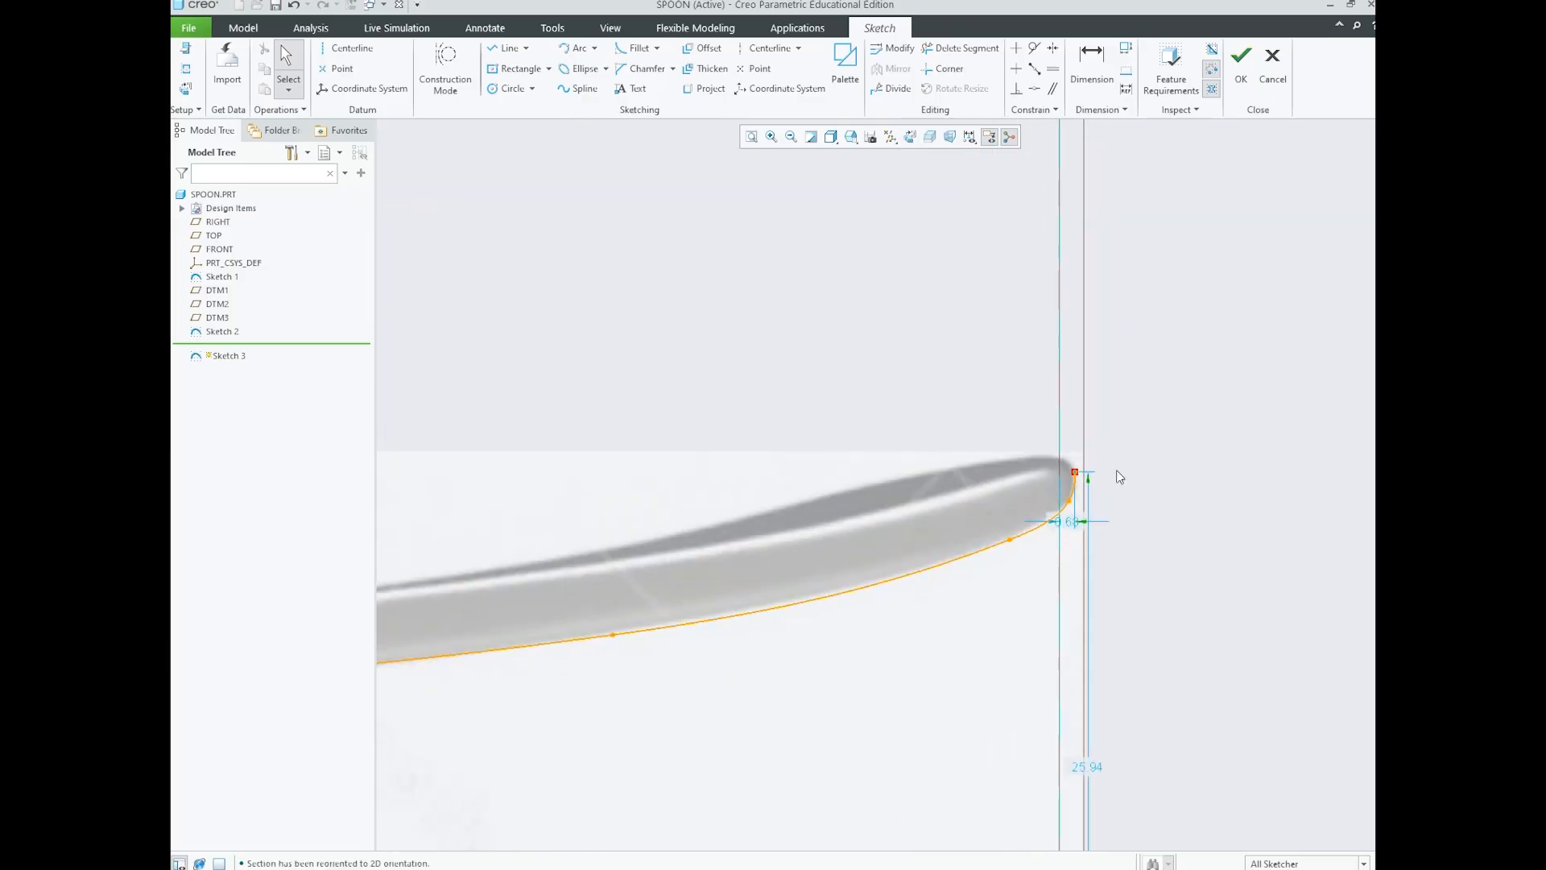
scroll(1176, 368, down, 2)
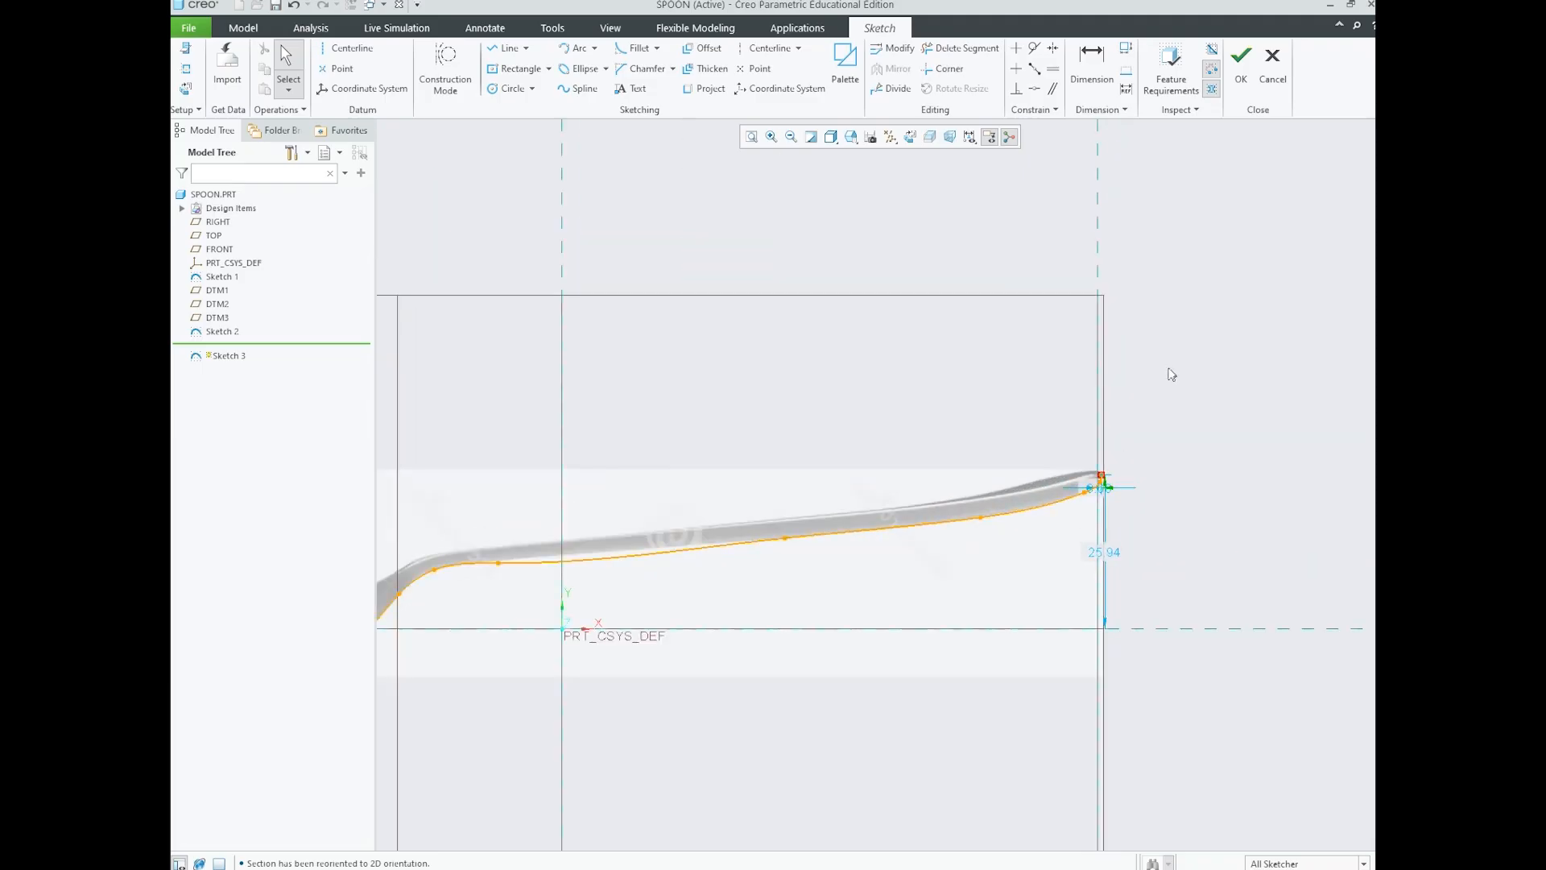
scroll(1120, 451, down, 4)
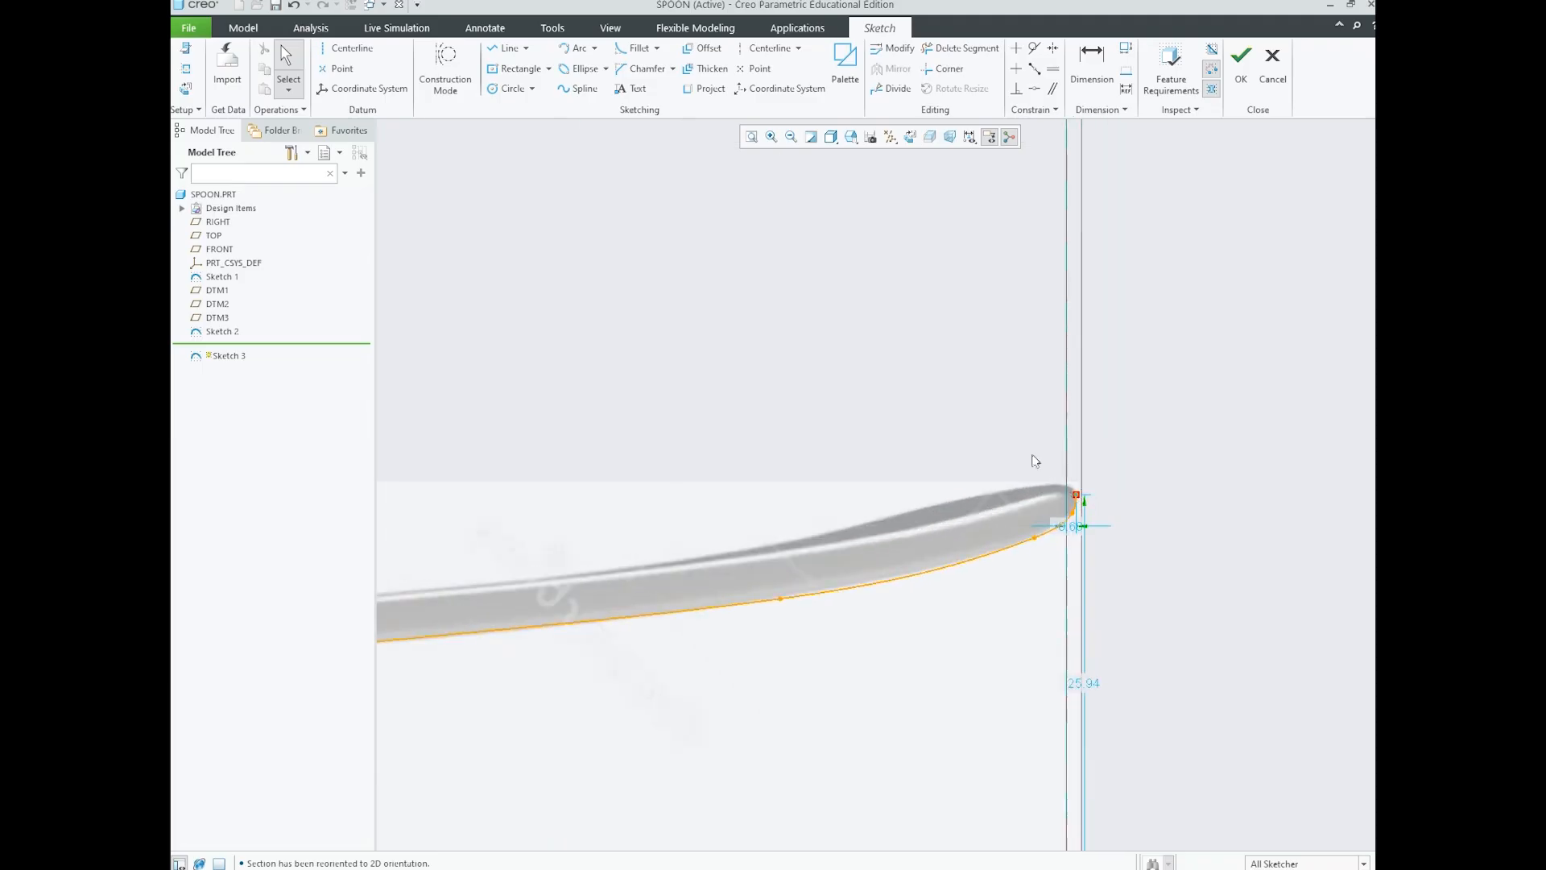
scroll(1079, 508, down, 2)
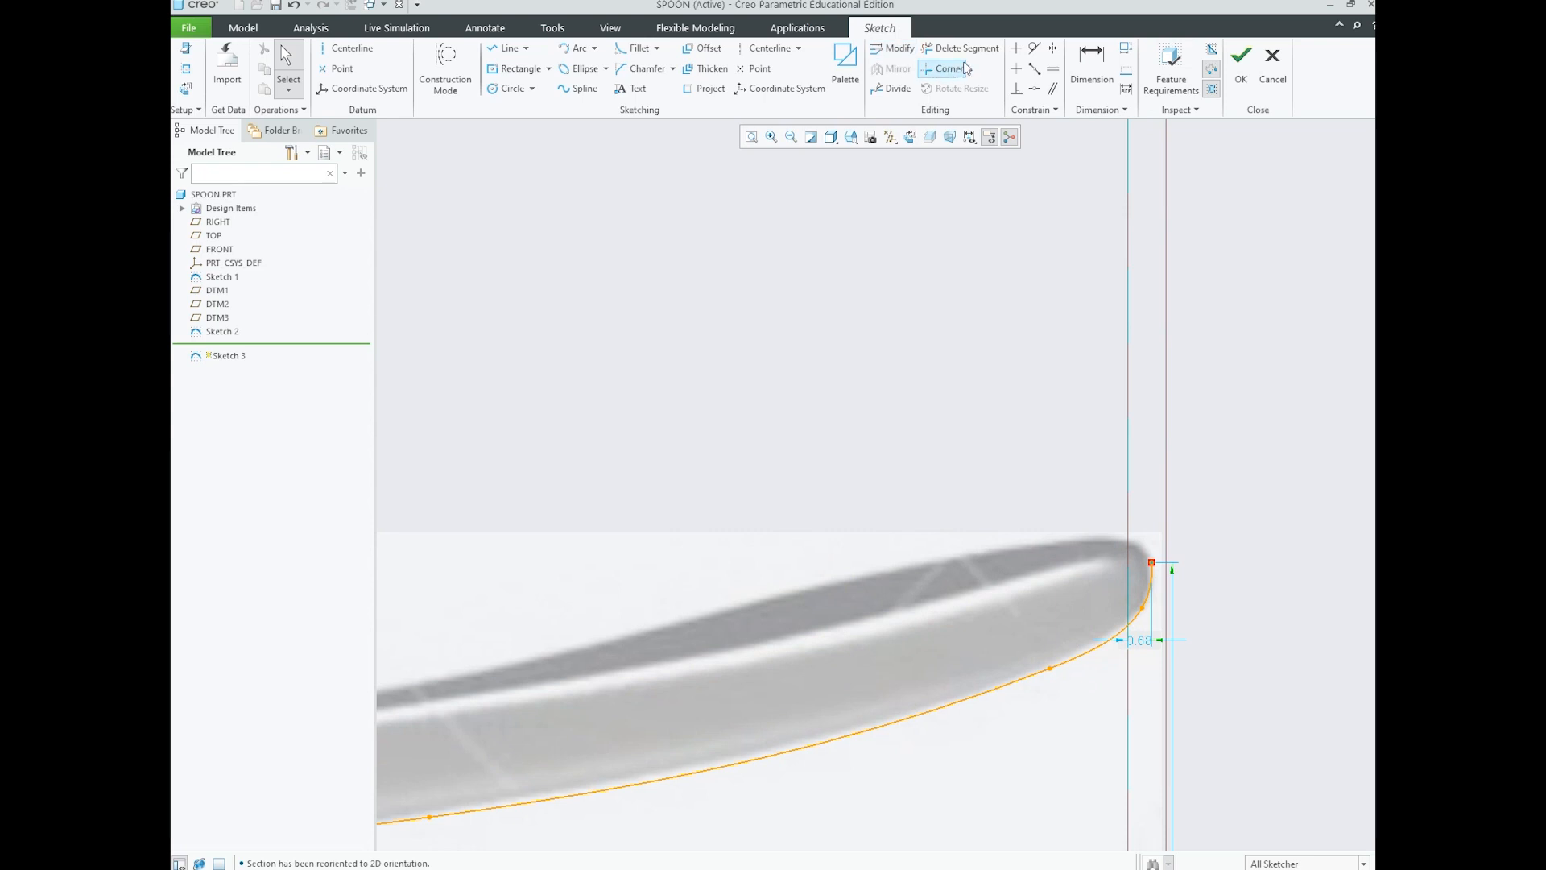
click(1035, 89)
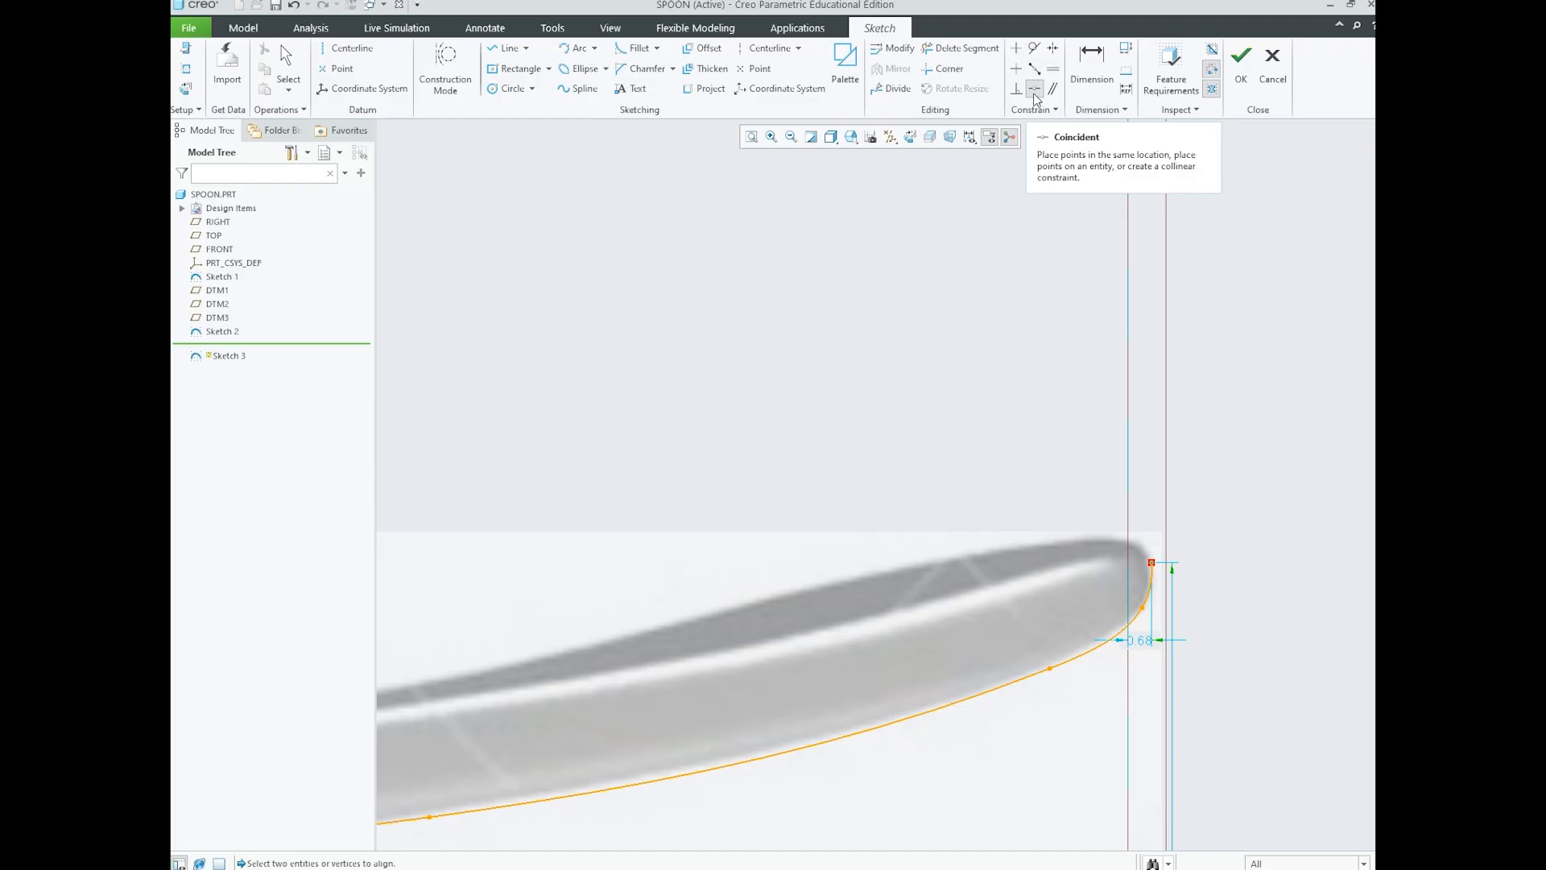
scroll(1154, 597, down, 3)
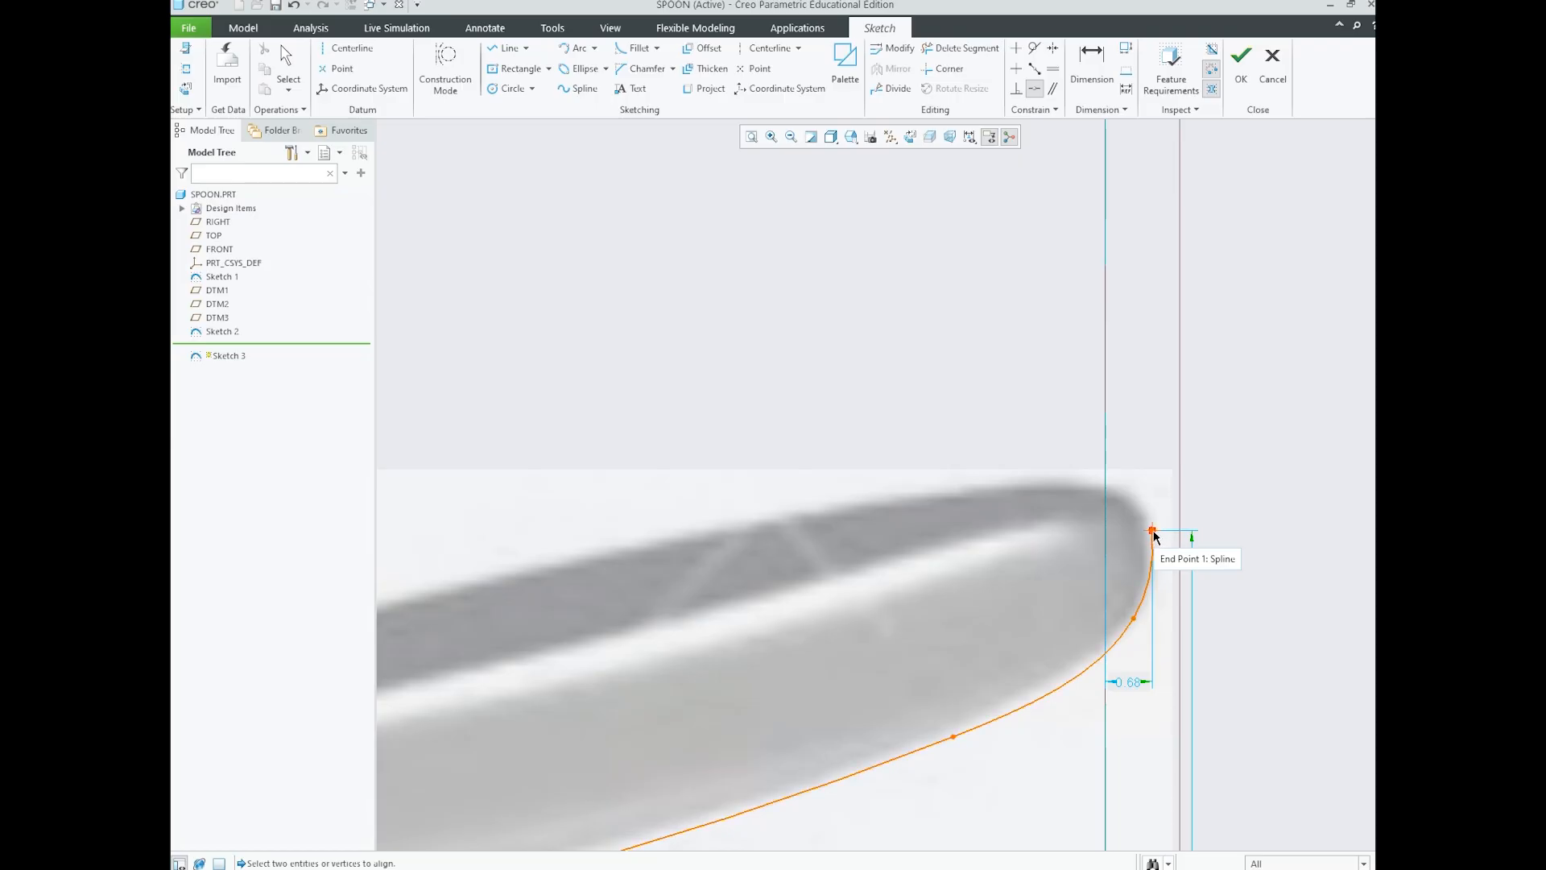
click(1154, 534)
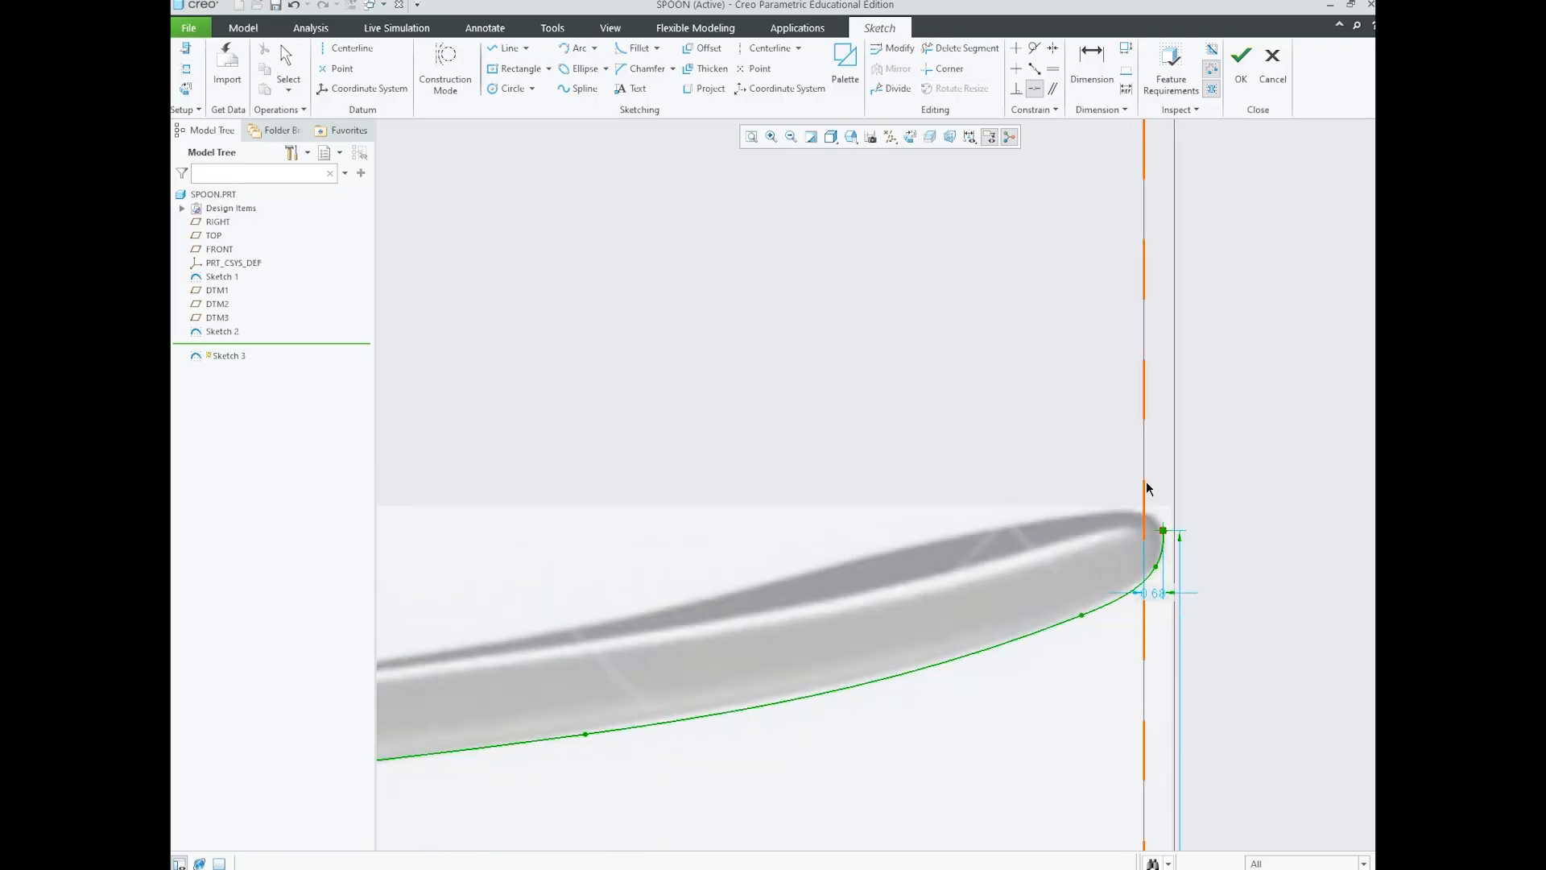
scroll(1125, 485, up, 1)
scroll(1122, 480, up, 3)
scroll(1132, 408, down, 1)
click(1129, 411)
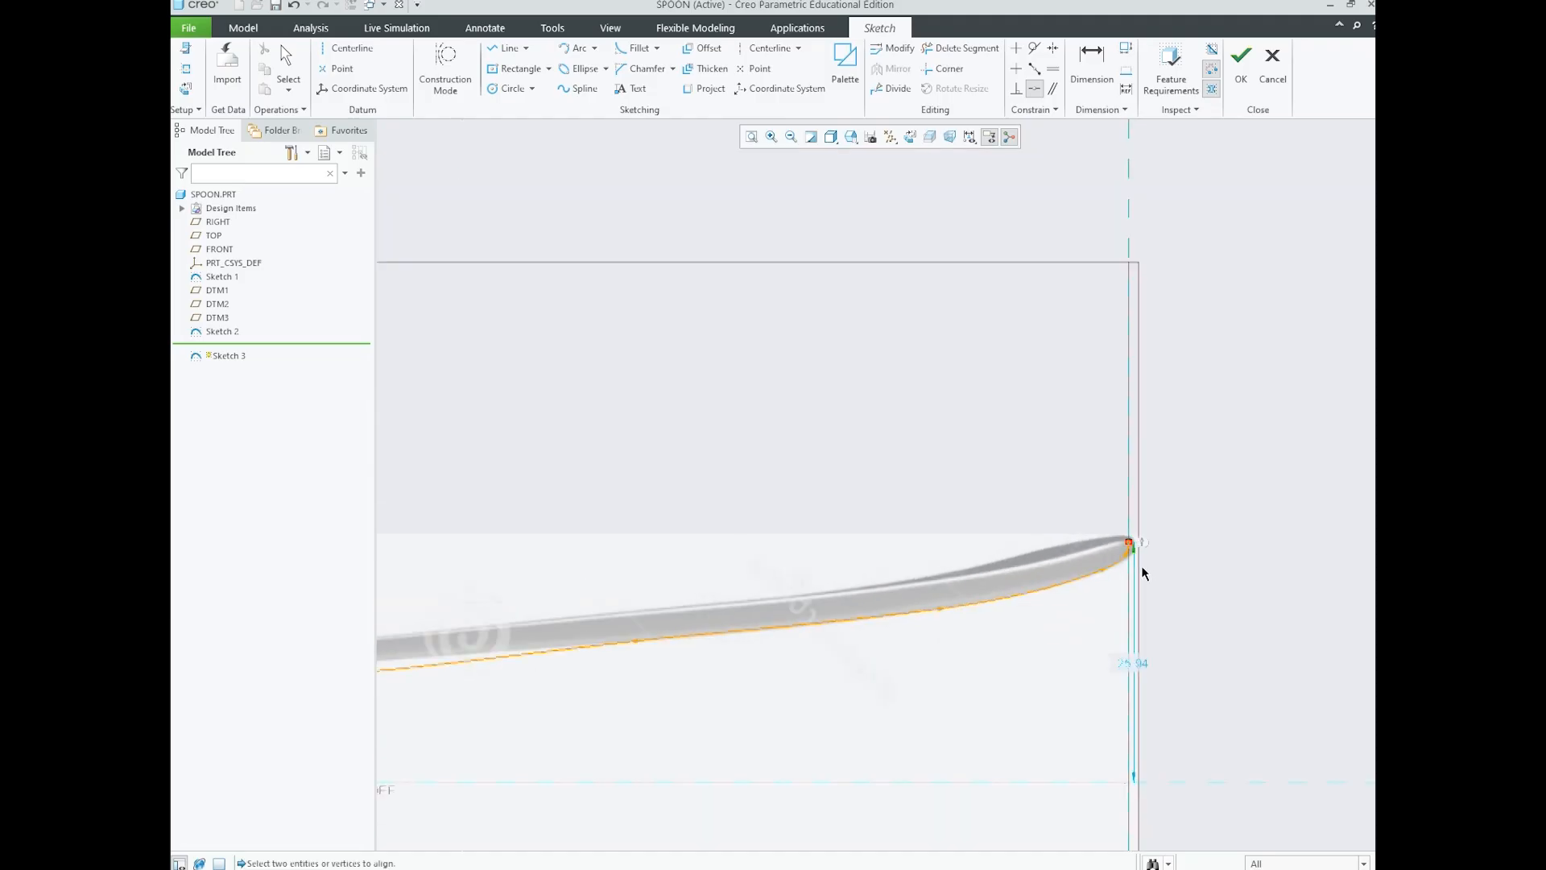
scroll(1142, 562, down, 4)
middle_click(1115, 587)
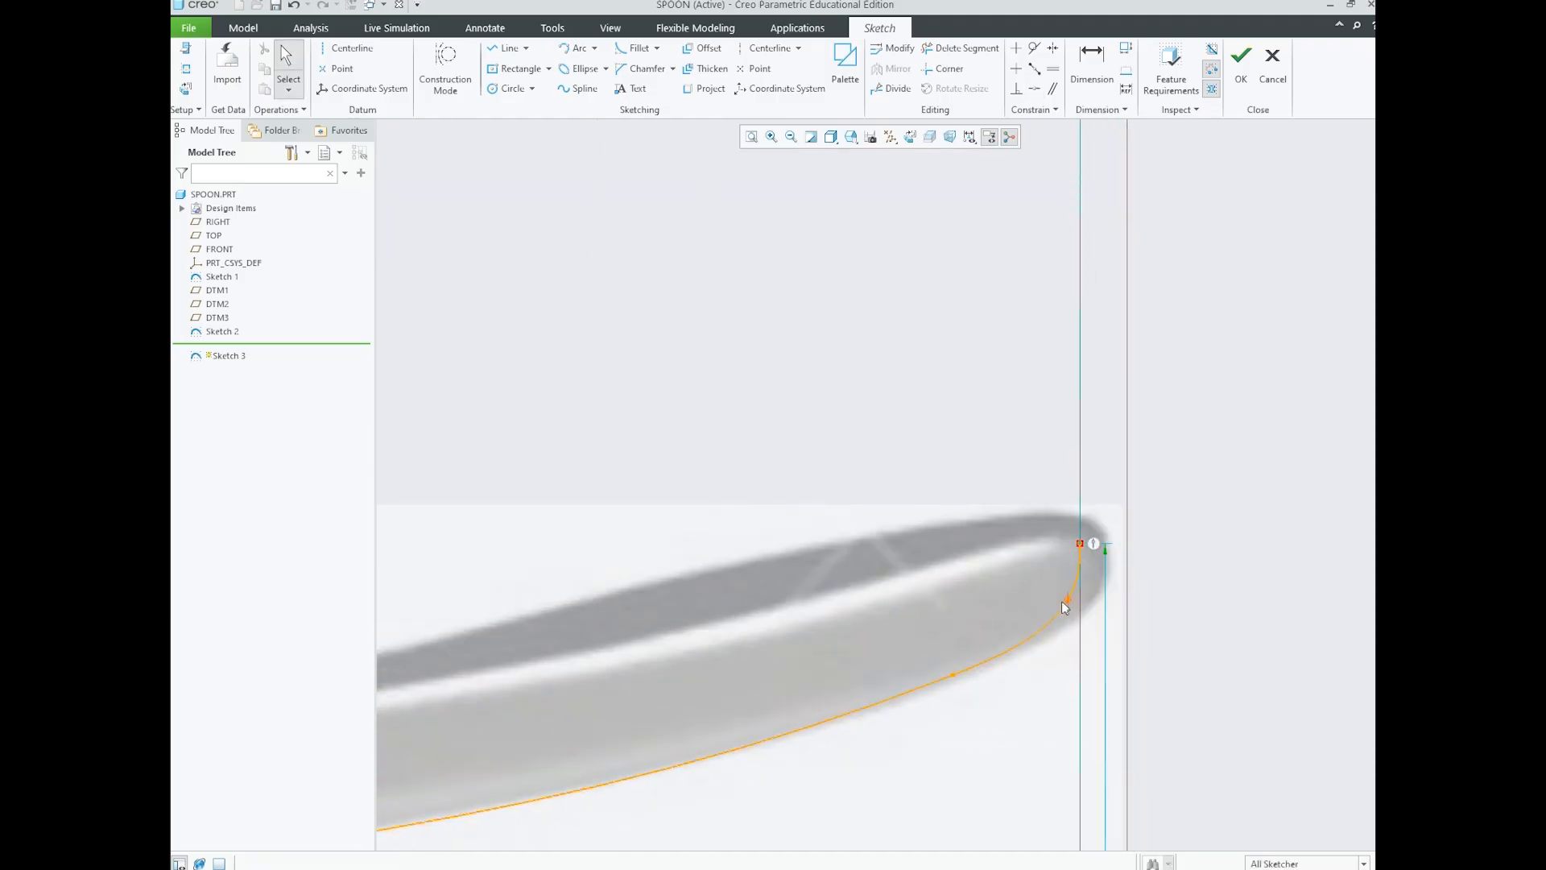
- Adjust the spline points just below the handle tip and at the rear of the bowl to fit the side image
drag(1068, 598, 1067, 612)
scroll(1157, 542, up, 4)
scroll(1157, 542, up, 3)
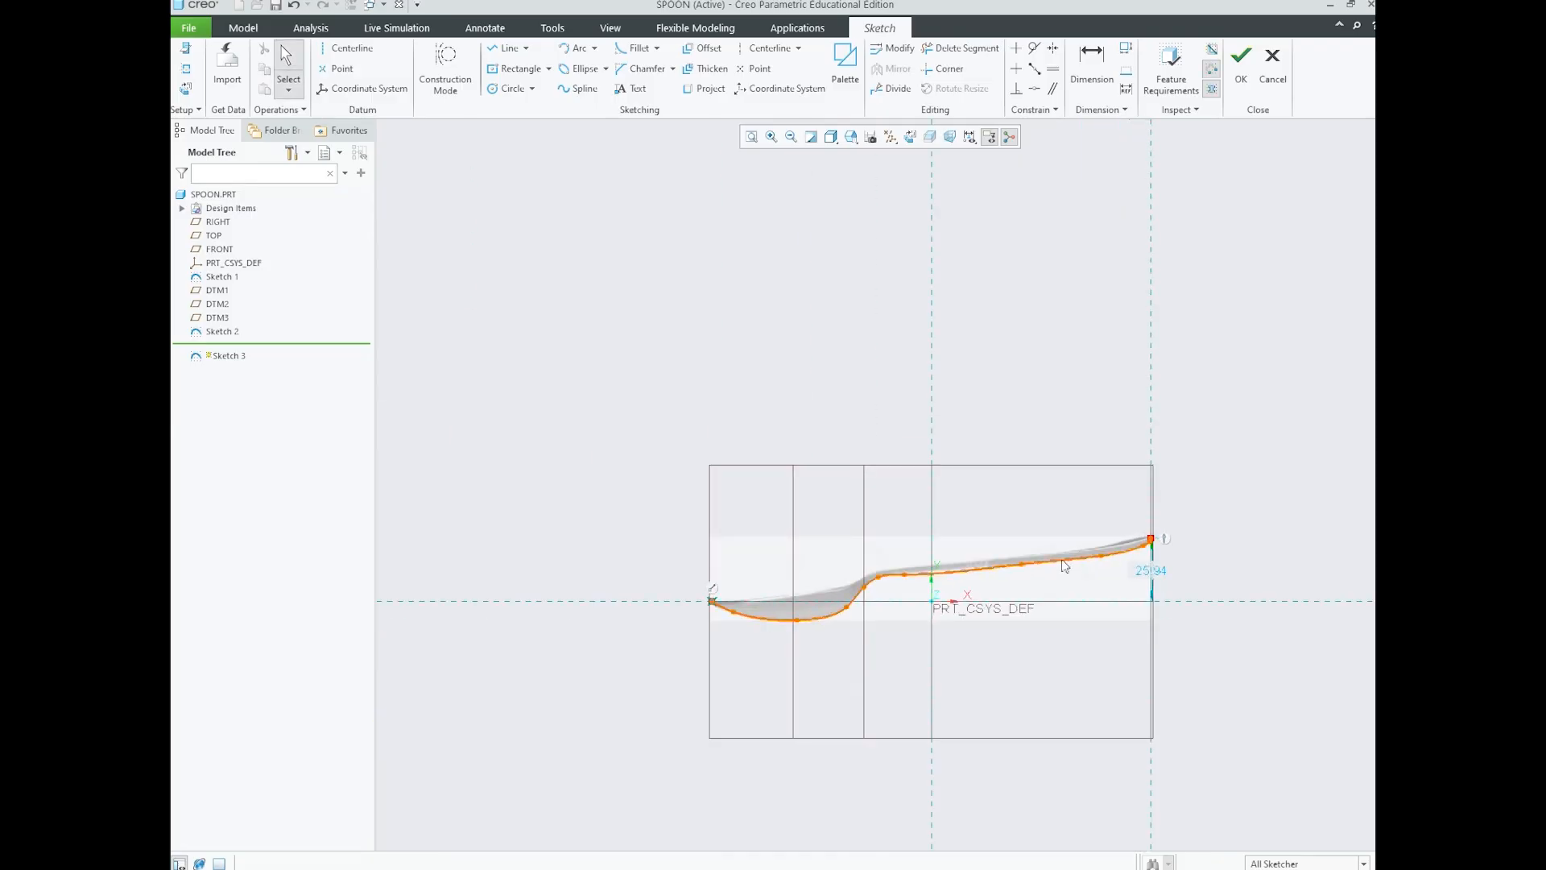
scroll(1027, 570, down, 2)
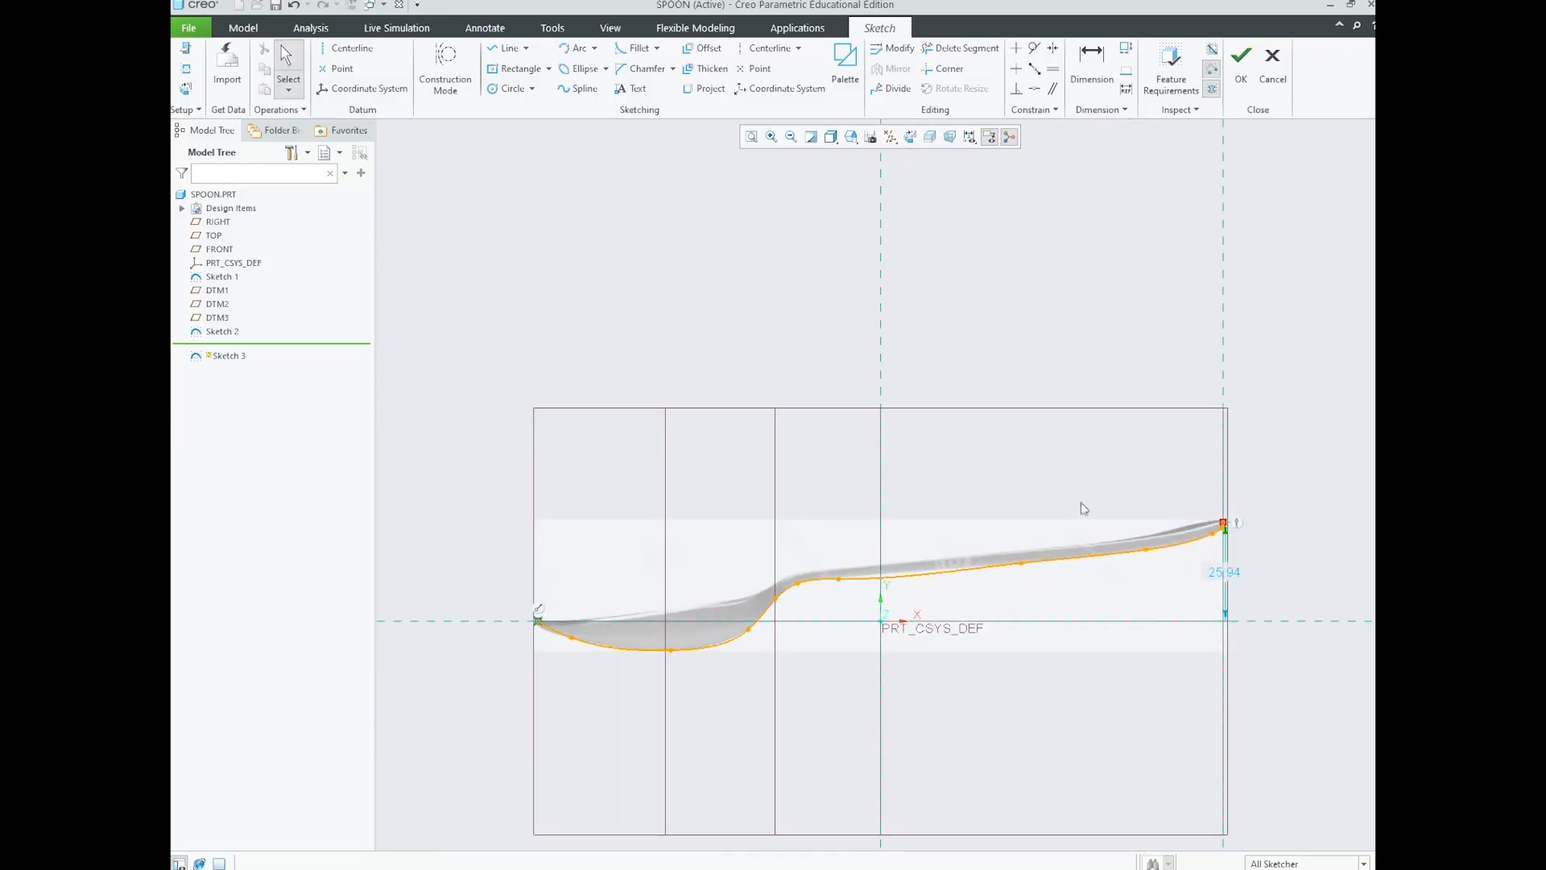
scroll(946, 581, down, 3)
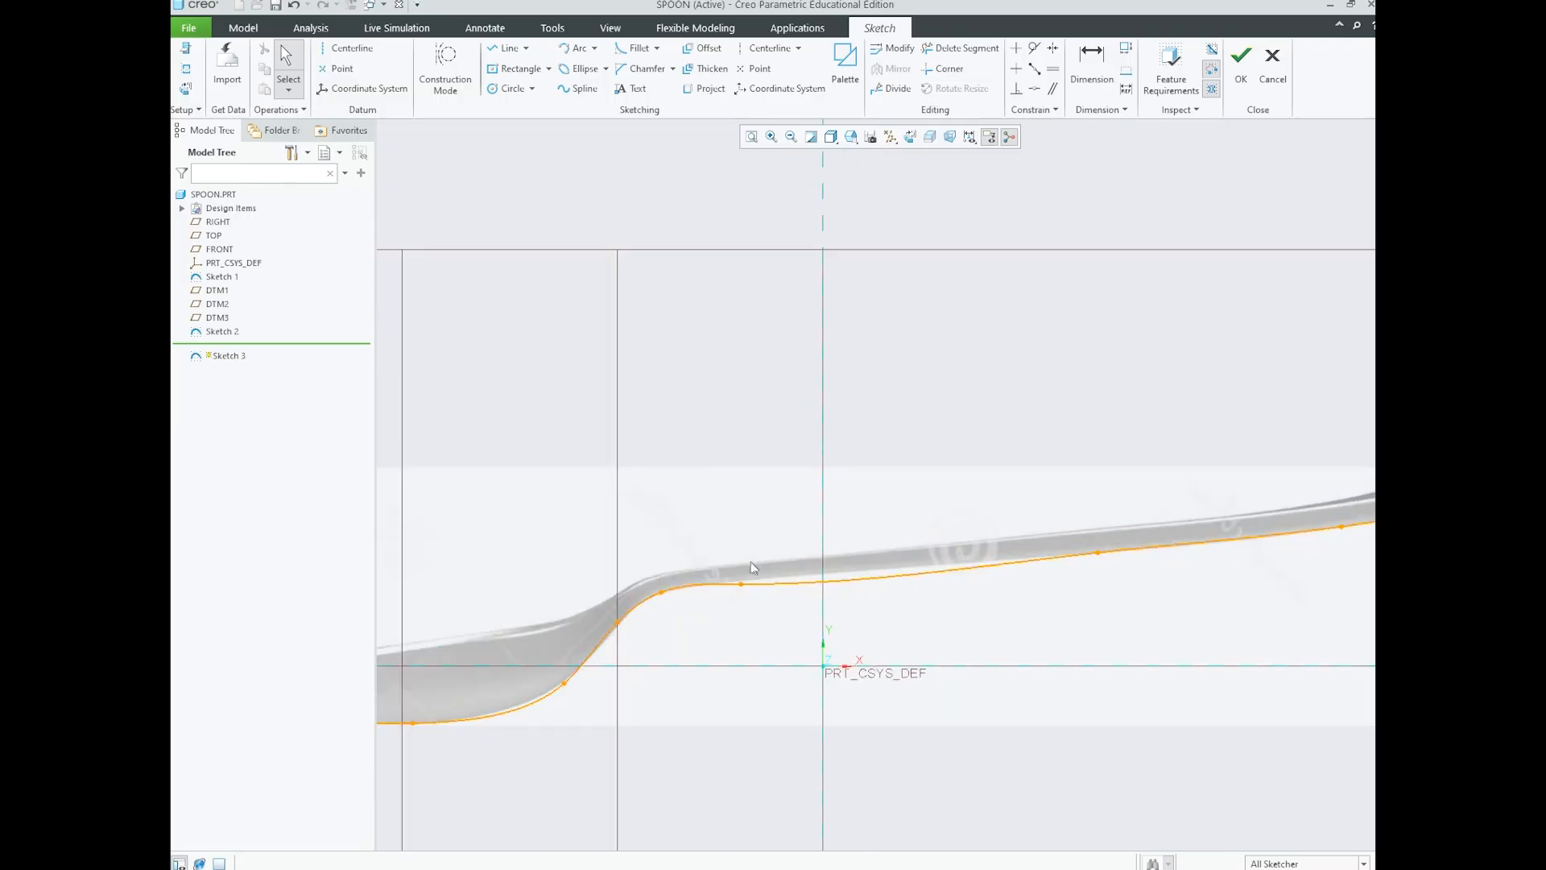
scroll(753, 648, up, 3)
scroll(561, 680, down, 4)
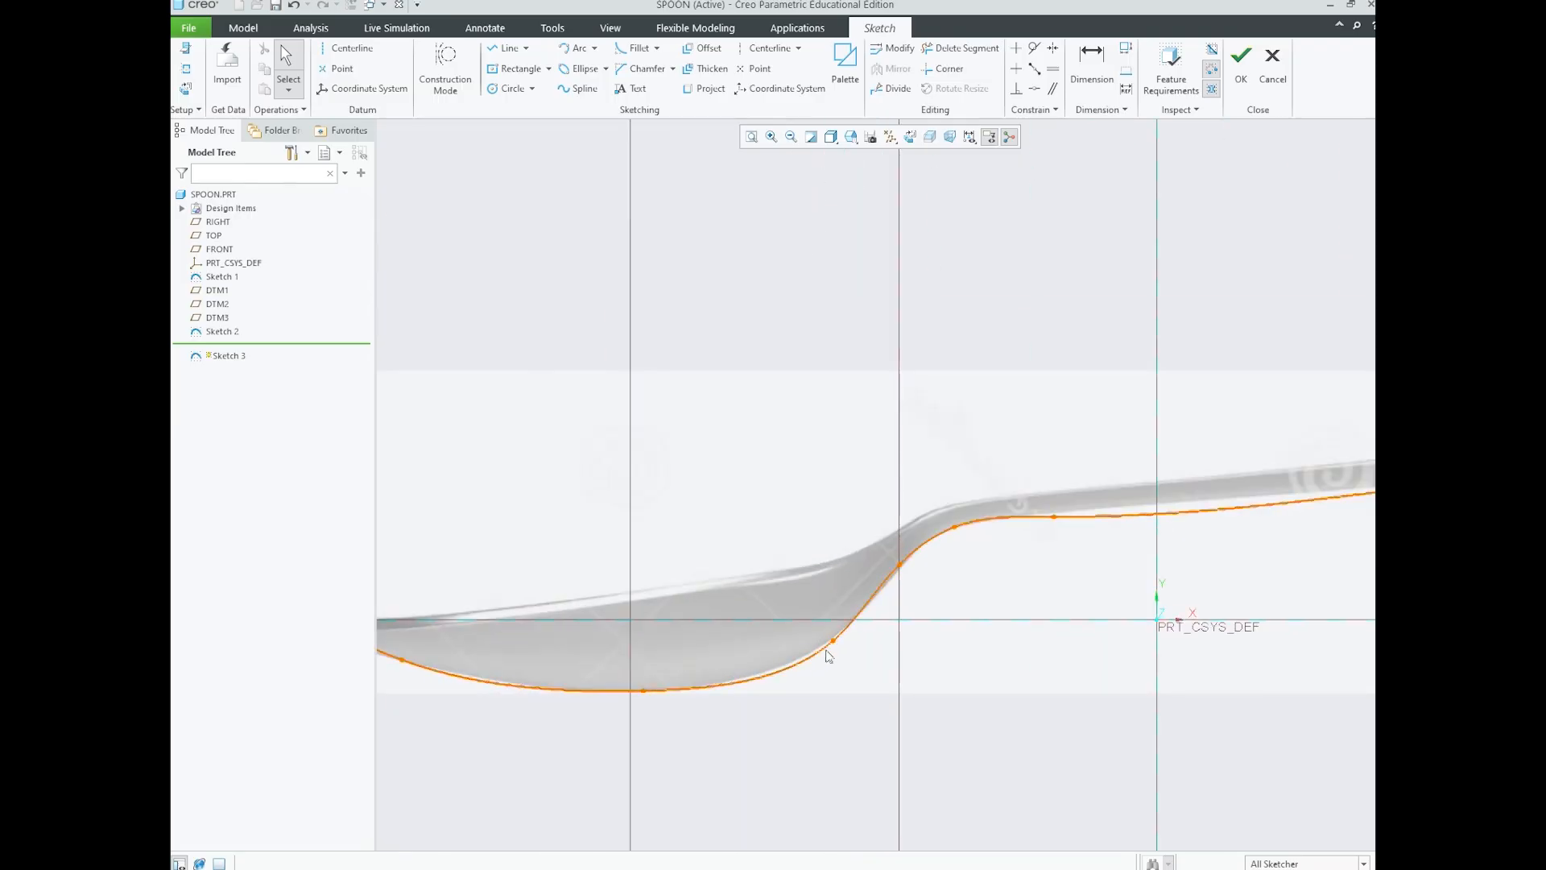
drag(832, 640, 845, 627)
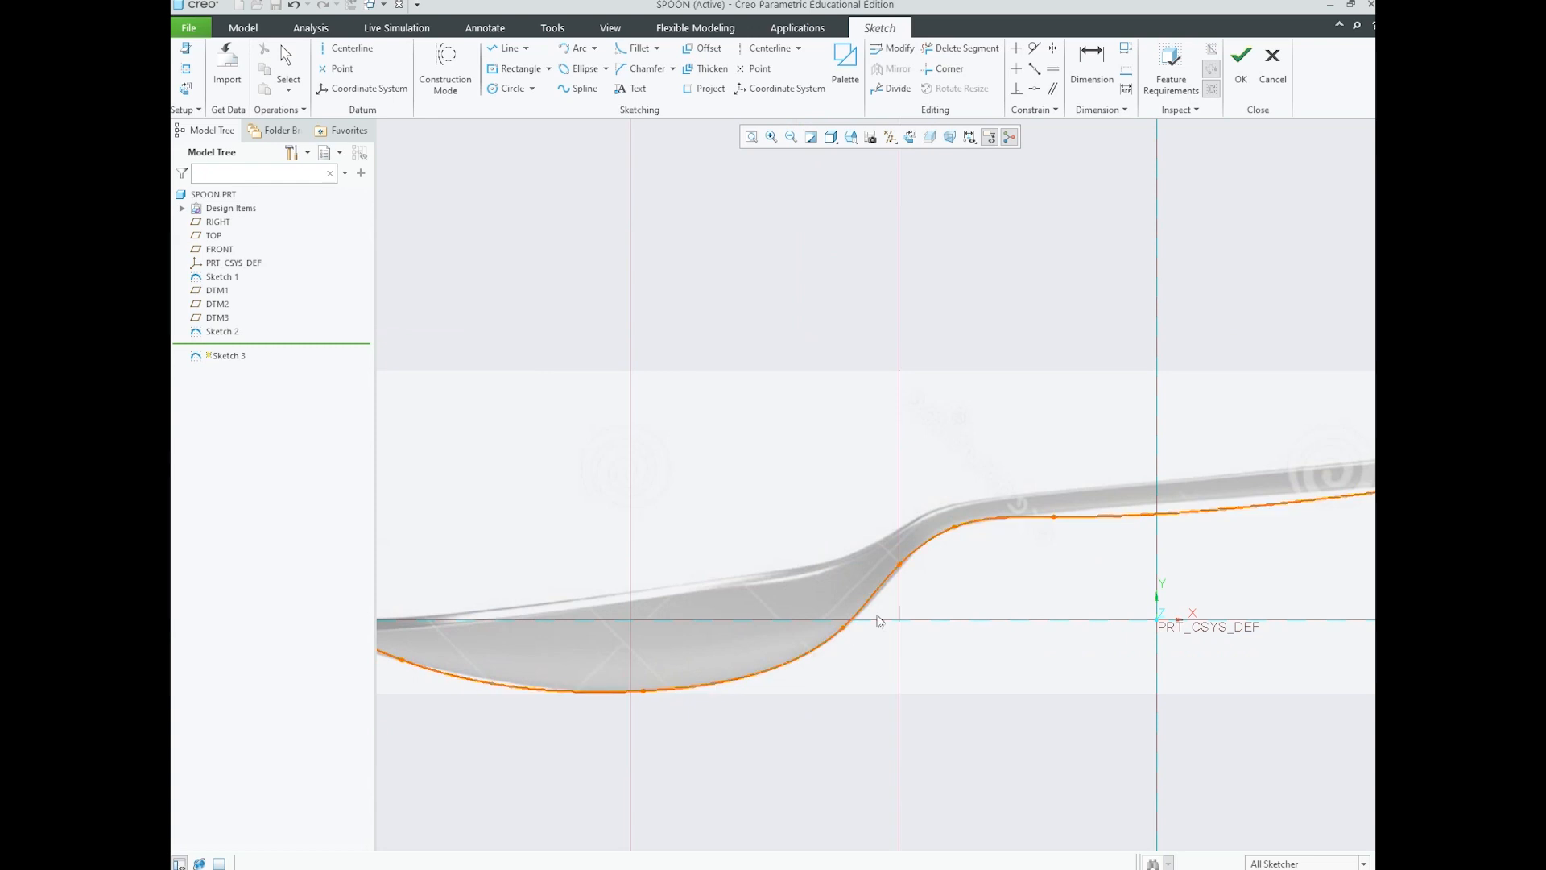
- Nudge the spline point at the neck between bowl and handle to fit the side image
drag(901, 566, 905, 564)
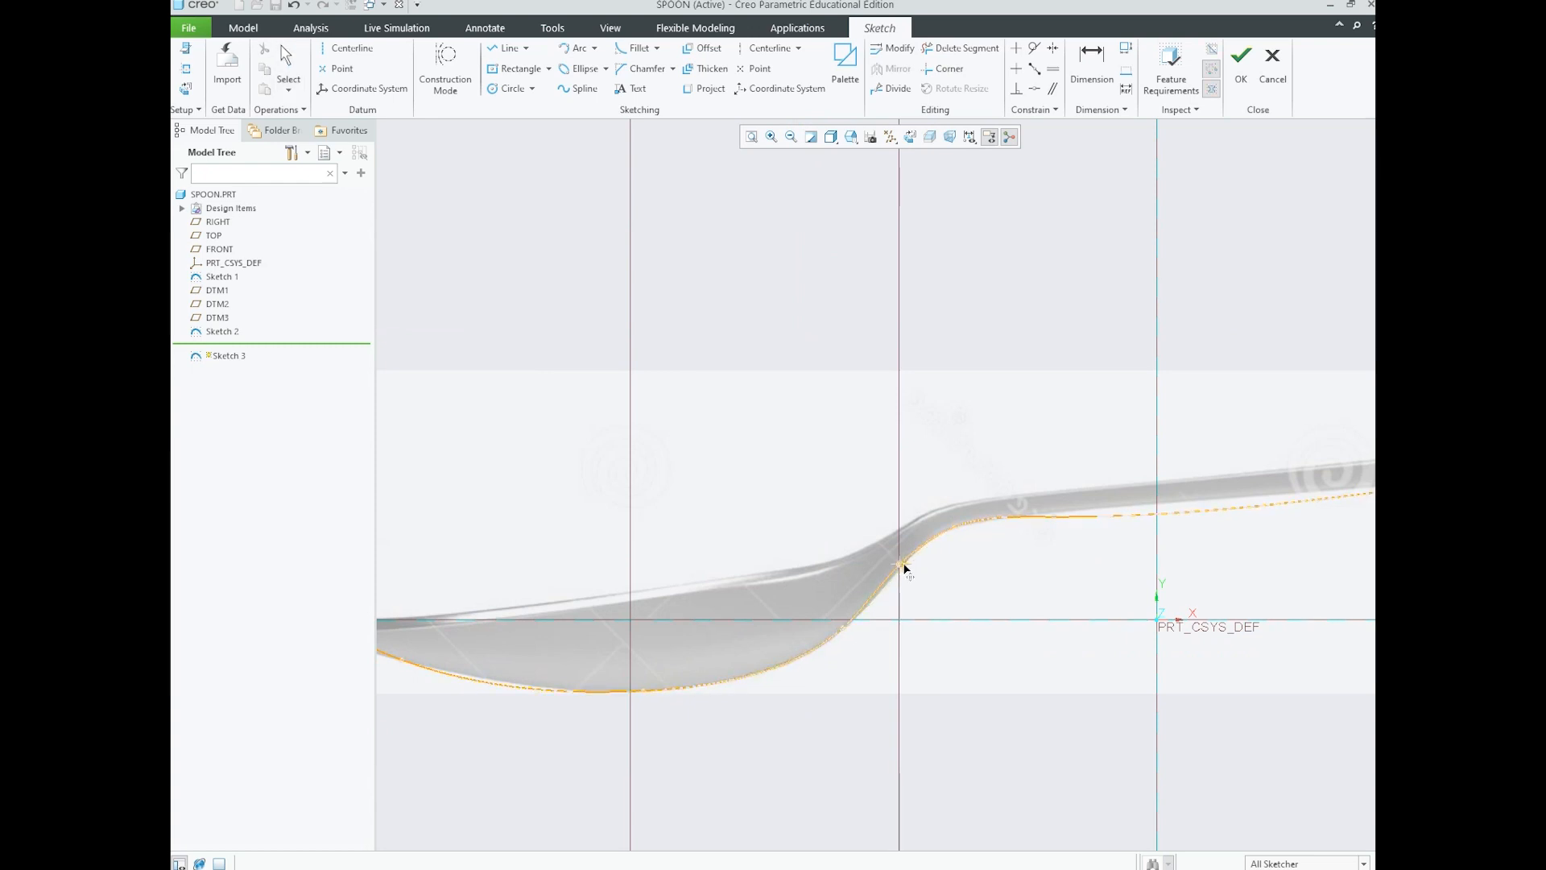
scroll(902, 568, up, 4)
scroll(817, 576, down, 3)
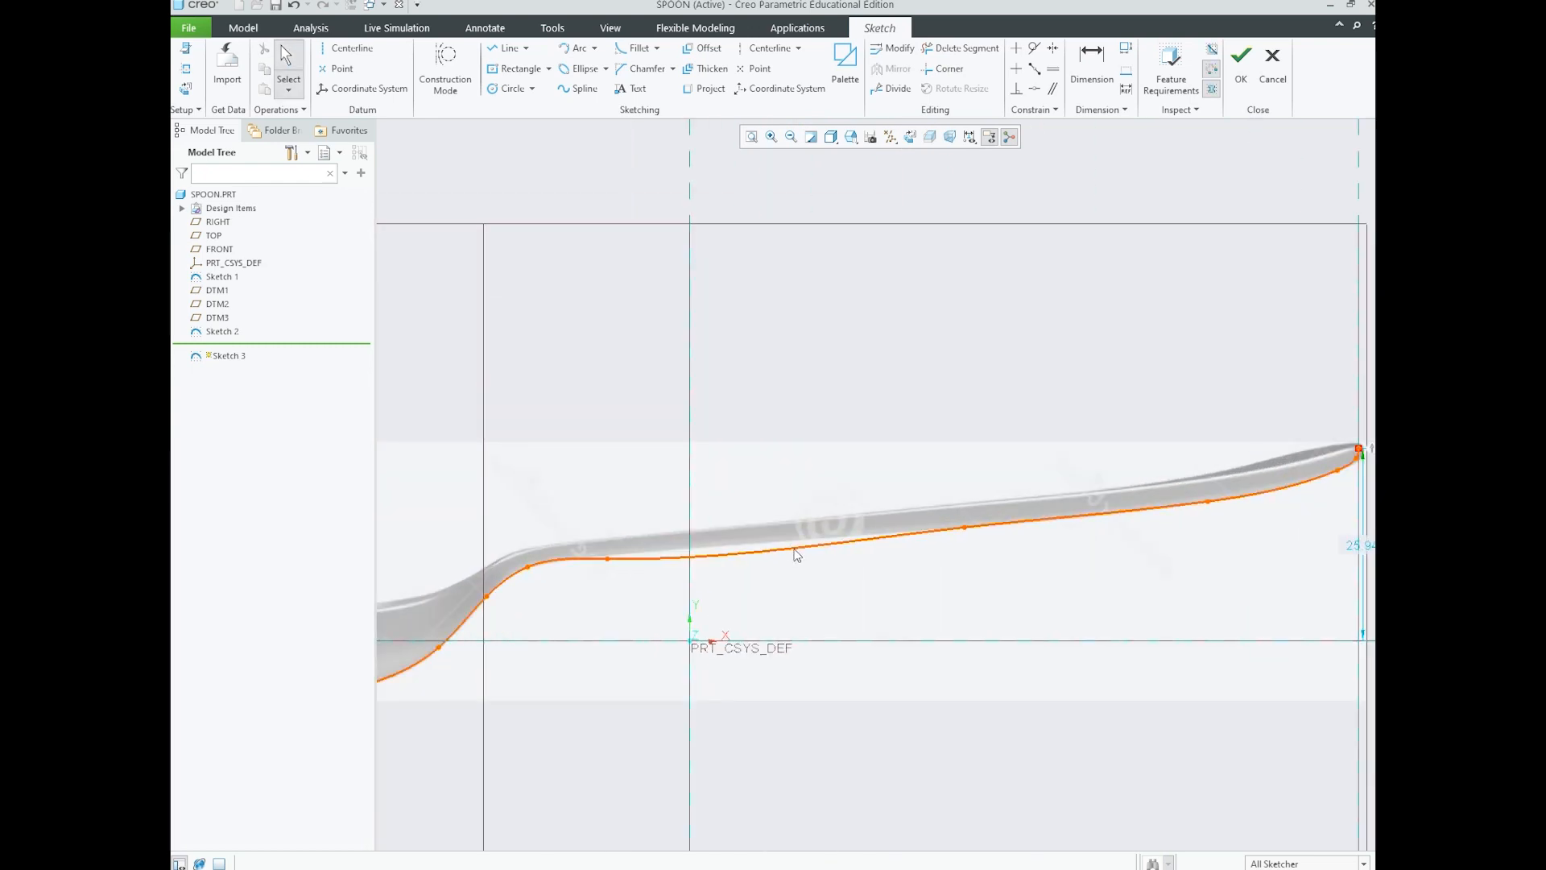
right_click(795, 554)
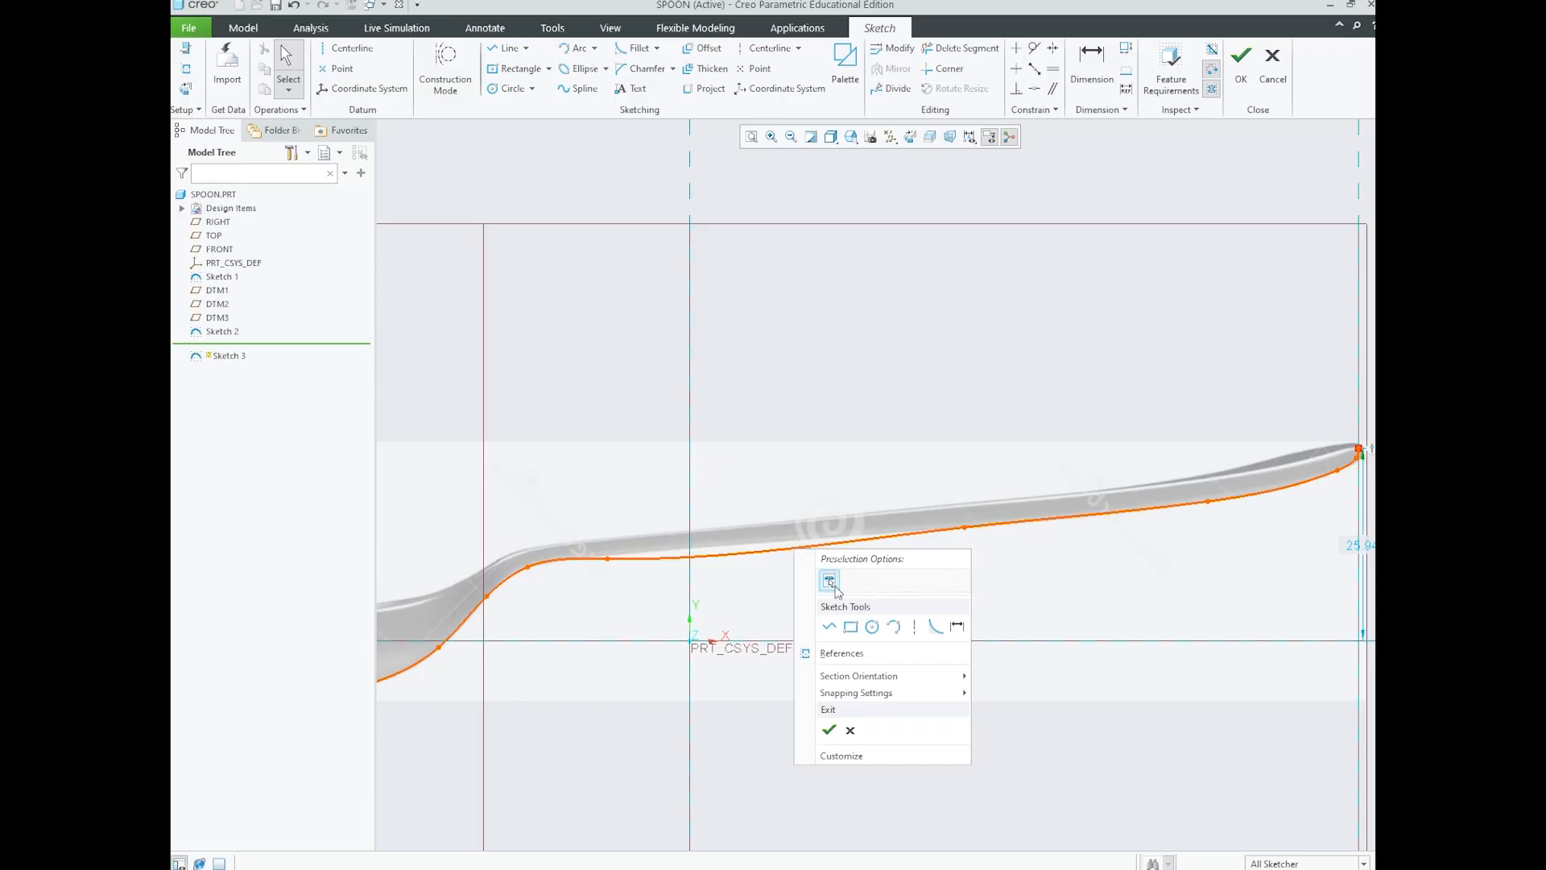
mouse_move(856, 695)
click(786, 554)
click(786, 554)
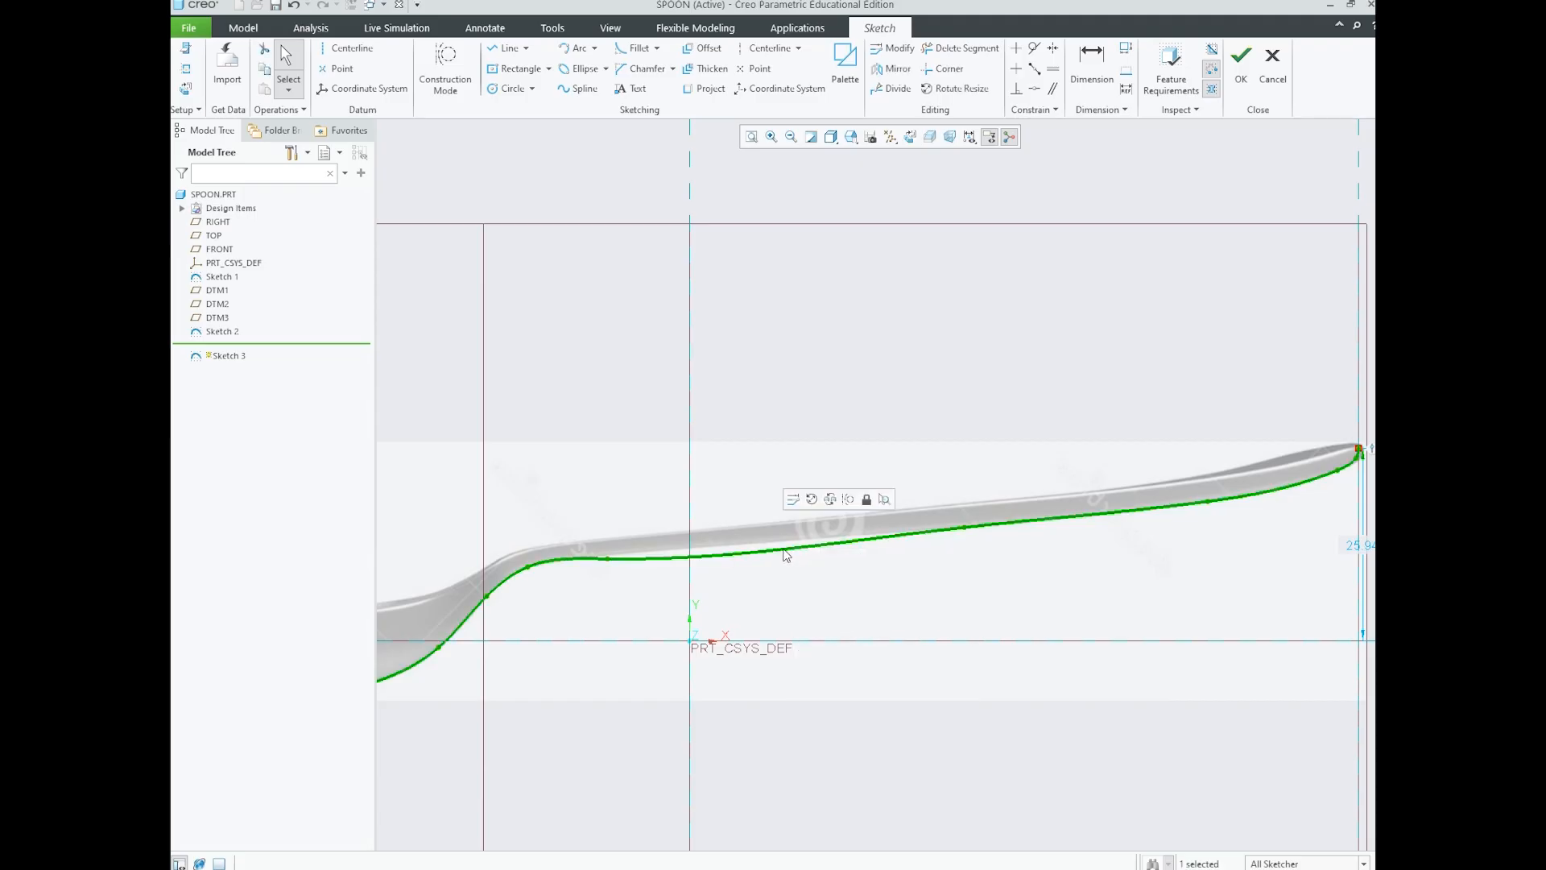
click(870, 427)
scroll(975, 519, up, 1)
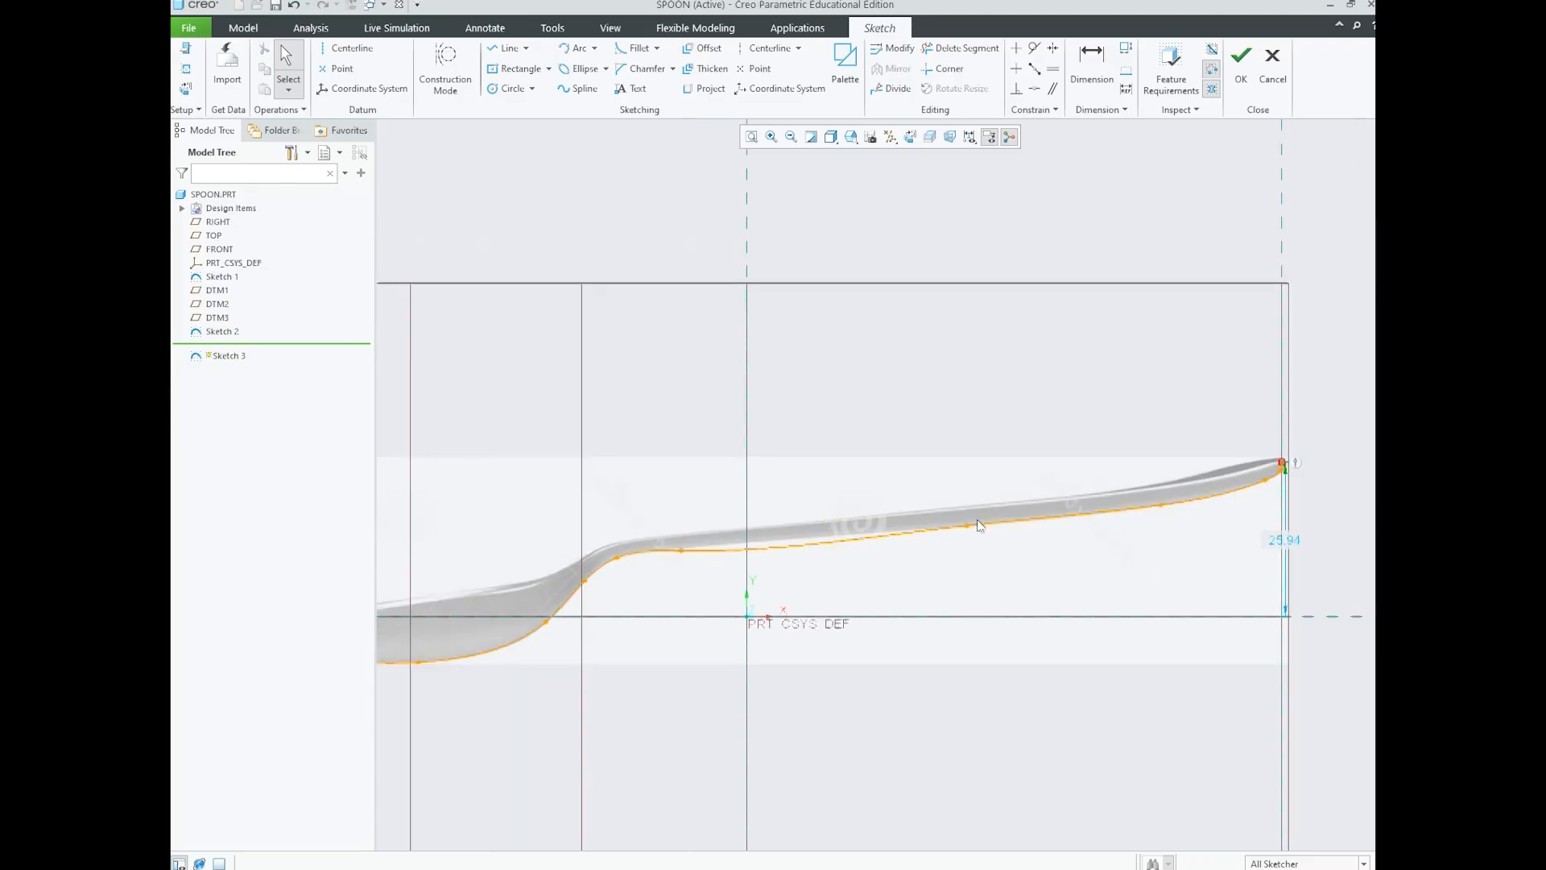
scroll(1047, 522, up, 2)
scroll(858, 509, down, 3)
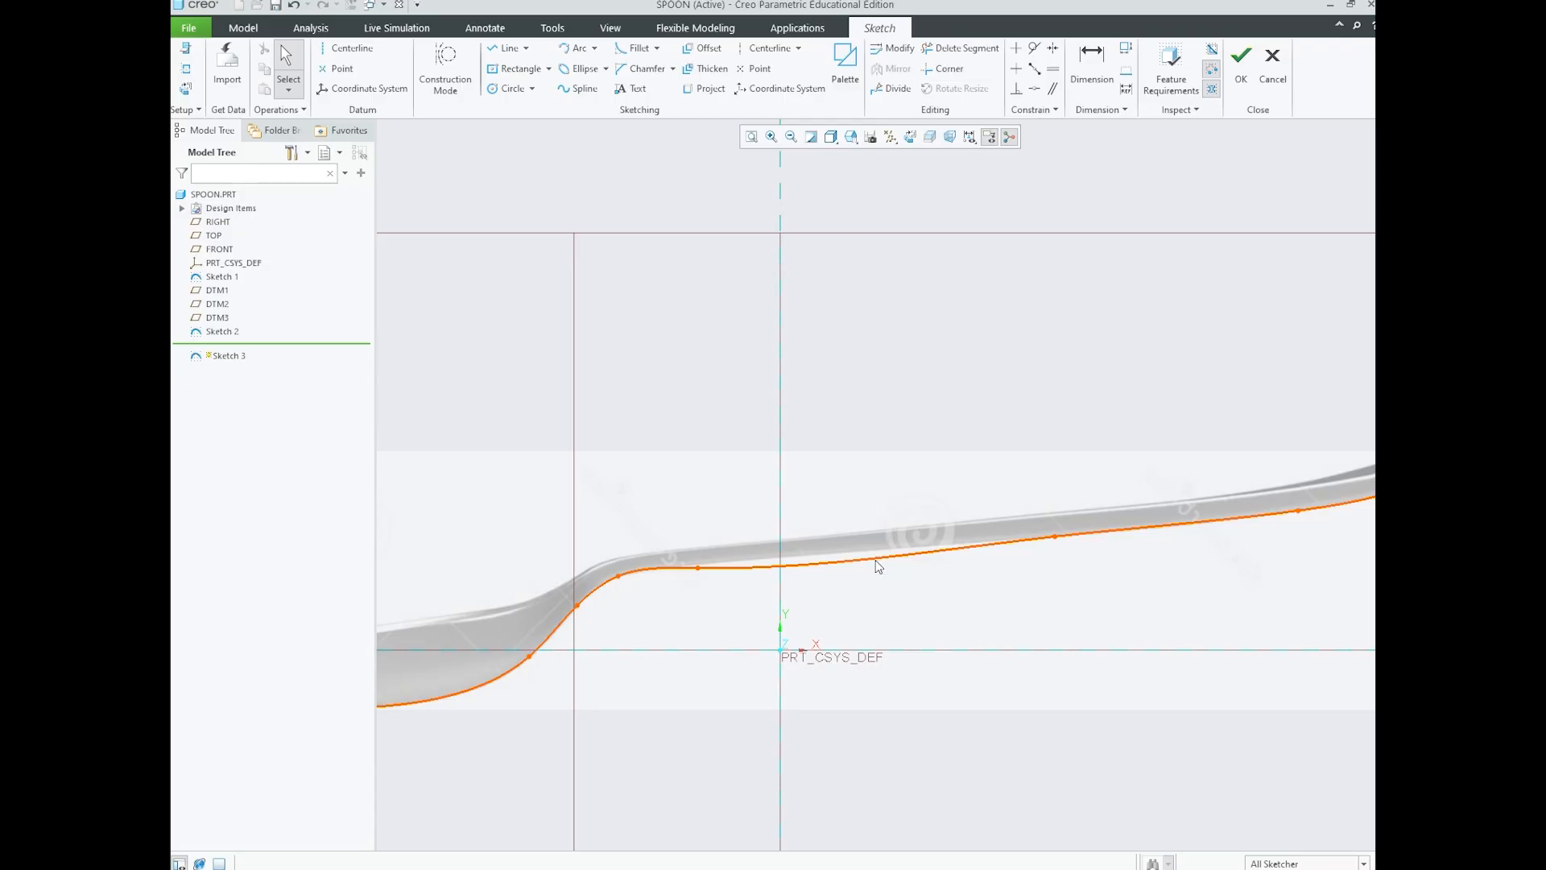
- Modify the spline by adding a mid-handle interpolation point and moving it onto the image's lower edge, about X 10.19, Y 13.15
click(878, 566)
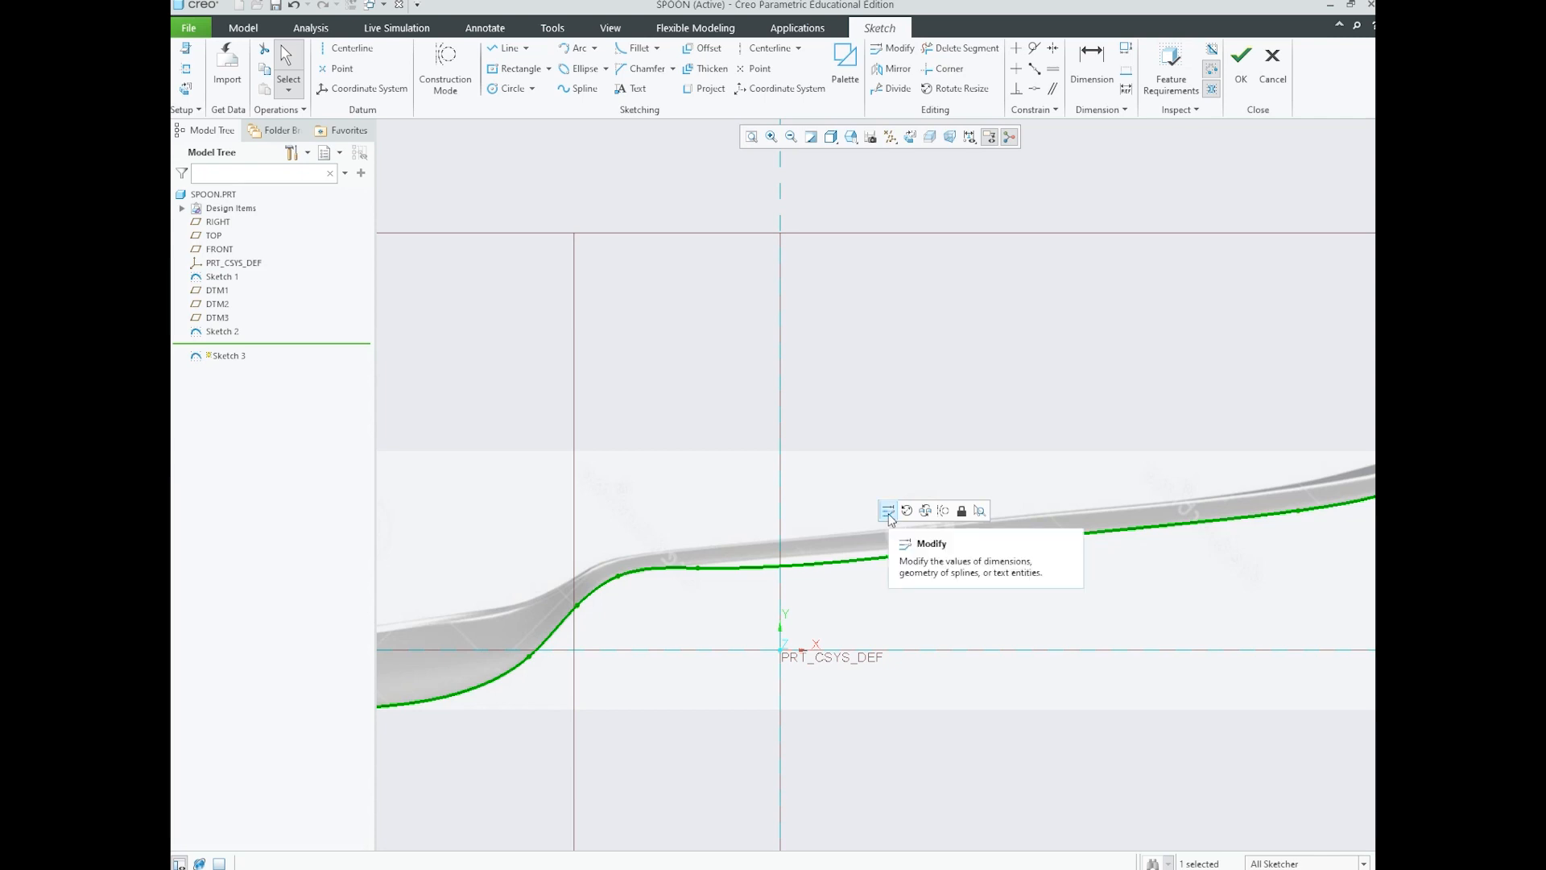
click(889, 510)
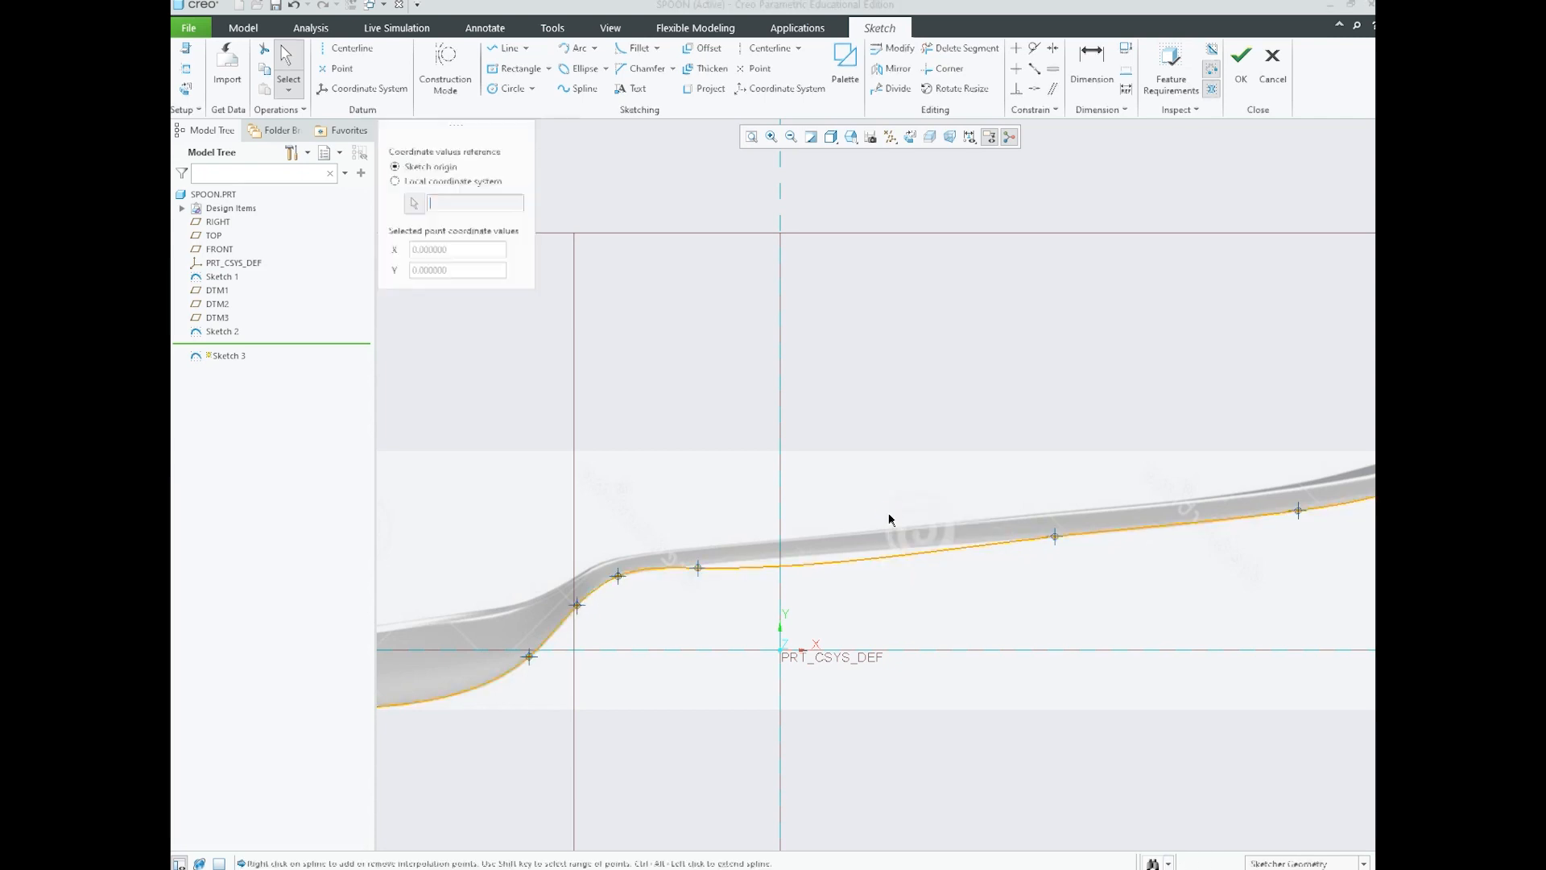
scroll(777, 552, down, 1)
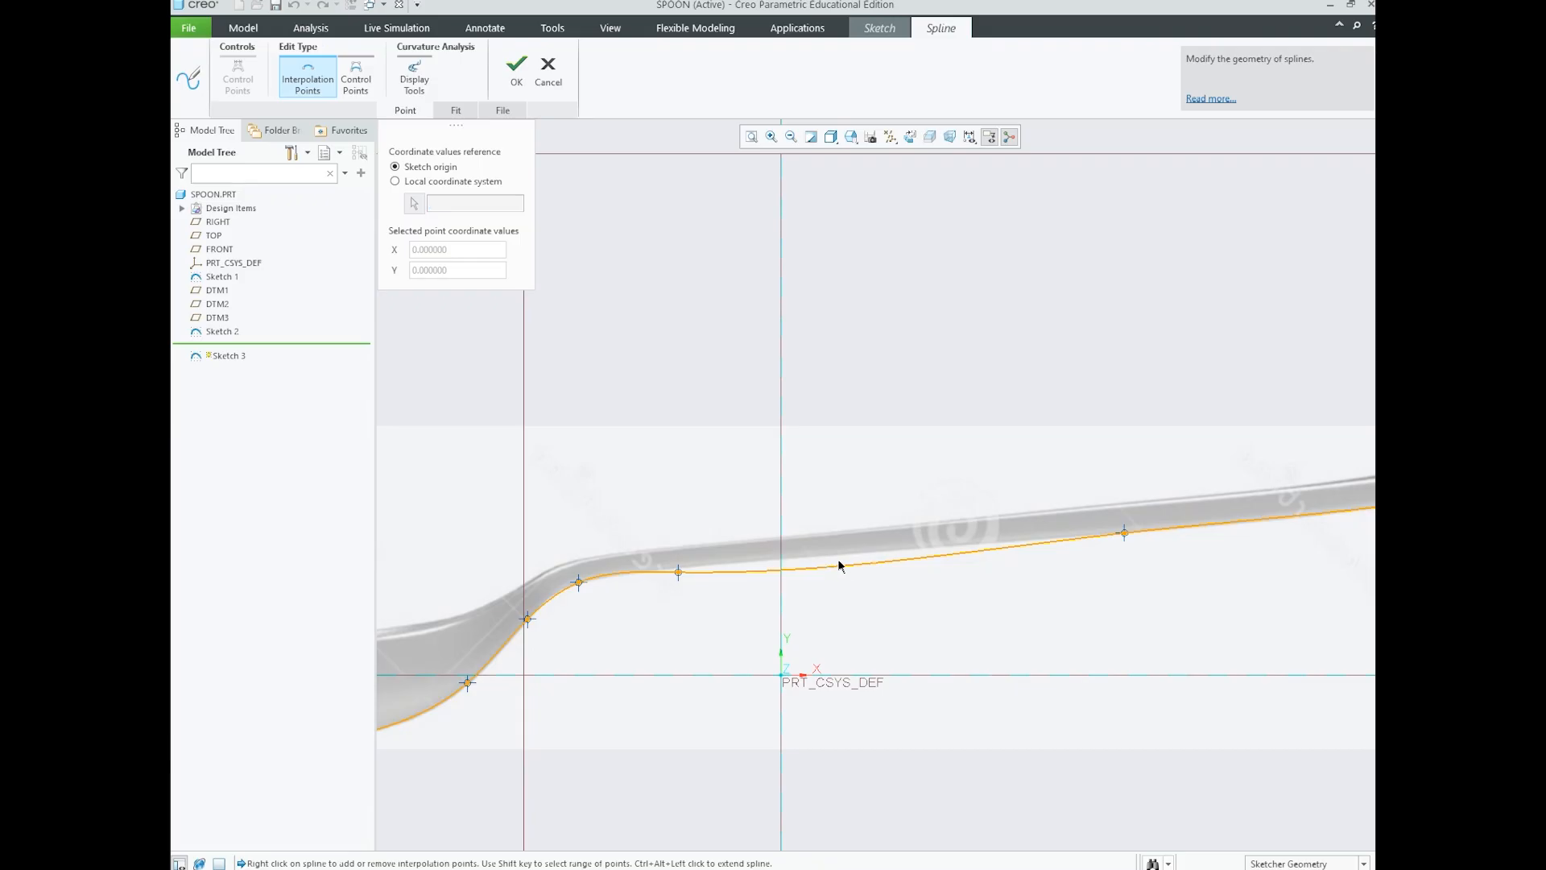
scroll(839, 563, up, 1)
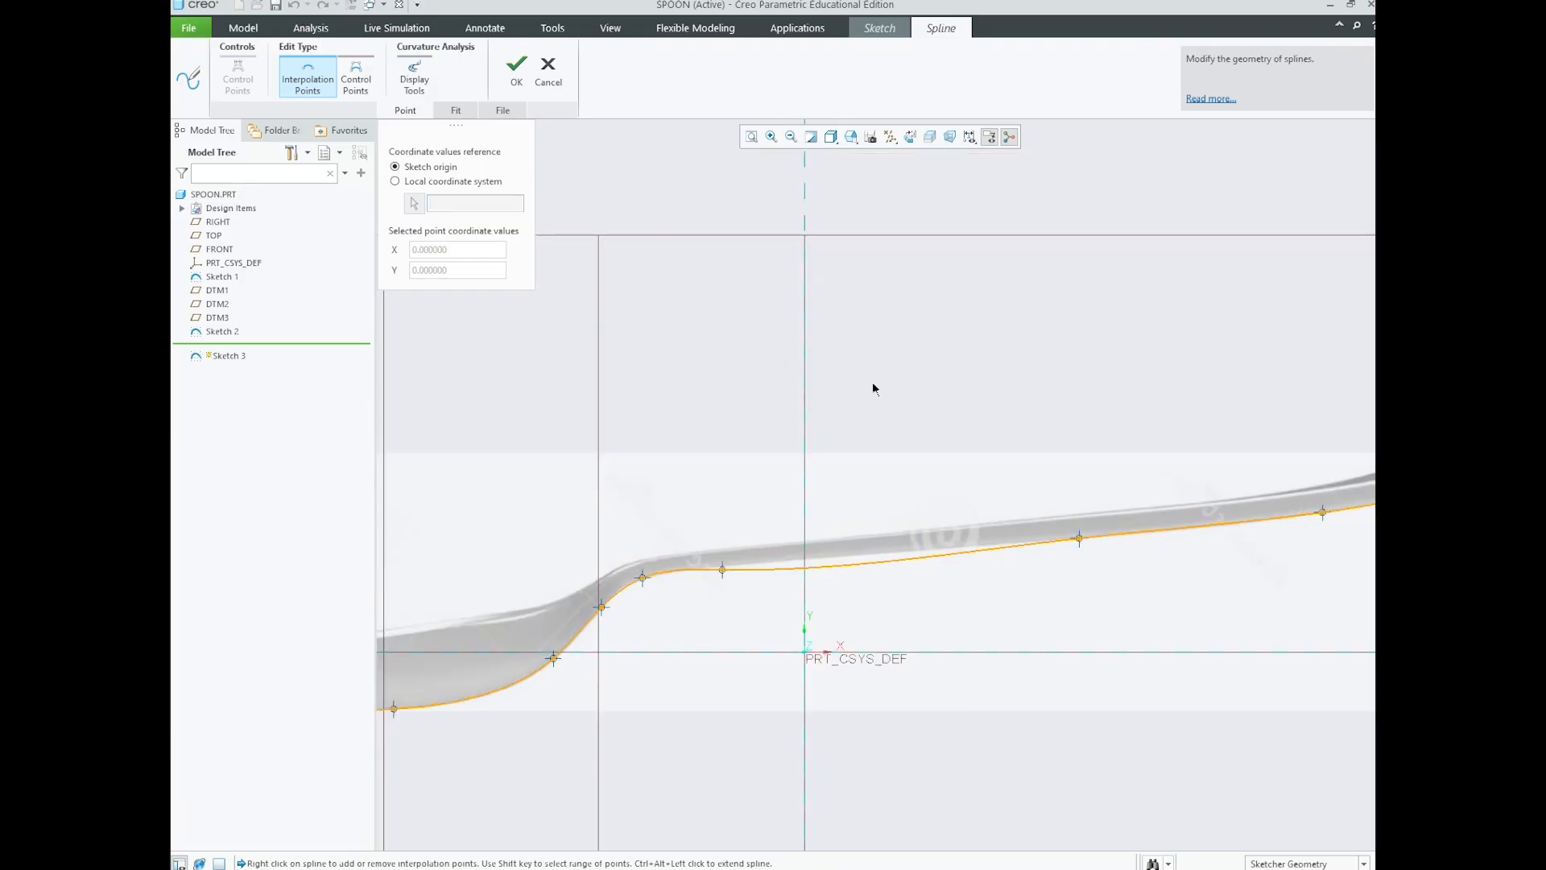
scroll(889, 521, down, 1)
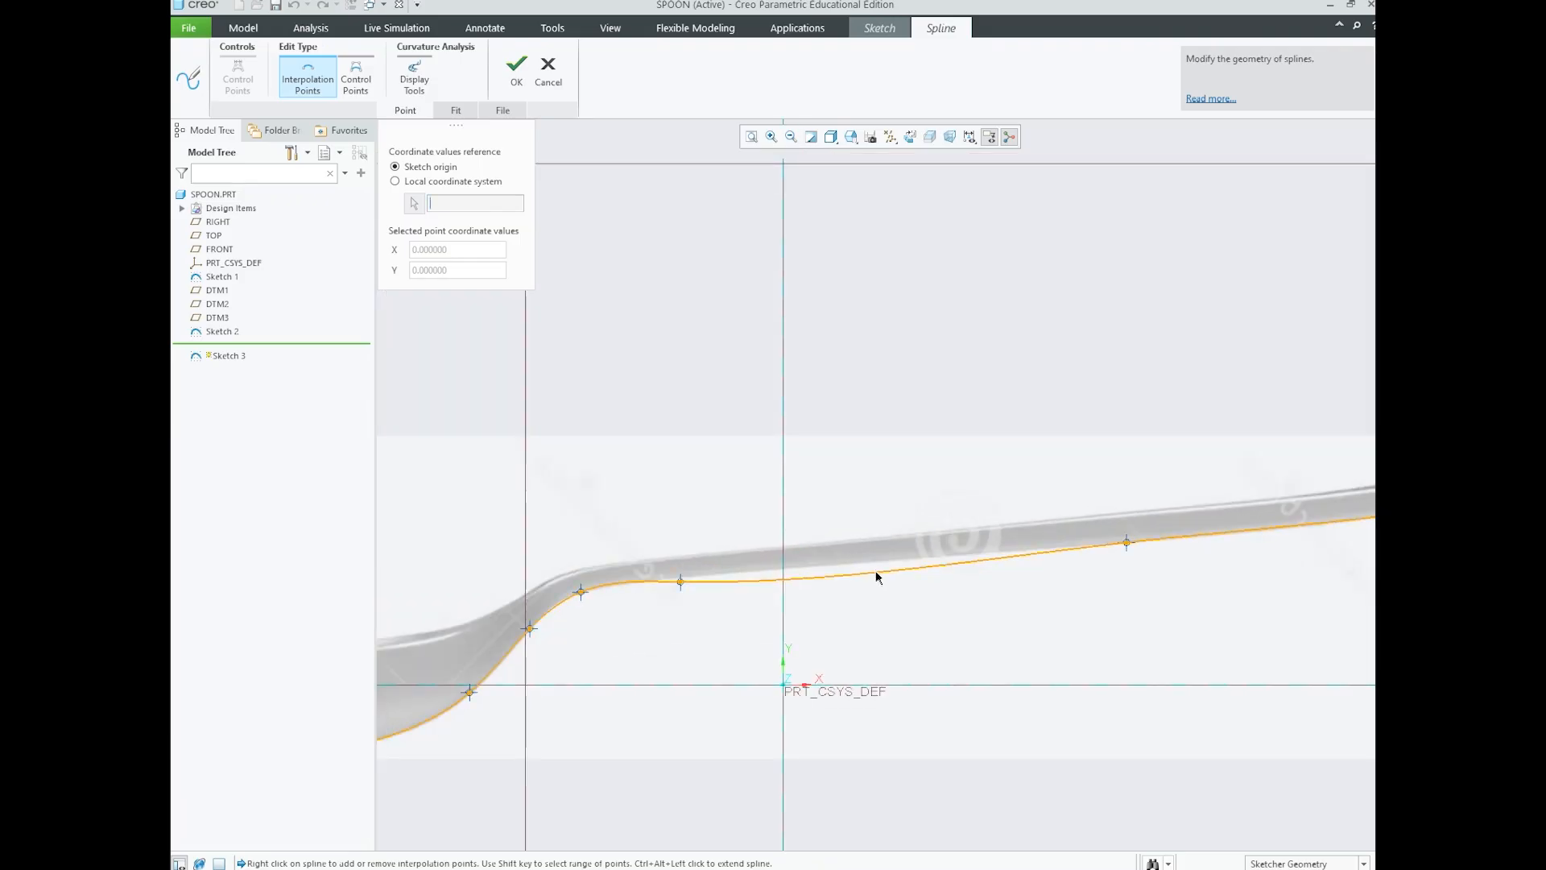
right_click(876, 576)
click(922, 581)
scroll(874, 577, down, 1)
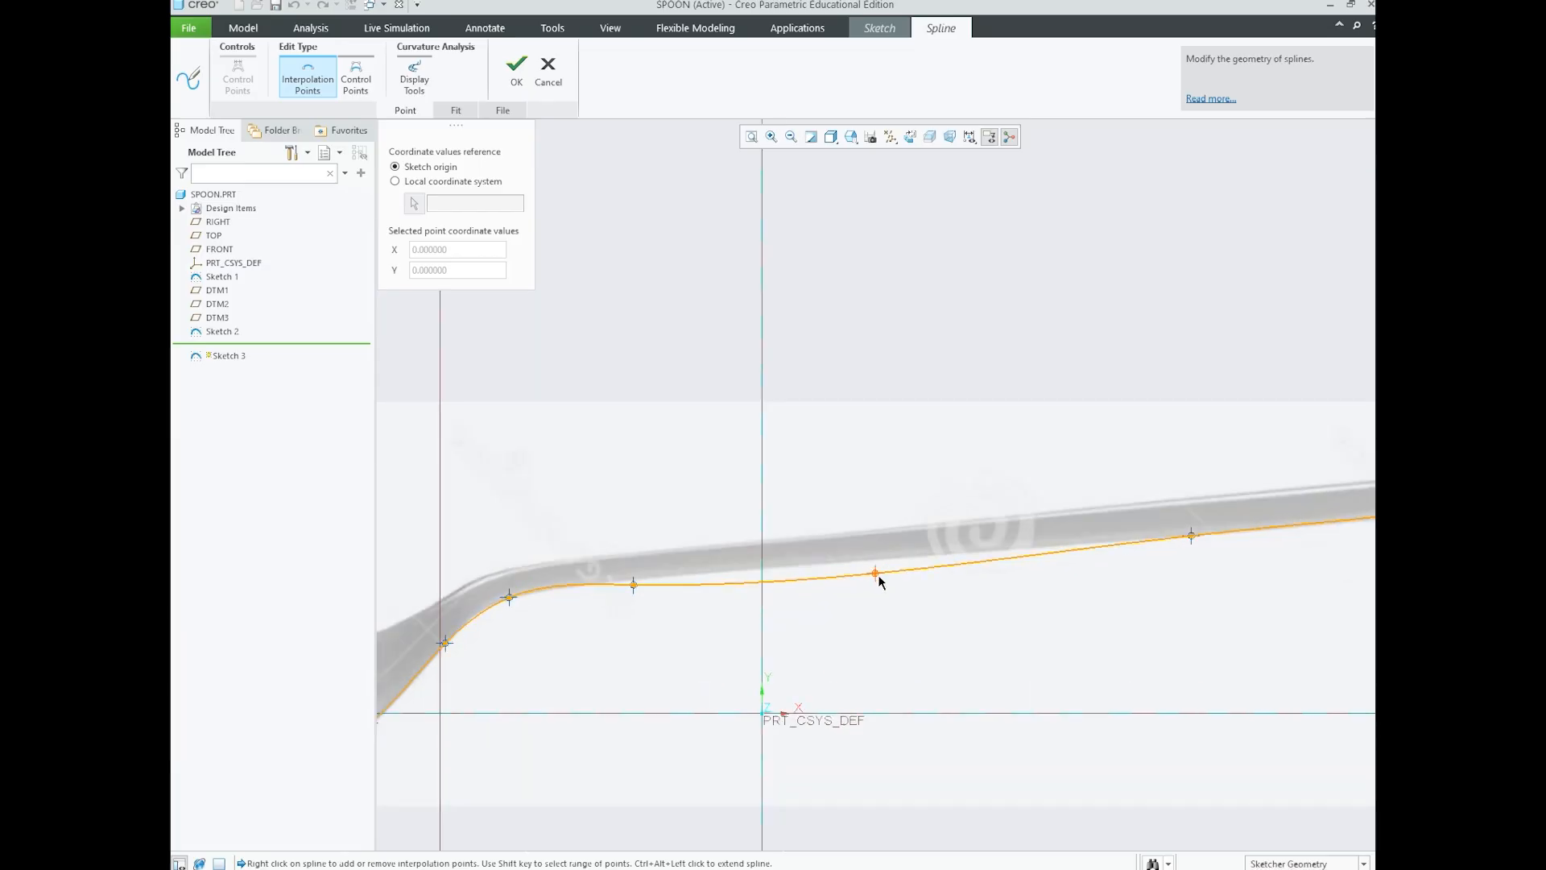
drag(874, 580, 882, 565)
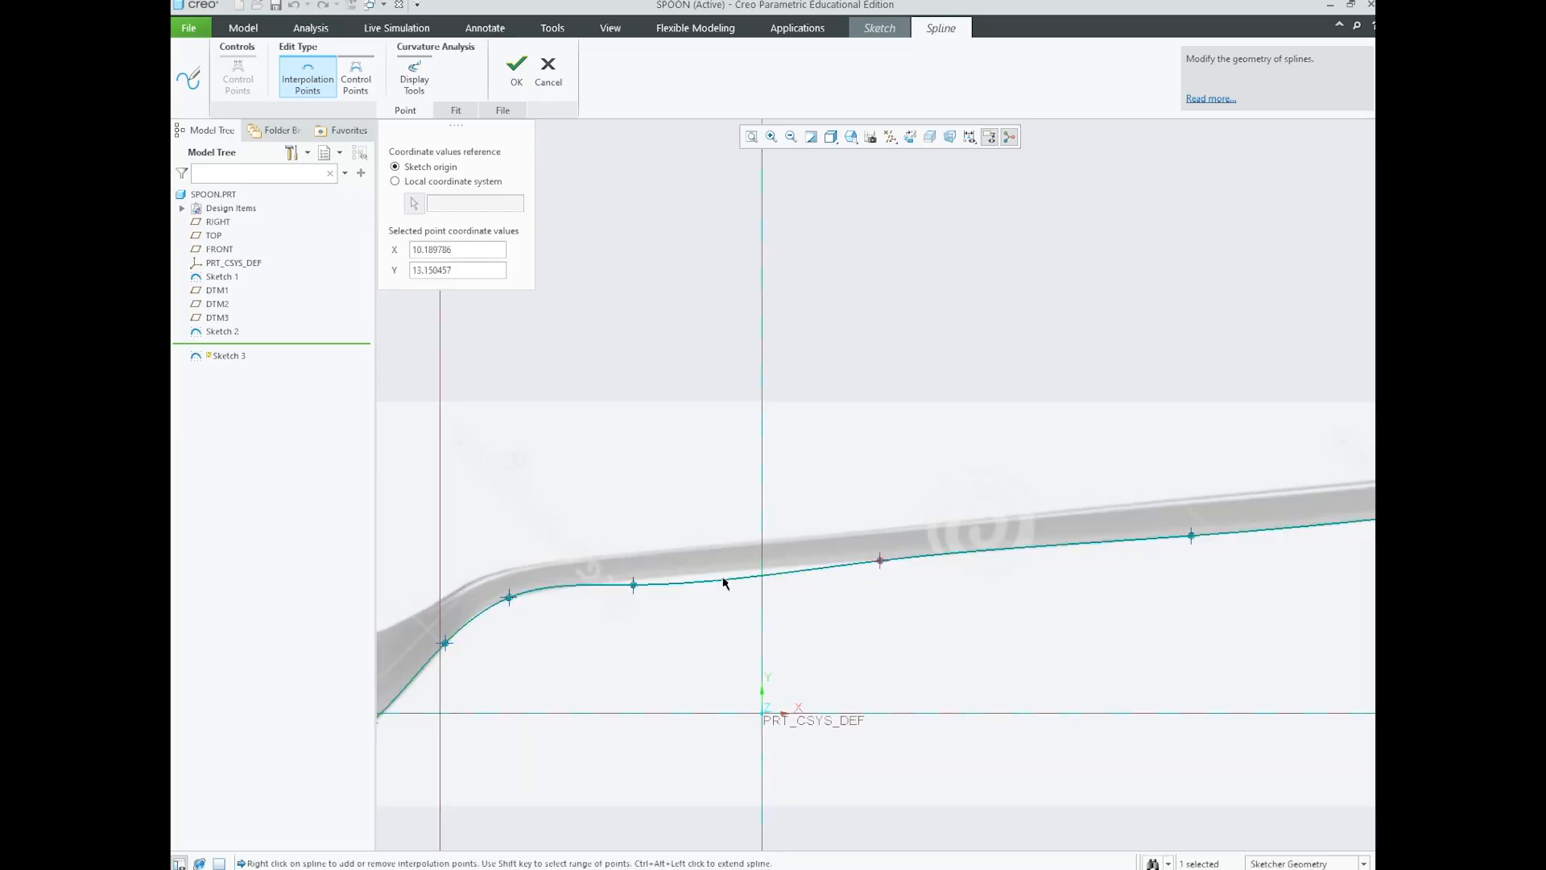
- Shift the handle point beside the neck toward the bowl, about X -16.47, Y 11.12, and fine-tune the mid-handle point to about X 10.52, Y 13.35
drag(639, 587, 570, 588)
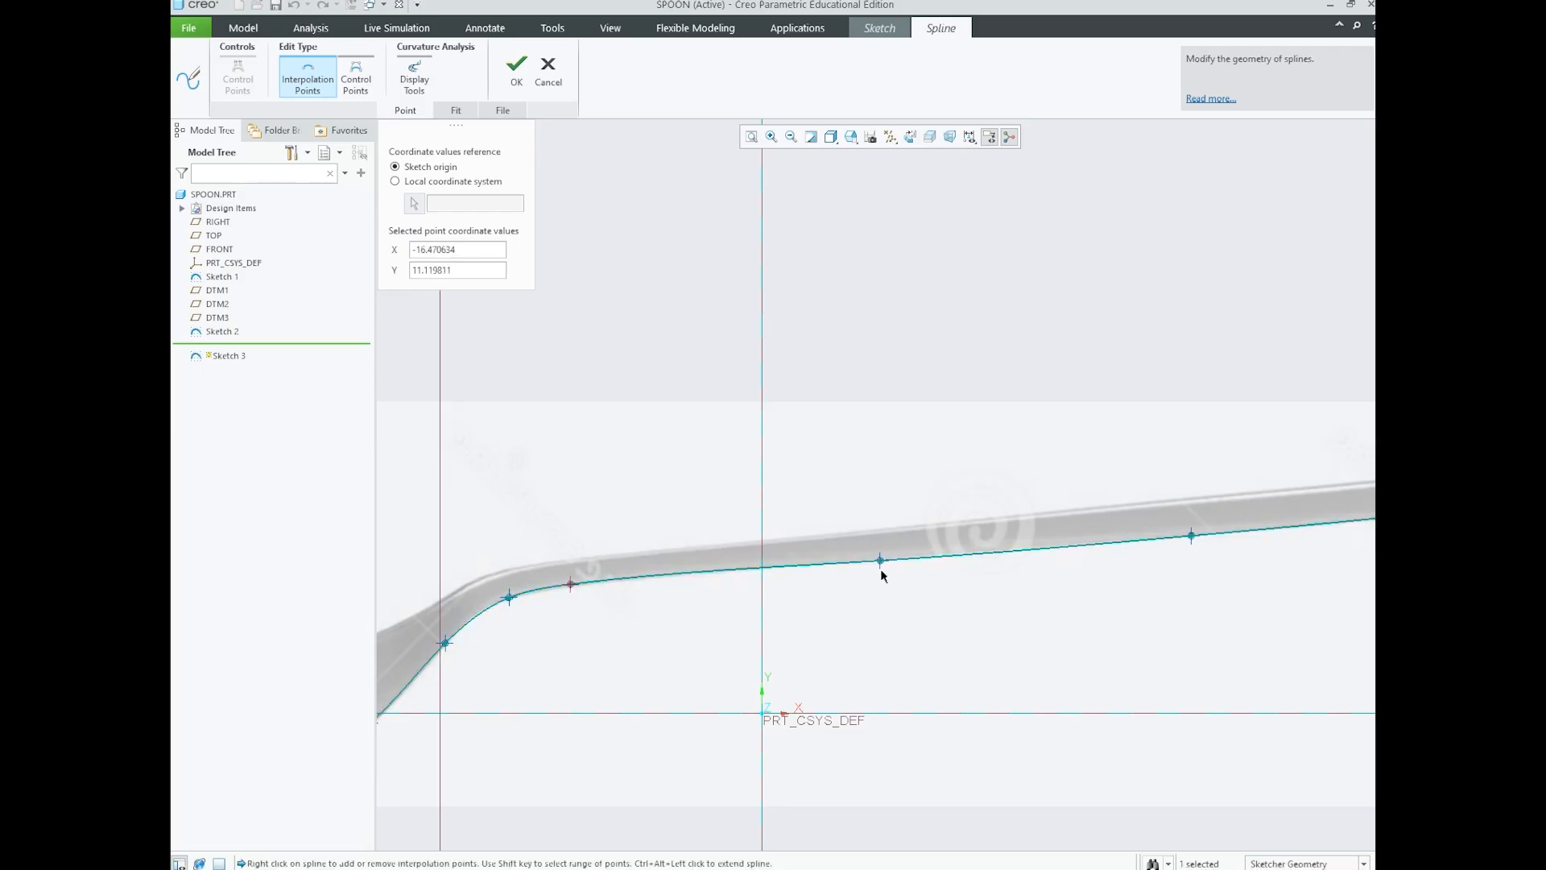
drag(889, 559, 888, 556)
scroll(714, 579, up, 2)
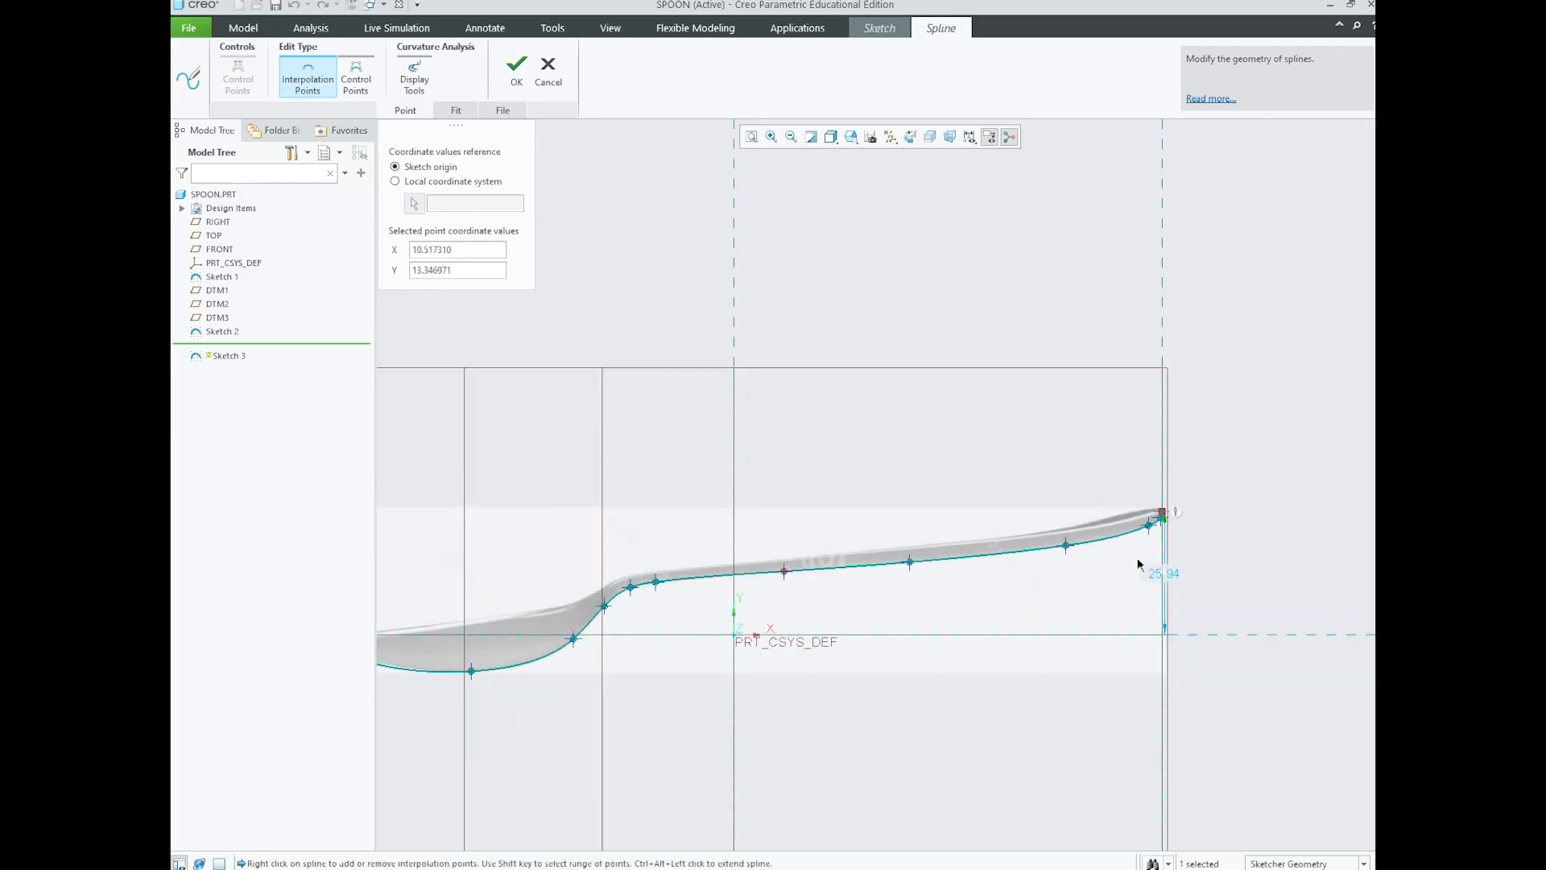
- Add an interpolation point near the bowl tip, fit it to the image's lower edge at about X -87.40, Y -2.16, and accept the spline edits
scroll(1140, 559, up, 1)
scroll(790, 602, down, 3)
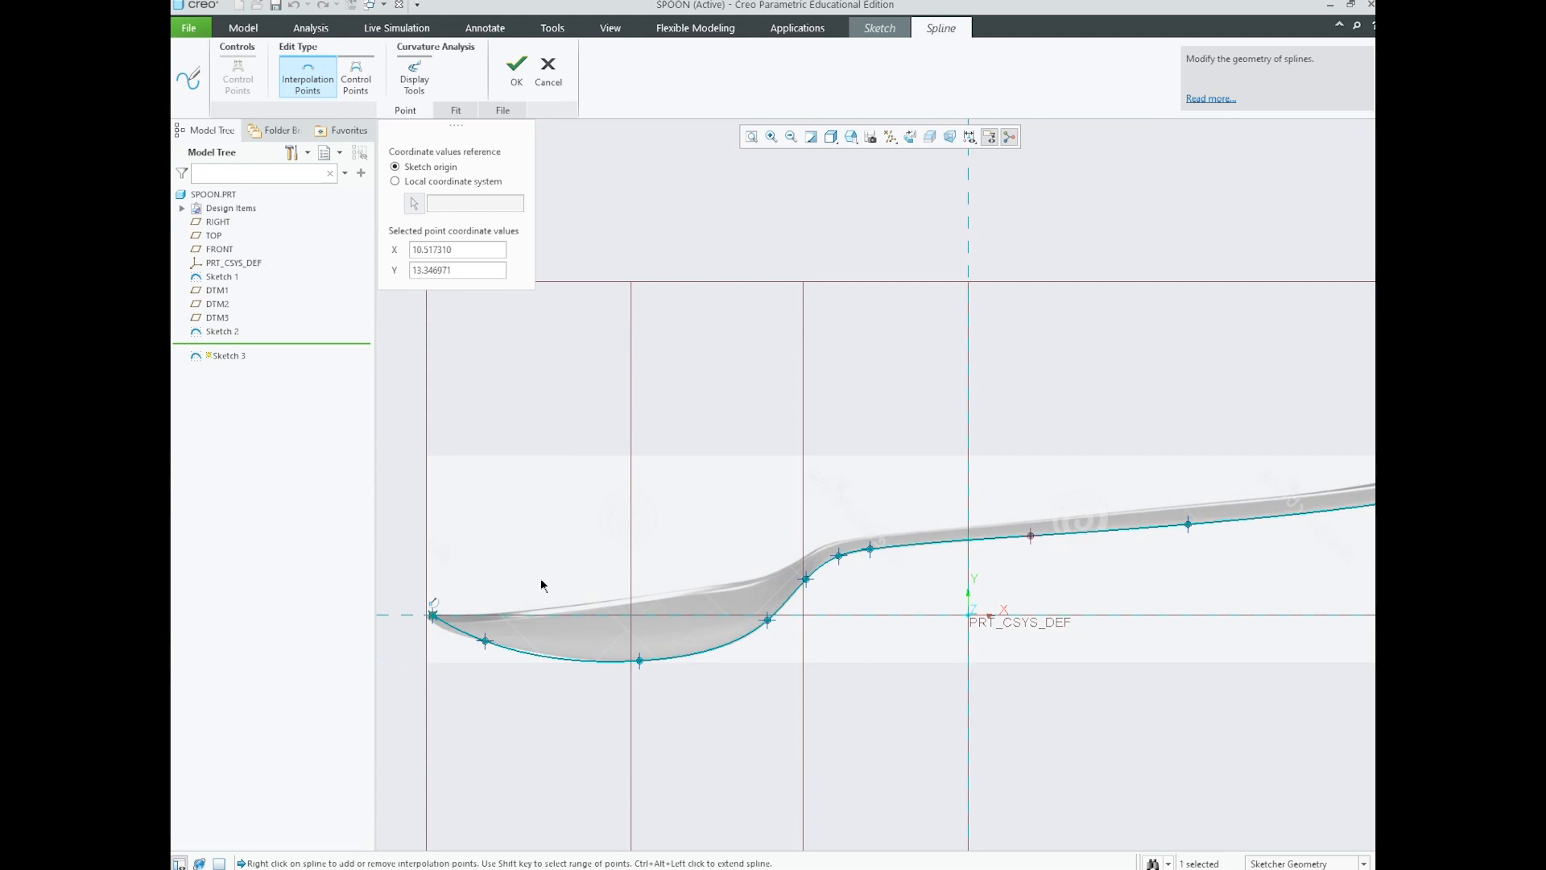
scroll(459, 628, down, 4)
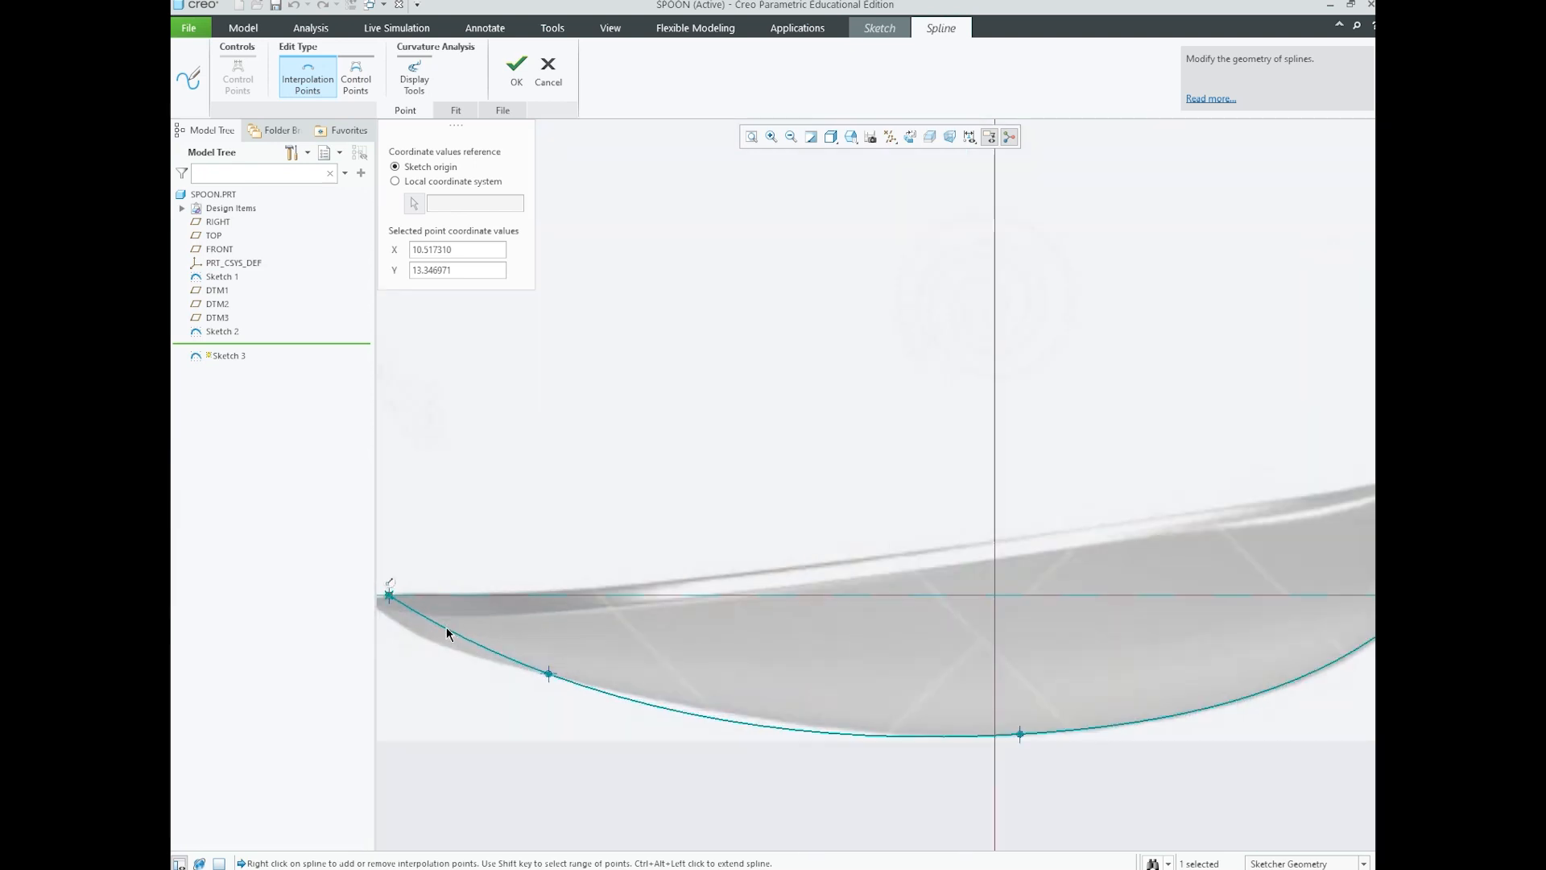
right_click(448, 632)
click(471, 636)
drag(448, 628, 435, 634)
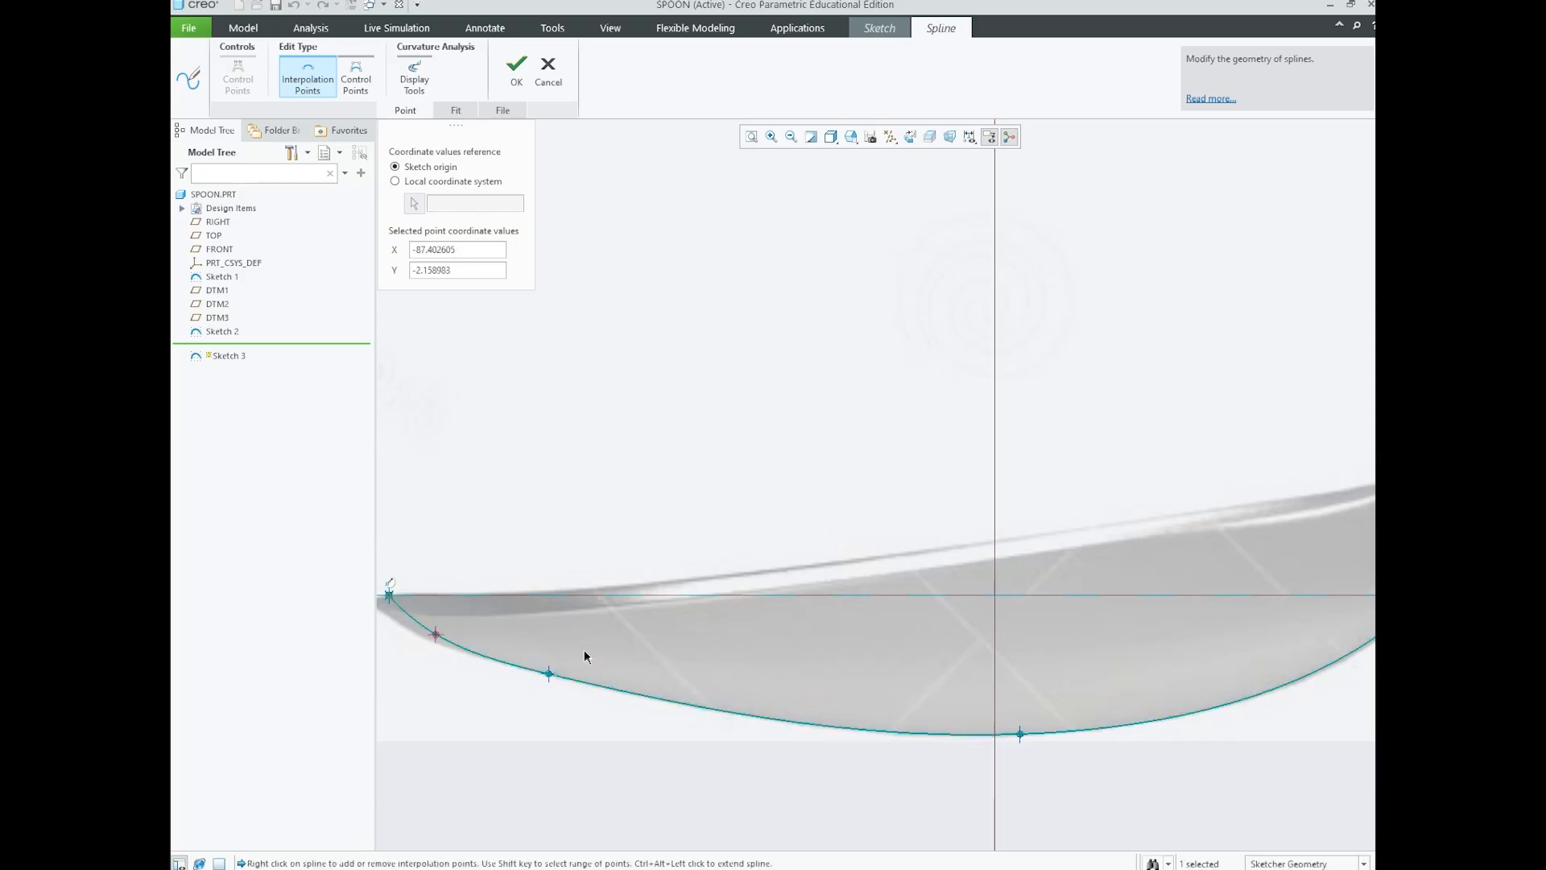
scroll(654, 499, up, 3)
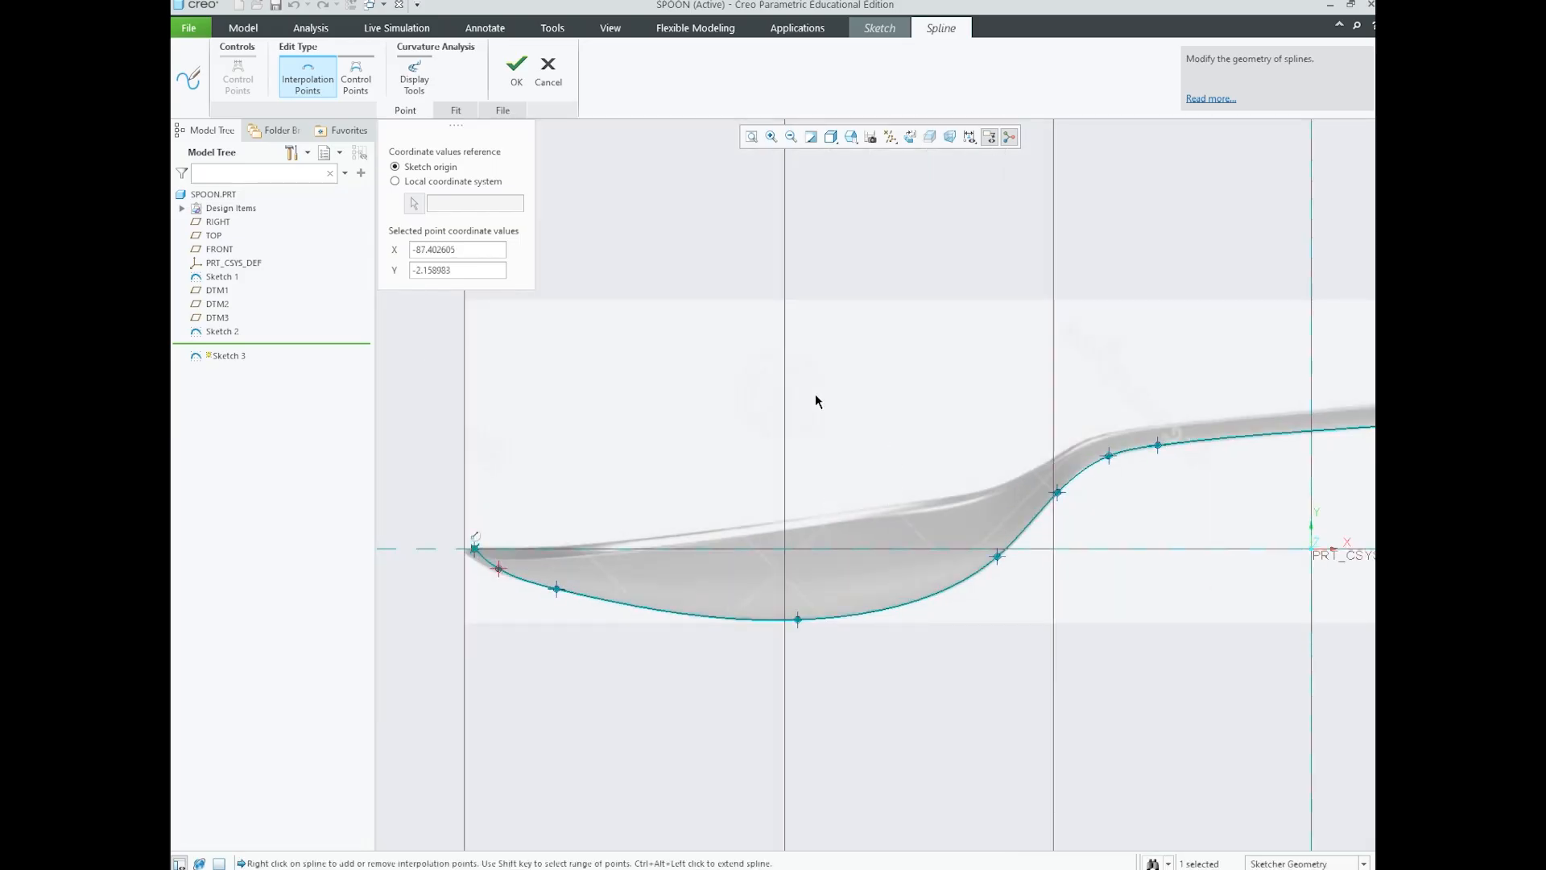
click(517, 66)
scroll(815, 448, up, 3)
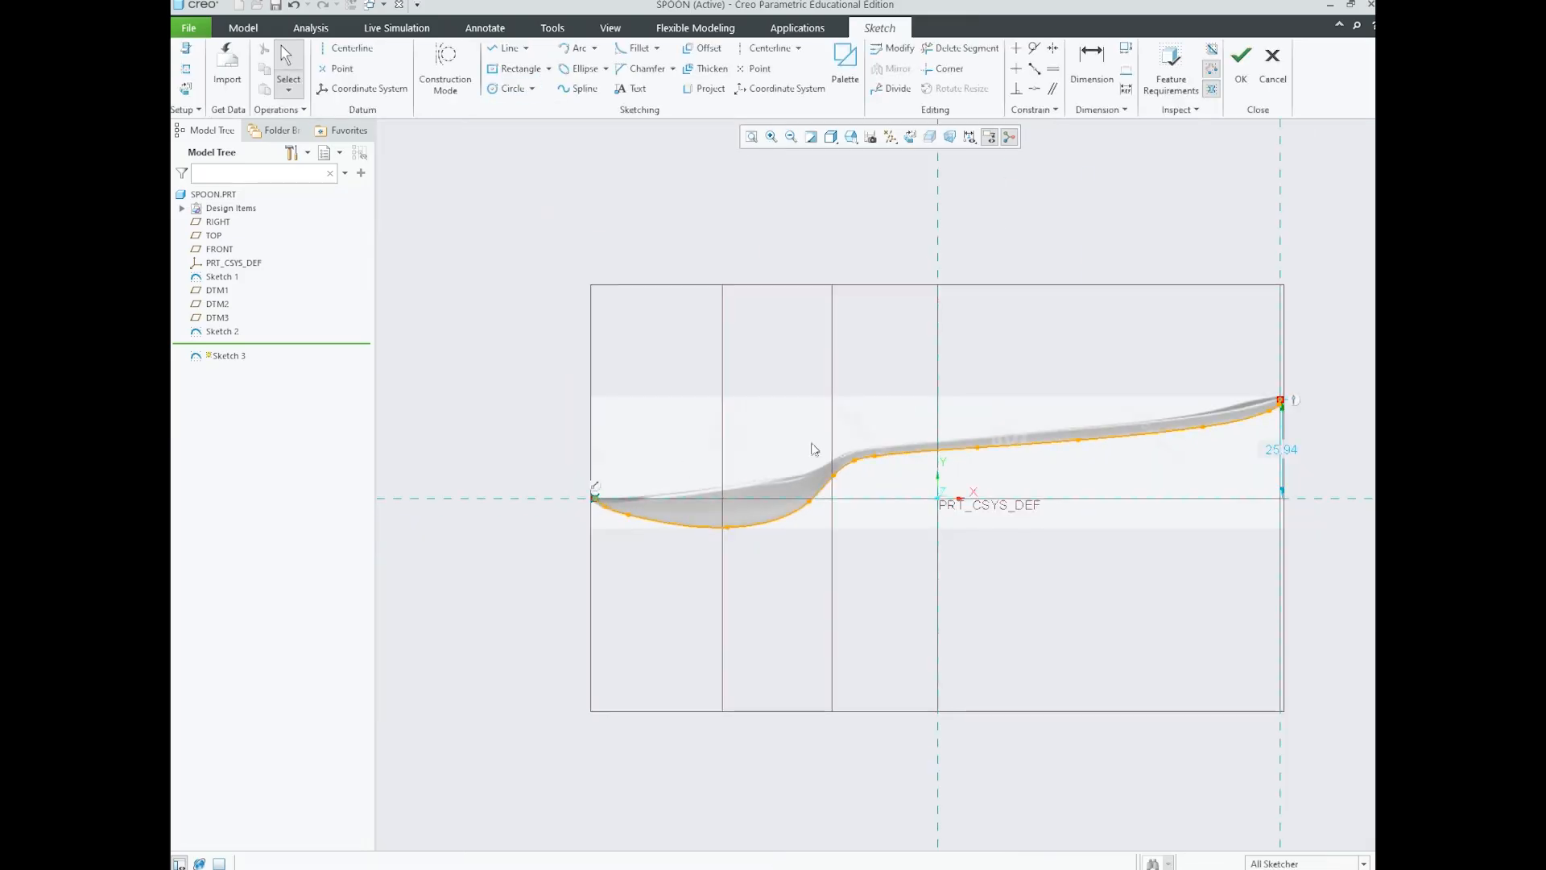
scroll(1095, 375, down, 1)
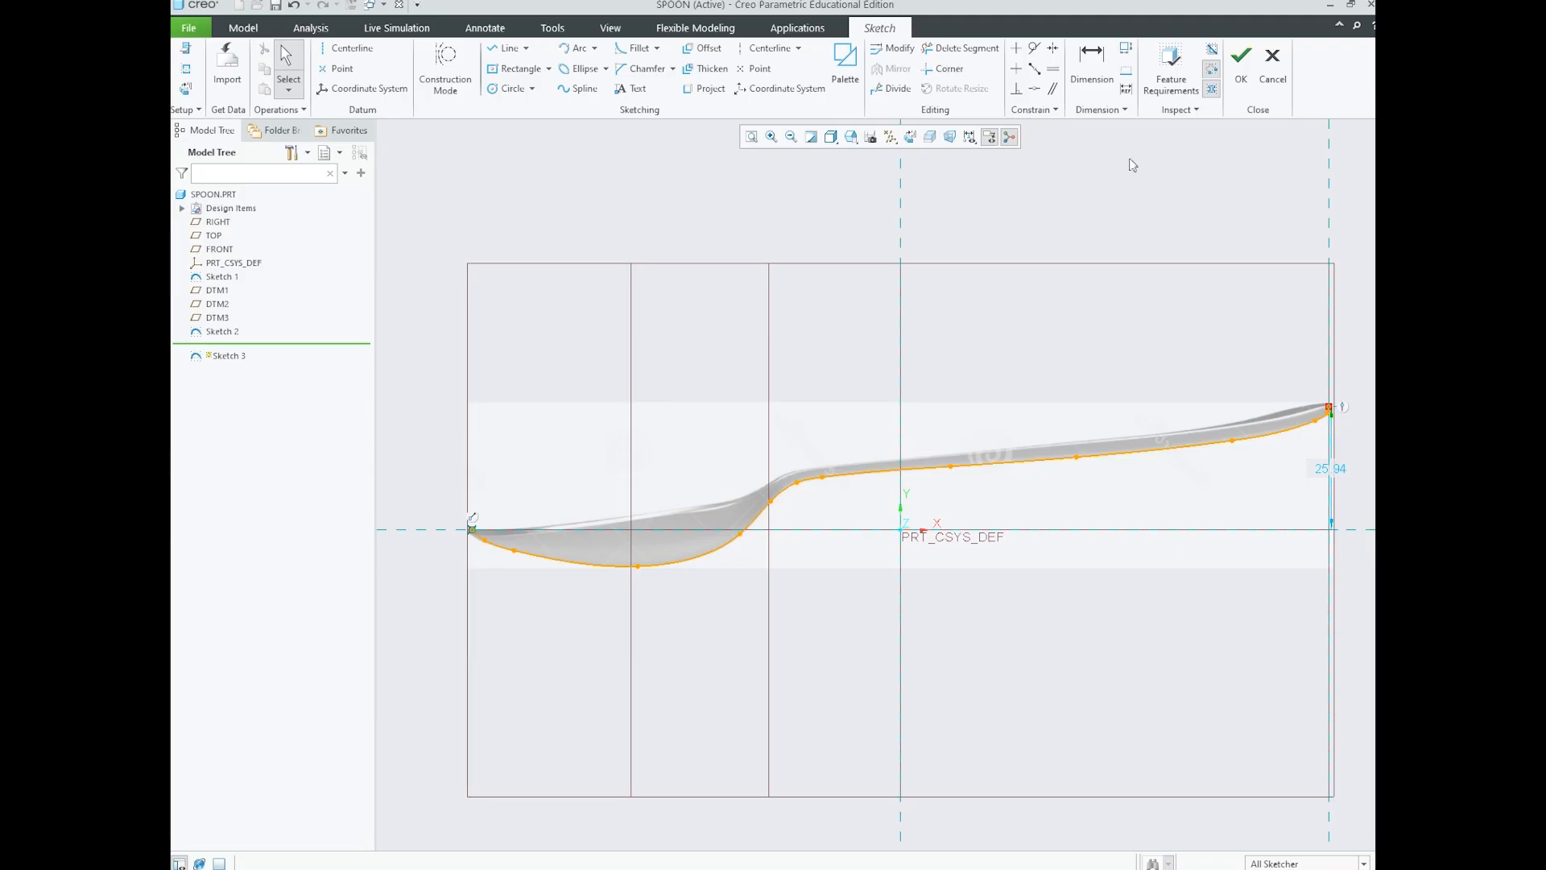
- Clear away the Creo, image viewer and Drive windows, and close the Spoon folder window covering the TRBS10.0 classroom system
click(1331, 5)
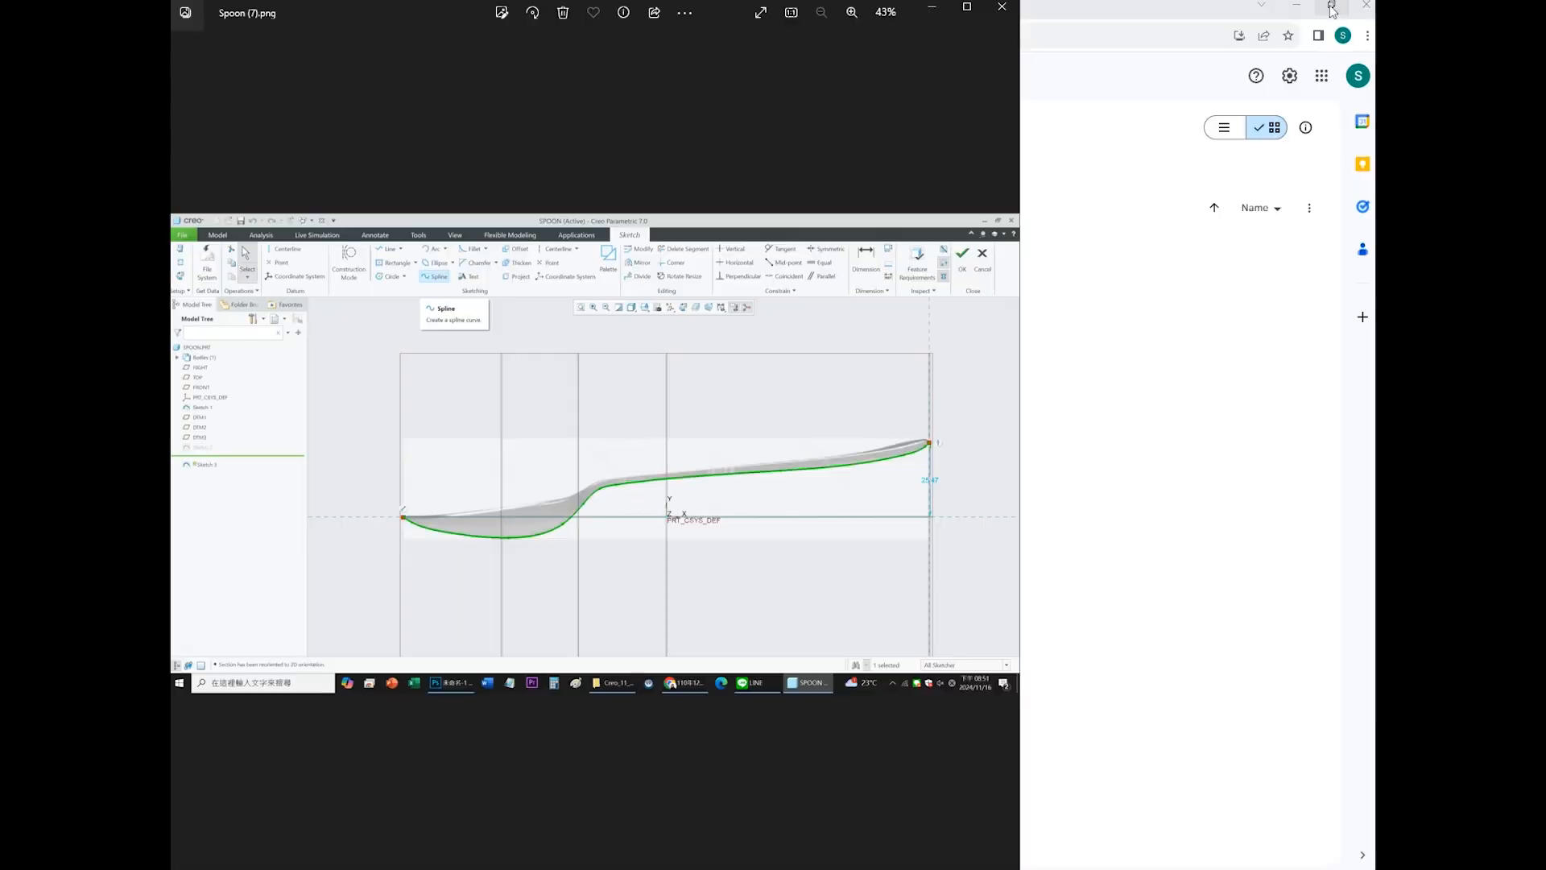
click(935, 8)
double_click(942, 11)
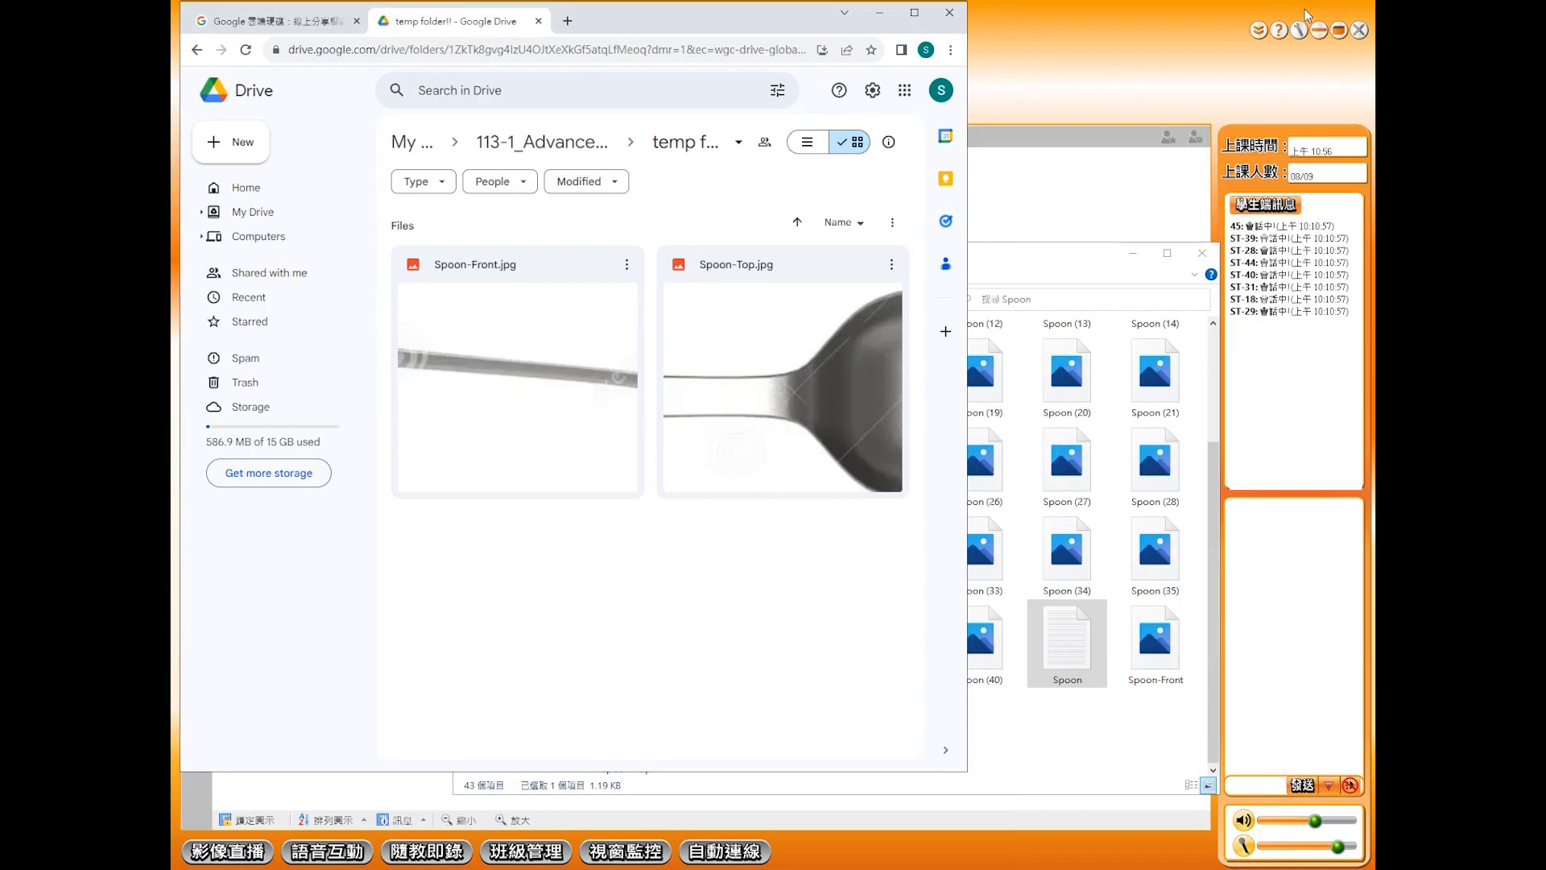
click(915, 13)
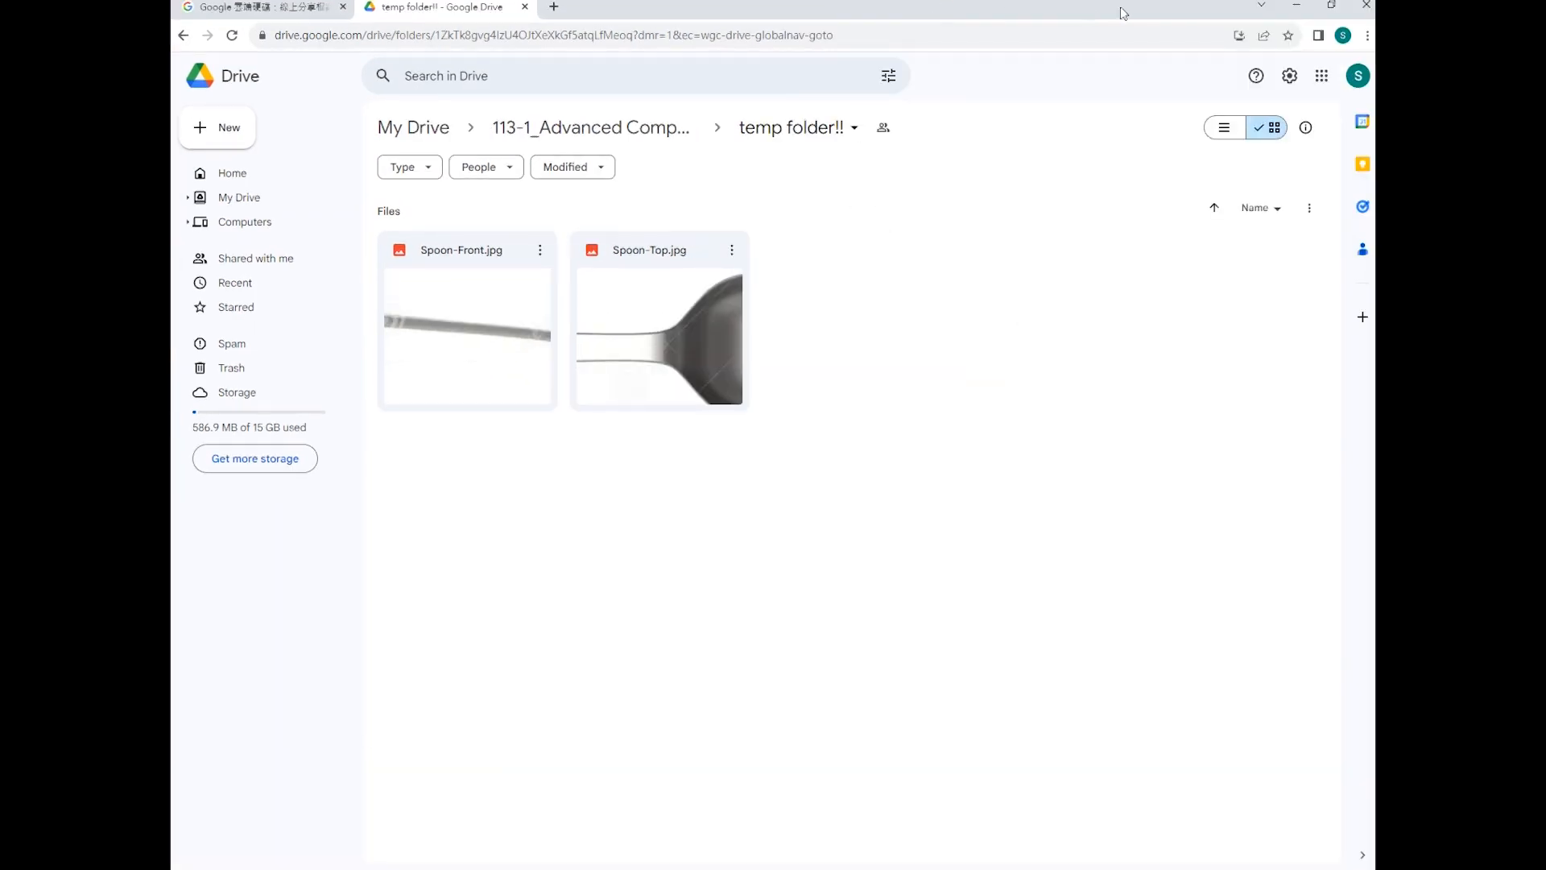
click(1288, 10)
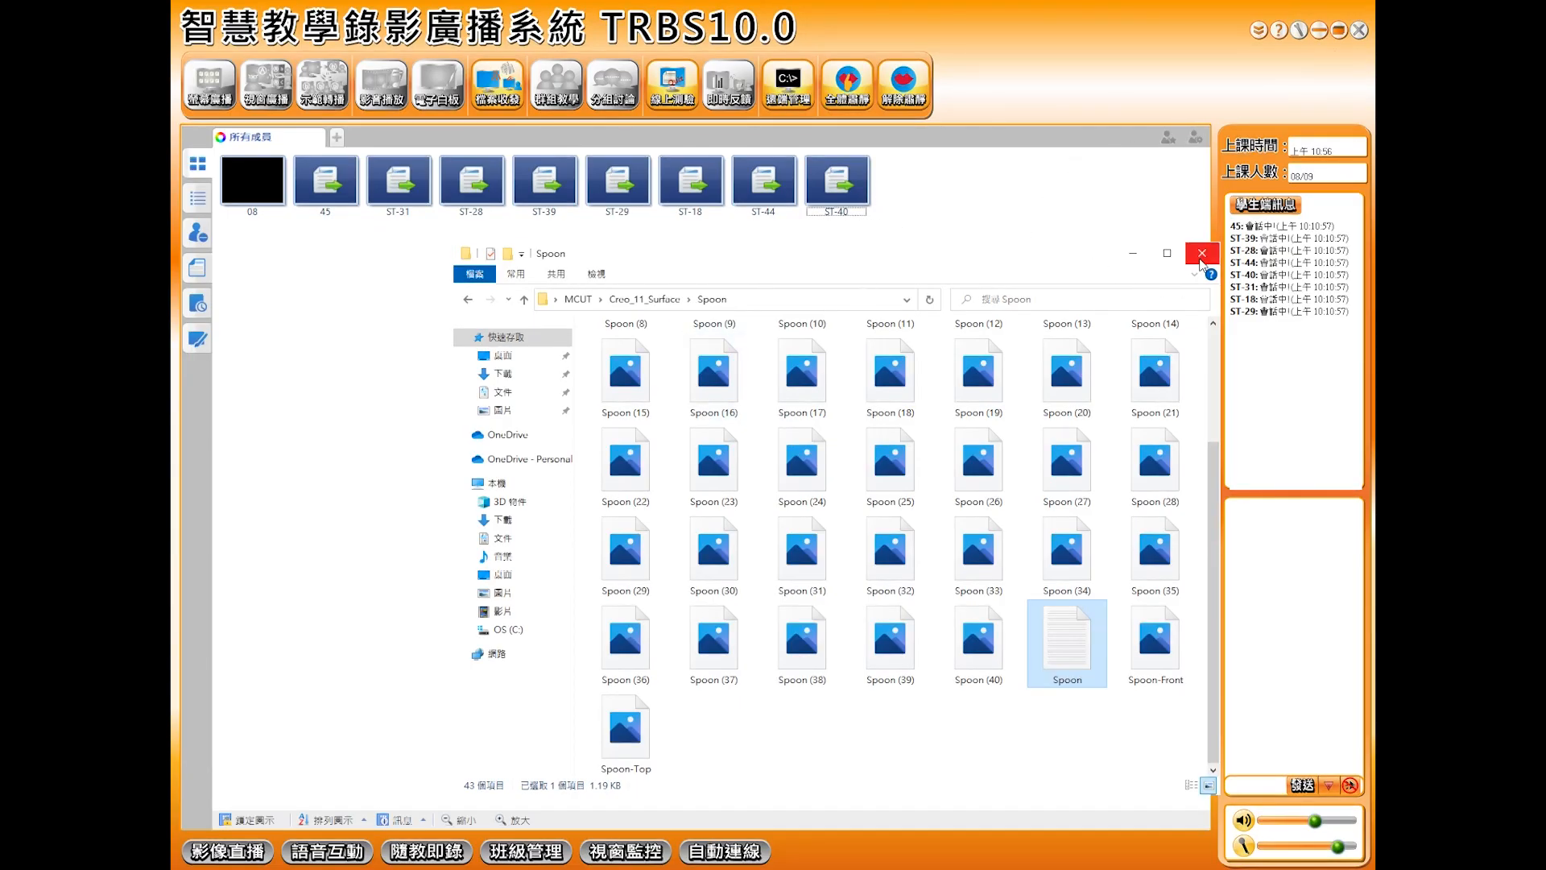
click(1200, 255)
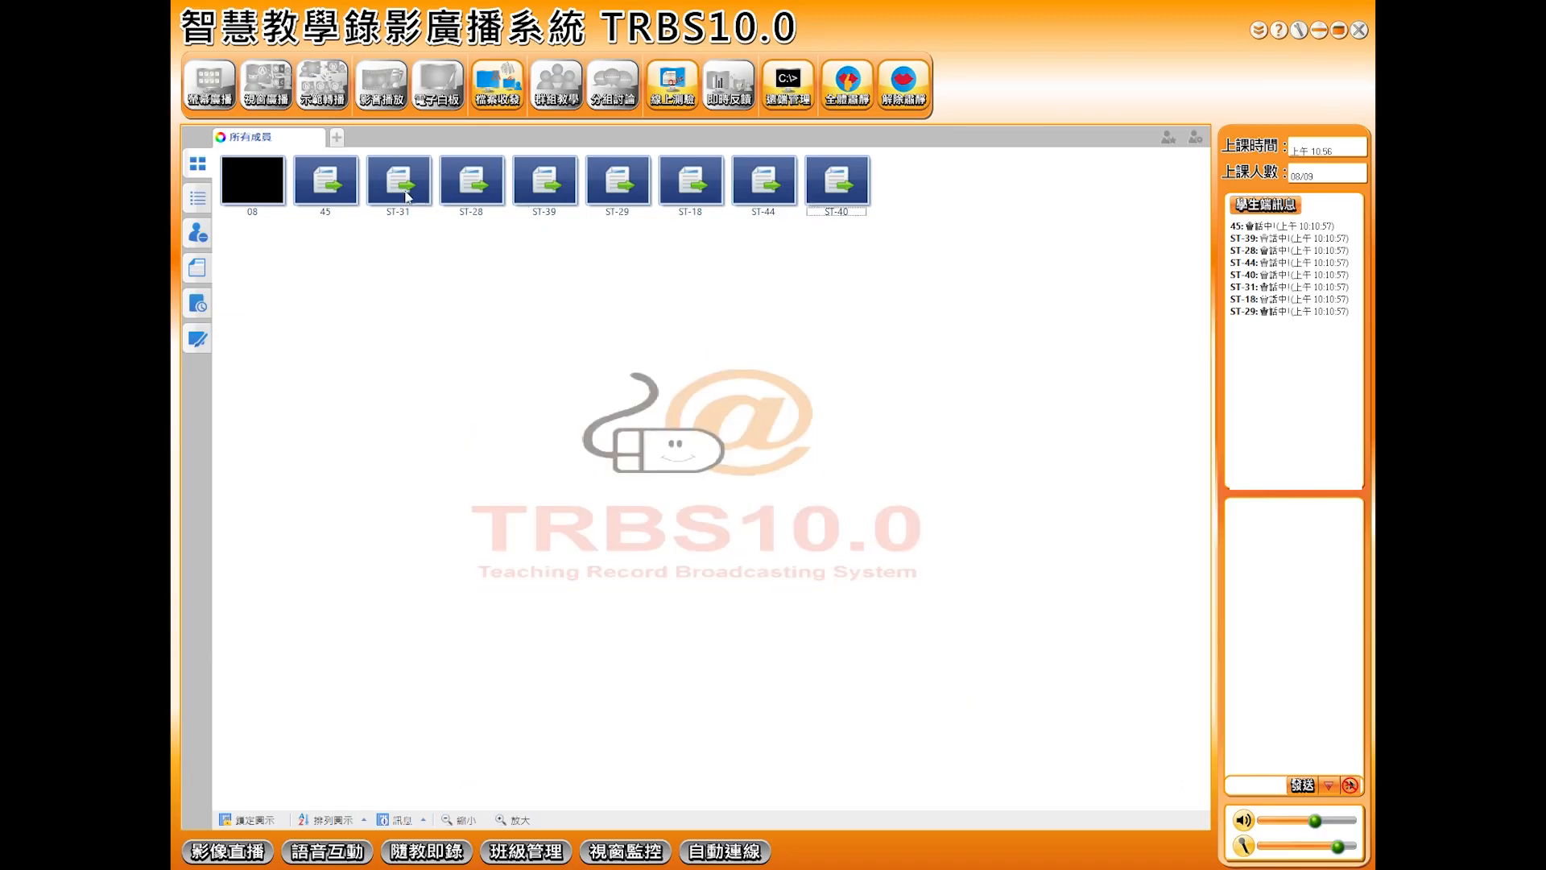
- Select student station ST-18 and open file distribution (檔案分發) for it
click(691, 195)
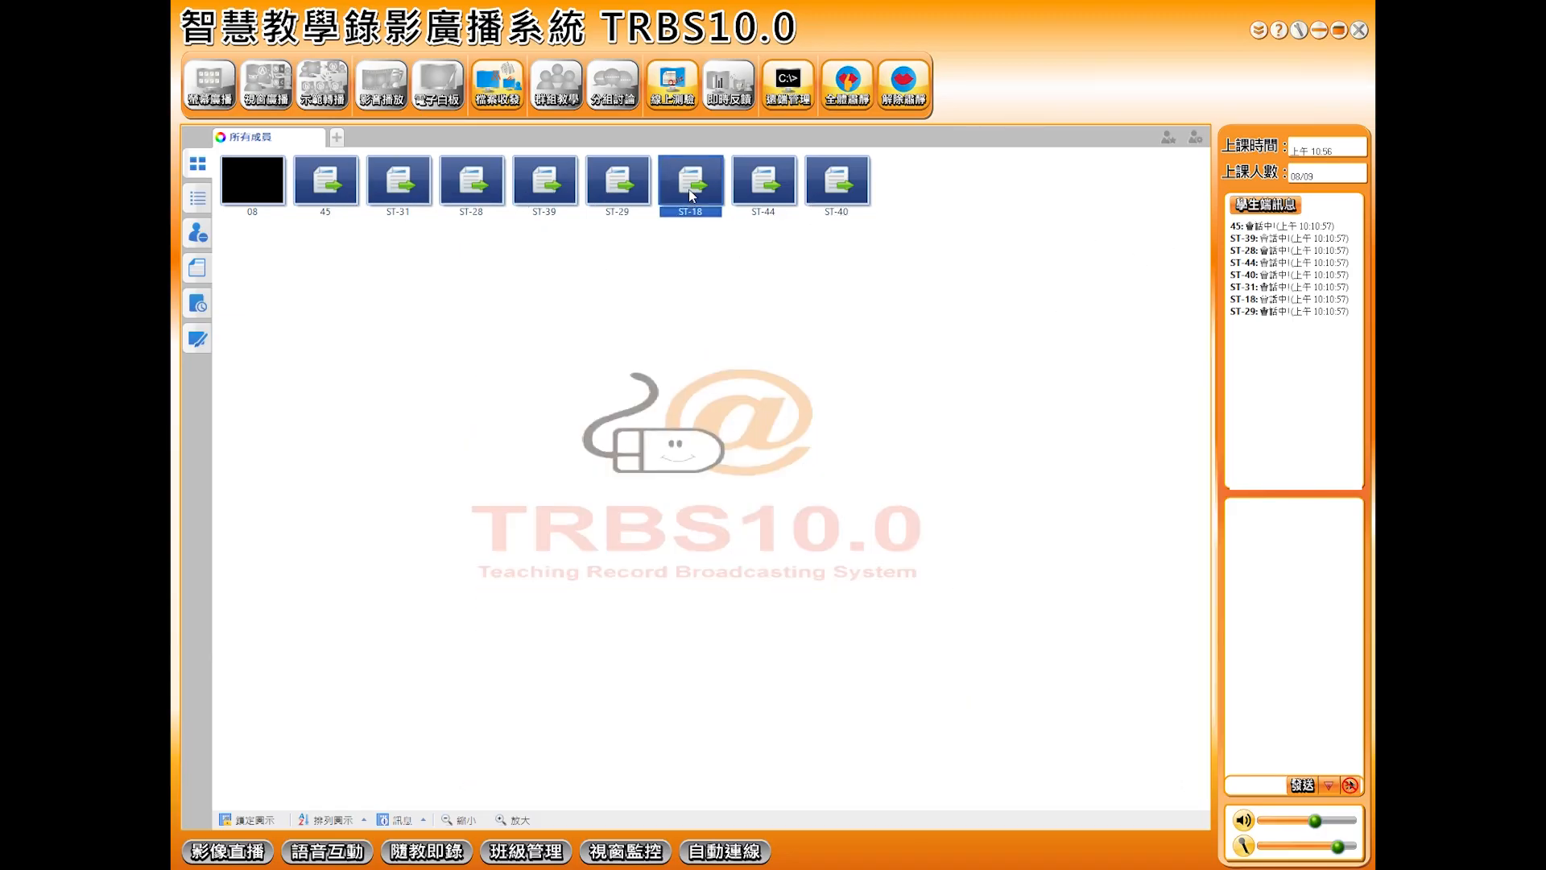
click(483, 90)
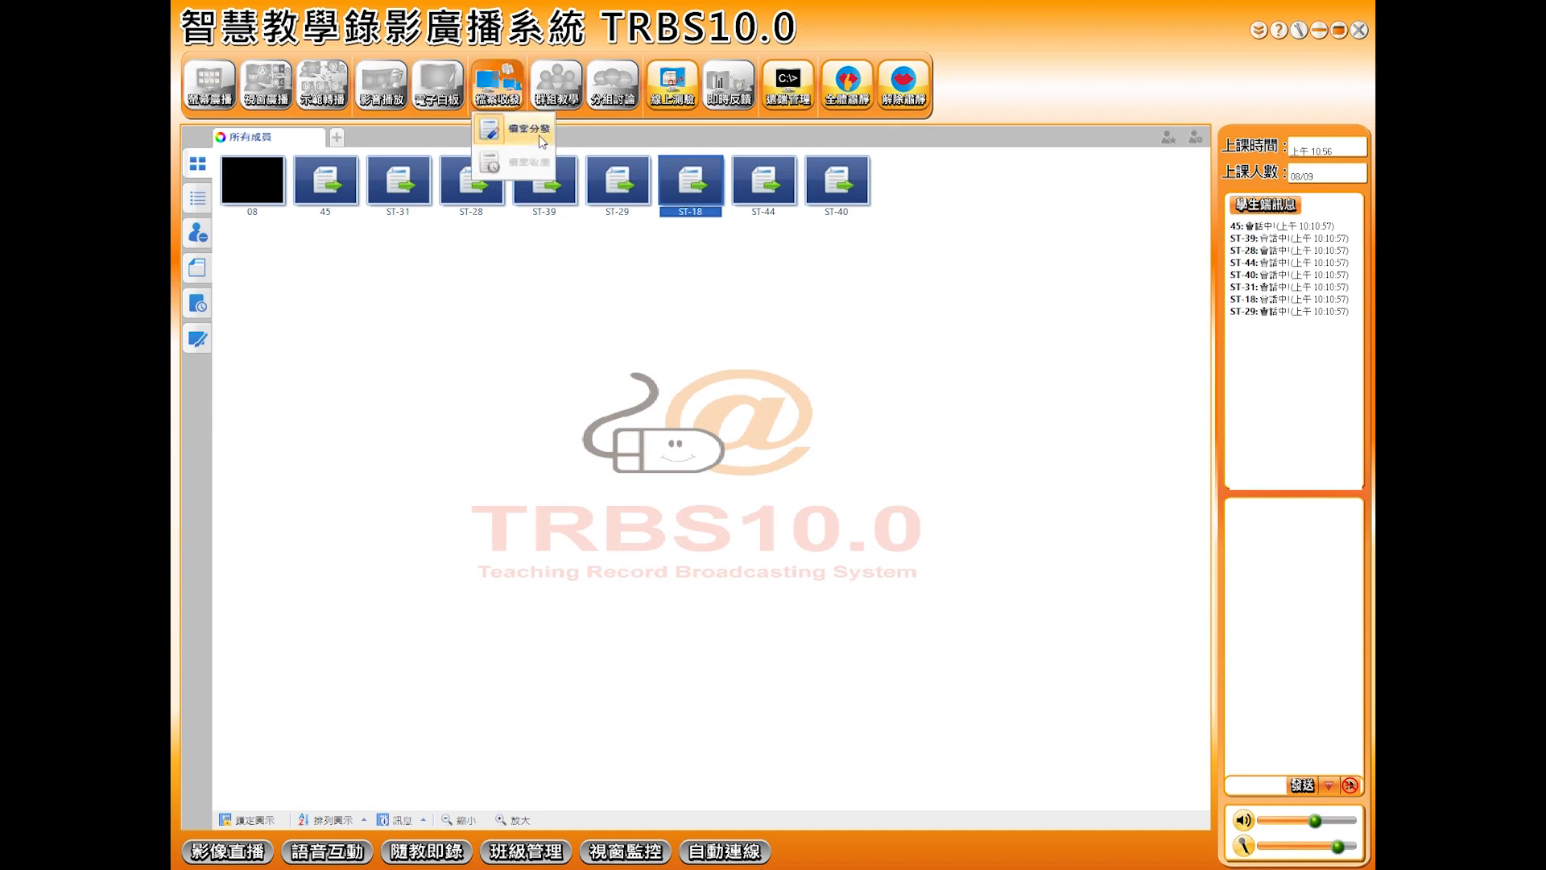
click(534, 130)
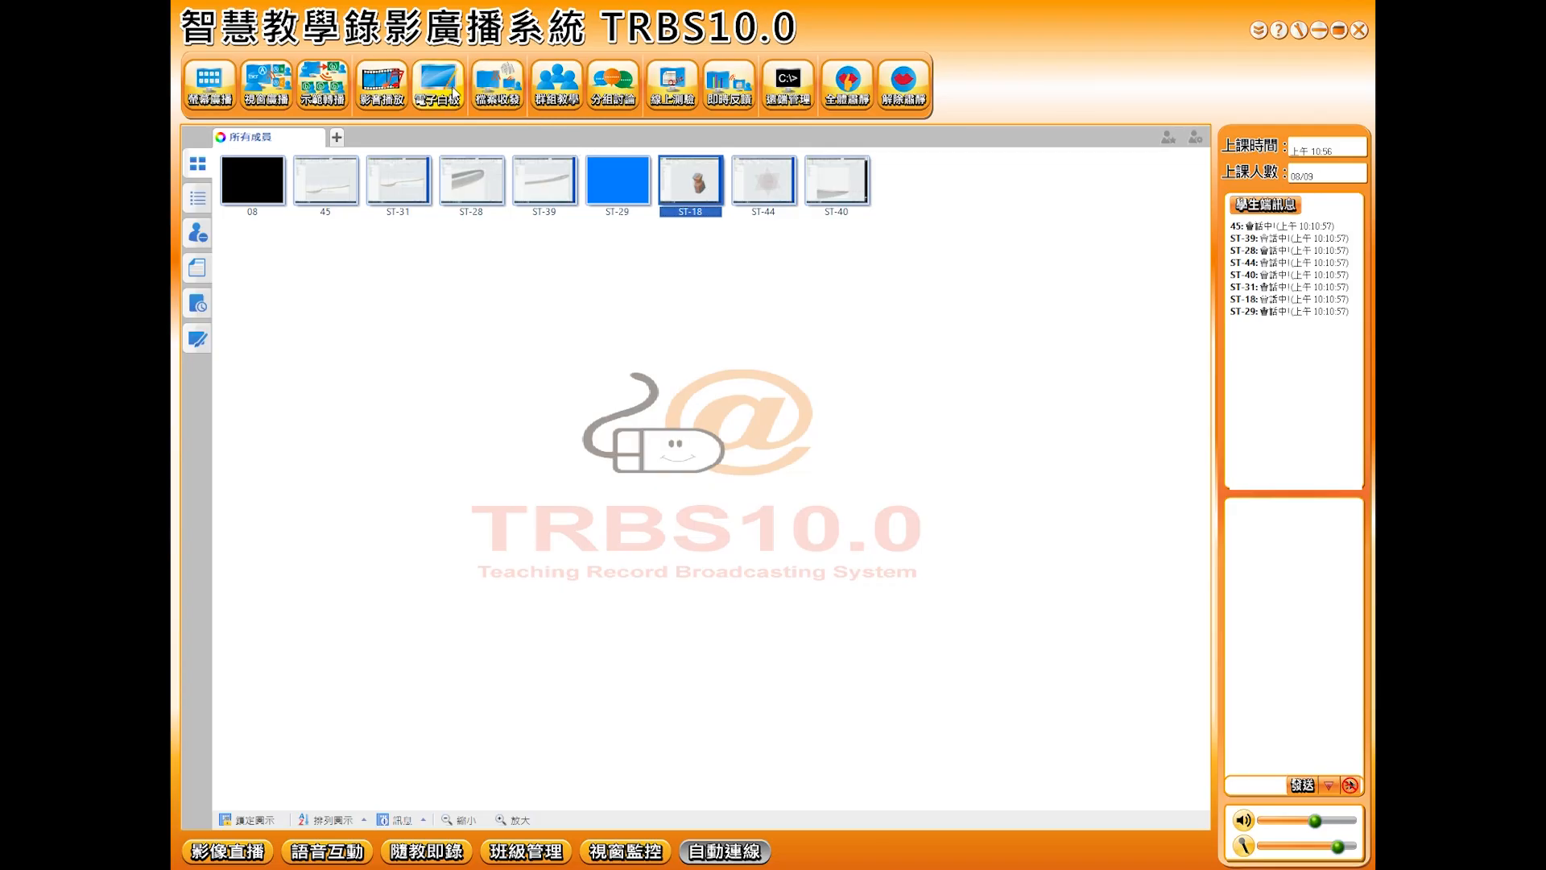
click(514, 100)
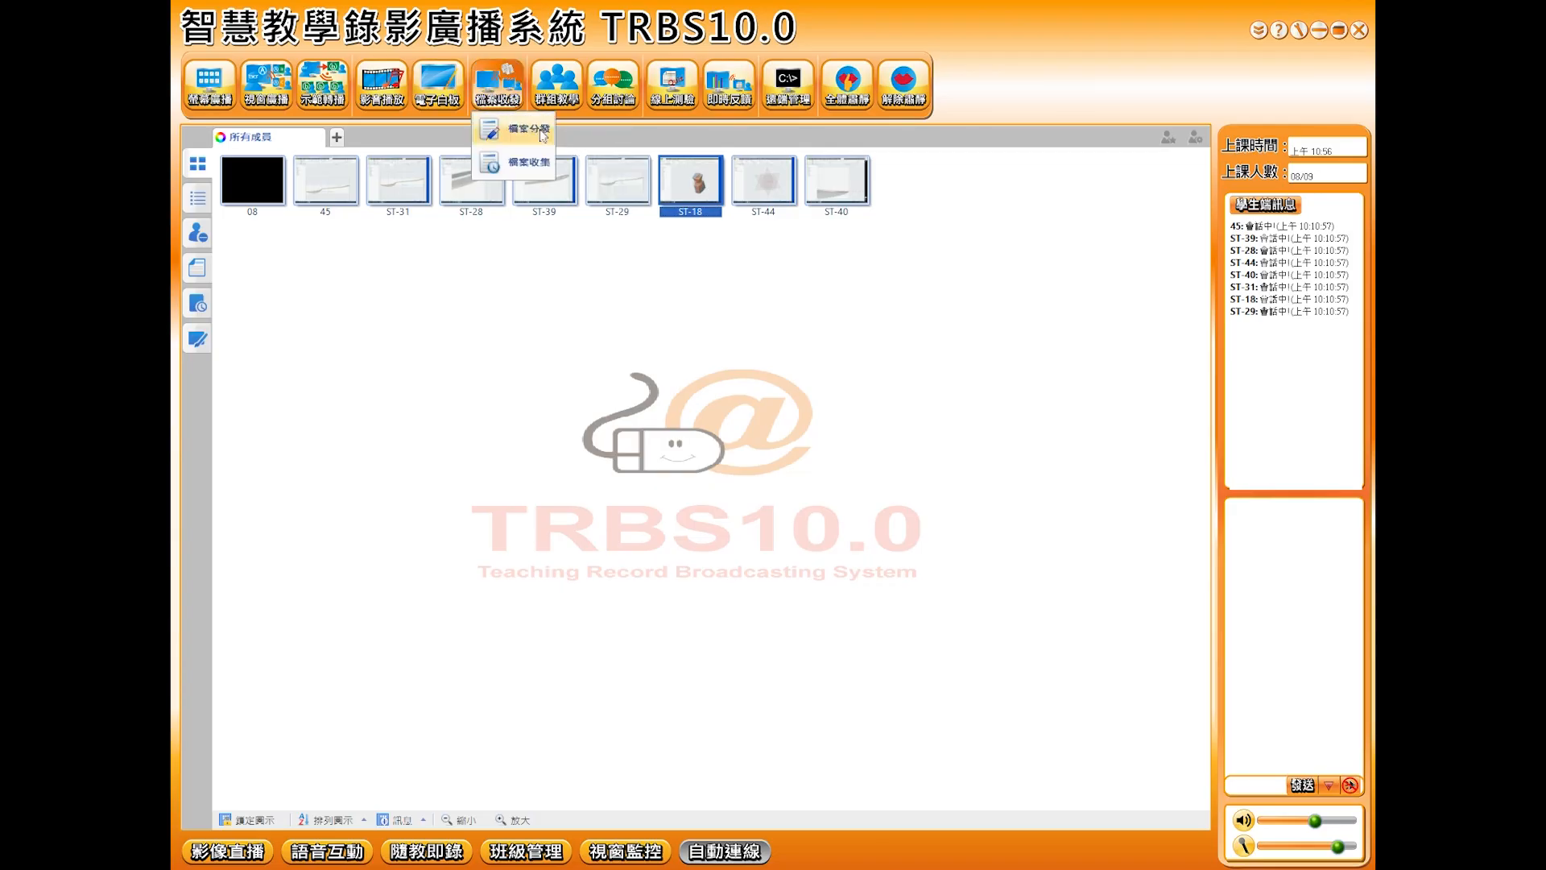
click(532, 131)
scroll(562, 389, down, 1)
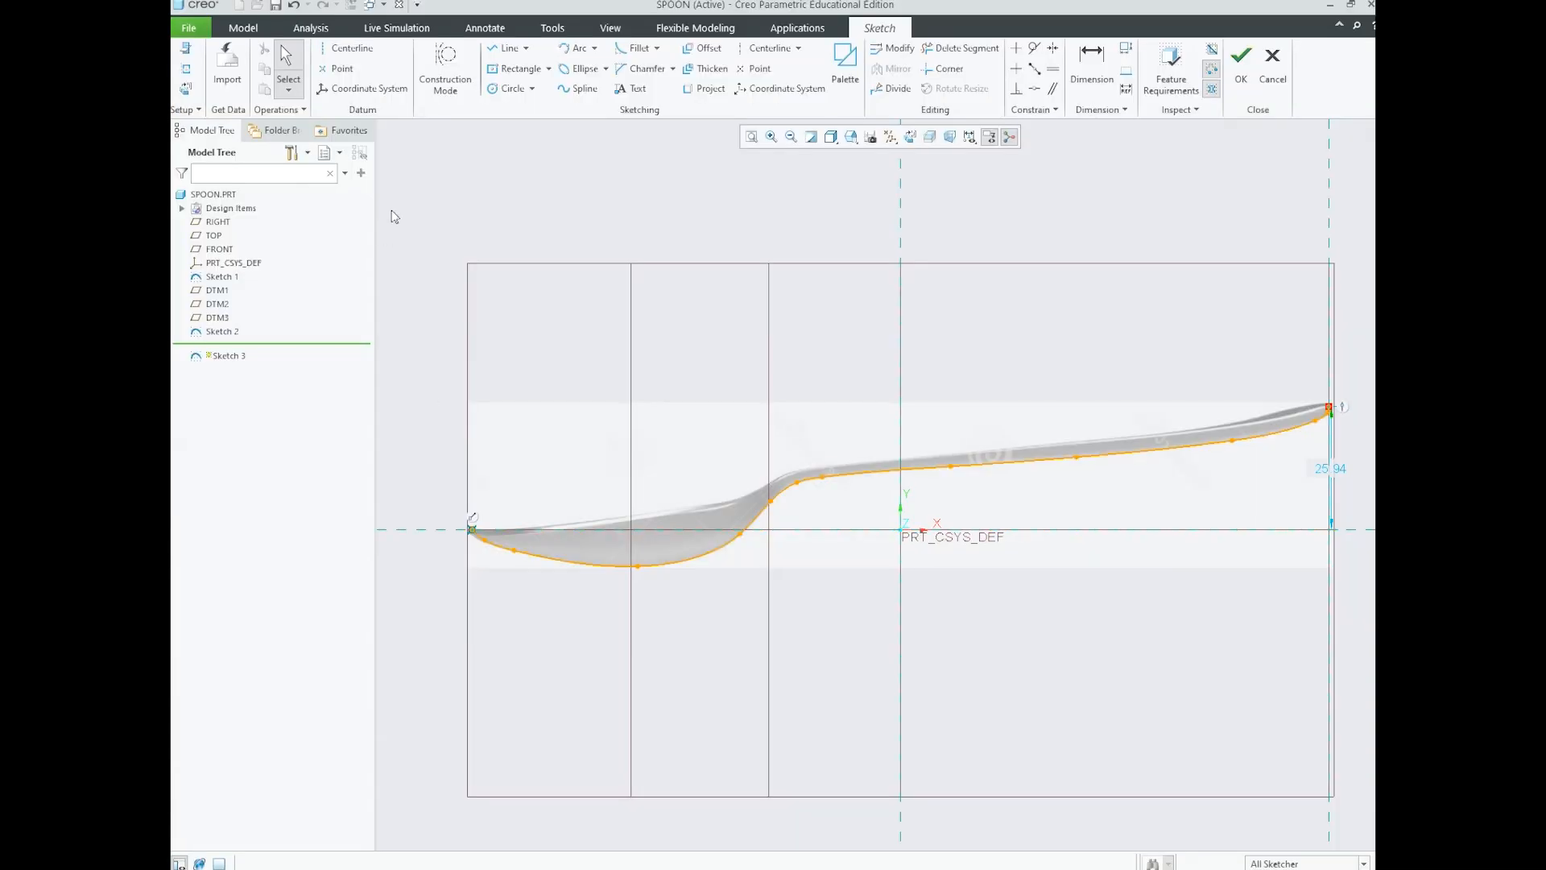
- Switch to Creo Parametric, finish the side-profile sketch, and save SPOON.PRT in the Creo_11 folder
click(1241, 63)
click(276, 6)
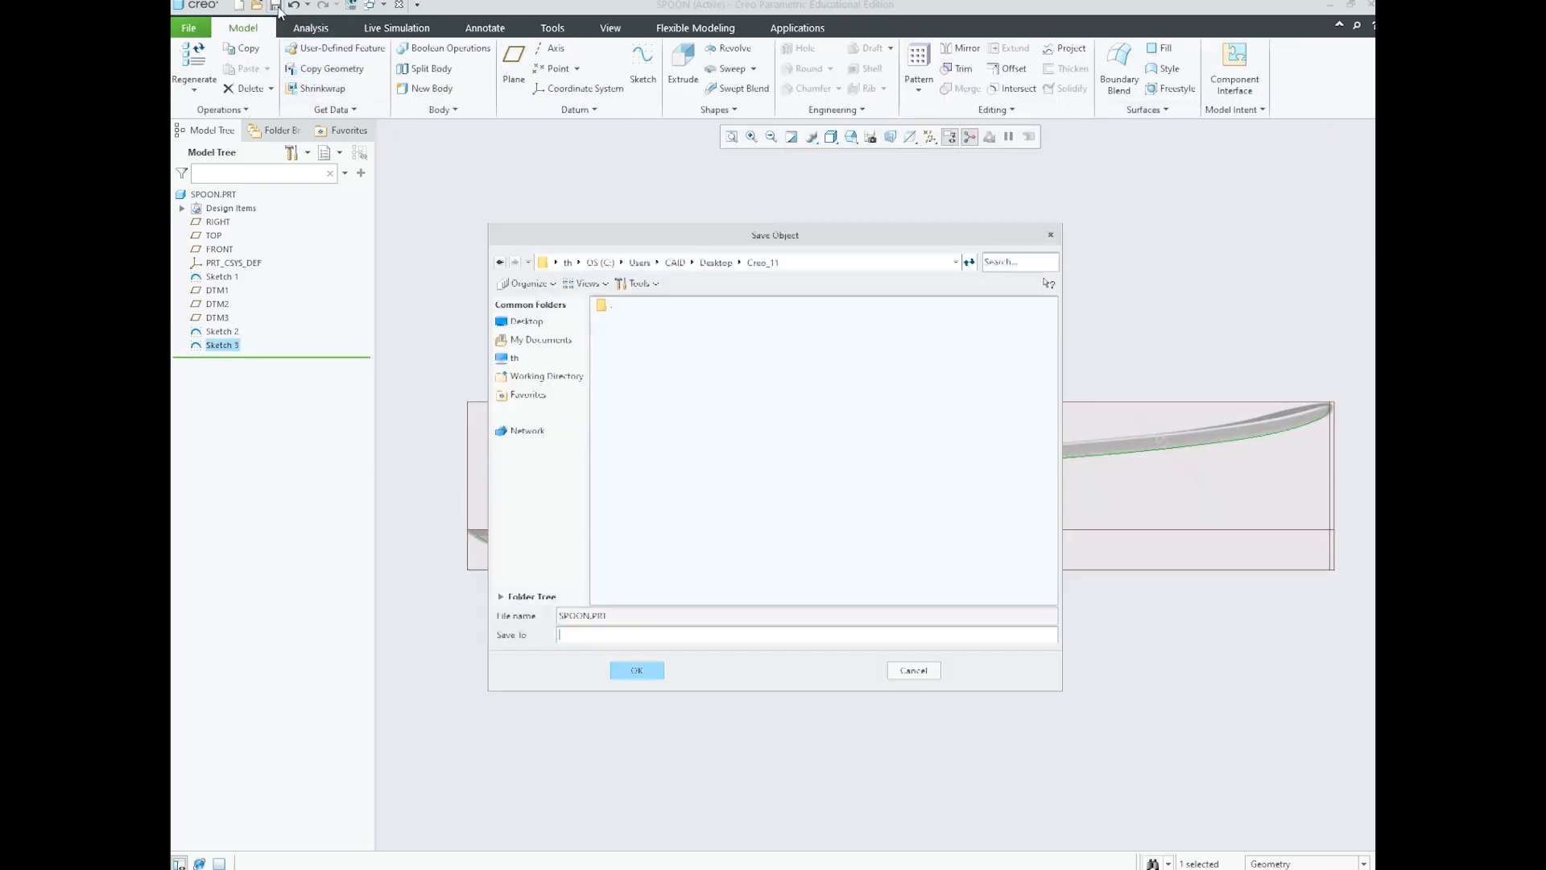
click(636, 671)
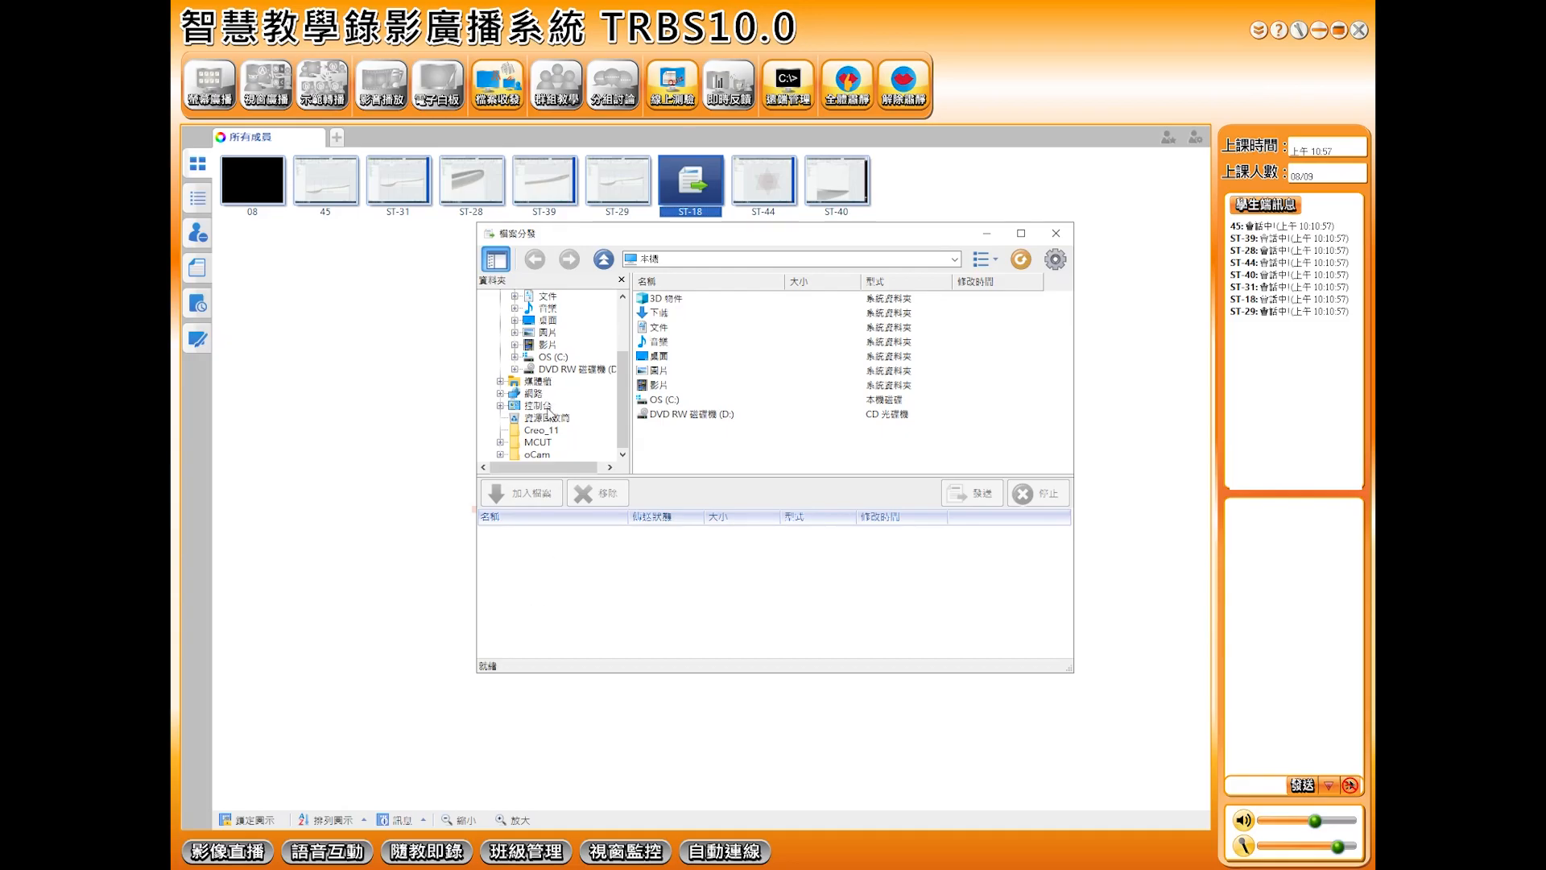
- Switch to TRBS10.0, add spoon.prt from the Creo_11 folder to the distribution list, and send it to station ST-18
click(550, 432)
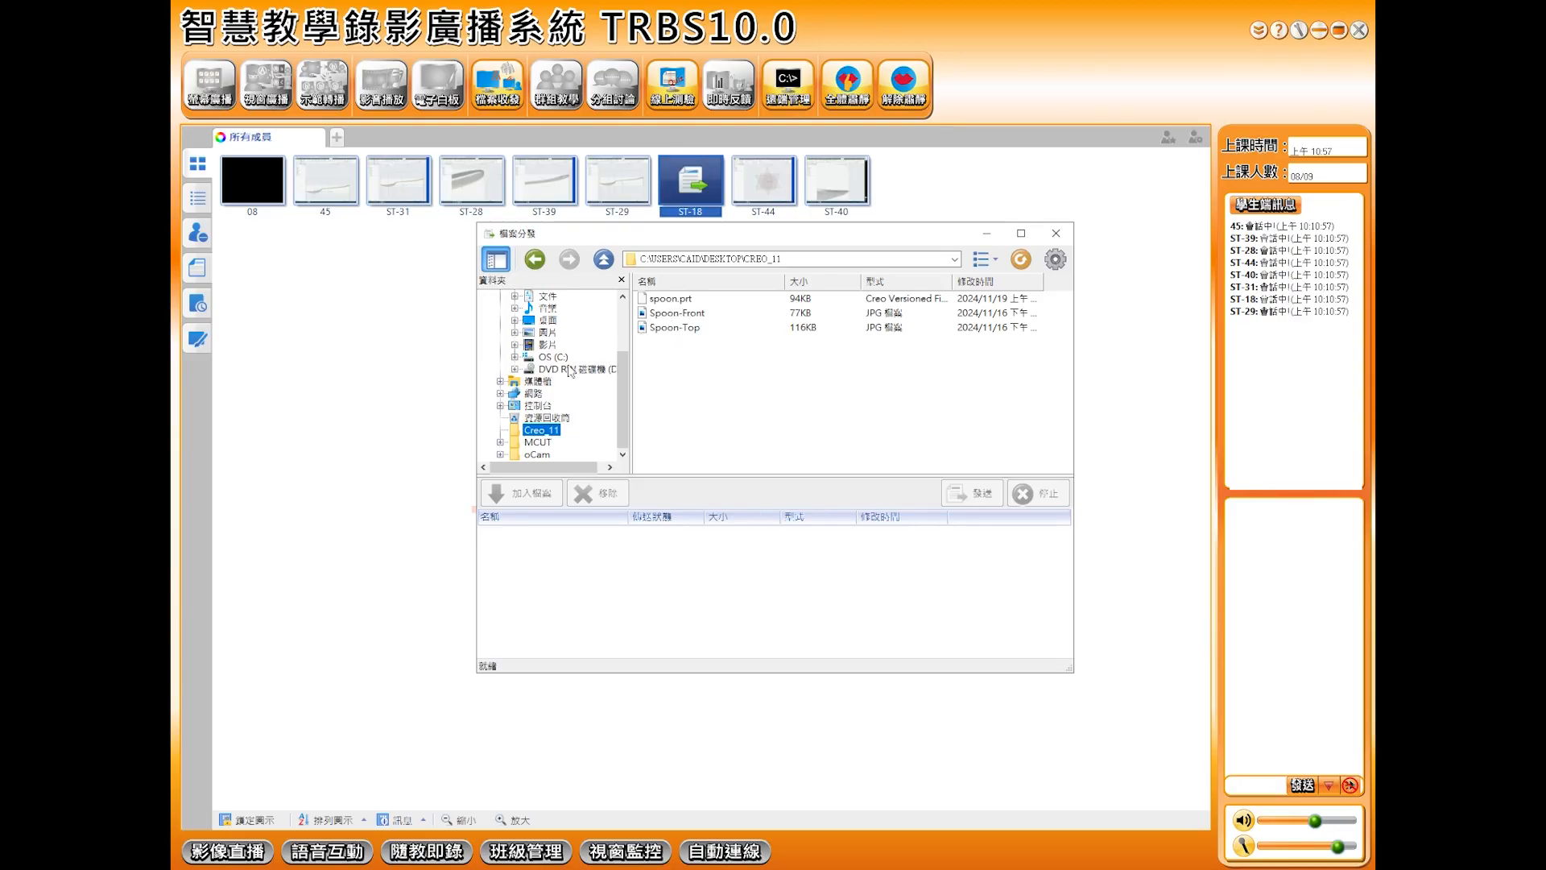
click(675, 299)
click(528, 494)
click(962, 501)
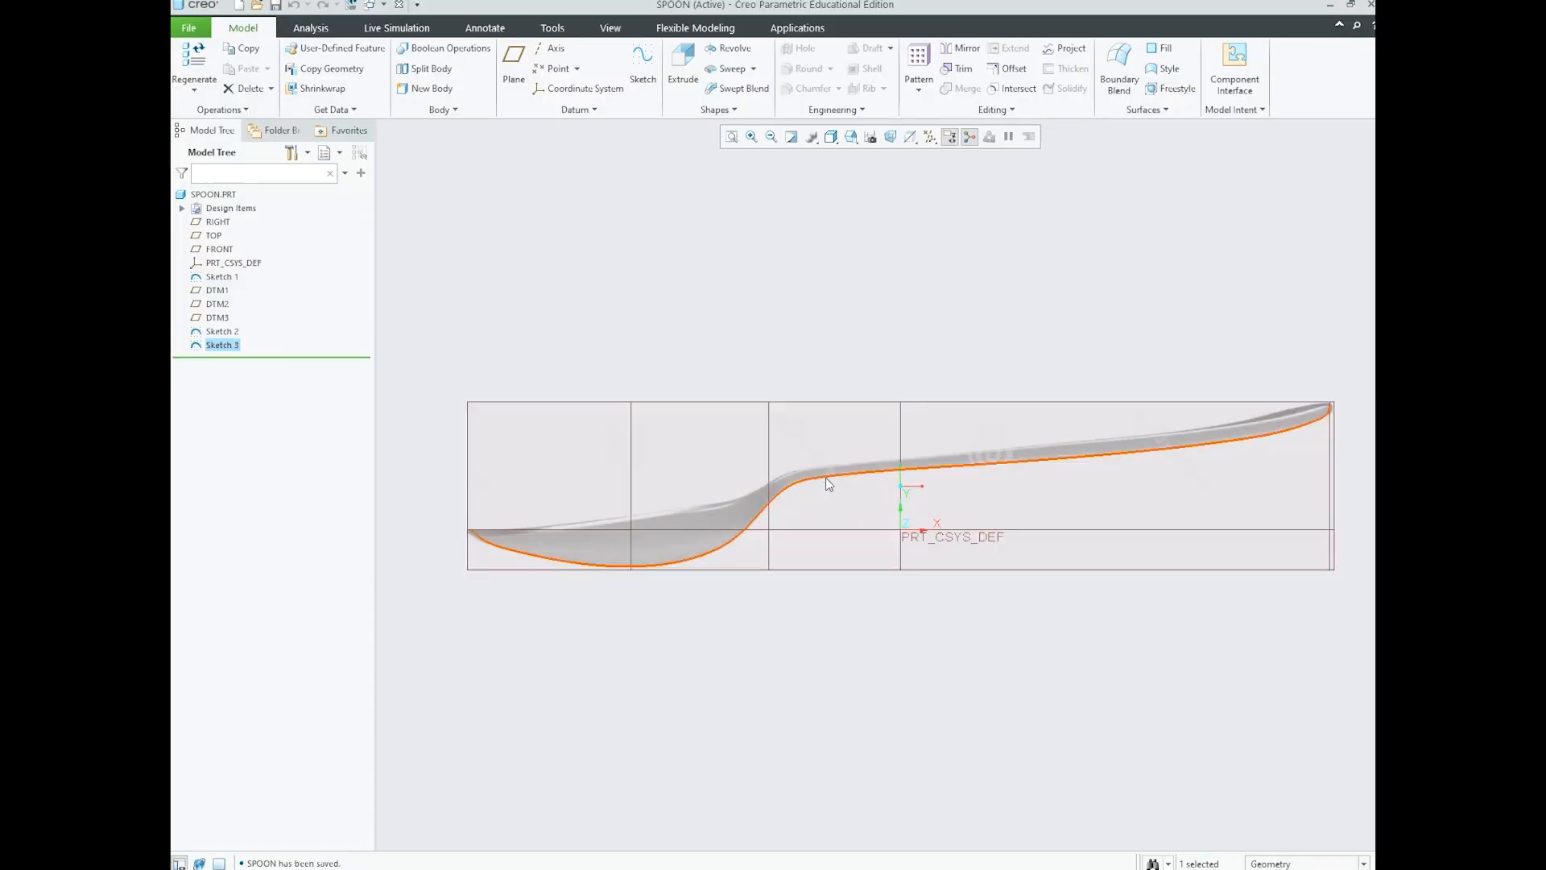
- Reopen the side-profile sketch, bring up reference image Spoon (8).png for comparison, and close the sketch with its curve as drawn
click(829, 484)
click(856, 390)
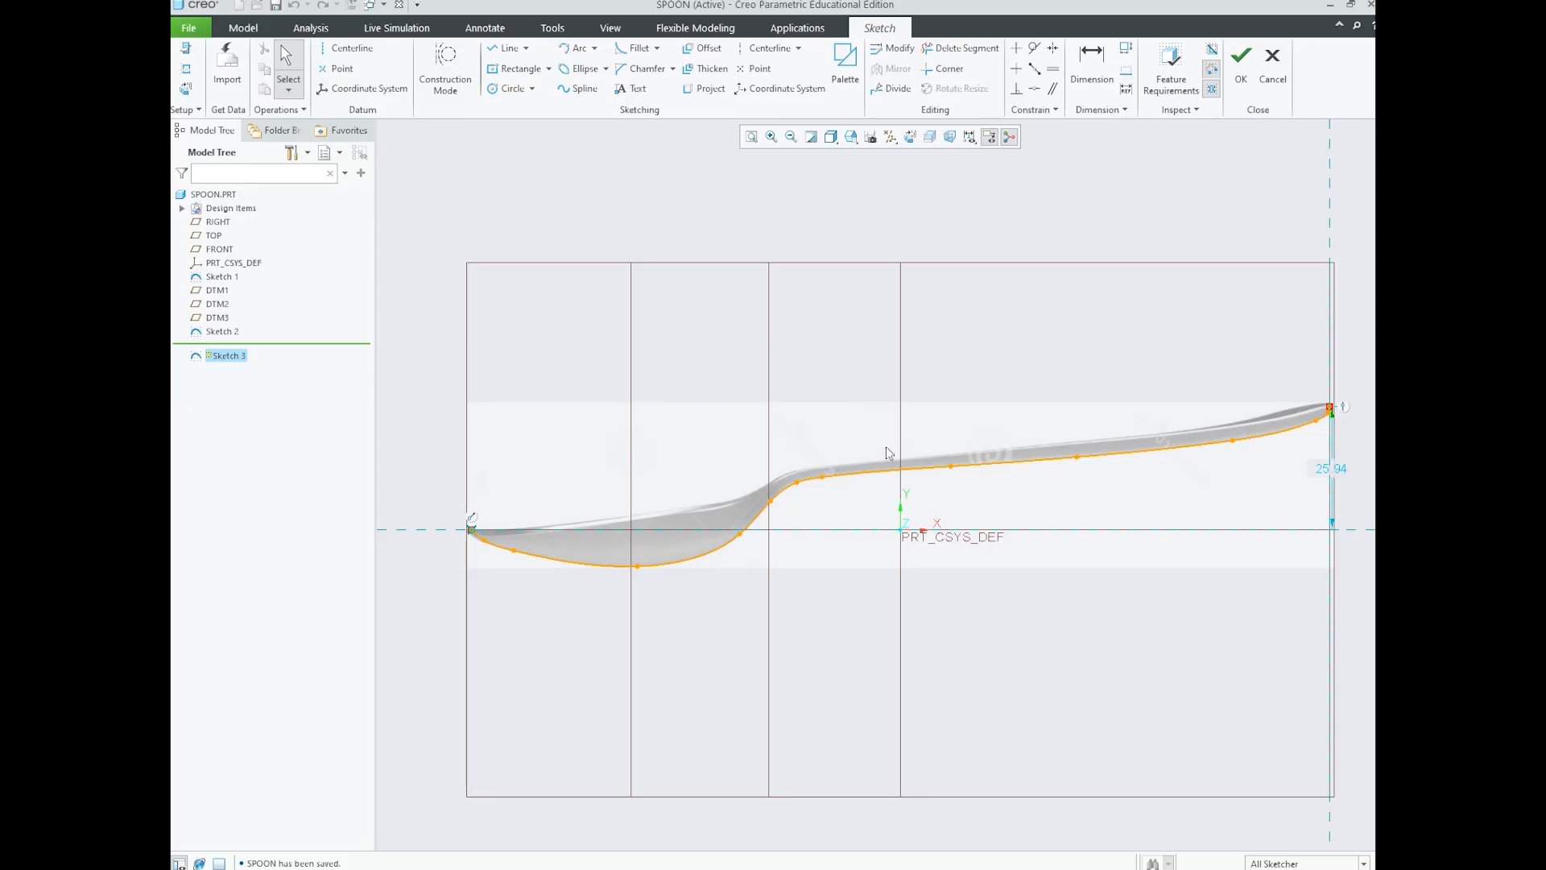
key(alt+Tab)
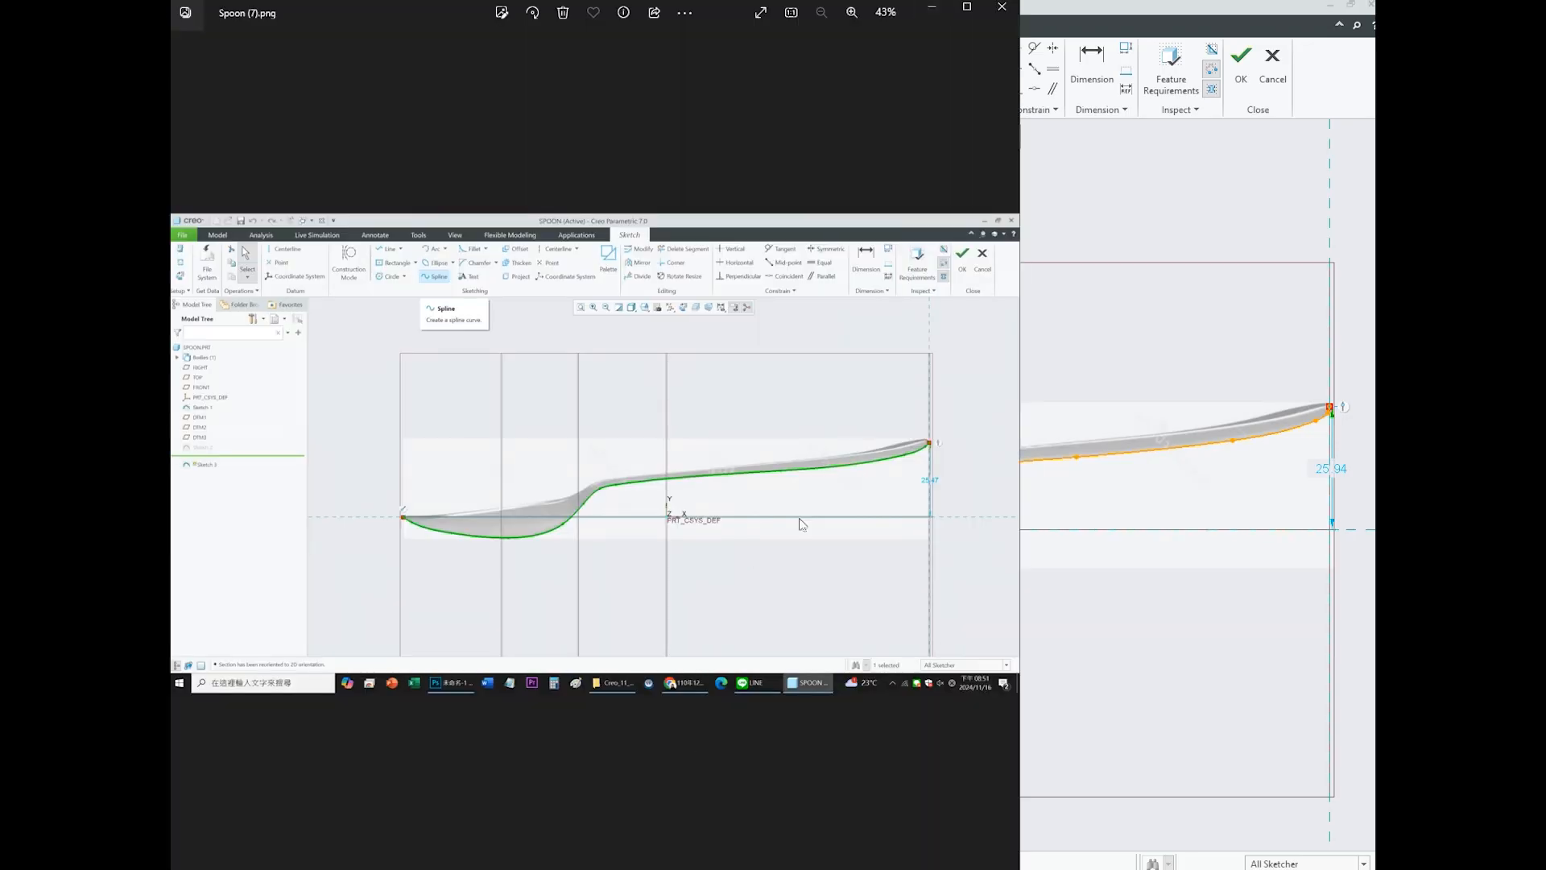
click(1011, 454)
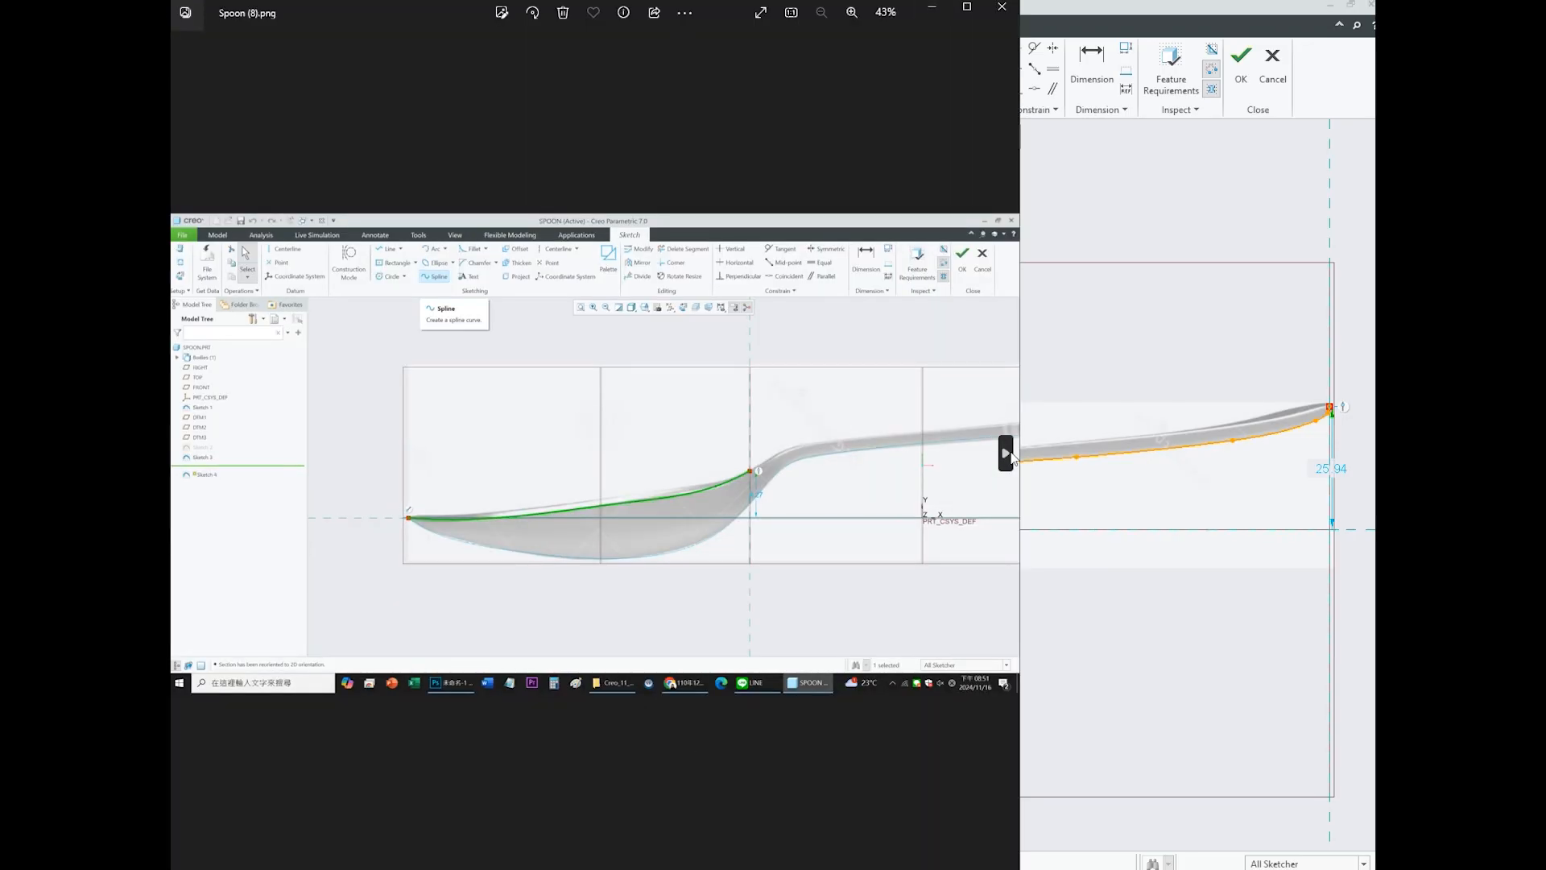
click(1079, 364)
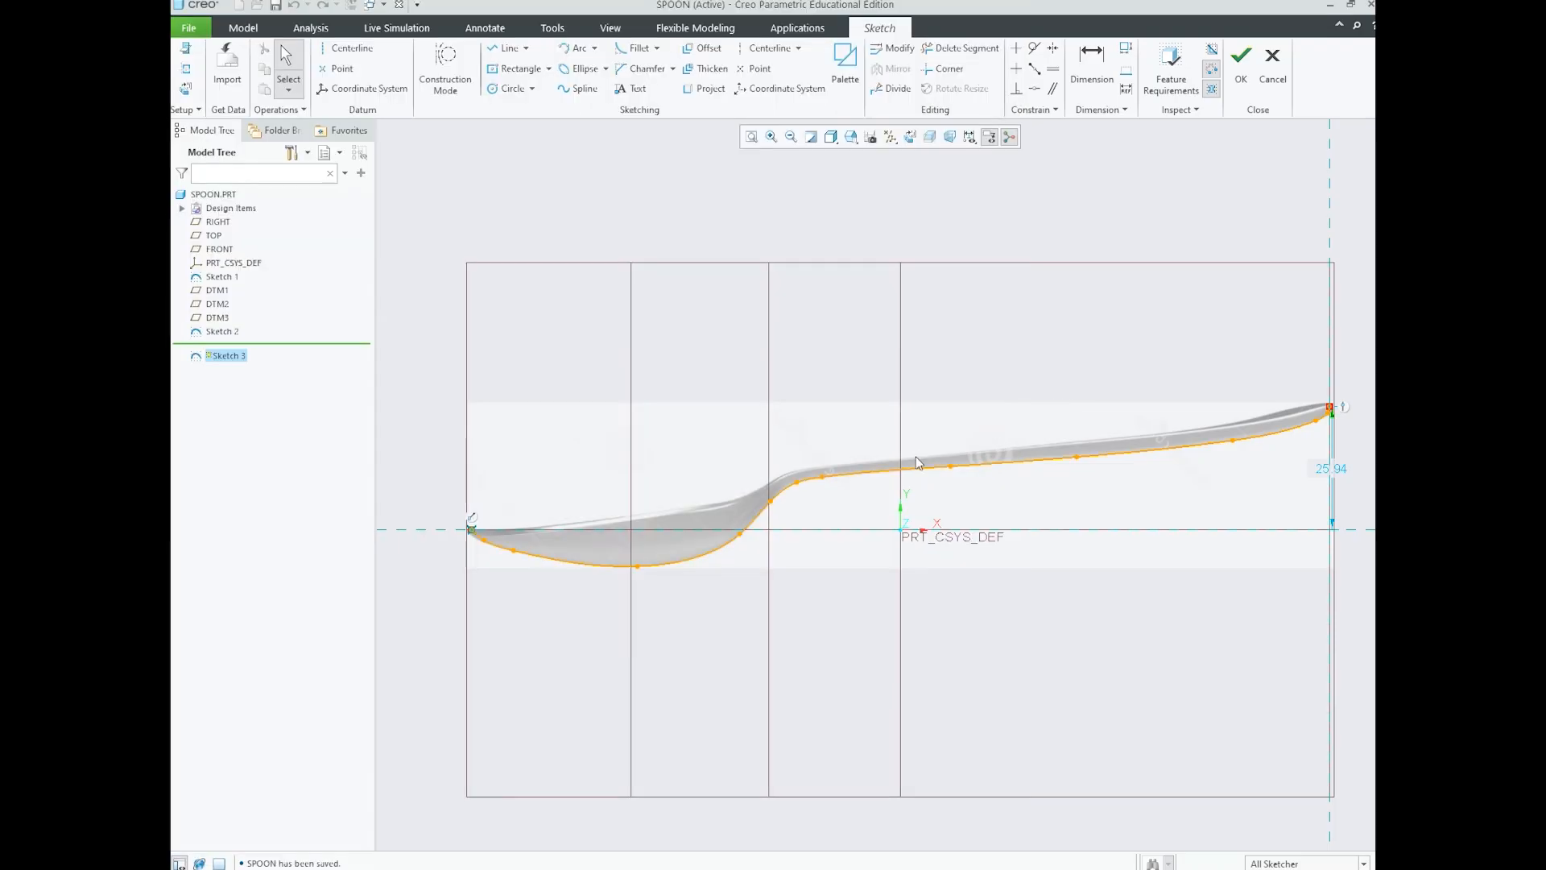
click(1235, 64)
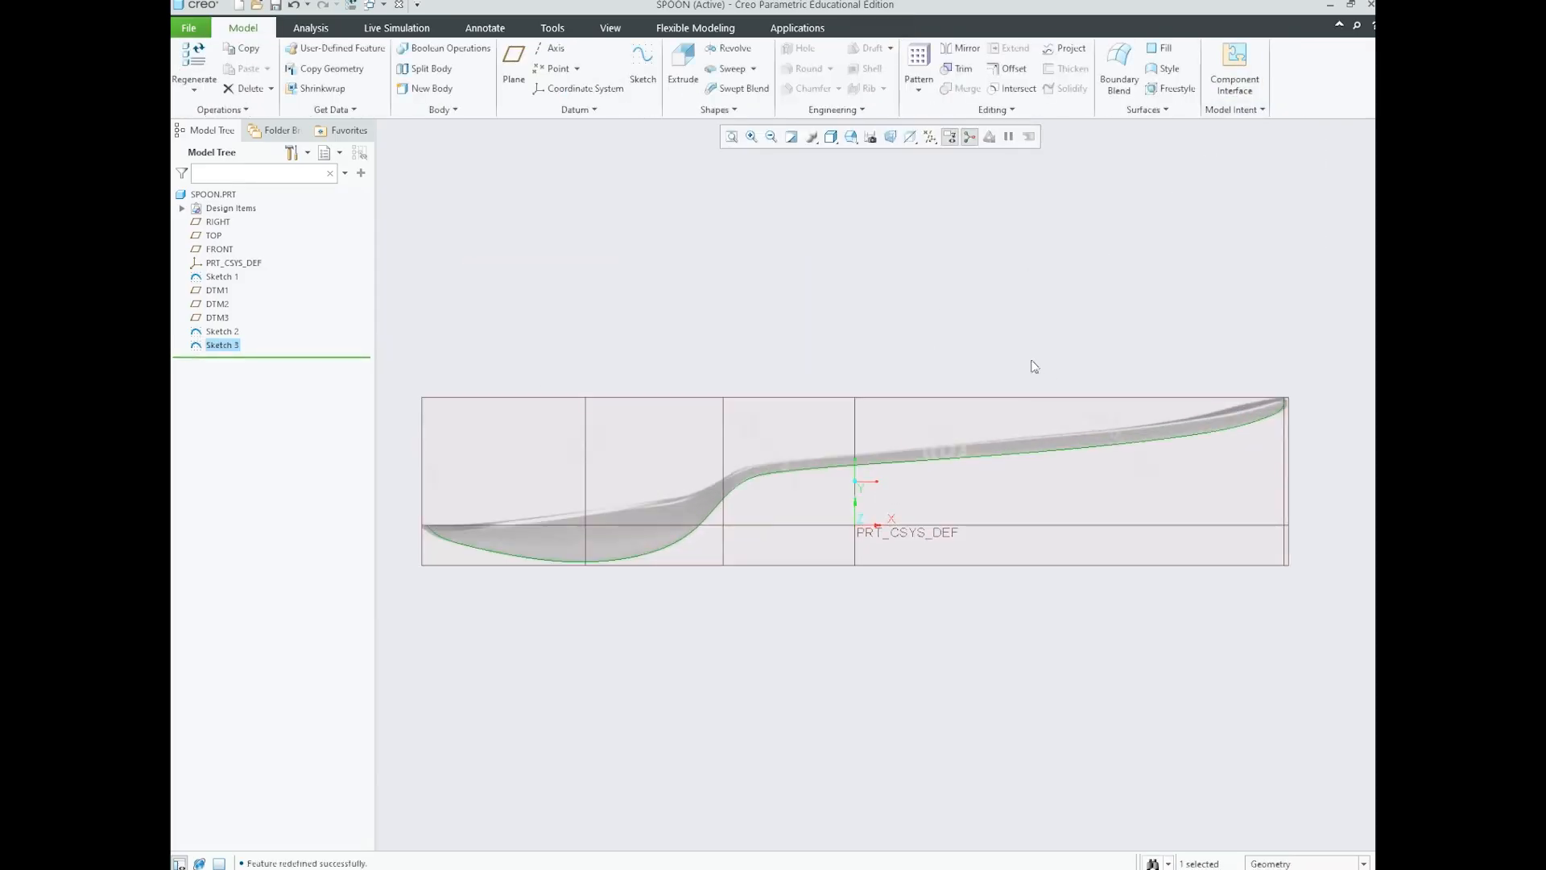
- Inspect the side-profile curve against the datum planes and both reference images in the default 3D orientation
key(ctrl+d)
click(1005, 350)
scroll(896, 404, up, 4)
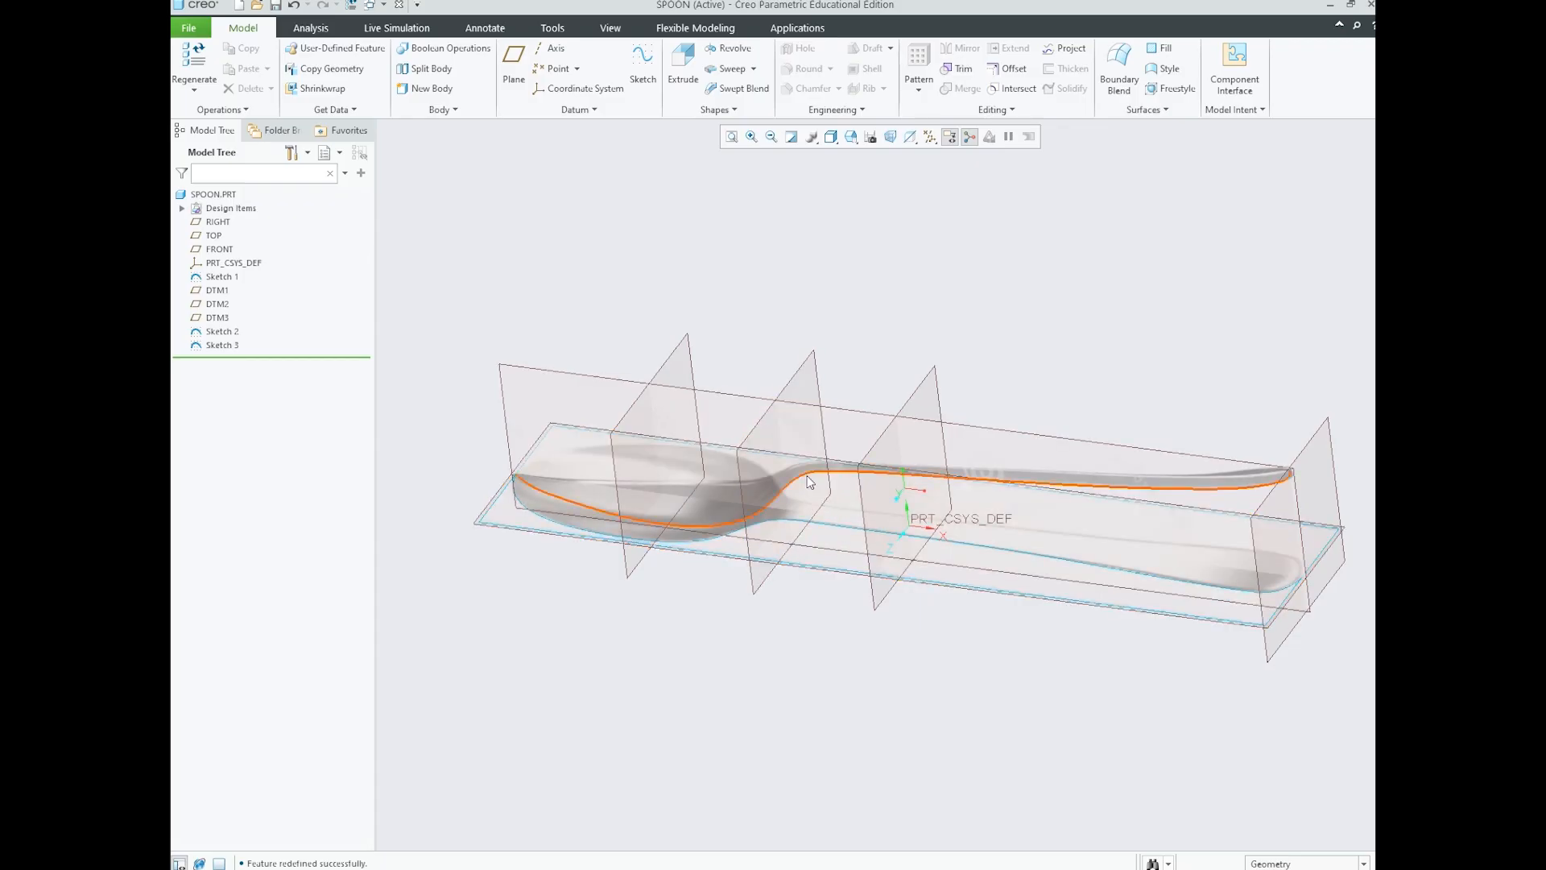
click(806, 474)
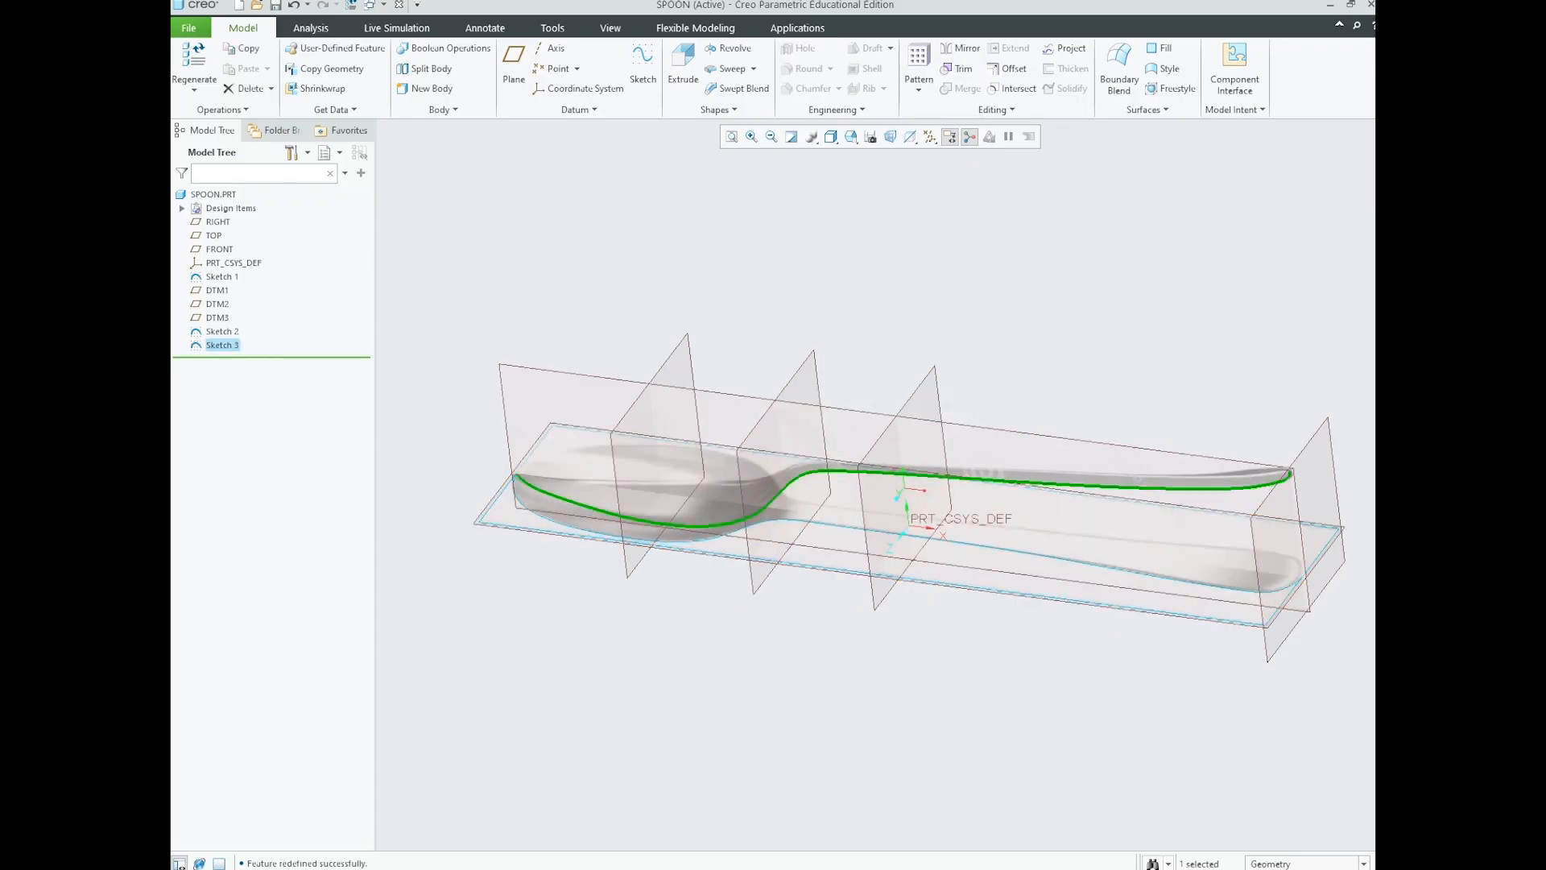
click(558, 869)
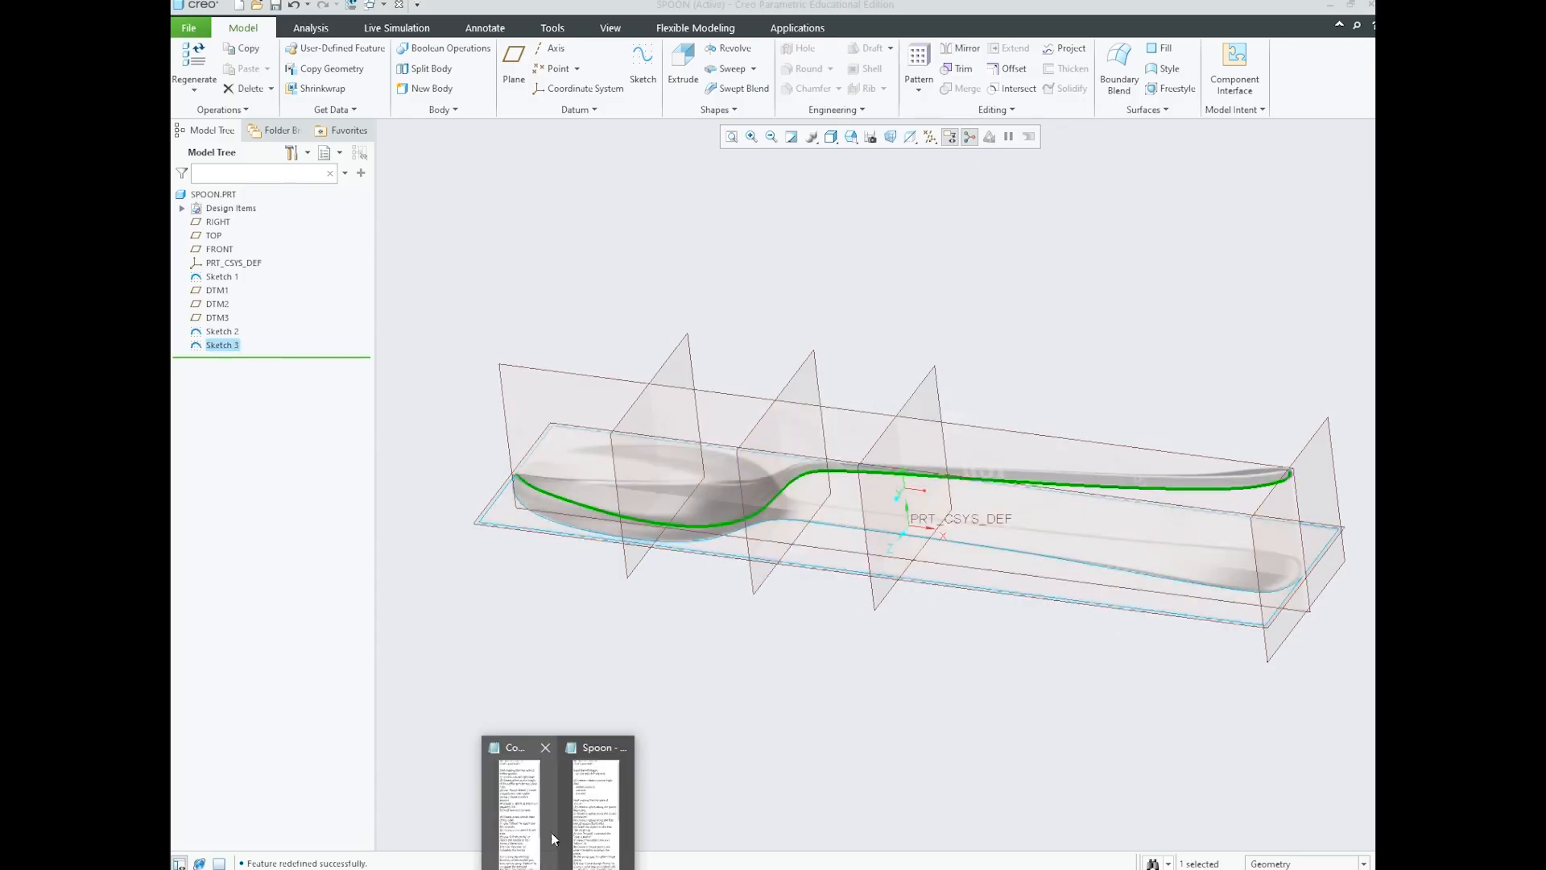
click(729, 789)
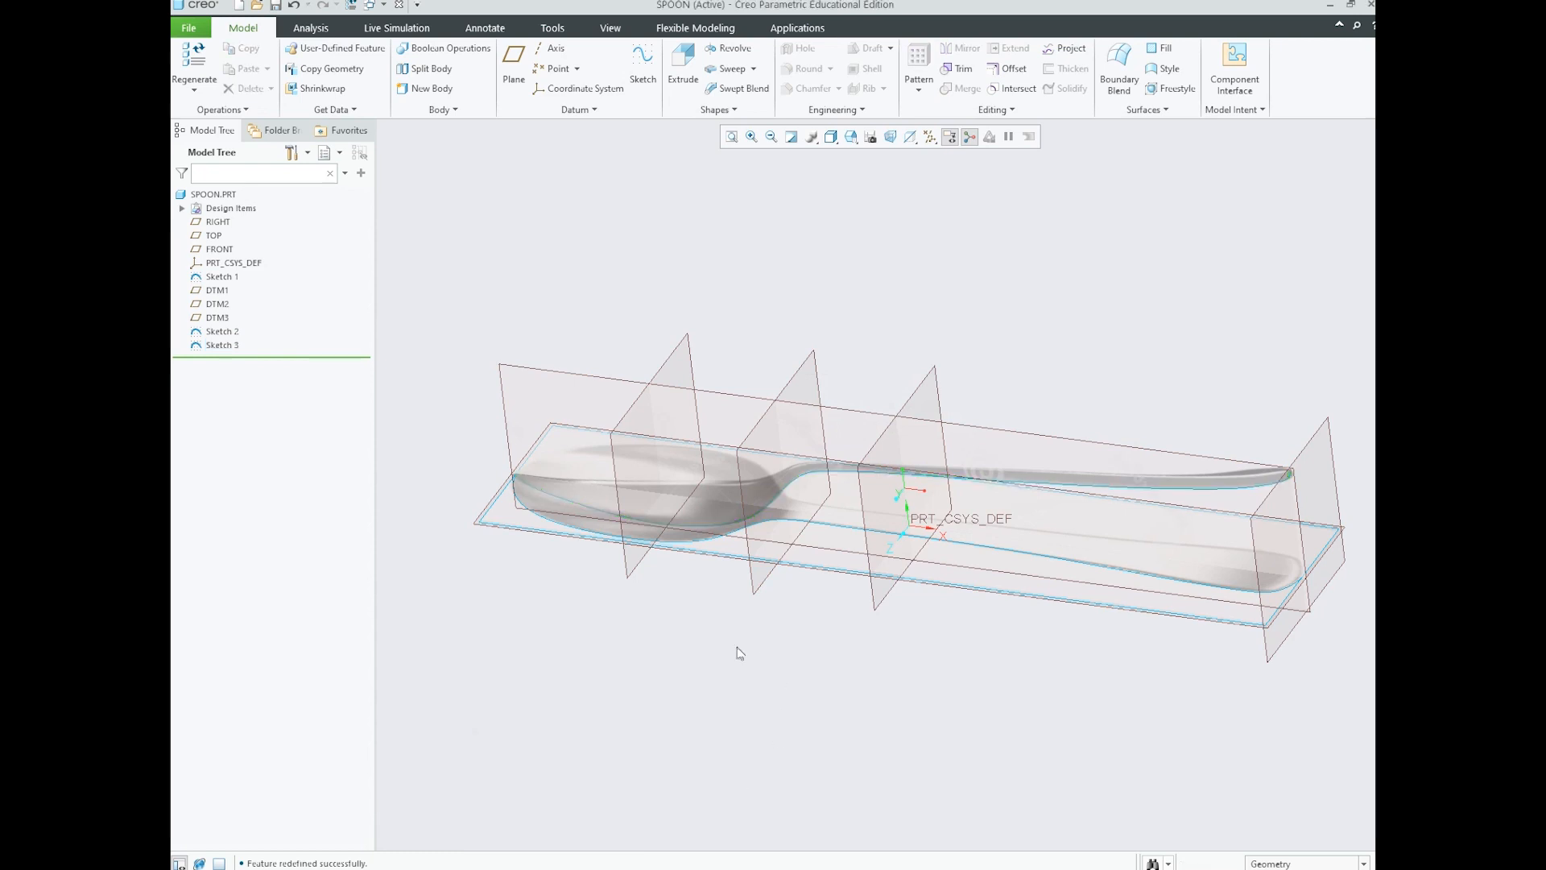
scroll(966, 633, up, 1)
scroll(884, 600, down, 1)
middle_drag(885, 600, 870, 608)
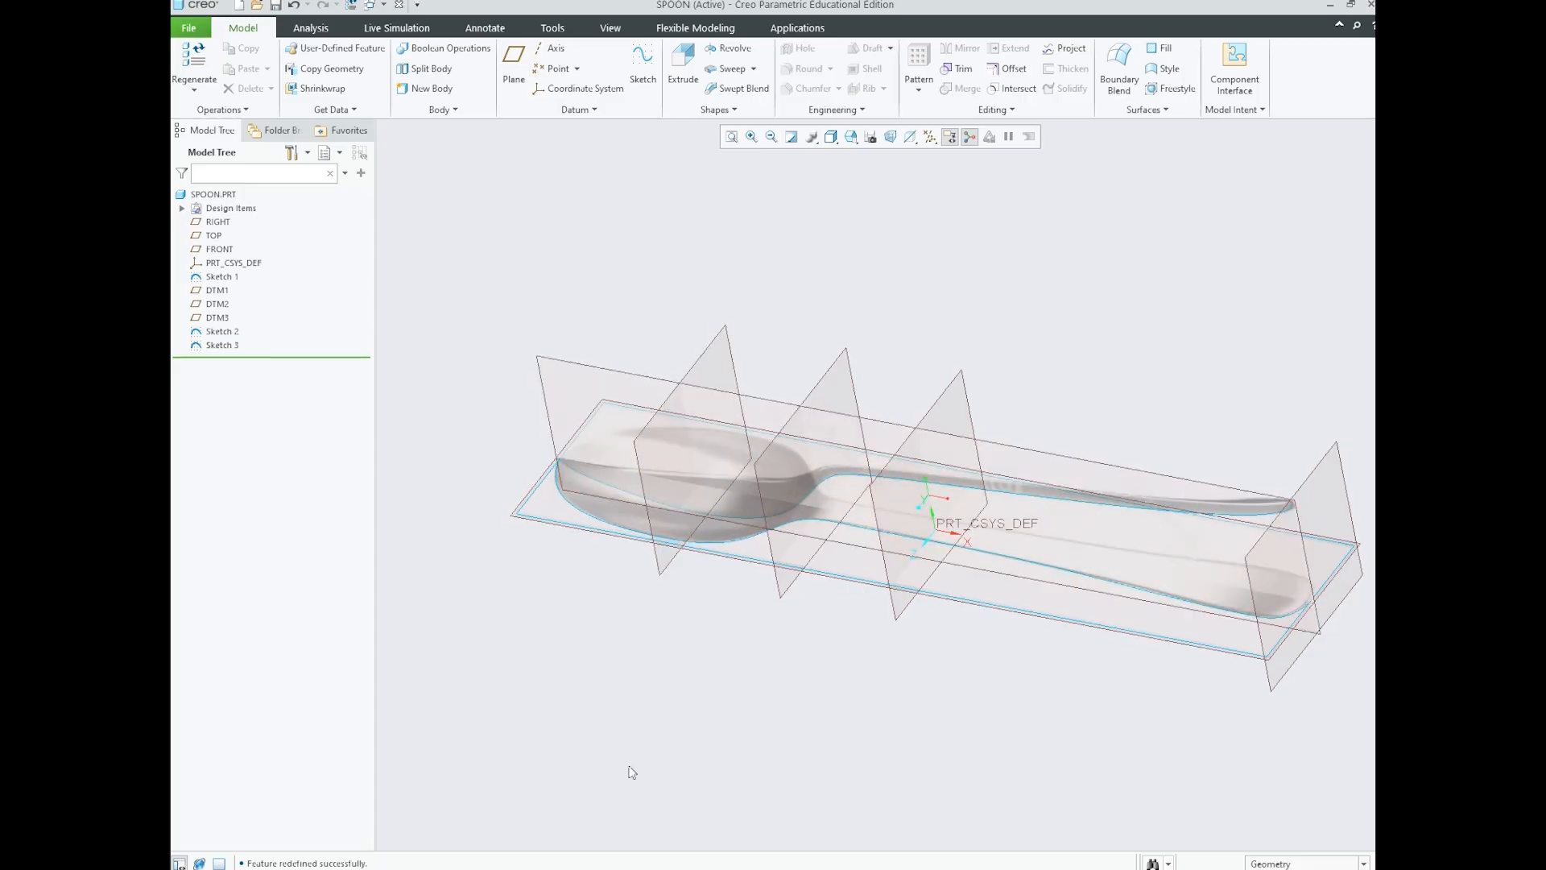
- Switch to the image viewer and examine the bowl-rim spline in Spoon (8).png from the bowl tip to the neck
click(587, 868)
scroll(578, 522, up, 4)
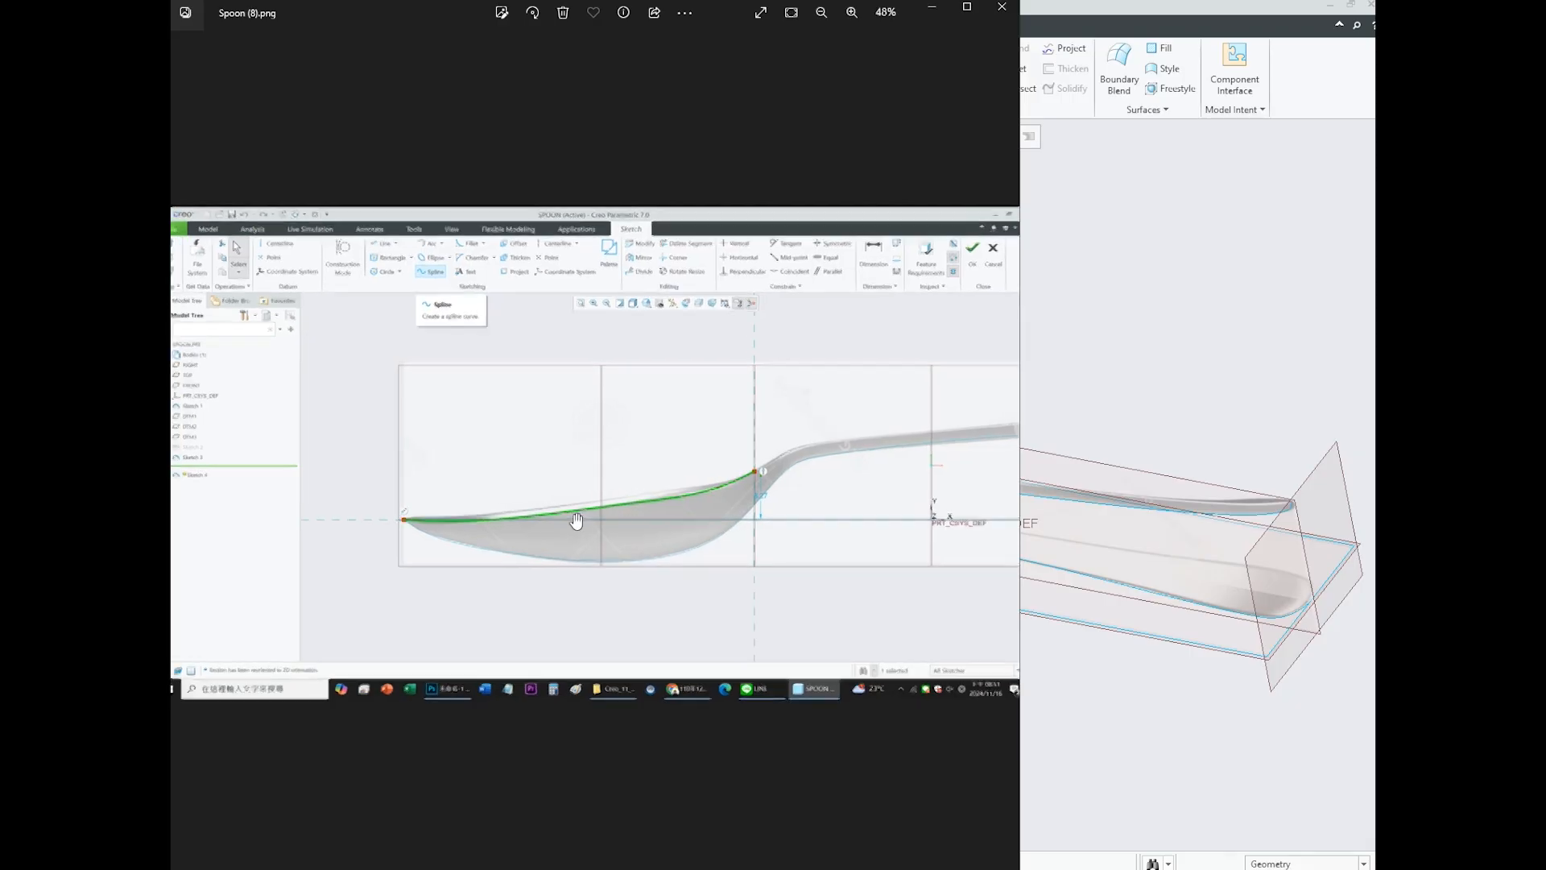
scroll(635, 541, down, 4)
scroll(636, 538, up, 3)
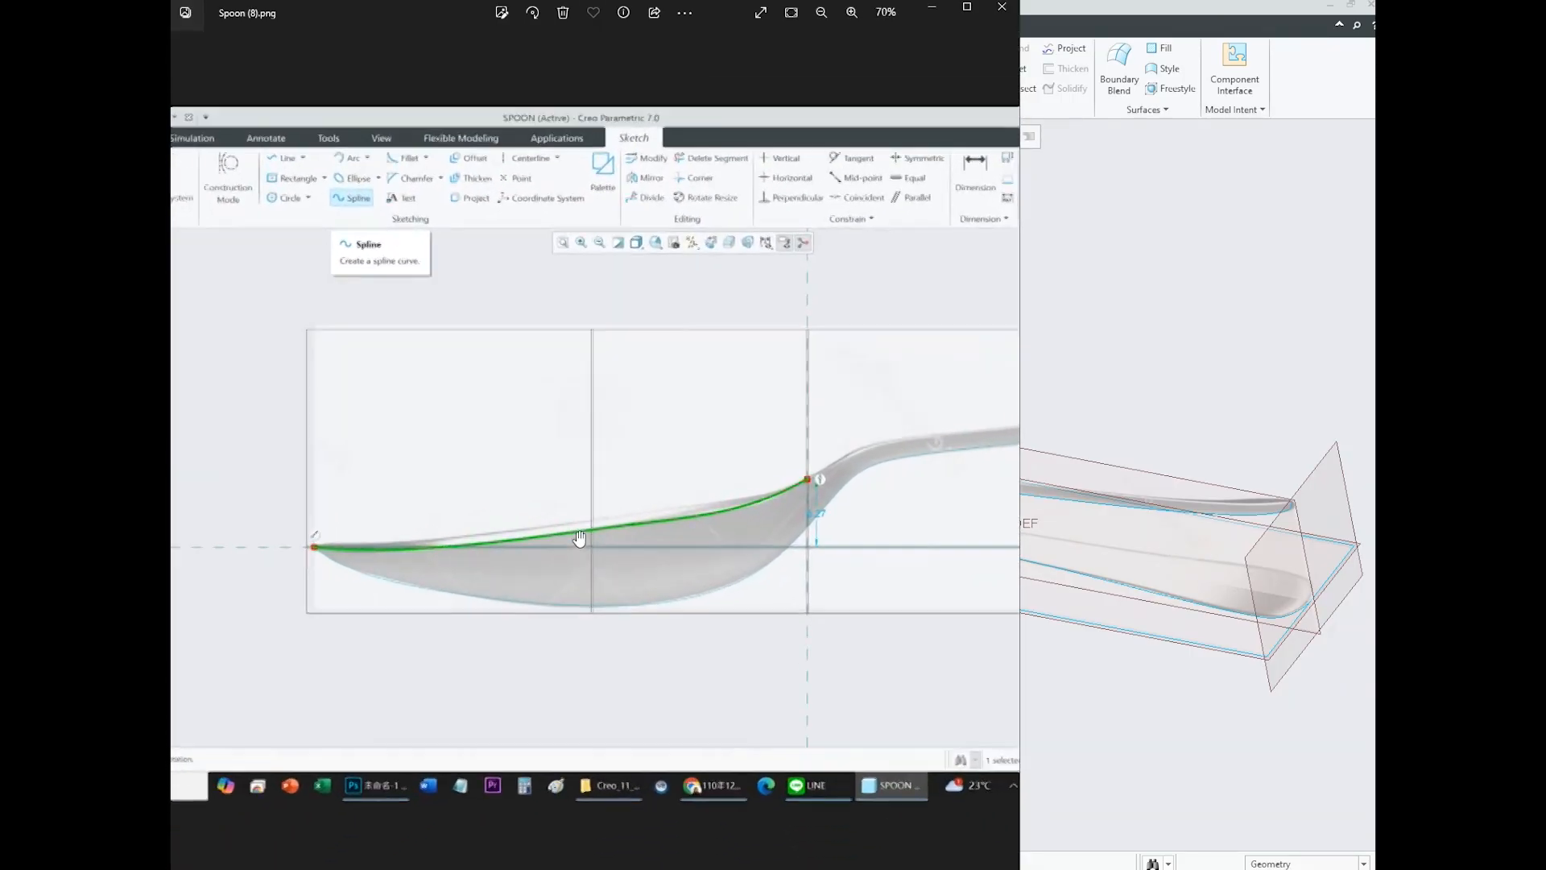
drag(631, 542, 663, 524)
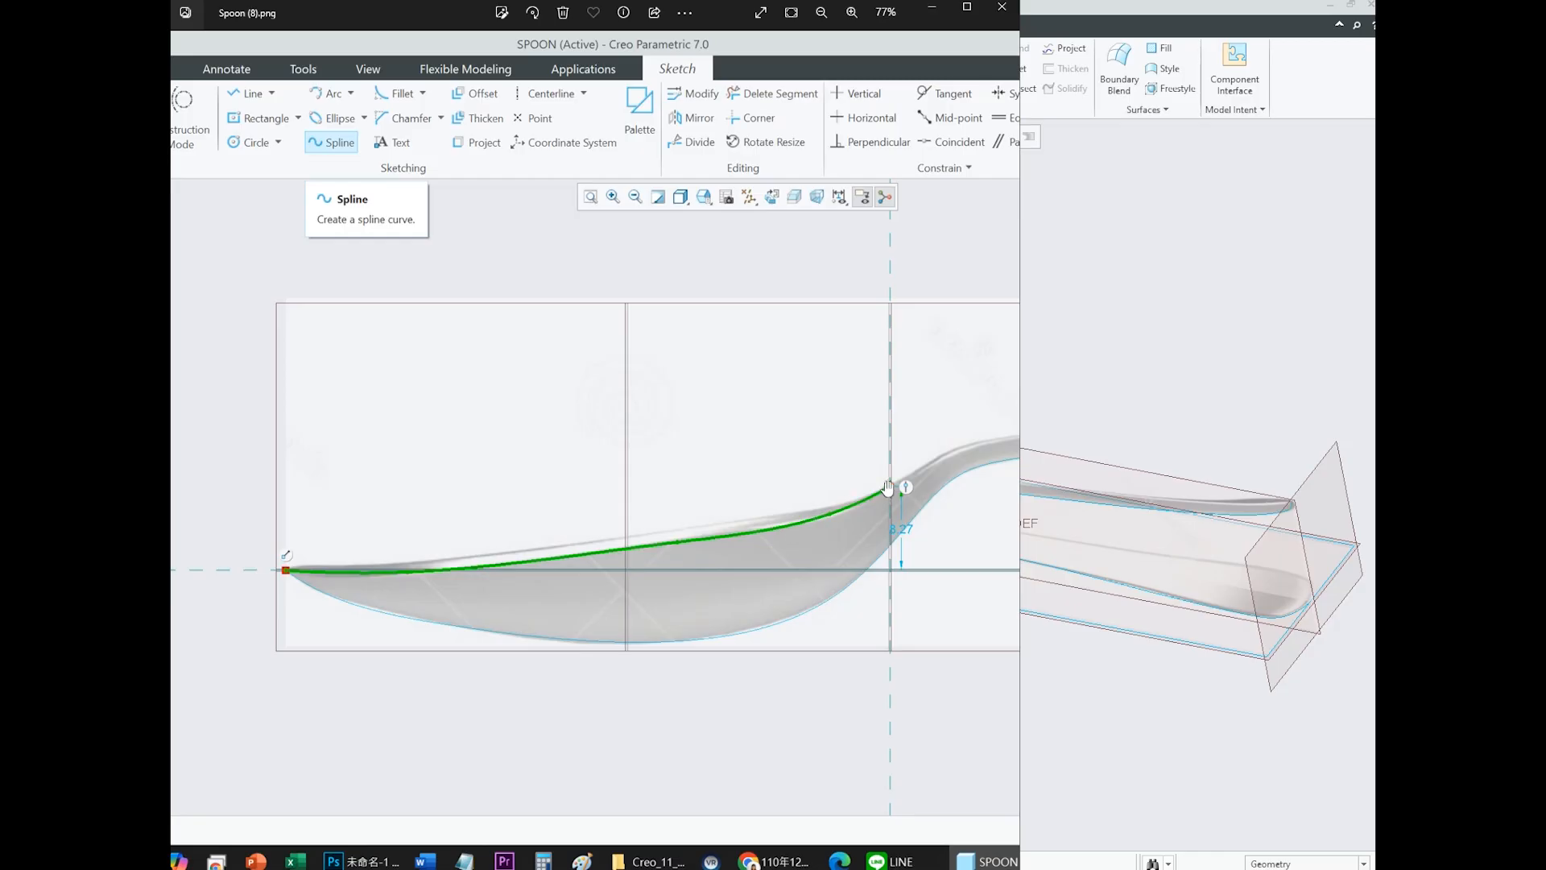
scroll(532, 510, down, 2)
scroll(515, 510, down, 1)
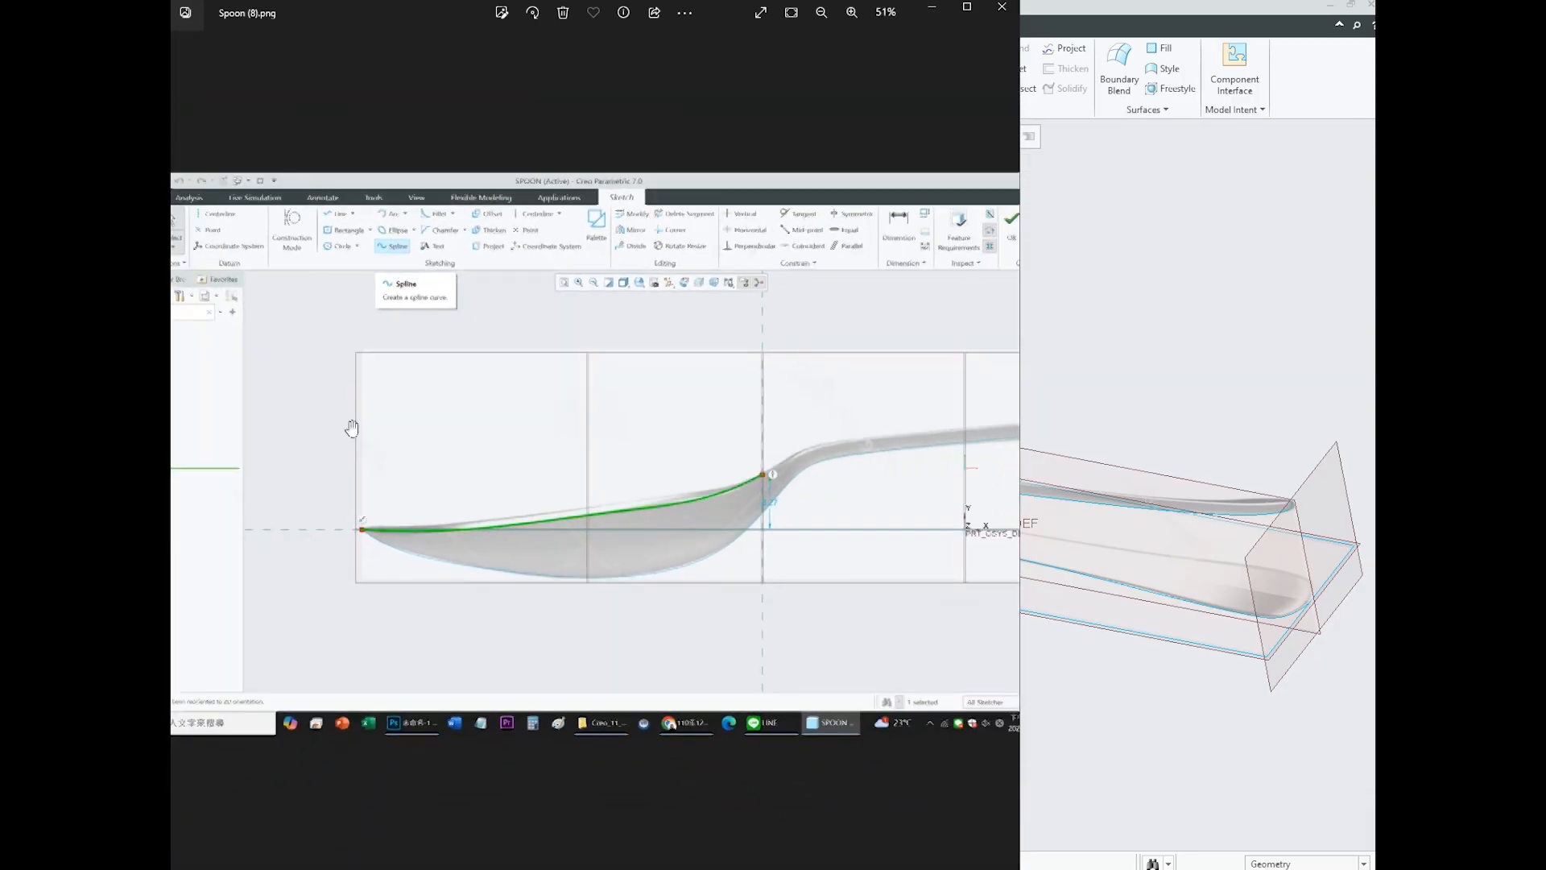
scroll(361, 534, down, 1)
scroll(388, 533, up, 2)
scroll(388, 533, up, 2)
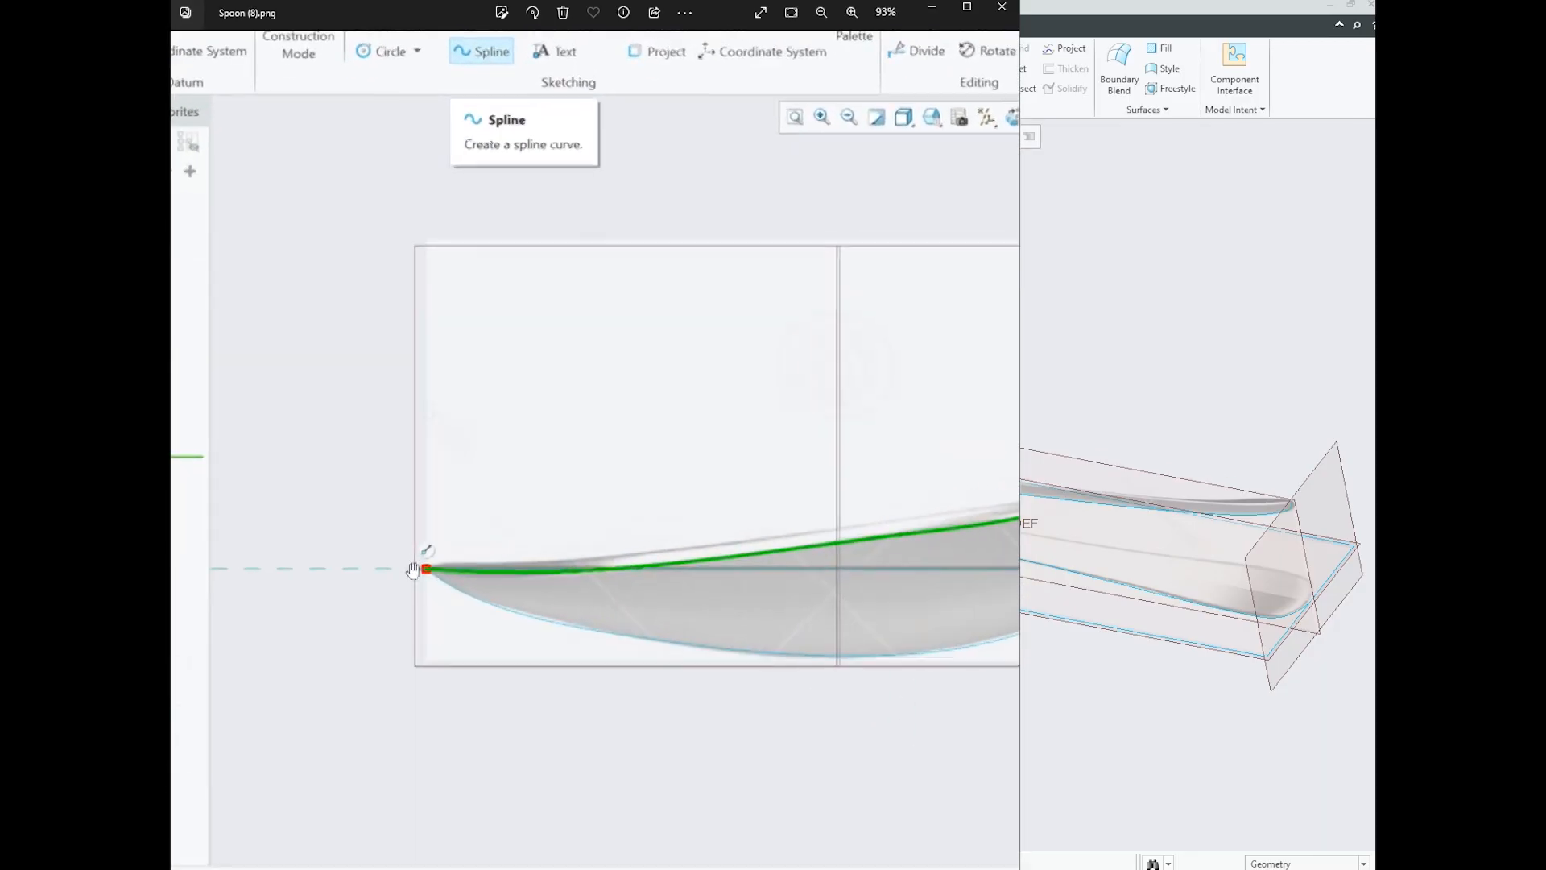
scroll(494, 559, up, 2)
drag(943, 459, 850, 492)
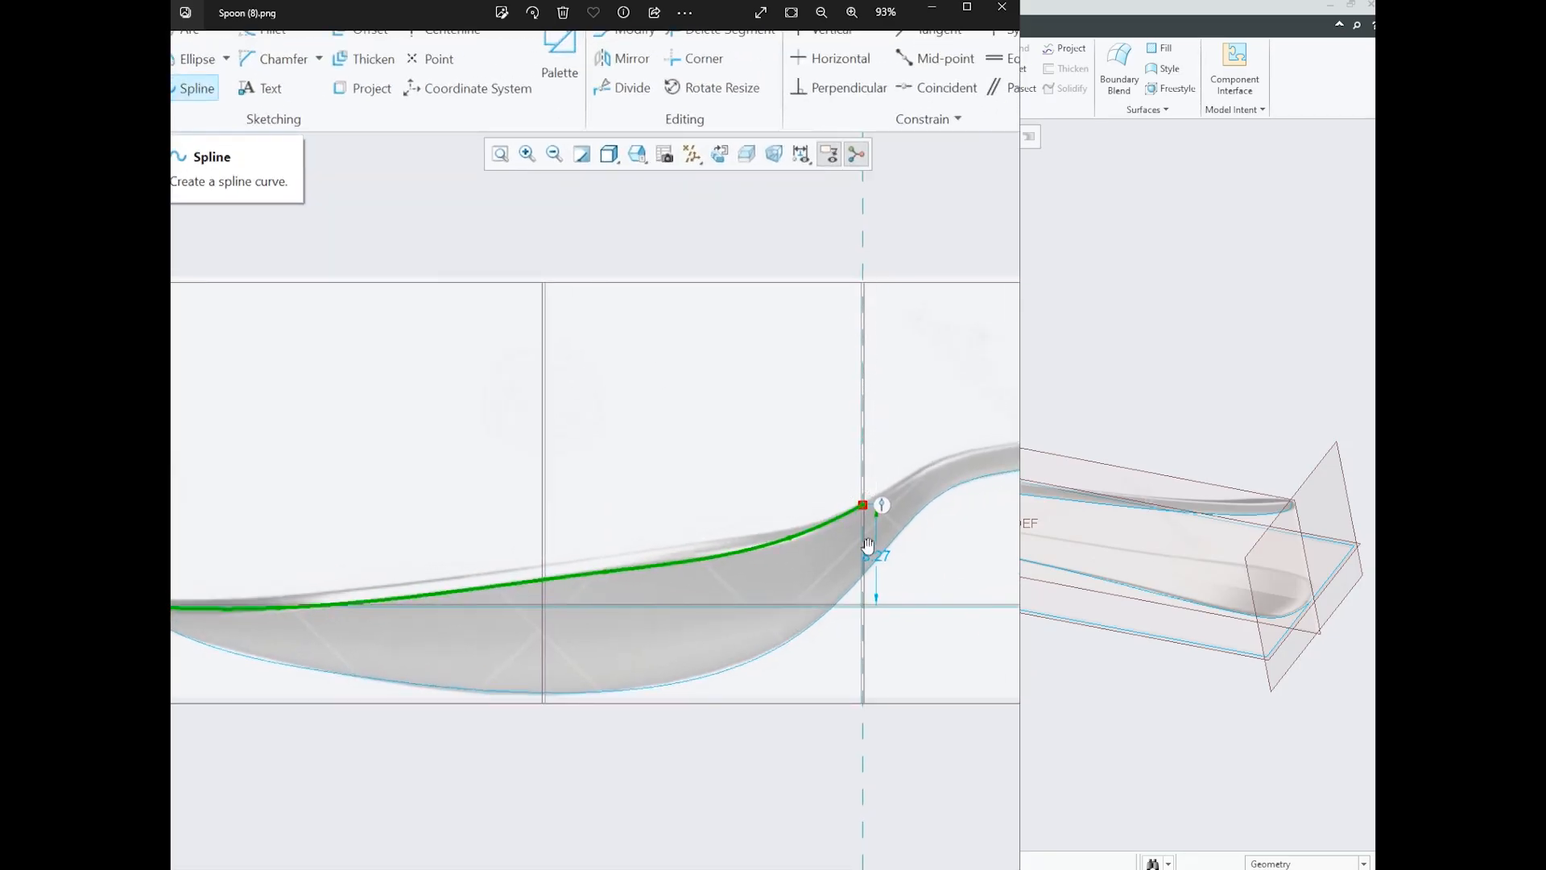
- Switch to Creo Parametric and start a new sketch on the FRONT datum plane
click(1100, 386)
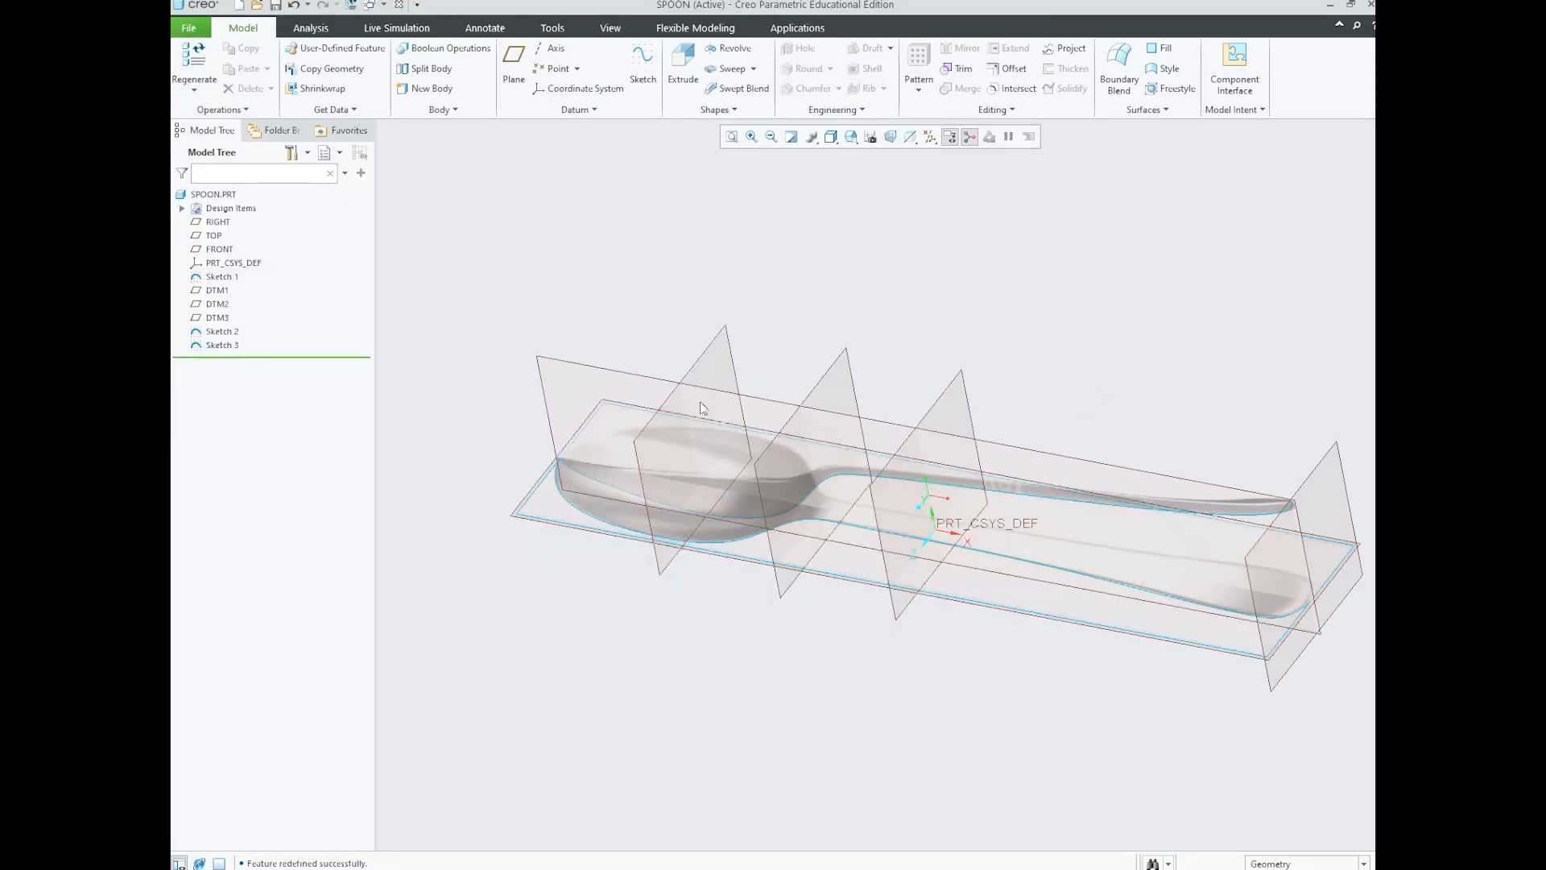
click(557, 359)
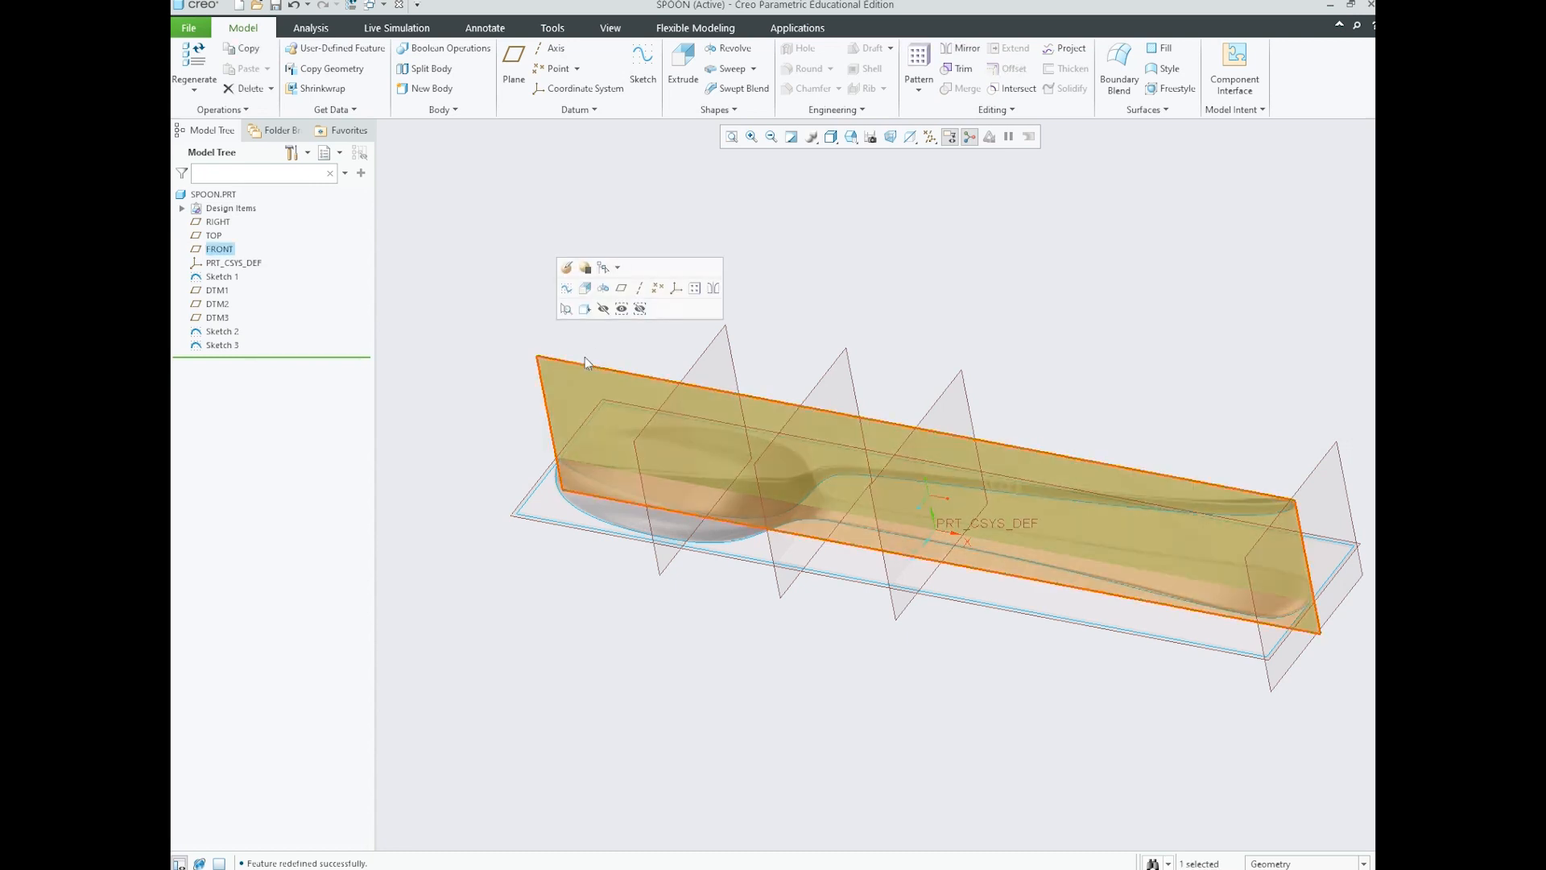
click(566, 290)
click(909, 137)
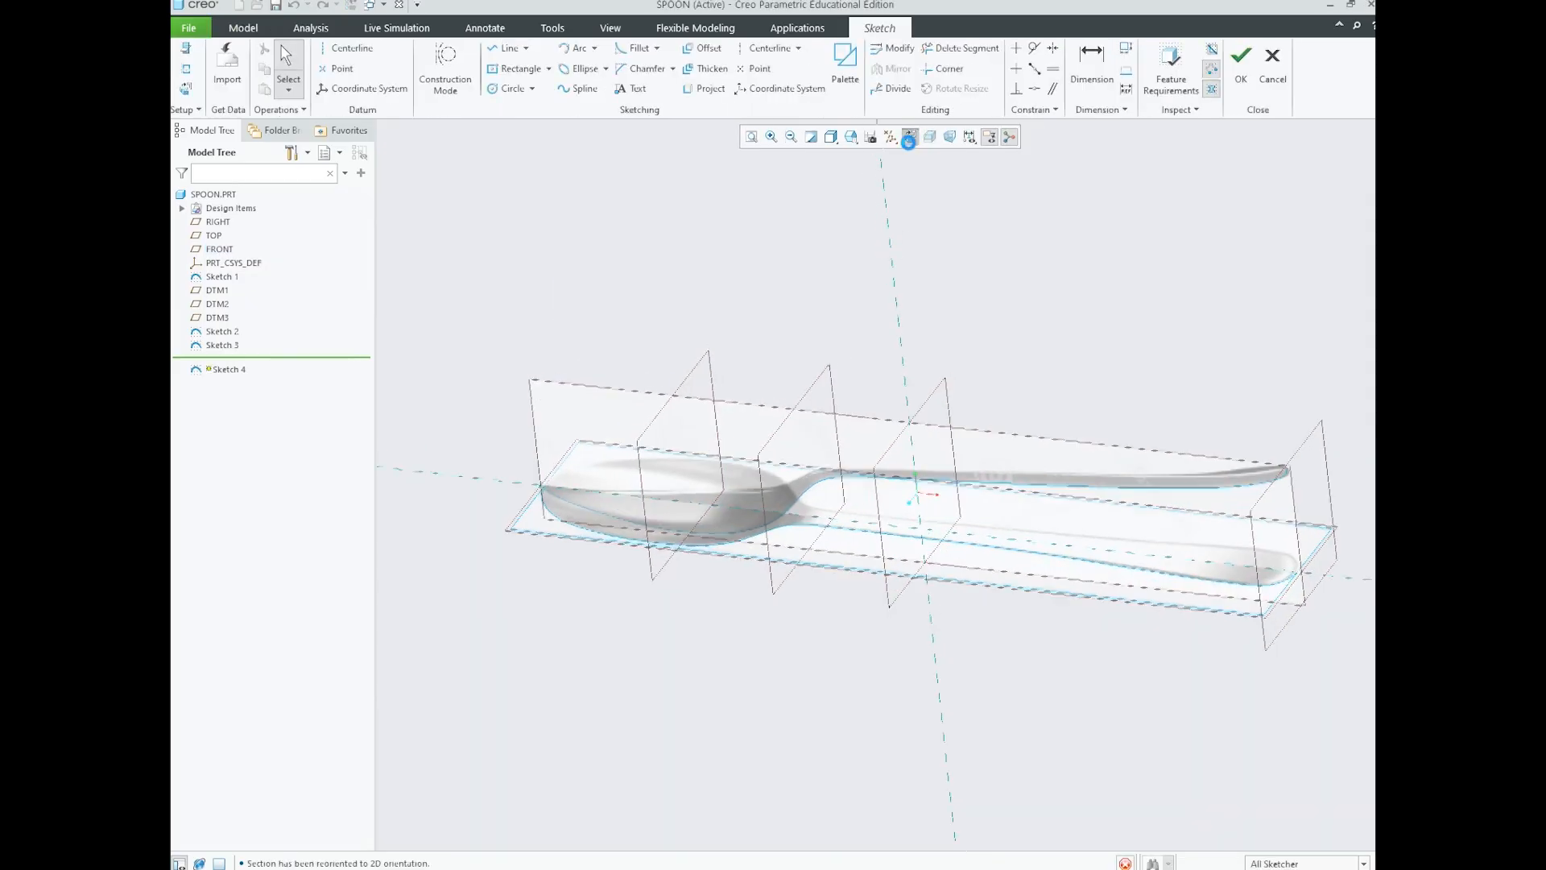
middle_drag(834, 317, 794, 360)
scroll(720, 429, down, 4)
scroll(823, 396, up, 2)
scroll(710, 447, down, 2)
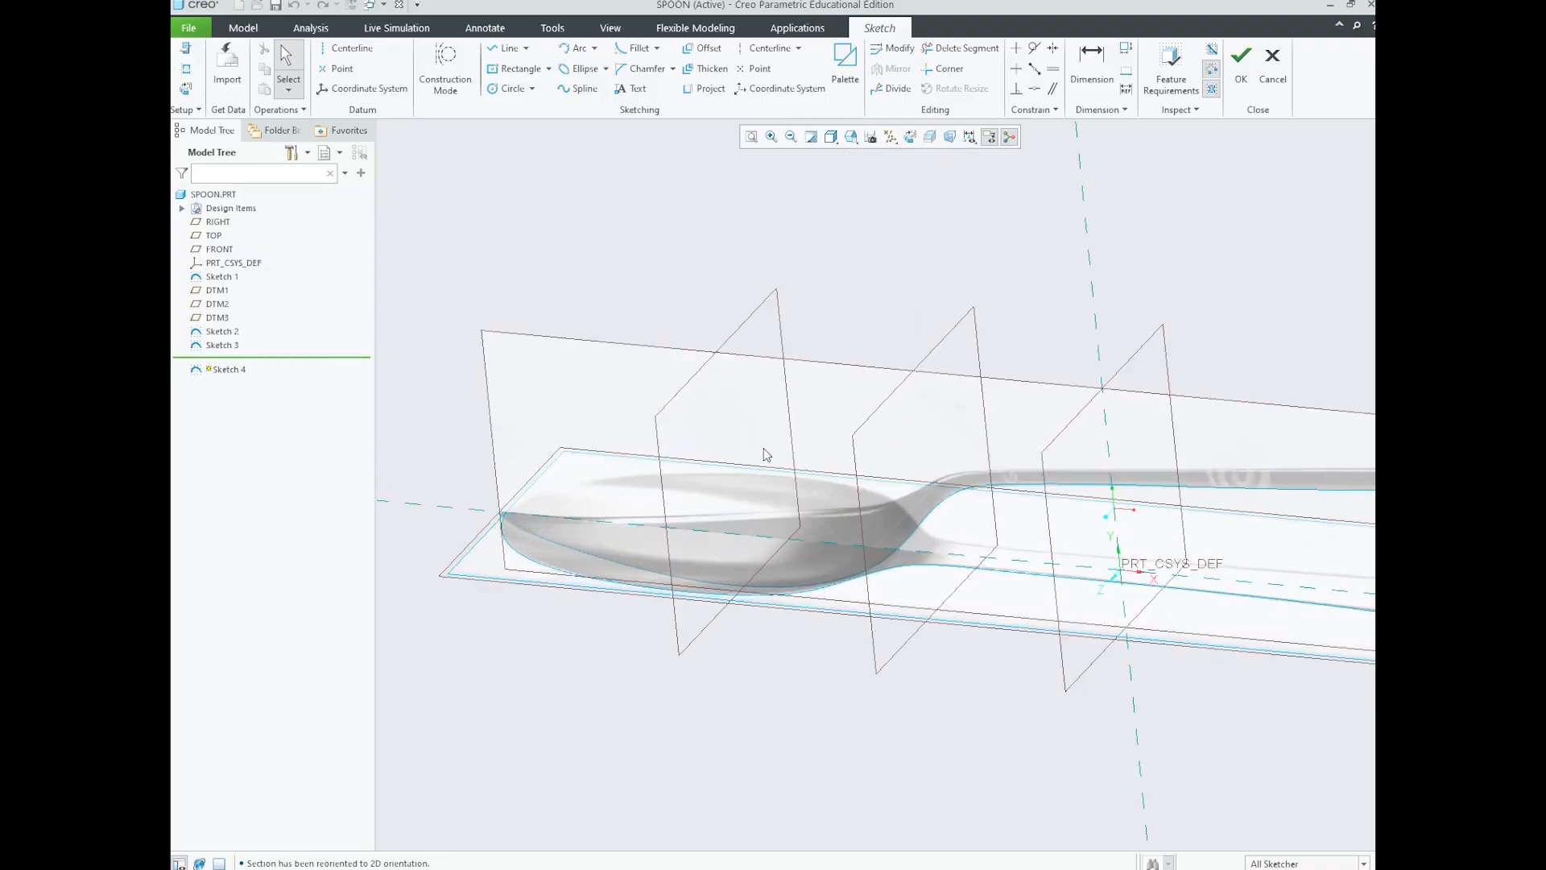
- Add the outline curve's endpoint at the bowl tip and datum plane DTM1 as sketch references
click(186, 68)
scroll(515, 516, down, 5)
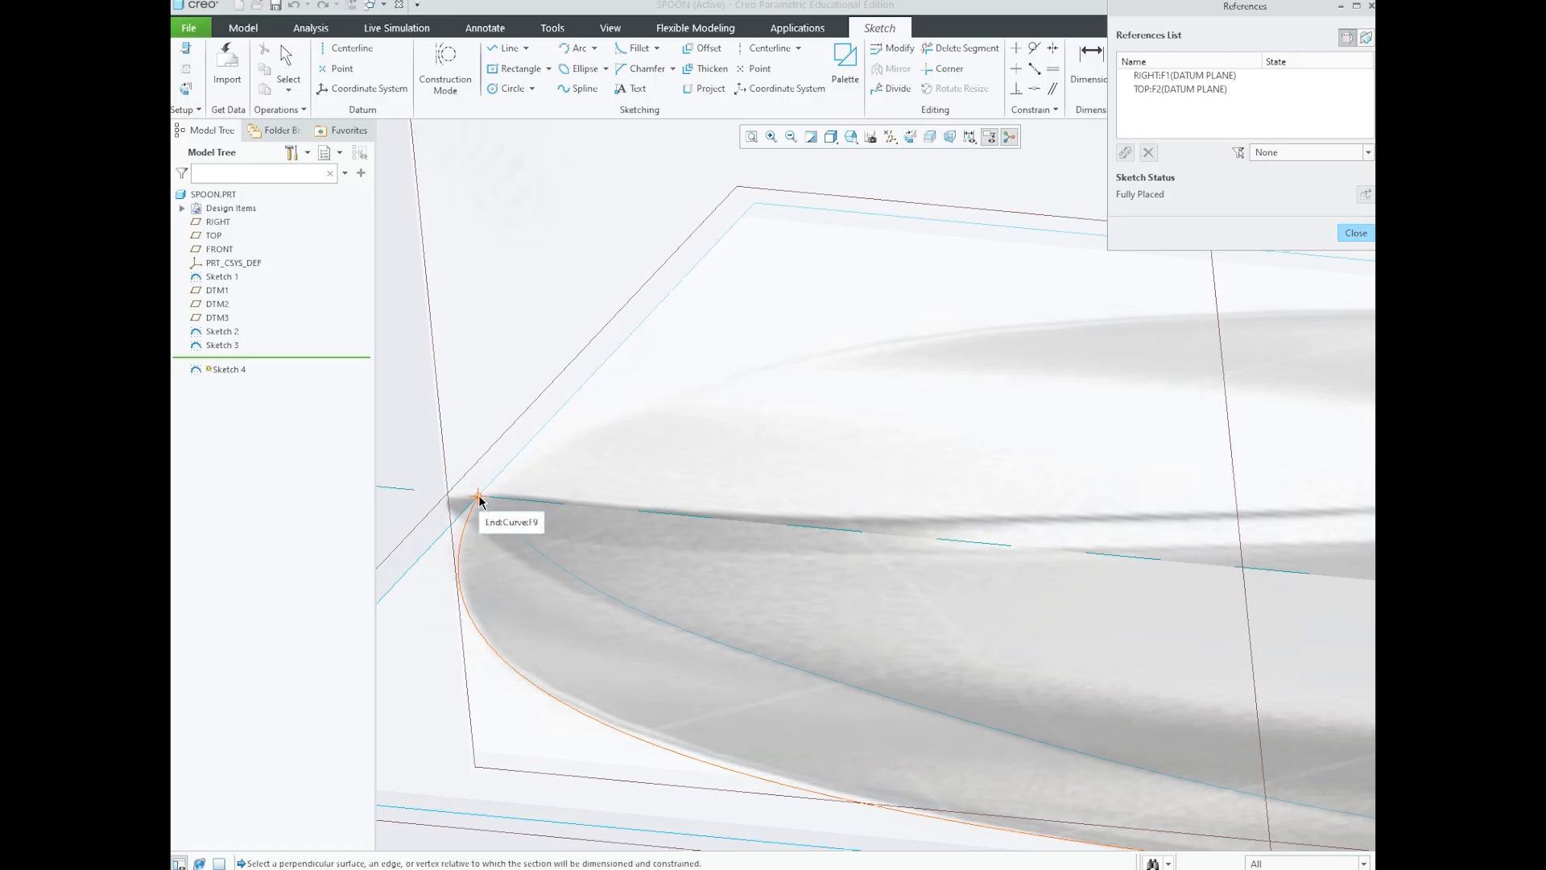
click(478, 498)
scroll(520, 552, up, 5)
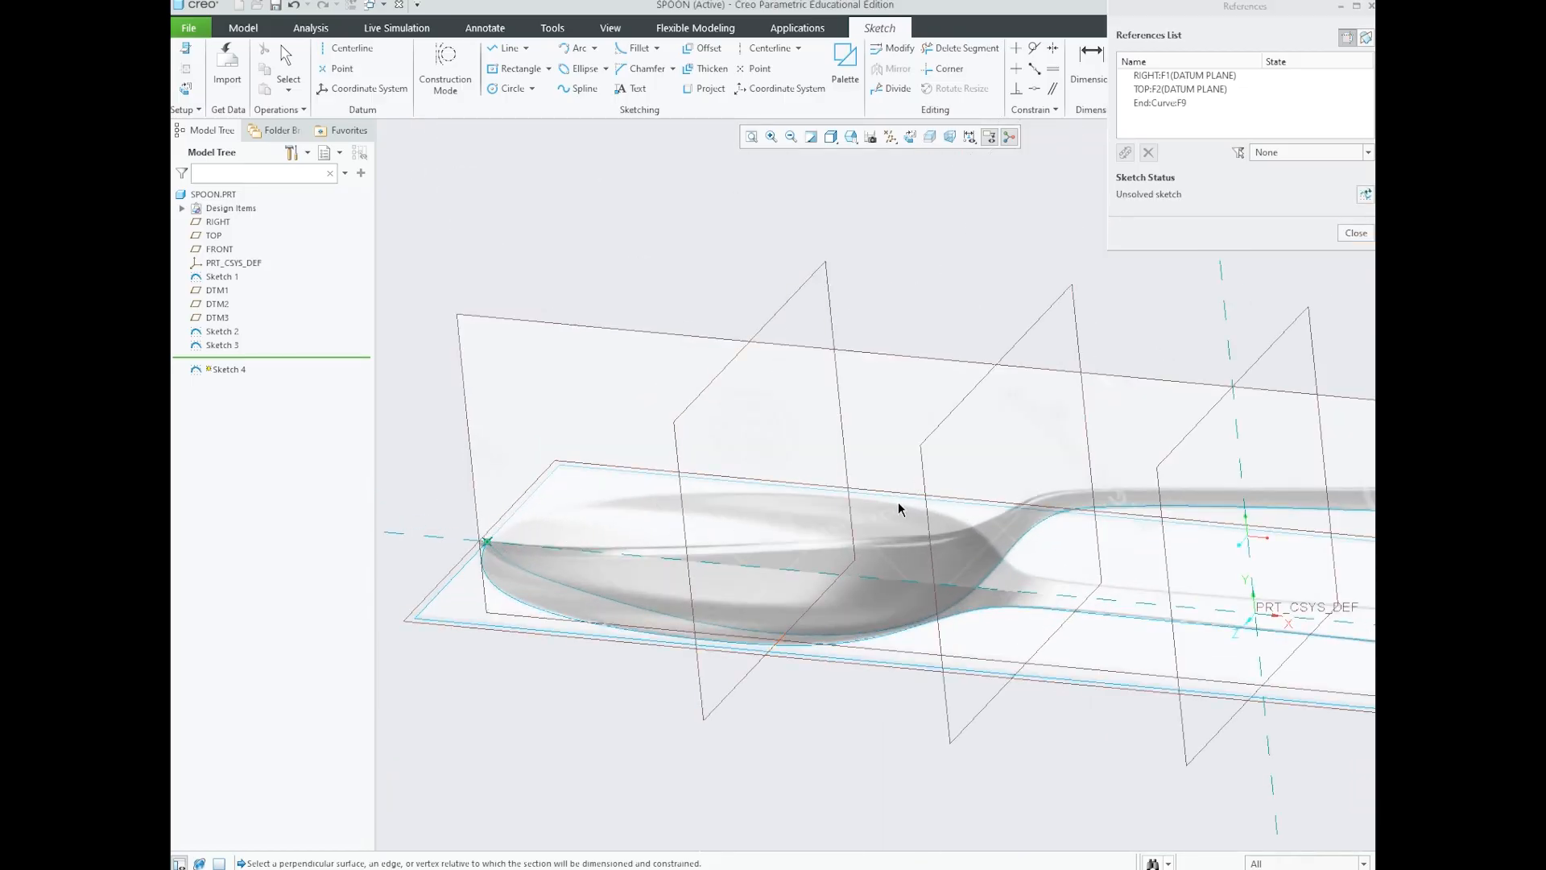
click(1035, 338)
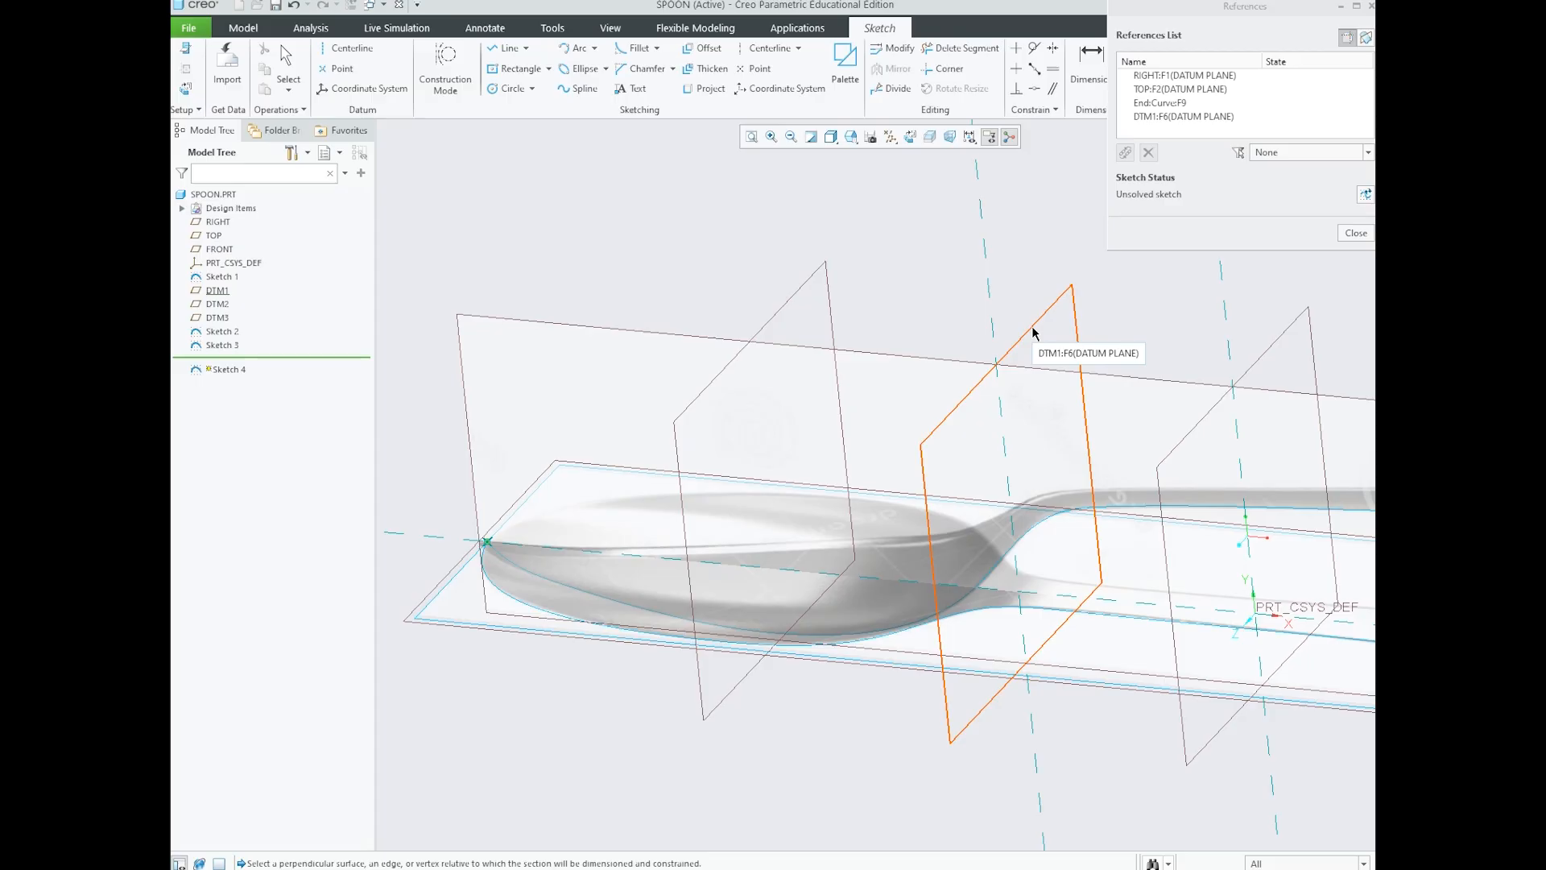
scroll(997, 528, up, 2)
scroll(969, 518, down, 2)
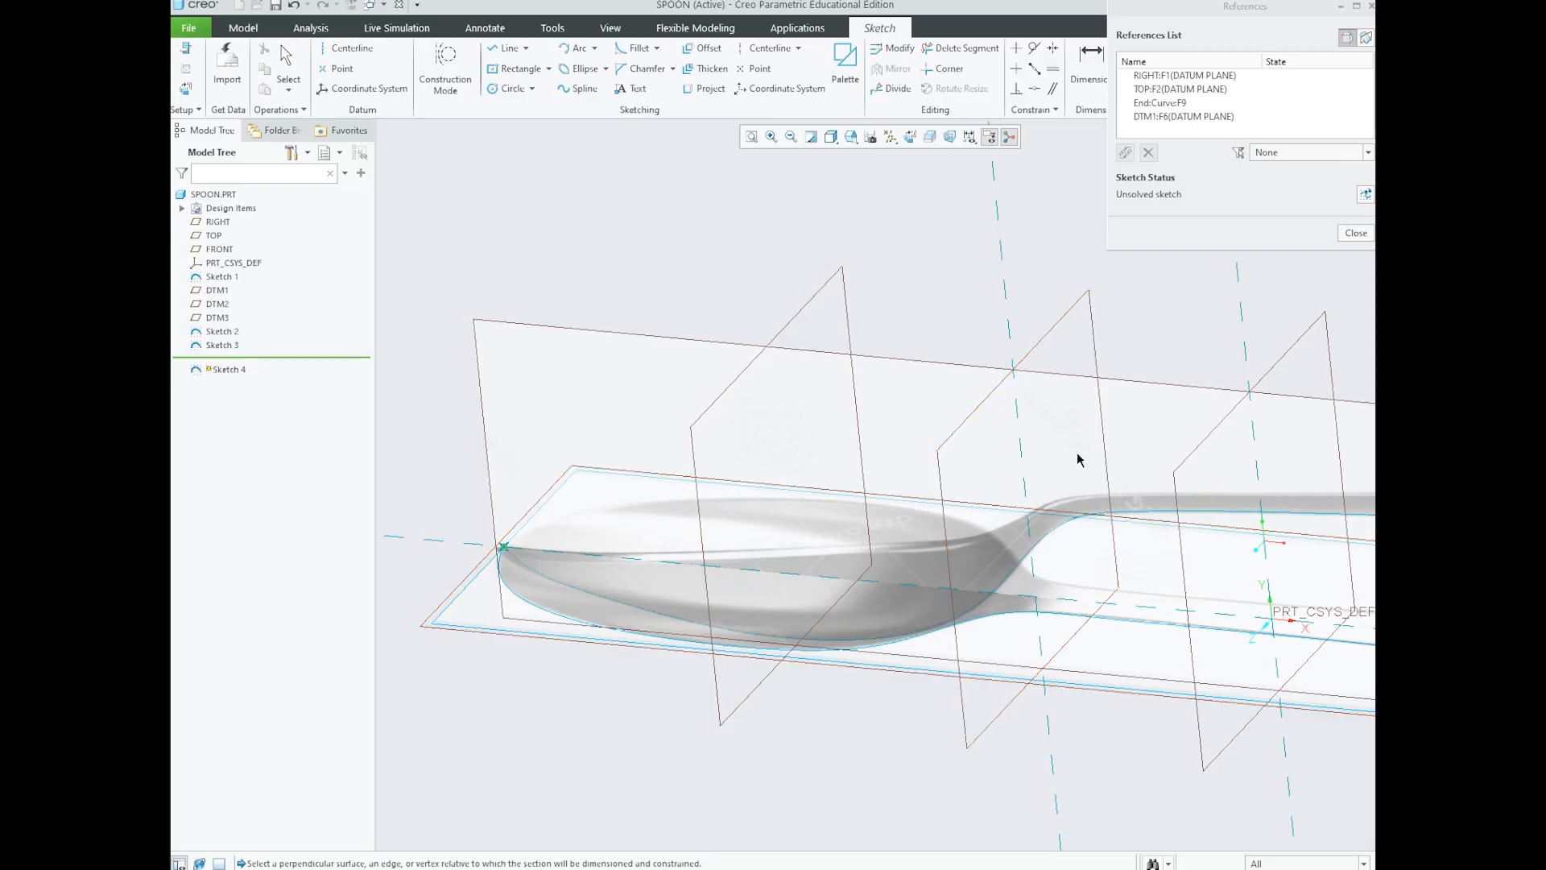
scroll(1025, 507, up, 2)
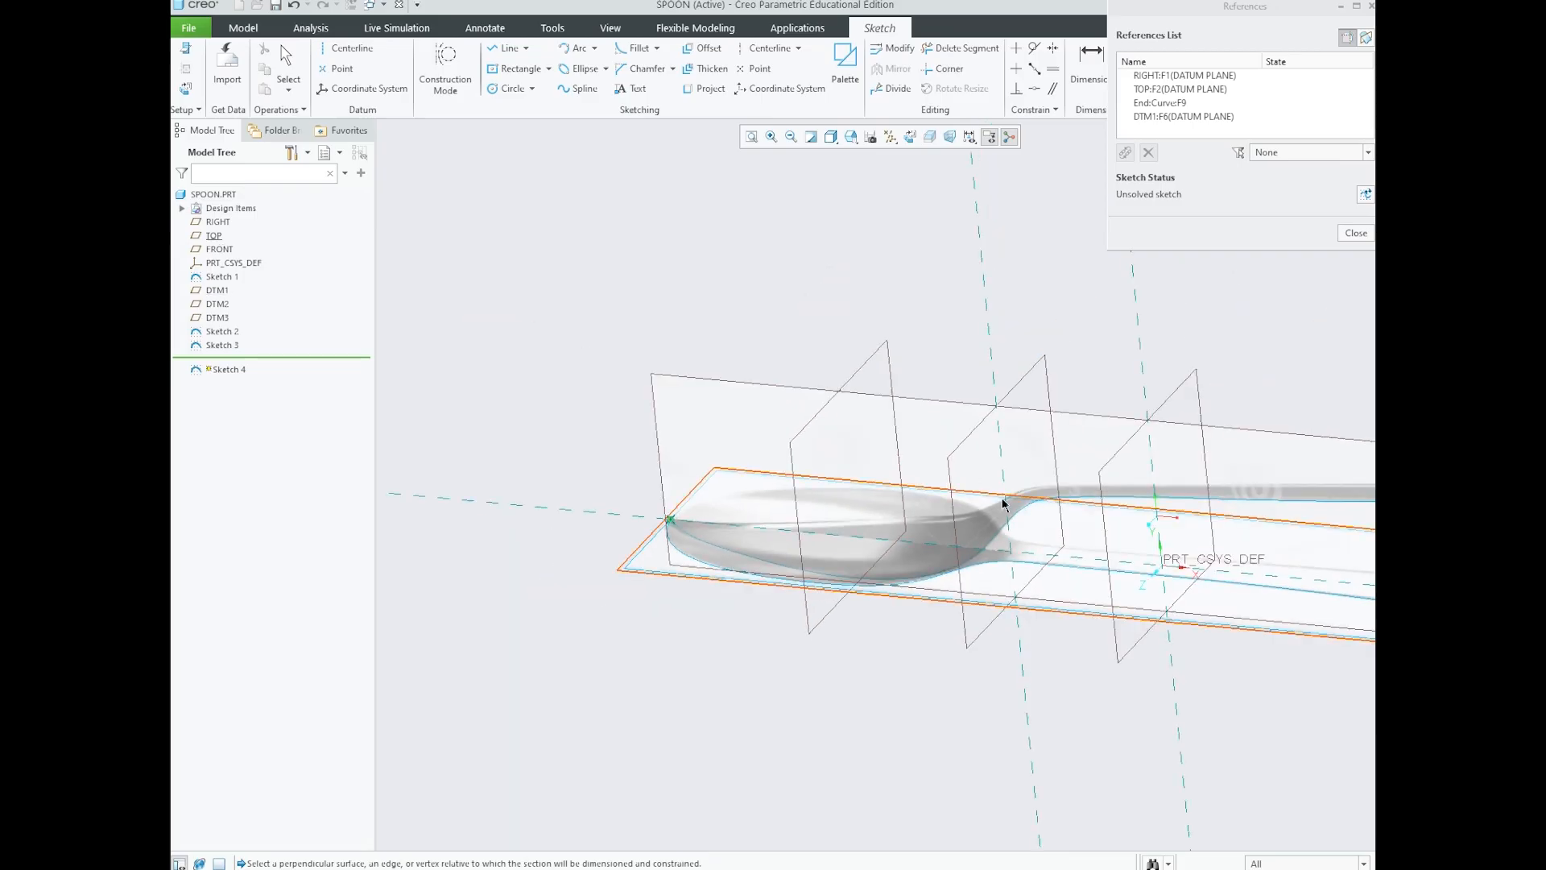
scroll(1011, 495, down, 3)
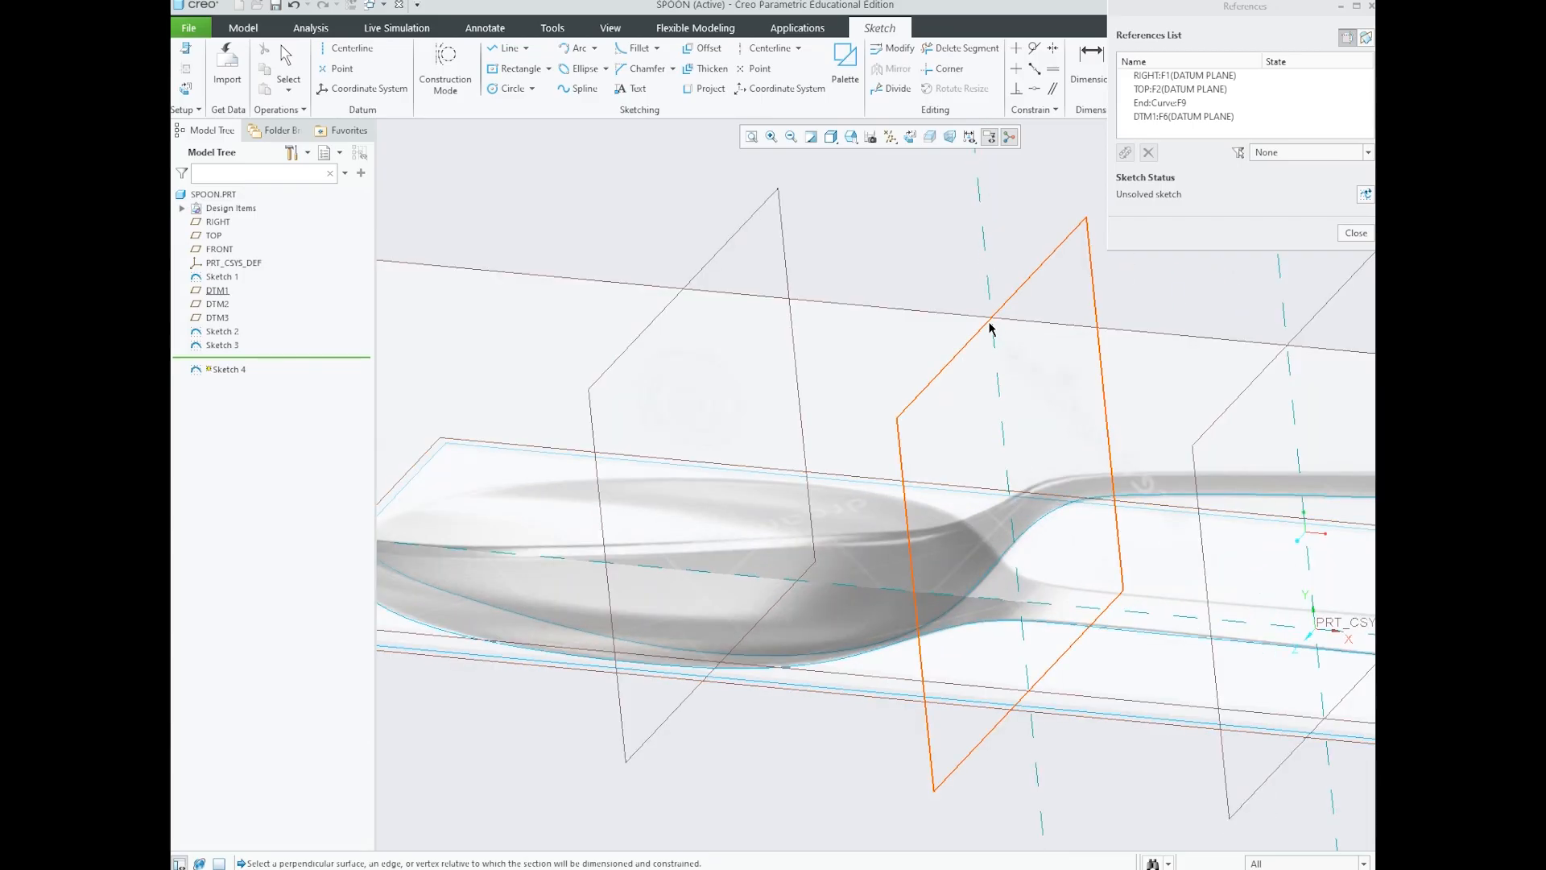
scroll(926, 361, up, 3)
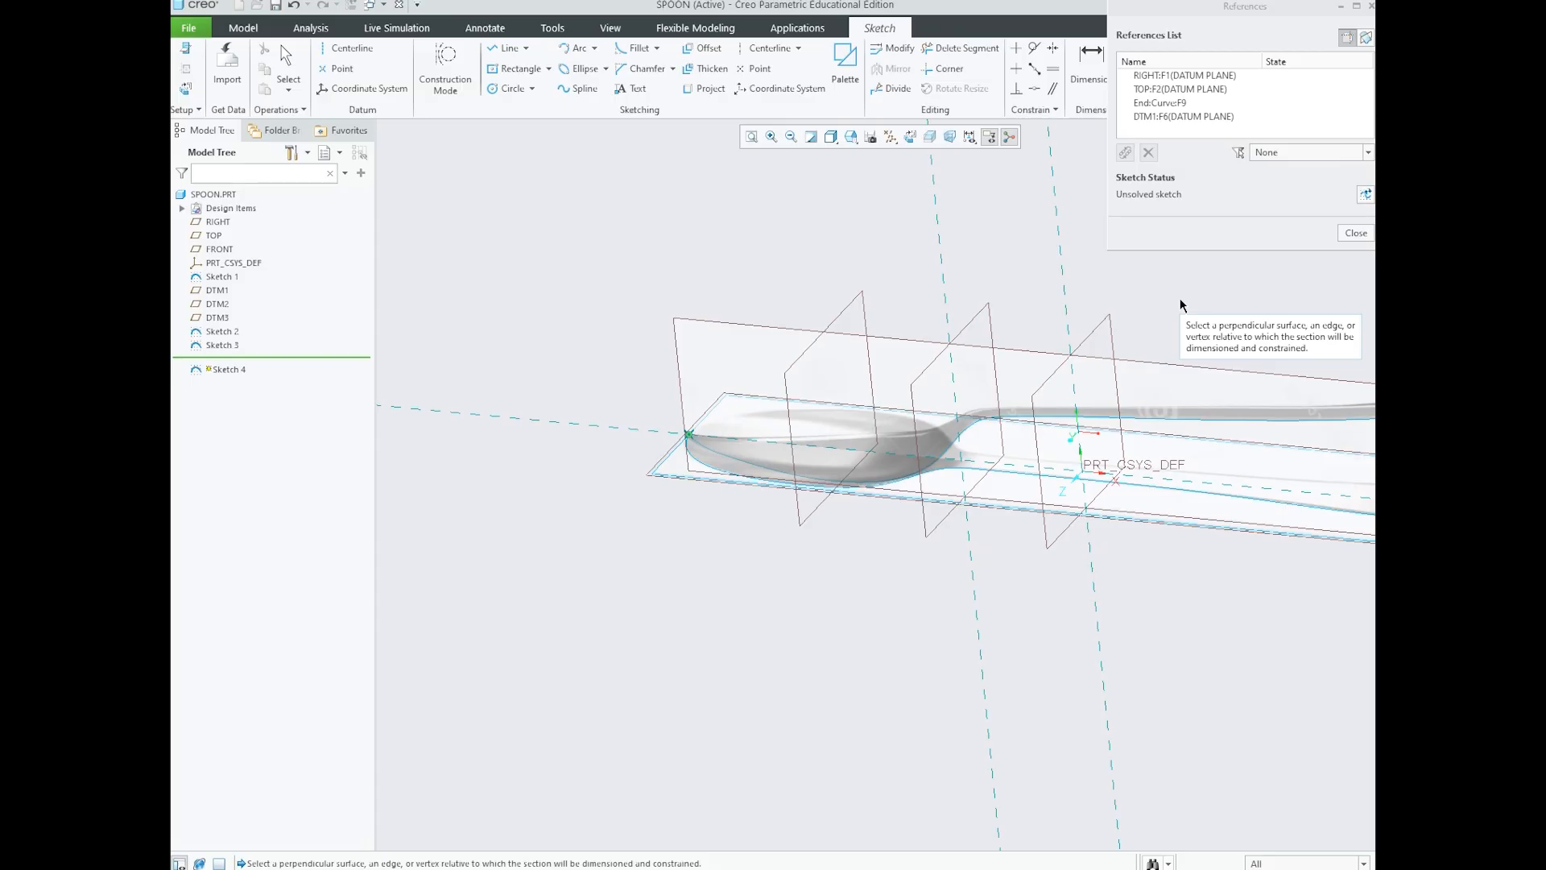
click(1356, 233)
- Compare the bowl in the 2D sketch view with the rim spline shown in reference image Spoon (8).png
scroll(797, 292, up, 1)
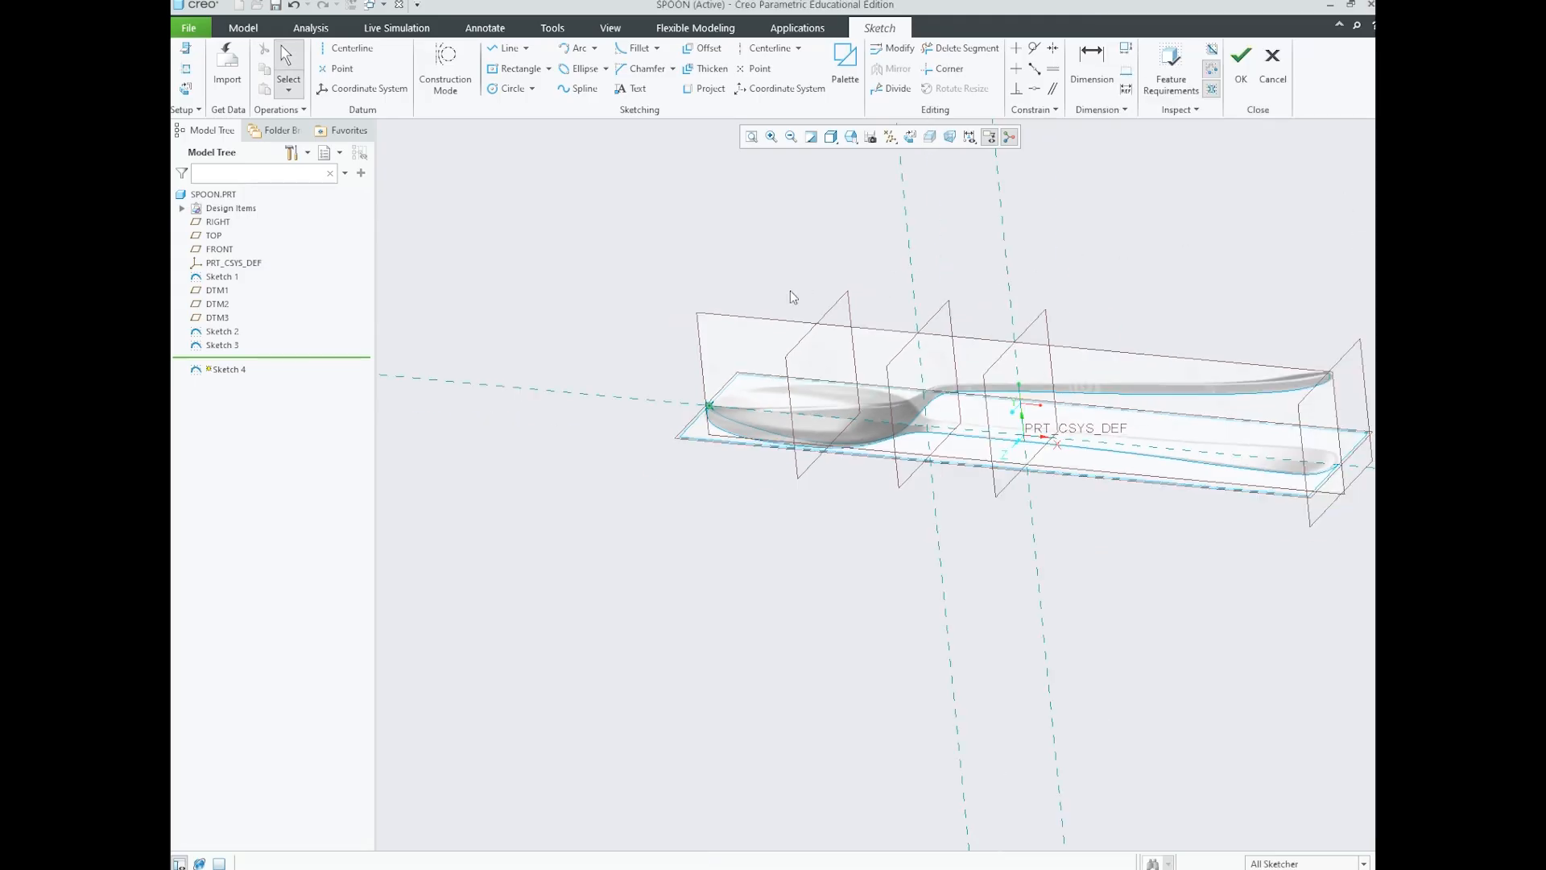
click(910, 139)
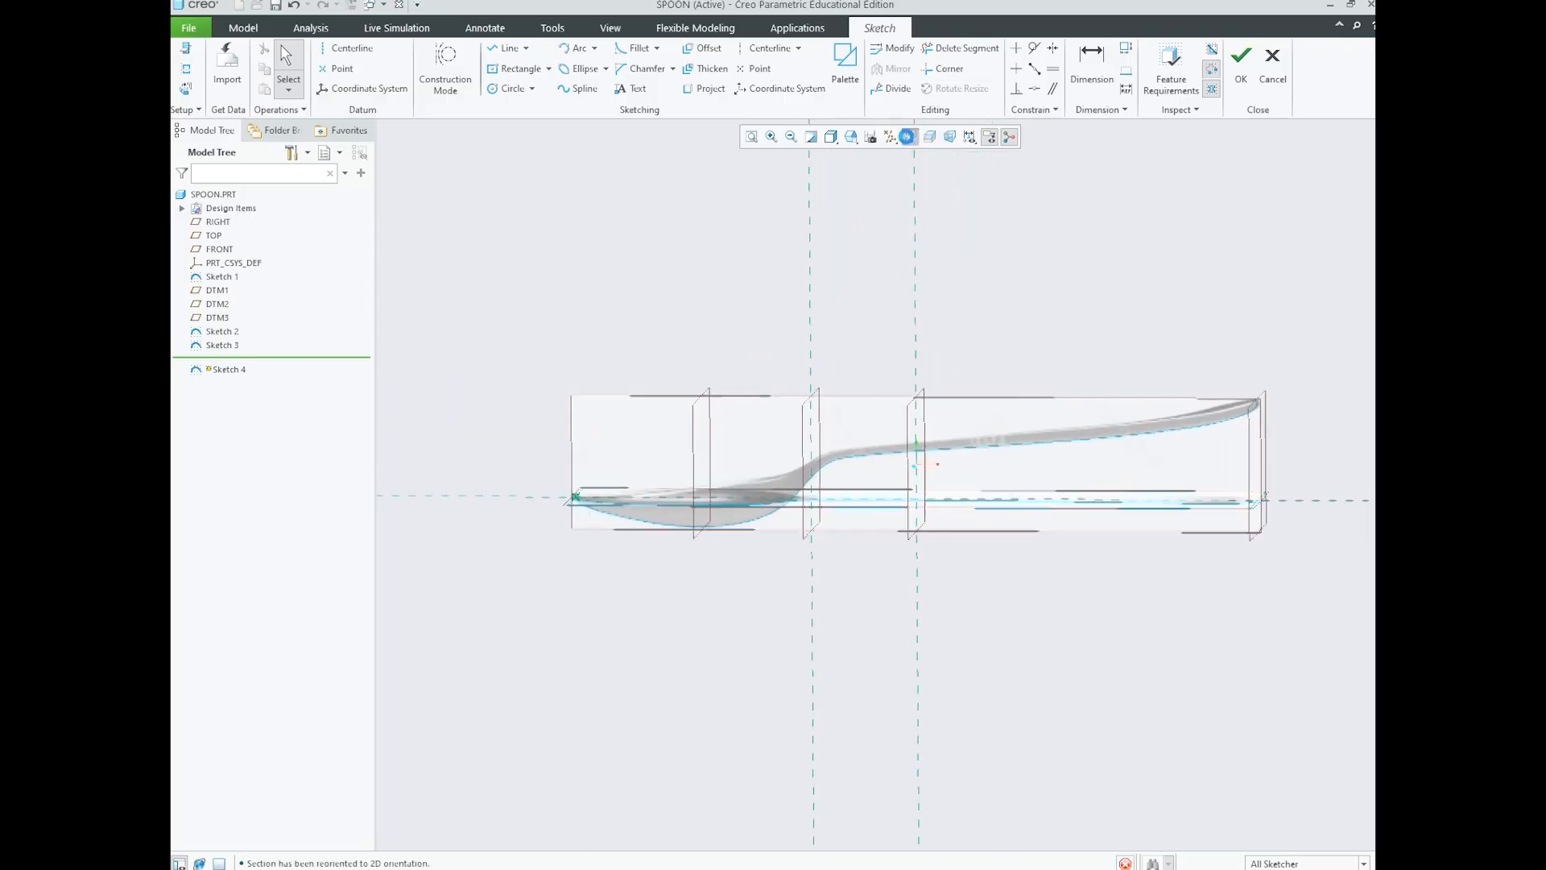
scroll(632, 516, up, 5)
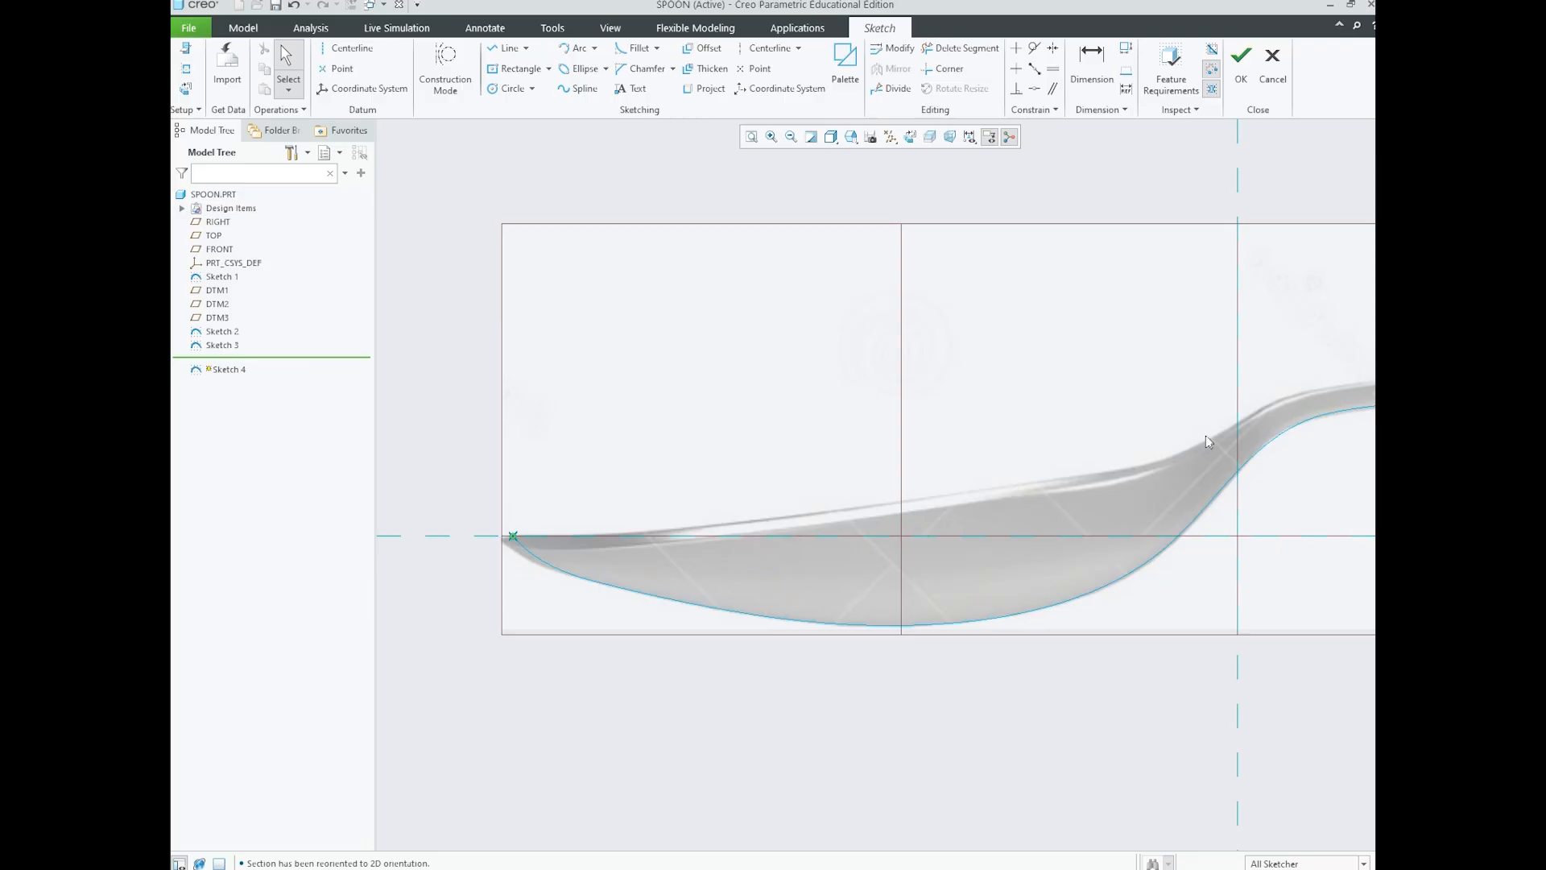
click(662, 868)
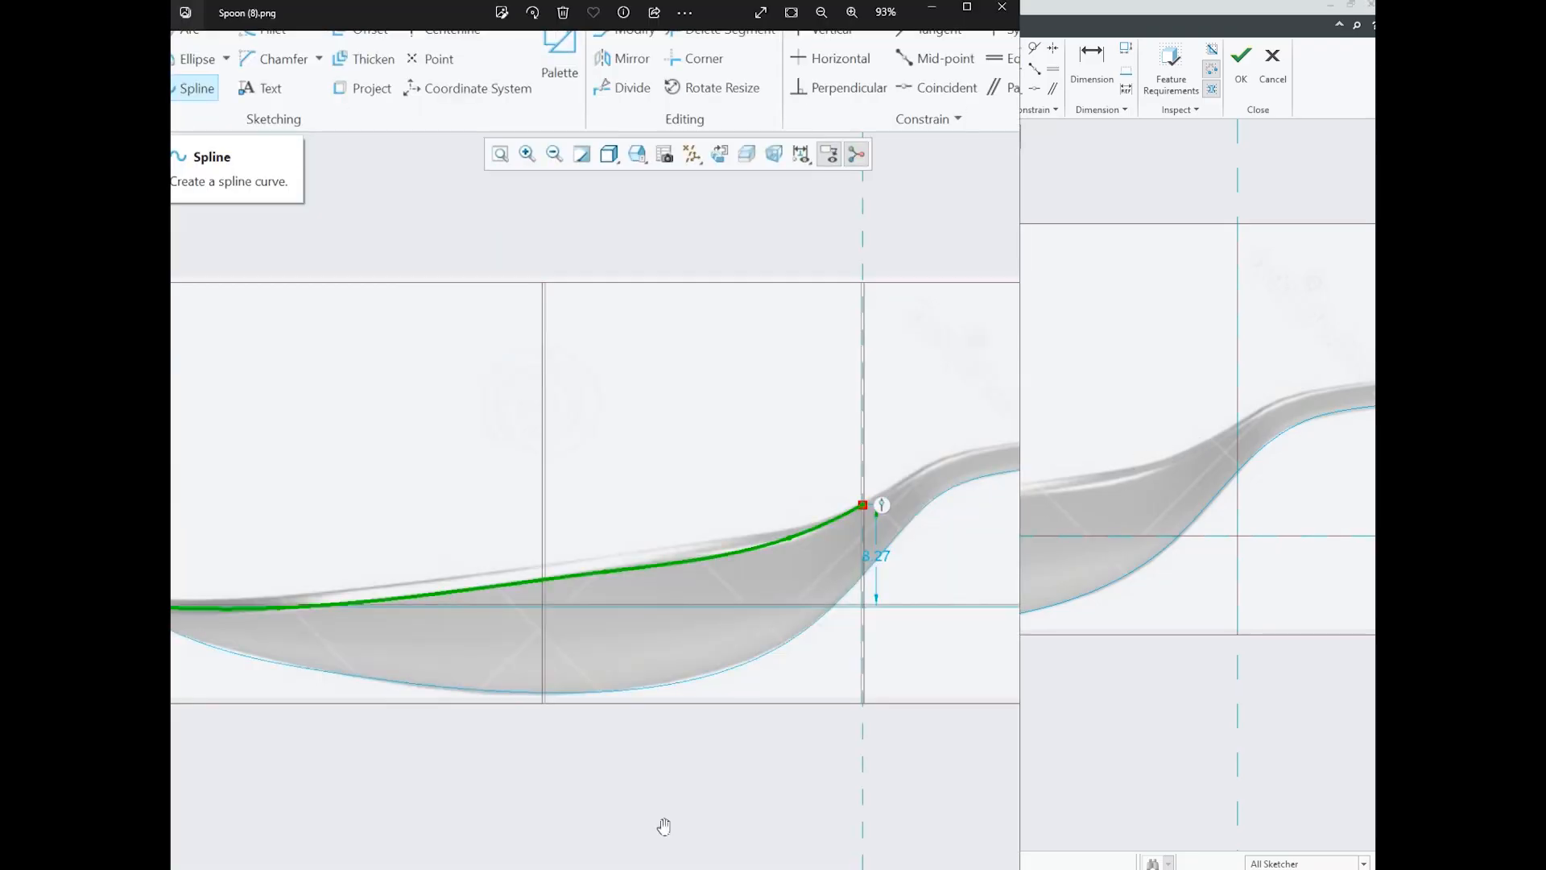
scroll(807, 566, up, 3)
scroll(773, 564, down, 5)
scroll(752, 544, up, 4)
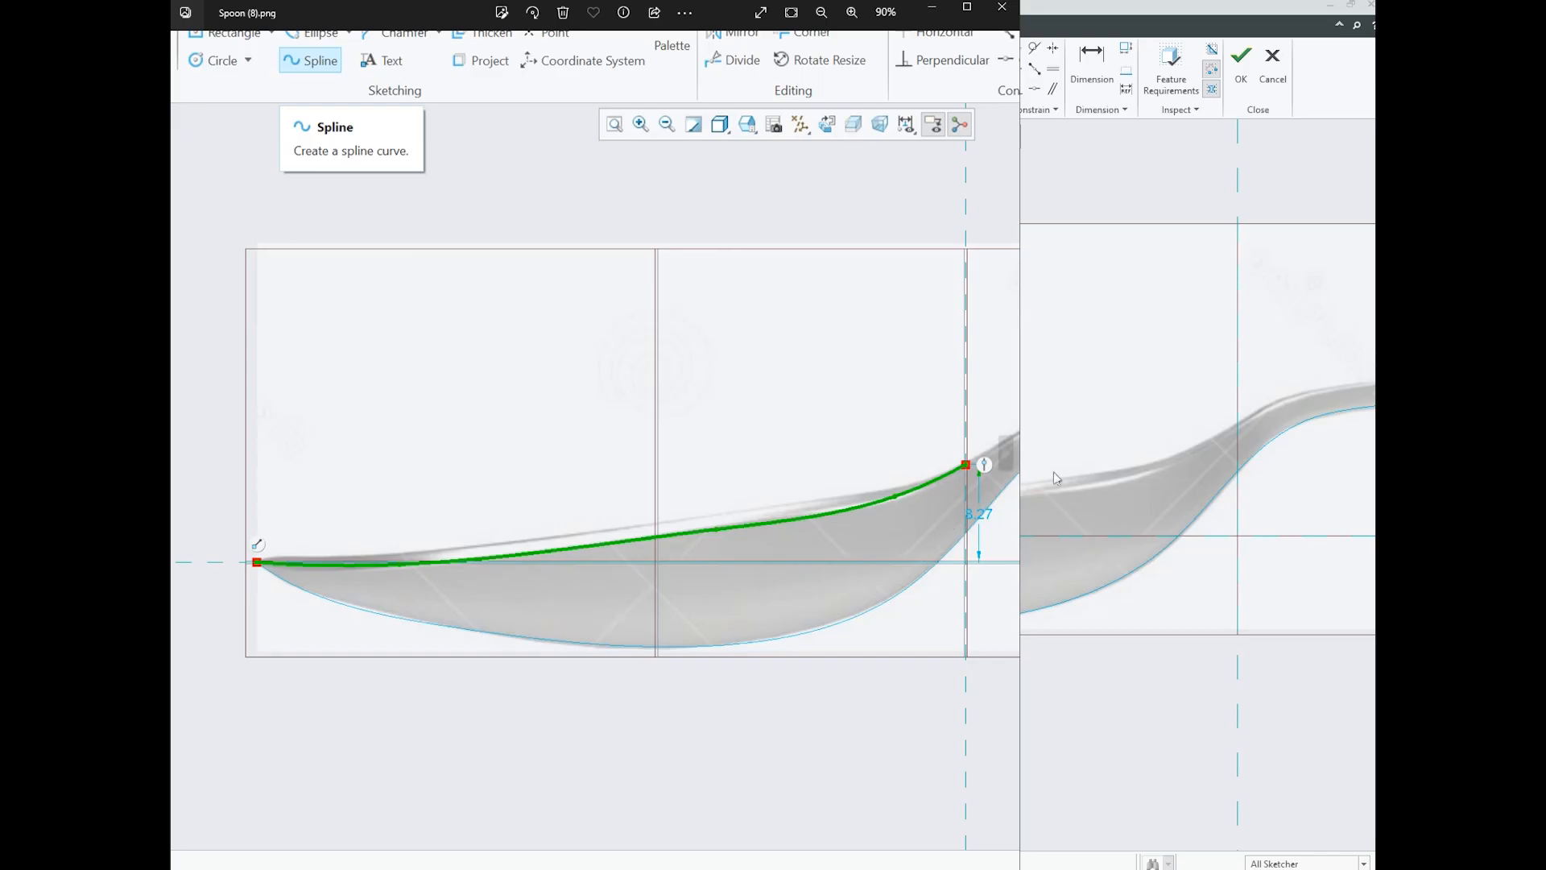
click(1078, 419)
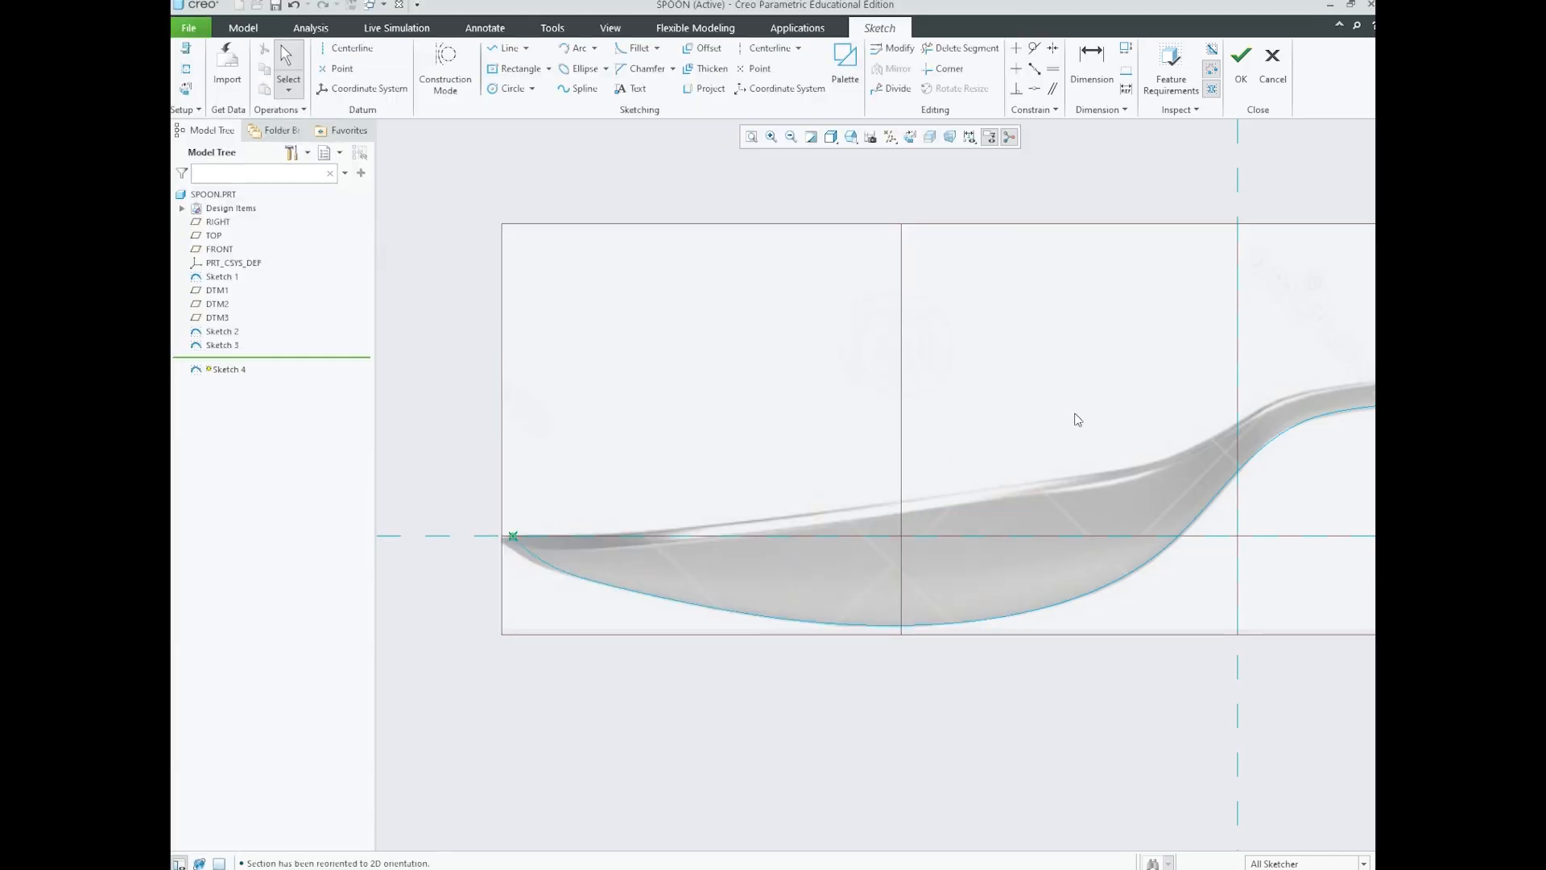
- Sketch a spline along the bowl rim from the bowl tip through two intermediate points to DTM1, ending about 9.7 mm above the horizontal reference
click(576, 89)
scroll(448, 553, up, 2)
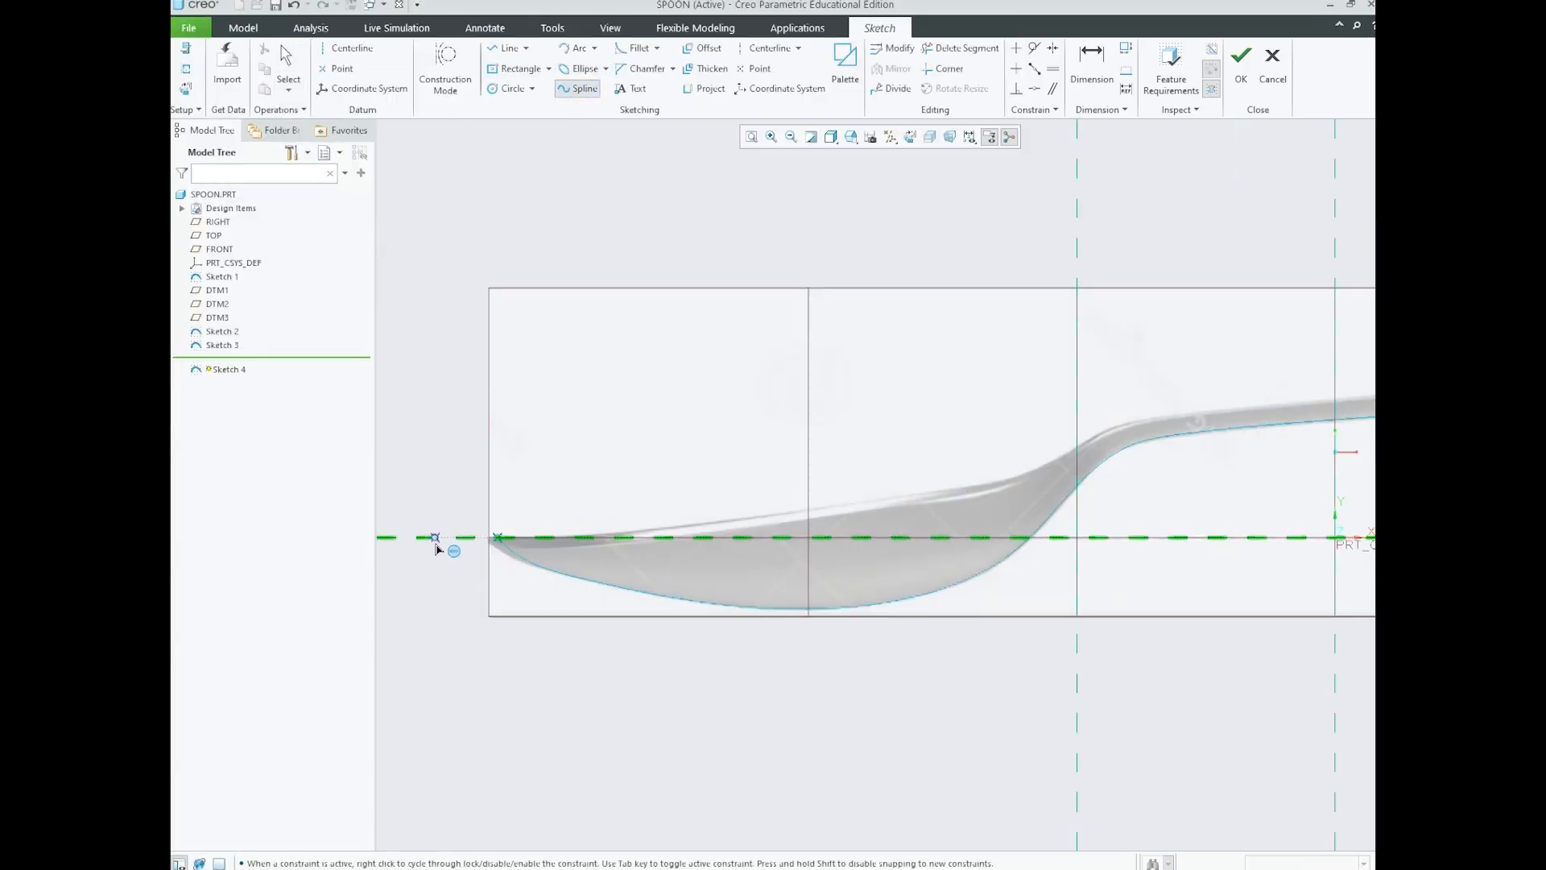
click(452, 560)
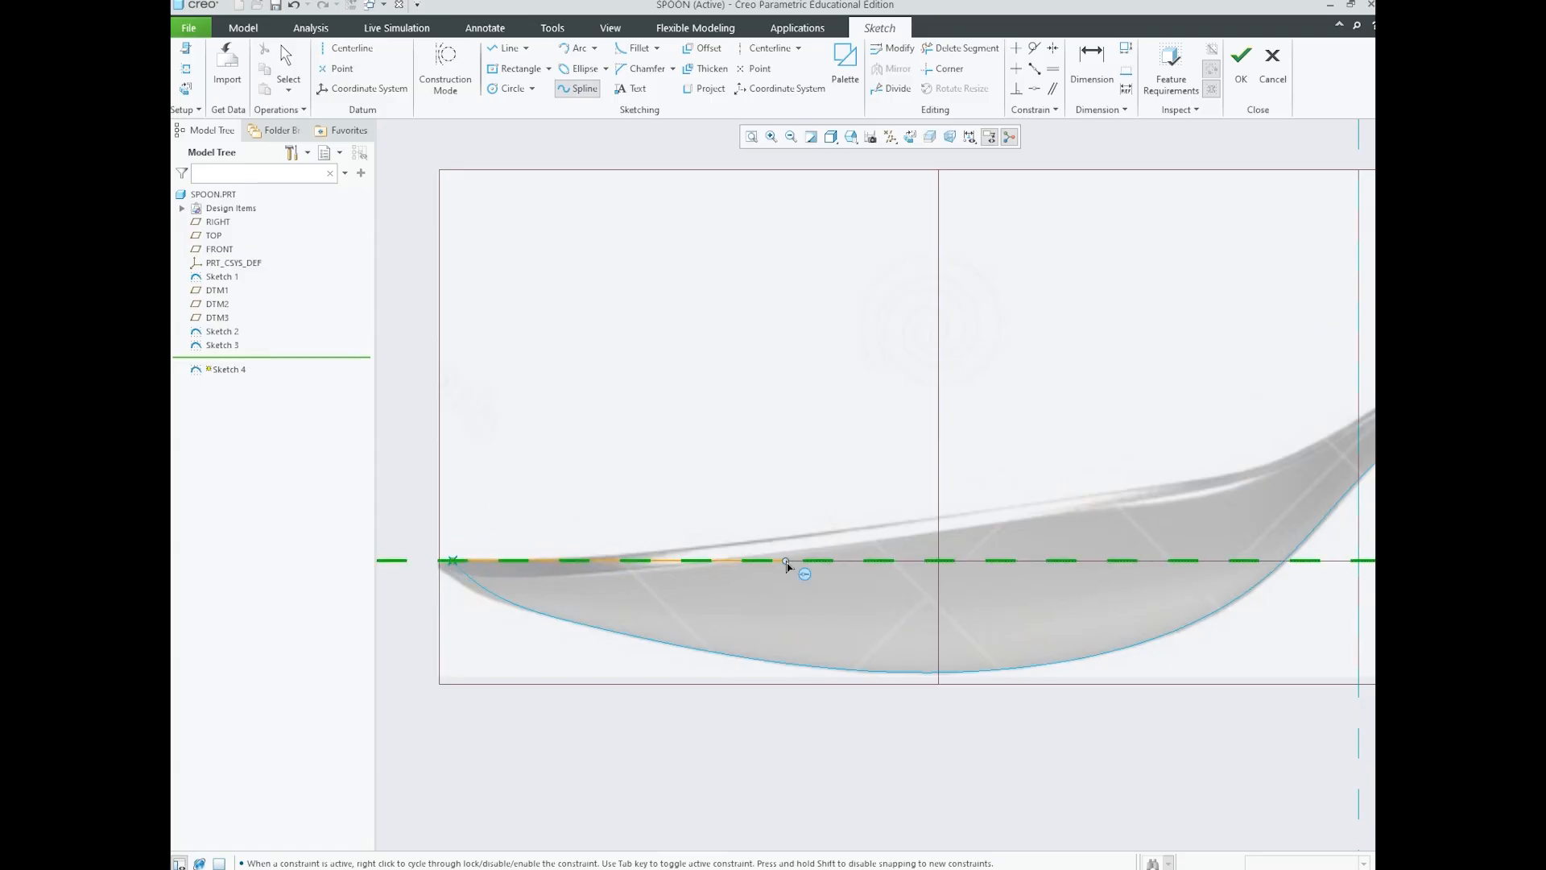
click(874, 537)
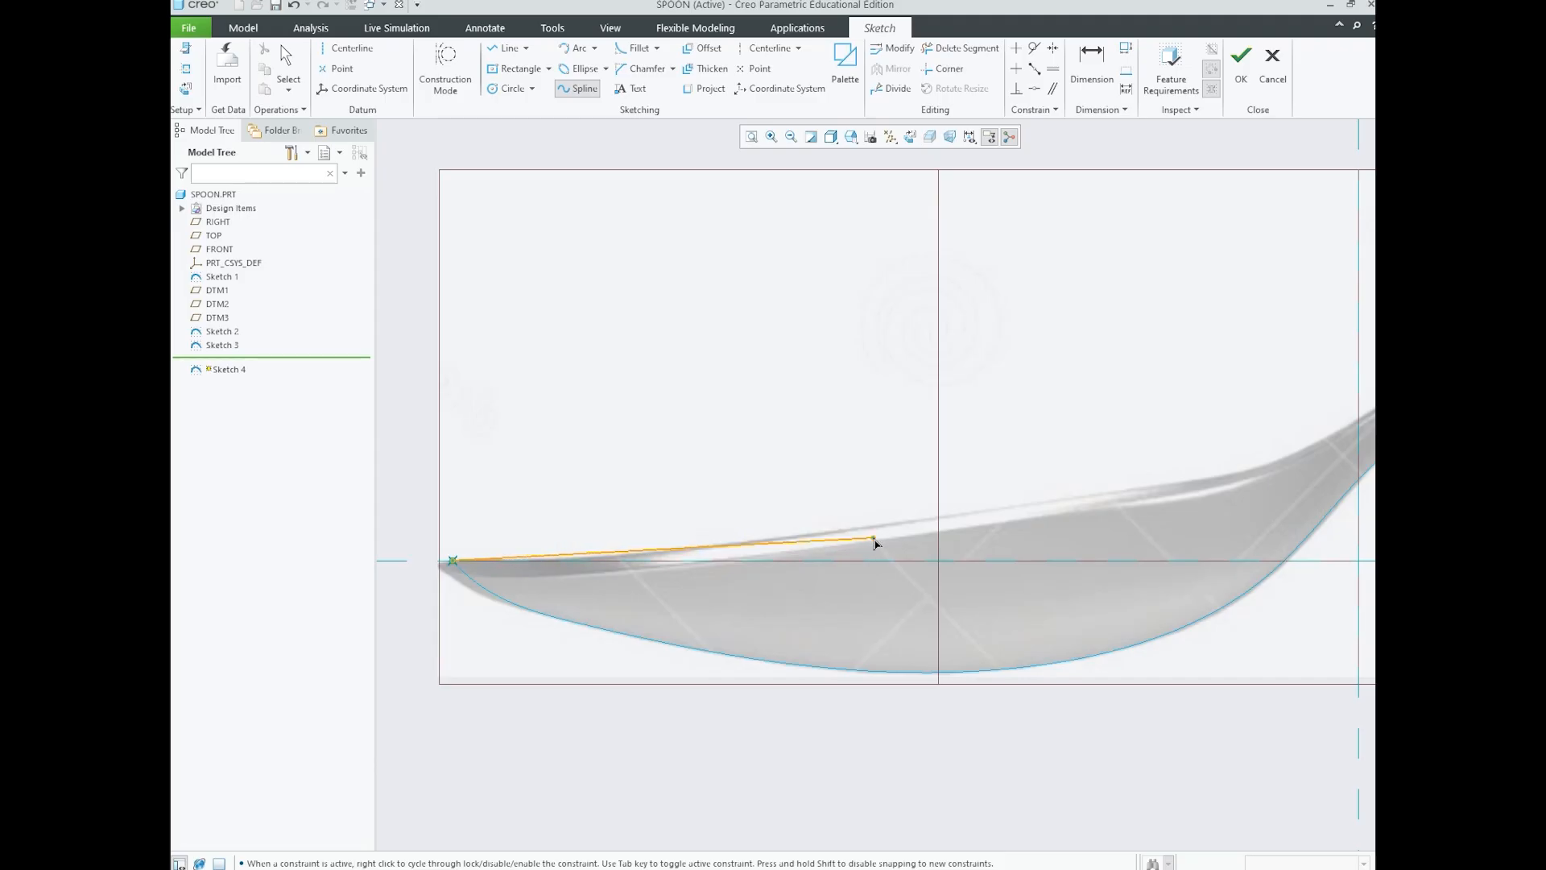
click(1241, 480)
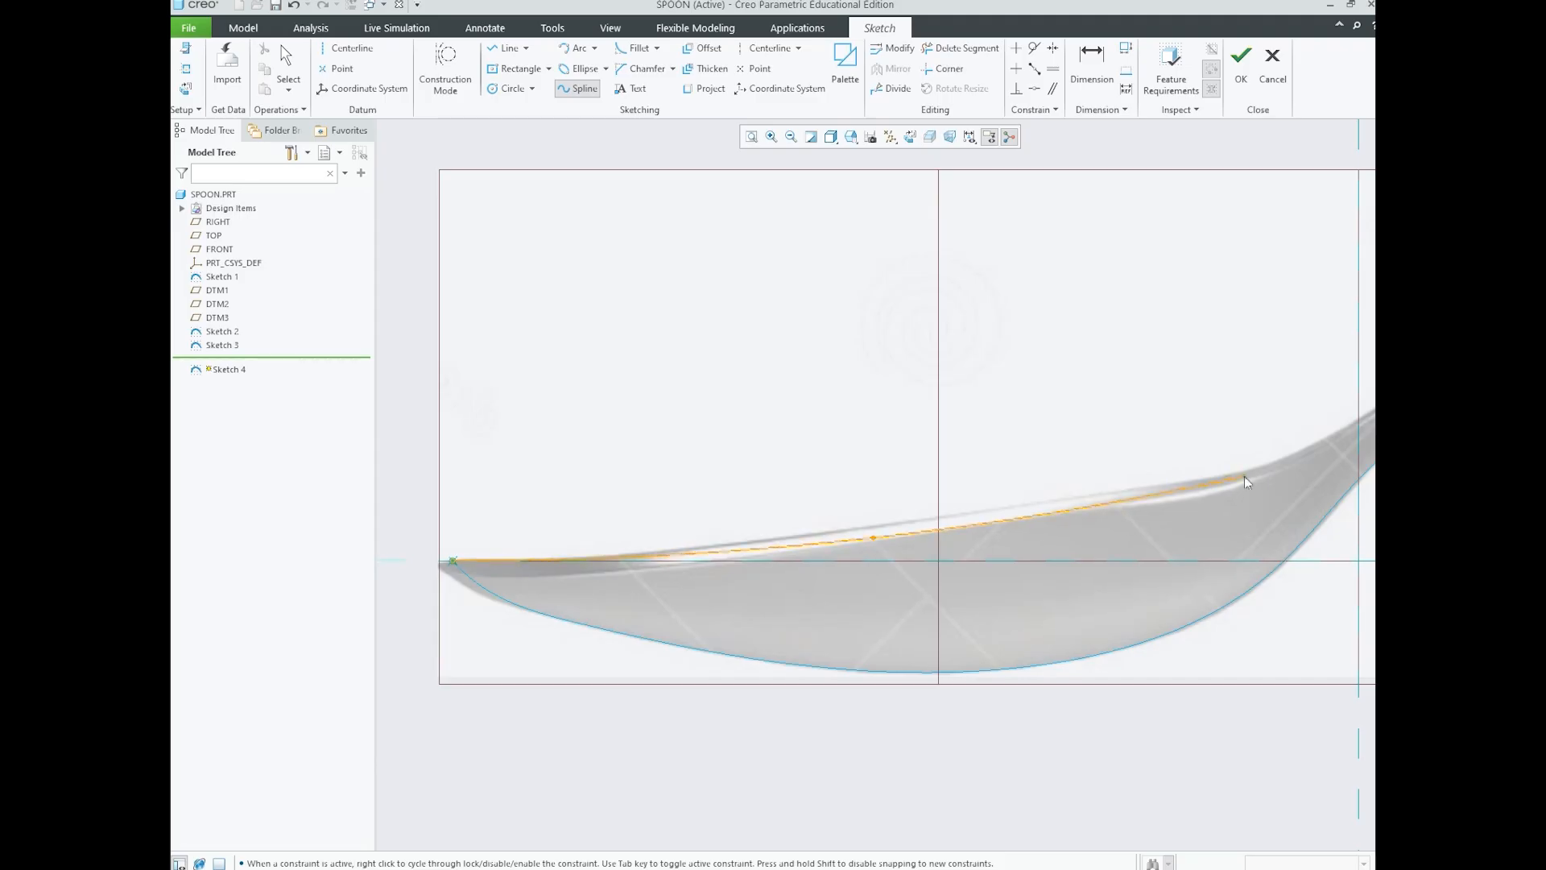
scroll(1042, 494, down, 3)
scroll(1168, 442, up, 2)
scroll(1216, 458, up, 1)
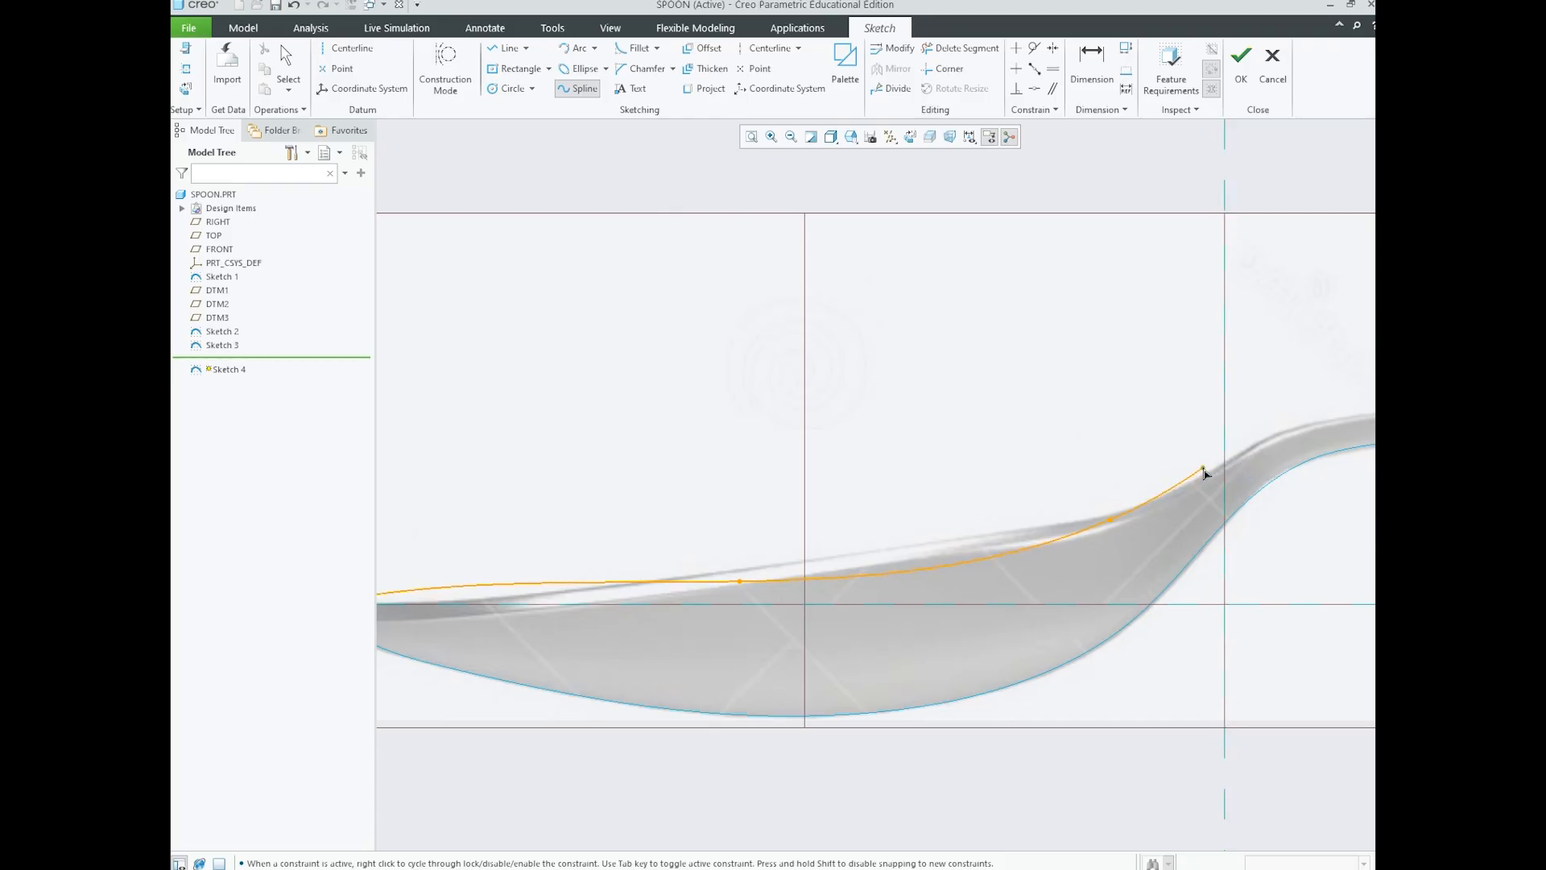
click(1225, 462)
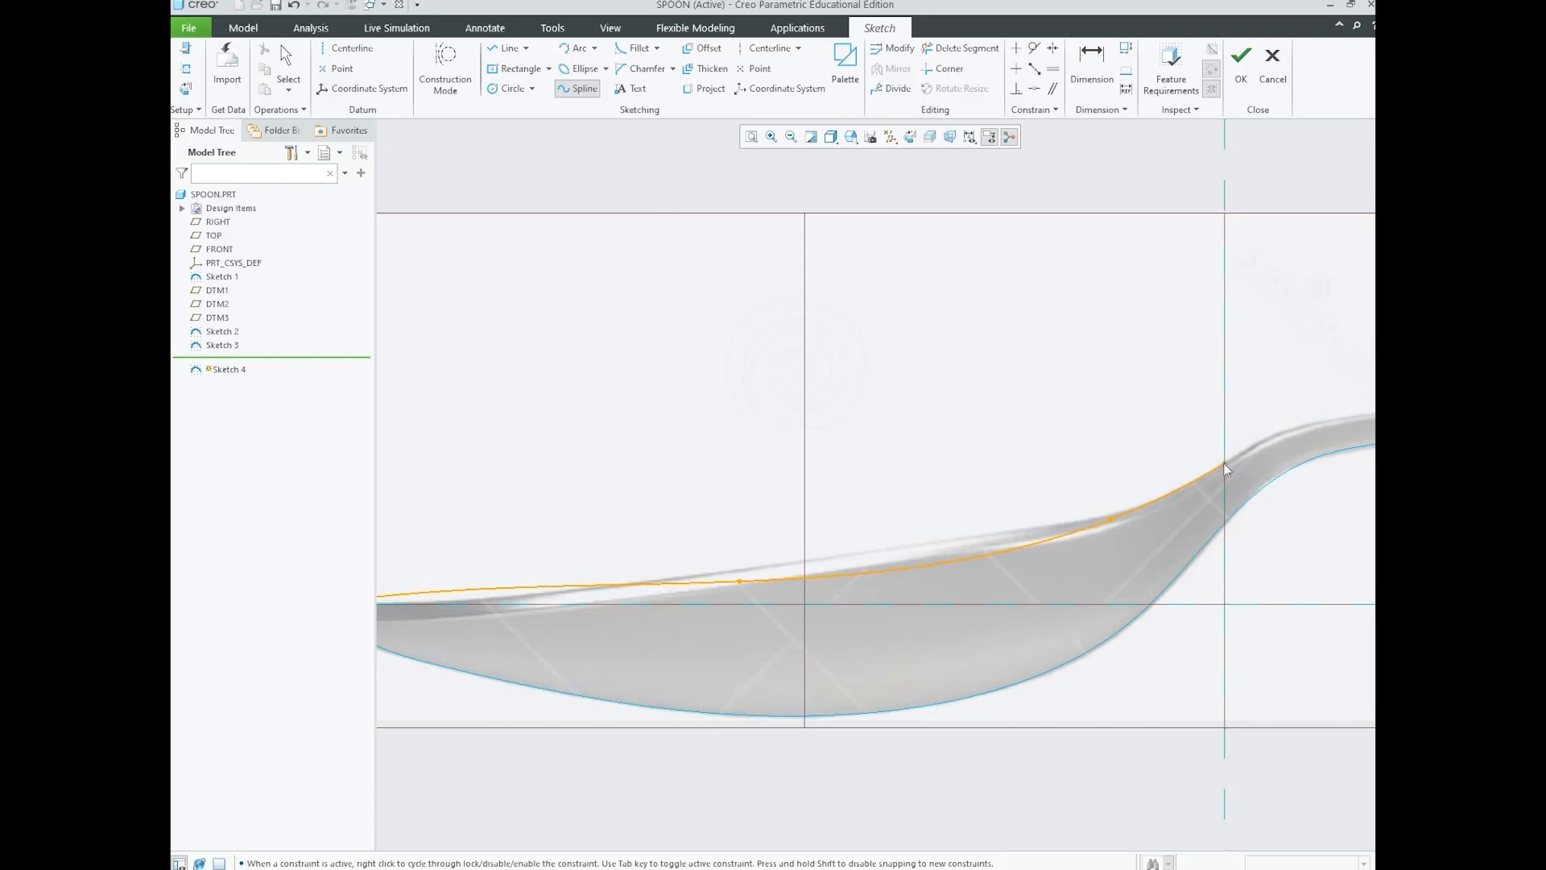
middle_click(1176, 432)
middle_click(1174, 430)
scroll(1114, 426, down, 2)
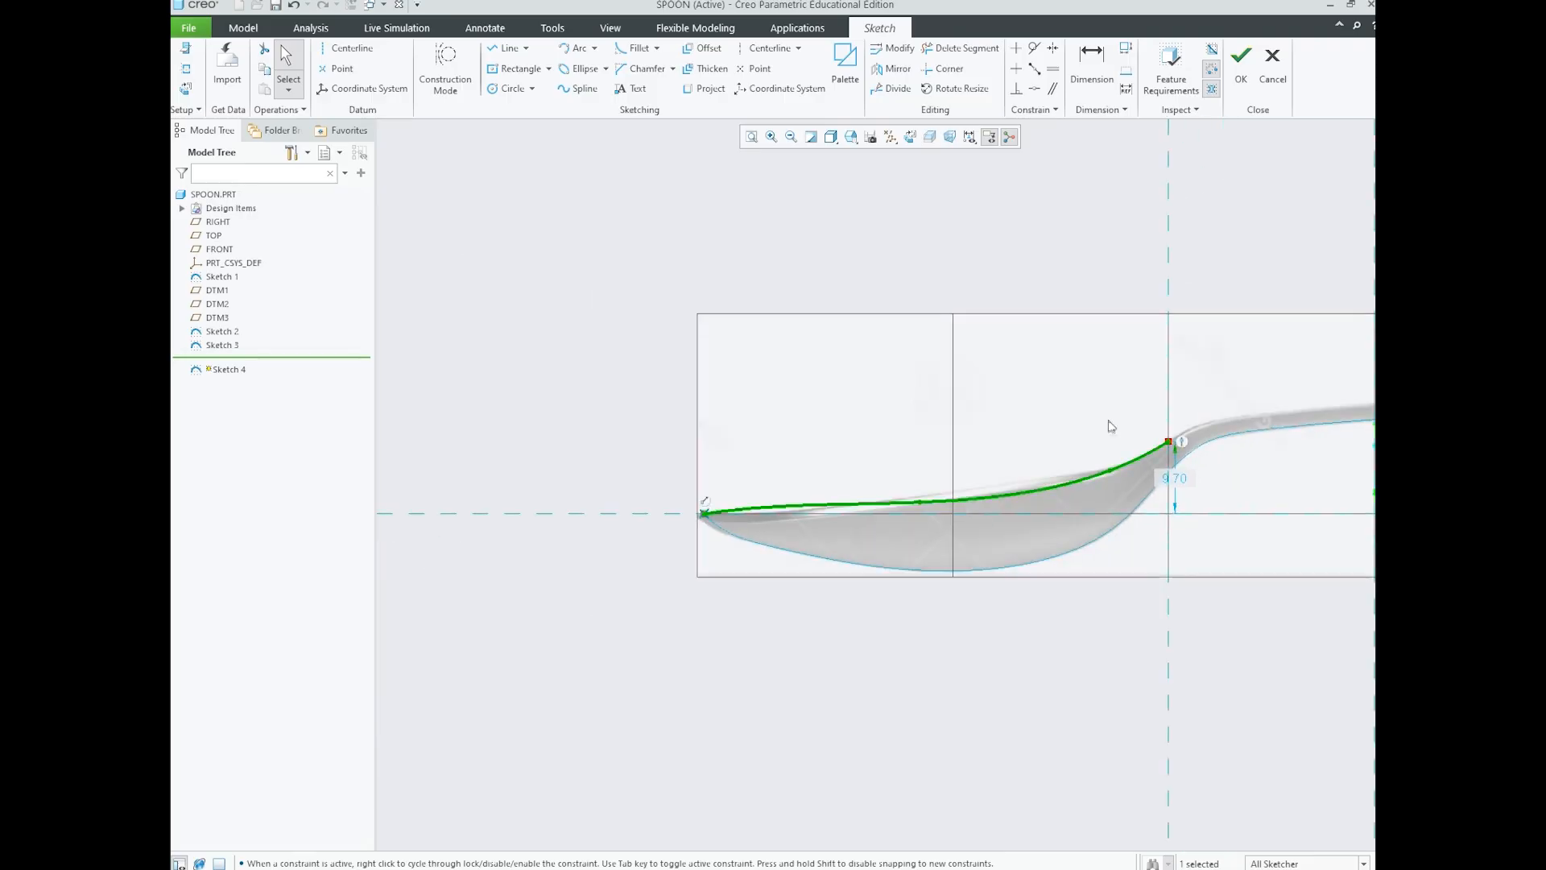
- Add a spline interpolation point near the bowl tip at about X -79.1, Y 0.2 and adjust the two inner points to the rim
scroll(925, 479, up, 2)
click(696, 533)
click(706, 486)
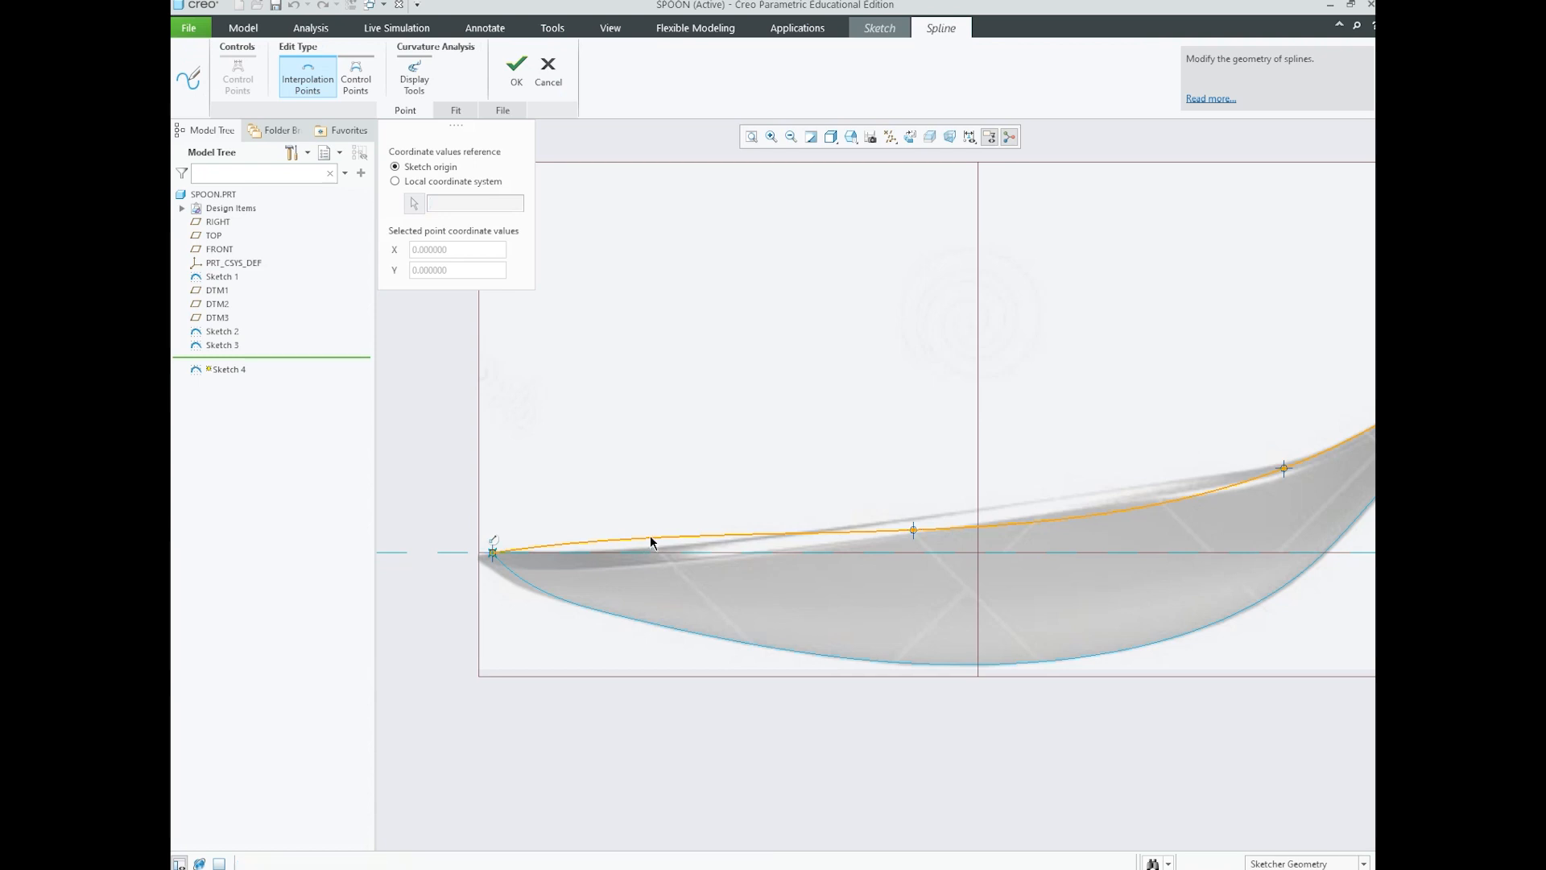
drag(650, 535, 653, 550)
scroll(596, 529, up, 2)
scroll(980, 512, down, 1)
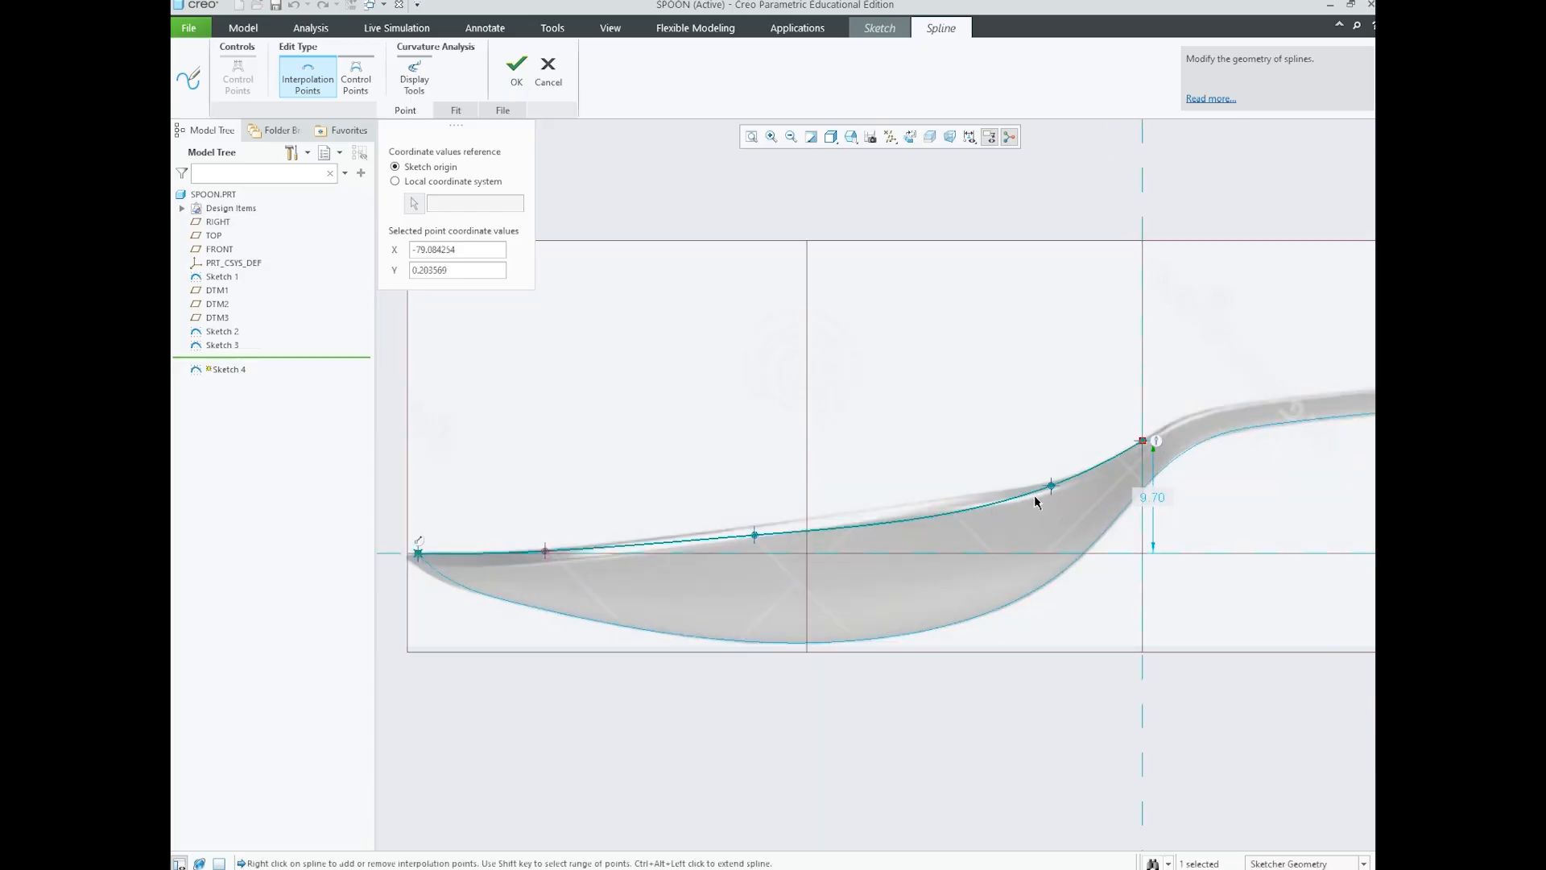
click(1055, 490)
drag(755, 535, 744, 536)
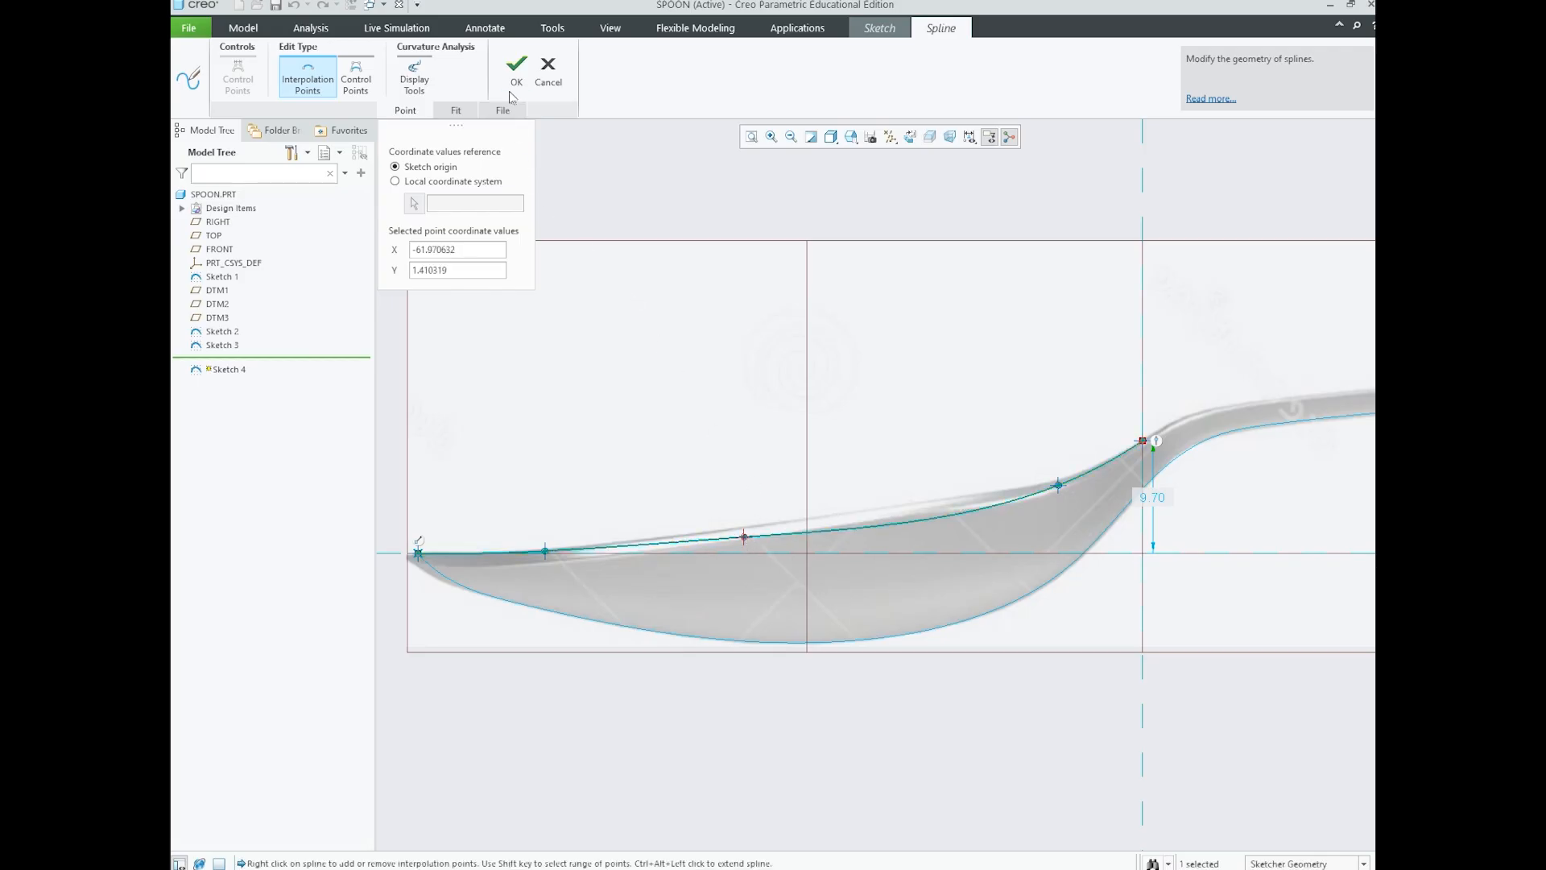
click(516, 71)
scroll(911, 439, up, 1)
scroll(910, 438, down, 1)
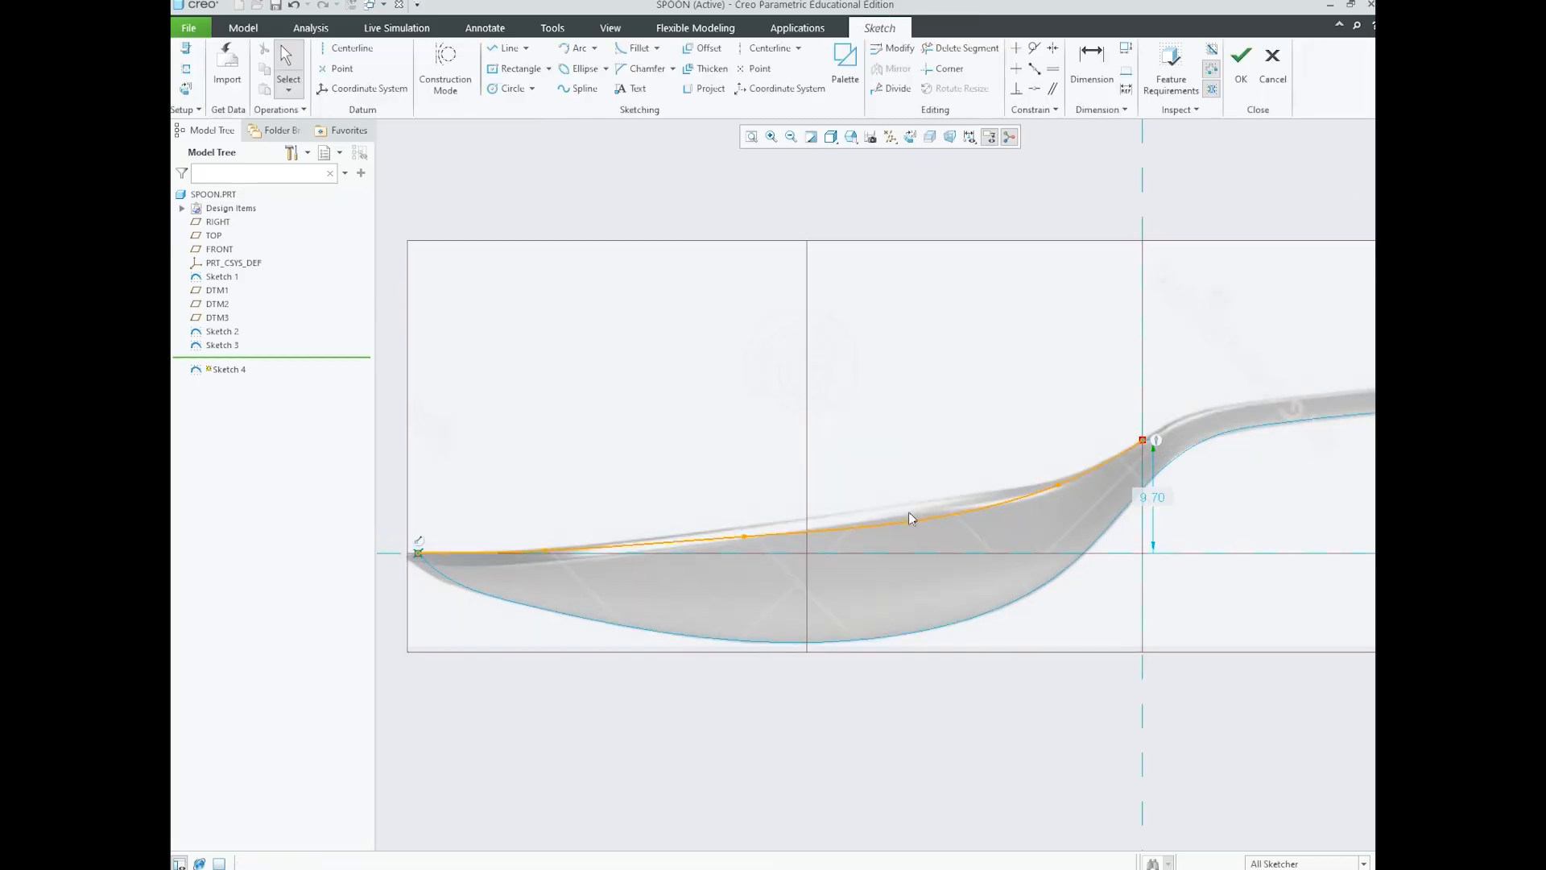
- Shift the rim spline's neck-side point toward the tip and its middle point to about X -52.4, Y 2.6
click(910, 516)
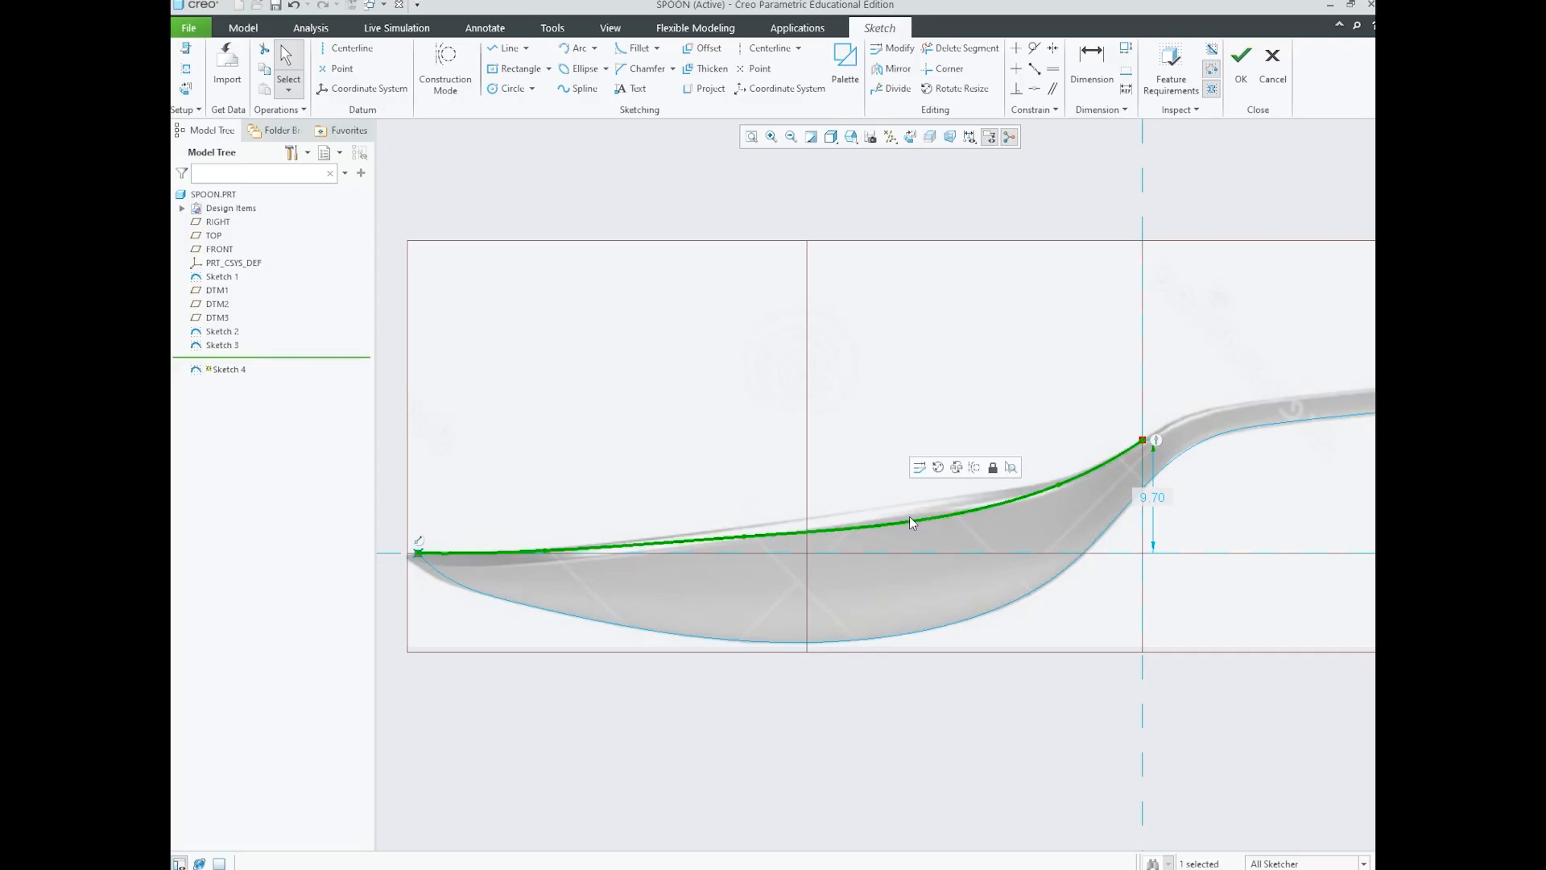
right_click(910, 518)
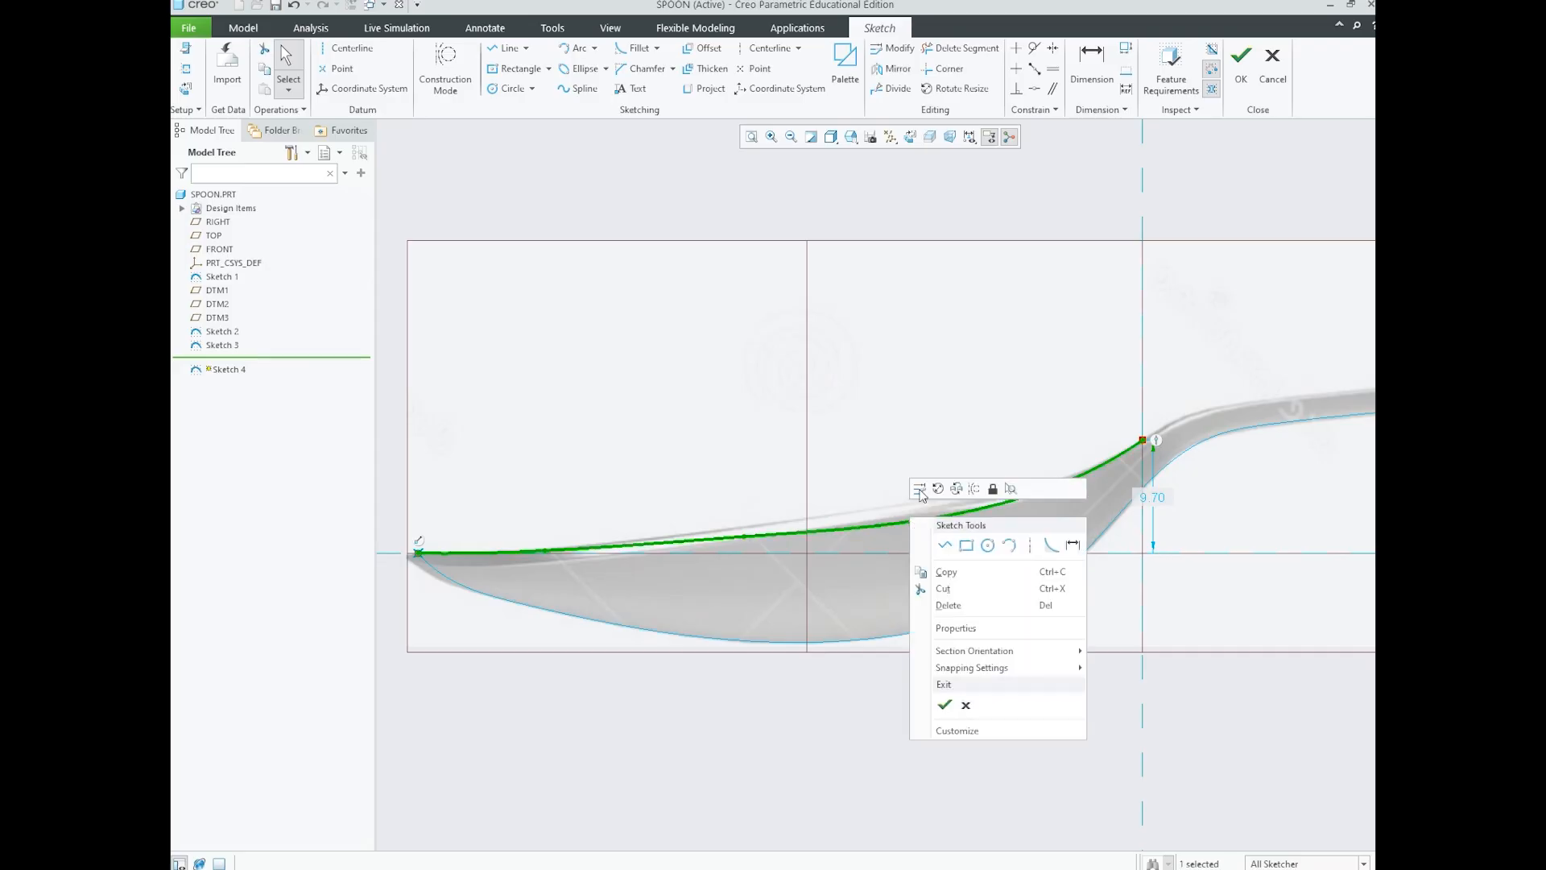
click(920, 489)
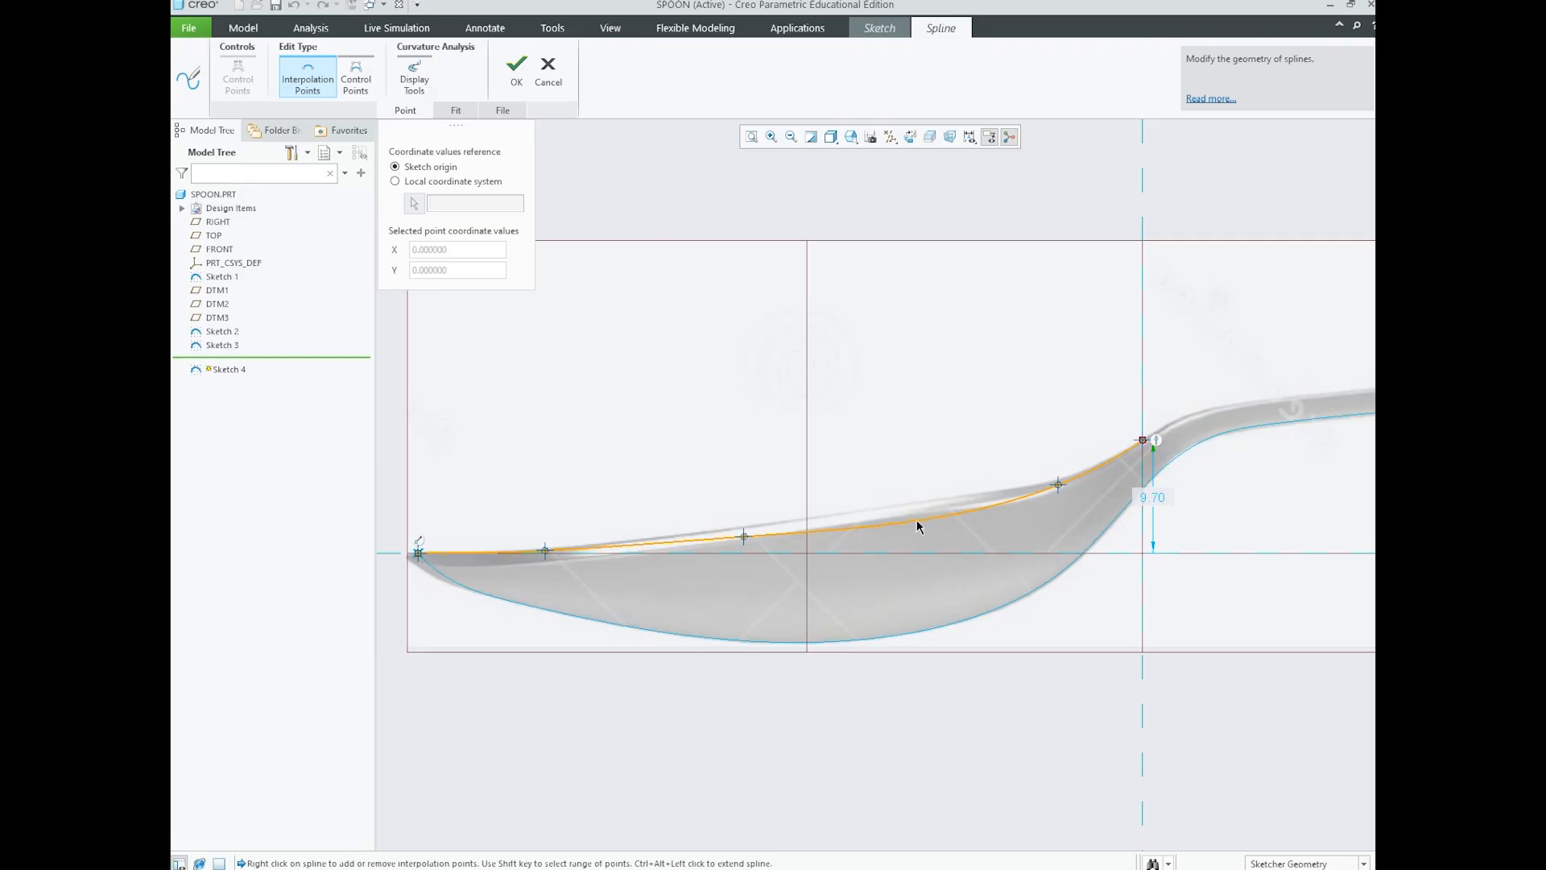
drag(1058, 484, 1019, 495)
drag(744, 537, 855, 521)
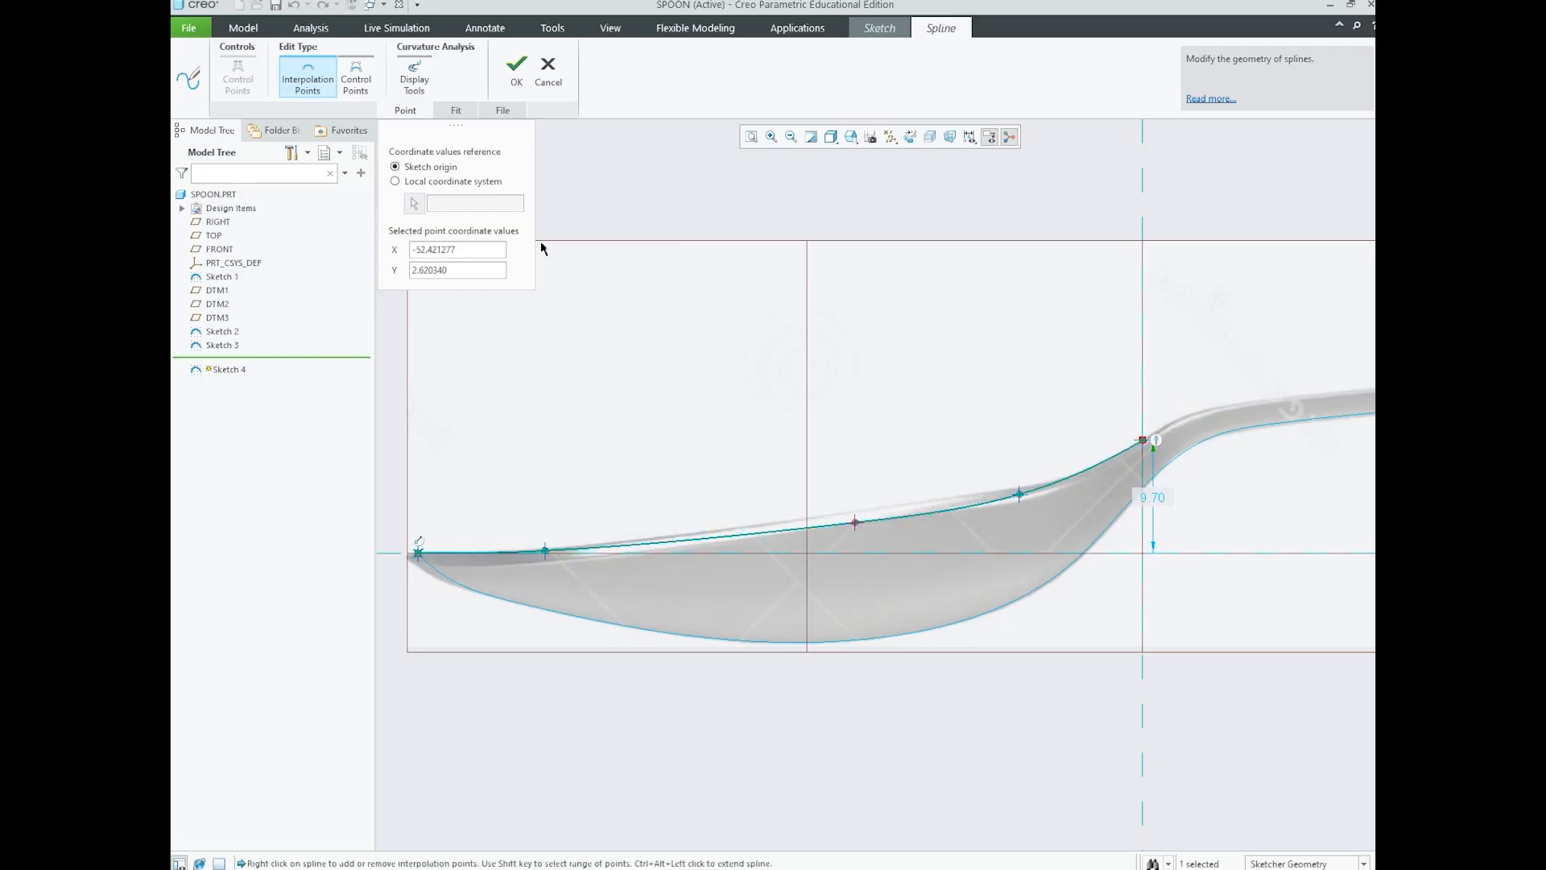
click(516, 68)
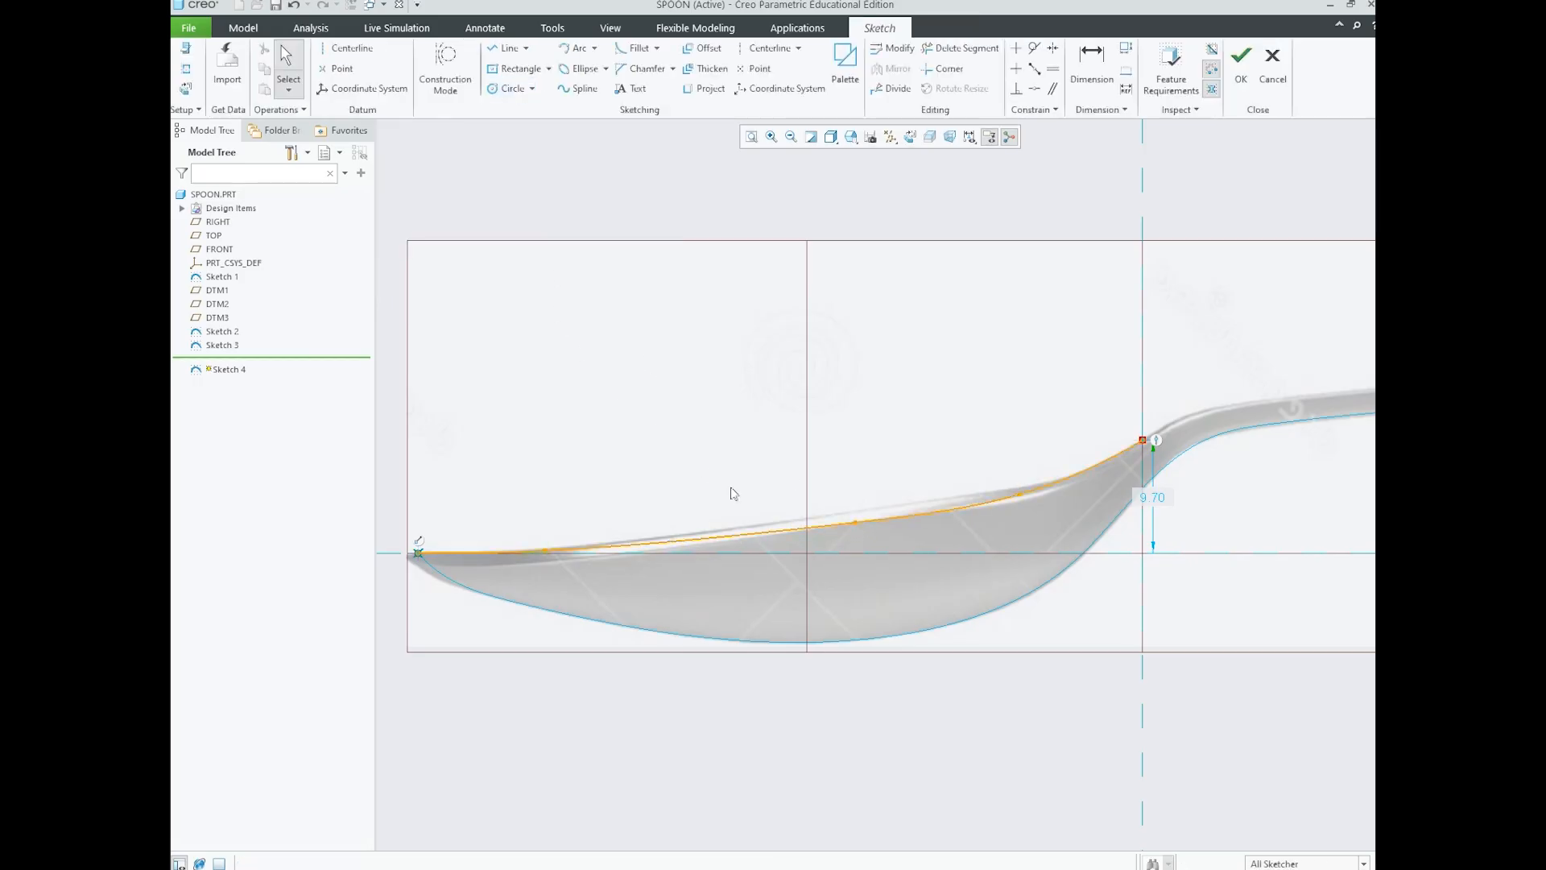
- Examine the rim spline and its endpoint constraints at the bowl tip and on the DTM1 reference
click(739, 532)
scroll(672, 496, up, 2)
scroll(668, 497, down, 3)
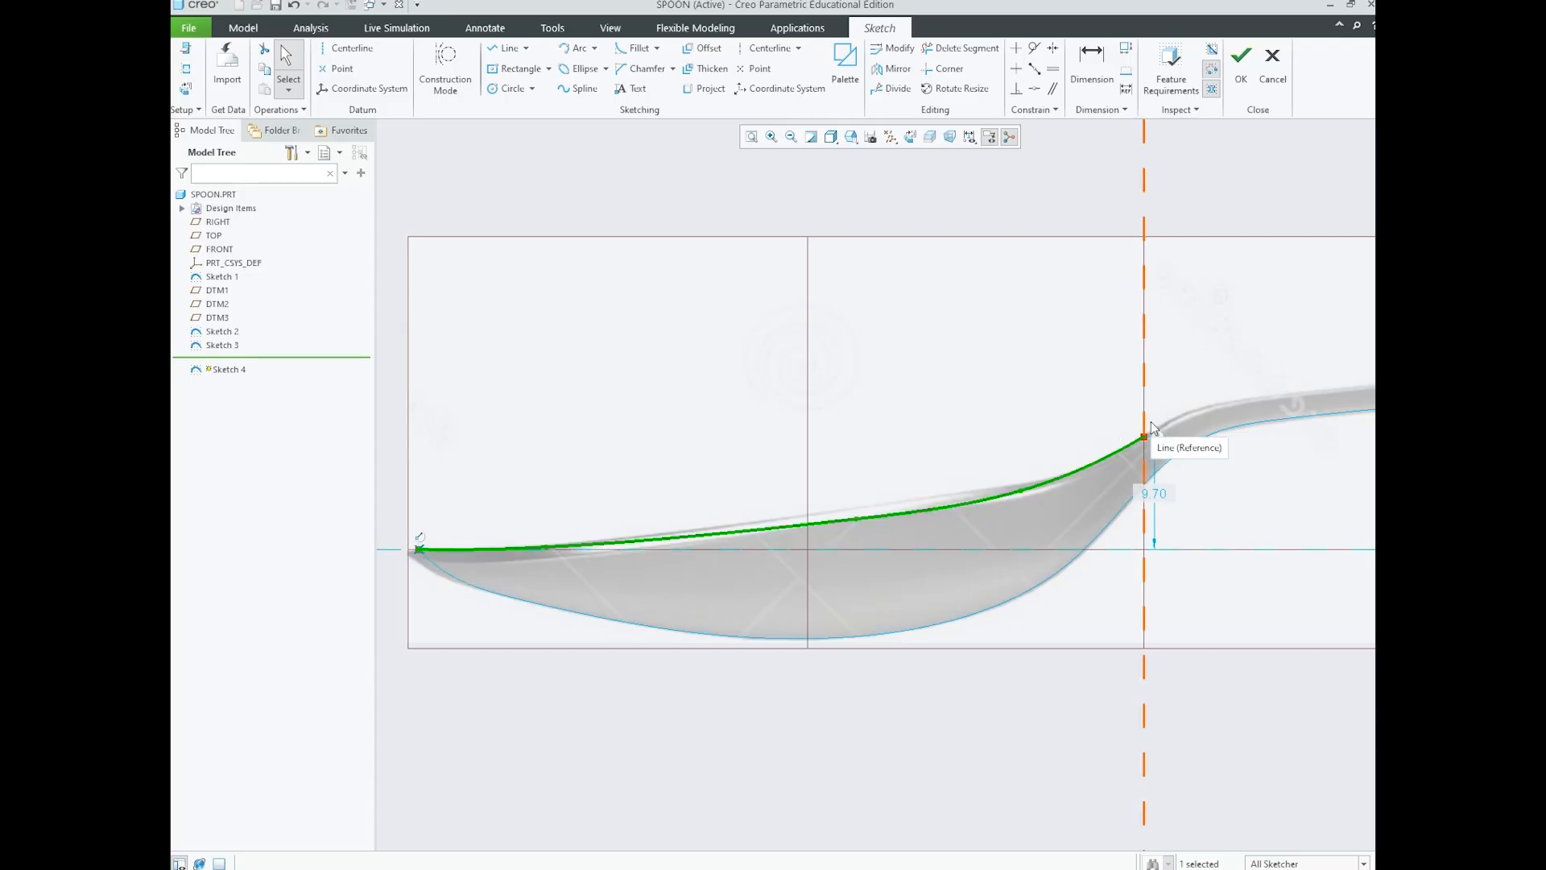
ctrl+click(1145, 431)
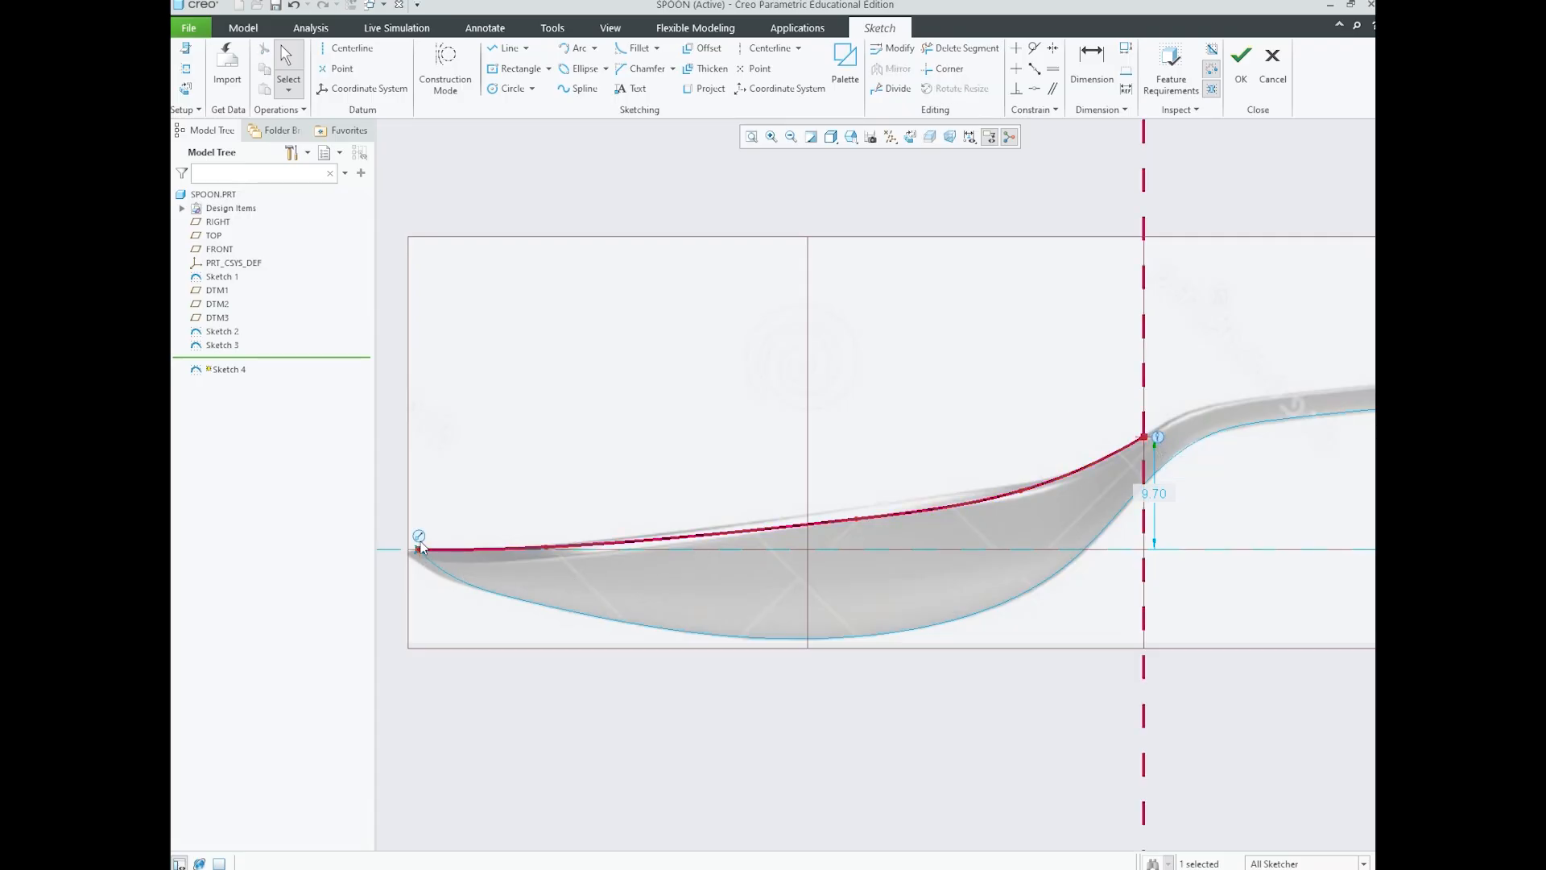
click(557, 505)
click(1157, 445)
click(422, 539)
click(1158, 436)
click(419, 537)
click(930, 418)
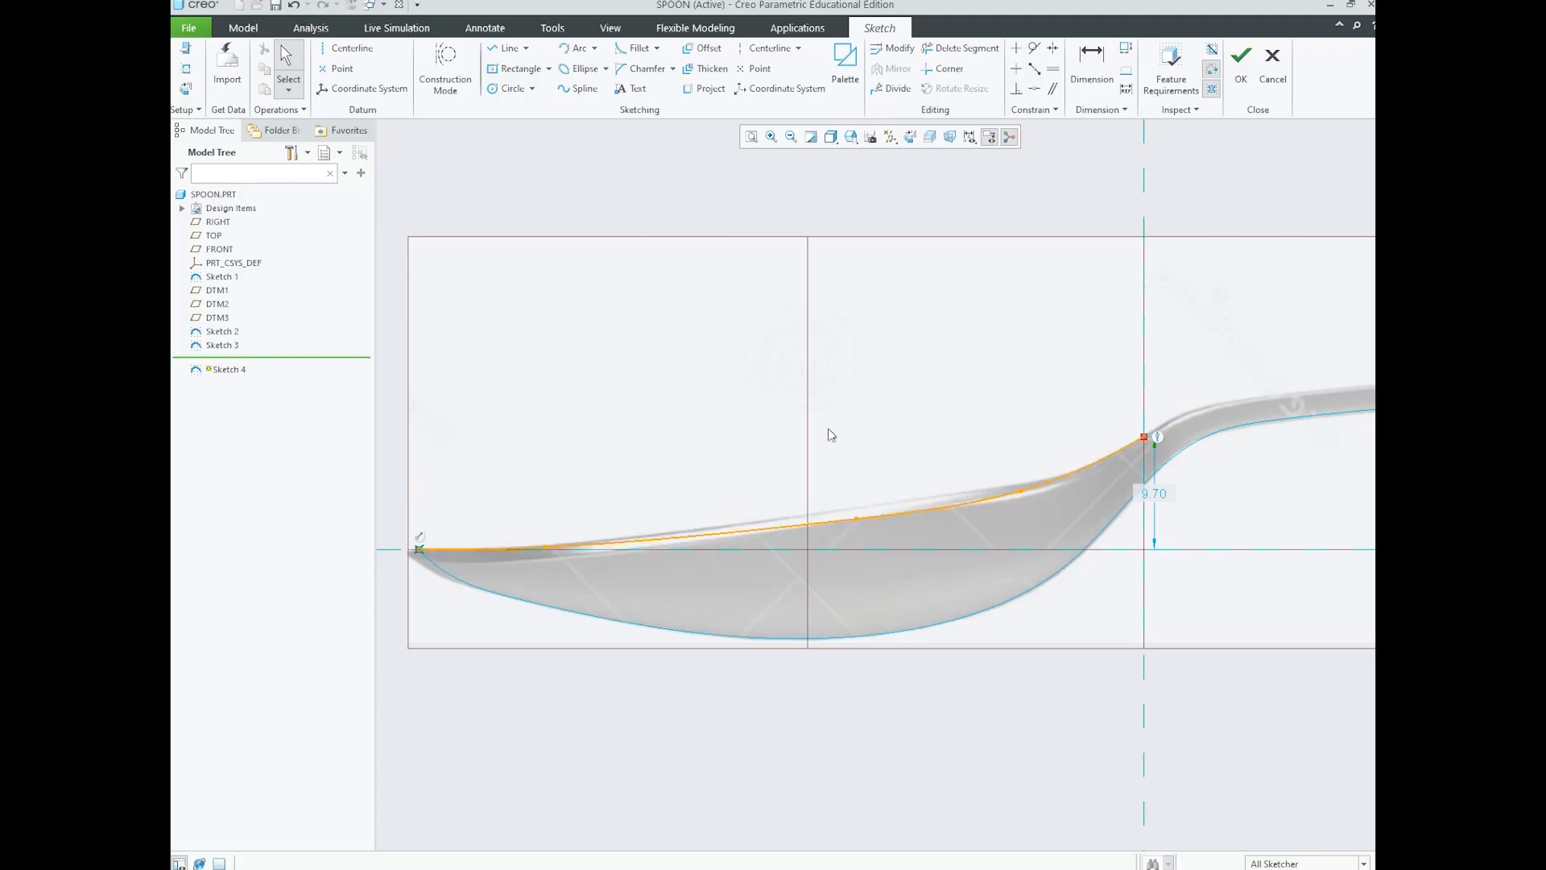
- Finish the bowl-rim sketch and view it in 3D together with the other spoon curves
scroll(730, 420, down, 2)
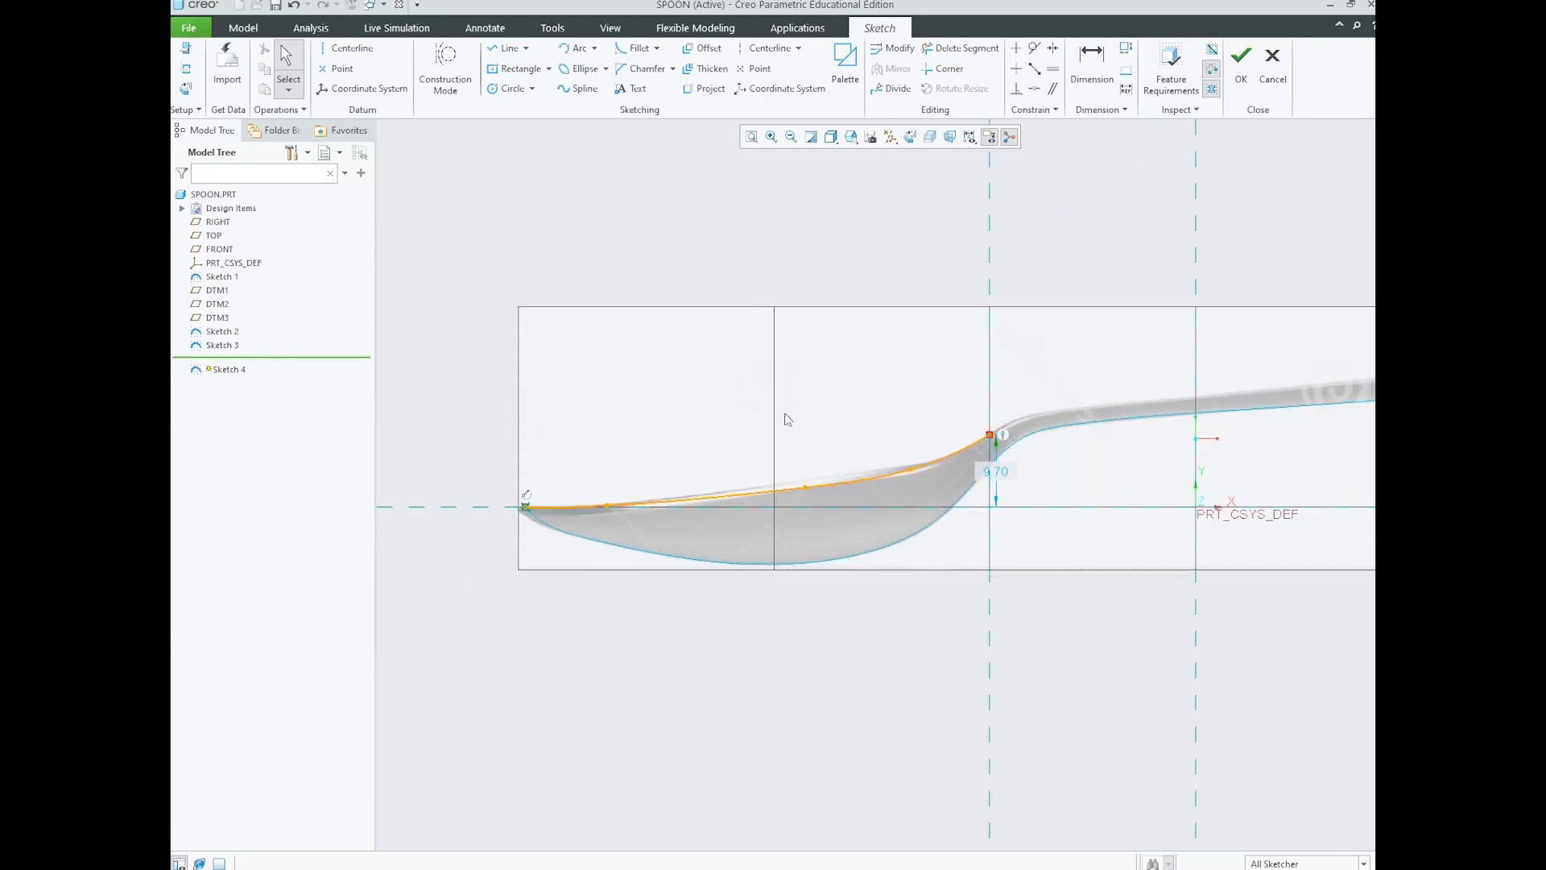
click(1242, 83)
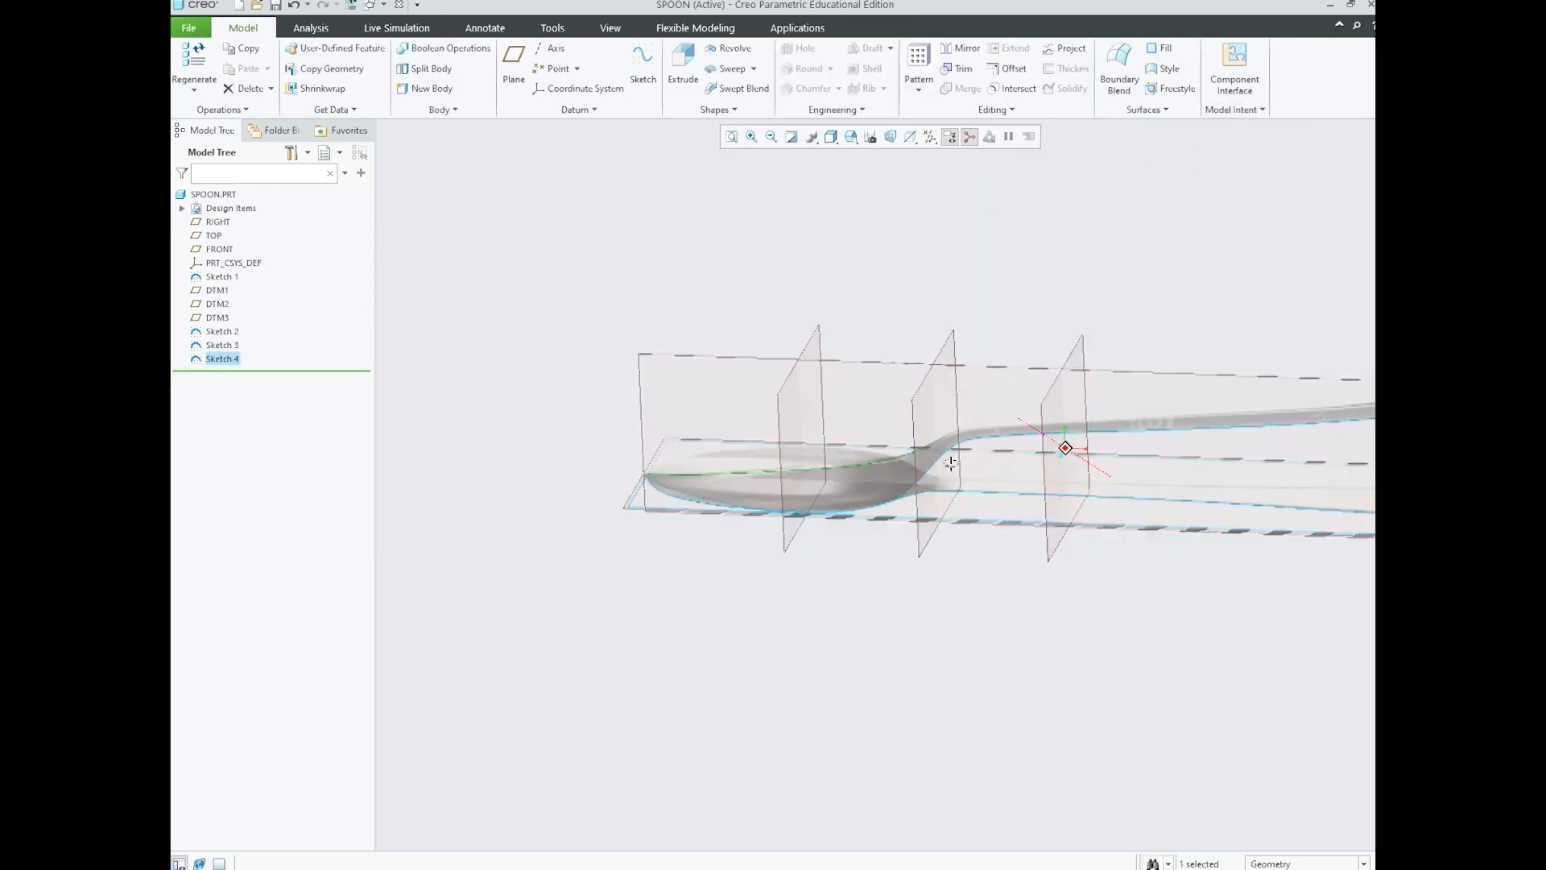
click(925, 272)
scroll(1007, 388, up, 3)
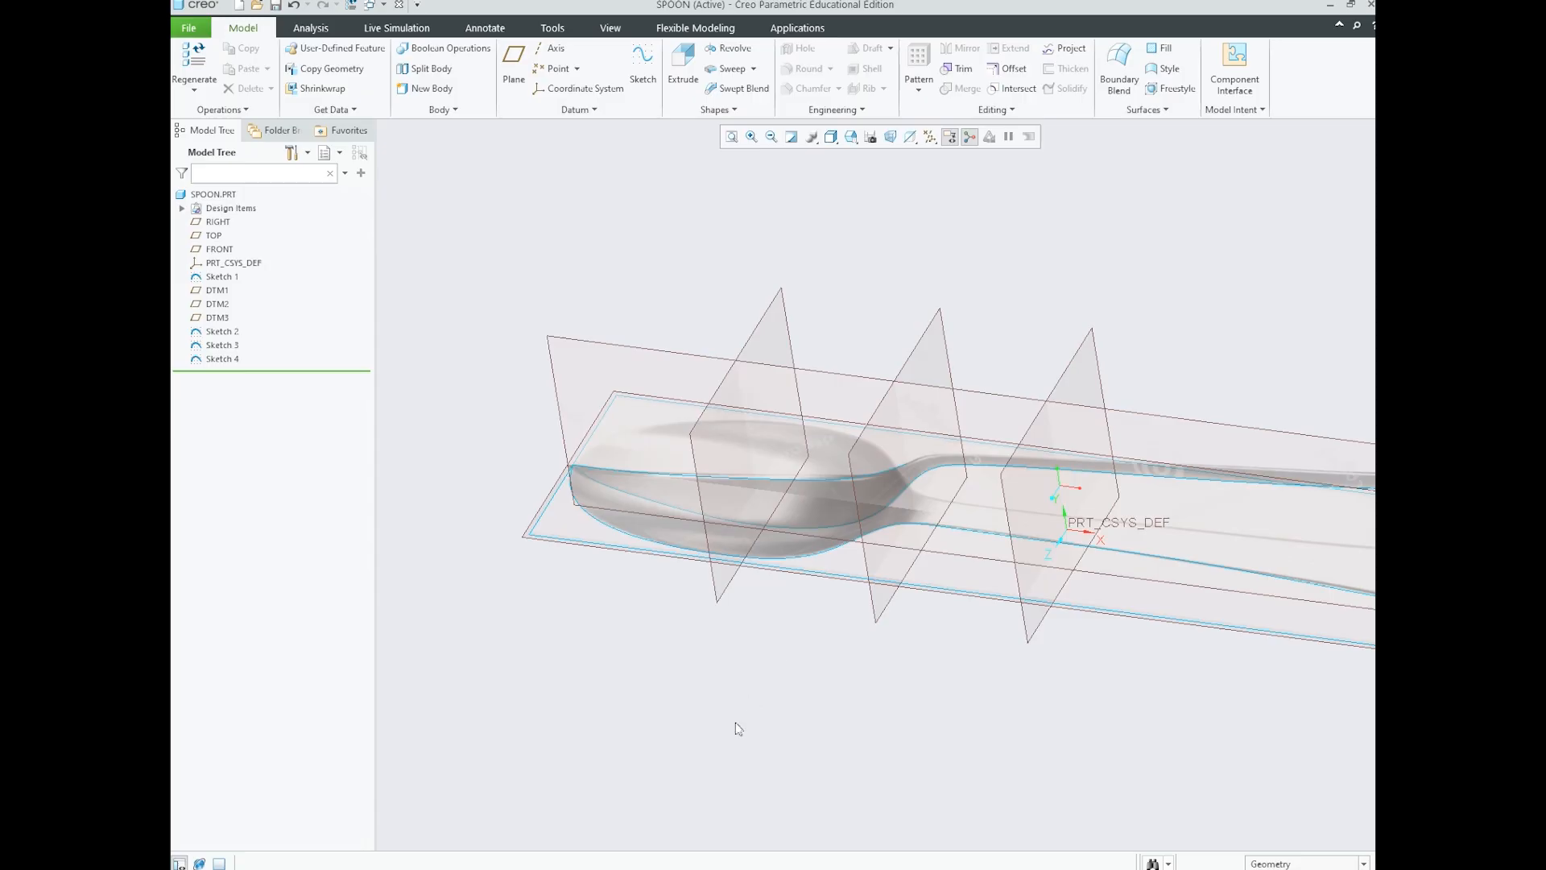
- Switch to the image viewer and examine reference images Spoon (9).png and Spoon (10).png for the outline's surface extrusion
click(657, 868)
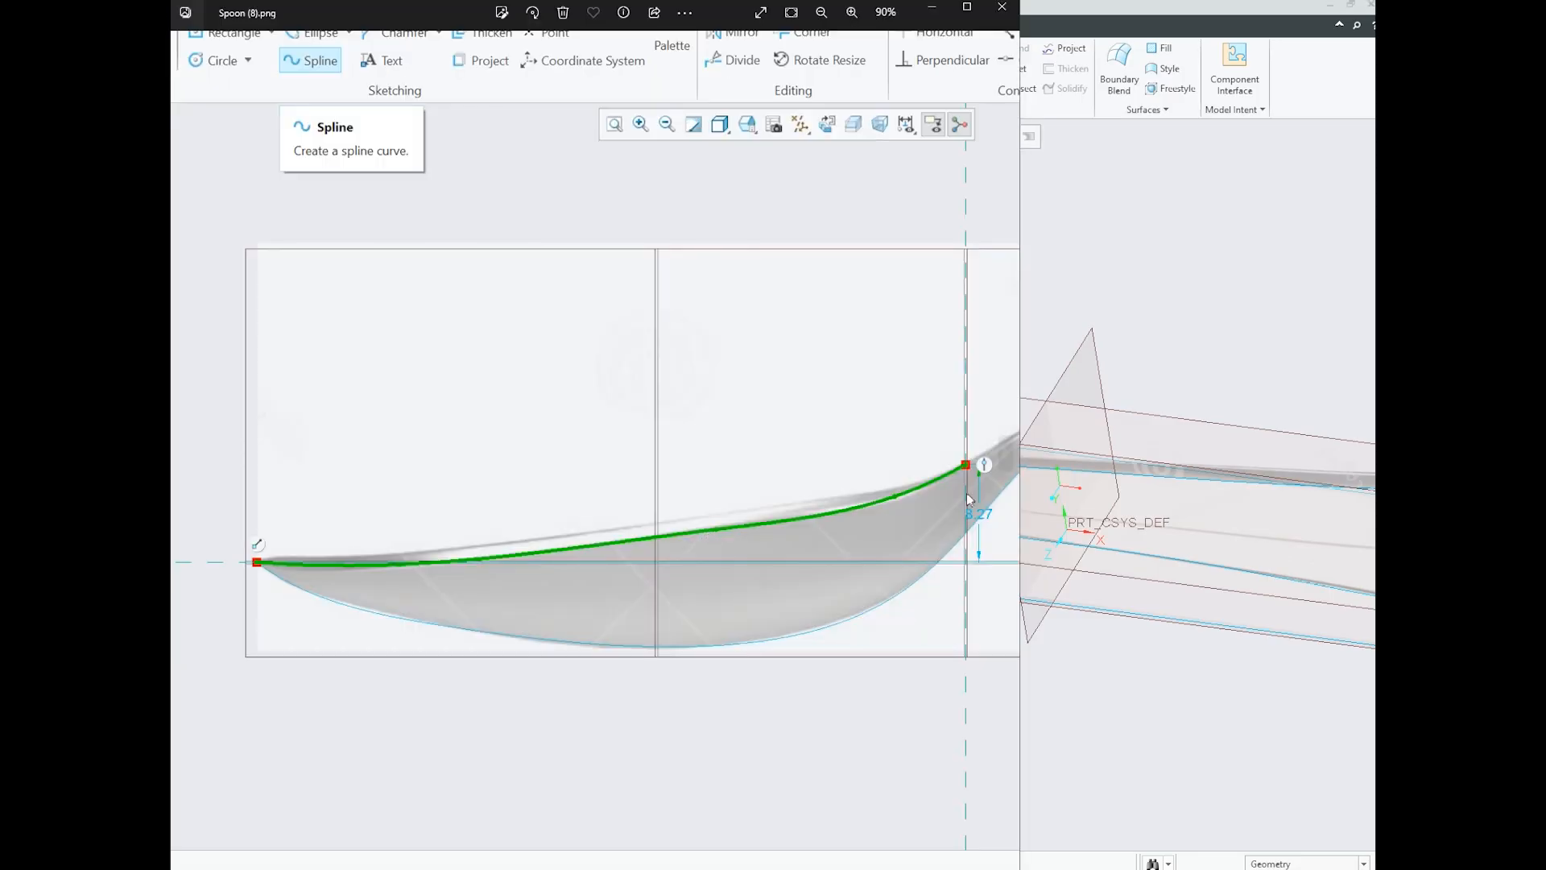
click(1003, 456)
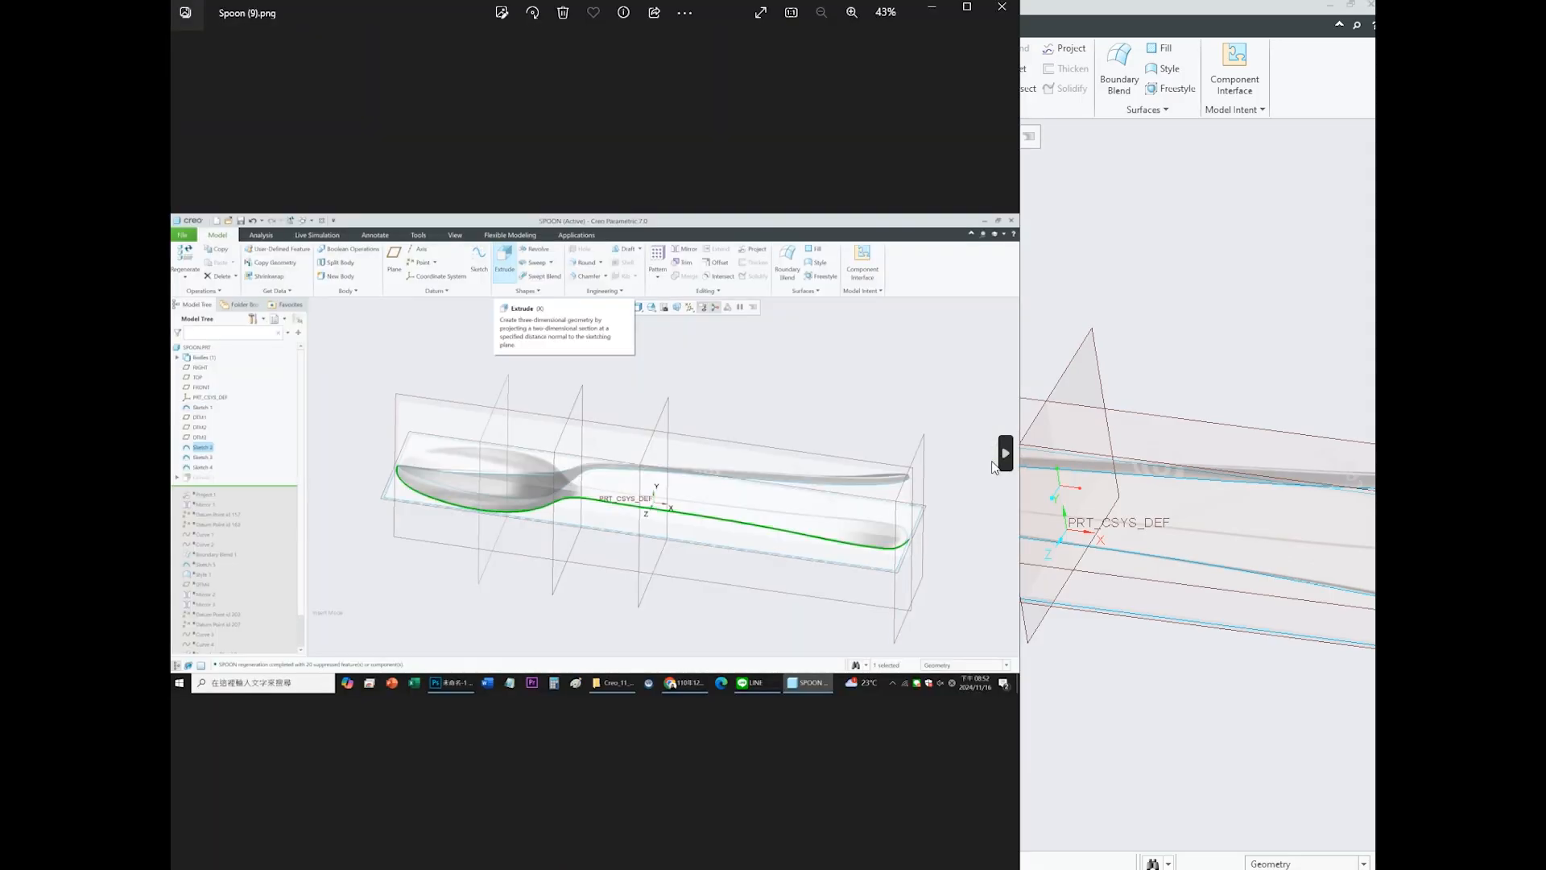
click(994, 465)
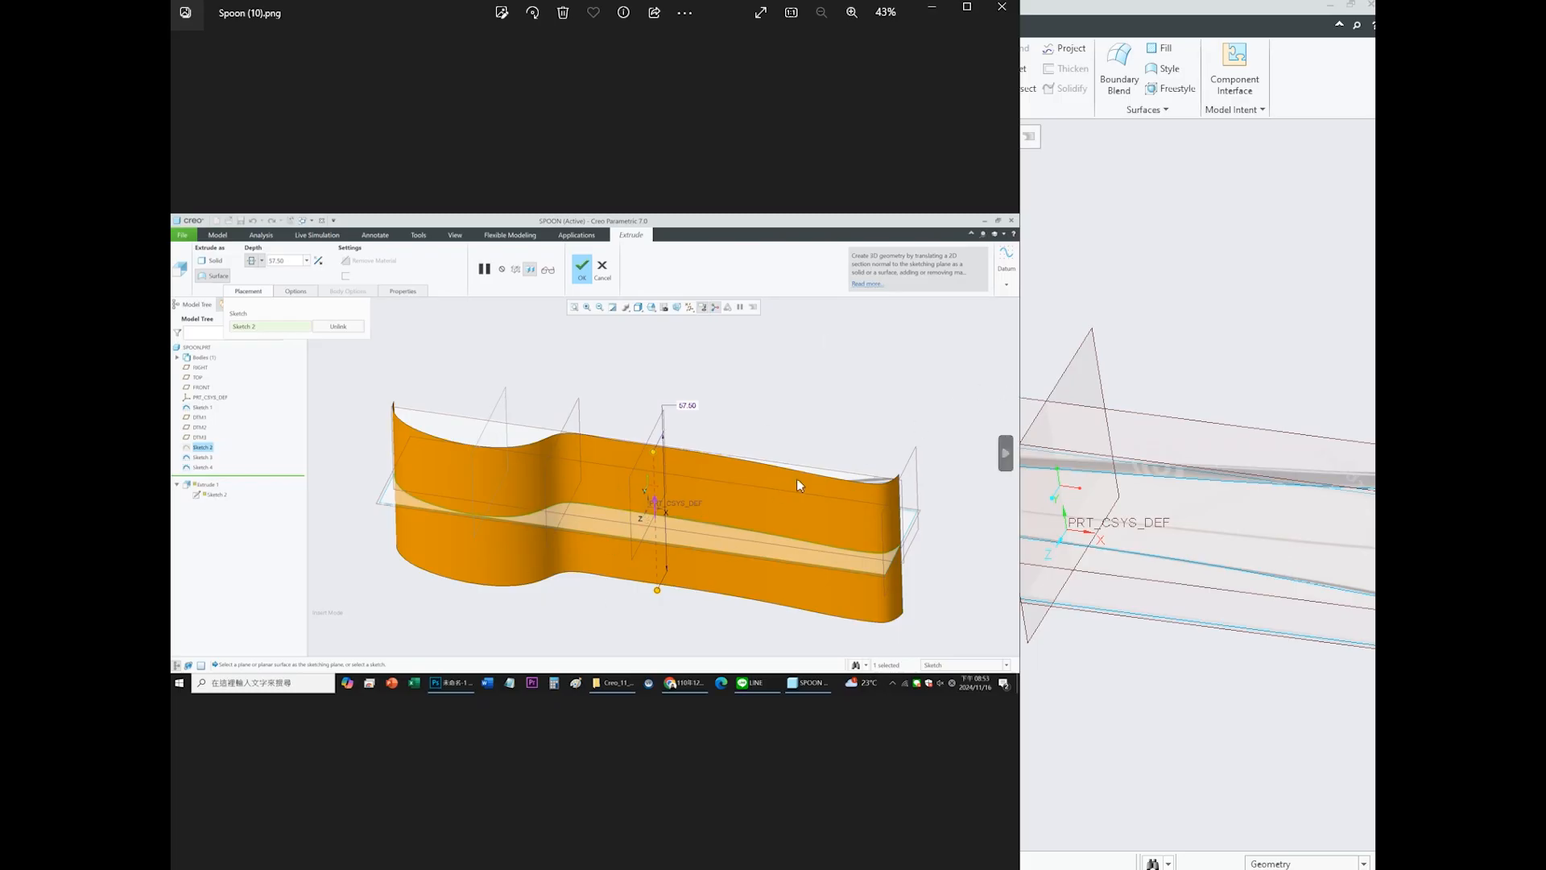
- Switch to Creo Parametric and select the spoon's top-view outline, Sketch 2, checking it against the reference images from several angles
click(1135, 290)
scroll(526, 538, down, 3)
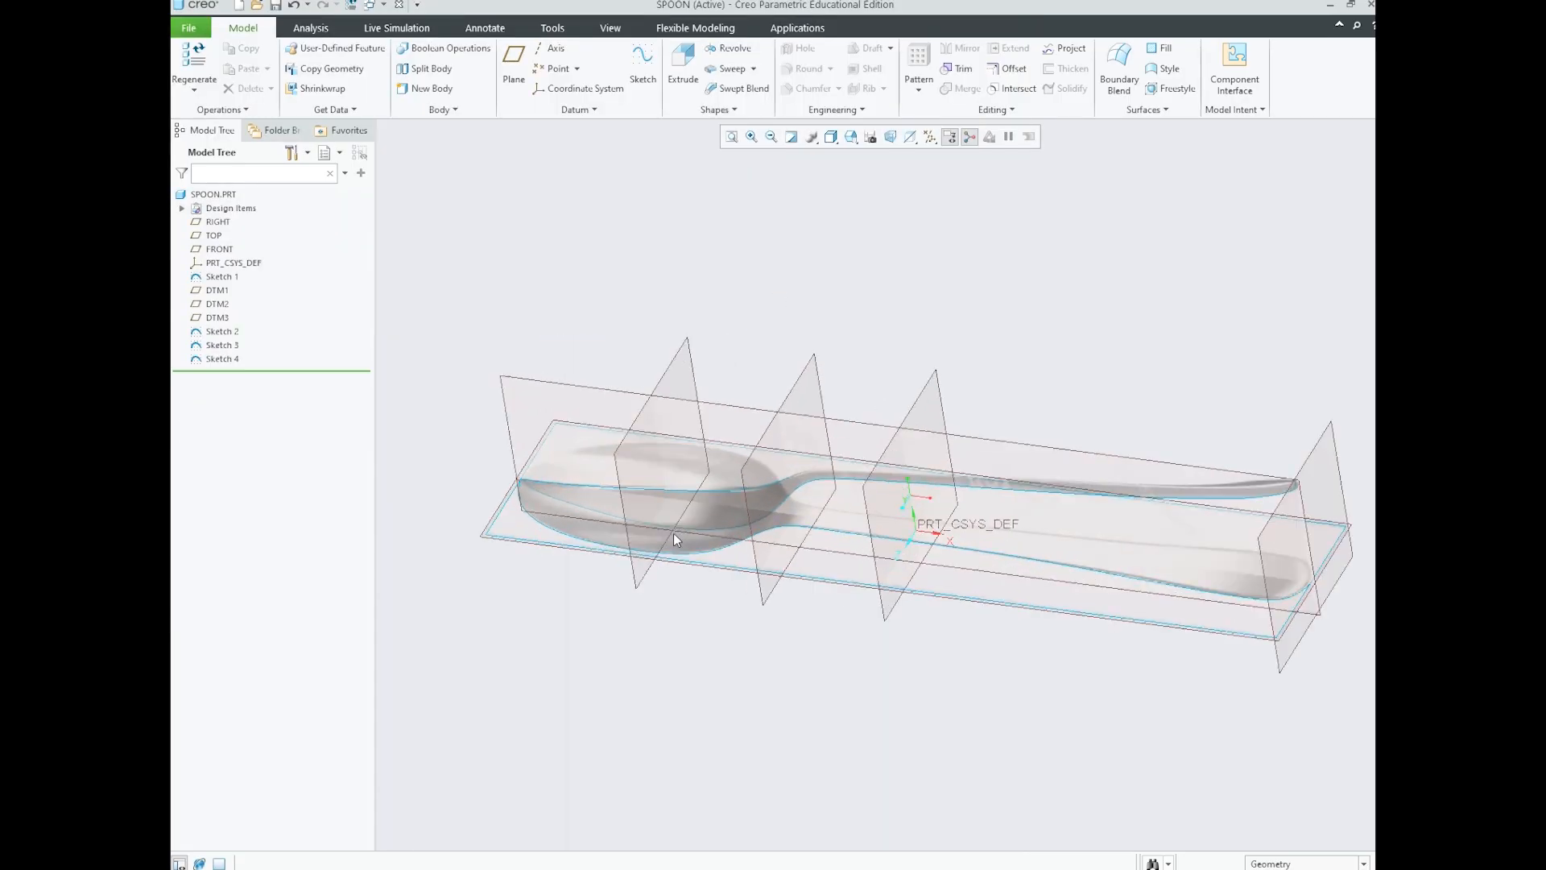
scroll(708, 556, up, 3)
click(719, 562)
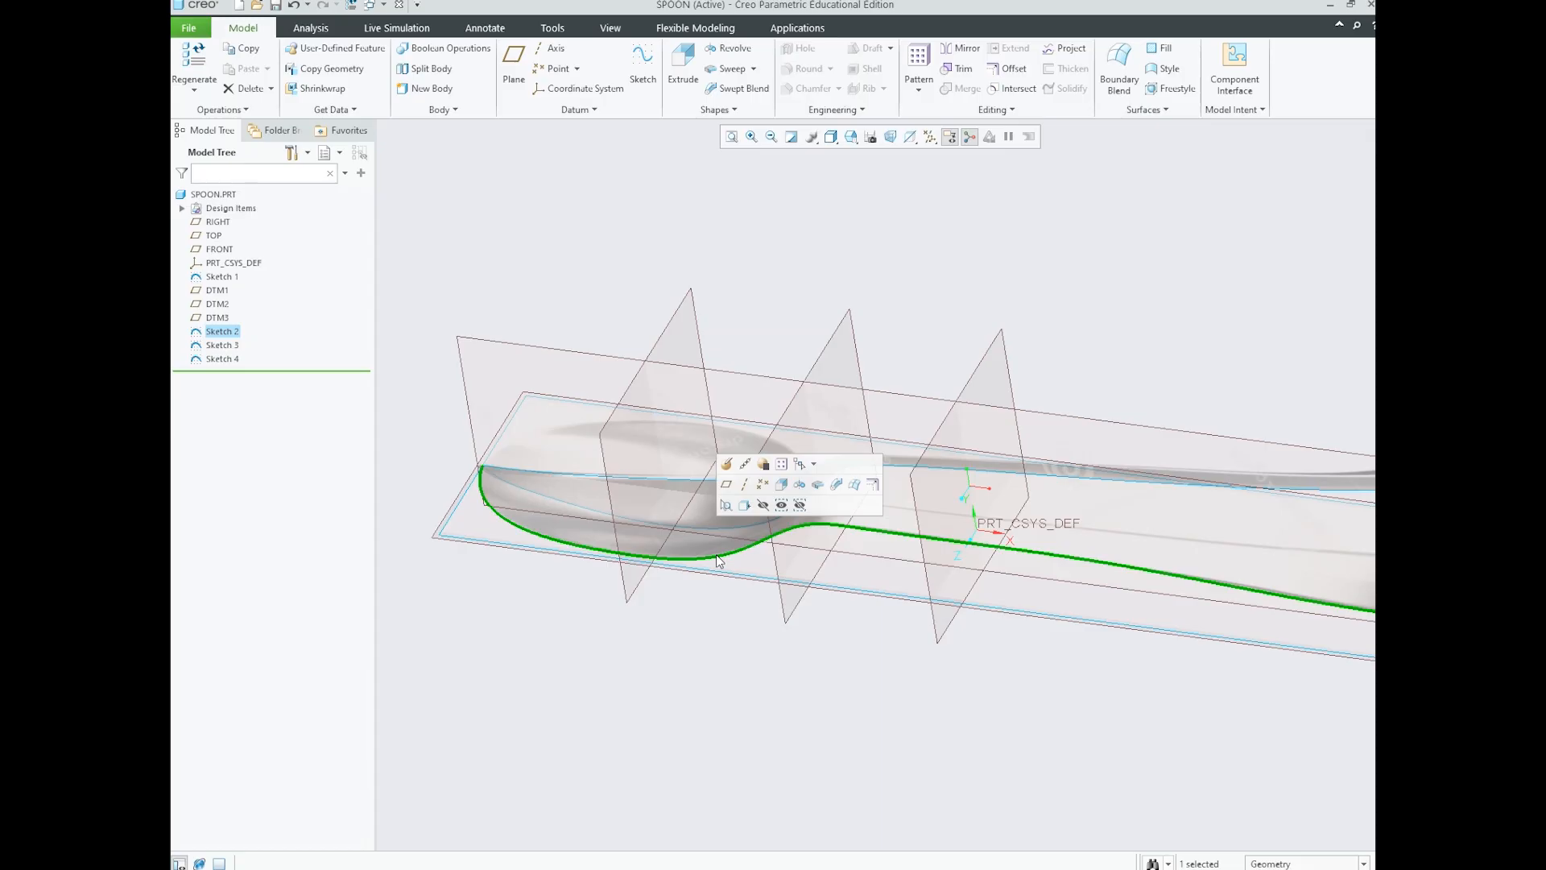
scroll(709, 552, down, 2)
middle_drag(854, 564, 860, 634)
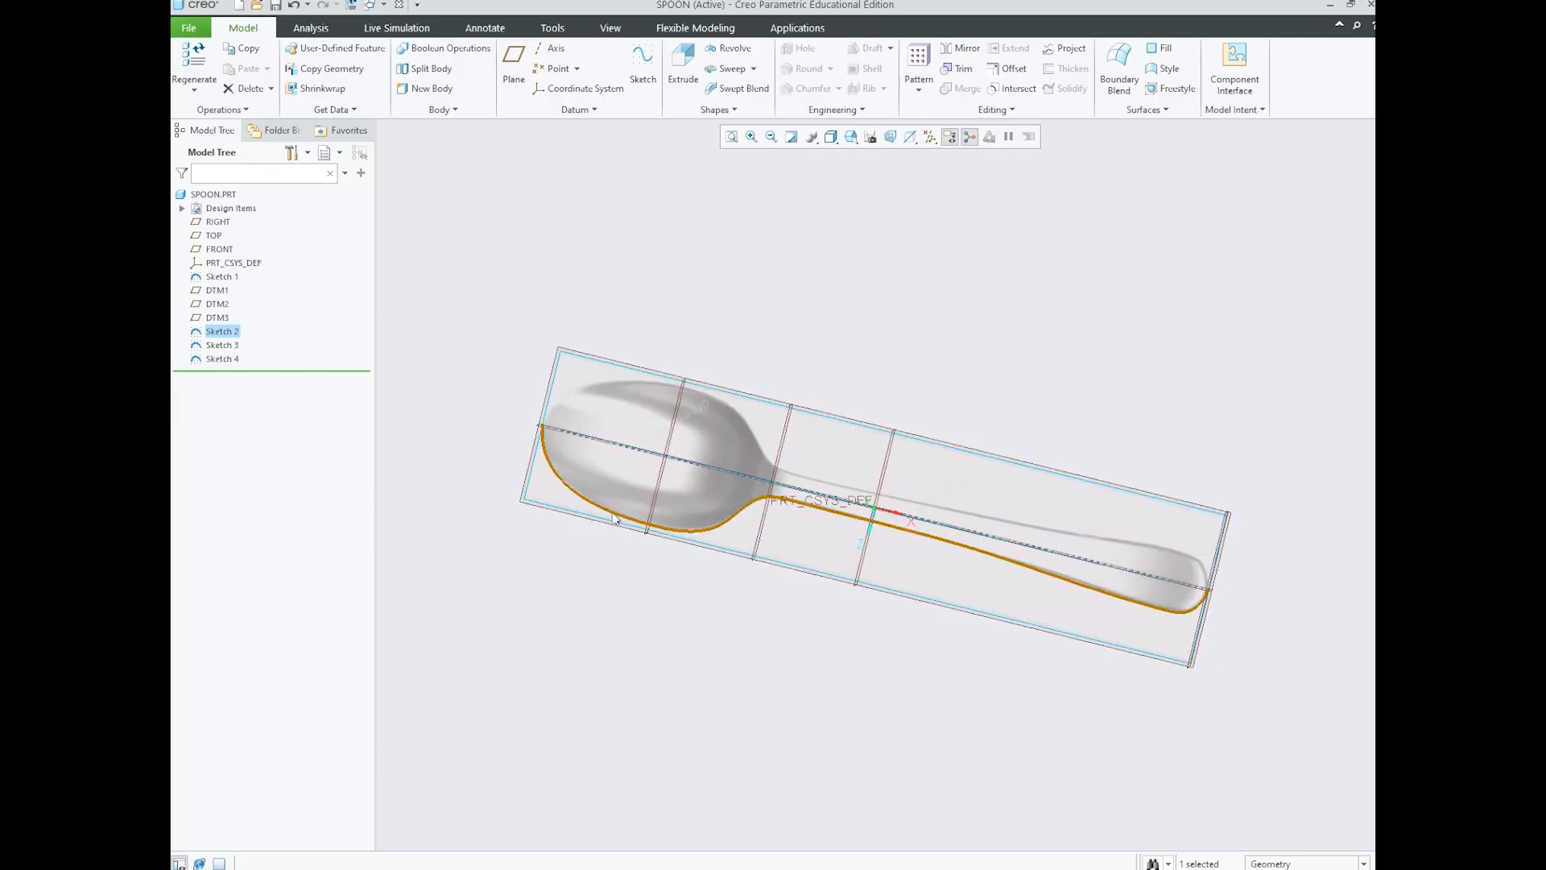
middle_drag(834, 538, 725, 475)
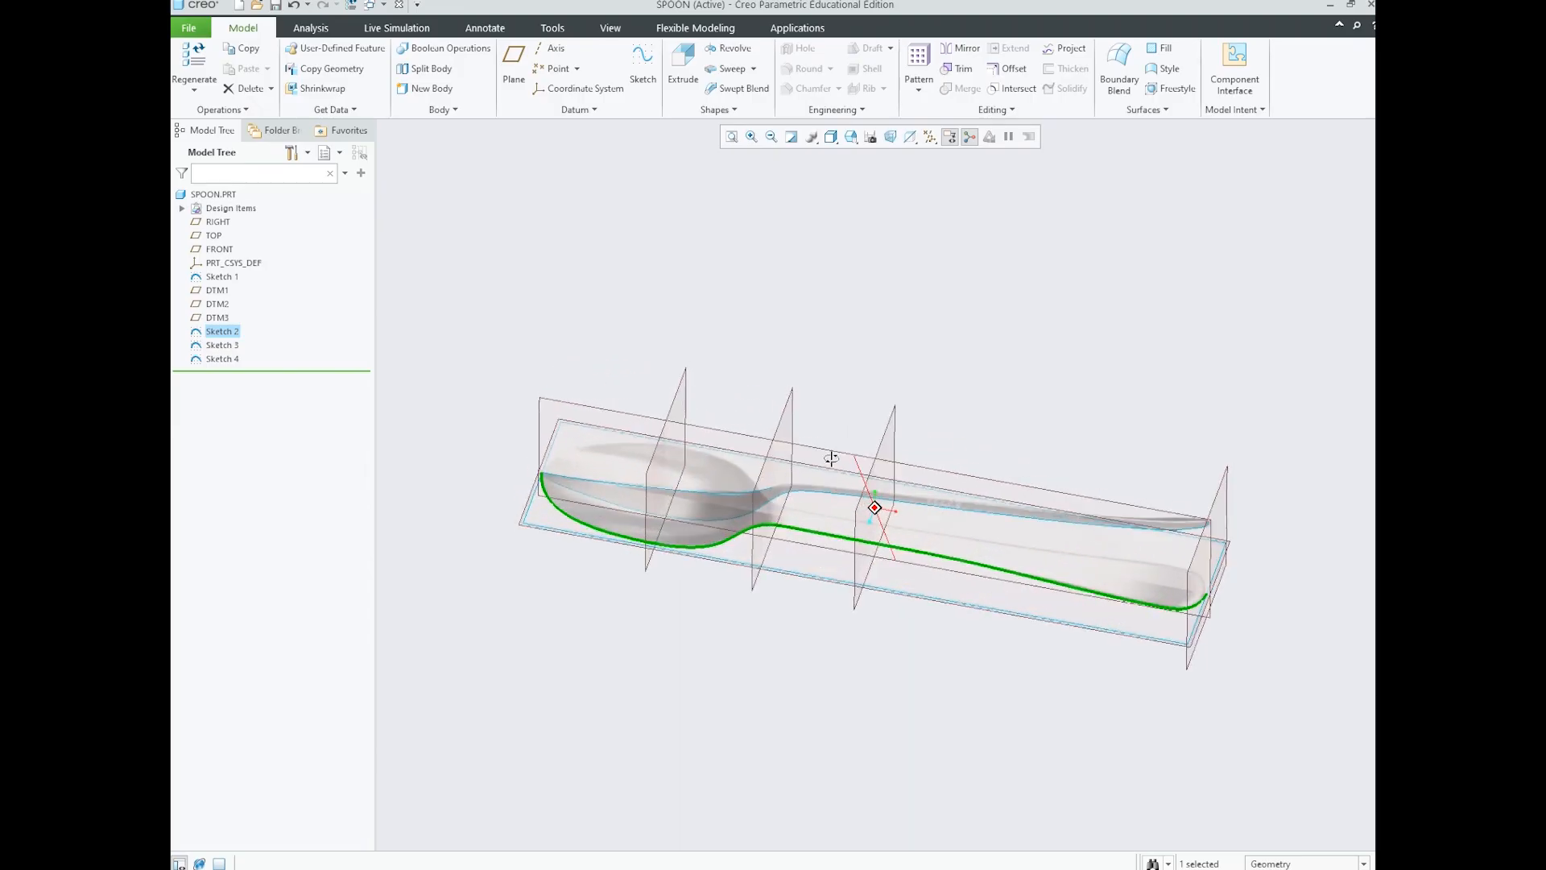
scroll(641, 500, down, 3)
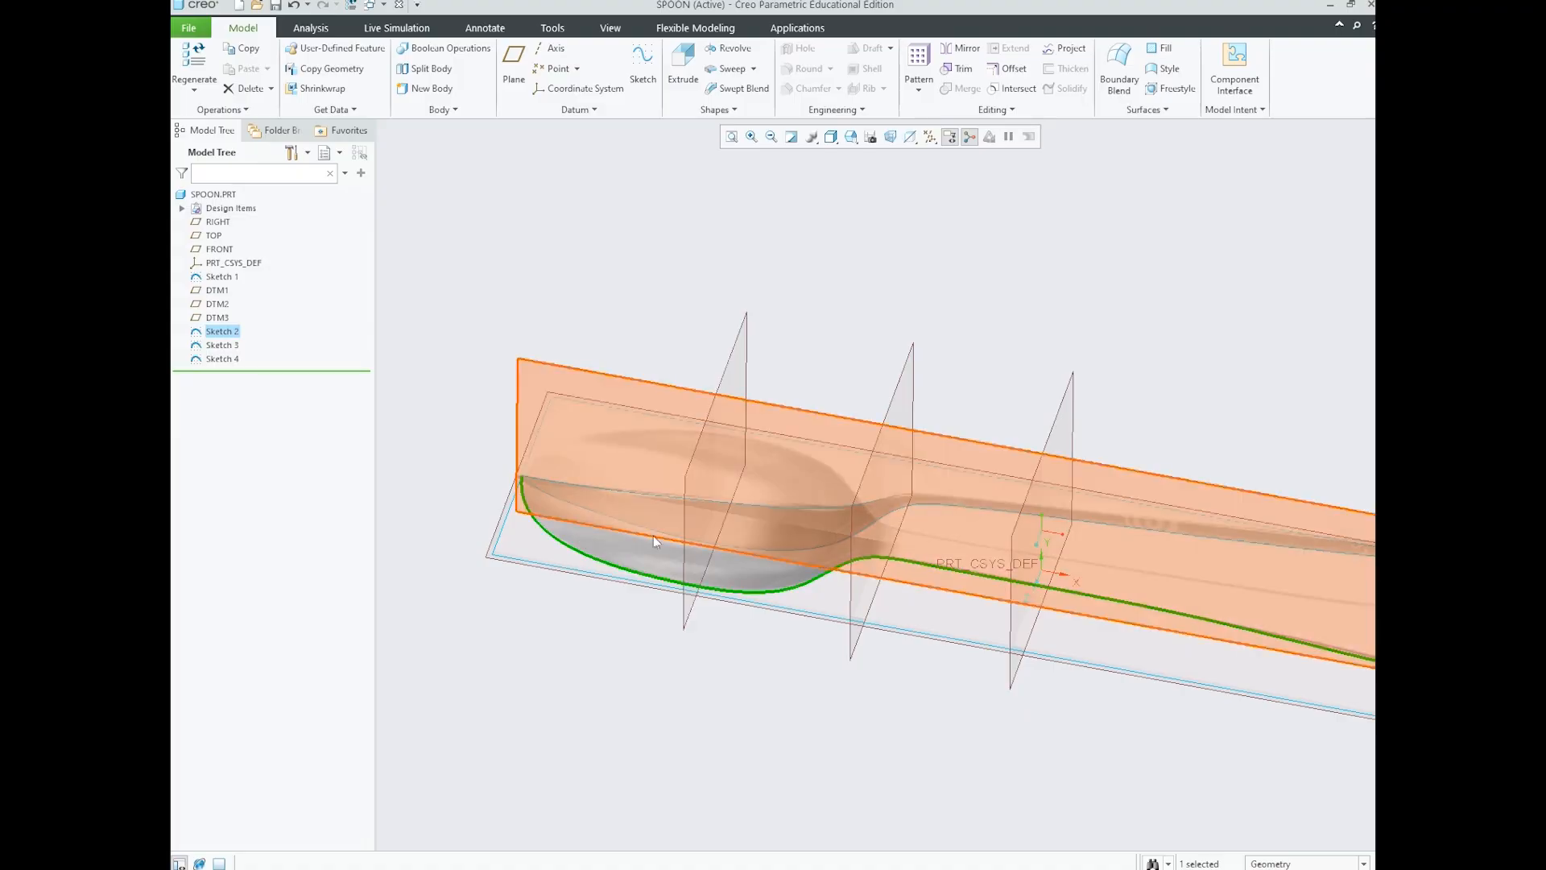
scroll(572, 577, up, 1)
scroll(640, 575, down, 1)
mouse_move(794, 568)
middle_down()
mouse_move(795, 535)
mouse_move(794, 552)
middle_up()
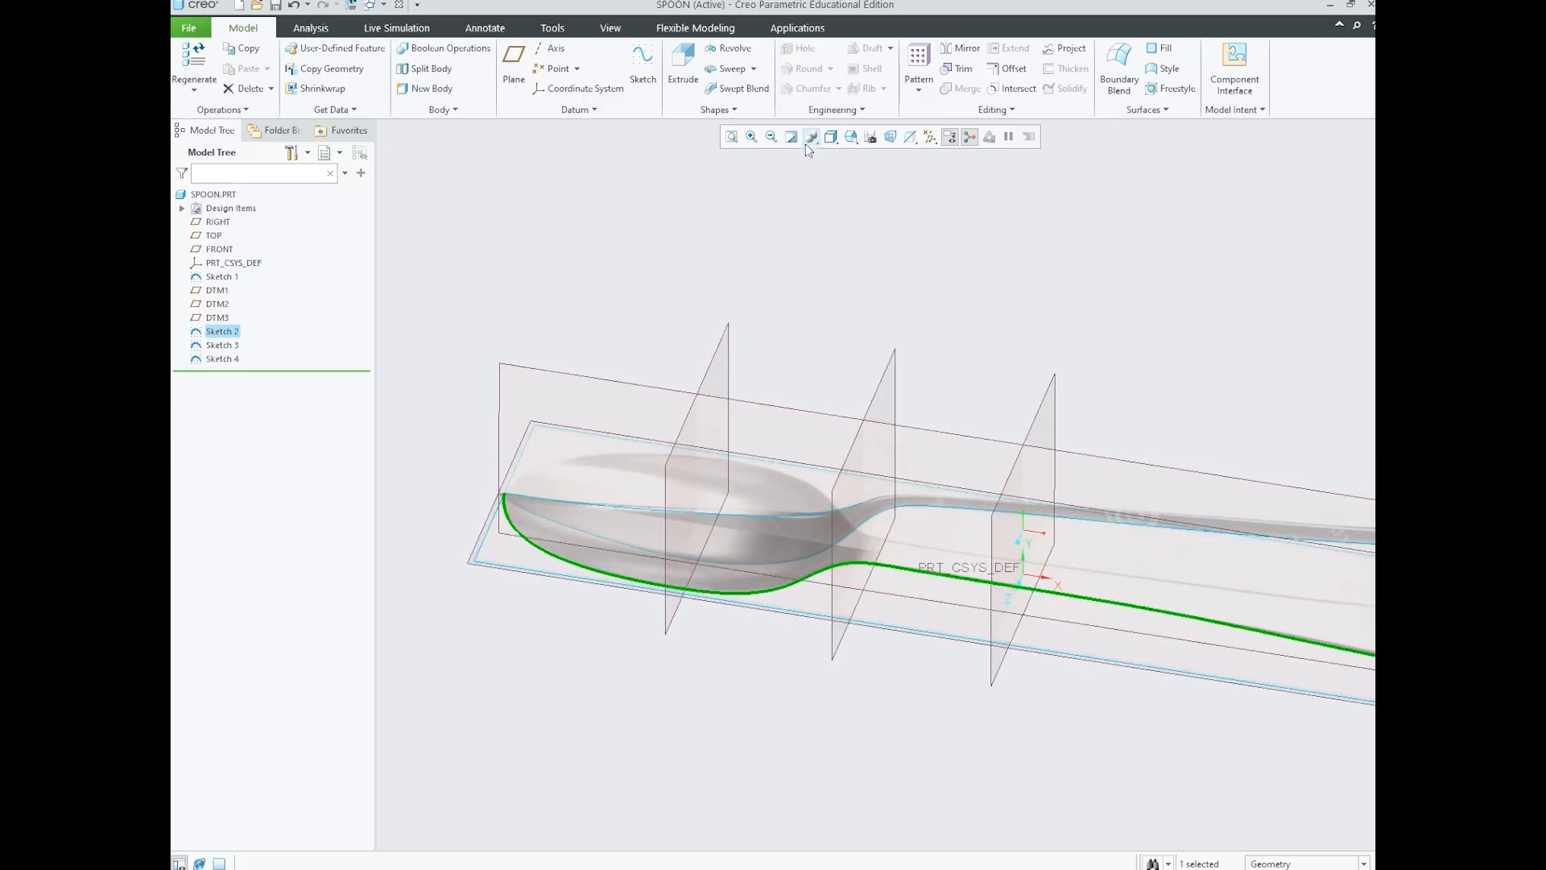
- Start extruding Sketch 2 as a surface and open the choice of depth type
click(685, 79)
scroll(594, 351, up, 2)
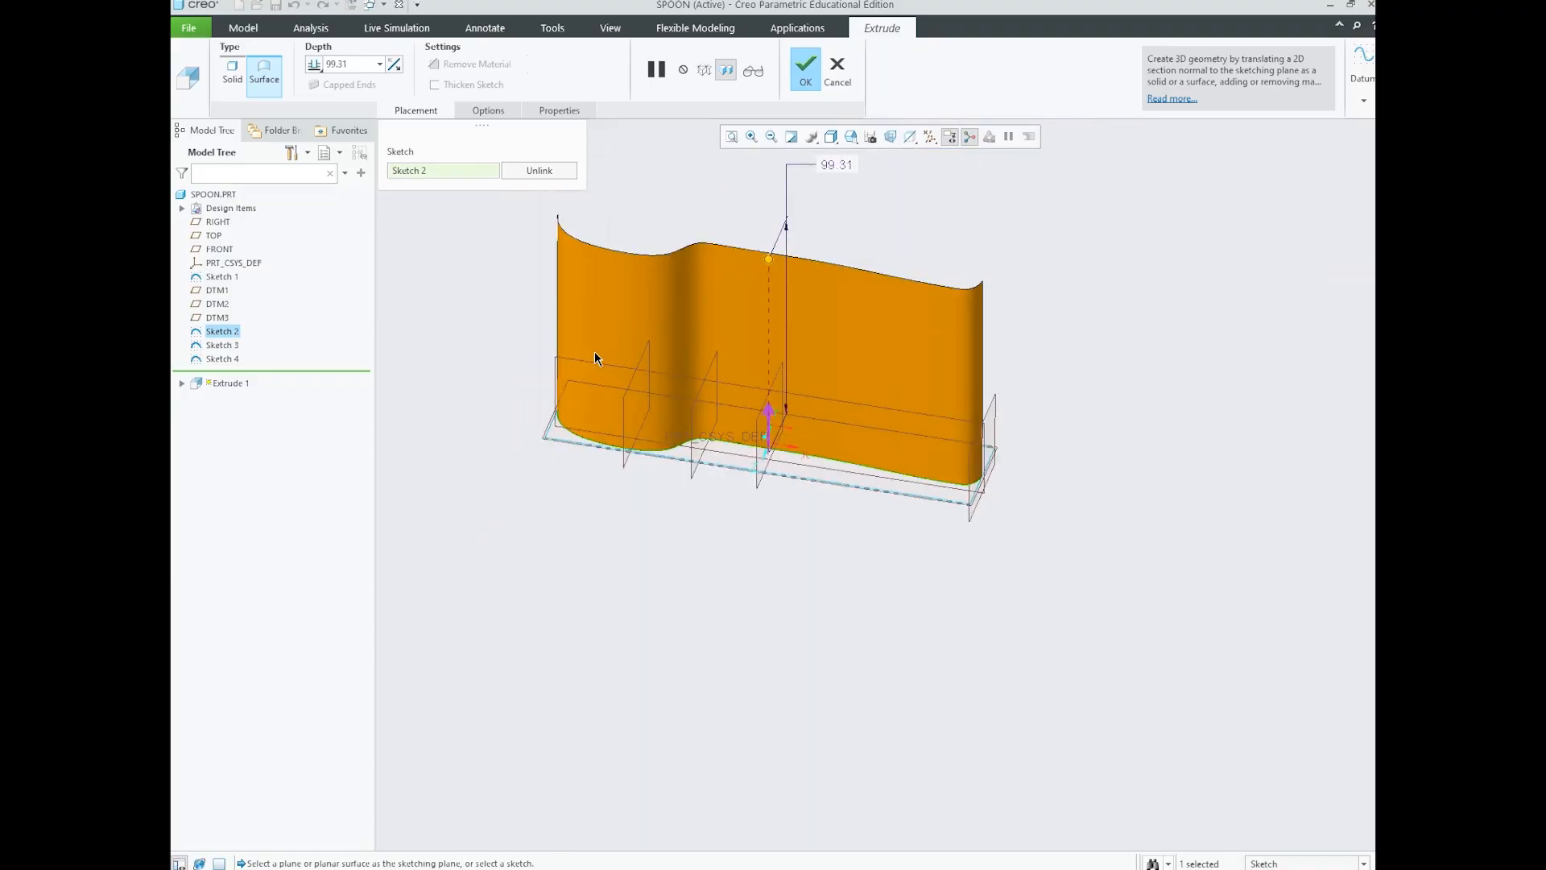
scroll(650, 365, down, 1)
mouse_move(771, 359)
middle_down()
mouse_move(775, 316)
mouse_move(778, 335)
middle_up()
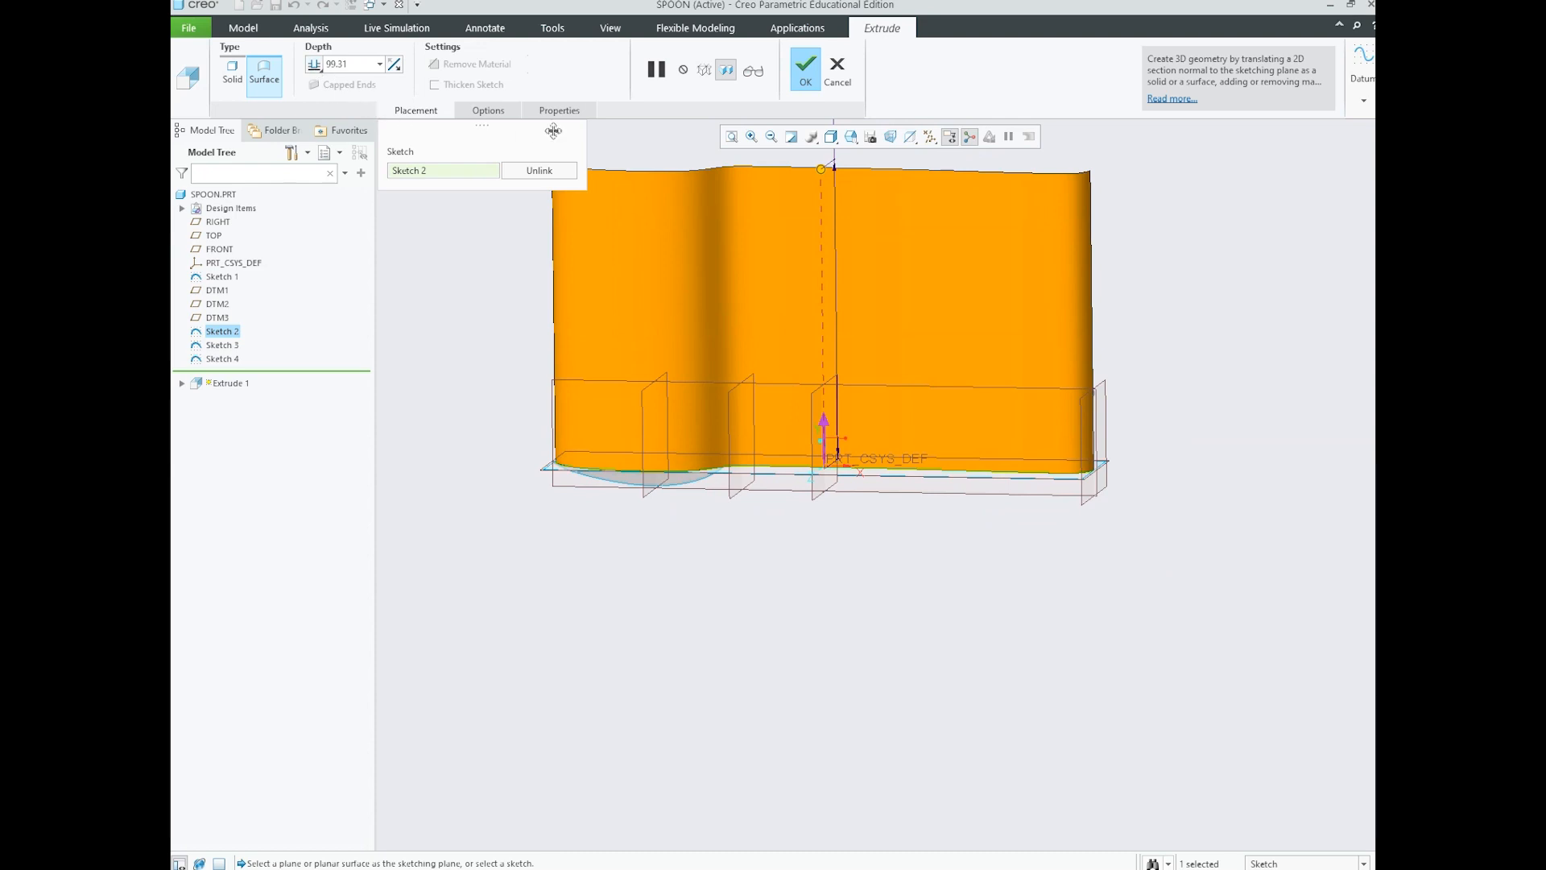
click(316, 65)
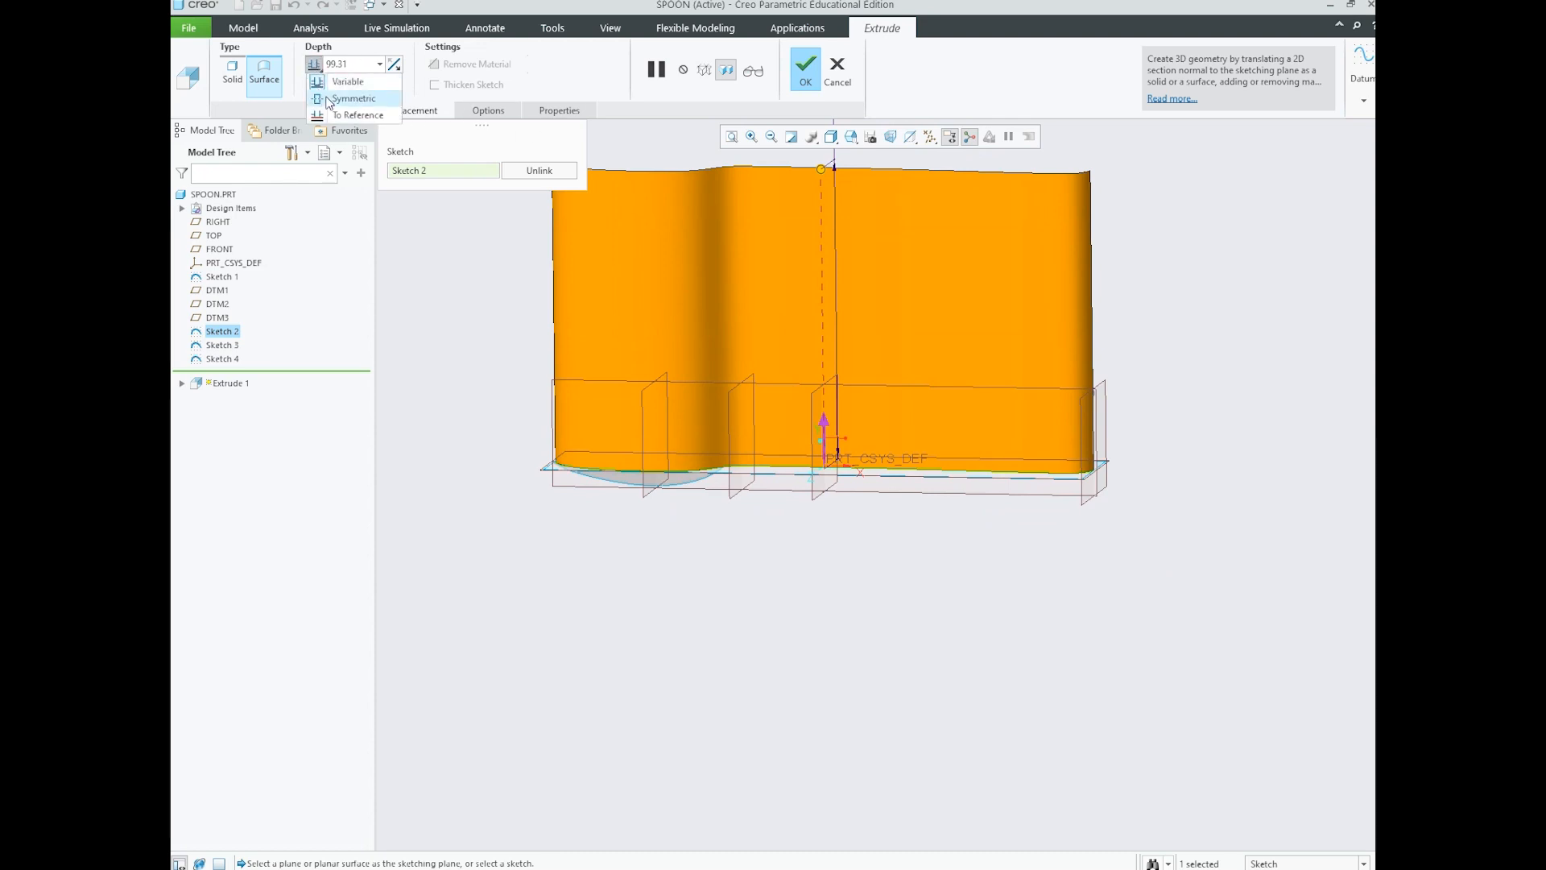
- Set the surface extrusion of Sketch 2 to a symmetric depth about its sketching plane
click(342, 54)
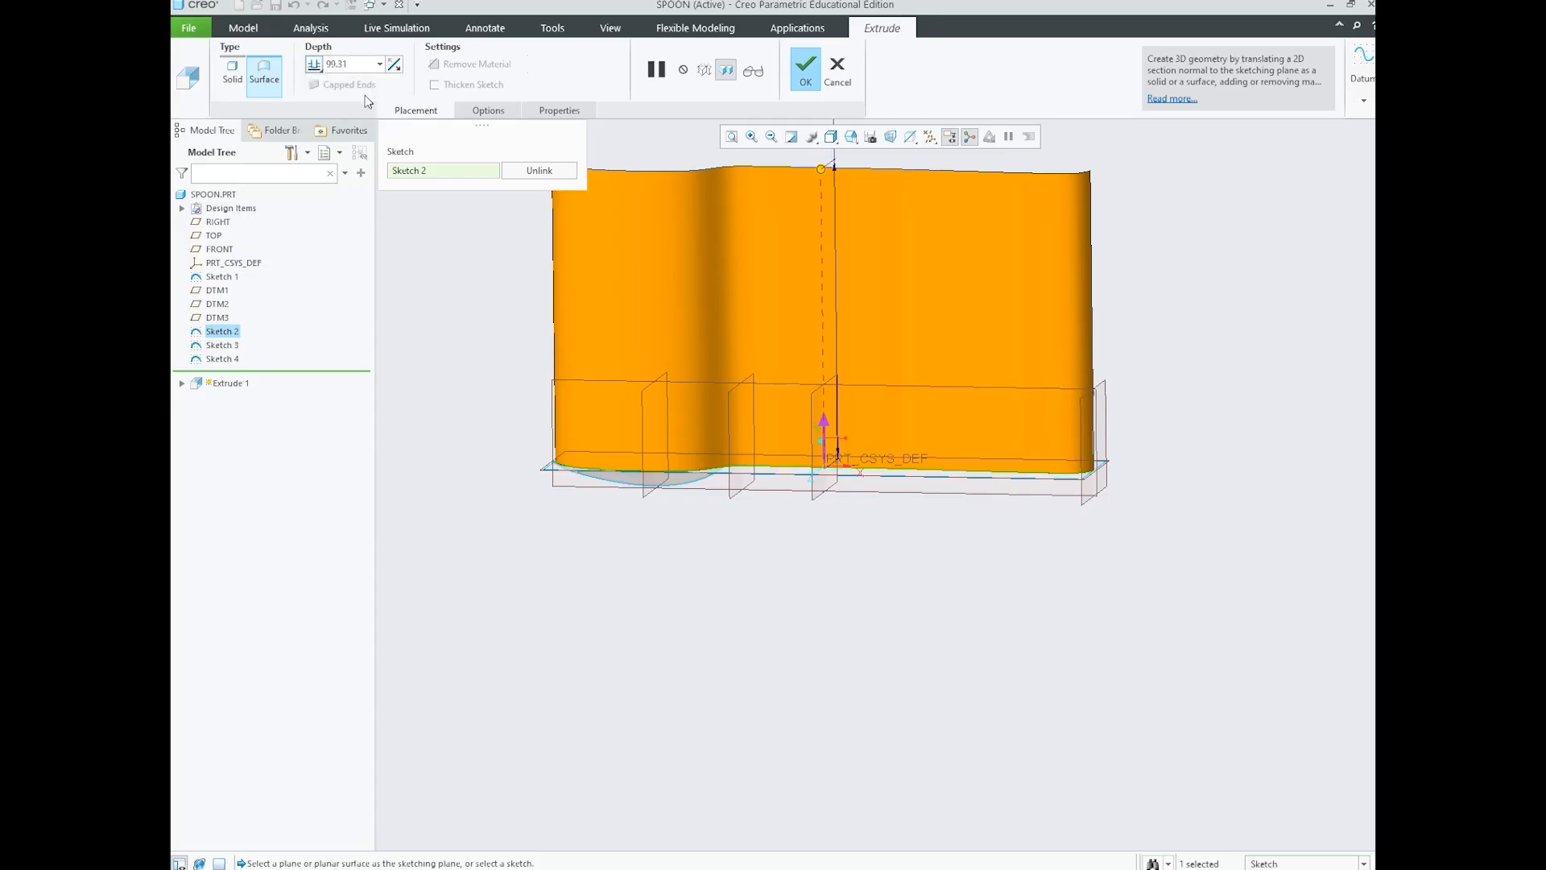
click(315, 66)
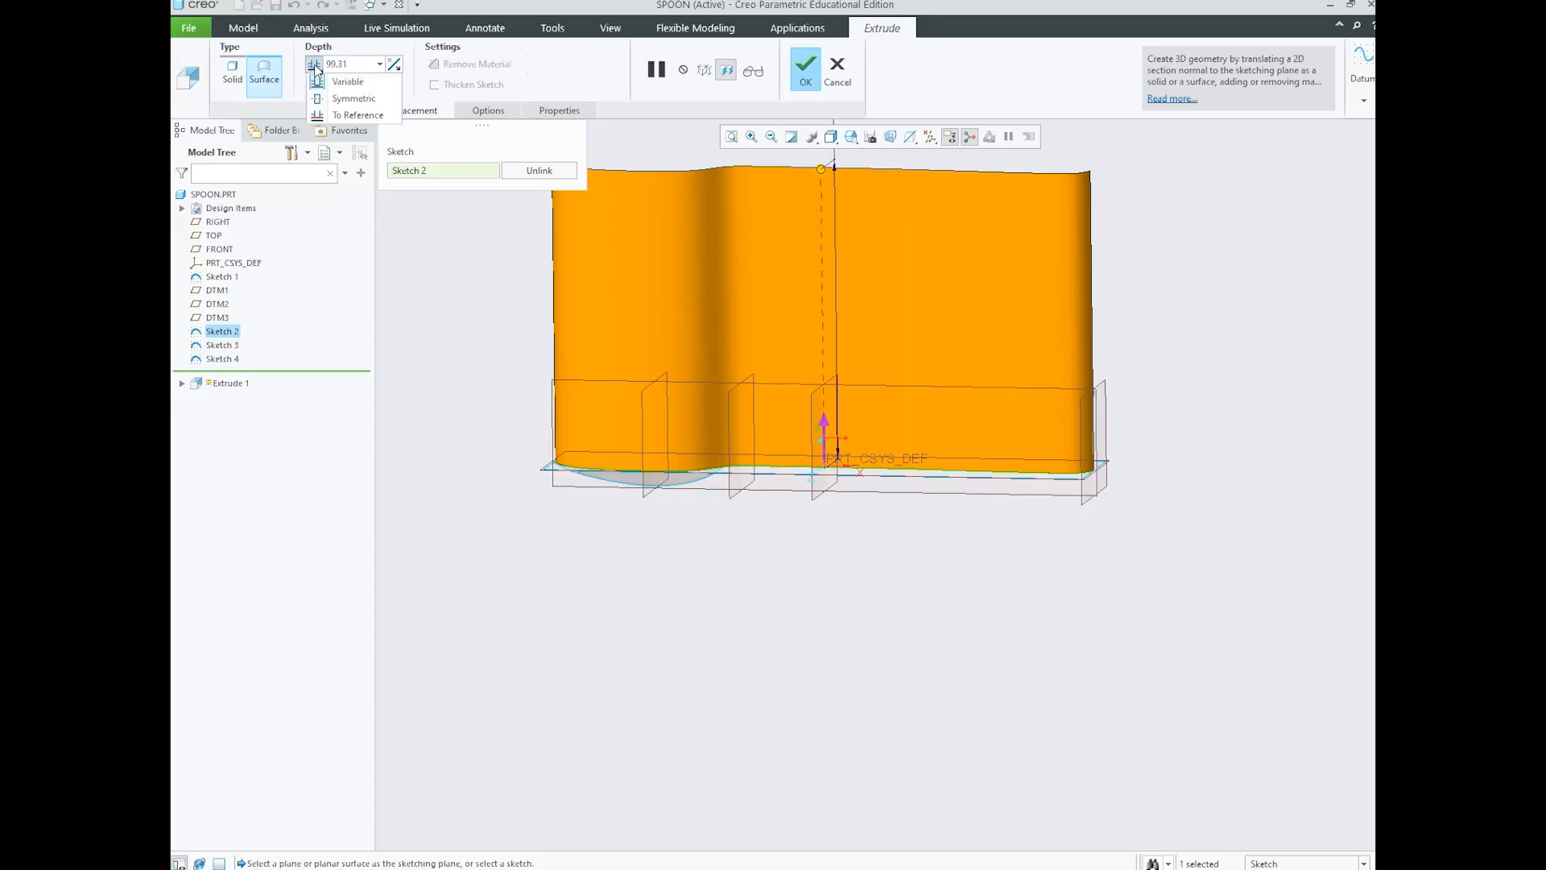
click(346, 99)
mouse_move(944, 346)
middle_down()
mouse_move(896, 278)
mouse_move(881, 300)
mouse_move(756, 318)
mouse_move(763, 331)
middle_up()
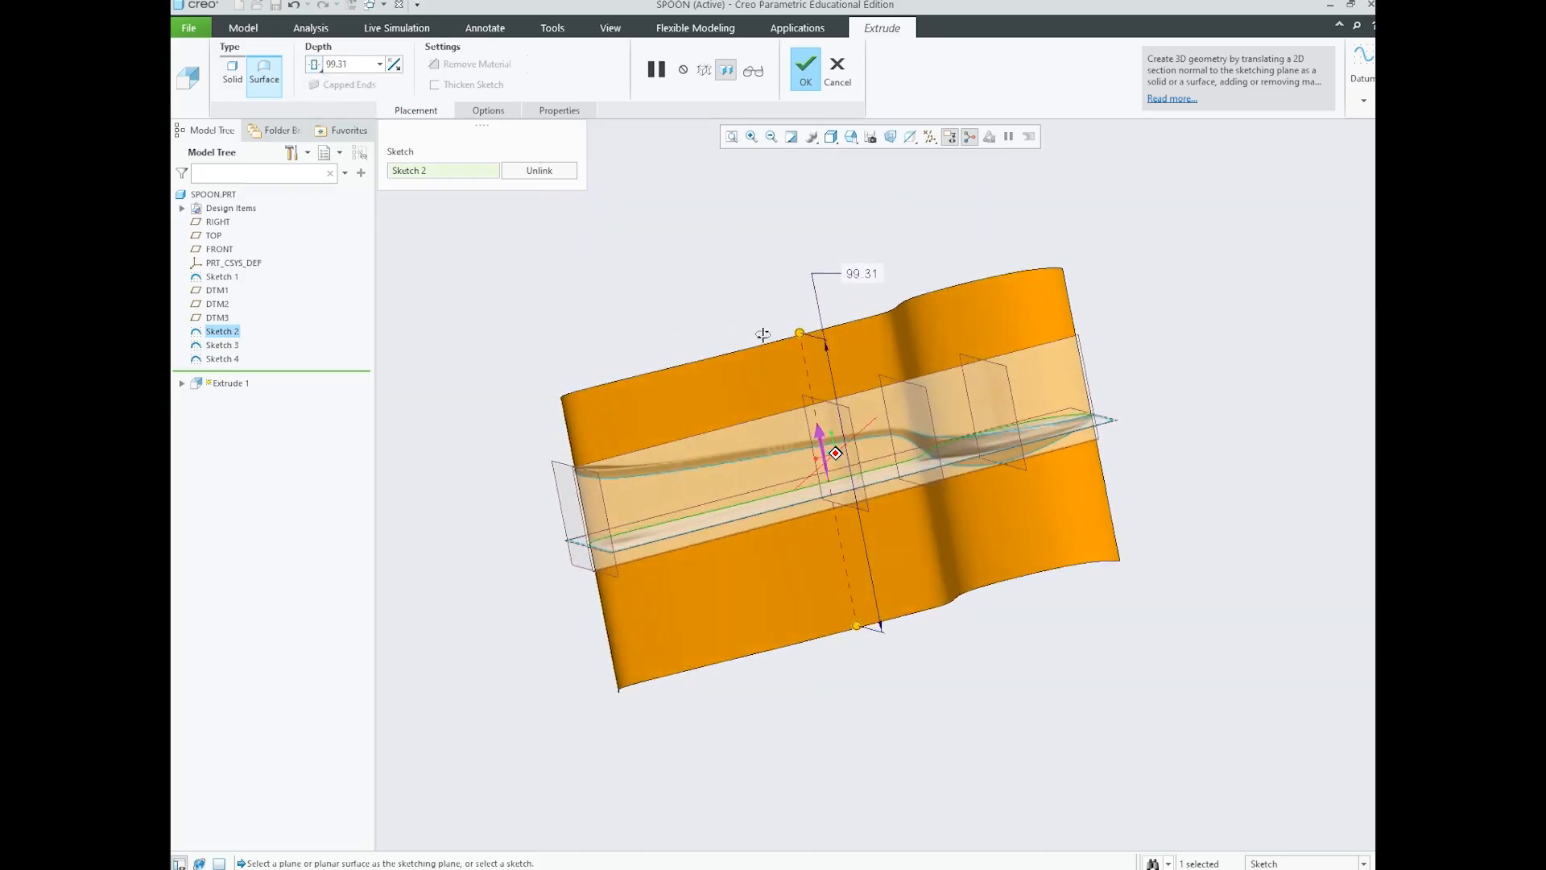
scroll(836, 371, down, 3)
scroll(836, 370, up, 1)
scroll(810, 409, down, 1)
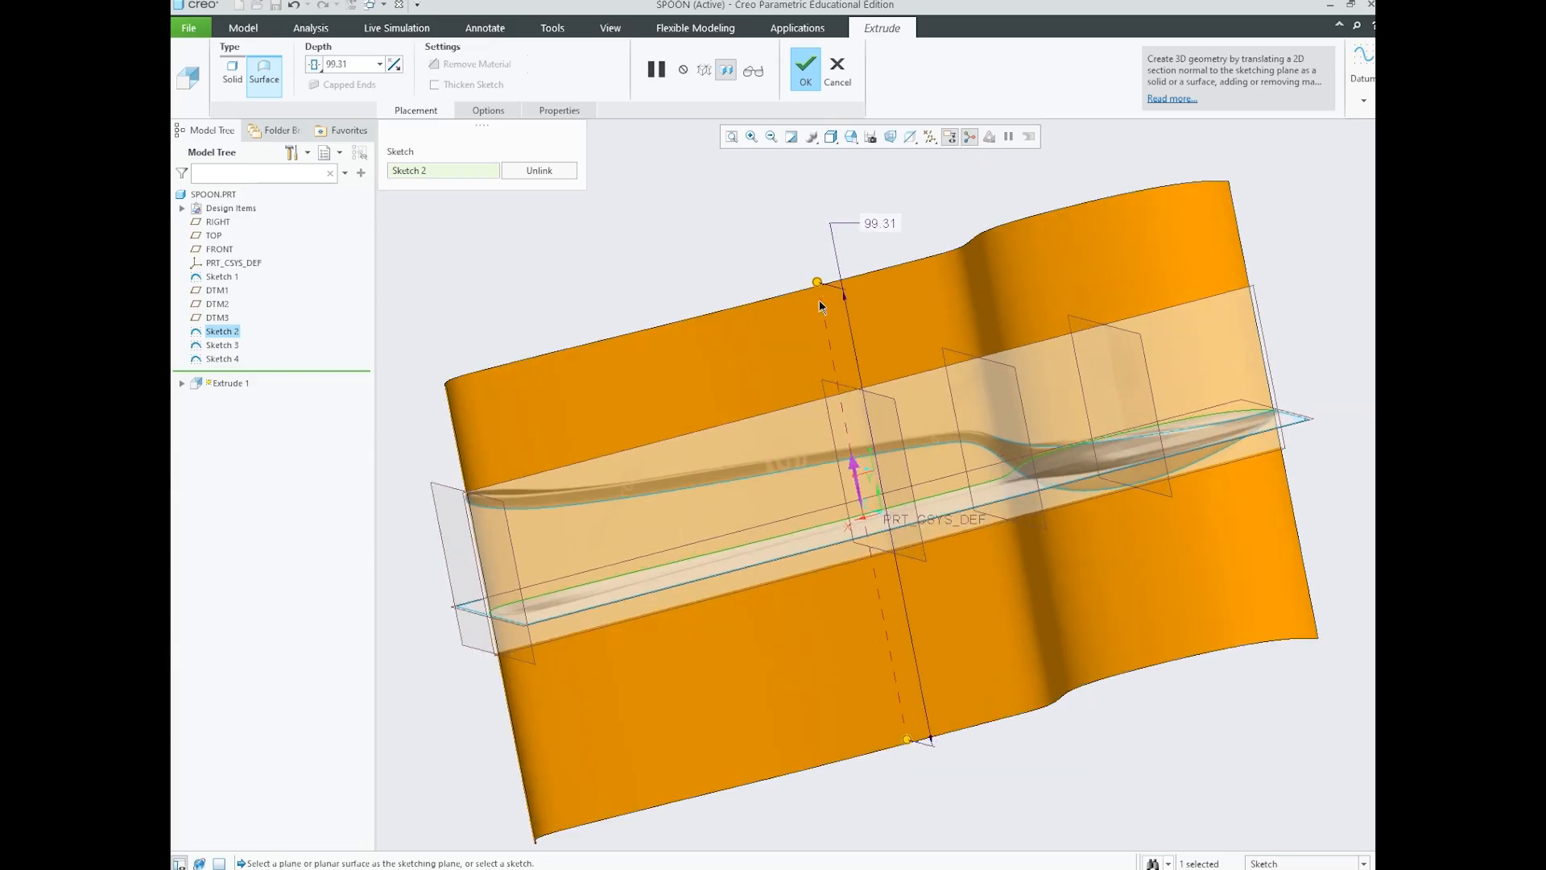
- Reduce the symmetric surface extrusion's depth to about 58.60 and finish the feature
drag(817, 283, 822, 365)
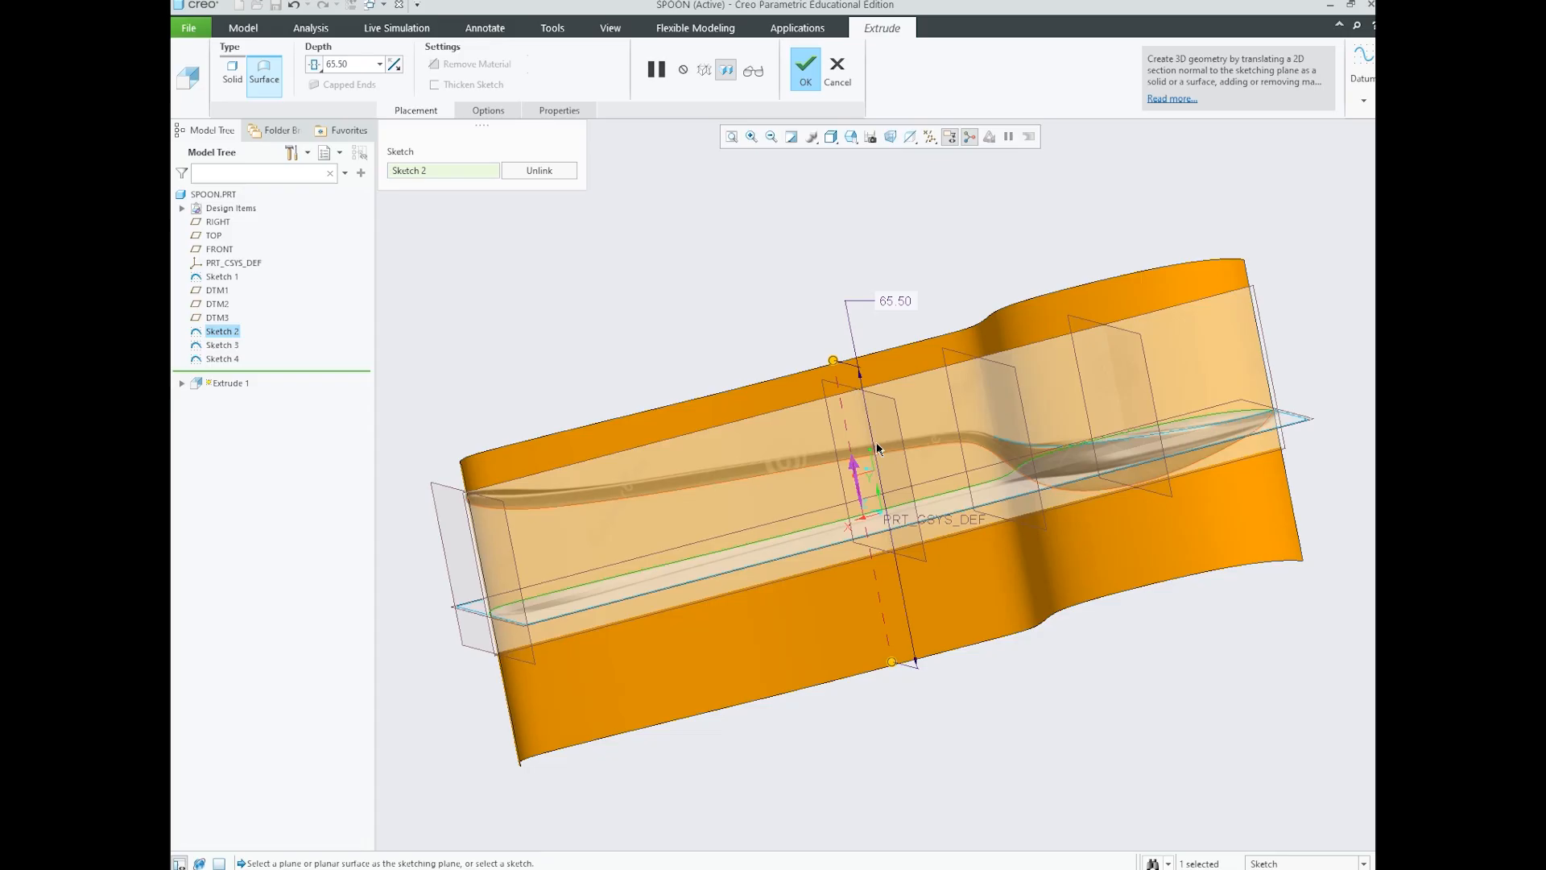
middle_drag(886, 441, 932, 383)
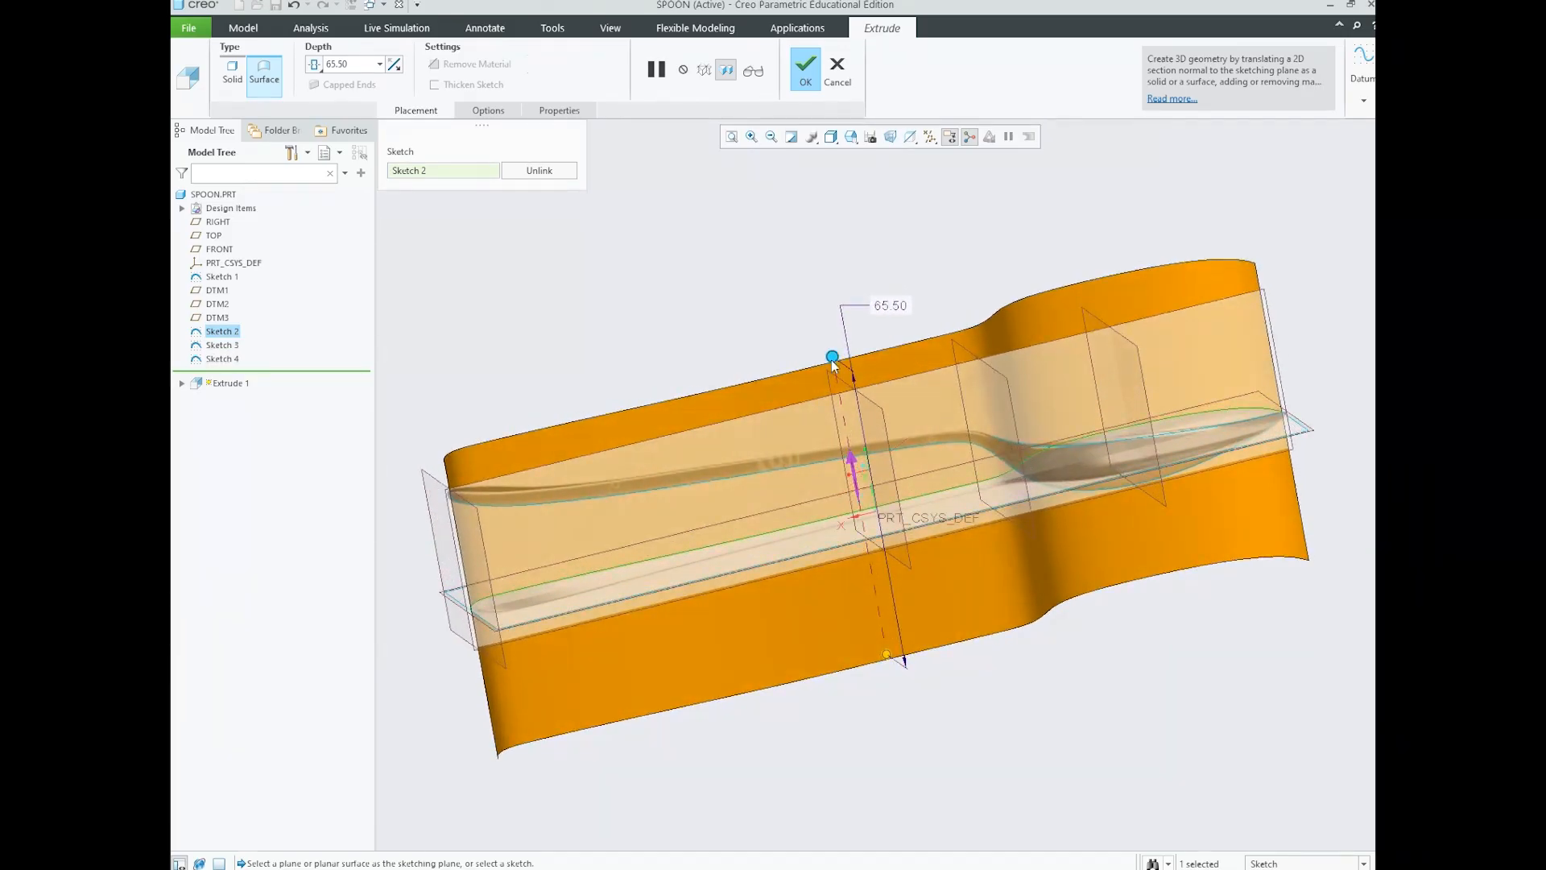
drag(833, 362, 833, 379)
mouse_move(954, 426)
middle_down()
mouse_move(860, 444)
mouse_move(1057, 447)
mouse_move(902, 235)
middle_up()
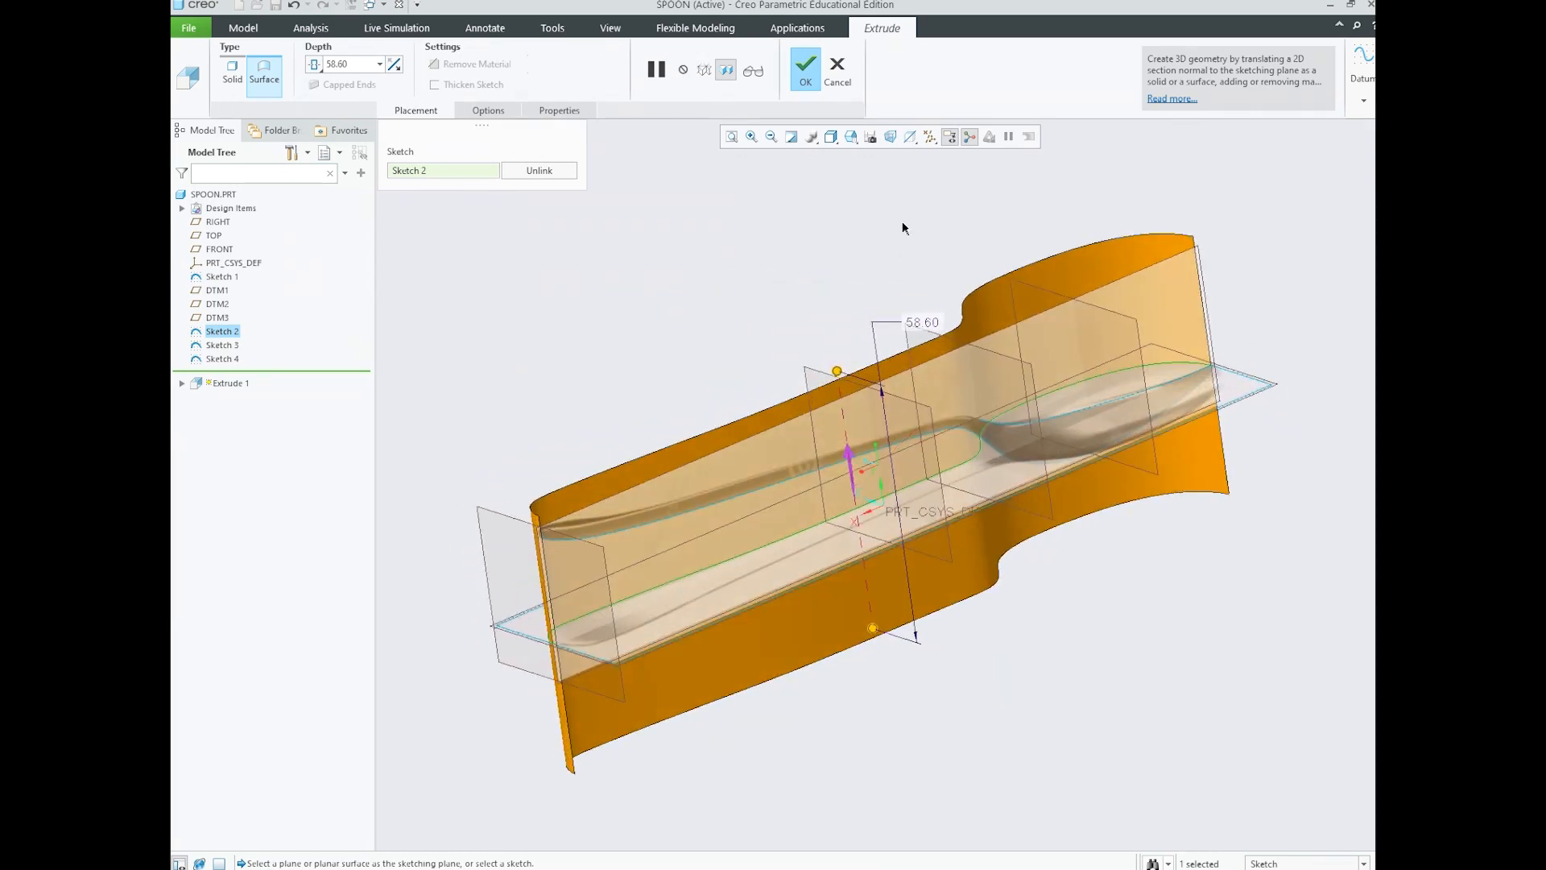
click(811, 78)
click(718, 332)
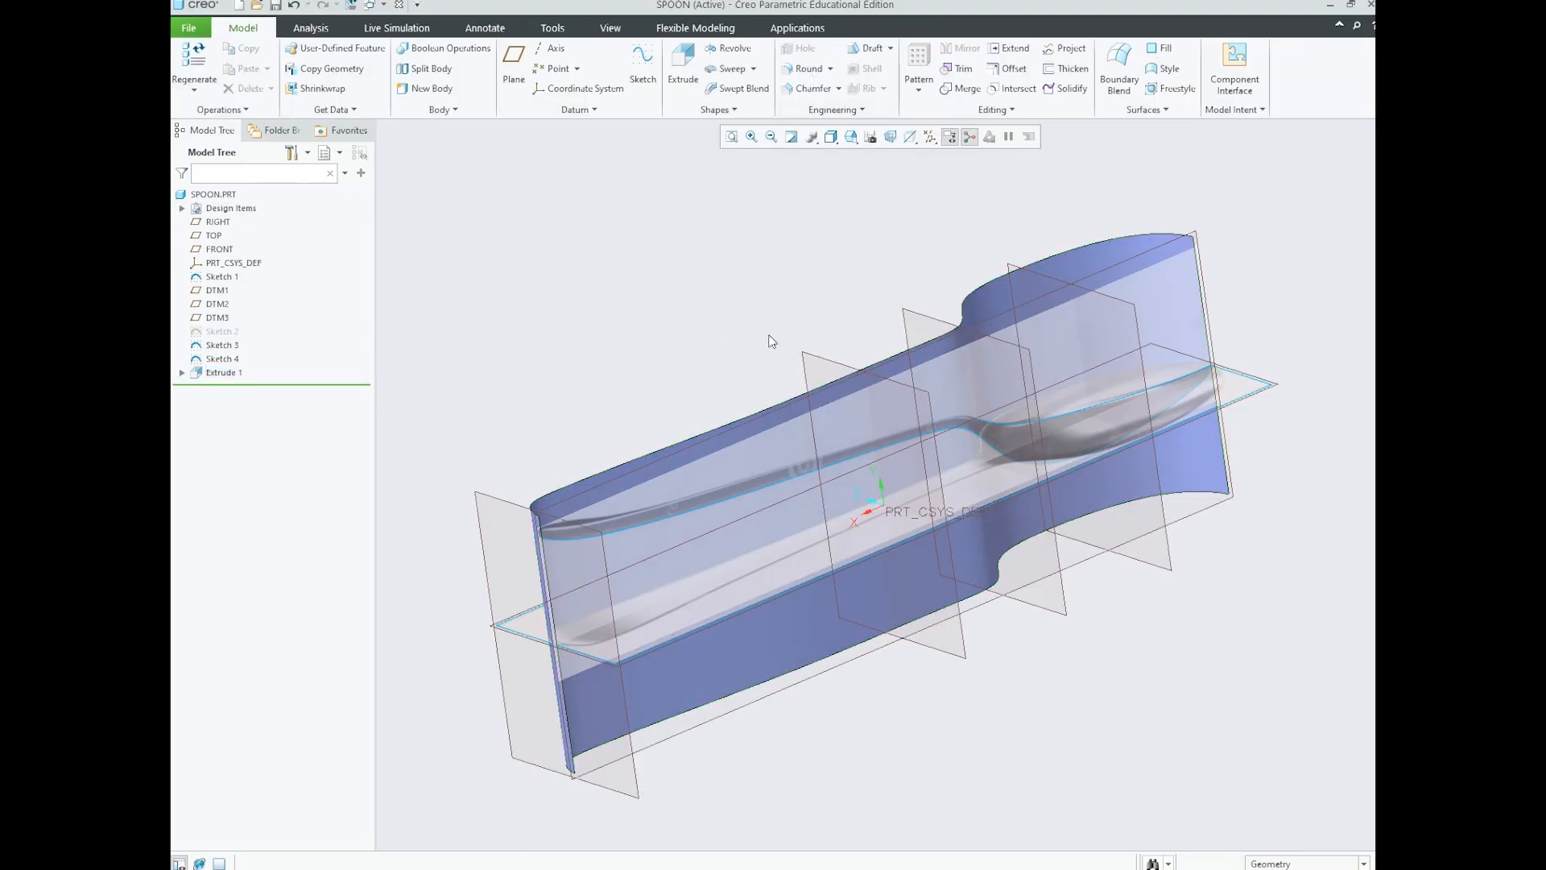
- Switch to the image viewer and study the reference screenshots Spoon (10).png to Spoon (13).png, especially the projected-curve setup in Spoon (12).png
mouse_move(812, 414)
middle_down()
mouse_move(990, 386)
mouse_move(991, 423)
middle_up()
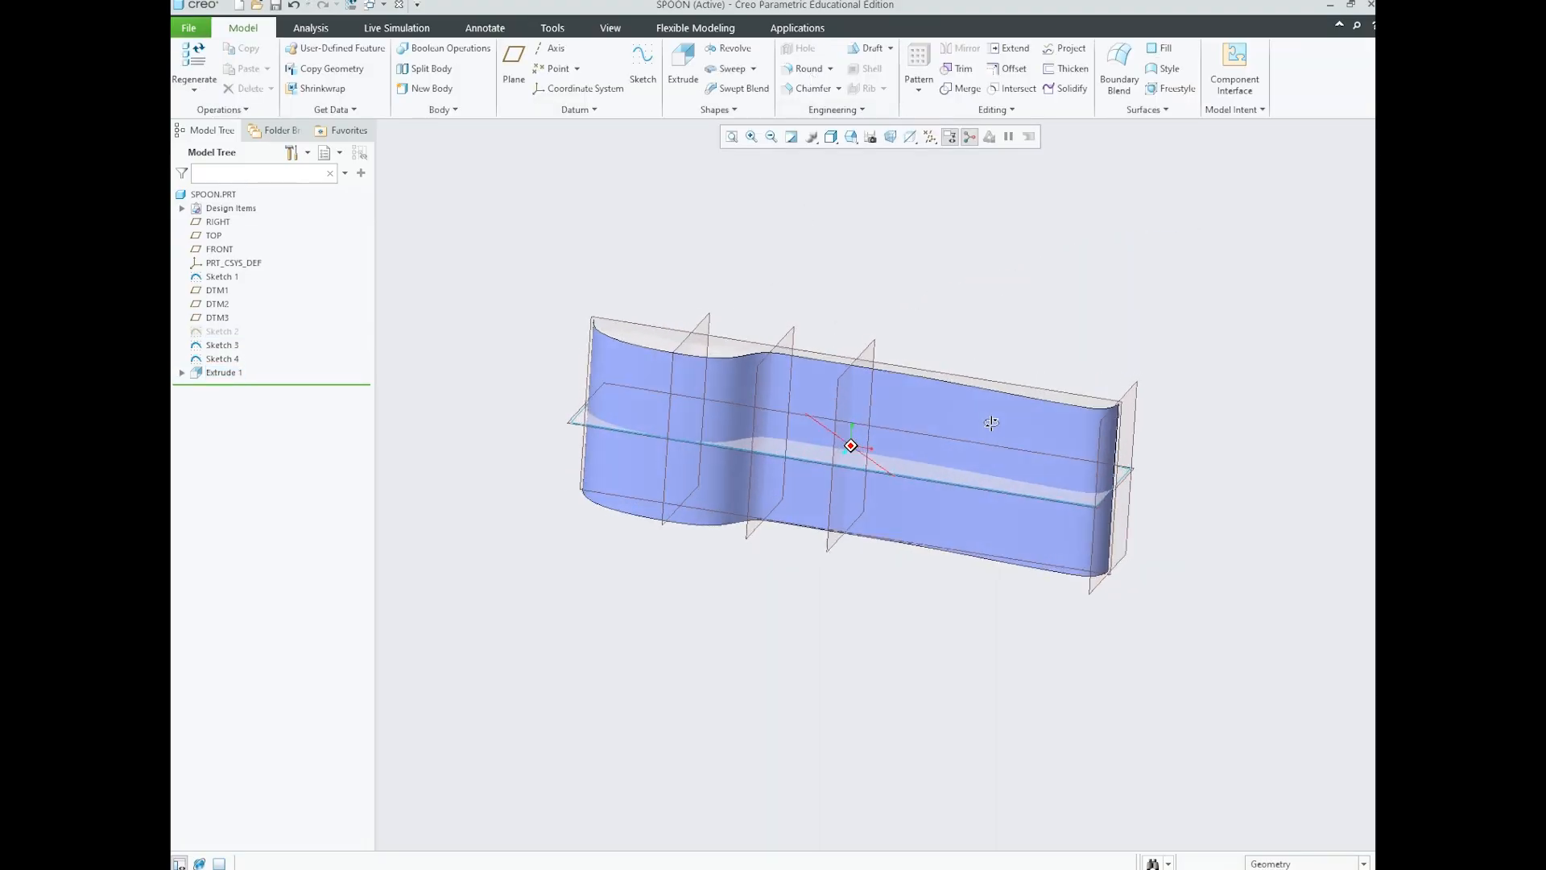
scroll(636, 414, up, 3)
scroll(655, 411, down, 6)
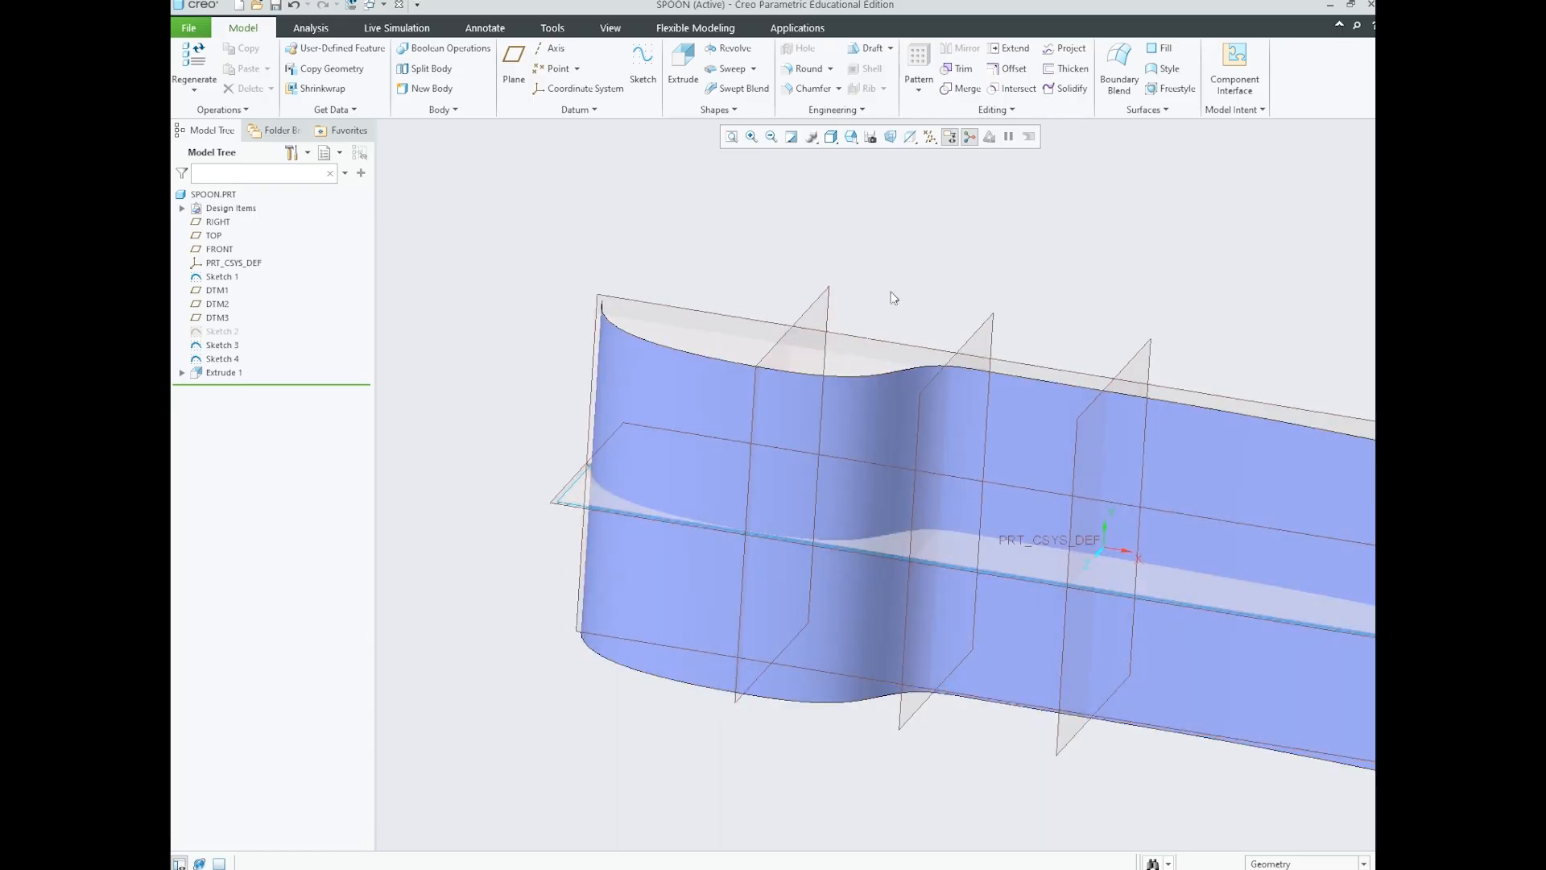
click(616, 869)
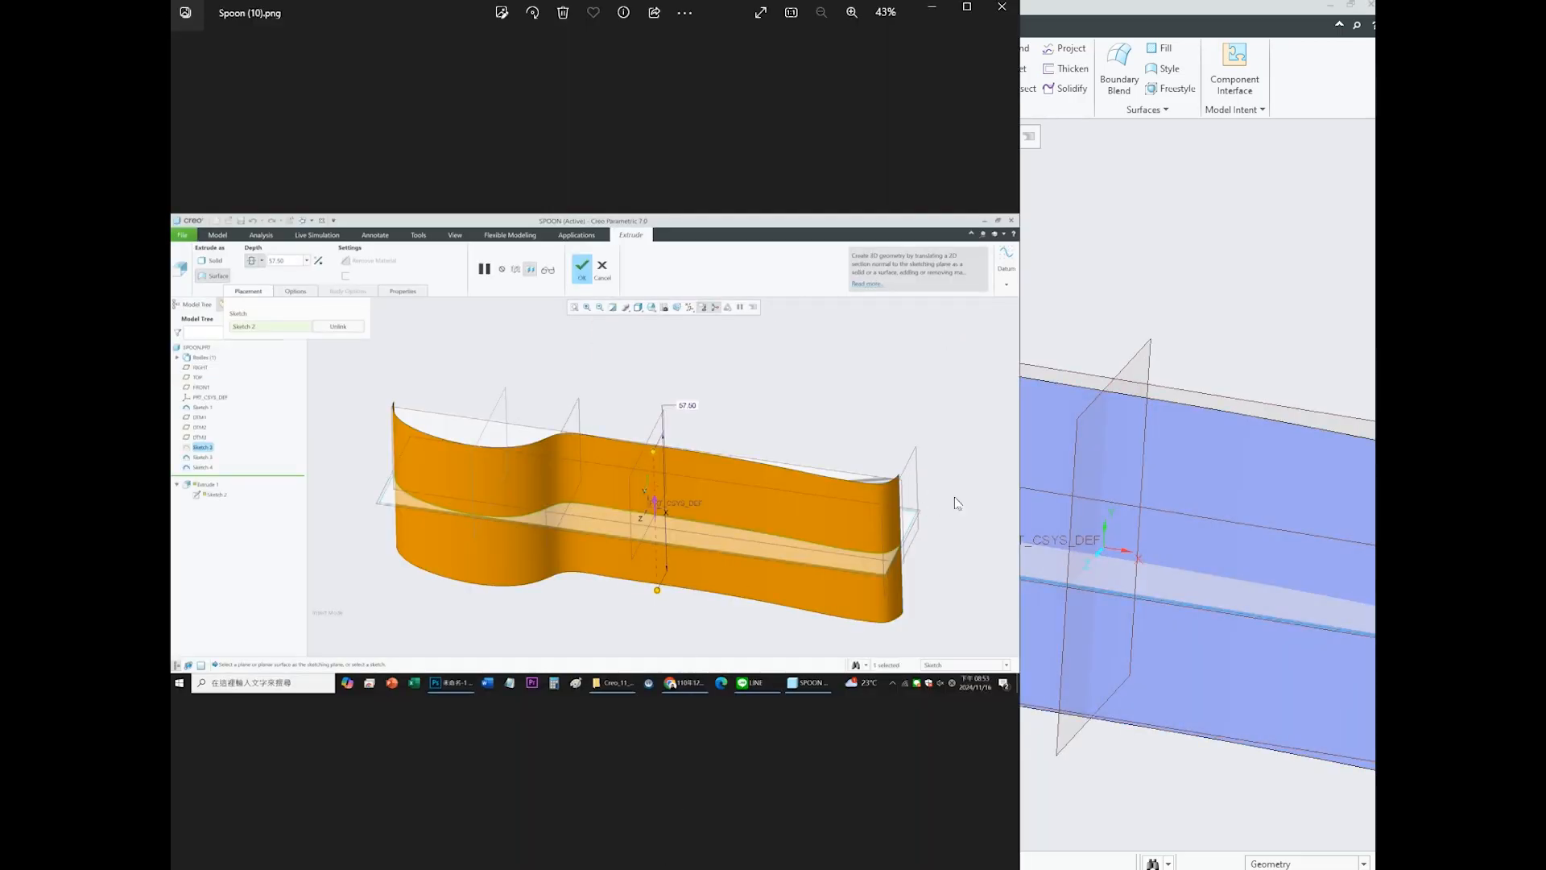
click(1003, 459)
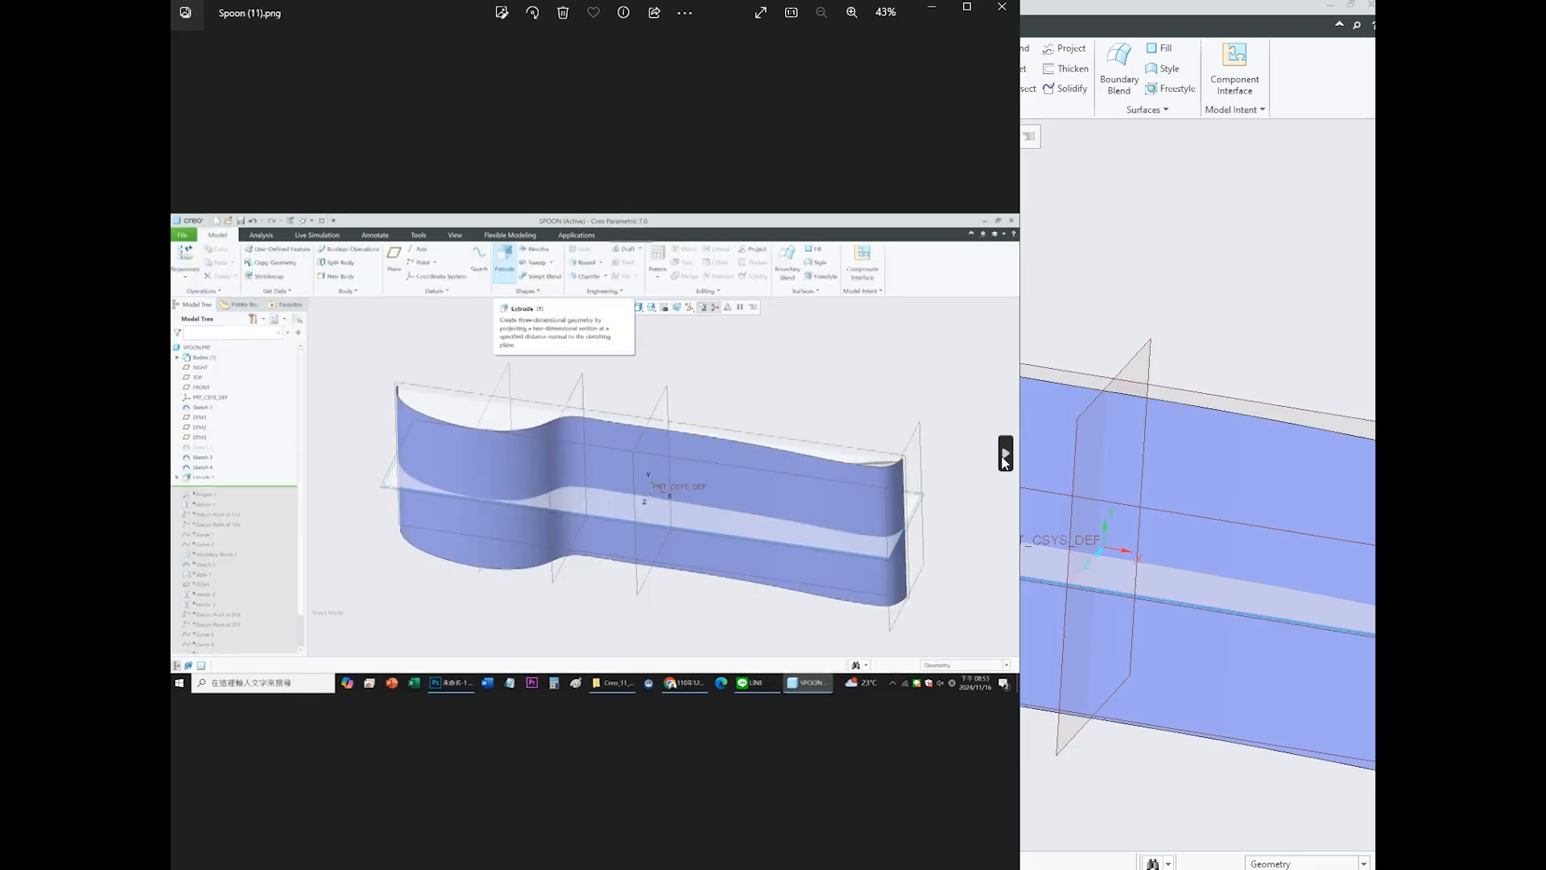
click(1004, 459)
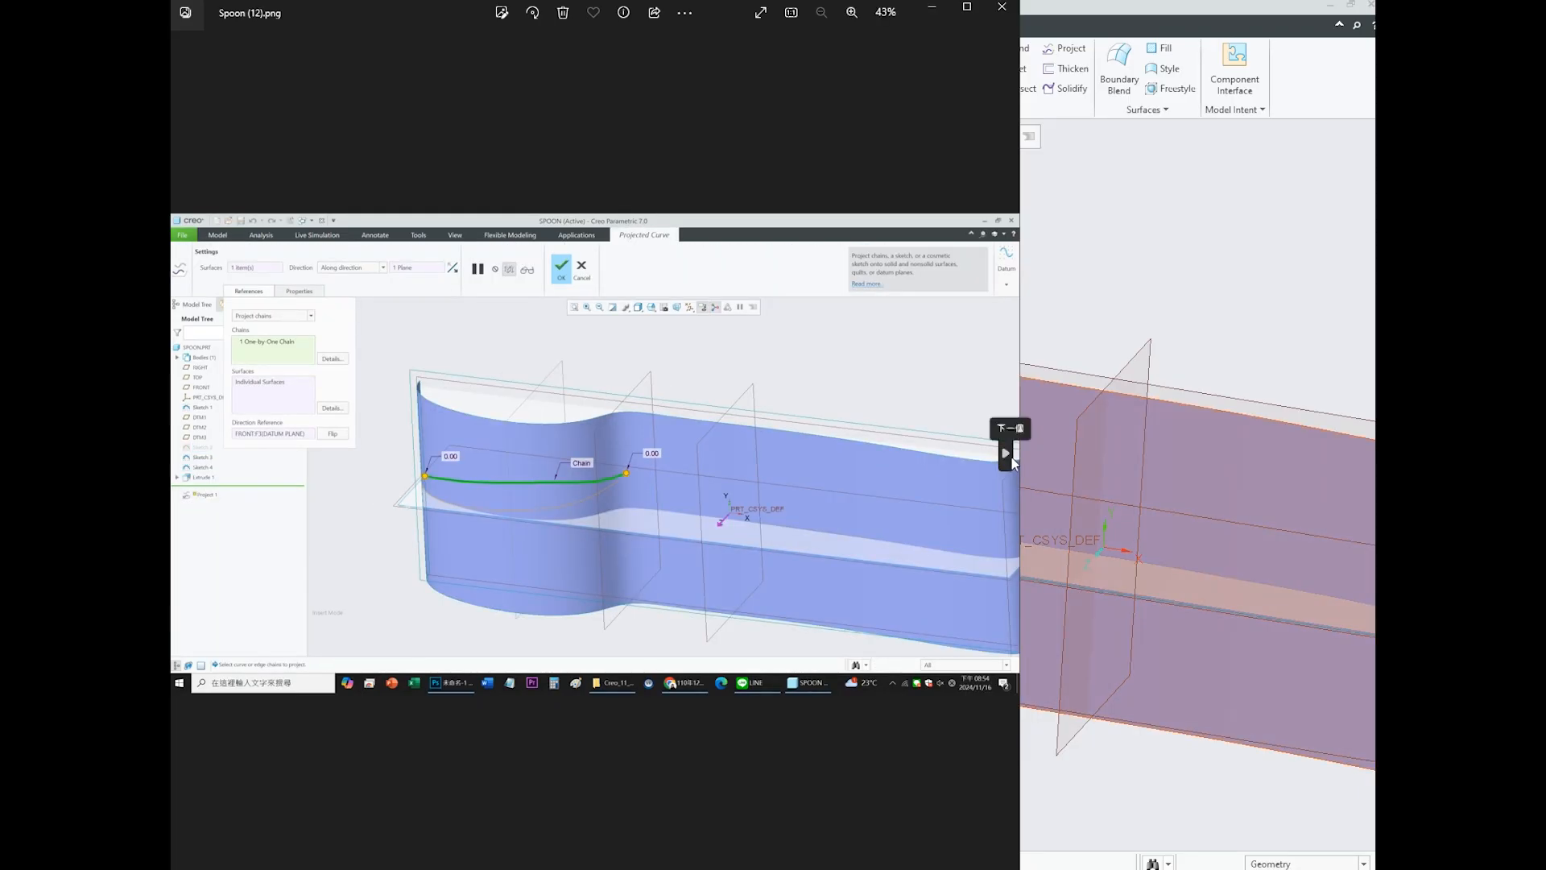
click(1007, 455)
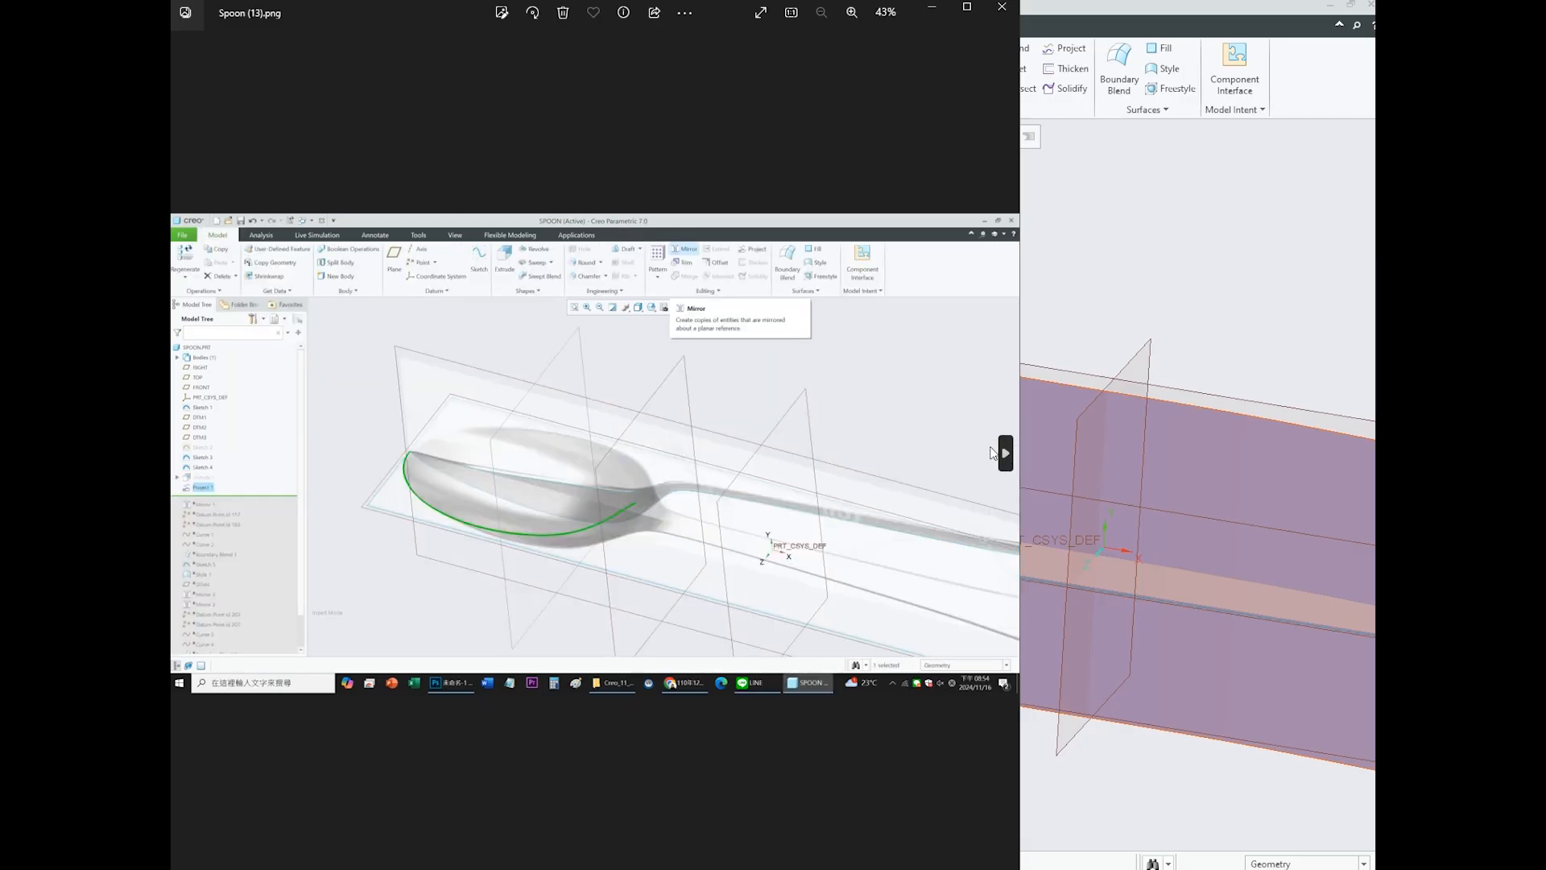
click(184, 455)
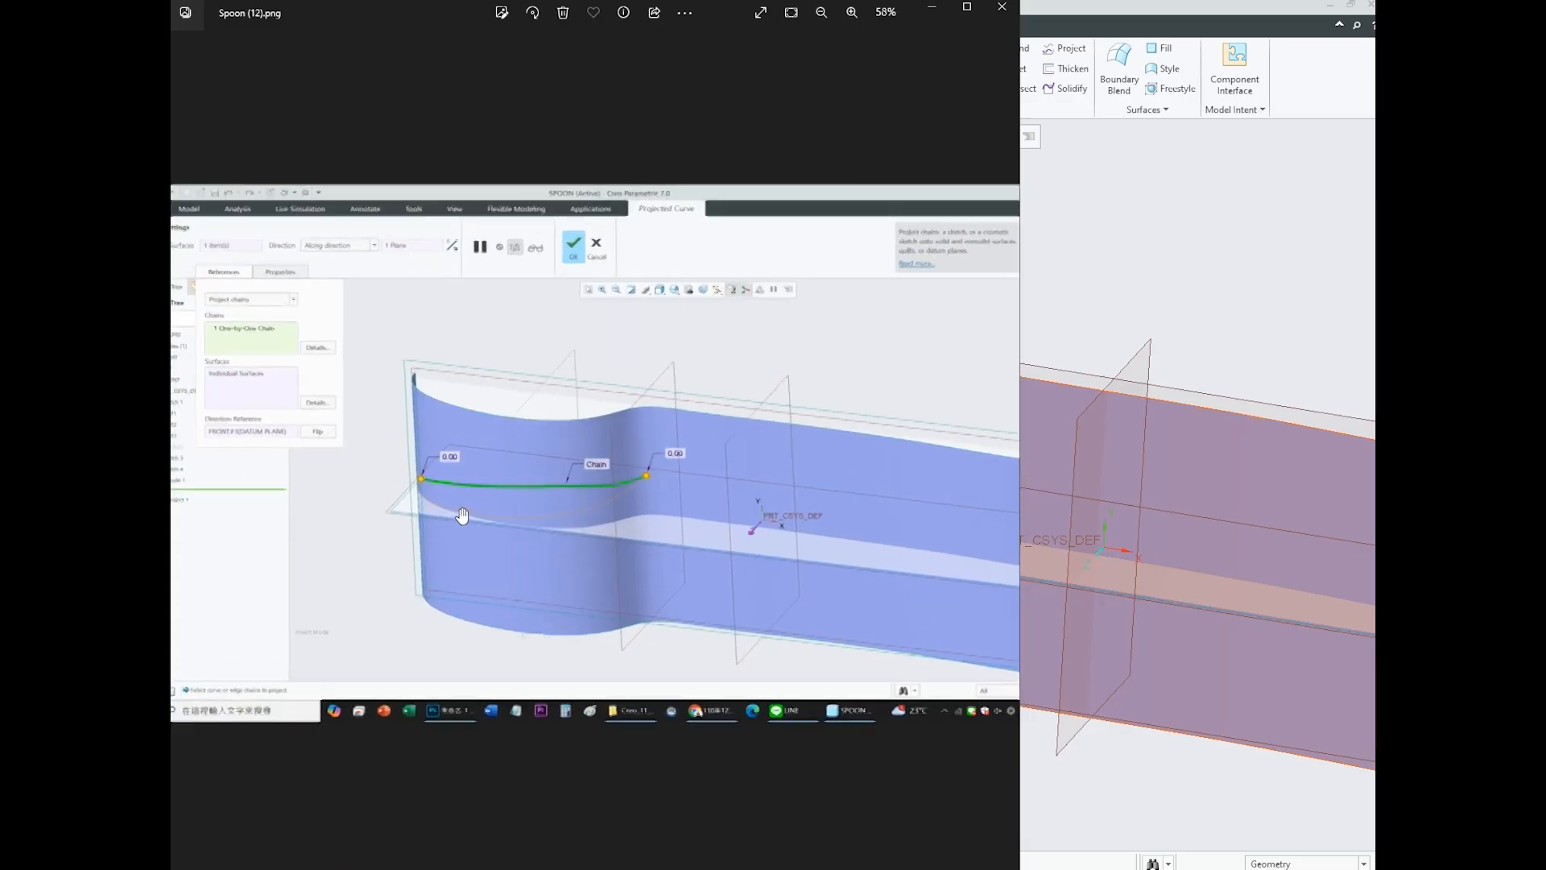
scroll(461, 516, up, 3)
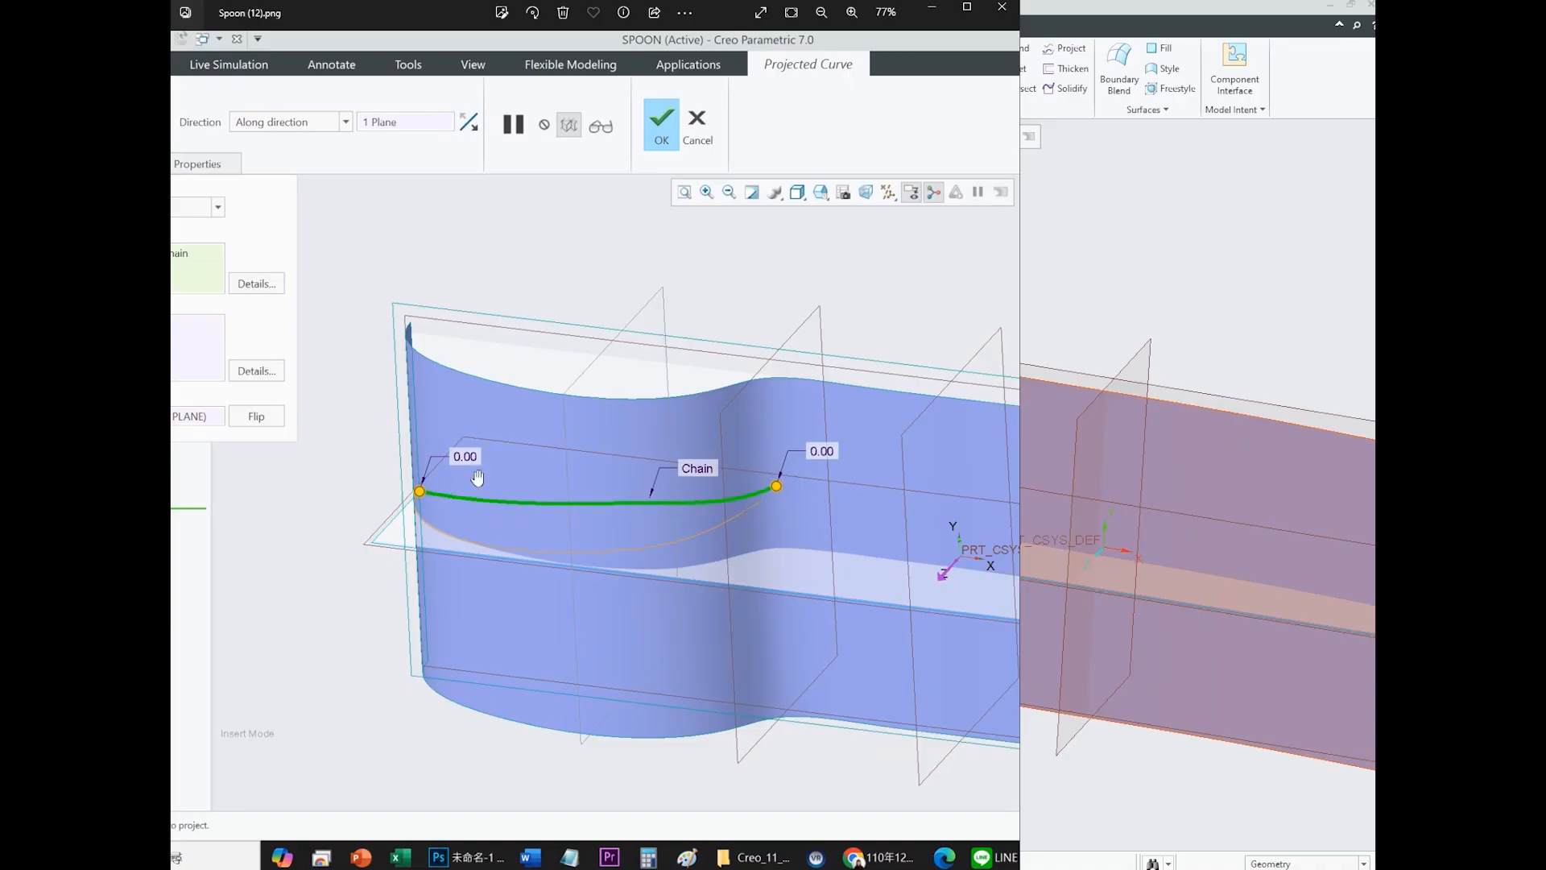
scroll(602, 493, up, 1)
scroll(601, 493, up, 1)
drag(778, 447, 710, 453)
- Return to Creo Parametric and examine how the spoon bowl's edge curve in Sketch 4 lies relative to the extruded surface
click(1237, 280)
middle_drag(1237, 279, 959, 412)
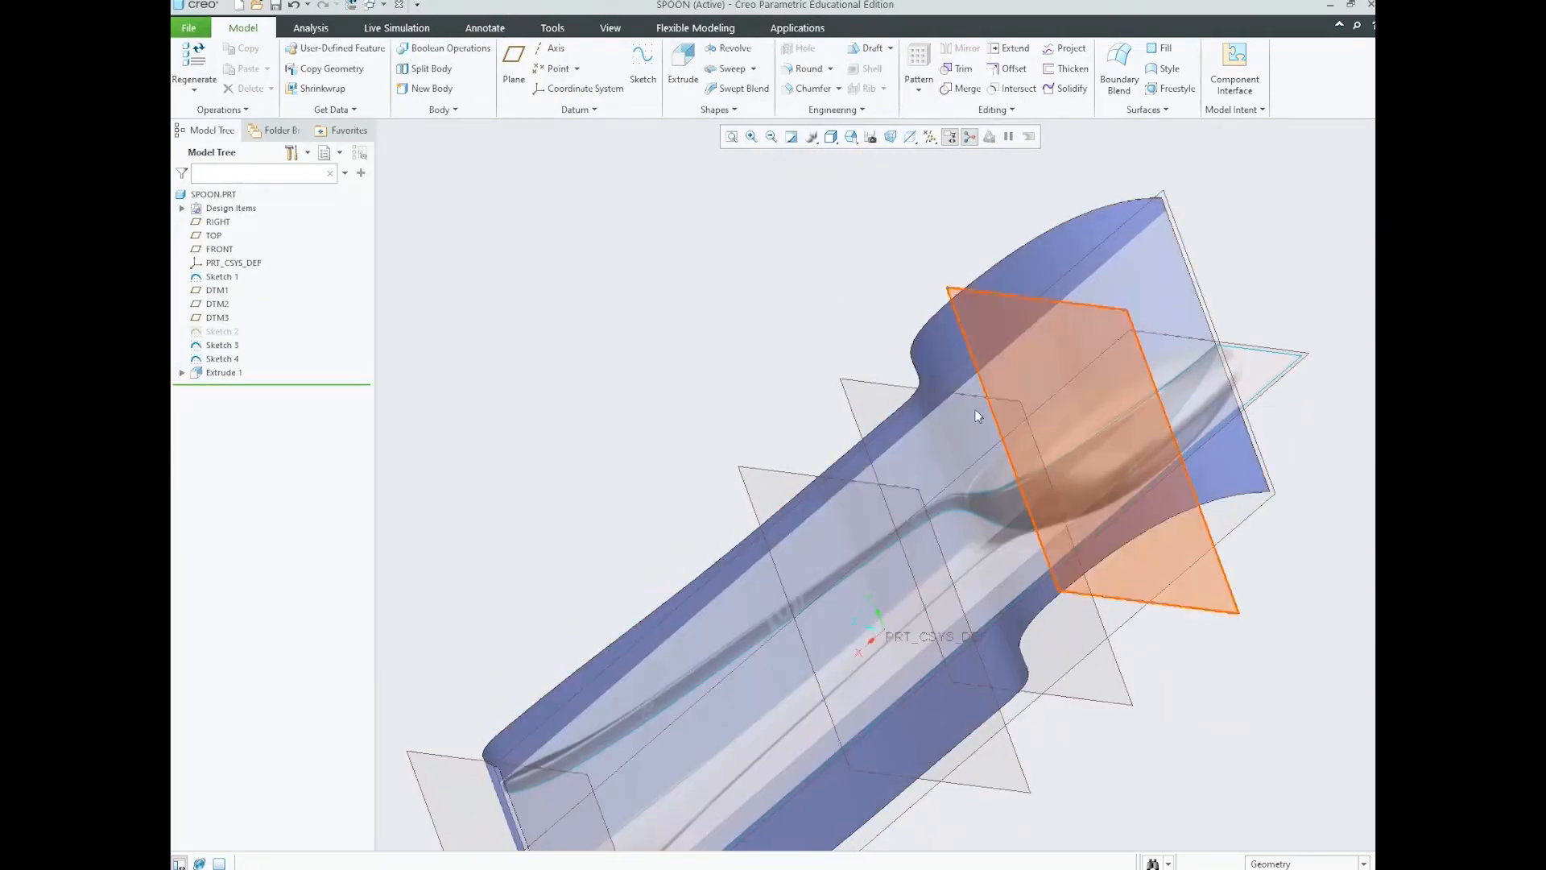
shift+middle_drag(863, 368, 829, 362)
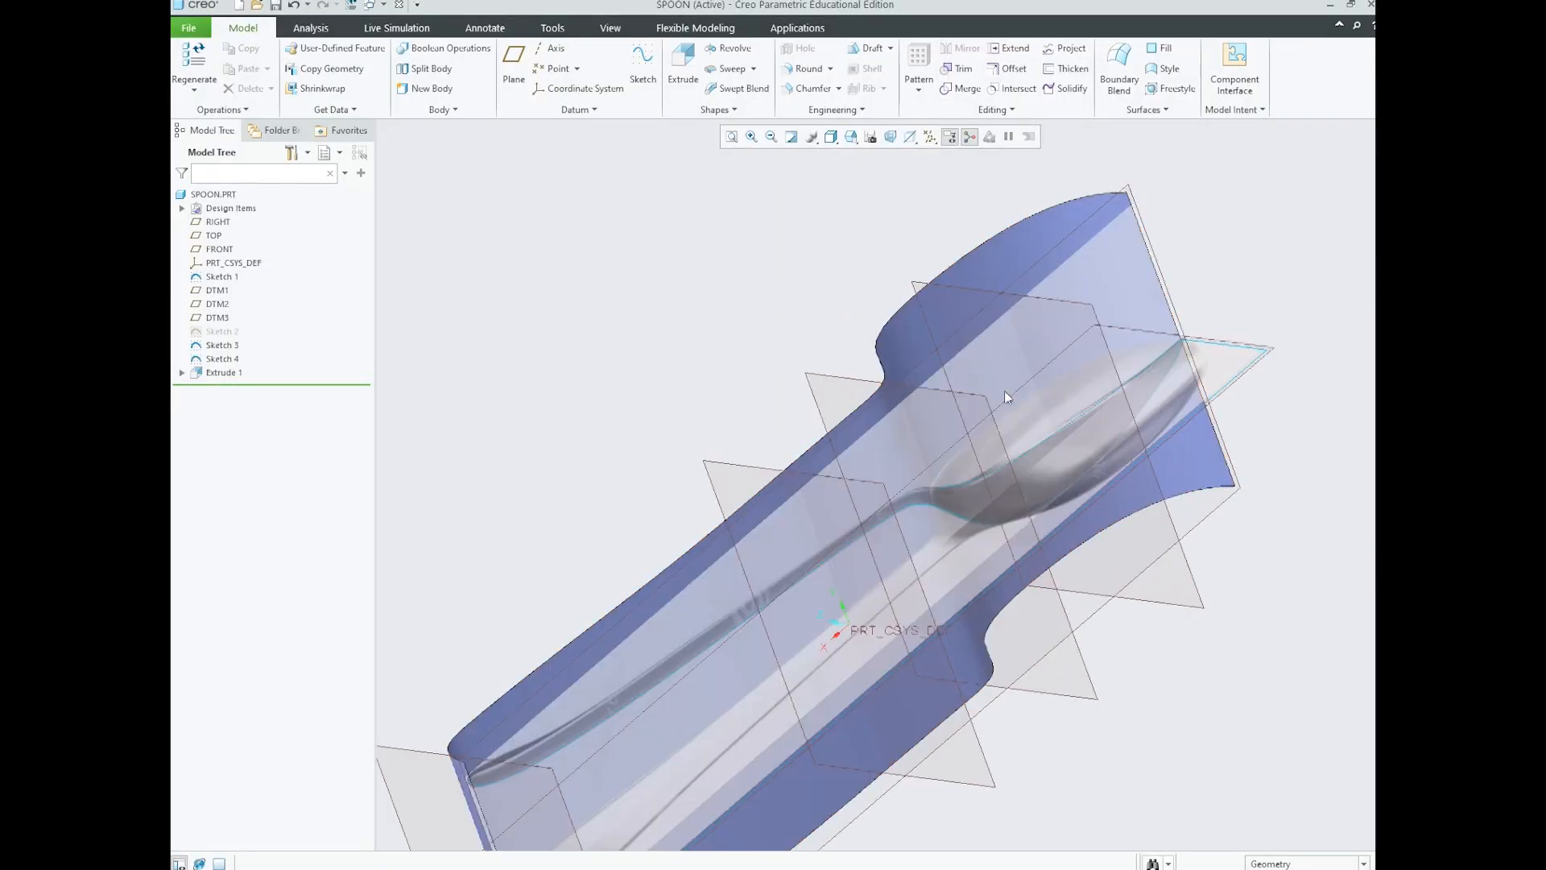
click(997, 475)
shift+middle_drag(1018, 462, 983, 441)
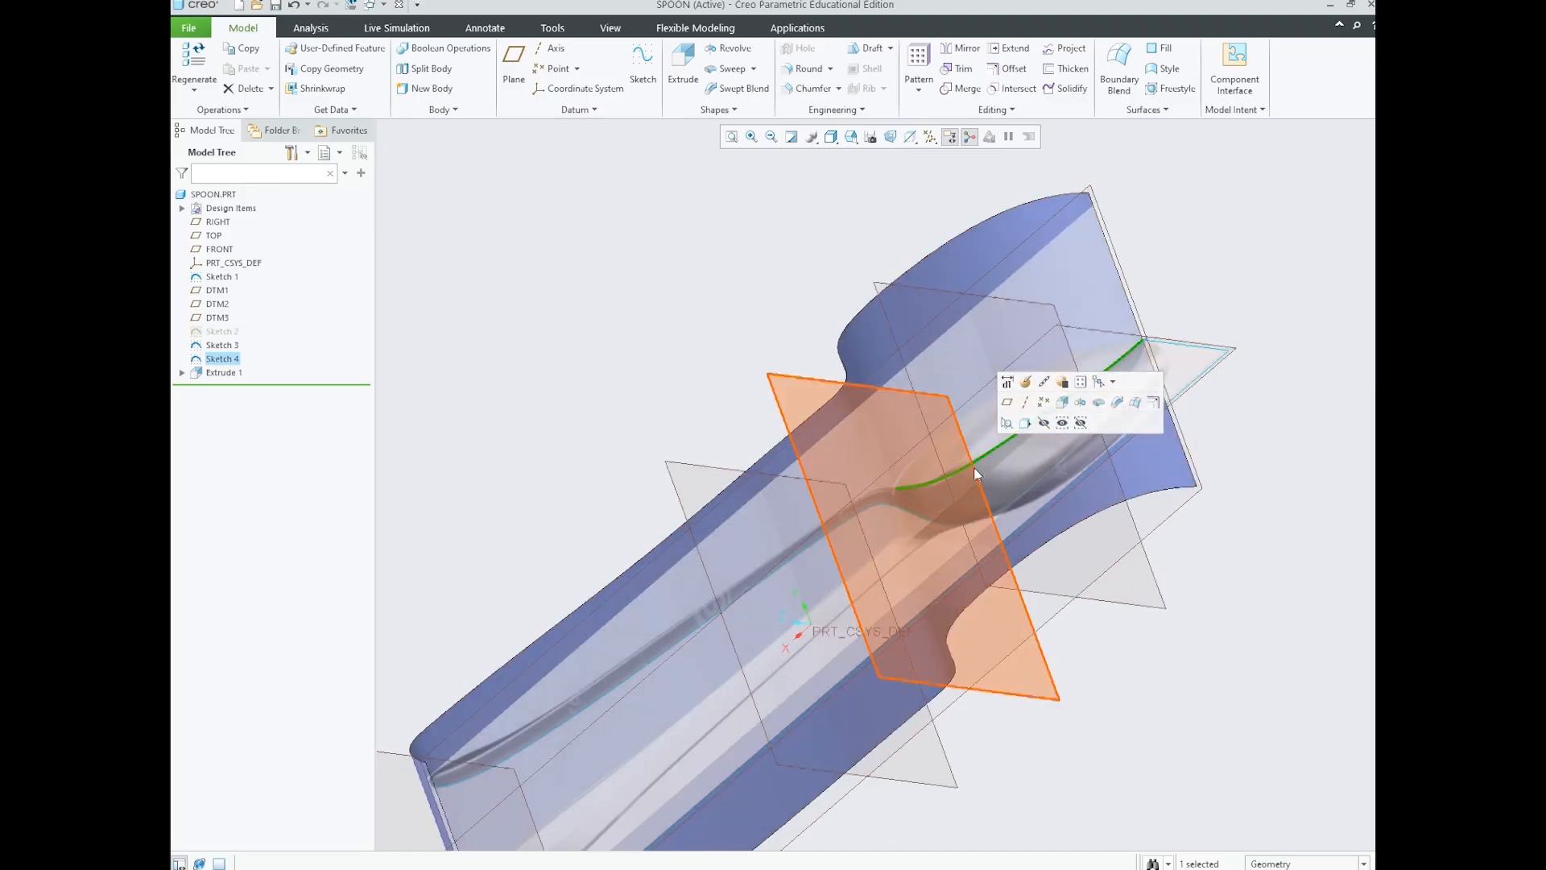
mouse_move(991, 447)
middle_down()
mouse_move(918, 388)
mouse_move(1056, 380)
mouse_move(951, 445)
mouse_move(741, 455)
middle_up()
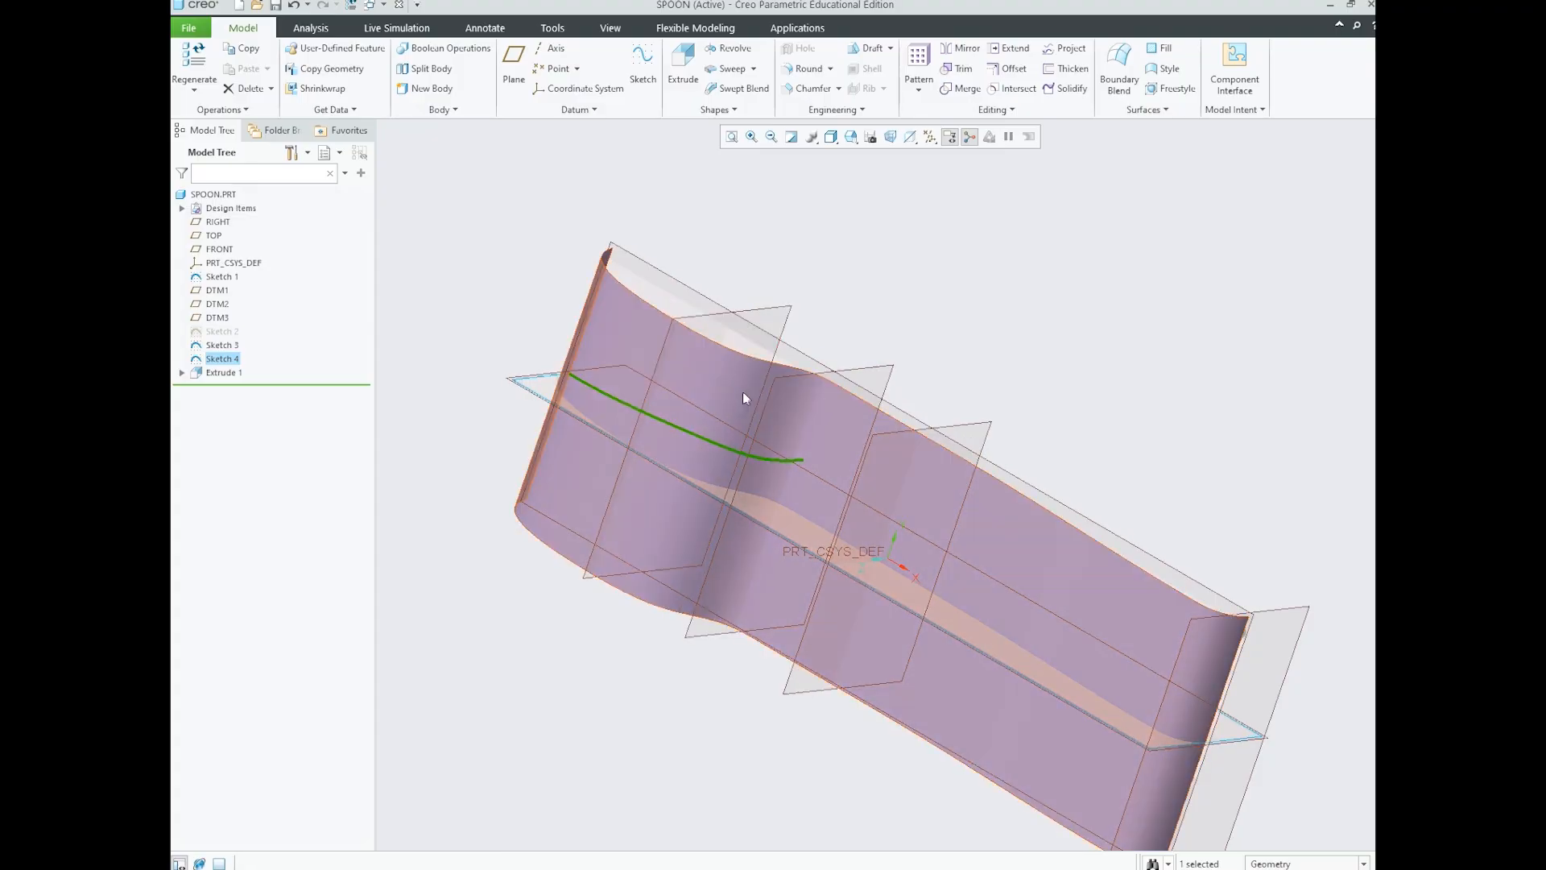
click(998, 330)
mouse_move(989, 388)
middle_down()
mouse_move(977, 397)
mouse_move(998, 393)
middle_up()
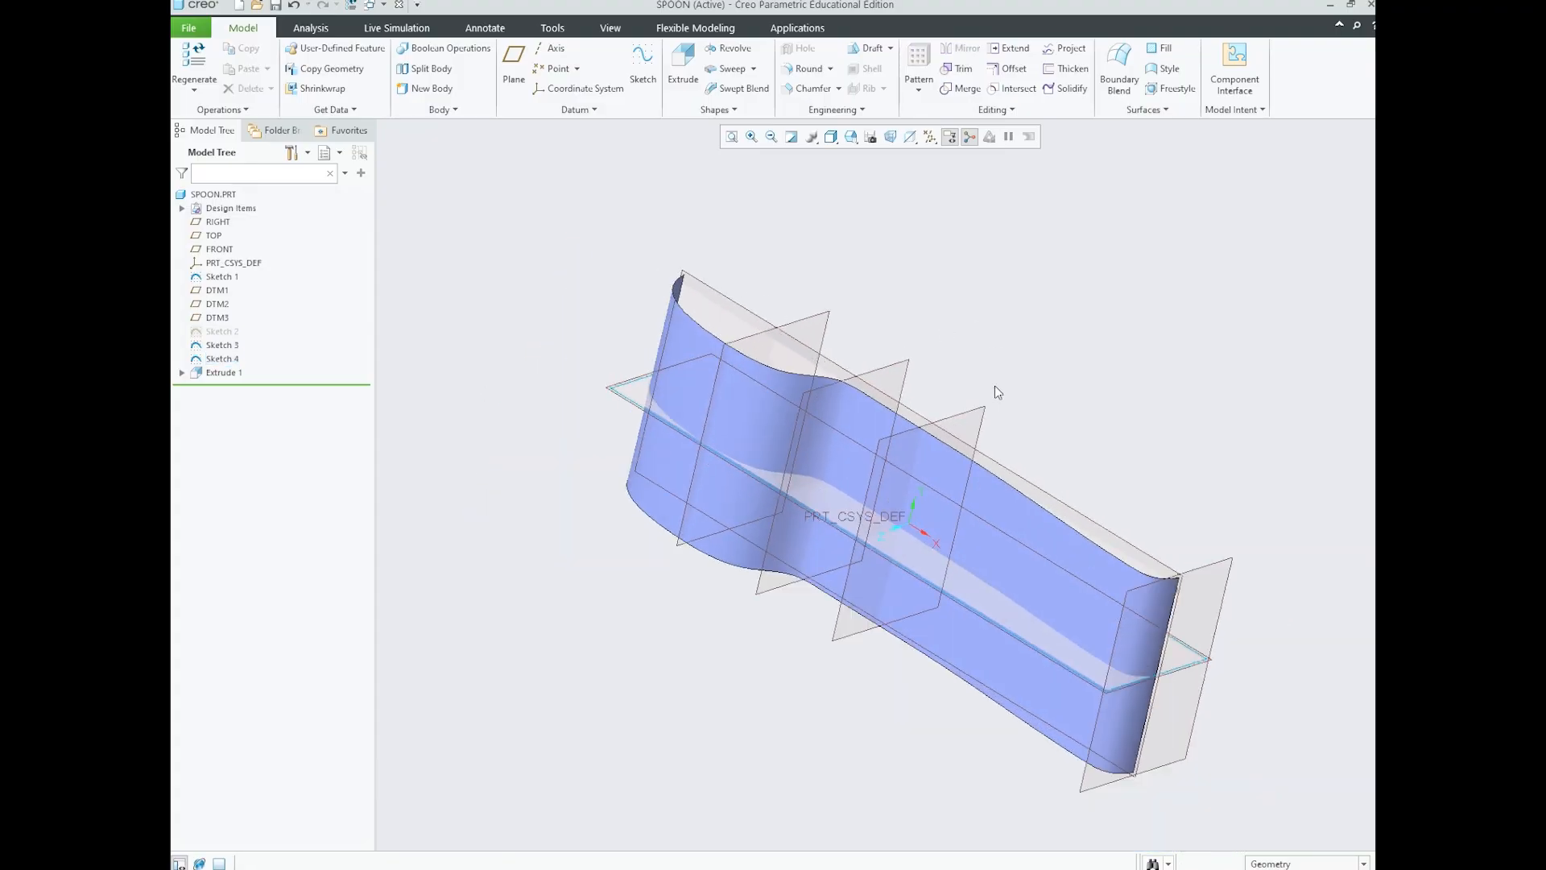
scroll(823, 281, down, 2)
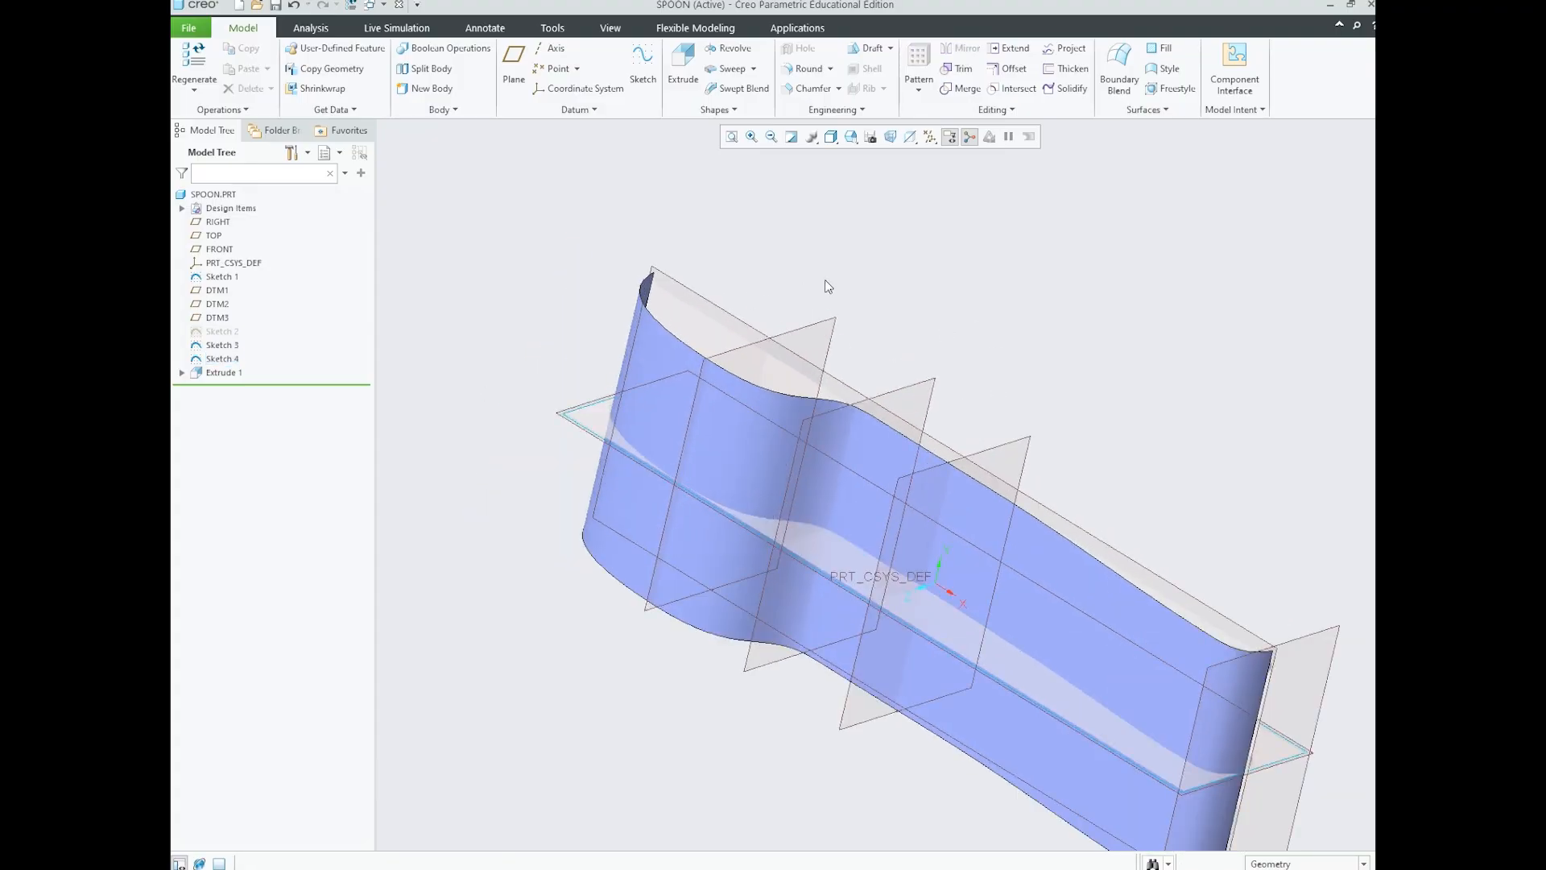
- Start a projected curve with the project chains option and choose the Sketch 4 curve along the spoon bowl as the chain
click(1070, 50)
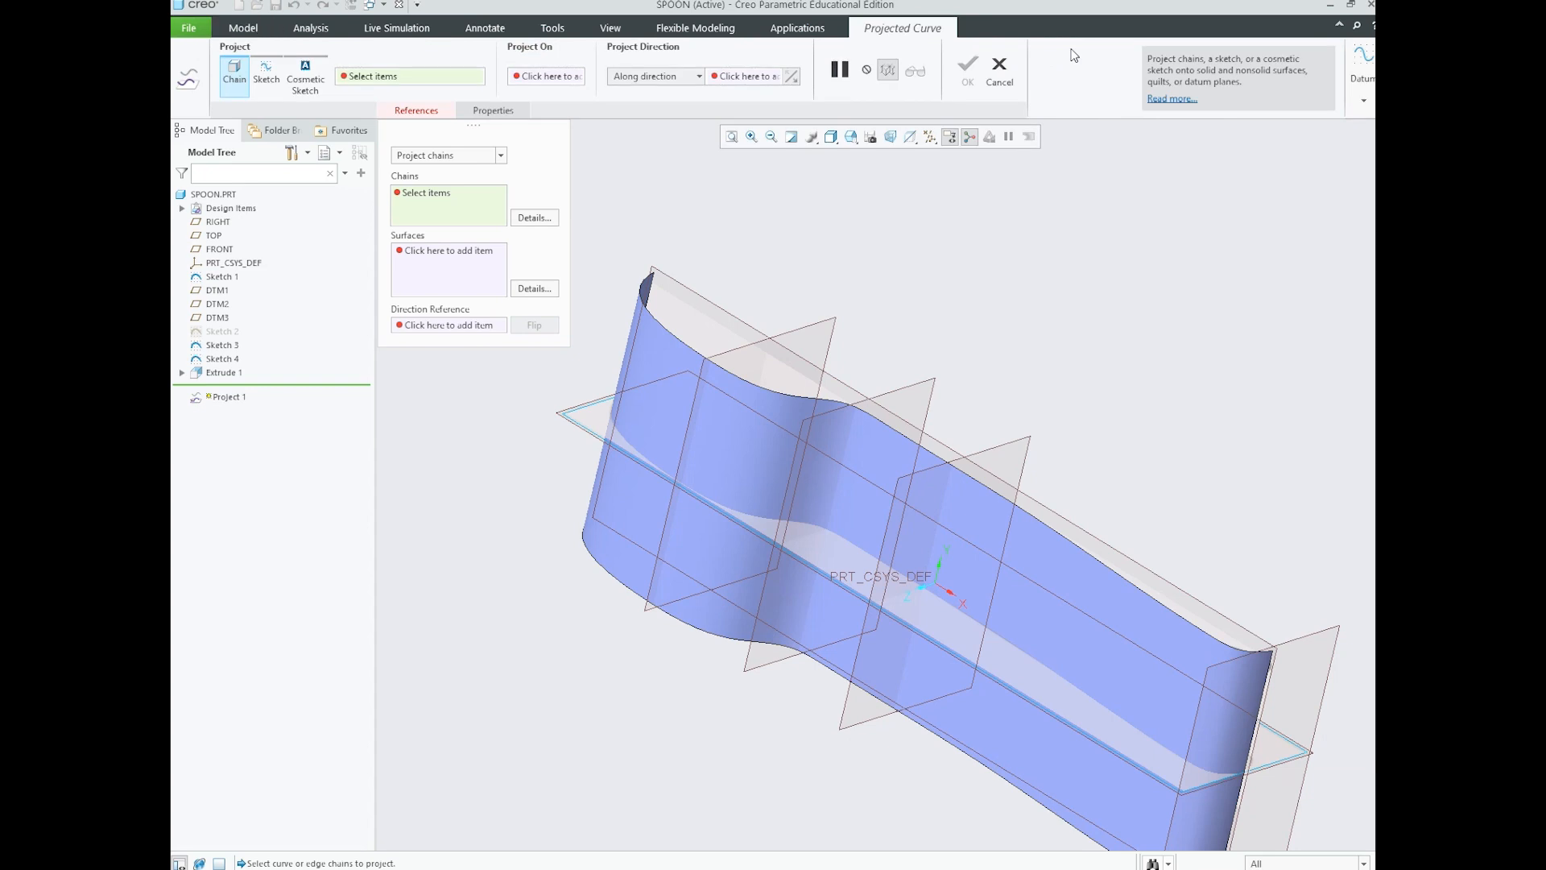
scroll(796, 235, up, 2)
click(417, 110)
click(417, 110)
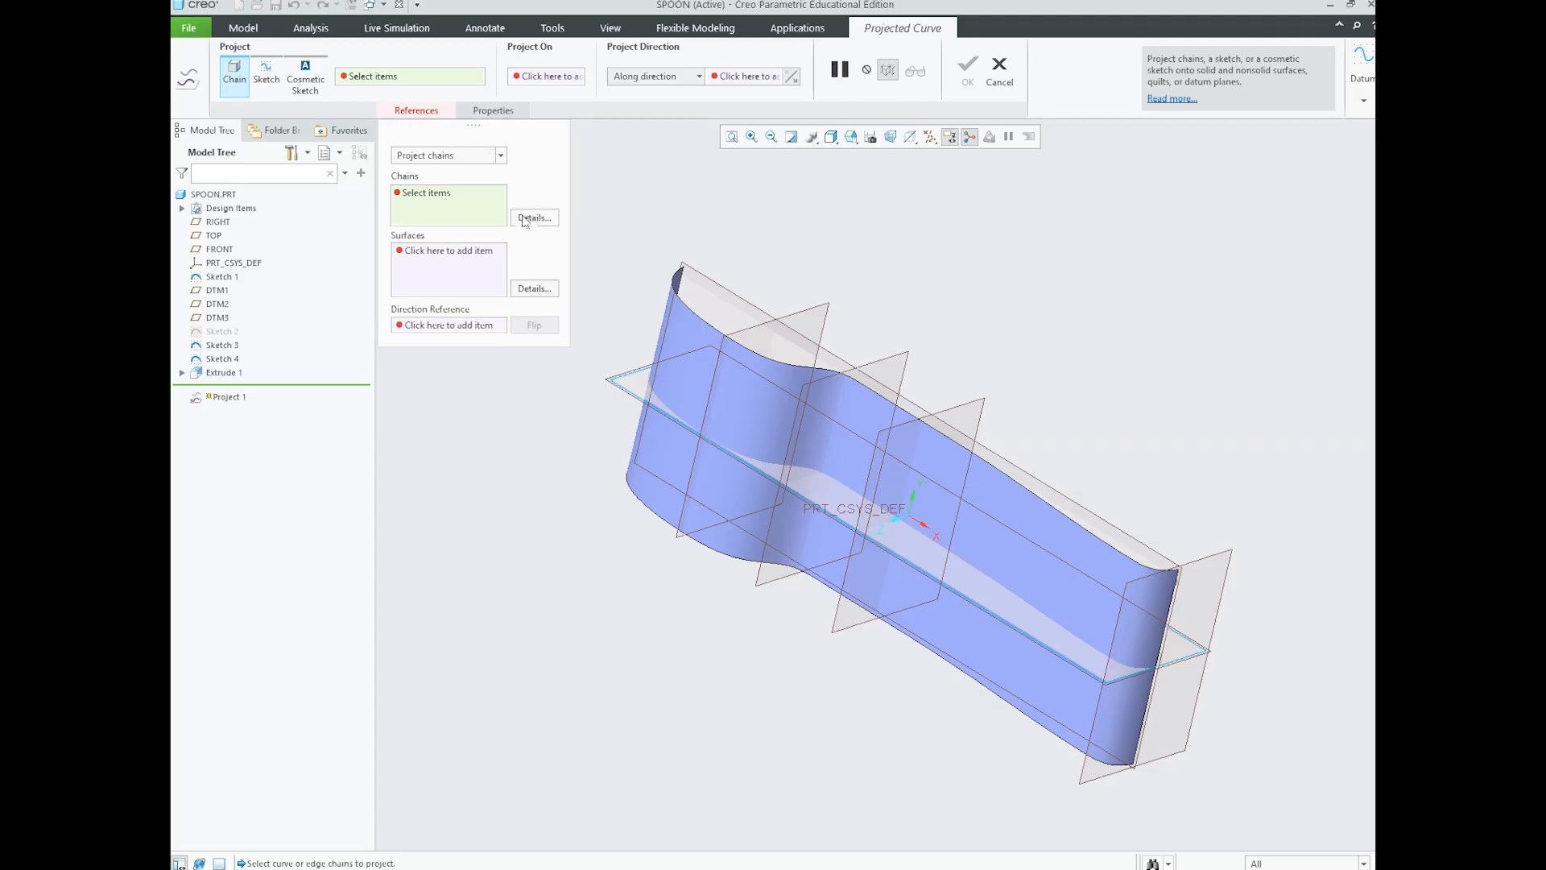
click(411, 195)
middle_drag(859, 356, 725, 373)
scroll(1021, 389, down, 5)
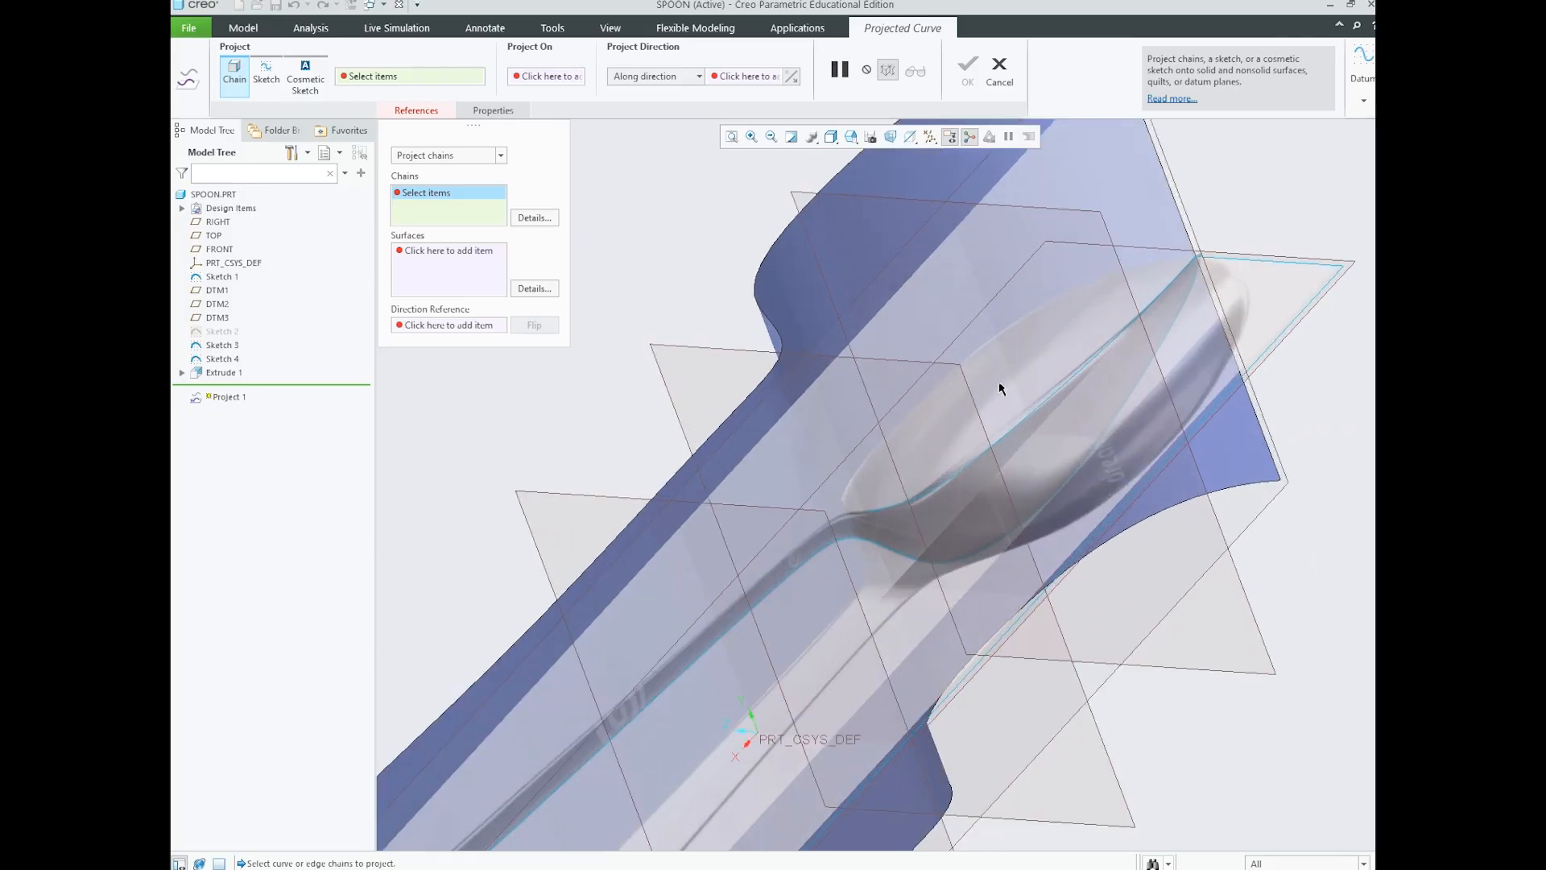
scroll(957, 479, up, 1)
scroll(1001, 448, down, 1)
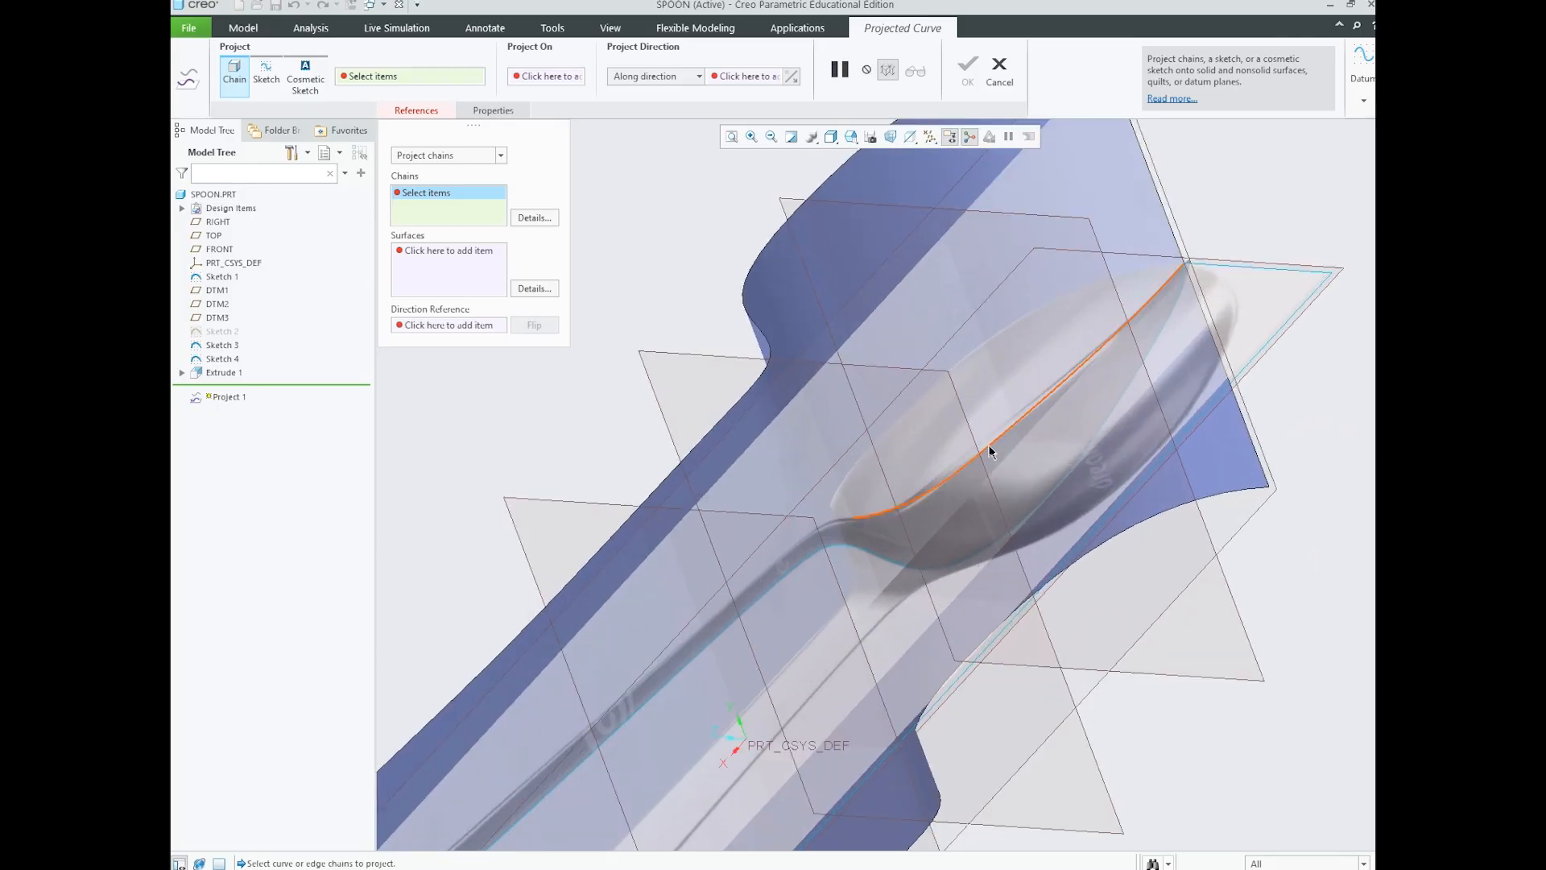
middle_drag(1003, 472, 990, 453)
scroll(991, 482, up, 2)
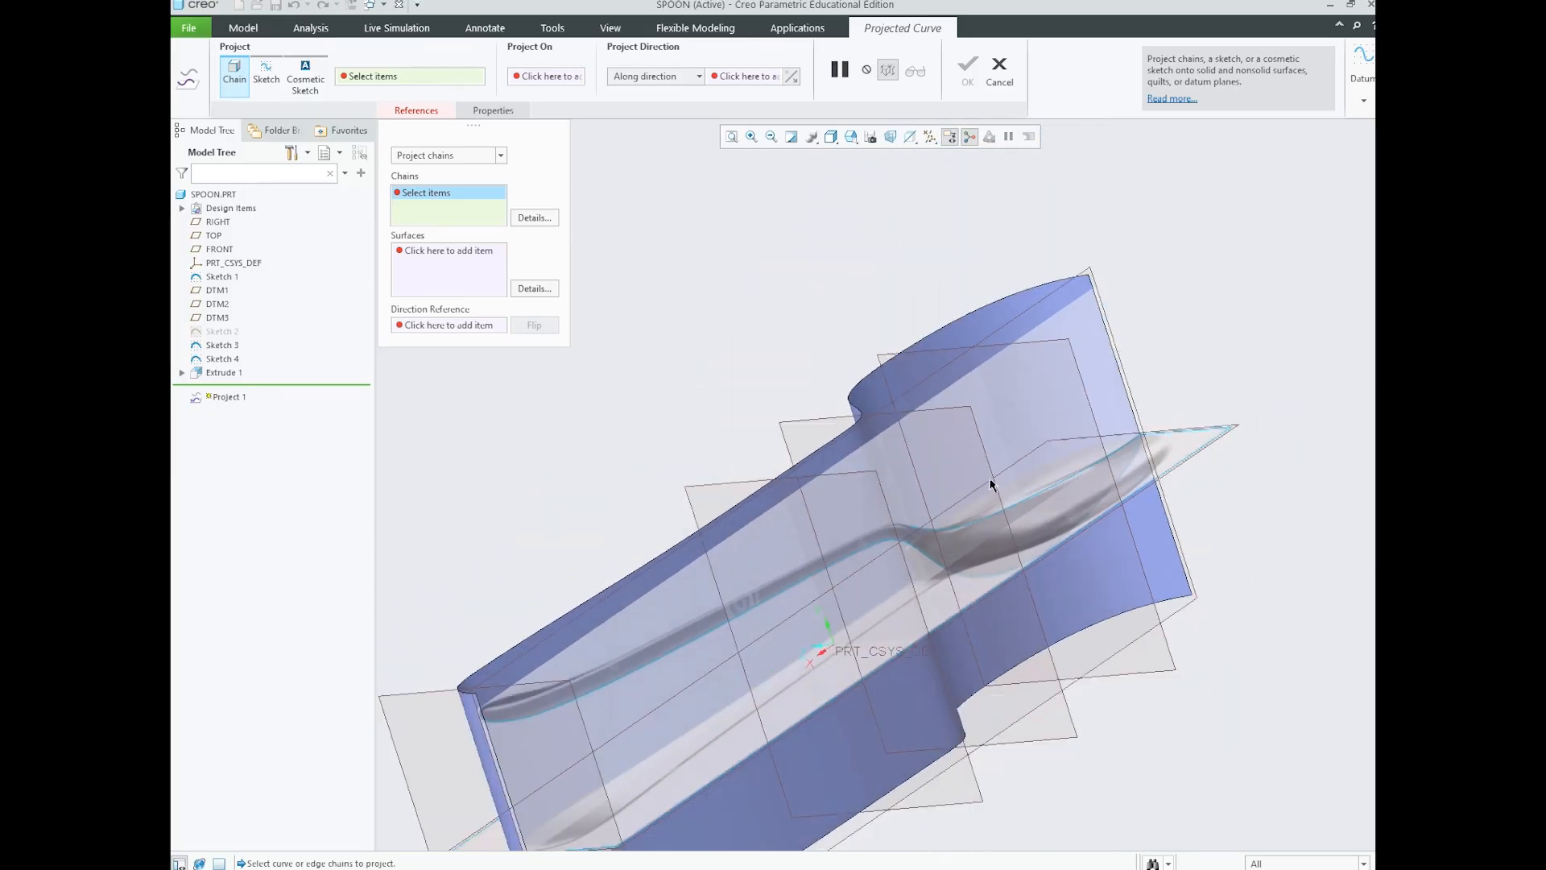
scroll(992, 483, down, 2)
click(1023, 501)
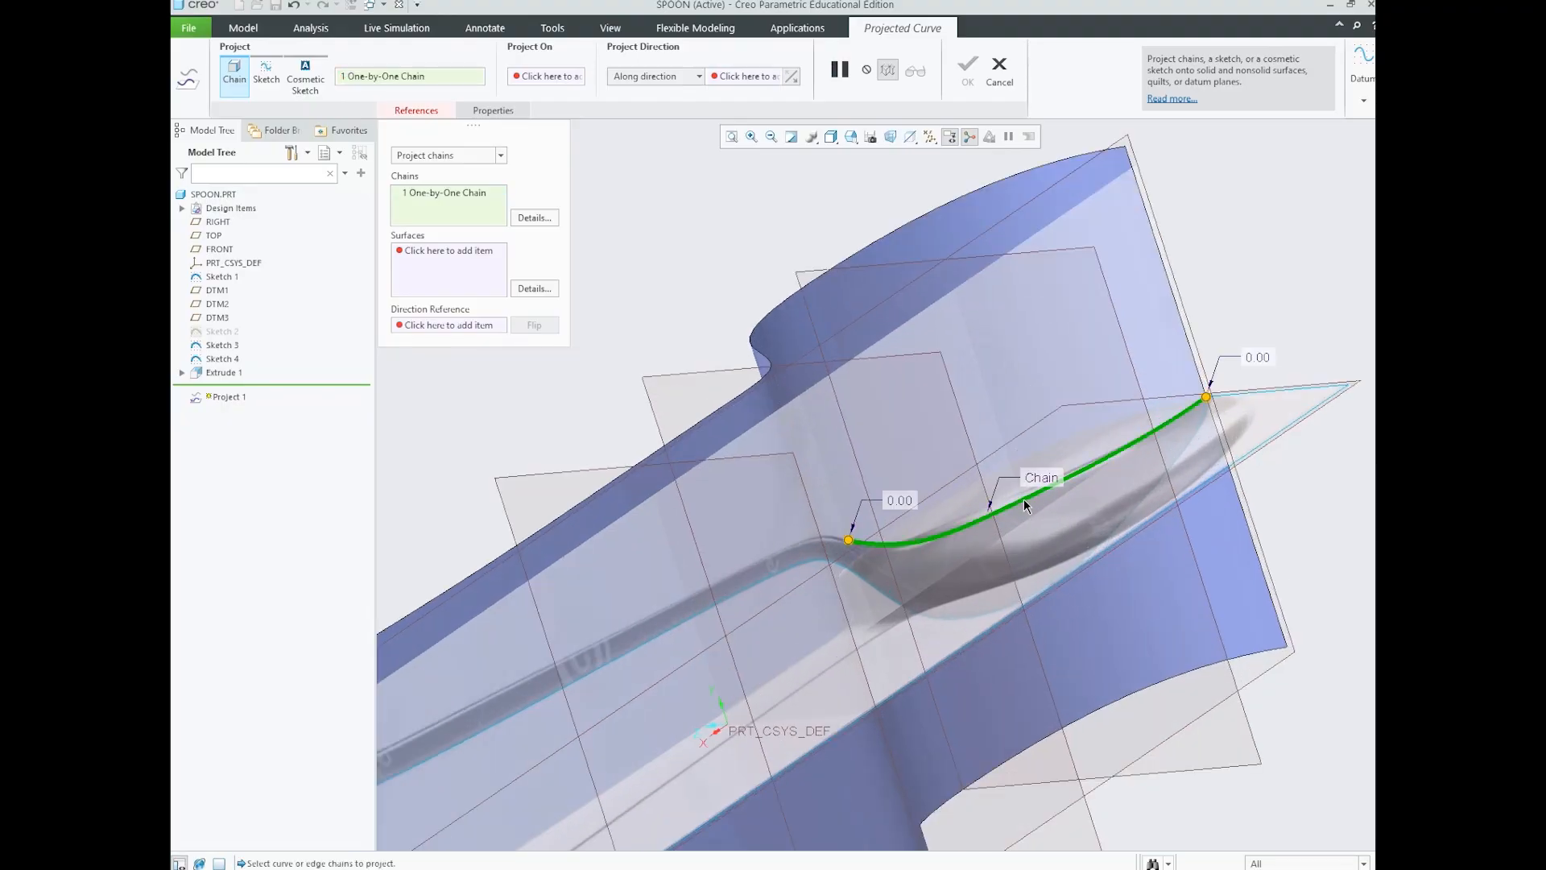
scroll(957, 384, up, 2)
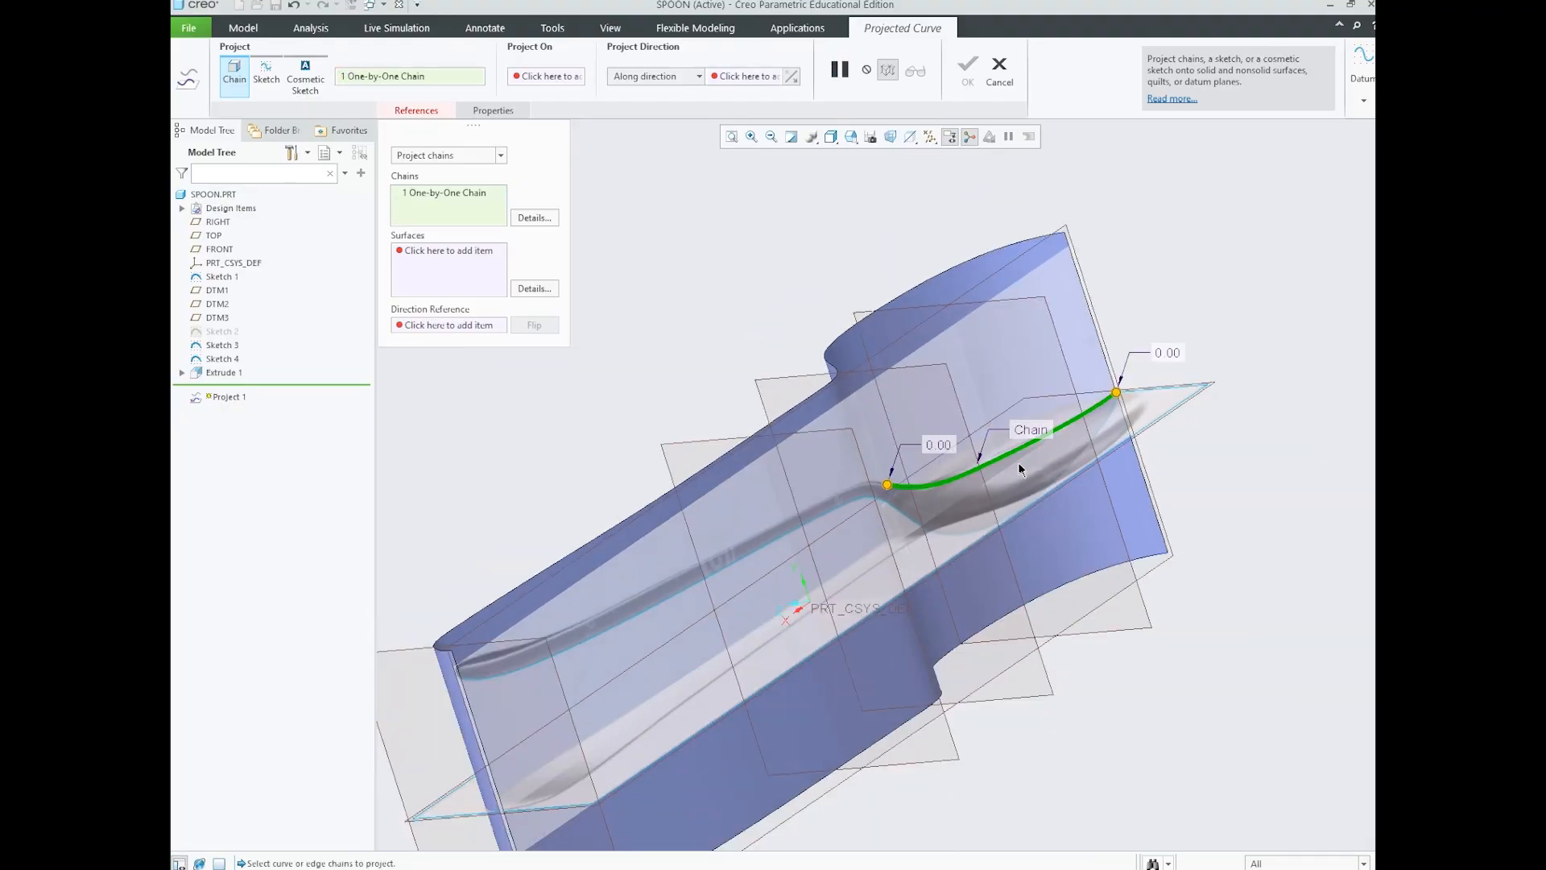
middle_drag(1007, 453, 982, 398)
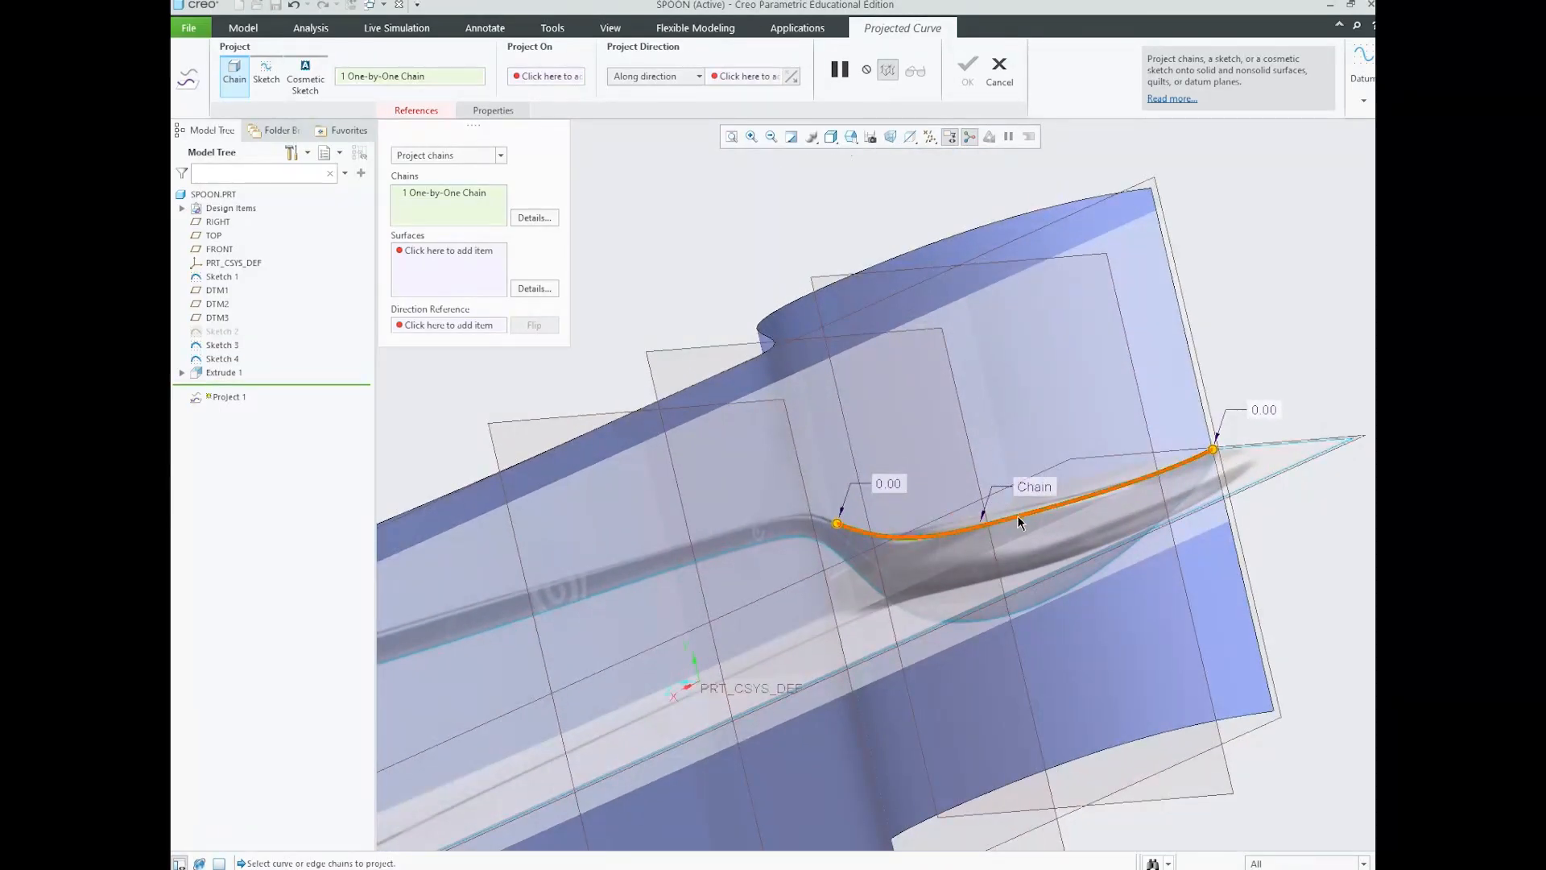
- Choose the curved extruded surface as the target surface for the projected chain
click(430, 254)
mouse_move(846, 322)
middle_down()
mouse_move(899, 329)
mouse_move(951, 369)
mouse_move(894, 349)
mouse_move(1023, 365)
middle_up()
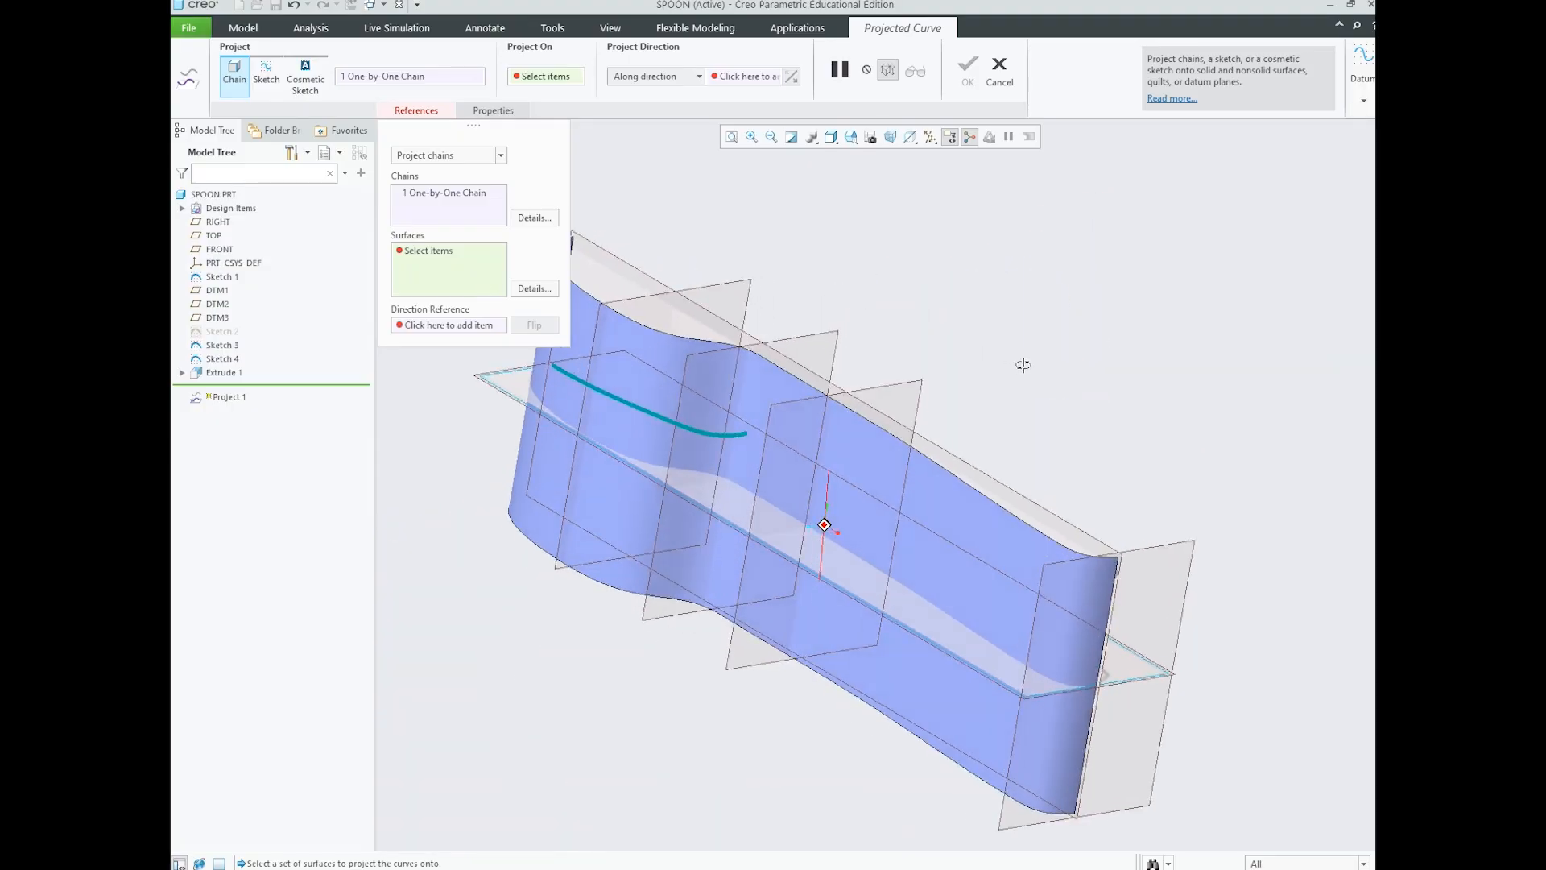
click(650, 352)
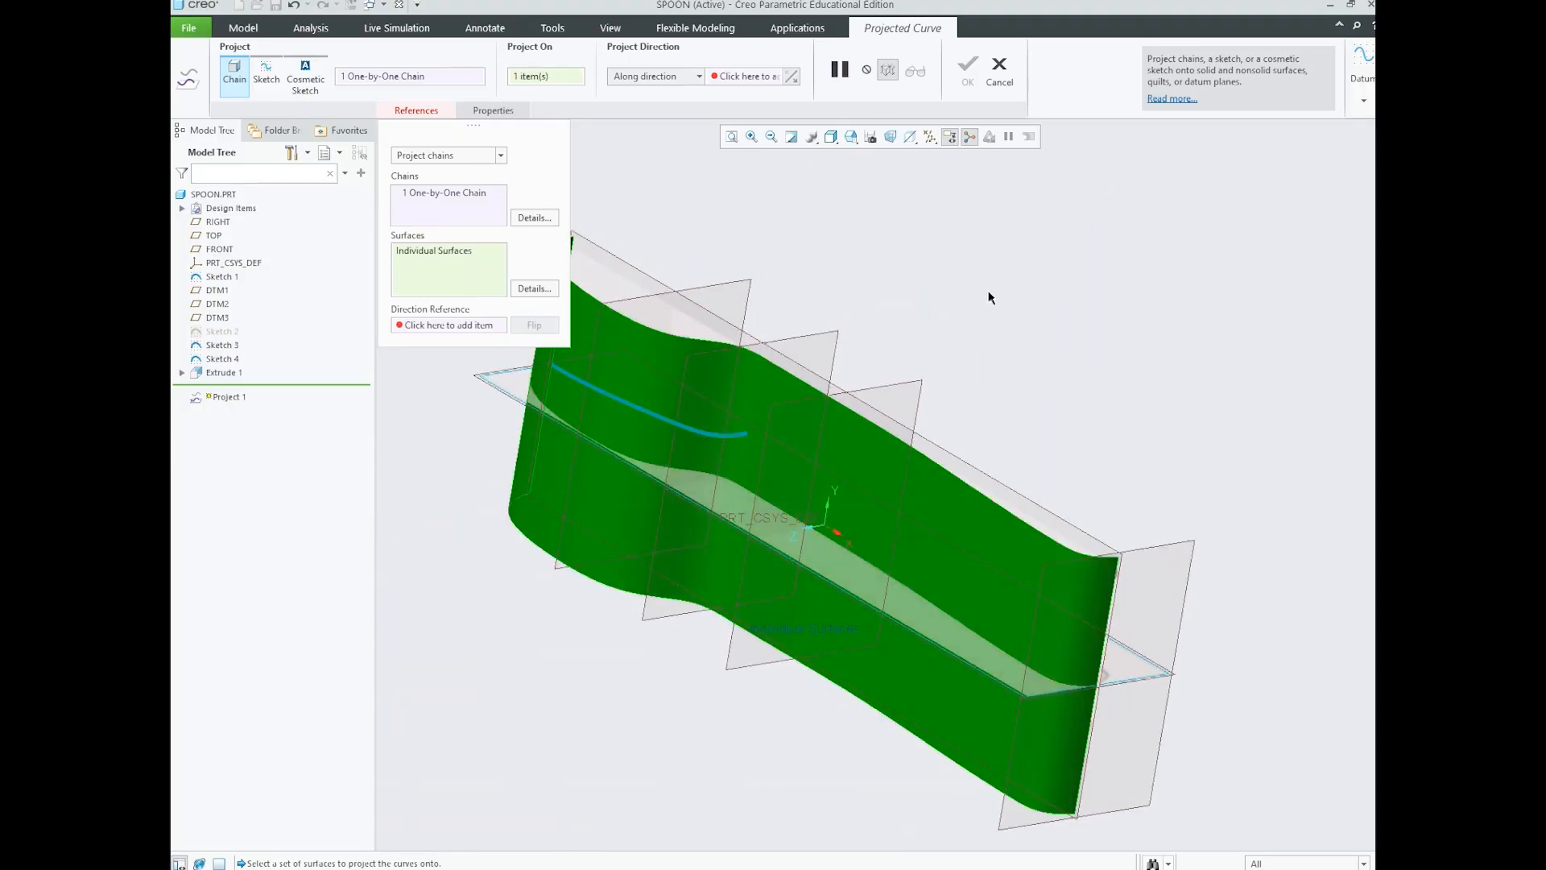
- Set the FRONT datum plane as the direction reference for projecting the bowl's edge curve onto the surface
mouse_move(915, 351)
middle_down()
mouse_move(833, 336)
mouse_move(942, 345)
mouse_move(926, 366)
middle_up()
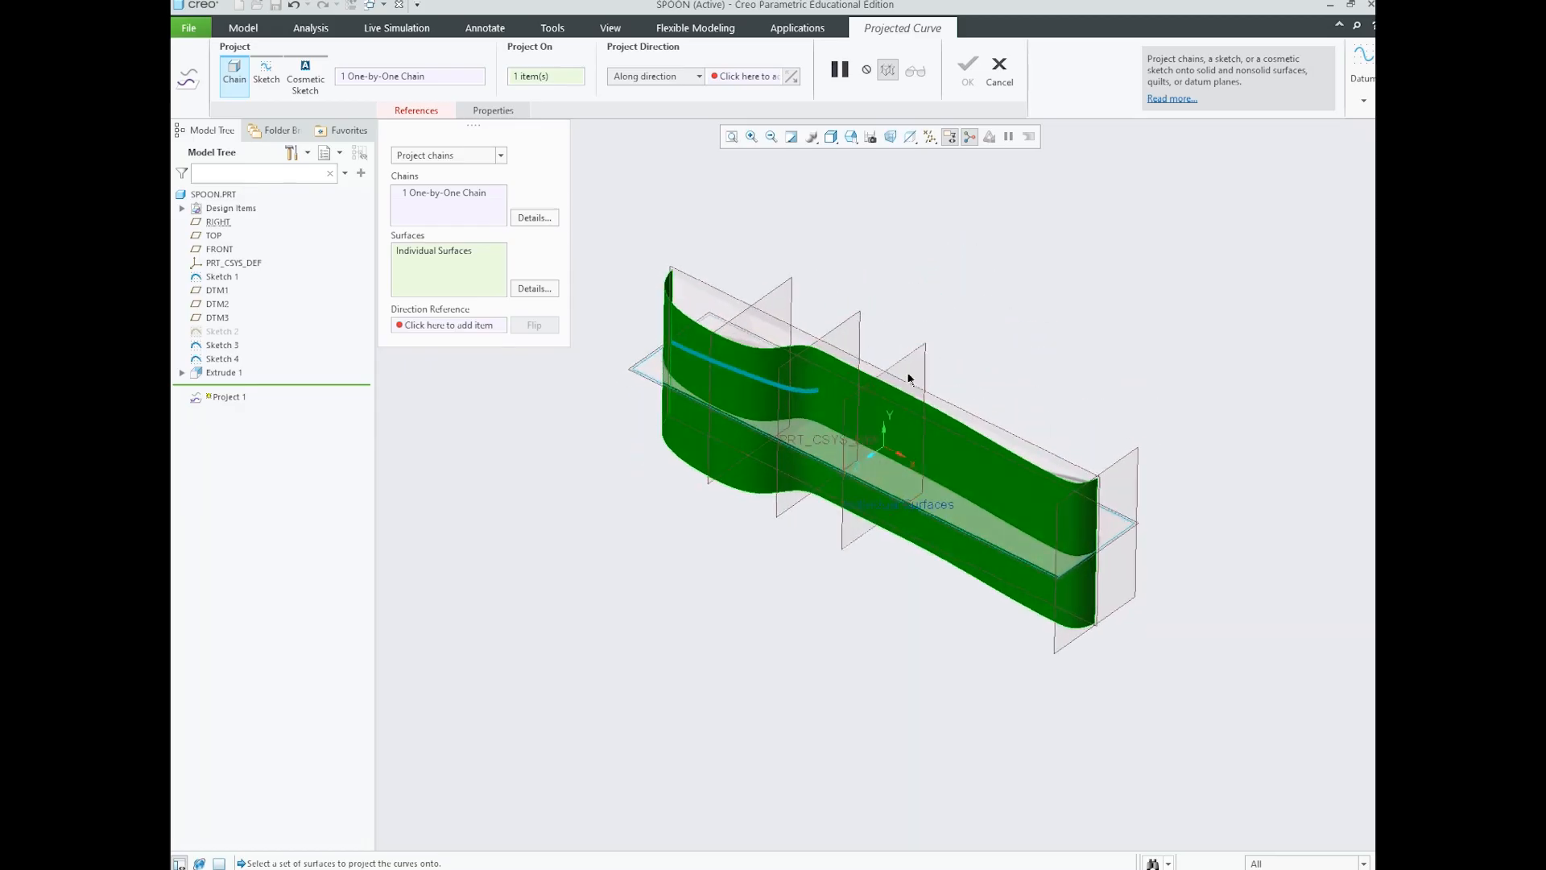
scroll(729, 314, up, 4)
scroll(849, 373, up, 2)
scroll(762, 338, up, 1)
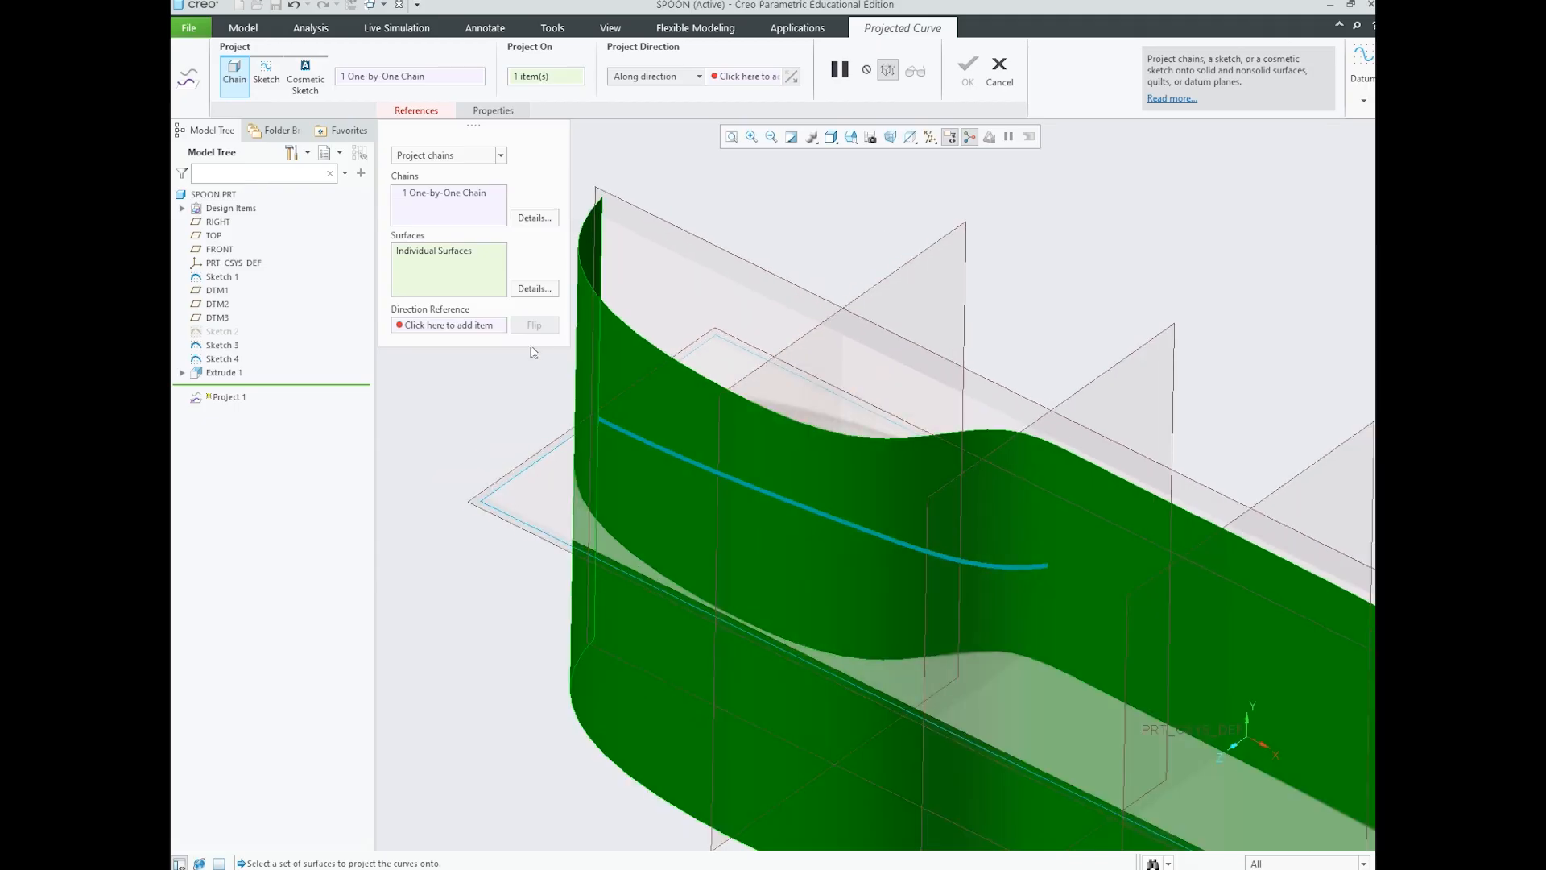
click(437, 326)
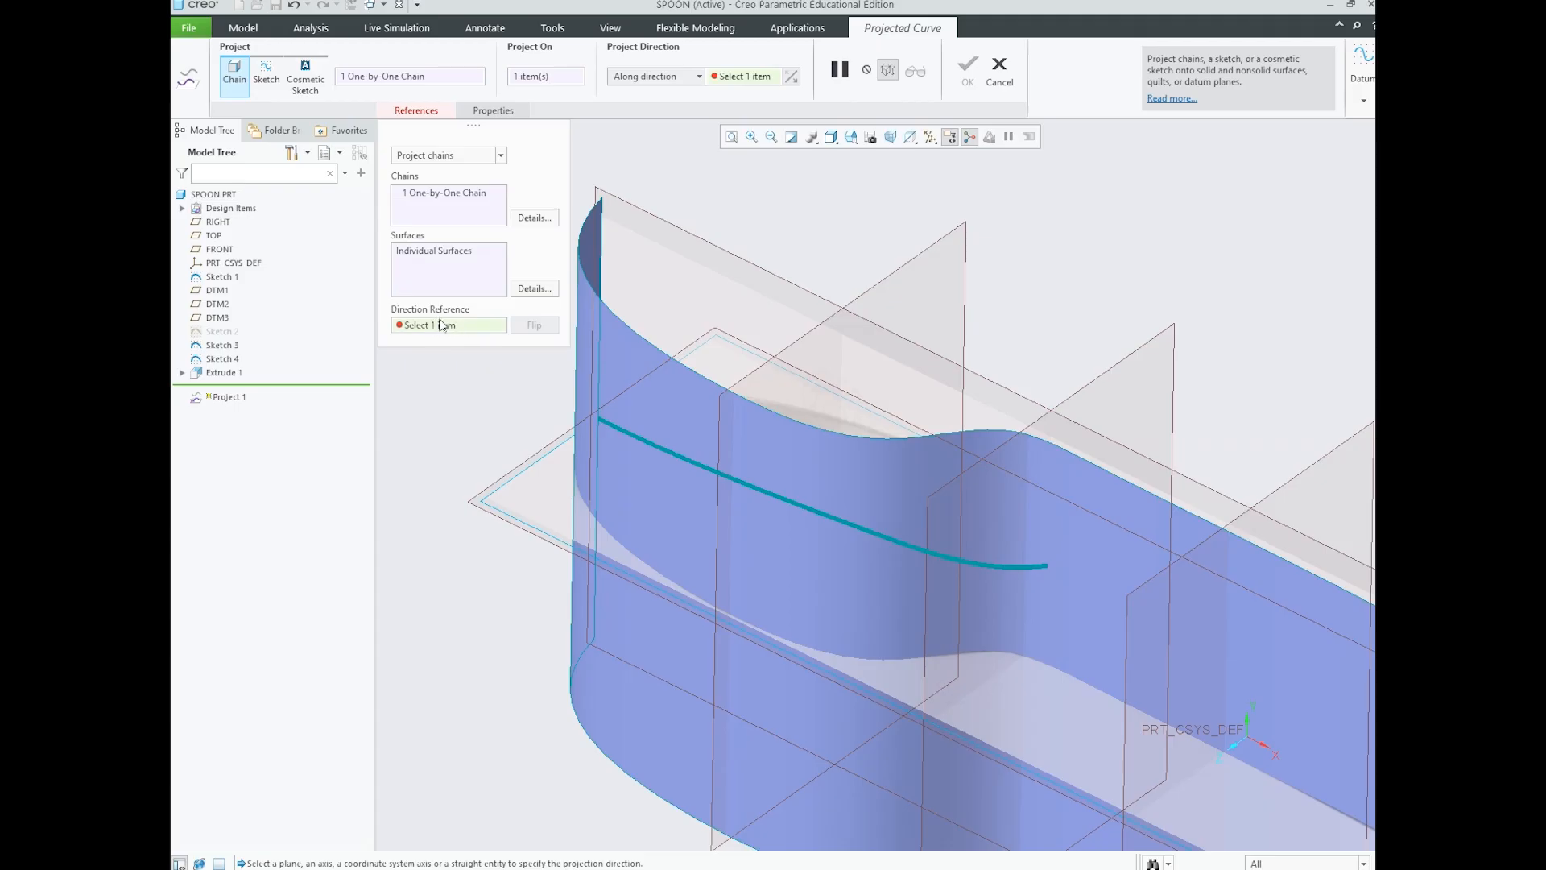
click(690, 235)
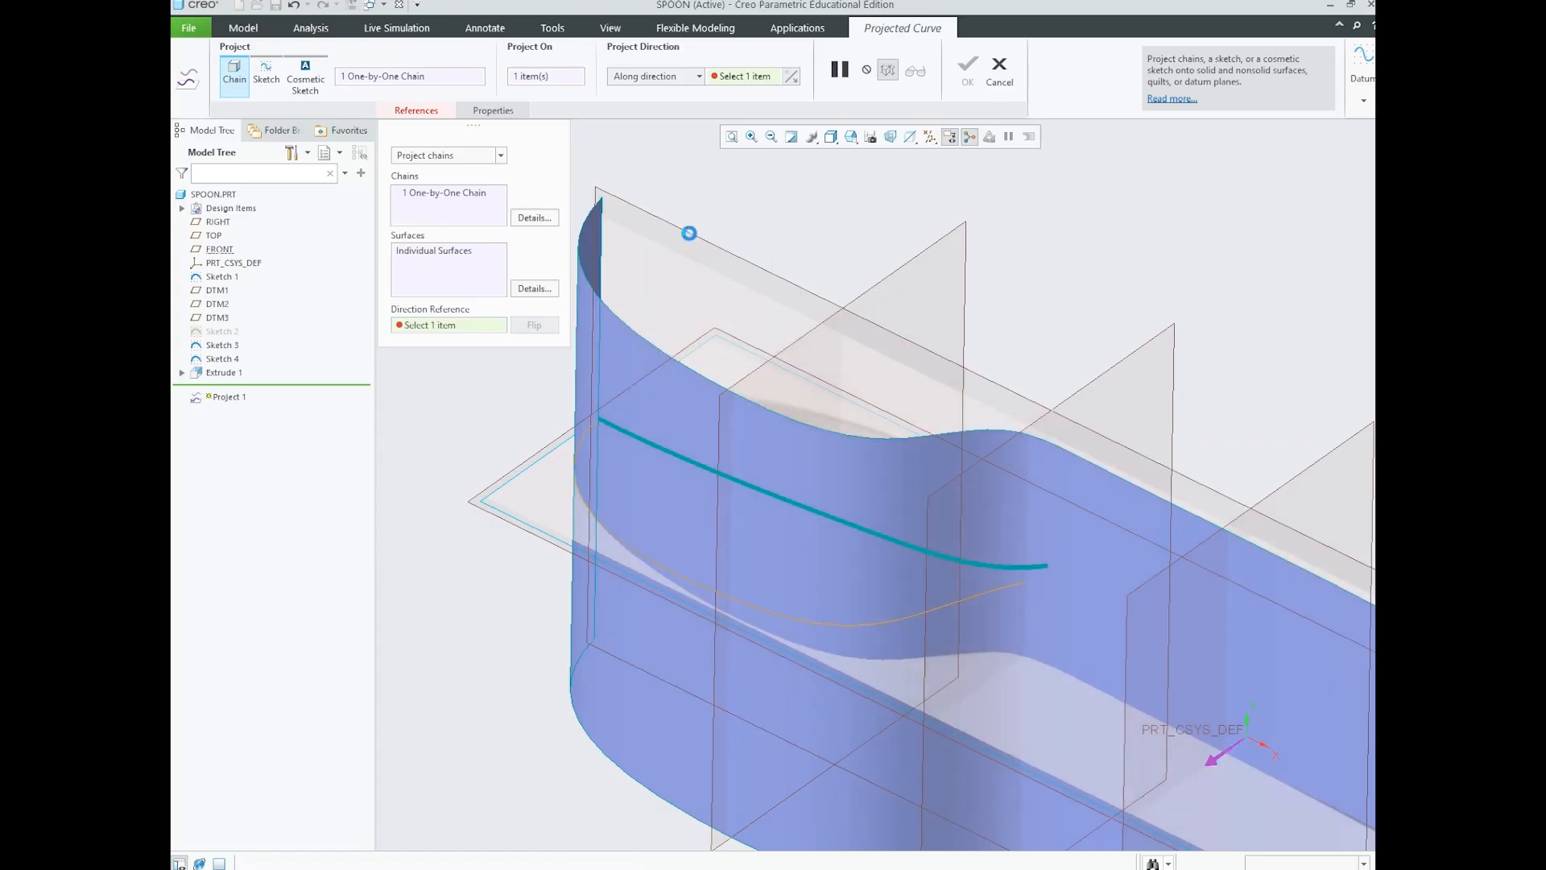
middle_drag(689, 233, 858, 462)
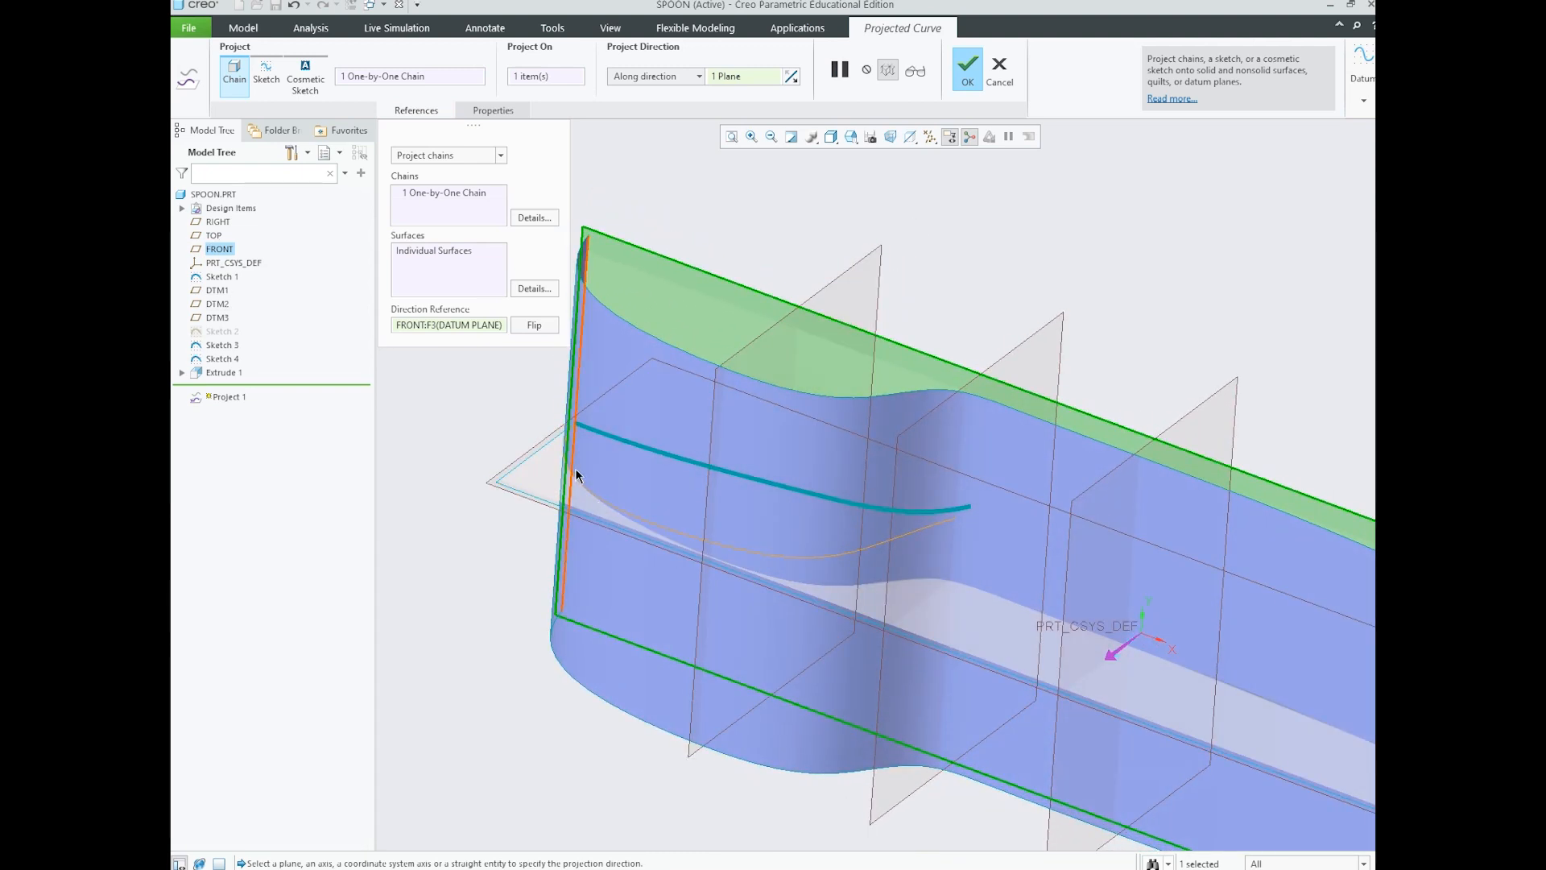
- Check the projection preview on the curved surface and complete the projected curve
middle_drag(843, 459, 939, 465)
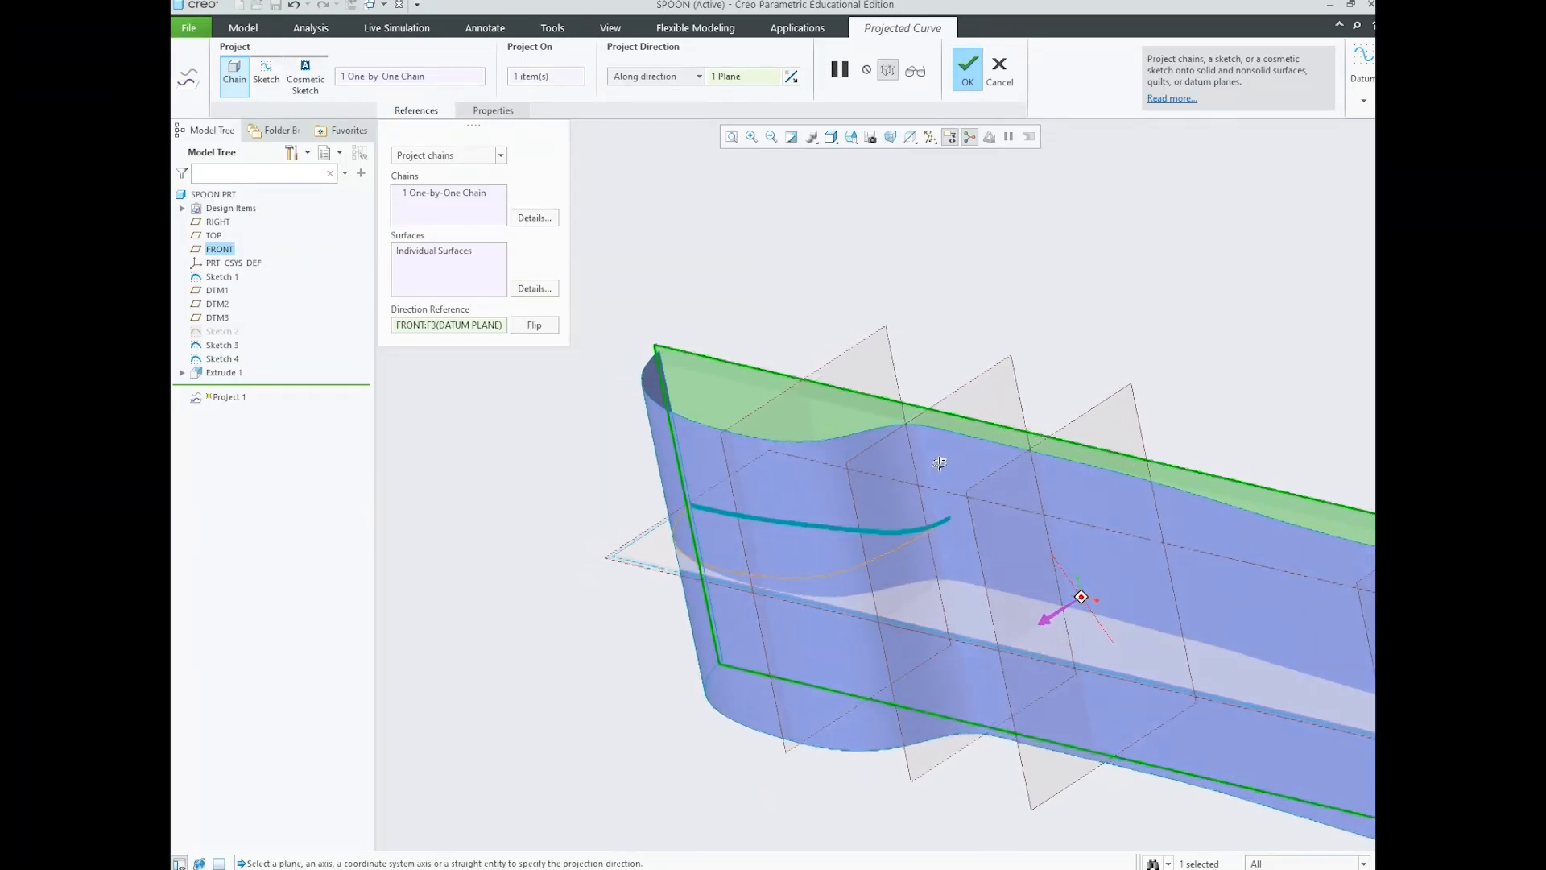
scroll(734, 495, down, 2)
scroll(893, 586, up, 1)
middle_drag(892, 592, 854, 512)
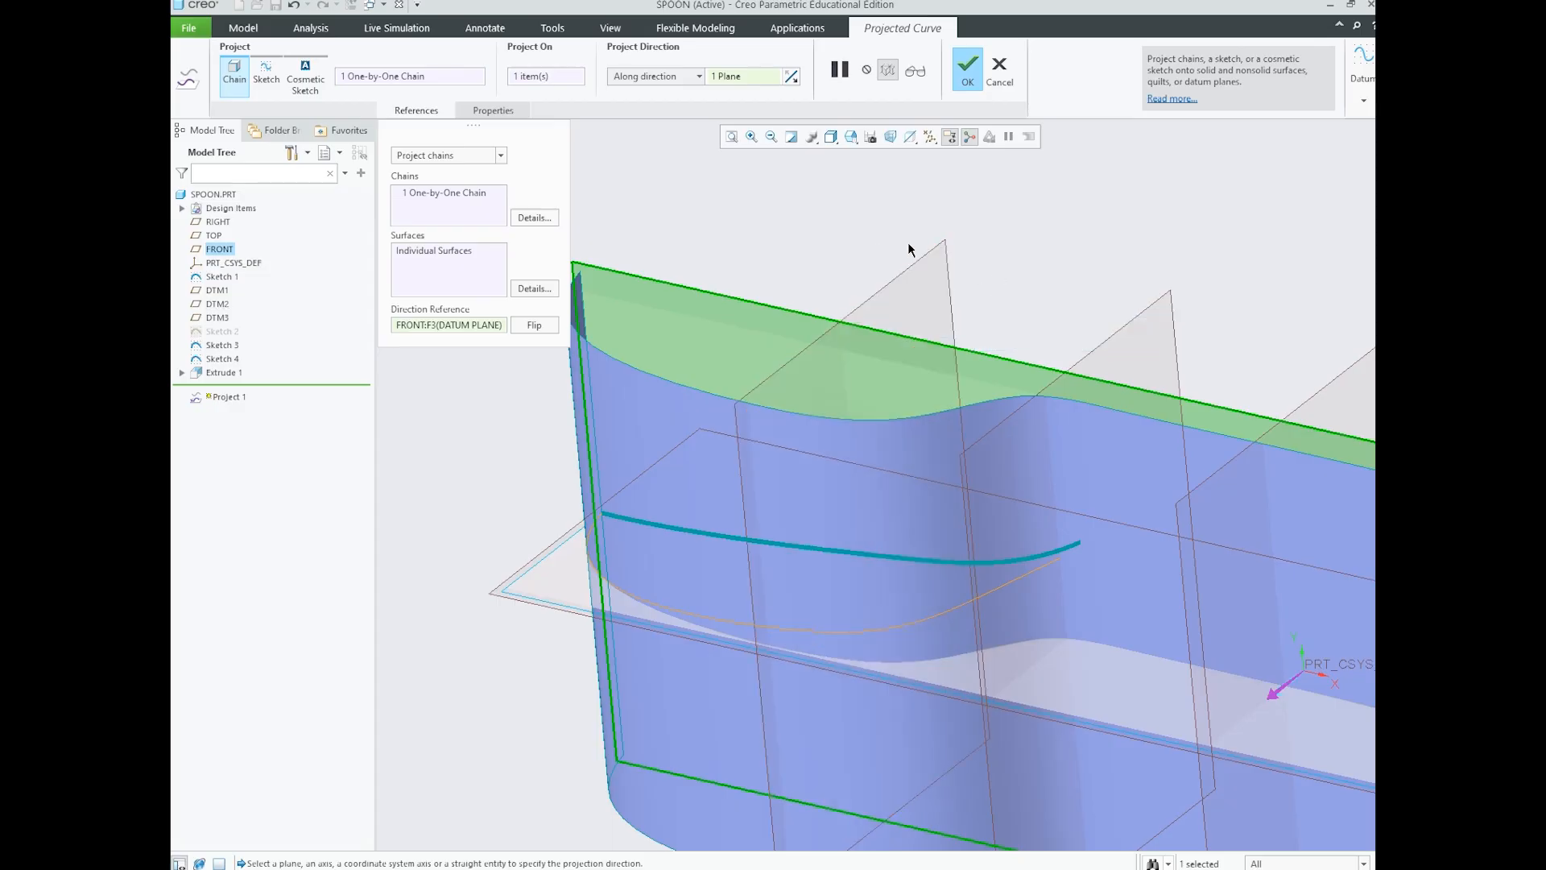
scroll(910, 245, down, 4)
scroll(922, 265, up, 3)
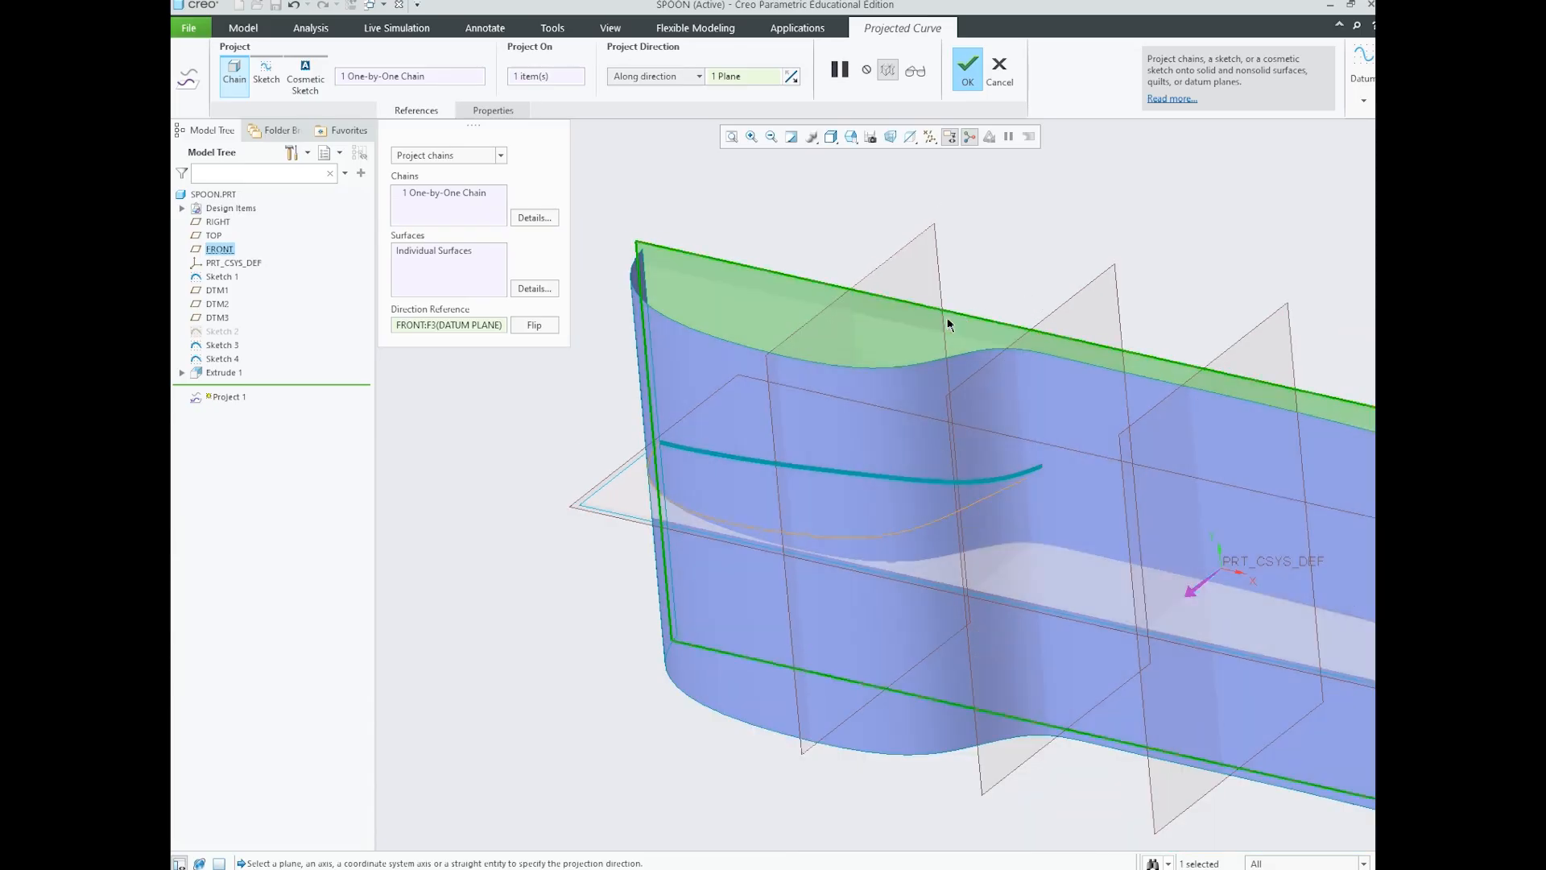
click(967, 78)
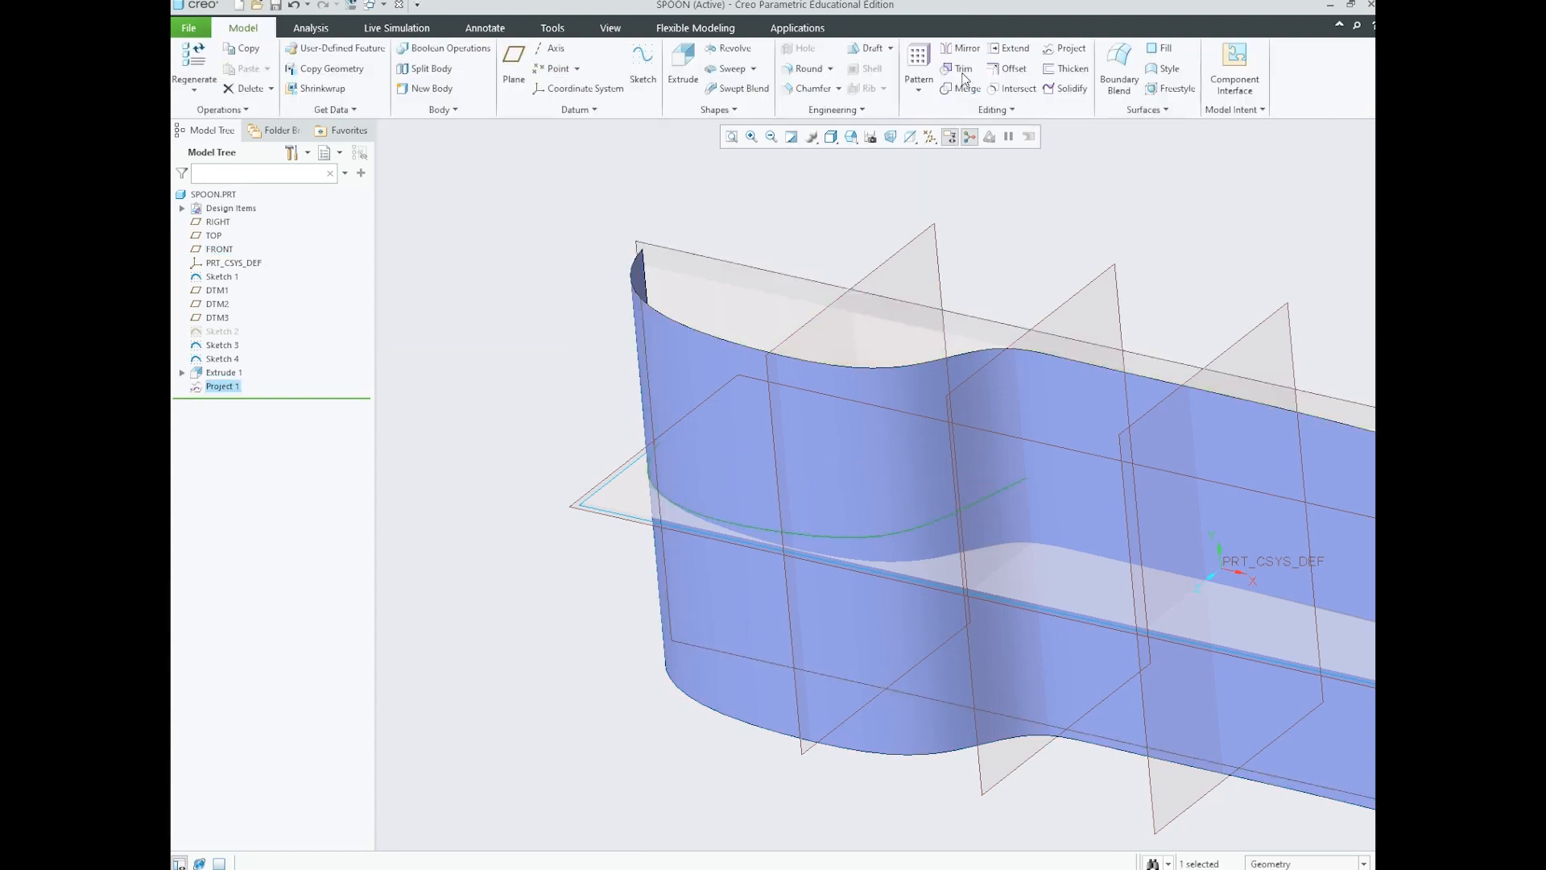
- Hide the extruded surface Extrude 1 so that only the curves and spoon image are displayed
click(554, 397)
middle_drag(666, 418, 875, 456)
scroll(827, 442, up, 3)
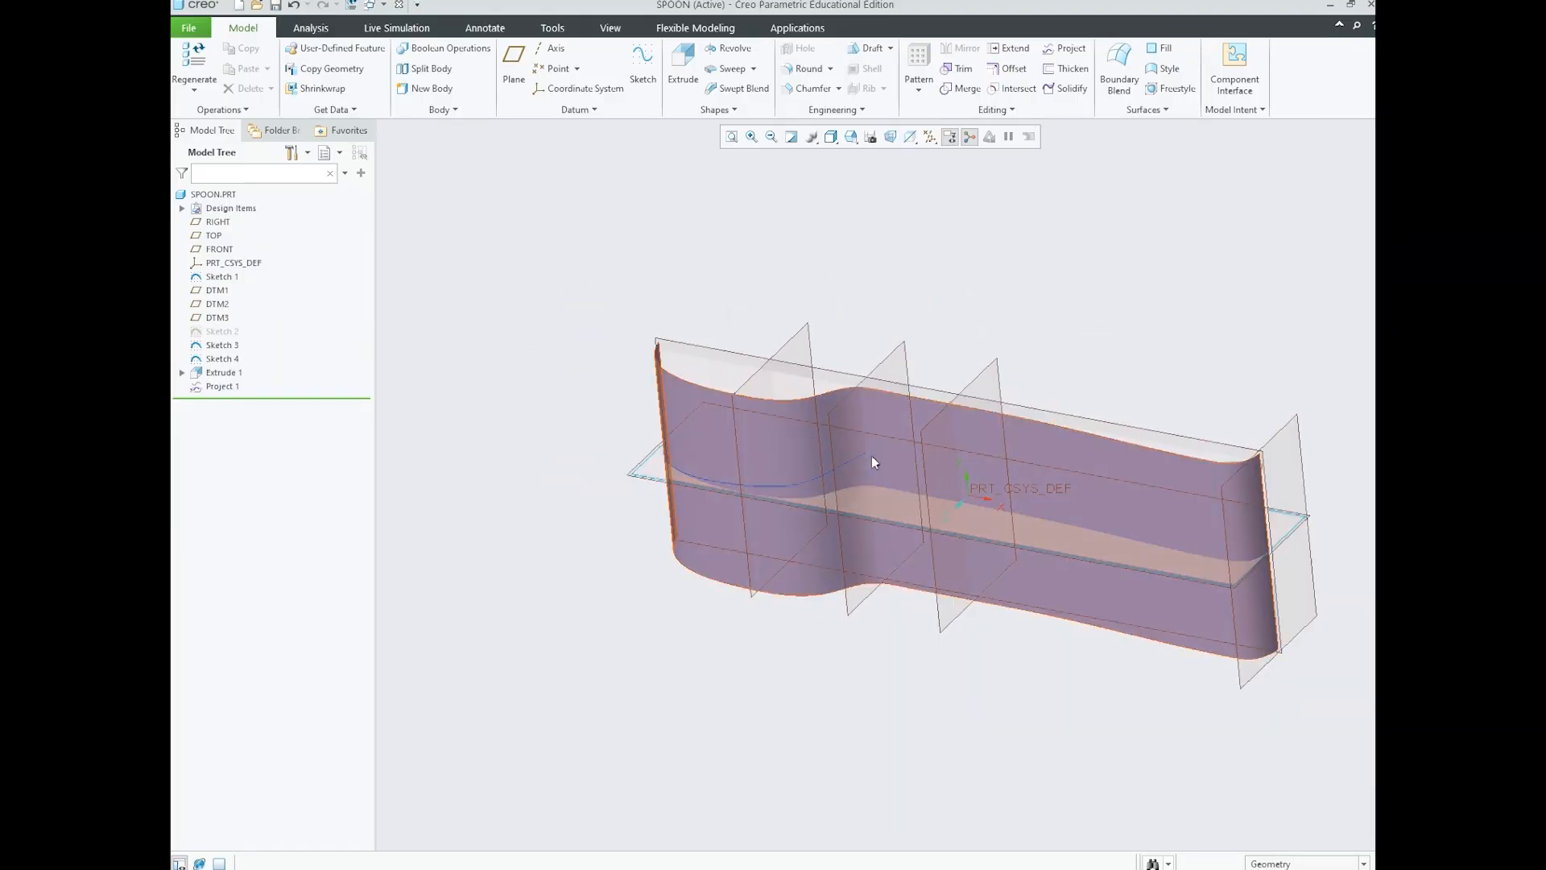
scroll(735, 422, down, 3)
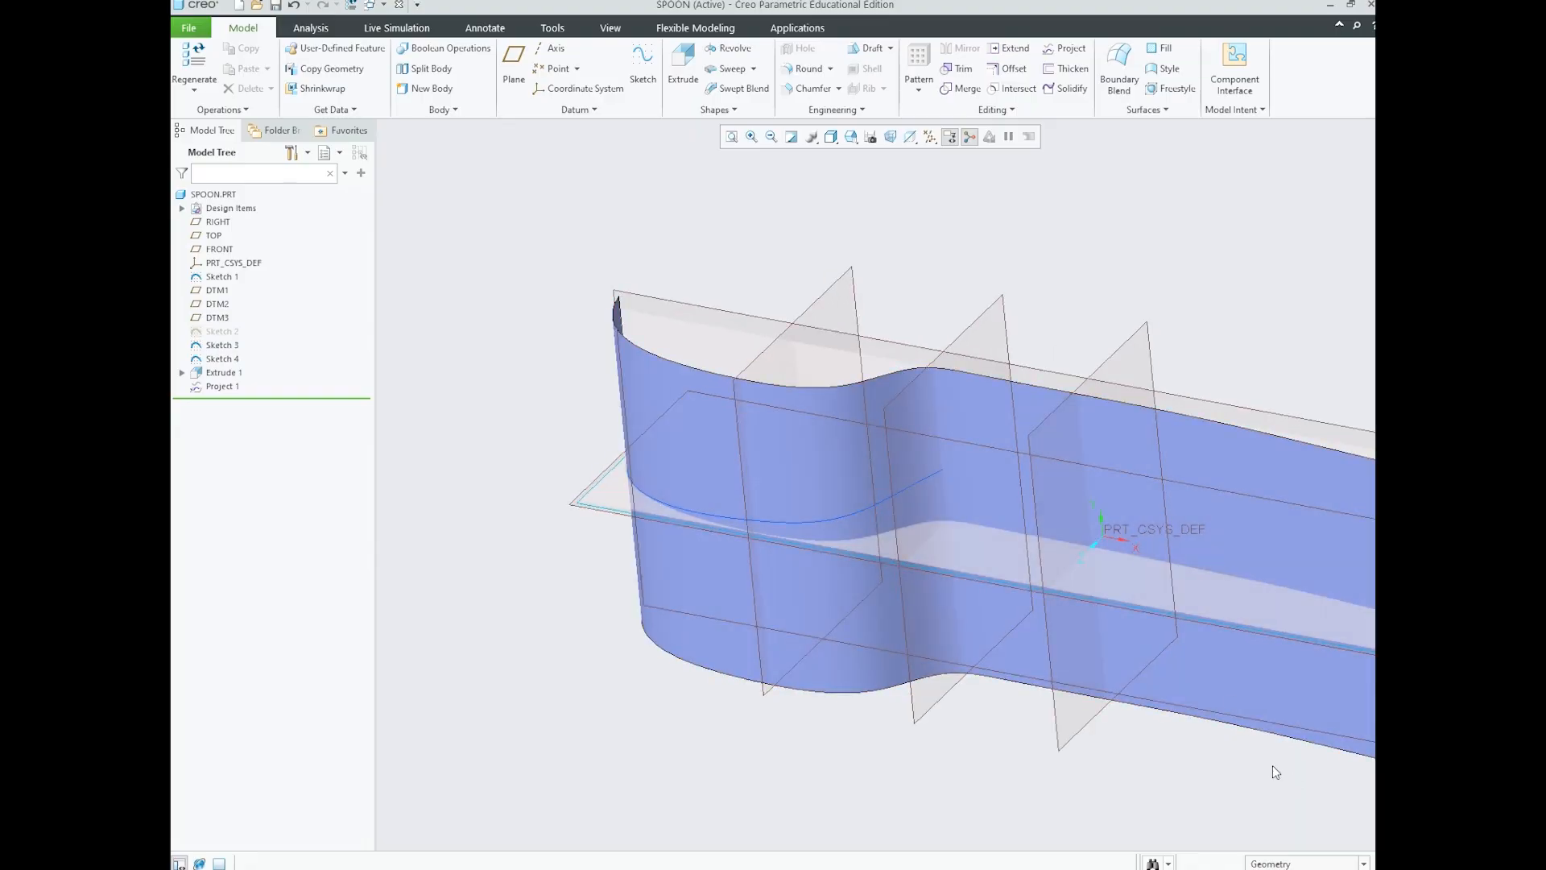
scroll(524, 459, up, 2)
scroll(665, 443, down, 2)
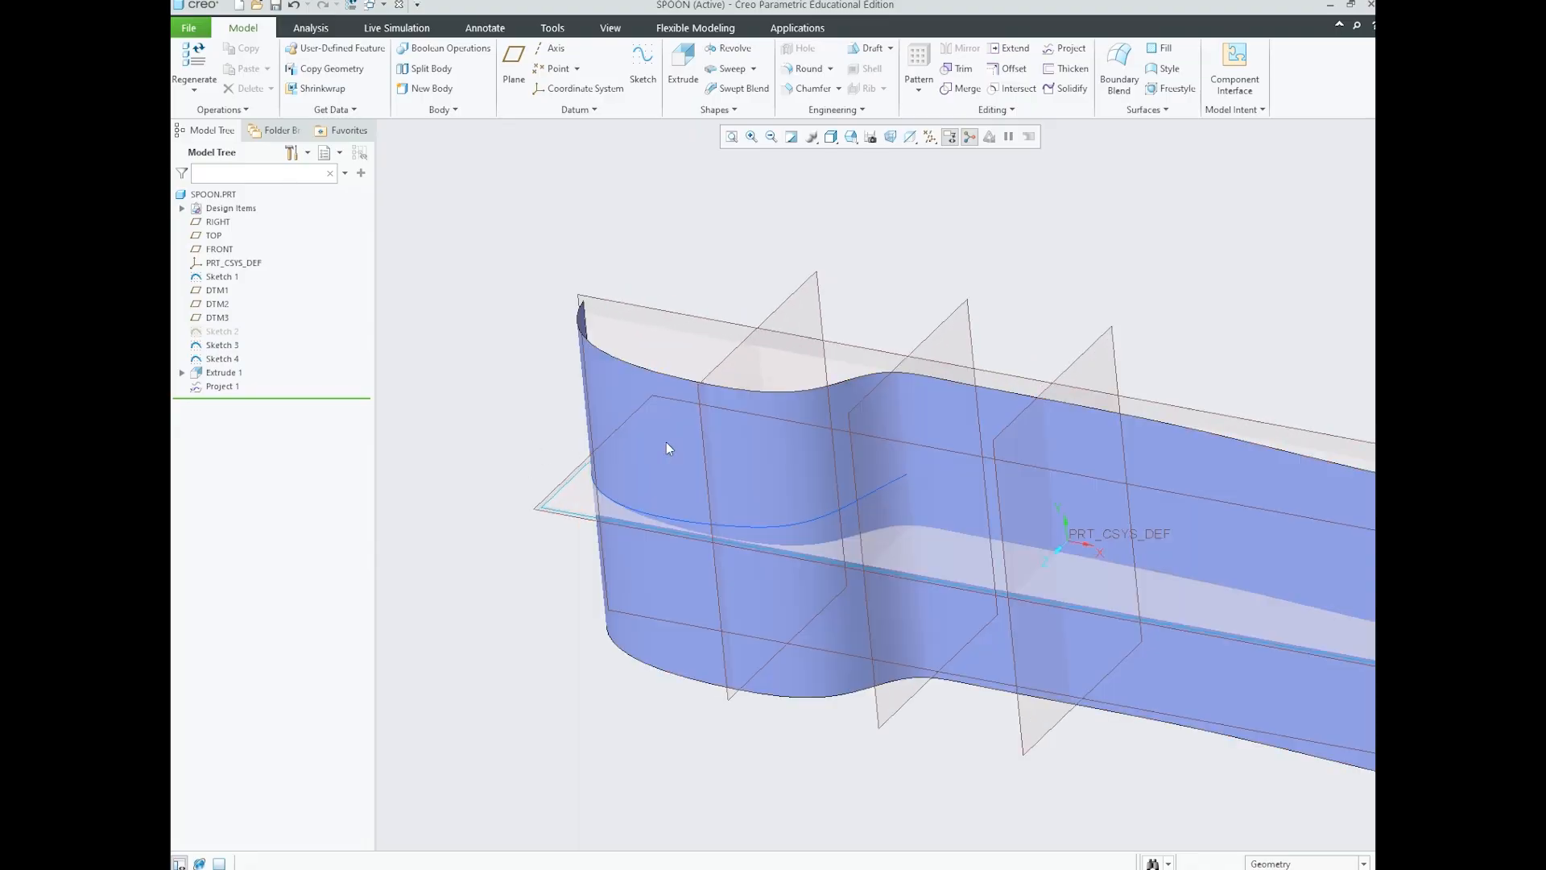
click(670, 412)
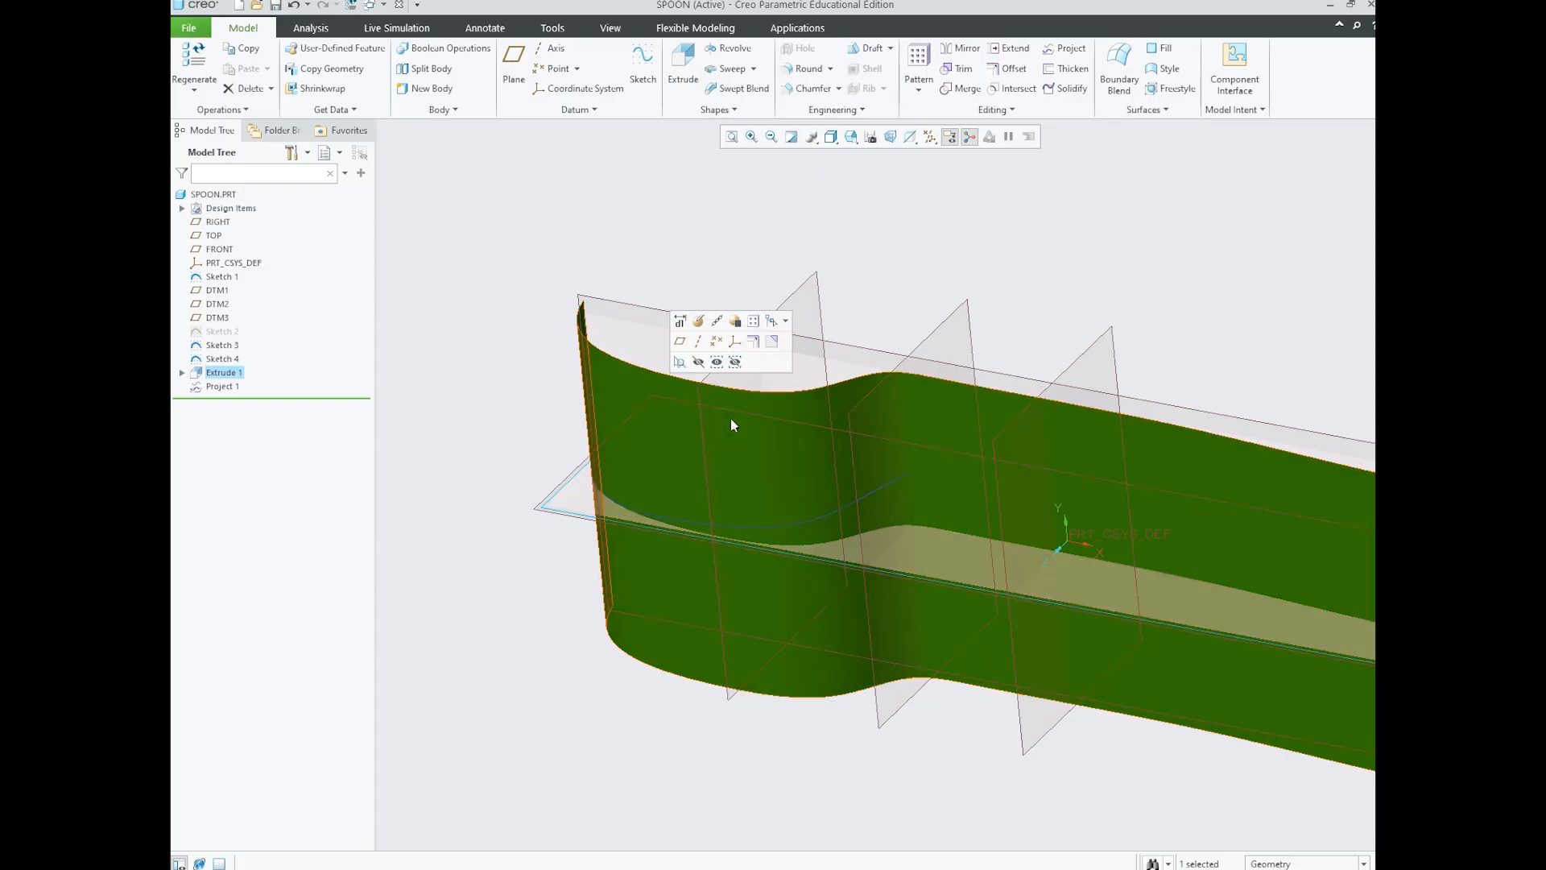
click(542, 383)
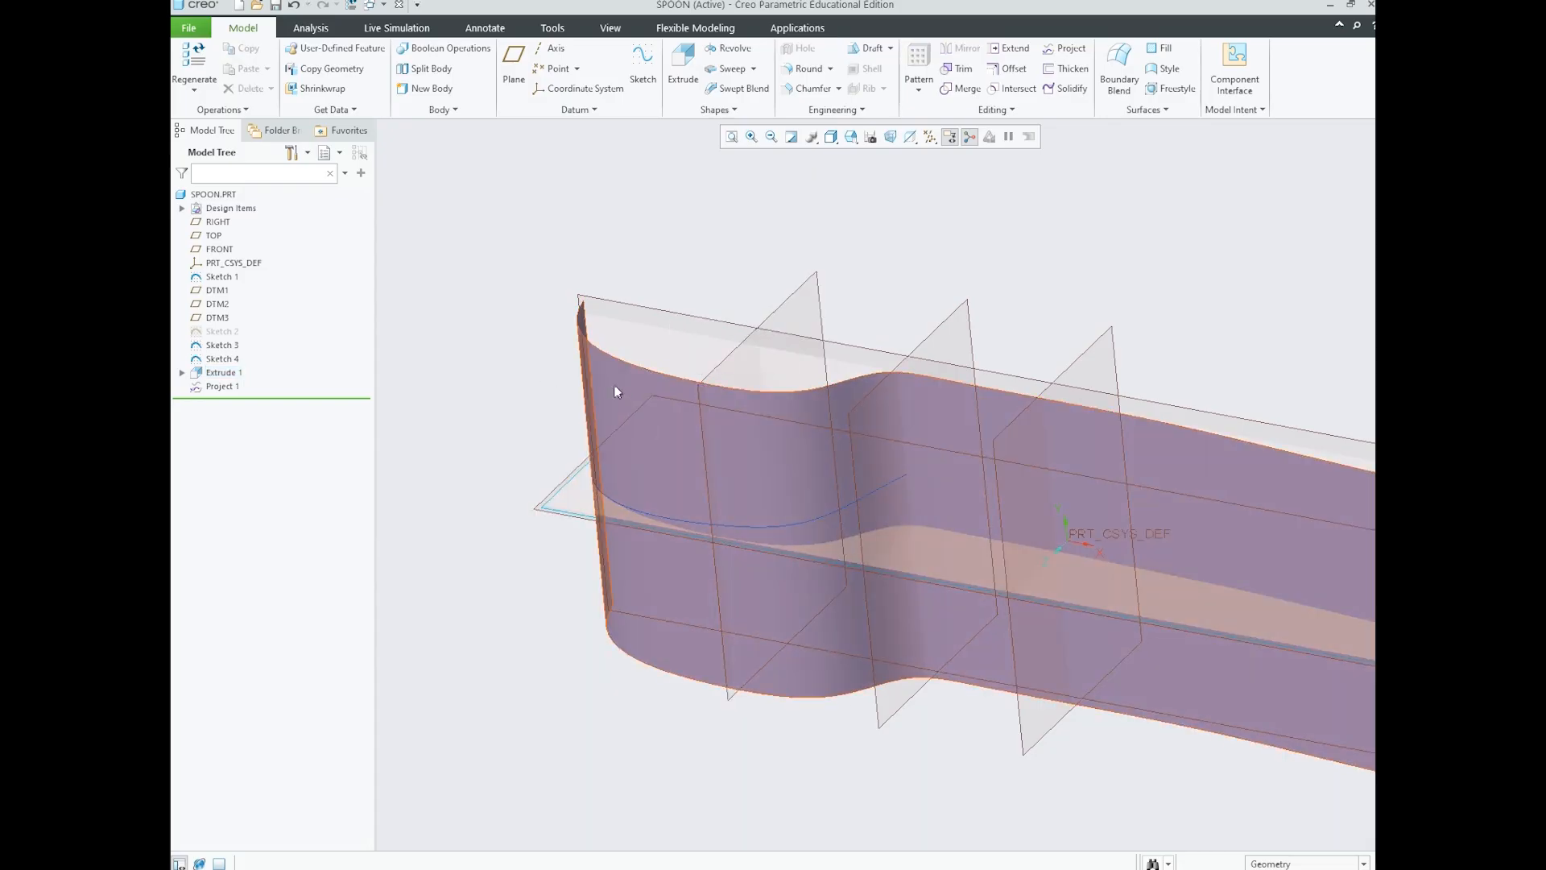
click(616, 379)
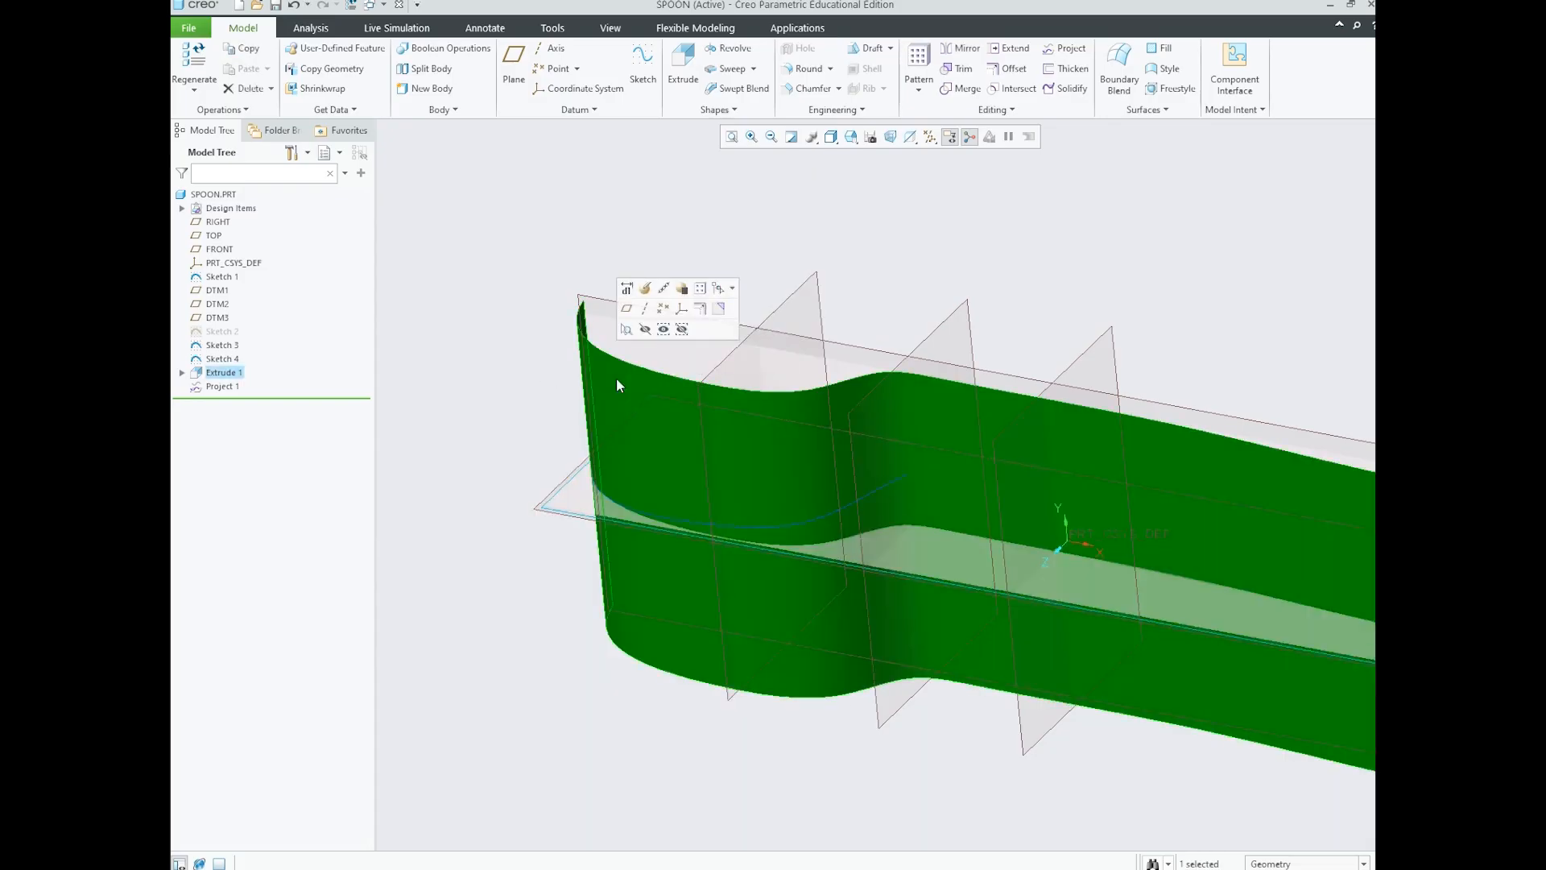
click(644, 330)
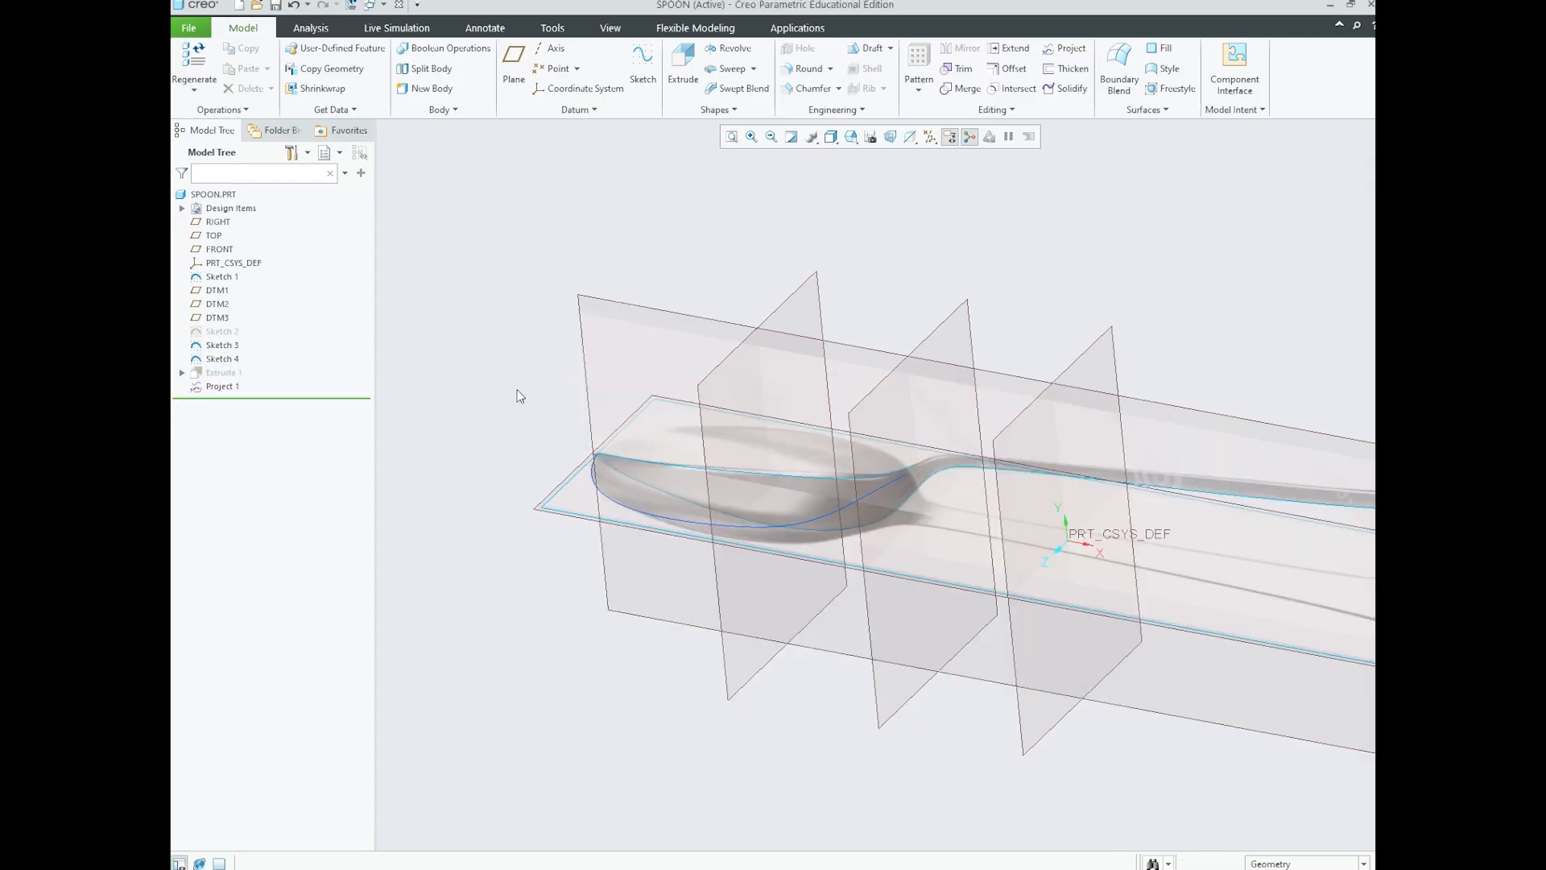
- Hide Sketch 1, the rectangle around the spoon on the horizontal plane
scroll(612, 465, down, 2)
mouse_move(842, 520)
middle_down()
mouse_move(833, 467)
mouse_move(874, 492)
mouse_move(841, 509)
middle_up()
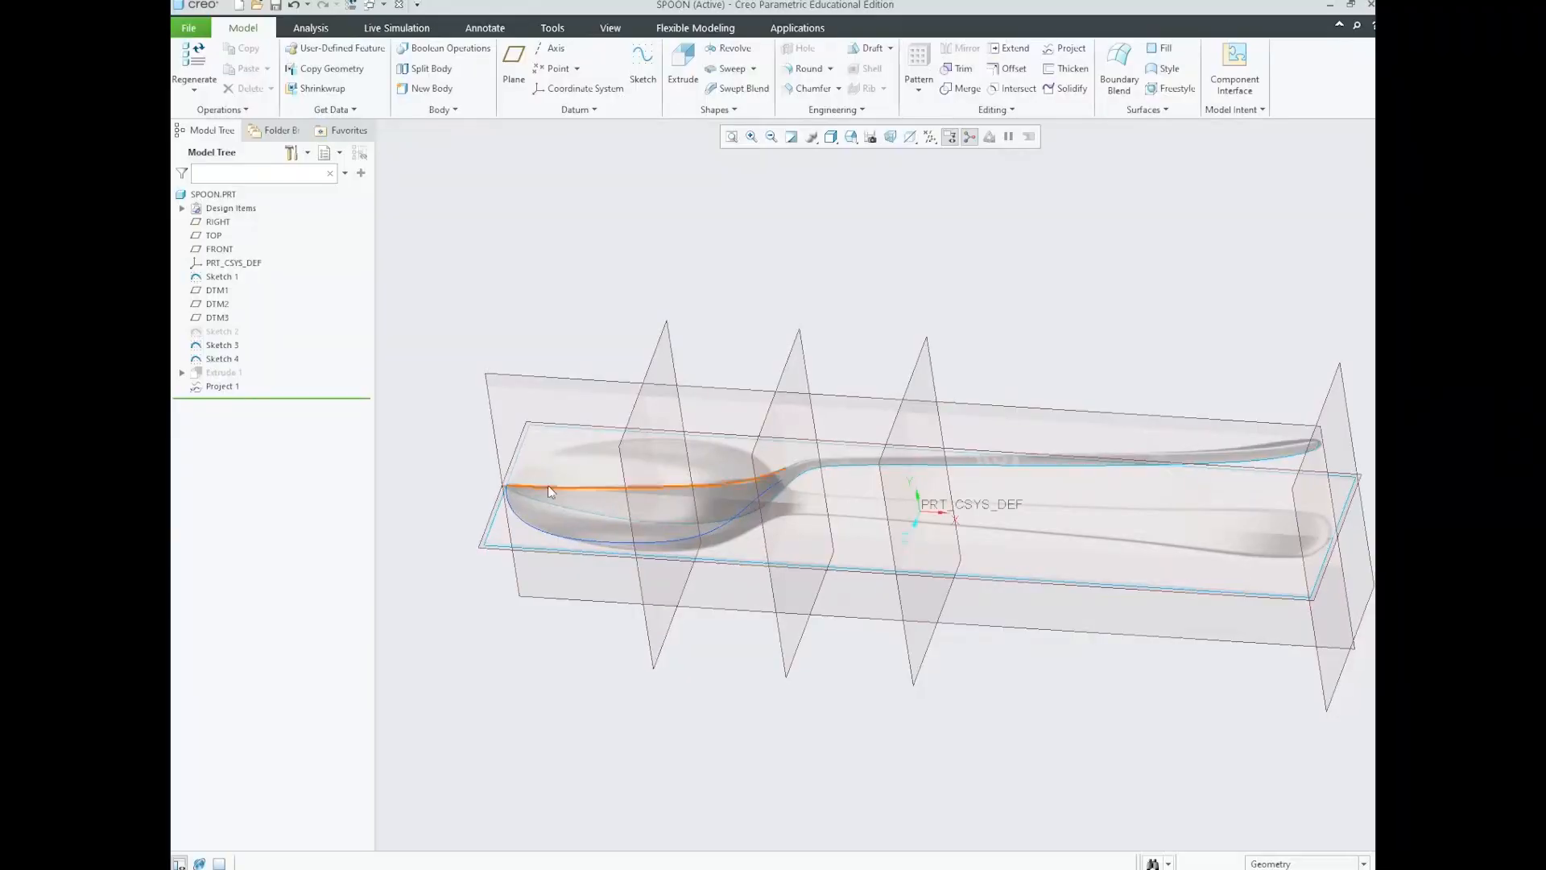
scroll(529, 464, up, 3)
click(551, 433)
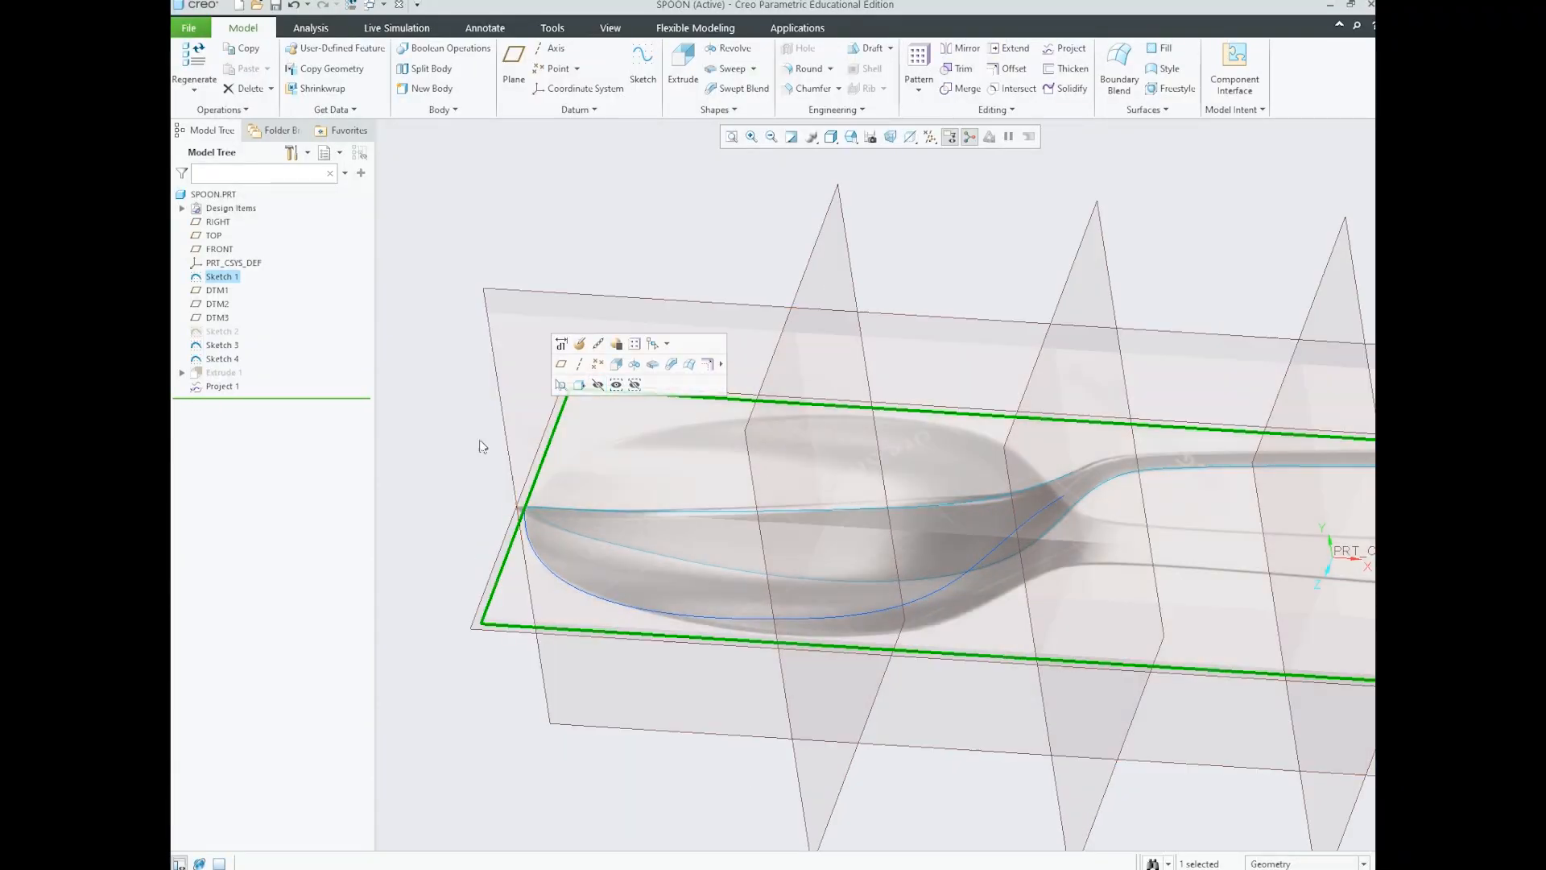
key(Escape)
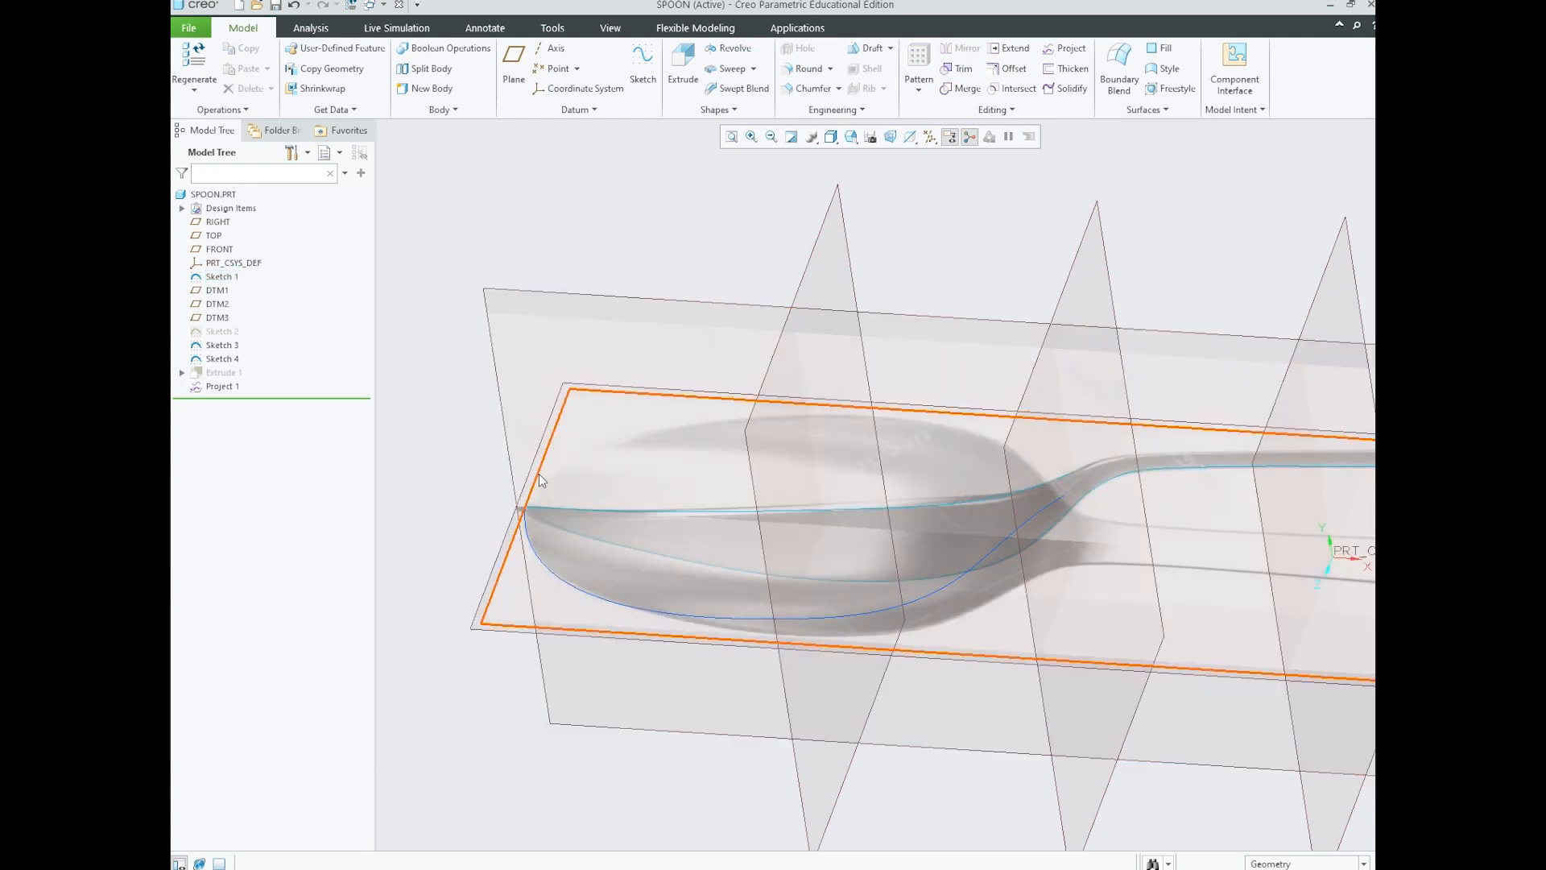
click(539, 474)
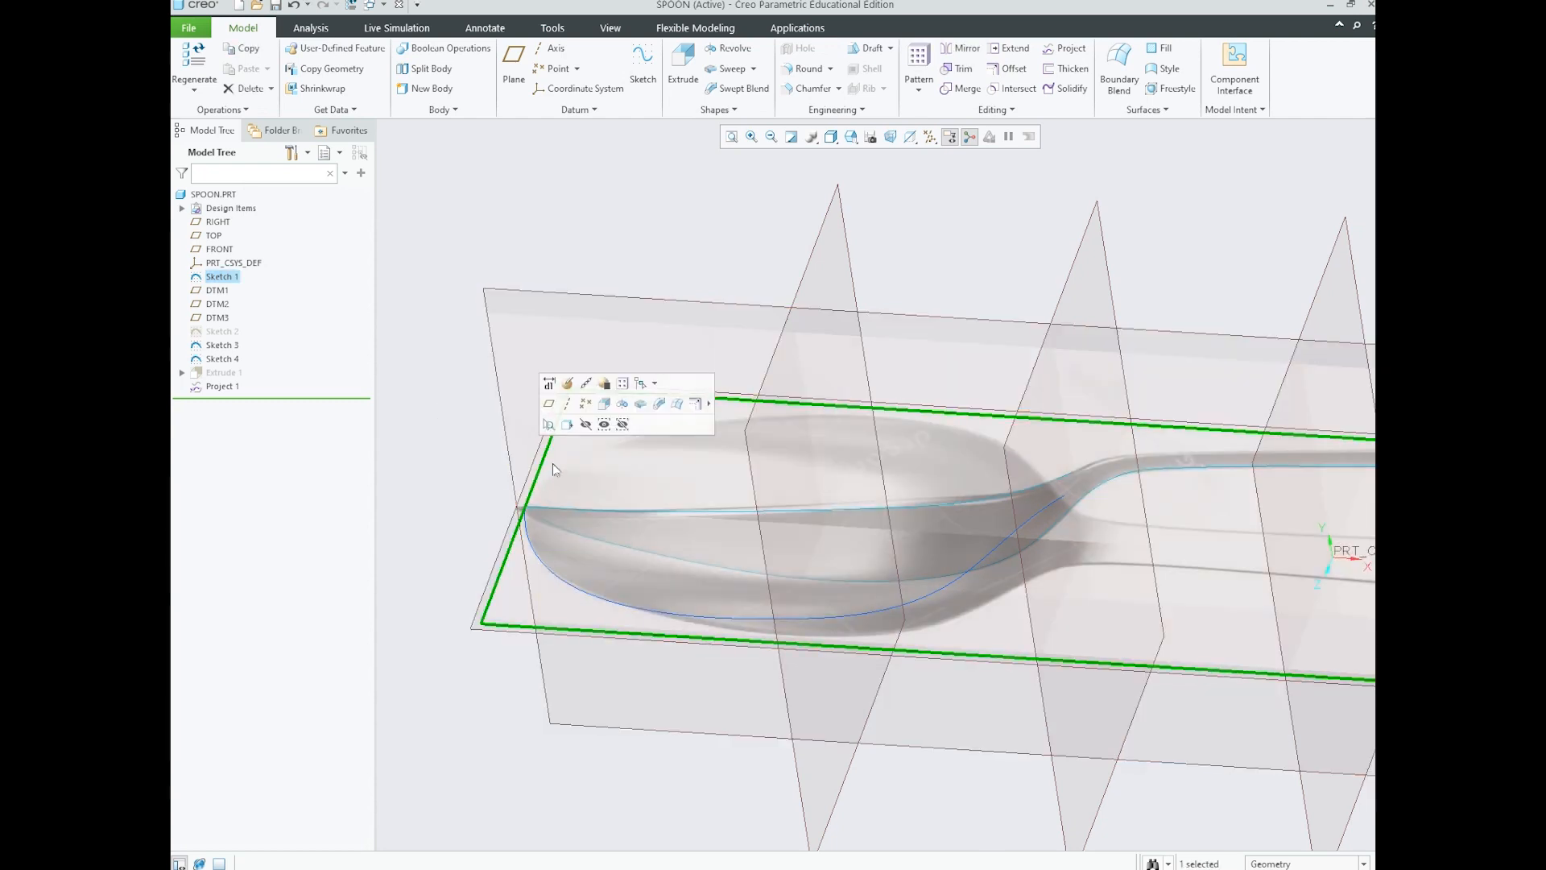
click(586, 425)
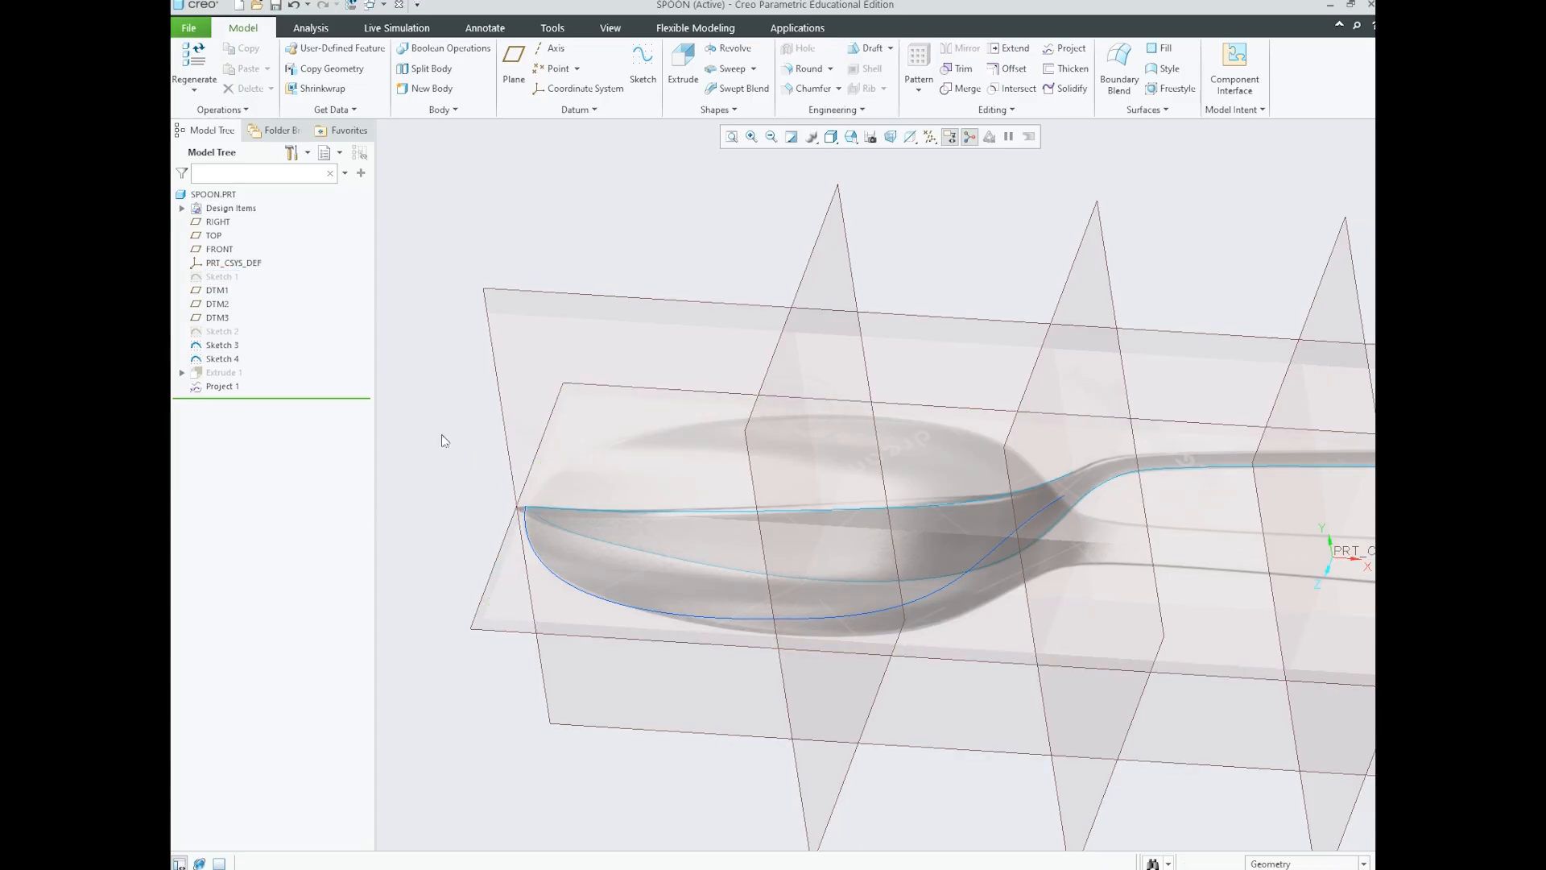
scroll(677, 464, down, 3)
scroll(607, 477, down, 2)
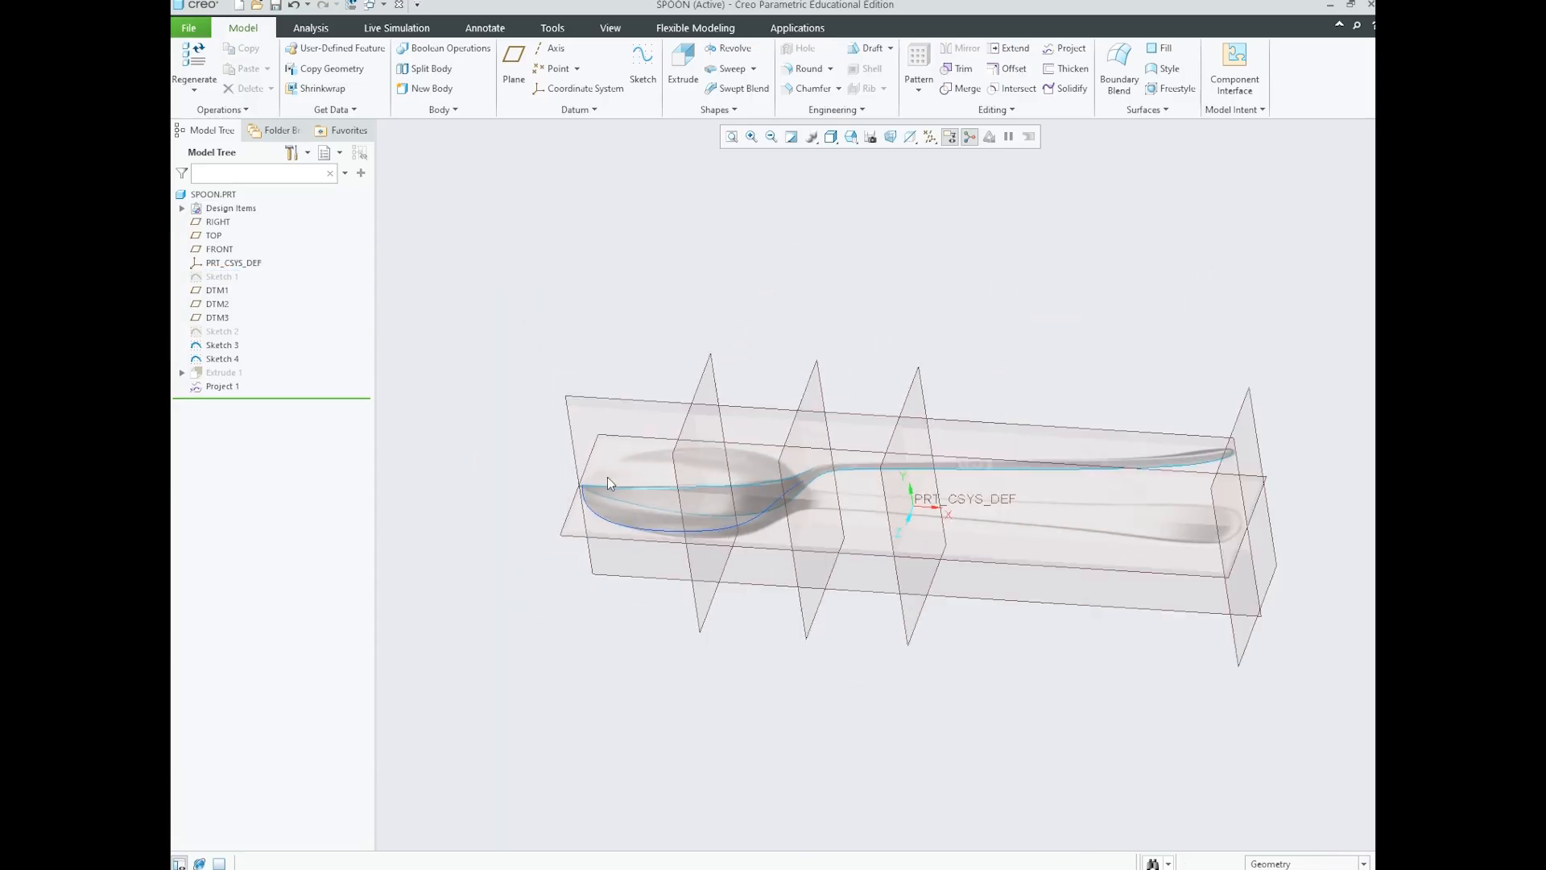
mouse_move(819, 517)
middle_down()
mouse_move(859, 487)
mouse_move(843, 503)
middle_up()
middle_drag(621, 715, 804, 570)
scroll(762, 439, up, 2)
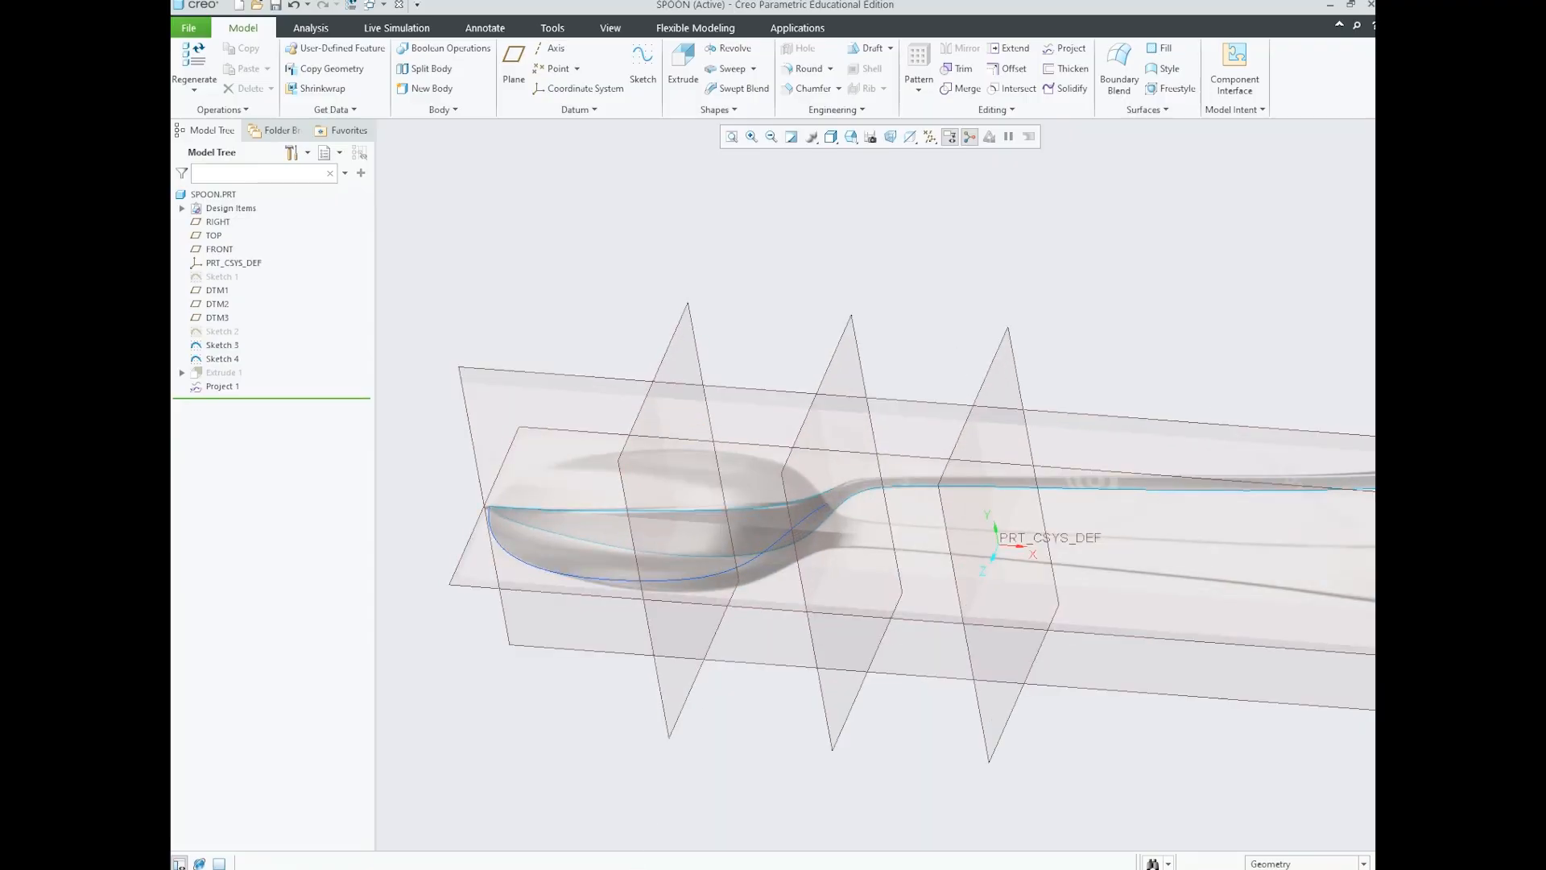
- Switch to the image viewer and study Spoon (13).png and Spoon (14).png for the mirror setup of the projected curve
mouse_move(633, 868)
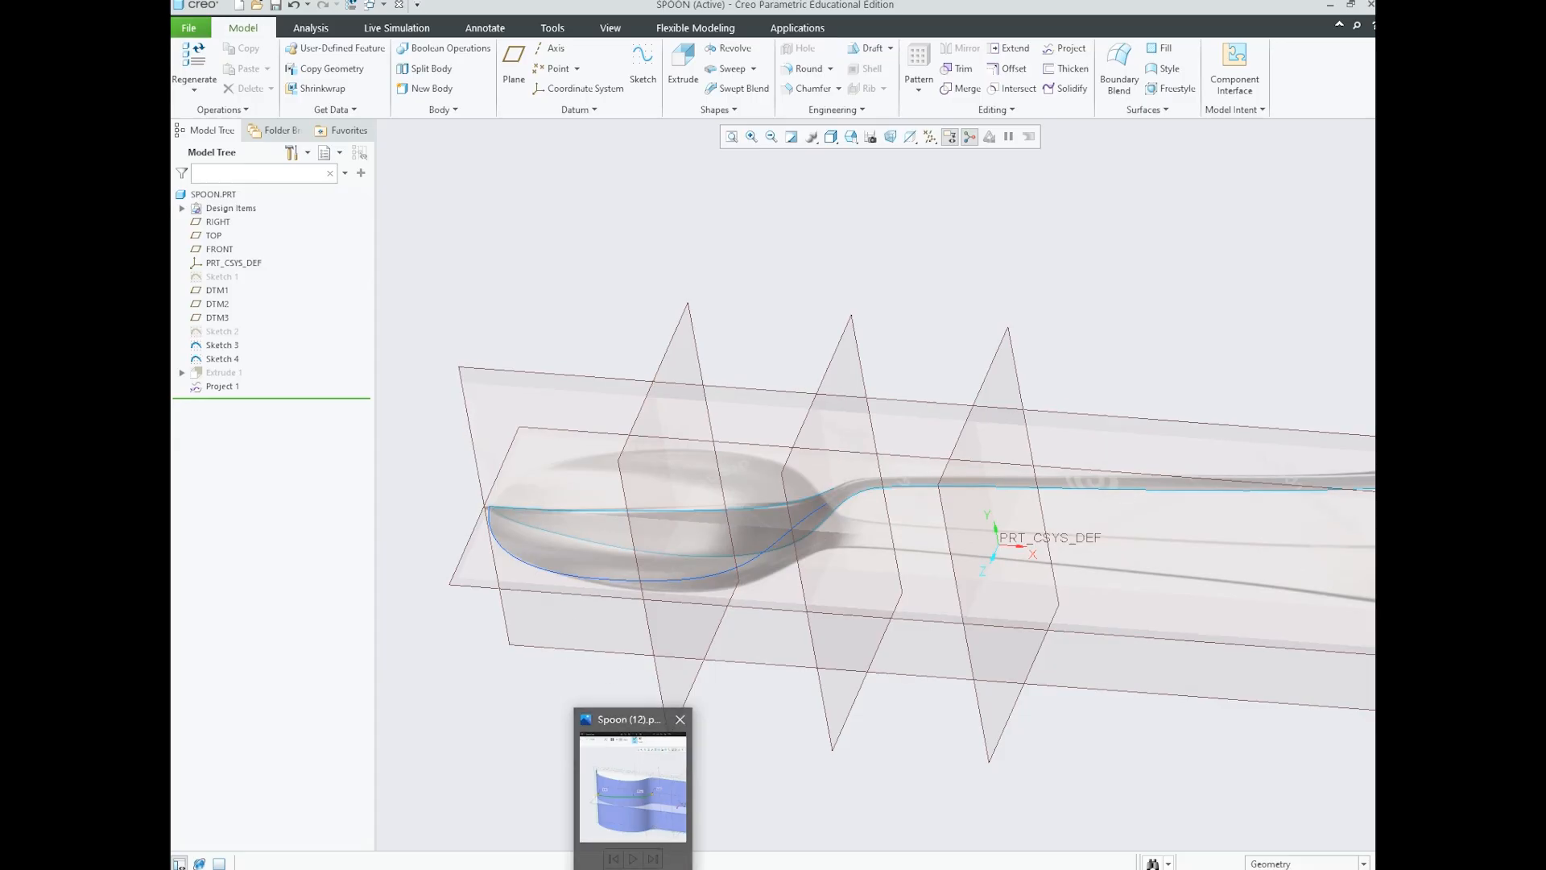
click(633, 868)
click(998, 469)
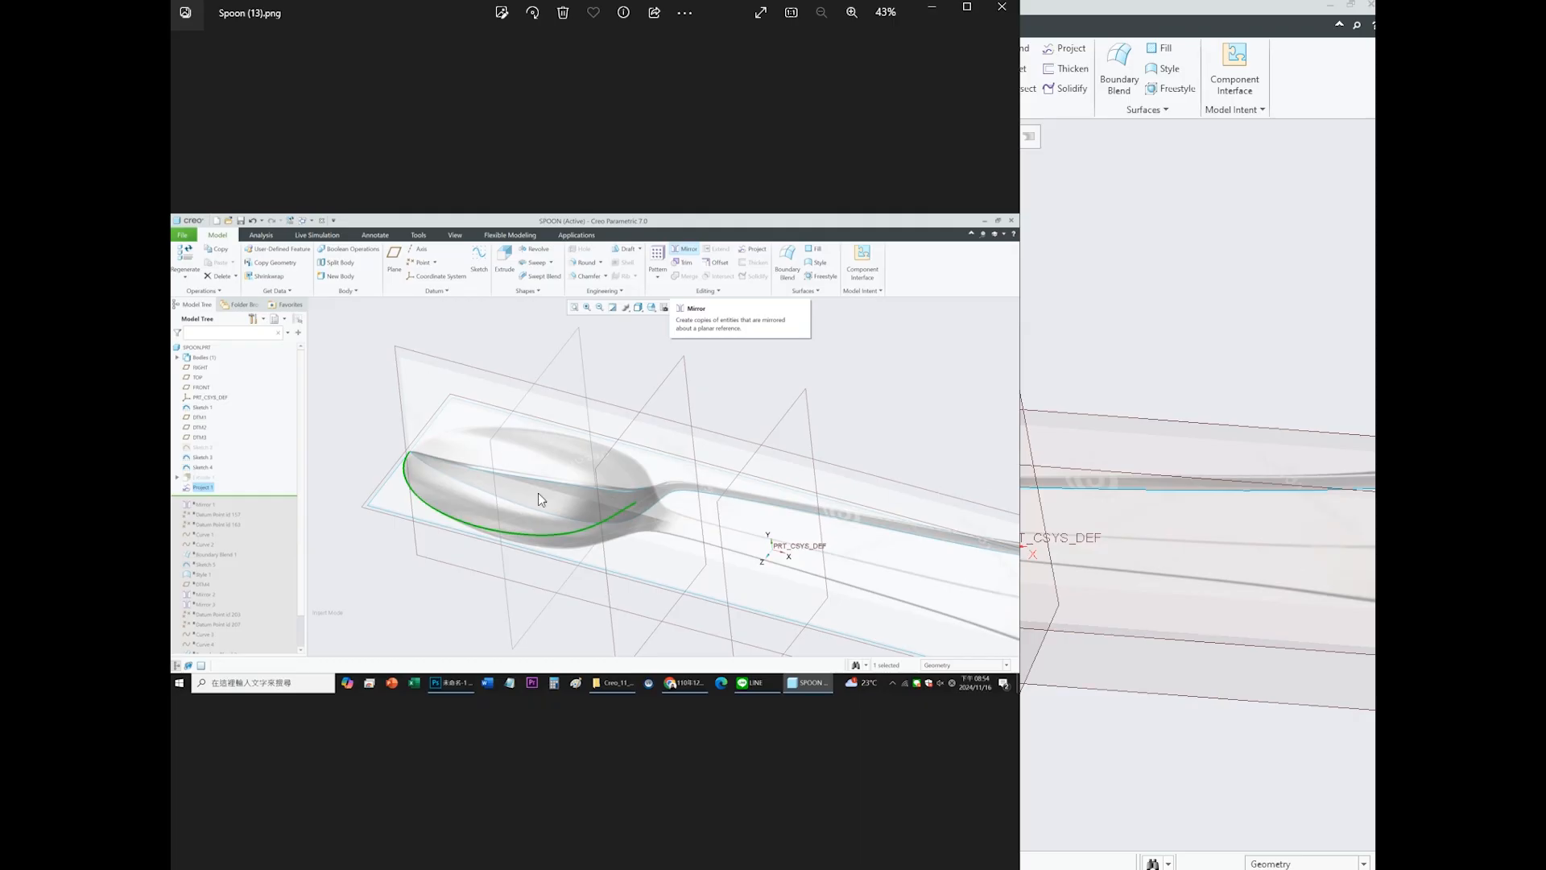
scroll(538, 500, up, 4)
scroll(538, 500, down, 4)
scroll(538, 500, up, 2)
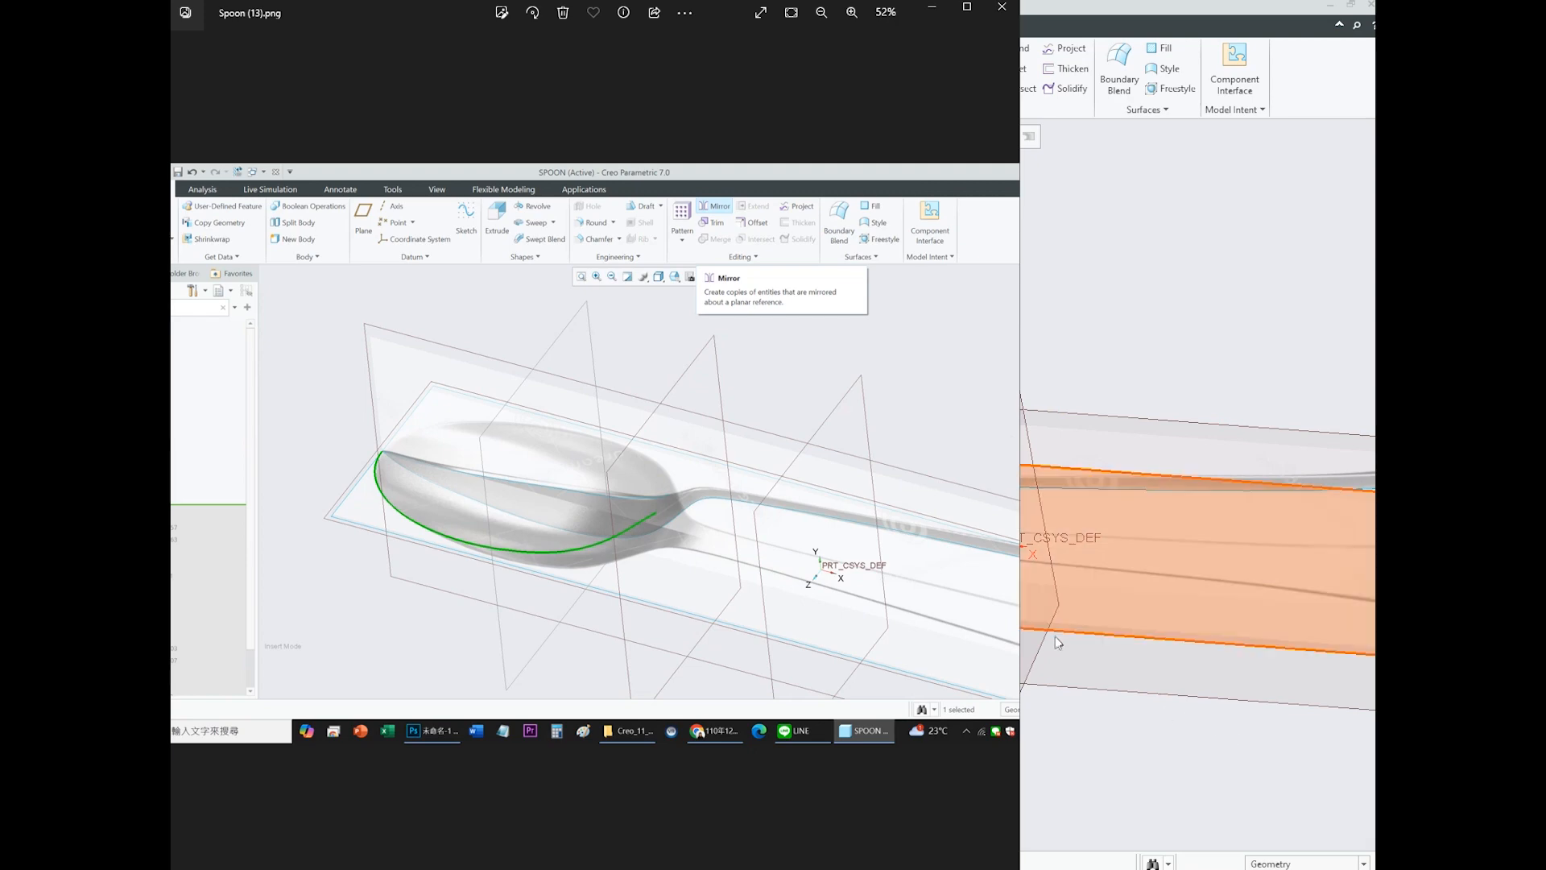
scroll(471, 490, up, 5)
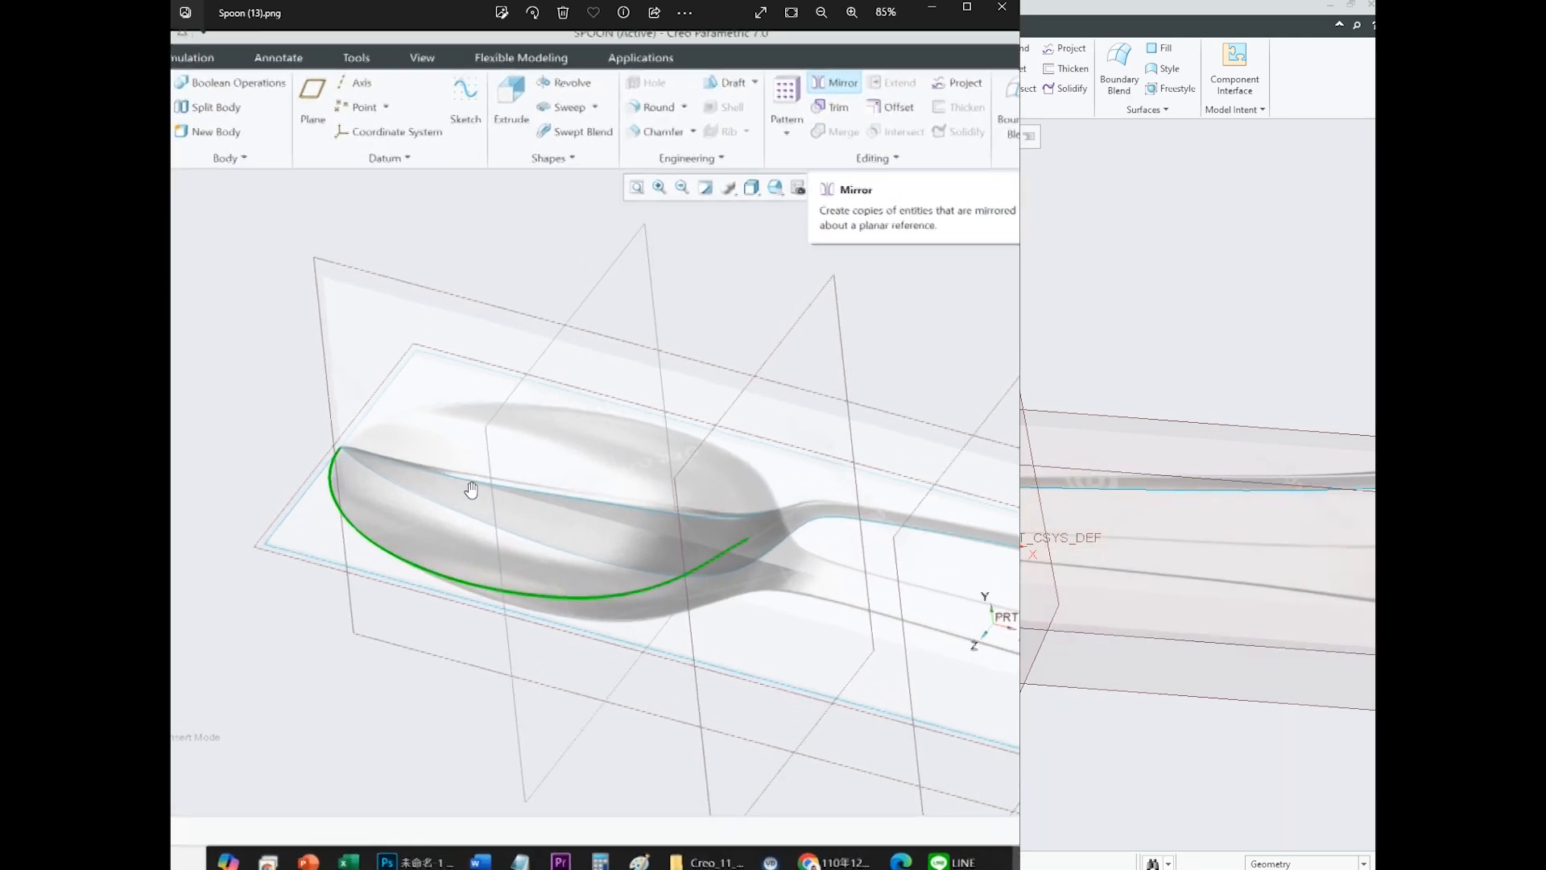
scroll(436, 494, down, 3)
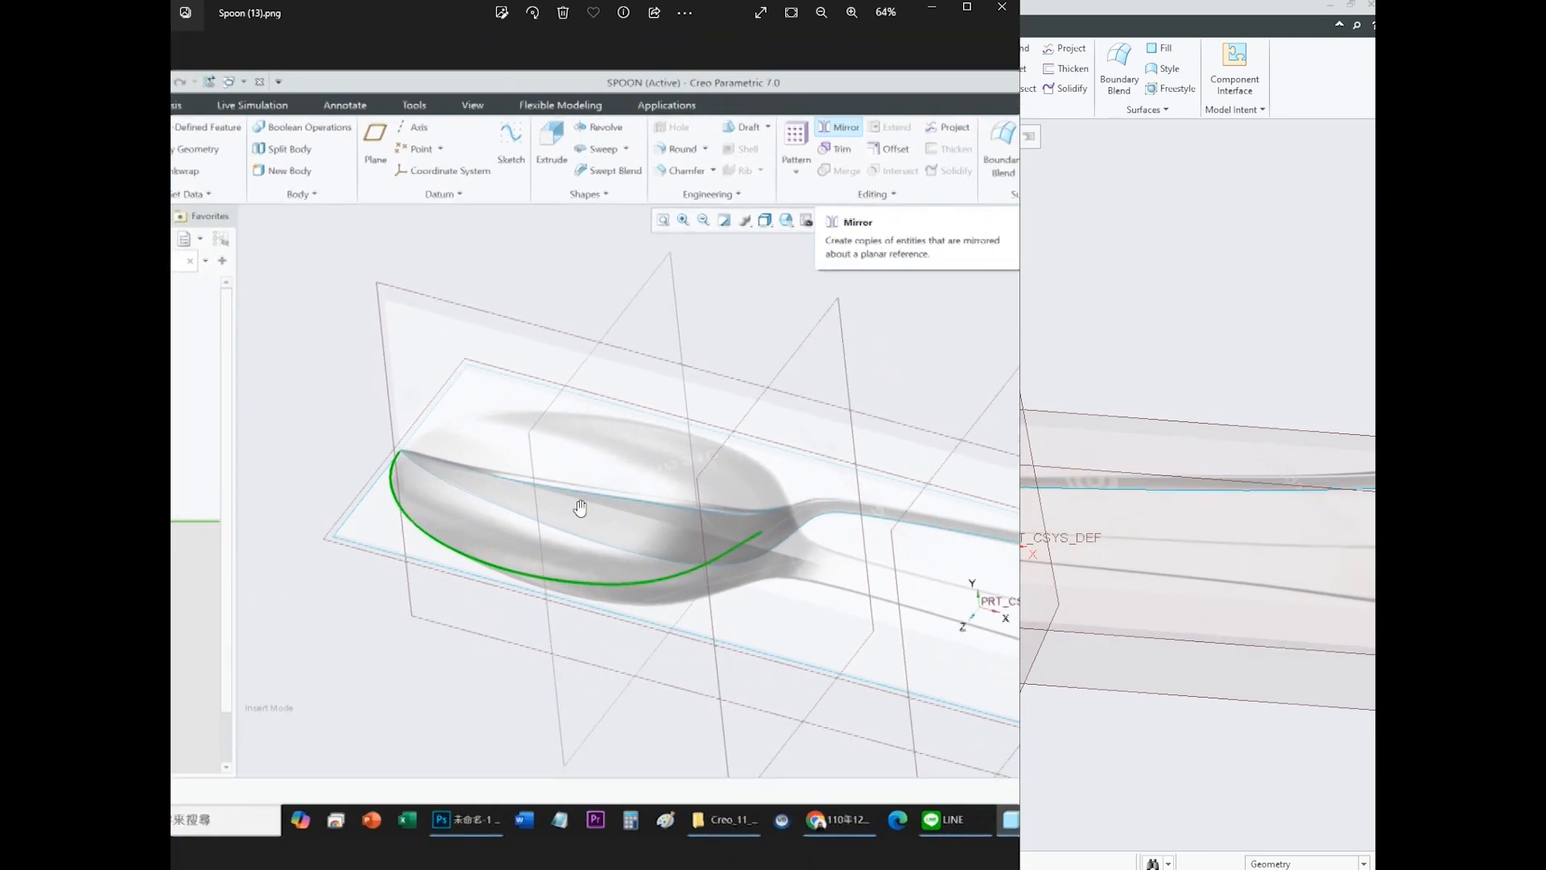
key(Right)
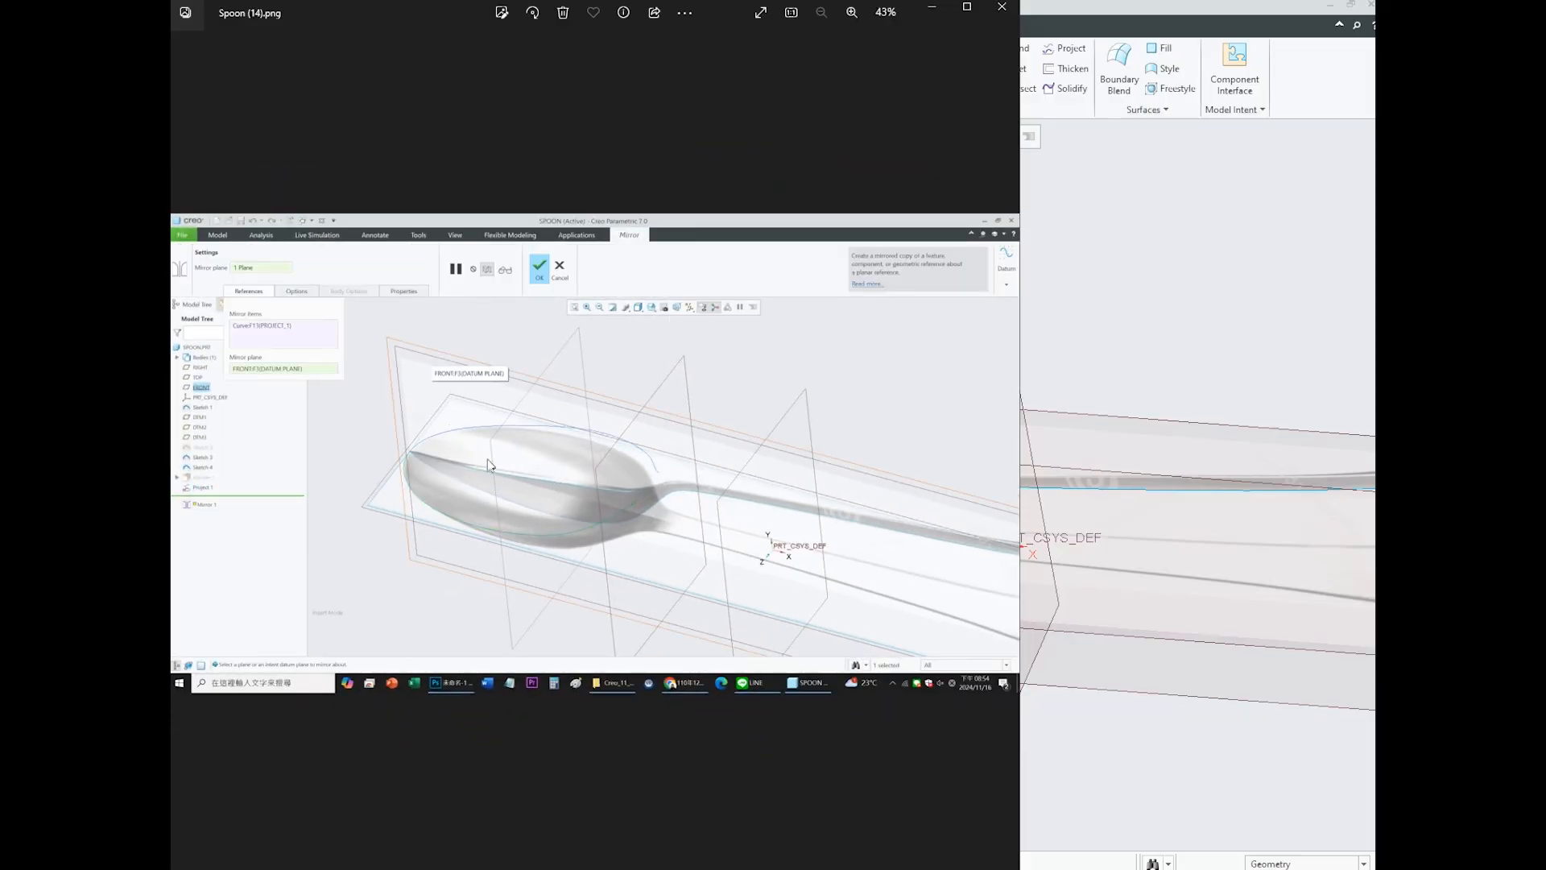
scroll(405, 437, up, 5)
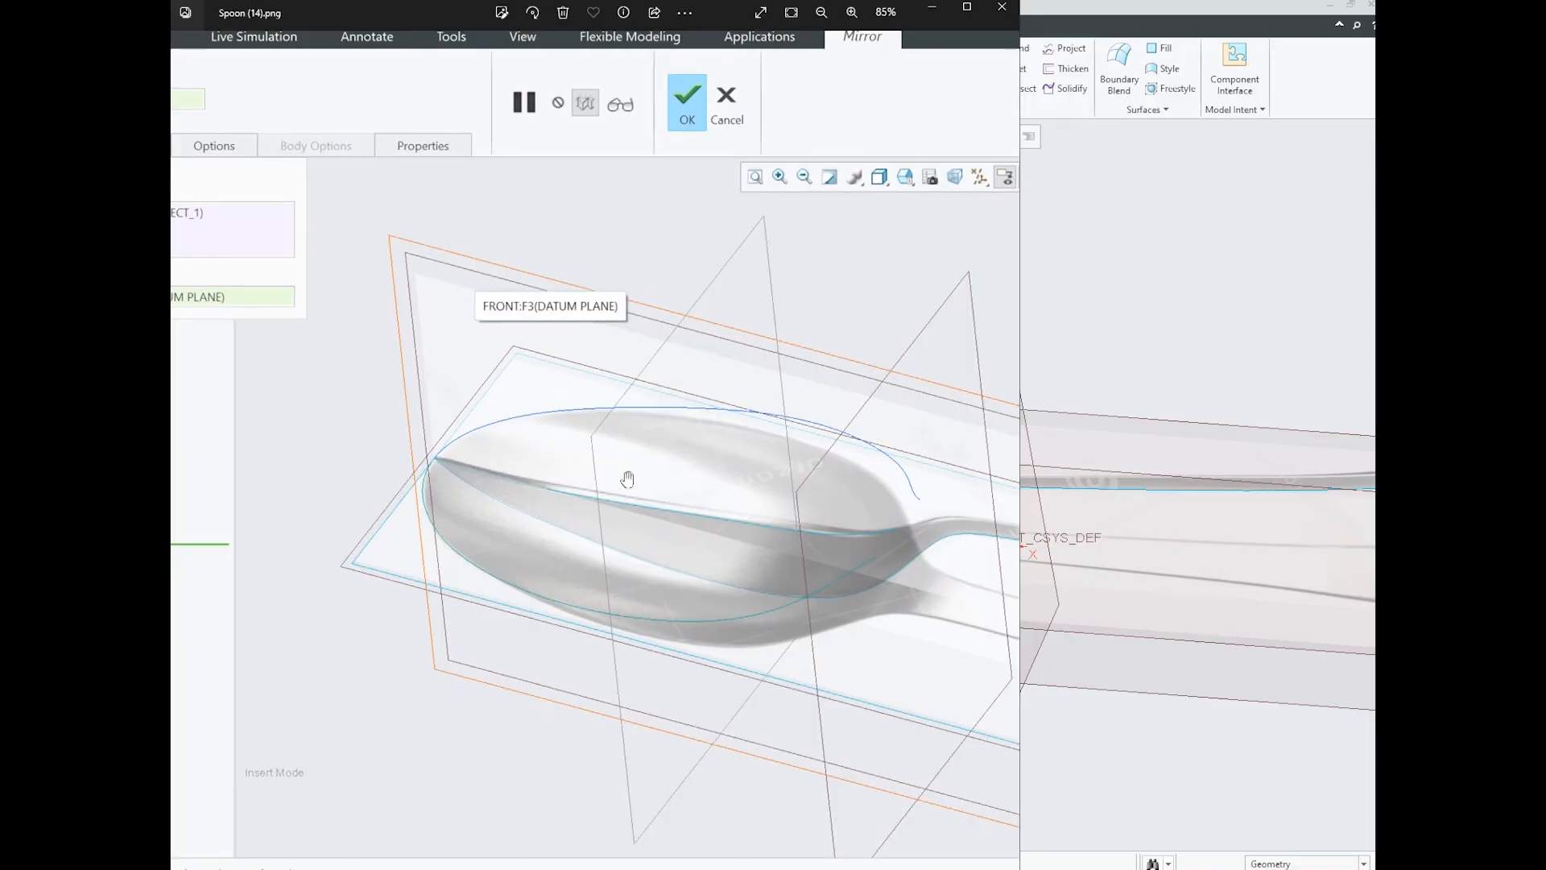
scroll(697, 500, down, 4)
scroll(601, 508, up, 5)
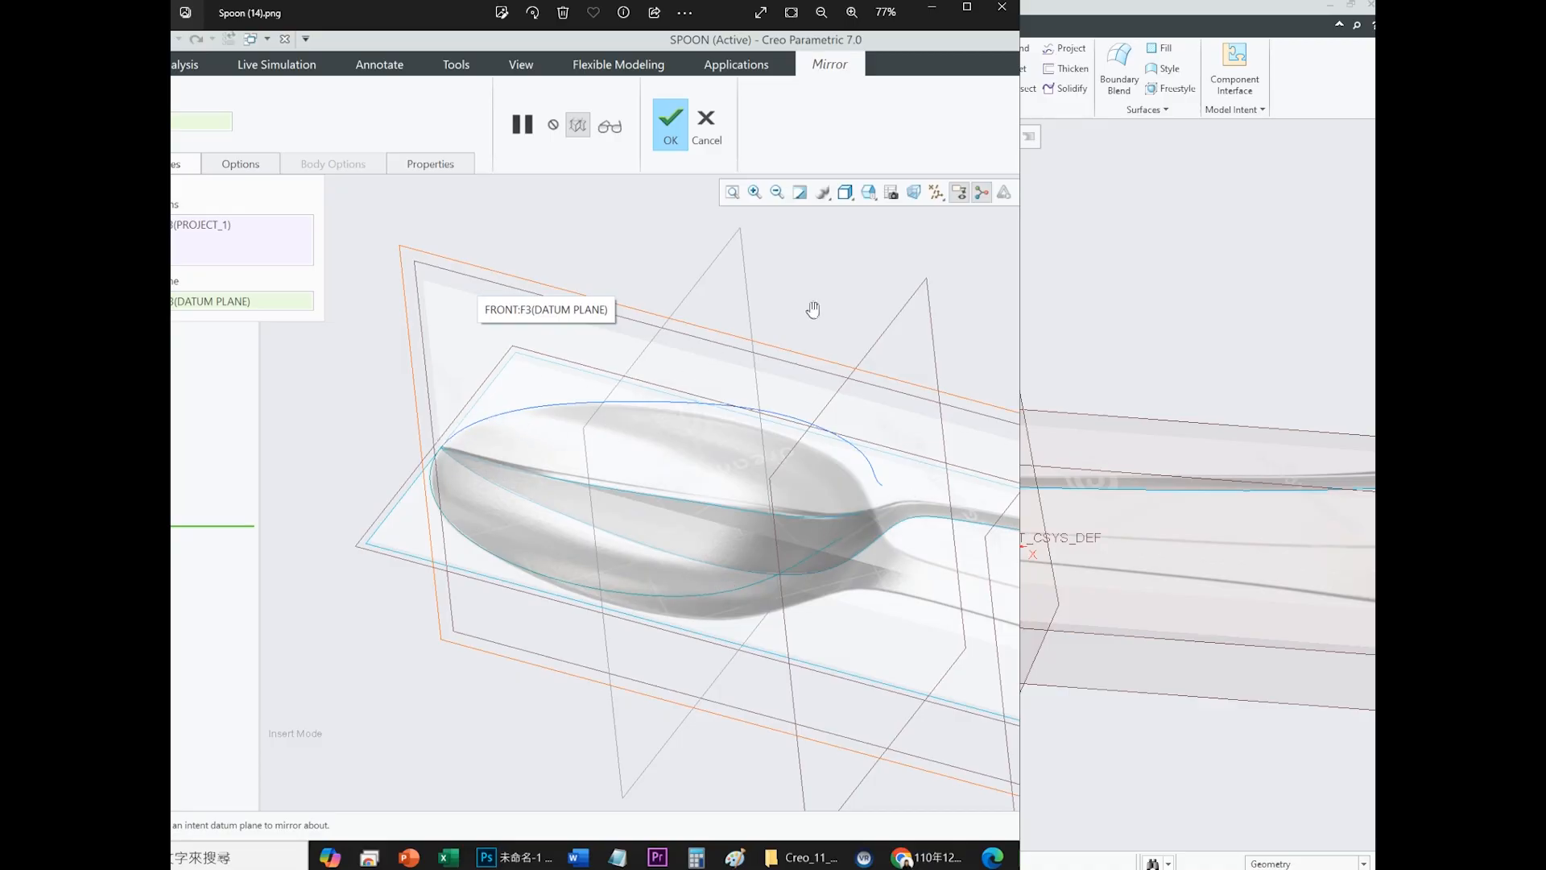
- Switch back to Creo and mirror the projected bowl-edge curve Project 1 about the FRONT datum plane
click(1135, 280)
middle_drag(819, 515, 872, 488)
scroll(673, 407, down, 2)
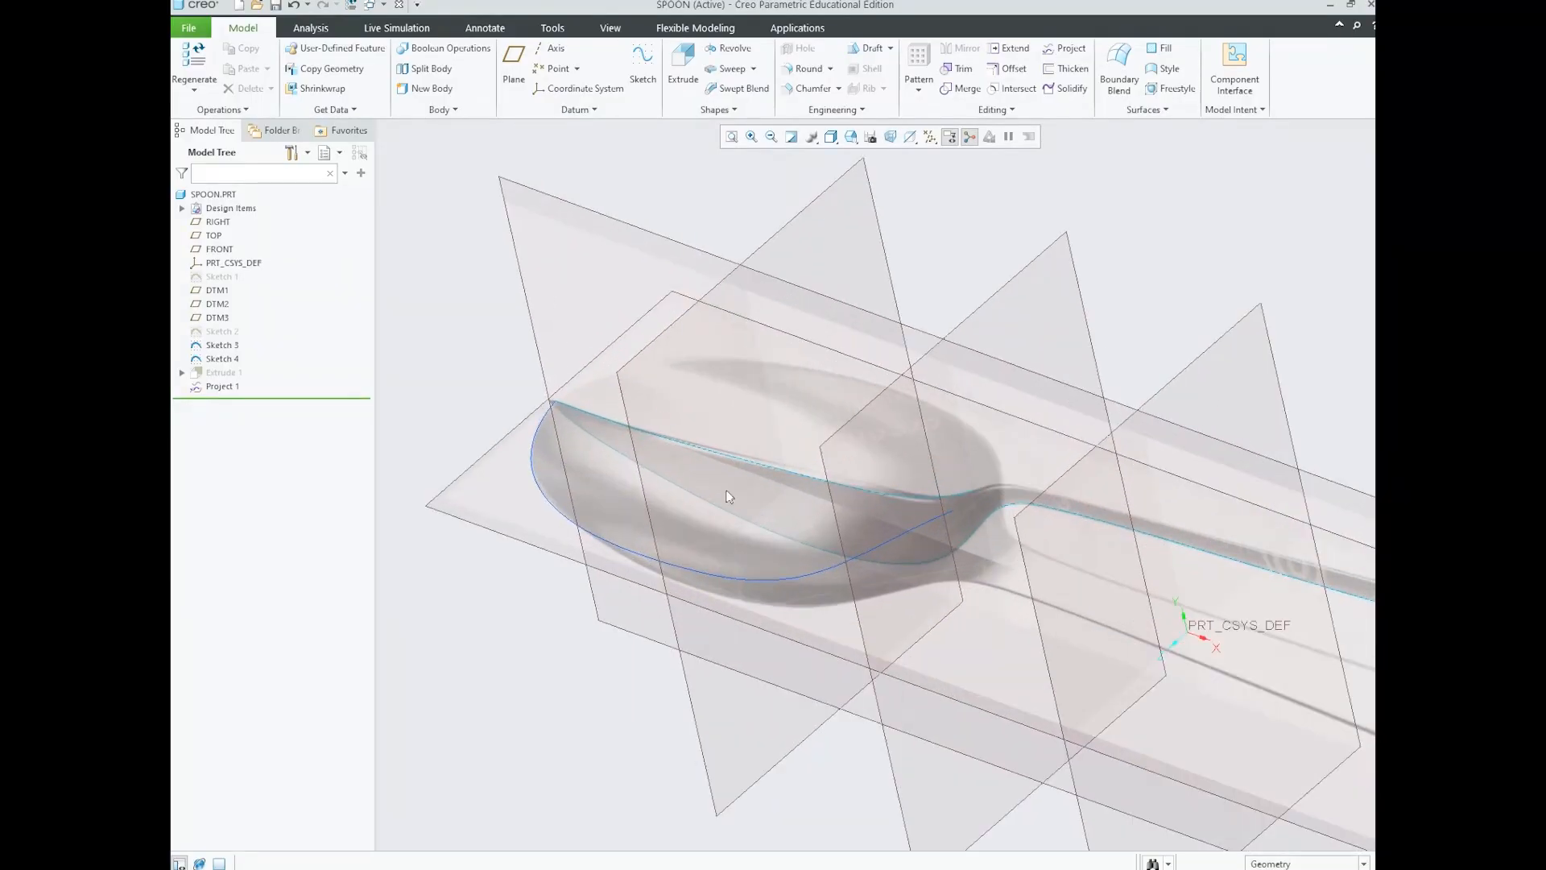
click(799, 577)
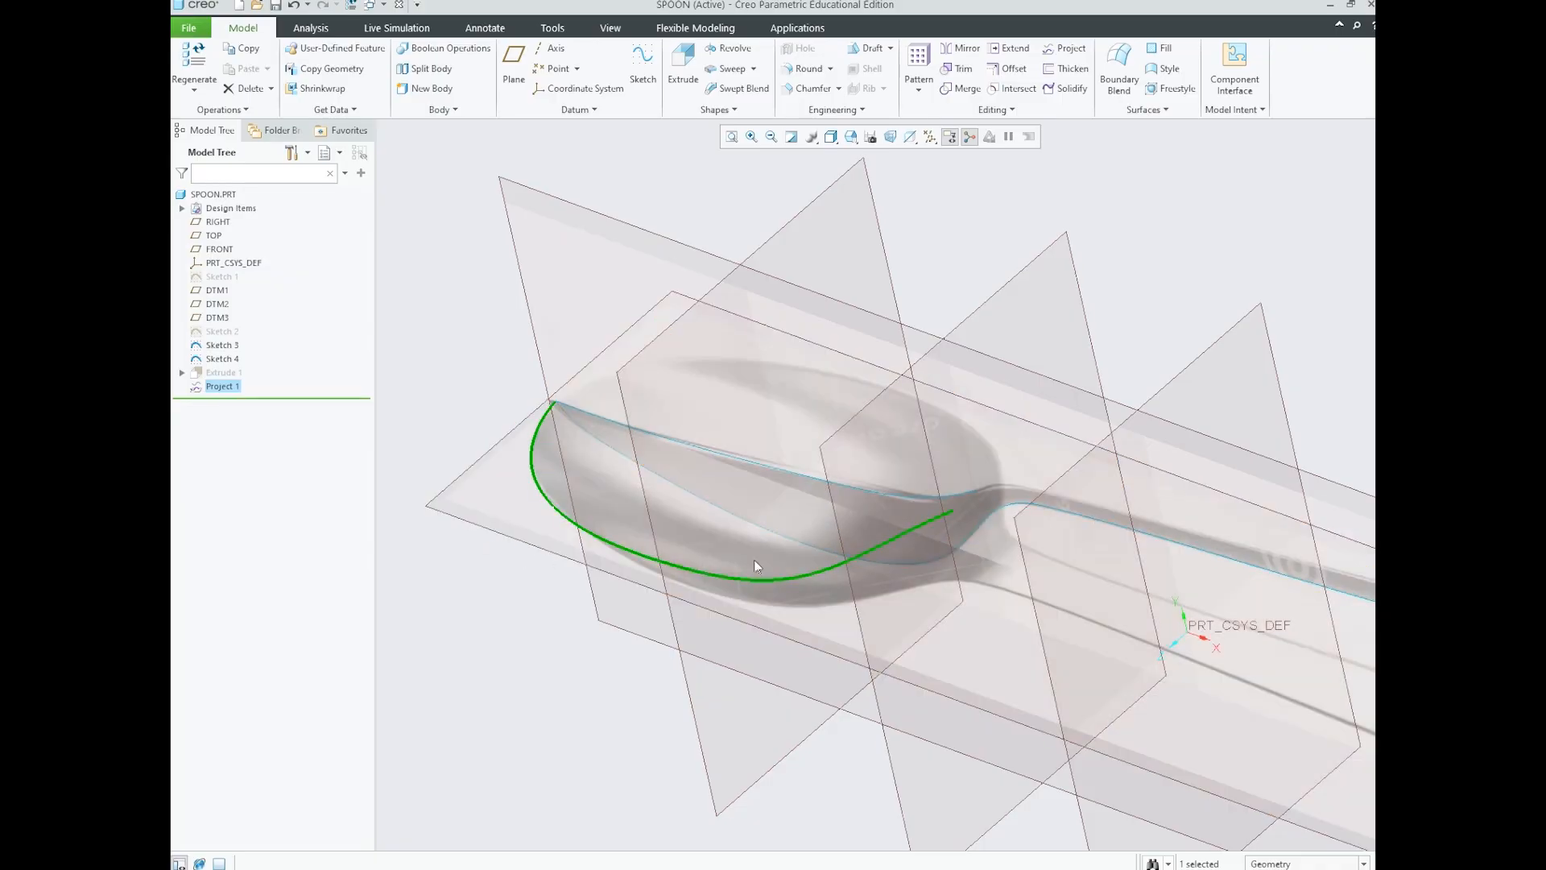
scroll(722, 501, up, 1)
scroll(718, 545, down, 1)
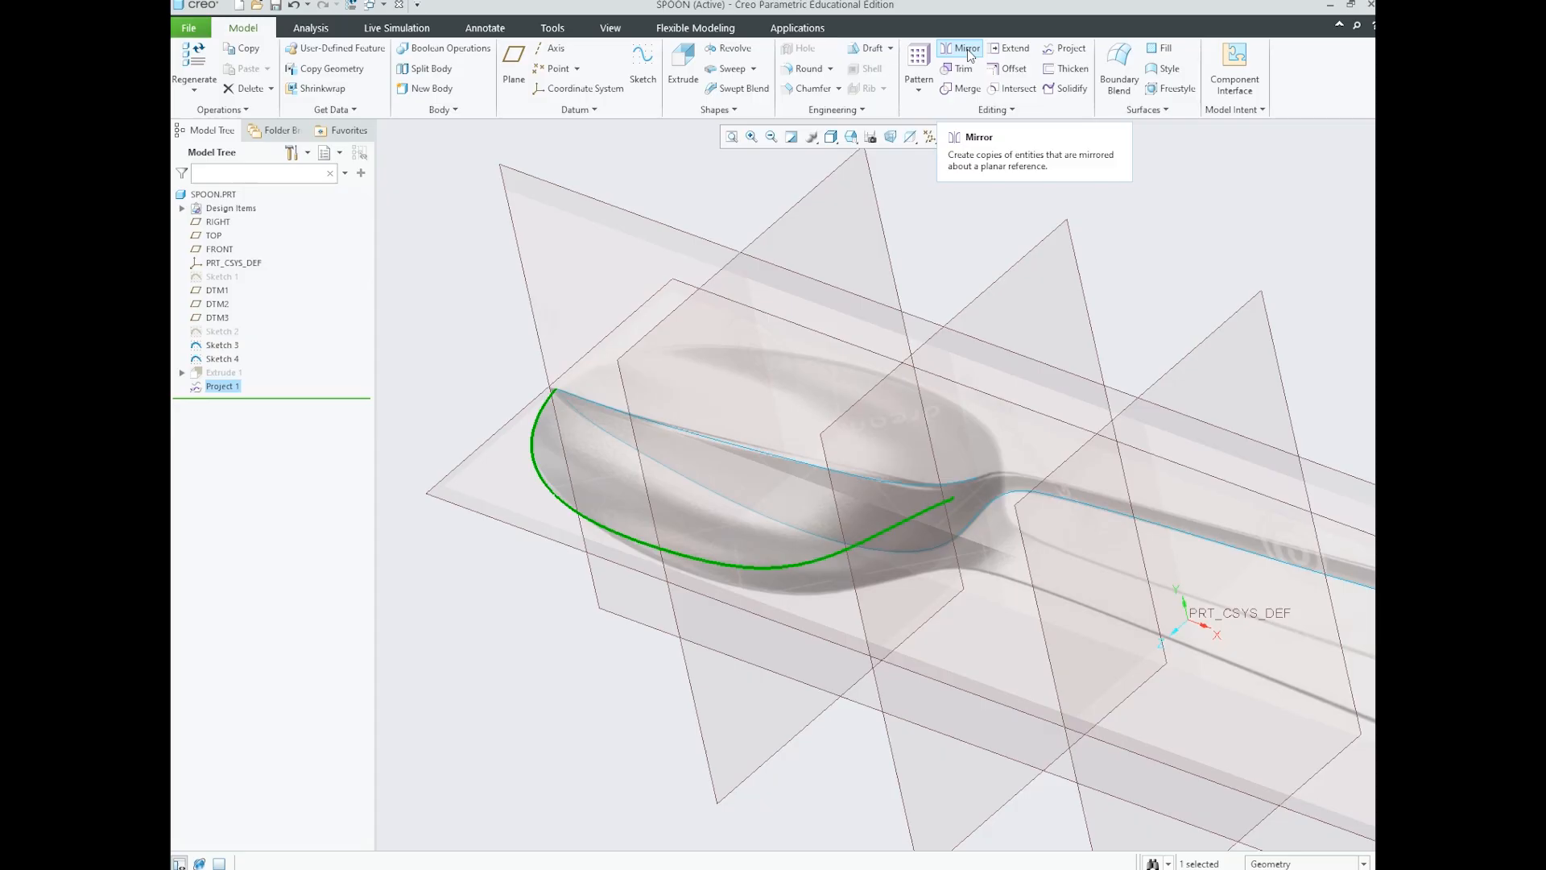
click(967, 50)
scroll(805, 354, down, 2)
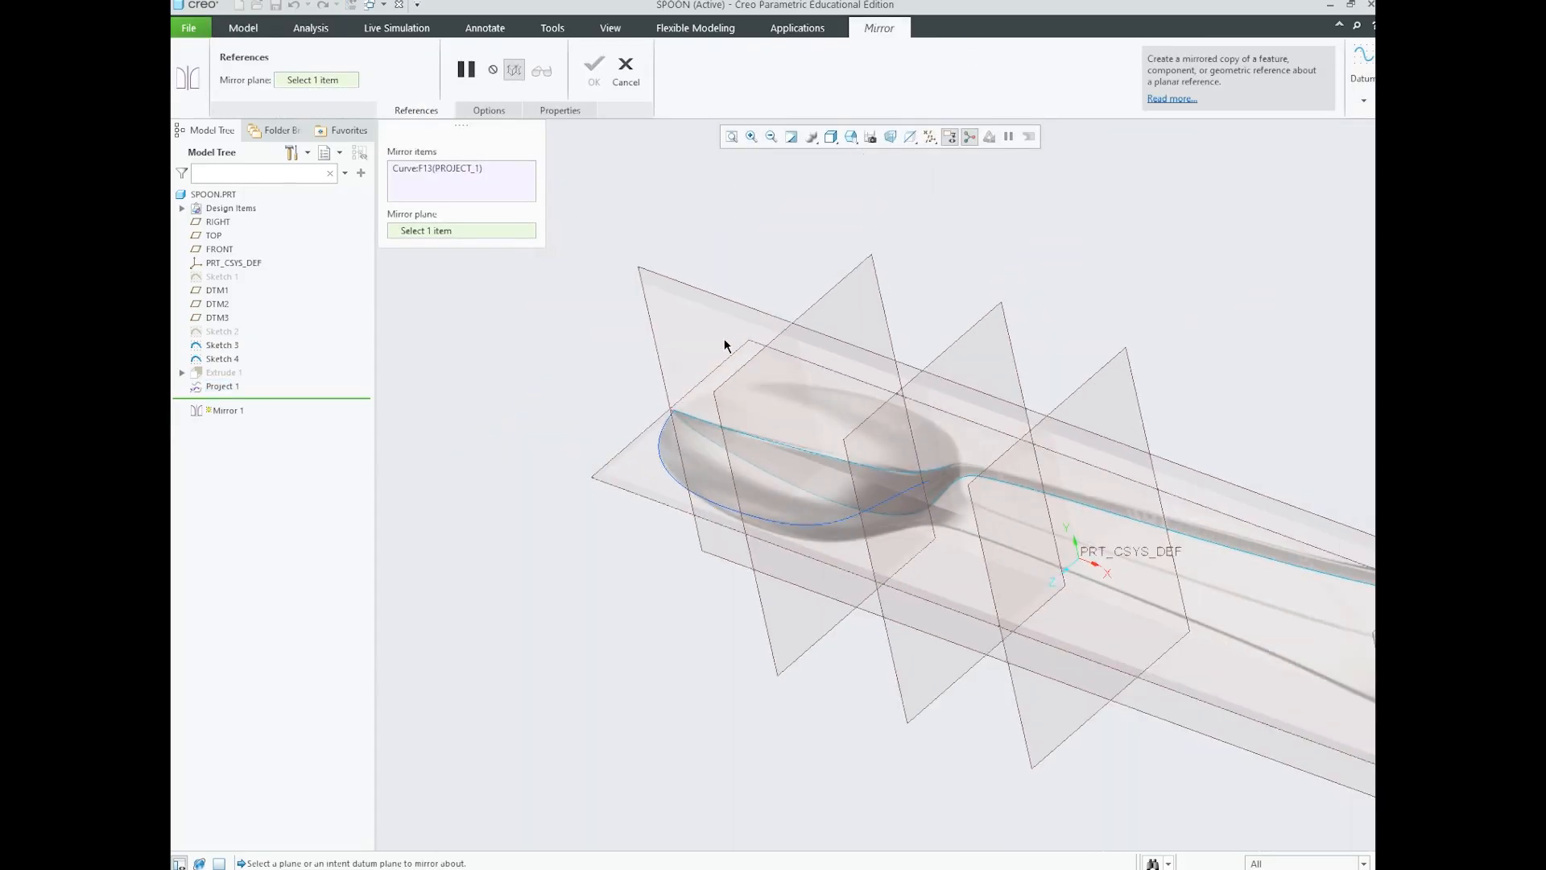
scroll(724, 340, up, 2)
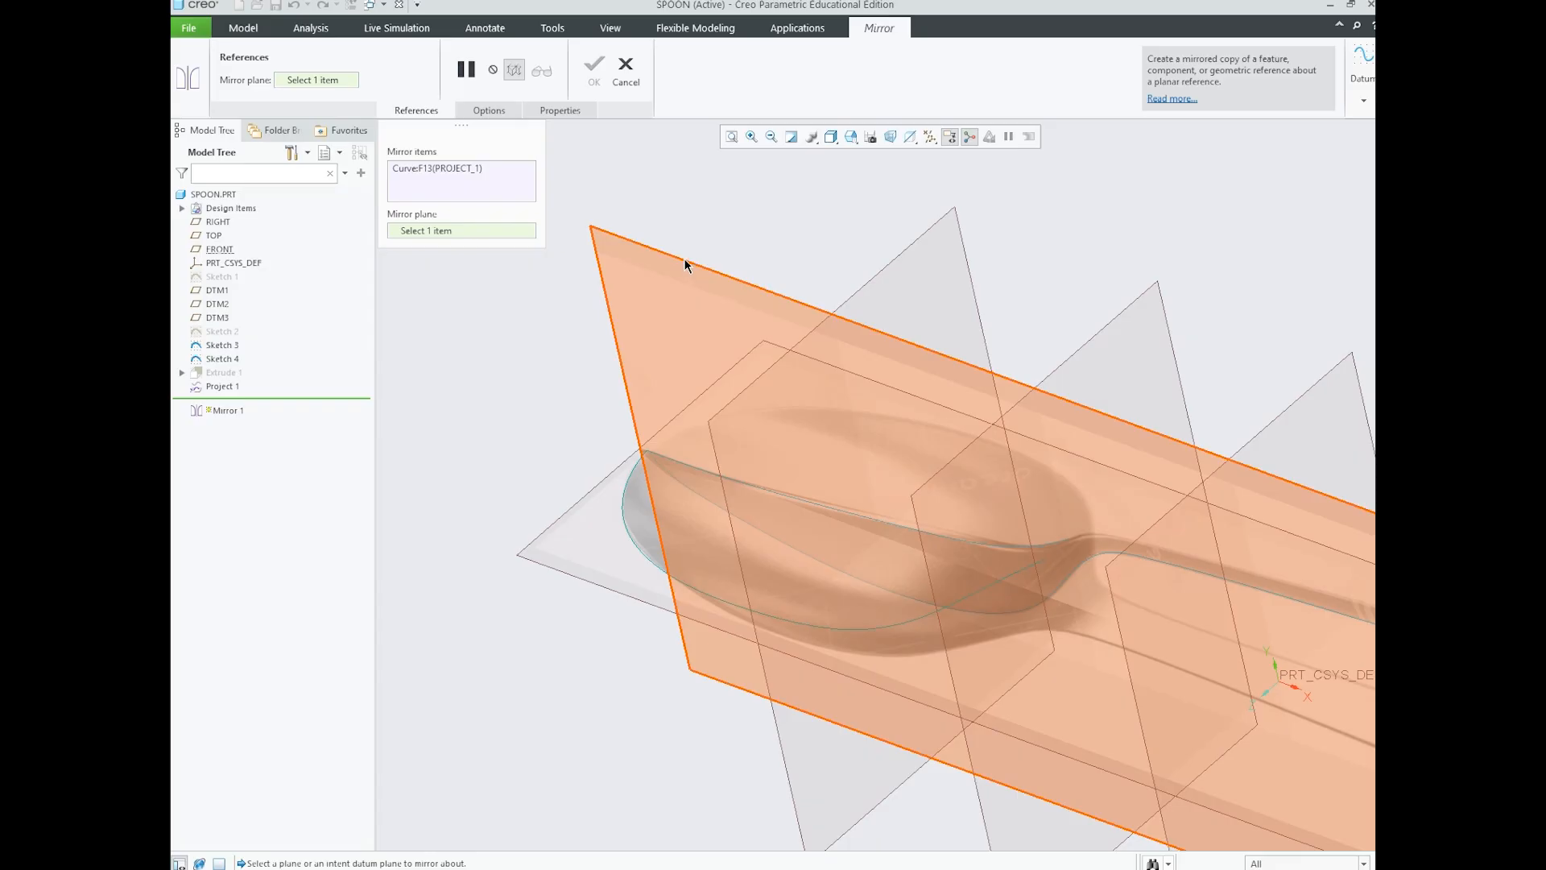
click(686, 266)
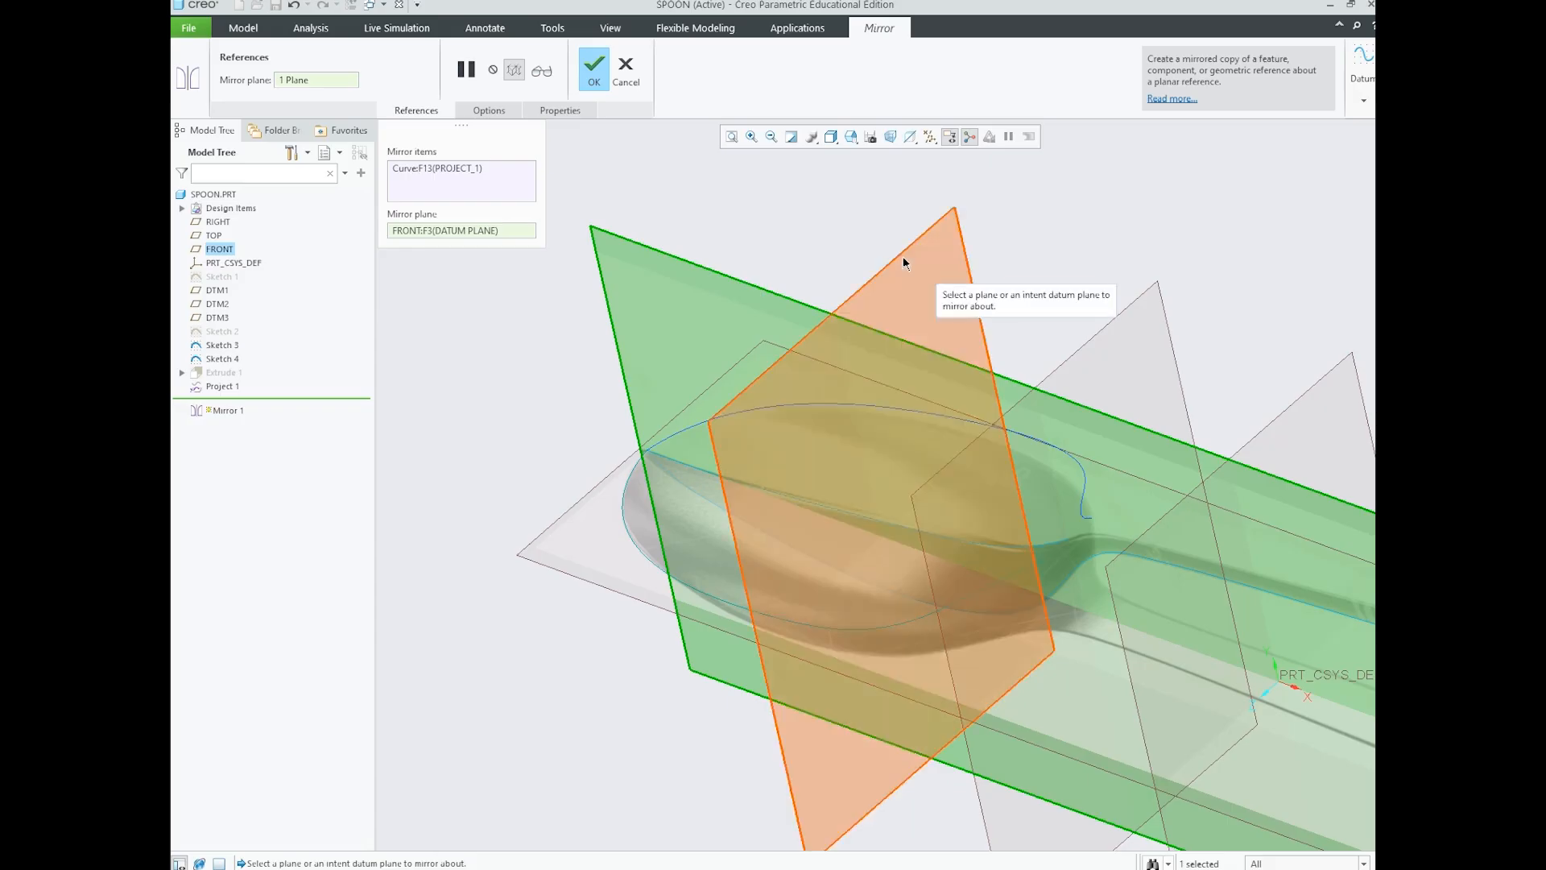
click(593, 74)
- Examine the mirrored and projected curves around the bowl, including where they meet at the spoon tip
scroll(764, 352, up, 3)
scroll(834, 380, down, 2)
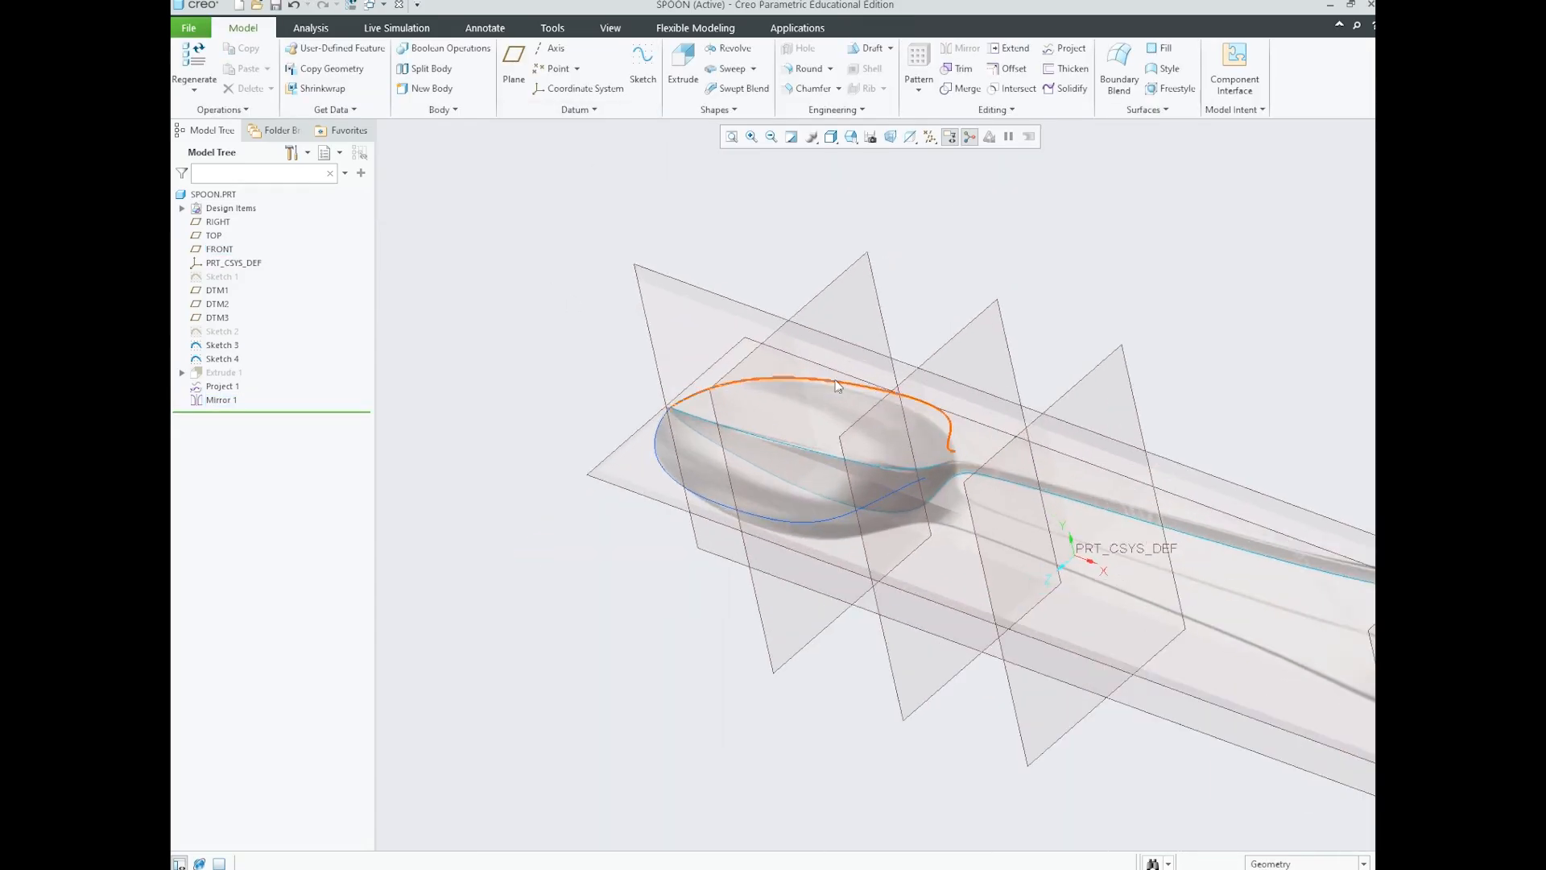
scroll(650, 424, down, 6)
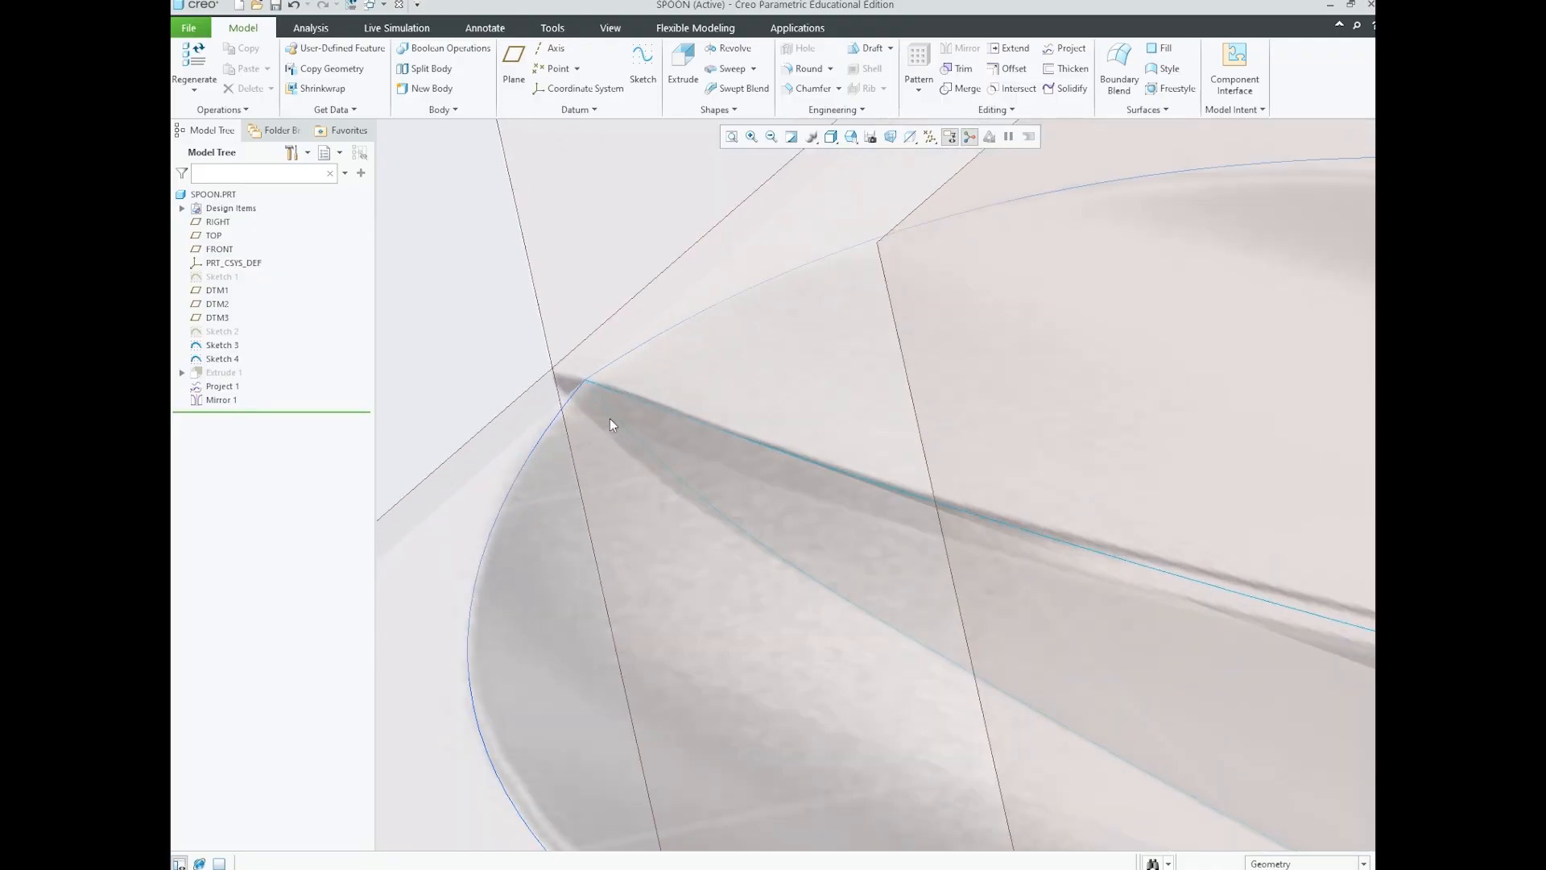
scroll(615, 397, up, 8)
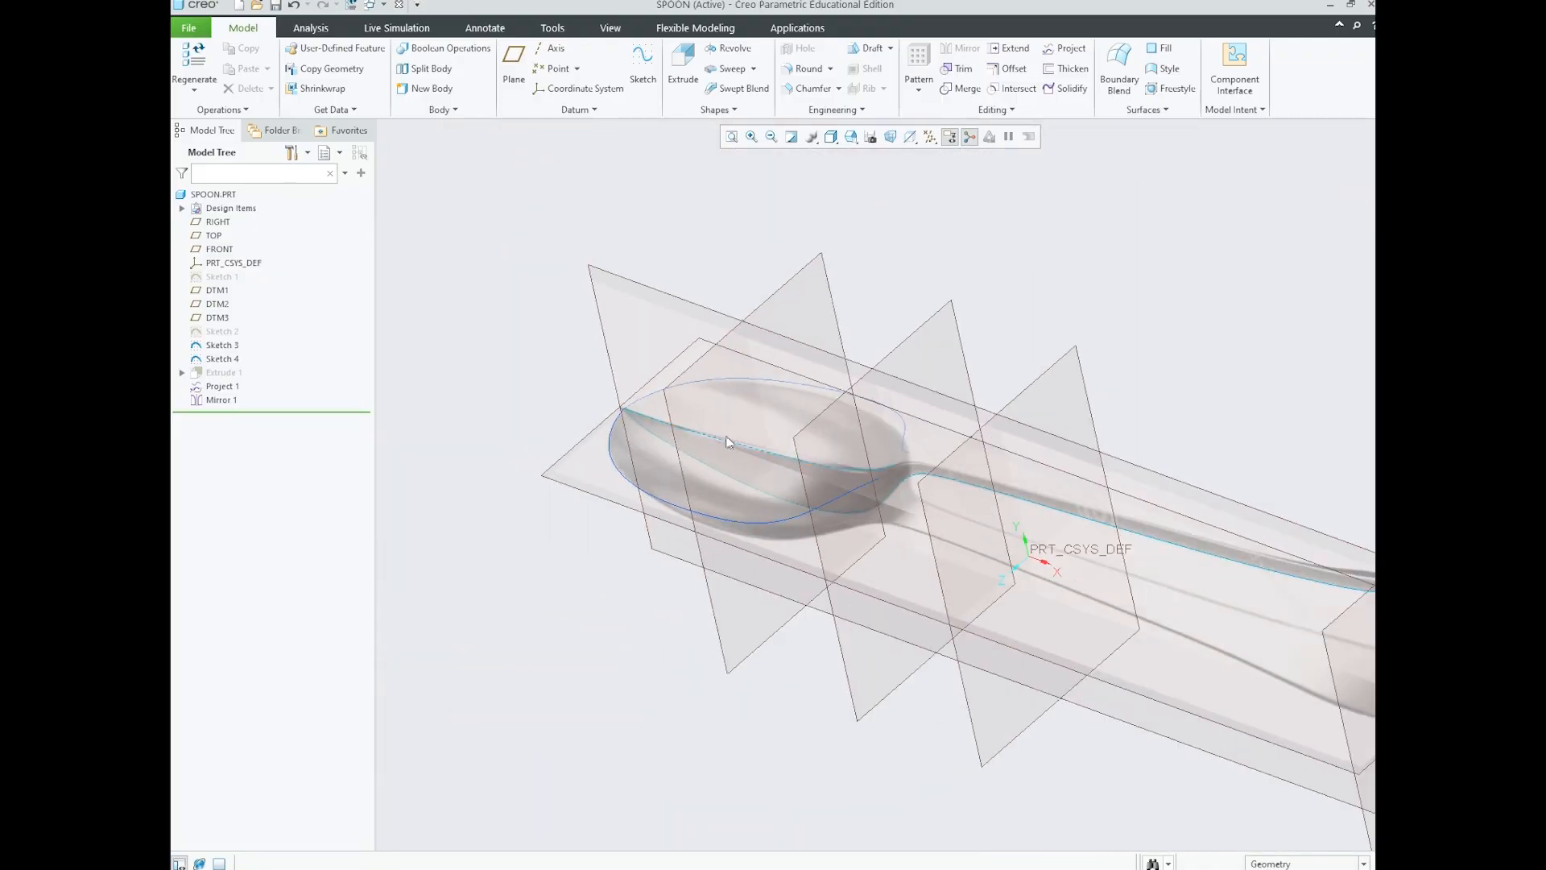
scroll(732, 440, down, 1)
middle_drag(786, 428, 733, 443)
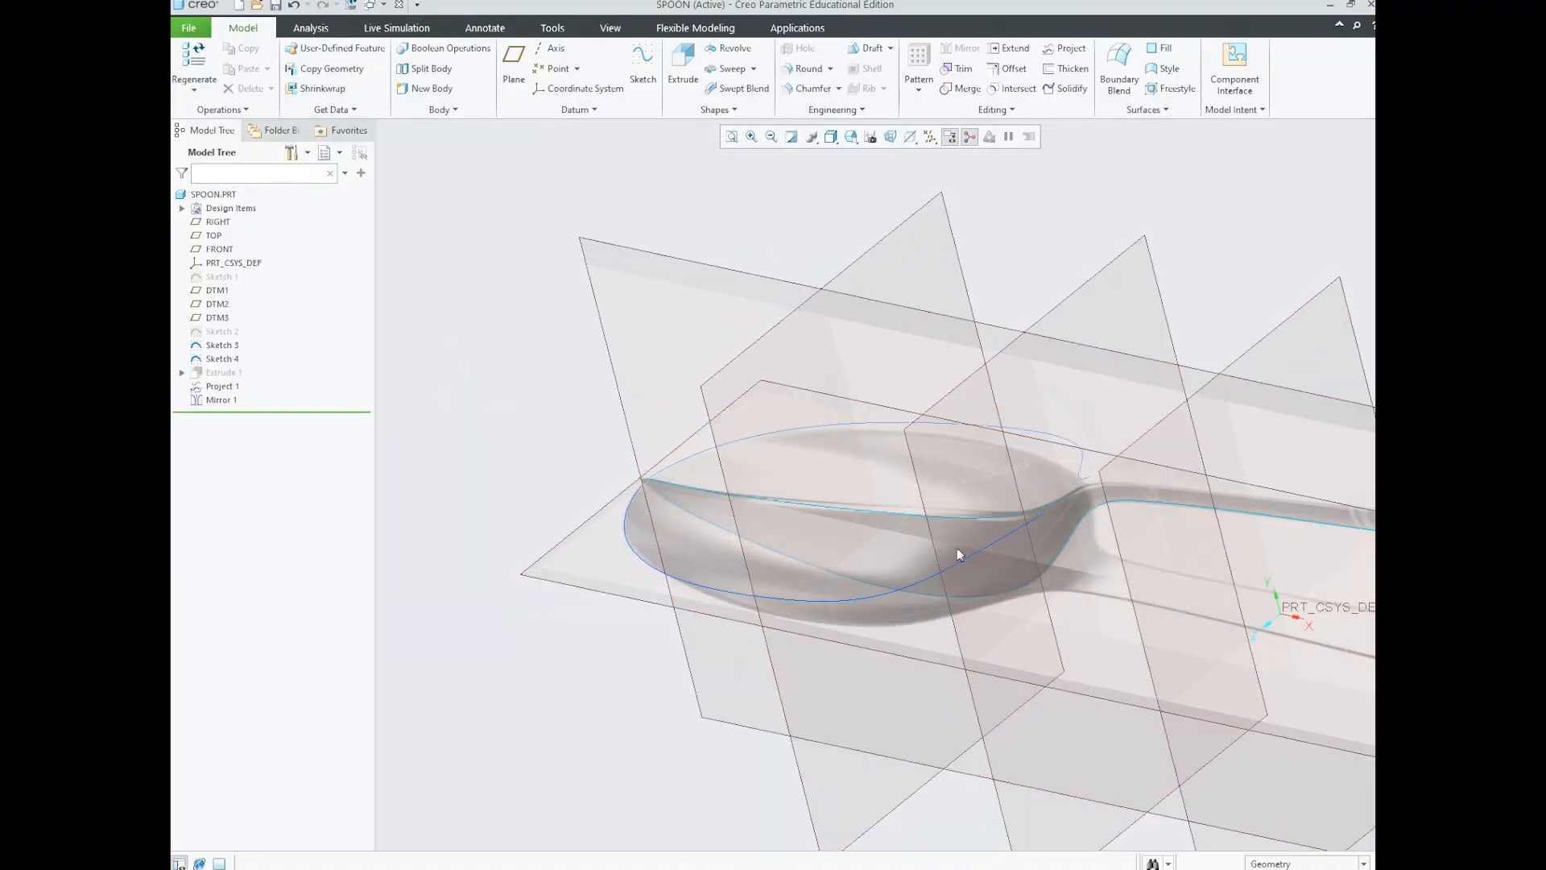
click(950, 570)
click(586, 610)
scroll(633, 573, up, 1)
middle_drag(633, 573, 716, 439)
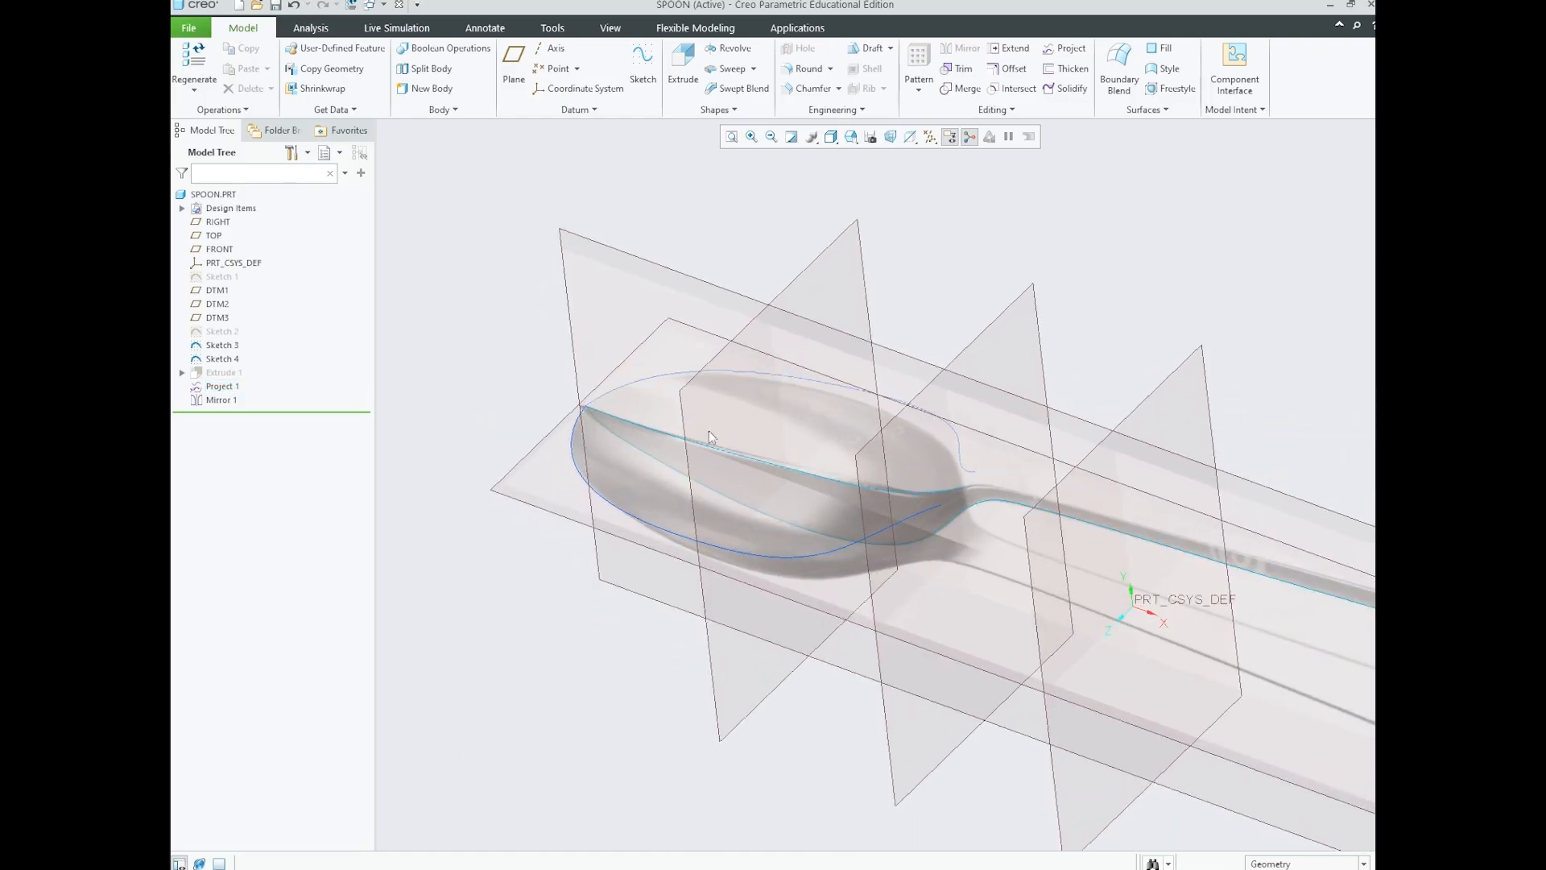
- Check the mirrored, side-profile and projected curves one by one, plus the datum planes DTM2 and DTM1 crossing the bowl
click(632, 425)
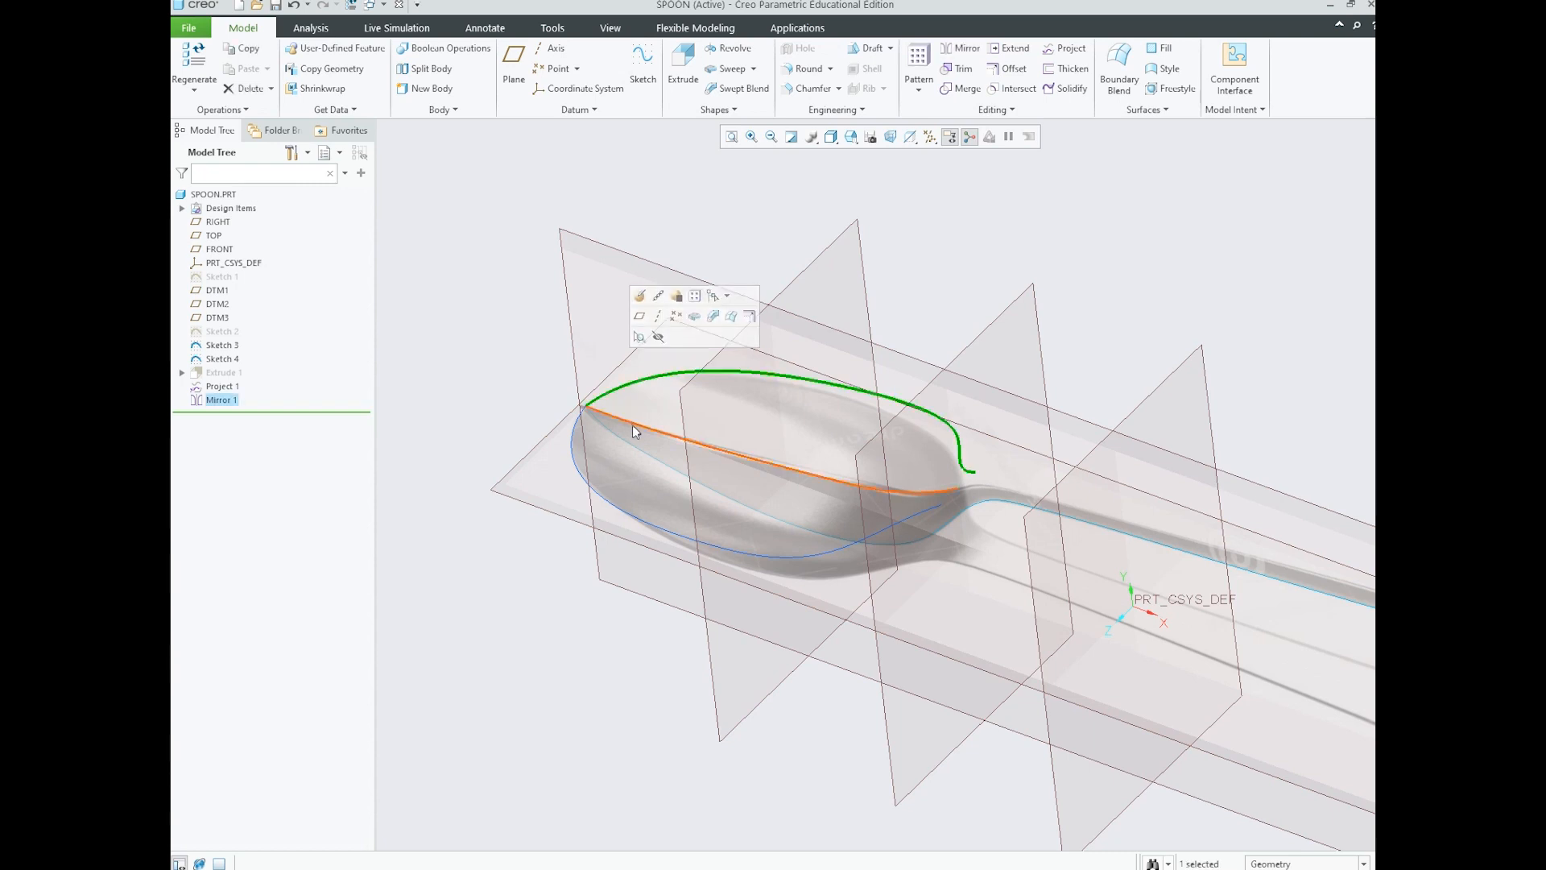
click(612, 439)
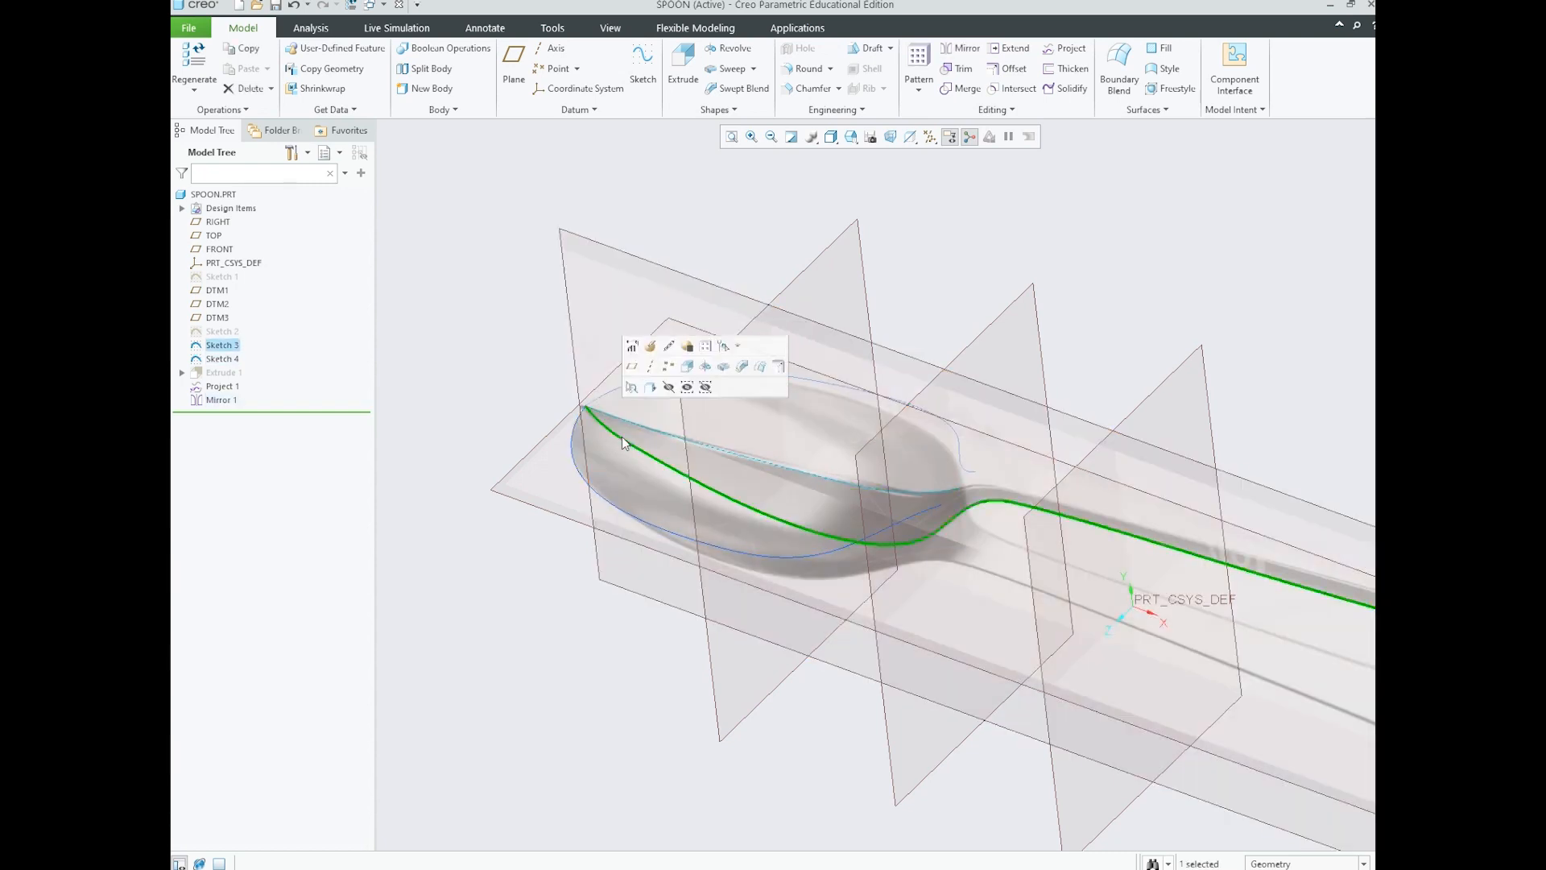
click(573, 457)
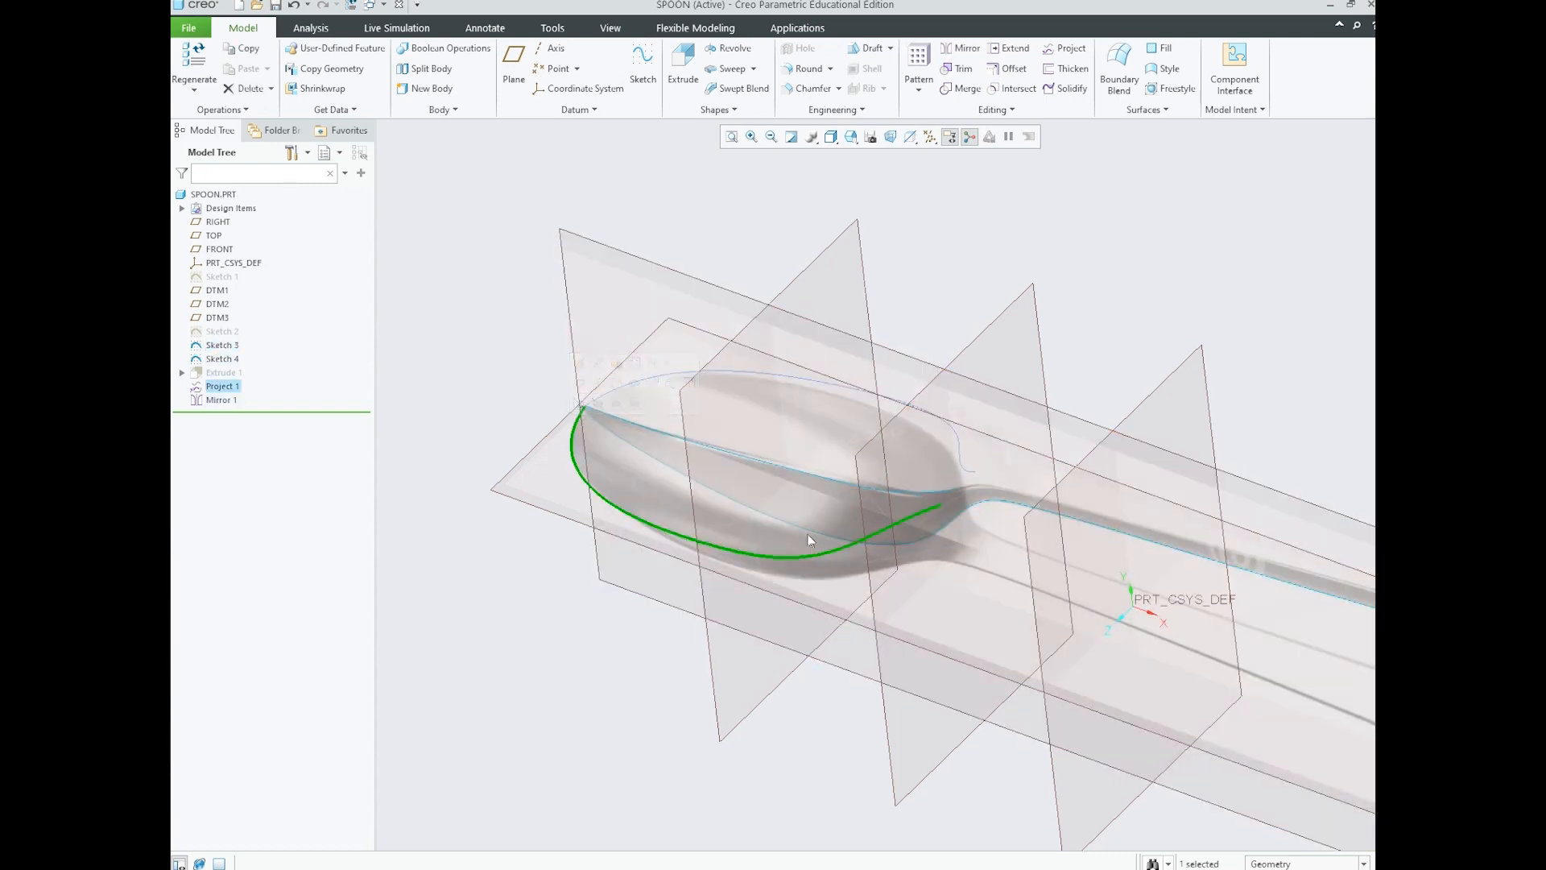
click(571, 589)
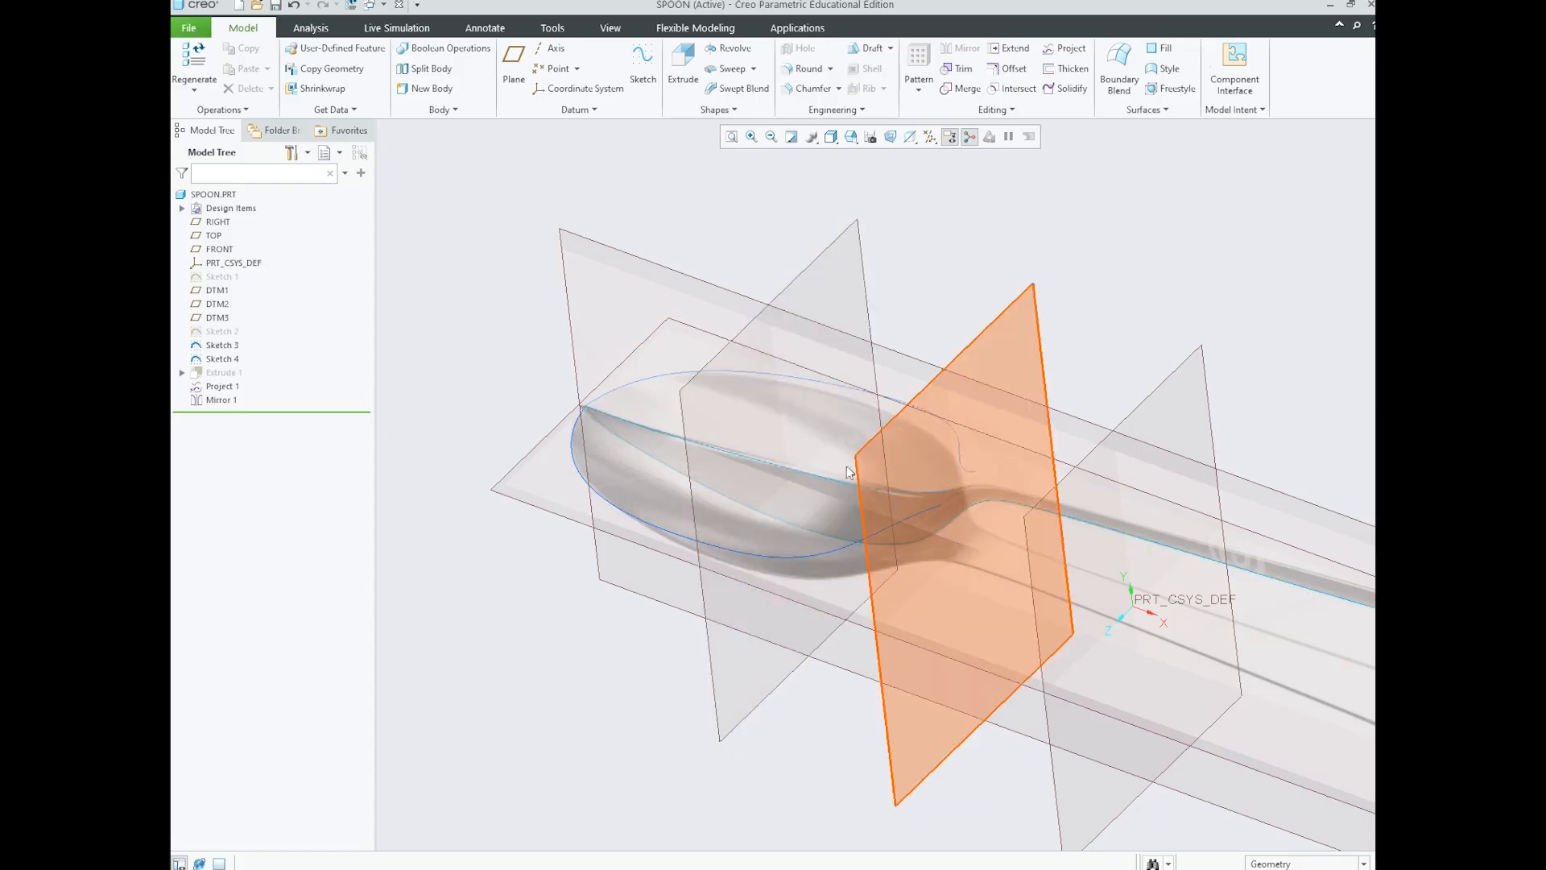
middle_drag(847, 397, 891, 363)
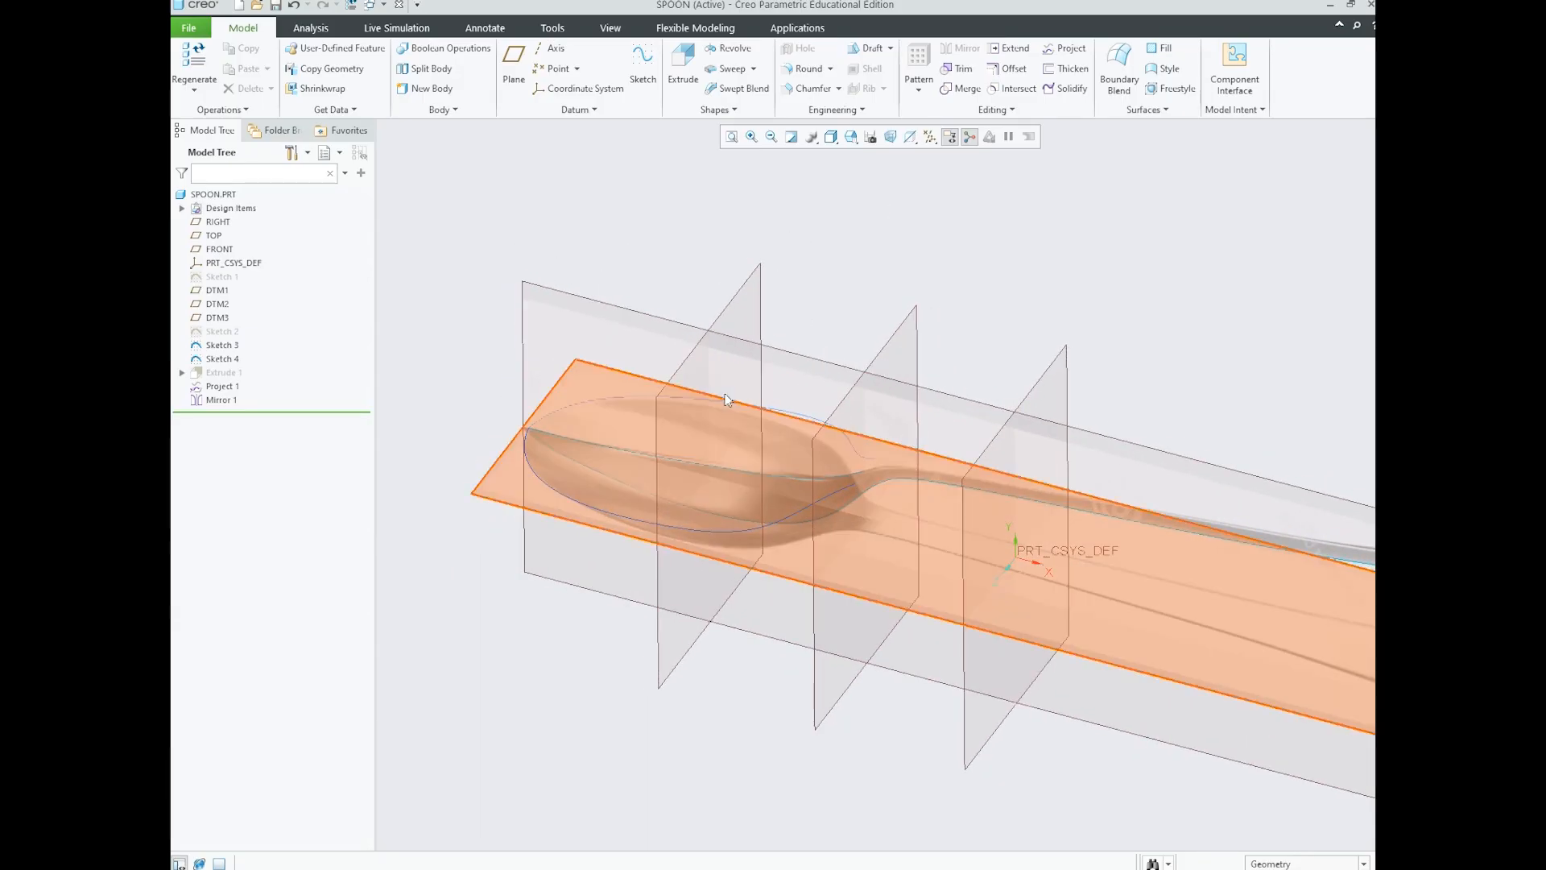
click(729, 298)
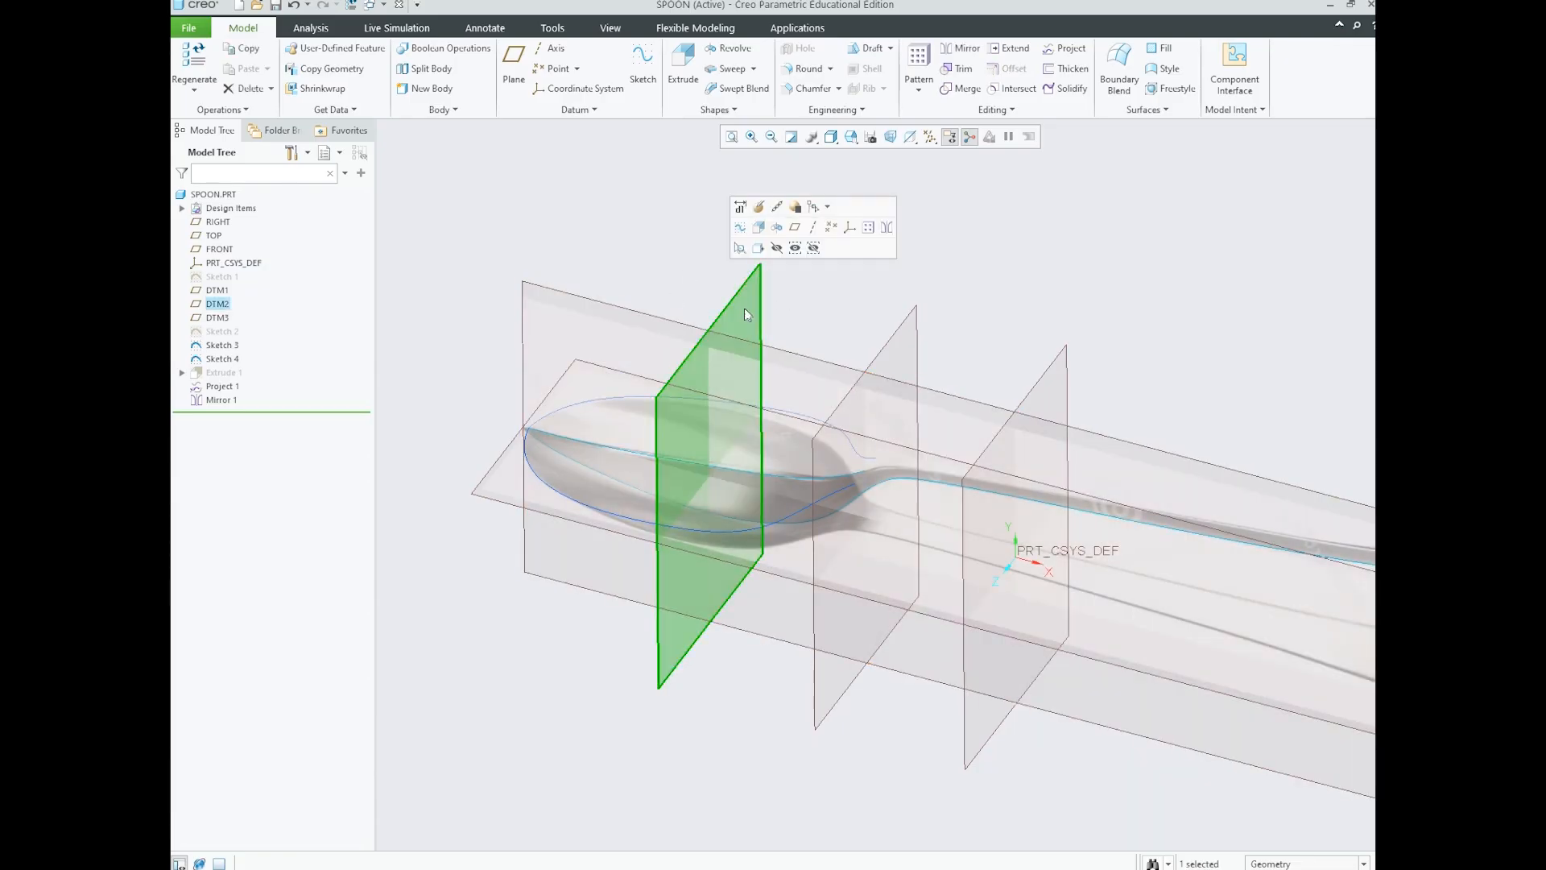
click(787, 306)
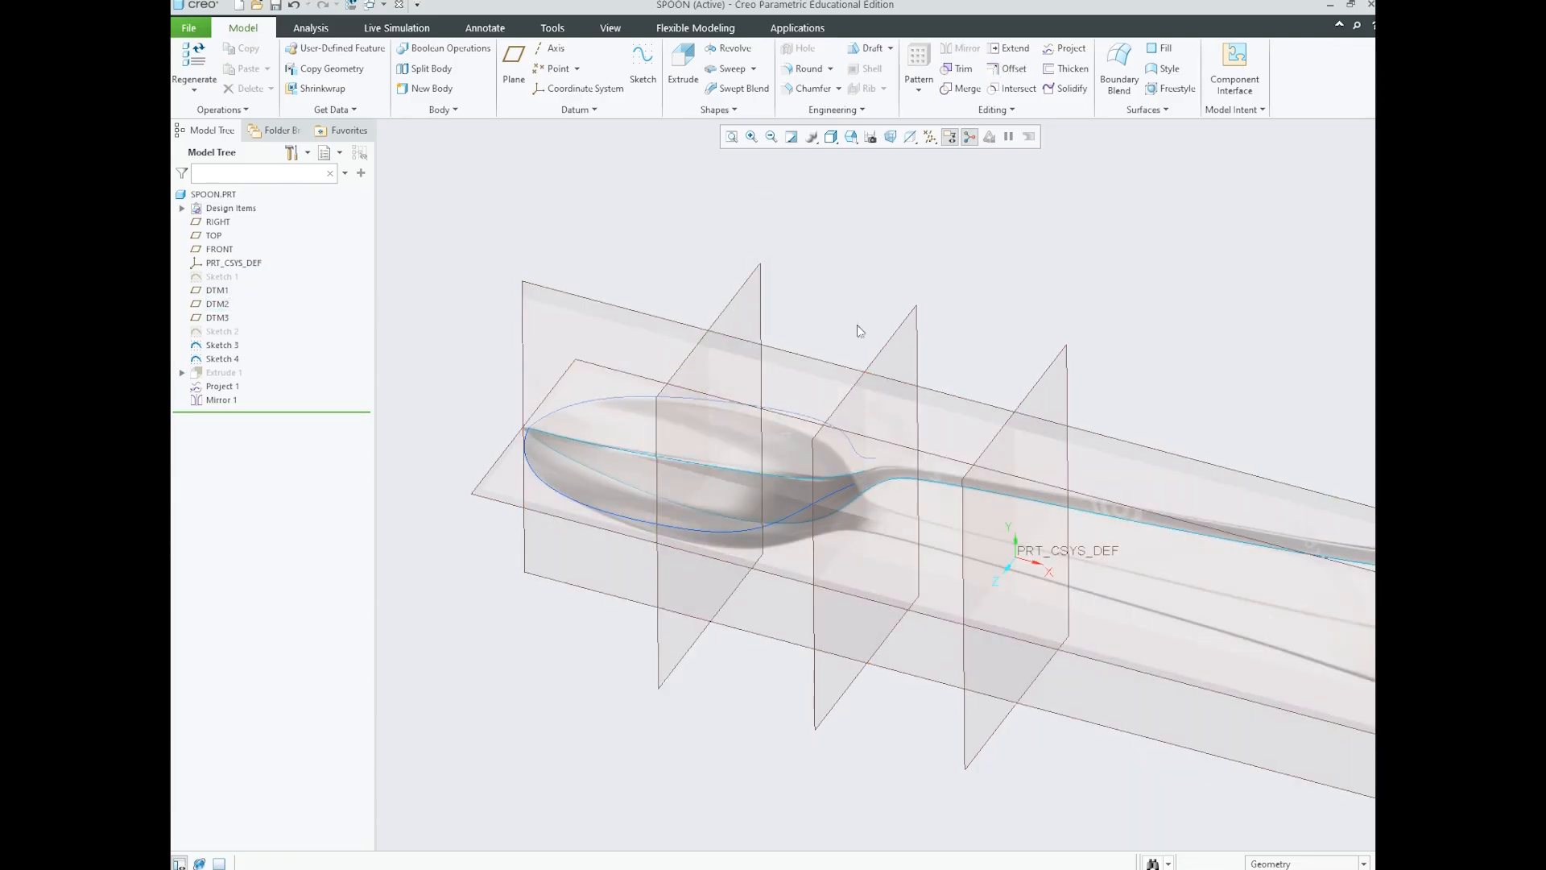
click(901, 330)
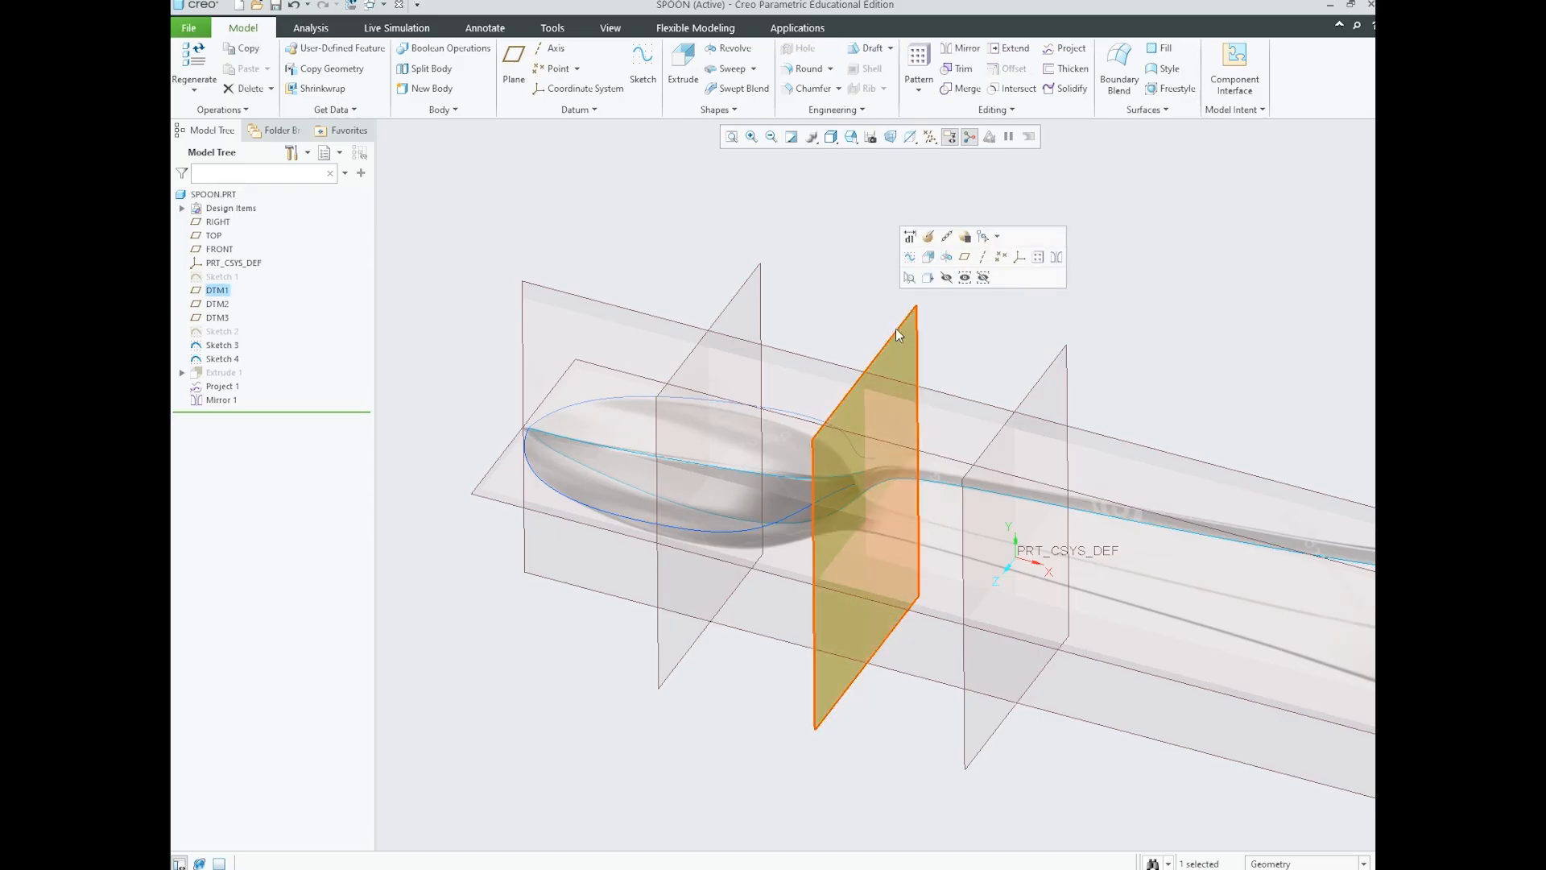
click(807, 284)
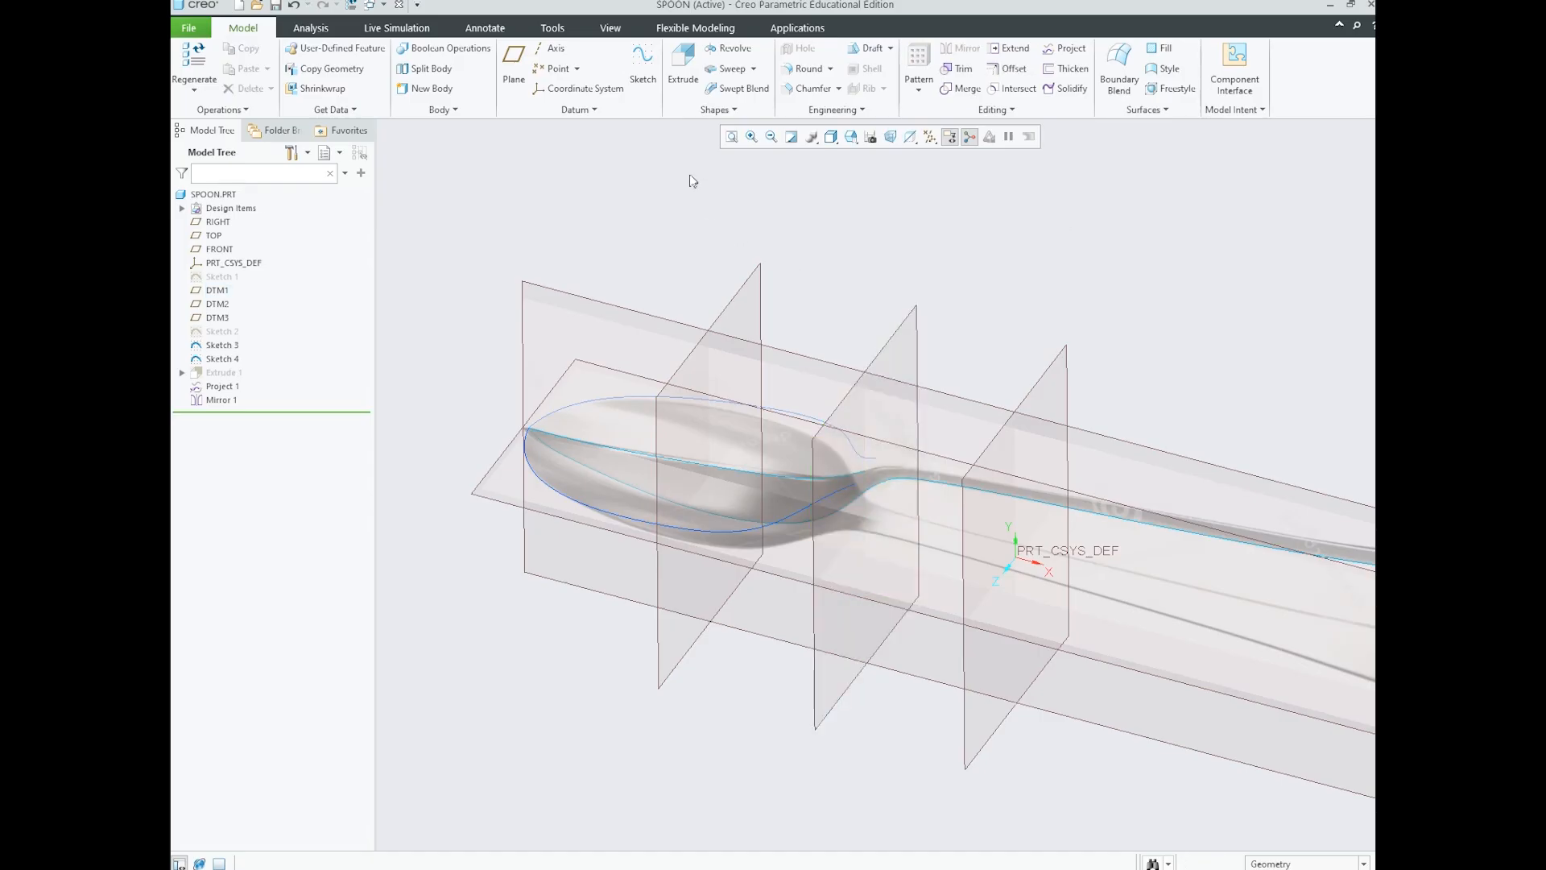
- Create a datum point at the intersection of datum plane DTM2 and the projected bowl-edge curve Project 1
click(554, 71)
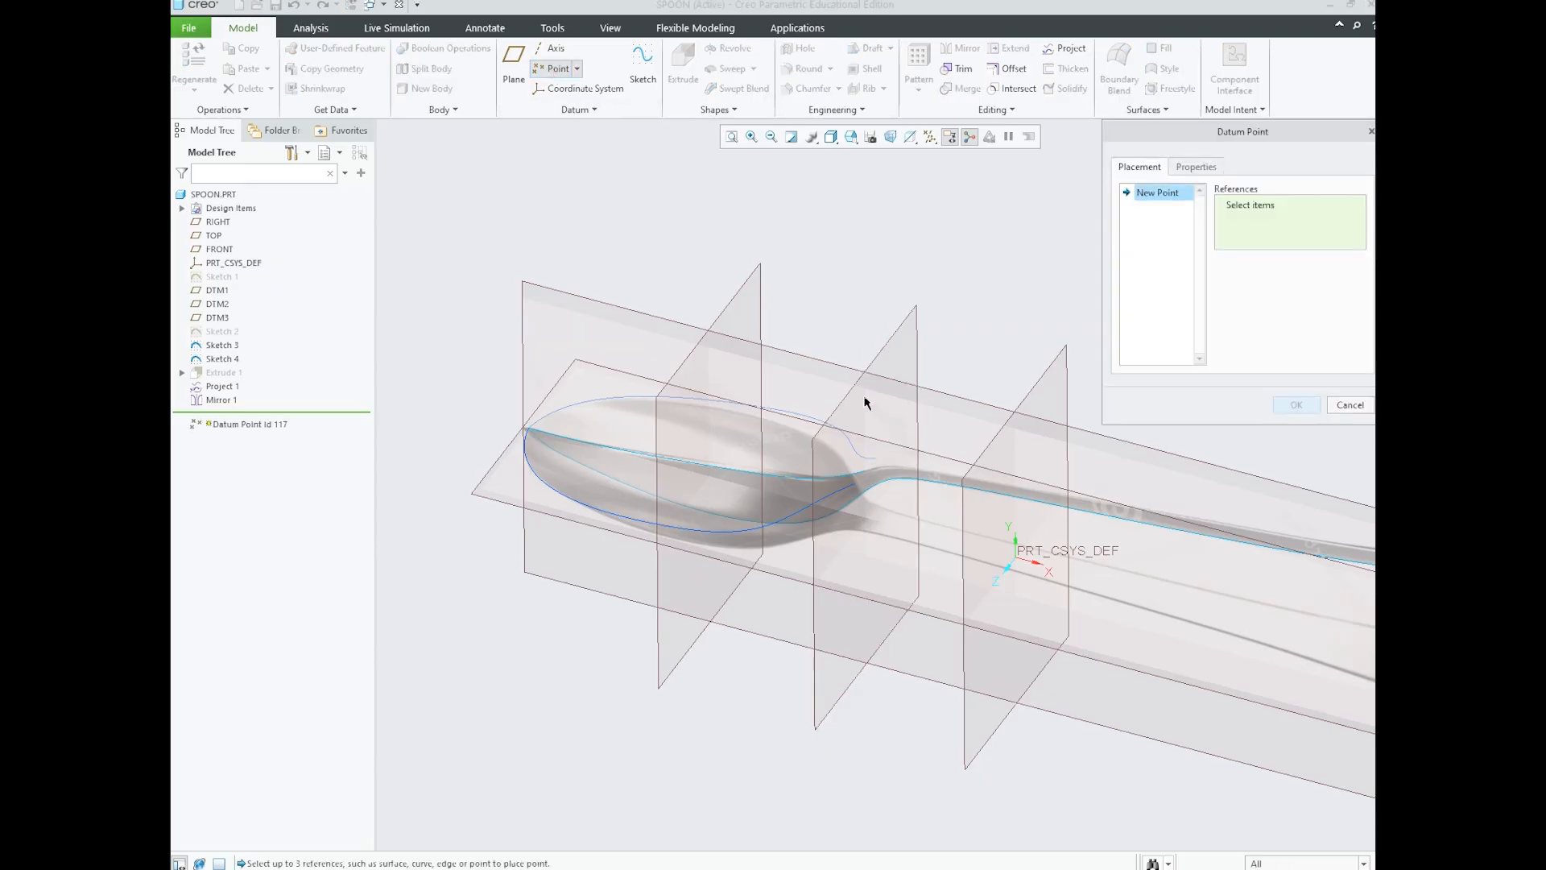
middle_drag(881, 503, 716, 486)
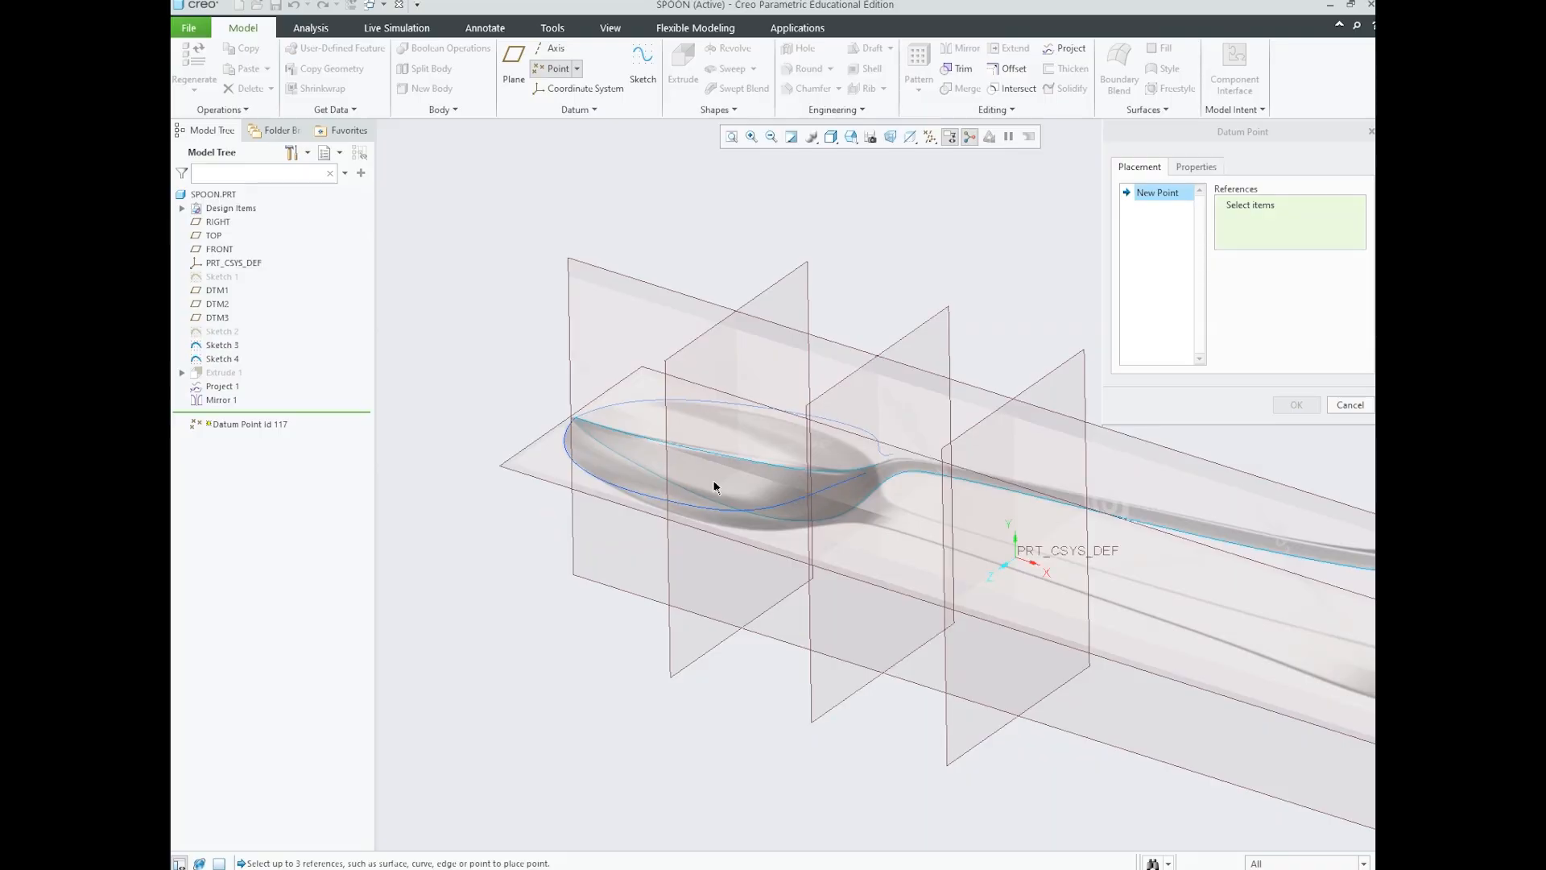
scroll(736, 347, up, 5)
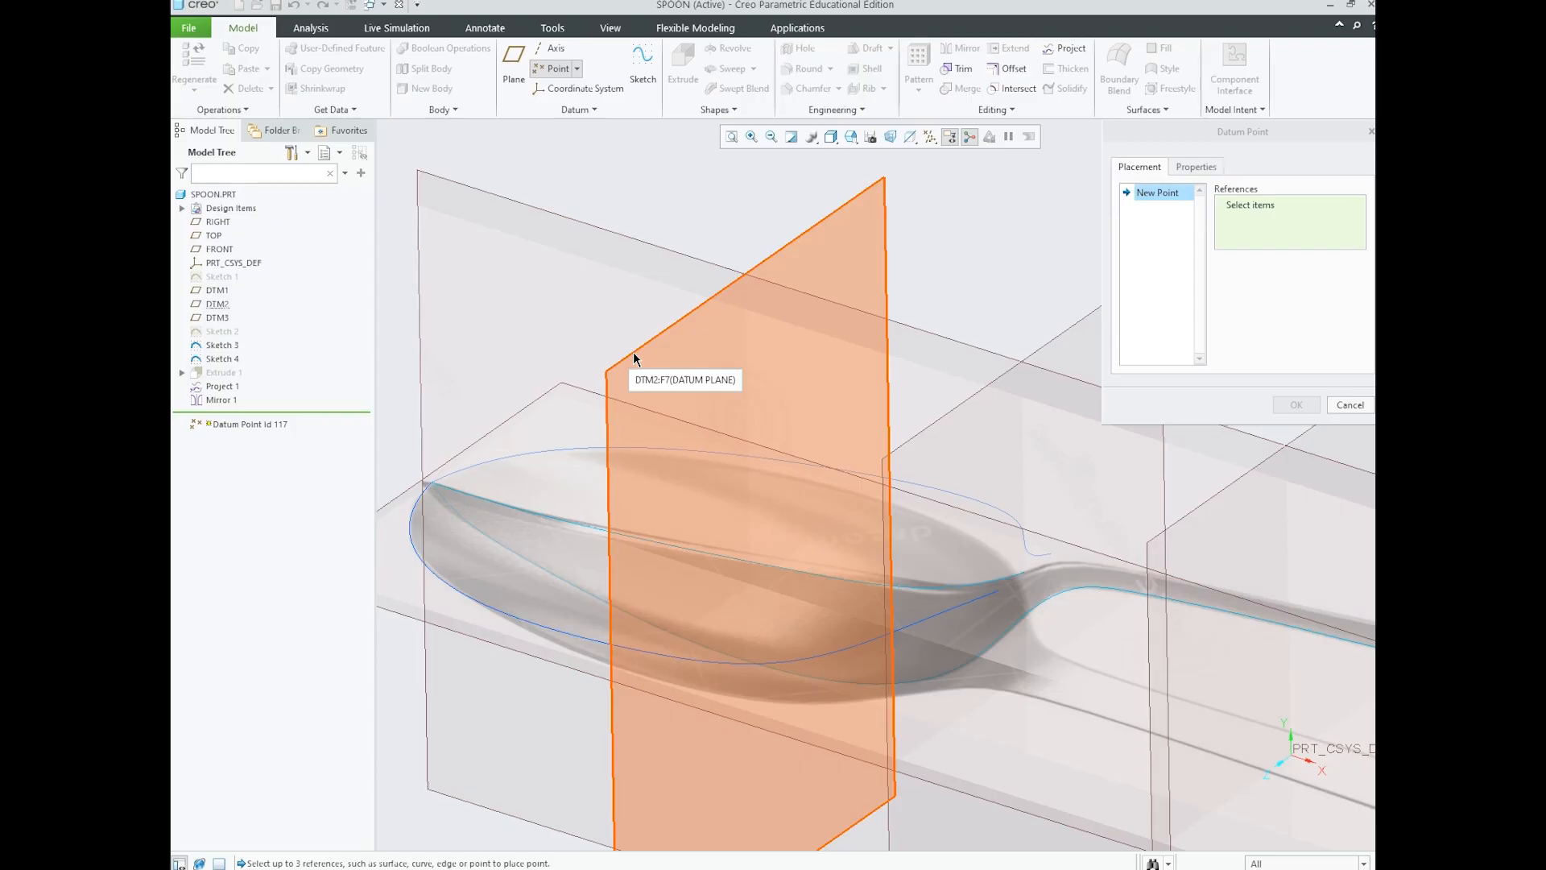
click(633, 352)
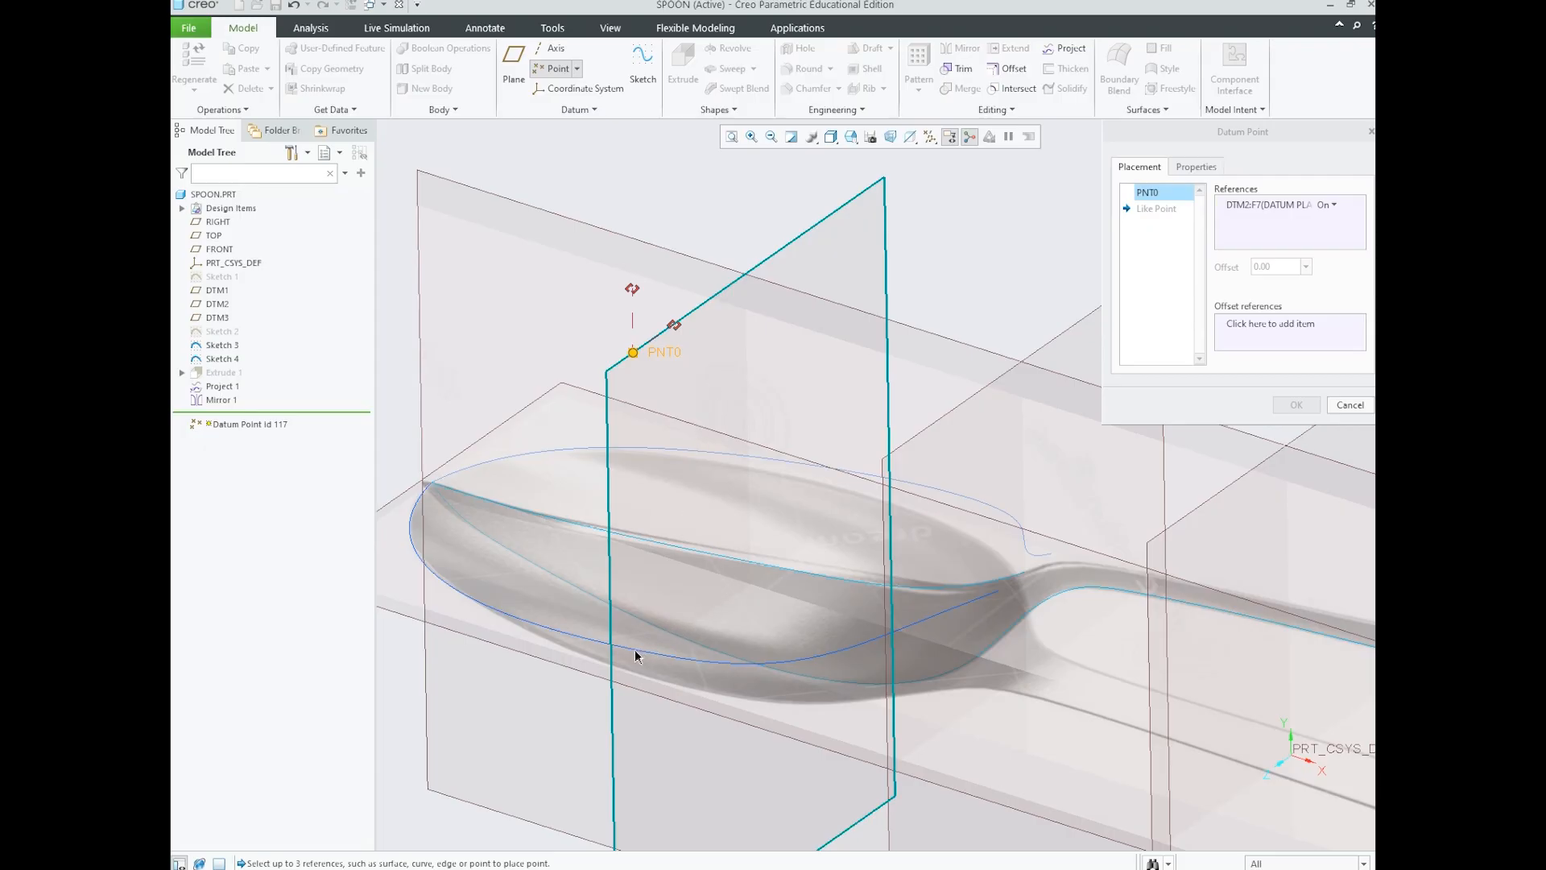
key(ctrl)
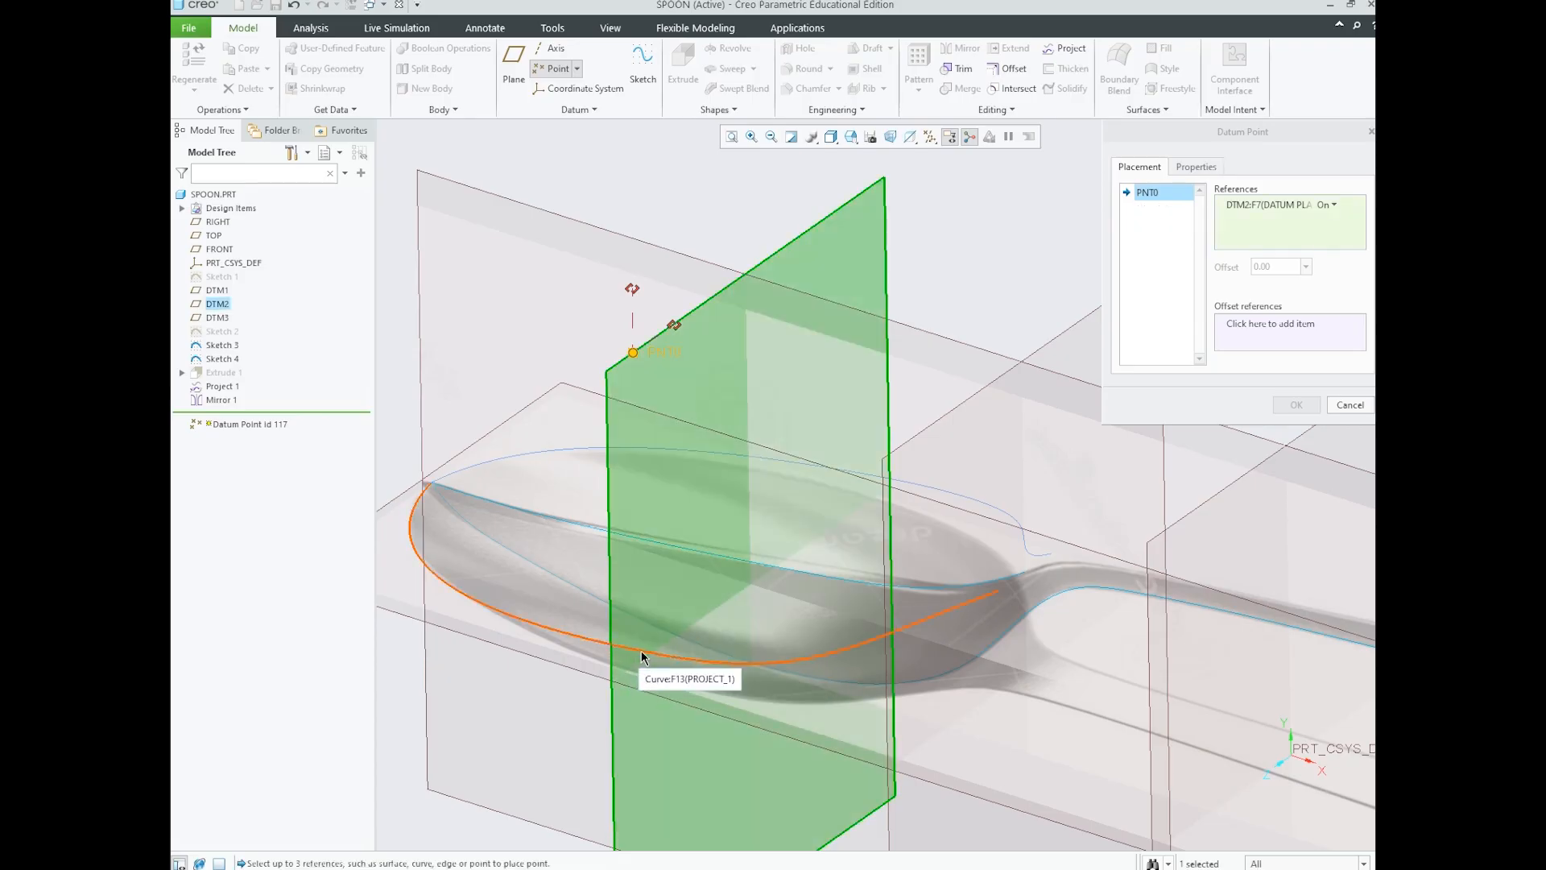
ctrl+click(641, 650)
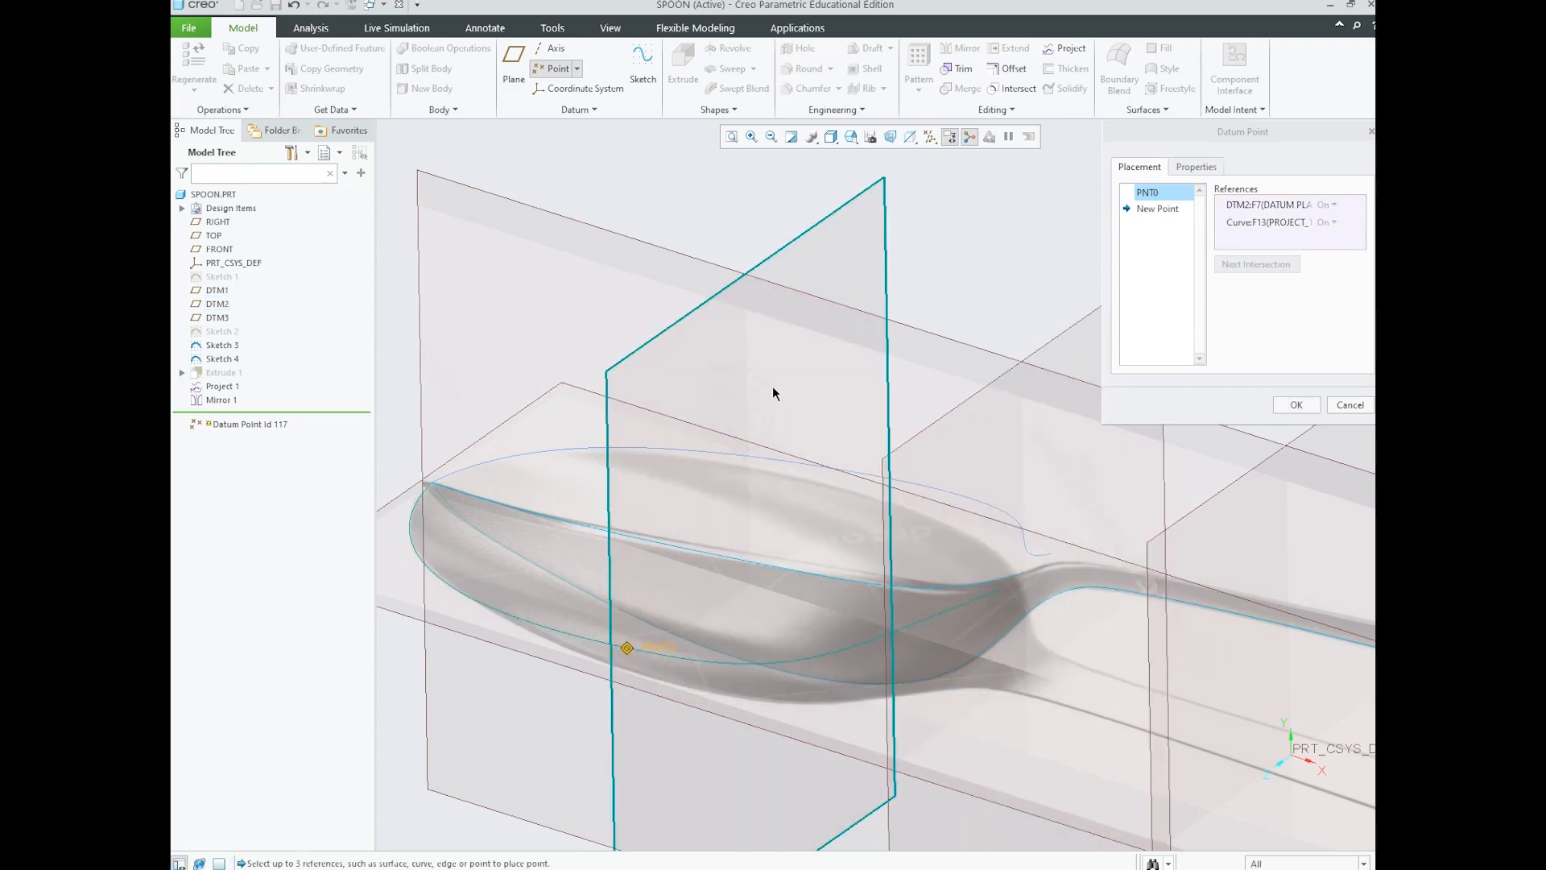
- Add a second datum point where datum plane DTM2 crosses the side-profile curve of Sketch 3
middle_drag(773, 390, 688, 521)
scroll(689, 521, down, 5)
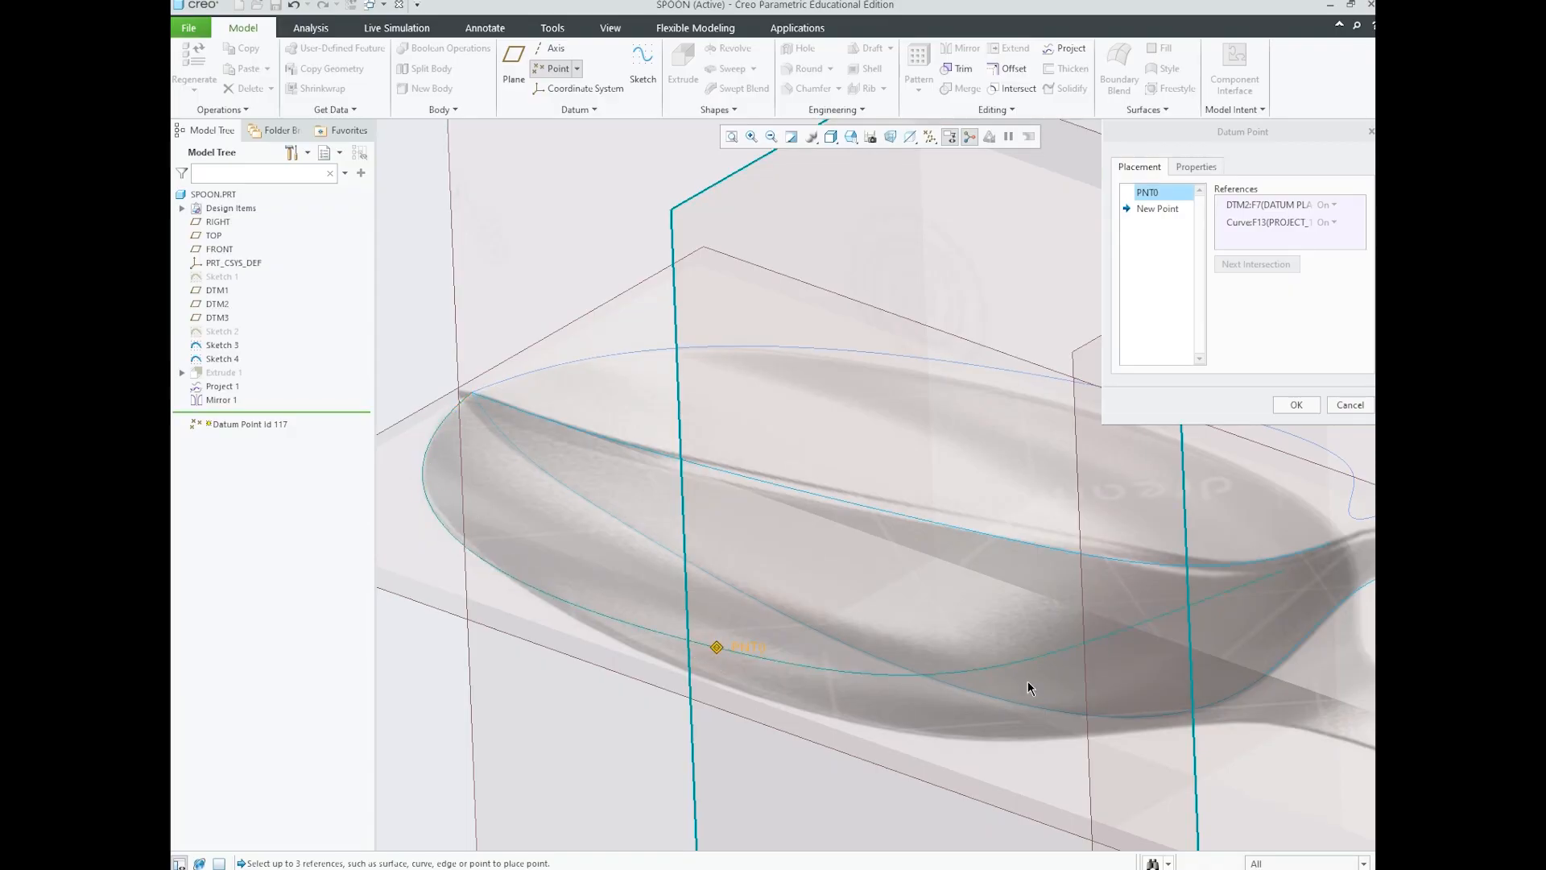
scroll(690, 646, down, 3)
scroll(791, 481, up, 1)
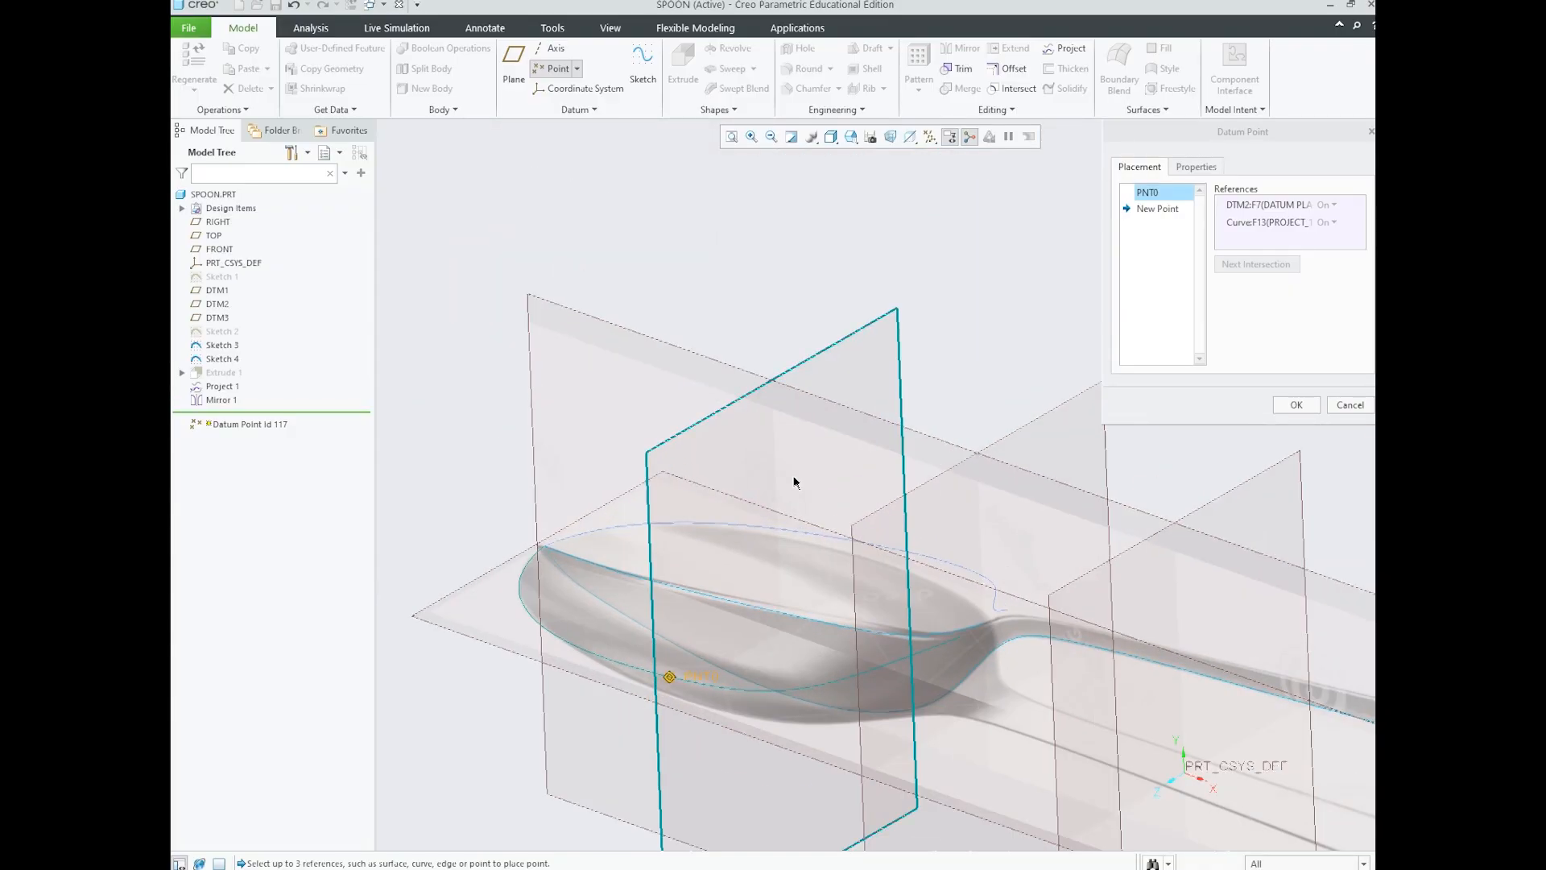
scroll(827, 290, down, 1)
shift+middle_drag(827, 289, 837, 276)
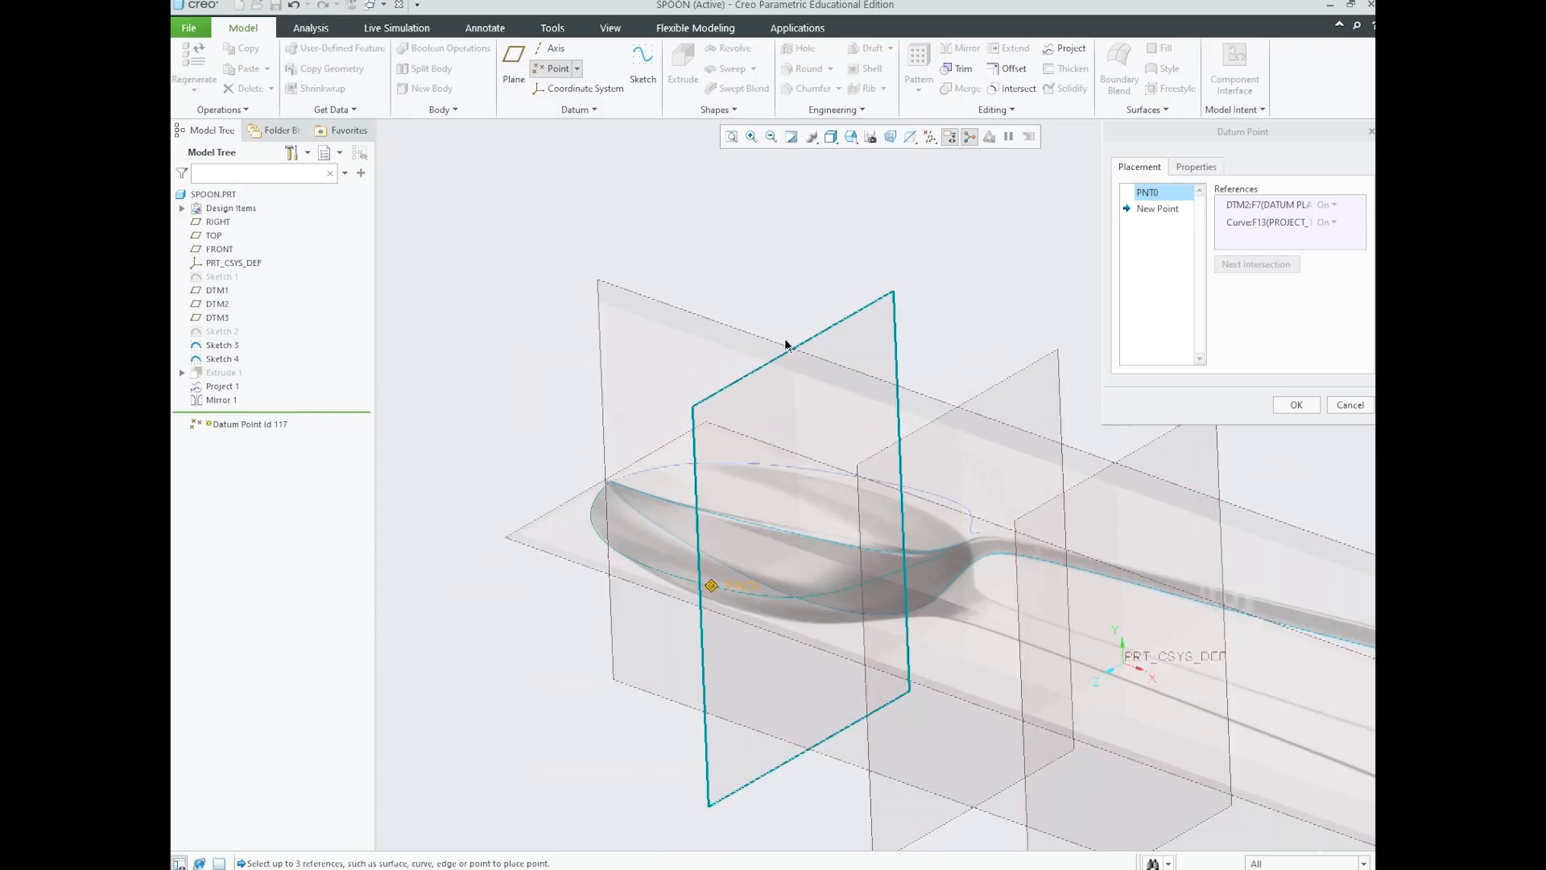
click(829, 329)
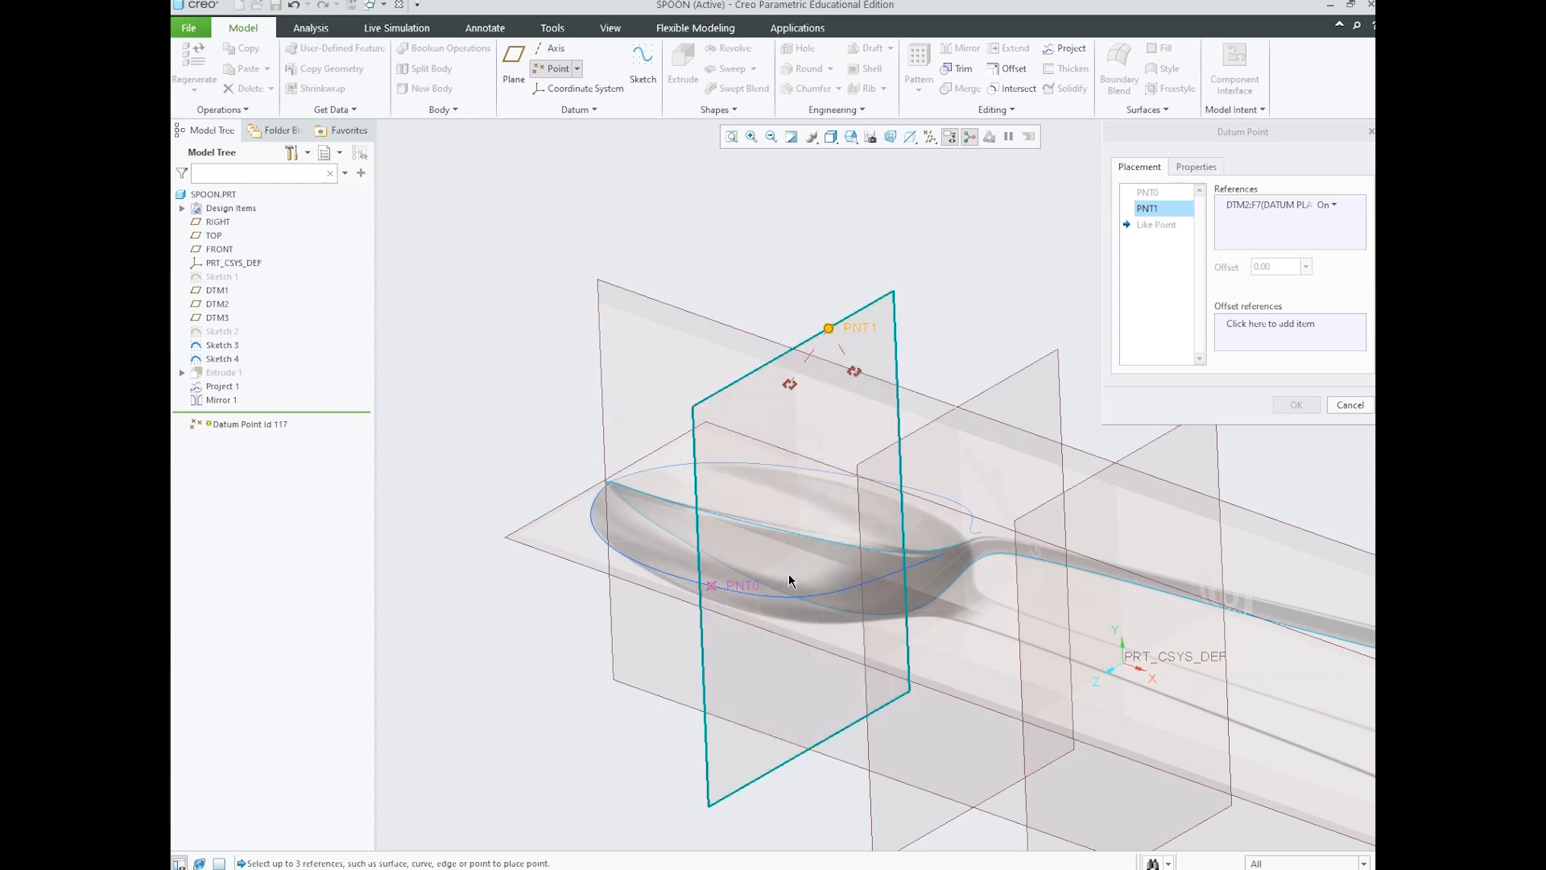
scroll(818, 508, up, 1)
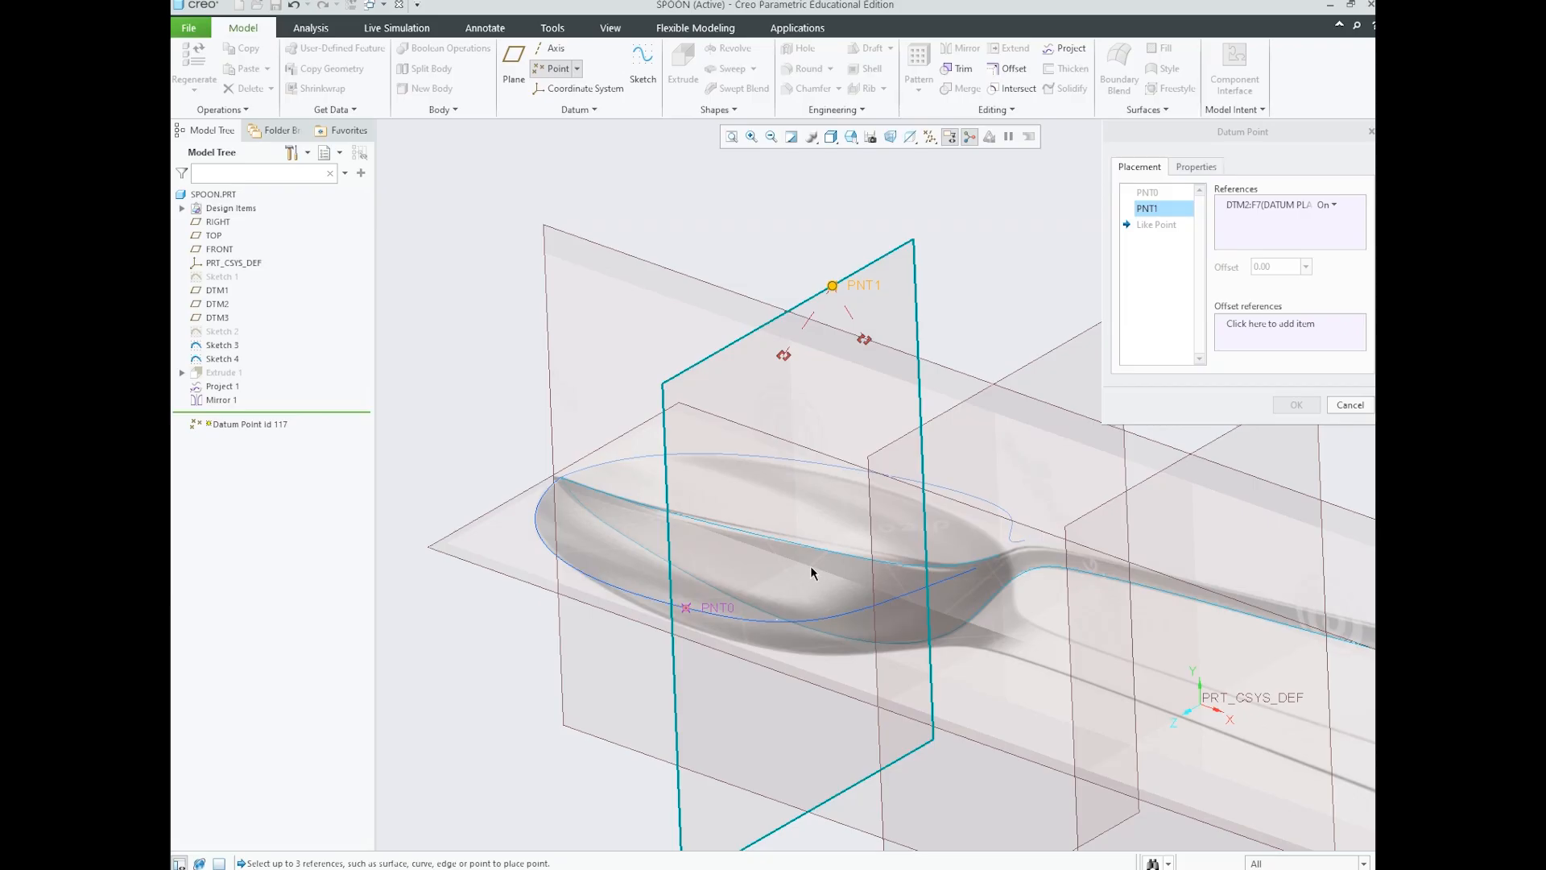
key(ctrl)
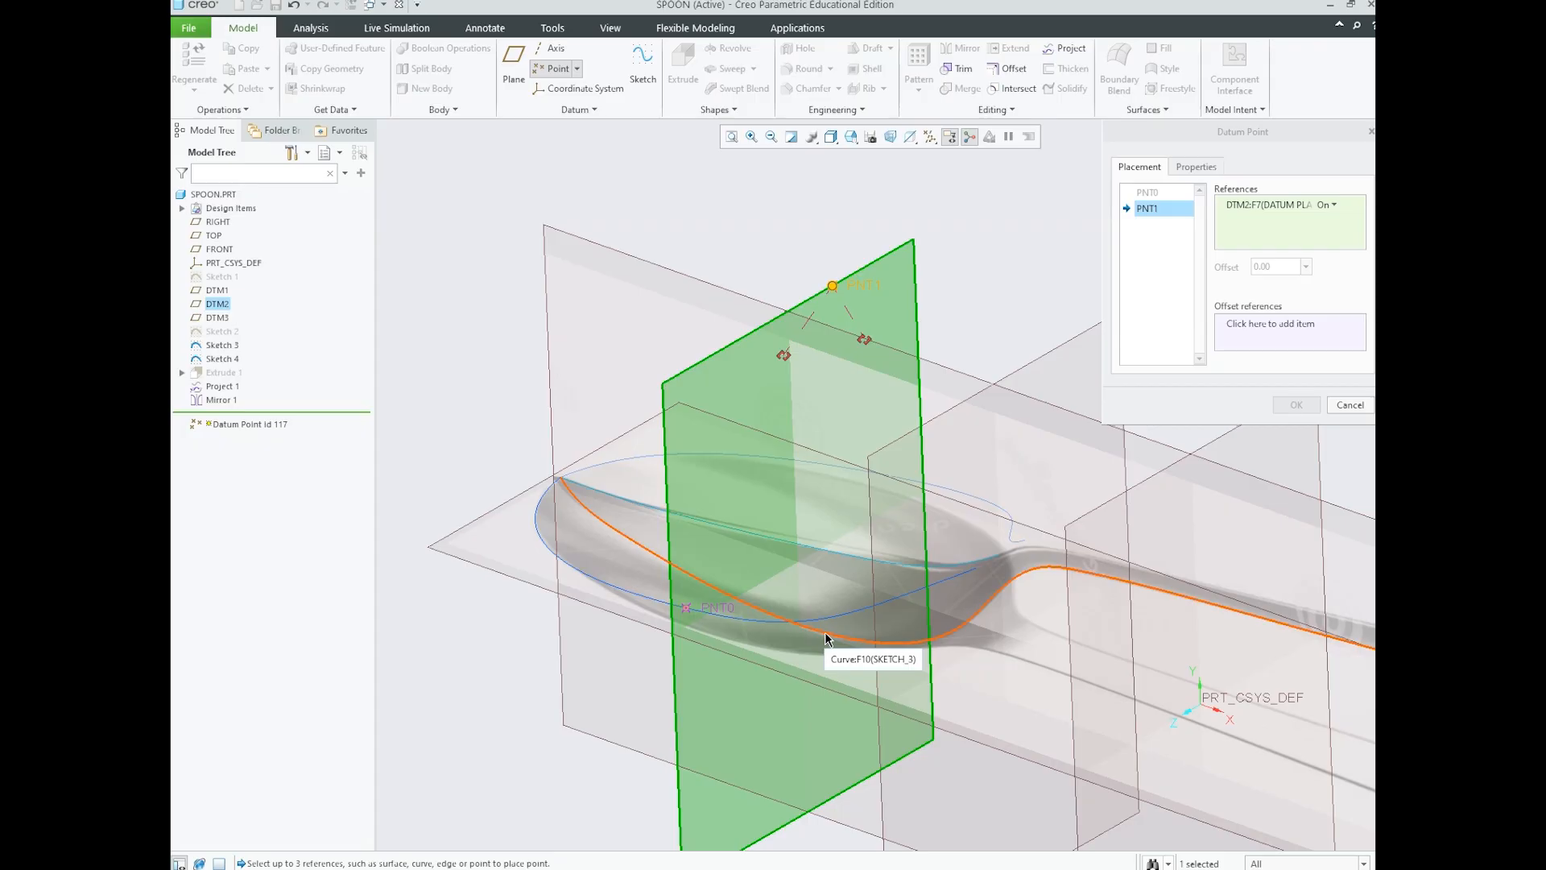
ctrl+click(826, 639)
middle_click(825, 639)
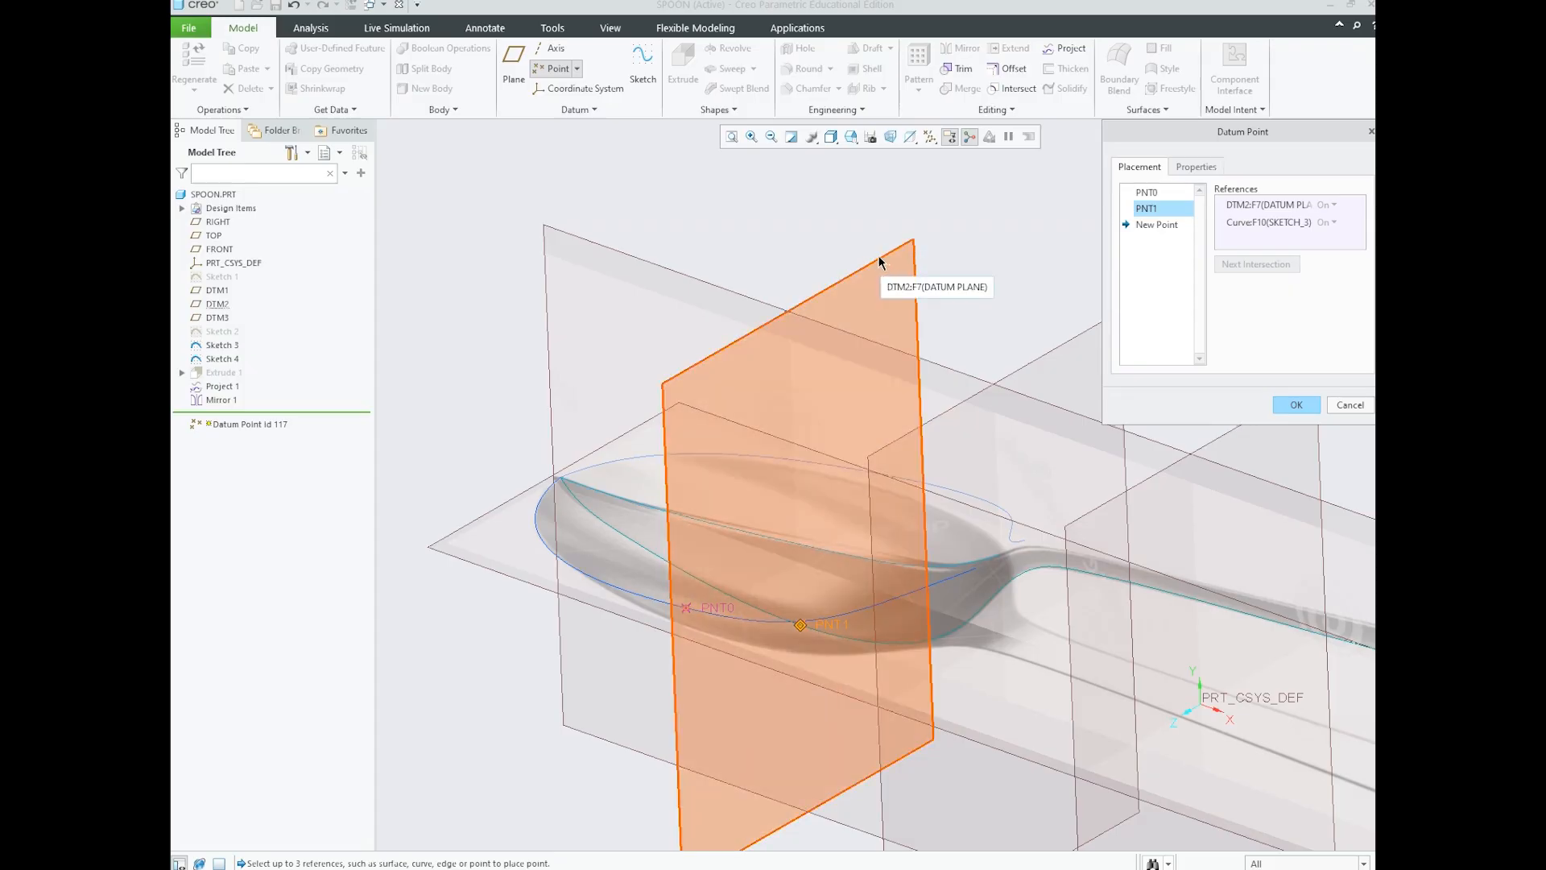
- Add a third datum point where datum plane DTM2 crosses the mirrored bowl-edge curve Mirror 1
click(879, 260)
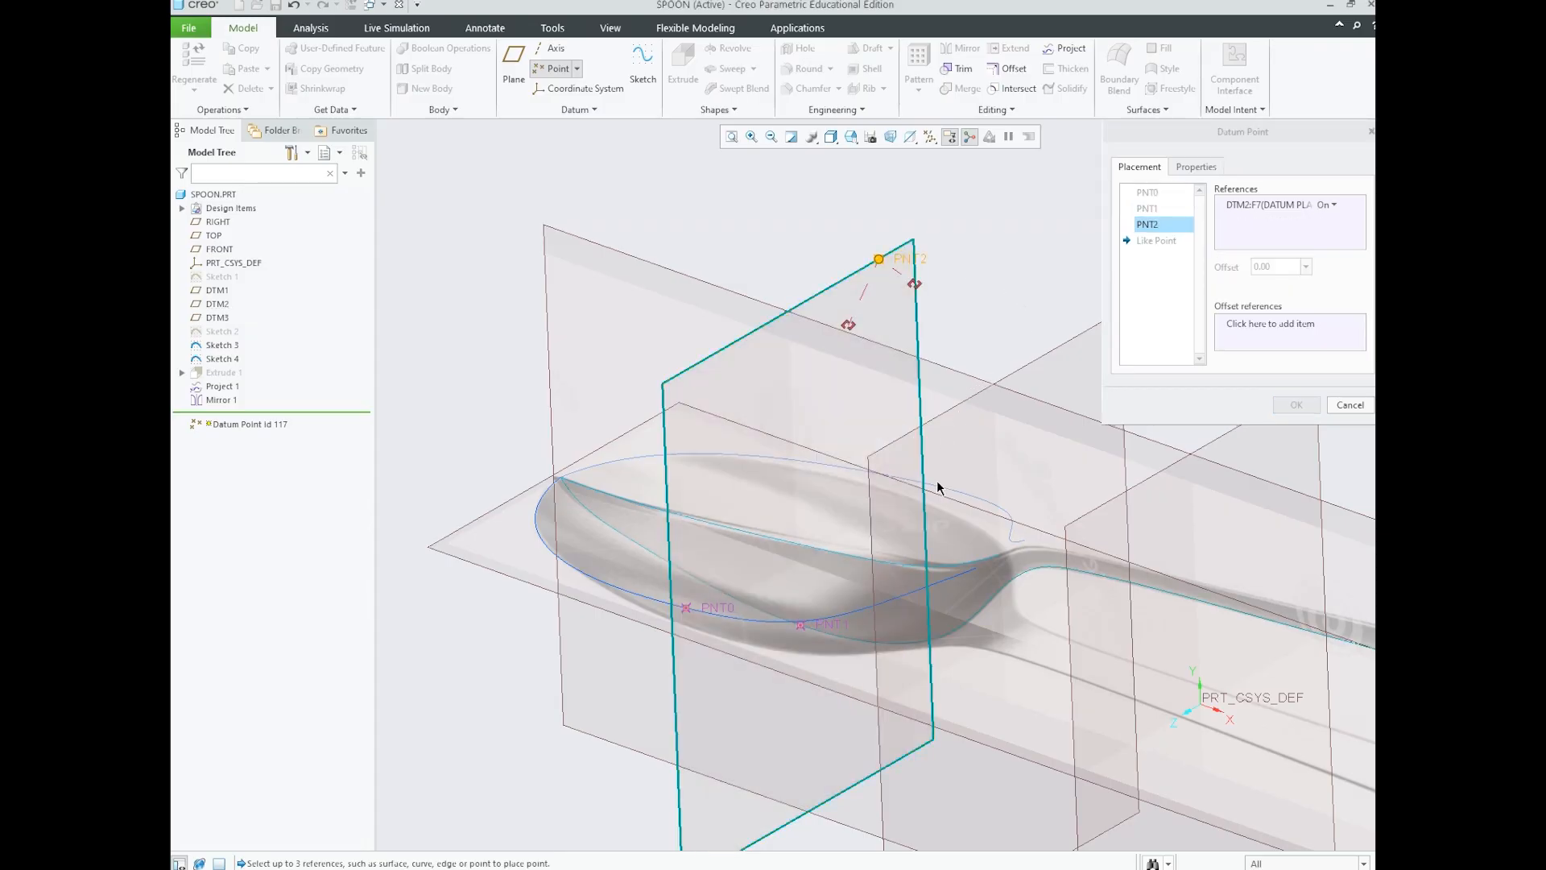
key(ctrl)
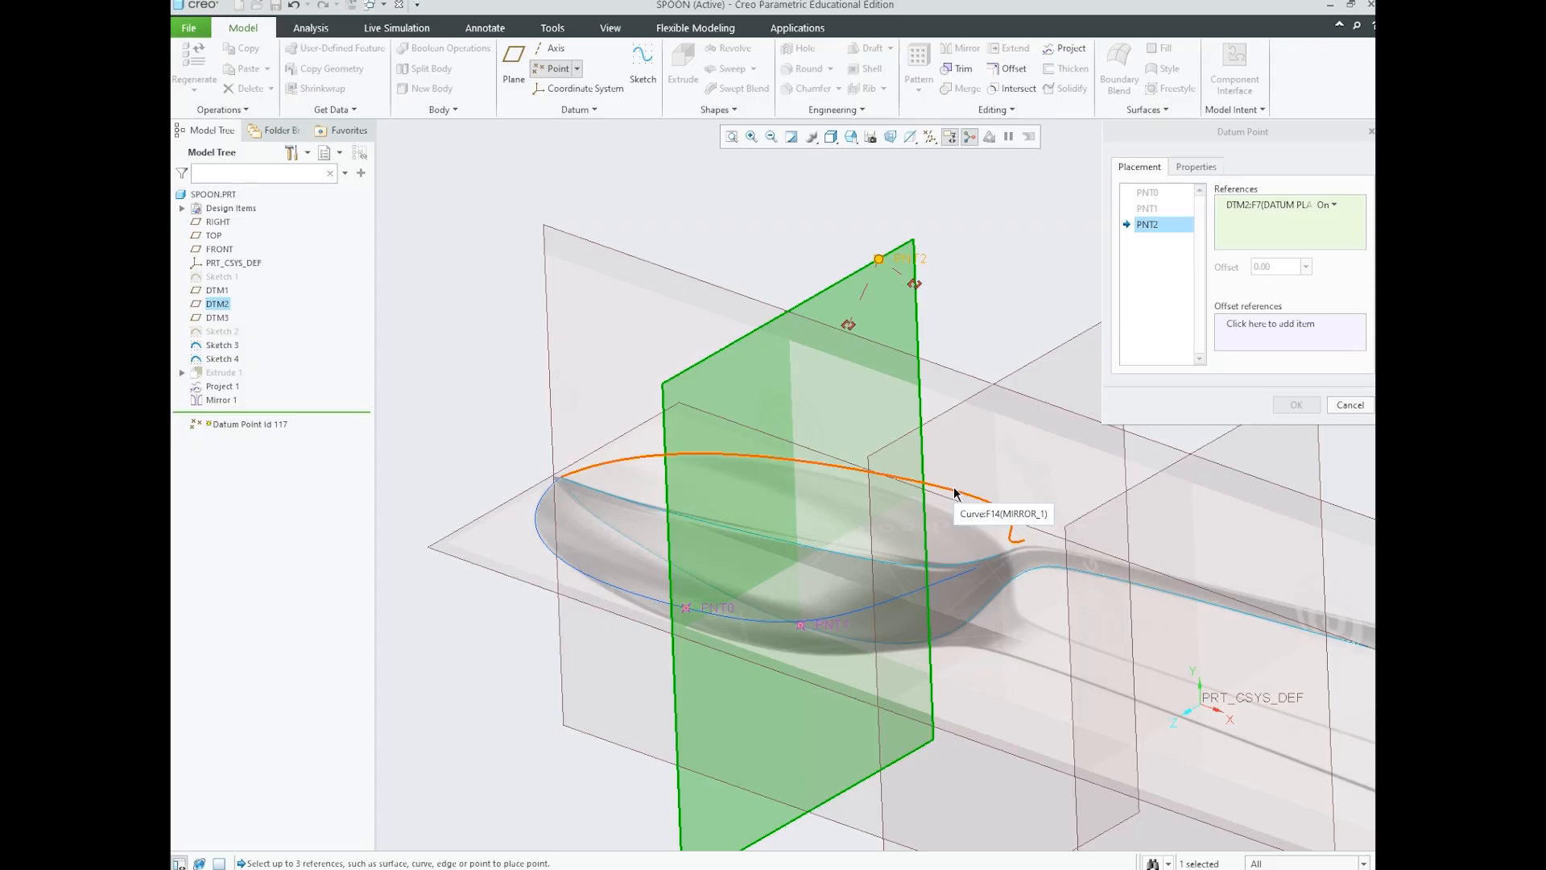
ctrl+click(955, 493)
middle_click(956, 493)
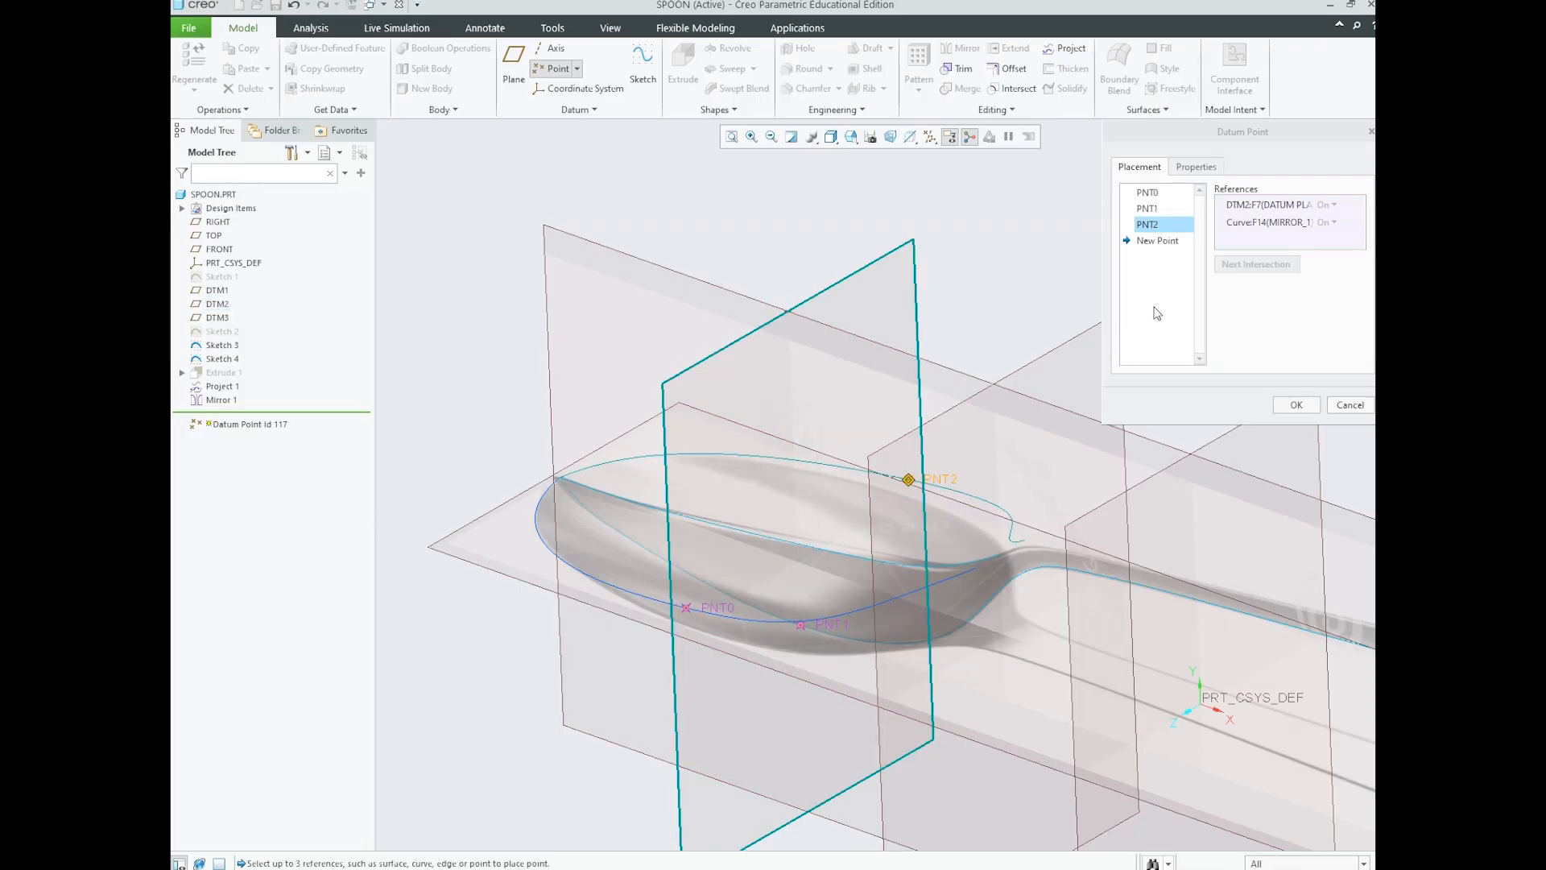
- Review the three datum points on plane DTM2 together and finish the datum point feature
click(1150, 193)
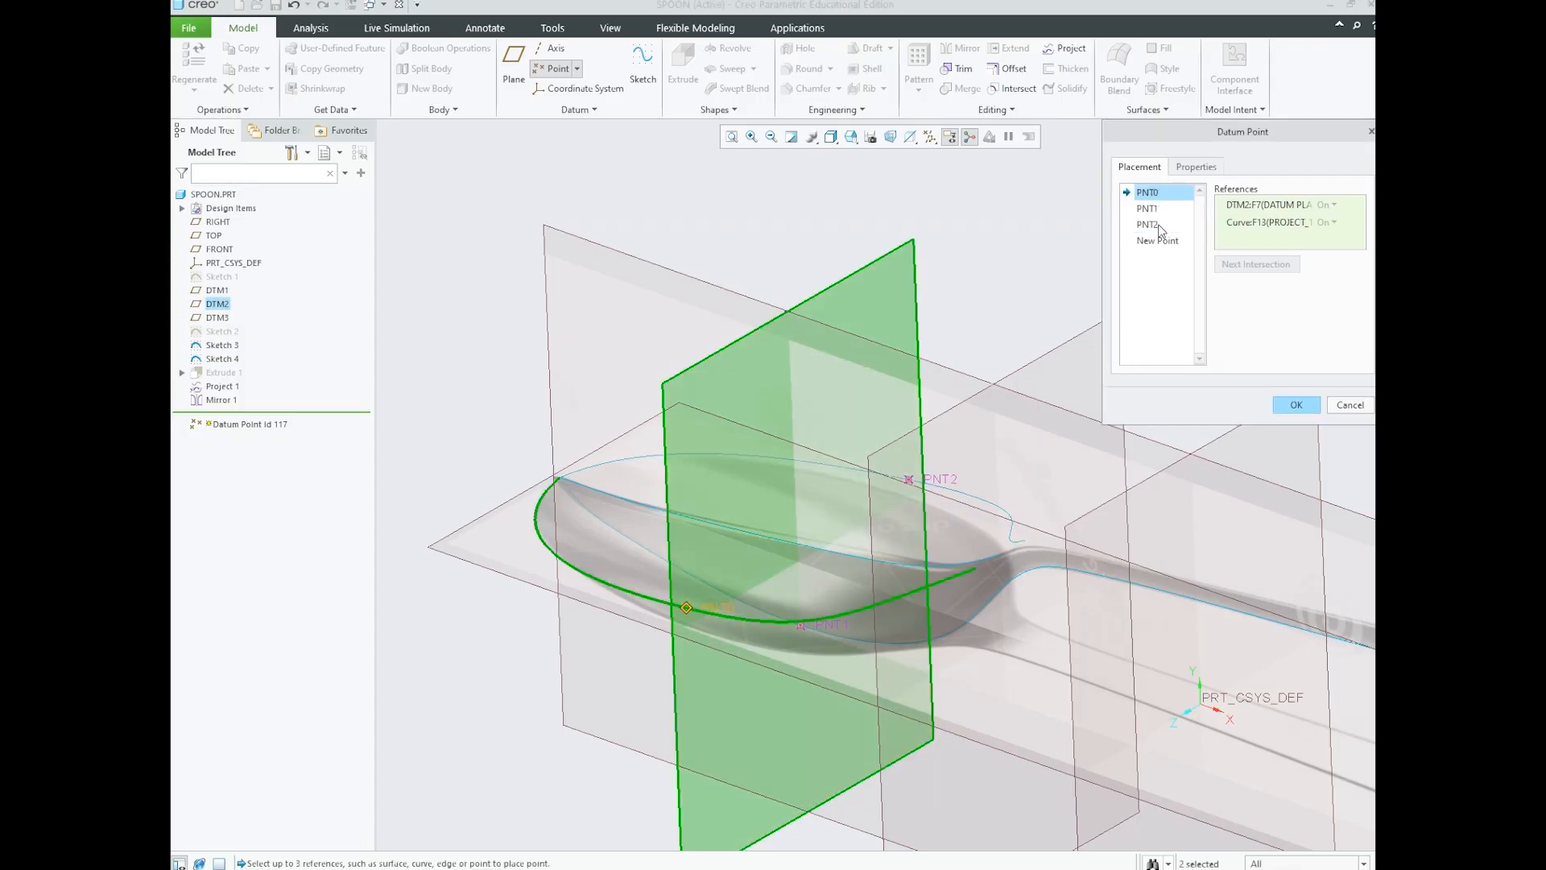
shift+click(1161, 224)
mouse_move(896, 486)
middle_down()
mouse_move(891, 499)
mouse_move(915, 489)
mouse_move(903, 498)
middle_up()
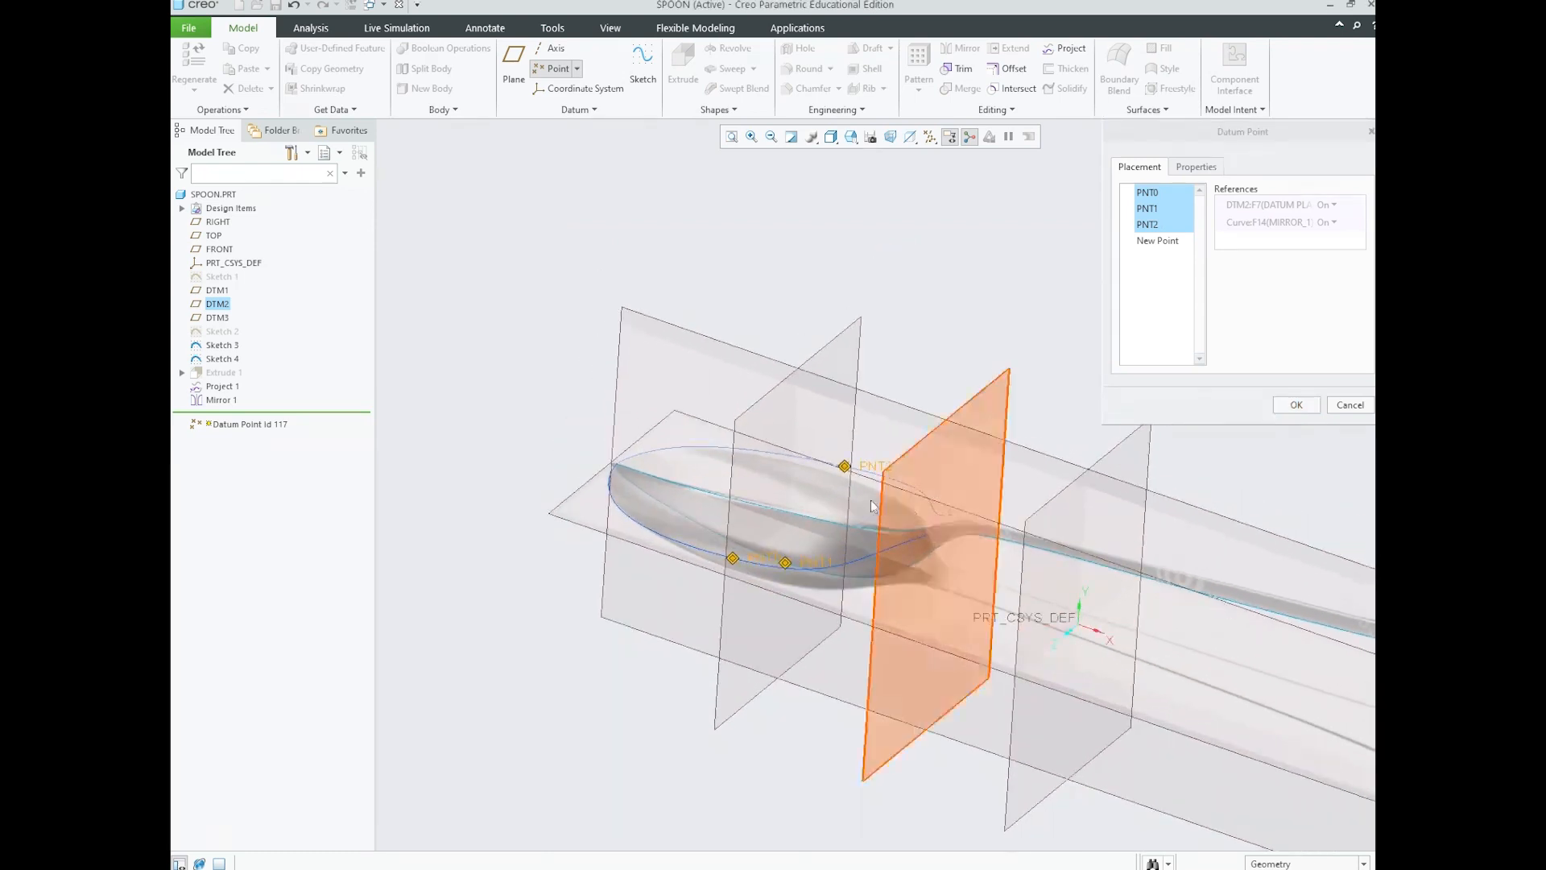
scroll(781, 528, down, 2)
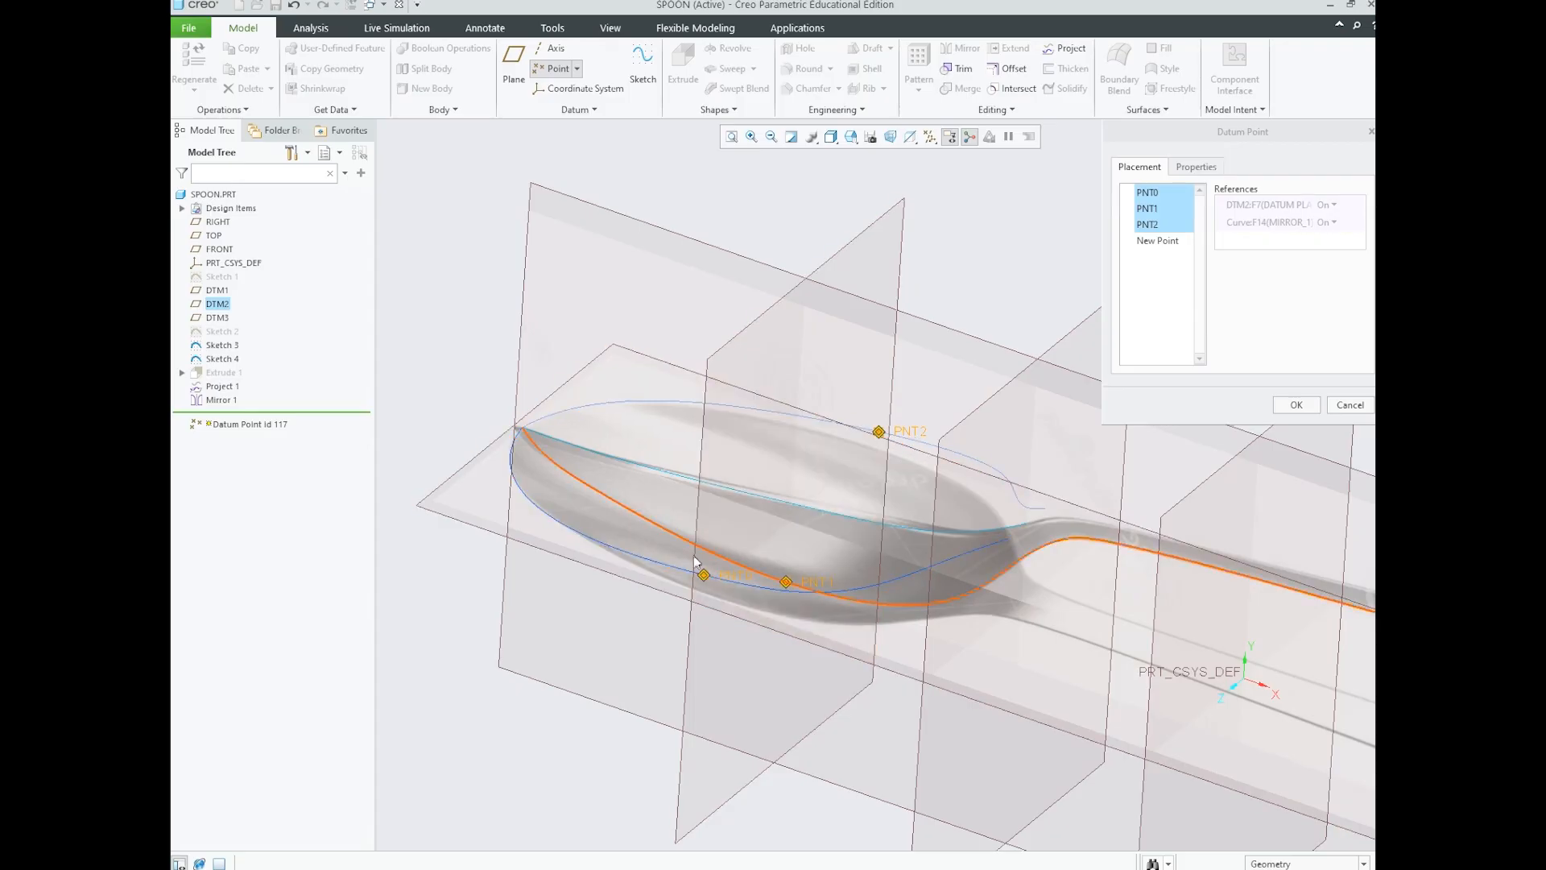
middle_drag(696, 563, 903, 499)
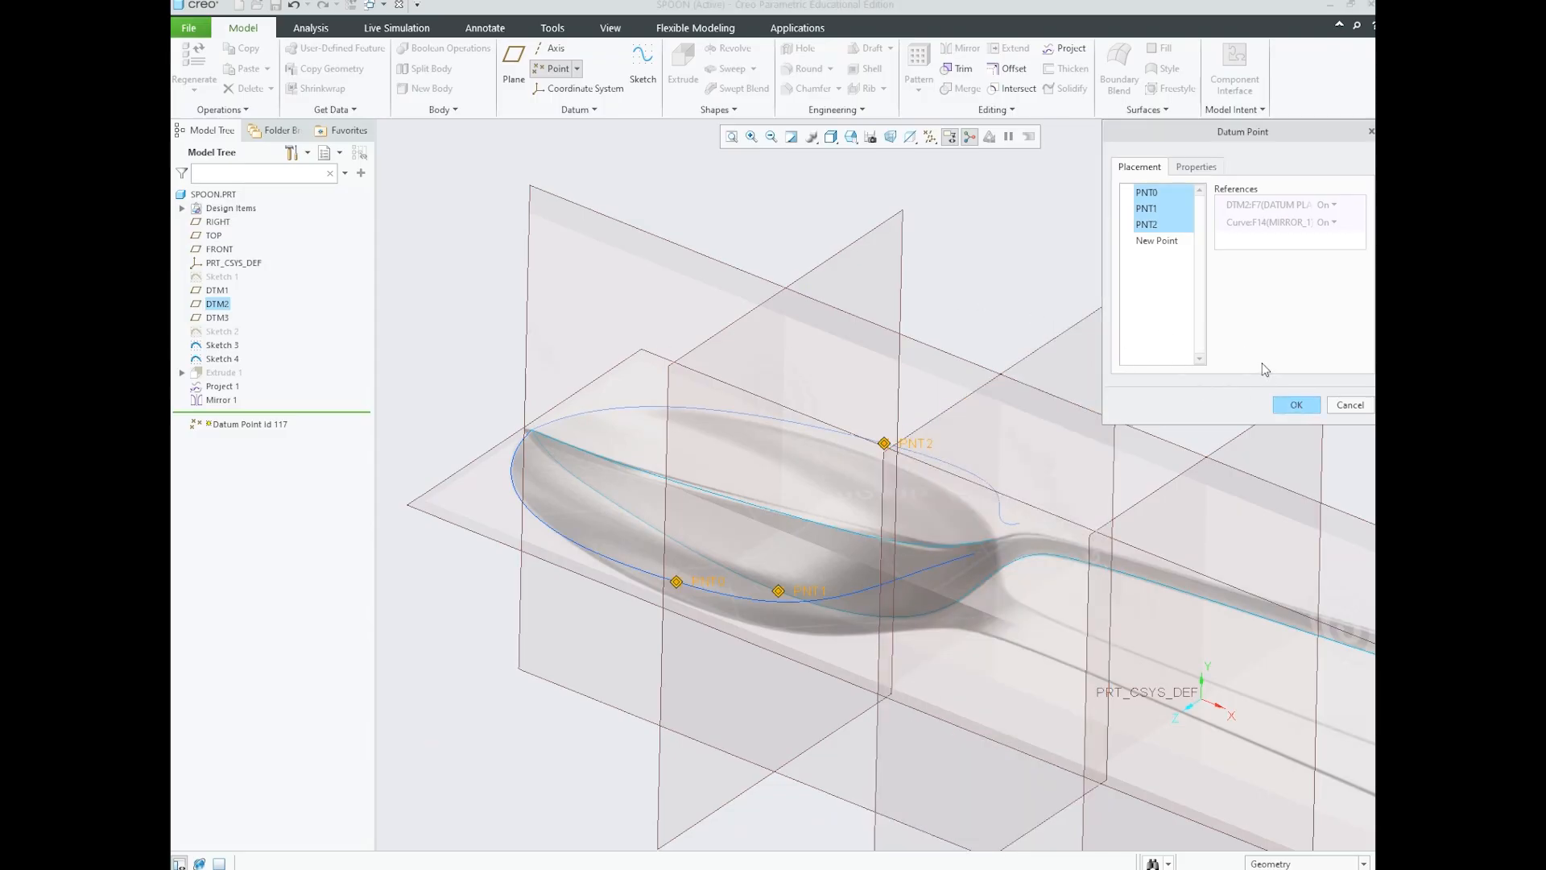
click(1298, 405)
scroll(749, 401, down, 2)
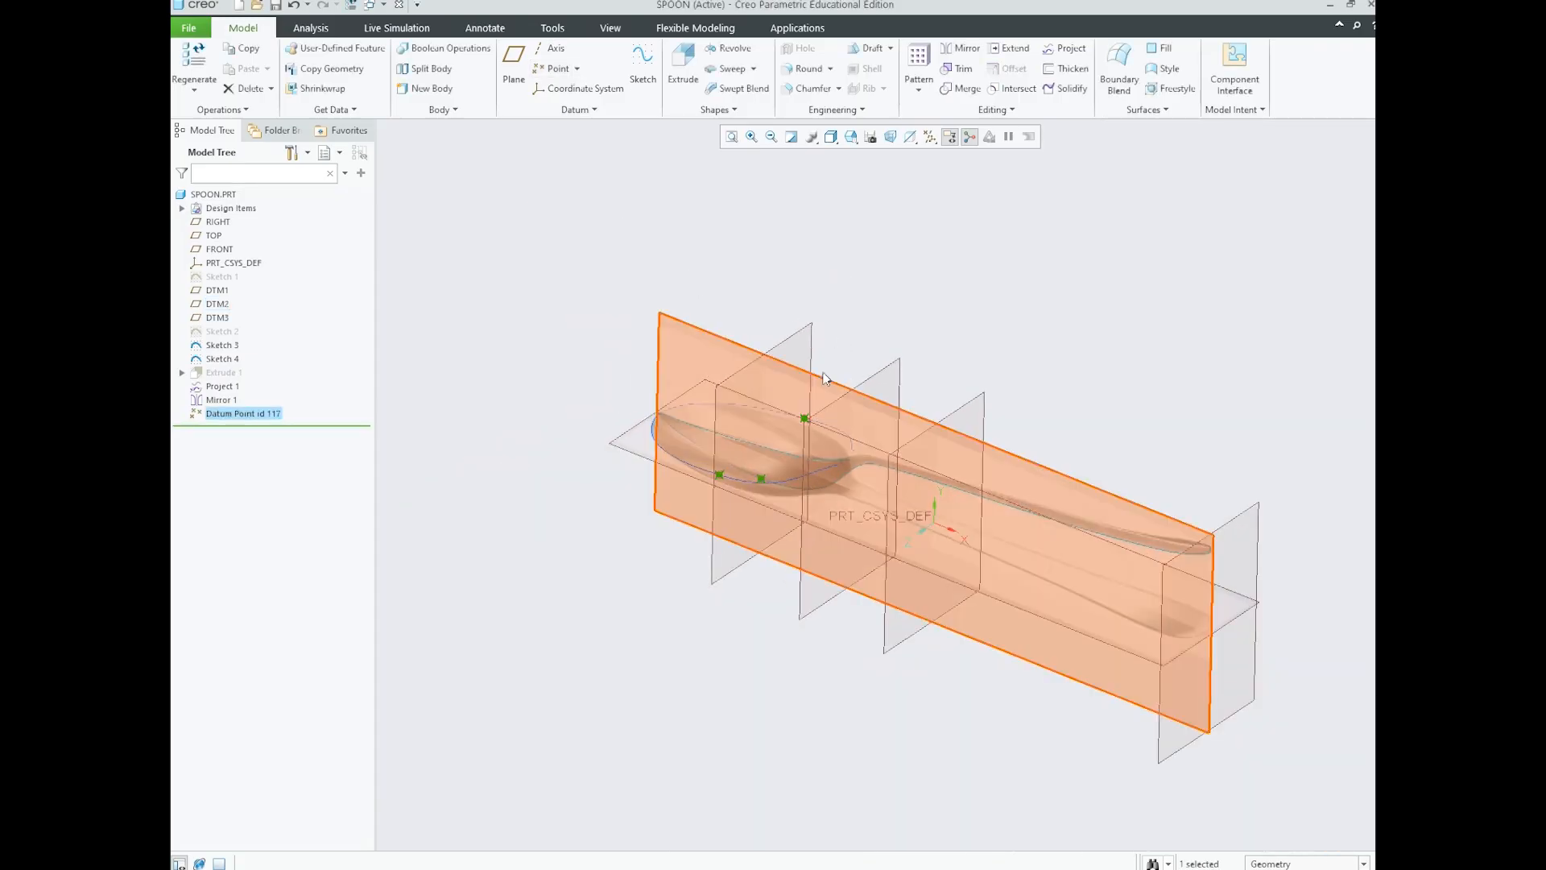
- Start a new datum point feature with a point where datum plane DTM1 meets the projected bowl-edge curve Project 1
click(857, 337)
scroll(857, 346, up, 2)
middle_drag(870, 389, 854, 436)
scroll(870, 449, down, 2)
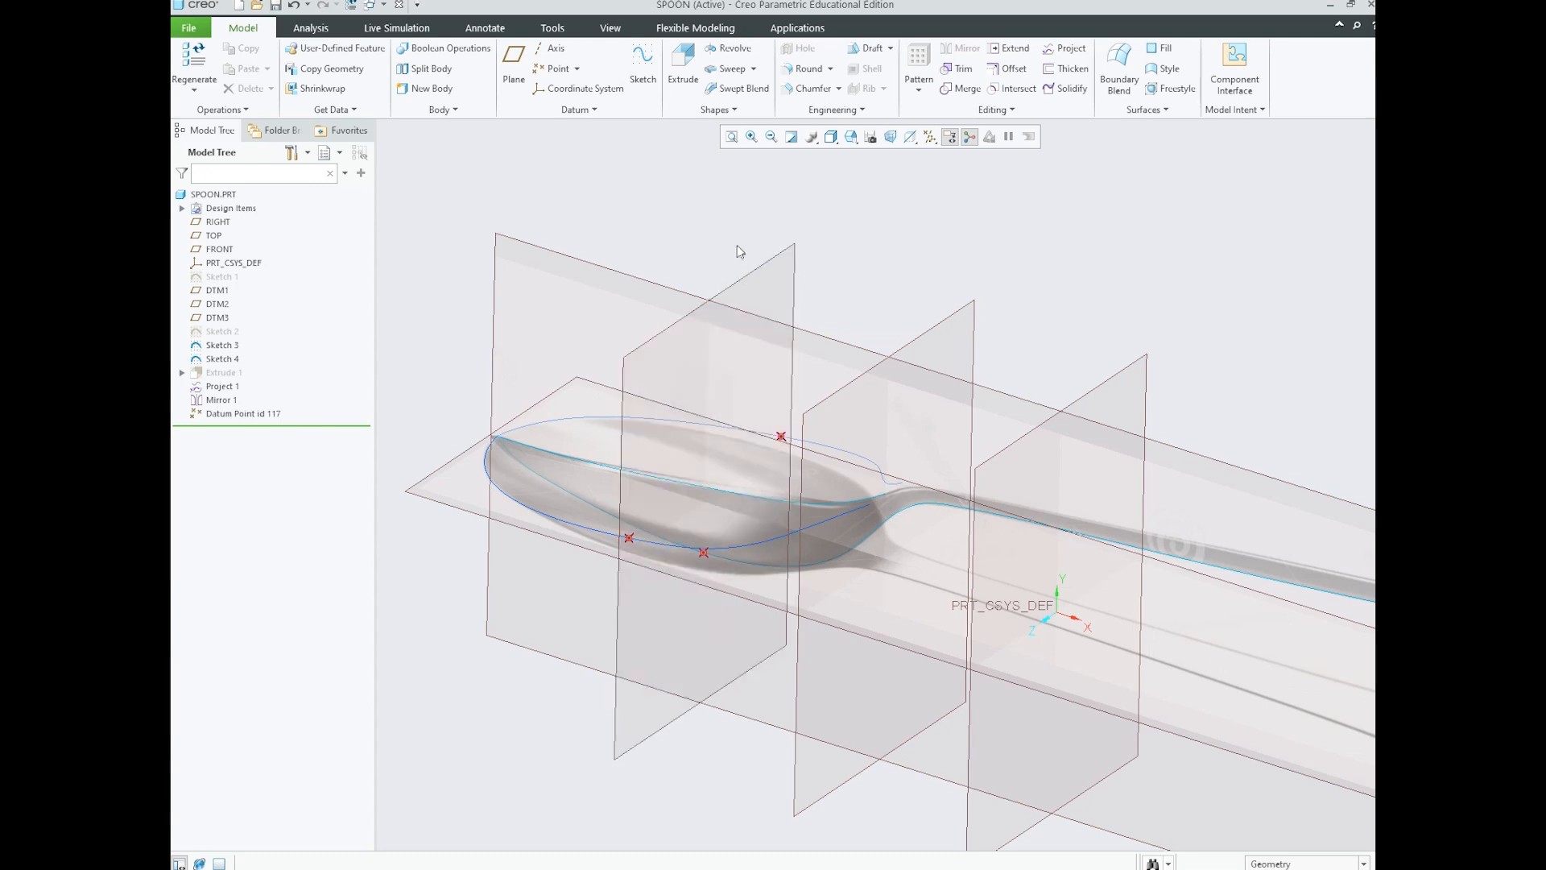
scroll(794, 326, up, 2)
scroll(790, 336, down, 2)
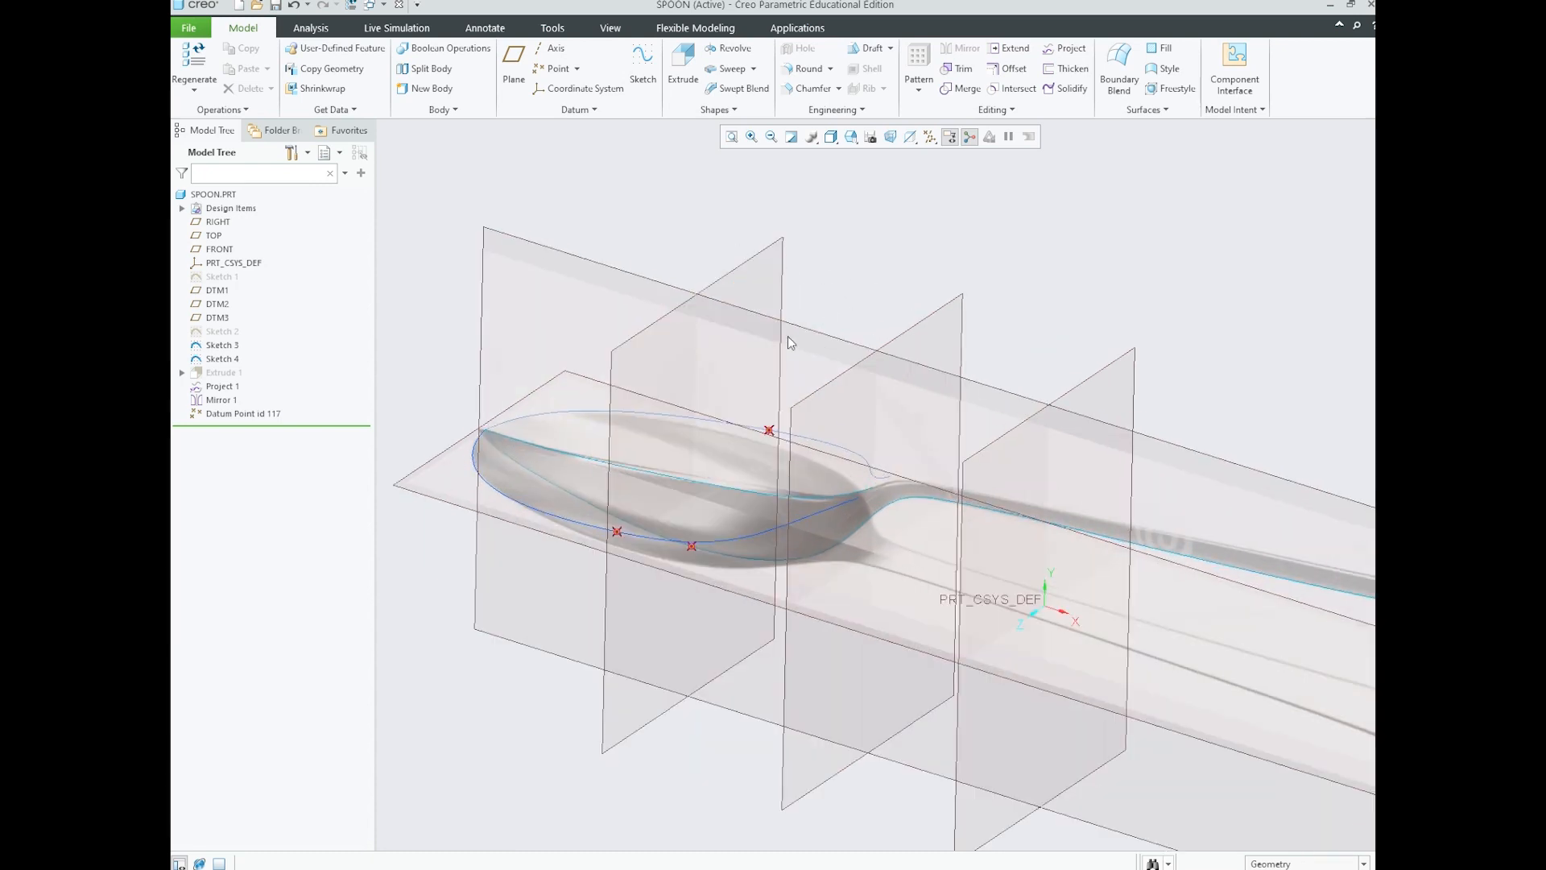
click(550, 74)
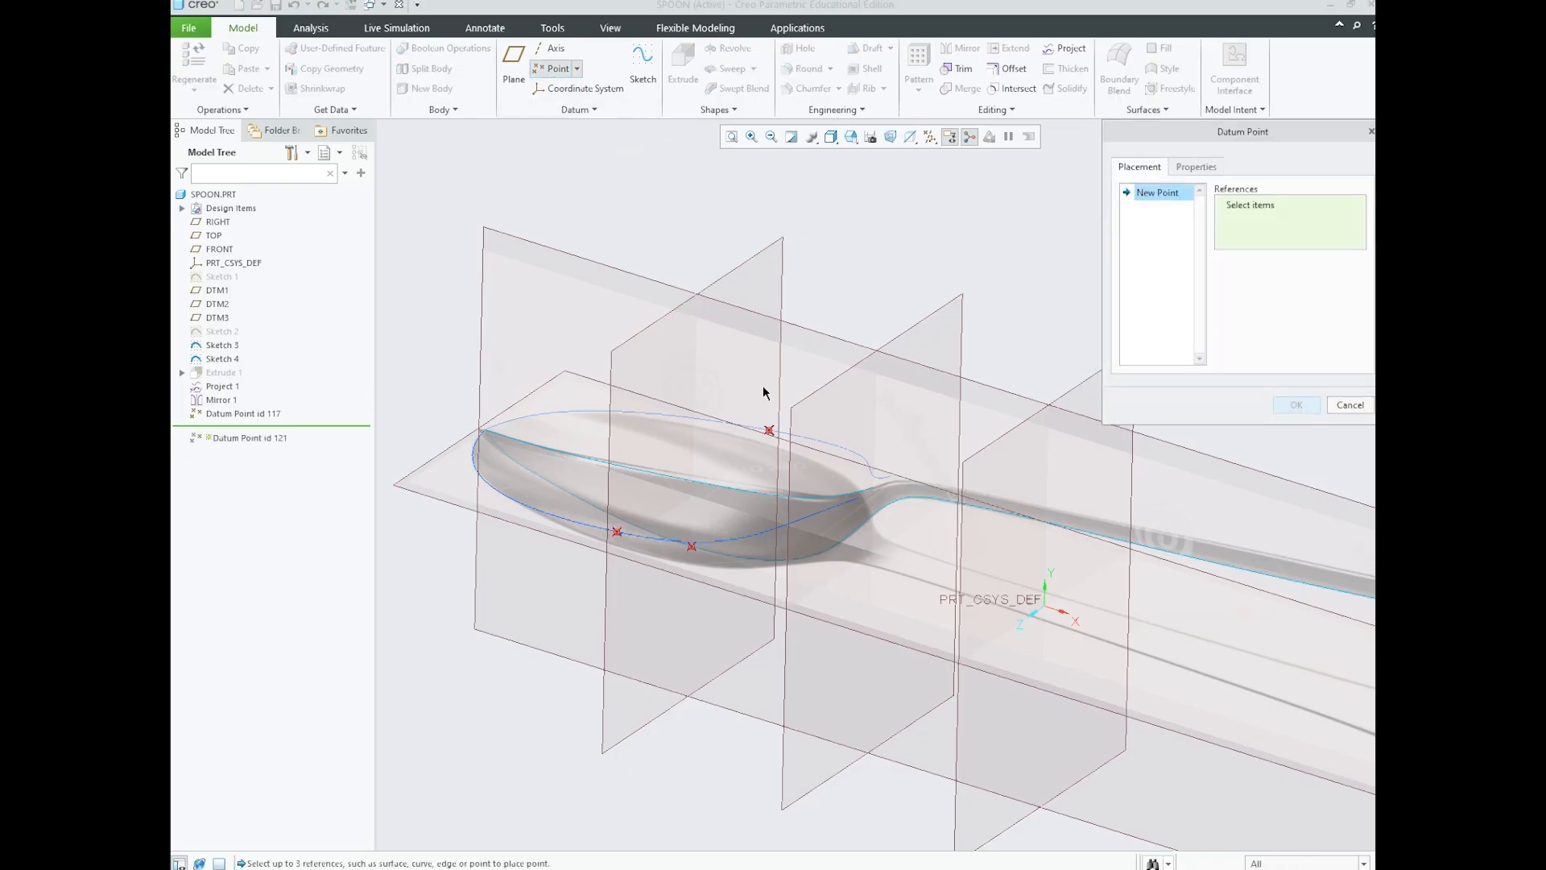
scroll(764, 387, up, 1)
scroll(899, 438, down, 1)
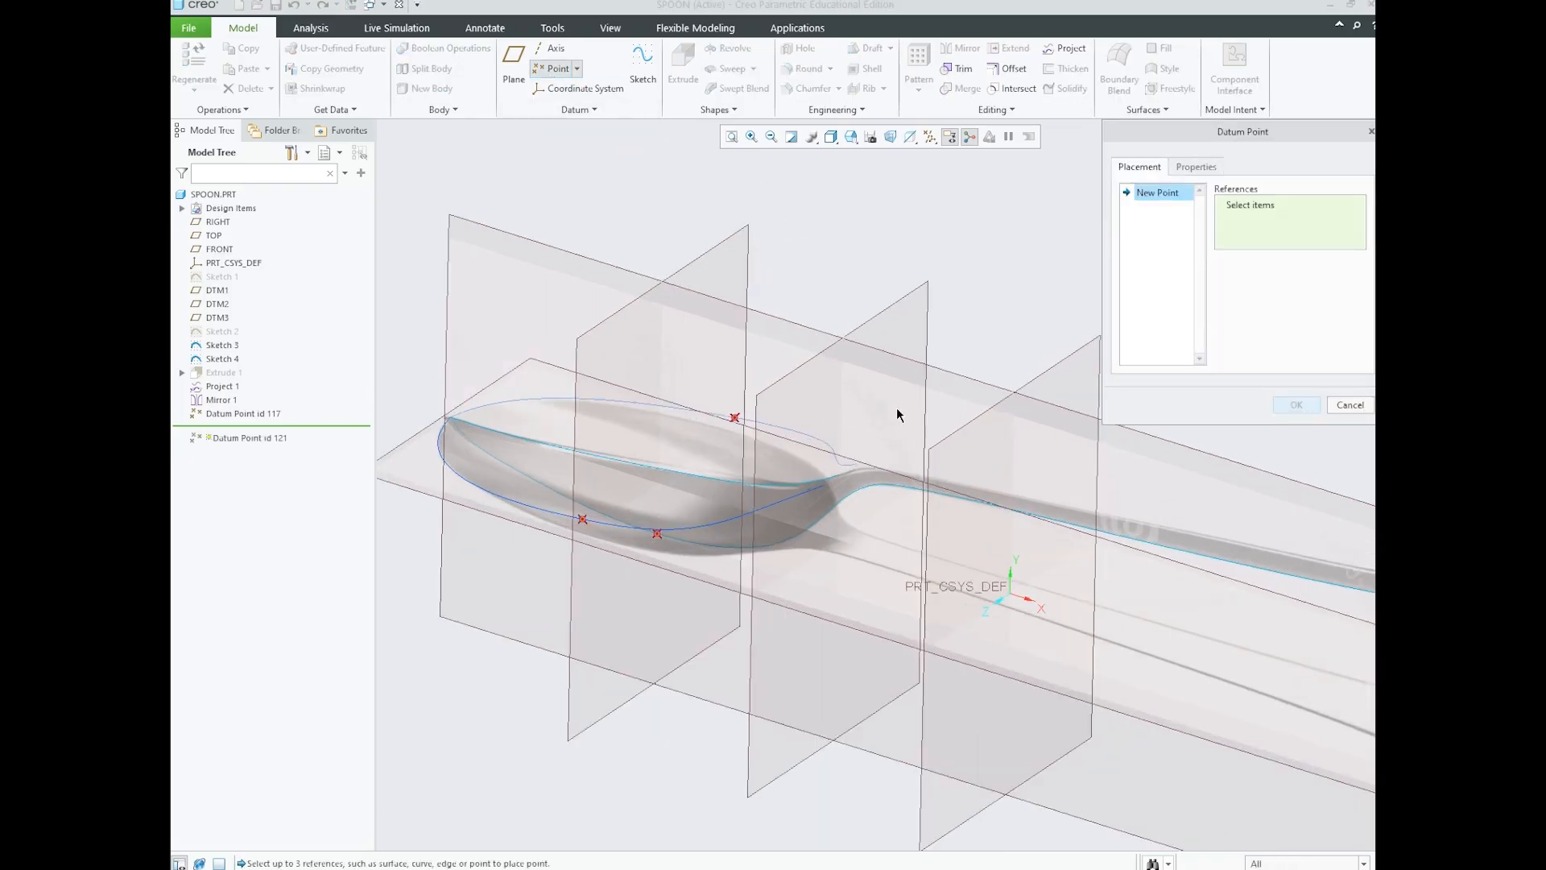
click(895, 303)
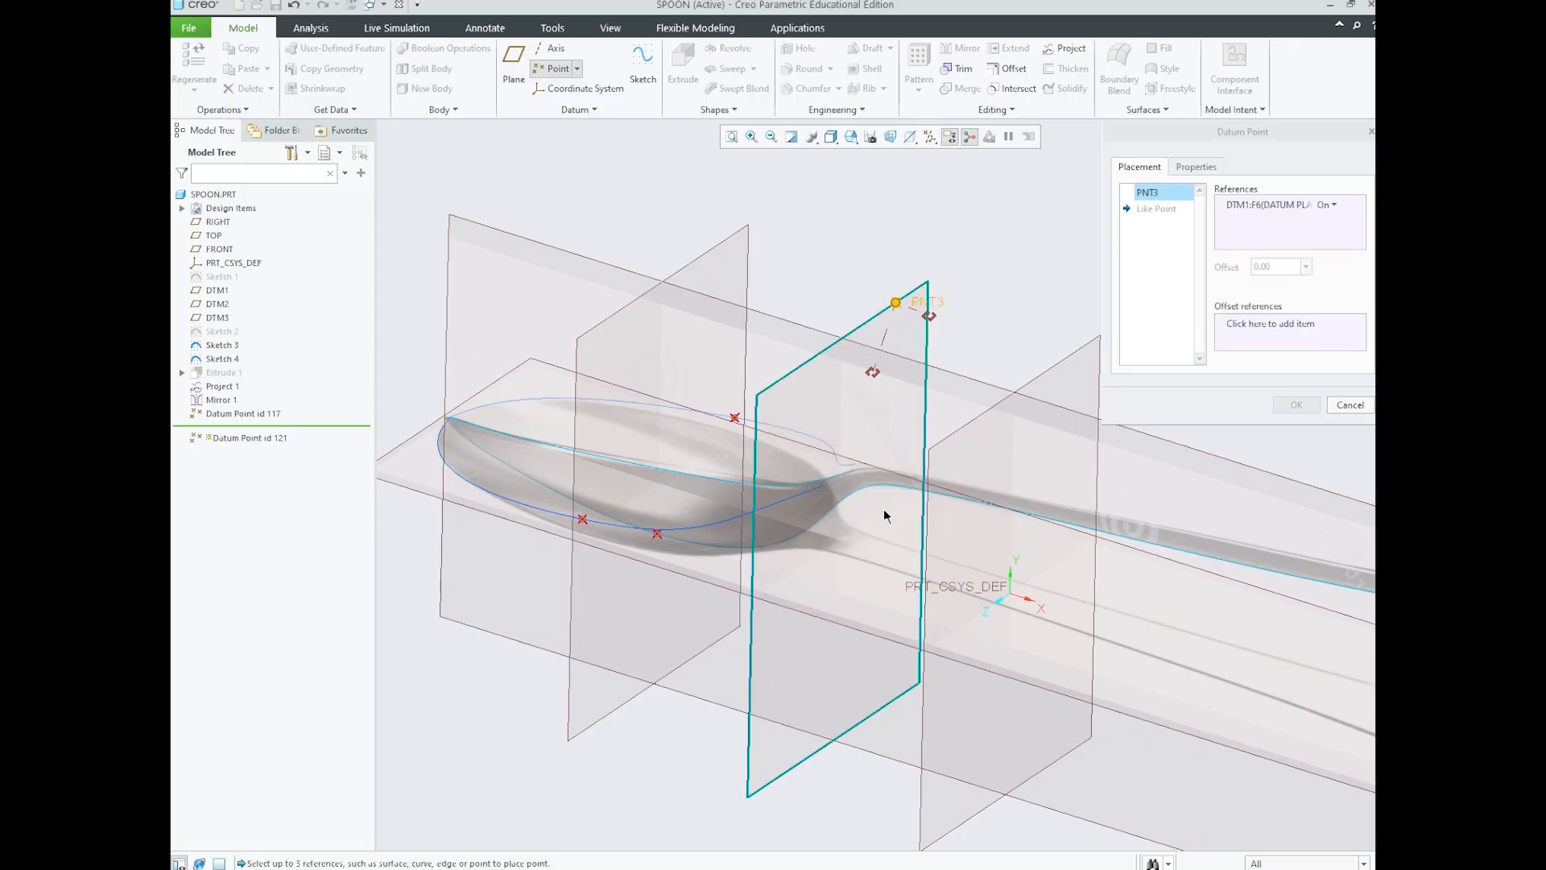
scroll(779, 524, down, 1)
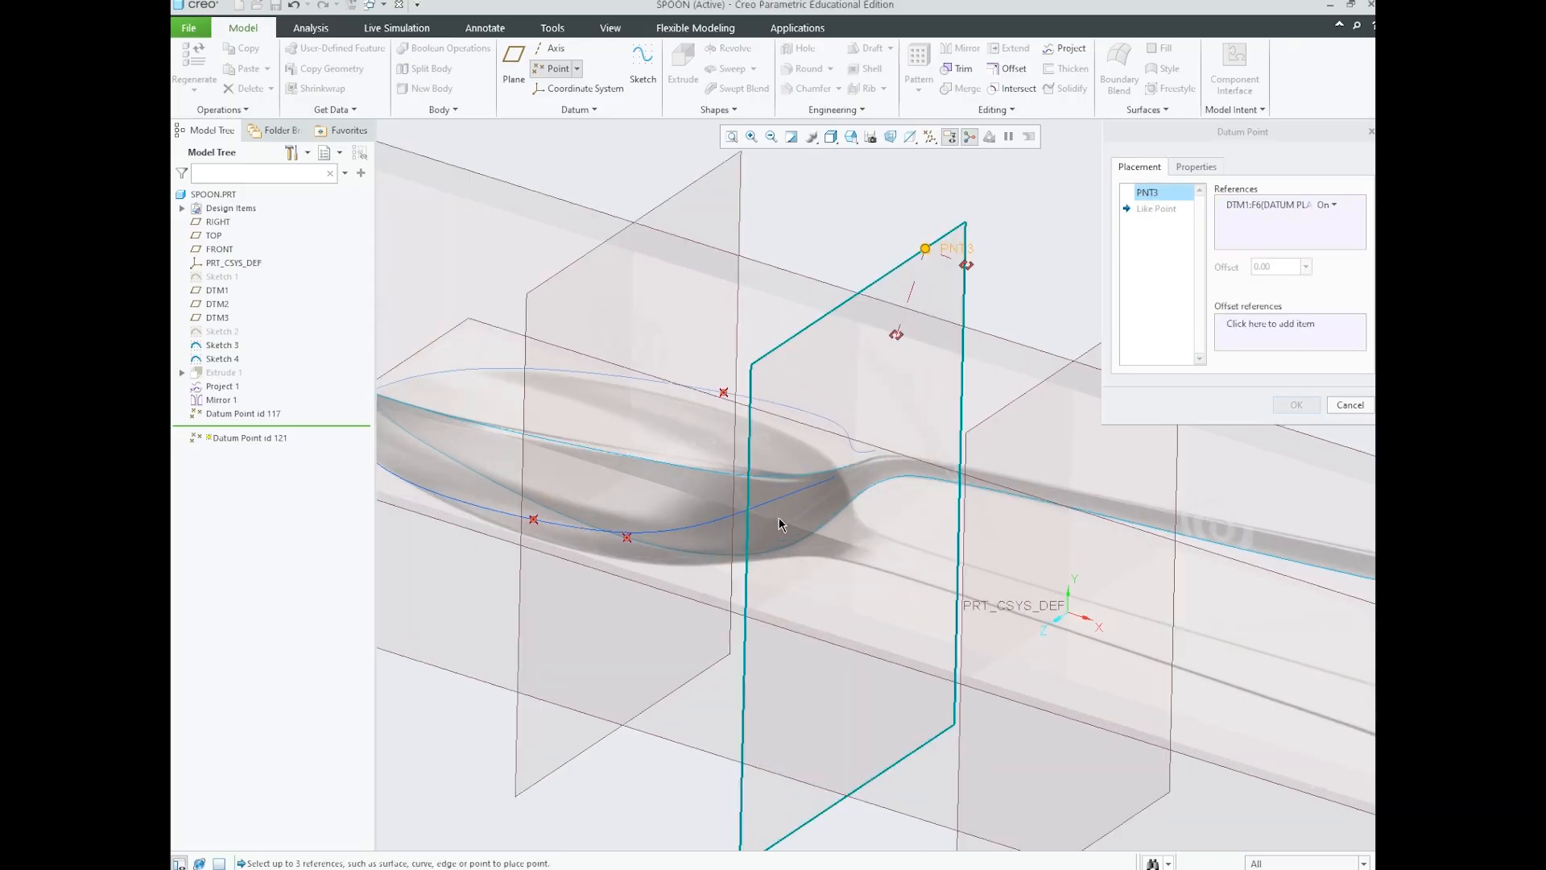
scroll(821, 468, down, 1)
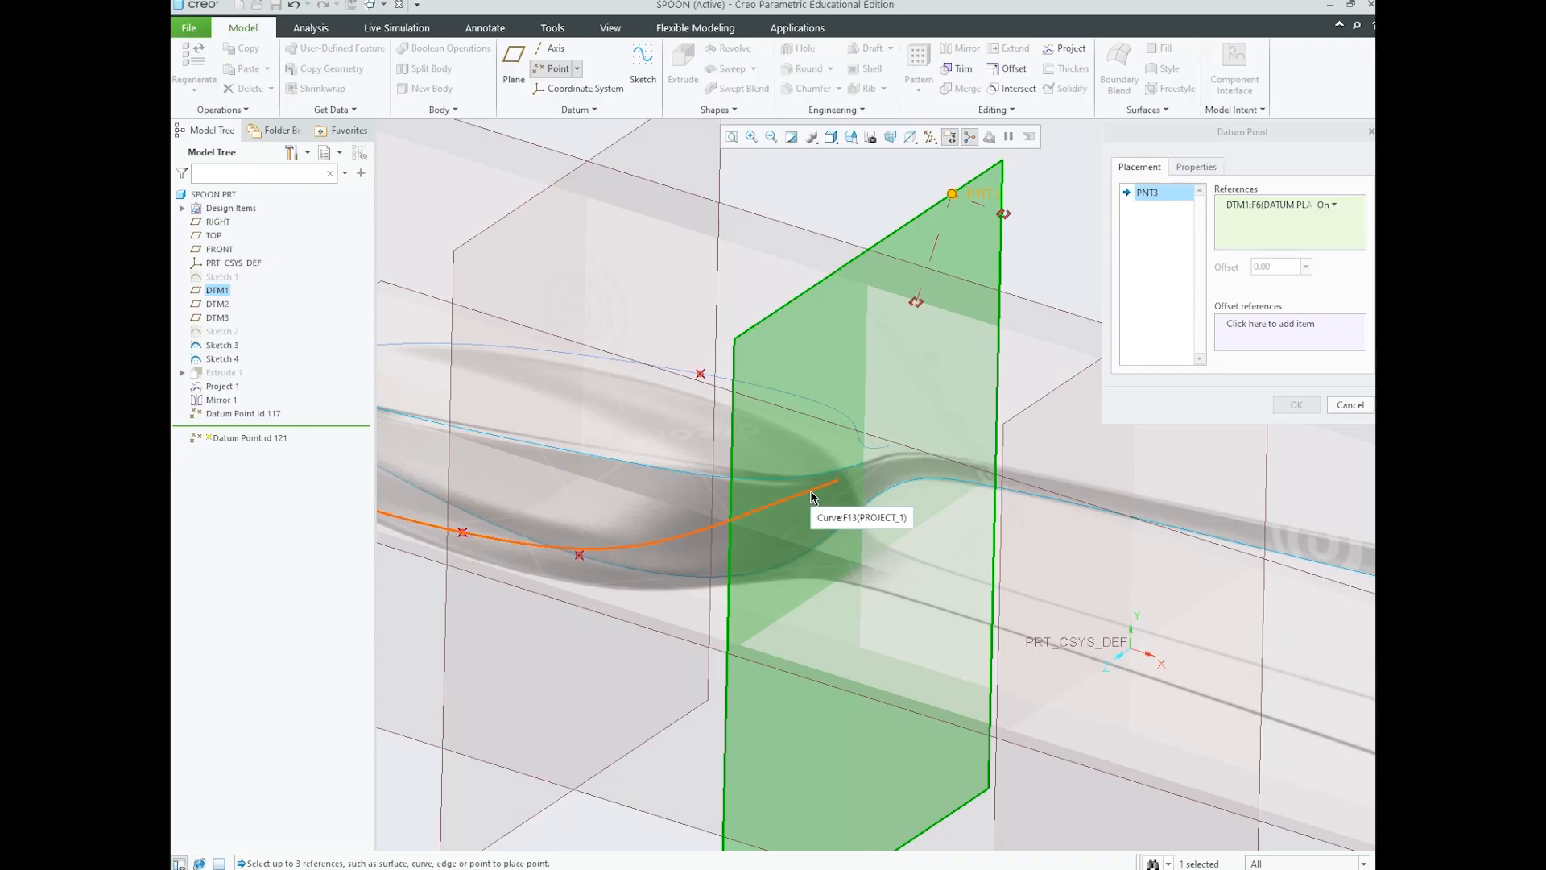
ctrl+click(811, 491)
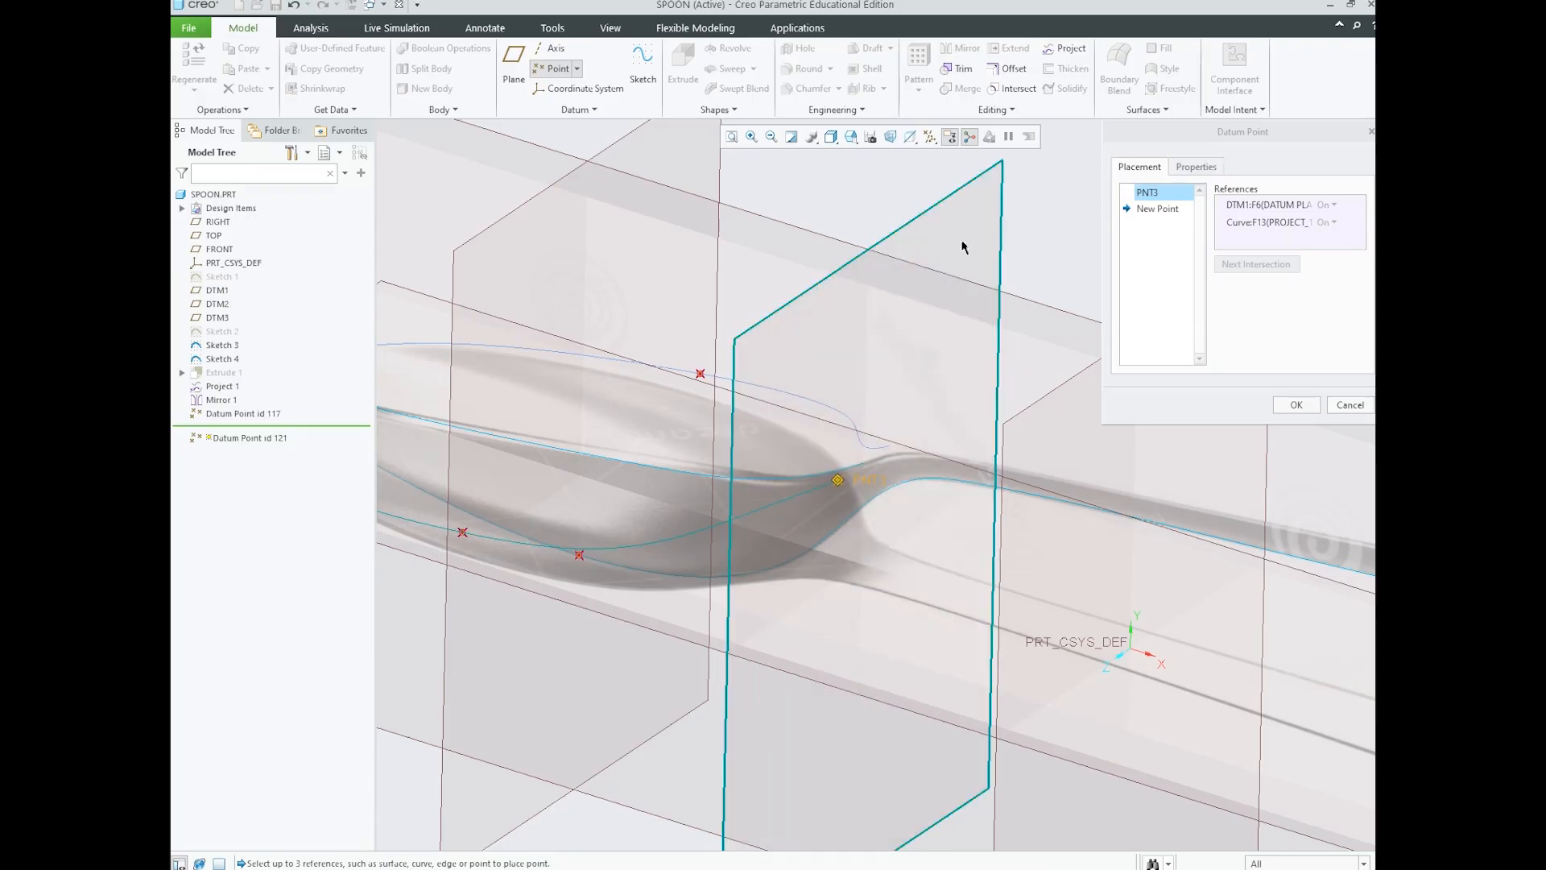
- Add two more points on datum plane DTM1, one at the Sketch 4 curve and one at the mirrored curve Mirror 1
click(964, 187)
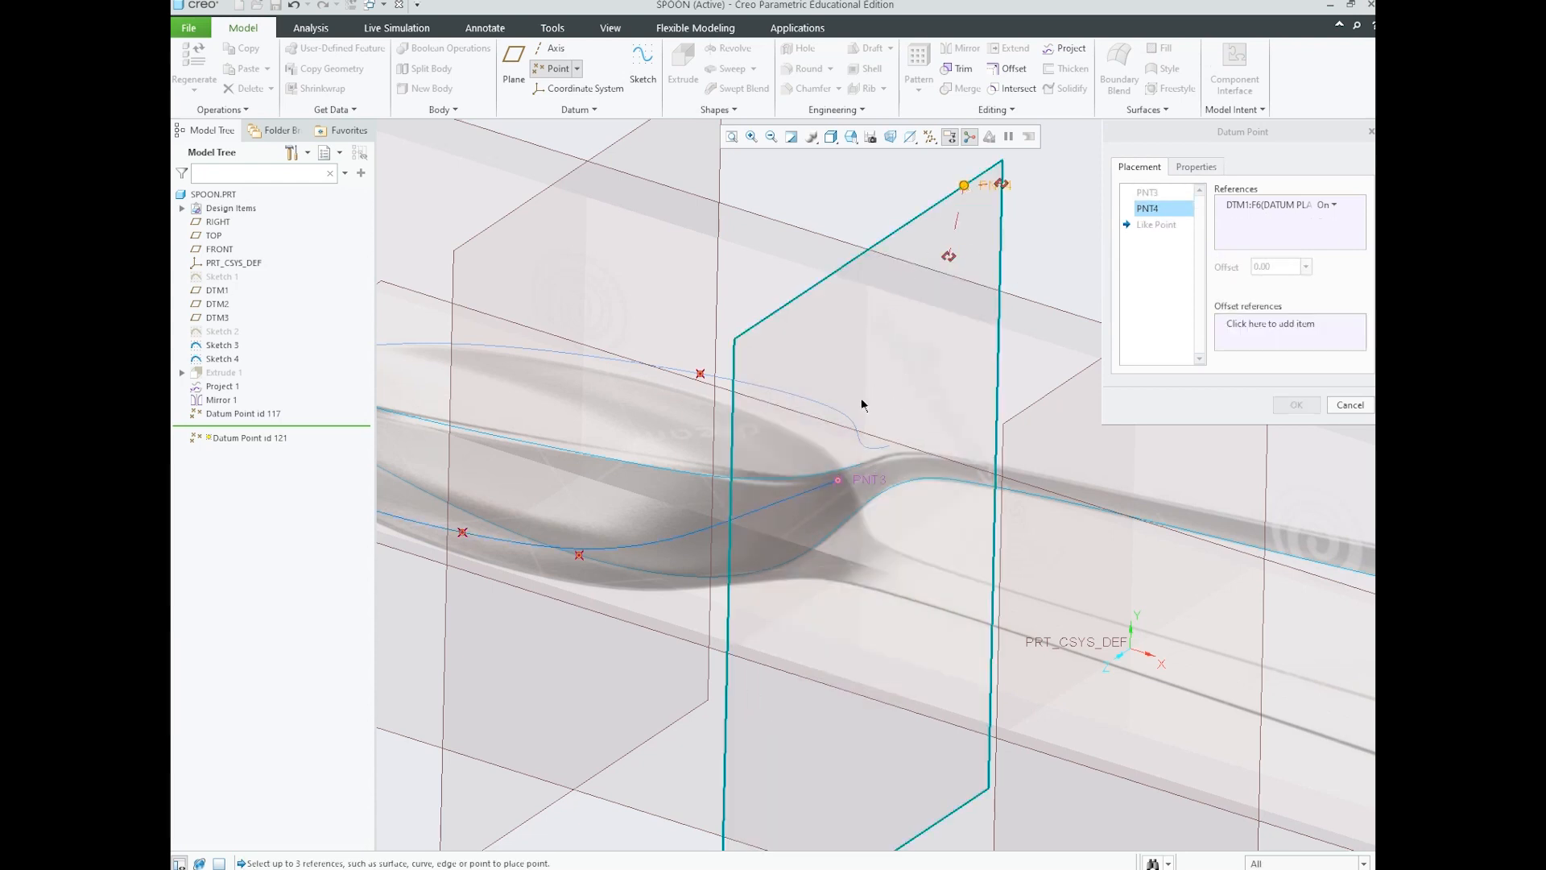
key(ctrl)
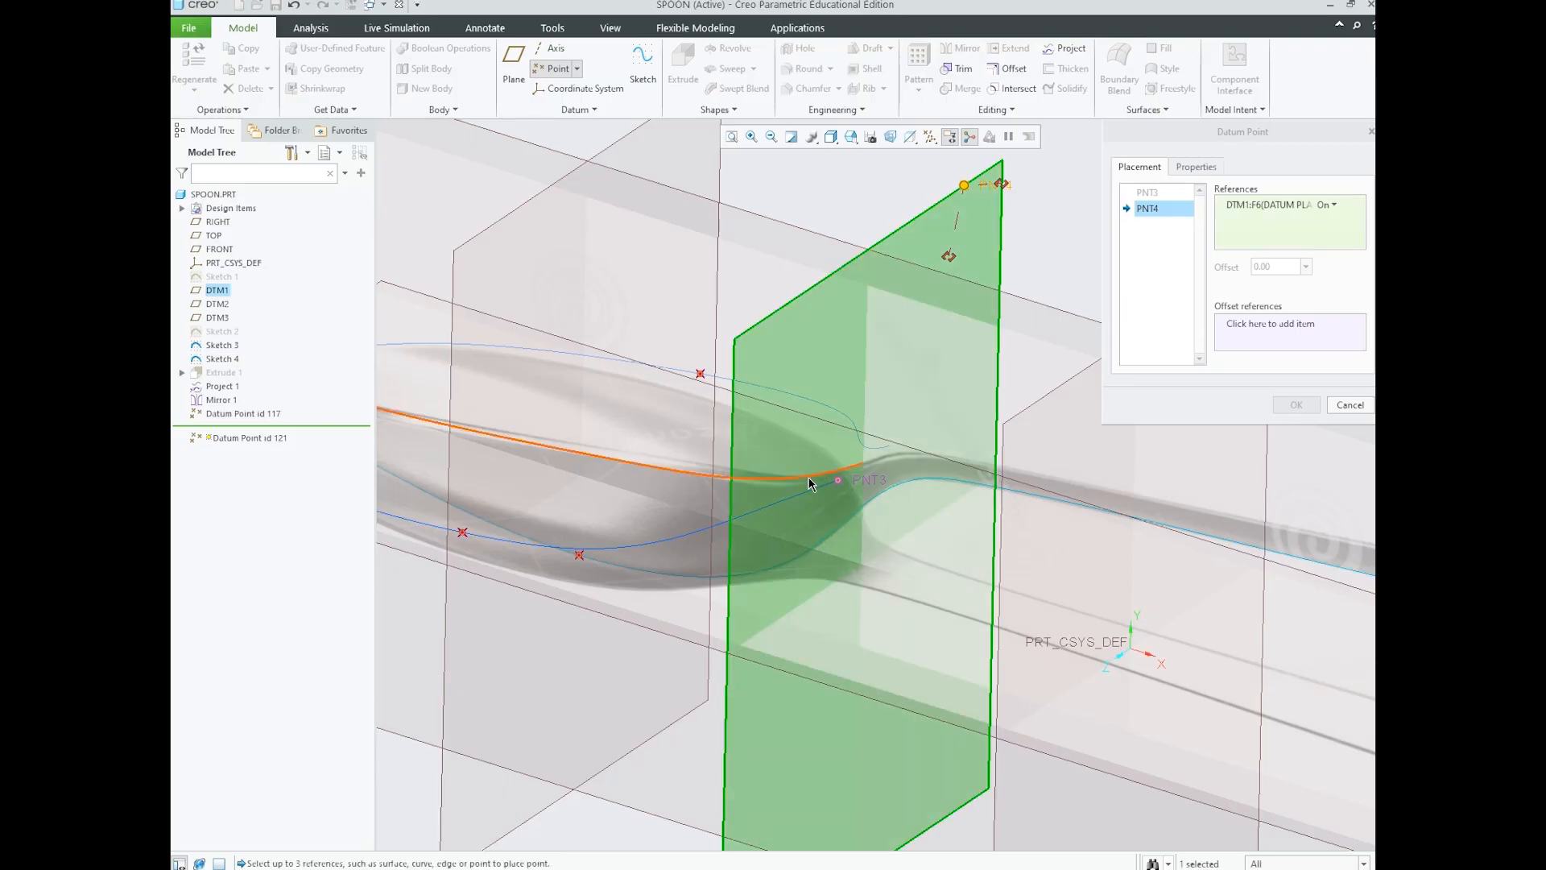
ctrl+click(809, 483)
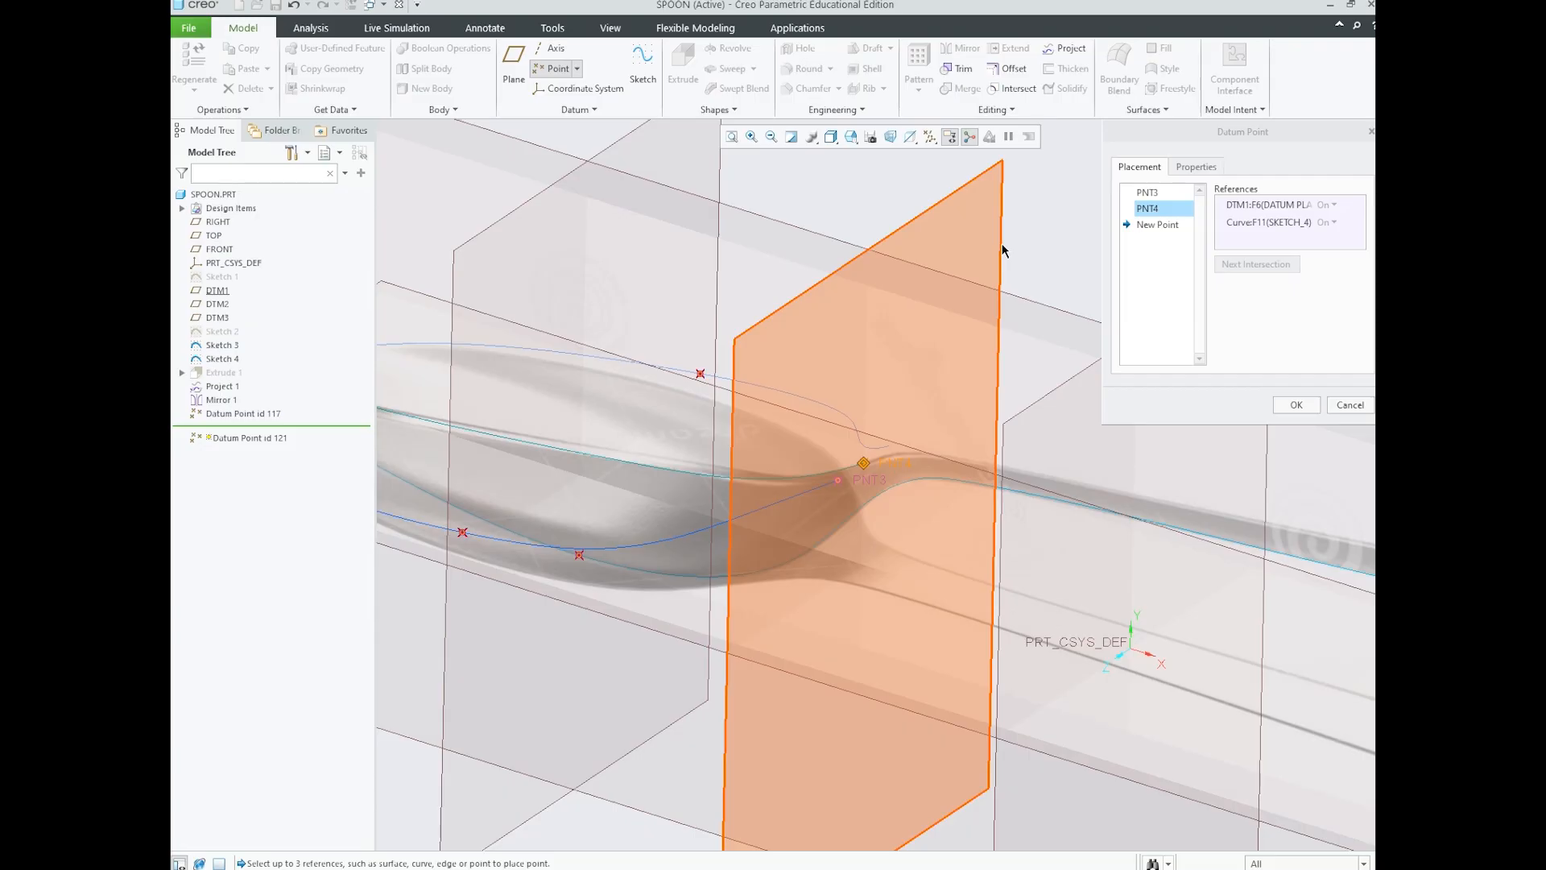
click(1001, 245)
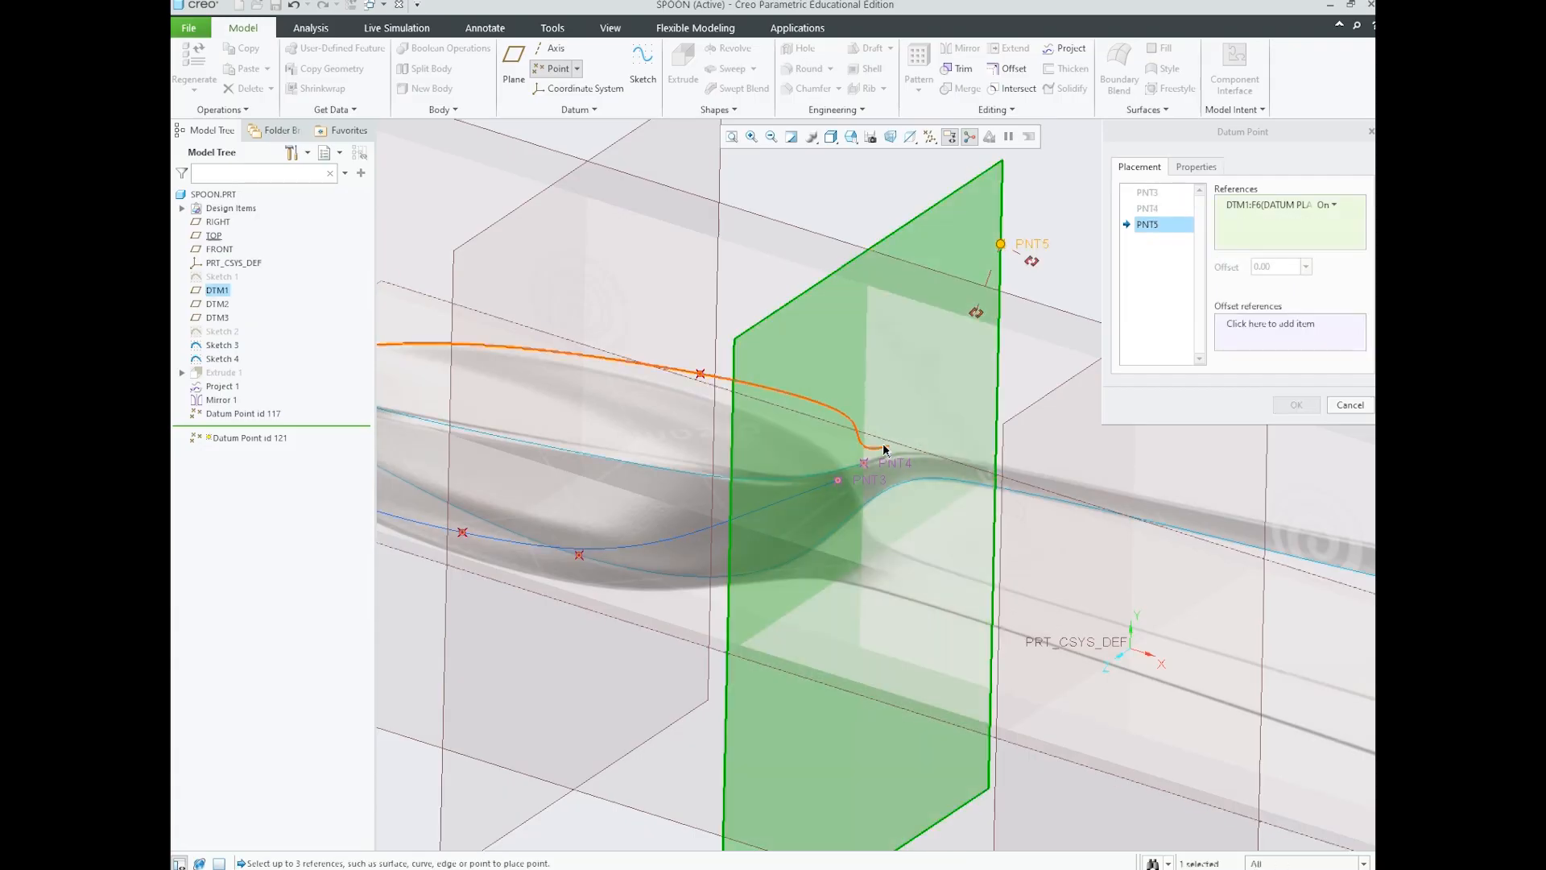
ctrl+click(885, 447)
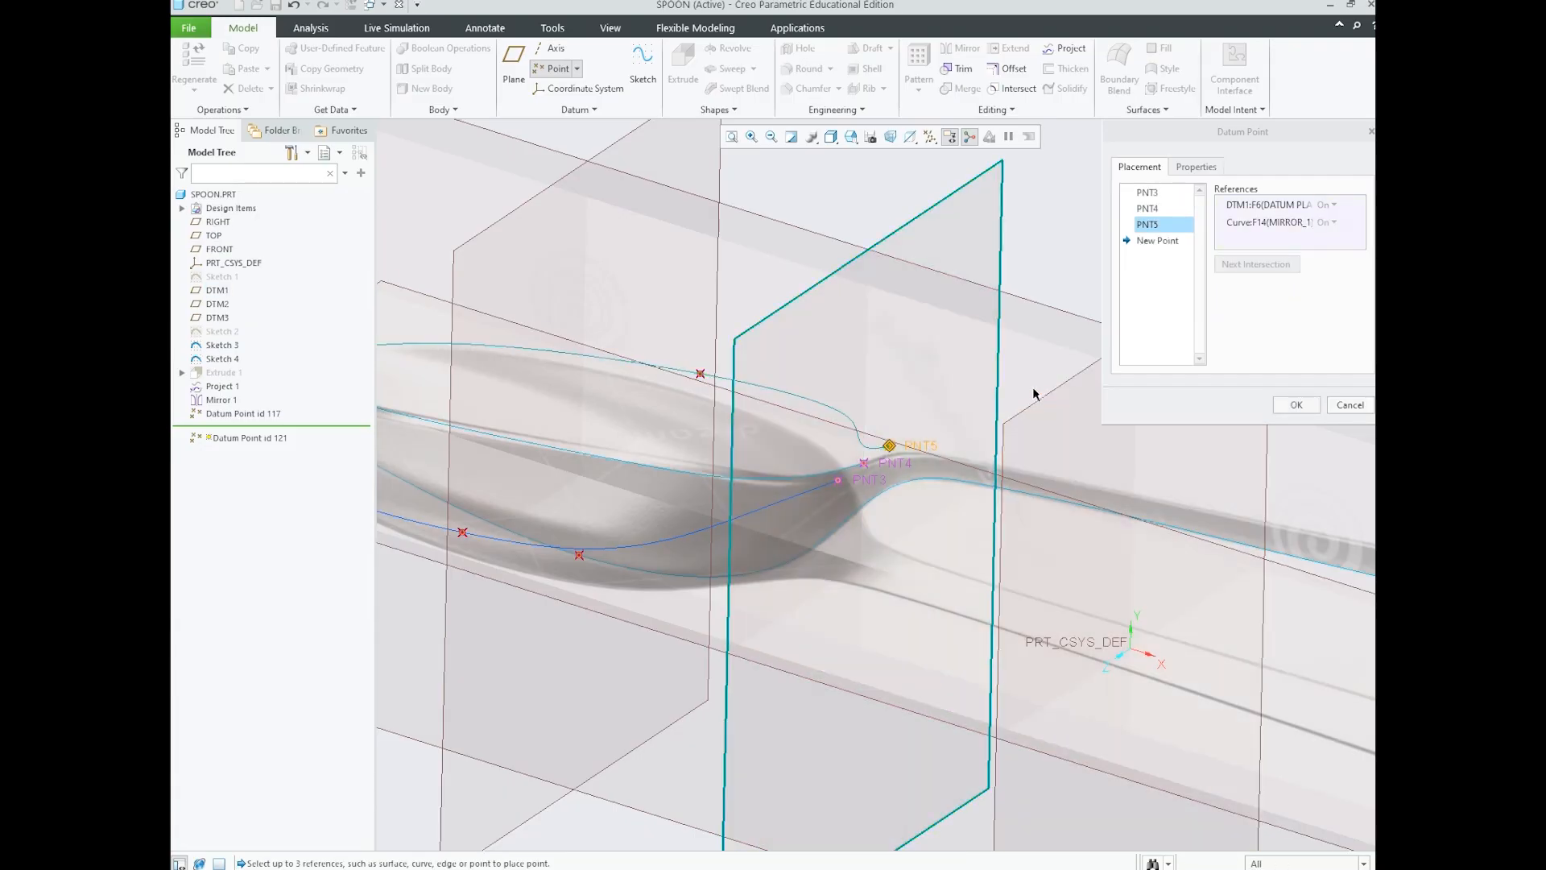
- Replace the Sketch 4 curve reference of point PNT4 with the lower side-profile curve of Sketch 3
click(1151, 209)
right_click(1281, 222)
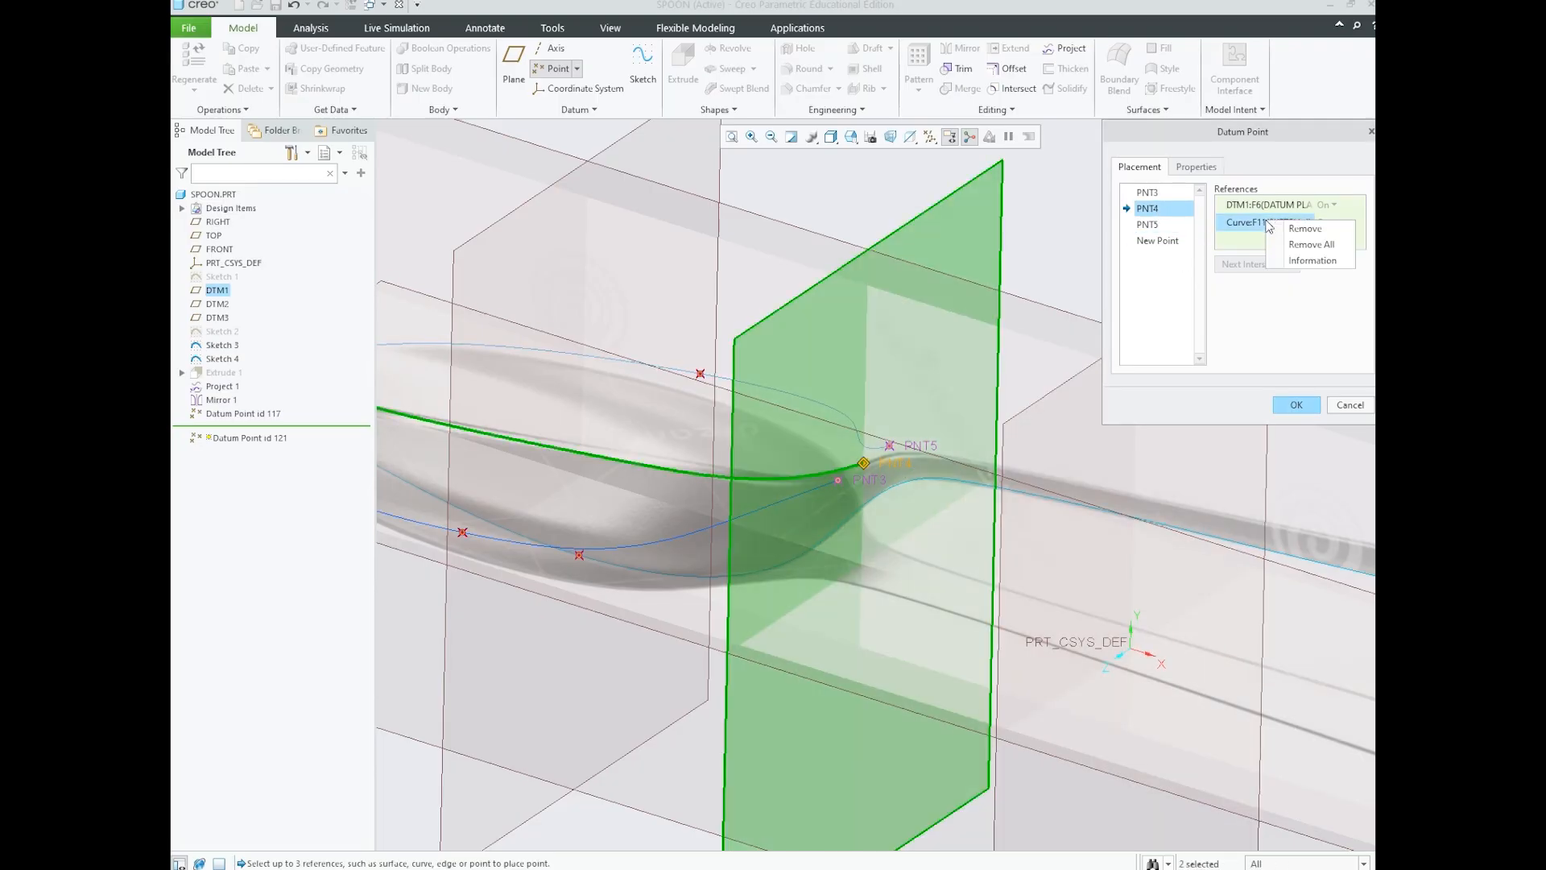
click(1305, 229)
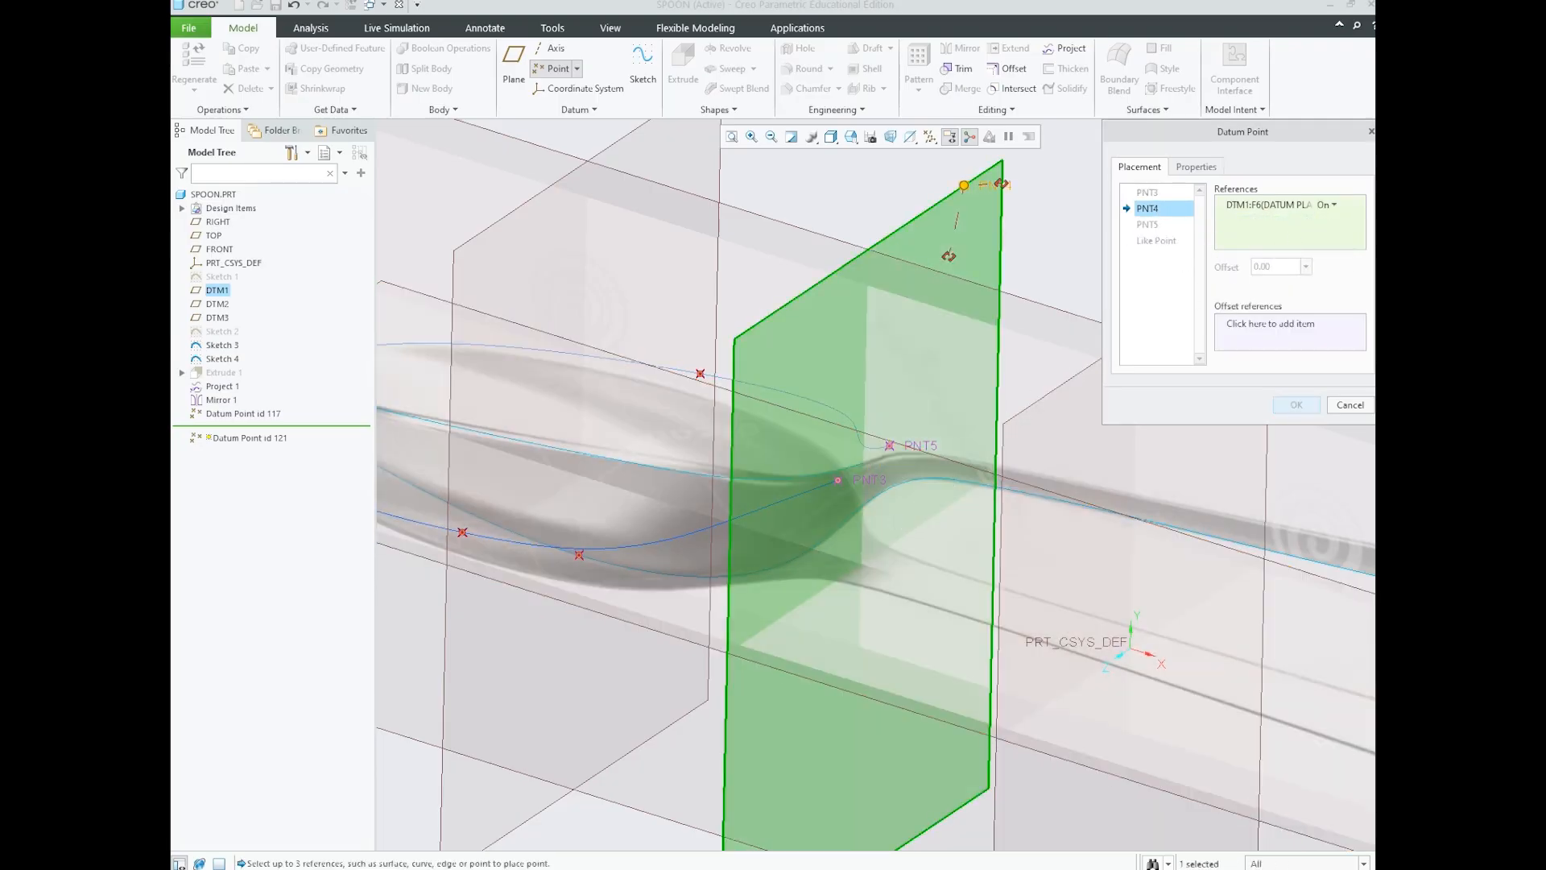
click(868, 508)
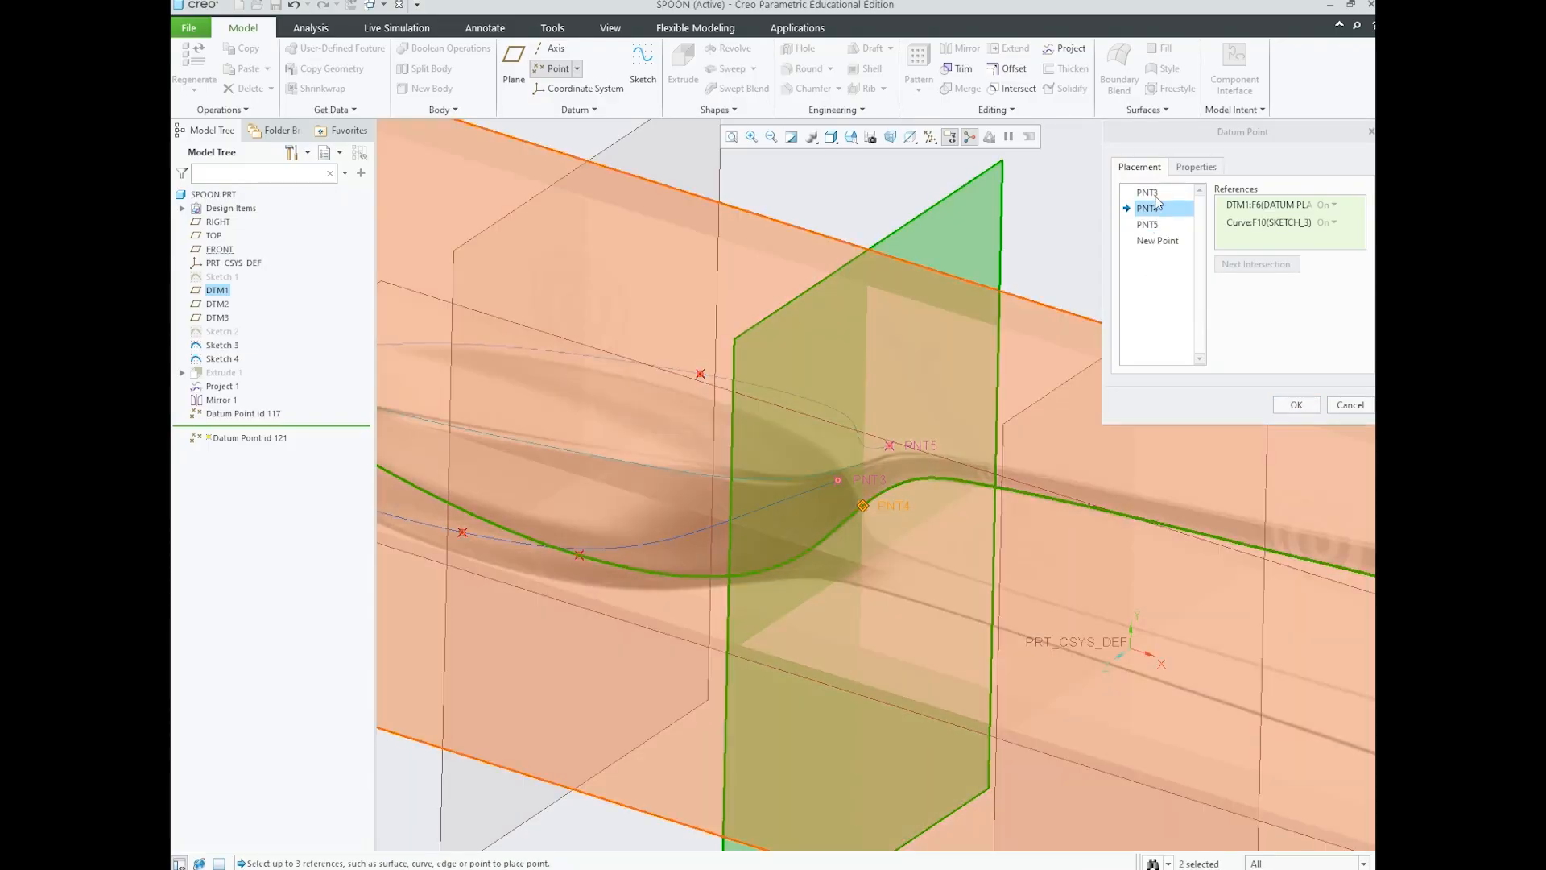
- Review points PNT3, PNT4 and PNT5 together near the spoon neck and finish the datum point feature
click(1150, 193)
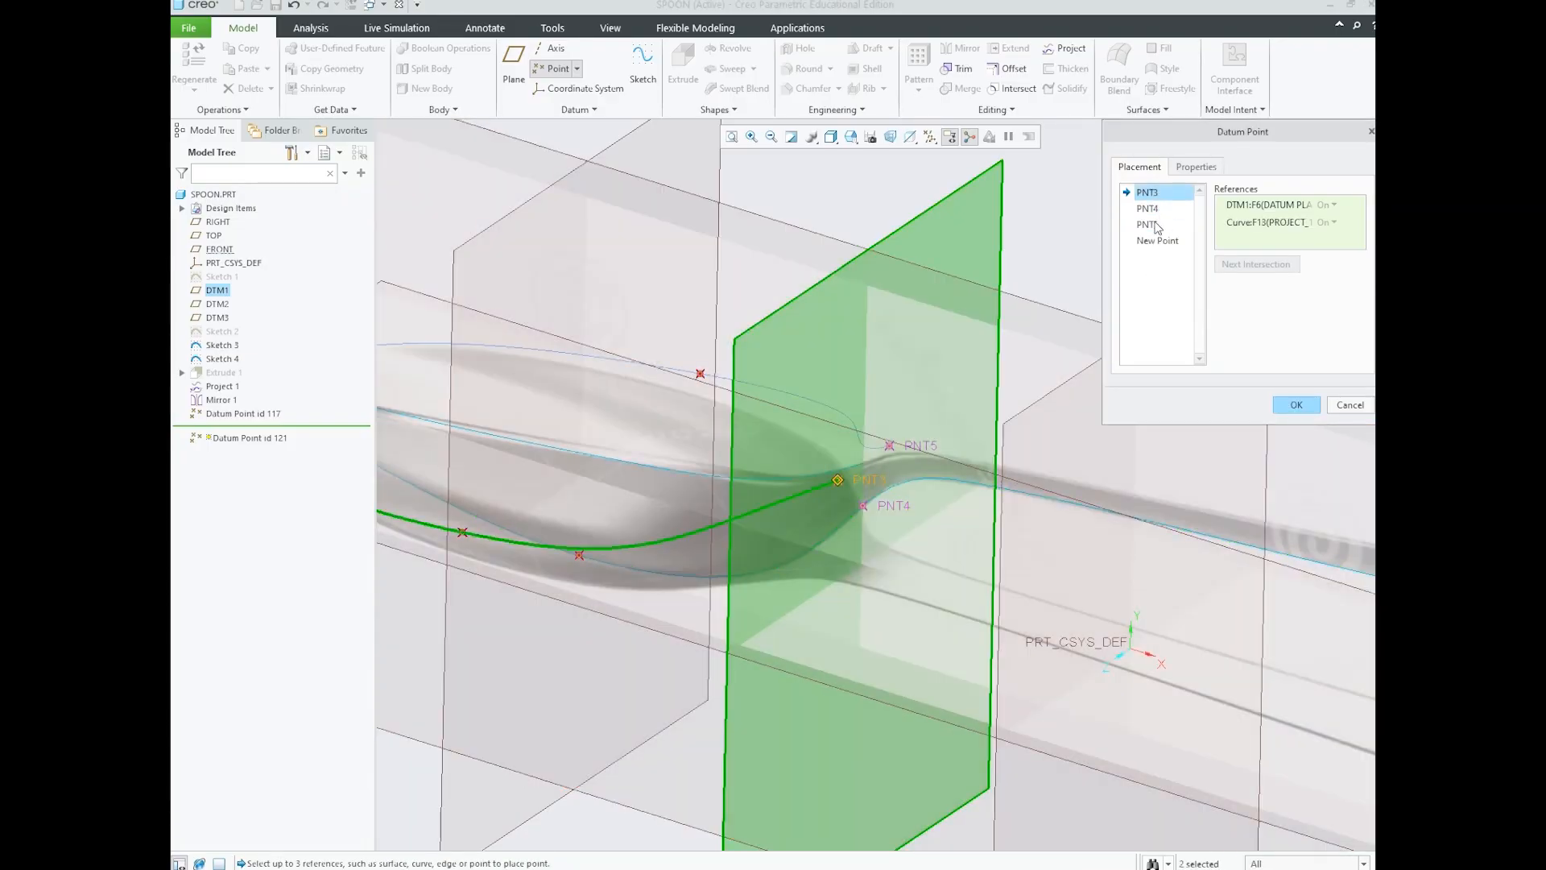
shift+click(1156, 226)
scroll(1021, 434, up, 4)
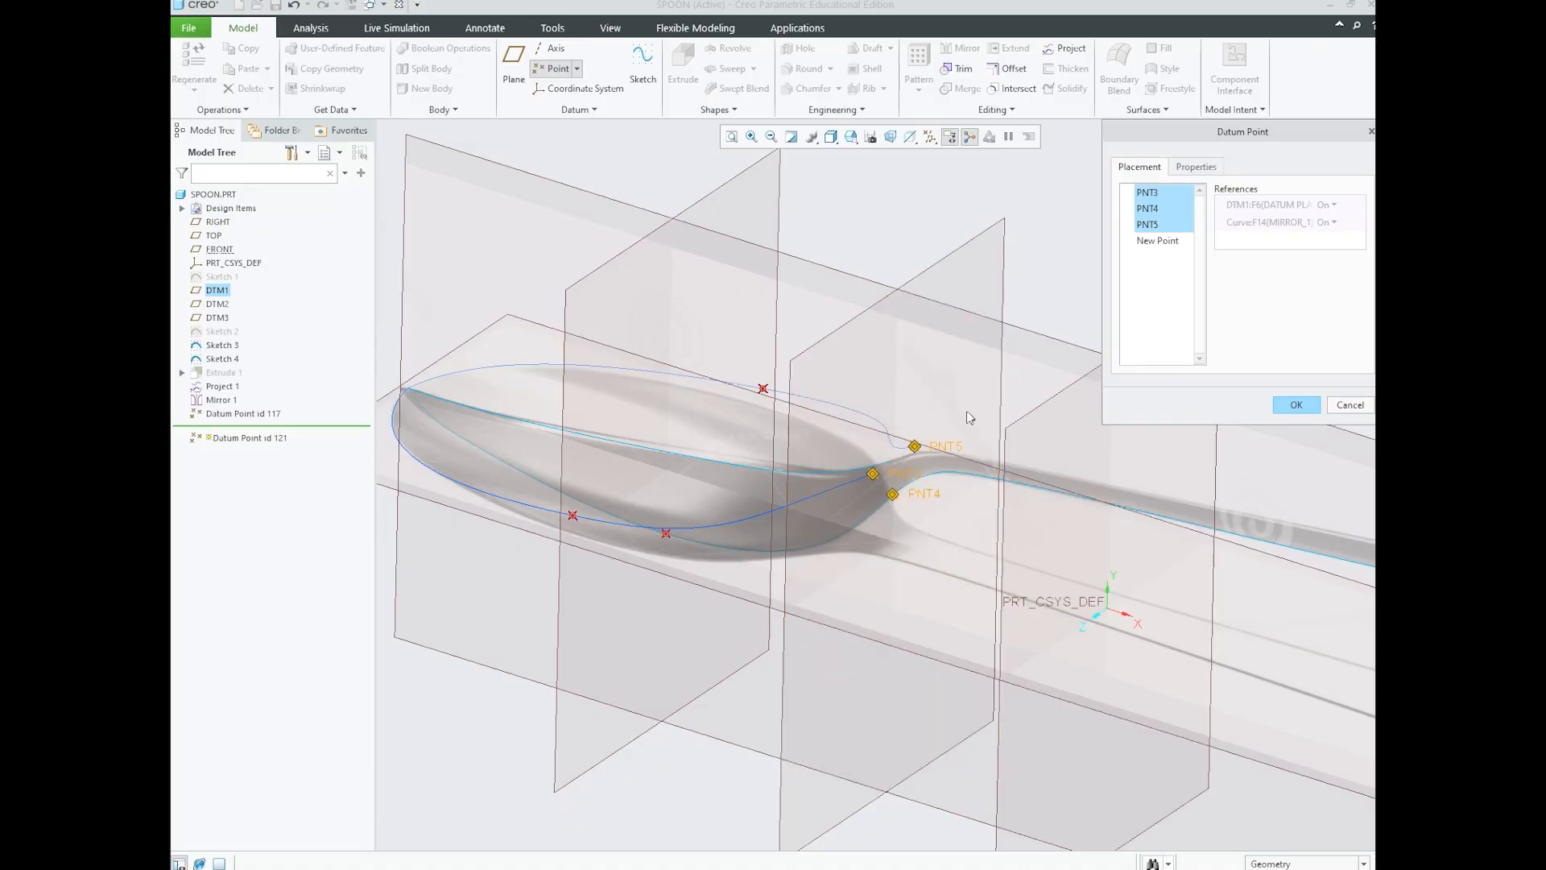
middle_drag(996, 448, 979, 442)
scroll(980, 443, down, 2)
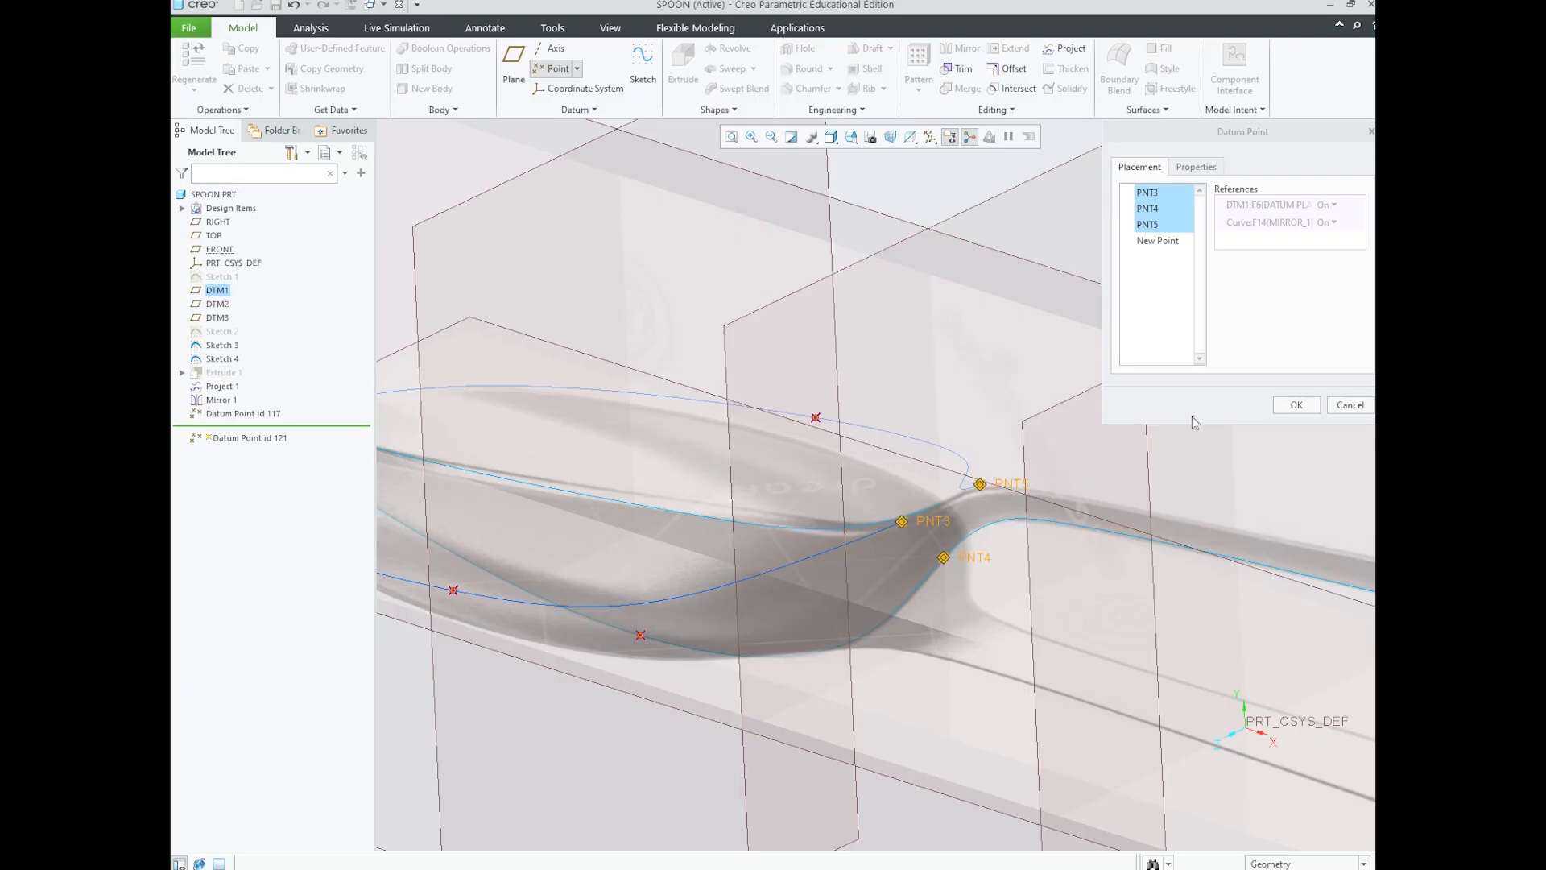
click(1158, 332)
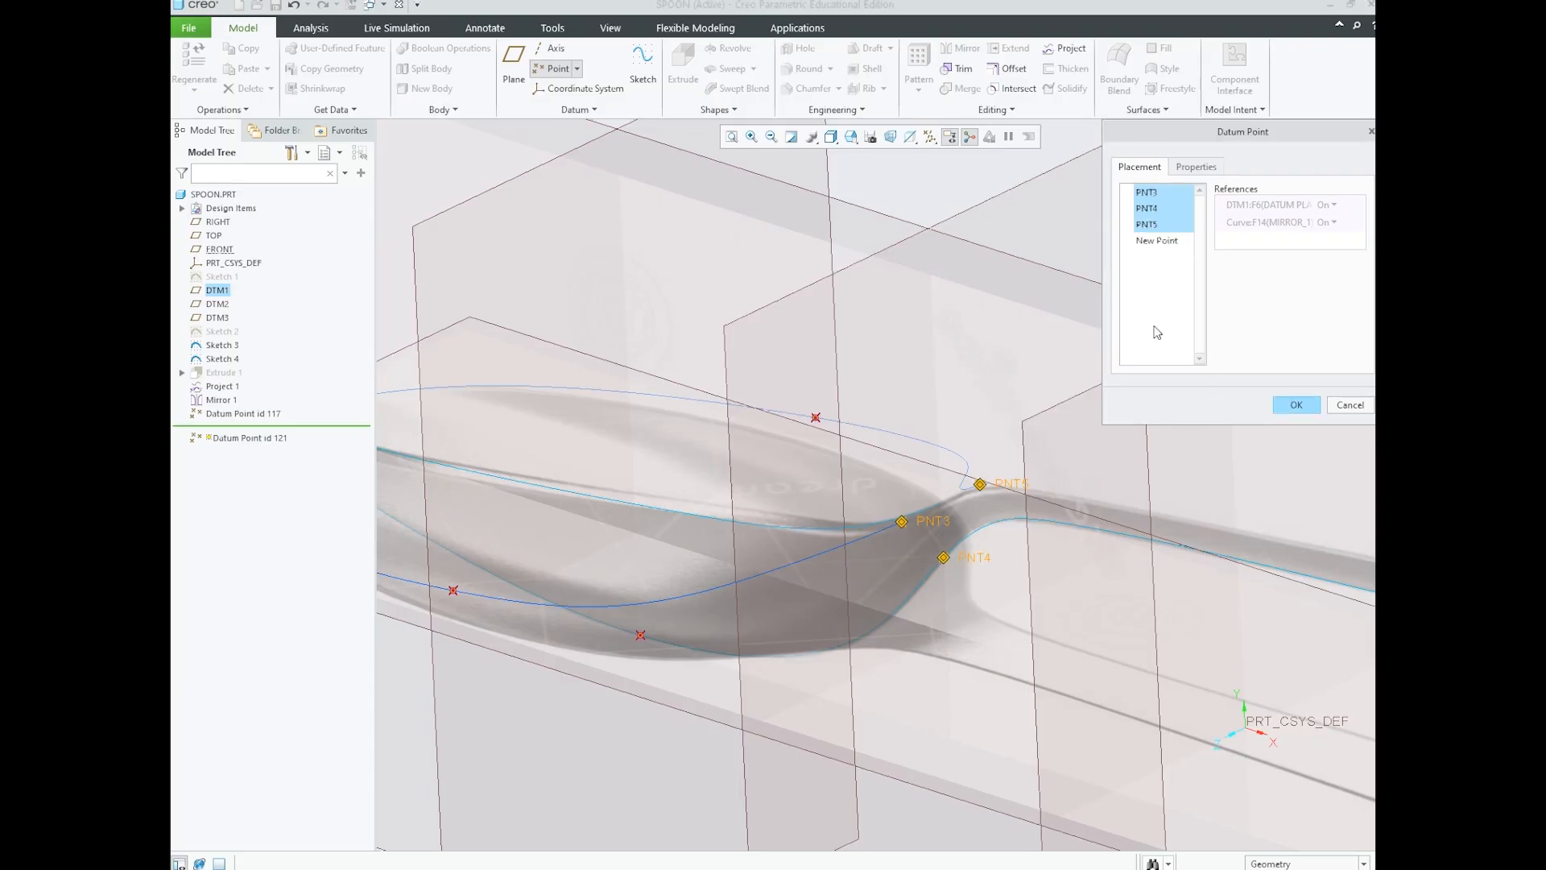
click(1297, 405)
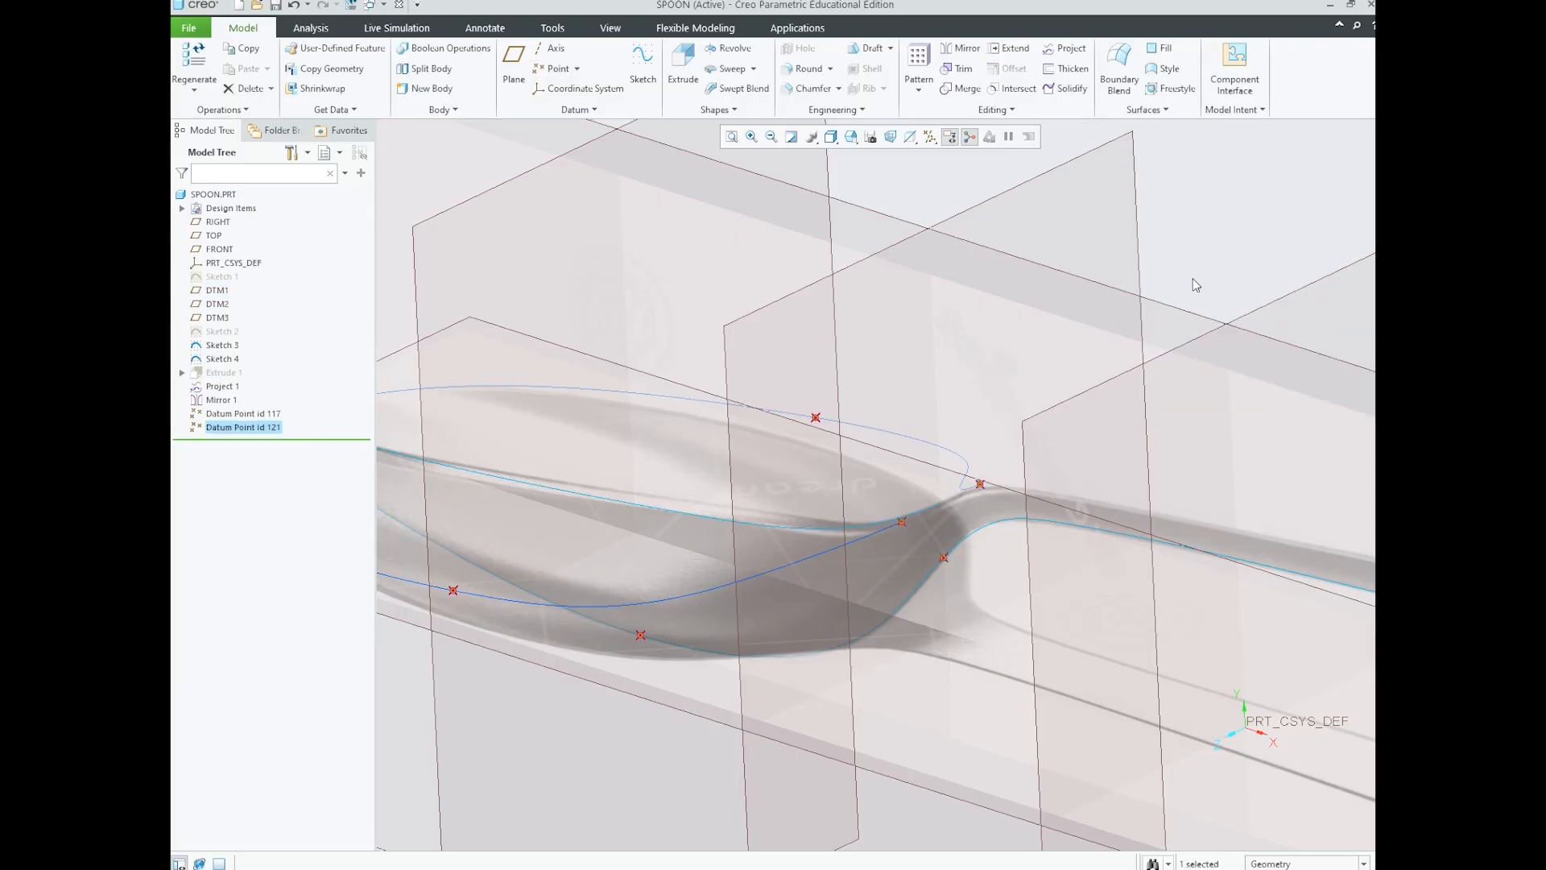
click(1193, 283)
- Examine the datum points on both cross-section planes, DTM2 and DTM1, around the spoon bowl
scroll(912, 414, up, 4)
scroll(912, 414, down, 2)
mouse_move(911, 414)
middle_down()
mouse_move(911, 392)
mouse_move(897, 419)
middle_up()
scroll(812, 417, down, 3)
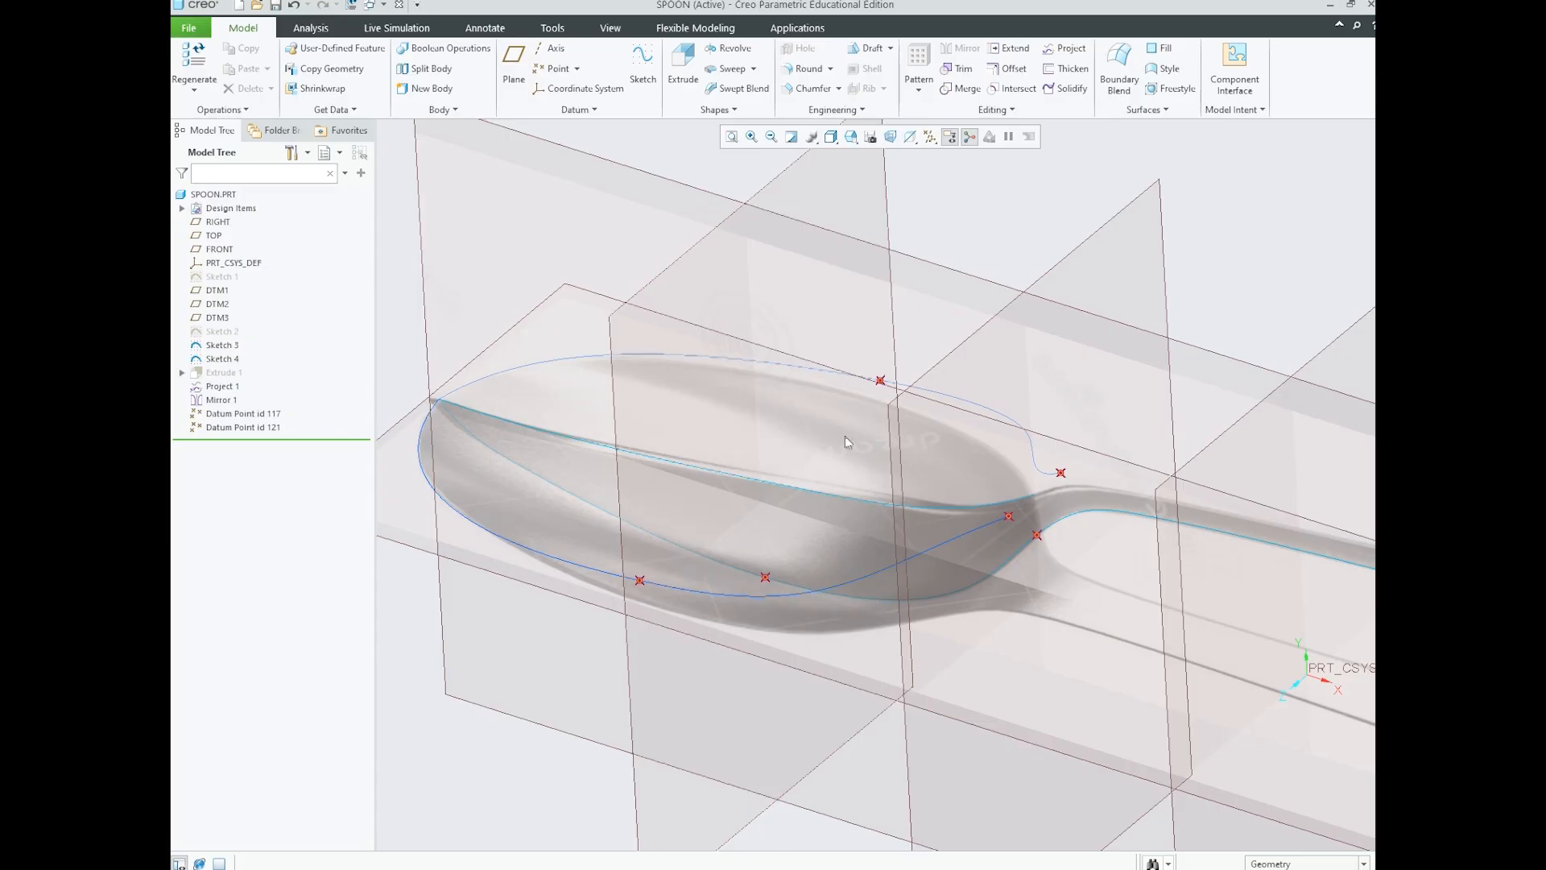
scroll(850, 447, up, 3)
mouse_move(843, 450)
middle_down()
mouse_move(841, 427)
mouse_move(868, 447)
middle_up()
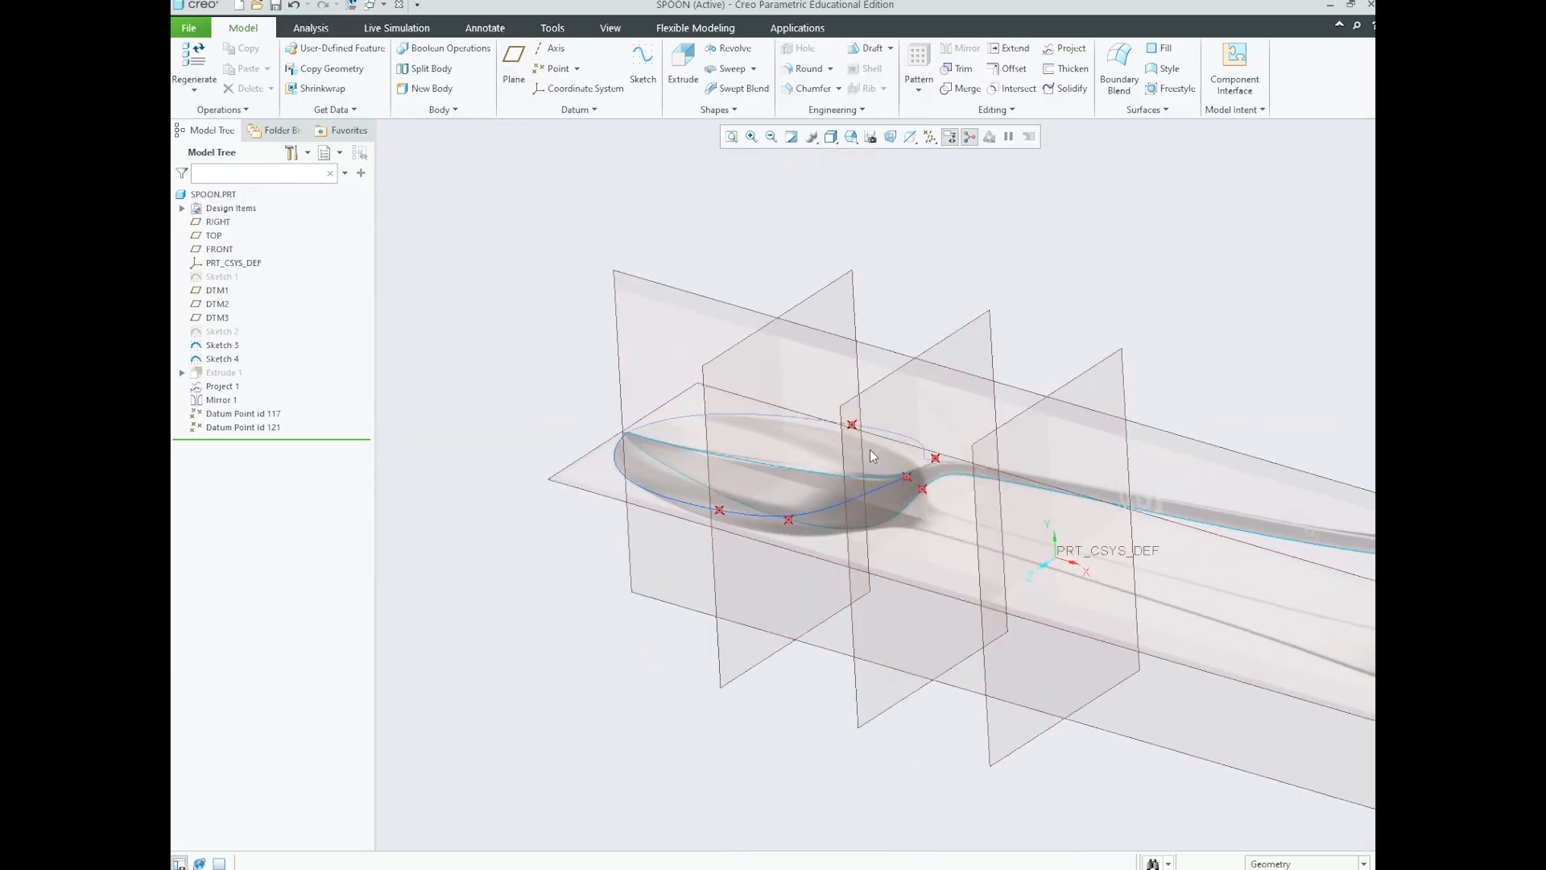
scroll(814, 483, down, 3)
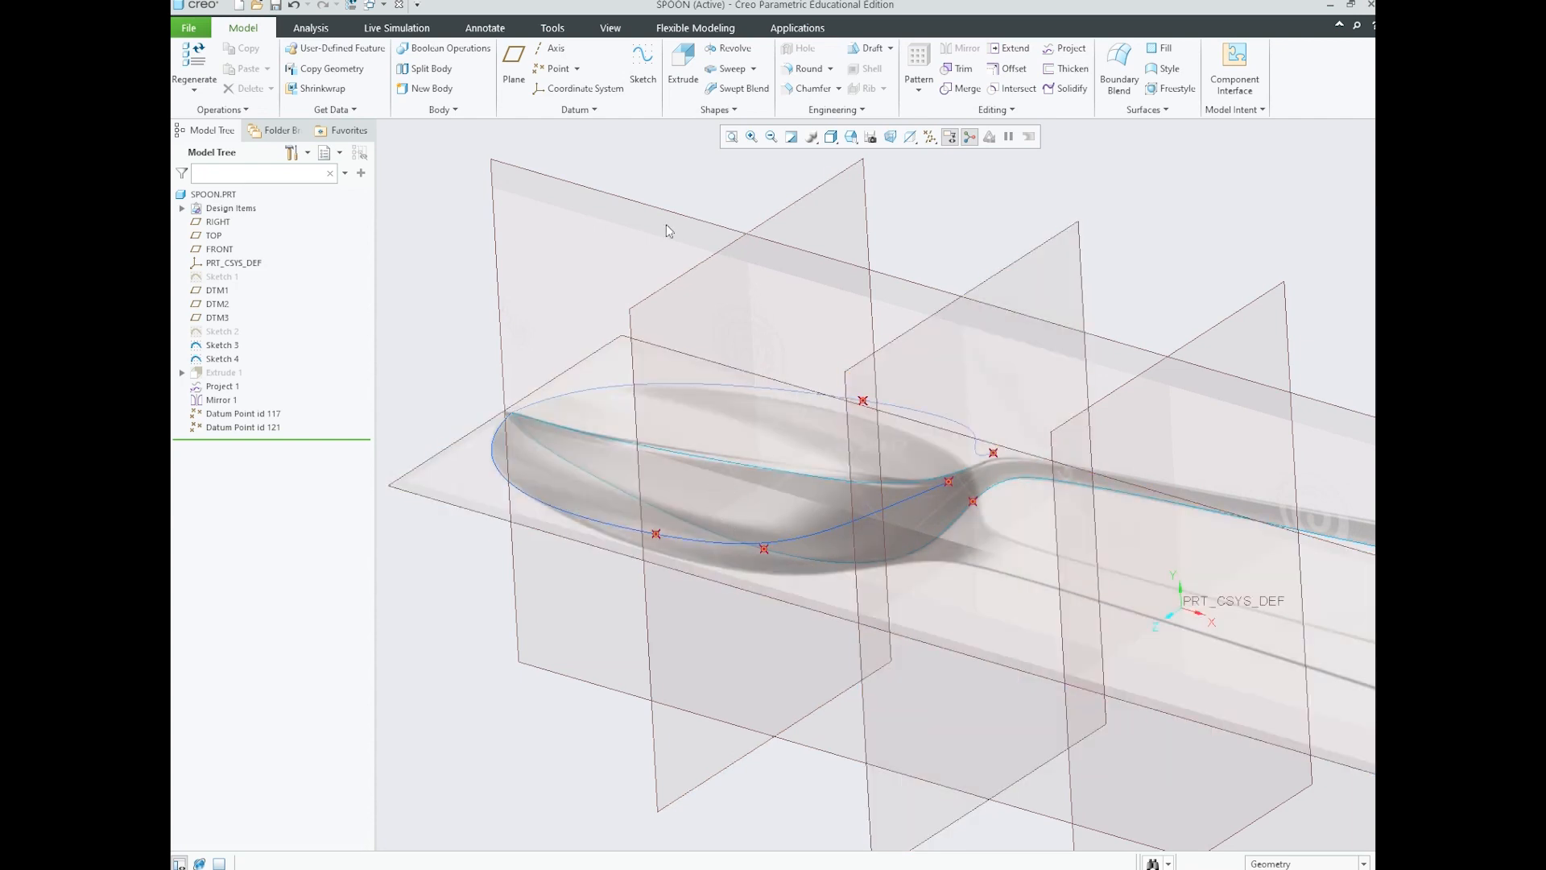
shift+middle_drag(657, 536, 694, 561)
scroll(691, 557, down, 3)
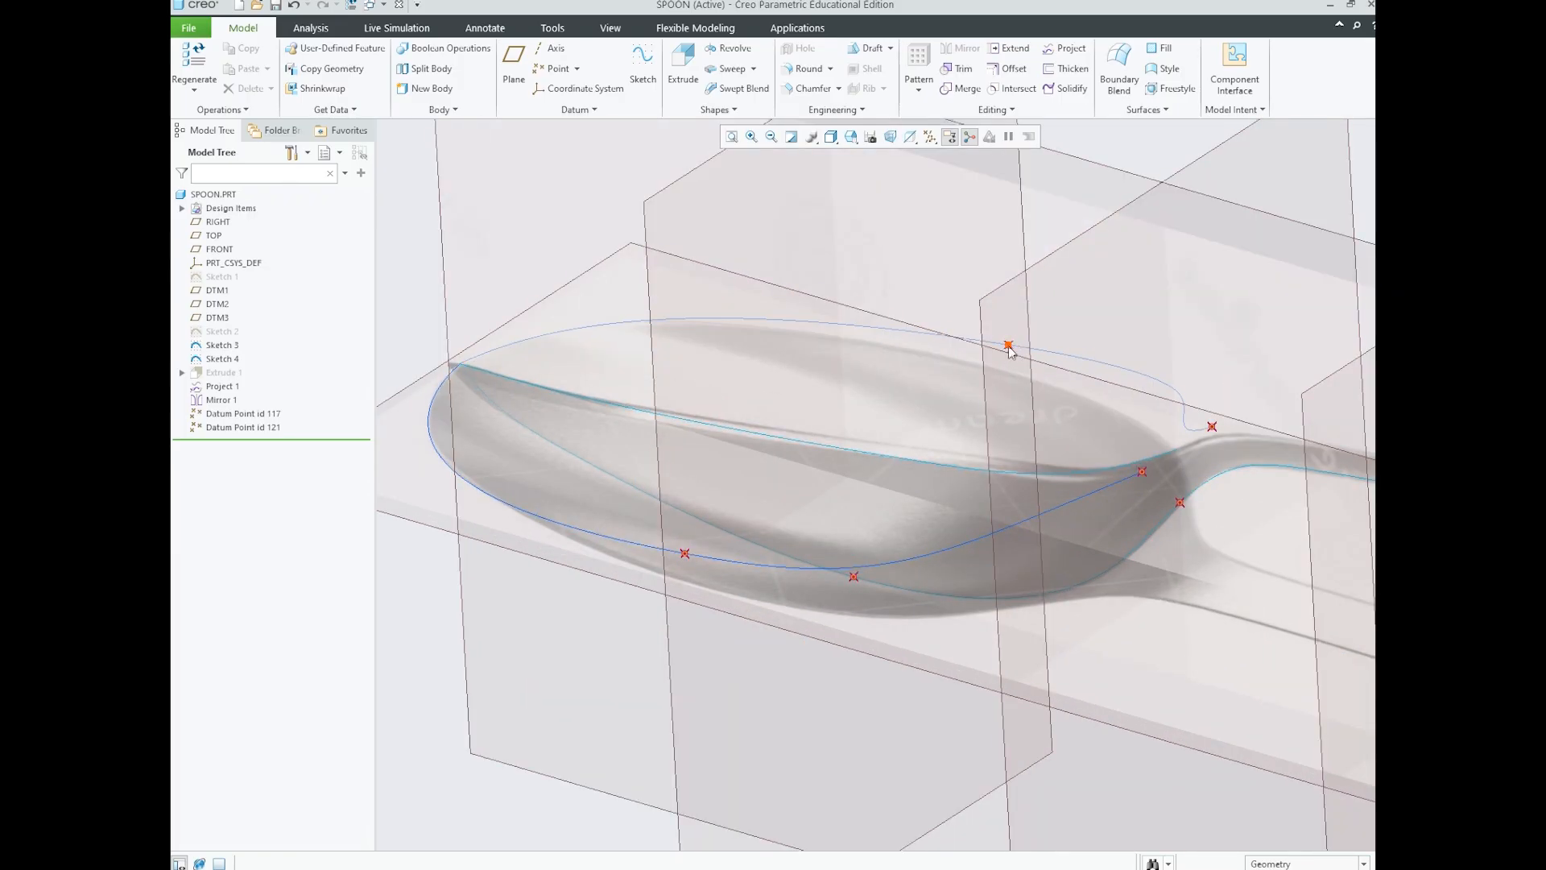
- Start a curve through points and connect the three datum points PNT0, PNT1 and PNT2 across the bowl on DTM2 with a spline
click(580, 113)
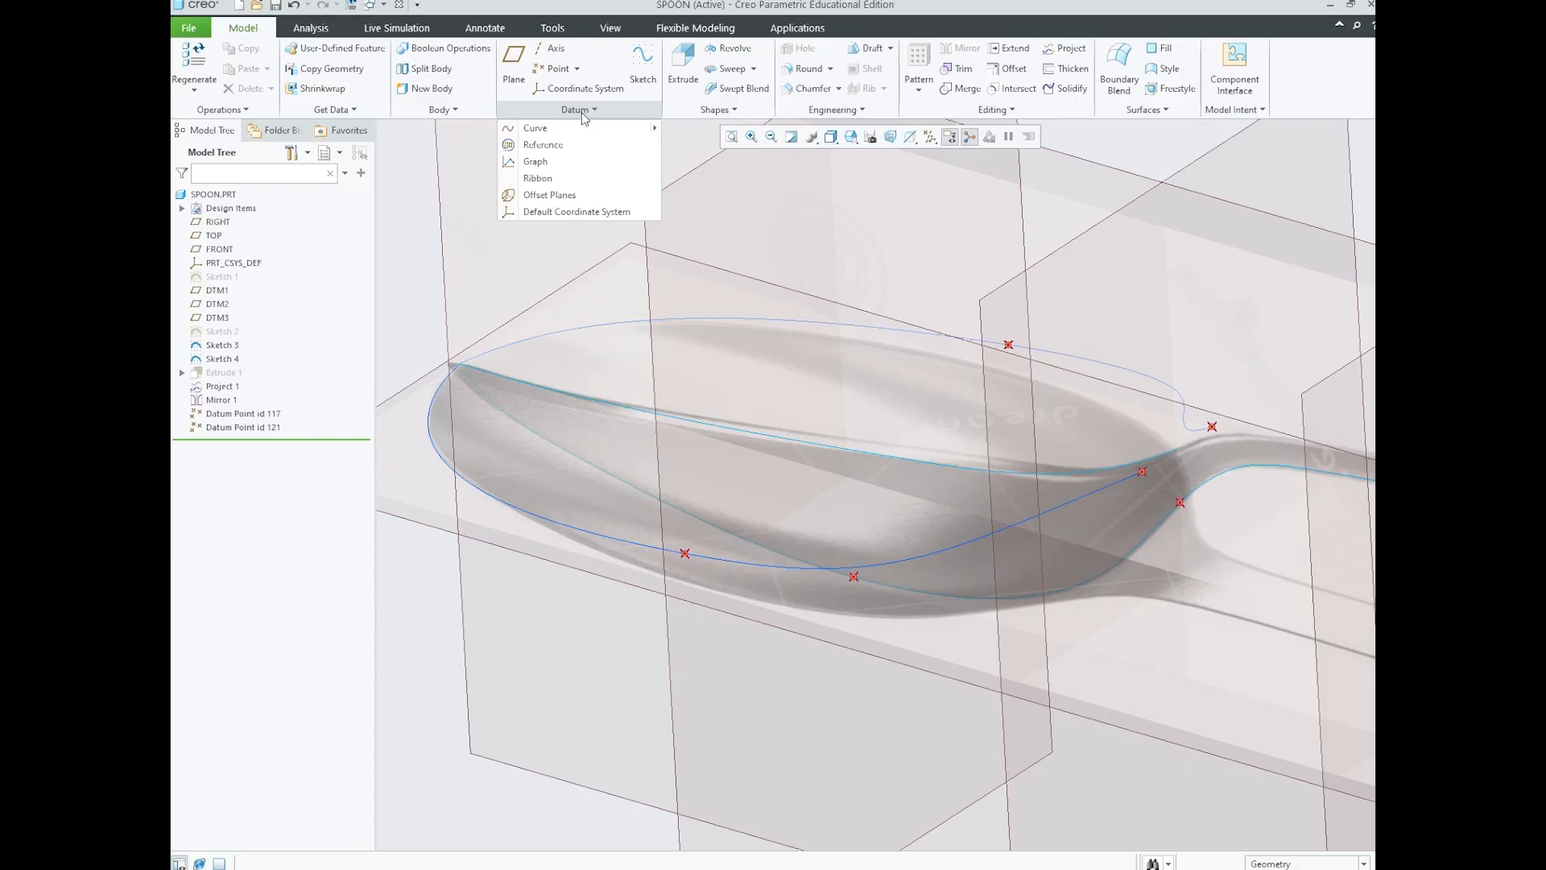
mouse_move(529, 134)
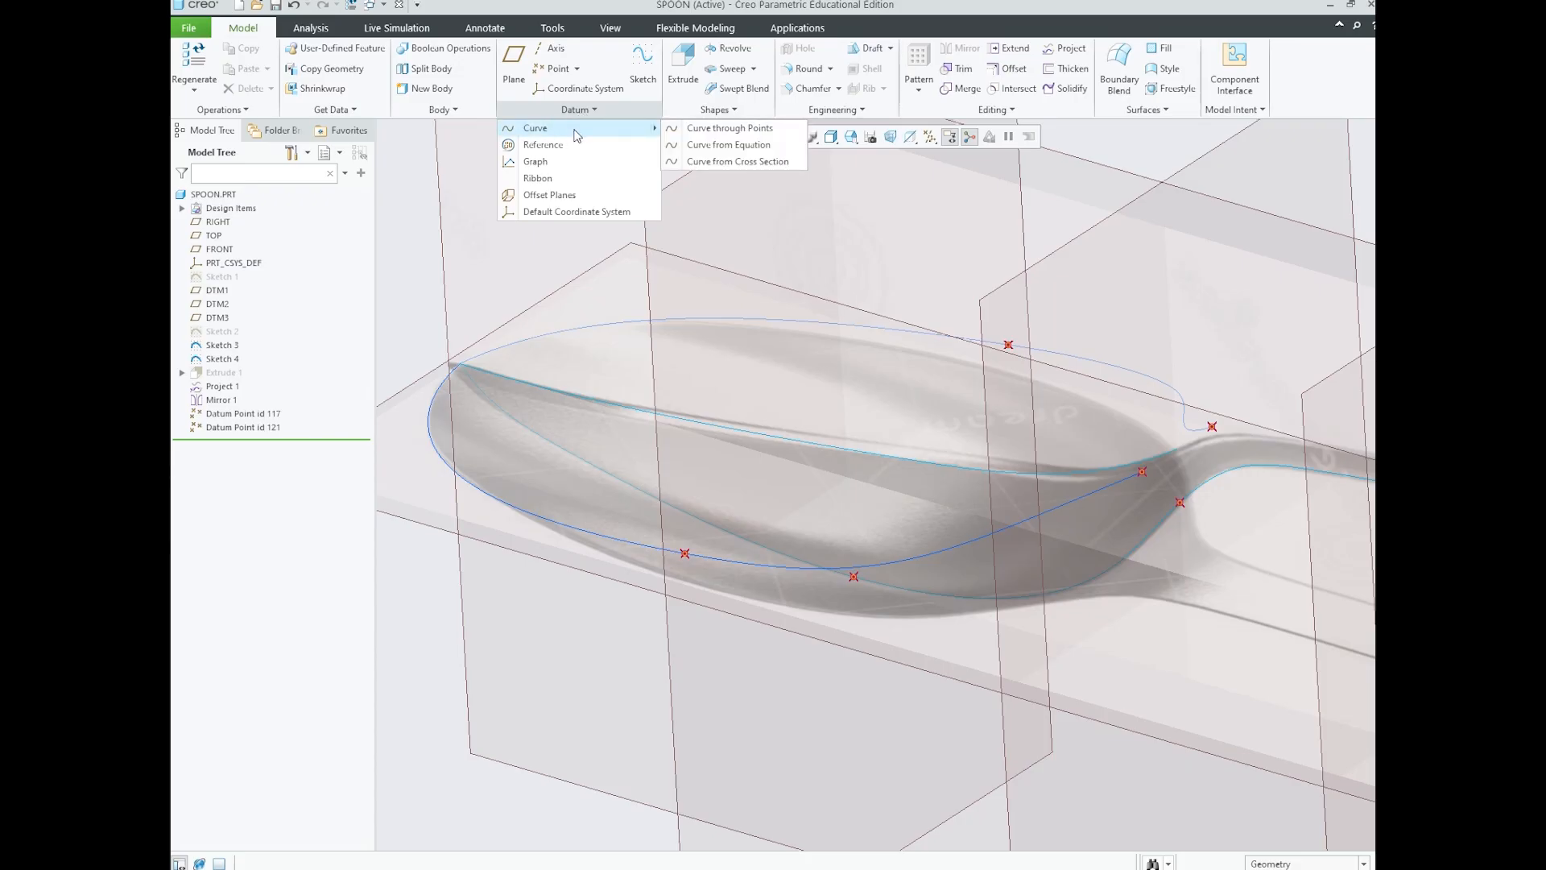
click(757, 136)
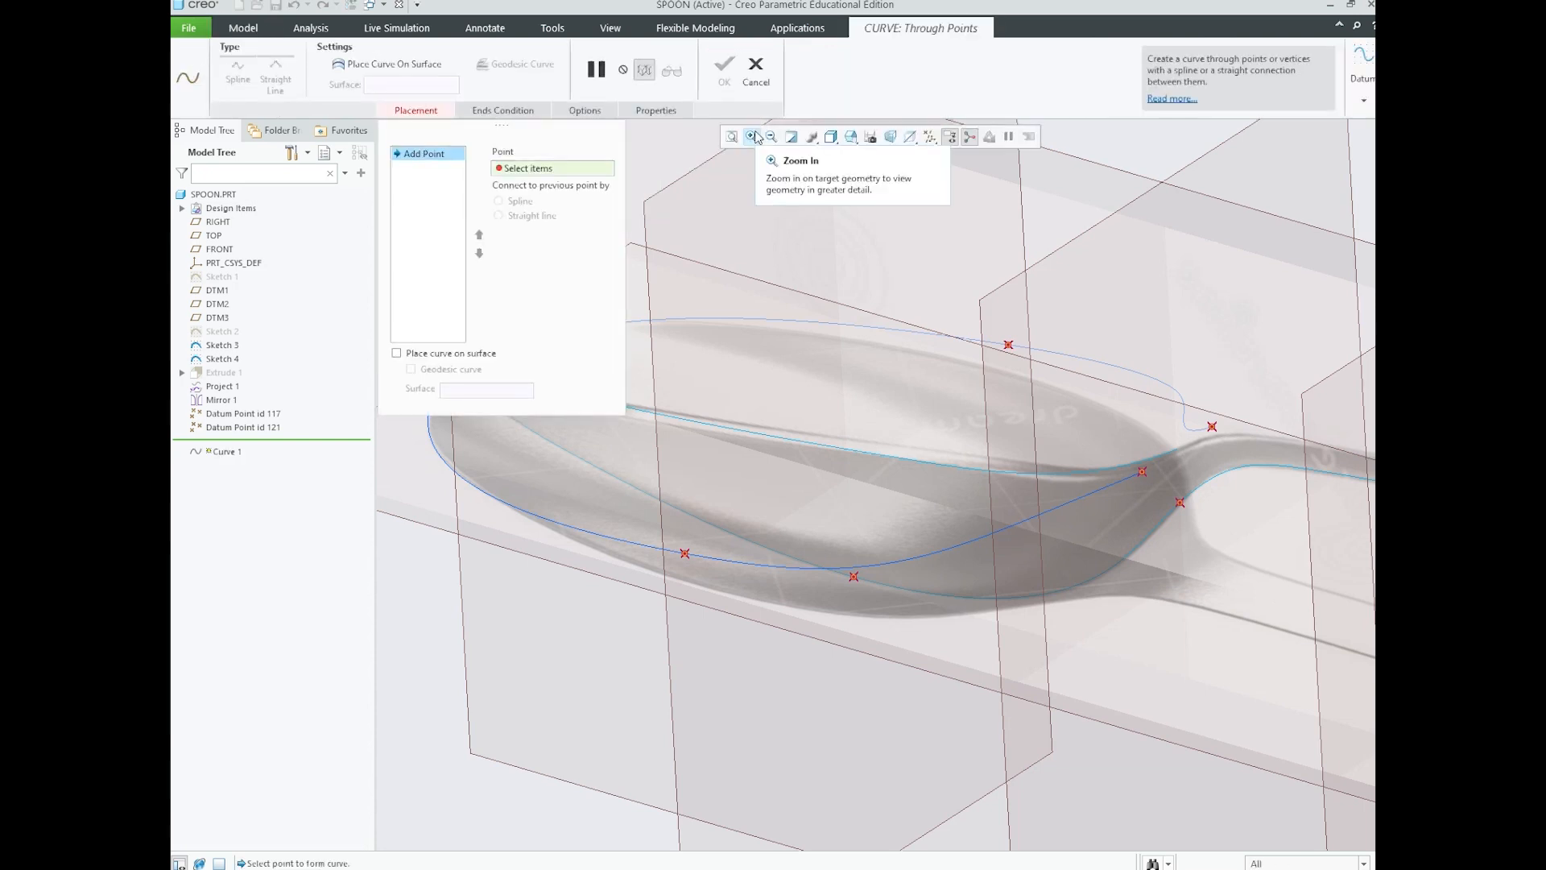
click(686, 555)
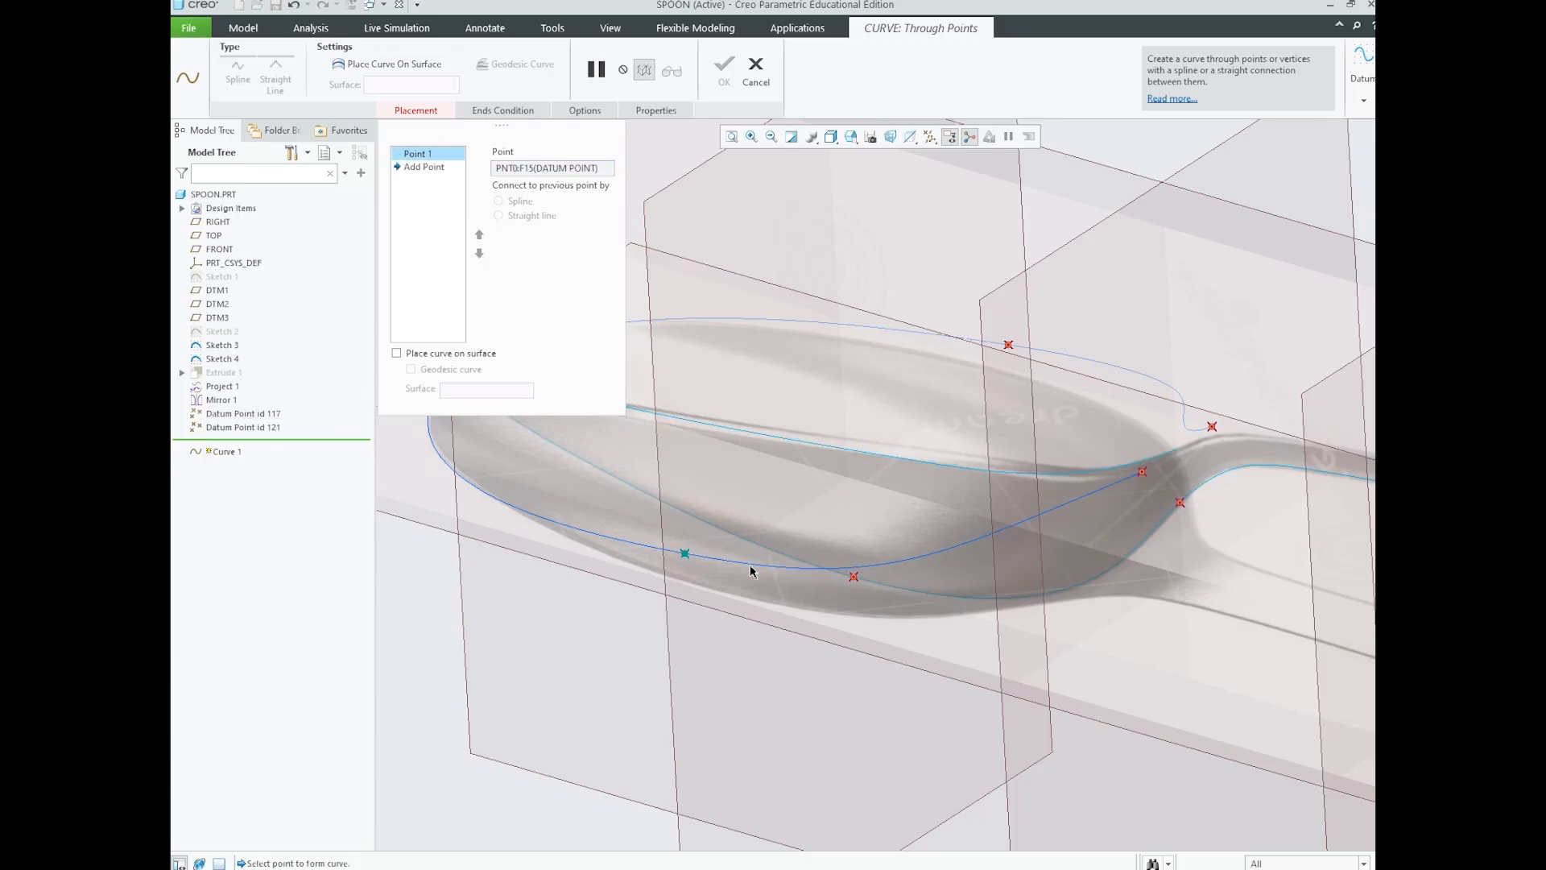
click(855, 578)
click(1009, 347)
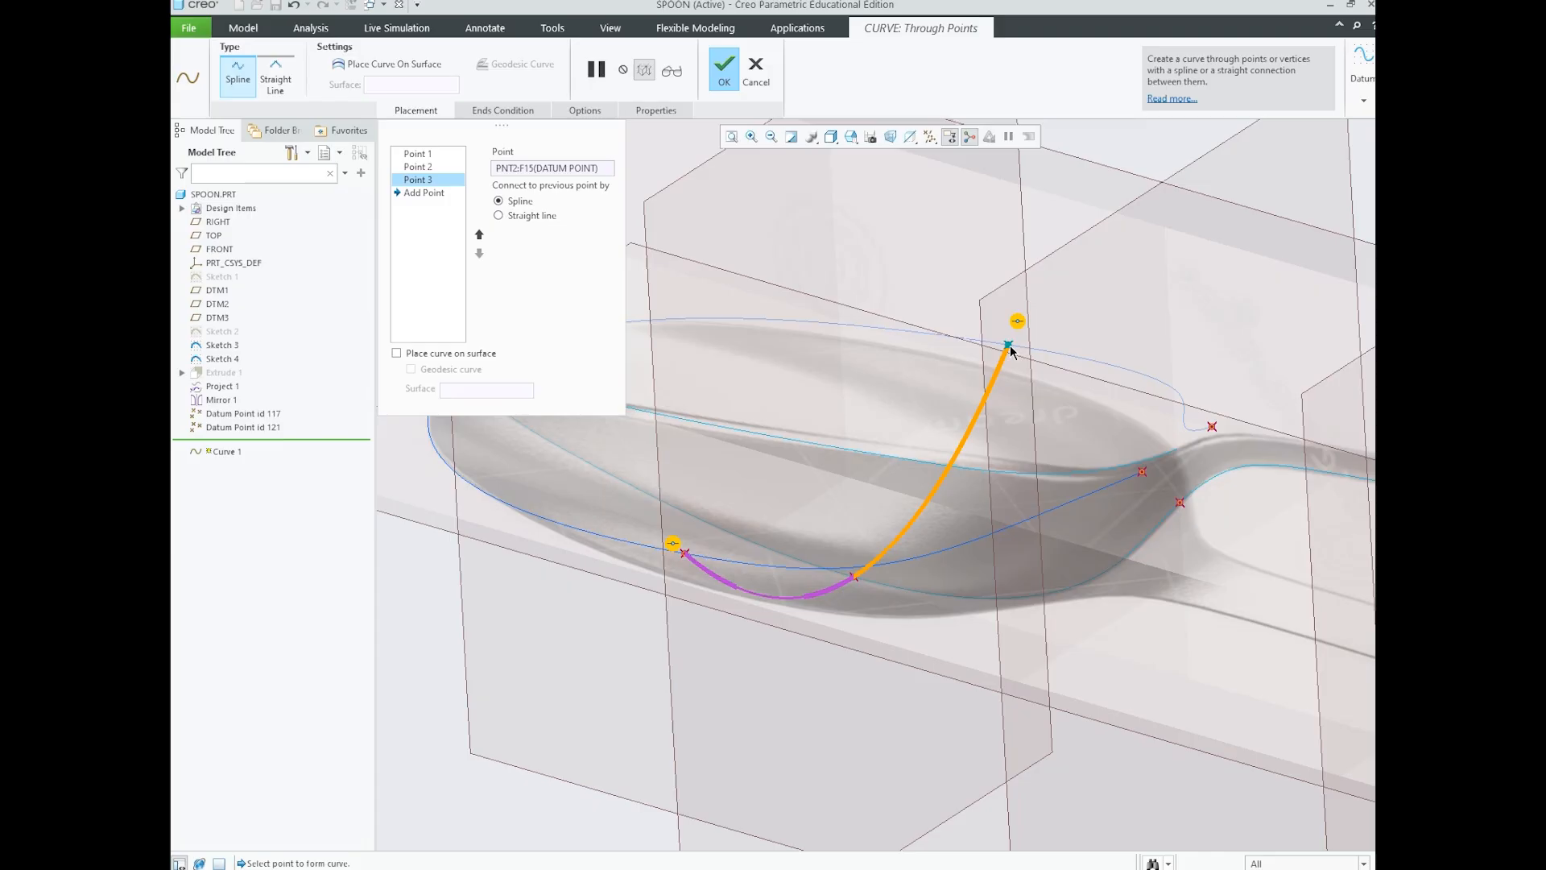
scroll(624, 573, down, 3)
scroll(638, 569, up, 2)
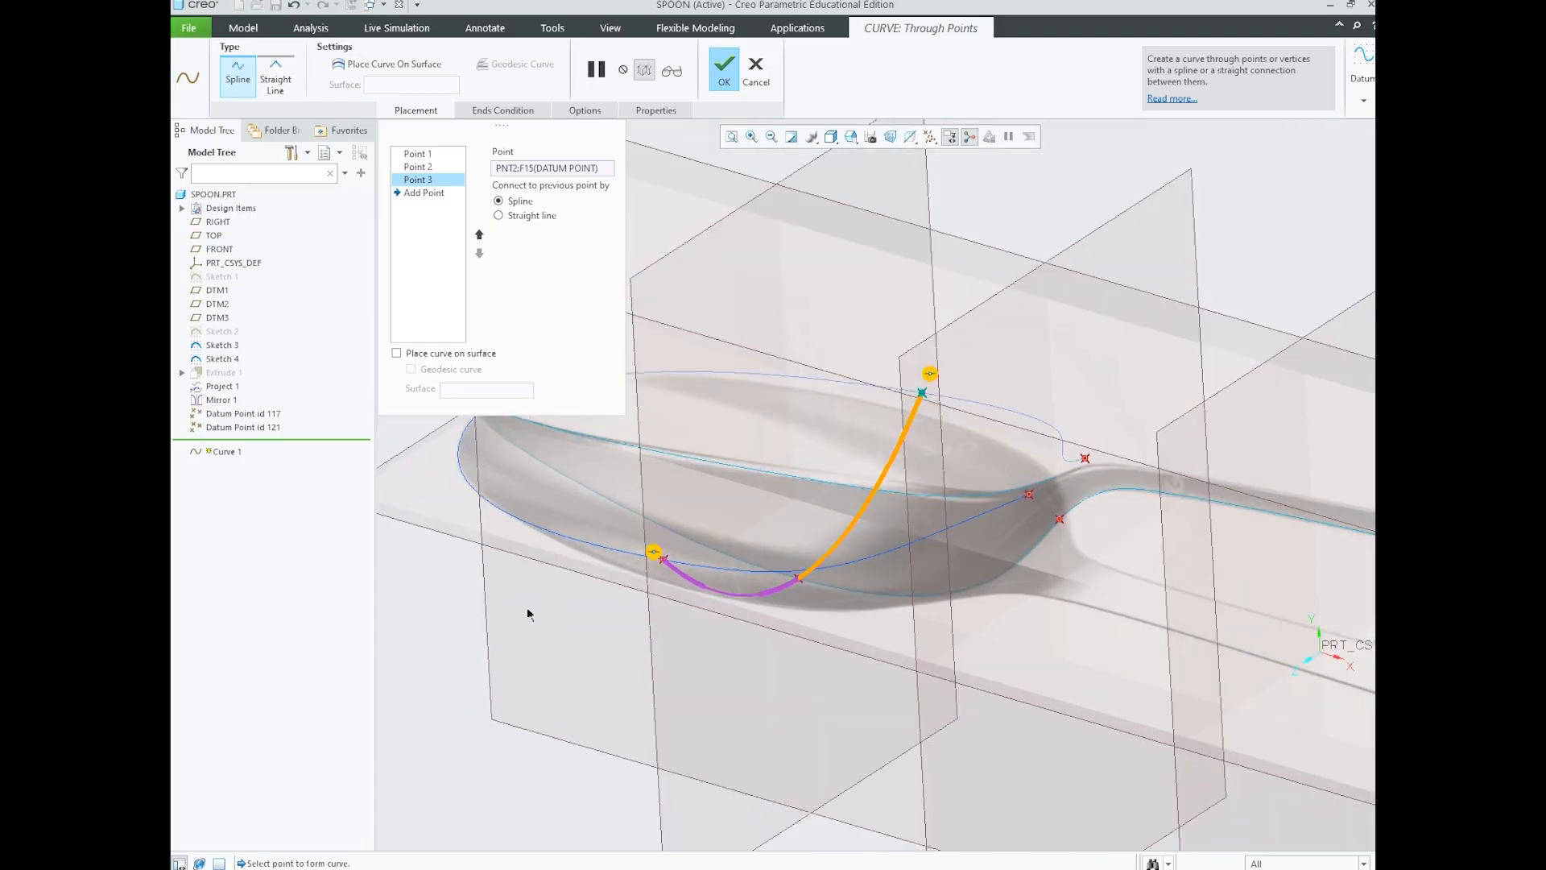
- Review the three points listed for the bowl's cross-section curve and finish the curve feature
click(432, 154)
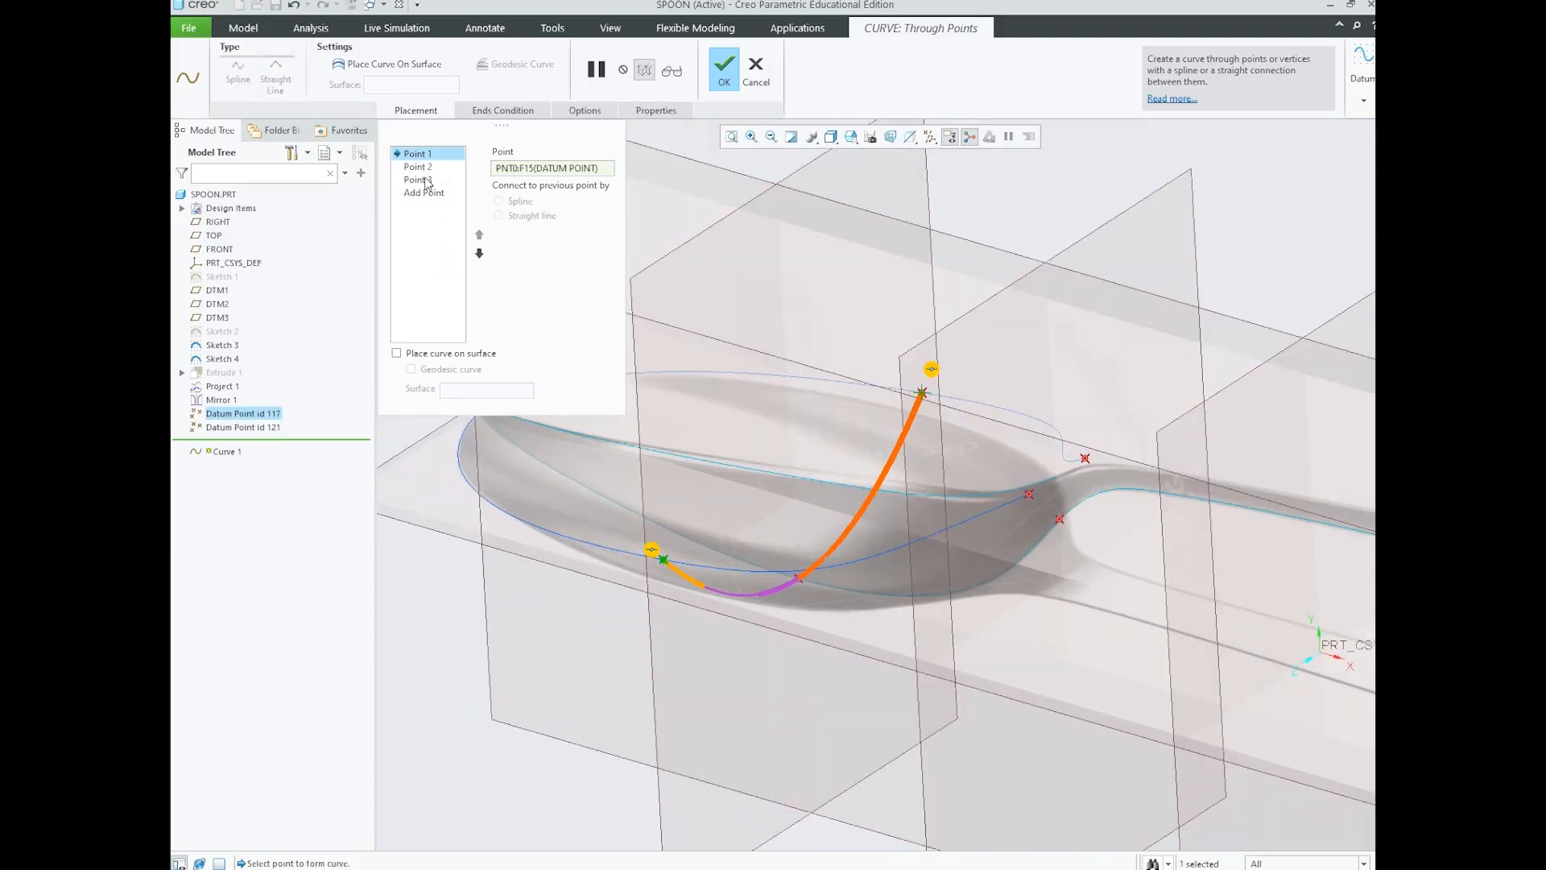
shift+click(429, 179)
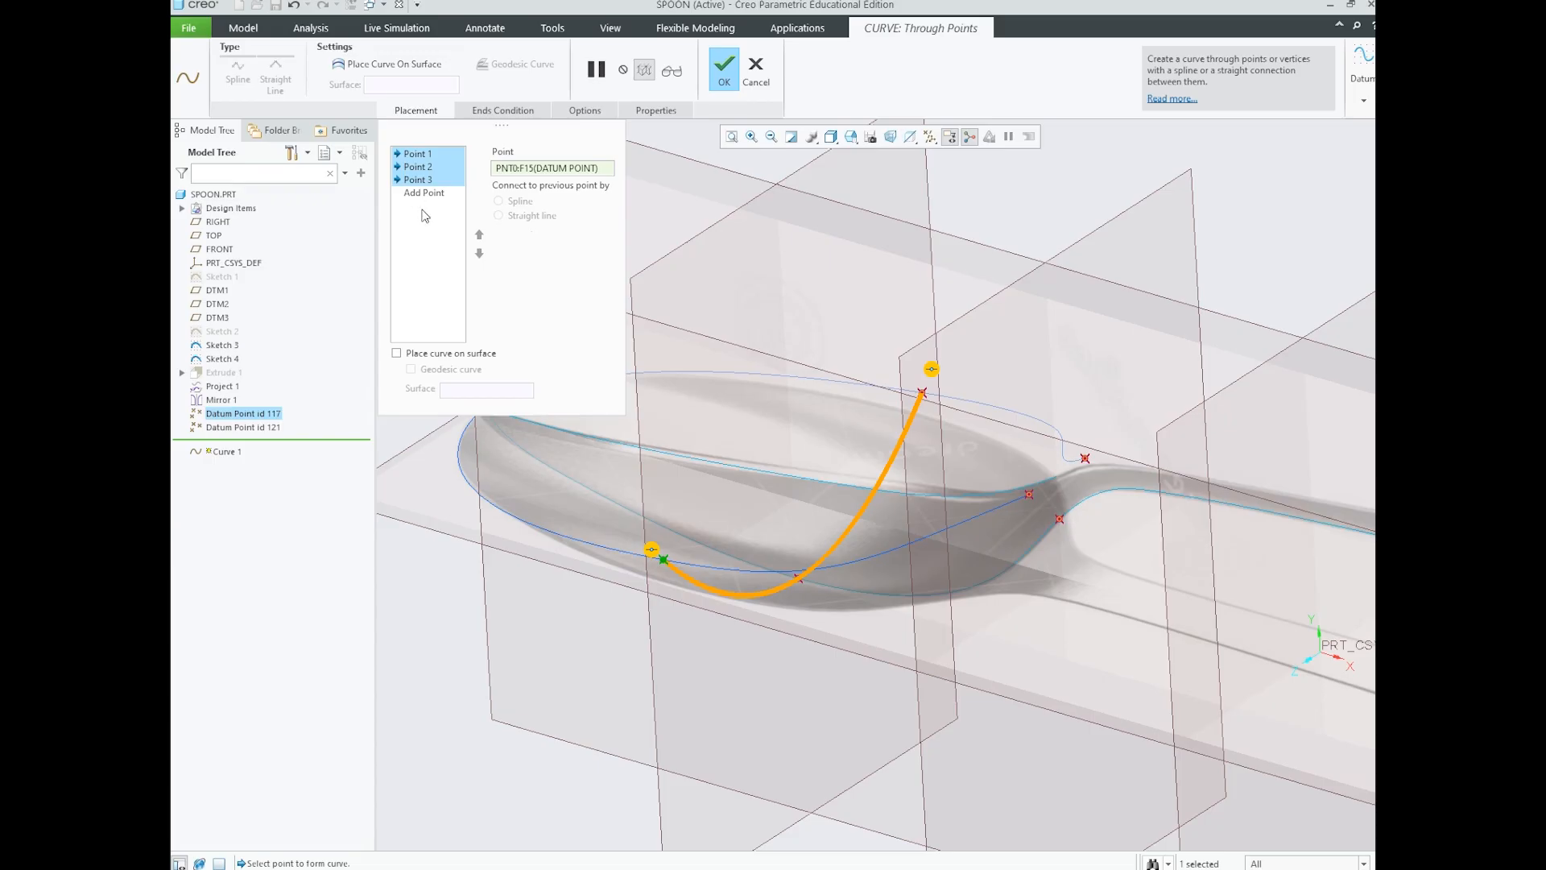
click(427, 259)
click(426, 179)
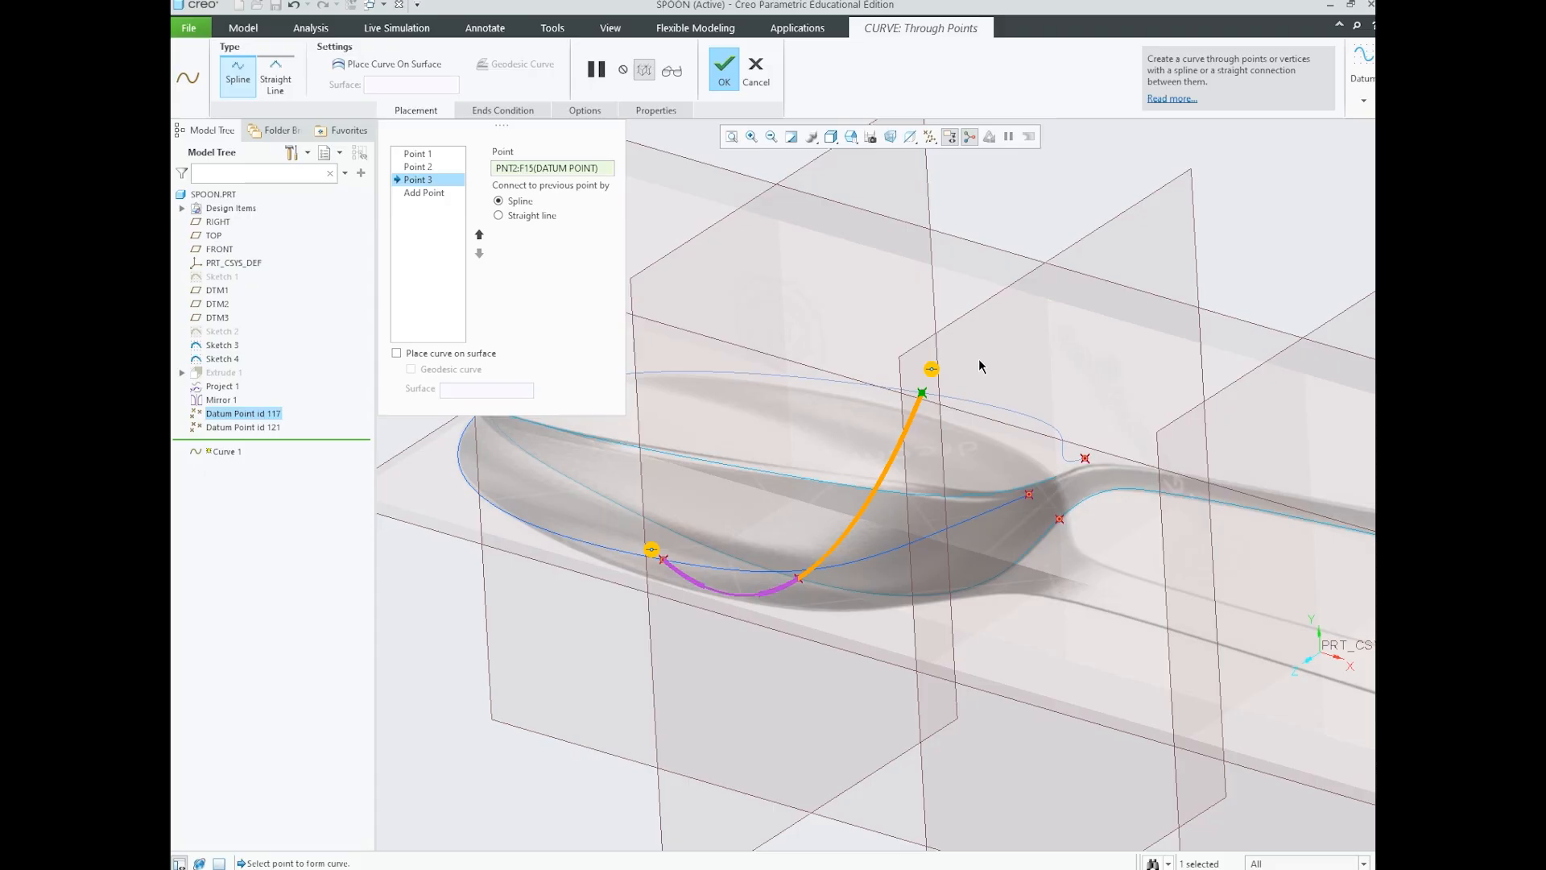
middle_drag(940, 476, 1027, 483)
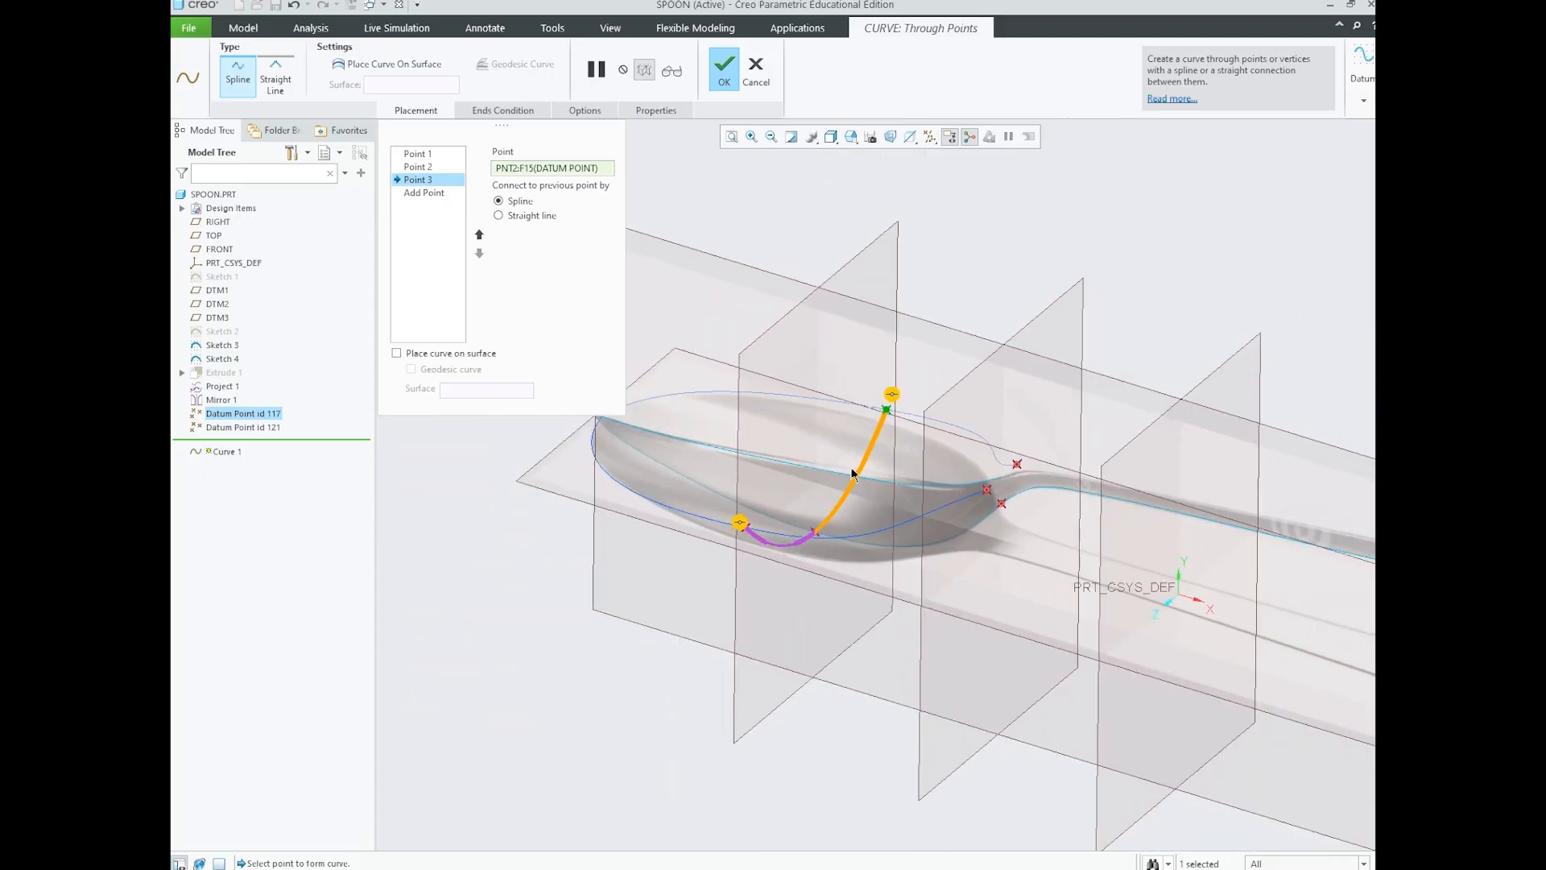
middle_drag(838, 441, 935, 433)
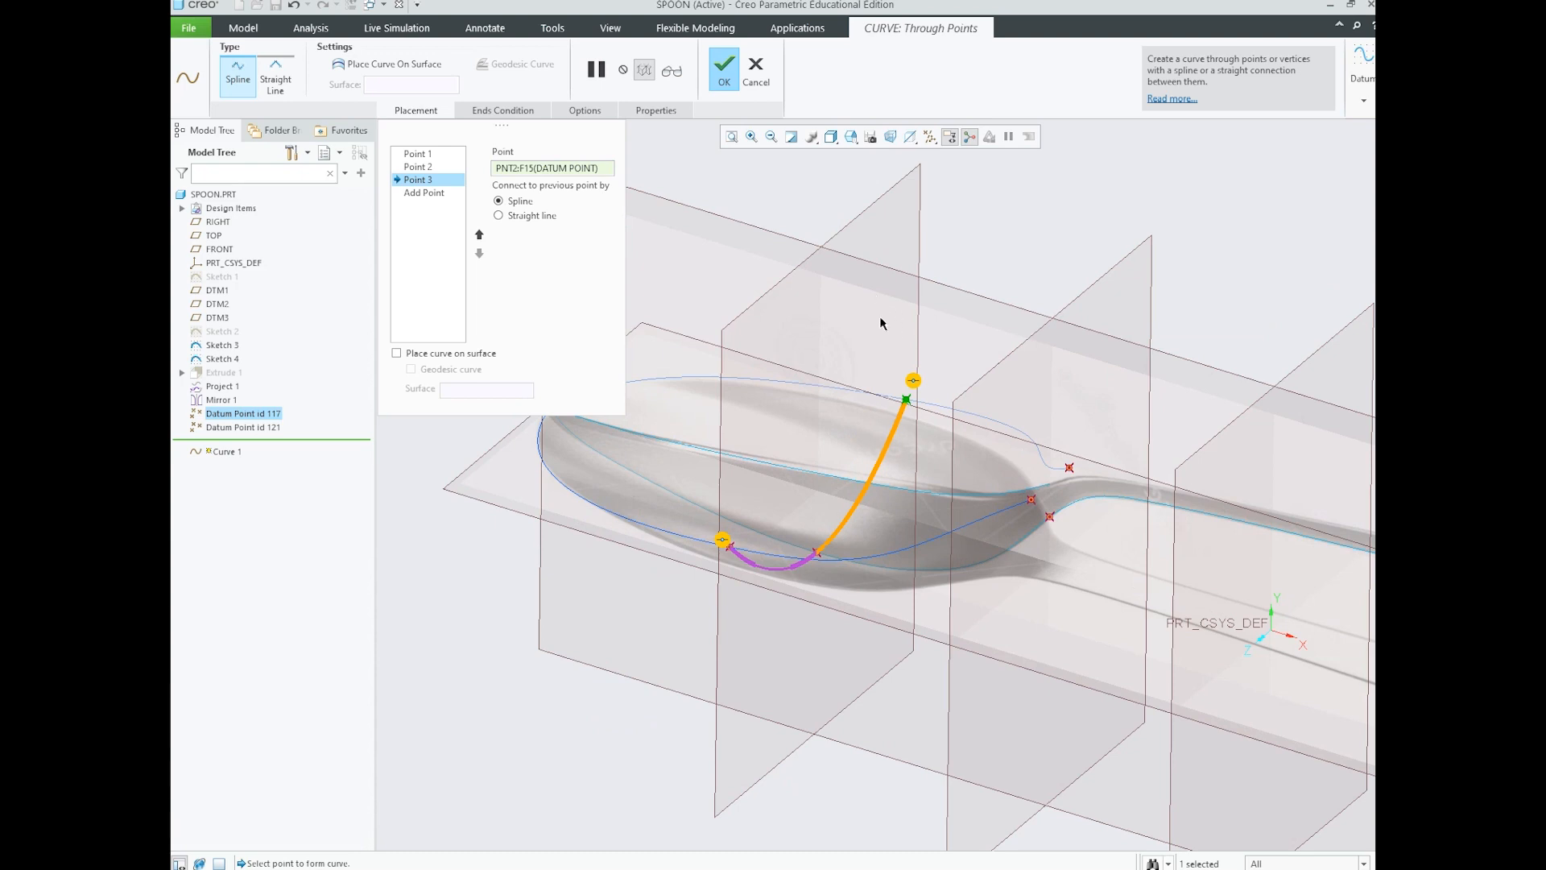
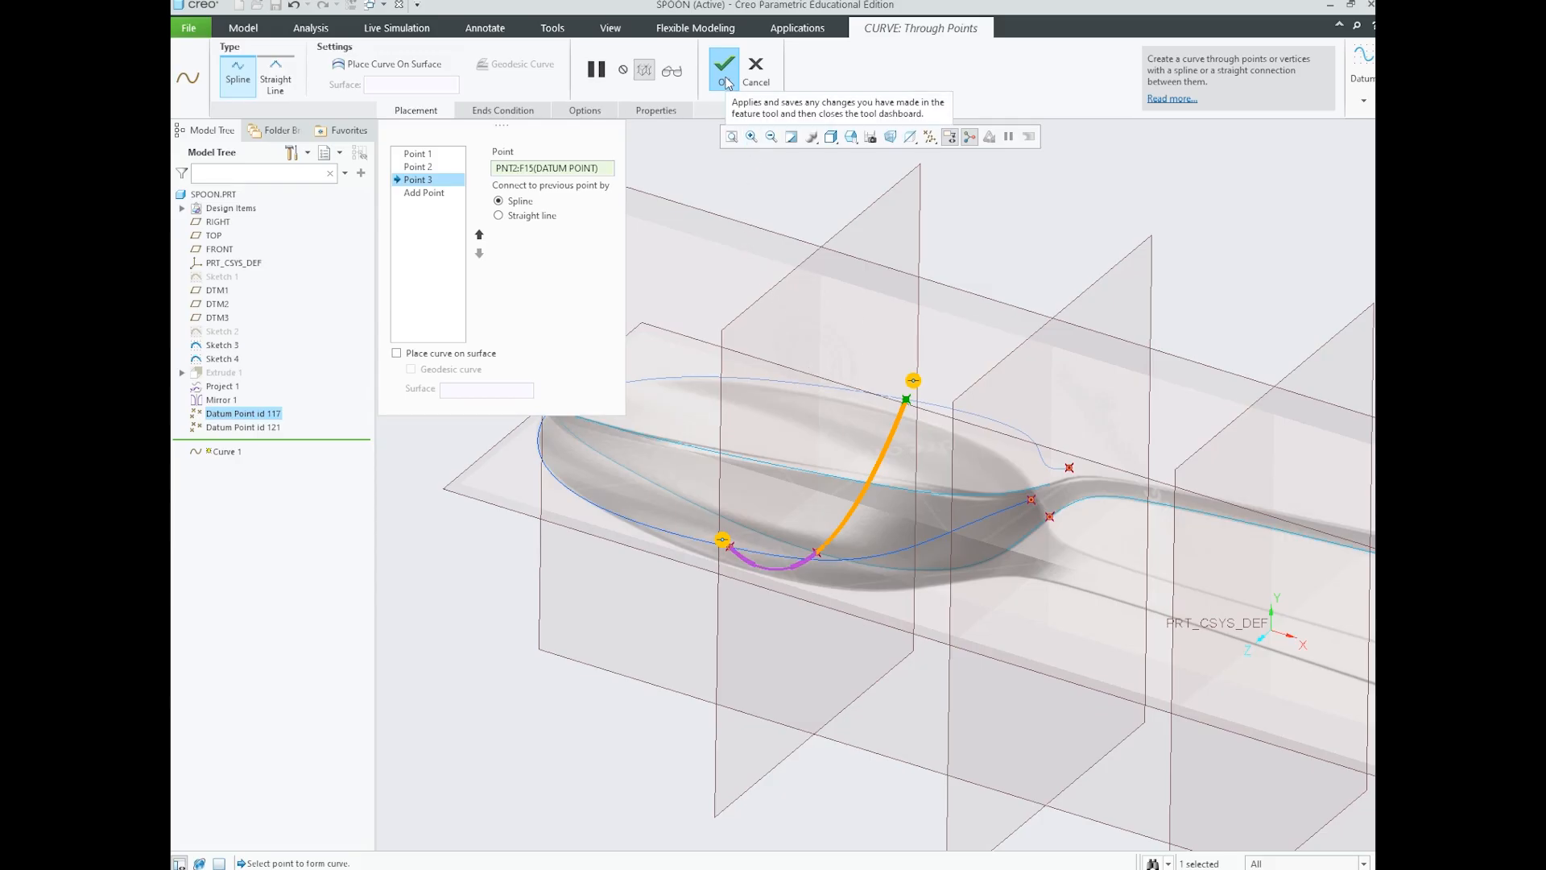
click(725, 72)
scroll(688, 374, down, 3)
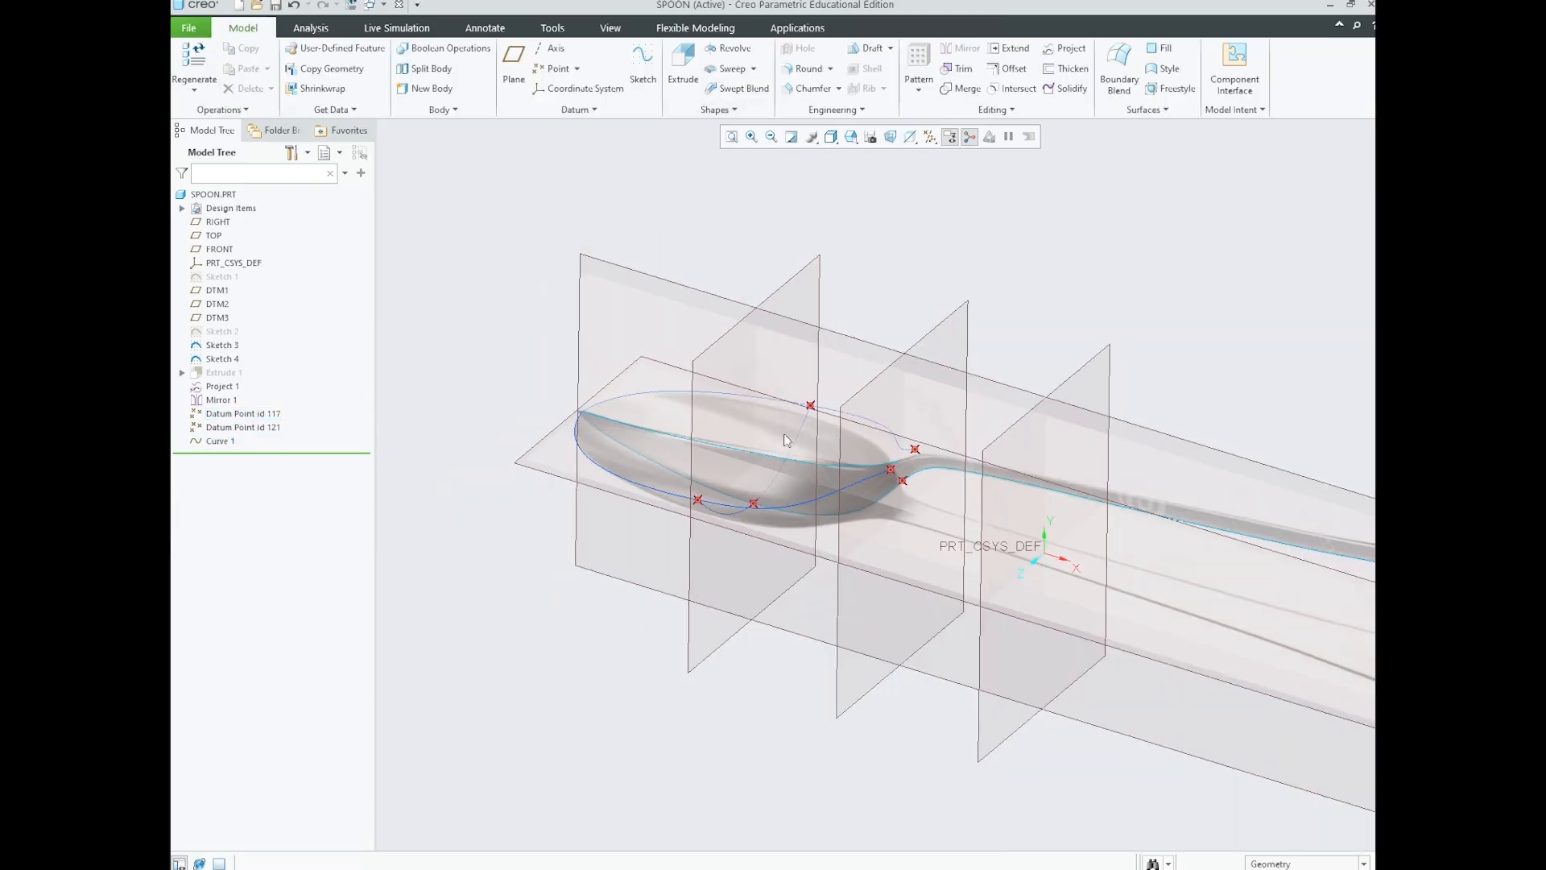
scroll(910, 399, up, 2)
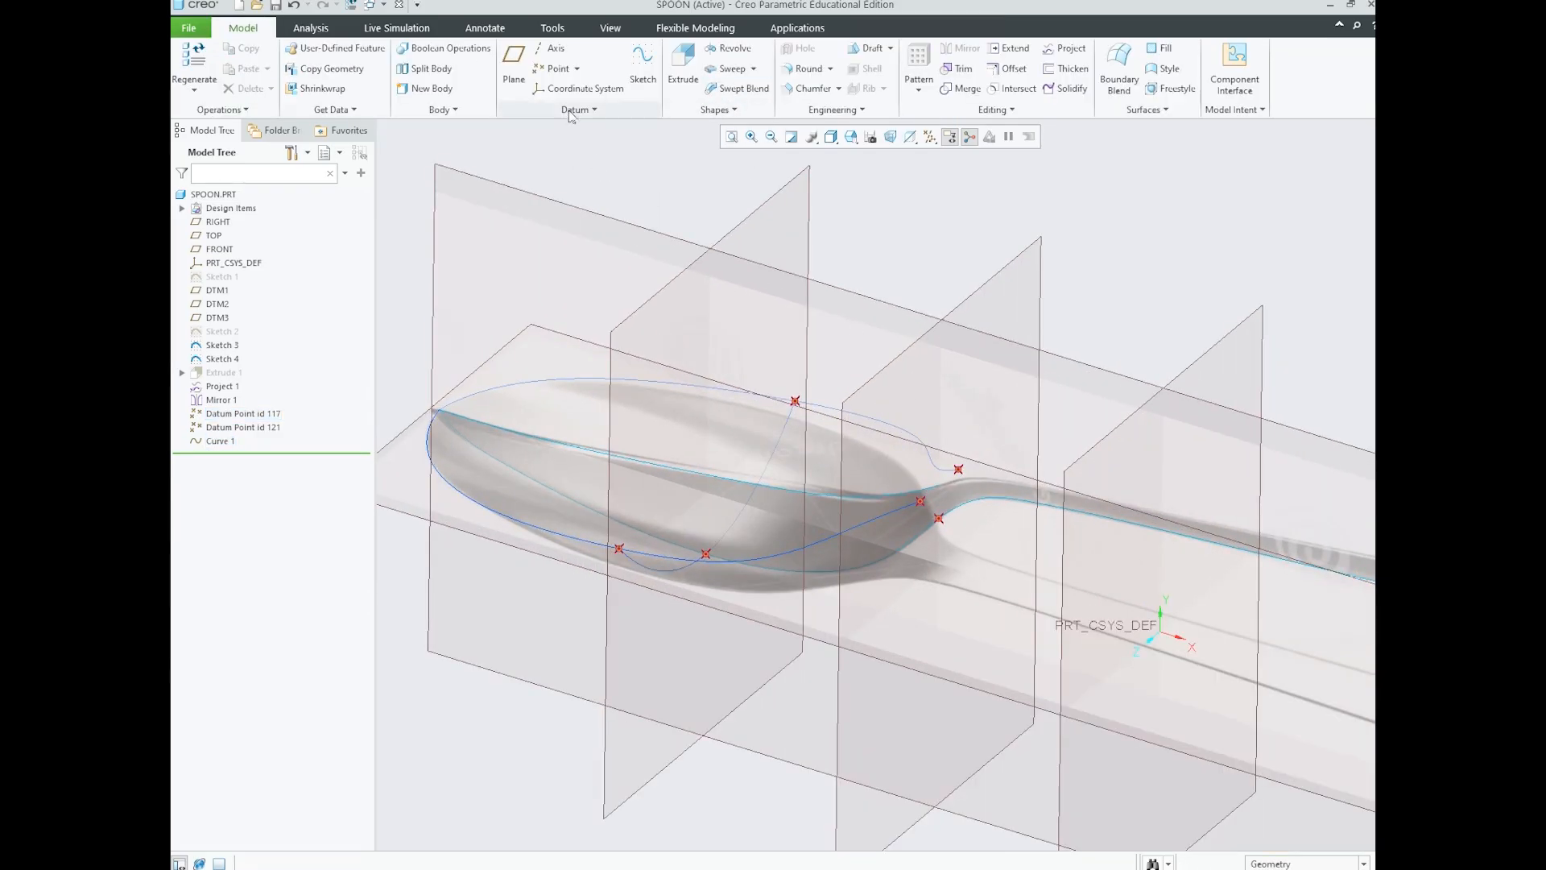
- Create a second spline curve through datum points PNT3, PNT4 and PNT5 on DTM1 near the spoon neck
click(570, 115)
mouse_move(574, 129)
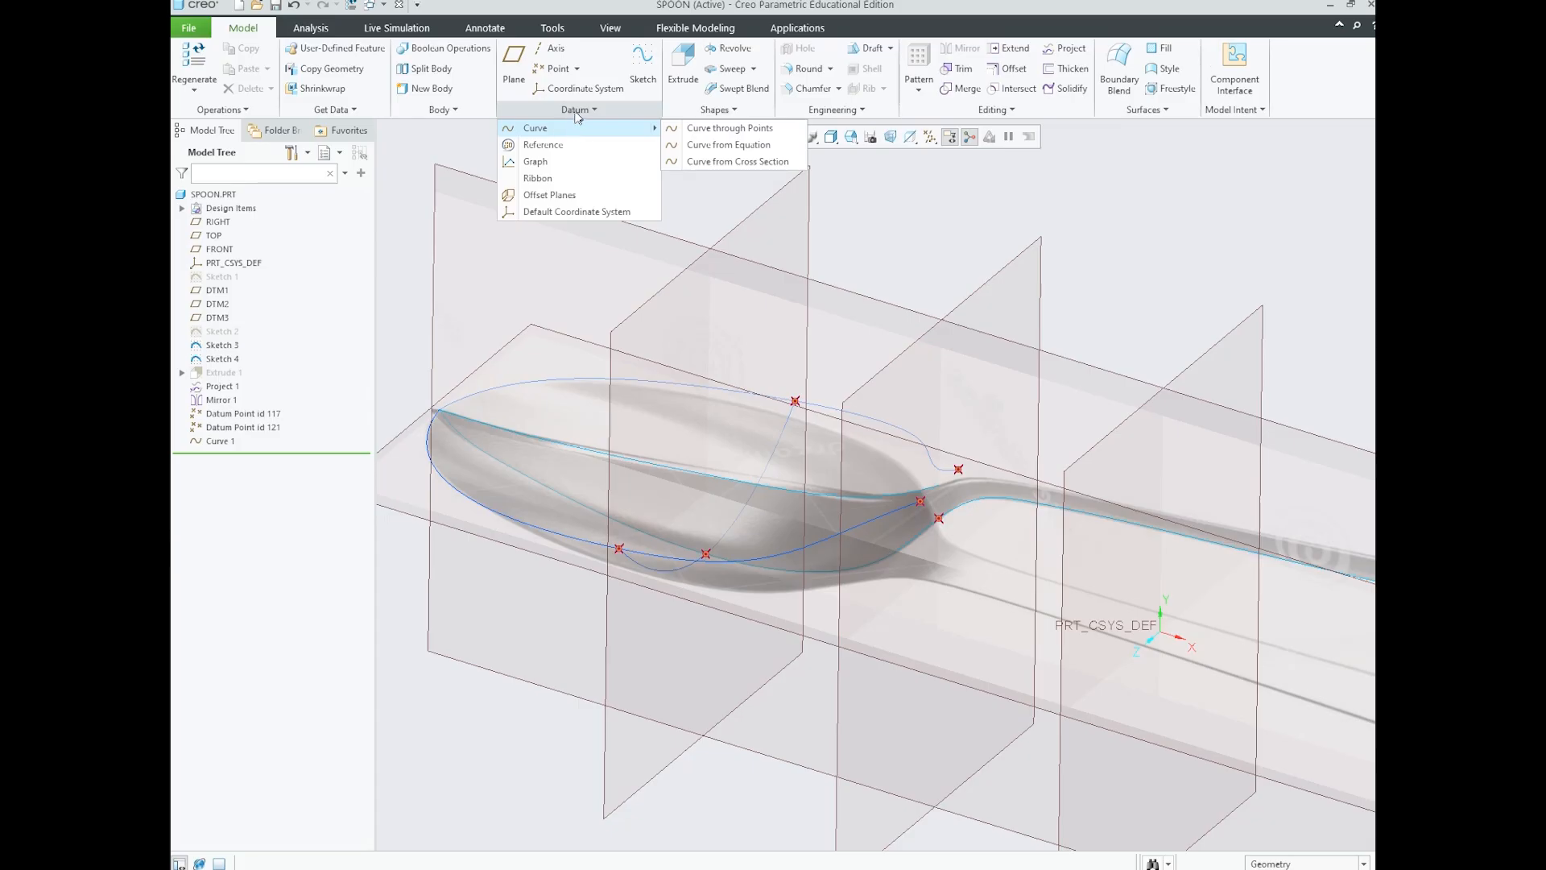
click(744, 131)
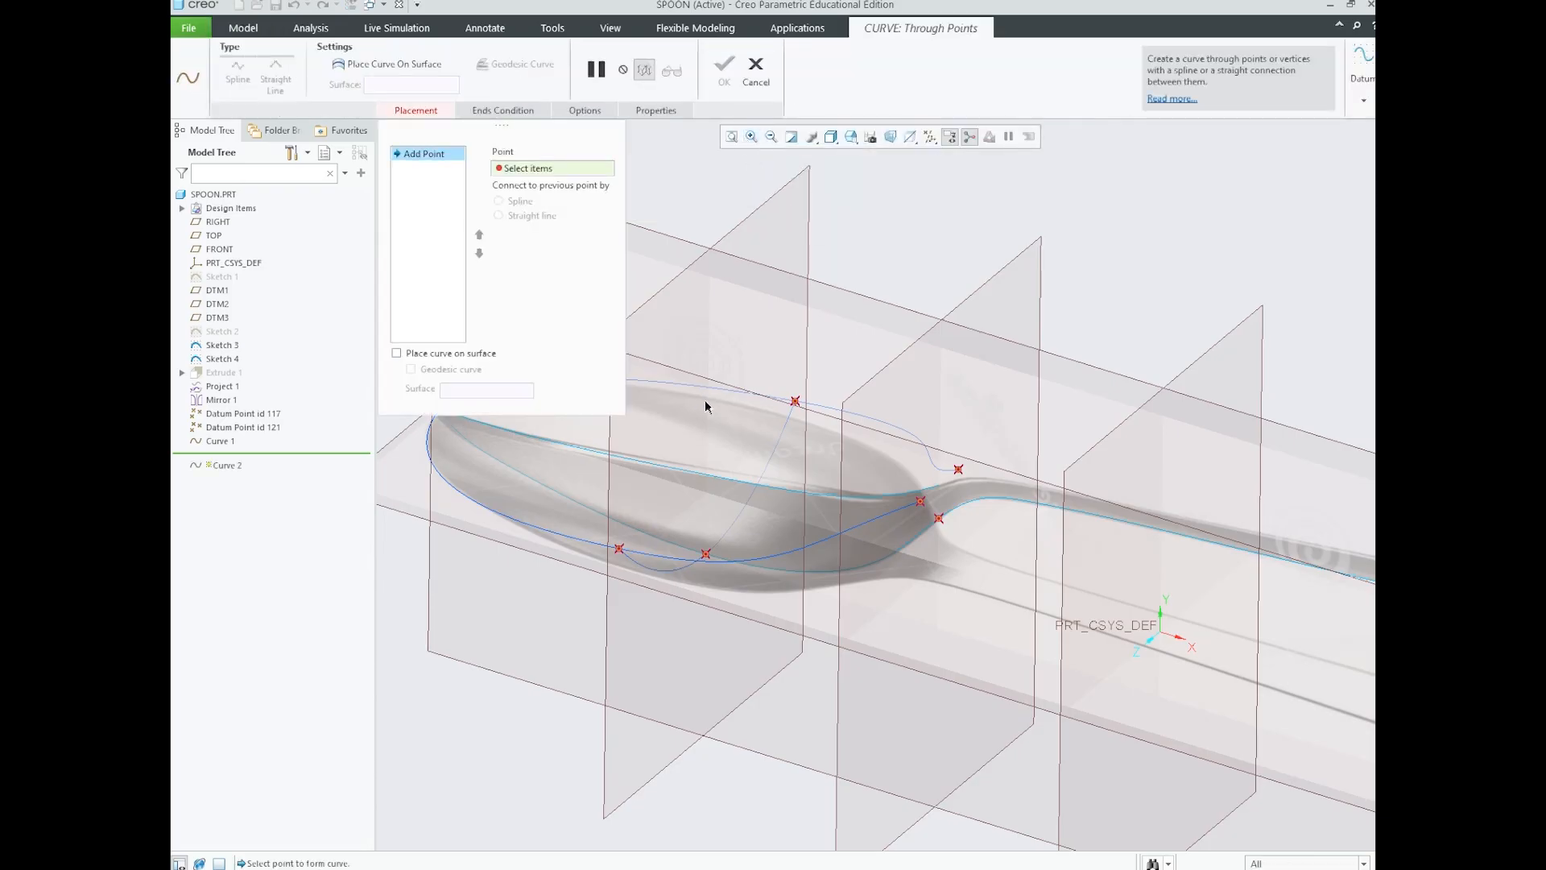
scroll(709, 394, up, 2)
mouse_move(969, 445)
middle_down()
mouse_move(949, 433)
mouse_move(960, 444)
middle_up()
scroll(939, 433, down, 3)
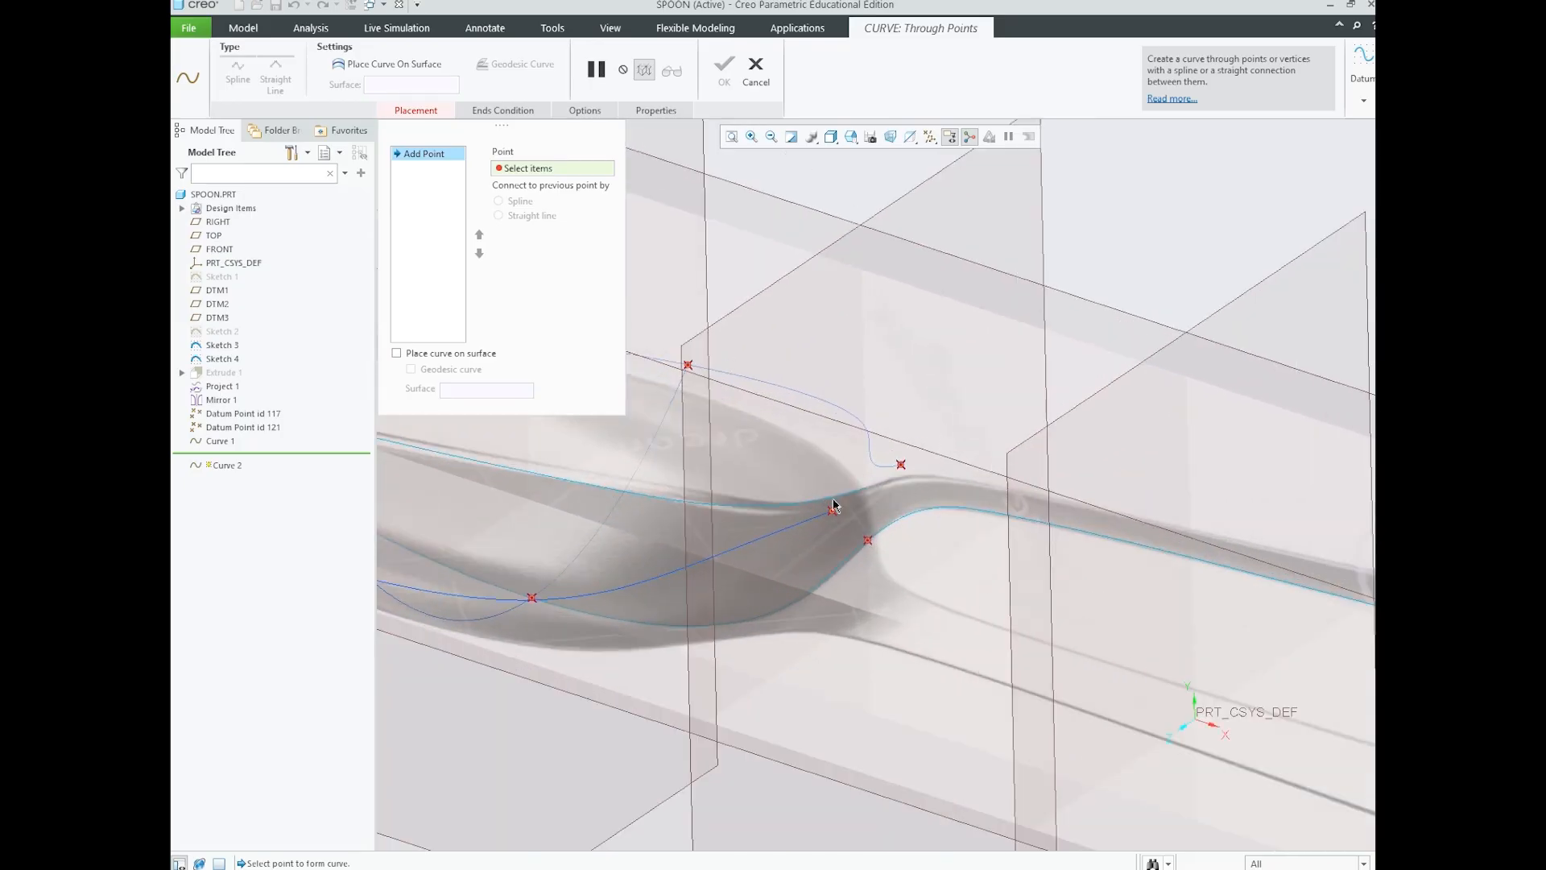
scroll(852, 432, up, 3)
scroll(859, 438, down, 2)
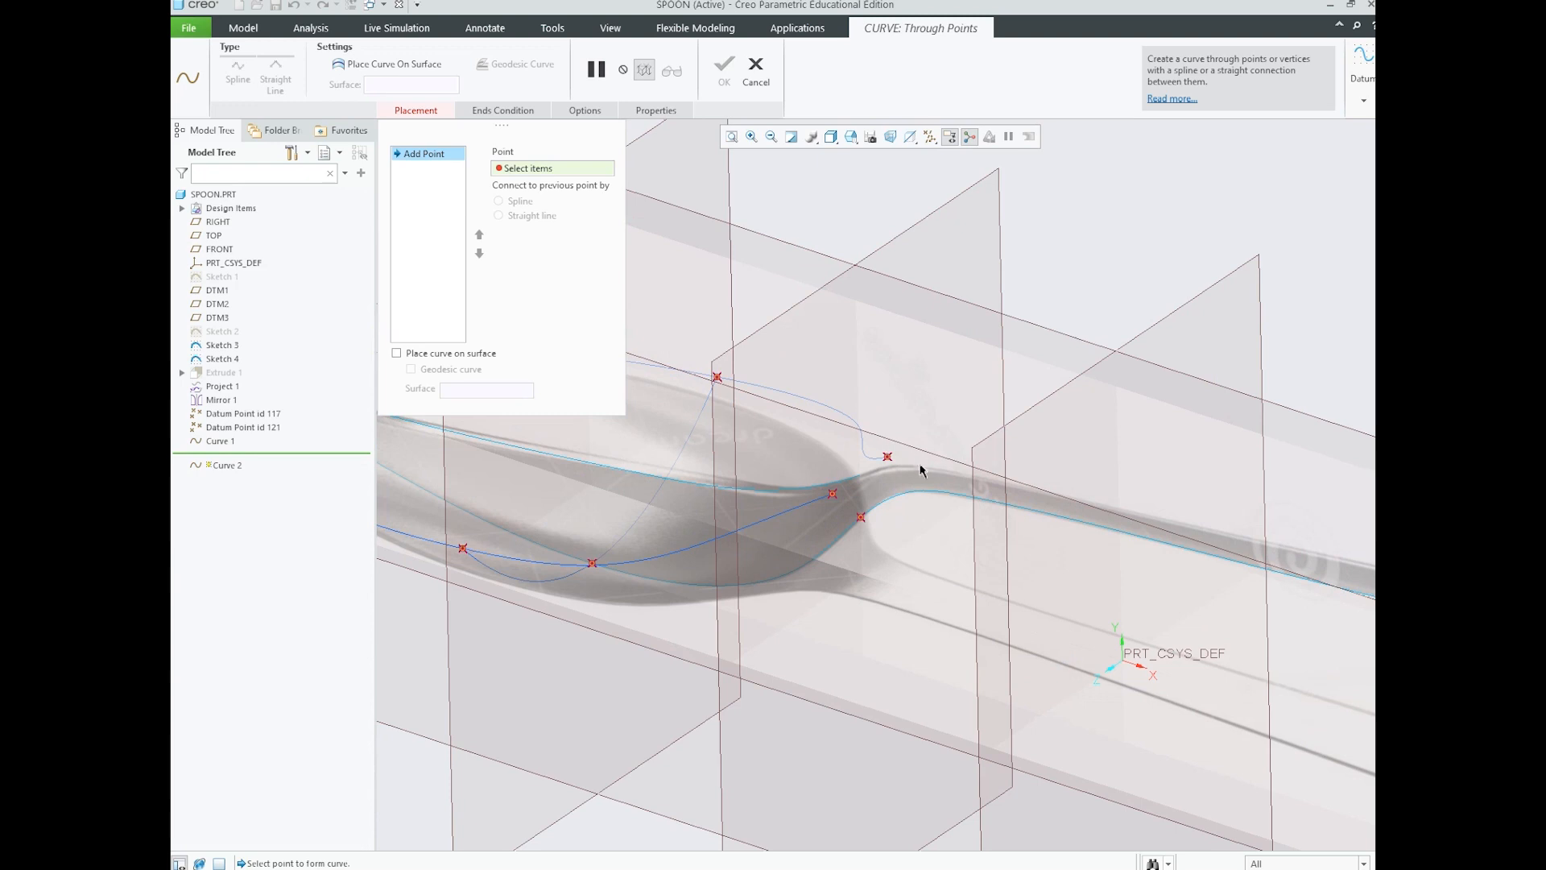
scroll(848, 416, up, 1)
mouse_move(891, 421)
middle_down()
mouse_move(952, 418)
mouse_move(908, 420)
middle_up()
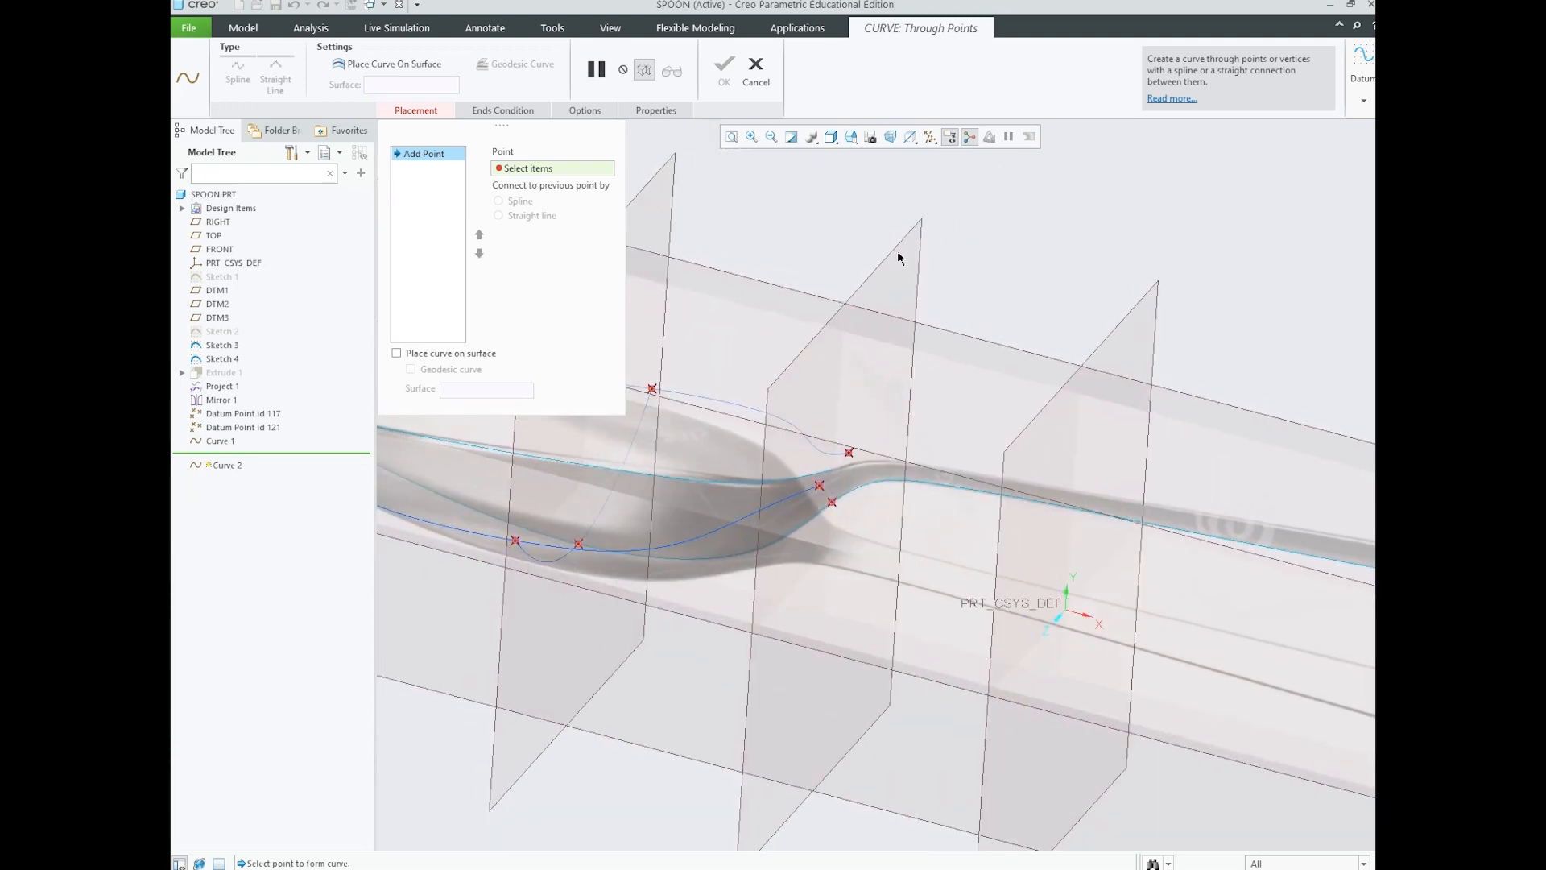
scroll(870, 448, down, 3)
middle_drag(943, 433, 886, 492)
click(856, 515)
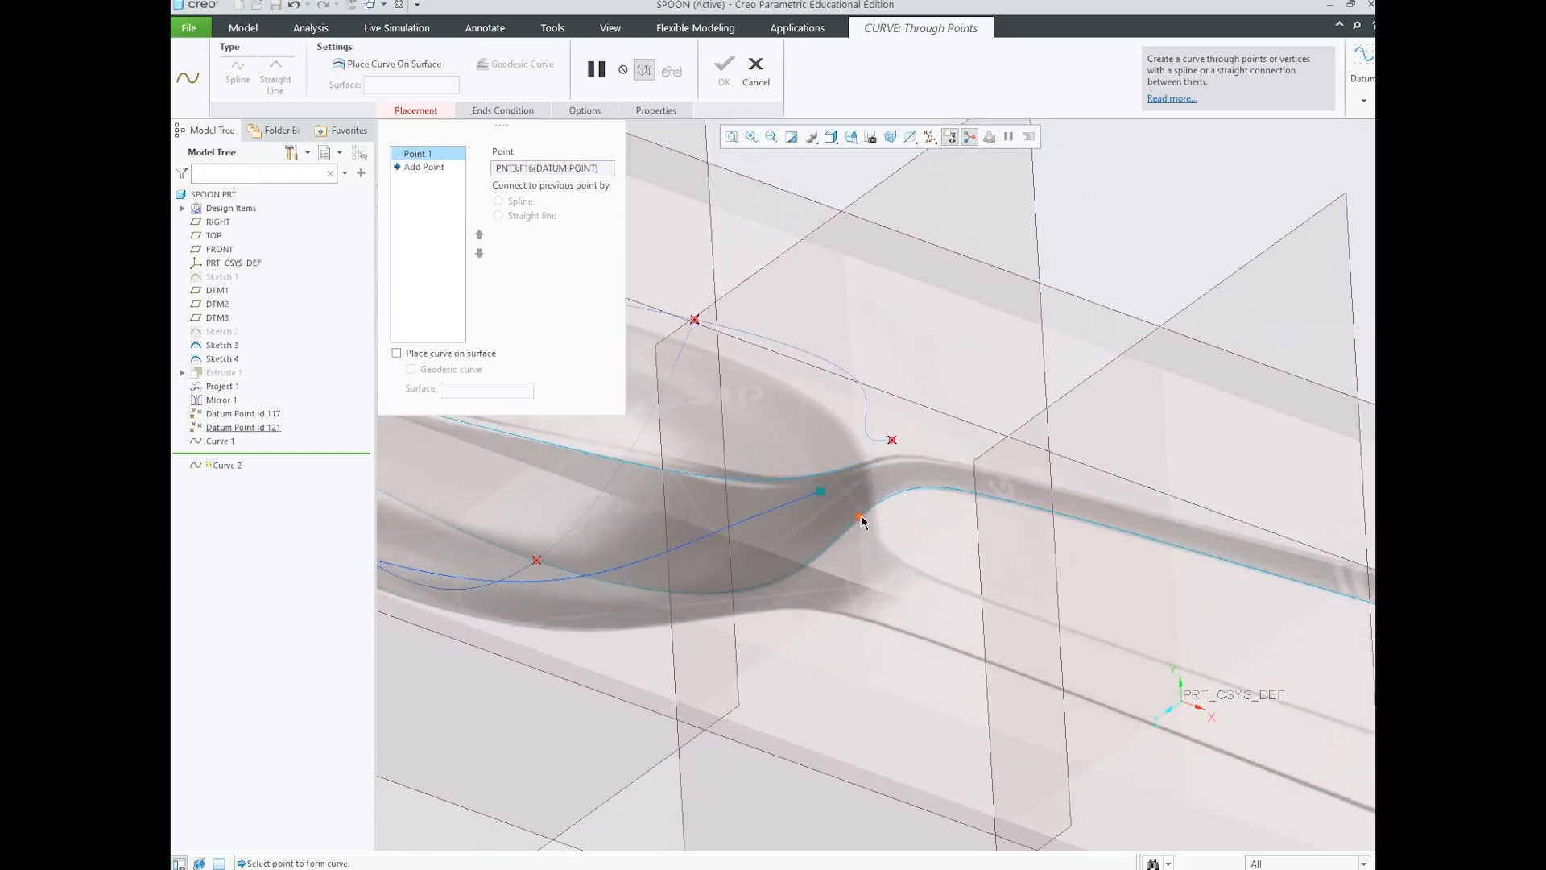
click(859, 515)
click(892, 440)
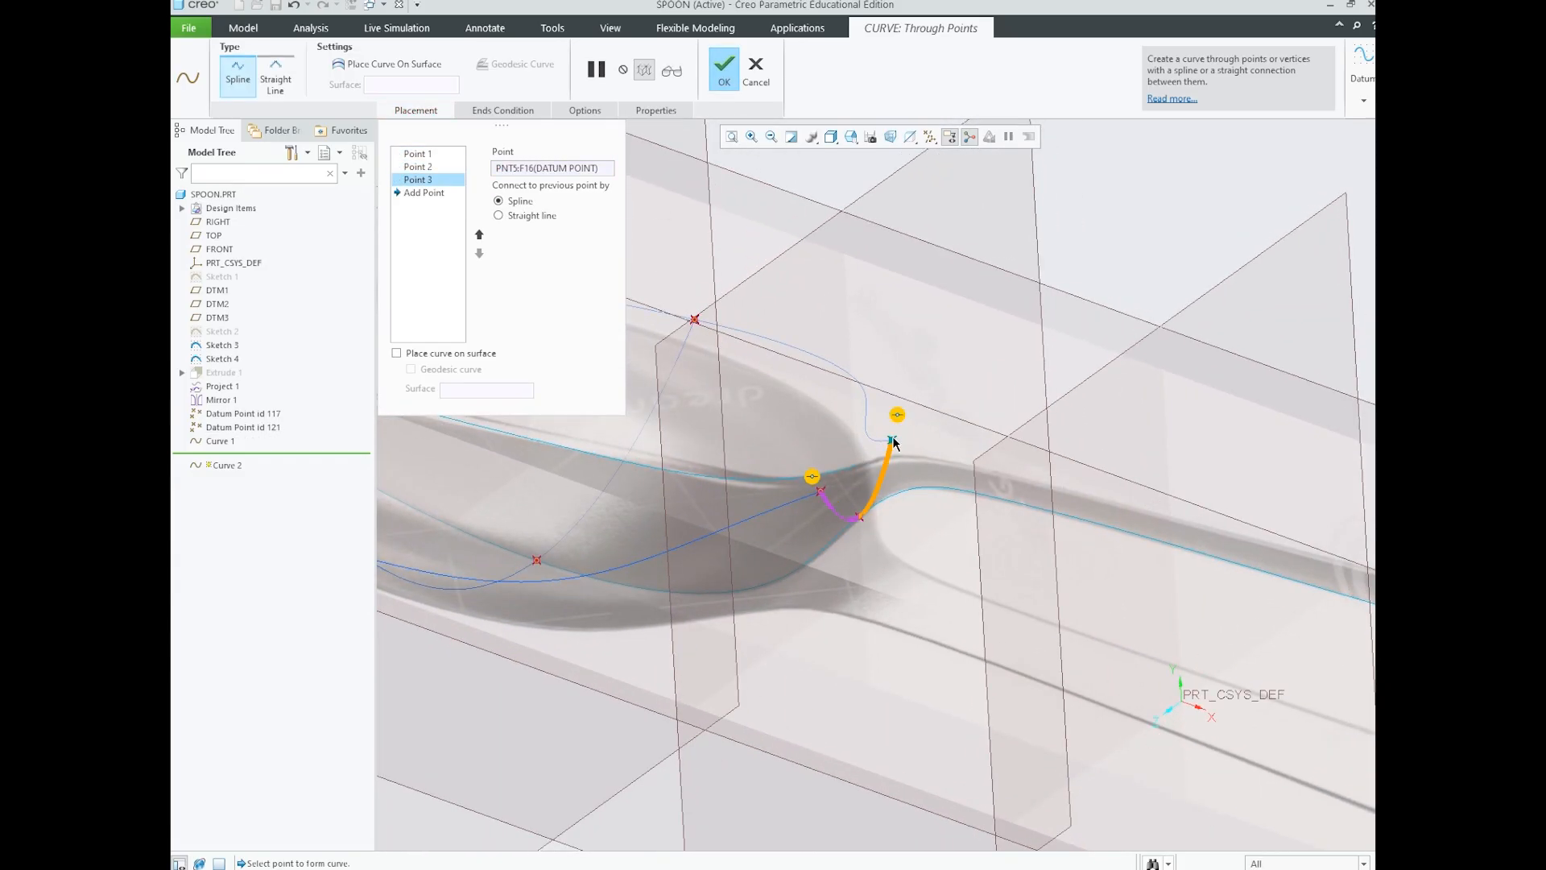
scroll(781, 299, up, 3)
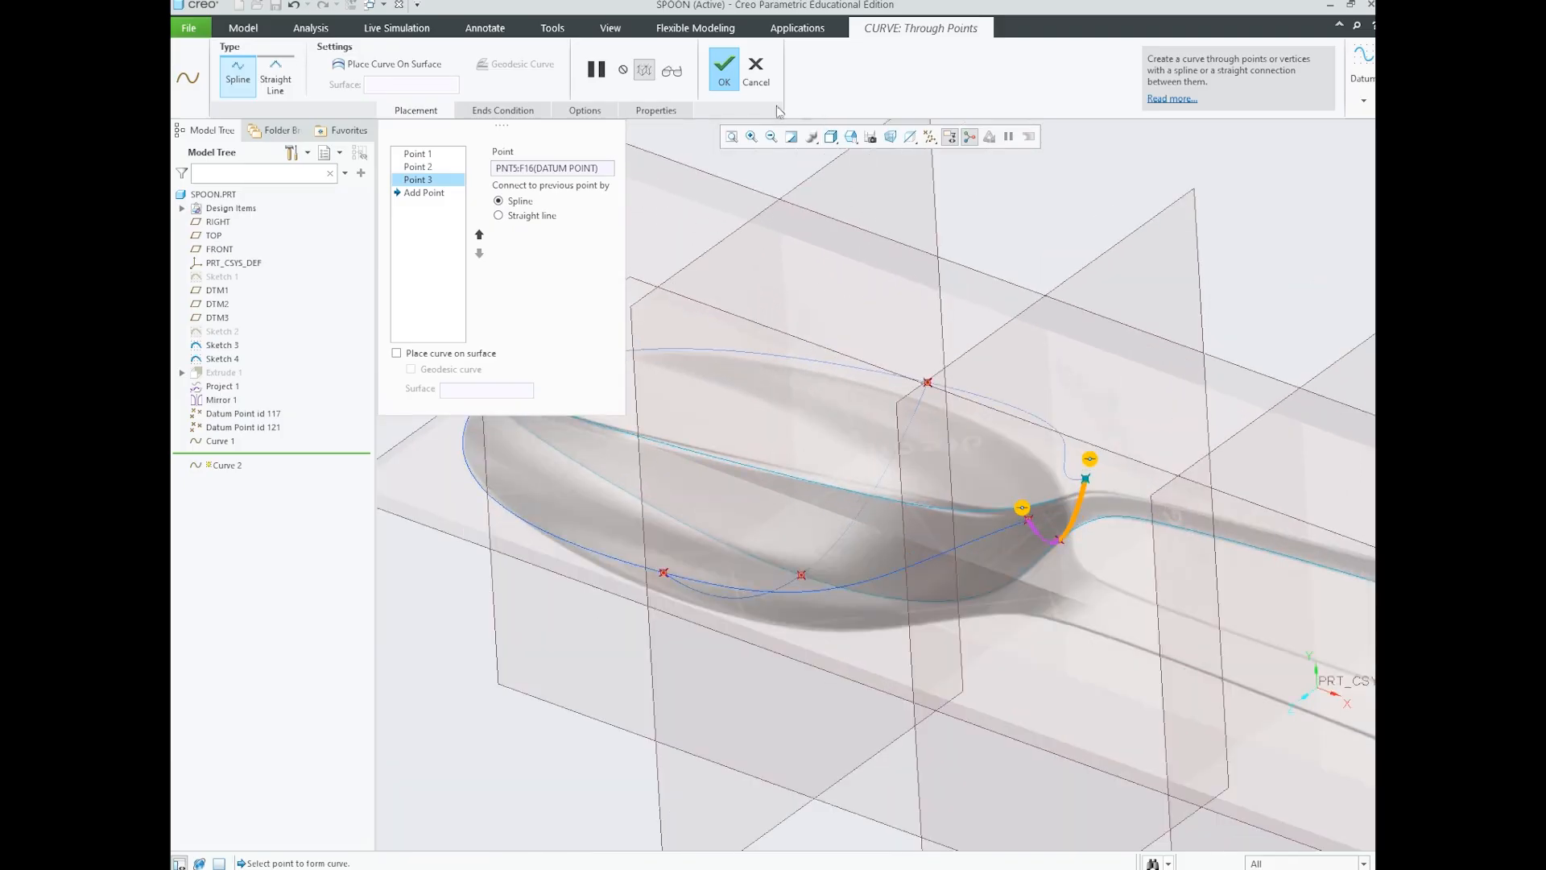
click(724, 69)
- Save the spoon part and view the two new cross-section curves from the other side of the bowl
click(988, 226)
scroll(783, 380, down, 3)
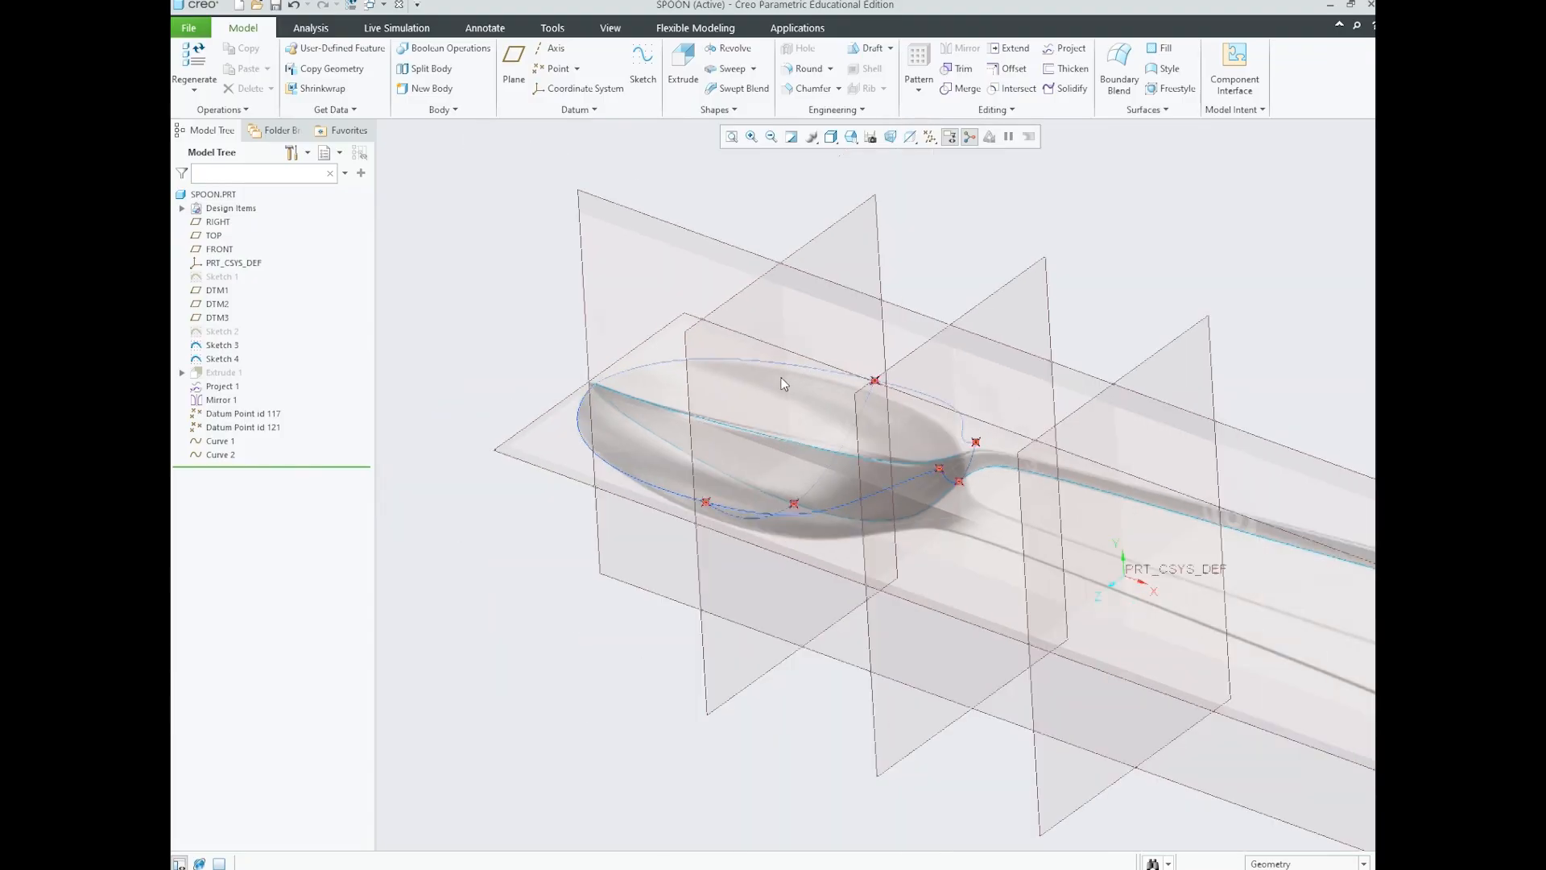
scroll(890, 415, up, 1)
middle_drag(891, 417, 939, 411)
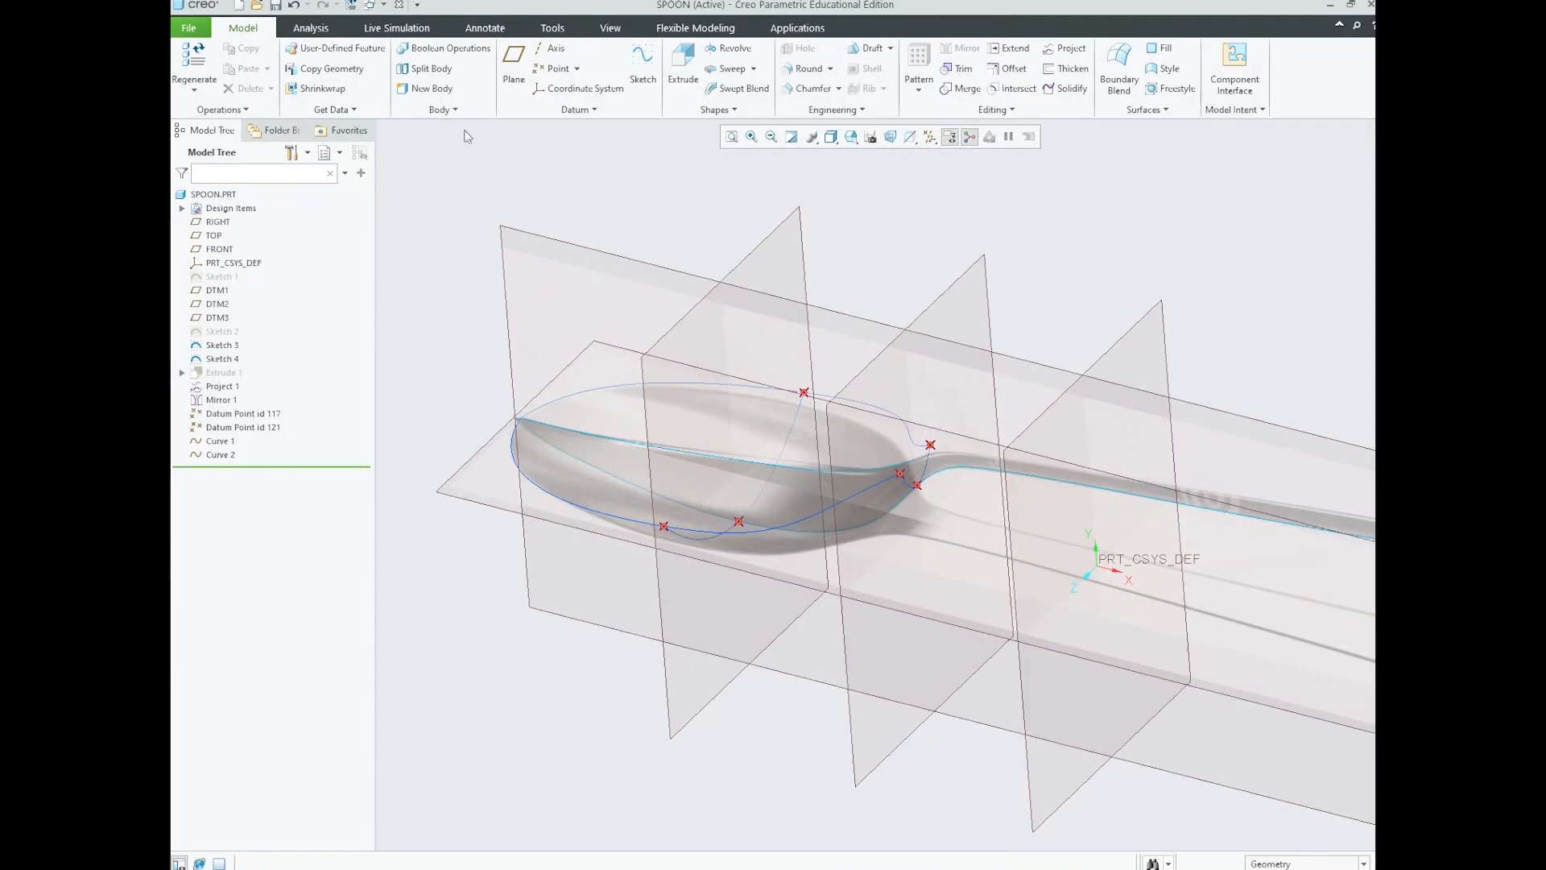
click(276, 6)
scroll(756, 417, up, 3)
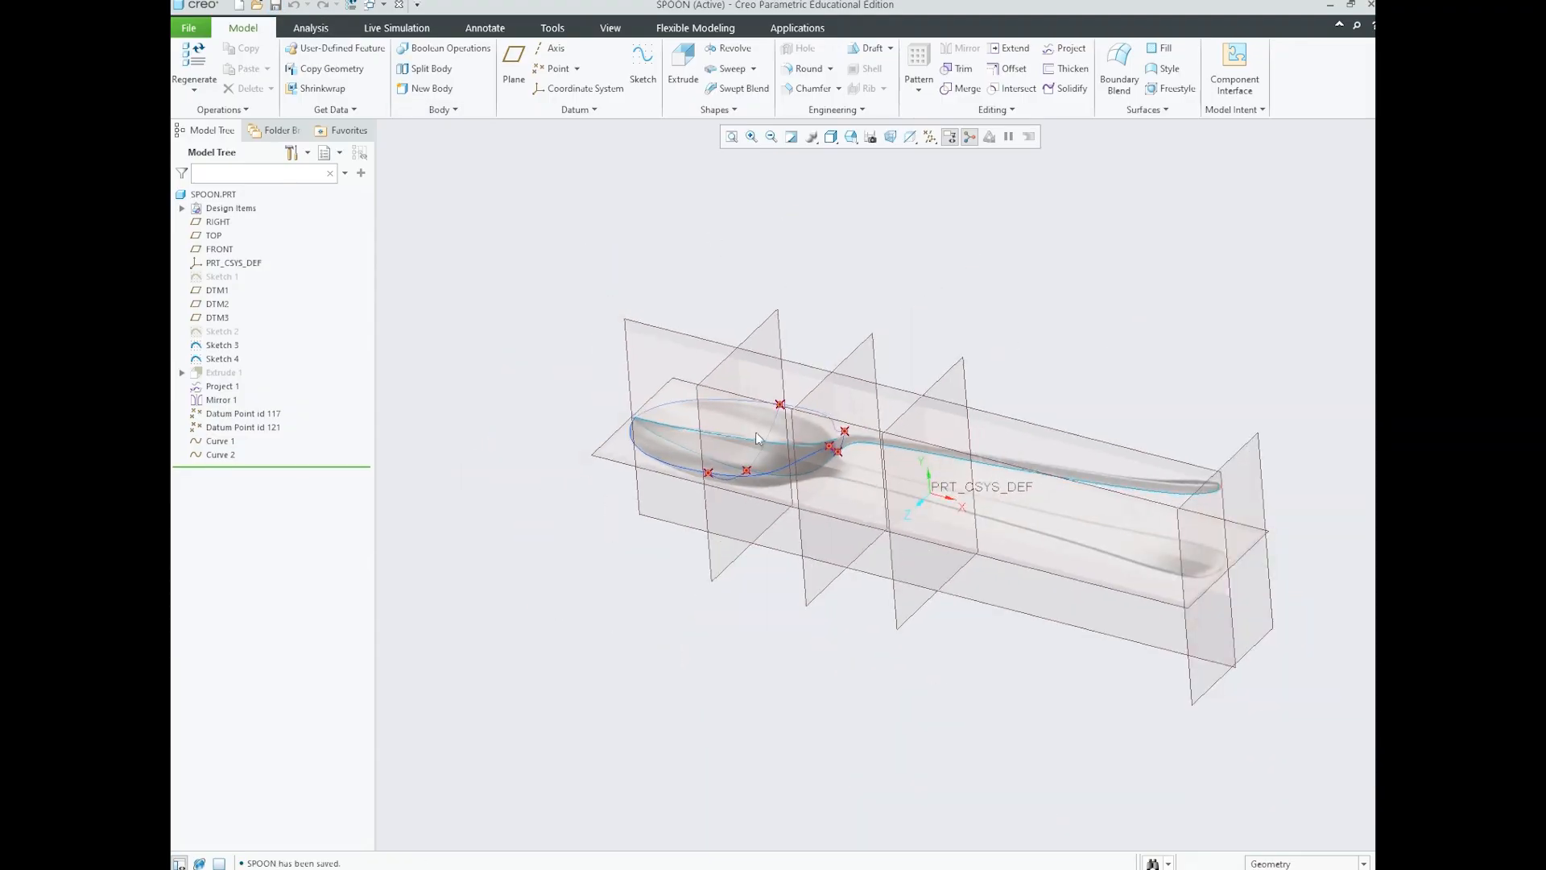
scroll(751, 435, down, 2)
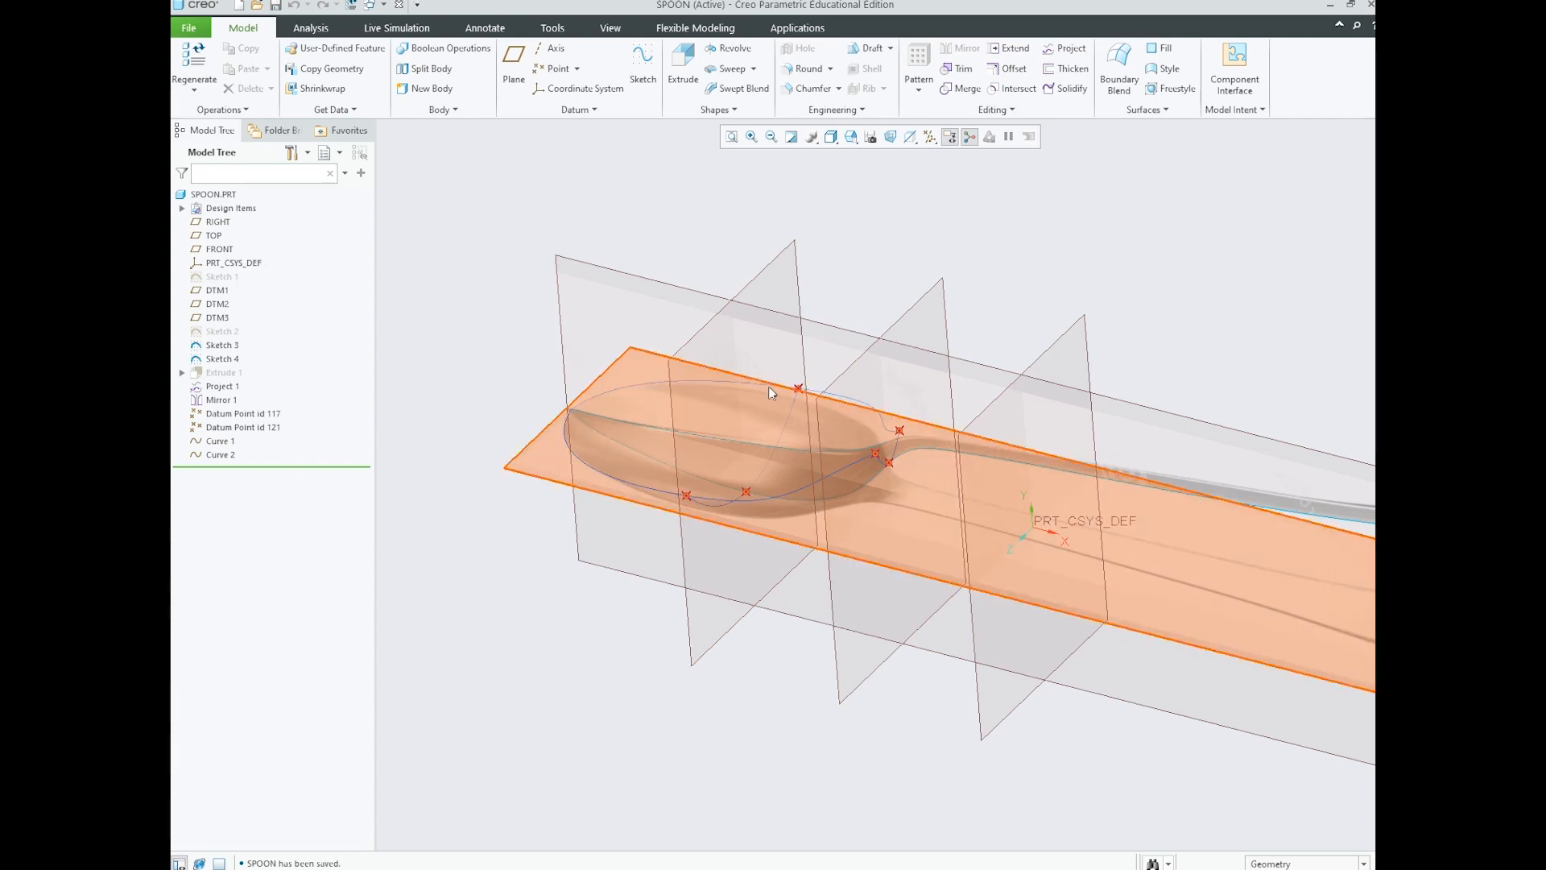
middle_drag(1074, 242, 910, 388)
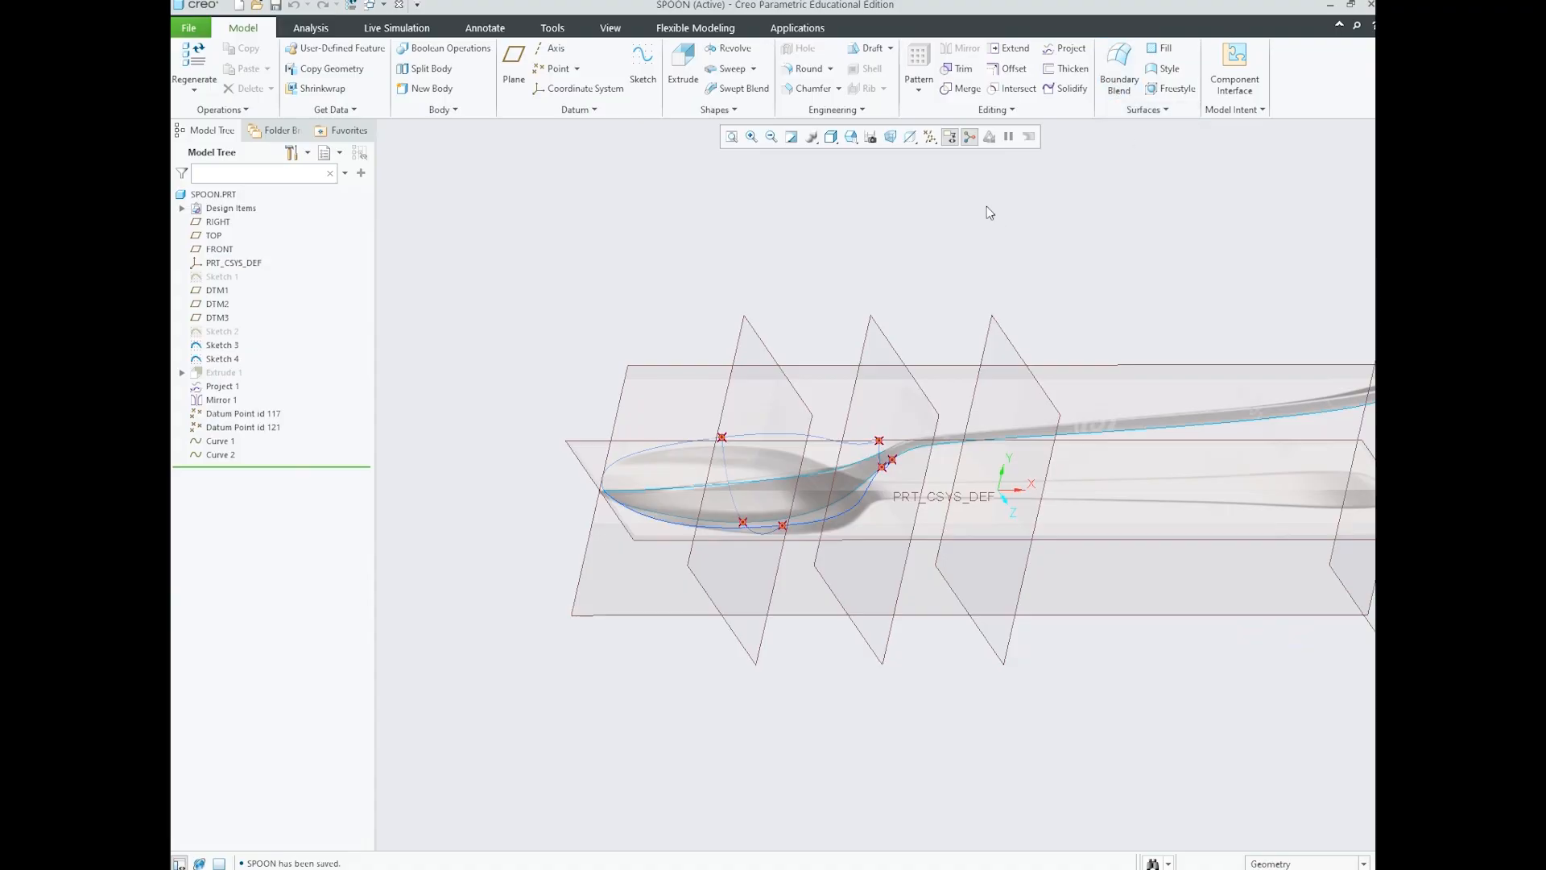
scroll(969, 286, up, 1)
scroll(843, 362, down, 1)
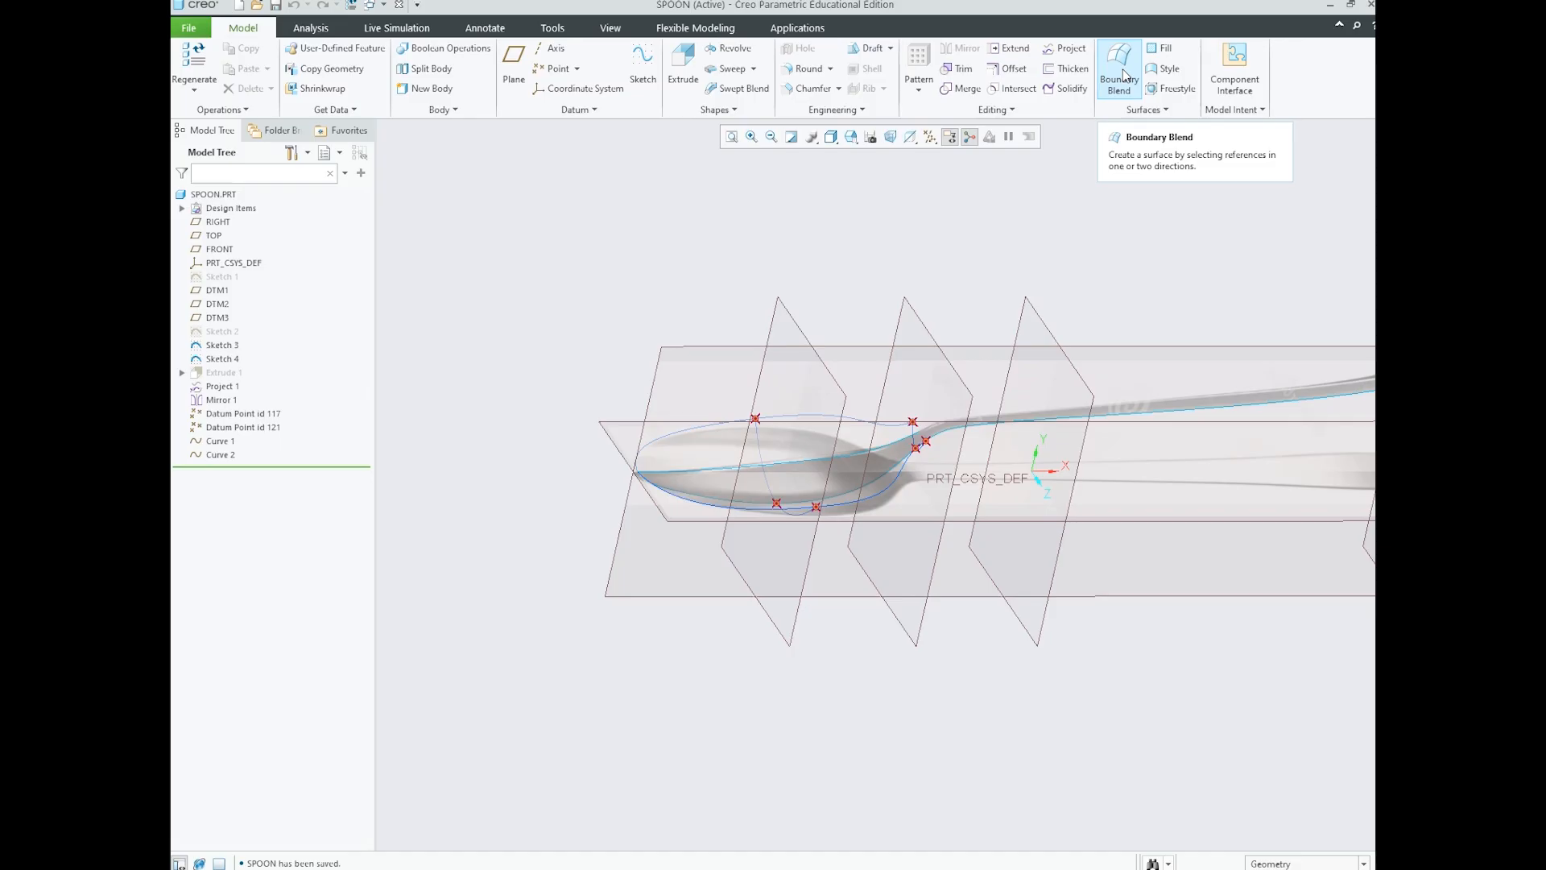
- Start a Boundary Blend and select the bowl's far rim curve and lower centre profile curve as first-direction chains
click(1125, 75)
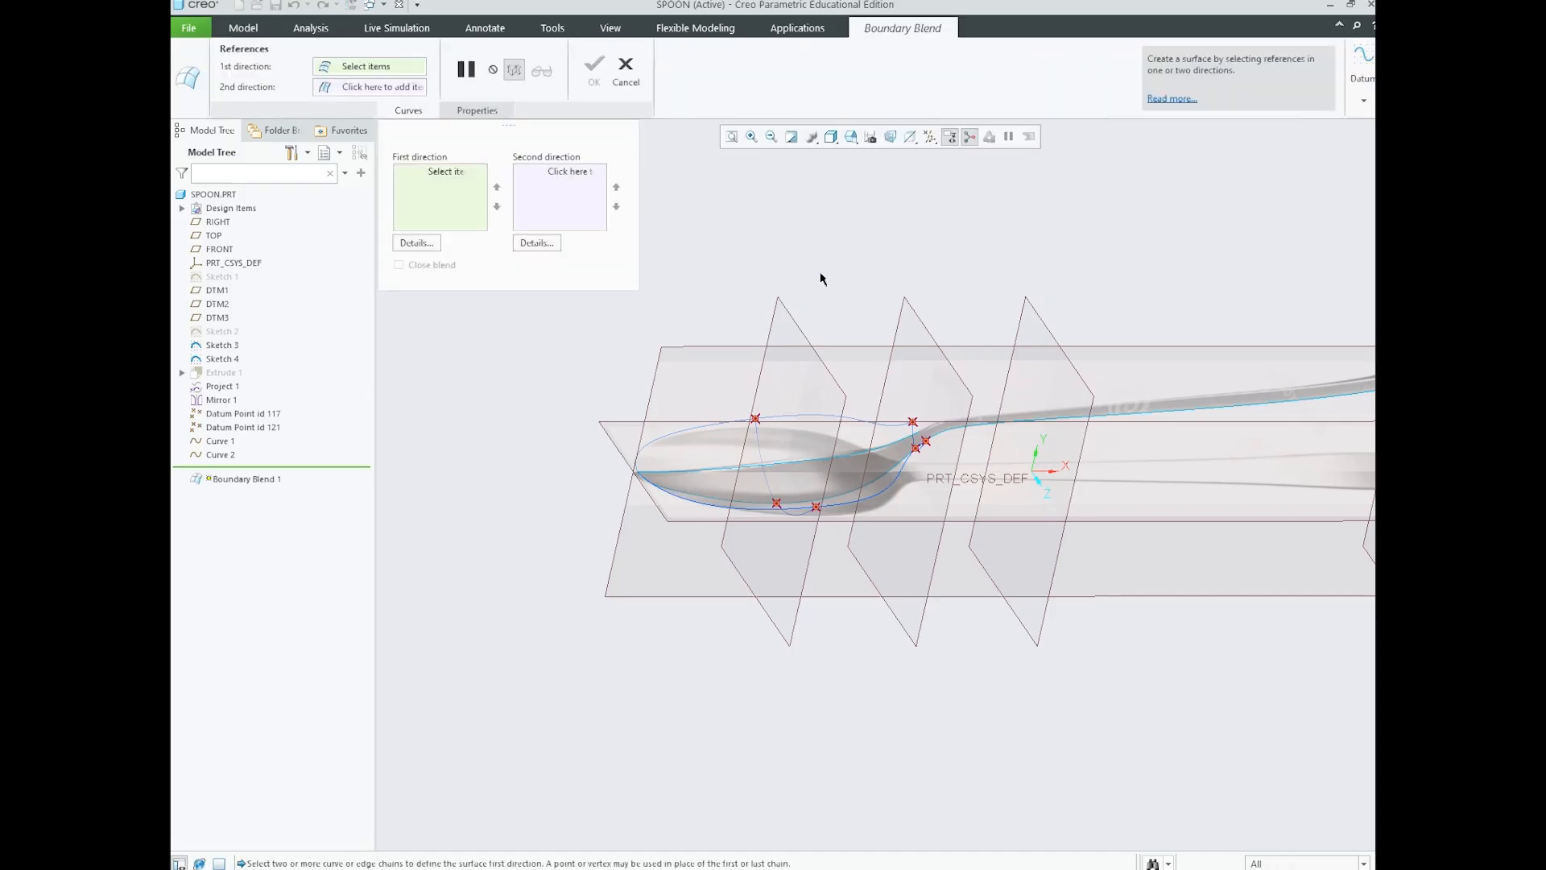
mouse_move(873, 390)
middle_down()
mouse_move(866, 418)
mouse_move(873, 397)
middle_up()
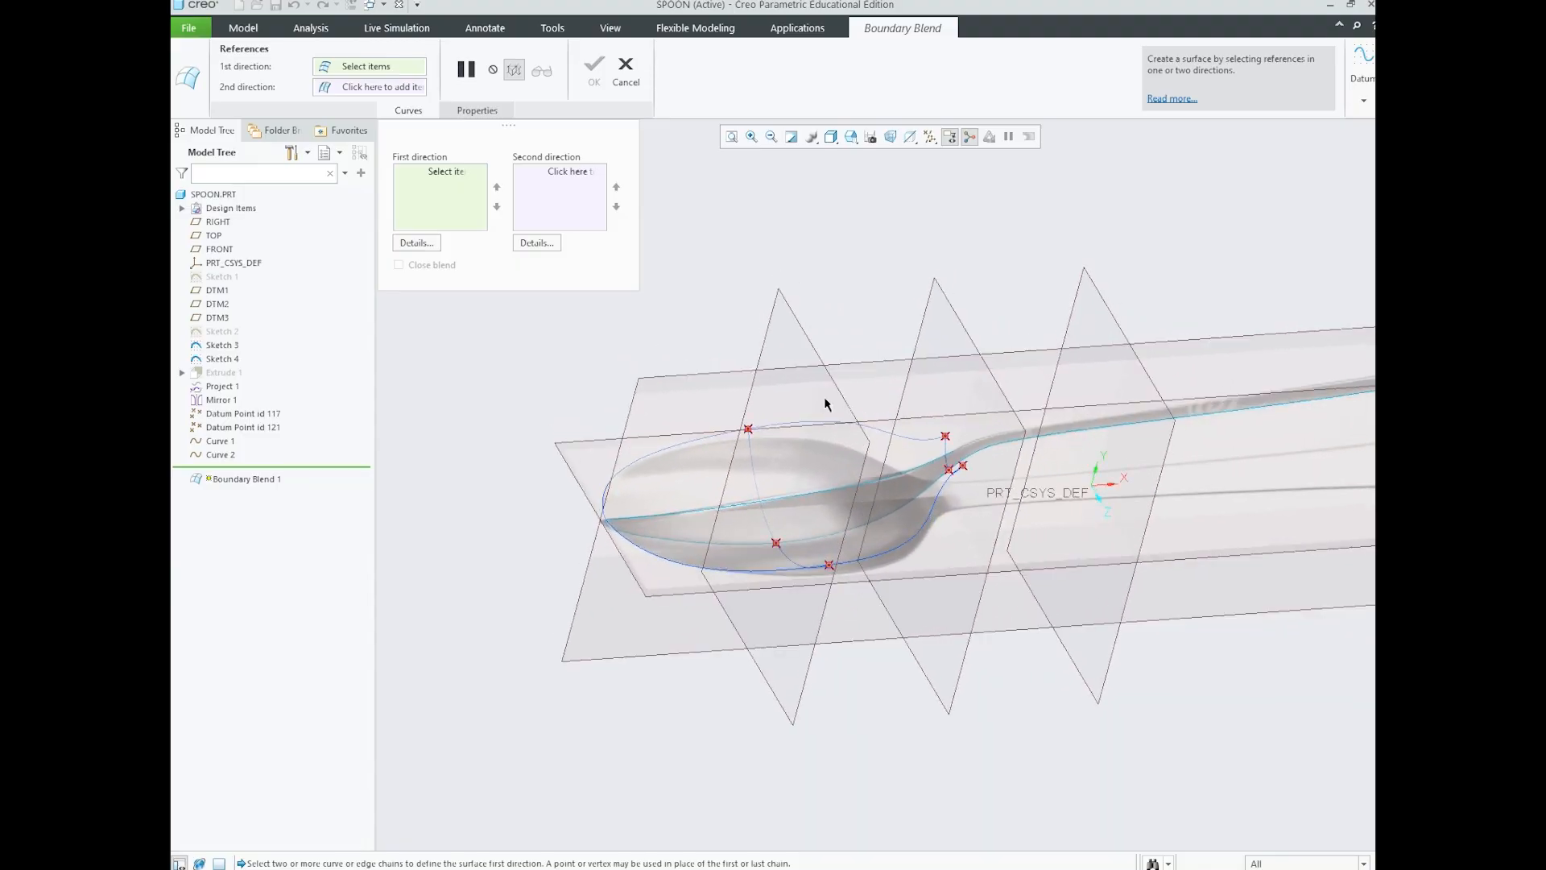
scroll(709, 436, down, 1)
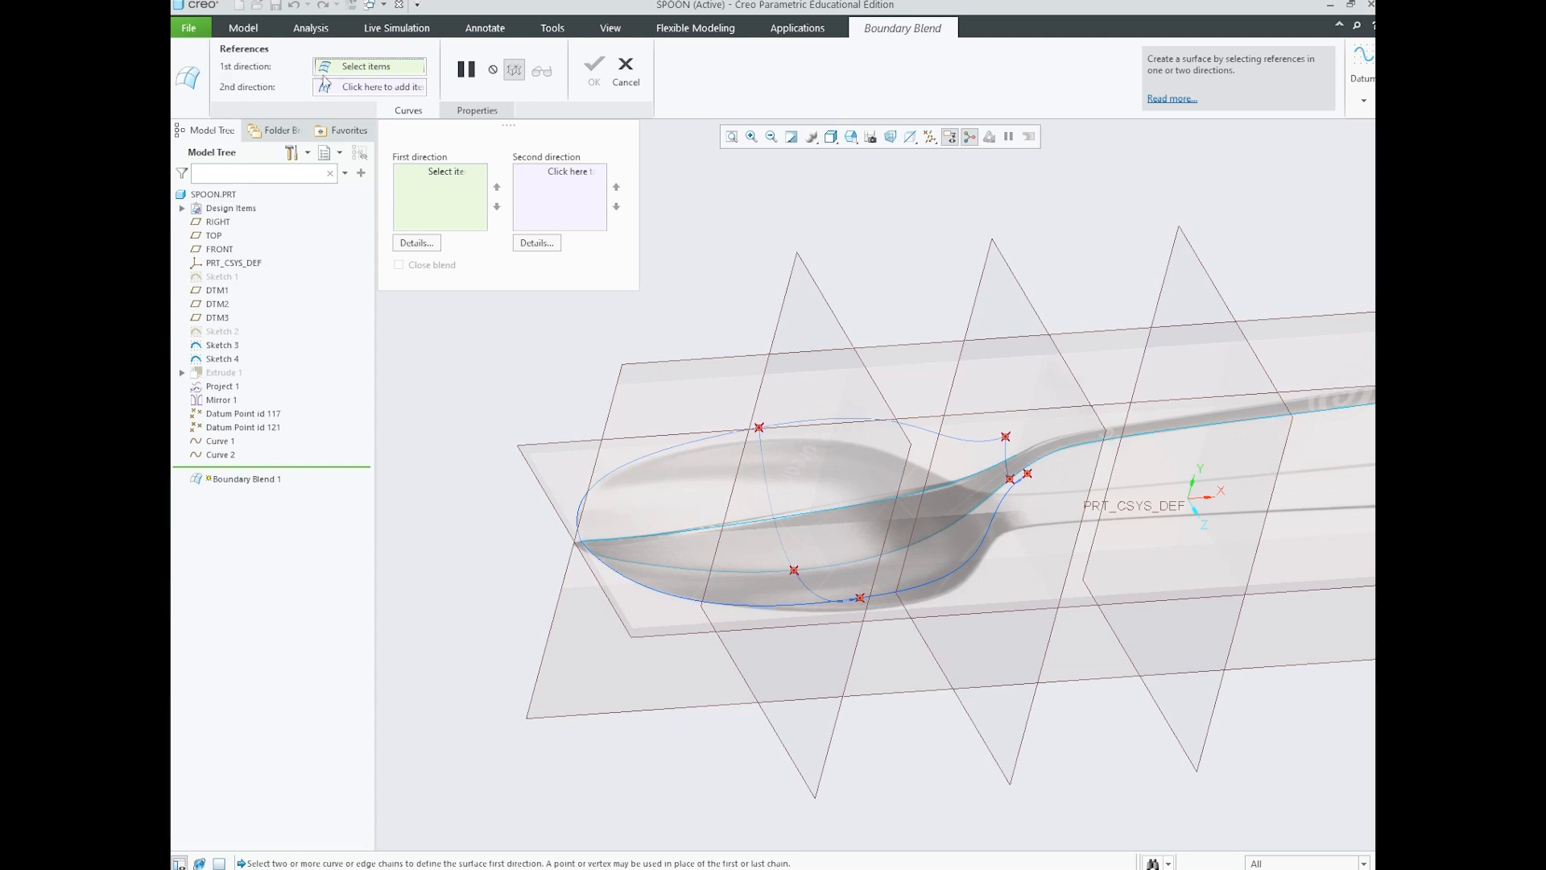
click(734, 440)
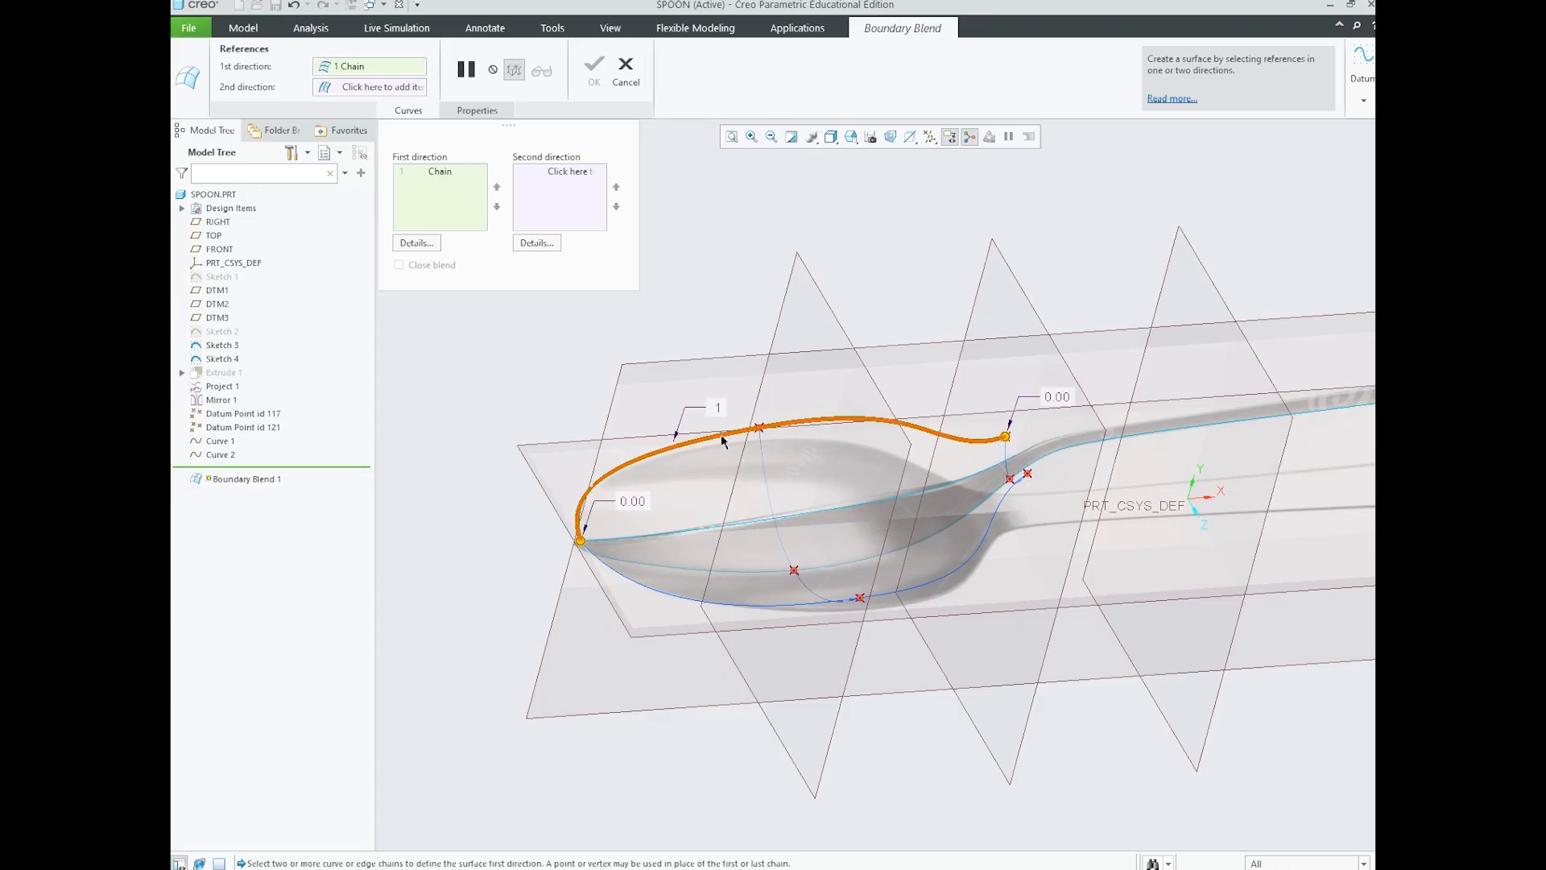
ctrl+click(768, 521)
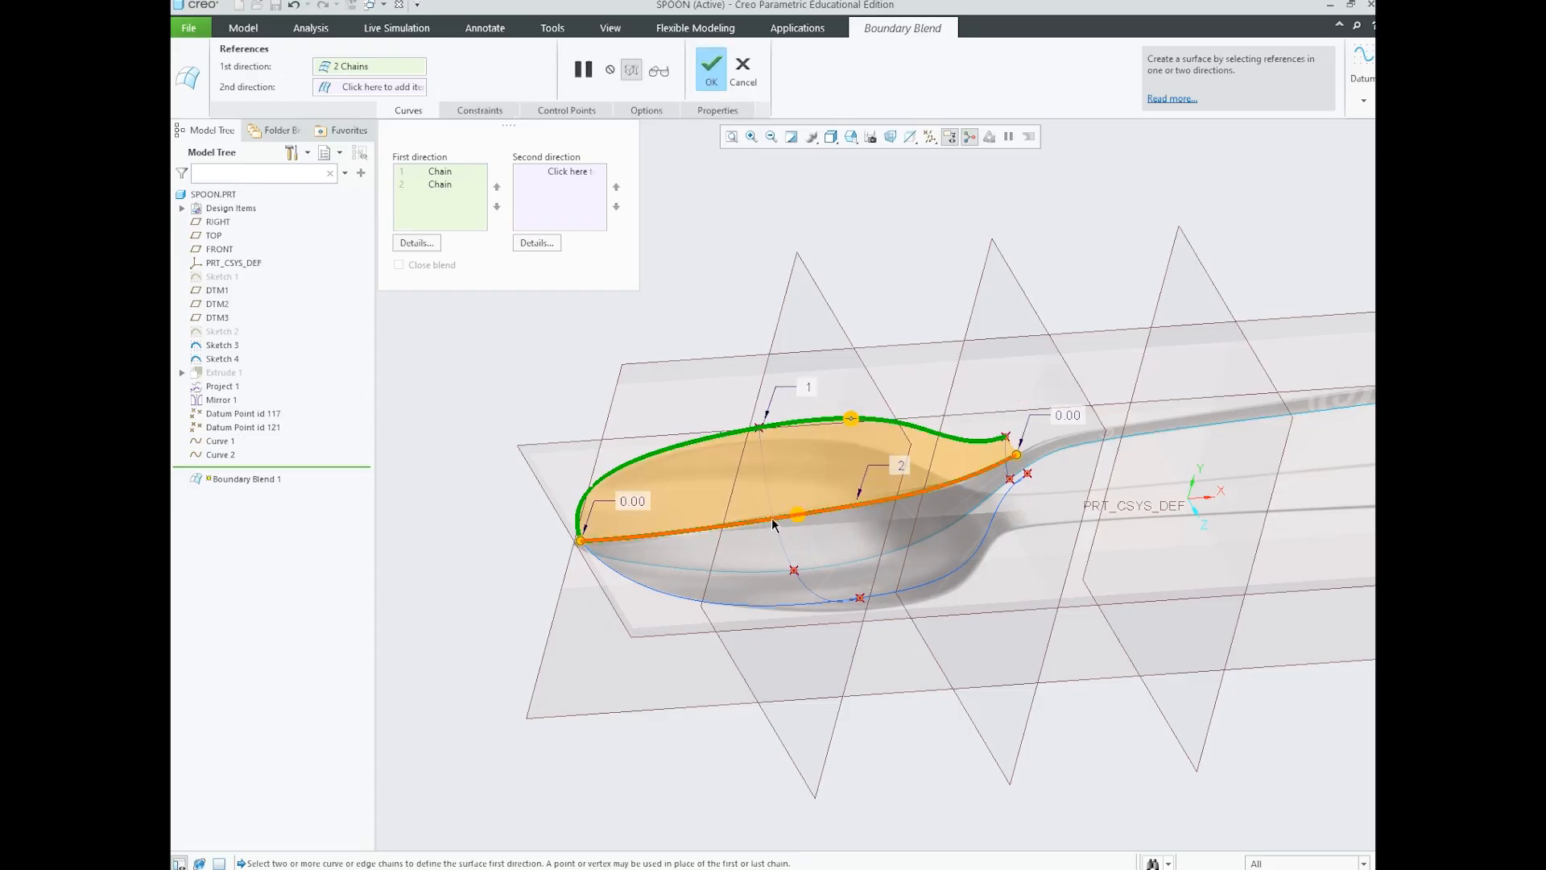
ctrl+click(767, 521)
ctrl+click(774, 575)
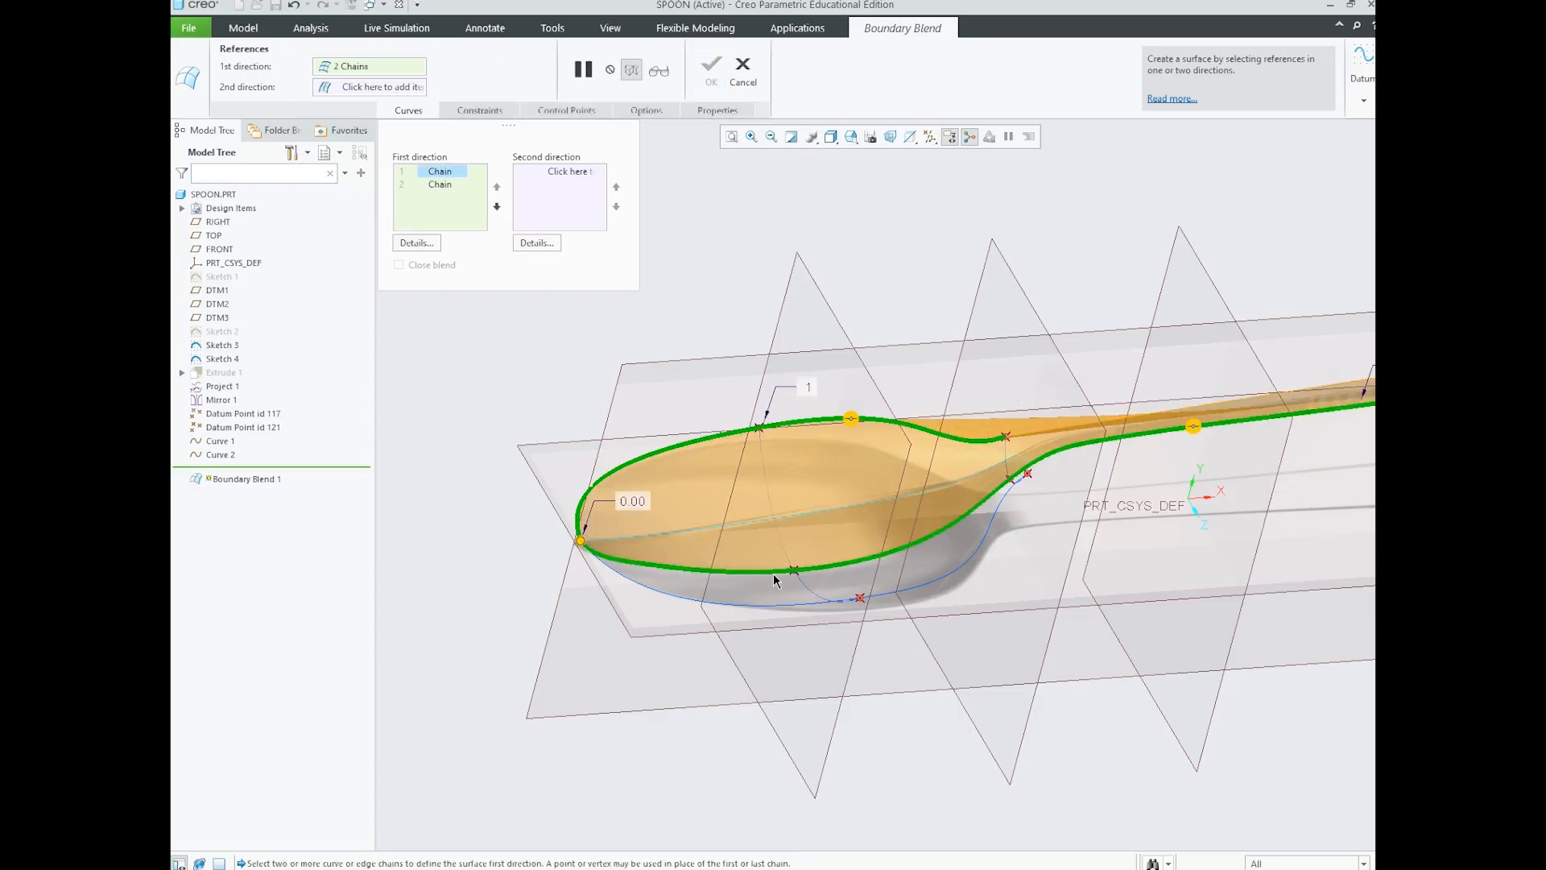
- Add the bowl's near rim curve as the third chain in the blend's first direction
mouse_move(767, 523)
middle_down()
mouse_move(854, 514)
mouse_move(753, 482)
mouse_move(772, 514)
middle_up()
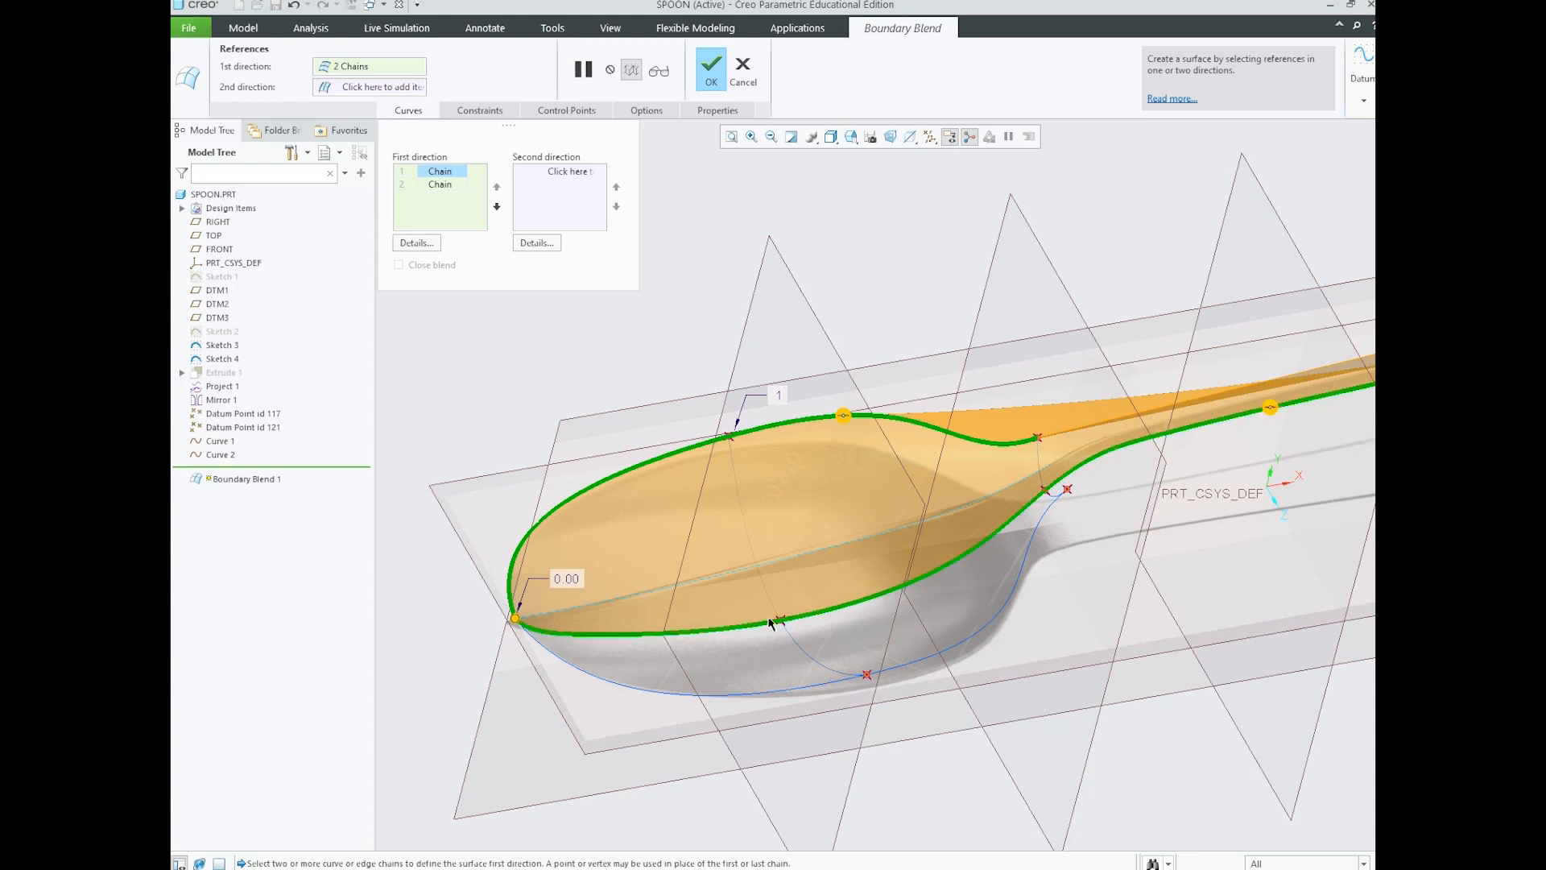
ctrl+click(811, 690)
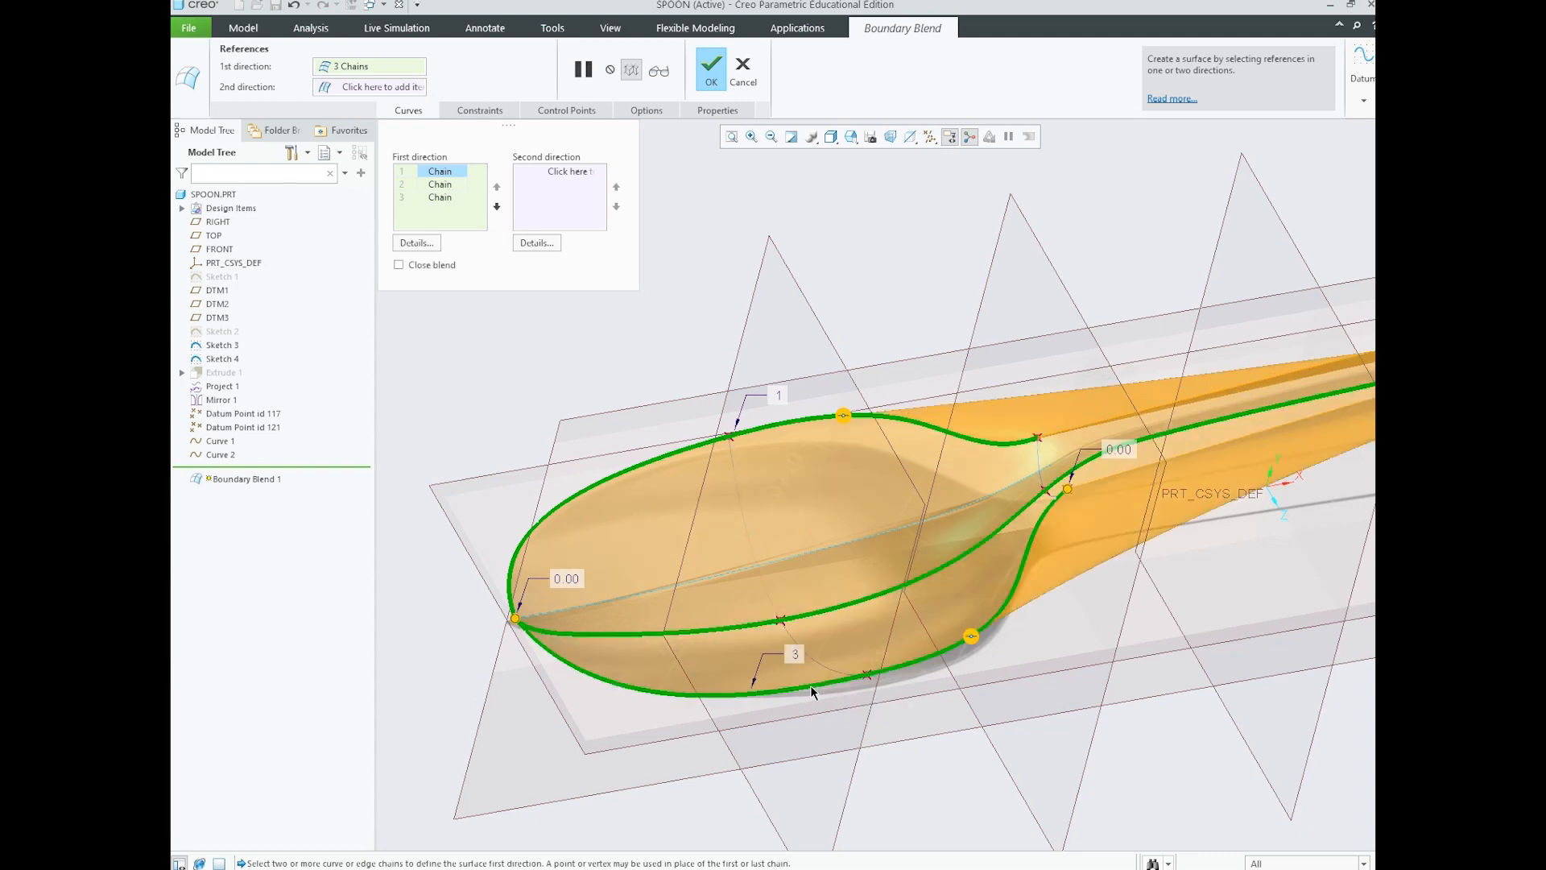
scroll(790, 577, up, 4)
scroll(789, 577, down, 3)
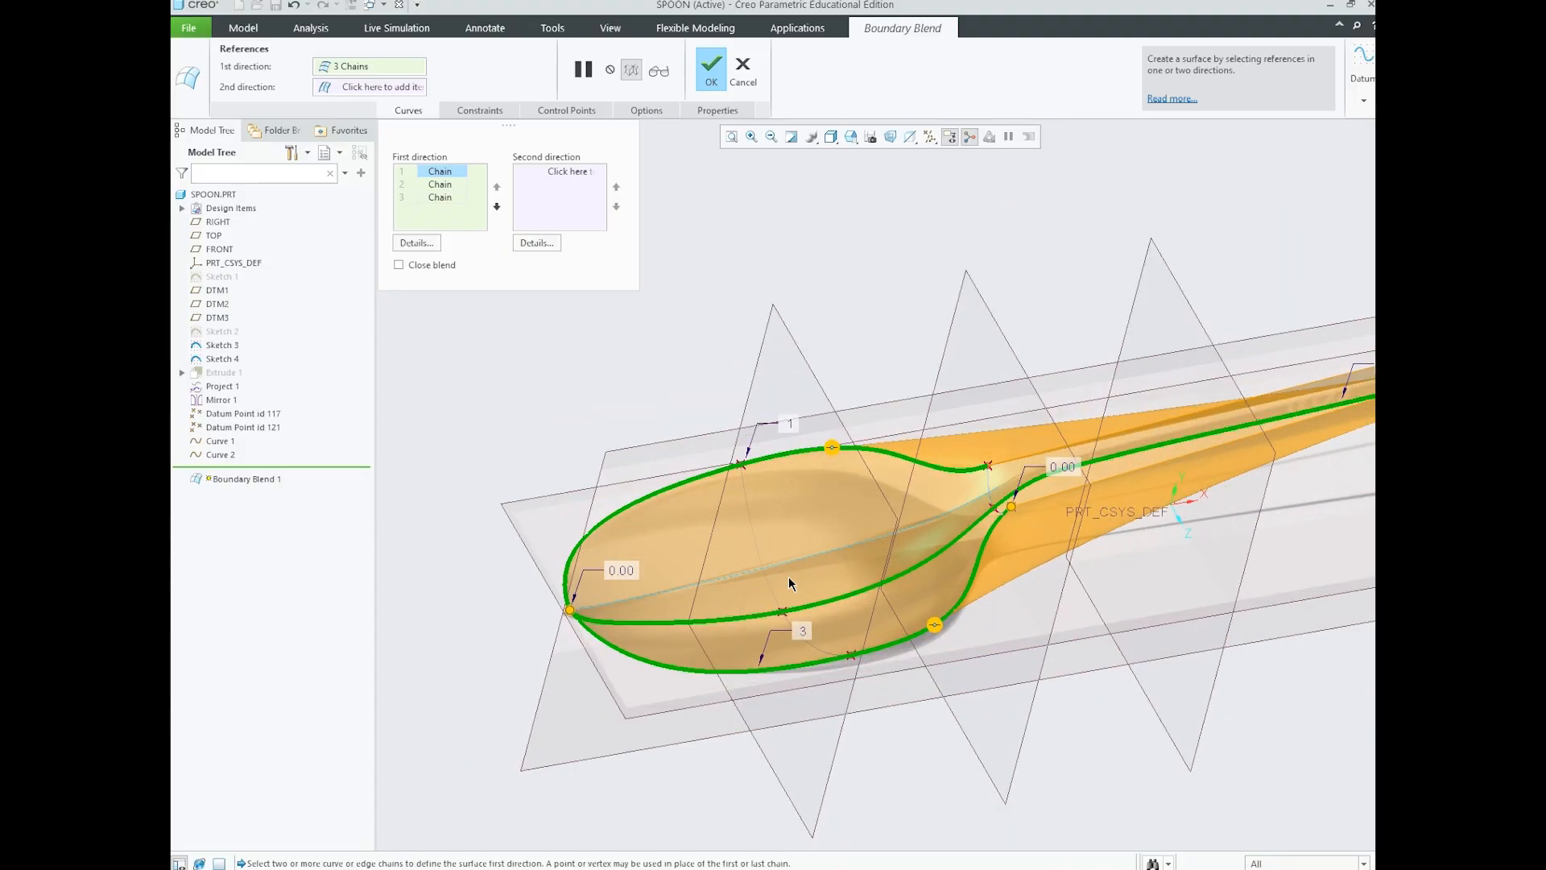
middle_drag(789, 577, 820, 556)
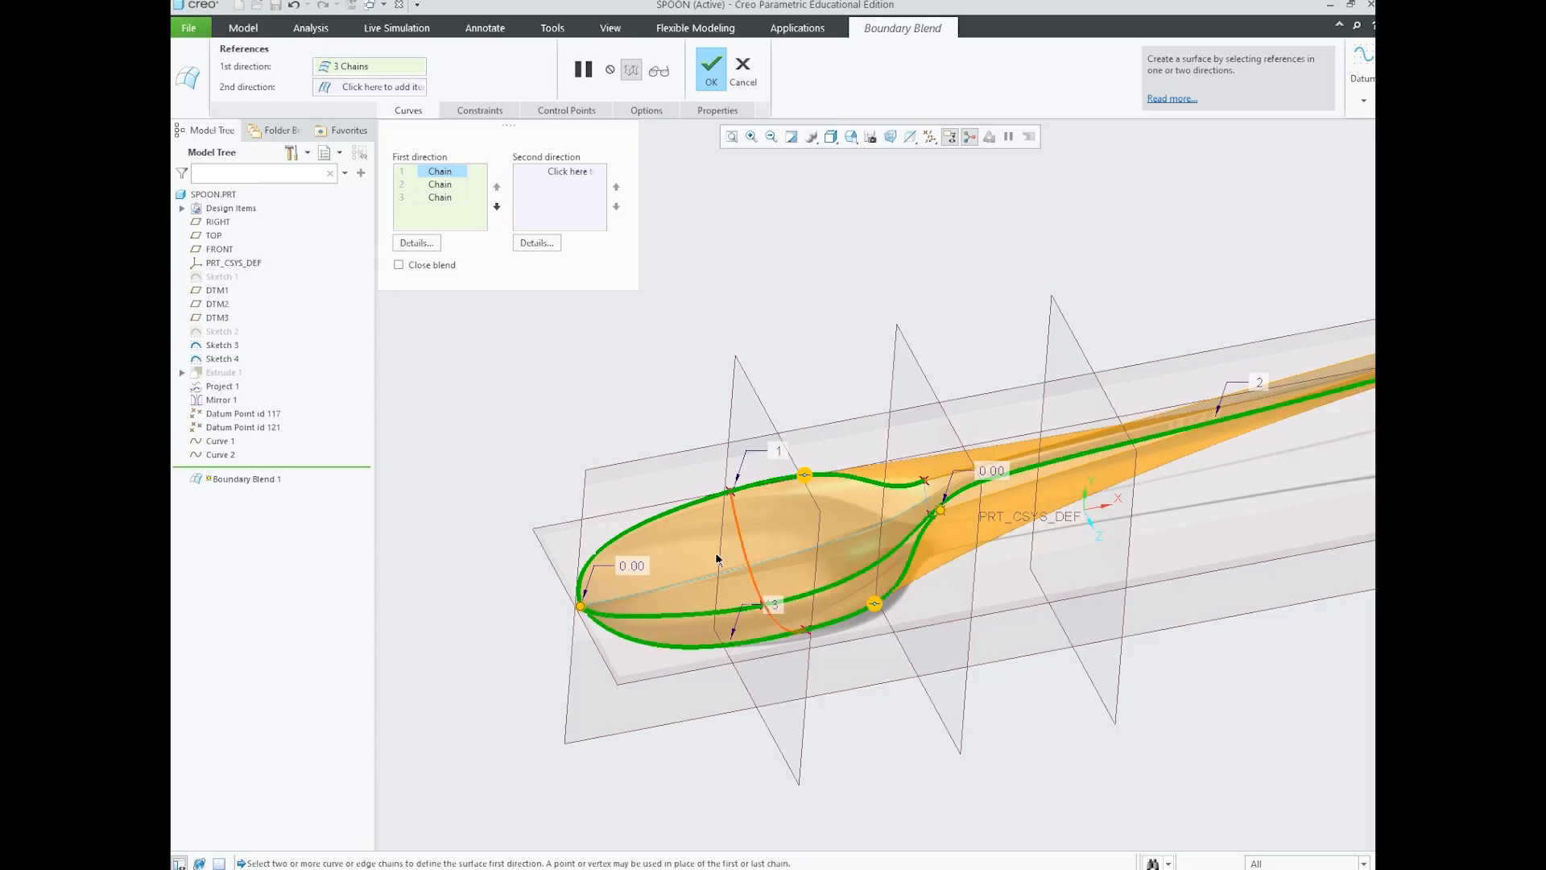
- Select the bowl cross-section curve and the neck cross-section curve as the blend's two second-direction chains
click(546, 171)
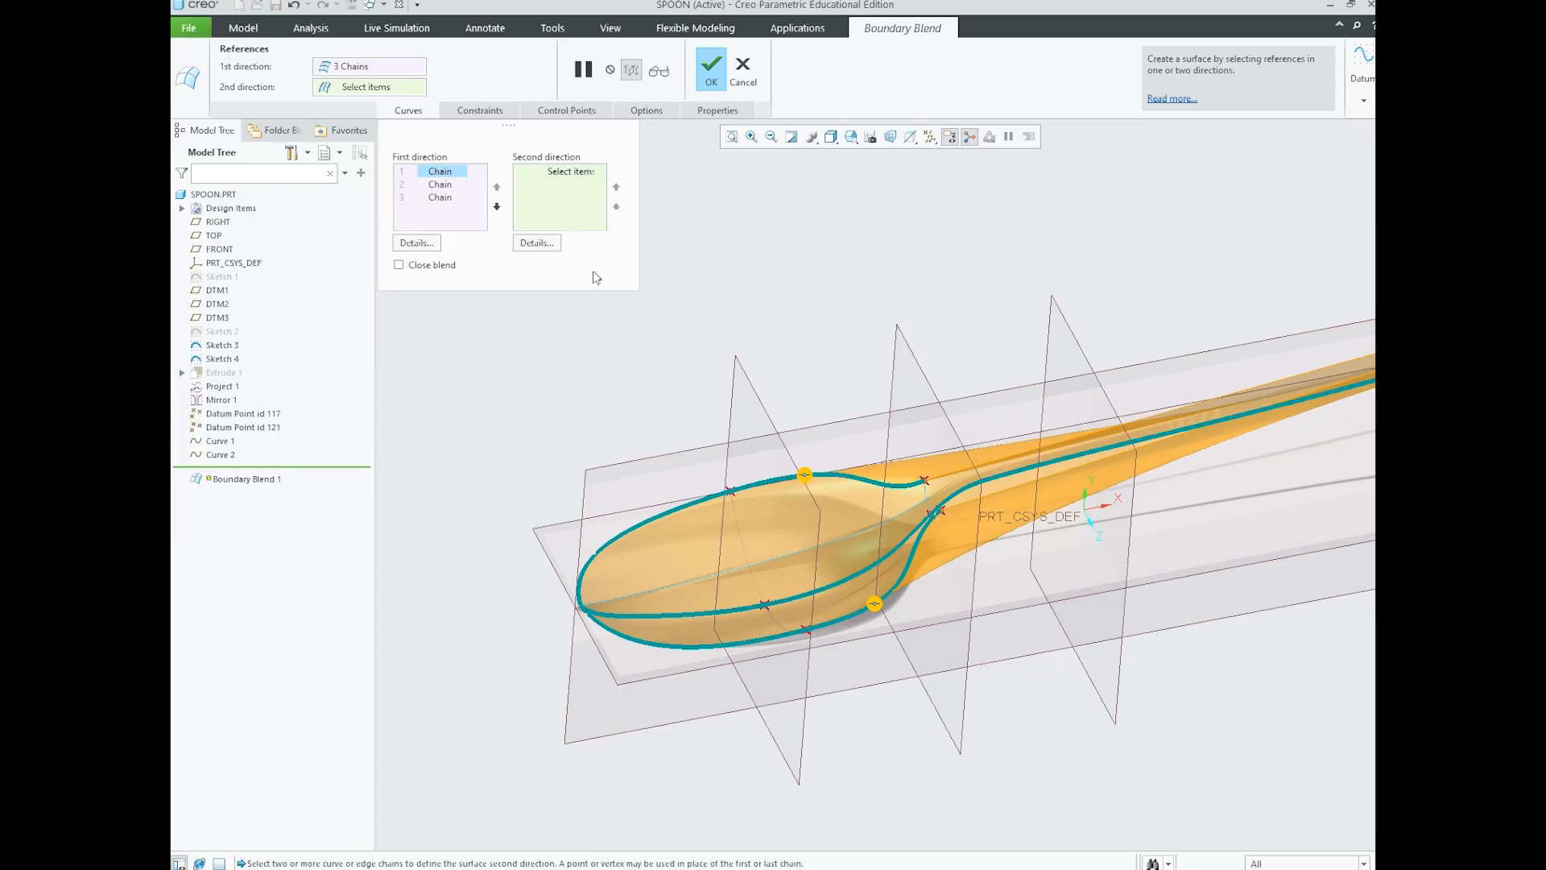
scroll(801, 550, up, 3)
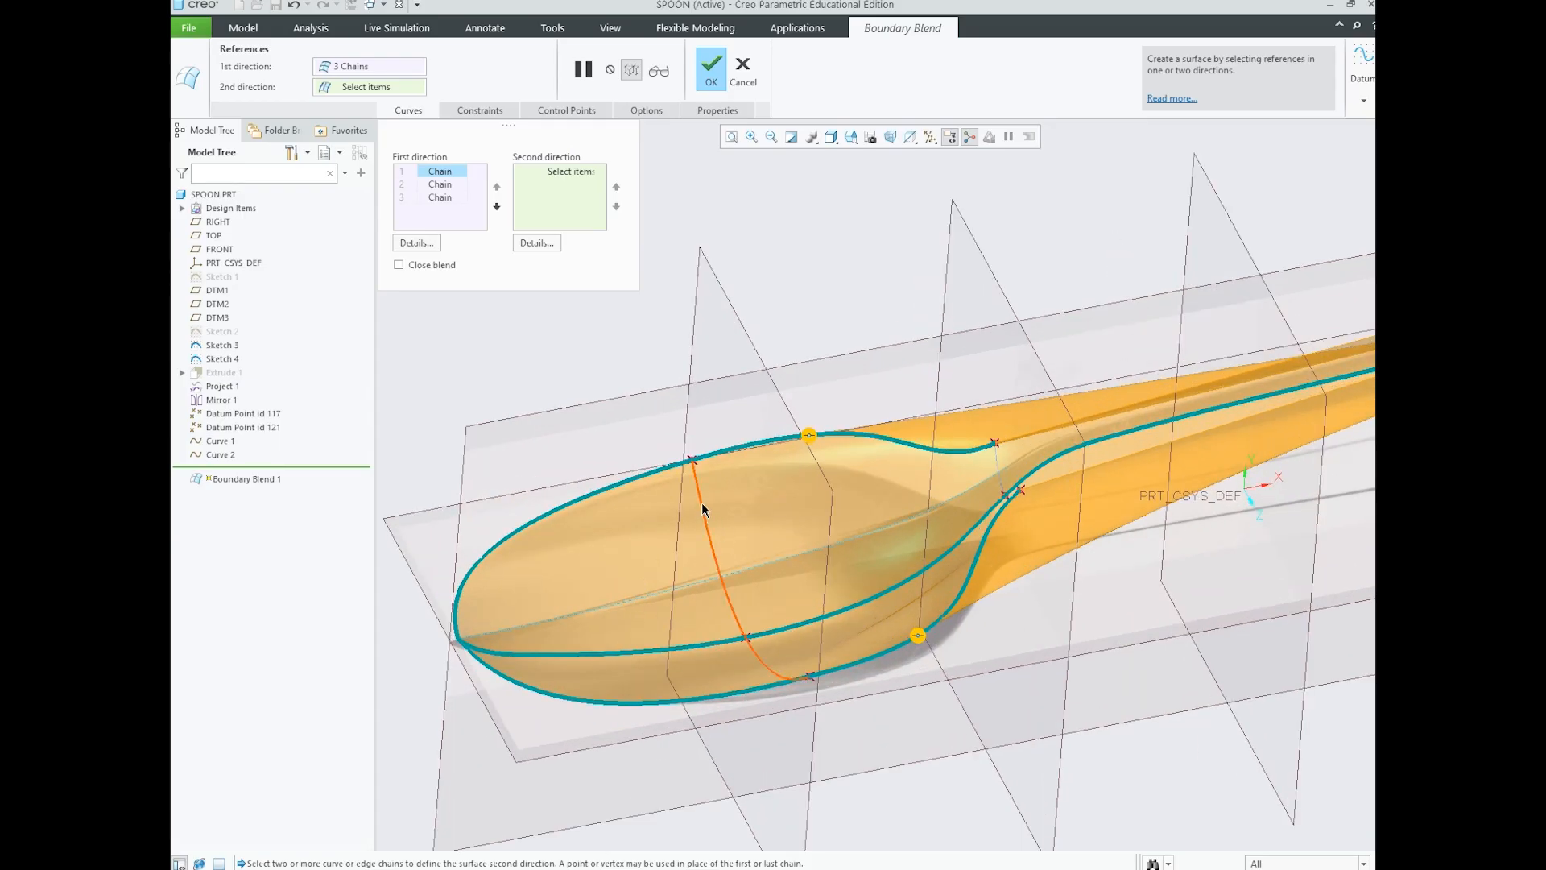
middle_drag(706, 520, 791, 528)
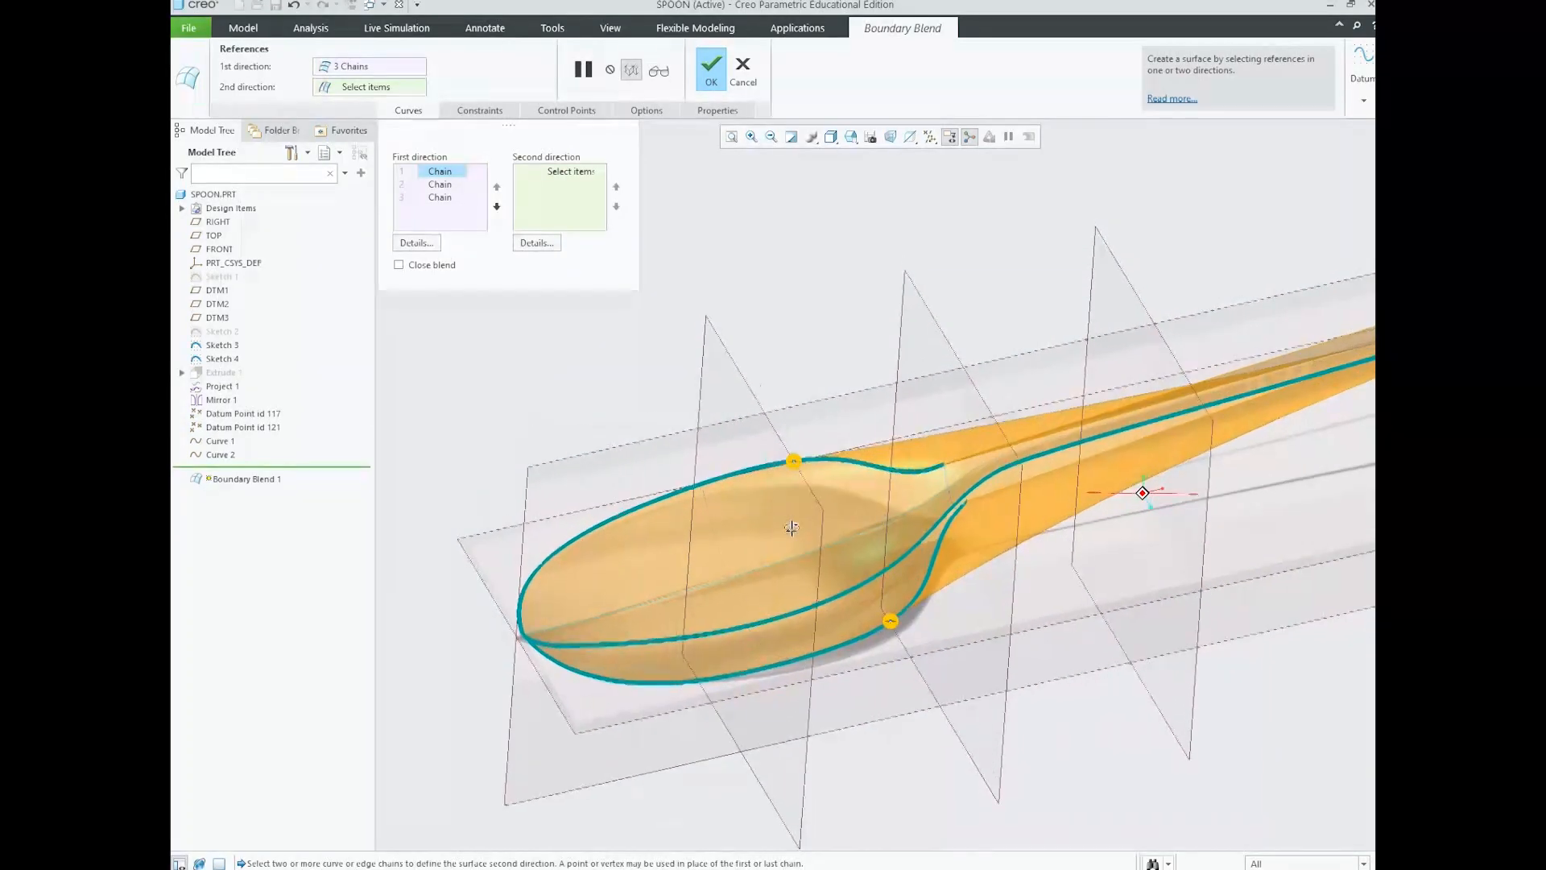
click(713, 528)
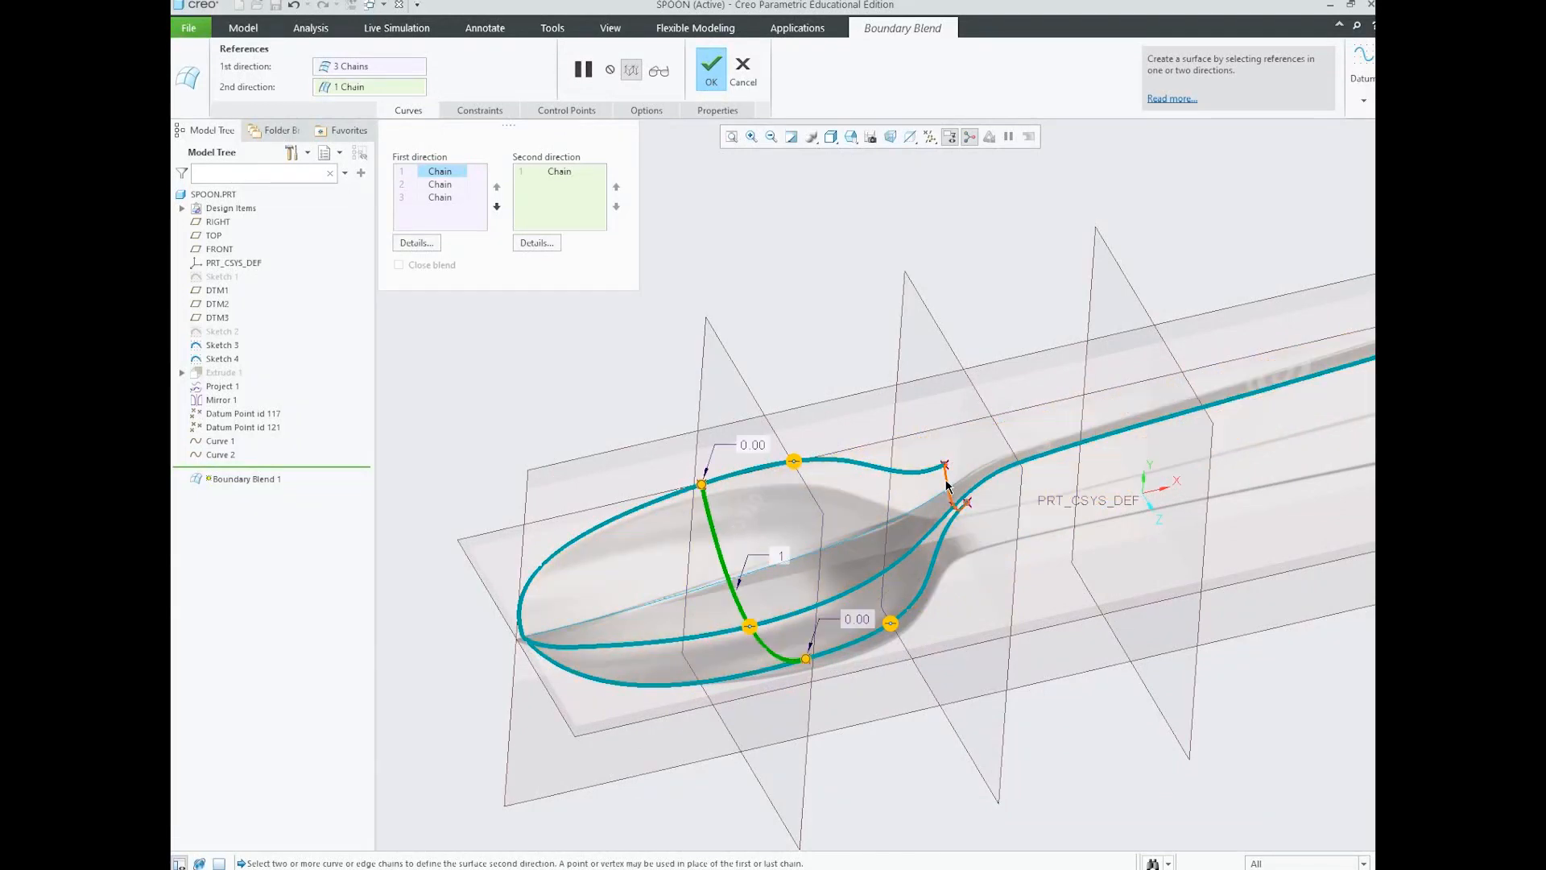
click(947, 484)
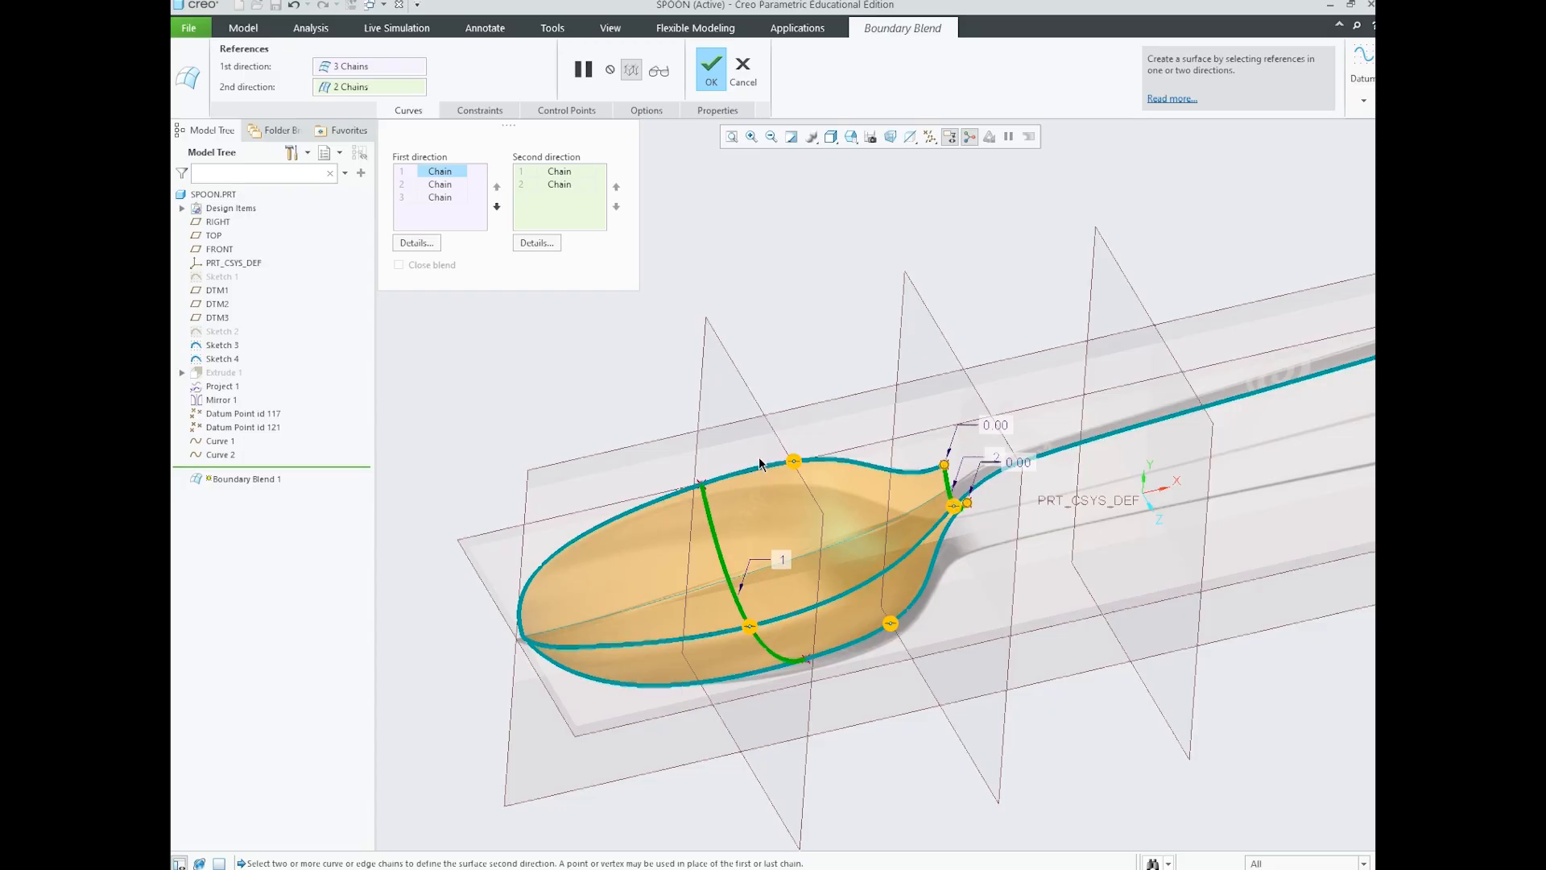
- Check the previewed bowl surface from several angles and finish the Boundary Blend
scroll(763, 465, up, 2)
scroll(833, 493, down, 1)
mouse_move(892, 496)
middle_down()
mouse_move(921, 480)
mouse_move(872, 507)
middle_up()
scroll(804, 520, down, 3)
scroll(911, 464, up, 2)
scroll(765, 551, down, 2)
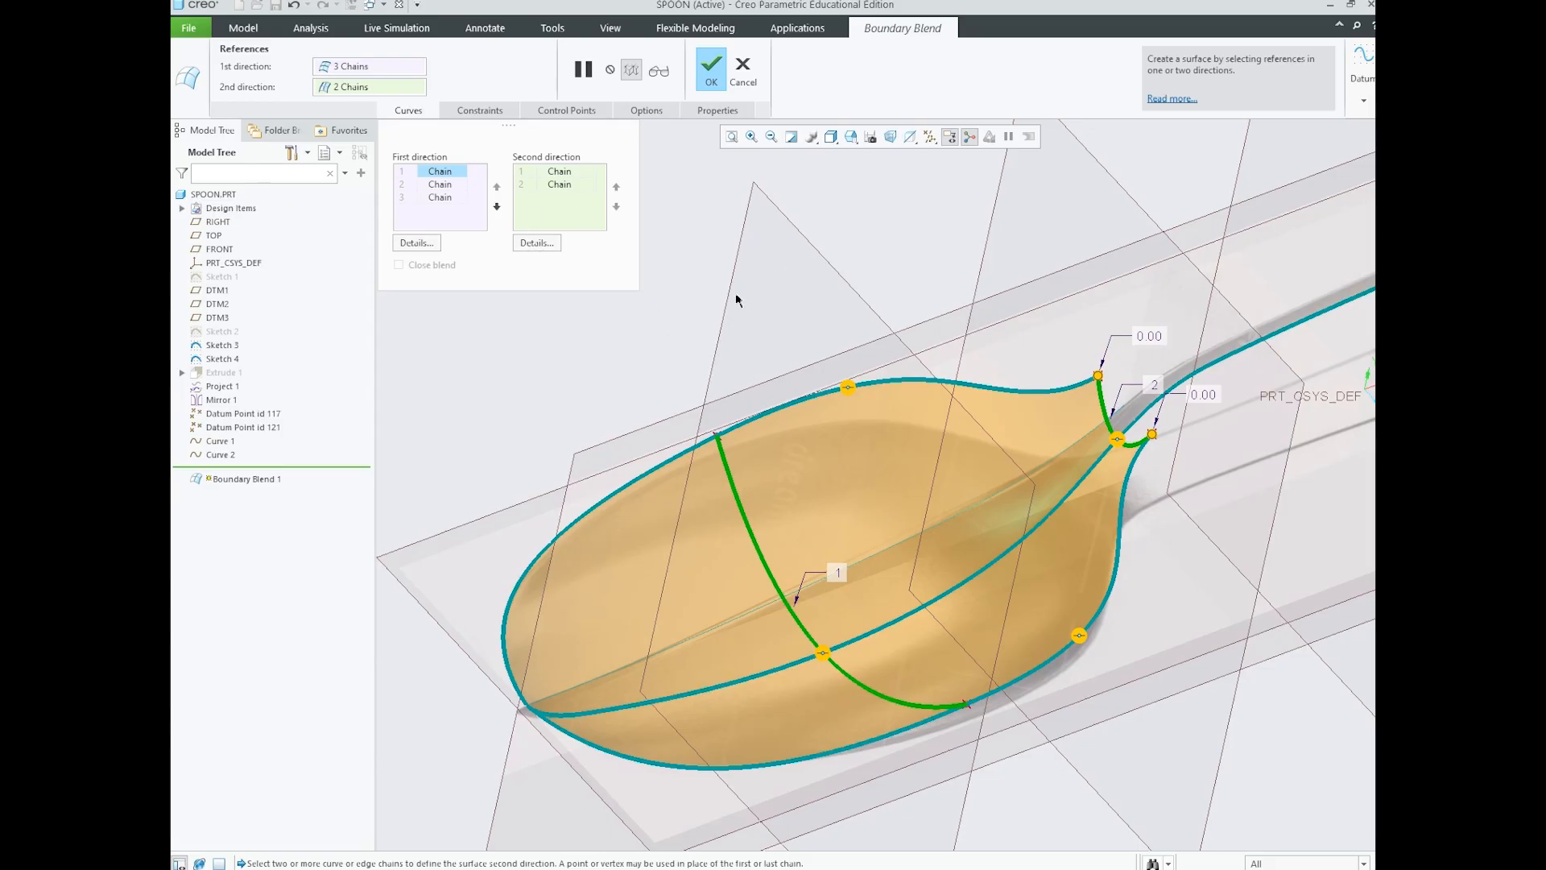
scroll(731, 326, up, 4)
middle_drag(867, 483, 825, 439)
click(717, 85)
click(813, 203)
- Examine the finished bowl surface together with the handle curves and reference images from several distances
scroll(925, 580, up, 4)
mouse_move(977, 560)
middle_down()
mouse_move(987, 331)
mouse_move(991, 427)
mouse_move(1016, 491)
mouse_move(986, 451)
mouse_move(980, 476)
middle_up()
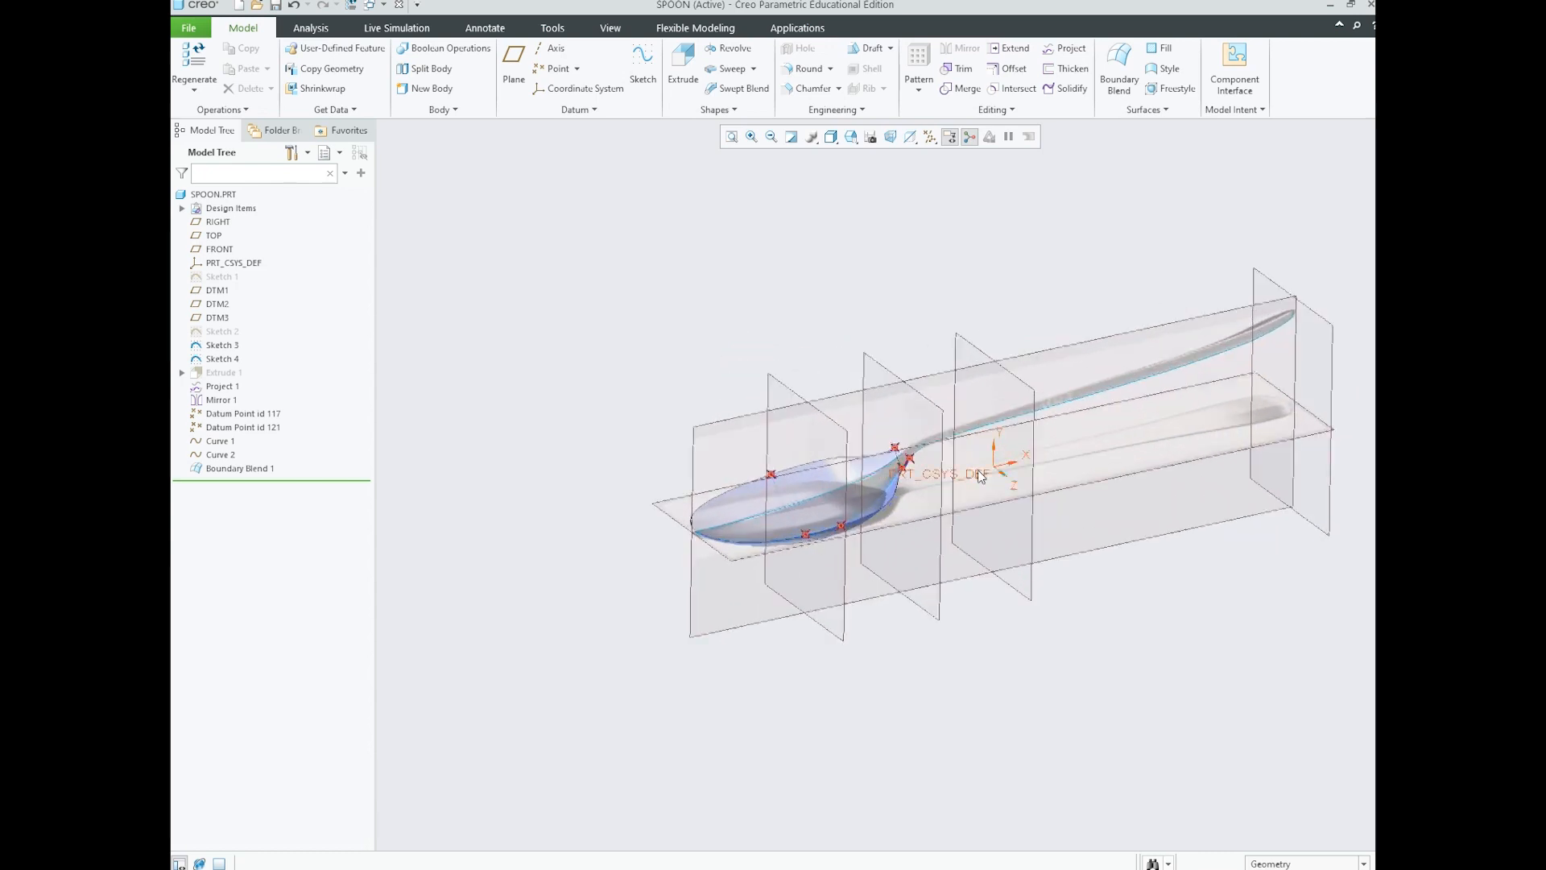
scroll(978, 476, down, 2)
scroll(808, 485, down, 1)
scroll(790, 506, up, 3)
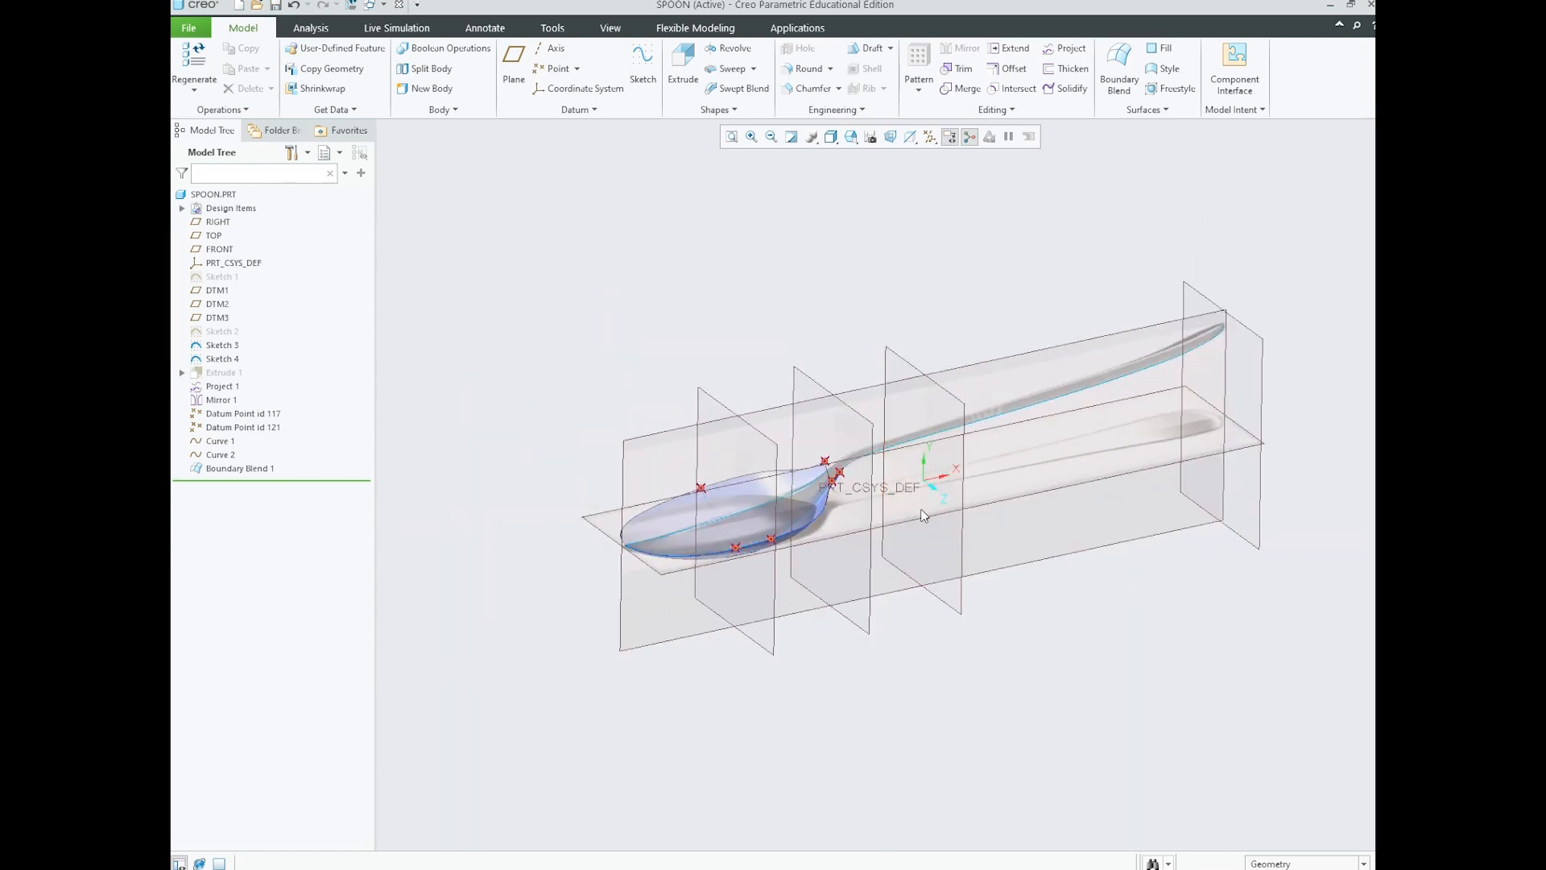
scroll(923, 515, down, 1)
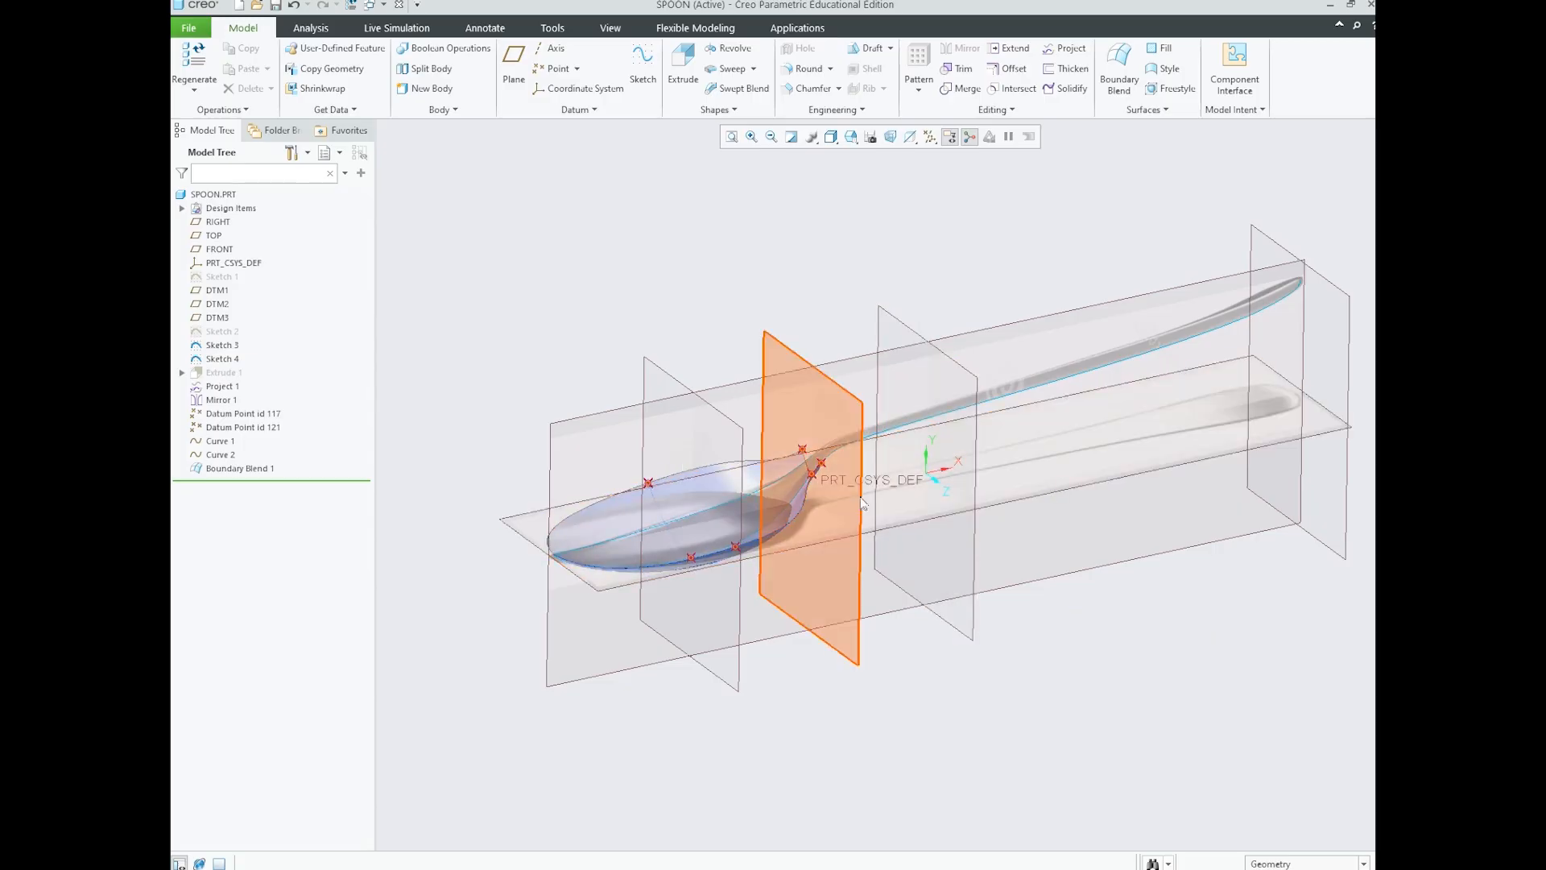
scroll(812, 482, up, 2)
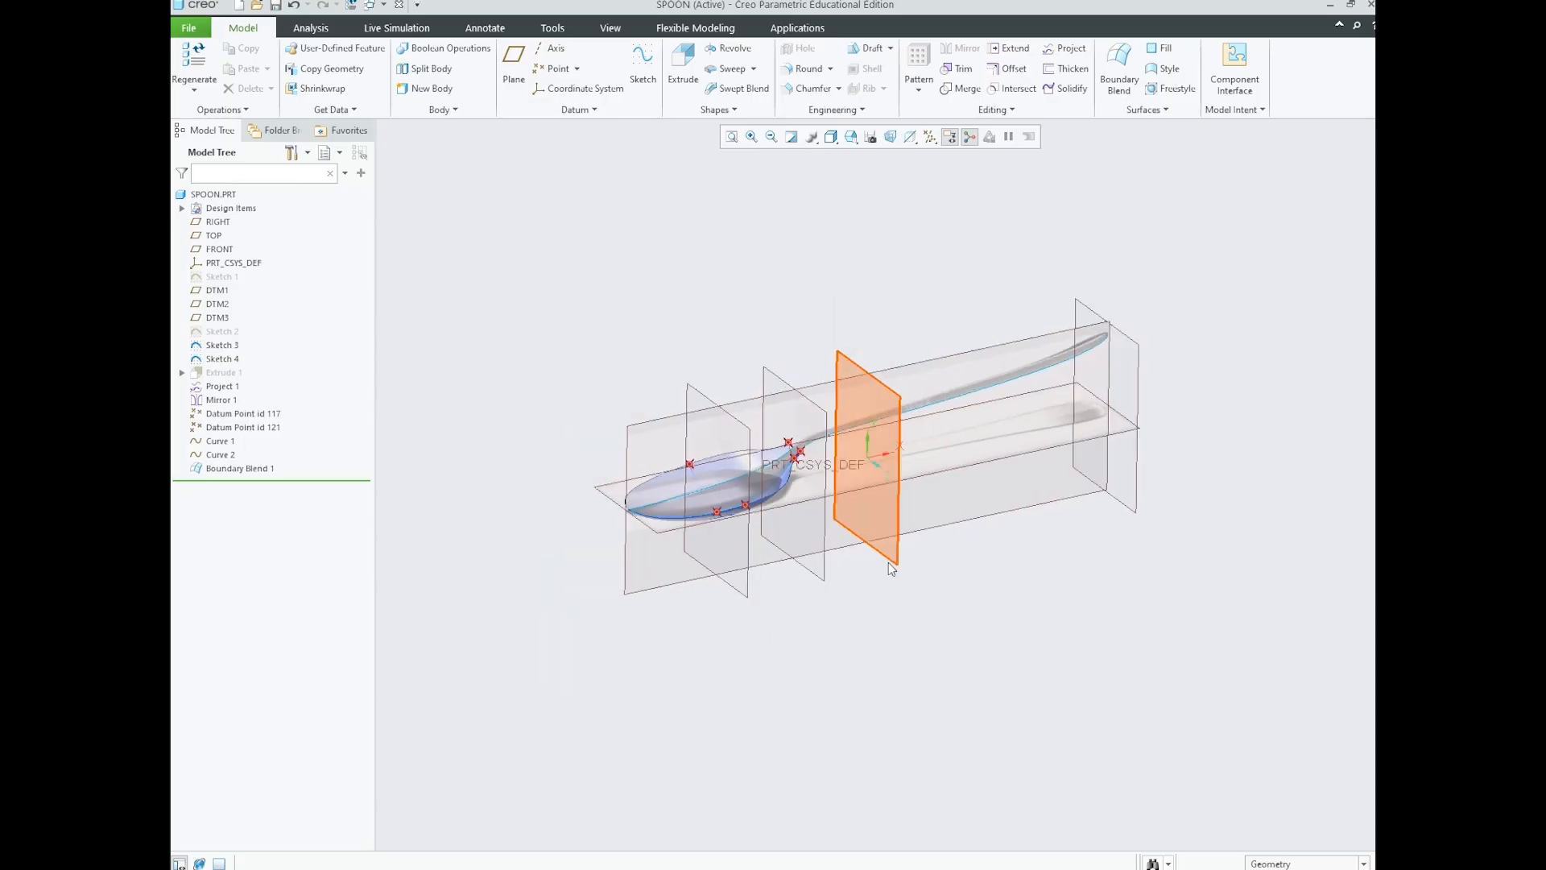
scroll(815, 521, down, 2)
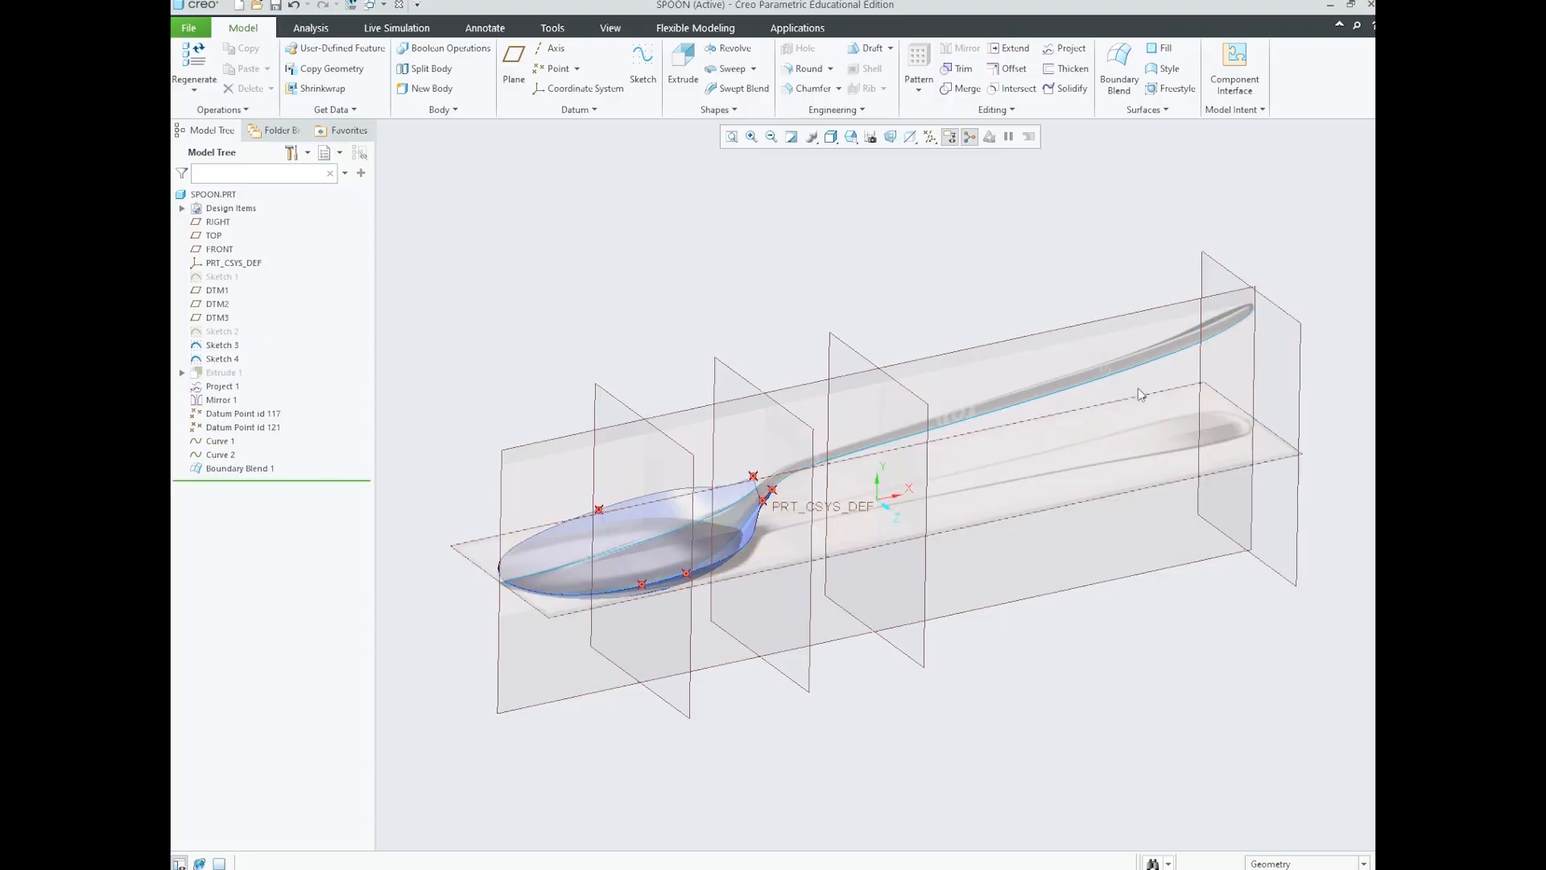
- Switch to the image viewer and page forward through the reference screenshots to Spoon (22).png
key(alt+Tab)
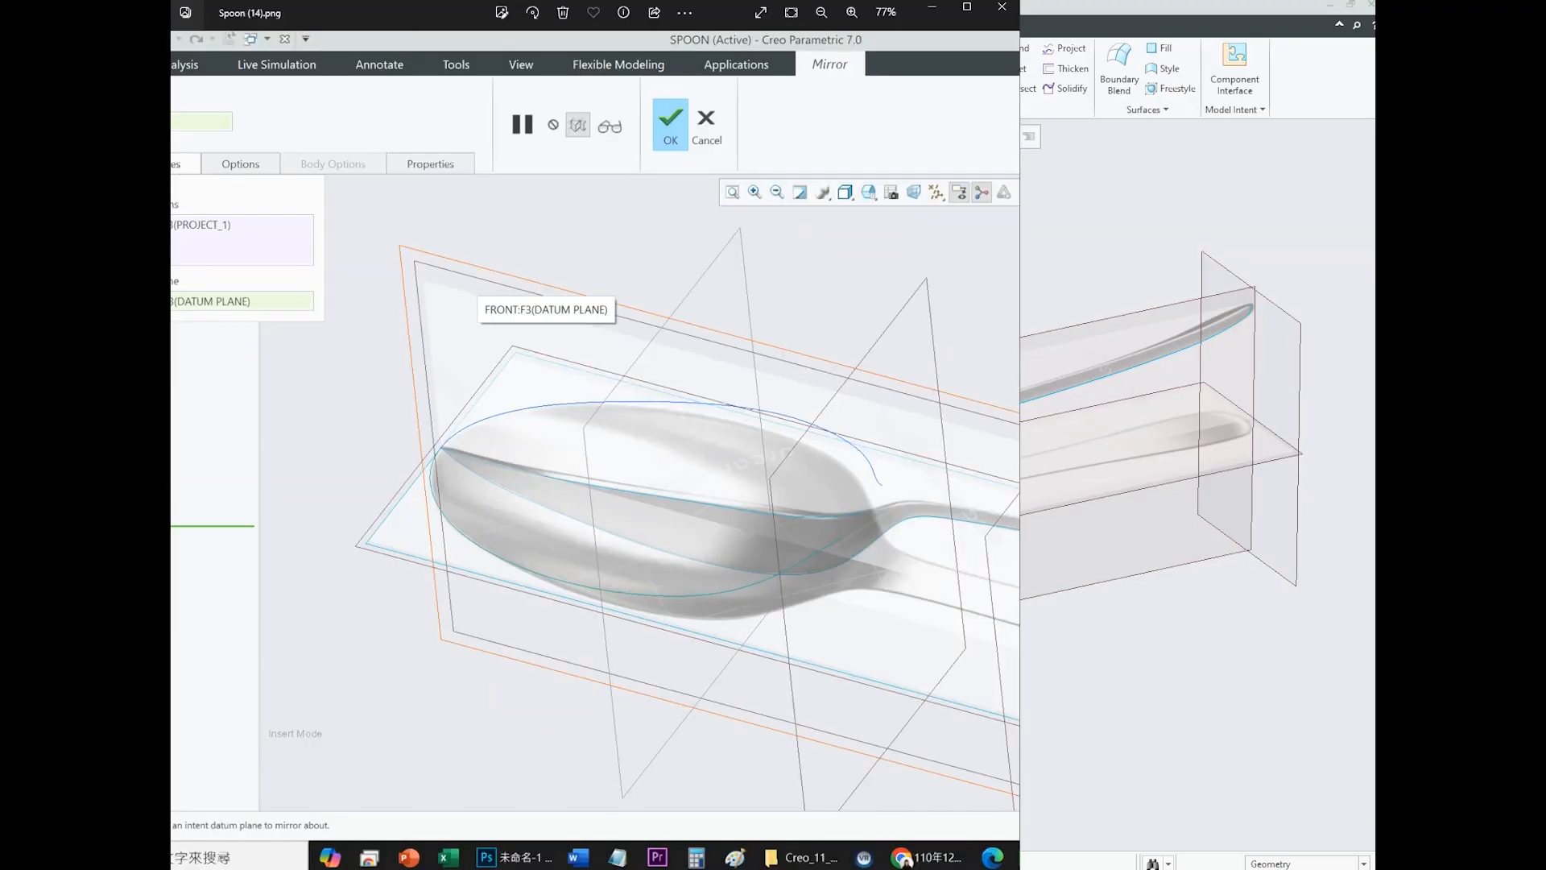
click(1005, 454)
key(Right)
key(Right)
key(Right)
key(Right)
key(Right)
key(Right)
key(Right)
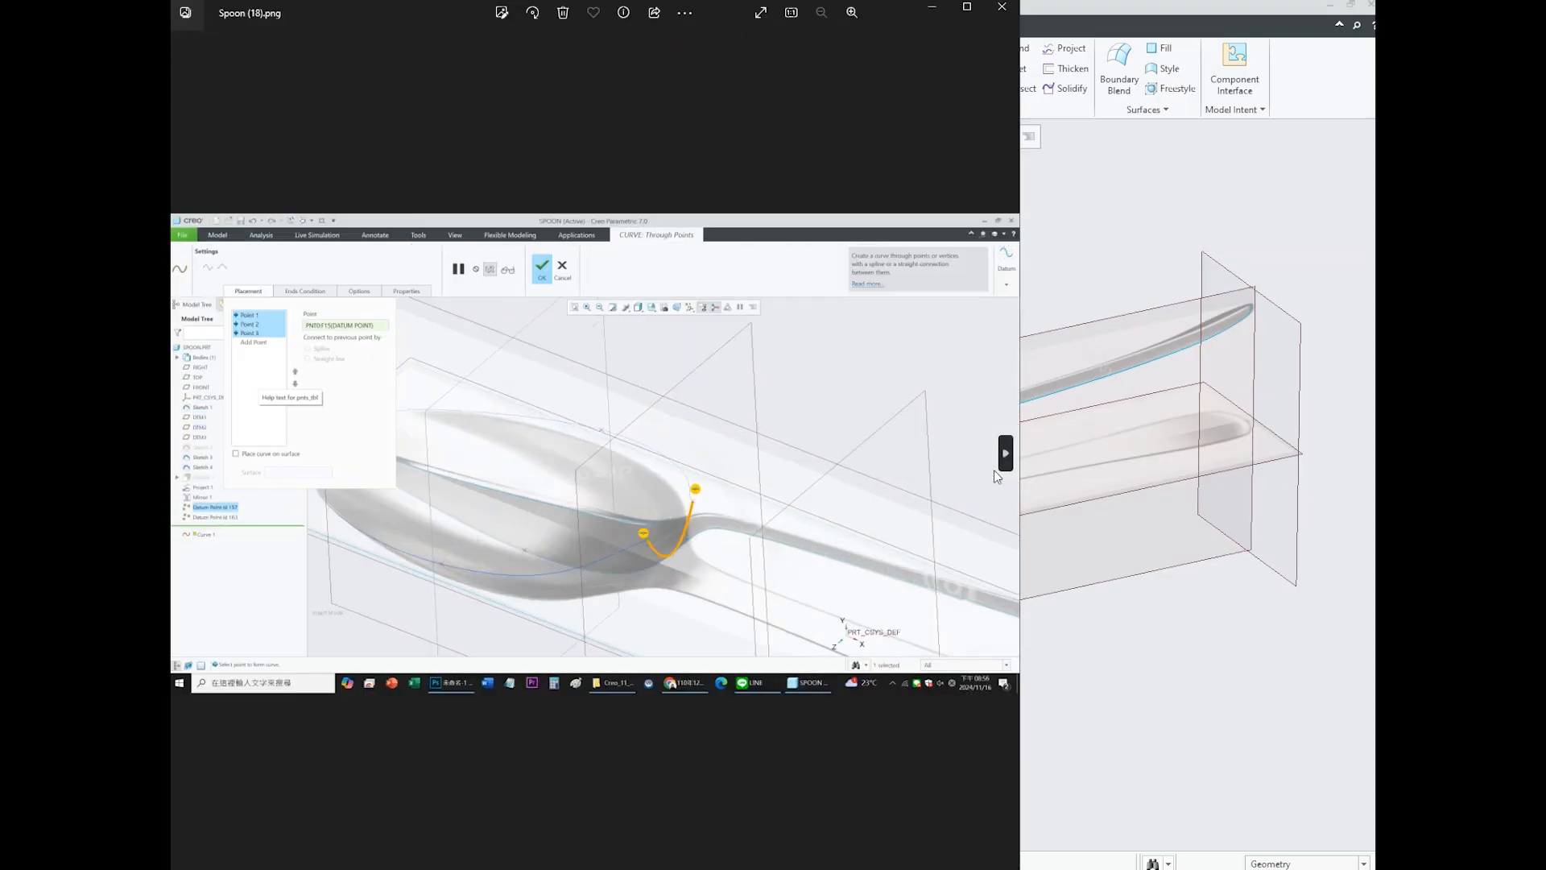
key(Right)
key(Left)
key(Left)
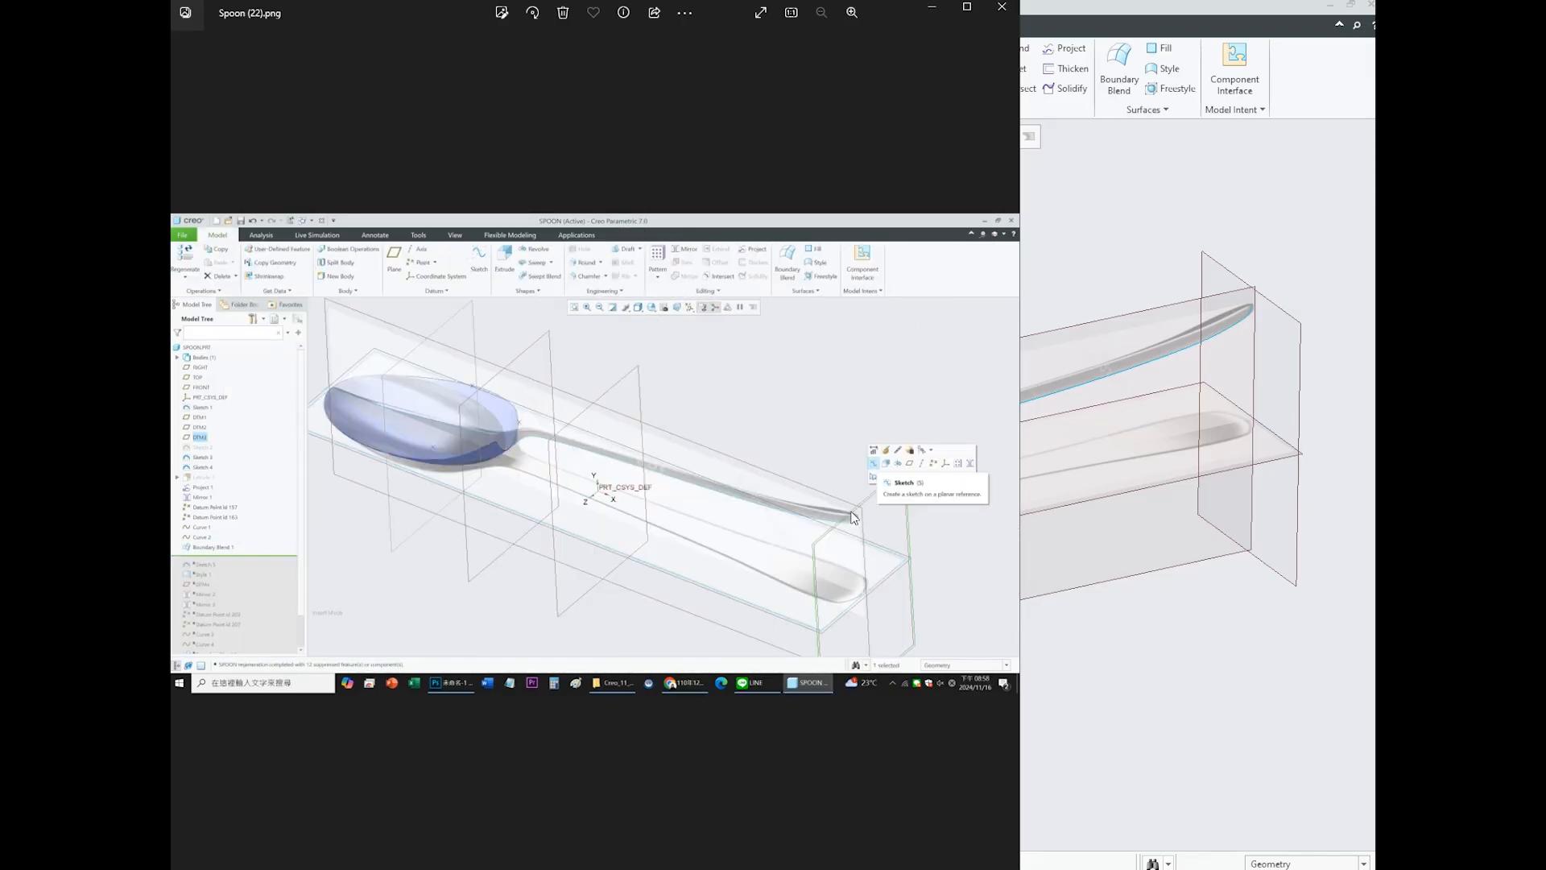
- Return to Creo and start a sketch on datum plane DTM3 at the handle's end, oriented to the sketch plane
click(1258, 586)
scroll(978, 443, up, 1)
scroll(1147, 382, down, 1)
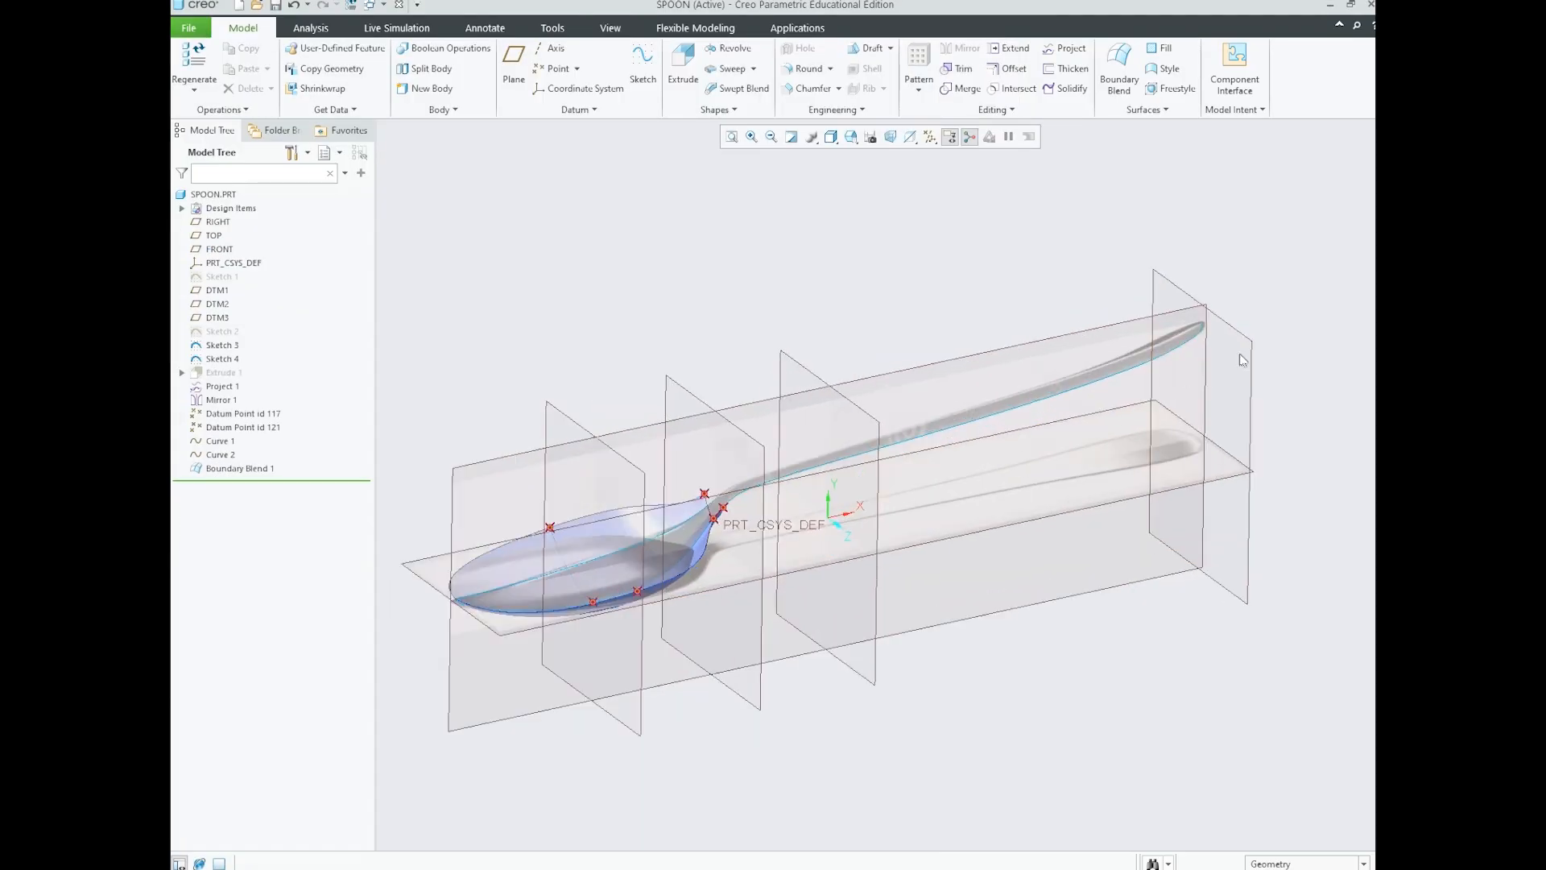
click(1241, 339)
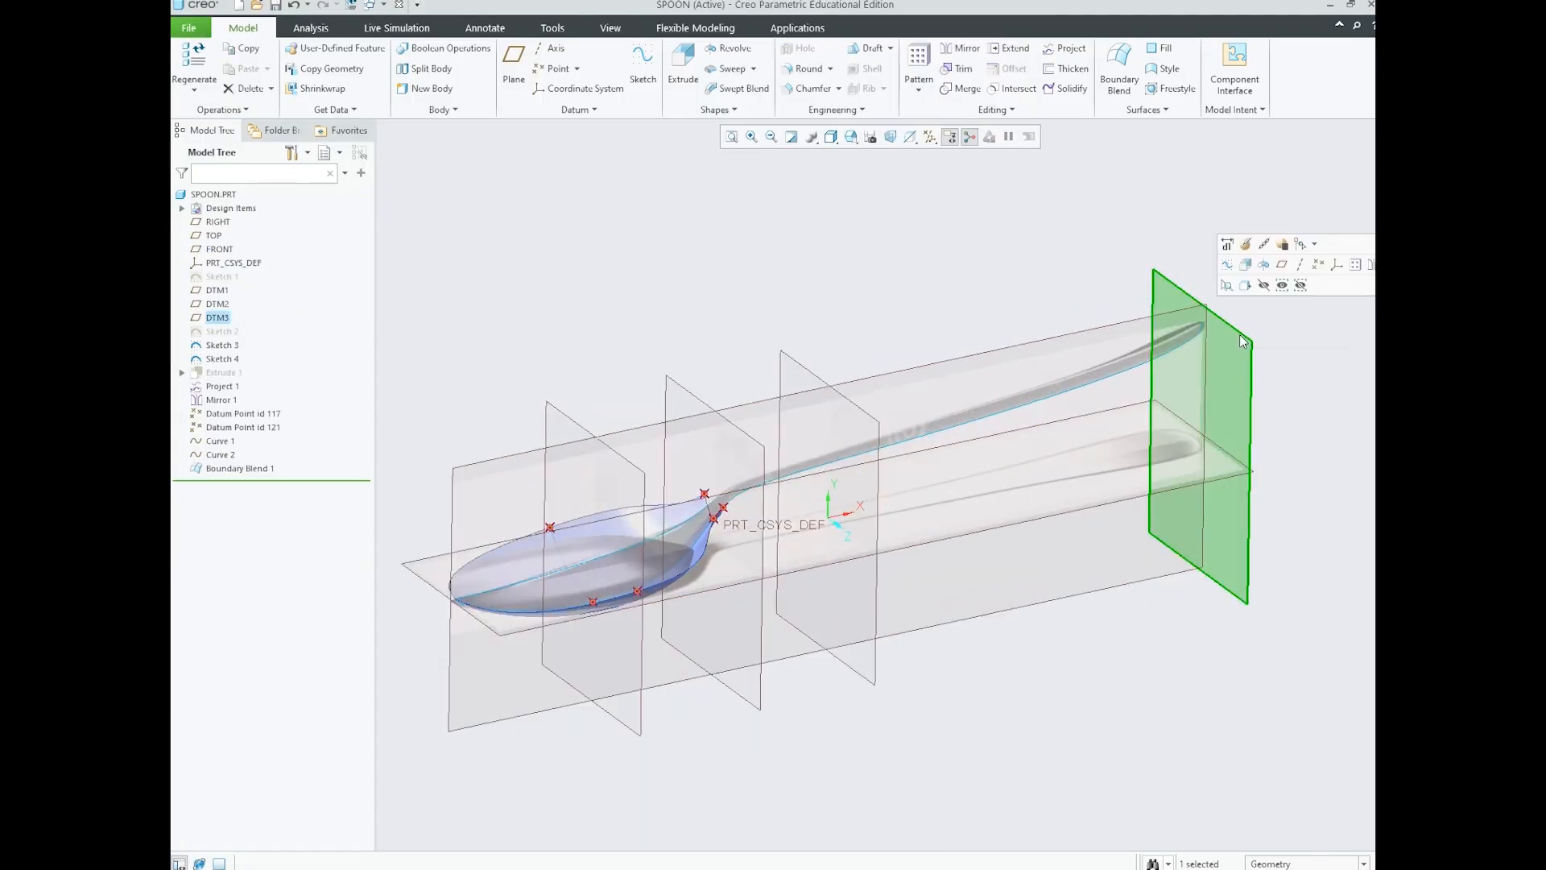
click(1228, 266)
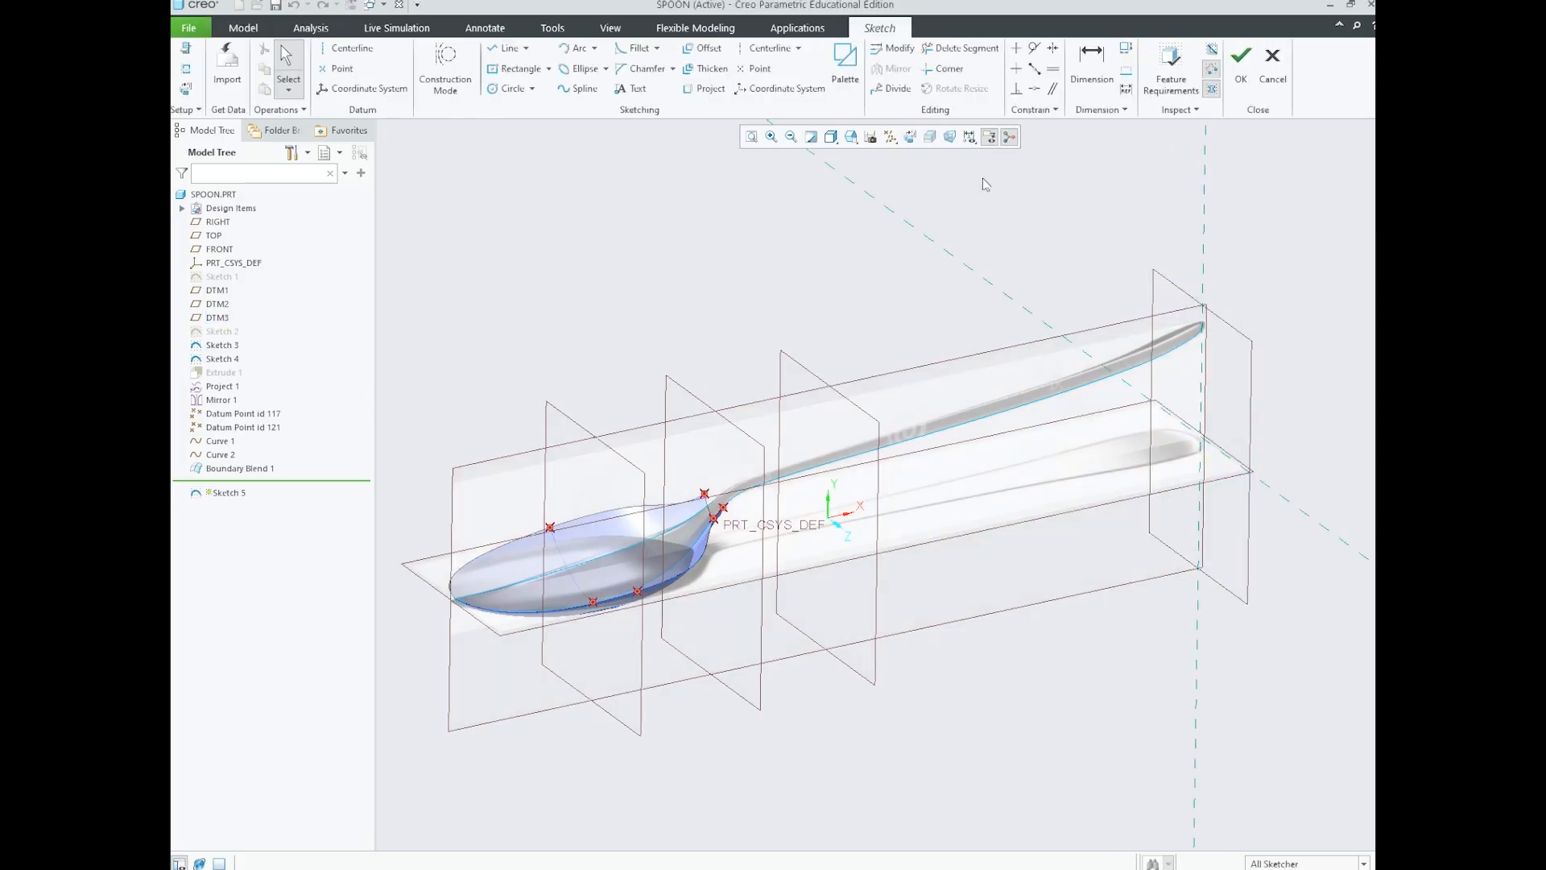
click(910, 138)
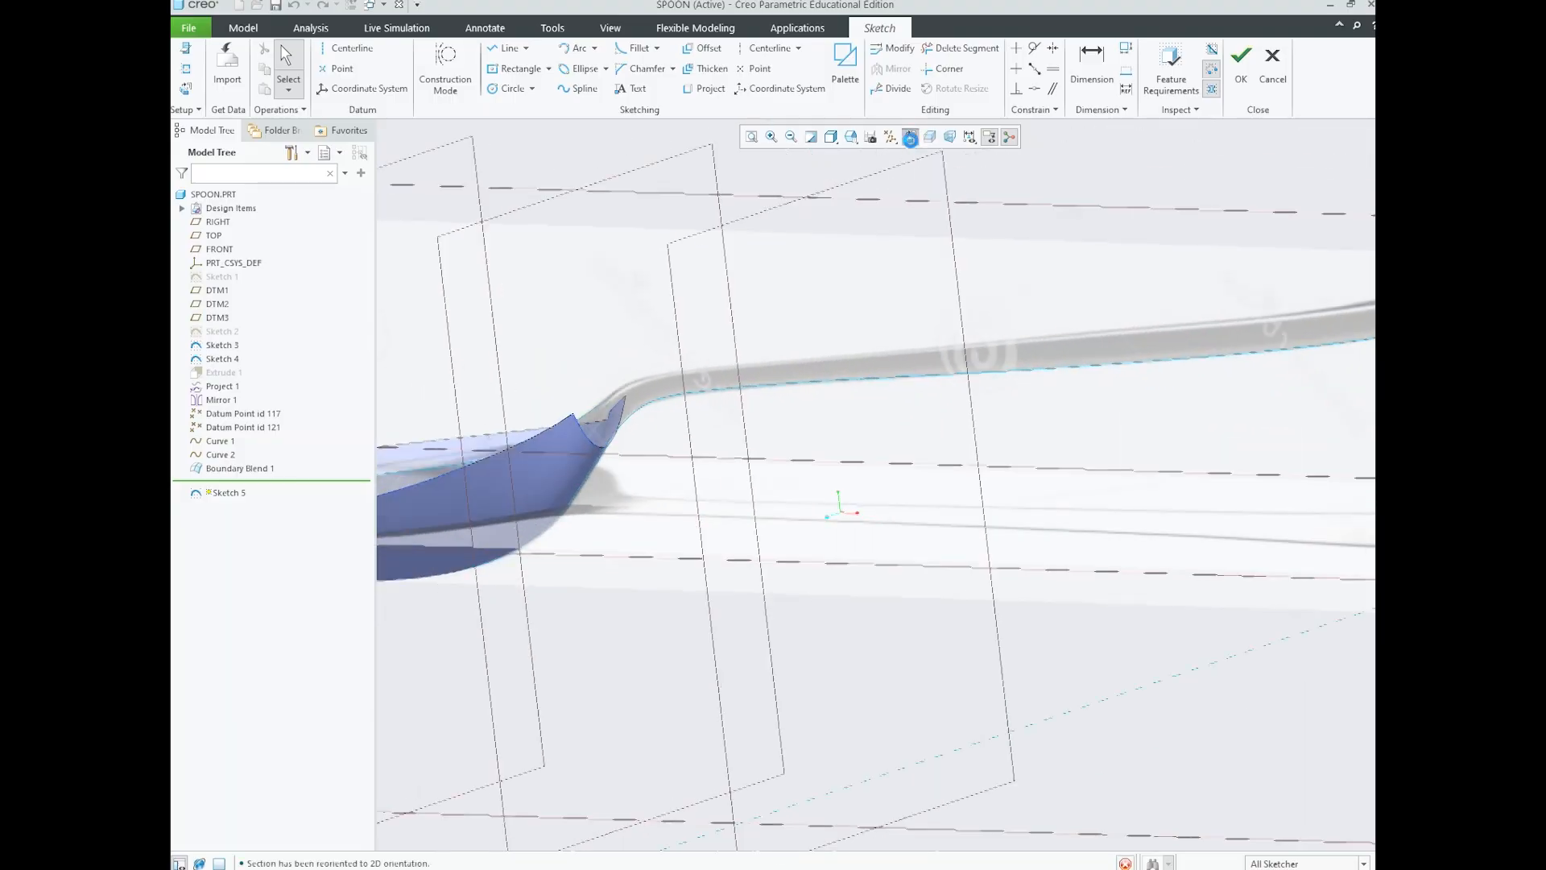
- Add the end point of the side profile curve at the handle tip as a sketch reference
scroll(868, 316, up, 3)
scroll(867, 316, down, 2)
mouse_move(916, 319)
middle_down()
mouse_move(990, 328)
mouse_move(880, 382)
middle_up()
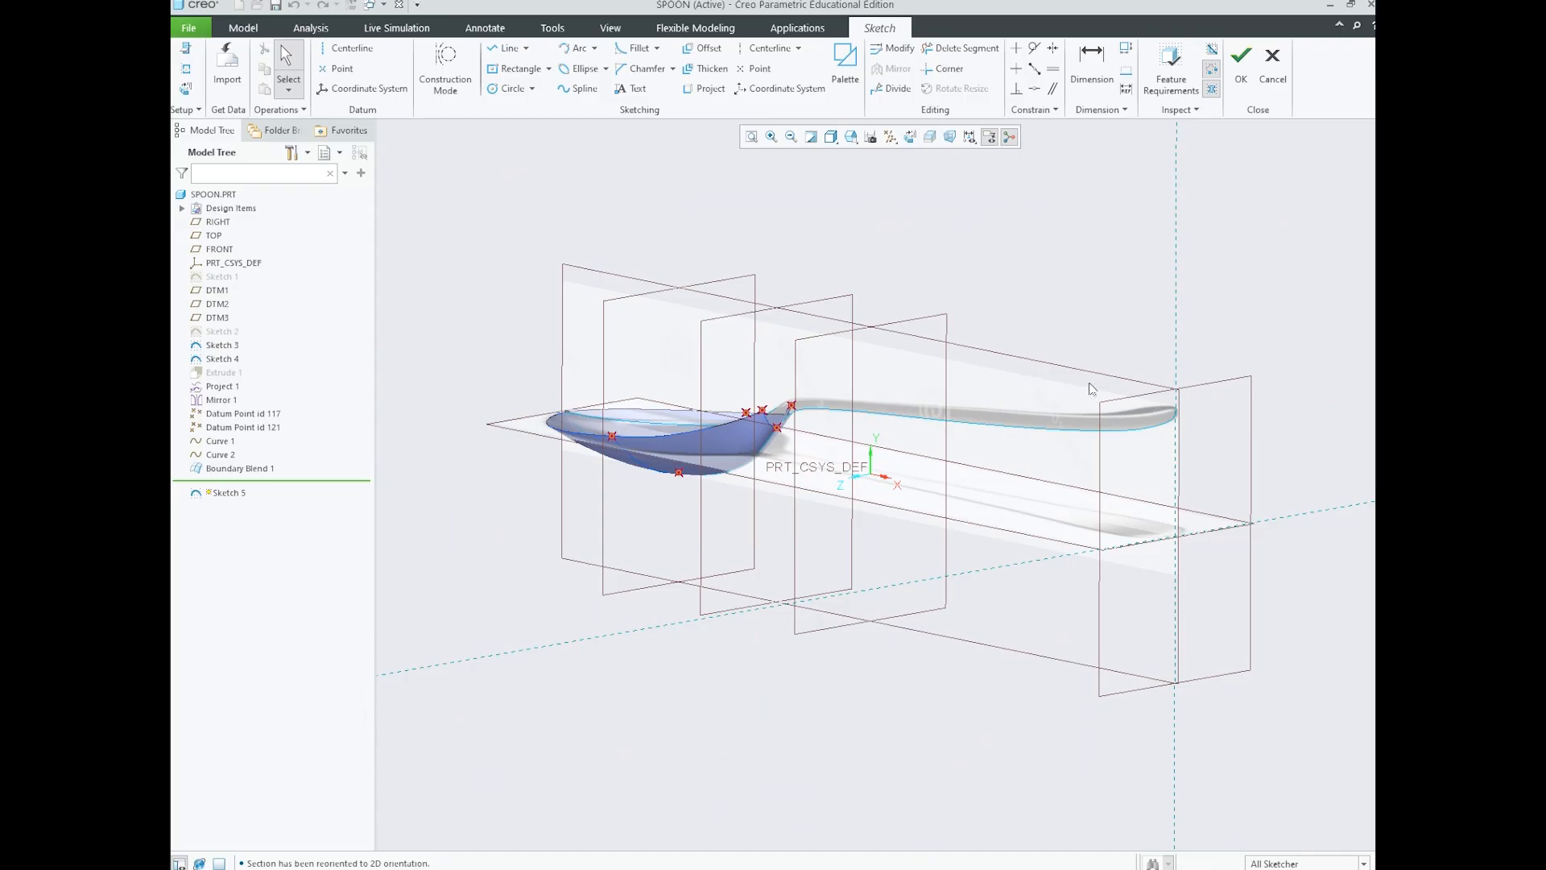
scroll(1168, 407, down, 3)
scroll(1190, 409, down, 4)
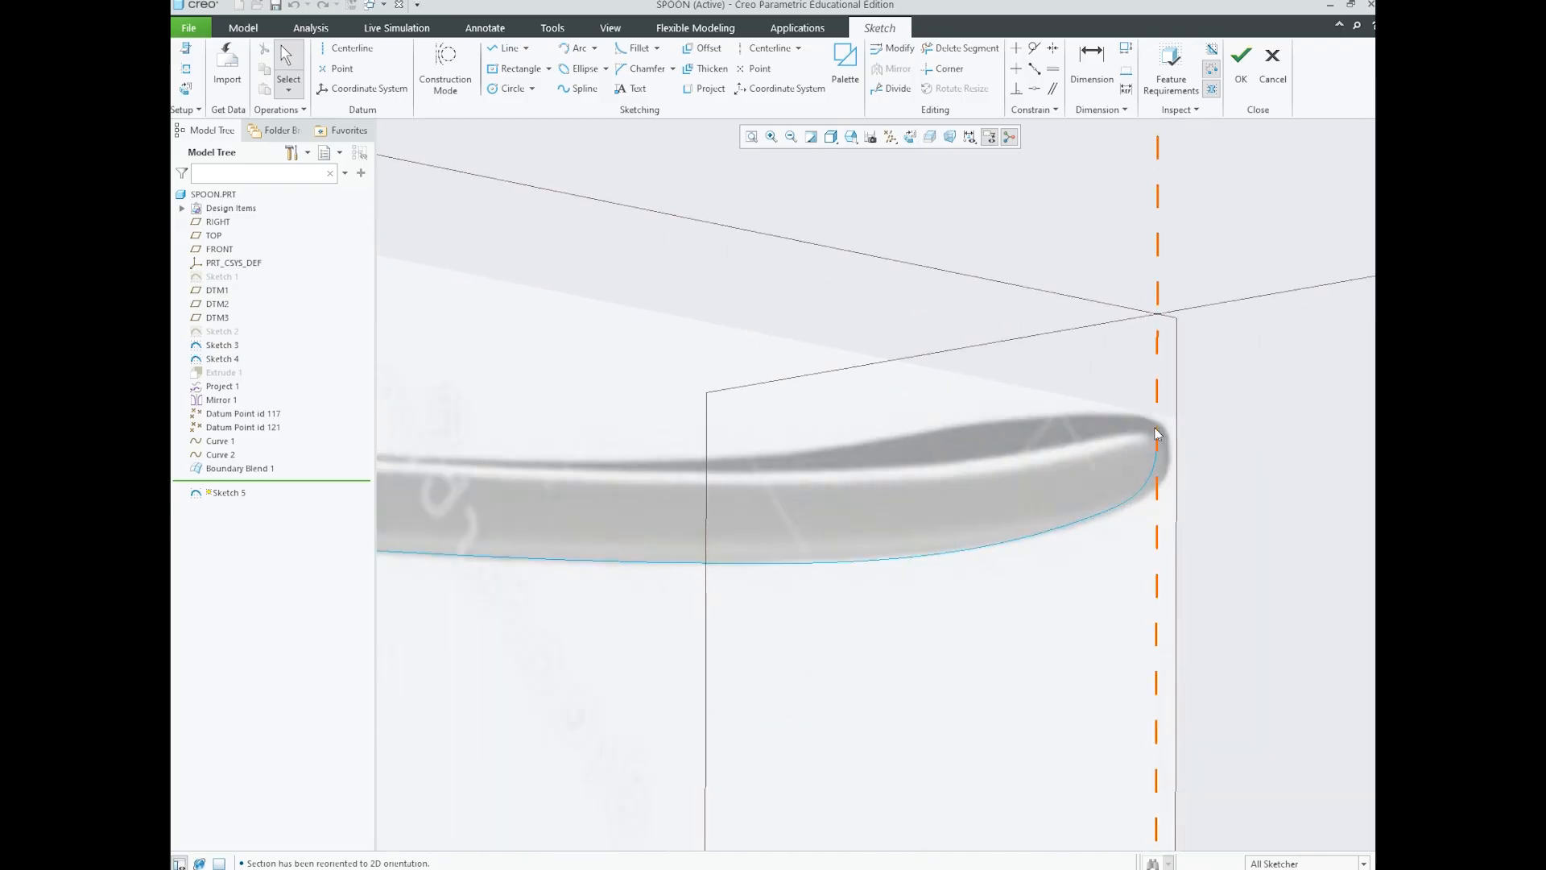
mouse_move(1089, 432)
middle_down()
mouse_move(1063, 404)
mouse_move(1071, 418)
mouse_move(1004, 421)
mouse_move(1176, 531)
mouse_move(1139, 540)
middle_up()
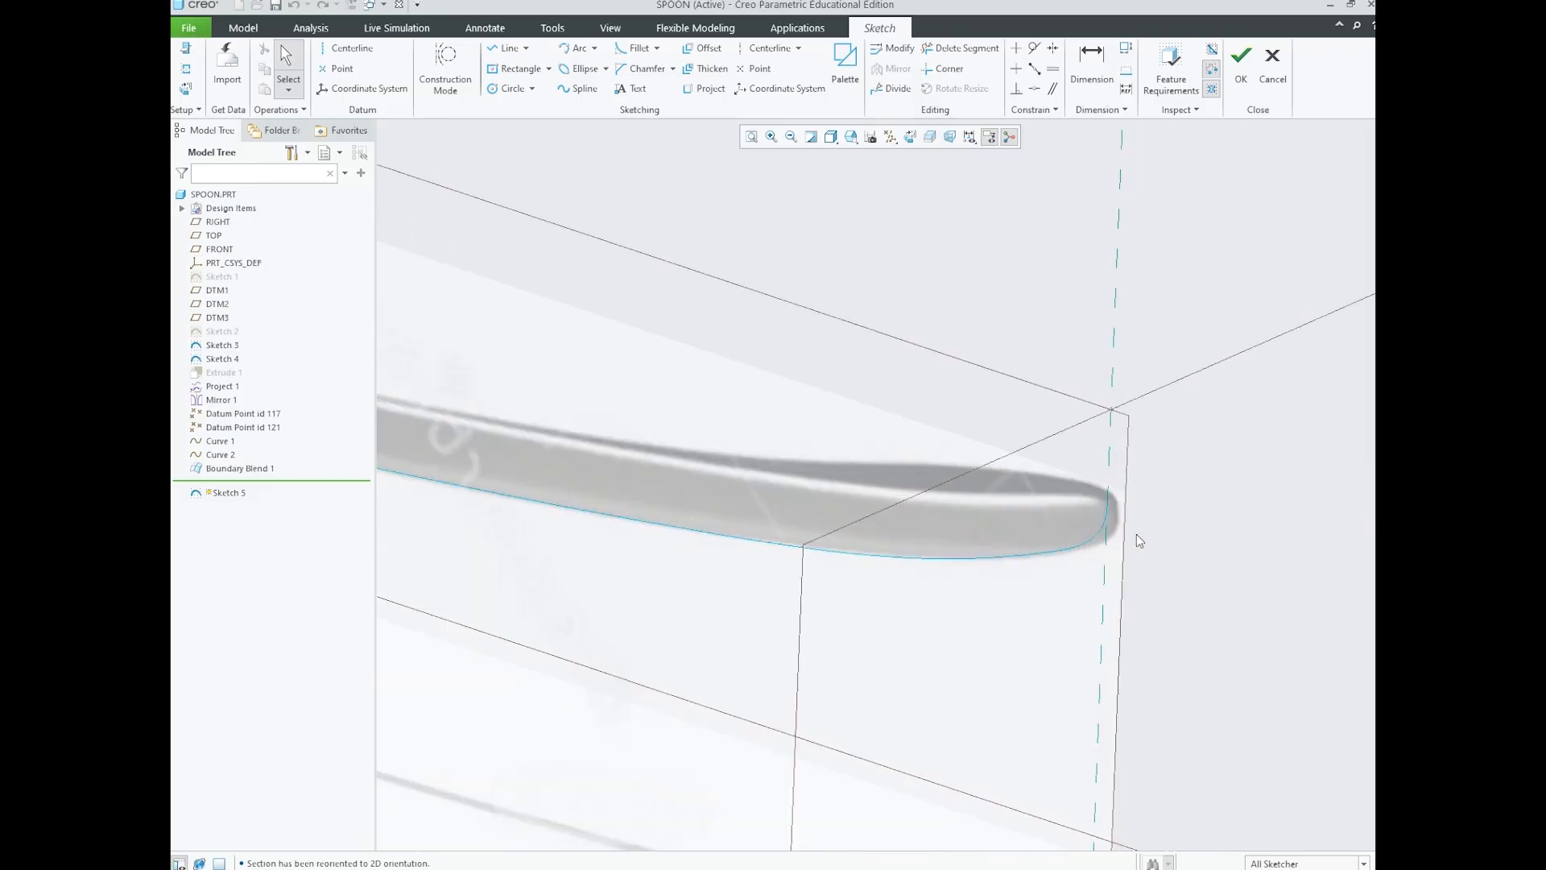
click(187, 73)
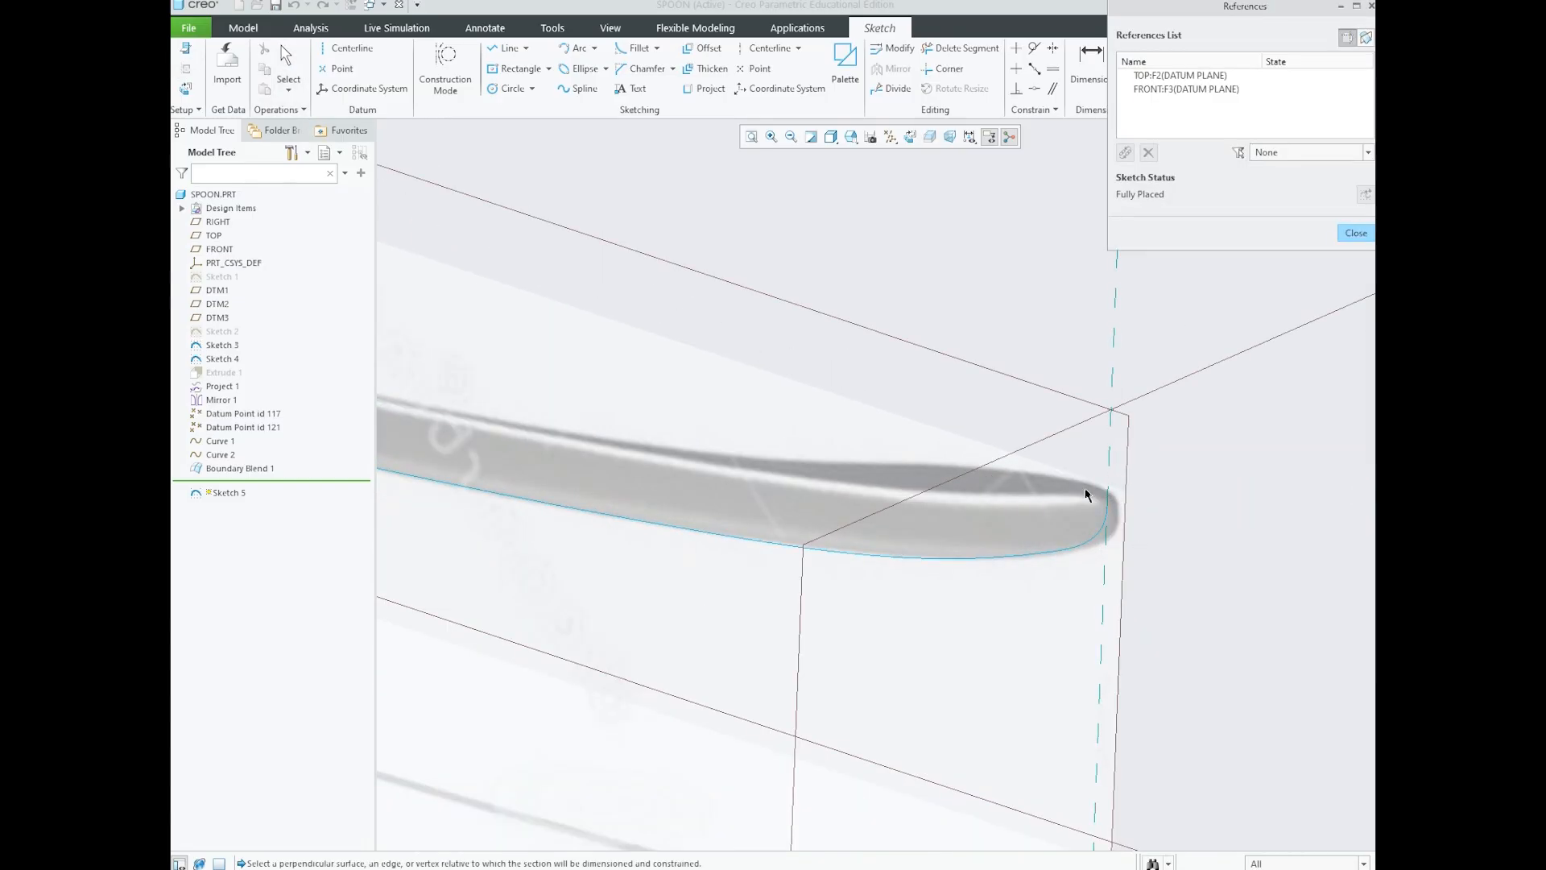
scroll(1067, 416, down, 5)
mouse_move(1109, 466)
middle_down()
mouse_move(1043, 475)
mouse_move(1112, 504)
middle_up()
scroll(1156, 414, up, 6)
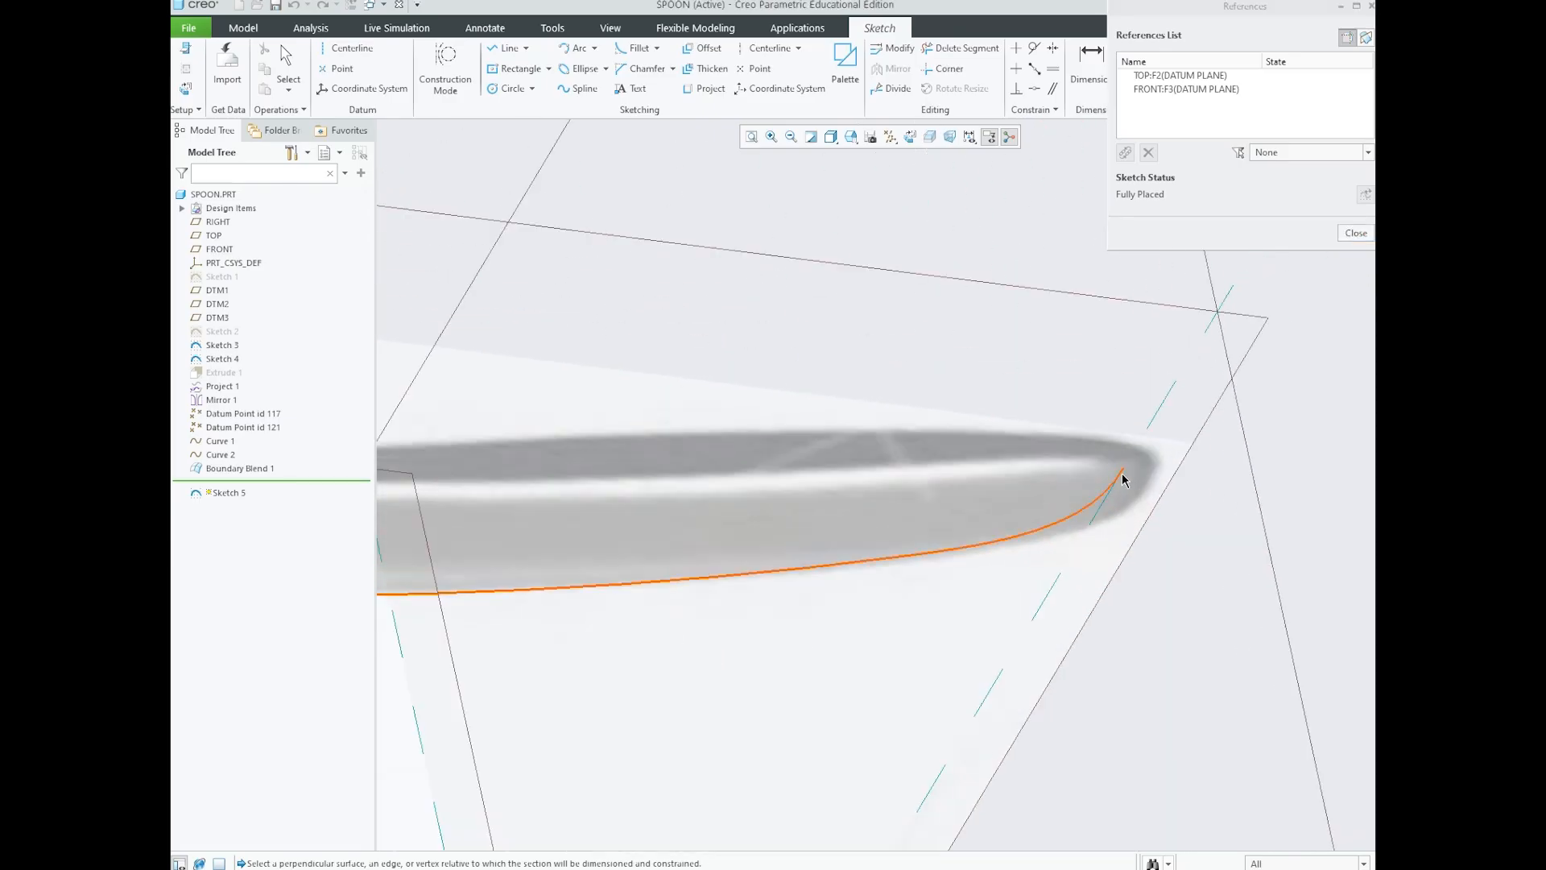
scroll(1125, 472, up, 2)
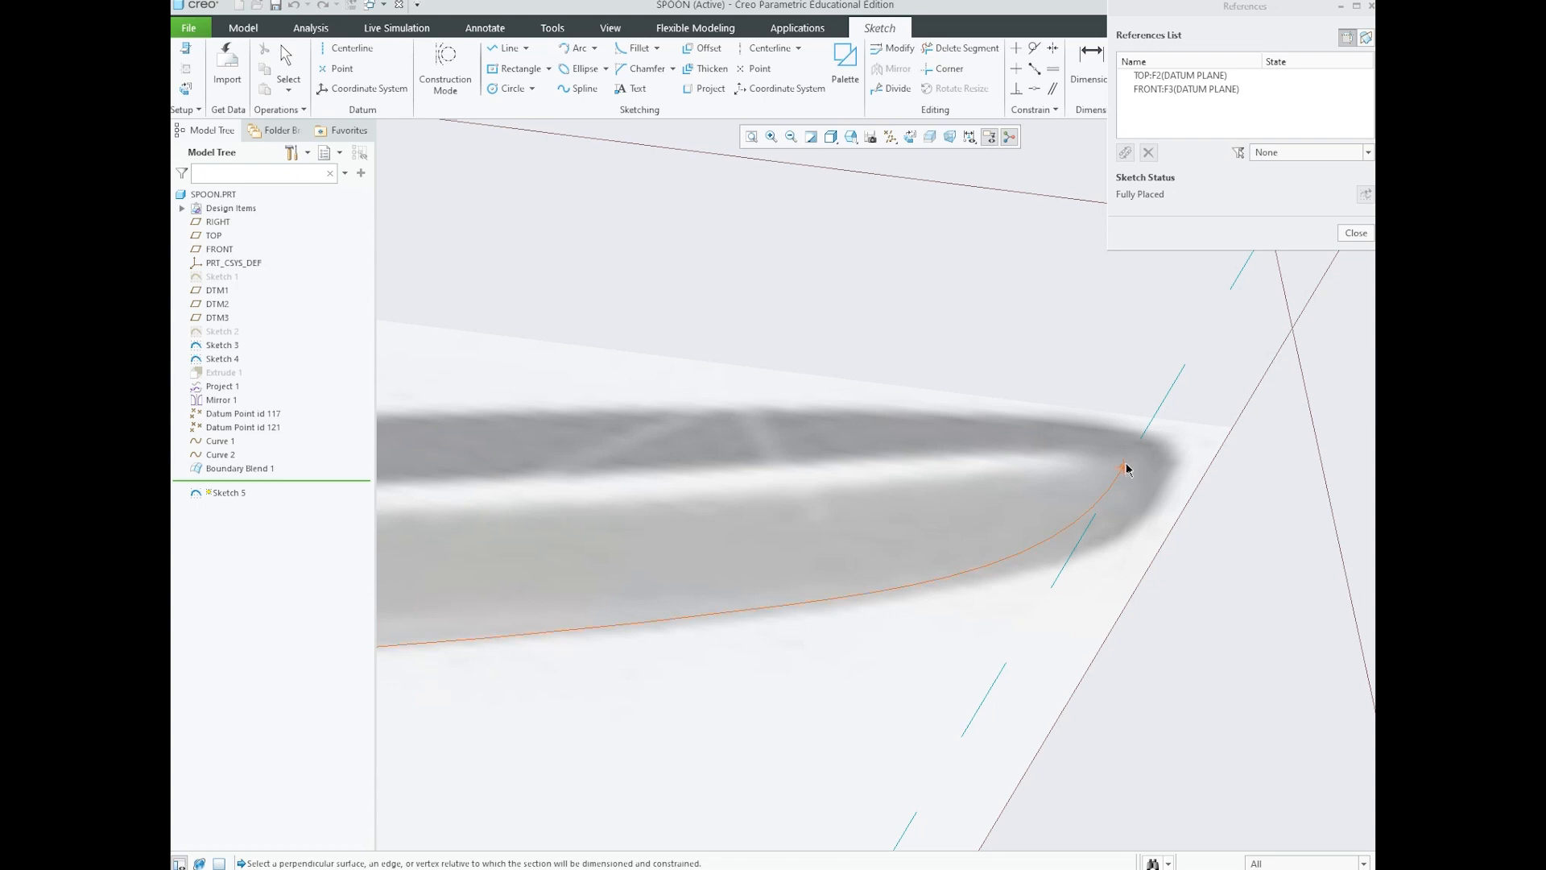
click(1124, 472)
scroll(1160, 423, down, 8)
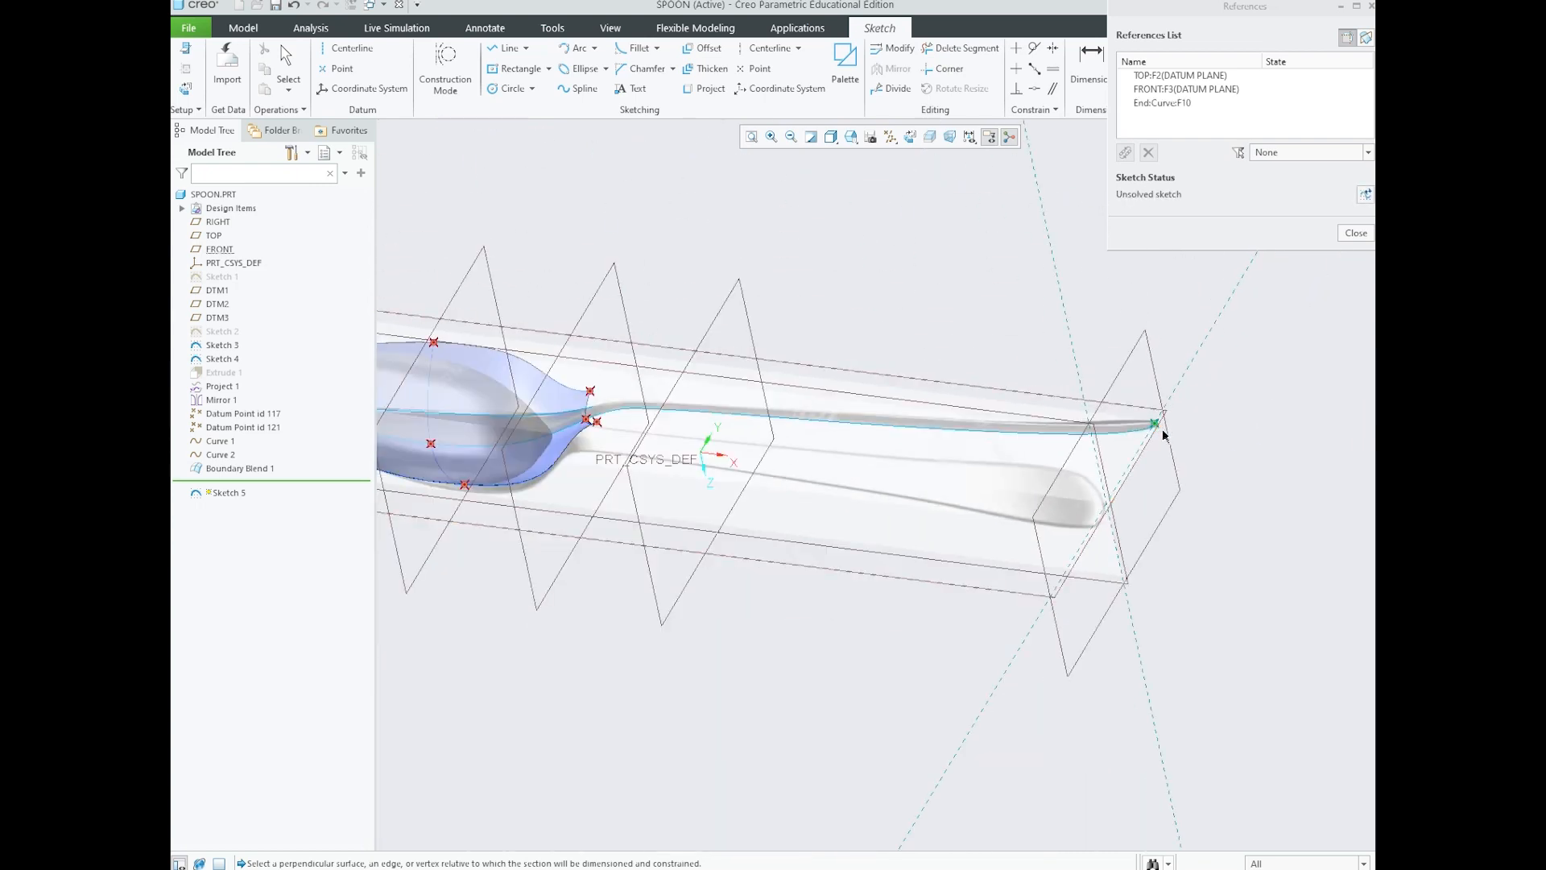
- Accept the sketch references and draw a shallow three-point spline, about 7.02 wide, sideways from the handle tip reference point
middle_drag(1193, 460, 1120, 404)
scroll(1104, 407, up, 2)
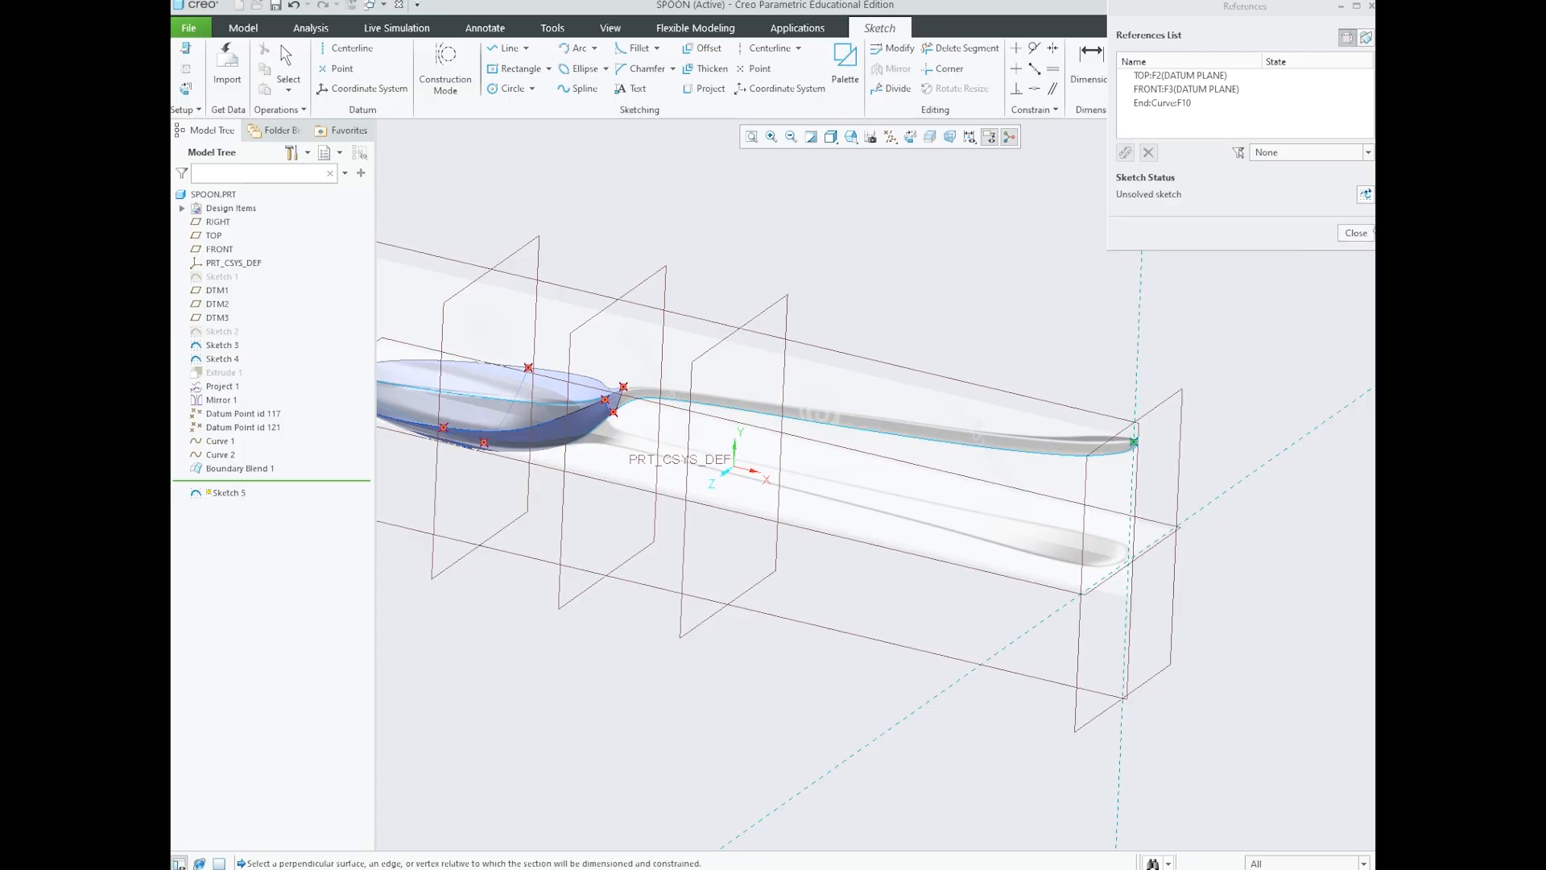
click(1356, 234)
click(911, 138)
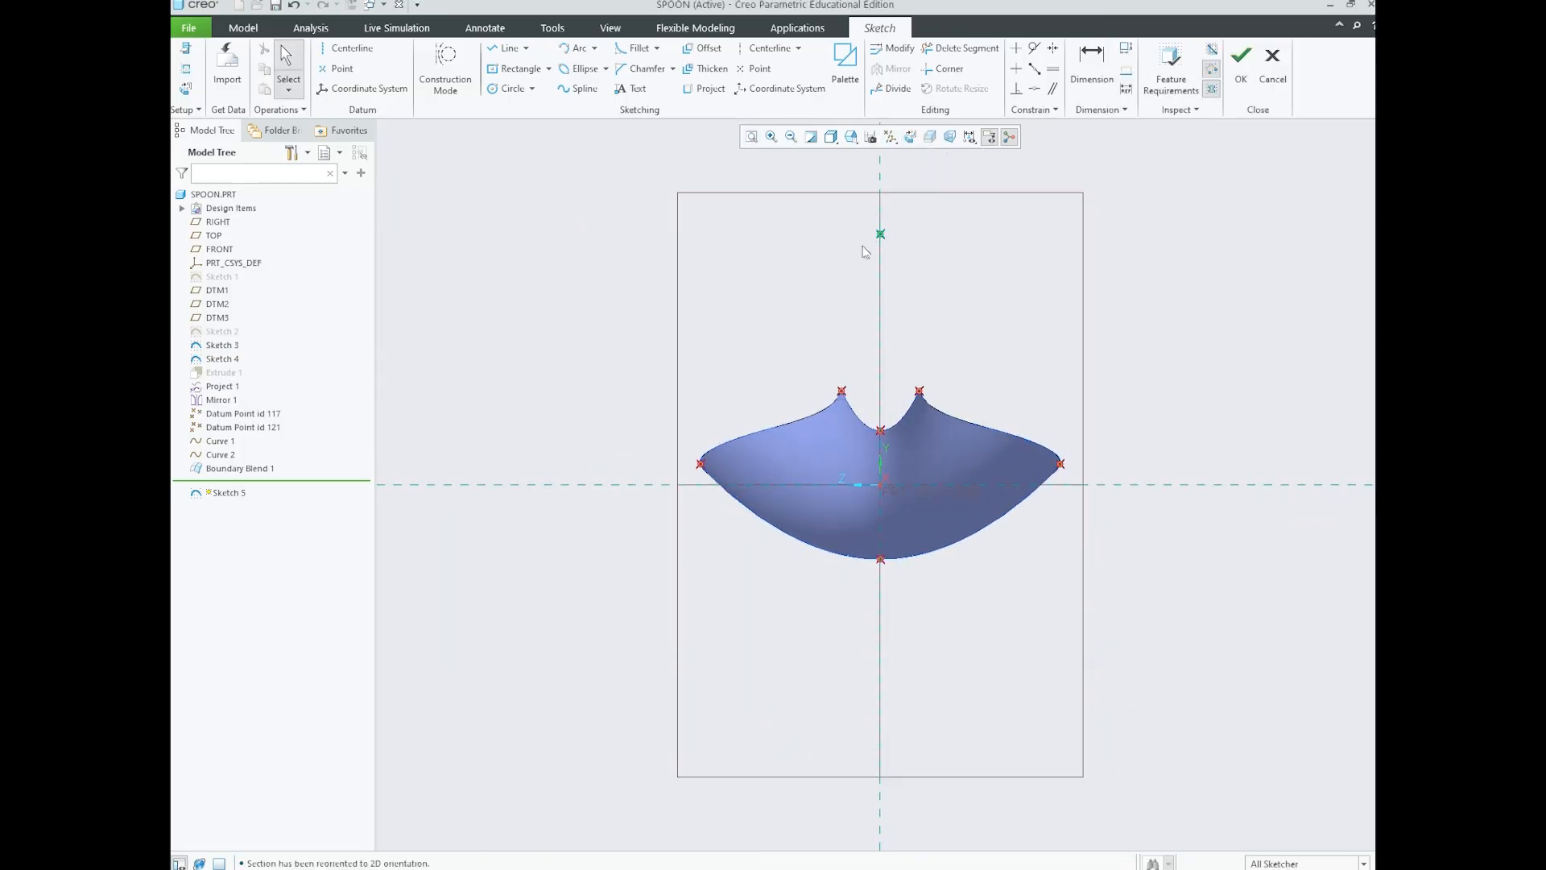
scroll(873, 270, up, 5)
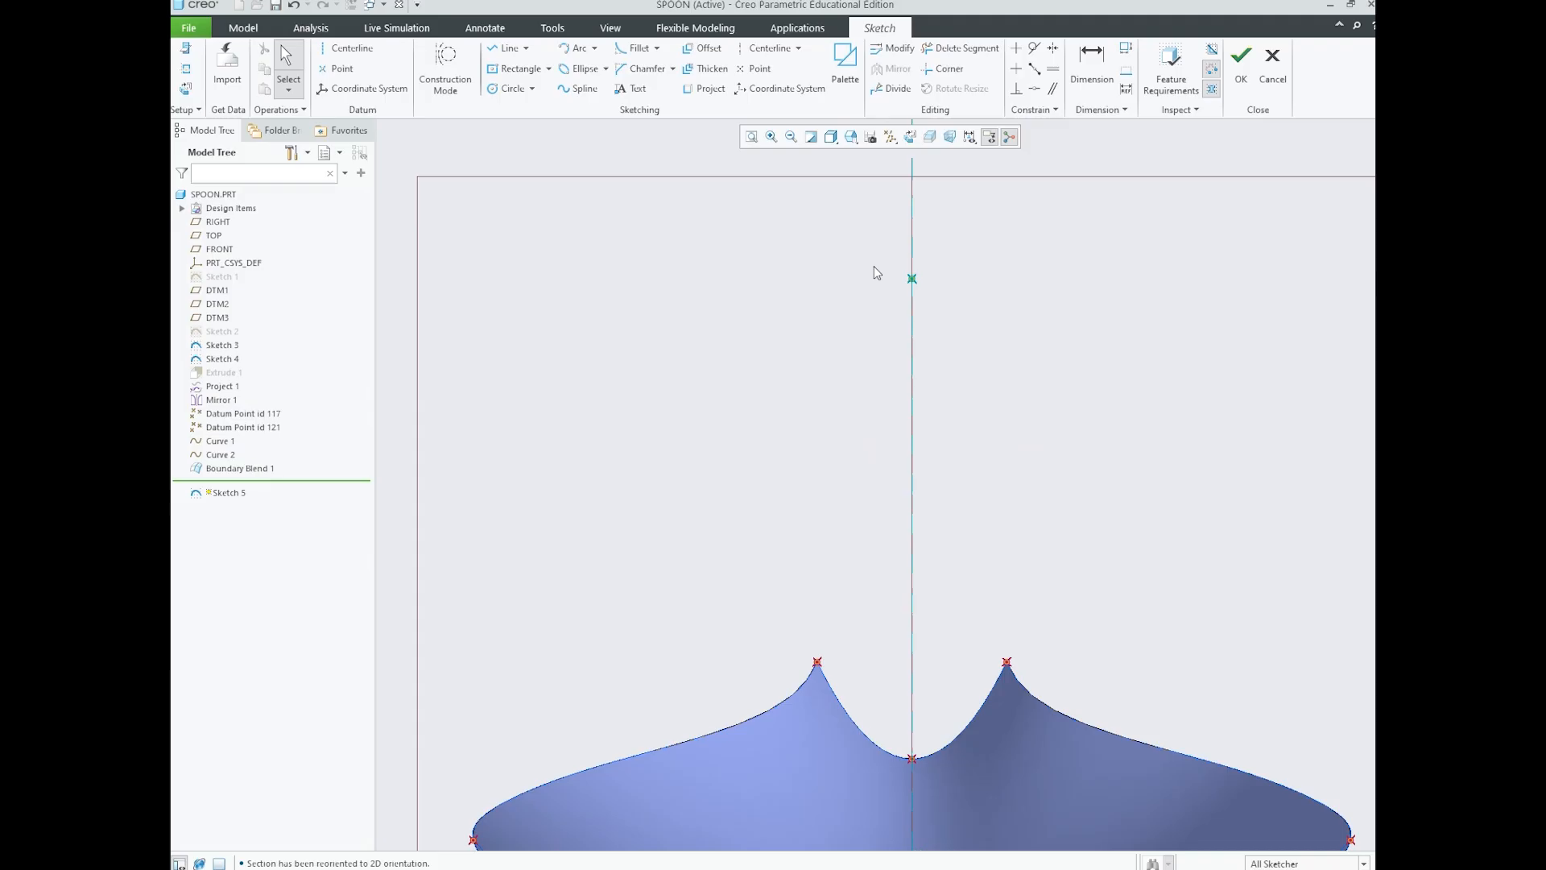
click(578, 88)
click(913, 279)
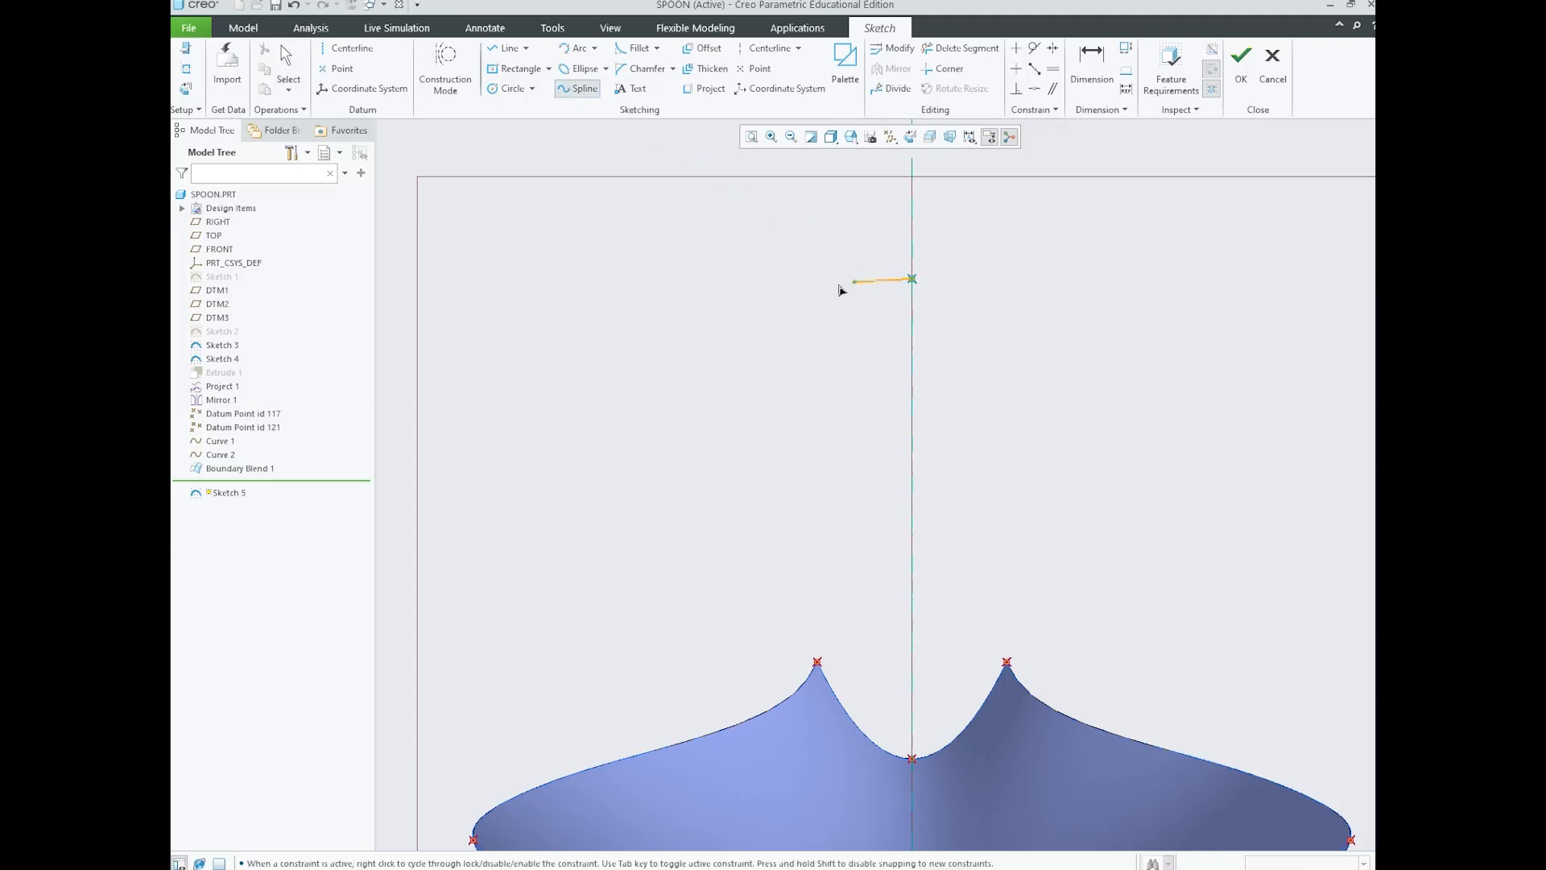
click(830, 276)
click(747, 267)
middle_click(749, 269)
click(662, 294)
scroll(846, 318, down, 2)
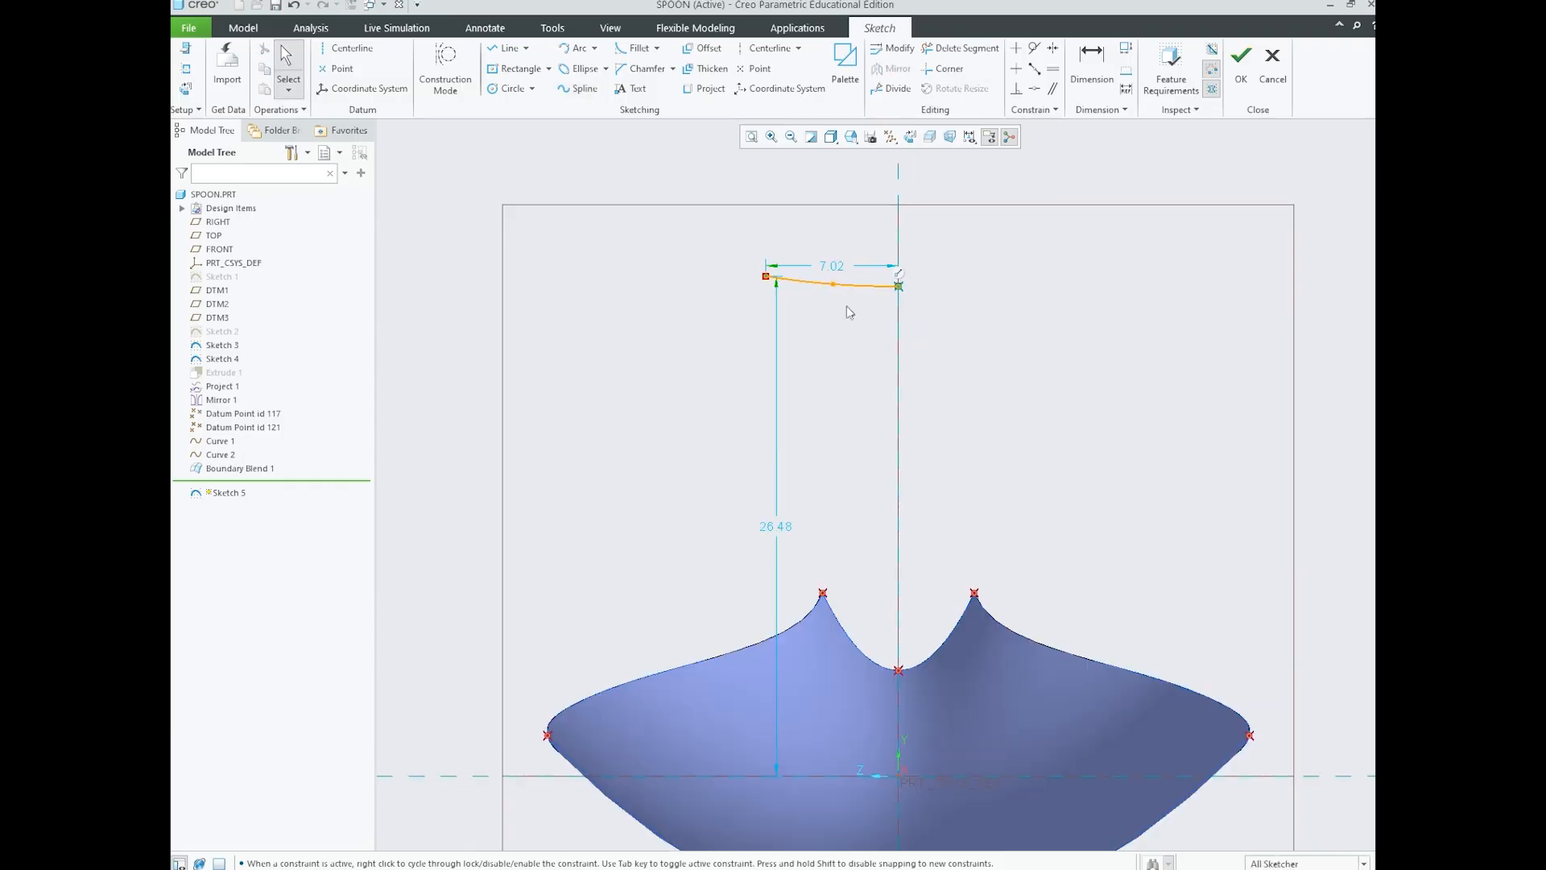
- Move the spline's free end inward until its width is about 5.90
mouse_move(831, 325)
middle_down()
mouse_move(908, 379)
mouse_move(1184, 486)
middle_up()
scroll(1114, 472, down, 3)
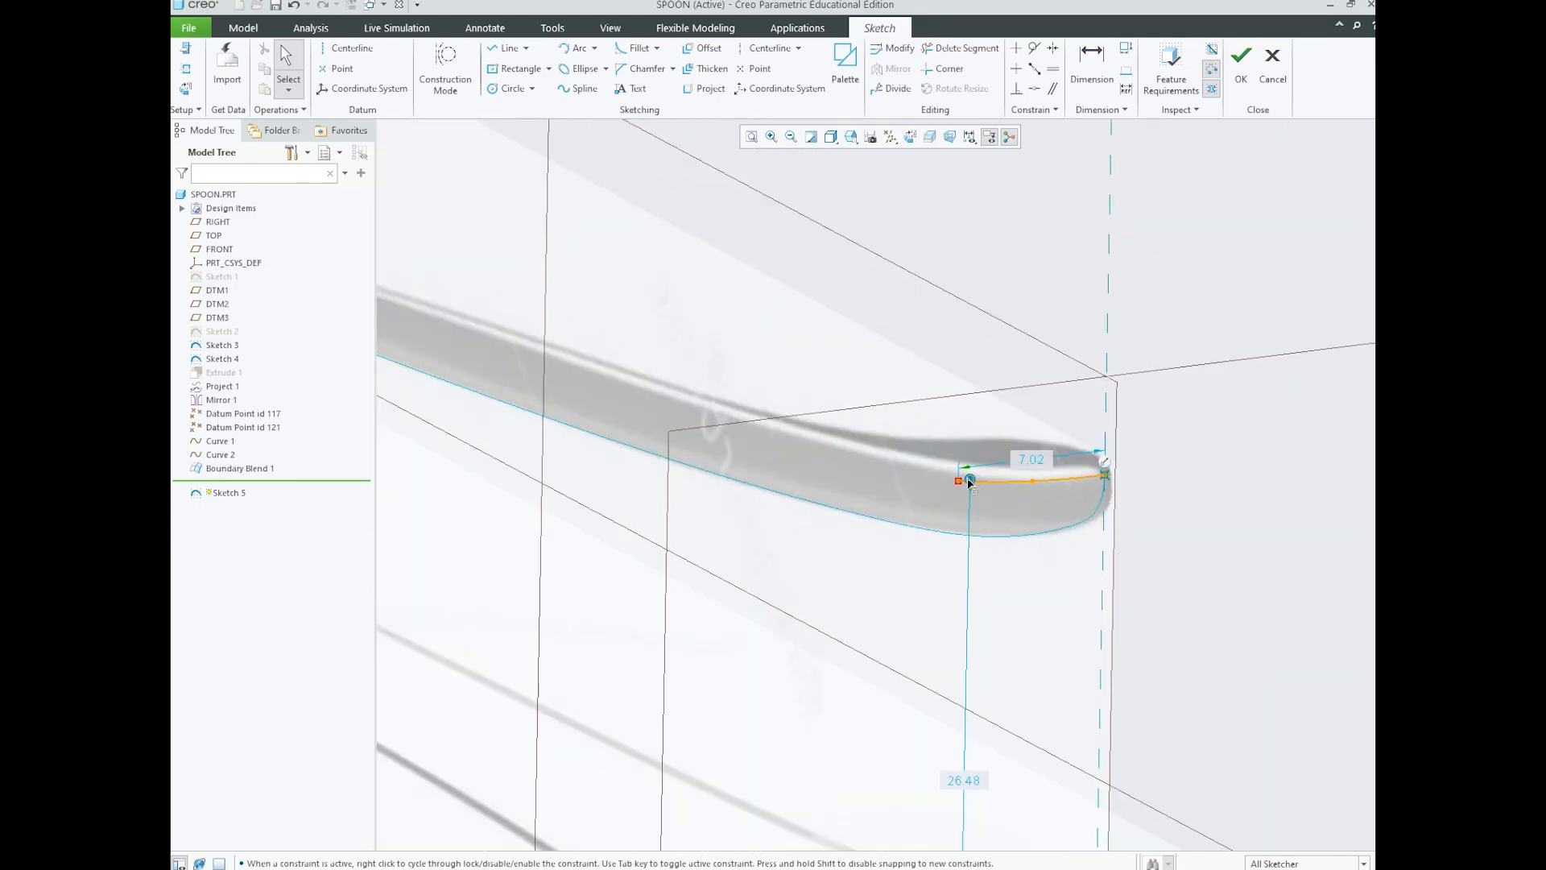
drag(961, 481, 981, 481)
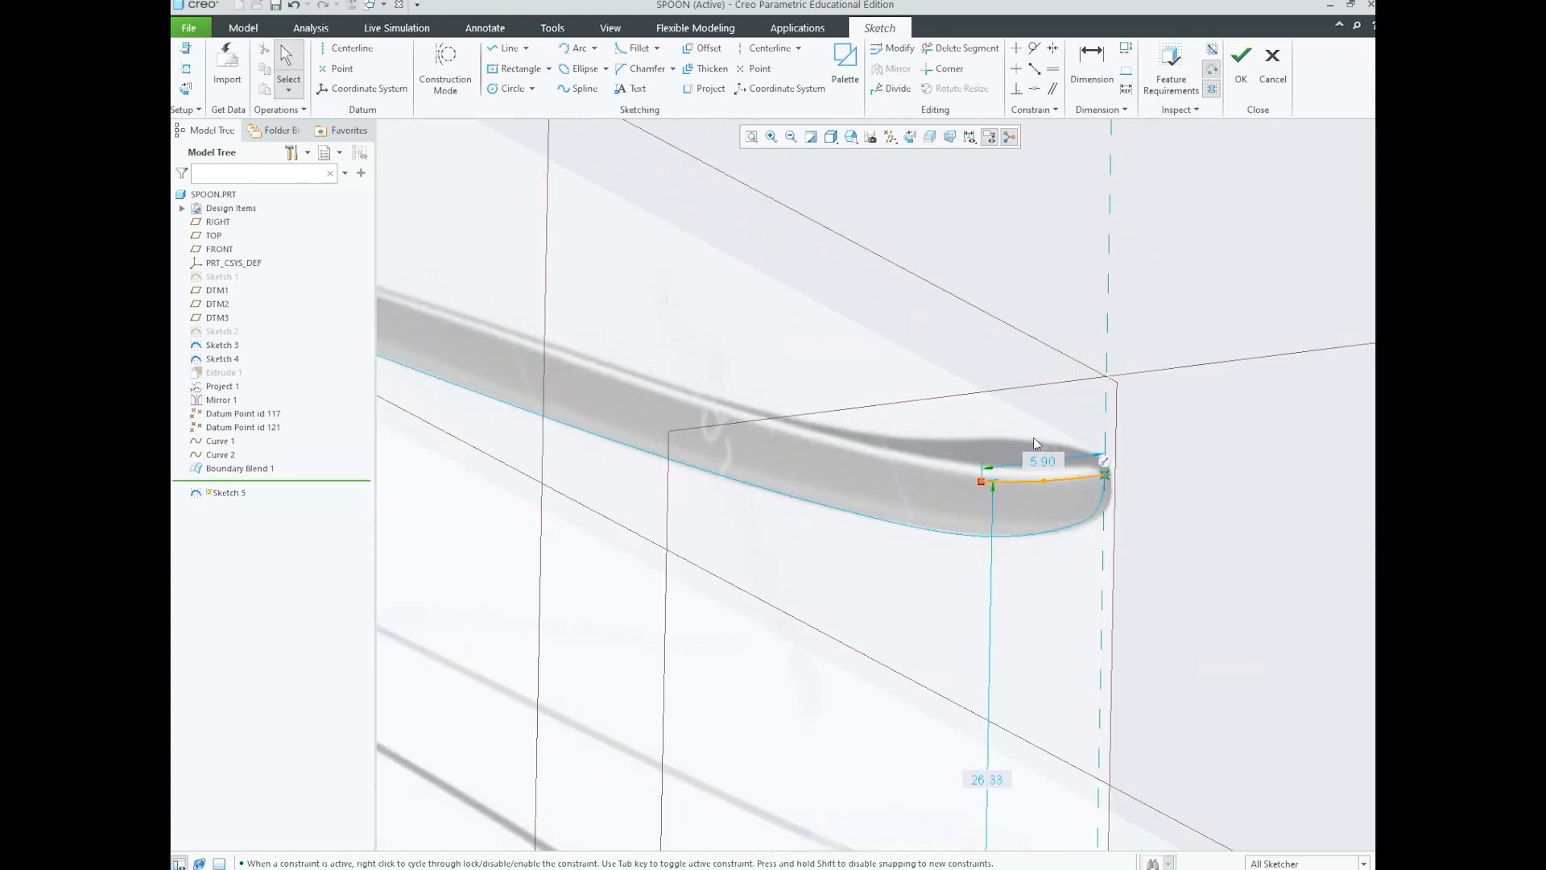
- Add a horizontal construction line about 2.55 long from the handle tip point, extending away from the spline
click(910, 137)
scroll(759, 385, up, 2)
scroll(1029, 437, down, 6)
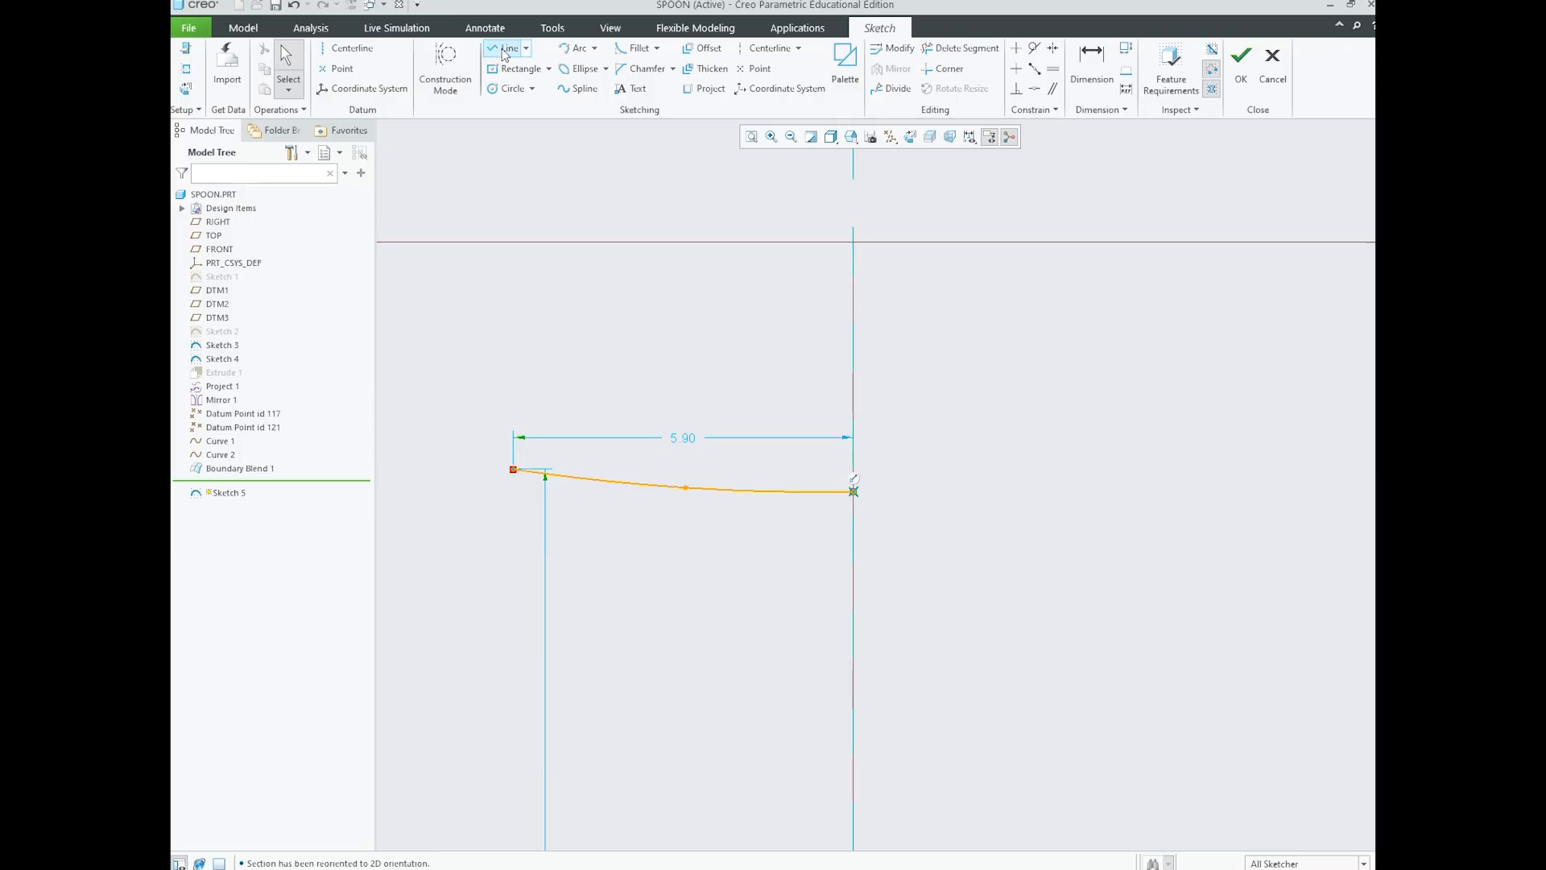
click(460, 62)
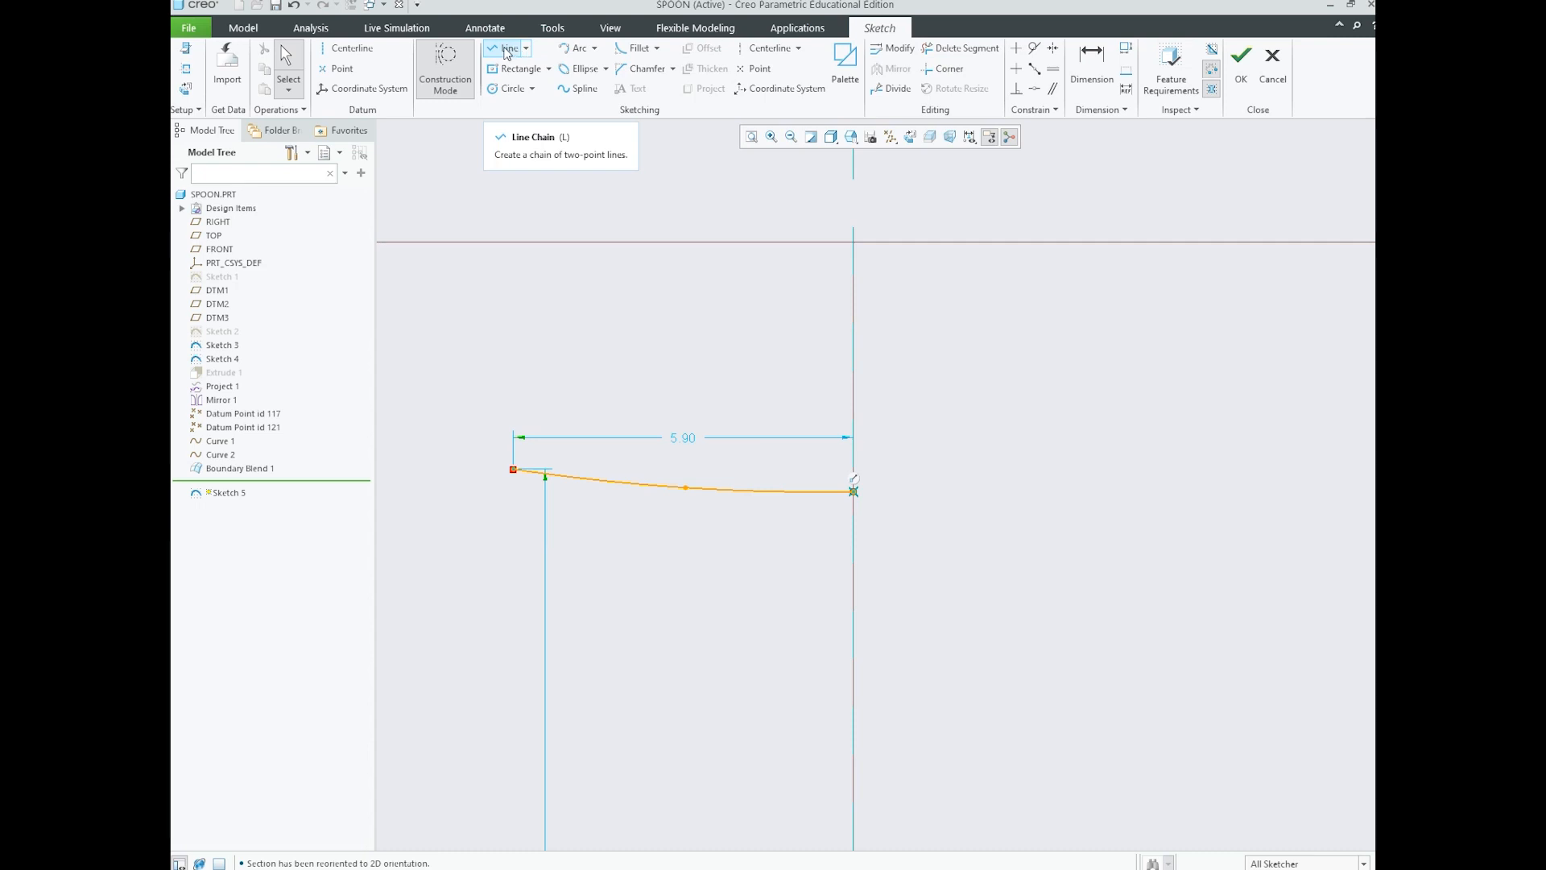
click(455, 80)
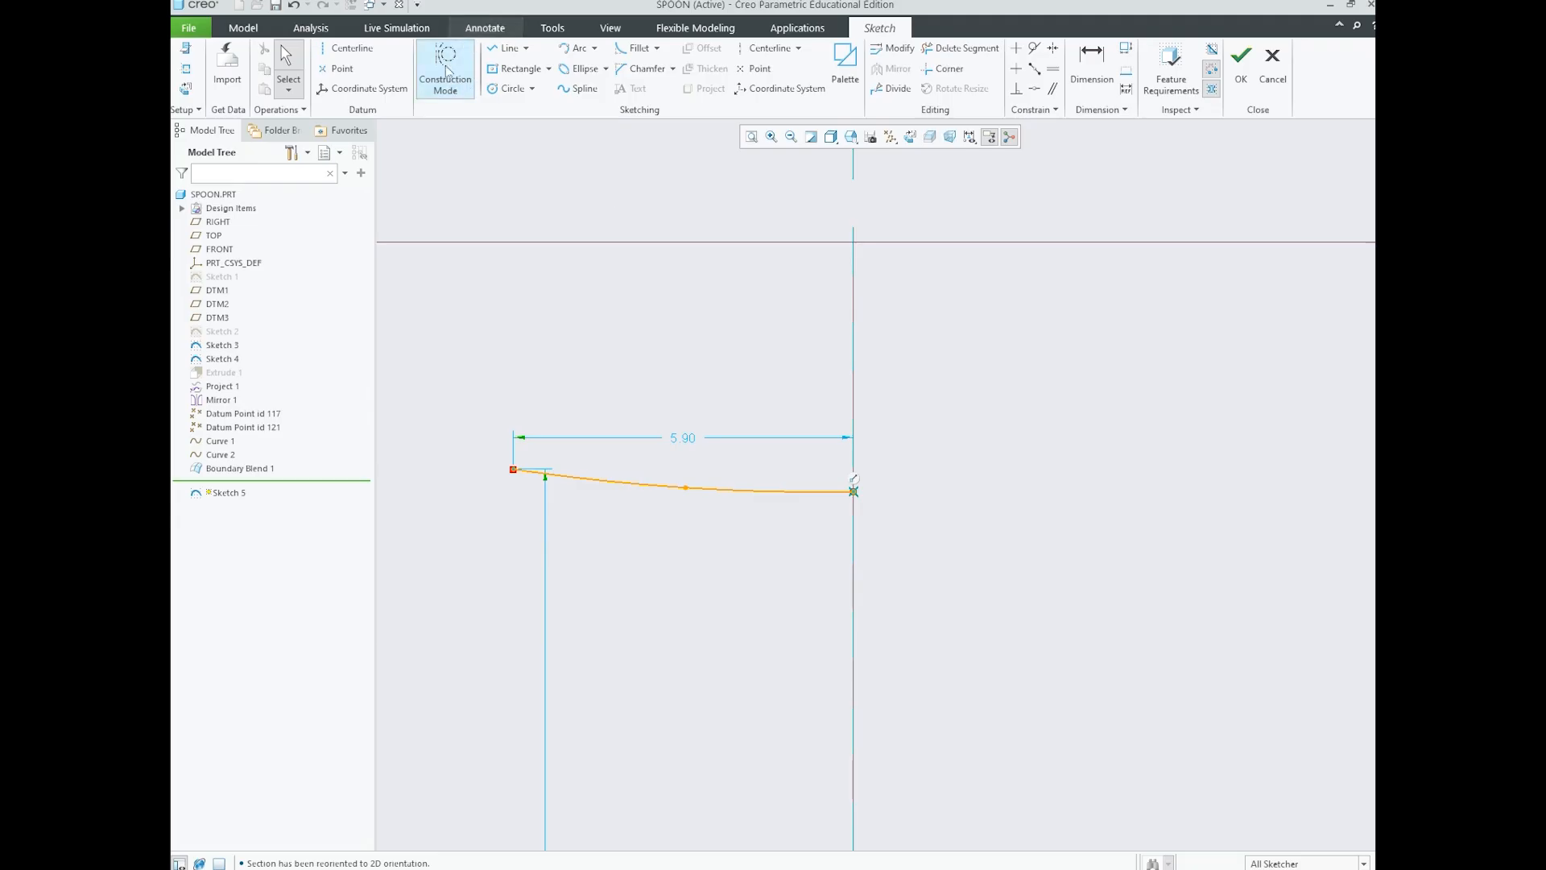
click(506, 48)
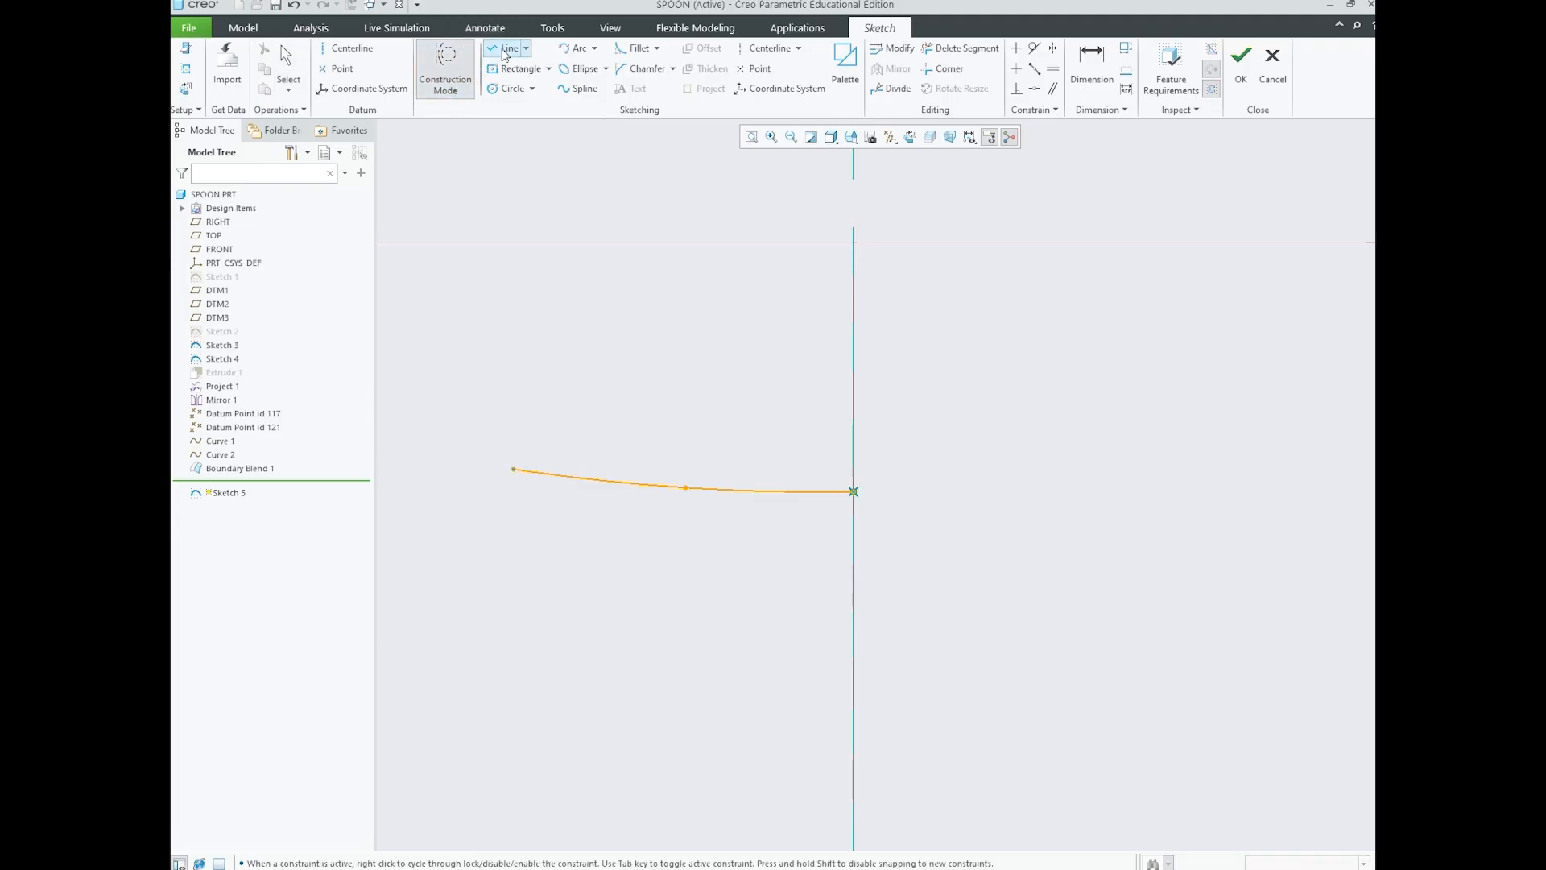
click(853, 491)
click(1000, 491)
middle_click(1013, 451)
middle_click(967, 418)
scroll(878, 508, up, 2)
scroll(872, 512, down, 2)
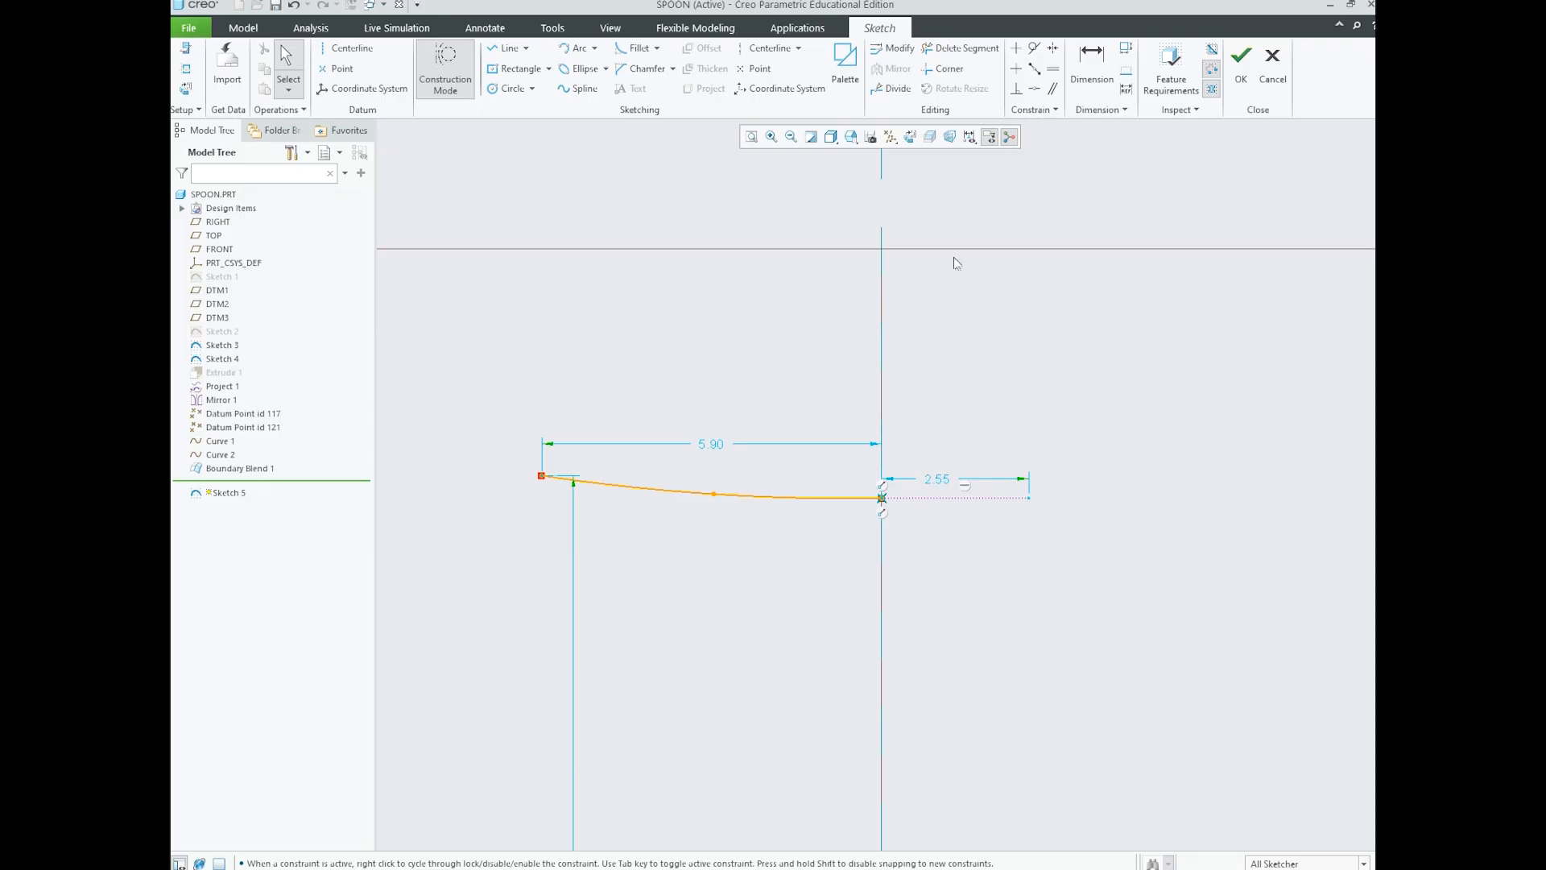
- Make the spline tangent to the horizontal construction line at their shared end point
click(1035, 49)
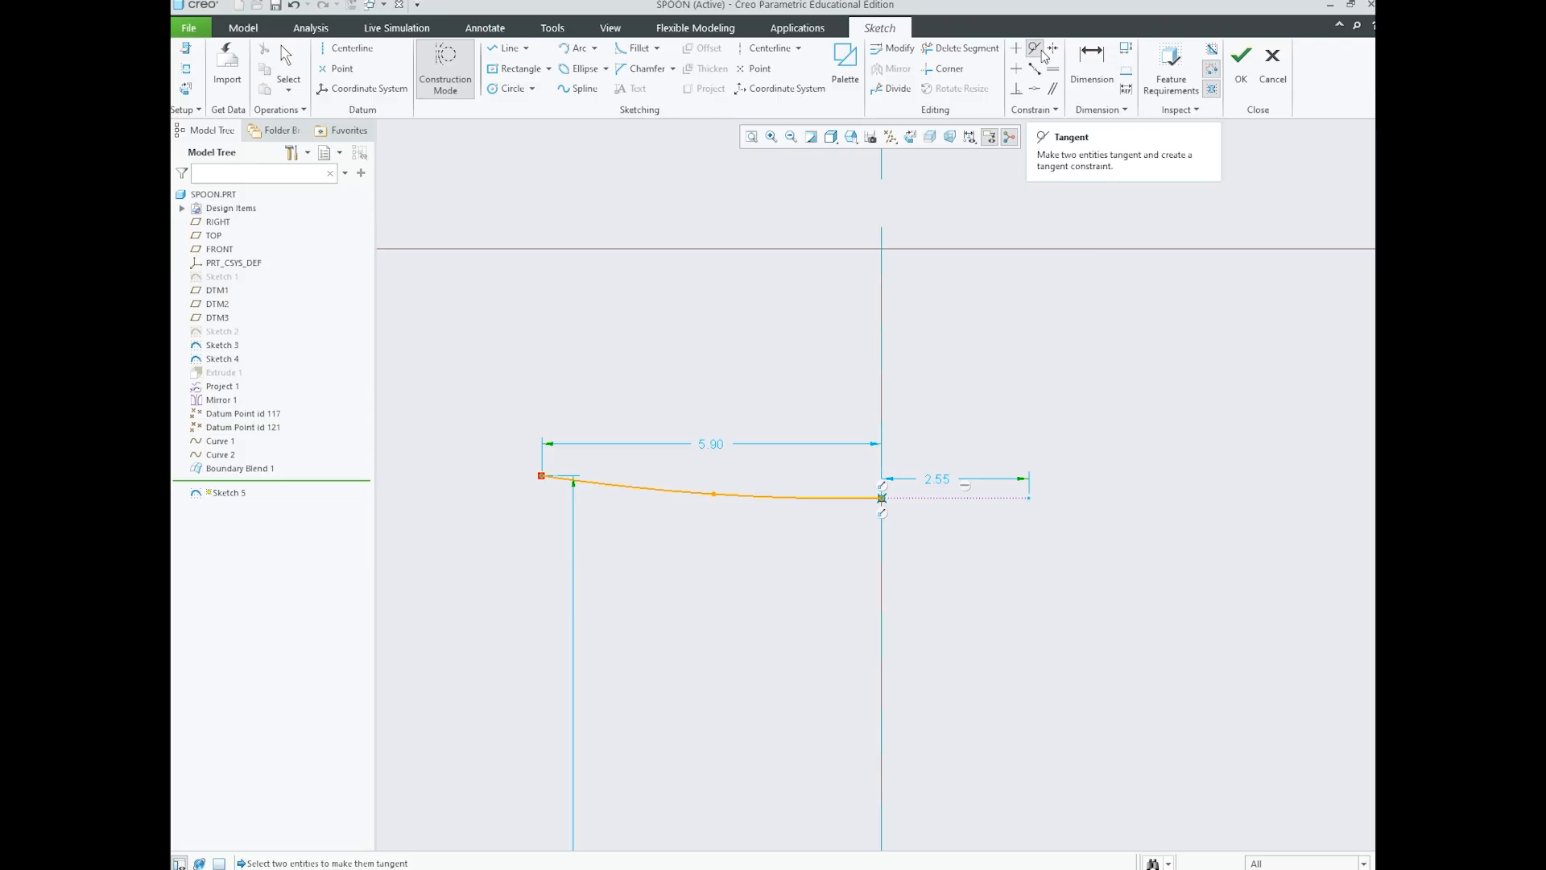
click(857, 496)
click(922, 498)
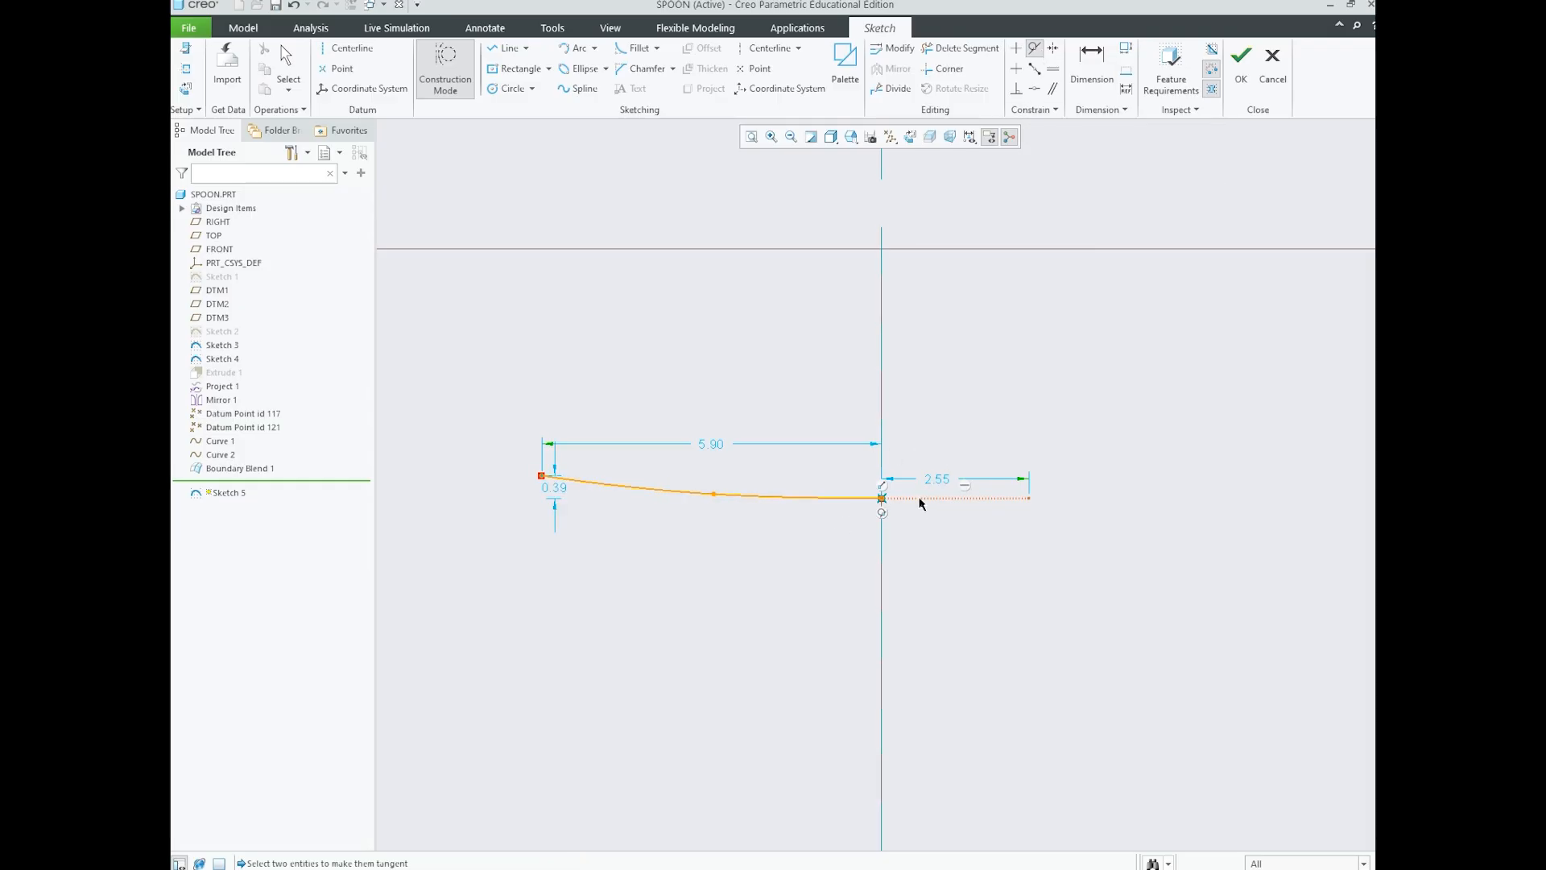
middle_click(947, 434)
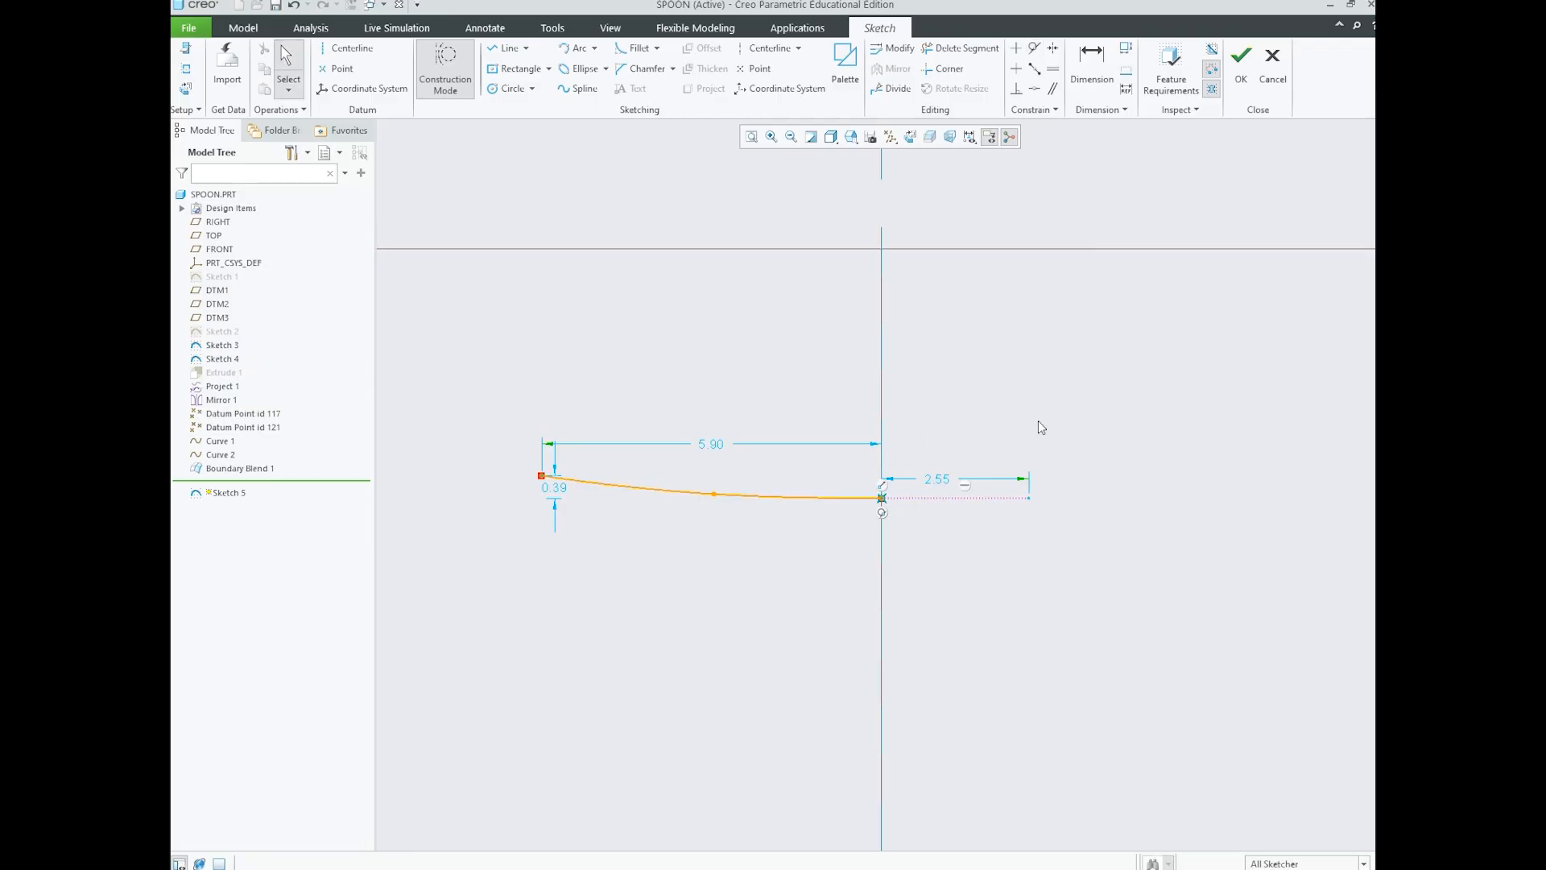
click(882, 513)
scroll(1004, 524, up, 3)
scroll(960, 544, down, 3)
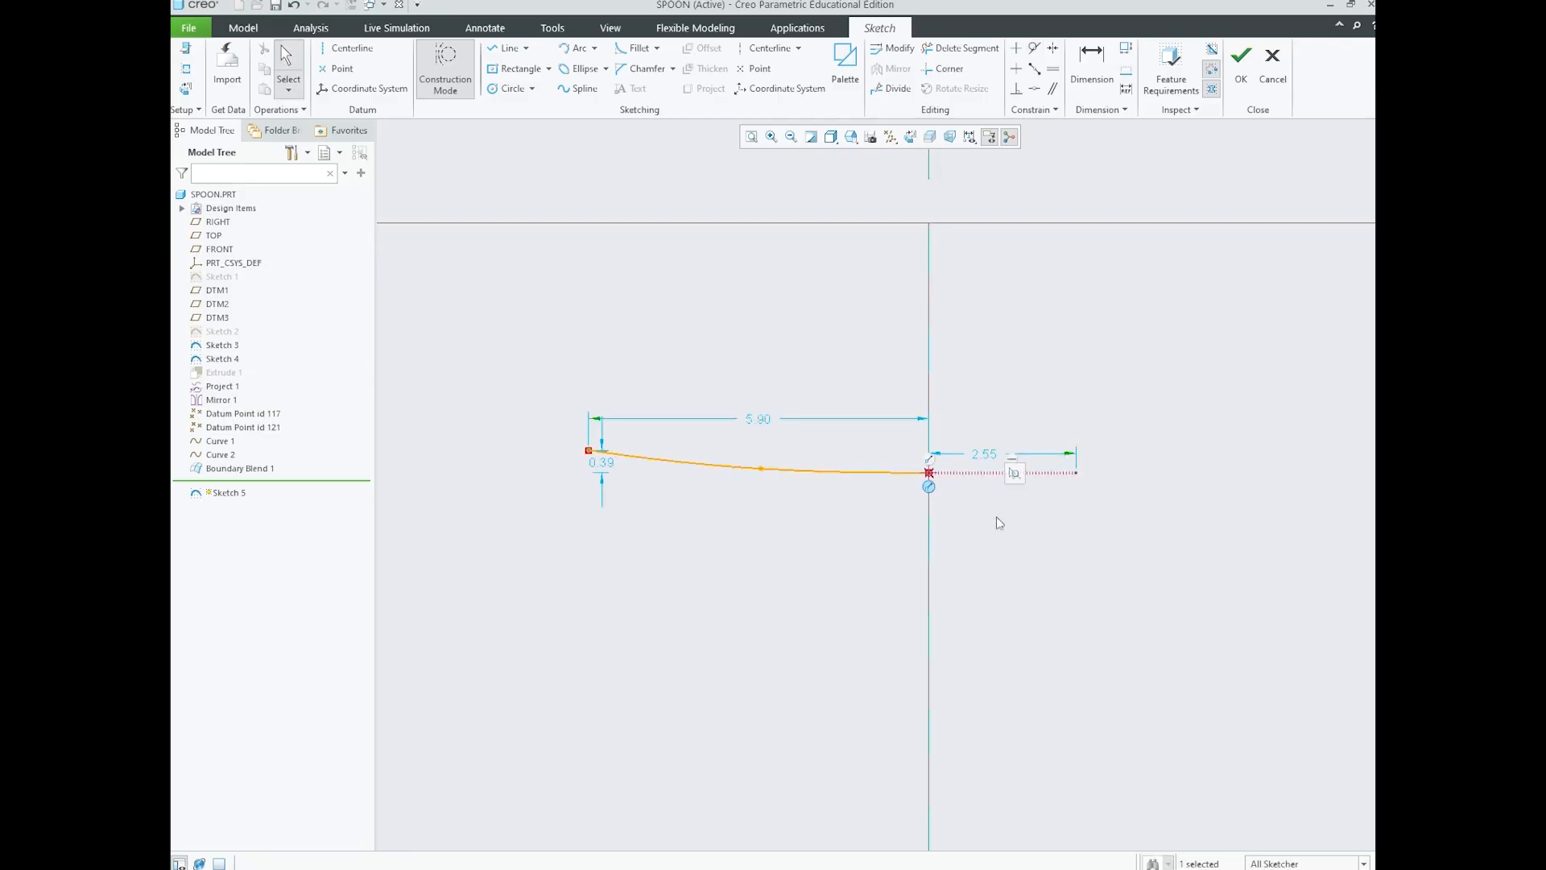
click(997, 520)
scroll(1002, 485, down, 2)
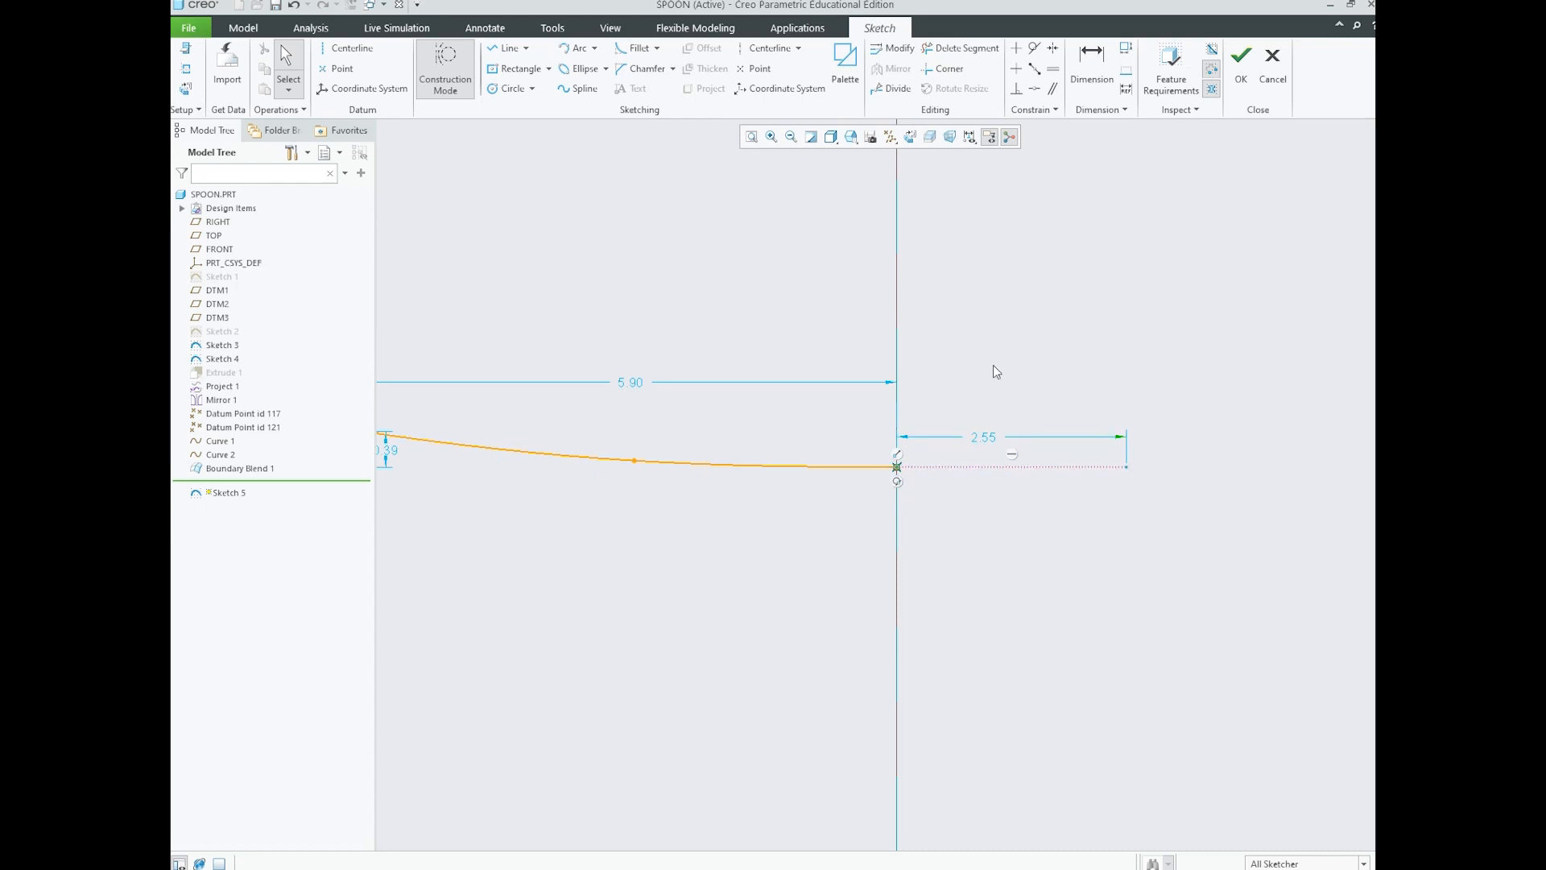
- Raise the free end of the spline slightly and finish the sketch
scroll(993, 365, up, 3)
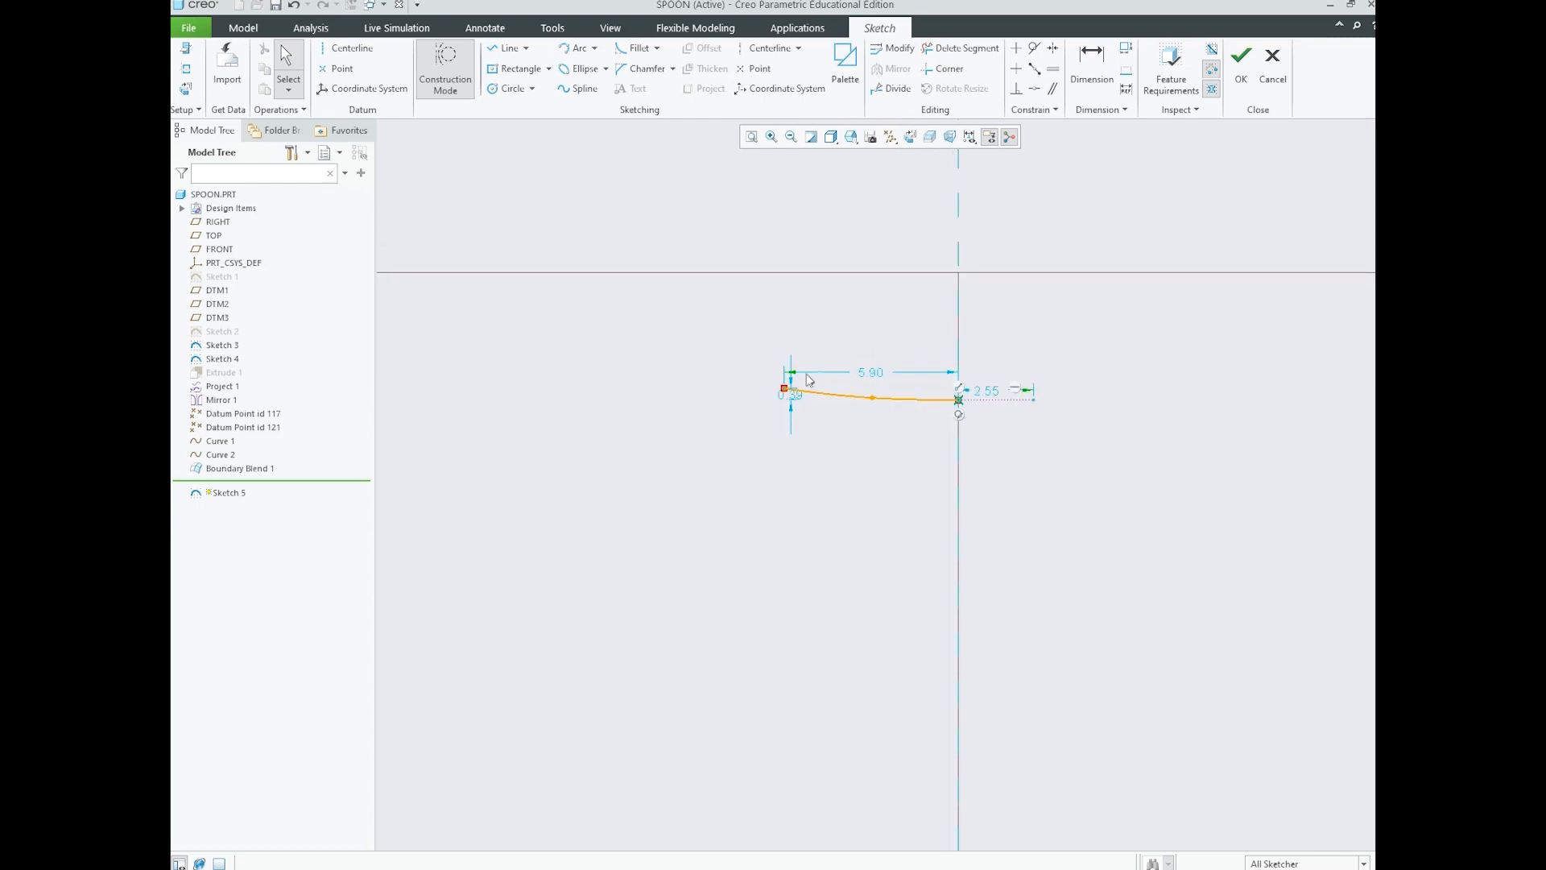
scroll(786, 393, down, 5)
click(779, 389)
drag(783, 386, 782, 369)
scroll(729, 396, up, 5)
click(1242, 60)
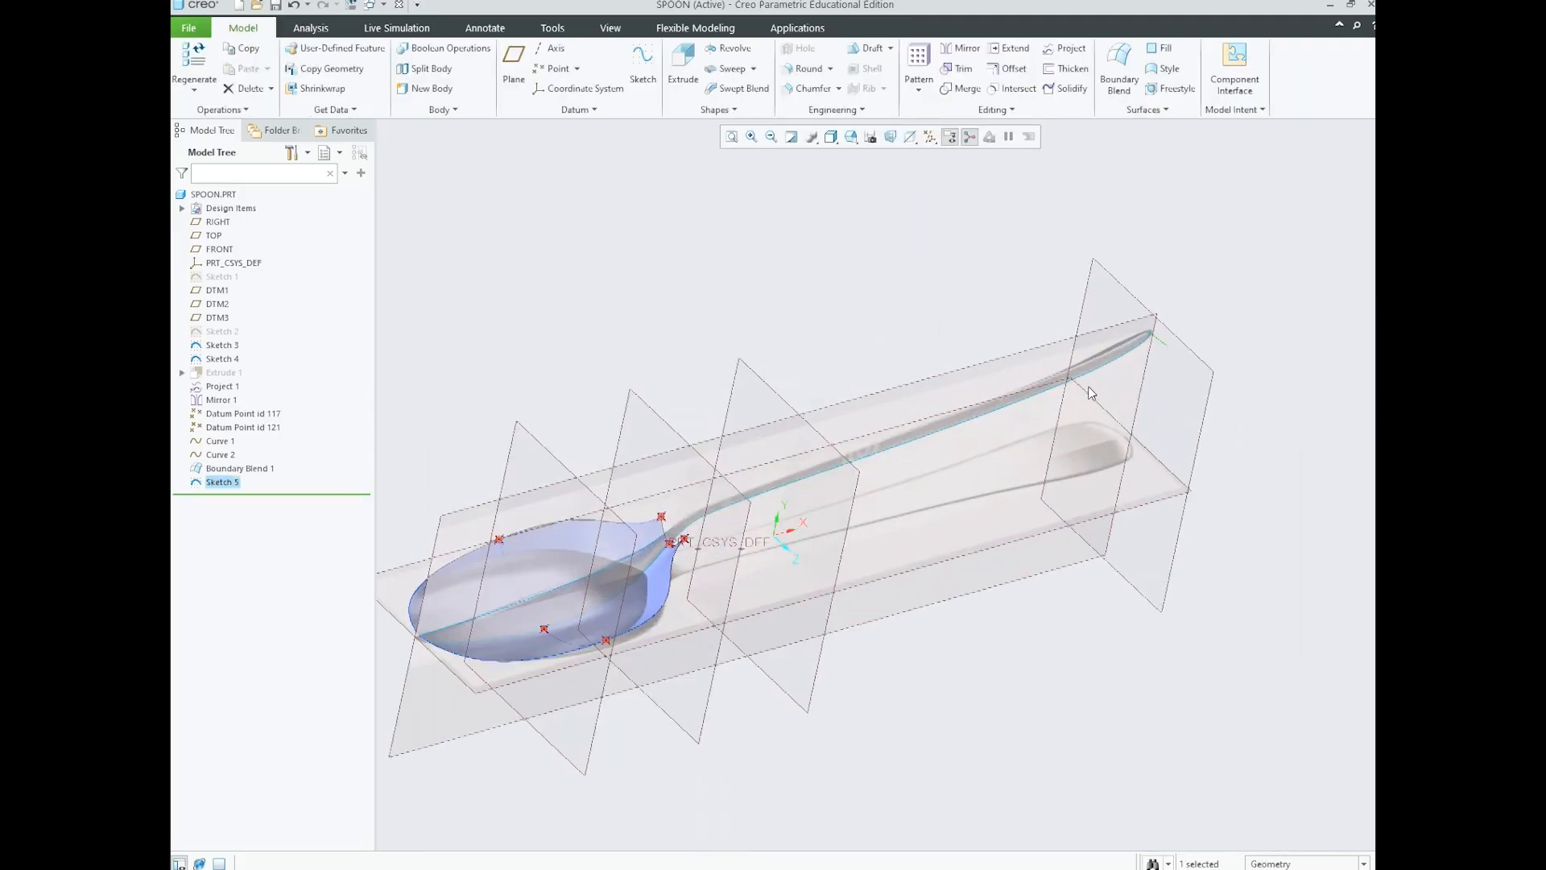
- Examine the handle's start at the bowl neck and the new end-section curve against the reference images
click(1058, 344)
scroll(1078, 345, up, 1)
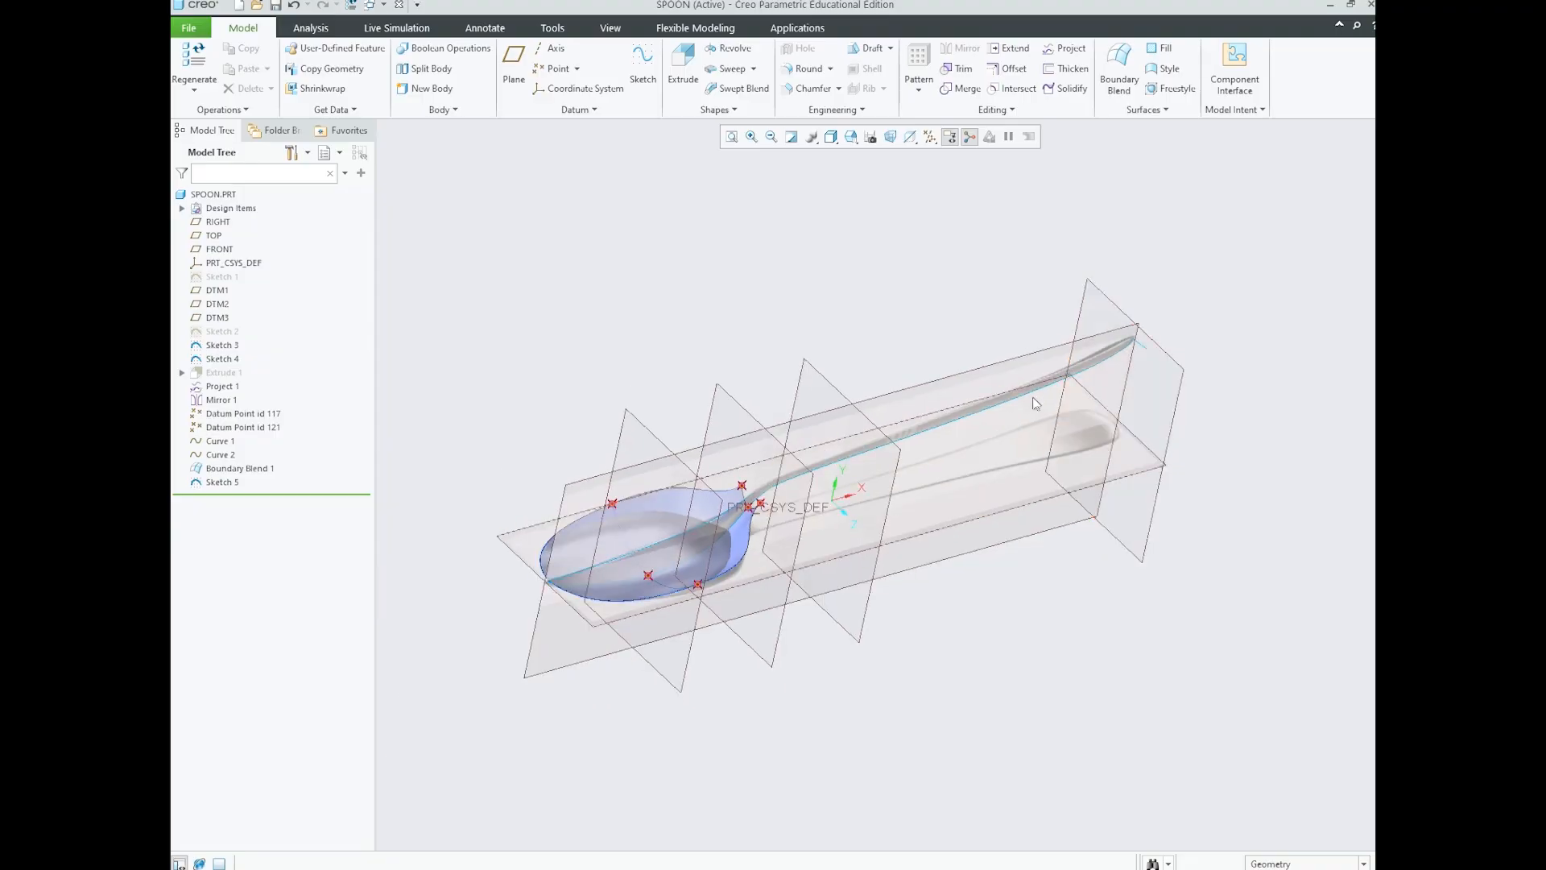
scroll(998, 442, down, 1)
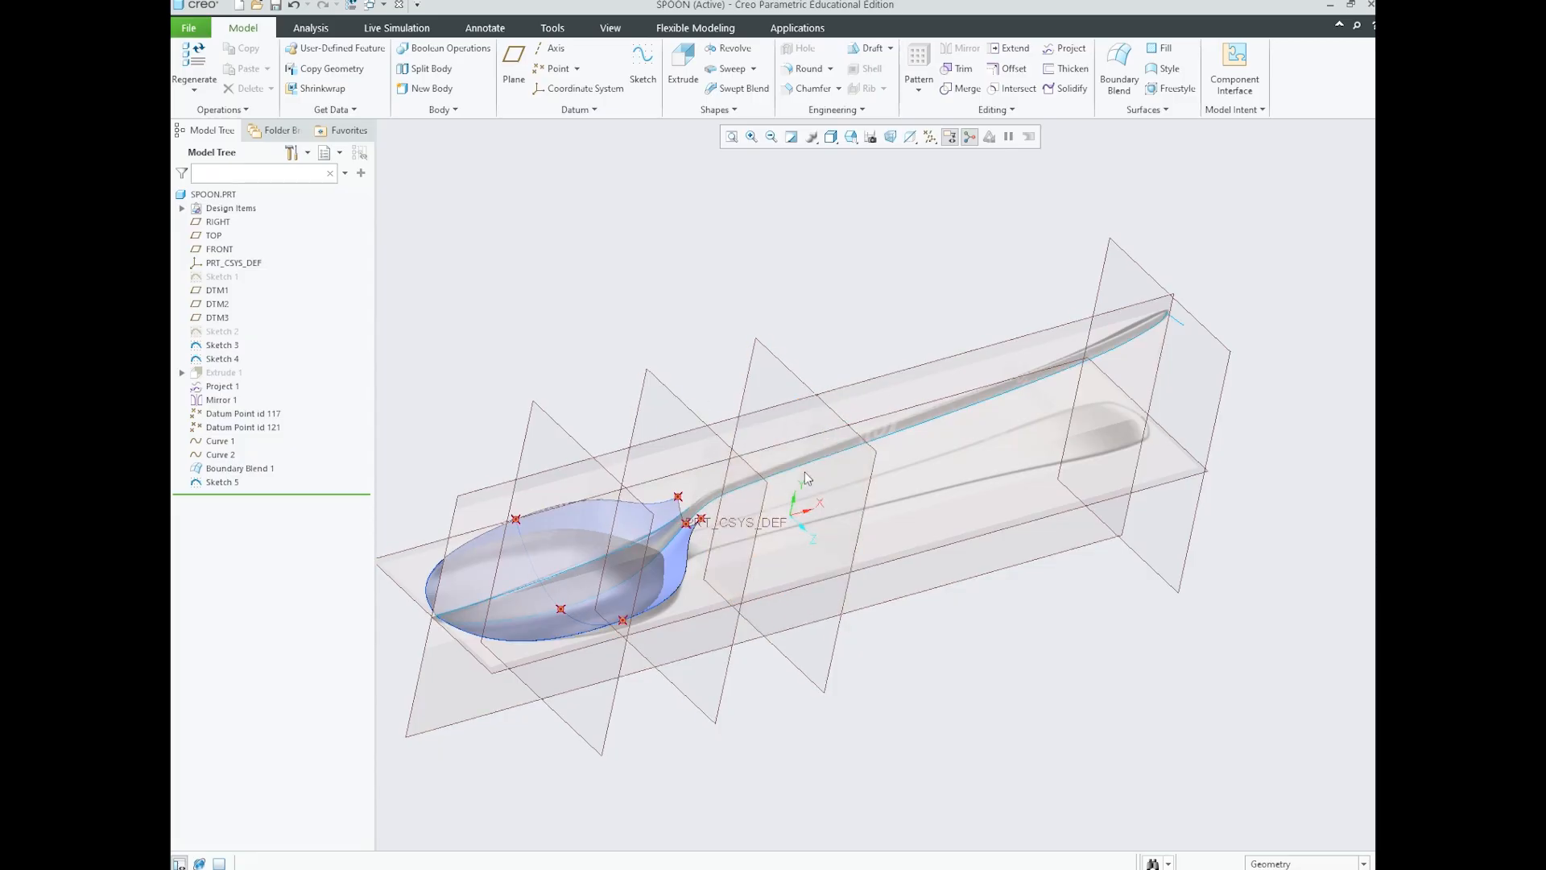
mouse_move(915, 502)
middle_down()
mouse_move(911, 521)
mouse_move(887, 507)
mouse_move(894, 531)
middle_up()
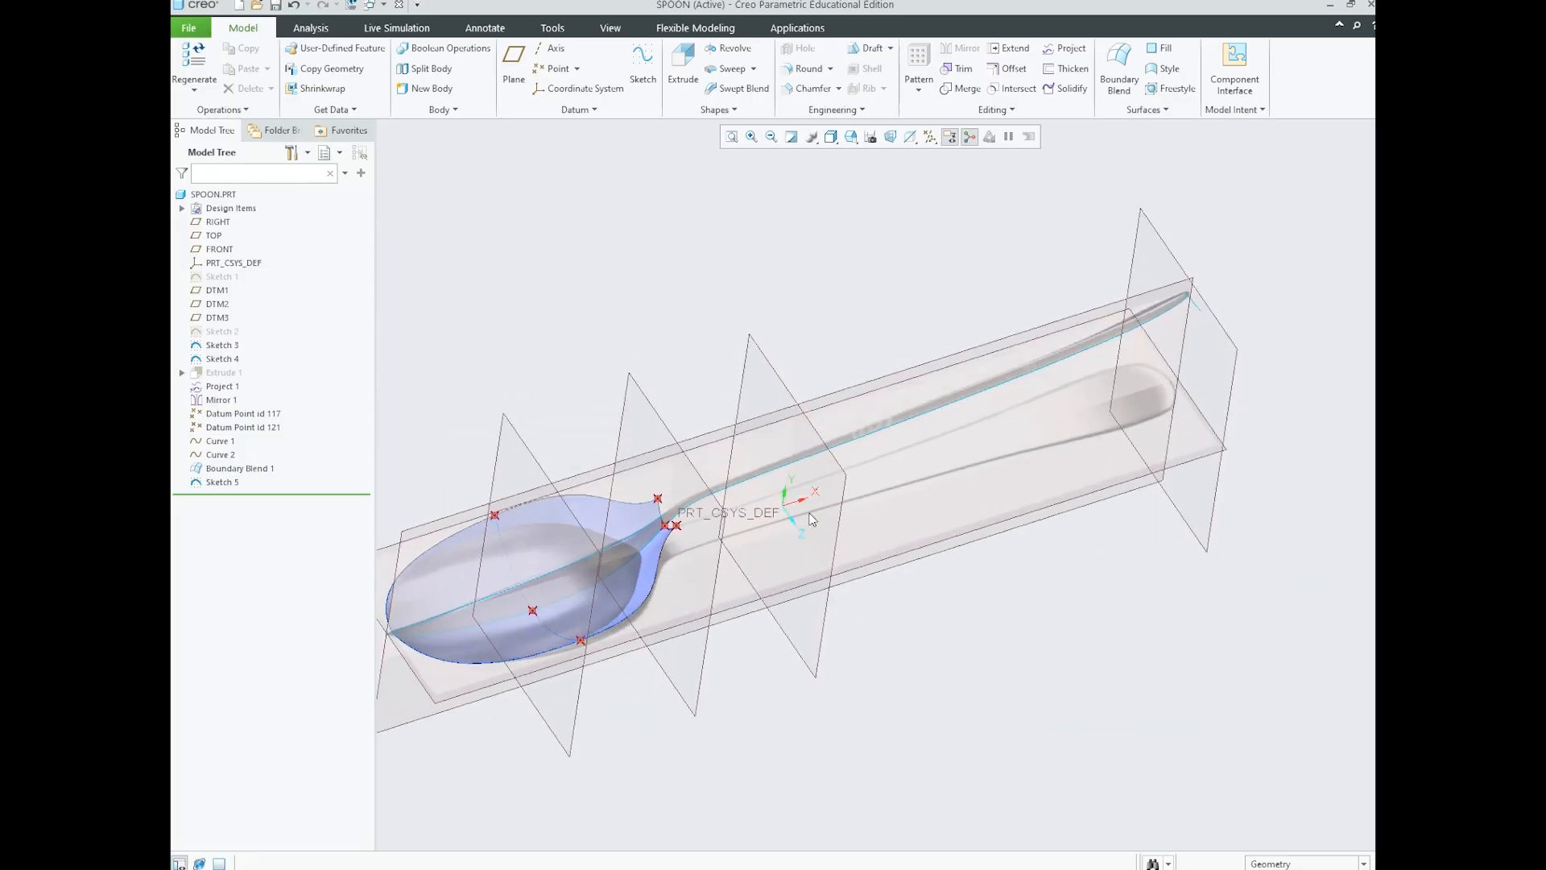
mouse_move(1028, 410)
middle_down()
mouse_move(1008, 388)
mouse_move(759, 495)
middle_up()
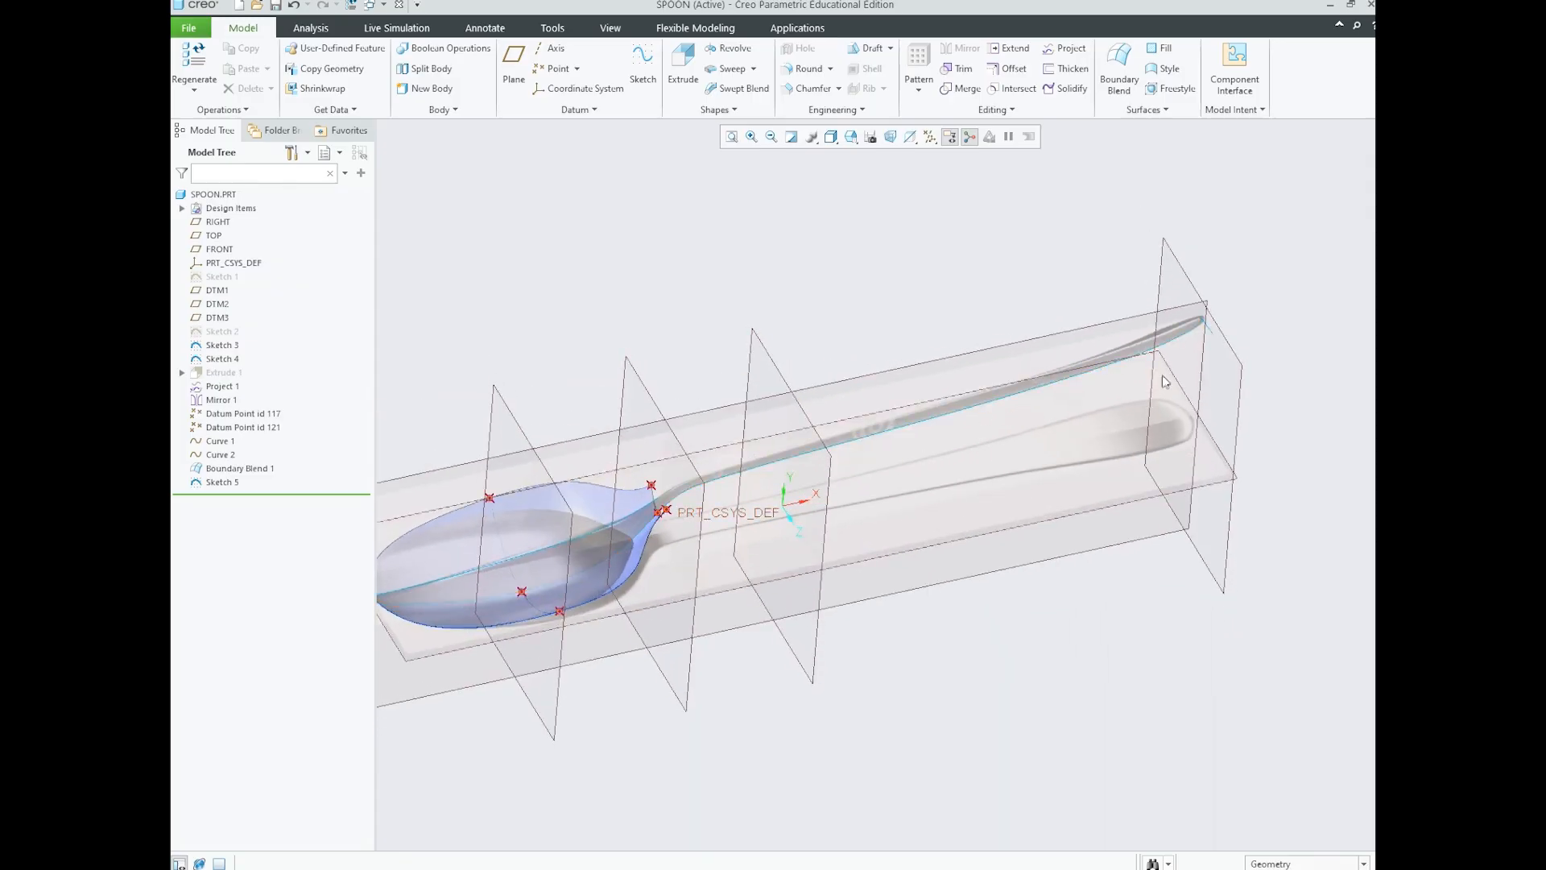
scroll(931, 403, up, 3)
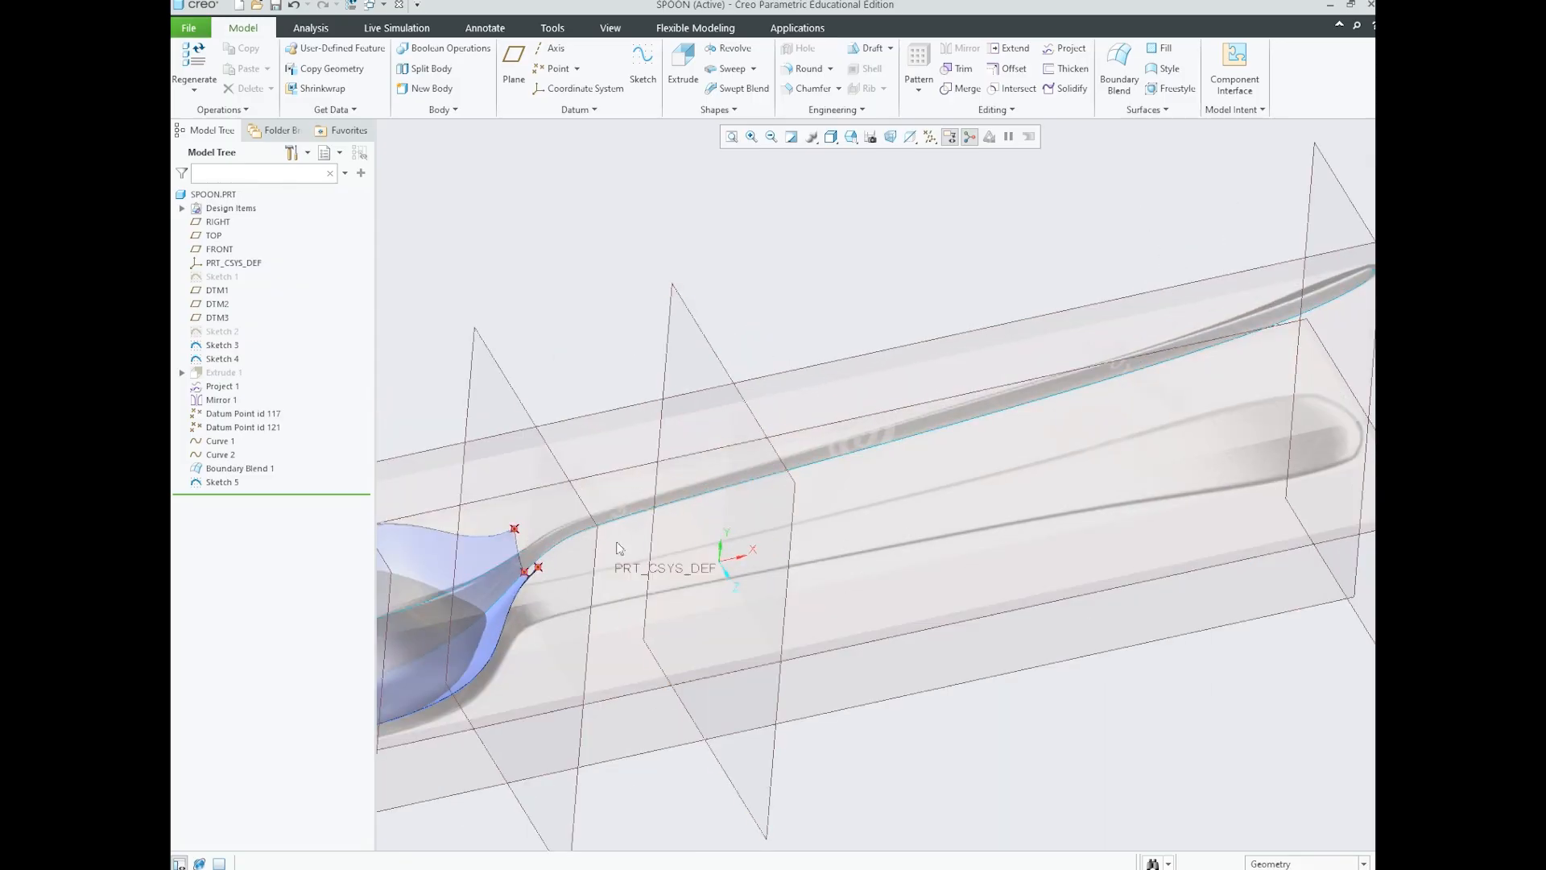
click(535, 569)
scroll(918, 422, down, 2)
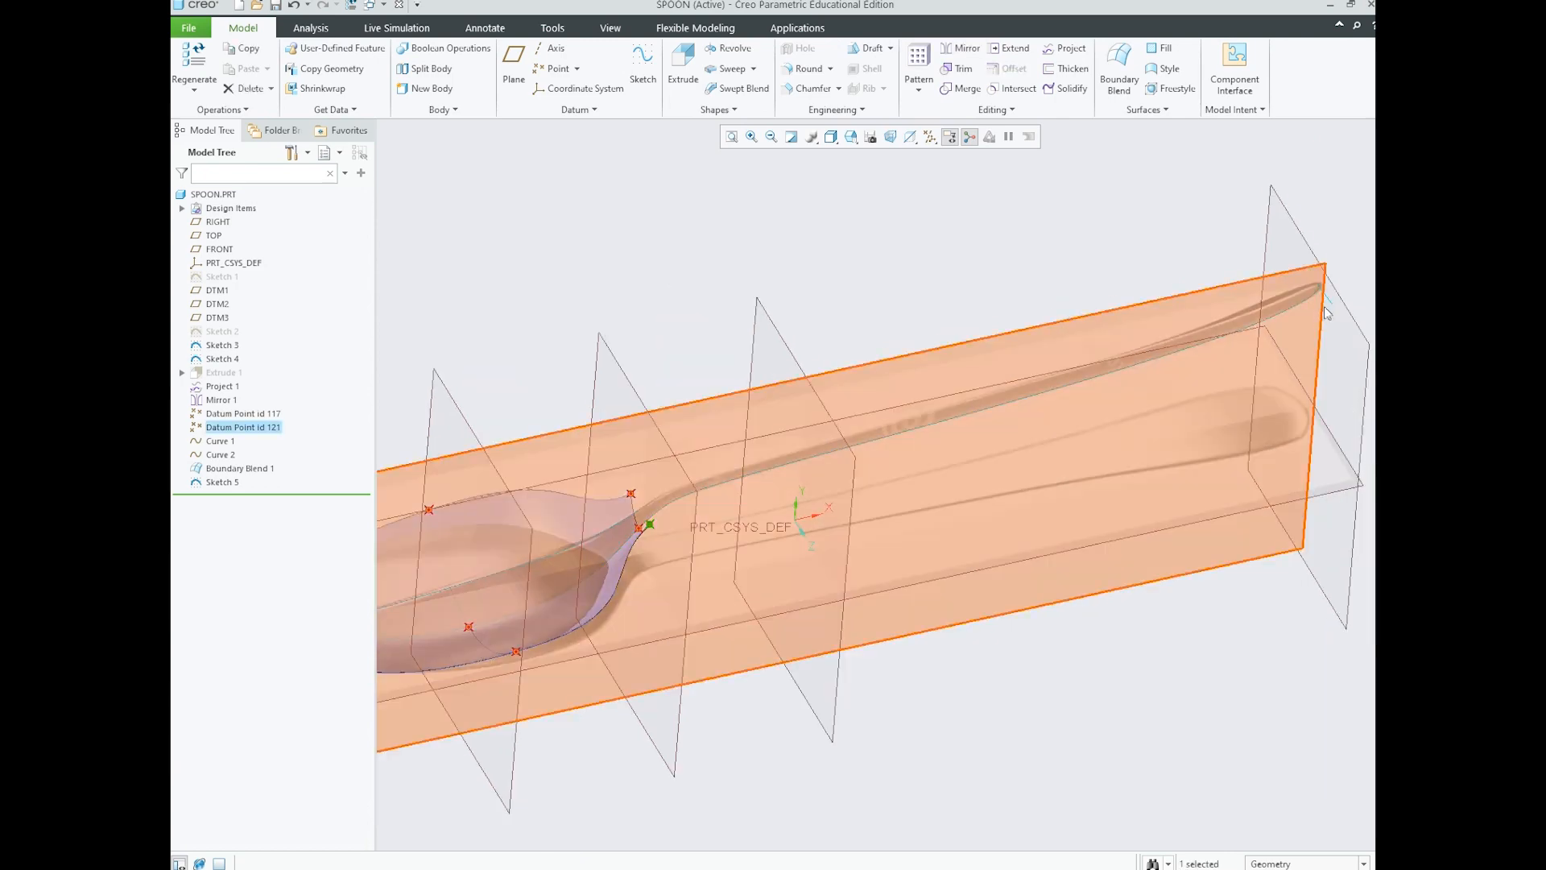
click(1330, 300)
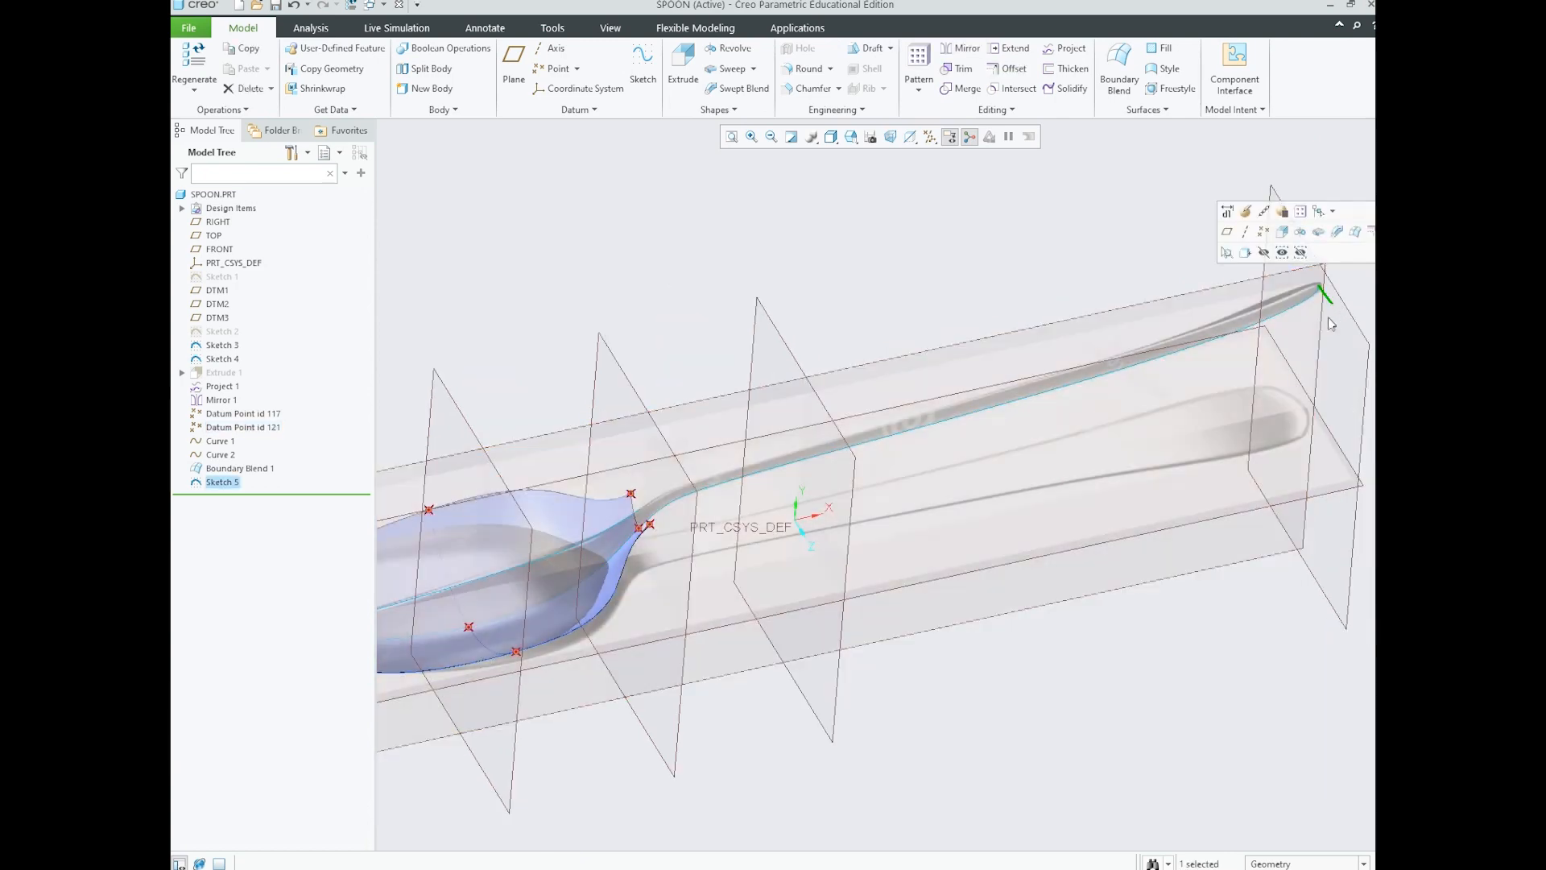
click(1109, 256)
scroll(990, 406, down, 1)
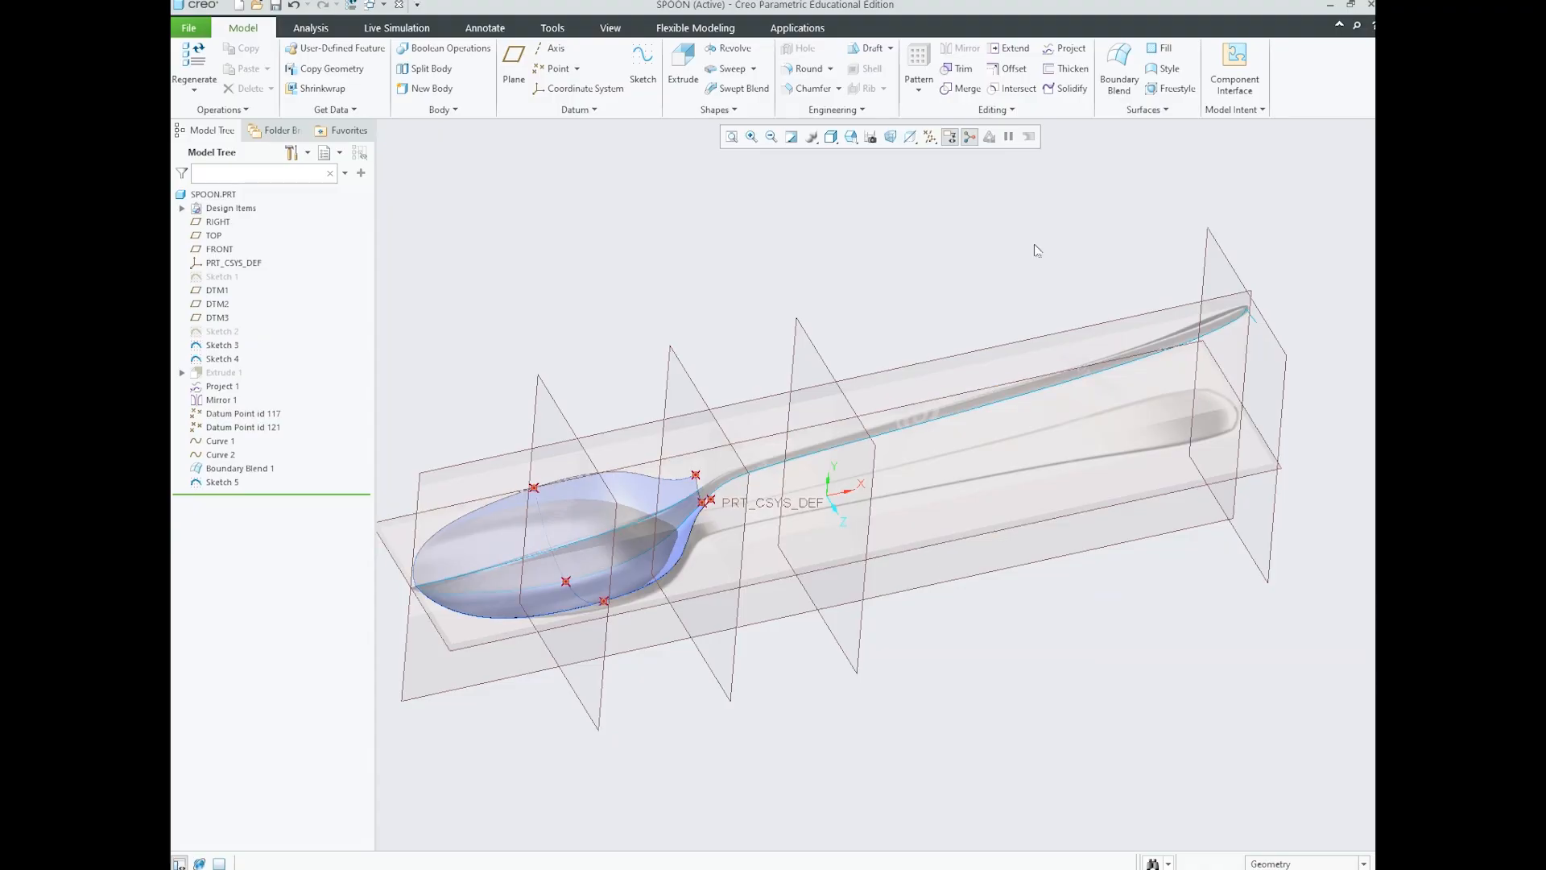
- Start a Style feature and orient the model to the TOP view with the handle in sight
click(1171, 71)
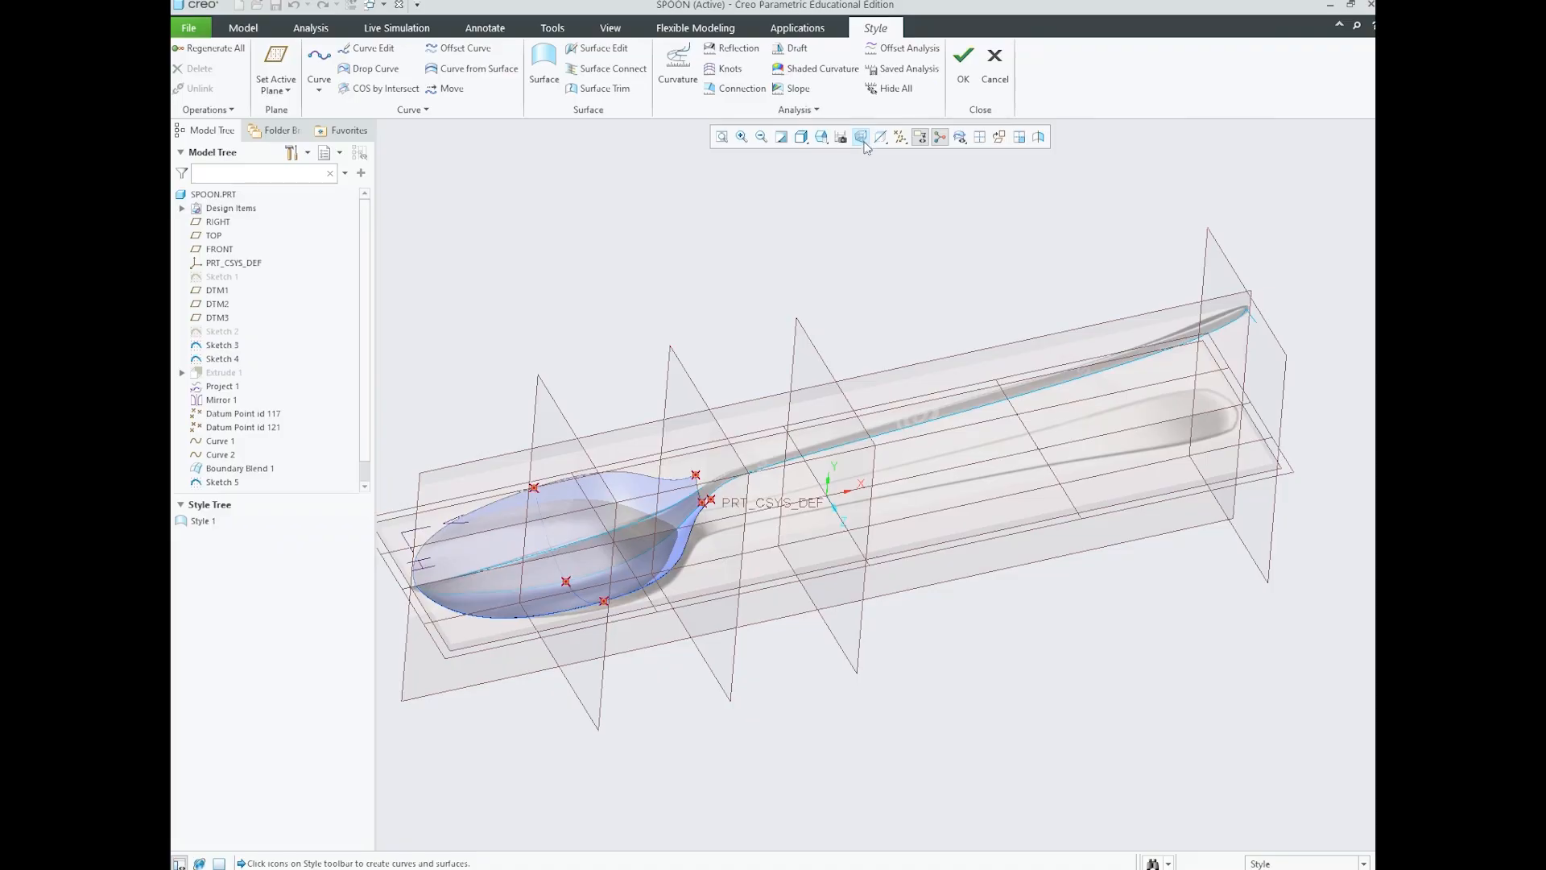
click(822, 137)
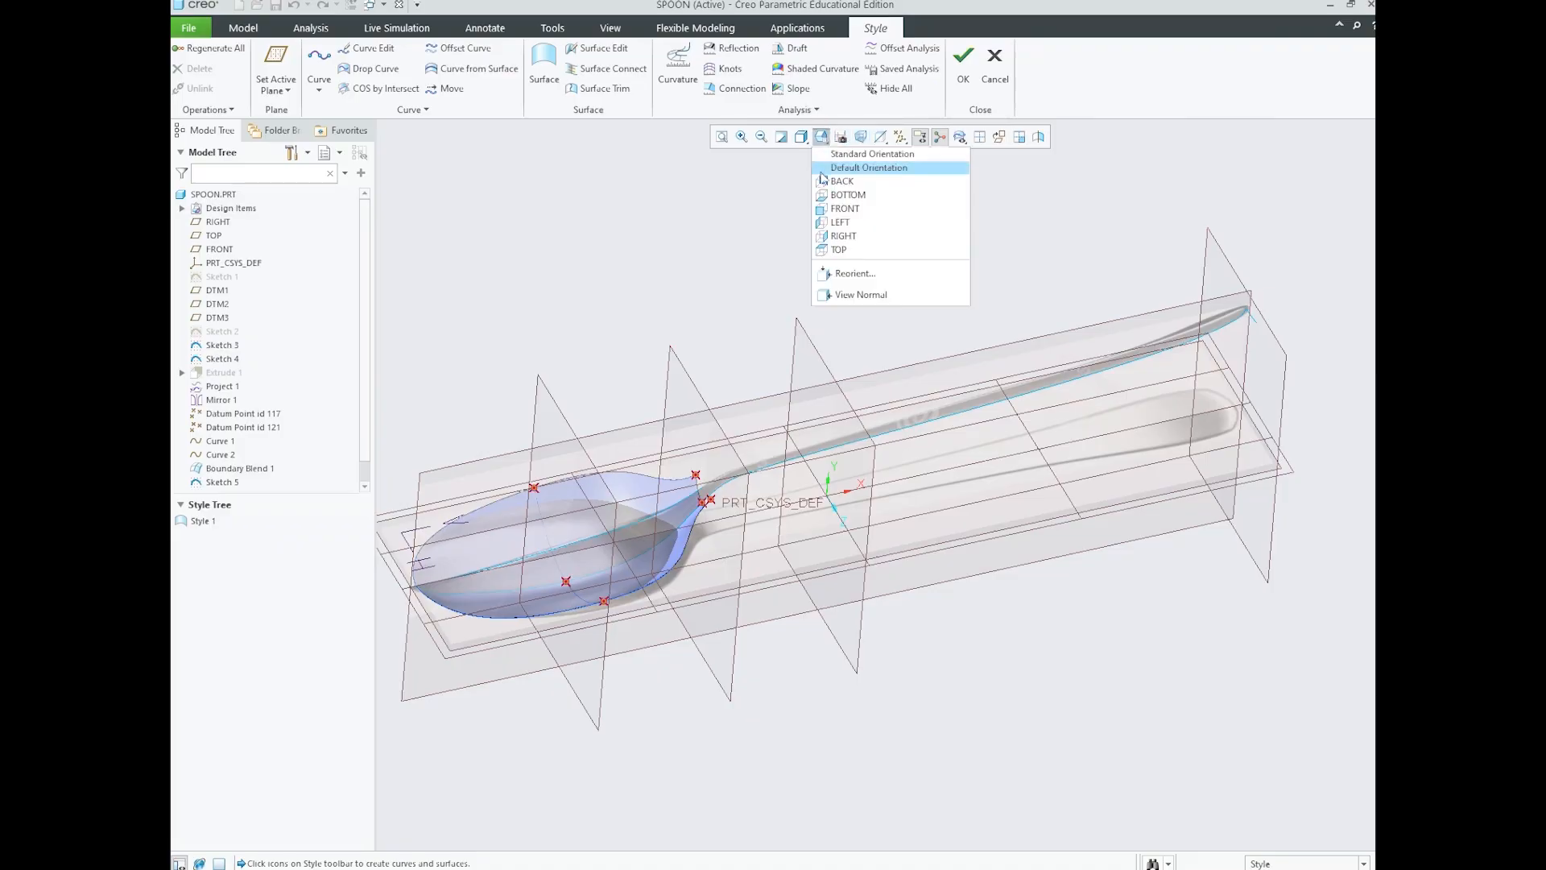
click(841, 250)
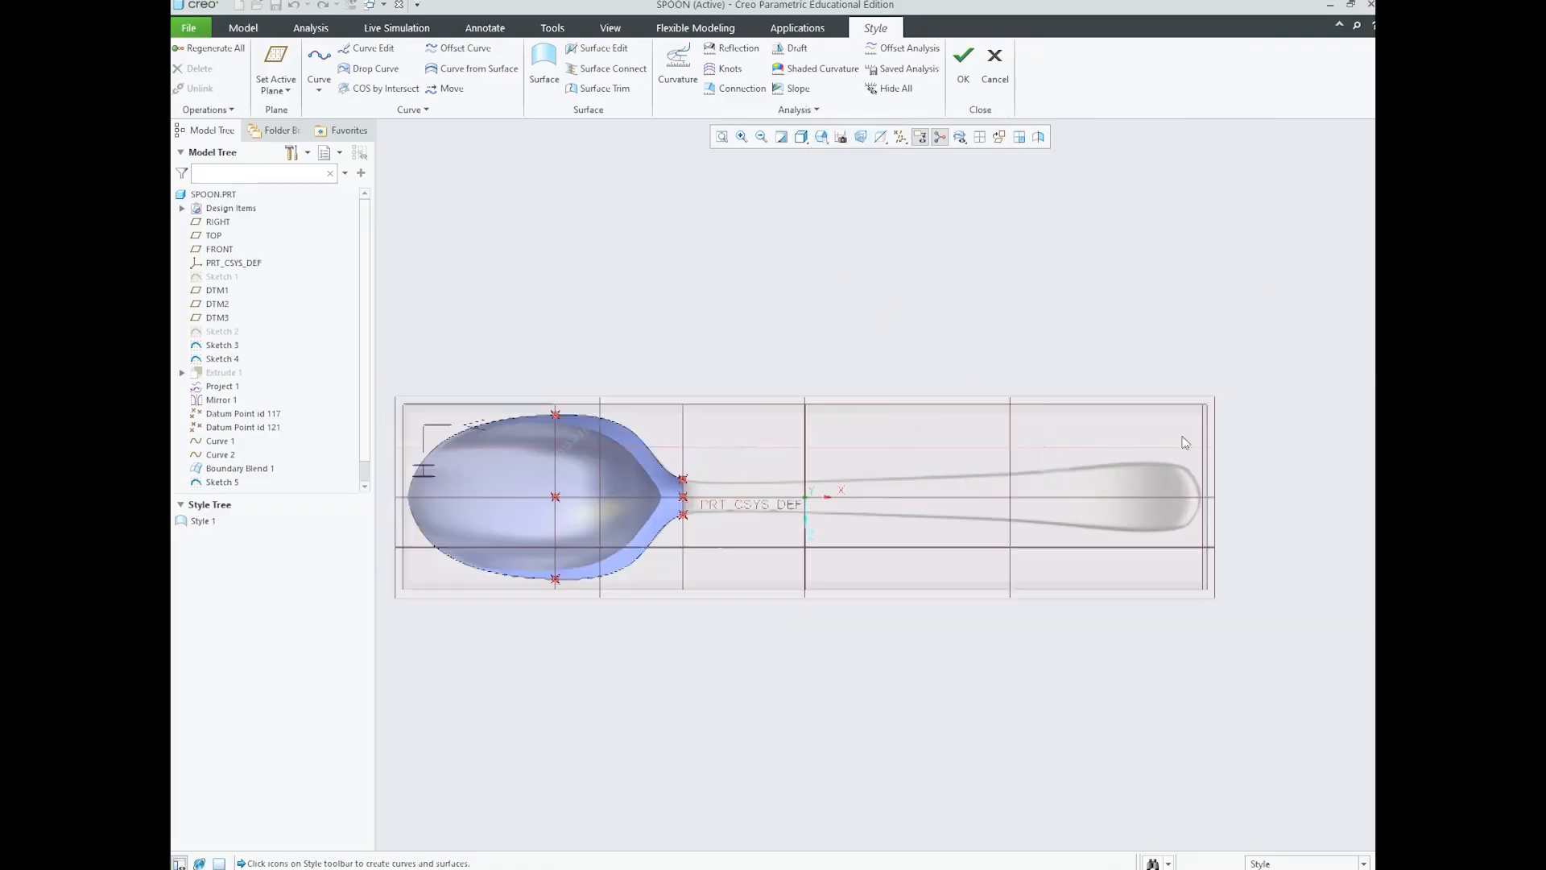
scroll(1185, 442, down, 2)
scroll(813, 556, down, 2)
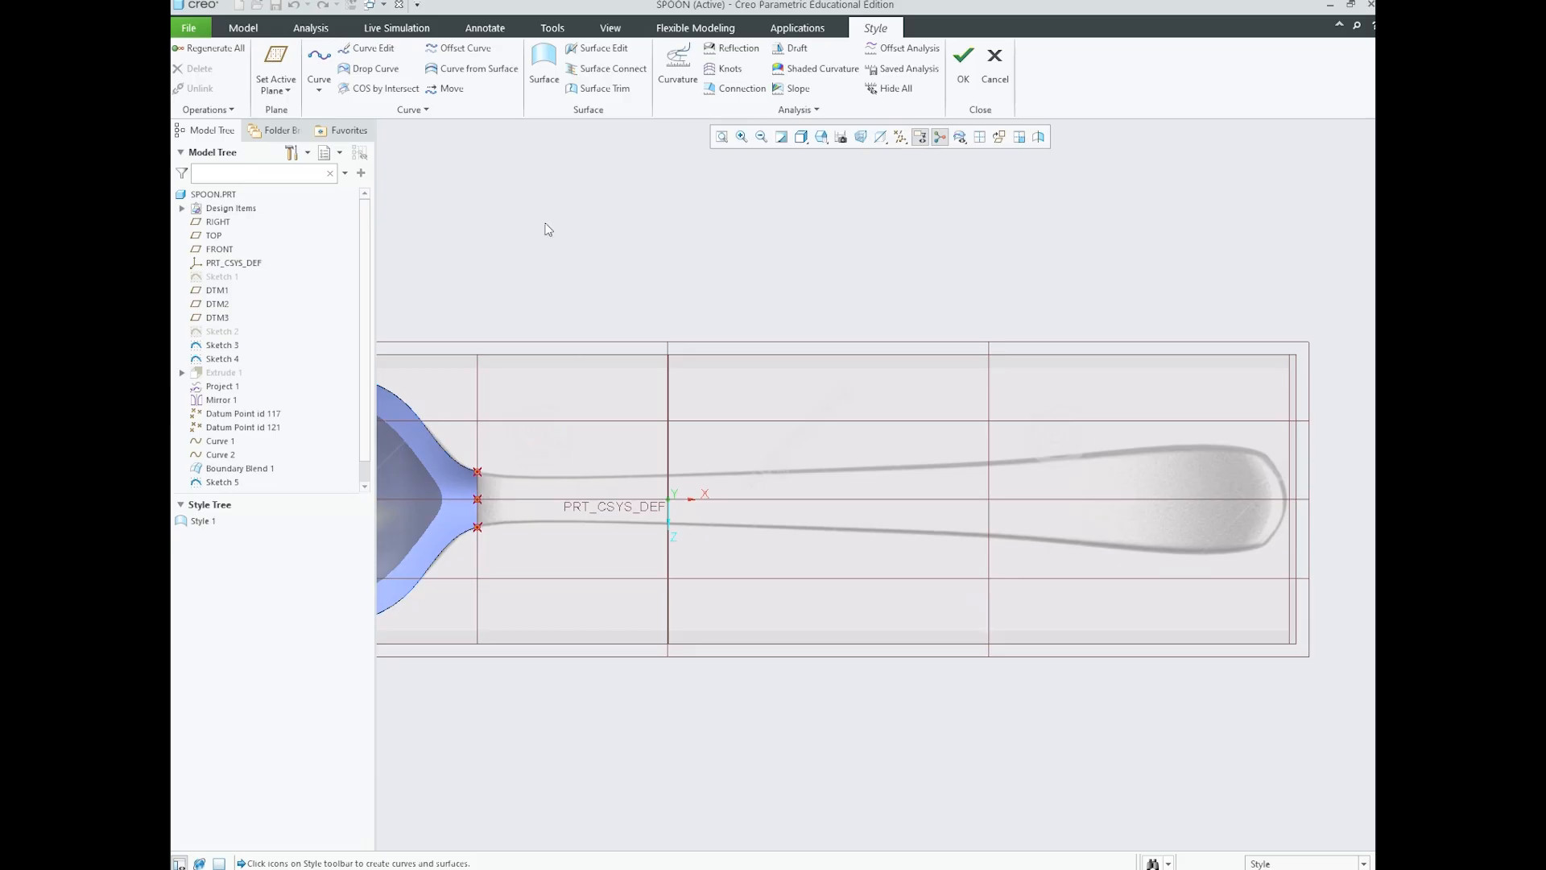
- Draw a free Style curve through four points along the handle image's lower edge, from the bowl neck to the rounded tip
click(321, 60)
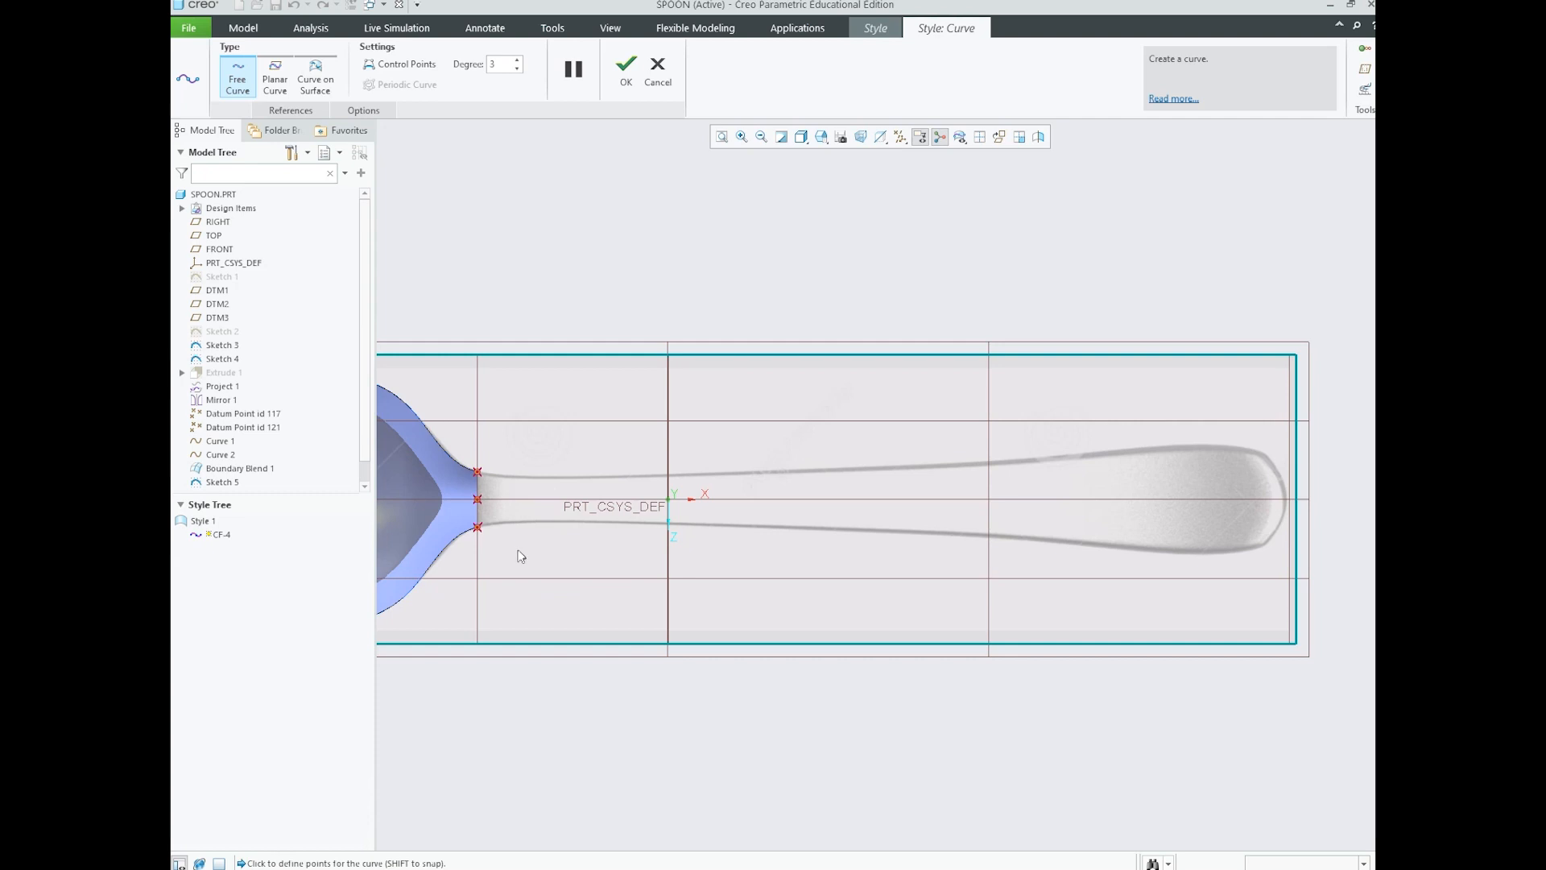
click(485, 533)
click(810, 528)
click(1117, 550)
click(1261, 546)
scroll(1307, 506, up, 3)
scroll(1305, 528, up, 1)
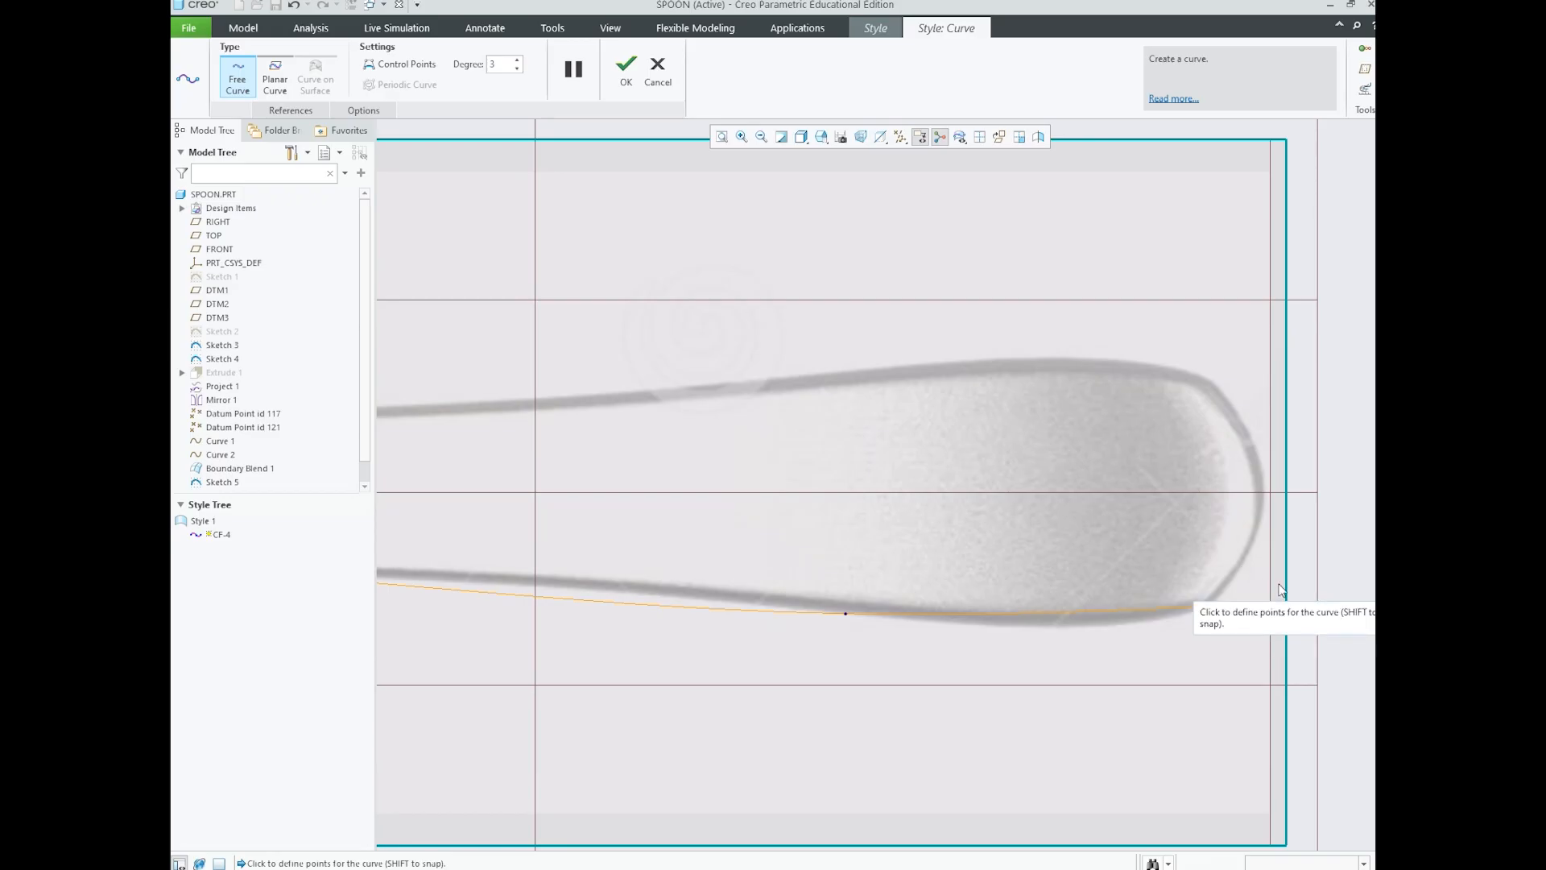
scroll(1281, 590, down, 5)
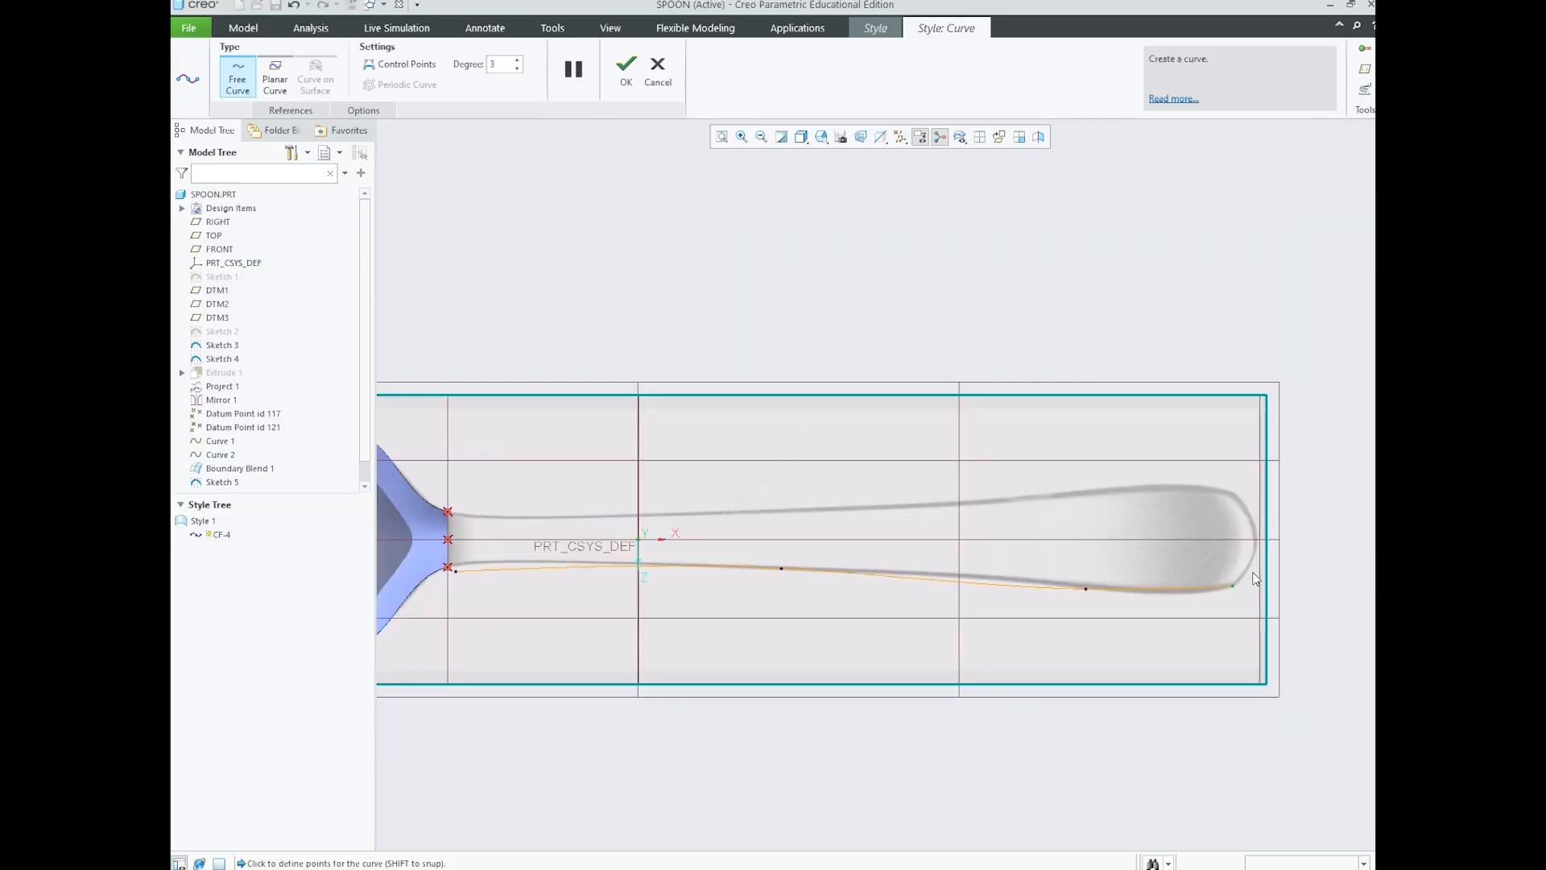
scroll(1254, 578, up, 6)
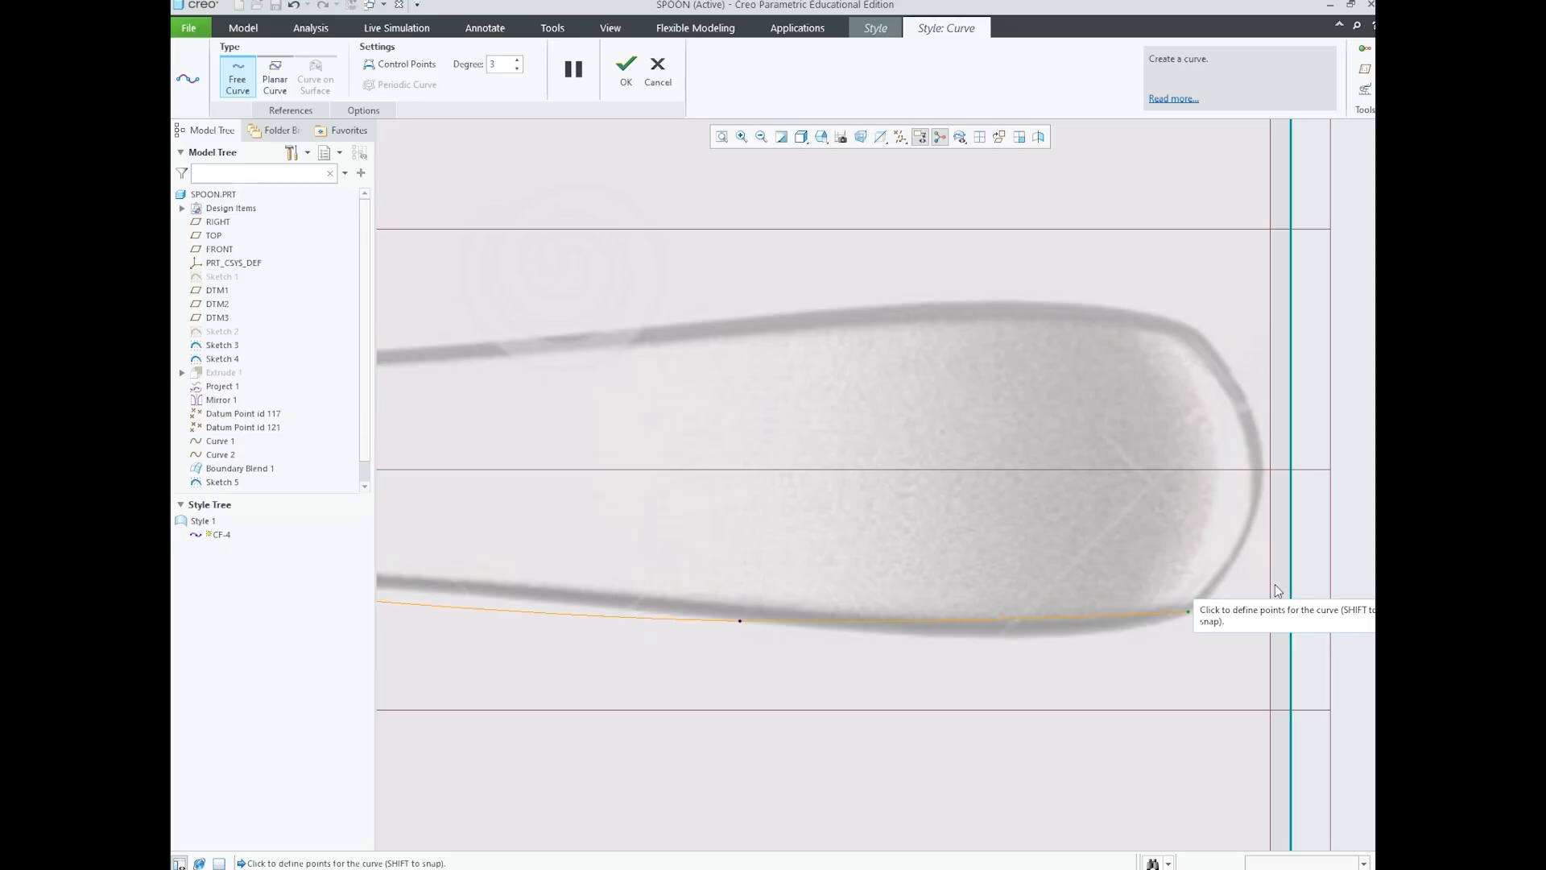
middle_click(1276, 588)
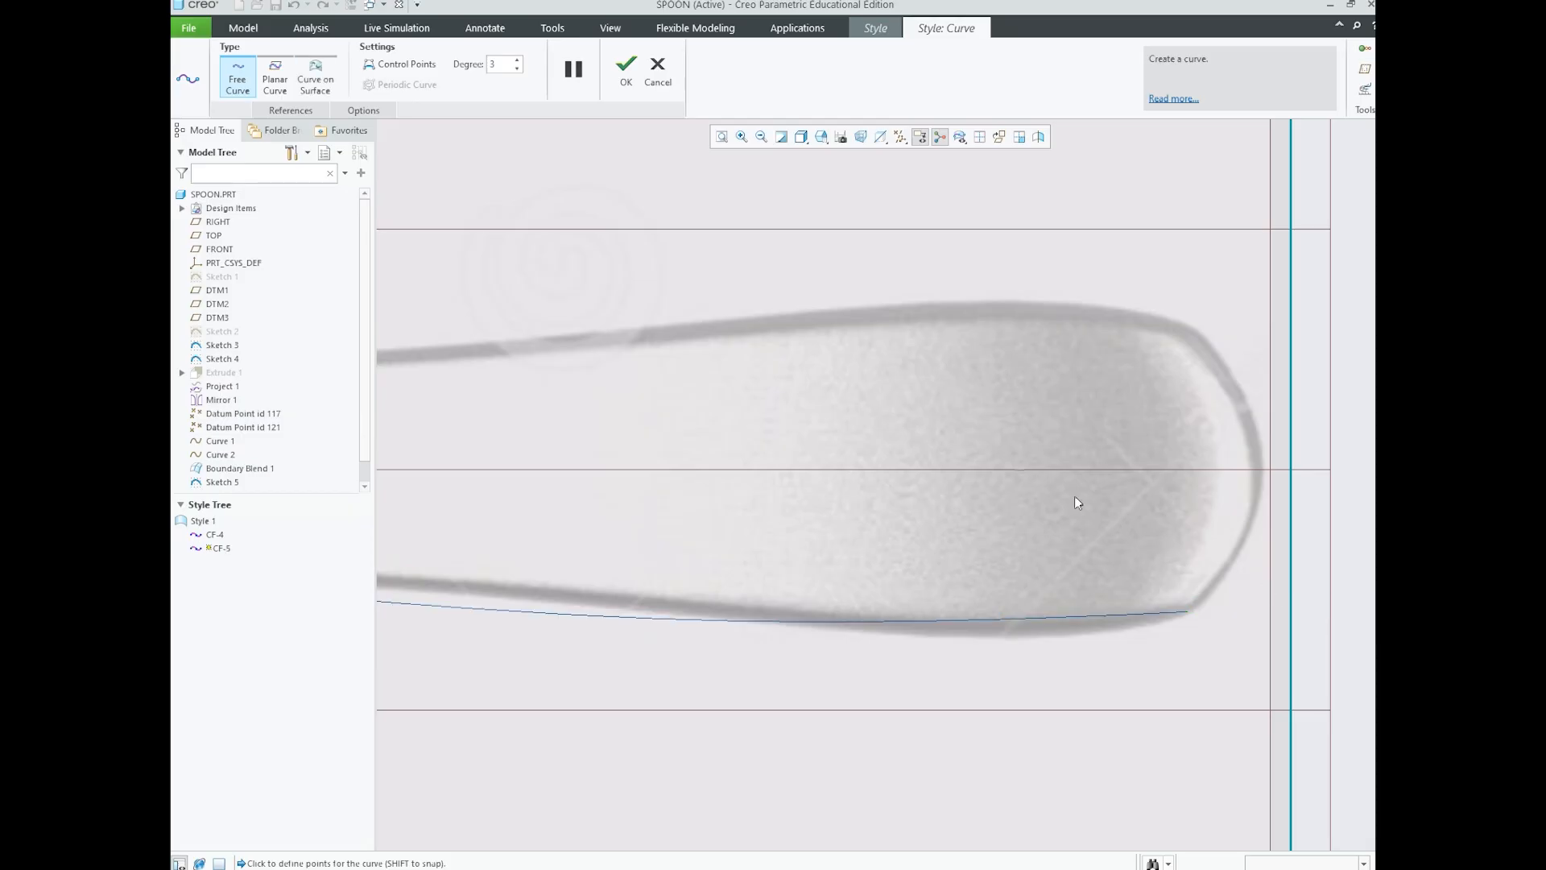
scroll(1102, 551, down, 5)
scroll(793, 551, up, 1)
scroll(1022, 551, down, 2)
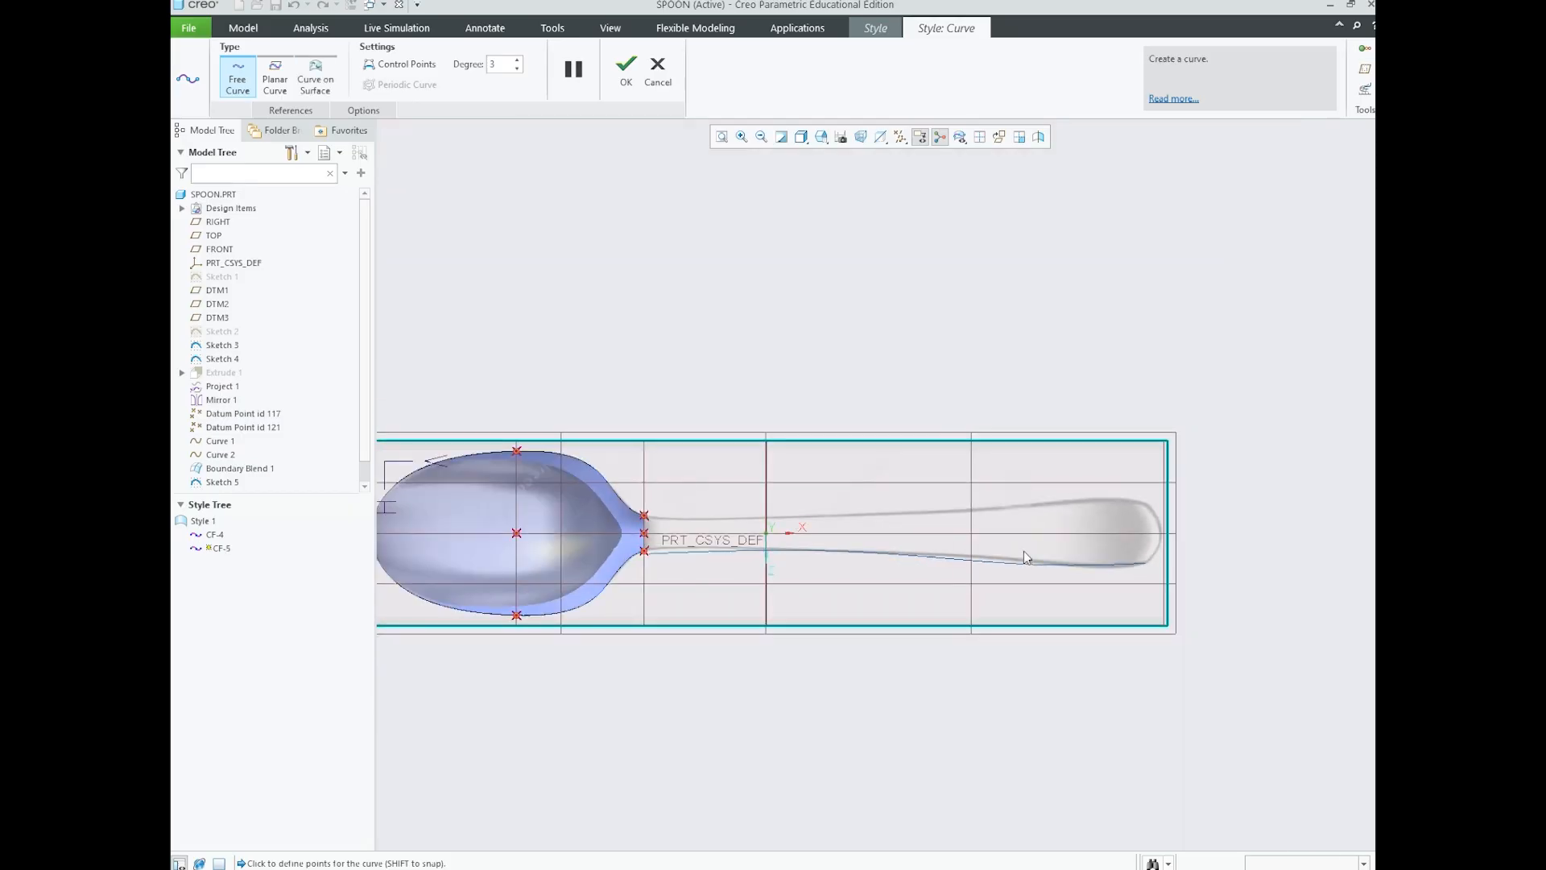
scroll(854, 532, up, 3)
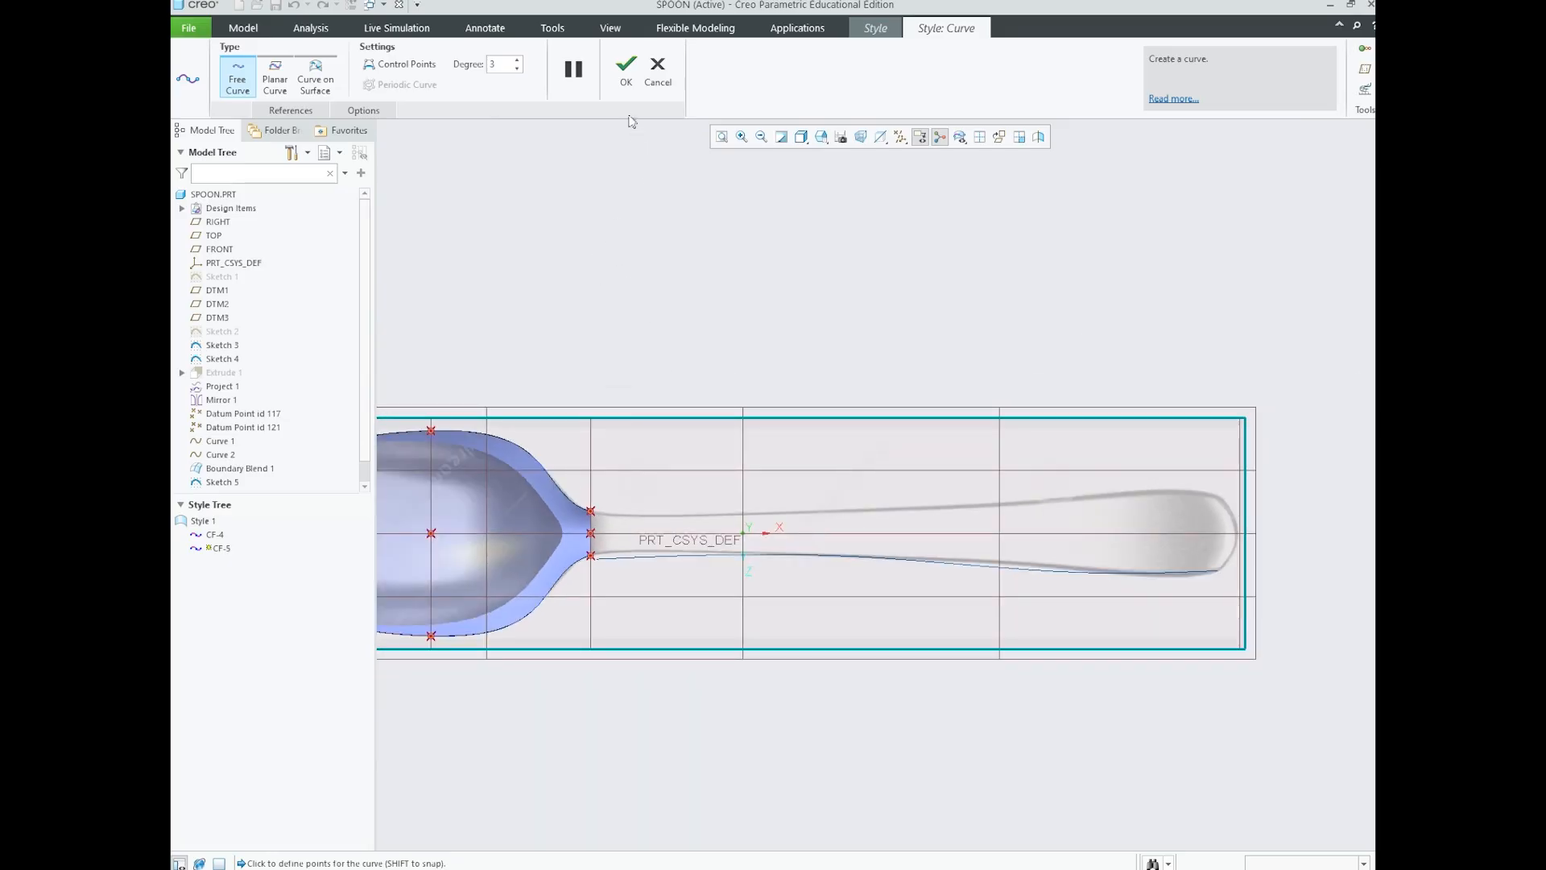
click(627, 72)
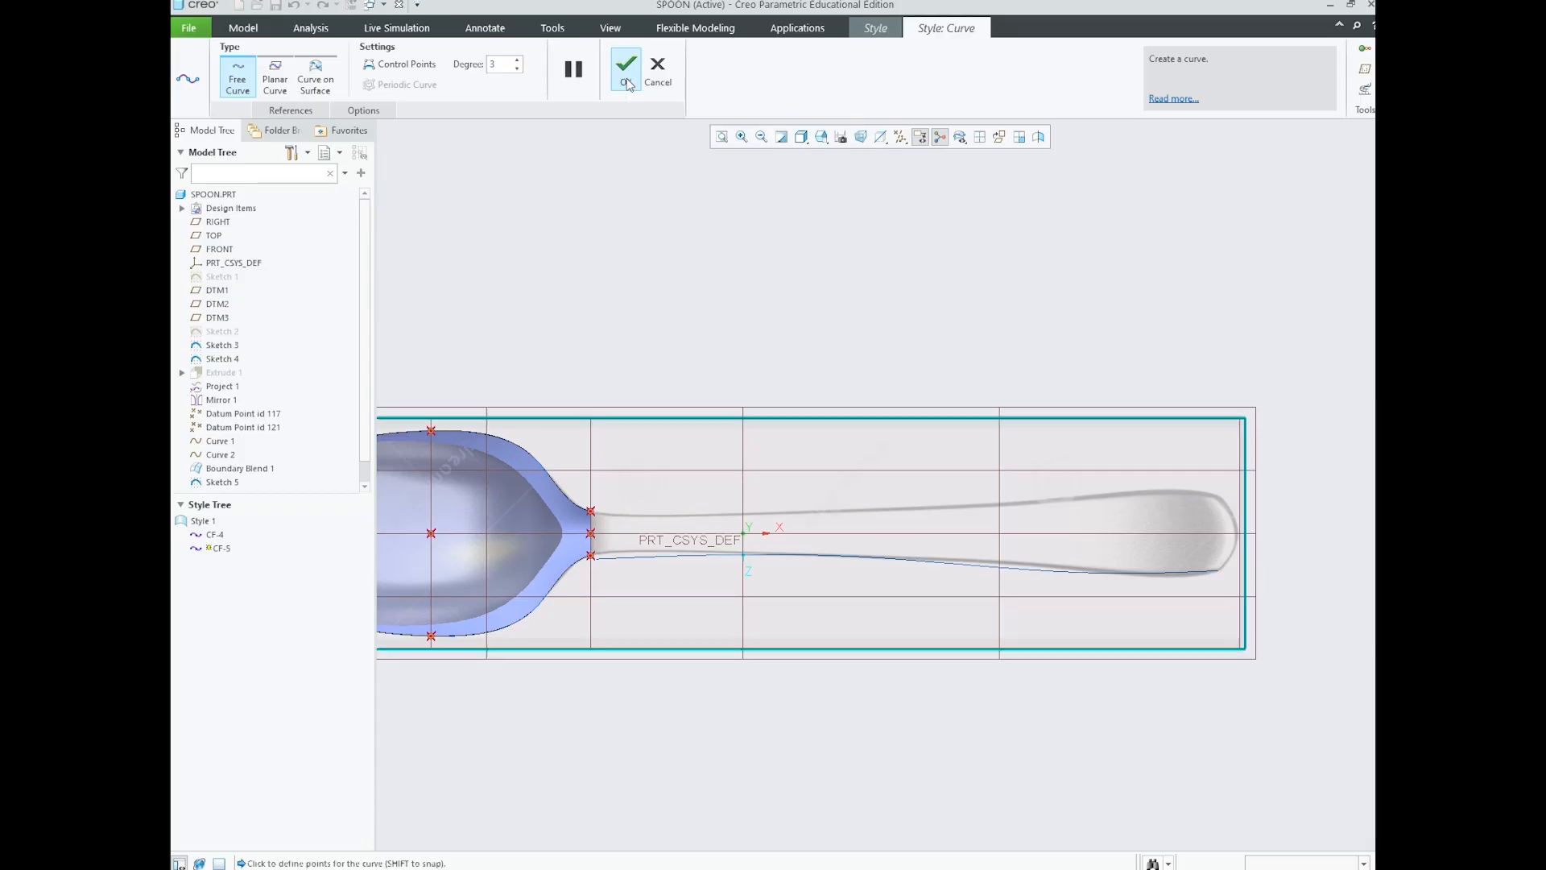
- Examine the new handle-edge curve from several angles against the bowl neck and the handle's side profile
scroll(834, 413, down, 2)
scroll(834, 414, up, 3)
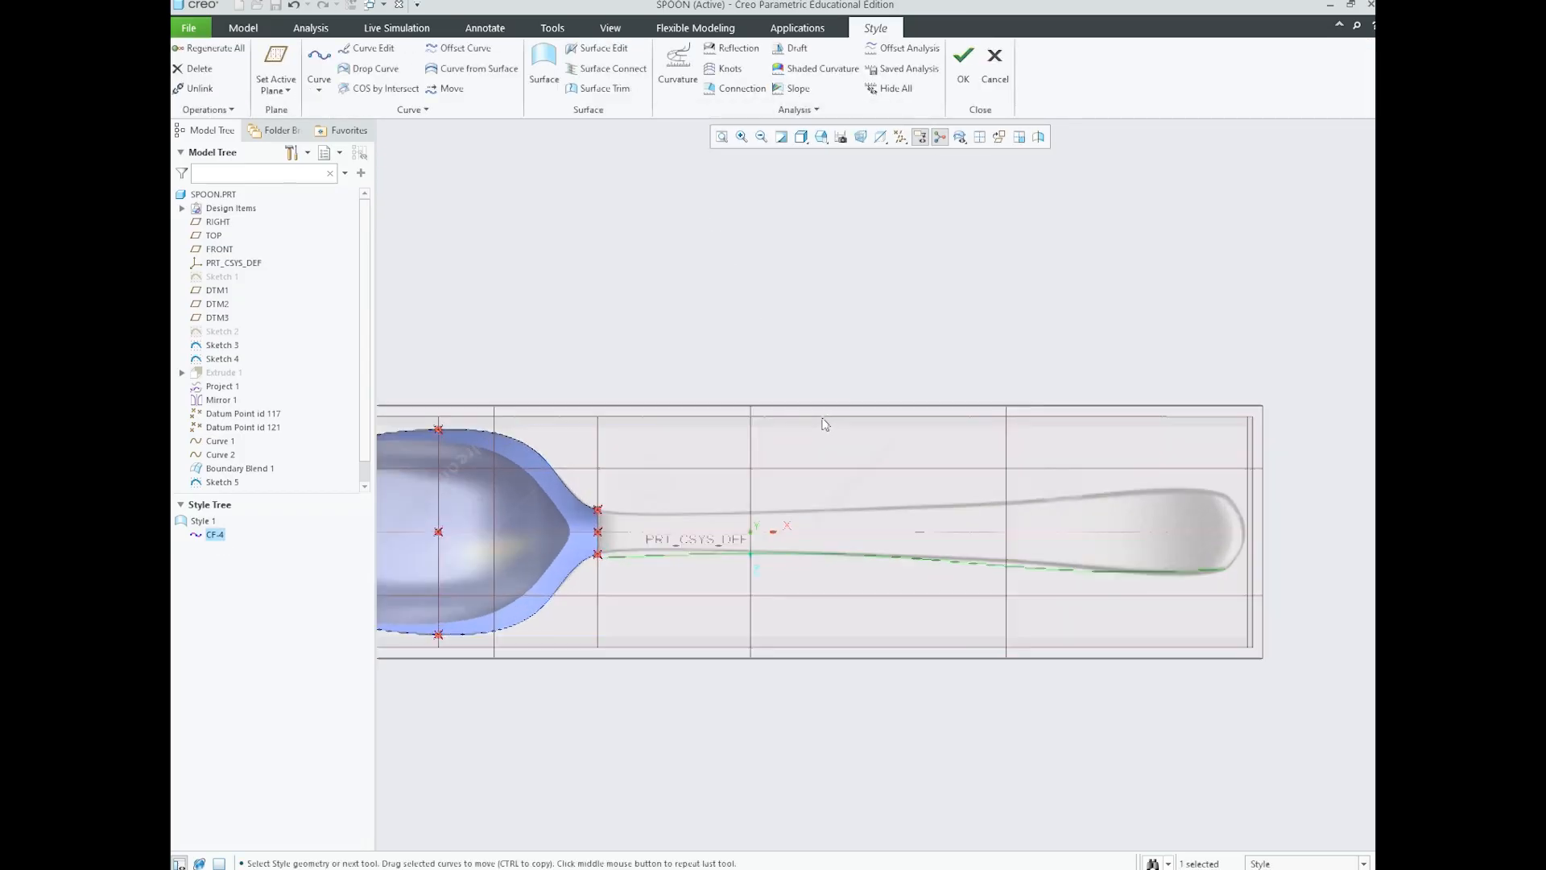
key(Escape)
click(903, 533)
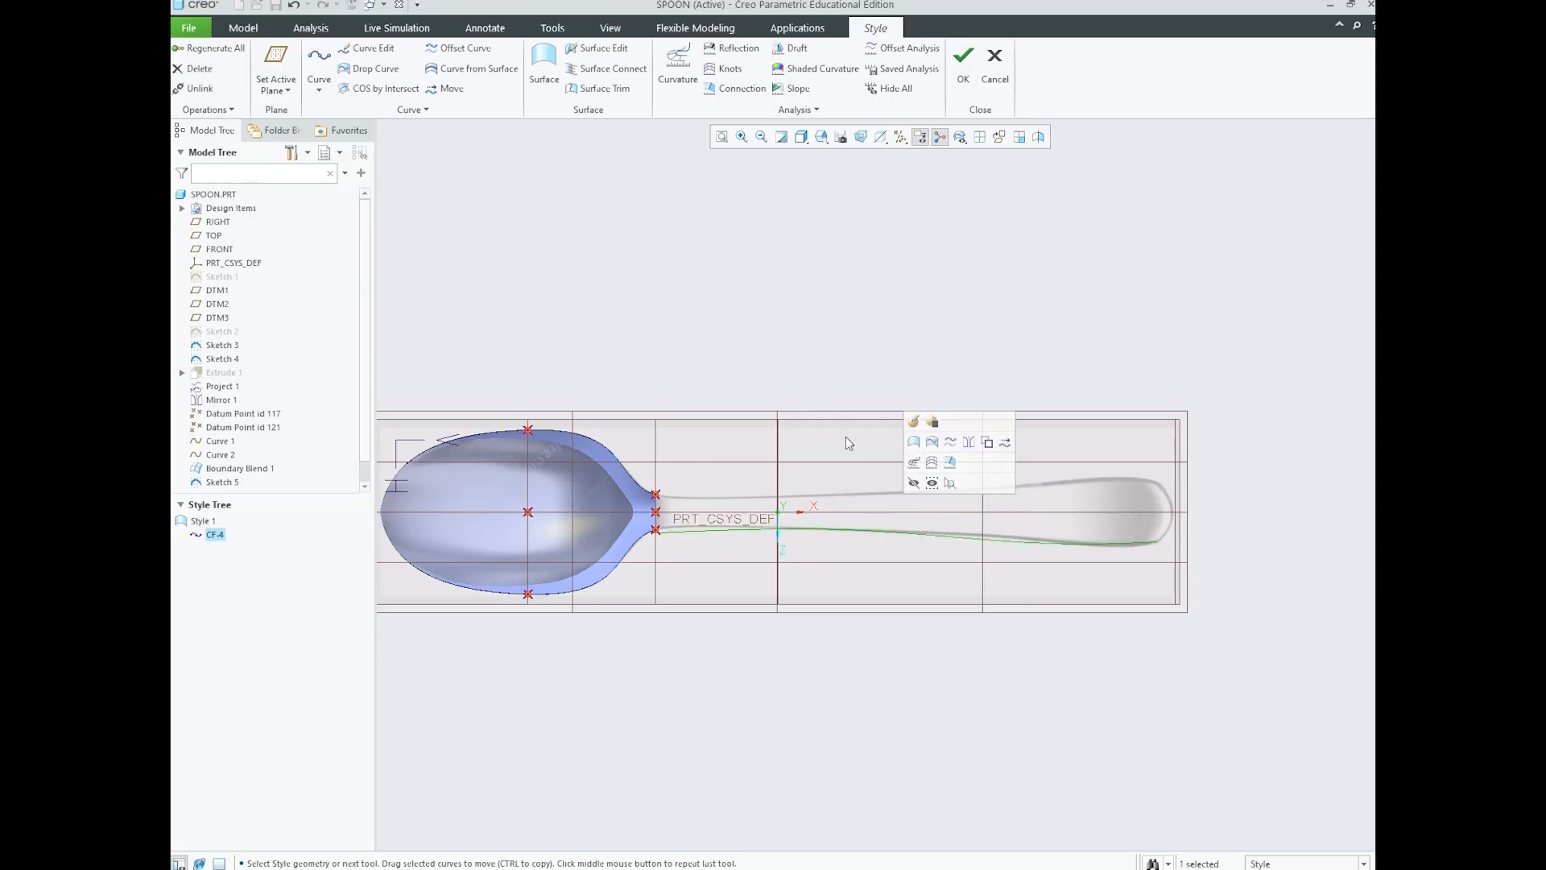
key(Escape)
scroll(965, 530, down, 2)
middle_drag(975, 555, 951, 512)
scroll(874, 472, down, 2)
scroll(939, 480, up, 3)
scroll(938, 480, down, 2)
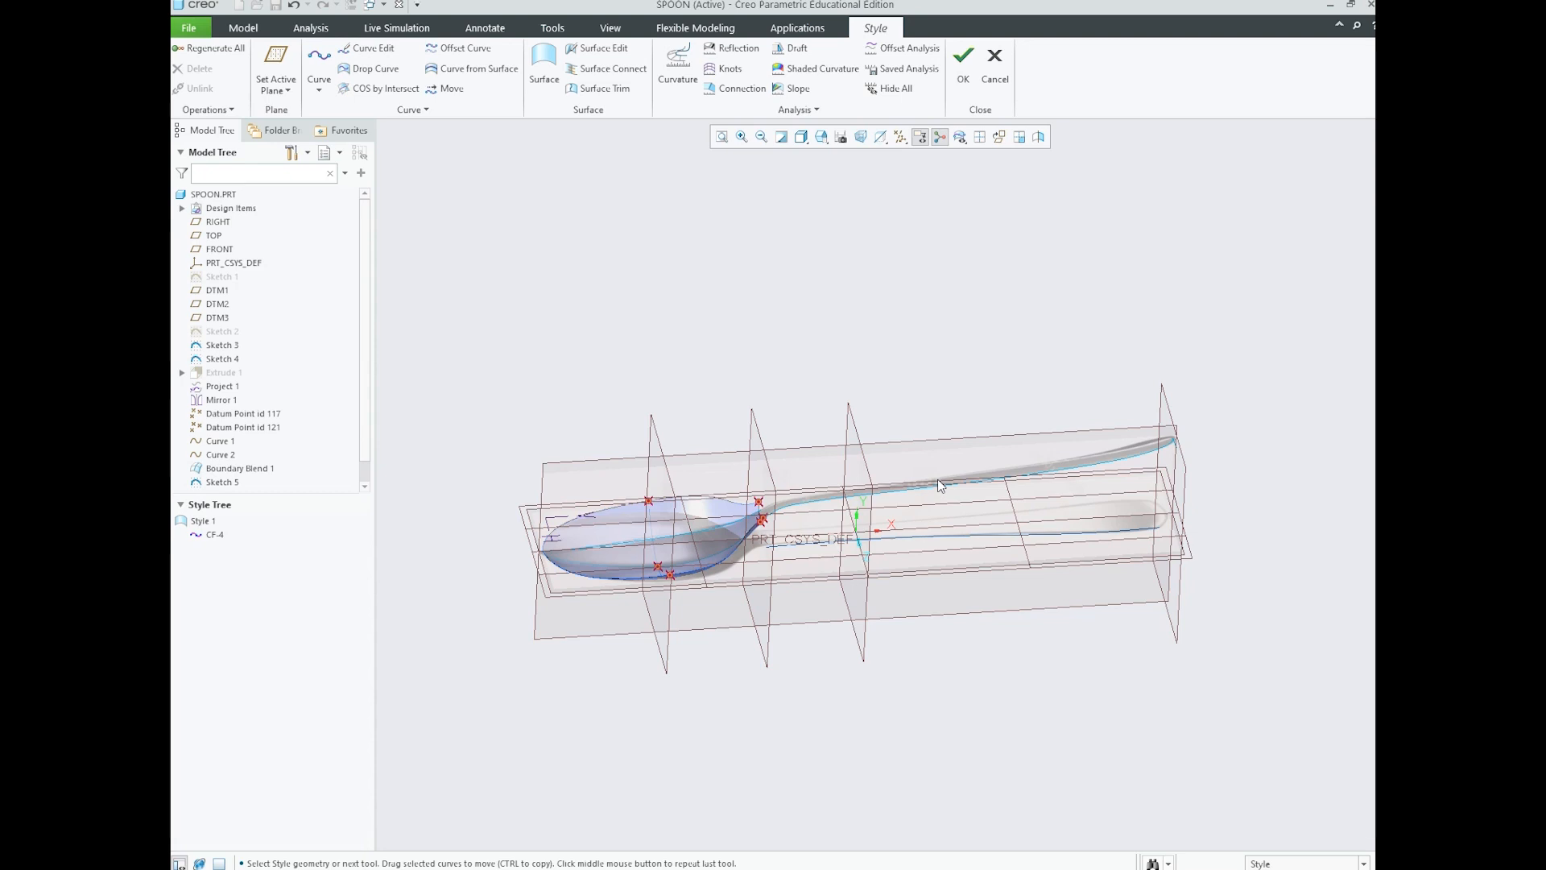
scroll(831, 475, up, 2)
scroll(906, 501, down, 2)
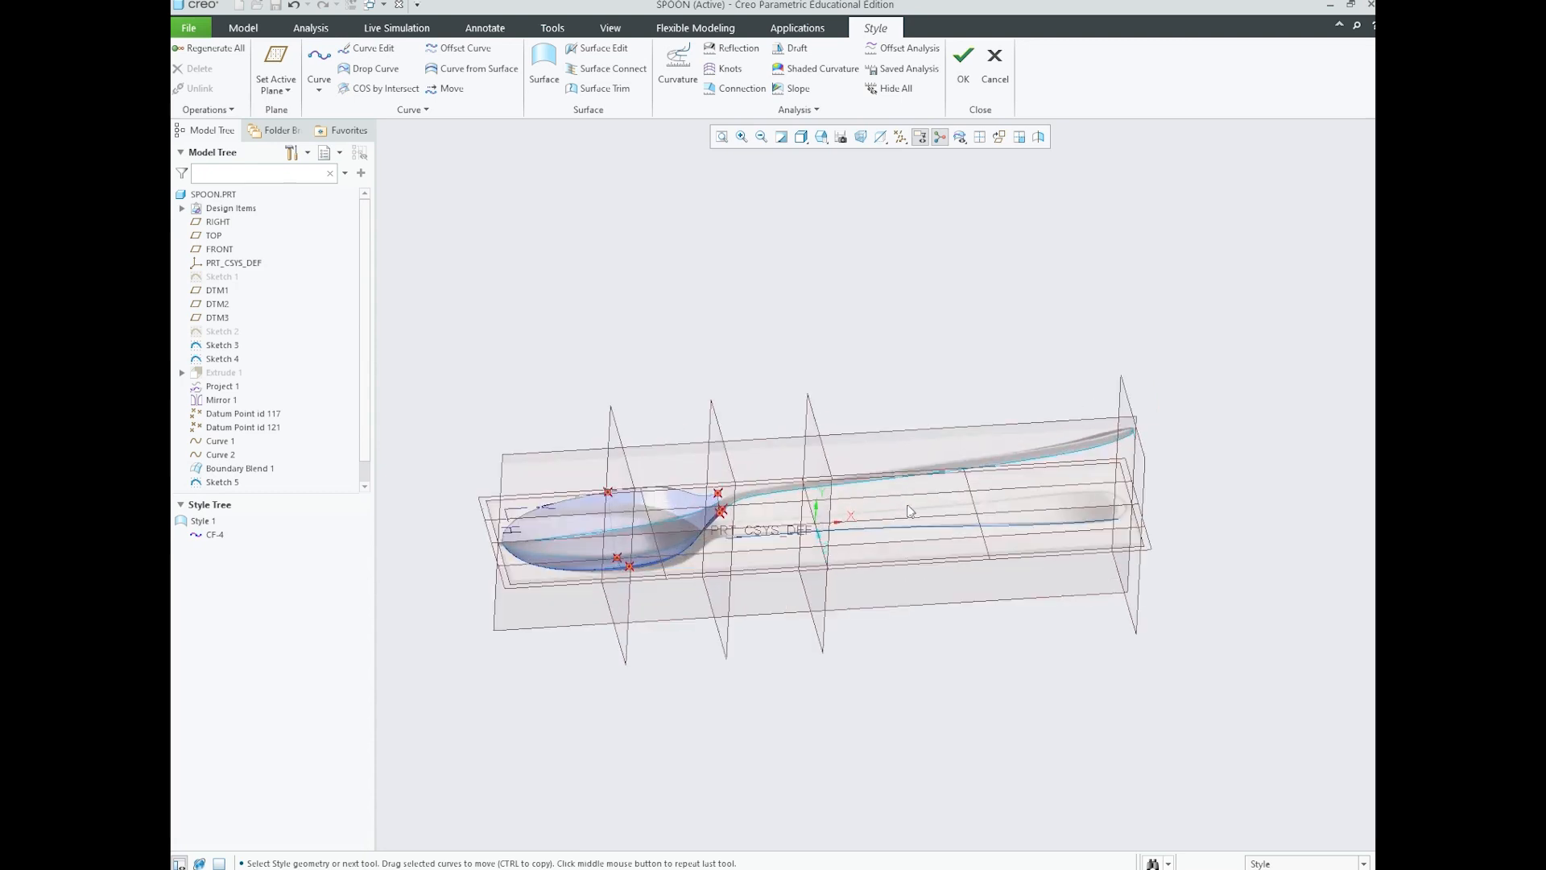
click(912, 526)
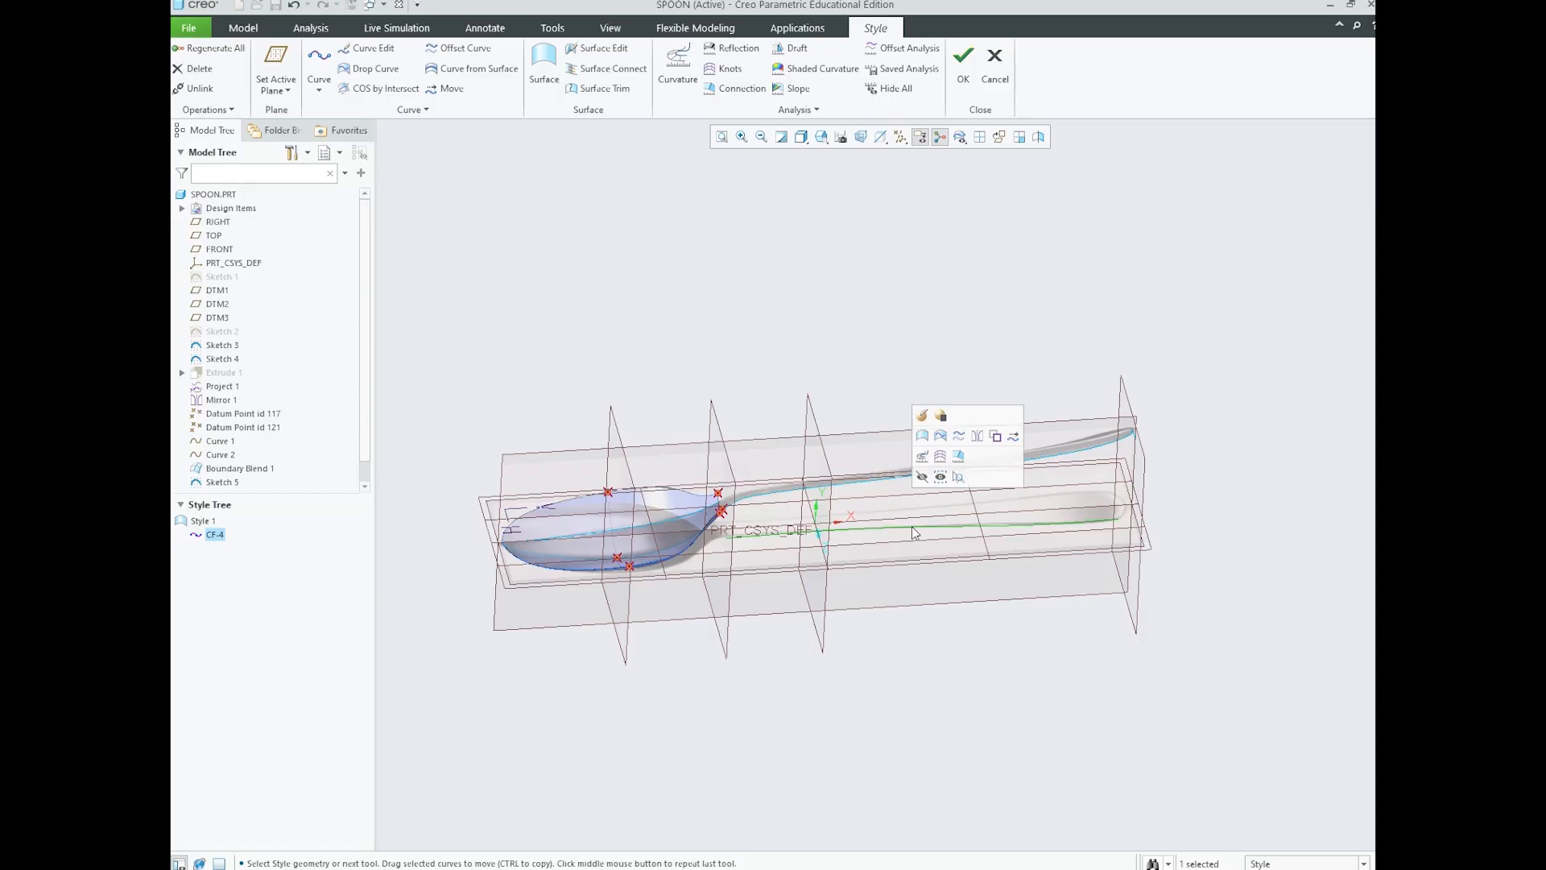
click(929, 556)
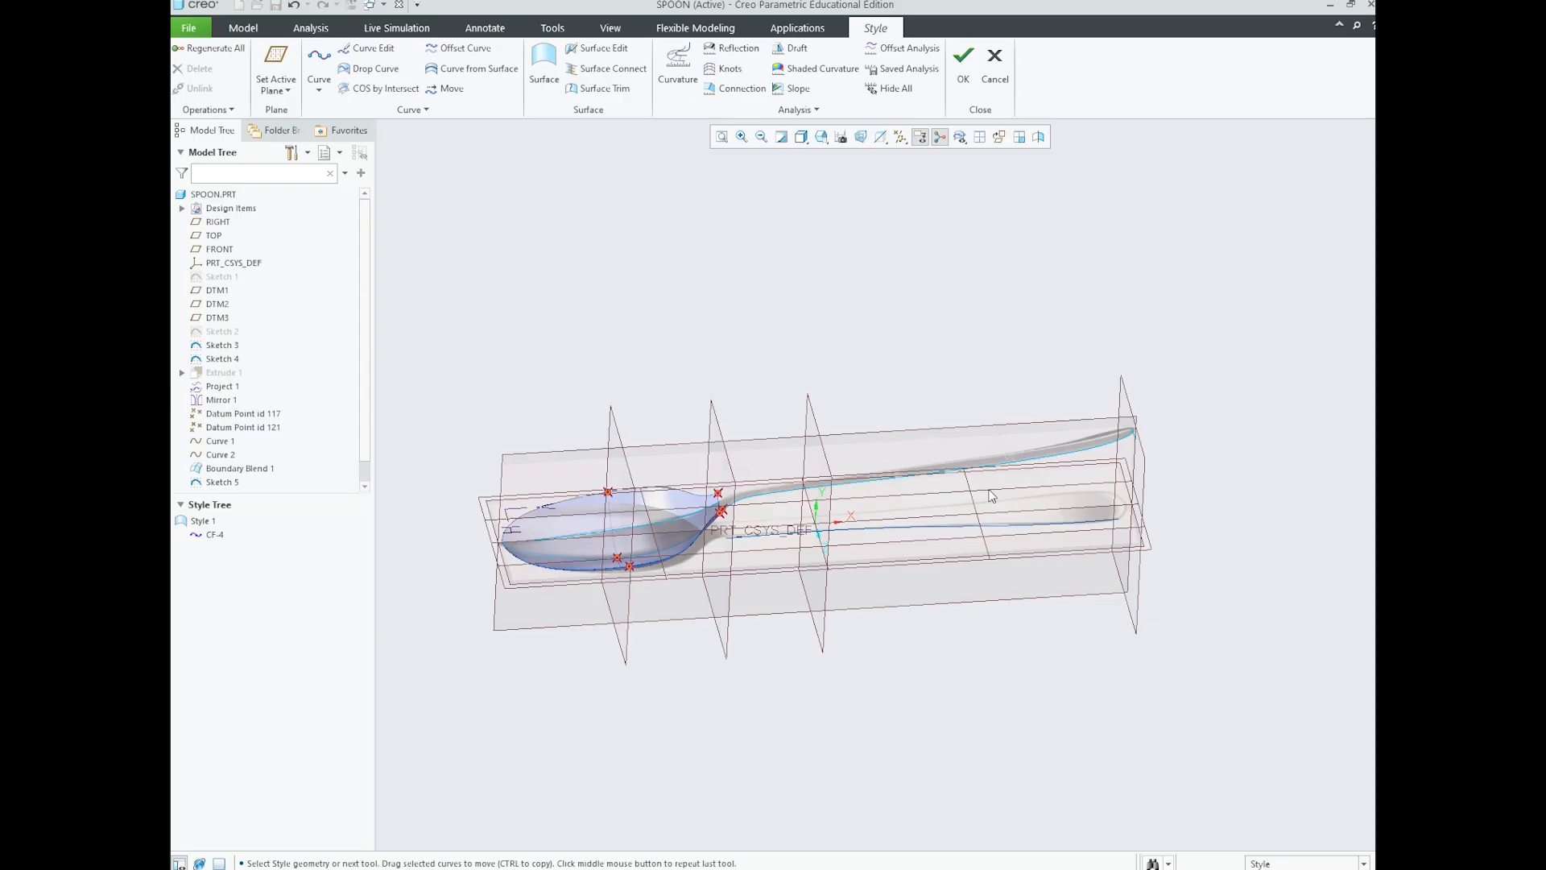
click(906, 532)
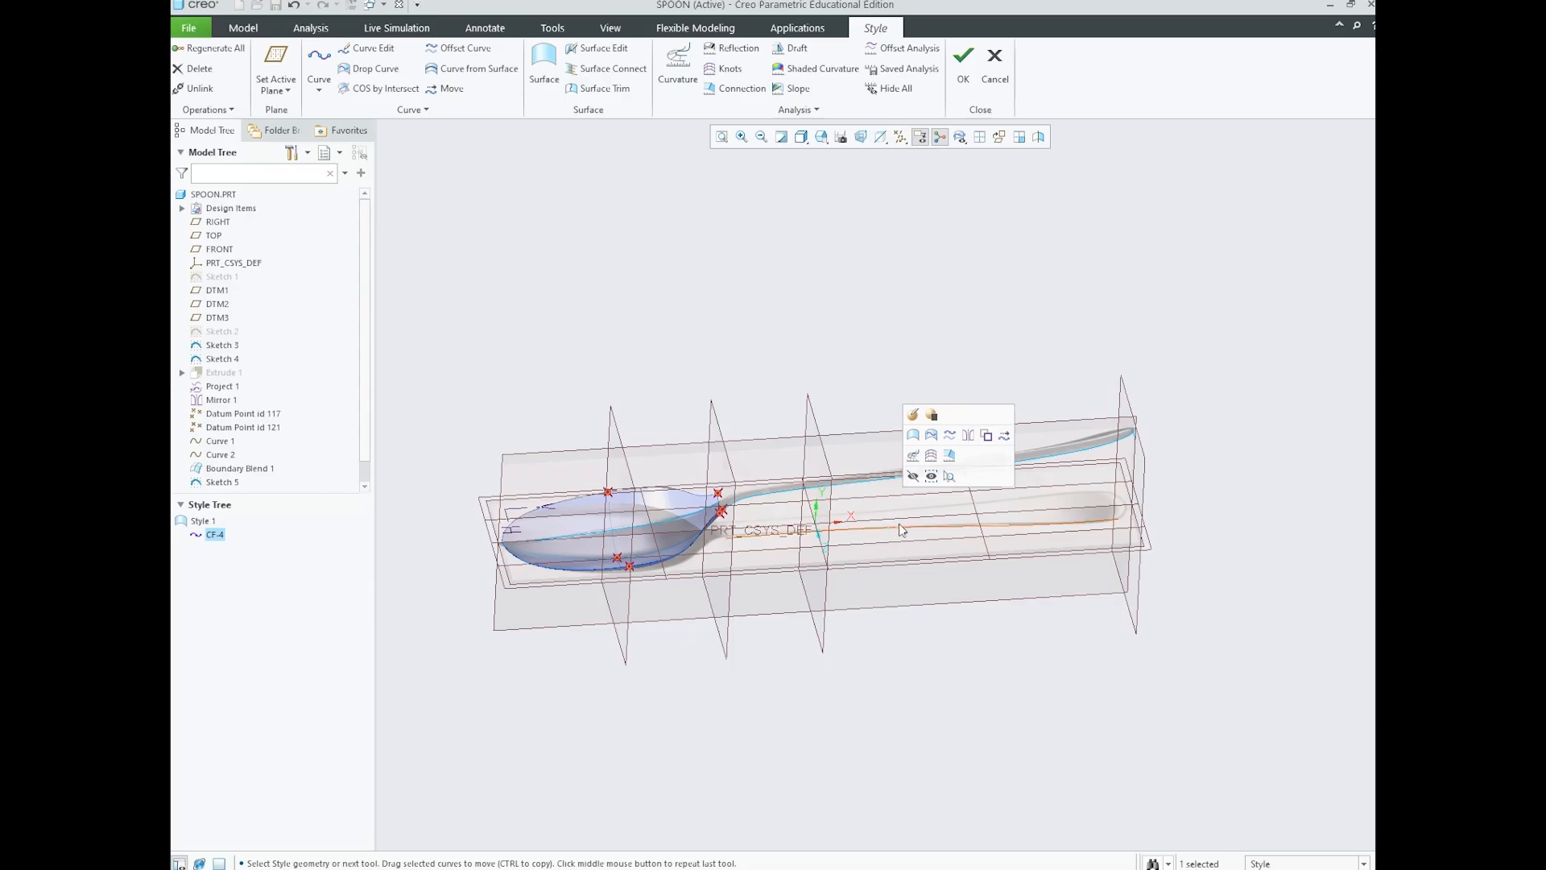
scroll(935, 551, down, 2)
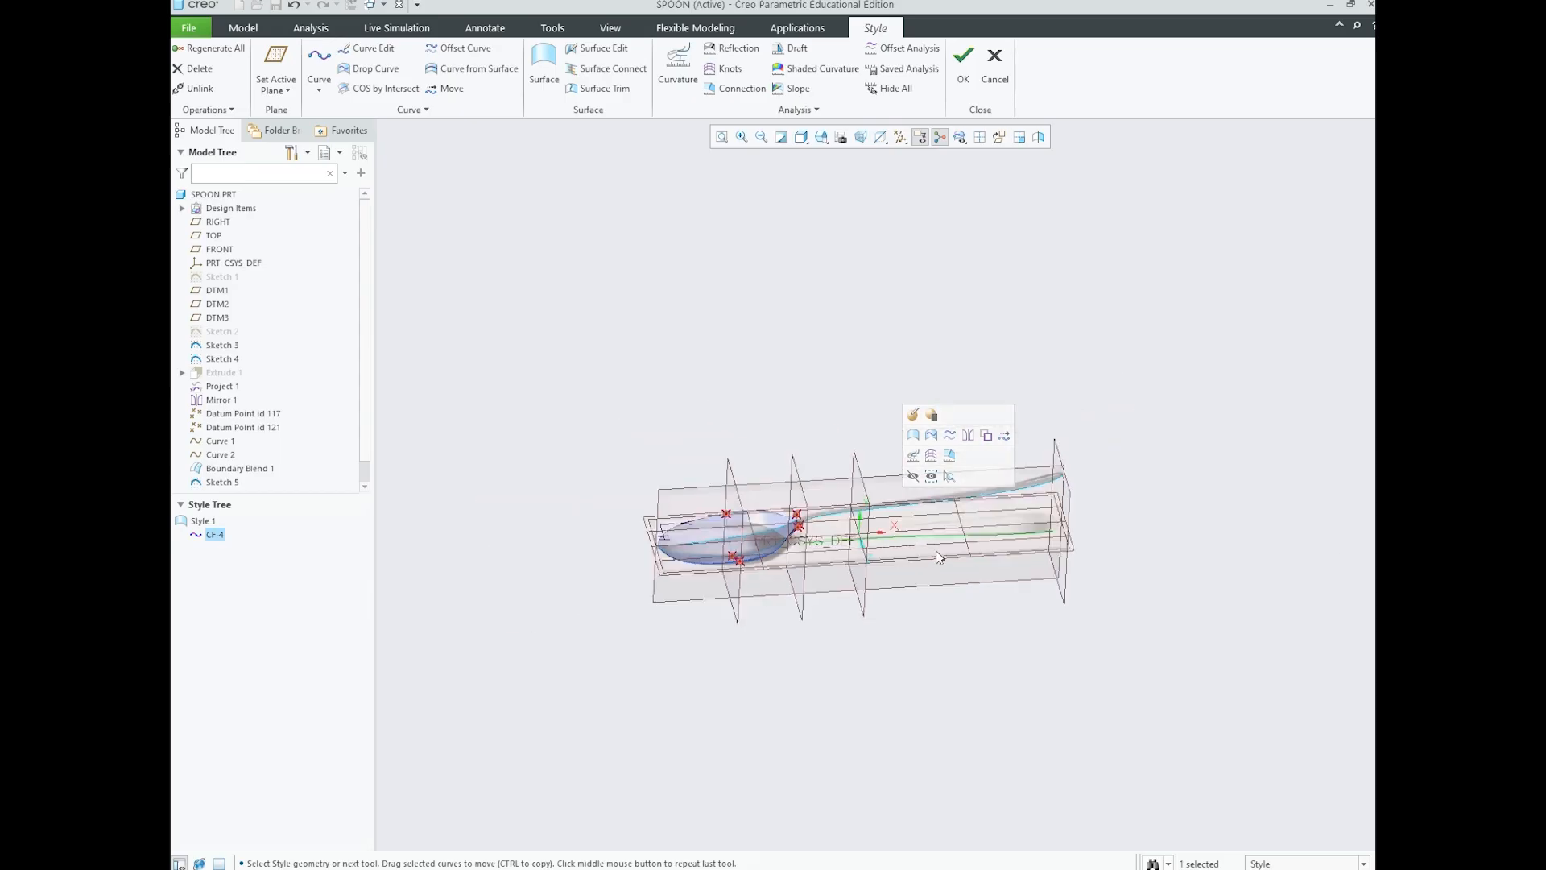
scroll(921, 543, down, 1)
click(924, 545)
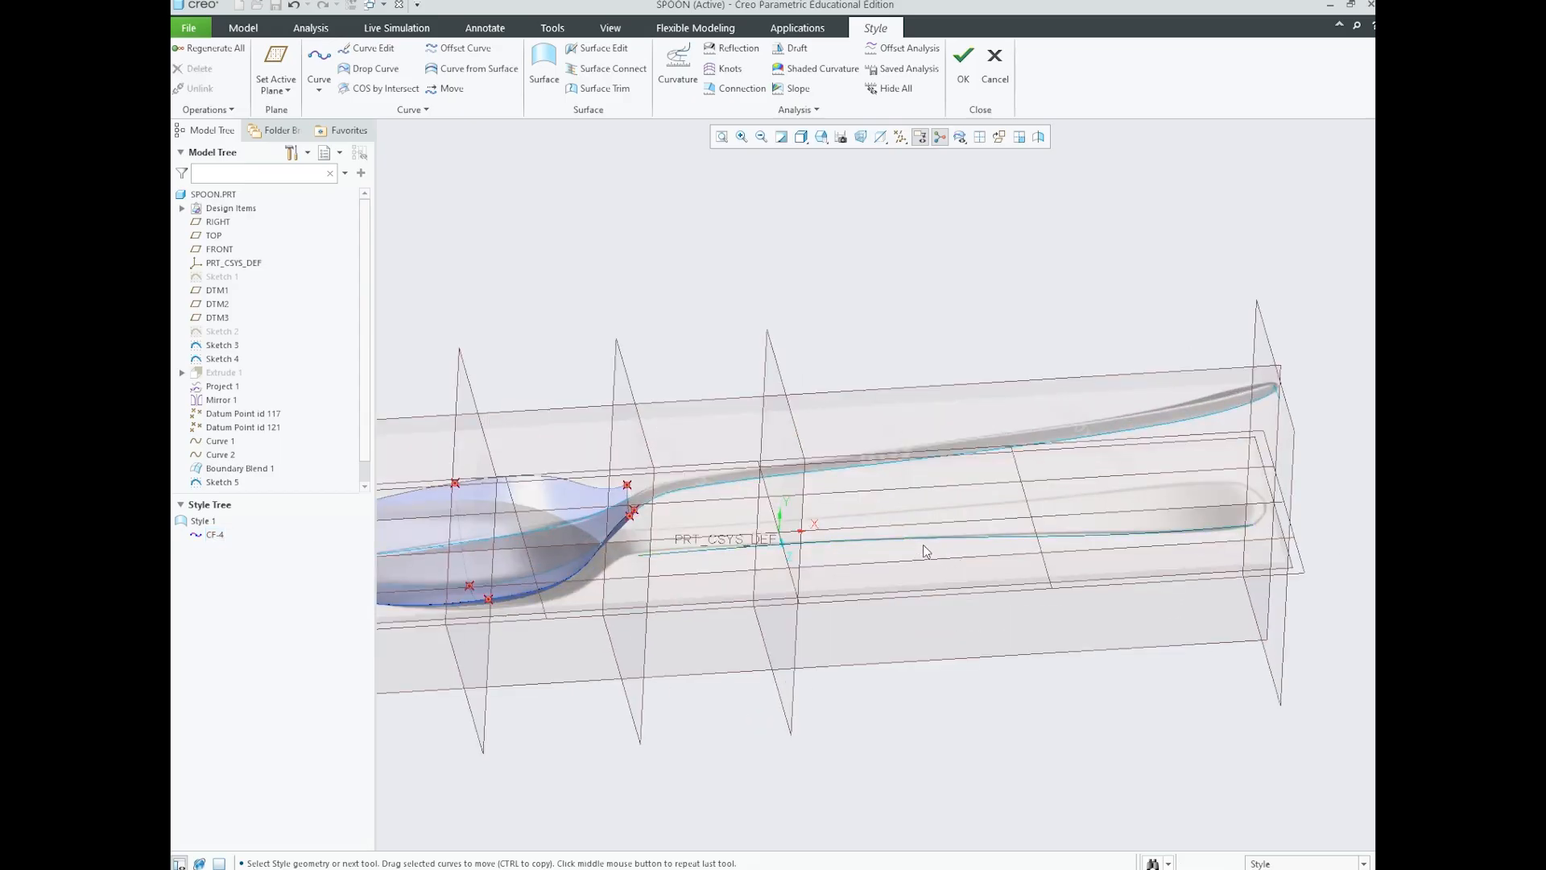
scroll(941, 532, up, 1)
middle_drag(942, 532, 949, 546)
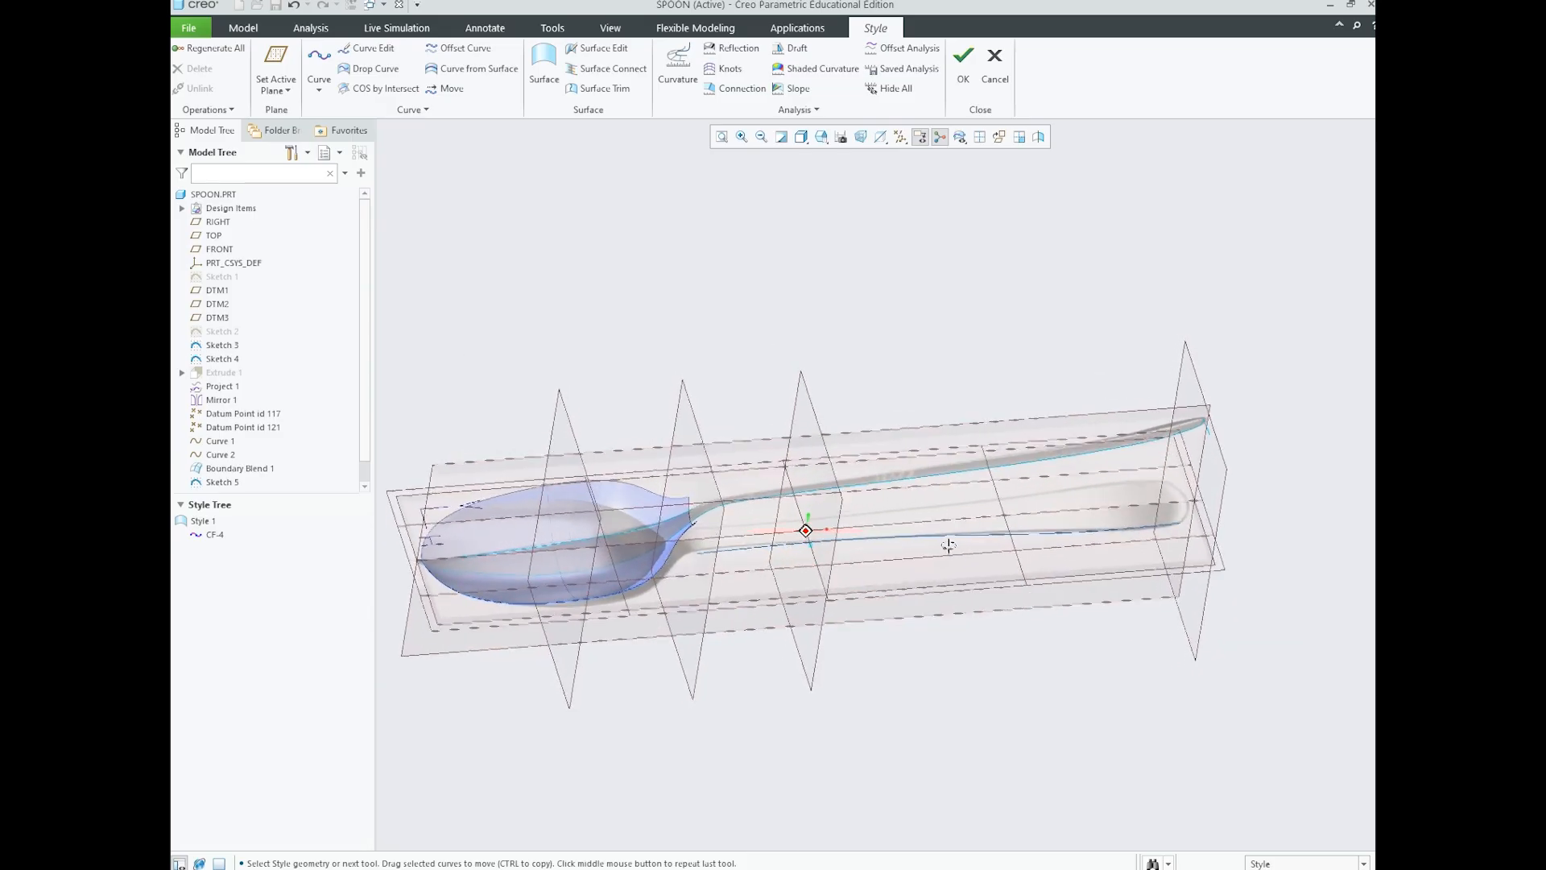
scroll(941, 544, down, 1)
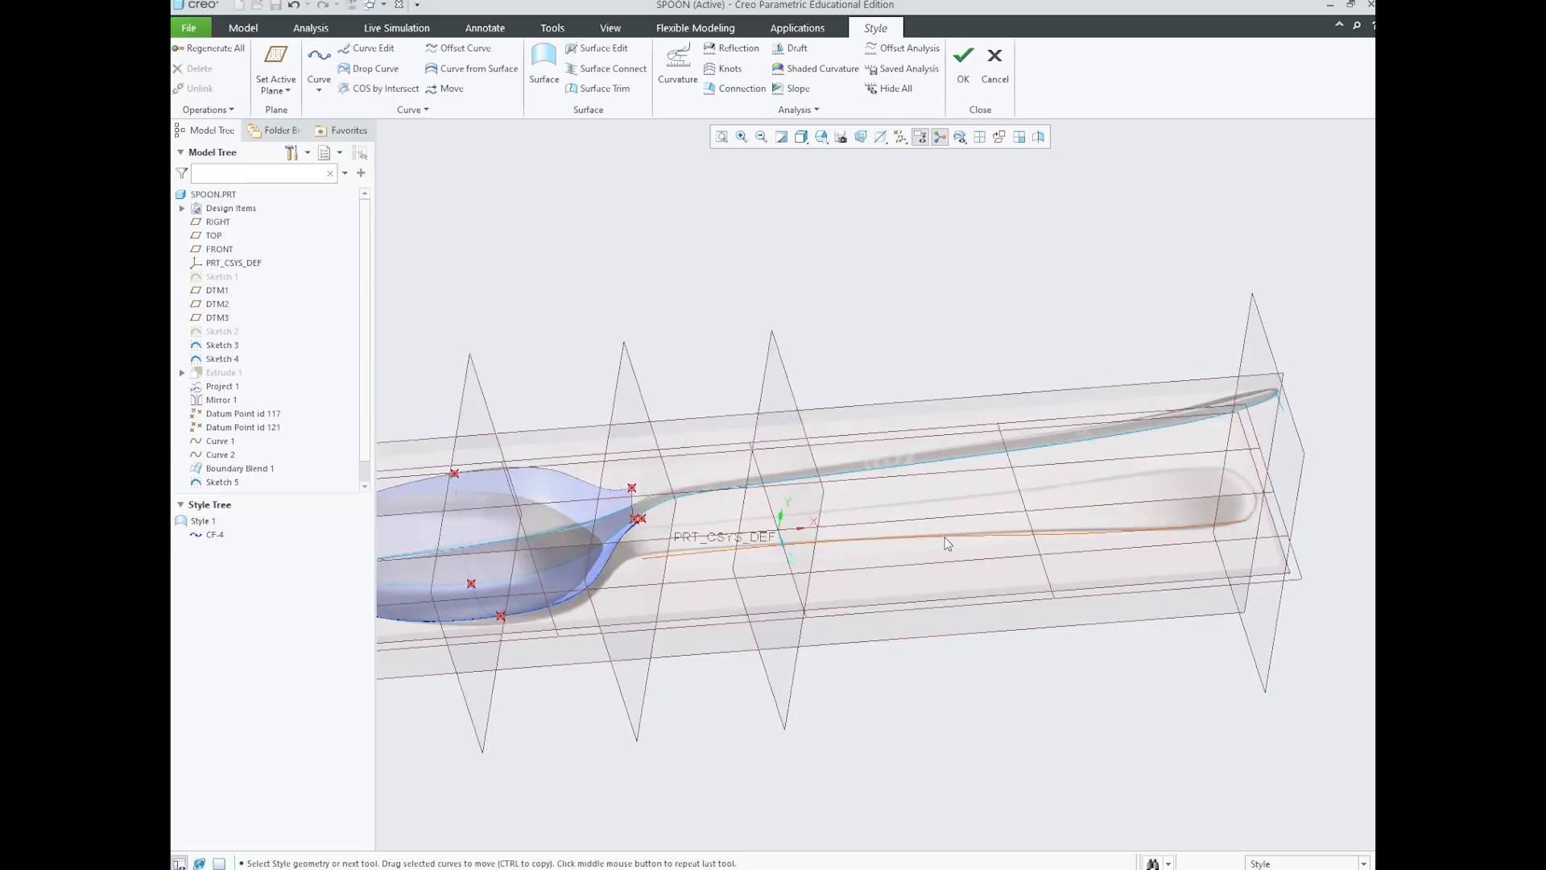
click(945, 538)
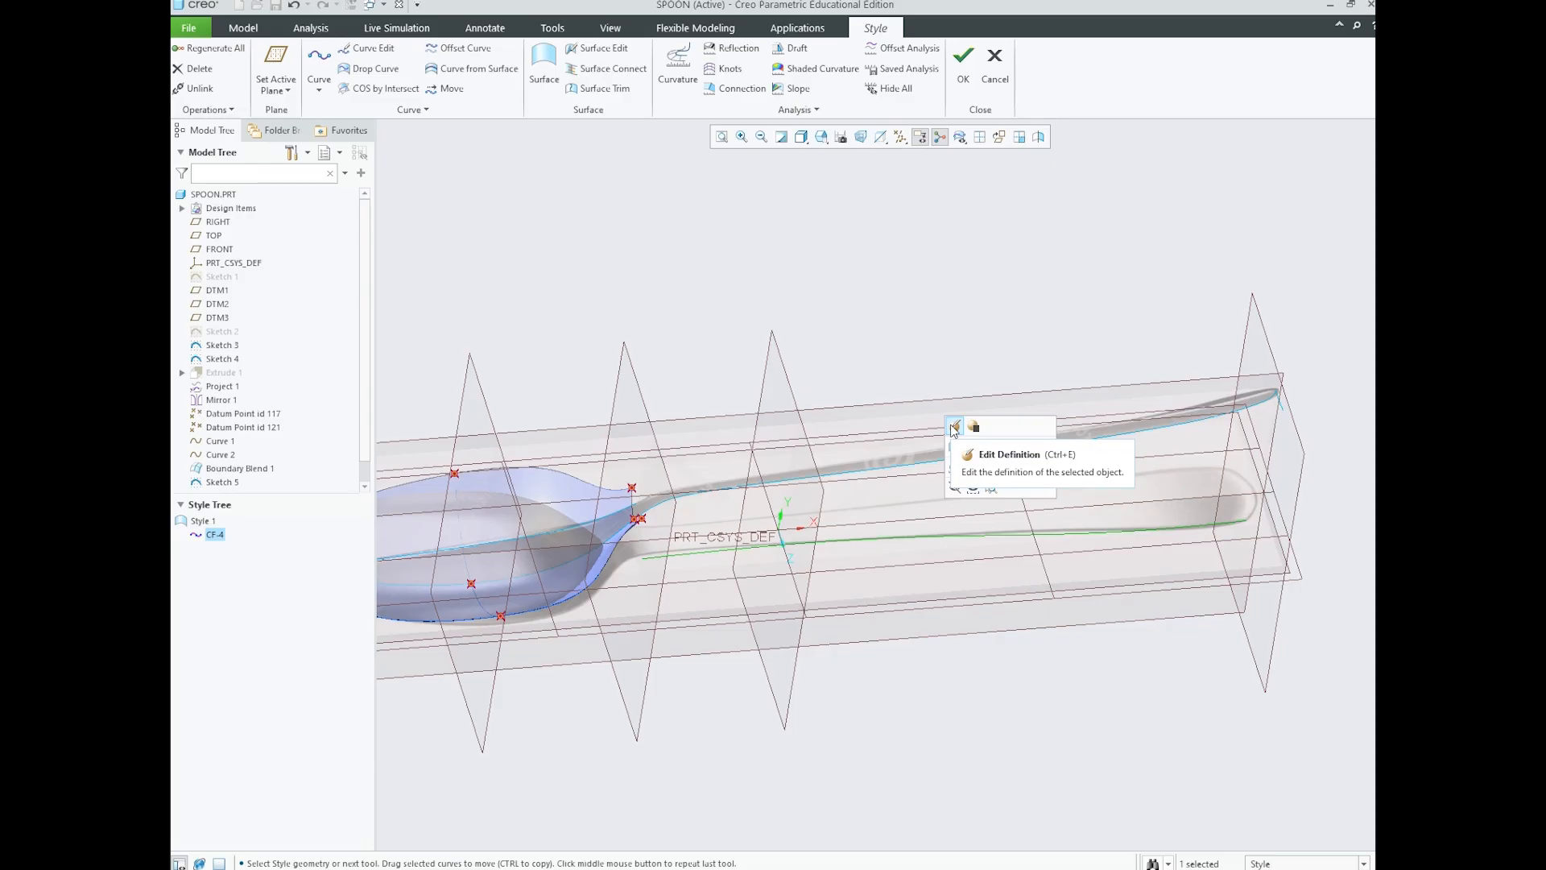
click(915, 586)
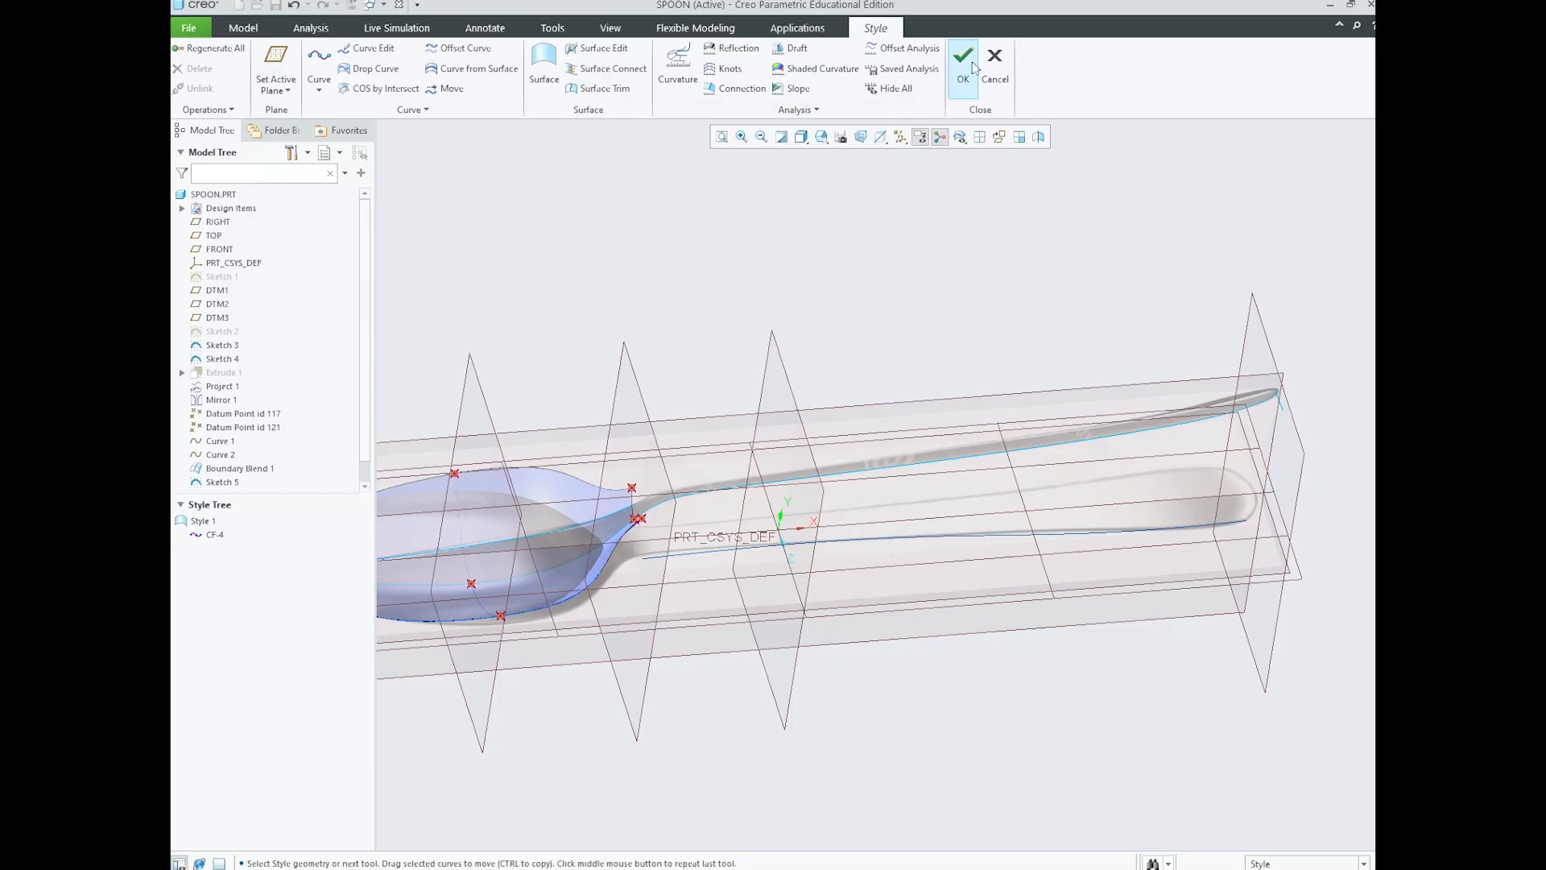
- Edit the handle-edge curve and snap its bowl-side end point to the datum point at the corner of the bowl neck
click(939, 544)
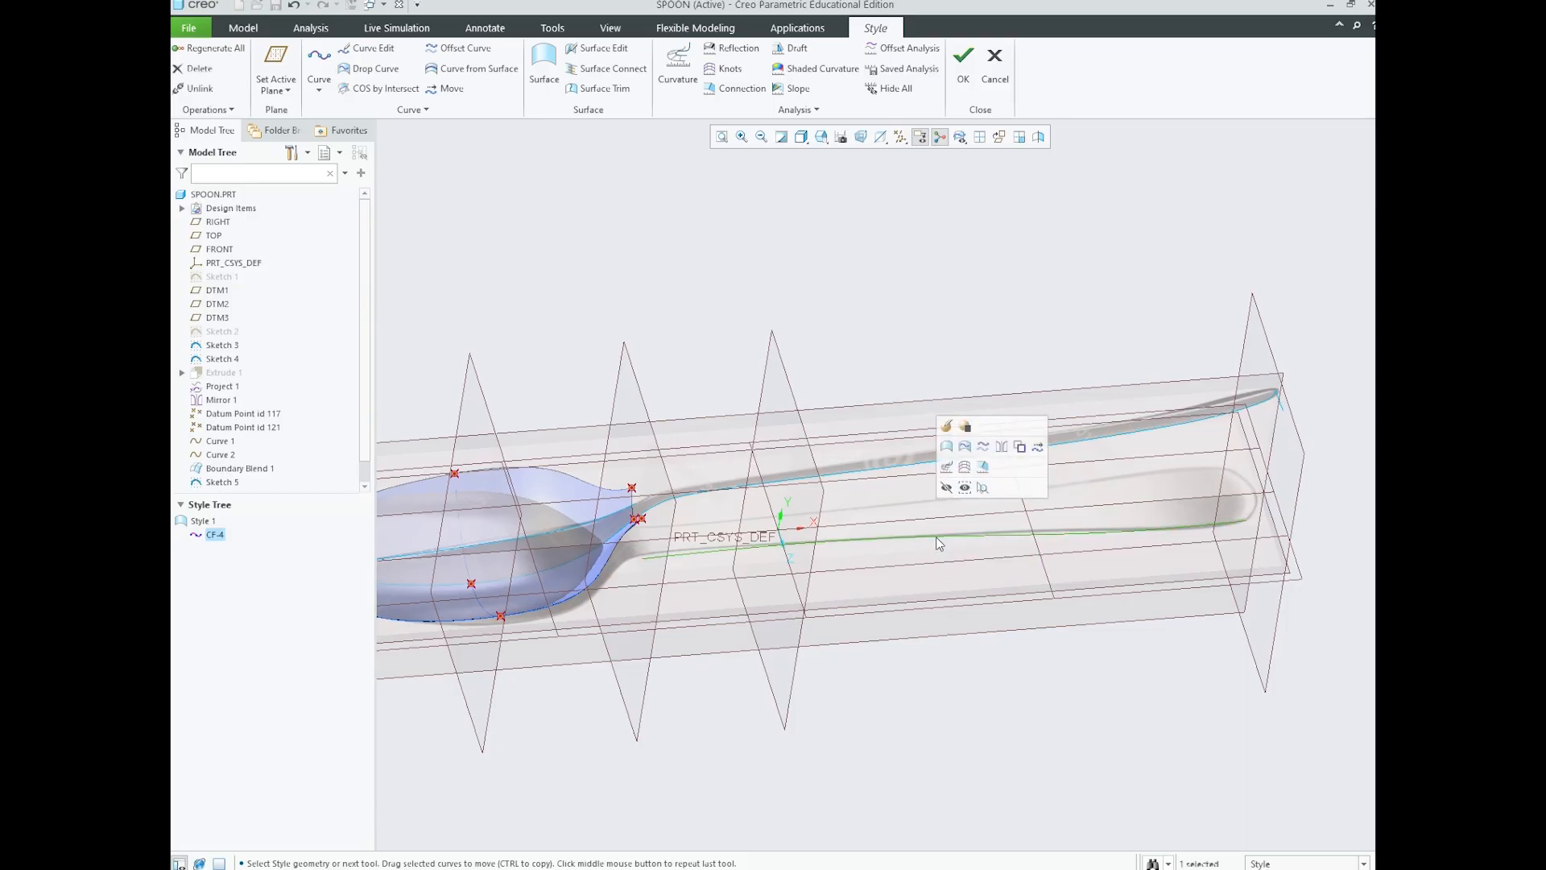
click(946, 432)
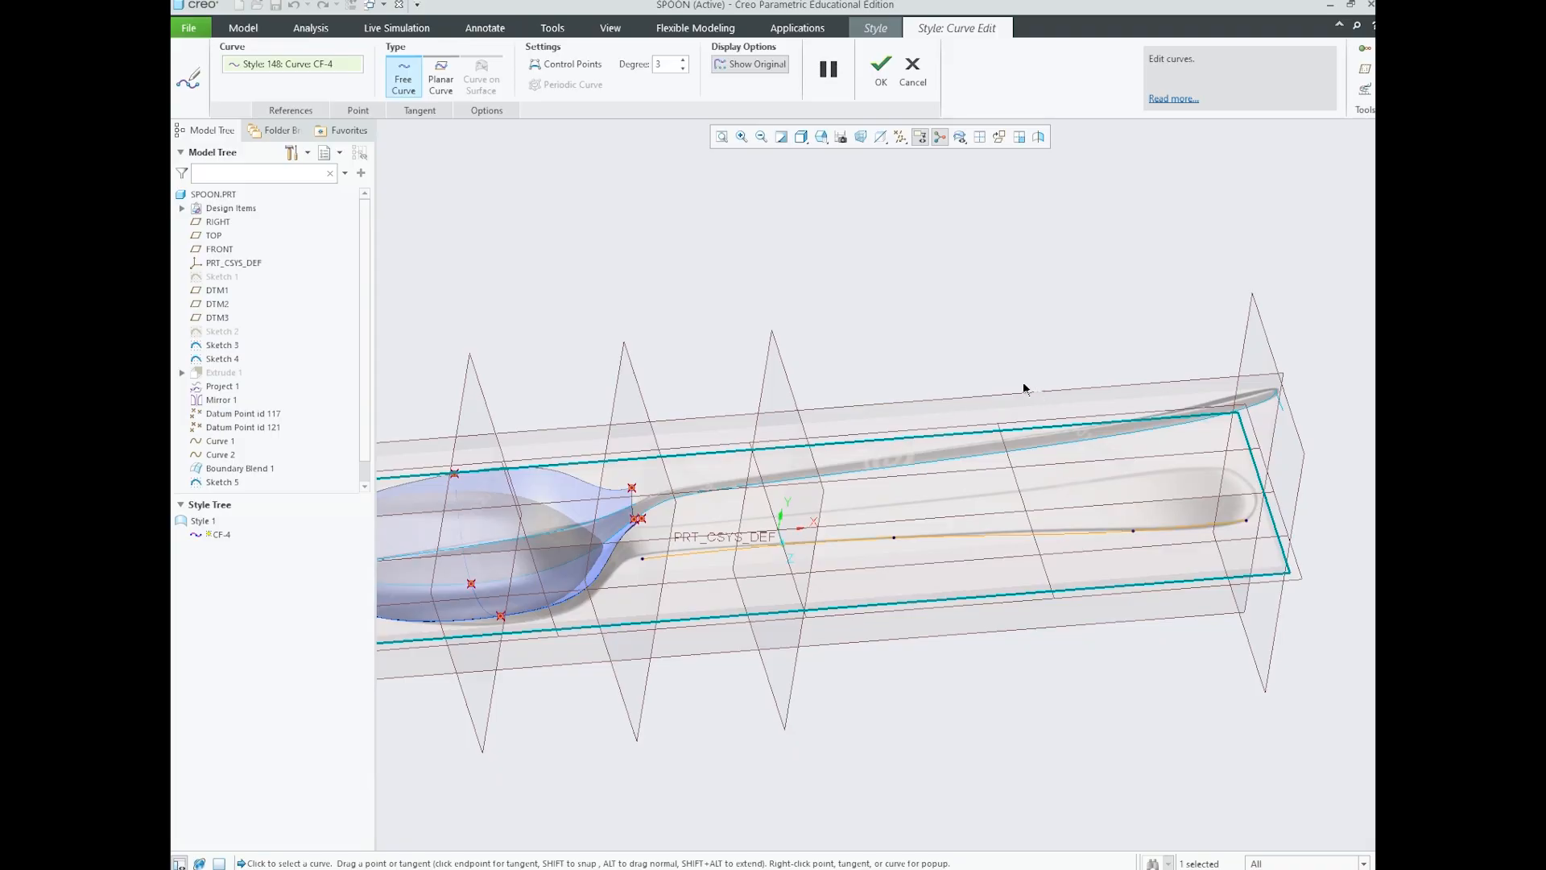
scroll(858, 537, up, 2)
middle_drag(857, 537, 723, 505)
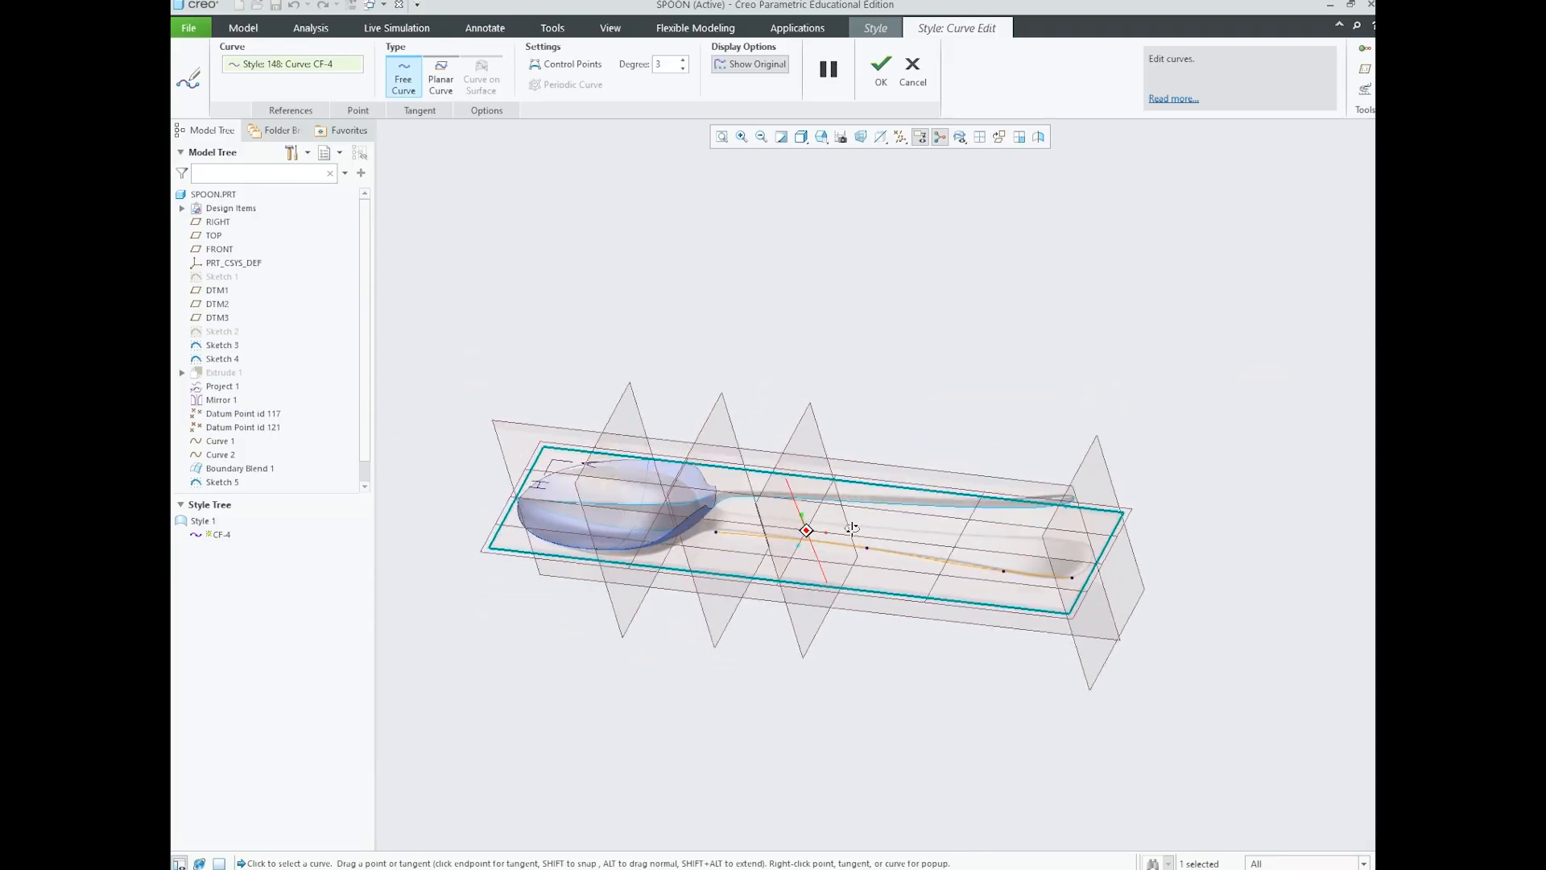
scroll(724, 505, down, 4)
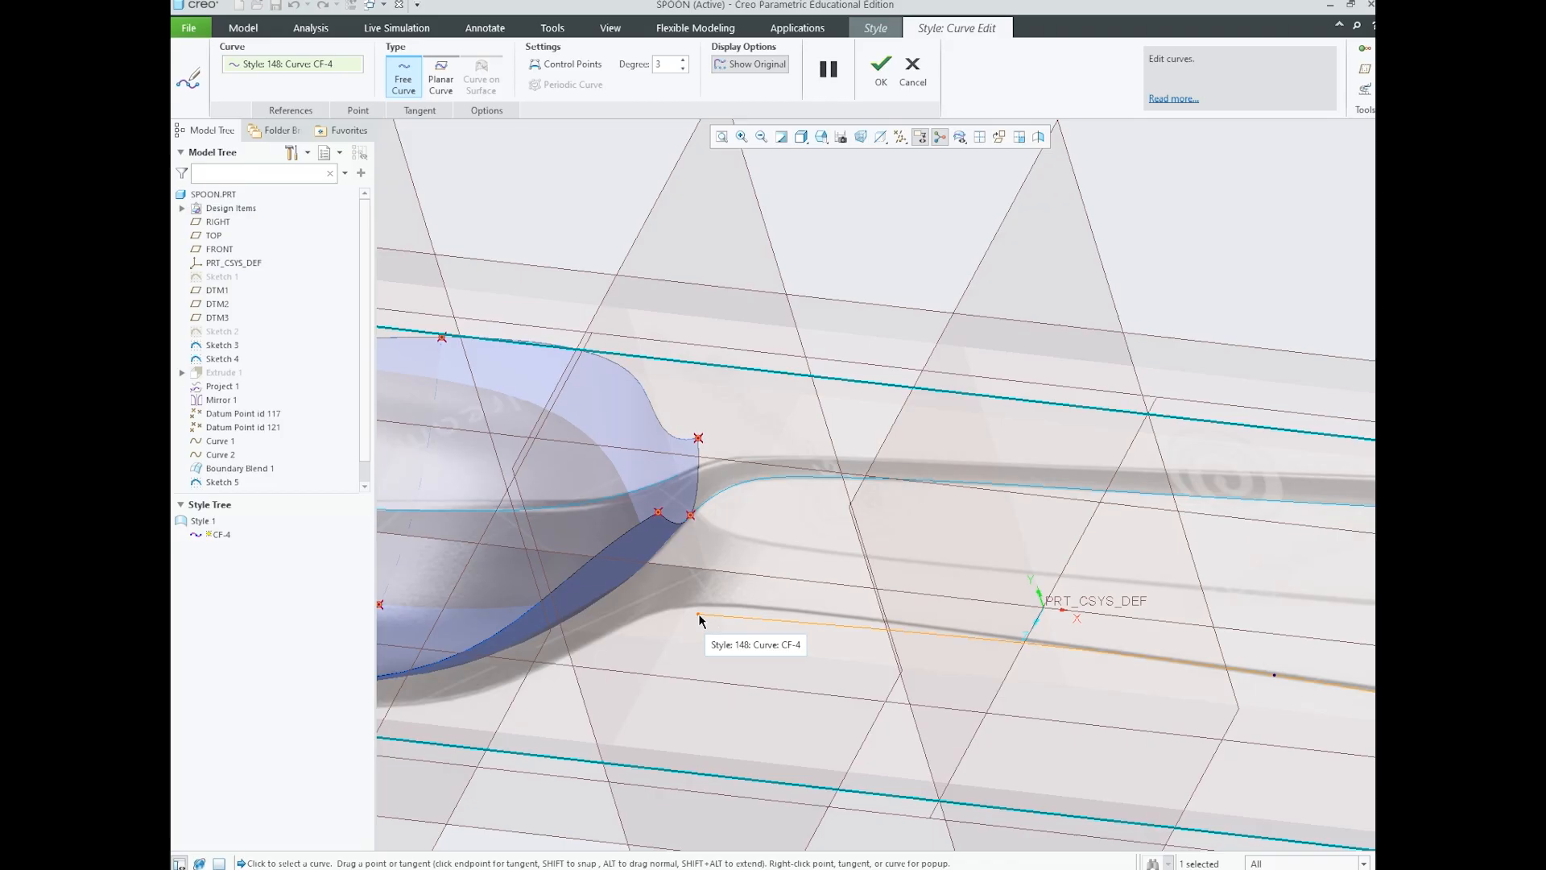
mouse_move(698, 616)
mouse_down()
mouse_move(703, 581)
mouse_move(687, 598)
mouse_up()
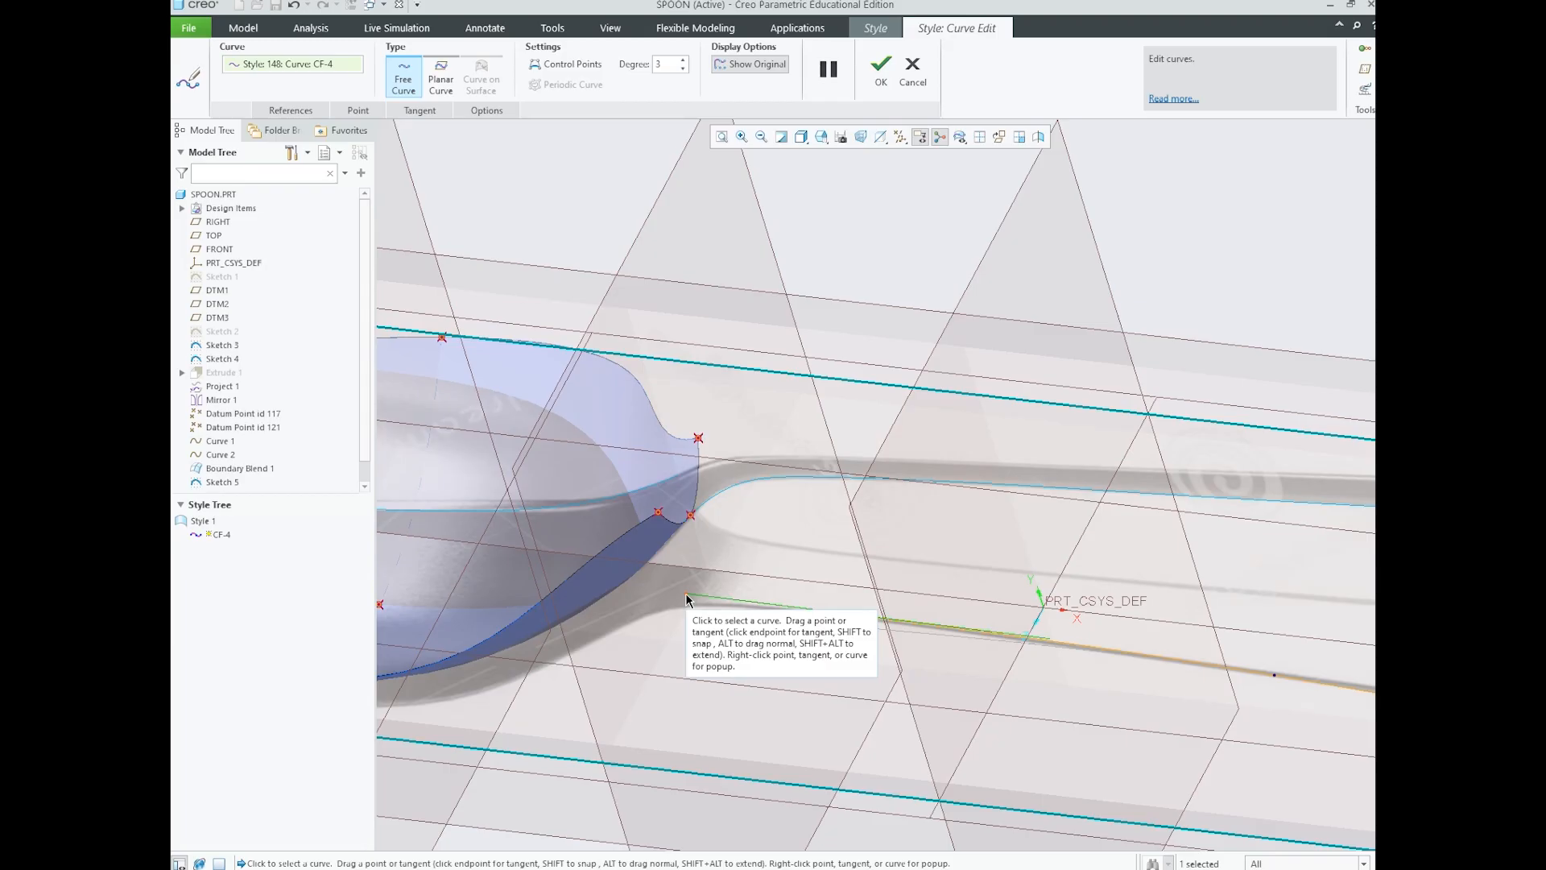
drag(686, 596, 662, 517)
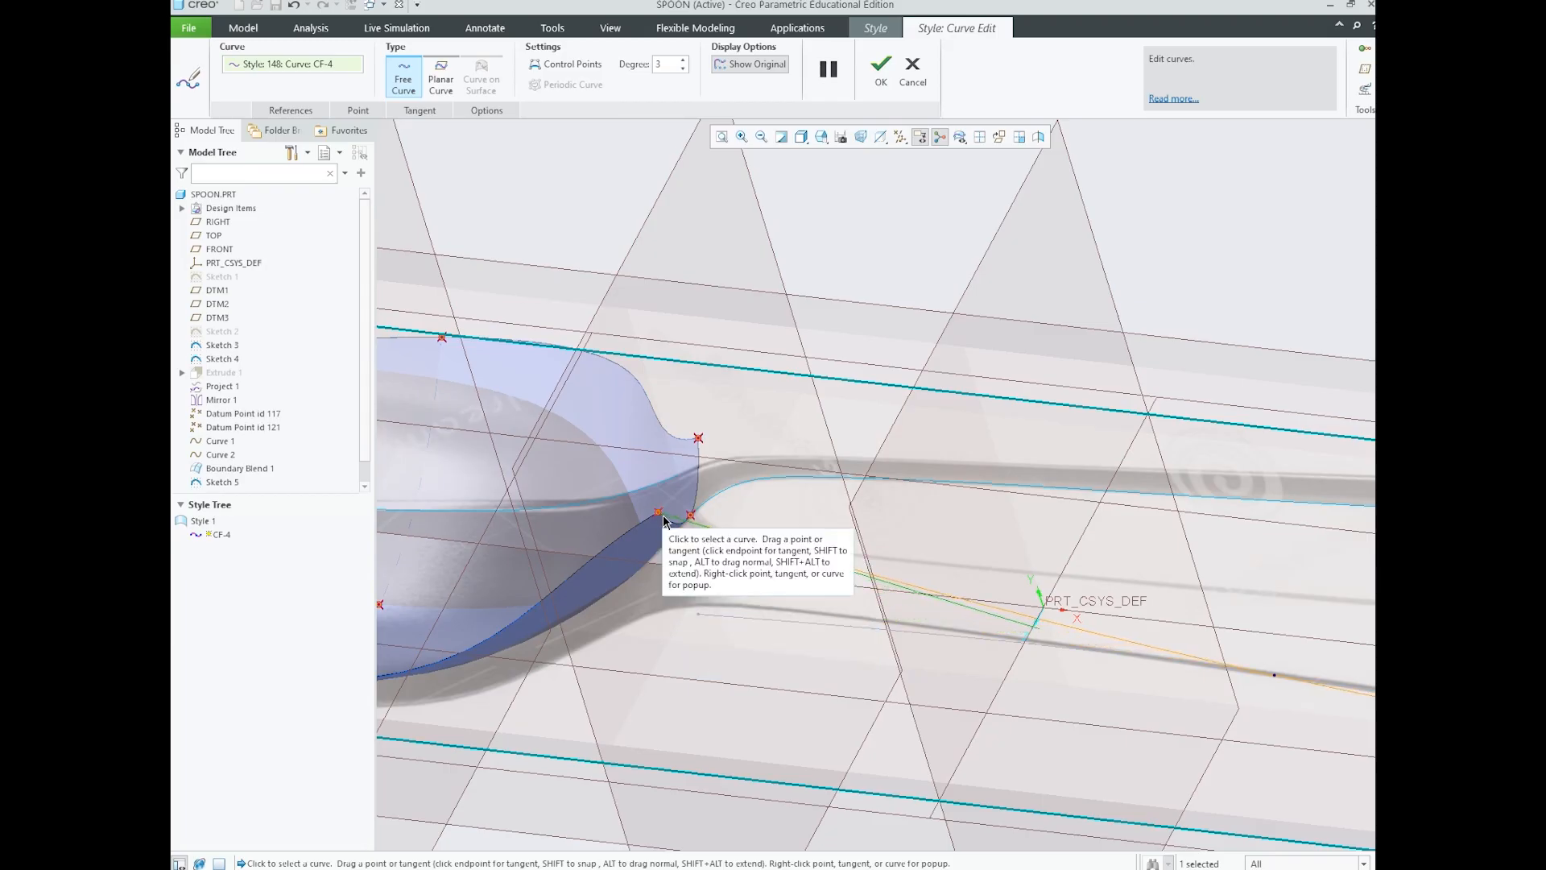
shift+drag(662, 516, 660, 516)
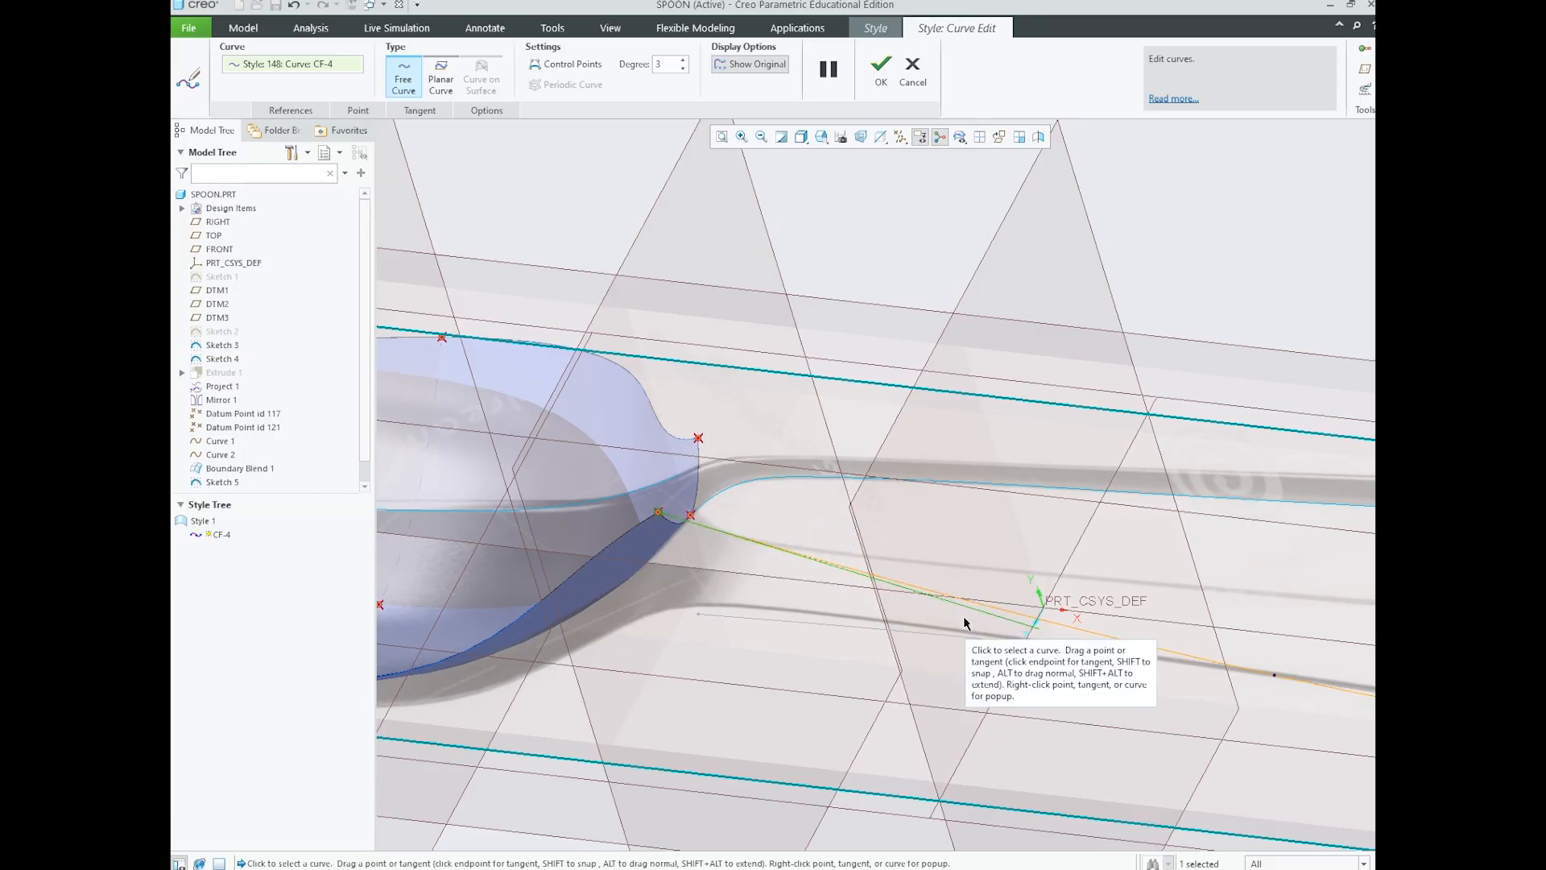
scroll(702, 596, down, 3)
middle_drag(717, 600, 939, 598)
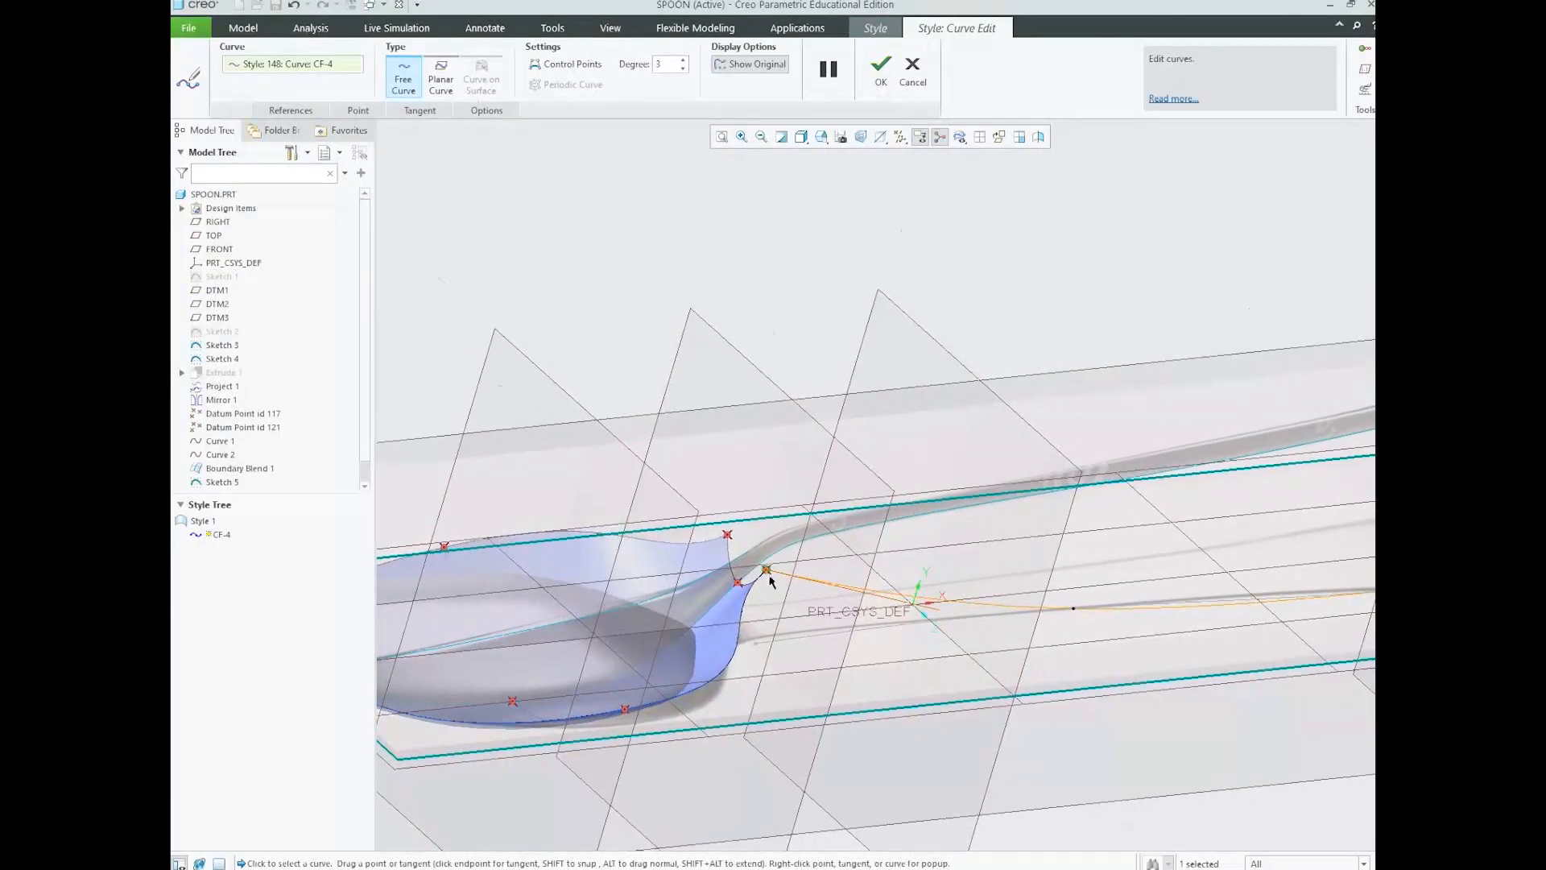
scroll(770, 573, up, 5)
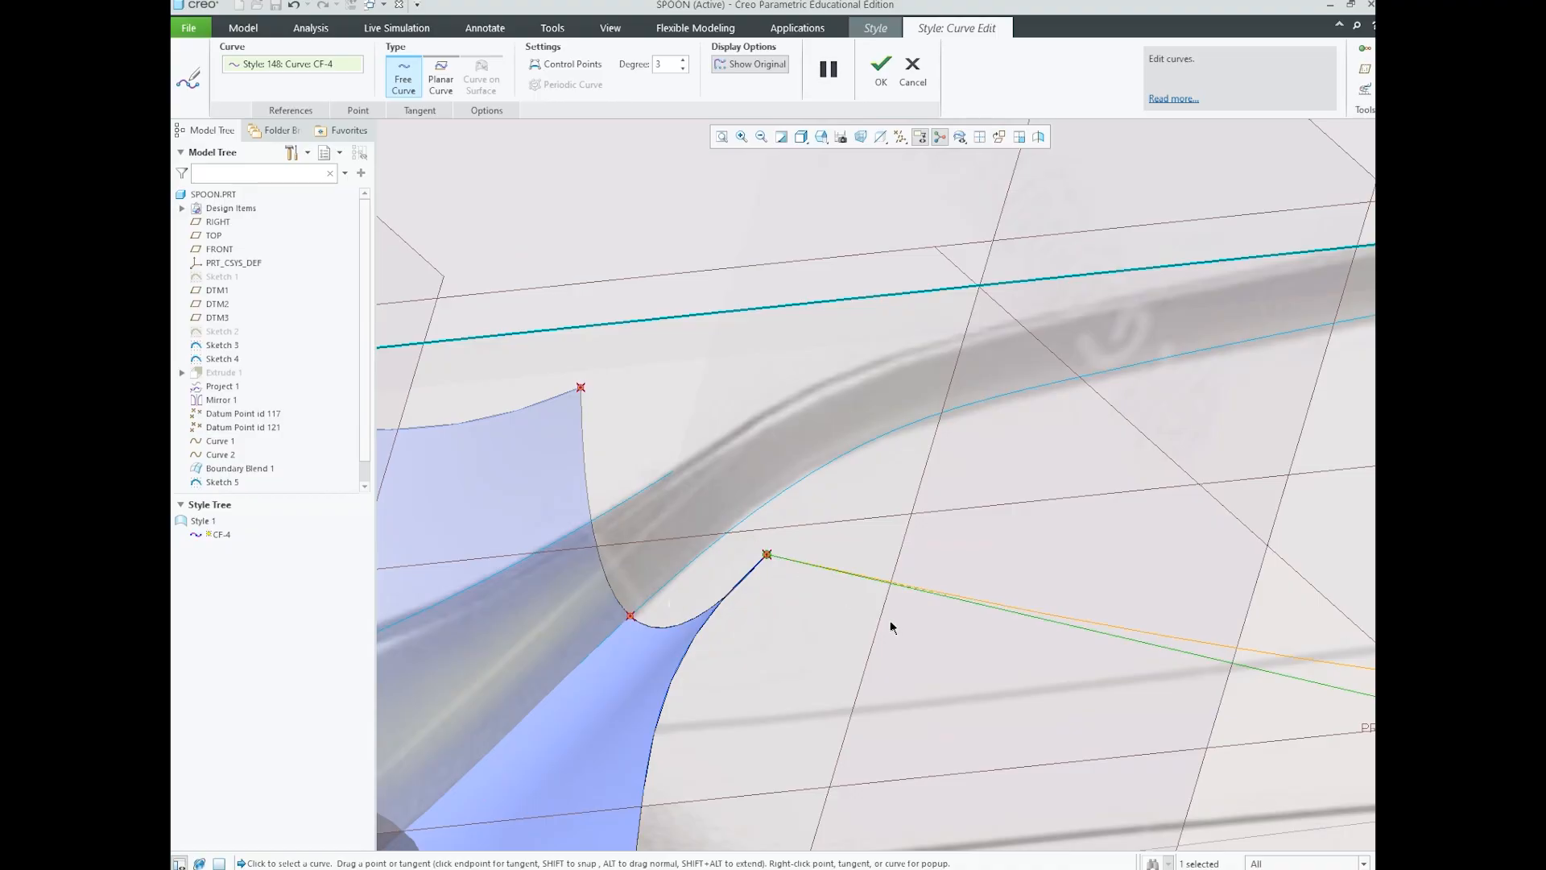
- Orient the model to the FRONT view and move the handle-edge curve's three free points up onto the lower edge of the handle's side profile
scroll(881, 619, down, 10)
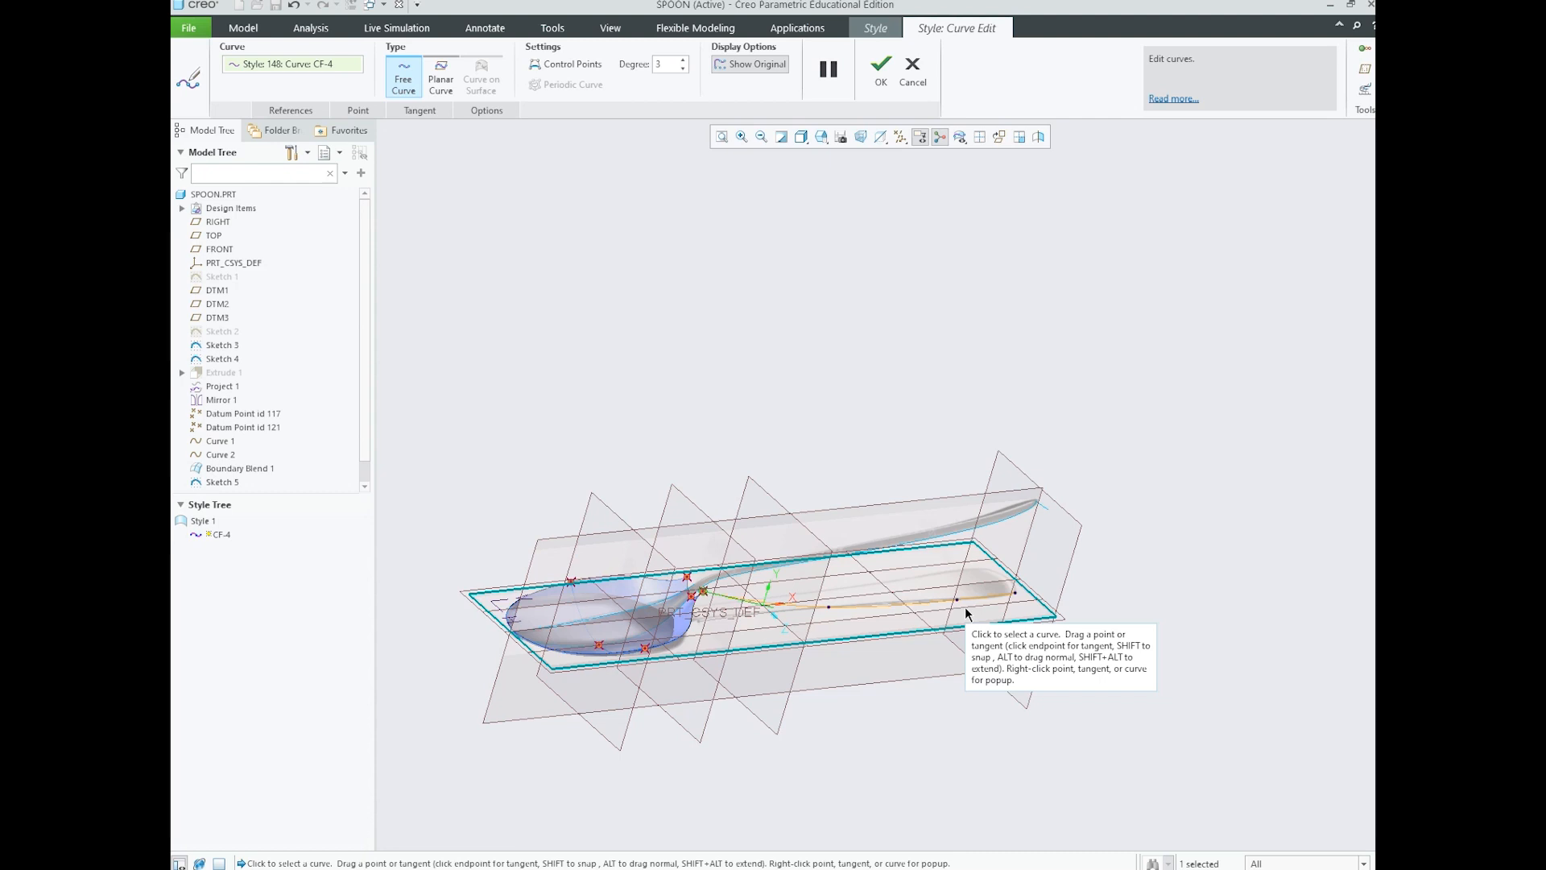
scroll(856, 597, up, 1)
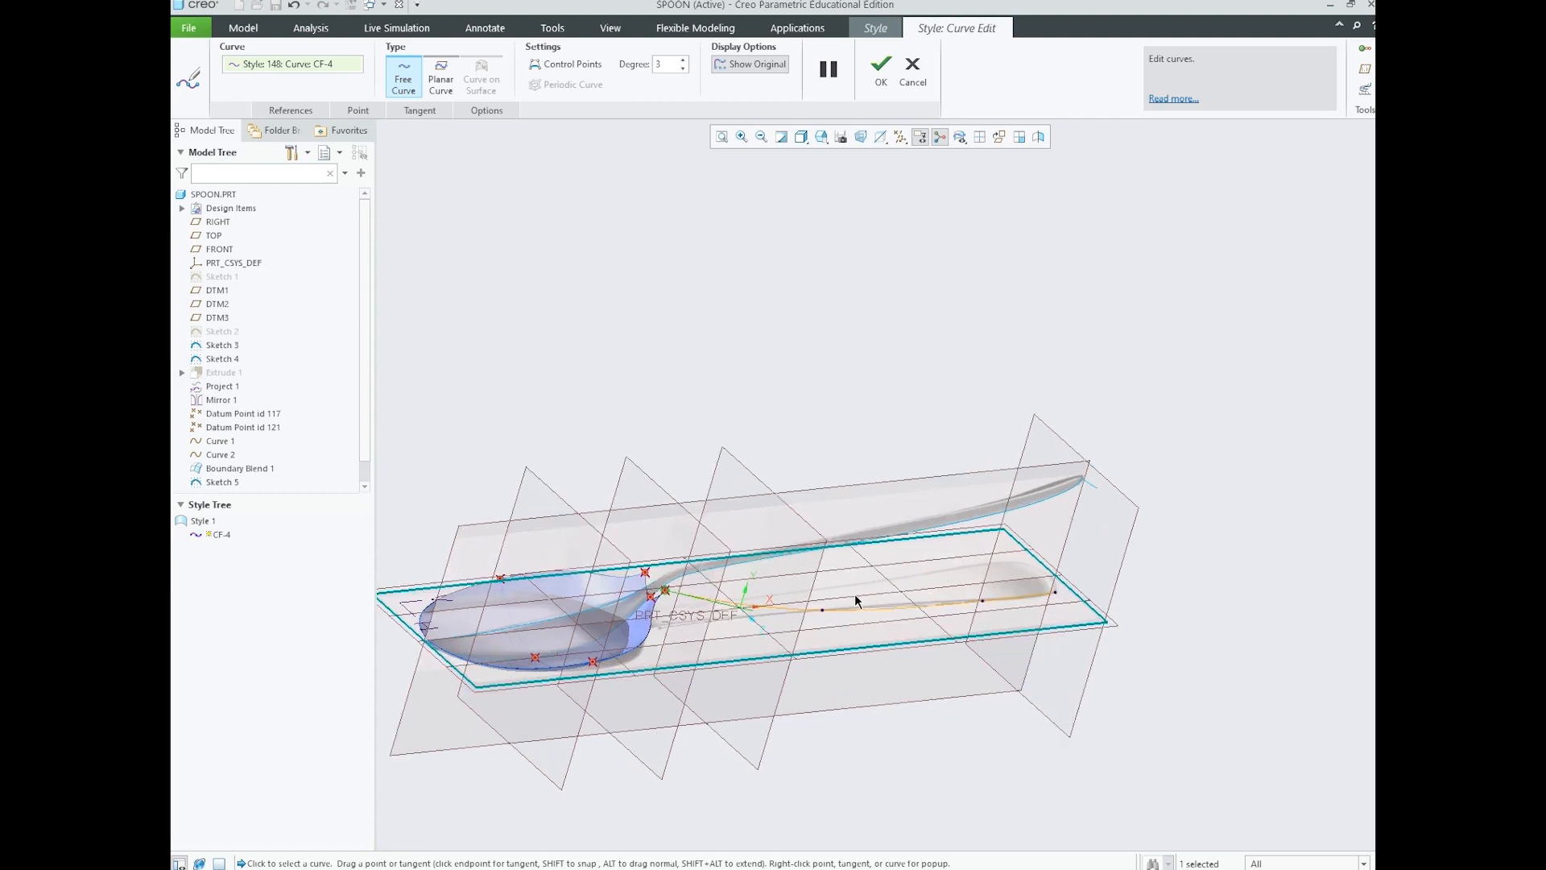
scroll(907, 609, up, 1)
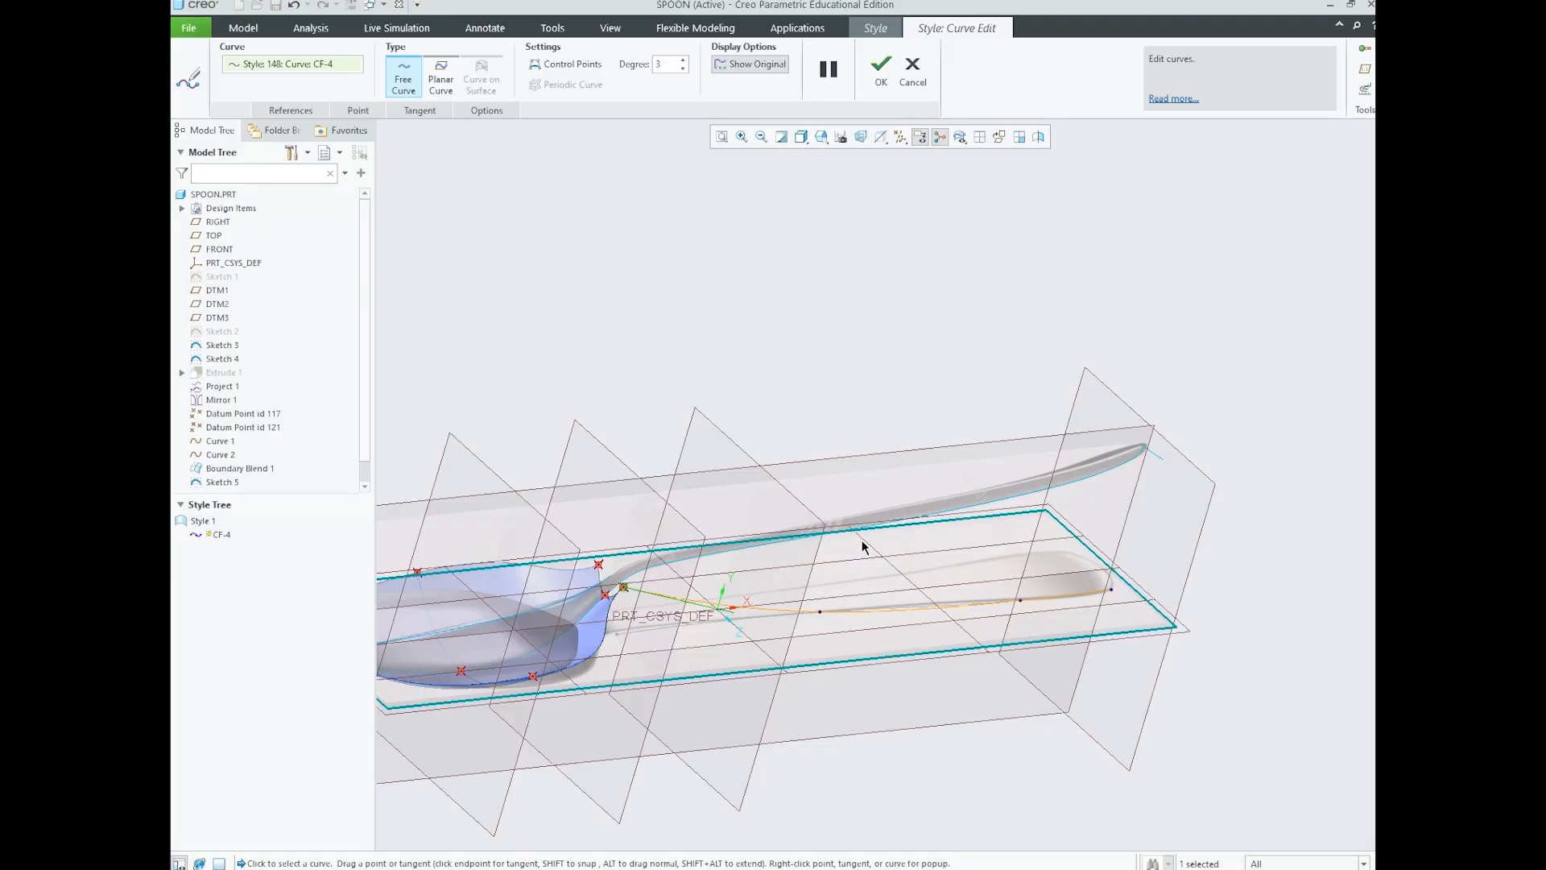
click(822, 137)
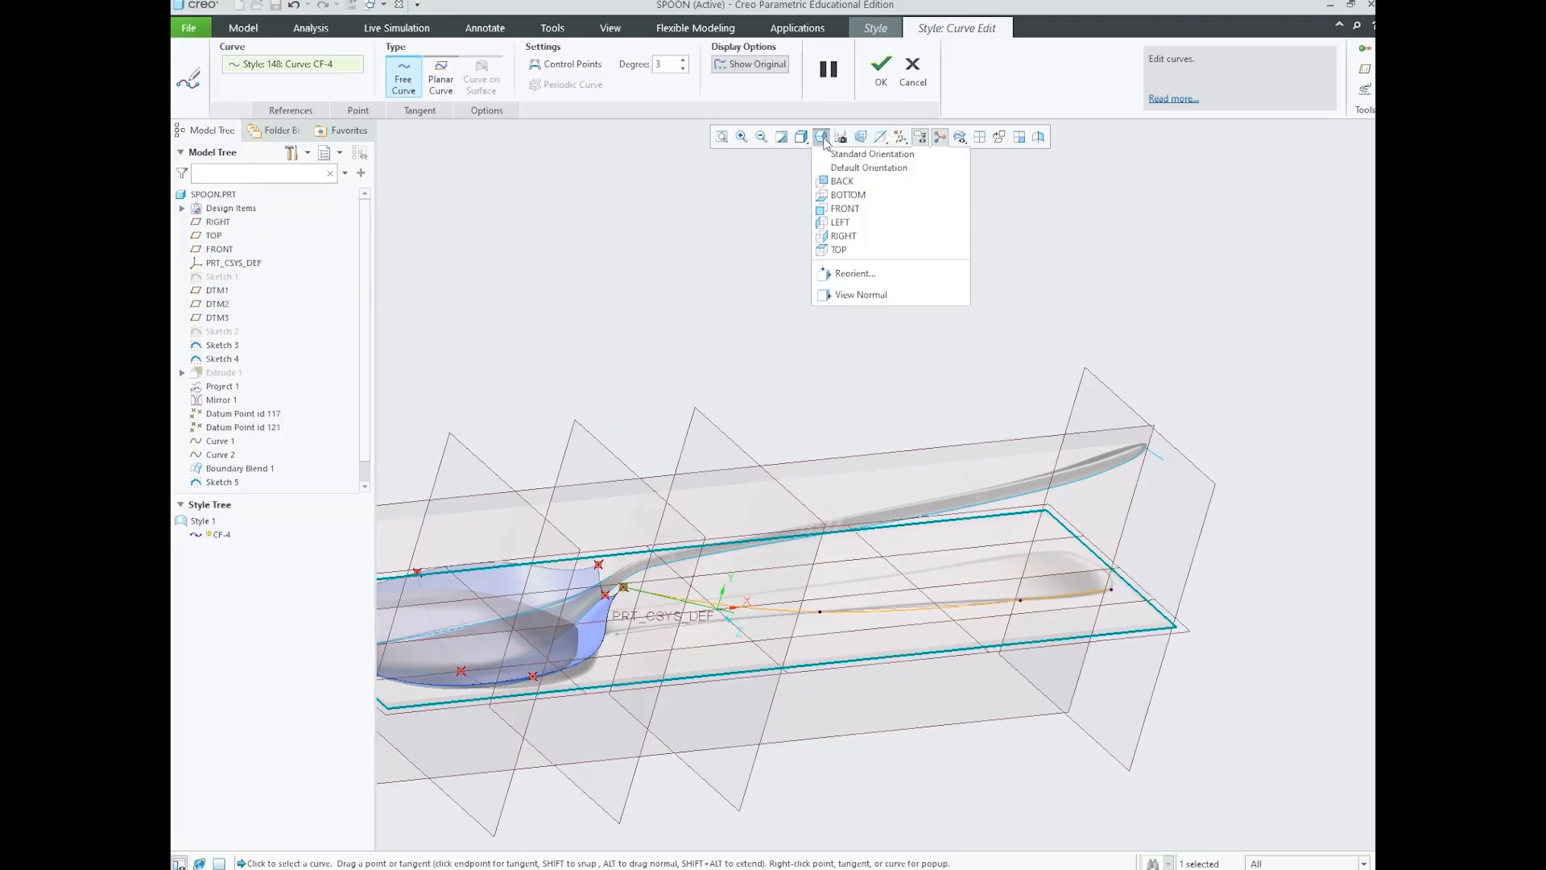
click(853, 210)
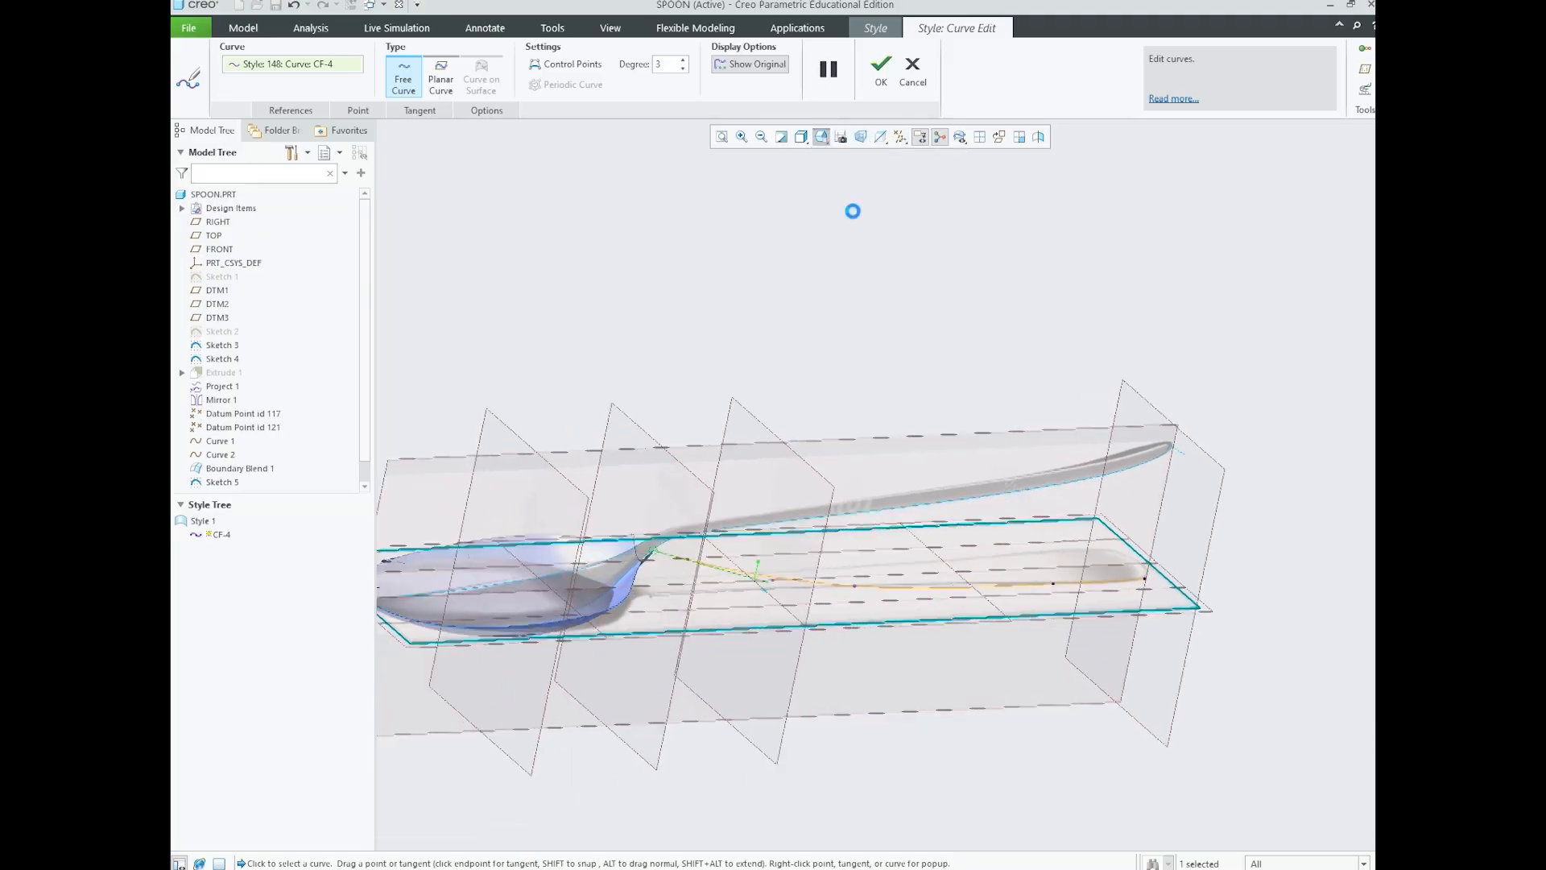
scroll(942, 411, up, 3)
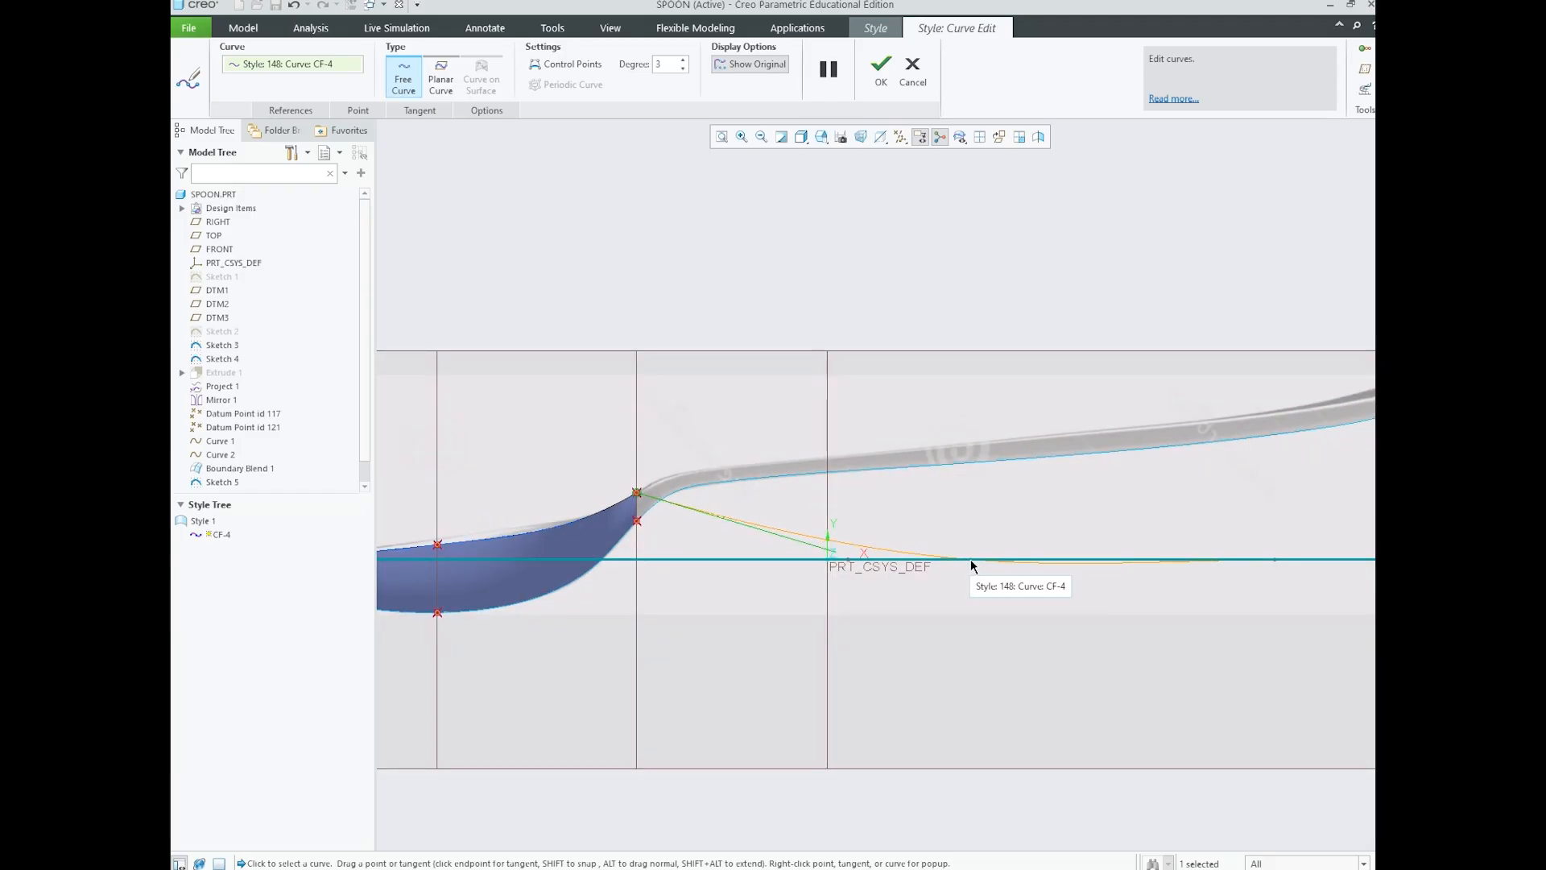
drag(970, 559, 971, 464)
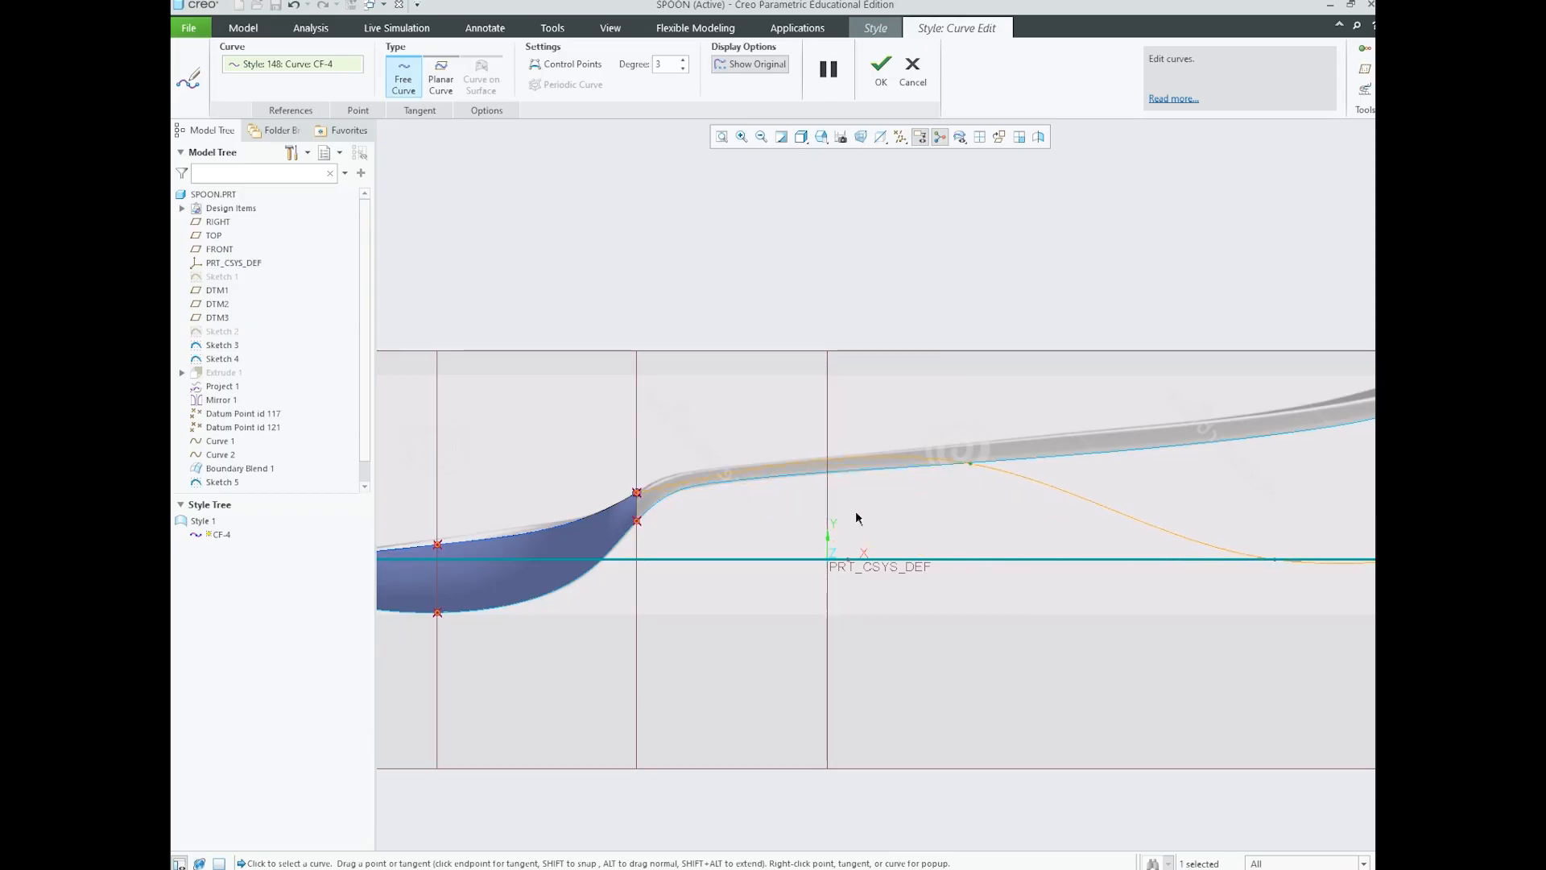
scroll(854, 523, down, 3)
scroll(894, 515, up, 2)
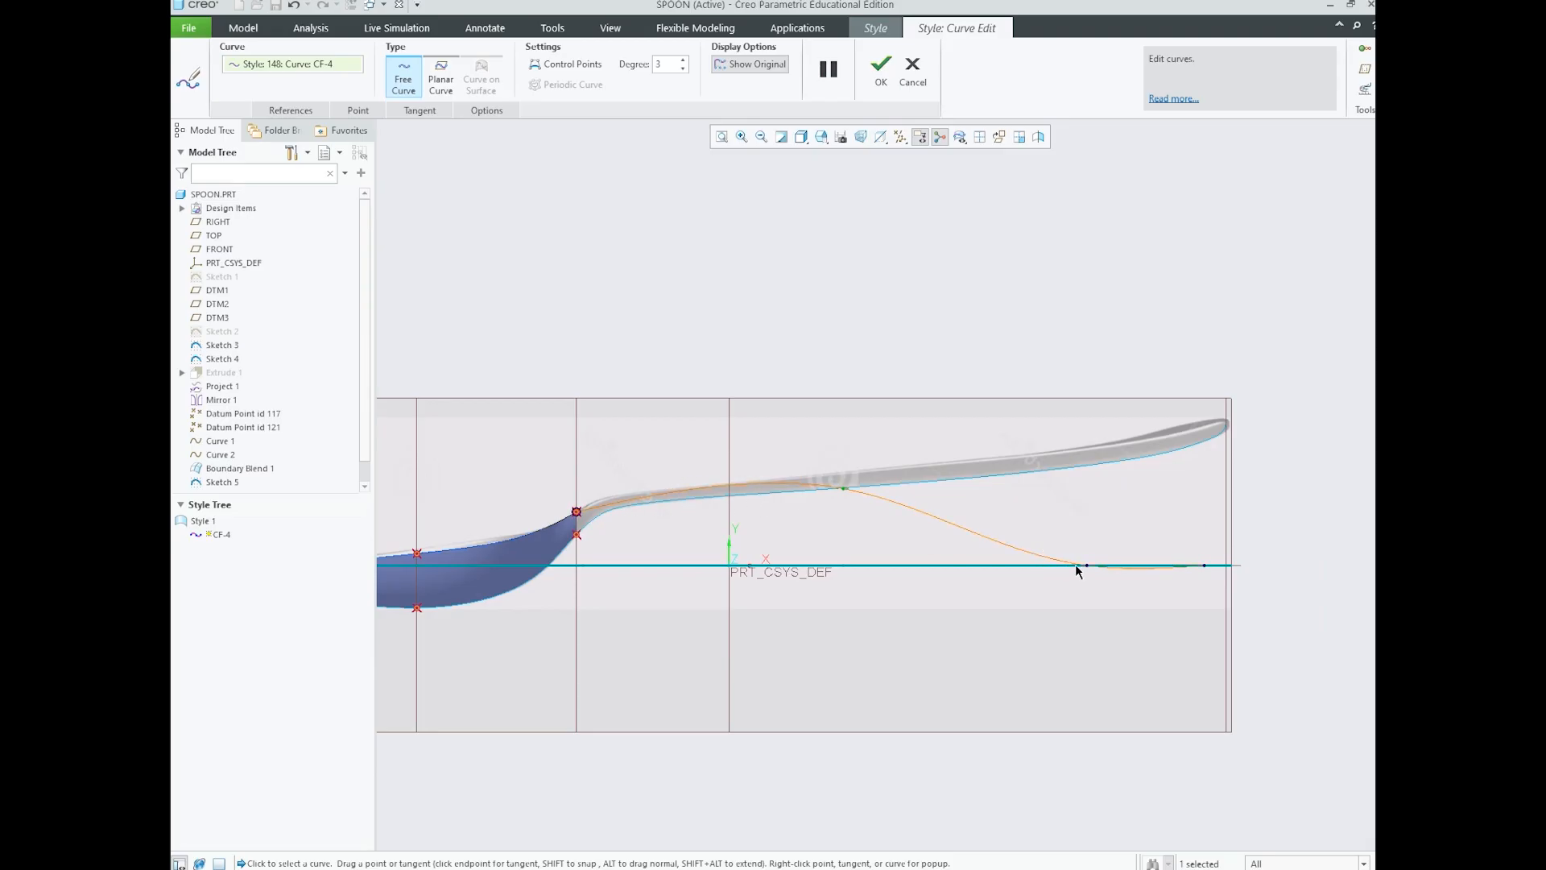
drag(1085, 565, 1085, 466)
drag(1207, 565, 1200, 441)
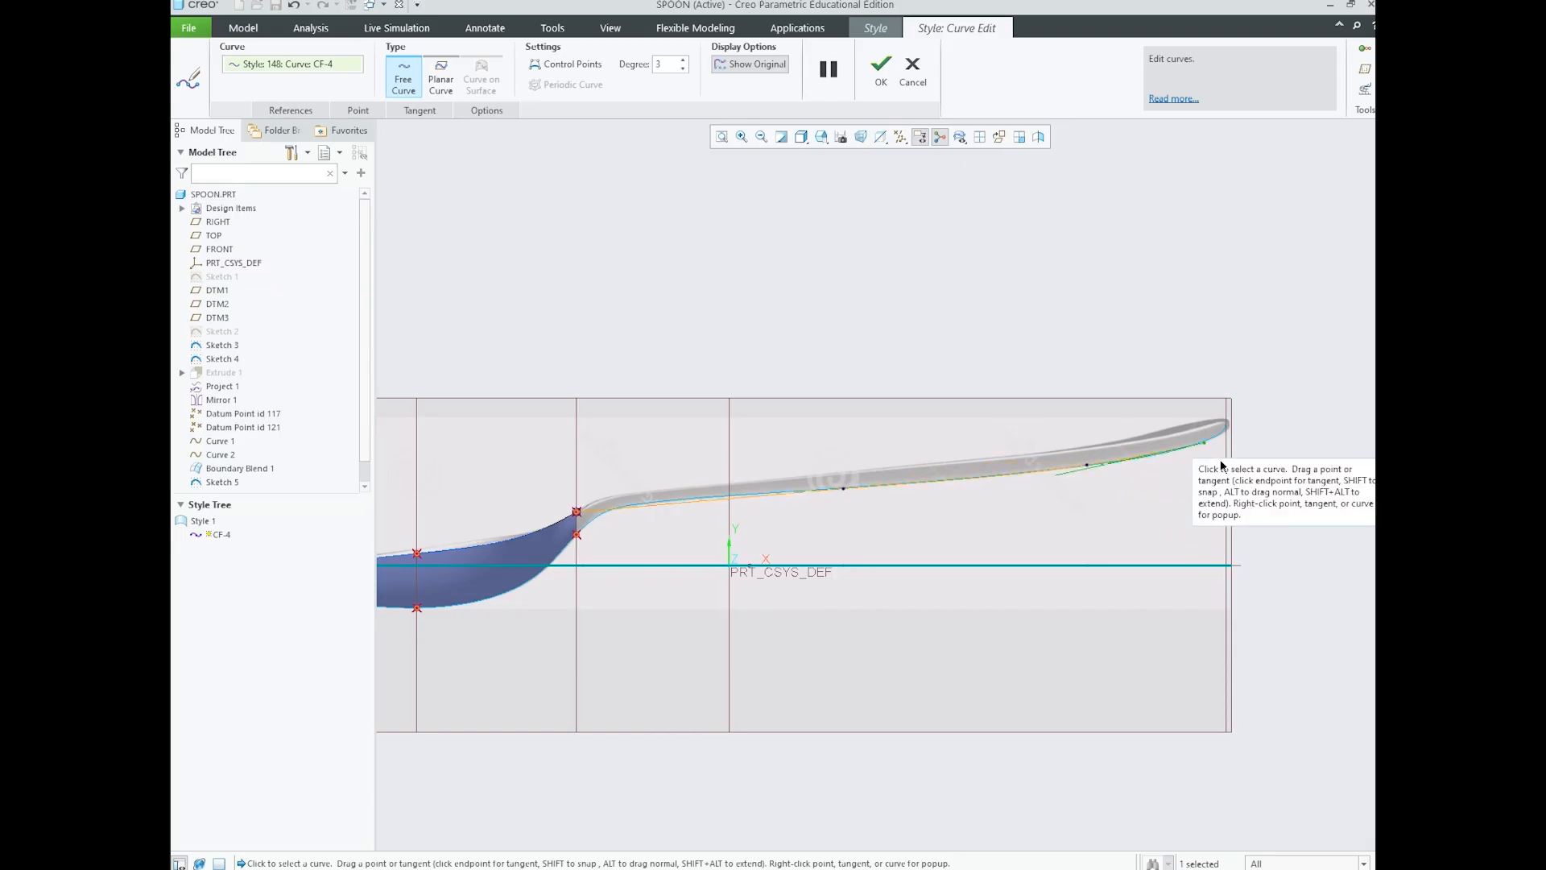
- Snap the handle-edge curve's tip-side end point to the short sketch line at the handle's tip
scroll(1136, 492, up, 3)
scroll(1126, 498, down, 2)
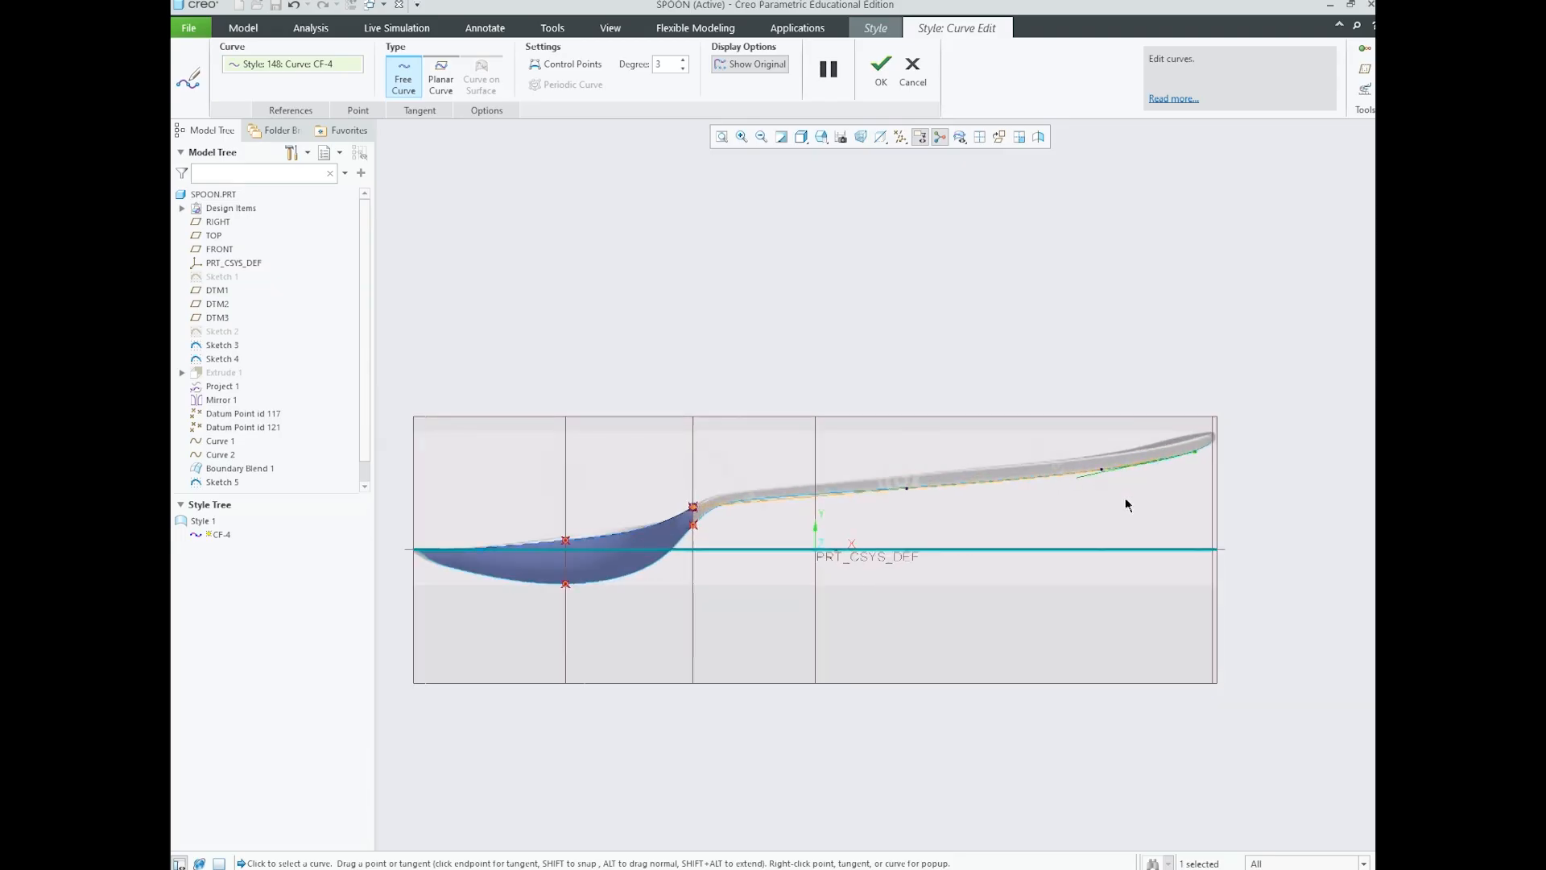
scroll(1126, 503, down, 1)
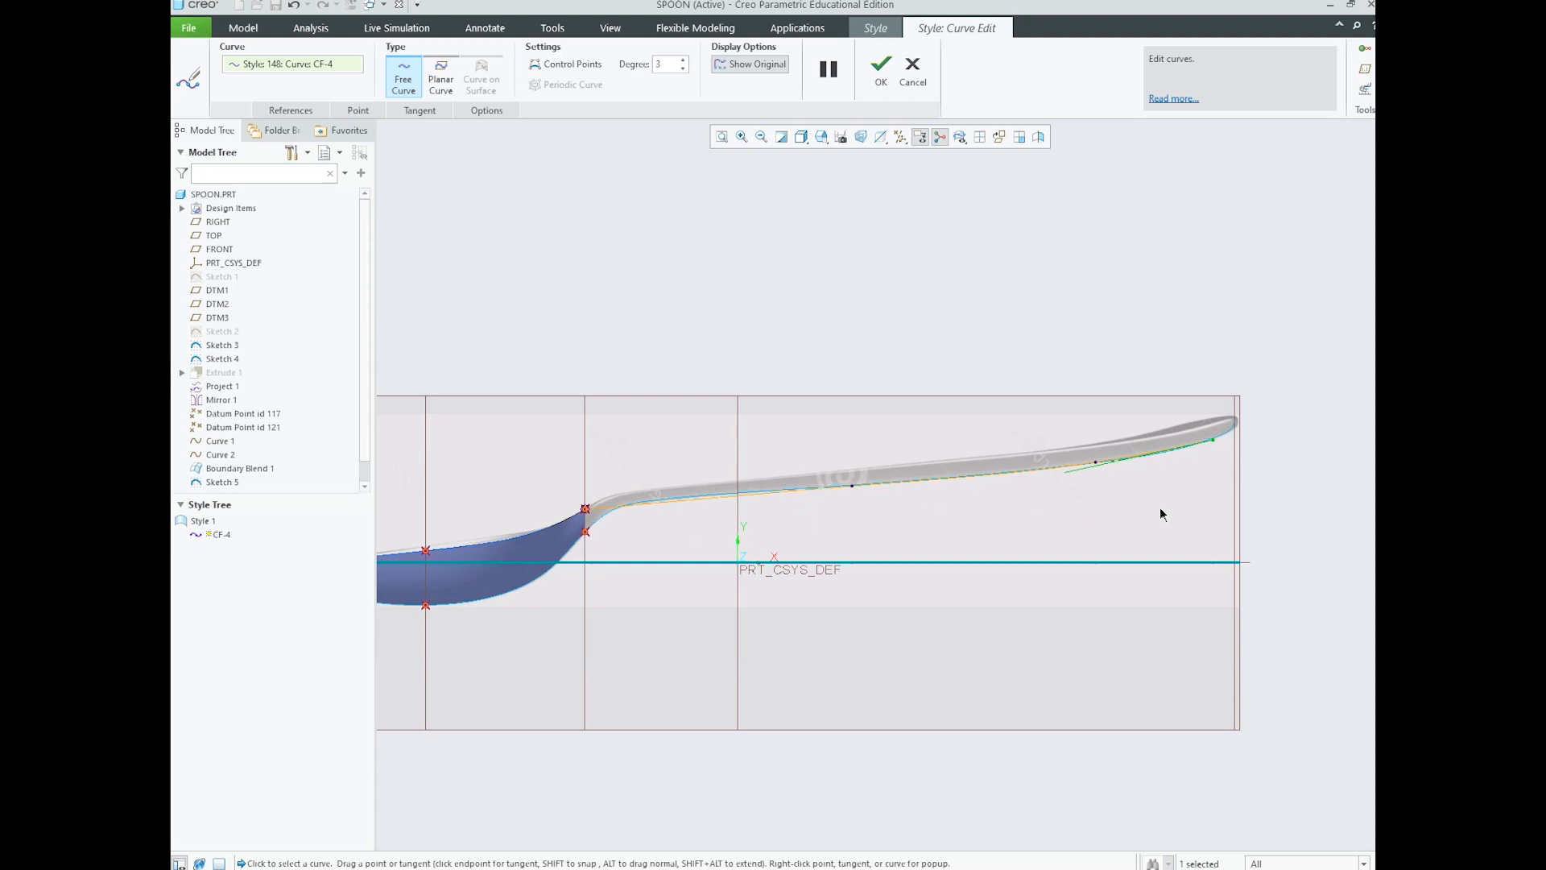
scroll(1143, 510, up, 1)
scroll(1154, 509, down, 1)
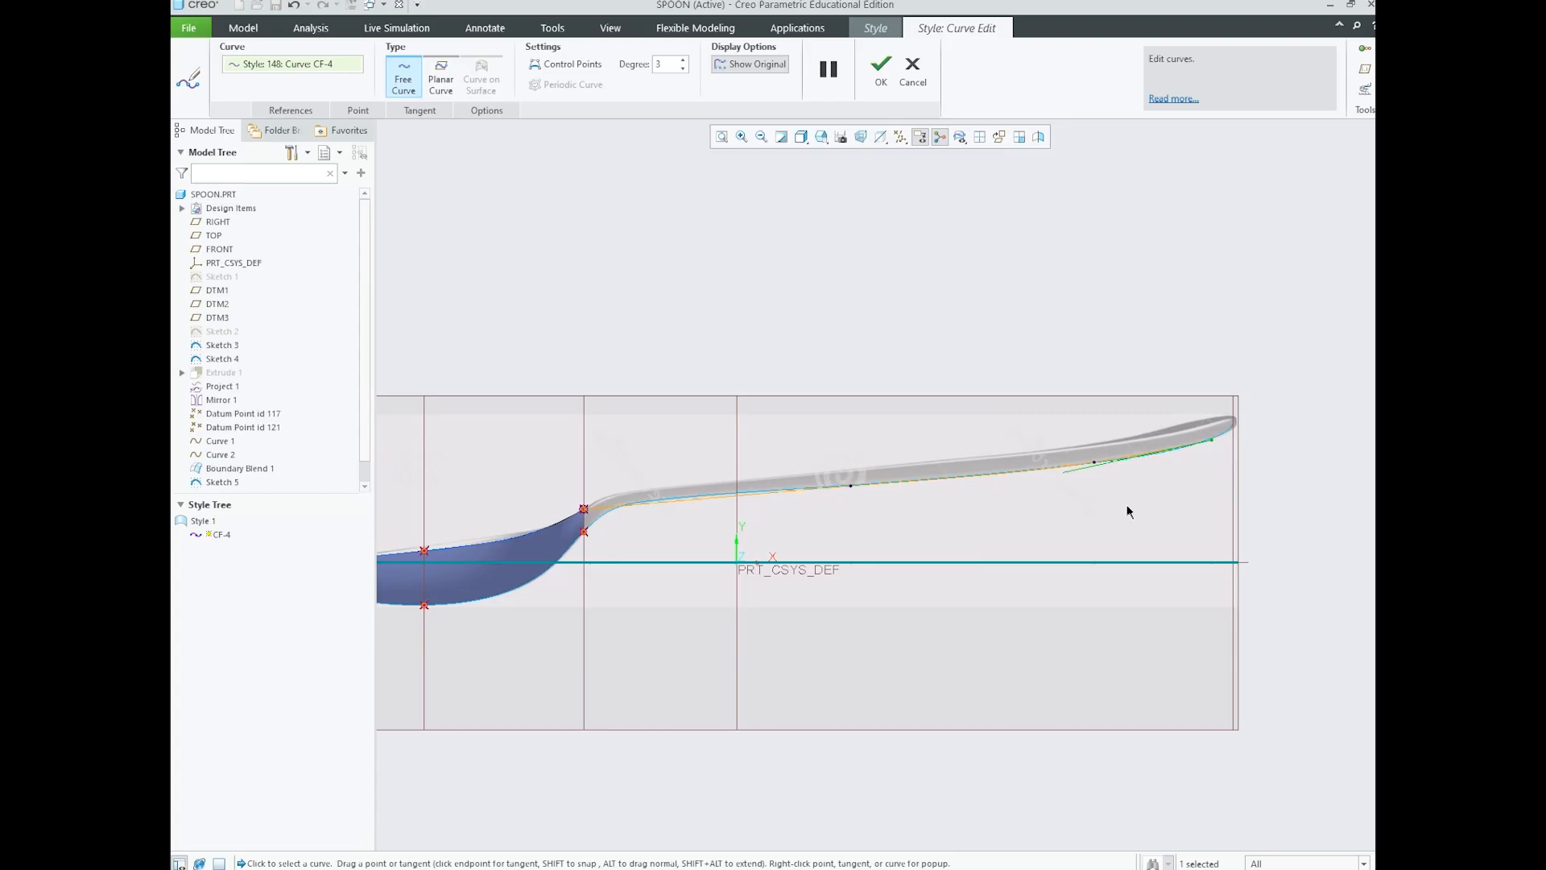
middle_drag(1141, 507, 1213, 366)
scroll(1212, 378, down, 4)
scroll(1171, 437, up, 4)
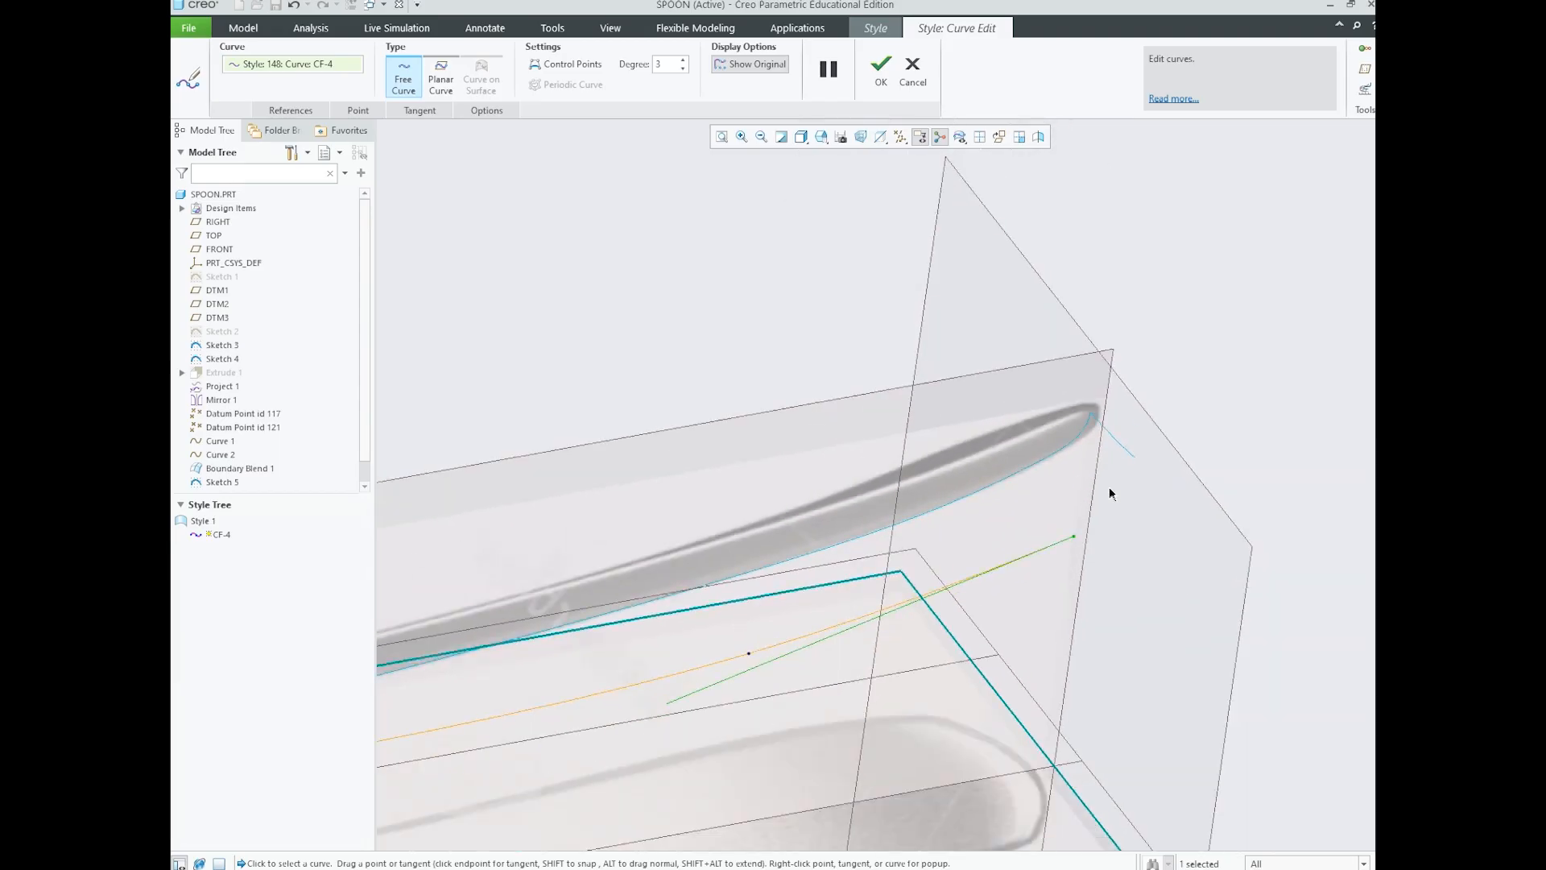
scroll(1172, 455, up, 1)
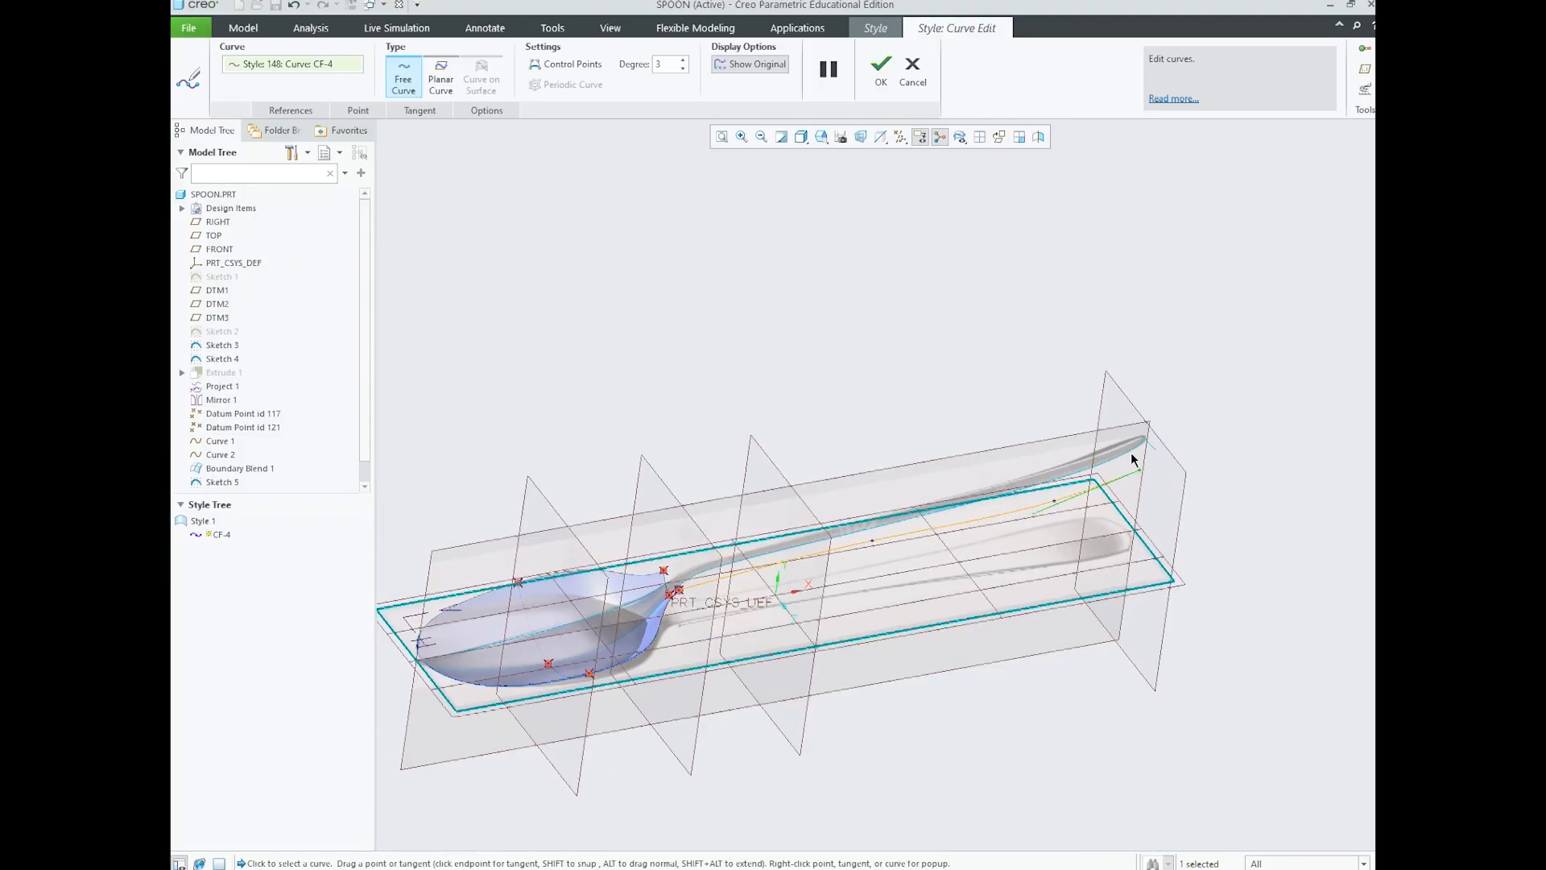
scroll(1131, 452, down, 3)
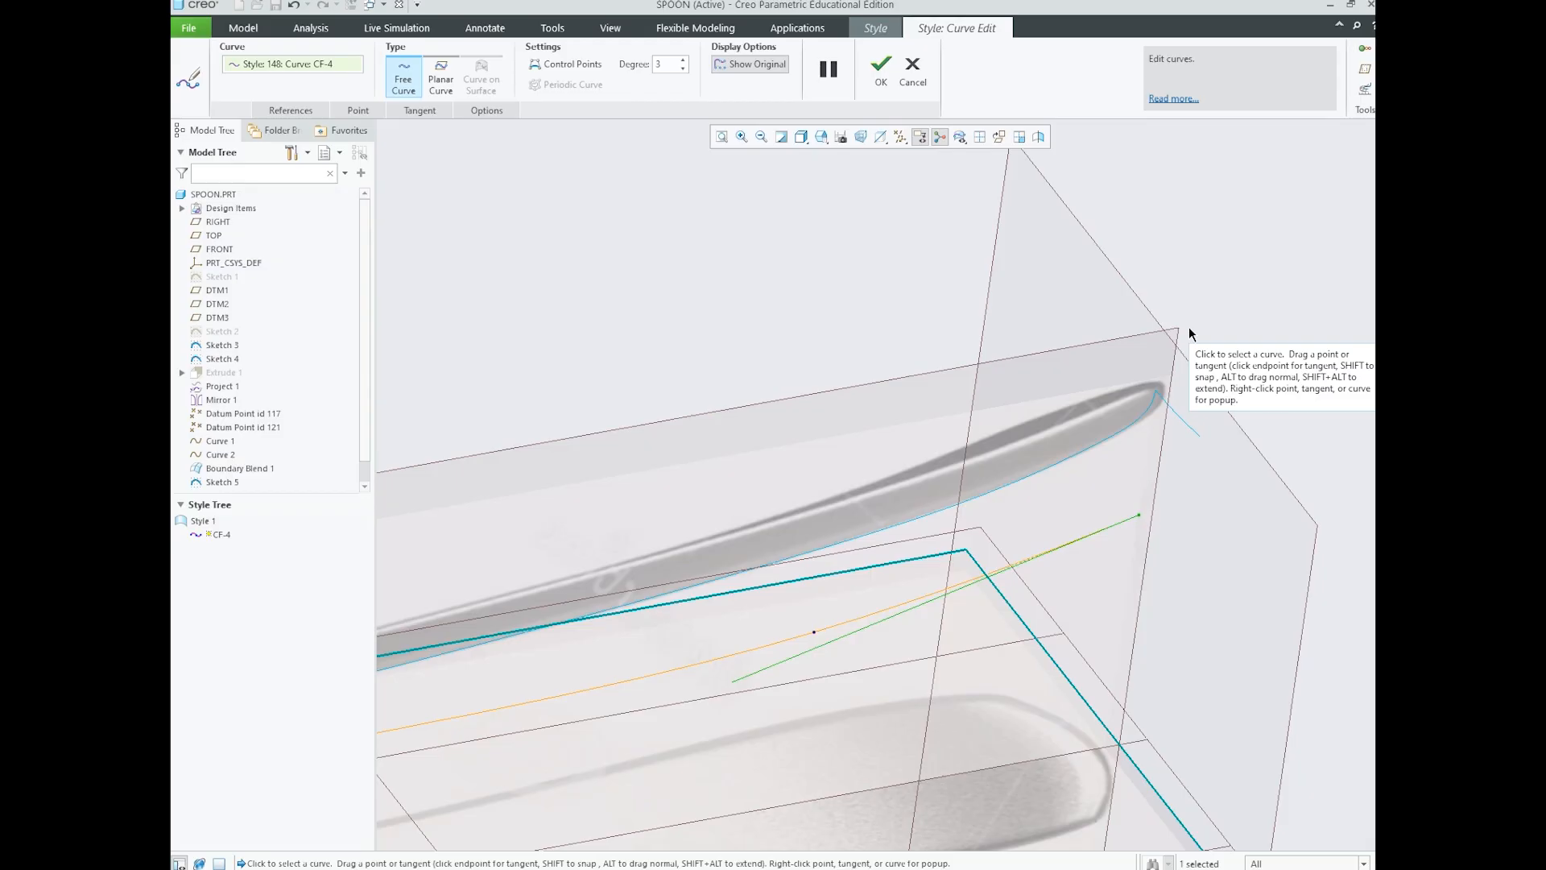
drag(1138, 516, 1200, 437)
middle_drag(1165, 419, 1058, 435)
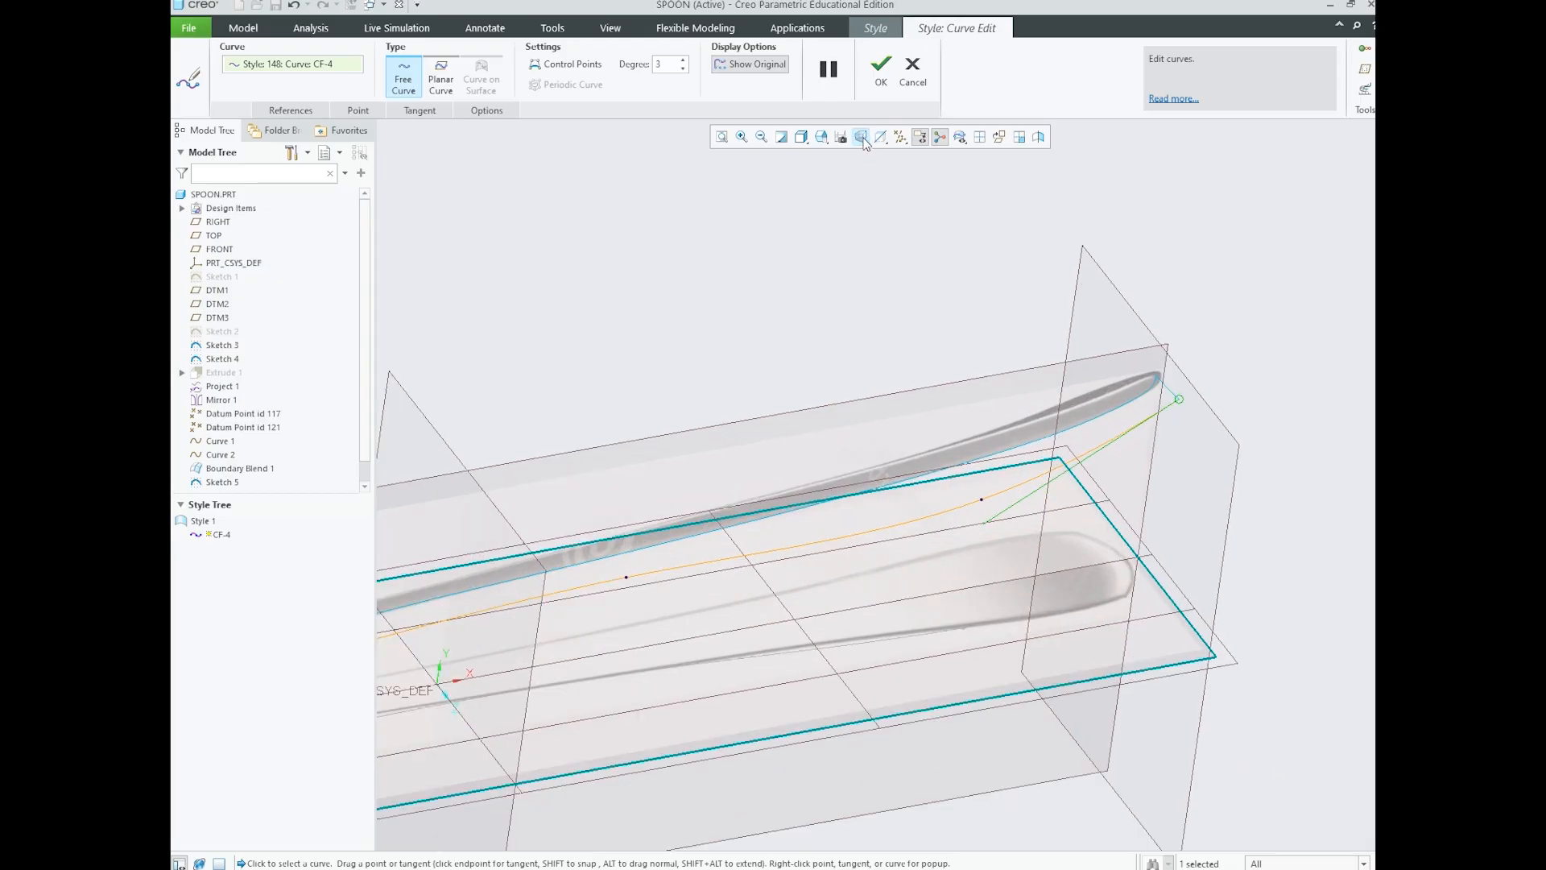
- Return to the FRONT view and swing the curve's end tangent at the handle tip steeply downward
click(822, 138)
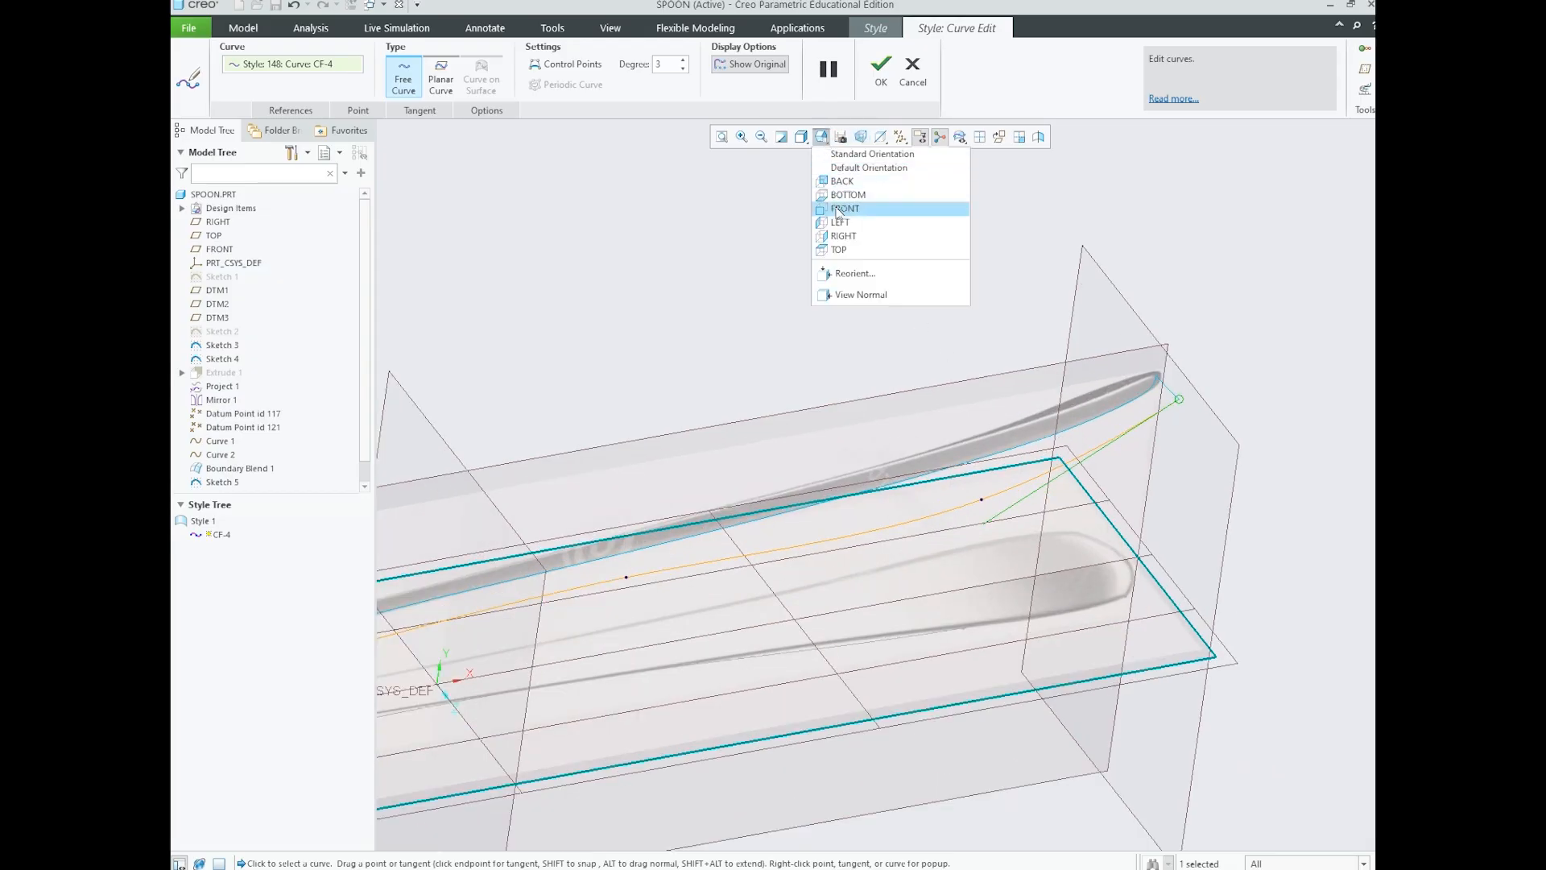
click(839, 209)
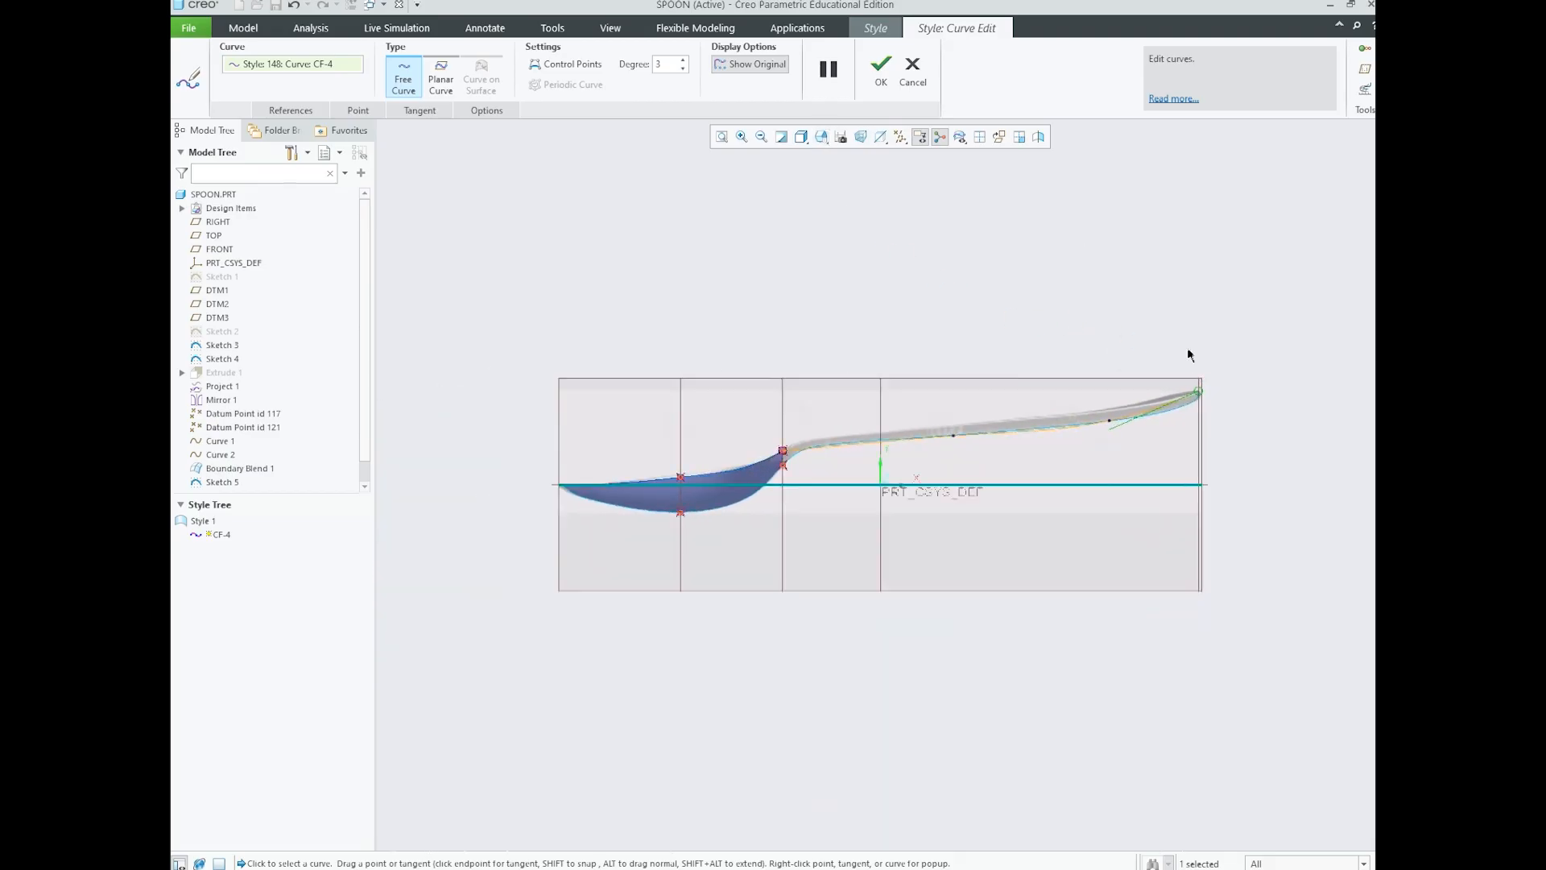
scroll(1191, 403, up, 5)
drag(1058, 448, 1234, 509)
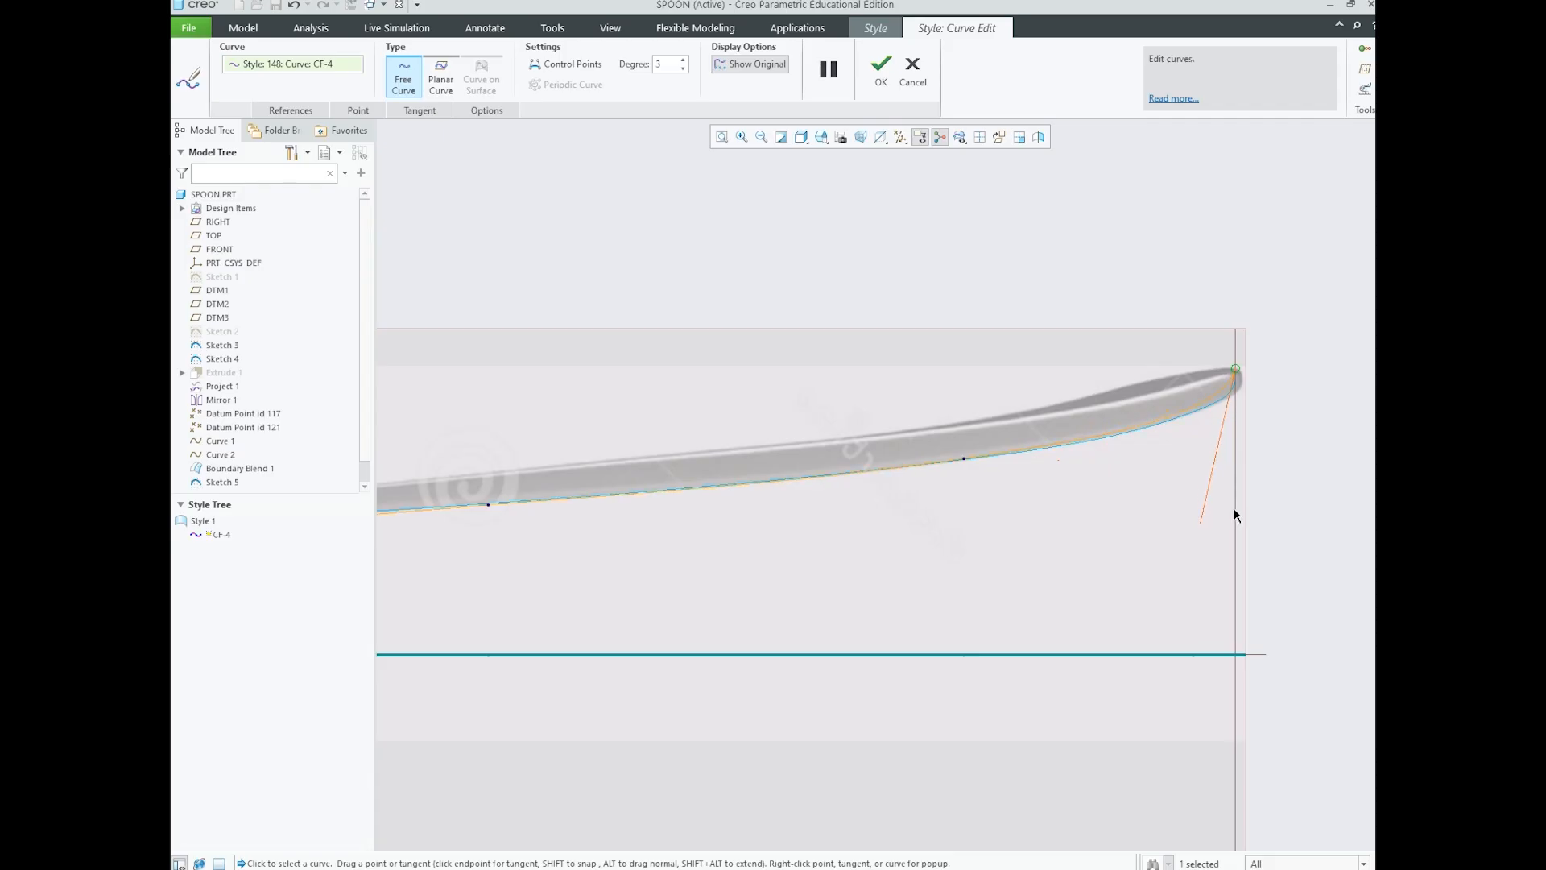
scroll(1190, 456, down, 3)
scroll(935, 464, up, 1)
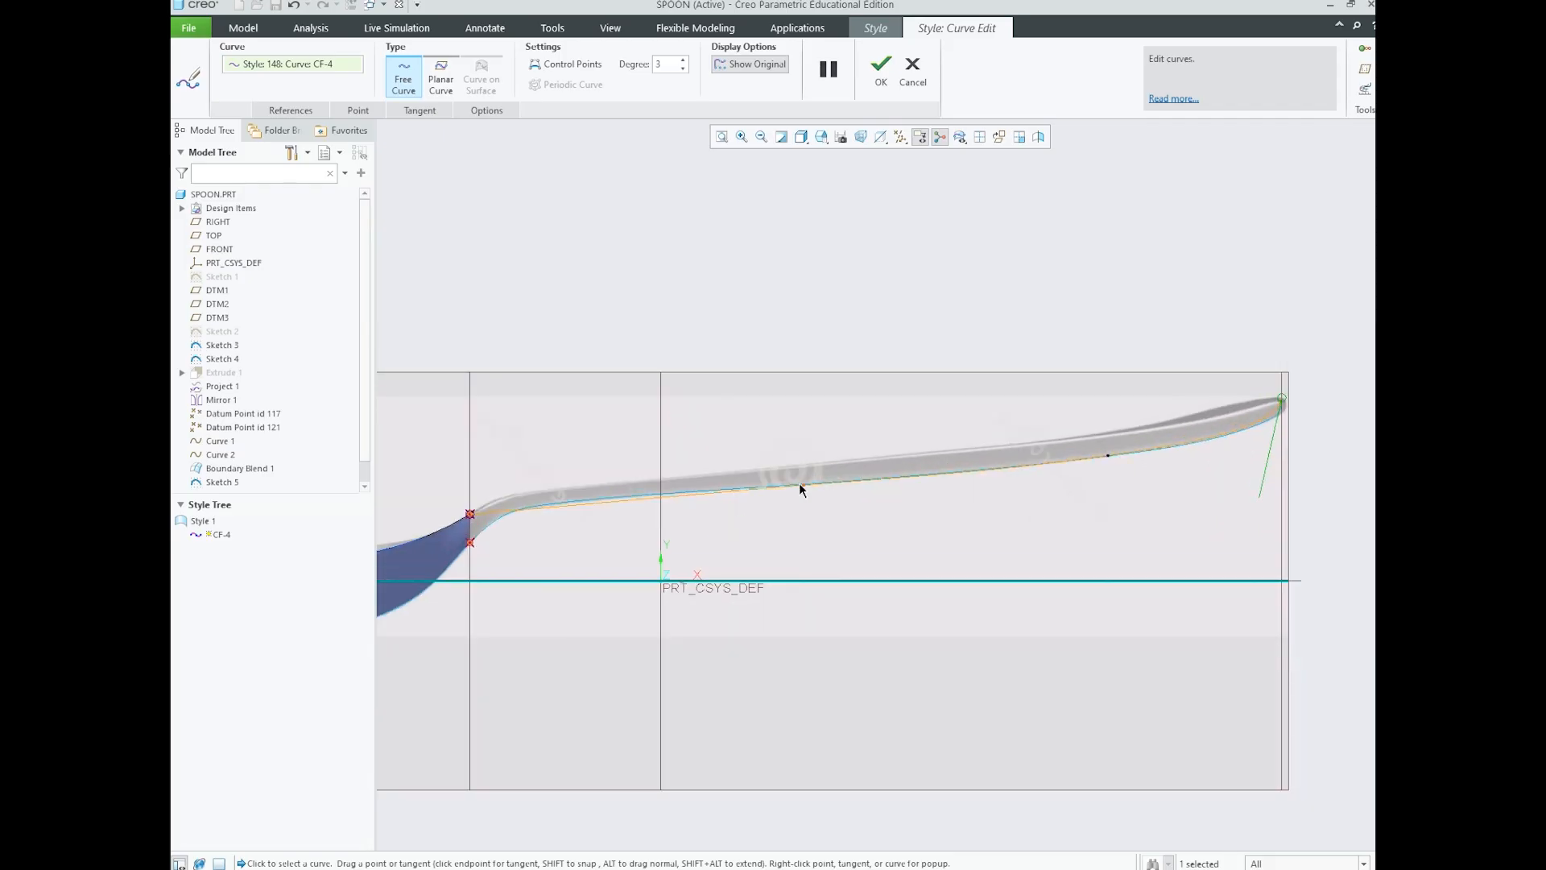
- Add a point to the curve near the bowl neck and shift it and the middle point to follow the handle's bend
mouse_move(806, 487)
mouse_down()
mouse_move(807, 465)
mouse_move(540, 495)
mouse_move(791, 472)
mouse_up()
right_click(573, 503)
click(625, 562)
drag(571, 496, 512, 497)
drag(784, 469, 610, 486)
- Raise the curve point nearest the tip, reshape the tip tangent, and fine-tune the point beyond the neck bend along the side profile
drag(1109, 456, 1103, 435)
click(1281, 402)
drag(1263, 499, 1198, 448)
click(1103, 434)
mouse_move(611, 485)
mouse_down()
mouse_move(652, 481)
mouse_move(619, 484)
mouse_up()
scroll(681, 487, down, 3)
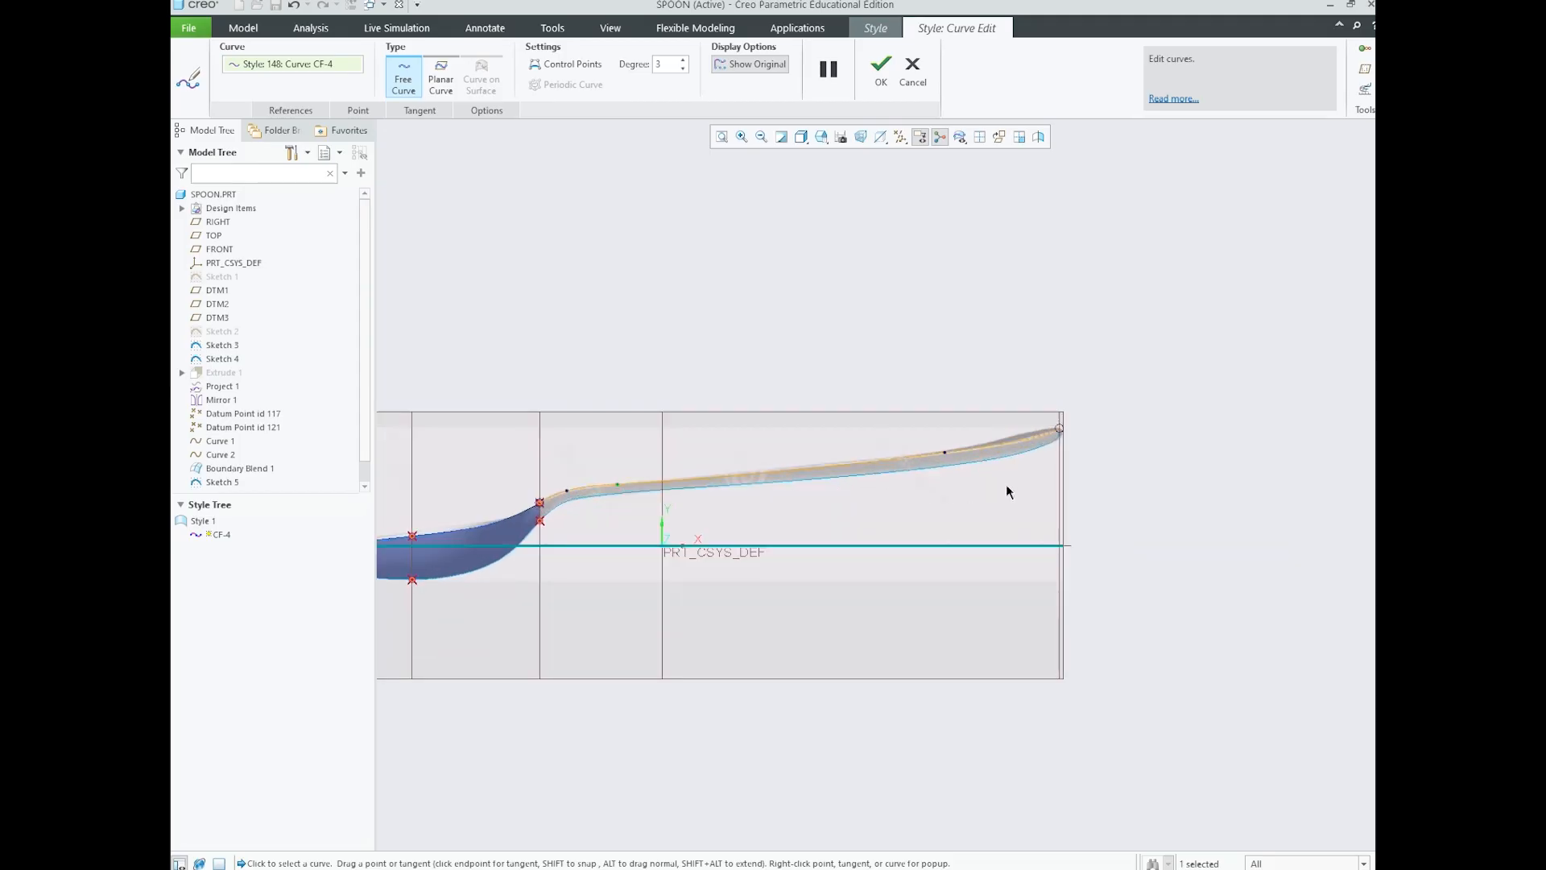
- Examine the reshaped handle-edge curve against the handle's side profile, up close and from an angled view
scroll(1007, 491, down, 1)
scroll(1033, 490, up, 1)
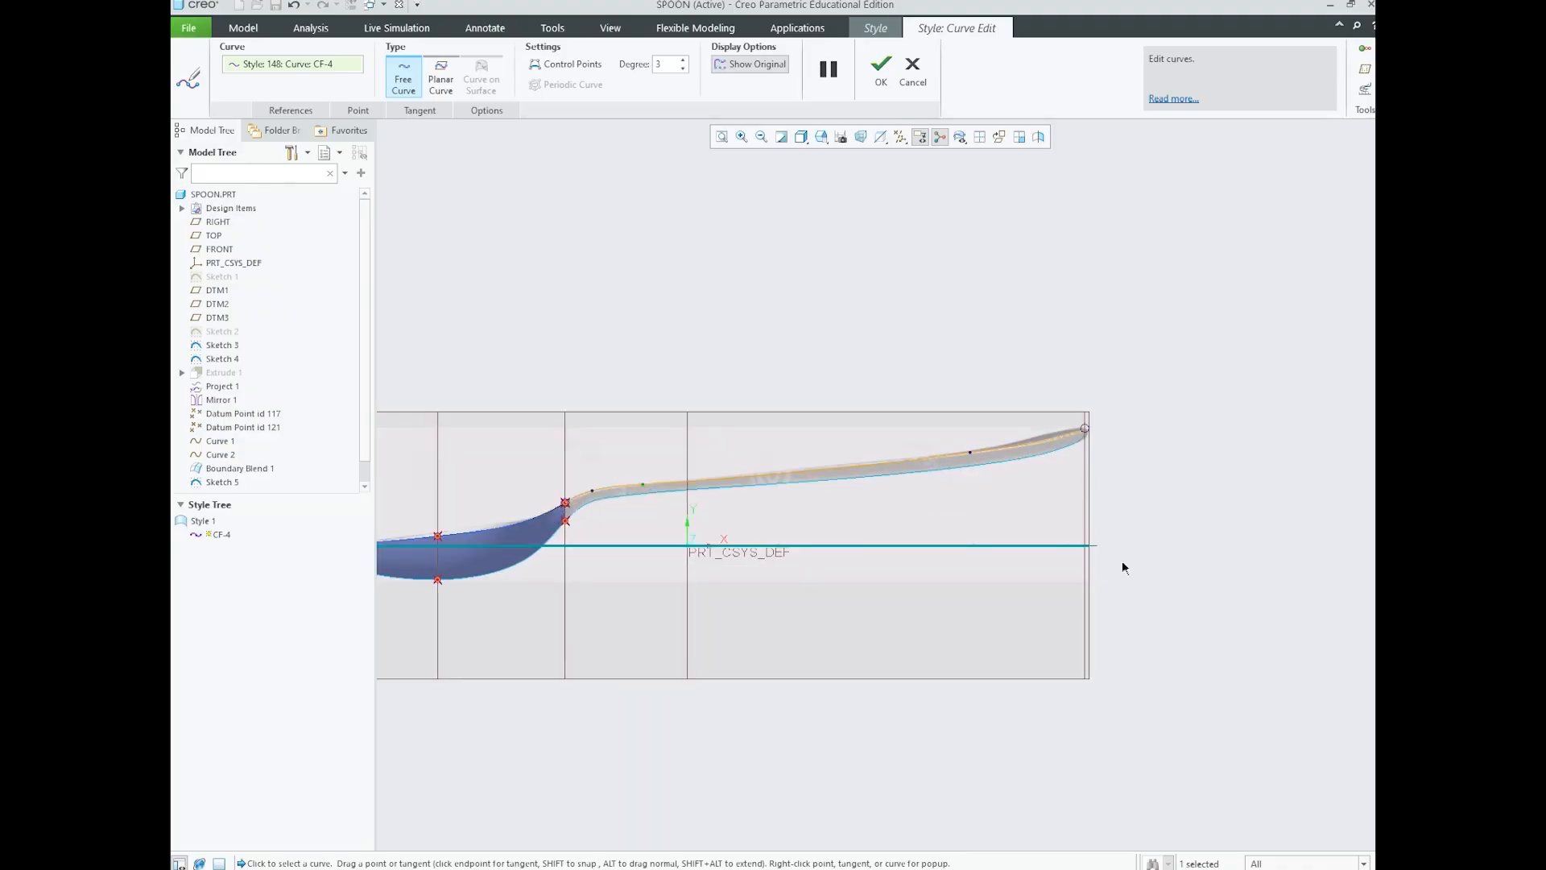
scroll(1083, 474, up, 3)
scroll(1065, 479, down, 3)
scroll(1071, 471, up, 2)
scroll(1063, 475, down, 1)
middle_drag(995, 461, 1032, 532)
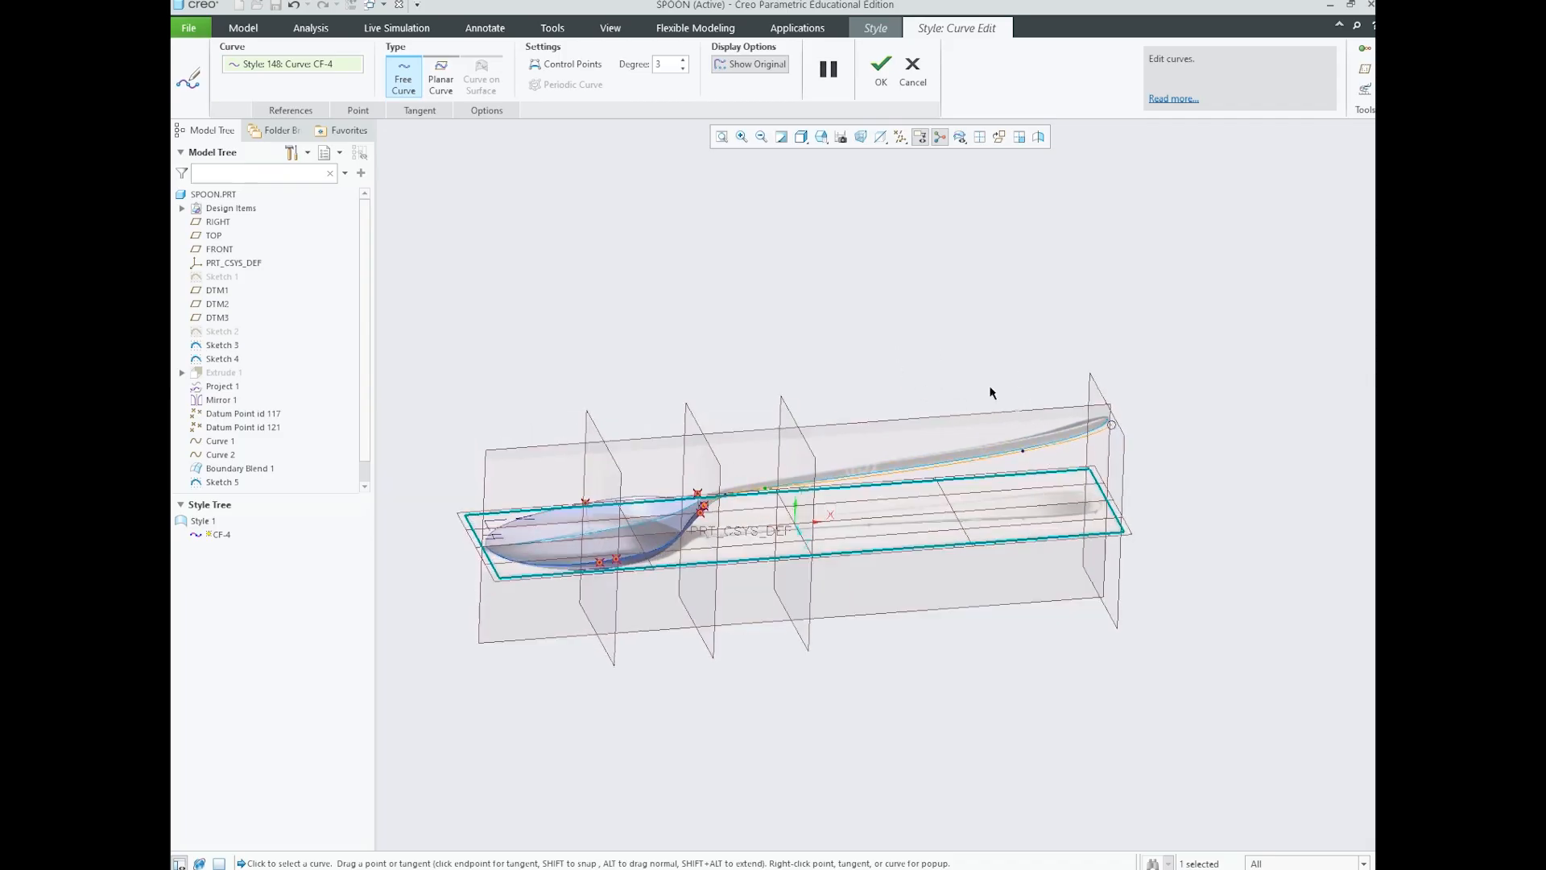
middle_drag(990, 393, 963, 372)
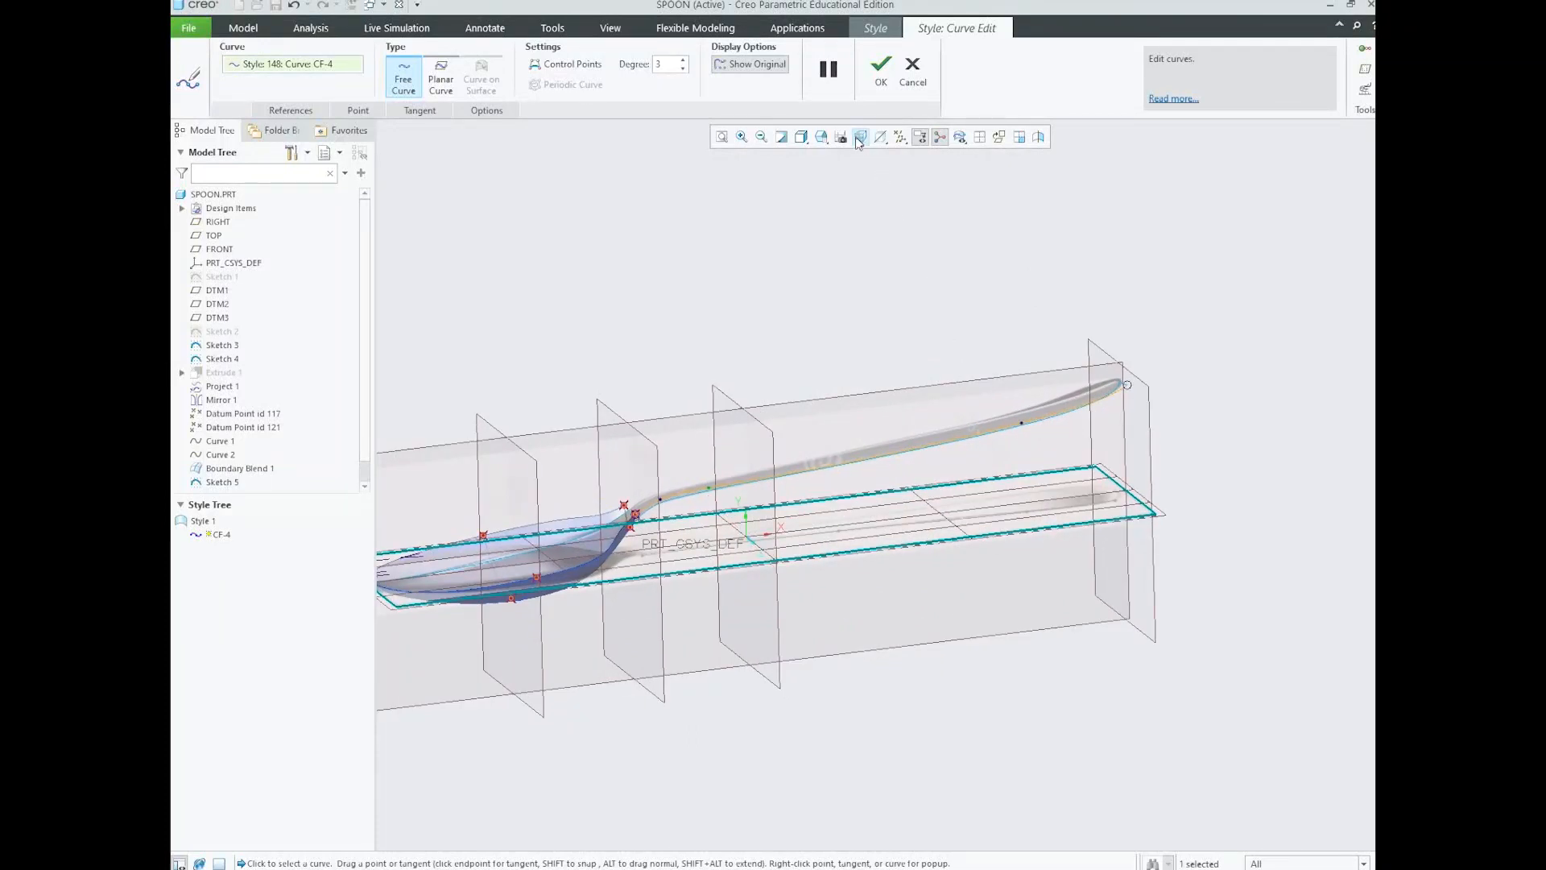
- Orient the model to the TOP view and move the two curve points nearest the bowl neck onto the handle image's lower edge
click(821, 137)
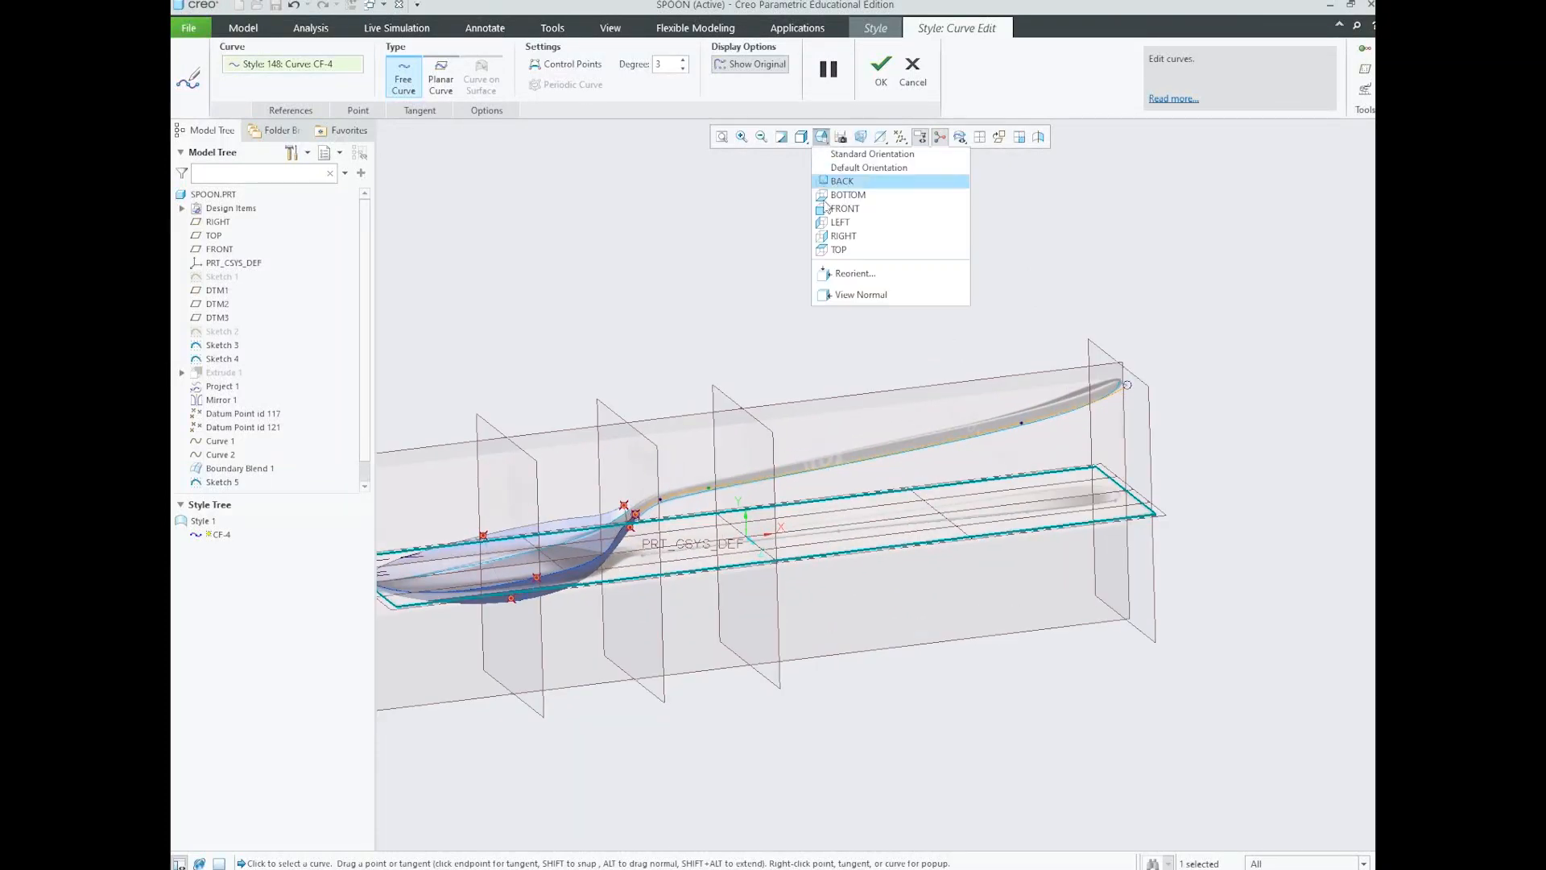
click(838, 250)
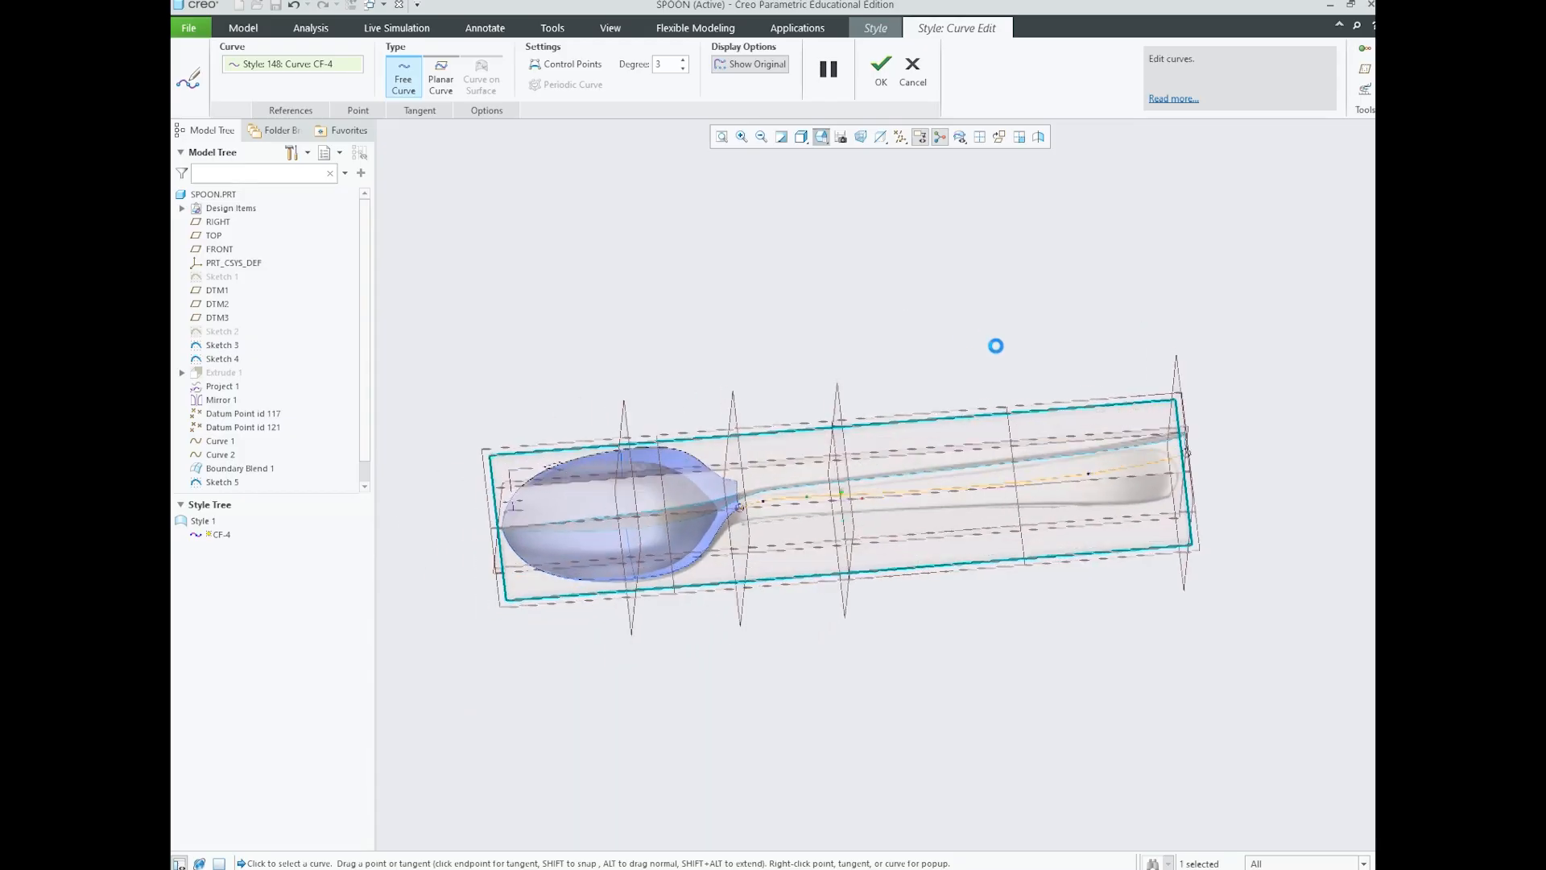
scroll(1052, 495, down, 5)
scroll(970, 516, up, 4)
scroll(701, 507, down, 3)
scroll(717, 505, down, 3)
drag(897, 519, 898, 514)
drag(706, 521, 704, 512)
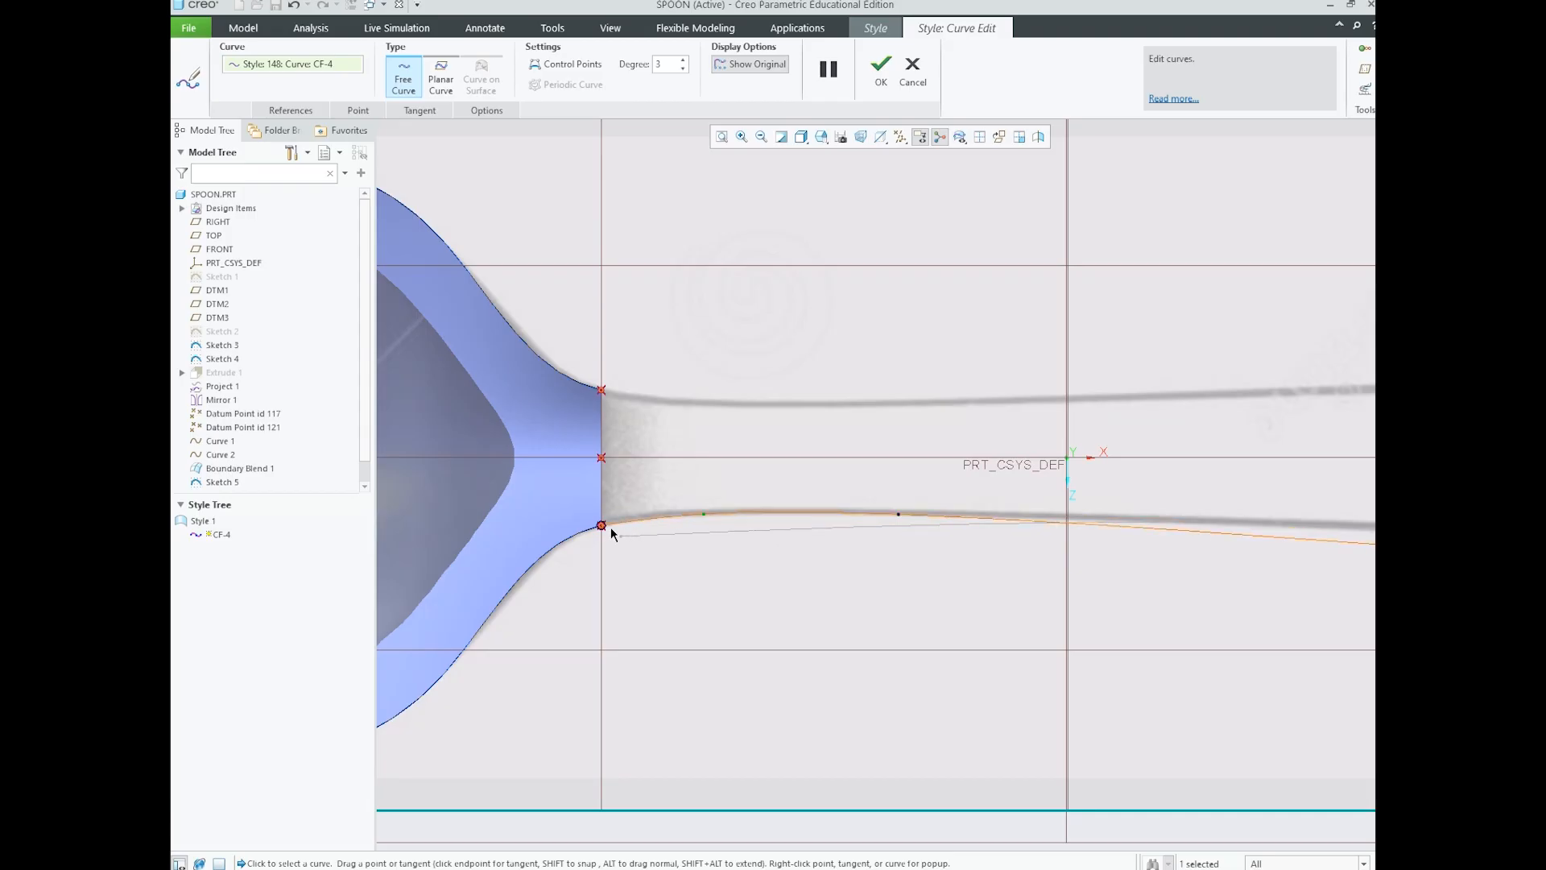
scroll(627, 515, up, 3)
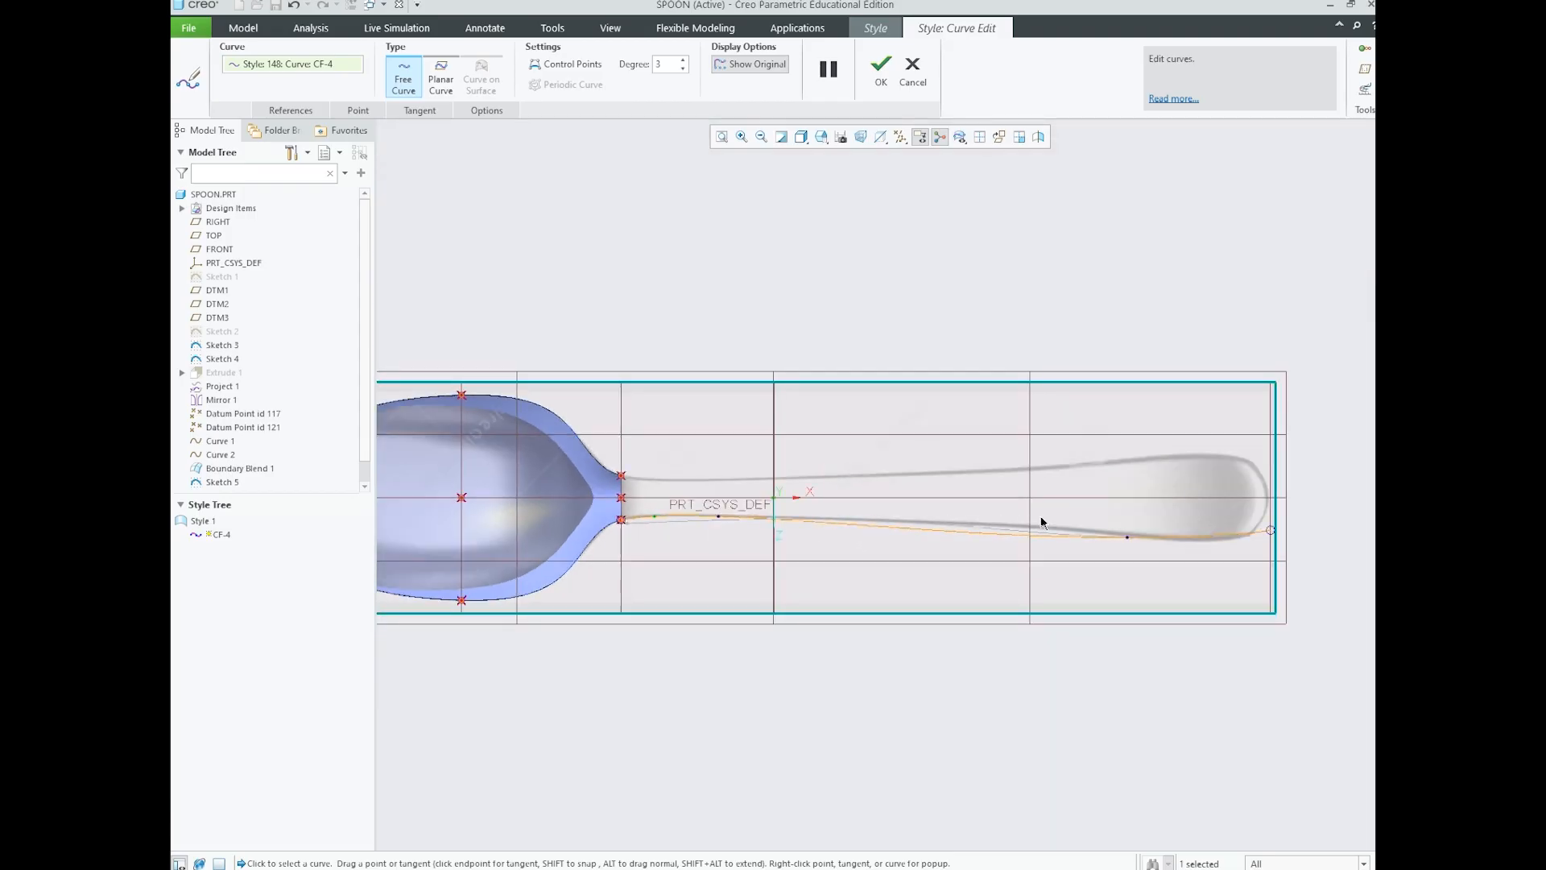
- Add a point to the curve midway along the handle and move it onto the image's lower edge
scroll(1103, 529, down, 3)
scroll(1120, 538, down, 1)
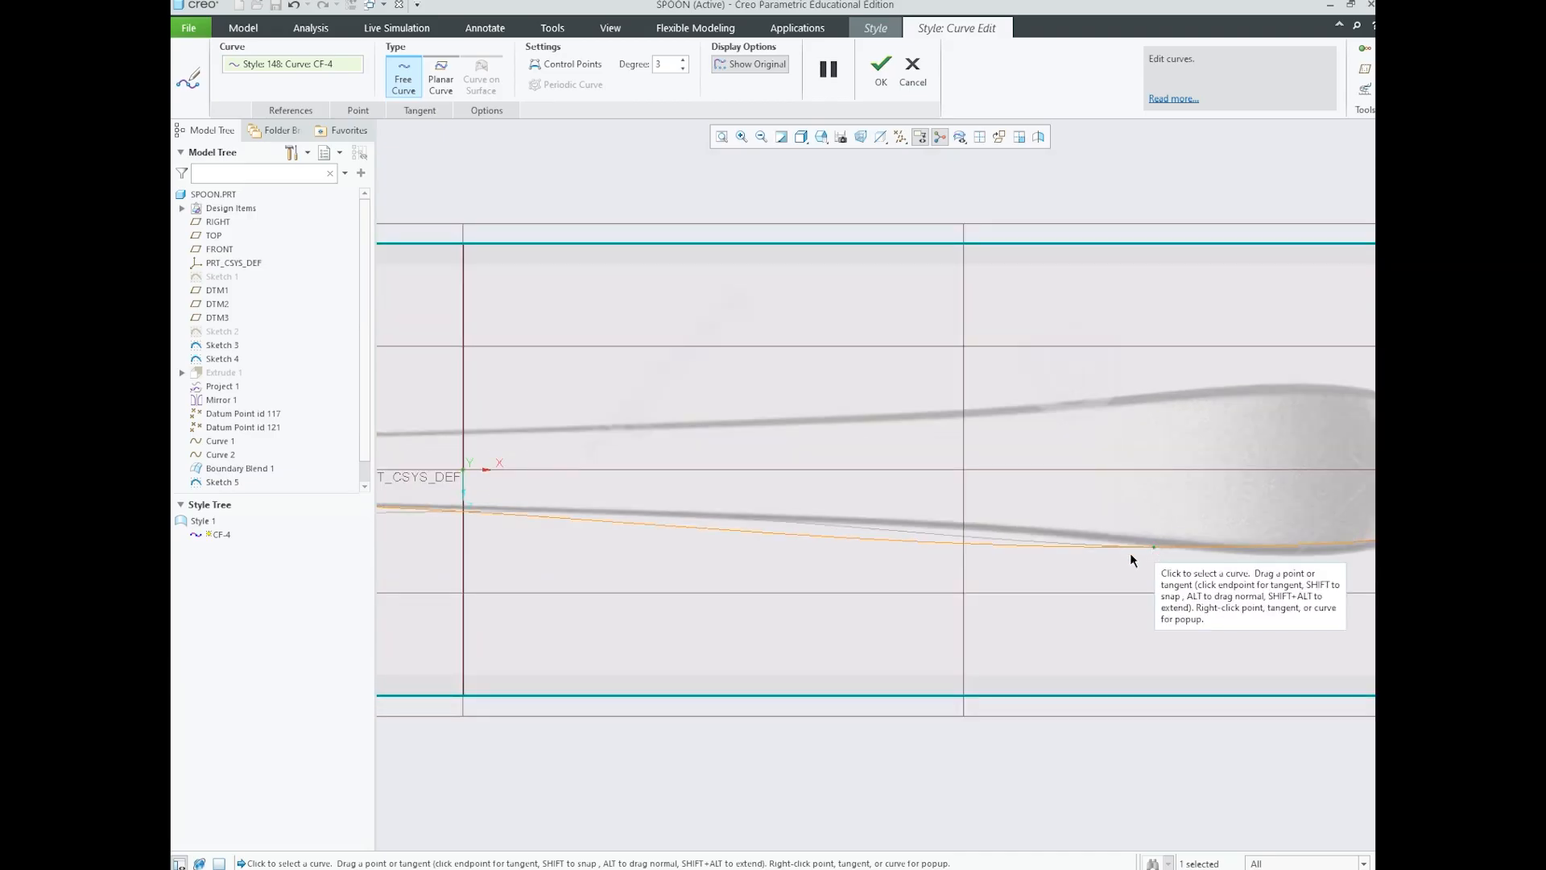
right_click(822, 540)
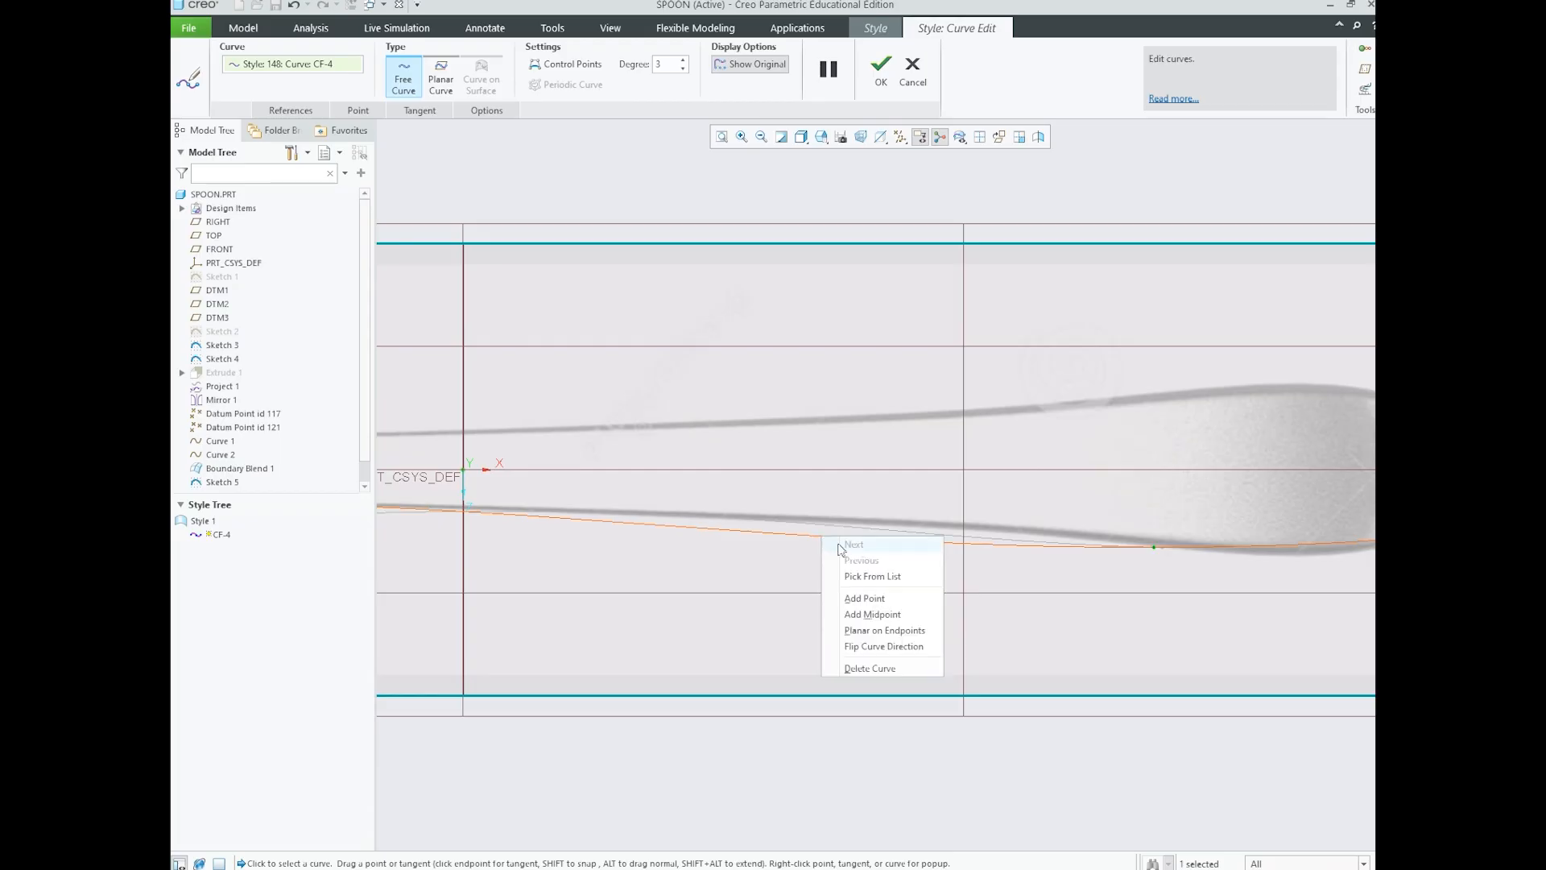
click(865, 599)
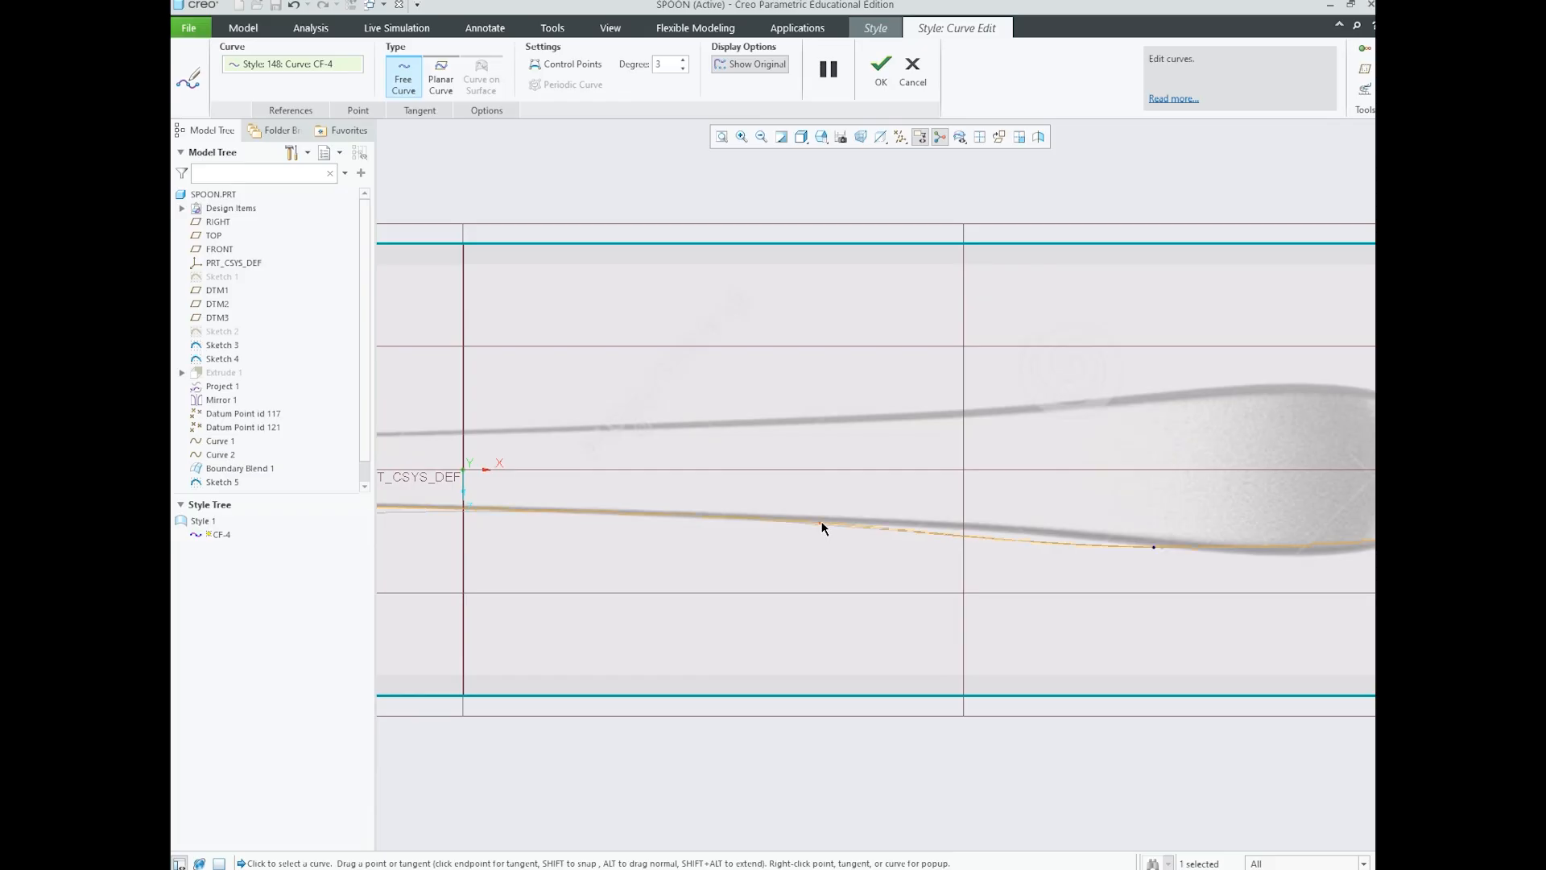
- Add another curve point just before the handle widens toward the tip and align it with the image's lower edge
scroll(806, 532, up, 4)
scroll(999, 541, down, 3)
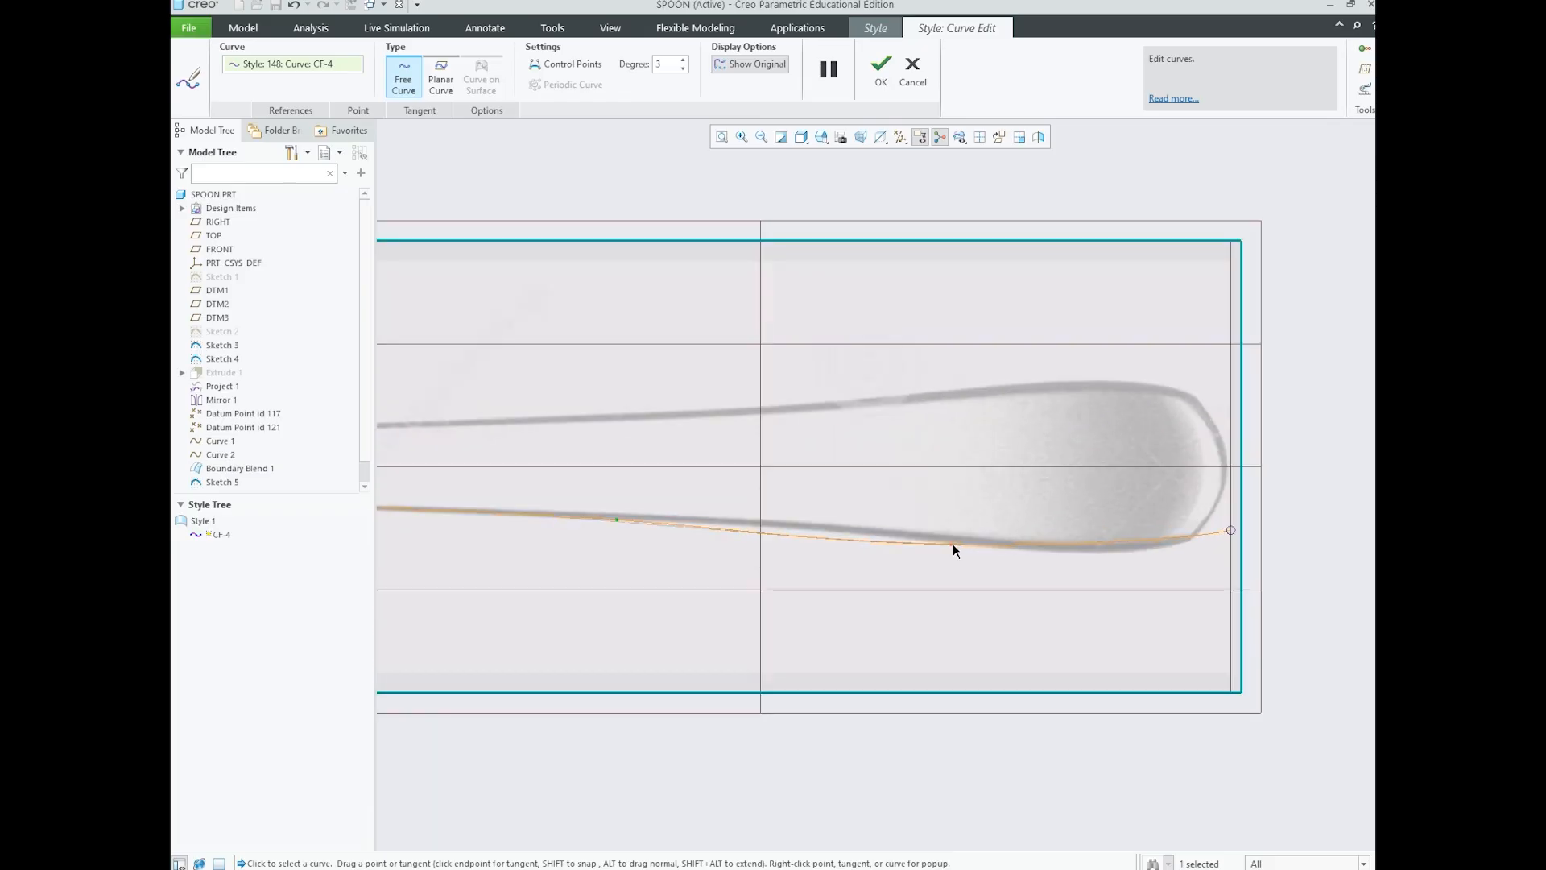
right_click(815, 536)
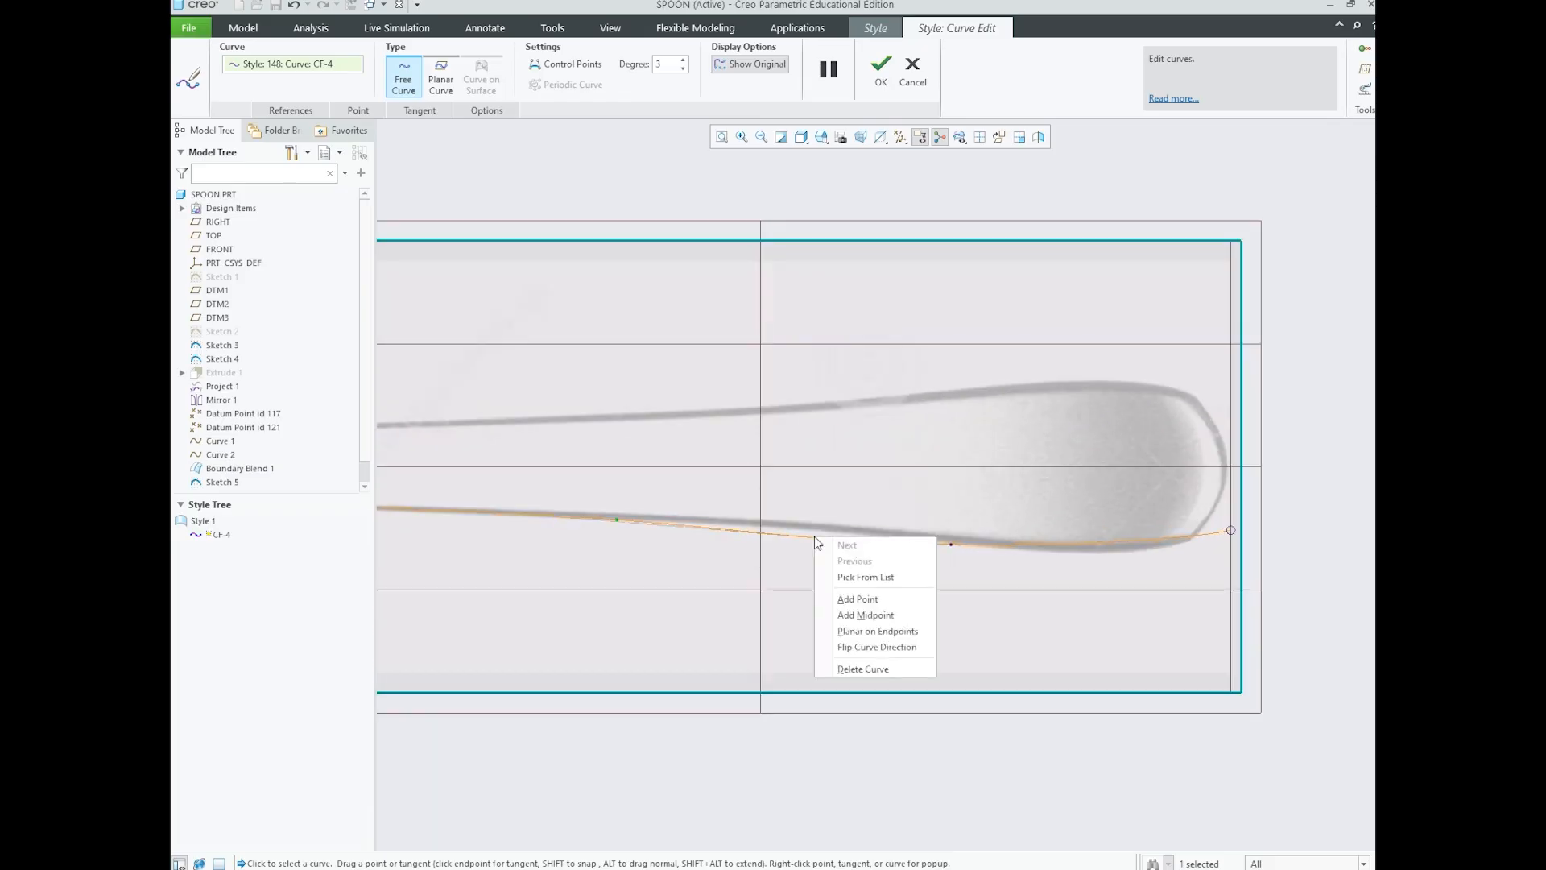
click(867, 605)
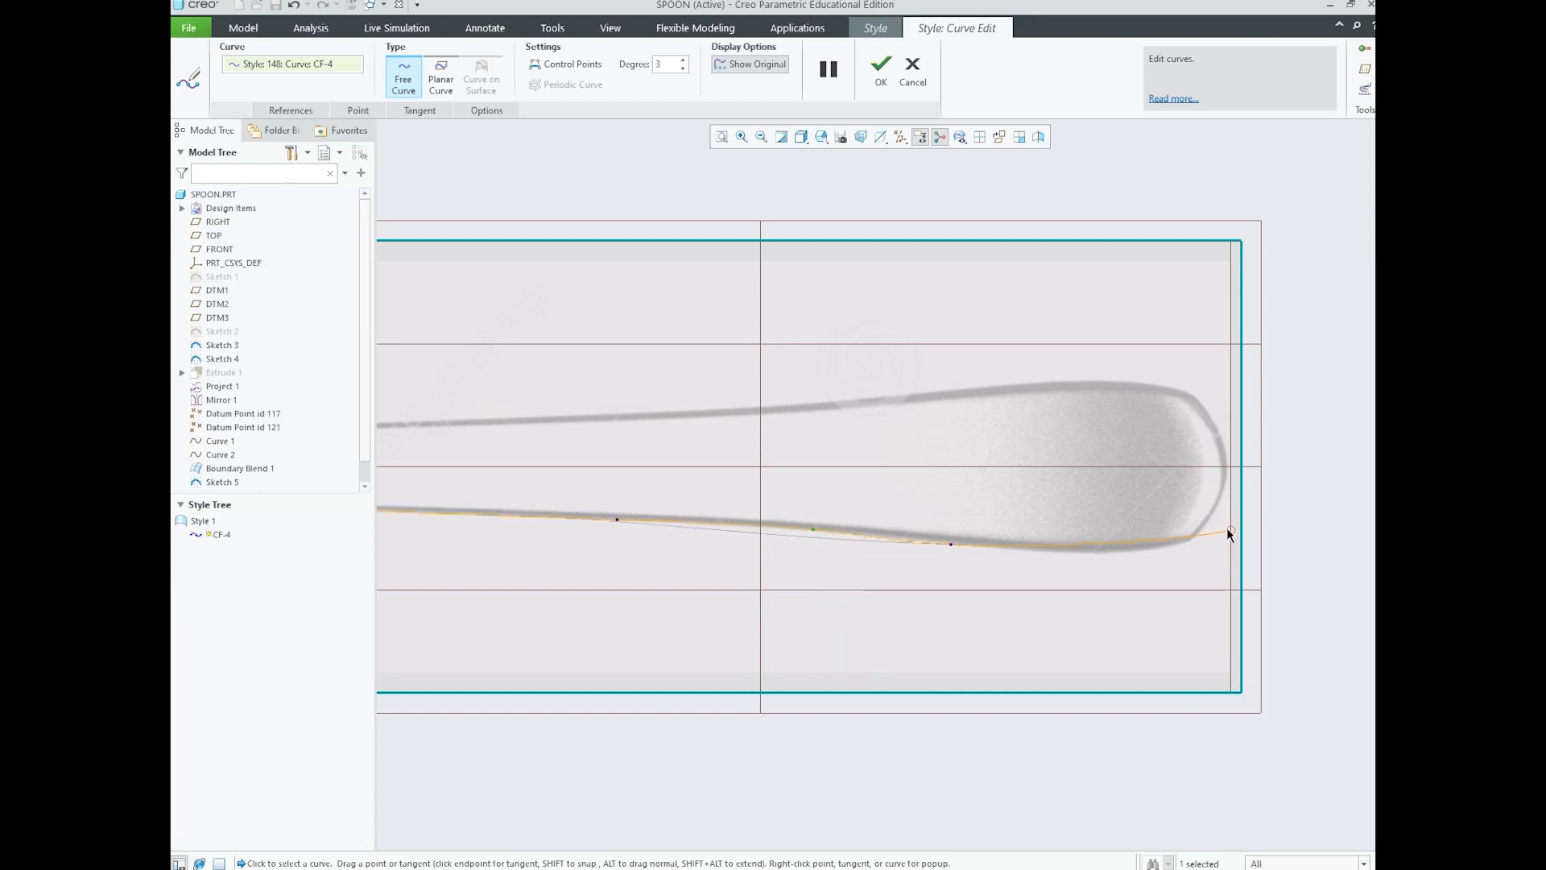
scroll(1127, 521, down, 4)
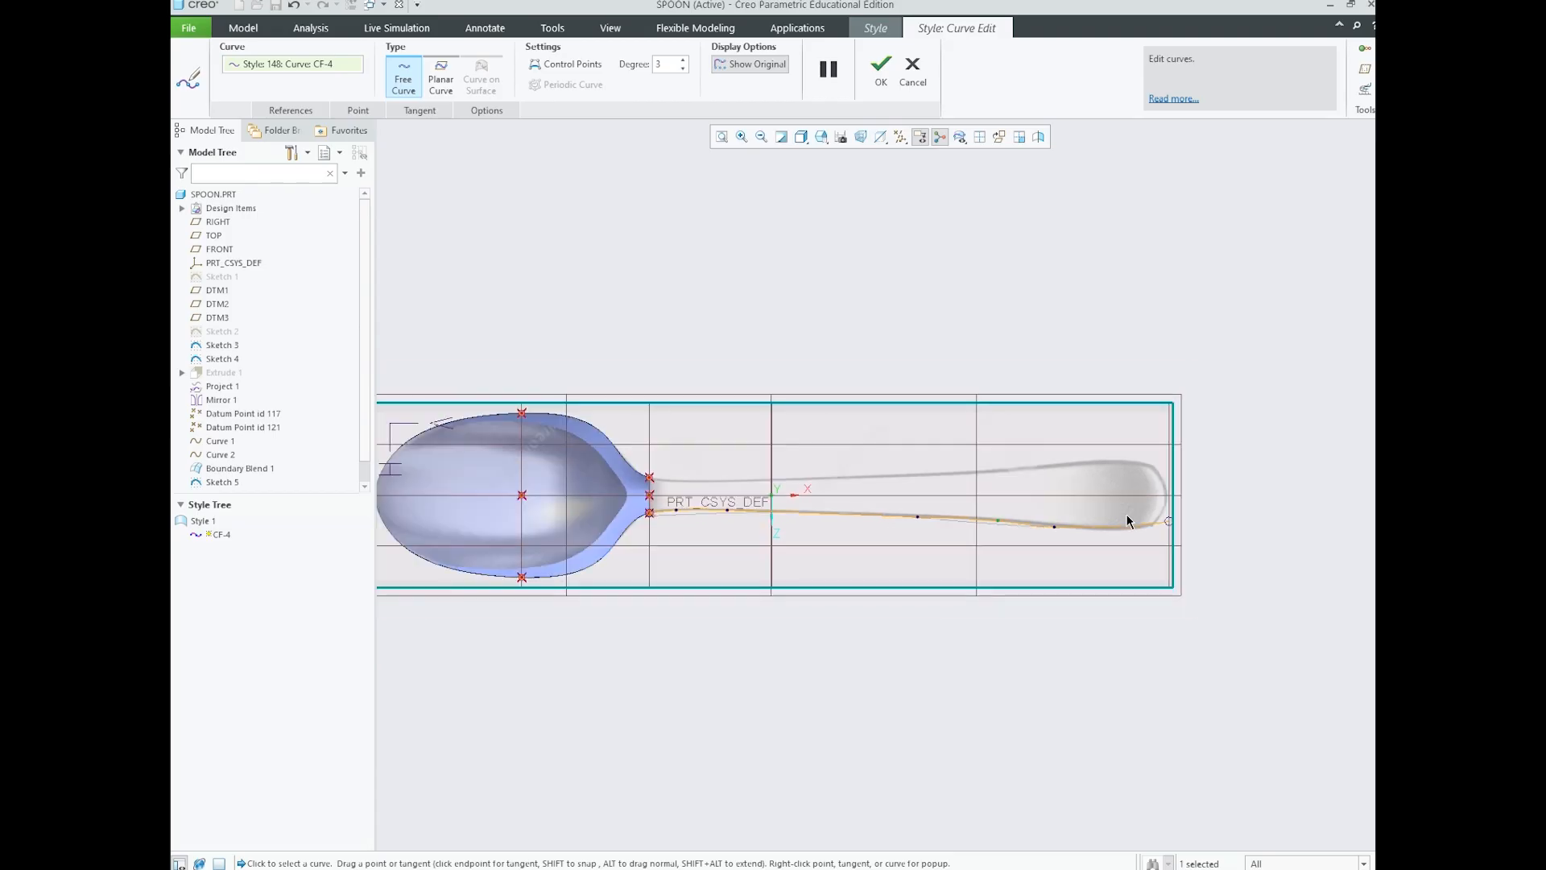
- Compare the edited handle-edge curve with the reference images in the TOP and FRONT views, including the stretch near the tip
scroll(918, 524, up, 2)
scroll(915, 524, up, 1)
scroll(935, 516, down, 2)
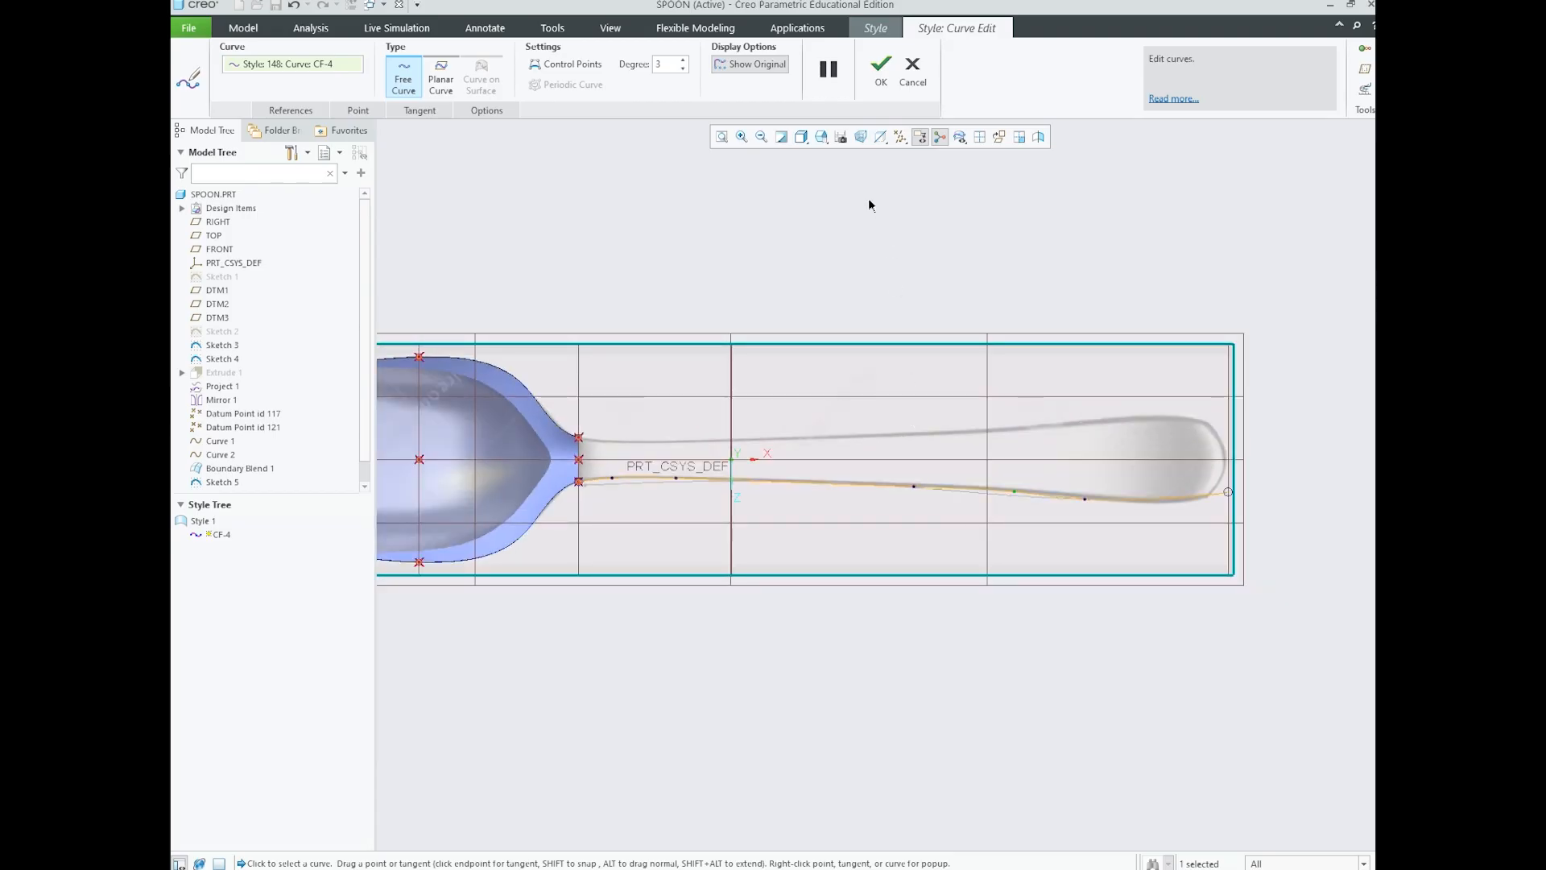
click(821, 137)
click(840, 250)
click(821, 137)
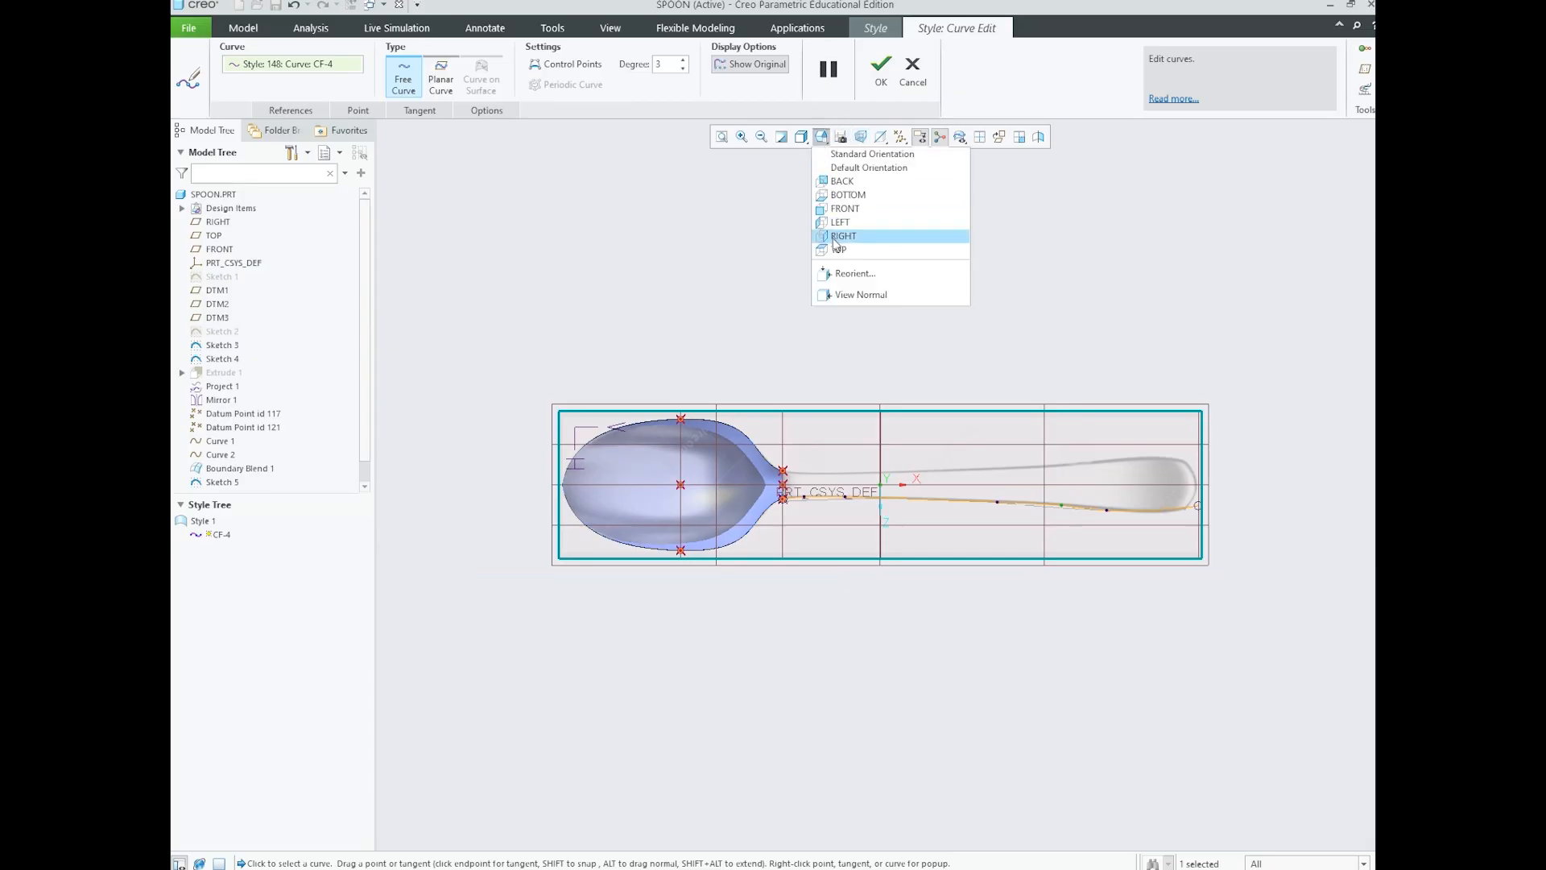
click(843, 208)
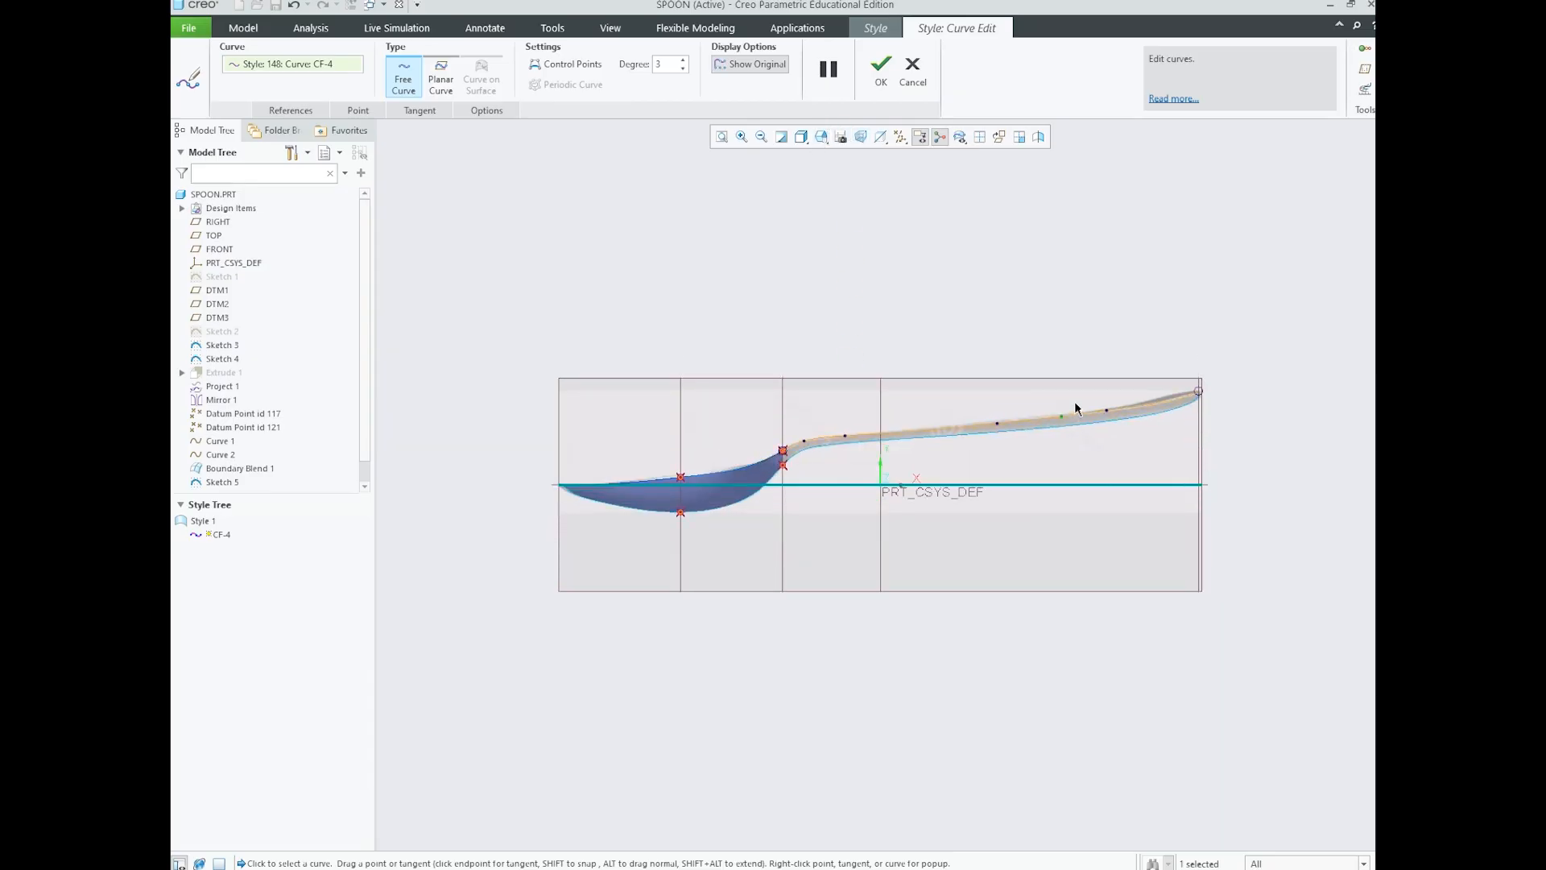
scroll(1083, 410, up, 4)
scroll(953, 424, down, 4)
scroll(998, 435, up, 2)
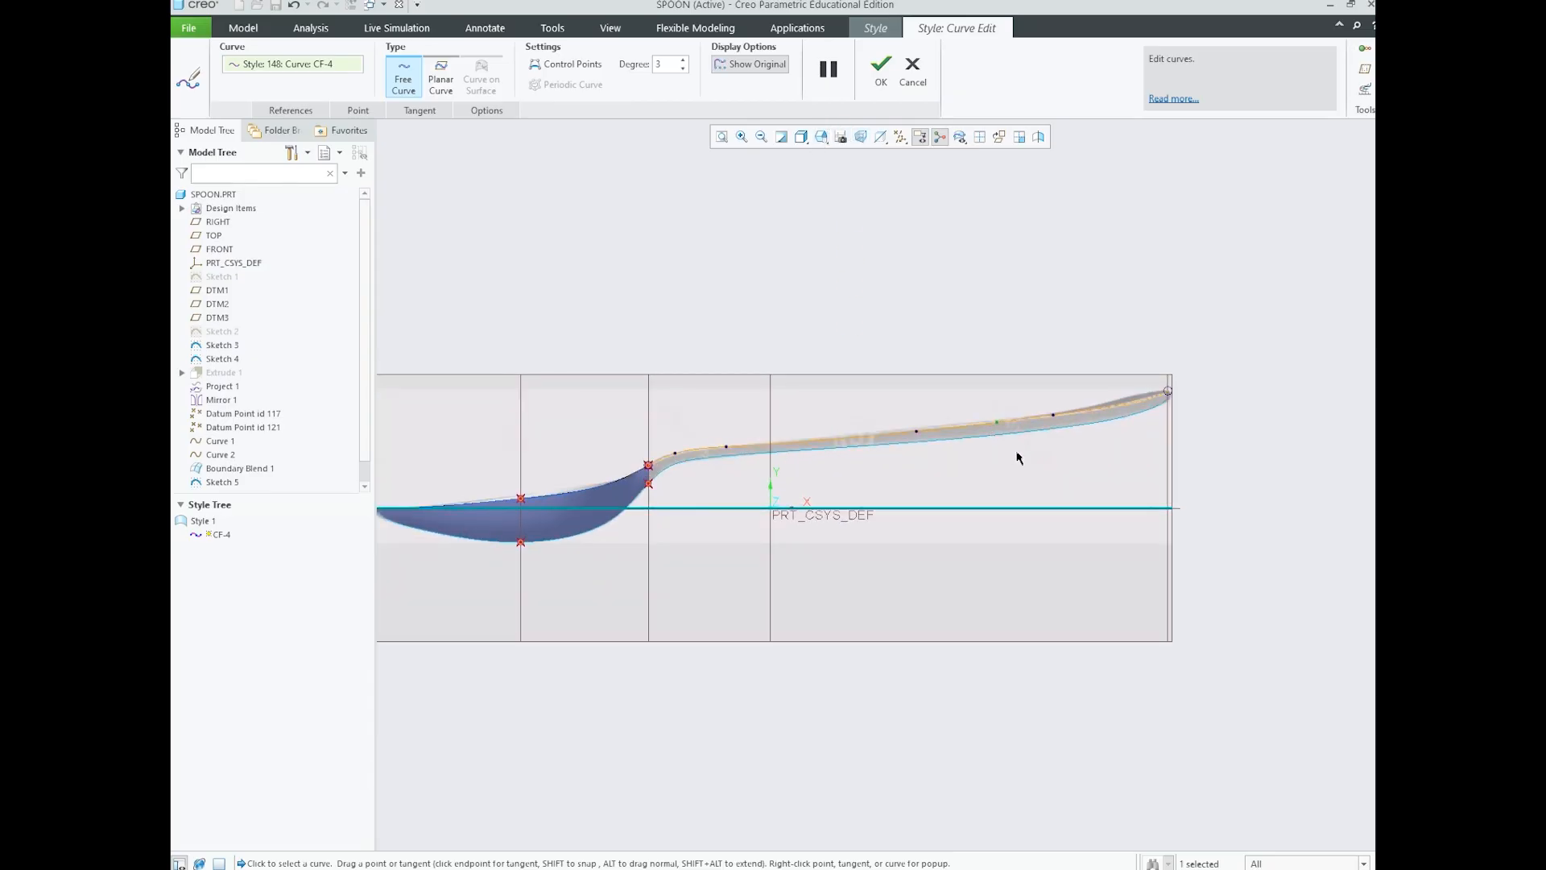
scroll(983, 435, down, 2)
scroll(1118, 395, up, 3)
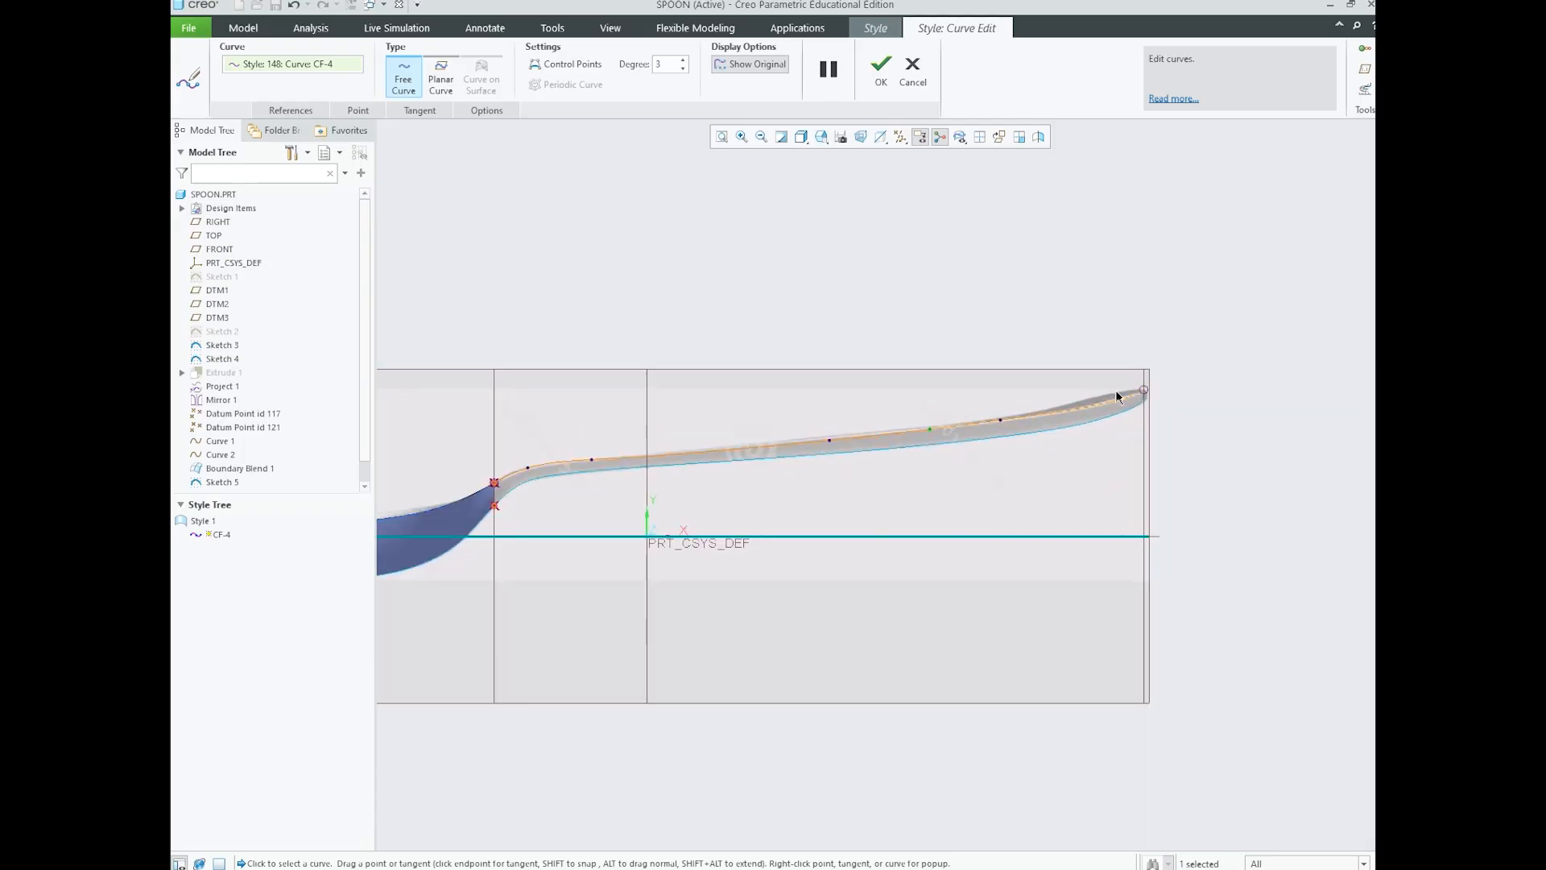
scroll(766, 484, up, 2)
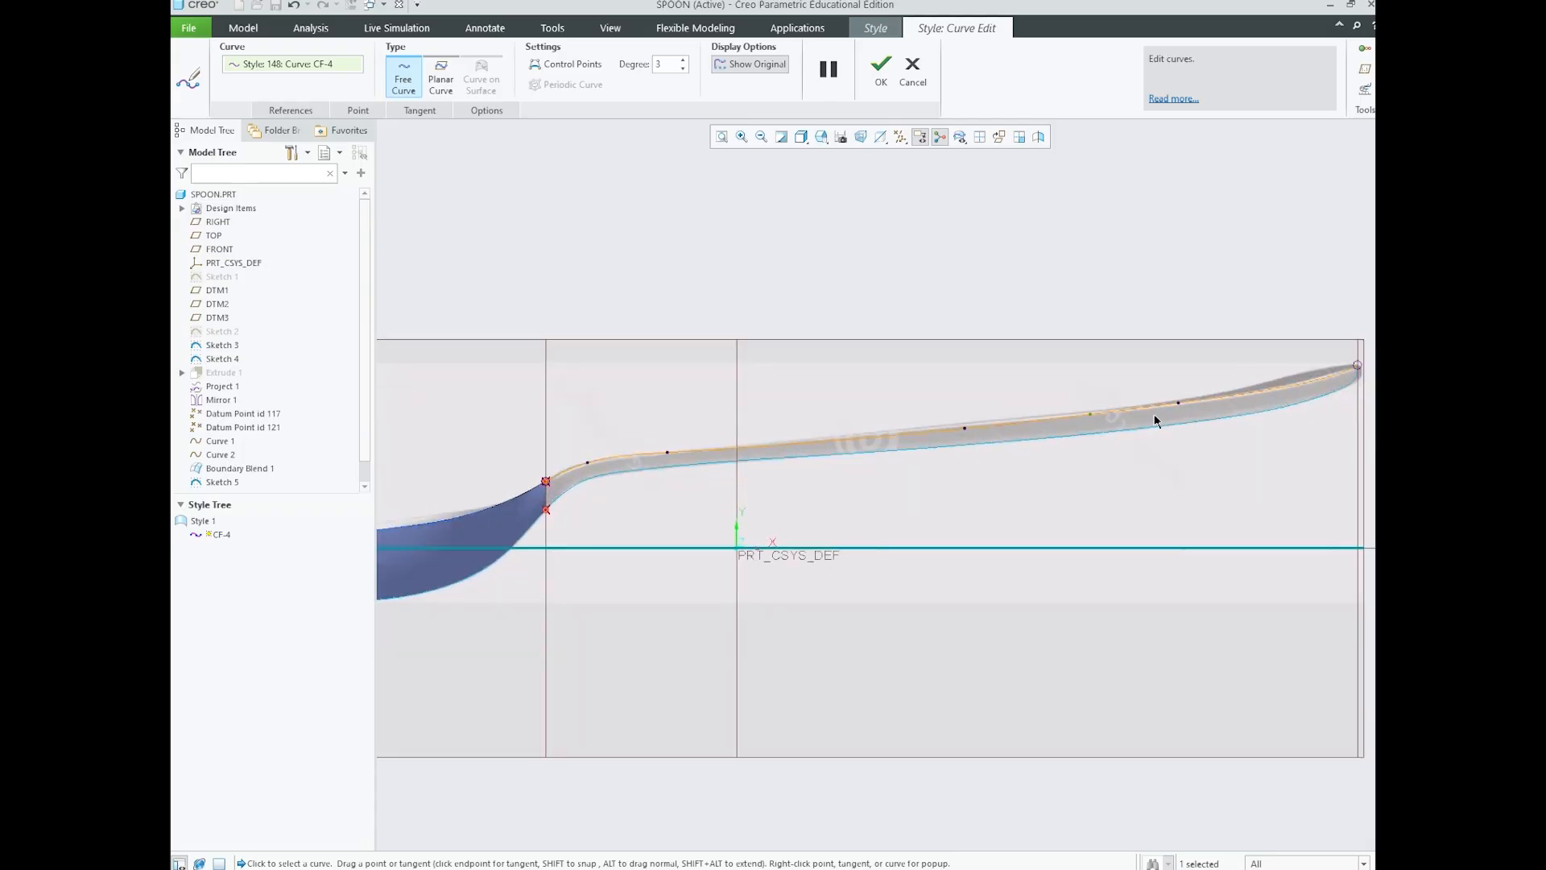
- Inspect the curve from an angled view, accept the curve edit and complete the Style feature
scroll(1058, 386, down, 2)
middle_drag(1001, 388, 1039, 441)
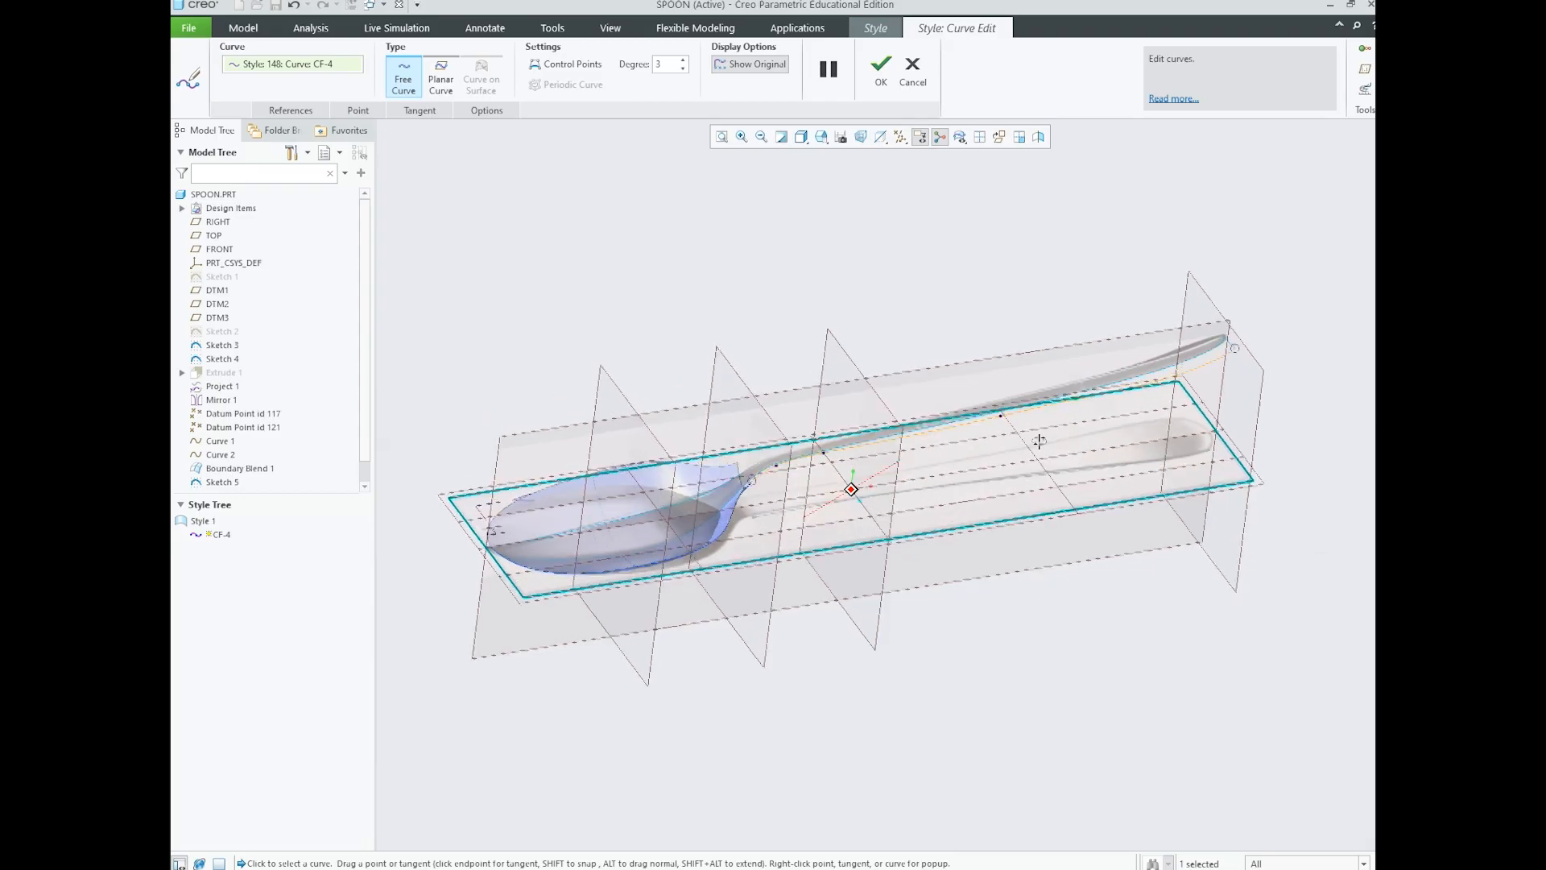
mouse_move(1199, 452)
middle_down()
mouse_move(1191, 407)
mouse_move(1182, 471)
middle_up()
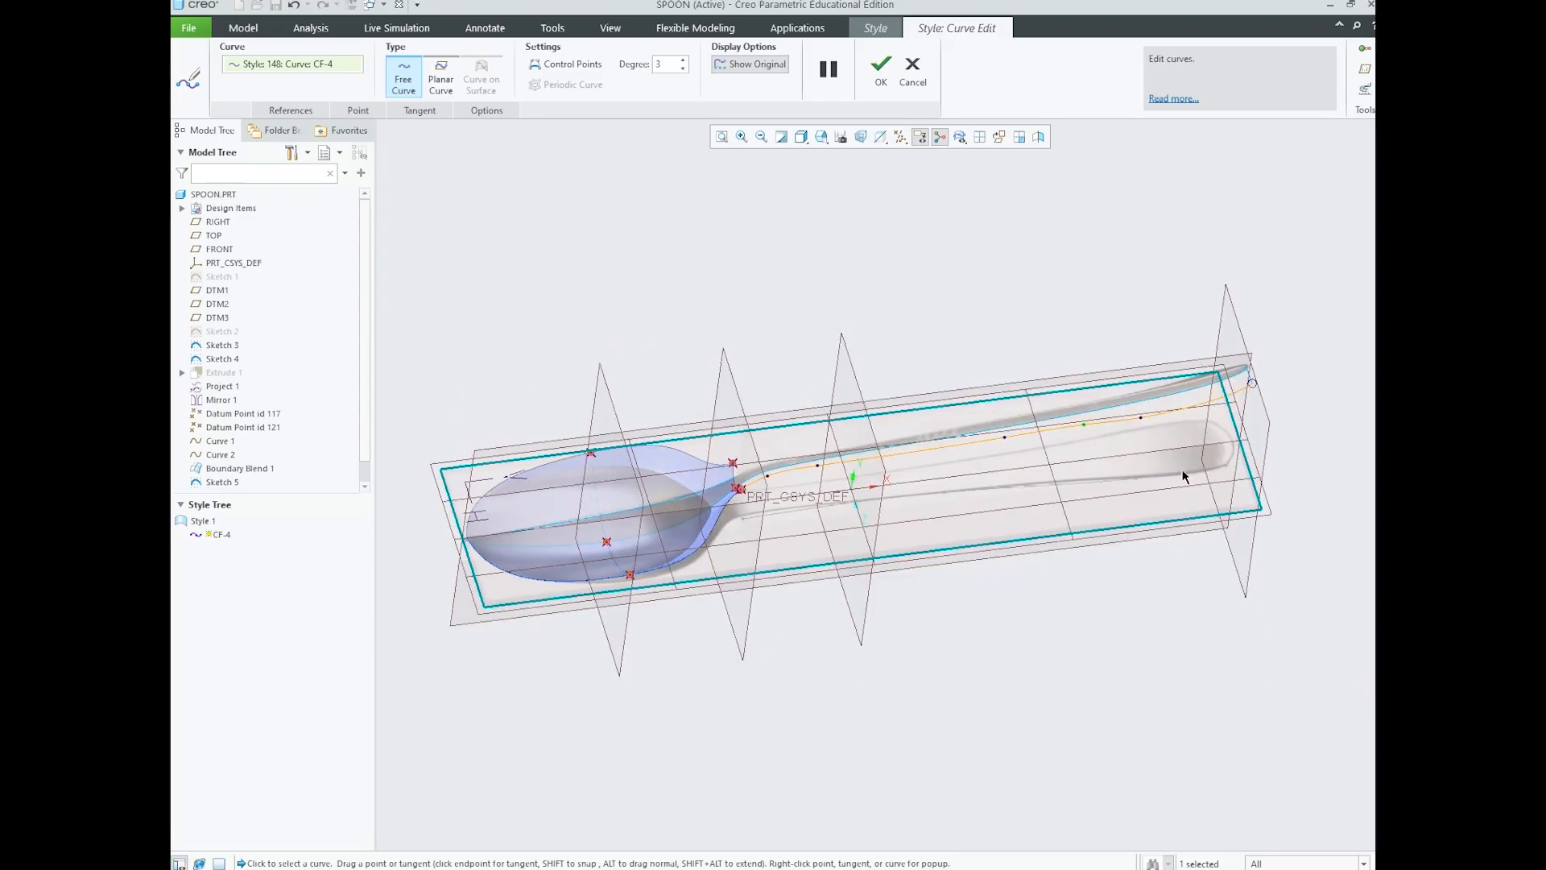
scroll(1128, 429, up, 3)
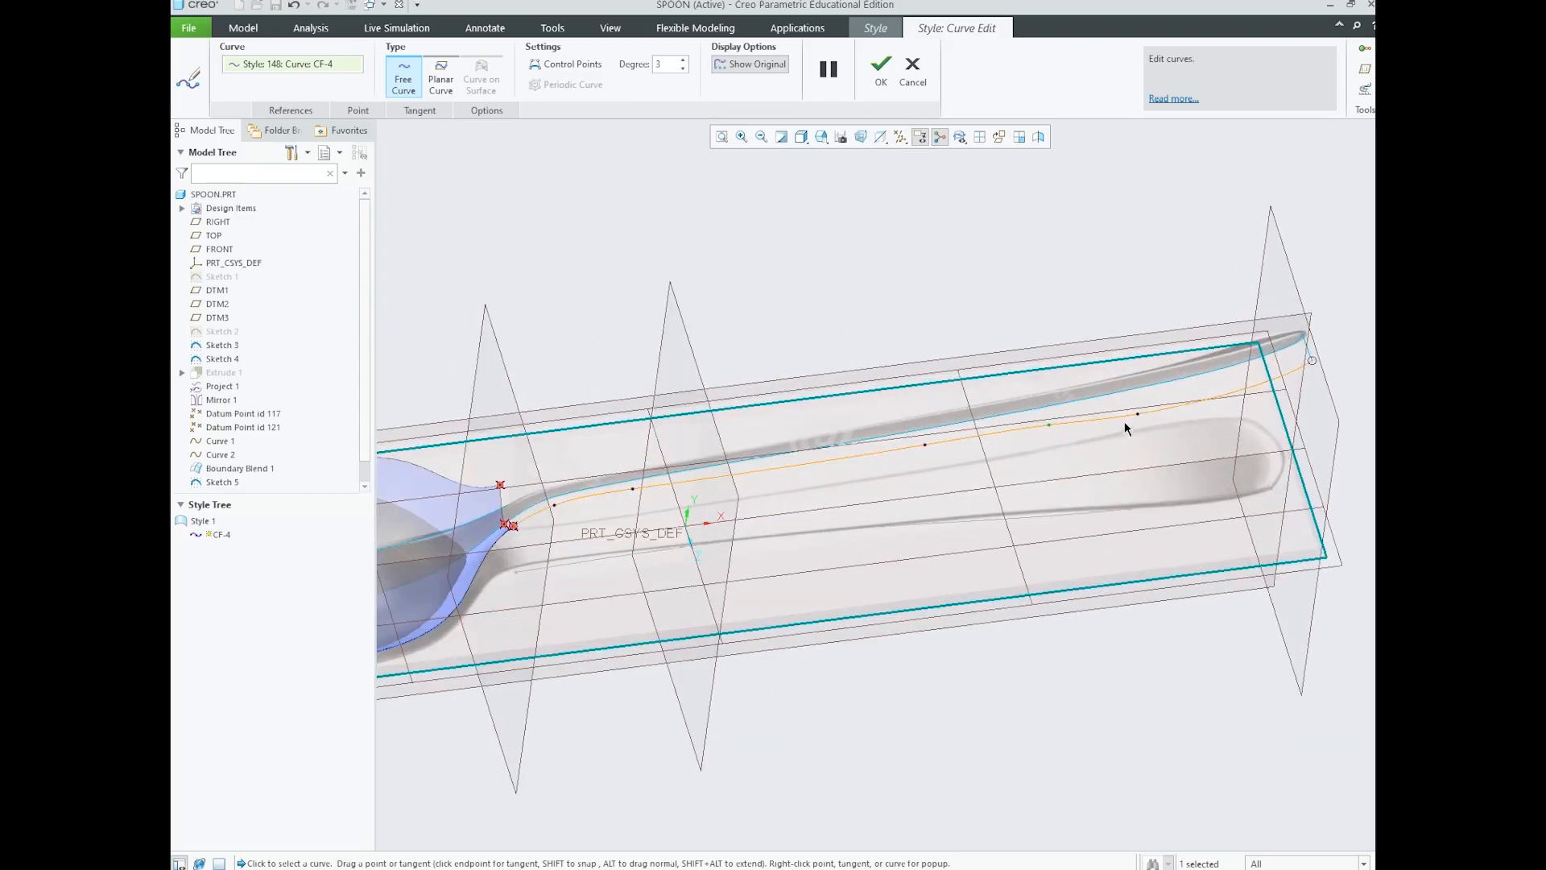
middle_drag(1128, 432, 1066, 366)
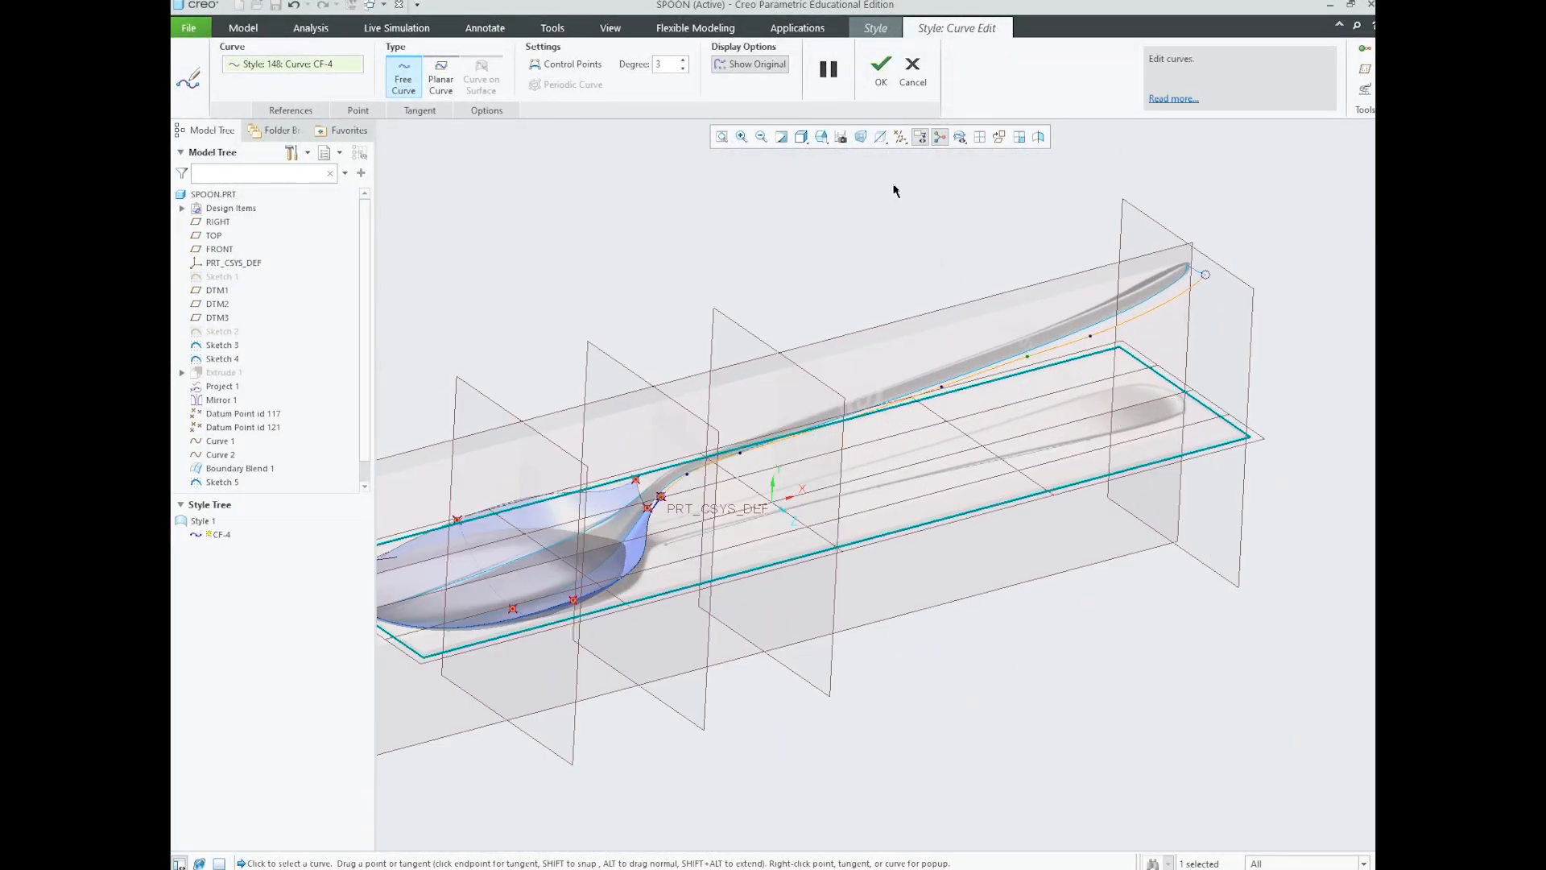
click(879, 89)
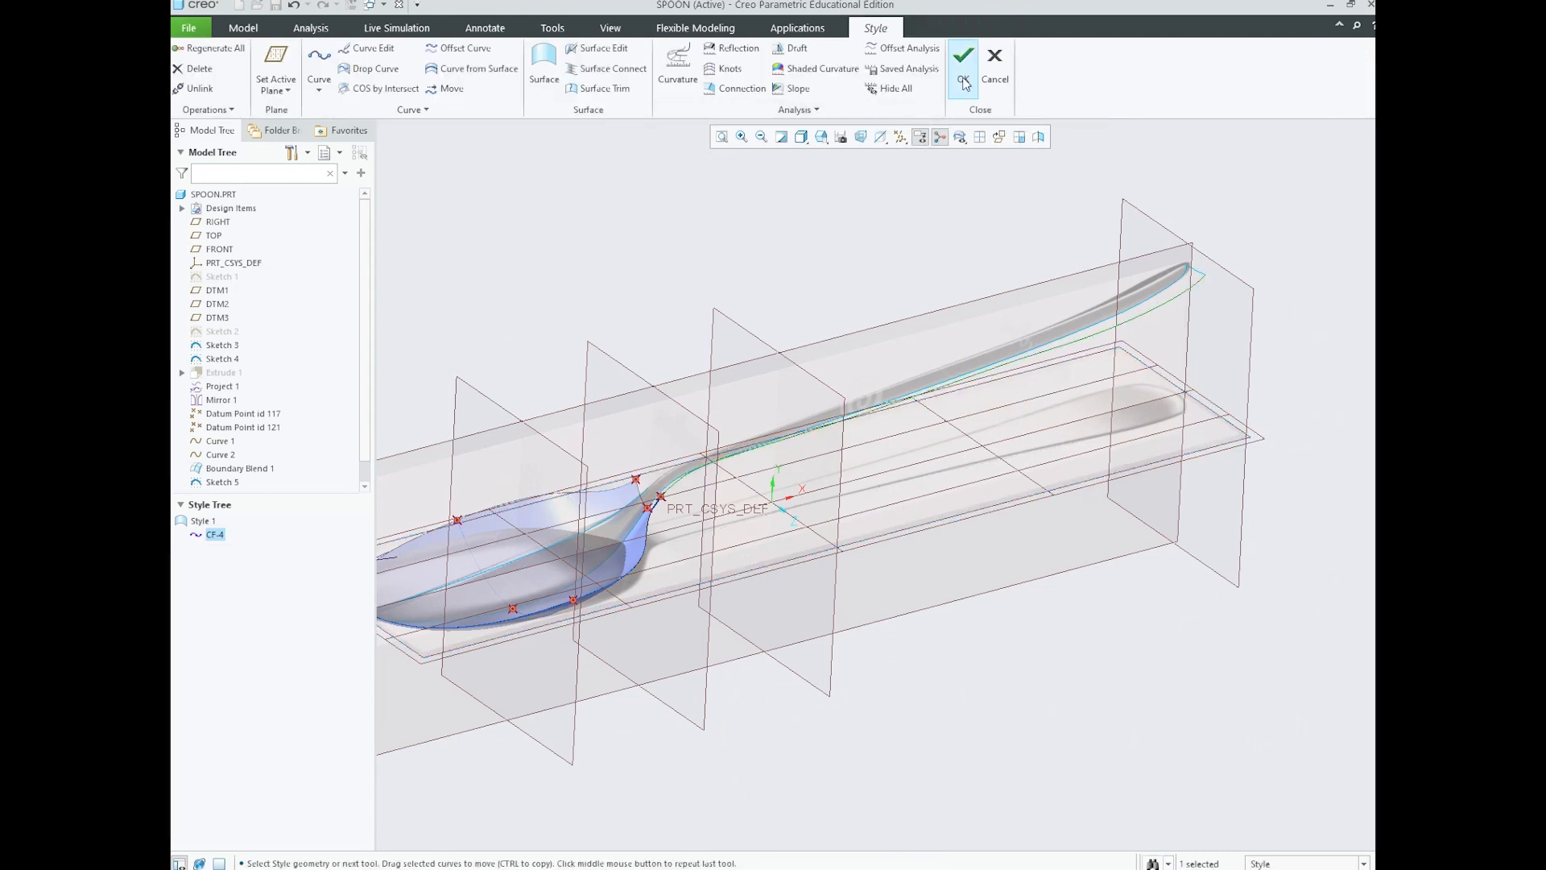
click(997, 240)
- Examine the completed handle-edge curve from several angles, from the bowl neck to the handle tip
scroll(1097, 407, up, 4)
mouse_move(1026, 426)
middle_down()
mouse_move(1112, 465)
mouse_move(1094, 442)
mouse_move(984, 437)
mouse_move(1039, 438)
middle_up()
scroll(1043, 435, down, 3)
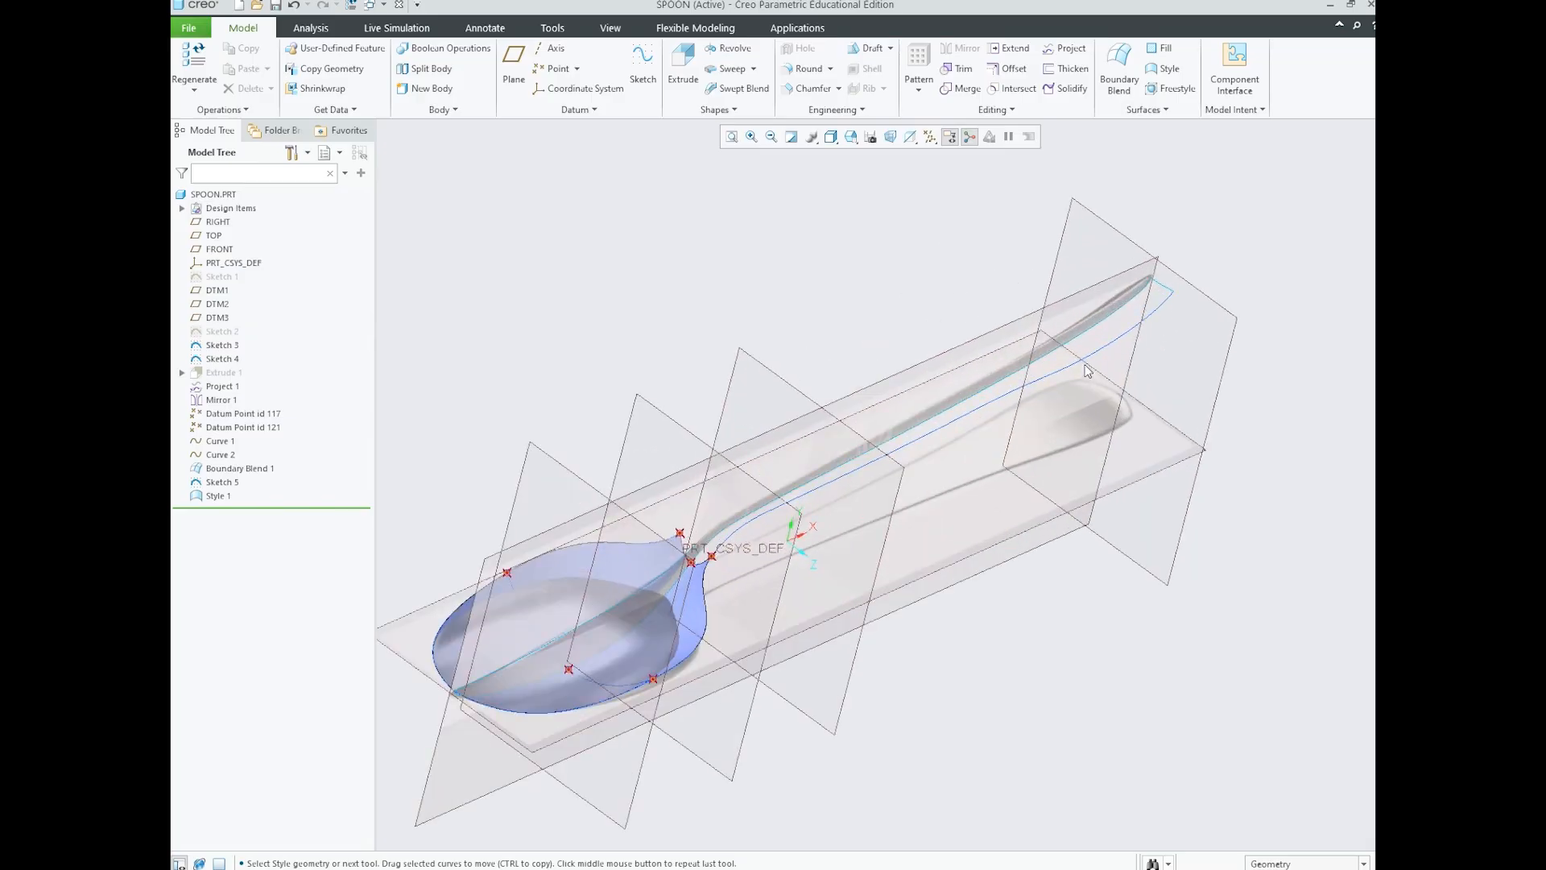
click(1117, 339)
click(970, 291)
scroll(915, 337, up, 2)
middle_drag(926, 351, 918, 390)
scroll(996, 408, down, 2)
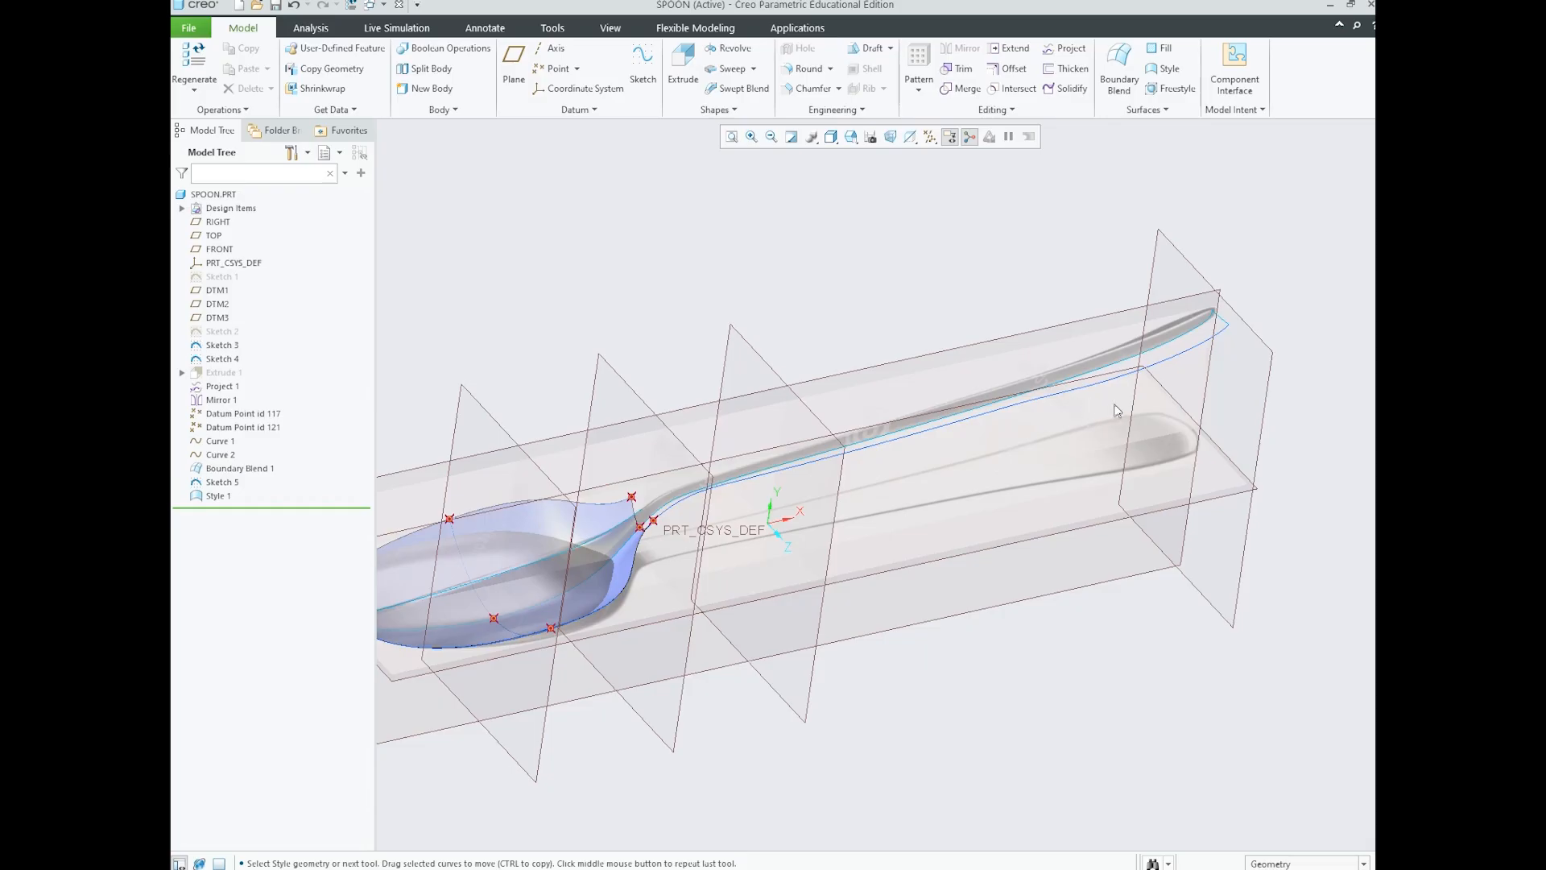
- Save the SPOON part with the completed handle-edge curve
scroll(1108, 386, up, 1)
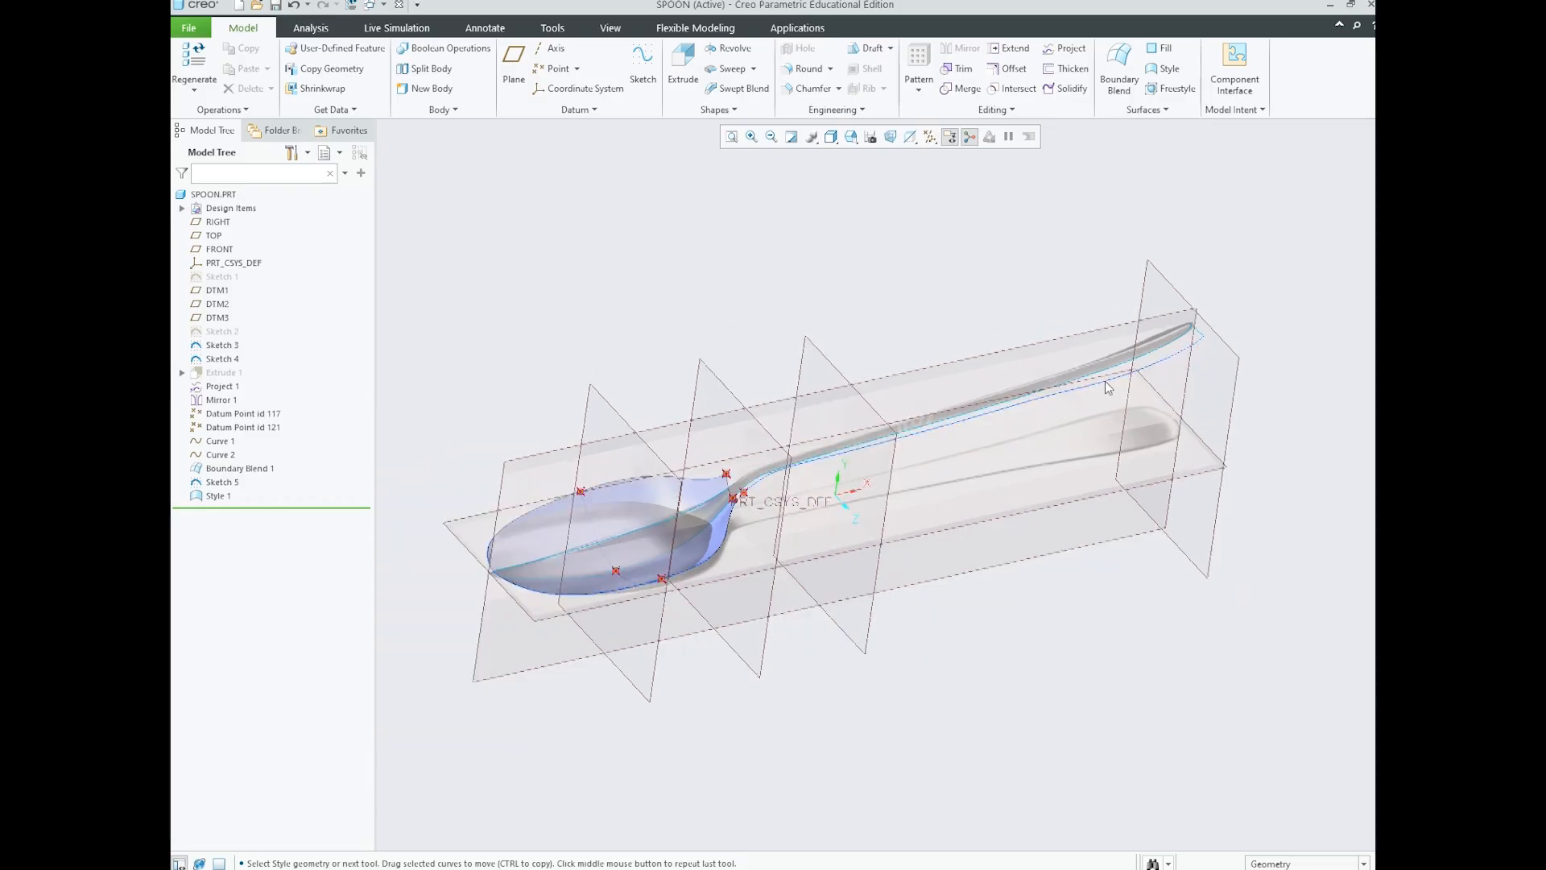
scroll(1013, 395, down, 1)
scroll(1028, 394, up, 1)
scroll(1027, 394, up, 1)
scroll(1028, 393, down, 1)
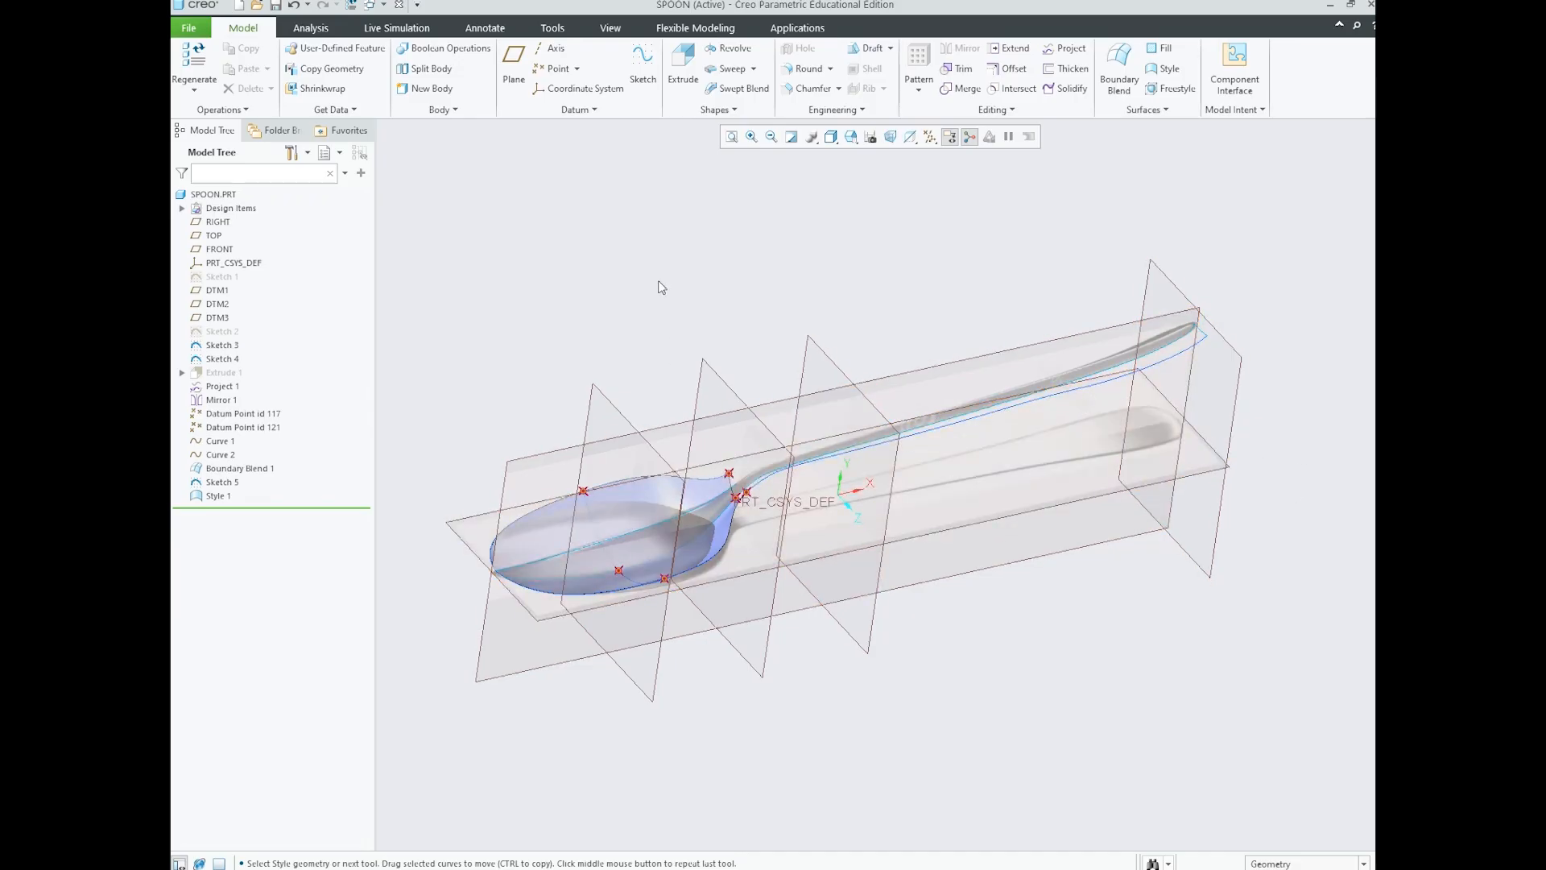
click(274, 5)
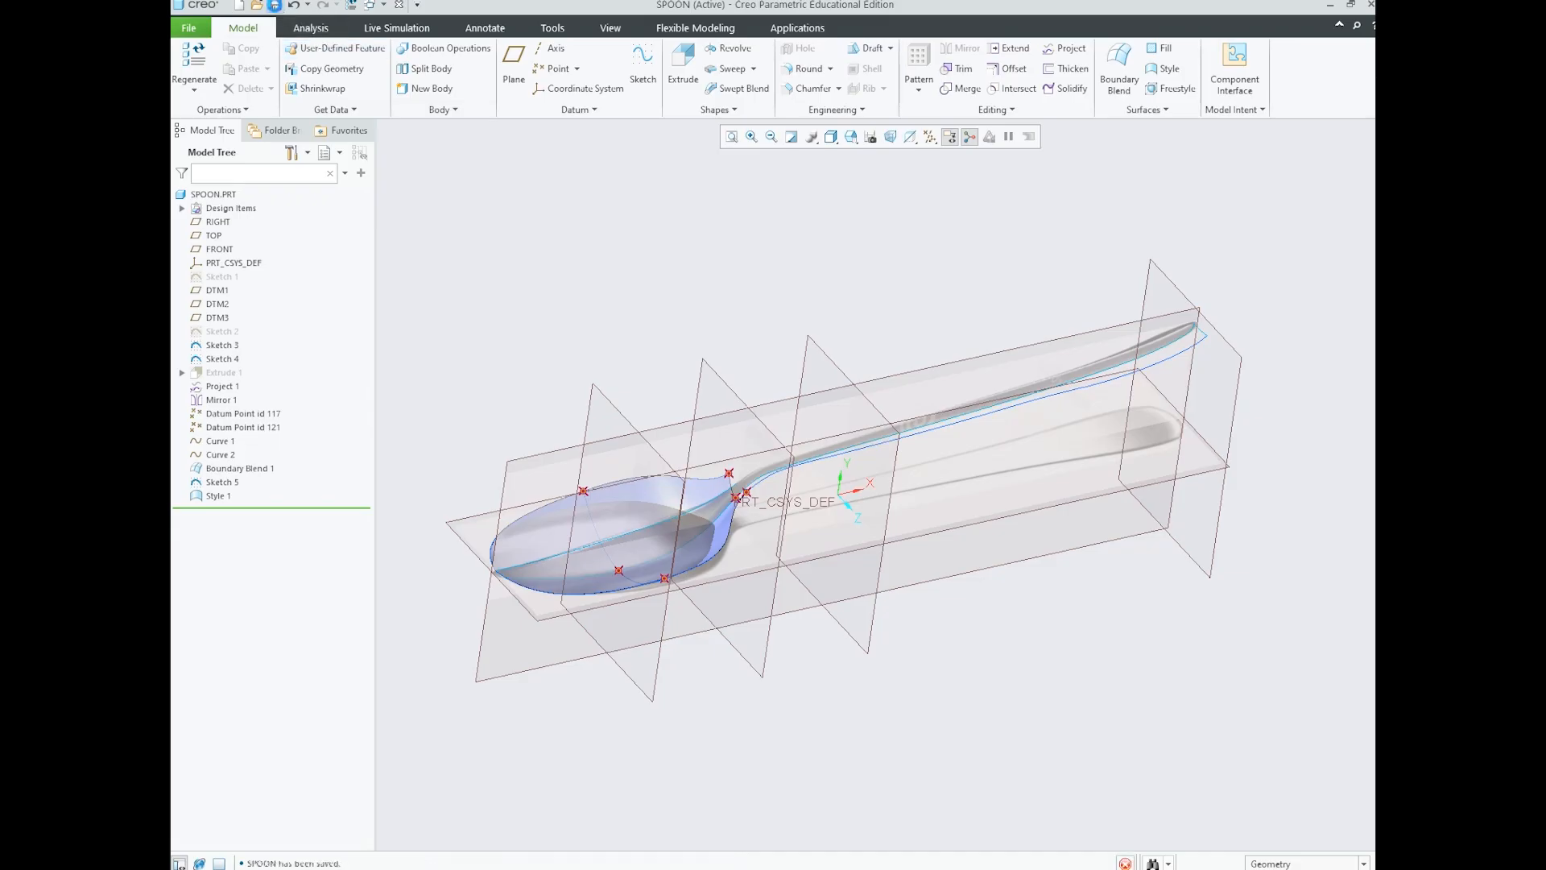